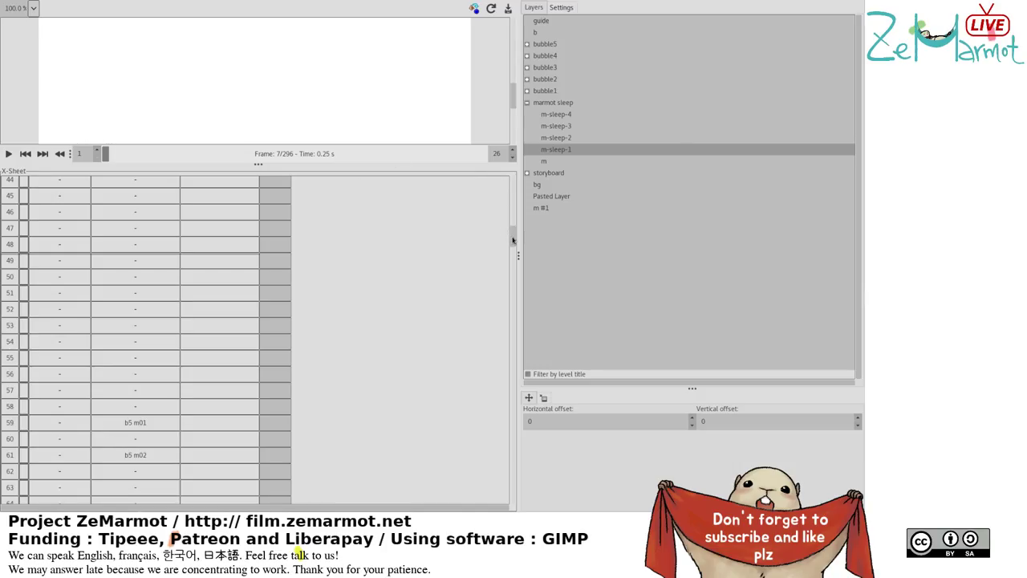
# Replace b5 m01 in frames 59–60 of the second X-Sheet track with the m-sleep-3 layer.
pyautogui.moveTo(513, 240); pyautogui.dragTo(518, 181)
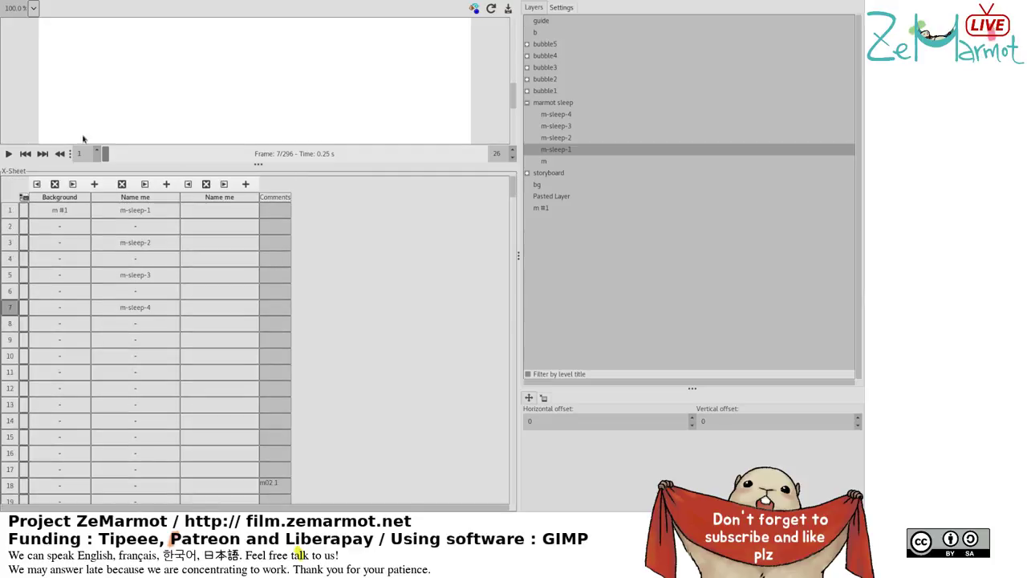
pyautogui.moveTo(514, 90); pyautogui.dragTo(516, 132)
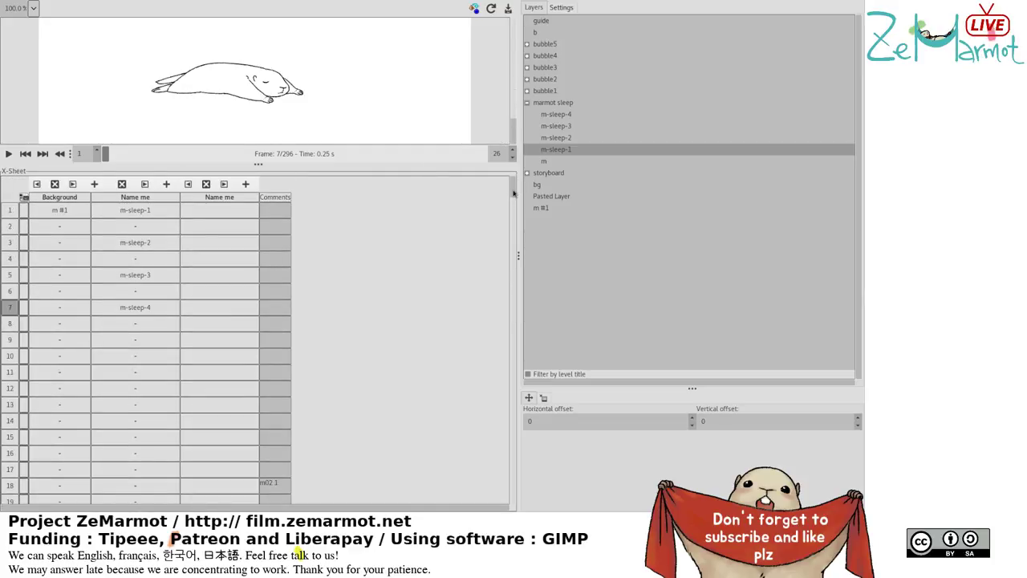
pyautogui.moveTo(517, 195); pyautogui.dragTo(514, 246)
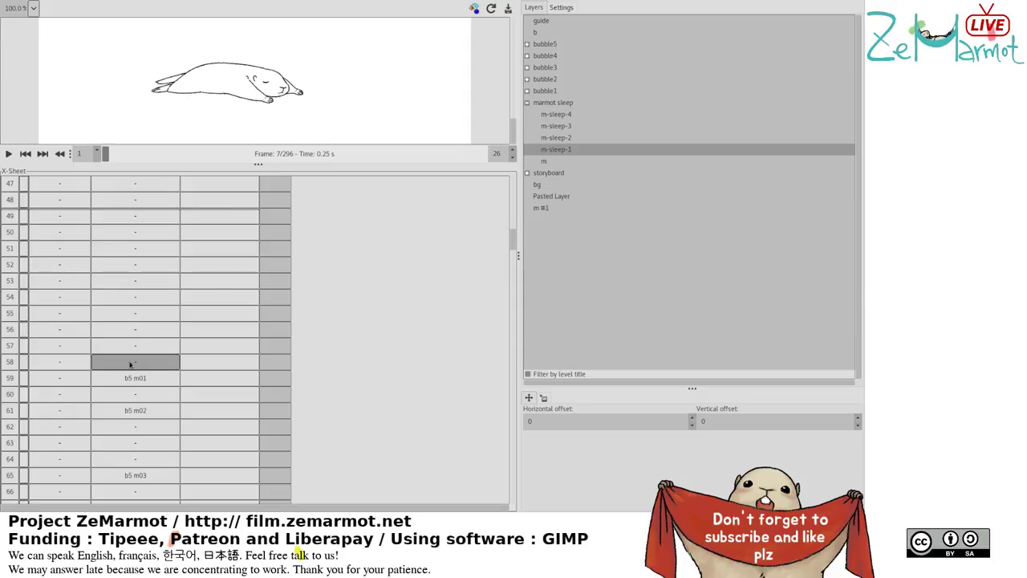
pyautogui.moveTo(130, 365); pyautogui.dragTo(117, 384)
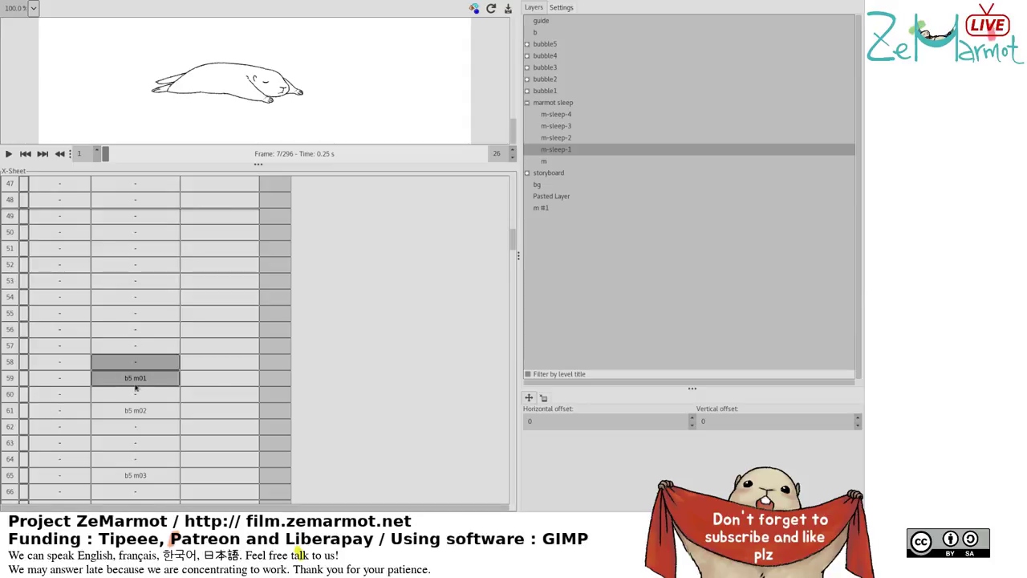
pyautogui.scroll(-3, 137, 366)
pyautogui.click(134, 271)
pyautogui.scroll(1, 241, 241)
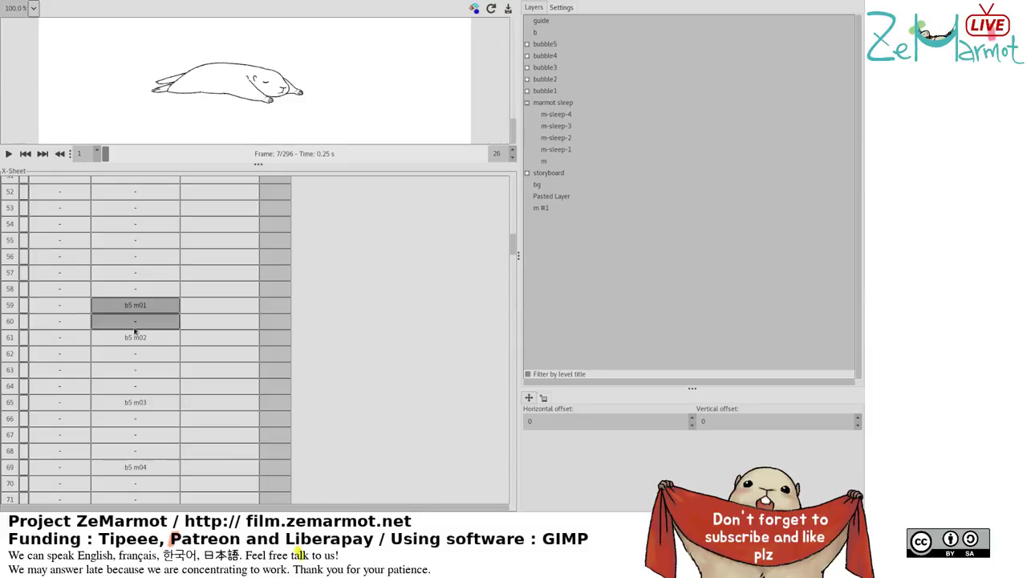
pyautogui.click(137, 324)
pyautogui.click(144, 275)
pyautogui.keyDown('ctrl'); pyautogui.click(146, 280); pyautogui.keyUp('ctrl')
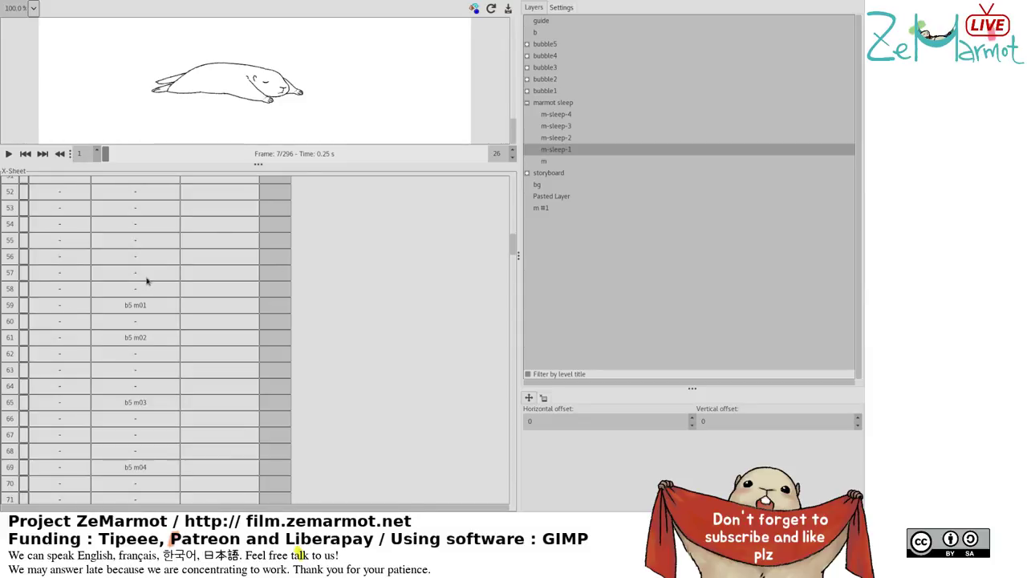
pyautogui.moveTo(135, 305); pyautogui.dragTo(135, 321)
pyautogui.click(557, 149)
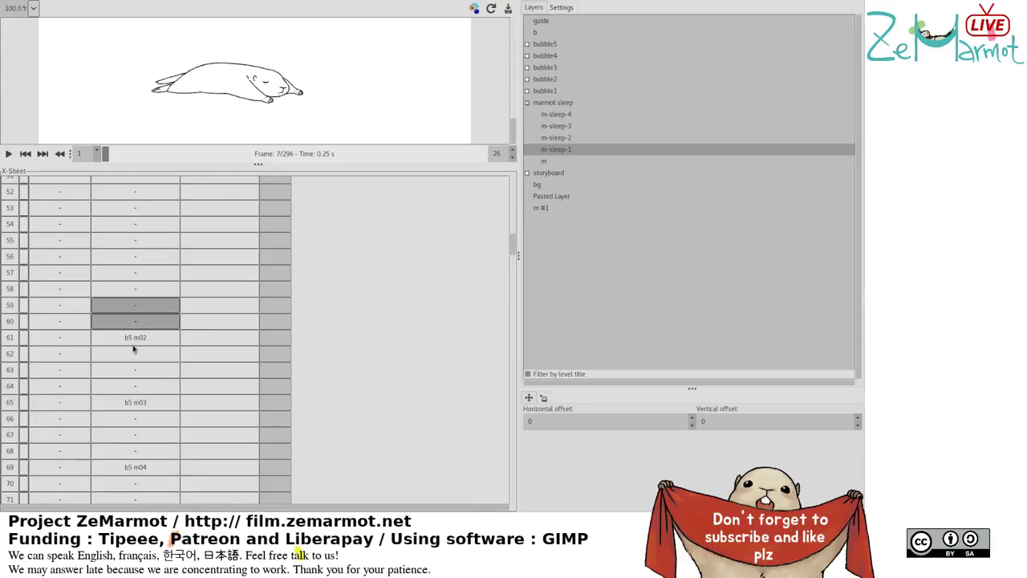
pyautogui.click(557, 126)
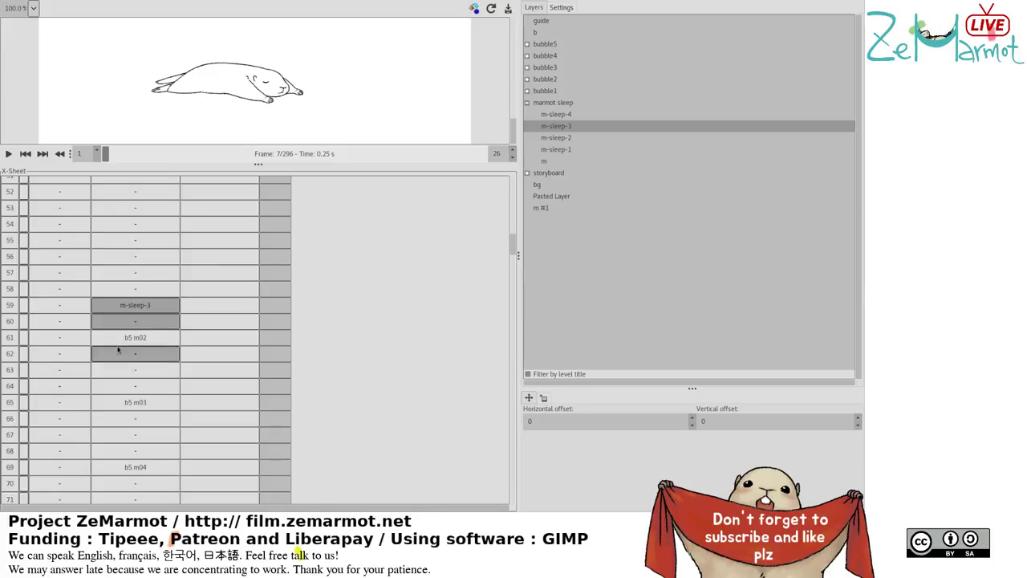
# Assign the m-sleep-2 layer to frames 61–62 and m-sleep-1 to frames 63–64 of the second track.
pyautogui.moveTo(135, 337); pyautogui.dragTo(130, 353)
pyautogui.click(557, 138)
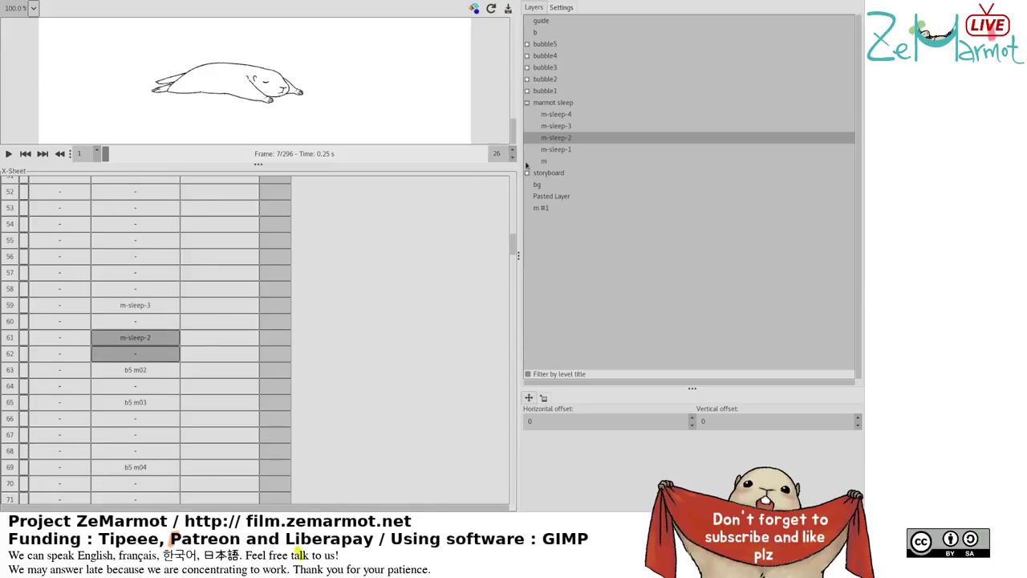
pyautogui.click(139, 387)
pyautogui.moveTo(138, 387); pyautogui.dragTo(137, 370)
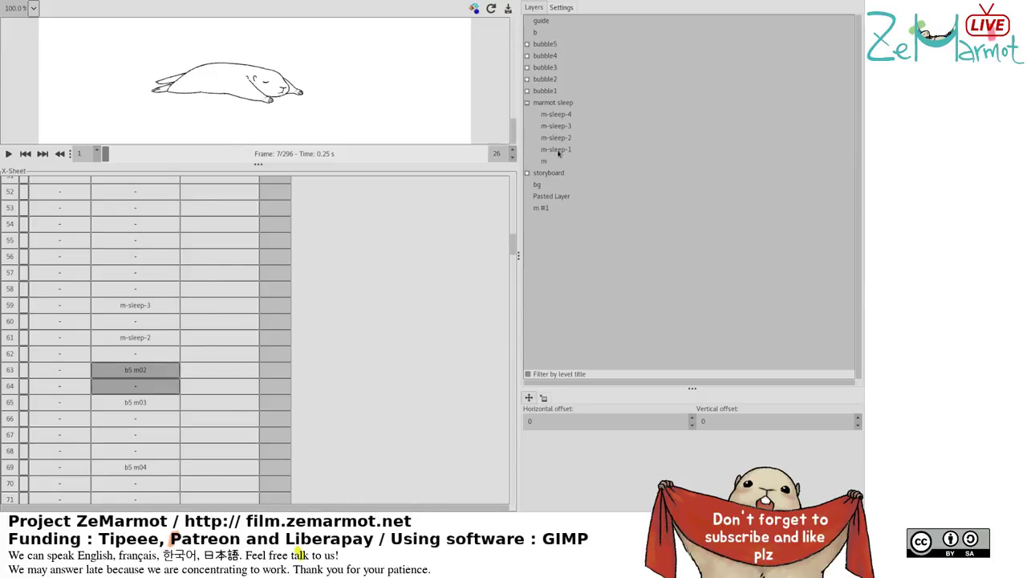
pyautogui.click(557, 149)
# Fill the second track from frame 63 through frame 86 with the m-sleep-1 layer, replacing the b5 layers.
pyautogui.scroll(-3, 153, 411)
pyautogui.scroll(1, 152, 413)
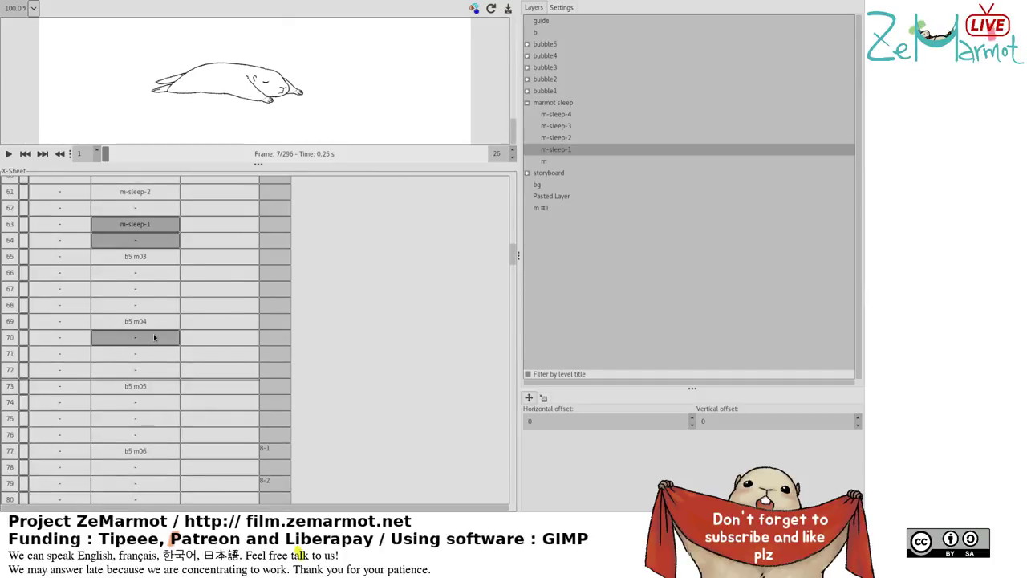
pyautogui.click(153, 371)
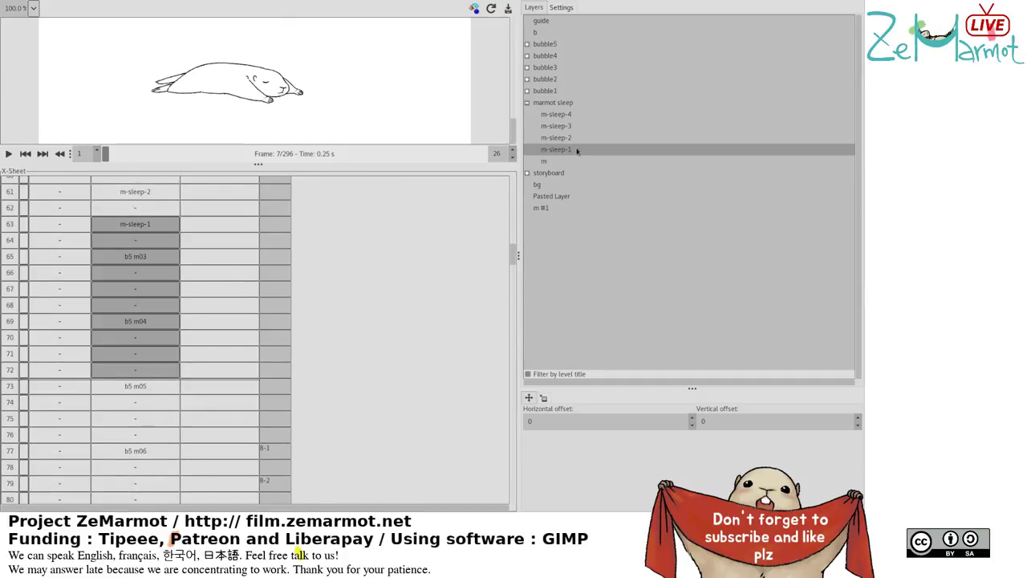
pyautogui.scroll(-3, 181, 464)
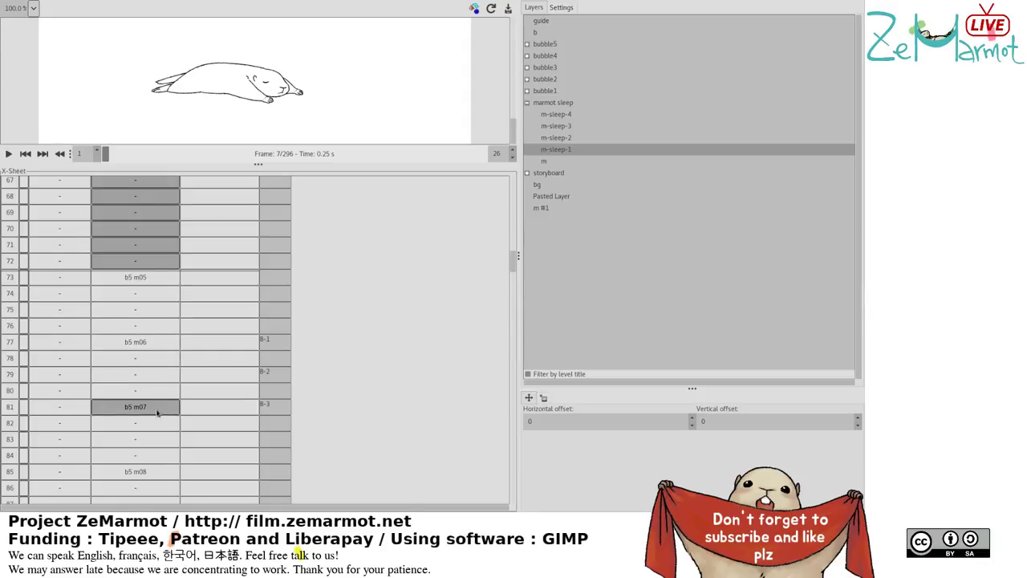
pyautogui.click(154, 487)
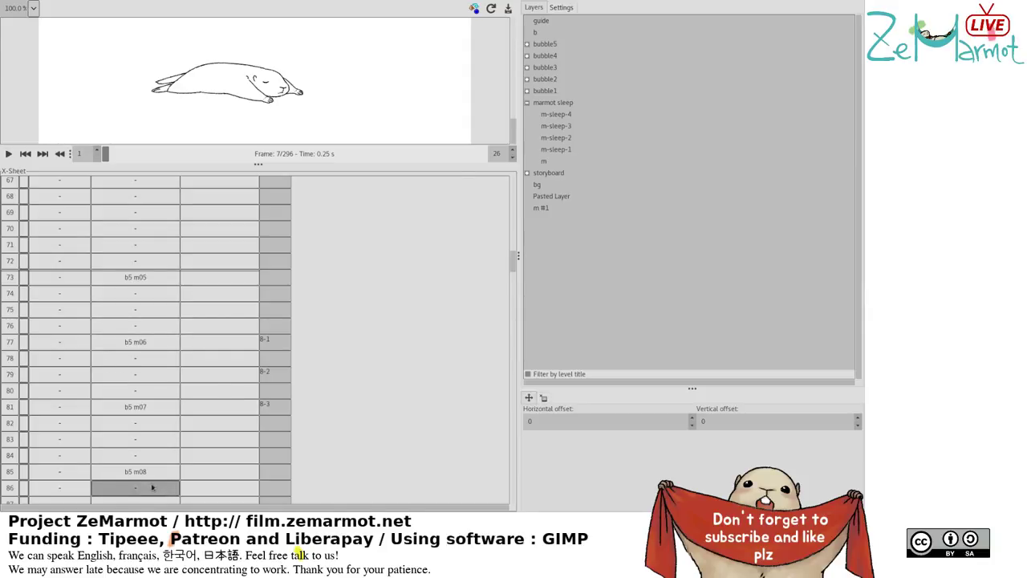
pyautogui.keyDown('shift'); pyautogui.click(154, 277); pyautogui.keyUp('shift')
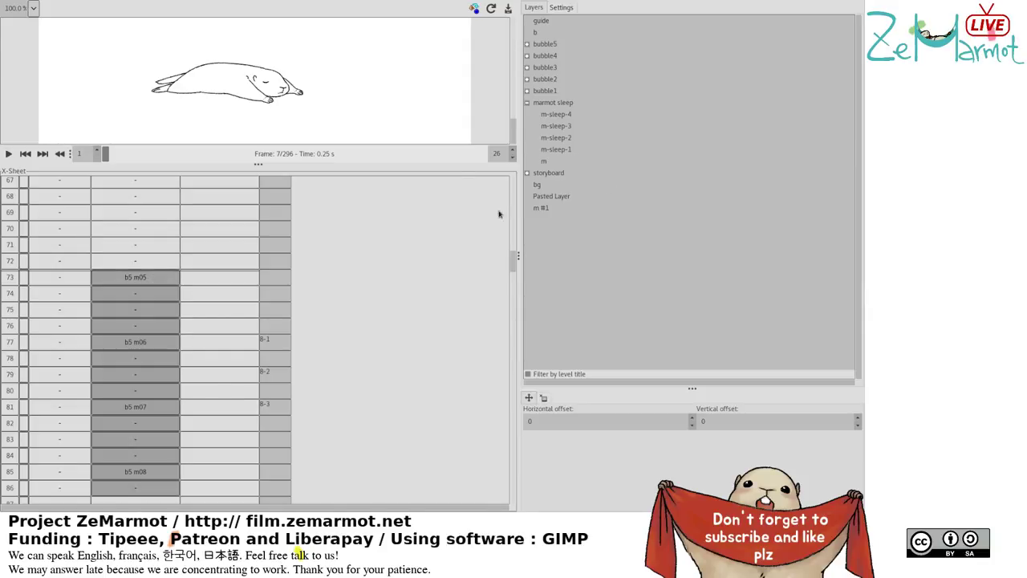
pyautogui.click(566, 148)
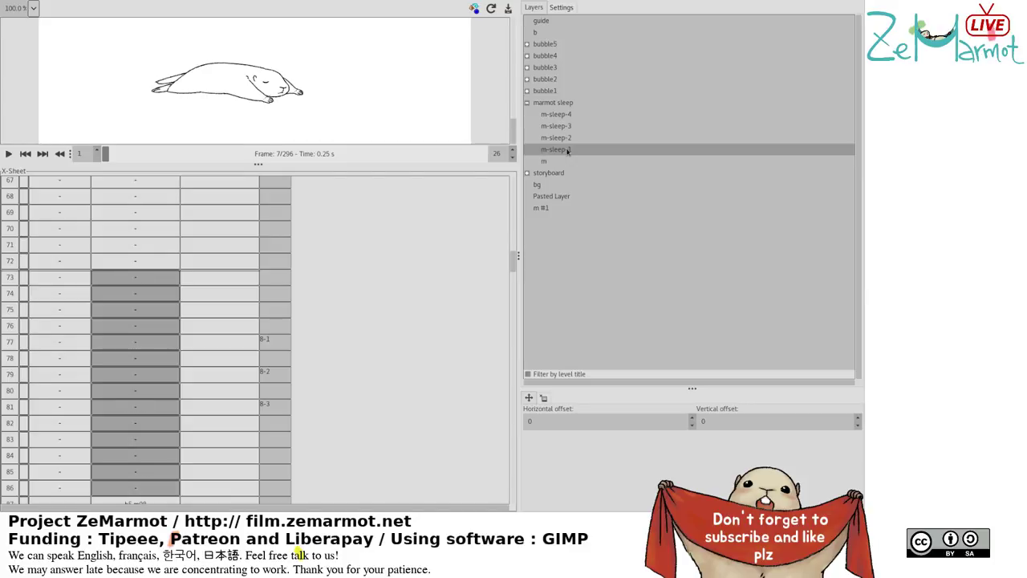
# Rename the second X-Sheet track to "marmot sleep".
pyautogui.scroll(-6, 215, 451)
pyautogui.click(196, 451)
pyautogui.scroll(1, 193, 449)
pyautogui.click(193, 447)
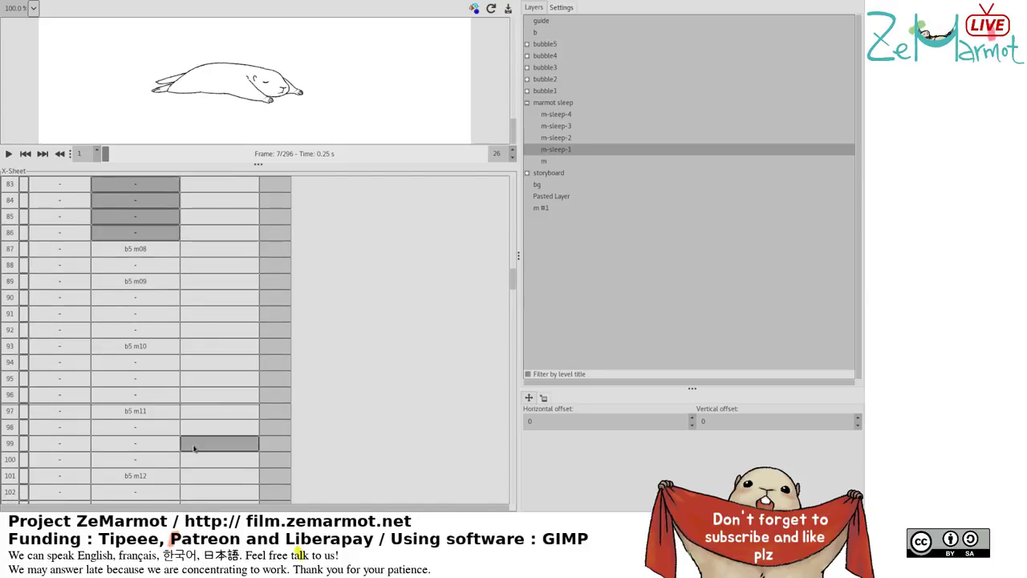
pyautogui.moveTo(513, 283); pyautogui.dragTo(511, 254)
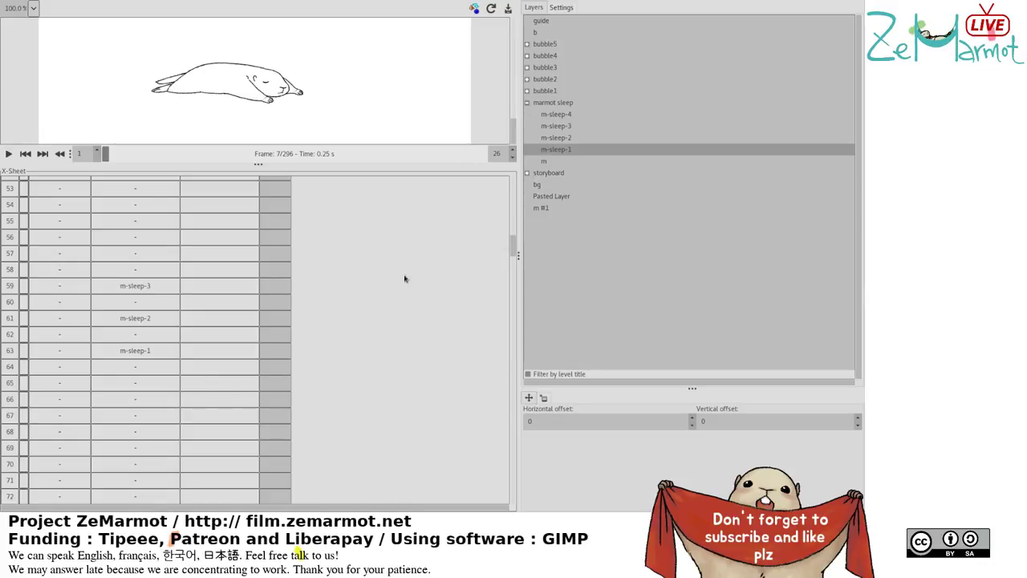
pyautogui.moveTo(509, 244); pyautogui.dragTo(513, 166)
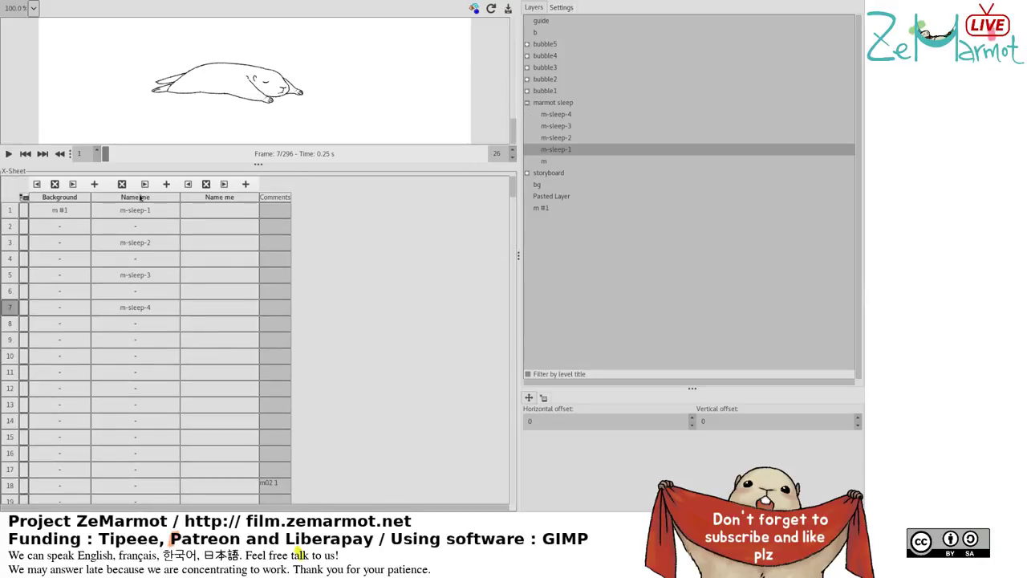
pyautogui.doubleClick(143, 199)
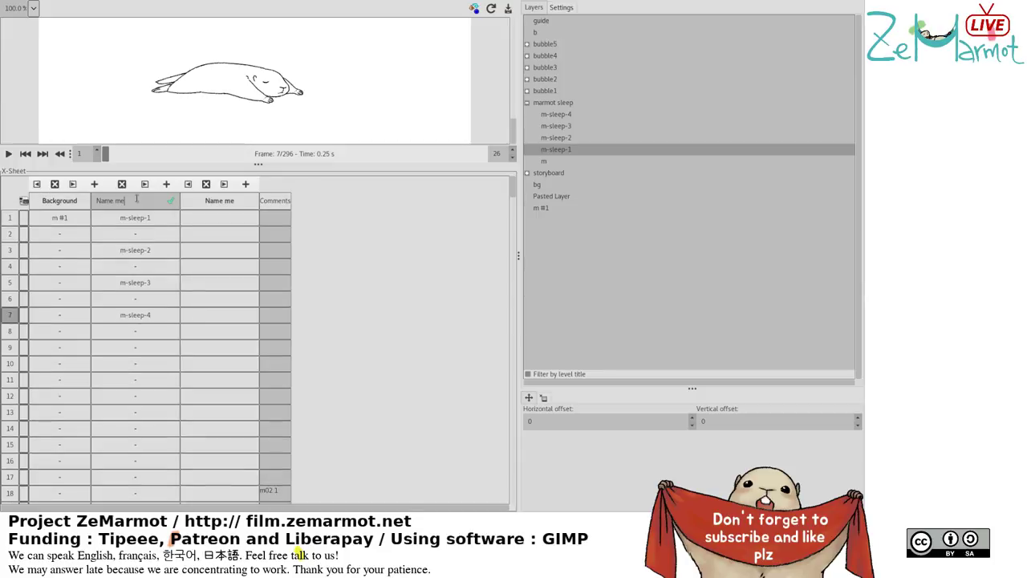
pyautogui.write('marmot sleep')
pyautogui.press('Return')
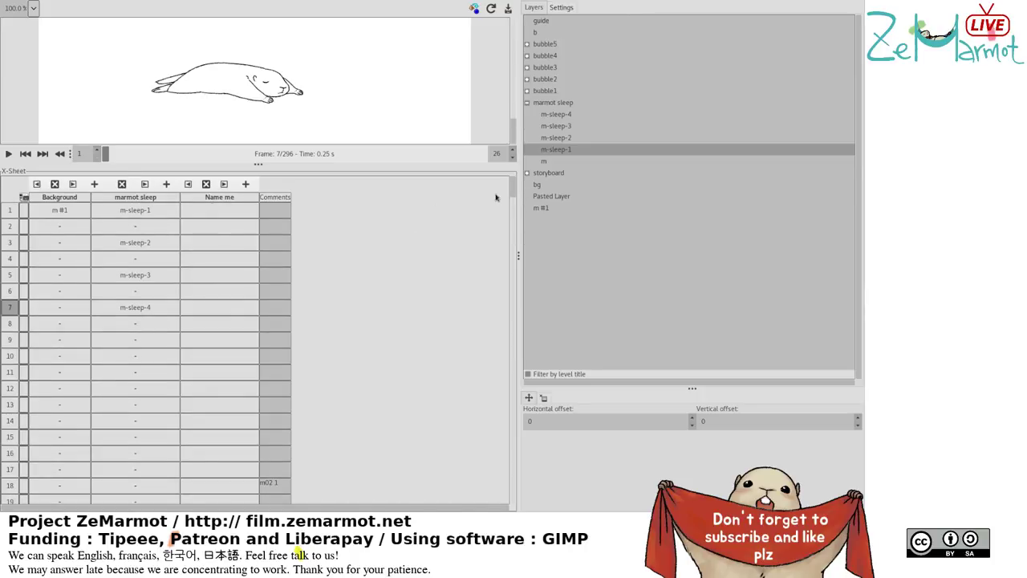
# Set the playback range to end at frame 58 and play the animation preview before pausing it.
pyautogui.scroll(-5, 149, 411)
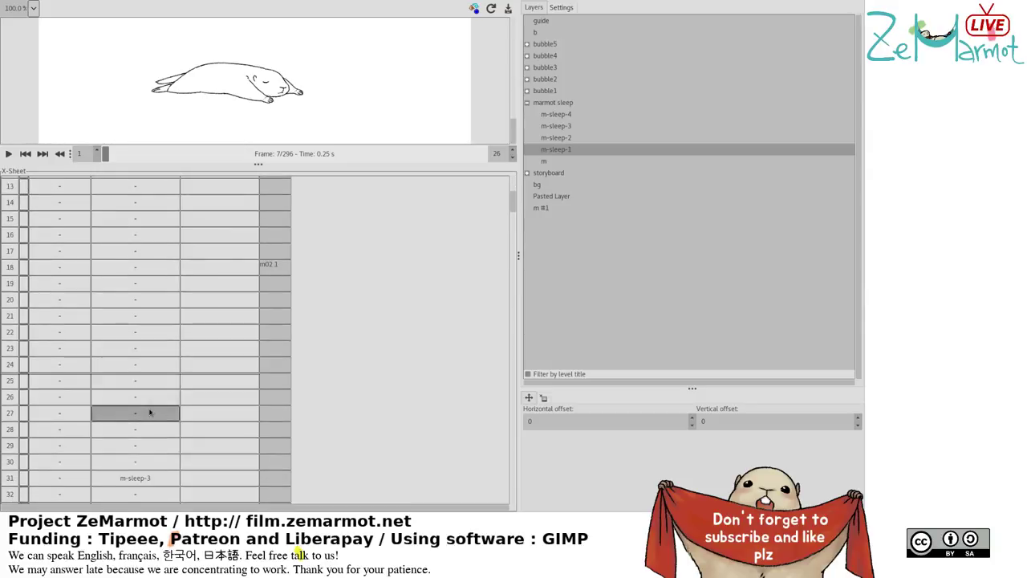
pyautogui.scroll(-10, 149, 412)
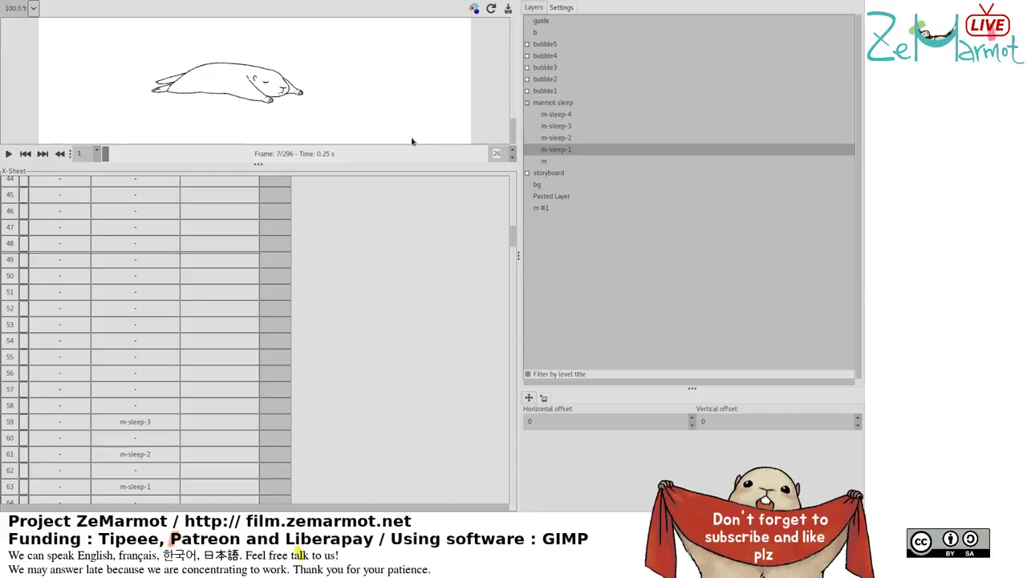
pyautogui.click(8, 154)
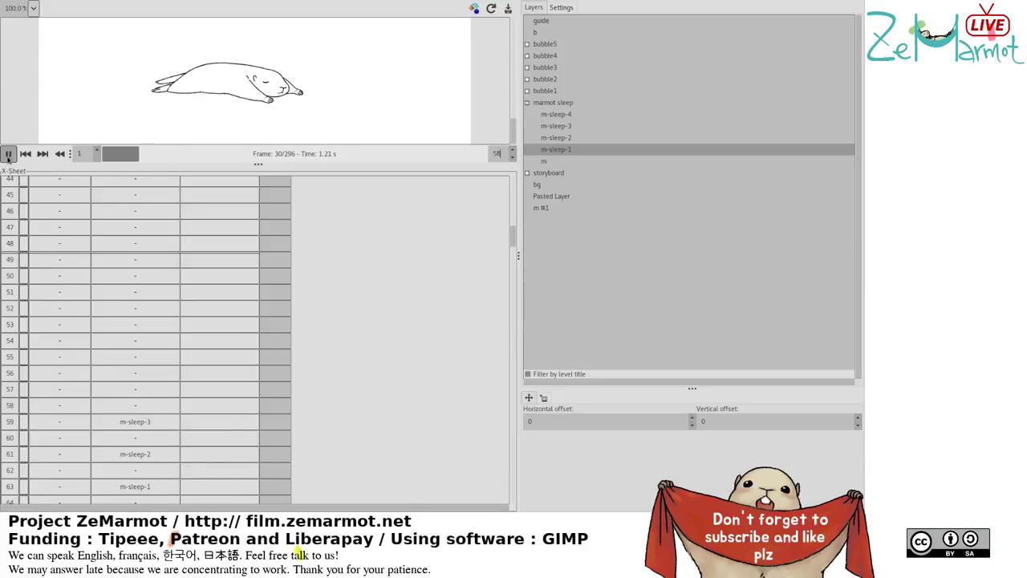
pyautogui.click(8, 154)
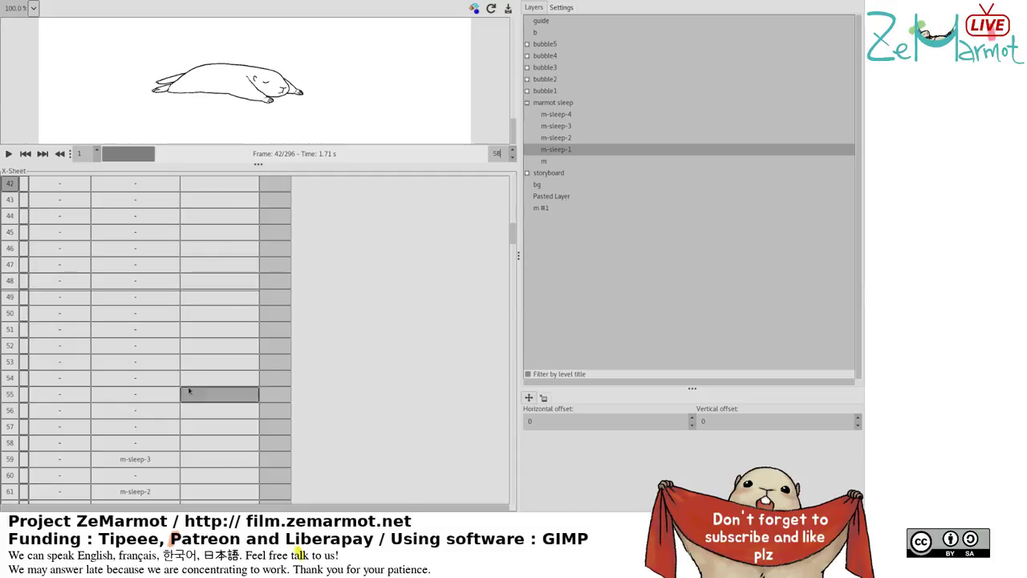
# Collapse the marmot sleep and bubble1 groups in the layer list and enlarge the animation preview area above the X-Sheet.
pyautogui.moveTo(512, 241); pyautogui.dragTo(507, 281)
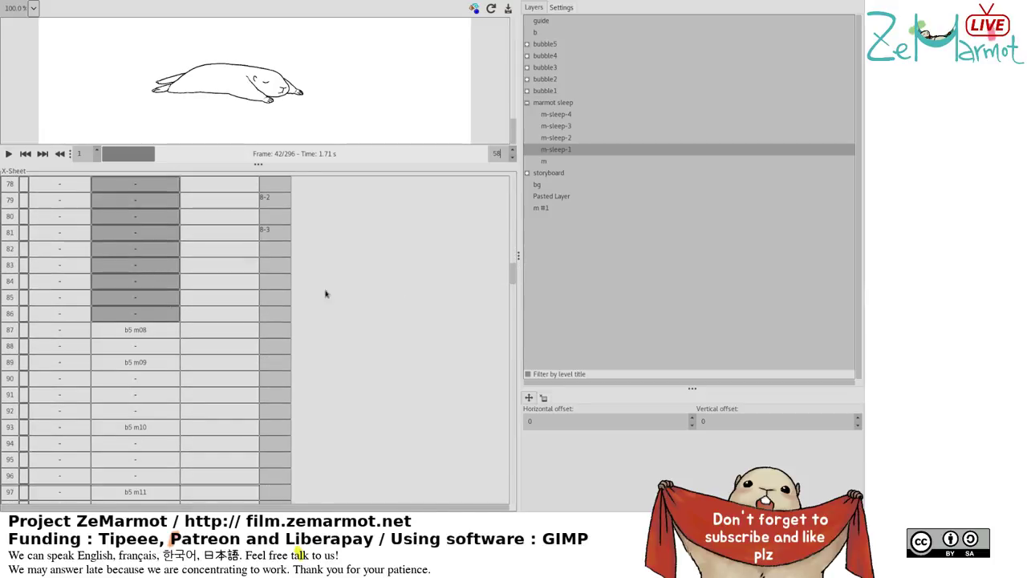
pyautogui.click(126, 336)
pyautogui.moveTo(132, 331); pyautogui.dragTo(265, 262)
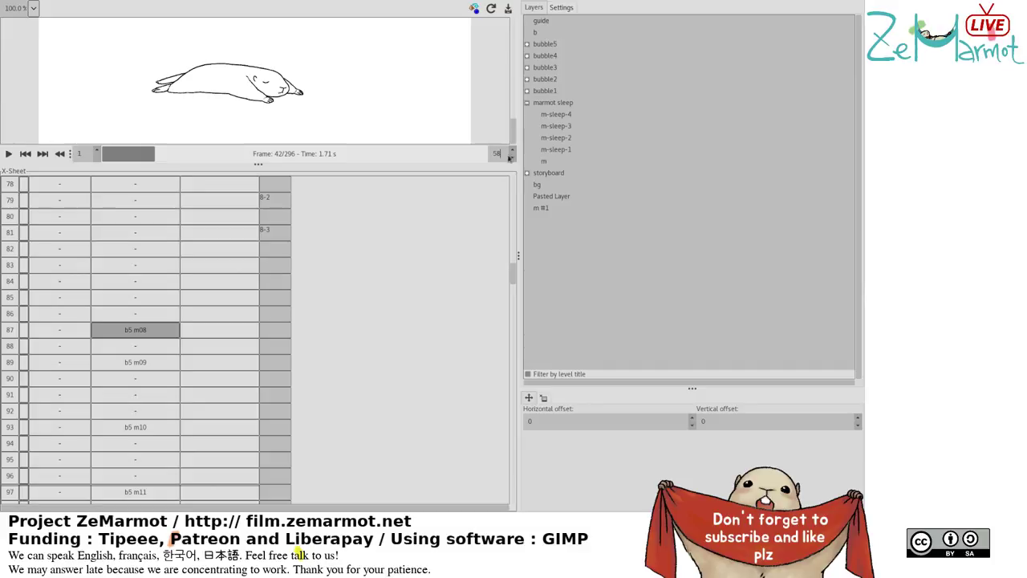
pyautogui.click(528, 103)
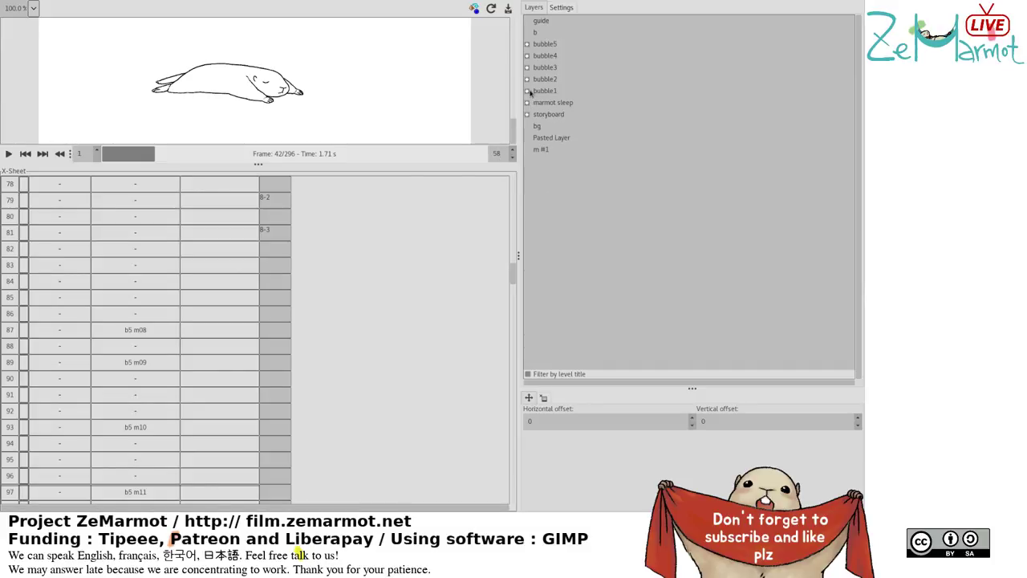
pyautogui.click(527, 91)
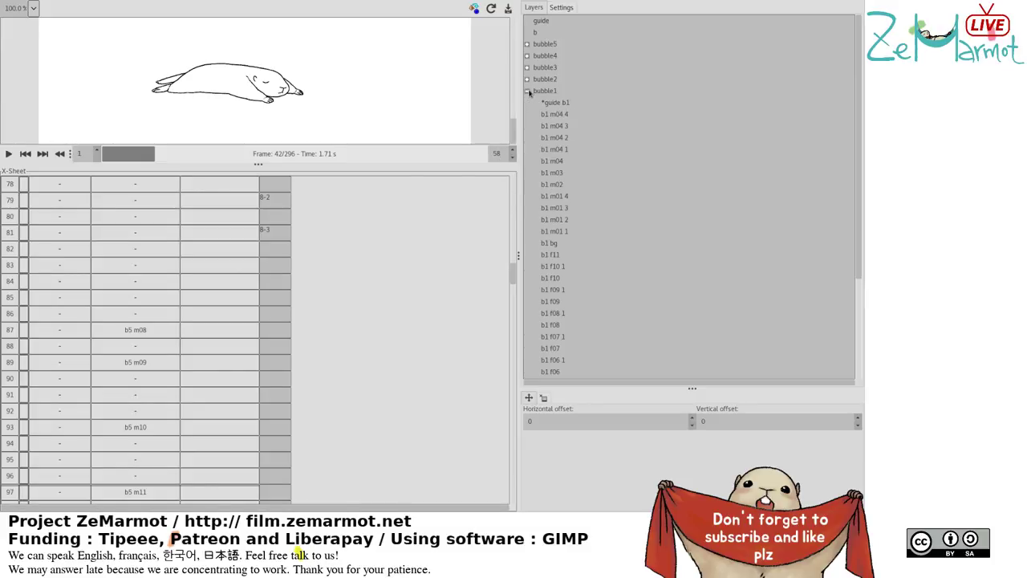
pyautogui.click(527, 91)
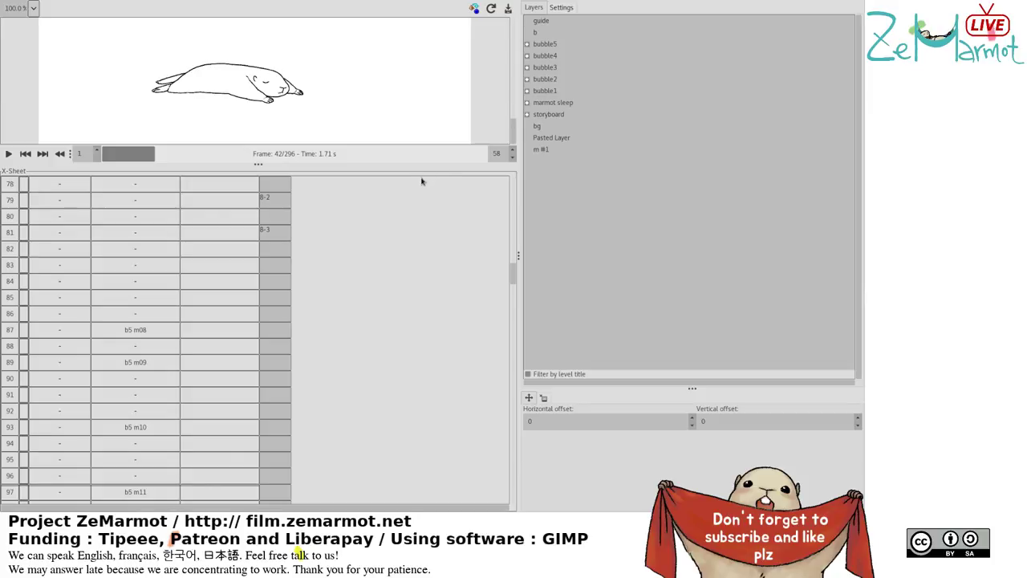
pyautogui.moveTo(426, 165); pyautogui.dragTo(451, 212)
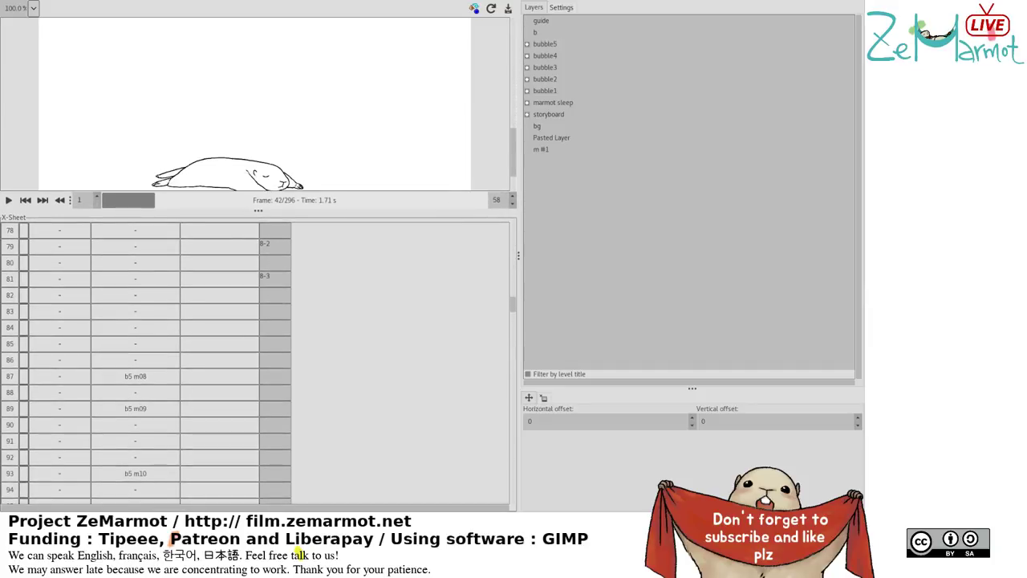
pyautogui.click(474, 9)
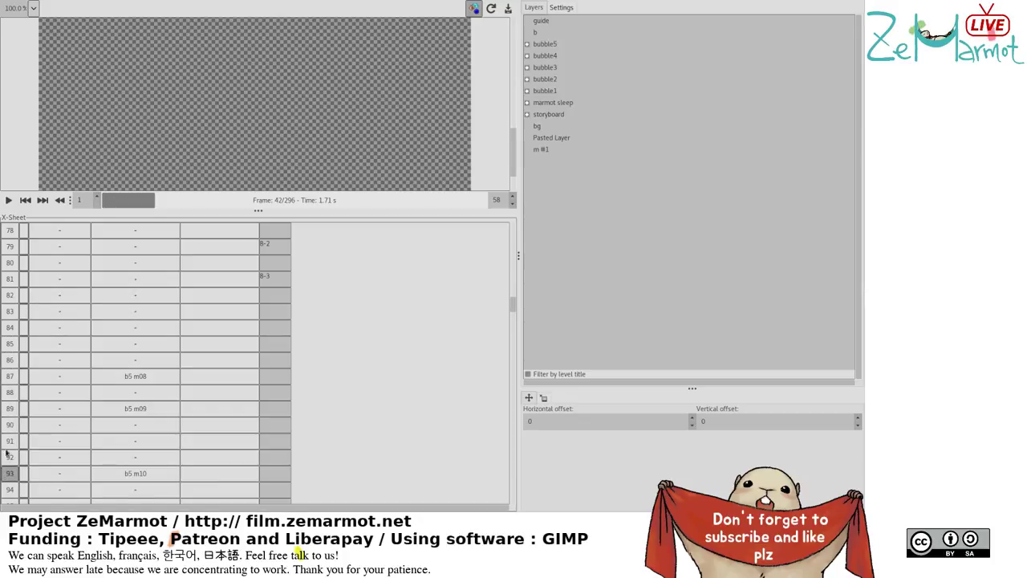
pyautogui.scroll(3, 16, 368)
pyautogui.scroll(5, 16, 368)
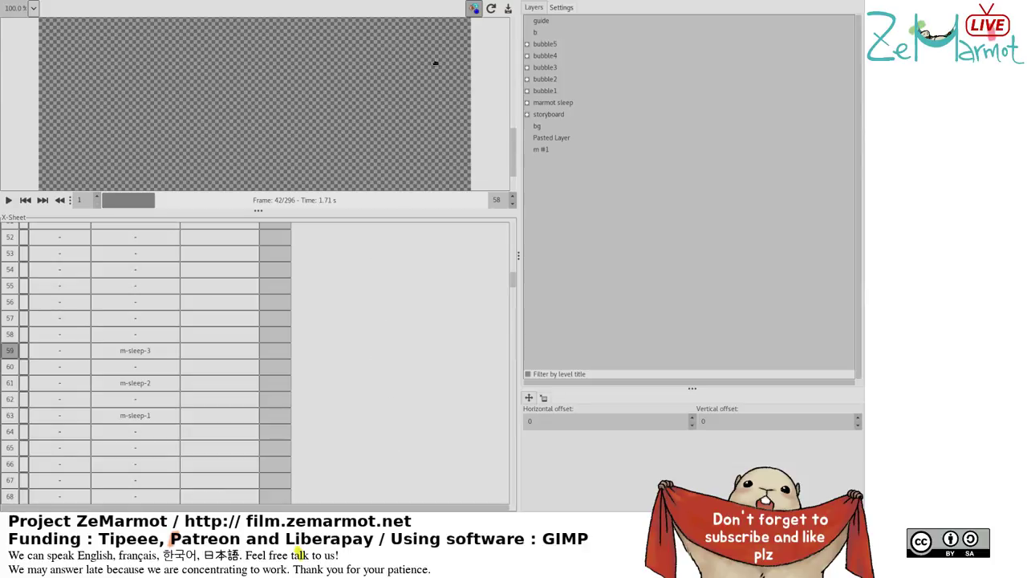
pyautogui.click(475, 8)
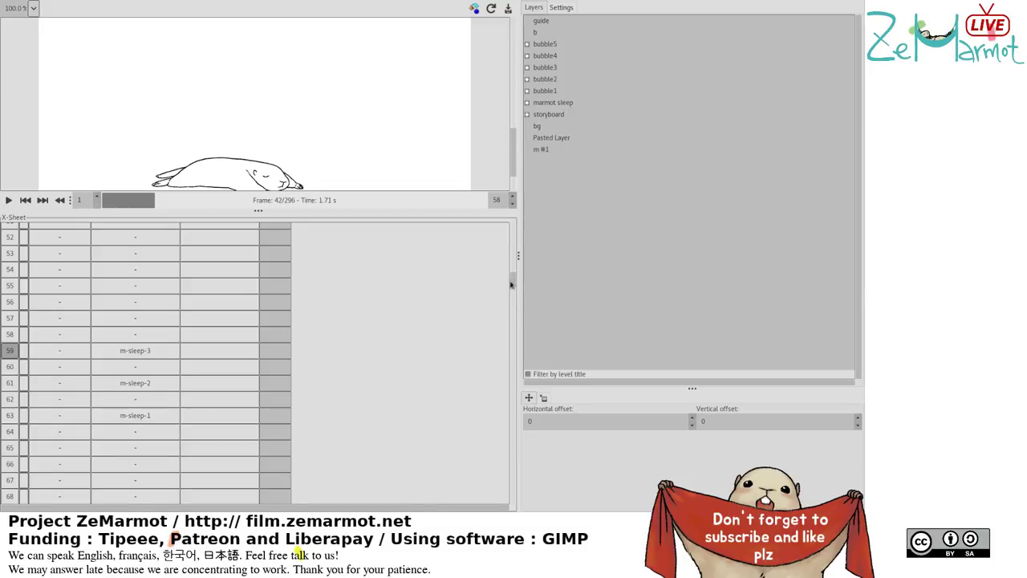
# Assign m-sleep-2 to frames 87–88 and m-sleep-3 to frames 89–90 of the marmot sleep track.
pyautogui.moveTo(514, 276); pyautogui.dragTo(517, 308)
pyautogui.click(132, 344)
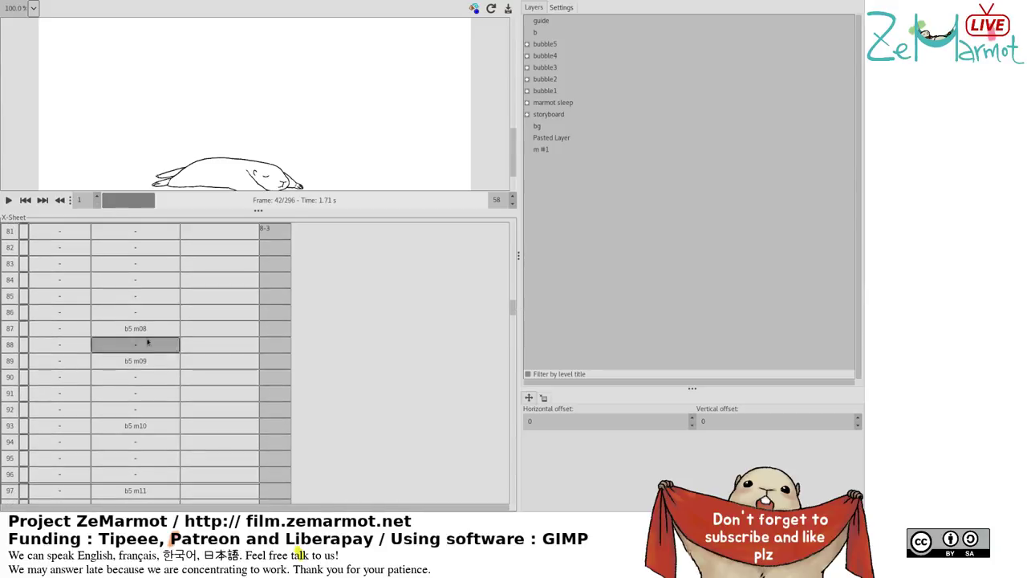
pyautogui.click(131, 328)
pyautogui.scroll(5, 149, 335)
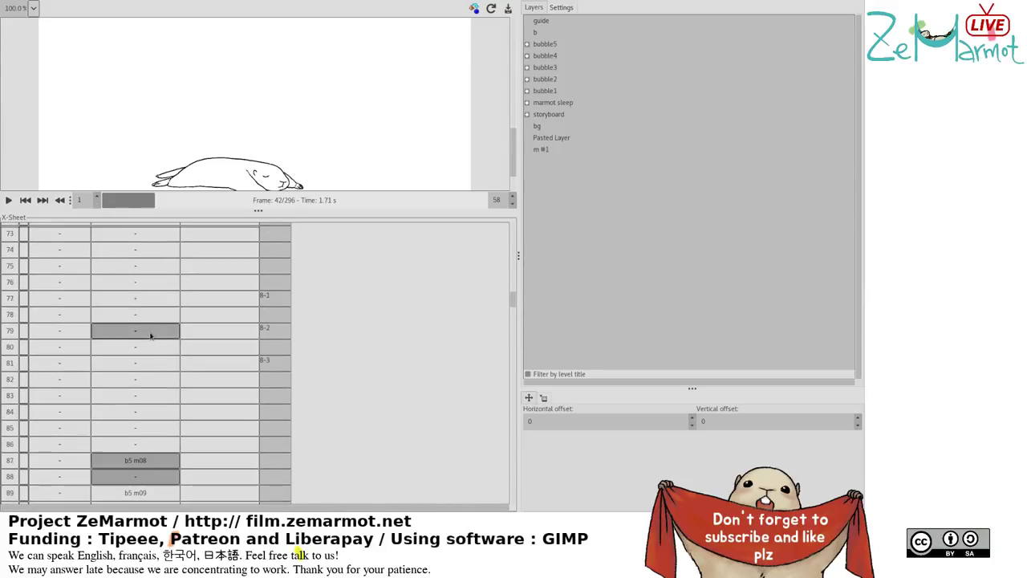
pyautogui.scroll(-7, 153, 336)
pyautogui.scroll(2, 112, 330)
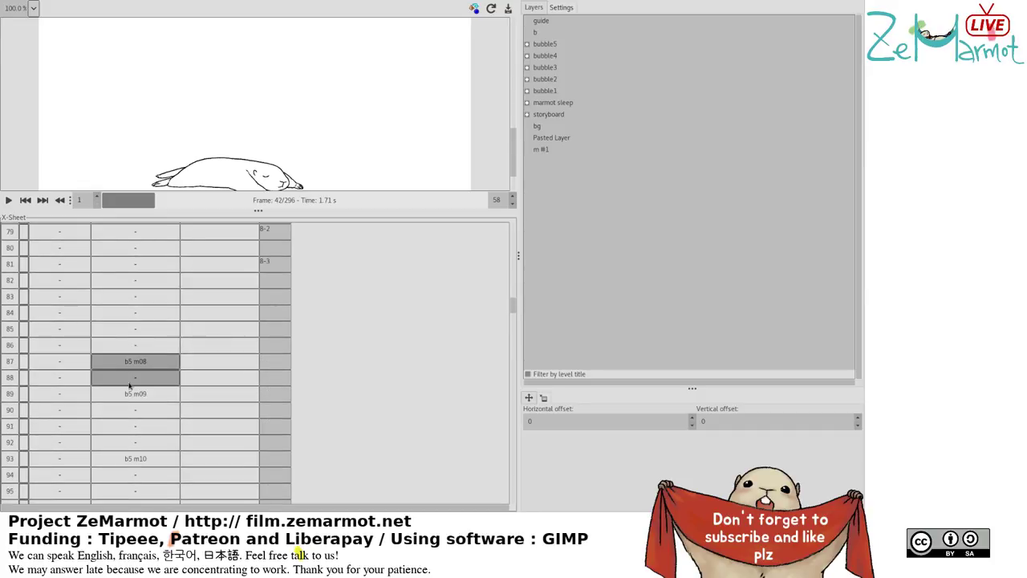
pyautogui.scroll(5, 130, 384)
pyautogui.scroll(-5, 130, 382)
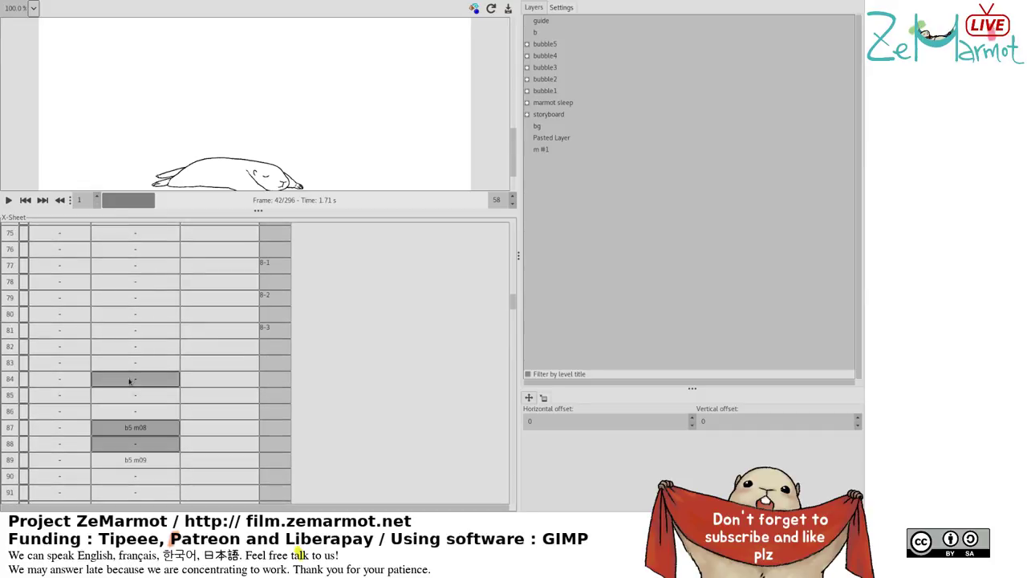
pyautogui.click(527, 103)
pyautogui.click(550, 140)
pyautogui.click(138, 427)
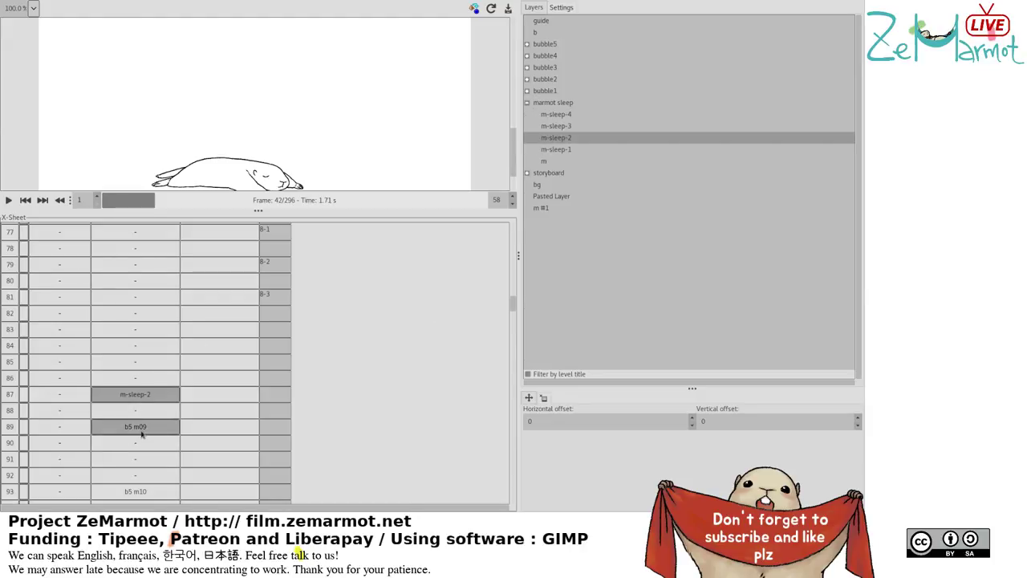
pyautogui.click(557, 126)
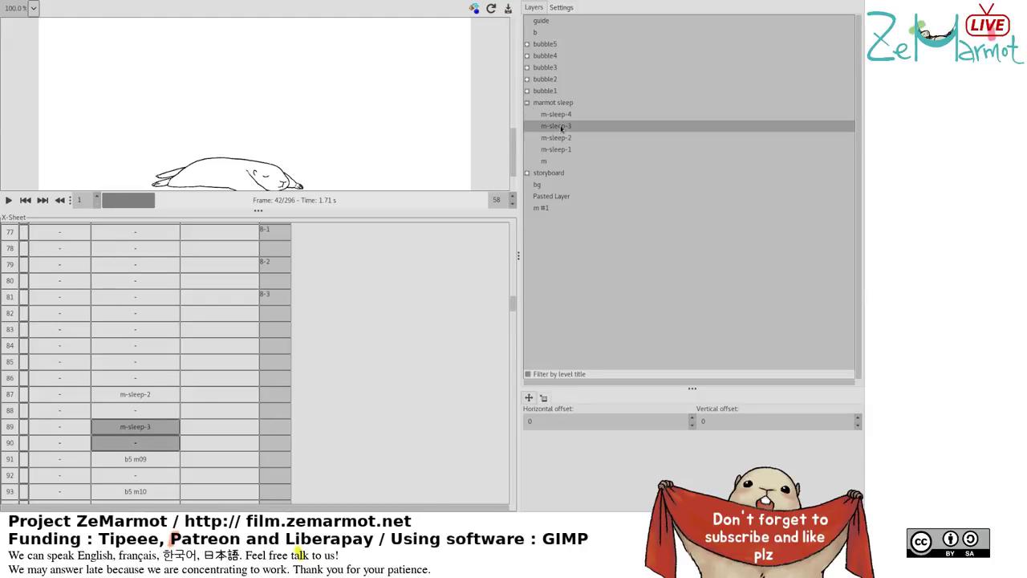
# Fill frames 91 through 114 of the marmot sleep track with the m-sleep-4 layer.
pyautogui.click(117, 464)
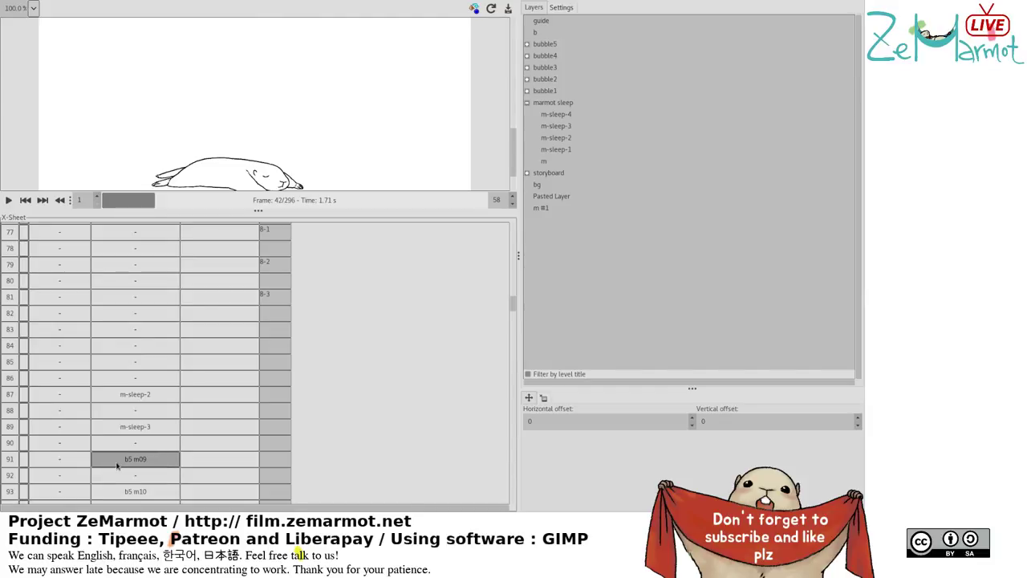
pyautogui.scroll(-2, 117, 465)
pyautogui.scroll(-2, 112, 460)
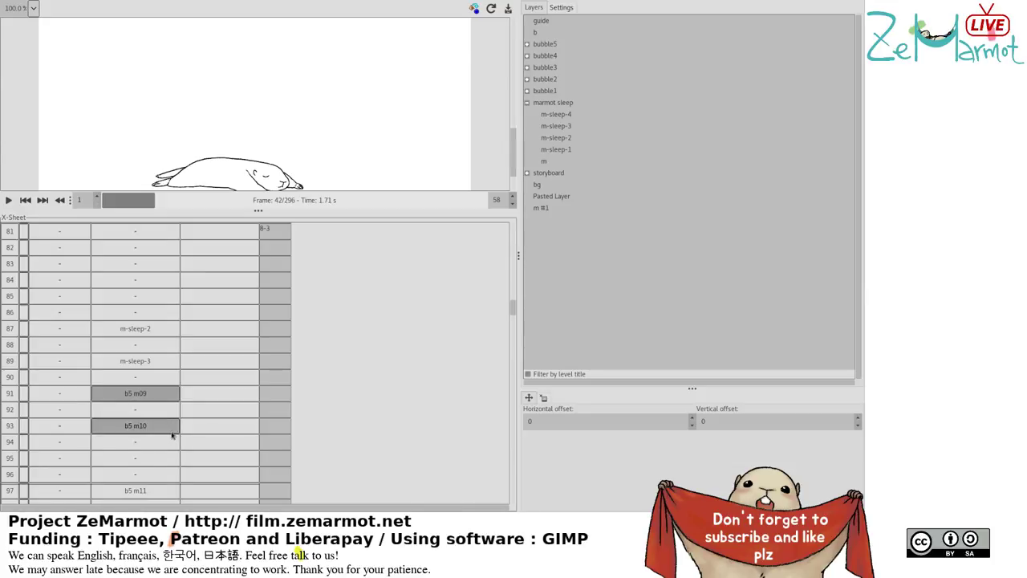
pyautogui.scroll(-6, 171, 436)
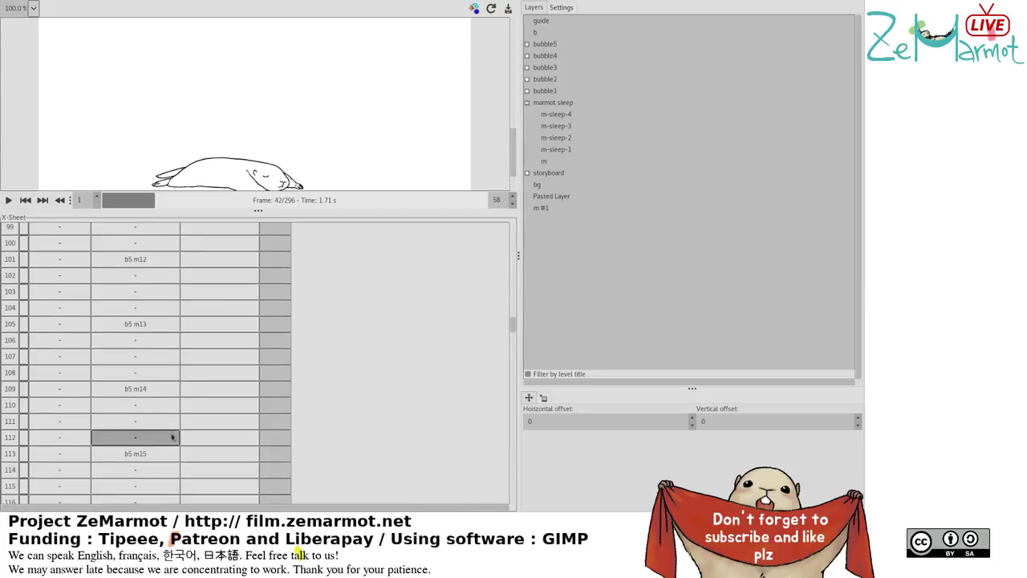
pyautogui.scroll(-3, 172, 436)
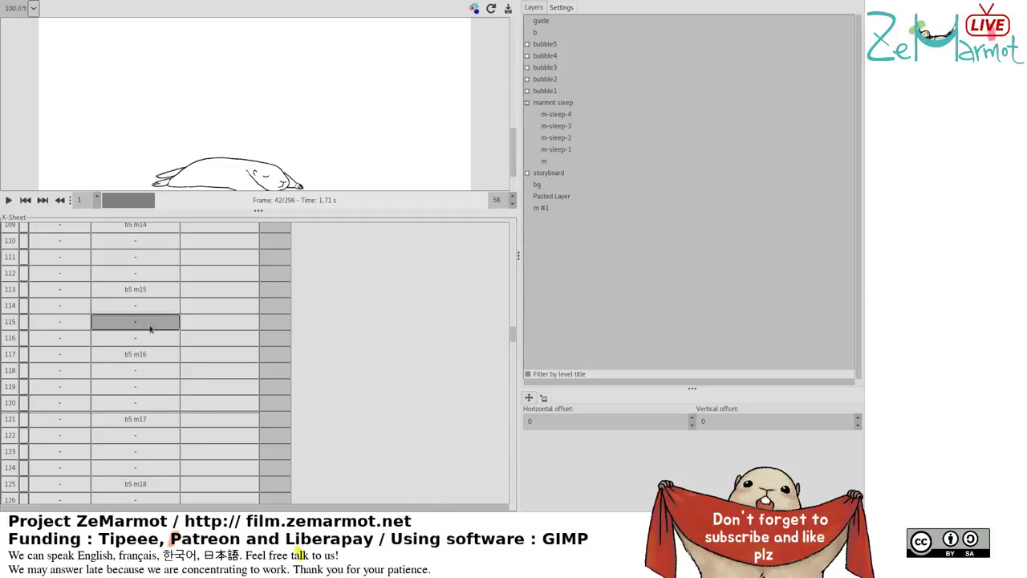
pyautogui.moveTo(150, 305); pyautogui.dragTo(137, 227)
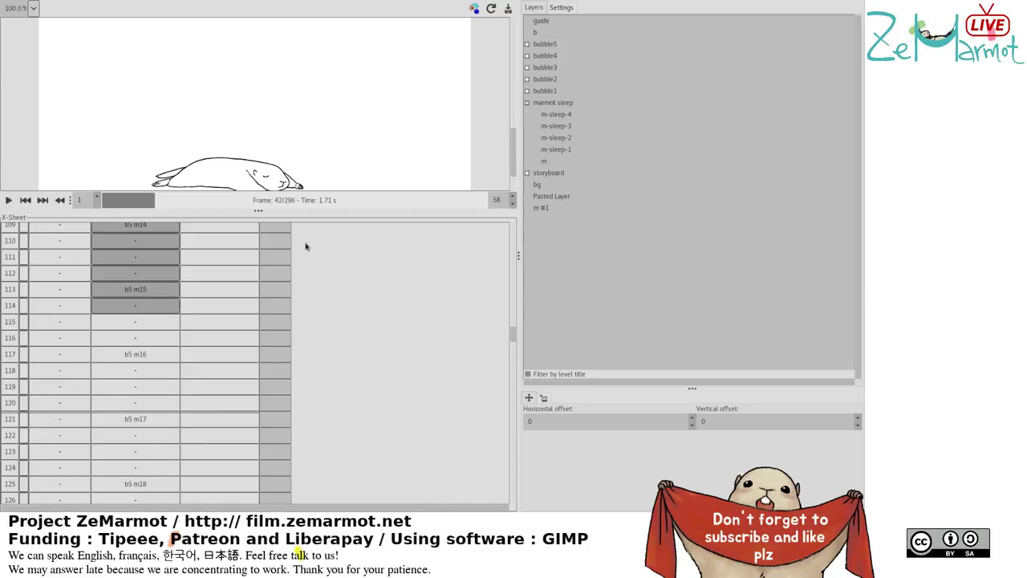
pyautogui.click(559, 119)
pyautogui.scroll(6, 150, 409)
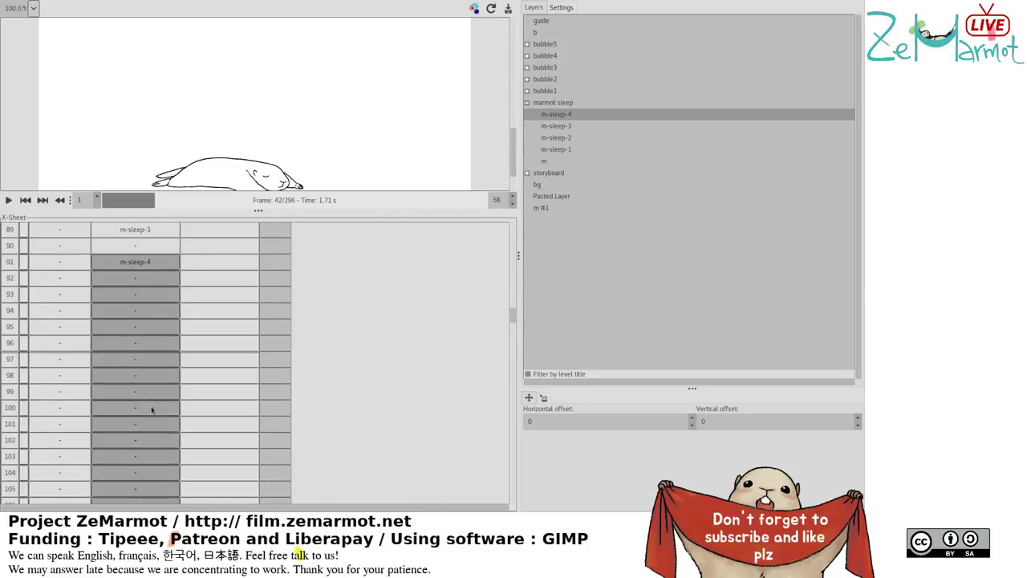
pyautogui.scroll(-6, 152, 409)
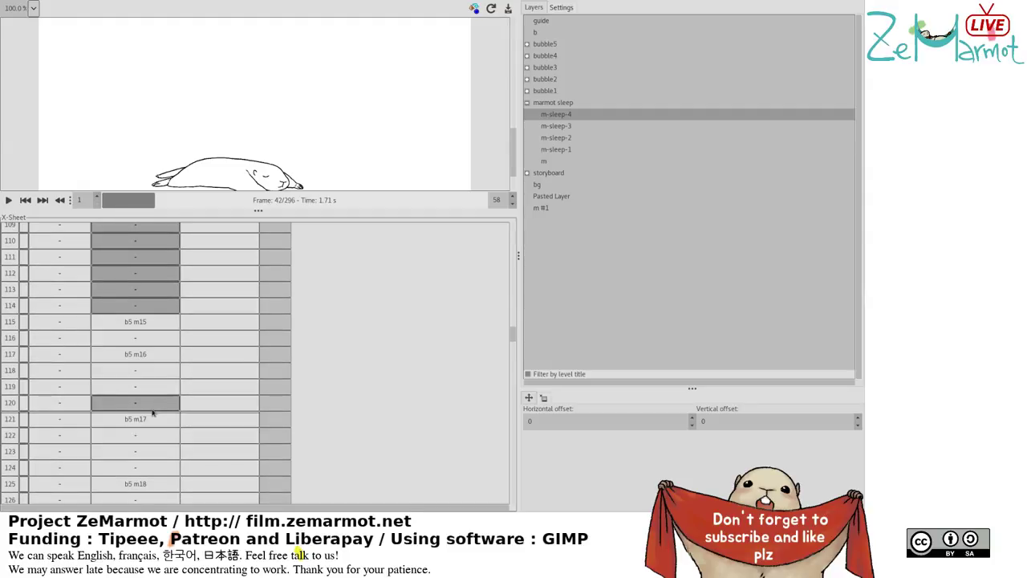
pyautogui.scroll(6, 151, 370)
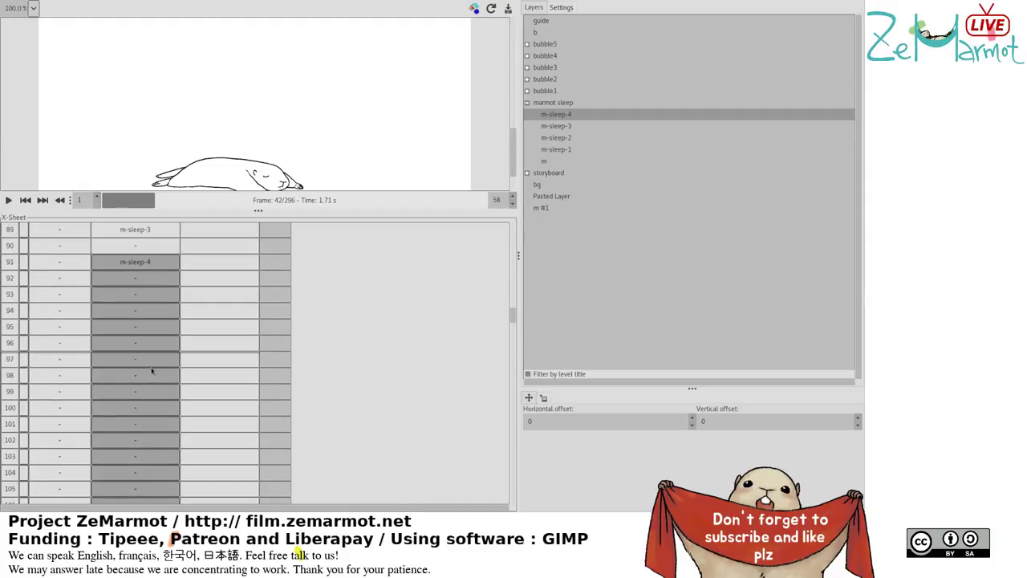
# Assign m-sleep-3 to frames 115–116 and m-sleep-2 to frames 117–118 of the marmot sleep track.
pyautogui.scroll(-6, 151, 369)
pyautogui.moveTo(151, 321); pyautogui.dragTo(150, 402)
pyautogui.click(556, 126)
pyautogui.click(543, 148)
pyautogui.scroll(-8, 150, 401)
pyautogui.click(150, 399)
# Fill frames 119 through 128 of the marmot sleep track with the m-sleep-1 layer.
pyautogui.scroll(8, 150, 401)
pyautogui.scroll(-1, 150, 402)
pyautogui.click(151, 403)
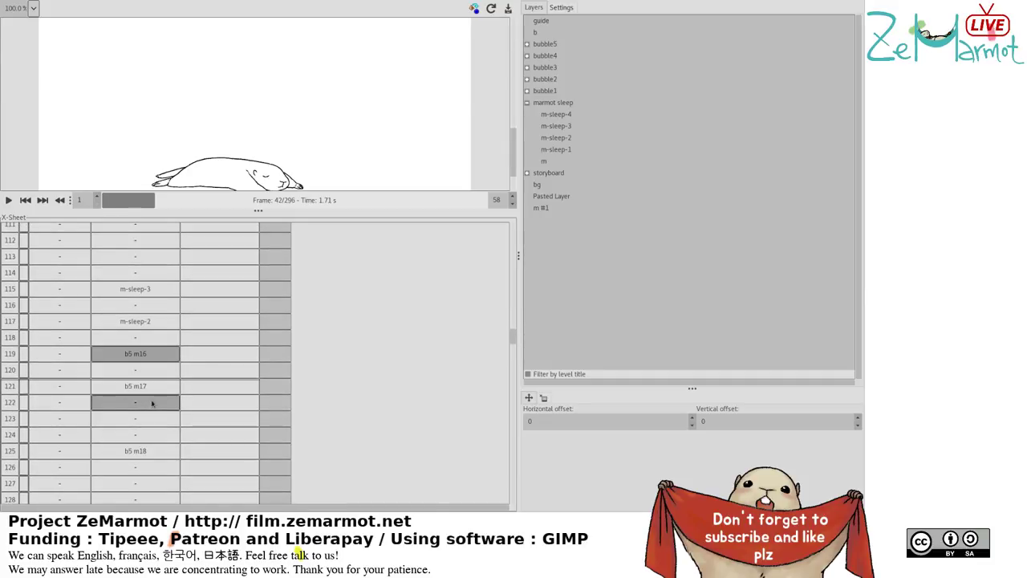
pyautogui.scroll(-3, 151, 404)
pyautogui.click(152, 404)
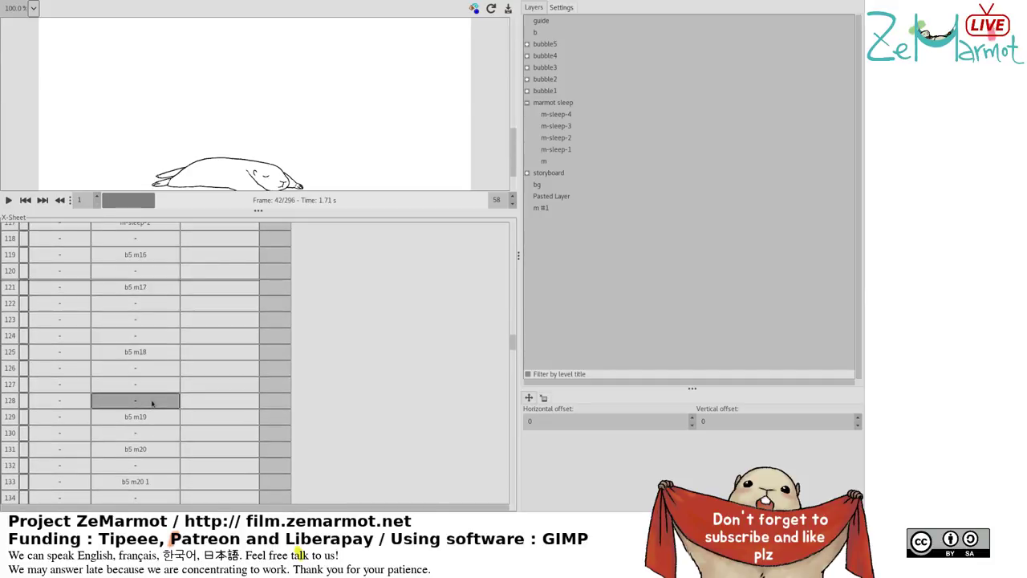
pyautogui.keyDown('shift'); pyautogui.click(135, 254); pyautogui.keyUp('shift')
pyautogui.click(562, 151)
pyautogui.scroll(2, 198, 371)
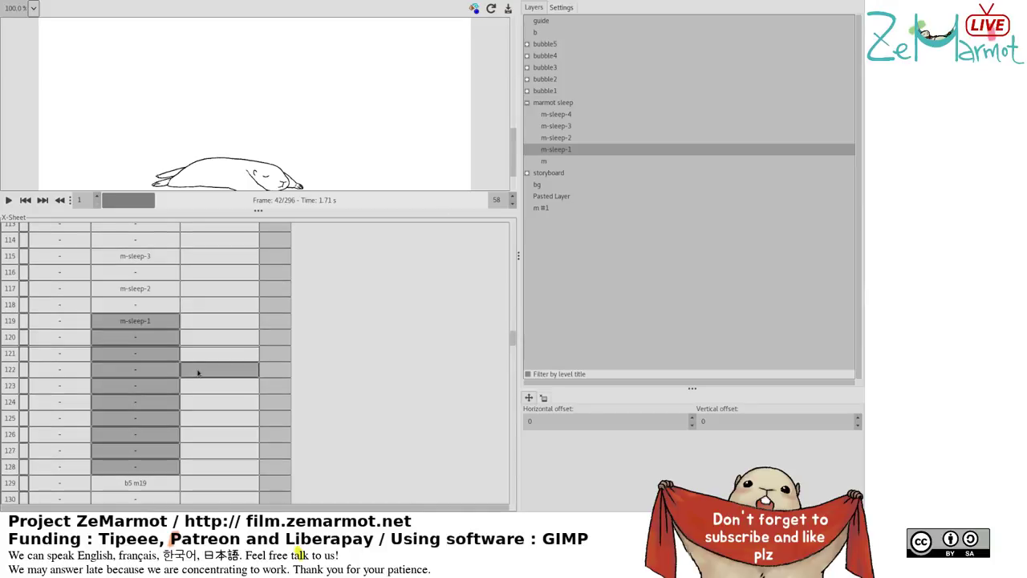
# Set the playback range to end at frame 128, play the animation preview, and stop it at frame 31.
pyautogui.doubleClick(498, 200)
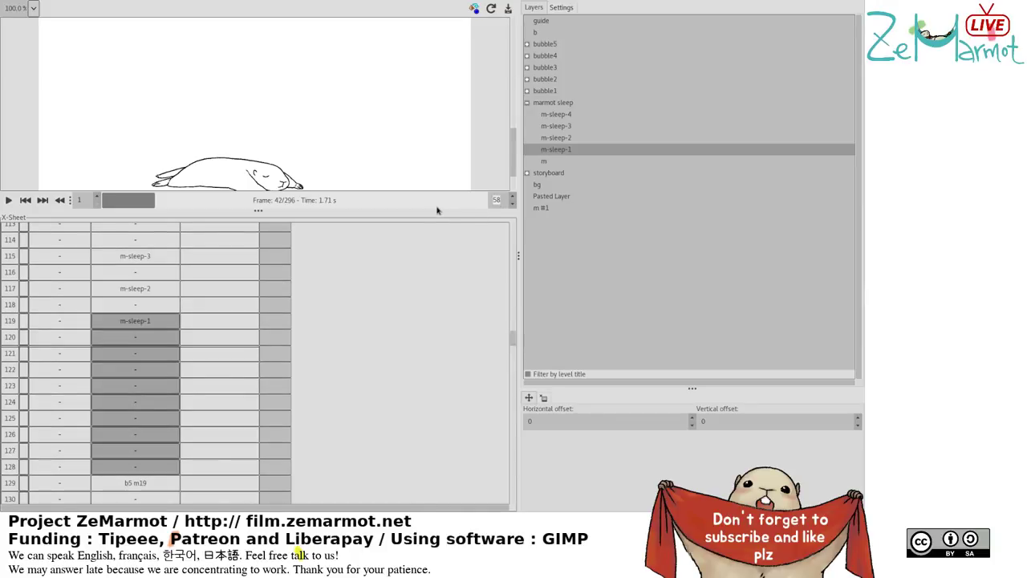
pyautogui.write('128')
pyautogui.click(8, 200)
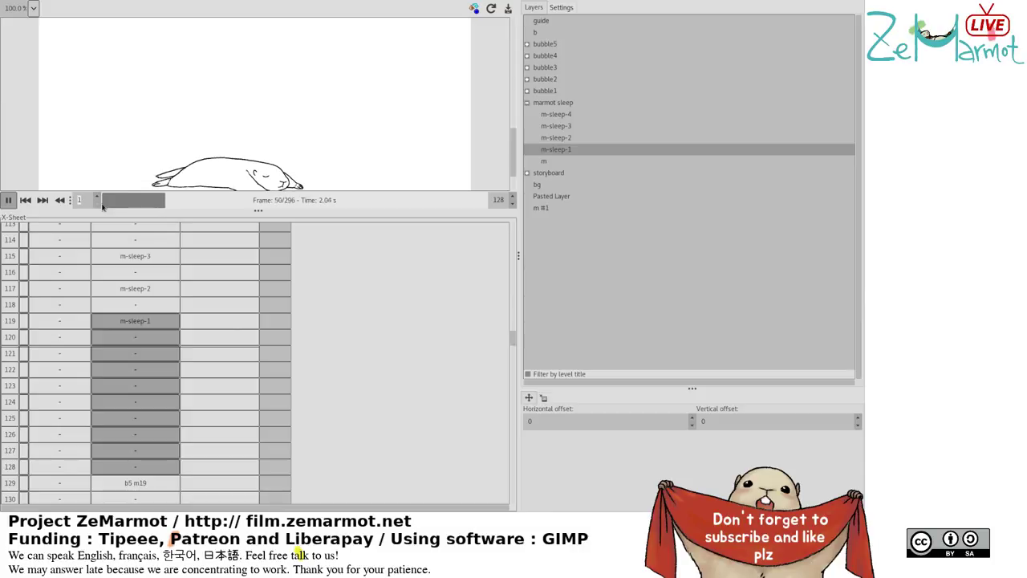
pyautogui.moveTo(129, 202); pyautogui.dragTo(181, 231)
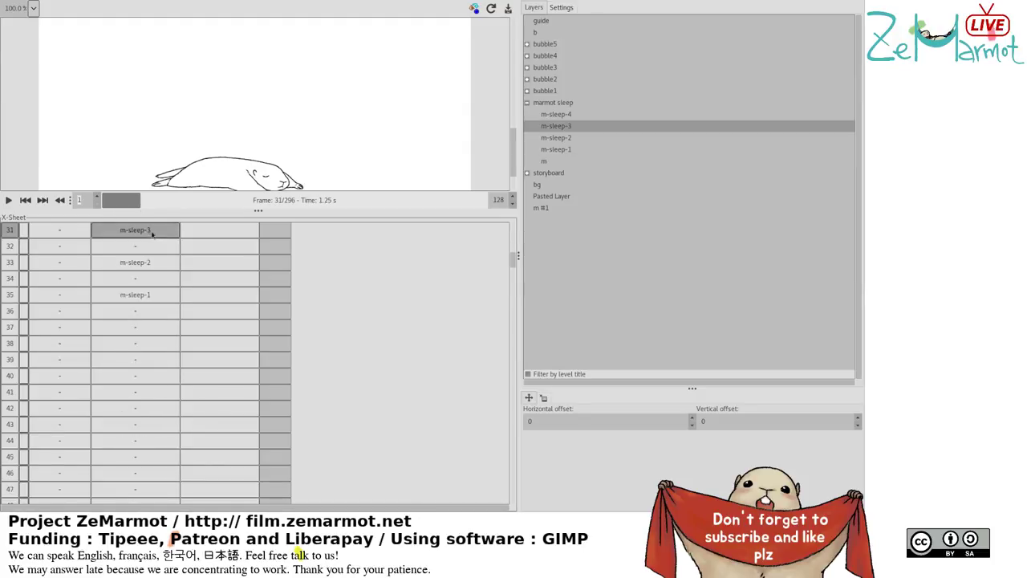
# Assign m-sleep-2 to frames 31–32 and m-sleep-3 to frames 33–34 of the marmot sleep track.
pyautogui.click(570, 133)
pyautogui.moveTo(135, 262); pyautogui.dragTo(135, 279)
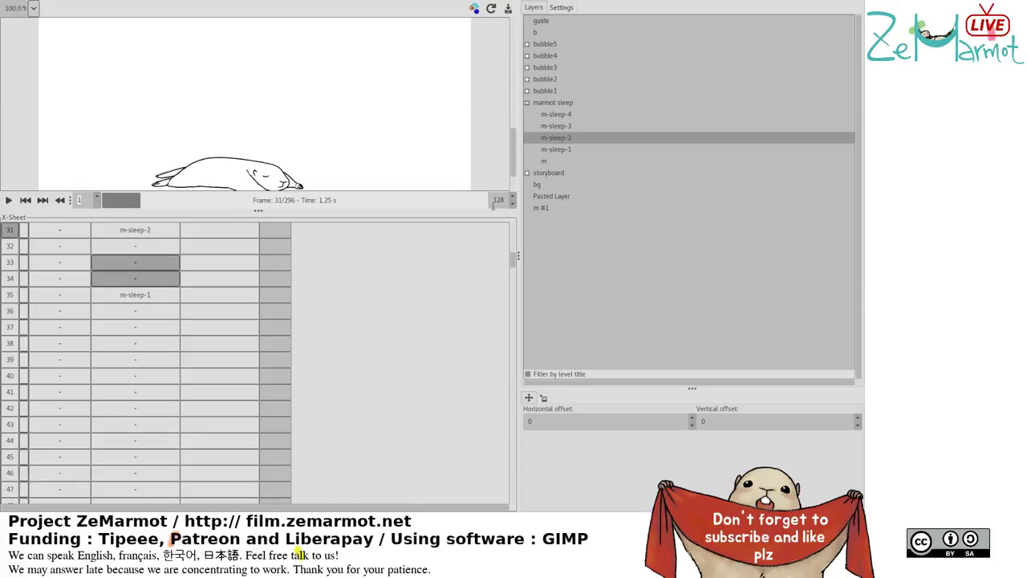
pyautogui.click(571, 126)
# Fill frames 35 through 58 of the marmot sleep track with the m-sleep-4 layer.
pyautogui.click(135, 295)
pyautogui.scroll(-5, 169, 353)
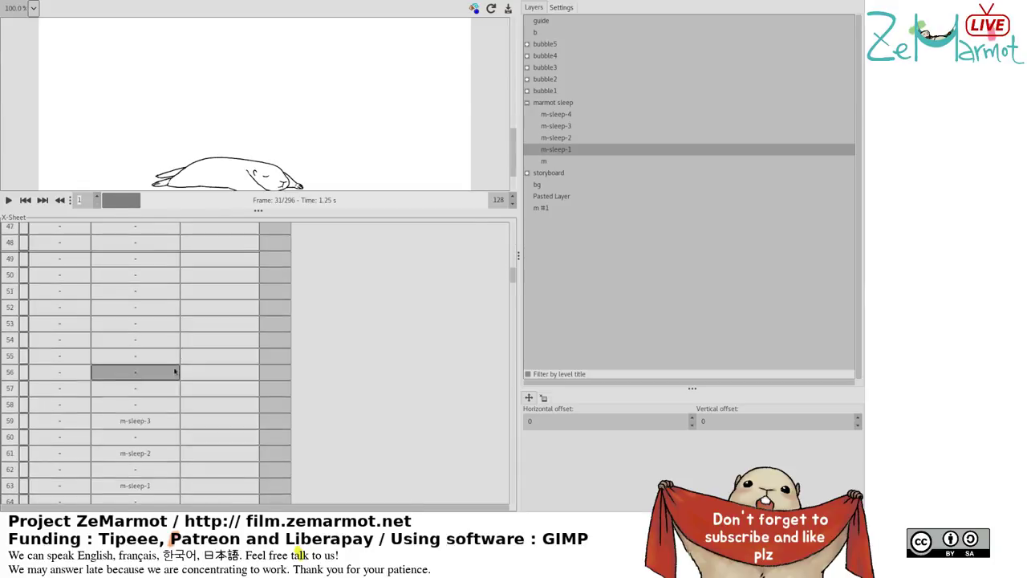
pyautogui.keyDown('shift'); pyautogui.click(152, 411); pyautogui.keyUp('shift')
pyautogui.click(571, 115)
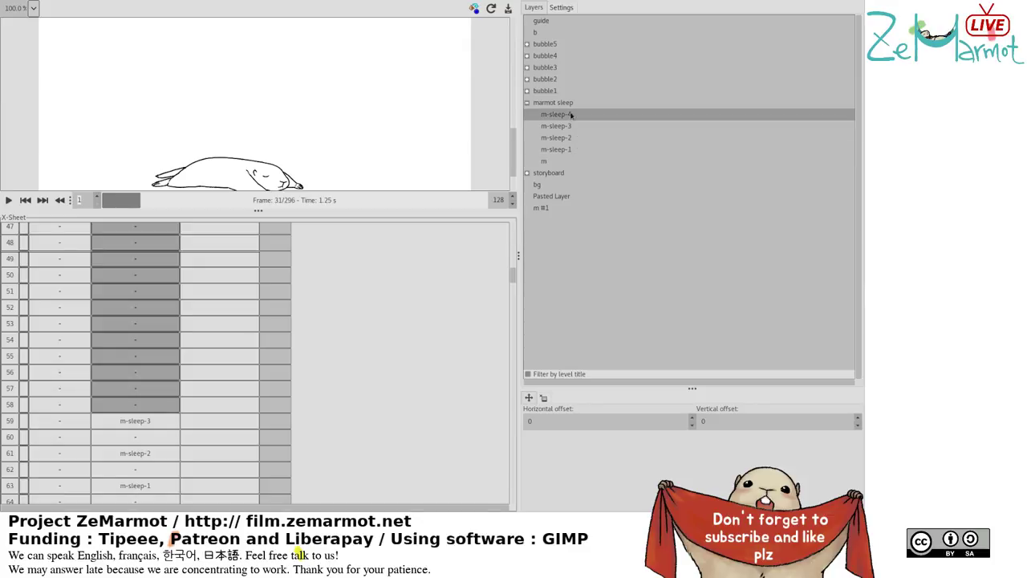
# Check the marmot sleep timing between frames 59 and 92, and play the animation preview before pausing it.
pyautogui.scroll(-2, 150, 436)
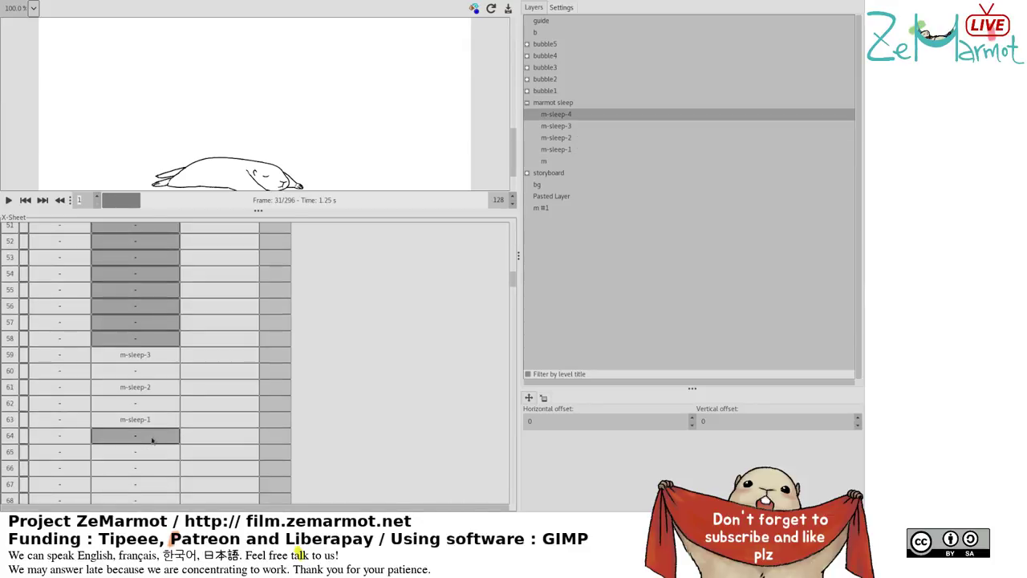
pyautogui.scroll(-3, 150, 435)
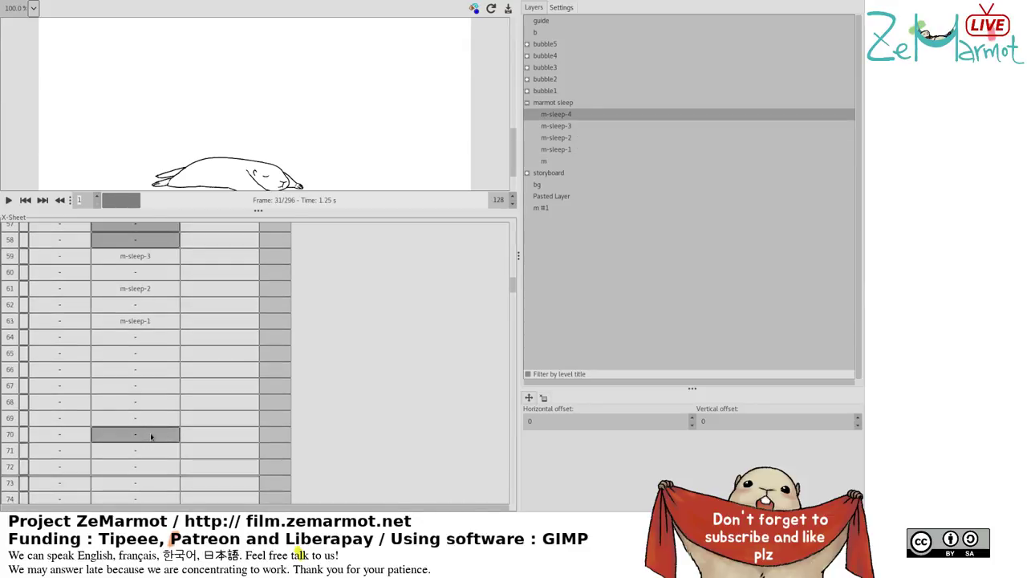
pyautogui.scroll(-9, 153, 434)
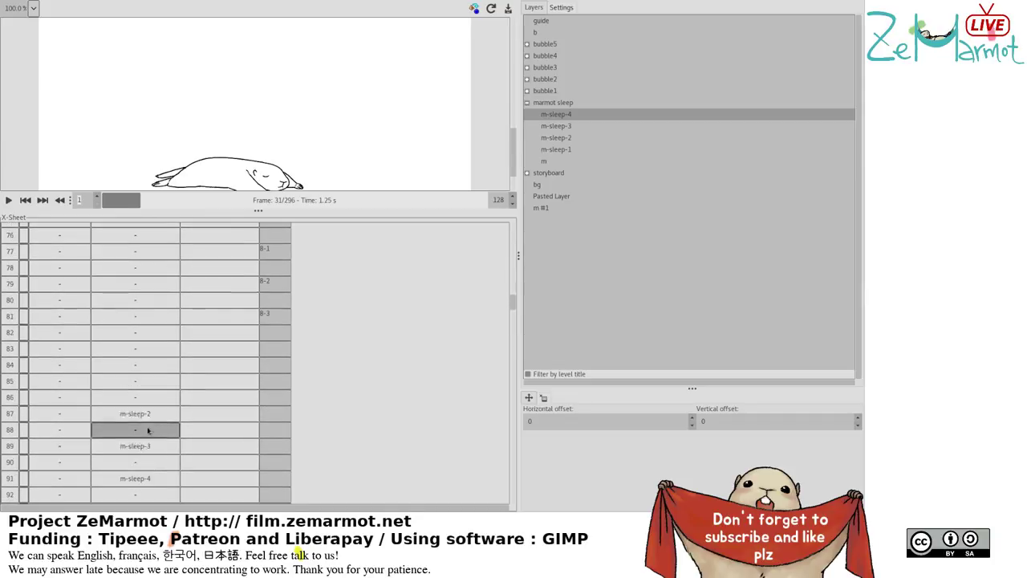
pyautogui.click(7, 200)
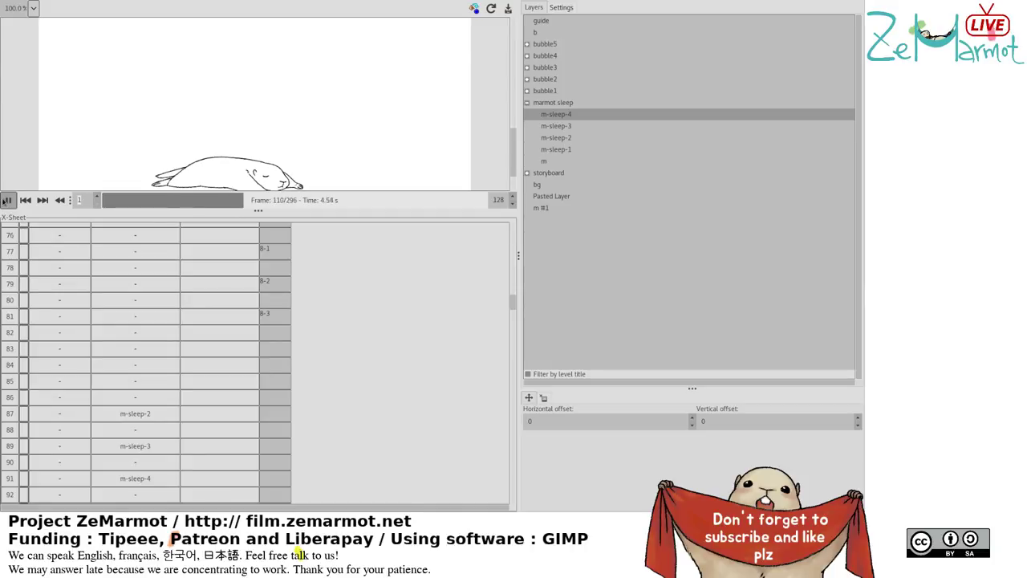
pyautogui.click(6, 200)
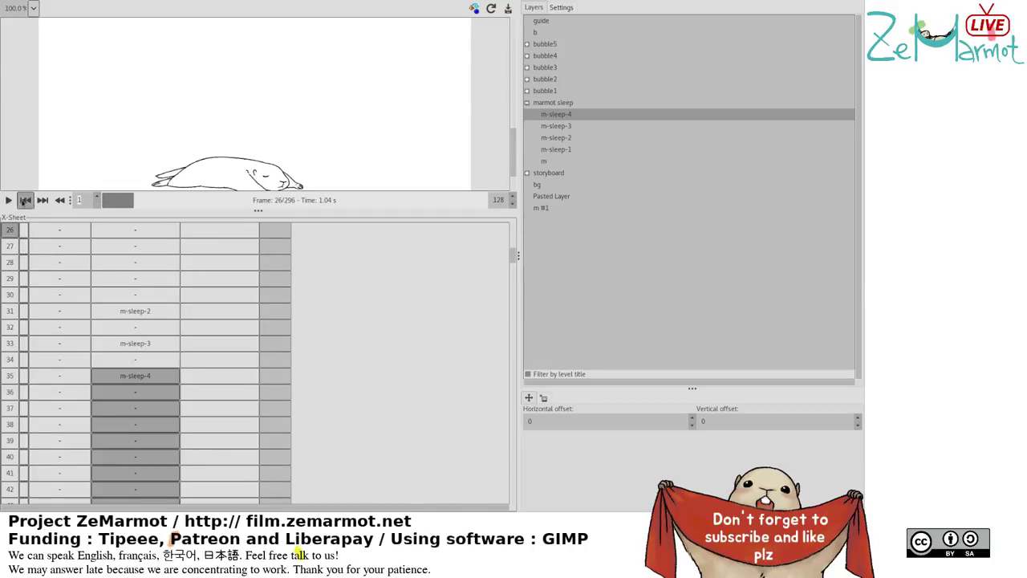
# Examine where the marmot sleep track ends near frame 270, and review its layer timing from frame 1 to frame 127.
pyautogui.click(512, 240)
pyautogui.moveTo(512, 240); pyautogui.dragTo(505, 477)
pyautogui.click(135, 294)
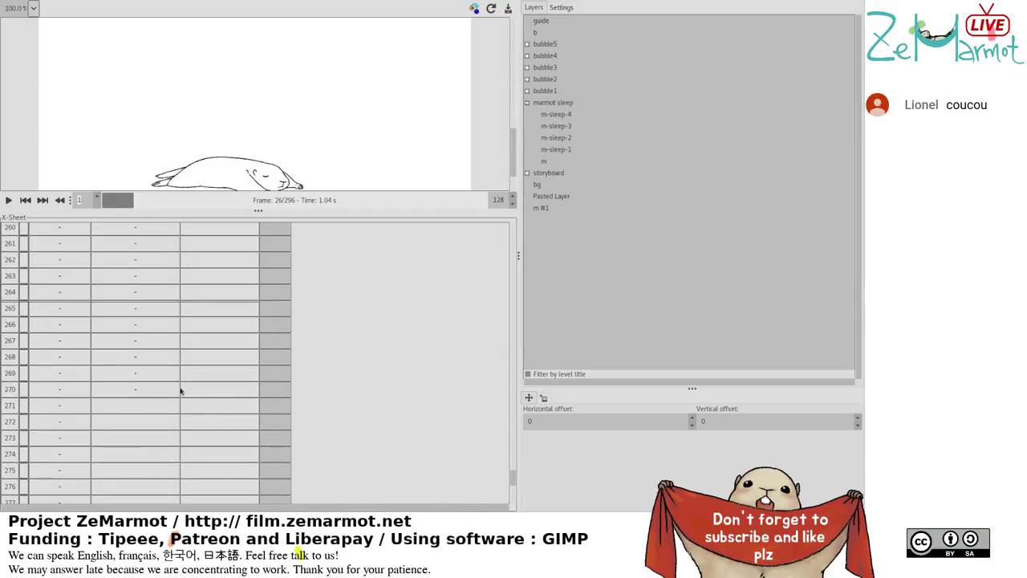
pyautogui.click(138, 386)
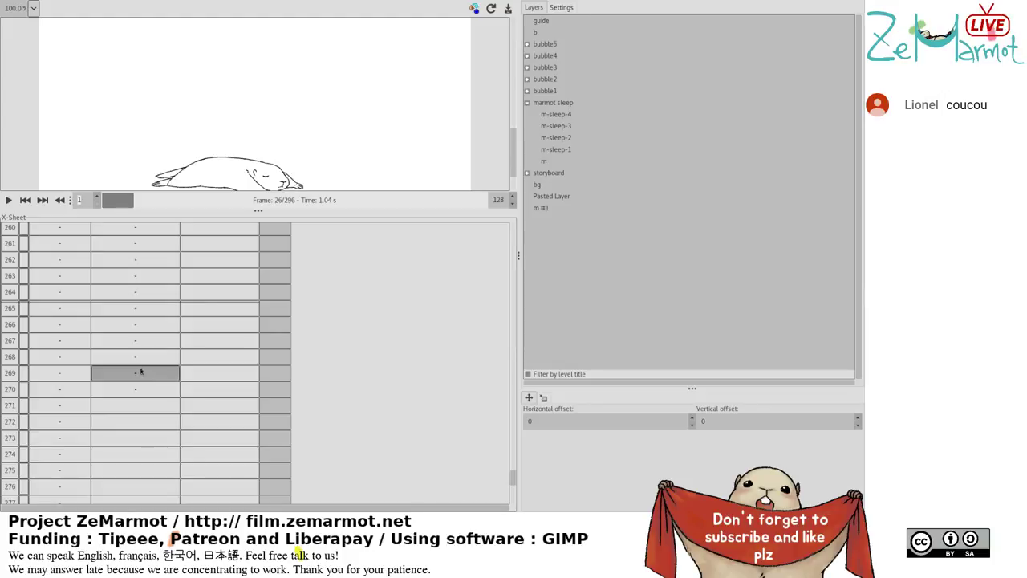
pyautogui.click(213, 309)
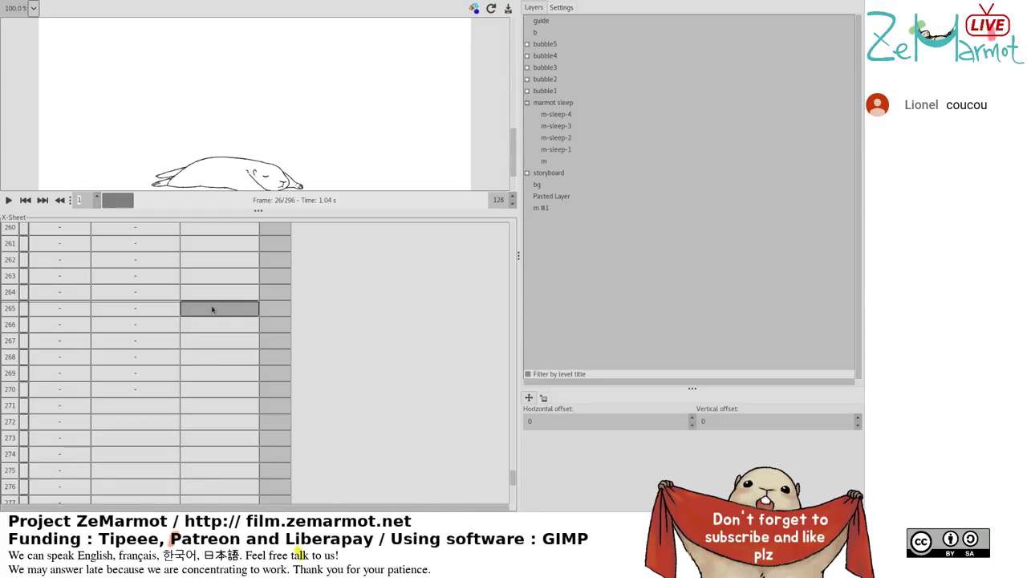
pyautogui.click(174, 182)
pyautogui.moveTo(512, 482); pyautogui.dragTo(538, 165)
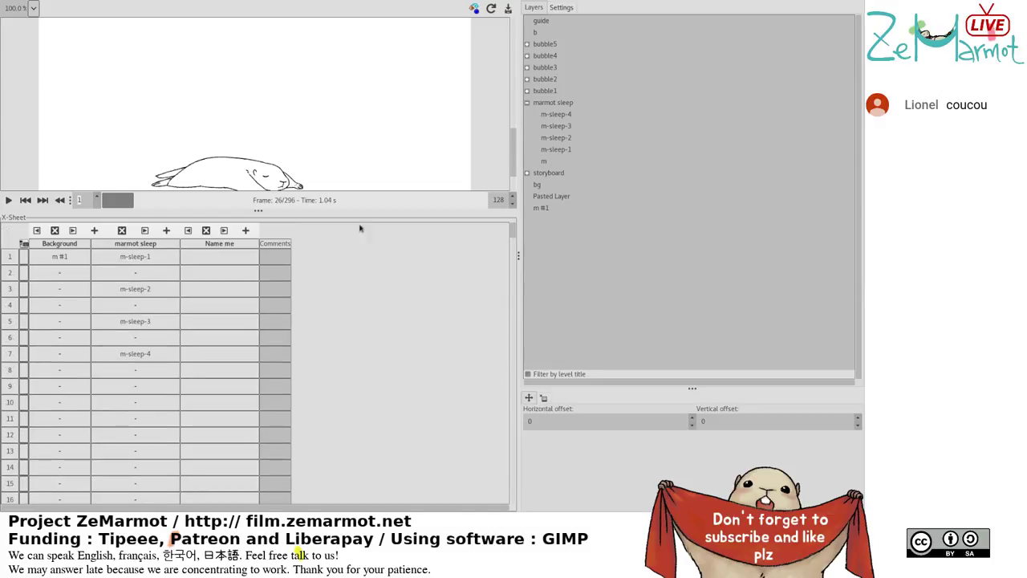
pyautogui.click(200, 256)
pyautogui.scroll(-6, 136, 337)
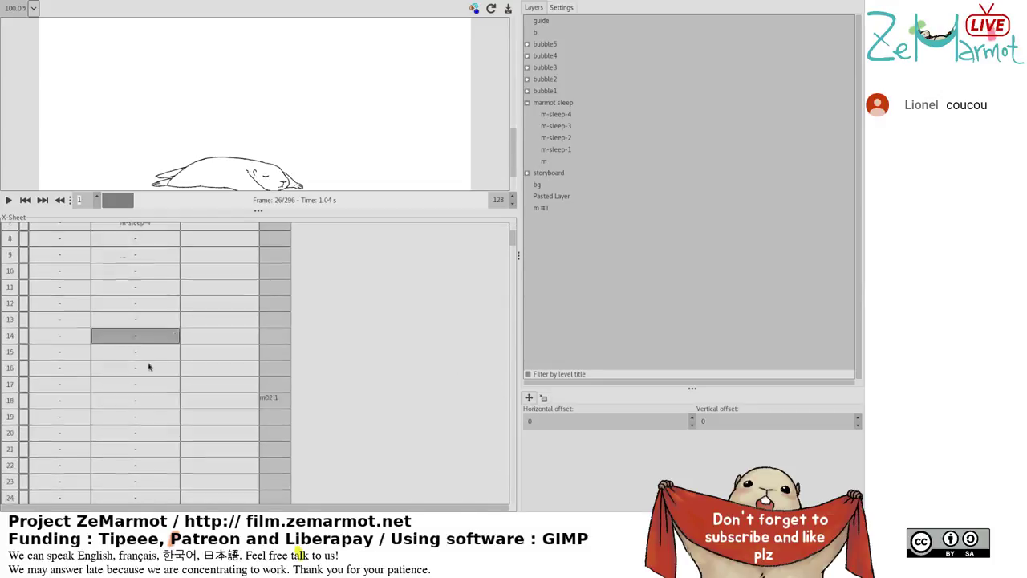
pyautogui.click(126, 412)
pyautogui.scroll(-15, 126, 412)
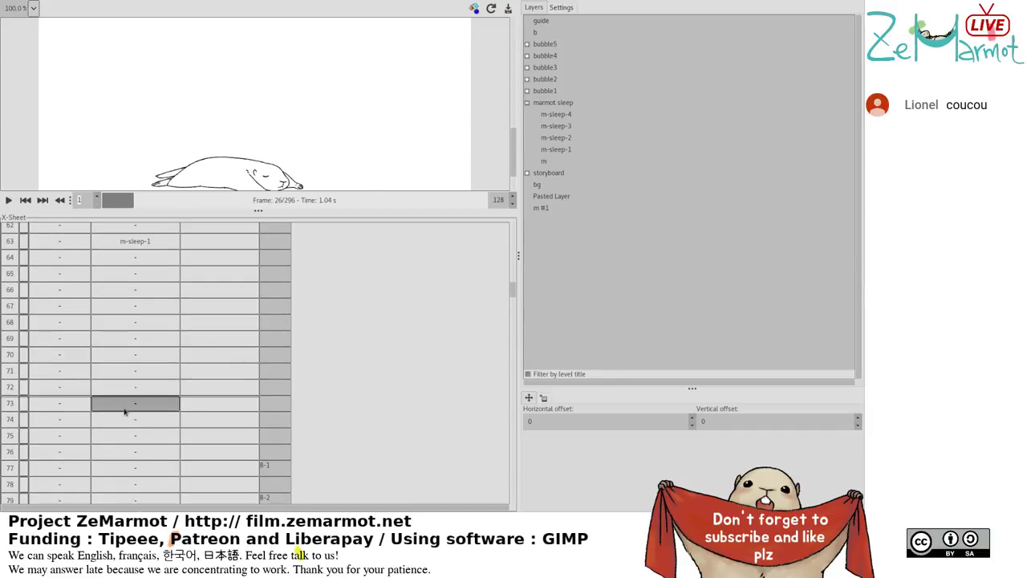
pyautogui.scroll(-8, 124, 405)
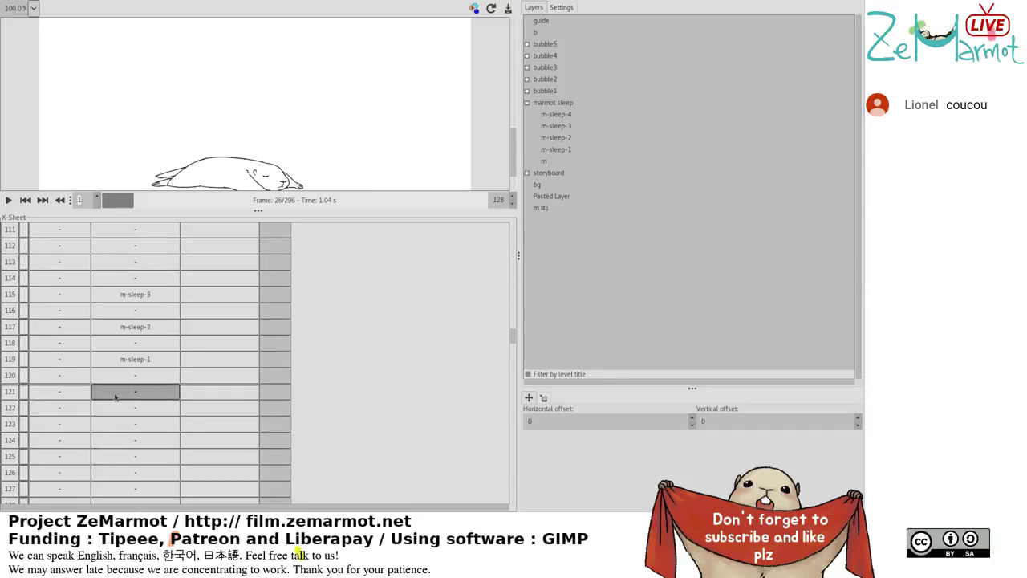
# Examine the layer timing of the marmot sleep track from frame 121 to its end near frame 270.
pyautogui.click(122, 394)
pyautogui.scroll(-1, 122, 395)
pyautogui.scroll(-3, 124, 387)
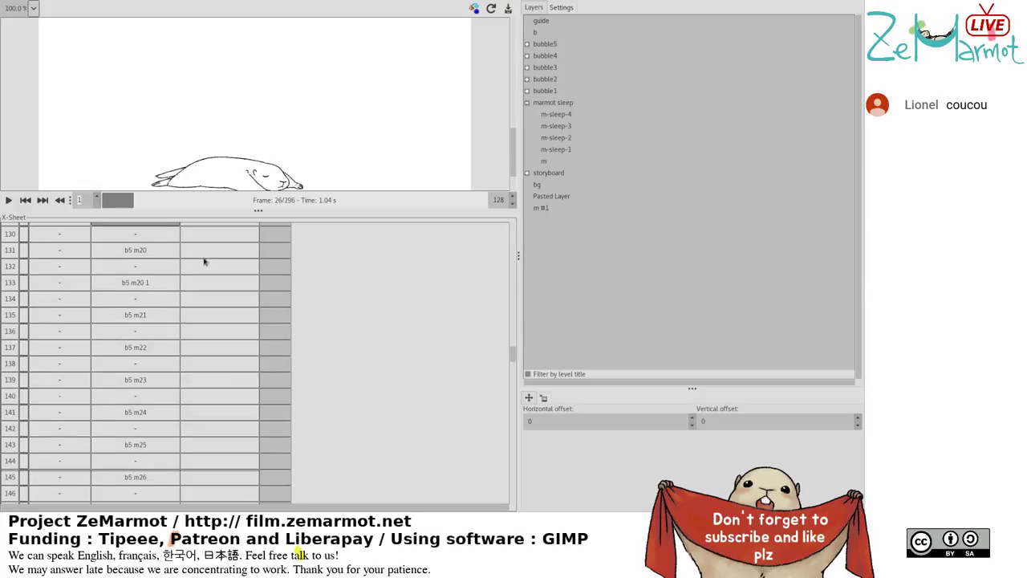
pyautogui.scroll(-5, 513, 355)
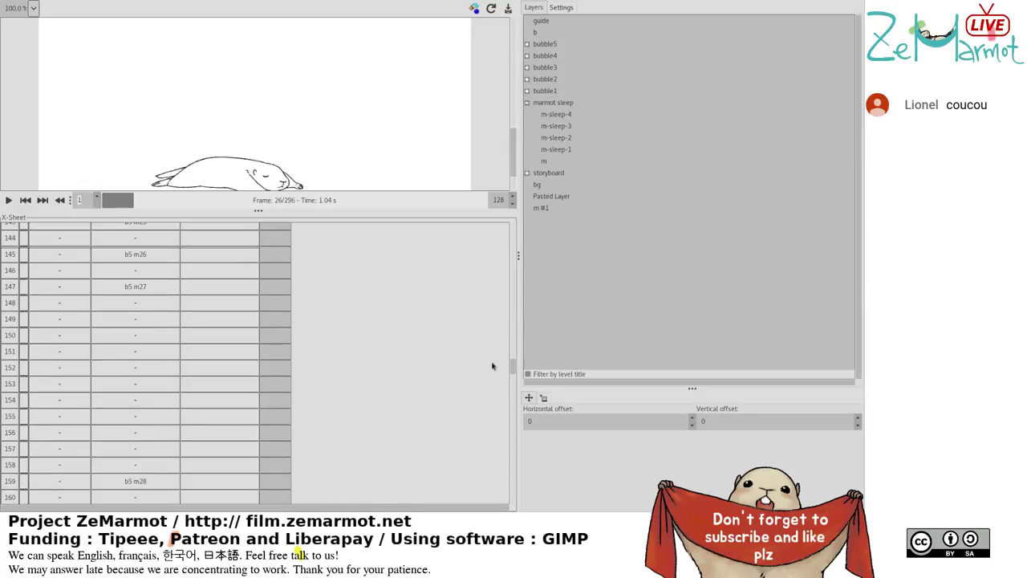
pyautogui.moveTo(514, 369); pyautogui.dragTo(519, 481)
pyautogui.scroll(-2, 217, 418)
pyautogui.click(135, 370)
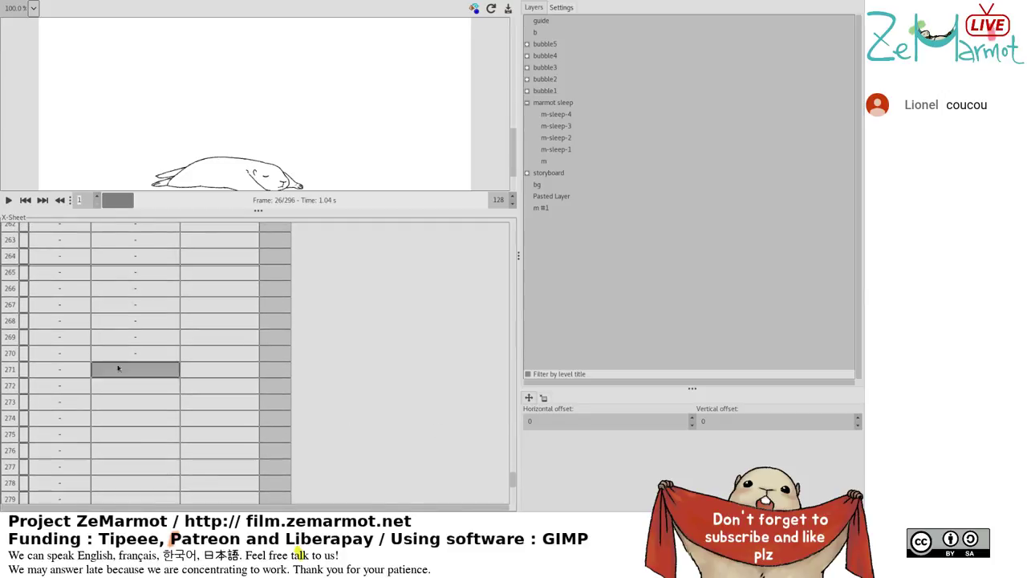
pyautogui.click(133, 358)
pyautogui.click(133, 358)
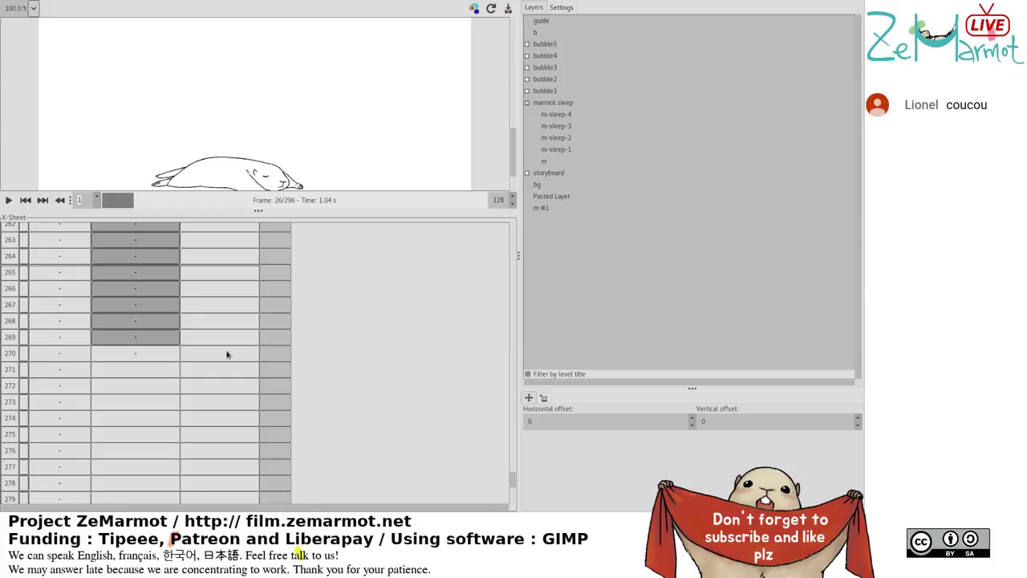
pyautogui.click(184, 339)
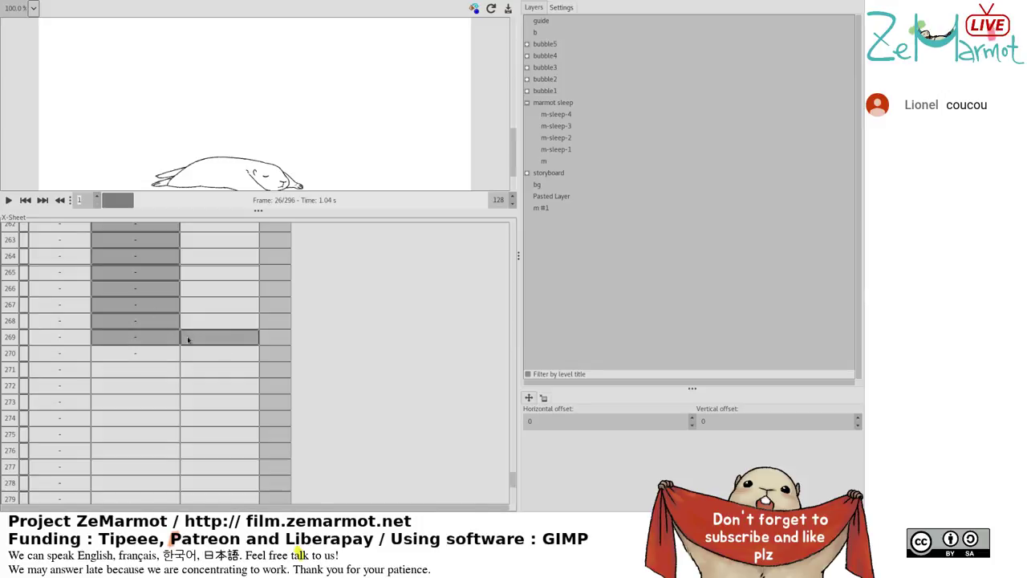
pyautogui.click(177, 339)
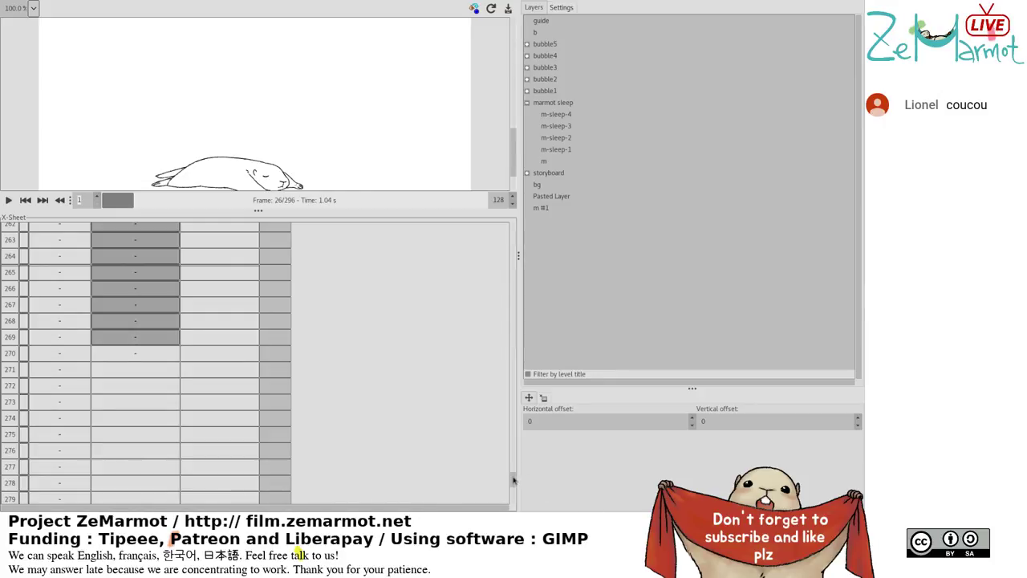
# Check the frames of the unnamed third track from frame 1 through frame 54.
pyautogui.moveTo(513, 480); pyautogui.dragTo(510, 203)
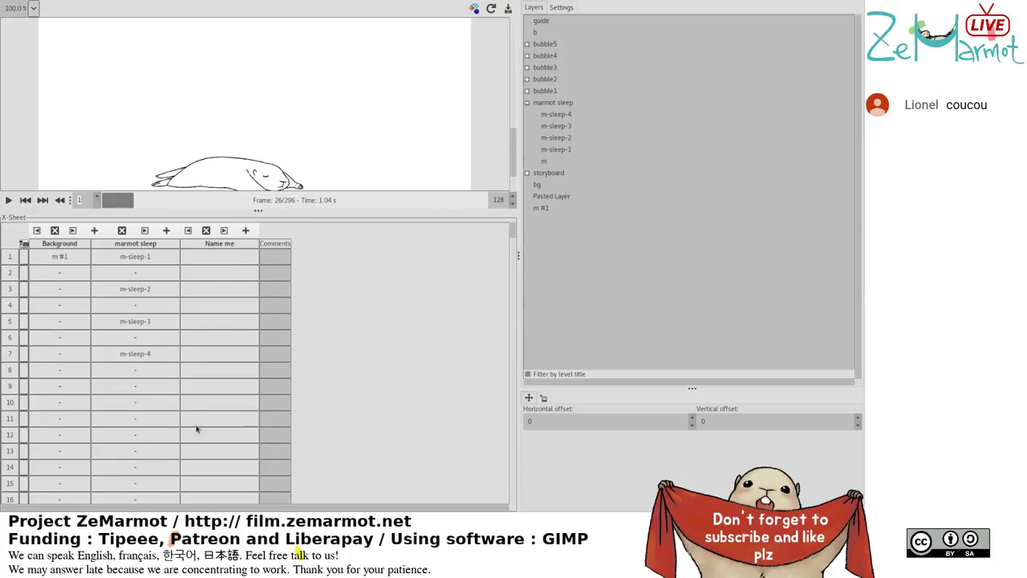
pyautogui.click(191, 256)
pyautogui.scroll(-10, 191, 266)
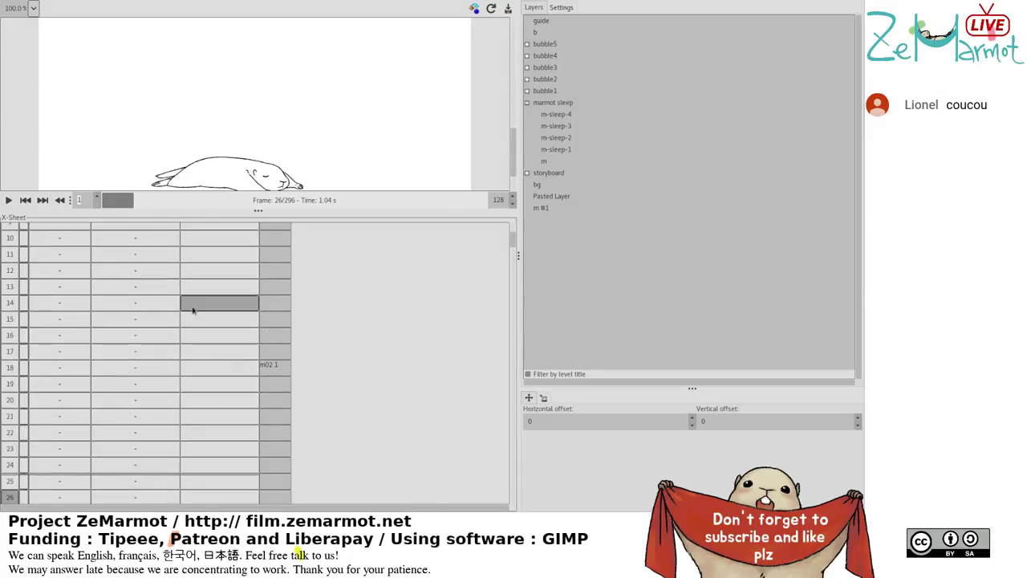
pyautogui.click(190, 412)
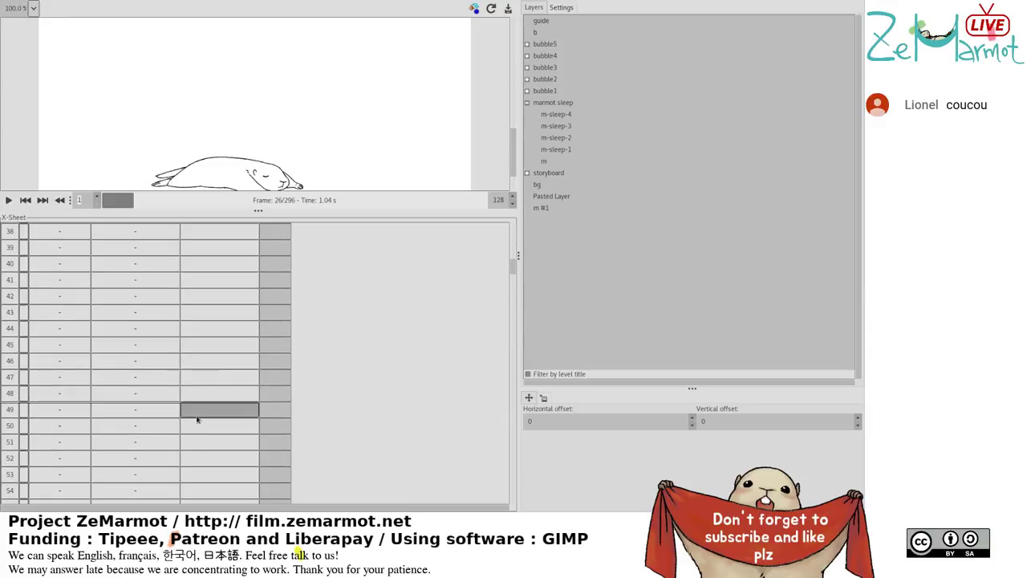
pyautogui.click(206, 426)
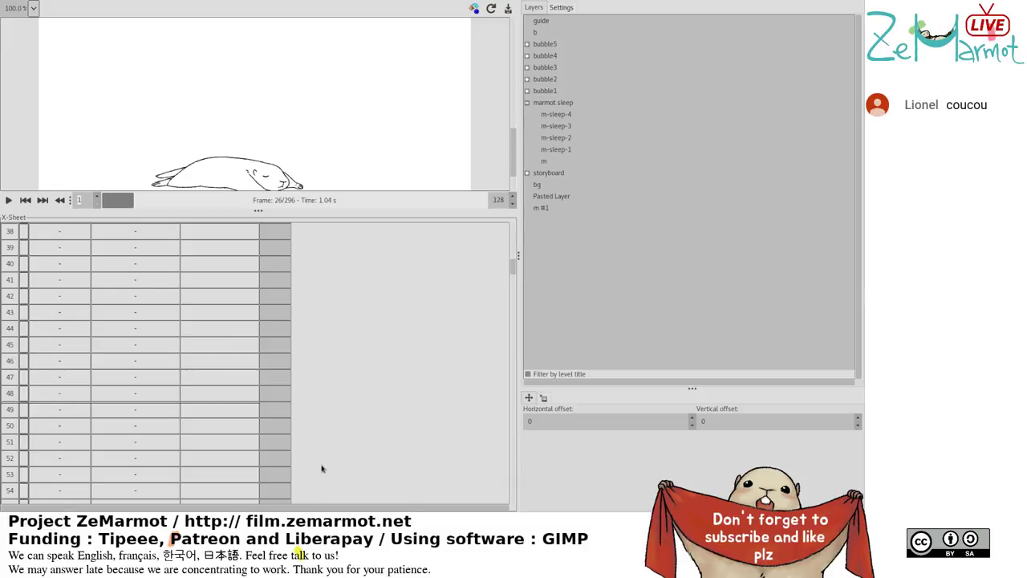
pyautogui.scroll(3, 240, 387)
pyautogui.scroll(8, 240, 386)
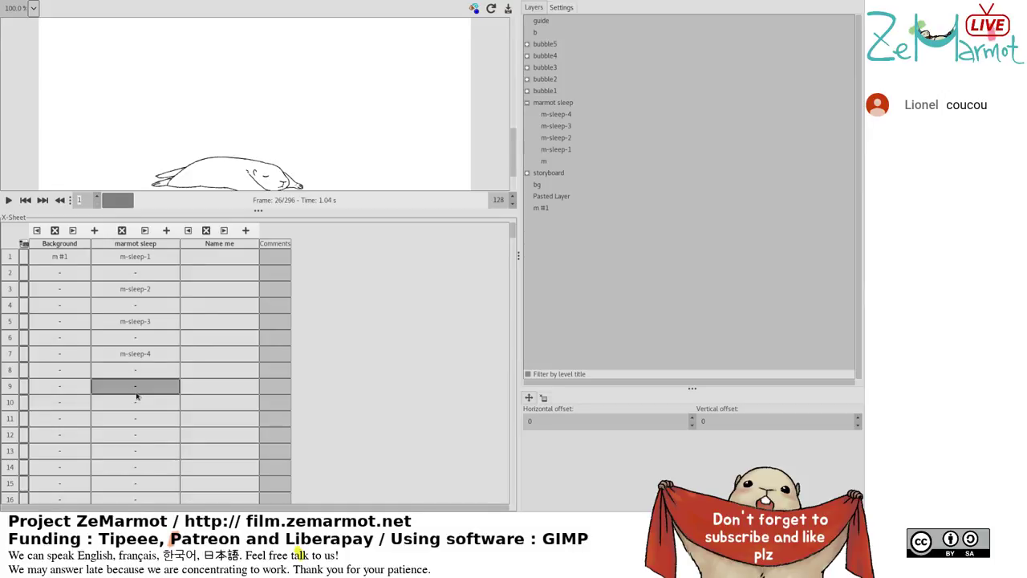
# Review the X-Sheet from frame 1 down to where the marmot sleep track ends at frame 270.
pyautogui.click(212, 261)
pyautogui.click(201, 337)
pyautogui.scroll(-10, 199, 377)
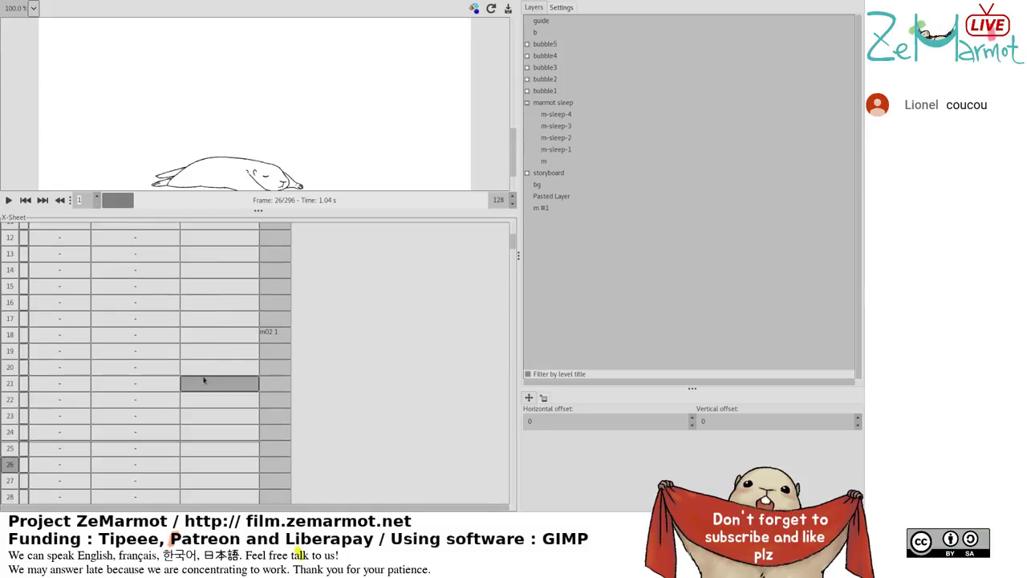
pyautogui.click(197, 375)
pyautogui.scroll(-12, 185, 401)
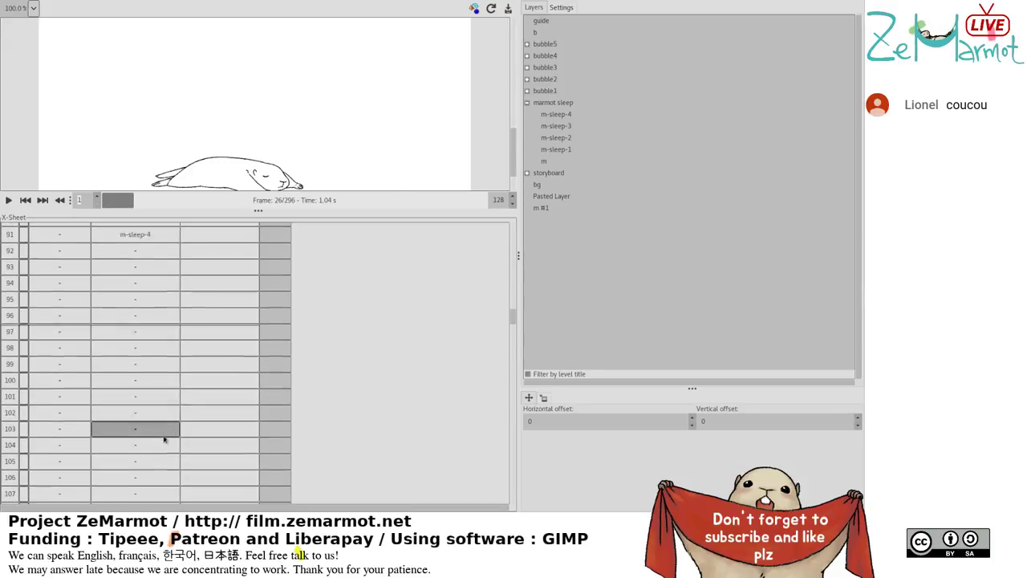
pyautogui.click(167, 426)
pyautogui.scroll(-5, 165, 425)
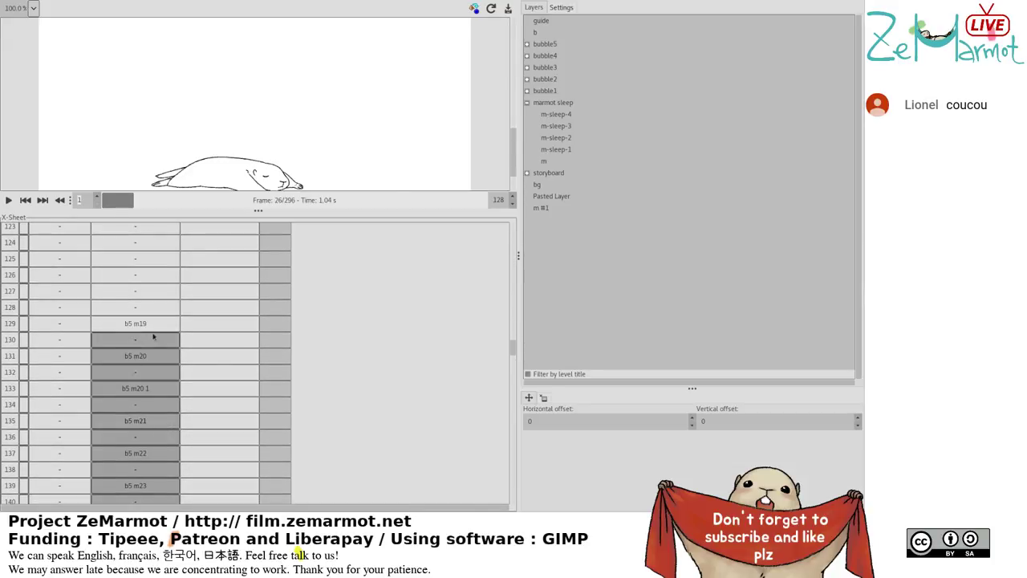
pyautogui.click(151, 408)
pyautogui.scroll(-17, 152, 405)
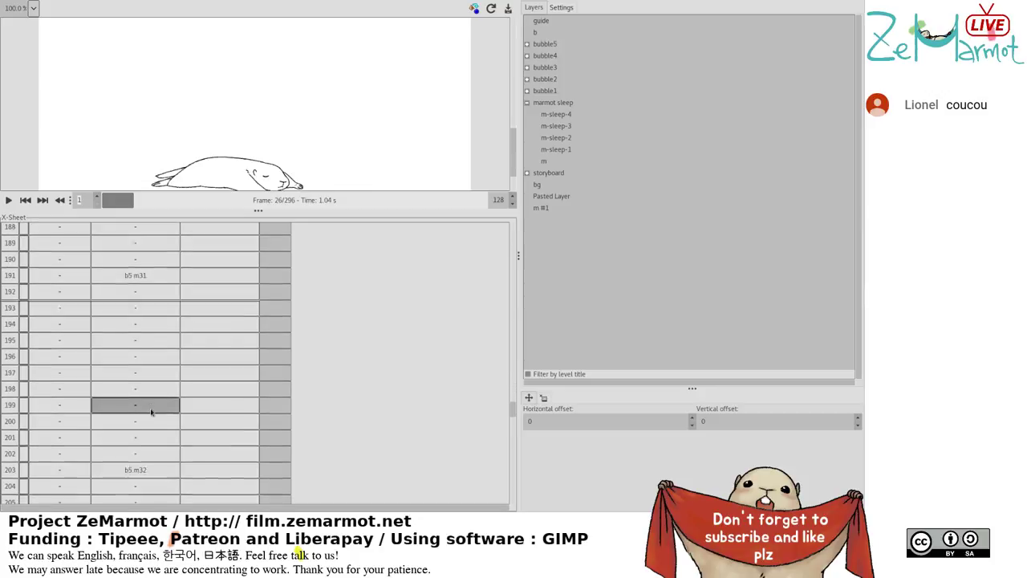
pyautogui.scroll(-9, 149, 442)
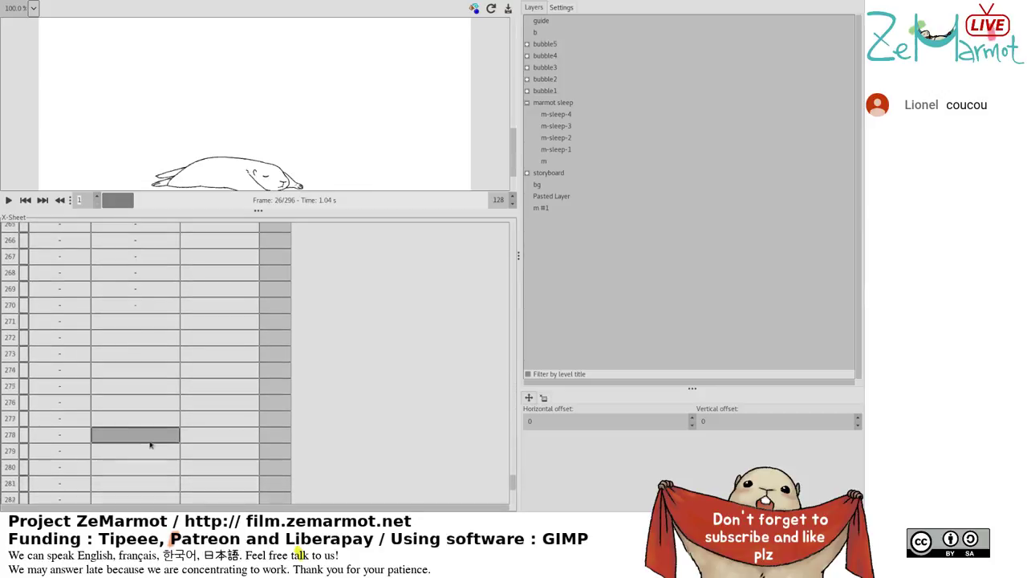
pyautogui.click(169, 308)
pyautogui.hotkey('shift', 'Up')
pyautogui.hotkey('shift', 'Up')
pyautogui.hotkey('shift', 'Up')
pyautogui.hotkey('shift', 'Up')
pyautogui.hotkey('shift', 'Up')
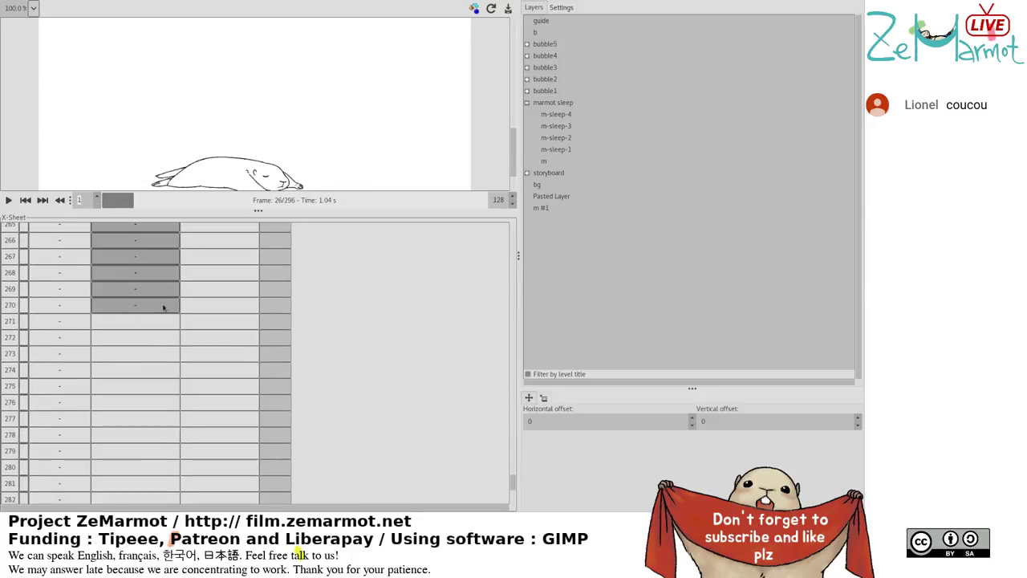
pyautogui.hotkey('shift', 'Up')
pyautogui.click(184, 354)
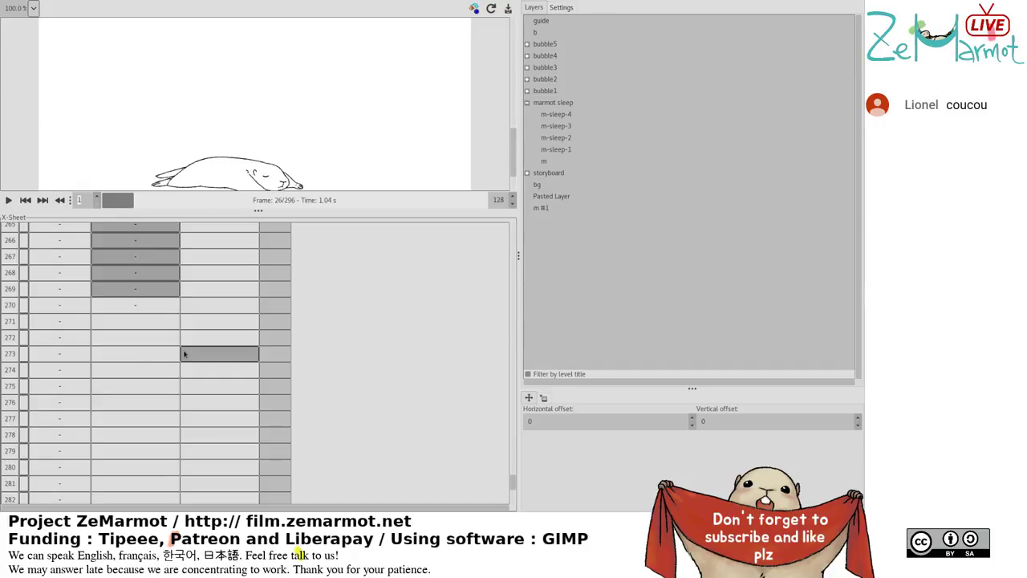
pyautogui.keyDown('shift'); pyautogui.click(156, 305); pyautogui.keyUp('shift')
pyautogui.keyDown('shift'); pyautogui.click(170, 321); pyautogui.keyUp('shift')
pyautogui.keyDown('shift'); pyautogui.click(153, 305); pyautogui.keyUp('shift')
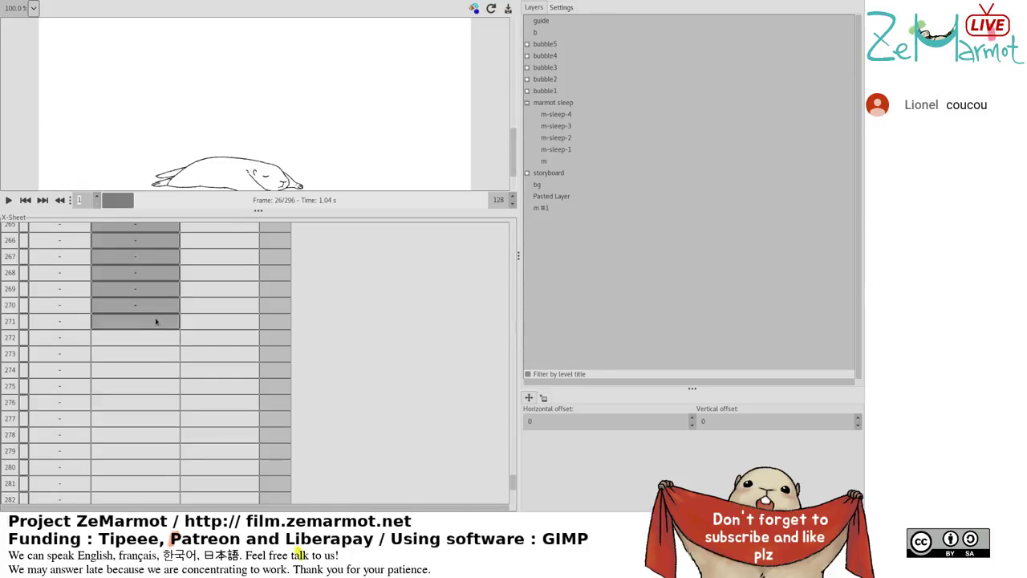
pyautogui.click(156, 321)
pyautogui.click(160, 305)
# Fill frames 119 through 270 of the marmot sleep track with the m-sleep-1 layer.
pyautogui.scroll(4, 161, 392)
pyautogui.scroll(15, 161, 391)
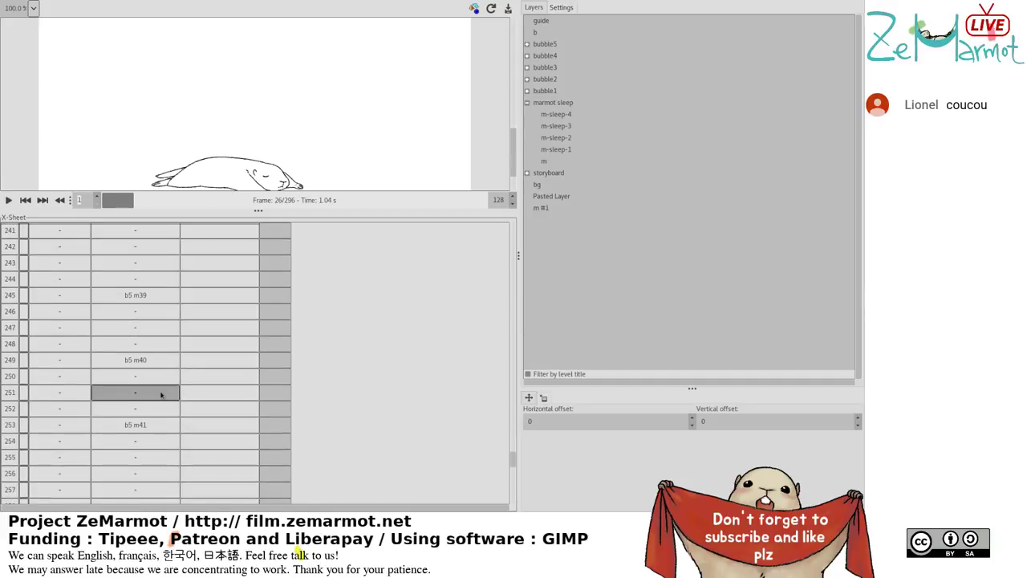
pyautogui.scroll(20, 133, 358)
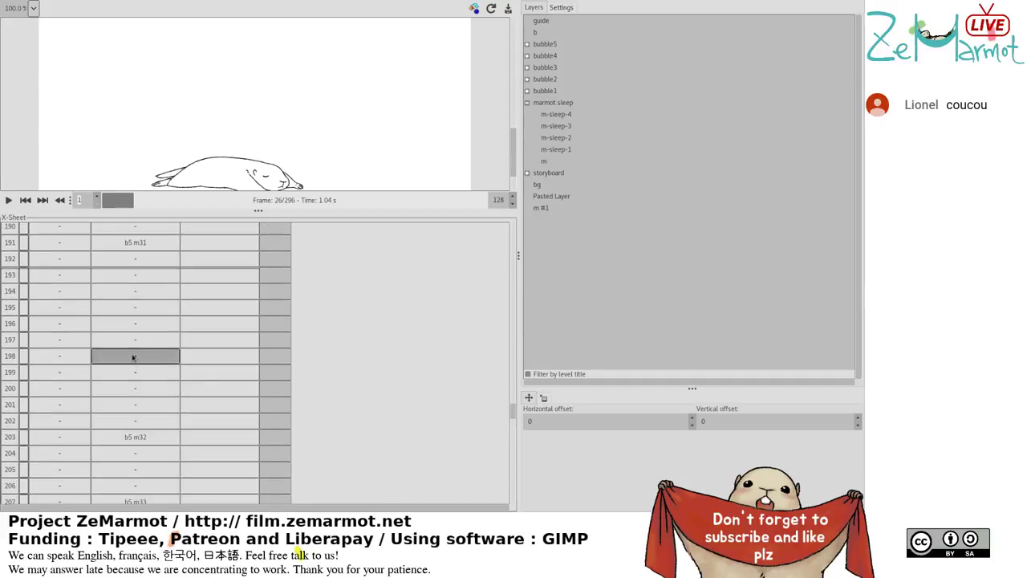
pyautogui.scroll(4, 133, 361)
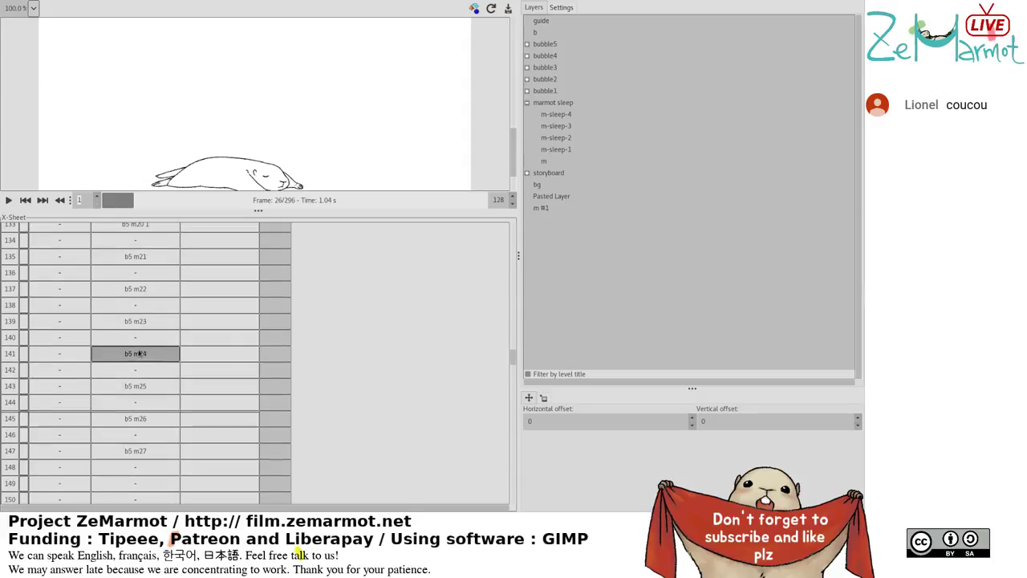
pyautogui.scroll(5, 179, 338)
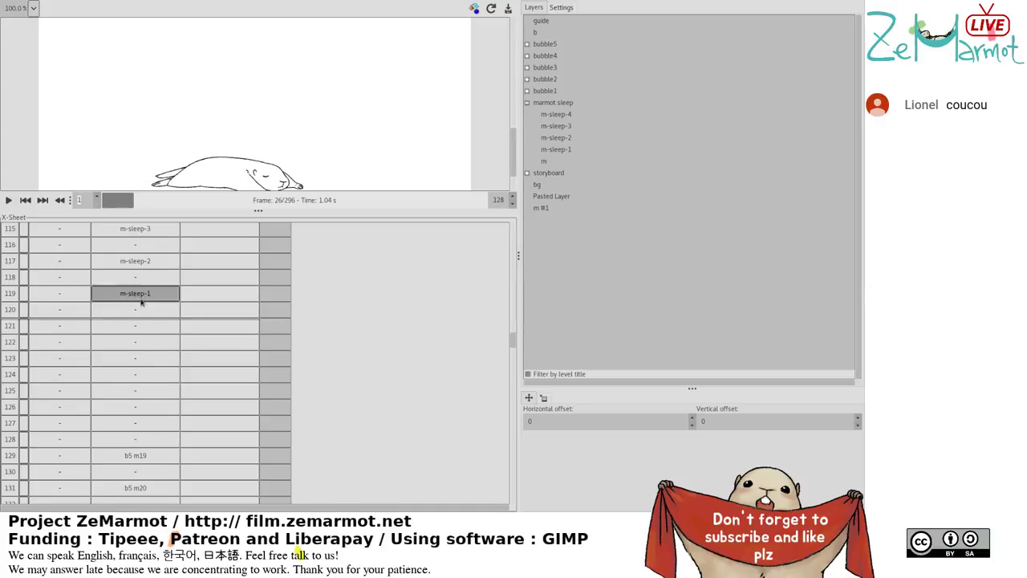
pyautogui.scroll(2, 125, 405)
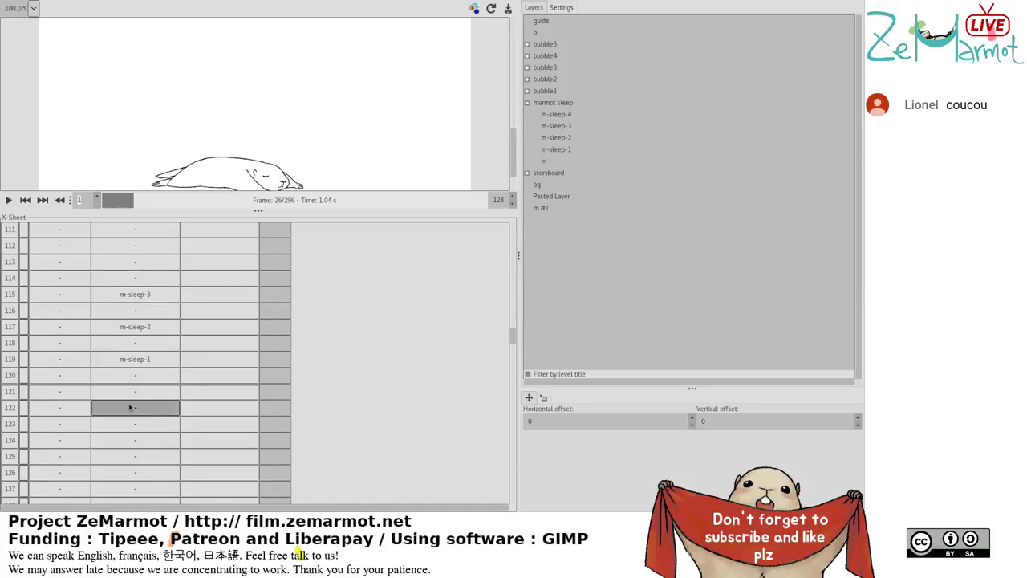
pyautogui.click(126, 360)
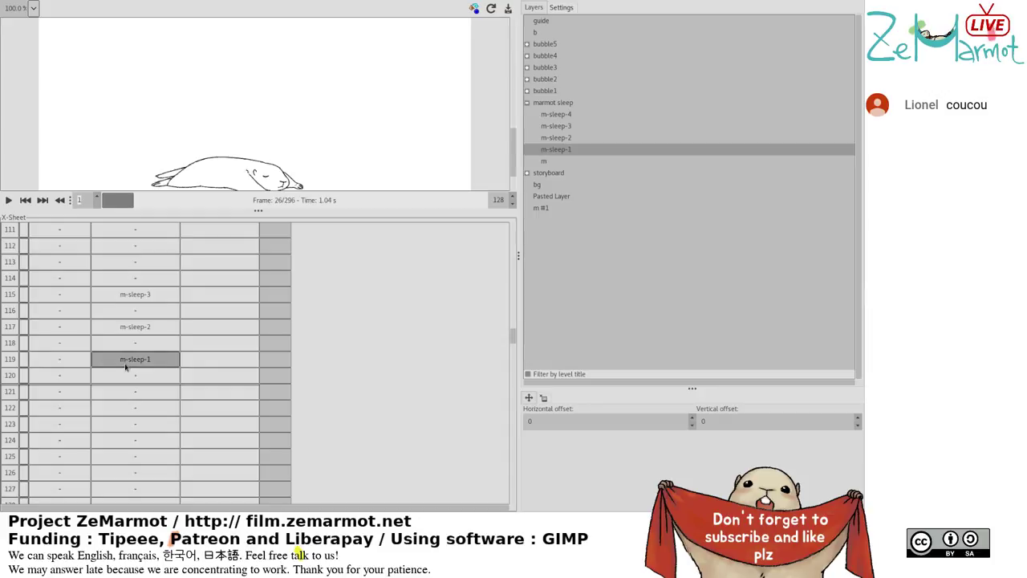
pyautogui.scroll(-20, 127, 409)
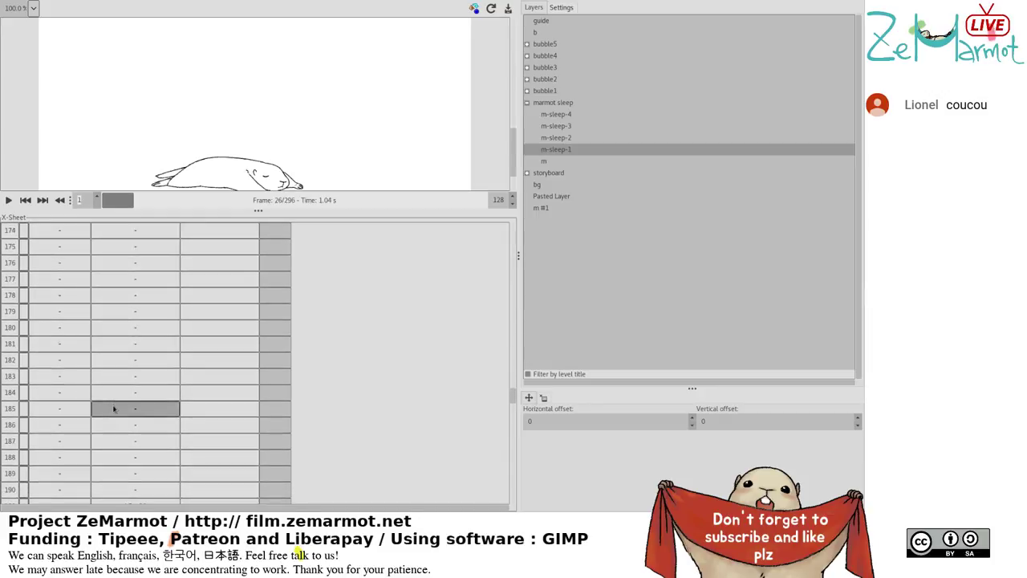
pyautogui.scroll(-20, 113, 408)
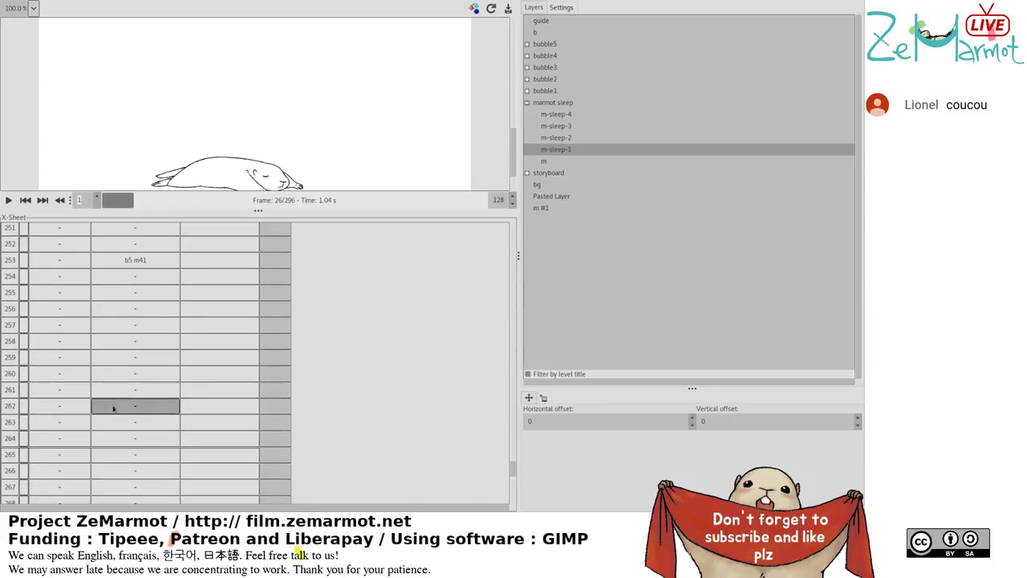
pyautogui.scroll(3, 113, 408)
pyautogui.moveTo(135, 338); pyautogui.dragTo(134, 232)
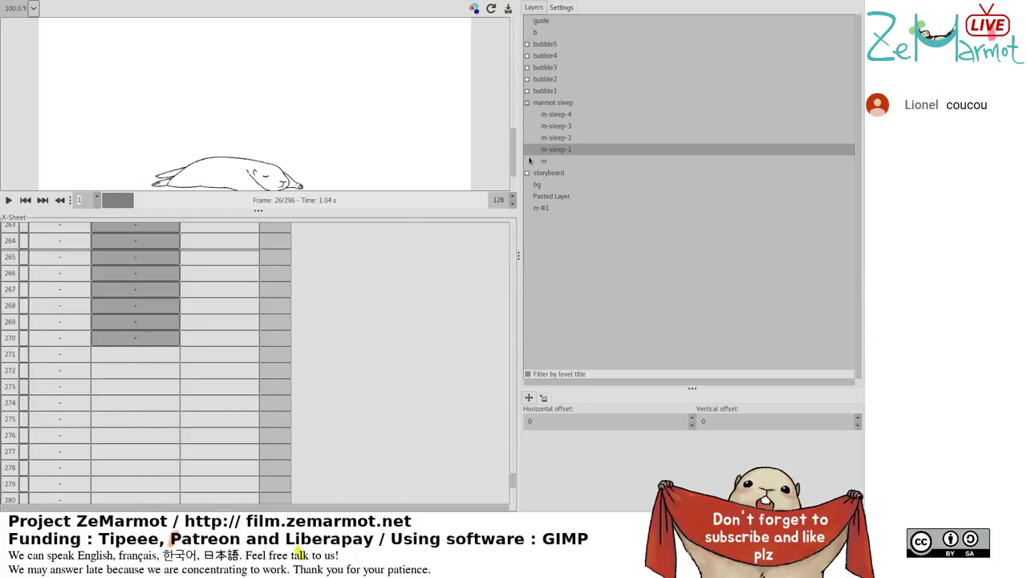
# Rename the third X-Sheet track from its placeholder name to bubble1.
pyautogui.scroll(3, 231, 474)
pyautogui.scroll(15, 232, 472)
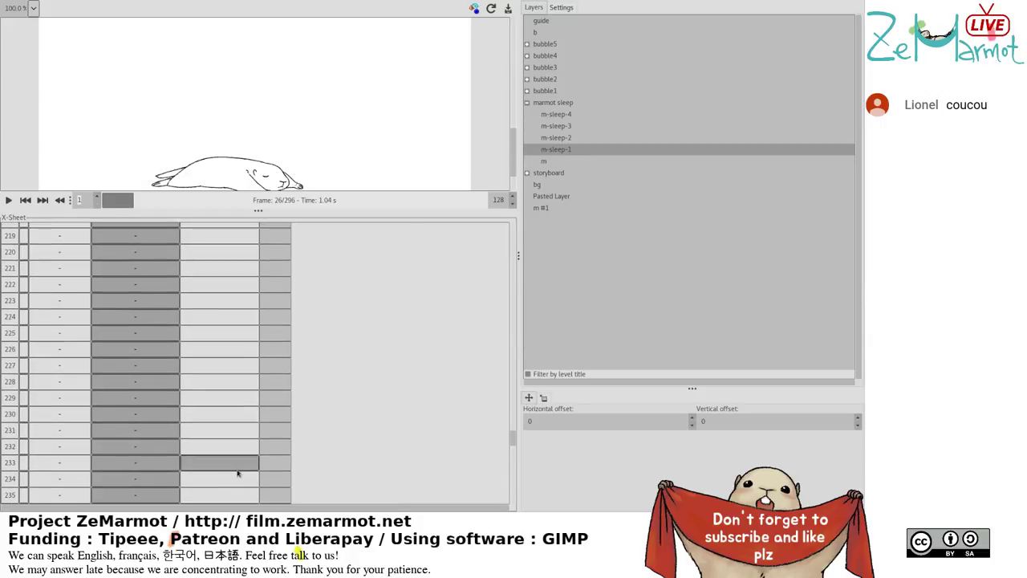
pyautogui.scroll(20, 240, 361)
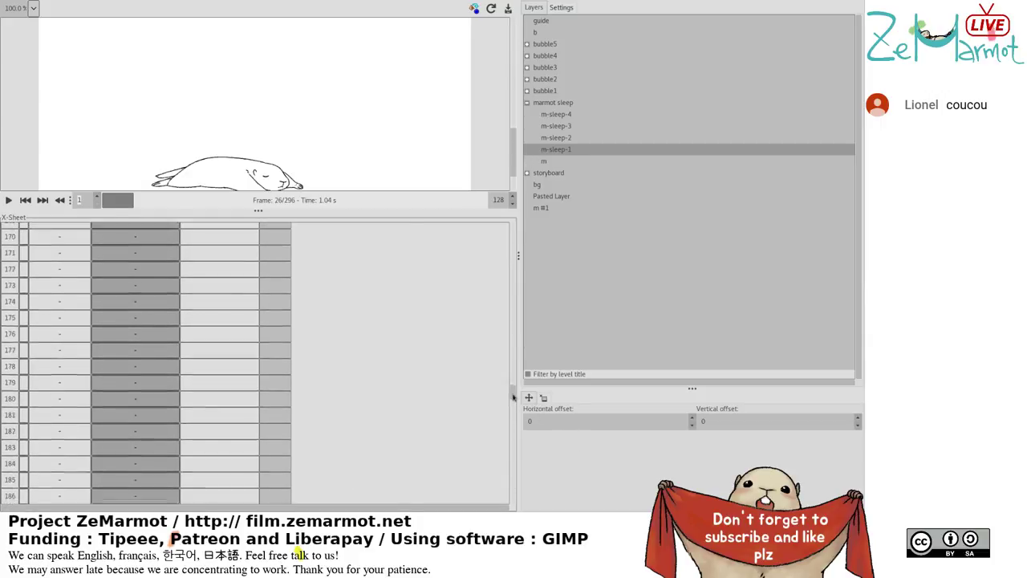
pyautogui.click(209, 265)
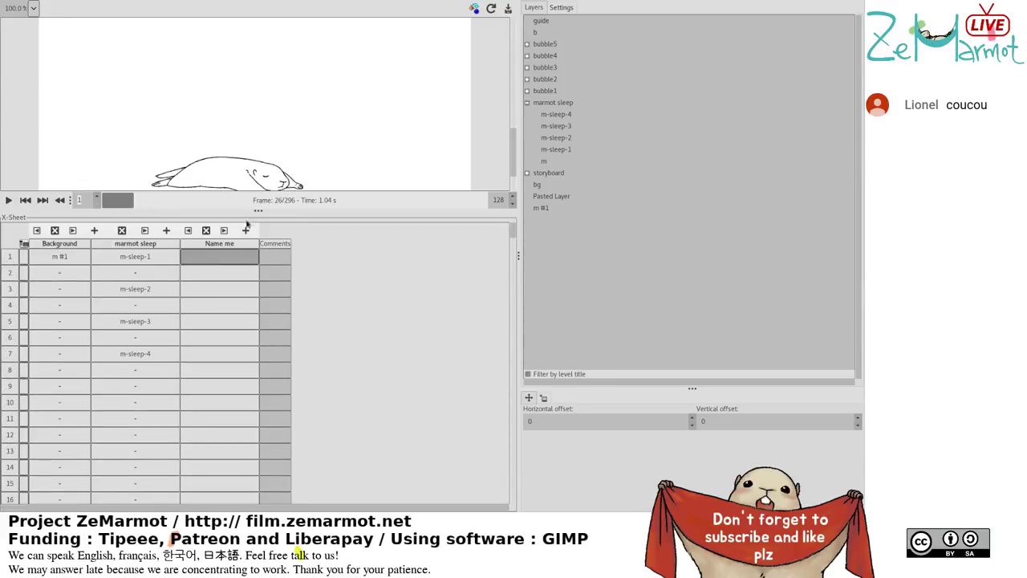
pyautogui.doubleClick(213, 248)
pyautogui.write('bubble1')
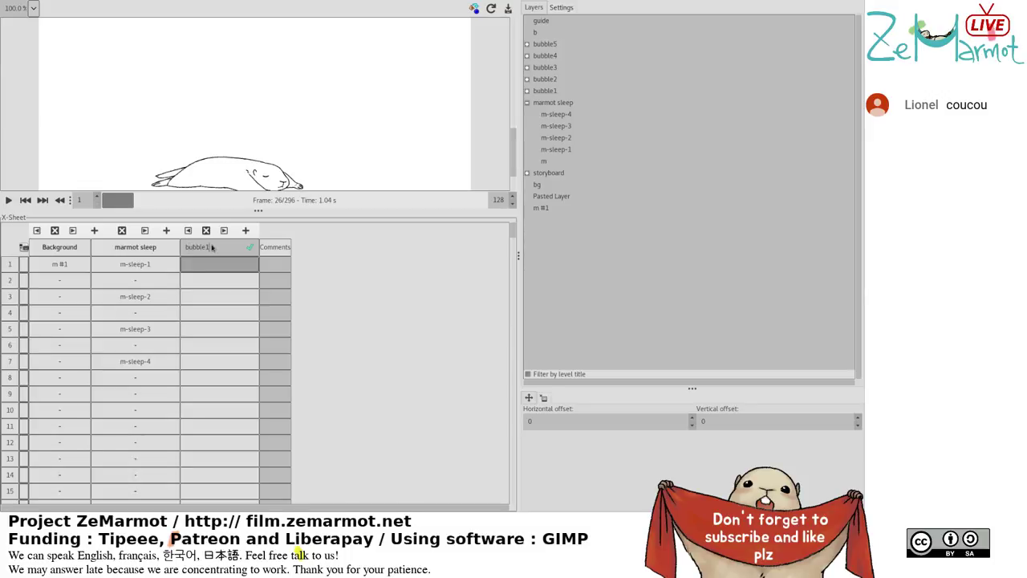
pyautogui.press('Return')
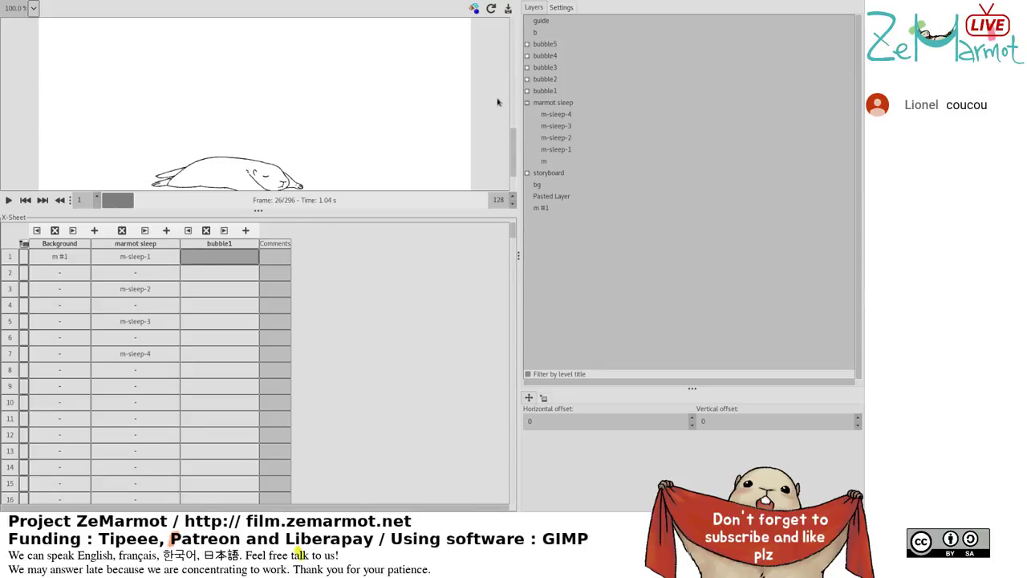
# Expand the bubble1 layer group to reach its b1 layers, and select frame 1 of the bubble1 track.
pyautogui.click(527, 91)
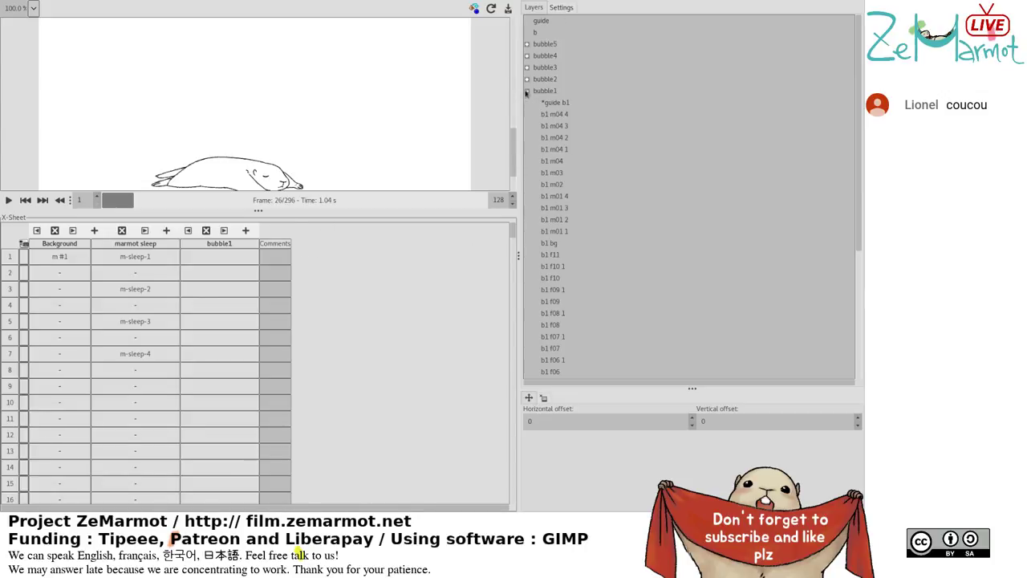
pyautogui.scroll(-6, 572, 321)
pyautogui.click(202, 257)
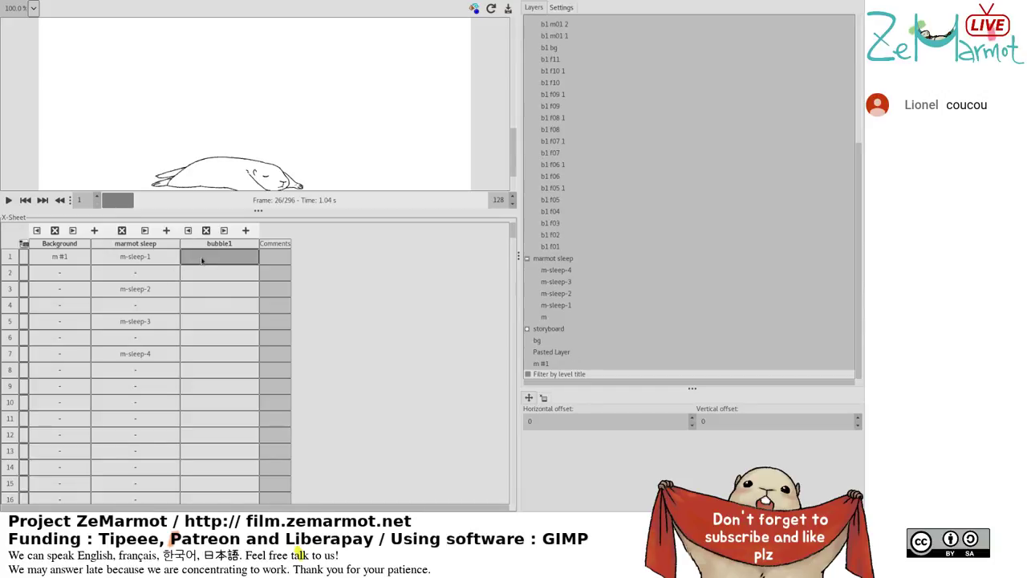
# Scrub the preview and check the marmot sleep track around frames 23 to 51 for the bubble's starting point.
pyautogui.moveTo(133, 206)
pyautogui.mouseDown()
pyautogui.moveTo(232, 206)
pyautogui.moveTo(108, 207)
pyautogui.moveTo(149, 217)
pyautogui.mouseUp()
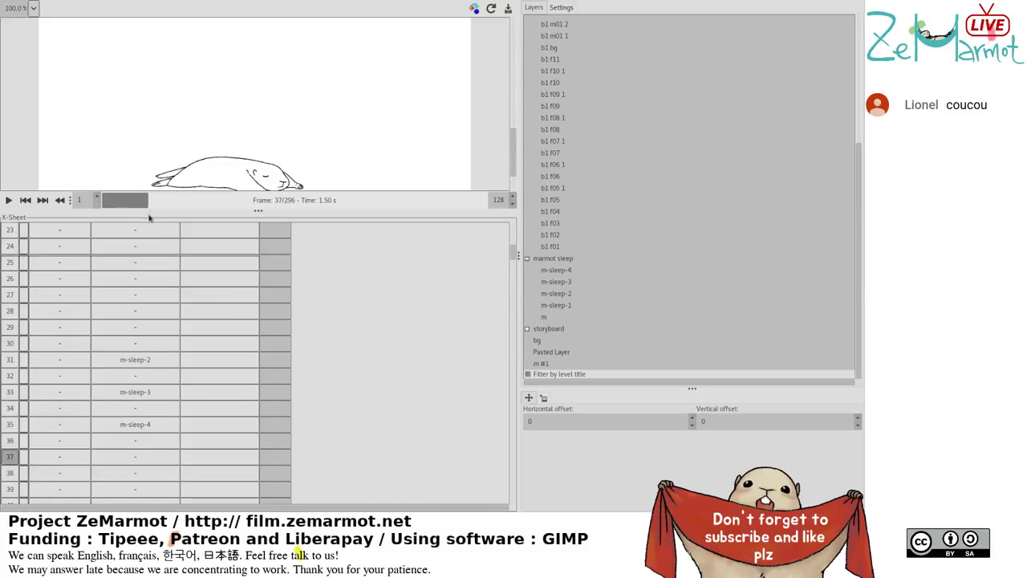
pyautogui.click(181, 361)
pyautogui.scroll(-4, 181, 373)
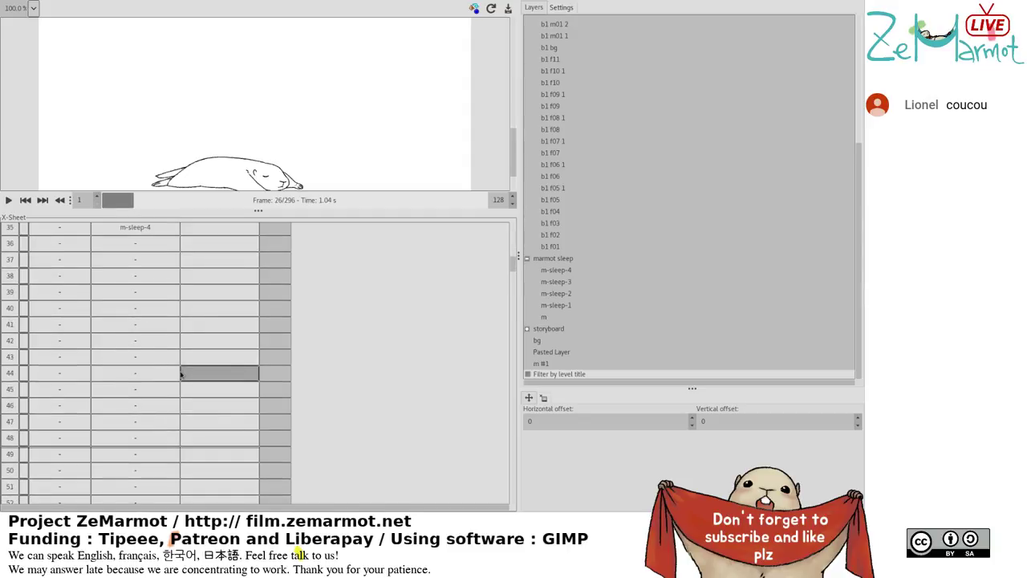
pyautogui.click(35, 291)
pyautogui.click(35, 261)
pyautogui.scroll(2, 36, 264)
pyautogui.click(39, 263)
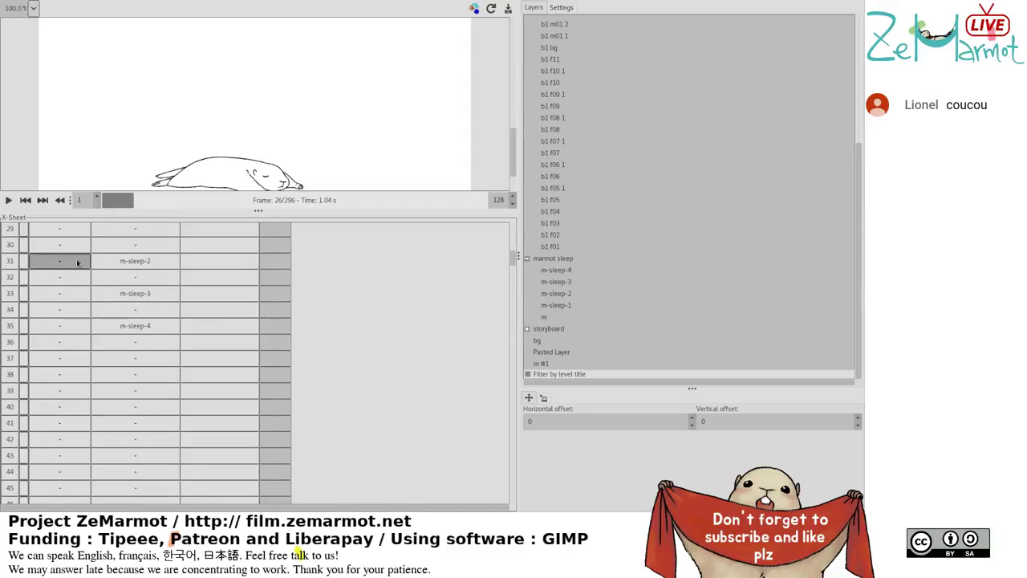
pyautogui.click(9, 261)
pyautogui.click(9, 277)
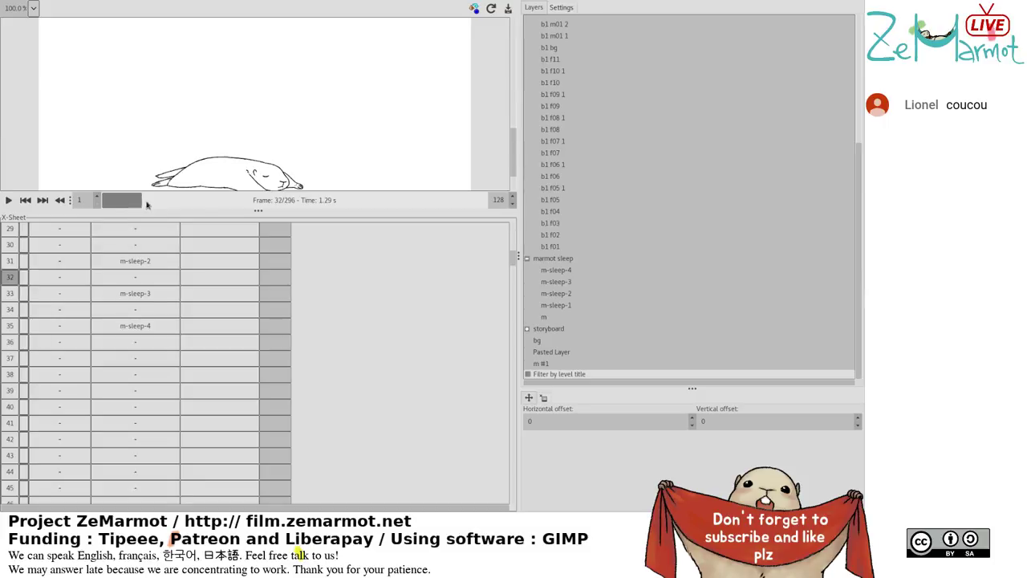
# Assign the b1 f01 layer to frame 59 of the bubble1 track.
pyautogui.moveTo(146, 204); pyautogui.dragTo(178, 211)
pyautogui.click(198, 234)
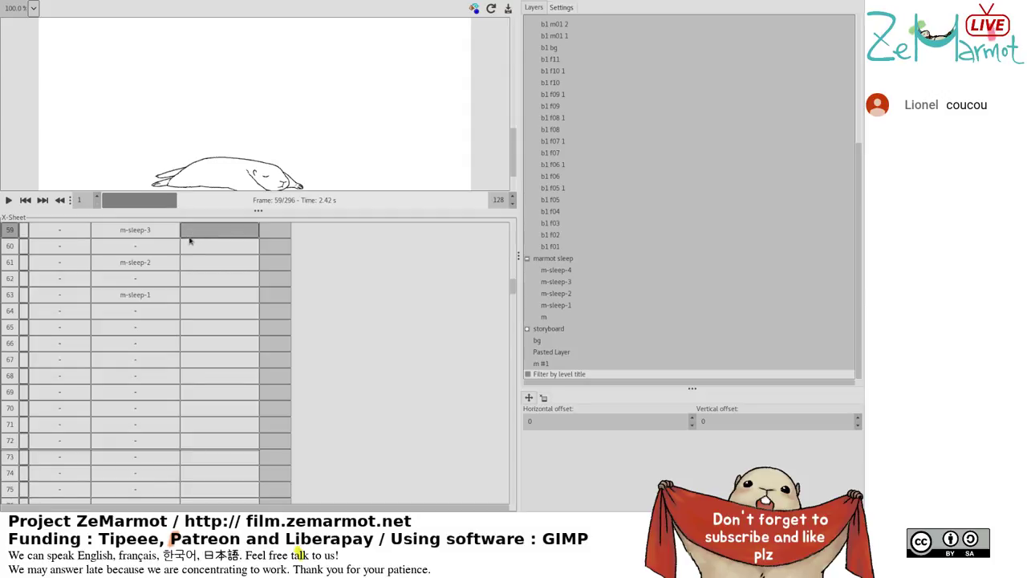
pyautogui.click(555, 249)
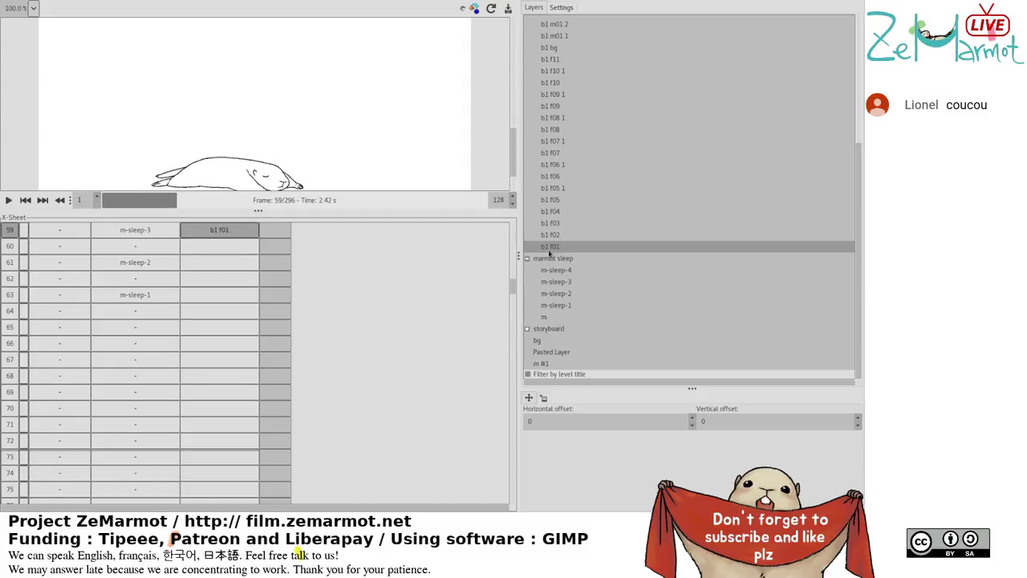
# Fill the bubble1 track from frame 59 with the successive b1 f layers, each held on 2 frames, for 1 cycle.
pyautogui.click(224, 233)
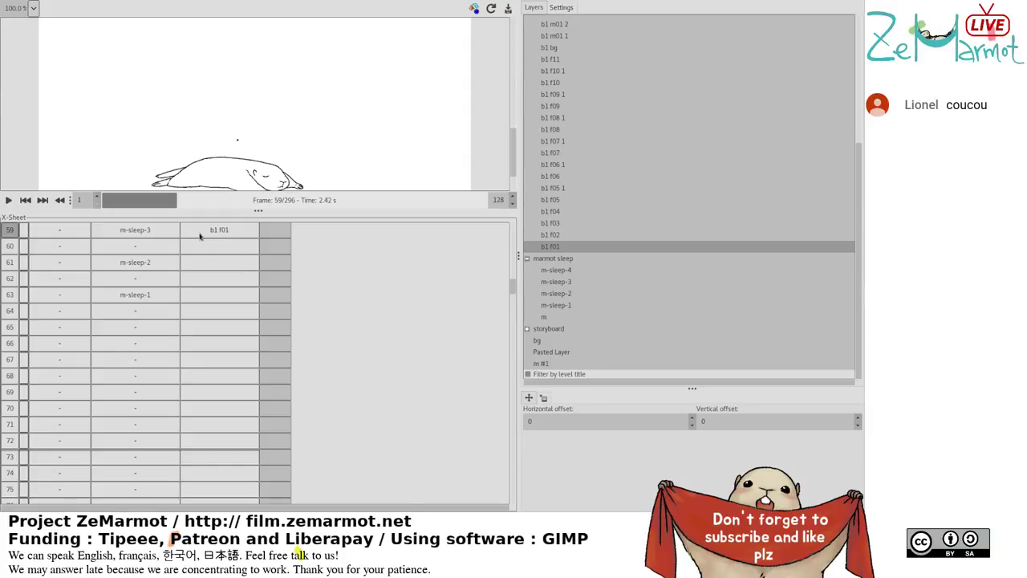
pyautogui.click(207, 233)
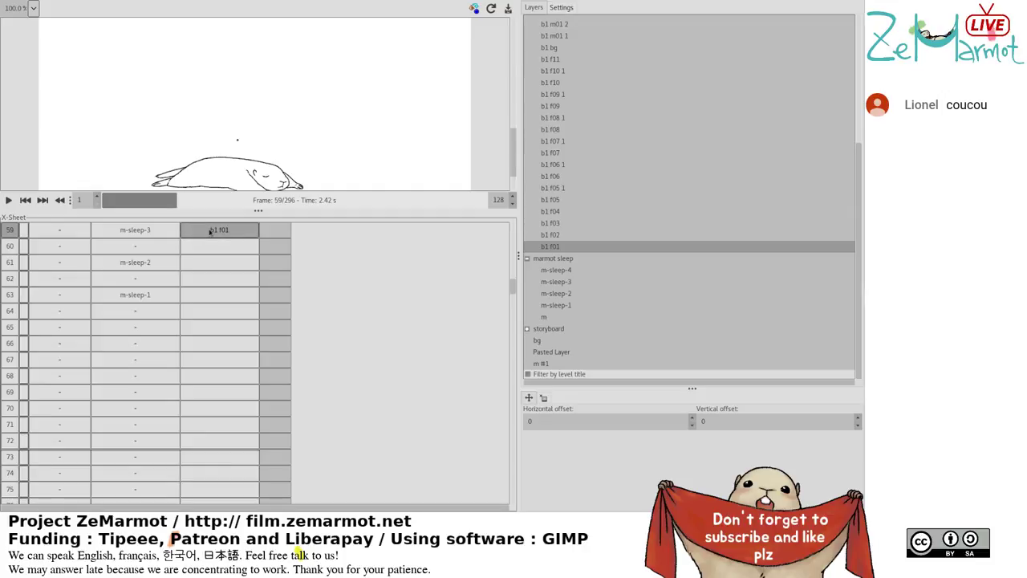
pyautogui.doubleClick(211, 231)
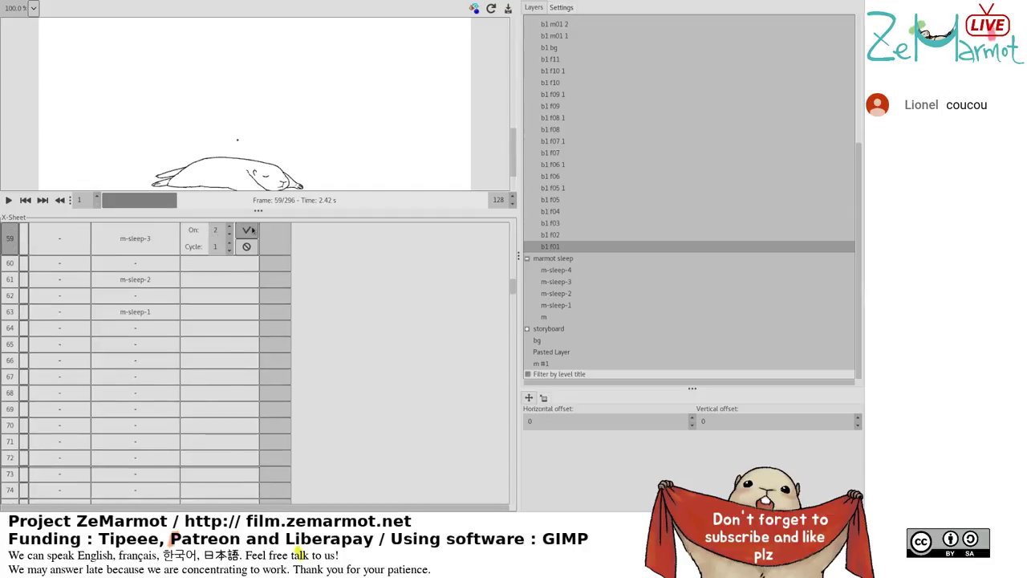
pyautogui.click(247, 229)
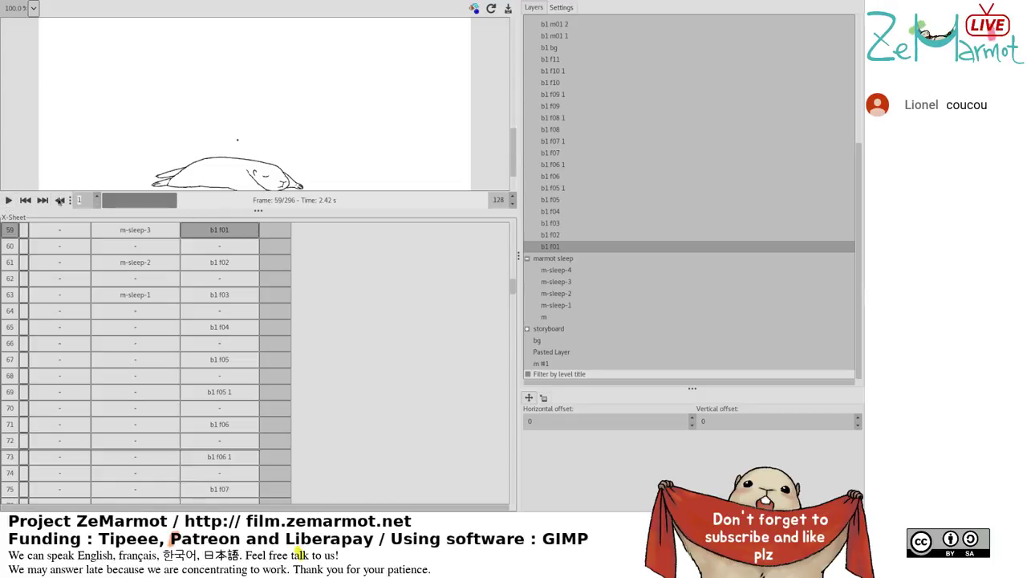
# Set the playback range to frames 59 through 218 and play the bubble's appearance.
pyautogui.write('0')
pyautogui.click(8, 200)
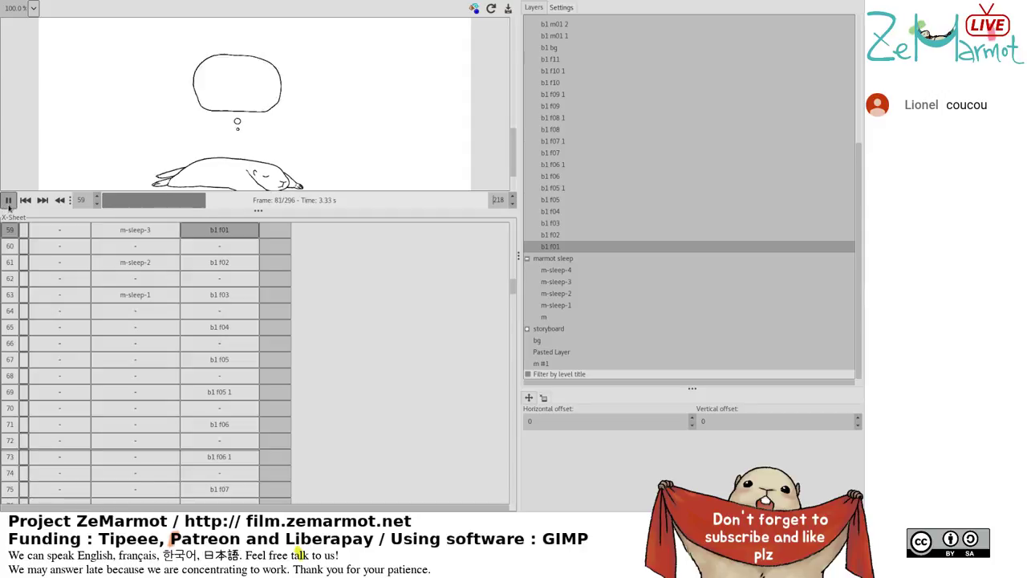
pyautogui.click(7, 200)
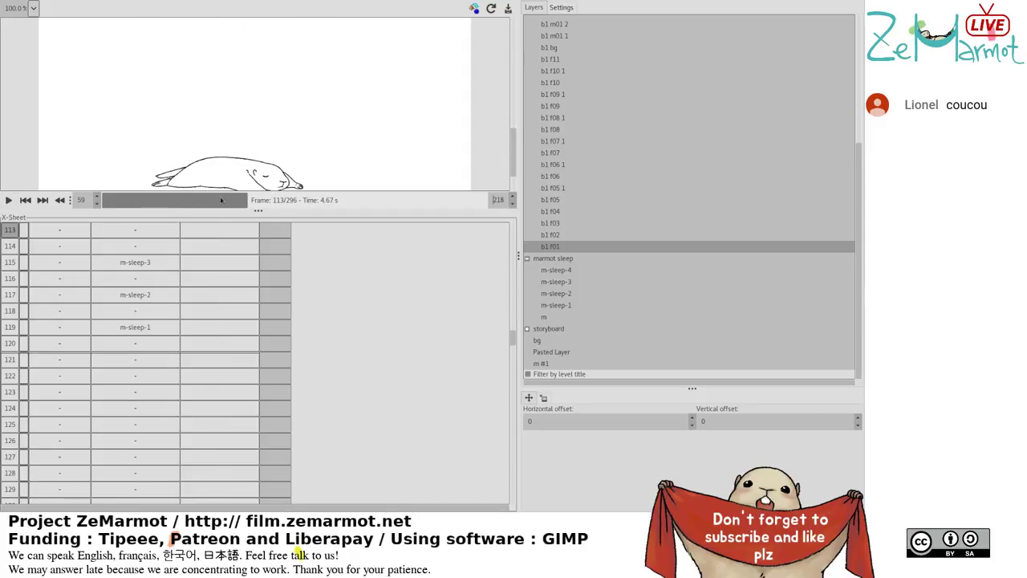
# Fill frames 91 through 270 of the bubble1 track with the b1 f11 layer.
pyautogui.scroll(3, 137, 329)
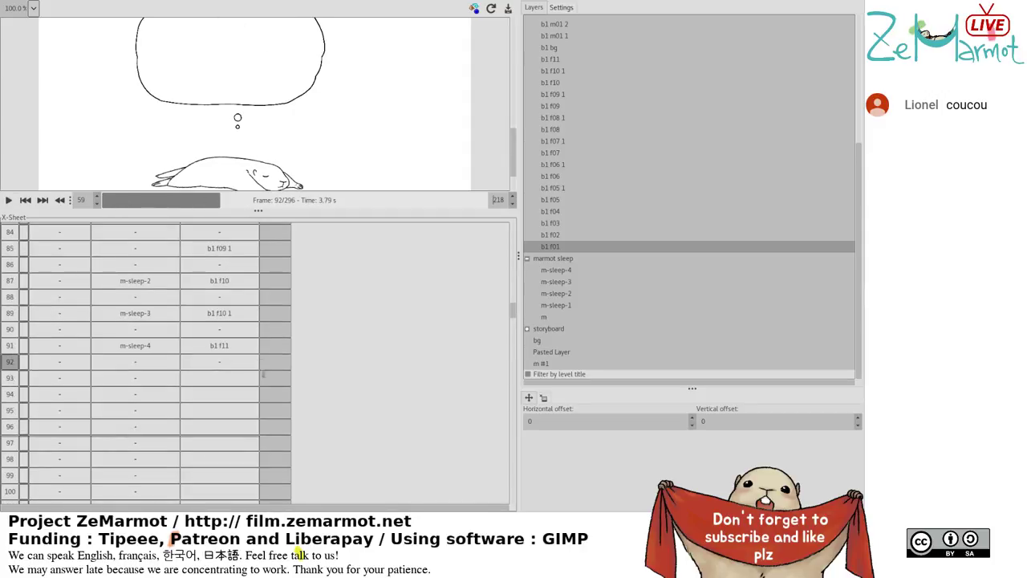
pyautogui.click(251, 395)
pyautogui.scroll(5, 560, 202)
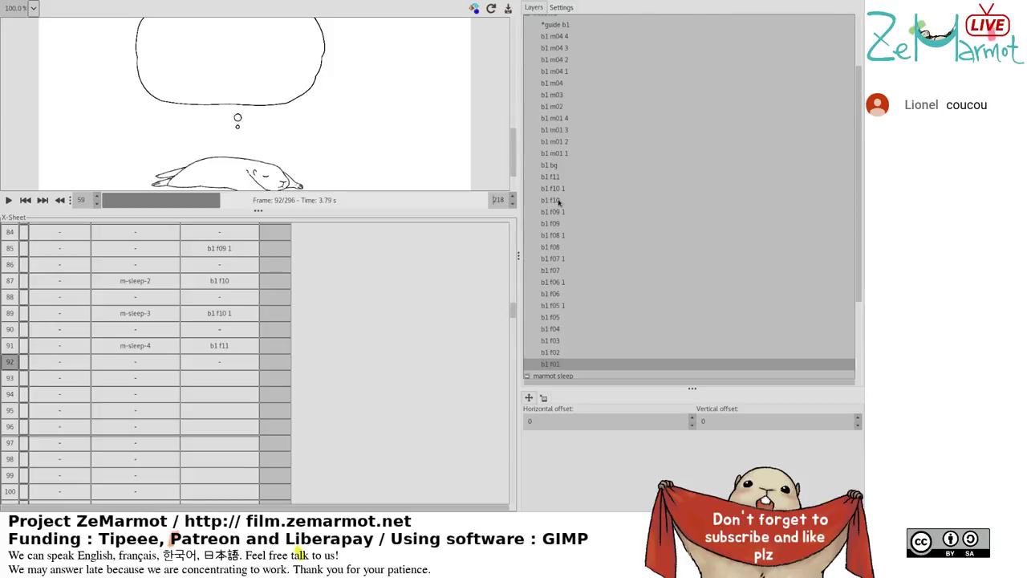
pyautogui.click(236, 345)
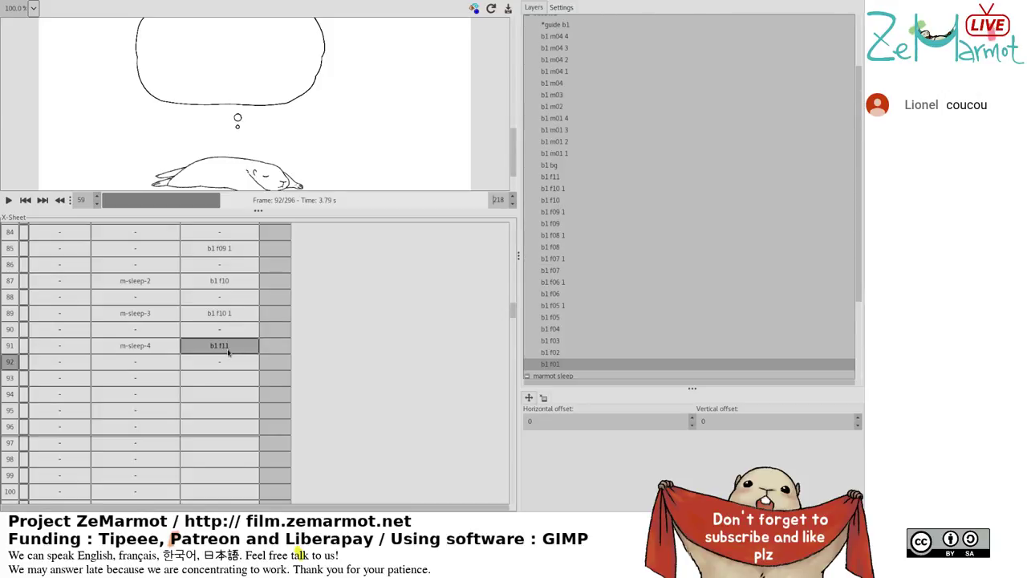
pyautogui.scroll(-4, 238, 345)
pyautogui.click(236, 344)
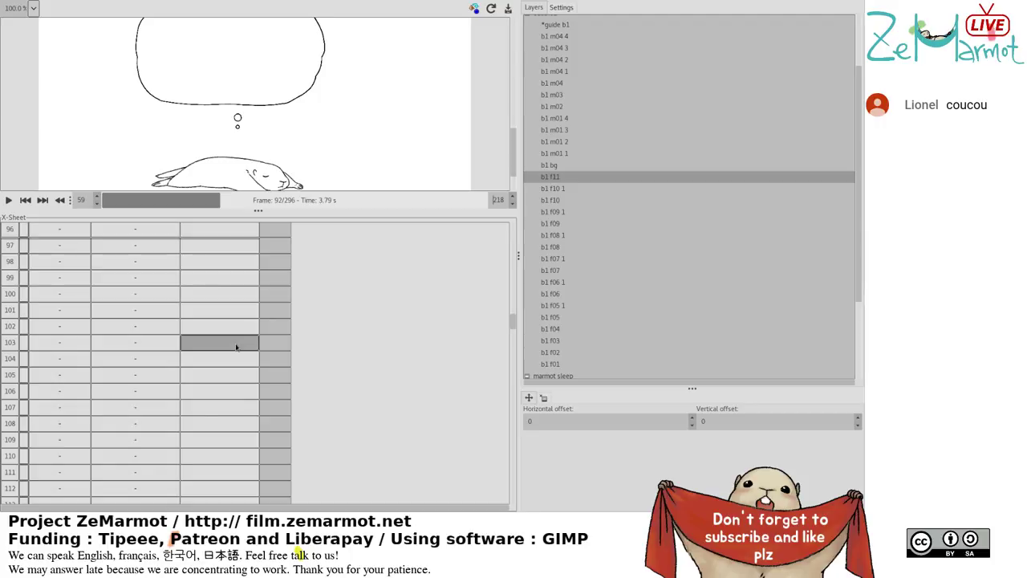
pyautogui.scroll(-11, 236, 345)
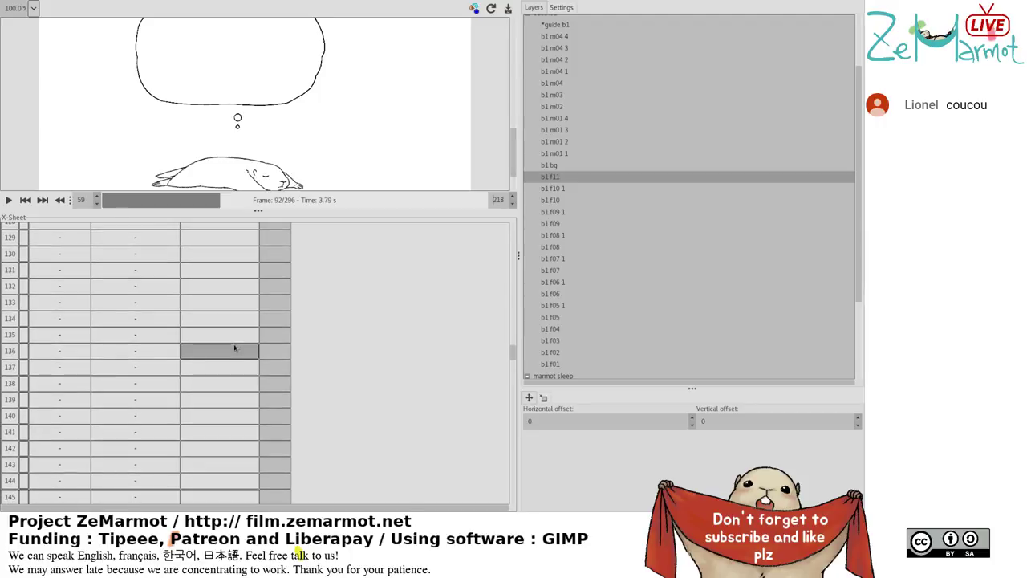
pyautogui.scroll(-6, 234, 347)
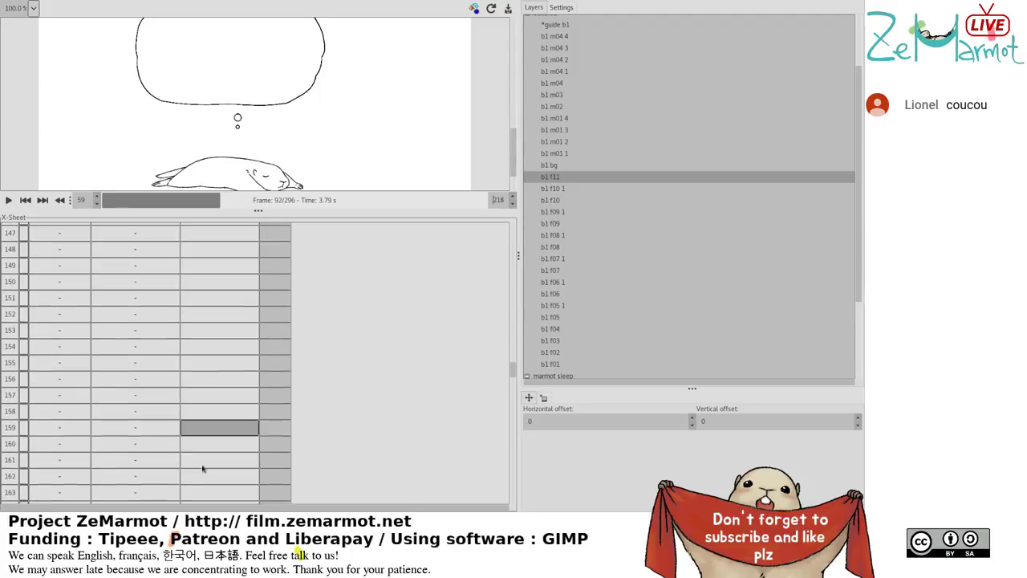
pyautogui.scroll(-20, 202, 470)
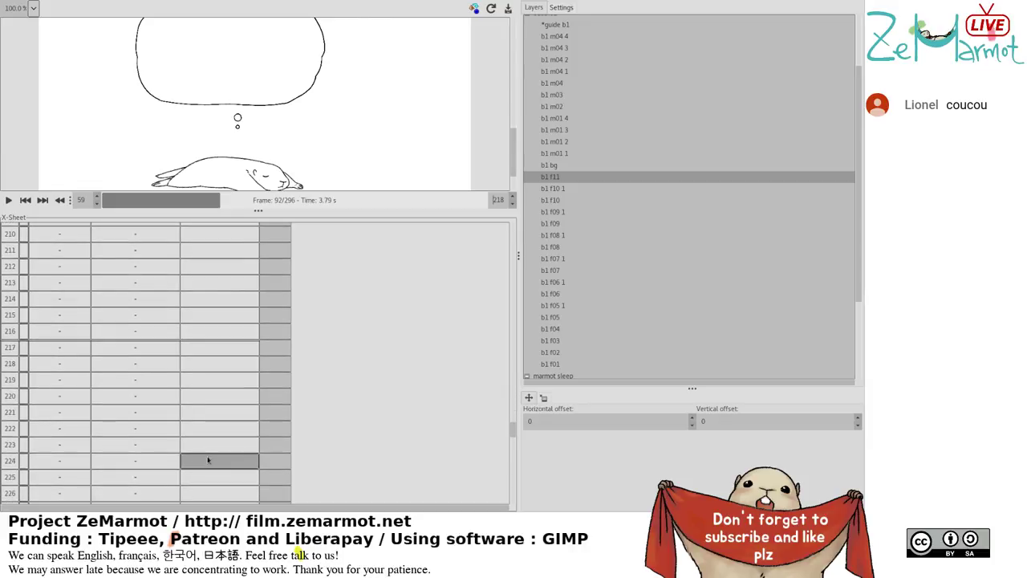
pyautogui.scroll(-11, 207, 460)
pyautogui.scroll(-6, 208, 460)
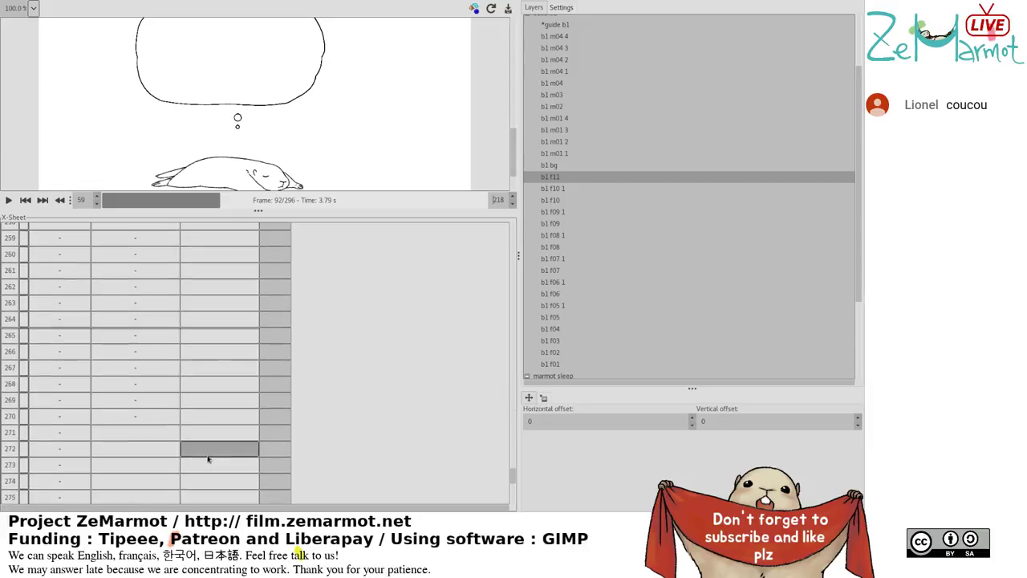
pyautogui.keyDown('shift'); pyautogui.click(223, 384); pyautogui.keyUp('shift')
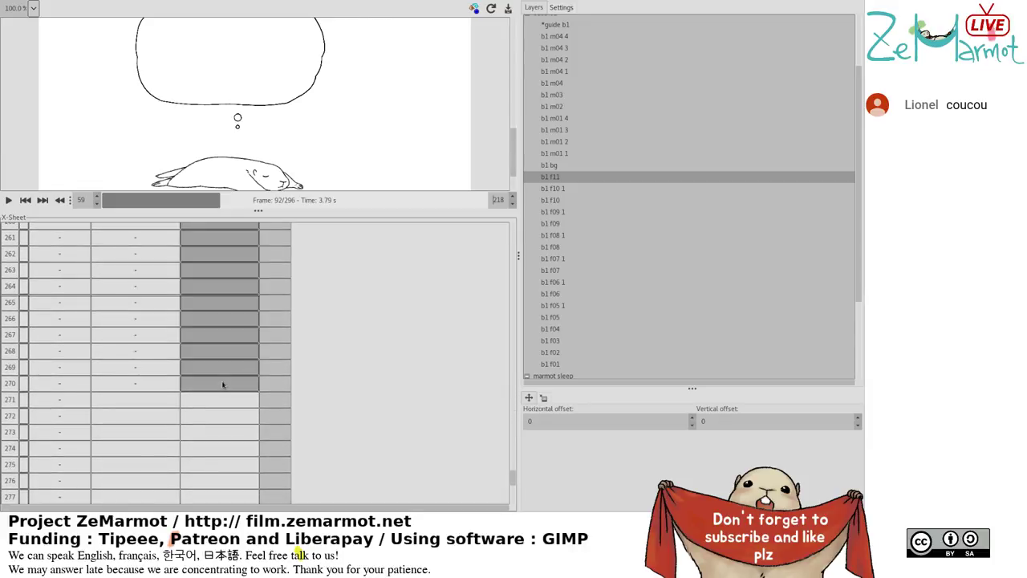
pyautogui.click(551, 177)
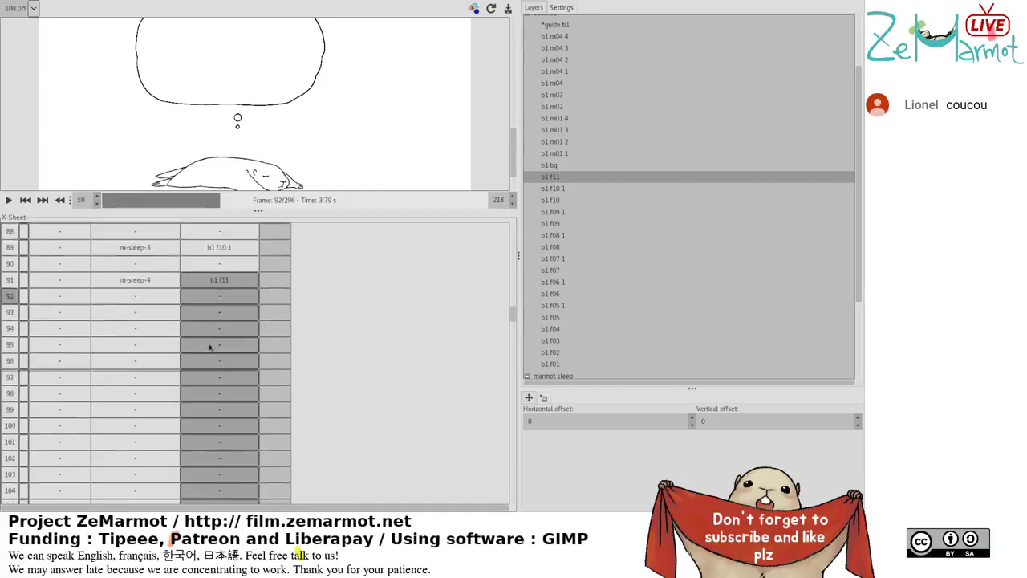
# Play the growing bubble and shorten the playback range so that it ends at frame 121.
pyautogui.scroll(7, 209, 346)
pyautogui.click(8, 200)
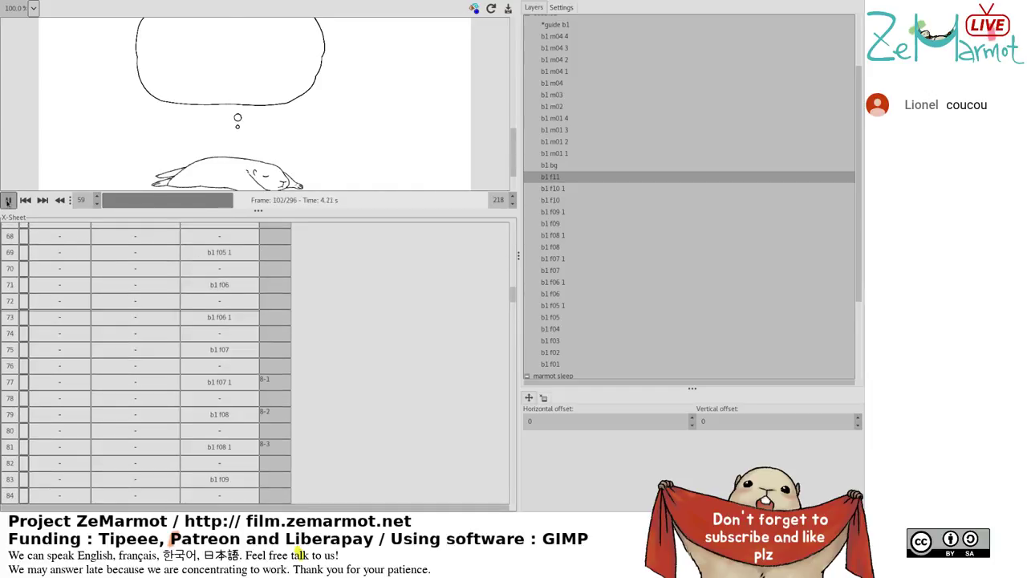
pyautogui.click(512, 204)
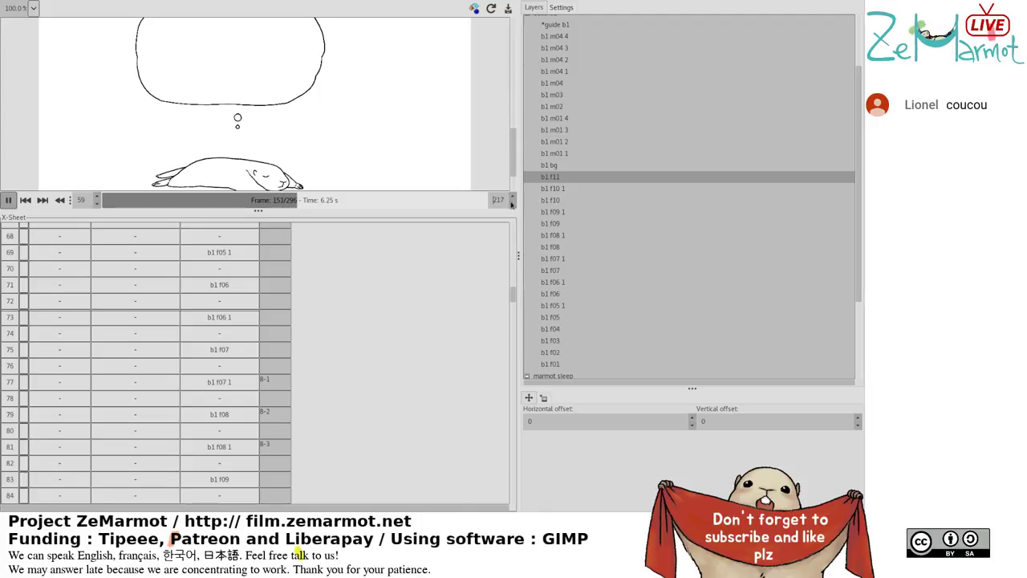
pyautogui.moveTo(512, 204); pyautogui.dragTo(512, 204)
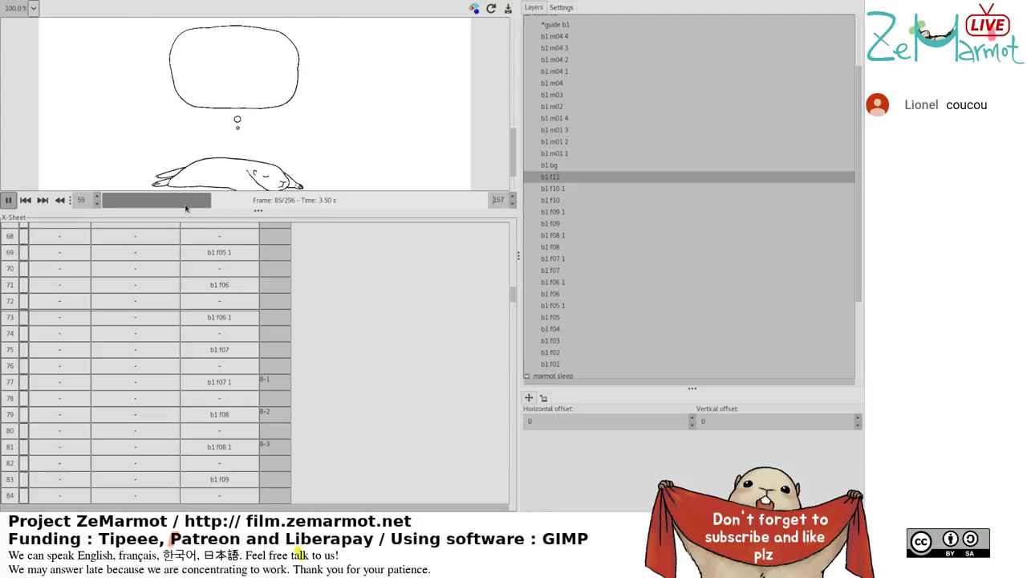
pyautogui.press('p')
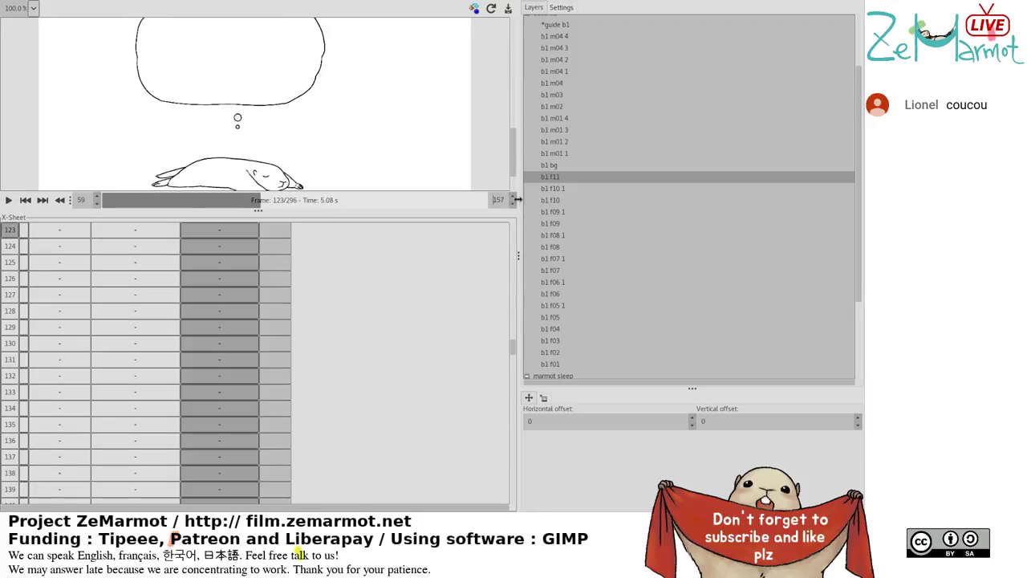
pyautogui.moveTo(512, 204); pyautogui.dragTo(512, 204)
pyautogui.click(8, 202)
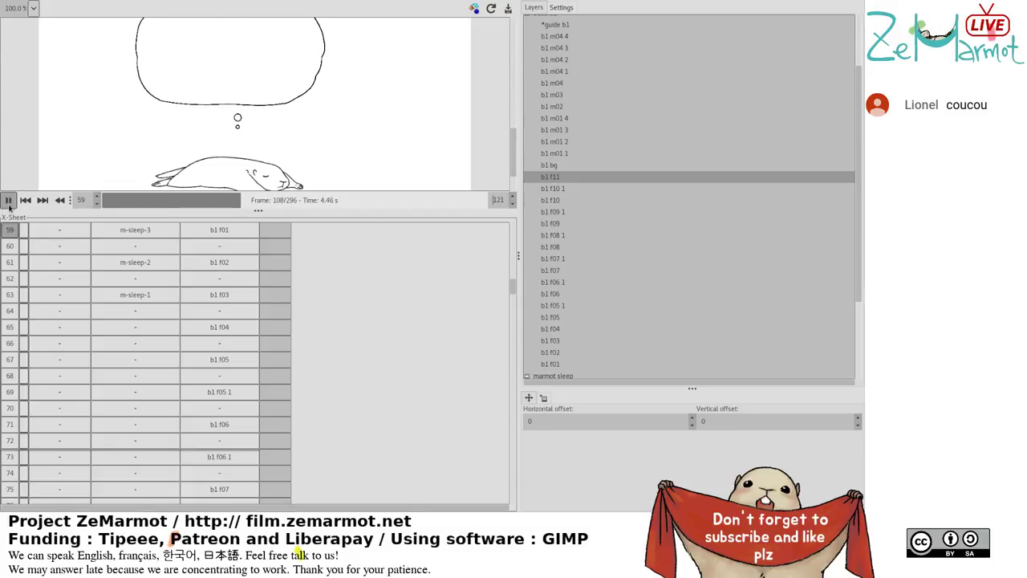
pyautogui.click(8, 201)
# Check the animation settings, replay the bubble sequence from frame 59, and return to the layer list.
pyautogui.click(573, 7)
pyautogui.click(5, 202)
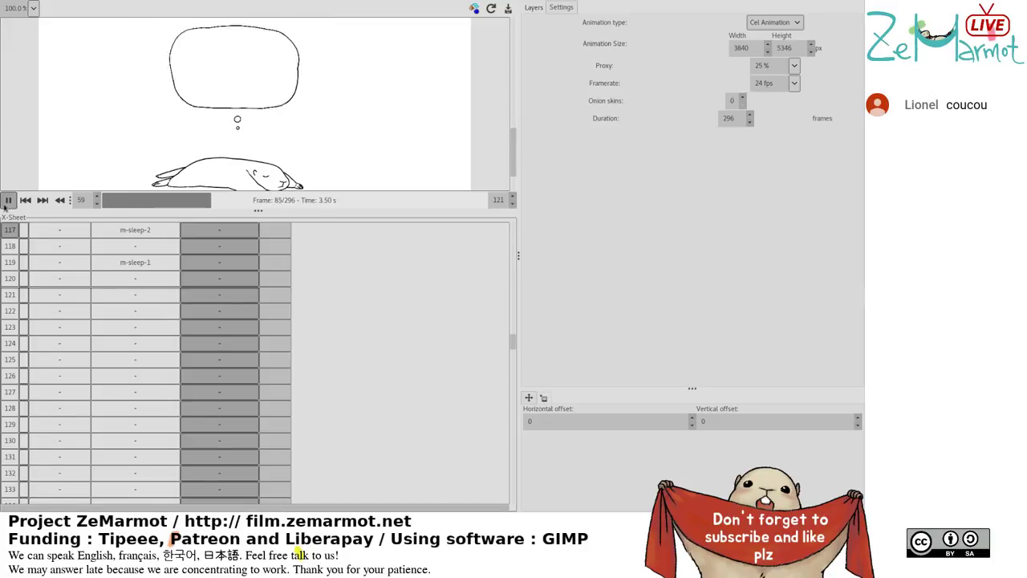
pyautogui.click(5, 204)
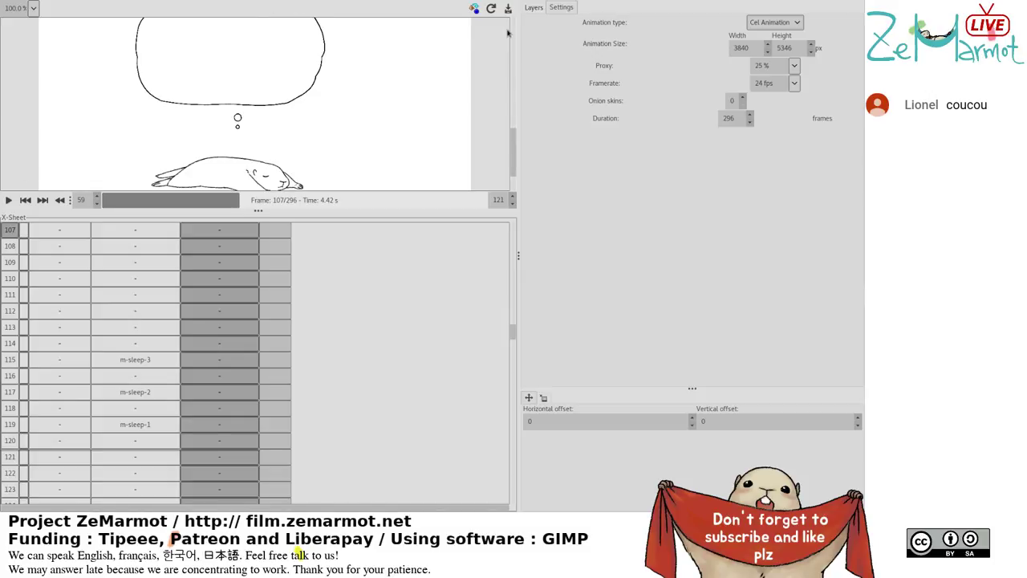
pyautogui.click(531, 9)
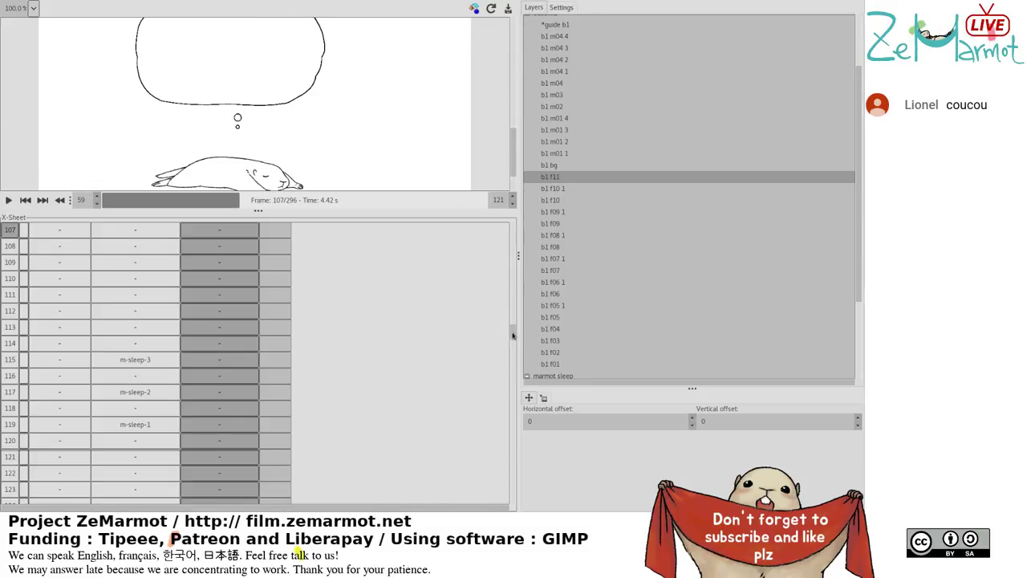
# Add a new track directly after the bubble1 track in the X-Sheet.
pyautogui.moveTo(514, 337); pyautogui.dragTo(513, 322)
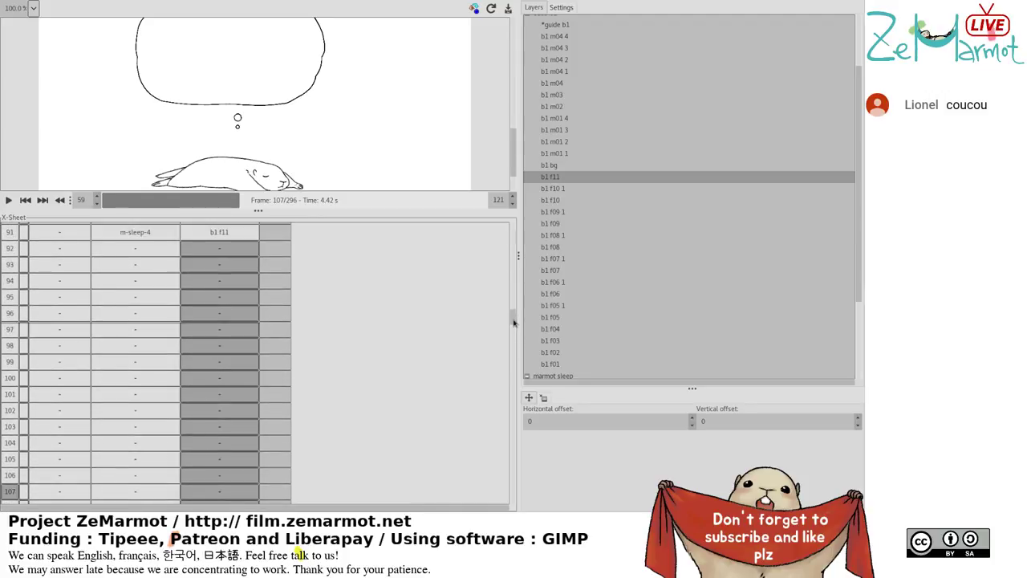
pyautogui.click(249, 265)
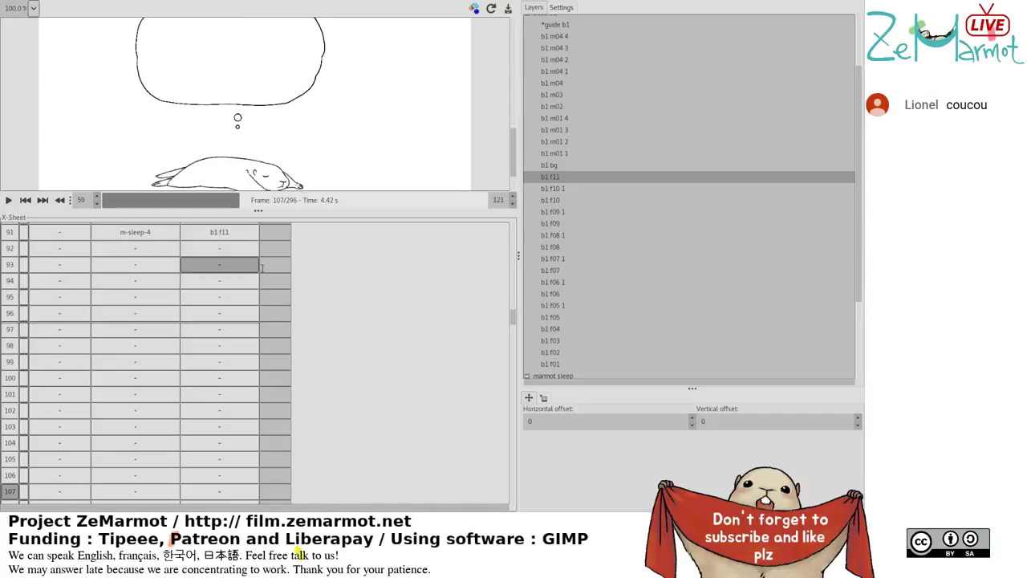
pyautogui.scroll(3, 240, 321)
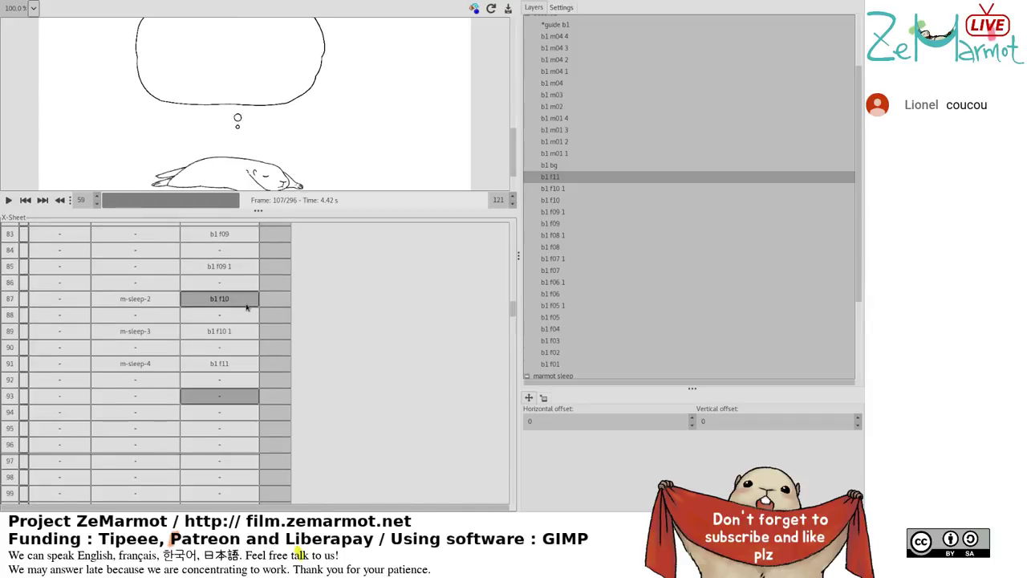
pyautogui.scroll(2, 572, 243)
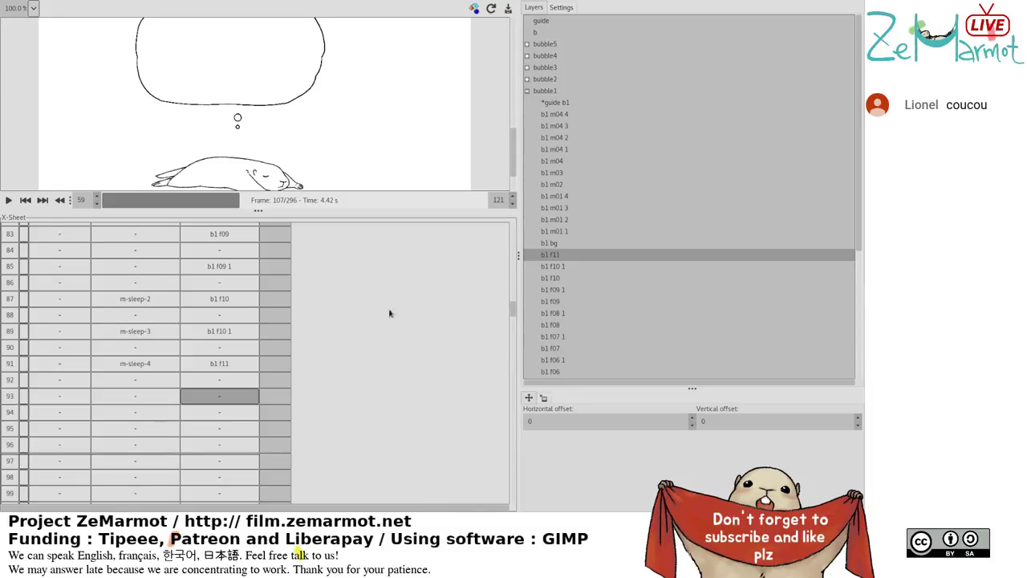
pyautogui.scroll(3, 511, 303)
pyautogui.scroll(-5, 510, 304)
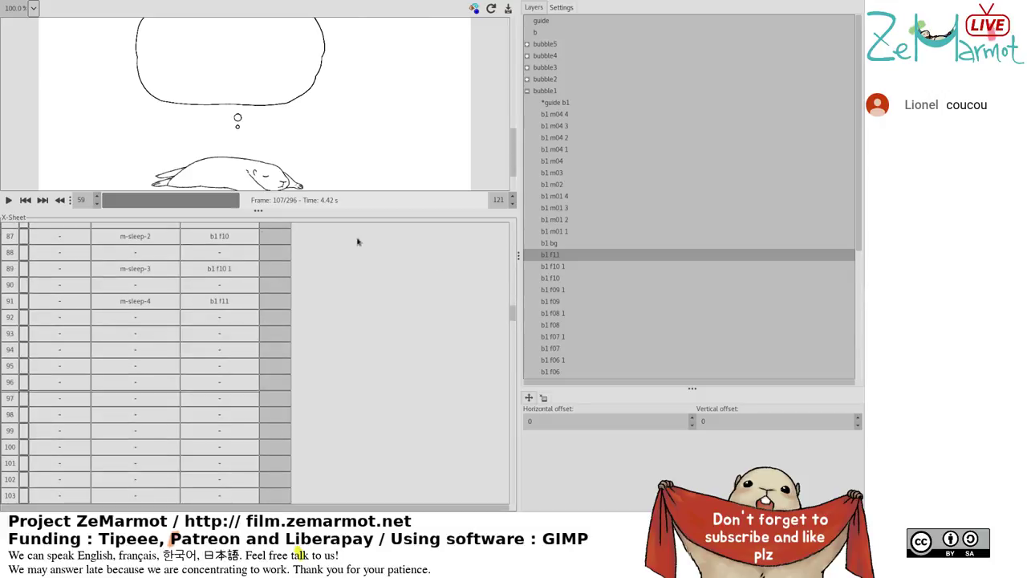
pyautogui.moveTo(511, 320); pyautogui.dragTo(511, 231)
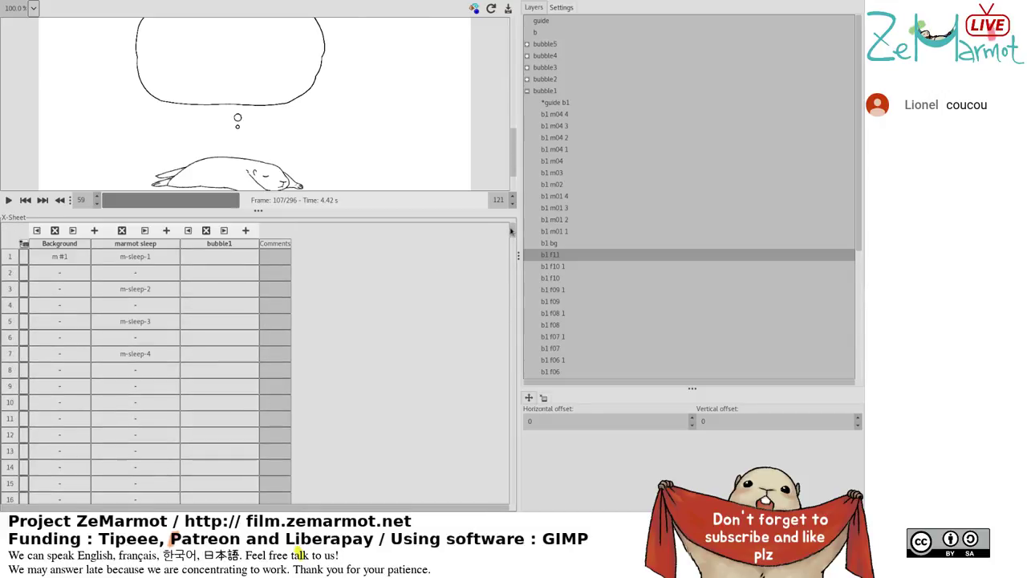
pyautogui.click(247, 231)
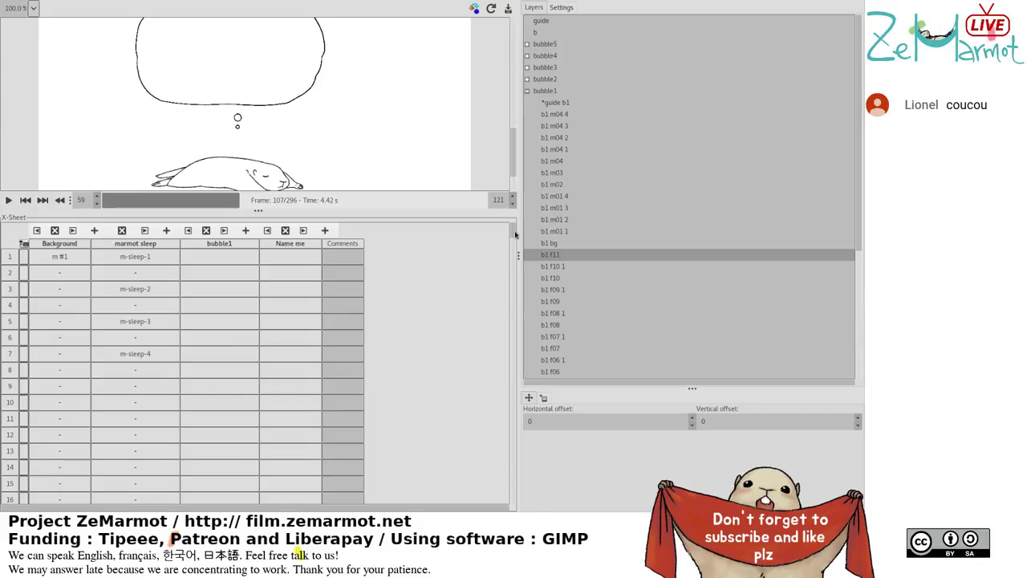
# Assign the b1 bg layer to frame 91 of the unnamed track and display that frame.
pyautogui.moveTo(516, 233); pyautogui.dragTo(503, 318)
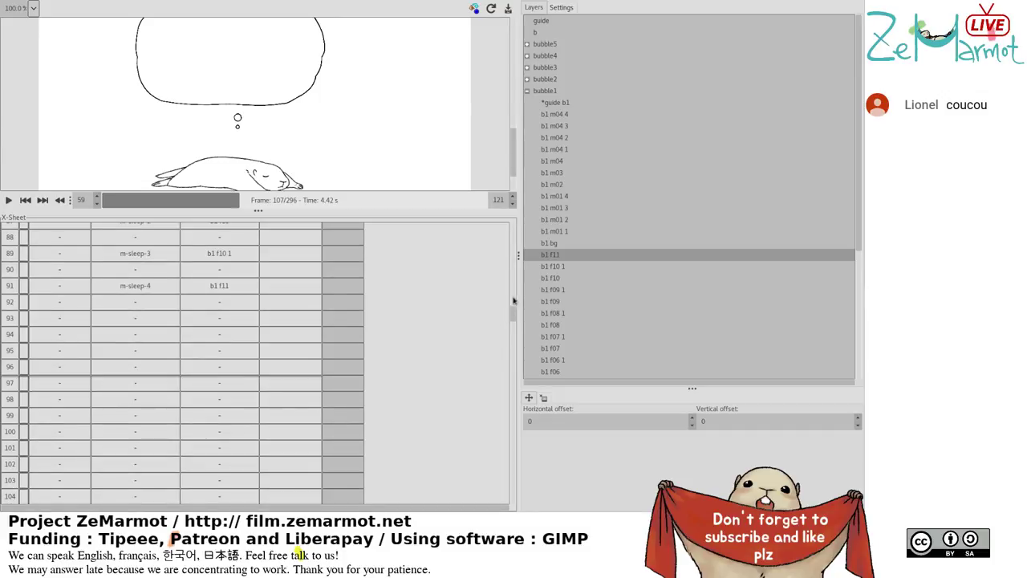
pyautogui.click(277, 290)
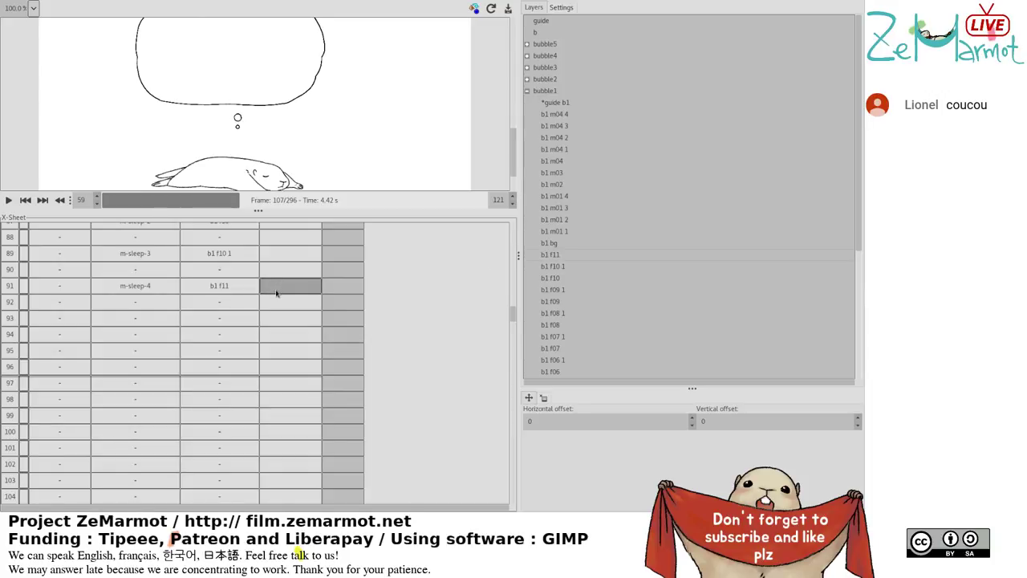
pyautogui.click(560, 245)
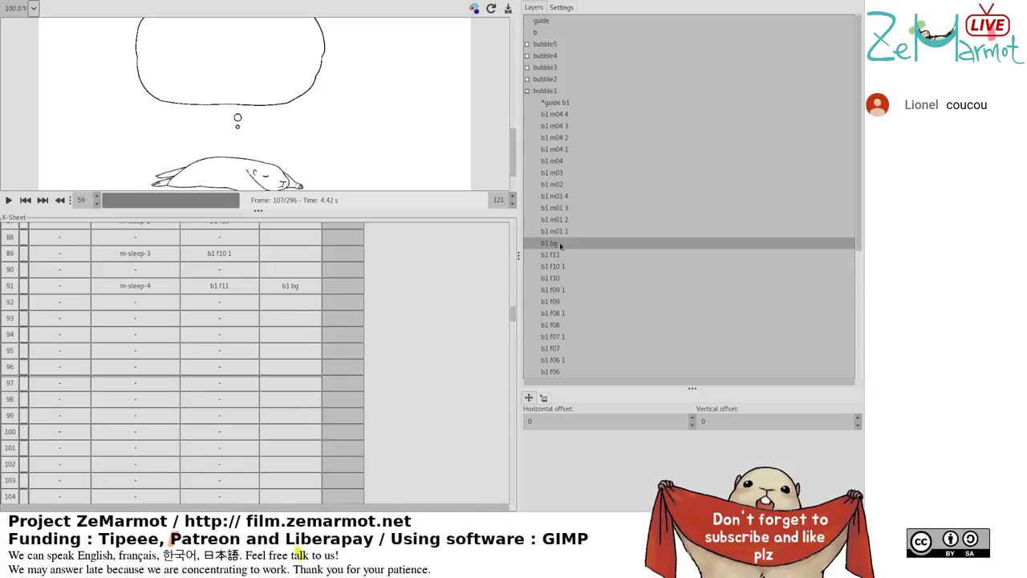
pyautogui.click(11, 287)
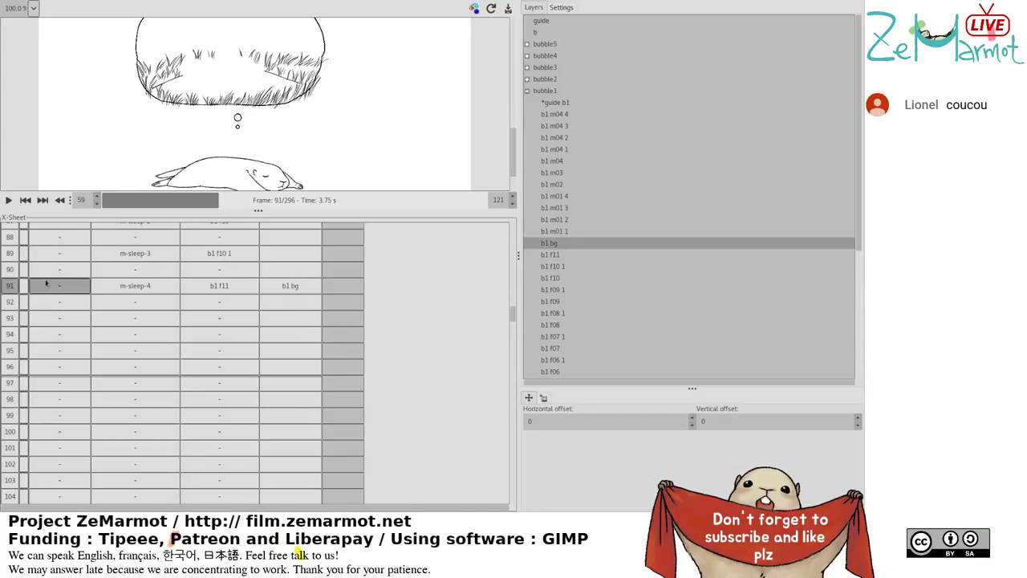
pyautogui.click(290, 286)
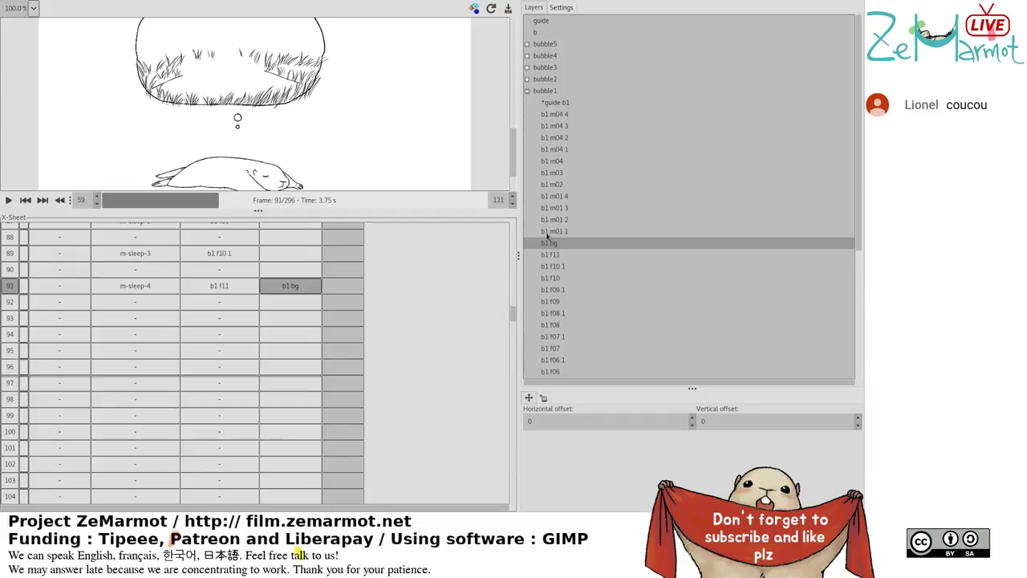
# Add the b1 m01 1 layer alongside b1 bg at frame 91 of the unnamed track.
pyautogui.click(548, 232)
pyautogui.click(548, 242)
pyautogui.click(549, 232)
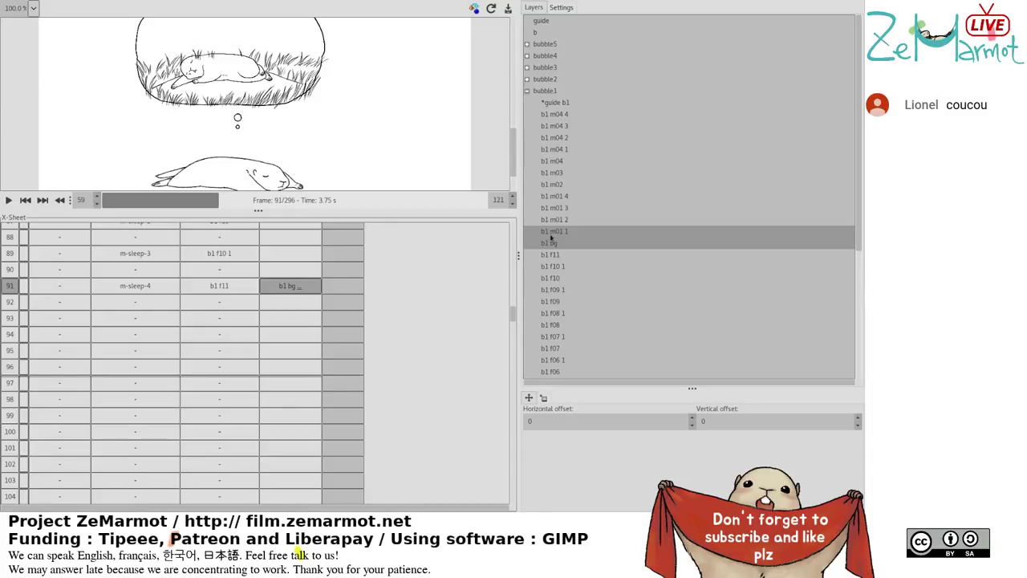
pyautogui.press('Left')
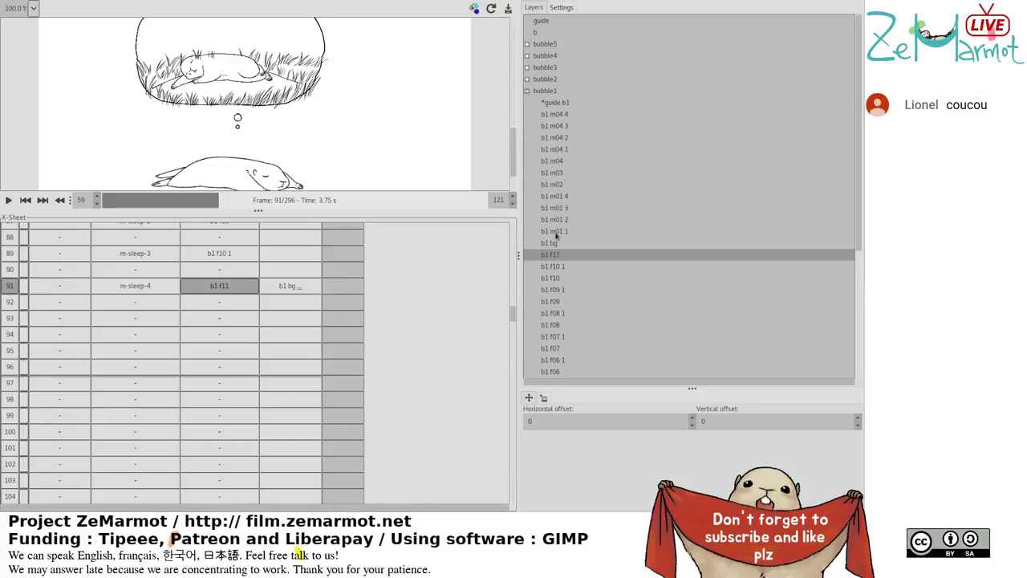
pyautogui.click(305, 303)
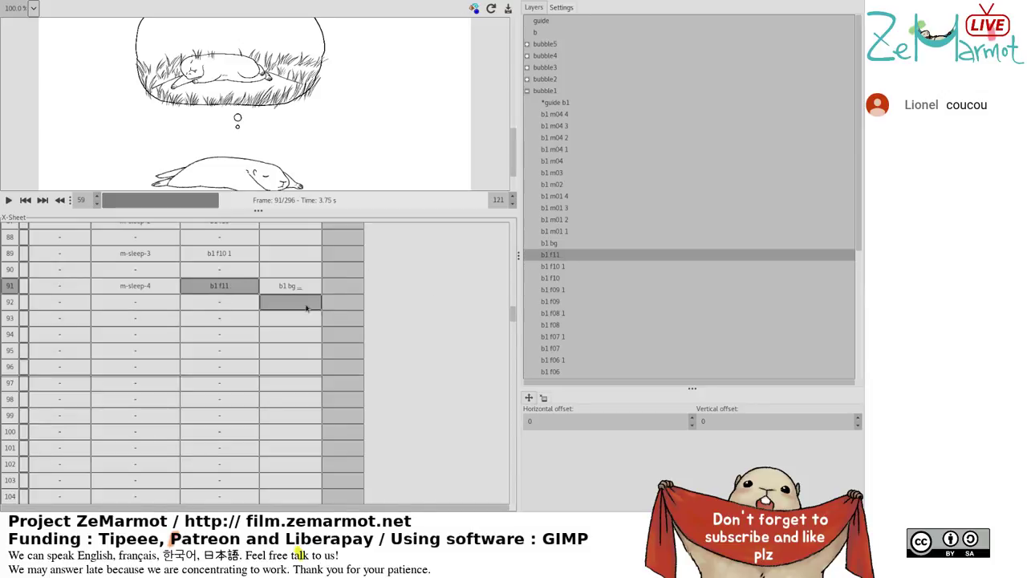
pyautogui.click(279, 290)
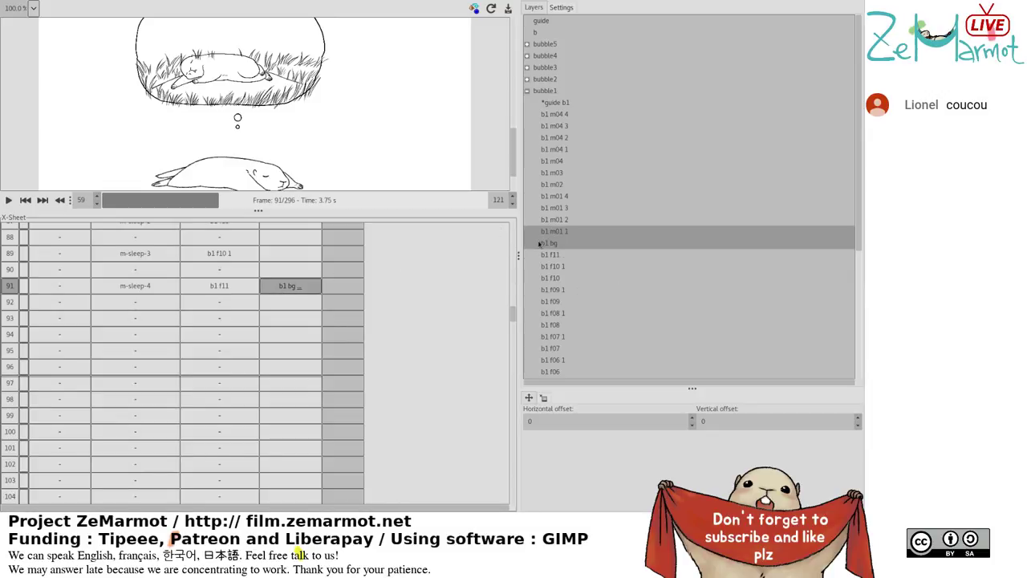
# Add the b1 bg layer to b1 f11 on frames 91 through 270 of the bubble1 track.
pyautogui.click(237, 285)
pyautogui.scroll(-10, 241, 353)
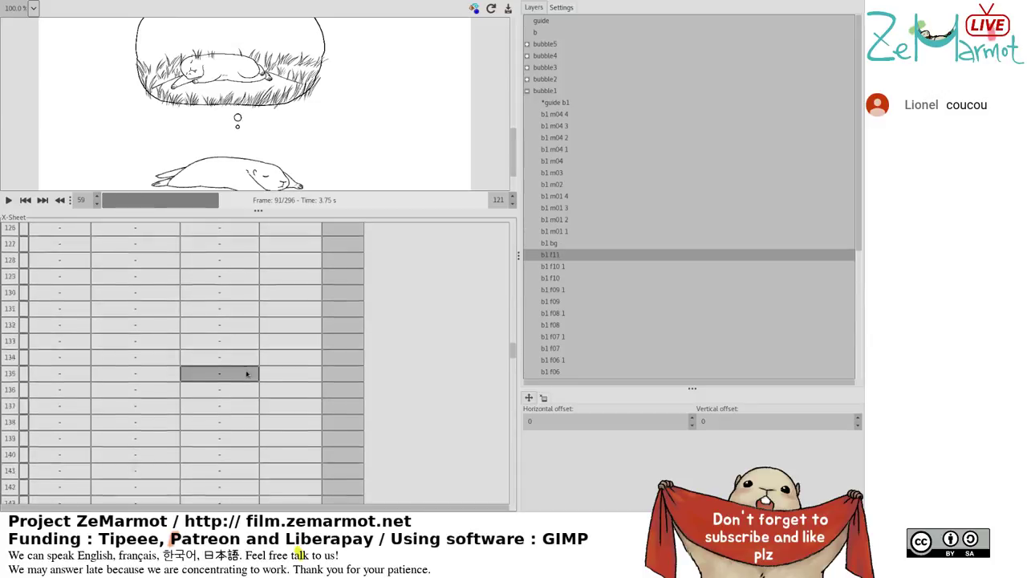
pyautogui.scroll(-15, 247, 374)
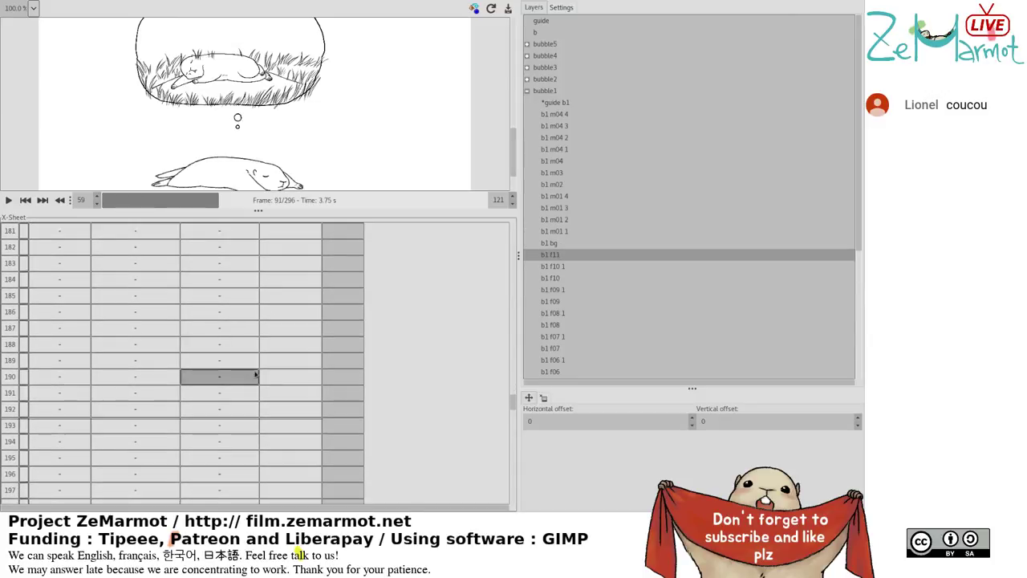
pyautogui.scroll(-16, 255, 374)
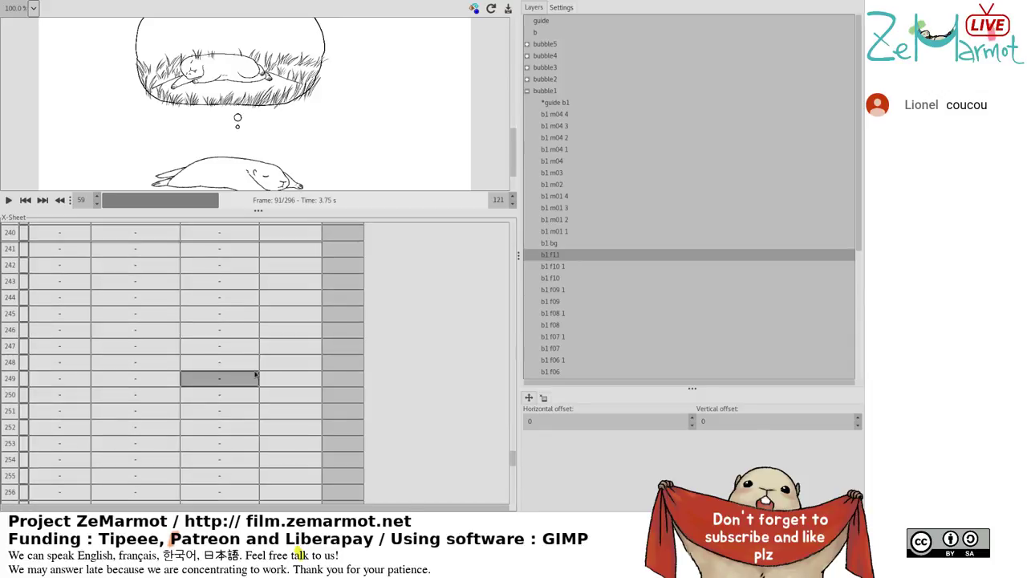
pyautogui.scroll(-6, 255, 374)
pyautogui.keyDown('shift'); pyautogui.click(254, 359); pyautogui.keyUp('shift')
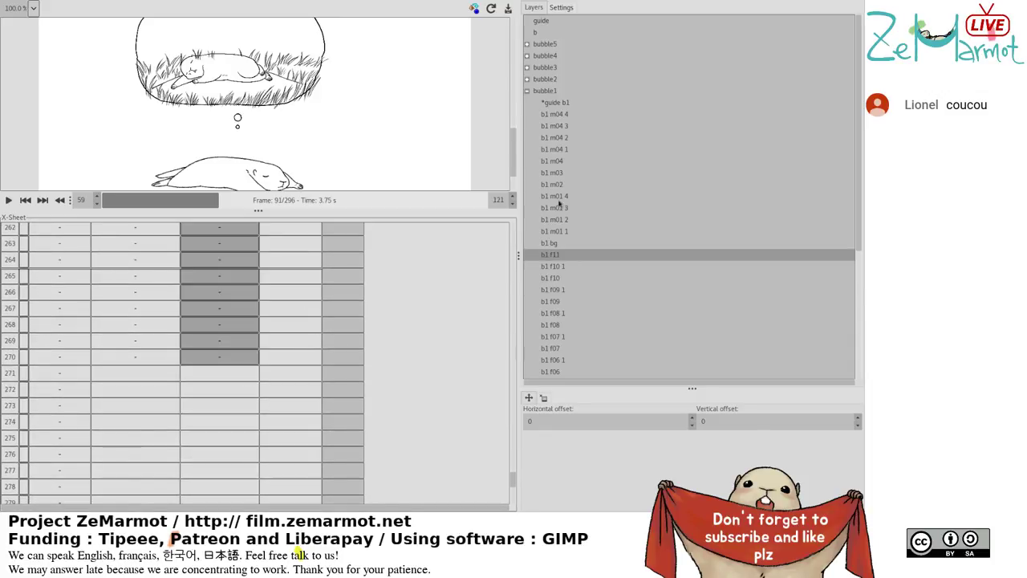
pyautogui.keyDown('ctrl'); pyautogui.click(552, 244); pyautogui.keyUp('ctrl')
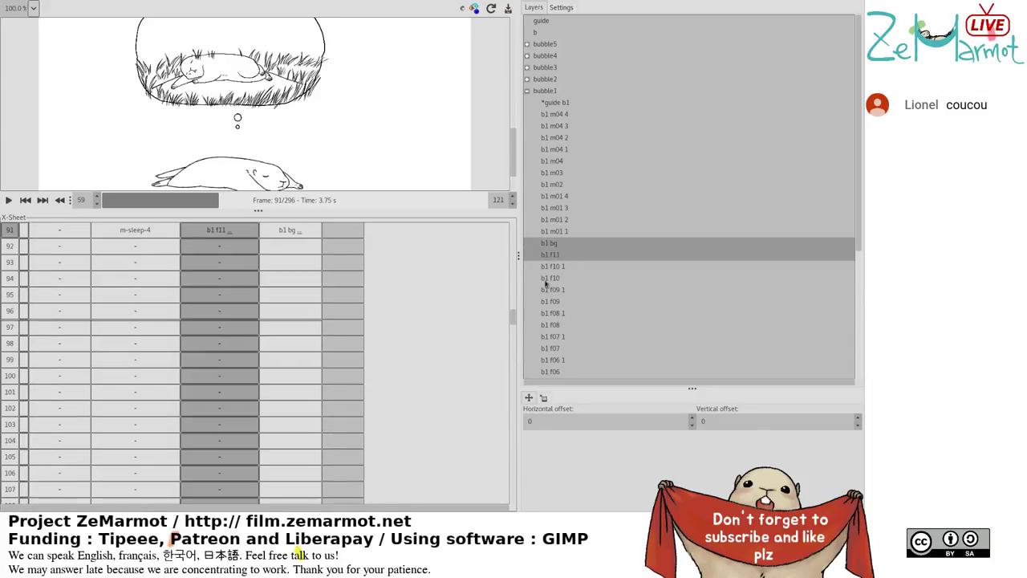
# Remove b1 bg from frame 91 of the unnamed track, leaving only b1 m01 1 assigned there.
pyautogui.click(303, 249)
pyautogui.click(294, 230)
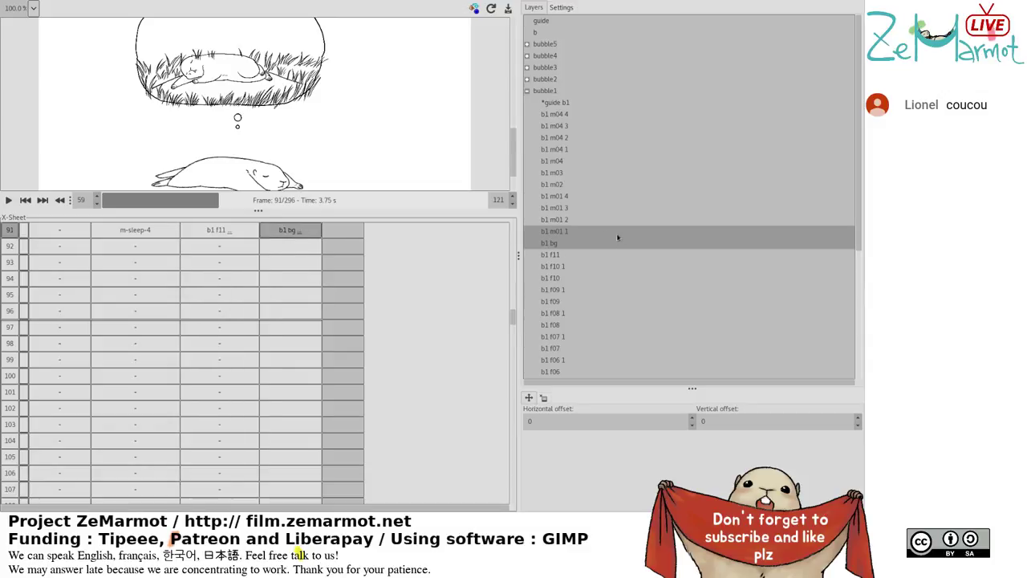
pyautogui.scroll(1, 295, 230)
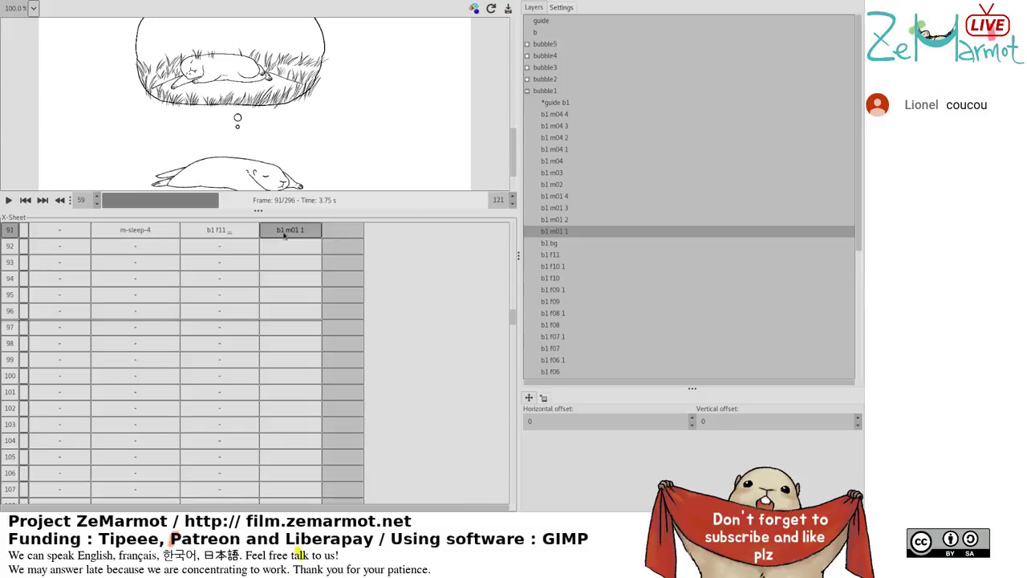
# Fill the unnamed track from frame 91 with the b1 m layer sequence on 2 for 1 cycle, and preview up to frame 96.
pyautogui.click(288, 233)
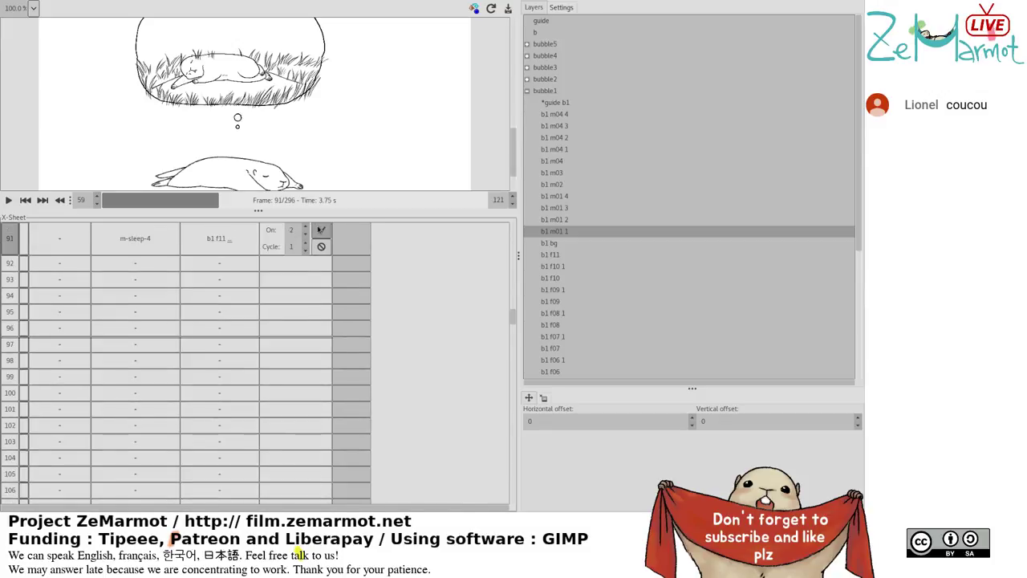
pyautogui.click(321, 230)
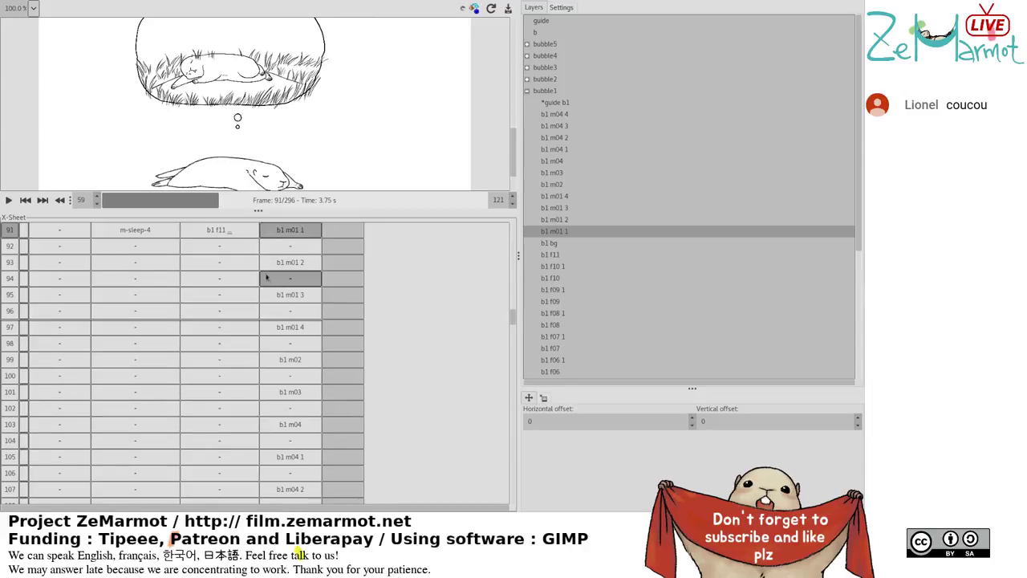
pyautogui.moveTo(221, 200)
pyautogui.mouseDown()
pyautogui.moveTo(236, 201)
pyautogui.moveTo(227, 200)
pyautogui.mouseUp()
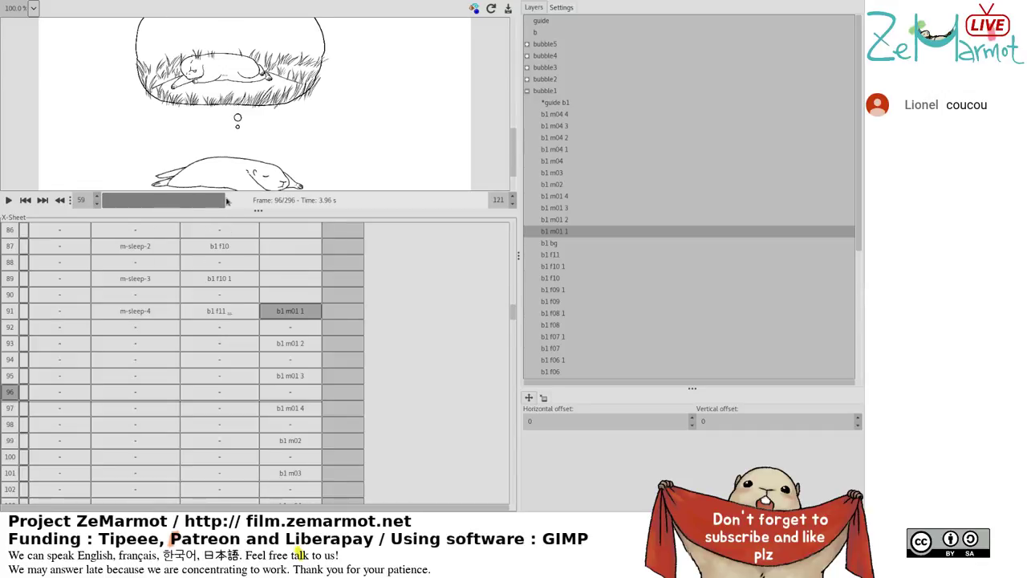
# Hold the b1 m01 4 layer on the unnamed track from frame 97 through frame 112.
pyautogui.scroll(-2, 312, 354)
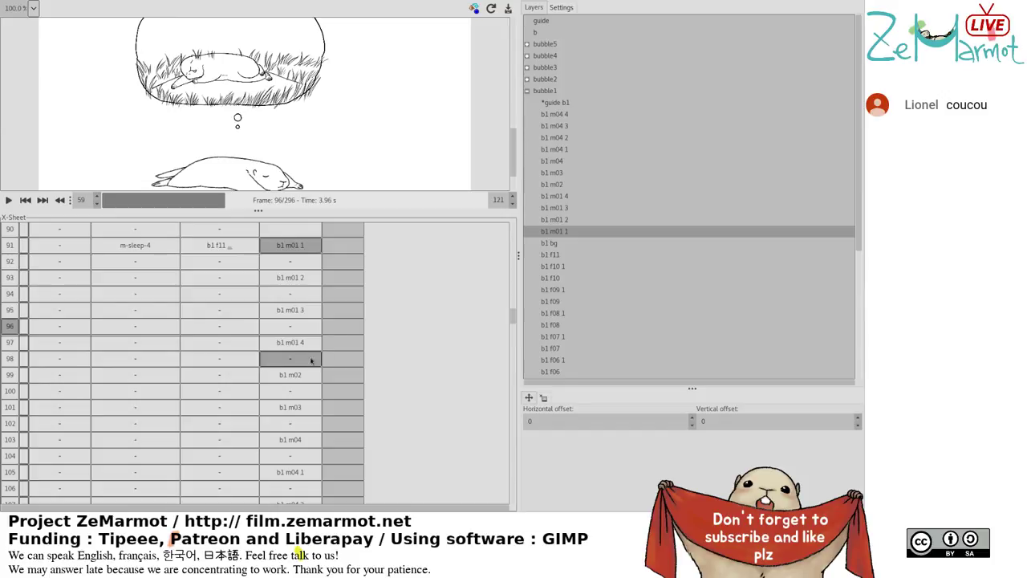
pyautogui.click(311, 361)
pyautogui.scroll(-6, 313, 357)
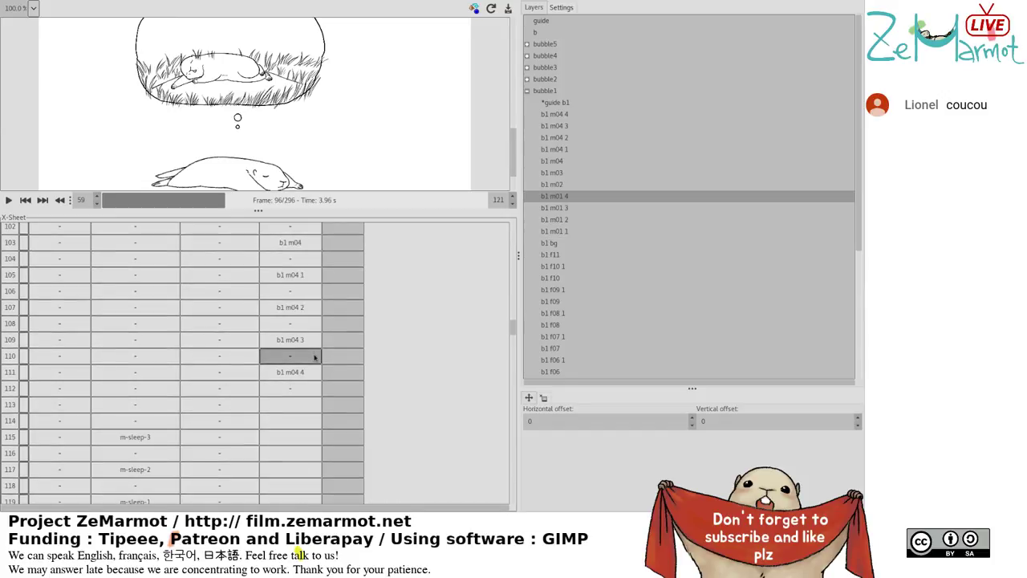
pyautogui.keyDown('shift'); pyautogui.click(319, 387); pyautogui.keyUp('shift')
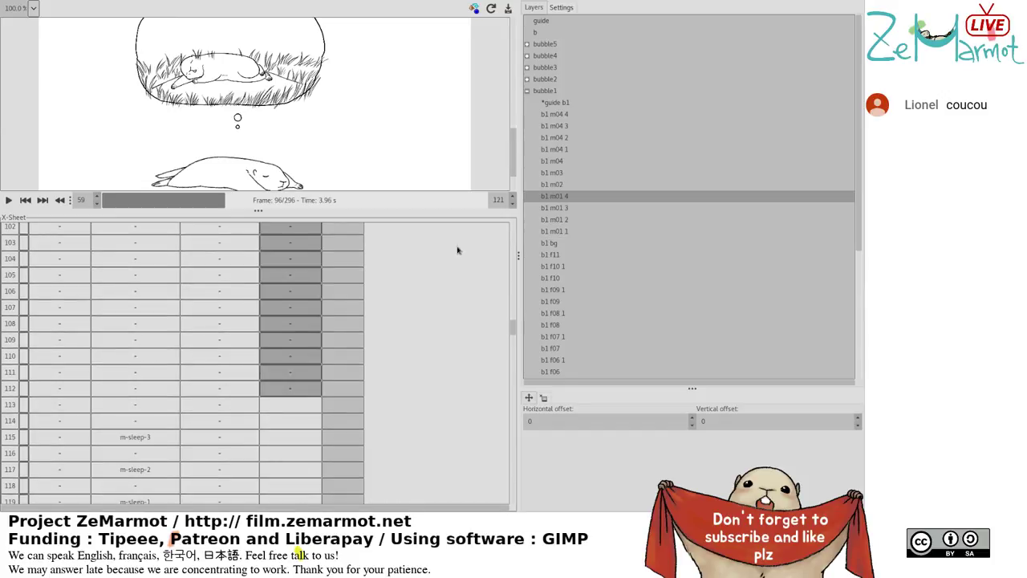
pyautogui.scroll(4, 380, 287)
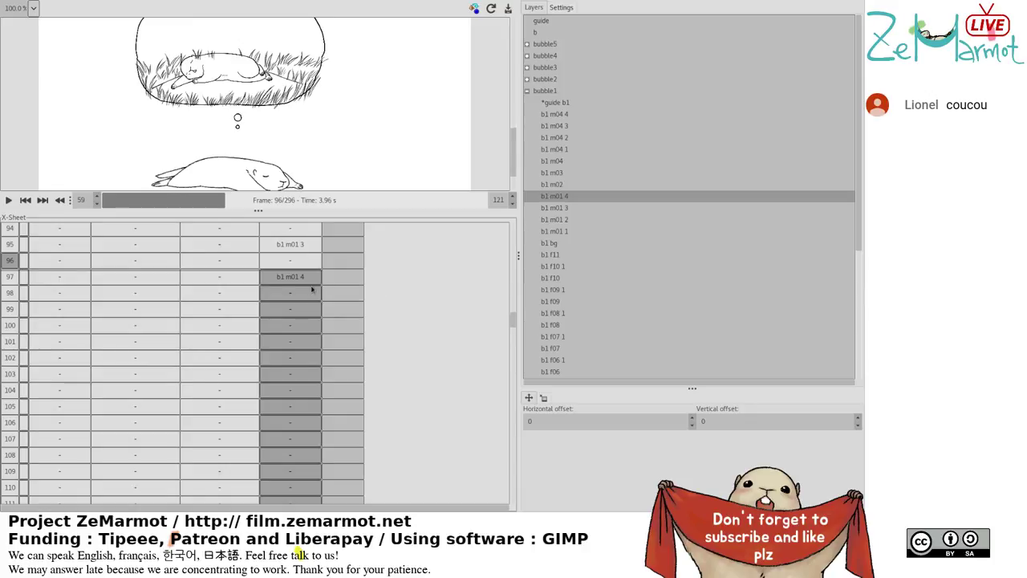
pyautogui.scroll(-1, 315, 283)
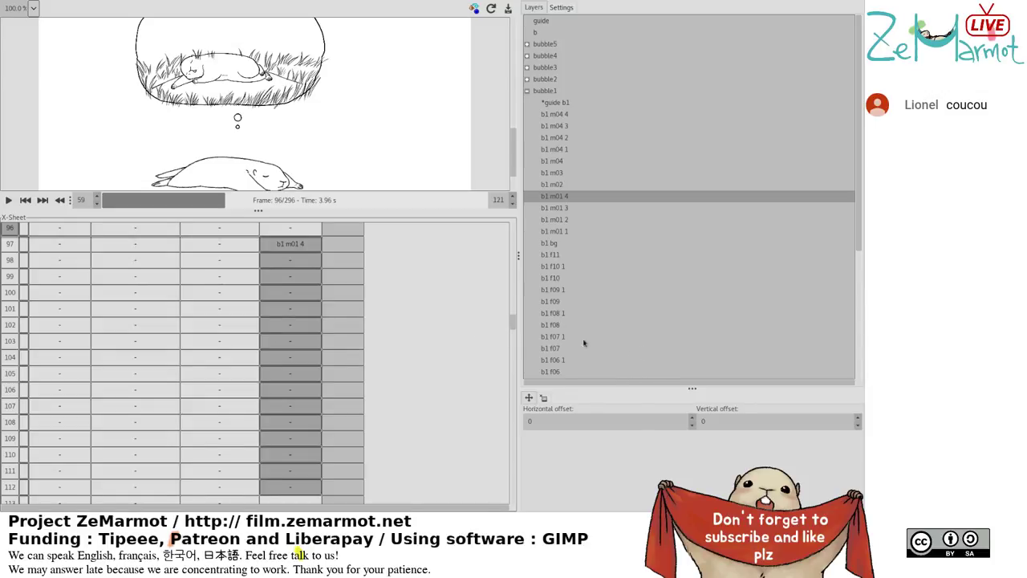
# Extend b1 m01 4 to frame 113 of the unnamed track and assign b1 m01 3 to frames 114 and 115.
pyautogui.scroll(-3, 315, 423)
pyautogui.click(316, 423)
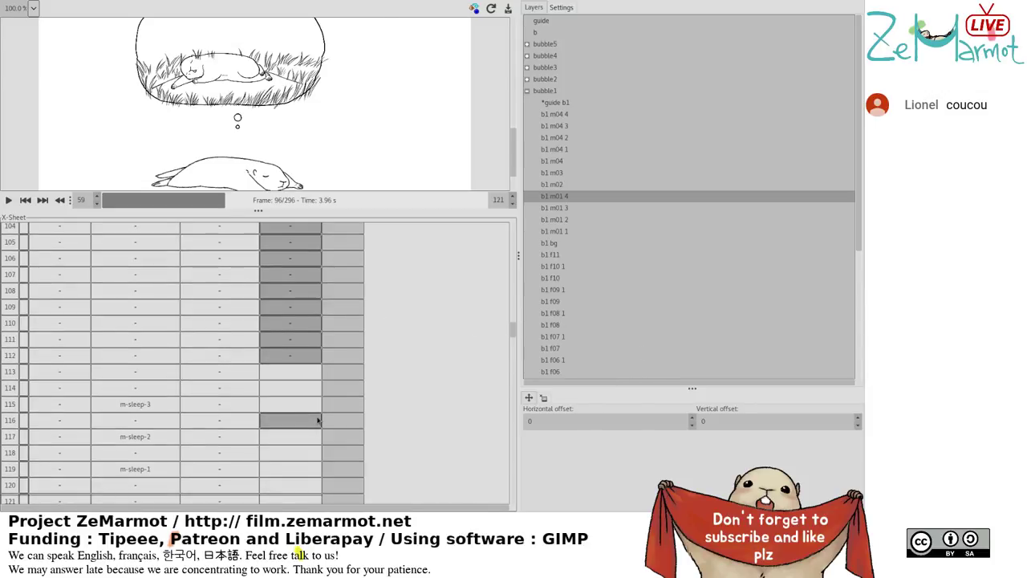
pyautogui.scroll(-1, 318, 420)
pyautogui.click(301, 468)
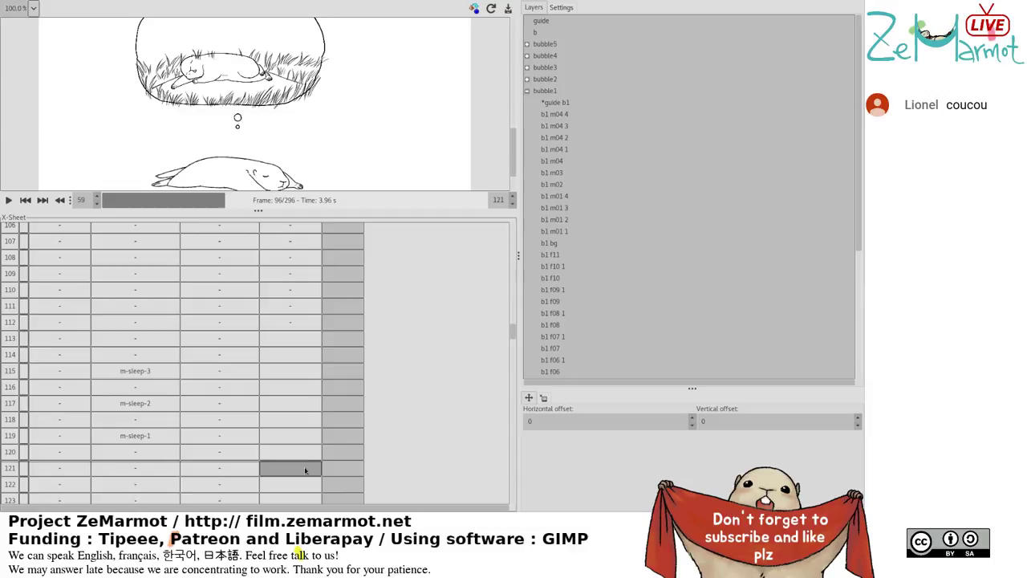
pyautogui.click(308, 343)
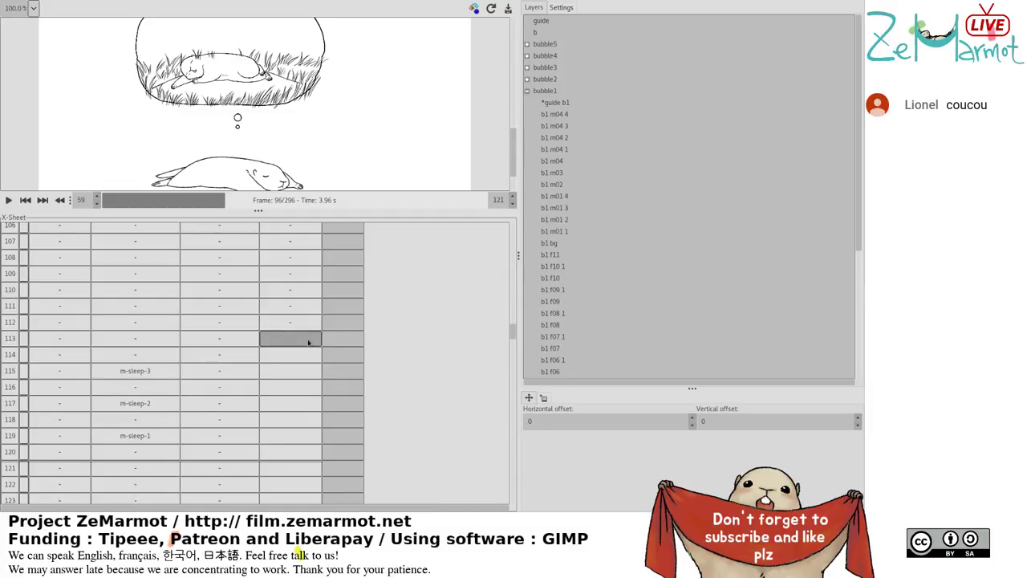
pyautogui.click(549, 194)
pyautogui.moveTo(289, 354); pyautogui.dragTo(289, 370)
pyautogui.click(567, 211)
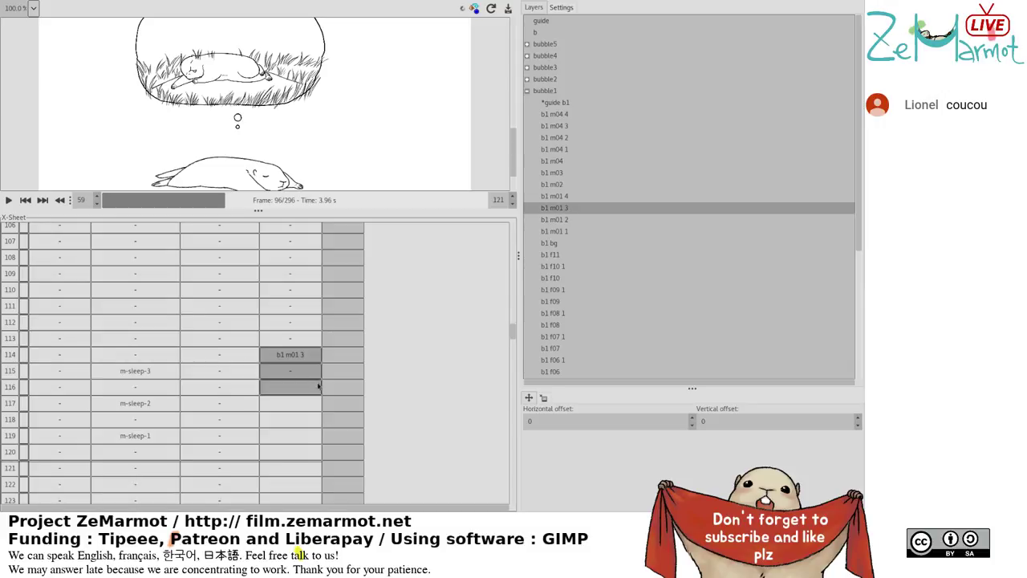
# Assign b1 m01 2 to frames 116 and 117 of the unnamed track, and b1 m01 1 to frames 118 through 134.
pyautogui.click(571, 220)
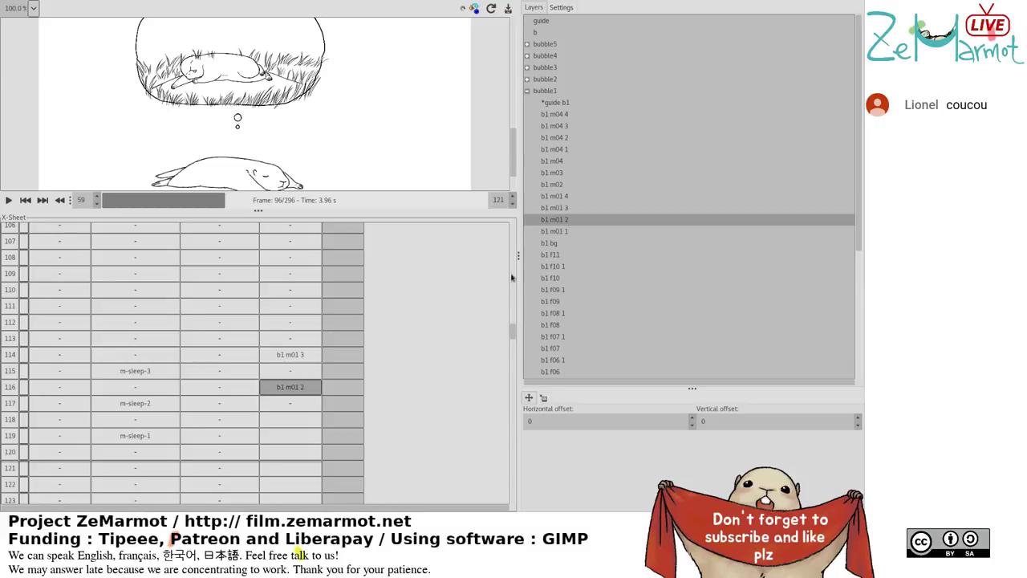
pyautogui.click(290, 419)
pyautogui.scroll(-1, 295, 456)
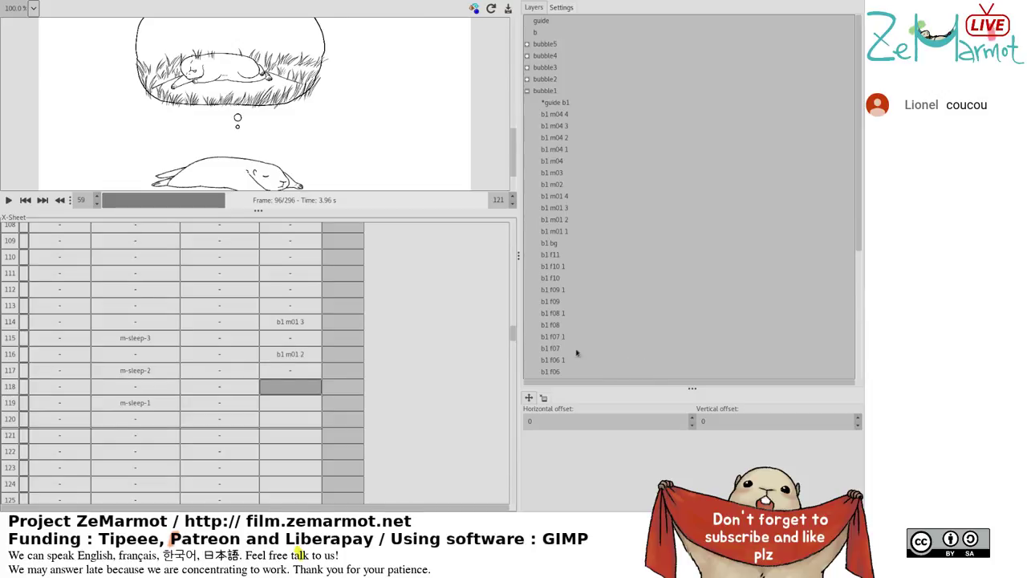
pyautogui.scroll(-5, 299, 387)
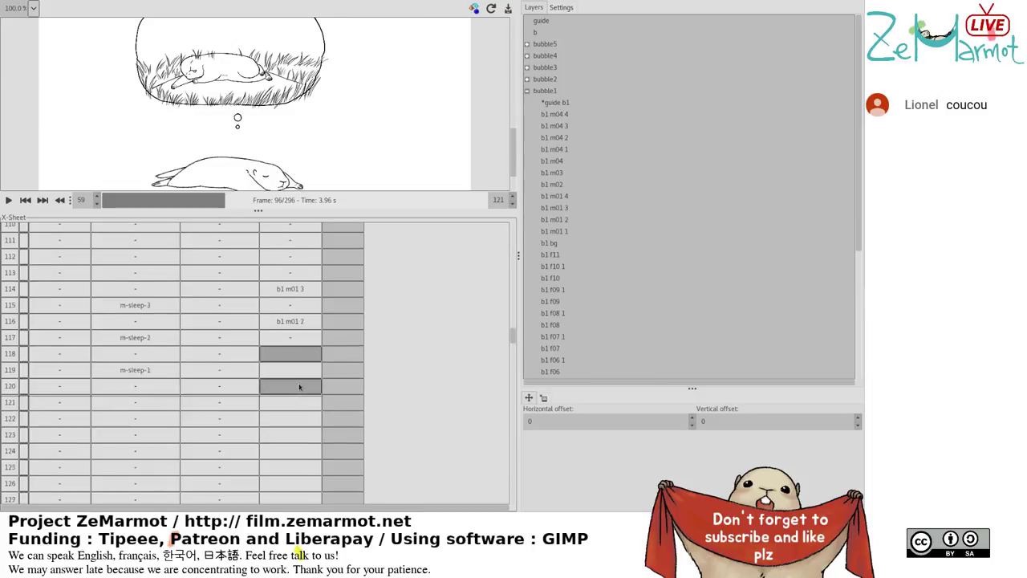
pyautogui.keyDown('shift'); pyautogui.click(297, 451); pyautogui.keyUp('shift')
pyautogui.click(554, 233)
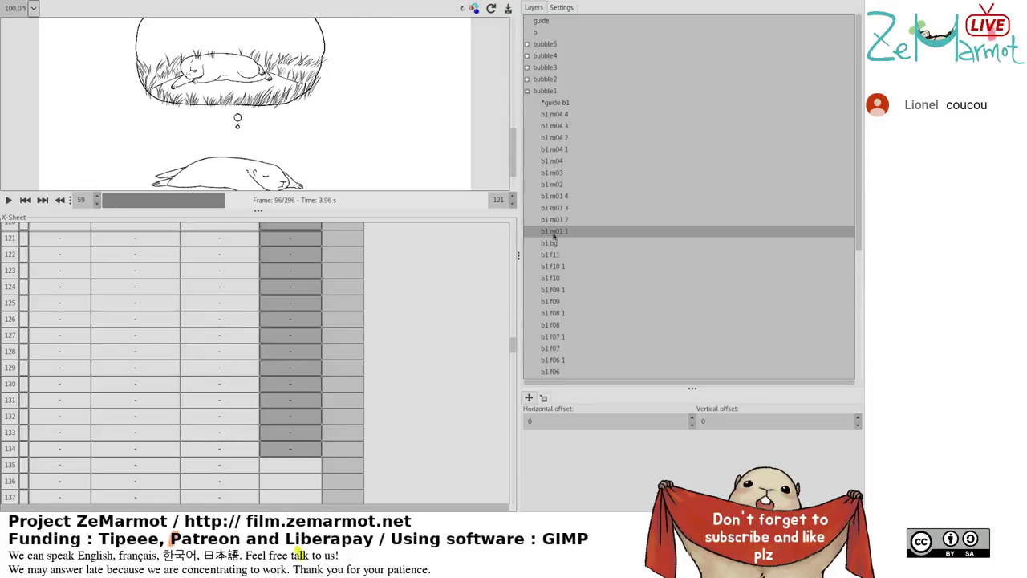
# Set the playback end frame to 134 and preview the animation.
pyautogui.scroll(3, 333, 354)
pyautogui.scroll(-3, 334, 354)
pyautogui.moveTo(298, 448); pyautogui.dragTo(298, 463)
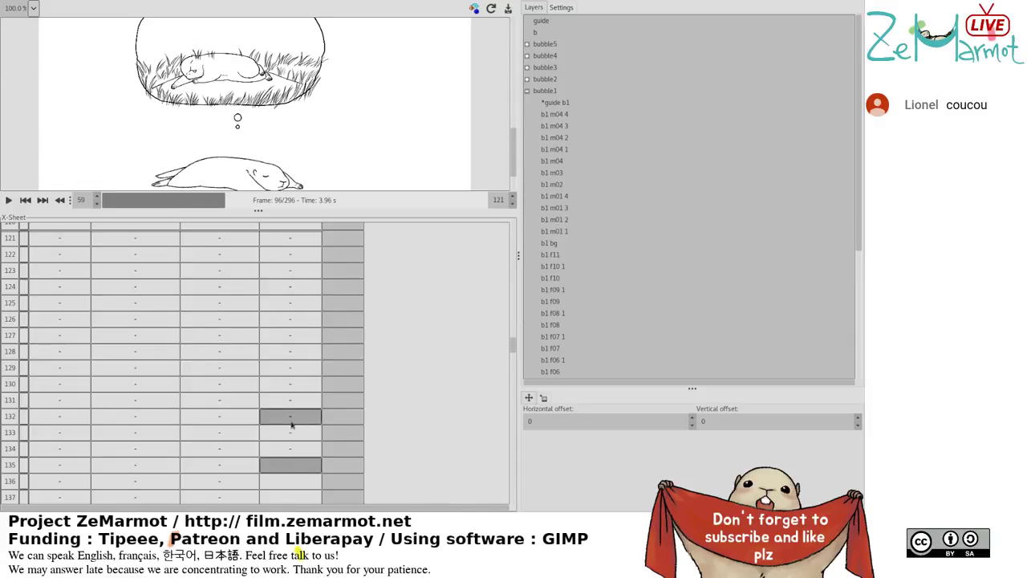
pyautogui.click(290, 450)
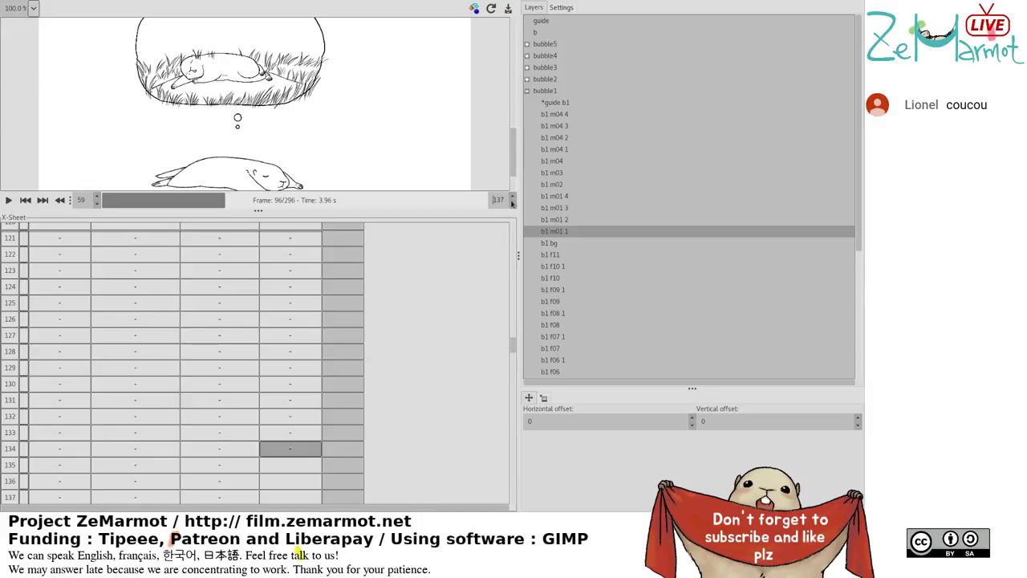
pyautogui.click(9, 199)
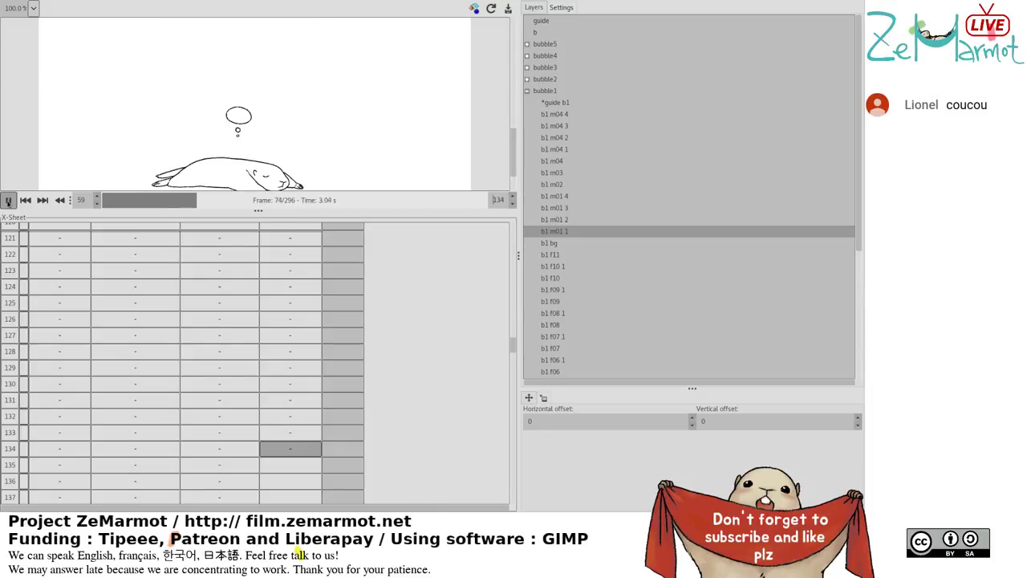
pyautogui.click(8, 200)
# Continue the unnamed track from frame 135 to 140 with b1 m01 2, b1 m01 3 and b1 m01 4, two frames each.
pyautogui.scroll(-14, 285, 466)
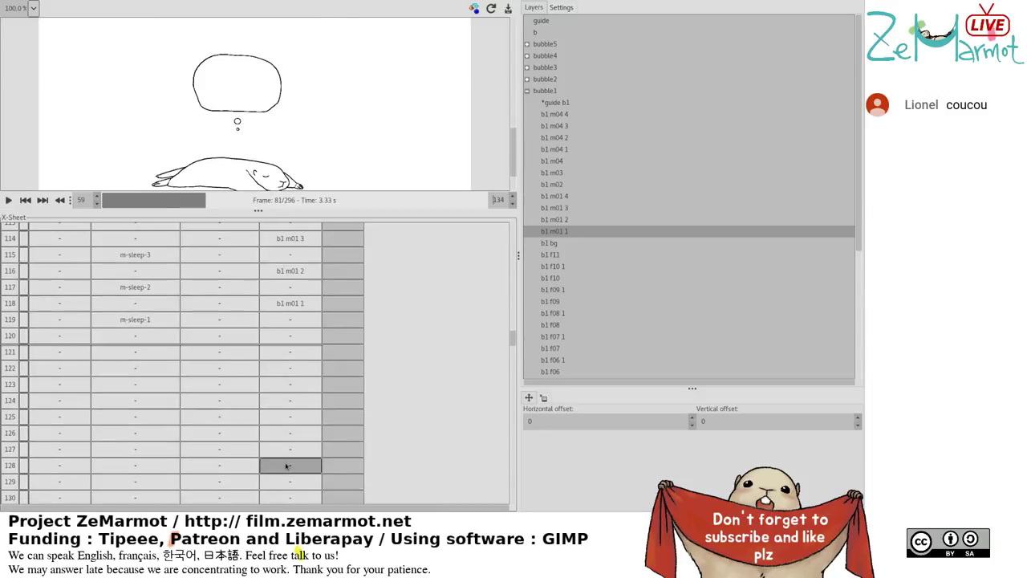
pyautogui.click(294, 417)
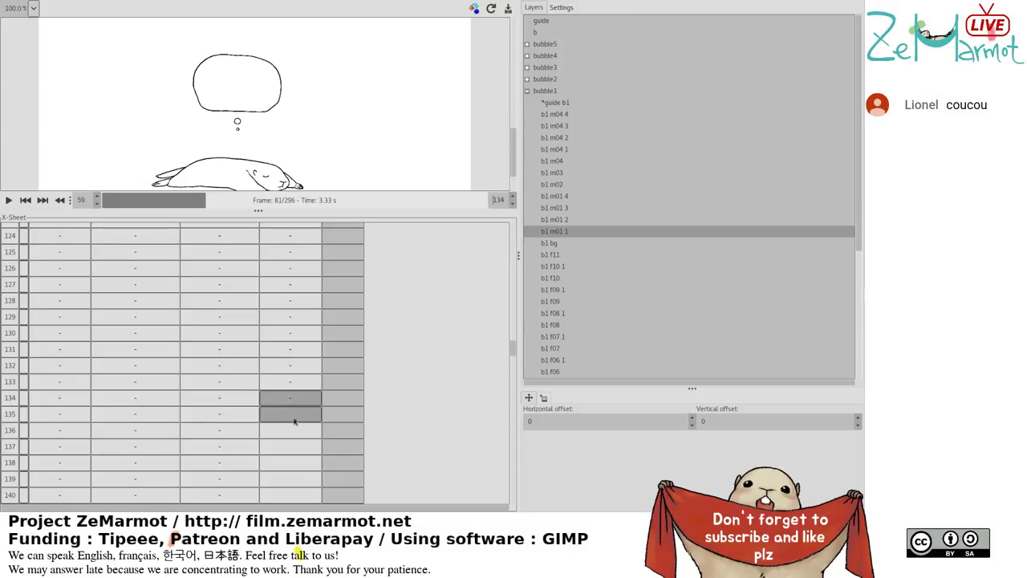
pyautogui.click(294, 416)
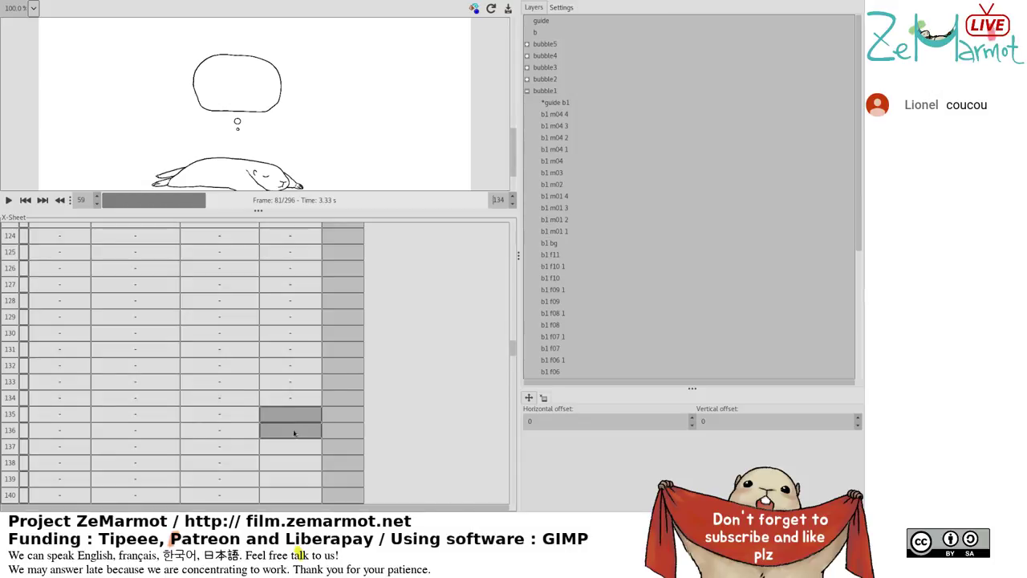
pyautogui.click(557, 219)
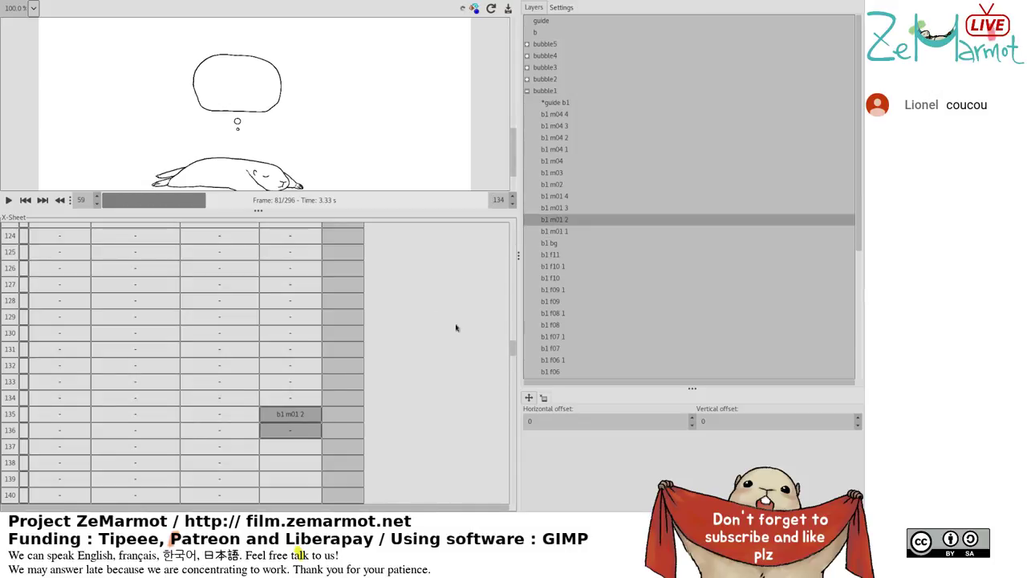
pyautogui.click(554, 208)
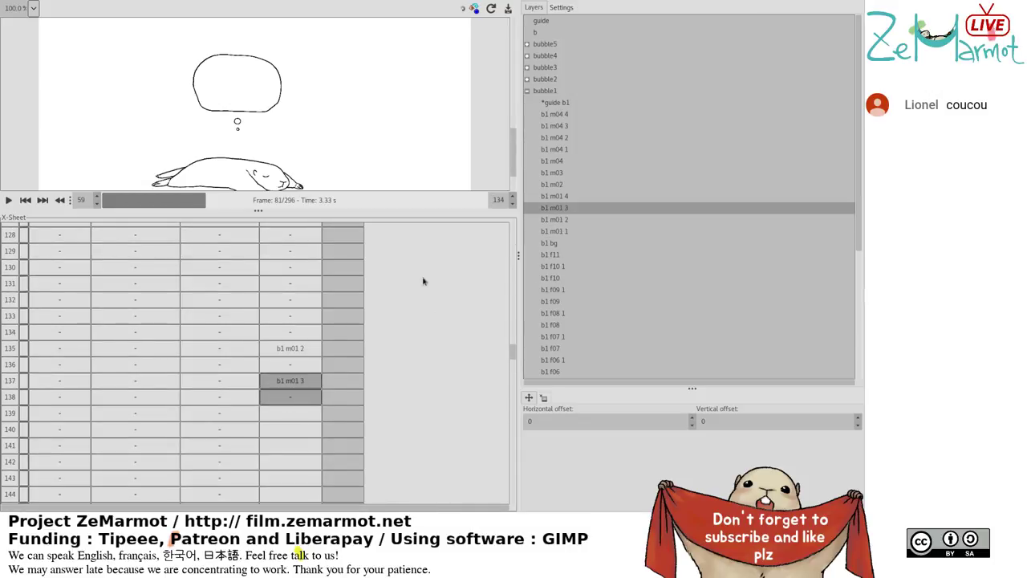
pyautogui.click(564, 201)
# Hold the b1 m01 4 layer on the unnamed track from frame 139 through frame 154.
pyautogui.click(293, 415)
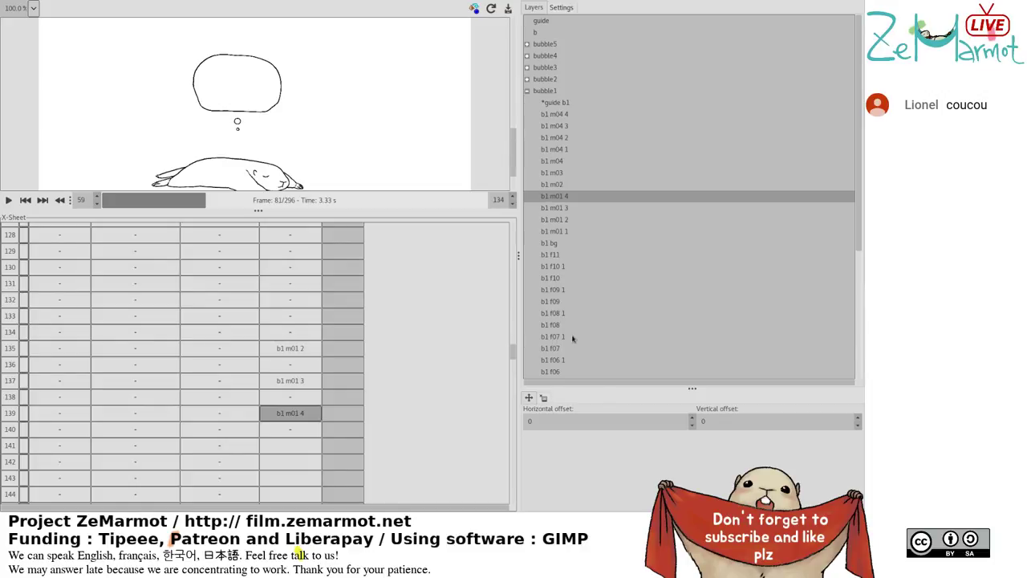
pyautogui.scroll(-5, 309, 425)
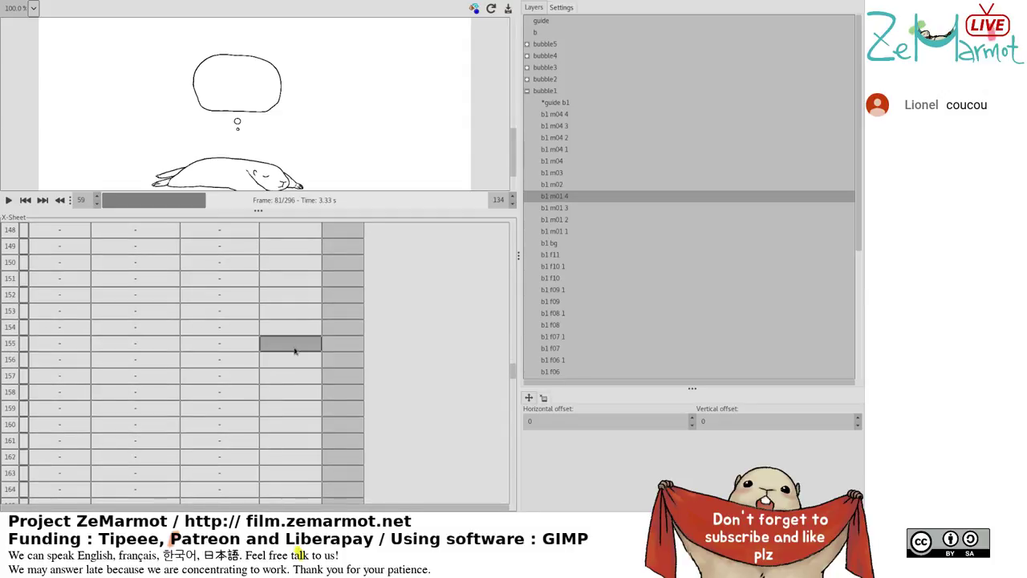
pyautogui.keyDown('shift'); pyautogui.click(294, 349); pyautogui.keyUp('shift')
pyautogui.moveTo(297, 350); pyautogui.dragTo(298, 390)
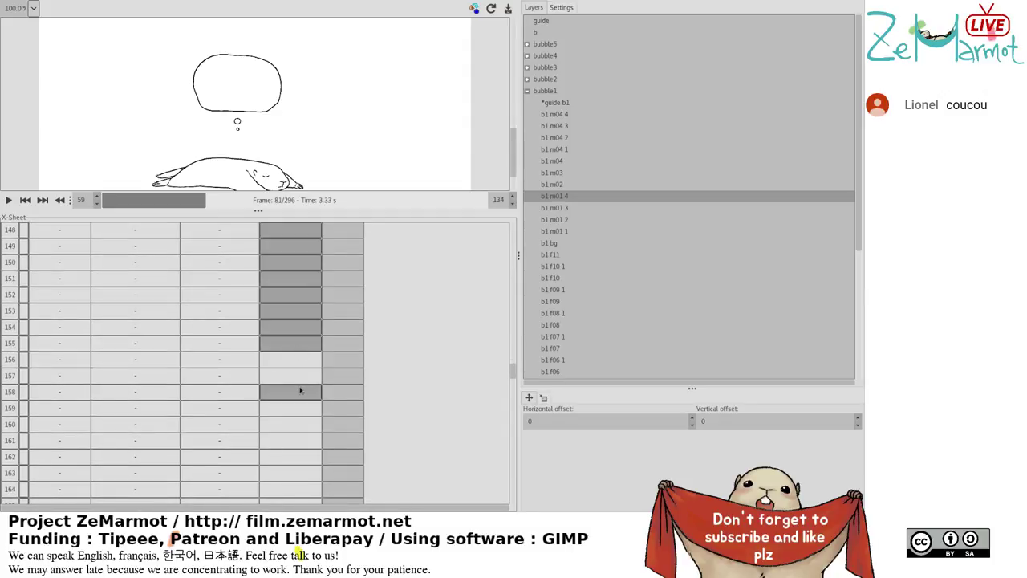
pyautogui.scroll(3, 298, 390)
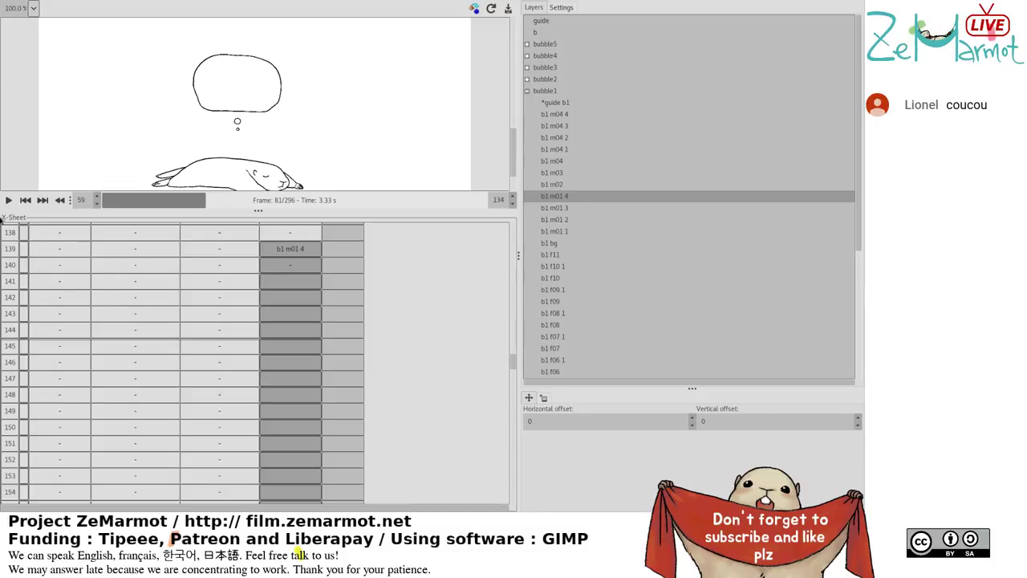
pyautogui.scroll(-2, 275, 324)
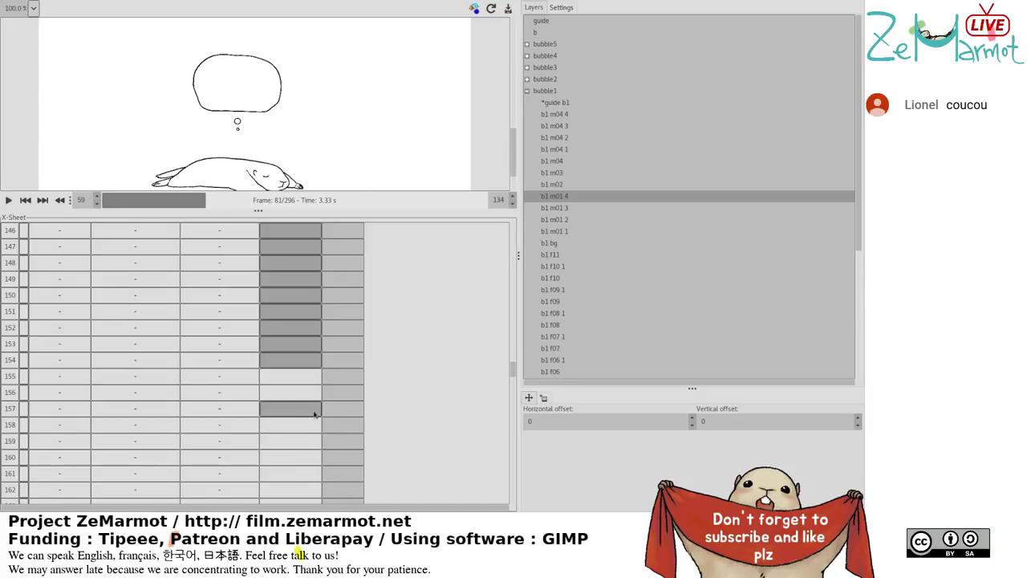
pyautogui.scroll(3, 313, 413)
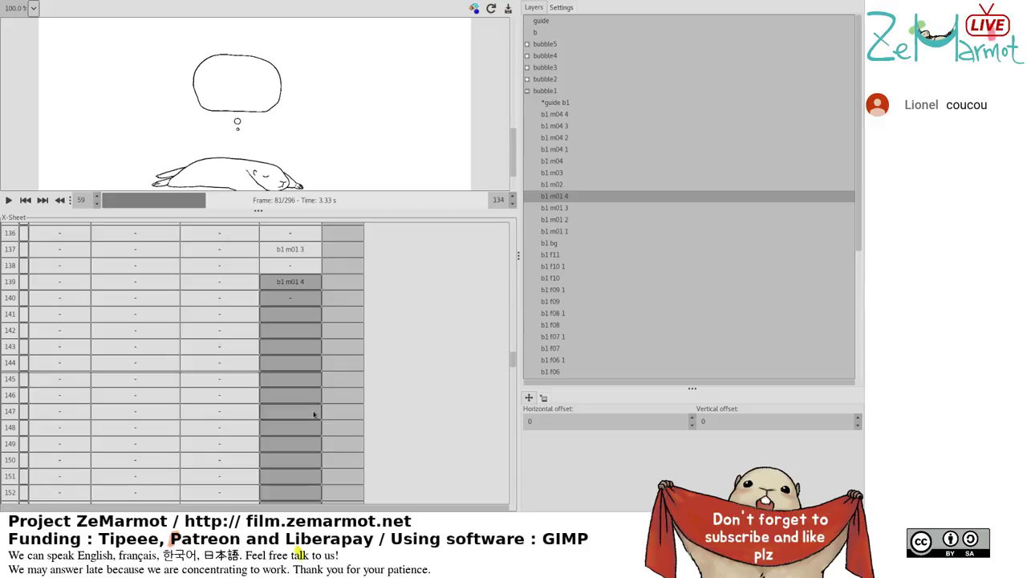
pyautogui.scroll(3, 314, 413)
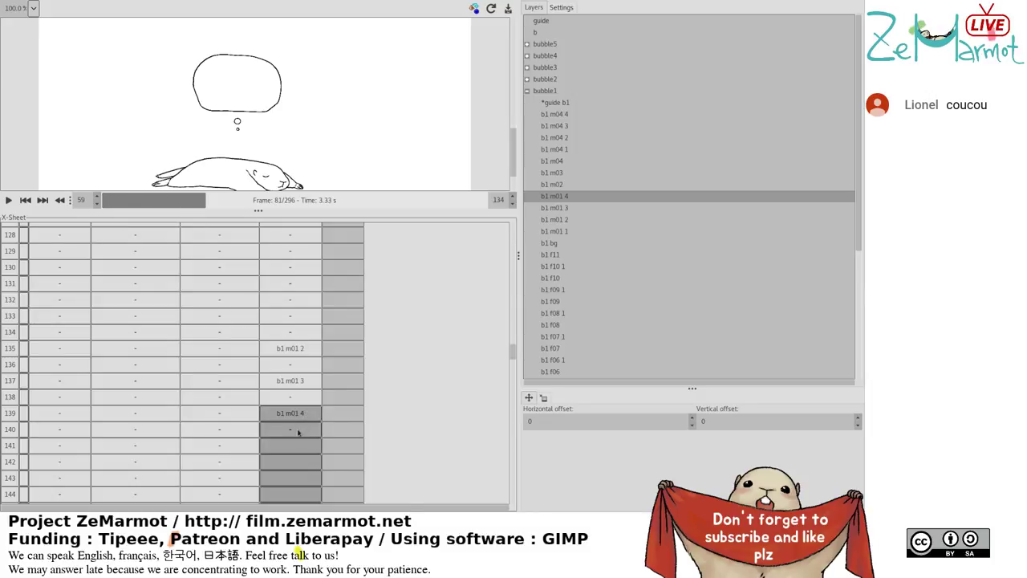
pyautogui.scroll(-5, 296, 432)
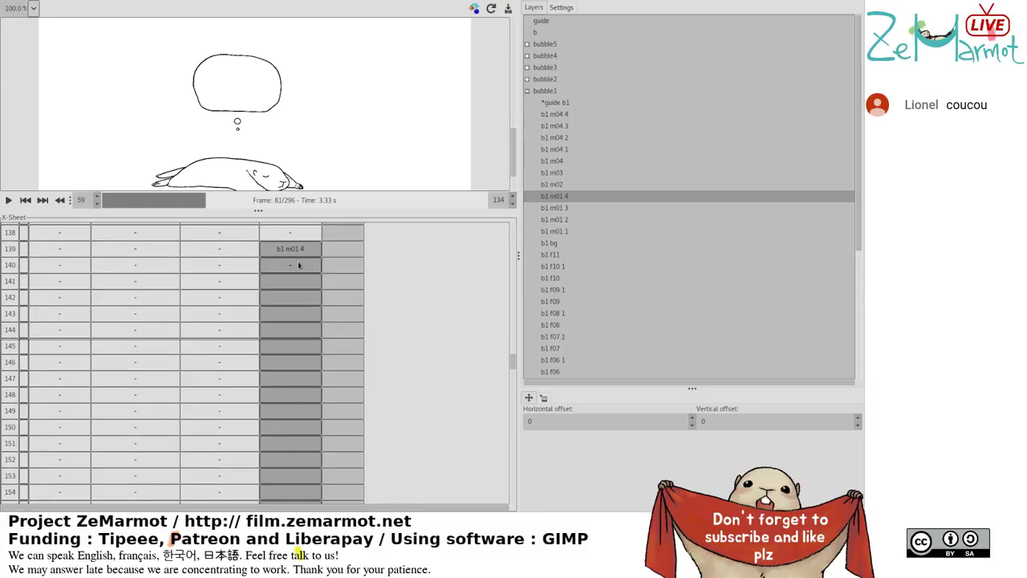
pyautogui.click(296, 495)
pyautogui.click(290, 249)
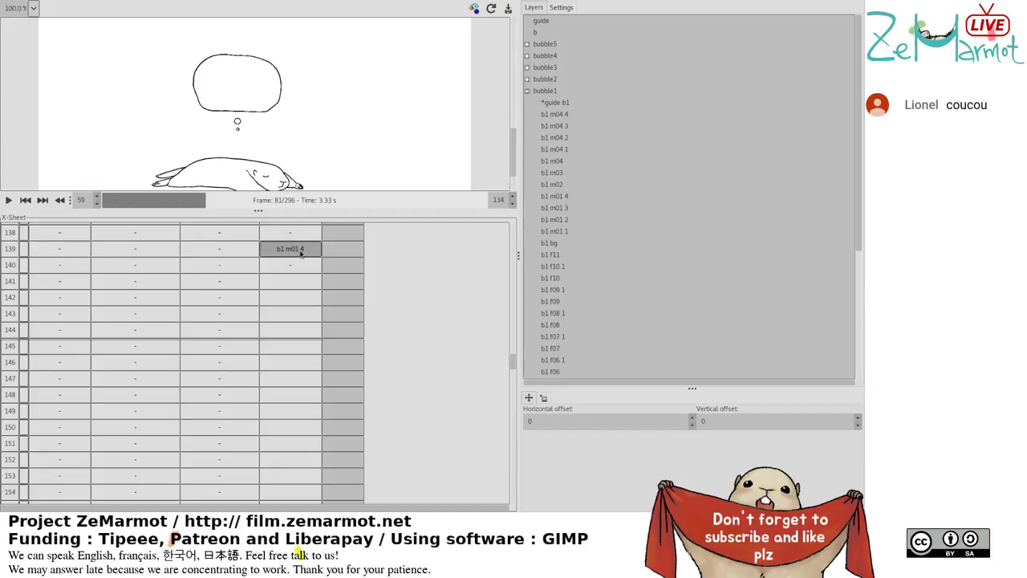
pyautogui.click(567, 199)
pyautogui.scroll(-1, 265, 437)
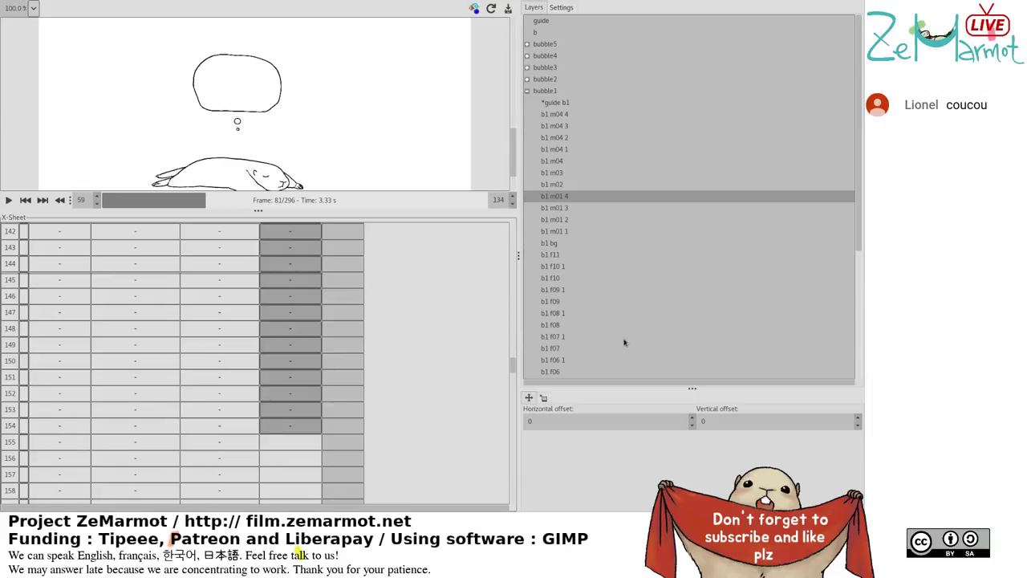
# Remove one held frame of the first b1 m01 4 hold on the unnamed track so b1 m01 3 starts at frame 113.
pyautogui.scroll(3, 338, 393)
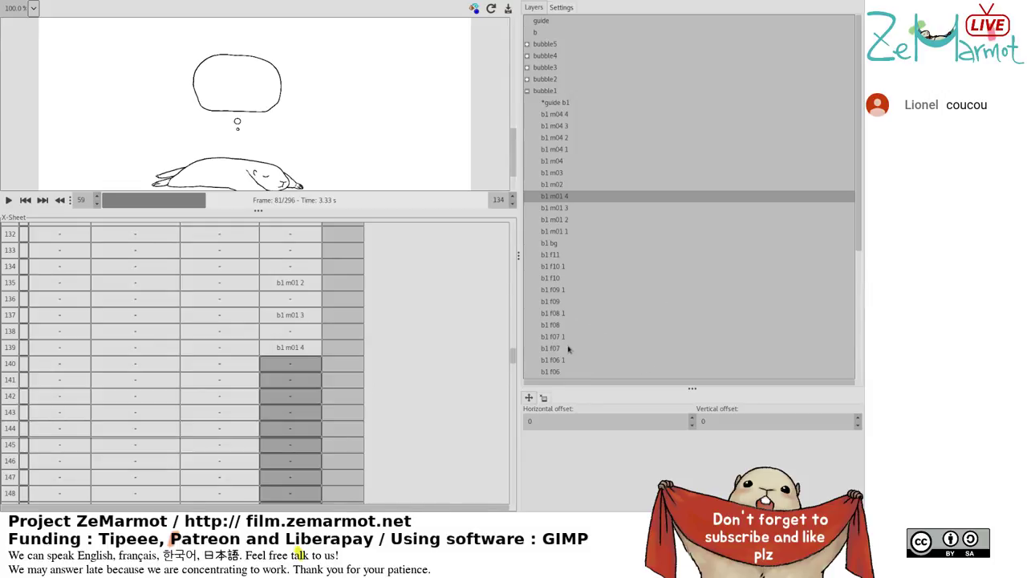
pyautogui.scroll(-3, 381, 448)
pyautogui.scroll(10, 382, 450)
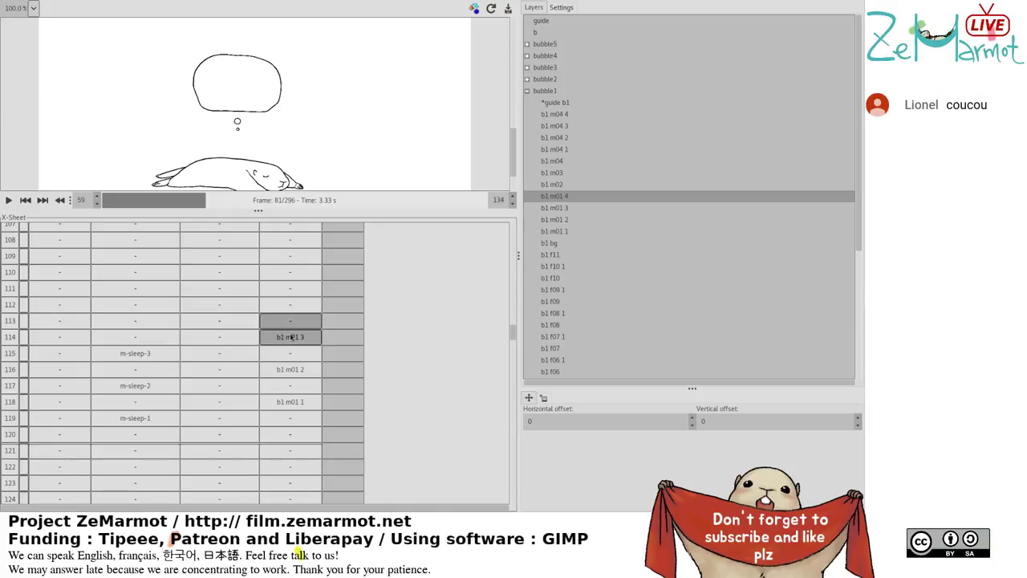
pyautogui.click(291, 337)
pyautogui.scroll(3, 290, 345)
pyautogui.scroll(3, 290, 353)
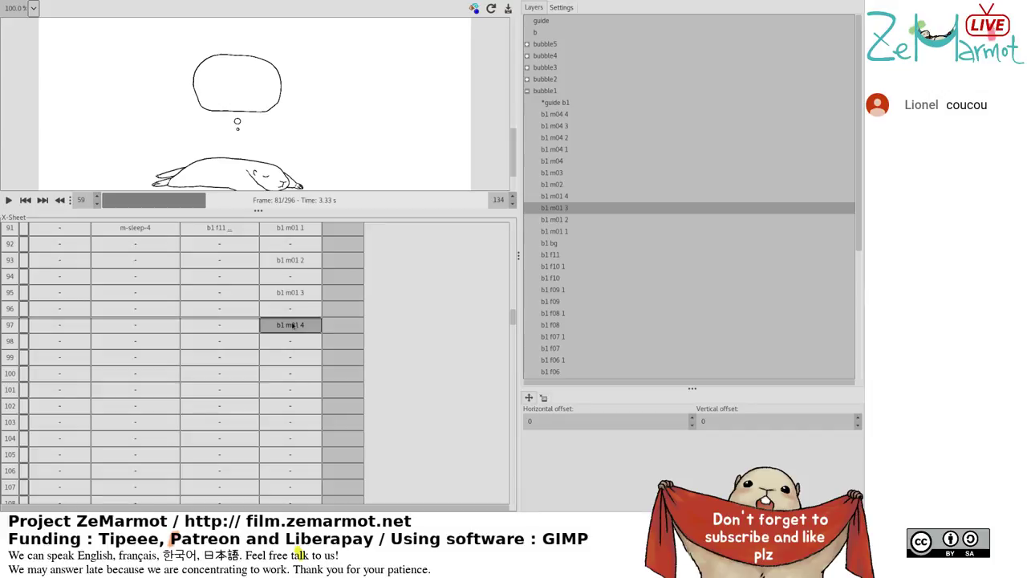
pyautogui.scroll(-5, 293, 341)
pyautogui.click(294, 358)
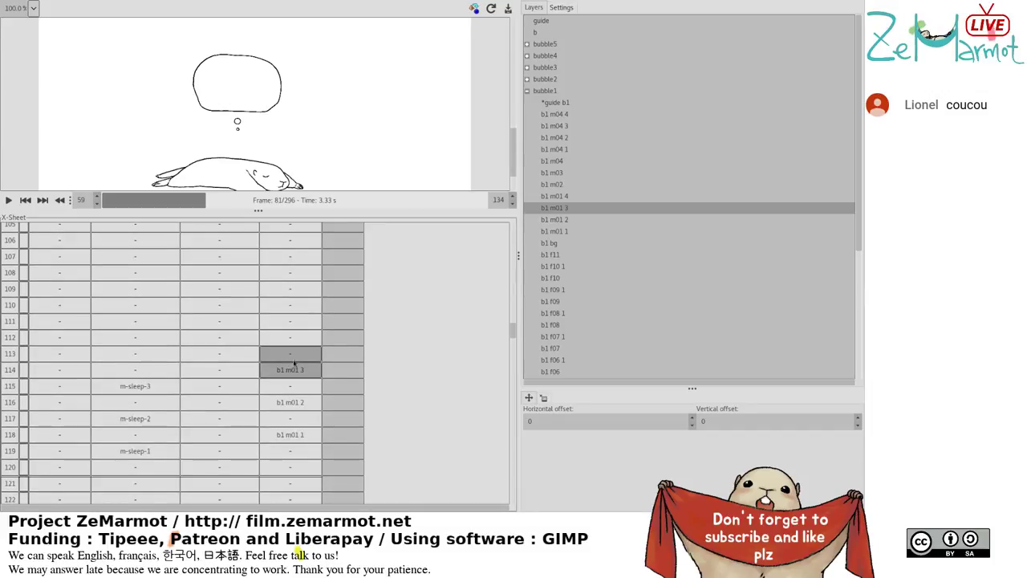
pyautogui.scroll(4, 291, 340)
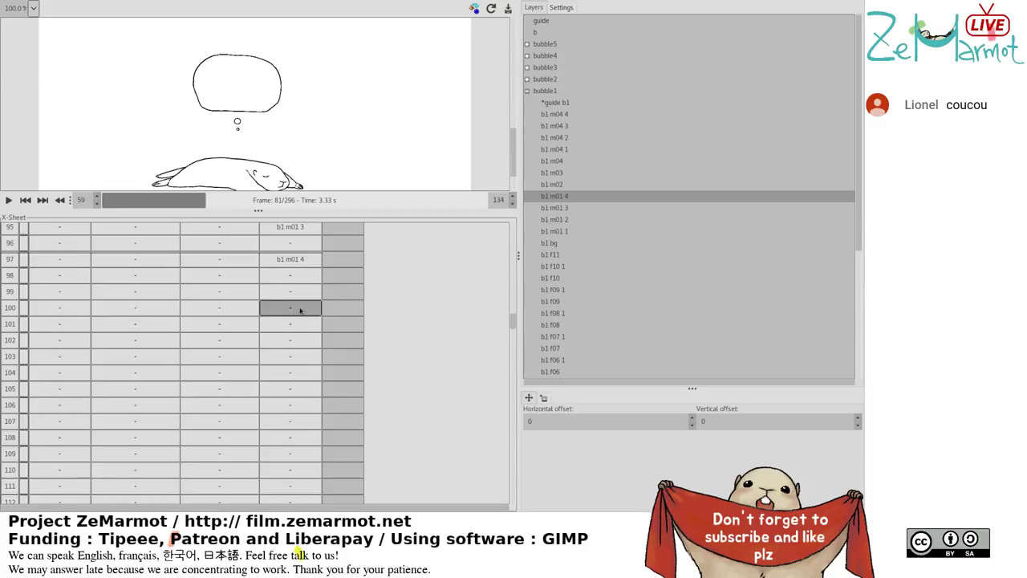
pyautogui.click(299, 421)
pyautogui.scroll(-3, 299, 420)
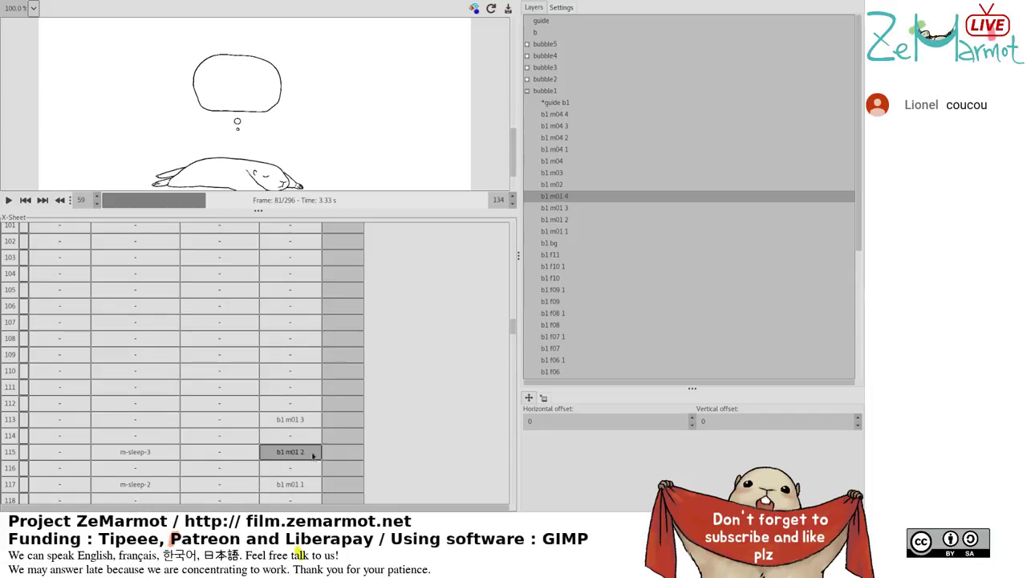
# Insert one held frame at the end of the b1 m01 1 hold on the unnamed track so b1 m01 2 starts at frame 135.
pyautogui.scroll(-4, 314, 441)
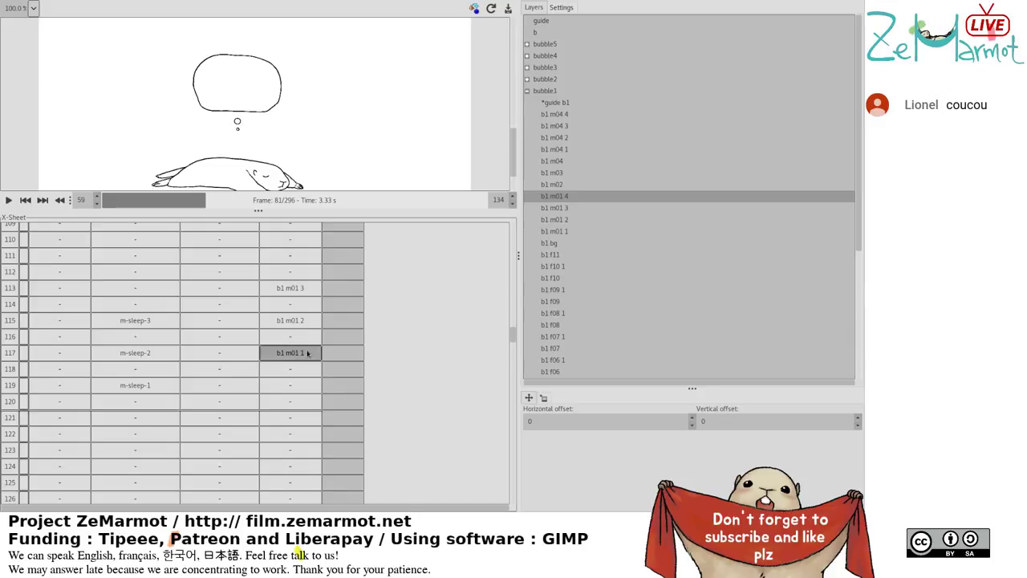
pyautogui.scroll(-7, 307, 353)
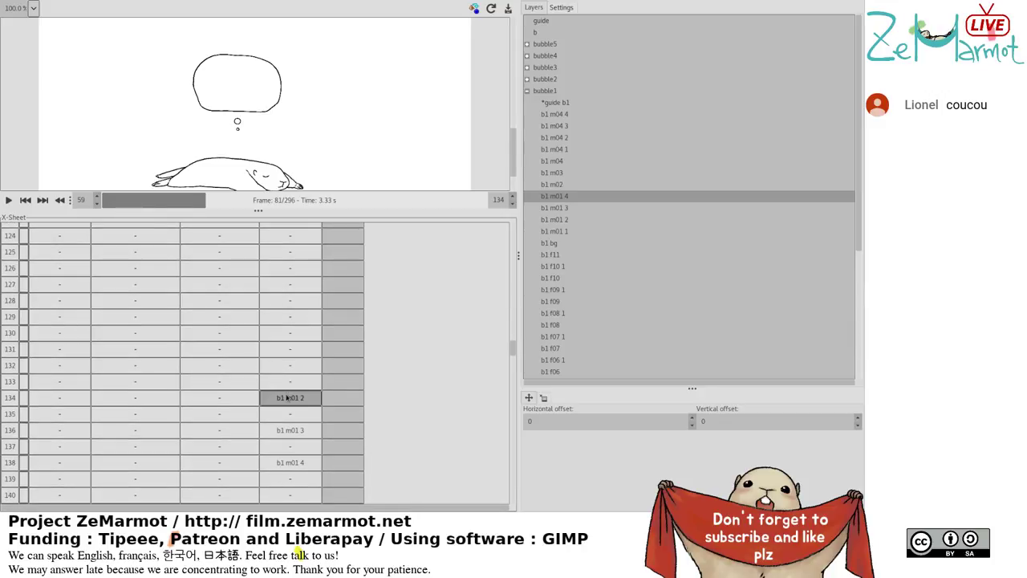
pyautogui.click(287, 386)
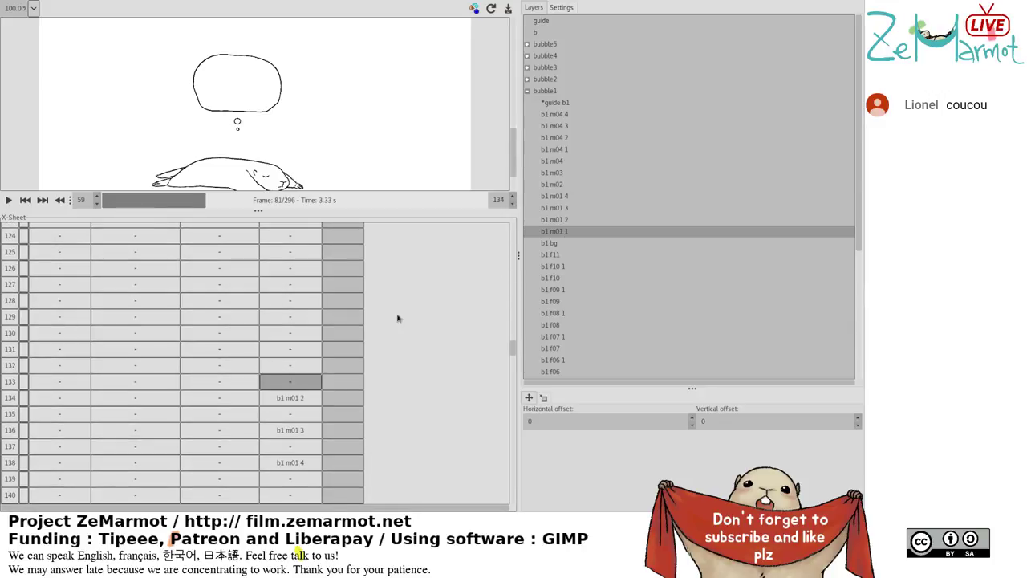
pyautogui.click(309, 396)
pyautogui.press('Insert')
pyautogui.scroll(-3, 305, 369)
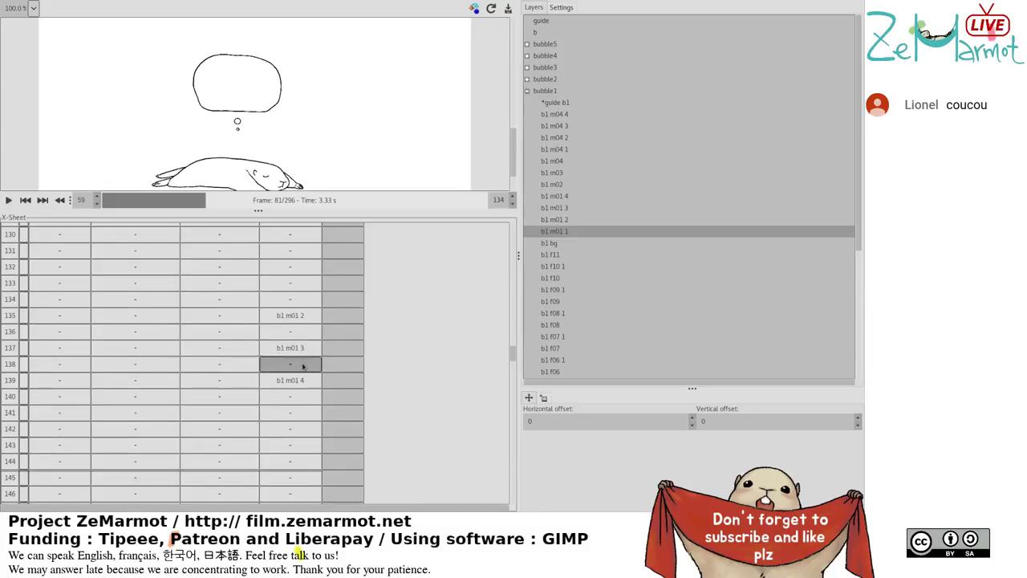
pyautogui.click(290, 317)
pyautogui.scroll(-6, 294, 425)
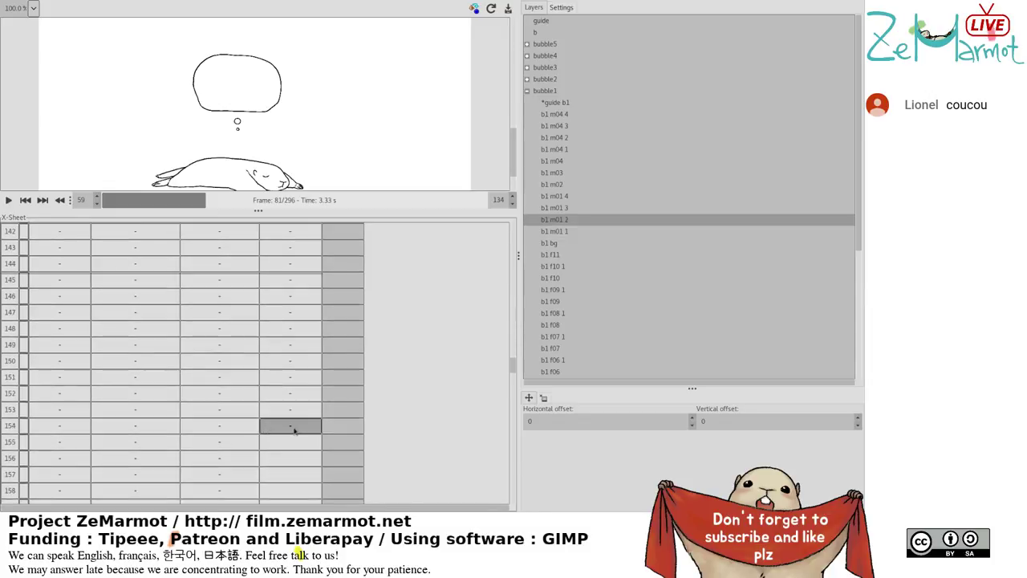
pyautogui.click(232, 379)
pyautogui.click(235, 366)
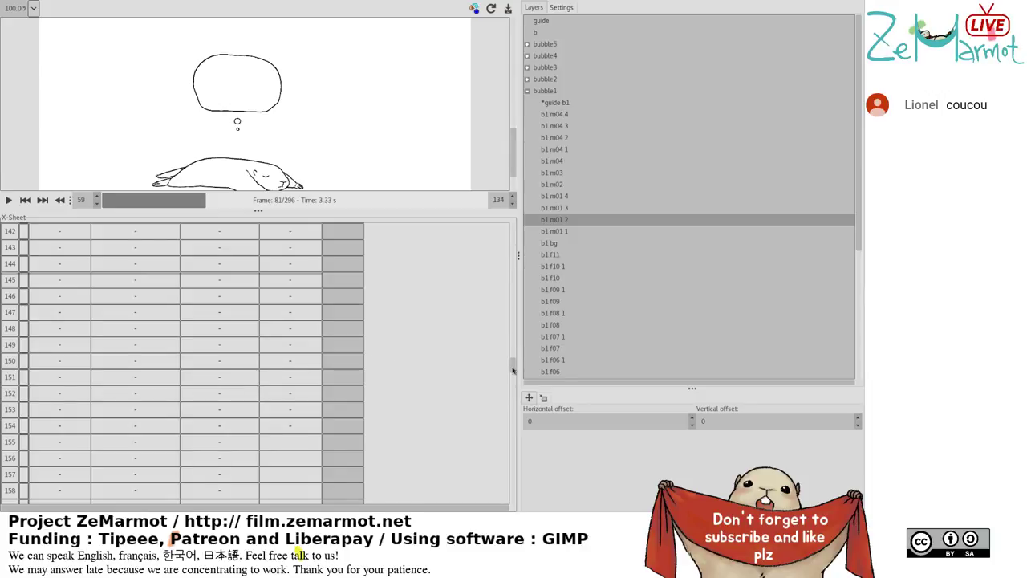
pyautogui.moveTo(515, 371)
pyautogui.mouseDown()
pyautogui.moveTo(515, 348)
pyautogui.moveTo(503, 381)
pyautogui.mouseUp()
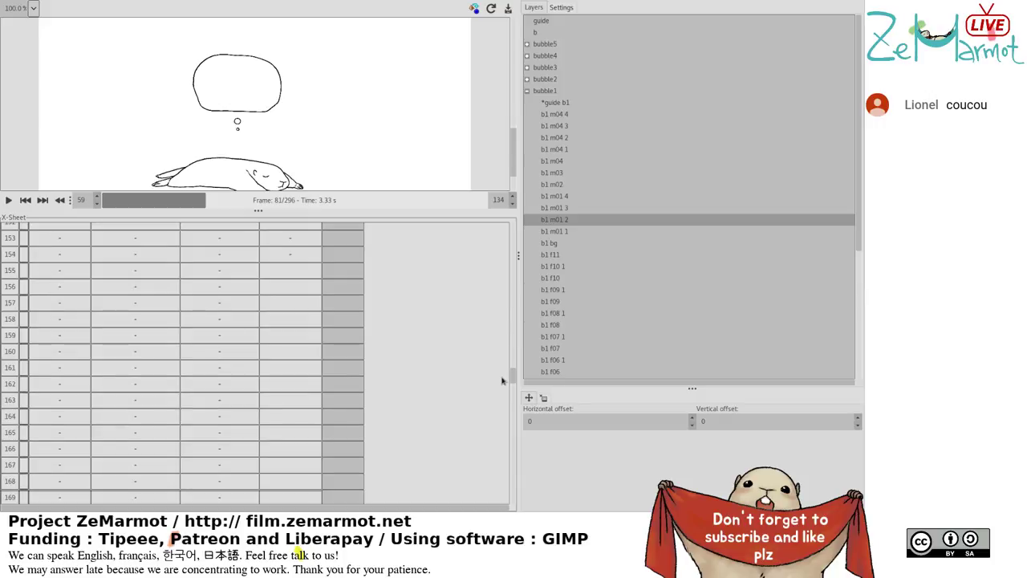
# Examine the timing of the b1 m01 layers on the unnamed track up to the first empty frame, 155.
pyautogui.click(302, 273)
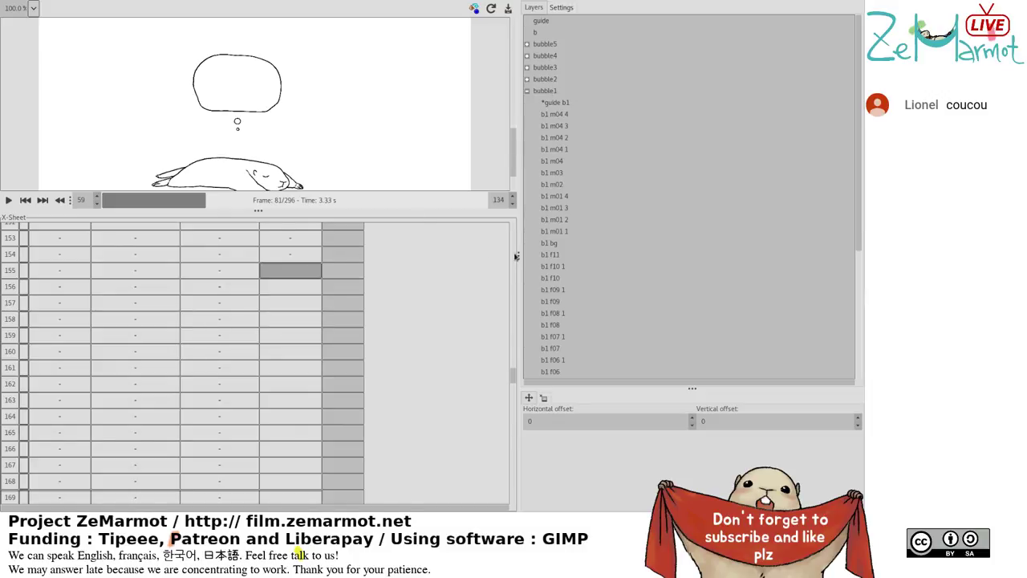
pyautogui.scroll(6, 273, 297)
pyautogui.click(287, 322)
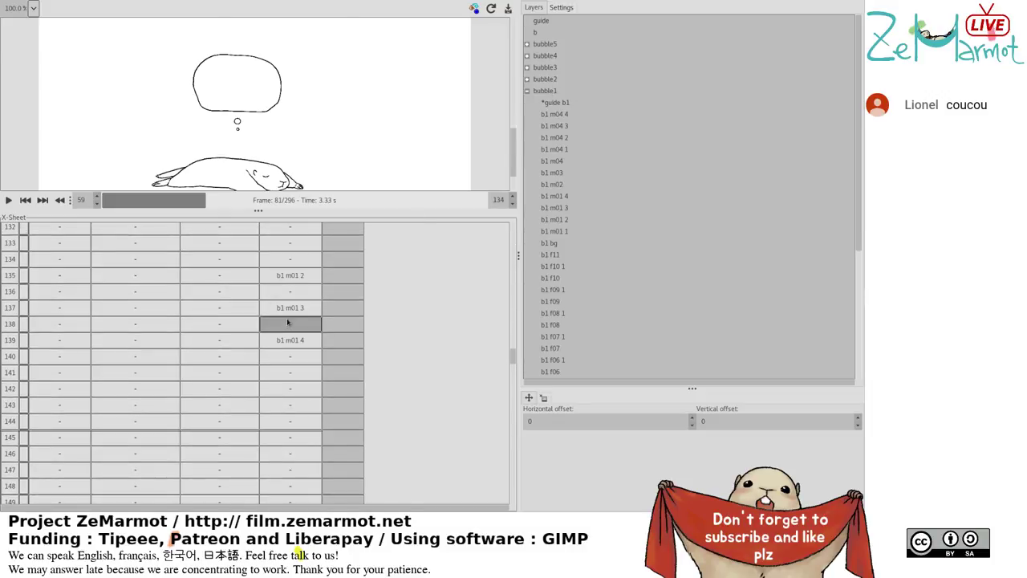
pyautogui.scroll(-1, 287, 322)
pyautogui.click(297, 307)
pyautogui.click(297, 291)
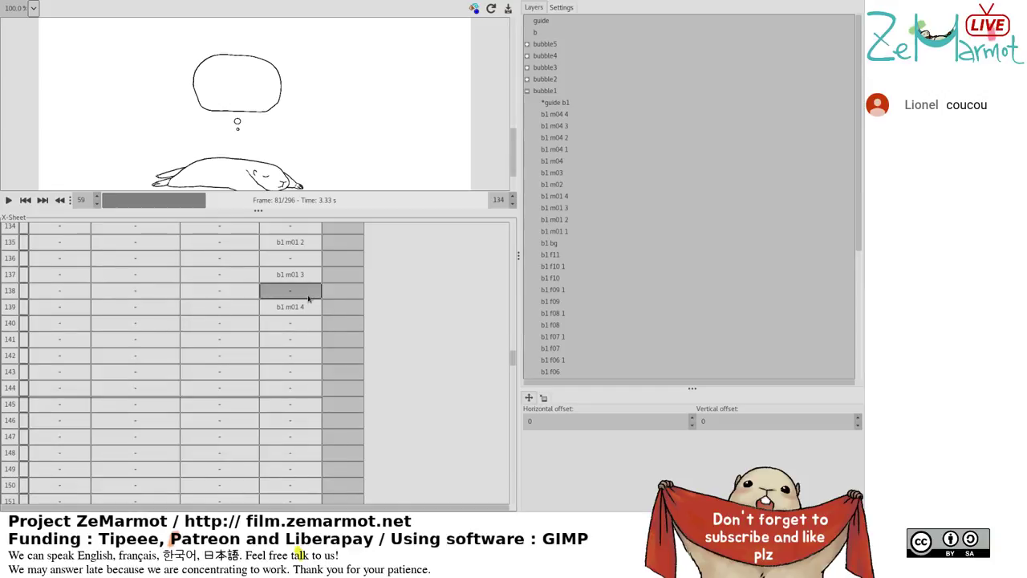
pyautogui.click(307, 307)
pyautogui.click(333, 320)
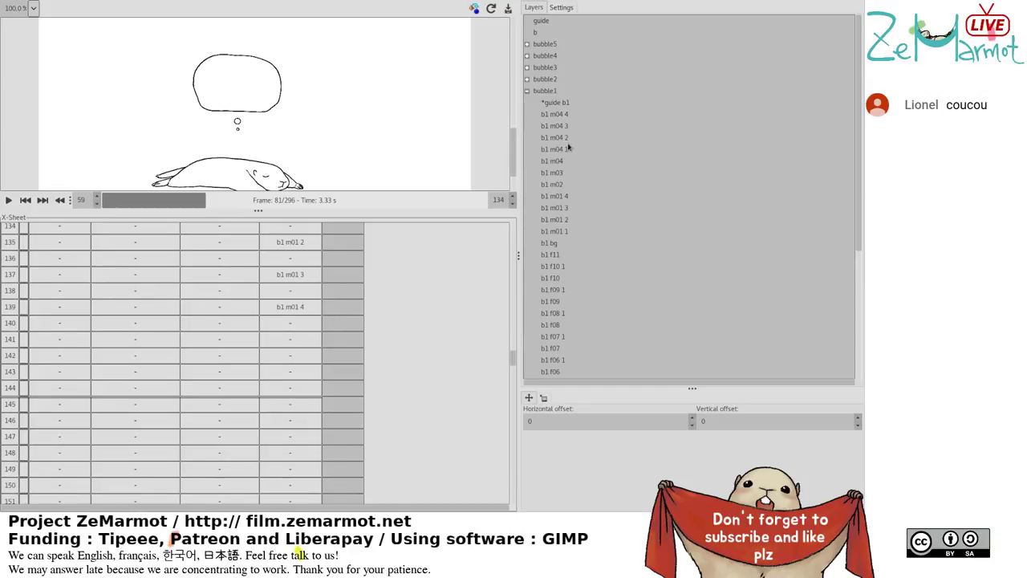
pyautogui.scroll(-1, 287, 365)
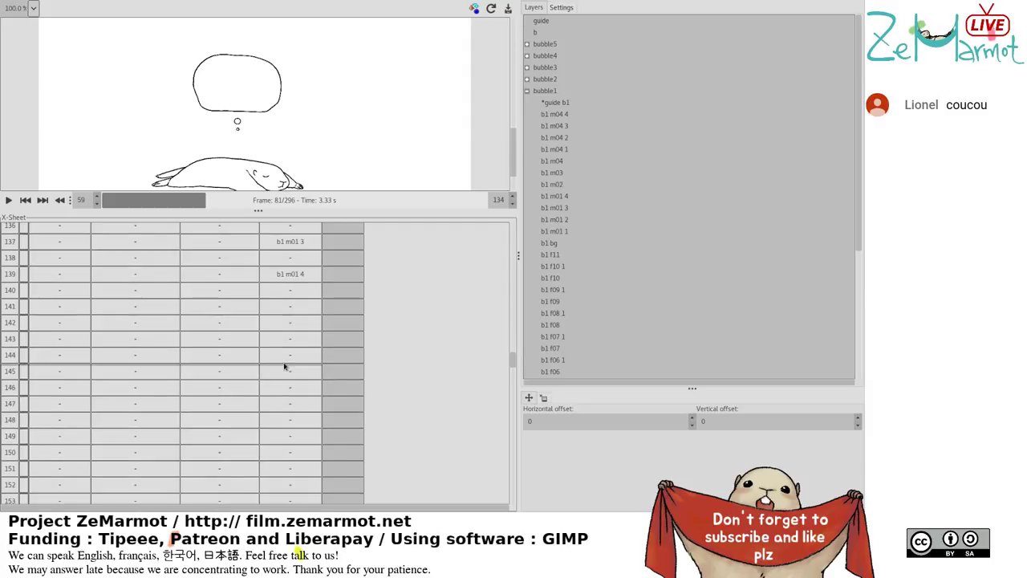
pyautogui.click(283, 362)
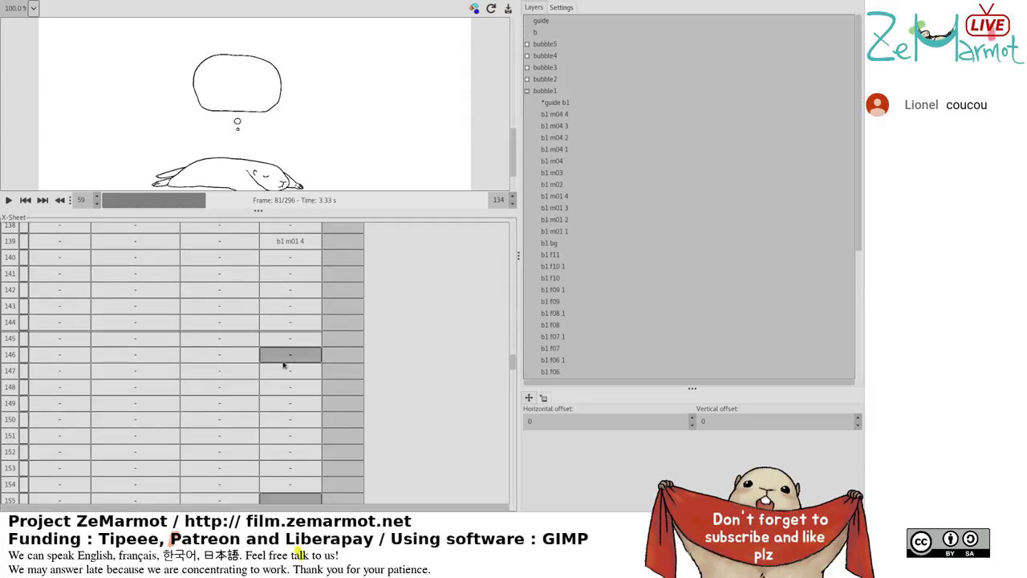
pyautogui.scroll(1, 283, 361)
pyautogui.click(284, 353)
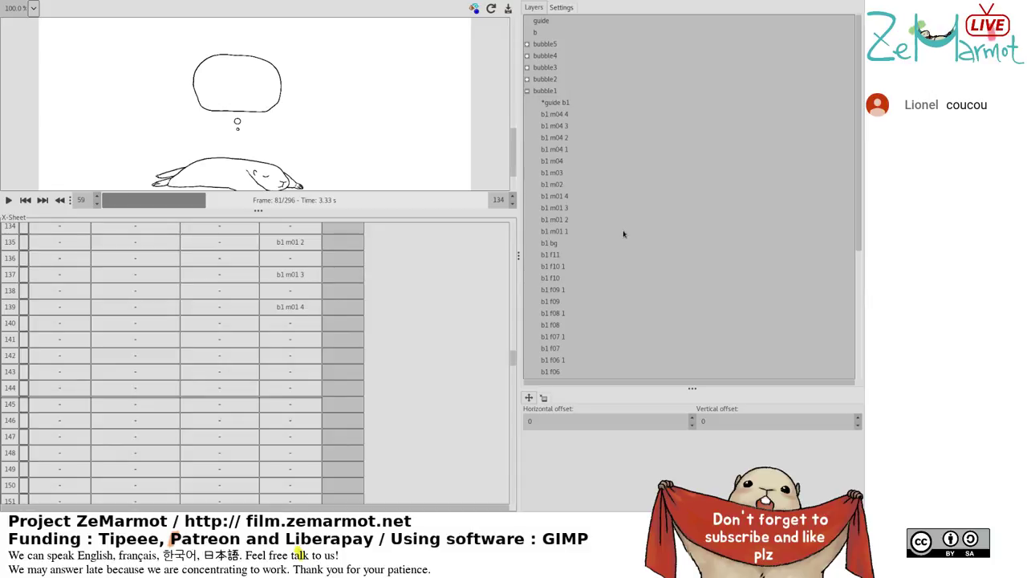
pyautogui.click(293, 388)
pyautogui.scroll(-4, 292, 388)
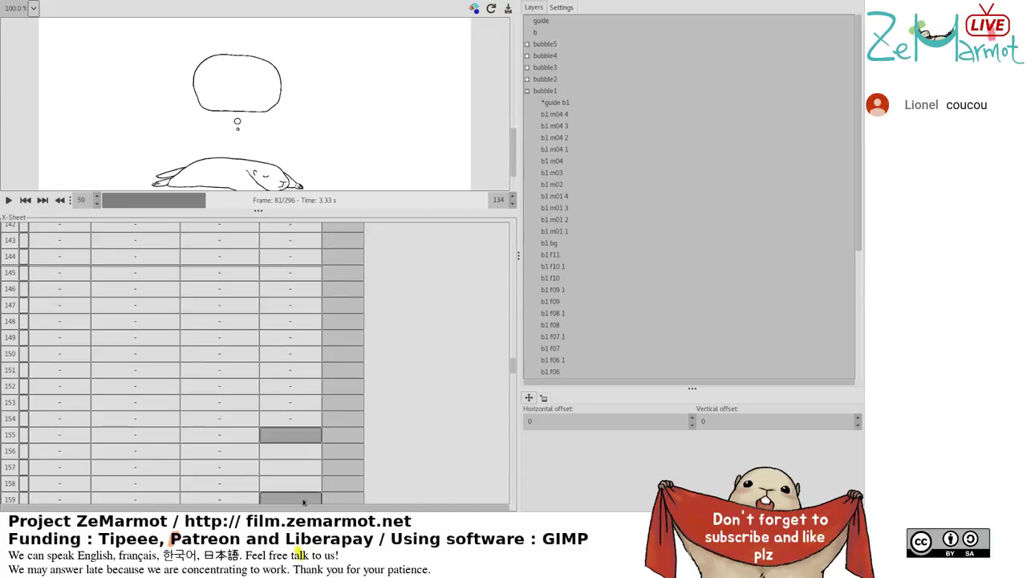
pyautogui.click(304, 447)
pyautogui.scroll(11, 285, 441)
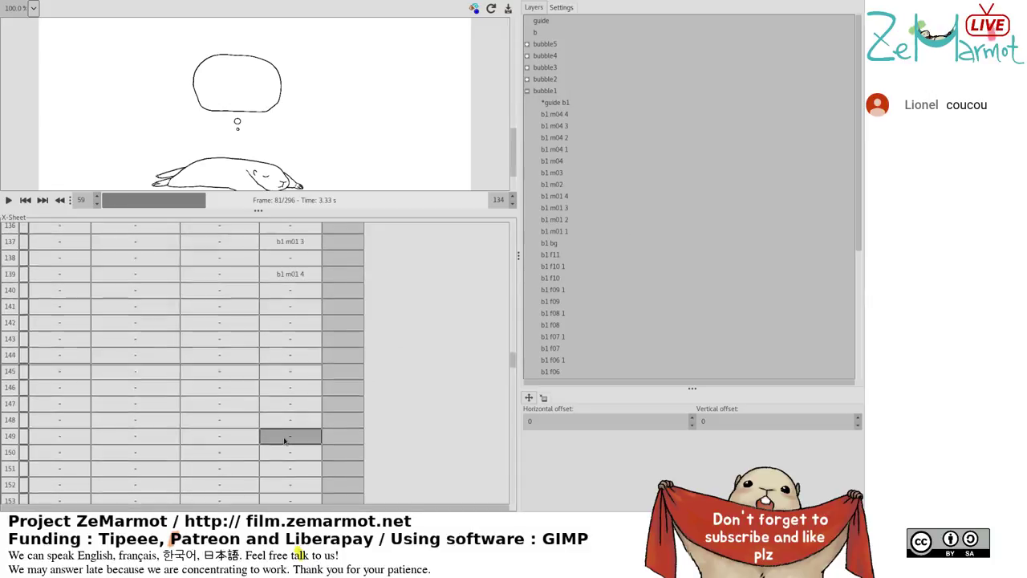
pyautogui.click(284, 440)
pyautogui.scroll(-8, 284, 440)
pyautogui.scroll(11, 285, 433)
pyautogui.scroll(-6, 420, 358)
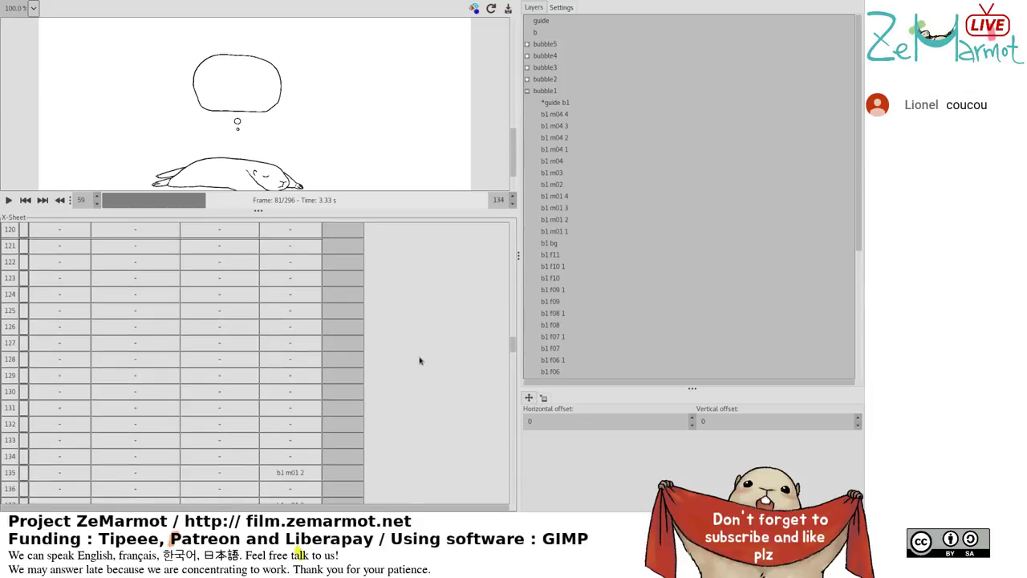
pyautogui.scroll(-1, 566, 213)
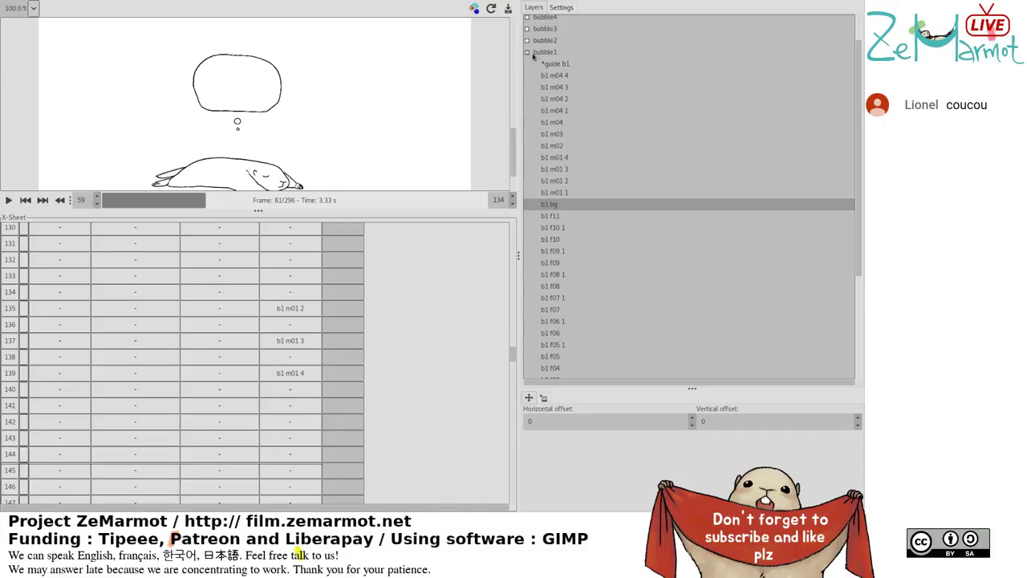
# Assign b1 m01 3 to frames 155 and 156 of the unnamed track in place of b1 bg.
pyautogui.moveTo(511, 354)
pyautogui.mouseDown()
pyautogui.moveTo(511, 379)
pyautogui.moveTo(508, 368)
pyautogui.mouseUp()
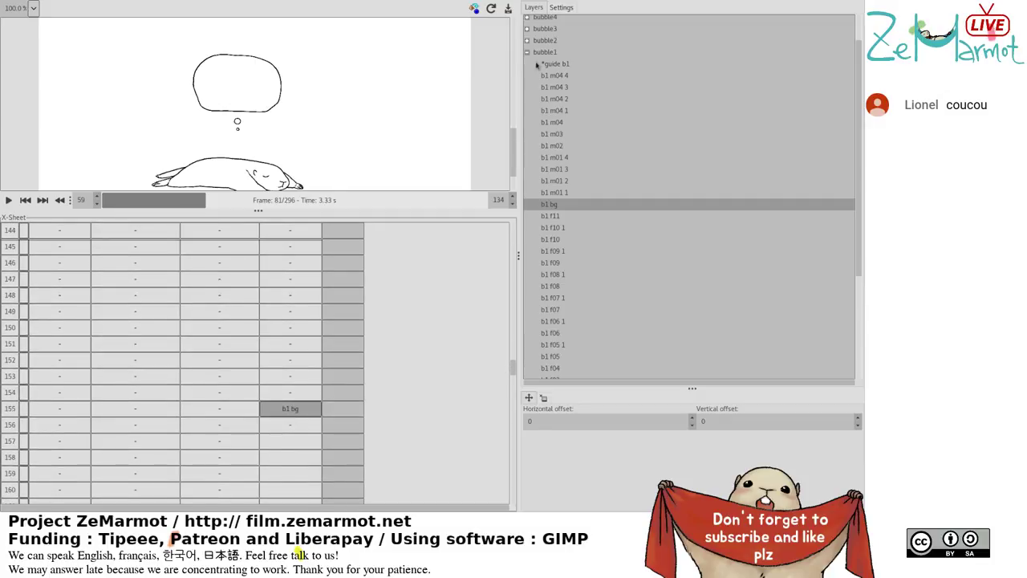
pyautogui.click(527, 40)
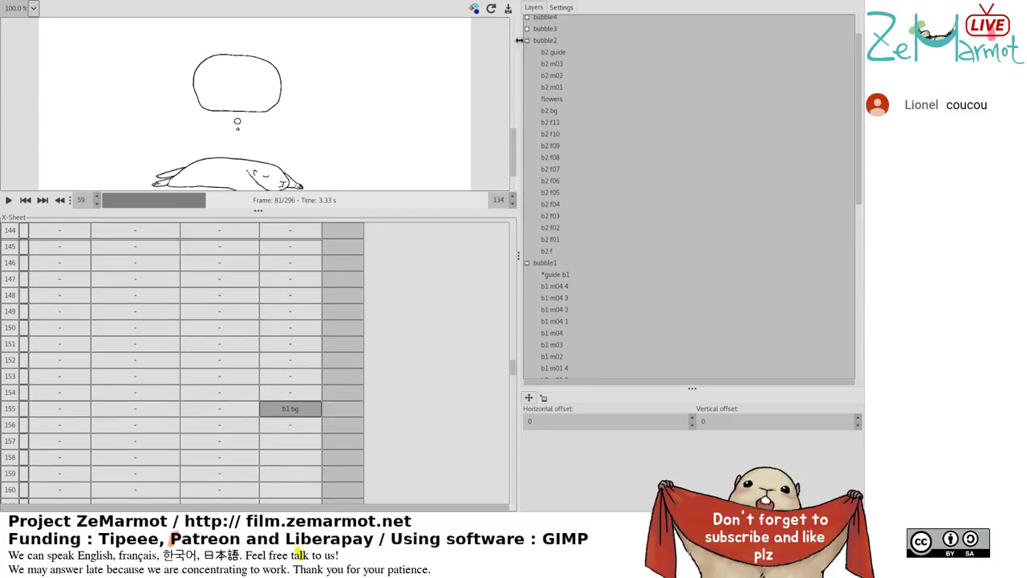
pyautogui.click(527, 40)
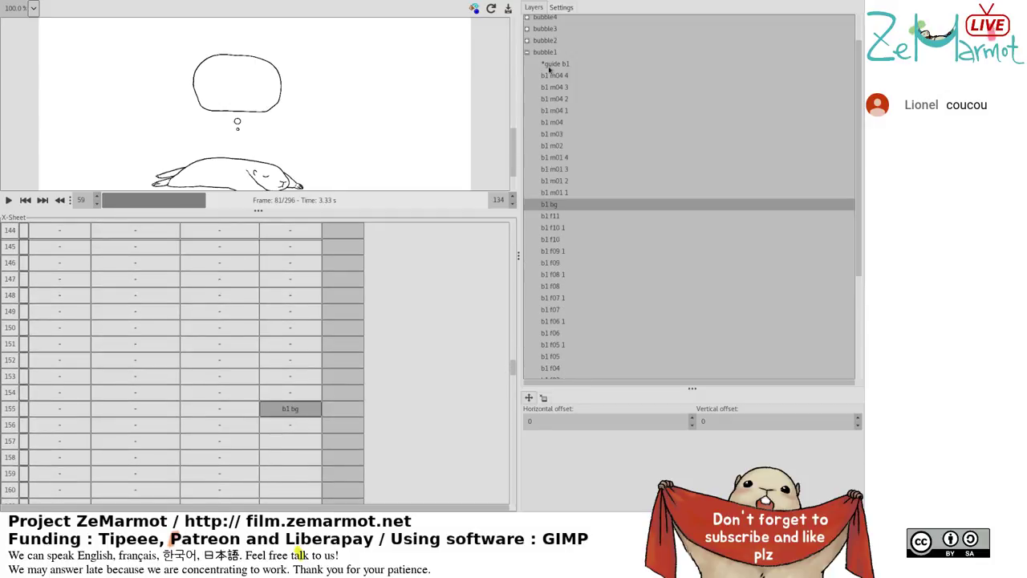
pyautogui.scroll(-4, 630, 228)
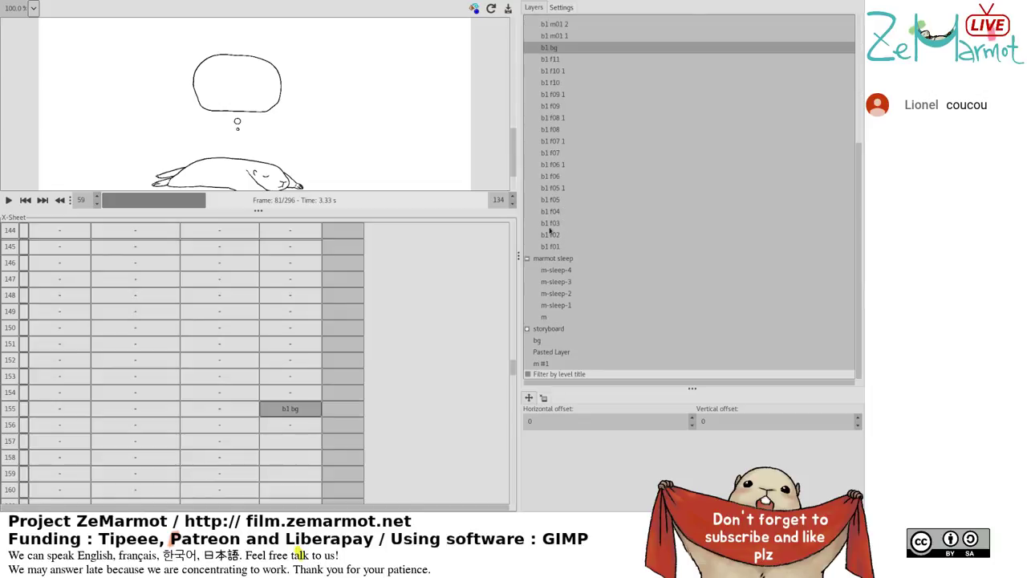
pyautogui.scroll(5, 546, 246)
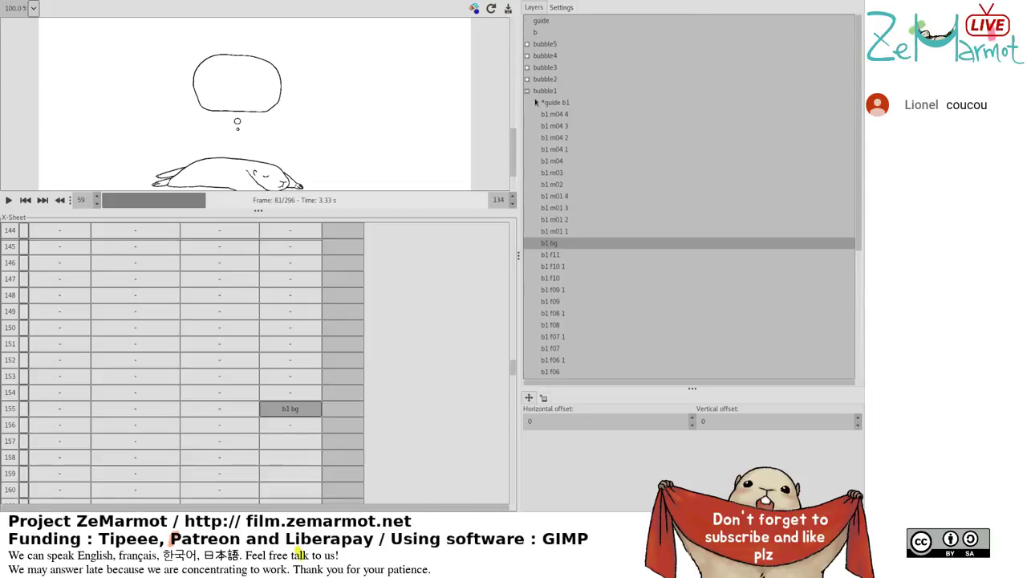
pyautogui.click(554, 207)
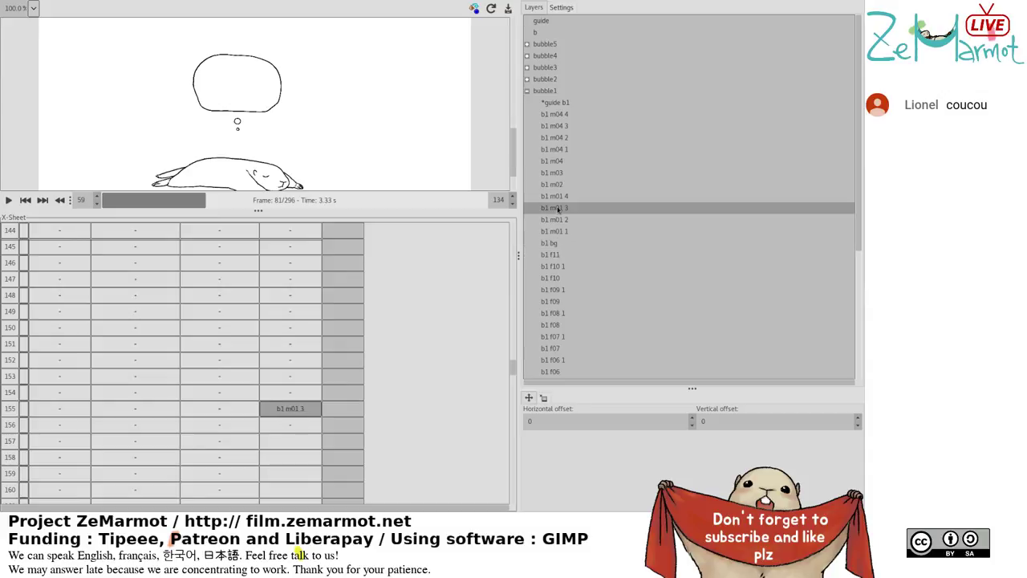
# Continue the unnamed track with b1 m01 2 at frame 157 and b1 m01 1 at frame 159, two frames each.
pyautogui.click(289, 440)
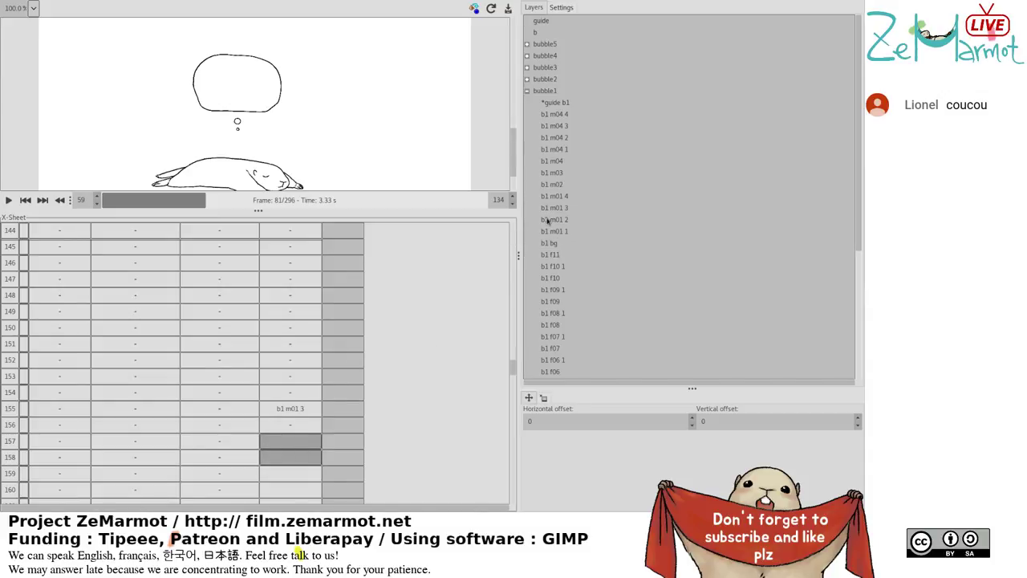
pyautogui.click(549, 219)
pyautogui.click(282, 476)
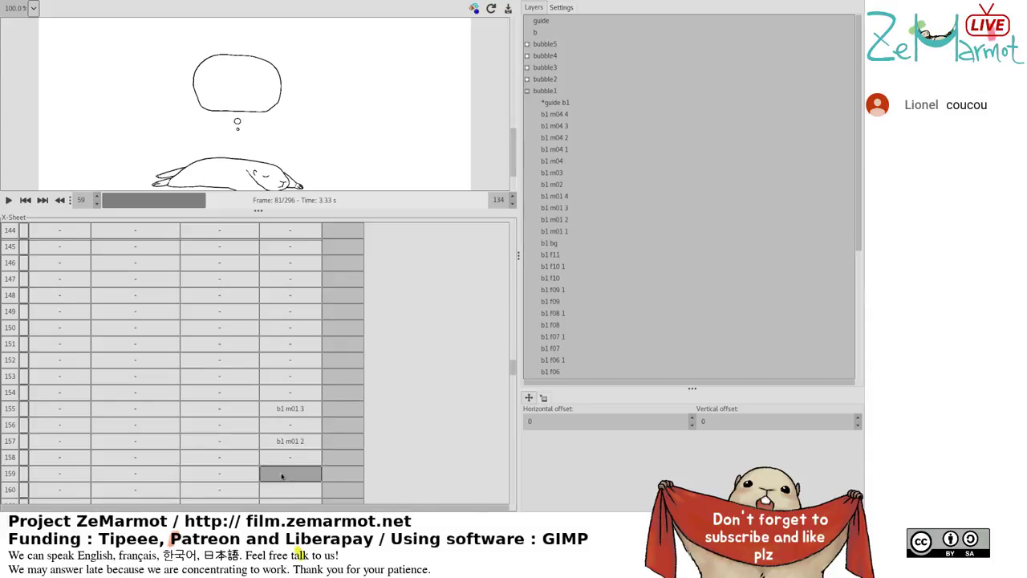
pyautogui.click(554, 231)
pyautogui.scroll(-2, 313, 455)
pyautogui.click(313, 455)
# Fill the unnamed track from frame 161 with the layer sequence b1 m02 through b1 m04 4, on 2 frames each, cycle 1.
pyautogui.click(315, 413)
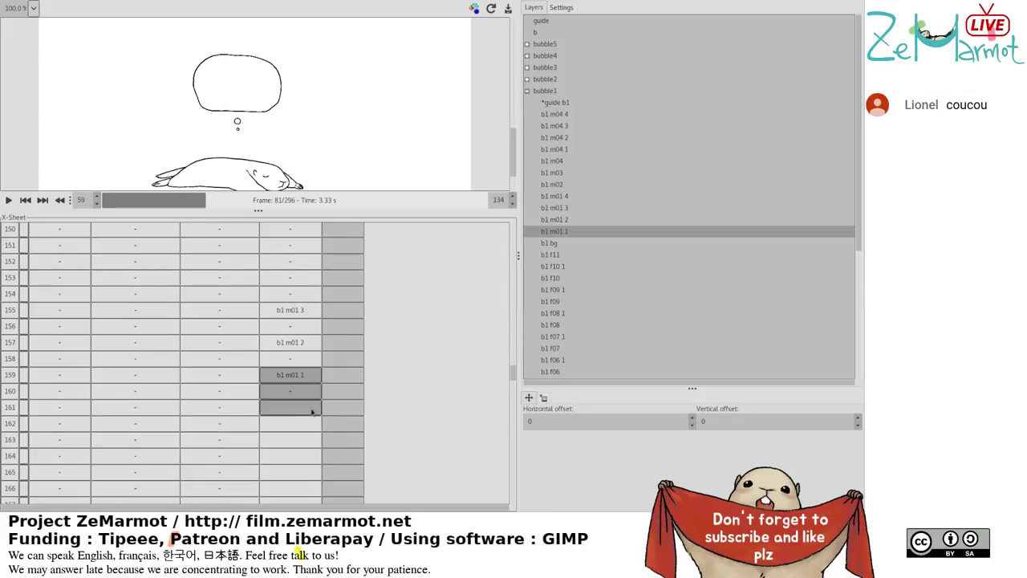
pyautogui.moveTo(290, 409); pyautogui.dragTo(291, 423)
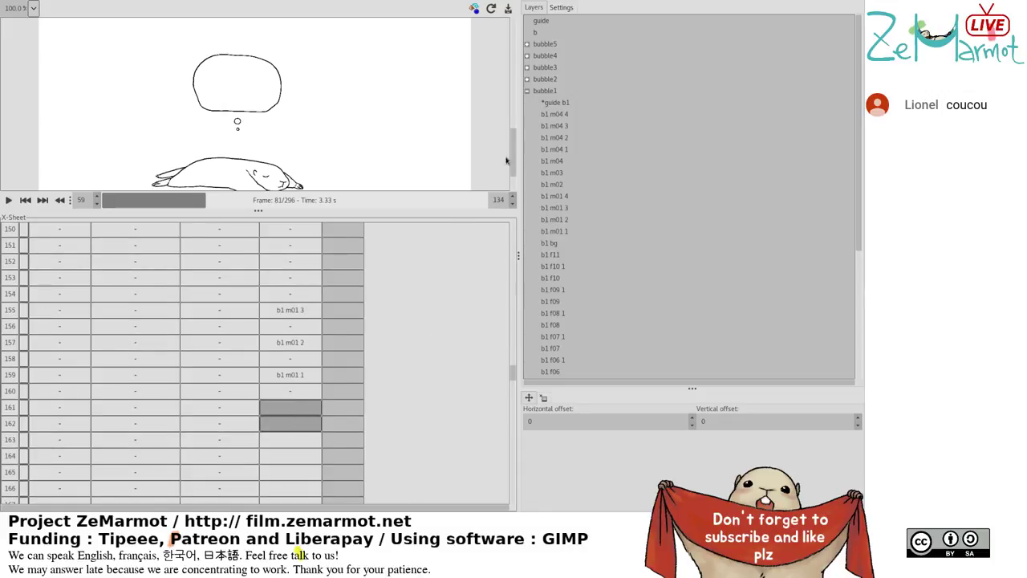
pyautogui.click(555, 187)
pyautogui.click(298, 411)
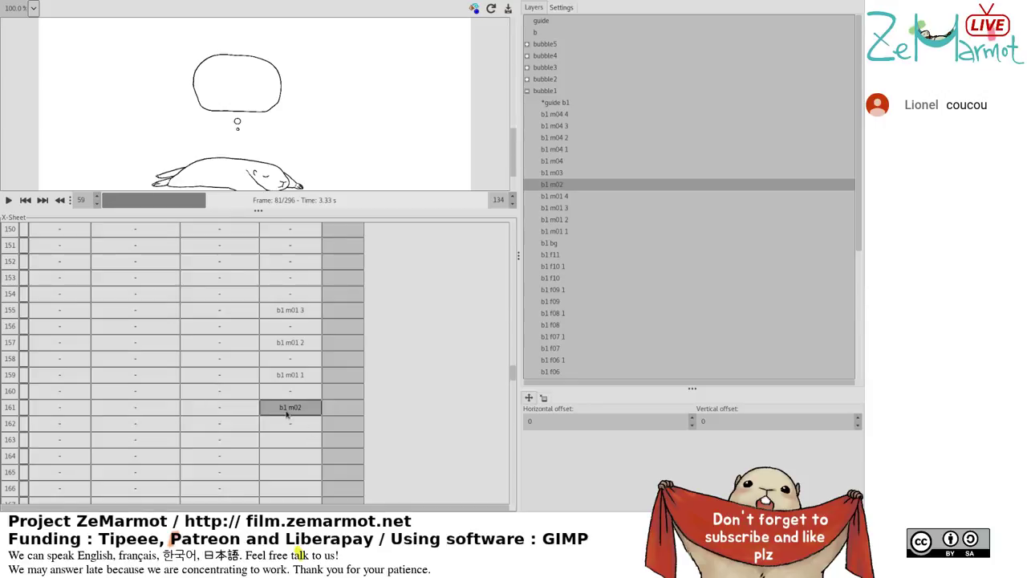
pyautogui.doubleClick(287, 414)
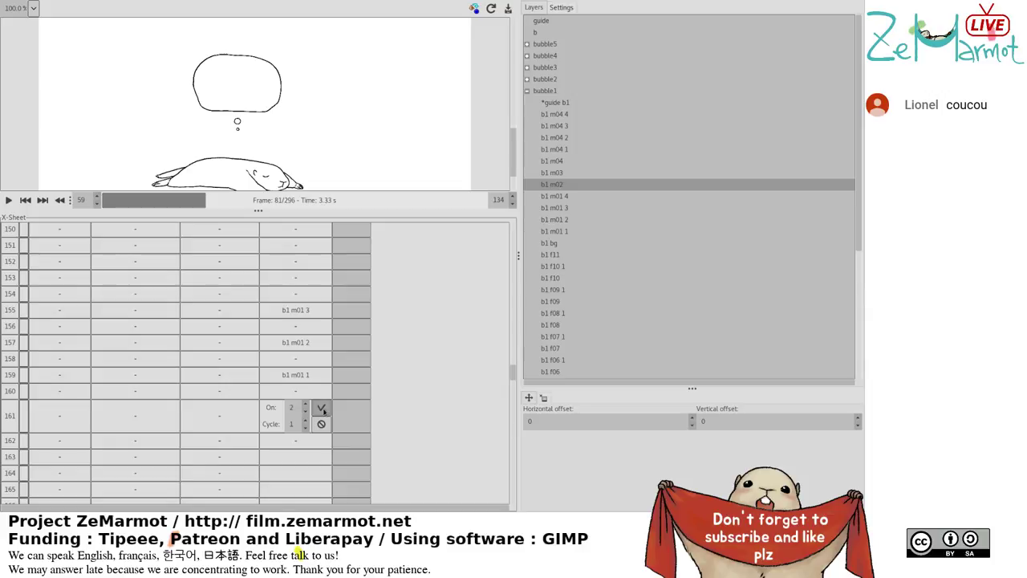
pyautogui.click(321, 409)
pyautogui.scroll(-3, 324, 409)
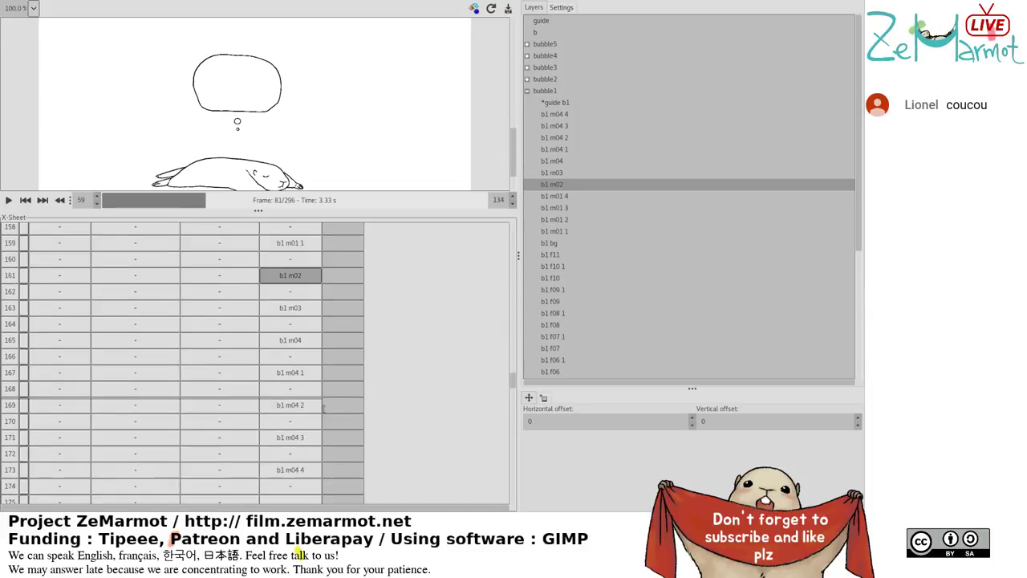
pyautogui.click(291, 341)
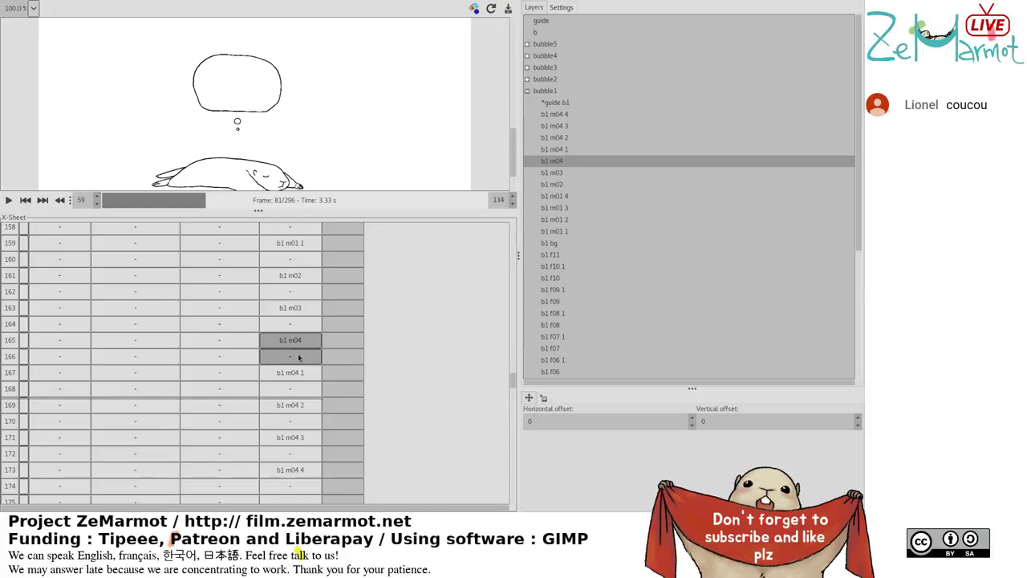
pyautogui.click(298, 357)
pyautogui.scroll(-2, 305, 401)
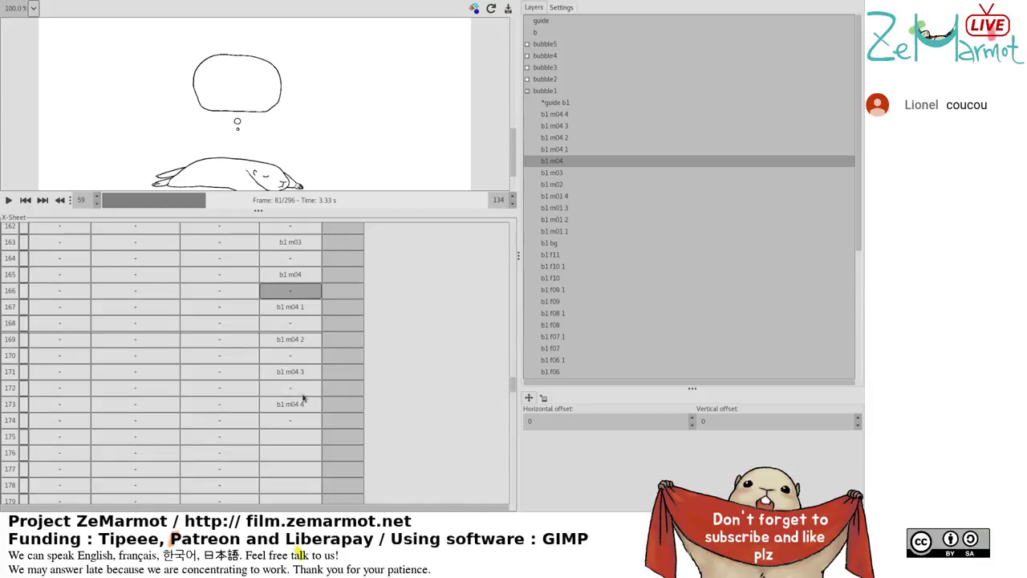
pyautogui.scroll(1, 307, 426)
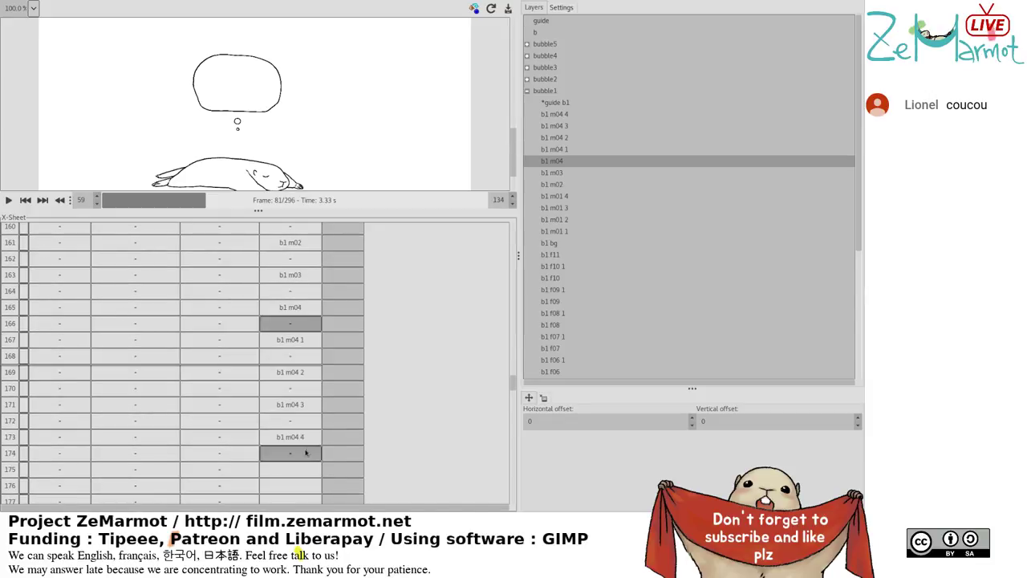
pyautogui.moveTo(306, 422); pyautogui.dragTo(307, 439)
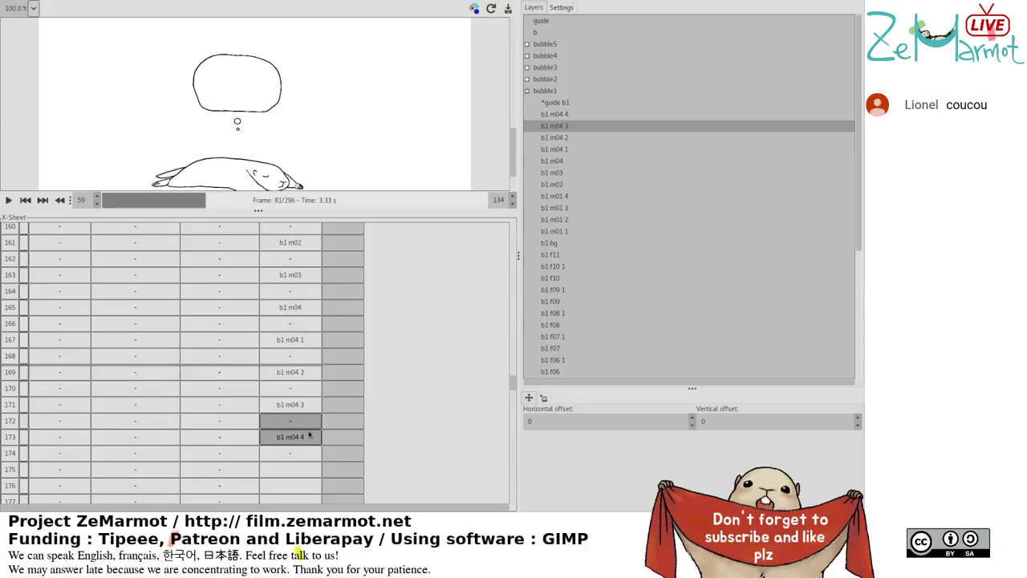
# Hold the b1 m04 4 layer on the unnamed track from frame 173 through frame 188.
pyautogui.click(309, 434)
pyautogui.scroll(-3, 310, 438)
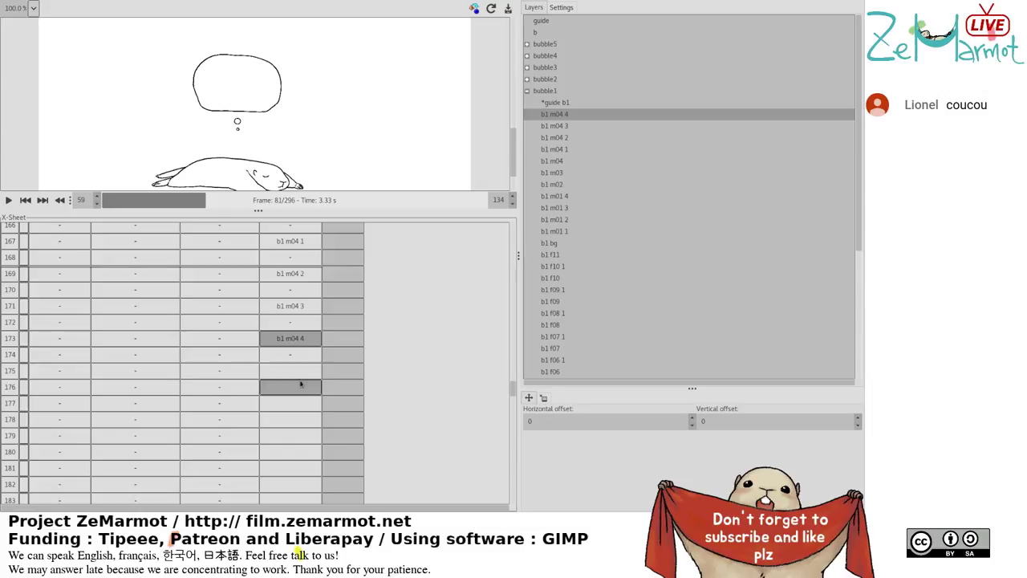
pyautogui.keyDown('shift'); pyautogui.click(300, 488); pyautogui.keyUp('shift')
pyautogui.scroll(-5, 305, 476)
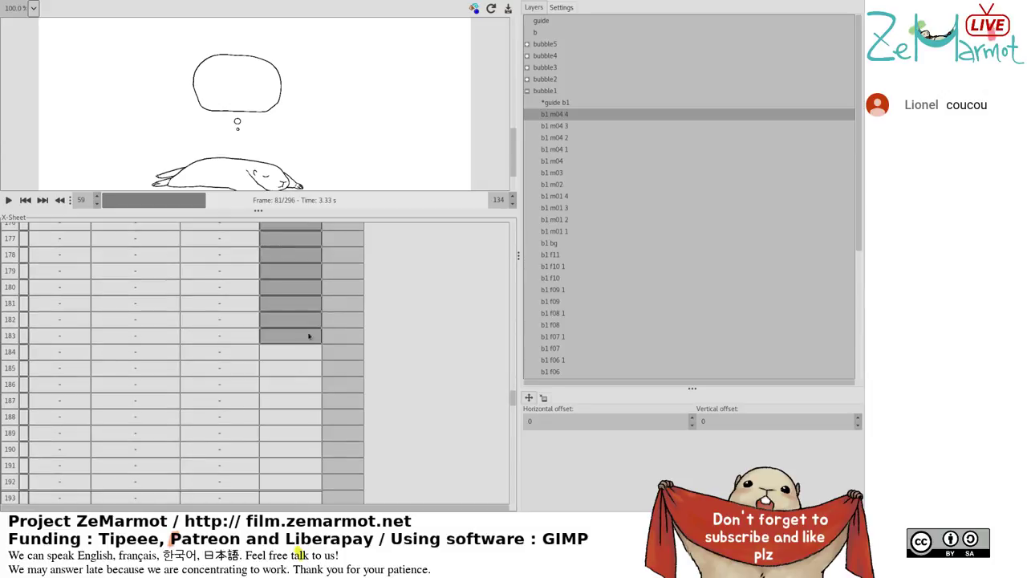
pyautogui.keyDown('shift'); pyautogui.click(309, 418); pyautogui.keyUp('shift')
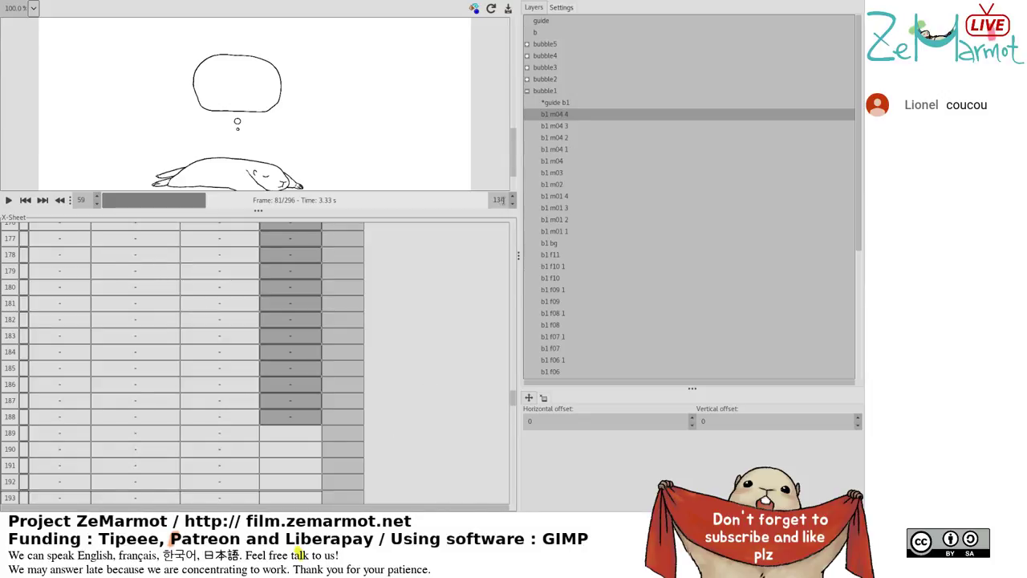
# Set the playback end frame to 188 and play the animation from frame 59 to check the timing.
pyautogui.moveTo(502, 199); pyautogui.dragTo(494, 200)
pyautogui.write('13')
pyautogui.press('Escape')
pyautogui.click(512, 197)
pyautogui.click(513, 198)
pyautogui.click(9, 201)
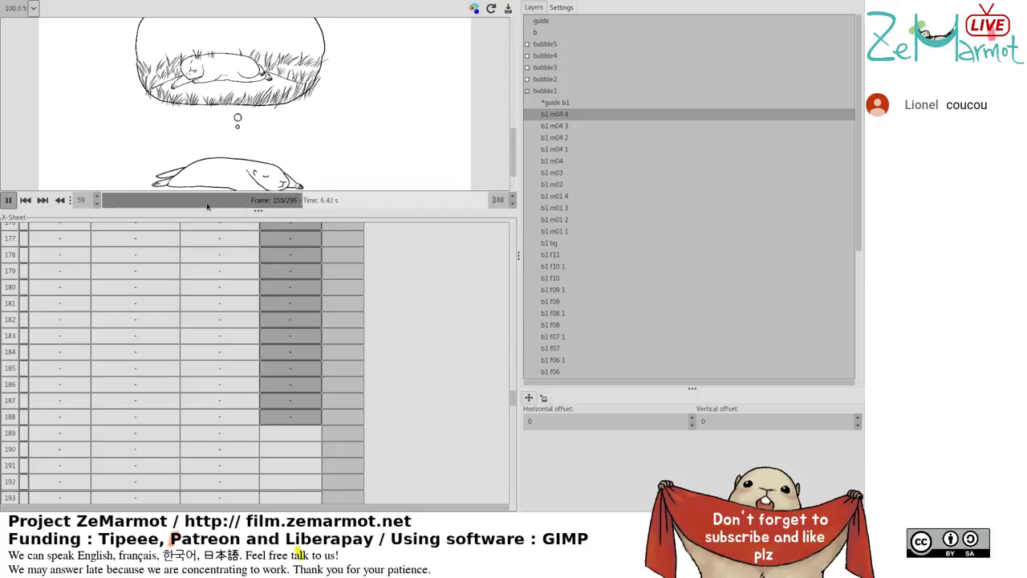
pyautogui.press('space')
# Stop playback and lengthen the b1 m02 hold on the unnamed track by two frames, so it spans frames 161 through 164.
pyautogui.click(297, 334)
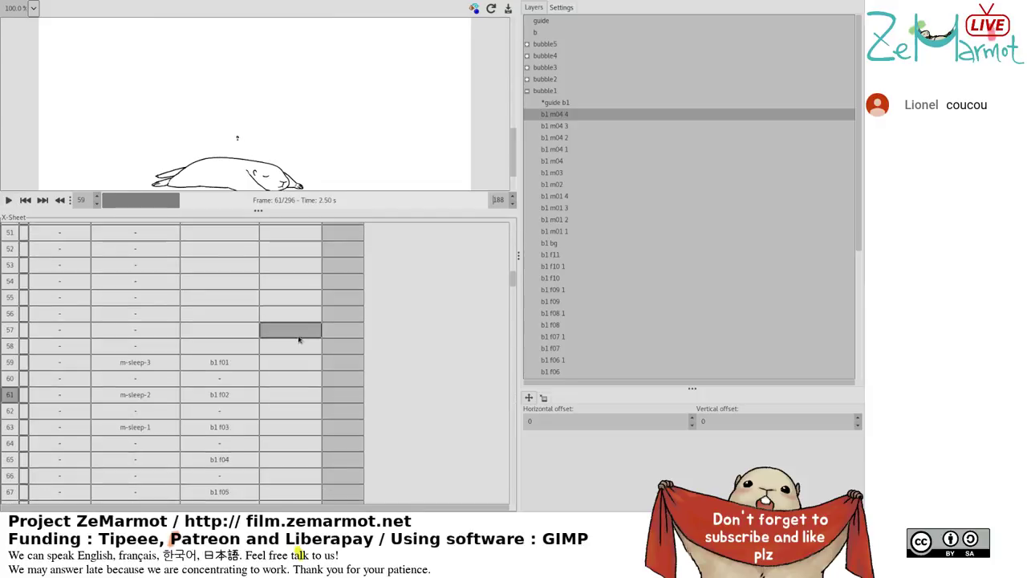
pyautogui.scroll(3, 298, 339)
pyautogui.scroll(-20, 513, 275)
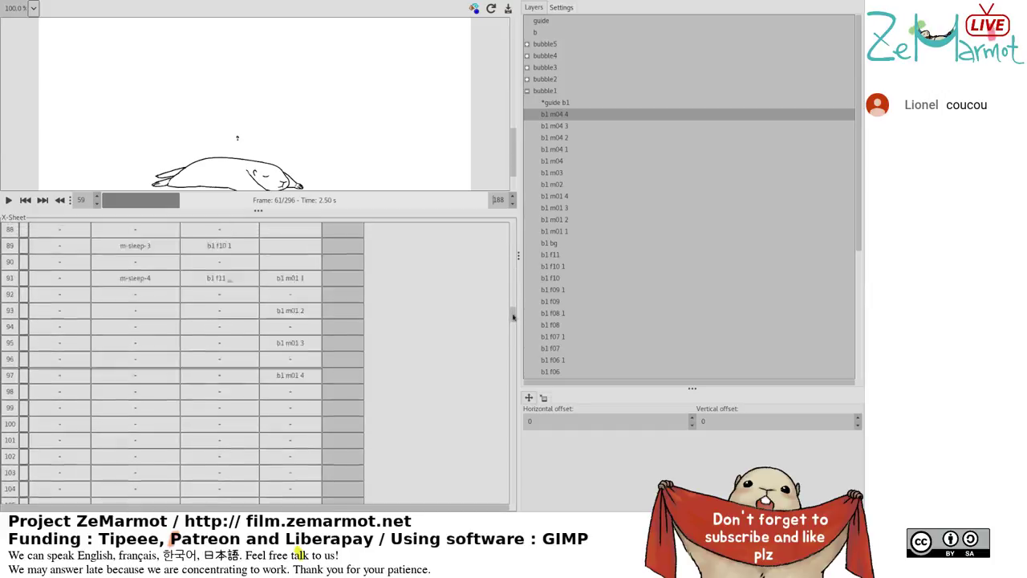
pyautogui.scroll(3, 491, 397)
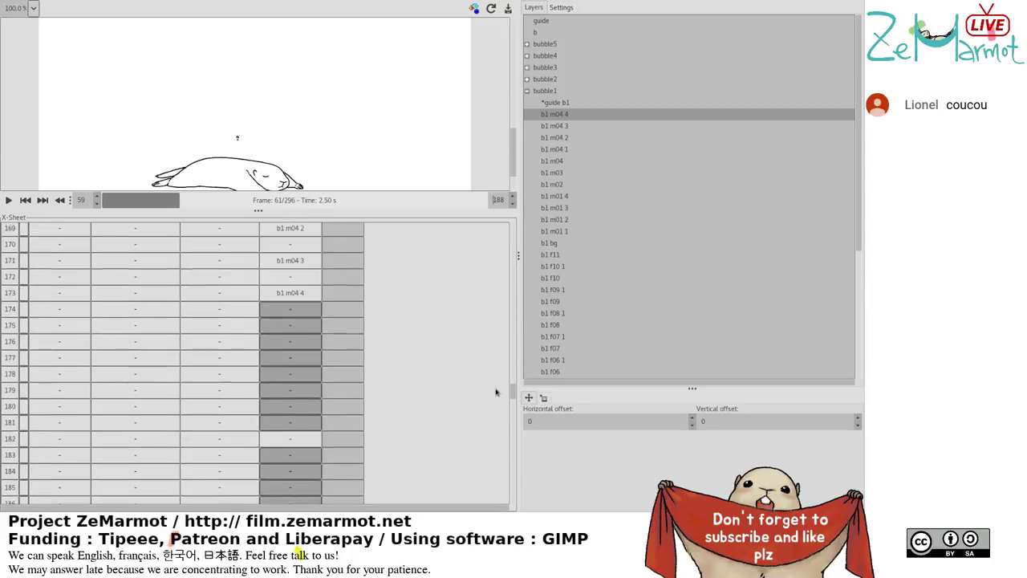
pyautogui.click(297, 263)
pyautogui.scroll(2, 301, 273)
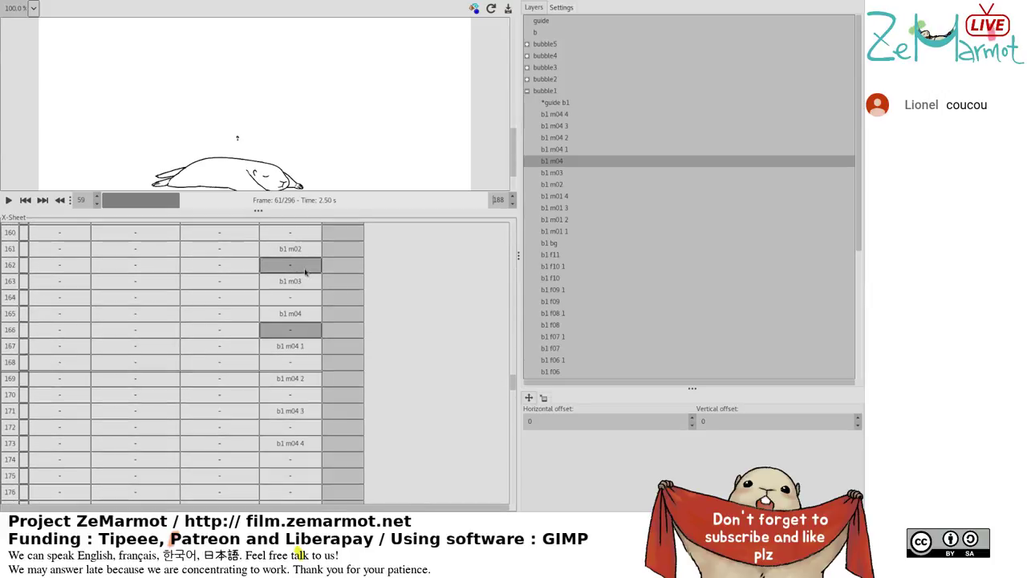
pyautogui.click(289, 315)
pyautogui.click(289, 334)
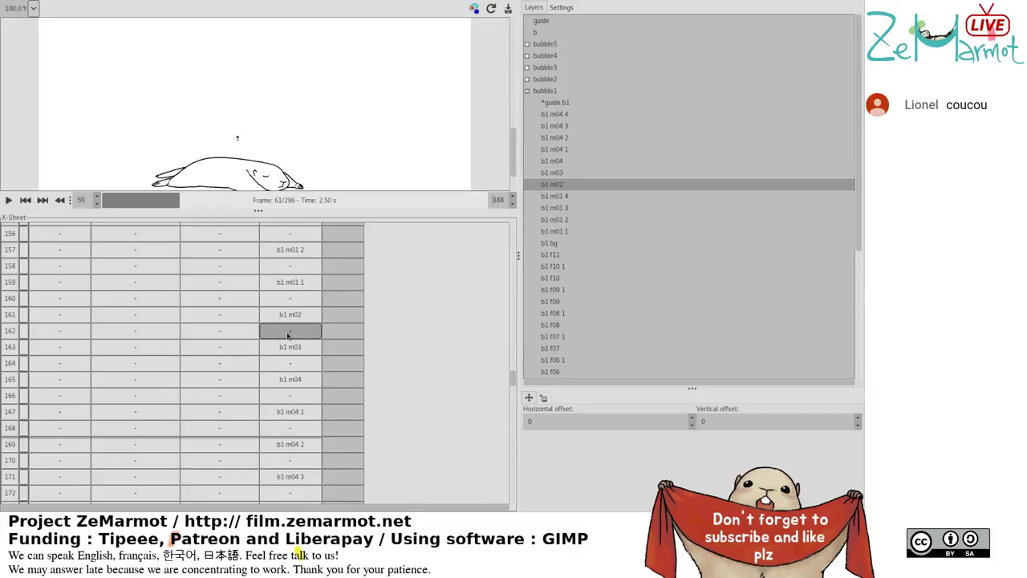
pyautogui.click(288, 333)
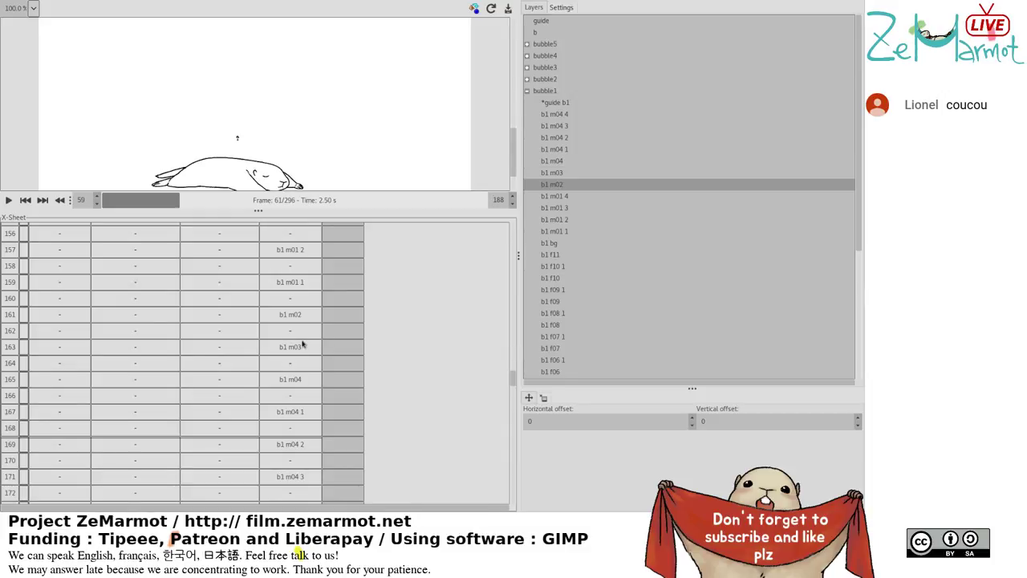
pyautogui.click(298, 337)
pyautogui.press('Insert')
pyautogui.press('Insert')
# Lengthen the b1 m03 and b1 m04 holds to four frames each, covering frames 165–168 and 169–172.
pyautogui.click(305, 395)
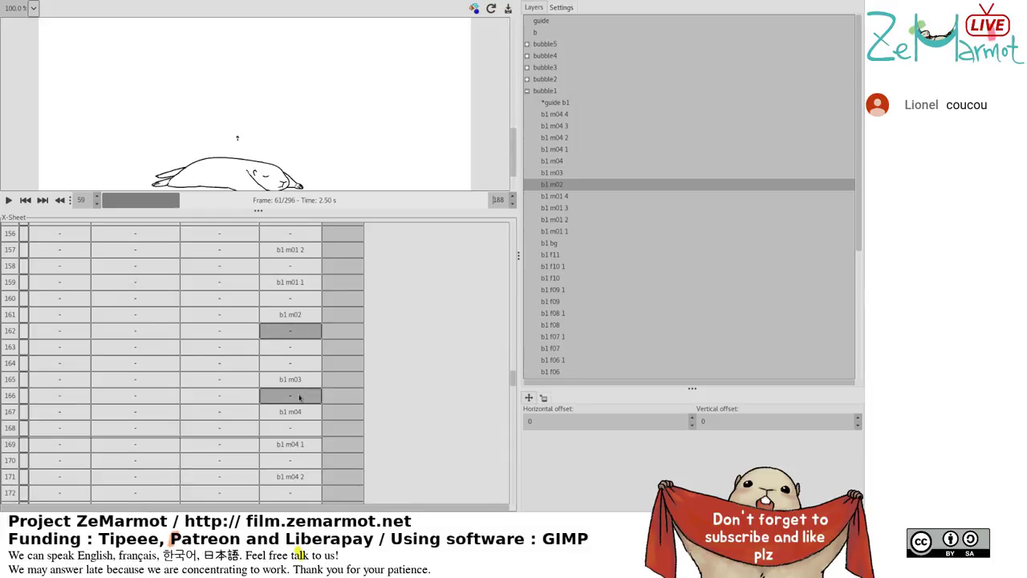
pyautogui.press('Insert')
pyautogui.scroll(-1, 308, 402)
pyautogui.scroll(-2, 309, 404)
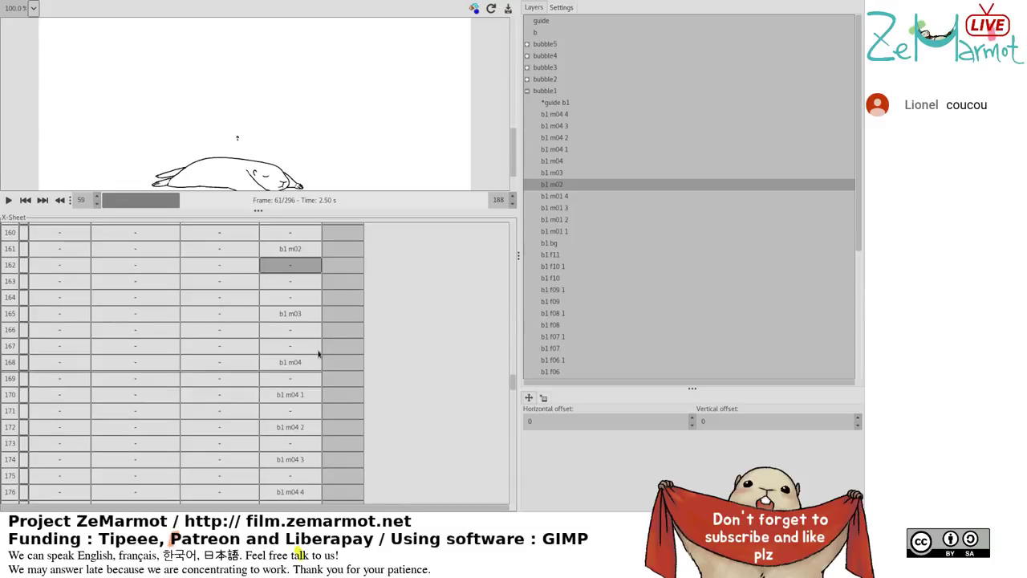
pyautogui.press('Insert')
pyautogui.press('Insert')
pyautogui.press('Insert')
pyautogui.scroll(-3, 306, 416)
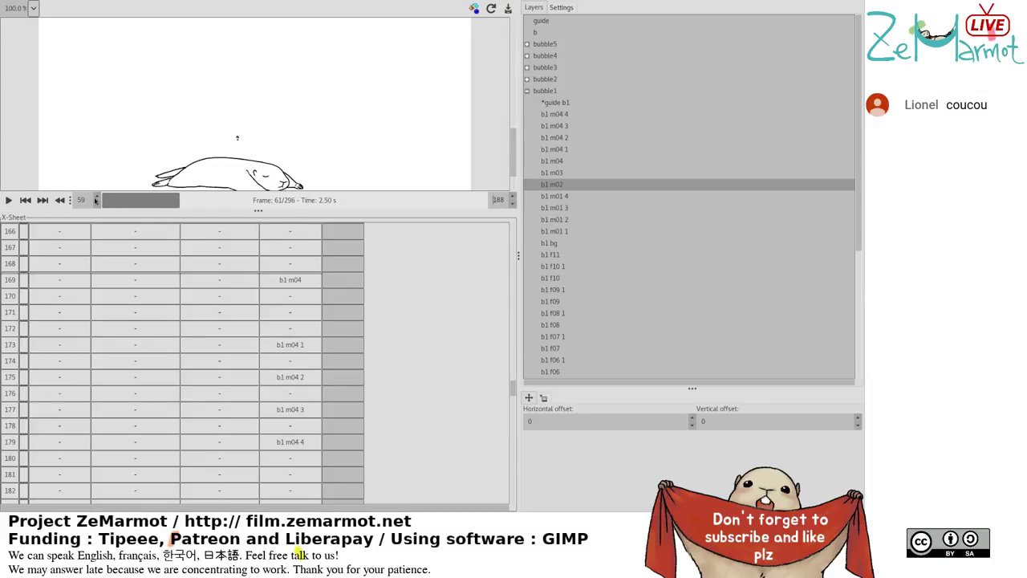
# Set the playback start frame to 97, play the animation and scrub frames 161 to 184 to check the new timing.
pyautogui.press('space')
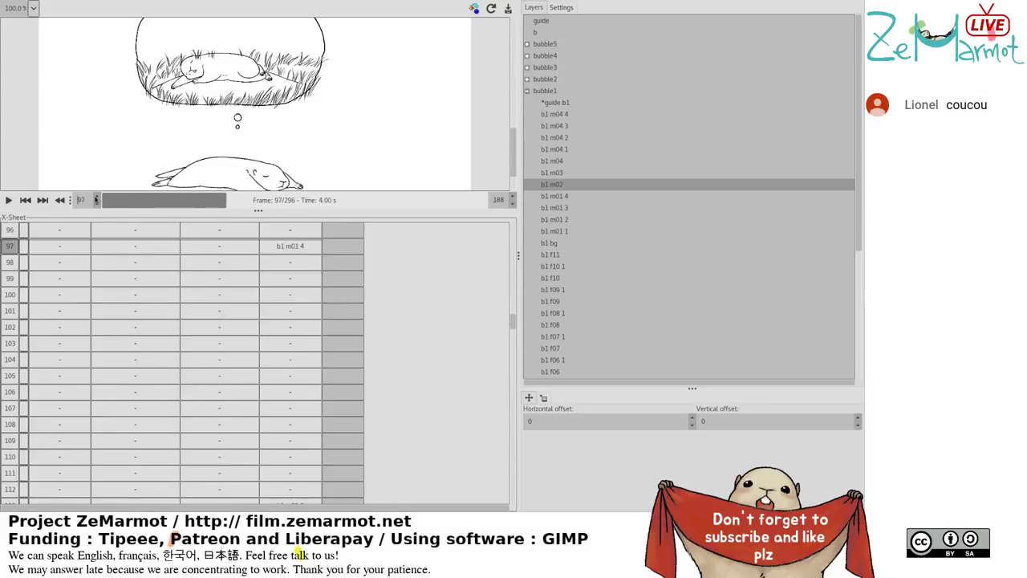
pyautogui.click(8, 201)
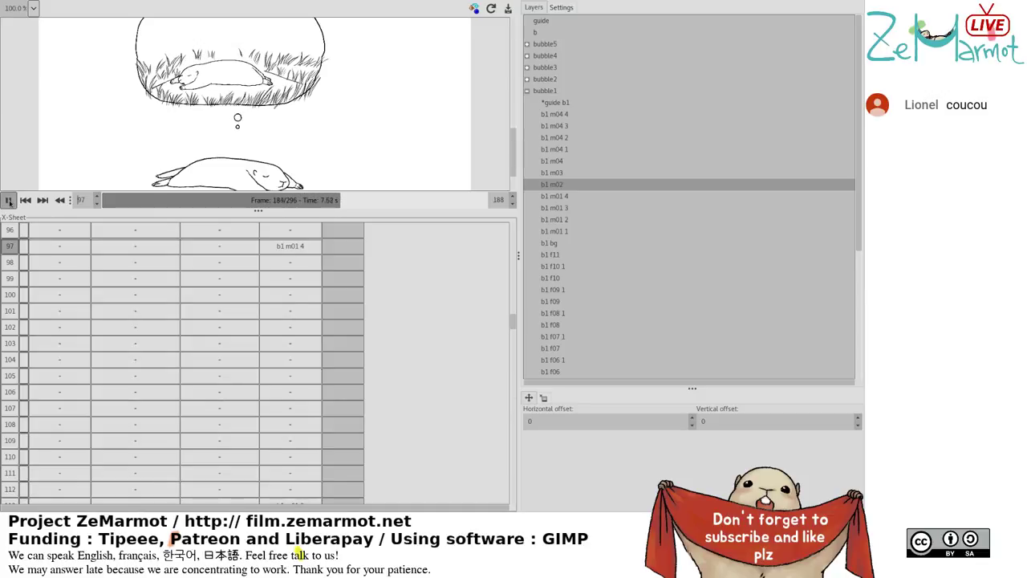
pyautogui.click(8, 202)
pyautogui.click(314, 202)
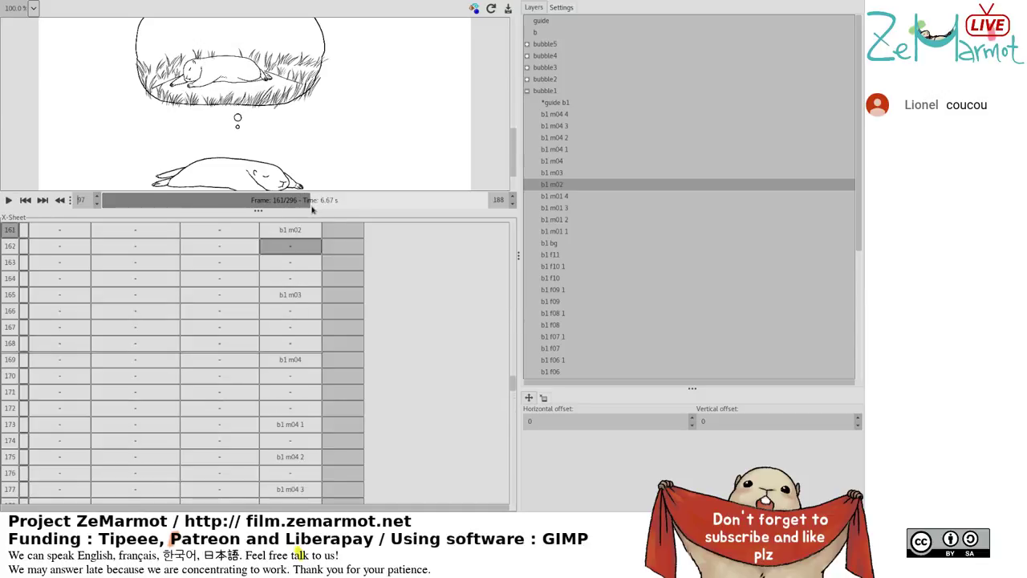
pyautogui.moveTo(312, 207); pyautogui.dragTo(340, 208)
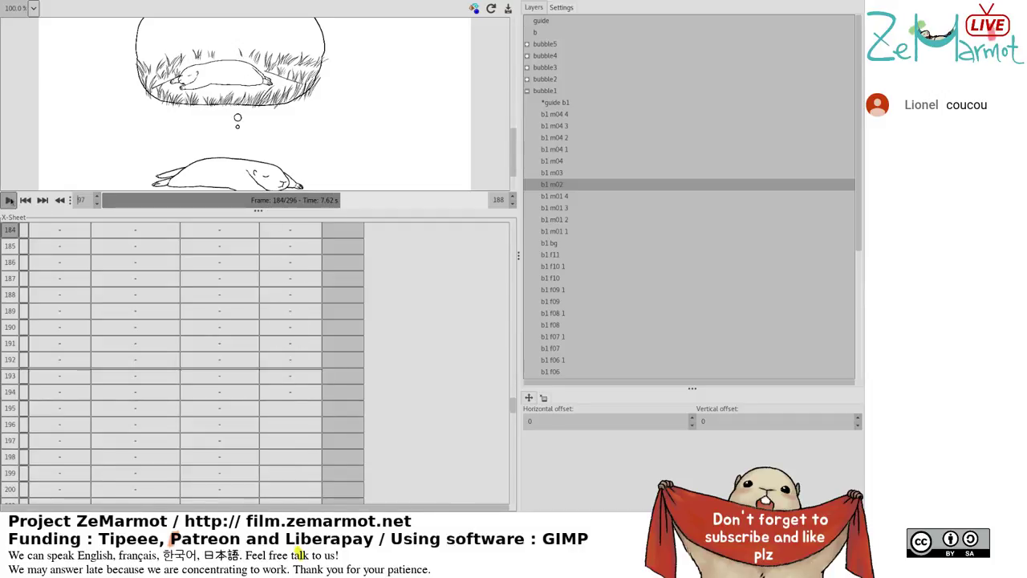
pyautogui.click(8, 200)
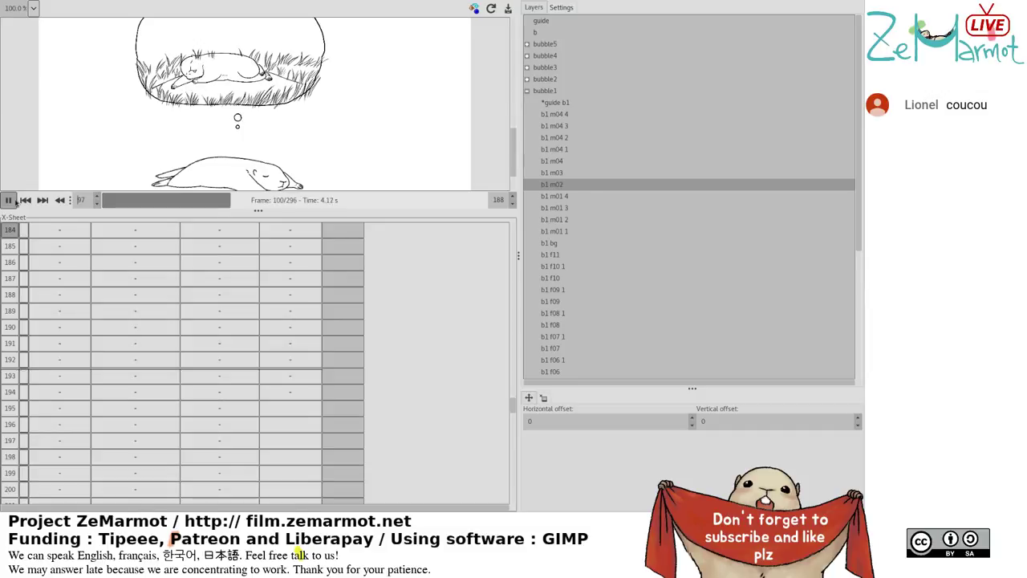
pyautogui.click(9, 200)
# Continue the unnamed track with b1 m01 3 at frame 195 and b1 m01 2 at frame 197, two frames each.
pyautogui.scroll(-15, 355, 386)
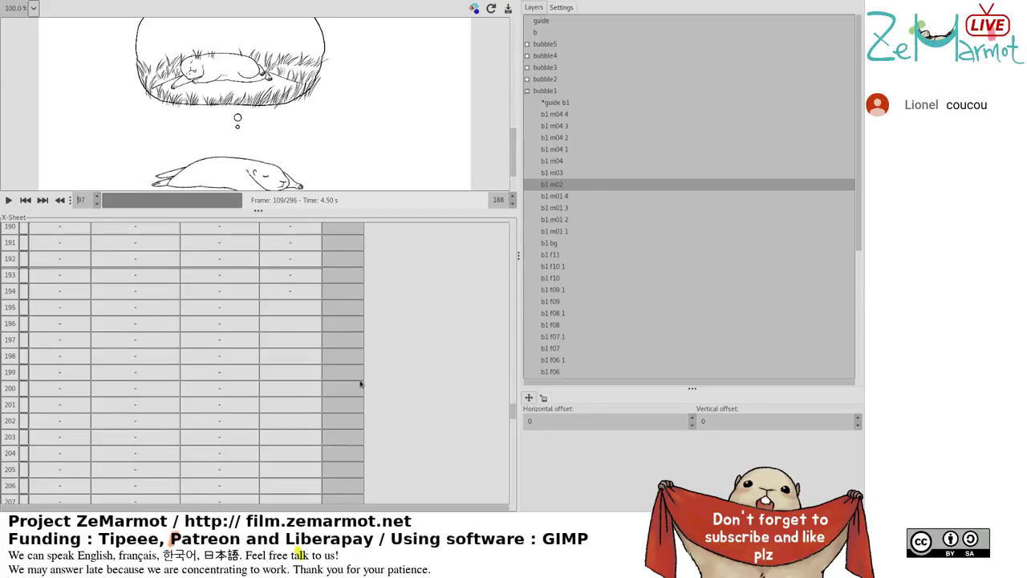
pyautogui.click(291, 310)
pyautogui.click(290, 362)
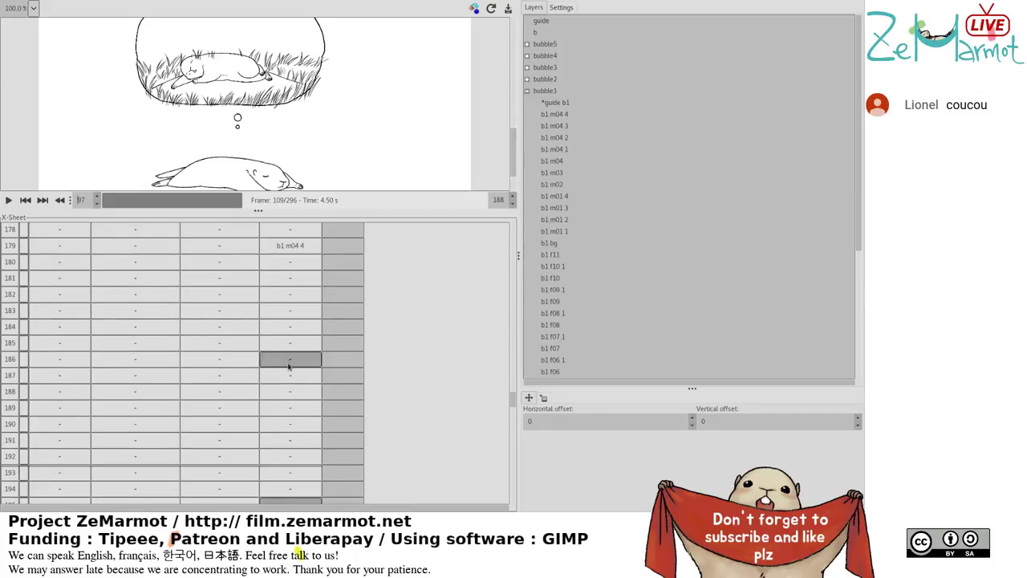
pyautogui.scroll(3, 289, 365)
pyautogui.scroll(-6, 286, 365)
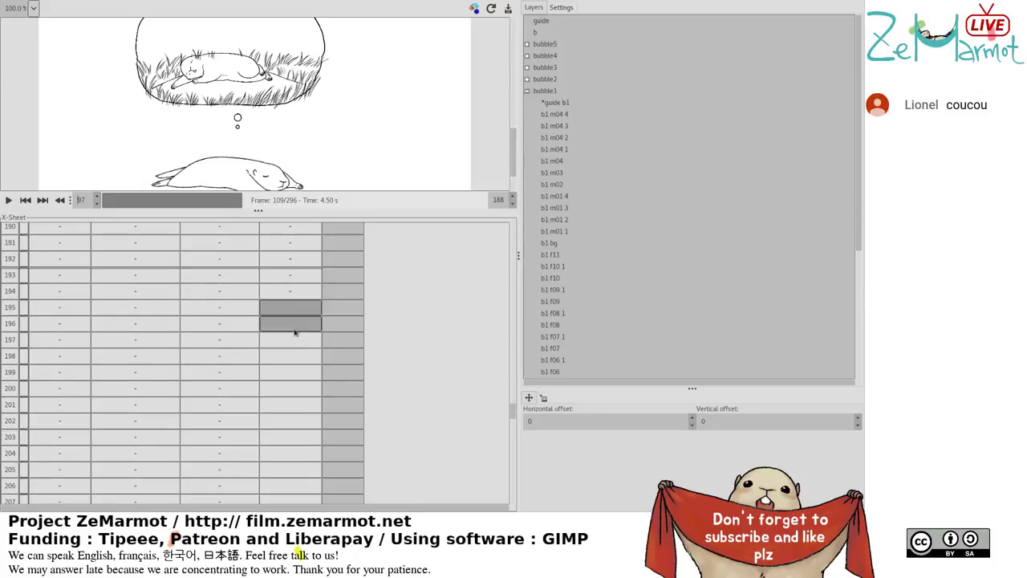
pyautogui.click(559, 208)
pyautogui.click(293, 341)
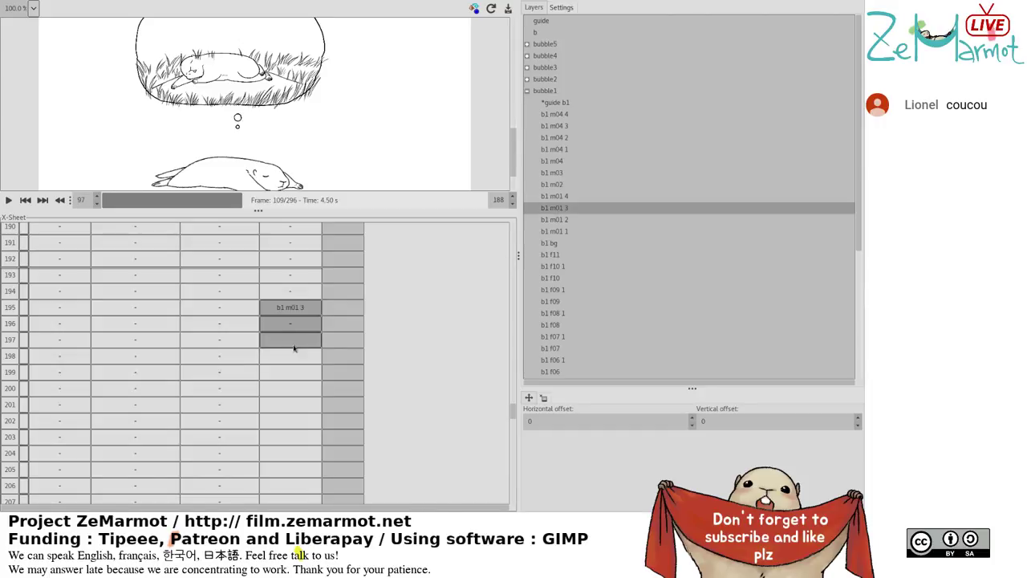
pyautogui.moveTo(294, 341); pyautogui.dragTo(294, 356)
pyautogui.click(549, 220)
# Assign b1 m01 1 to the unnamed track at frame 199 and hold it through frame 214.
pyautogui.click(313, 372)
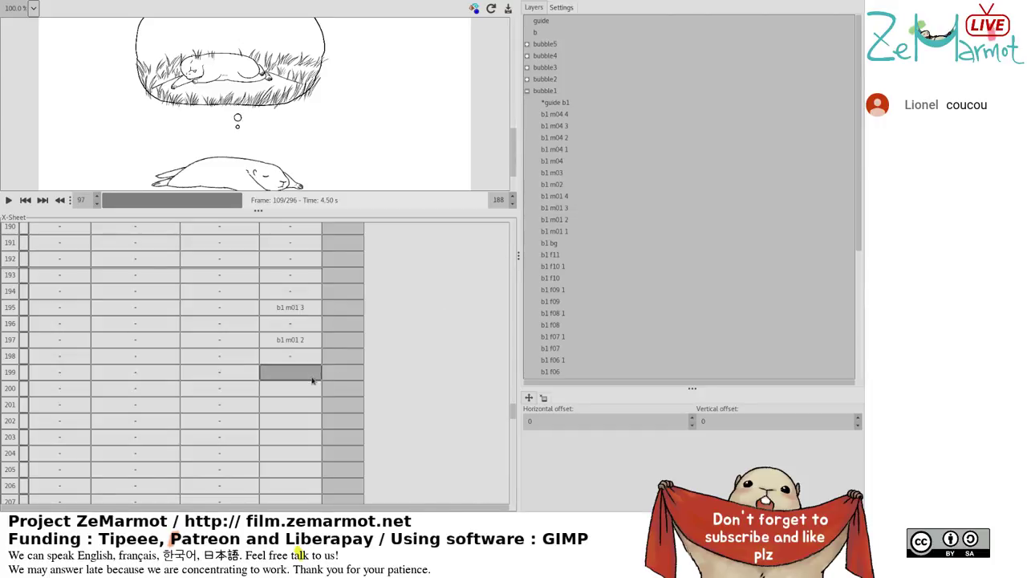
pyautogui.scroll(-2, 313, 377)
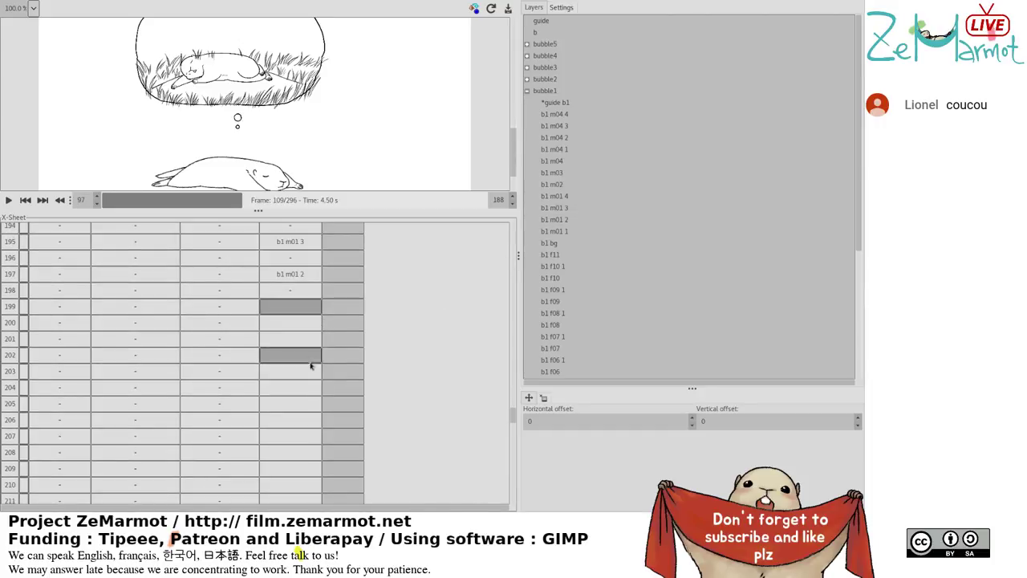
pyautogui.keyDown('shift'); pyautogui.click(305, 451); pyautogui.keyUp('shift')
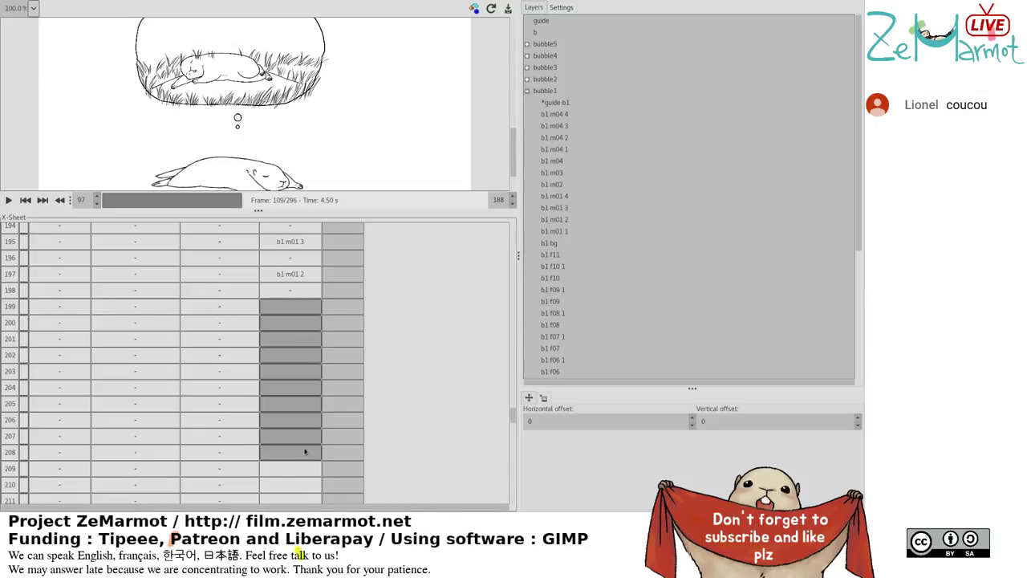
pyautogui.click(550, 232)
pyautogui.scroll(-5, 313, 329)
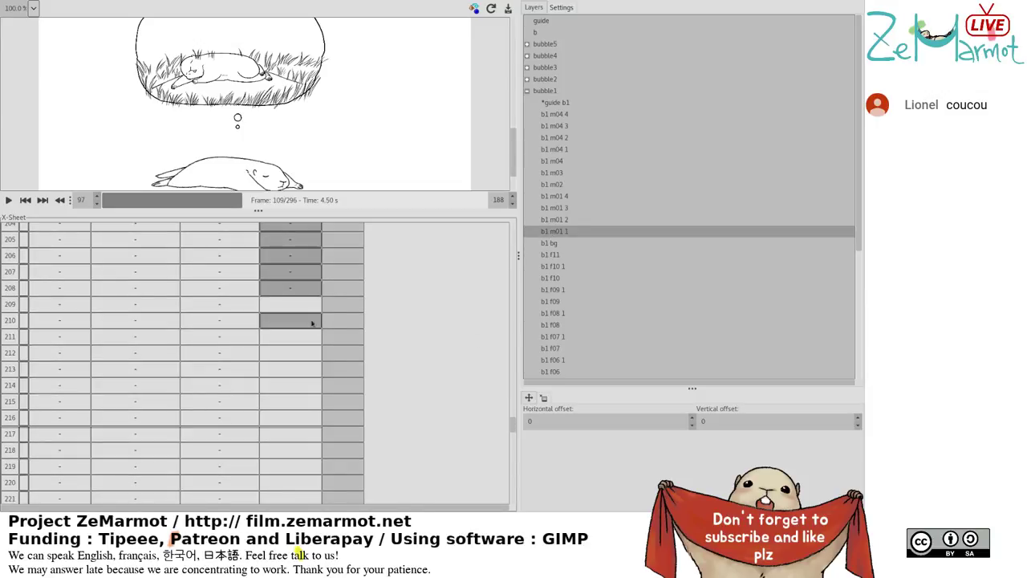
pyautogui.keyDown('shift'); pyautogui.click(305, 390); pyautogui.keyUp('shift')
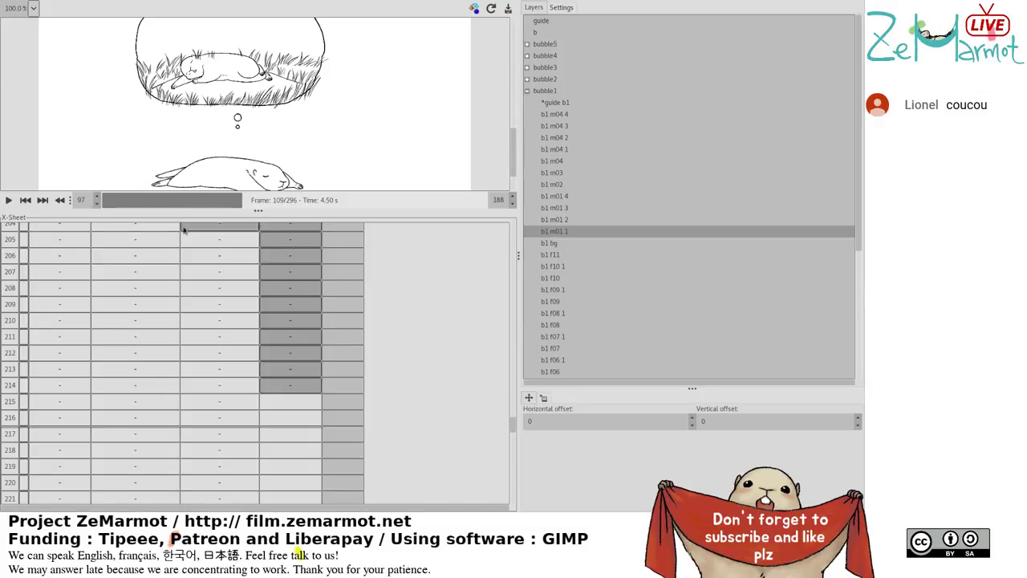
# Assign b1 m01 2 at frame 215 and b1 m01 3 at frame 217 on the unnamed track, two frames each.
pyautogui.keyDown('shift'); pyautogui.click(293, 405); pyautogui.keyUp('shift')
pyautogui.click(293, 405)
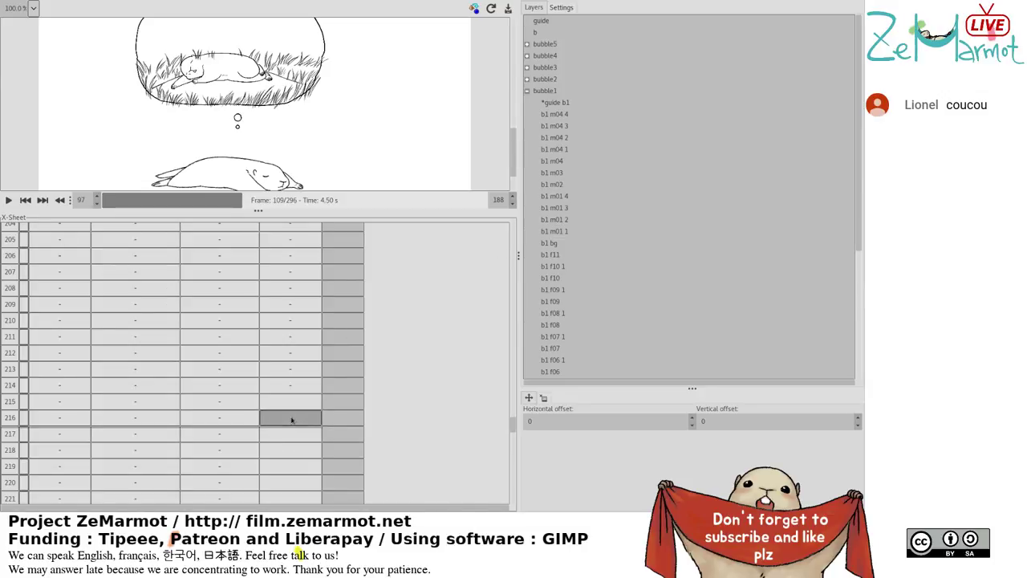
pyautogui.click(572, 221)
pyautogui.scroll(-2, 319, 420)
pyautogui.click(302, 369)
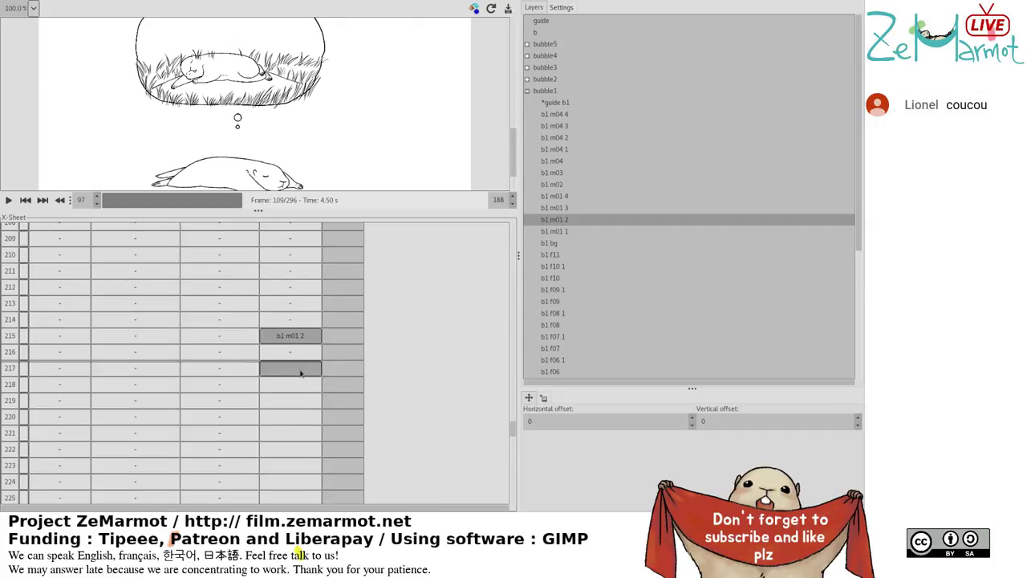
pyautogui.keyDown('shift'); pyautogui.click(302, 387); pyautogui.keyUp('shift')
pyautogui.click(566, 209)
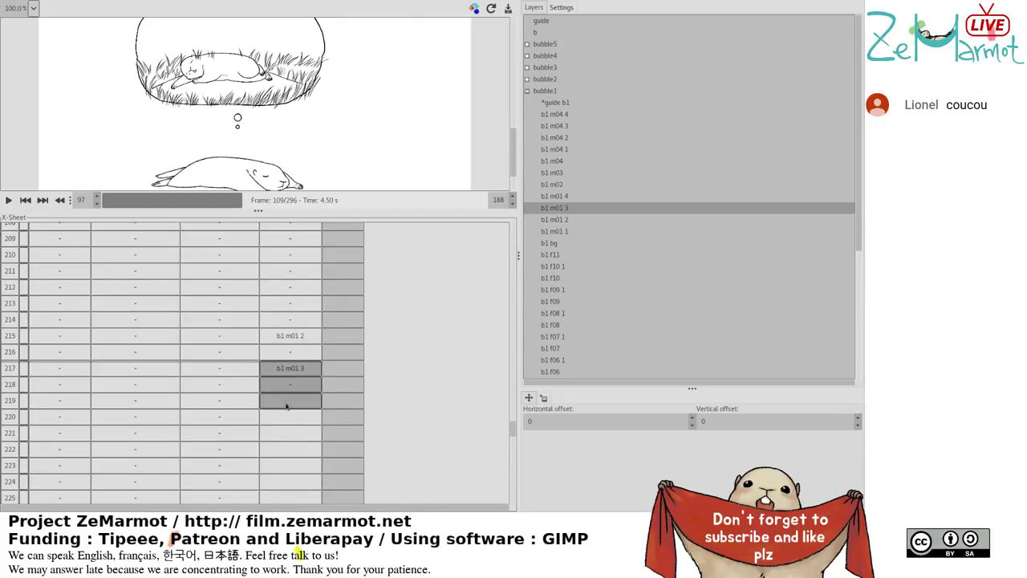
# Assign b1 m01 4 to the unnamed track at frame 219 and hold it through frame 234.
pyautogui.click(291, 416)
pyautogui.keyDown('shift'); pyautogui.click(290, 400); pyautogui.keyUp('shift')
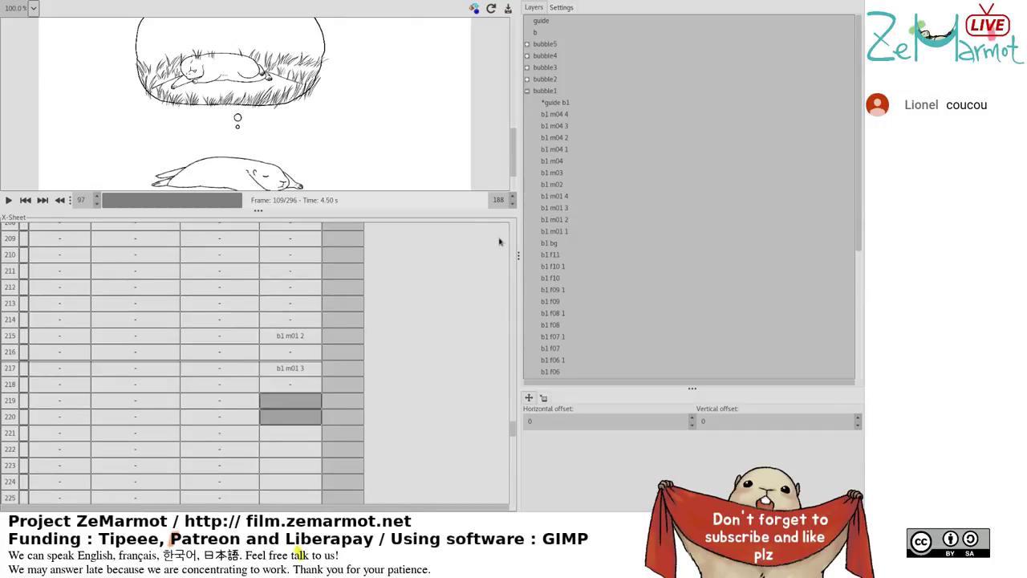
pyautogui.click(561, 197)
pyautogui.scroll(-4, 297, 401)
pyautogui.click(304, 285)
pyautogui.keyDown('shift'); pyautogui.click(303, 306); pyautogui.keyUp('shift')
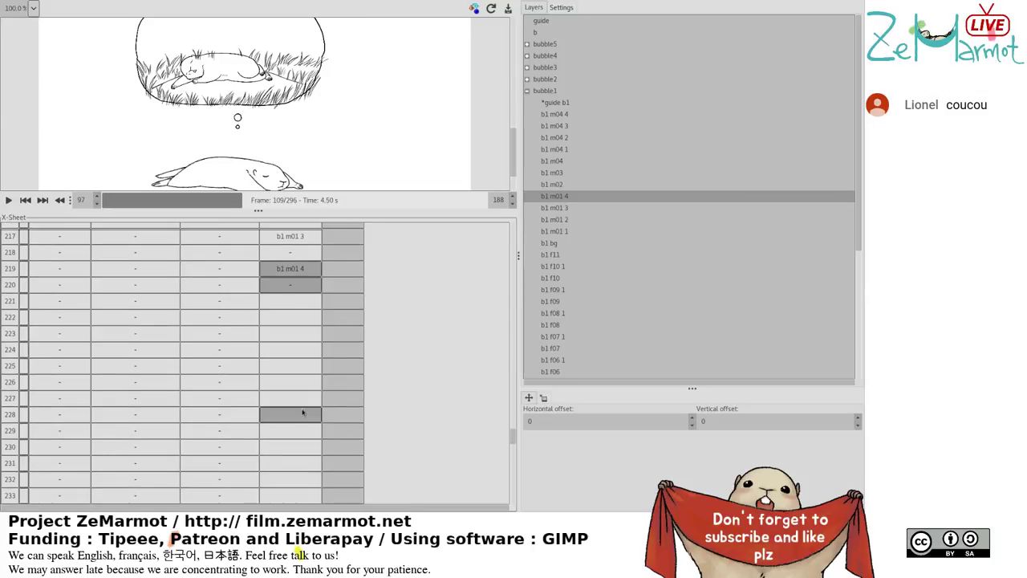
pyautogui.click(294, 497)
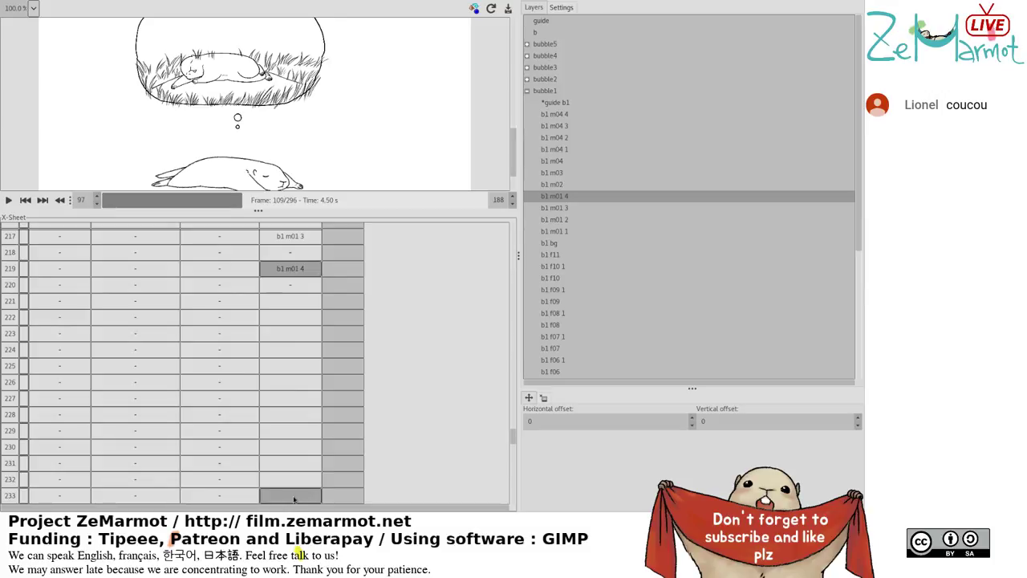
pyautogui.keyDown('shift'); pyautogui.click(294, 499); pyautogui.keyUp('shift')
pyautogui.scroll(-2, 297, 482)
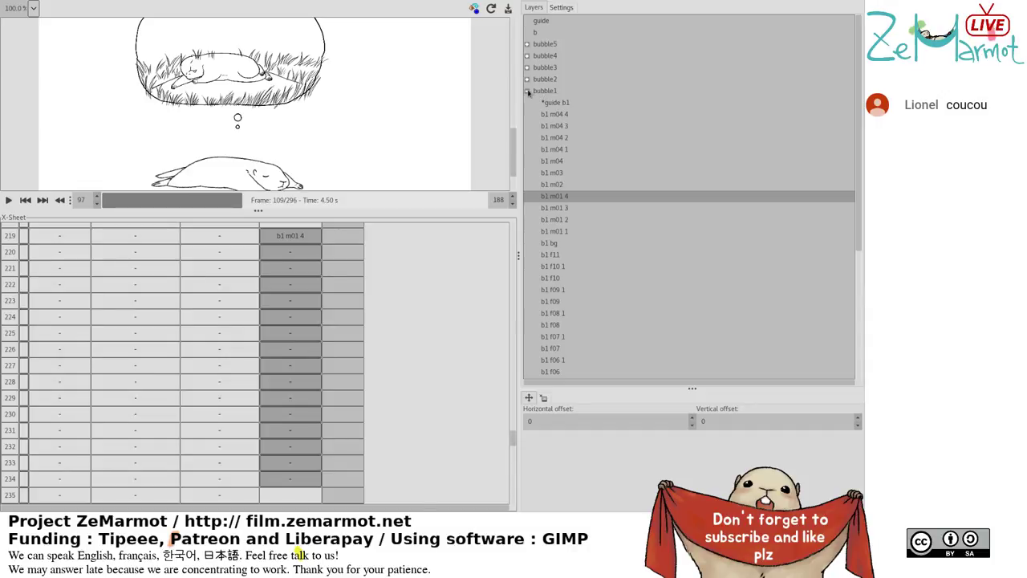
pyautogui.scroll(3, 368, 113)
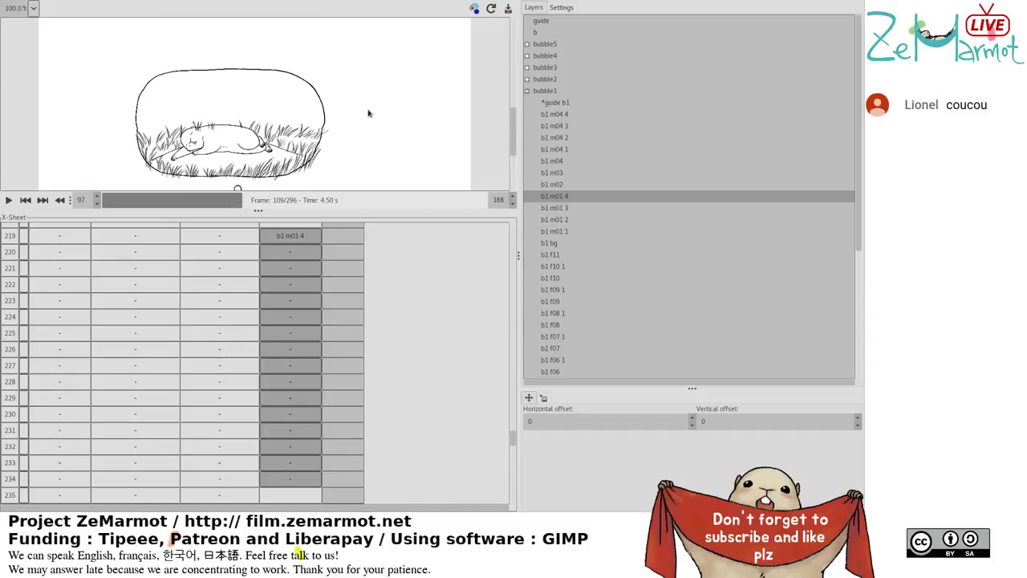
pyautogui.scroll(1, 367, 118)
pyautogui.scroll(-4, 472, 376)
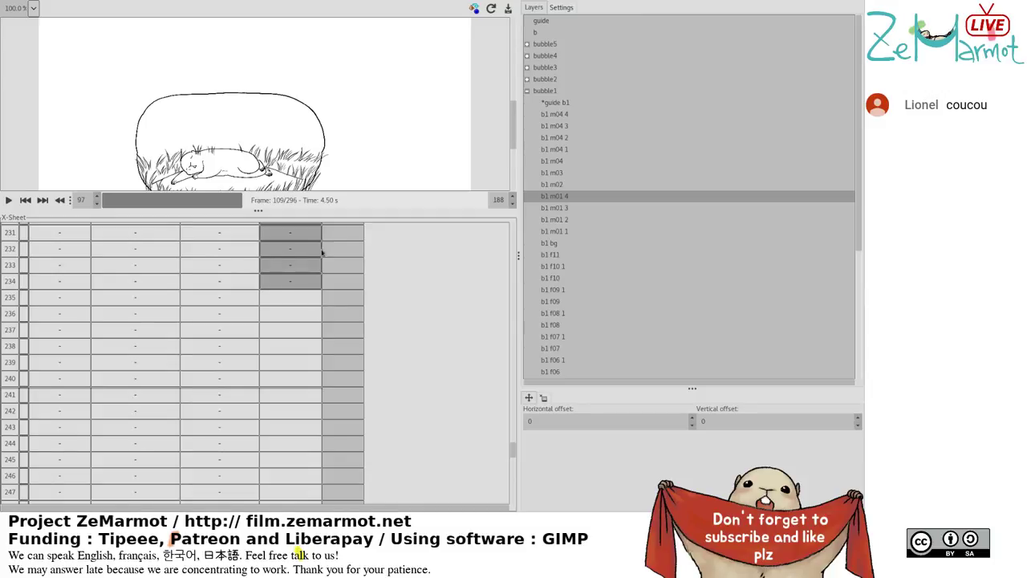
pyautogui.click(218, 266)
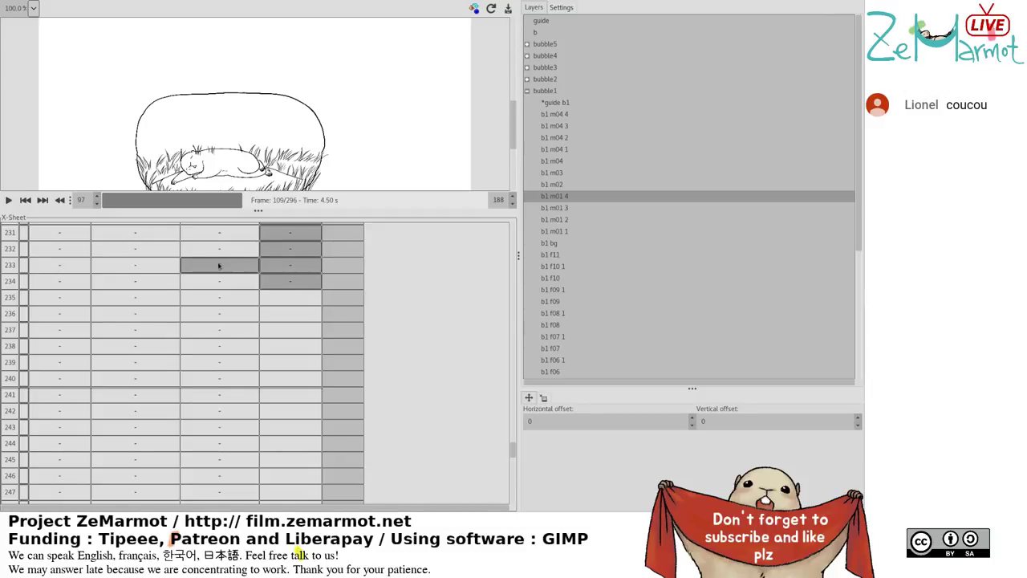
pyautogui.click(236, 247)
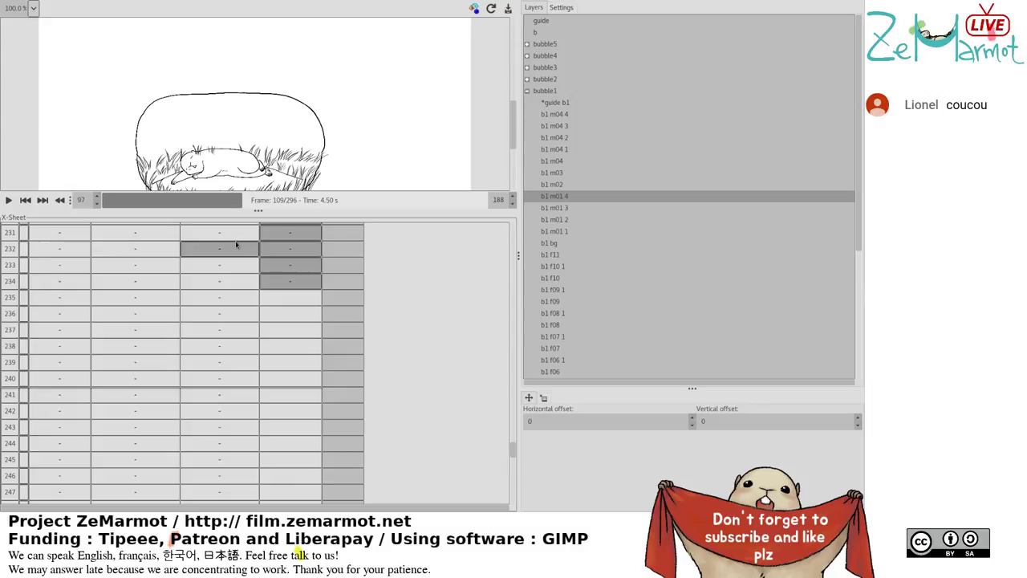
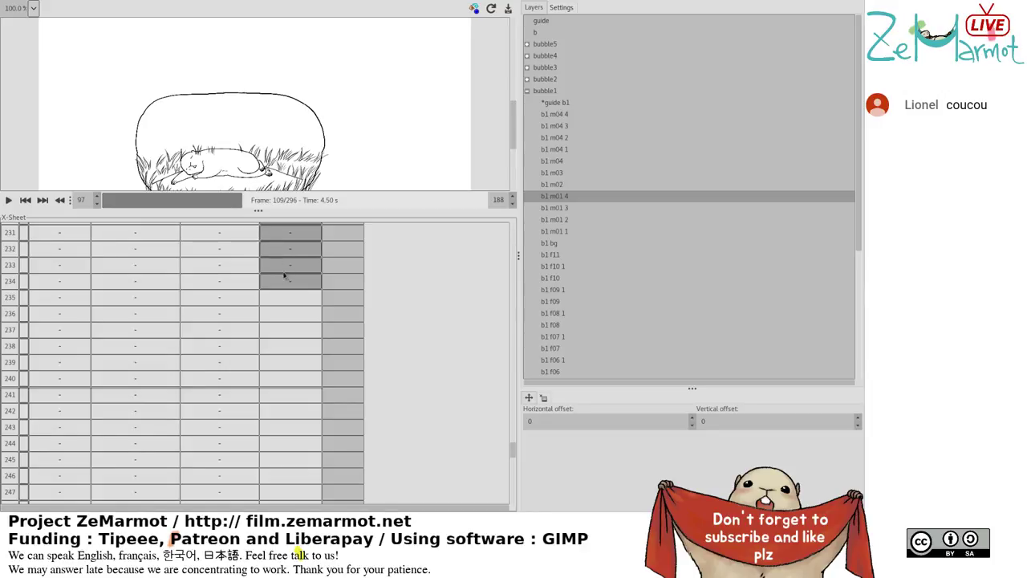
# Enlarge the animation preview area so the whole dream bubble fits above the X-Sheet.
pyautogui.click(283, 298)
pyautogui.click(283, 301)
pyautogui.moveTo(318, 210); pyautogui.dragTo(318, 256)
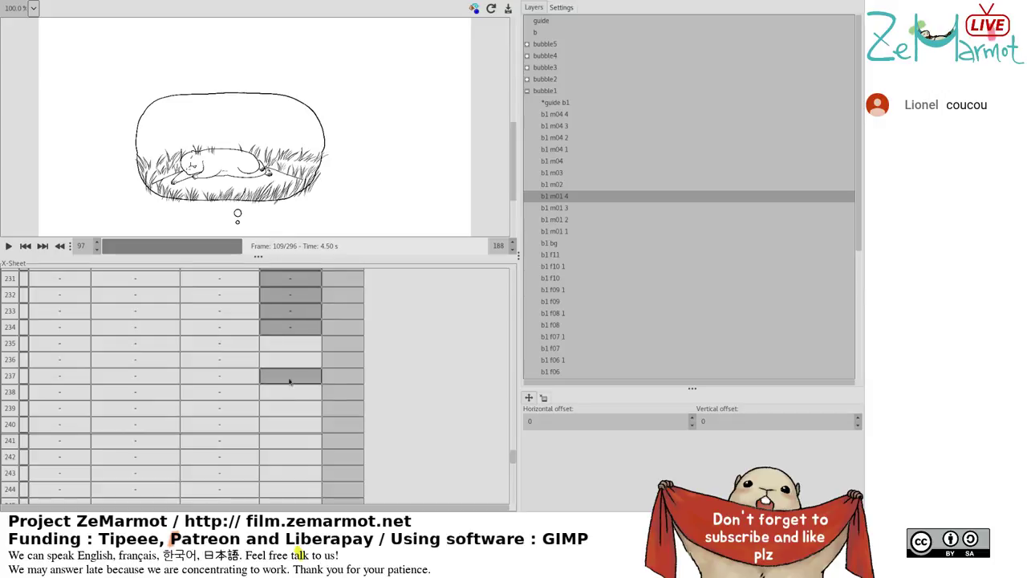
# Review the layer assignments on the unnamed track from frame 215 through the b1 m01 4 hold ending at frame 234.
pyautogui.scroll(3, 393, 399)
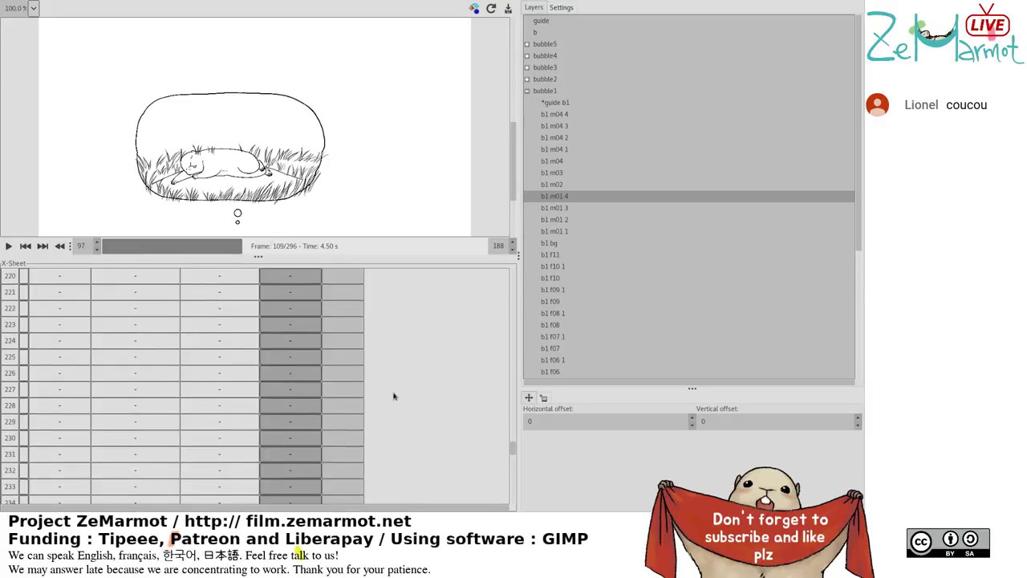
pyautogui.scroll(-3, 393, 395)
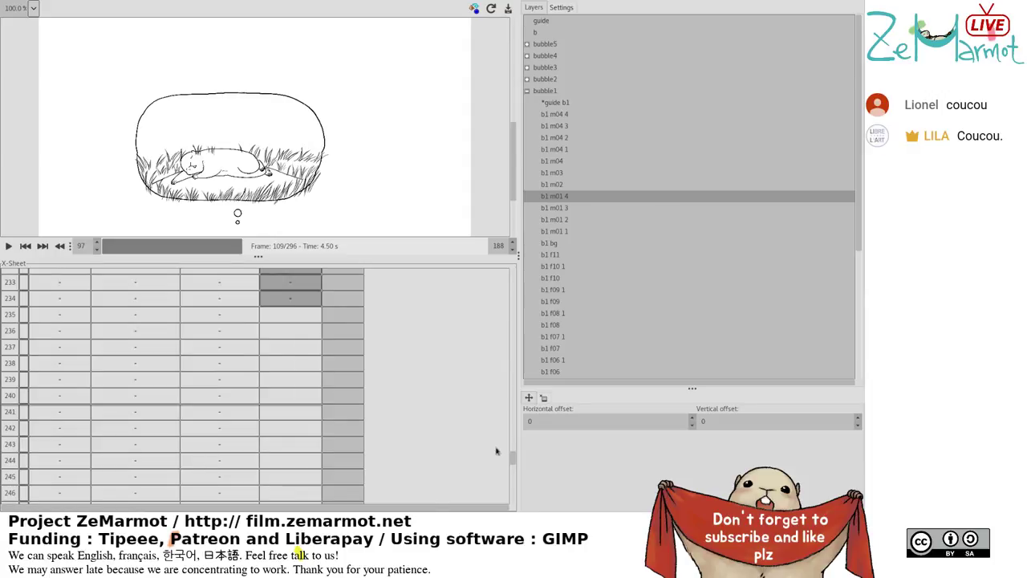
pyautogui.scroll(4, 428, 441)
pyautogui.moveTo(291, 314); pyautogui.dragTo(294, 329)
pyautogui.click(293, 330)
pyautogui.click(299, 346)
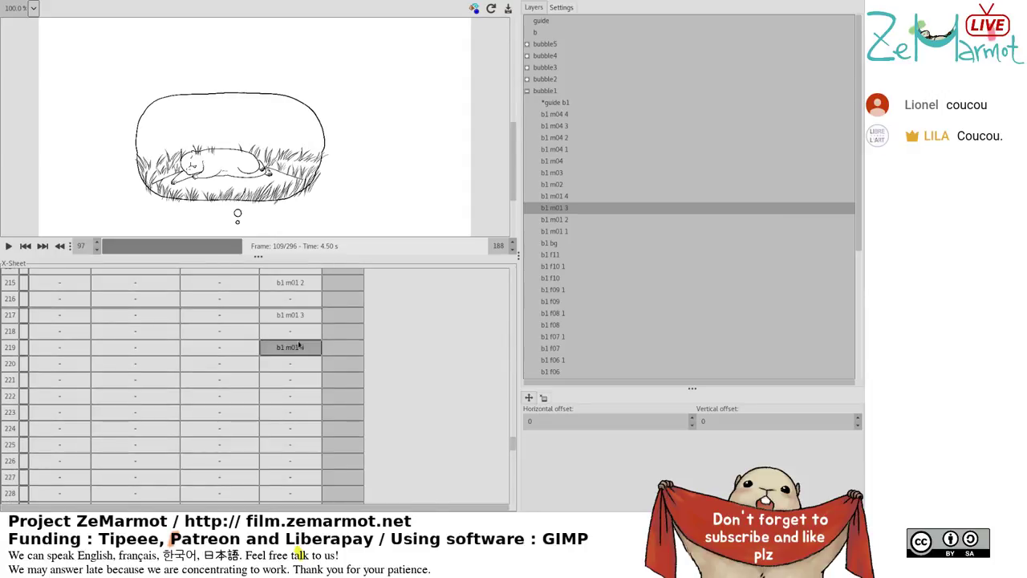
pyautogui.scroll(1, 302, 357)
pyautogui.click(305, 366)
pyautogui.scroll(-2, 305, 366)
pyautogui.click(305, 366)
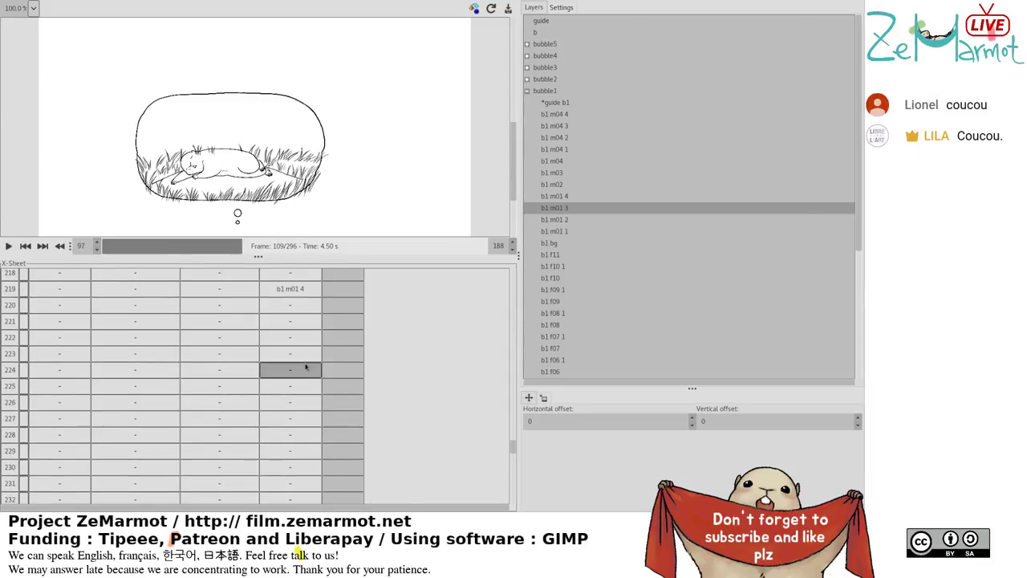
pyautogui.scroll(1, 309, 393)
pyautogui.click(296, 423)
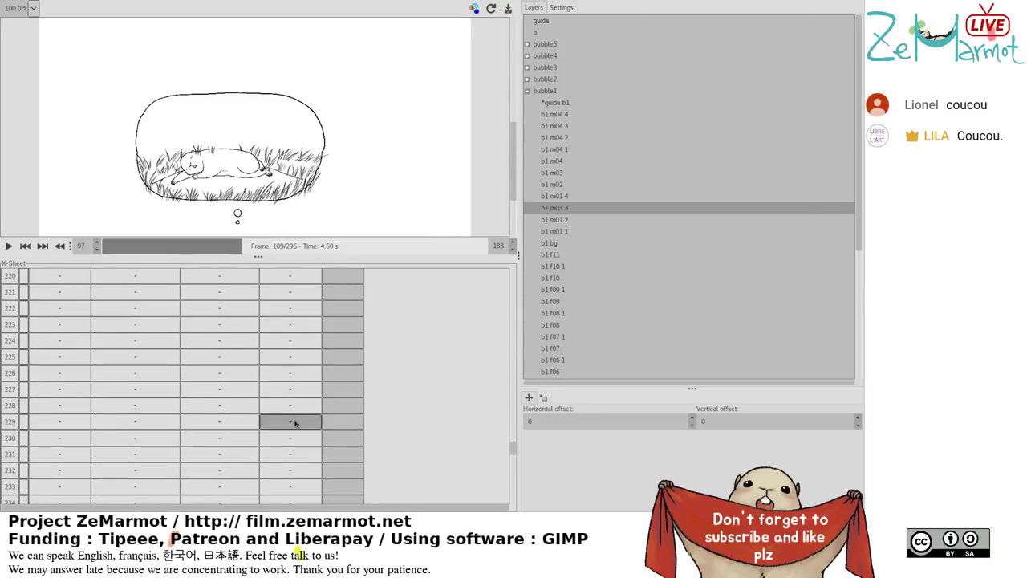
pyautogui.scroll(1, 296, 423)
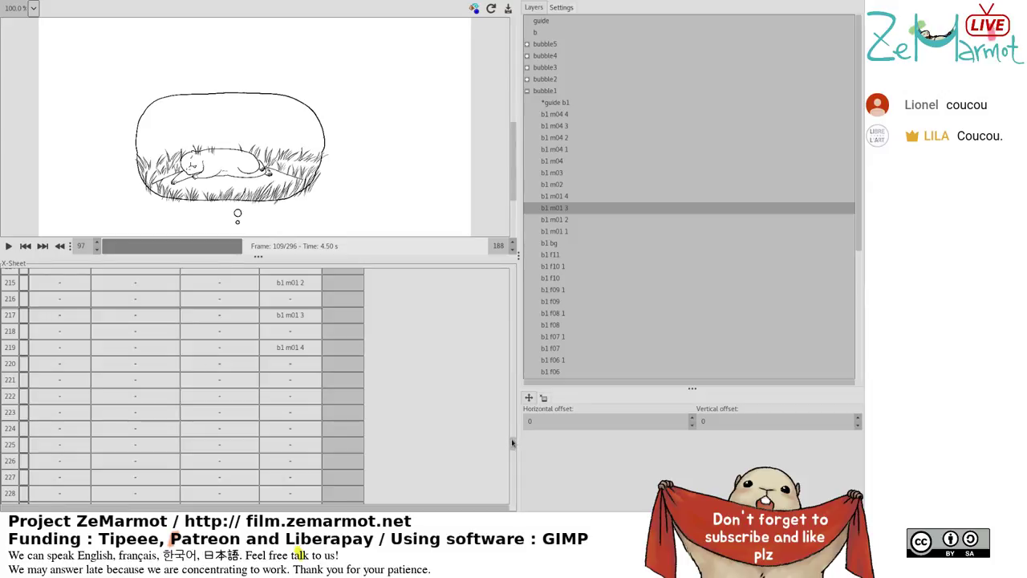
pyautogui.scroll(3, 513, 451)
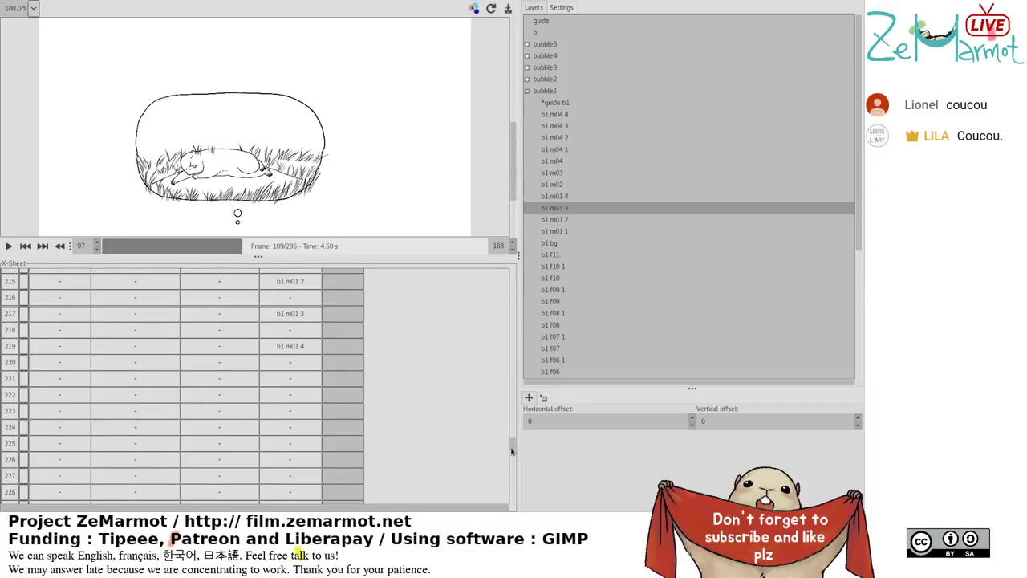
# Play back the animation to check the dream-marmot poses, and move the playback position to frame 160.
pyautogui.moveTo(513, 451); pyautogui.dragTo(517, 411)
pyautogui.click(8, 246)
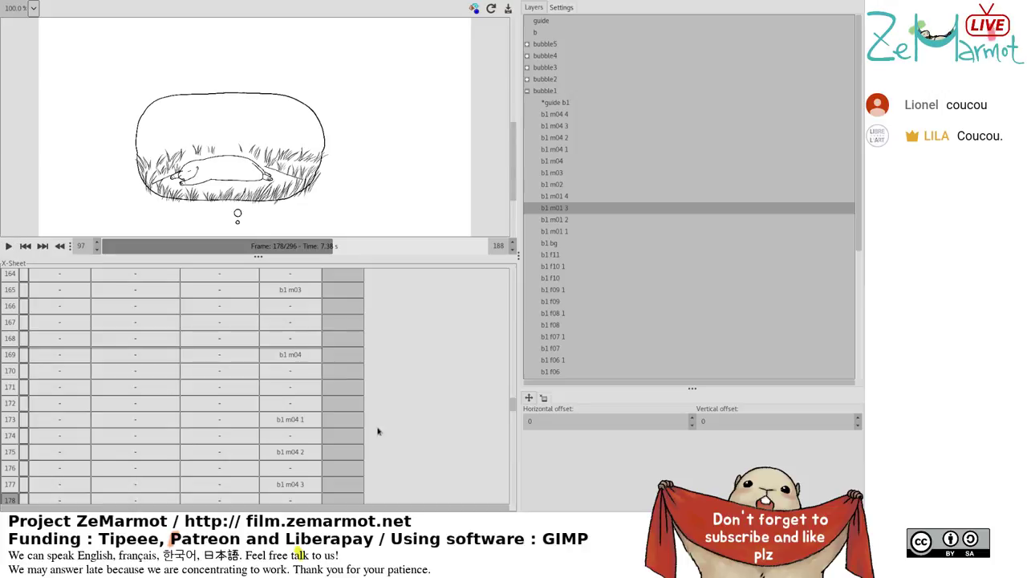
pyautogui.scroll(7, 382, 441)
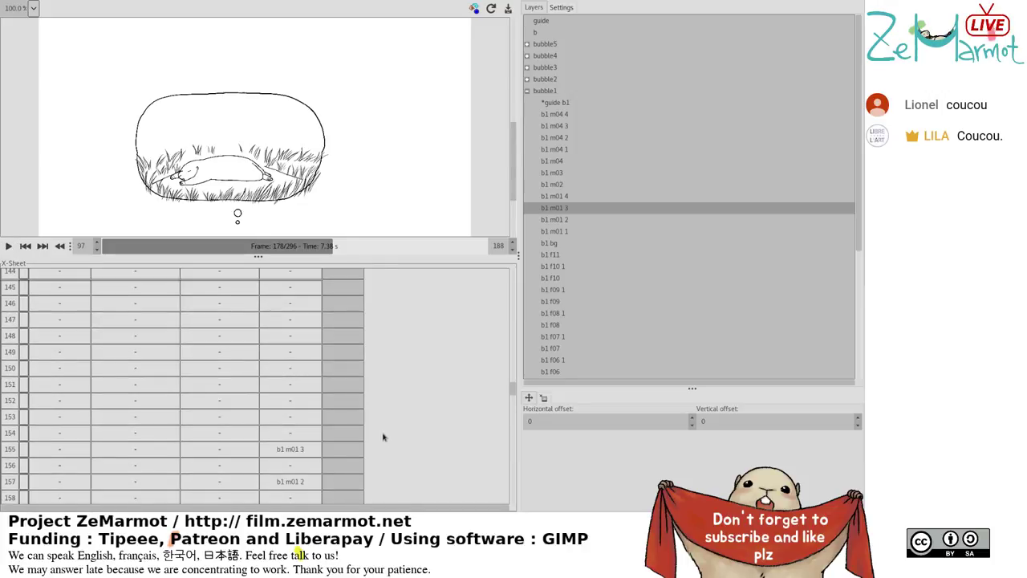
pyautogui.scroll(-3, 383, 437)
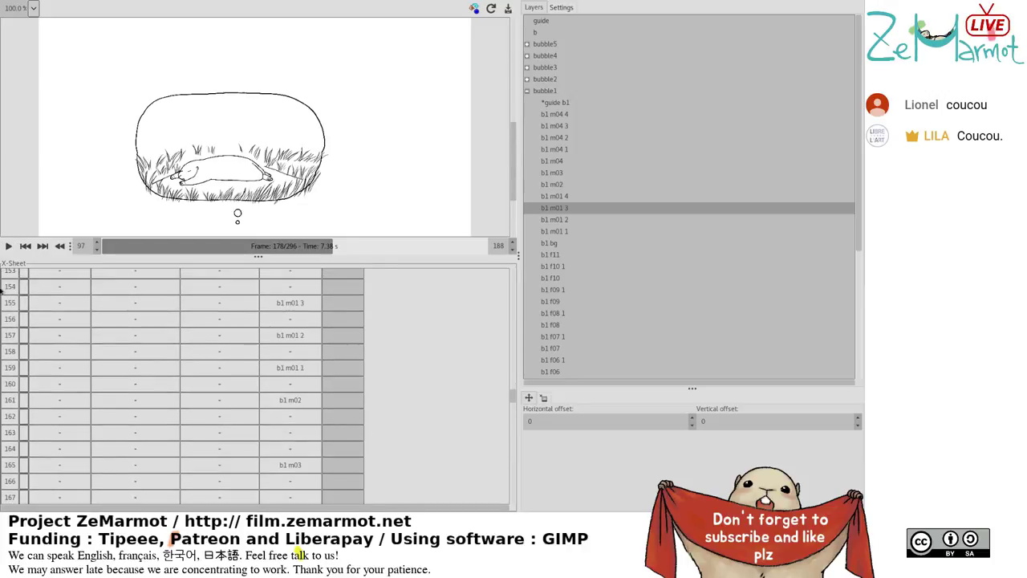
pyautogui.click(306, 247)
pyautogui.moveTo(308, 248)
pyautogui.mouseDown()
pyautogui.moveTo(239, 255)
pyautogui.moveTo(311, 256)
pyautogui.mouseUp()
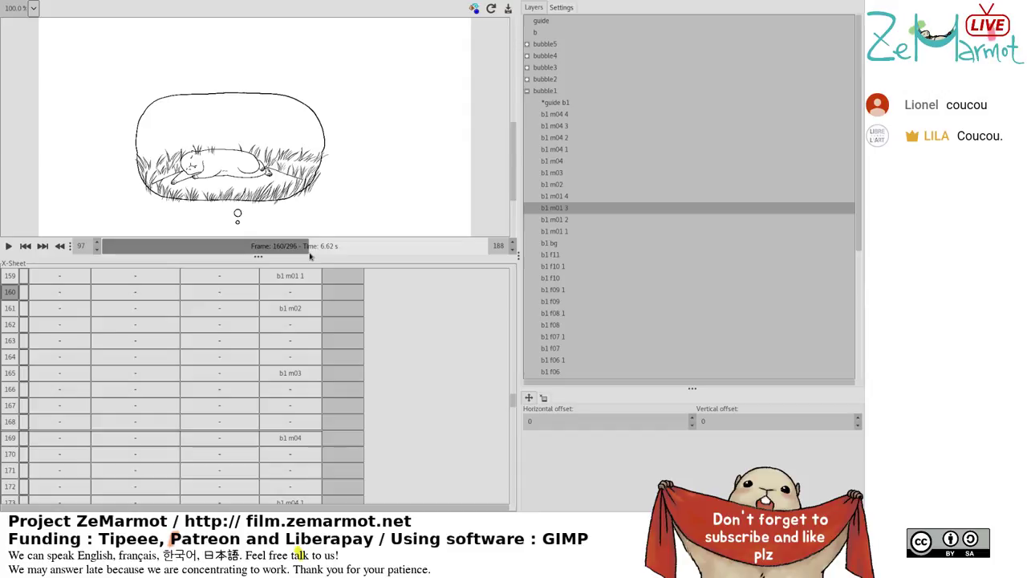
# Remove the b1 m01 3 and b1 m01 2 frames at 155 to 158 on the unnamed track, moving b1 m01 1 up to frame 155.
pyautogui.scroll(3, 312, 293)
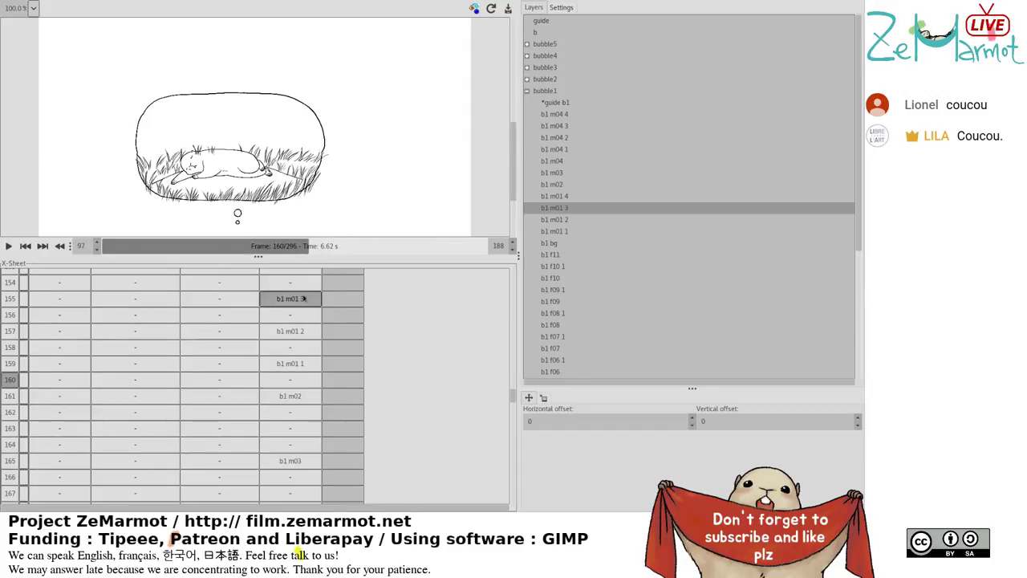
pyautogui.click(308, 395)
pyautogui.click(306, 364)
pyautogui.scroll(1, 305, 367)
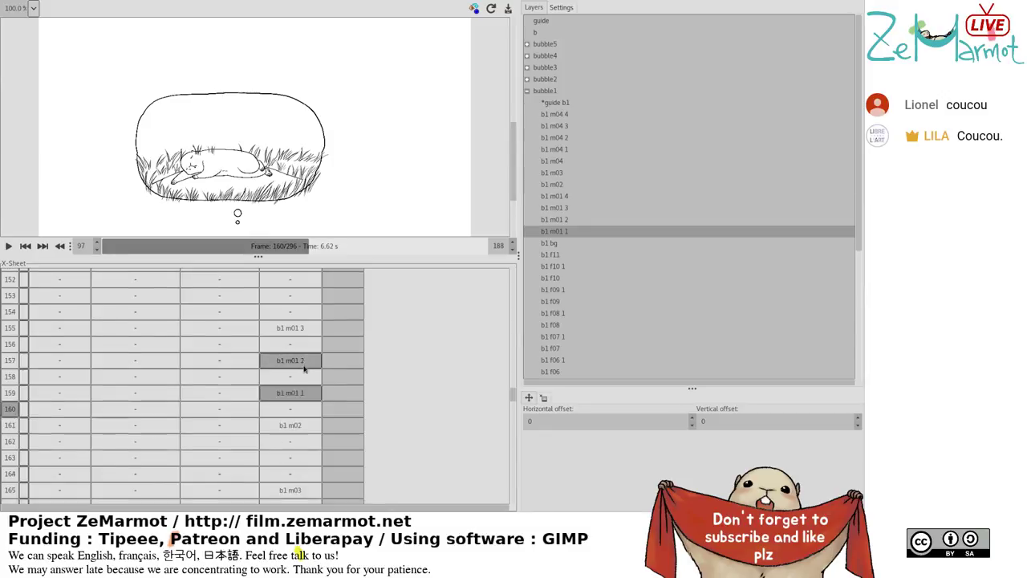
pyautogui.scroll(3, 305, 368)
pyautogui.scroll(-4, 305, 368)
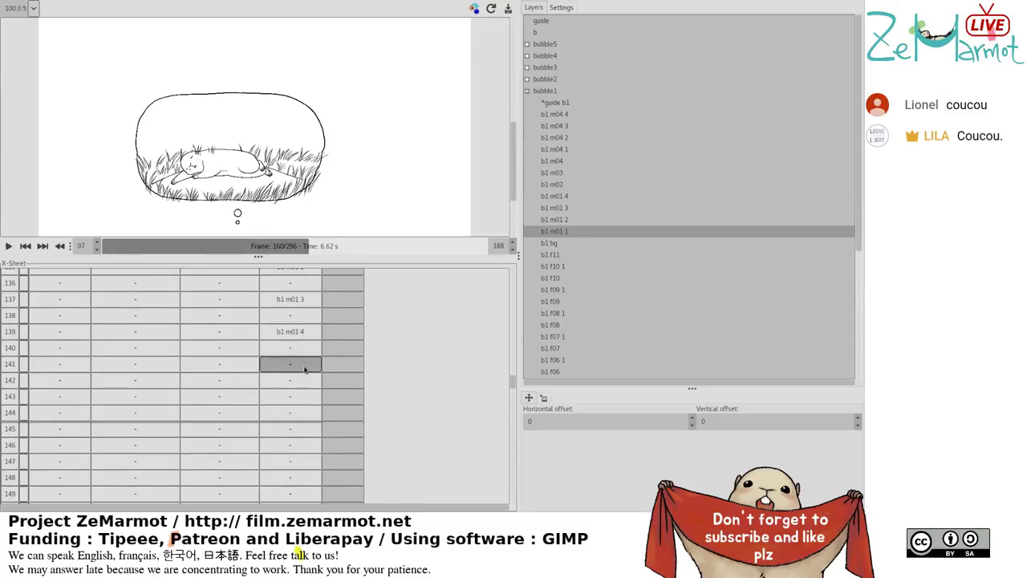
pyautogui.scroll(4, 305, 368)
pyautogui.scroll(-2, 303, 372)
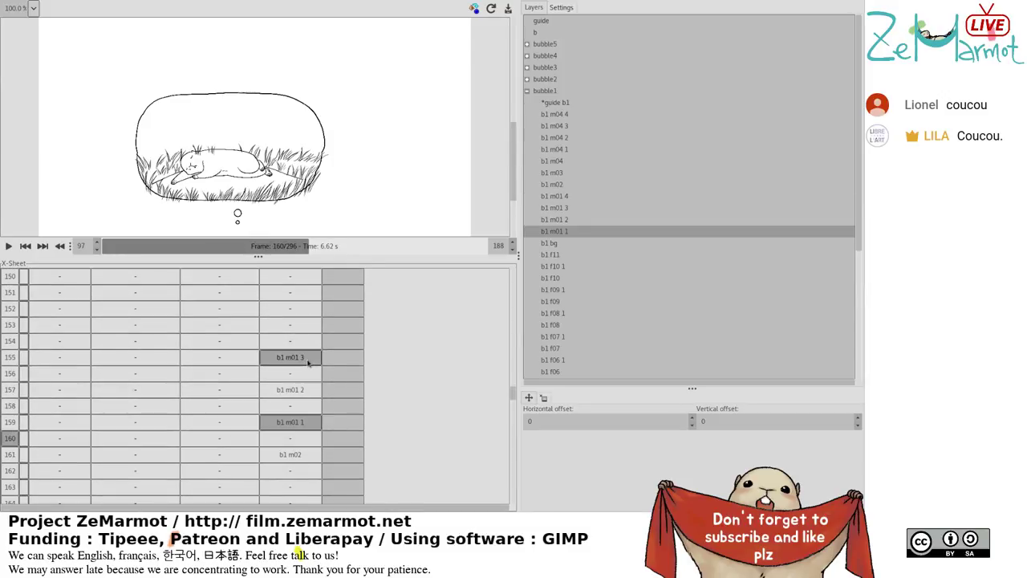
pyautogui.click(310, 356)
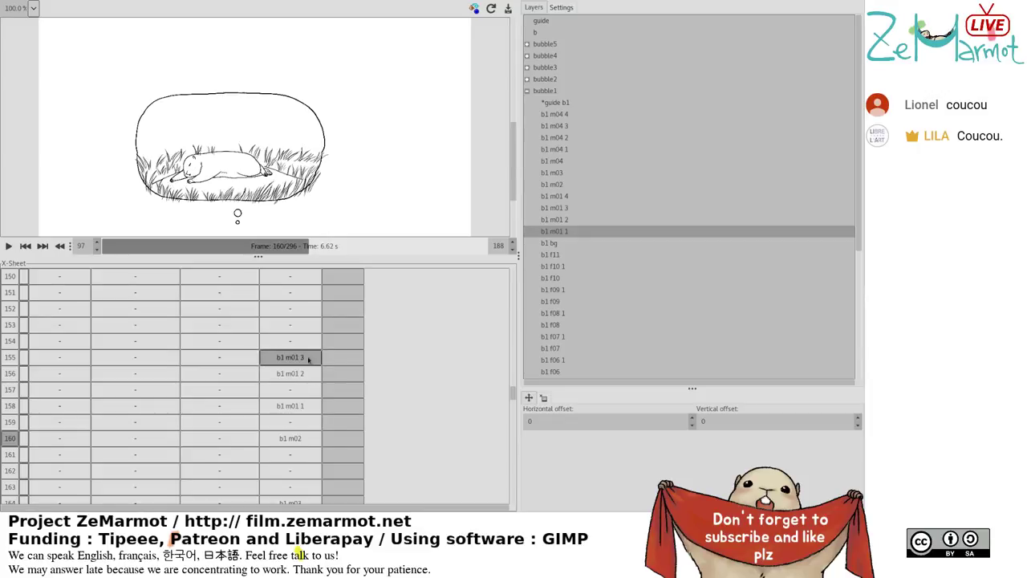
pyautogui.click(320, 397)
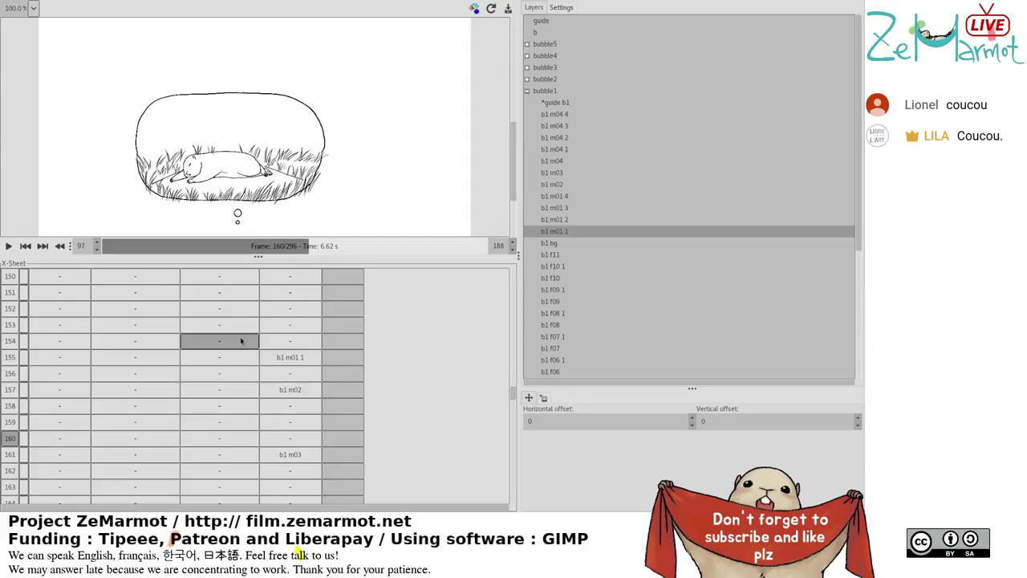
pyautogui.click(291, 342)
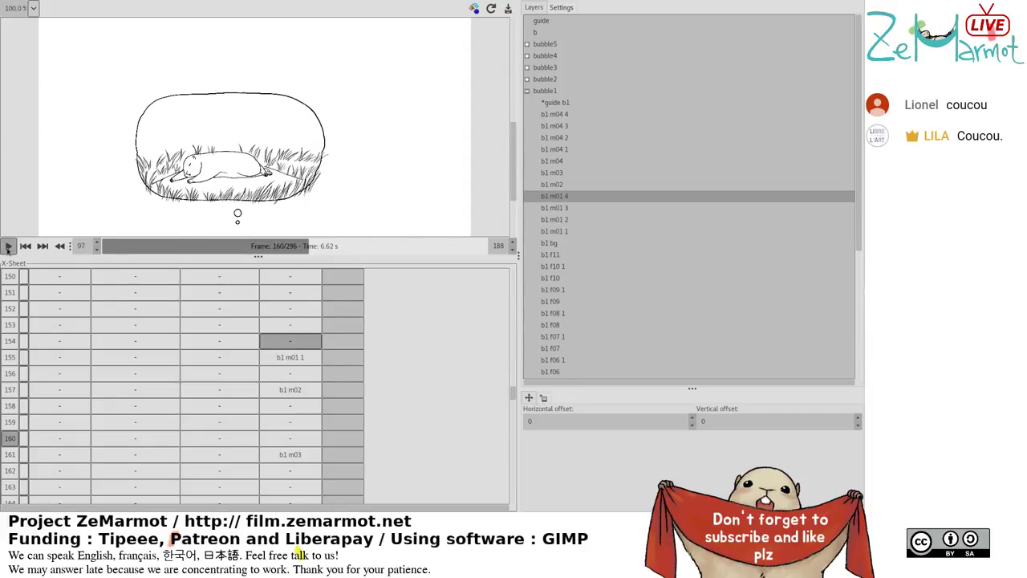
# Play back the shortened timing and inspect the b1 m01 4 hold from frame 97 to frame 112 on the unnamed track.
pyautogui.click(8, 246)
pyautogui.click(8, 247)
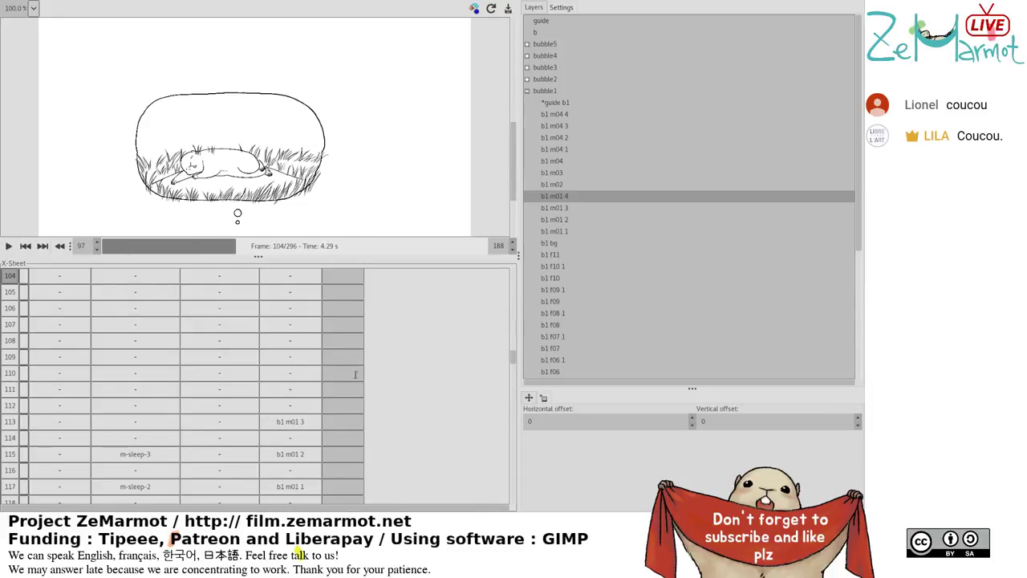
pyautogui.click(277, 357)
pyautogui.scroll(2, 297, 399)
pyautogui.scroll(3, 296, 399)
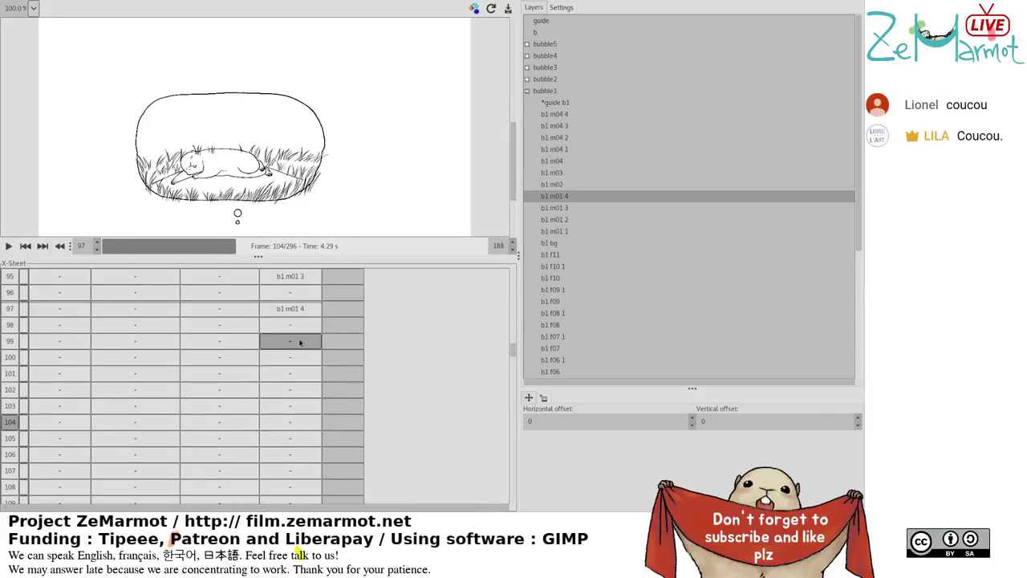
pyautogui.moveTo(301, 343); pyautogui.dragTo(302, 334)
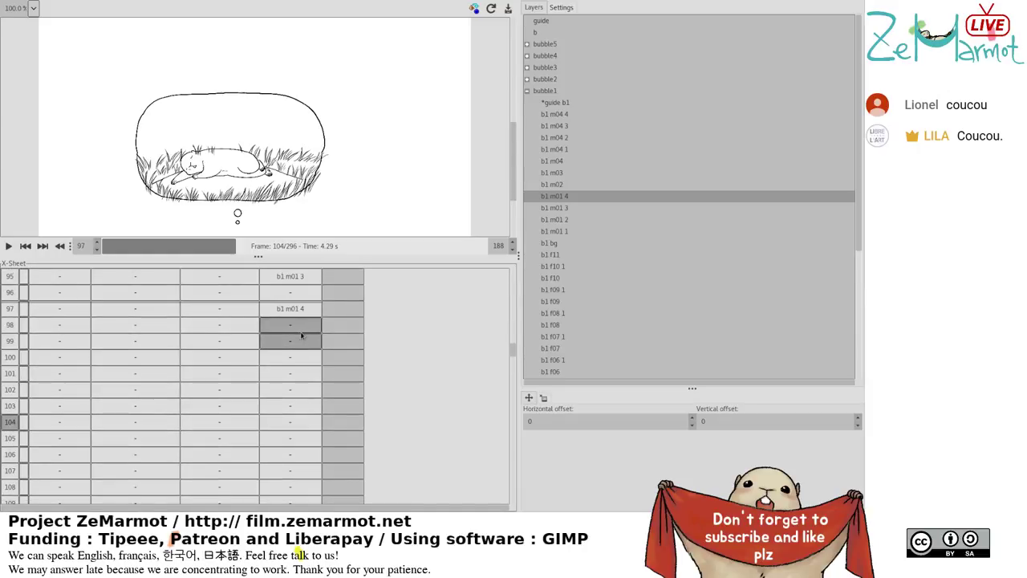
pyautogui.scroll(-3, 302, 336)
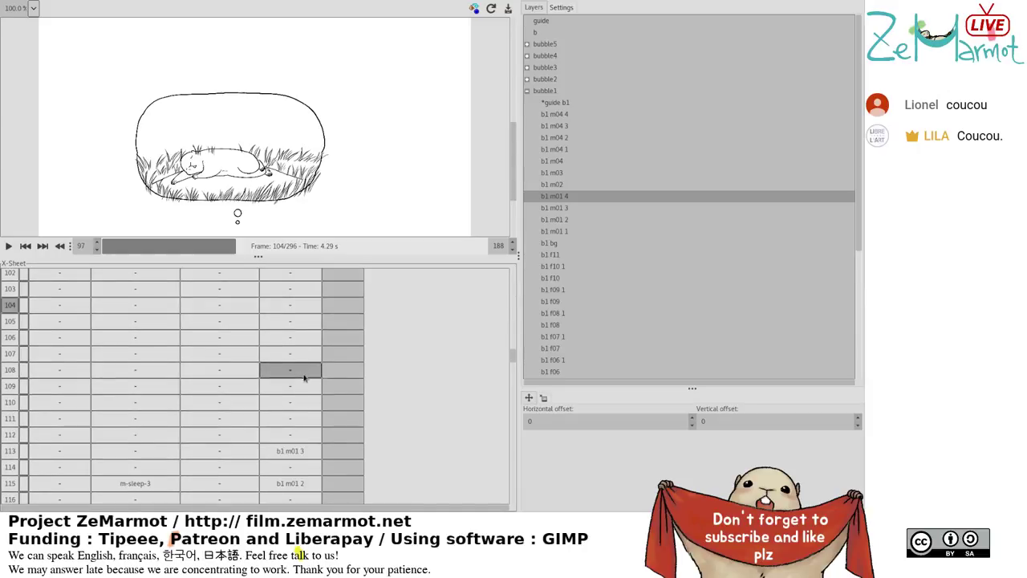
# Set the playback start to frame 111 and play the animation from there.
pyautogui.click(11, 418)
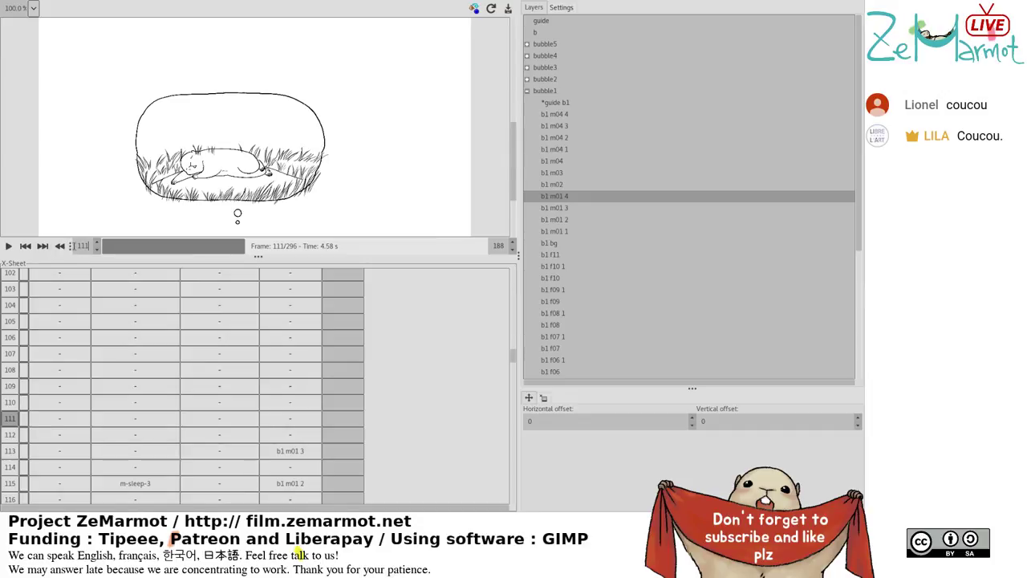
pyautogui.click(8, 246)
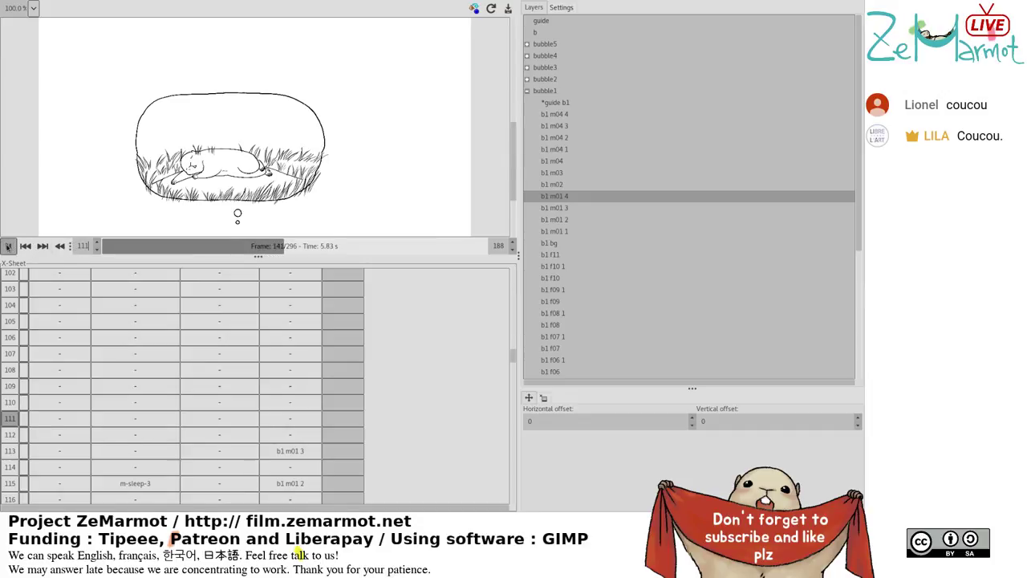
pyautogui.click(8, 246)
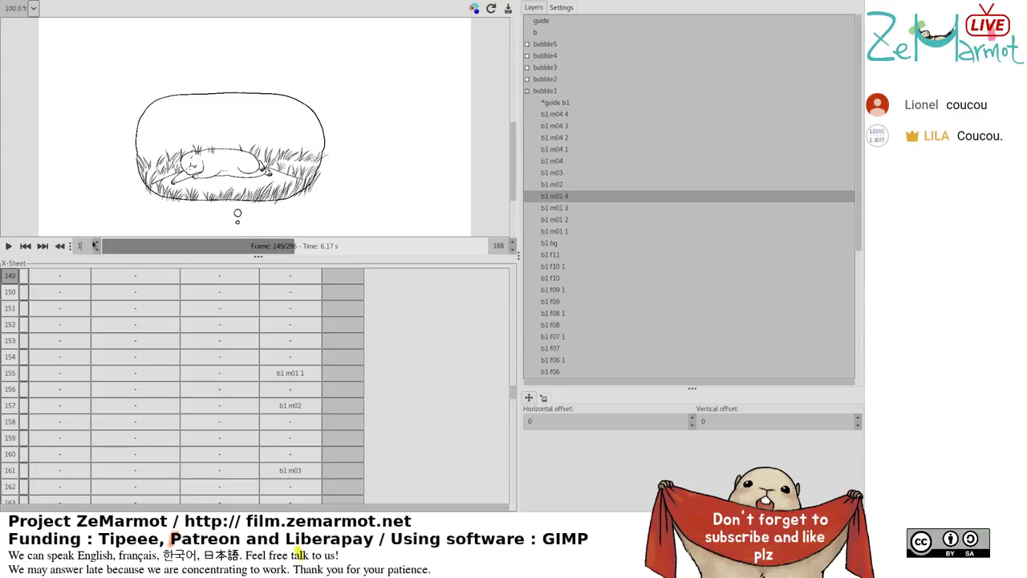
# Set the playback start to frame 155 and play the transition from b1 m01 1 to the next poses.
pyautogui.moveTo(290, 390)
pyautogui.mouseDown()
pyautogui.moveTo(291, 376)
pyautogui.moveTo(296, 406)
pyautogui.moveTo(297, 383)
pyautogui.mouseUp()
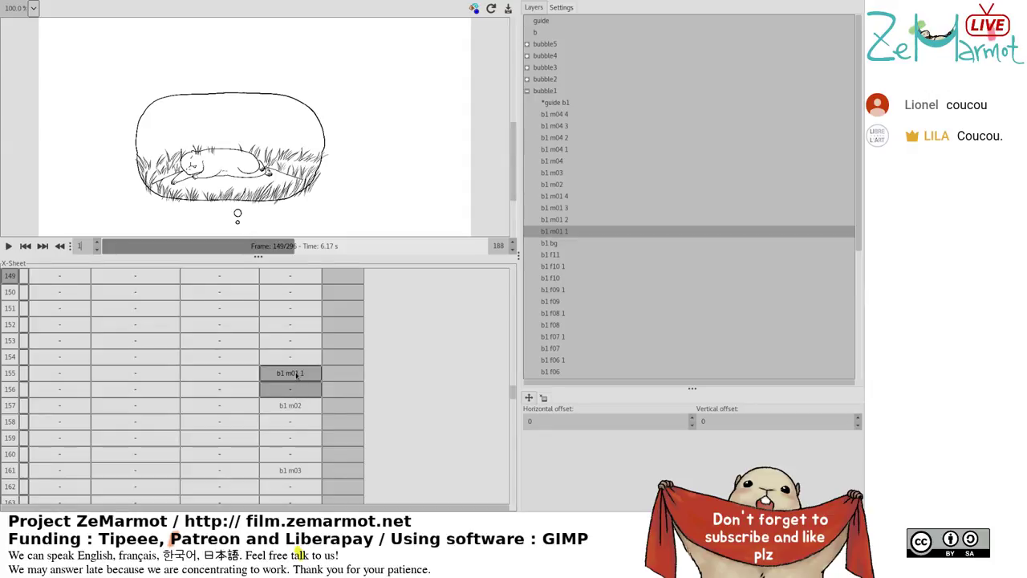
pyautogui.click(291, 387)
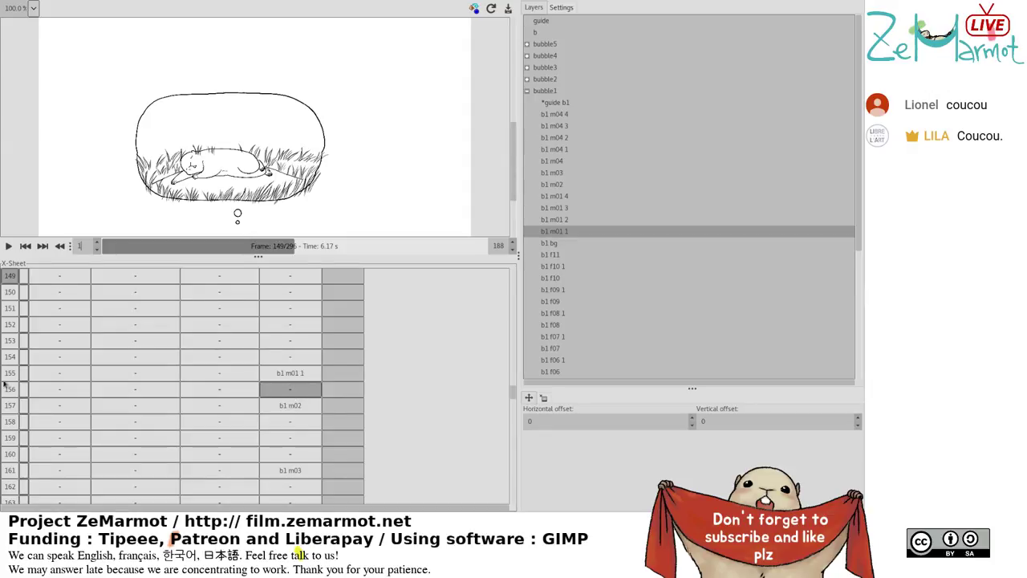
pyautogui.write('155')
pyautogui.press('Return')
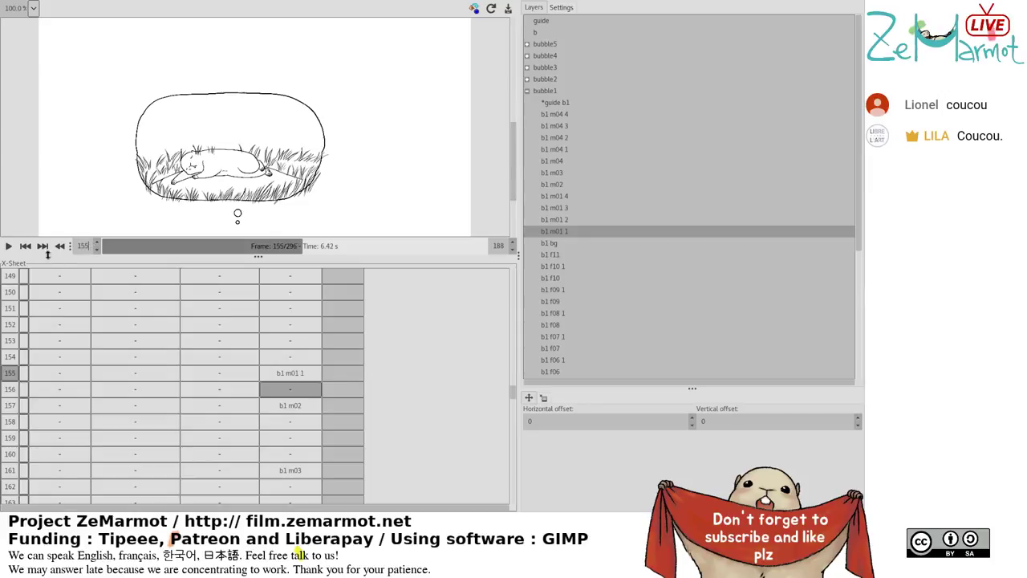
pyautogui.click(7, 248)
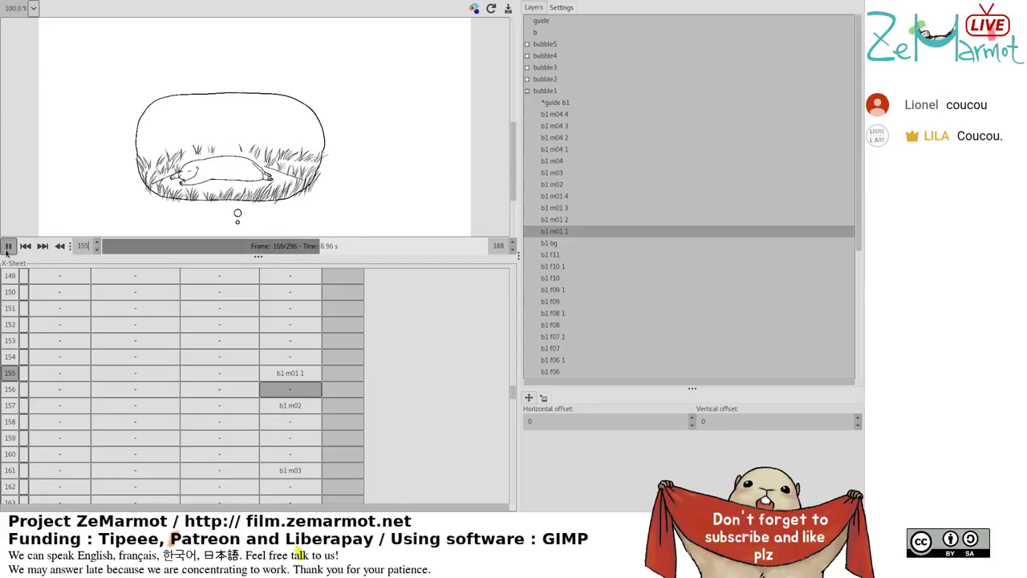
pyautogui.click(7, 246)
# Examine the length of the b1 m01 4 hold between frame 139 and b1 m01 1 at frame 155 on the unnamed track.
pyautogui.scroll(3, 306, 399)
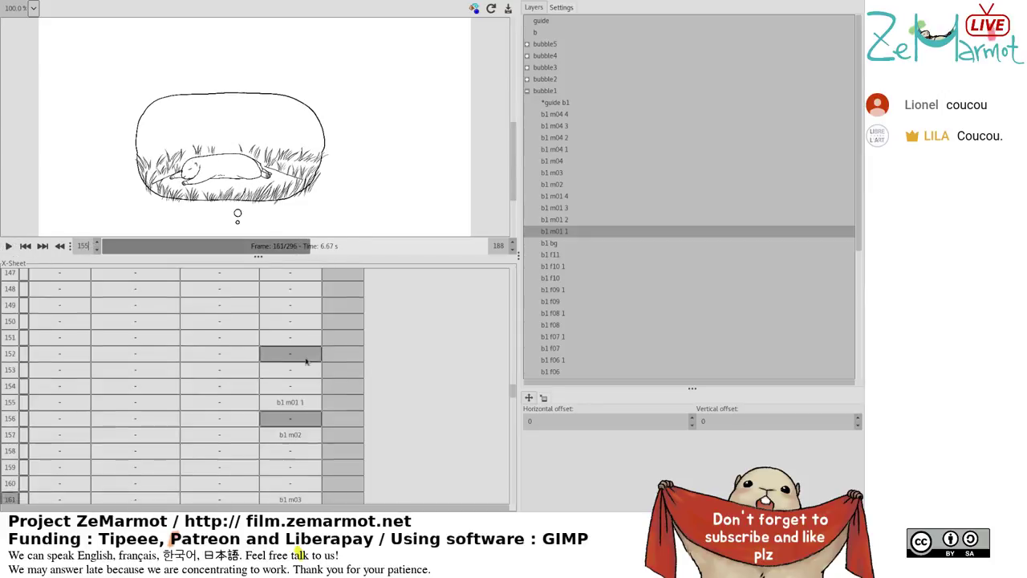
pyautogui.click(306, 399)
pyautogui.click(304, 336)
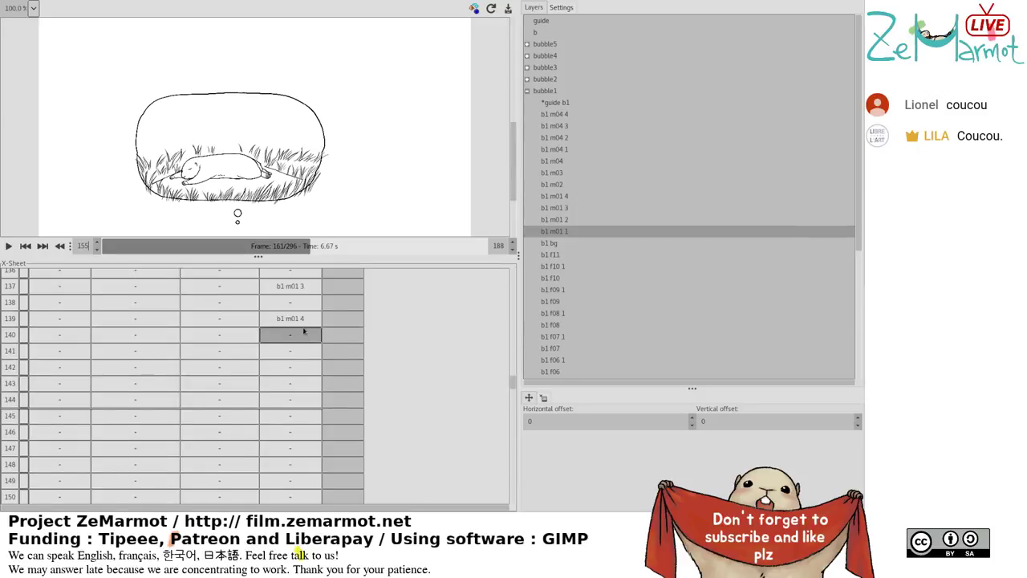
pyautogui.scroll(2, 303, 330)
pyautogui.click(286, 438)
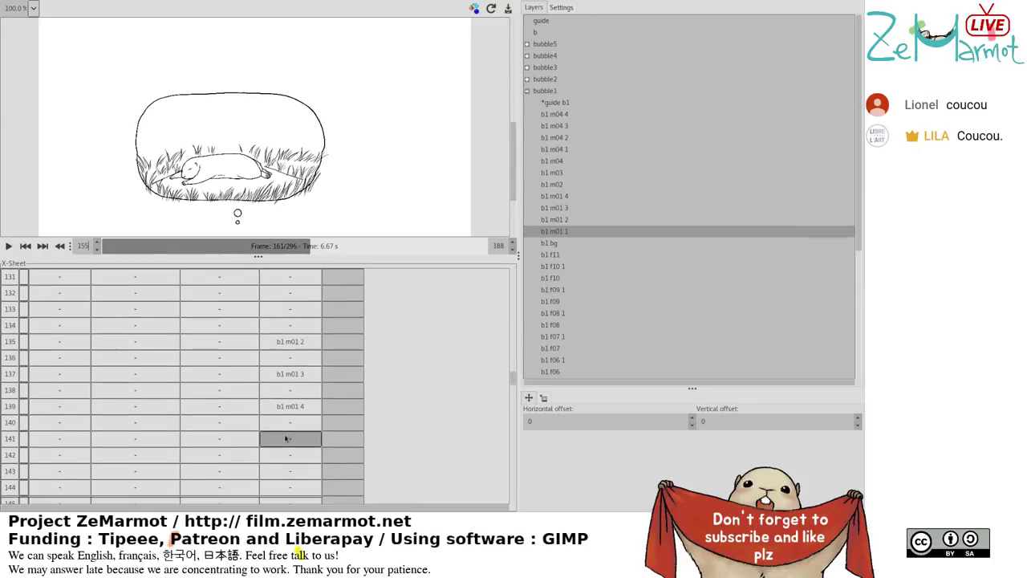
pyautogui.scroll(2, 285, 438)
pyautogui.click(285, 433)
pyautogui.hotkey('shift', 'Down')
pyautogui.hotkey('shift', 'Down')
pyautogui.hotkey('shift', 'Down')
pyautogui.hotkey('shift', 'Down')
pyautogui.hotkey('shift', 'Down')
pyautogui.hotkey('shift', 'Down')
pyautogui.hotkey('shift', 'Down')
pyautogui.hotkey('shift', 'Down')
pyautogui.hotkey('shift', 'Down')
pyautogui.hotkey('shift', 'Down')
pyautogui.hotkey('shift', 'Down')
pyautogui.hotkey('shift', 'Down')
pyautogui.hotkey('shift', 'Down')
pyautogui.hotkey('shift', 'Down')
pyautogui.hotkey('shift', 'Down')
pyautogui.hotkey('shift', 'Down')
pyautogui.hotkey('shift', 'Down')
pyautogui.hotkey('shift', 'Down')
pyautogui.hotkey('shift', 'Down')
pyautogui.hotkey('shift', 'Down')
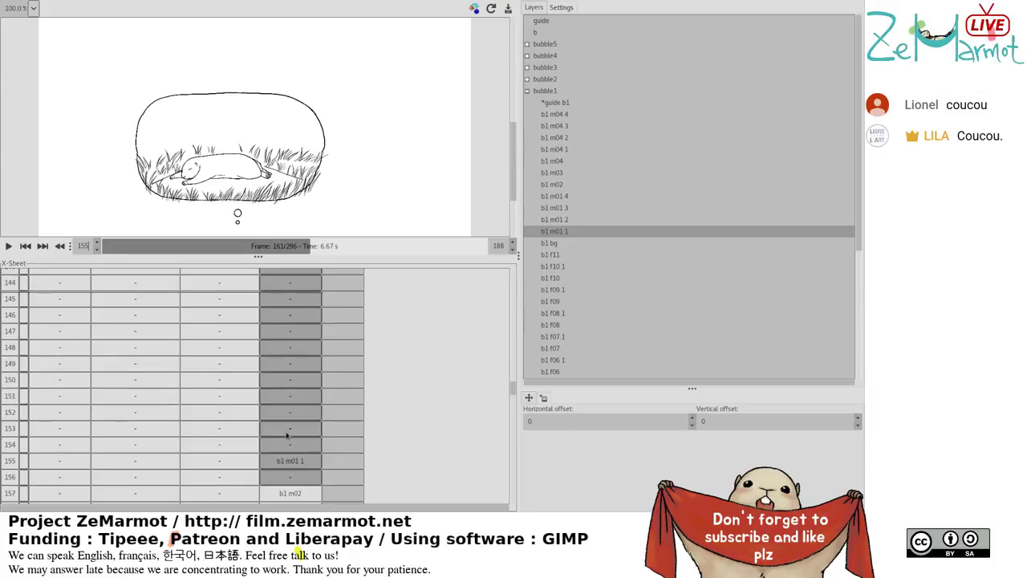
pyautogui.click(286, 464)
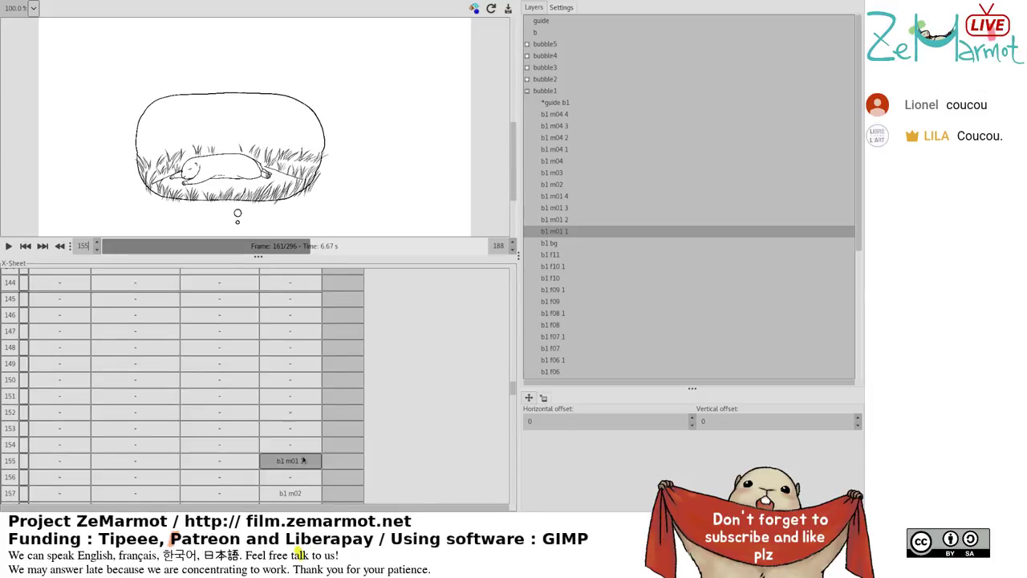
# Examine the order and spacing of the b1 m01 poses between frames 113 and 157 on the unnamed track.
pyautogui.scroll(3, 303, 460)
pyautogui.click(303, 460)
pyautogui.scroll(3, 303, 459)
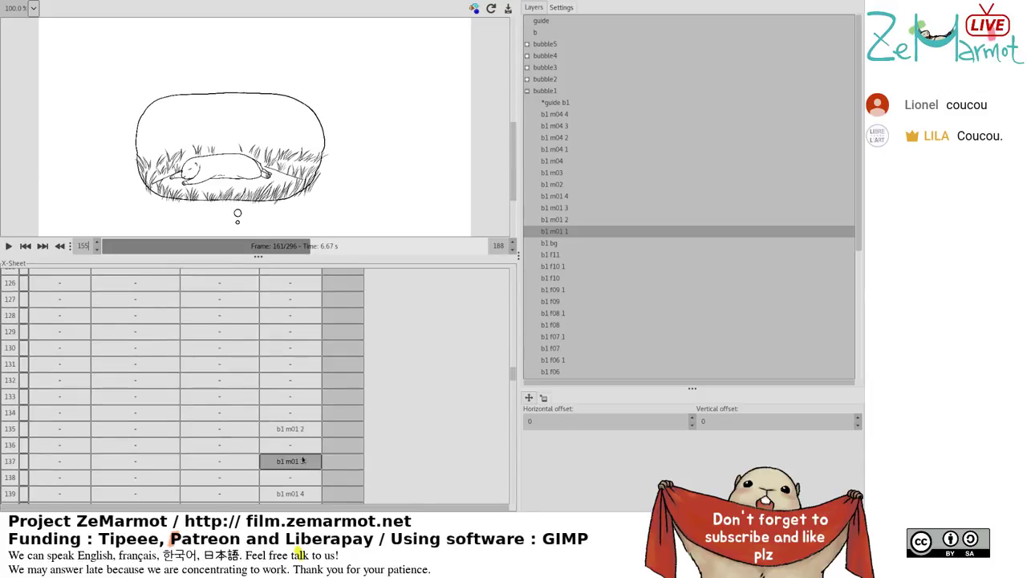
pyautogui.scroll(3, 302, 460)
pyautogui.scroll(3, 303, 459)
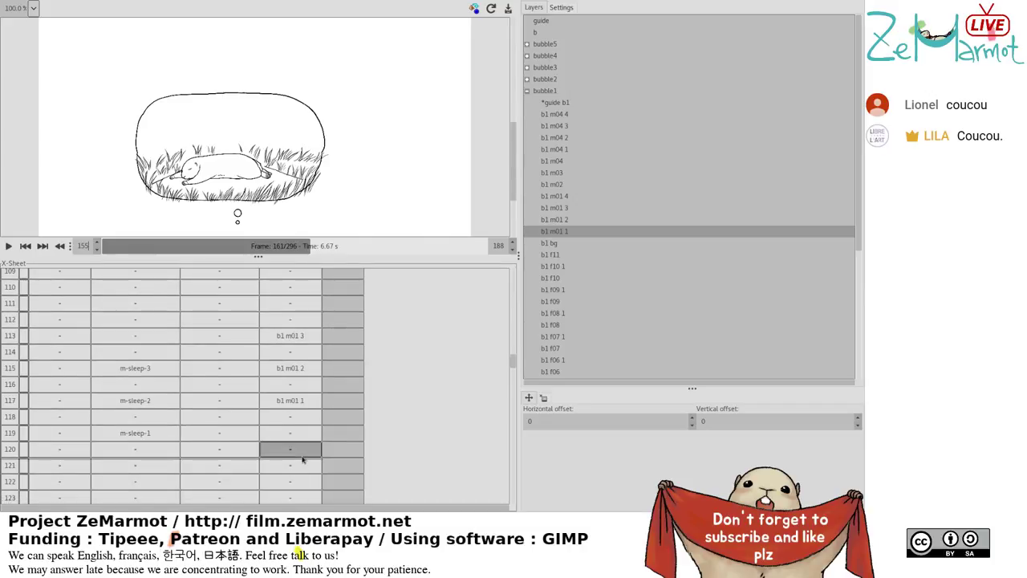
pyautogui.scroll(-3, 303, 459)
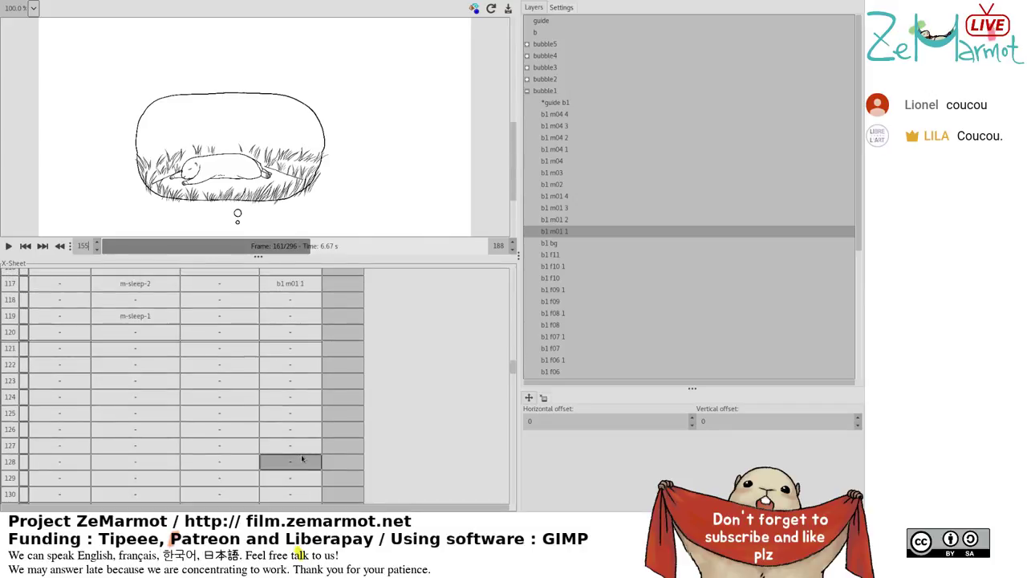
pyautogui.scroll(-1, 302, 459)
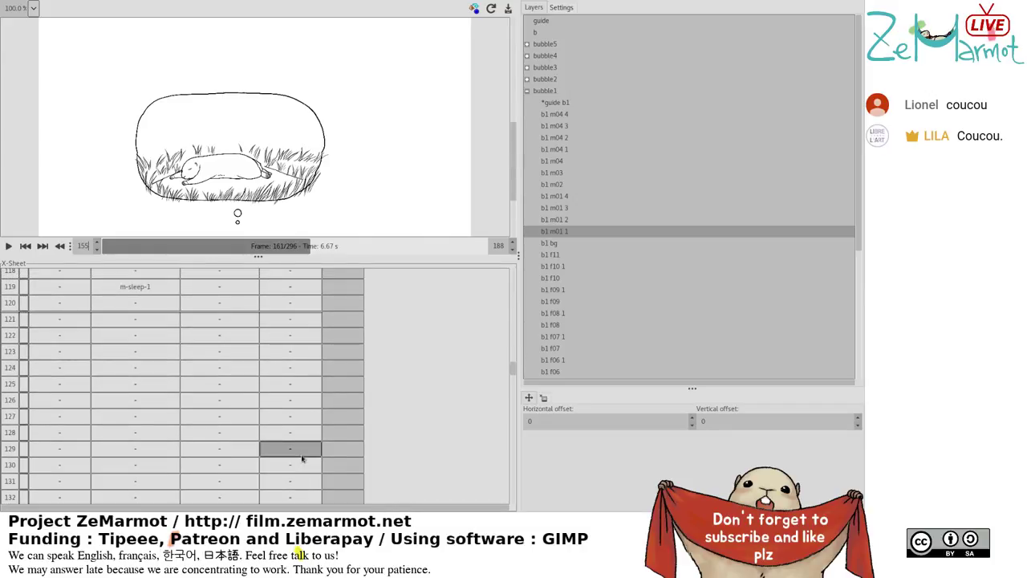
pyautogui.scroll(-7, 302, 459)
pyautogui.scroll(-2, 303, 459)
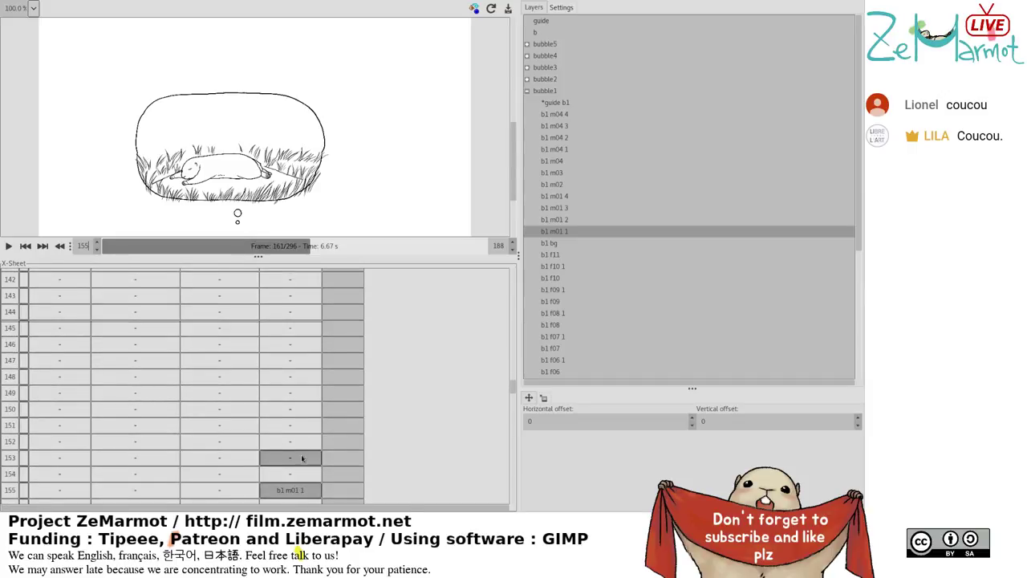
pyautogui.scroll(-1, 302, 459)
pyautogui.scroll(3, 303, 459)
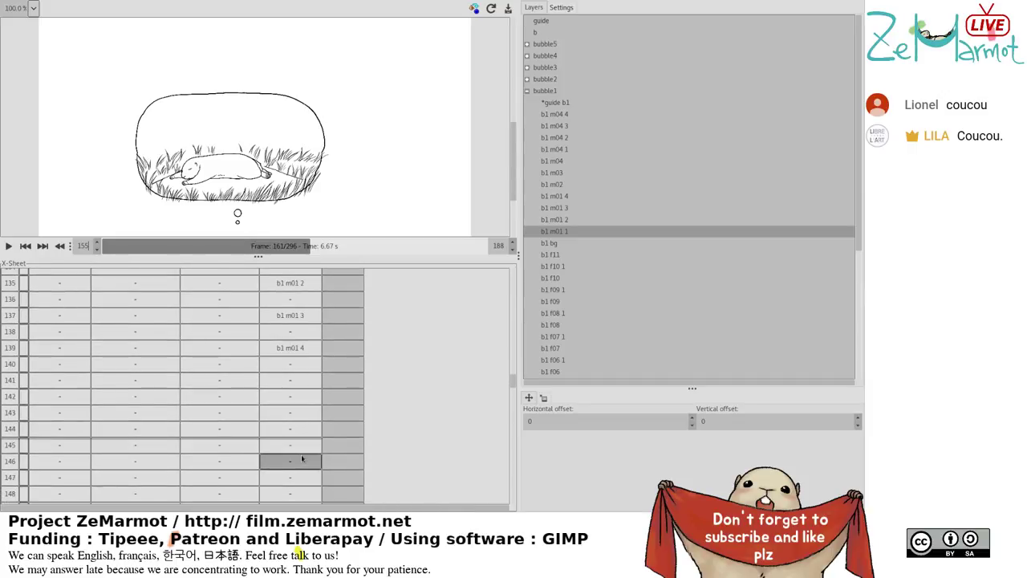
pyautogui.scroll(-3, 303, 459)
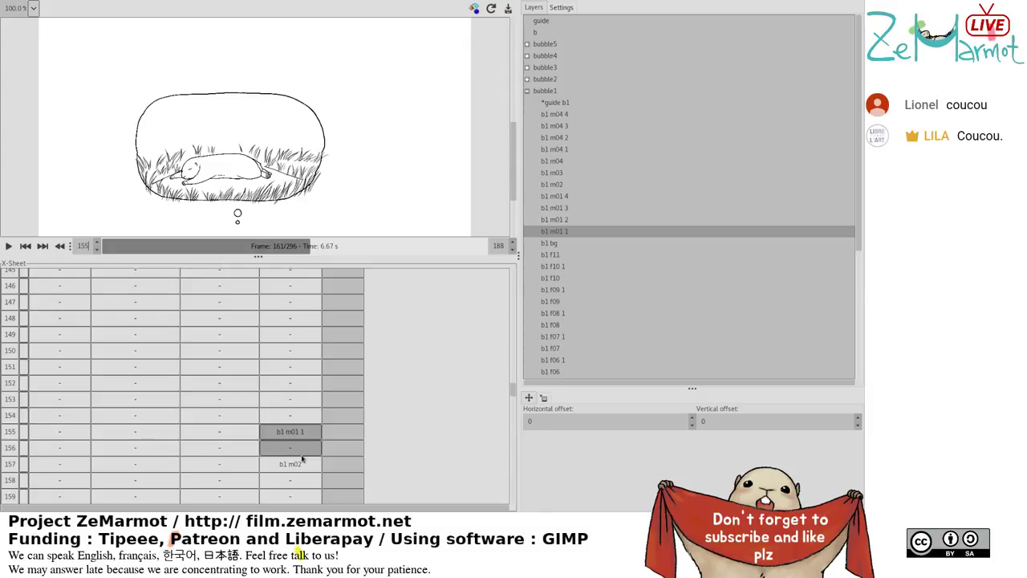
# Assign b1 m01 3 at frame 155 on the unnamed track and insert frames before b1 m02 to move it to frame 161.
pyautogui.click(554, 207)
pyautogui.scroll(-2, 289, 450)
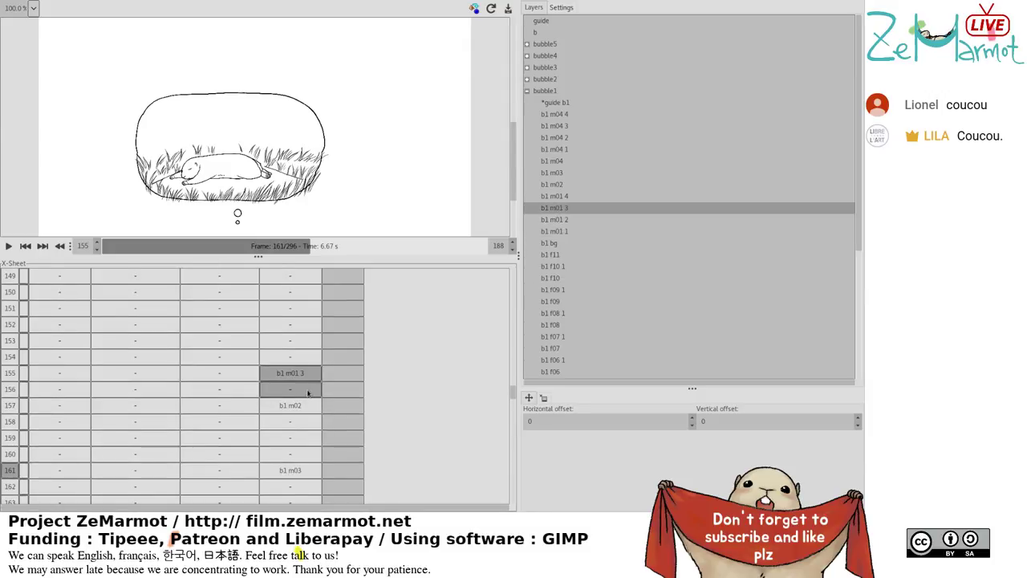
pyautogui.click(307, 393)
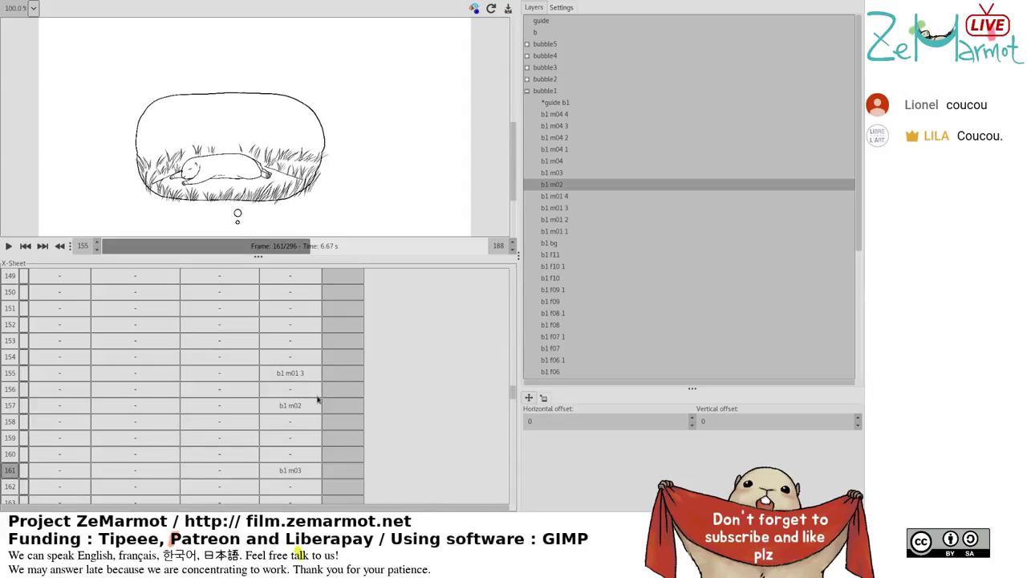
pyautogui.moveTo(316, 413); pyautogui.dragTo(288, 406)
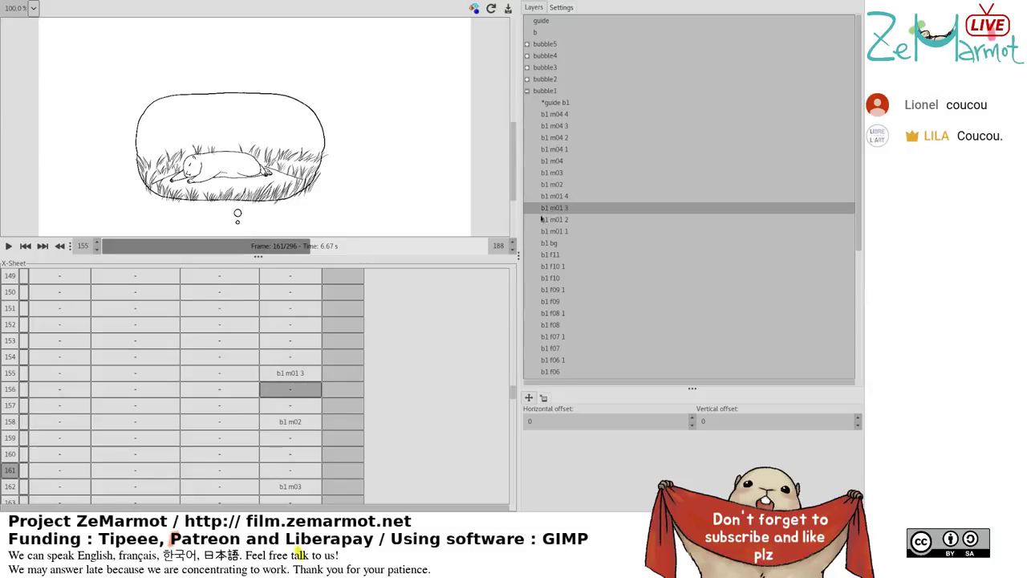
pyautogui.press('Delete')
pyautogui.click(289, 406)
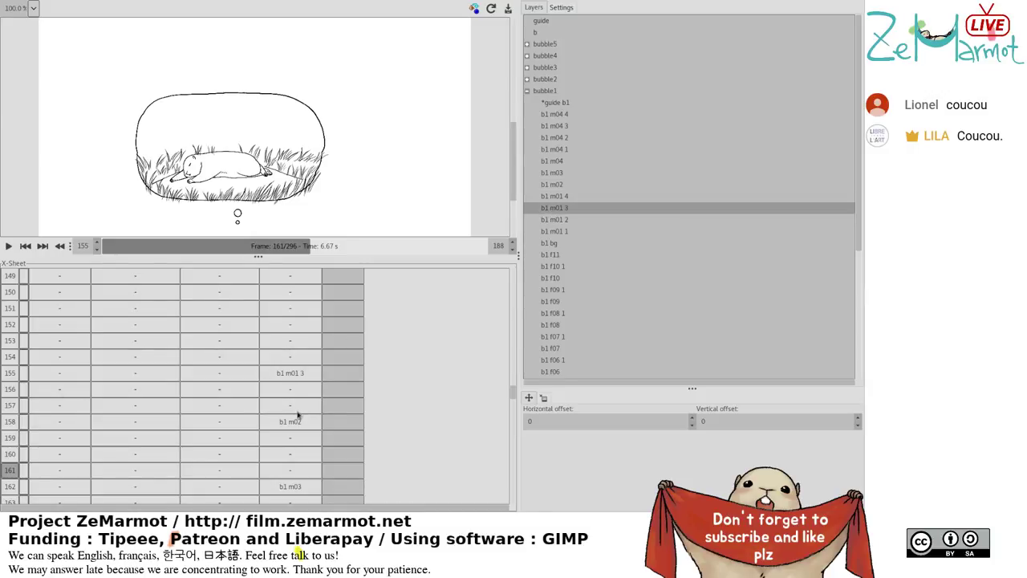
pyautogui.click(283, 422)
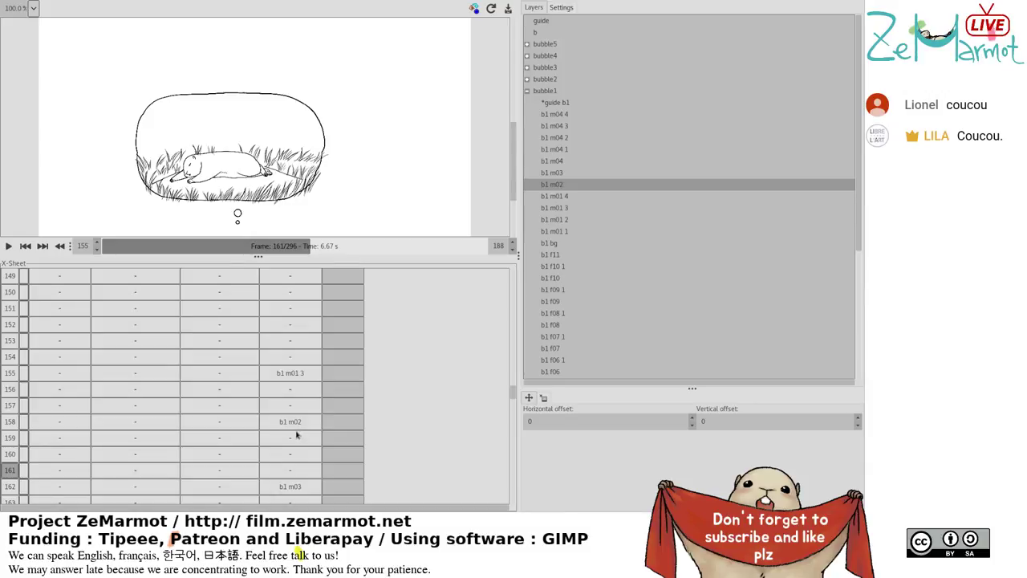
pyautogui.click(305, 425)
pyautogui.press('Insert')
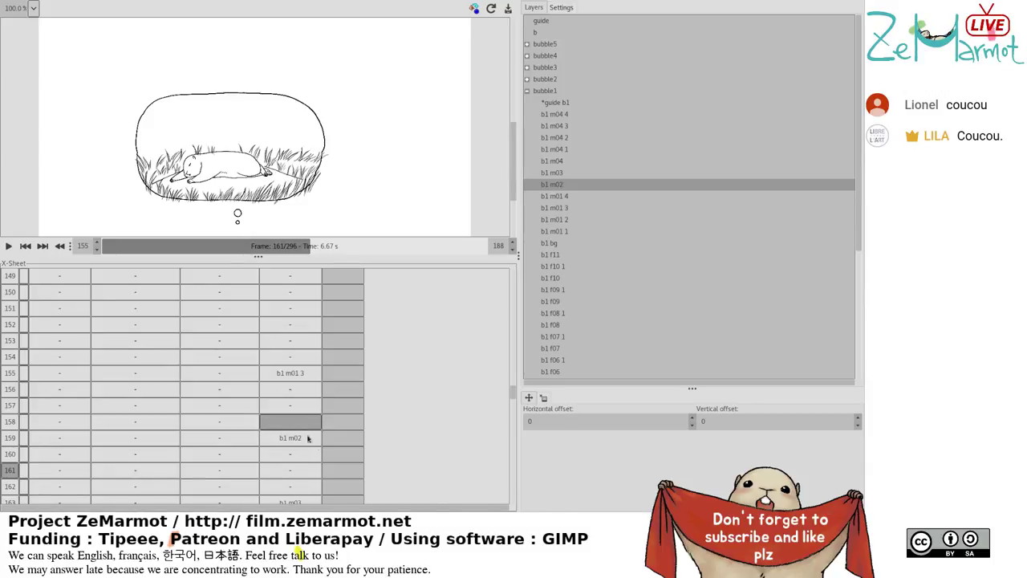
pyautogui.press('Insert')
pyautogui.press('Insert')
# Assign b1 m01 2 at frame 157 and b1 m01 1 at frame 159 on the unnamed track, each held two frames.
pyautogui.moveTo(274, 423); pyautogui.dragTo(315, 361)
pyautogui.click(550, 217)
pyautogui.click(553, 230)
pyautogui.click(315, 359)
pyautogui.scroll(3, 313, 439)
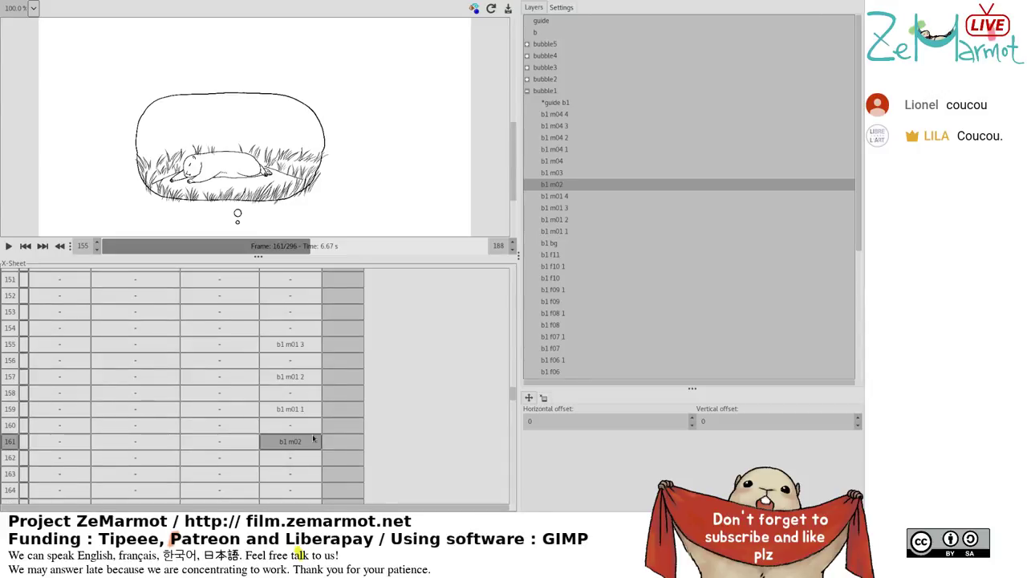
# Extend the b1 m01 1 hold by two frames so that b1 m02 starts at frame 163 on the unnamed track.
pyautogui.moveTo(305, 443)
pyautogui.mouseDown()
pyautogui.moveTo(284, 426)
pyautogui.moveTo(296, 436)
pyautogui.moveTo(301, 423)
pyautogui.mouseUp()
pyautogui.scroll(-2, 309, 385)
pyautogui.click(318, 369)
pyautogui.press('Insert')
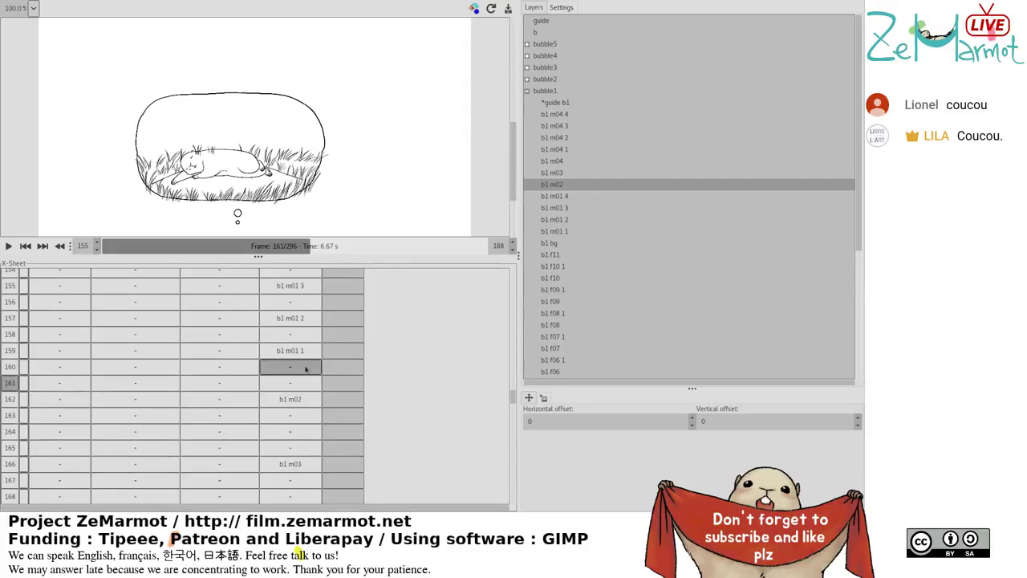
pyautogui.press('Insert')
pyautogui.press('Escape')
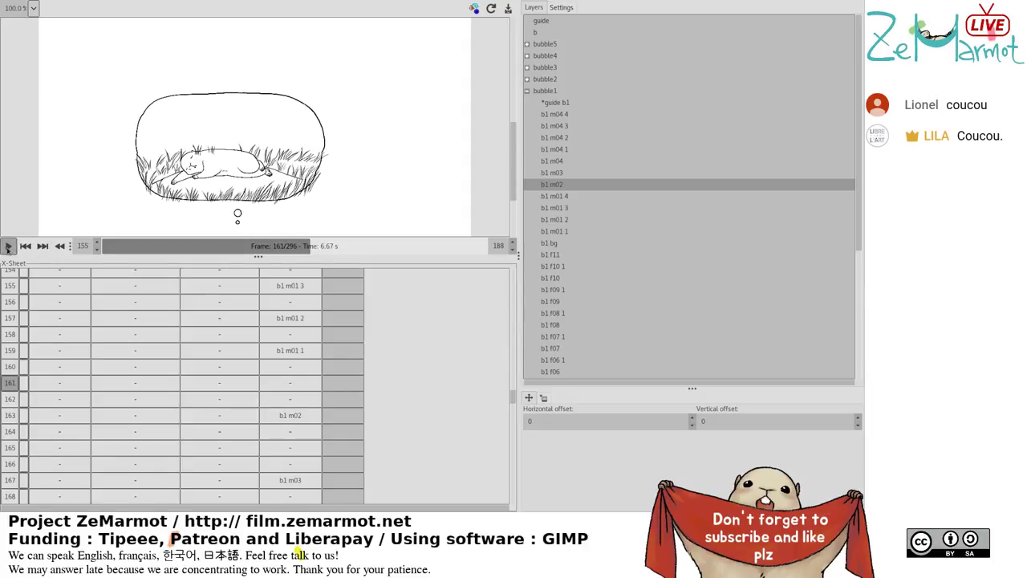
# Play the retimed transition from frame 155 and inspect the following poses up to b1 m04 1 on the unnamed track.
pyautogui.click(8, 248)
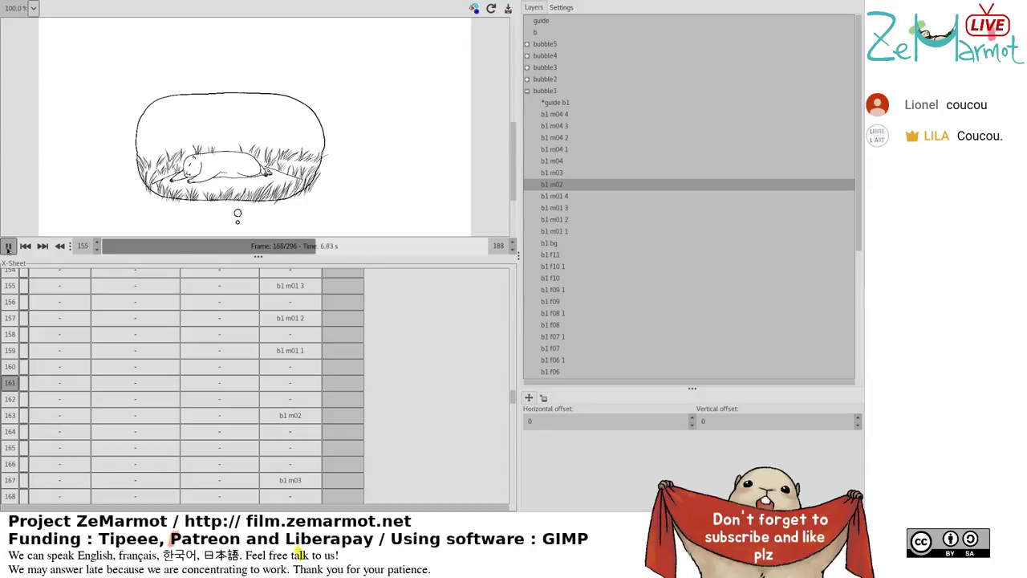
pyautogui.click(7, 247)
pyautogui.scroll(-3, 241, 401)
pyautogui.click(279, 468)
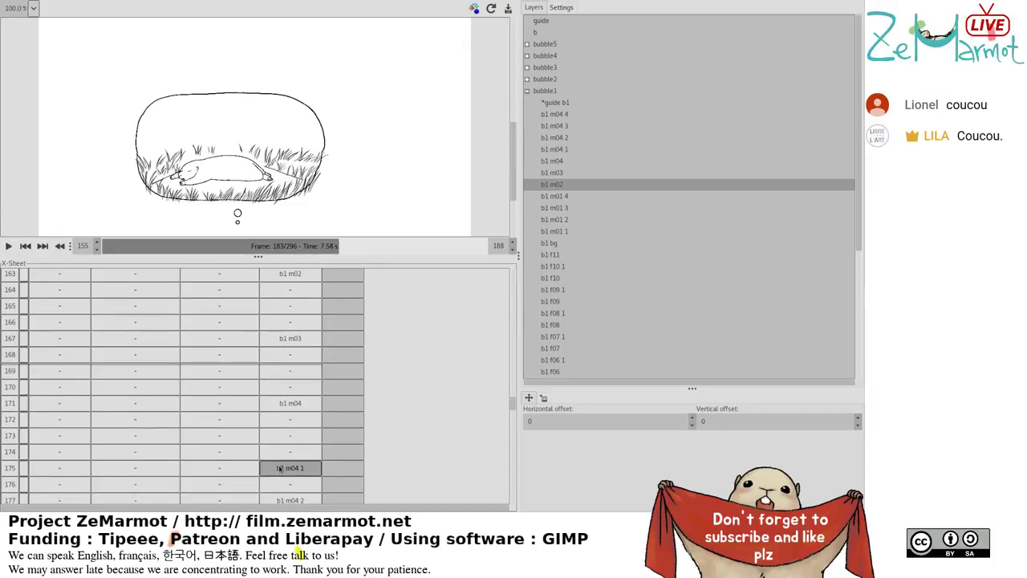
# Set the playback start to frame 115 and play the animation from there.
pyautogui.scroll(1, 279, 468)
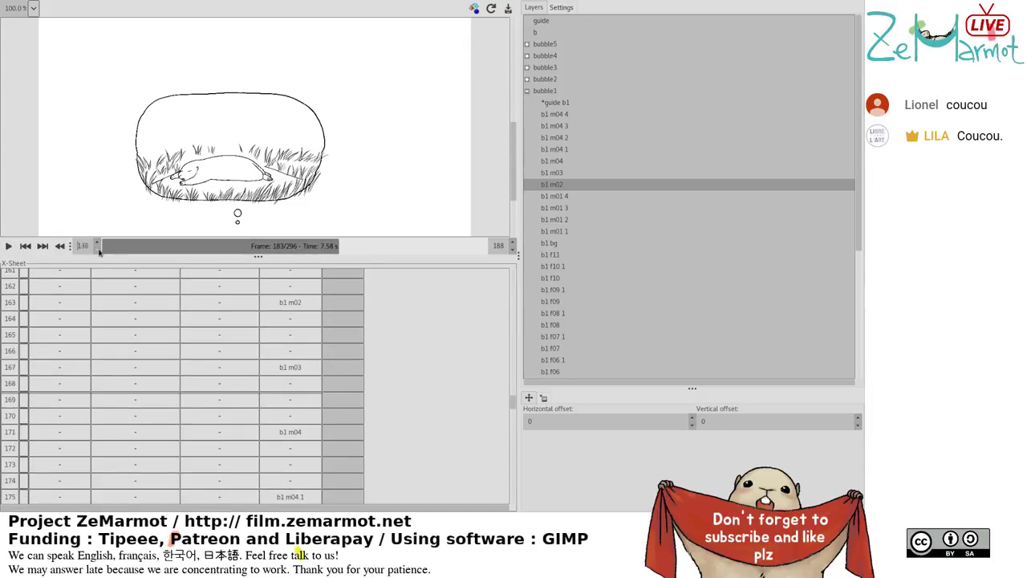
pyautogui.click(8, 246)
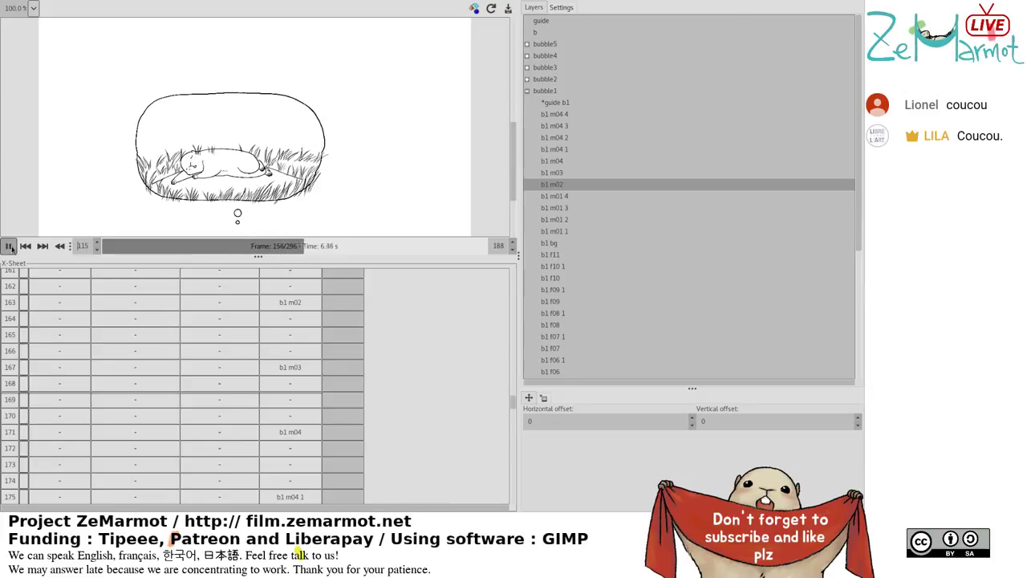
pyautogui.click(8, 246)
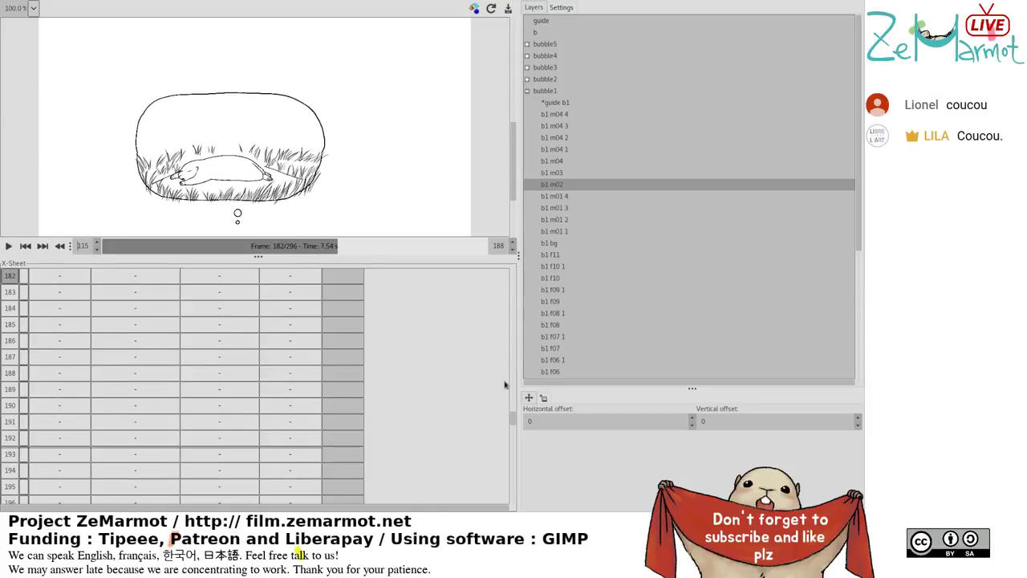
# Set the playback start to frame 1 and play the animation from the beginning.
pyautogui.moveTo(513, 418); pyautogui.dragTo(500, 340)
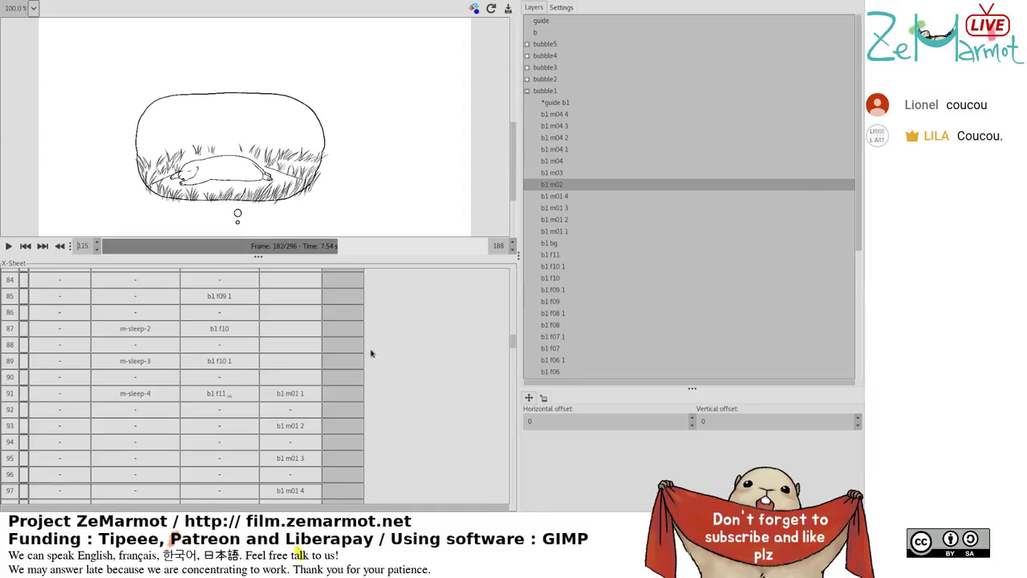
pyautogui.moveTo(512, 345); pyautogui.dragTo(513, 273)
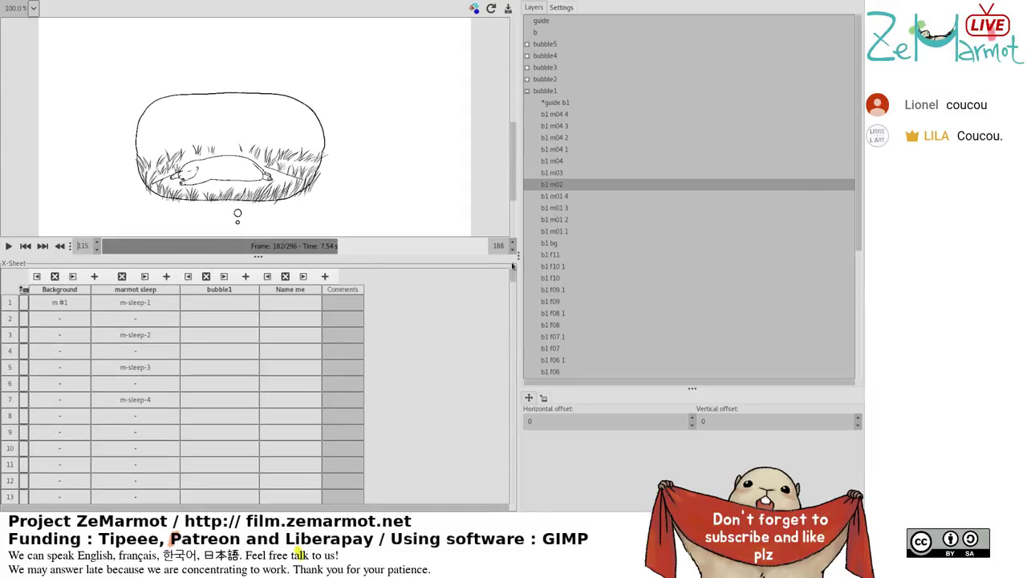
pyautogui.click(84, 319)
pyautogui.click(8, 247)
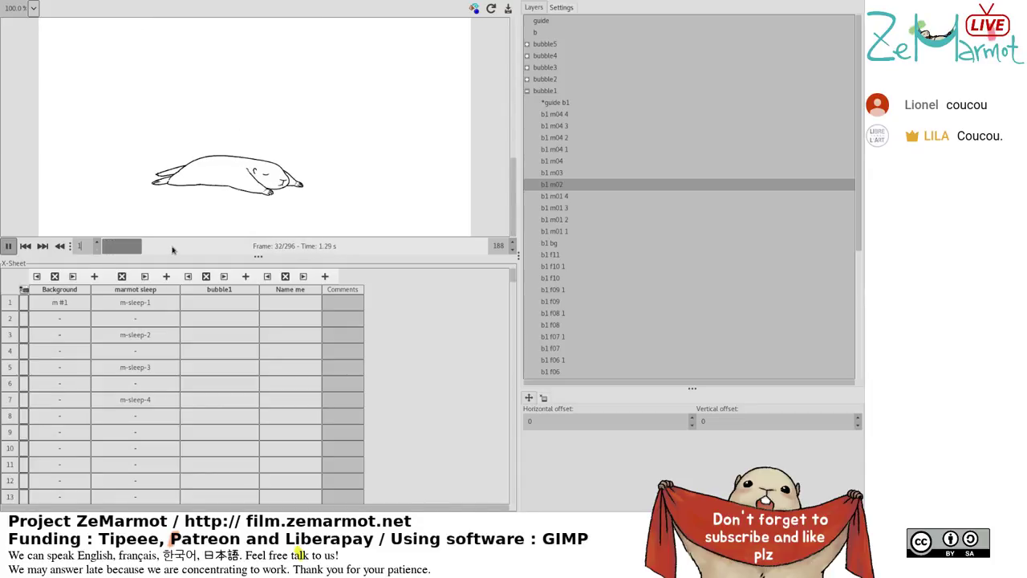
pyautogui.click(10, 245)
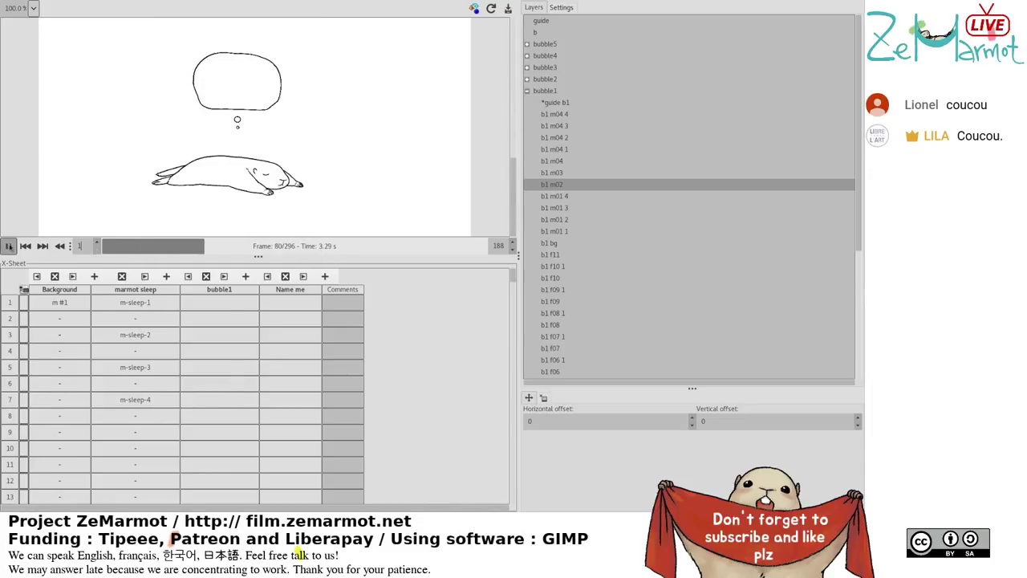
# Assign m-sleep-3 at frame 87 and m-sleep-2 at frame 89 on the marmot sleep track.
pyautogui.moveTo(125, 244); pyautogui.dragTo(95, 259)
pyautogui.press('p')
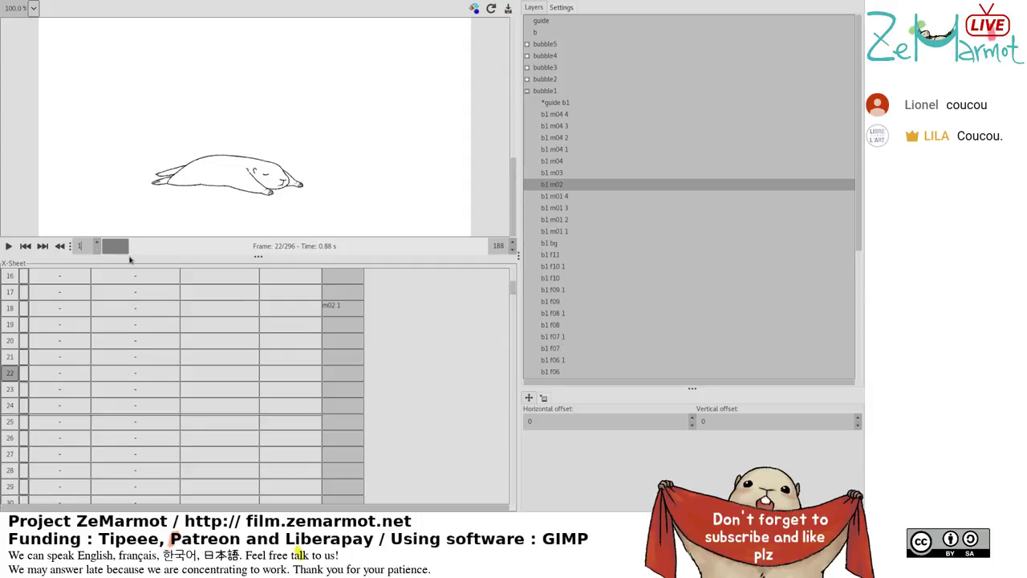
pyautogui.click(135, 277)
pyautogui.click(135, 405)
pyautogui.click(135, 374)
pyautogui.click(134, 340)
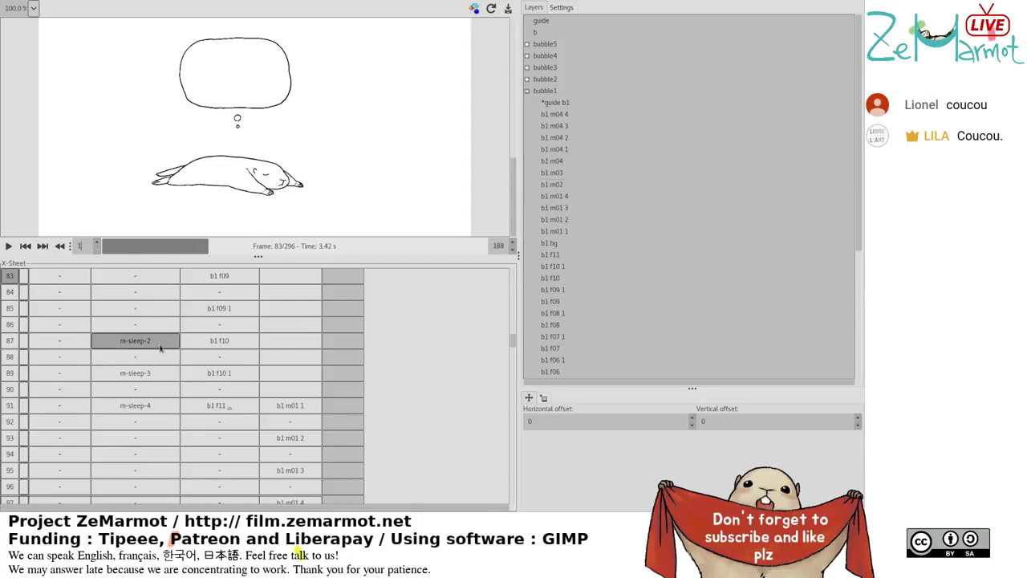
pyautogui.keyDown('shift'); pyautogui.click(135, 356); pyautogui.keyUp('shift')
pyautogui.click(562, 218)
pyautogui.click(559, 209)
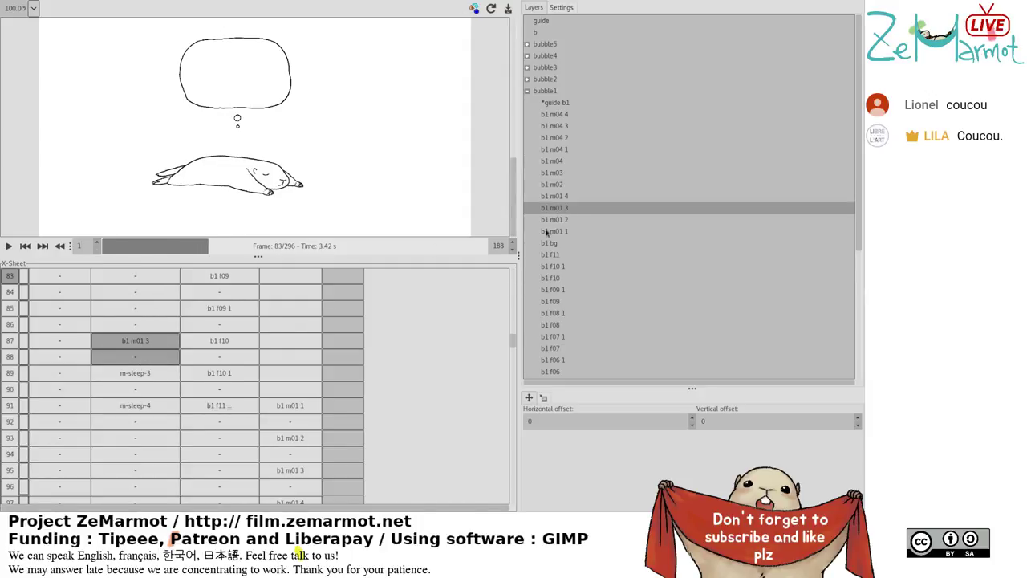
pyautogui.scroll(-5, 556, 326)
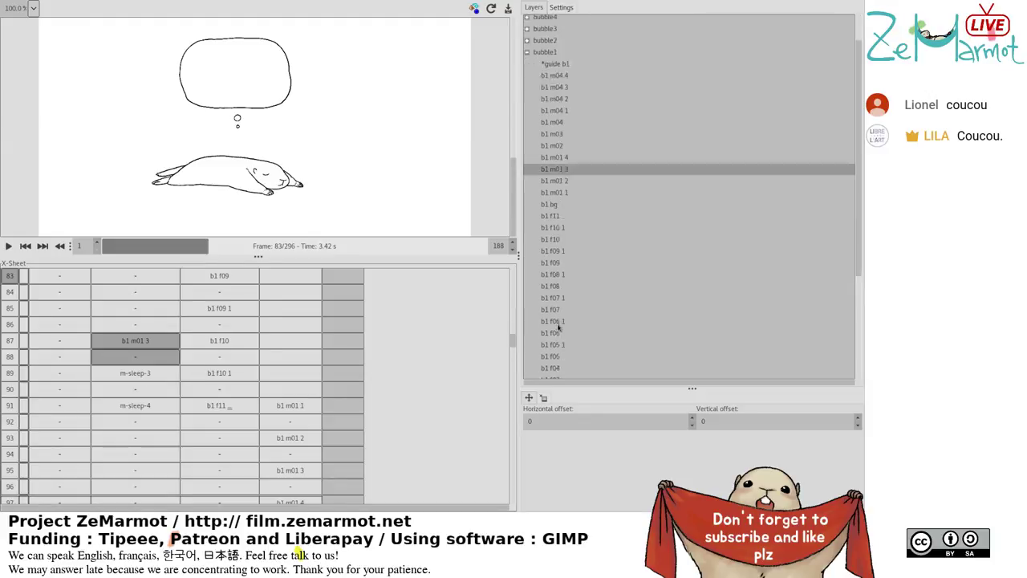
pyautogui.click(555, 321)
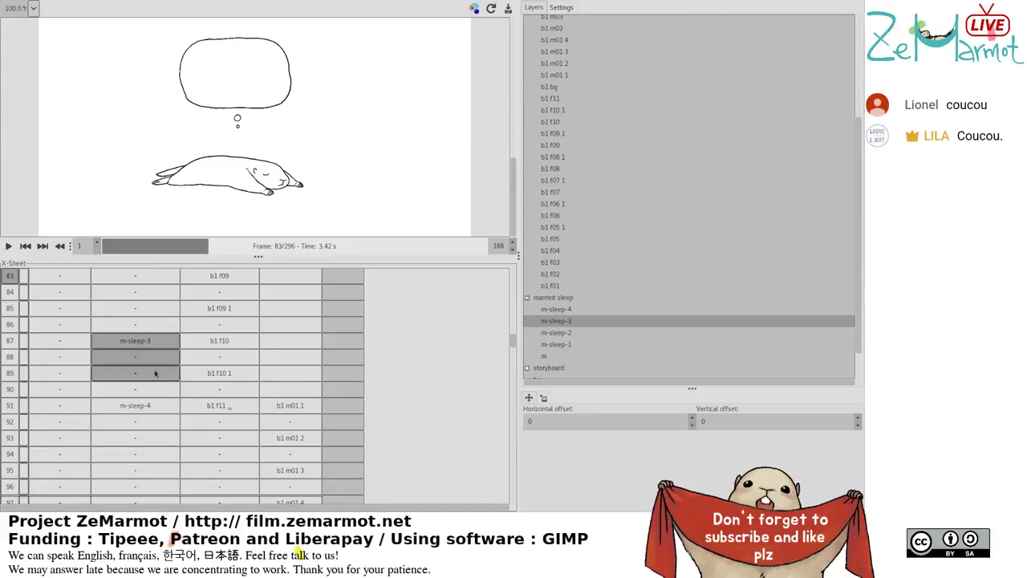
pyautogui.moveTo(156, 373); pyautogui.dragTo(157, 388)
pyautogui.click(554, 333)
# Assign m-sleep-1 from frame 91 through frame 114 on the marmot sleep track.
pyautogui.click(170, 406)
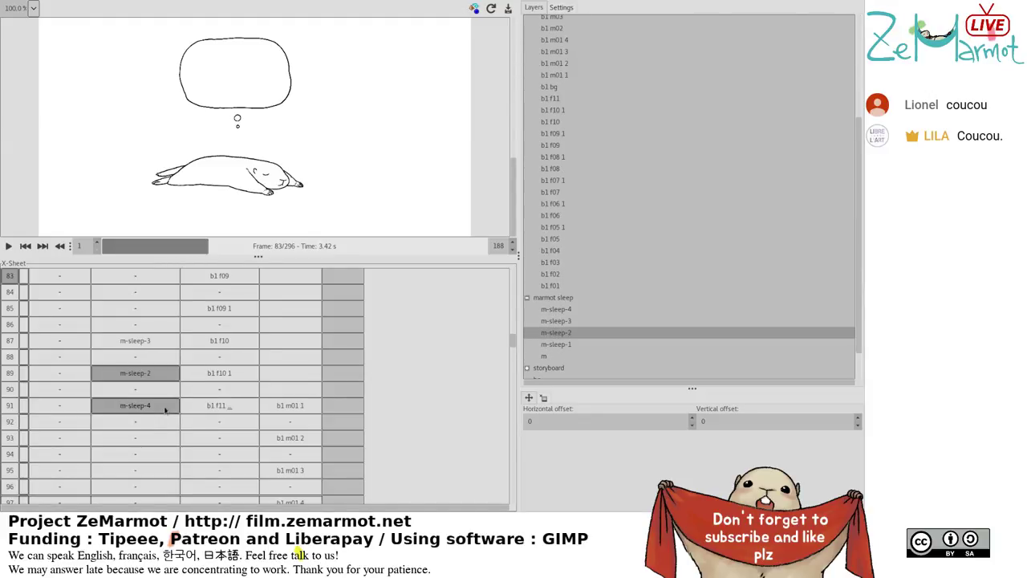
pyautogui.scroll(-6, 170, 409)
pyautogui.scroll(-2, 170, 411)
pyautogui.click(171, 410)
pyautogui.click(166, 428)
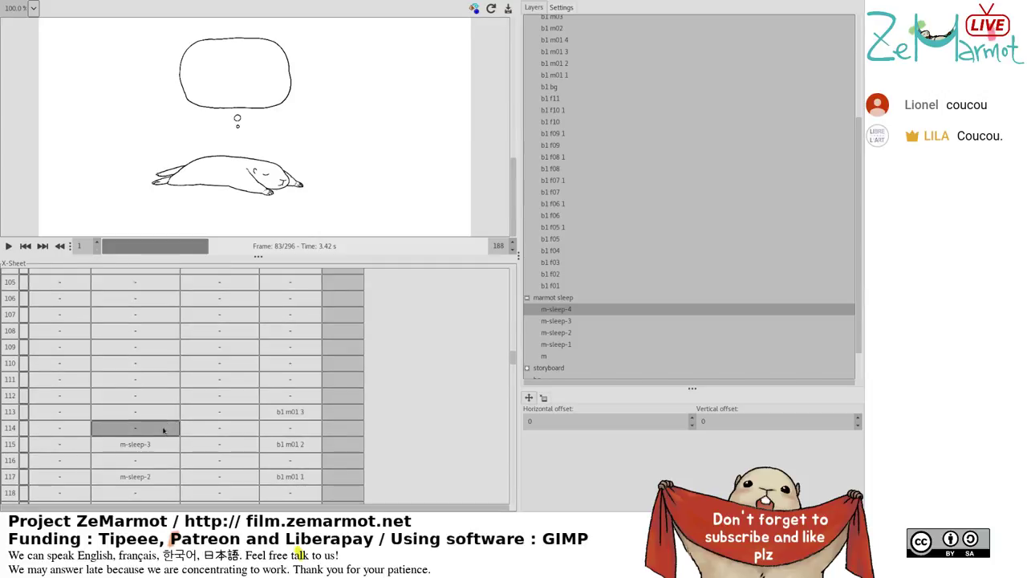
pyautogui.click(536, 314)
pyautogui.click(549, 348)
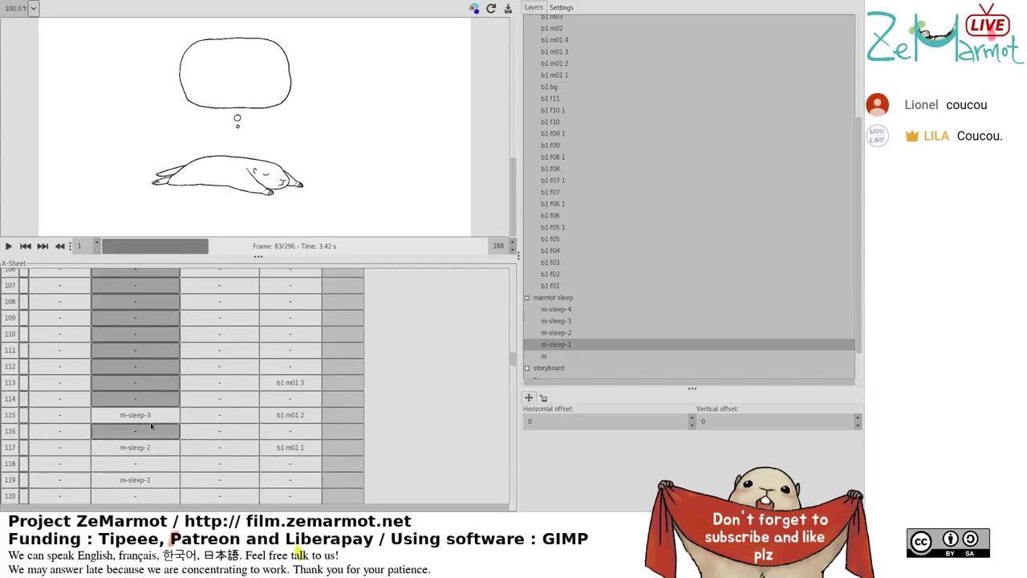
# Assign m-sleep-2 at frame 115 and m-sleep-3 at frame 117 on the marmot sleep track.
pyautogui.click(532, 322)
pyautogui.click(553, 332)
pyautogui.click(135, 447)
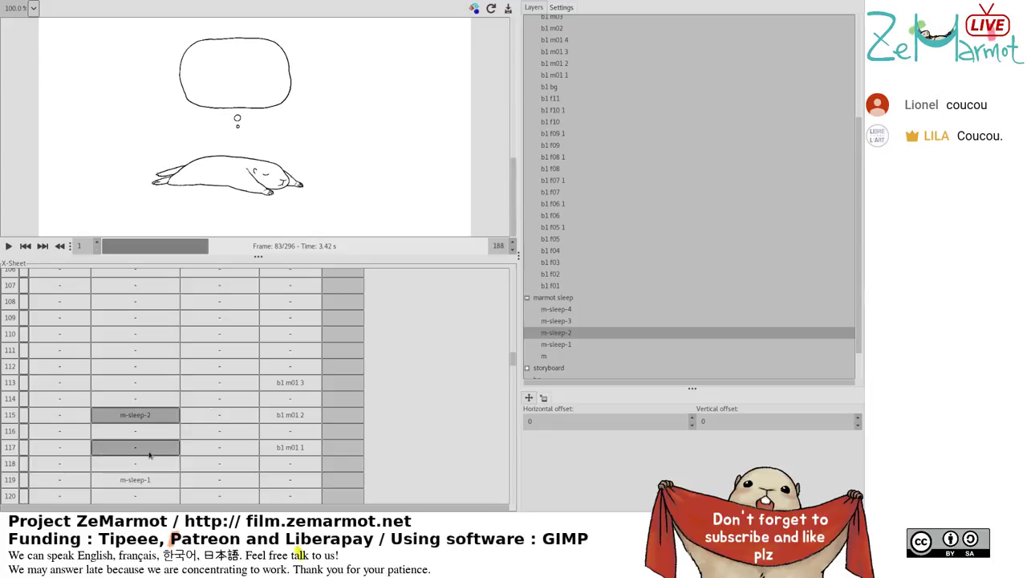
pyautogui.keyDown('shift'); pyautogui.click(135, 463); pyautogui.keyUp('shift')
pyautogui.scroll(-2, 141, 394)
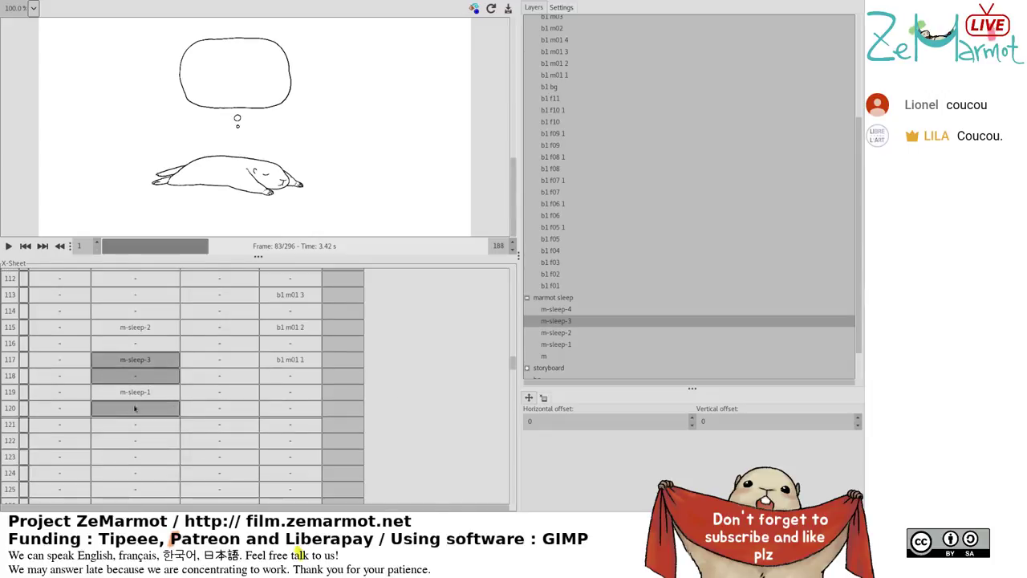
# Look through the marmot sleep and mouth-layer timing from frame 119 to about frame 187.
pyautogui.click(141, 394)
pyautogui.scroll(-2, 141, 394)
pyautogui.click(141, 394)
pyautogui.scroll(-3, 142, 394)
pyautogui.scroll(-2, 142, 394)
pyautogui.click(141, 394)
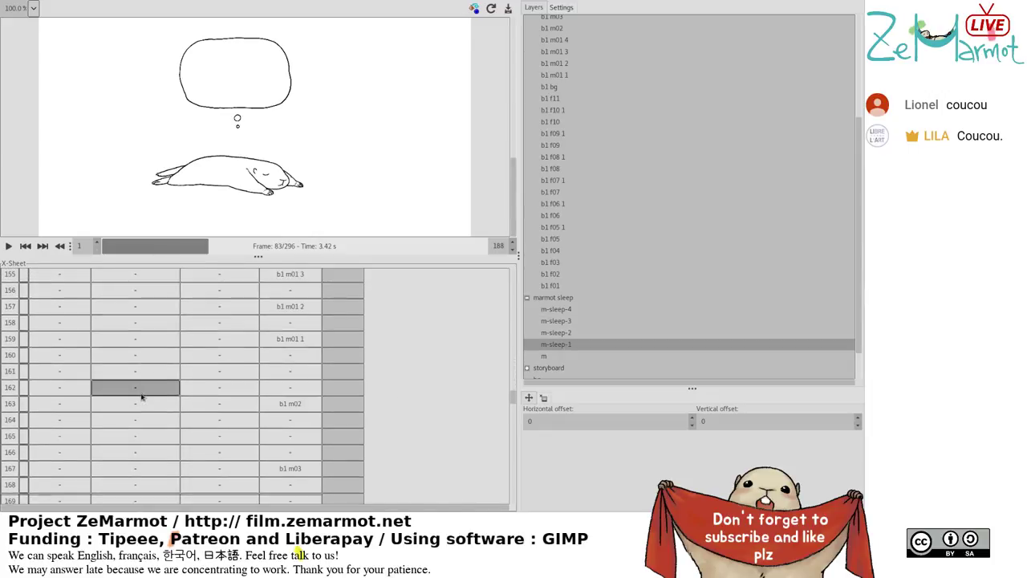
pyautogui.scroll(-2, 142, 394)
pyautogui.click(141, 394)
pyautogui.scroll(-2, 141, 394)
pyautogui.click(141, 397)
pyautogui.scroll(2, 141, 397)
pyautogui.click(142, 397)
pyautogui.scroll(2, 141, 396)
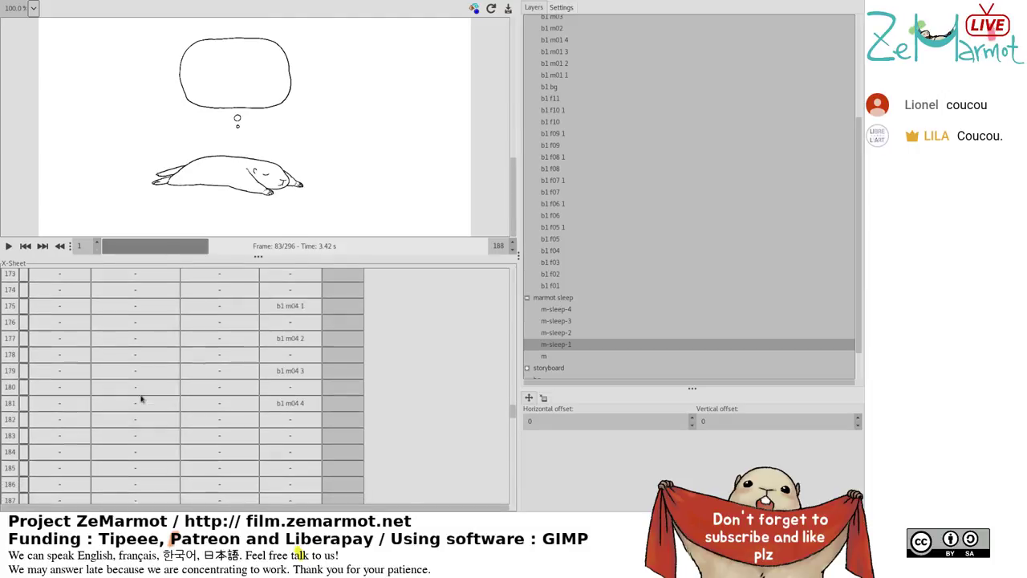
pyautogui.click(141, 397)
pyautogui.scroll(1, 141, 399)
pyautogui.scroll(3, 141, 399)
pyautogui.click(140, 394)
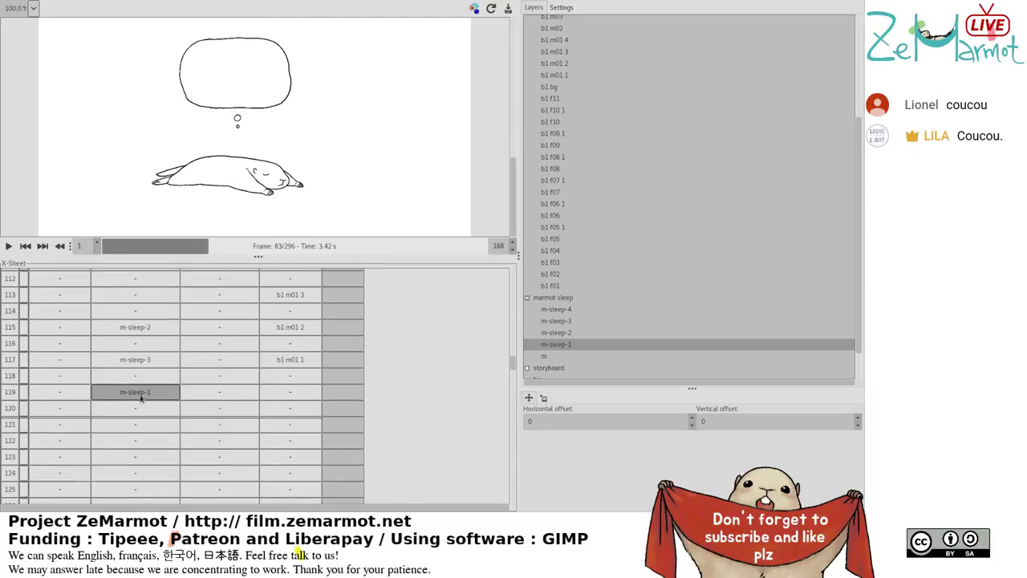
# Assign m-sleep-4 from frame 119 through frame 144 on the marmot sleep track.
pyautogui.scroll(-1, 151, 413)
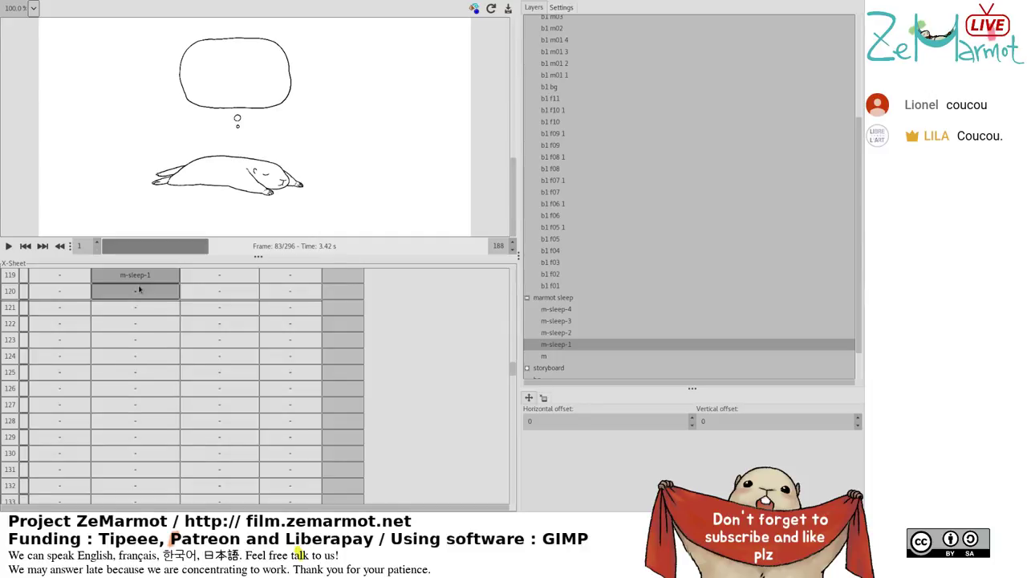
pyautogui.scroll(-1, 137, 423)
pyautogui.scroll(-2, 137, 424)
pyautogui.click(137, 422)
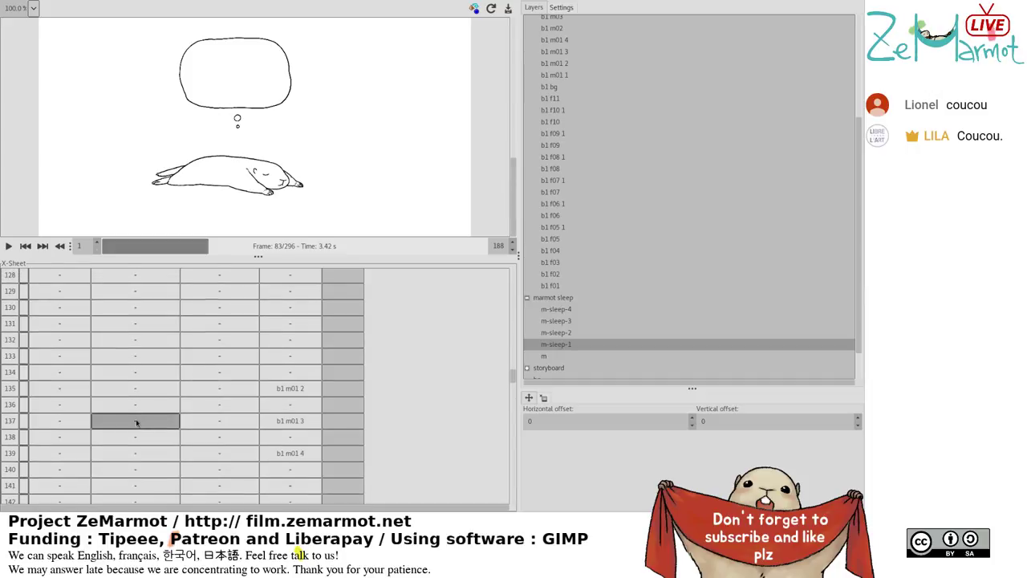
pyautogui.click(120, 485)
pyautogui.click(120, 454)
pyautogui.scroll(-2, 121, 459)
pyautogui.click(121, 459)
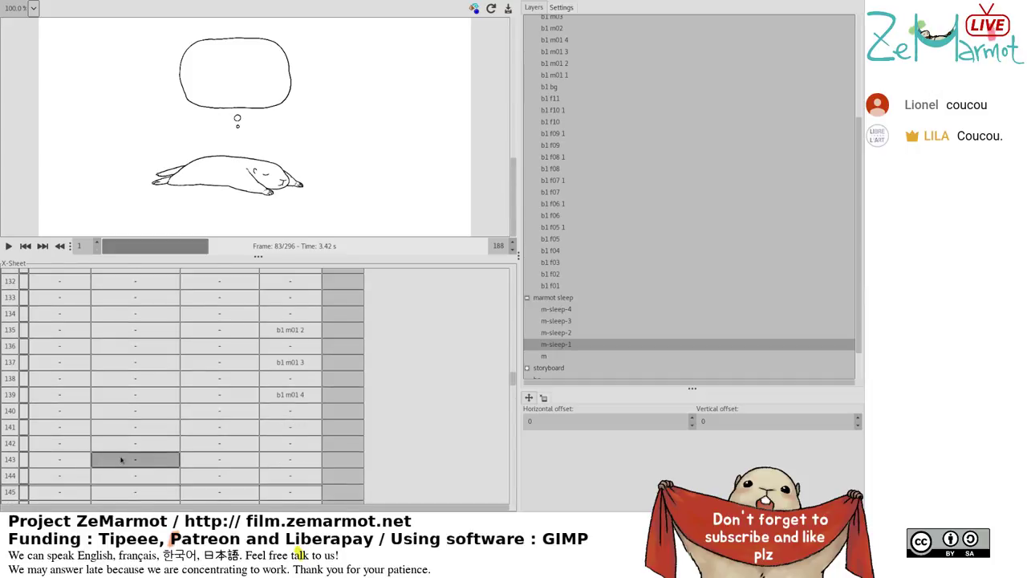
pyautogui.keyDown('shift'); pyautogui.click(126, 476); pyautogui.keyUp('shift')
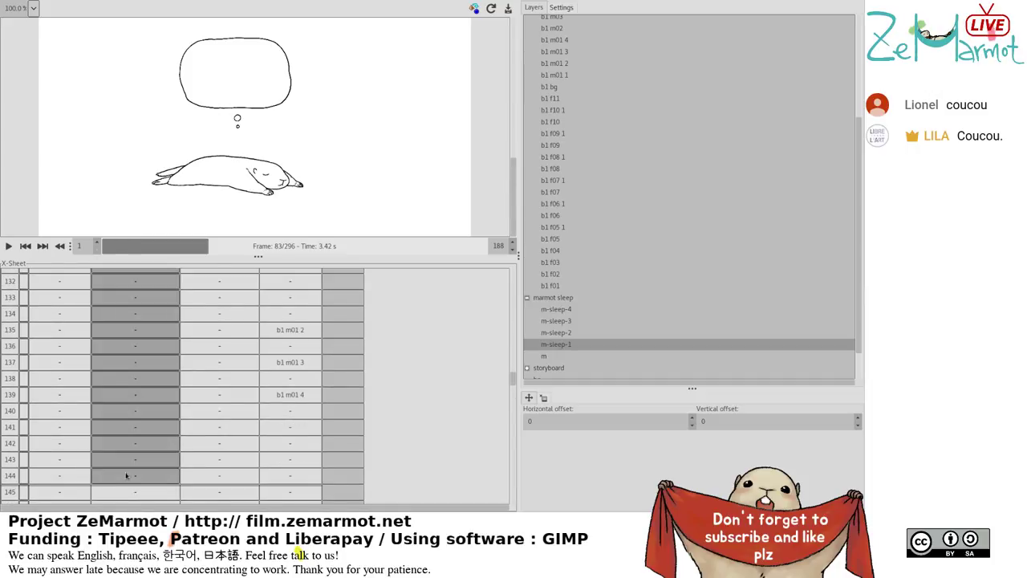
pyautogui.click(562, 332)
pyautogui.scroll(9, 172, 452)
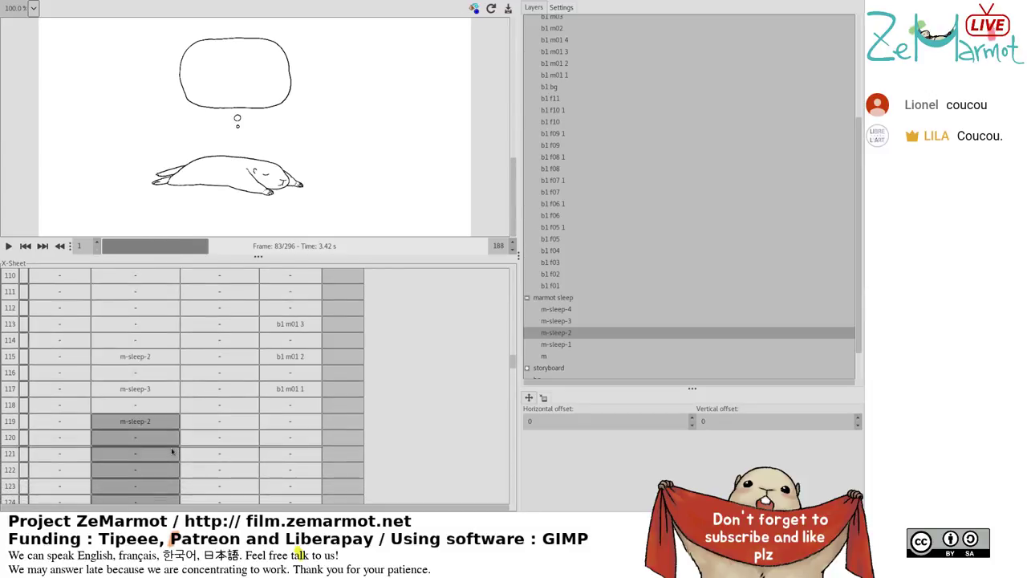
pyautogui.click(566, 344)
pyautogui.keyDown('shift'); pyautogui.click(160, 403); pyautogui.keyUp('shift')
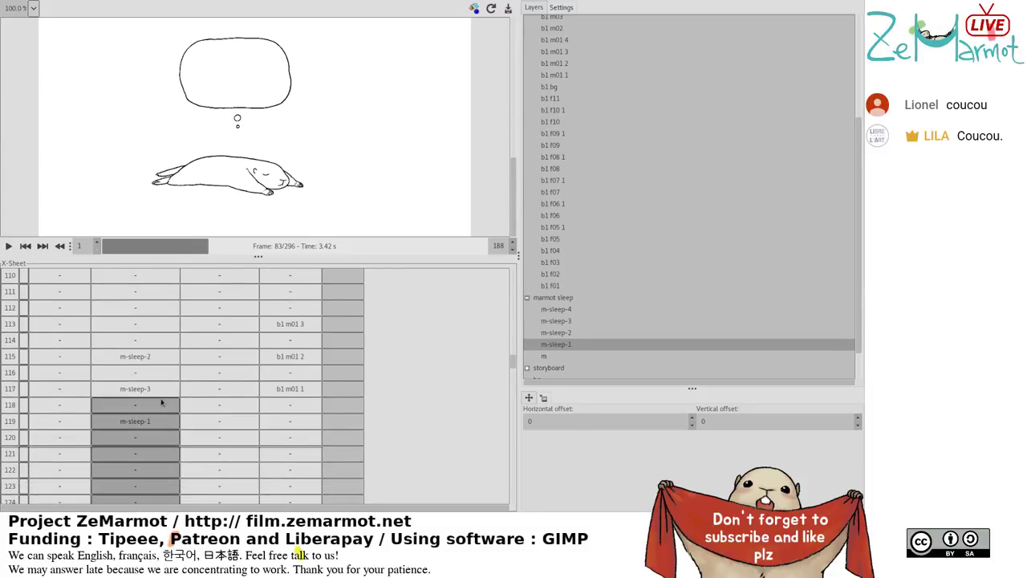
pyautogui.click(546, 310)
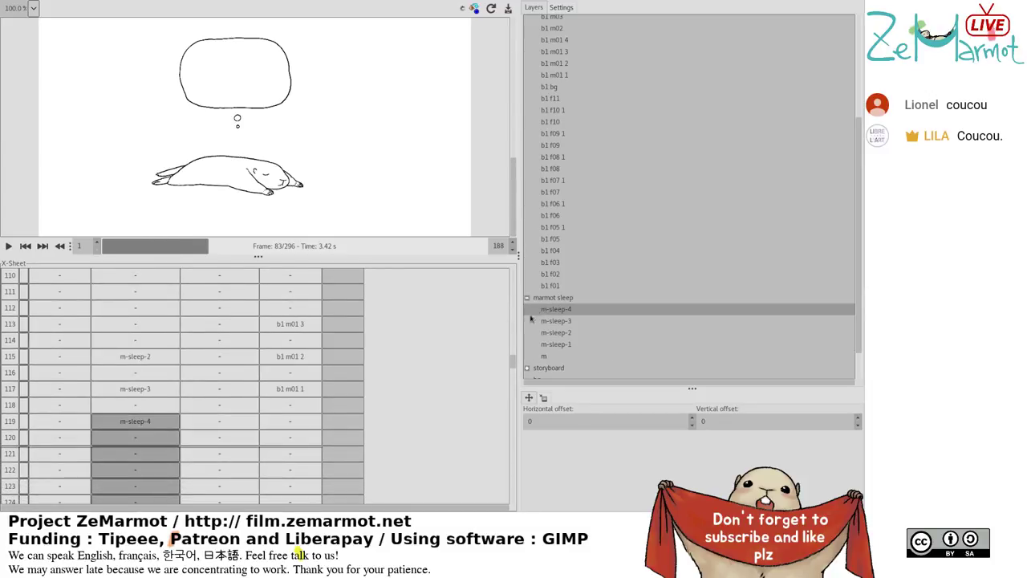
# Assign m-sleep-3 at frame 145 and m-sleep-2 at frame 147 on the marmot sleep track.
pyautogui.scroll(-1, 133, 436)
pyautogui.scroll(-10, 133, 436)
pyautogui.click(135, 345)
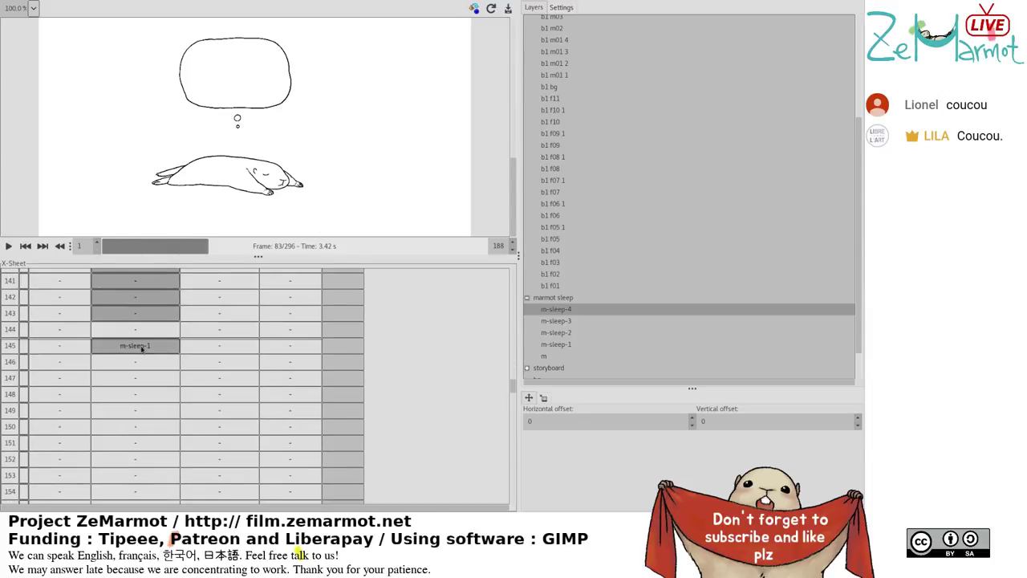
pyautogui.click(141, 363)
pyautogui.keyDown('shift'); pyautogui.click(135, 346); pyautogui.keyUp('shift')
pyautogui.click(562, 320)
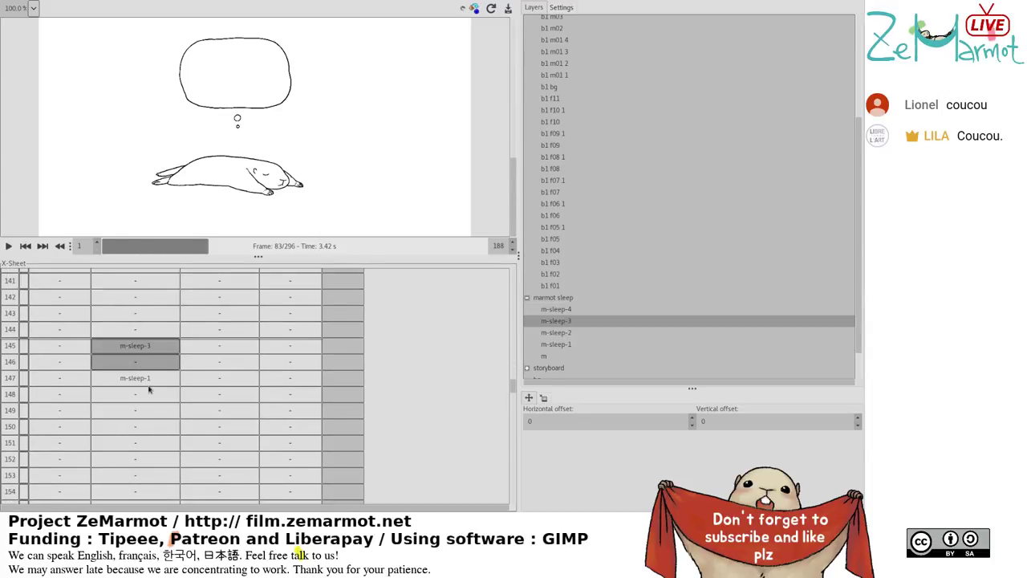
pyautogui.moveTo(149, 383); pyautogui.dragTo(150, 395)
pyautogui.click(572, 332)
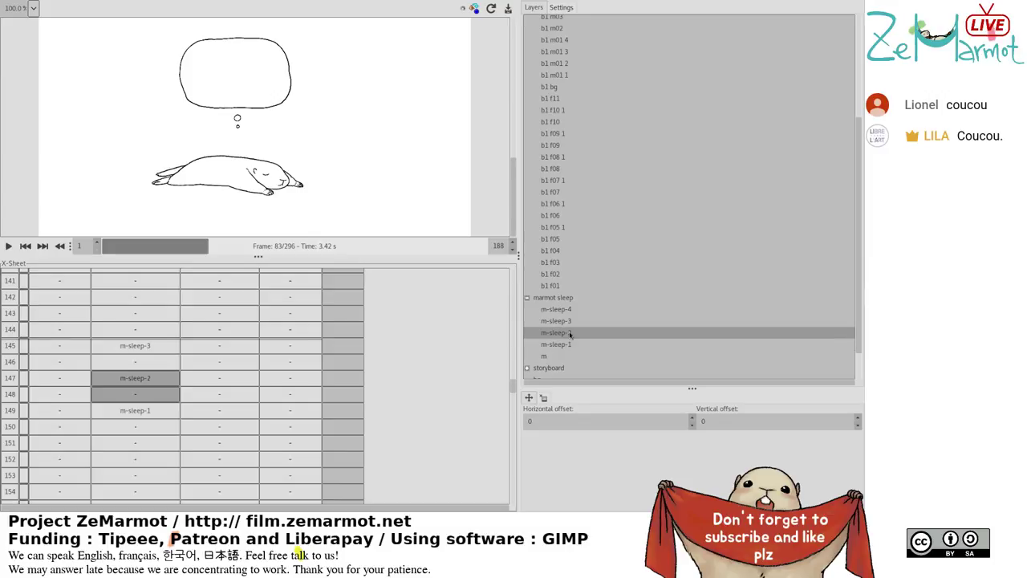
# Remove two held m-sleep-4 frames before frame 145 on the marmot sleep track, so m-sleep-3 starts at frame 143.
pyautogui.scroll(-3, 151, 419)
pyautogui.scroll(1, 153, 420)
pyautogui.click(153, 420)
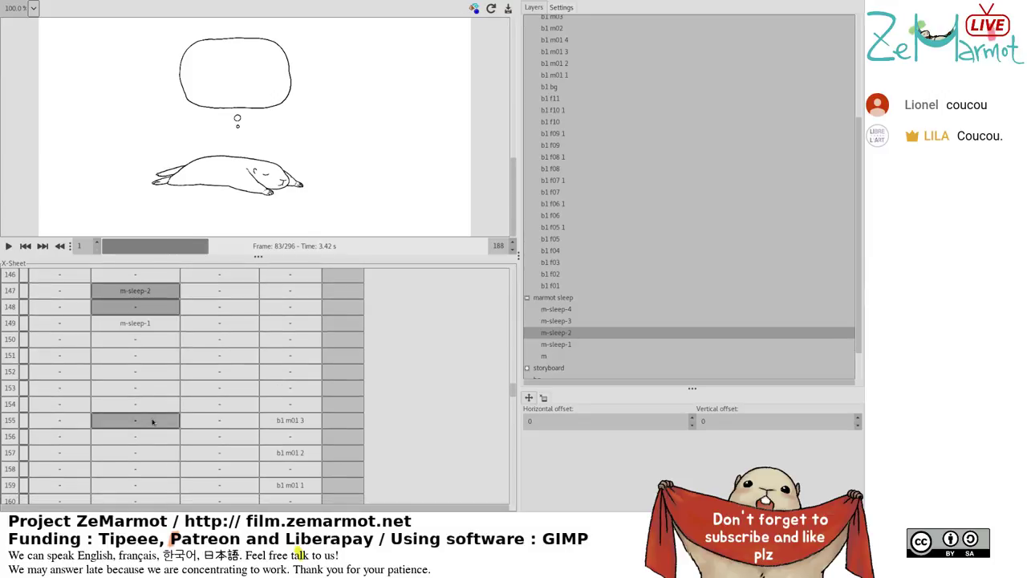
pyautogui.click(148, 325)
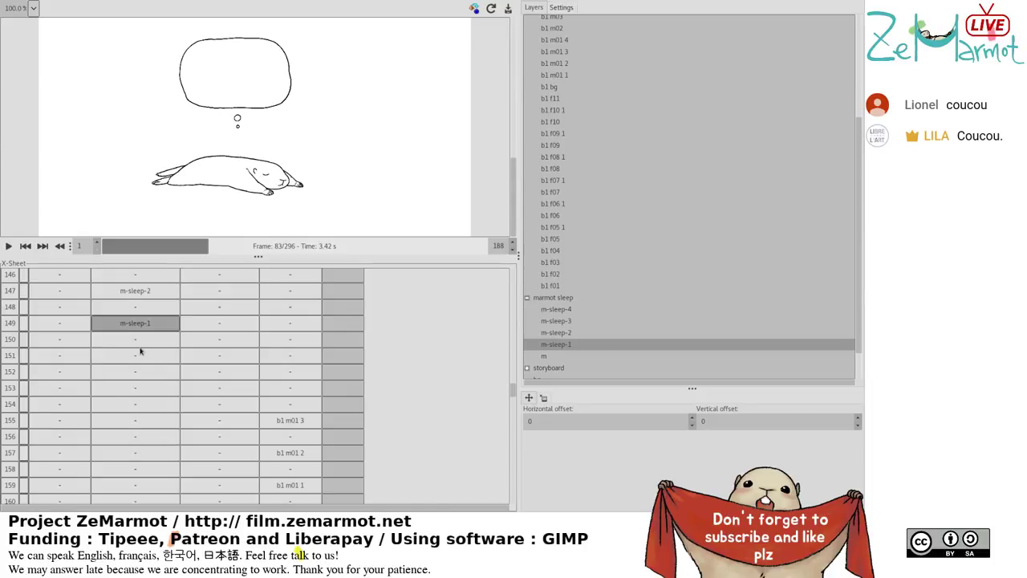
pyautogui.scroll(3, 140, 349)
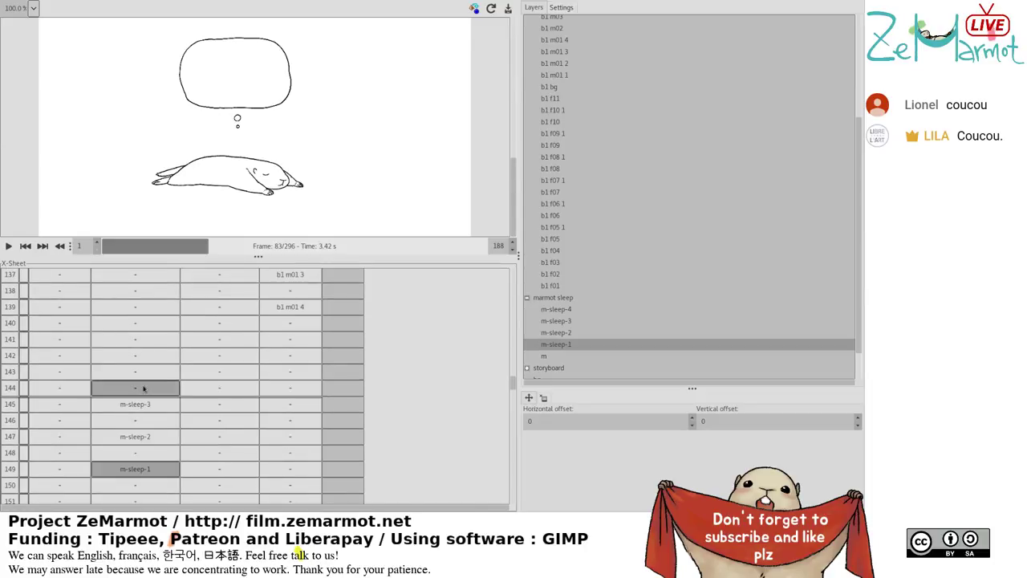
pyautogui.scroll(6, 143, 389)
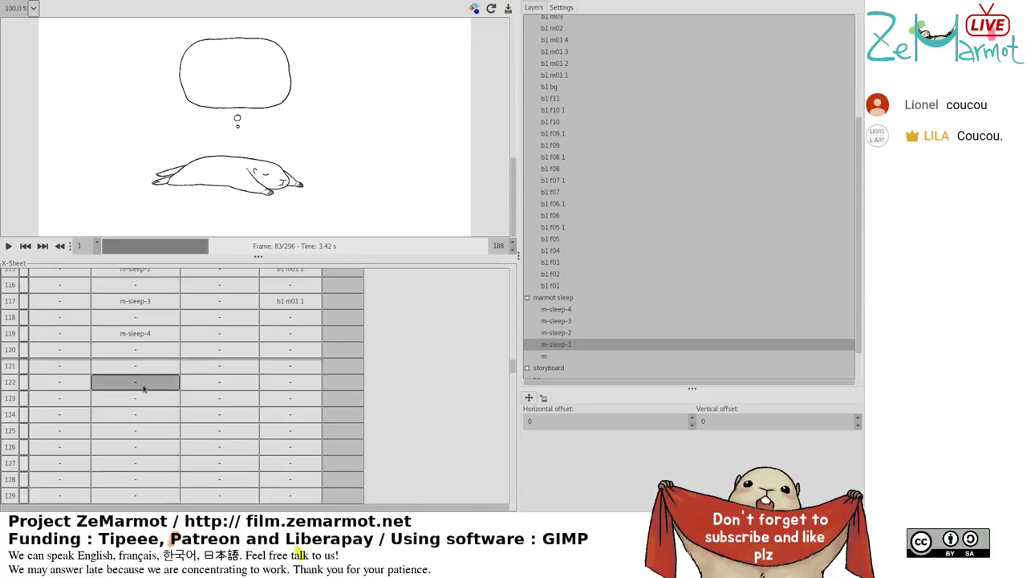
pyautogui.scroll(-8, 146, 382)
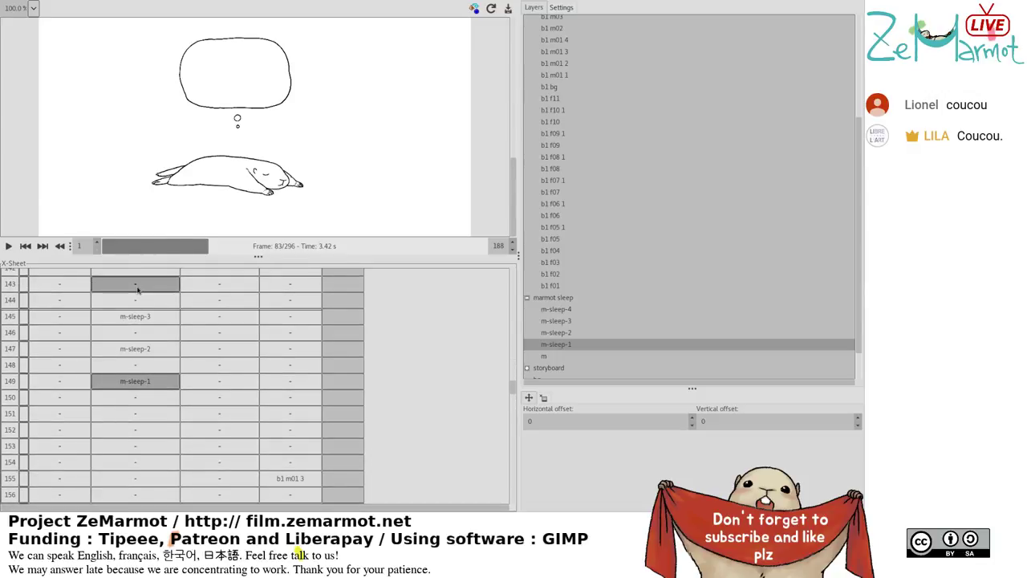
pyautogui.press('Delete')
pyautogui.press('Delete')
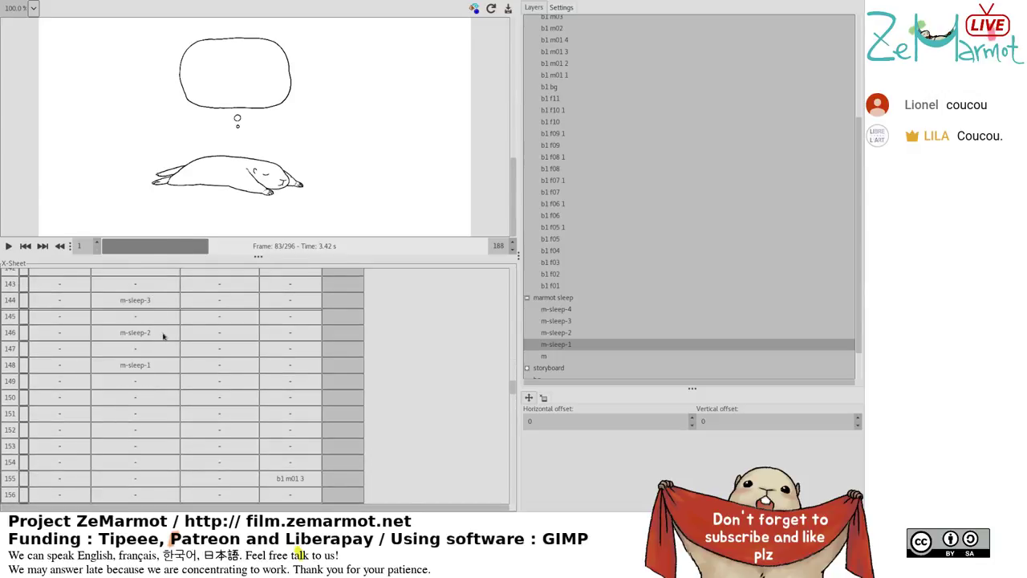
# Review the frames after m-sleep-1, play the animation to check the timing, then stop and return to frame 10.
pyautogui.scroll(-3, 160, 386)
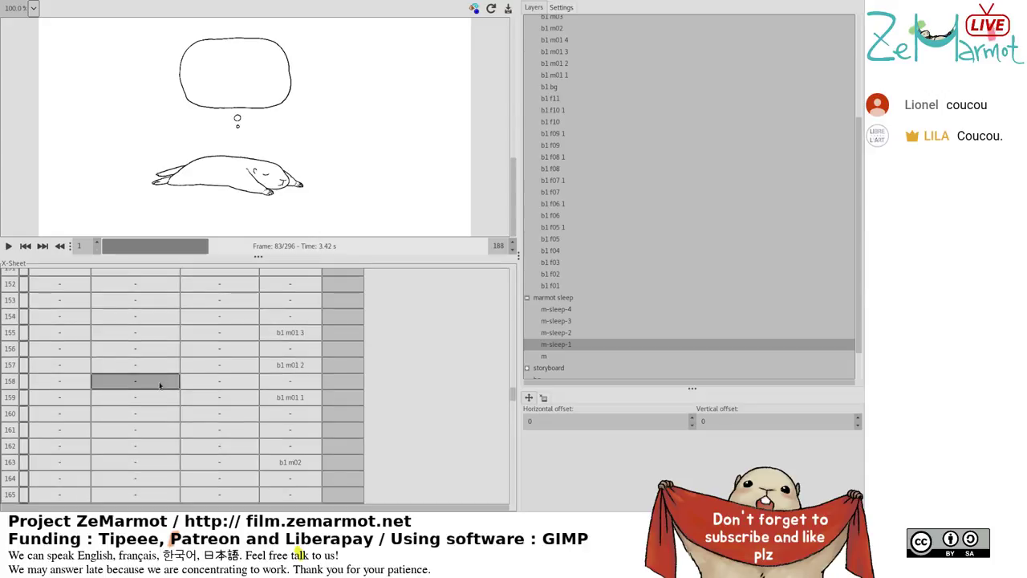
pyautogui.scroll(1, 159, 386)
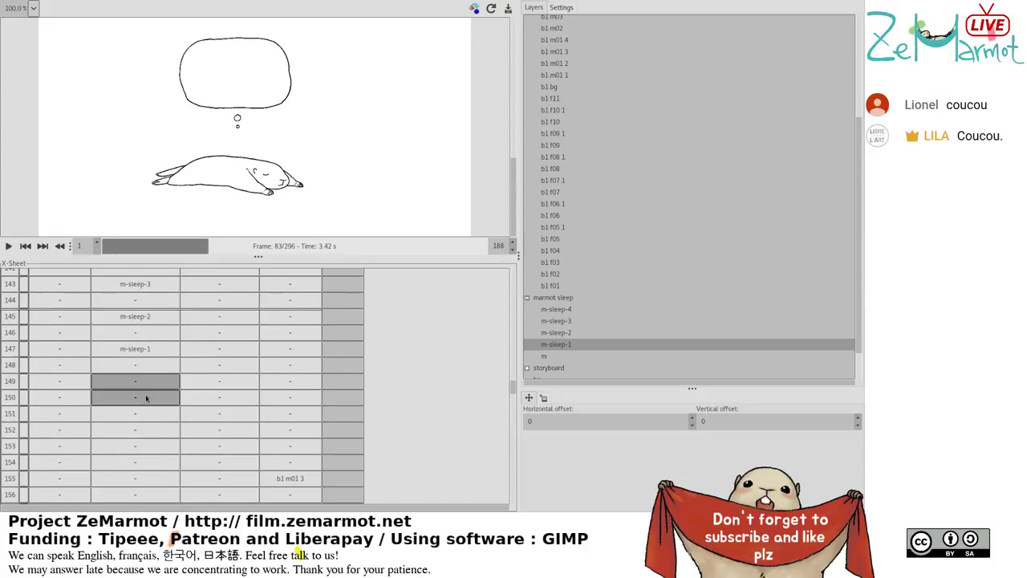
pyautogui.click(145, 399)
pyautogui.click(152, 352)
pyautogui.click(152, 364)
pyautogui.click(151, 381)
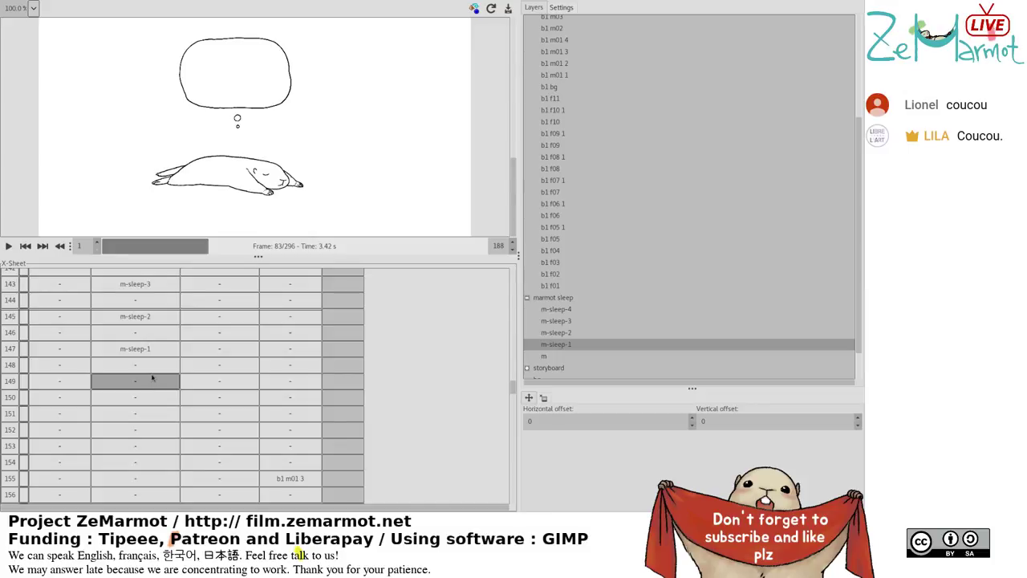
pyautogui.scroll(-7, 149, 385)
pyautogui.click(147, 385)
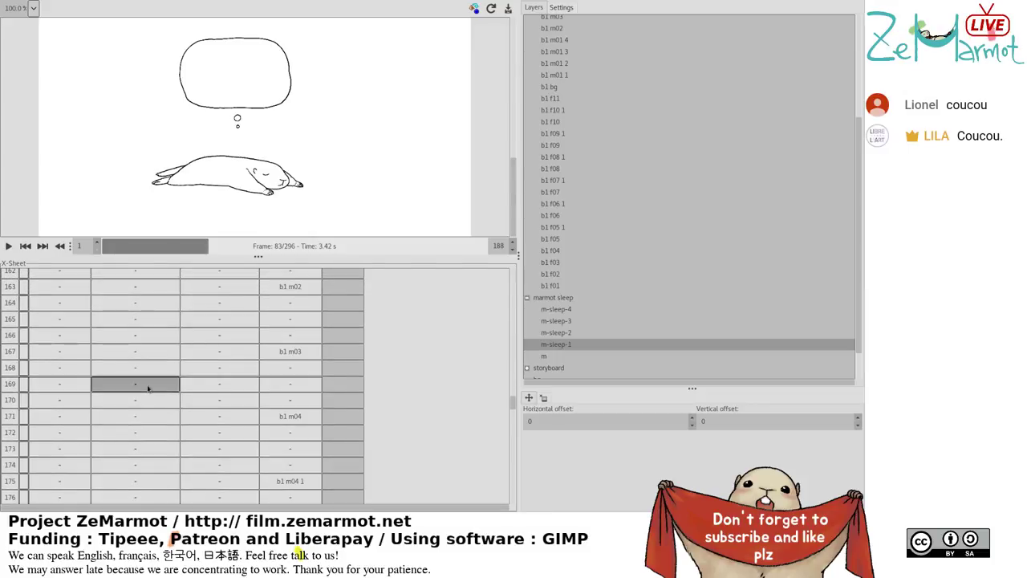
pyautogui.scroll(-2, 148, 388)
pyautogui.click(8, 245)
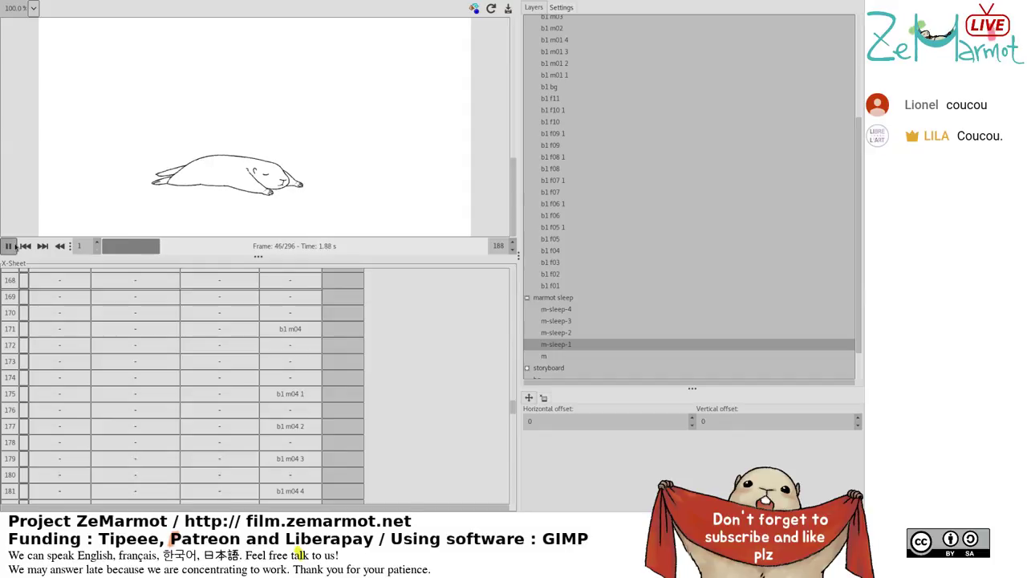
pyautogui.click(16, 246)
pyautogui.moveTo(131, 245)
pyautogui.mouseDown()
pyautogui.moveTo(104, 247)
pyautogui.moveTo(114, 248)
pyautogui.mouseUp()
# Try to rearrange the opening marmot sleep frames by reassigning m-sleep-2 between frames 4 and 7.
pyautogui.scroll(-6, 114, 313)
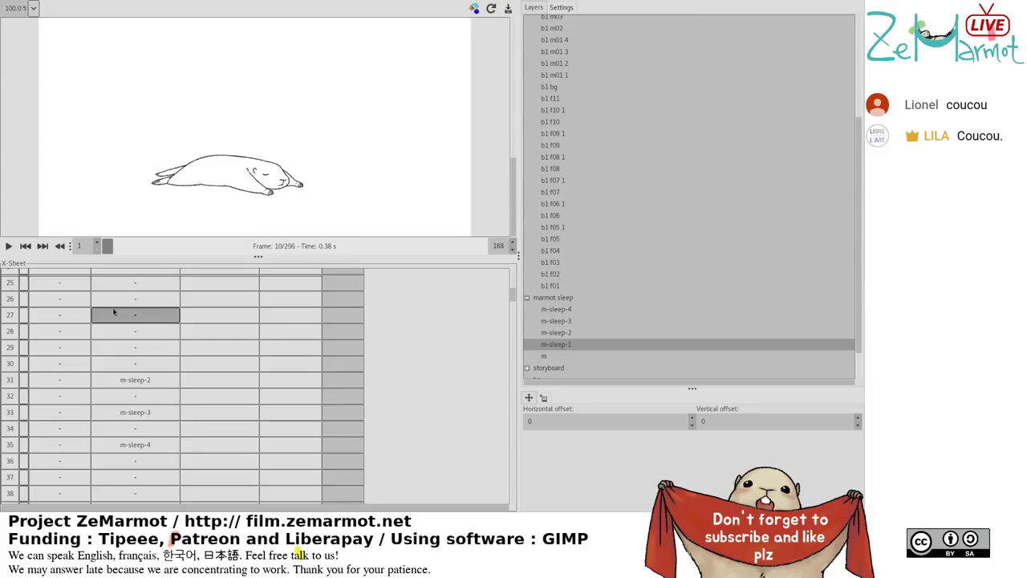
pyautogui.scroll(5, 129, 349)
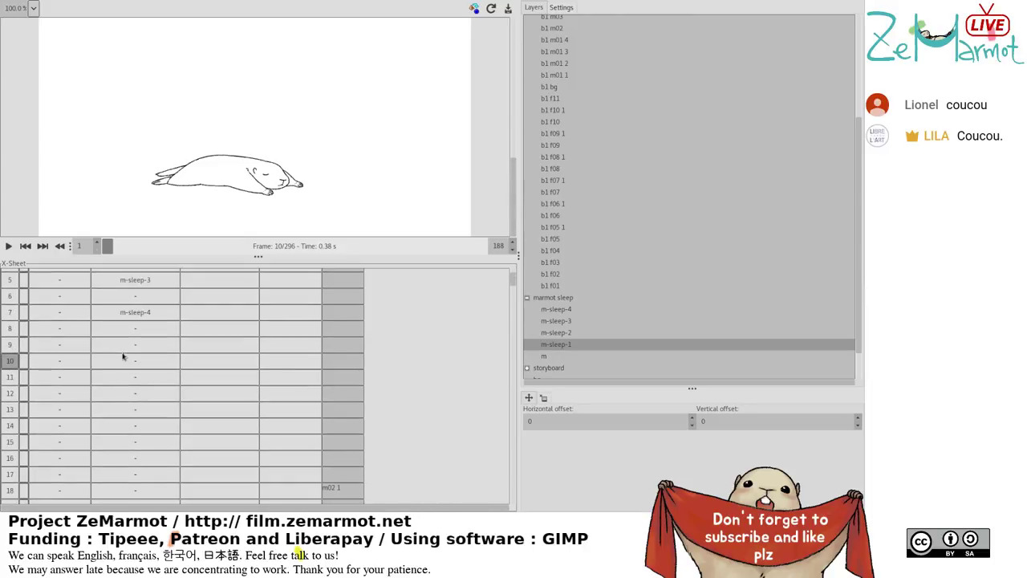
pyautogui.moveTo(130, 343); pyautogui.dragTo(137, 326)
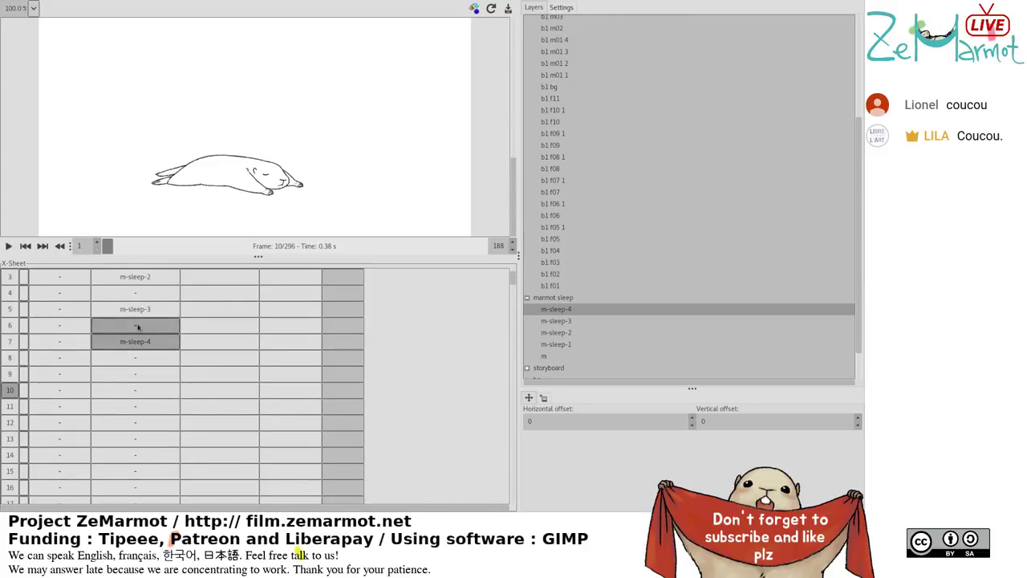
pyautogui.click(553, 332)
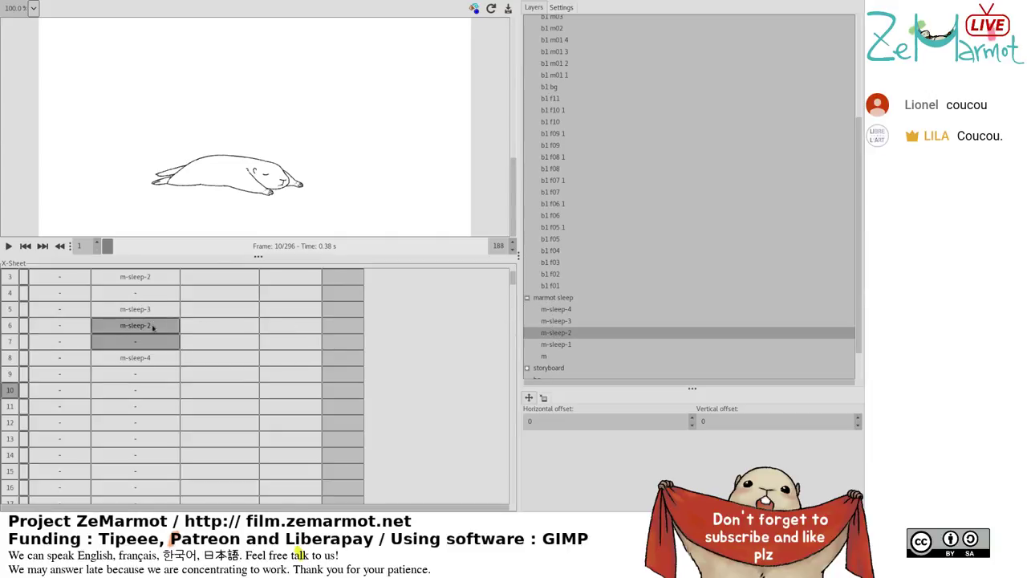
pyautogui.click(159, 300)
pyautogui.moveTo(159, 300); pyautogui.dragTo(159, 311)
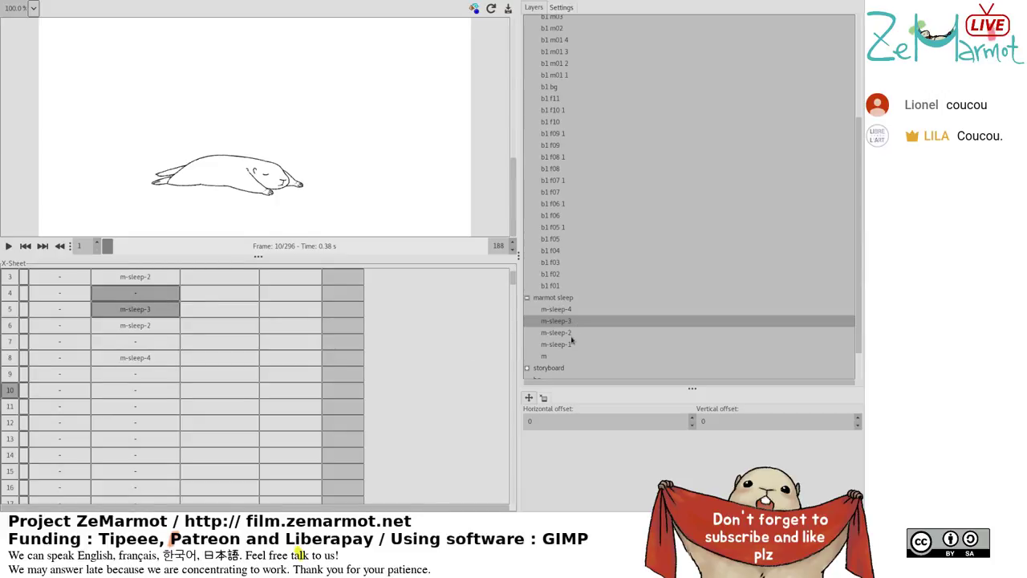
pyautogui.moveTo(128, 325); pyautogui.dragTo(122, 294)
pyautogui.click(554, 321)
pyautogui.click(553, 333)
pyautogui.scroll(3, 151, 320)
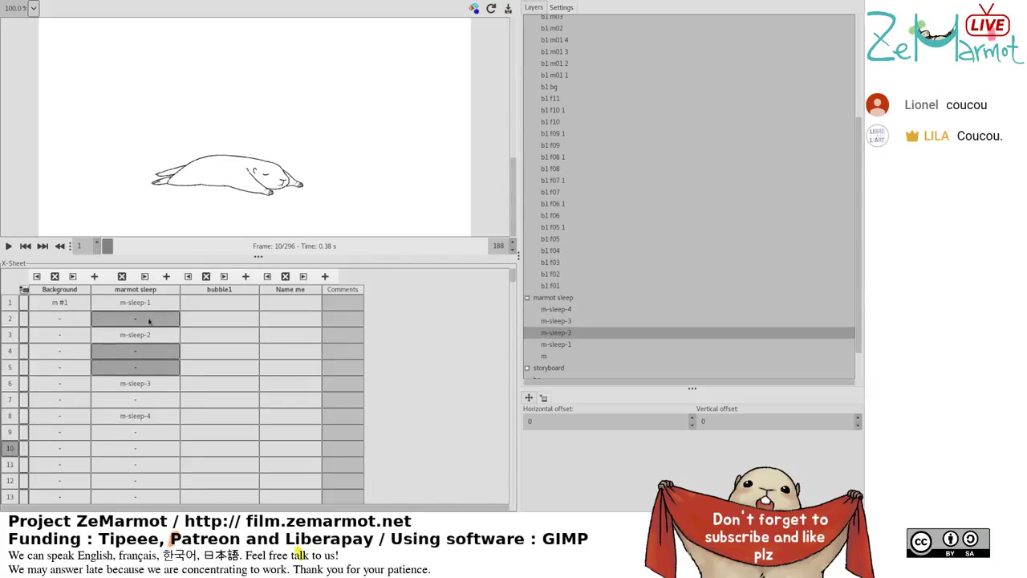
# Reverse the opening marmot sleep layers: m-sleep-4 at frame 1, m-sleep-3 at 3, m-sleep-2 at 5 and m-sleep-1 at 7.
pyautogui.click(152, 317)
pyautogui.moveTo(154, 315); pyautogui.dragTo(161, 305)
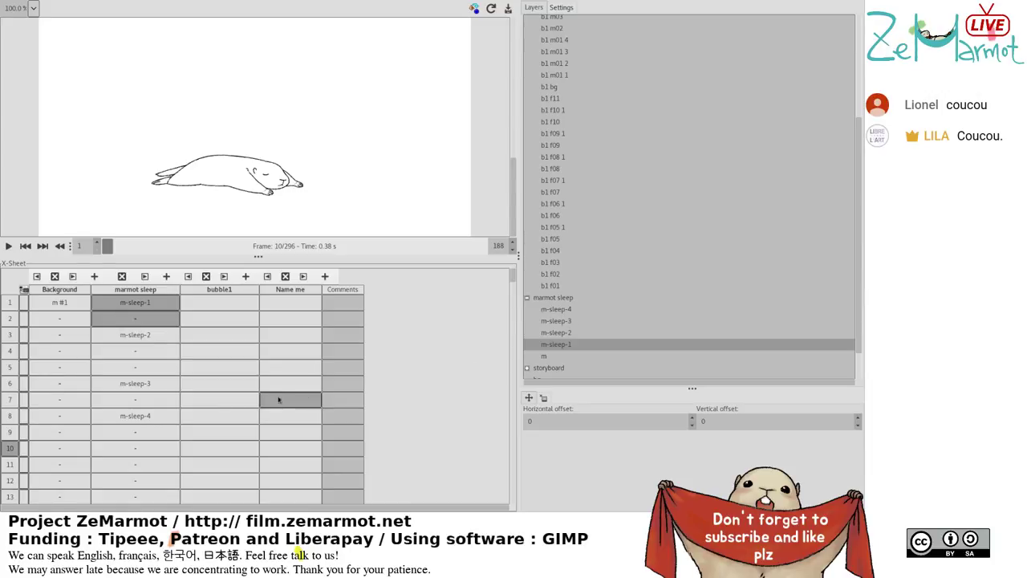
pyautogui.click(561, 310)
pyautogui.moveTo(121, 337); pyautogui.dragTo(159, 412)
pyautogui.click(572, 322)
pyautogui.click(578, 345)
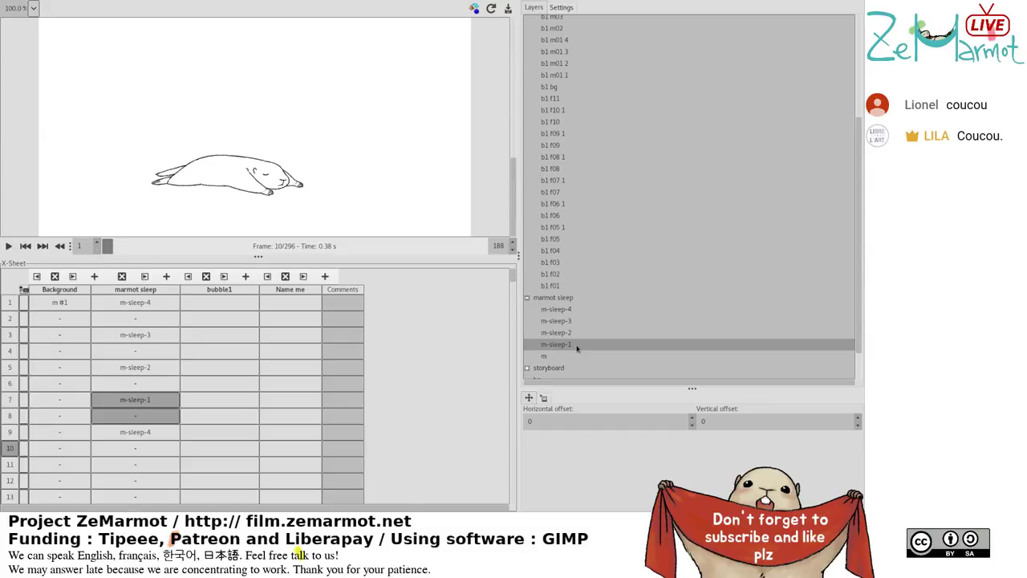
# Extend the marmot sleep track selection through frame 30, the last frame before m-sleep-2.
pyautogui.click(165, 470)
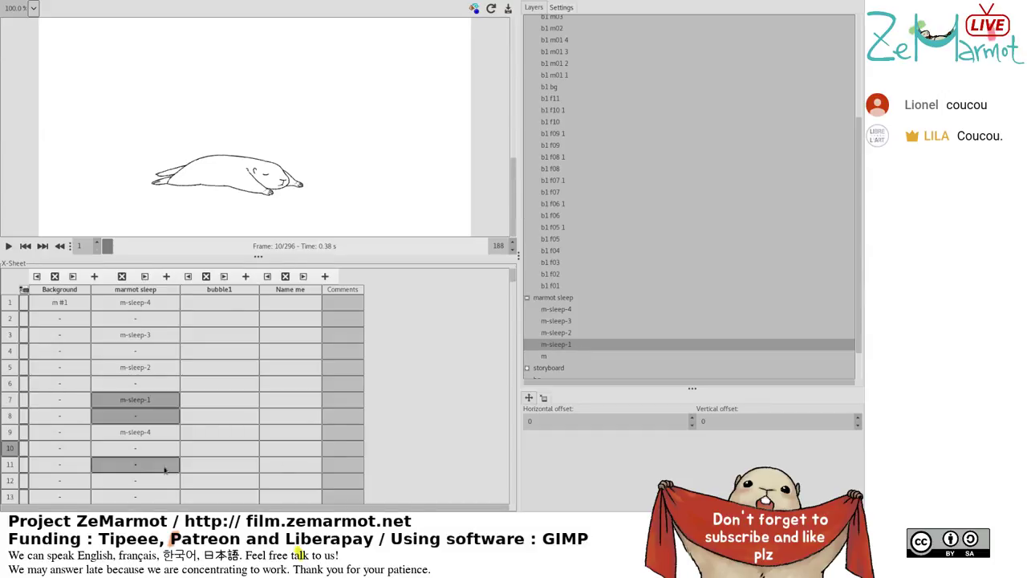
pyautogui.scroll(-5, 143, 438)
pyautogui.keyDown('shift'); pyautogui.click(144, 433); pyautogui.keyUp('shift')
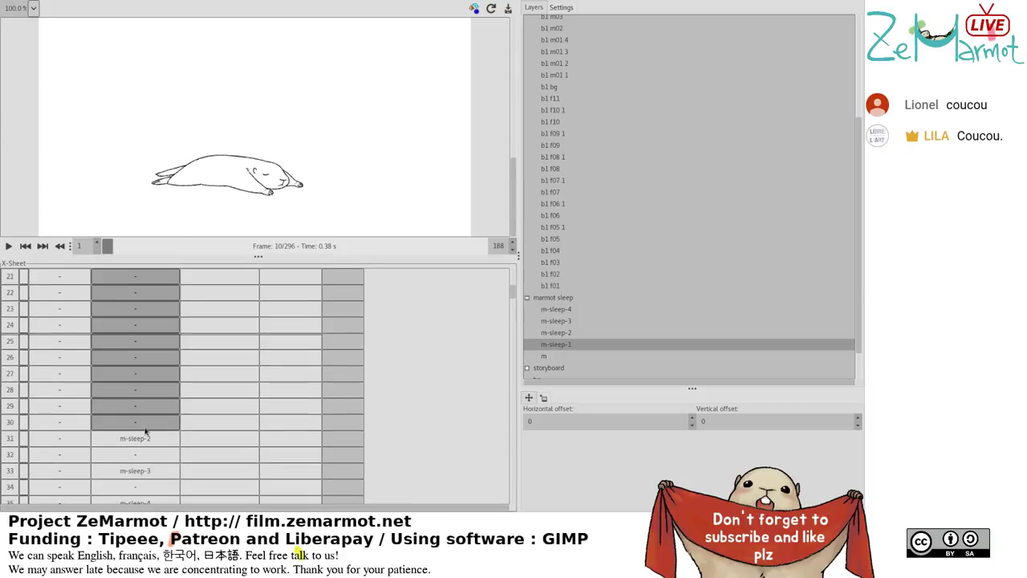
pyautogui.scroll(-6, 291, 426)
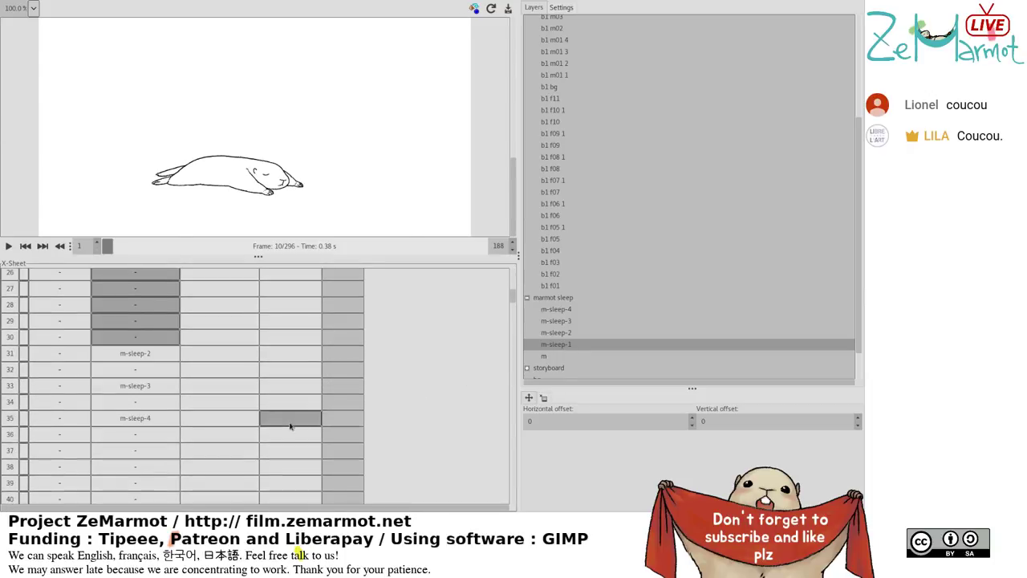
pyautogui.scroll(-11, 291, 426)
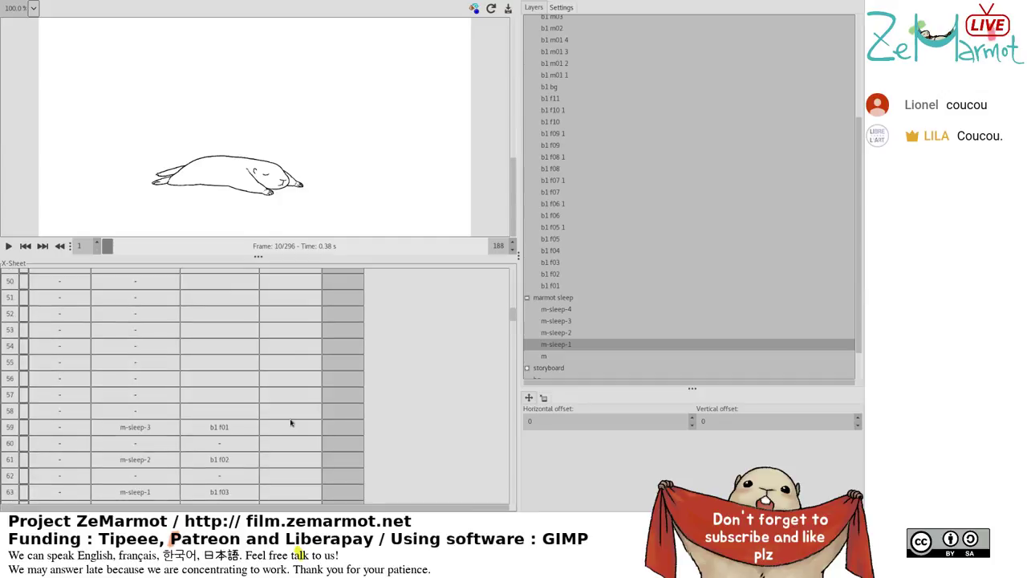
pyautogui.scroll(-9, 291, 423)
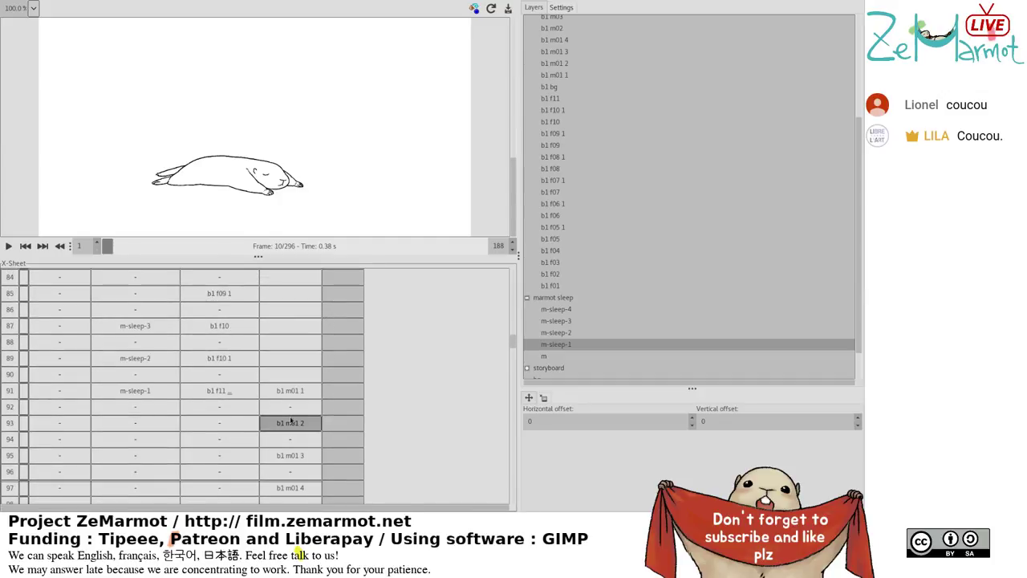
pyautogui.click(156, 386)
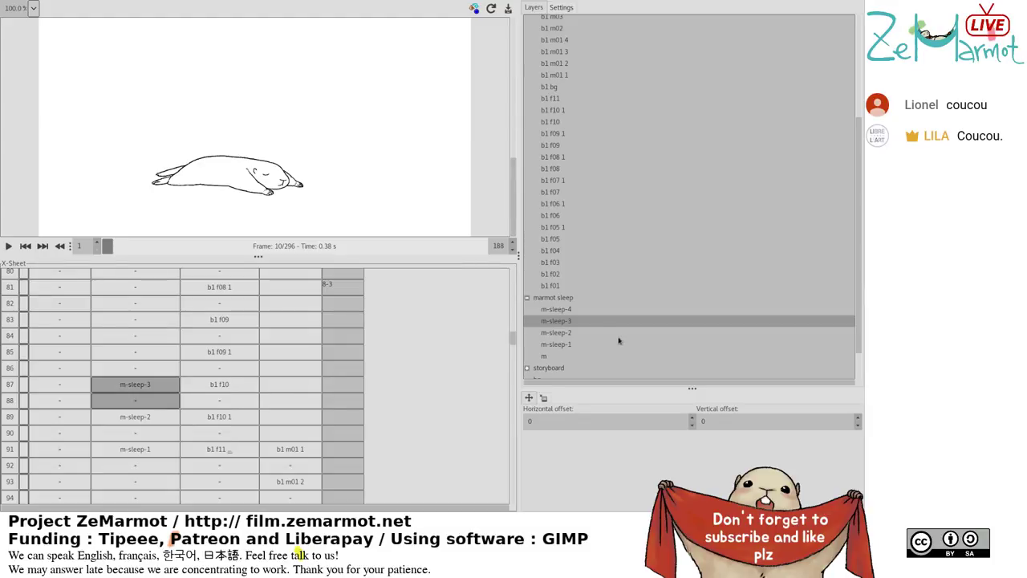
pyautogui.scroll(-10, 200, 466)
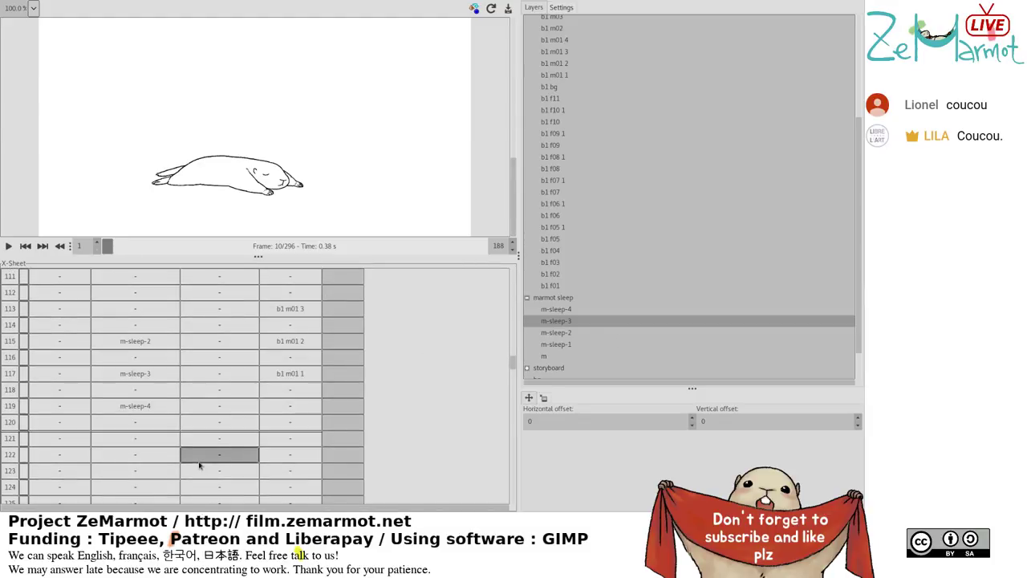
pyautogui.scroll(4, 202, 464)
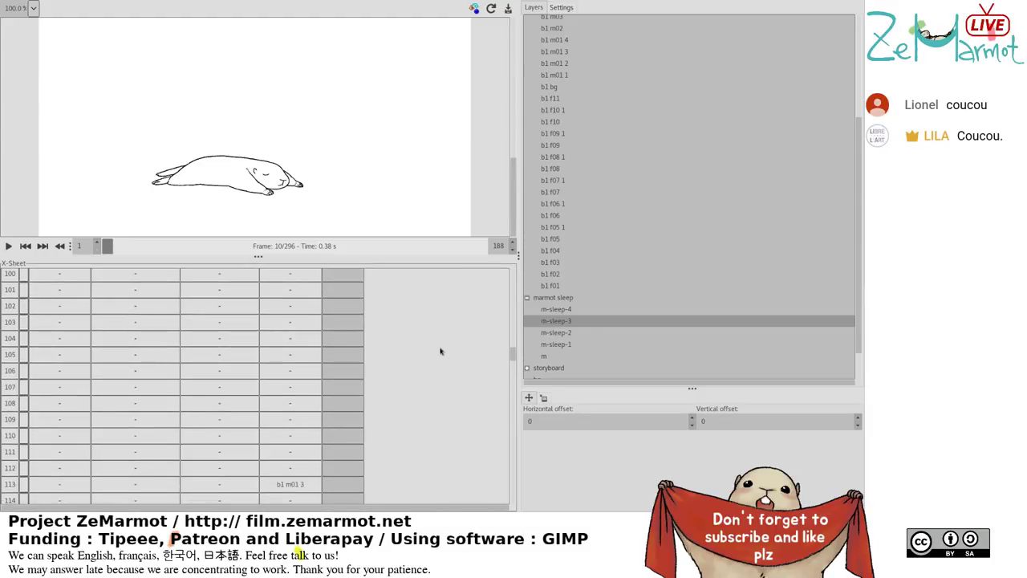
# In the marmot sleep track, assign m-sleep-1 to frames 1–2, m-sleep-2 to frames 3–4 and m-sleep-3 to frames 5–6.
pyautogui.moveTo(509, 359); pyautogui.dragTo(481, 142)
pyautogui.click(135, 303)
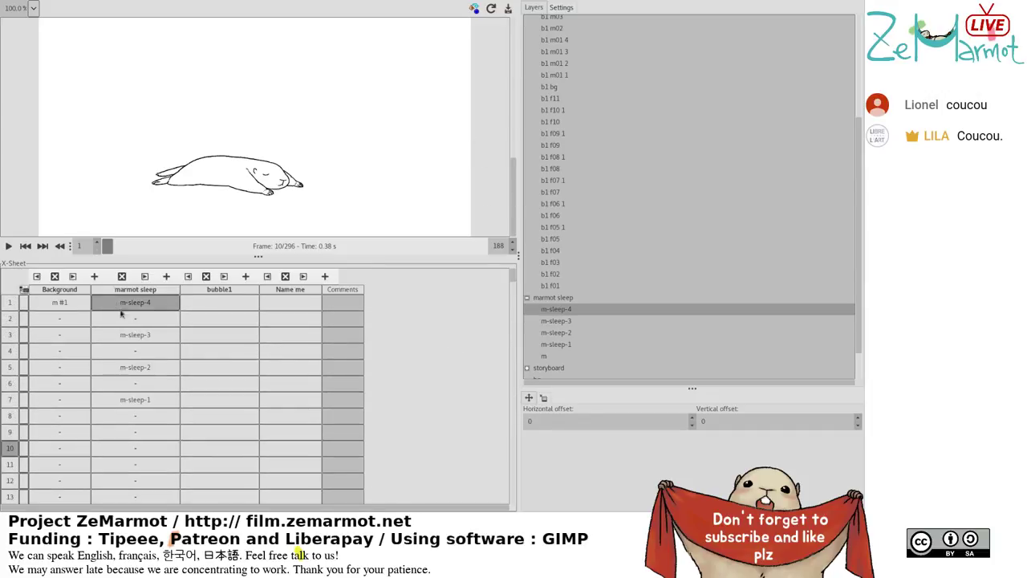
pyautogui.click(562, 345)
pyautogui.click(115, 338)
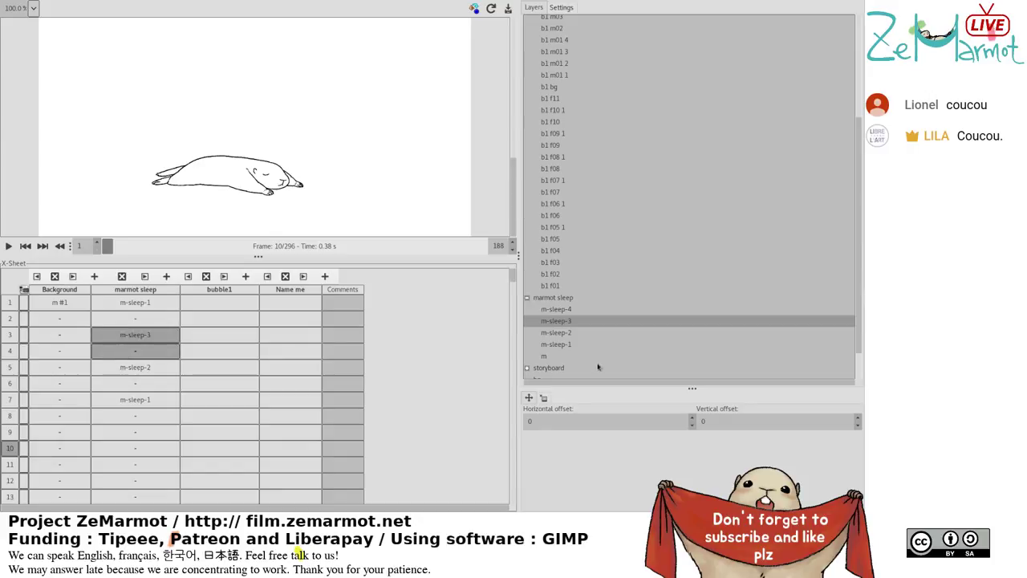
pyautogui.click(569, 333)
pyautogui.moveTo(134, 367); pyautogui.dragTo(135, 383)
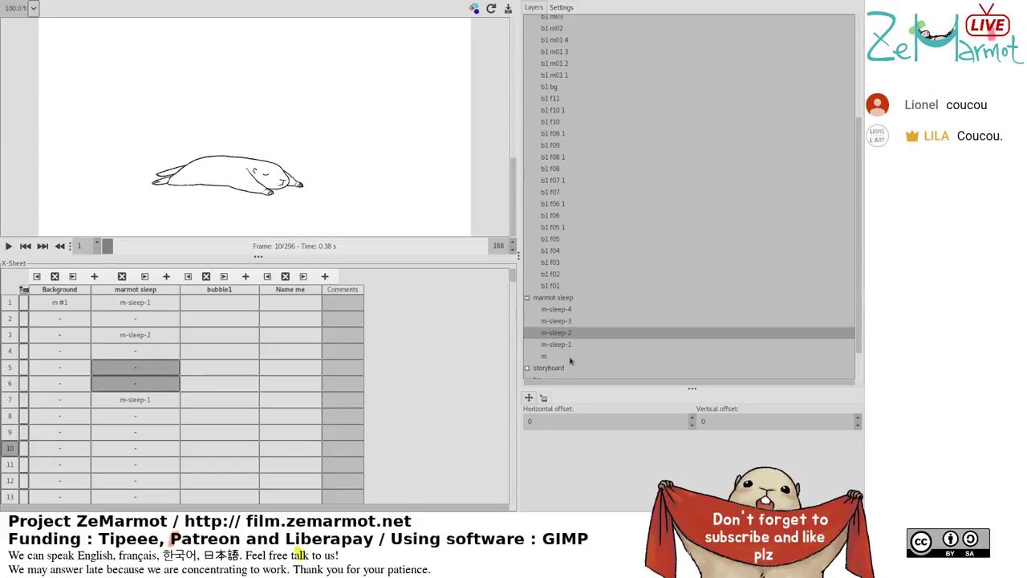
pyautogui.click(562, 323)
# Assign the m-sleep-4 layer to frames 7 through 30 of the marmot sleep track.
pyautogui.click(160, 398)
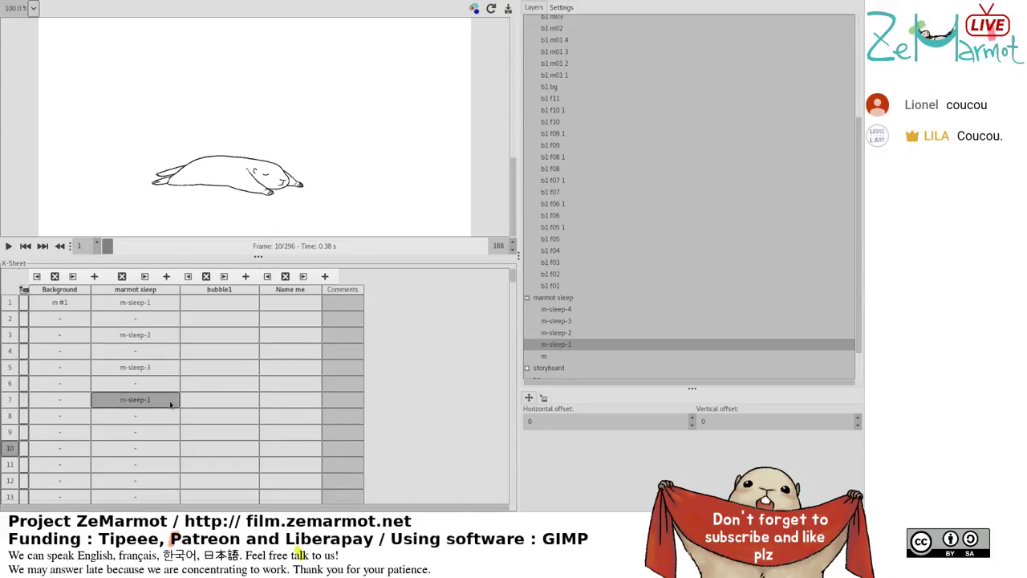
pyautogui.scroll(-6, 171, 405)
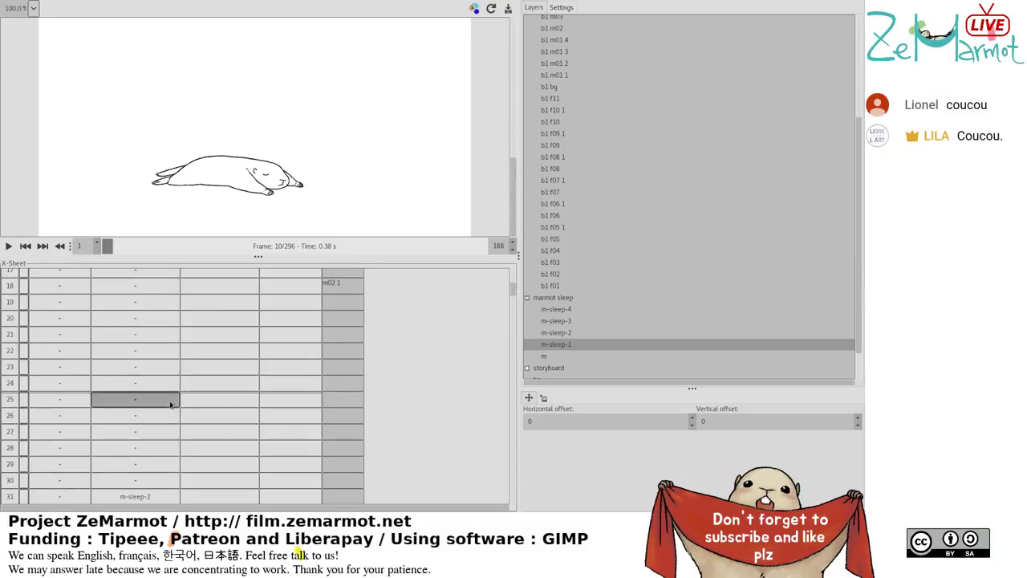
pyautogui.scroll(-1, 170, 406)
pyautogui.click(161, 450)
pyautogui.moveTo(161, 450); pyautogui.dragTo(505, 349)
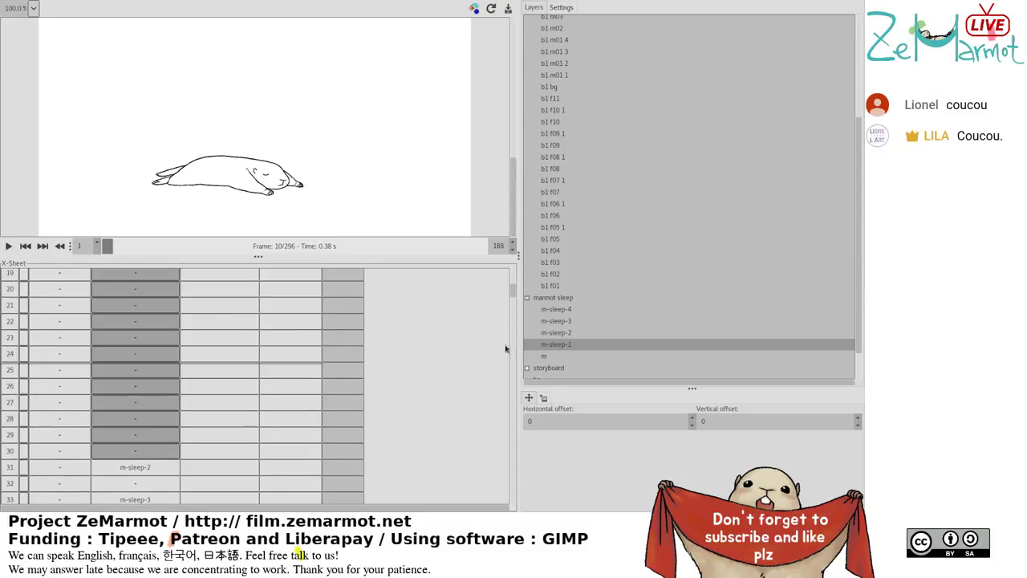
pyautogui.click(559, 311)
pyautogui.scroll(7, 171, 433)
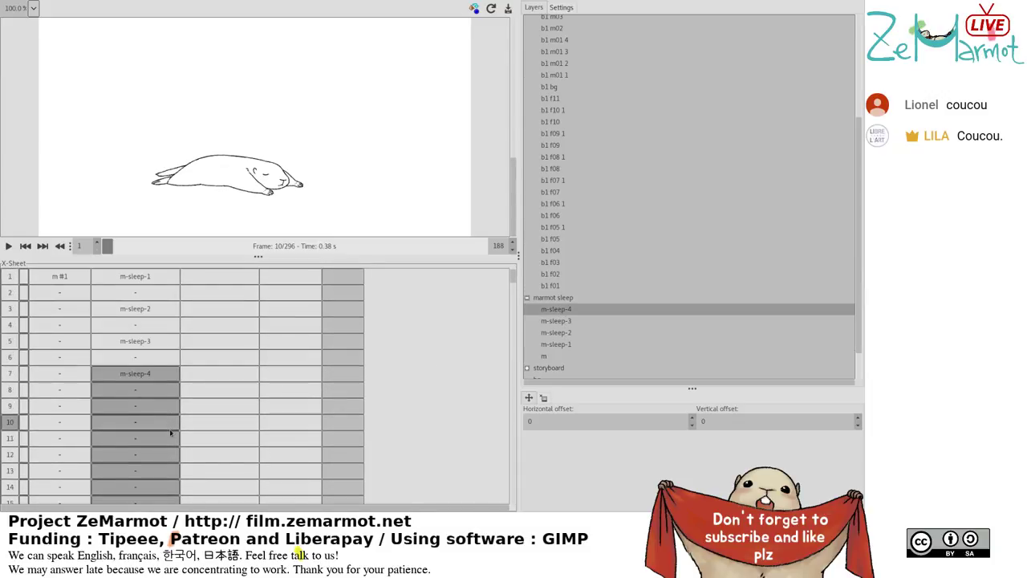
# Assign m-sleep-3 to frames 31–32 and m-sleep-2 to frames 33–34 of the marmot sleep track.
pyautogui.scroll(-8, 171, 434)
pyautogui.click(166, 416)
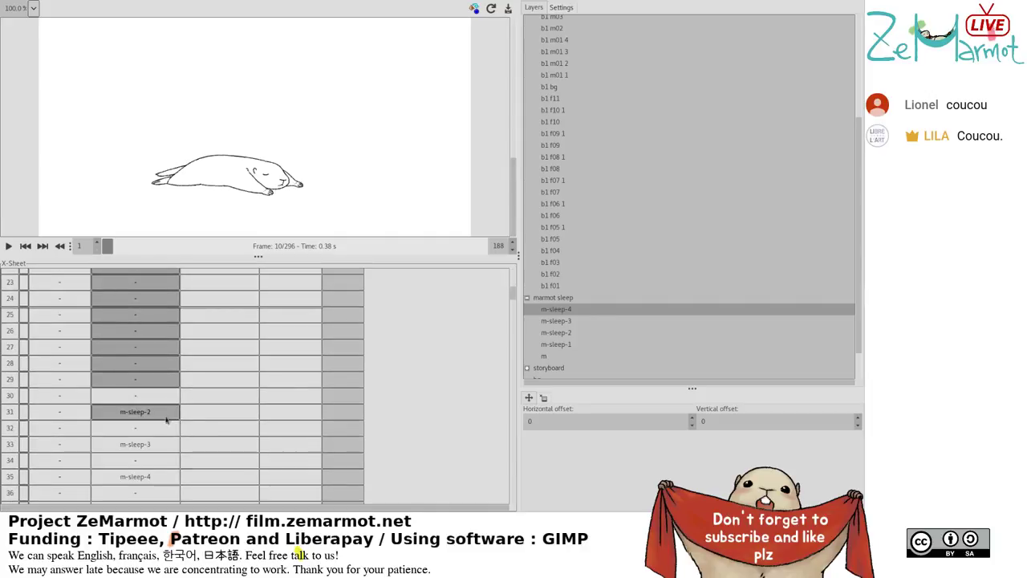
pyautogui.click(559, 321)
pyautogui.click(118, 462)
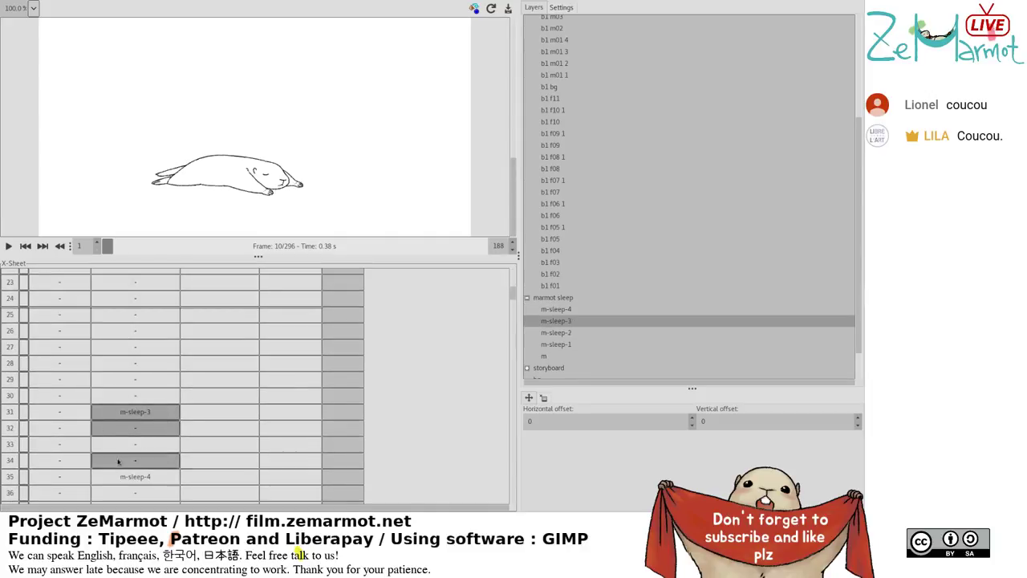
pyautogui.click(120, 443)
pyautogui.click(573, 332)
# Assign the m-sleep-1 layer to frames 35 through 58 of the marmot sleep track.
pyautogui.scroll(-2, 152, 402)
pyautogui.click(144, 391)
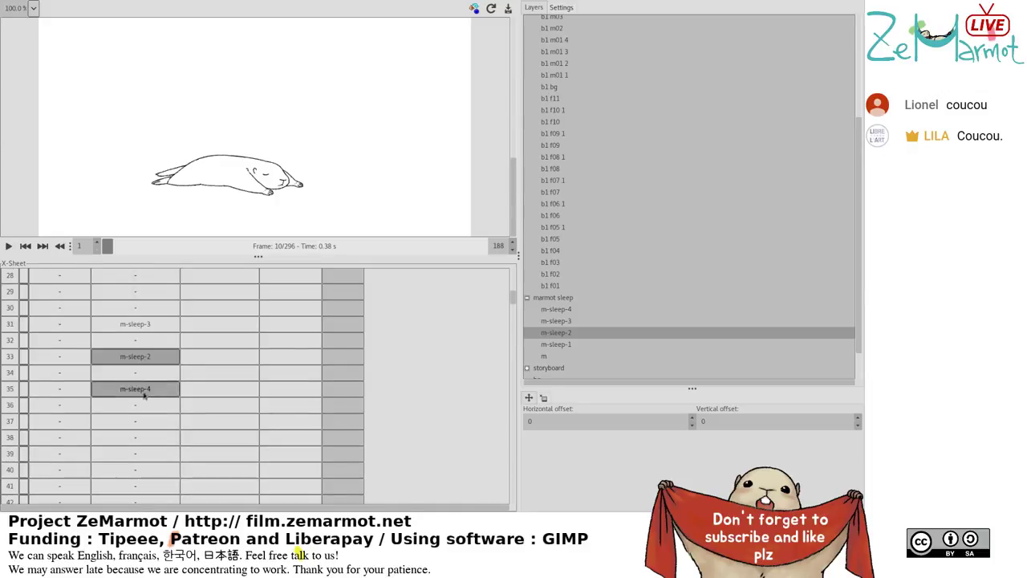
pyautogui.click(167, 421)
pyautogui.click(145, 393)
pyautogui.scroll(-8, 173, 425)
pyautogui.click(173, 424)
pyautogui.scroll(1, 175, 441)
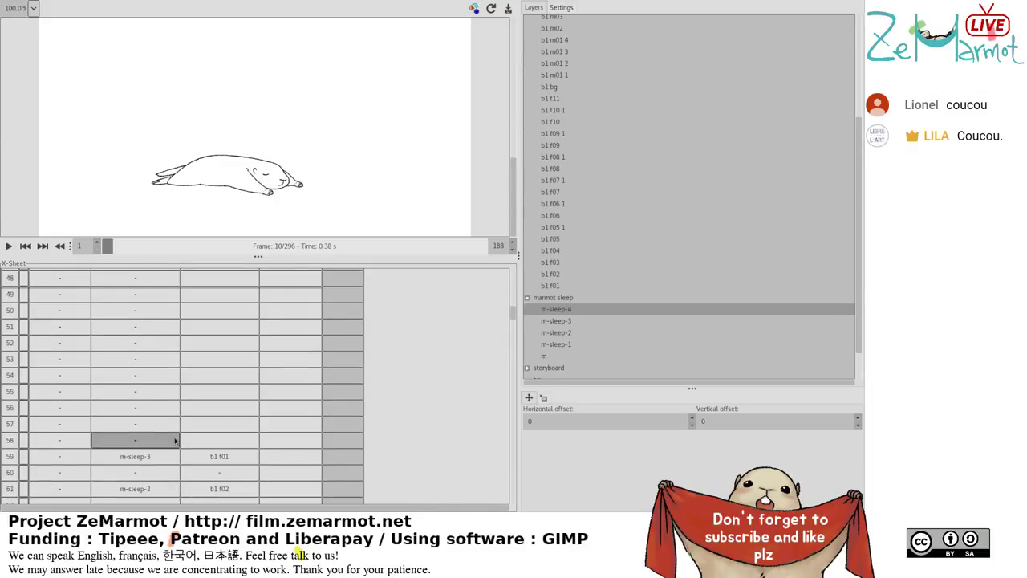
pyautogui.keyDown('shift'); pyautogui.click(170, 444); pyautogui.keyUp('shift')
pyautogui.click(554, 345)
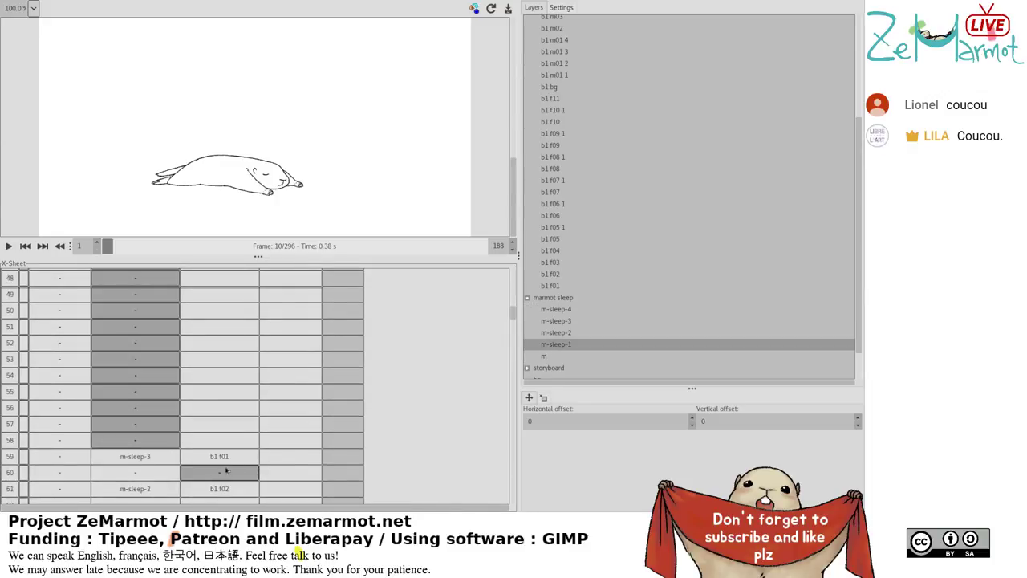
# Assign m-sleep-2 to frames 59–60 and m-sleep-3 to frames 61–62 of the marmot sleep track.
pyautogui.scroll(-3, 140, 369)
pyautogui.click(137, 325)
pyautogui.keyDown('shift'); pyautogui.click(135, 309); pyautogui.keyUp('shift')
pyautogui.click(539, 332)
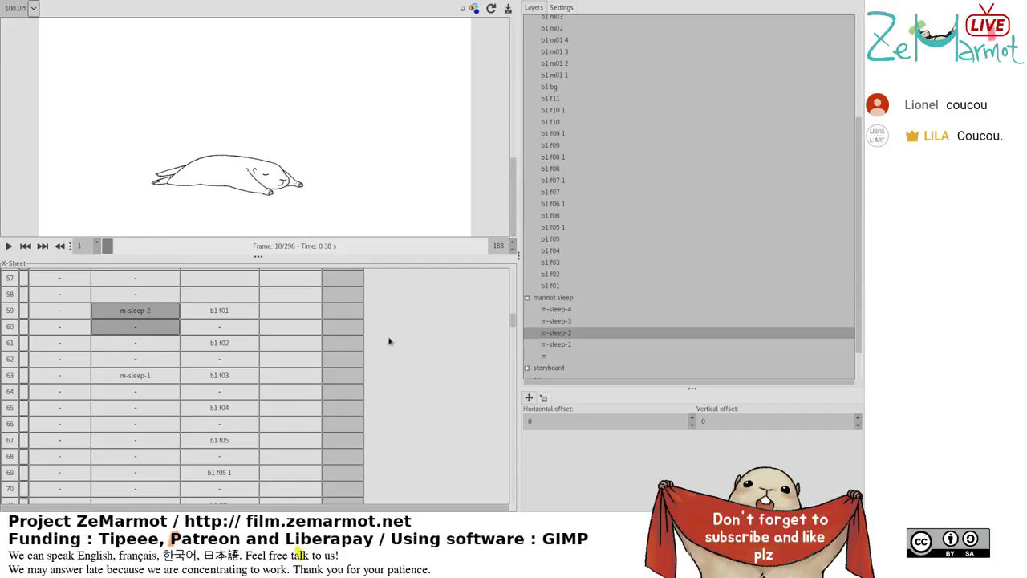
pyautogui.click(121, 360)
pyautogui.keyDown('shift'); pyautogui.click(136, 343); pyautogui.keyUp('shift')
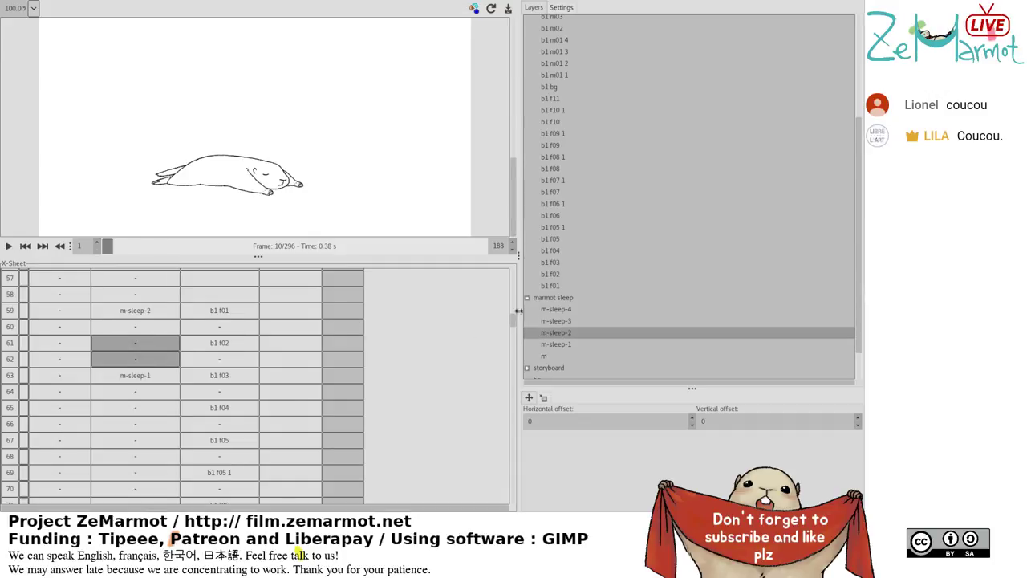
pyautogui.click(545, 321)
# Assign the m-sleep-4 layer to frames 63 through 86 of the marmot sleep track.
pyautogui.click(133, 374)
pyautogui.scroll(-5, 135, 382)
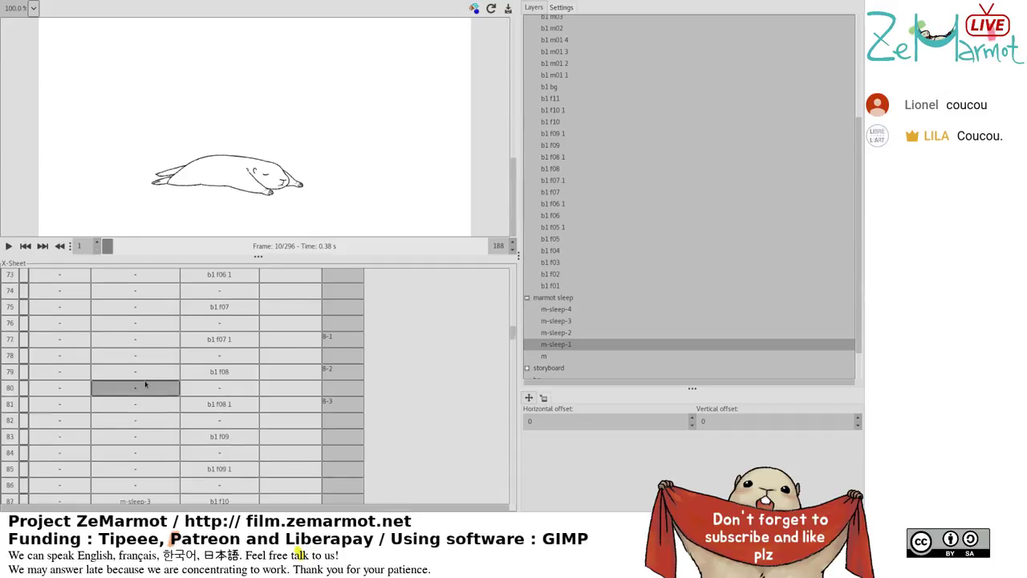
pyautogui.keyDown('shift'); pyautogui.click(134, 397); pyautogui.keyUp('shift')
pyautogui.click(555, 312)
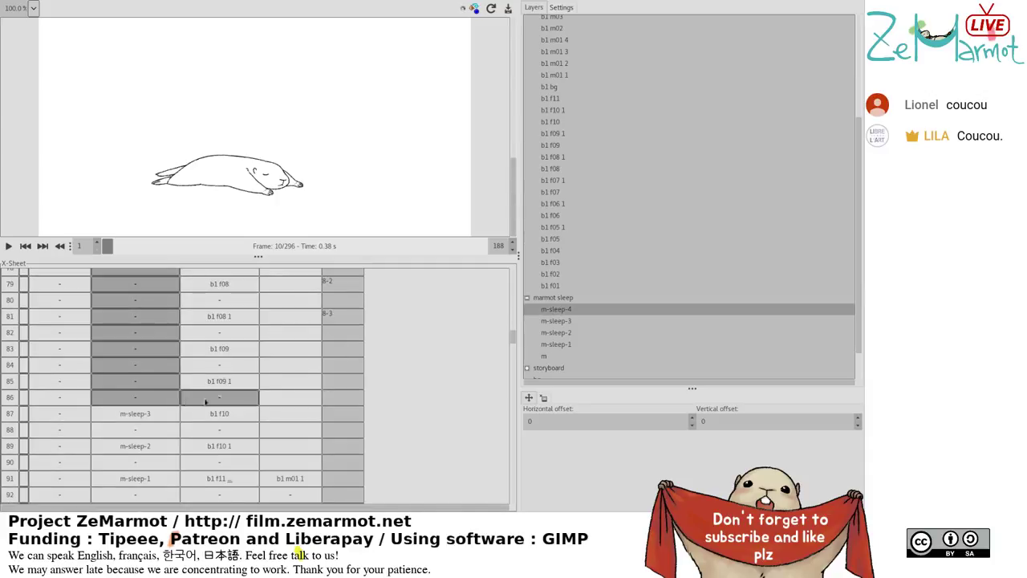
# Check the remaining marmot sleep poses after frame 86 and play a short part of the animation preview.
pyautogui.scroll(-1, 160, 393)
pyautogui.scroll(-16, 147, 414)
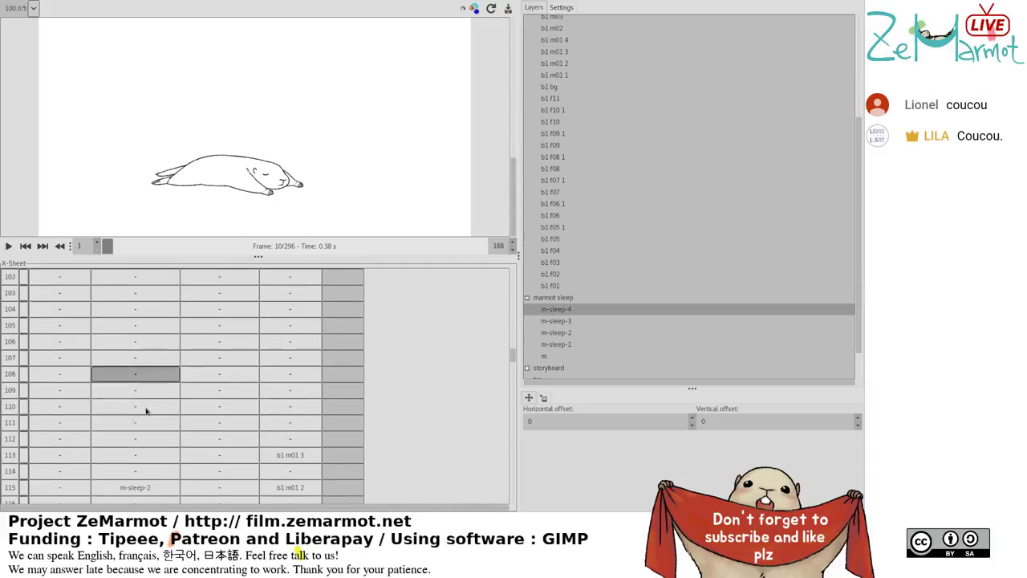
pyautogui.scroll(-4, 147, 423)
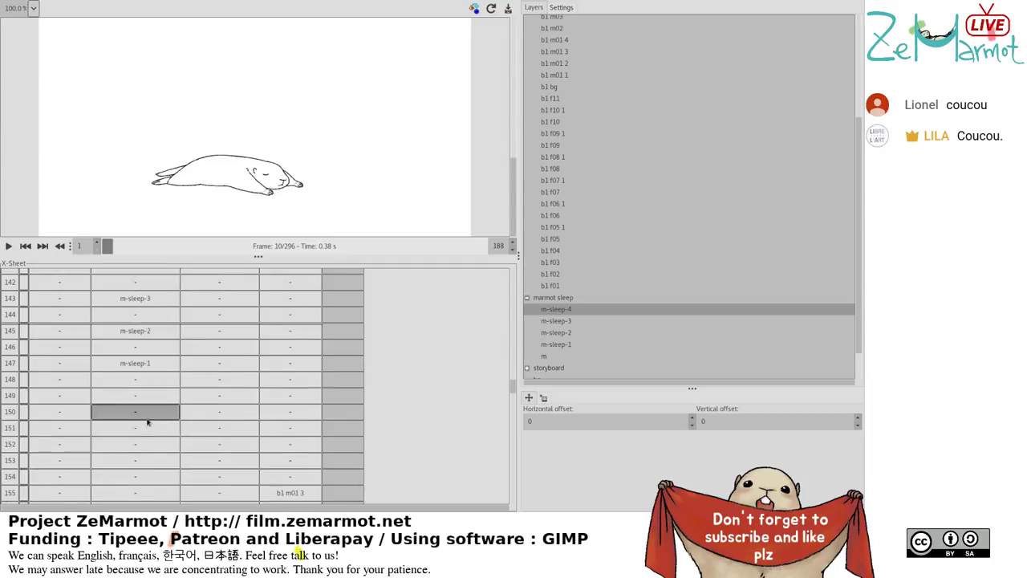
pyautogui.scroll(-13, 148, 421)
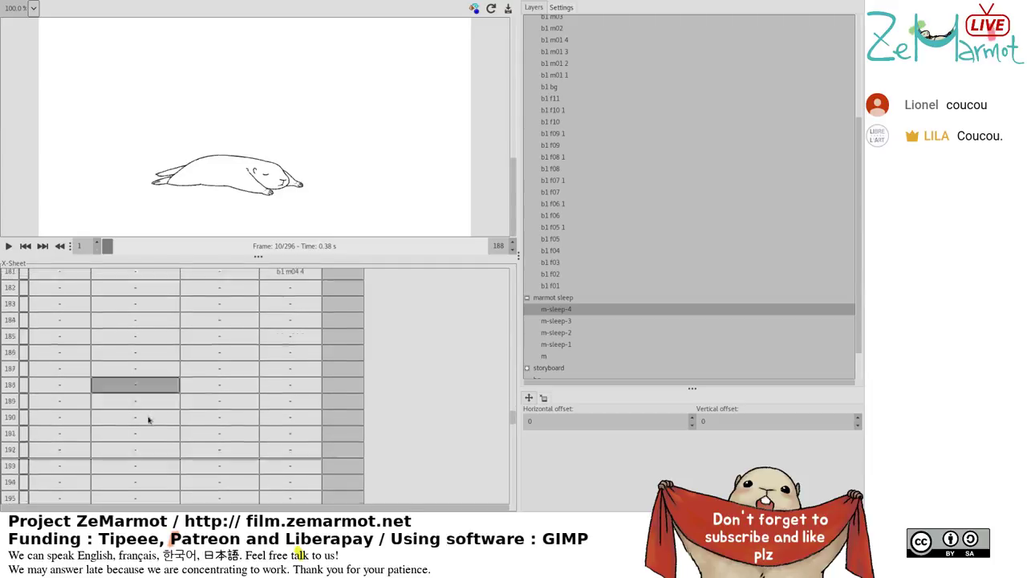
pyautogui.scroll(12, 148, 418)
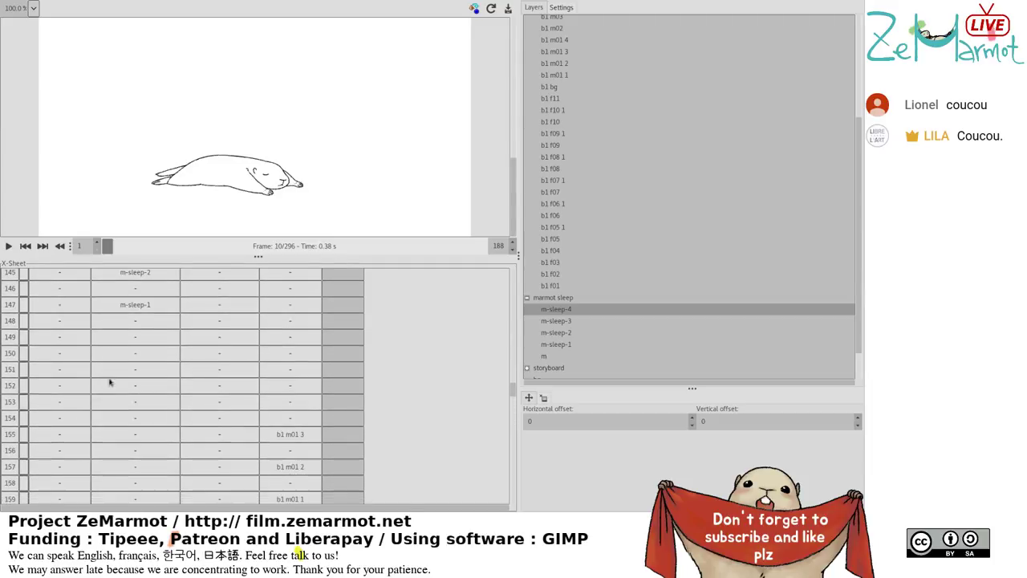
pyautogui.click(8, 246)
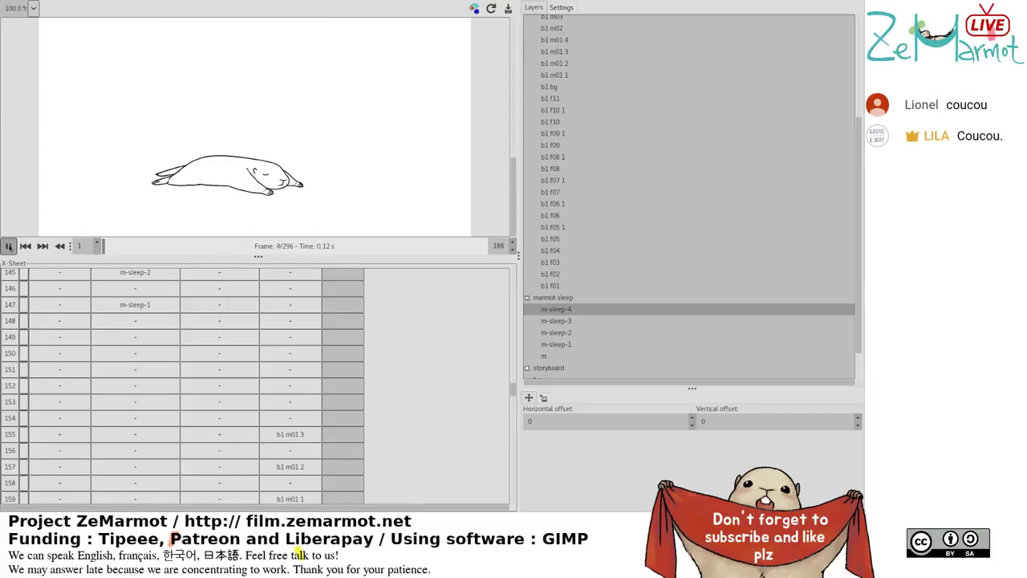
pyautogui.click(8, 246)
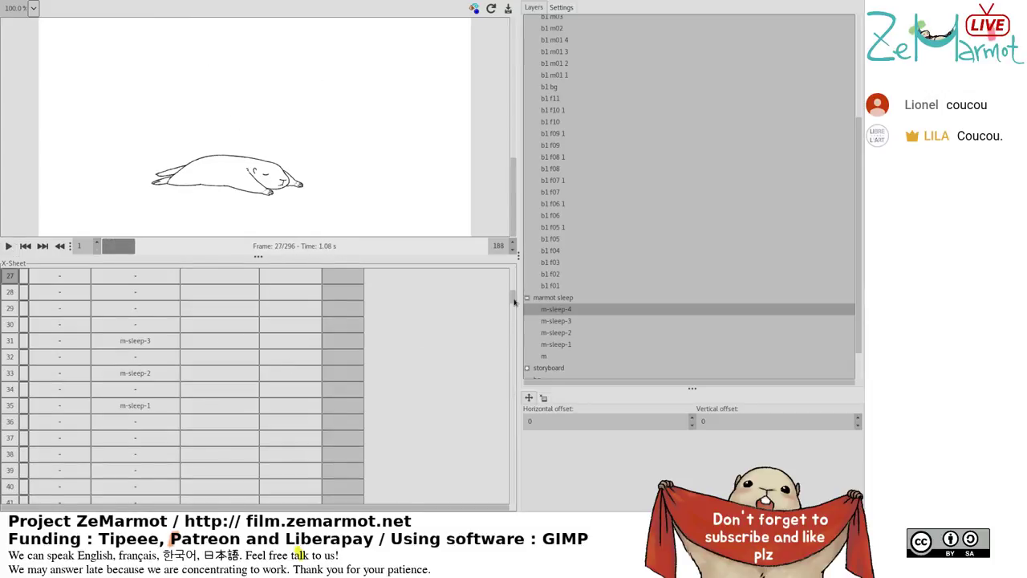
# Review the layer assignments of all tracks from frame 1 to beyond frame 220.
pyautogui.moveTo(514, 302); pyautogui.dragTo(516, 276)
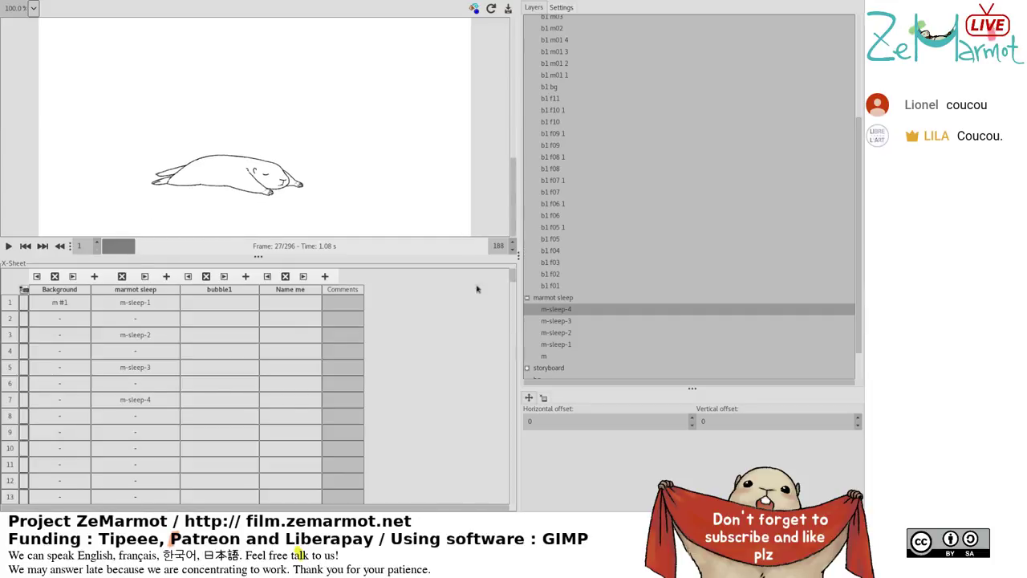
pyautogui.moveTo(509, 276); pyautogui.dragTo(509, 410)
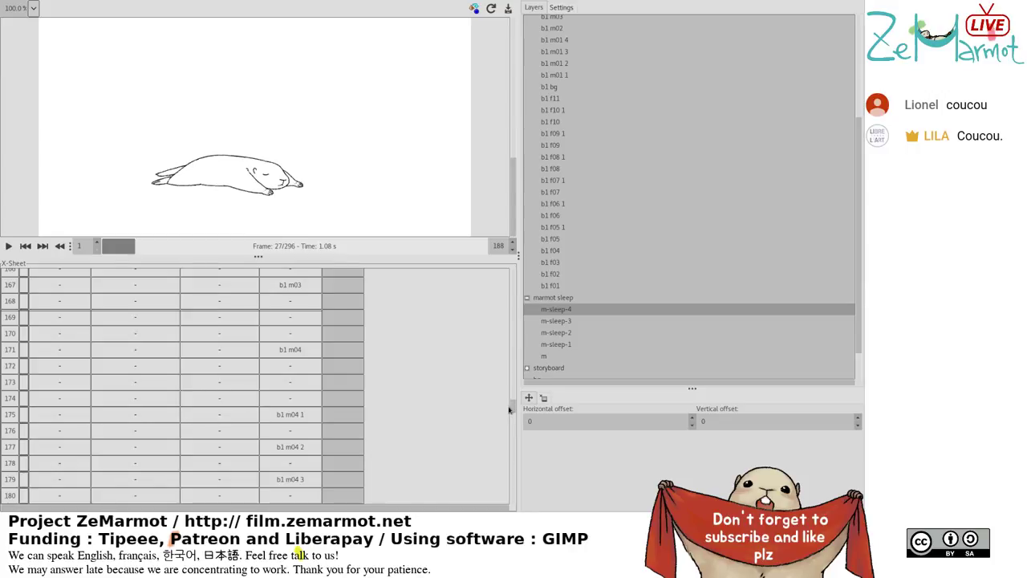
pyautogui.moveTo(509, 410); pyautogui.dragTo(518, 451)
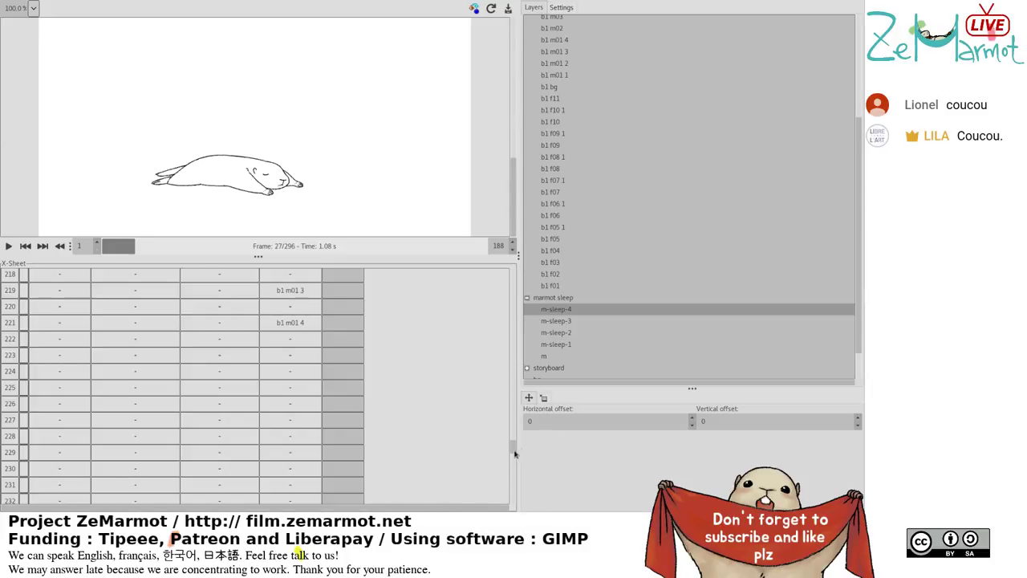
pyautogui.moveTo(515, 455)
pyautogui.mouseDown()
pyautogui.moveTo(504, 271)
pyautogui.moveTo(506, 328)
pyautogui.mouseUp()
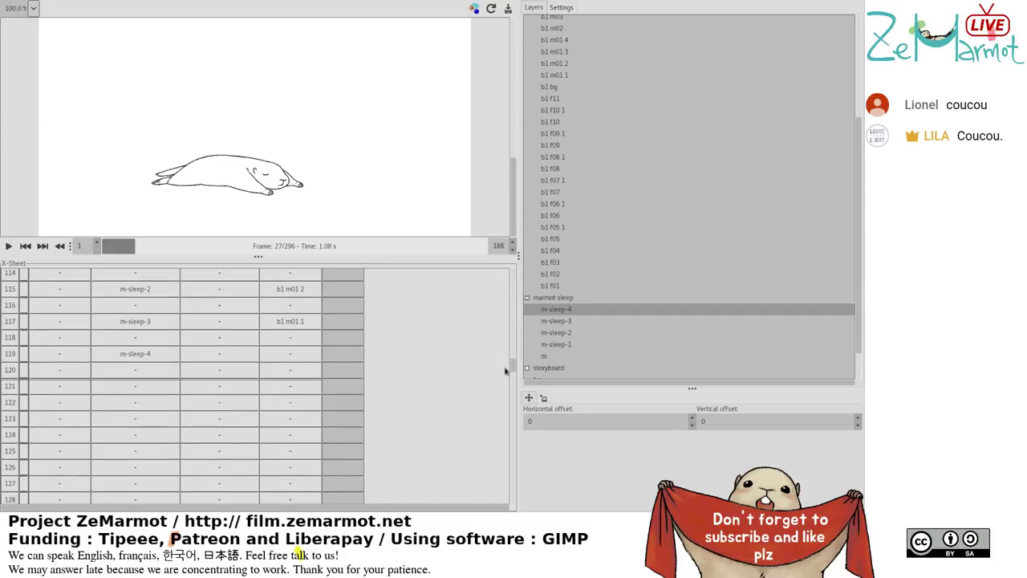
pyautogui.moveTo(511, 365); pyautogui.dragTo(517, 265)
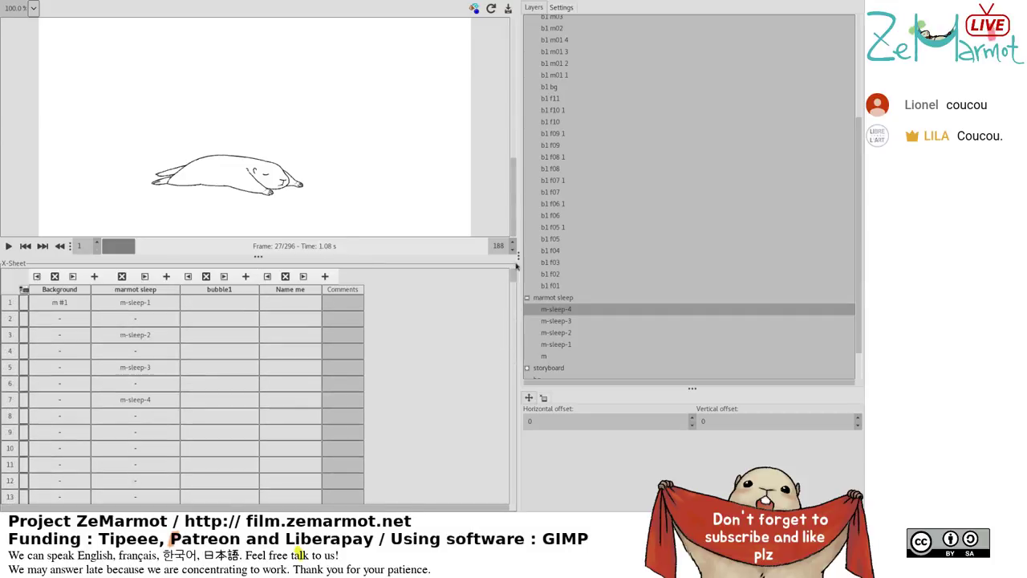
# Rename the "Name me" track as b1 m1.
pyautogui.doubleClick(297, 291)
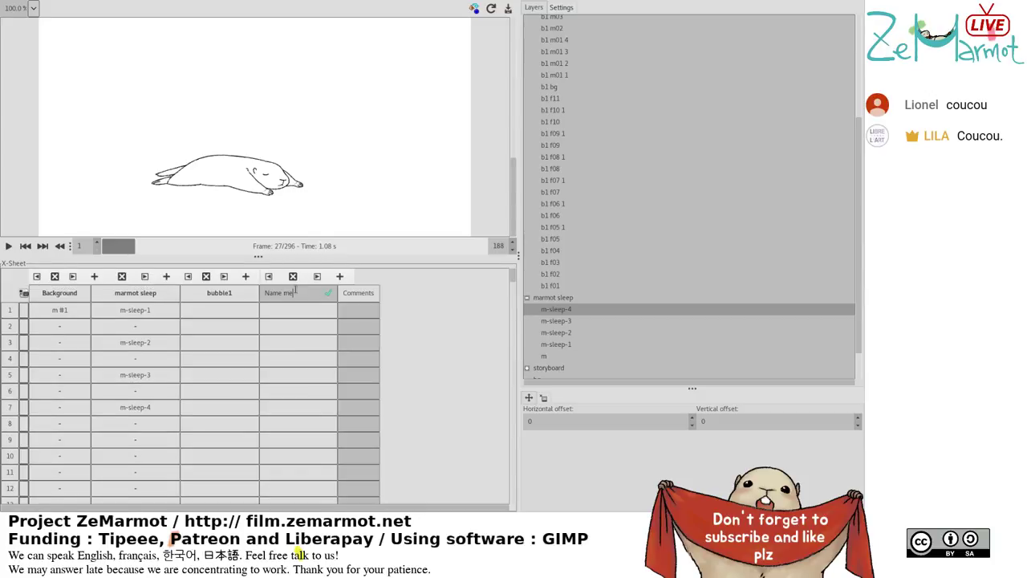
pyautogui.hotkey('ctrl', 'a')
pyautogui.write('b')
pyautogui.press('Return')
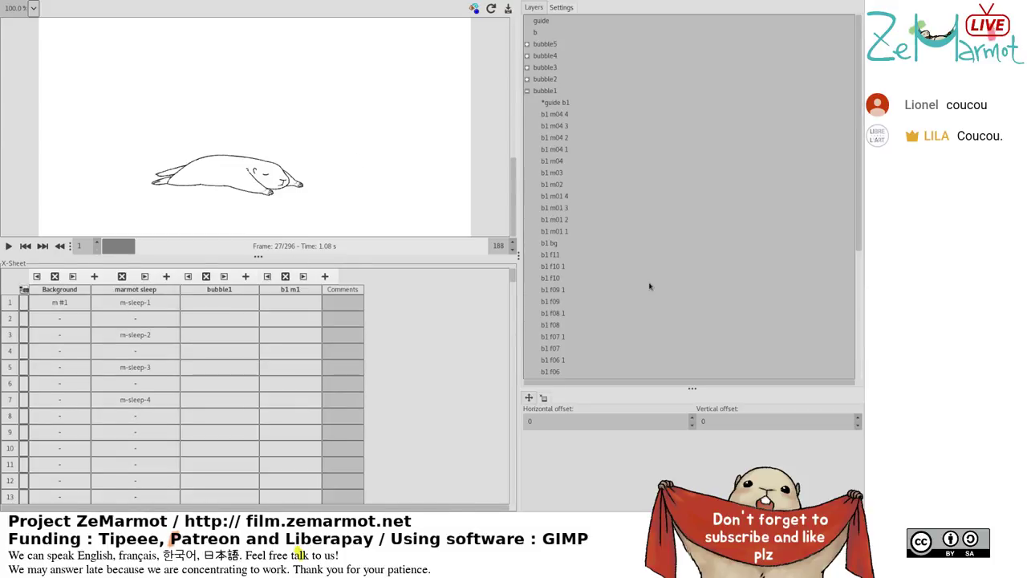
# Shorten the name of the track beside bubble1 to m1.
pyautogui.doubleClick(294, 293)
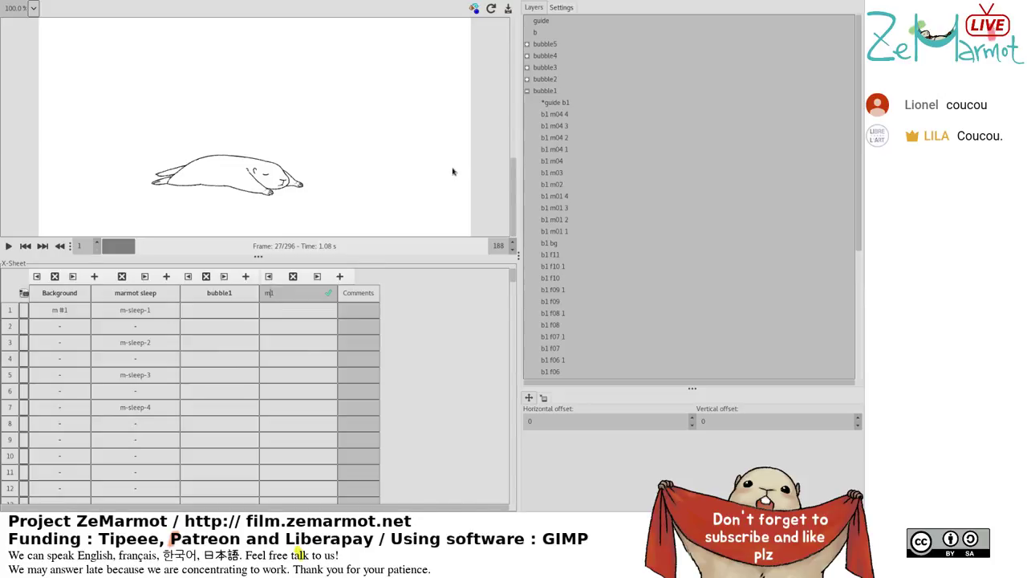
pyautogui.write('m1')
pyautogui.press('Return')
# Play the animation preview through the first bubble sequence up to frame 164.
pyautogui.click(290, 334)
pyautogui.scroll(-10, 316, 337)
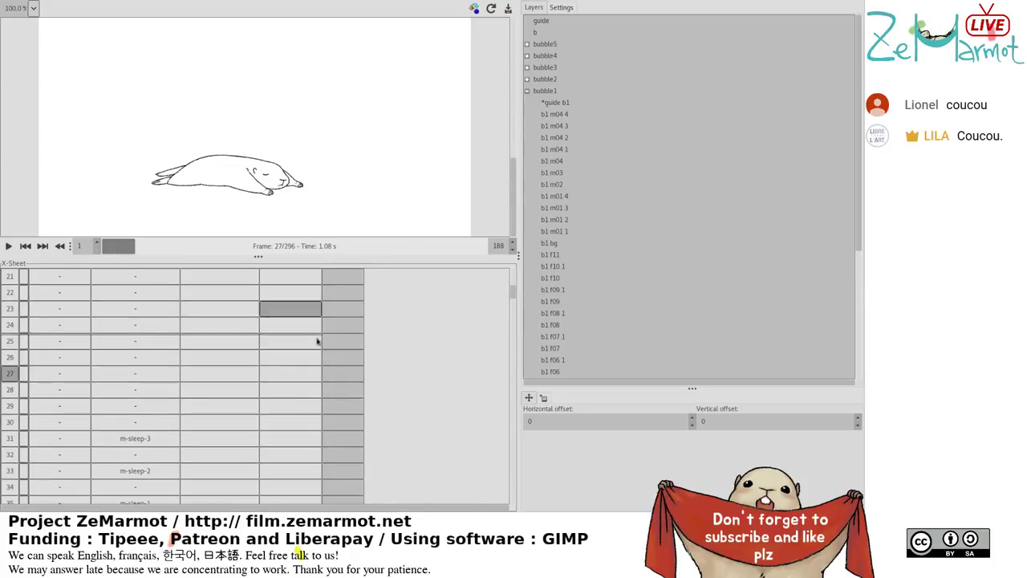
pyautogui.scroll(-10, 317, 341)
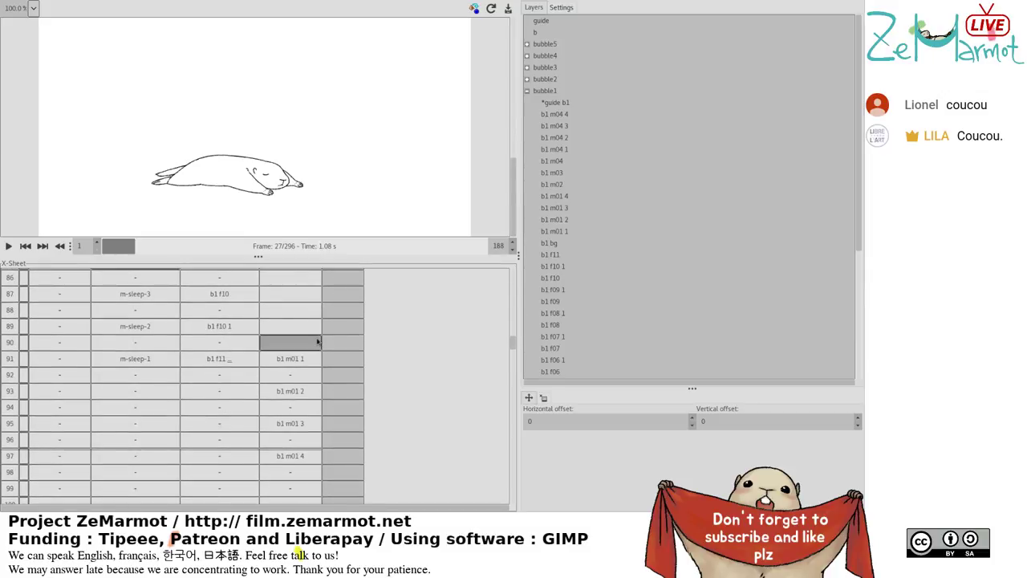
pyautogui.click(134, 278)
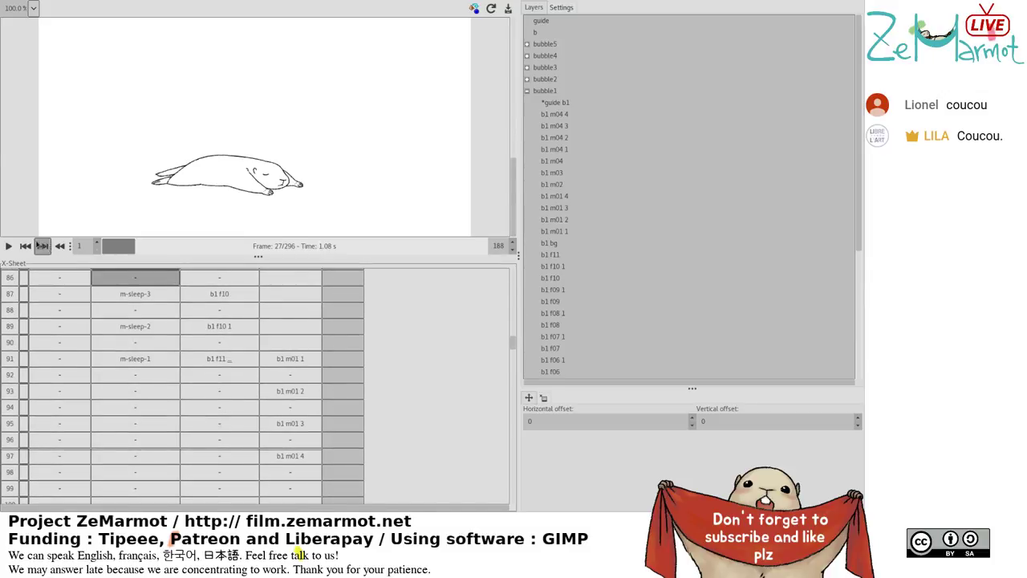
pyautogui.click(7, 246)
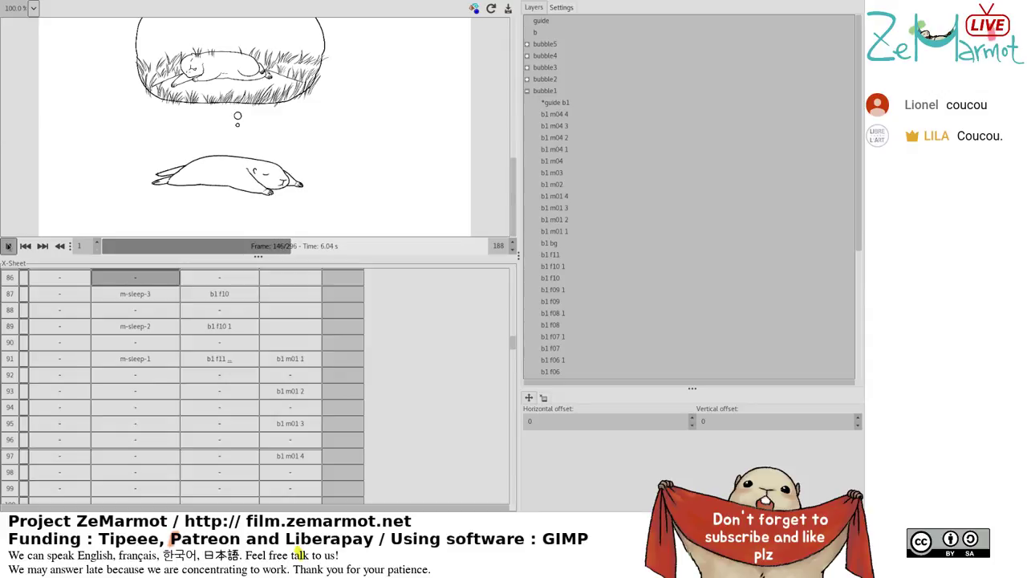
# Compare the m1 track's layer assignments with the other tracks between frame 78 and frame 177.
pyautogui.click(283, 374)
pyautogui.scroll(20, 284, 377)
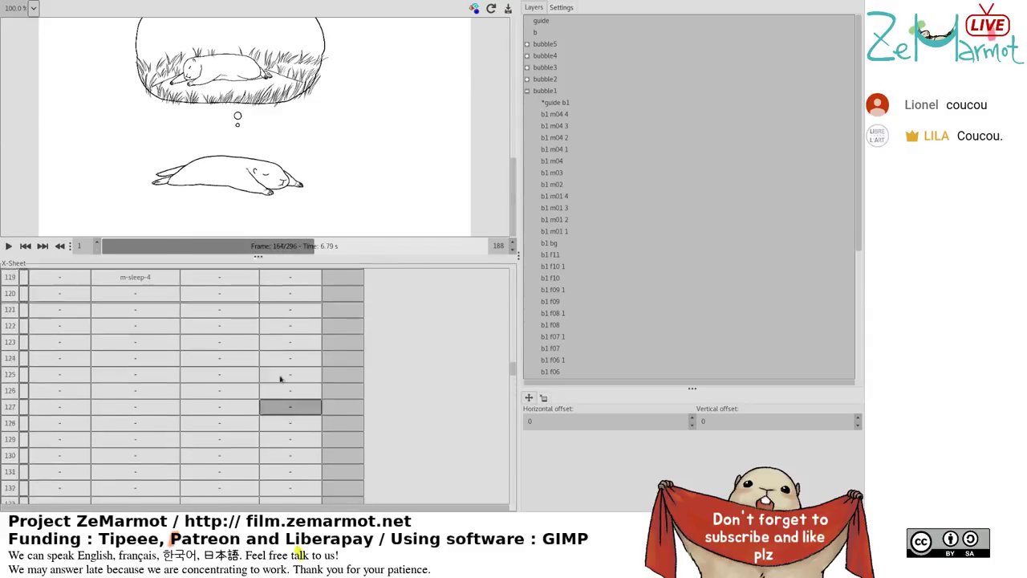
pyautogui.scroll(5, 279, 380)
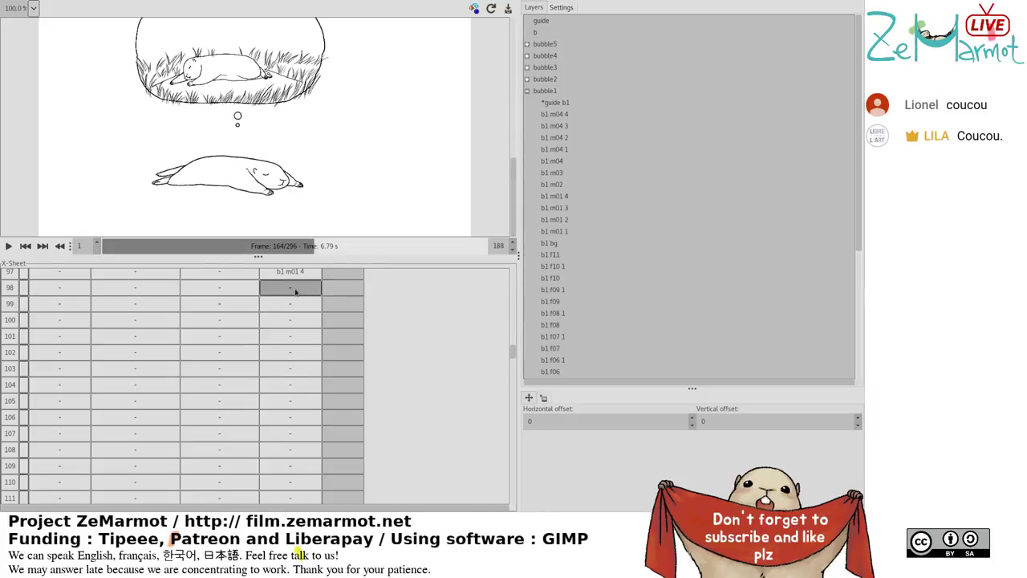
pyautogui.scroll(7, 294, 305)
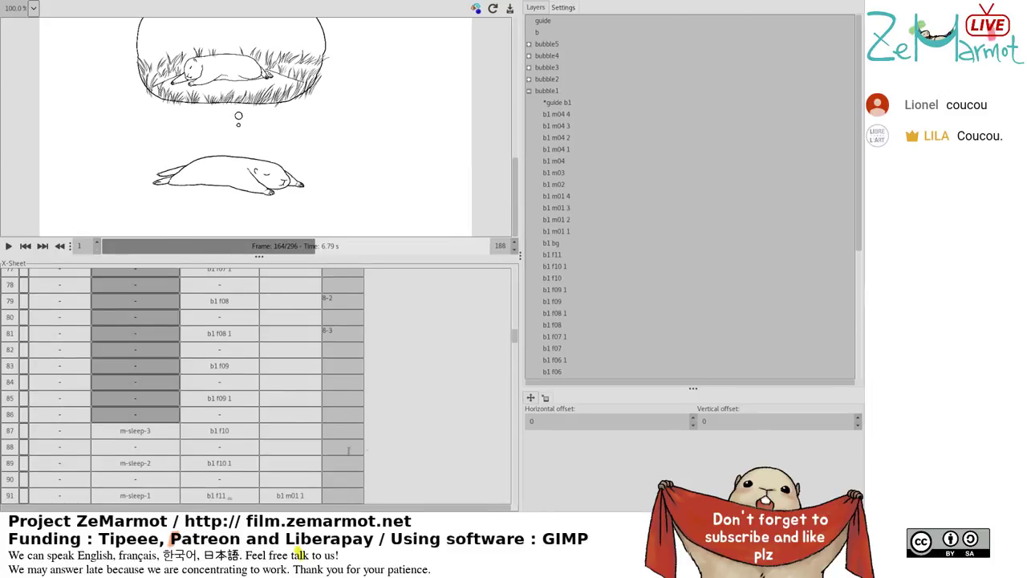
pyautogui.scroll(-7, 343, 442)
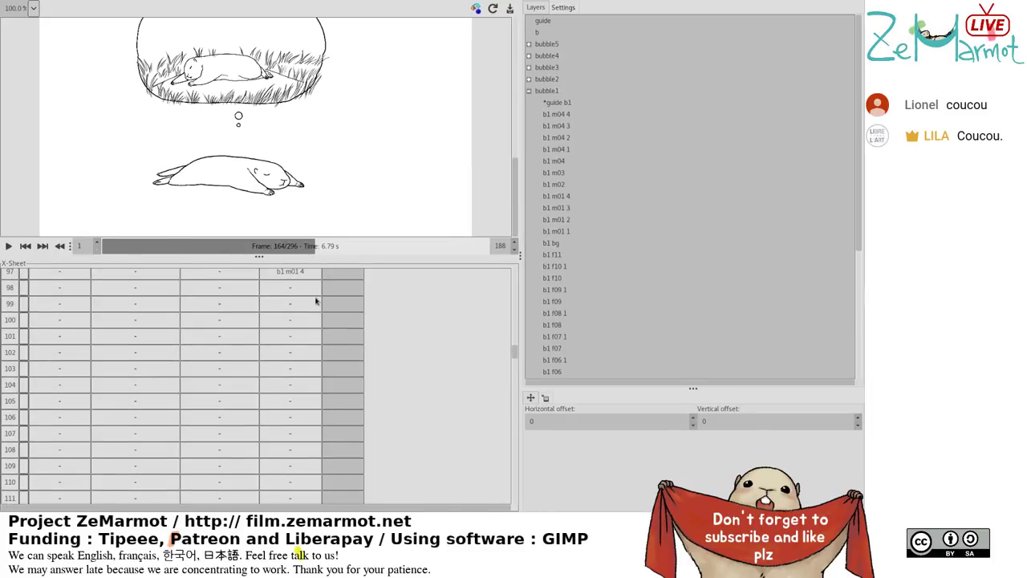
pyautogui.scroll(-20, 313, 301)
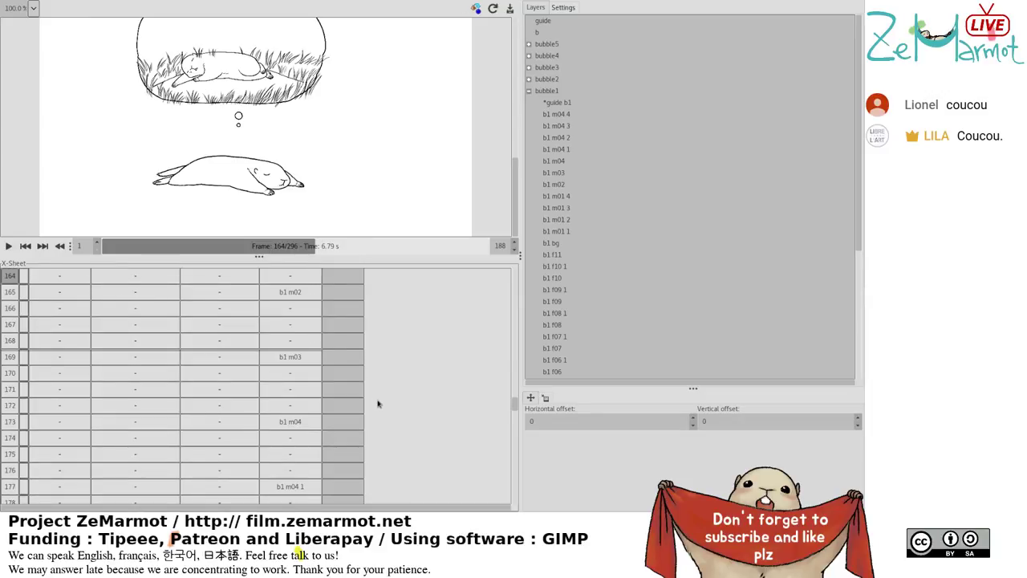
# Try pulling the m1 track's entries from b1 m02 onward one frame earlier, and restore the removed frame.
pyautogui.scroll(2, 378, 404)
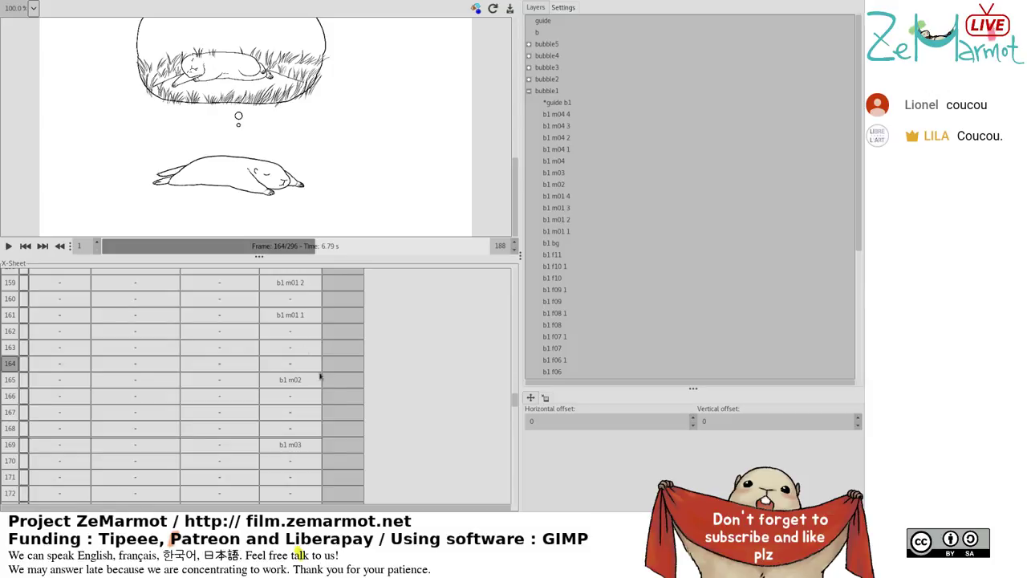
pyautogui.press('Delete')
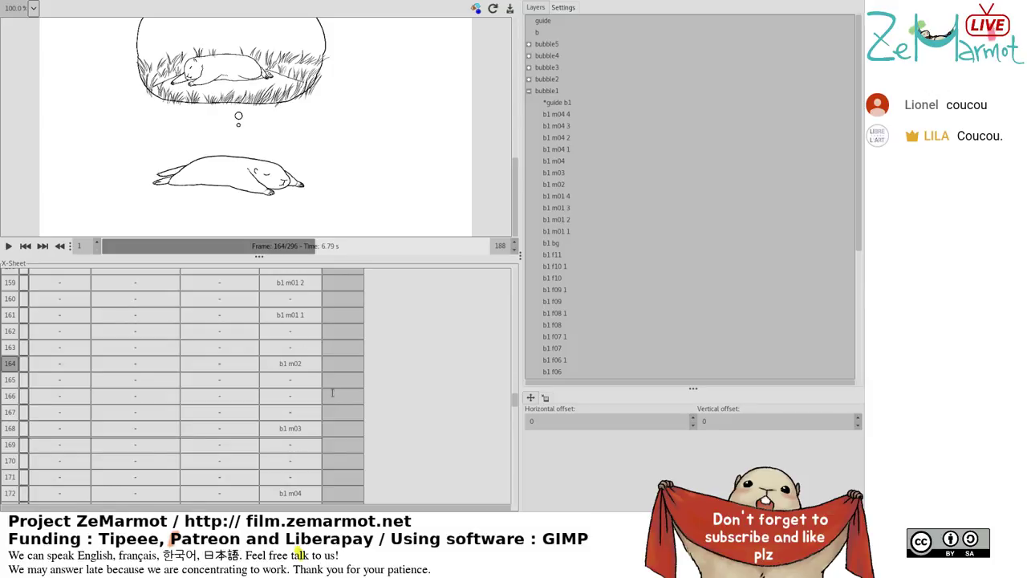
pyautogui.press('Insert')
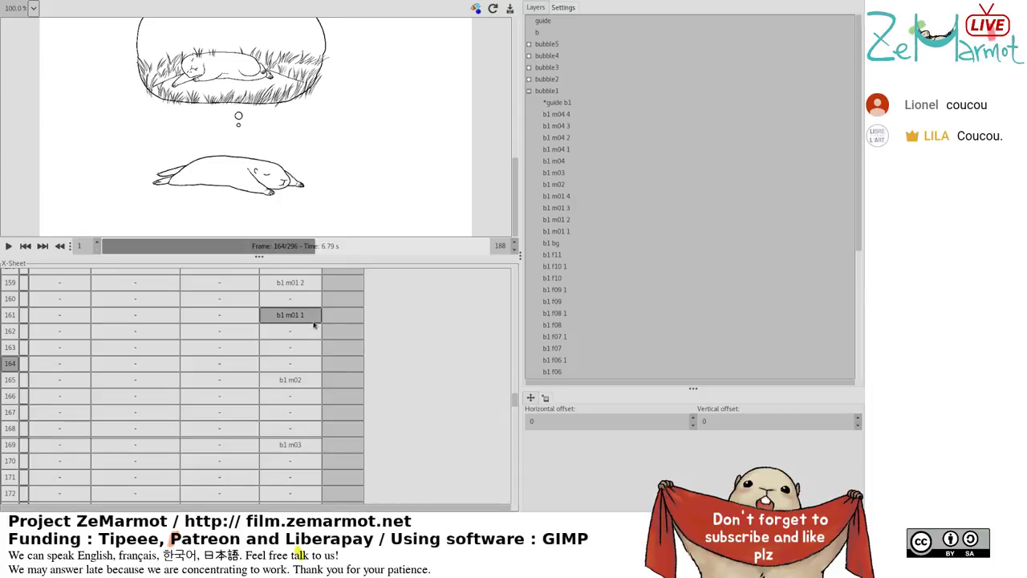
# Check the timing of the m1 track's b1 m01 to b1 m04 4 entries between frames 153 and 196.
pyautogui.scroll(2, 321, 341)
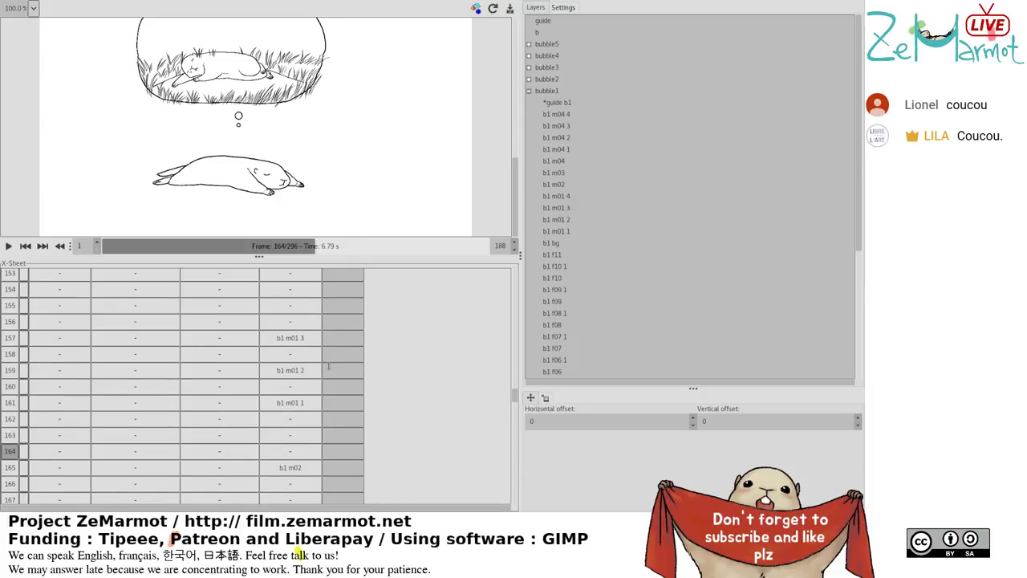
pyautogui.scroll(-4, 319, 375)
pyautogui.scroll(-3, 315, 382)
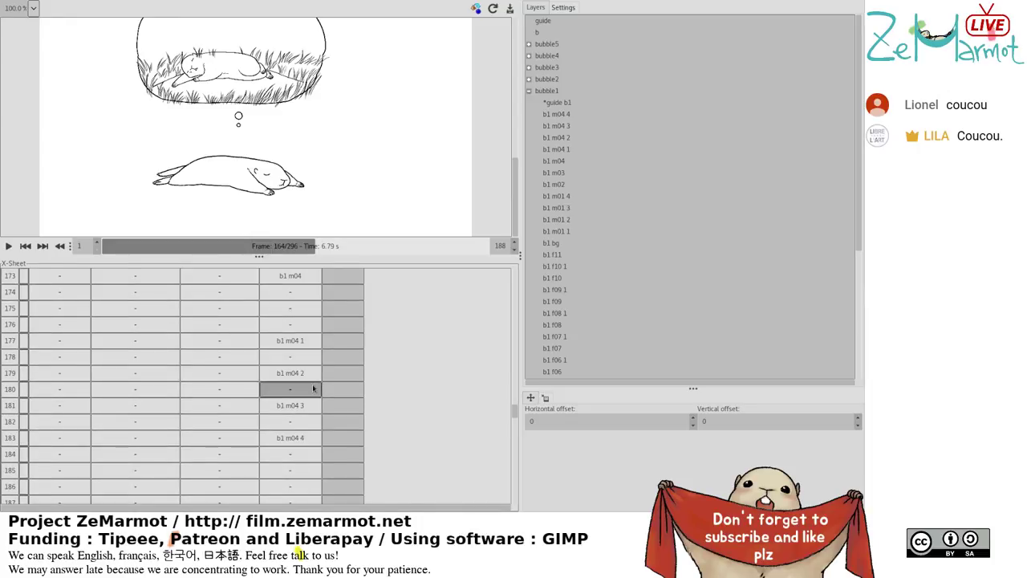
pyautogui.scroll(-7, 317, 393)
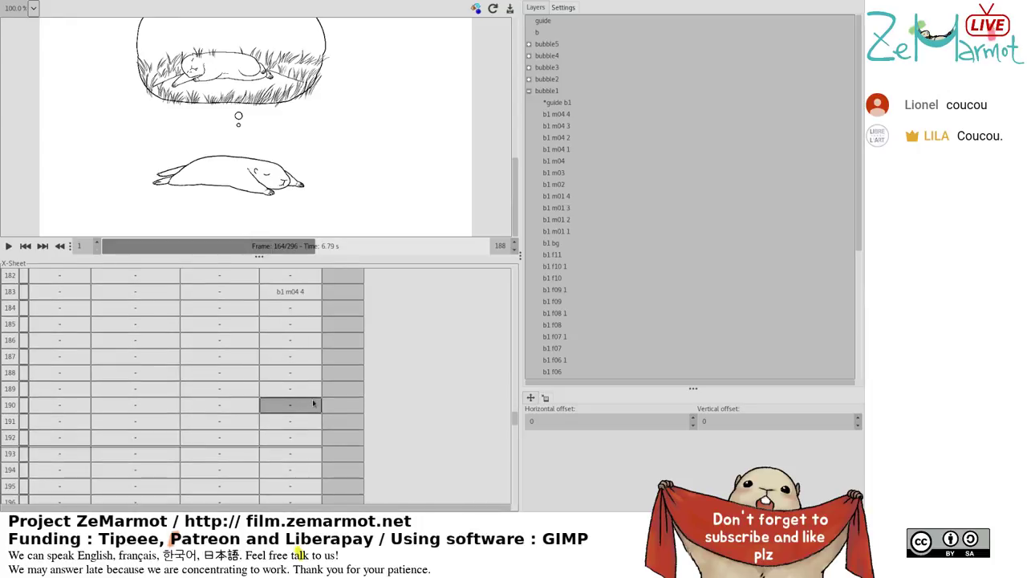
pyautogui.scroll(9, 317, 402)
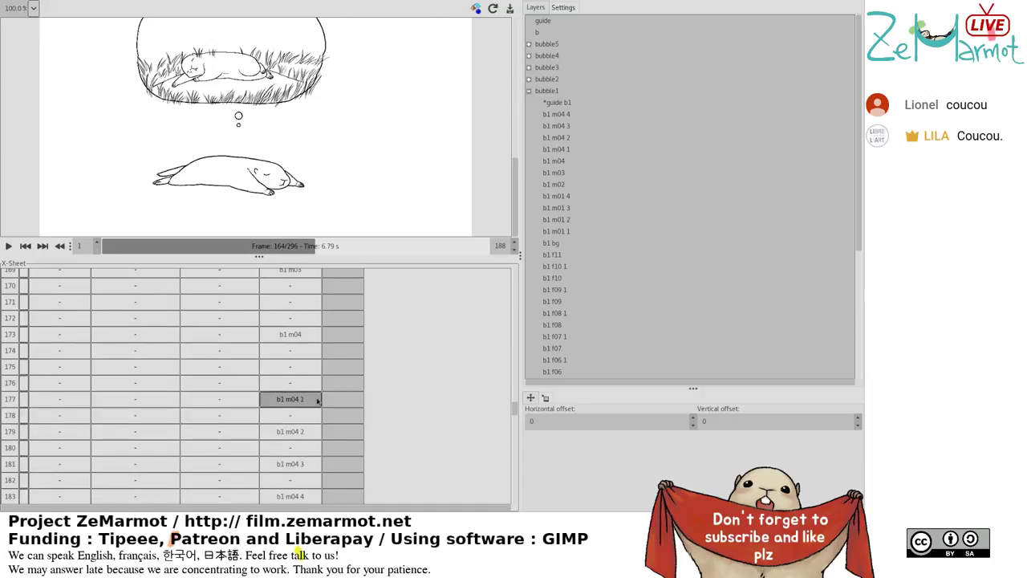
# Return to the start of the m1 track's entries and show frame 91 in the preview.
pyautogui.moveTo(515, 406); pyautogui.dragTo(520, 346)
pyautogui.moveTo(219, 387); pyautogui.dragTo(266, 434)
pyautogui.scroll(-3, 263, 448)
pyautogui.scroll(4, 265, 449)
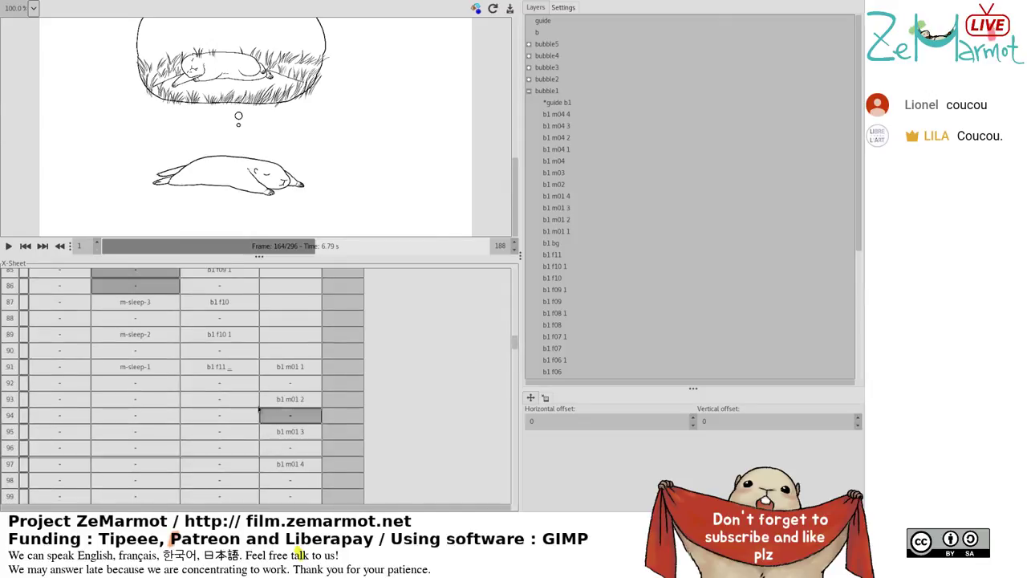
pyautogui.click(8, 369)
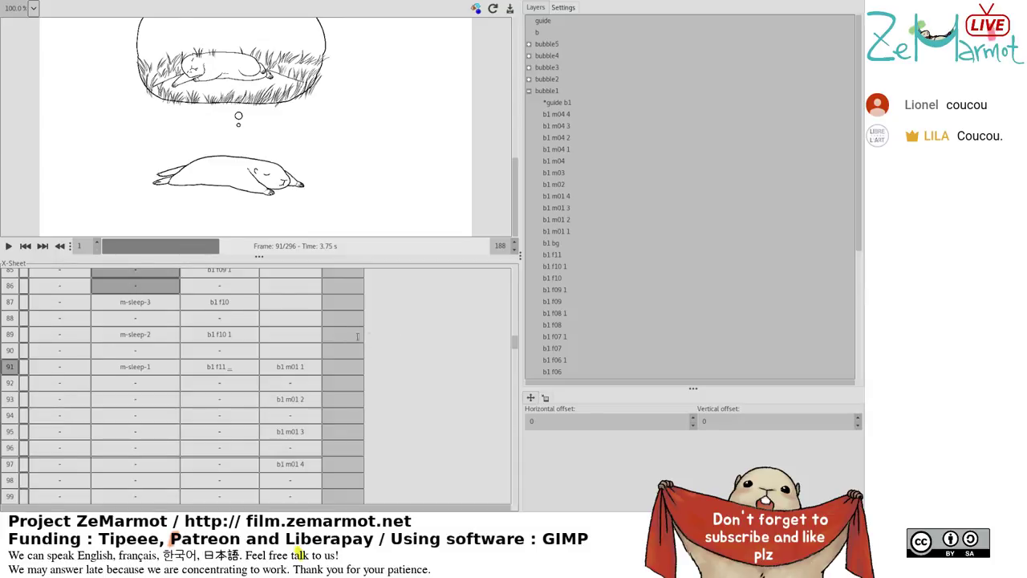
# Review the m1 track's pose timing from frame 91 to beyond frame 220.
pyautogui.scroll(-1, 323, 358)
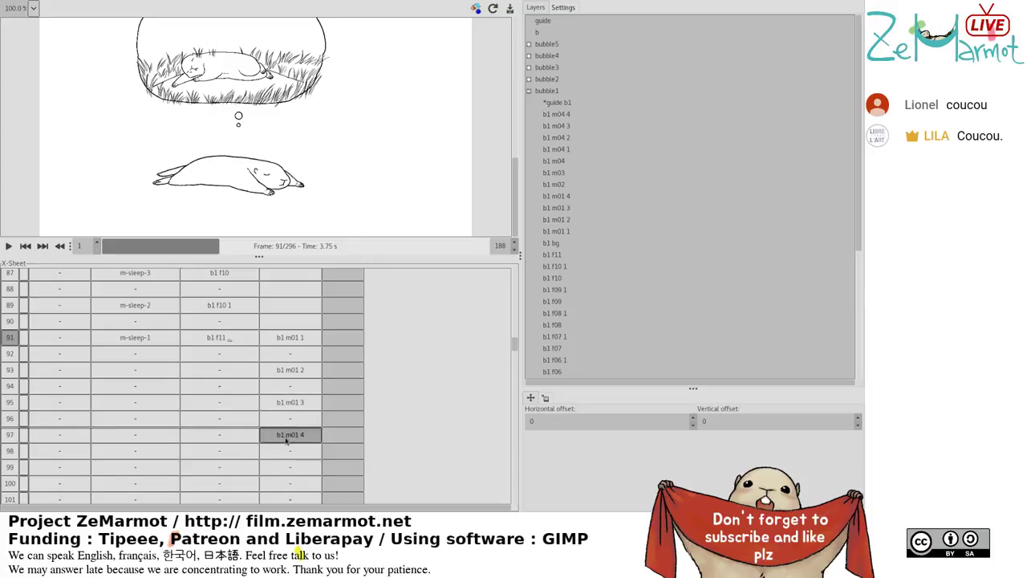
pyautogui.scroll(-6, 286, 439)
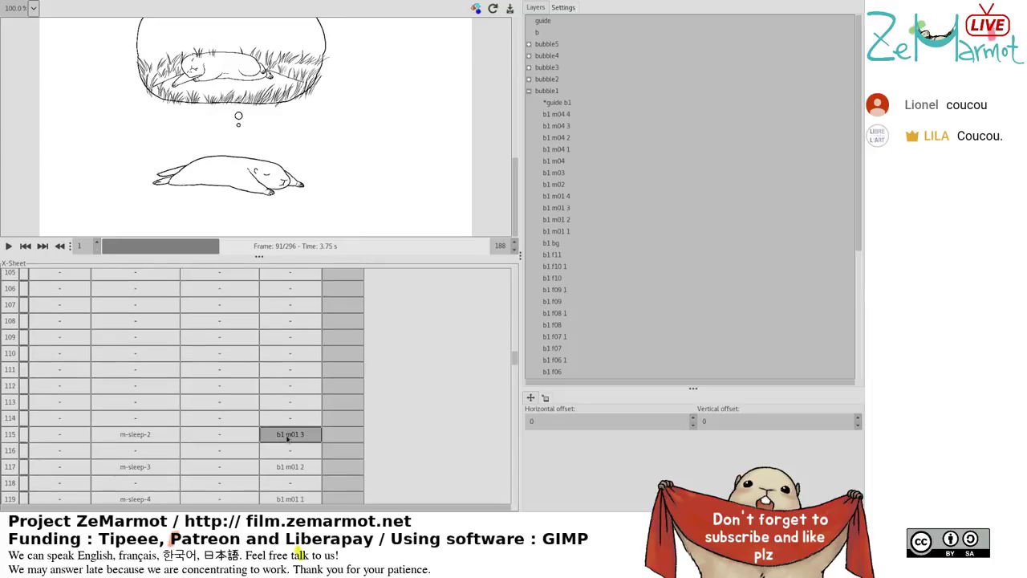
pyautogui.scroll(-9, 289, 437)
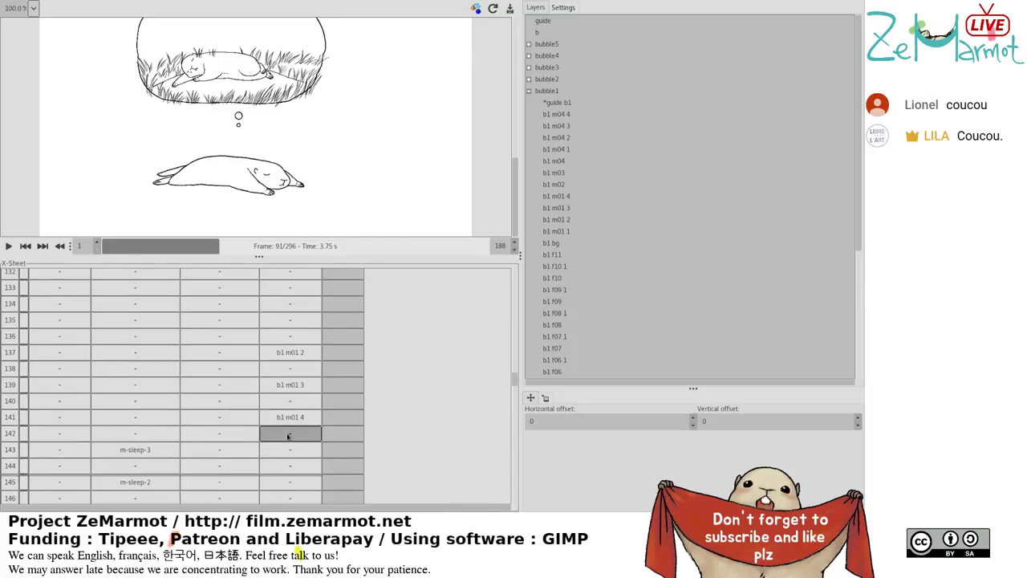
pyautogui.scroll(-9, 288, 436)
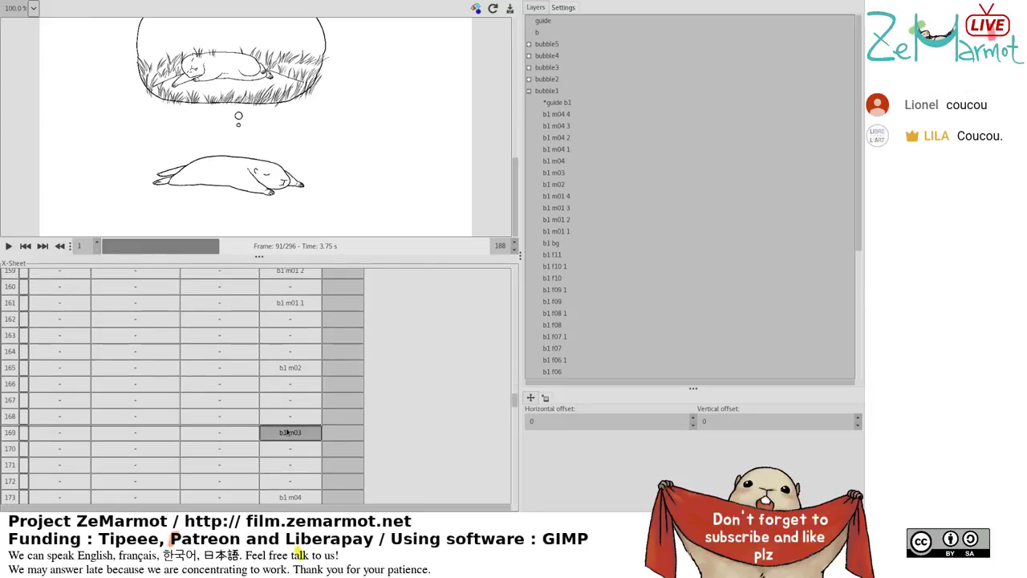
pyautogui.scroll(-3, 408, 417)
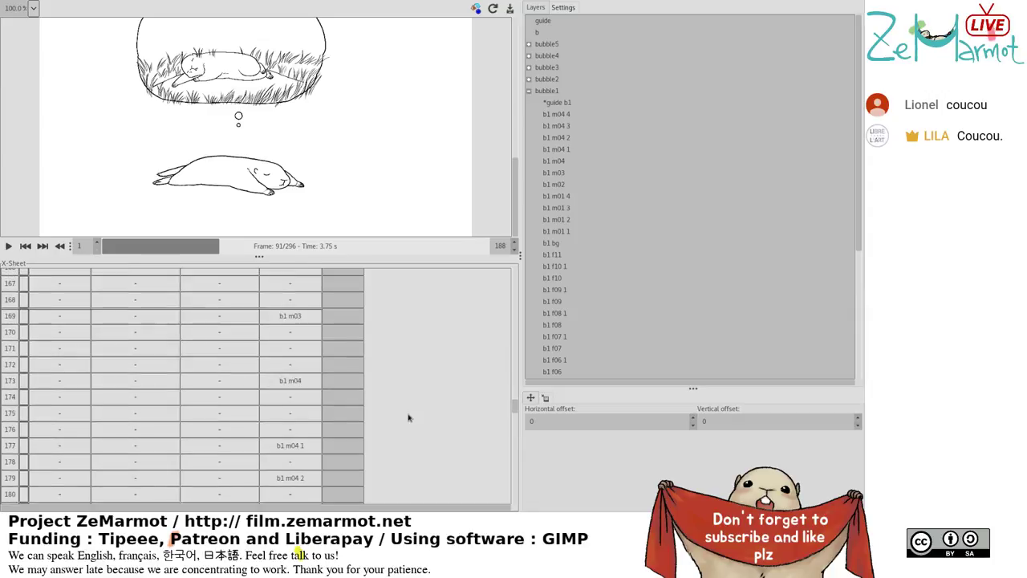
pyautogui.scroll(-7, 408, 418)
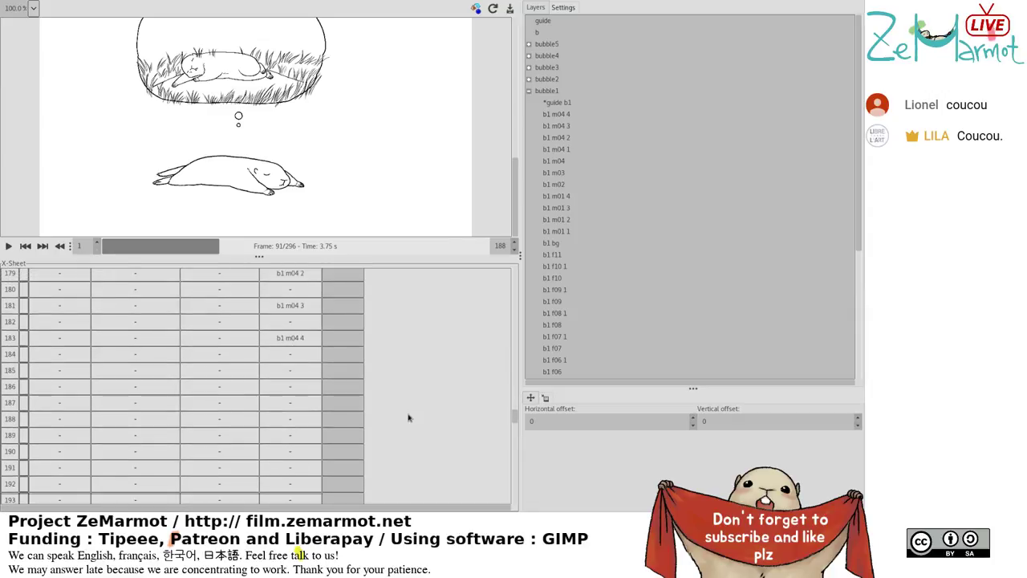
pyautogui.scroll(-8, 408, 417)
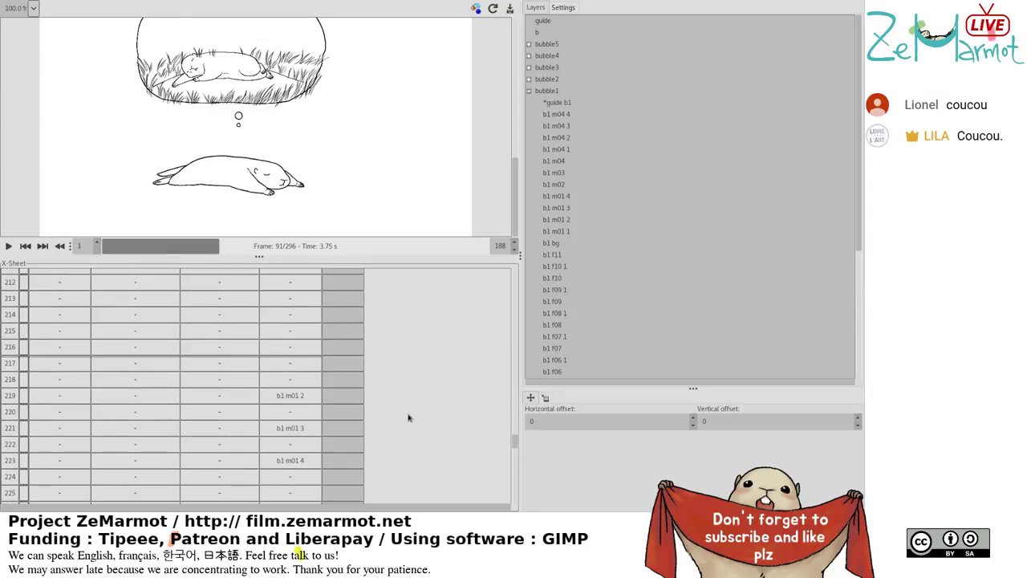
# Return to the m1 track's first poses around frame 97 and enlarge the X-Sheet area to show more frames.
pyautogui.moveTo(516, 448); pyautogui.dragTo(514, 345)
pyautogui.click(311, 366)
pyautogui.scroll(-1, 311, 365)
pyautogui.click(310, 362)
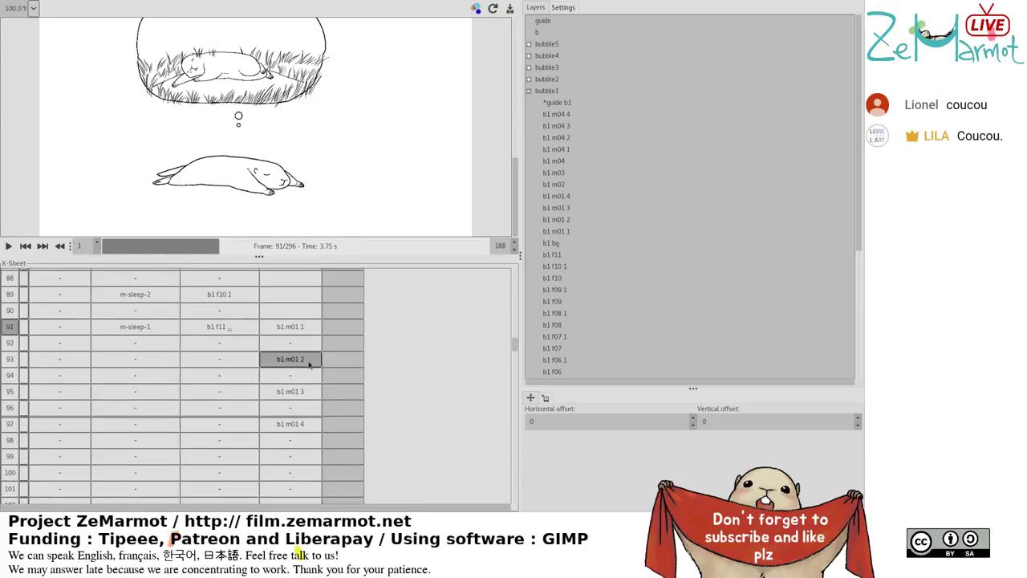
pyautogui.scroll(-2, 310, 365)
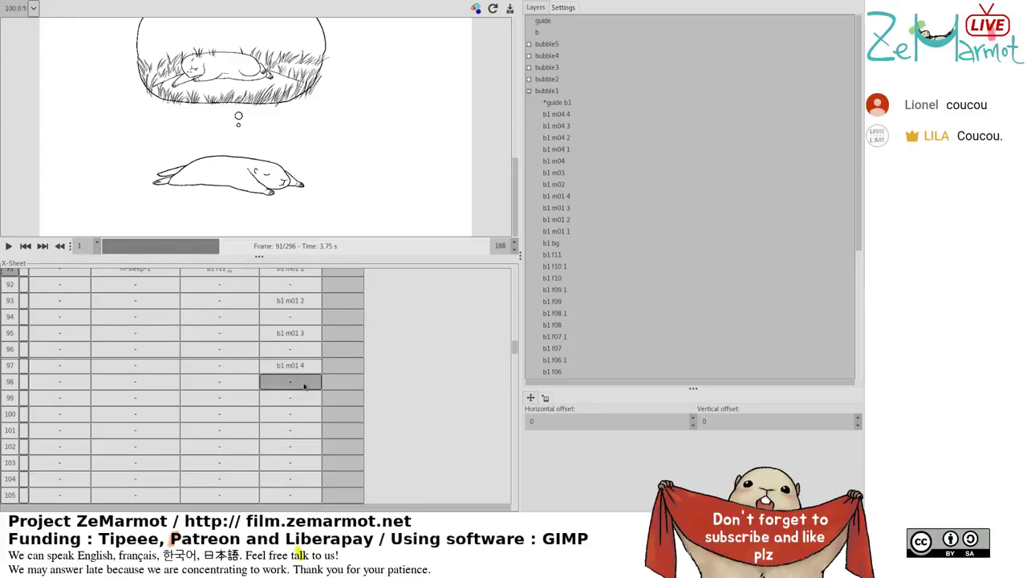
pyautogui.scroll(-3, 306, 413)
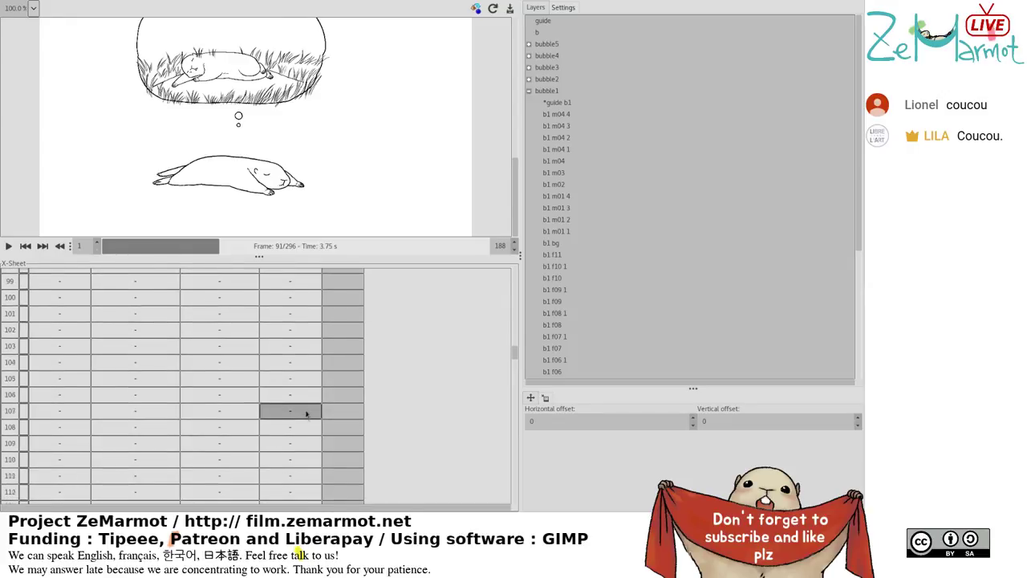
pyautogui.moveTo(278, 265); pyautogui.dragTo(288, 95)
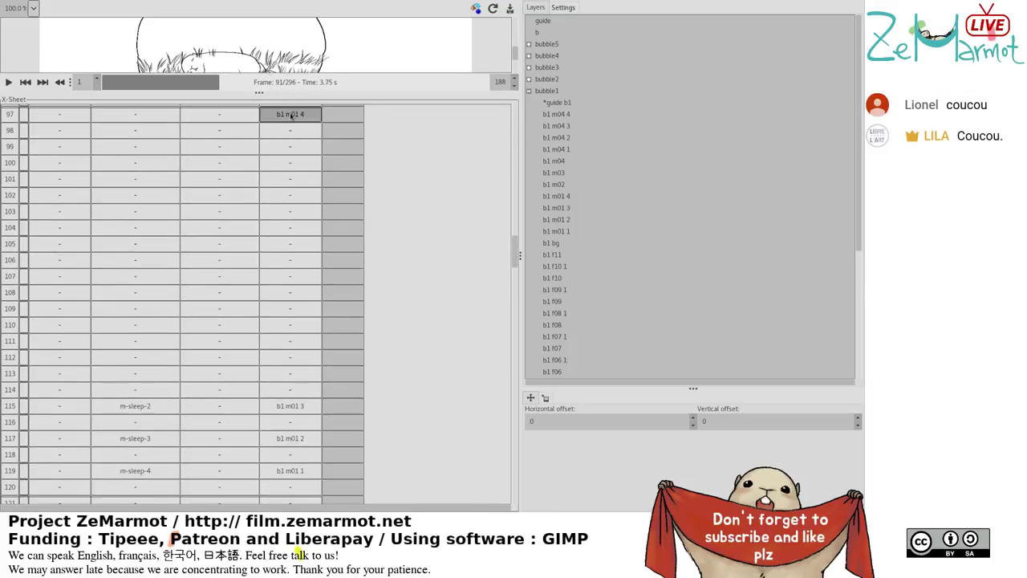
# Make frame 97 current and extend the m1 track's hold on b1 m01 4 by six frames, moving the next b1 m01 3 to frame 121.
pyautogui.scroll(3, 296, 235)
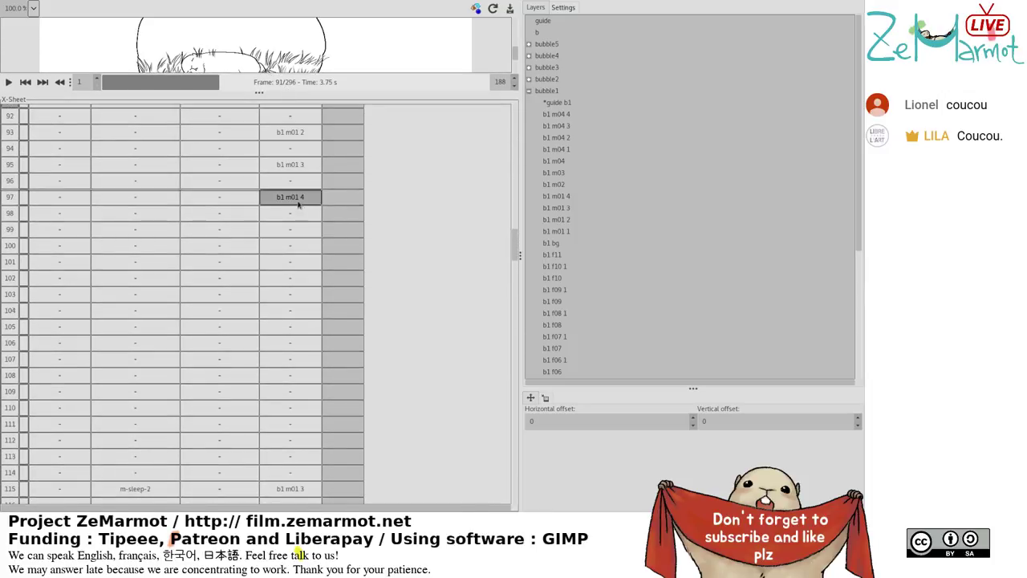
pyautogui.click(10, 197)
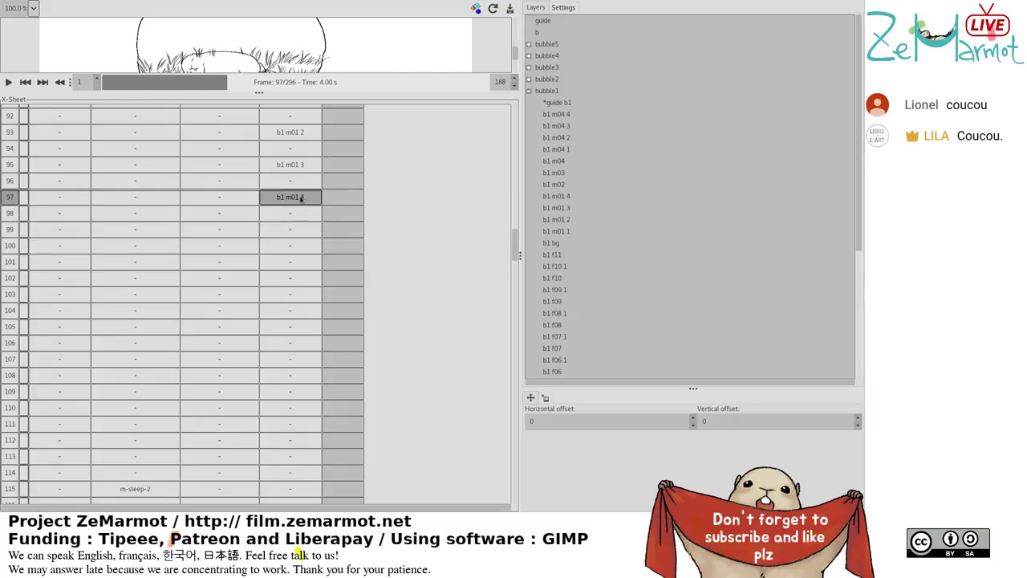
pyautogui.scroll(-3, 297, 247)
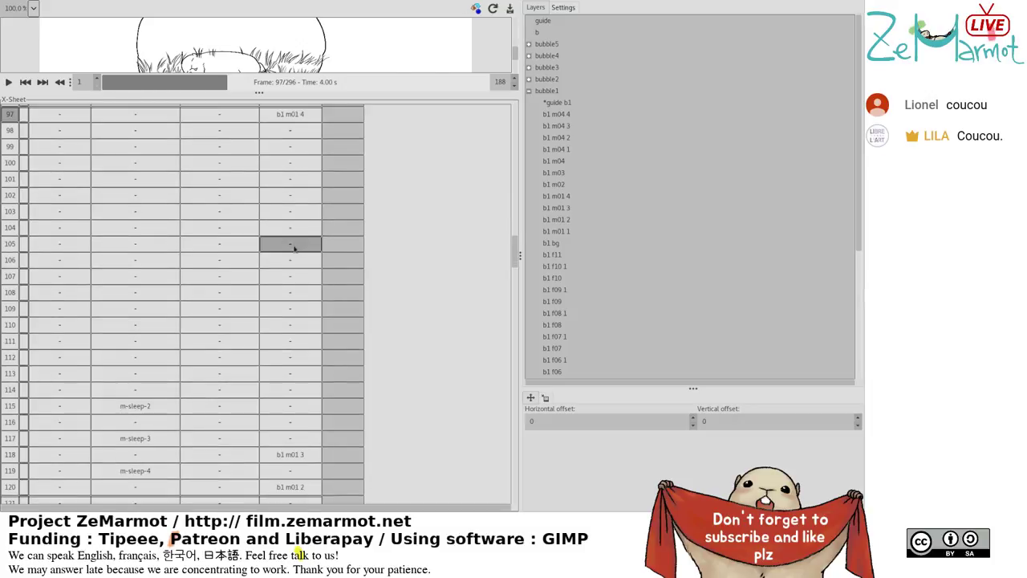
pyautogui.press('Insert')
pyautogui.press('Insert')
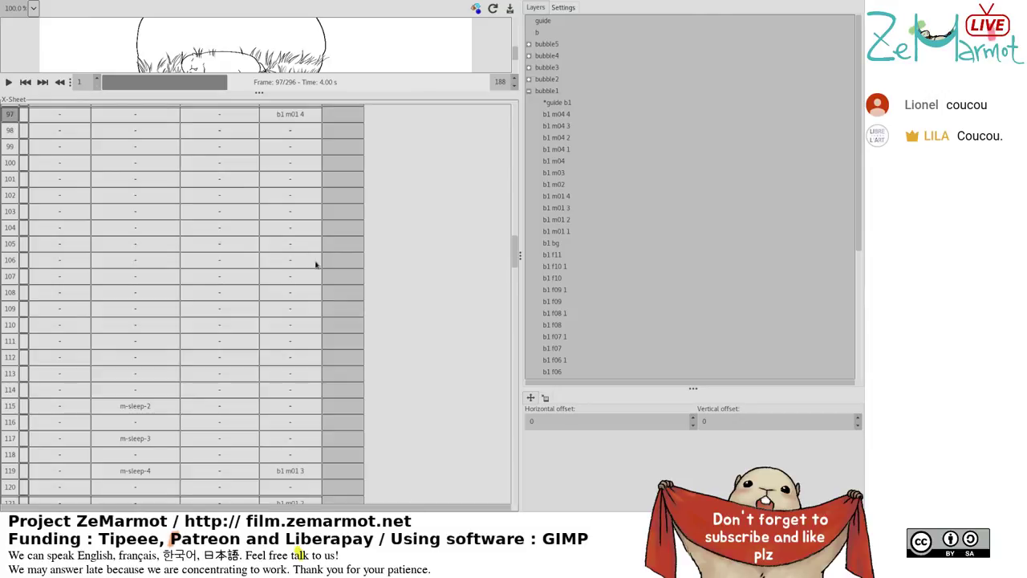
pyautogui.scroll(5, 303, 263)
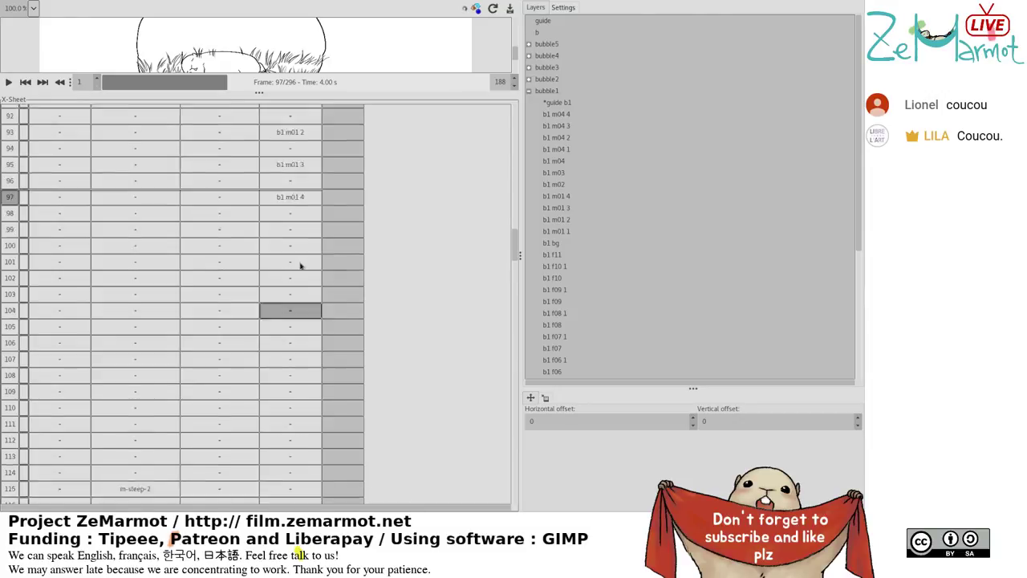
pyautogui.scroll(-15, 298, 257)
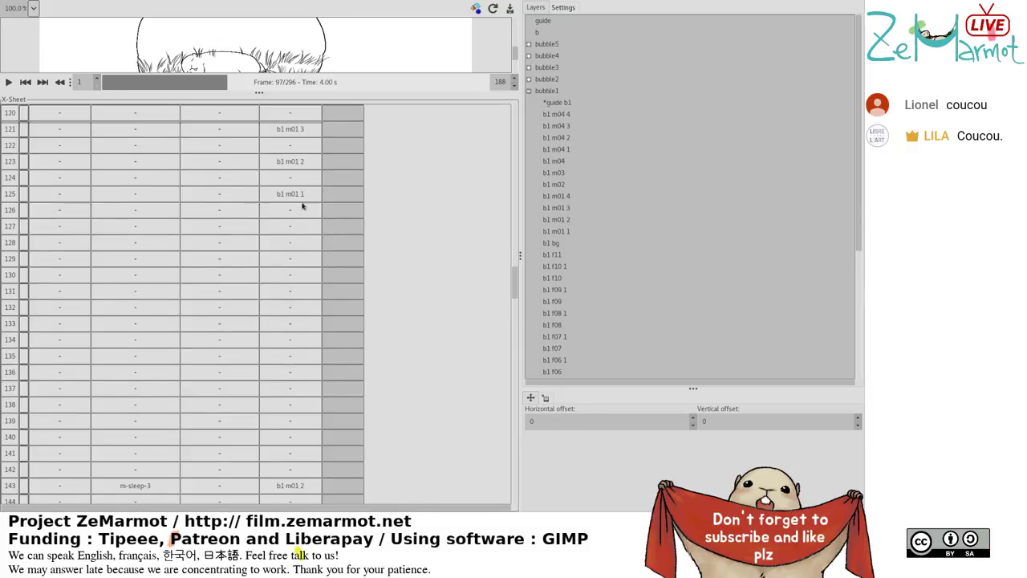
# Make frame 125 current and extend the m1 track's hold on b1 m01 1 by six frames, moving the next b1 m01 2 to frame 149.
pyautogui.scroll(2, 303, 210)
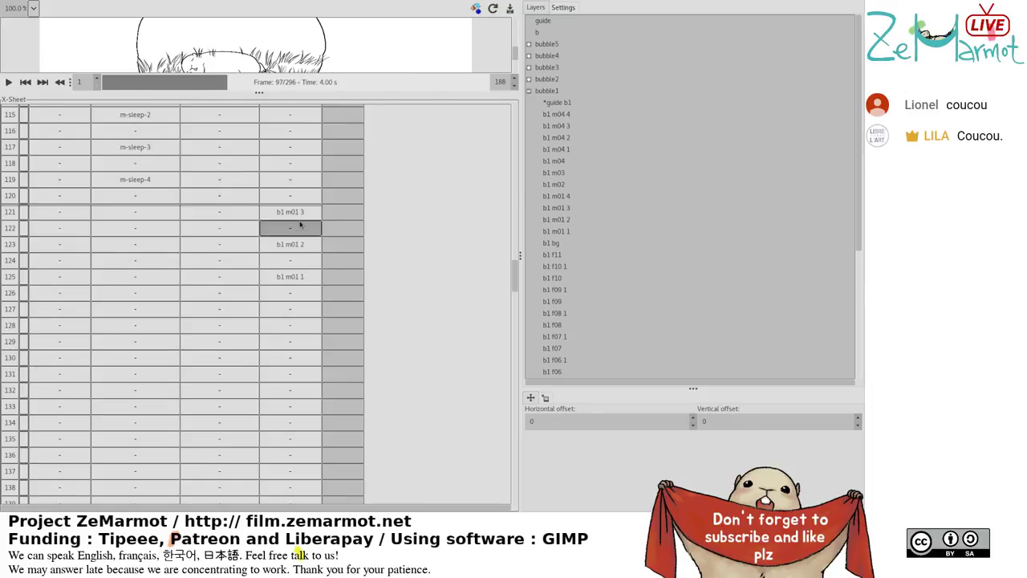
pyautogui.click(290, 280)
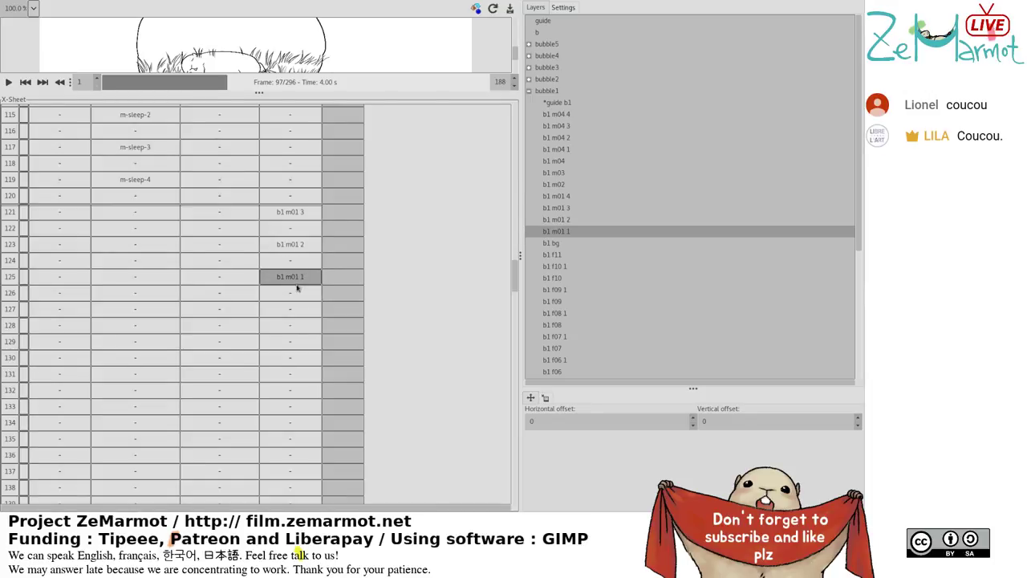
pyautogui.scroll(-4, 297, 287)
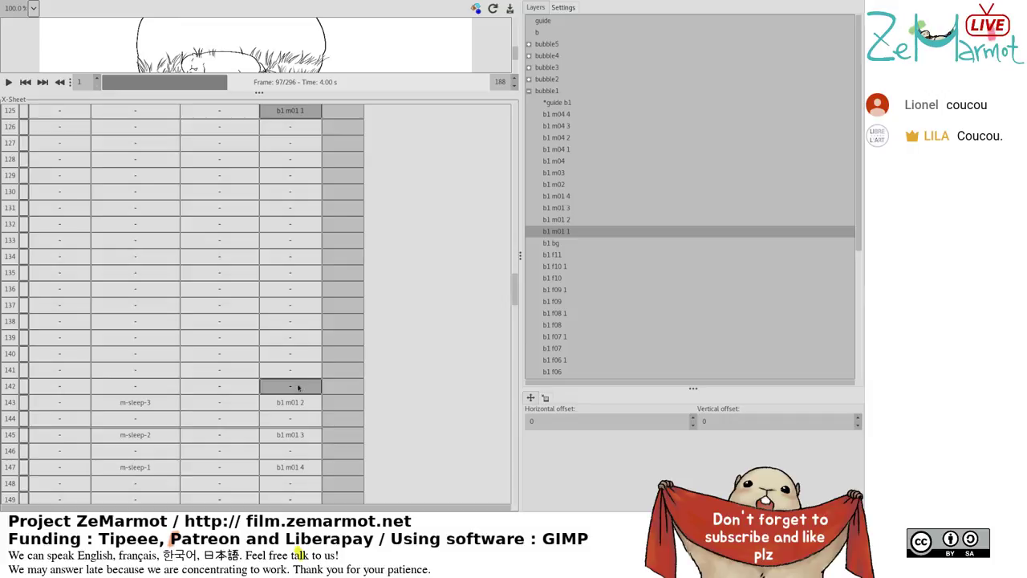
pyautogui.click(265, 116)
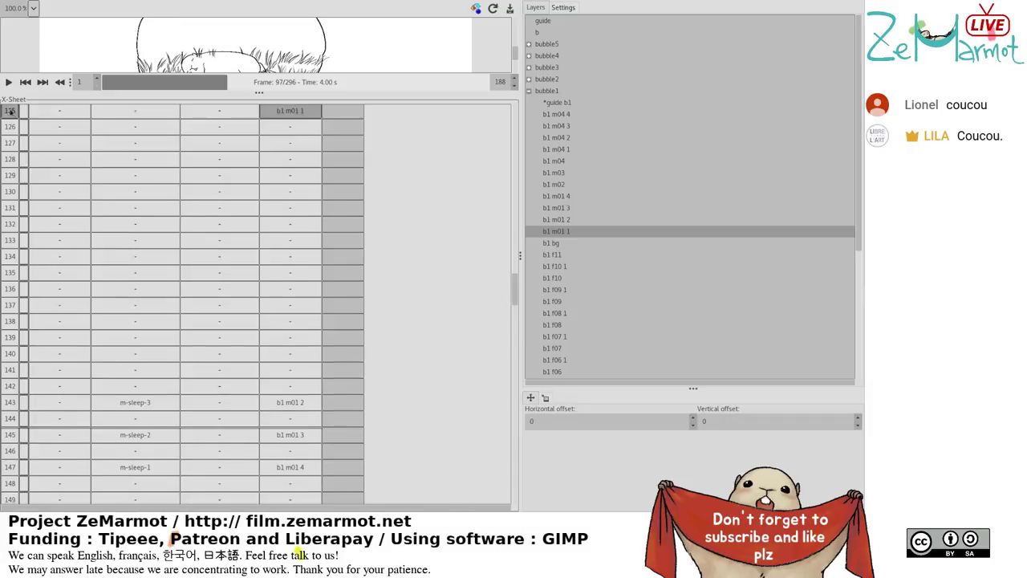
pyautogui.click(280, 119)
pyautogui.press("'")
pyautogui.click(291, 113)
pyautogui.press("'")
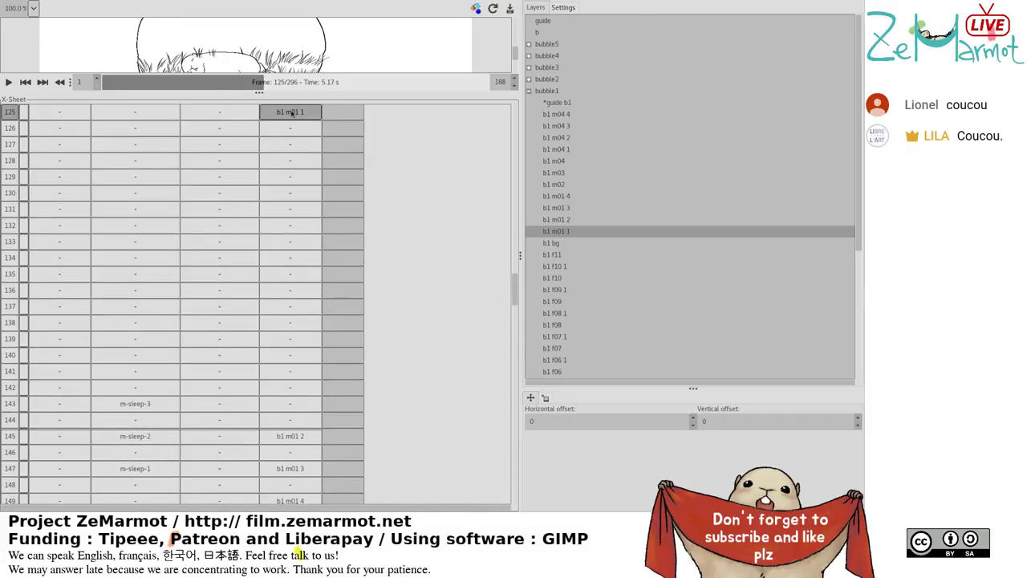
pyautogui.press("'")
pyautogui.click(297, 113)
pyautogui.press("'")
pyautogui.press("'")
pyautogui.press("'")
pyautogui.scroll(-5, 277, 316)
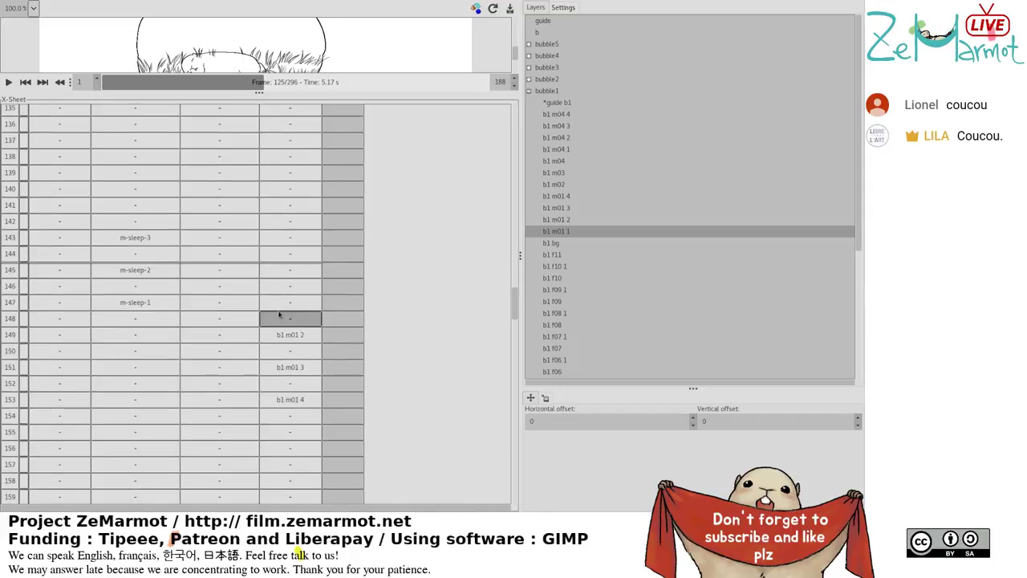
# Make frame 153 current and extend the m1 track's hold on b1 m01 4 by eight frames, moving the next b1 m01 3 to frame 177.
pyautogui.scroll(-7, 285, 329)
pyautogui.click(291, 299)
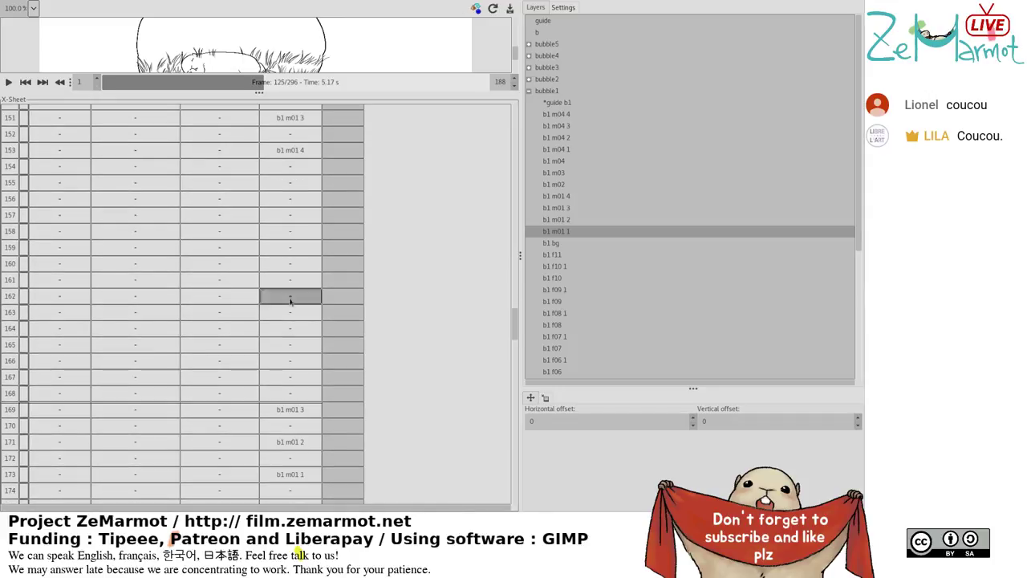
pyautogui.click(291, 150)
pyautogui.click(8, 150)
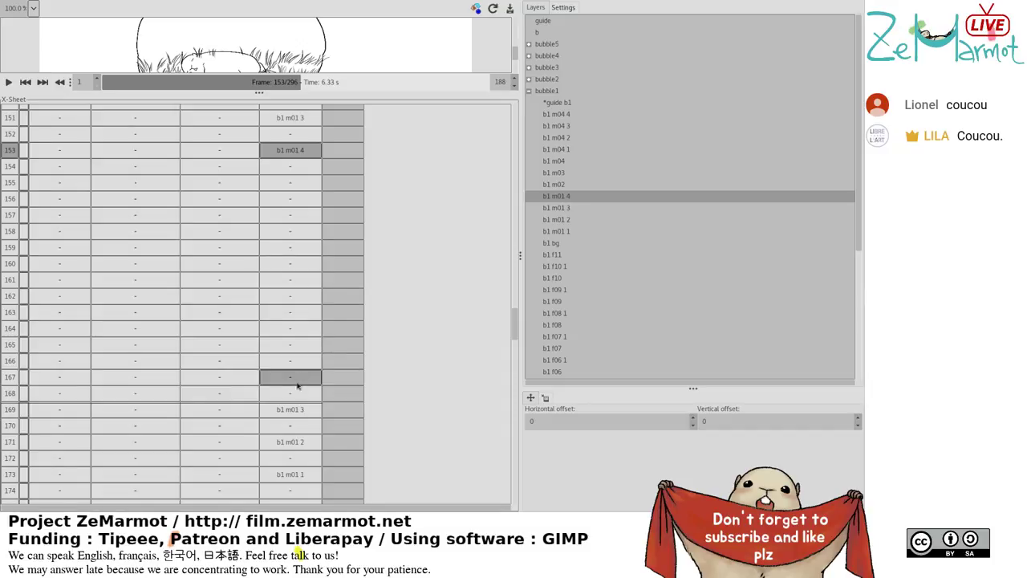
pyautogui.click(277, 152)
pyautogui.click(284, 155)
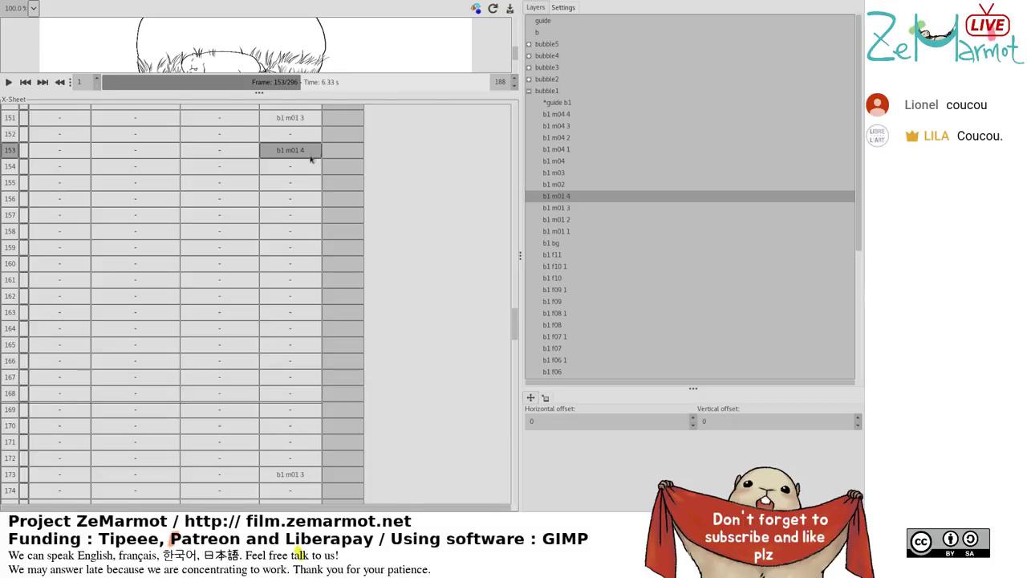
pyautogui.click(311, 158)
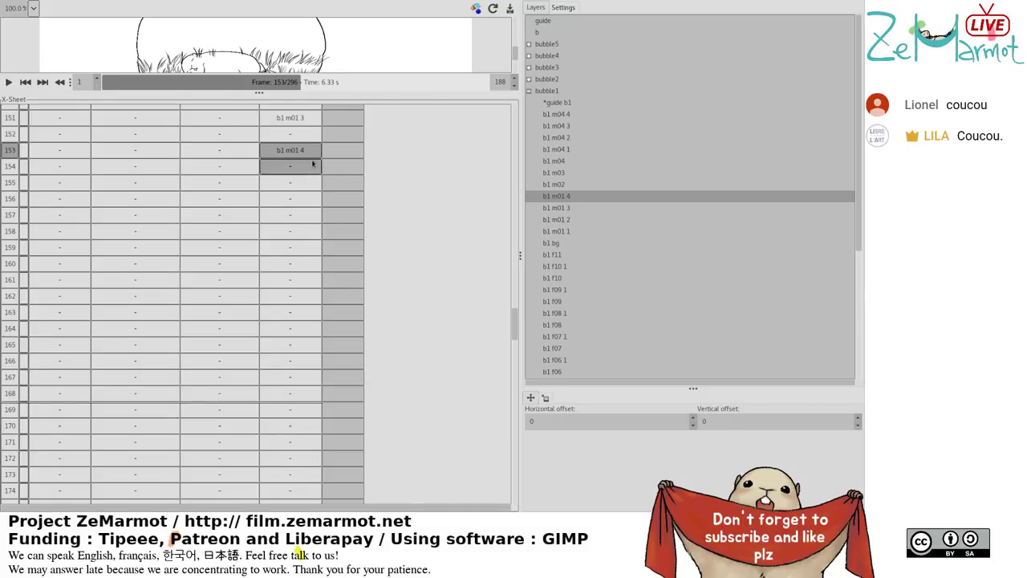
pyautogui.scroll(-6, 308, 264)
pyautogui.scroll(-2, 303, 266)
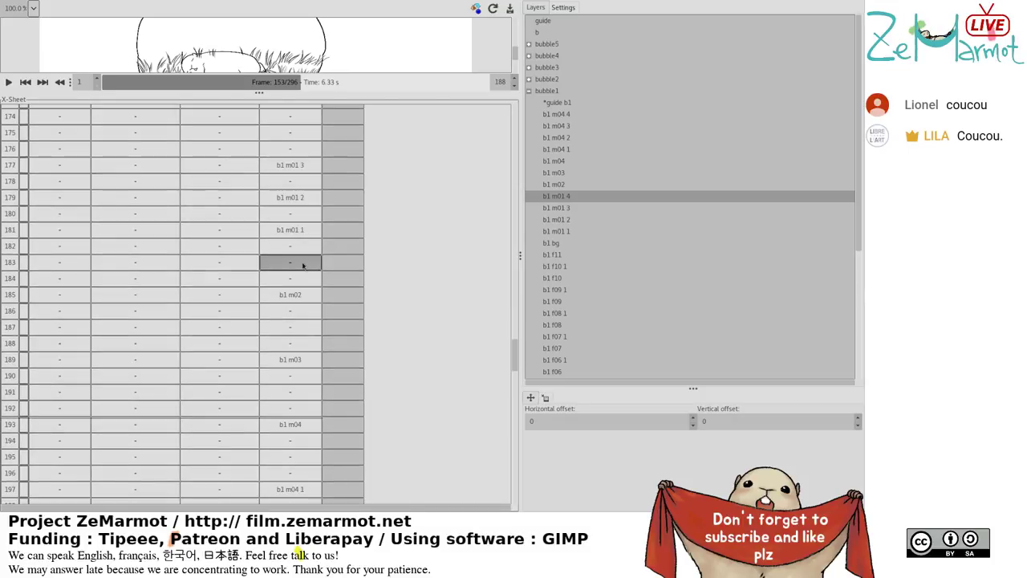
# Compare the m1 track's poses at frames 181 and 179 in the preview, and play the start of the animation briefly.
pyautogui.click(302, 231)
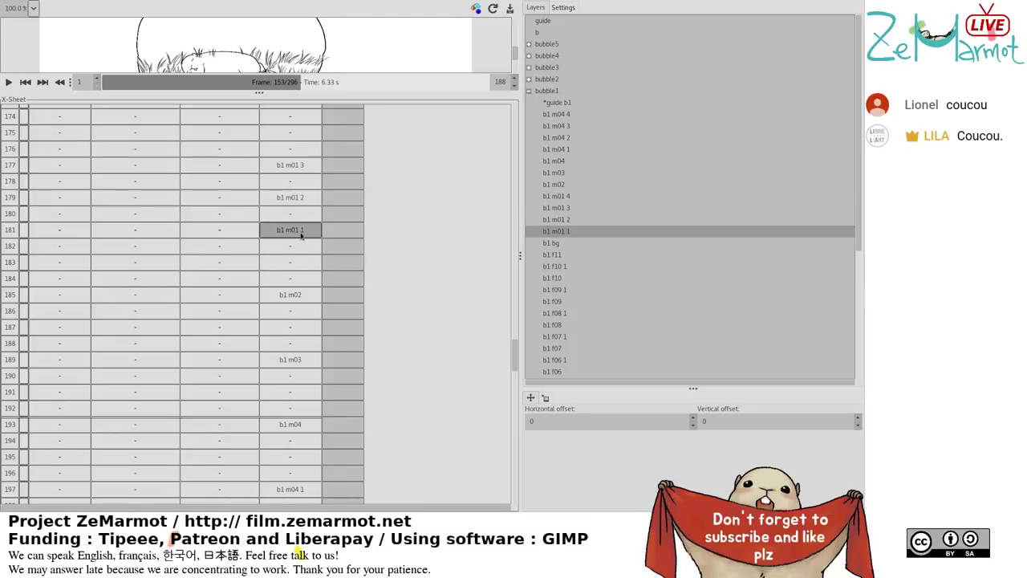
pyautogui.click(8, 231)
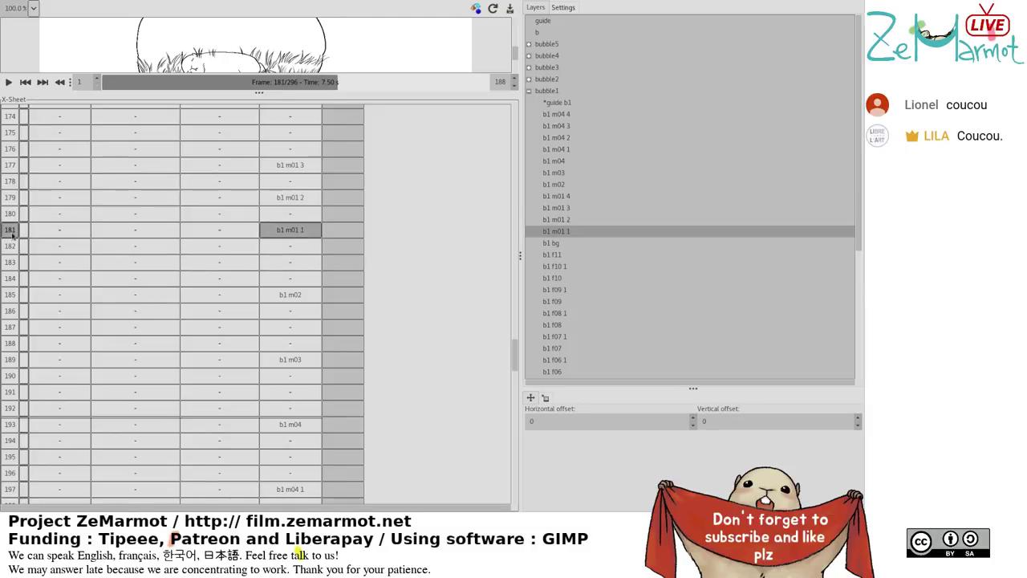
pyautogui.click(289, 196)
pyautogui.click(8, 197)
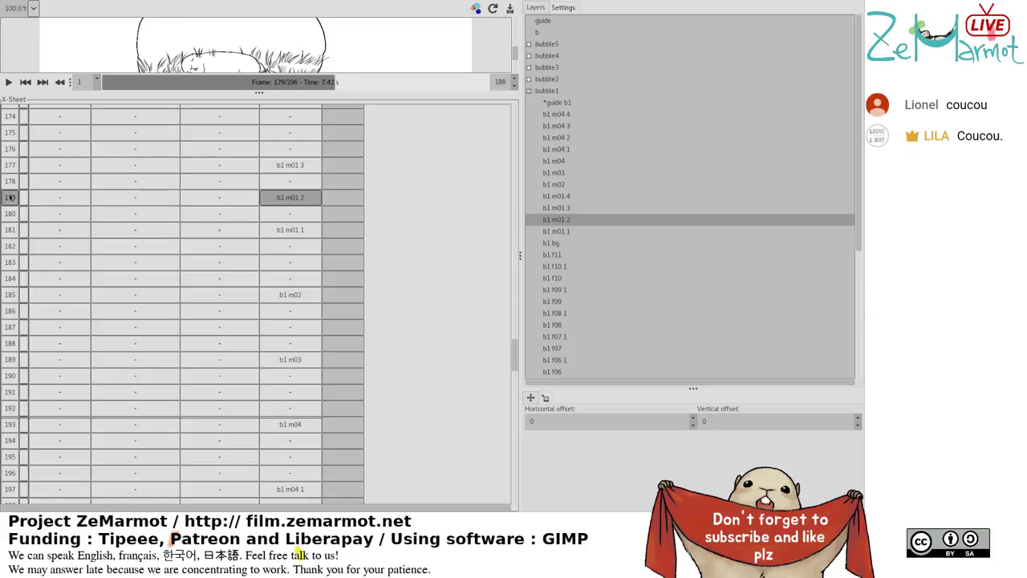
pyautogui.click(7, 230)
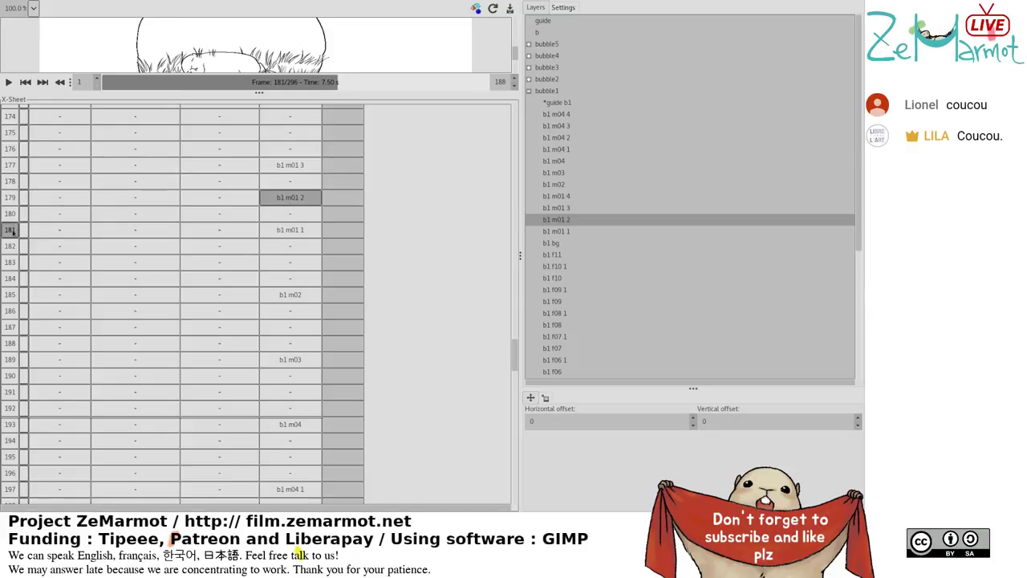
pyautogui.click(8, 82)
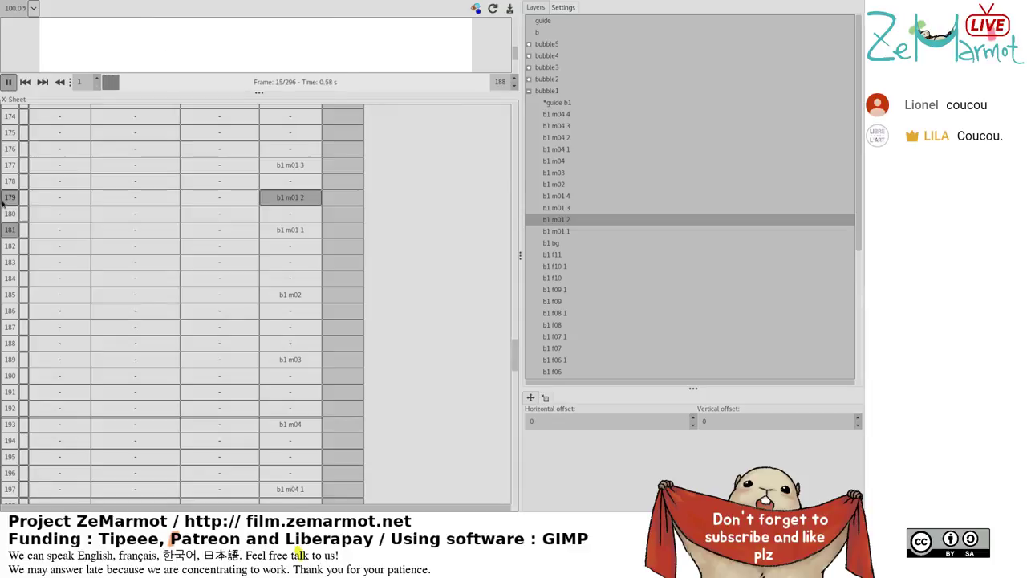
pyautogui.click(8, 82)
pyautogui.click(173, 312)
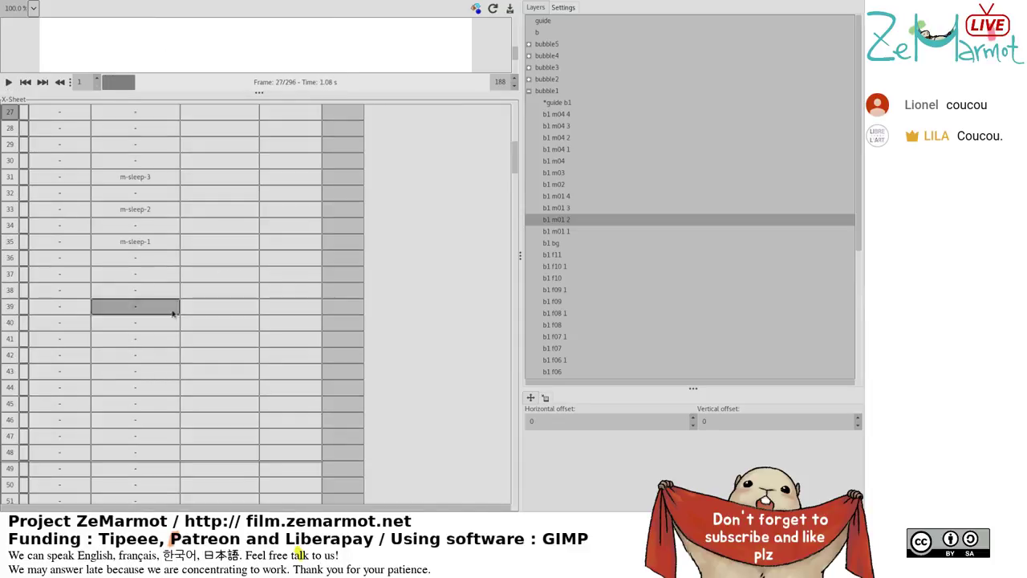
# Extend the marmot sleep track's final m-sleep-1 hold from frame 268 through frame 294.
pyautogui.scroll(9, 192, 321)
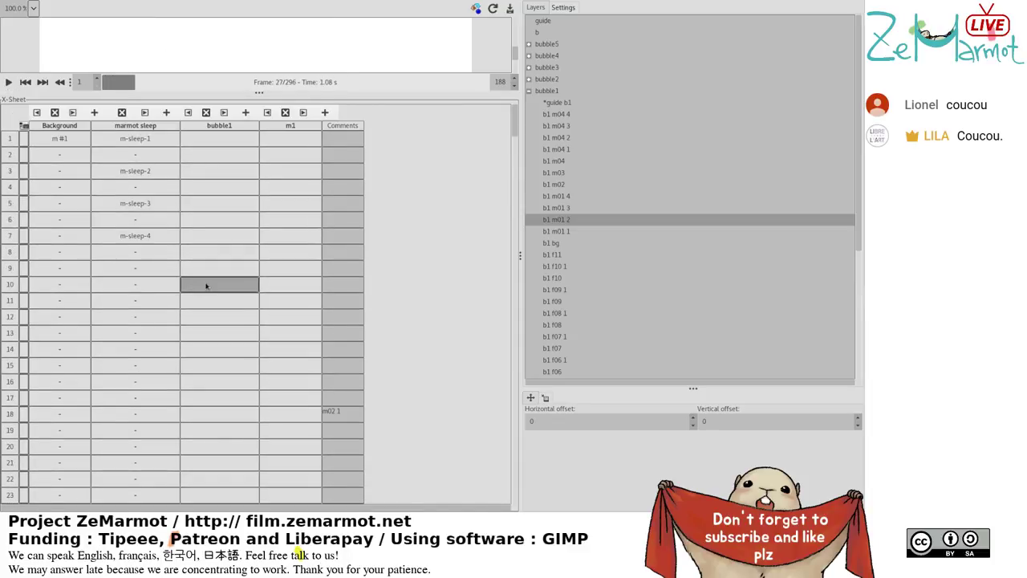
pyautogui.scroll(-20, 206, 285)
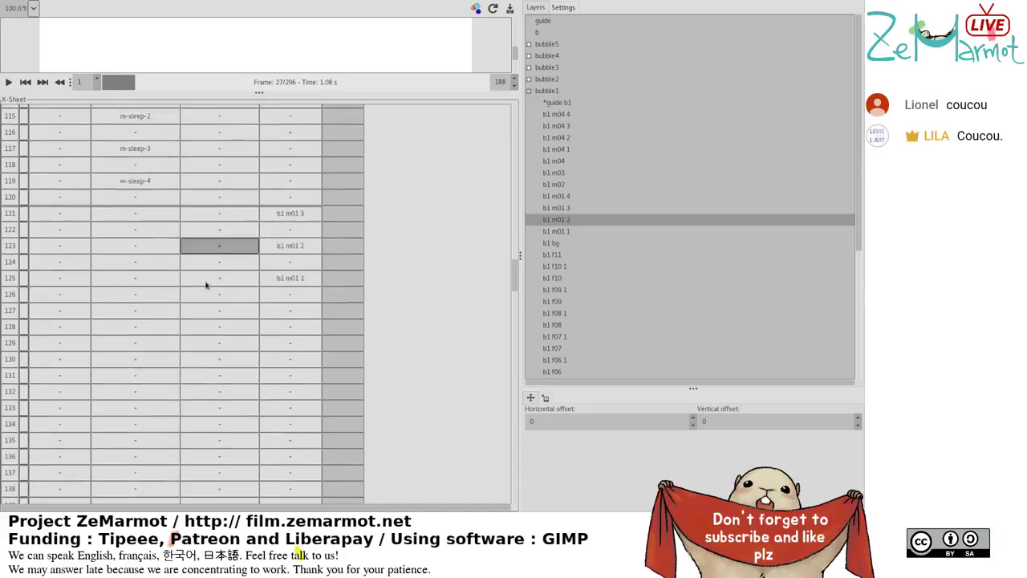
pyautogui.scroll(-20, 205, 285)
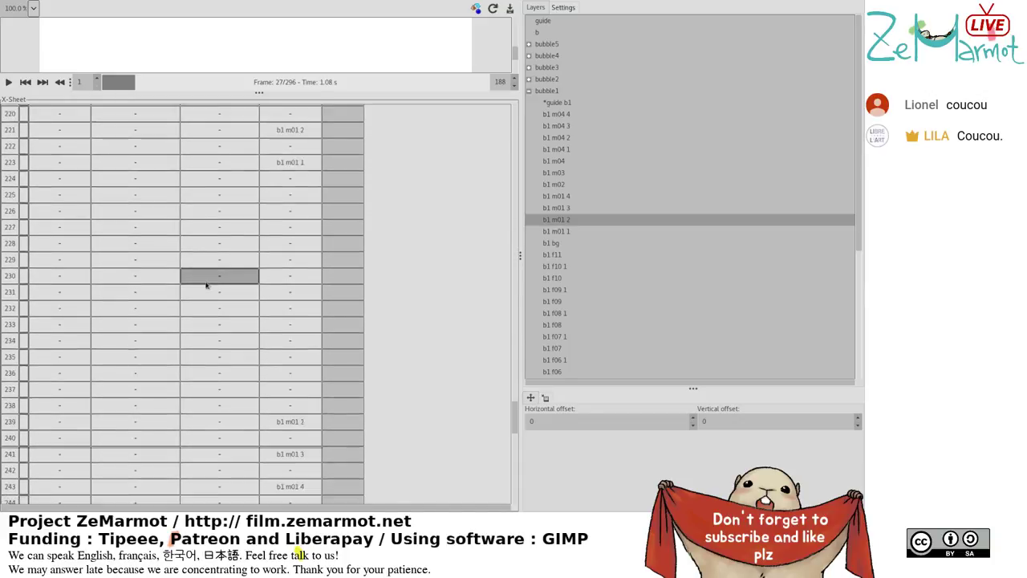
pyautogui.scroll(-13, 205, 286)
pyautogui.scroll(2, 206, 285)
pyautogui.click(207, 285)
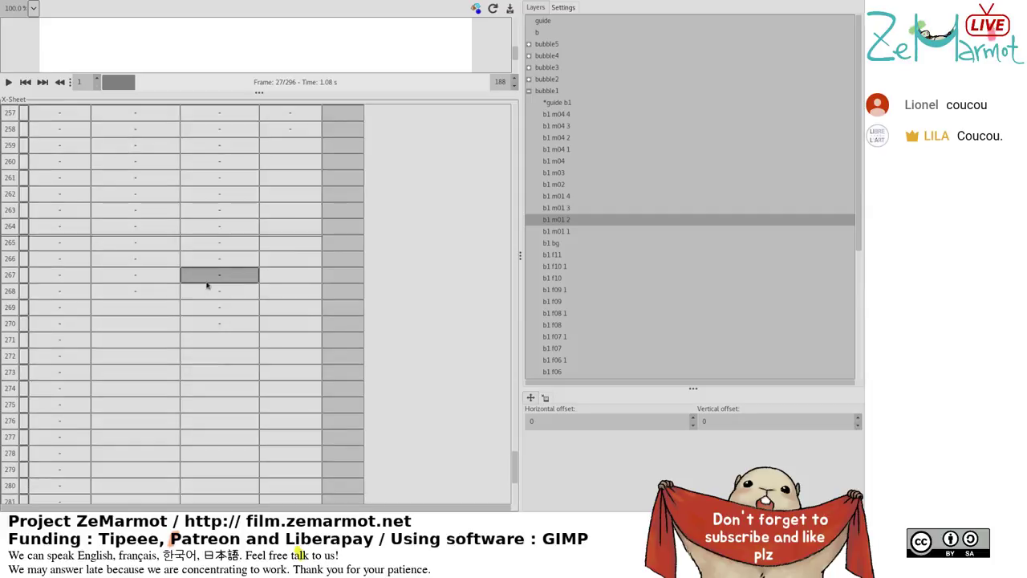
pyautogui.click(167, 293)
pyautogui.scroll(-5, 737, 205)
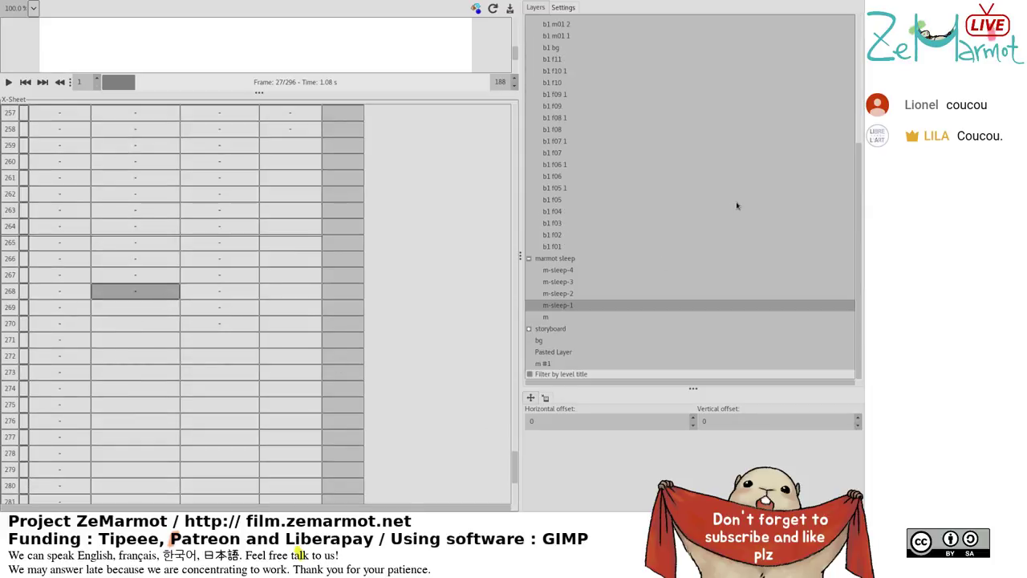
pyautogui.scroll(-5, 135, 440)
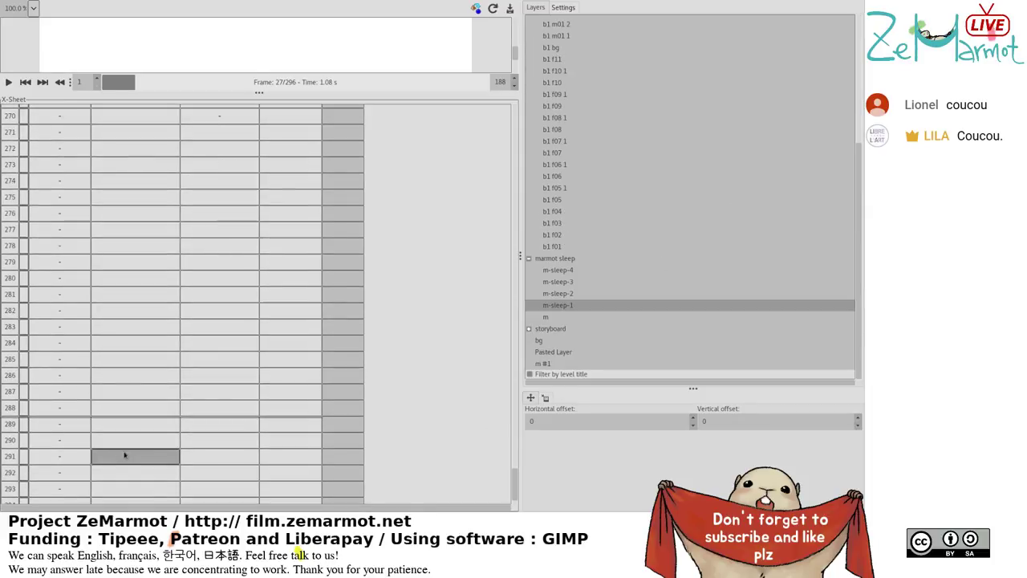
pyautogui.moveTo(123, 502); pyautogui.dragTo(123, 503)
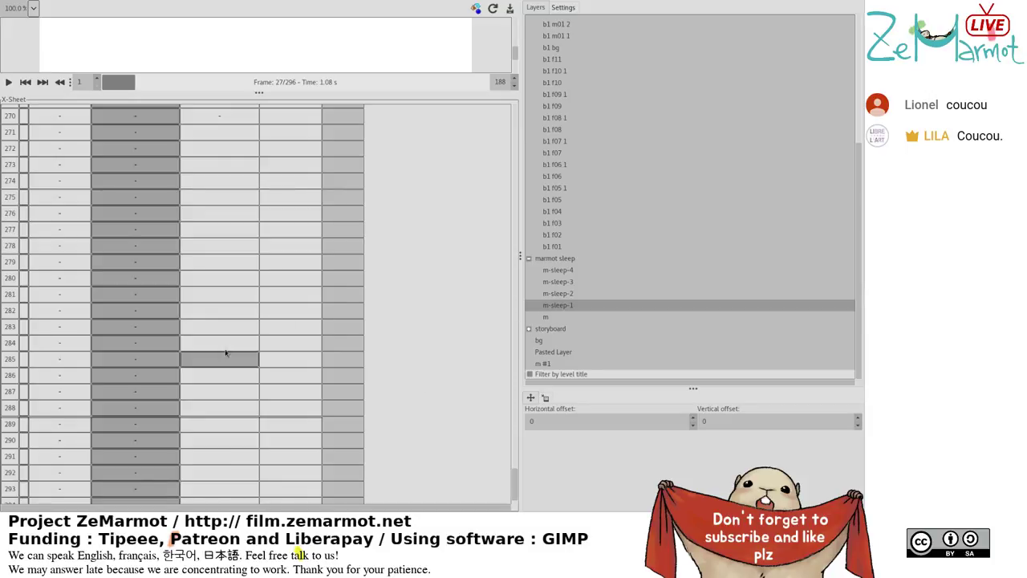
# Extend the bubble1 track's final b1 bg and b1 f11 hold through frame 294.
pyautogui.scroll(5, 221, 360)
pyautogui.click(204, 307)
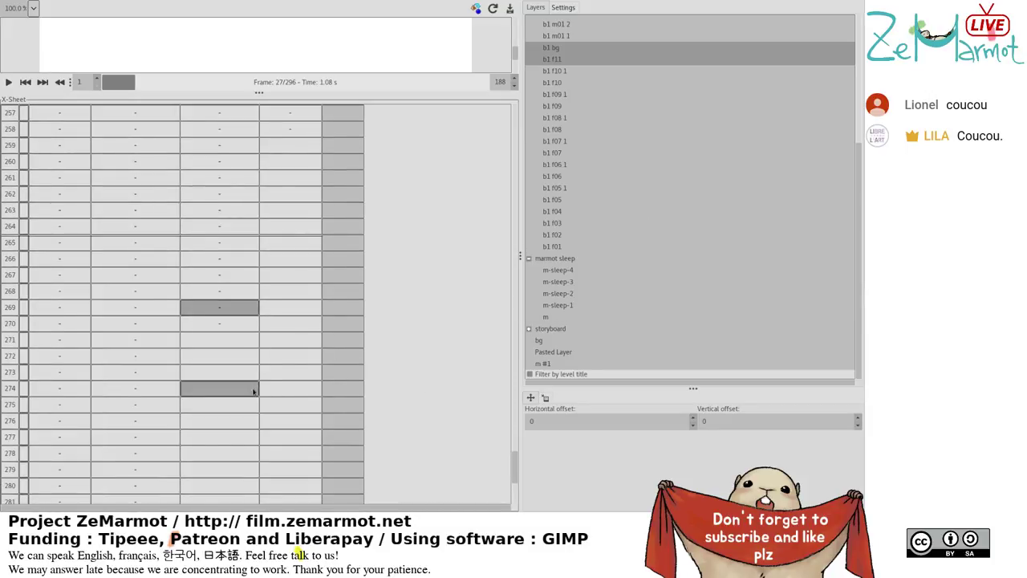
pyautogui.scroll(-1, 255, 394)
pyautogui.scroll(-5, 256, 396)
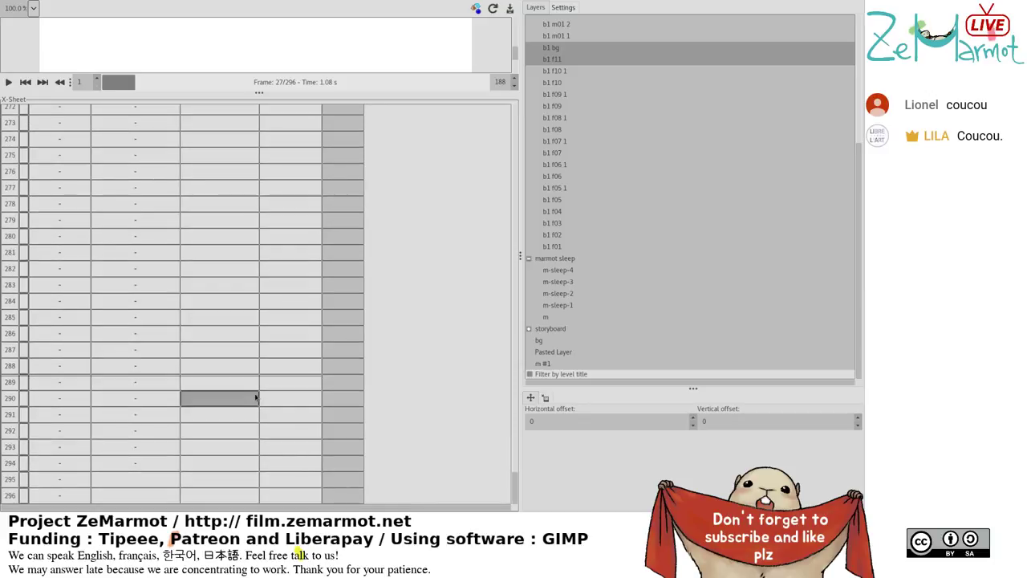
pyautogui.keyDown('shift'); pyautogui.click(222, 454); pyautogui.keyUp('shift')
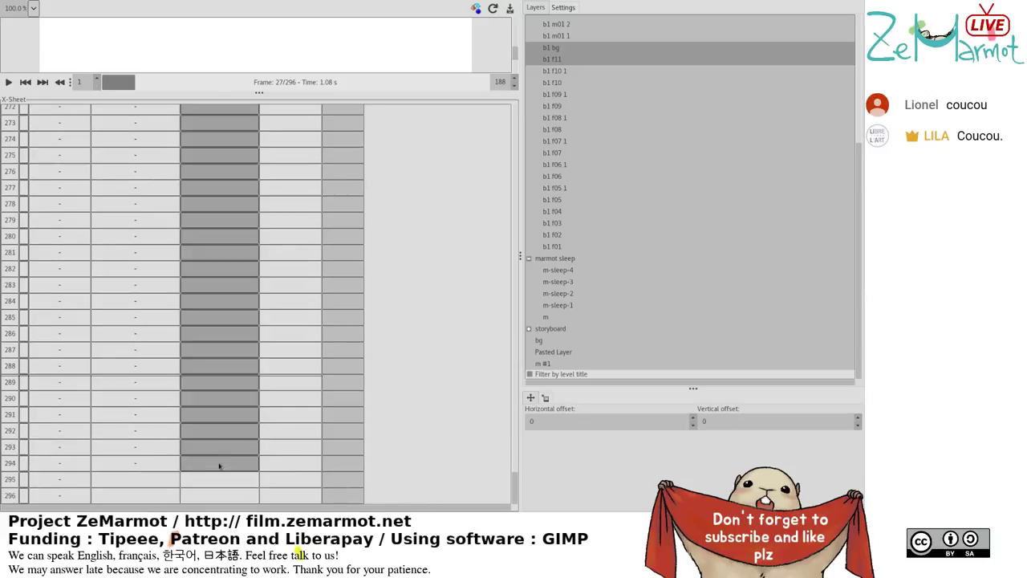
pyautogui.keyDown('ctrl'); pyautogui.click(553, 59); pyautogui.keyUp('ctrl')
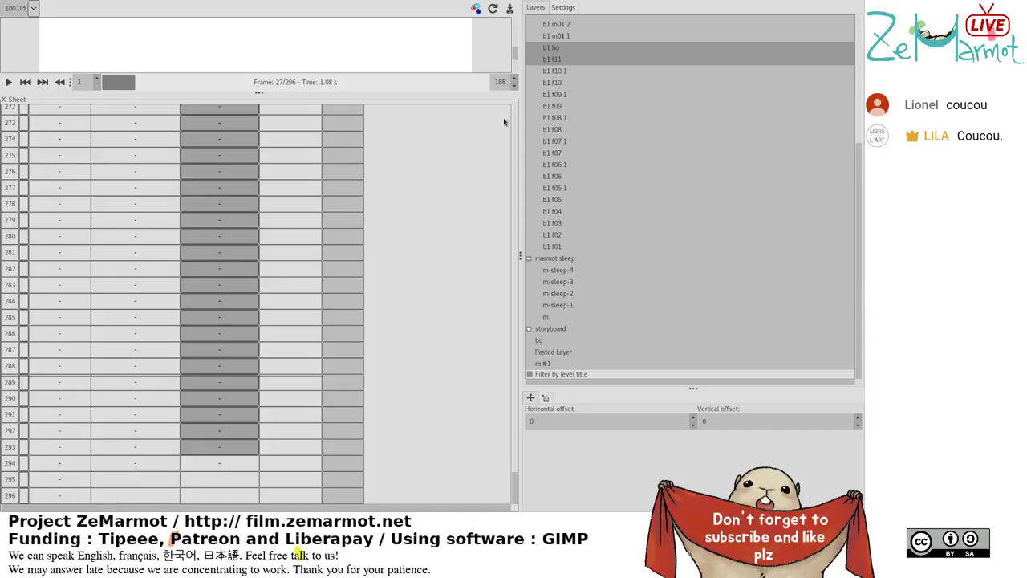
# Enlarge the preview area and play the animation from the start, stopping at frame 111.
pyautogui.scroll(7, 253, 321)
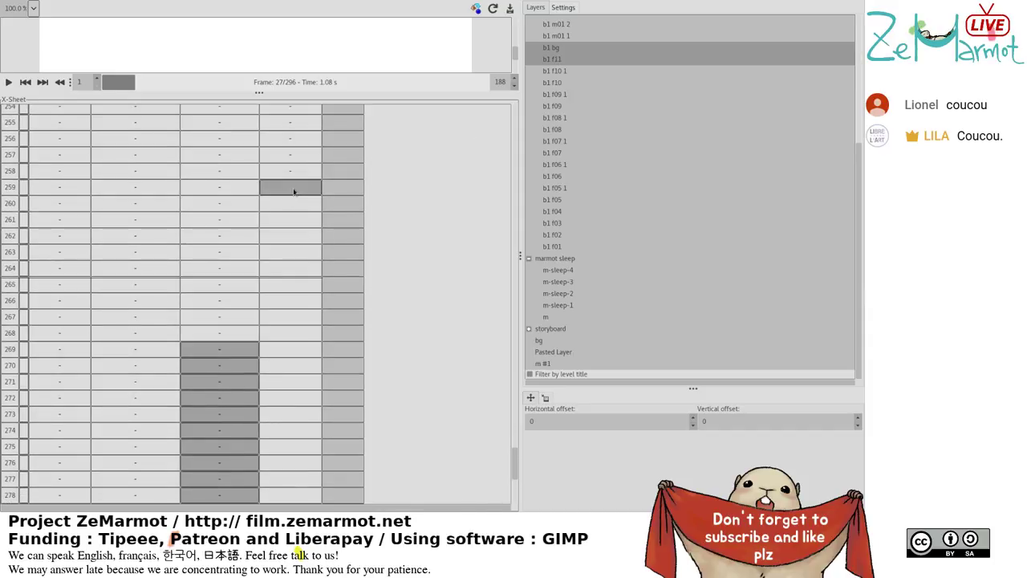
pyautogui.click(293, 191)
pyautogui.scroll(6, 296, 241)
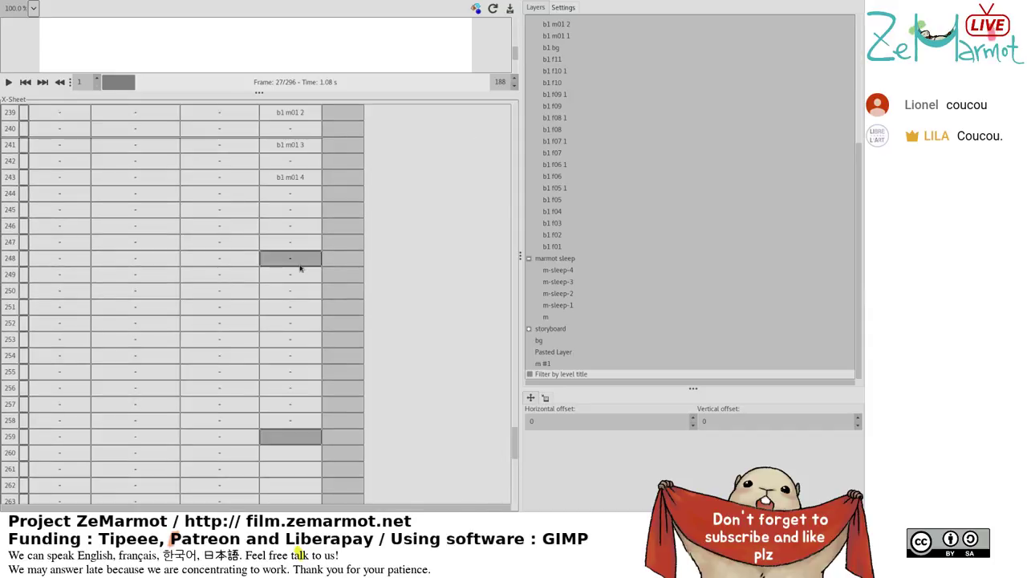
pyautogui.moveTo(249, 92); pyautogui.dragTo(244, 193)
pyautogui.click(7, 183)
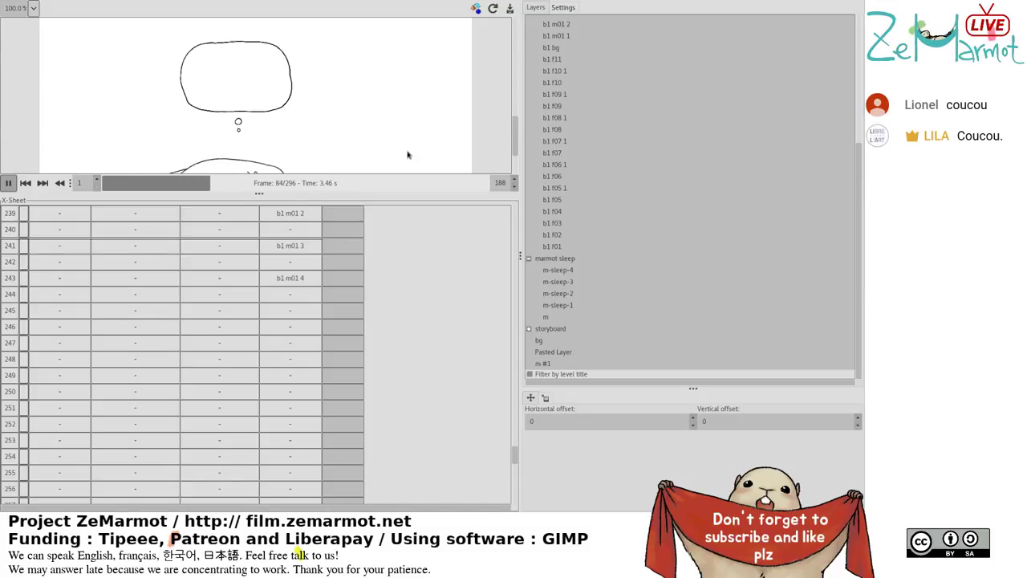
pyautogui.click(8, 183)
pyautogui.click(81, 249)
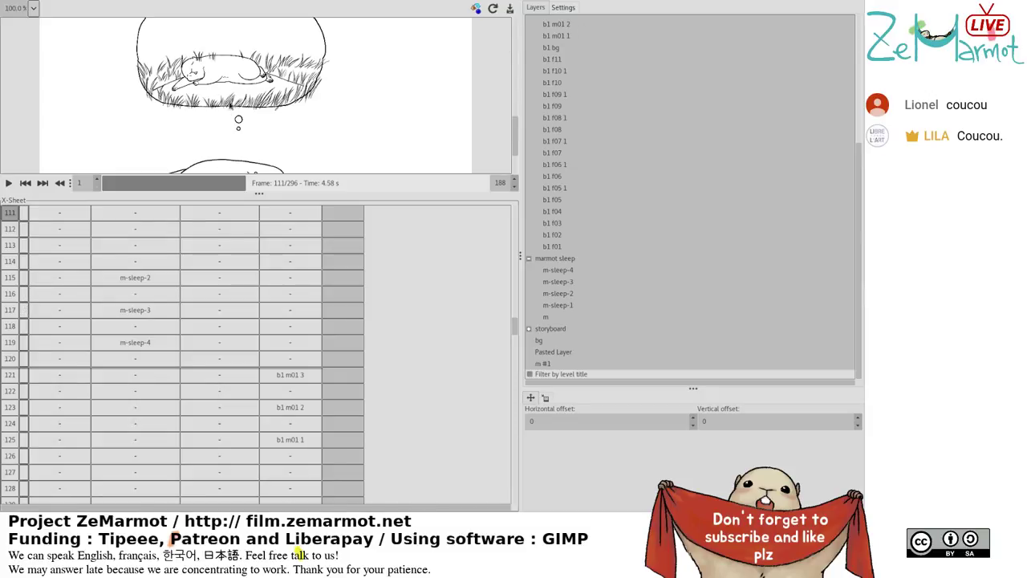
# Enlarge the preview area further and scrub the animation from frame 111 to frame 188.
pyautogui.moveTo(258, 194); pyautogui.dragTo(258, 291)
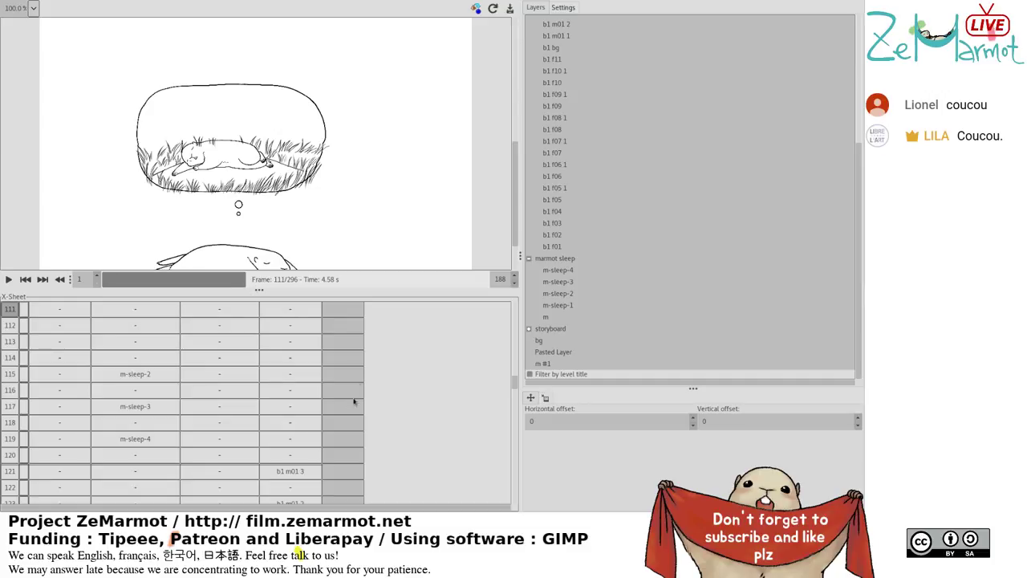
pyautogui.scroll(-1, 356, 408)
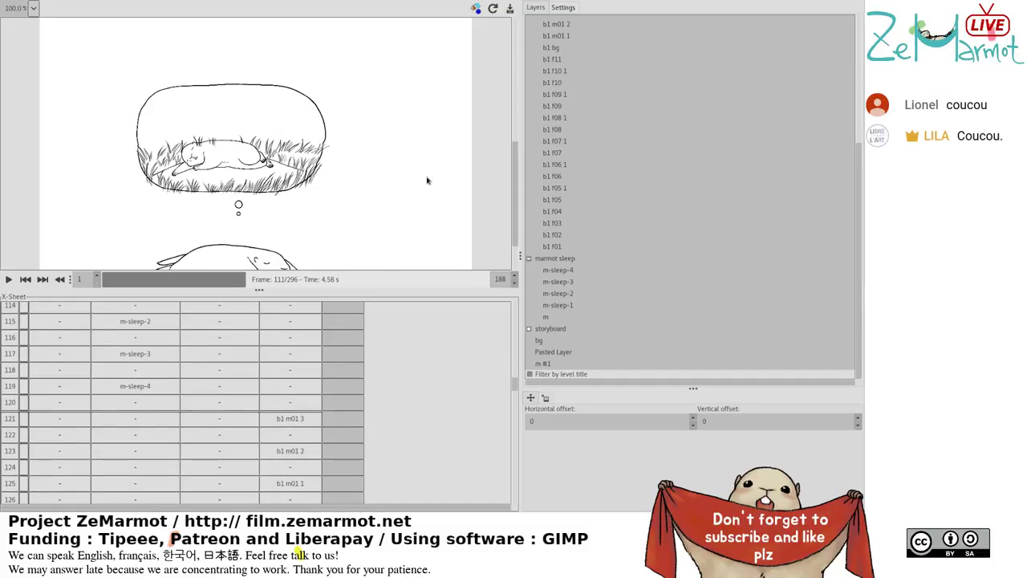
pyautogui.scroll(-2, 426, 176)
pyautogui.click(236, 278)
pyautogui.moveTo(236, 277); pyautogui.dragTo(359, 281)
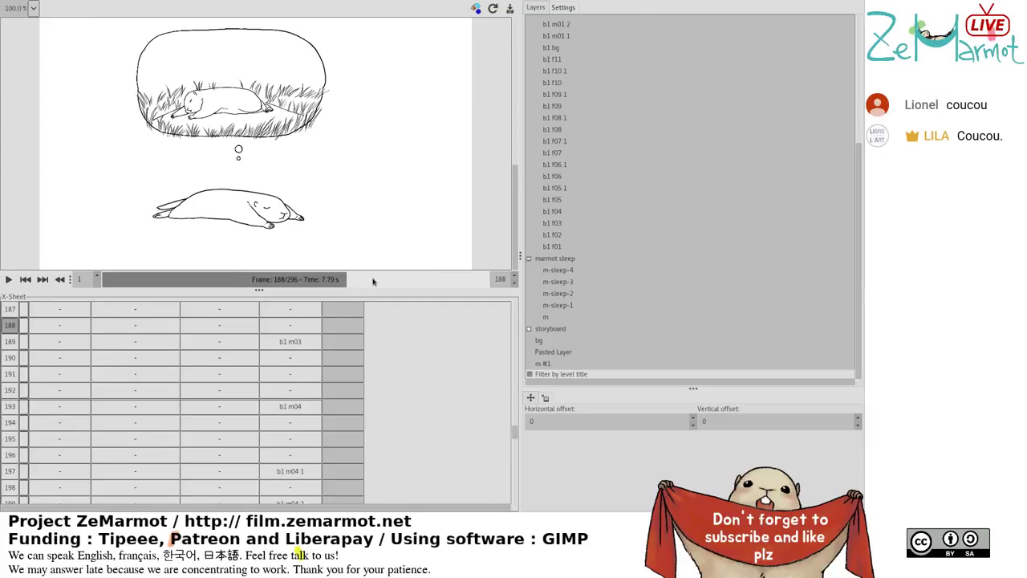
# Extend the playback range to end at frame 296 and scrub the animation forward to frame 203.
pyautogui.click(514, 276)
pyautogui.moveTo(347, 279); pyautogui.dragTo(371, 283)
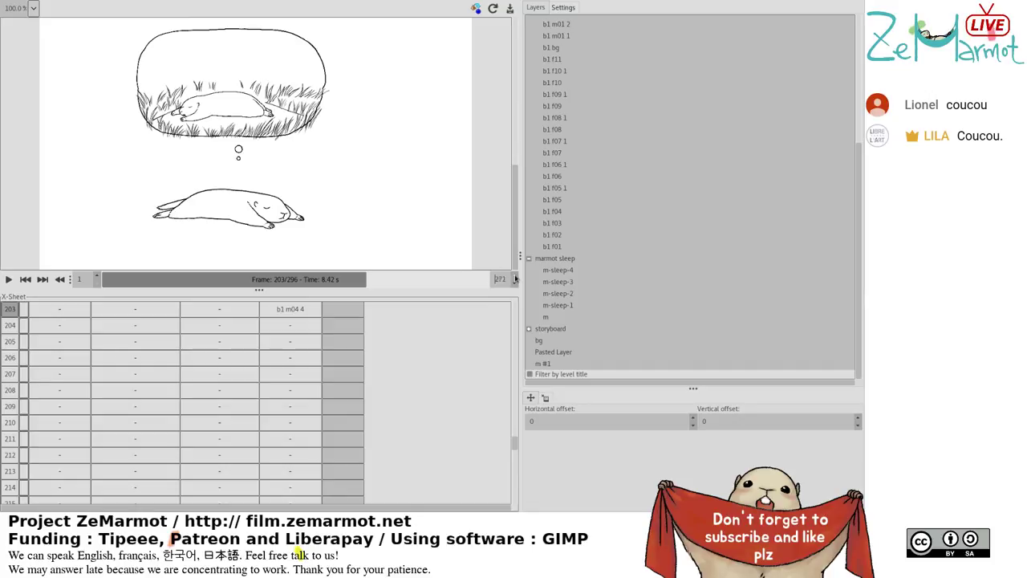
pyautogui.scroll(-4, 472, 344)
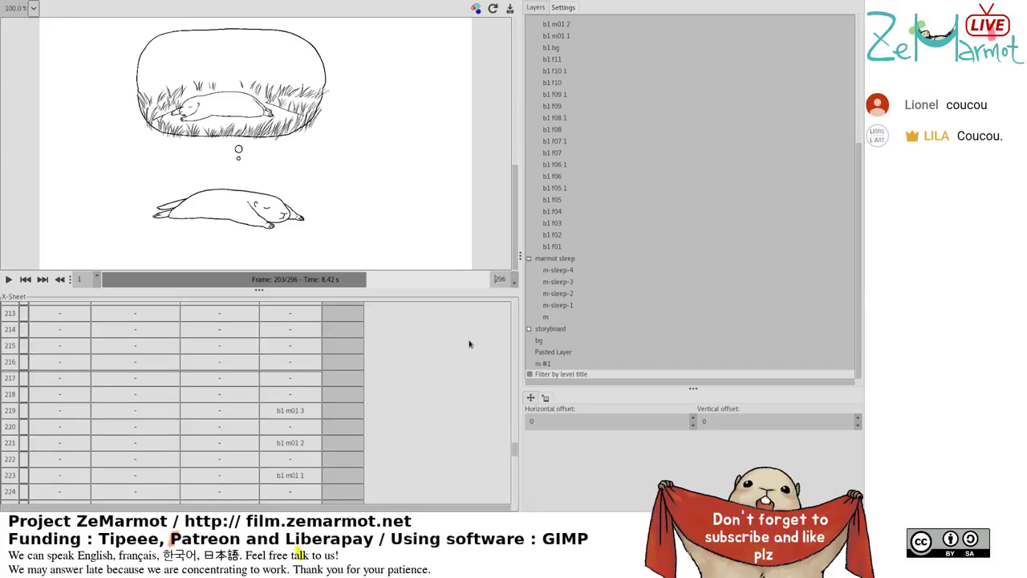
# Set the animation's duration to 1000 frames.
pyautogui.click(569, 9)
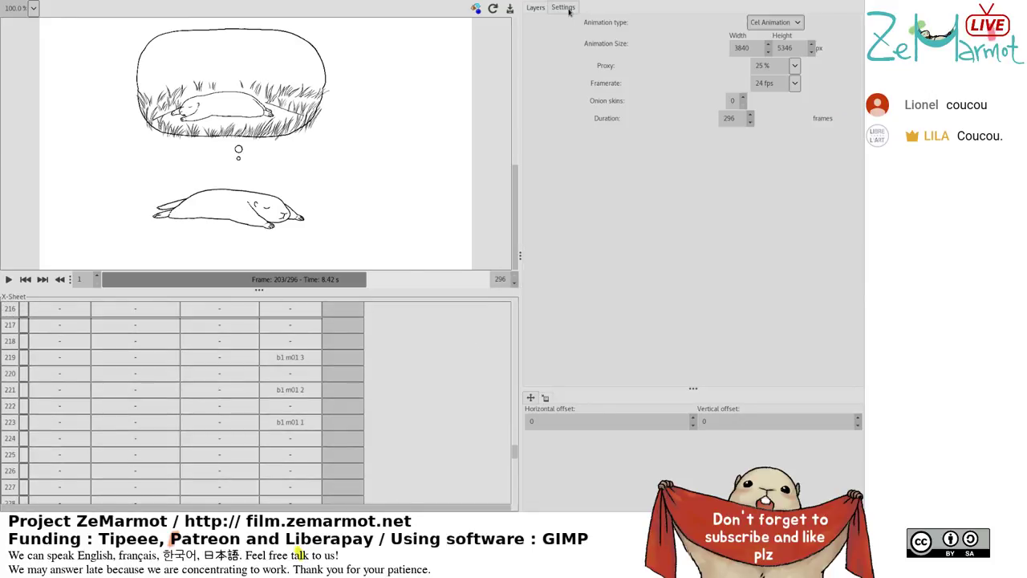
pyautogui.click(751, 114)
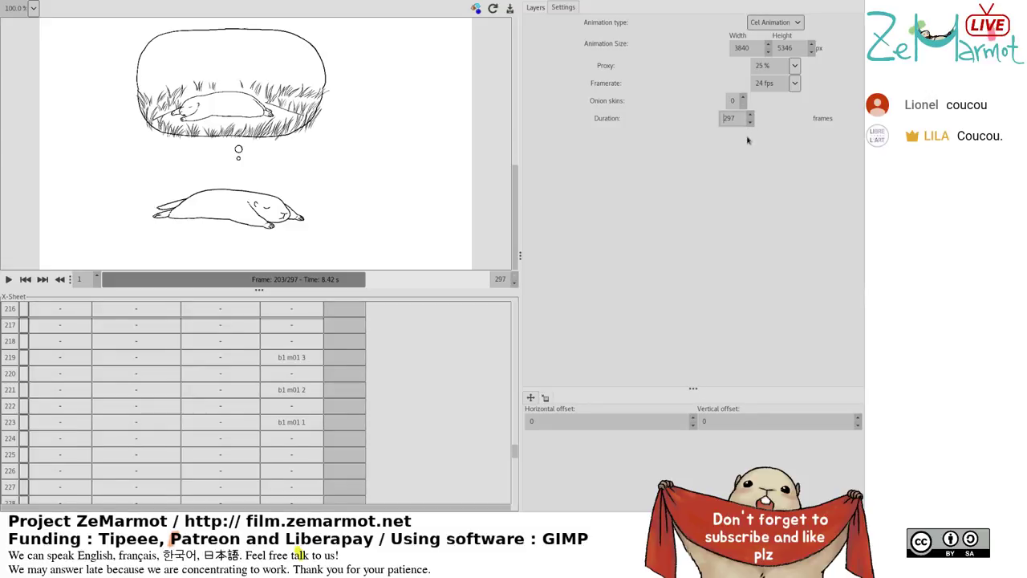
pyautogui.write('1000')
pyautogui.press('Return')
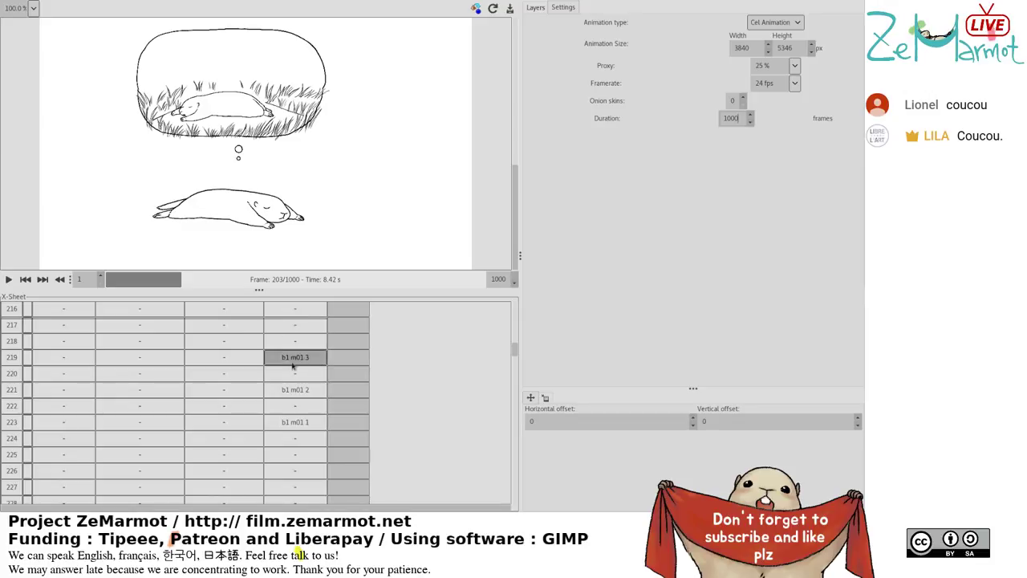
pyautogui.click(497, 279)
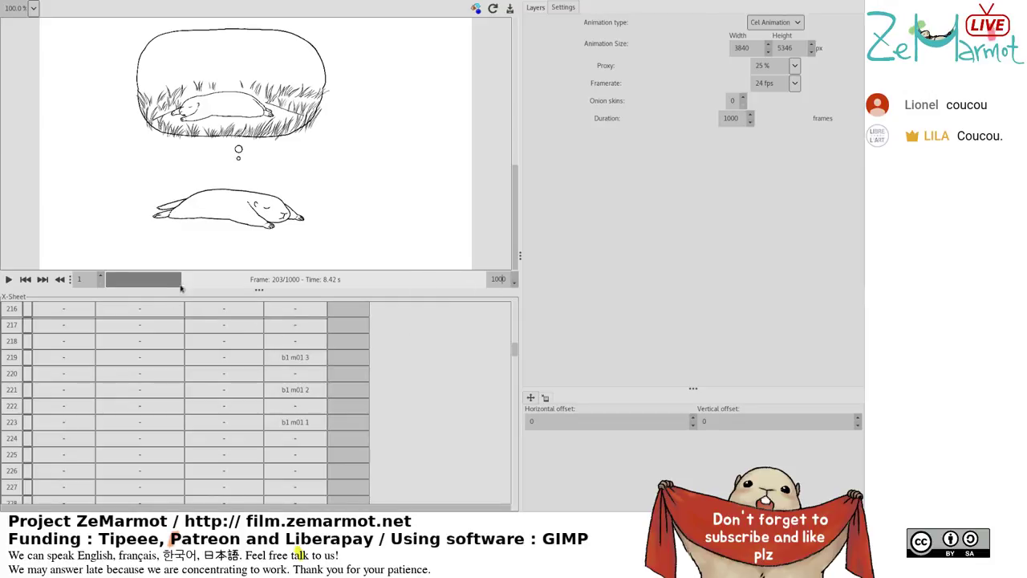
# Examine the m1 track's pose timing between frame 219 and the first empty frames at 259 and 260.
pyautogui.scroll(-5, 294, 426)
pyautogui.scroll(-10, 293, 428)
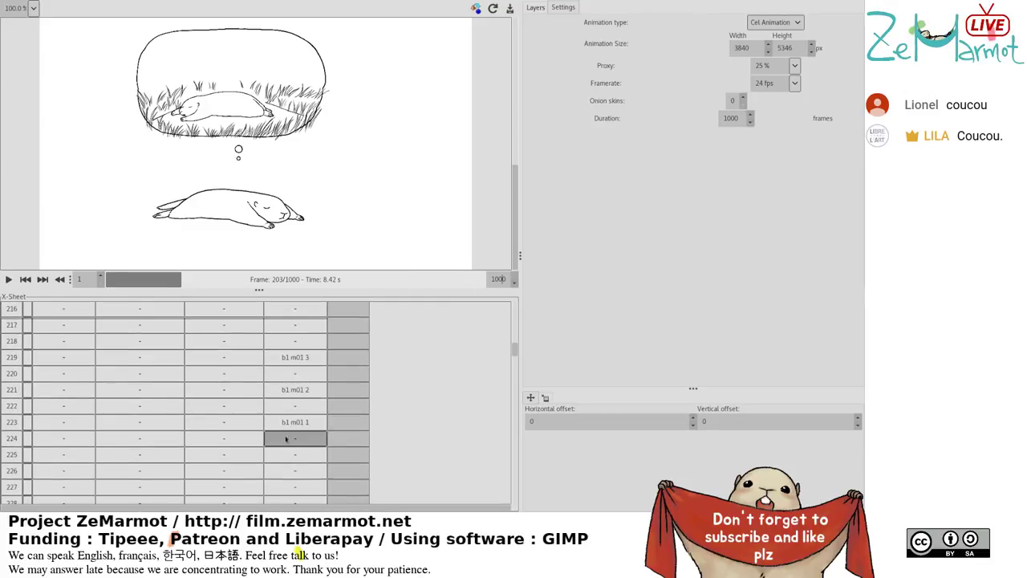
pyautogui.scroll(-5, 282, 443)
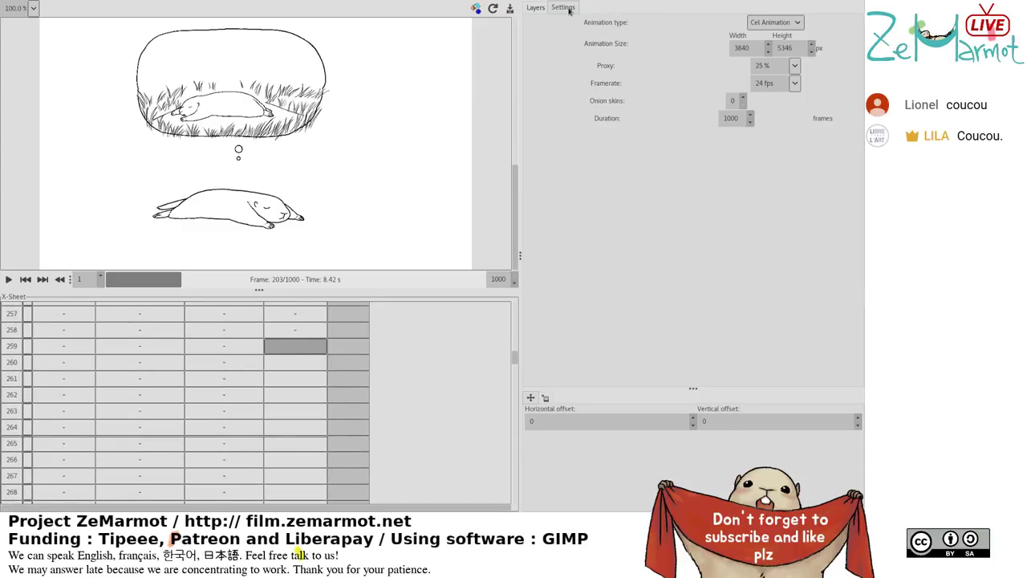
pyautogui.click(536, 7)
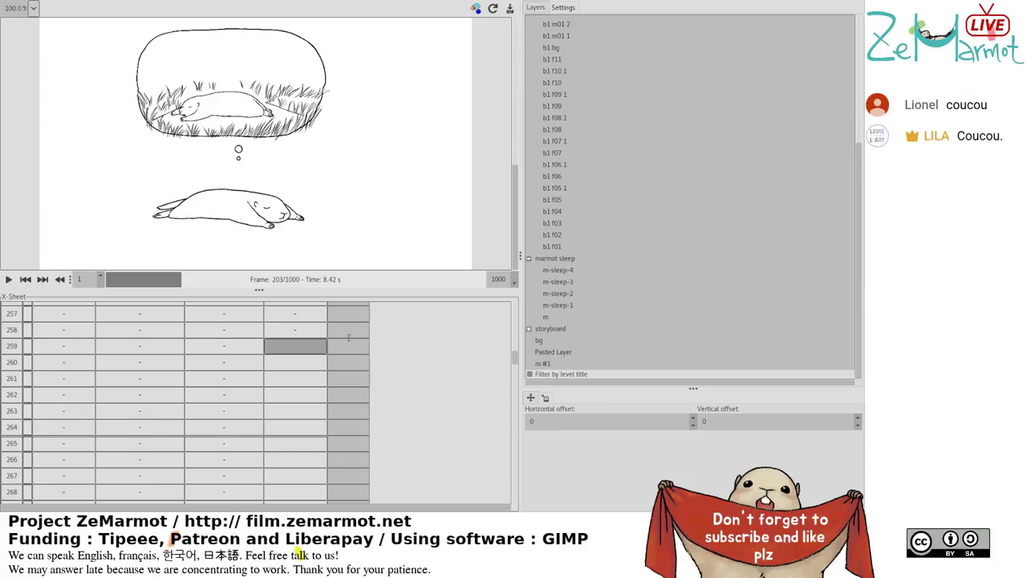
pyautogui.keyDown('shift'); pyautogui.click(321, 361); pyautogui.keyUp('shift')
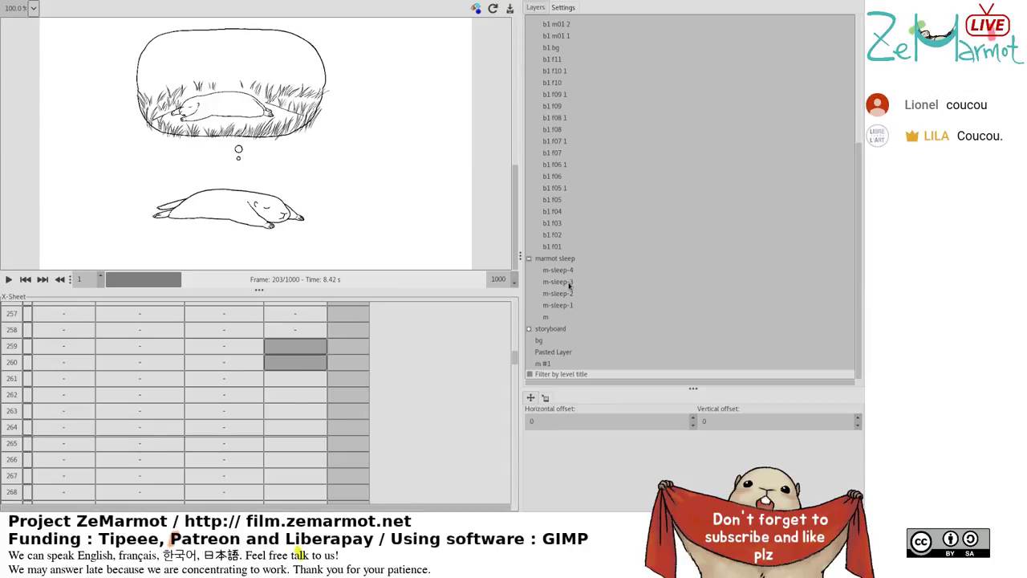
pyautogui.scroll(5, 569, 285)
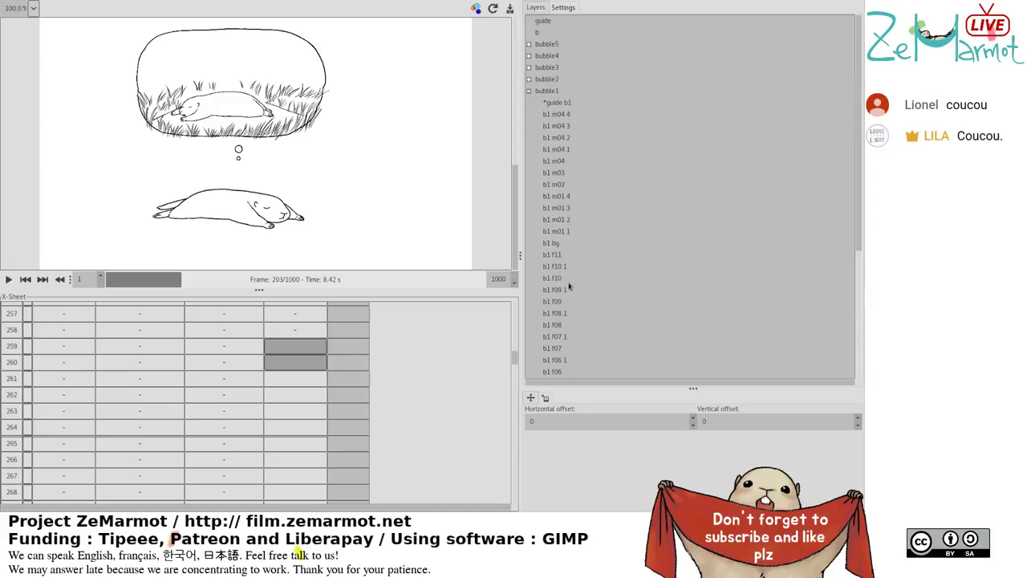
pyautogui.click(286, 330)
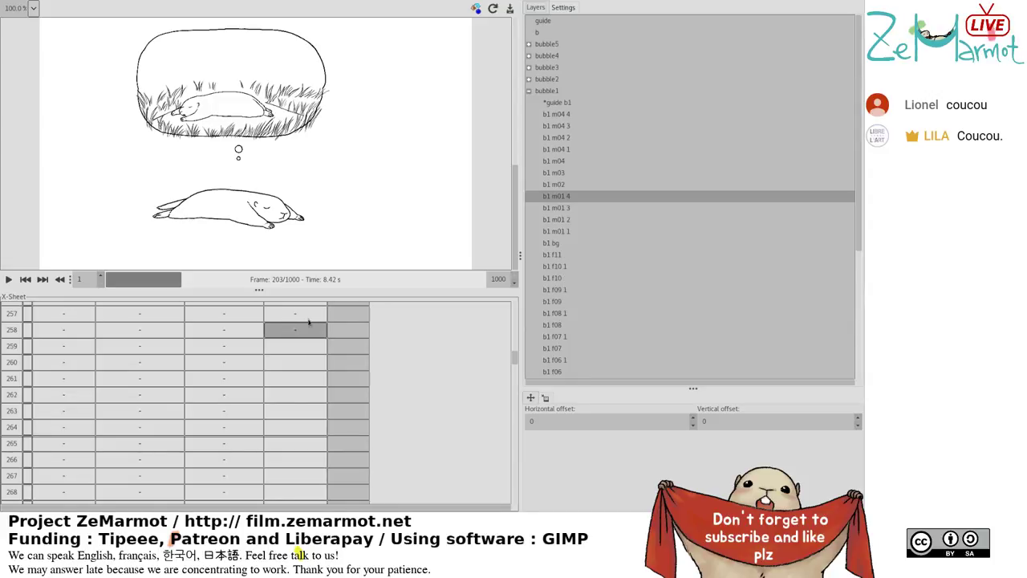
pyautogui.moveTo(291, 340); pyautogui.dragTo(297, 359)
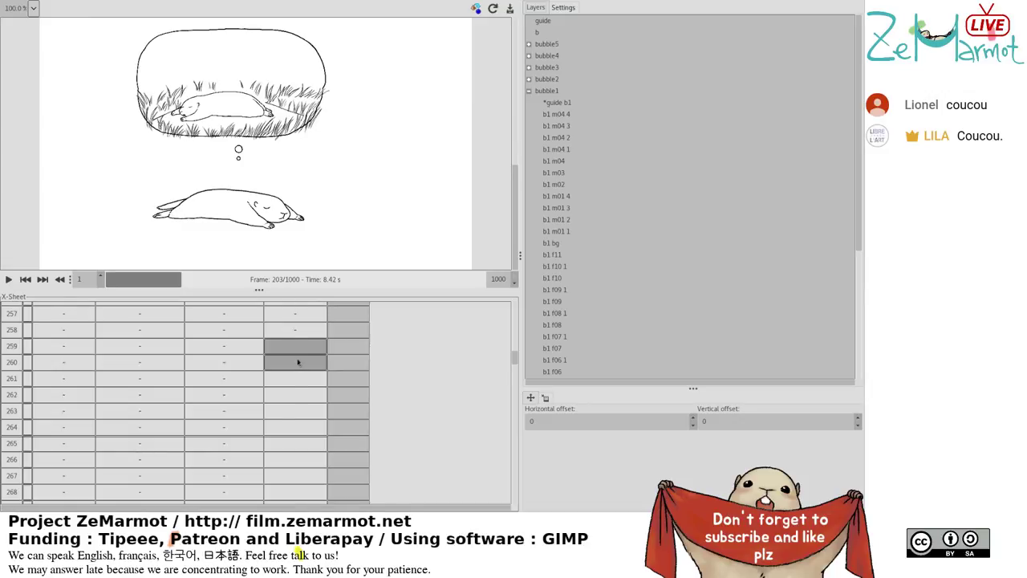
pyautogui.scroll(8, 297, 362)
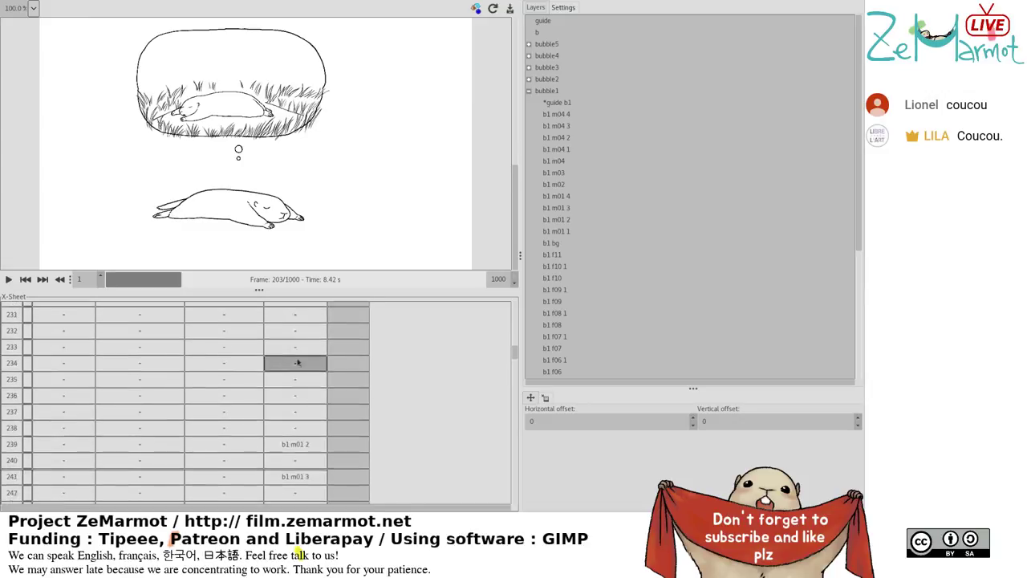
pyautogui.scroll(4, 297, 363)
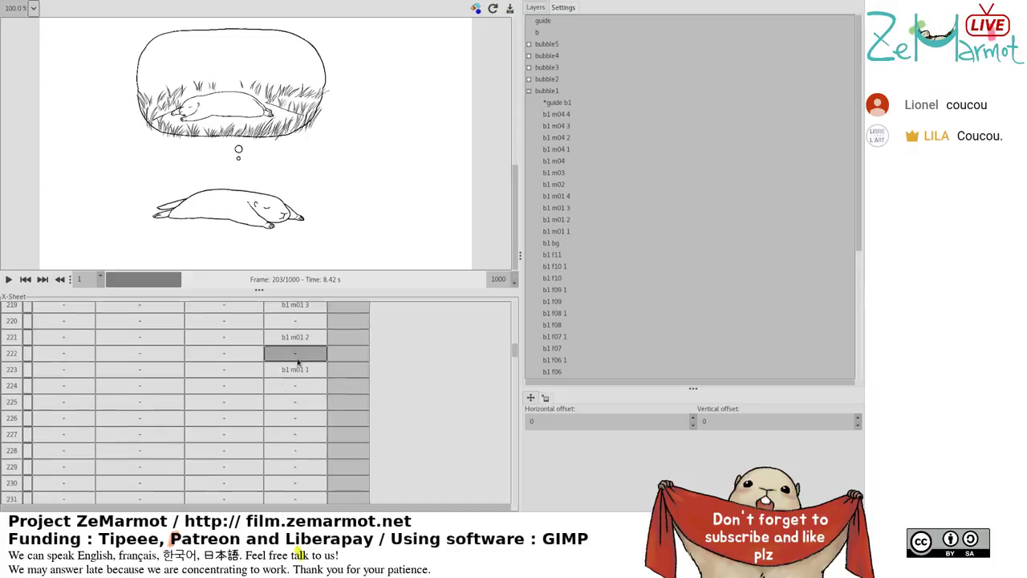
pyautogui.scroll(-3, 296, 363)
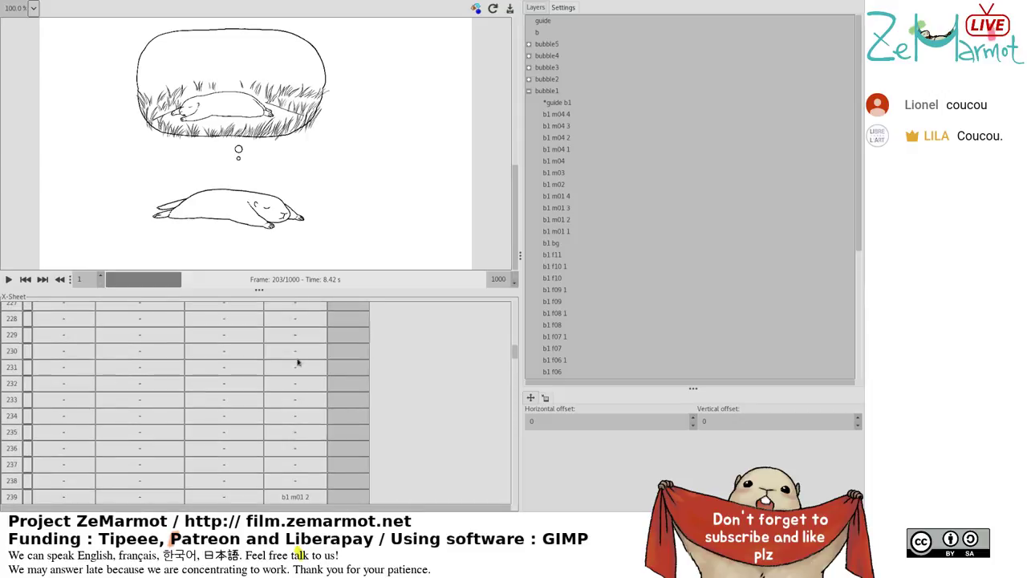
# Scrub the preview between frames 234 and 214, and compare the m1 poses at frames 201 and 203.
pyautogui.click(216, 279)
pyautogui.moveTo(217, 278); pyautogui.dragTo(194, 283)
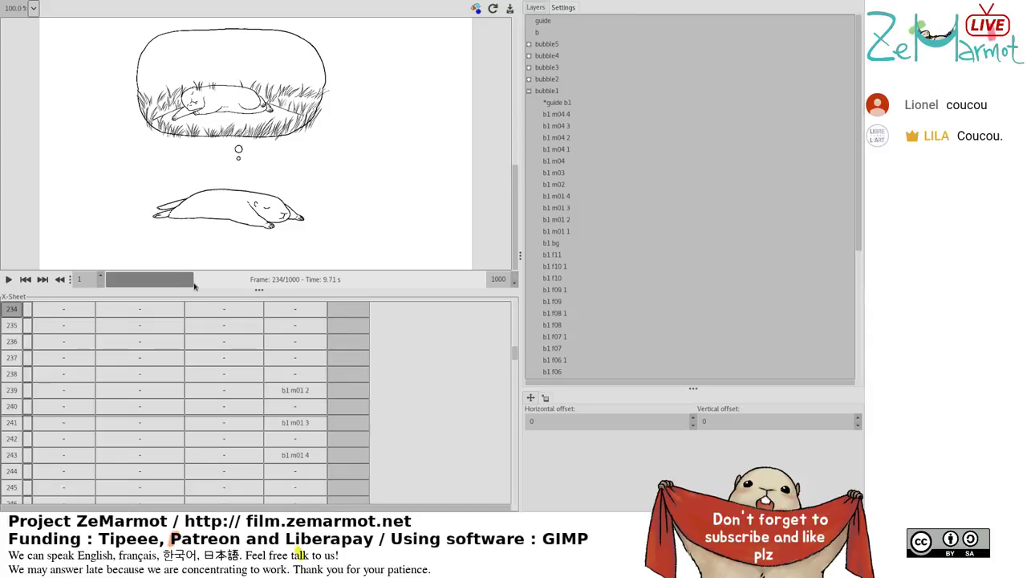
pyautogui.moveTo(198, 284)
pyautogui.mouseDown()
pyautogui.moveTo(163, 290)
pyautogui.moveTo(187, 280)
pyautogui.mouseUp()
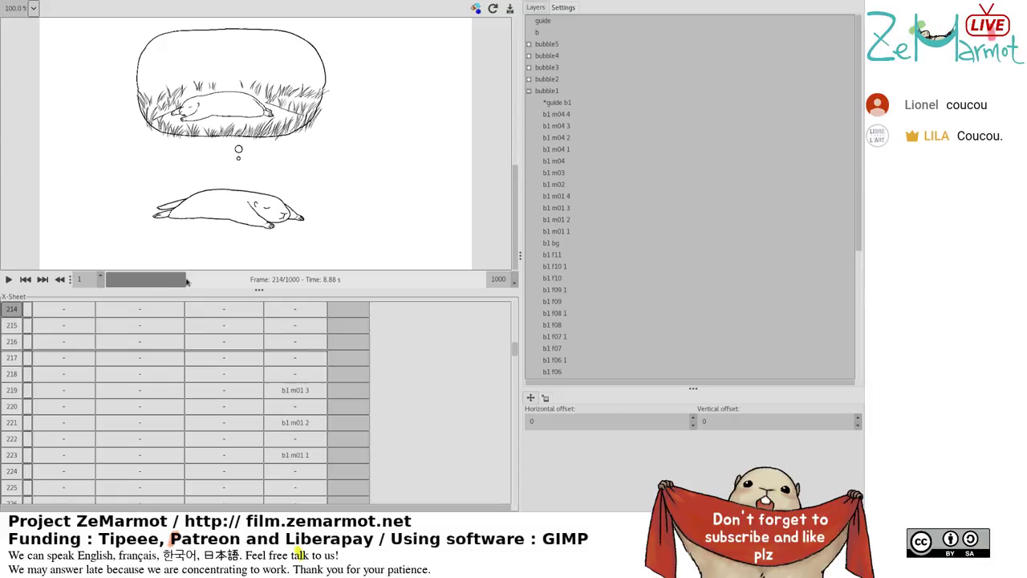
pyautogui.click(292, 395)
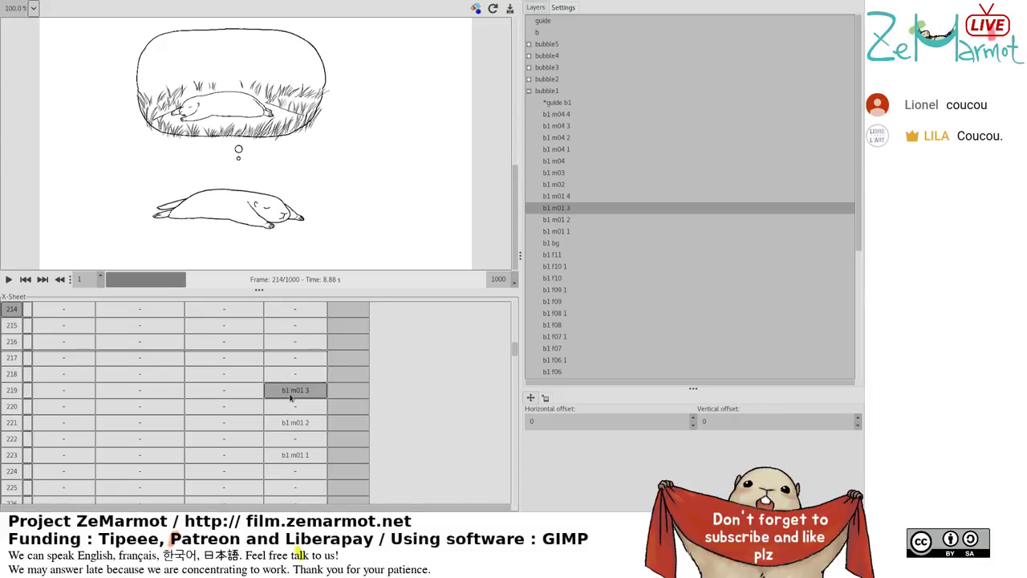
pyautogui.scroll(5, 293, 402)
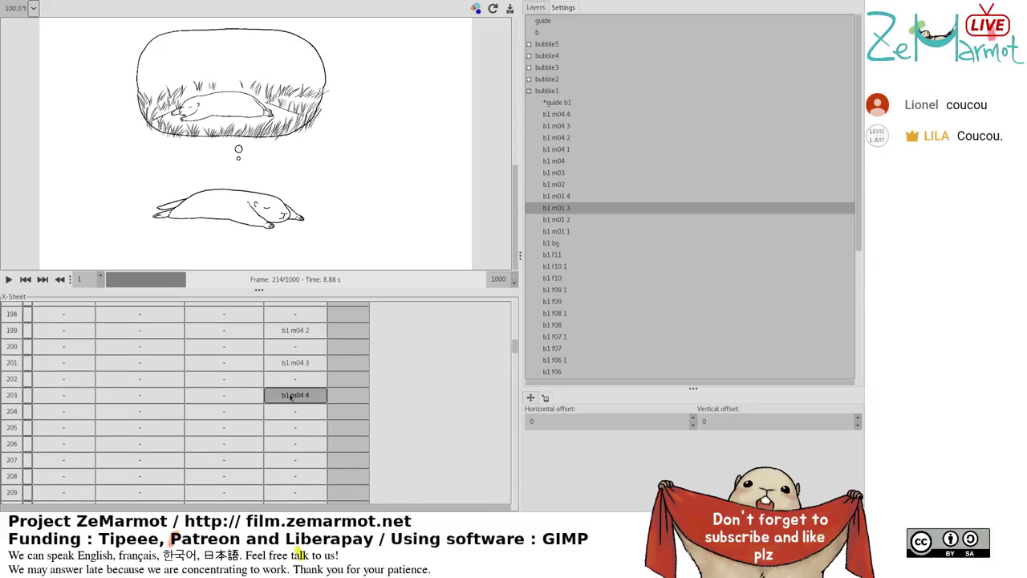
pyautogui.click(291, 396)
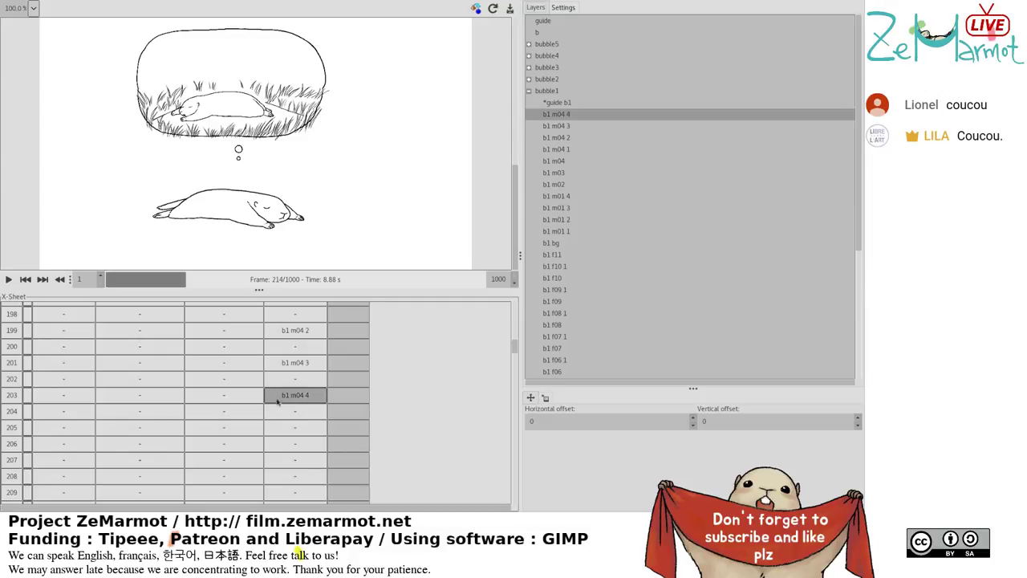
pyautogui.click(12, 395)
pyautogui.click(12, 362)
pyautogui.click(12, 396)
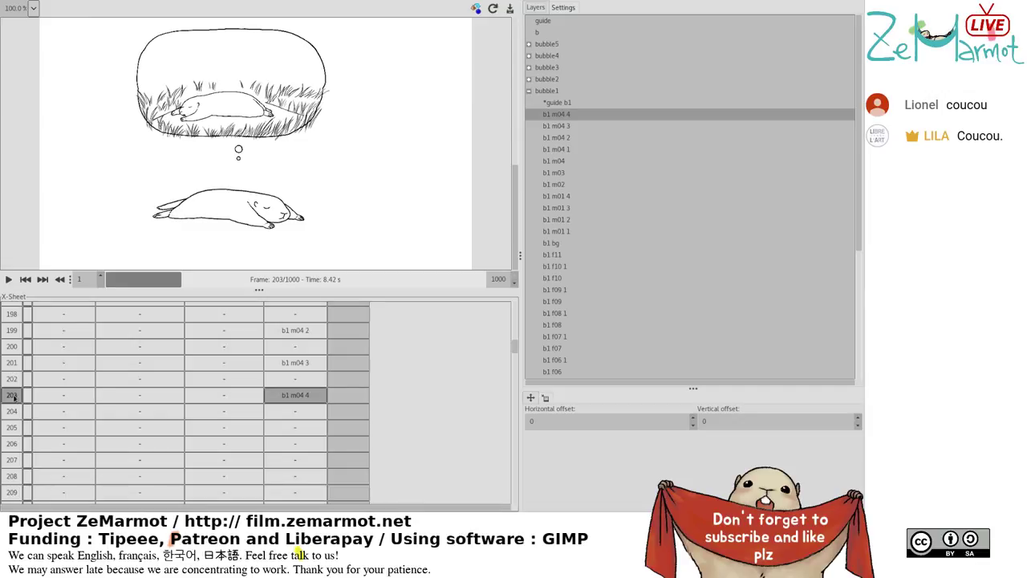
# Replace the m1 track's poses with b1 m04 3 on frames 219–220 and b1 m04 2 on frames 221–222.
pyautogui.scroll(-5, 303, 413)
pyautogui.click(304, 412)
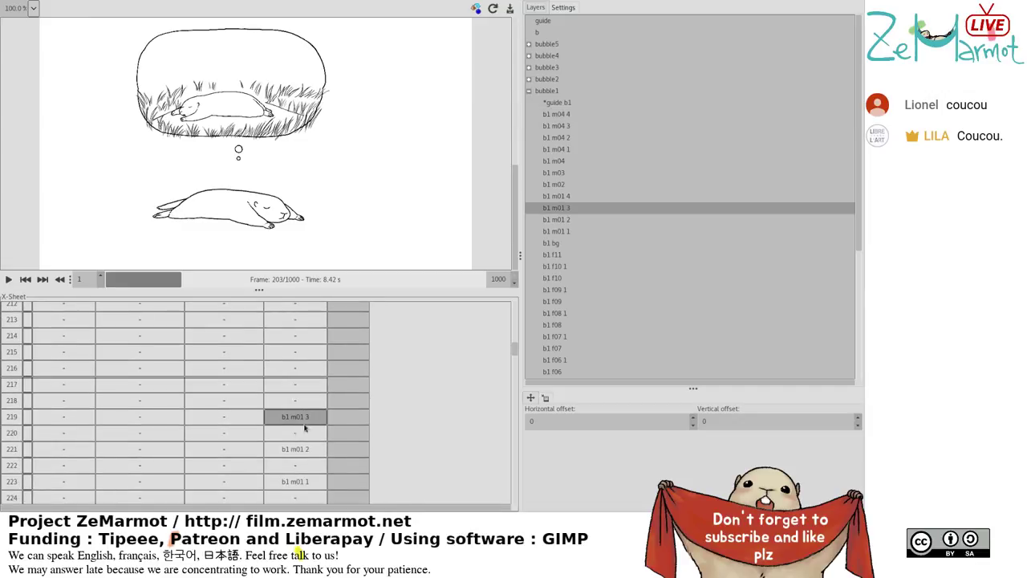
pyautogui.click(562, 127)
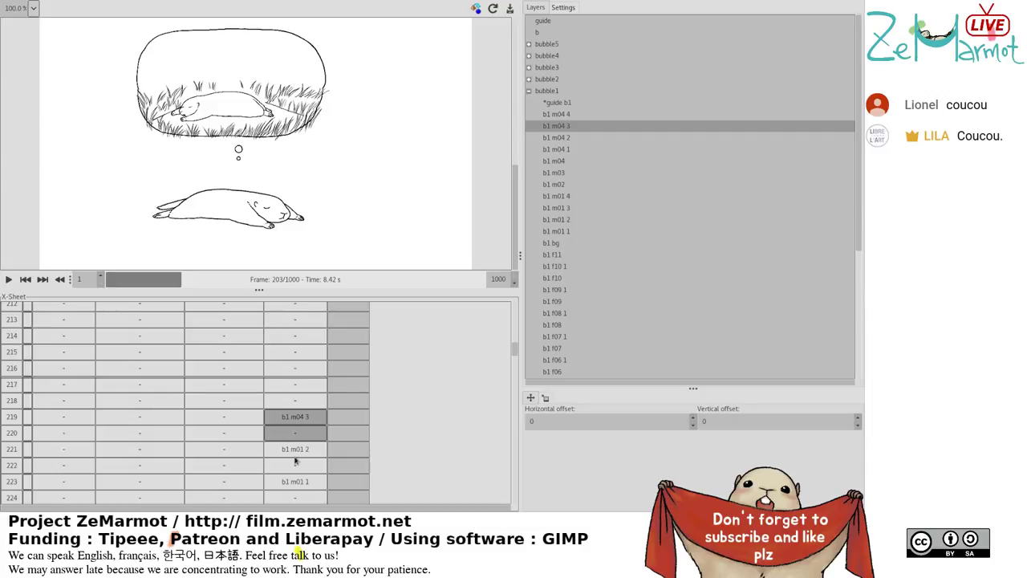
pyautogui.click(302, 455)
pyautogui.moveTo(302, 458); pyautogui.dragTo(303, 467)
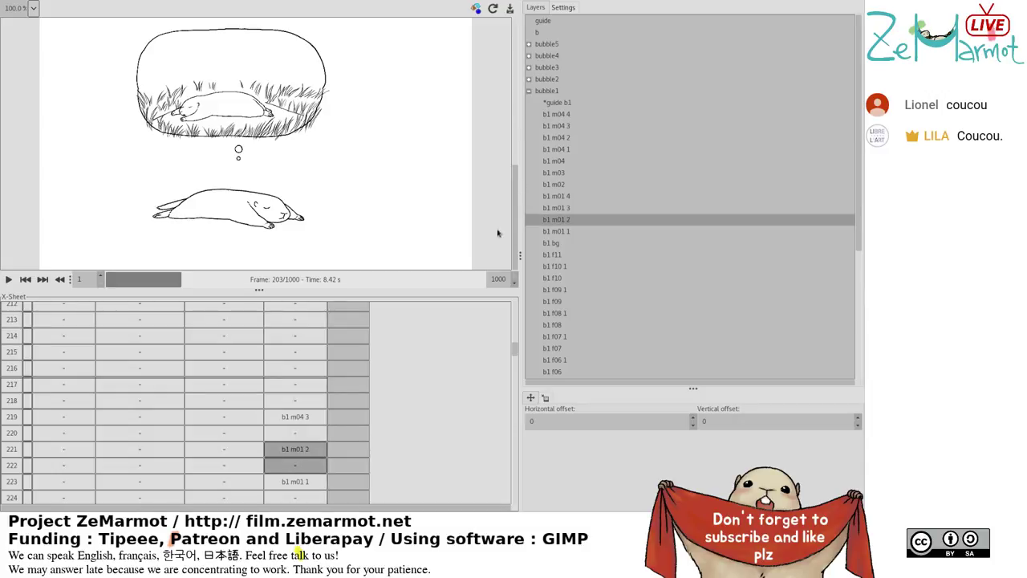
pyautogui.click(560, 139)
# Replace the m1 track's hold on frames 223–238 with the b1 m04 1 layer.
pyautogui.click(296, 481)
pyautogui.scroll(-6, 309, 482)
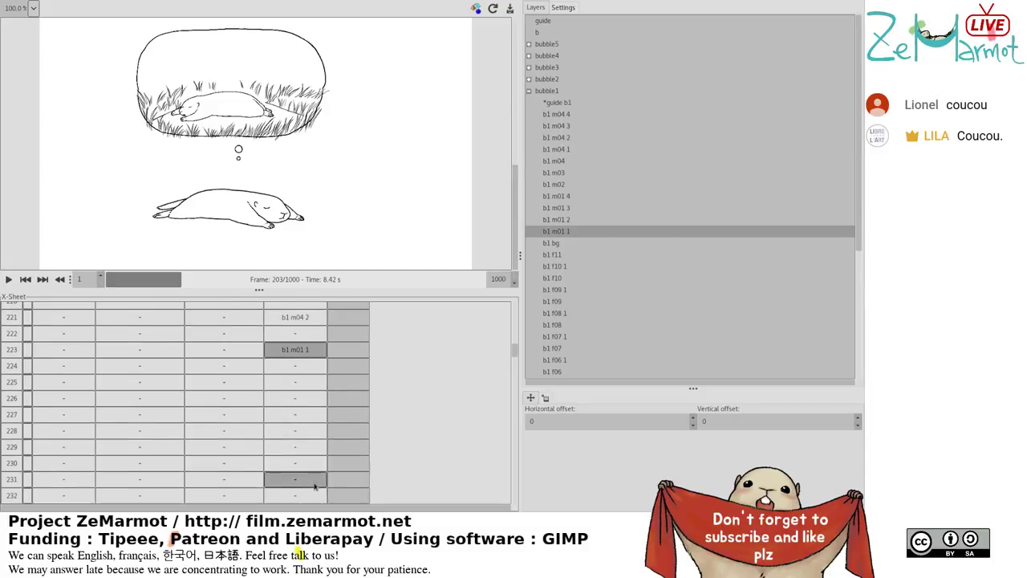
pyautogui.click(313, 481)
pyautogui.click(319, 461)
pyautogui.click(562, 151)
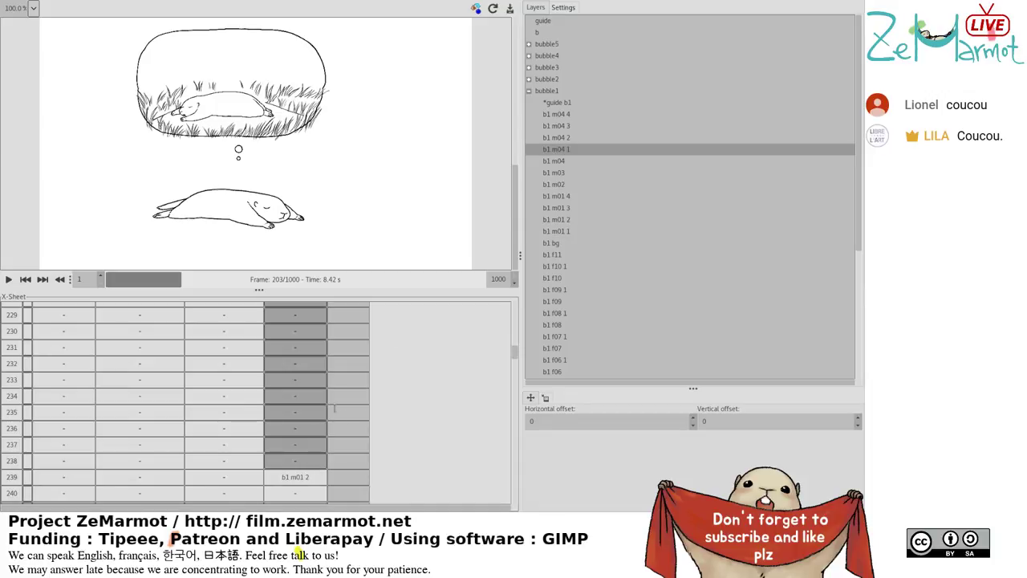
# Replace the m1 track's poses with b1 m04 2 on frames 239–240 and b1 m04 3 on frames 241–242.
pyautogui.scroll(3, 307, 437)
pyautogui.scroll(-4, 308, 438)
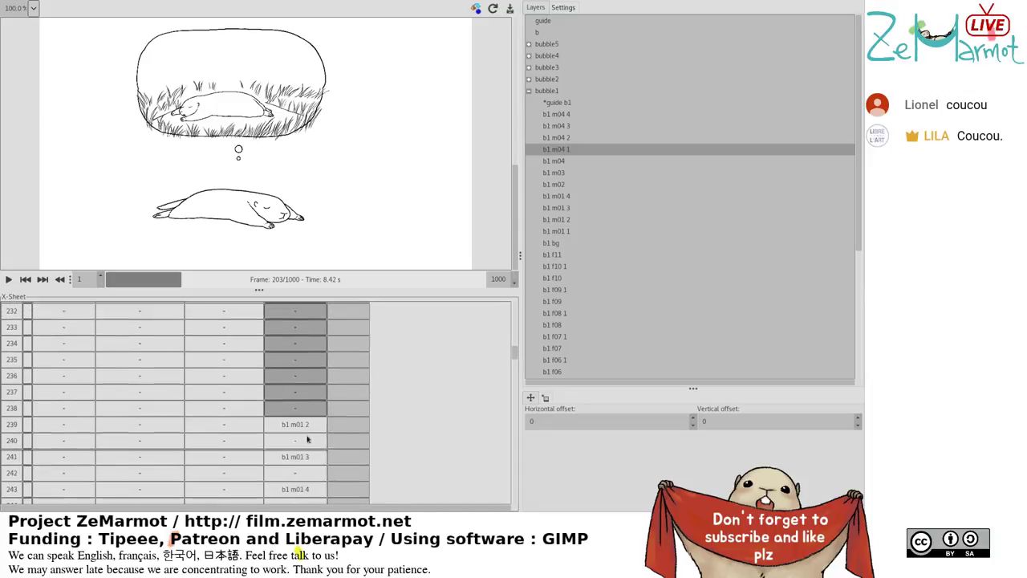
pyautogui.click(308, 427)
pyautogui.click(565, 140)
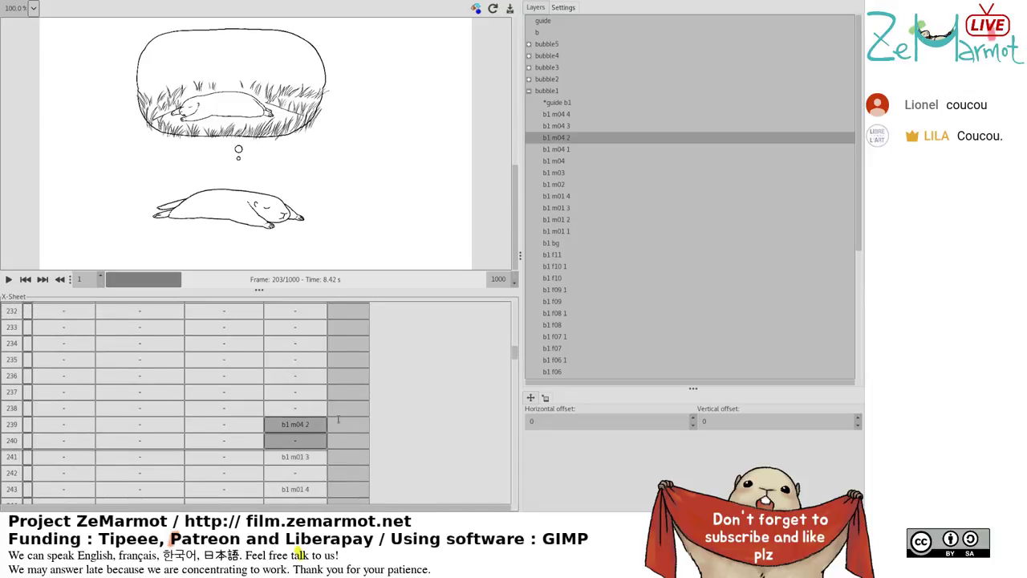
pyautogui.scroll(-1, 312, 433)
pyautogui.click(311, 405)
pyautogui.keyDown('shift'); pyautogui.click(311, 417); pyautogui.keyUp('shift')
pyautogui.click(573, 127)
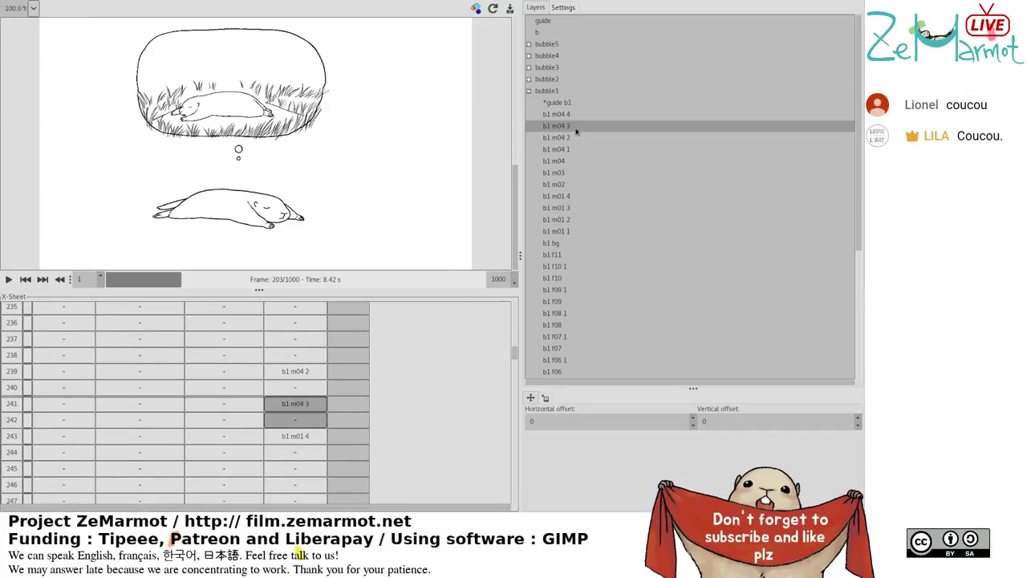
# Replace the m1 track's hold on frames 243–258 with the b1 m04 4 layer.
pyautogui.scroll(-3, 293, 409)
pyautogui.click(297, 384)
pyautogui.scroll(-4, 297, 401)
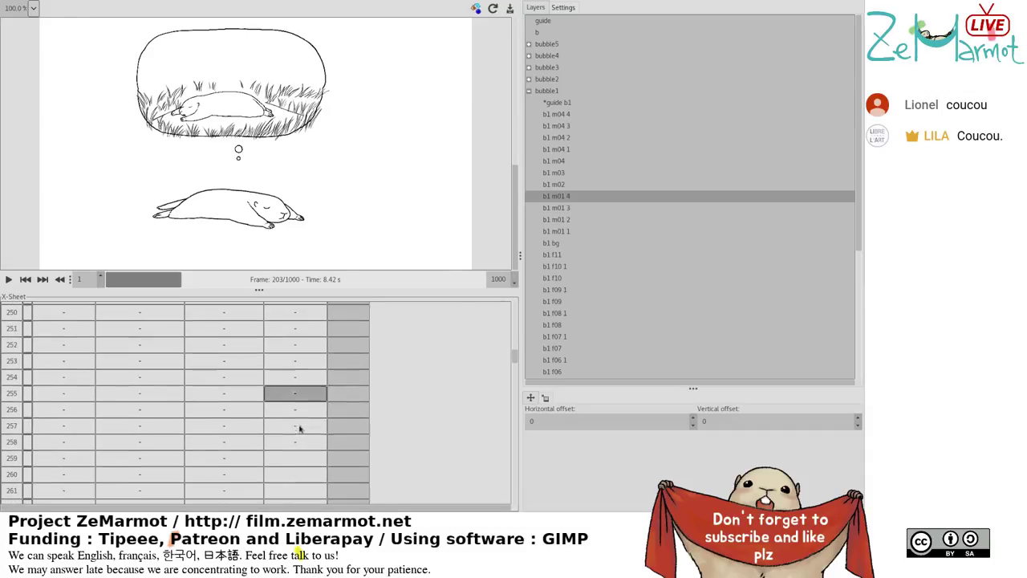
pyautogui.click(298, 427)
pyautogui.scroll(-2, 297, 427)
pyautogui.click(306, 368)
pyautogui.moveTo(306, 368); pyautogui.dragTo(297, 314)
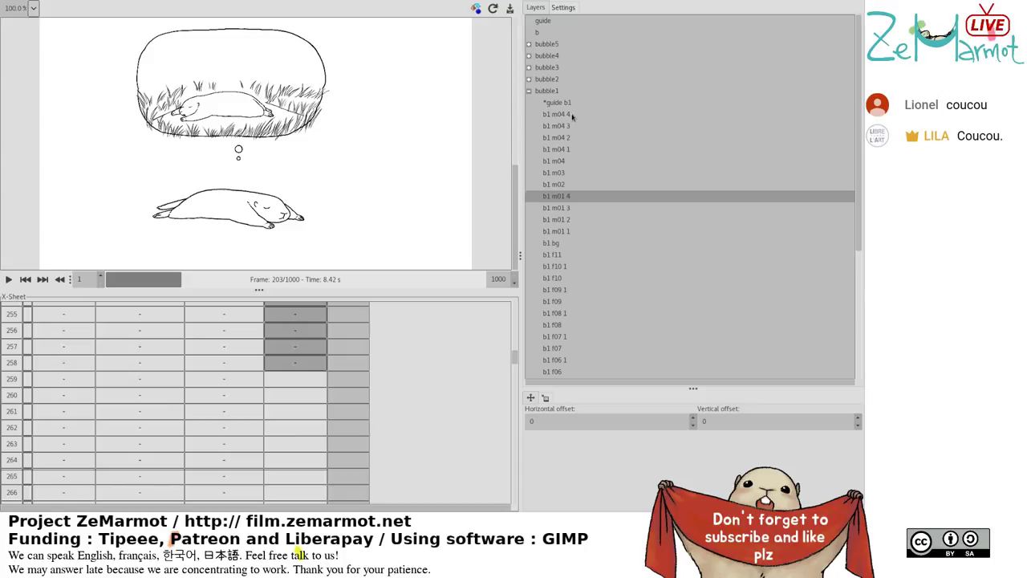
pyautogui.click(582, 114)
# Add b1 m04 3 to frames 259–260 and b1 m04 2 to frames 261–262 of the m1 track.
pyautogui.keyDown('shift'); pyautogui.click(286, 400); pyautogui.keyUp('shift')
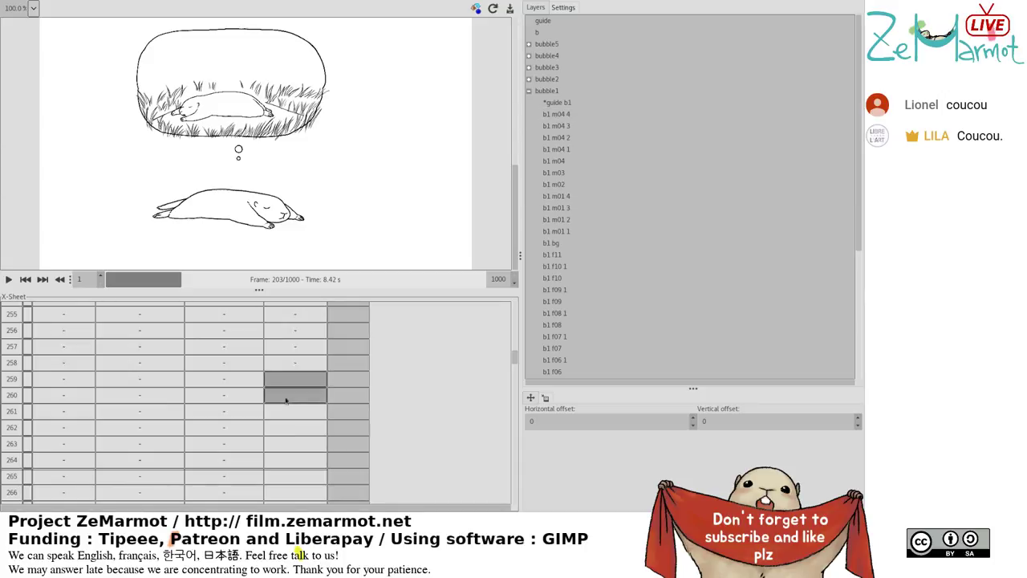
pyautogui.click(566, 127)
pyautogui.keyDown('shift'); pyautogui.click(296, 413); pyautogui.keyUp('shift')
pyautogui.moveTo(296, 413); pyautogui.dragTo(306, 432)
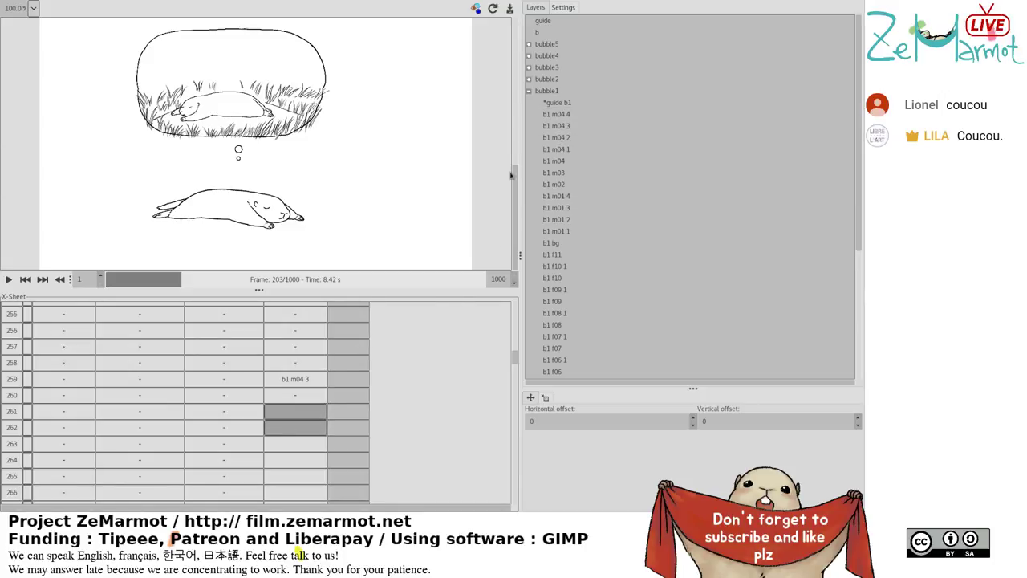
pyautogui.click(562, 137)
# Assign the b1 m04 1 layer to frames 263–286 of the m1 track.
pyautogui.click(299, 443)
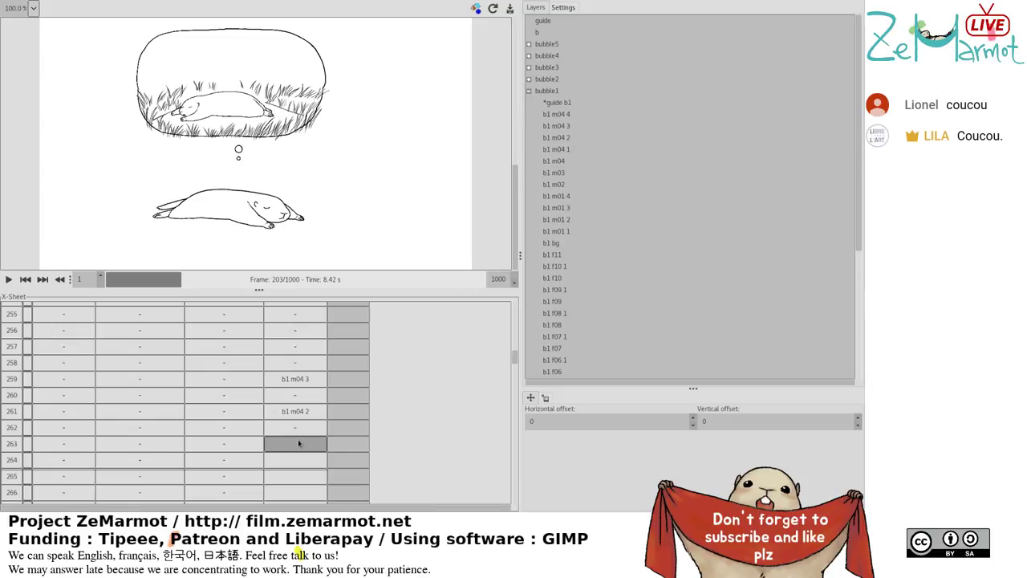
pyautogui.scroll(-4, 298, 443)
pyautogui.scroll(-10, 298, 443)
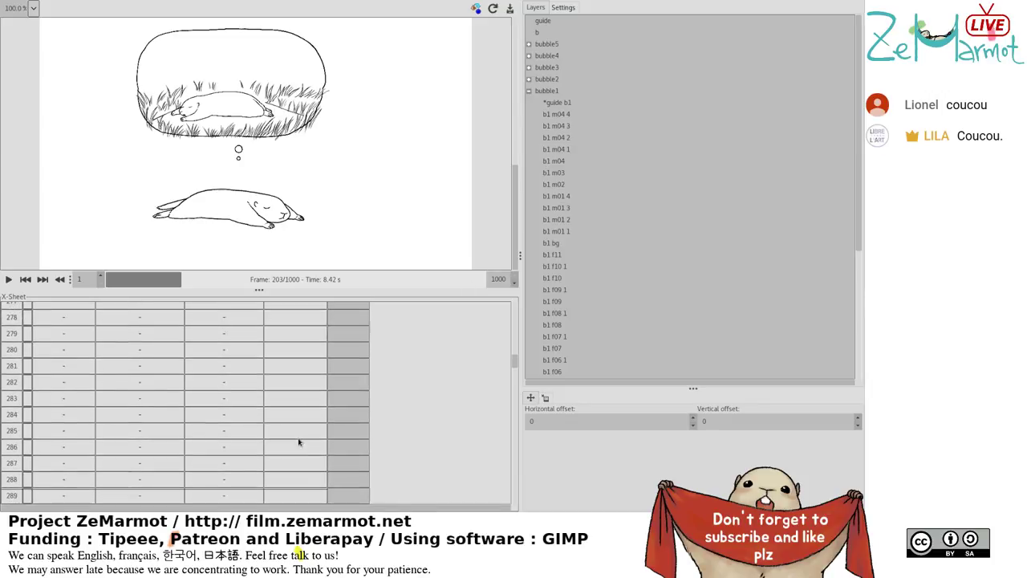
pyautogui.keyDown('shift'); pyautogui.click(304, 372); pyautogui.keyUp('shift')
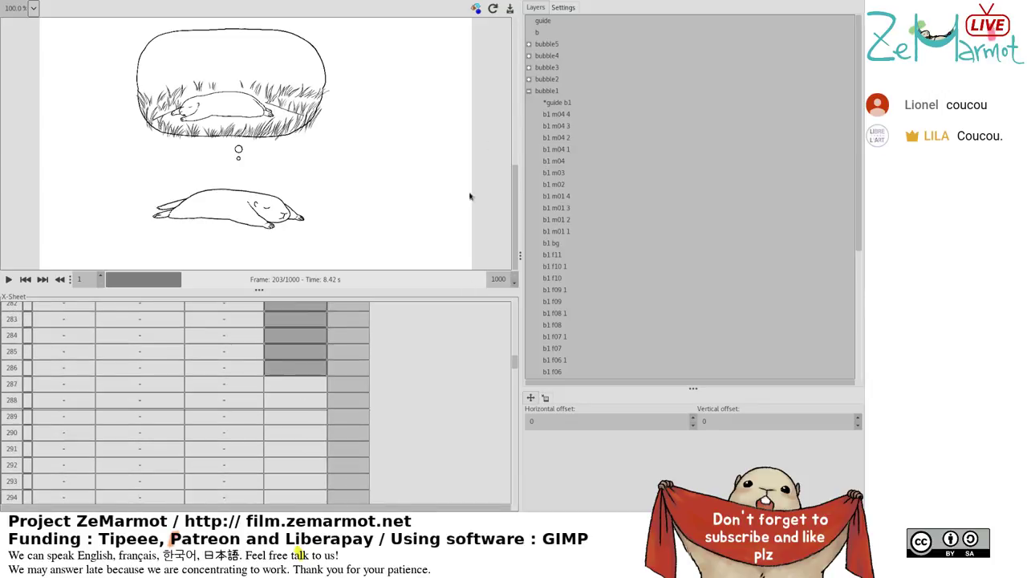
pyautogui.click(562, 150)
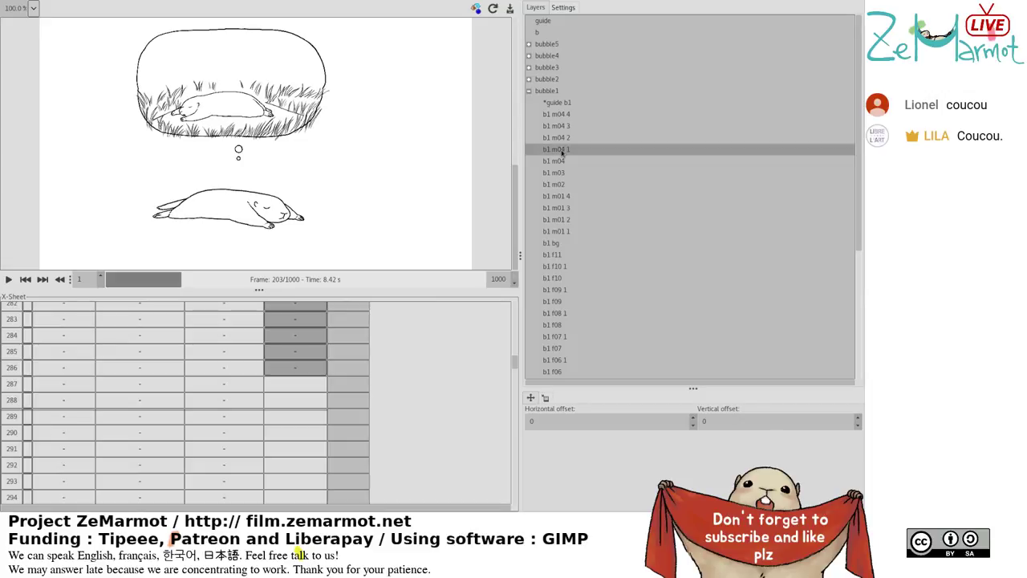
# Add b1 m04 2 to frames 287–288 and b1 m04 3 to frames 289–290 of the m1 track.
pyautogui.click(325, 385)
pyautogui.keyDown('shift'); pyautogui.click(320, 404); pyautogui.keyUp('shift')
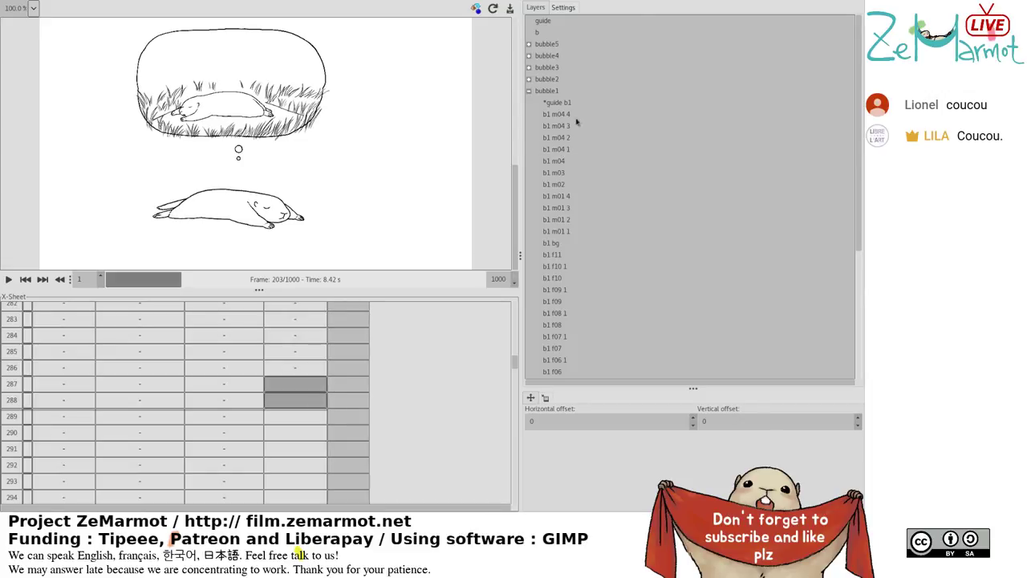
pyautogui.click(561, 137)
pyautogui.scroll(-1, 305, 412)
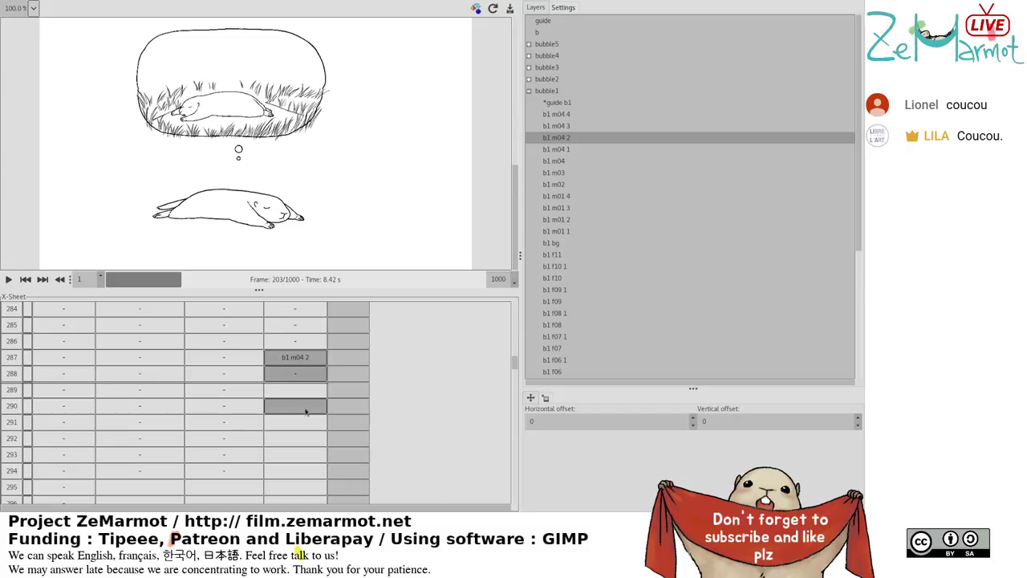
pyautogui.click(309, 391)
pyautogui.keyDown('shift'); pyautogui.click(315, 407); pyautogui.keyUp('shift')
pyautogui.click(558, 127)
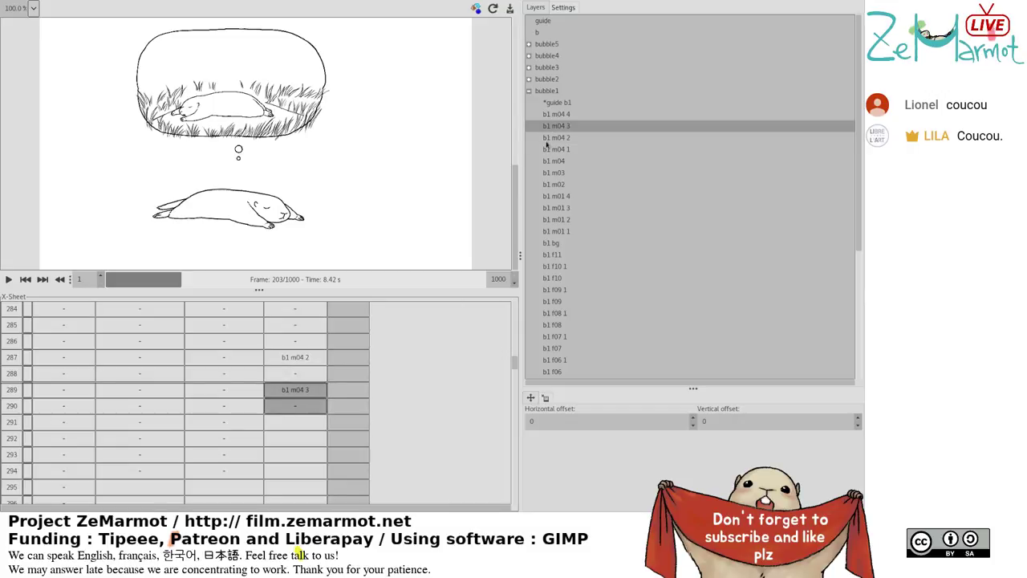
# Assign the b1 m04 4 layer to frames 291–314 of the m1 track.
pyautogui.click(309, 426)
pyautogui.scroll(-7, 310, 425)
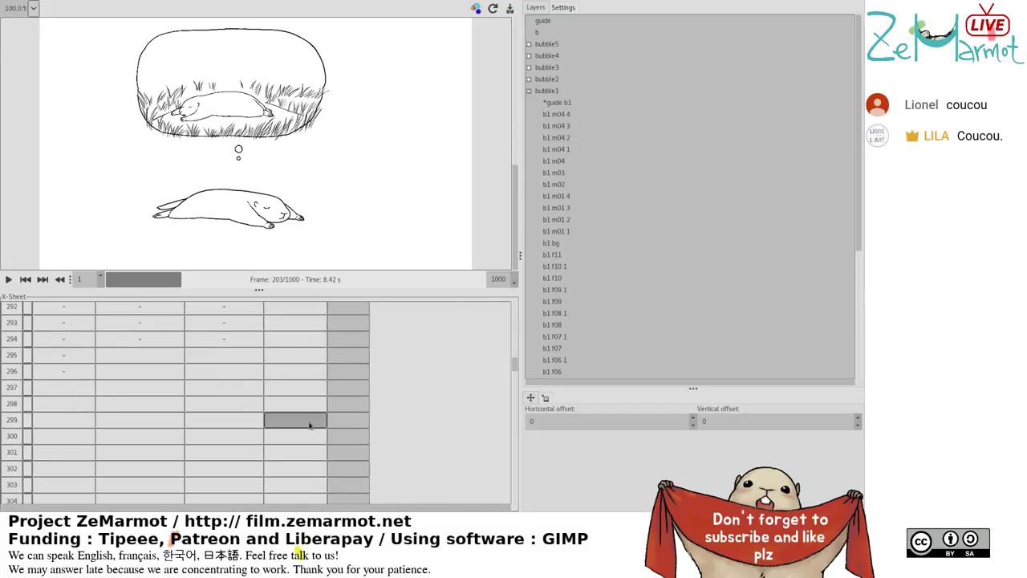
pyautogui.keyDown('shift'); pyautogui.click(311, 449); pyautogui.keyUp('shift')
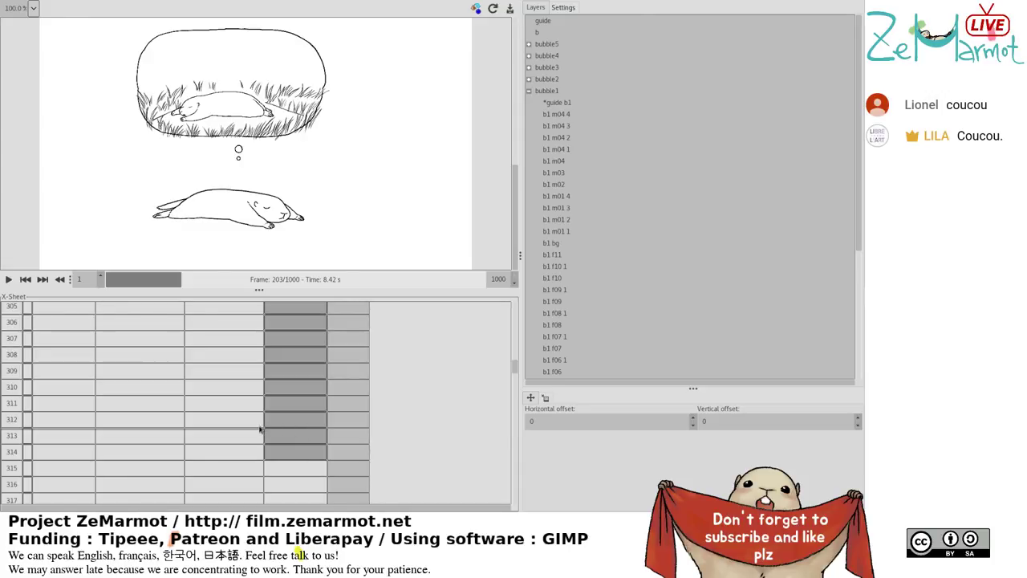
pyautogui.click(561, 114)
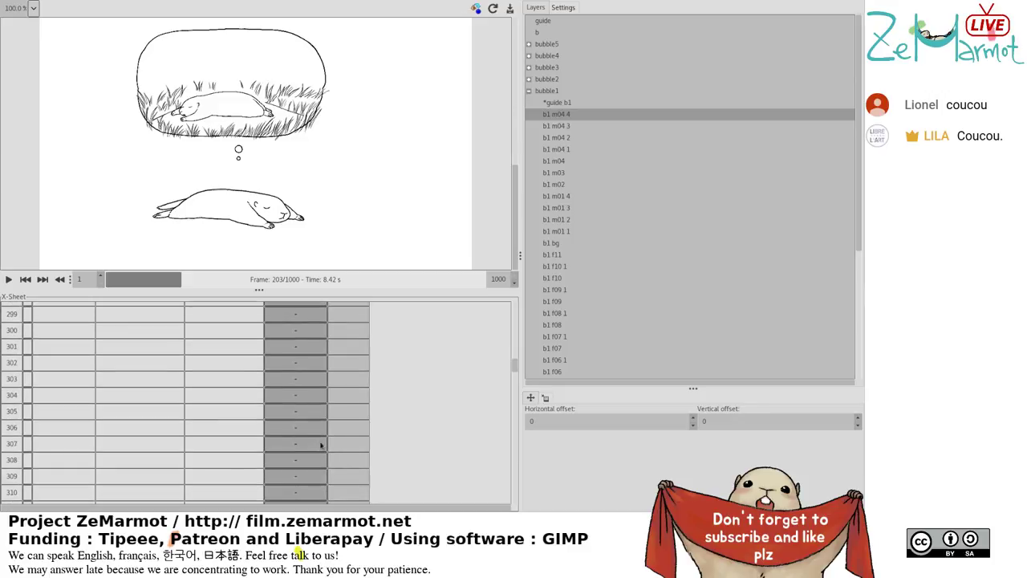
pyautogui.scroll(5, 320, 445)
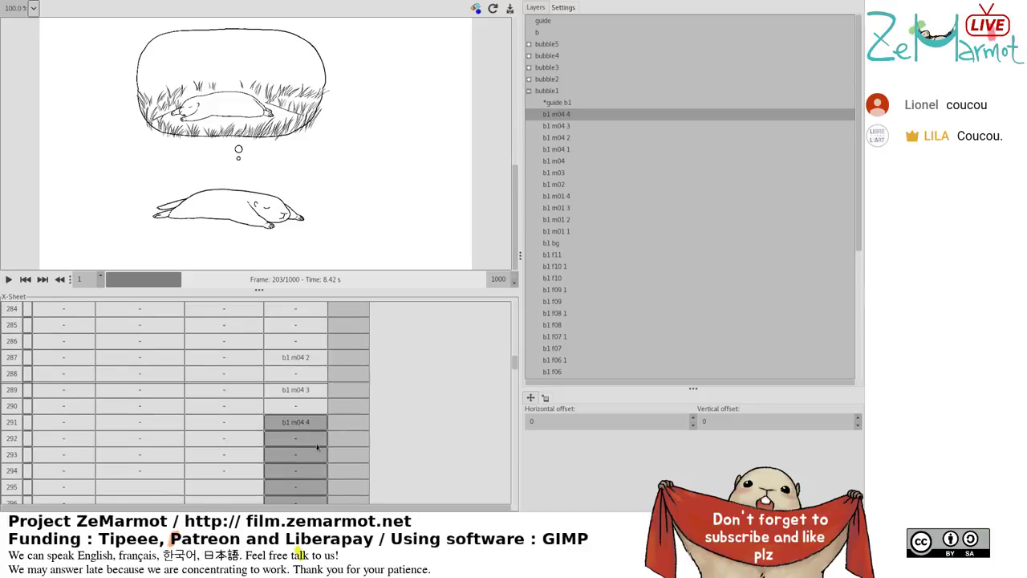
# Return to the start of the X-Sheet and add two new tracks after the m1 track.
pyautogui.click(215, 437)
pyautogui.scroll(7, 215, 441)
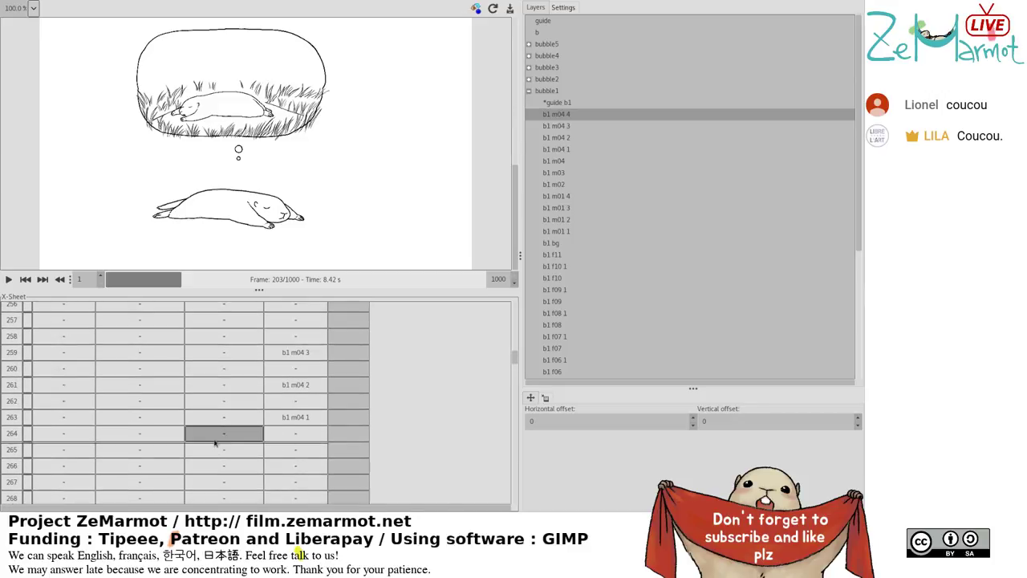
pyautogui.scroll(5, 215, 443)
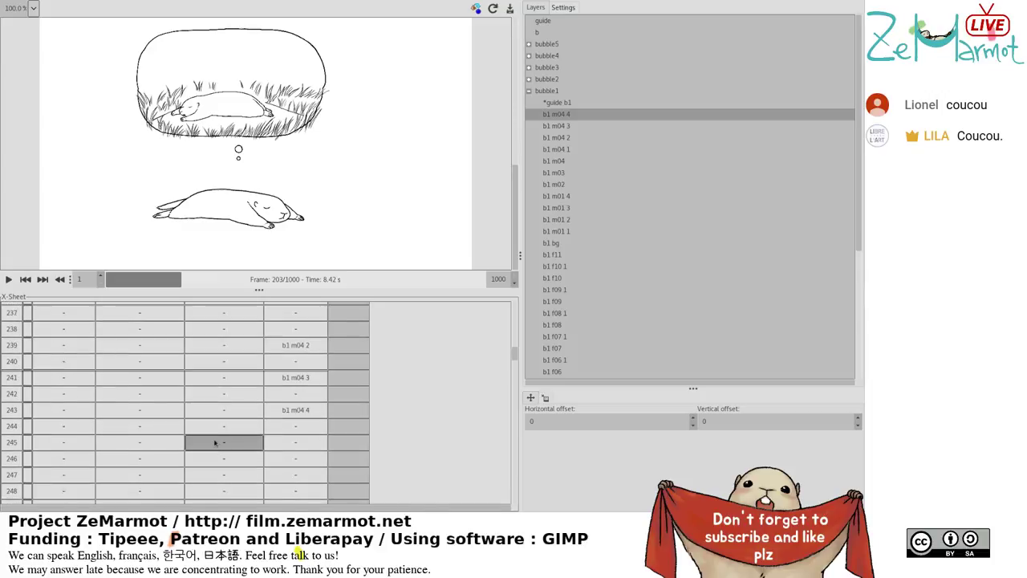
pyautogui.moveTo(516, 357); pyautogui.dragTo(522, 299)
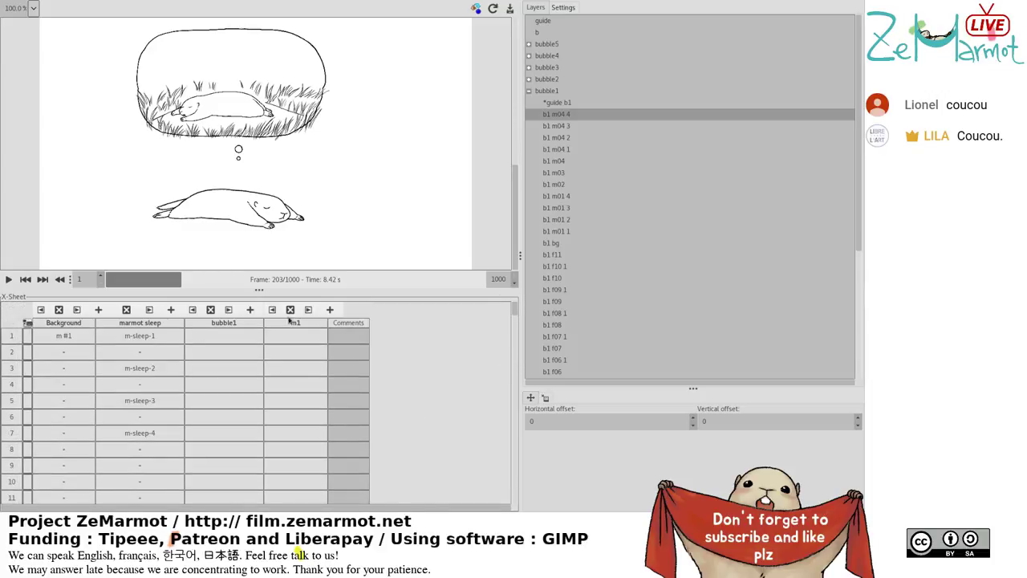
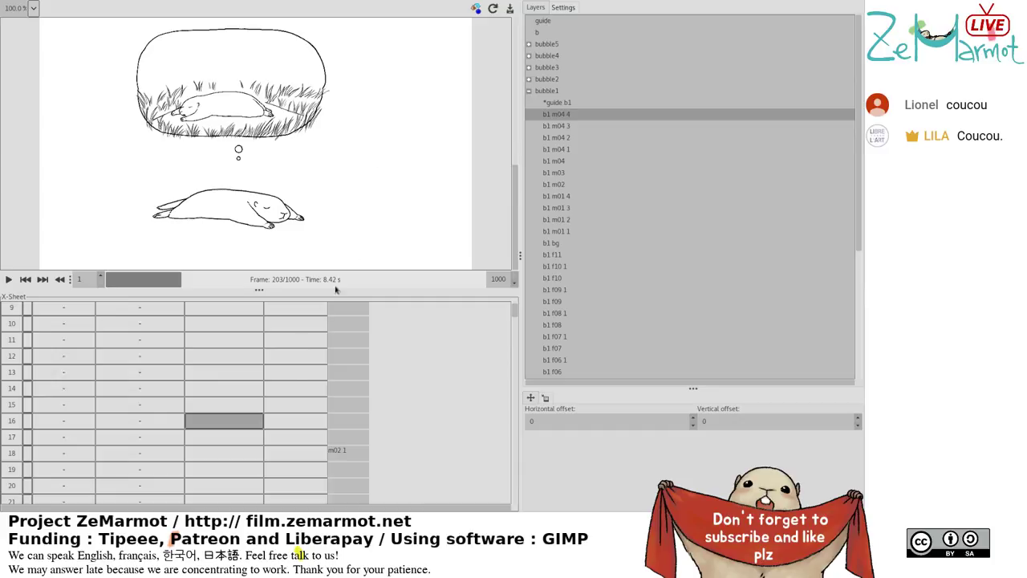
pyautogui.click(428, 357)
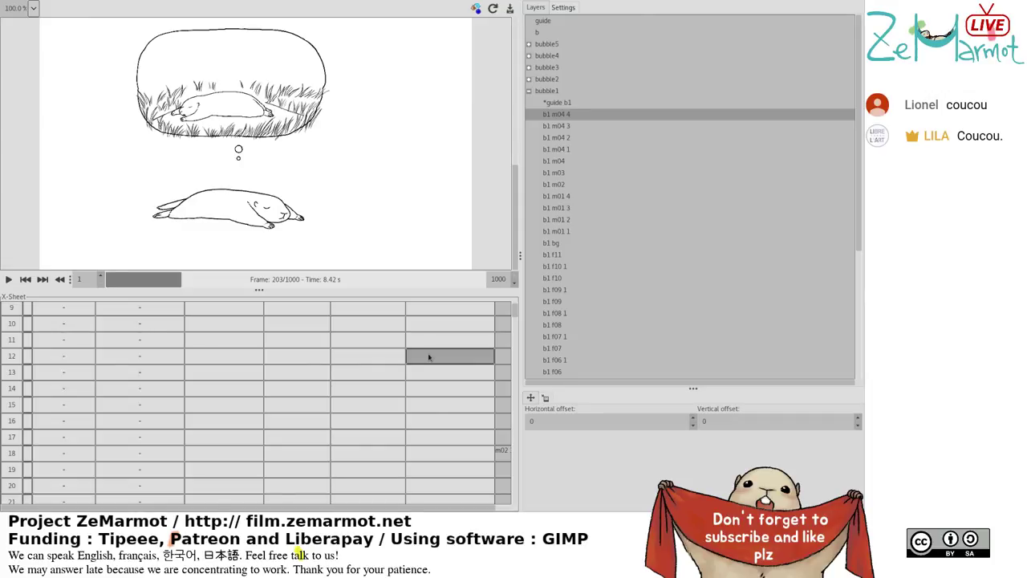
pyautogui.scroll(5, 516, 309)
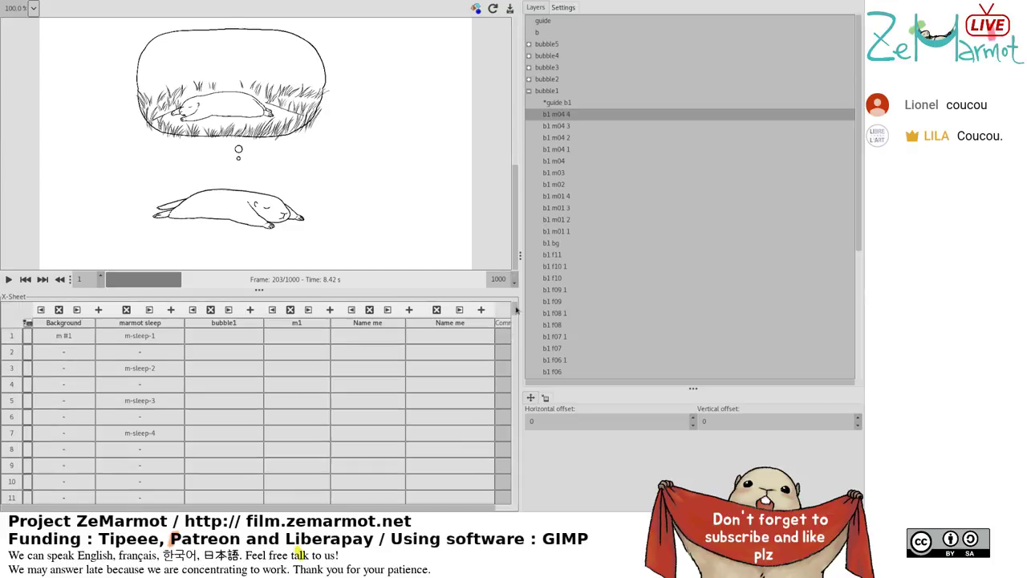
pyautogui.click(368, 324)
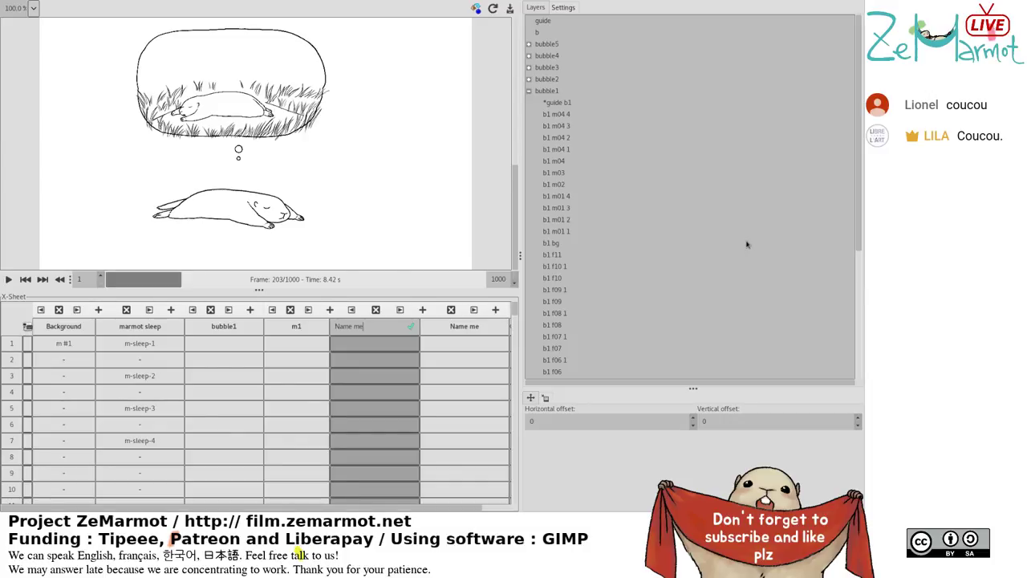
pyautogui.press('Return')
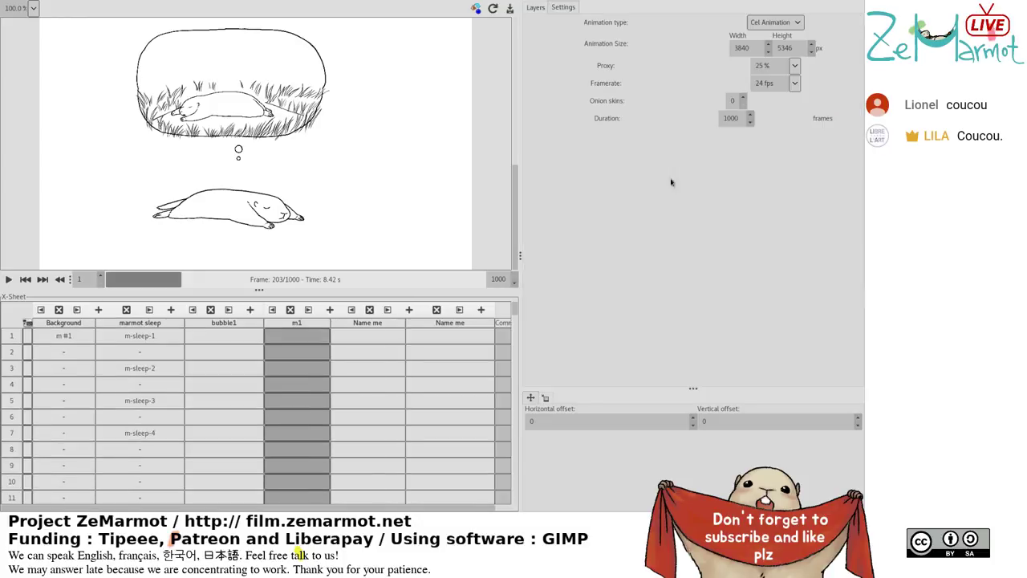
pyautogui.click(364, 324)
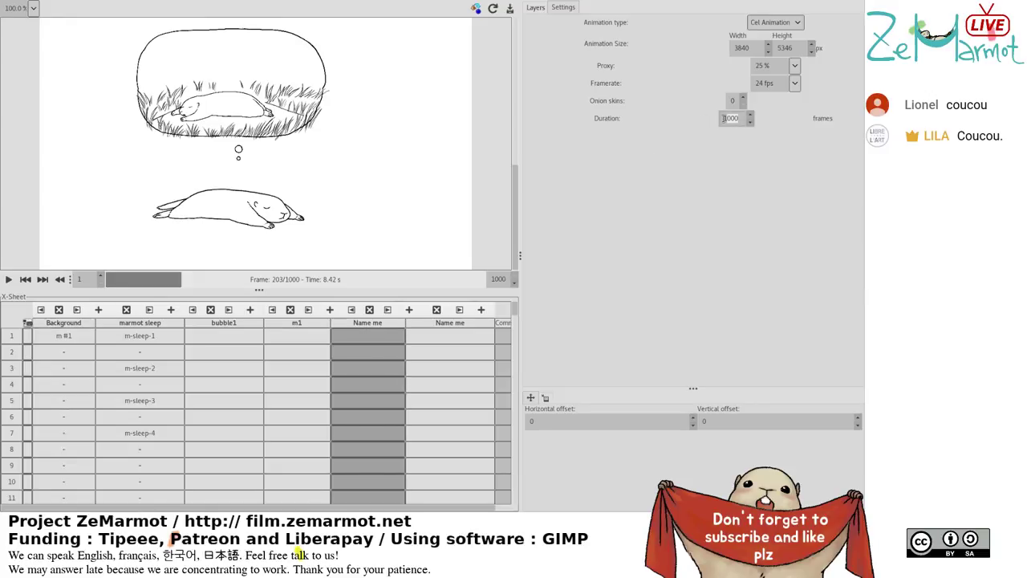
# Set the animation's duration to 500 frames and return to the layer list.
pyautogui.hotkey('ctrl', 'a')
pyautogui.write('500')
pyautogui.press('Return')
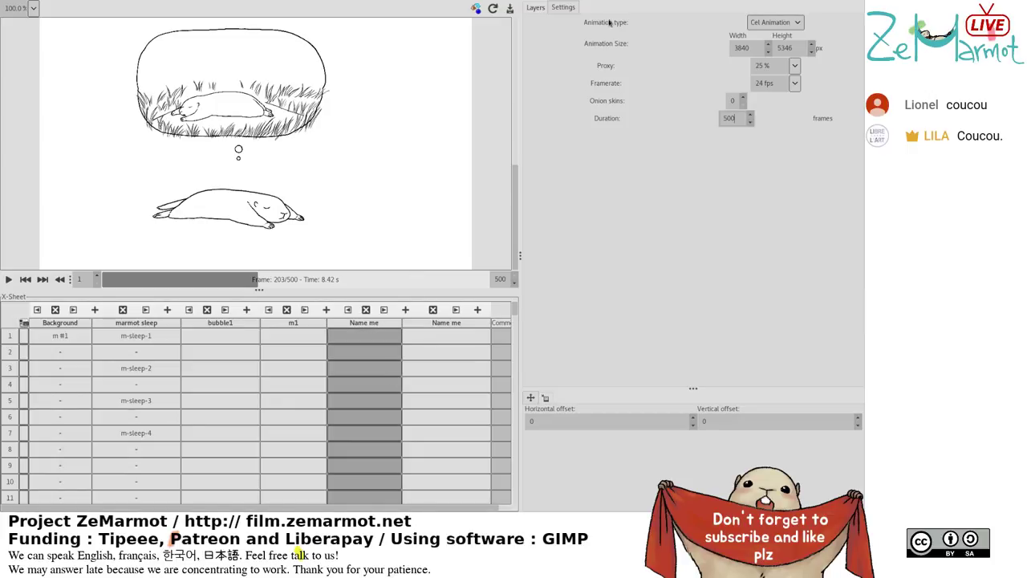
pyautogui.click(535, 9)
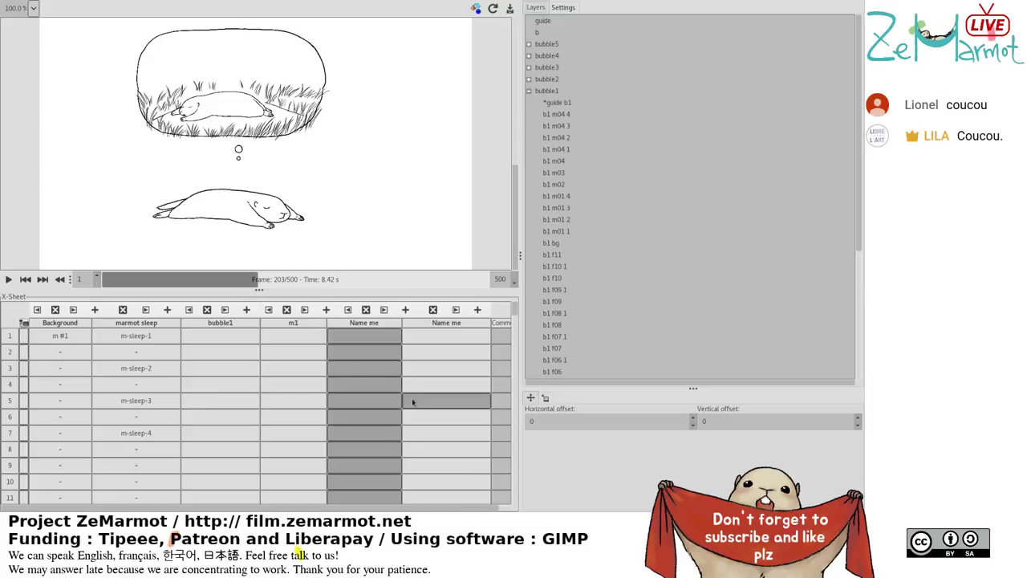
# Play the preview up to frame 258, then collapse the bubble1 layer group and expand bubble2.
pyautogui.scroll(-3, 516, 335)
pyautogui.moveTo(516, 335); pyautogui.dragTo(517, 413)
pyautogui.click(8, 279)
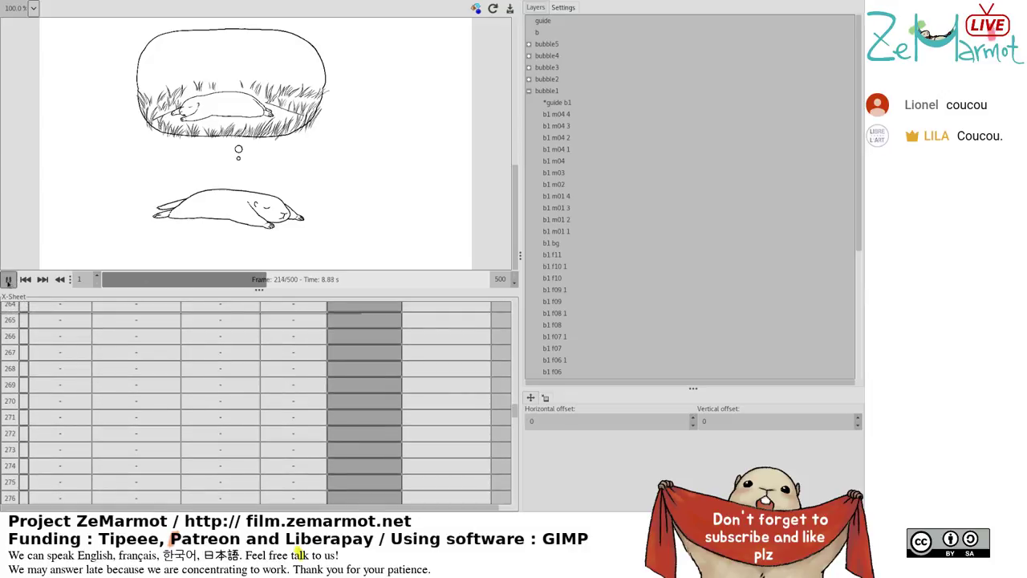
pyautogui.click(8, 279)
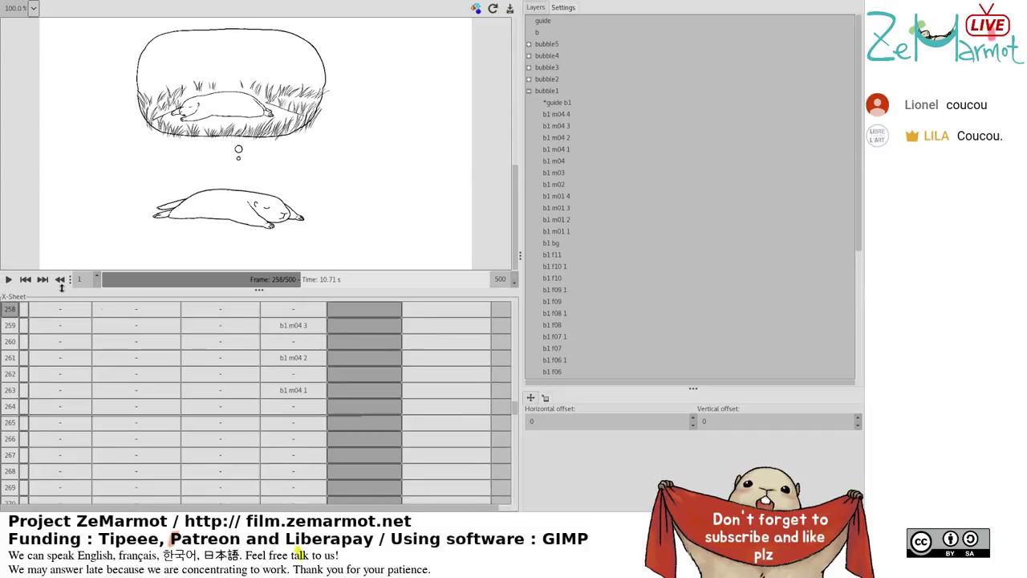
pyautogui.click(528, 91)
pyautogui.click(528, 79)
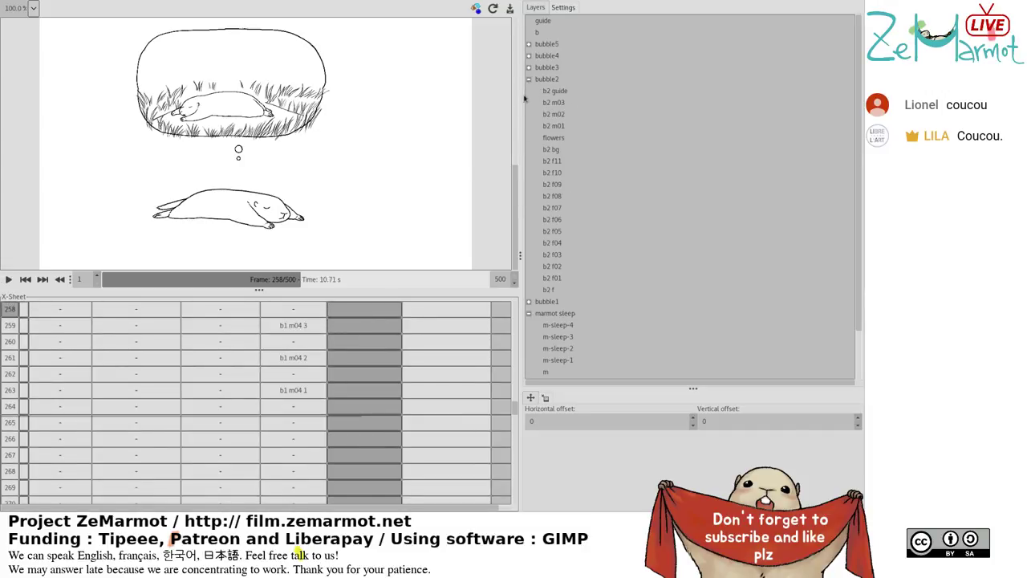
# Resume the preview, scrub to frame 276, and play on to frame 307 to check the m1 poses.
pyautogui.click(9, 280)
pyautogui.click(9, 280)
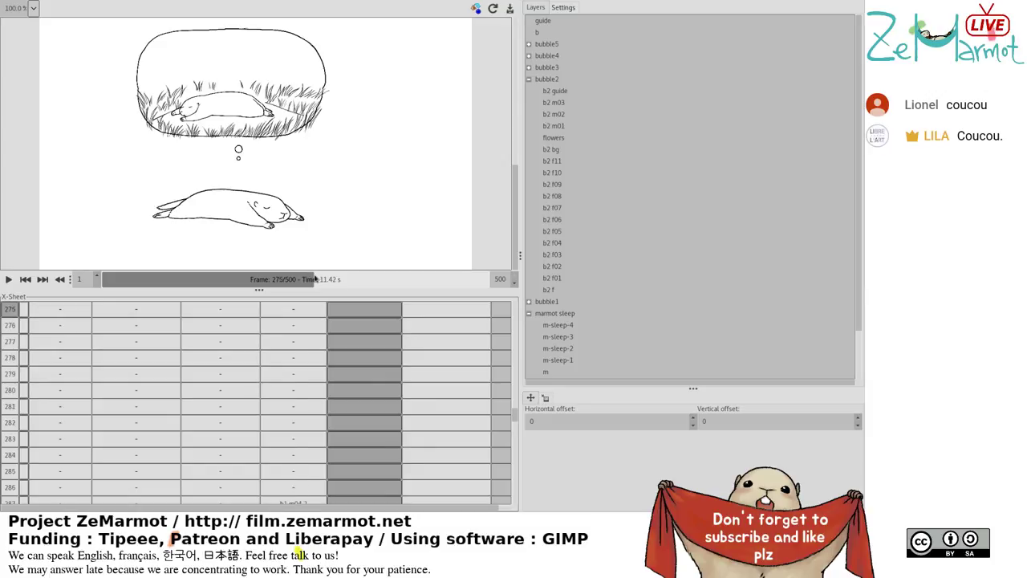
pyautogui.click(315, 279)
pyautogui.moveTo(315, 283); pyautogui.dragTo(317, 283)
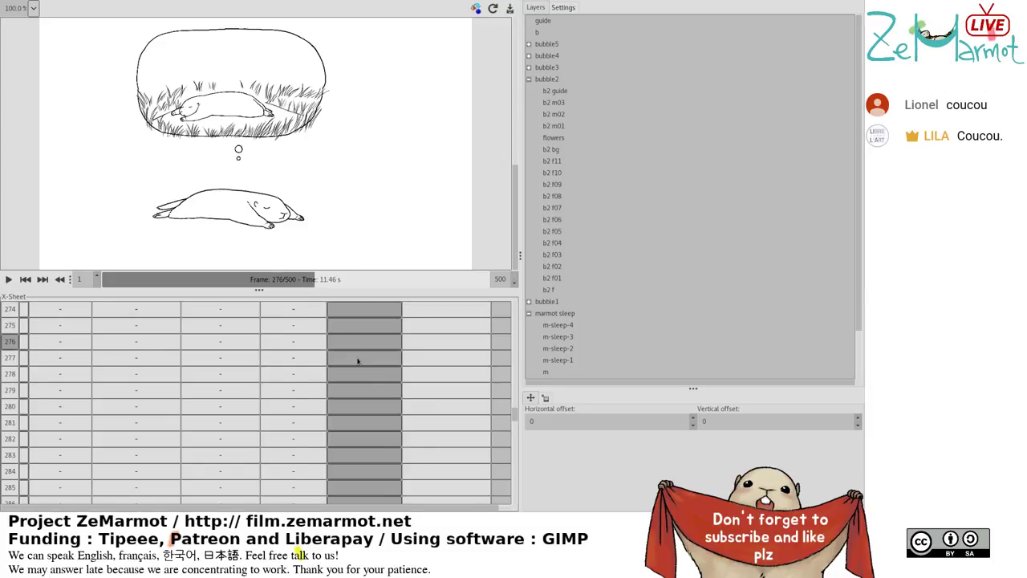
pyautogui.scroll(3, 358, 361)
pyautogui.scroll(2, 358, 361)
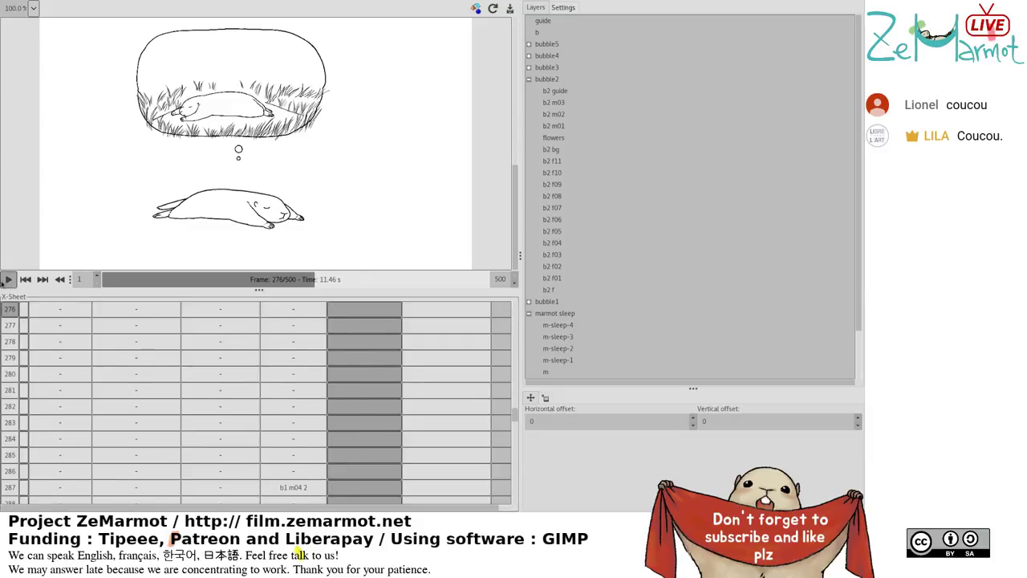
pyautogui.click(7, 280)
pyautogui.click(7, 280)
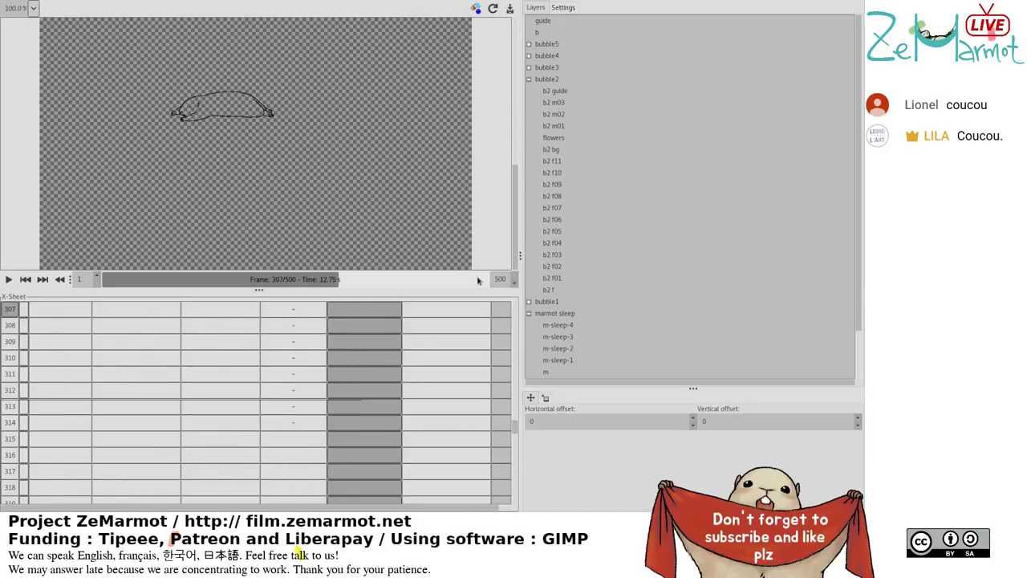
# Extend the bubble1 track from frame 293 to the end of the animation with the b1 f11 layer.
pyautogui.click(277, 423)
pyautogui.scroll(6, 274, 406)
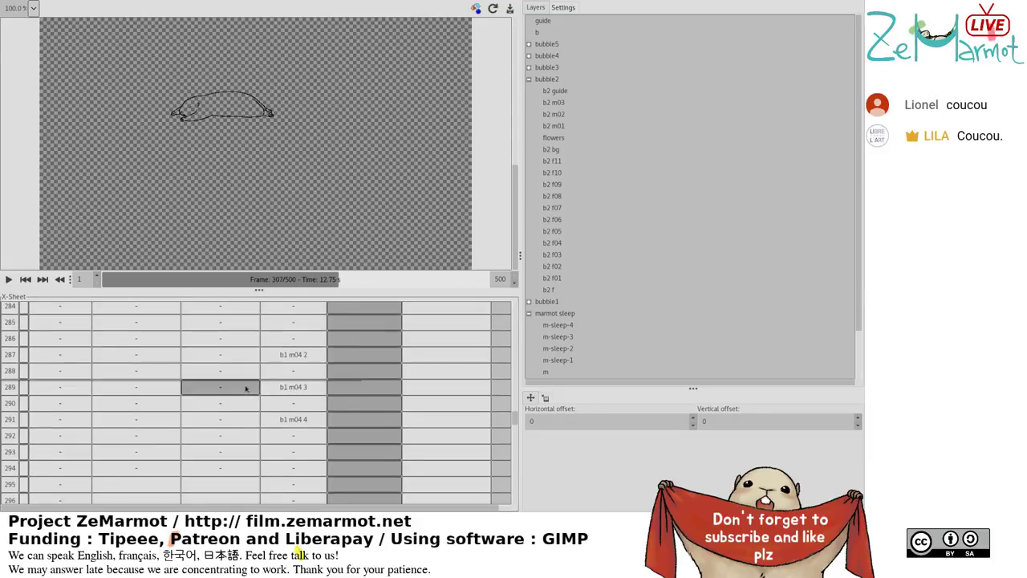
pyautogui.click(220, 451)
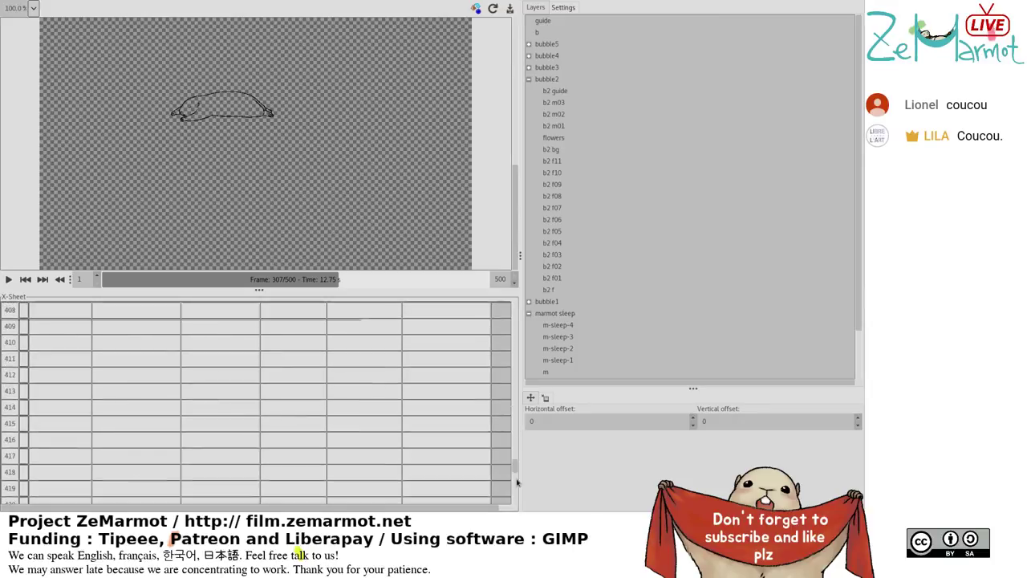
pyautogui.moveTo(515, 423); pyautogui.dragTo(515, 504)
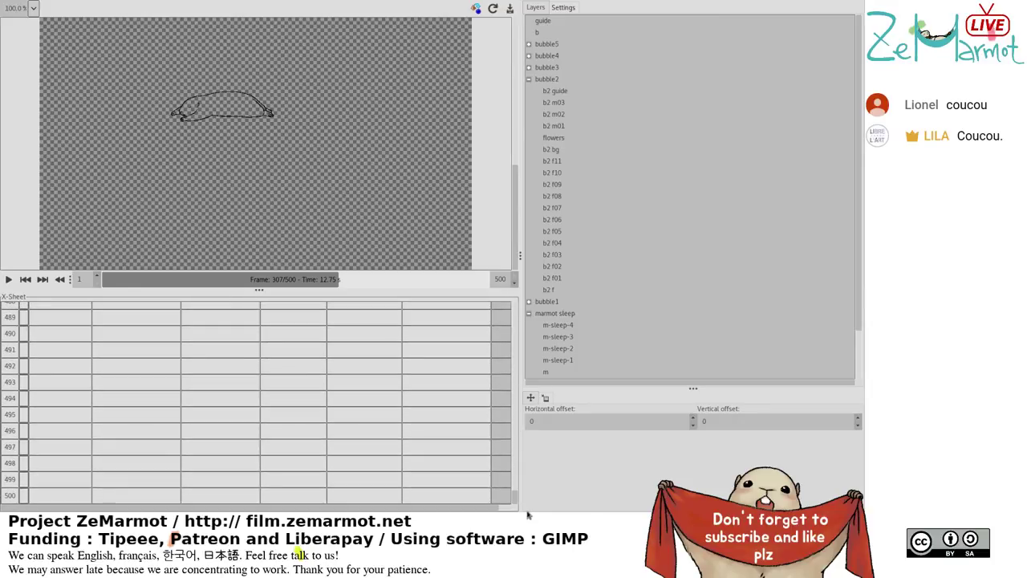
pyautogui.keyDown('shift'); pyautogui.click(234, 501); pyautogui.keyUp('shift')
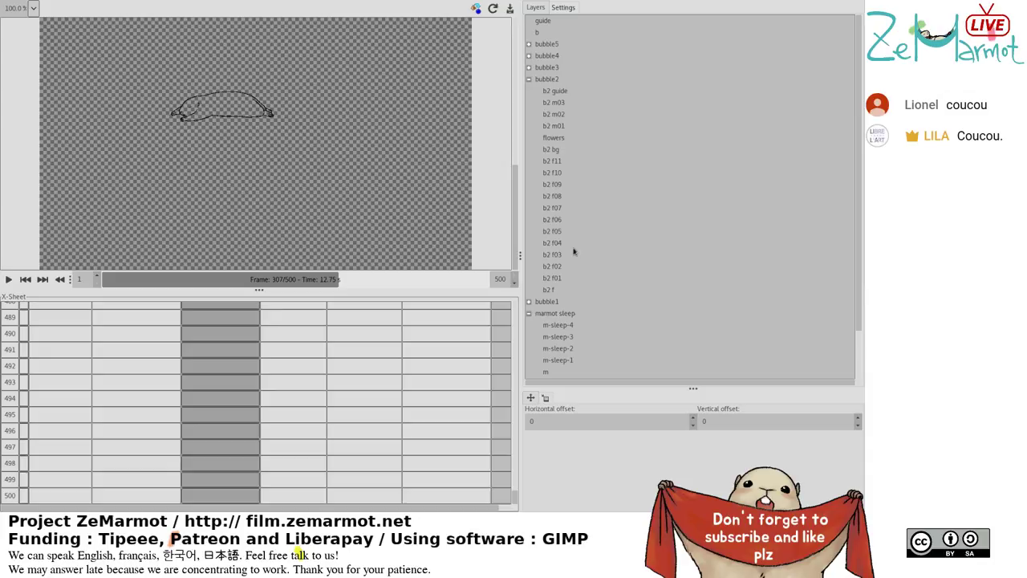
pyautogui.doubleClick(550, 301)
pyautogui.scroll(-2, 570, 341)
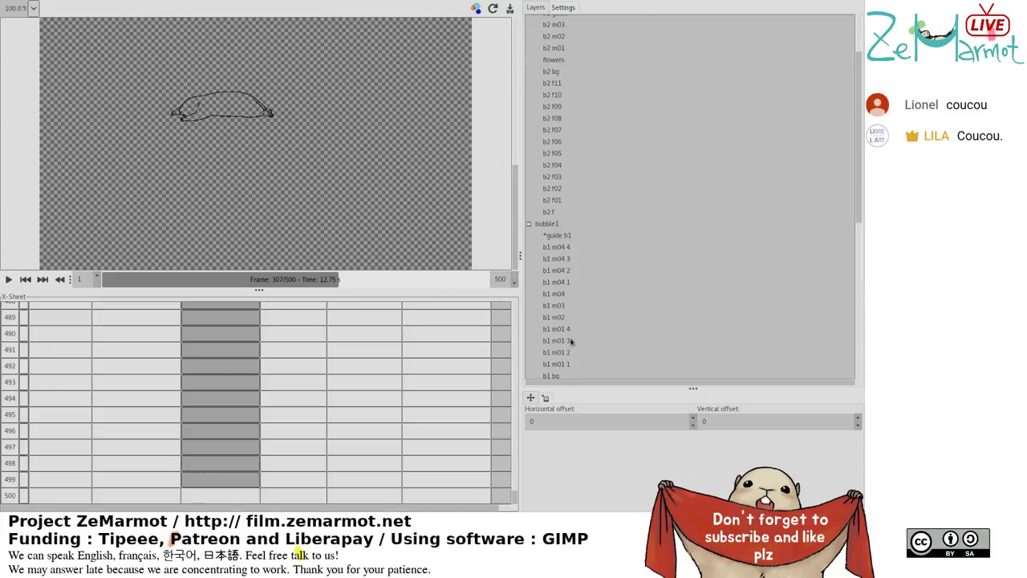
pyautogui.scroll(-4, 571, 303)
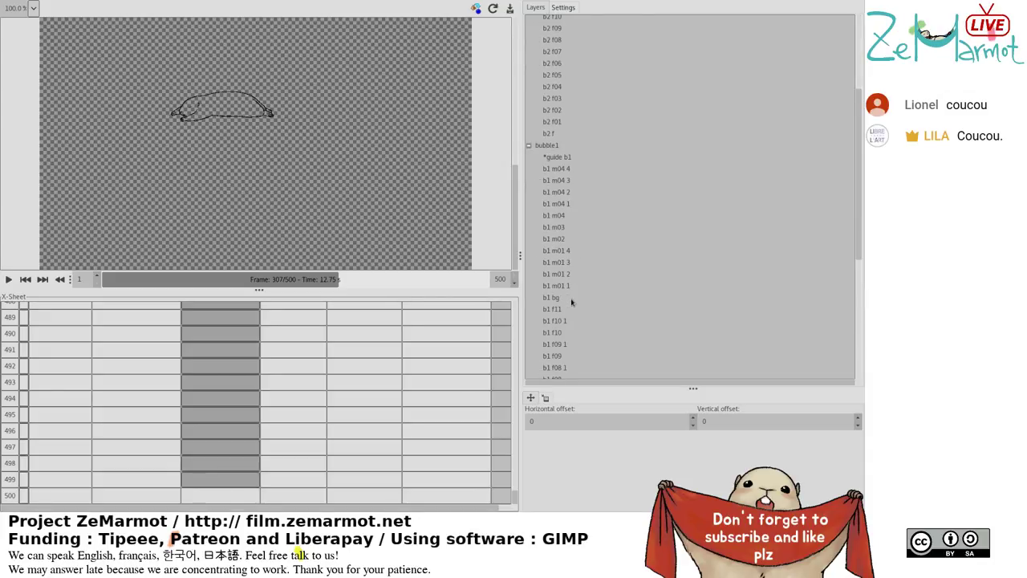
pyautogui.scroll(-1, 568, 323)
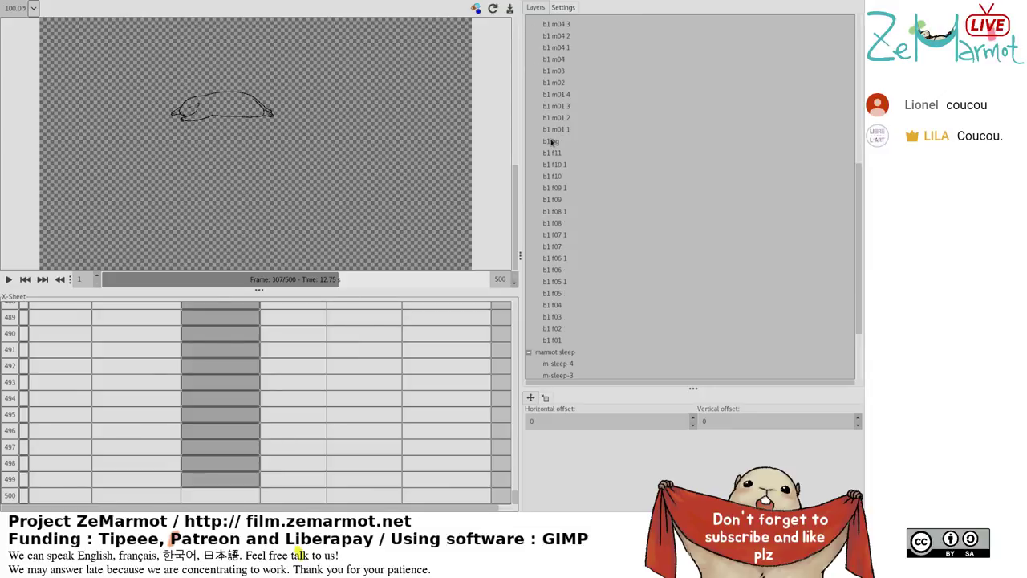
pyautogui.scroll(7, 385, 368)
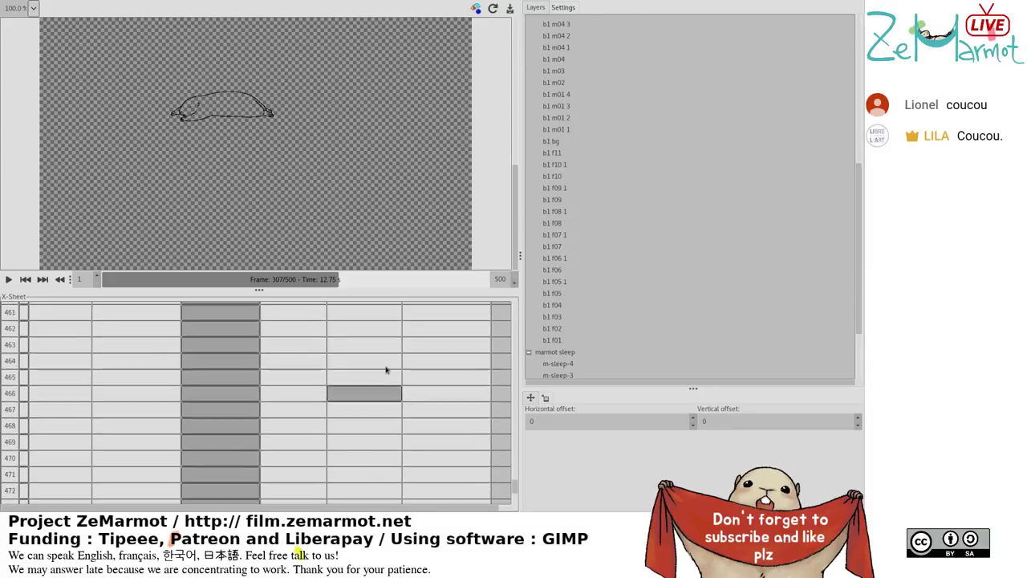
pyautogui.scroll(10, 387, 368)
pyautogui.scroll(4, 514, 469)
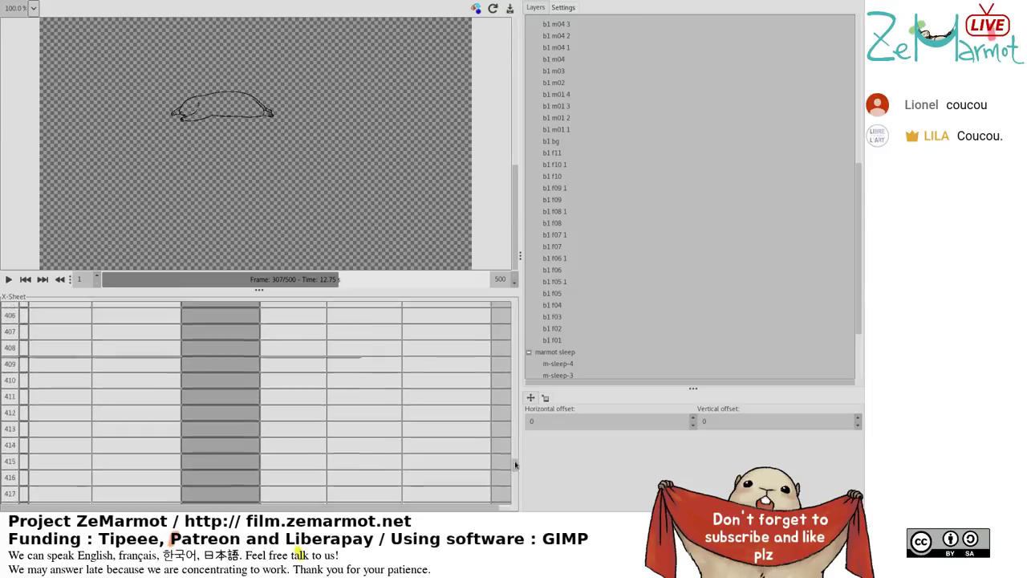
pyautogui.moveTo(515, 464); pyautogui.dragTo(529, 379)
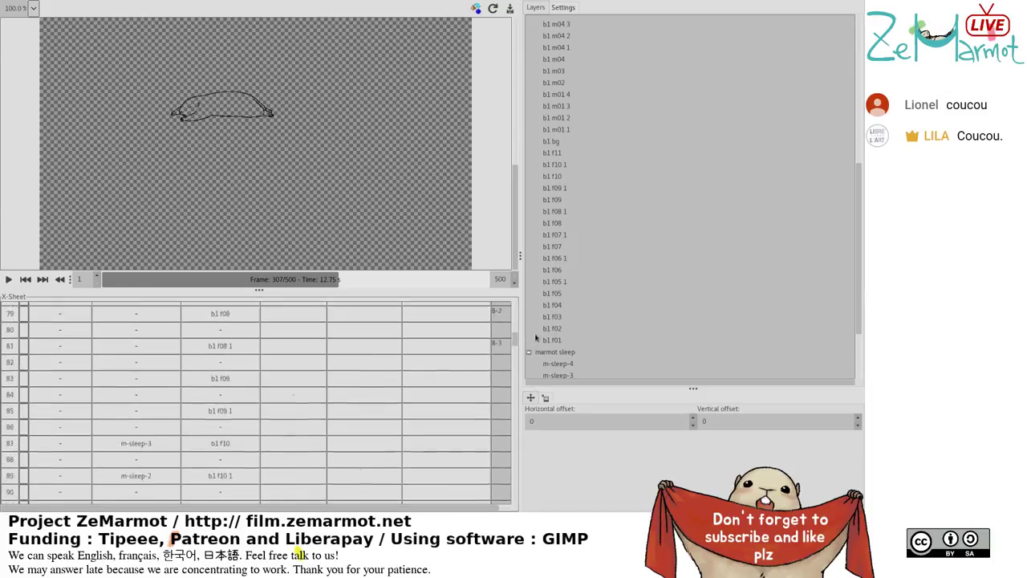
pyautogui.moveTo(540, 333); pyautogui.dragTo(542, 337)
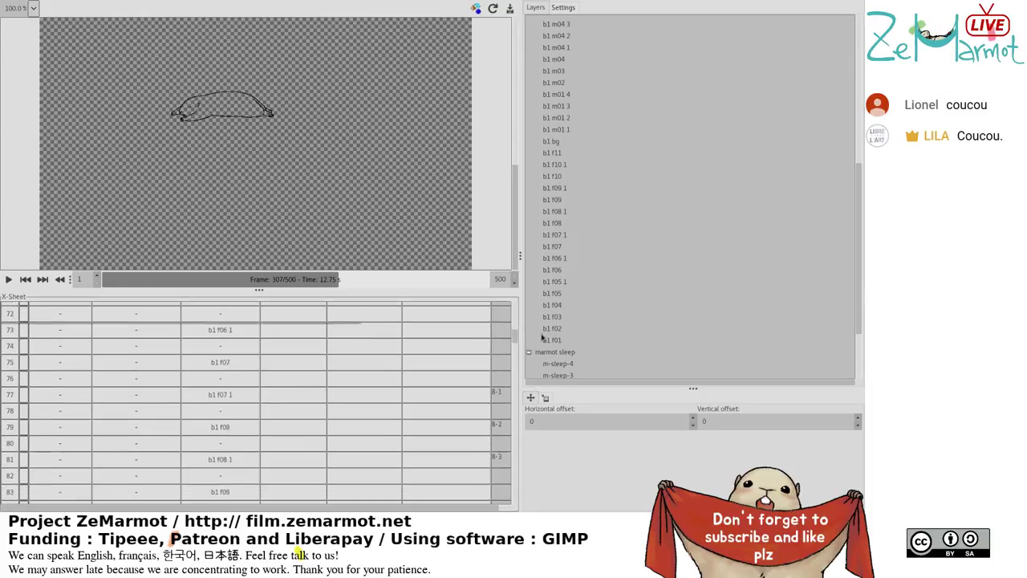
pyautogui.click(555, 154)
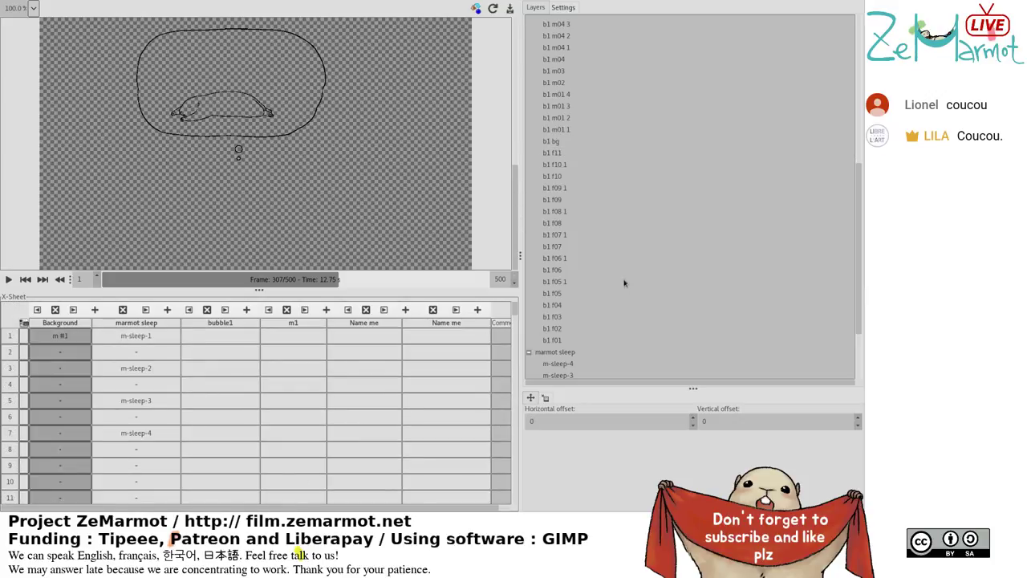
# Fill the Background track with the m #1 layer and extend the marmot sleep track from frame 295 with m-sleep-1.
pyautogui.moveTo(859, 164); pyautogui.dragTo(867, 303)
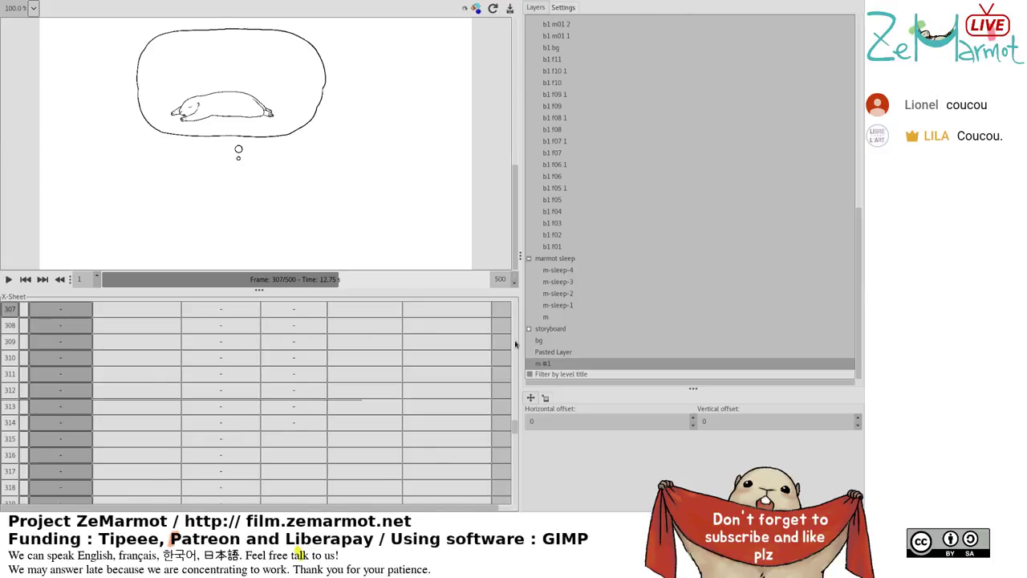
pyautogui.moveTo(516, 431)
pyautogui.mouseDown()
pyautogui.moveTo(530, 353)
pyautogui.moveTo(526, 423)
pyautogui.mouseUp()
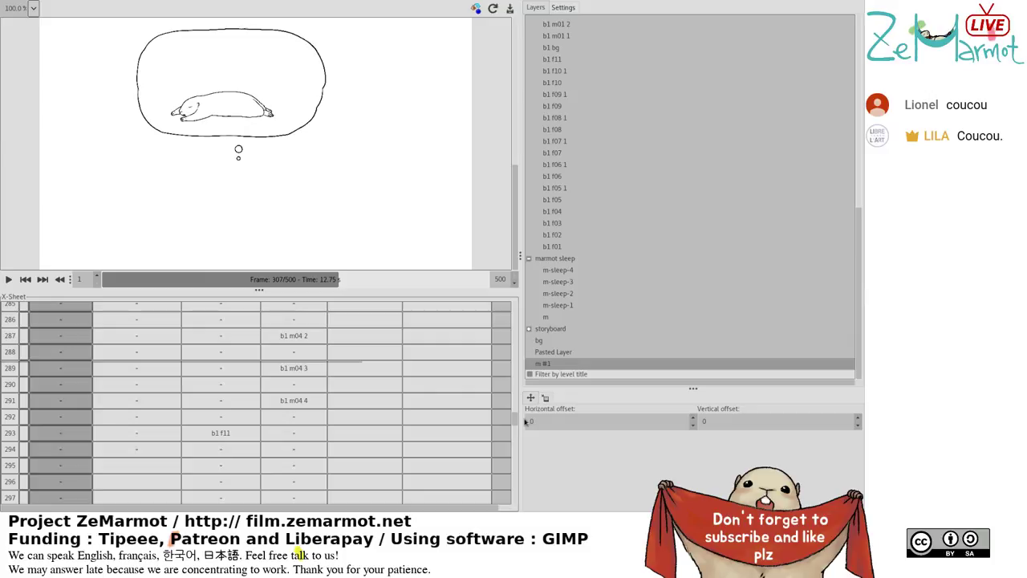
pyautogui.moveTo(526, 423); pyautogui.dragTo(526, 425)
pyautogui.click(134, 350)
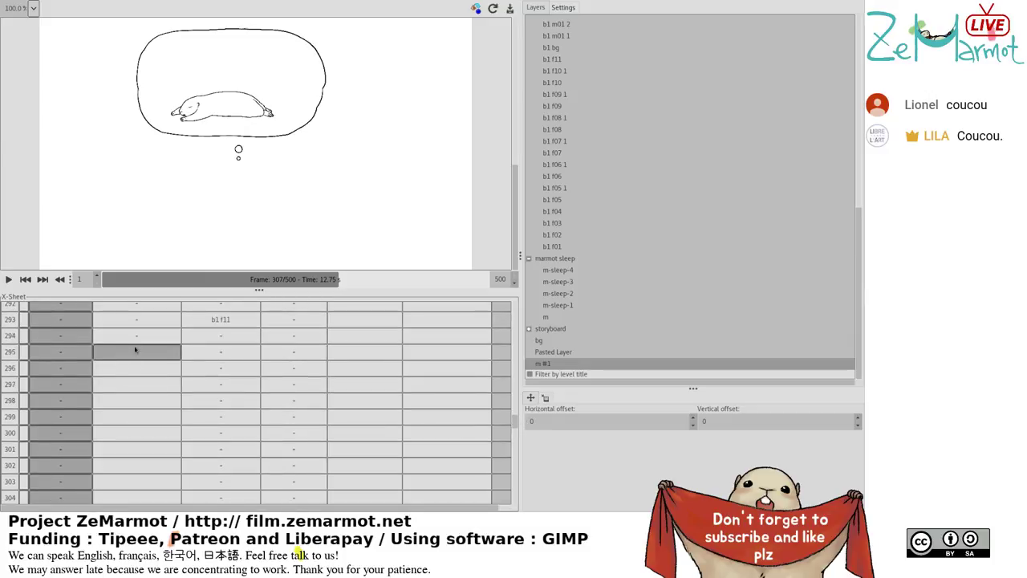
# Examine the marmot sleep track between frames 143 and 174 to find where the m-sleep cycle has to continue.
pyautogui.moveTo(516, 425); pyautogui.dragTo(523, 375)
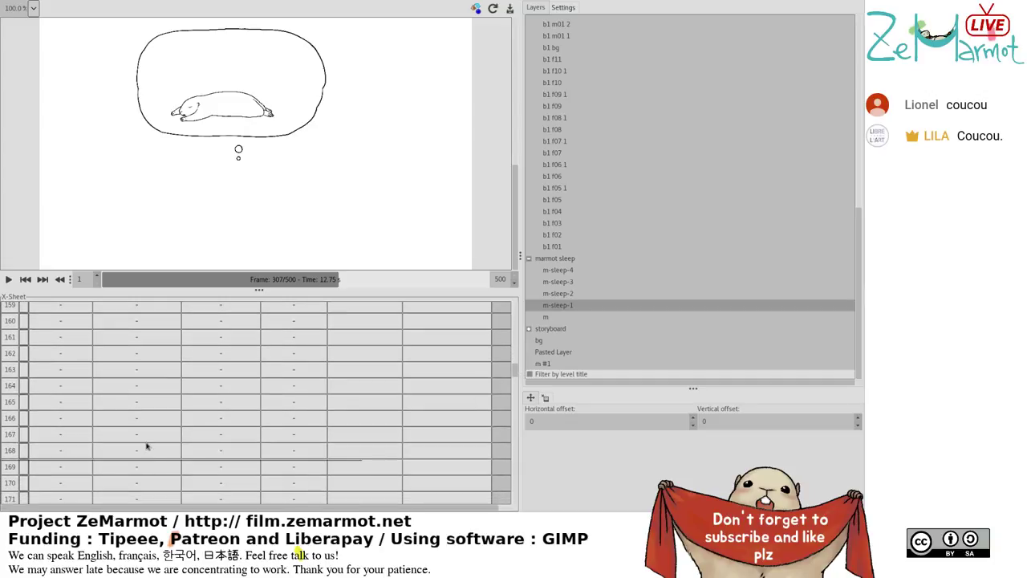
pyautogui.moveTo(146, 434); pyautogui.dragTo(144, 454)
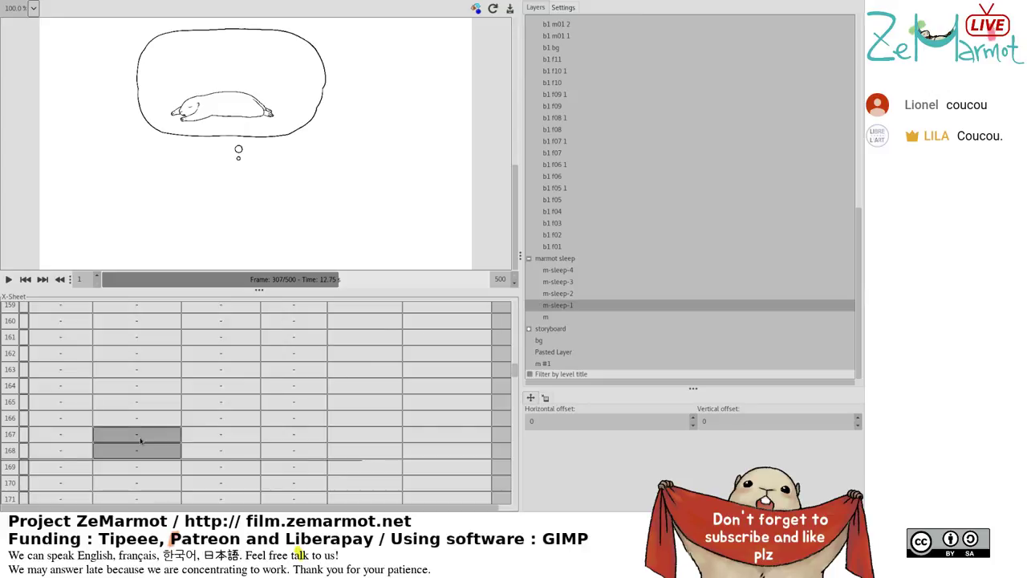
pyautogui.scroll(4, 144, 434)
pyautogui.click(146, 434)
pyautogui.scroll(4, 145, 433)
pyautogui.click(142, 426)
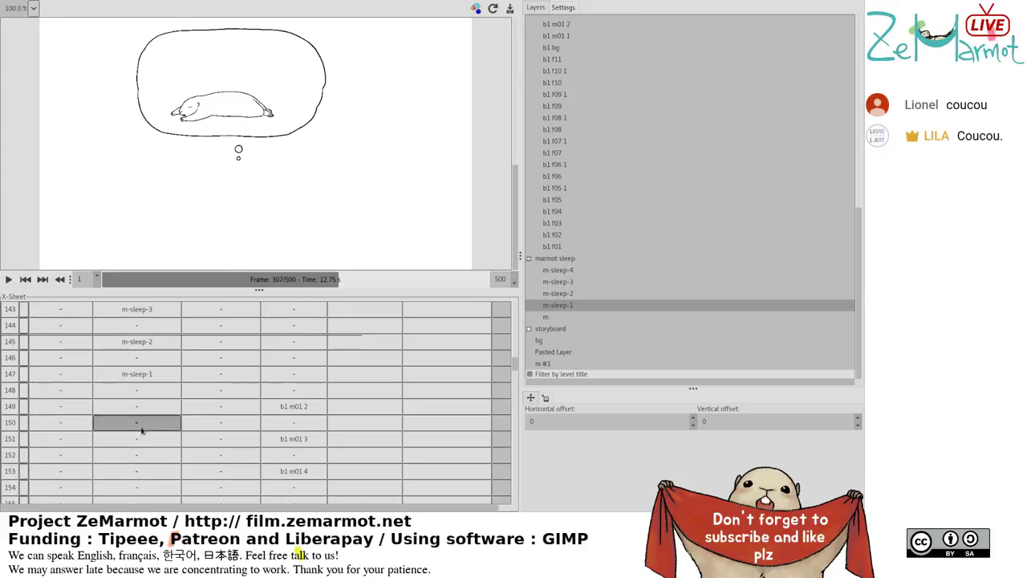
pyautogui.click(122, 374)
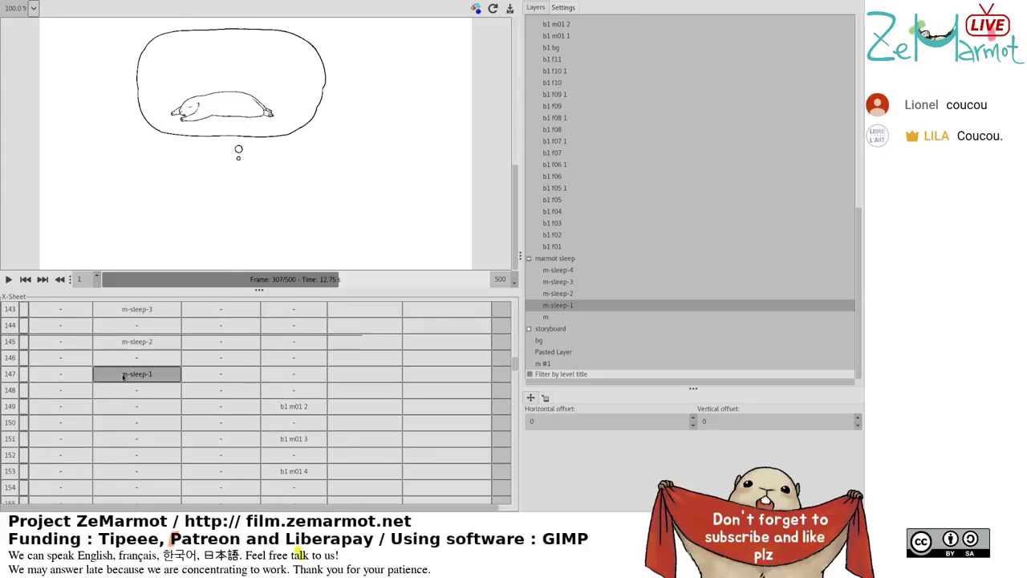
pyautogui.click(125, 390)
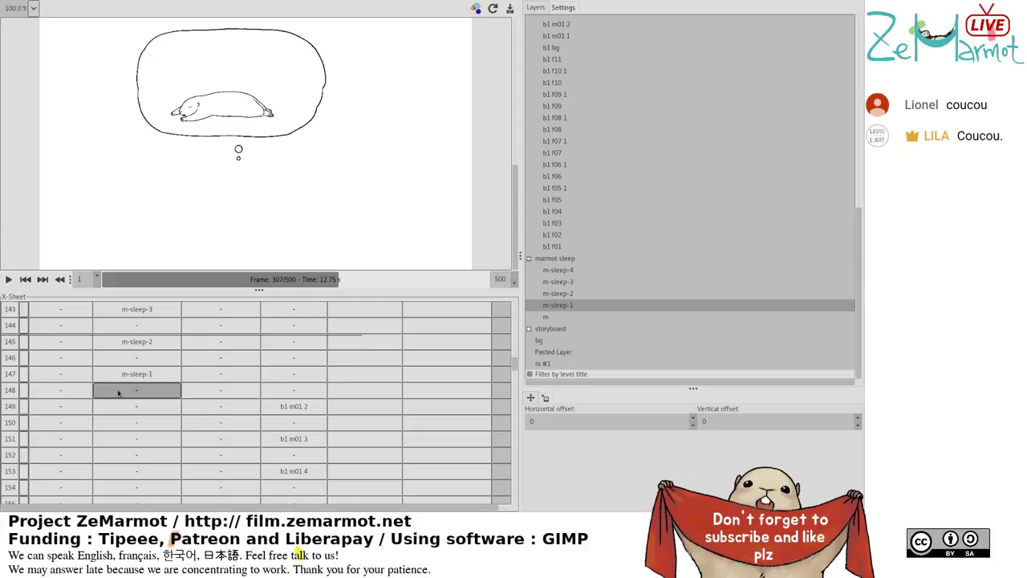
pyautogui.moveTo(118, 393); pyautogui.dragTo(114, 492)
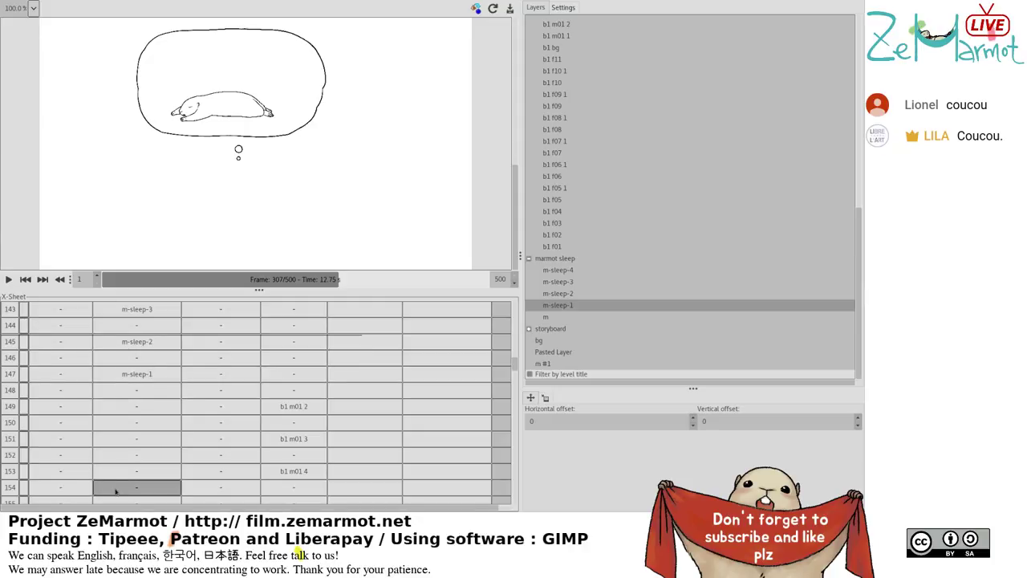
pyautogui.scroll(-5, 116, 485)
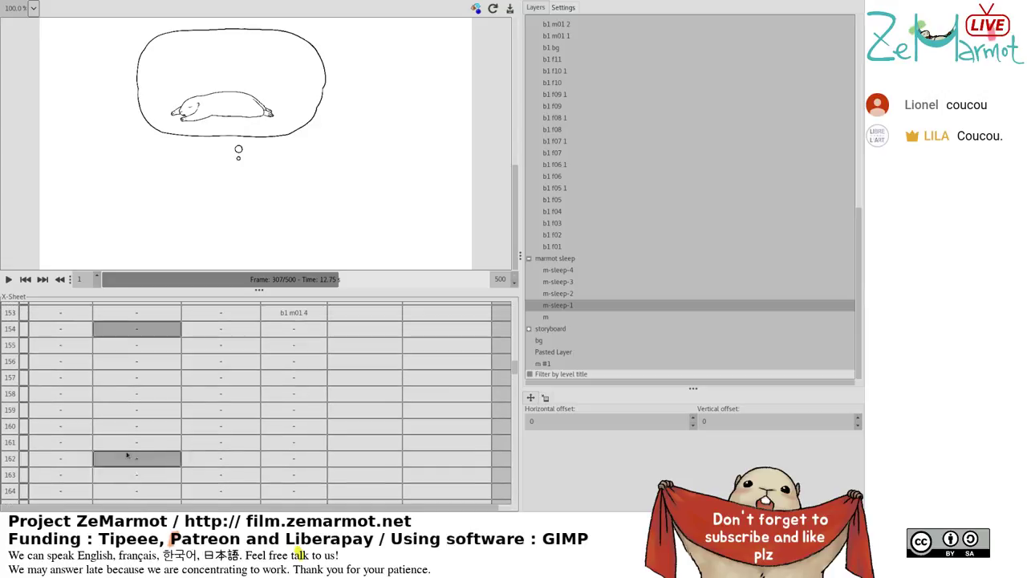
pyautogui.moveTo(126, 455); pyautogui.dragTo(137, 487)
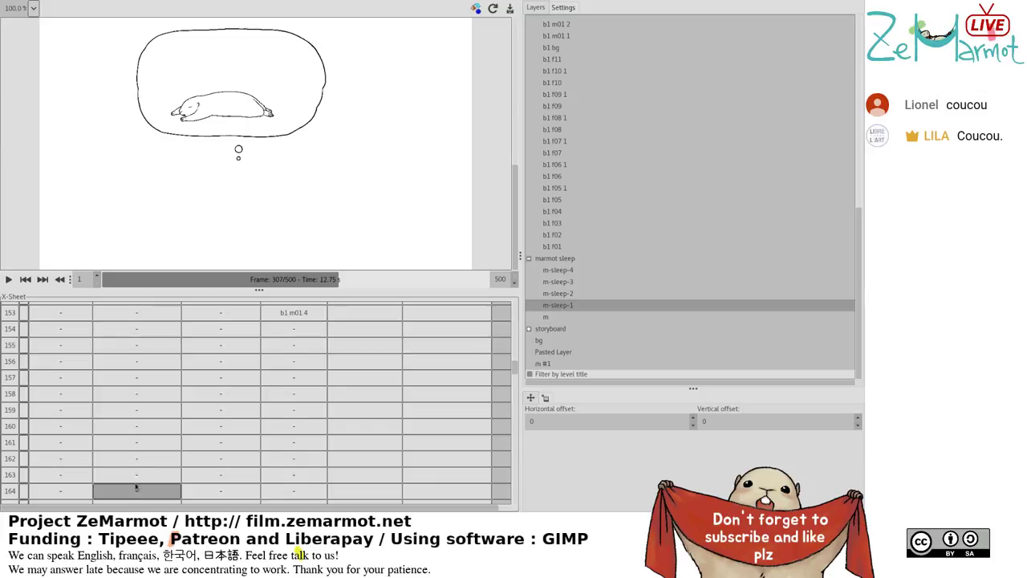
pyautogui.scroll(-5, 136, 487)
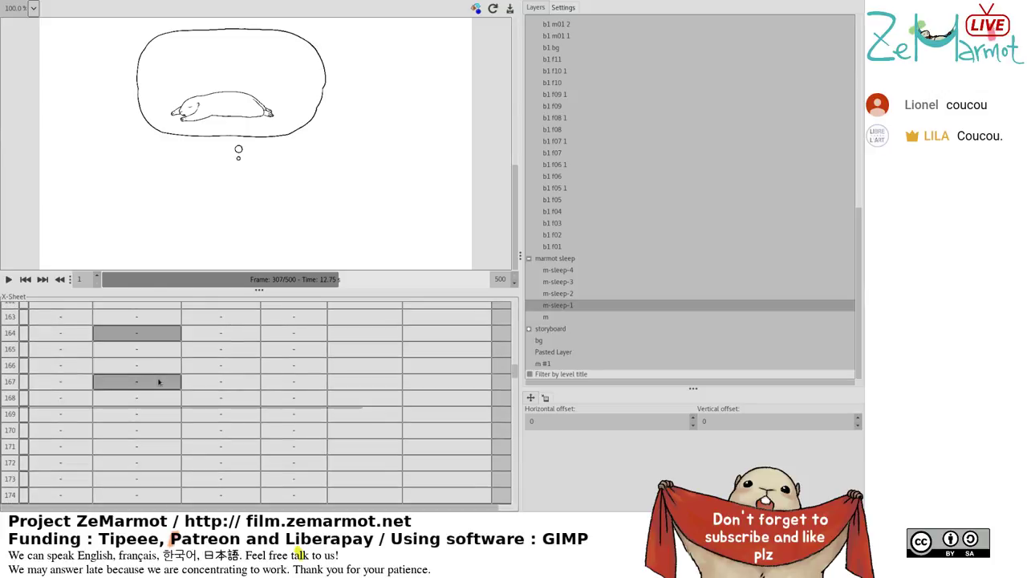
pyautogui.click(152, 432)
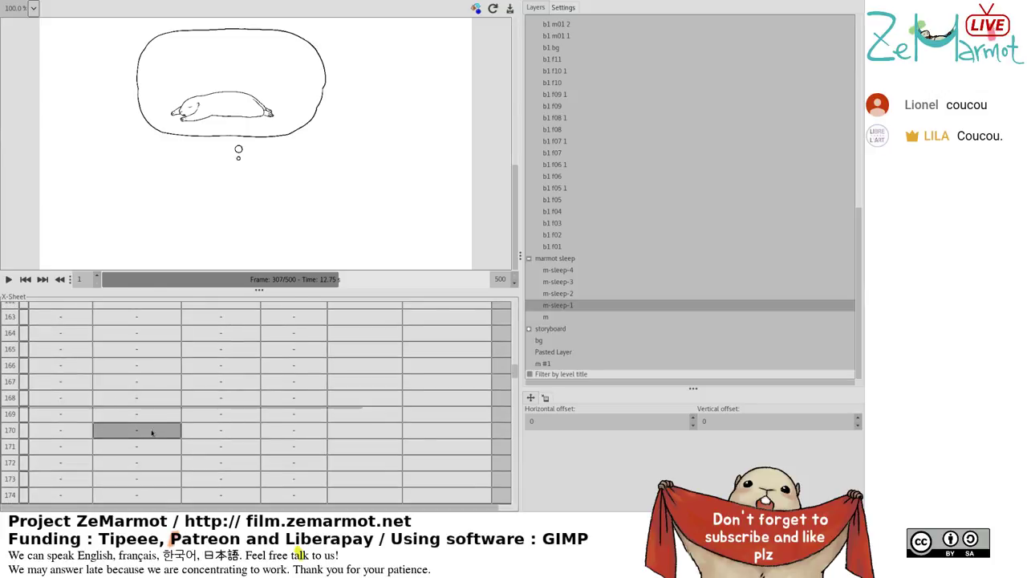
pyautogui.scroll(9, 152, 432)
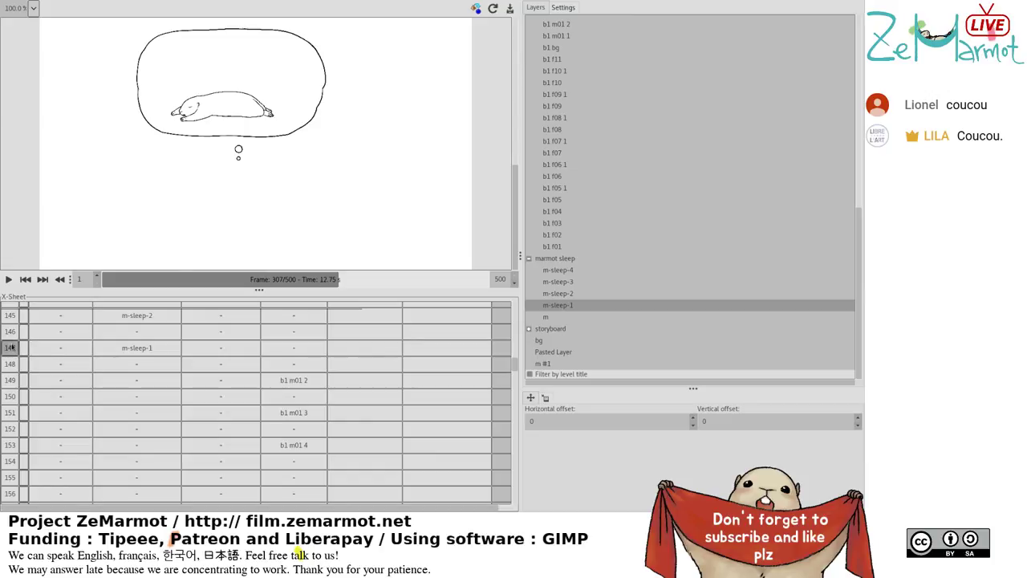
pyautogui.click(33, 337)
pyautogui.scroll(-5, 353, 450)
# Step through the m1 track between frames 159 and 197 to compare its pose timing with the marmot sleep track.
pyautogui.click(313, 454)
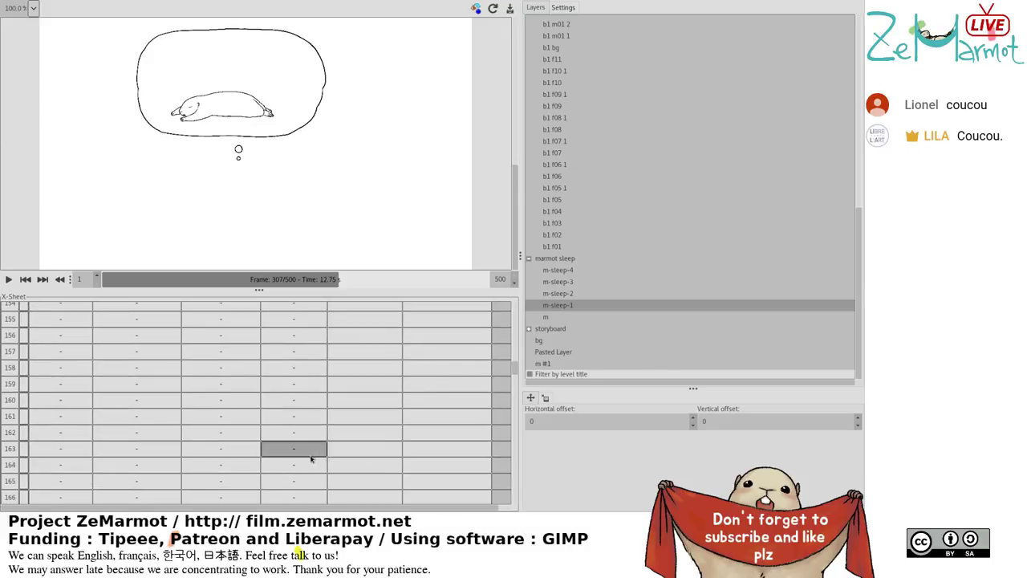
pyautogui.press('Down')
pyautogui.press('Down')
pyautogui.press('Down')
pyautogui.press('Down')
pyautogui.press('Down')
pyautogui.press('Down')
pyautogui.press('Down')
pyautogui.press('Down')
pyautogui.press('Down')
pyautogui.press('Down')
pyautogui.press('Down')
pyautogui.press('Down')
pyautogui.press('Down')
pyautogui.press('Down')
pyautogui.press('Down')
pyautogui.press('Down')
pyautogui.press('Down')
pyautogui.press('Down')
pyautogui.press('Down')
pyautogui.press('Down')
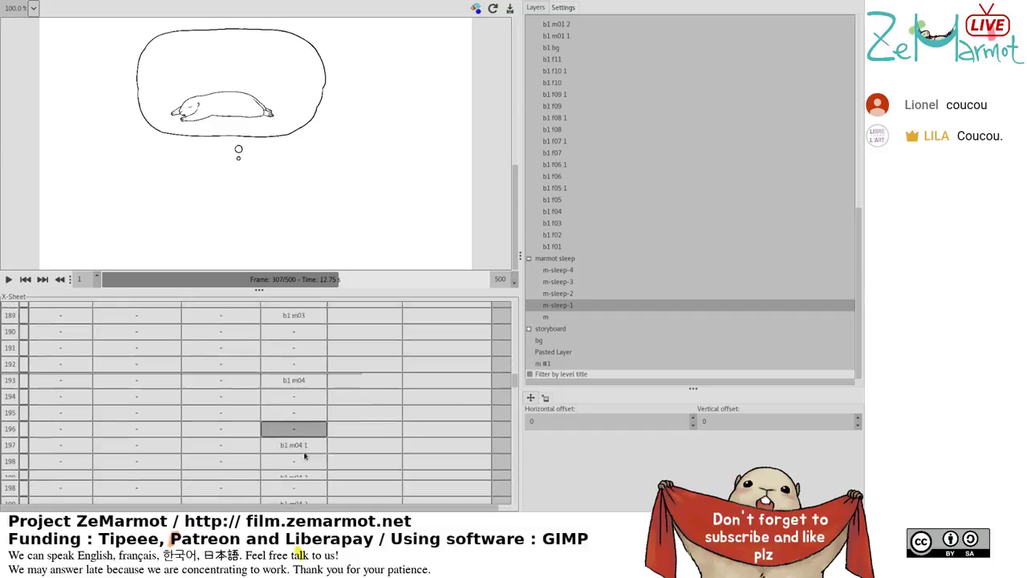
pyautogui.press('Up')
pyautogui.press('Up')
pyautogui.press('Up')
pyautogui.press('Up')
pyautogui.press('Up')
pyautogui.press('Up')
pyautogui.press('Up')
pyautogui.press('Up')
pyautogui.press('Up')
pyautogui.press('Up')
pyautogui.press('Up')
pyautogui.press('Up')
pyautogui.press('Up')
pyautogui.press('Up')
pyautogui.press('Up')
pyautogui.press('Up')
pyautogui.press('Up')
pyautogui.press('Up')
pyautogui.press('Up')
pyautogui.press('Up')
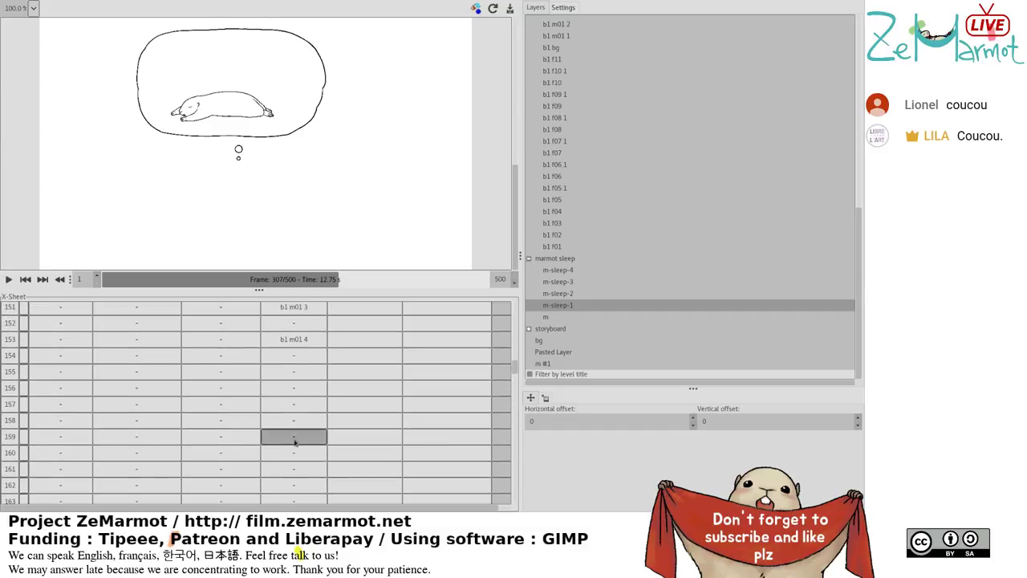
pyautogui.press('Down')
pyautogui.press('Down')
pyautogui.press('Down')
pyautogui.press('Down')
pyautogui.press('Down')
pyautogui.press('Down')
pyautogui.press('Down')
pyautogui.press('Down')
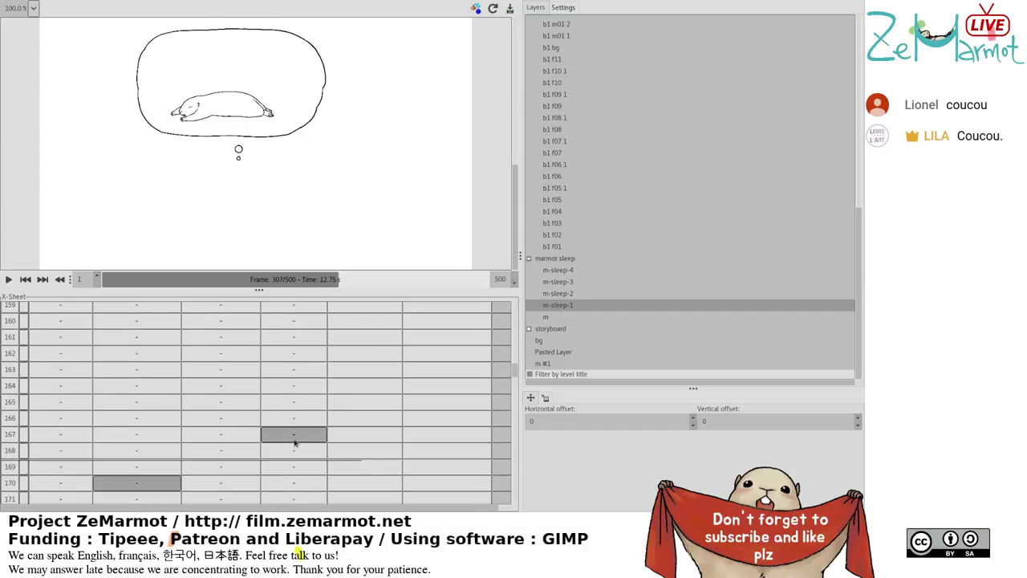
# Place the m-sleep-2 layer at frame 171 of the marmot sleep track.
pyautogui.scroll(-1, 241, 434)
pyautogui.click(171, 474)
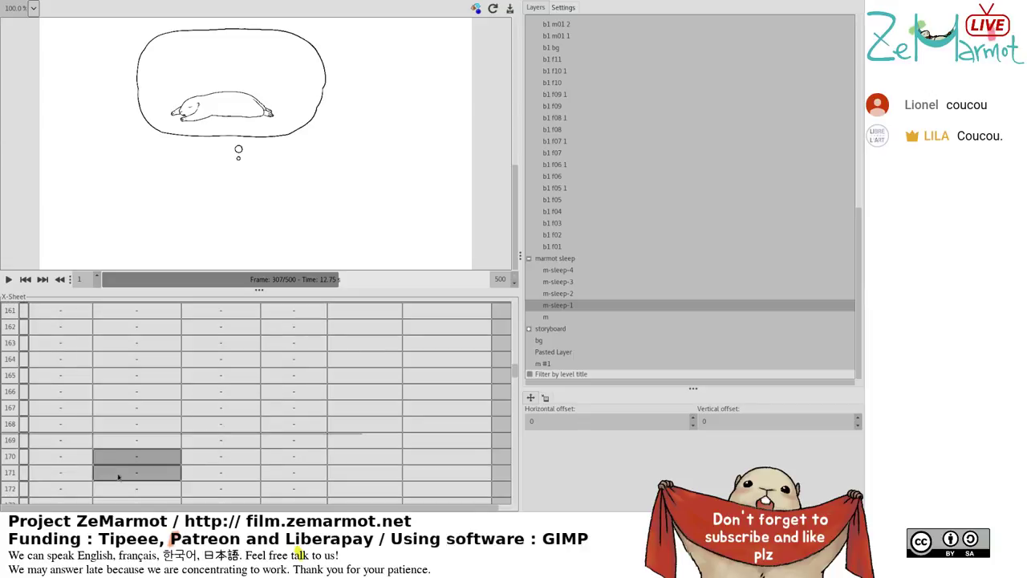
pyautogui.click(177, 457)
pyautogui.scroll(6, 179, 456)
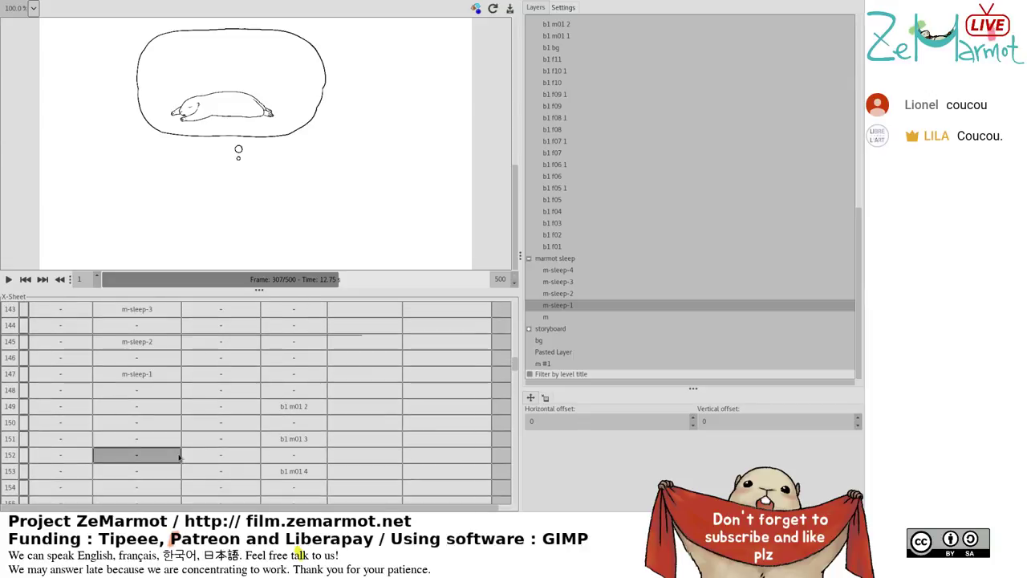
pyautogui.moveTo(593, 294); pyautogui.dragTo(187, 411)
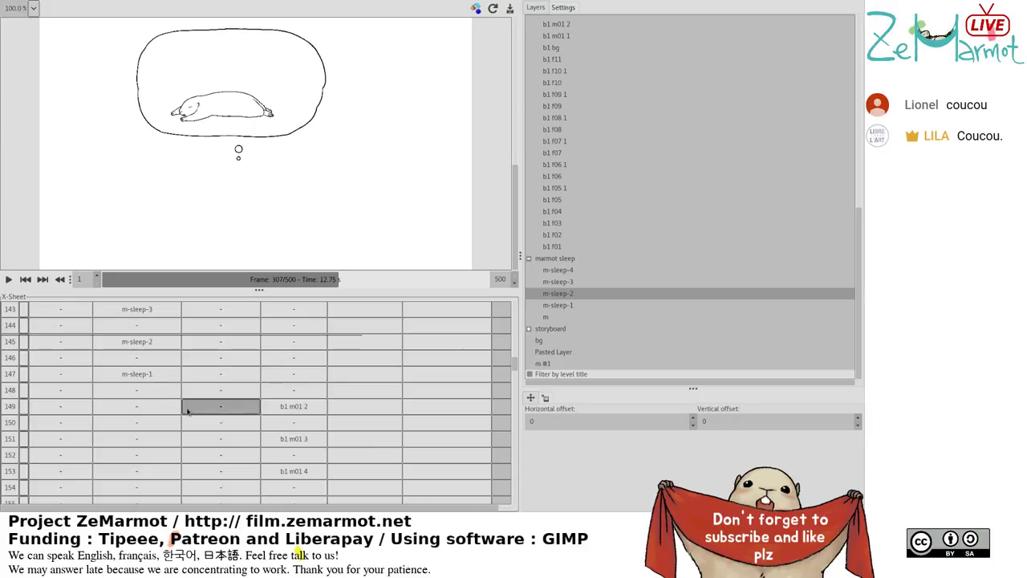
# Assign the m-sleep-1 layer to frames 173 and 174 of the marmot sleep track.
pyautogui.scroll(-9, 191, 410)
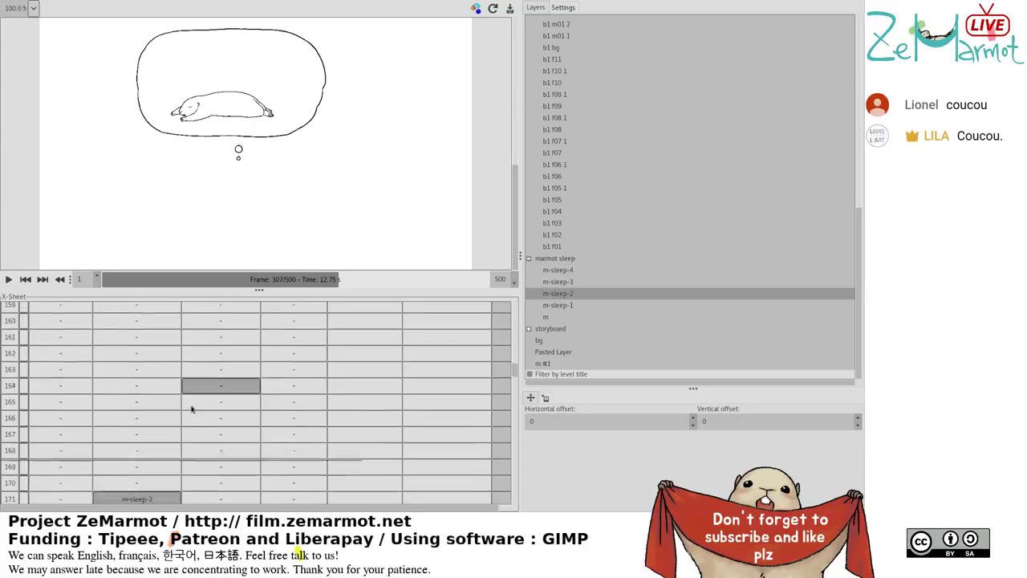
pyautogui.keyDown('shift'); pyautogui.click(147, 347); pyautogui.keyUp('shift')
pyautogui.moveTo(147, 347); pyautogui.dragTo(149, 363)
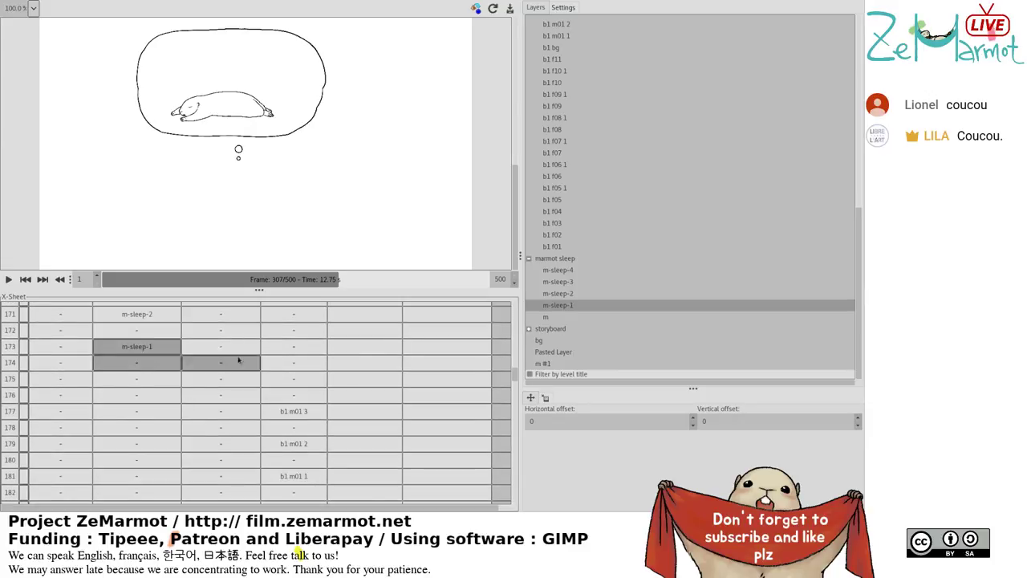
# Assign the m-sleep-3 layer to frames 173 and 174 and the m-sleep-4 layer to frames 175 through 198 of the marmot sleep track.
pyautogui.click(573, 273)
pyautogui.moveTo(572, 283); pyautogui.dragTo(158, 385)
pyautogui.click(155, 380)
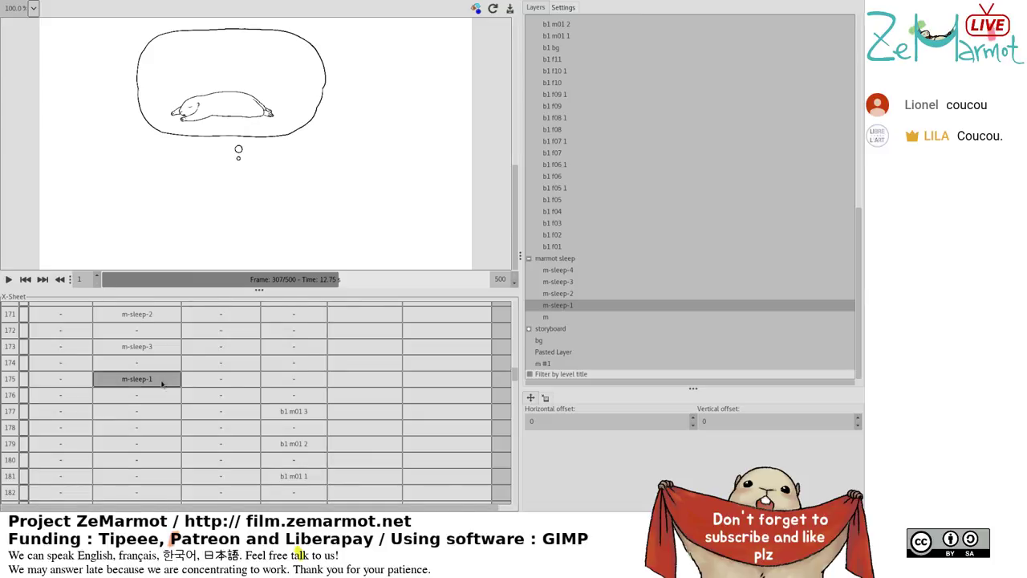
pyautogui.scroll(-5, 162, 383)
pyautogui.keyDown('shift'); pyautogui.click(145, 486); pyautogui.keyUp('shift')
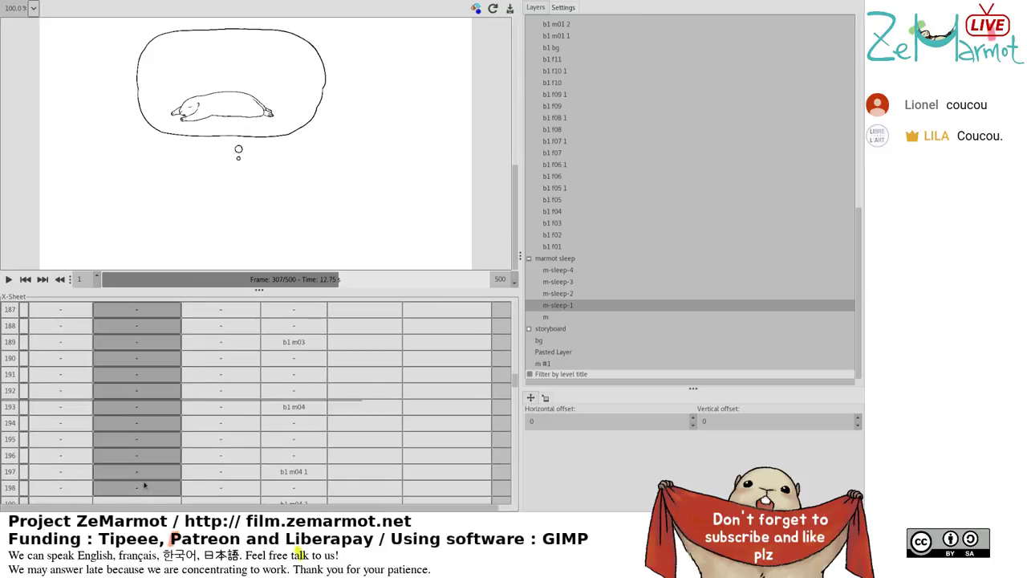
pyautogui.scroll(5, 203, 417)
pyautogui.click(203, 415)
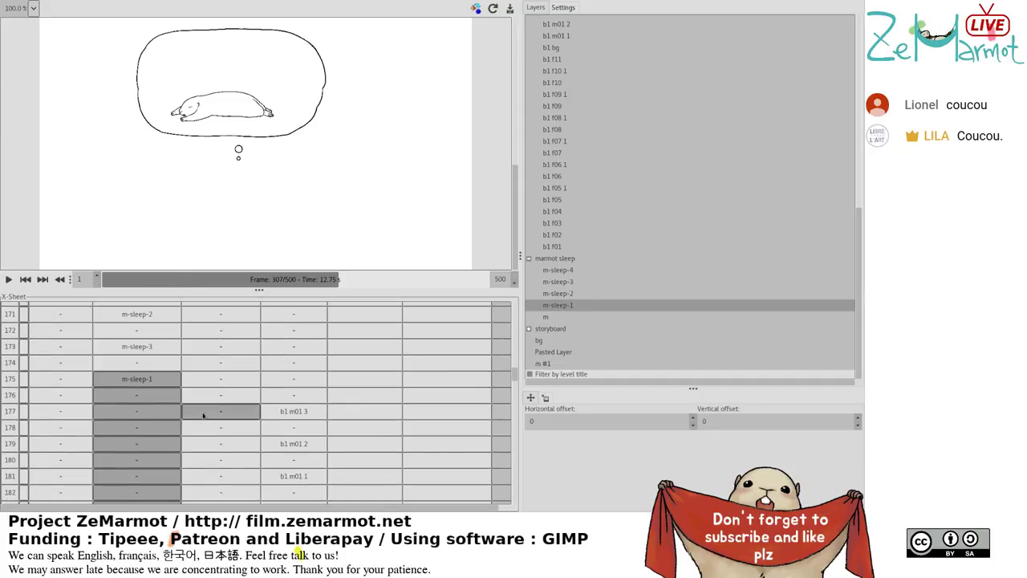
pyautogui.click(552, 297)
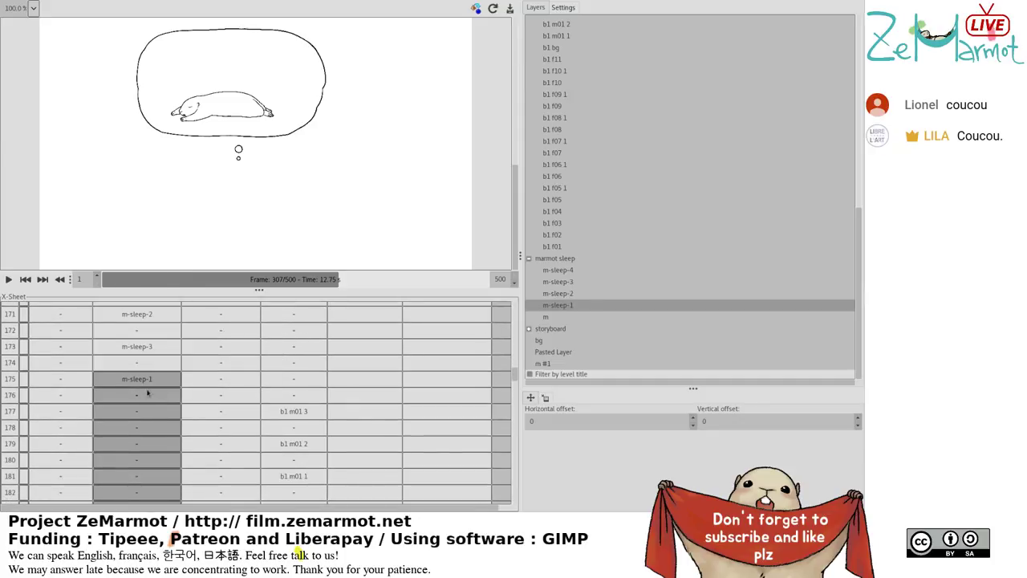
pyautogui.click(579, 270)
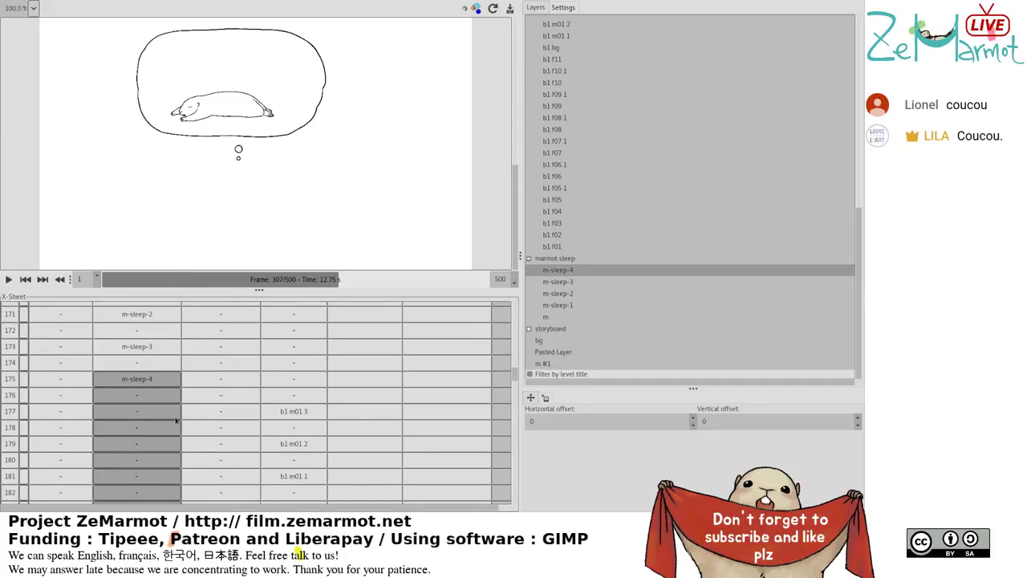
# Review the marmot sleep track between frames 155 and 198 against the m1 poses to check the cycle's timing.
pyautogui.scroll(7, 176, 420)
pyautogui.click(149, 414)
pyautogui.press('Up')
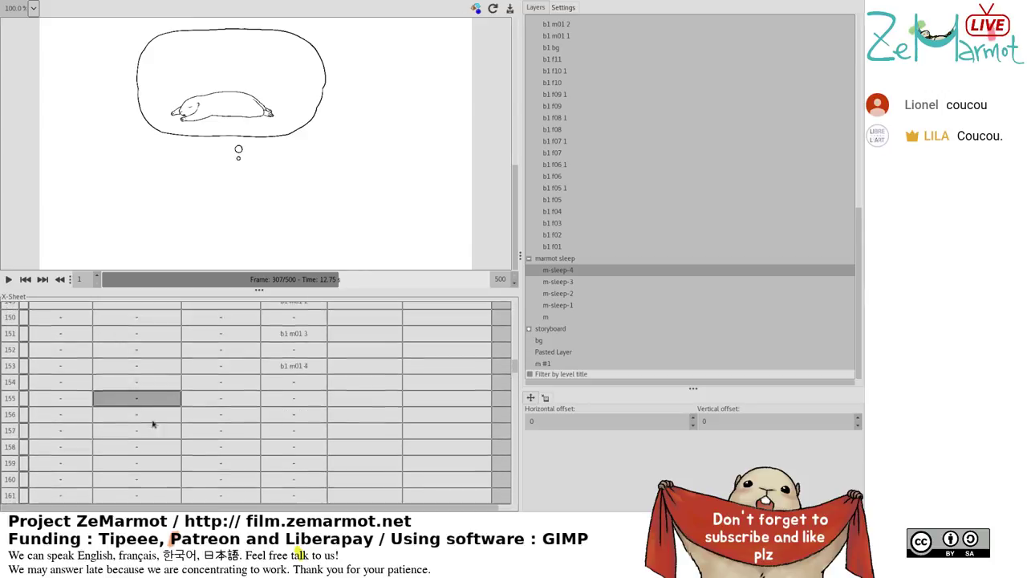
pyautogui.hotkey('shift', 'Down')
pyautogui.hotkey('shift', 'Down')
pyautogui.hotkey('shift', 'Down')
pyautogui.hotkey('shift', 'Down')
pyautogui.hotkey('shift', 'Down')
pyautogui.hotkey('shift', 'Down')
pyautogui.hotkey('shift', 'Down')
pyautogui.hotkey('shift', 'Down')
pyautogui.hotkey('shift', 'Down')
pyautogui.hotkey('shift', 'Down')
pyautogui.hotkey('shift', 'Down')
pyautogui.hotkey('shift', 'Down')
pyautogui.hotkey('shift', 'Down')
pyautogui.hotkey('shift', 'Down')
pyautogui.hotkey('shift', 'Down')
pyautogui.hotkey('shift', 'Down')
pyautogui.hotkey('shift', 'Down')
pyautogui.hotkey('shift', 'Down')
pyautogui.hotkey('shift', 'Down')
pyautogui.hotkey('shift', 'Down')
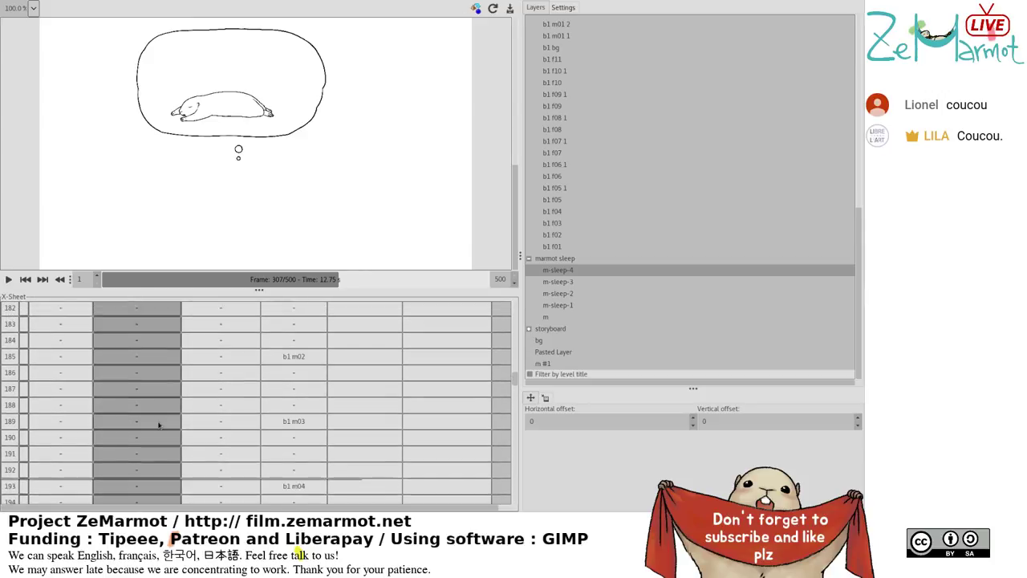
pyautogui.scroll(-4, 159, 425)
# Assign m-sleep-3 to frames 199 and 200 and m-sleep-2 to frames 201 and 202 of the marmot sleep track.
pyautogui.click(137, 398)
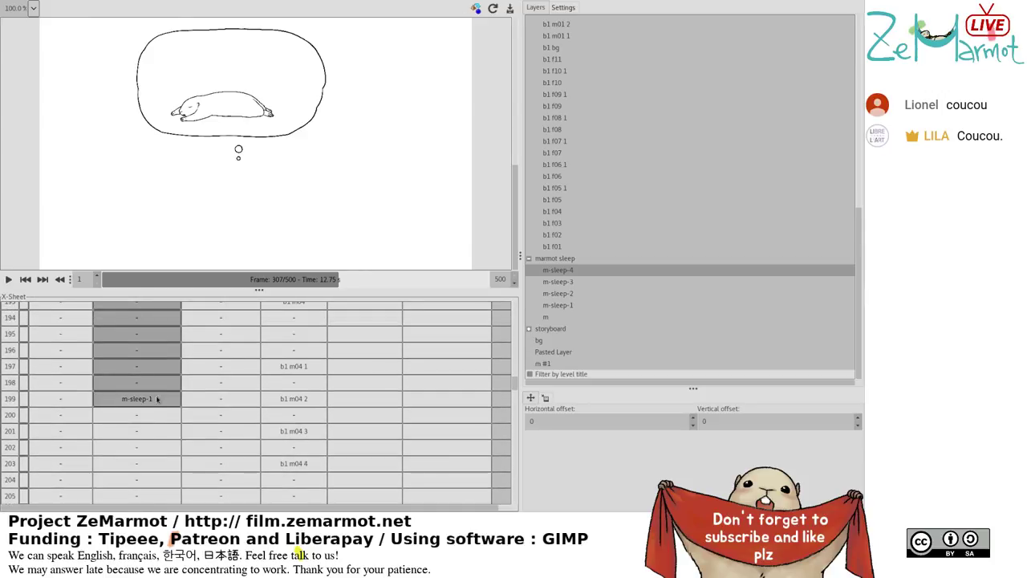
pyautogui.click(544, 294)
pyautogui.moveTo(554, 281); pyautogui.dragTo(137, 400)
pyautogui.click(391, 385)
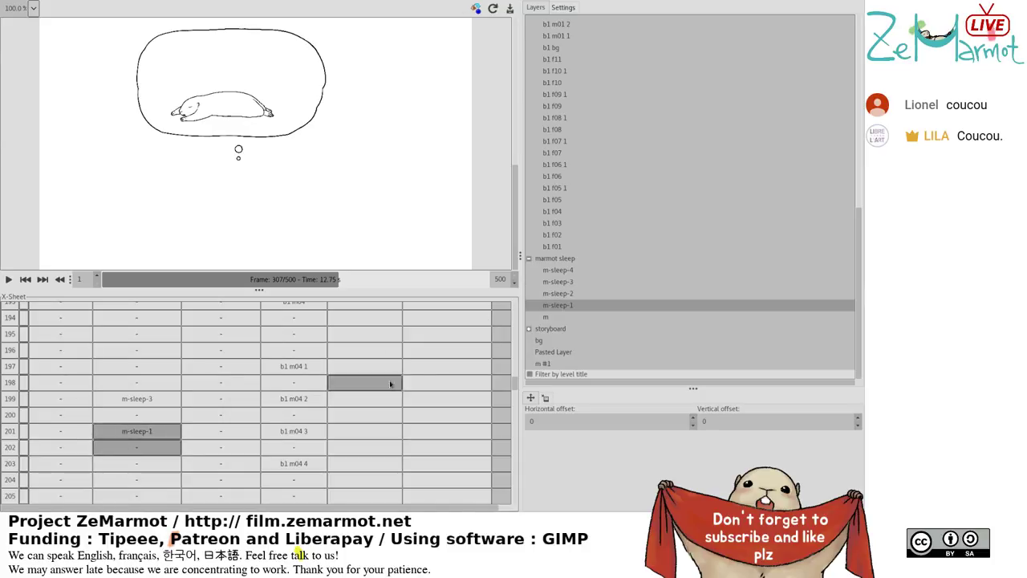
pyautogui.moveTo(583, 293); pyautogui.dragTo(164, 433)
# Examine the marmot sleep track from frame 203 to about frame 220 to find how long the m-sleep-1 pose has to hold.
pyautogui.scroll(-2, 172, 444)
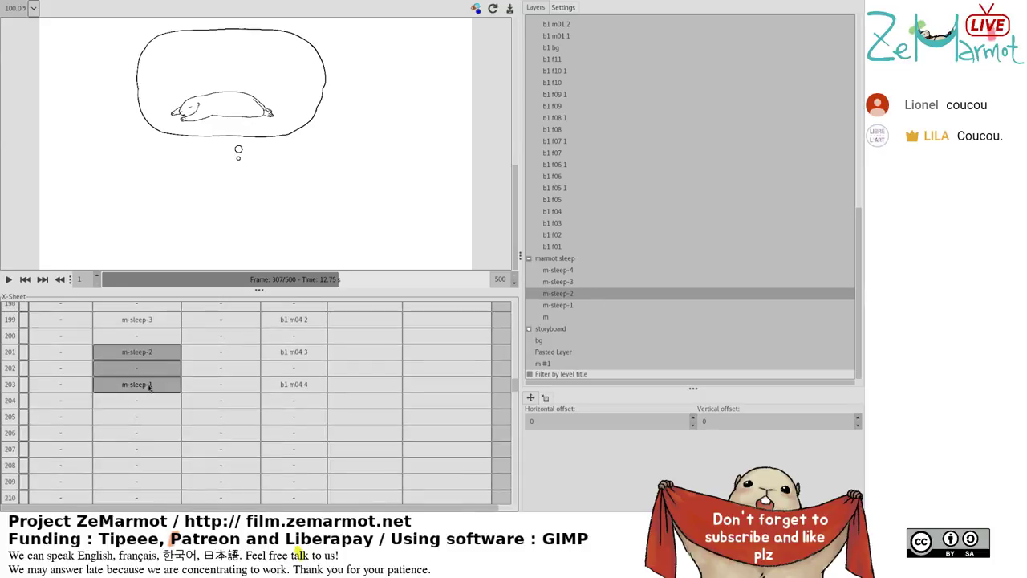
pyautogui.click(148, 387)
pyautogui.scroll(-1, 149, 391)
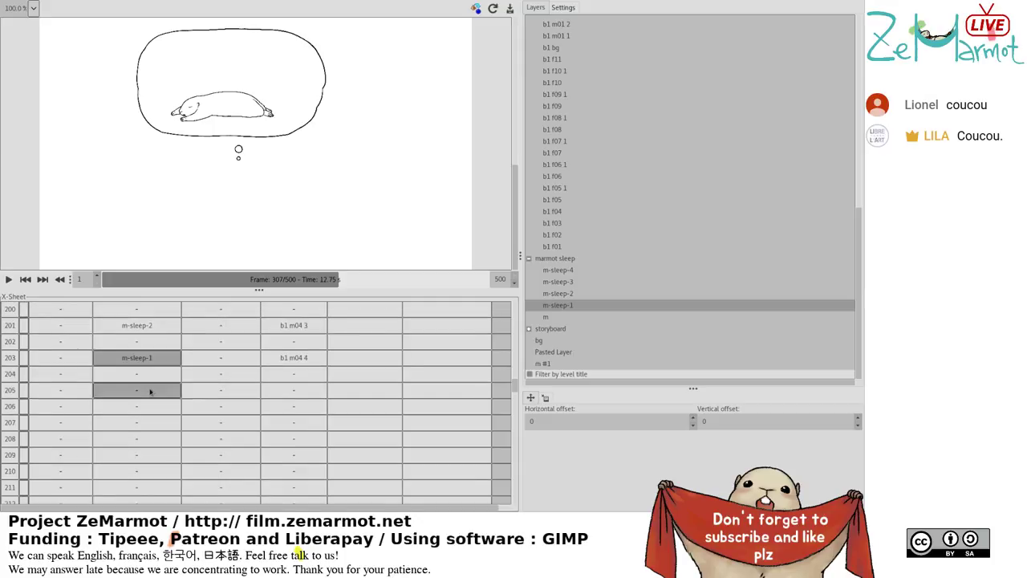
pyautogui.scroll(-8, 149, 391)
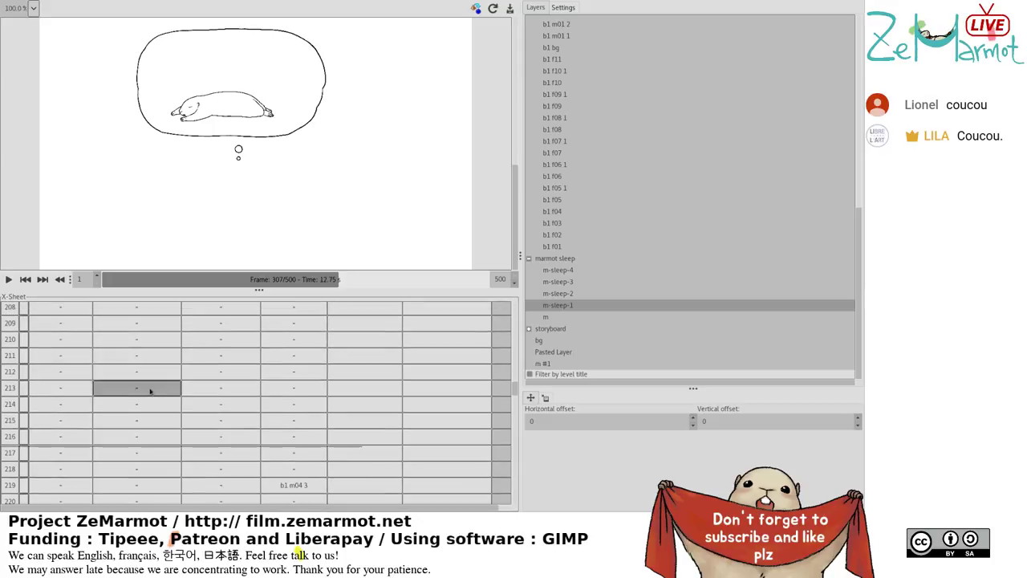
pyautogui.keyDown('shift'); pyautogui.click(127, 480); pyautogui.keyUp('shift')
pyautogui.scroll(7, 139, 487)
pyautogui.scroll(-9, 138, 487)
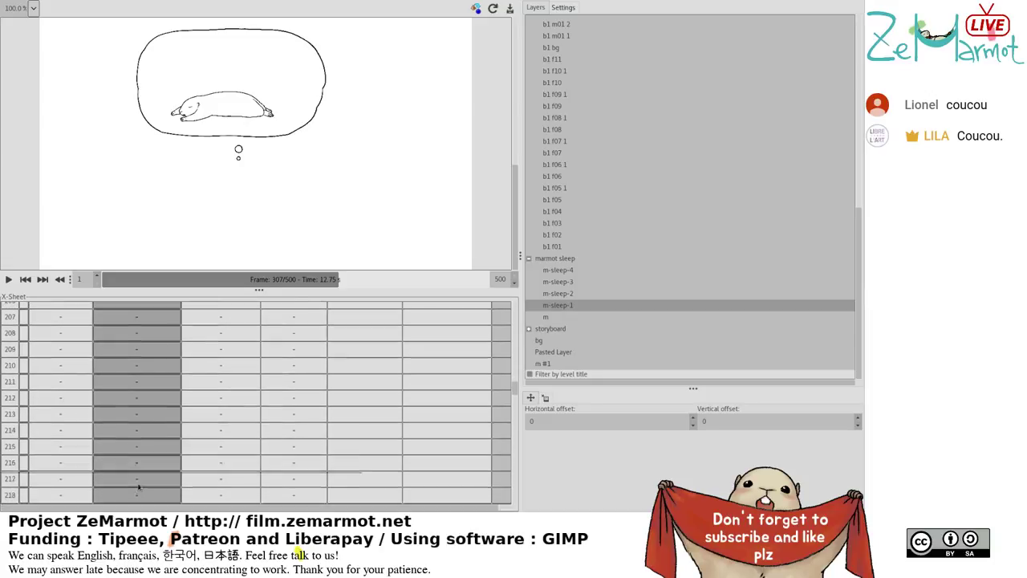
# Assign the m-sleep-2 layer to frames 227 and 228 of the marmot sleep track.
pyautogui.click(143, 433)
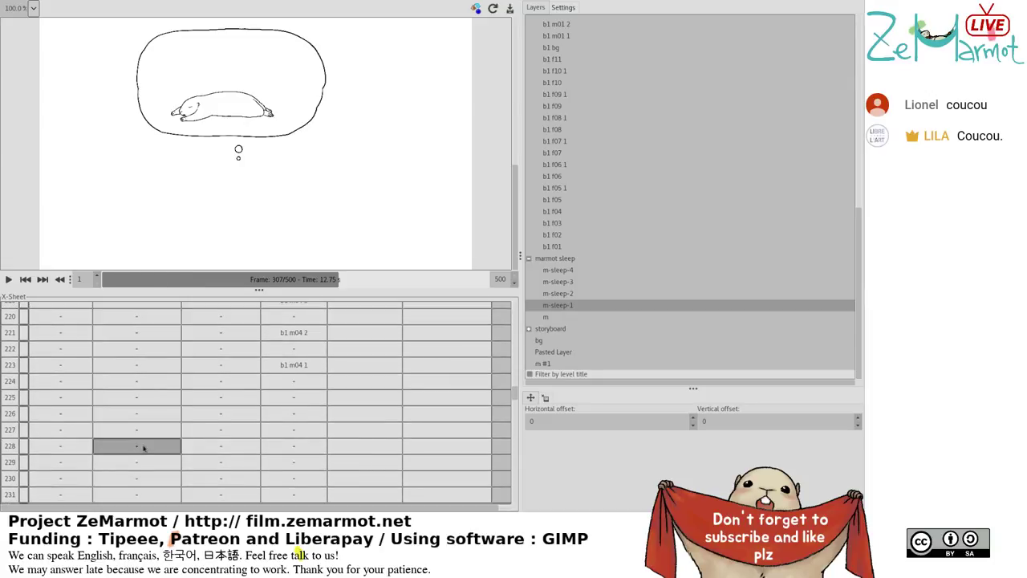
pyautogui.scroll(12, 143, 438)
pyautogui.click(142, 441)
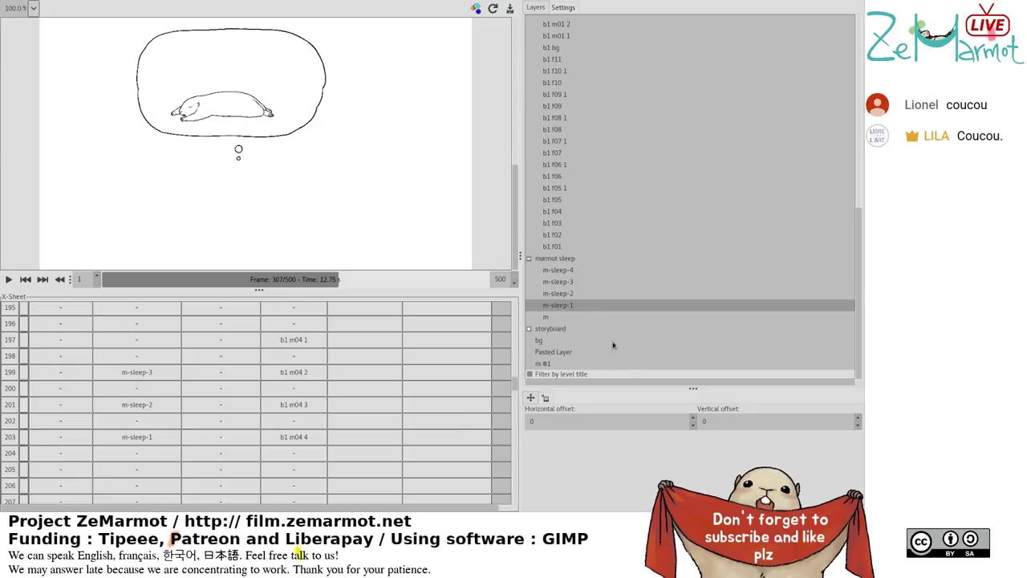
pyautogui.click(572, 294)
pyautogui.scroll(-6, 170, 450)
pyautogui.click(170, 452)
pyautogui.scroll(-3, 170, 452)
pyautogui.click(160, 431)
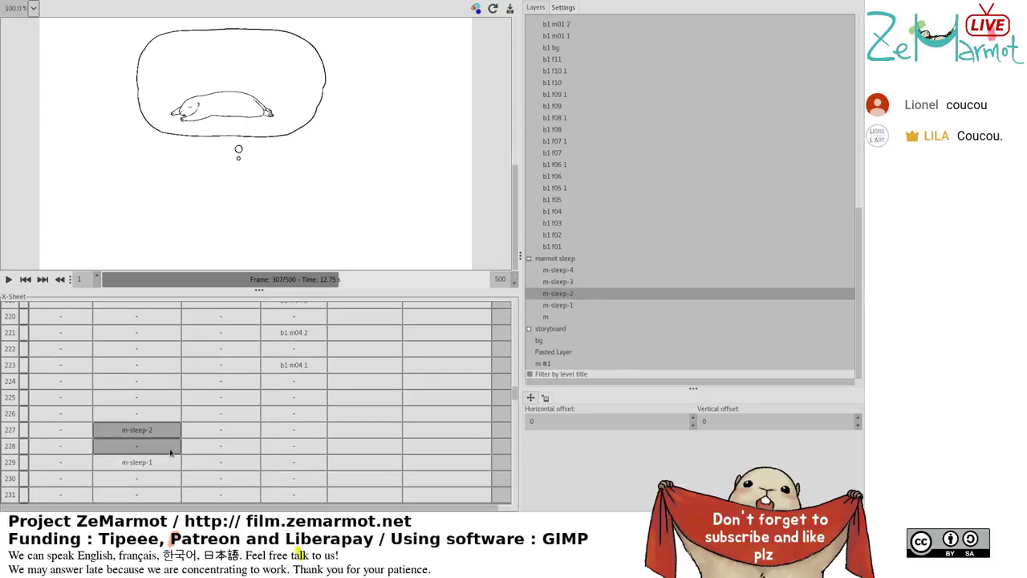
# Assign the m-sleep-3 layer to frames 229 and 230 of the marmot sleep track.
pyautogui.click(136, 462)
pyautogui.keyDown('shift'); pyautogui.click(136, 479); pyautogui.keyUp('shift')
pyautogui.click(577, 281)
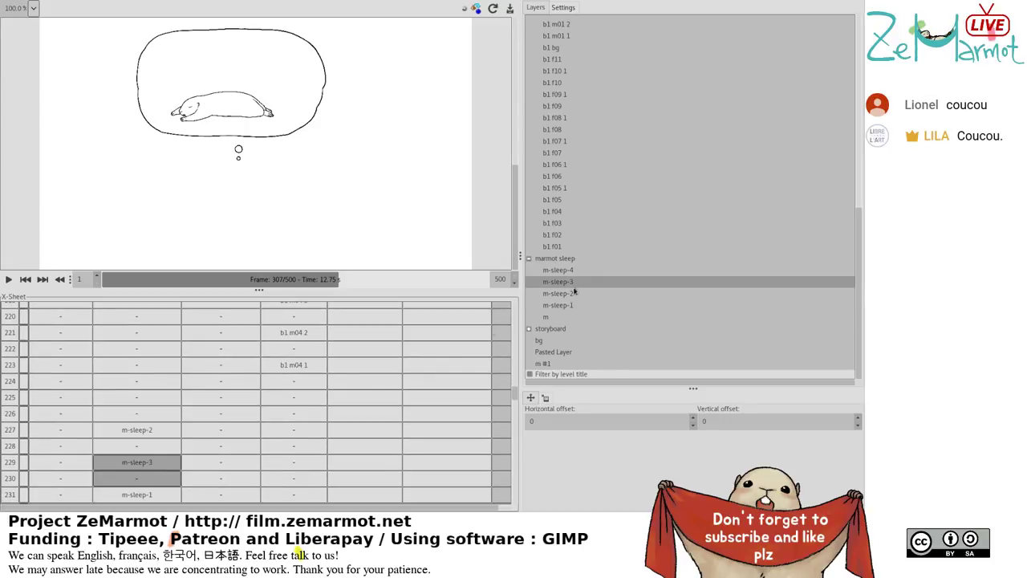
# Count through the marmot sleep track from frame 231 to 248 against the m1 poses to find where the next hold ends.
pyautogui.scroll(-2, 161, 449)
pyautogui.keyDown('shift'); pyautogui.click(170, 422); pyautogui.keyUp('shift')
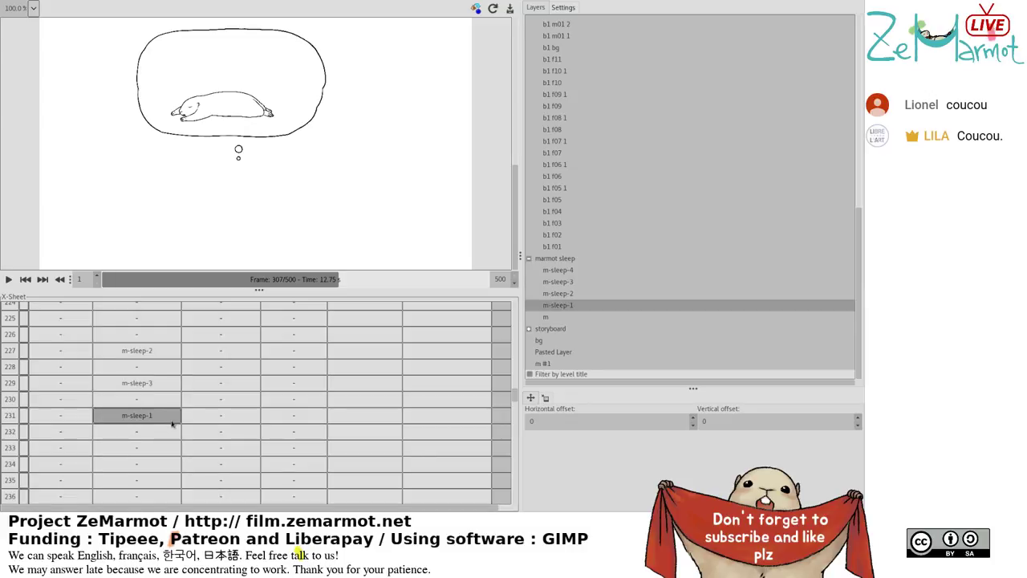
pyautogui.scroll(-1, 170, 431)
pyautogui.click(170, 436)
pyautogui.click(166, 454)
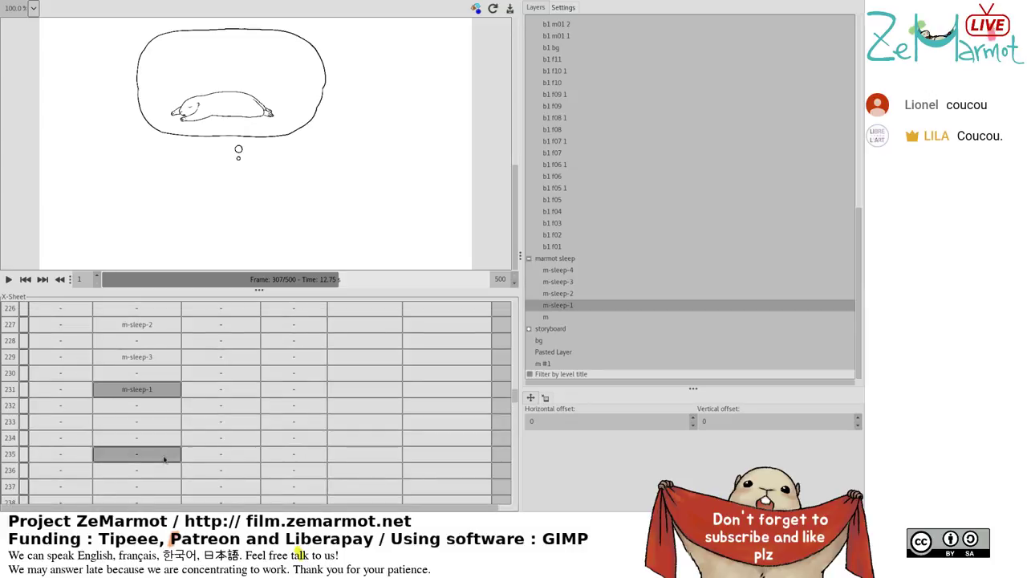
pyautogui.click(150, 470)
pyautogui.scroll(-1, 149, 473)
pyautogui.click(149, 477)
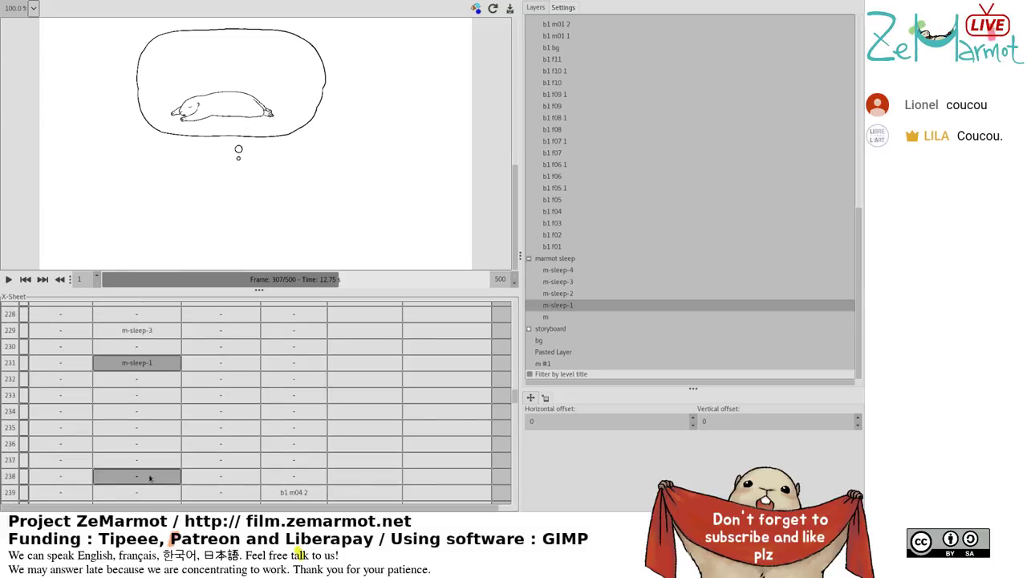
pyautogui.scroll(-1, 150, 478)
pyautogui.click(156, 334)
pyautogui.click(149, 351)
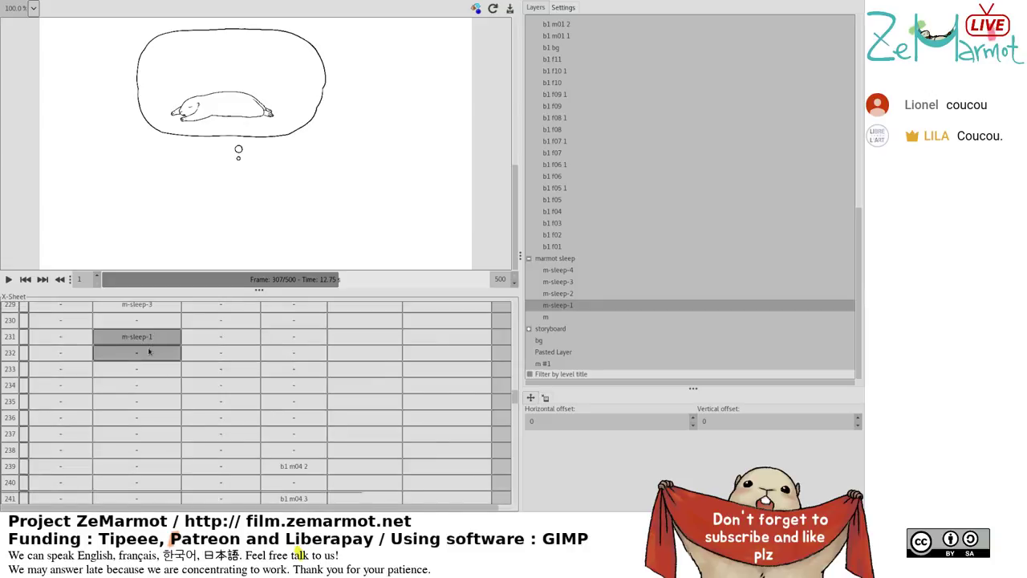
pyautogui.click(142, 369)
pyautogui.click(140, 385)
pyautogui.click(137, 401)
pyautogui.click(137, 417)
pyautogui.click(139, 433)
pyautogui.click(140, 449)
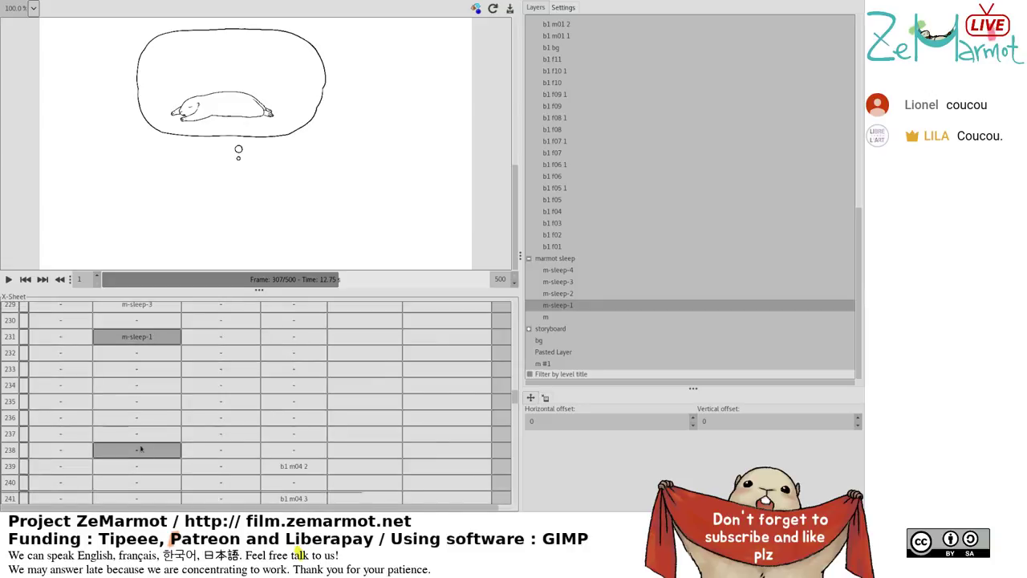
pyautogui.click(144, 466)
pyautogui.click(148, 483)
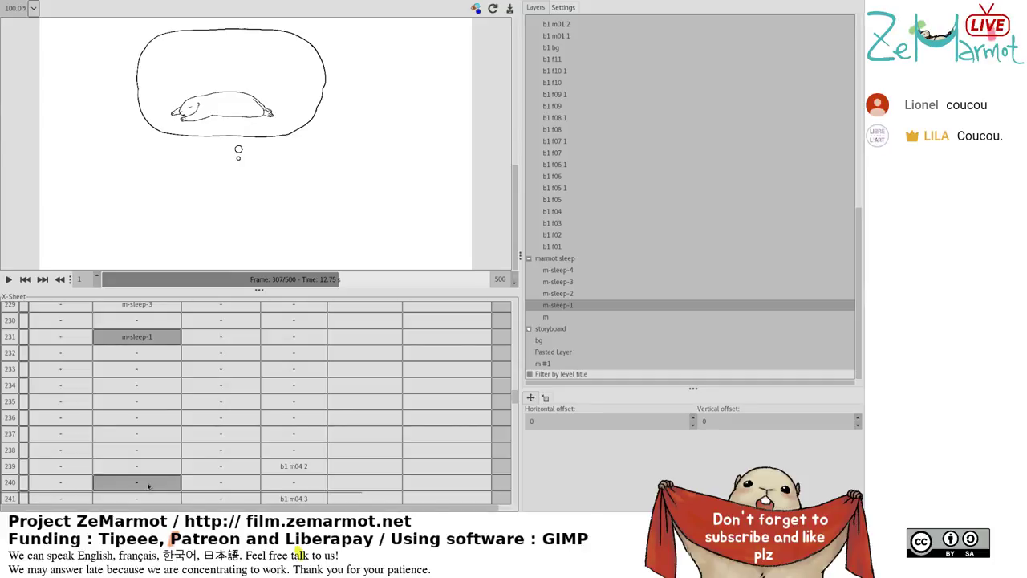
pyautogui.scroll(-5, 148, 485)
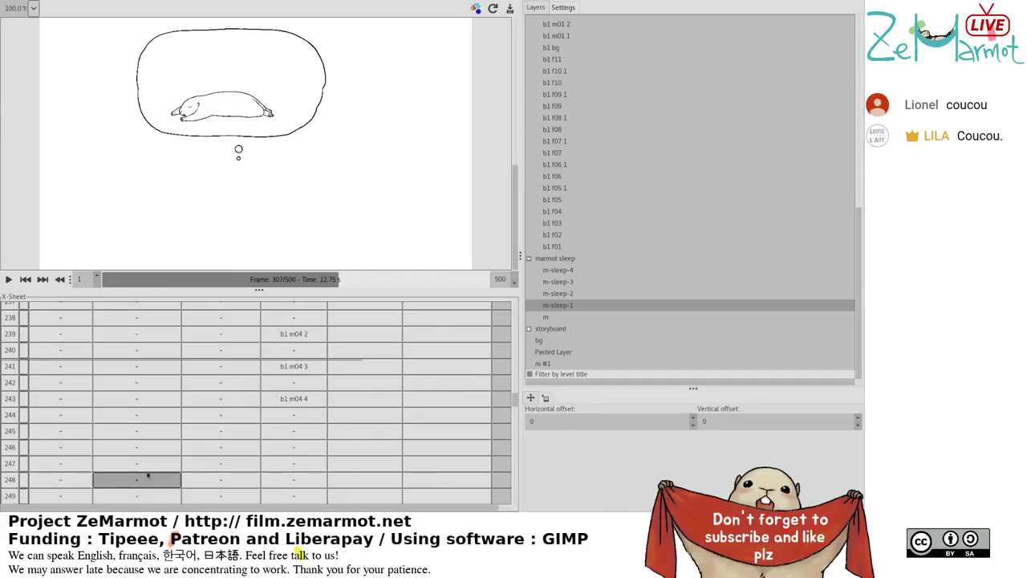
# Assign the m-sleep-4 layer to frames 231 through 244 of the marmot sleep track.
pyautogui.keyDown('shift'); pyautogui.click(148, 415); pyautogui.keyUp('shift')
pyautogui.scroll(7, 222, 434)
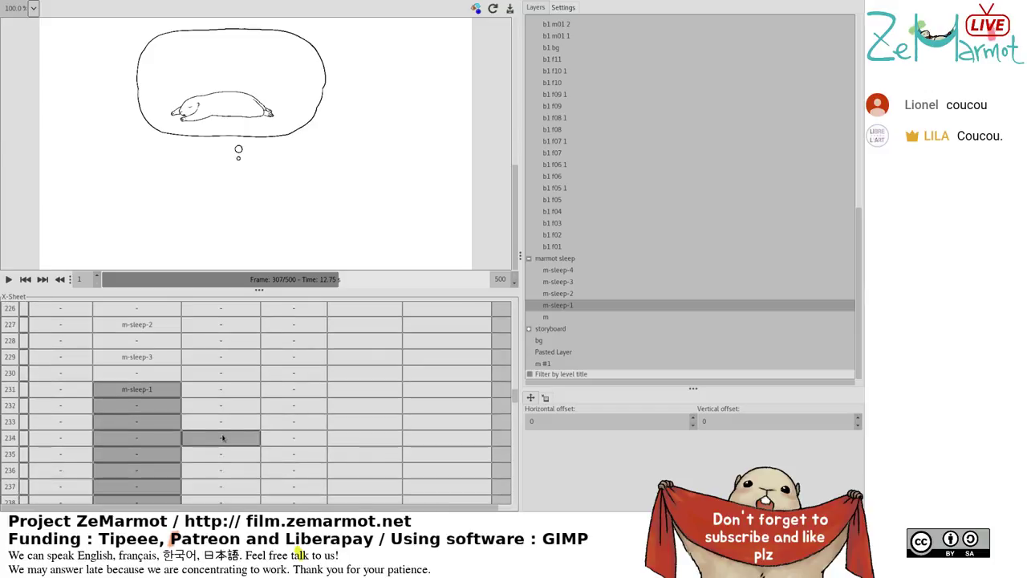
pyautogui.click(559, 270)
pyautogui.scroll(-4, 156, 446)
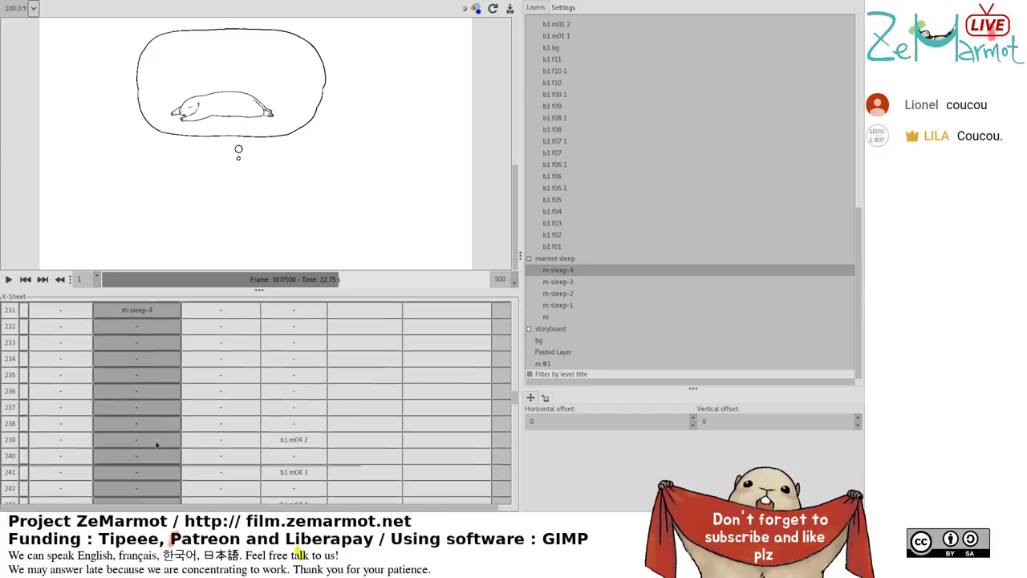
pyautogui.scroll(3, 156, 445)
pyautogui.scroll(-3, 157, 445)
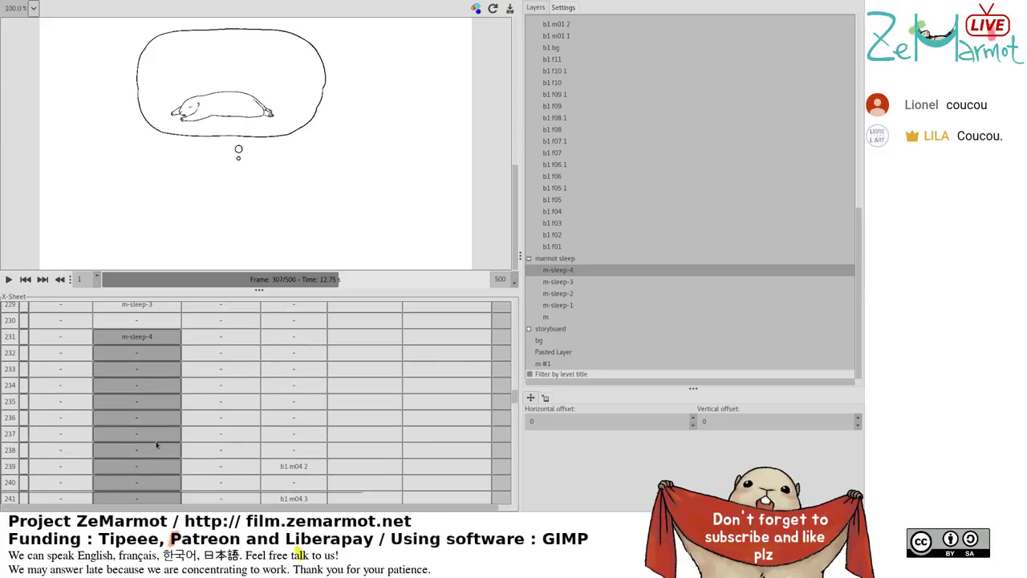
pyautogui.scroll(-2, 157, 446)
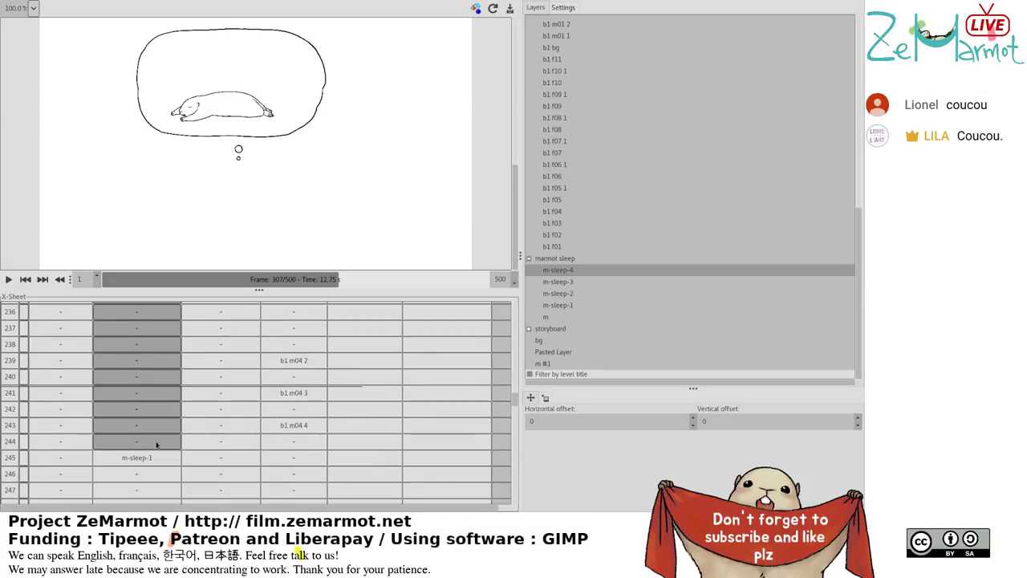
# Extend the m-sleep-4 hold on the marmot sleep track through frame 254.
pyautogui.doubleClick(153, 456)
pyautogui.press('Return')
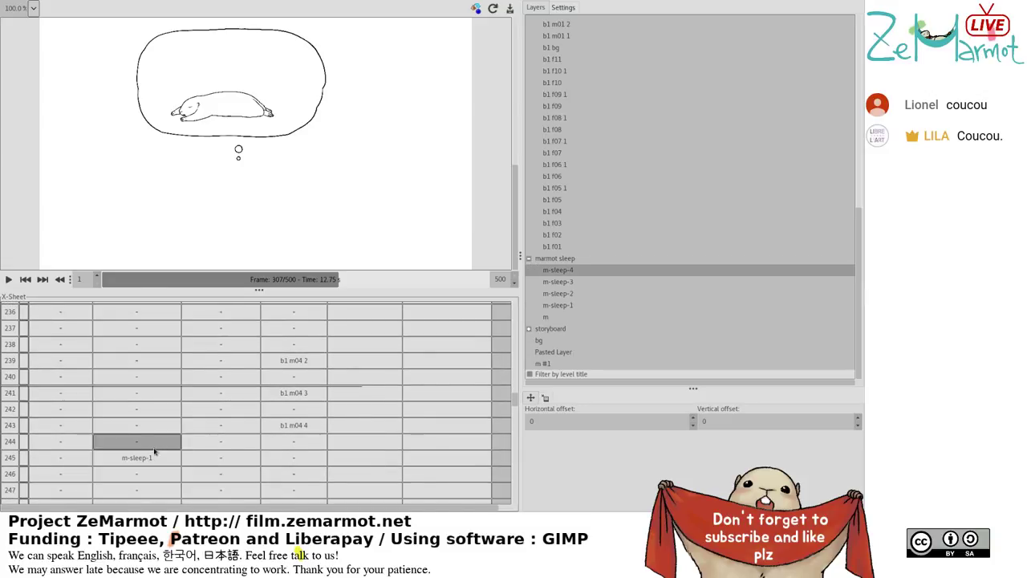
pyautogui.scroll(-3, 155, 449)
pyautogui.click(137, 499)
pyautogui.moveTo(136, 499); pyautogui.dragTo(136, 335)
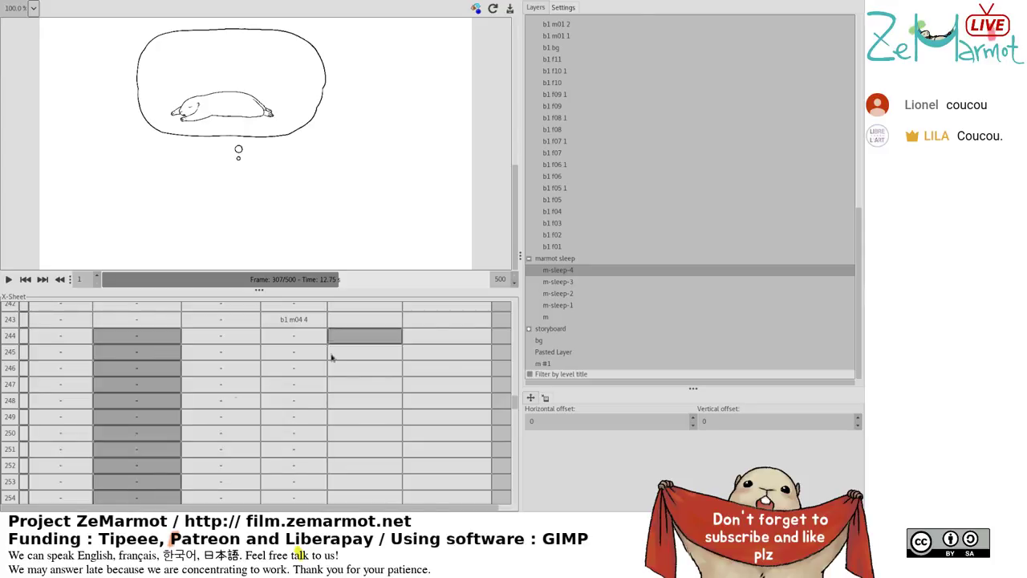
# Assign m-sleep-3 to frames 255 and 256 and m-sleep-2 to frames 257 and 258 of the marmot sleep track.
pyautogui.scroll(-5, 157, 449)
pyautogui.click(152, 355)
pyautogui.keyDown('shift'); pyautogui.click(149, 371); pyautogui.keyUp('shift')
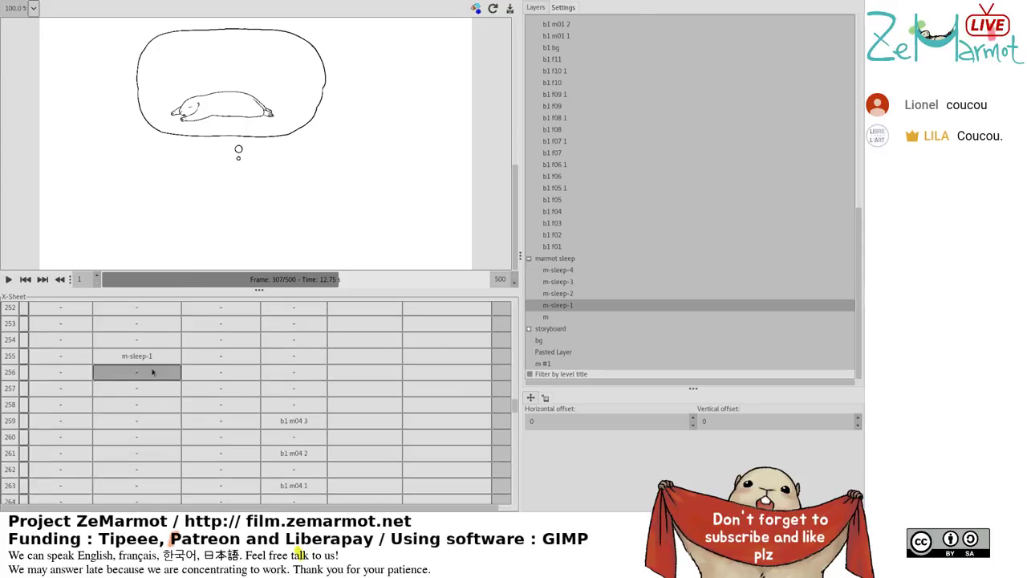
pyautogui.click(562, 282)
pyautogui.moveTo(153, 388); pyautogui.dragTo(157, 404)
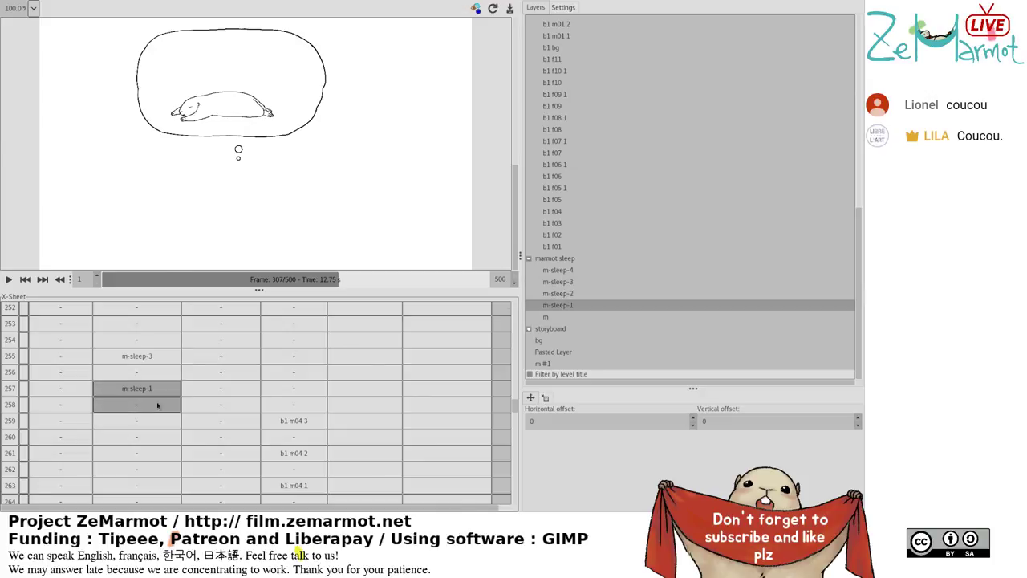
pyautogui.click(573, 296)
# Count through the m-sleep-1 hold on the marmot sleep track from frame 259 to find where the next breath starts.
pyautogui.click(153, 420)
pyautogui.scroll(-2, 154, 427)
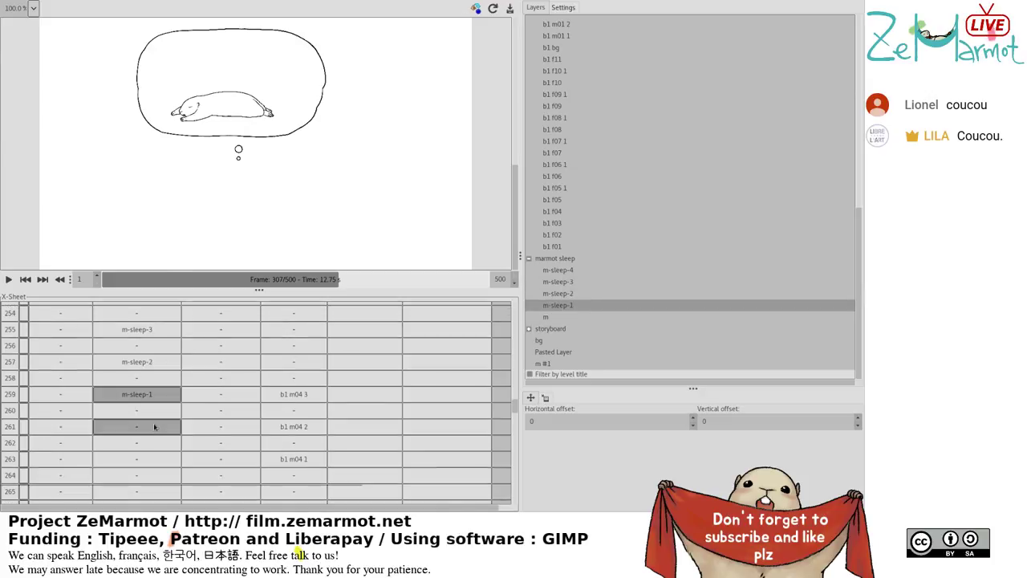
pyautogui.scroll(-2, 122, 390)
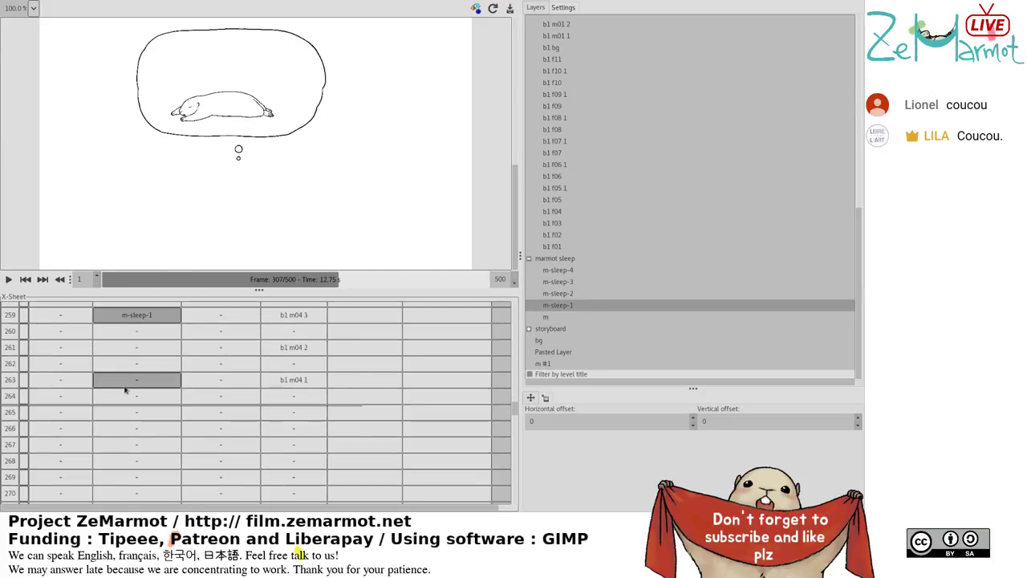
pyautogui.scroll(1, 155, 420)
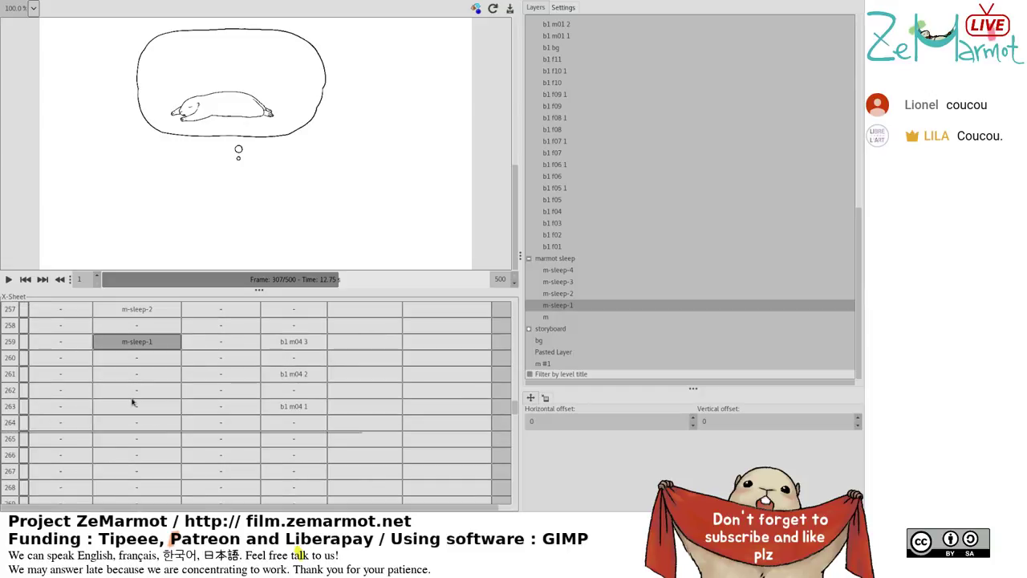
pyautogui.click(9, 350)
pyautogui.click(153, 443)
pyautogui.scroll(-5, 169, 449)
pyautogui.moveTo(154, 475); pyautogui.dragTo(153, 313)
pyautogui.scroll(3, 252, 409)
pyautogui.scroll(3, 252, 408)
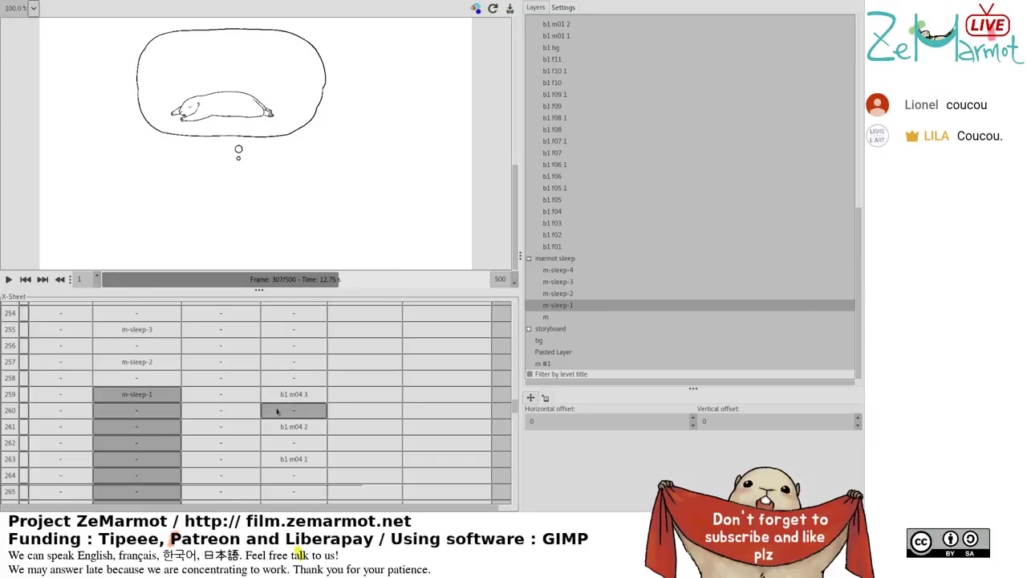
pyautogui.scroll(-8, 289, 425)
# Assign m-sleep-2 to frames 283 and 284 and m-sleep-3 to frames 285 and 286 of the marmot sleep track.
pyautogui.click(149, 403)
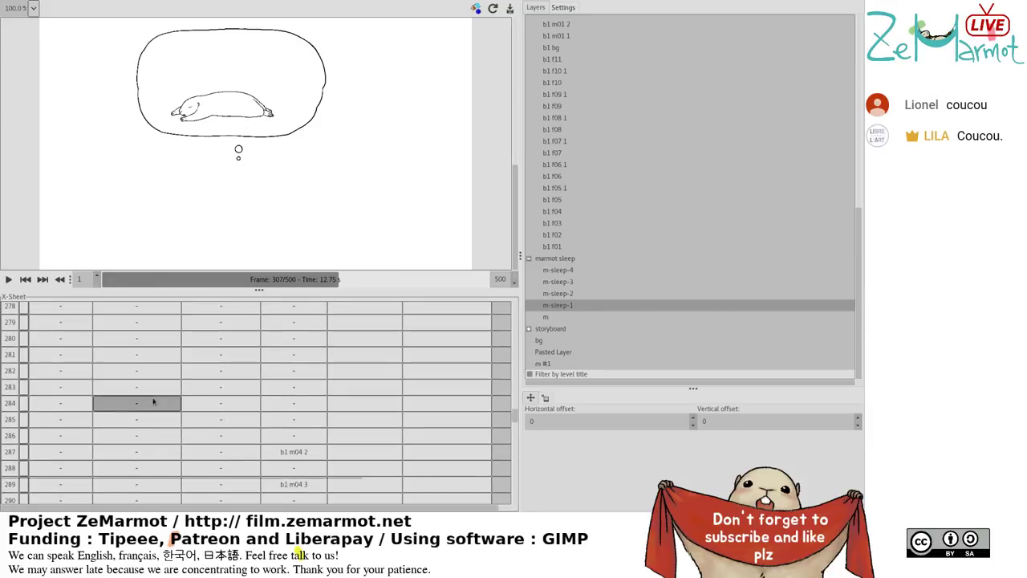
pyautogui.keyDown('shift'); pyautogui.click(150, 387); pyautogui.keyUp('shift')
pyautogui.click(560, 294)
pyautogui.click(136, 420)
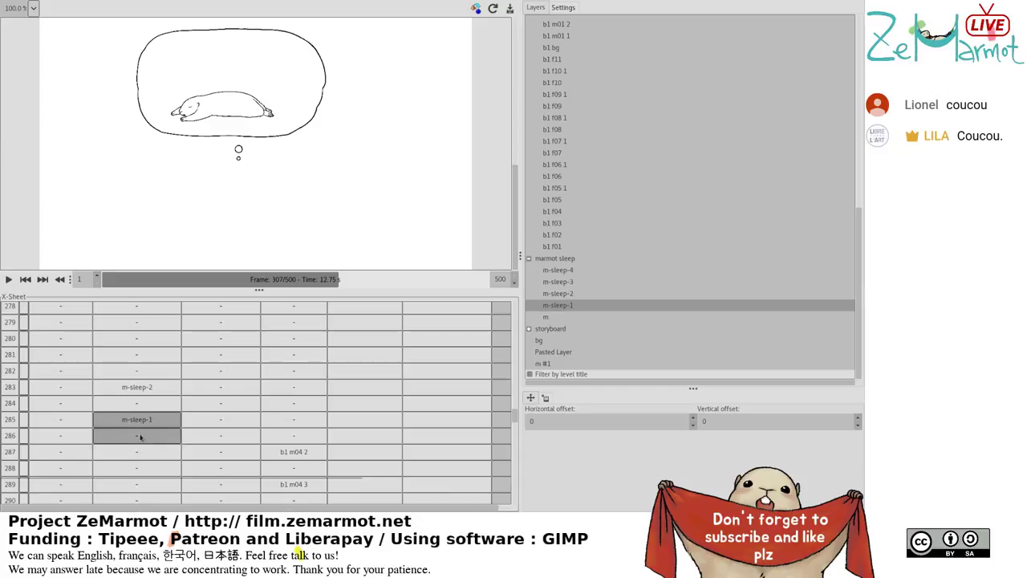
pyautogui.click(558, 282)
pyautogui.scroll(-1, 203, 416)
# Assign the m-sleep-4 layer to frames 287 through 310 of the marmot sleep track.
pyautogui.moveTo(137, 442); pyautogui.dragTo(195, 444)
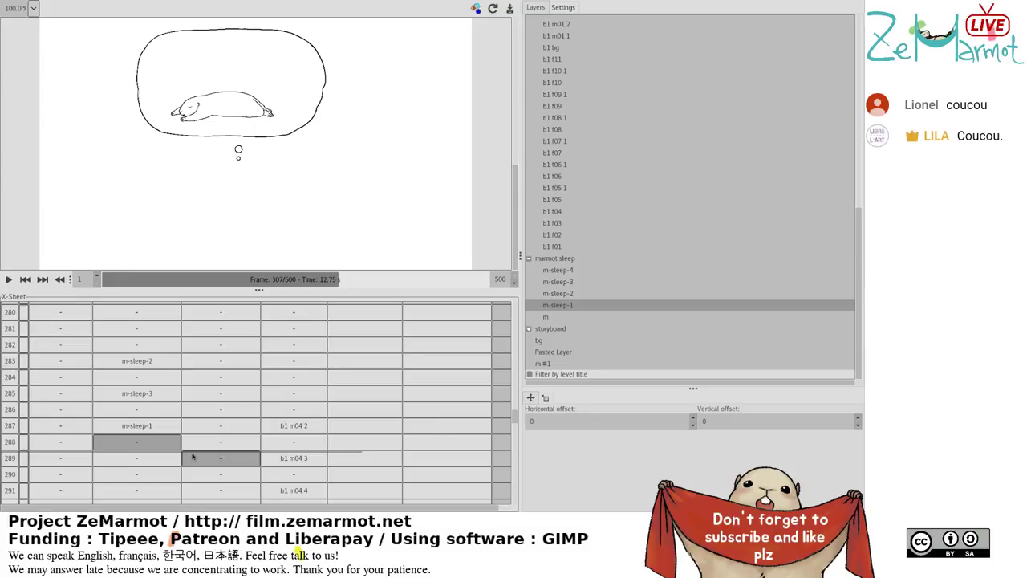
pyautogui.moveTo(135, 442); pyautogui.dragTo(131, 430)
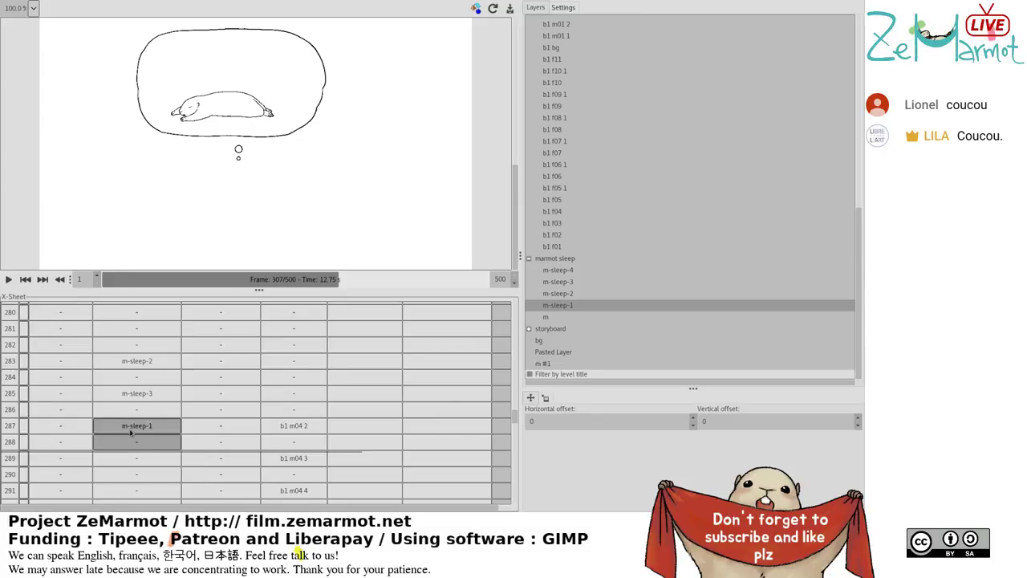
pyautogui.click(138, 426)
pyautogui.scroll(-1, 159, 431)
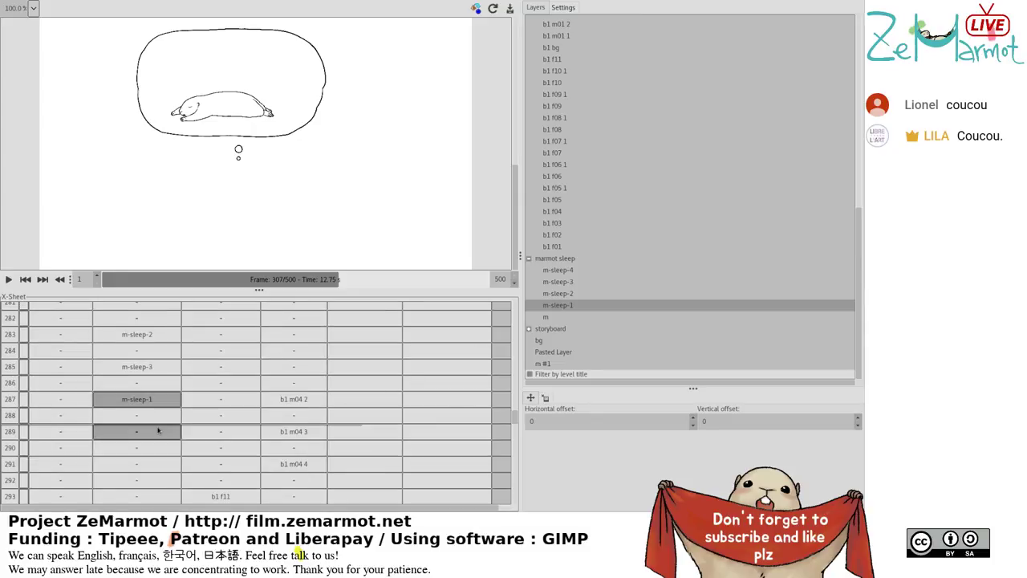
pyautogui.scroll(-3, 158, 431)
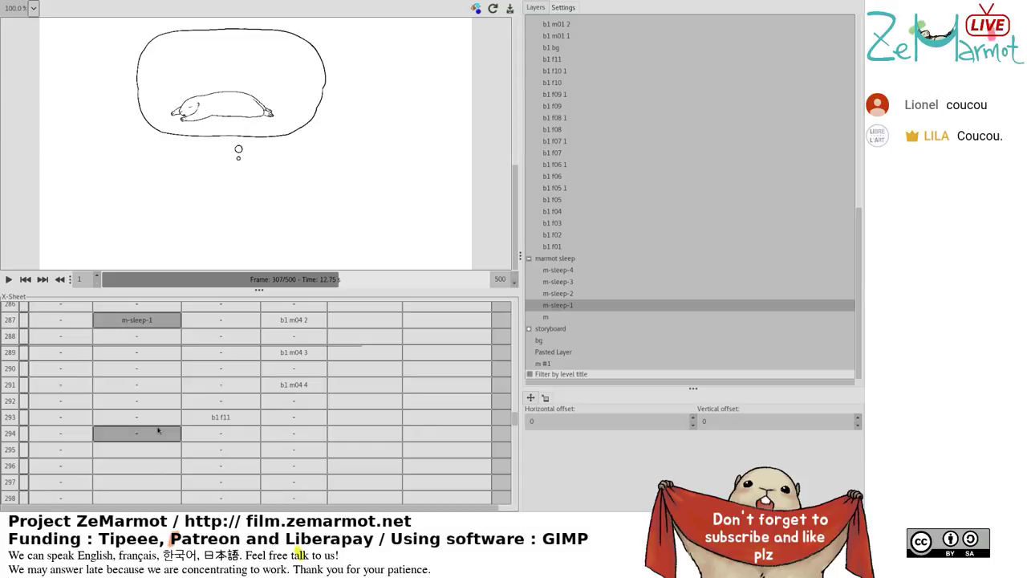
pyautogui.scroll(-10, 158, 431)
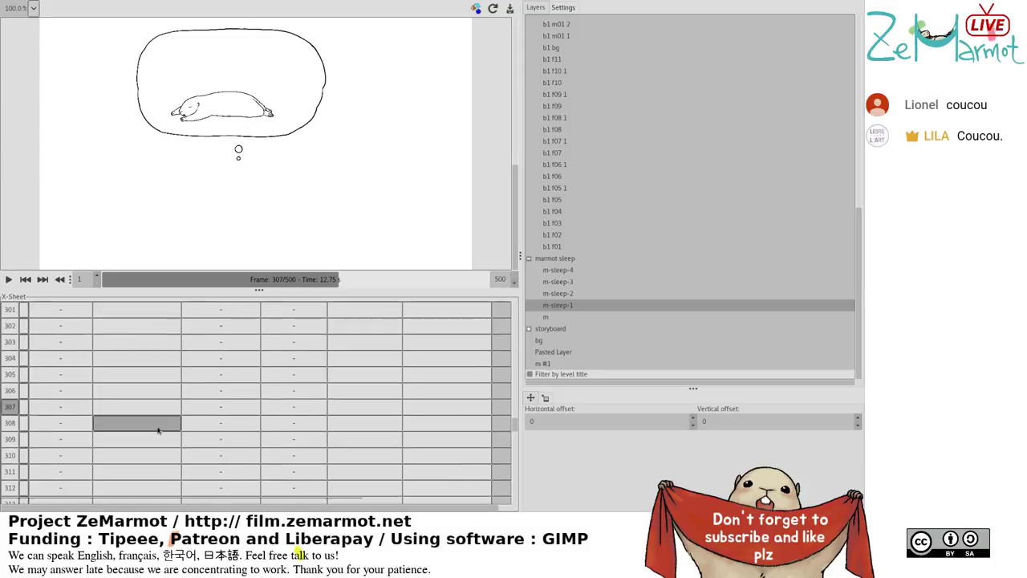
pyautogui.keyDown('shift'); pyautogui.click(155, 442); pyautogui.keyUp('shift')
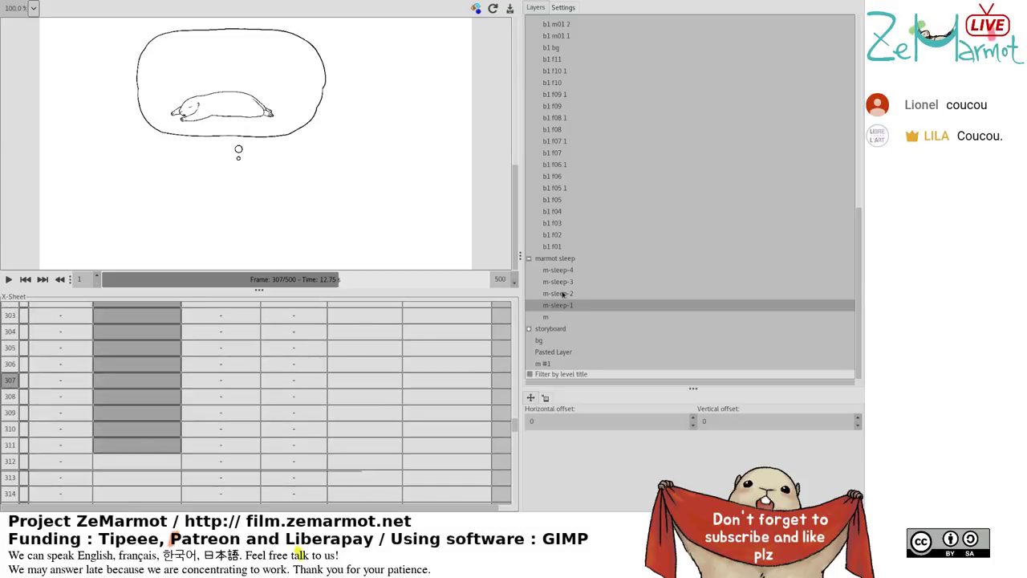
pyautogui.keyDown('shift'); pyautogui.click(135, 431); pyautogui.keyUp('shift')
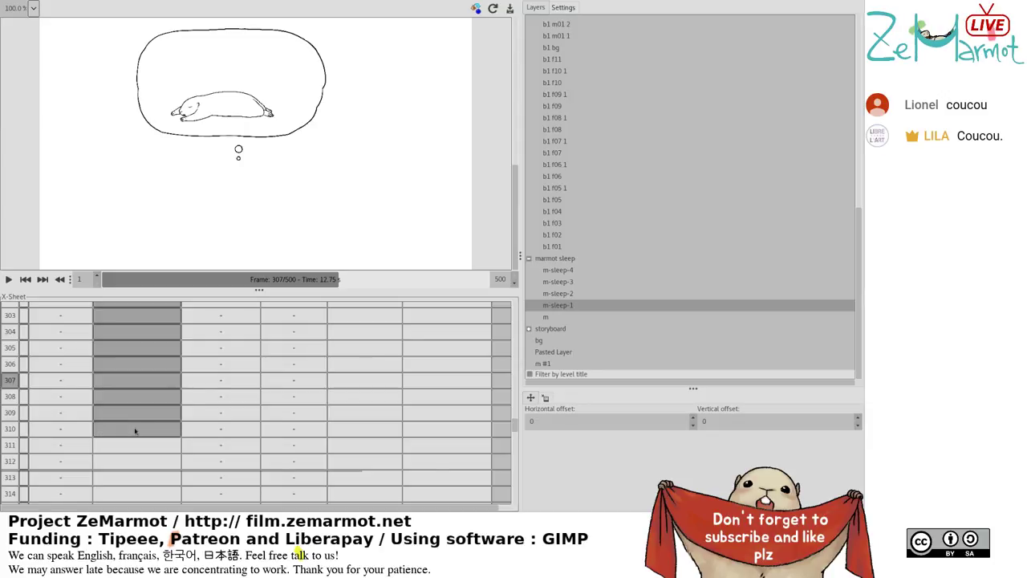
pyautogui.click(558, 270)
# Assign m-sleep-3 to frames 311 and 312 and m-sleep-2 to frames 313 and 314 of the marmot sleep track.
pyautogui.click(114, 460)
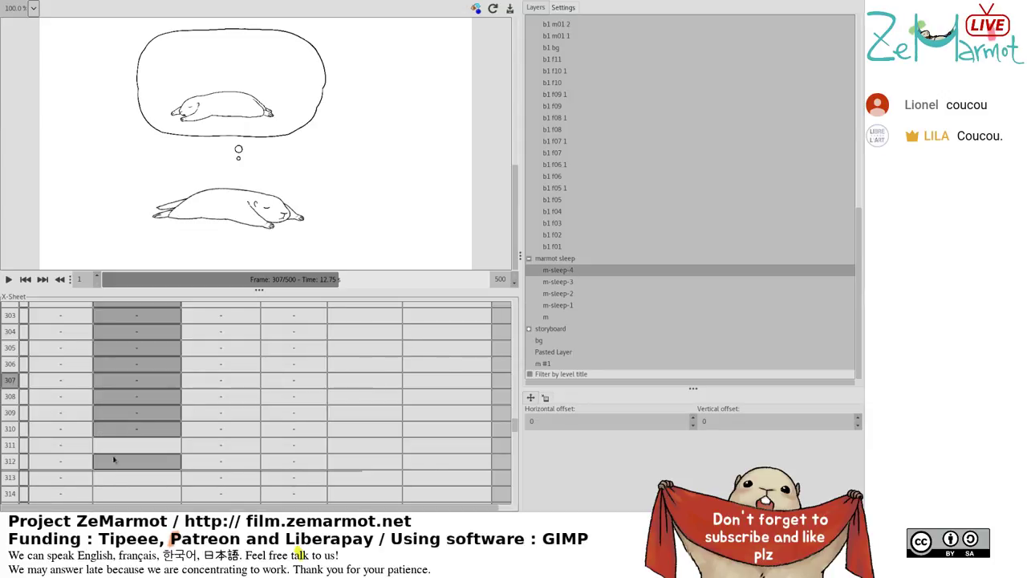
pyautogui.click(126, 450)
pyautogui.keyDown('shift'); pyautogui.click(126, 460); pyautogui.keyUp('shift')
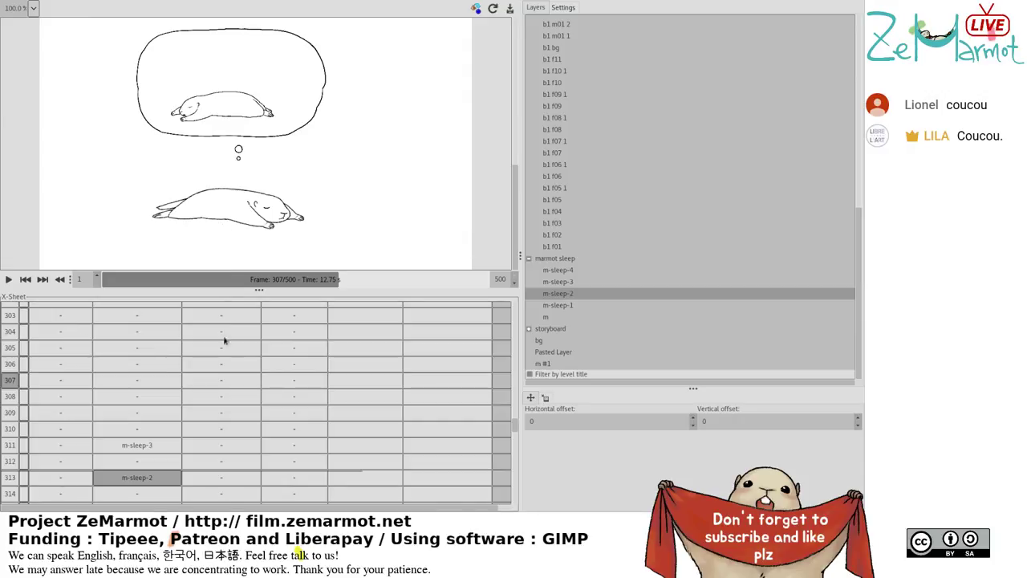
# Assign the m-sleep-1 layer to frames 315 through 338 of the marmot sleep track and check where the hold ends.
pyautogui.scroll(-3, 165, 450)
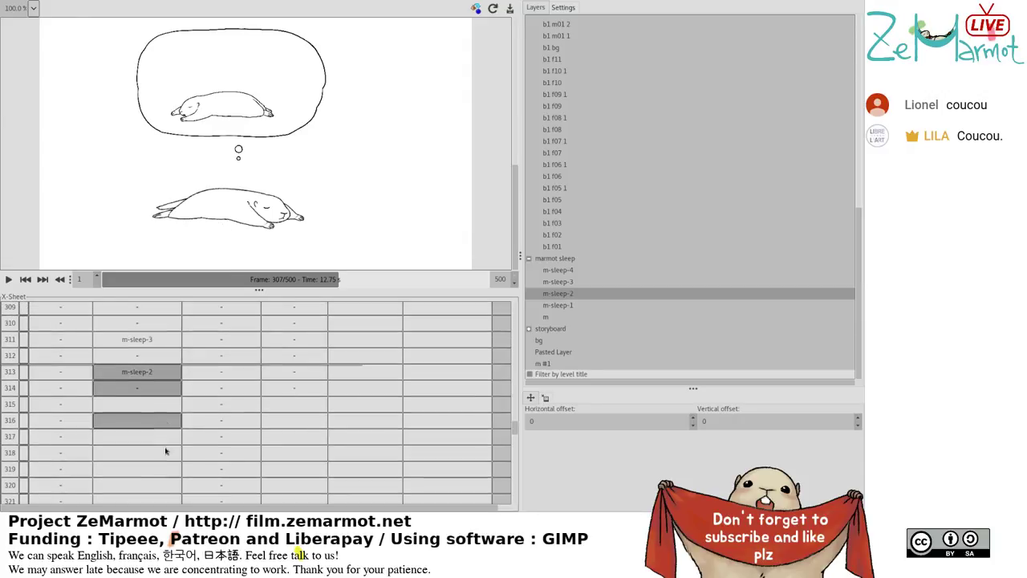
pyautogui.moveTo(170, 405); pyautogui.dragTo(171, 413)
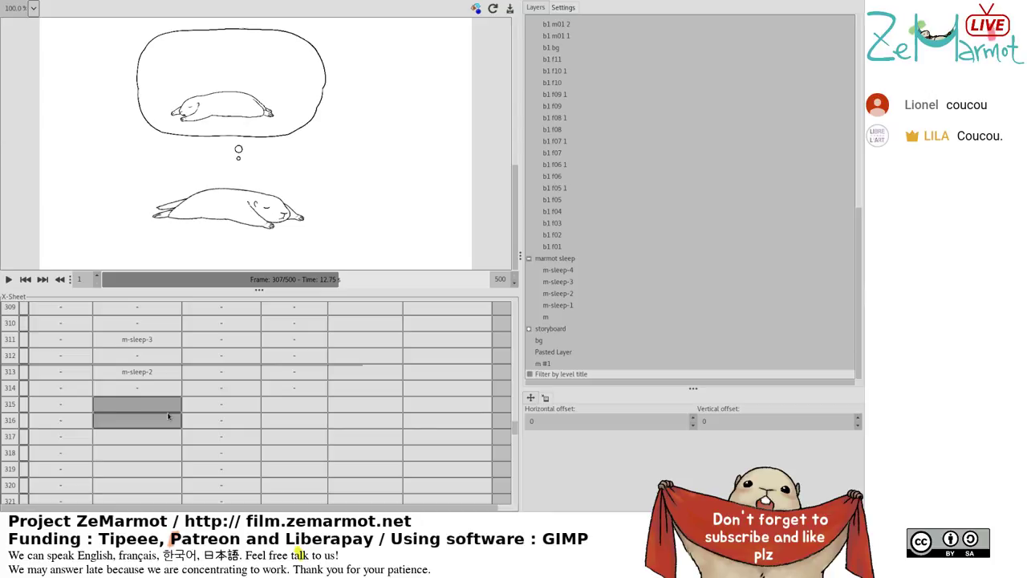
pyautogui.scroll(-4, 153, 401)
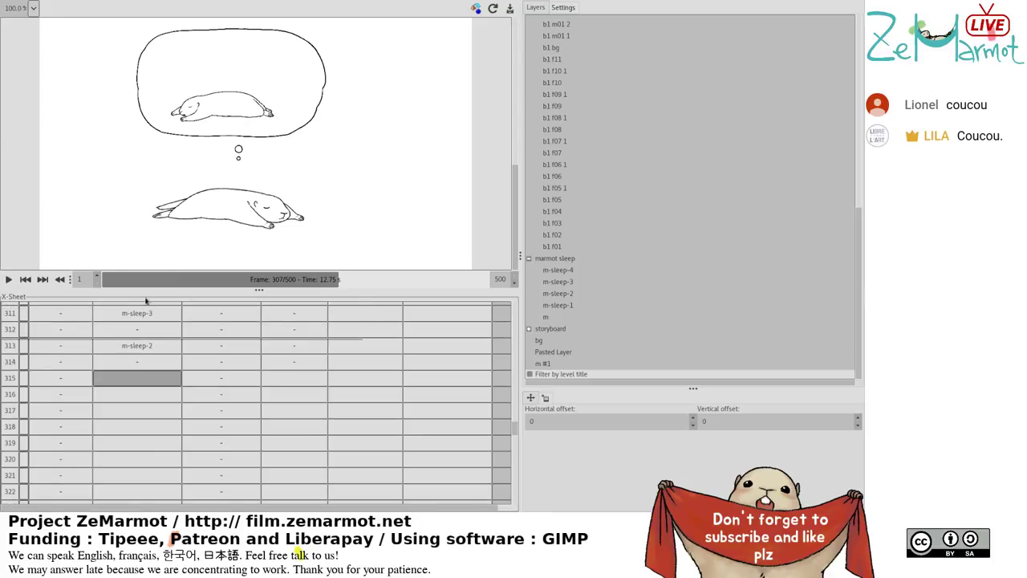
pyautogui.click(135, 437)
pyautogui.moveTo(135, 437); pyautogui.dragTo(137, 466)
pyautogui.scroll(7, 313, 361)
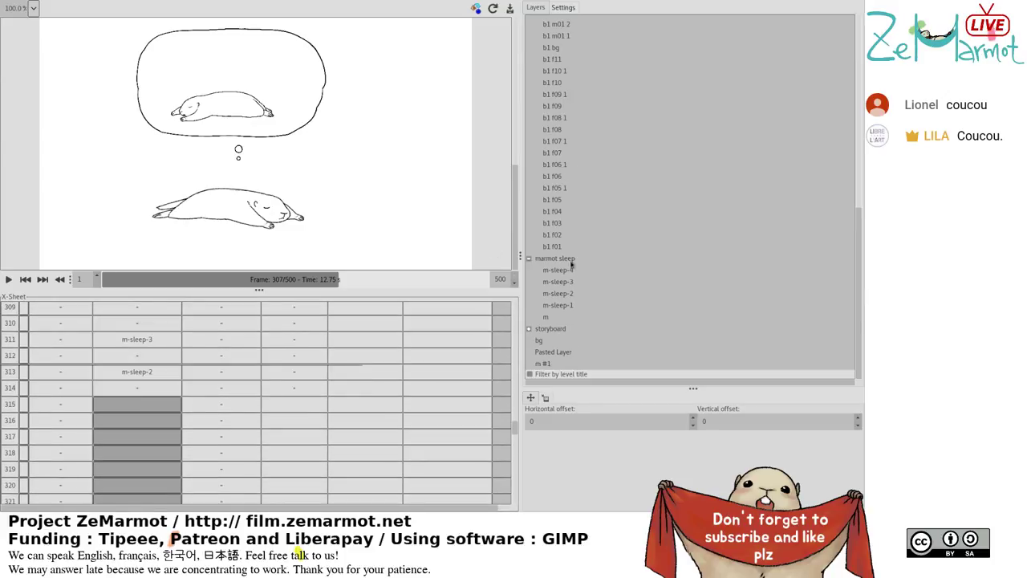
pyautogui.scroll(3, 571, 231)
pyautogui.scroll(2, 572, 232)
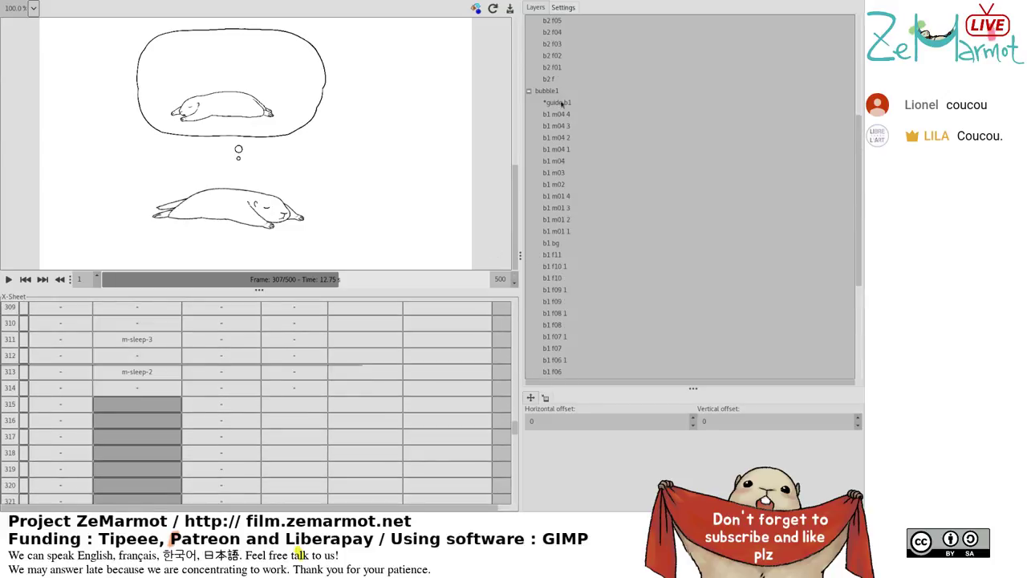
pyautogui.scroll(-5, 599, 293)
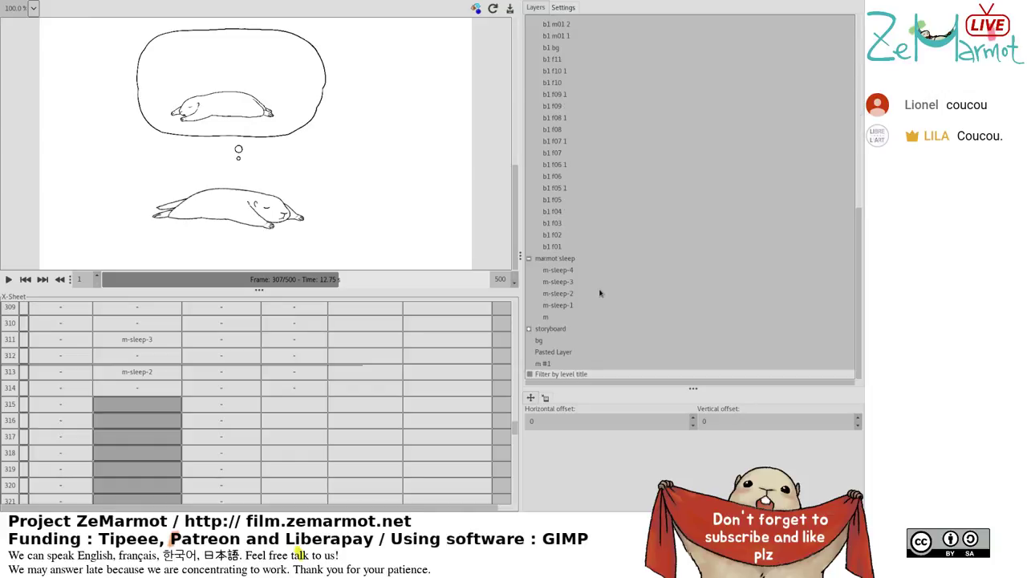
pyautogui.click(572, 305)
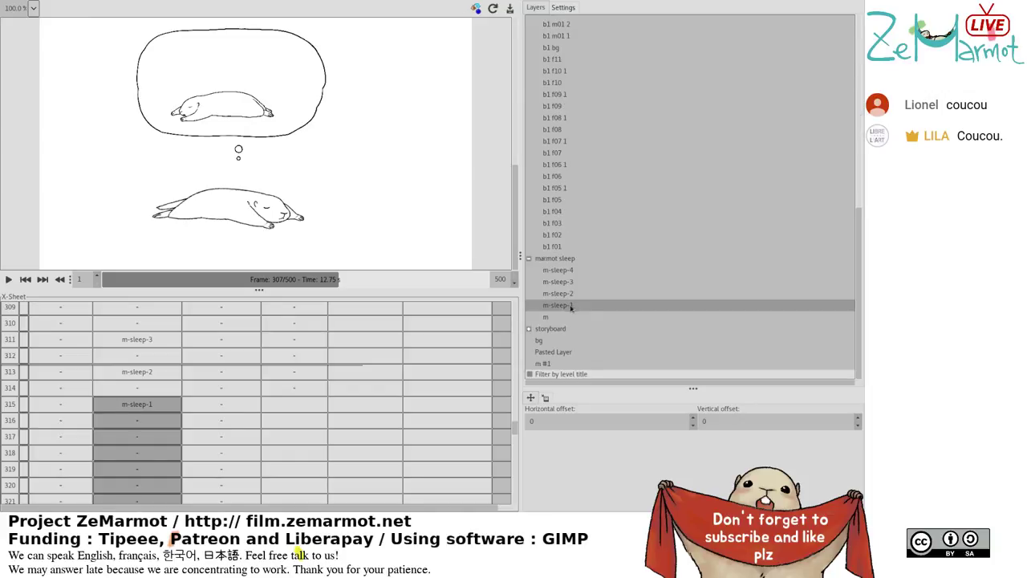
pyautogui.click(218, 381)
pyautogui.scroll(-5, 217, 381)
pyautogui.scroll(-1, 218, 383)
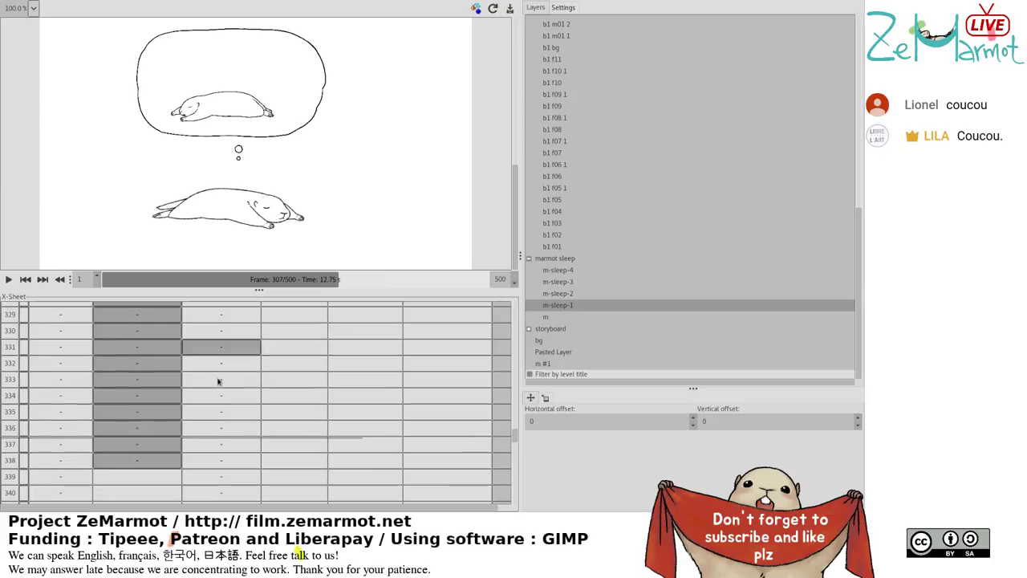
pyautogui.click(217, 383)
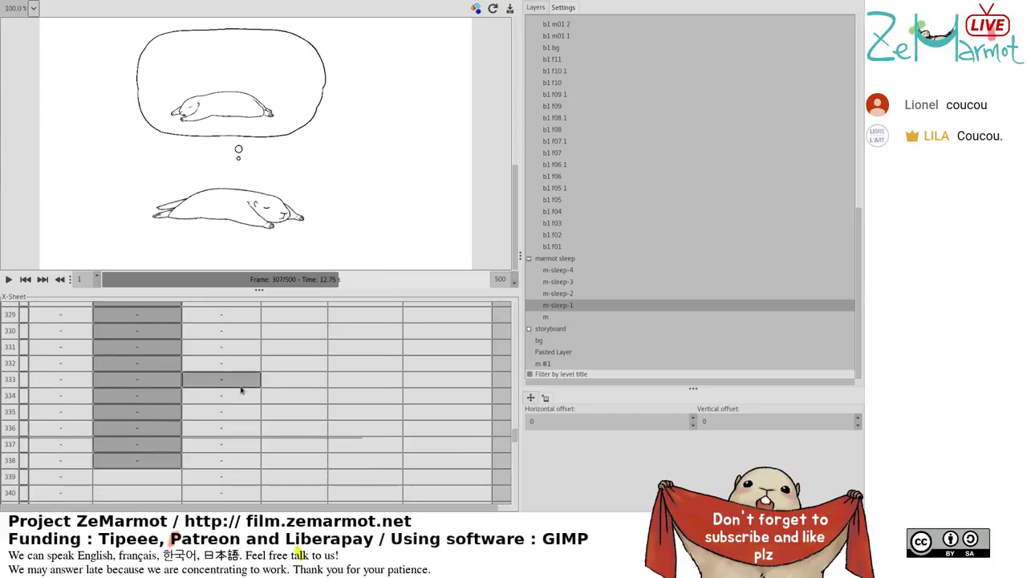
pyautogui.click(243, 390)
pyautogui.click(243, 391)
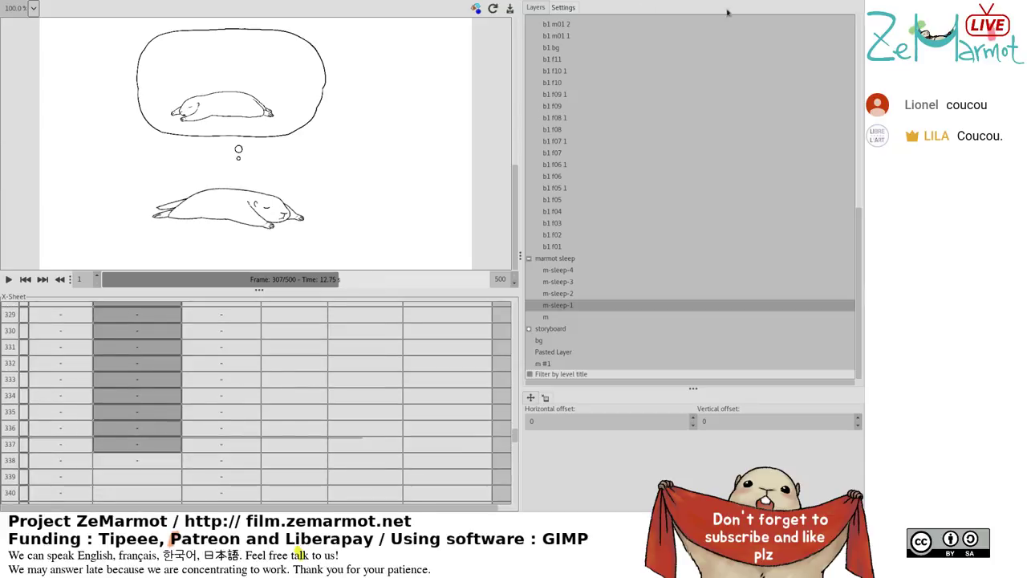
# Switch to the GIMP image window, move the new zz layer above the storyboard group and activate the Ink tool.
pyautogui.hotkey('alt', 'Tab')
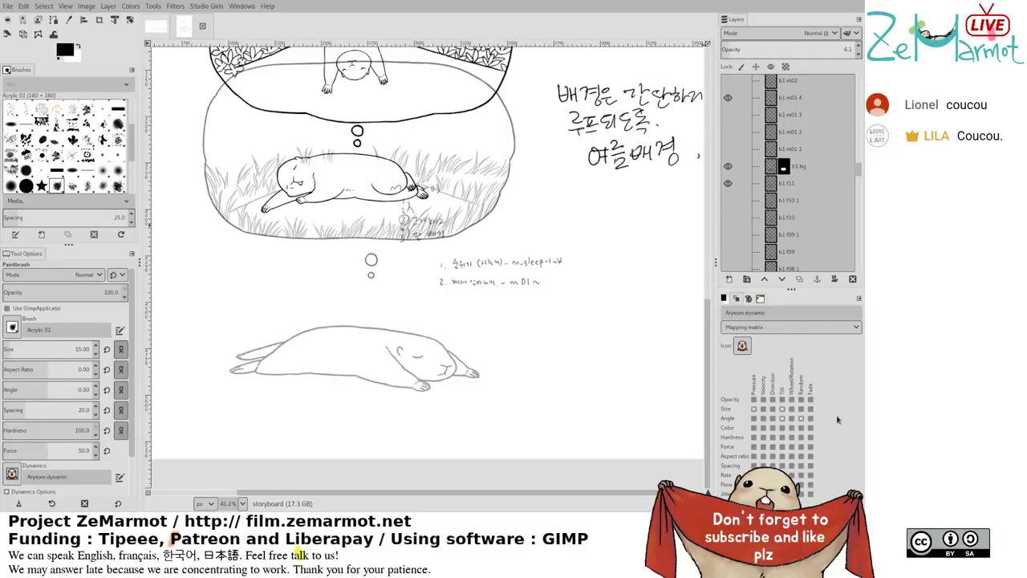
pyautogui.press('Home')
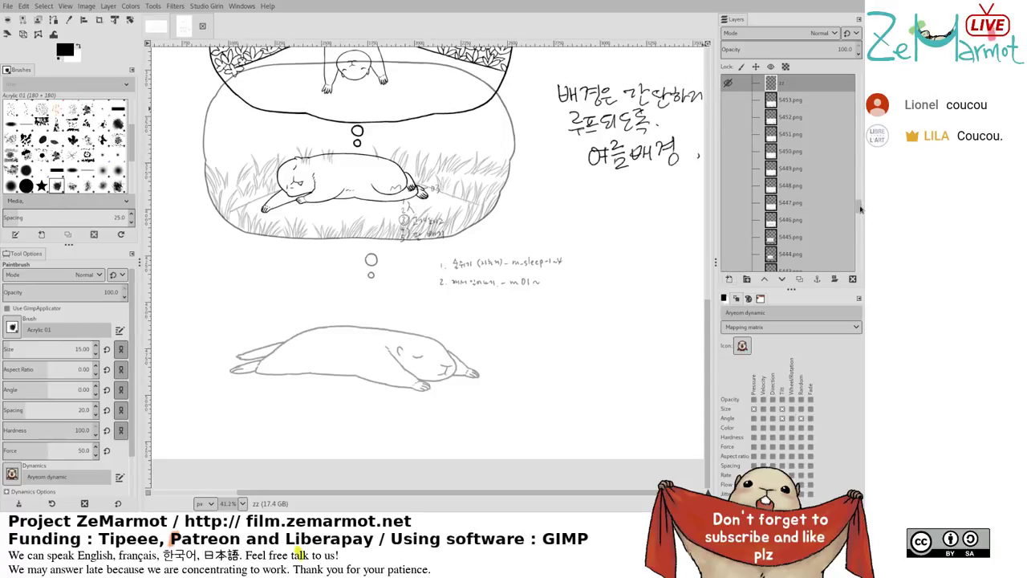
pyautogui.scroll(5, 859, 202)
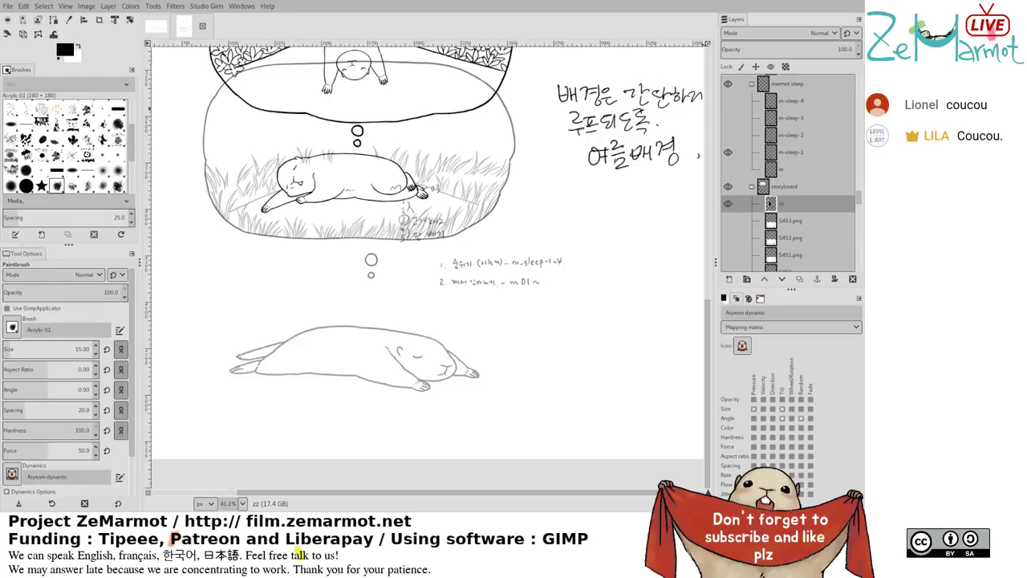
pyautogui.scroll(-2, 241, 339)
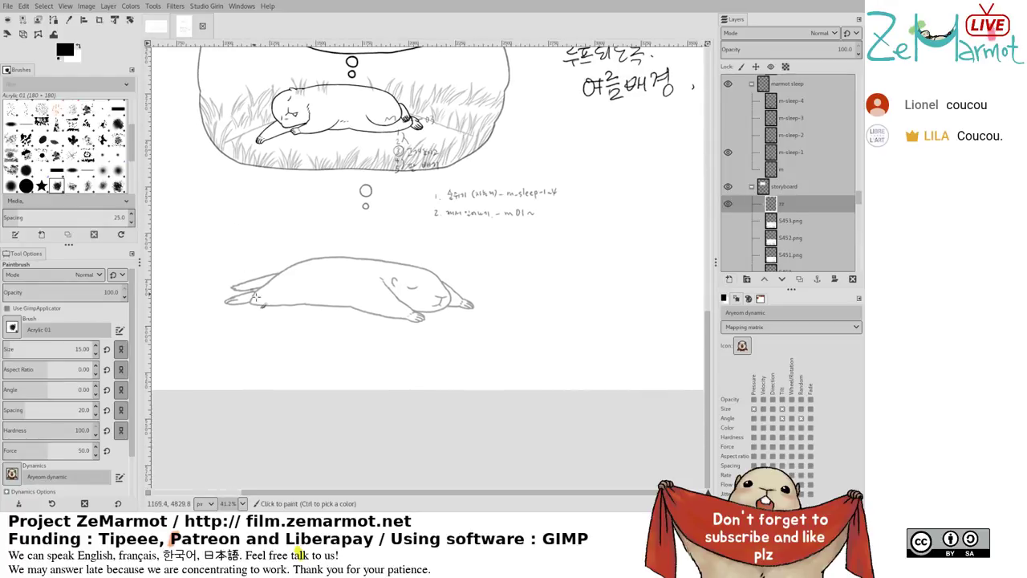
pyautogui.press('k')
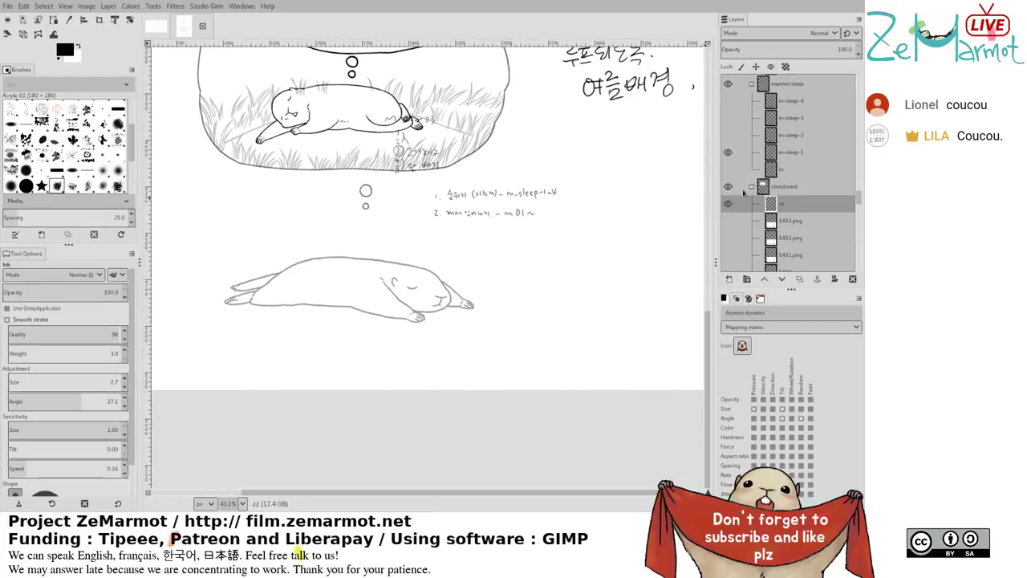
pyautogui.hotkey('shift', 'pageup')
# Handwrite the message "I'll come back after lunch :)" in ink below the sleeping marmot on the zz layer.
pyautogui.moveTo(174, 343)
pyautogui.mouseDown()
pyautogui.moveTo(213, 337)
pyautogui.moveTo(207, 366)
pyautogui.moveTo(231, 344)
pyautogui.mouseUp()
pyautogui.moveTo(238, 334); pyautogui.dragTo(242, 358)
pyautogui.moveTo(256, 335); pyautogui.dragTo(257, 358)
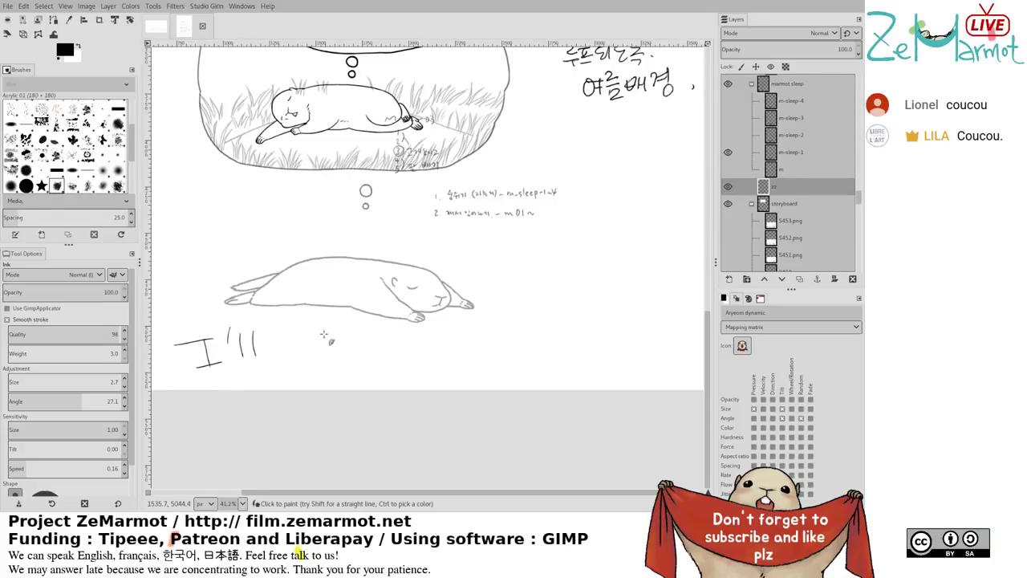
pyautogui.moveTo(314, 336)
pyautogui.mouseDown()
pyautogui.moveTo(314, 354)
pyautogui.moveTo(327, 339)
pyautogui.mouseUp()
pyautogui.moveTo(339, 354)
pyautogui.mouseDown()
pyautogui.moveTo(345, 338)
pyautogui.moveTo(374, 351)
pyautogui.mouseUp()
pyautogui.moveTo(393, 326)
pyautogui.mouseDown()
pyautogui.moveTo(399, 343)
pyautogui.moveTo(425, 348)
pyautogui.mouseUp()
pyautogui.moveTo(432, 323); pyautogui.dragTo(432, 349)
pyautogui.moveTo(440, 334)
pyautogui.mouseDown()
pyautogui.moveTo(434, 345)
pyautogui.moveTo(500, 352)
pyautogui.mouseUp()
pyautogui.moveTo(510, 316)
pyautogui.mouseDown()
pyautogui.moveTo(498, 353)
pyautogui.moveTo(509, 340)
pyautogui.mouseUp()
pyautogui.moveTo(507, 329)
pyautogui.mouseDown()
pyautogui.moveTo(514, 350)
pyautogui.moveTo(531, 353)
pyautogui.moveTo(539, 340)
pyautogui.moveTo(553, 355)
pyautogui.moveTo(592, 350)
pyautogui.mouseUp()
pyautogui.moveTo(605, 319)
pyautogui.mouseDown()
pyautogui.moveTo(604, 359)
pyautogui.moveTo(618, 355)
pyautogui.mouseUp()
pyautogui.click(634, 334)
pyautogui.click(634, 345)
pyautogui.moveTo(646, 319); pyautogui.dragTo(639, 358)
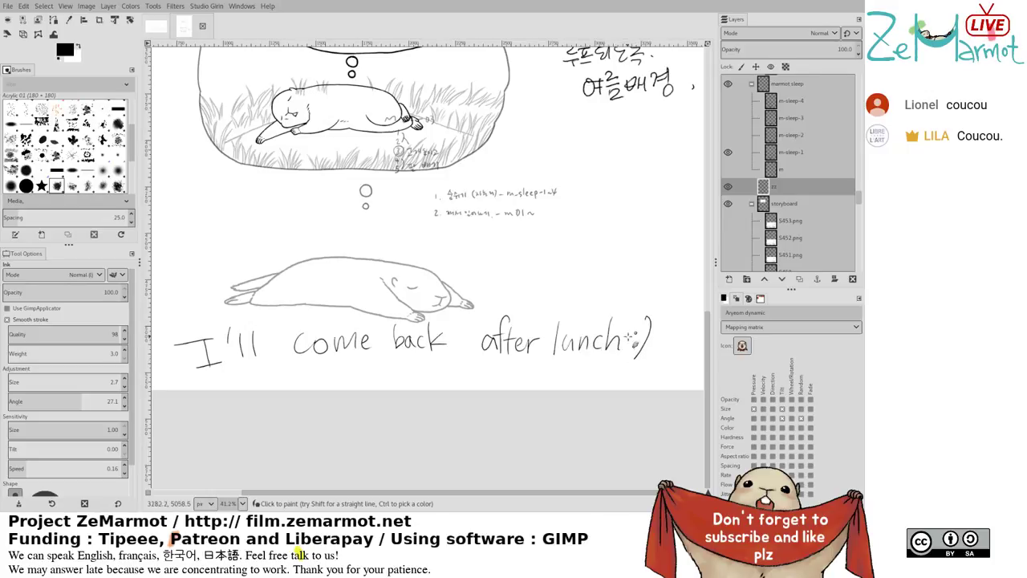
pyautogui.scroll(-3, 527, 304)
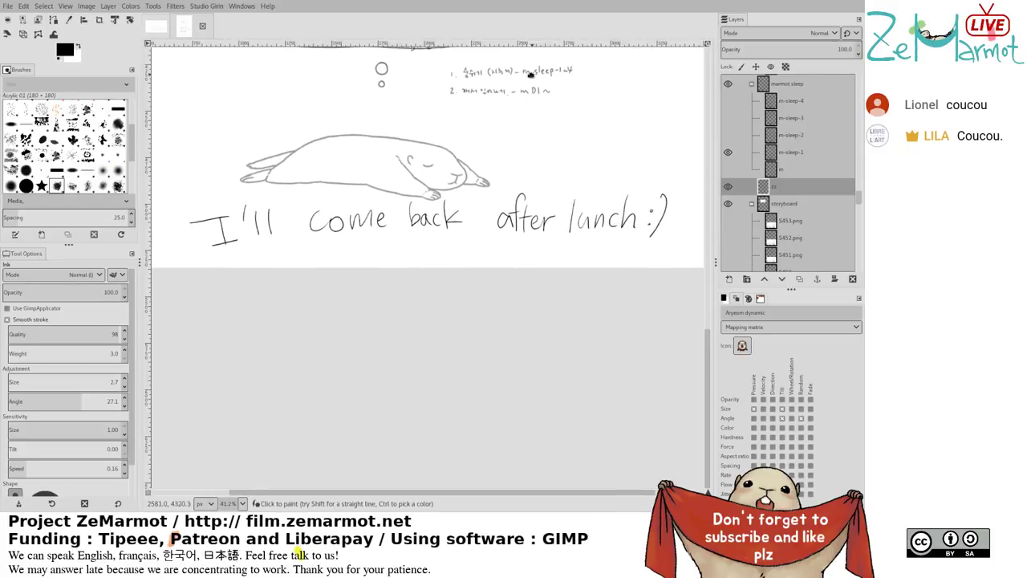
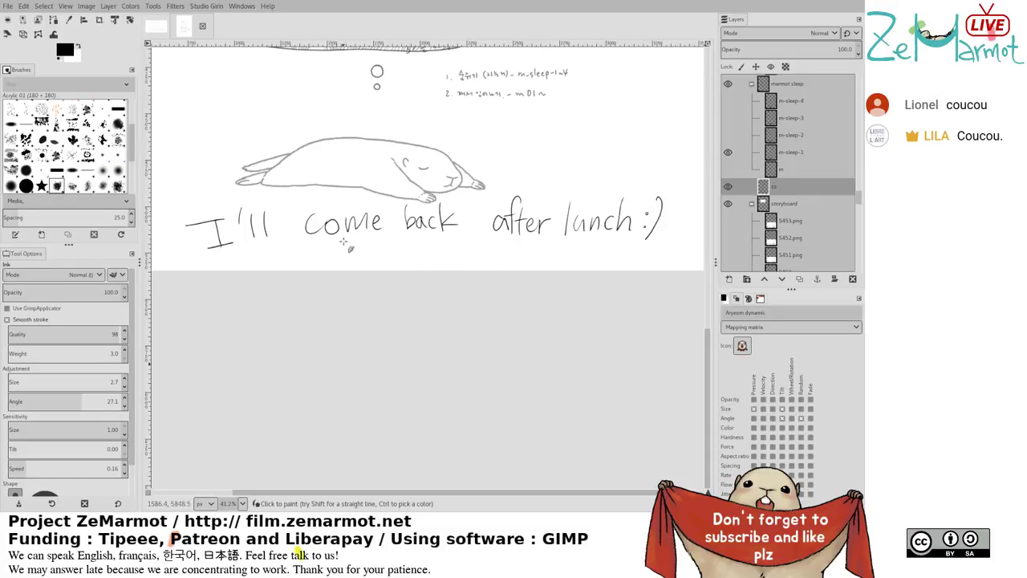
# Undo all the ink strokes of the handwritten lunch message on the zz layer.
pyautogui.hotkey('ctrl', 'z')
pyautogui.hotkey('ctrl', 'z')
pyautogui.hotkey('ctrl', 'z')
pyautogui.hotkey('ctrl', 'z')
pyautogui.hotkey('ctrl', 'z')
pyautogui.hotkey('ctrl', 'z')
pyautogui.hotkey('ctrl', 'z')
pyautogui.hotkey('ctrl', 'z')
pyautogui.hotkey('ctrl', 'z')
pyautogui.hotkey('ctrl', 'z')
pyautogui.hotkey('ctrl', 'z')
pyautogui.hotkey('ctrl', 'z')
pyautogui.hotkey('ctrl', 'z')
pyautogui.hotkey('ctrl', 'z')
pyautogui.hotkey('ctrl', 'z')
pyautogui.hotkey('ctrl', 'z')
pyautogui.hotkey('ctrl', 'z')
pyautogui.hotkey('ctrl', 'z')
pyautogui.hotkey('ctrl', 'z')
pyautogui.hotkey('ctrl', 'z')
pyautogui.hotkey('ctrl', 'z')
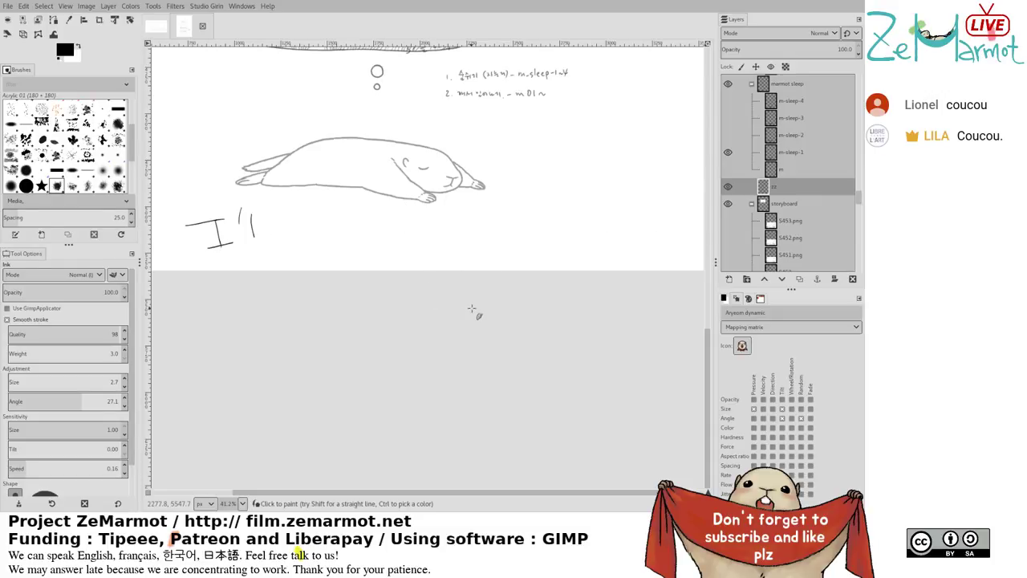
pyautogui.hotkey('ctrl', 'z')
pyautogui.hotkey('ctrl', 'z')
pyautogui.hotkey('ctrl', 'z')
pyautogui.hotkey('ctrl', 'z')
pyautogui.hotkey('ctrl', 'z')
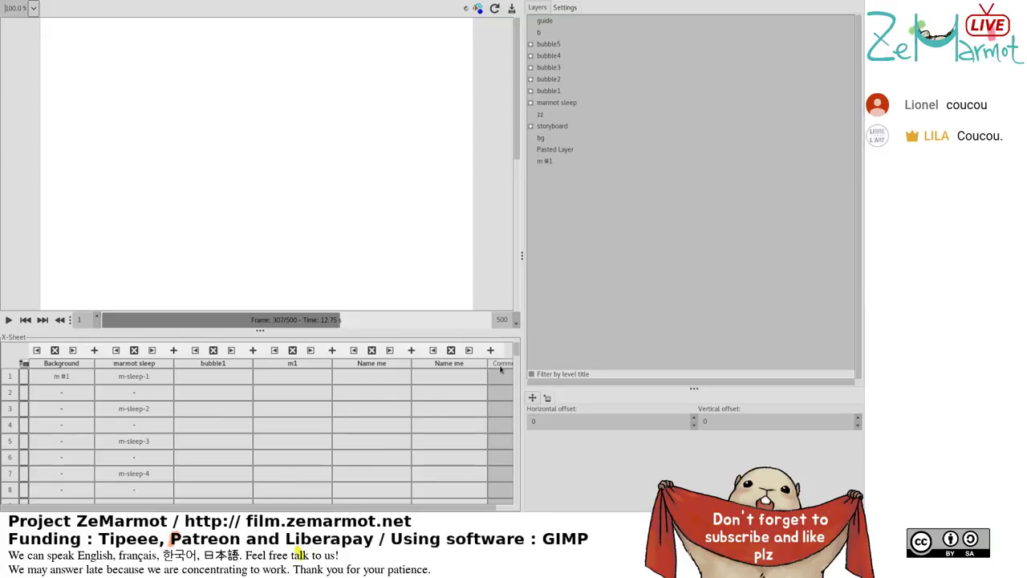
# Switch to the animation window and rename the unnamed track after m1 to m2.
pyautogui.doubleClick(372, 363)
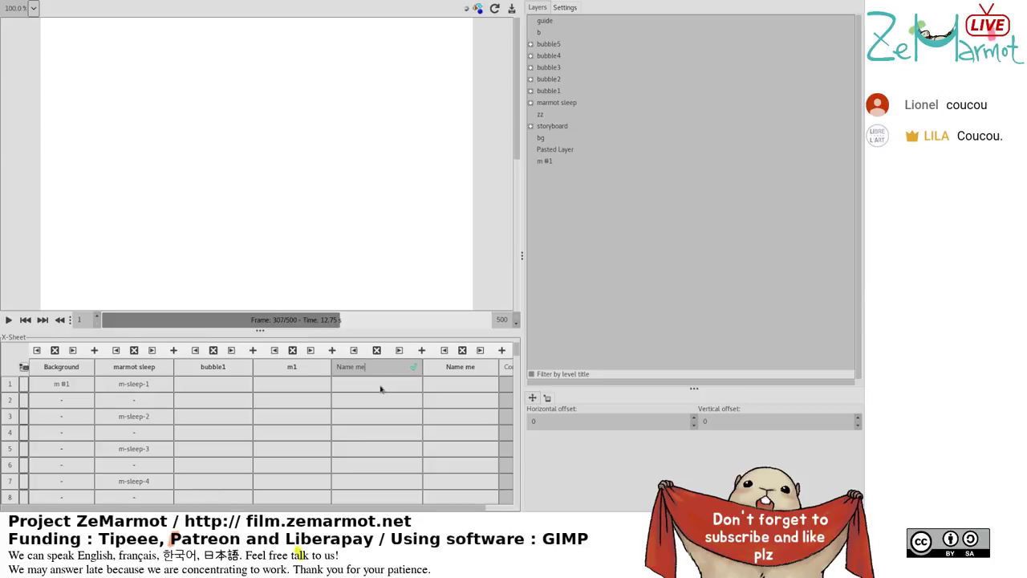
pyautogui.write('m2')
pyautogui.click(382, 389)
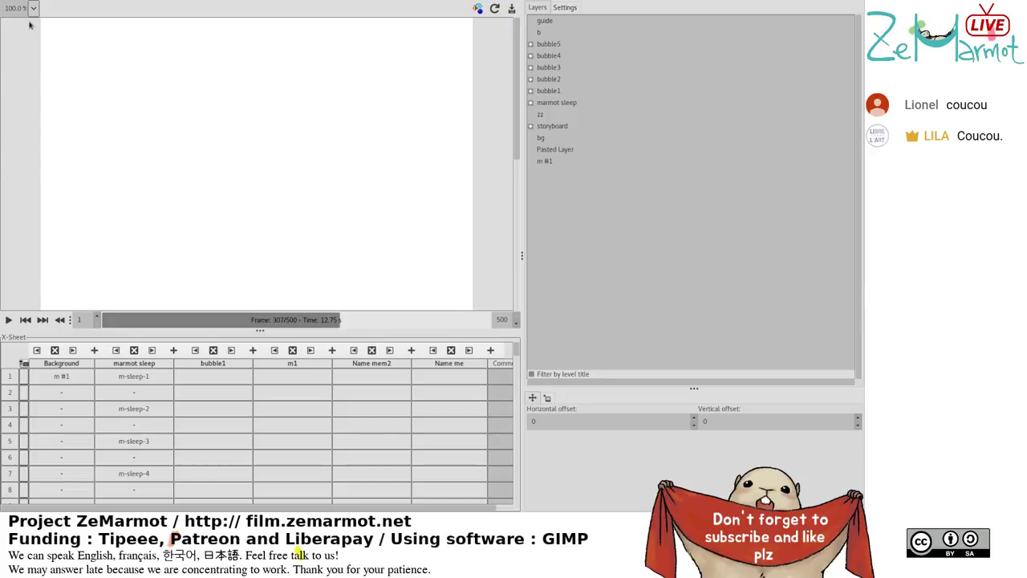
pyautogui.doubleClick(385, 371)
pyautogui.write('2')
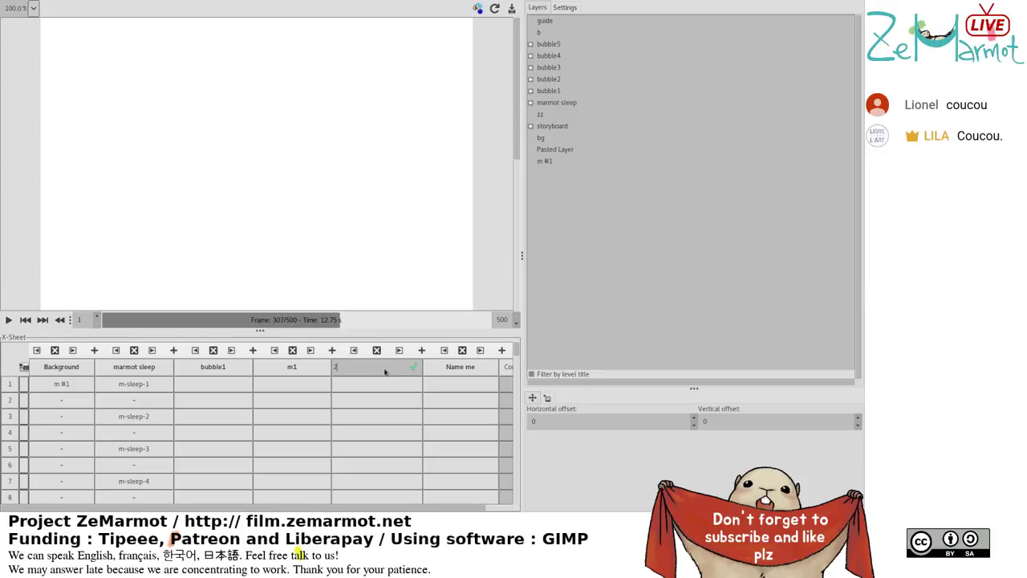
pyautogui.press('Return')
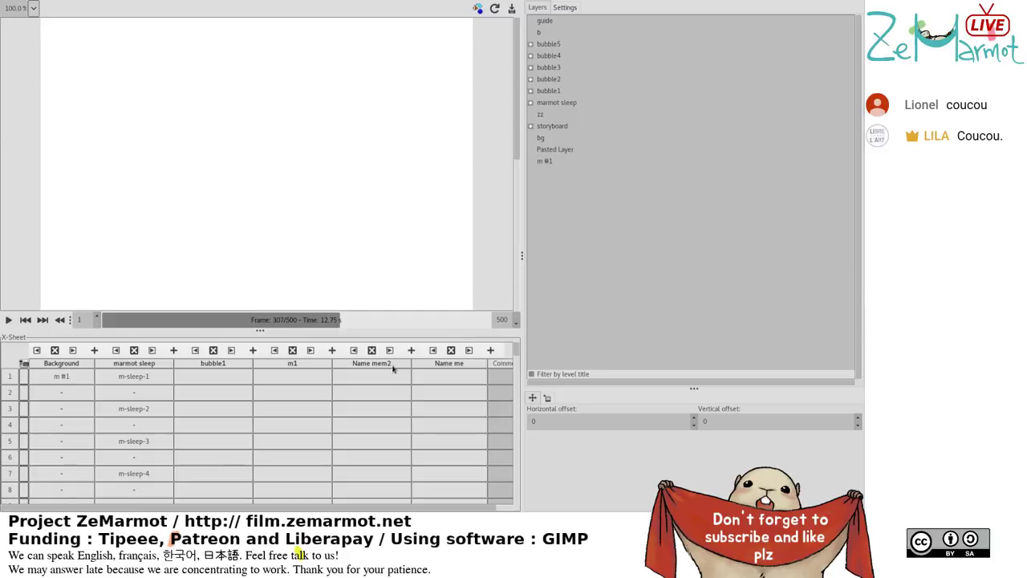
pyautogui.doubleClick(393, 368)
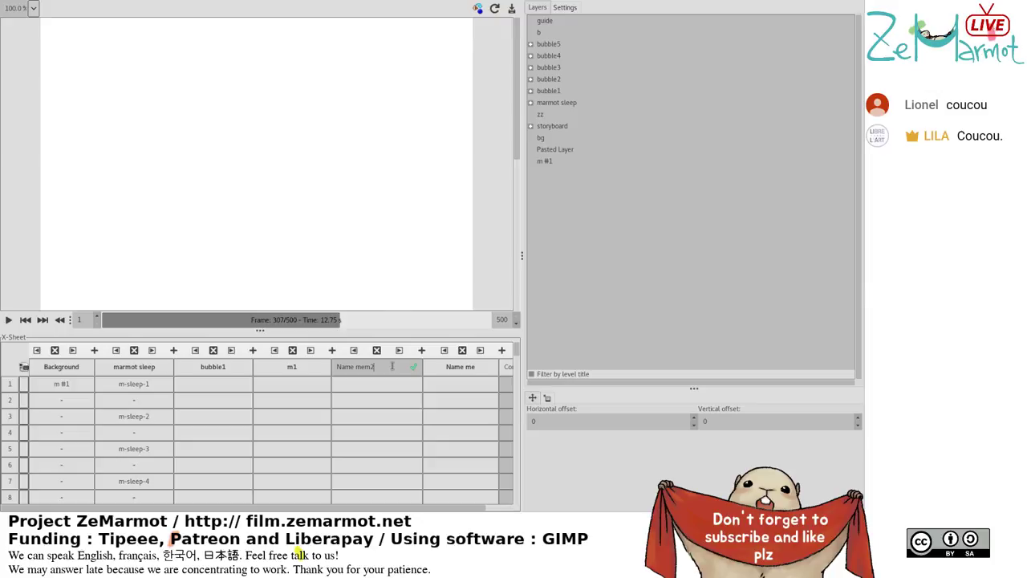
pyautogui.click(371, 366)
pyautogui.press('BackSpace')
pyautogui.press('BackSpace')
pyautogui.press('BackSpace')
pyautogui.press('BackSpace')
pyautogui.press('BackSpace')
pyautogui.press('BackSpace')
pyautogui.press('BackSpace')
pyautogui.press('Return')
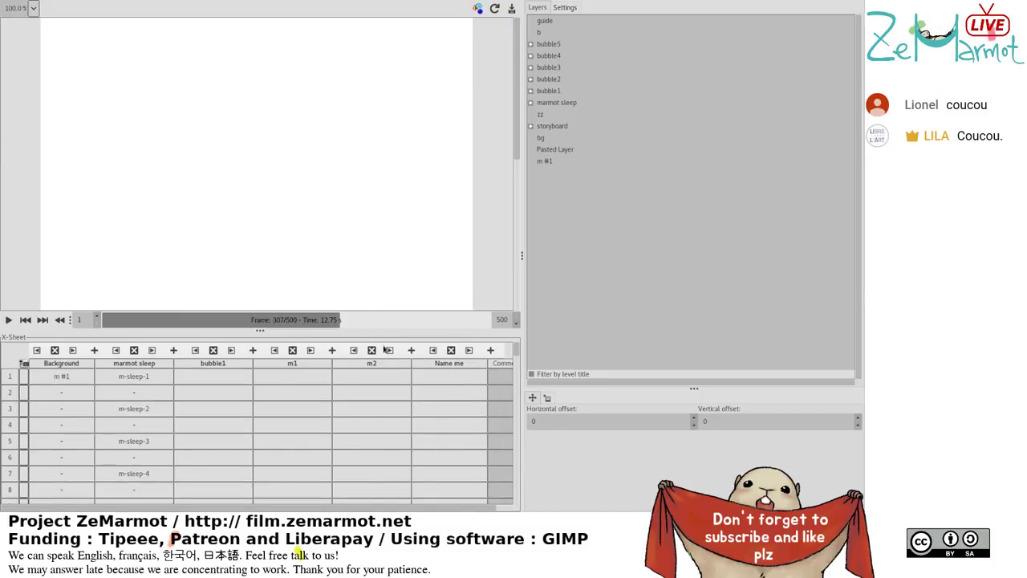
# Examine how the bubble and marmot layers are timed across the bubble1 and m1 tracks, up to around frame 204.
pyautogui.scroll(-6, 406, 362)
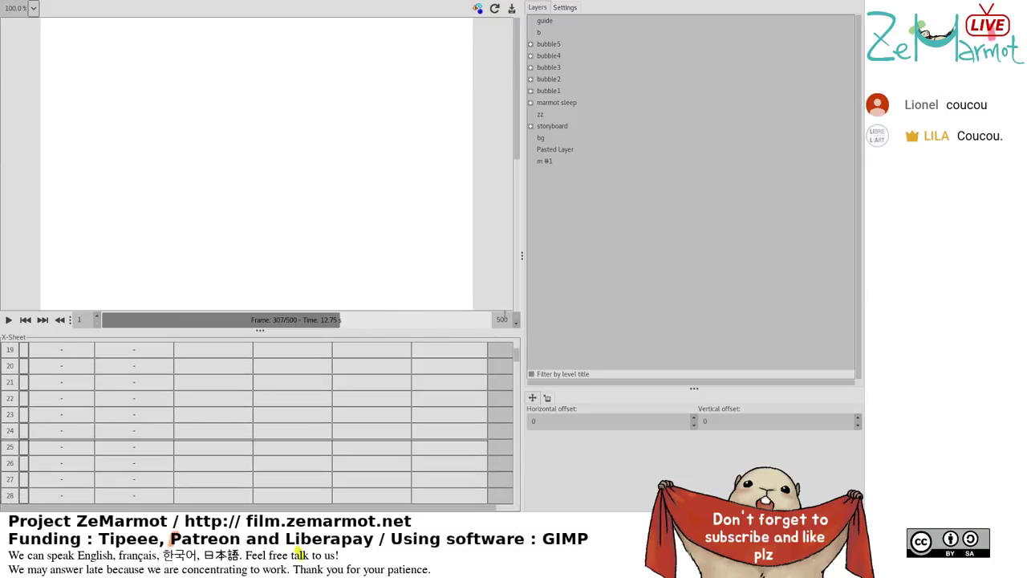
pyautogui.scroll(-3, 516, 255)
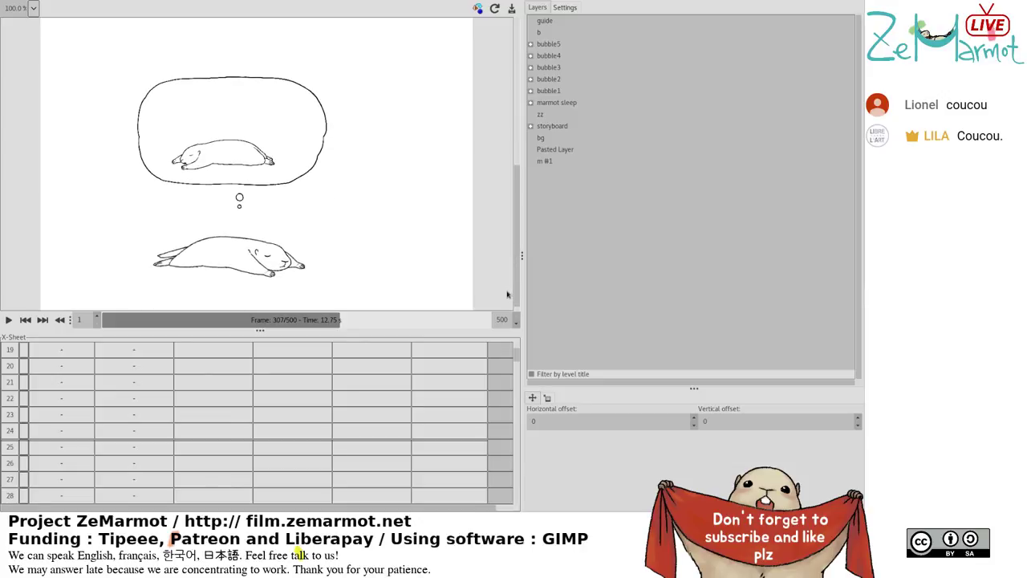
pyautogui.moveTo(517, 359); pyautogui.dragTo(510, 382)
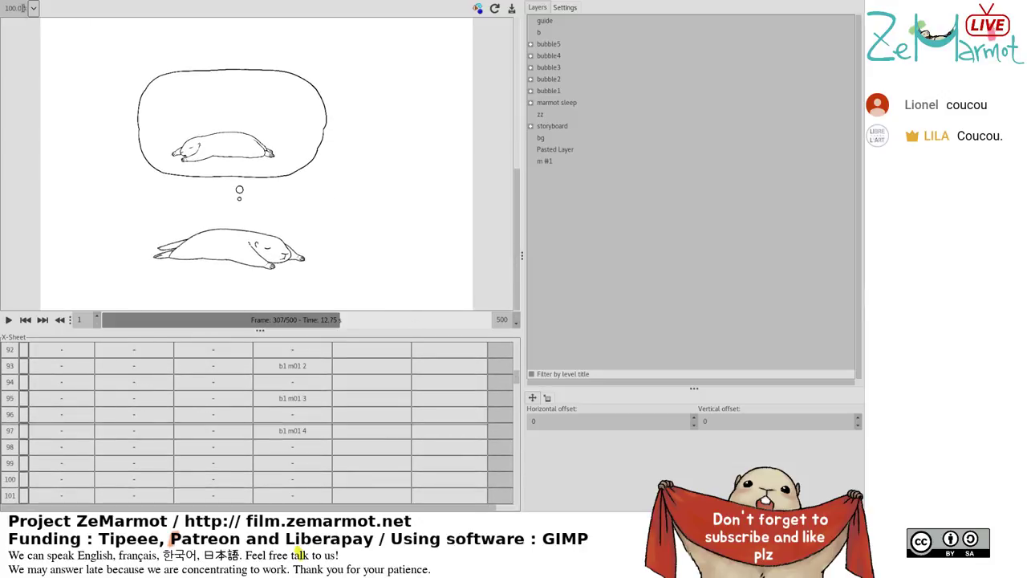
pyautogui.click(33, 8)
pyautogui.click(26, 41)
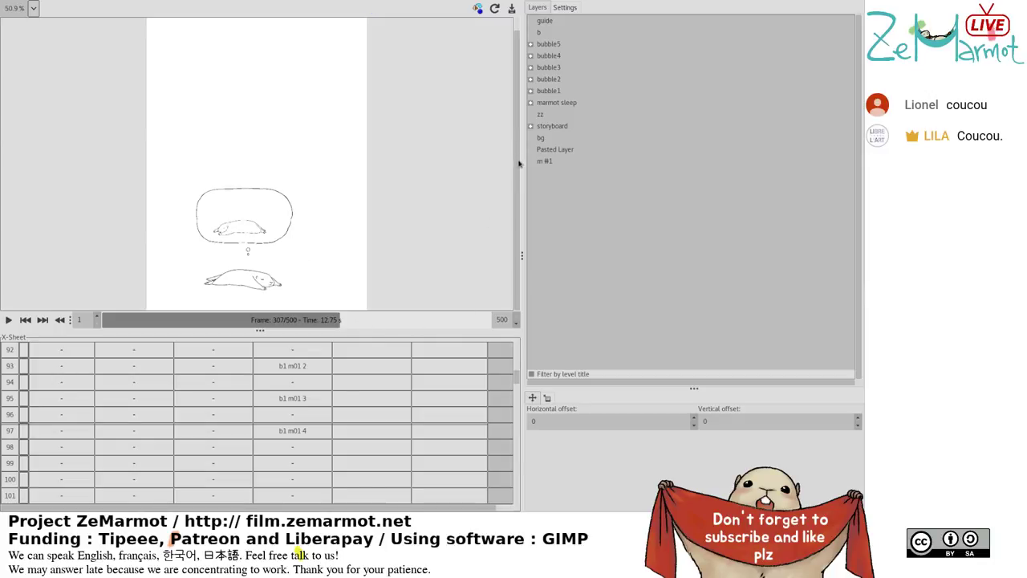
pyautogui.click(412, 419)
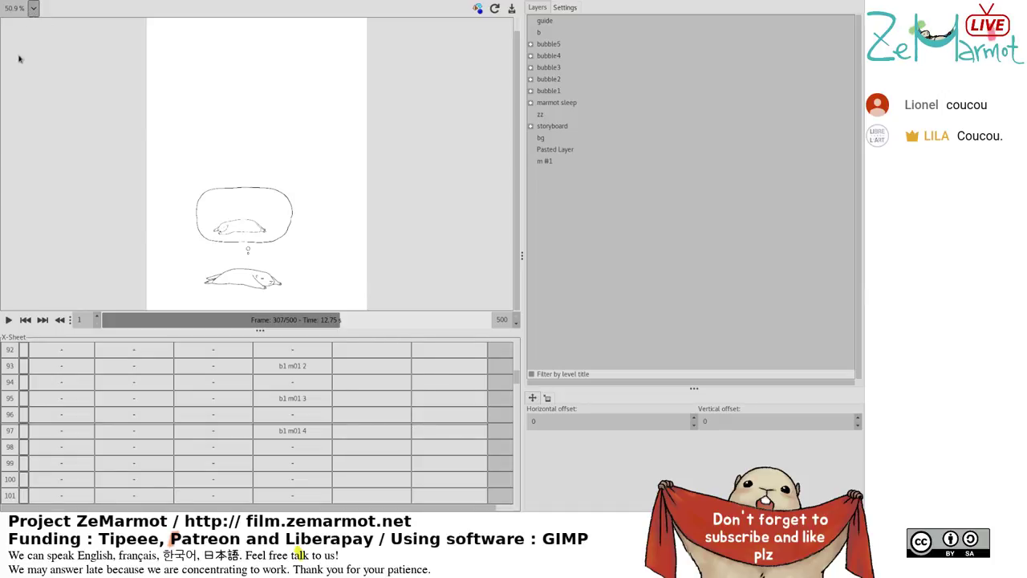
pyautogui.press('1')
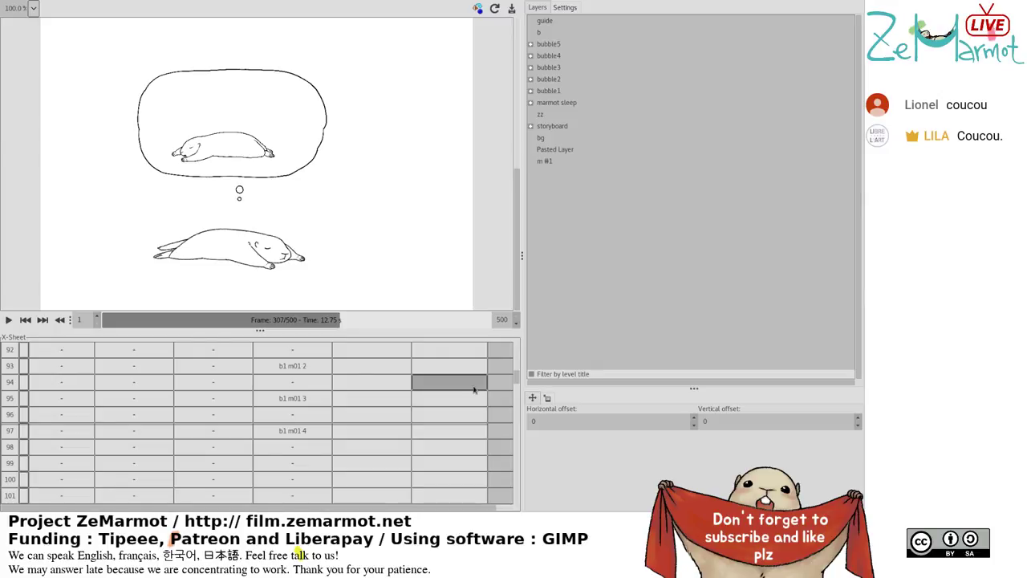
pyautogui.scroll(-3, 518, 377)
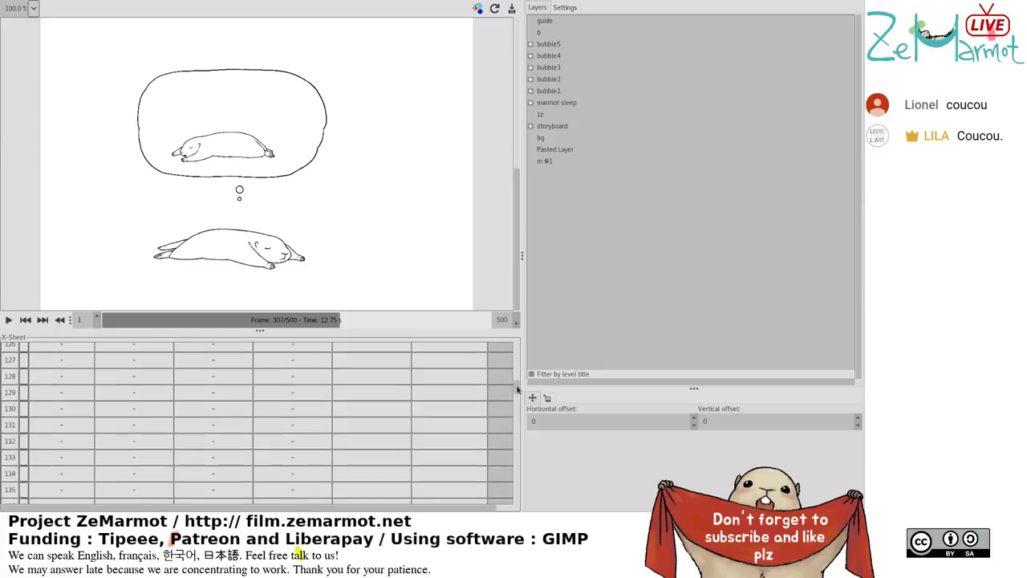
pyautogui.scroll(-5, 520, 377)
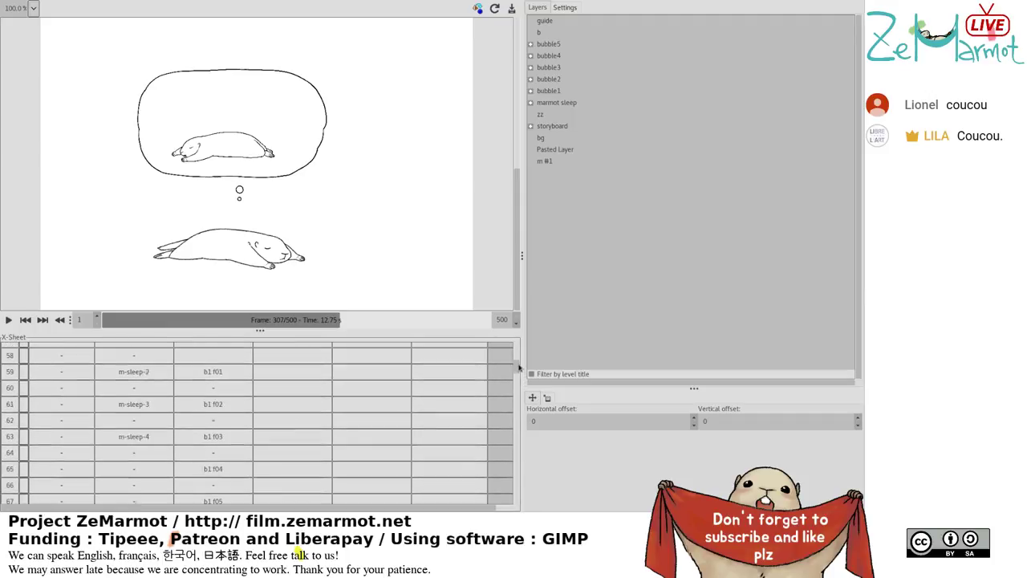
pyautogui.scroll(-12, 520, 386)
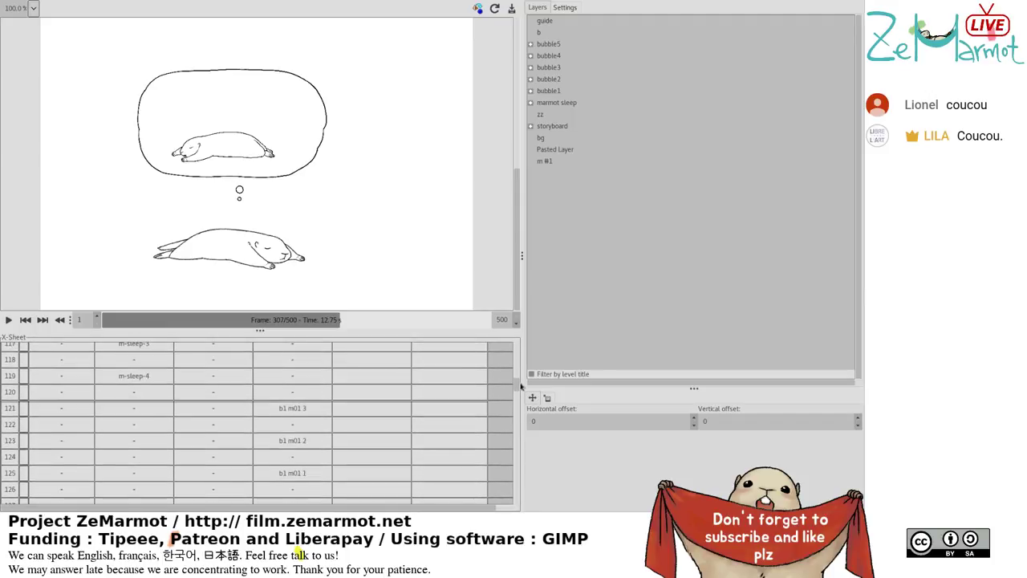
pyautogui.scroll(-10, 521, 397)
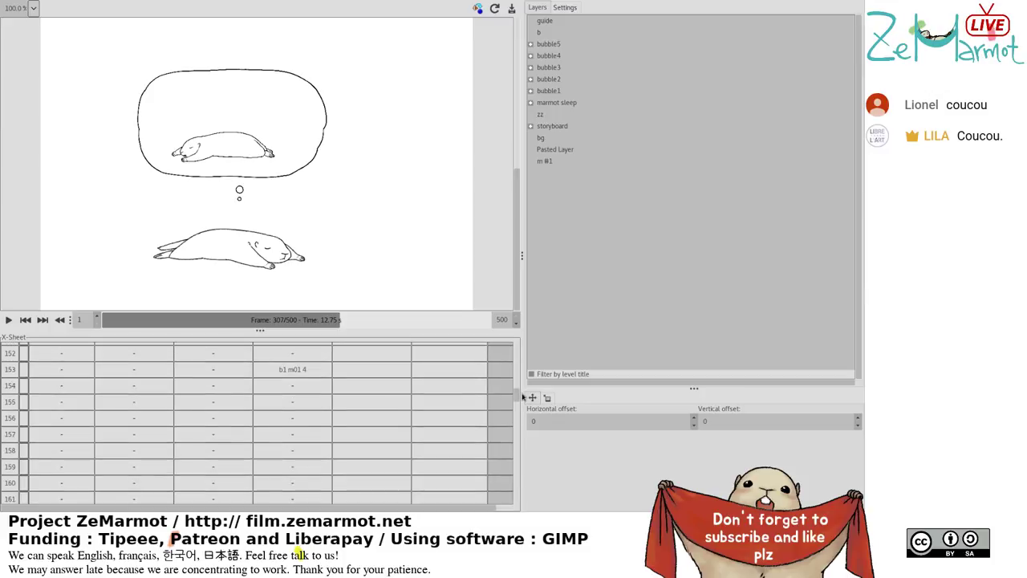
pyautogui.scroll(-2, 523, 405)
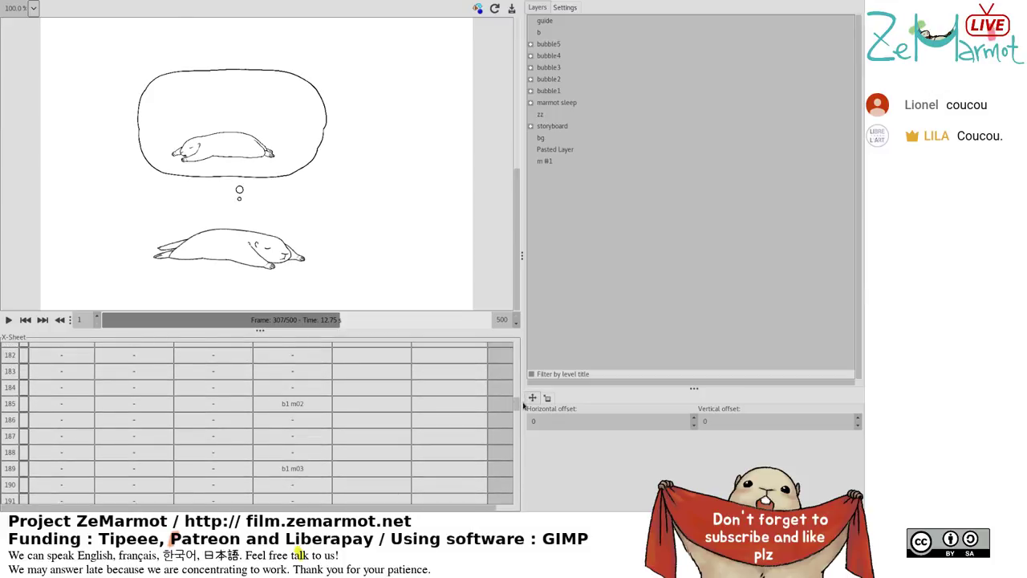
pyautogui.scroll(-4, 523, 406)
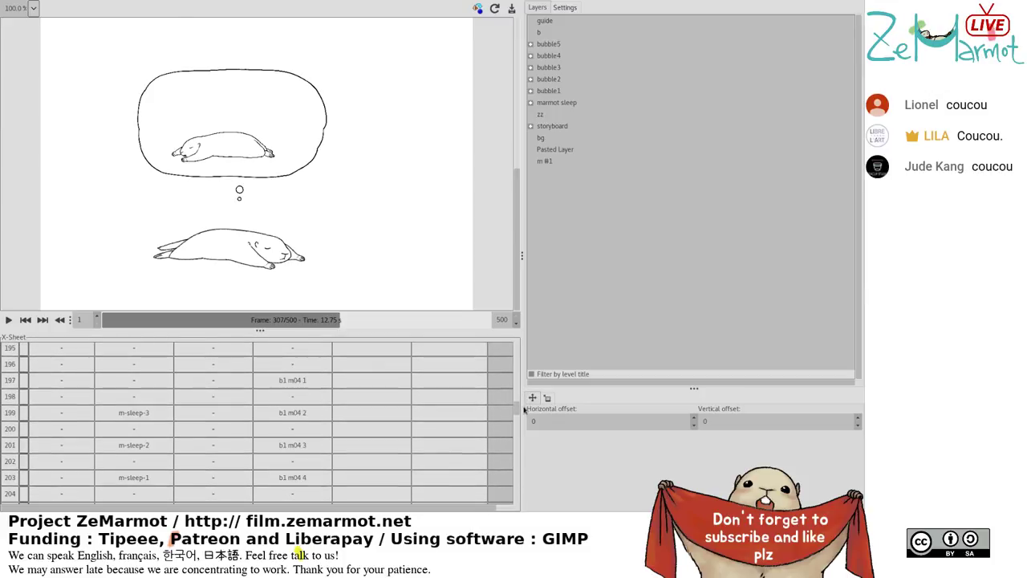
pyautogui.scroll(2, 523, 407)
pyautogui.scroll(-1, 523, 408)
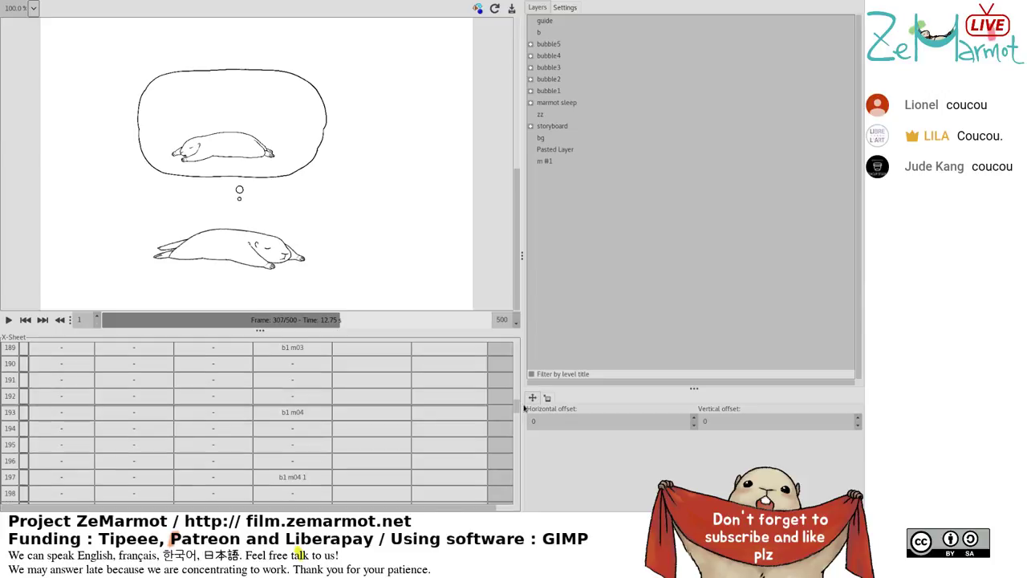
pyautogui.scroll(20, 523, 408)
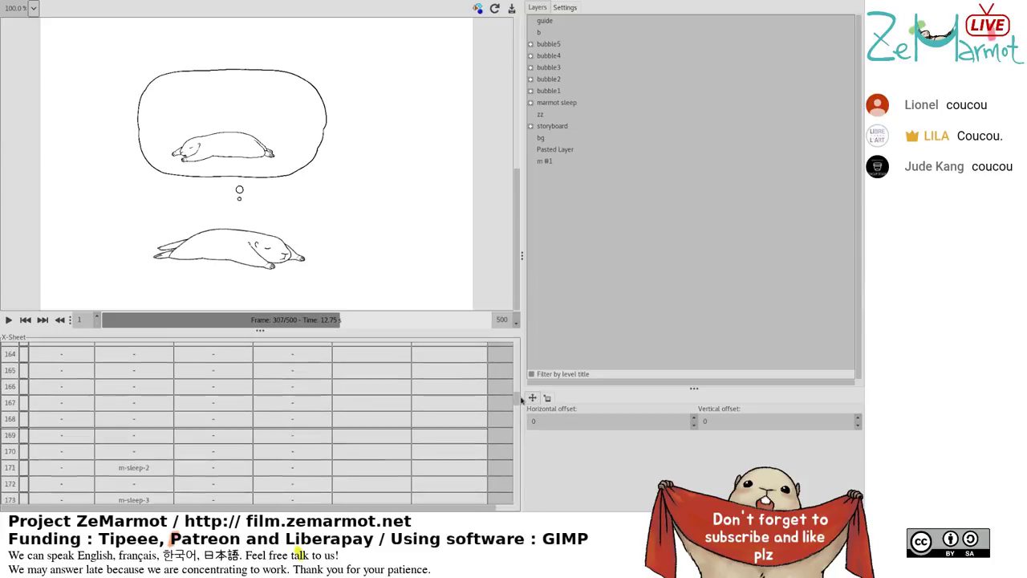
pyautogui.scroll(1, 522, 387)
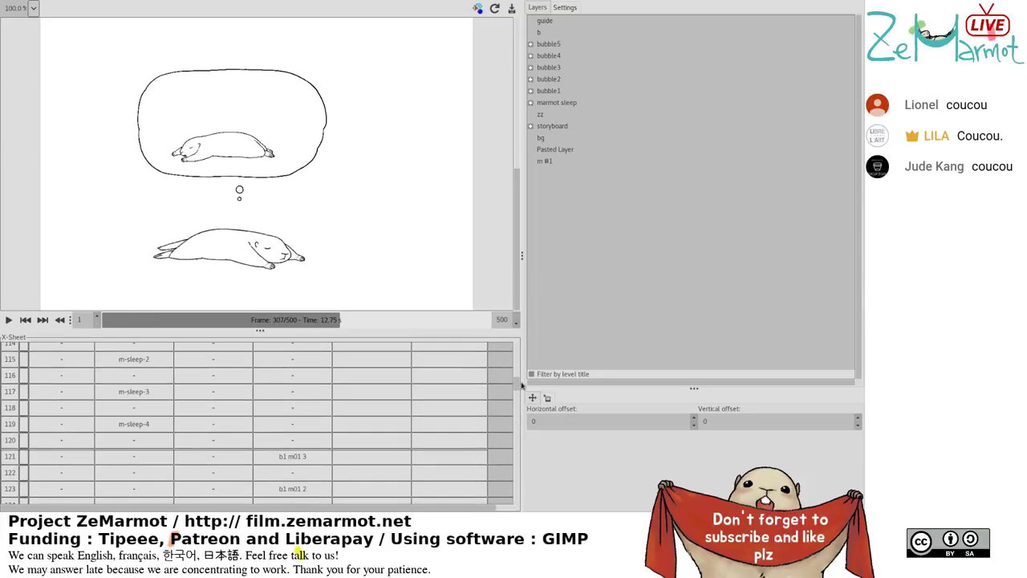
# Play back the animation from near its start and stop it at frame 217.
pyautogui.click(8, 320)
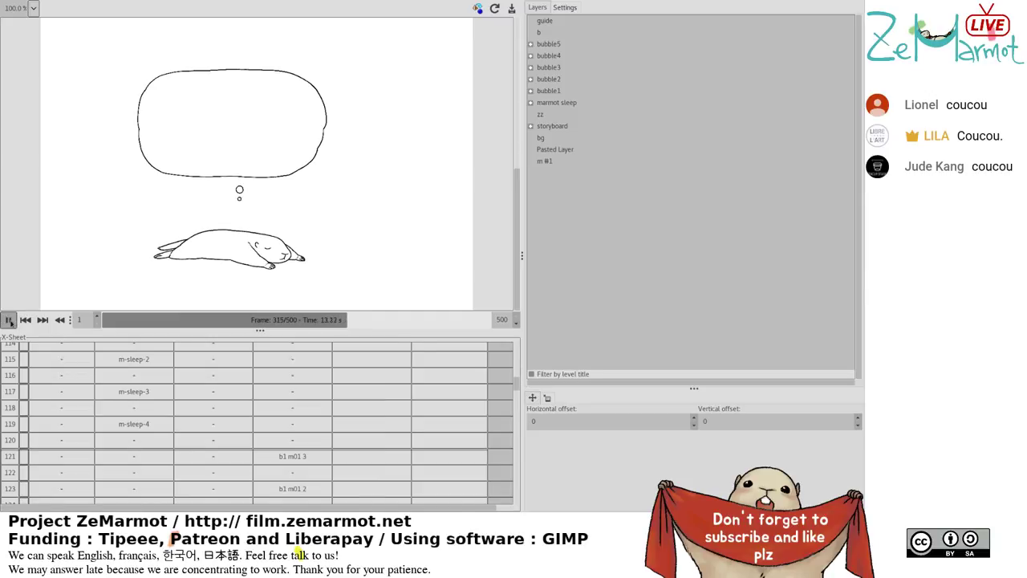
pyautogui.click(118, 319)
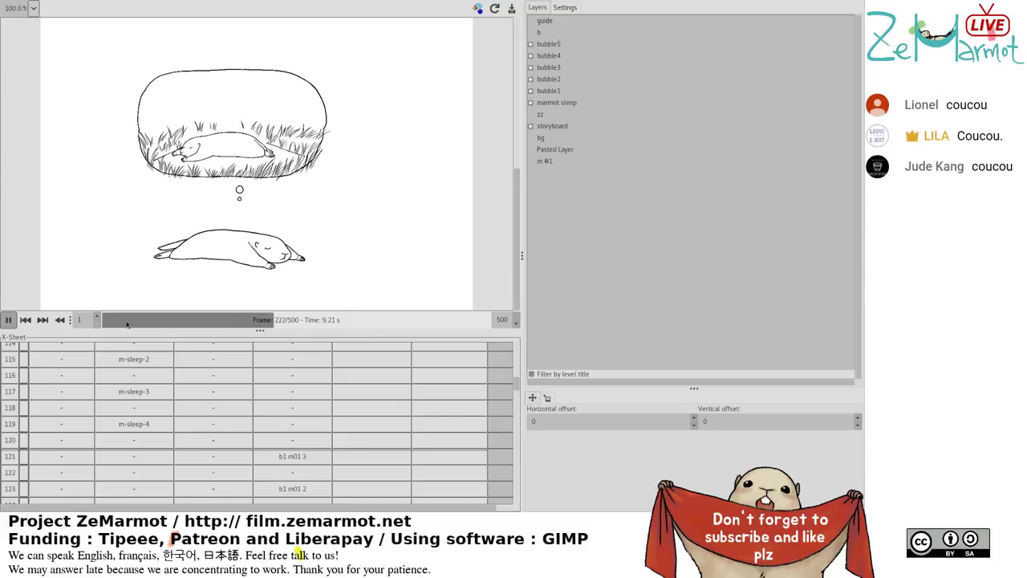
pyautogui.click(273, 321)
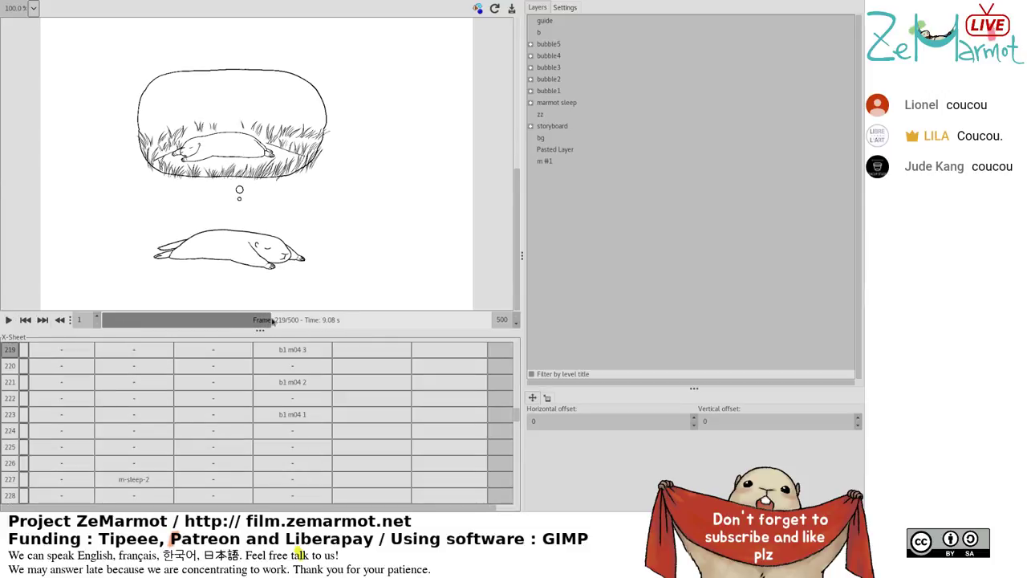
pyautogui.moveTo(272, 321); pyautogui.dragTo(270, 321)
# Assign the b2 f01 layer from the bubble2 group to frame 219 of the m2 track and preview that frame.
pyautogui.click(339, 365)
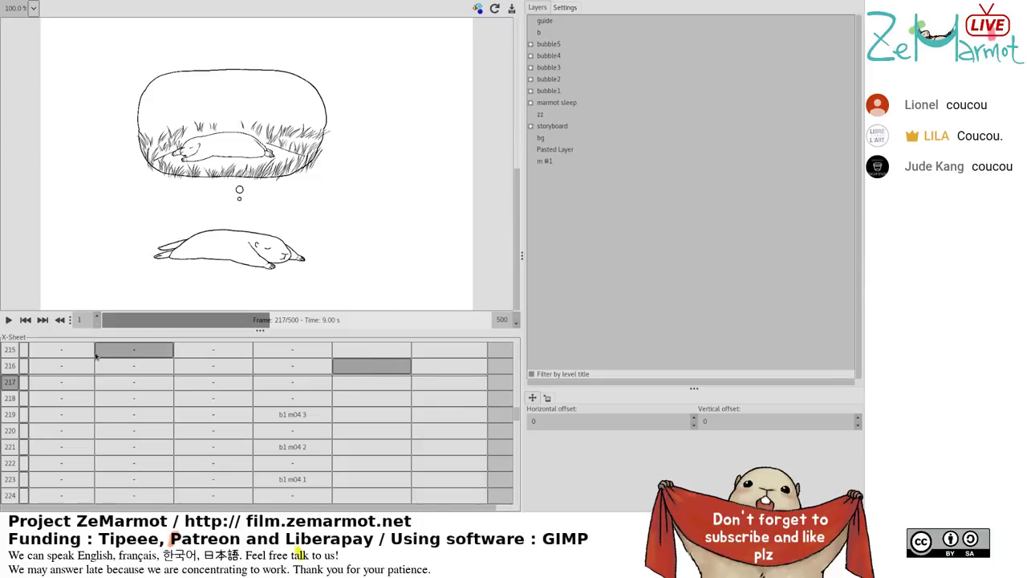
pyautogui.click(374, 419)
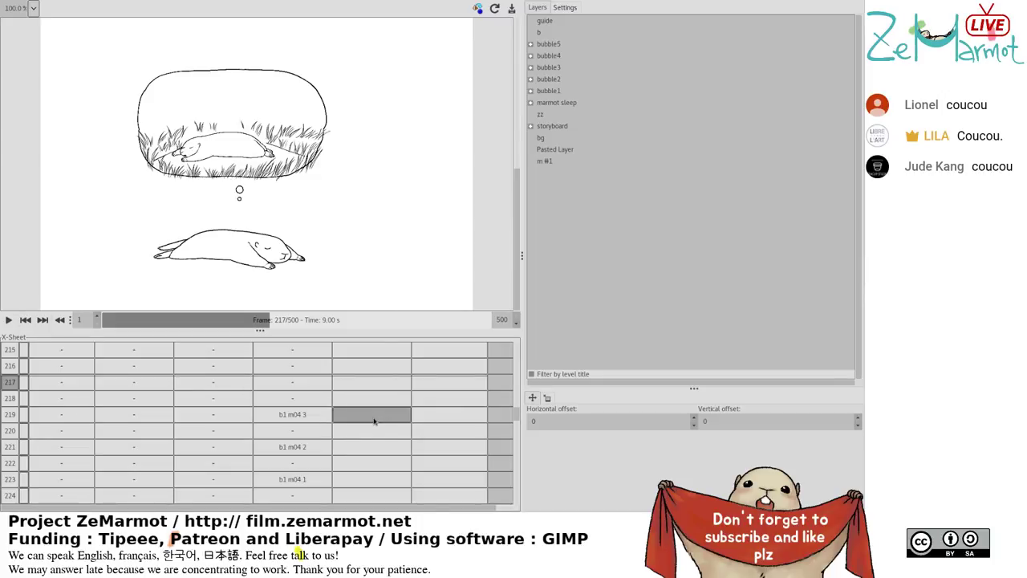
pyautogui.click(531, 79)
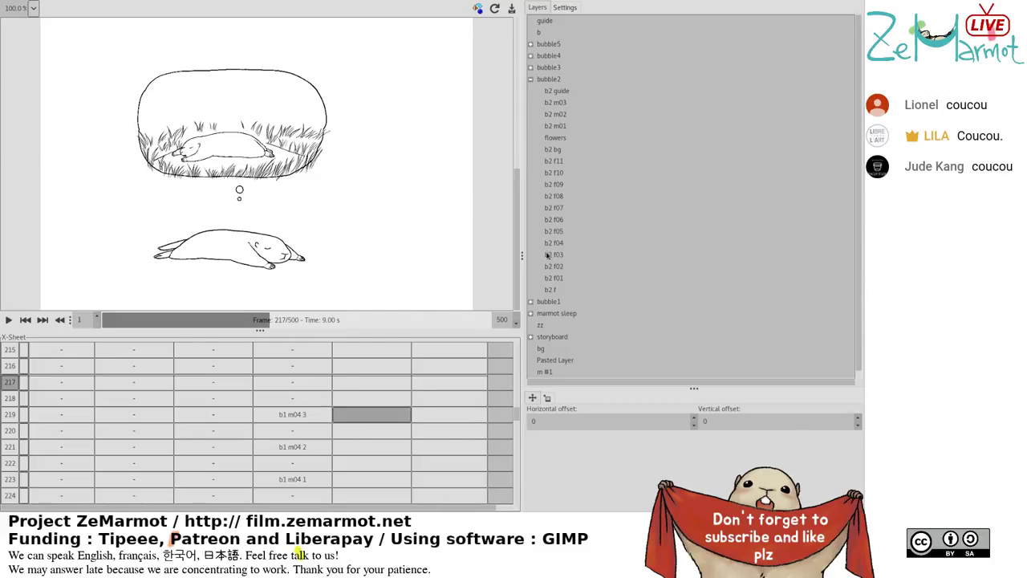
pyautogui.click(558, 279)
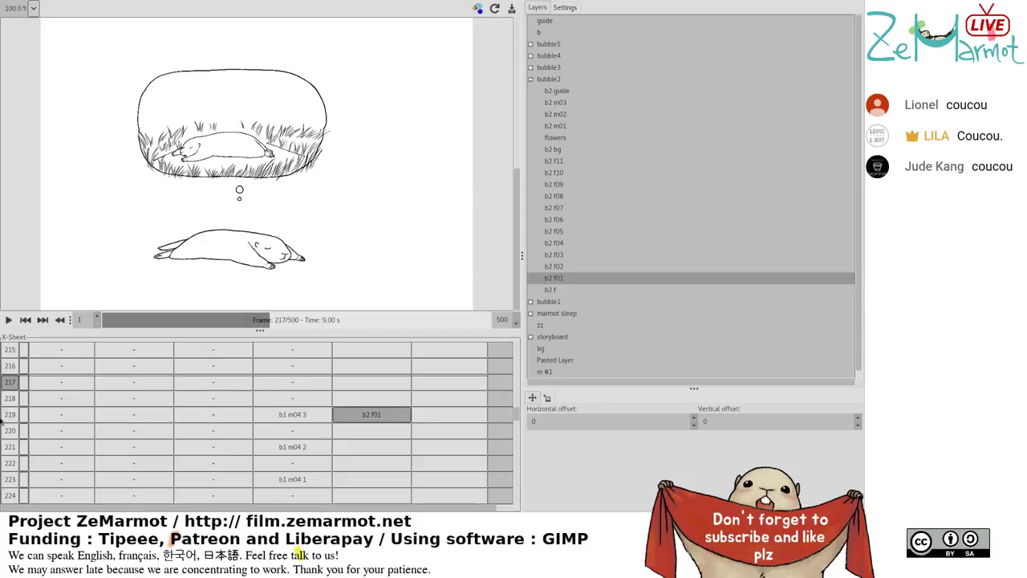
pyautogui.click(16, 415)
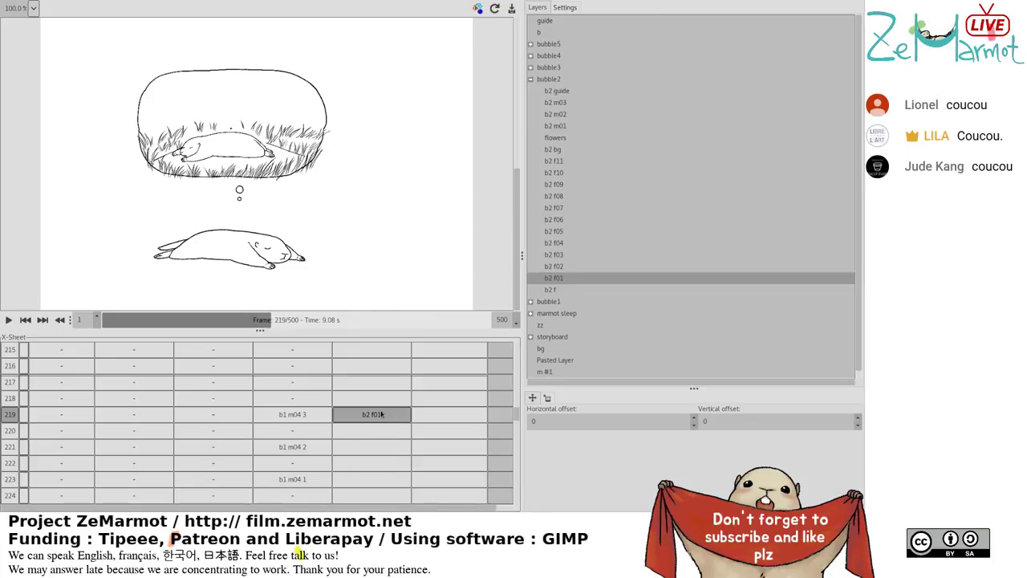
# Fill the m2 track from frame 219 with layers b2 f01 through b2 f11, on 2 frames each for 1 cycle, and check its end.
pyautogui.click(382, 414)
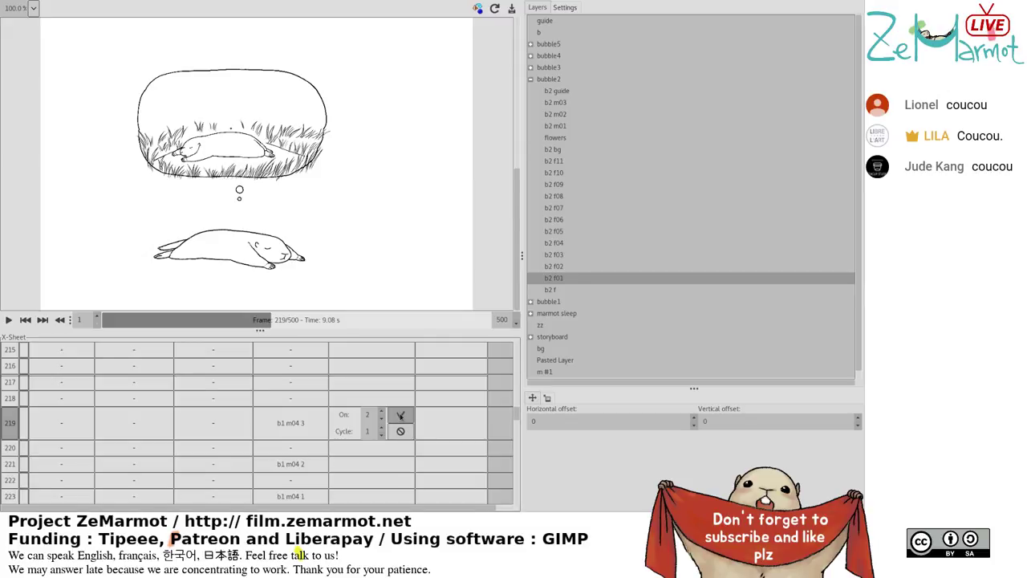
pyautogui.click(400, 415)
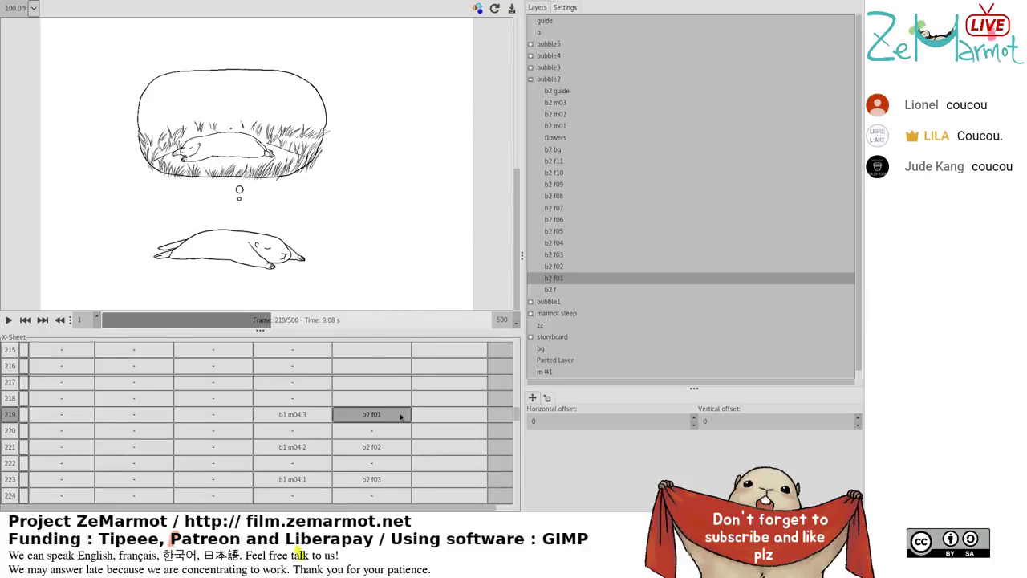
pyautogui.scroll(-5, 412, 453)
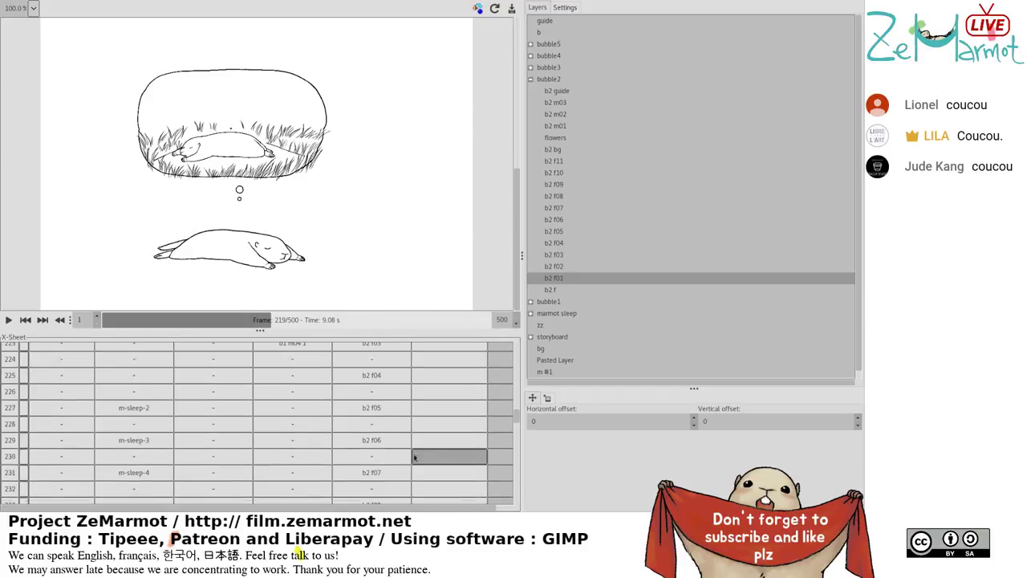
pyautogui.scroll(-1, 414, 459)
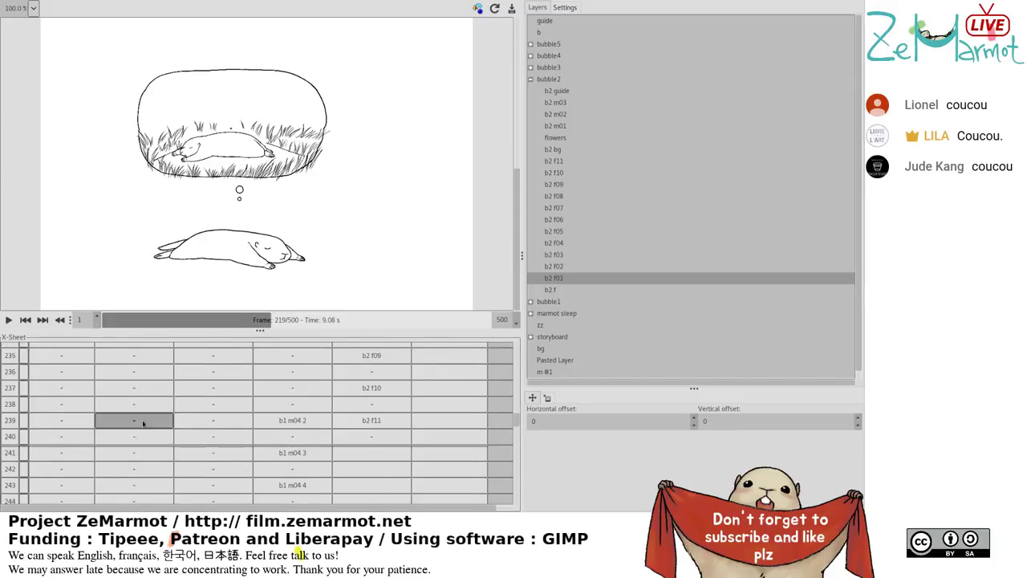
# Examine the timing of the b2 layers on the m2 track against the m1 track between frames 219 and 243.
pyautogui.click(357, 426)
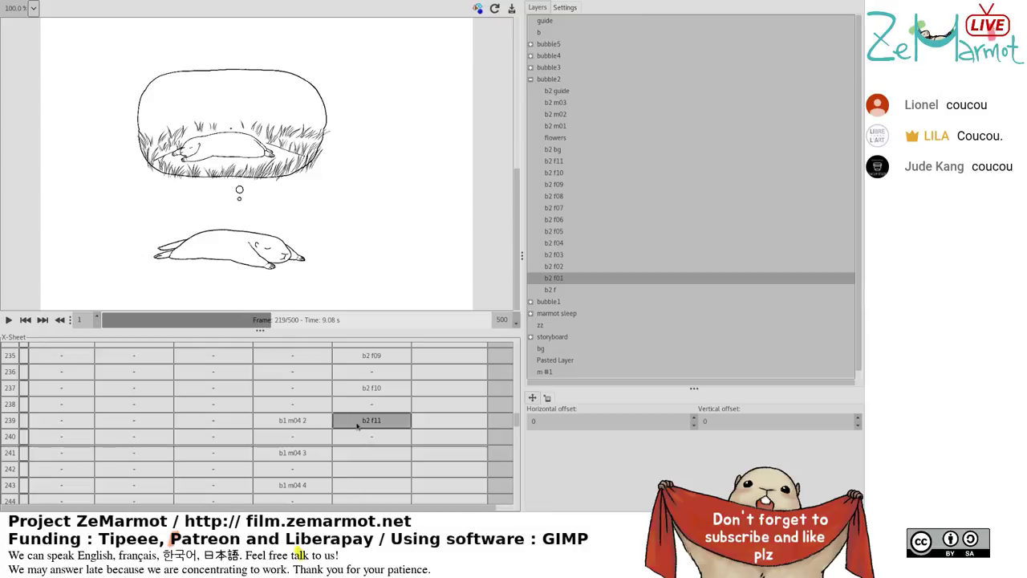
pyautogui.click(235, 422)
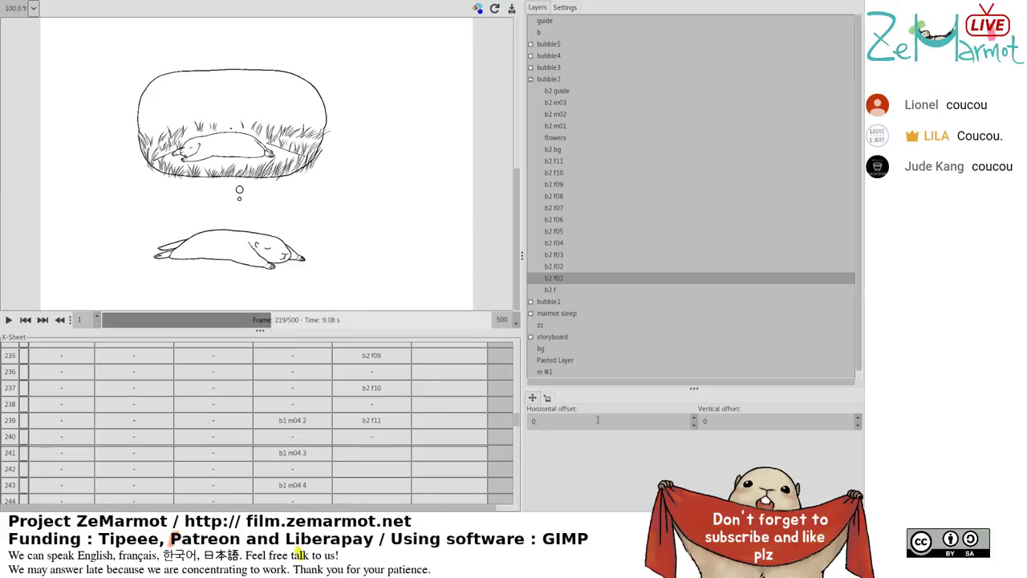
pyautogui.scroll(3, 273, 465)
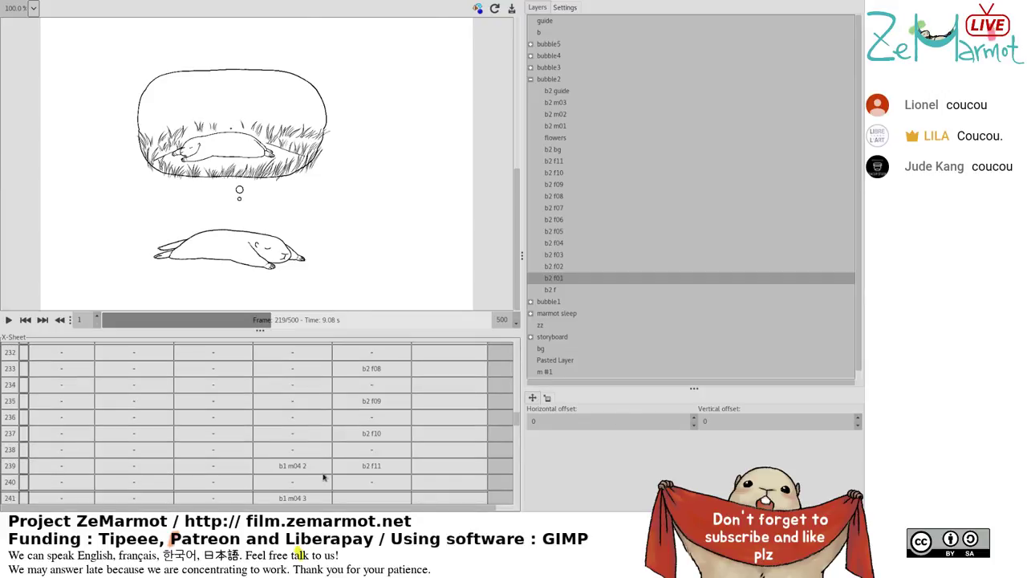
pyautogui.scroll(2, 324, 477)
pyautogui.scroll(-2, 323, 477)
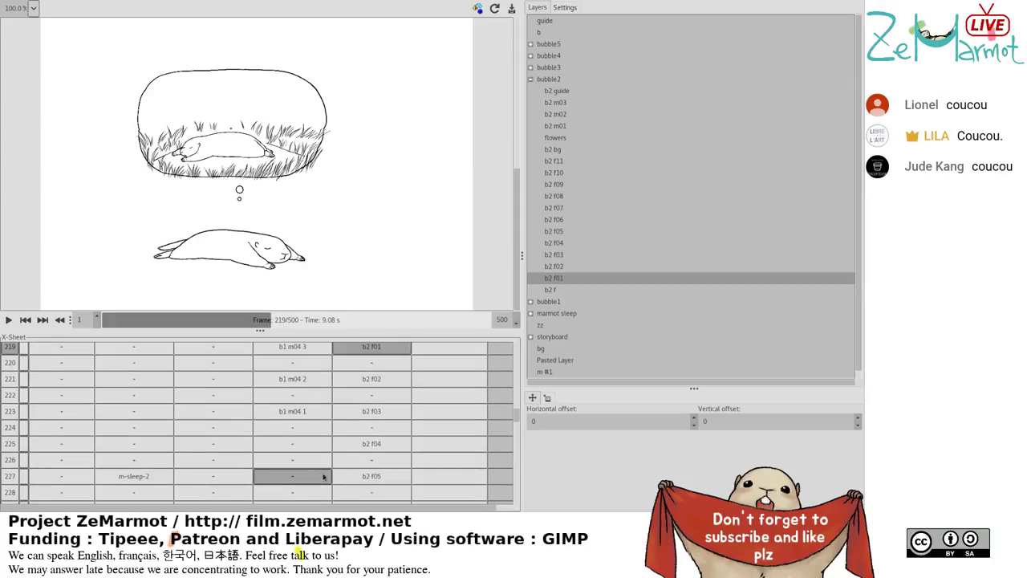
pyautogui.scroll(-1, 323, 477)
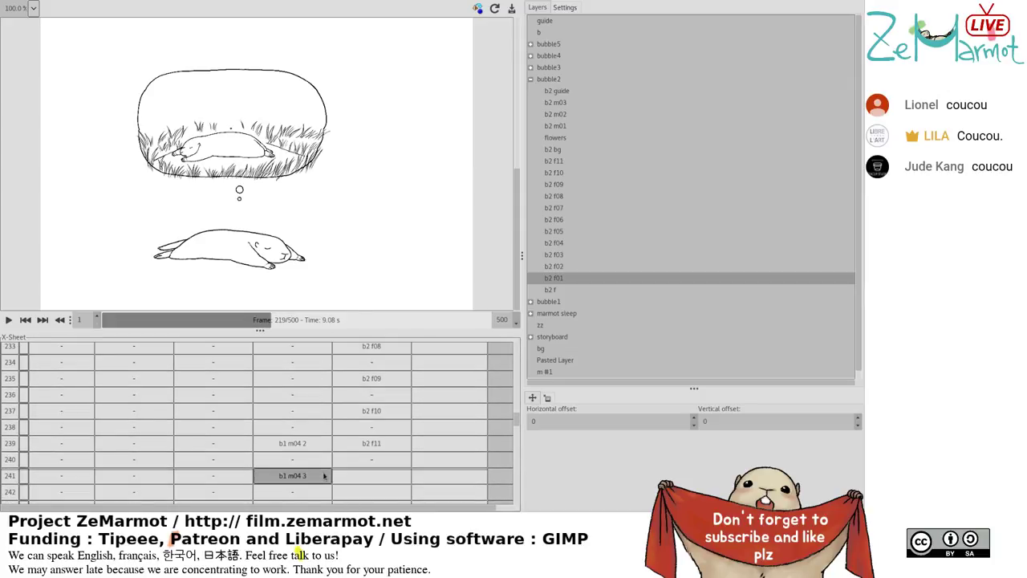
pyautogui.scroll(6, 359, 476)
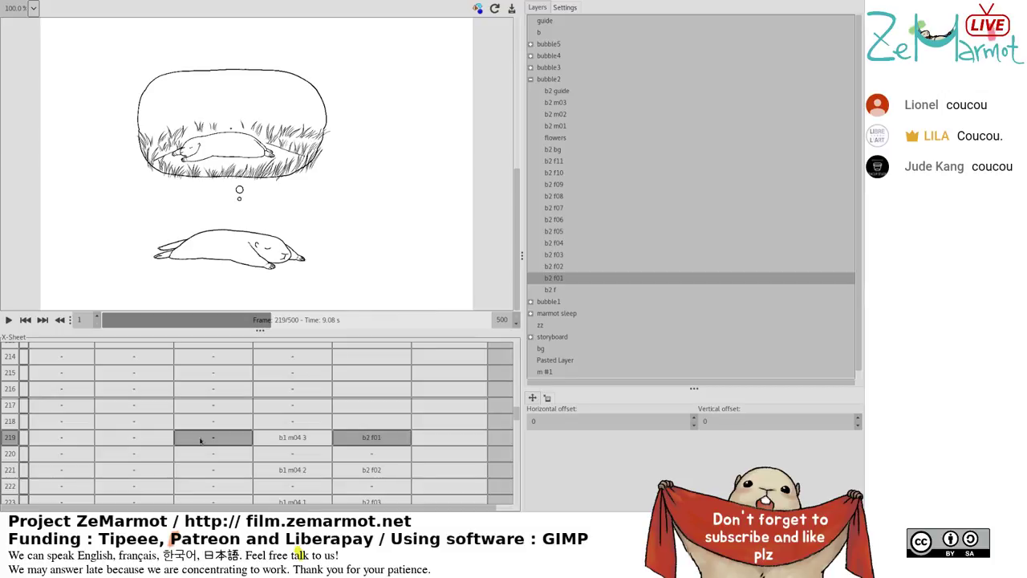
pyautogui.scroll(1, 201, 440)
pyautogui.scroll(-1, 201, 440)
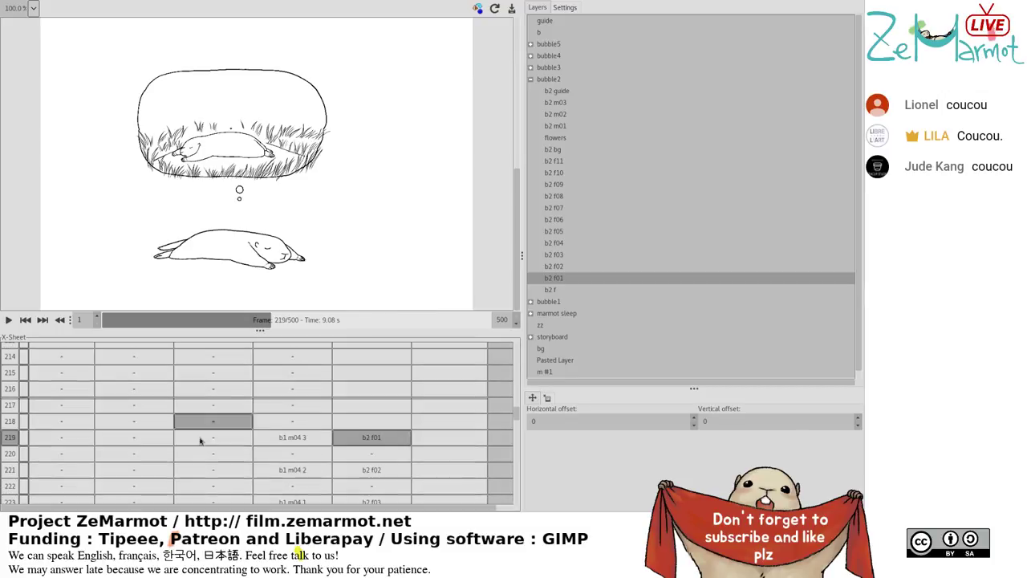
# Try assigning the b2 f01 layer to frame 219 of the bubble1 track and compare frames 219 and 220 in the preview.
pyautogui.click(201, 439)
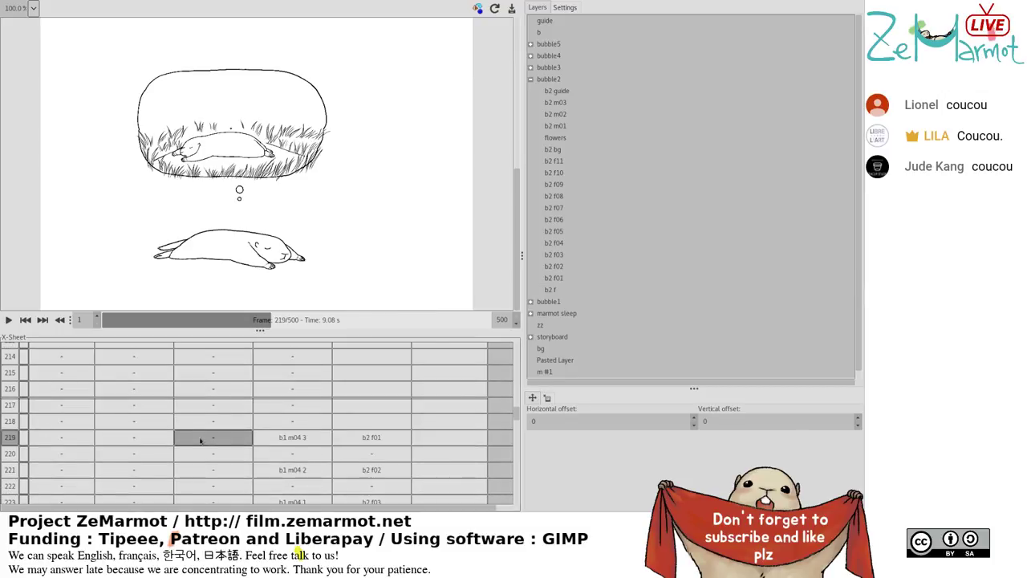
pyautogui.click(555, 279)
pyautogui.click(555, 279)
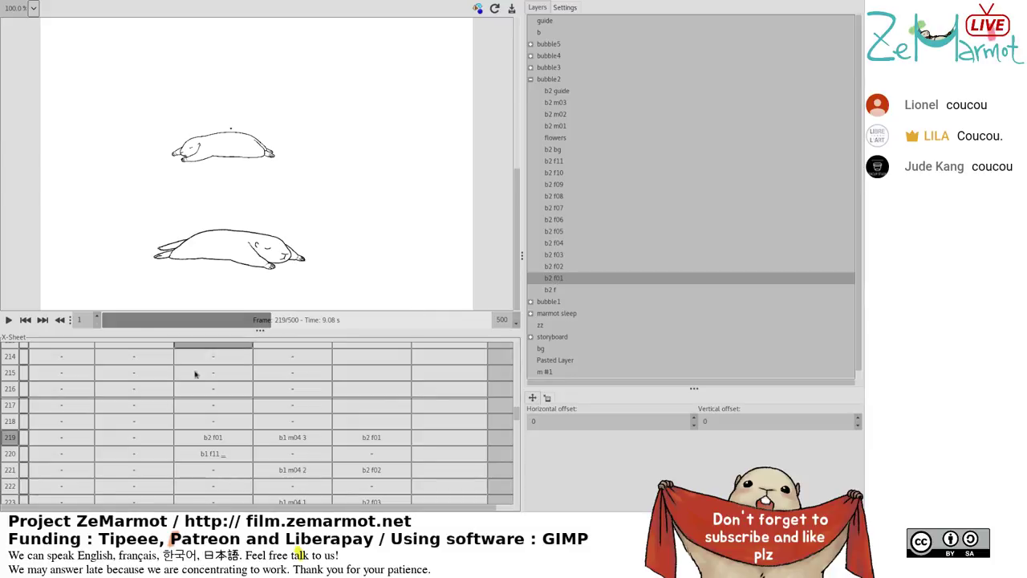
pyautogui.moveTo(211, 439); pyautogui.dragTo(215, 454)
pyautogui.click(213, 454)
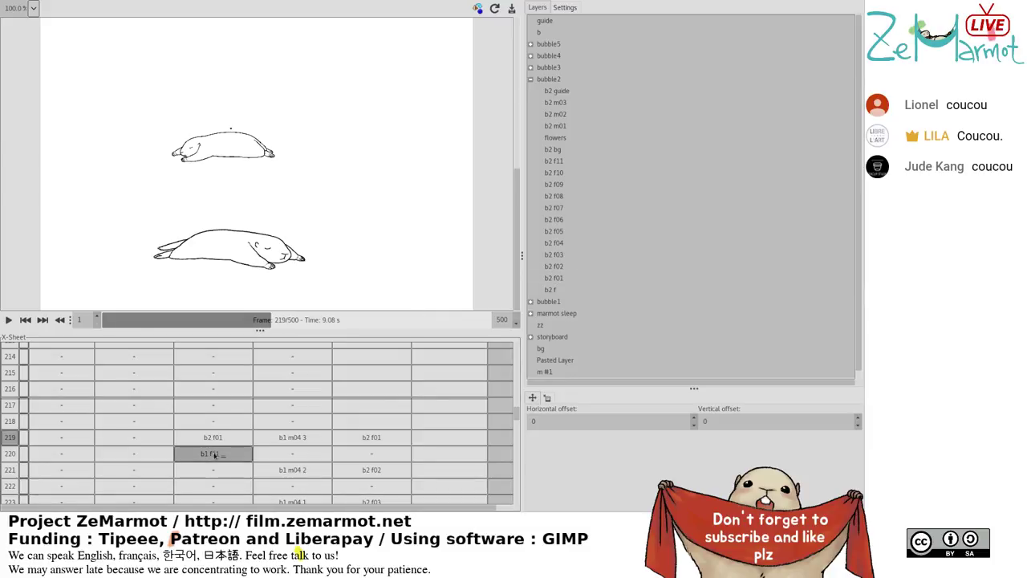
pyautogui.click(213, 438)
pyautogui.click(10, 454)
pyautogui.click(9, 438)
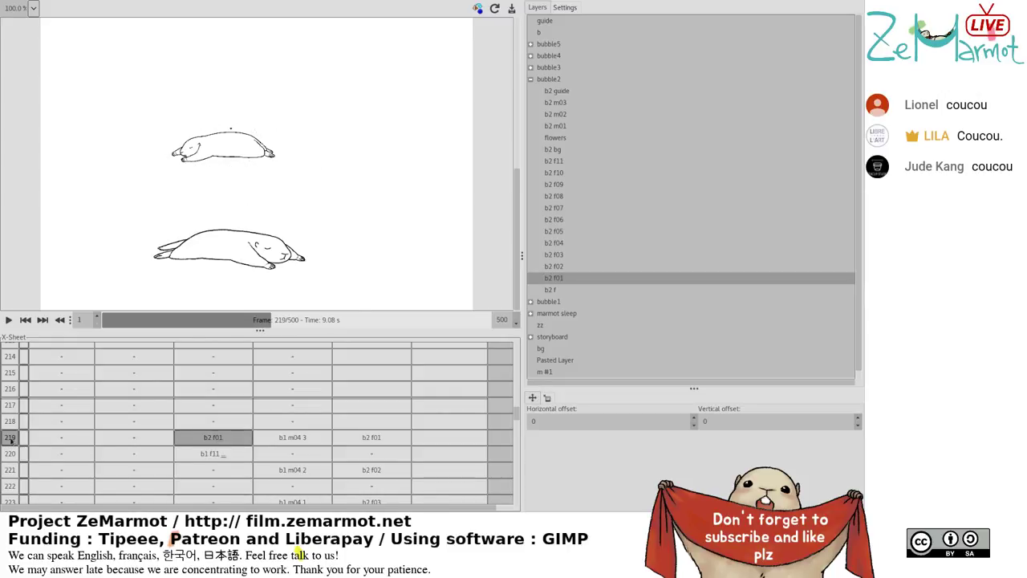
pyautogui.click(9, 454)
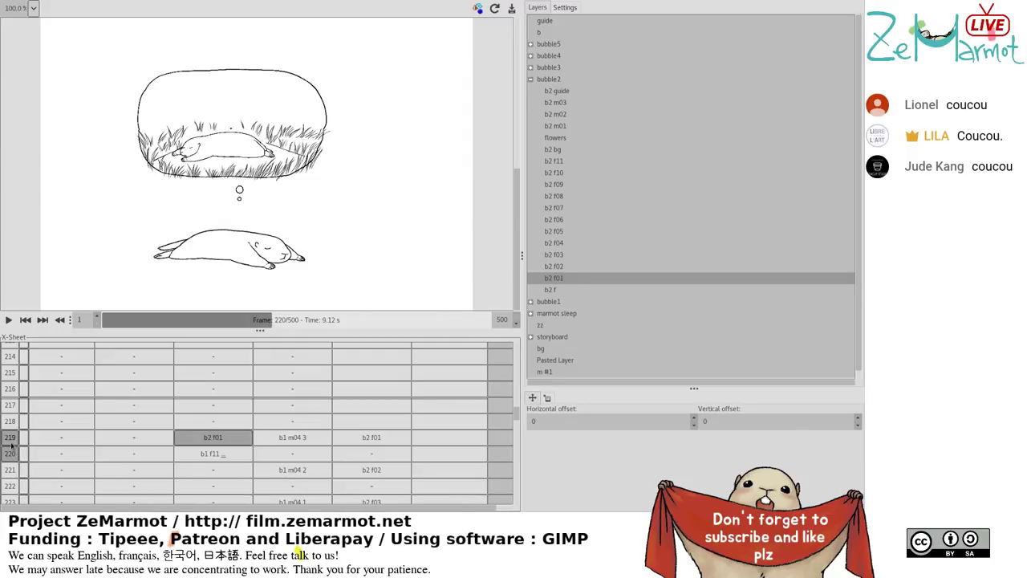
pyautogui.click(10, 438)
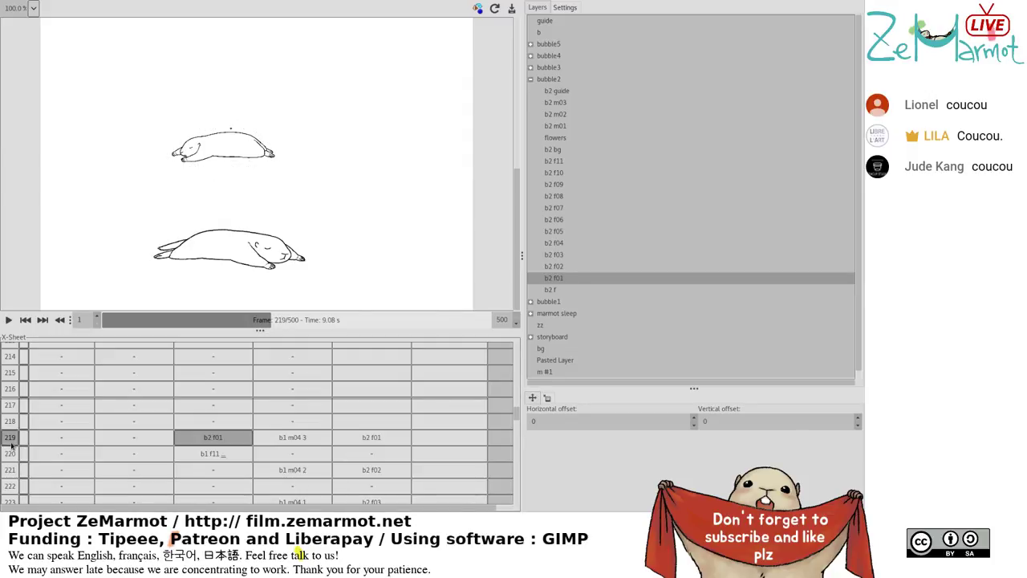
# Remove the b2 f01 layer from frame 219 of the bubble1 track.
pyautogui.click(202, 444)
pyautogui.click(213, 454)
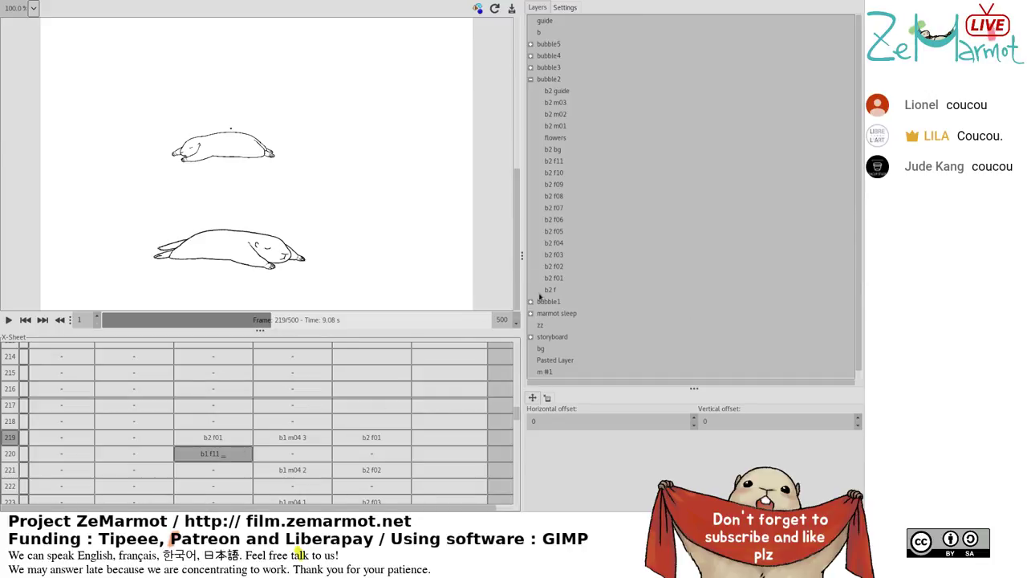
pyautogui.keyDown('ctrl'); pyautogui.click(193, 428); pyautogui.keyUp('ctrl')
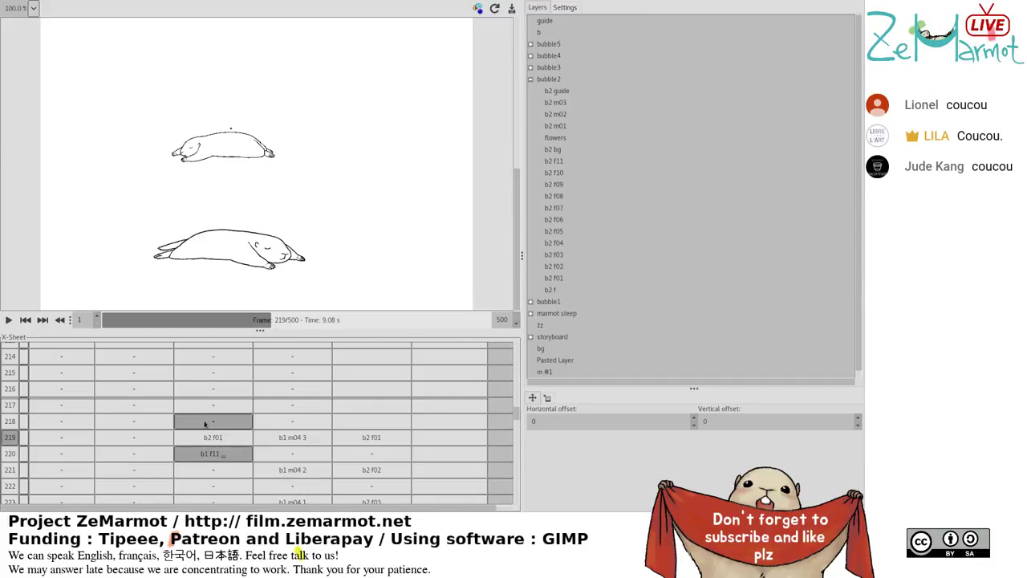
pyautogui.click(211, 438)
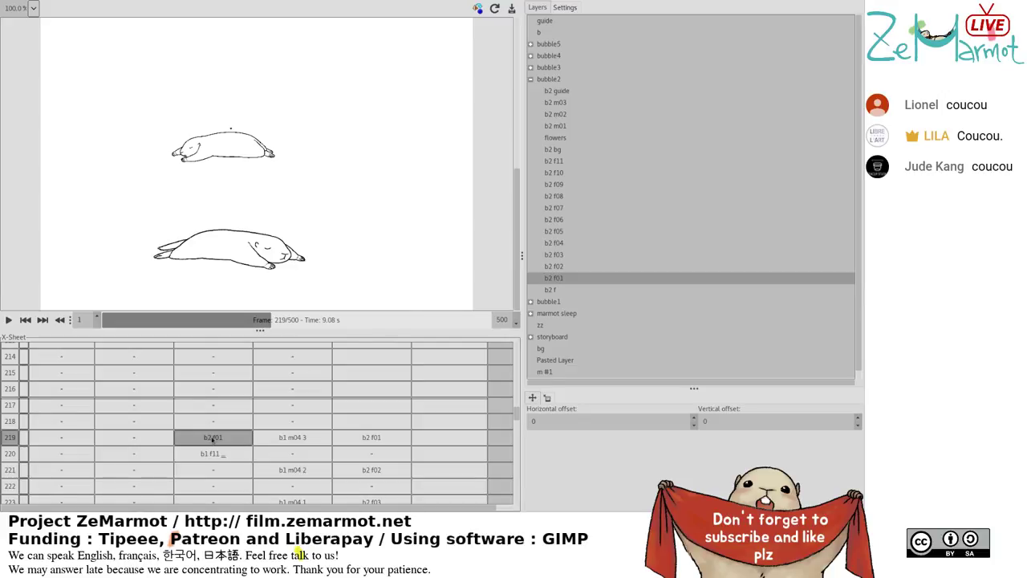
pyautogui.click(212, 438)
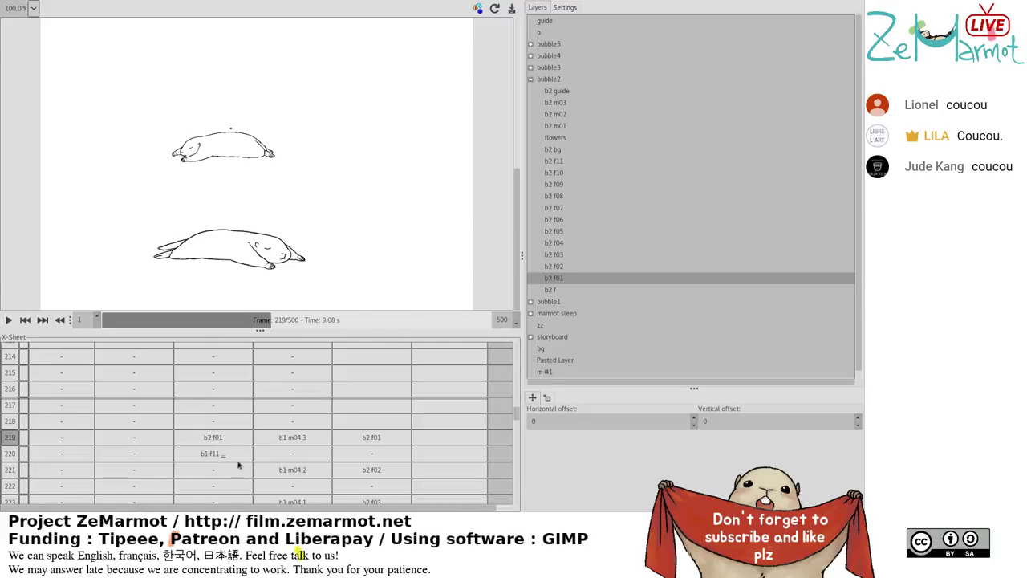
pyautogui.click(228, 445)
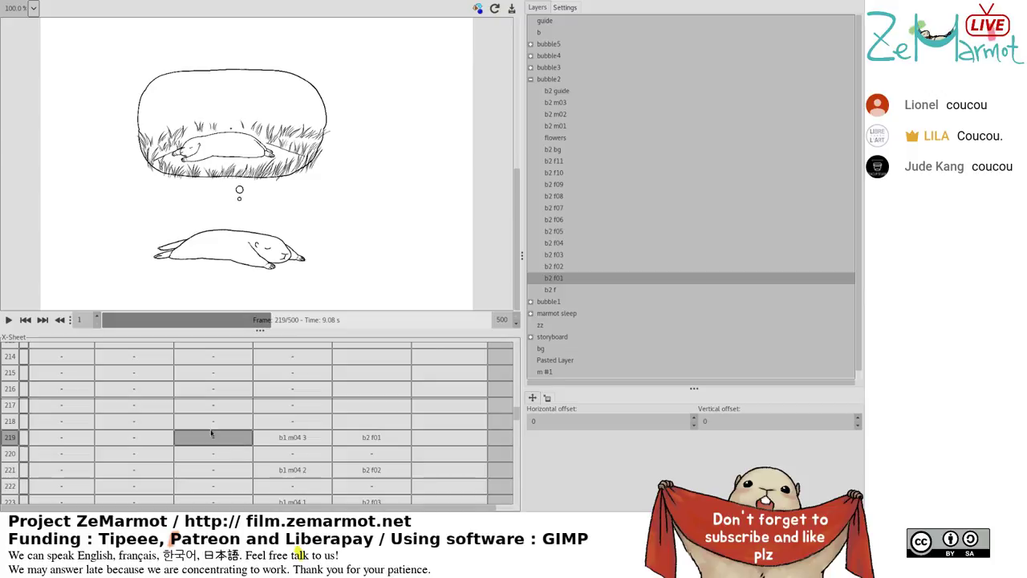
# Hold the b2 f11 layer on the m2 track from frame 239 through frame 500.
pyautogui.scroll(-8, 246, 454)
pyautogui.click(259, 440)
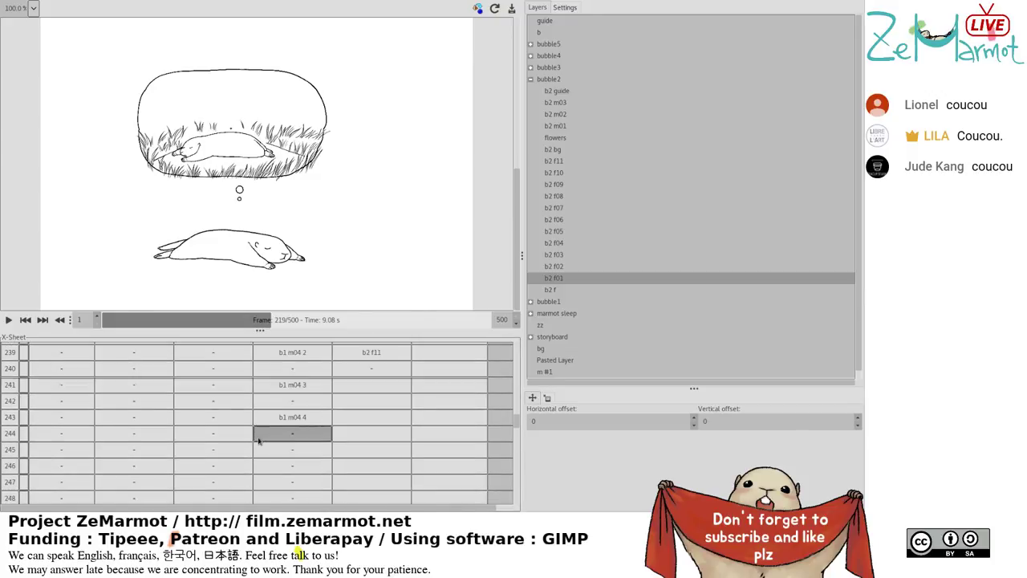
pyautogui.scroll(-12, 259, 439)
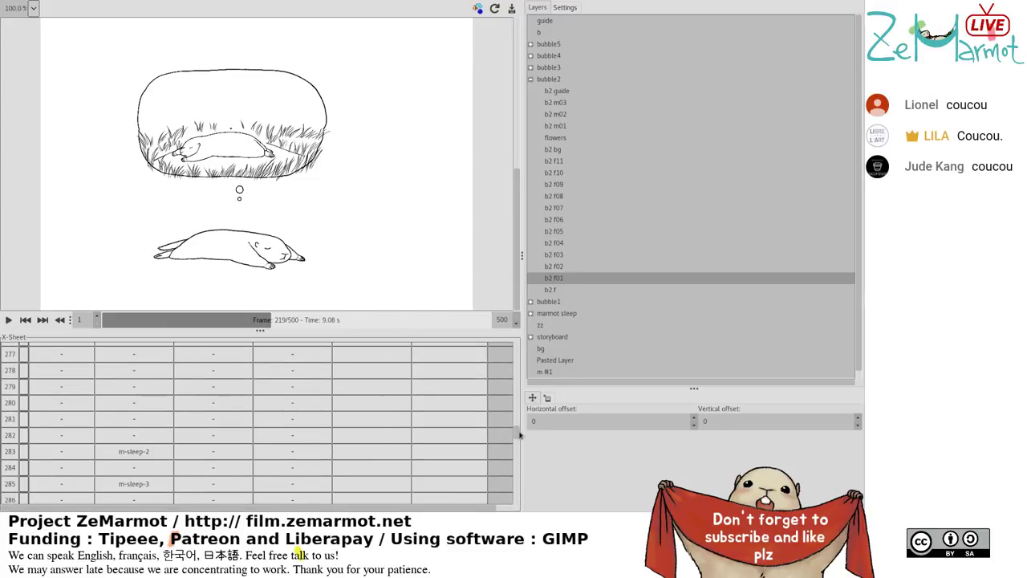
pyautogui.moveTo(519, 434); pyautogui.dragTo(524, 411)
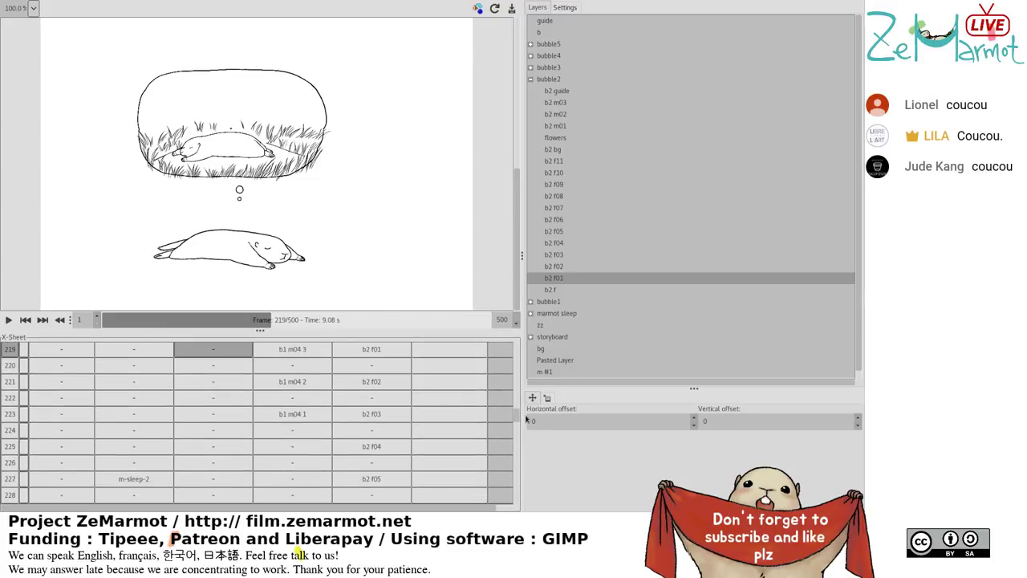
pyautogui.scroll(-6, 414, 416)
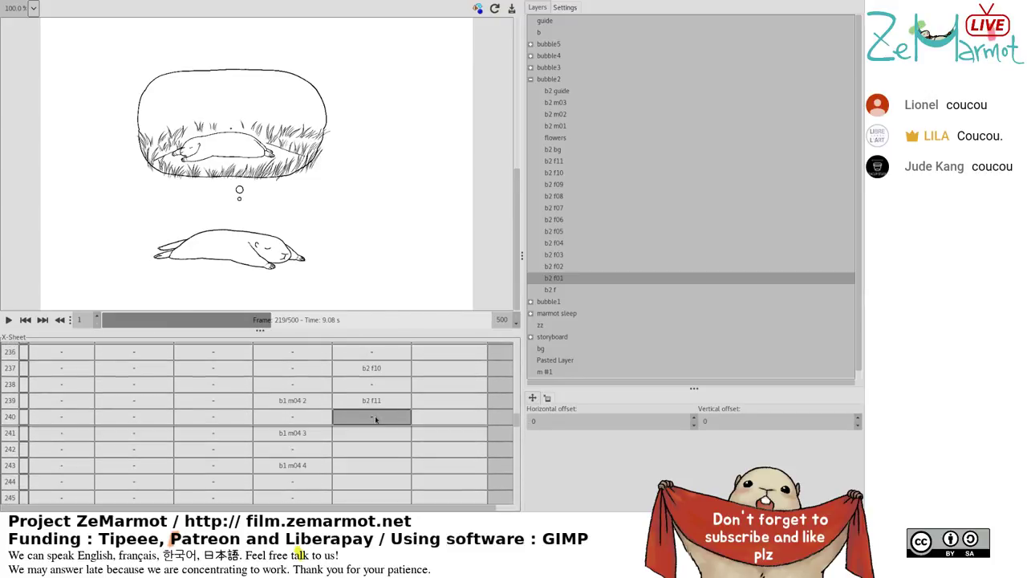
pyautogui.click(385, 407)
pyautogui.moveTo(518, 426); pyautogui.dragTo(522, 506)
pyautogui.keyDown('shift'); pyautogui.click(371, 495); pyautogui.keyUp('shift')
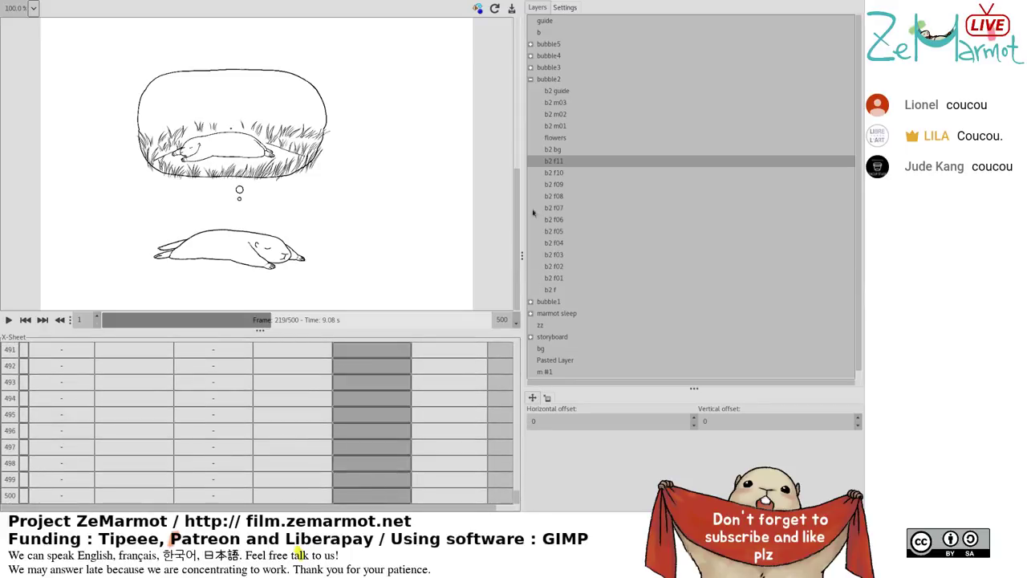
pyautogui.click(547, 163)
# Check the layers assigned on the m2 track around frame 239 and review the earlier frames of the other tracks.
pyautogui.moveTo(516, 502); pyautogui.dragTo(520, 427)
pyautogui.click(459, 413)
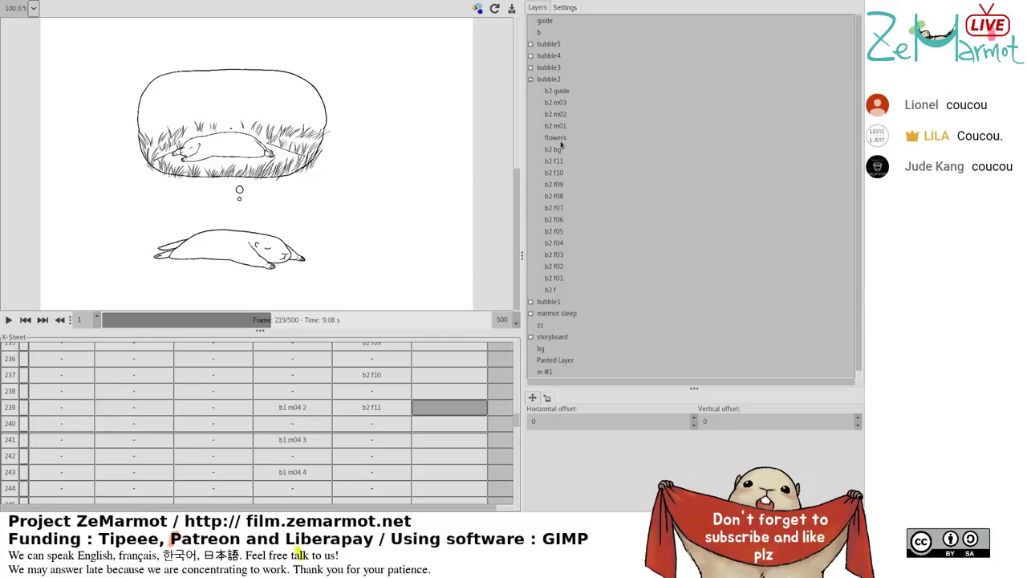
pyautogui.click(392, 414)
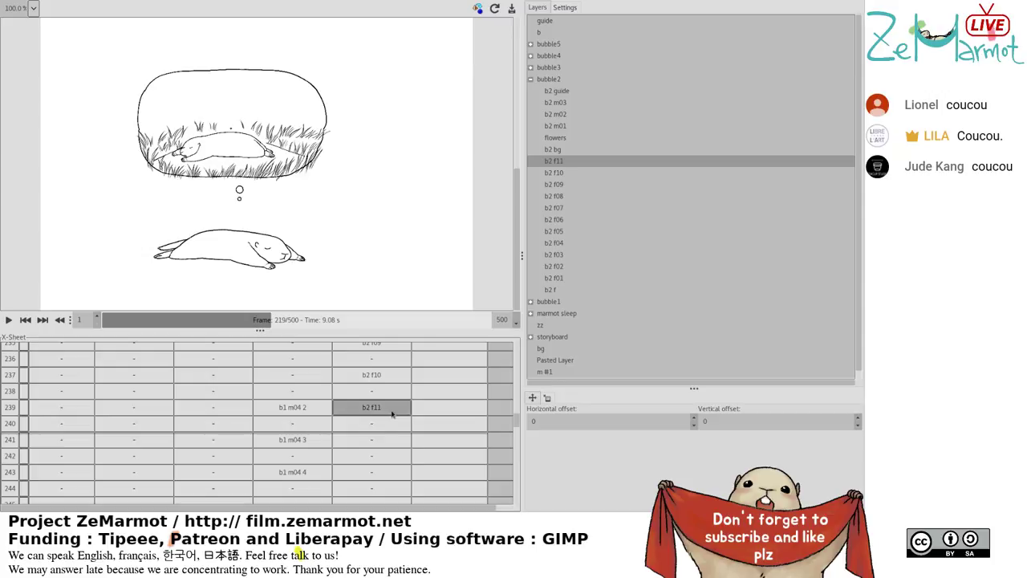
pyautogui.scroll(10, 304, 399)
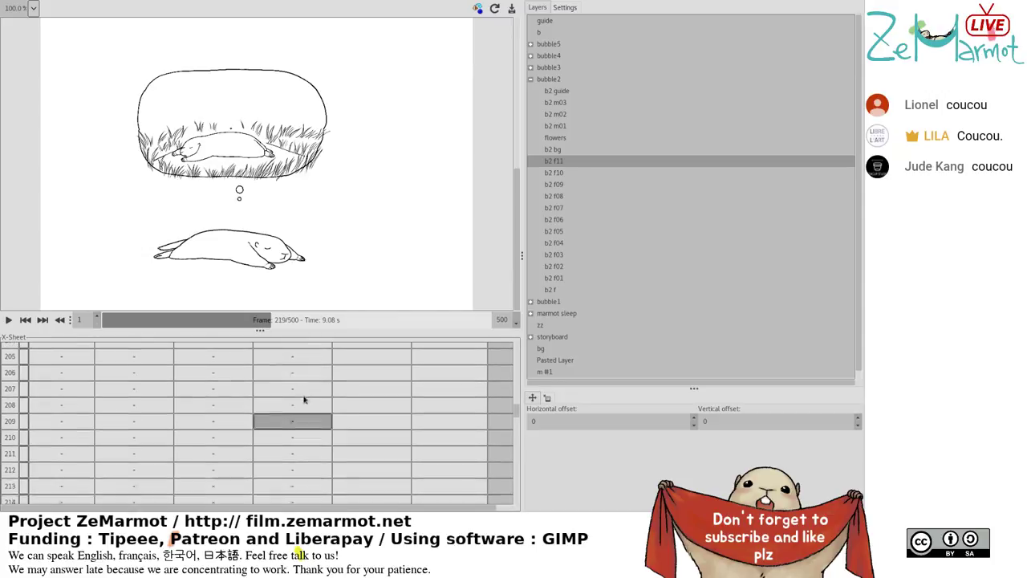
pyautogui.scroll(12, 305, 399)
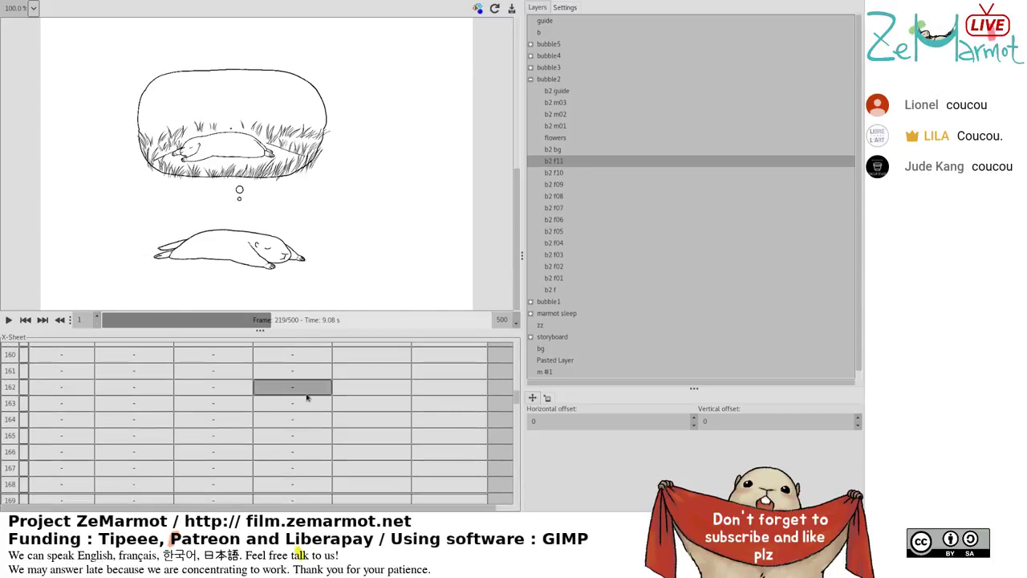
pyautogui.scroll(9, 306, 397)
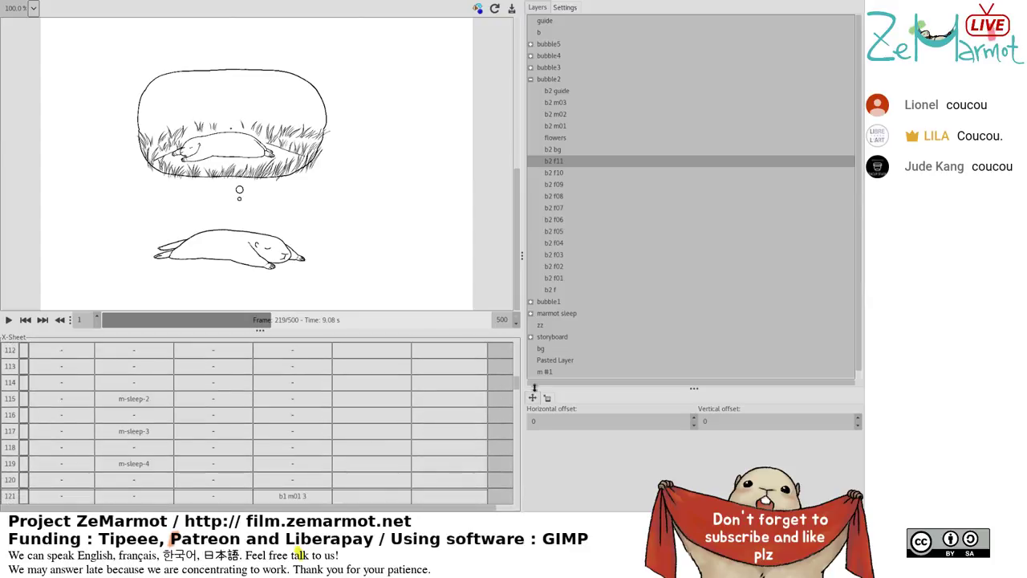
pyautogui.moveTo(518, 387); pyautogui.dragTo(526, 423)
pyautogui.click(407, 432)
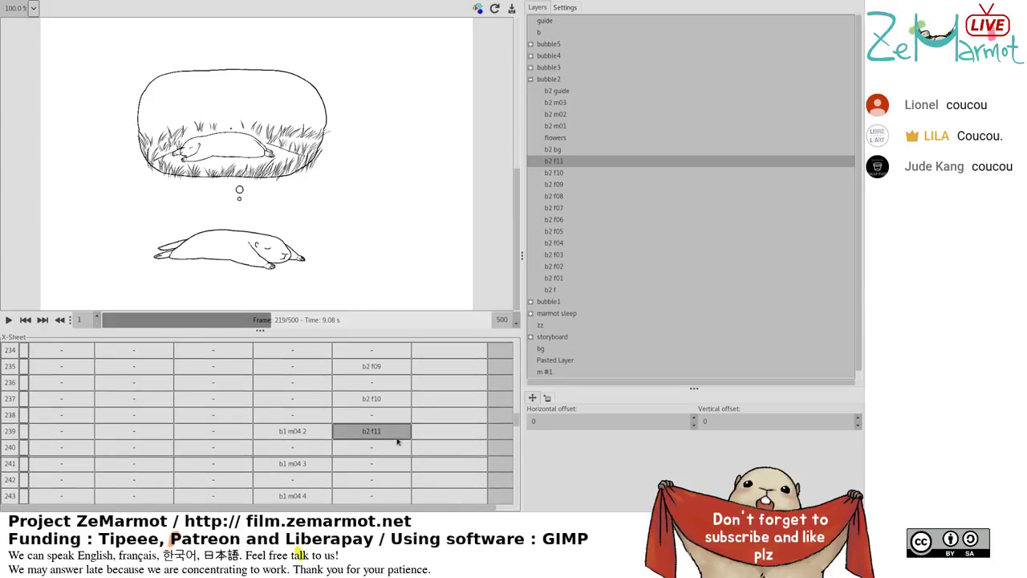
pyautogui.moveTo(377, 431); pyautogui.dragTo(384, 452)
pyautogui.scroll(2, 383, 451)
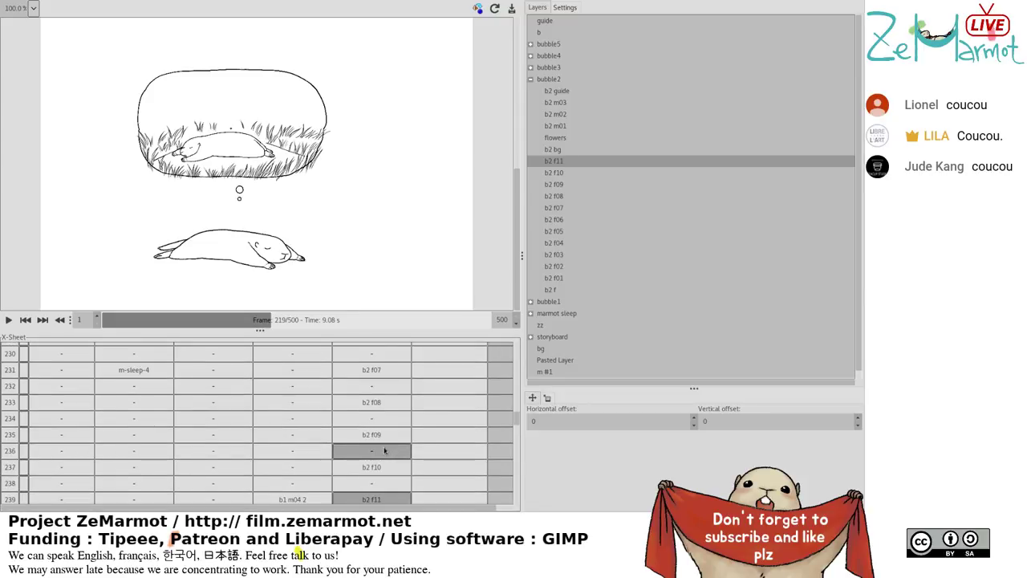
pyautogui.scroll(1, 384, 451)
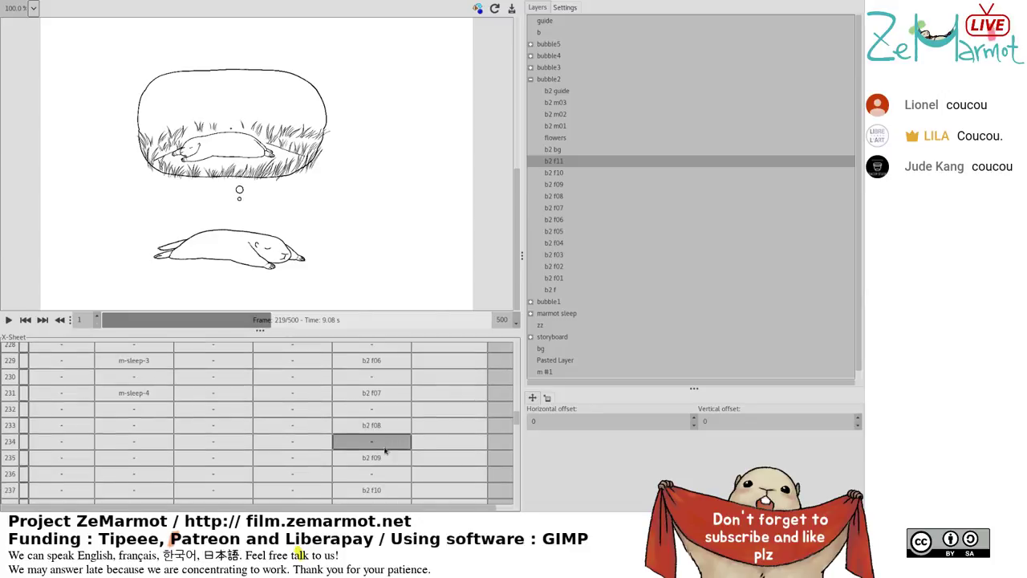
pyautogui.scroll(-3, 385, 451)
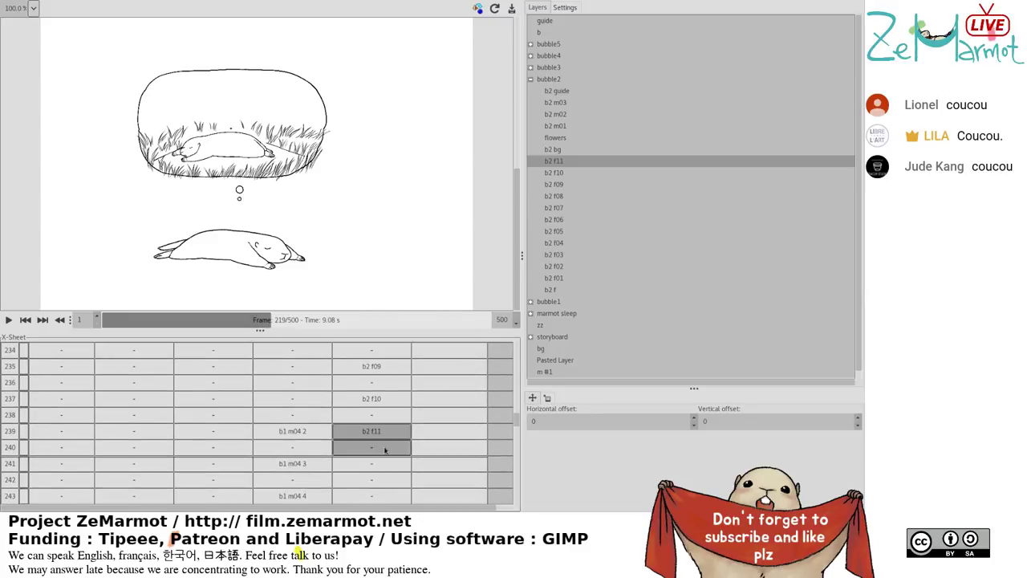
# Add the b2 bg layer to the m2 track from frame 239 through frame 500.
pyautogui.scroll(-1, 384, 451)
pyautogui.click(405, 413)
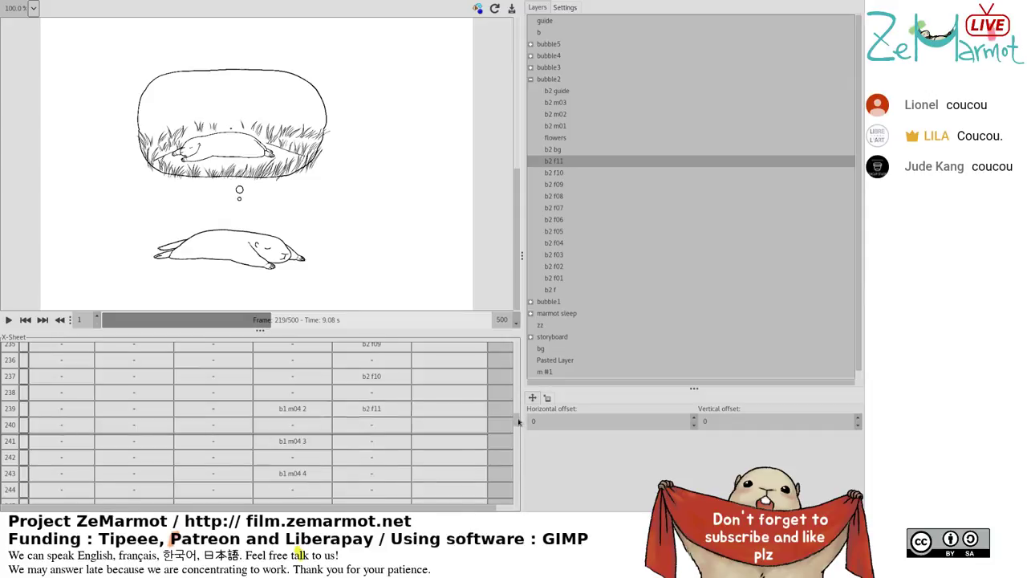
pyautogui.moveTo(520, 421); pyautogui.dragTo(526, 508)
pyautogui.keyDown('shift'); pyautogui.click(394, 495); pyautogui.keyUp('shift')
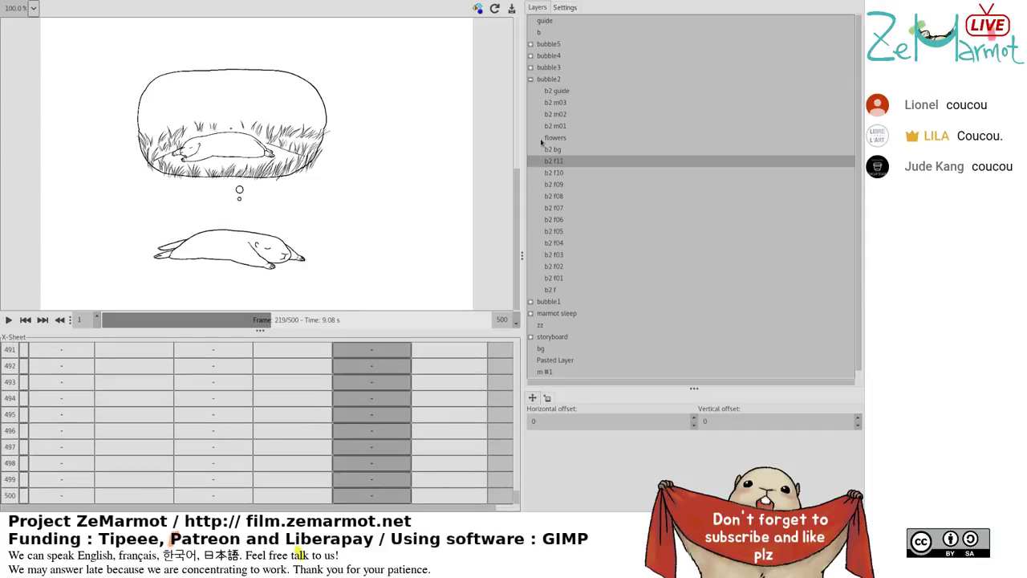
pyautogui.click(548, 150)
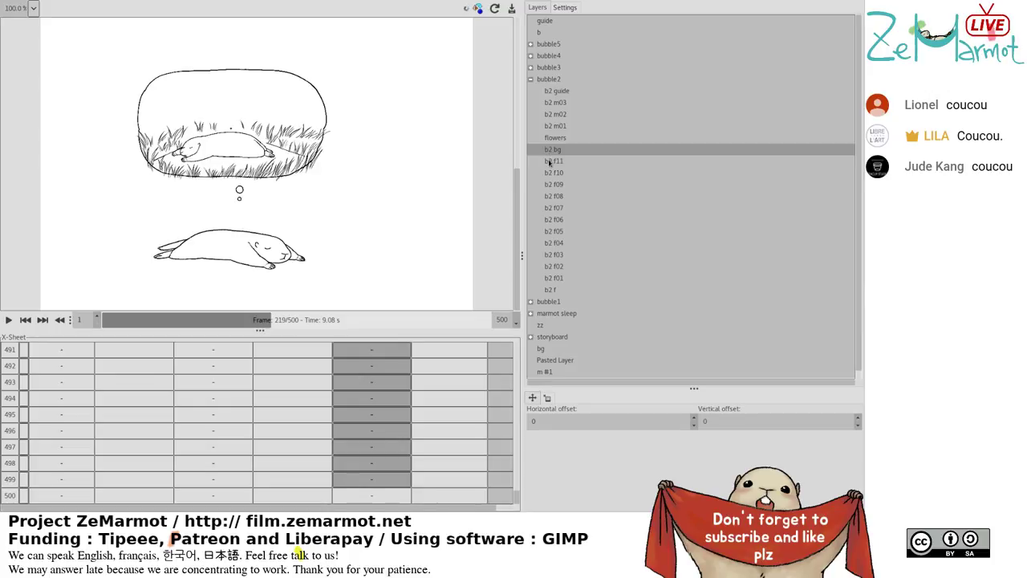
# Add the b2 f11 layer alongside b2 bg on the m2 track from frame 239 through frame 500 and preview frame 459.
pyautogui.keyDown('shift'); pyautogui.click(550, 162); pyautogui.keyUp('shift')
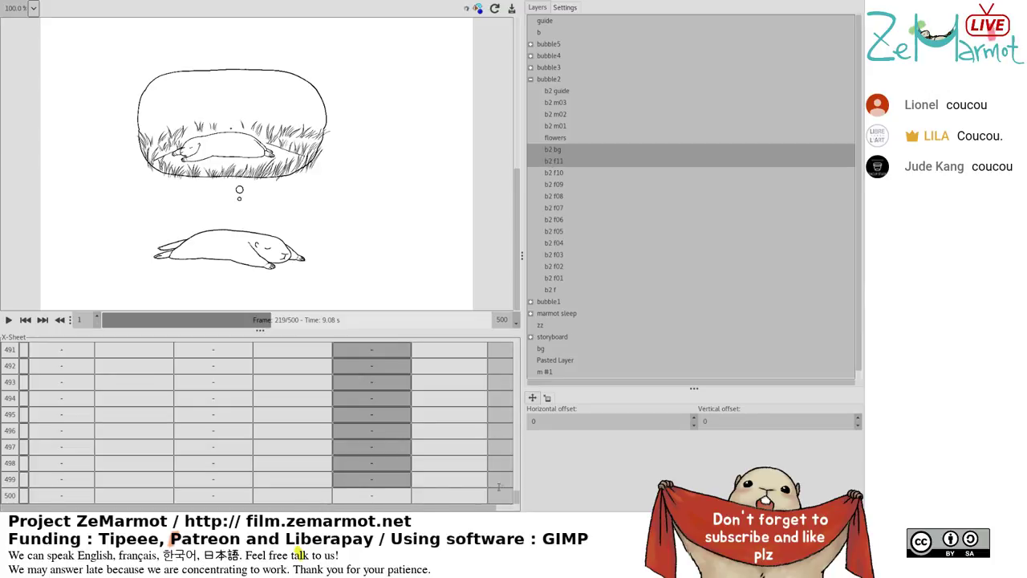
pyautogui.scroll(11, 498, 487)
pyautogui.click(267, 443)
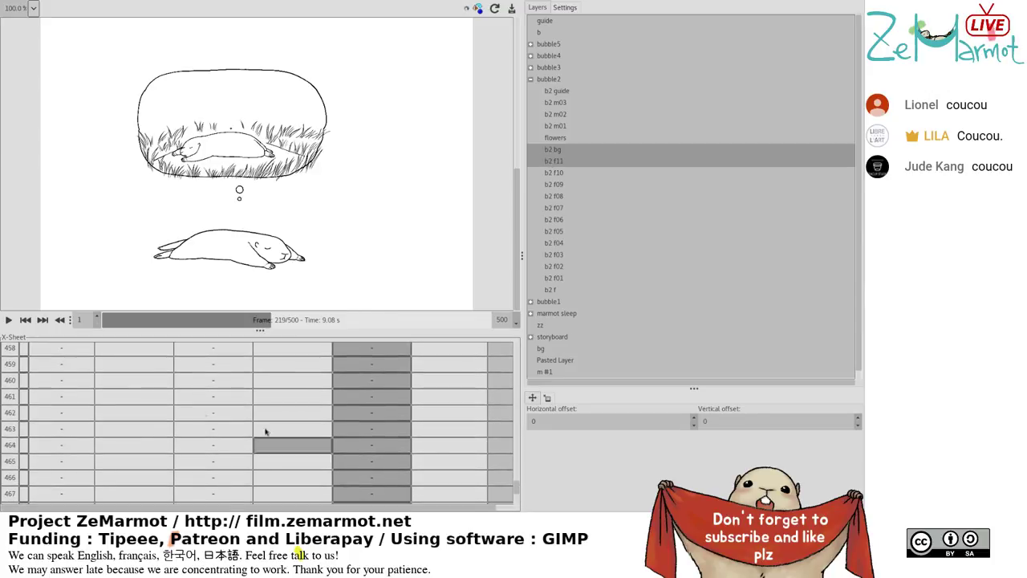
pyautogui.click(10, 363)
pyautogui.scroll(3, 368, 416)
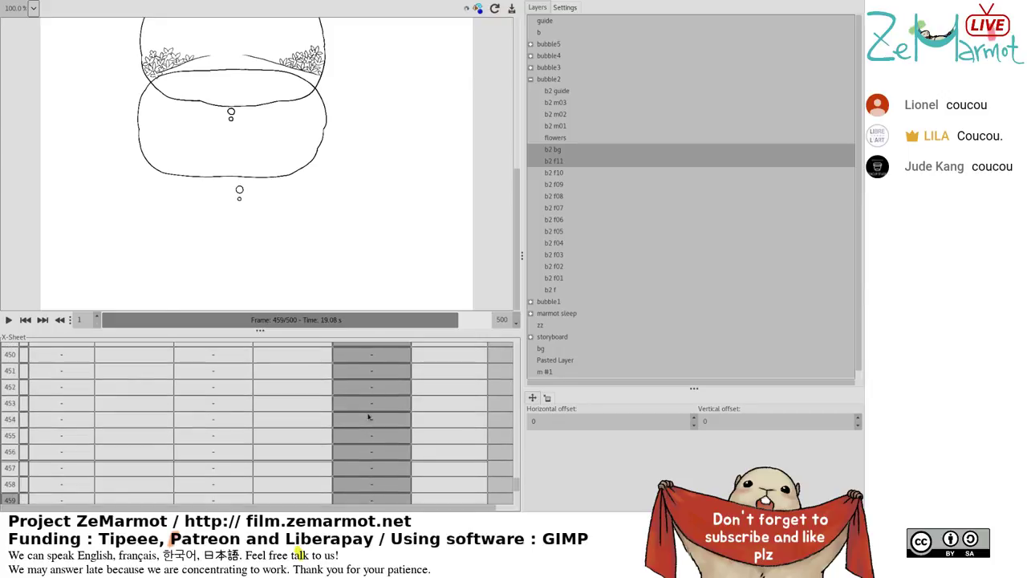
pyautogui.scroll(16, 369, 416)
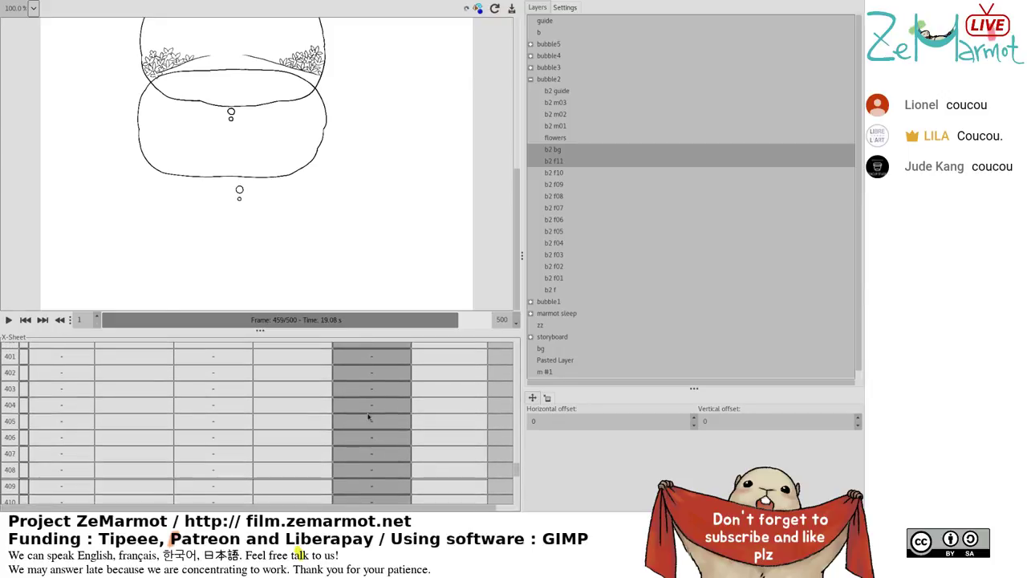
pyautogui.scroll(16, 368, 416)
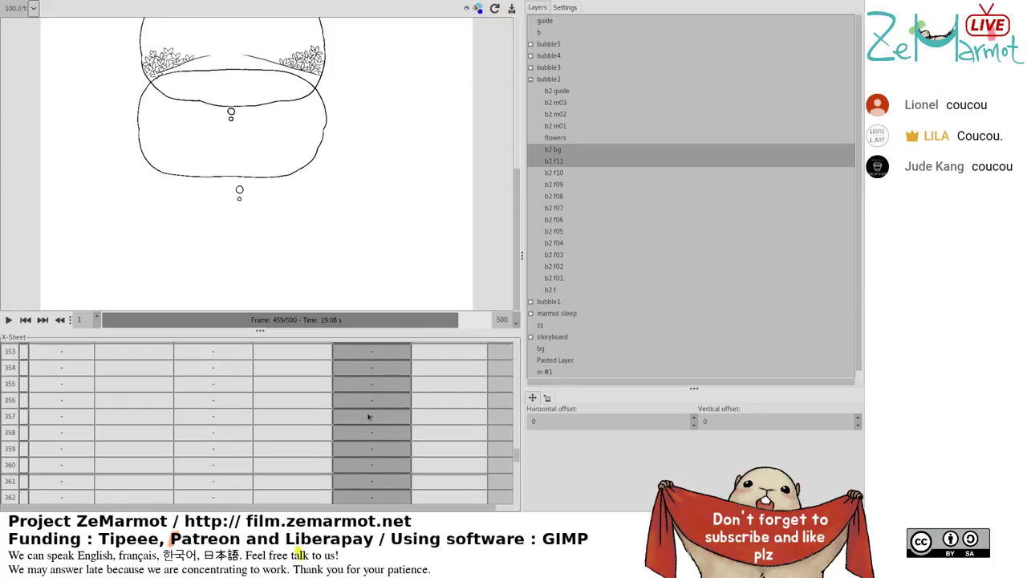
pyautogui.scroll(6, 368, 416)
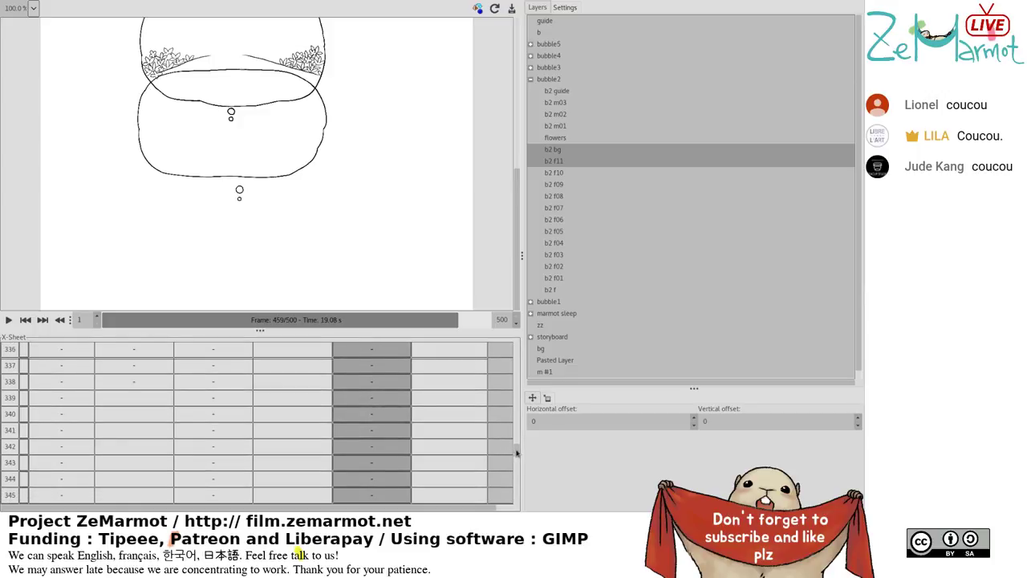
# Hold the b1 bg and b1 f11 layers together on the bubble1 track from frame 293 through frame 500.
pyautogui.moveTo(518, 454); pyautogui.dragTo(518, 438)
pyautogui.click(194, 436)
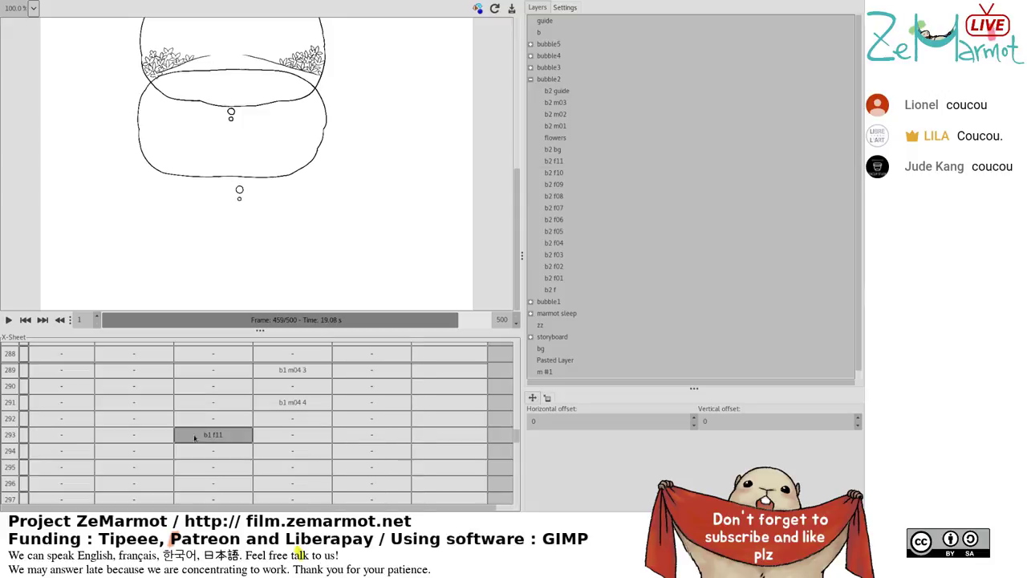
pyautogui.click(13, 435)
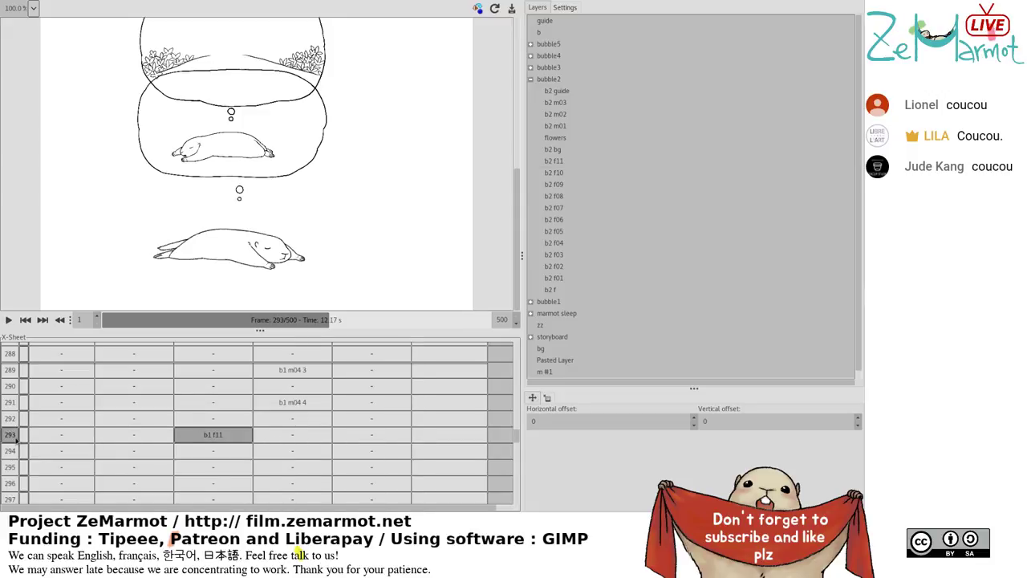
pyautogui.moveTo(518, 443); pyautogui.dragTo(511, 515)
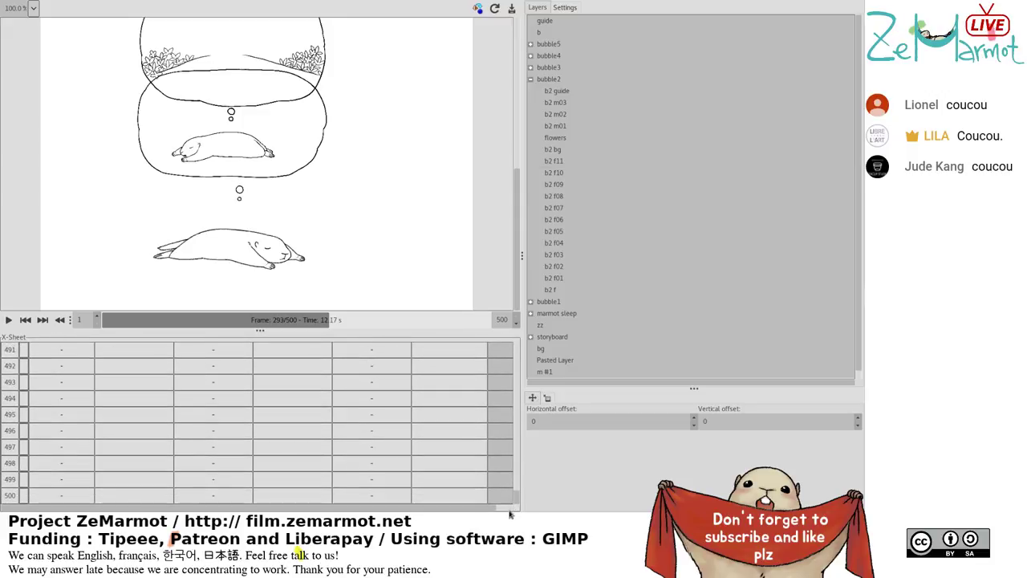
pyautogui.click(195, 497)
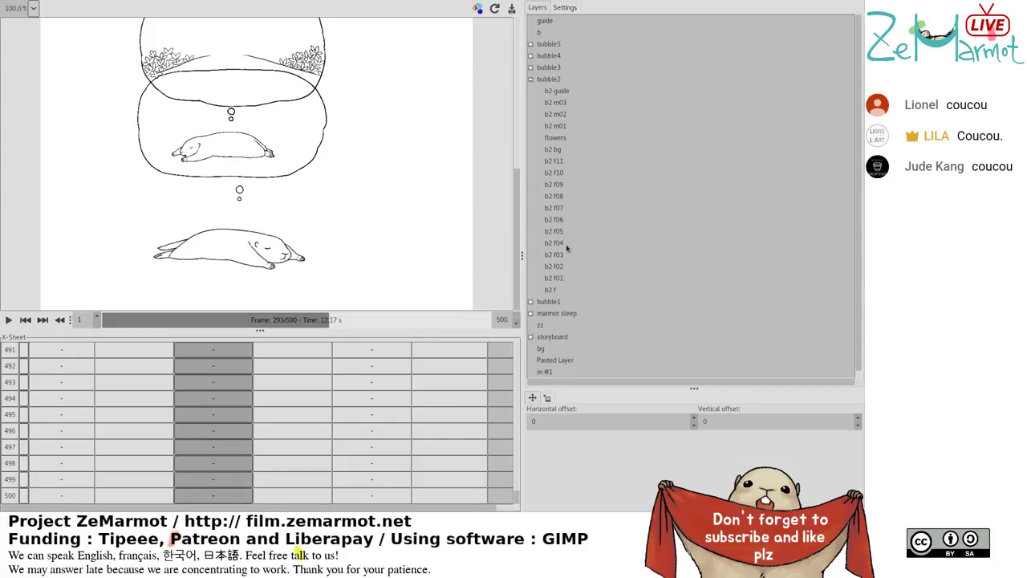
pyautogui.click(530, 302)
pyautogui.scroll(-1, 630, 322)
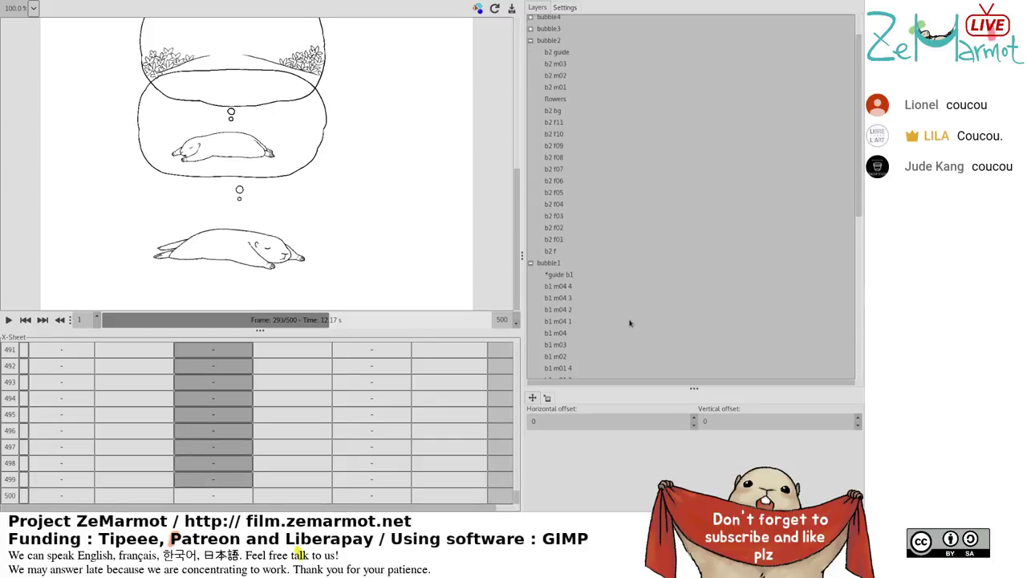
pyautogui.scroll(-3, 630, 323)
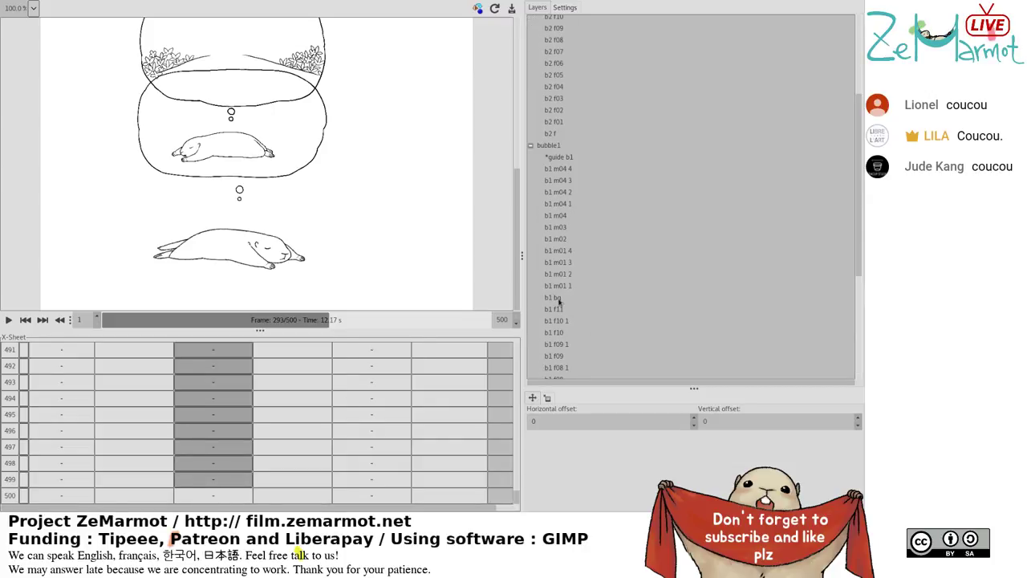
pyautogui.scroll(-5, 559, 301)
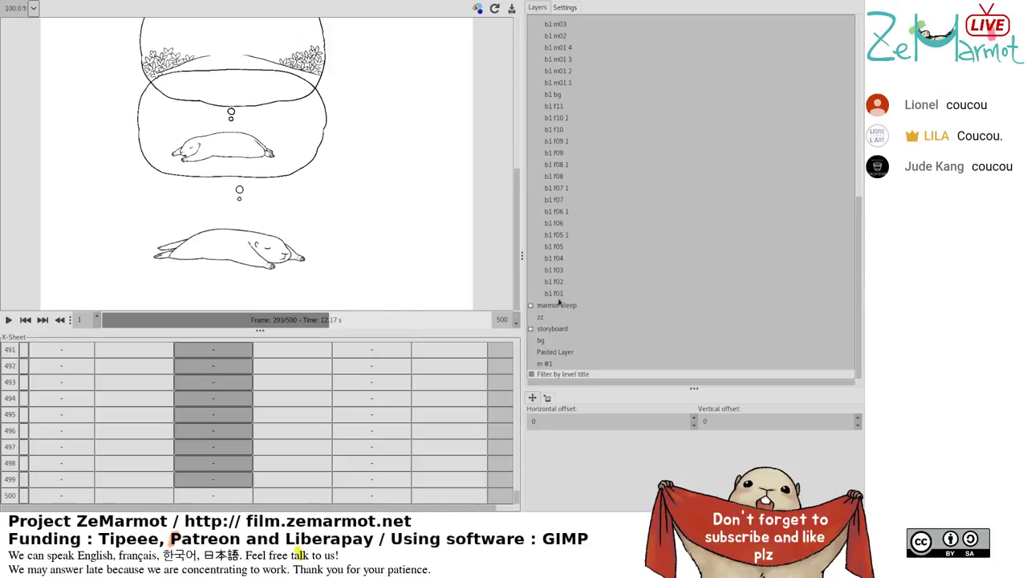
pyautogui.scroll(1, 559, 295)
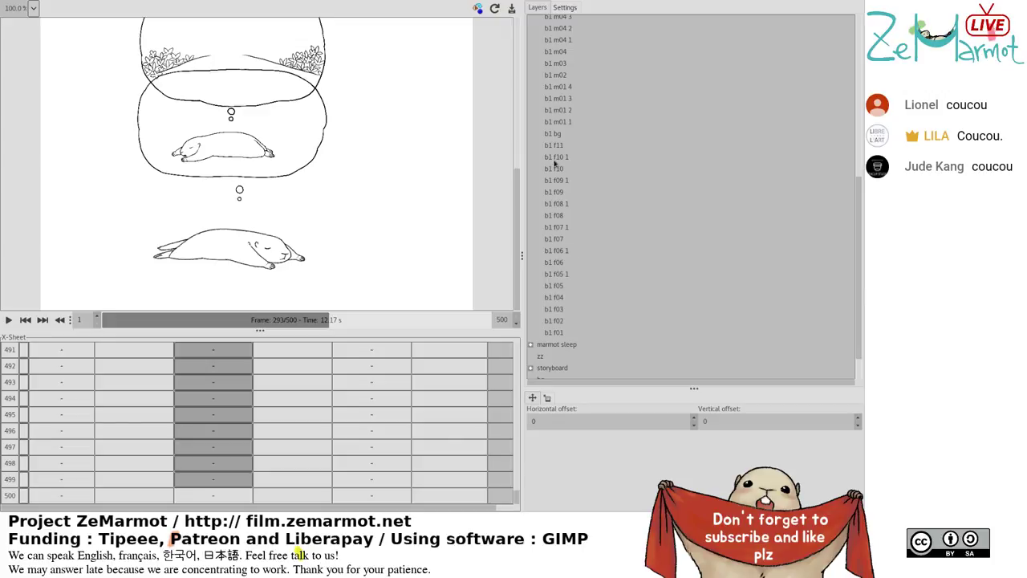
pyautogui.keyDown('shift'); pyautogui.click(557, 136); pyautogui.keyUp('shift')
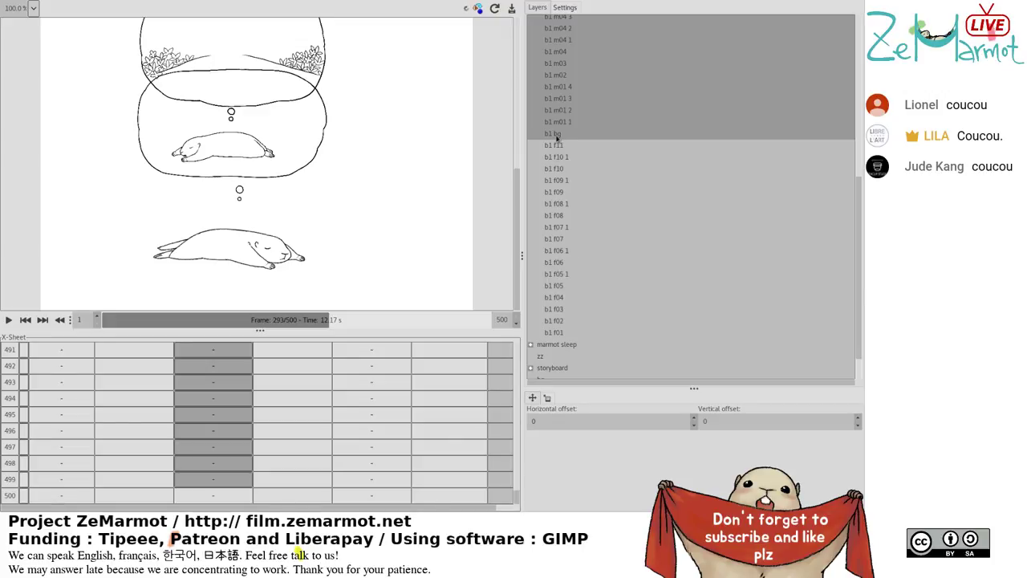
pyautogui.keyDown('ctrl'); pyautogui.click(557, 136); pyautogui.keyUp('ctrl')
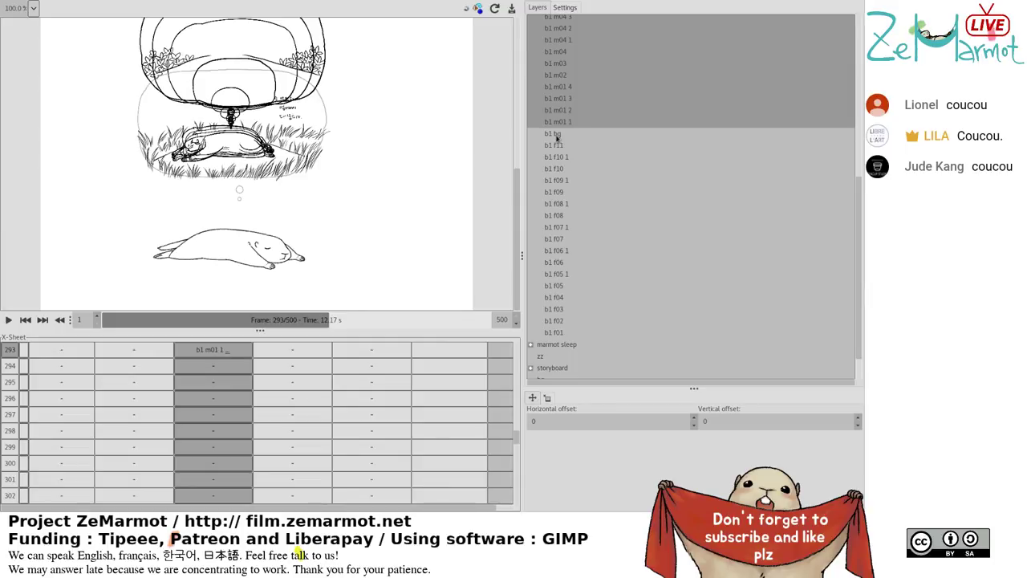
pyautogui.click(557, 136)
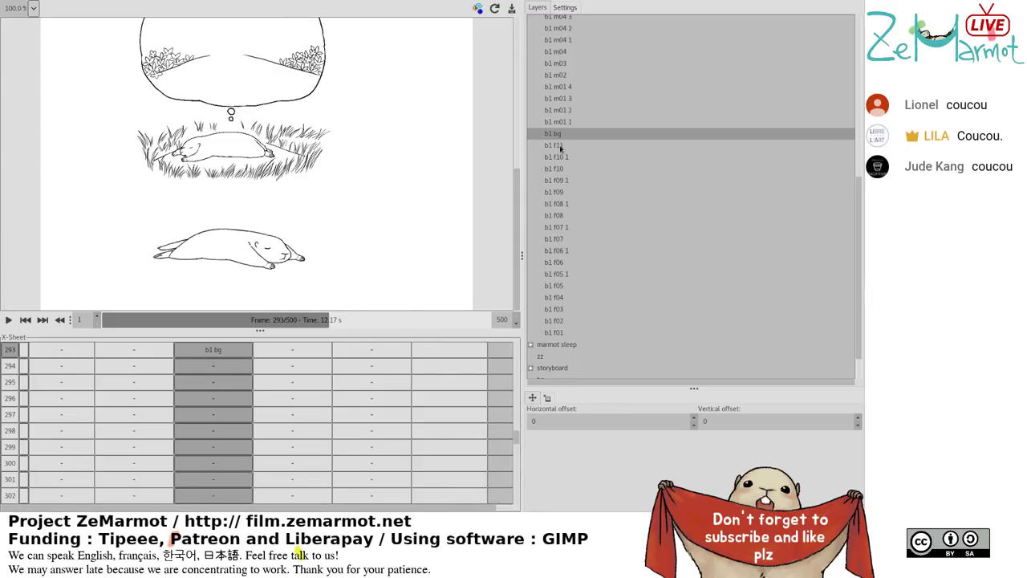
pyautogui.keyDown('ctrl'); pyautogui.click(559, 145); pyautogui.keyUp('ctrl')
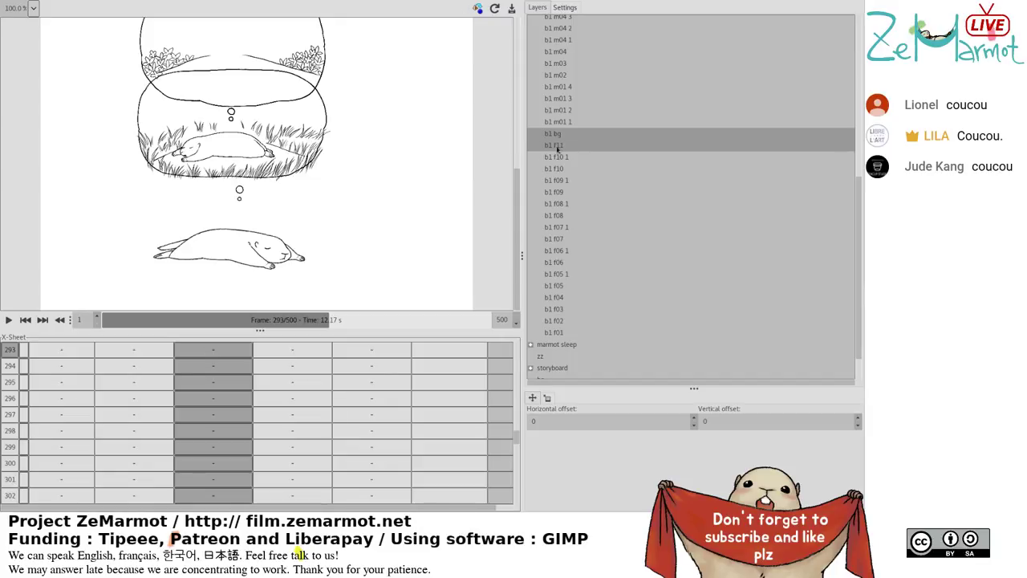
# Play the animation from frame 219 to check both bubbles, and look through the X-Sheet tracks back to frame 1.
pyautogui.click(134, 447)
pyautogui.click(378, 449)
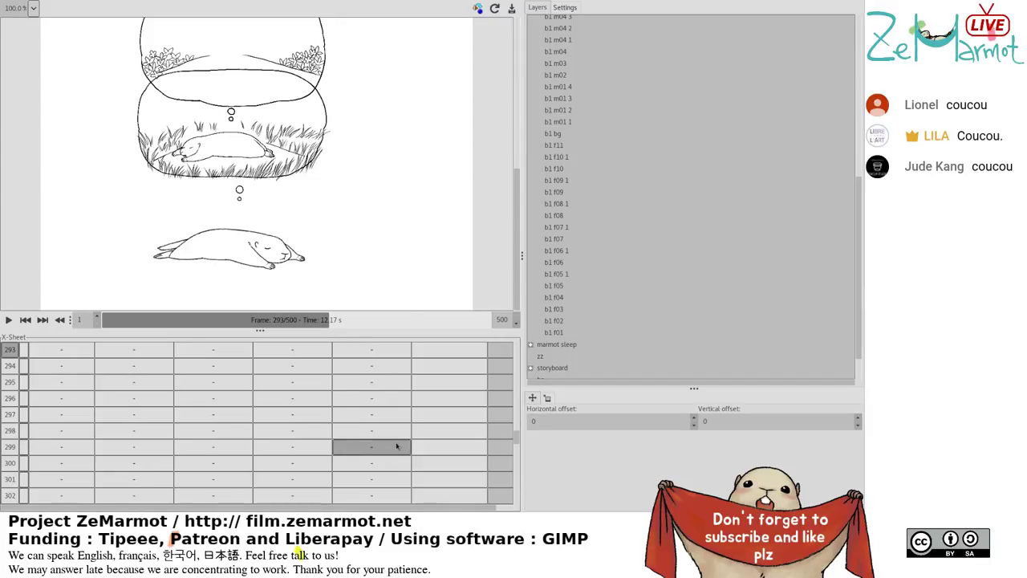
pyautogui.scroll(6, 397, 447)
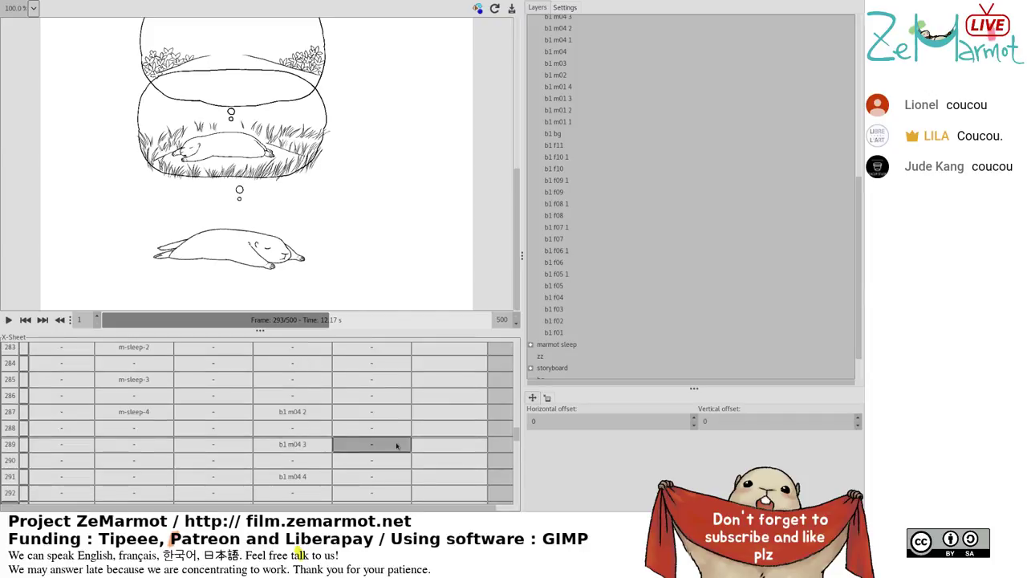
pyautogui.scroll(8, 393, 441)
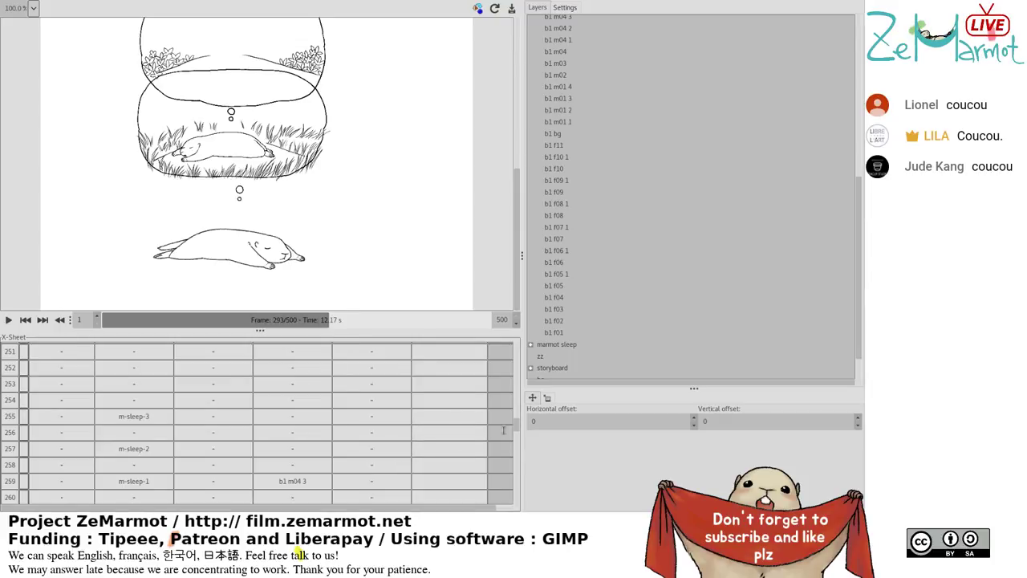
pyautogui.scroll(7, 514, 423)
pyautogui.scroll(8, 514, 423)
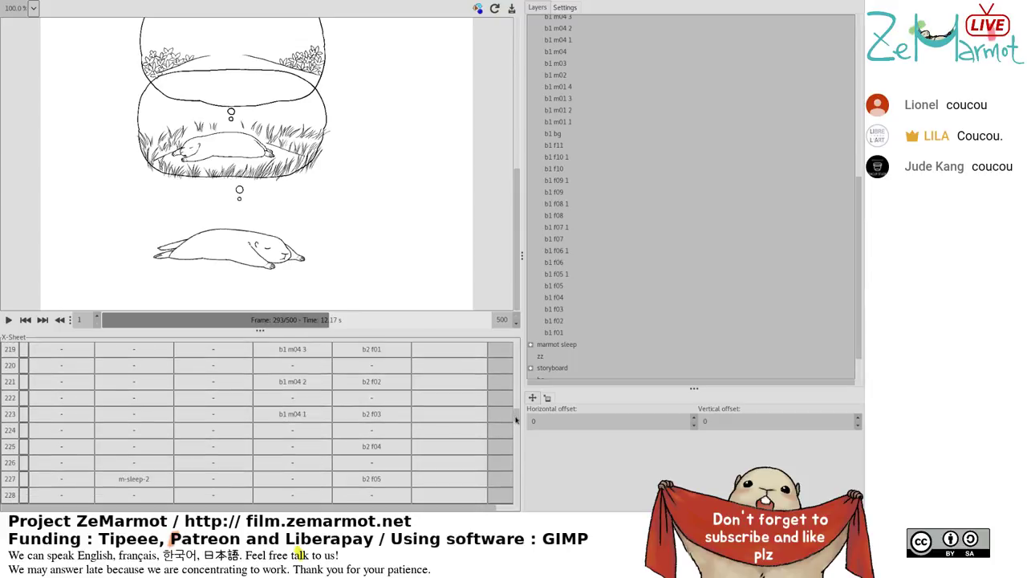
pyautogui.scroll(-3, 514, 415)
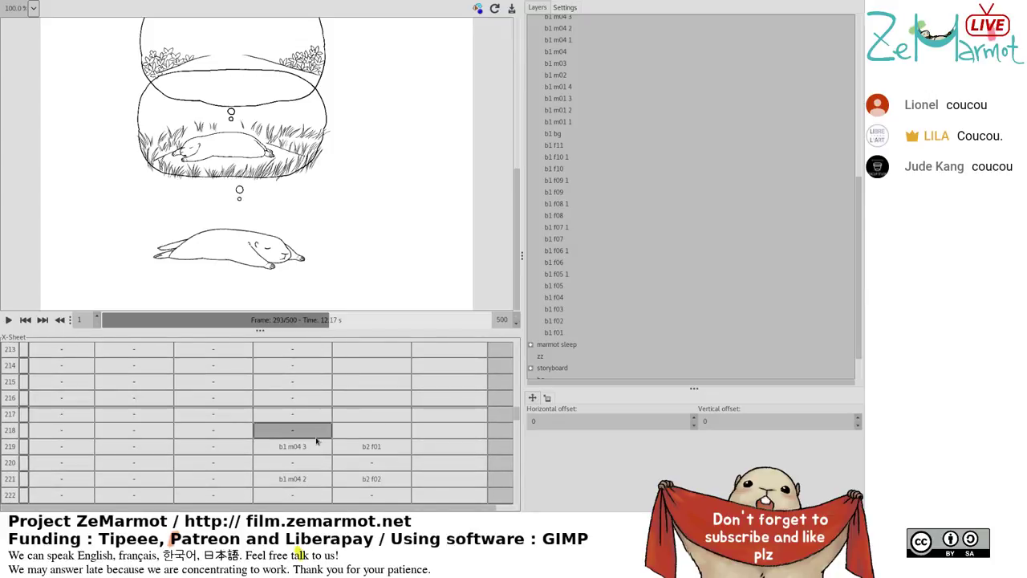
pyautogui.click(8, 447)
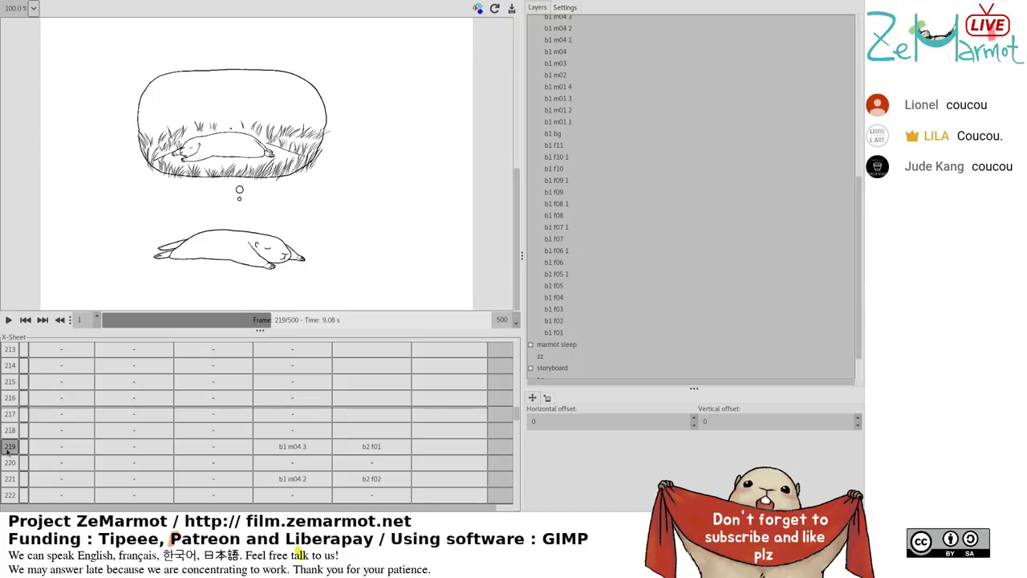
pyautogui.click(8, 319)
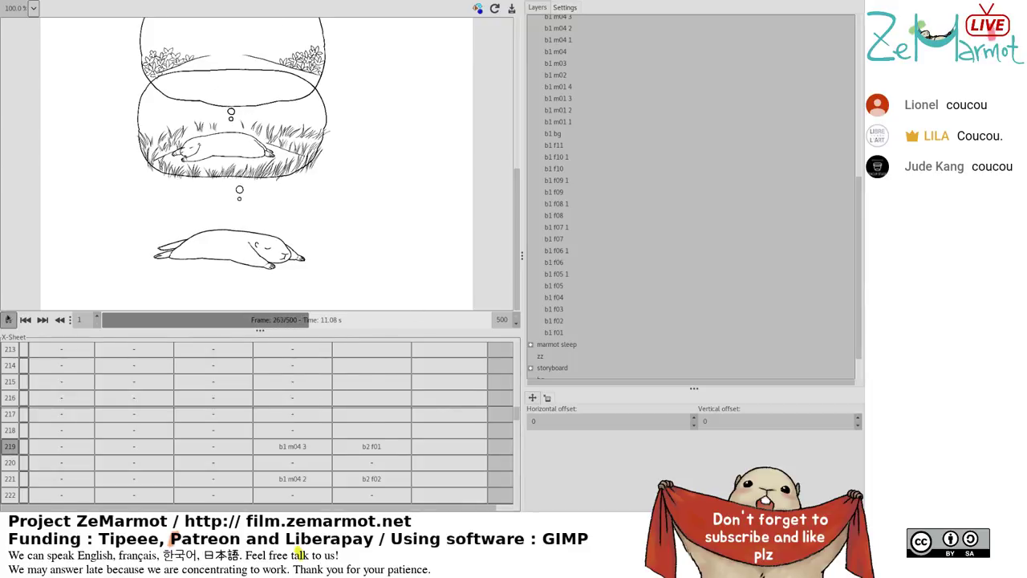
pyautogui.click(8, 319)
pyautogui.scroll(-6, 367, 441)
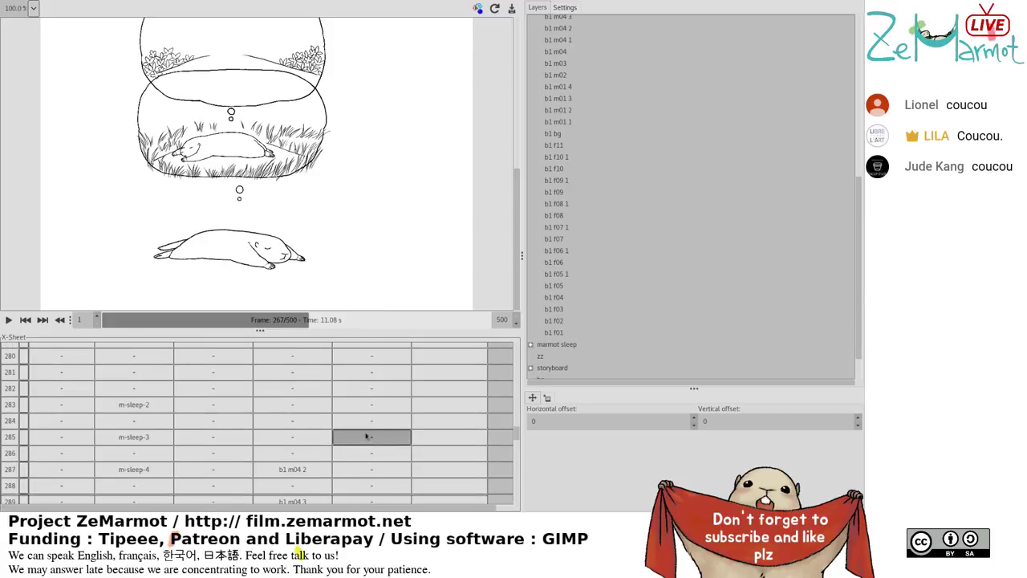
pyautogui.scroll(1, 428, 438)
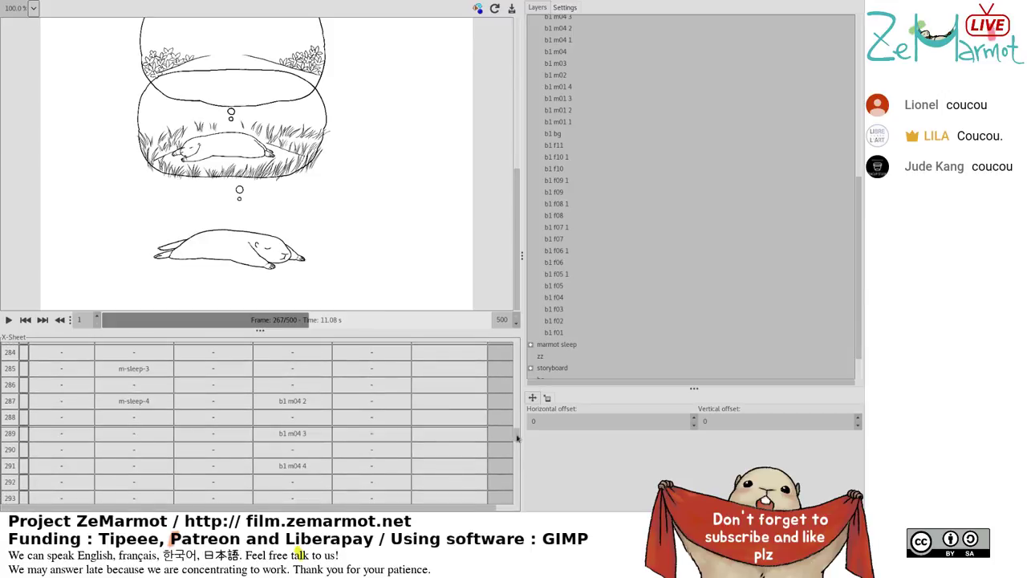
pyautogui.moveTo(518, 437); pyautogui.dragTo(519, 345)
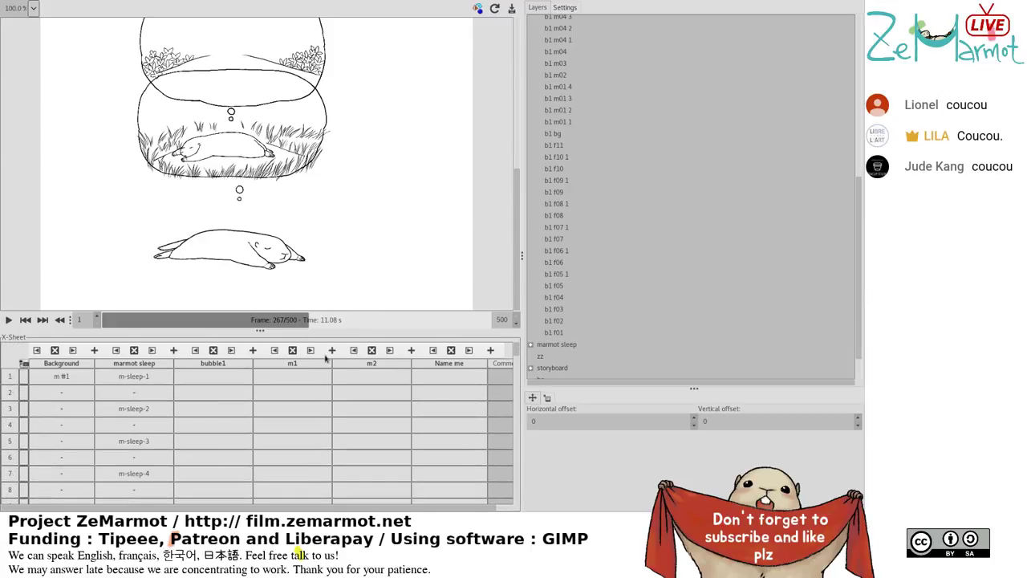
pyautogui.click(441, 364)
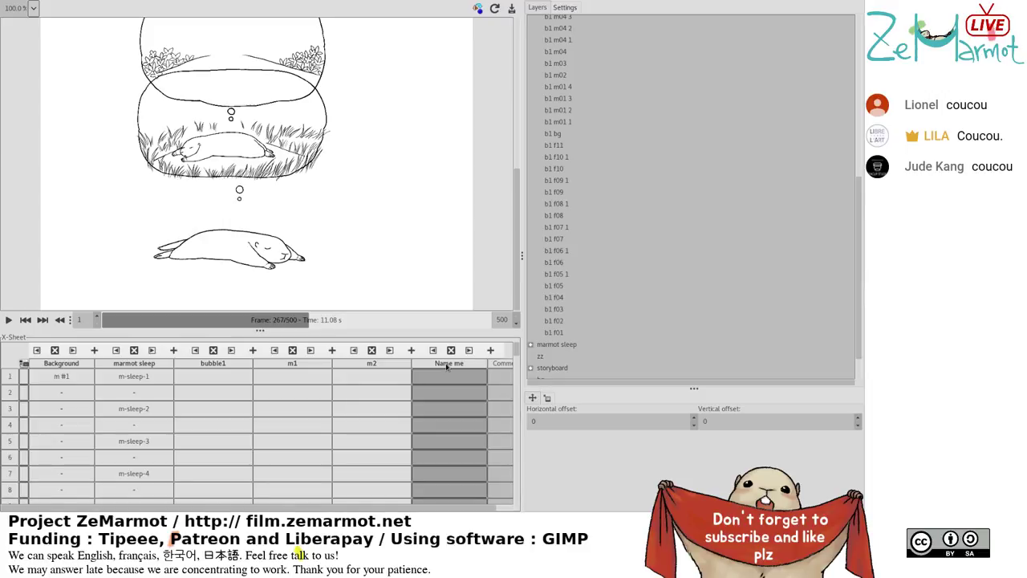
pyautogui.doubleClick(452, 367)
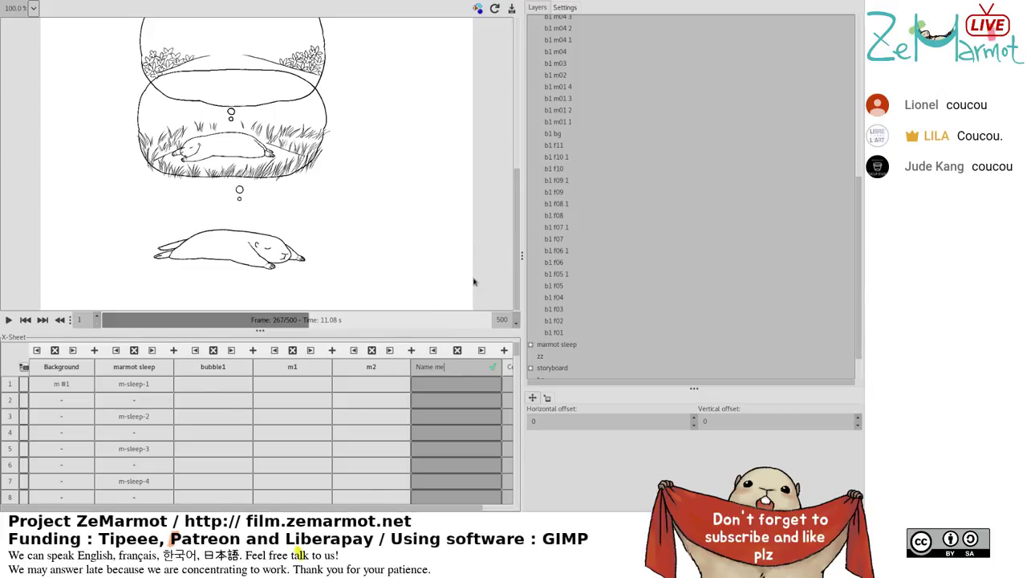
pyautogui.press('Return')
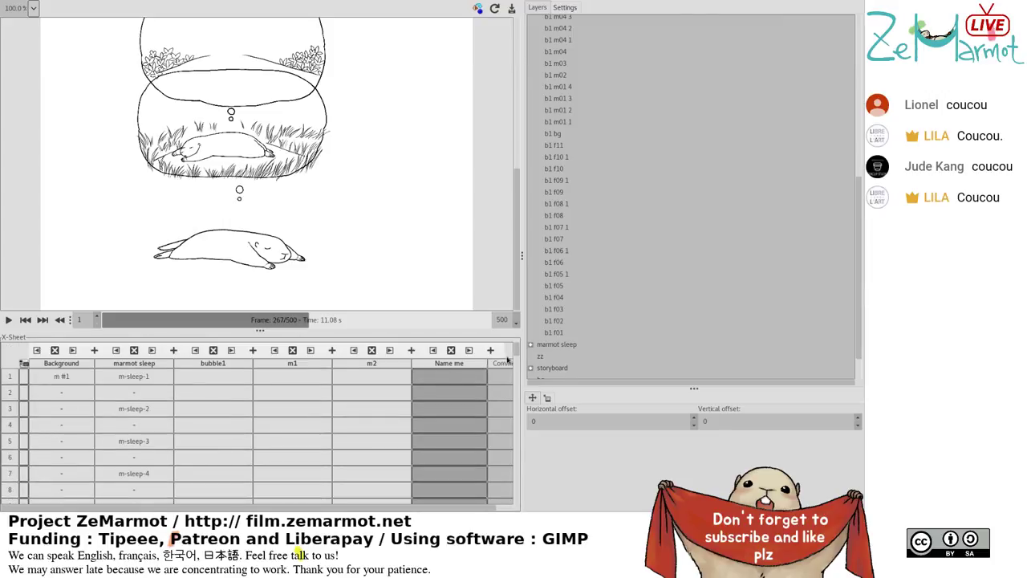
pyautogui.moveTo(515, 355); pyautogui.dragTo(512, 323)
pyautogui.doubleClick(445, 364)
pyautogui.write('e')
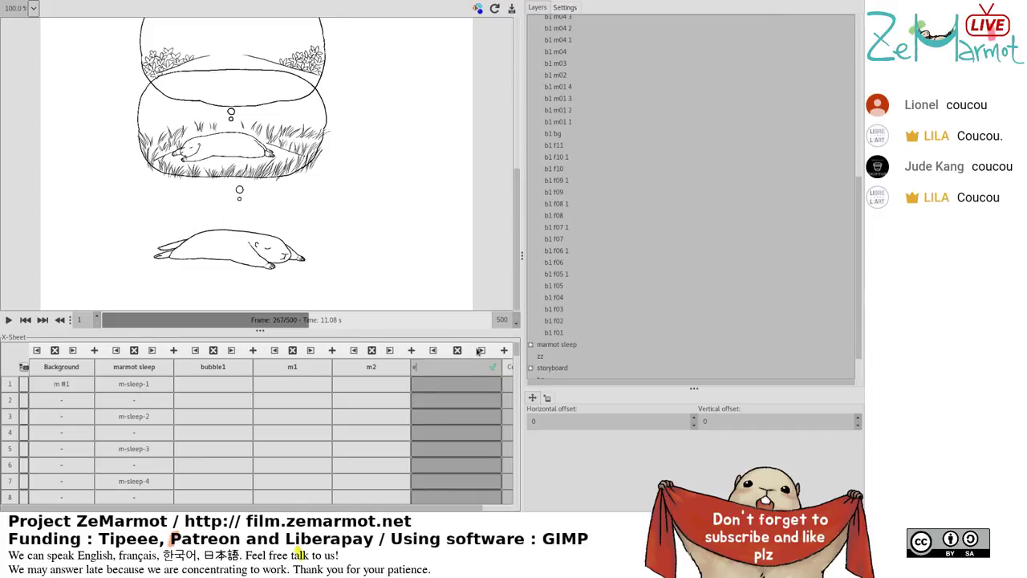
pyautogui.press('Escape')
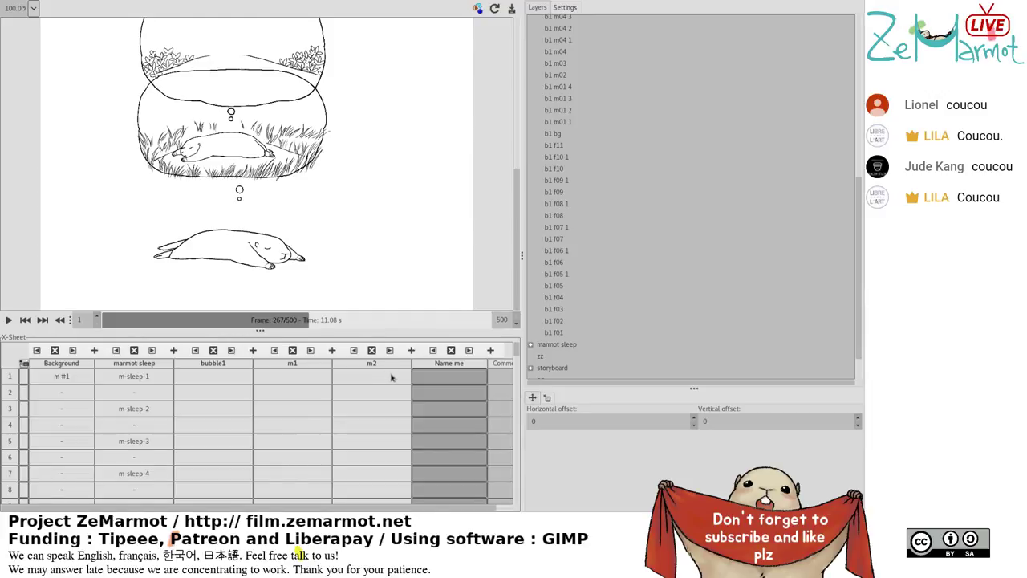
# Rename the m2 track as bubble2.
pyautogui.click(351, 384)
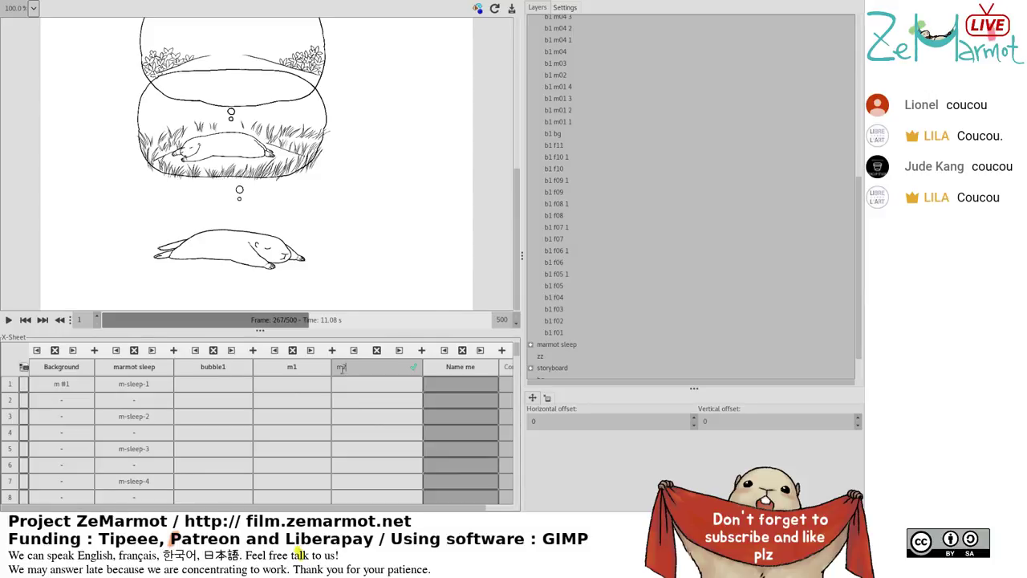
pyautogui.press('BackSpace')
pyautogui.press('BackSpace')
pyautogui.write('bubble2')
pyautogui.press('Return')
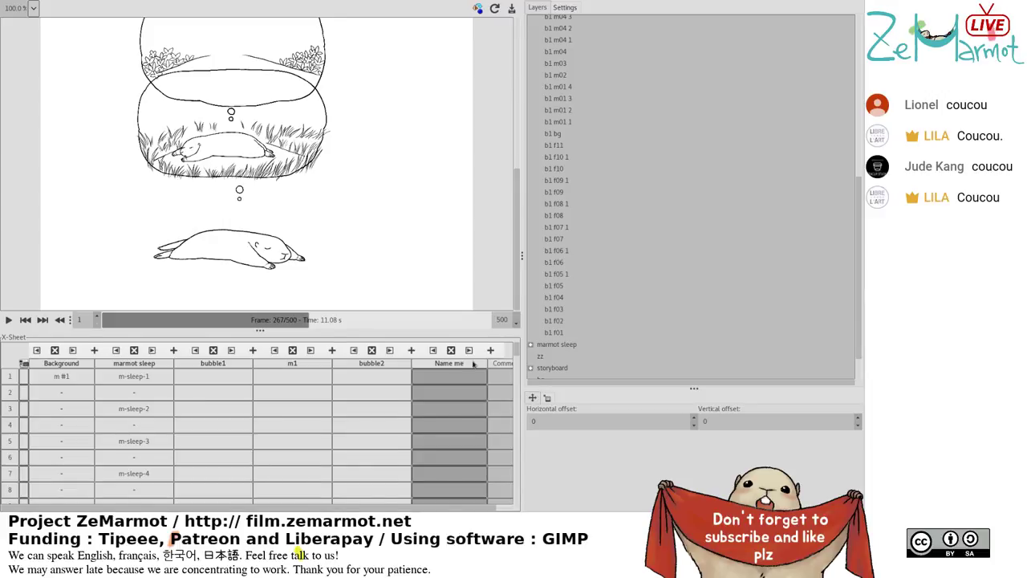
# Rename the unnamed track after bubble2 in the X-Sheet as m2.
pyautogui.doubleClick(474, 365)
pyautogui.press('BackSpace')
pyautogui.press('BackSpace')
pyautogui.press('BackSpace')
pyautogui.press('BackSpace')
pyautogui.press('BackSpace')
pyautogui.press('BackSpace')
pyautogui.press('BackSpace')
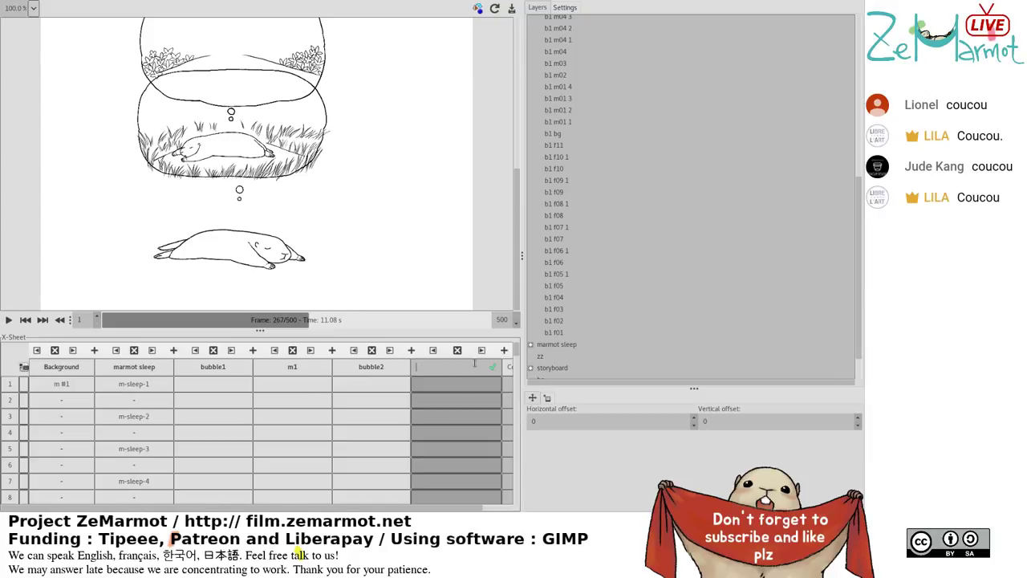
pyautogui.write('m2')
pyautogui.press('Return')
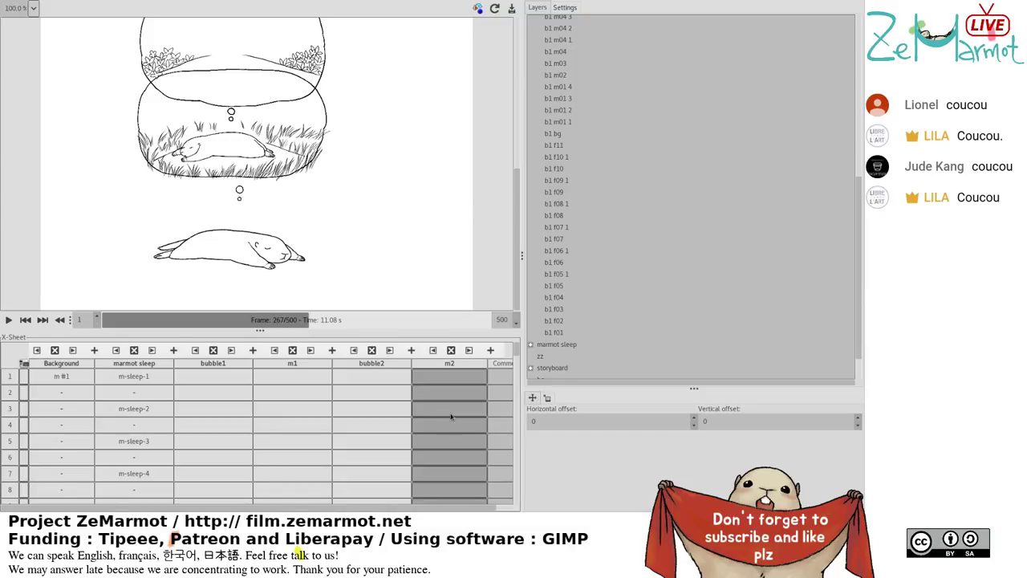
# Play the animation from frame 267, pause at frame 291, and examine the X-Sheet tracks around frames 271 to 280.
pyautogui.scroll(-20, 512, 378)
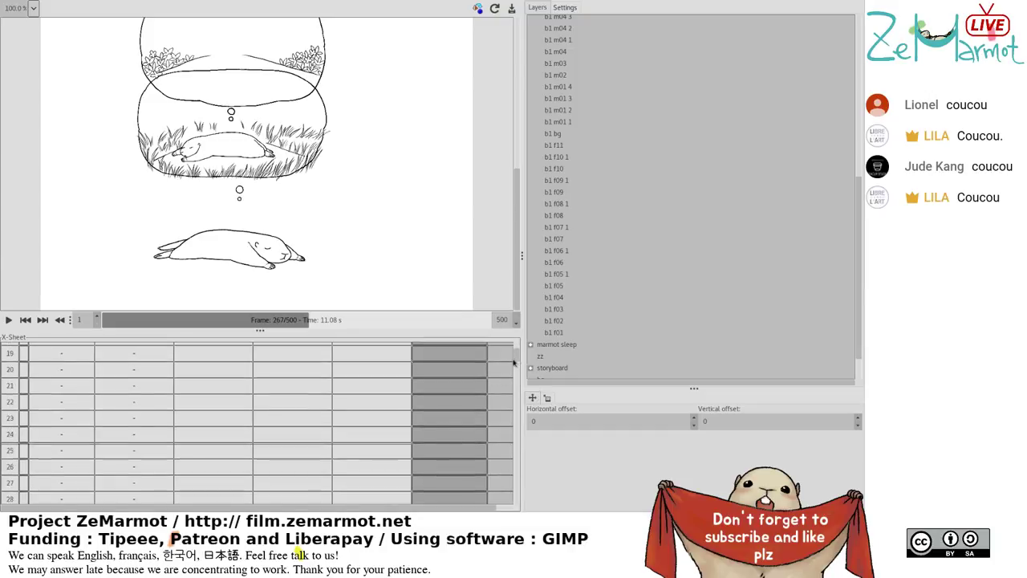
pyautogui.moveTo(512, 378); pyautogui.dragTo(504, 351)
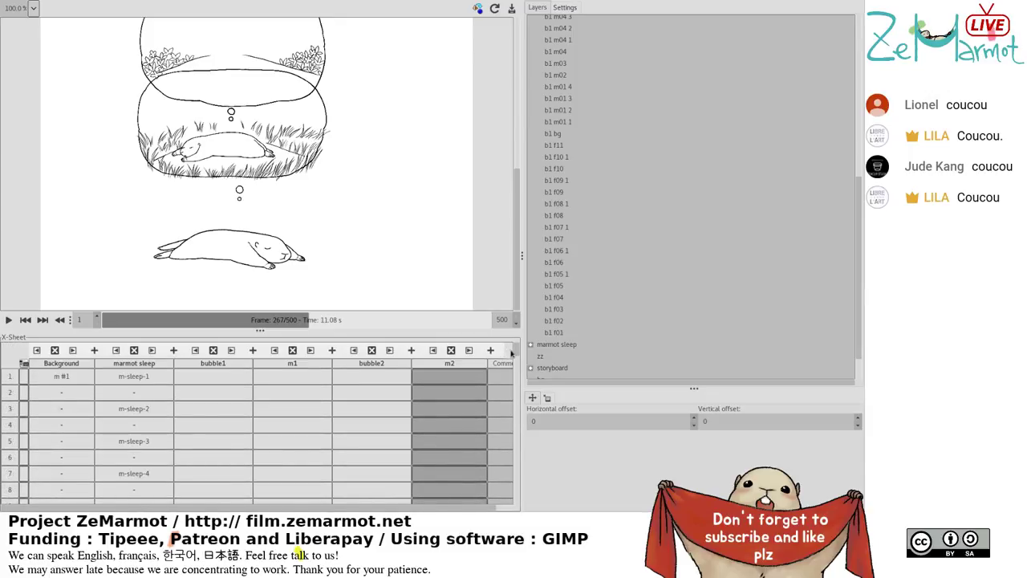
pyautogui.scroll(3, 378, 138)
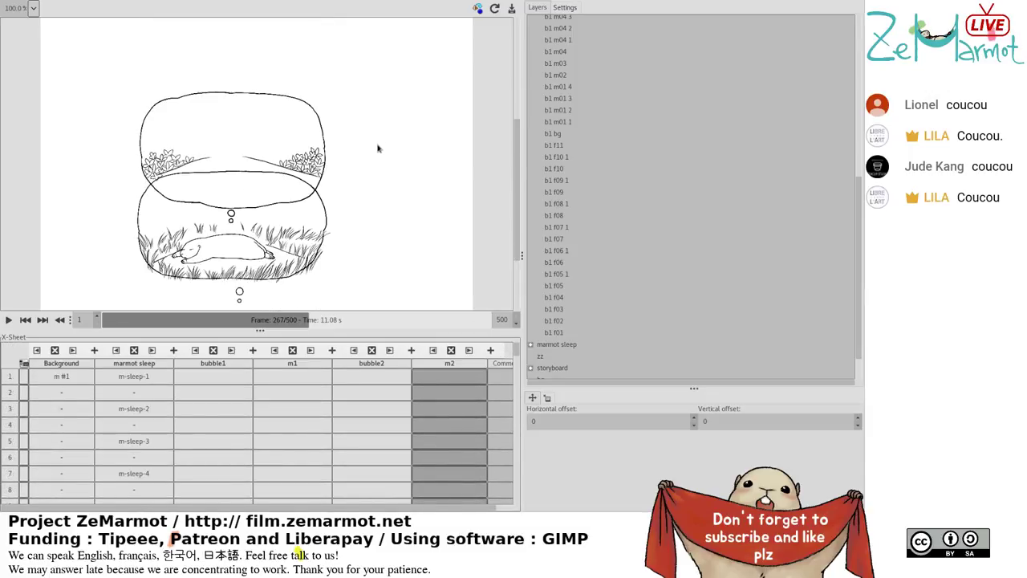
pyautogui.click(8, 319)
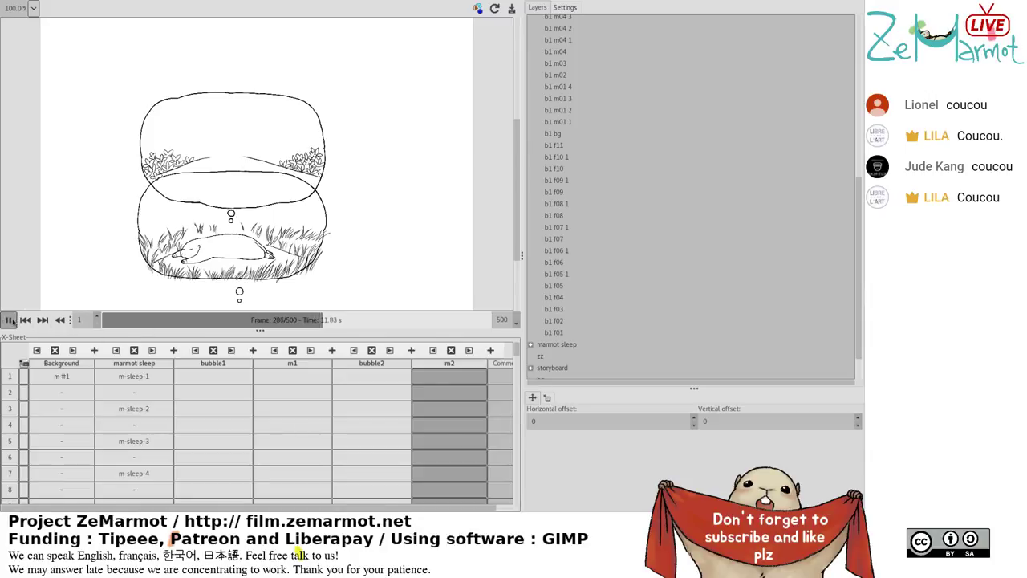
pyautogui.scroll(12, 450, 425)
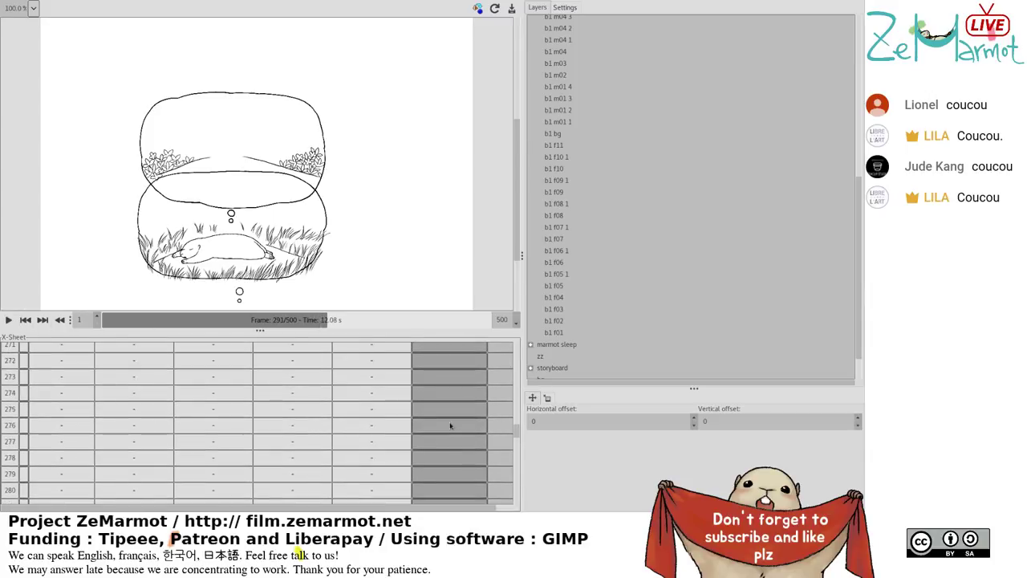
pyautogui.moveTo(320, 321); pyautogui.dragTo(289, 320)
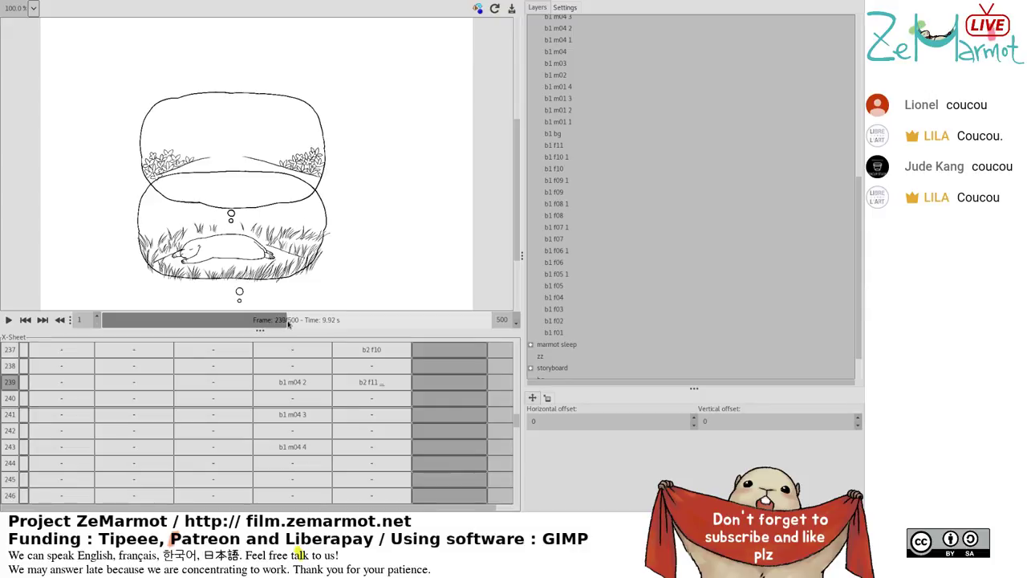
pyautogui.click(407, 387)
pyautogui.click(429, 384)
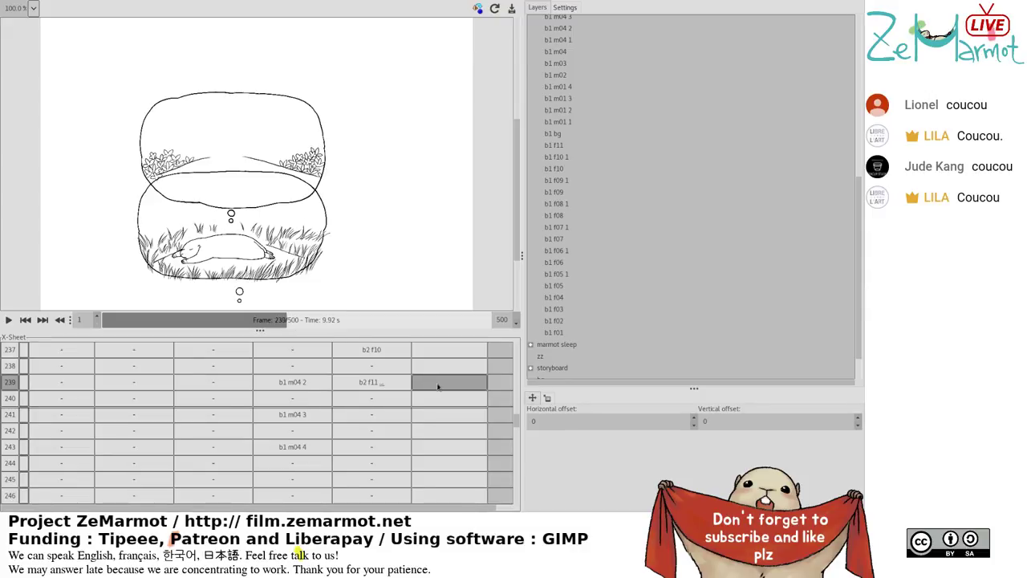
pyautogui.scroll(3, 559, 178)
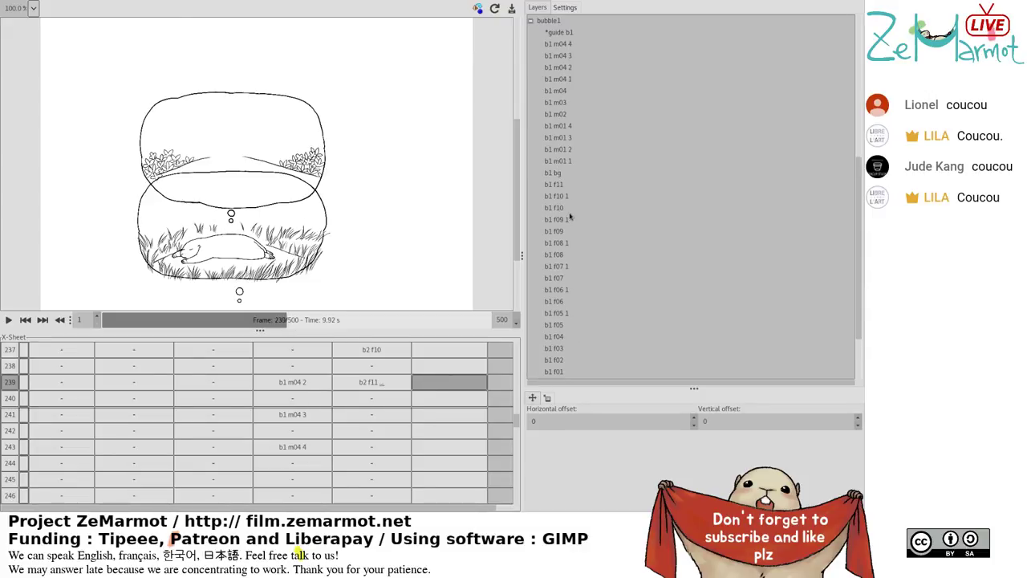
pyautogui.click(559, 243)
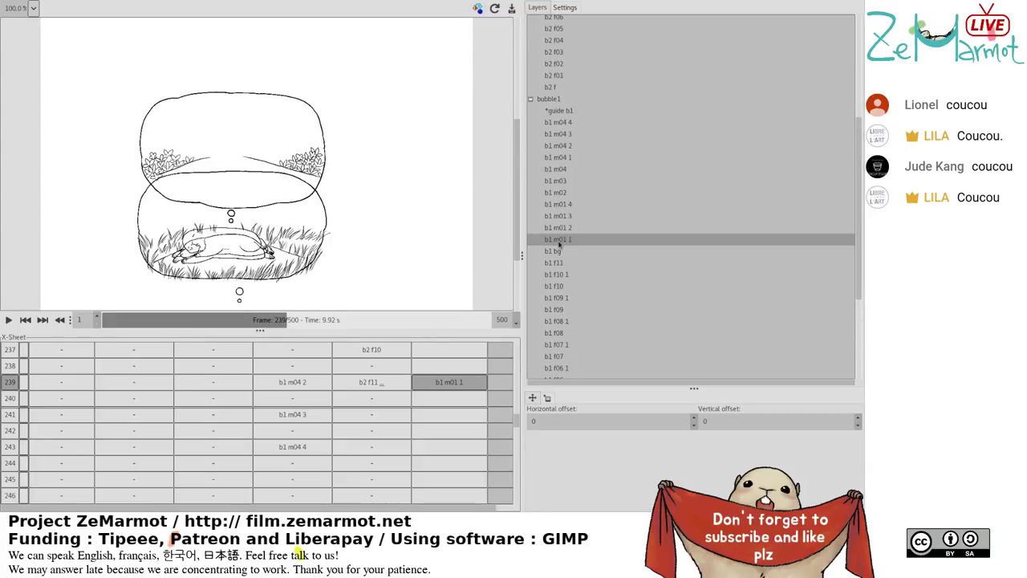
# Assign the bubble2 layer b2 m01 to frames 239 to 242 in the last X-Sheet track instead of the bubble1 layer.
pyautogui.click(529, 101)
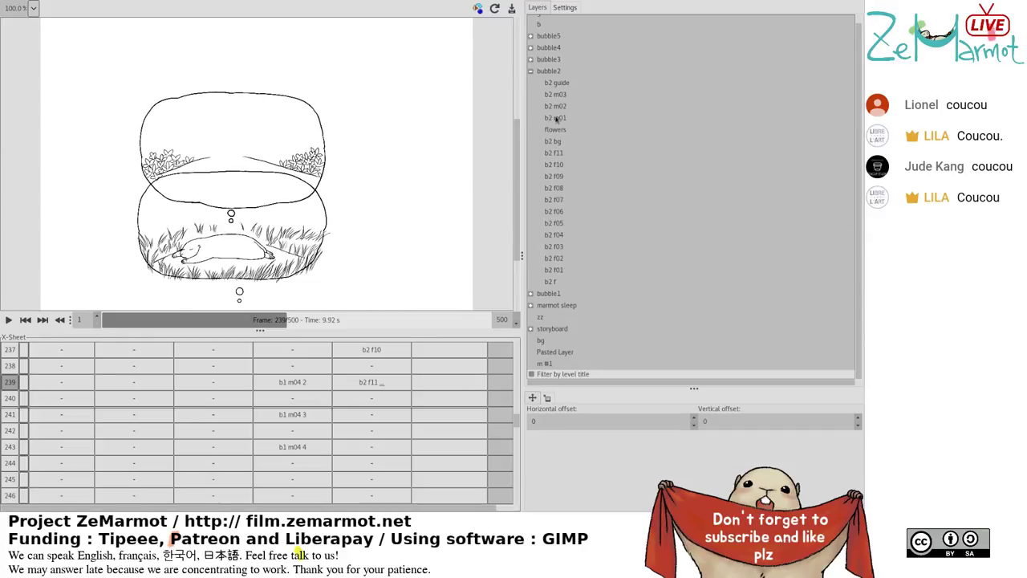
pyautogui.click(453, 382)
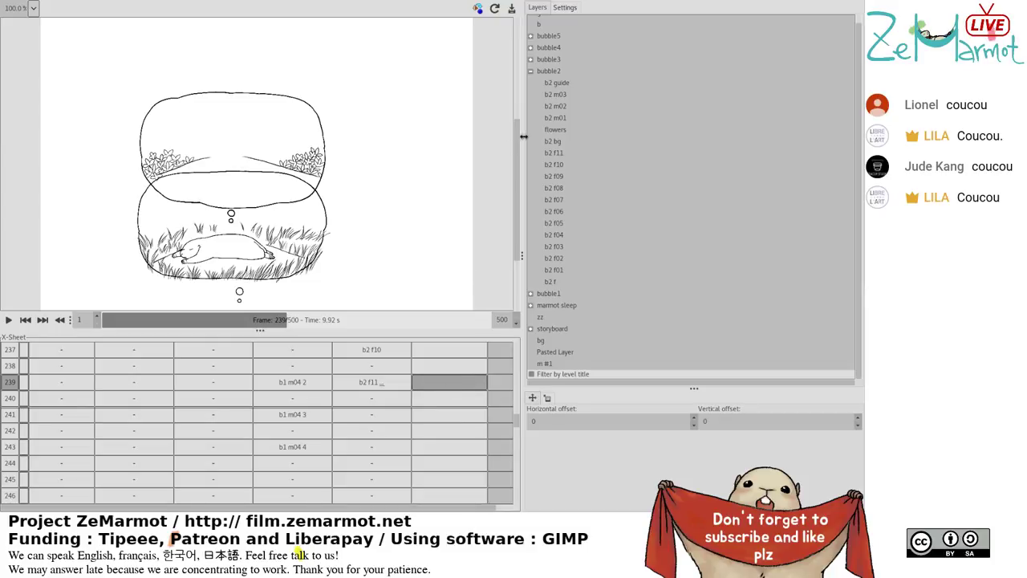
pyautogui.click(561, 119)
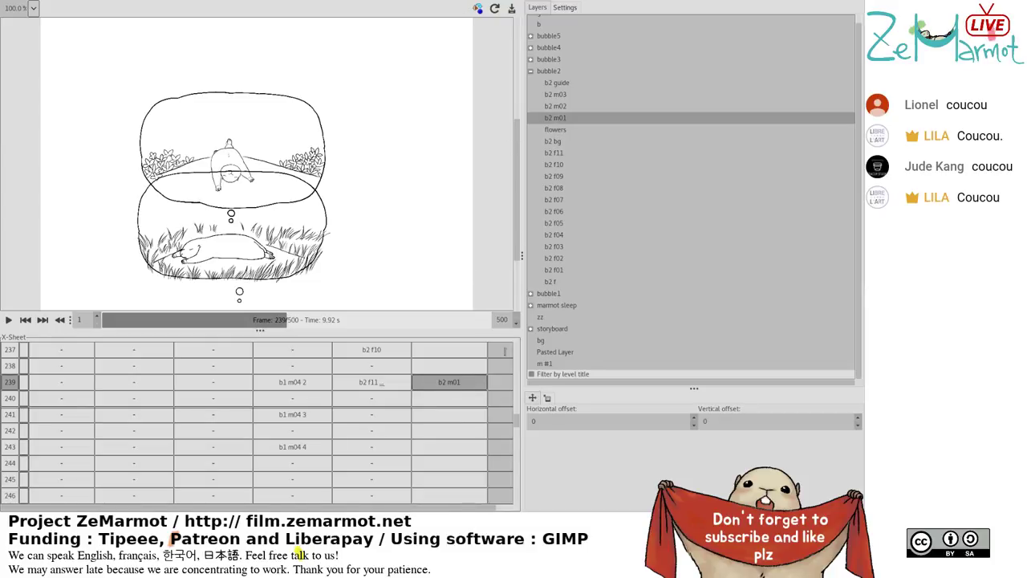
pyautogui.keyDown('shift'); pyautogui.click(427, 400); pyautogui.keyUp('shift')
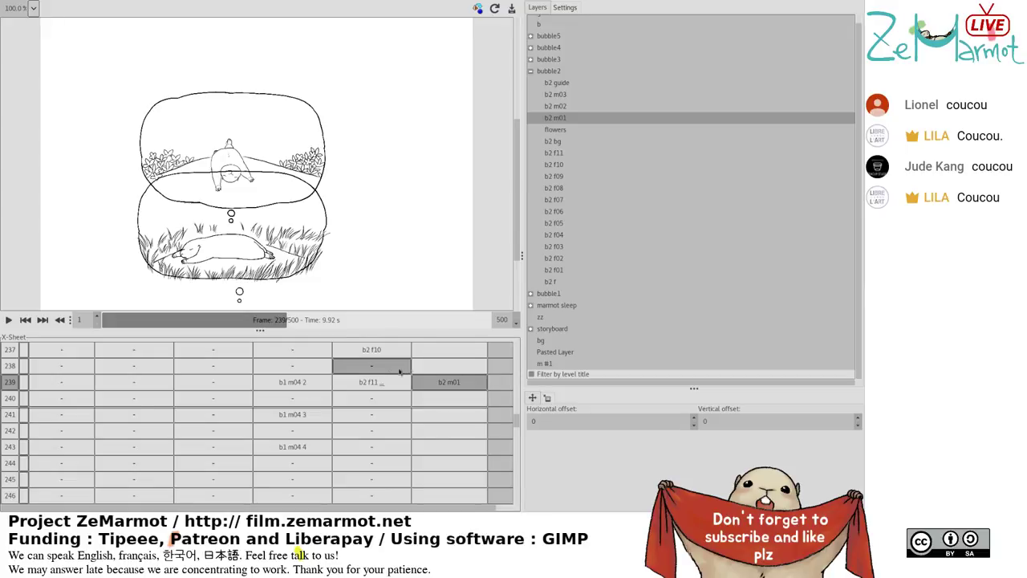
pyautogui.click(462, 382)
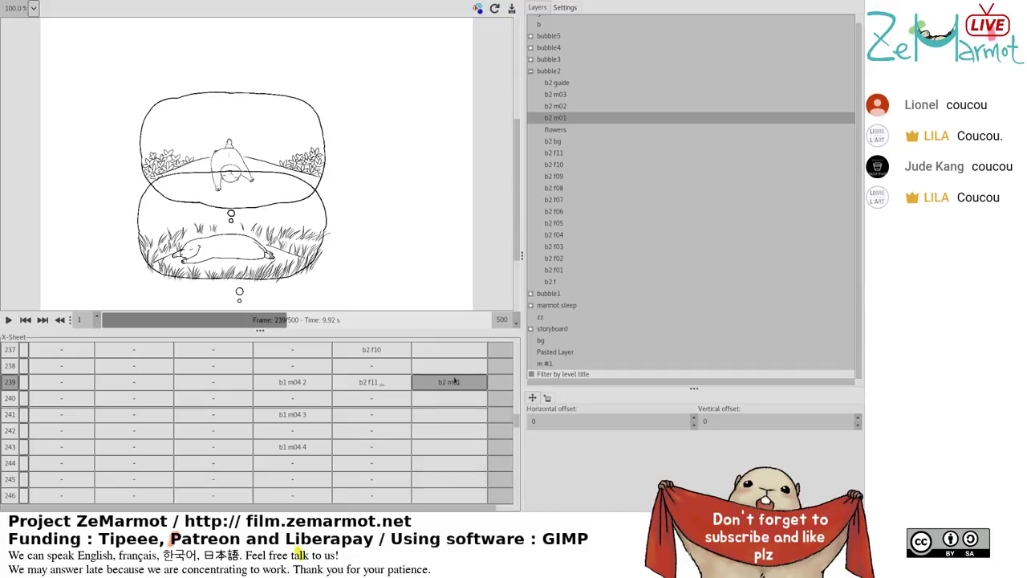
pyautogui.click(452, 398)
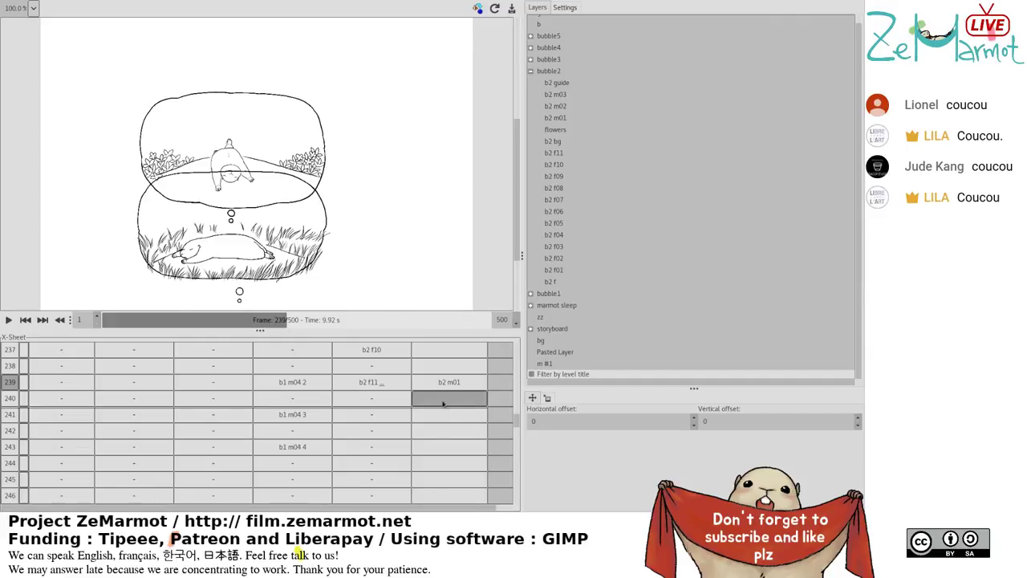
# In the last track, assign layer b2 m02 to frames 243 to 246 and b2 m03 to frames 247 to 250.
pyautogui.moveTo(447, 384); pyautogui.dragTo(454, 454)
pyautogui.scroll(-1, 436, 425)
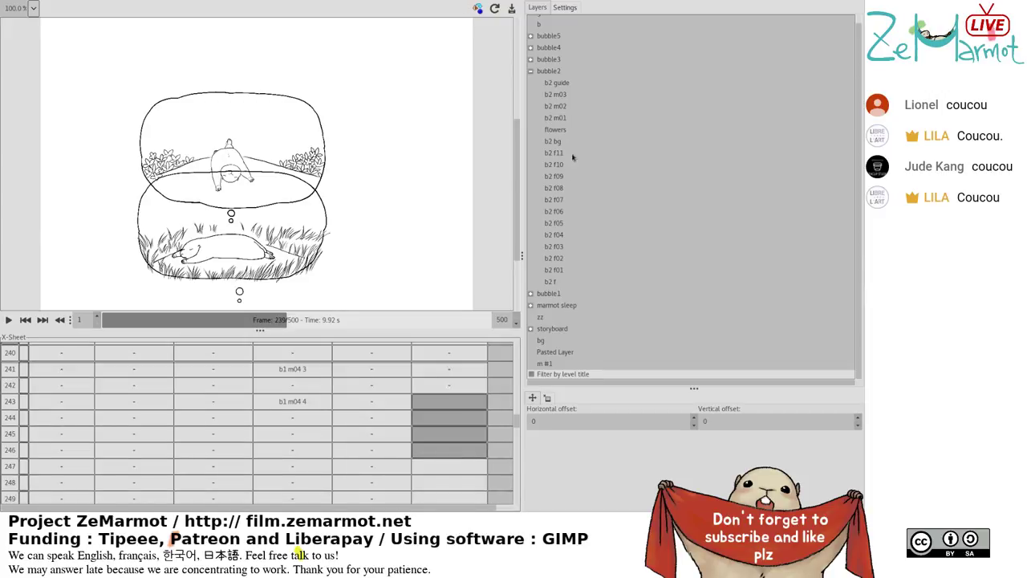
pyautogui.click(555, 106)
pyautogui.scroll(-1, 446, 448)
pyautogui.click(450, 453)
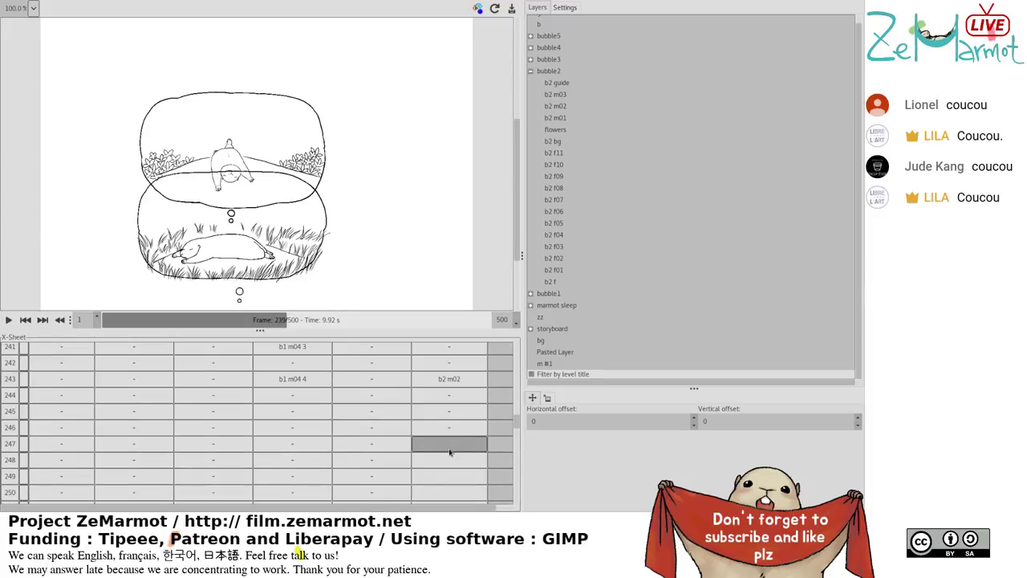
pyautogui.scroll(-1, 450, 452)
pyautogui.moveTo(449, 447); pyautogui.dragTo(449, 398)
pyautogui.click(558, 95)
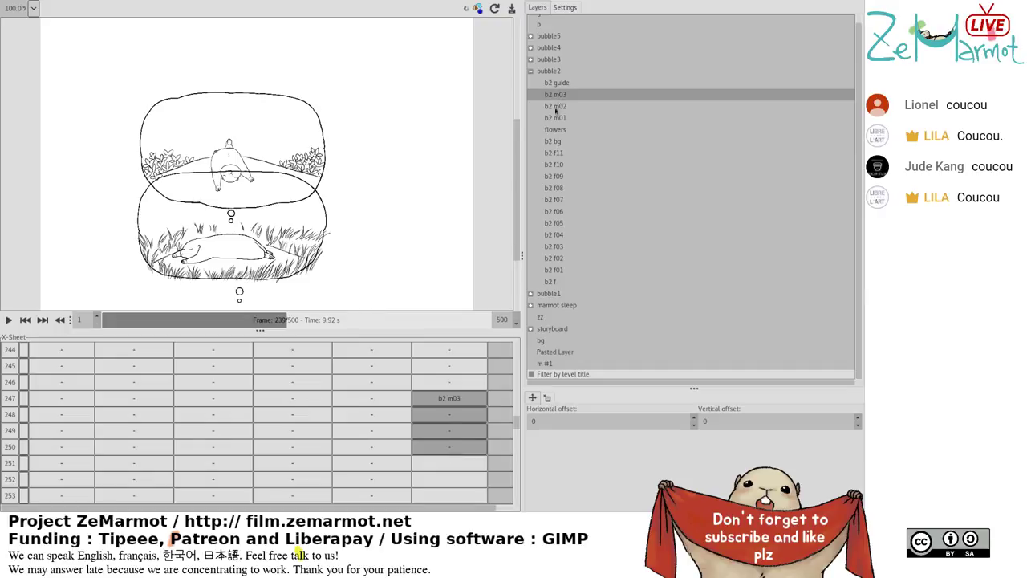
# In the last track, assign layer b2 m02 to frames 251 to 254 and b2 m01 to frames 255 to 258.
pyautogui.scroll(-1, 449, 444)
pyautogui.click(449, 445)
pyautogui.scroll(-3, 451, 446)
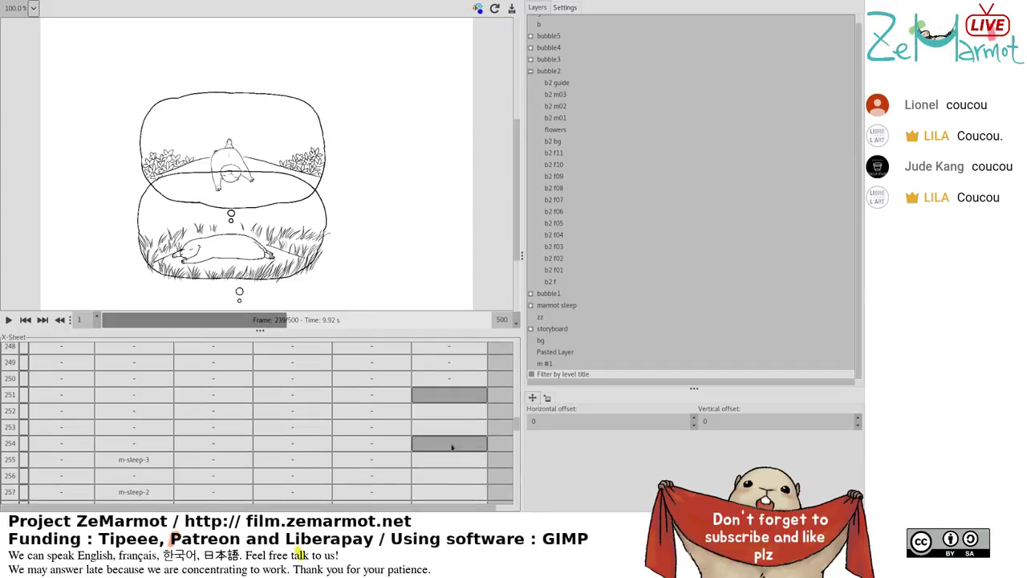
pyautogui.keyDown('shift'); pyautogui.click(452, 447); pyautogui.keyUp('shift')
pyautogui.click(555, 106)
pyautogui.scroll(-3, 460, 420)
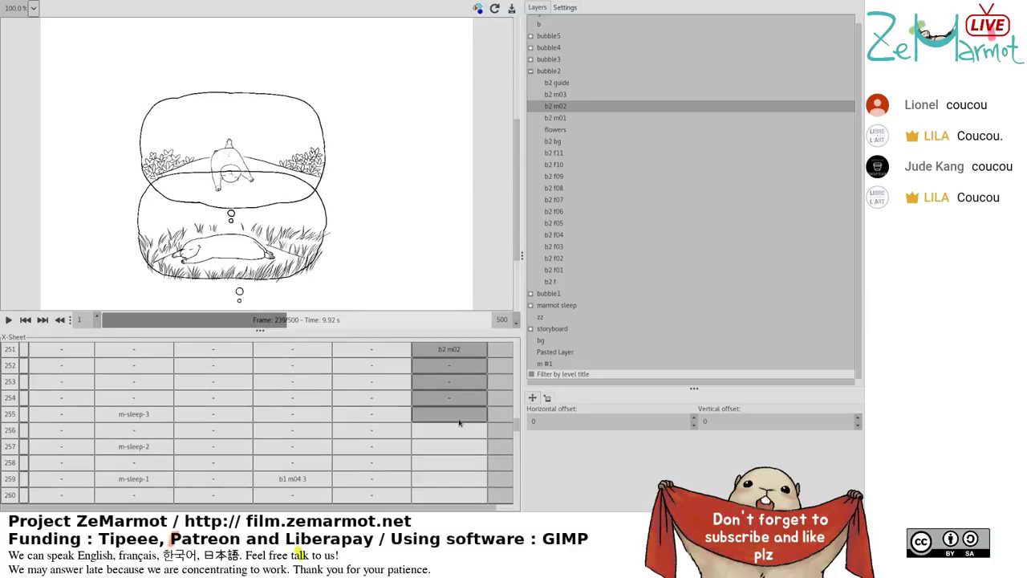
pyautogui.click(462, 470)
pyautogui.keyDown('shift'); pyautogui.click(462, 415); pyautogui.keyUp('shift')
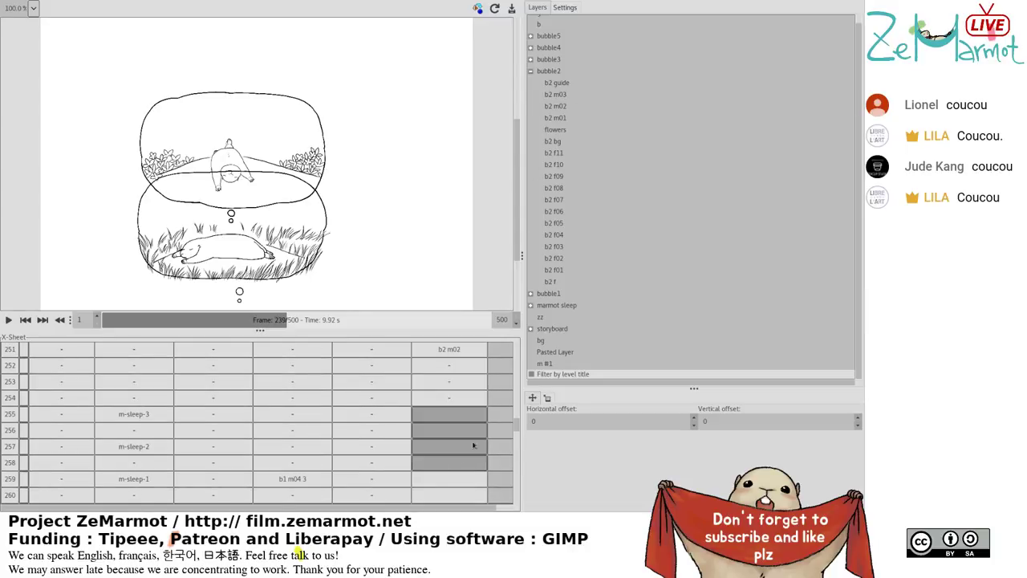
pyautogui.click(578, 118)
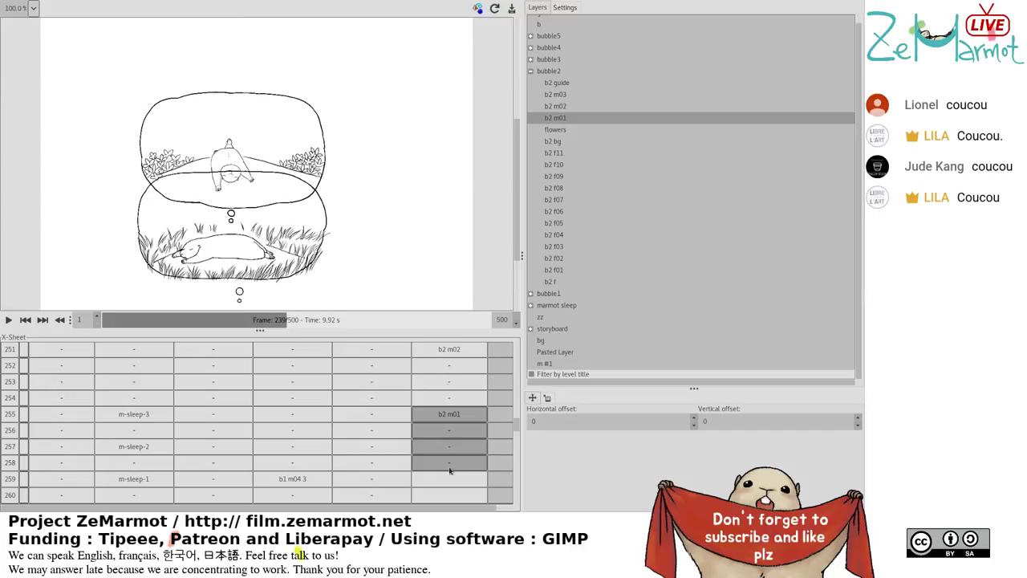
# Preview the animation with playback starting from frame 239.
pyautogui.scroll(5, 450, 471)
pyautogui.click(468, 408)
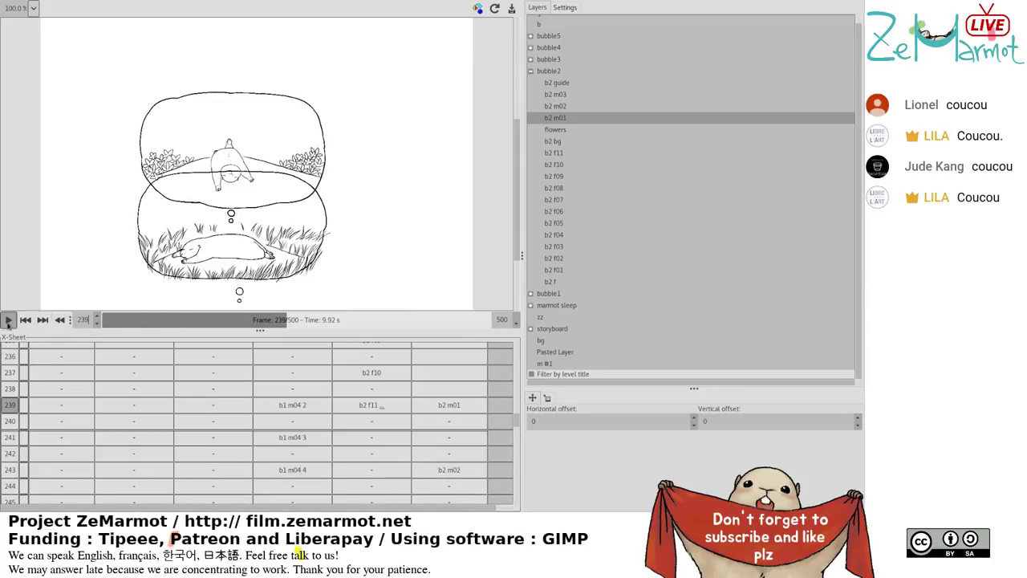
pyautogui.click(8, 320)
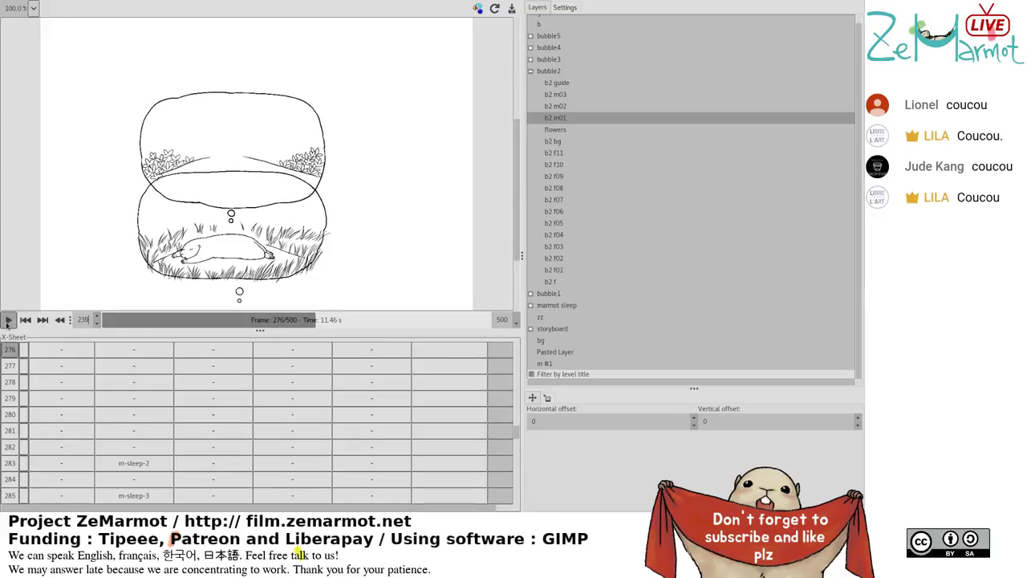
pyautogui.click(246, 324)
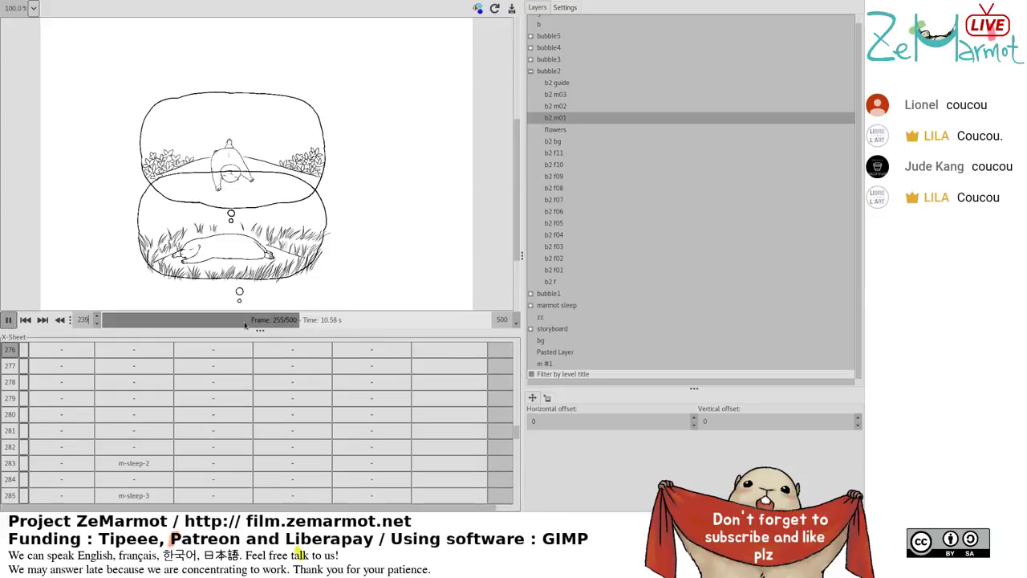
pyautogui.press('p')
# Fill the layer suite from the b2 m01 cell at frame 255 with On 4 and Cycle 1, through frame 266.
pyautogui.scroll(4, 396, 417)
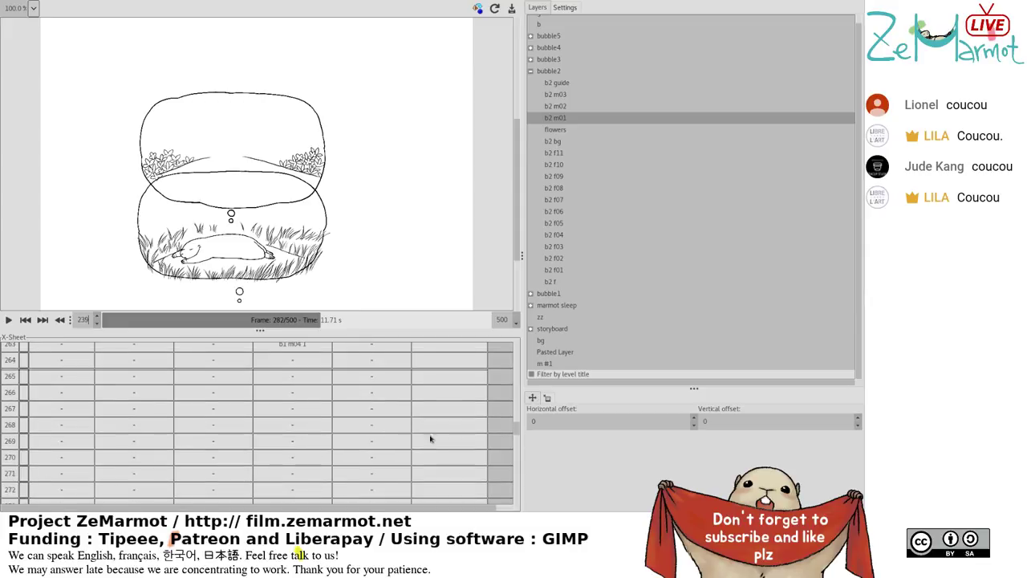
pyautogui.scroll(5, 430, 439)
pyautogui.click(450, 439)
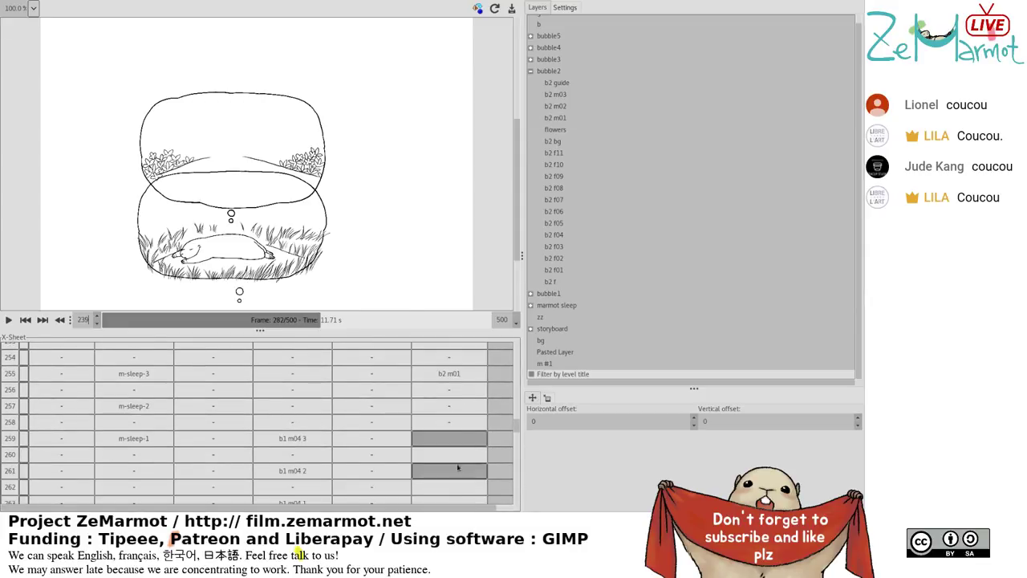
pyautogui.scroll(-1, 459, 463)
pyautogui.scroll(-1, 458, 463)
pyautogui.keyDown('shift'); pyautogui.click(463, 446); pyautogui.keyUp('shift')
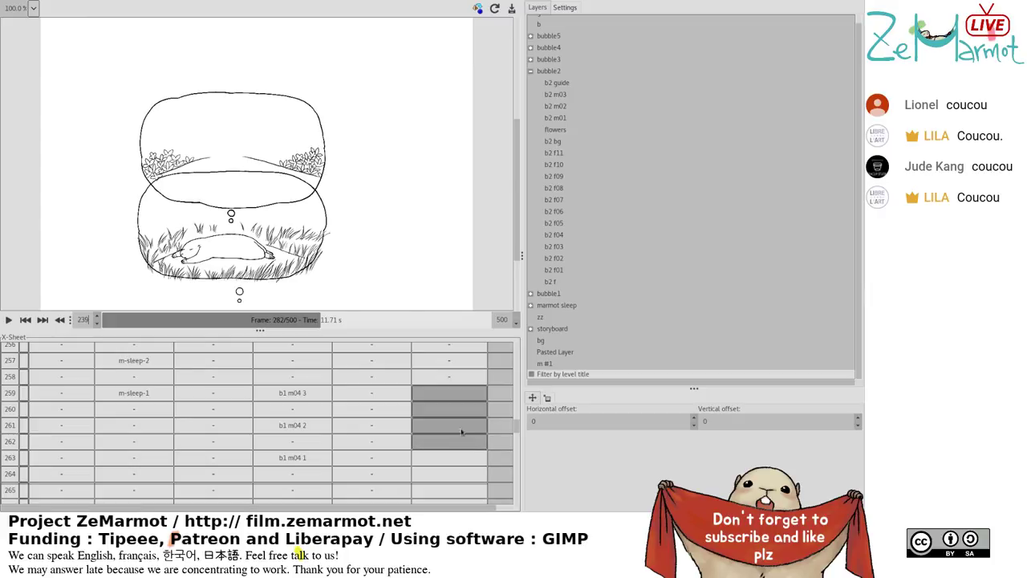
pyautogui.click(450, 348)
pyautogui.scroll(3, 461, 361)
pyautogui.click(459, 374)
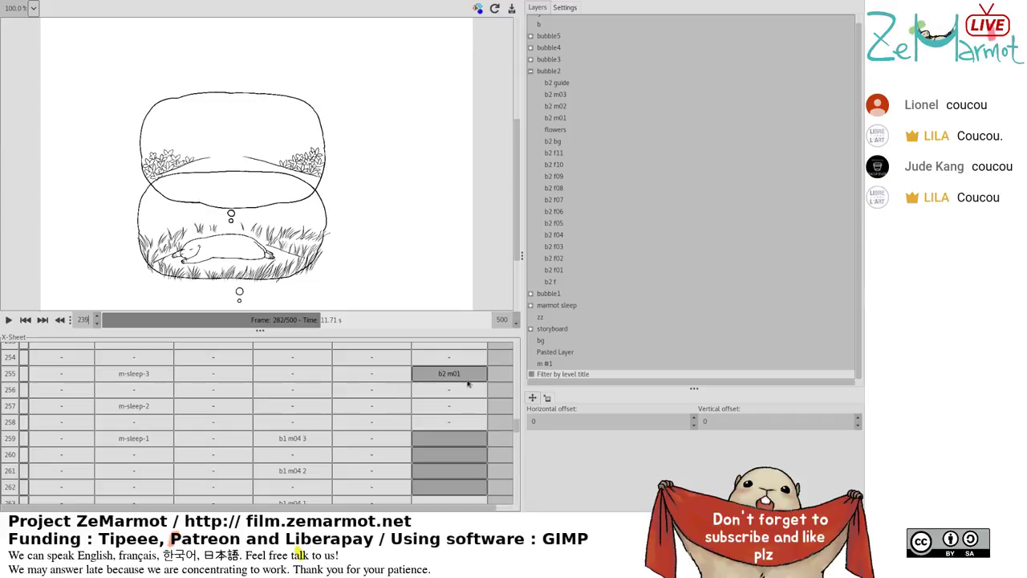
pyautogui.click(469, 384)
pyautogui.doubleClick(459, 371)
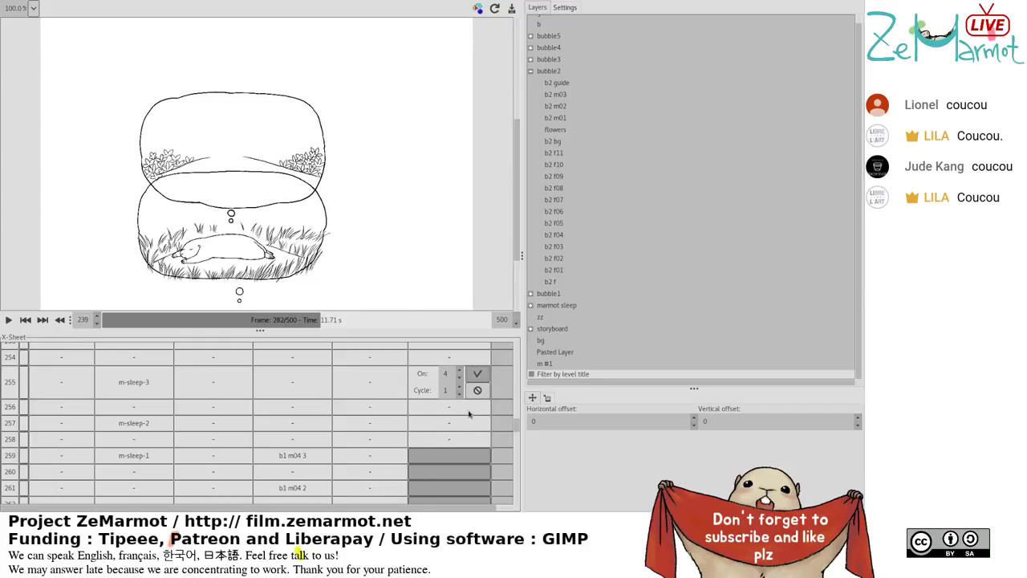
pyautogui.press('Return')
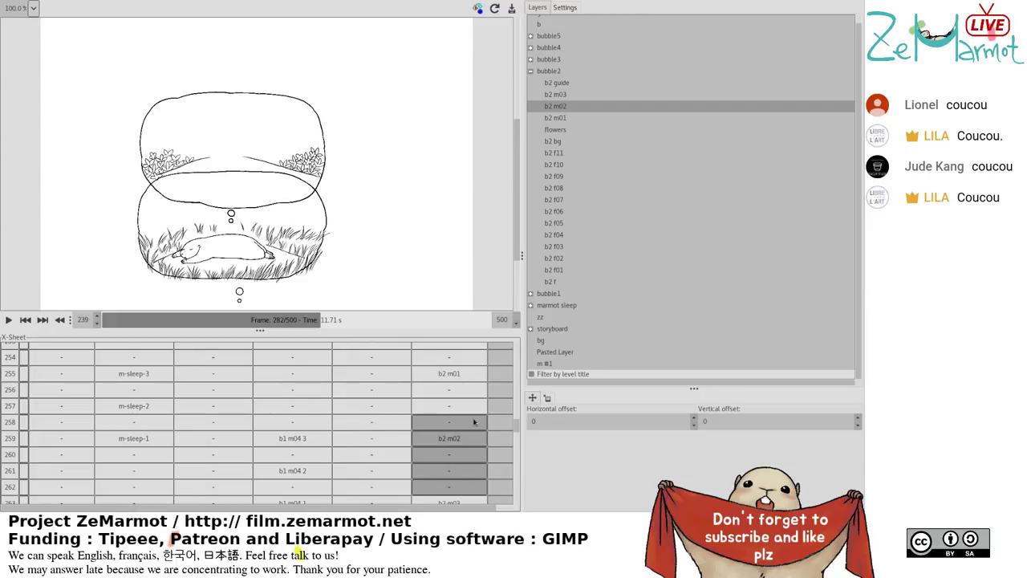
# In the last track, assign layer b2 m02 to frames 267 to 270 and b2 m01 to frames 271 to 274.
pyautogui.click(474, 422)
pyautogui.scroll(-5, 474, 418)
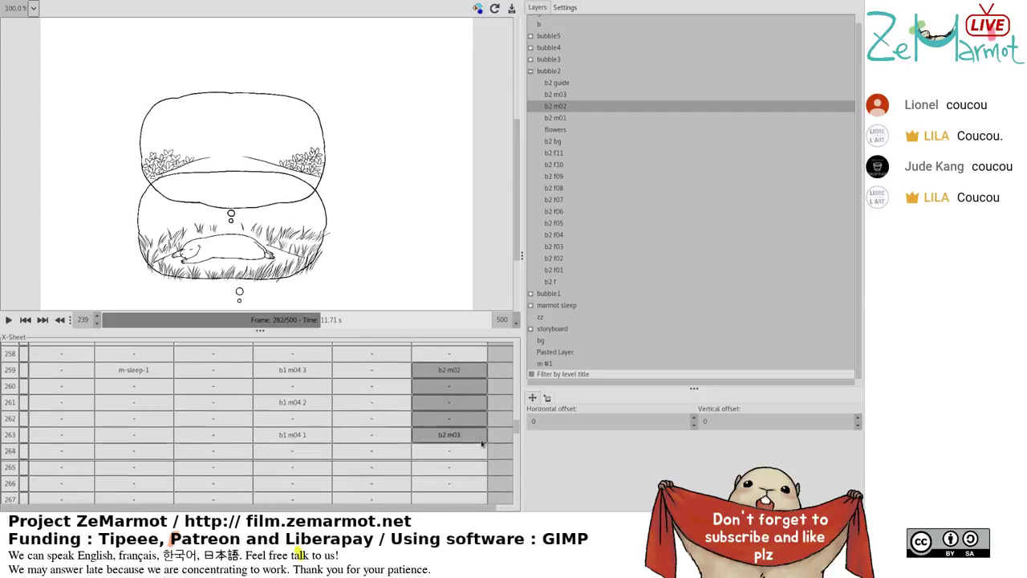
pyautogui.click(472, 399)
pyautogui.moveTo(473, 386); pyautogui.dragTo(477, 437)
pyautogui.click(558, 107)
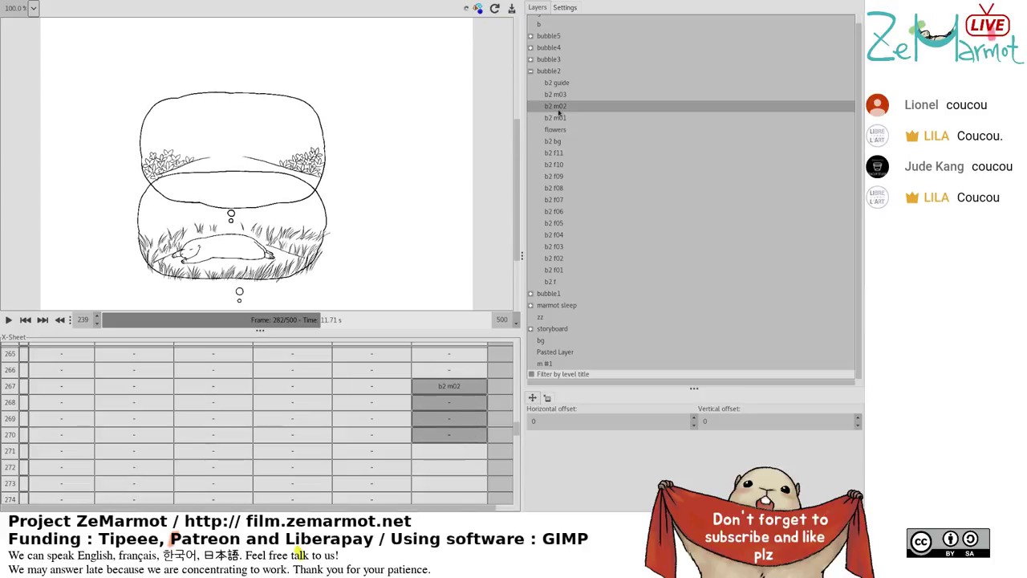
pyautogui.scroll(-2, 428, 469)
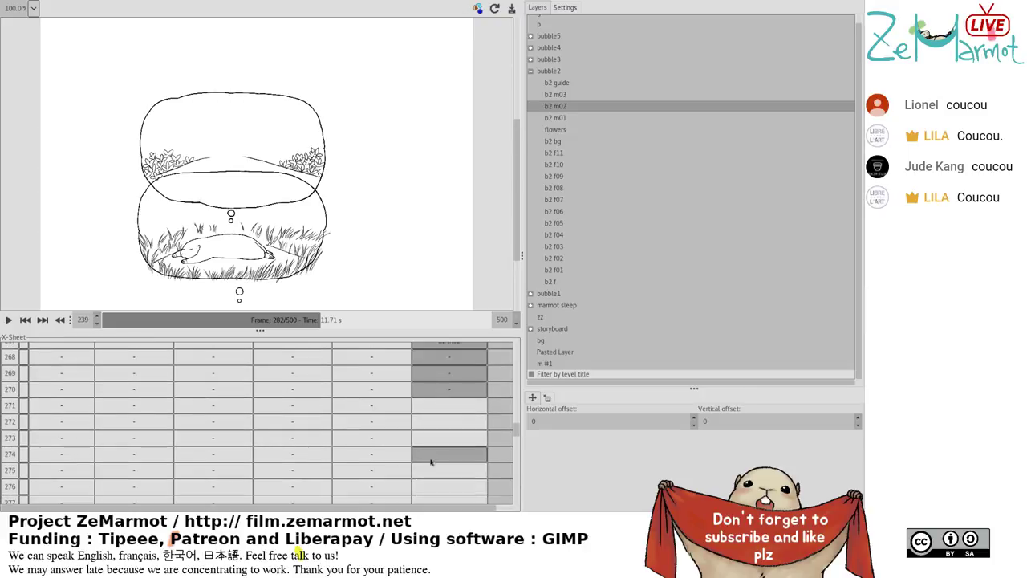
pyautogui.click(443, 455)
pyautogui.moveTo(443, 457); pyautogui.dragTo(454, 429)
pyautogui.click(557, 119)
# In the last track, assign layer b2 m02 to frames 275 to 278 and b2 m03 to frames 279 to 282.
pyautogui.scroll(-2, 431, 449)
pyautogui.scroll(-1, 431, 447)
pyautogui.click(560, 100)
pyautogui.scroll(-3, 458, 362)
pyautogui.moveTo(458, 353); pyautogui.dragTo(458, 397)
pyautogui.click(453, 449)
pyautogui.moveTo(453, 449); pyautogui.dragTo(455, 398)
pyautogui.click(568, 95)
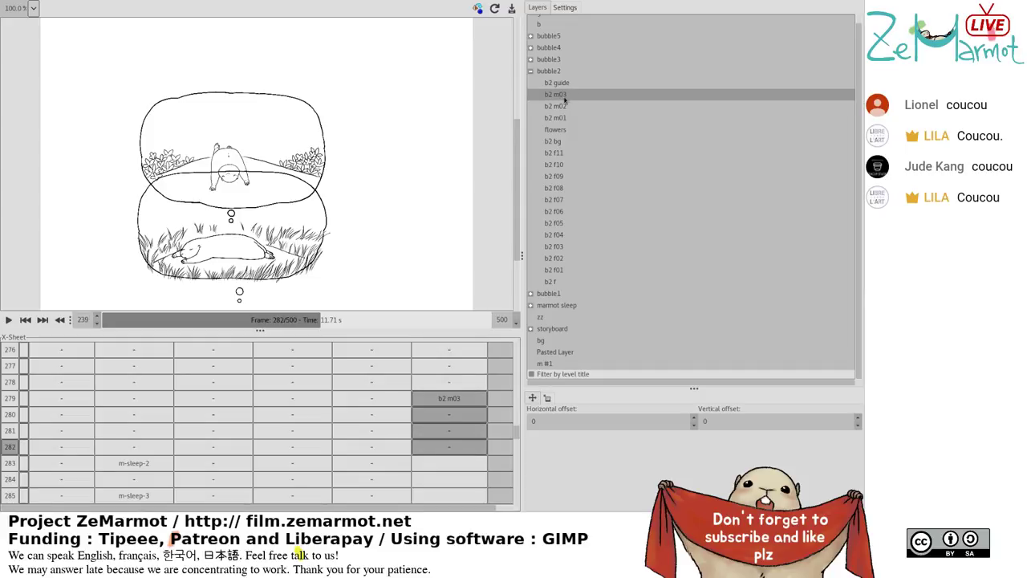
# In the last track, assign layer b2 m02 to frames 283 to 286 and b2 m01 to frames 287 to 290.
pyautogui.scroll(-1, 476, 434)
pyautogui.moveTo(473, 442); pyautogui.dragTo(463, 492)
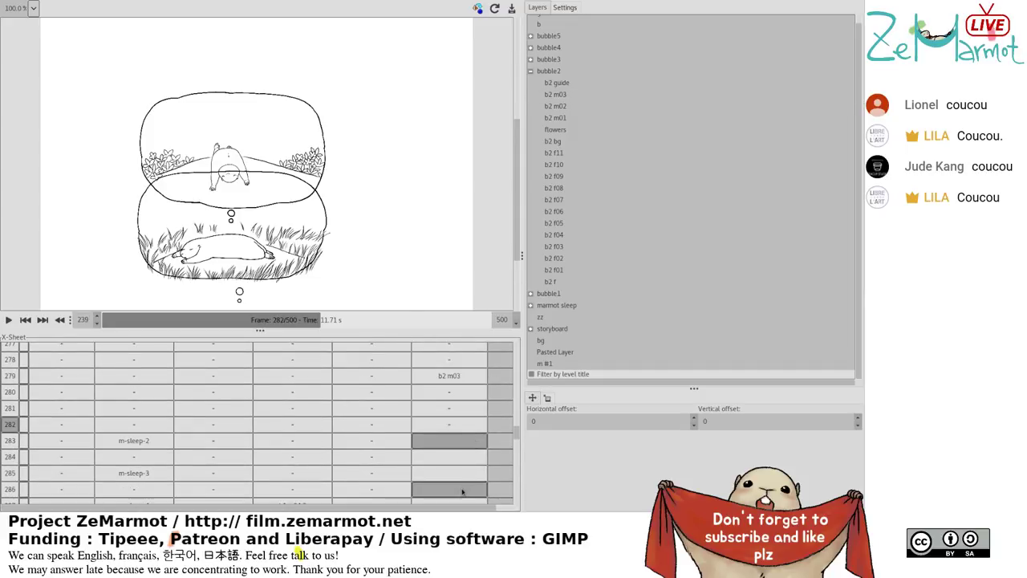
pyautogui.click(566, 109)
pyautogui.scroll(-6, 455, 433)
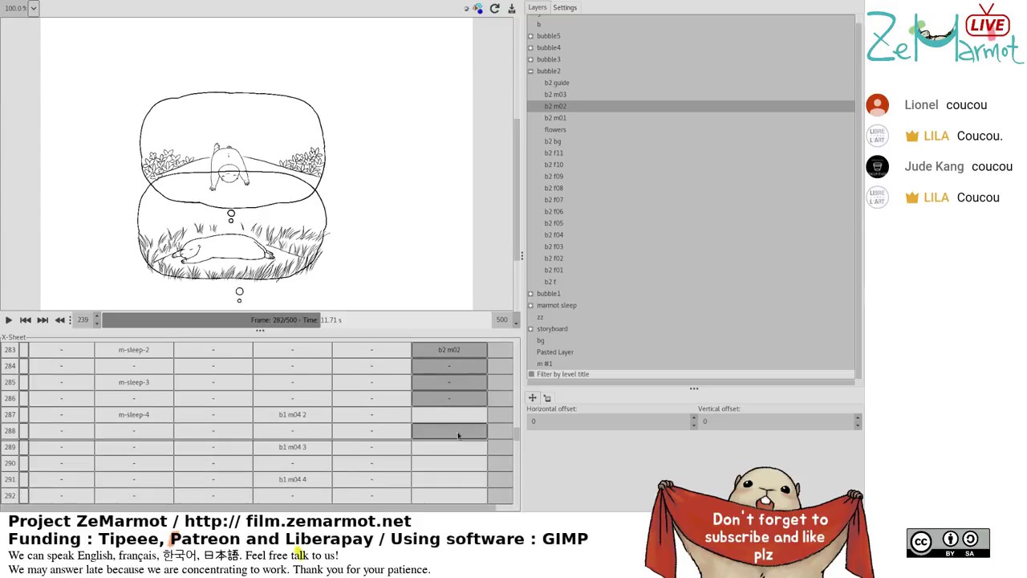
pyautogui.click(455, 478)
pyautogui.moveTo(455, 462); pyautogui.dragTo(455, 416)
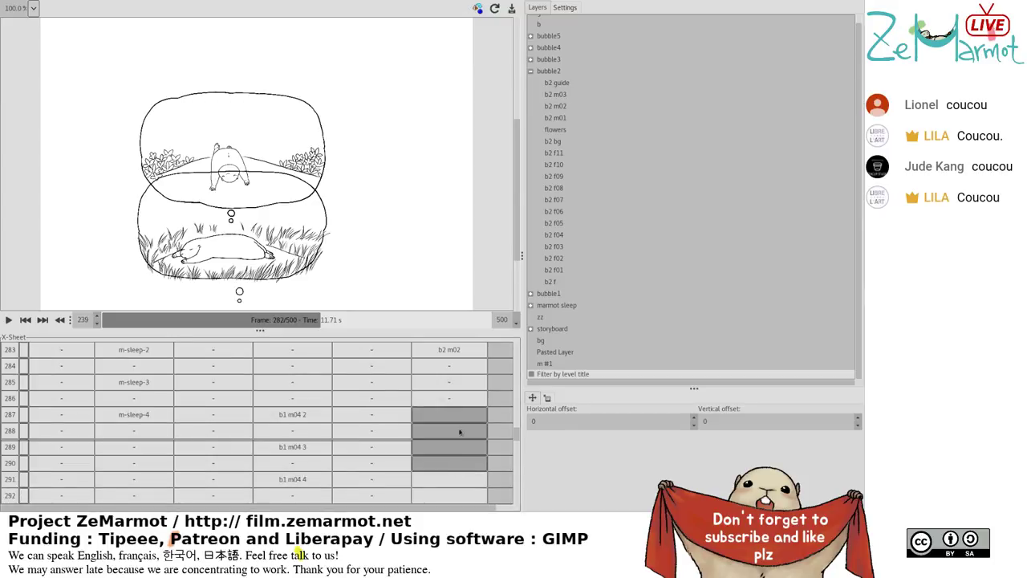
pyautogui.click(565, 118)
# In the m2 track, assign layer b2 m02 to frames 291 to 294 and b2 m03 to frames 295 to 298.
pyautogui.scroll(-4, 483, 428)
pyautogui.click(480, 426)
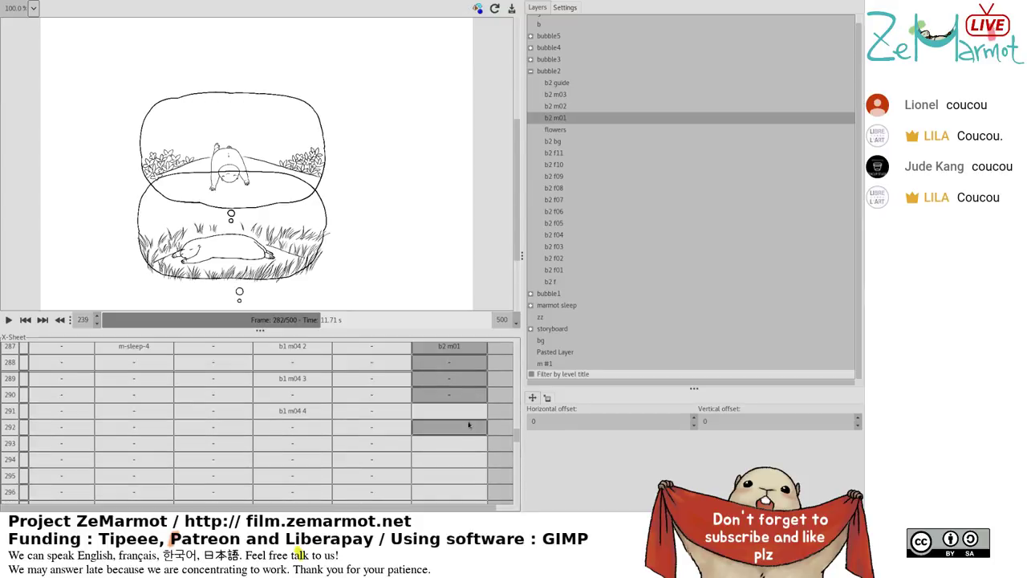
pyautogui.moveTo(469, 411); pyautogui.dragTo(459, 464)
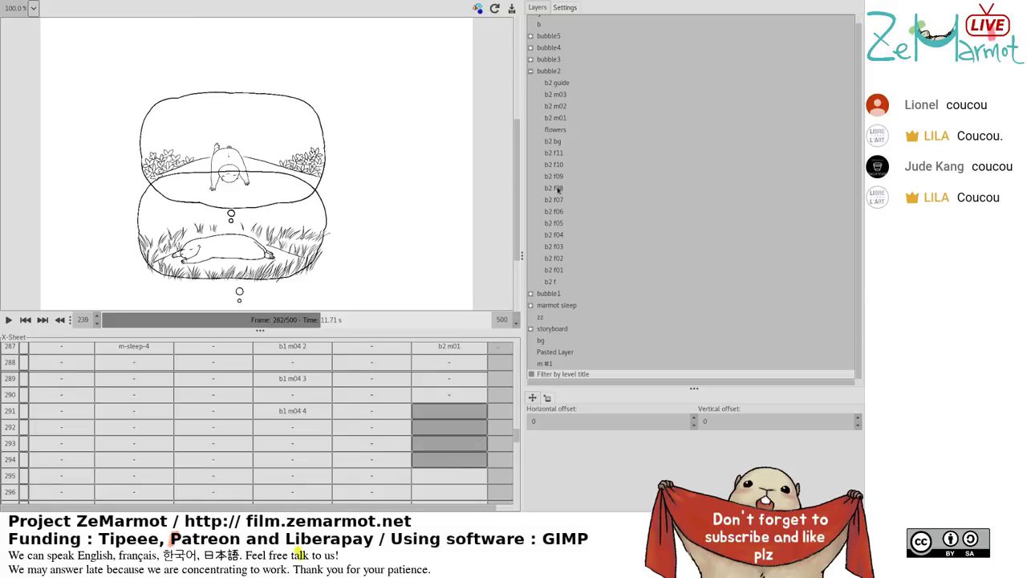
pyautogui.click(571, 106)
pyautogui.scroll(-7, 454, 411)
pyautogui.click(461, 411)
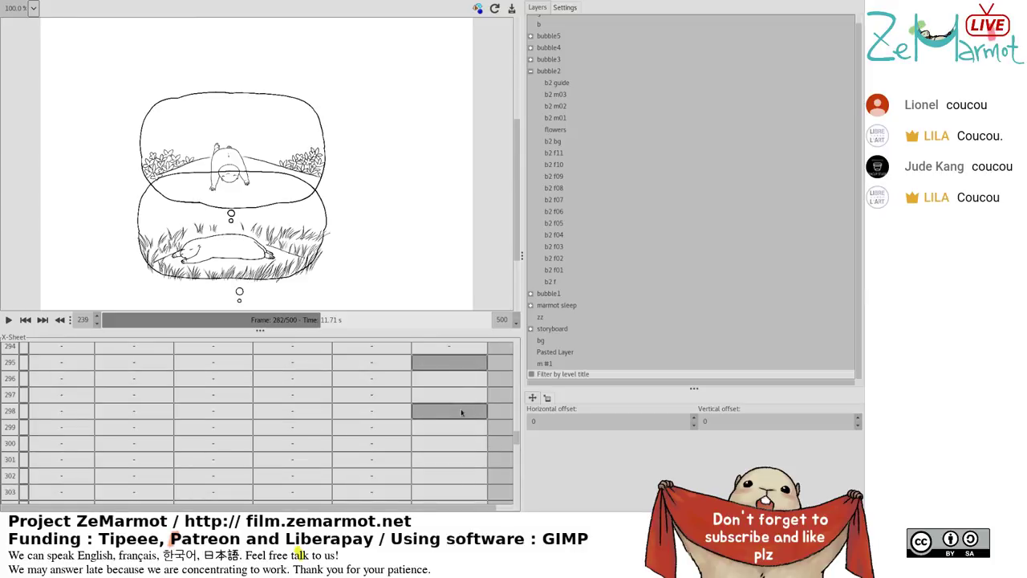
pyautogui.click(575, 97)
# In the m2 track, assign layer b2 m02 to frames 299 to 302 and b2 m01 to frames 303 to 306.
pyautogui.scroll(8, 481, 470)
pyautogui.click(481, 468)
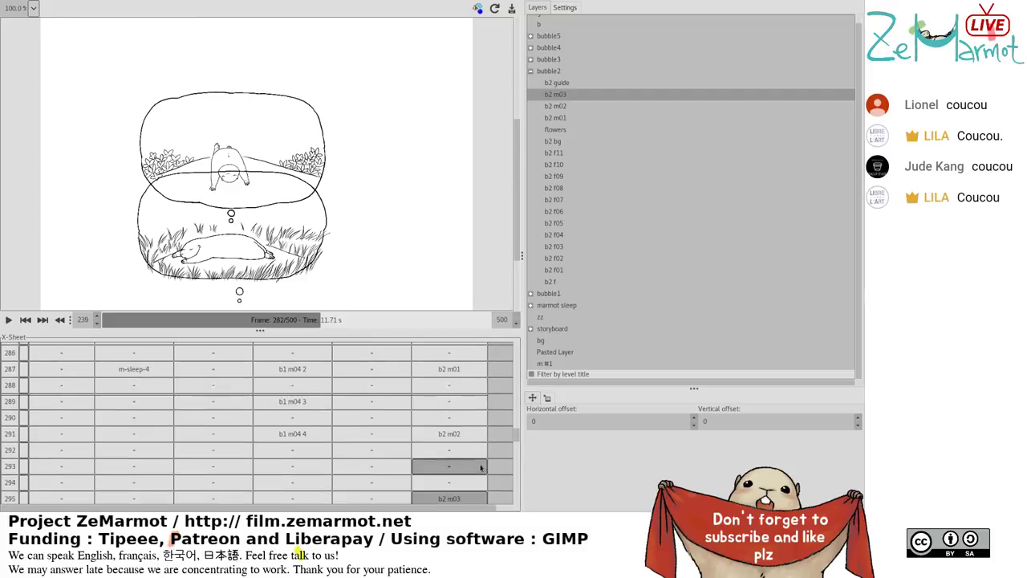
pyautogui.scroll(-8, 482, 467)
pyautogui.moveTo(479, 475); pyautogui.dragTo(473, 427)
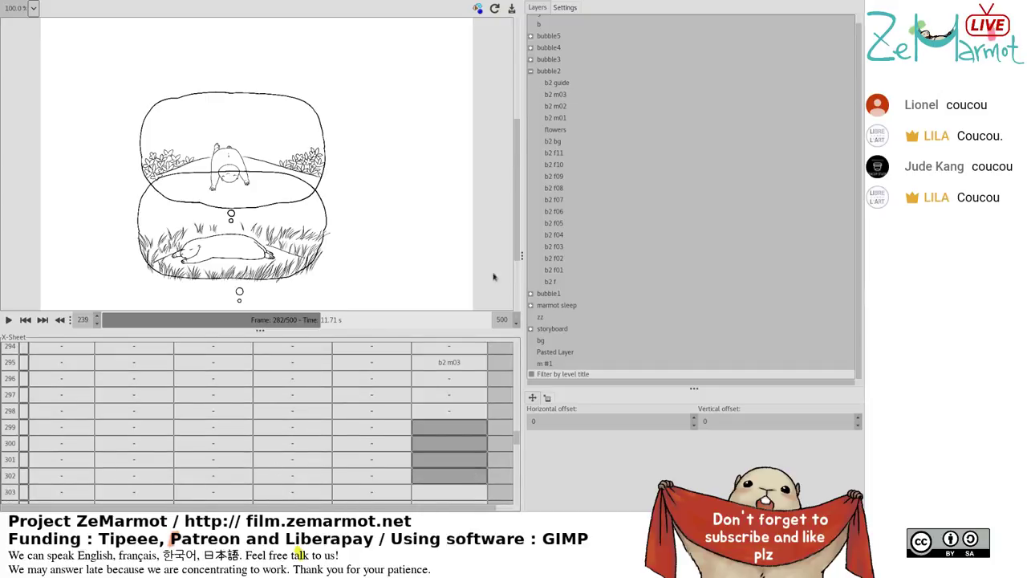
pyautogui.click(559, 105)
pyautogui.scroll(-4, 454, 466)
pyautogui.click(456, 463)
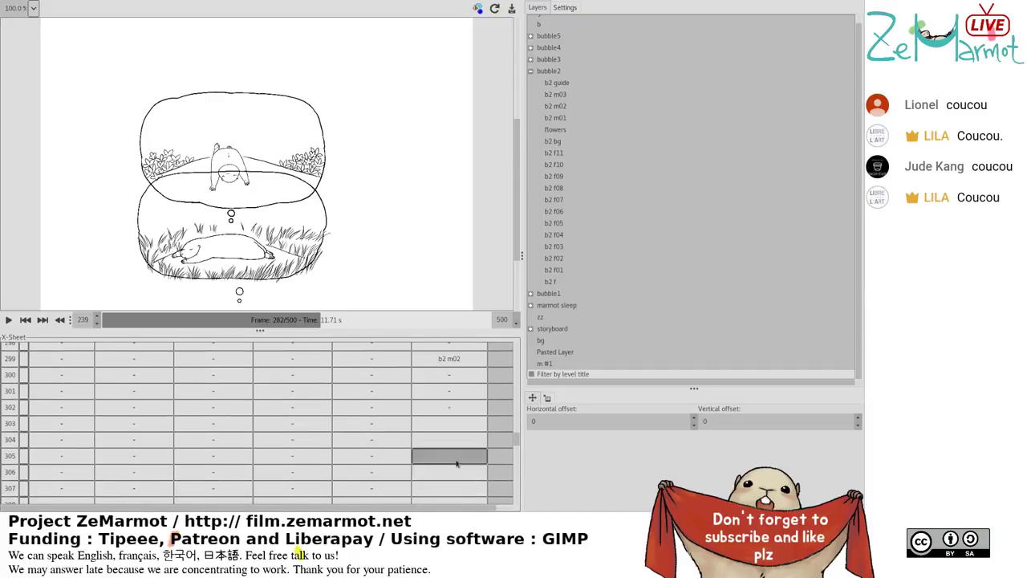
pyautogui.moveTo(457, 472); pyautogui.dragTo(457, 425)
pyautogui.click(559, 120)
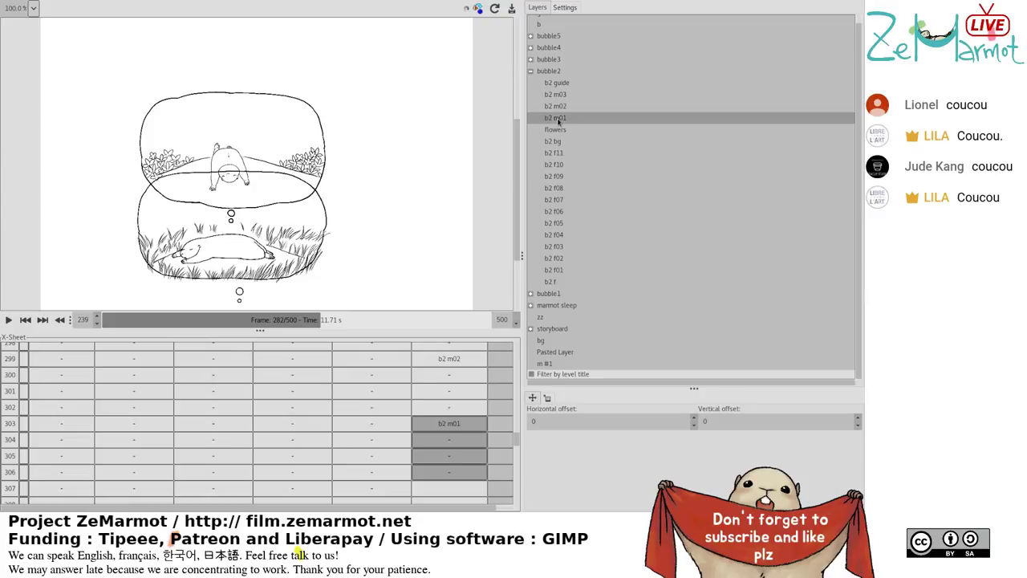
# In the m2 track, assign layer b2 m02 to frames 307 to 310 and b2 m03 to frames 311 to 314.
pyautogui.scroll(-6, 449, 445)
pyautogui.moveTo(447, 447); pyautogui.dragTo(459, 405)
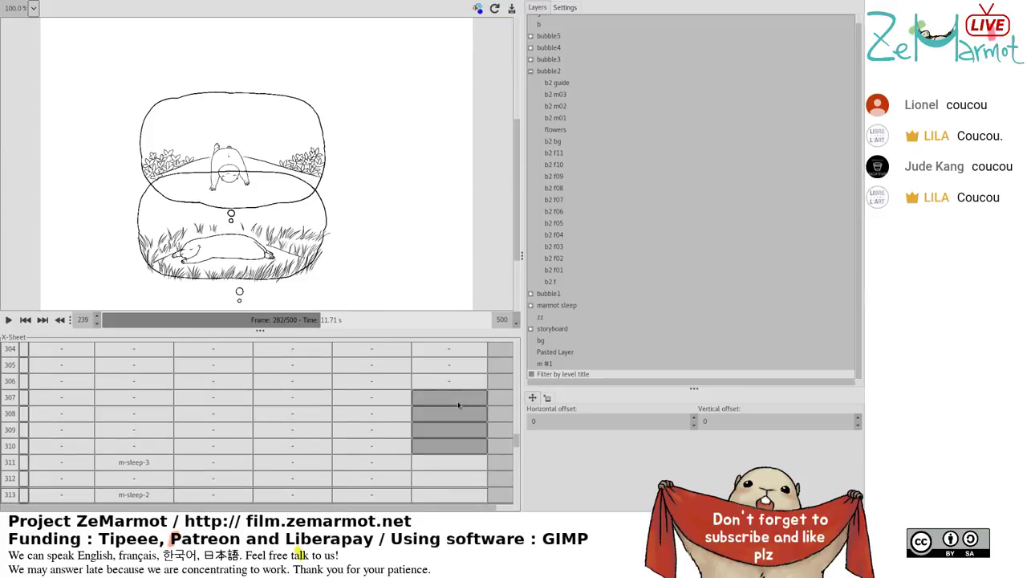
pyautogui.click(558, 106)
pyautogui.click(463, 475)
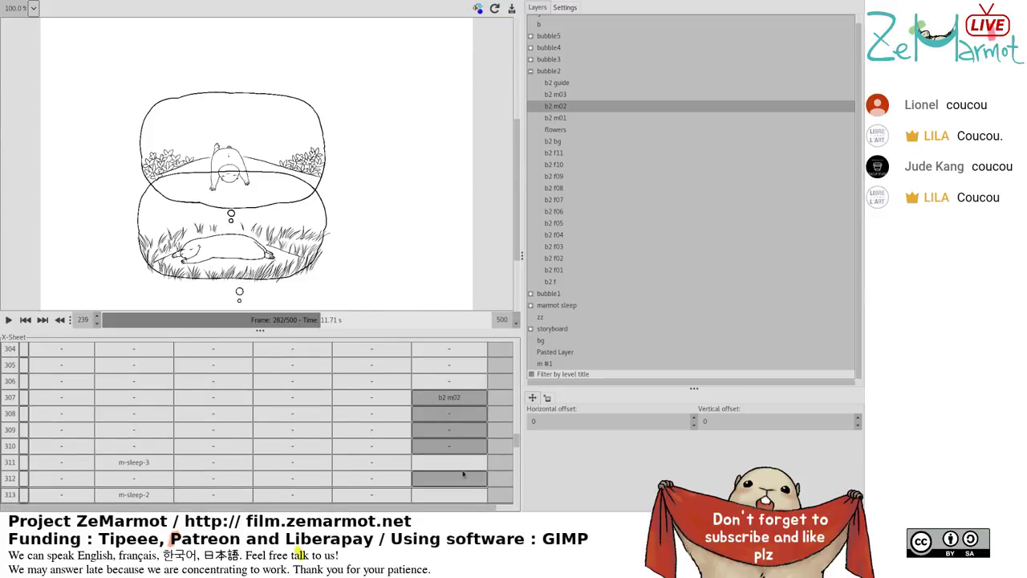
pyautogui.moveTo(465, 464); pyautogui.dragTo(471, 491)
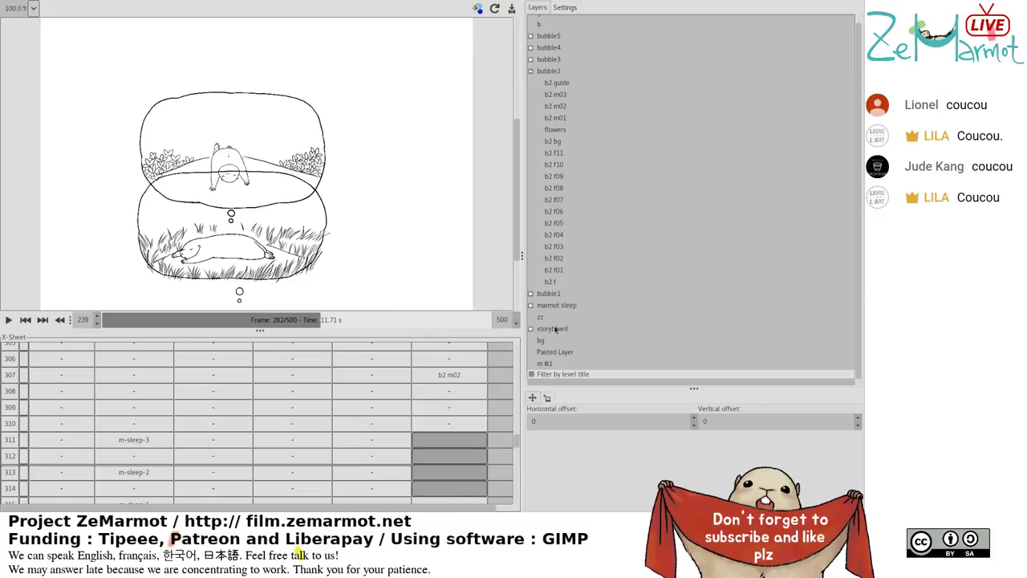
pyautogui.click(554, 94)
# Check the latest m2 cells in the X-Sheet and play the animation to review the marmot's movement in the second bubble.
pyautogui.scroll(5, 466, 448)
pyautogui.click(465, 438)
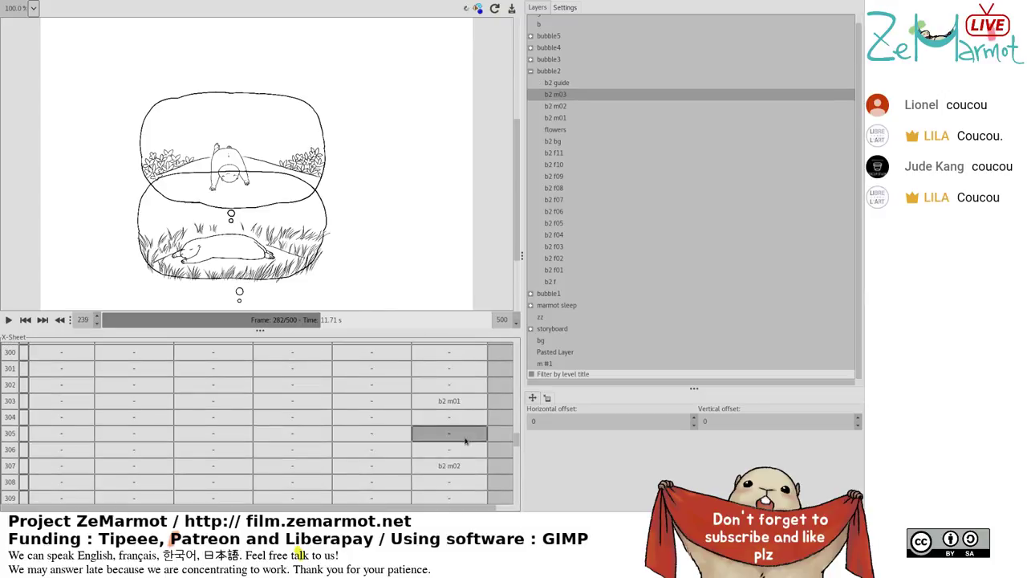
pyautogui.scroll(-3, 466, 440)
pyautogui.keyDown('shift'); pyautogui.click(465, 440); pyautogui.keyUp('shift')
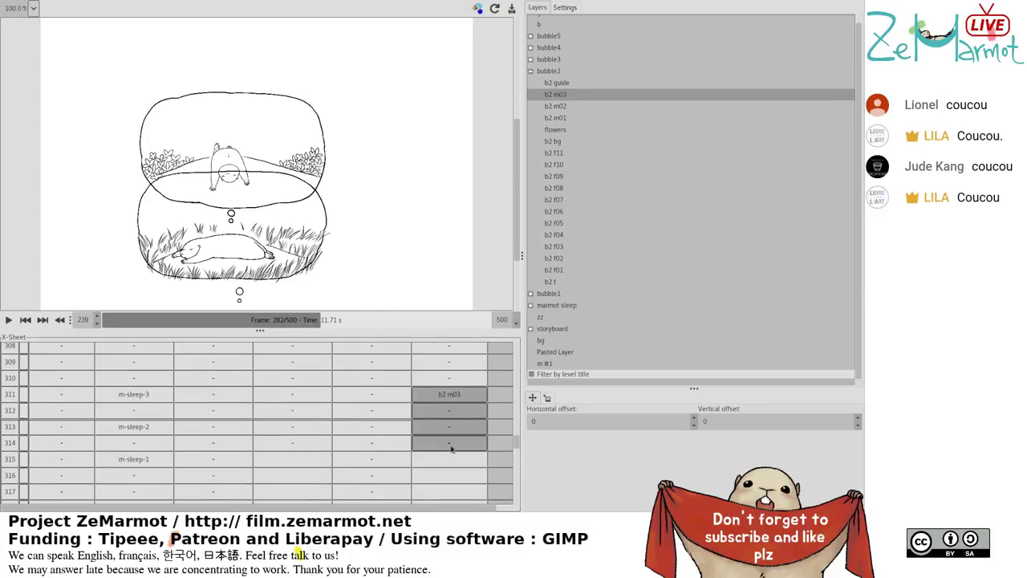
pyautogui.click(8, 319)
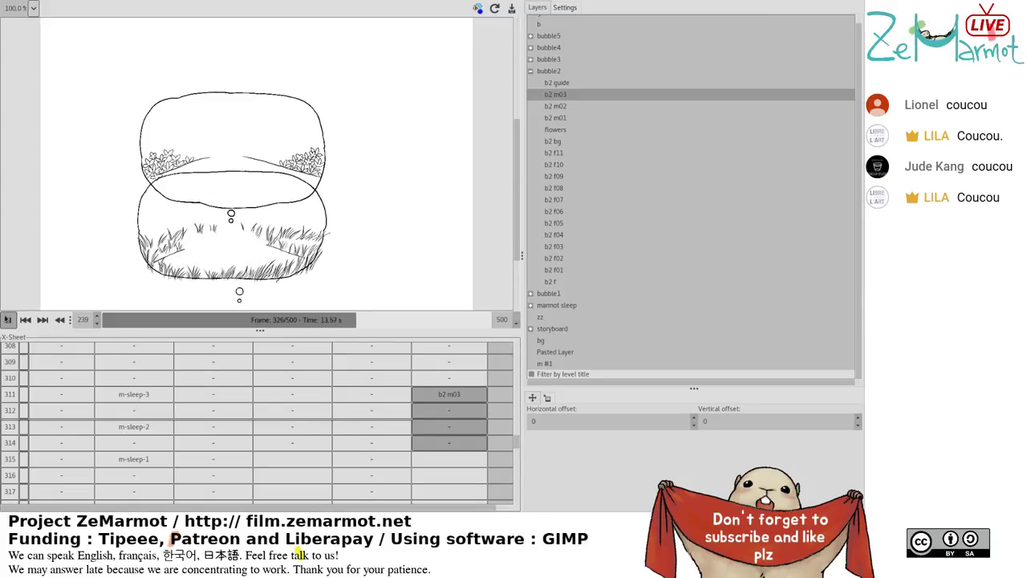
pyautogui.click(293, 398)
# Examine the layer assignments of all tracks between frames 265 and 322 in the X-Sheet.
pyautogui.click(450, 431)
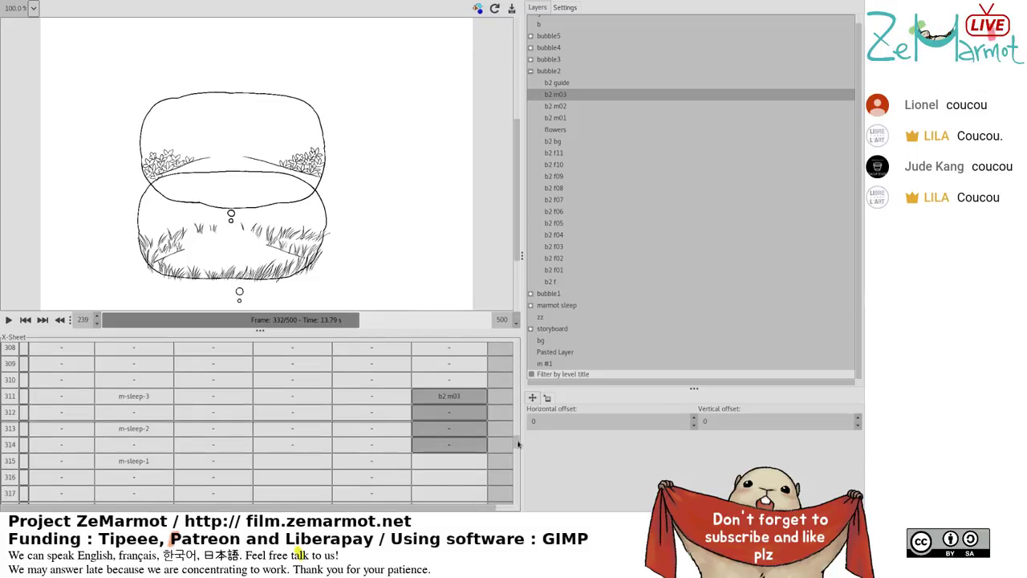
pyautogui.scroll(1, 491, 446)
pyautogui.click(34, 458)
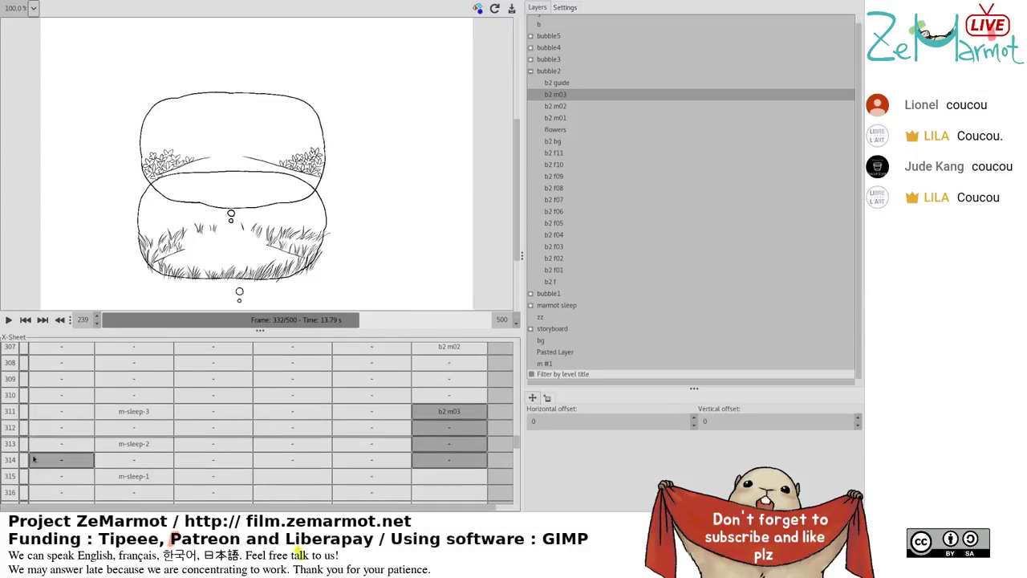
pyautogui.click(36, 446)
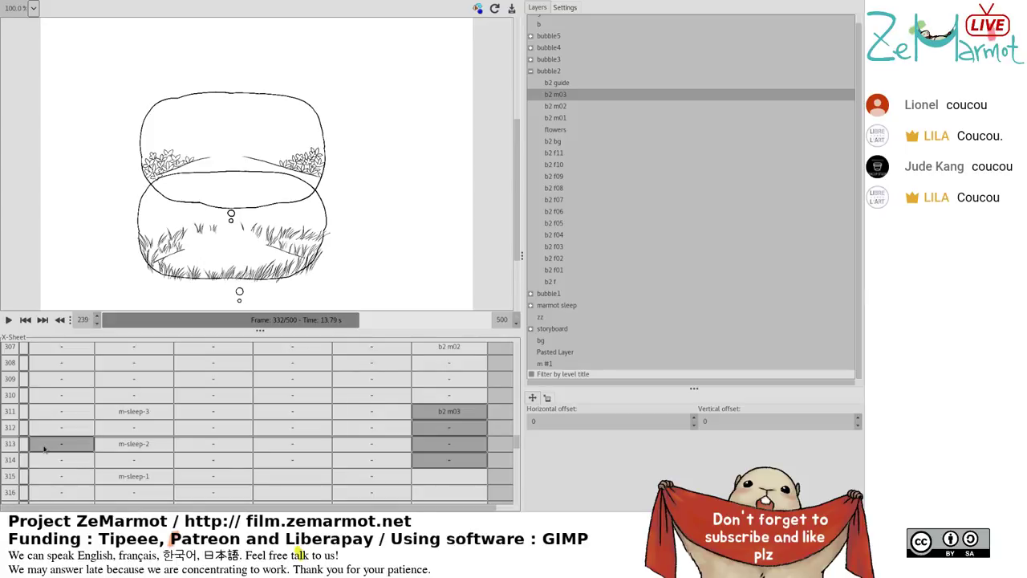
pyautogui.click(57, 438)
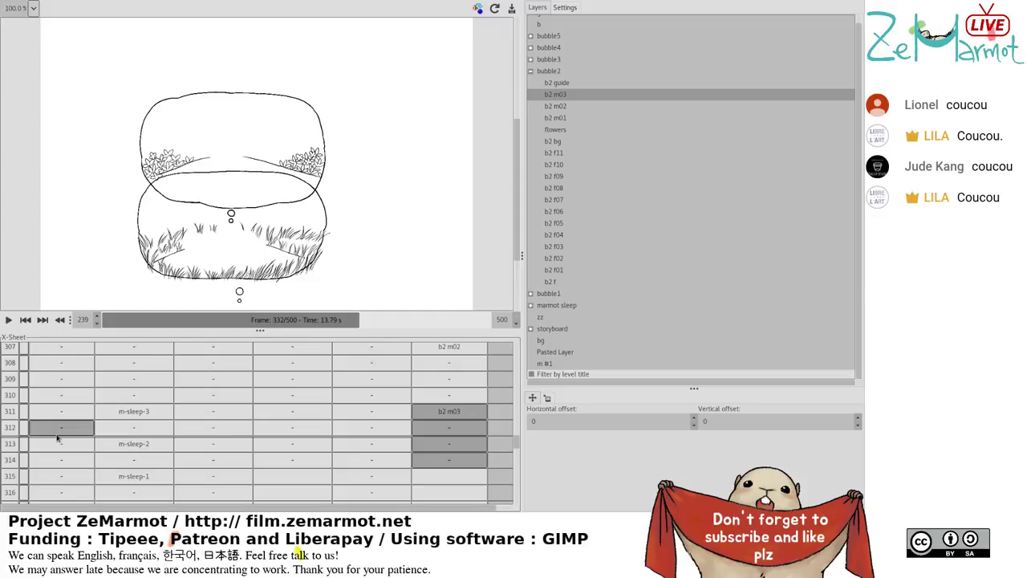
pyautogui.click(57, 439)
pyautogui.click(57, 436)
pyautogui.click(91, 411)
pyautogui.click(442, 491)
pyautogui.scroll(-1, 437, 454)
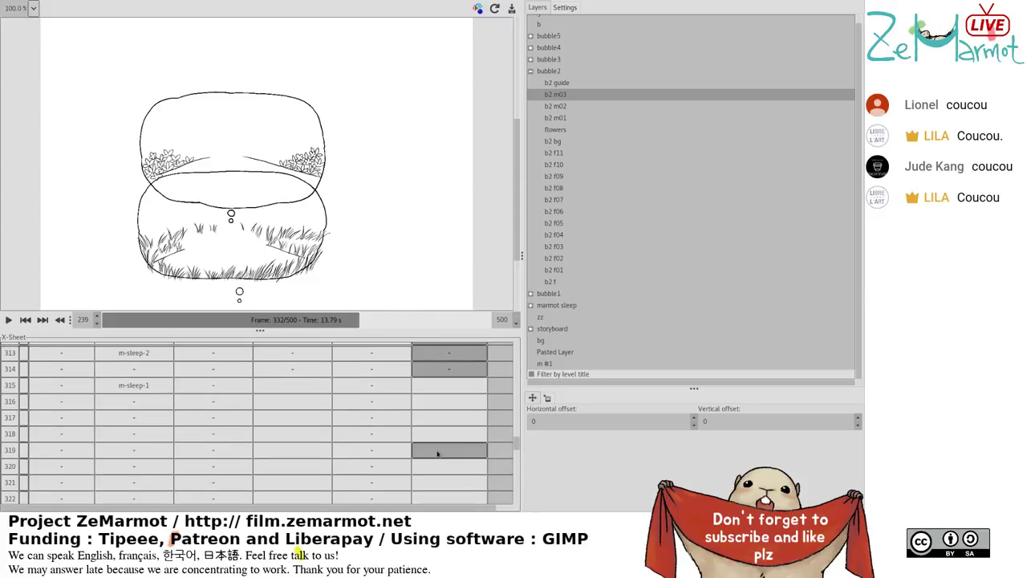
pyautogui.scroll(10, 438, 454)
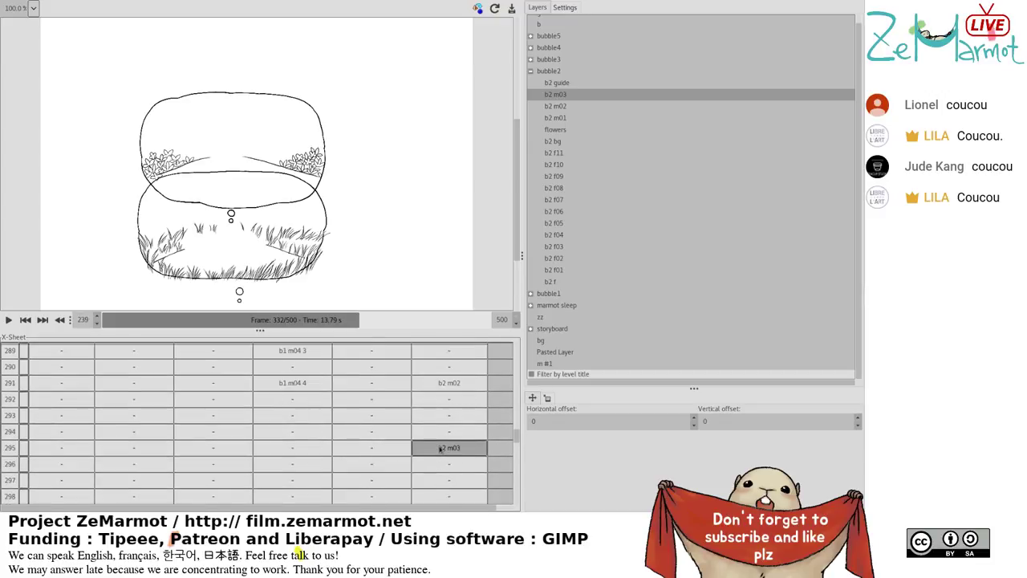
pyautogui.scroll(5, 440, 447)
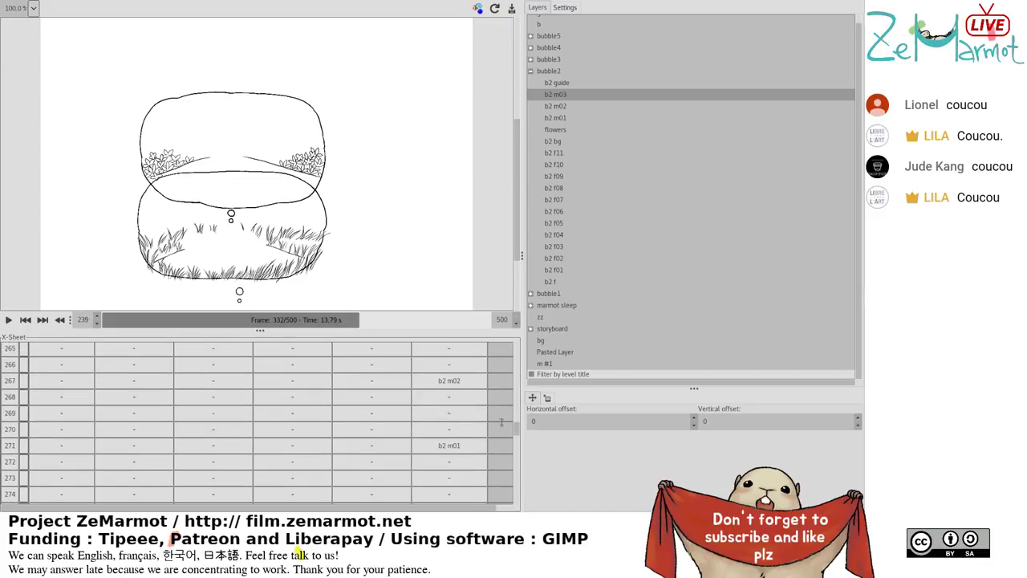
# Rename the last X-Sheet track, titled Name me, to bubble3.
pyautogui.moveTo(518, 435); pyautogui.dragTo(526, 347)
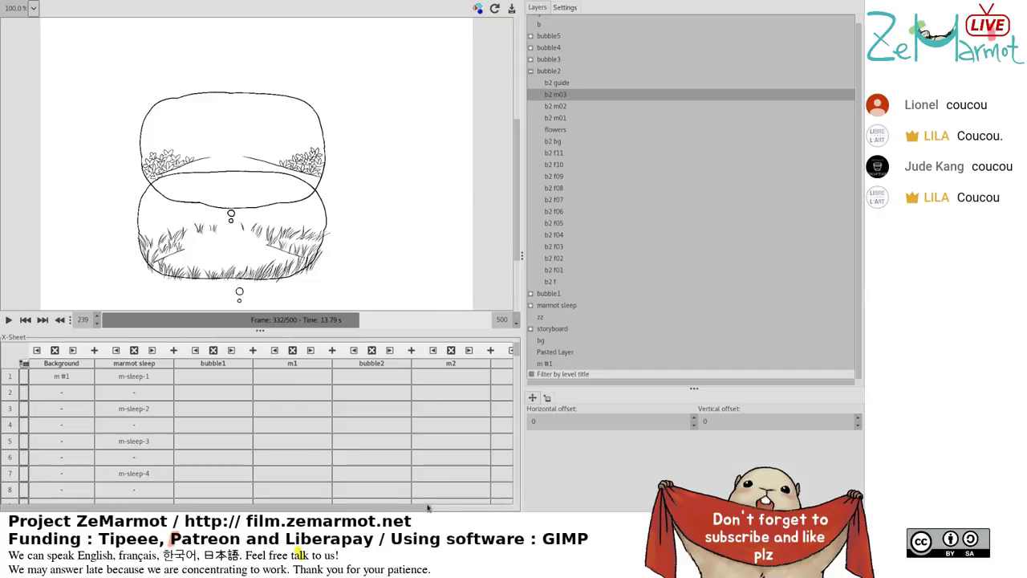
pyautogui.moveTo(428, 509); pyautogui.dragTo(490, 514)
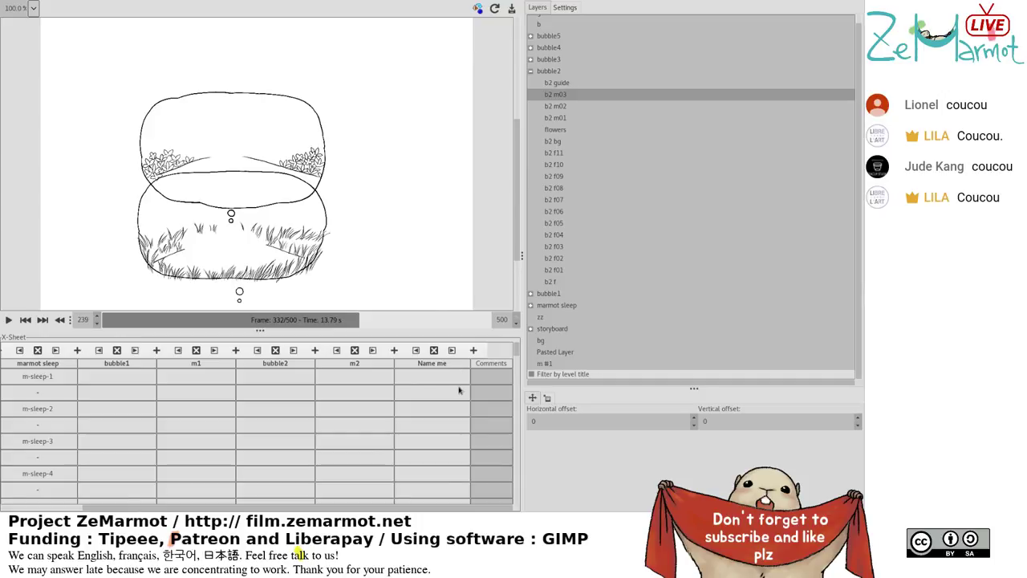
pyautogui.doubleClick(452, 365)
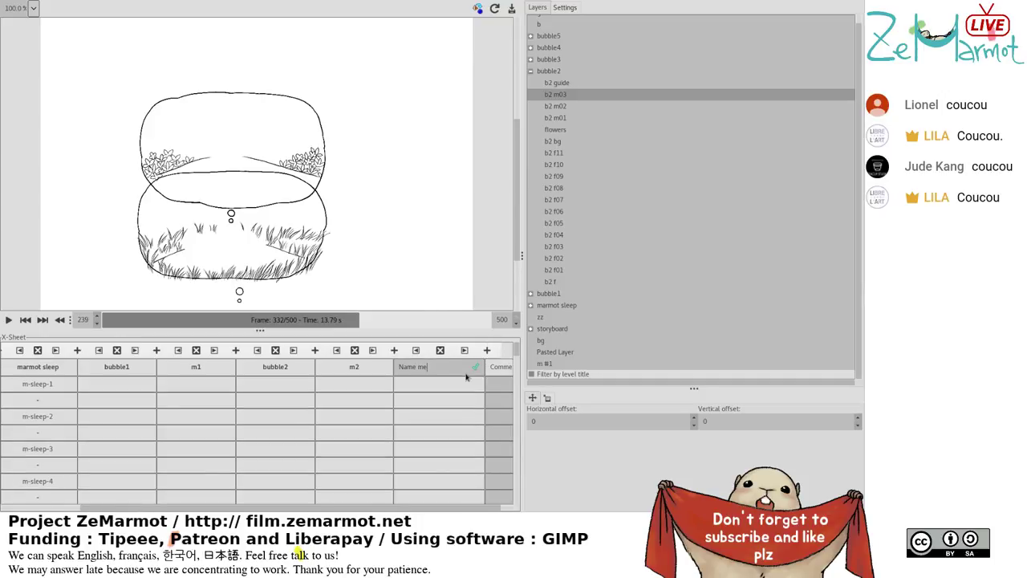
pyautogui.press('BackSpace')
pyautogui.press('BackSpace')
pyautogui.press('BackSpace')
pyautogui.press('BackSpace')
pyautogui.press('BackSpace')
pyautogui.press('BackSpace')
pyautogui.press('BackSpace')
pyautogui.write('bubble3')
pyautogui.press('Return')
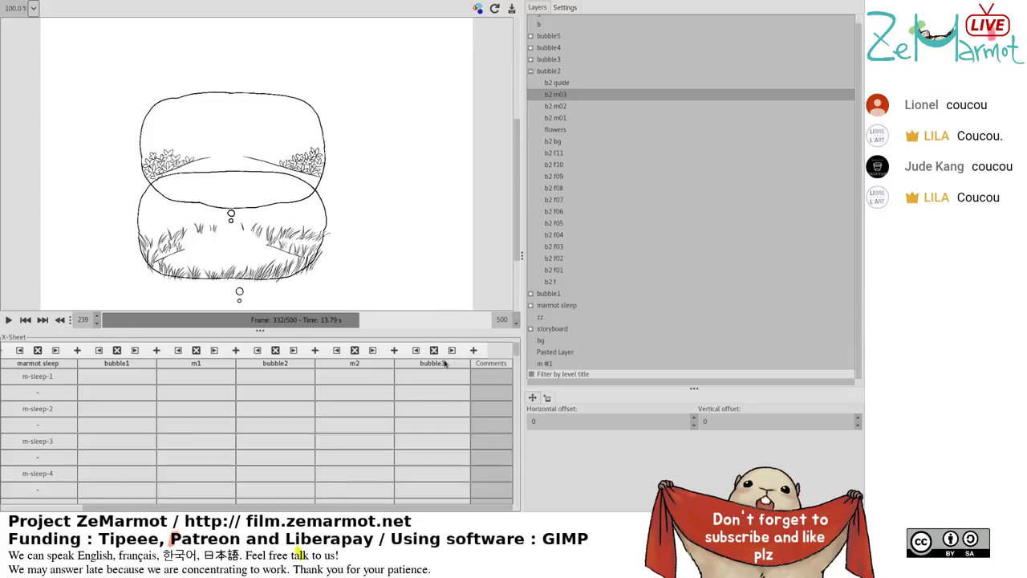
# Preview frame 290 and examine the bubble2 and m2 assignments for a suitable start of the third bubble.
pyautogui.moveTo(516, 354); pyautogui.dragTo(522, 426)
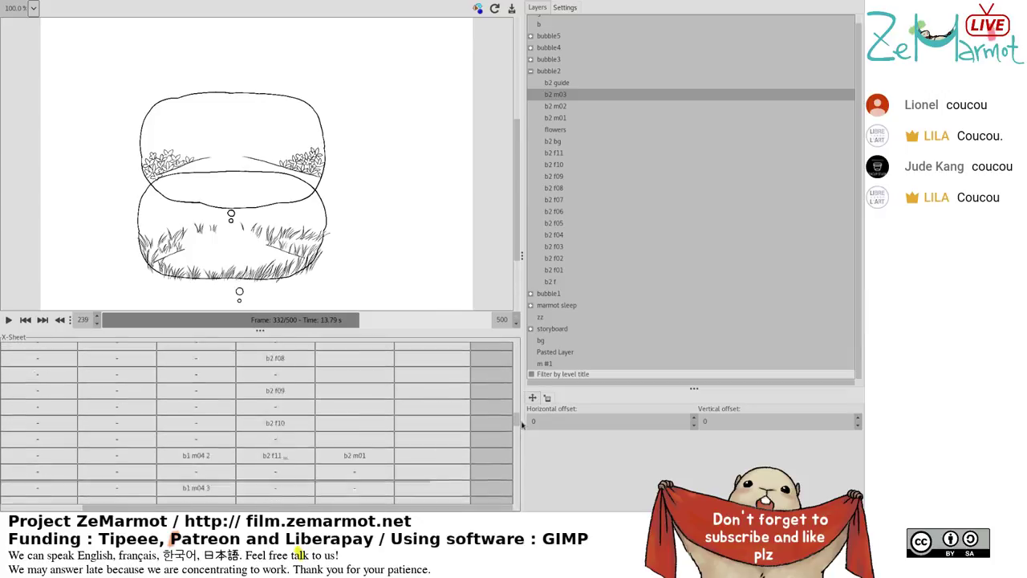
pyautogui.click(346, 321)
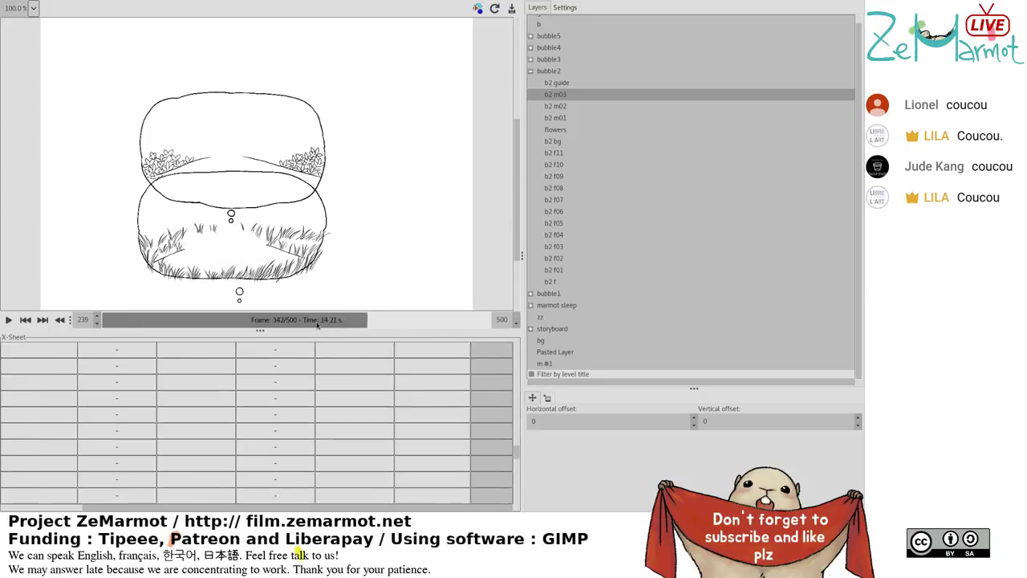
pyautogui.moveTo(318, 325)
pyautogui.mouseDown()
pyautogui.moveTo(365, 321)
pyautogui.moveTo(327, 323)
pyautogui.mouseUp()
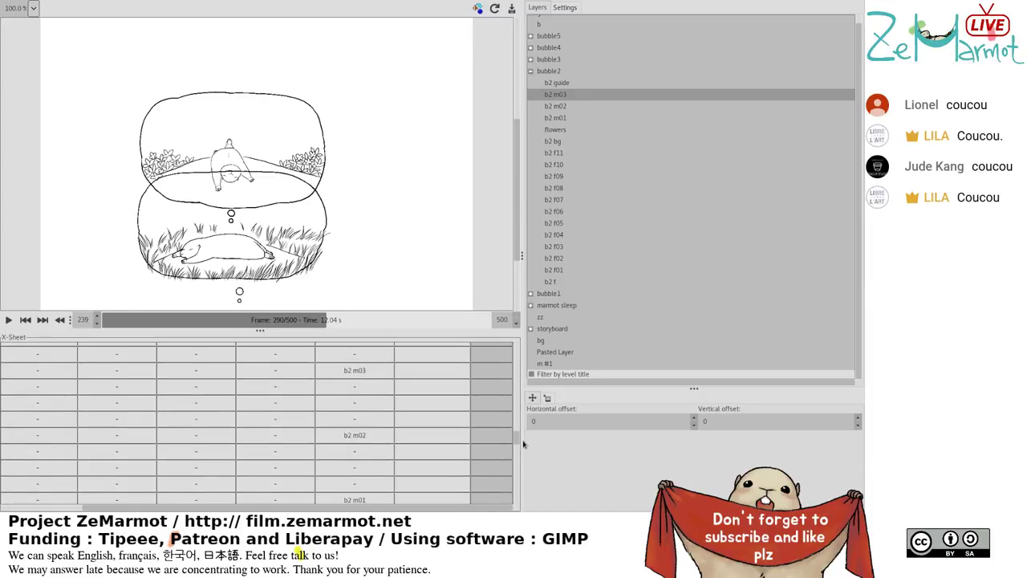
pyautogui.scroll(1, 524, 443)
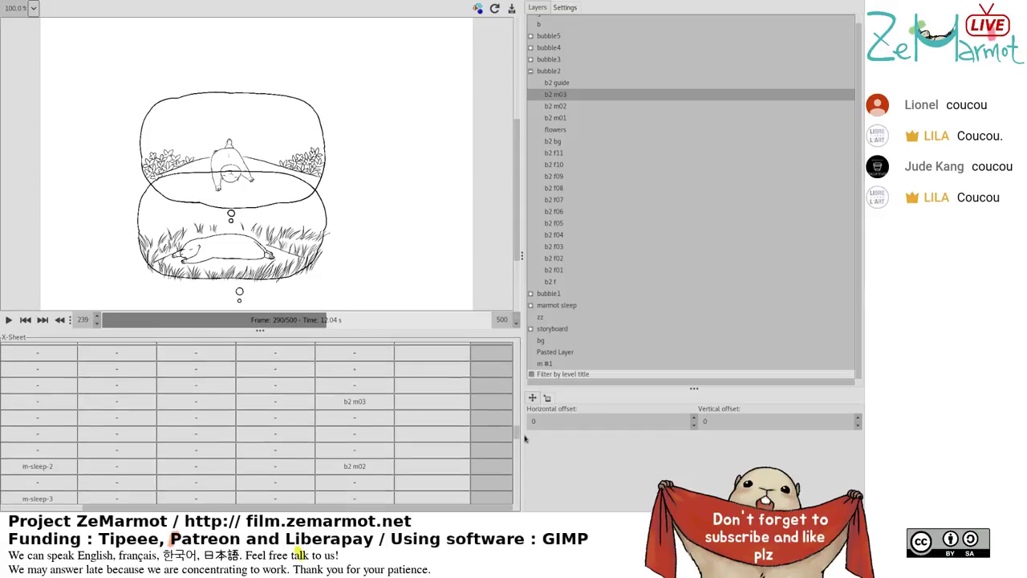
pyautogui.scroll(5, 523, 434)
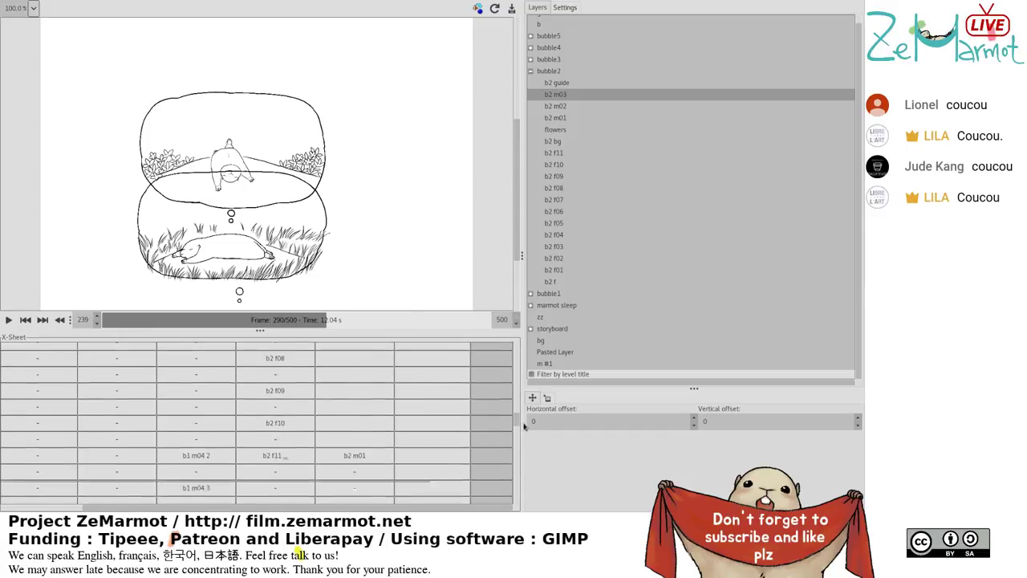
pyautogui.scroll(-2, 523, 426)
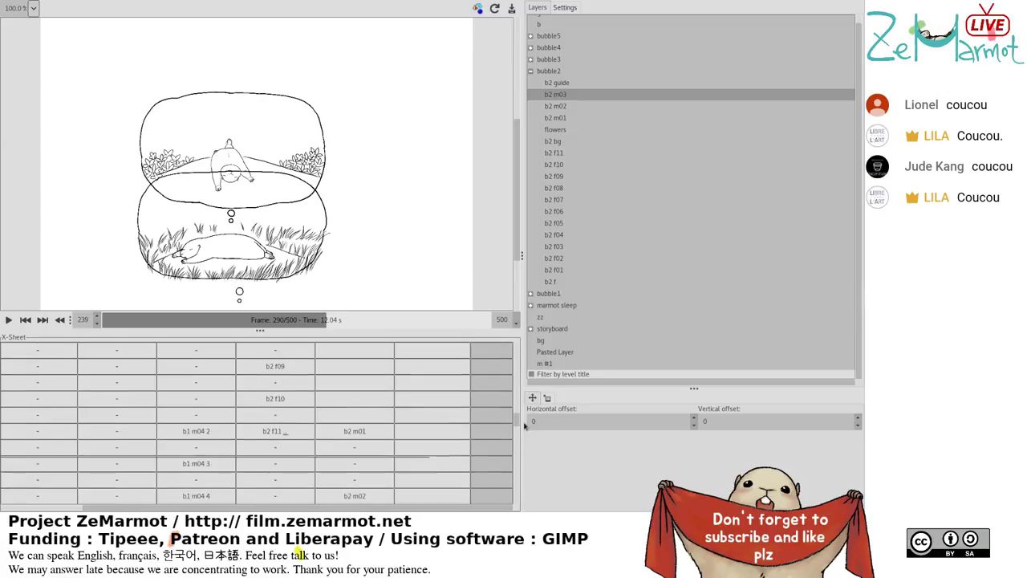
pyautogui.scroll(-5, 524, 426)
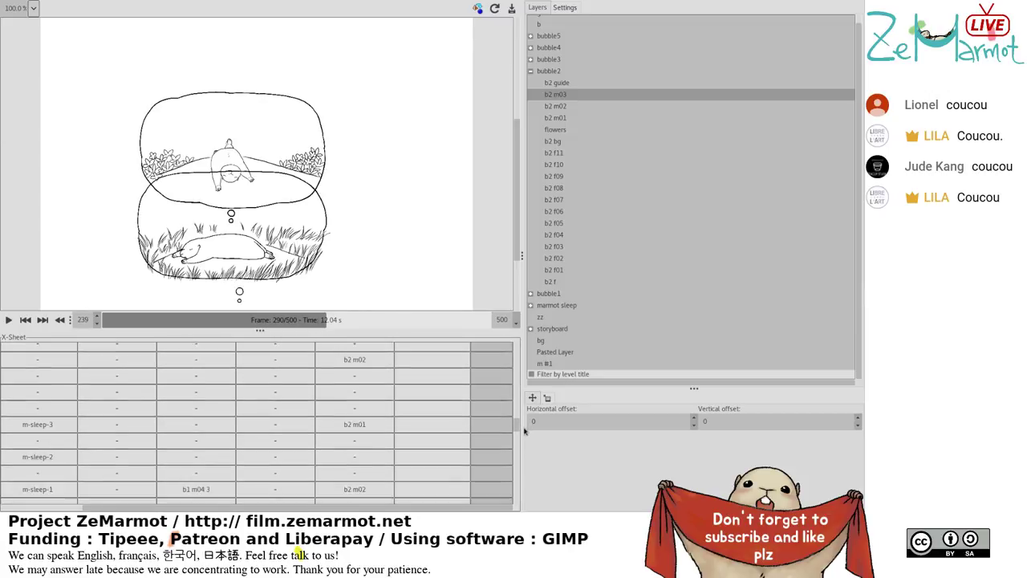
pyautogui.scroll(-5, 524, 432)
# Assign layer b3 f01 to the bubble3 track at frame 263 and preview that frame.
pyautogui.click(431, 387)
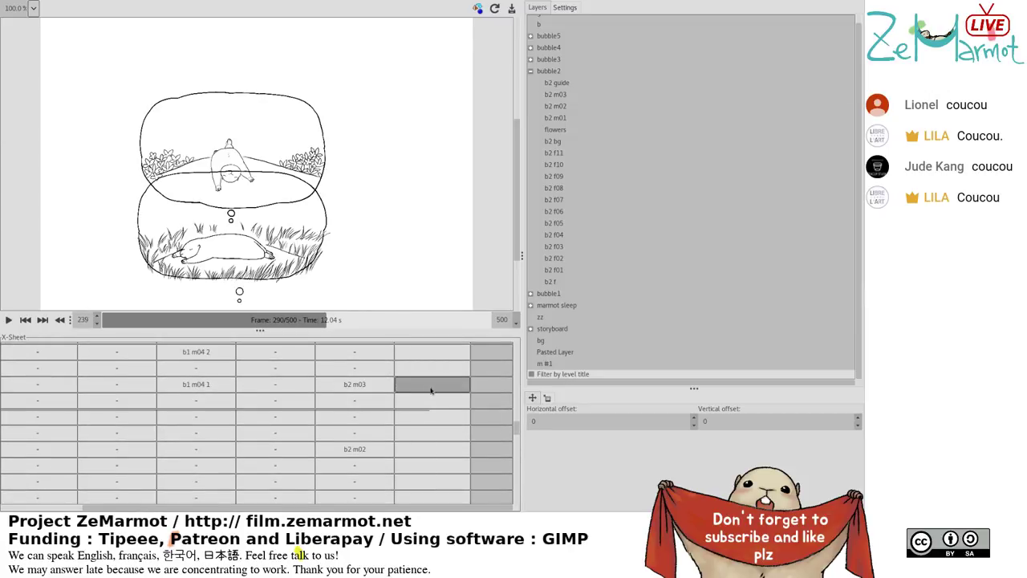
pyautogui.click(530, 72)
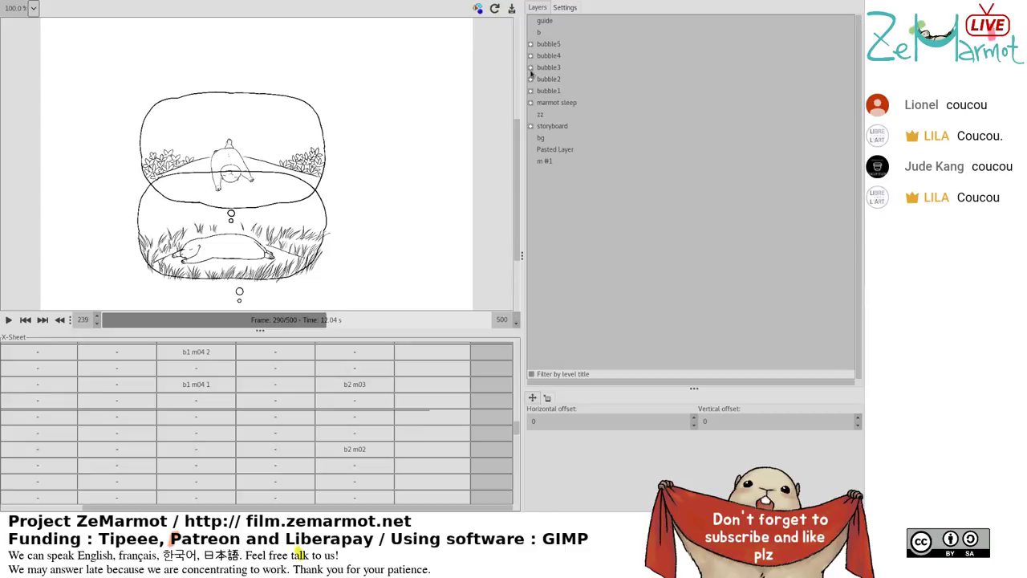
pyautogui.click(530, 68)
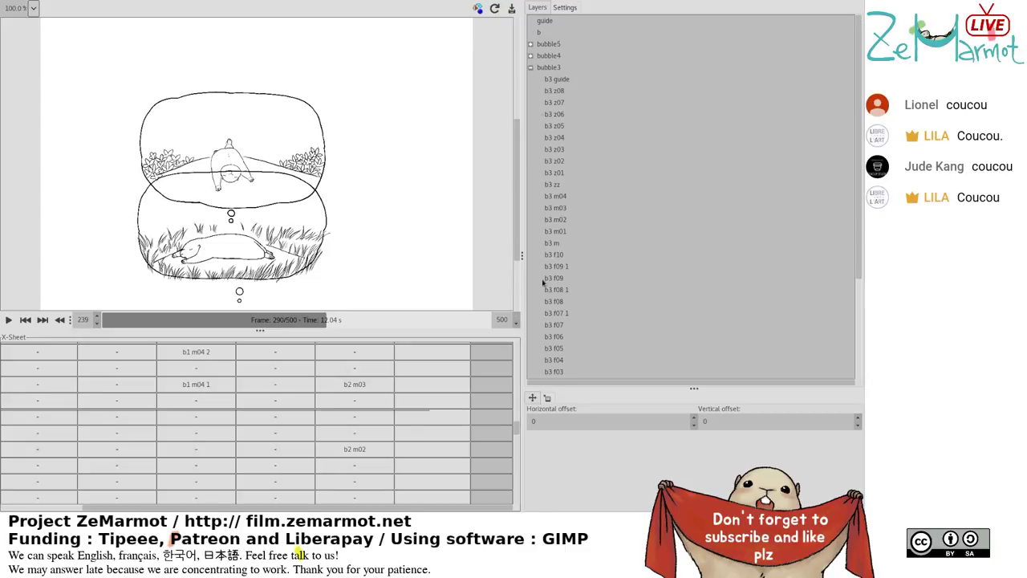
pyautogui.scroll(-1, 542, 292)
pyautogui.scroll(-3, 542, 292)
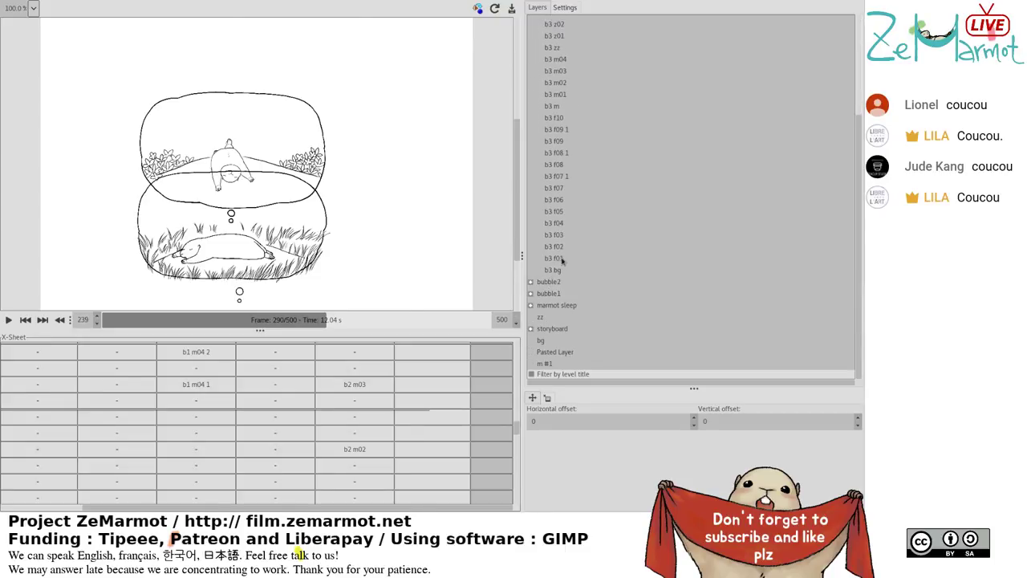
pyautogui.moveTo(562, 264); pyautogui.dragTo(408, 388)
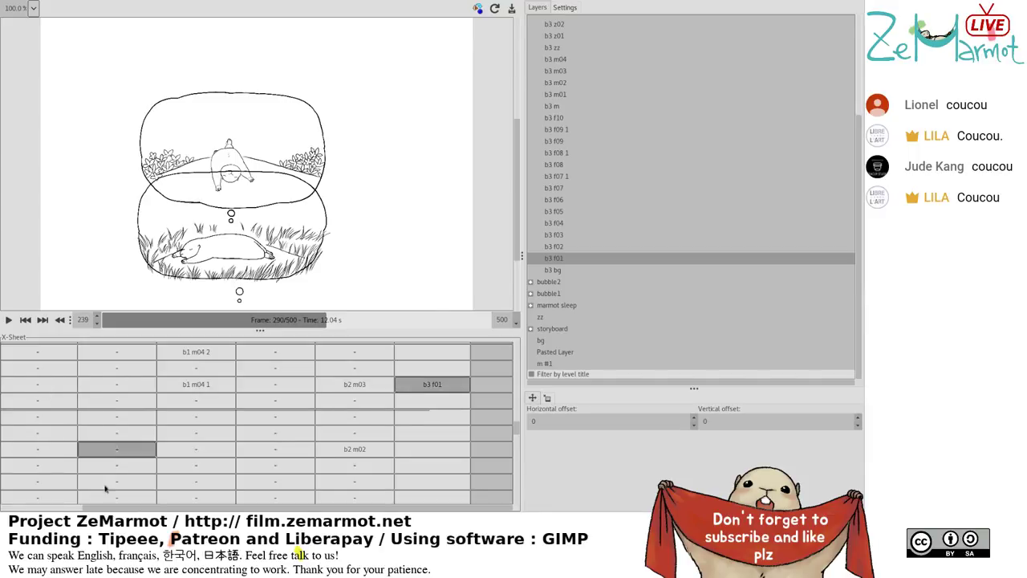
pyautogui.moveTo(131, 509); pyautogui.dragTo(41, 510)
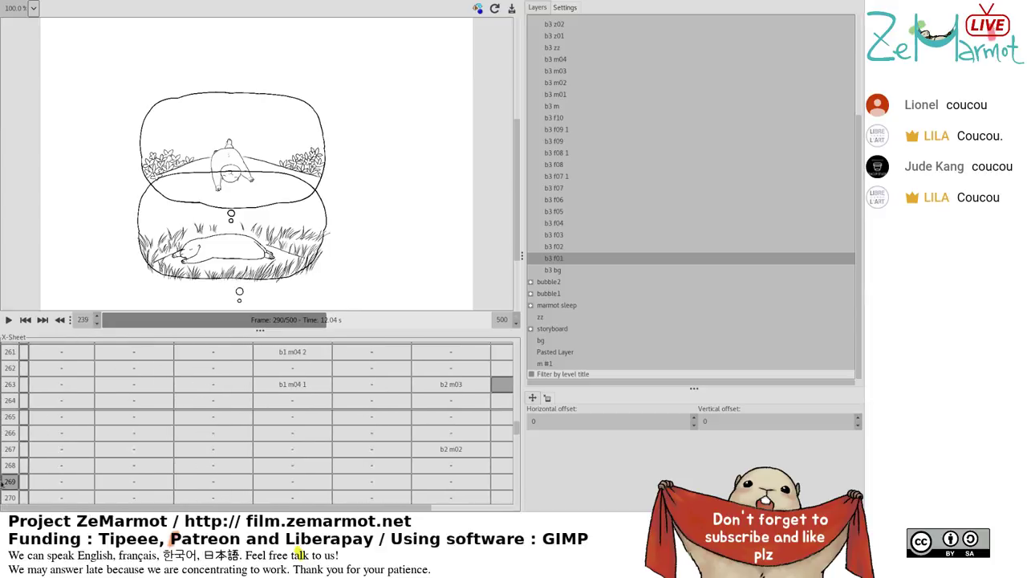
pyautogui.click(17, 385)
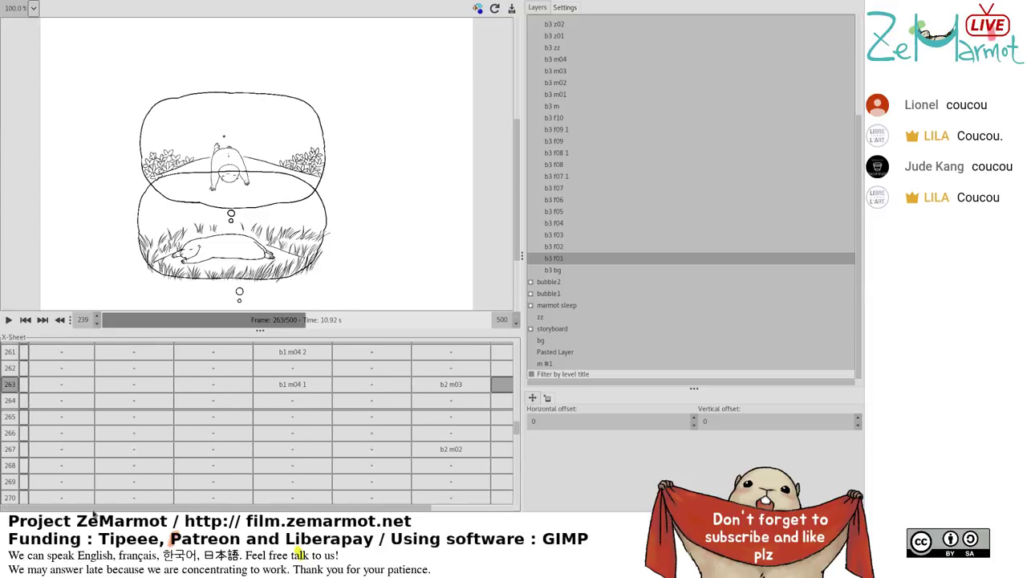
pyautogui.moveTo(96, 512); pyautogui.dragTo(217, 516)
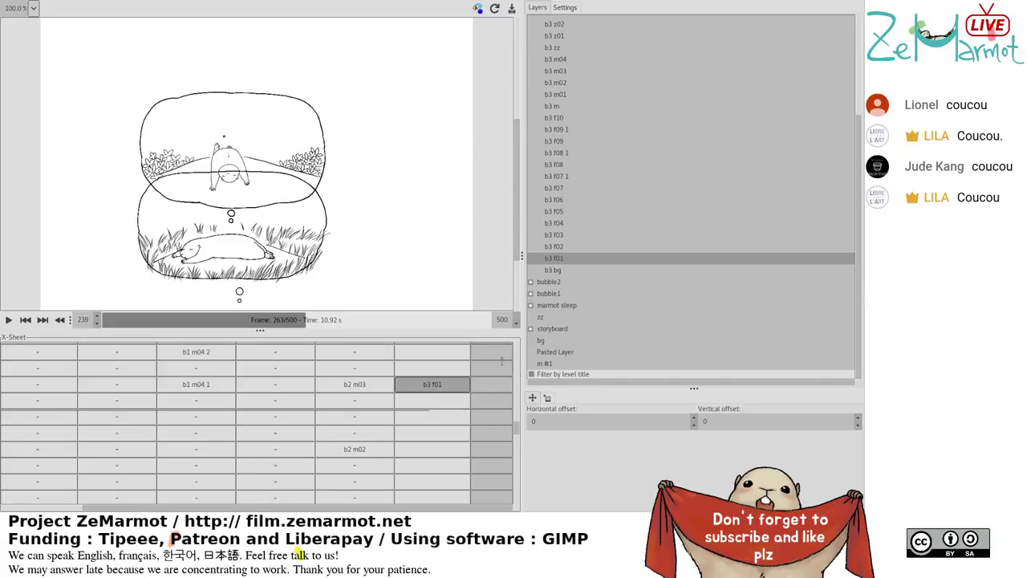
# Fill the bubble3 track from the b3 f01 cell at frame 263 with the successive b3 f layers, each held two frames, for one cycle.
pyautogui.moveTo(454, 386); pyautogui.dragTo(452, 400)
pyautogui.click(452, 400)
pyautogui.keyDown('shift'); pyautogui.click(449, 386); pyautogui.keyUp('shift')
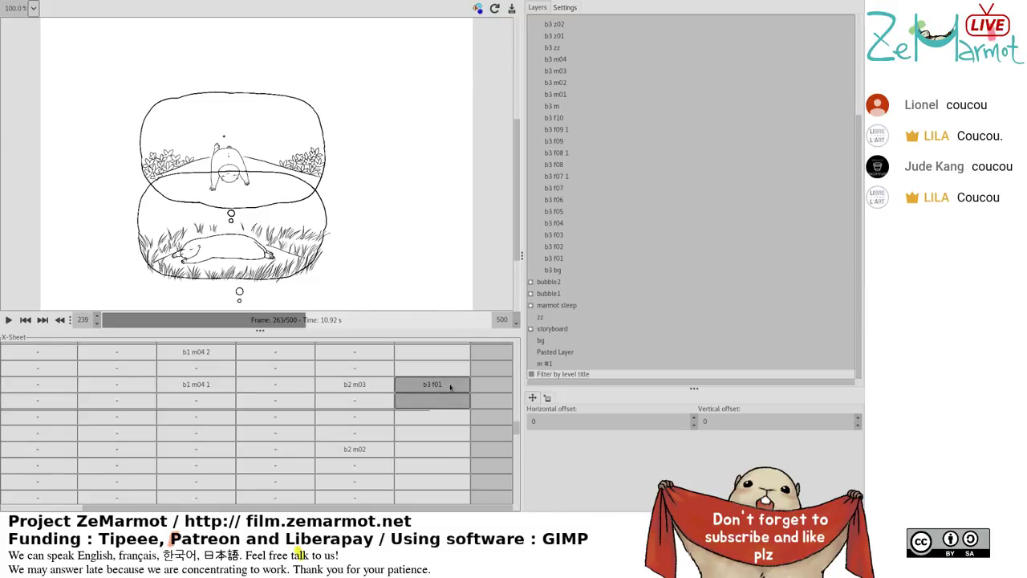
pyautogui.click(450, 389)
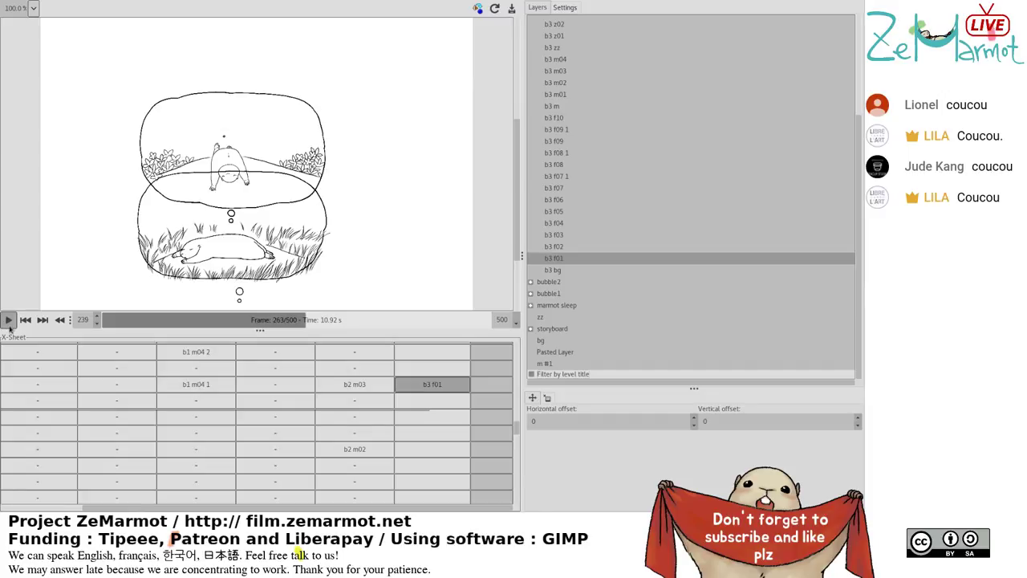
pyautogui.click(369, 389)
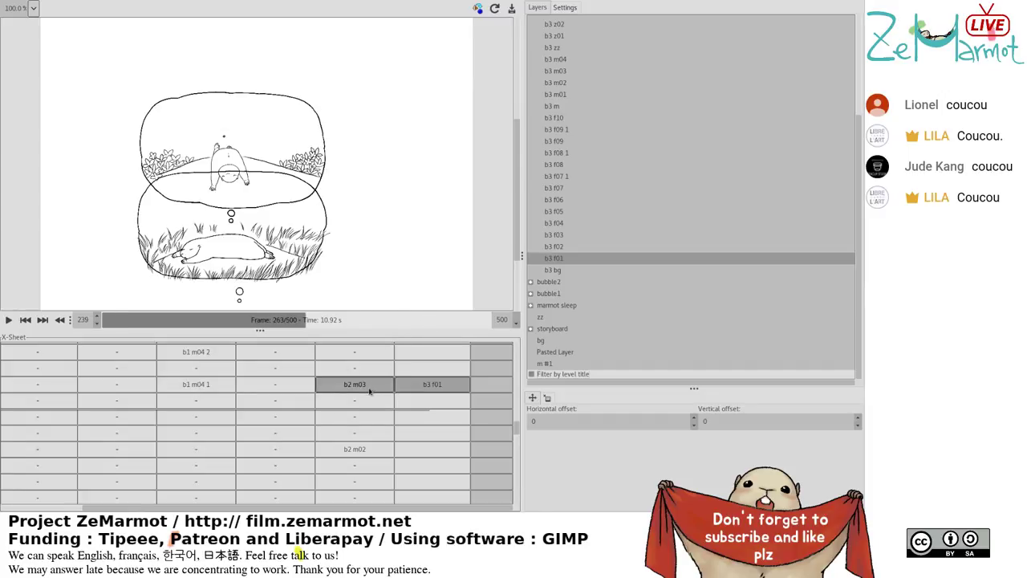
pyautogui.click(416, 370)
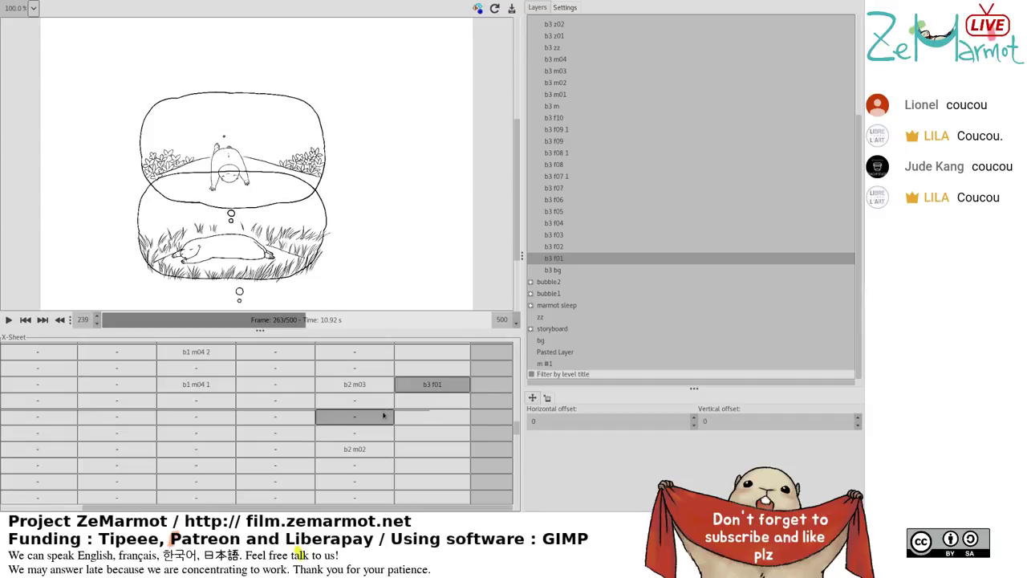
pyautogui.click(437, 387)
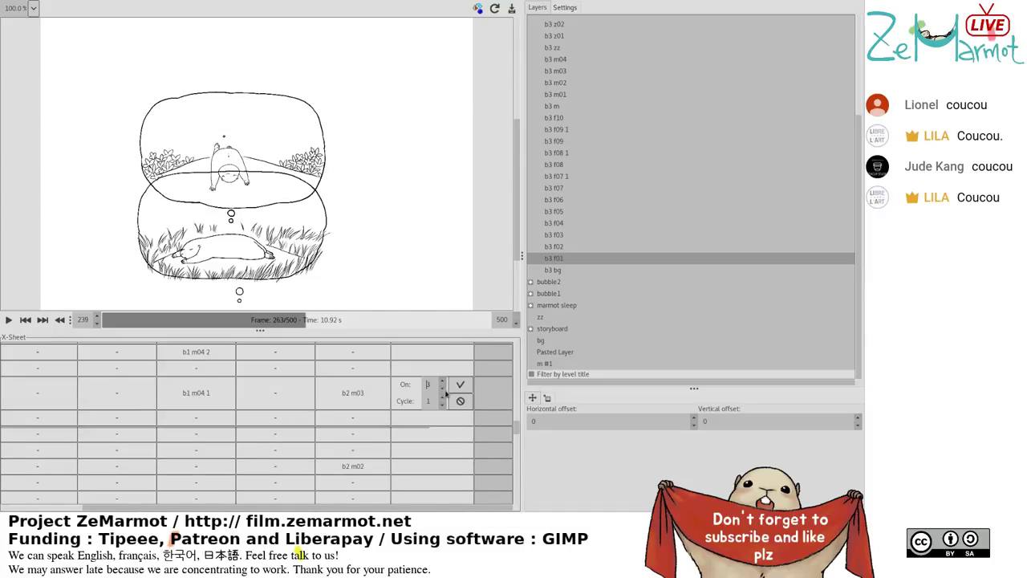
pyautogui.click(455, 388)
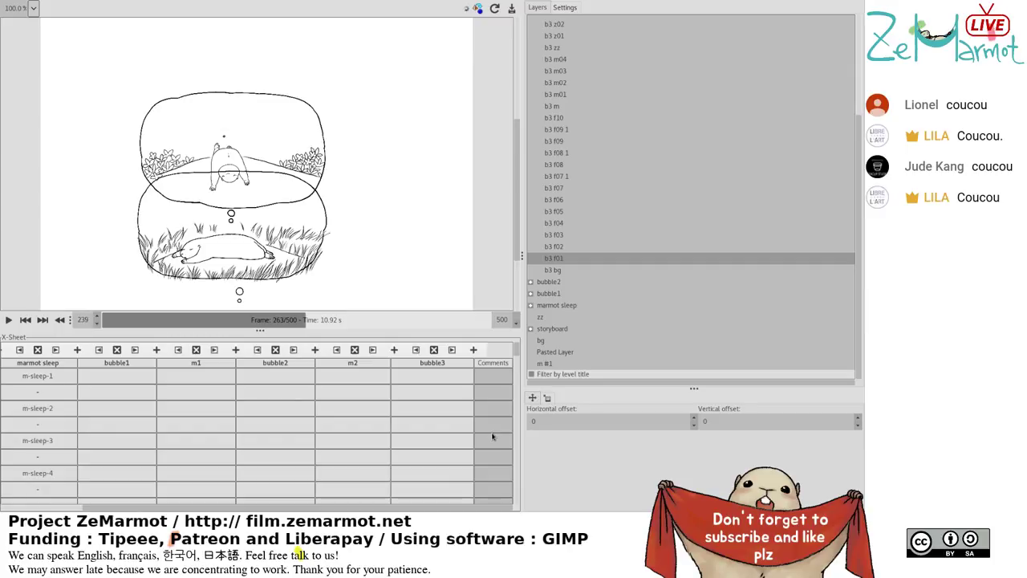
# Check the new b3 f cells in the bubble3 track and play the animation to review the third bubble.
pyautogui.scroll(-5, 492, 434)
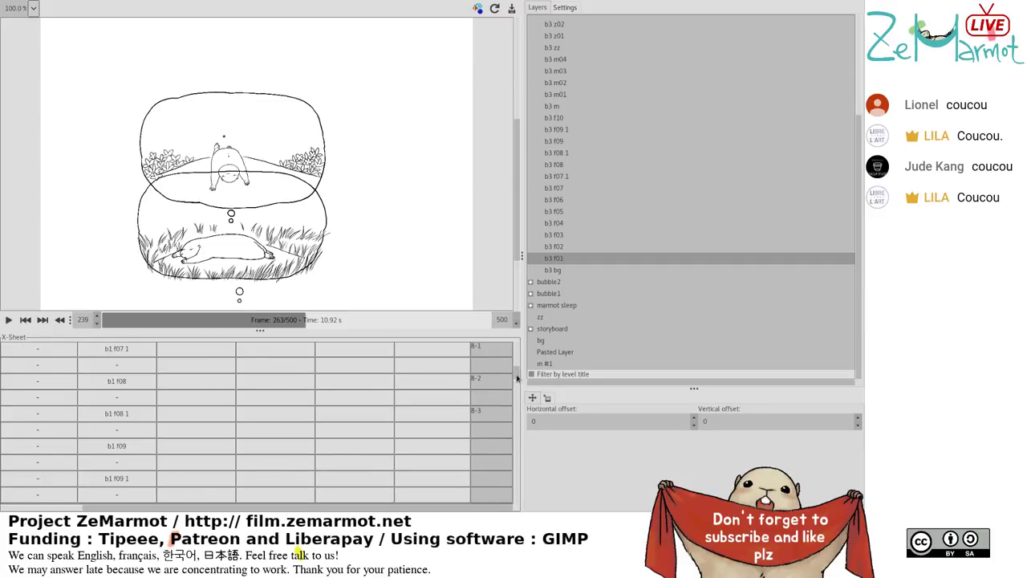
pyautogui.scroll(5, 516, 371)
pyautogui.scroll(3, 516, 370)
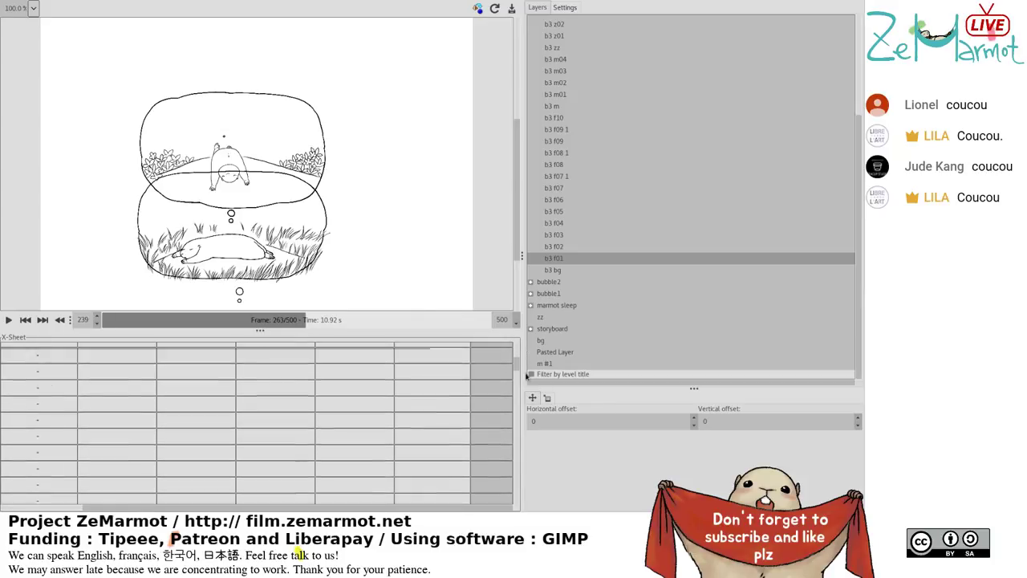
pyautogui.moveTo(525, 397); pyautogui.dragTo(528, 449)
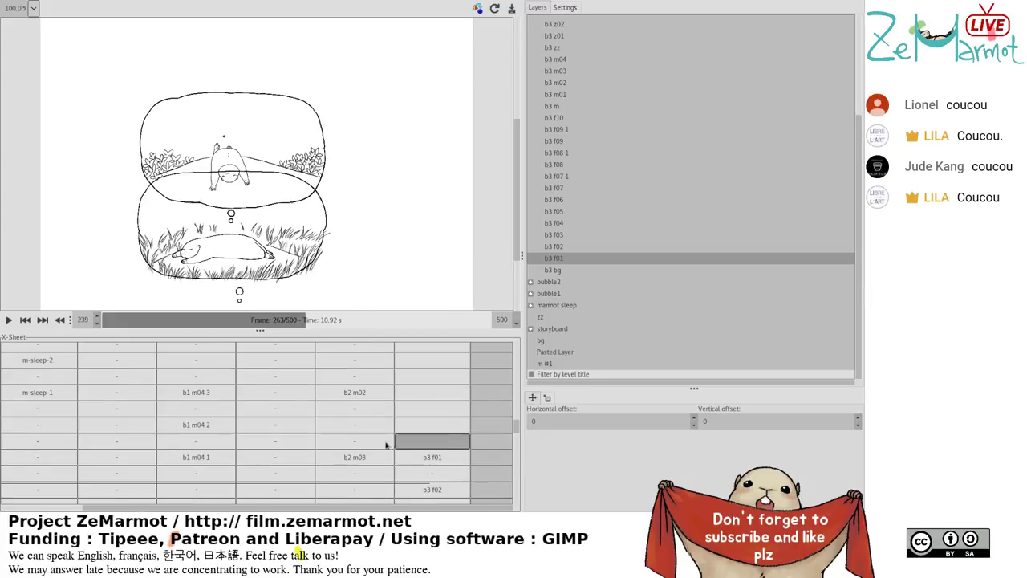
pyautogui.click(405, 457)
pyautogui.click(8, 319)
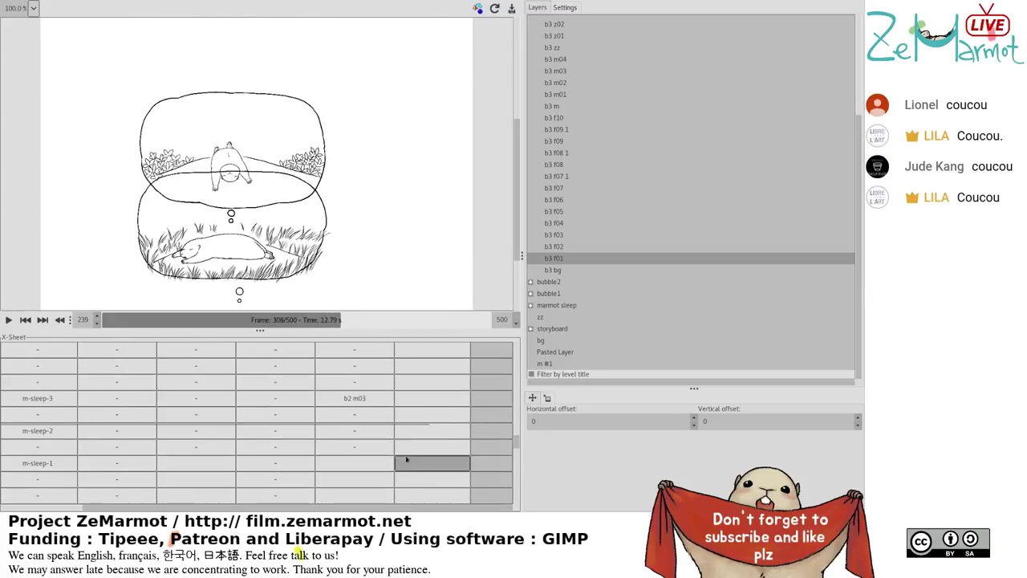
pyautogui.click(407, 441)
# Hold layer b3 f10 in the bubble3 track from its first cell through the end of the X-Sheet.
pyautogui.scroll(5, 407, 443)
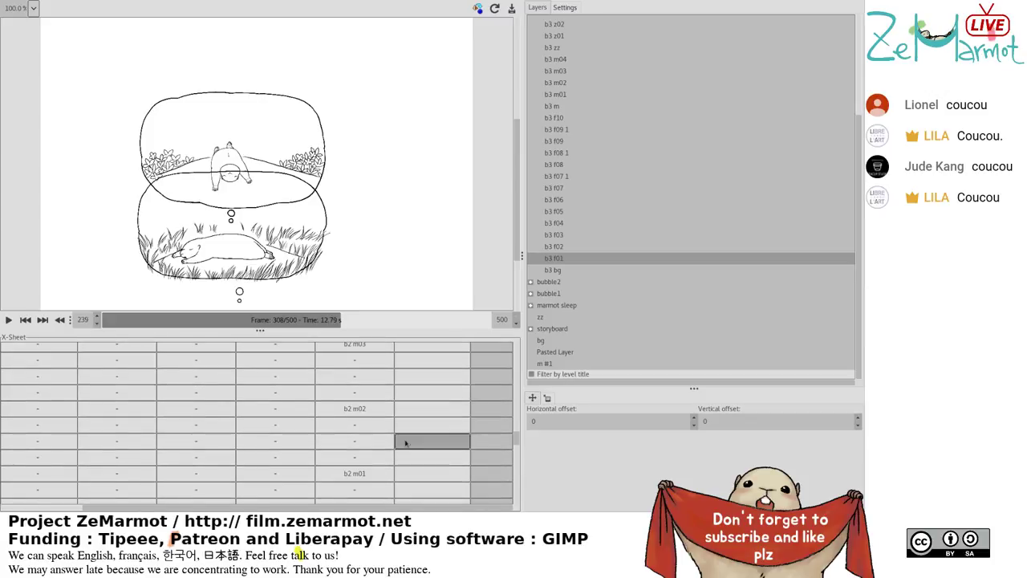
pyautogui.moveTo(433, 357); pyautogui.dragTo(452, 452)
pyautogui.scroll(1, 443, 371)
pyautogui.scroll(2, 452, 454)
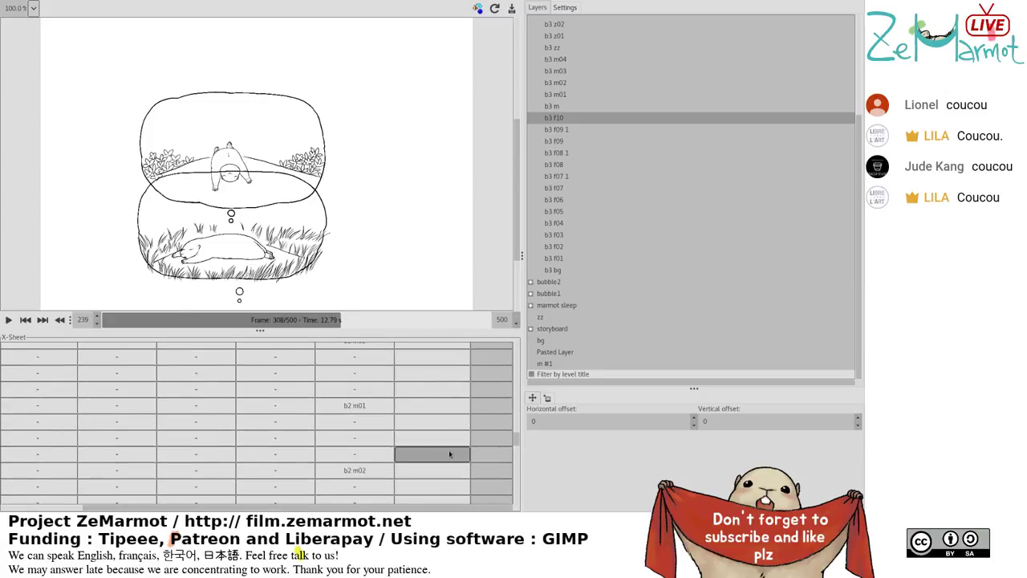
pyautogui.scroll(3, 518, 442)
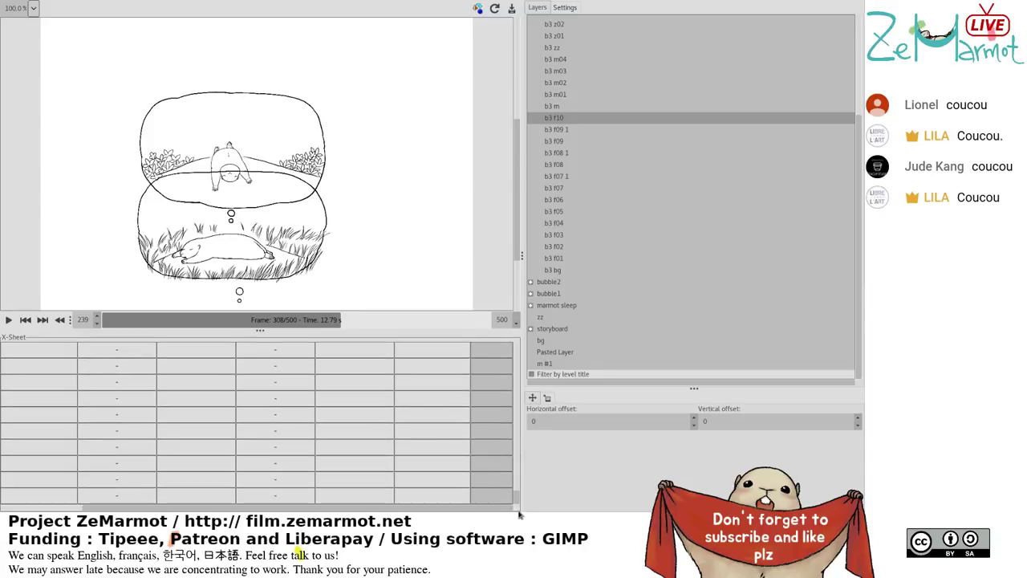
pyautogui.click(452, 495)
pyautogui.moveTo(452, 495); pyautogui.dragTo(571, 172)
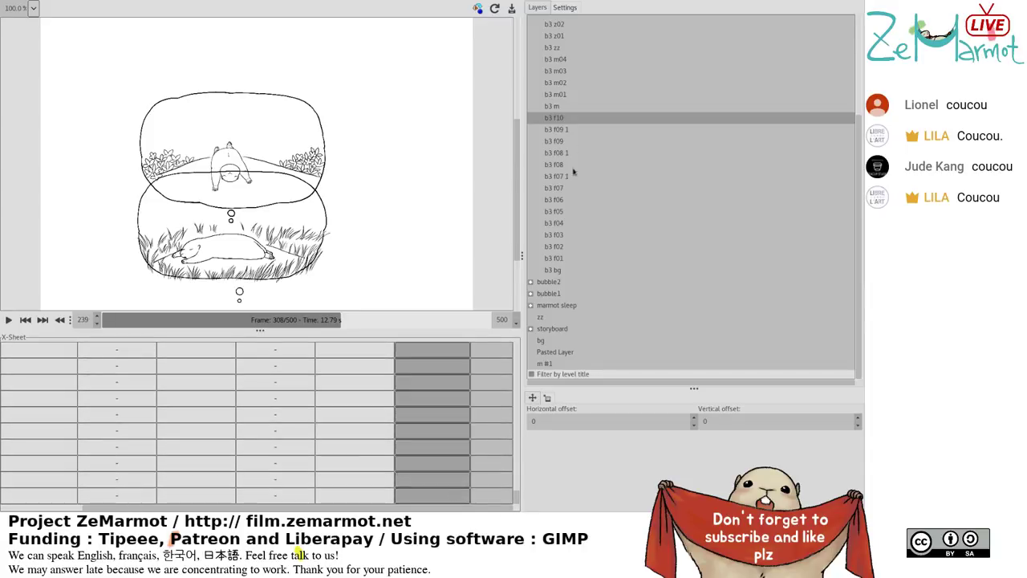
pyautogui.click(562, 122)
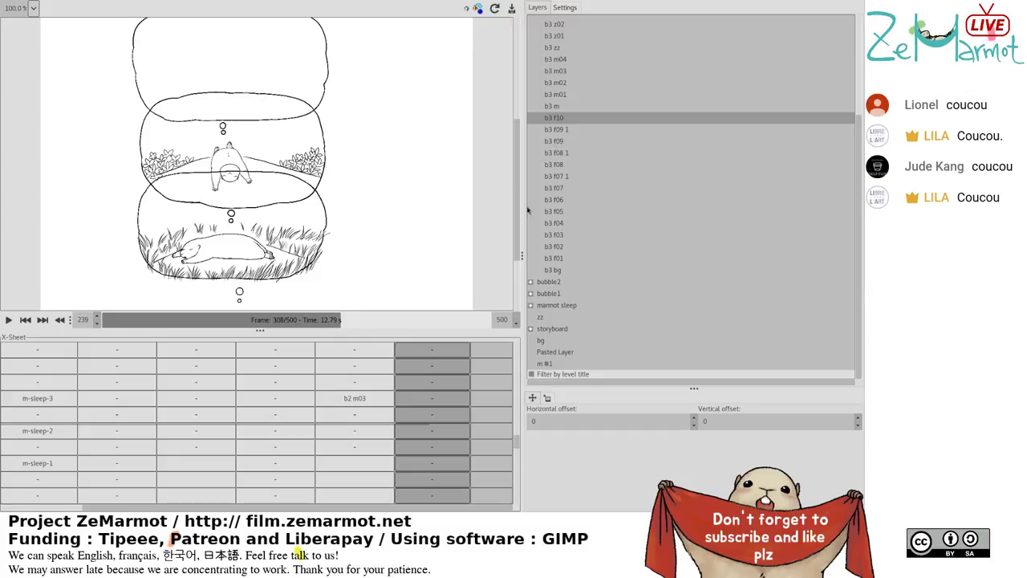
# Add layer b3 bg to the bubble3 cells from the first b3 f10 cell to the sheet's end and preview frame 384.
pyautogui.click(443, 413)
pyautogui.keyDown('ctrl'); pyautogui.click(451, 480); pyautogui.keyUp('ctrl')
pyautogui.scroll(-5, 451, 484)
pyautogui.click(454, 493)
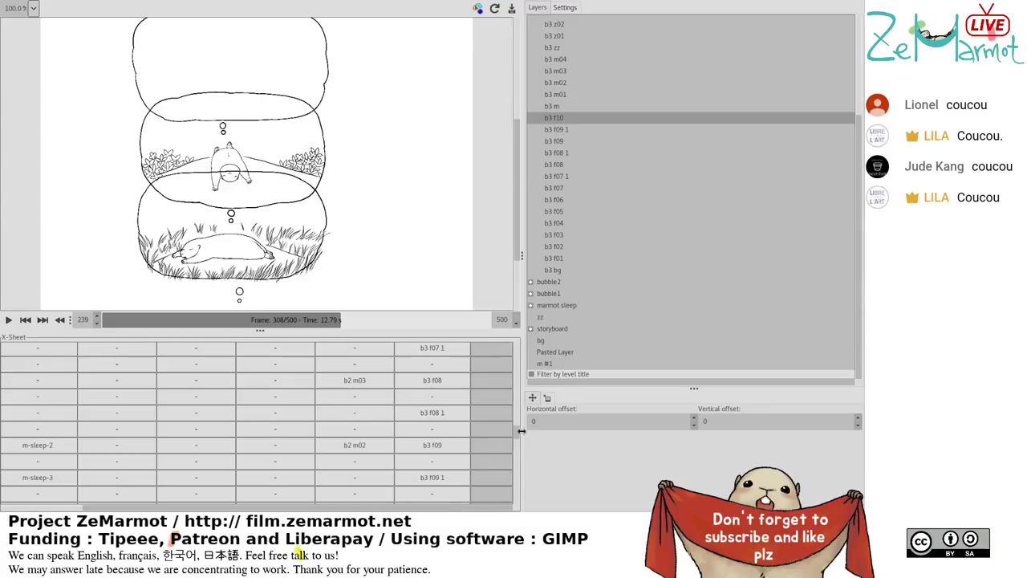
pyautogui.scroll(-3, 454, 485)
pyautogui.click(456, 461)
pyautogui.scroll(2, 516, 435)
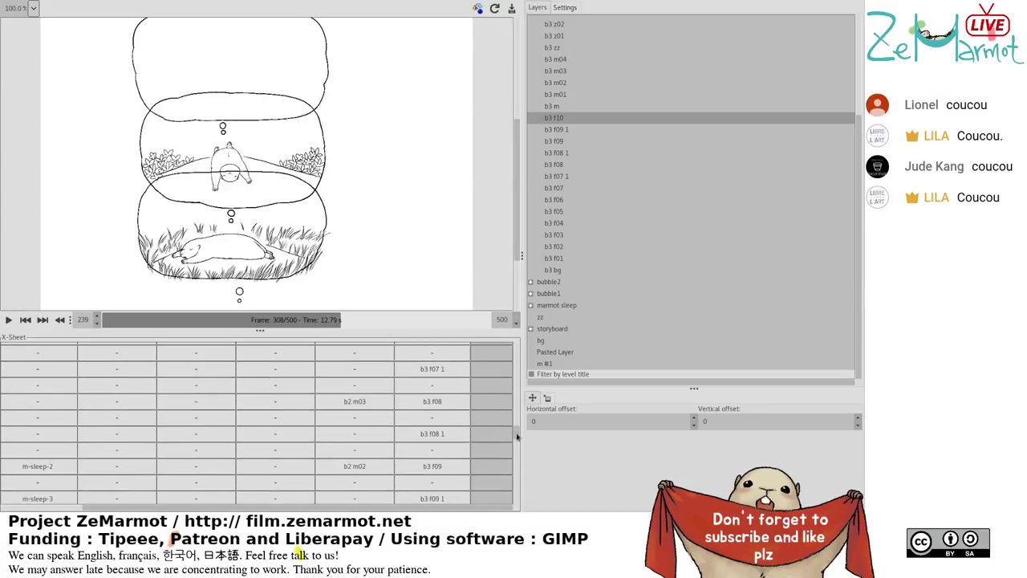
pyautogui.scroll(-3, 516, 436)
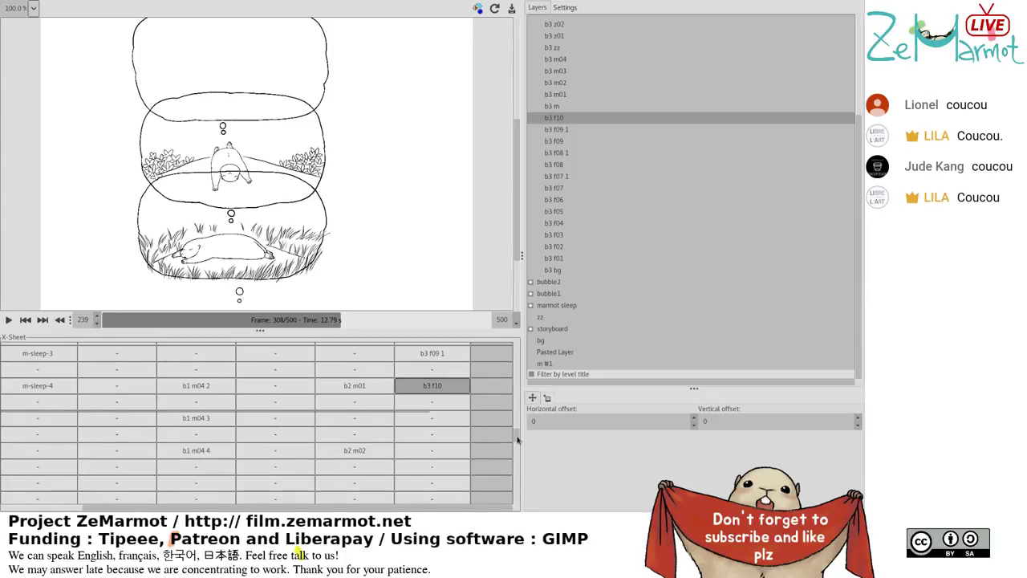
pyautogui.scroll(-5, 520, 442)
pyautogui.click(447, 495)
pyautogui.moveTo(447, 499); pyautogui.dragTo(556, 108)
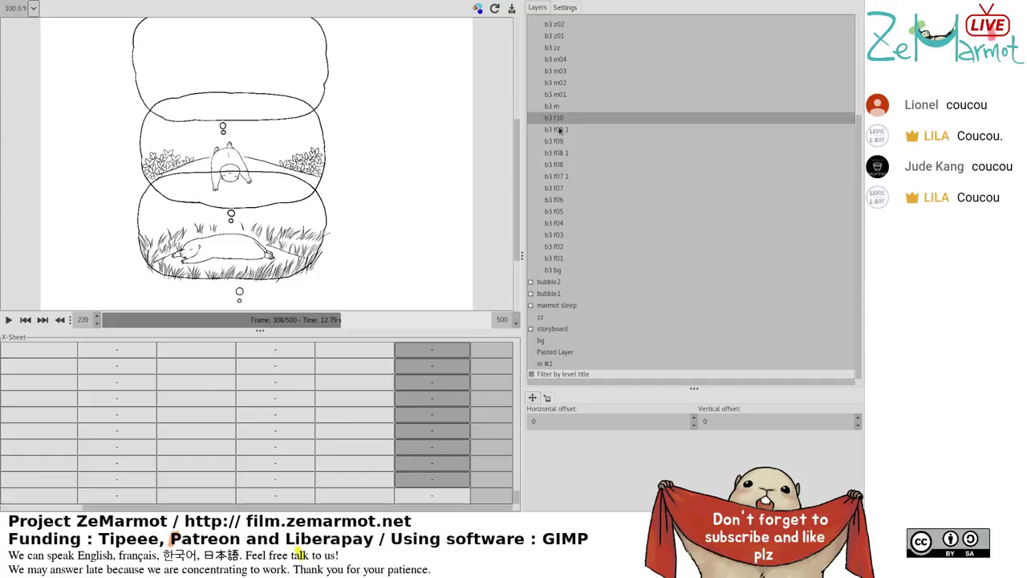
pyautogui.click(559, 270)
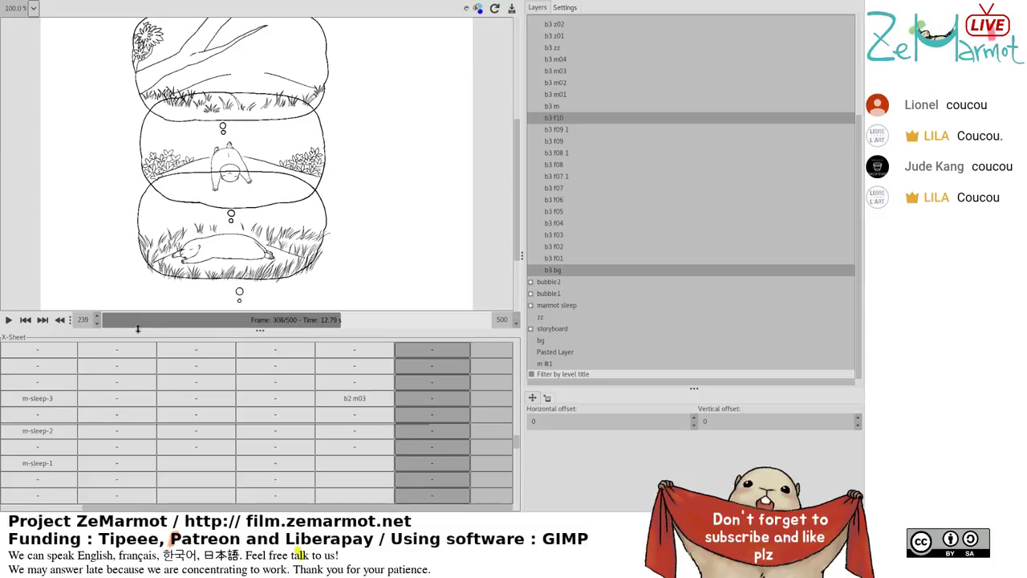
pyautogui.click(401, 320)
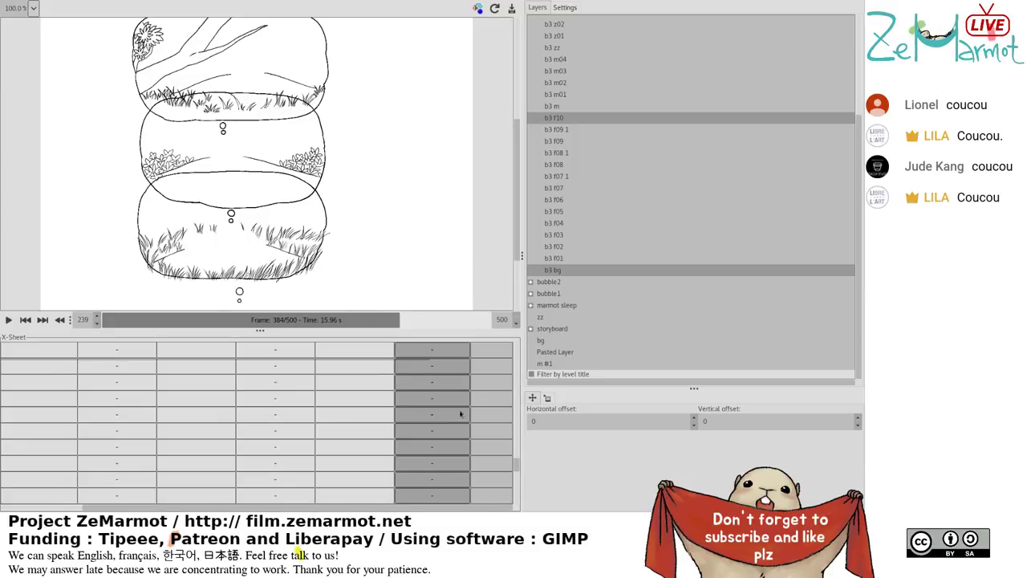
# Add a new X-Sheet track after bubble3 and name it m3.
pyautogui.scroll(5, 471, 353)
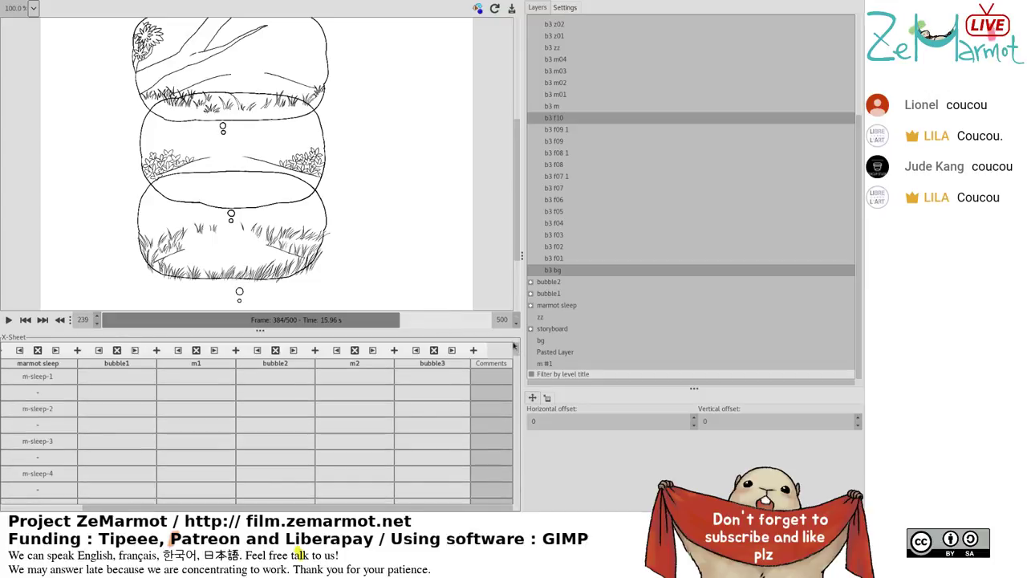
pyautogui.click(473, 351)
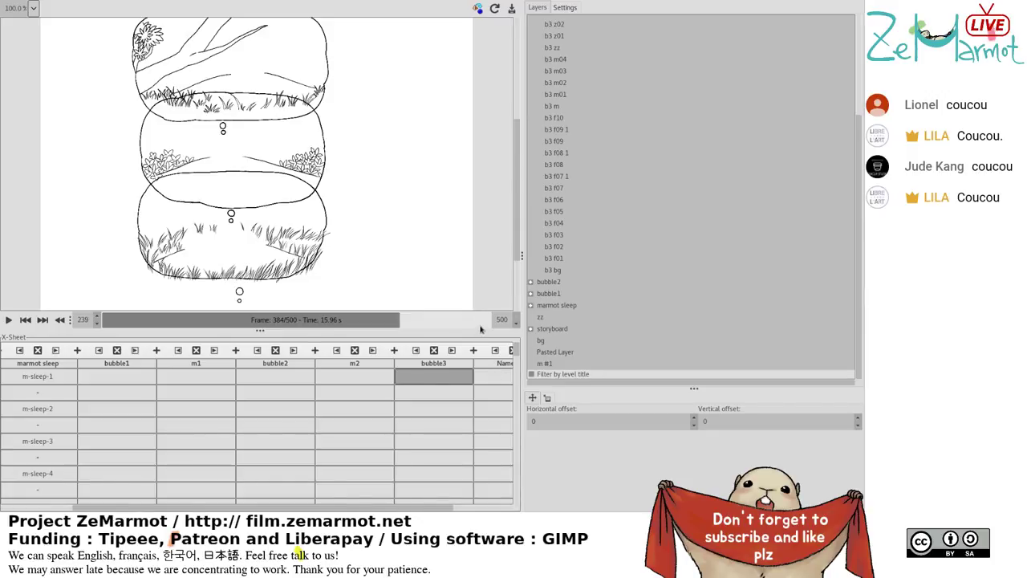
pyautogui.doubleClick(500, 366)
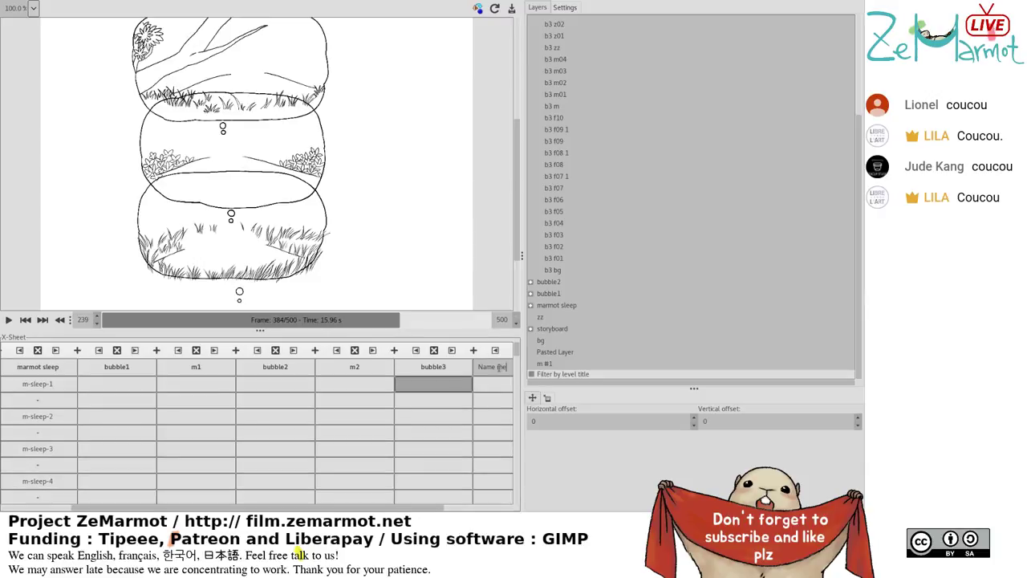
pyautogui.press('BackSpace')
pyautogui.press('BackSpace')
pyautogui.press('BackSpace')
pyautogui.press('BackSpace')
pyautogui.press('BackSpace')
pyautogui.press('BackSpace')
pyautogui.press('BackSpace')
pyautogui.press('BackSpace')
pyautogui.write('m3')
# Assign layer b3 m01 to the m3 track at the first frame where b3 bg appears in bubble3.
pyautogui.moveTo(419, 512); pyautogui.dragTo(490, 513)
pyautogui.moveTo(518, 377); pyautogui.dragTo(511, 438)
pyautogui.click(424, 436)
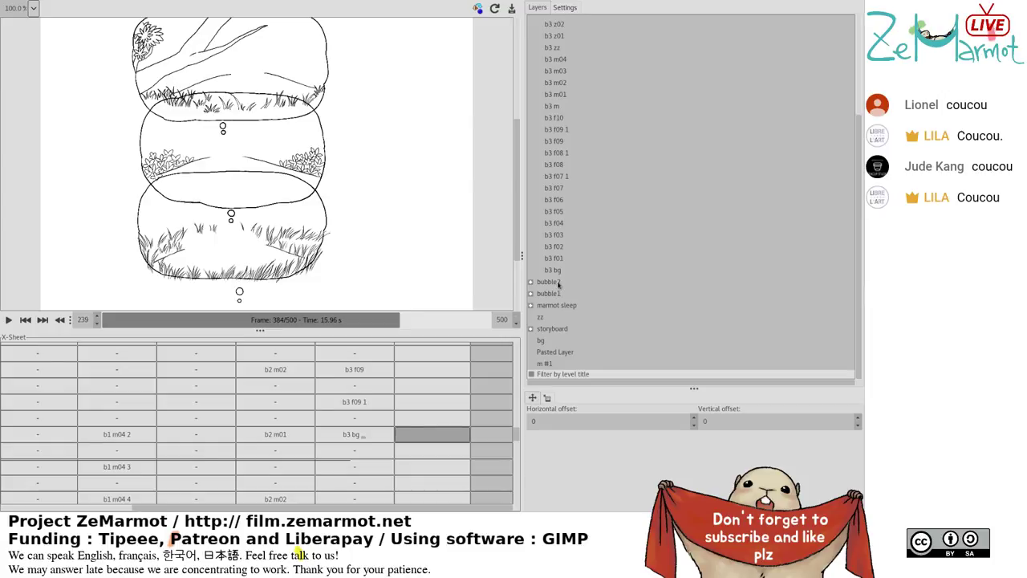
pyautogui.scroll(3, 564, 274)
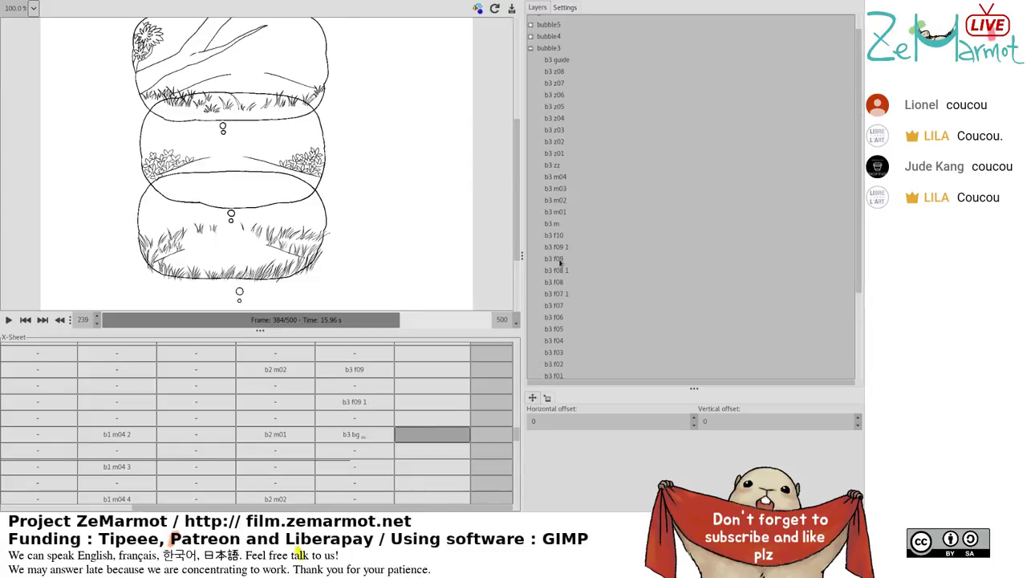
pyautogui.click(558, 213)
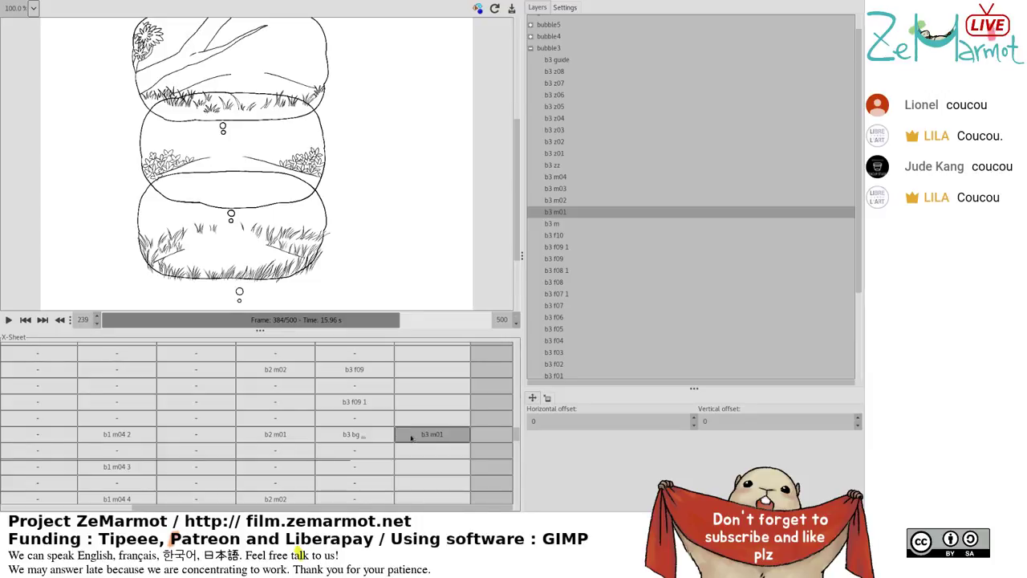
# Fill the m3 track with b3 m01 through b3 m04, two frames per layer for one cycle, and preview frame 287.
pyautogui.click(411, 439)
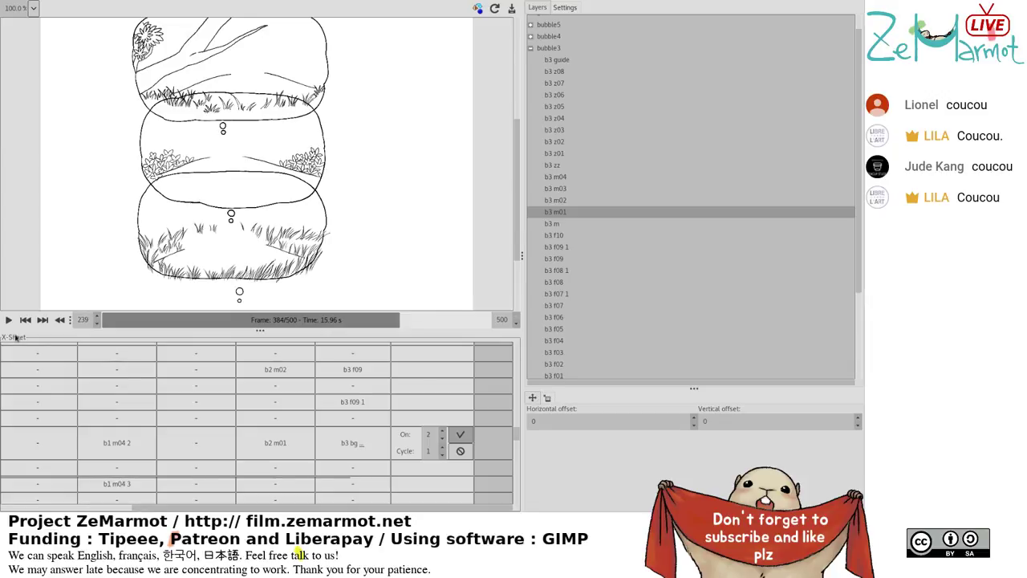
pyautogui.press('Return')
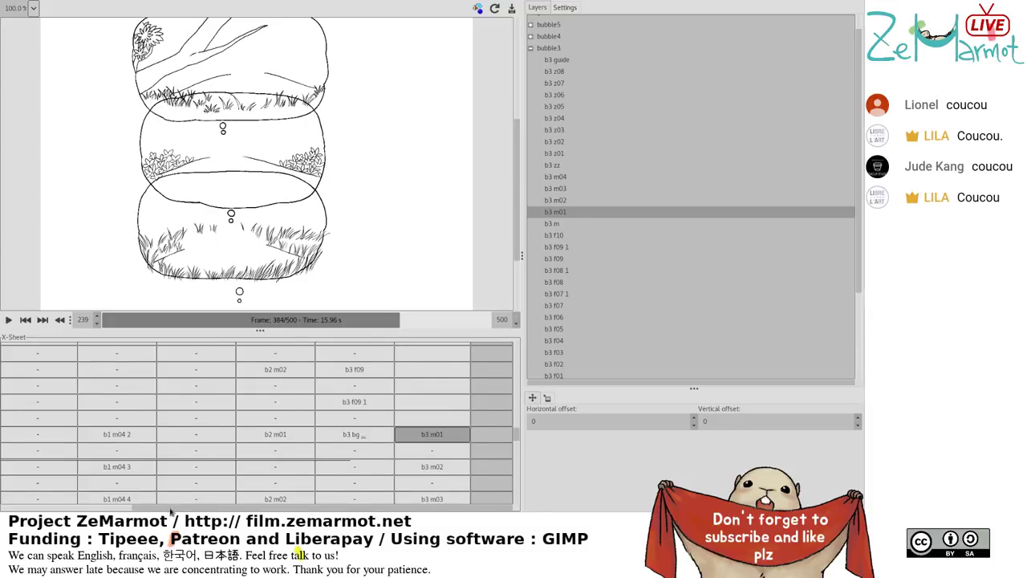
pyautogui.moveTo(172, 510); pyautogui.dragTo(16, 508)
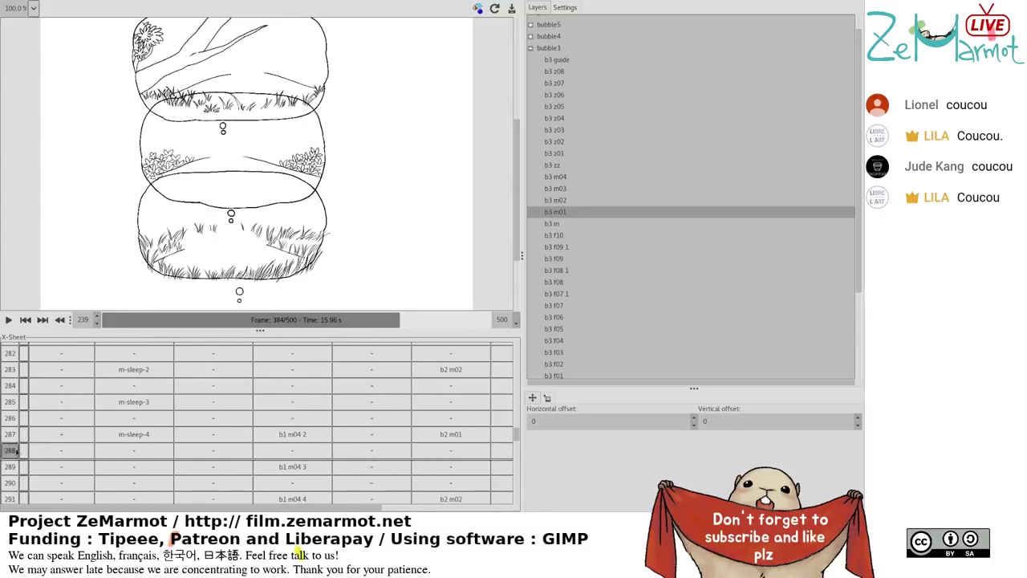
pyautogui.click(16, 440)
pyautogui.moveTo(77, 512); pyautogui.dragTo(304, 512)
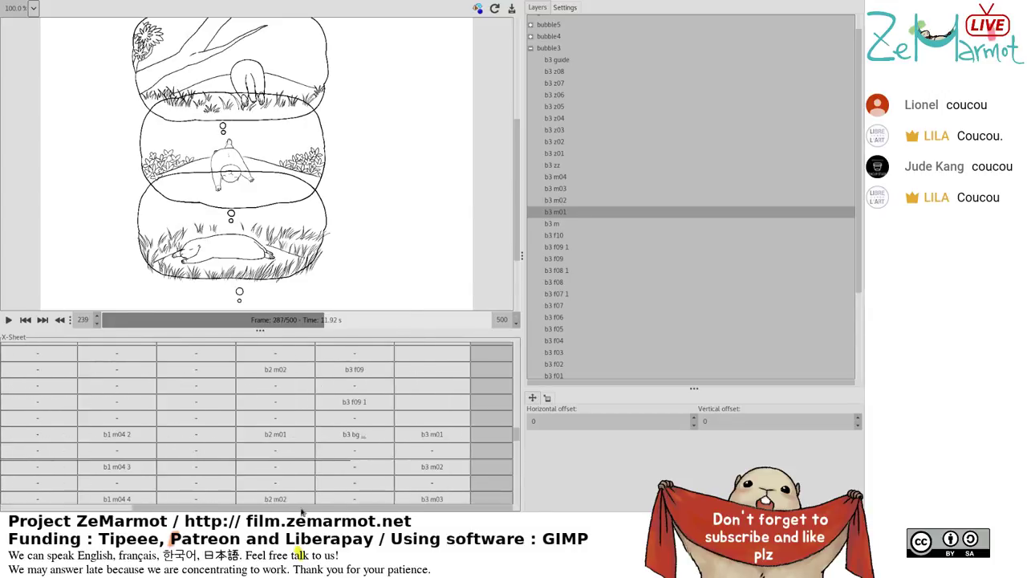
# Play the animation from frame 287 to check the m3 marmot movement, and pause it.
pyautogui.click(327, 322)
pyautogui.moveTo(326, 323)
pyautogui.mouseDown()
pyautogui.moveTo(316, 329)
pyautogui.moveTo(327, 325)
pyautogui.mouseUp()
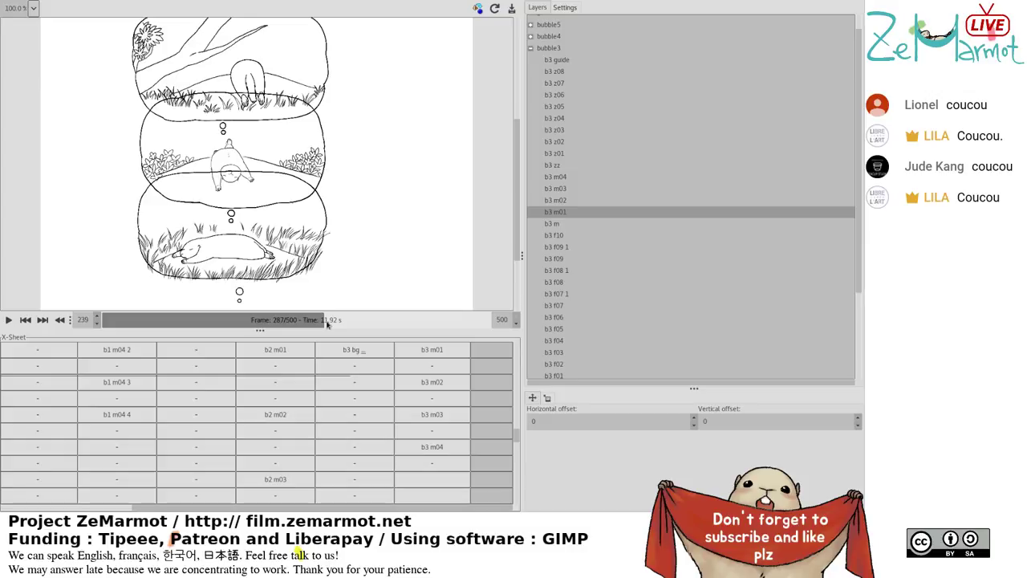
pyautogui.click(8, 319)
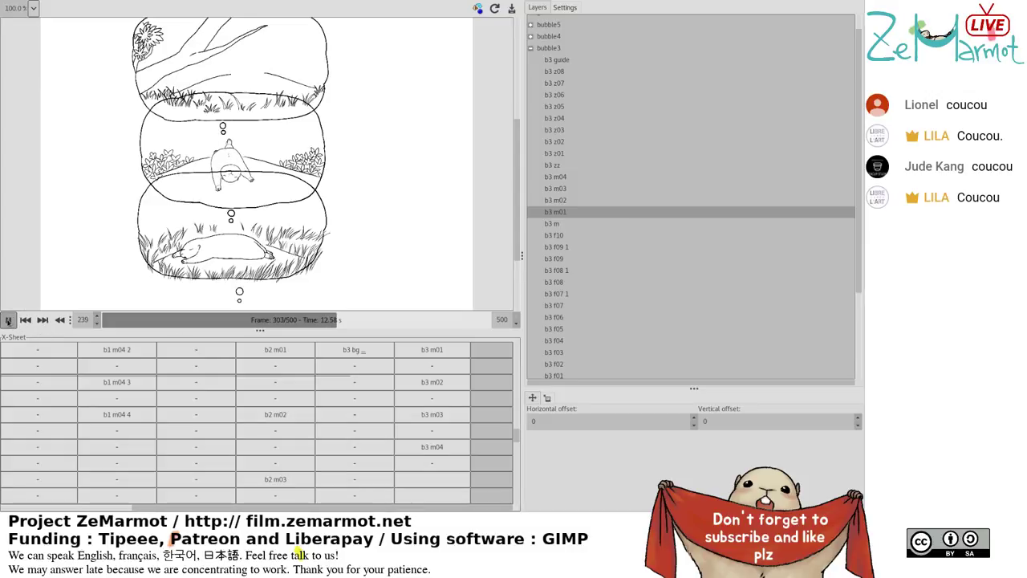
pyautogui.click(8, 319)
# Enlarge the X-Sheet area over the preview and bring the first tracks with the frame numbers into view.
pyautogui.click(433, 437)
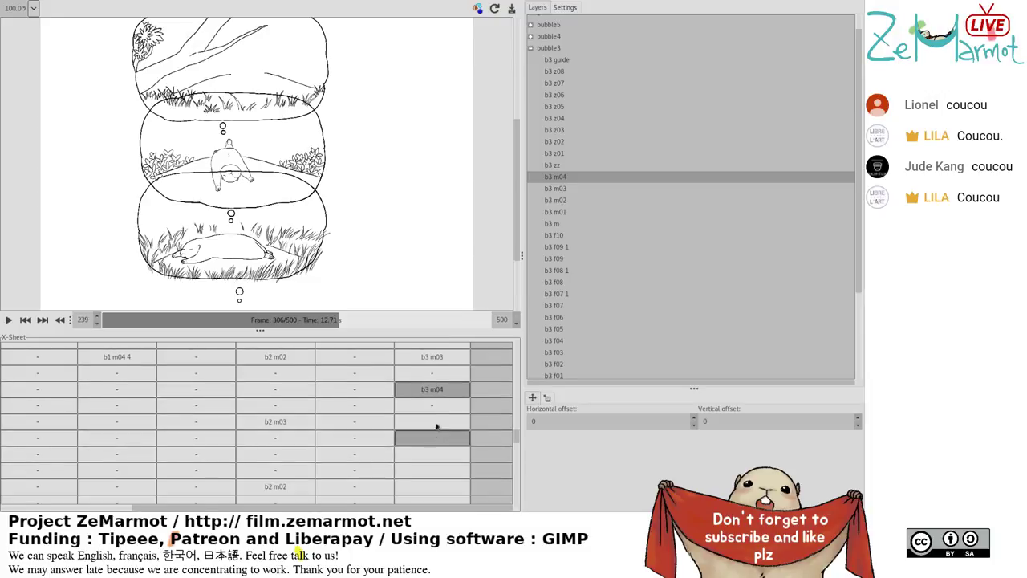
pyautogui.moveTo(397, 329); pyautogui.dragTo(390, 54)
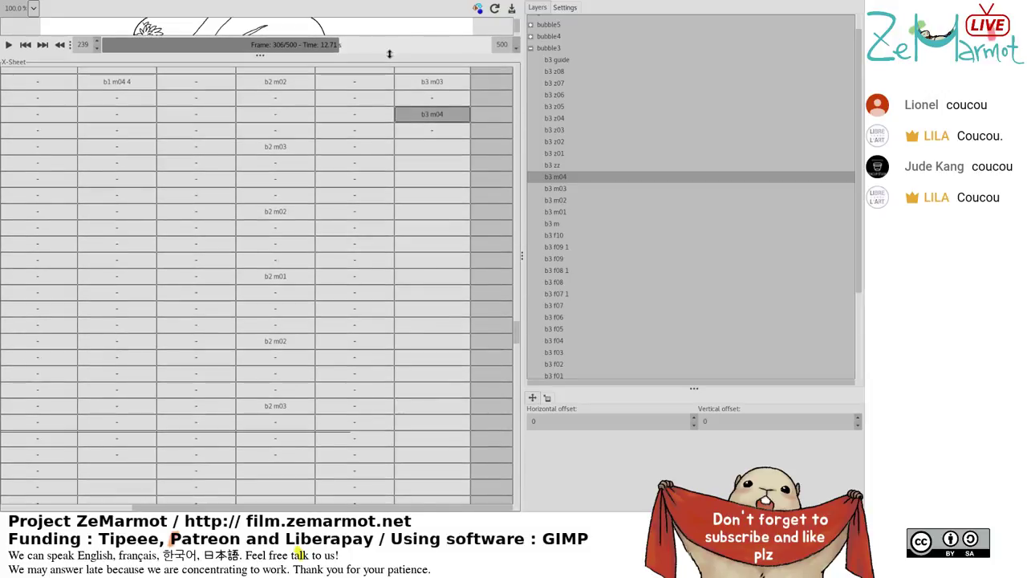
pyautogui.moveTo(277, 508)
pyautogui.mouseDown()
pyautogui.moveTo(125, 514)
pyautogui.moveTo(284, 515)
pyautogui.mouseUp()
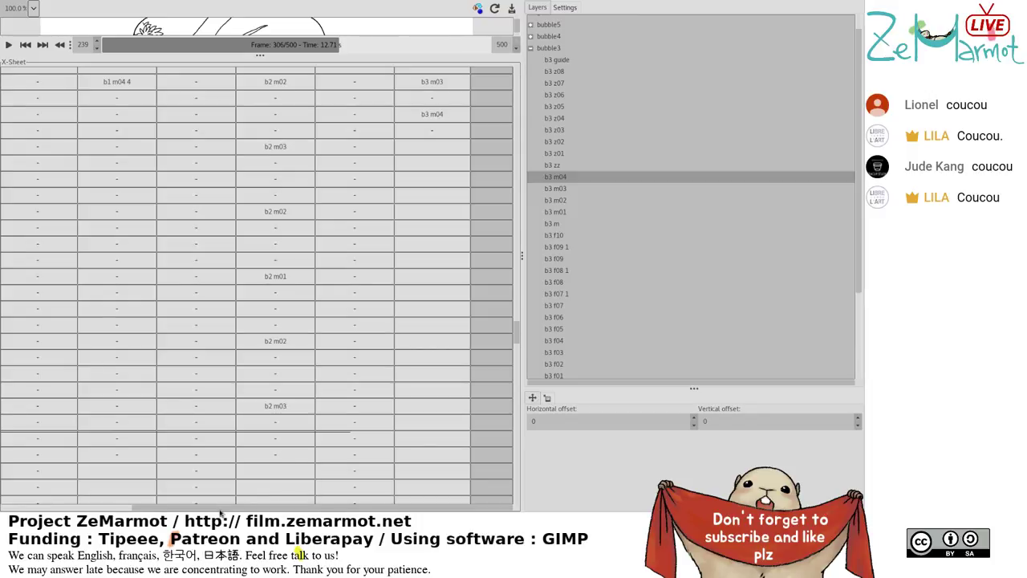
pyautogui.click(115, 509)
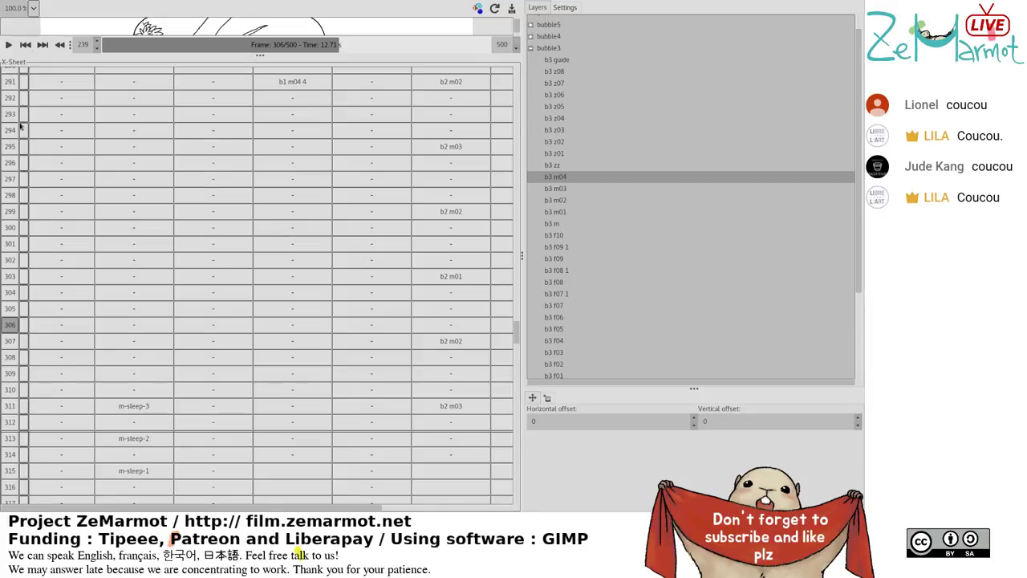
pyautogui.moveTo(28, 509); pyautogui.dragTo(2, 501)
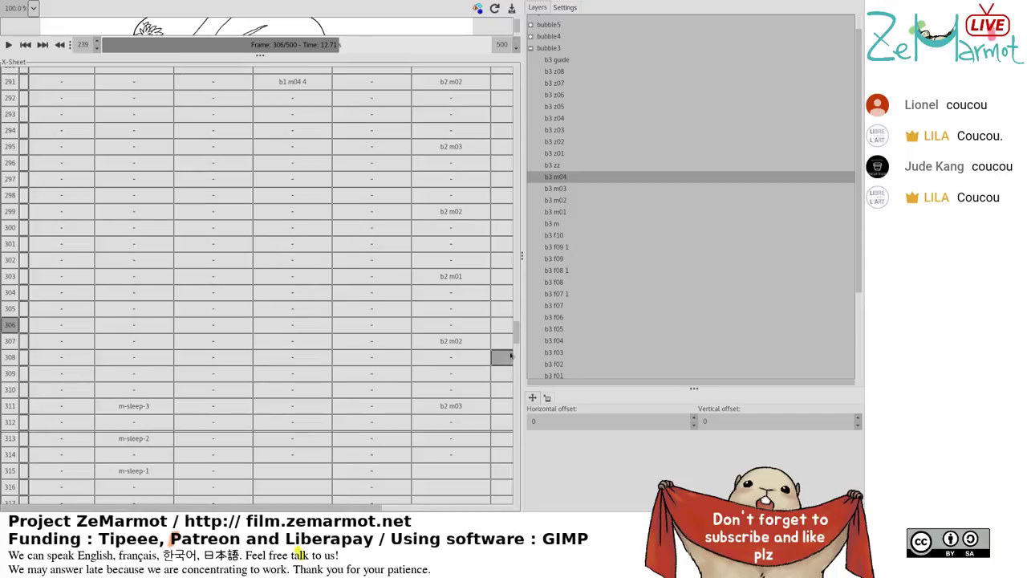
# Examine the first bubble's marmot track from the b1 m04 2 cell at frame 287 to its last filled frame.
pyautogui.scroll(-2, 521, 333)
pyautogui.scroll(2, 521, 333)
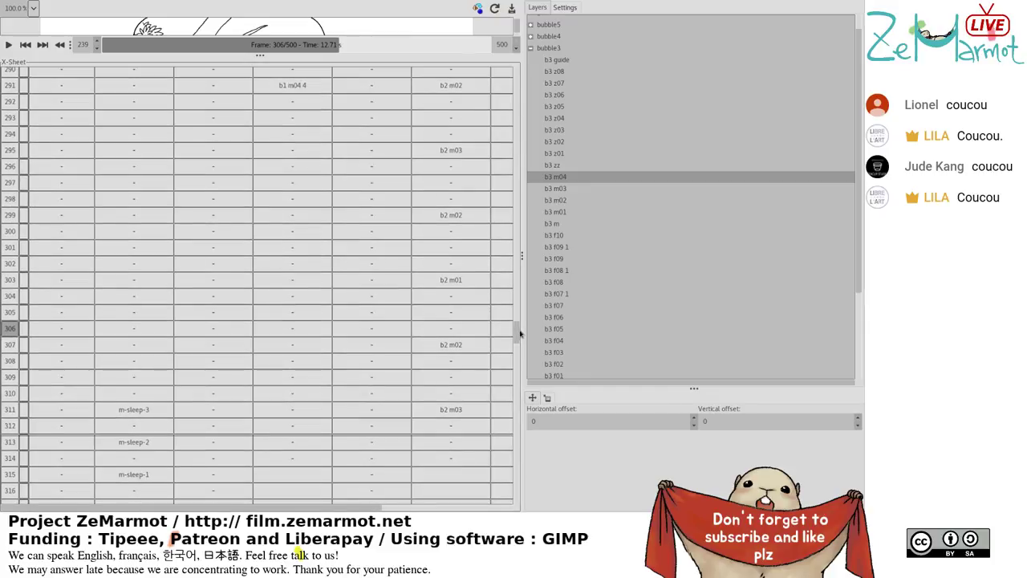
pyautogui.scroll(-3, 425, 425)
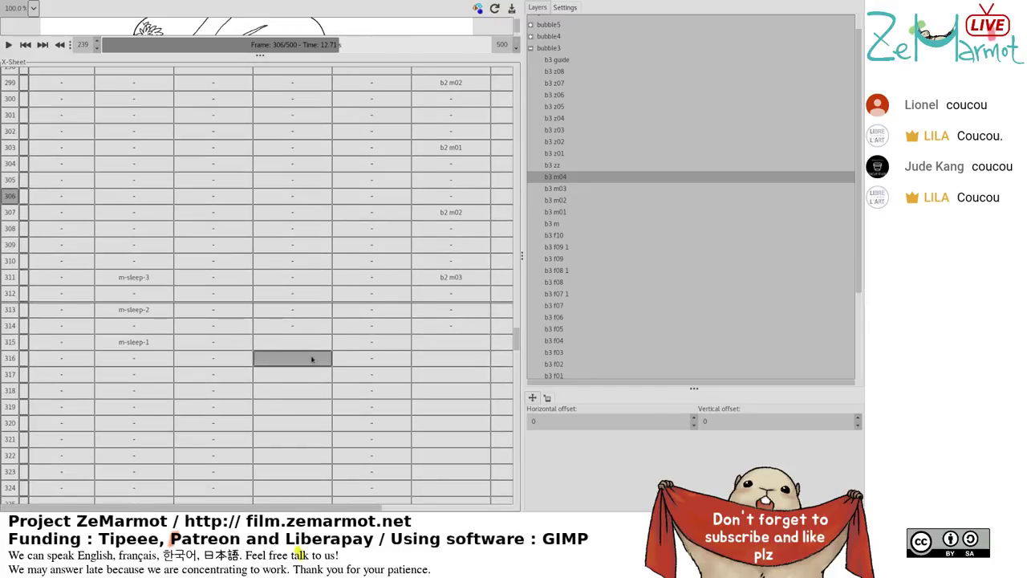
pyautogui.scroll(6, 313, 358)
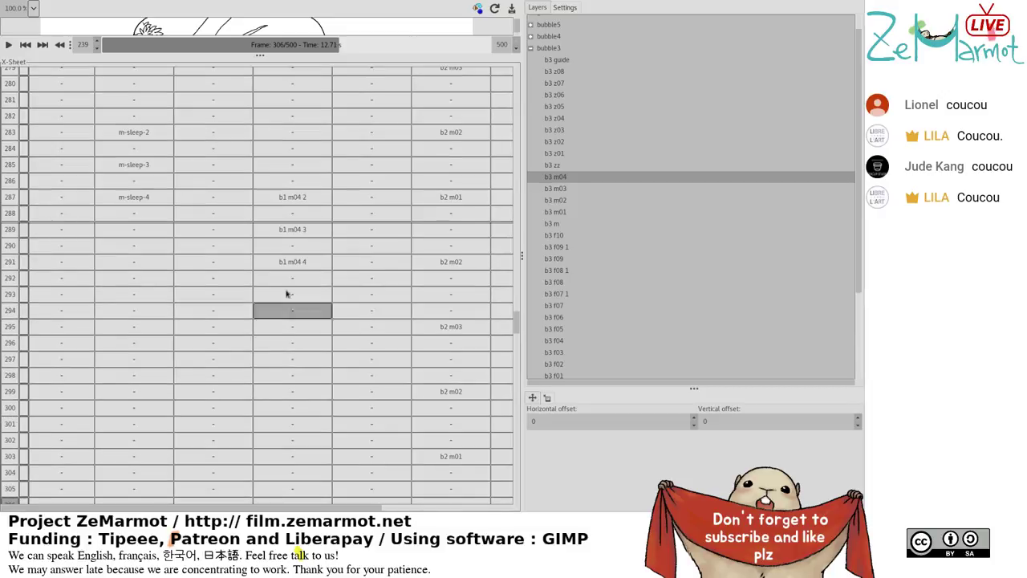
pyautogui.scroll(-2, 285, 433)
pyautogui.scroll(-1, 285, 434)
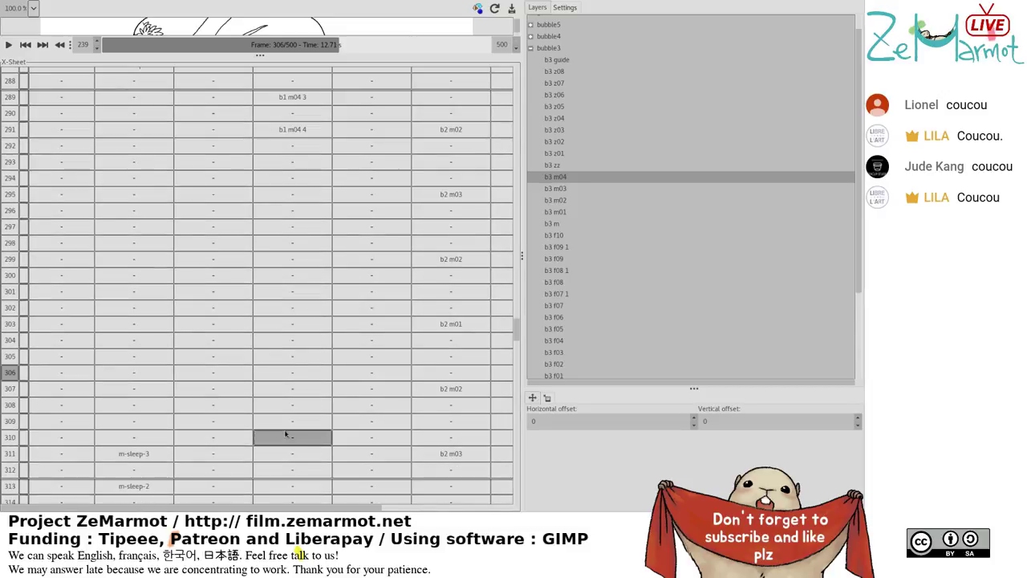
pyautogui.scroll(-1, 285, 434)
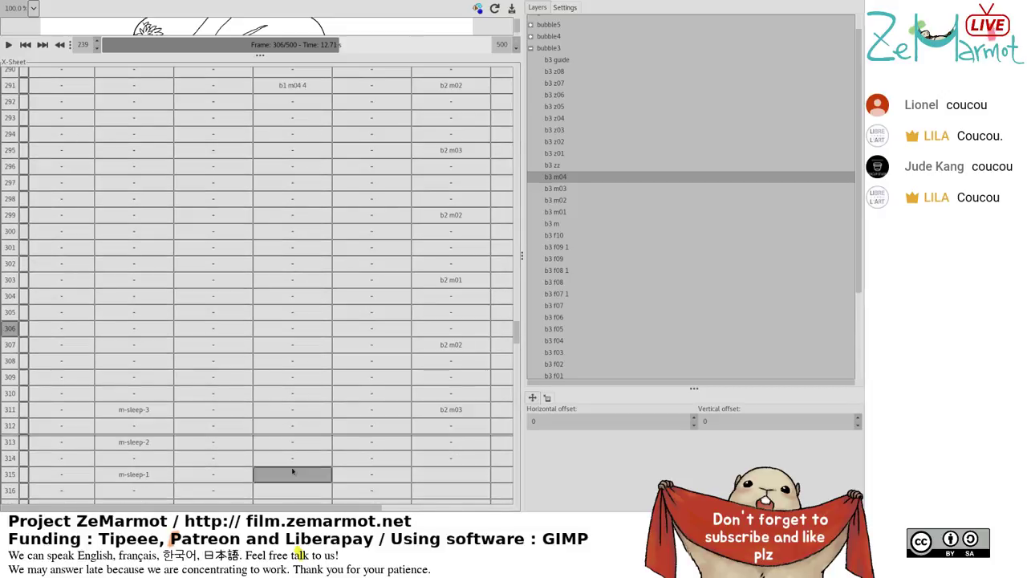
pyautogui.scroll(3, 291, 469)
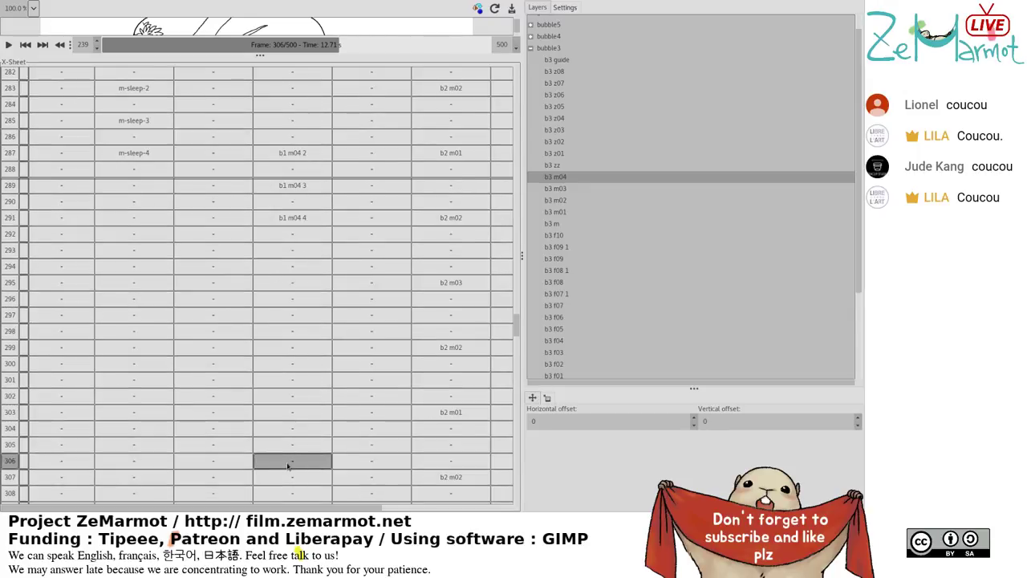
pyautogui.scroll(1, 288, 466)
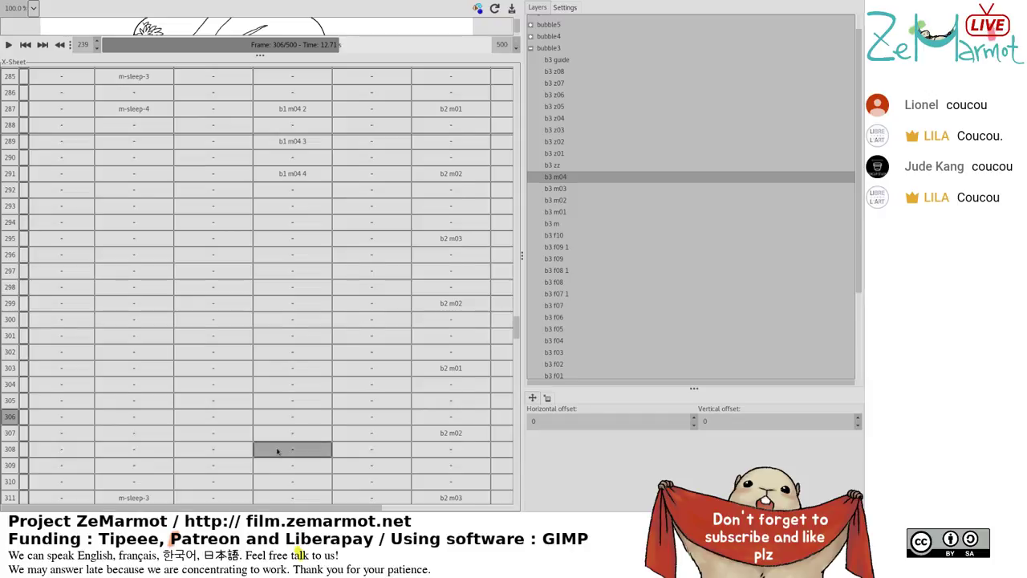
pyautogui.scroll(-3, 281, 446)
# Assign layer b1 m04 3 to frames 315 and 316 of the first bubble's marmot track.
pyautogui.moveTo(283, 438); pyautogui.dragTo(290, 455)
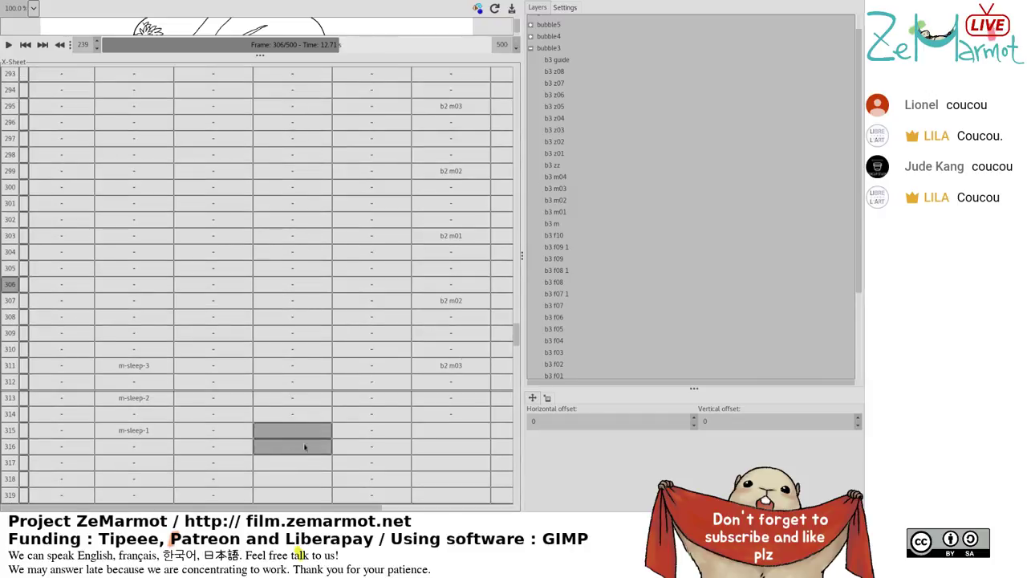
pyautogui.scroll(2, 313, 277)
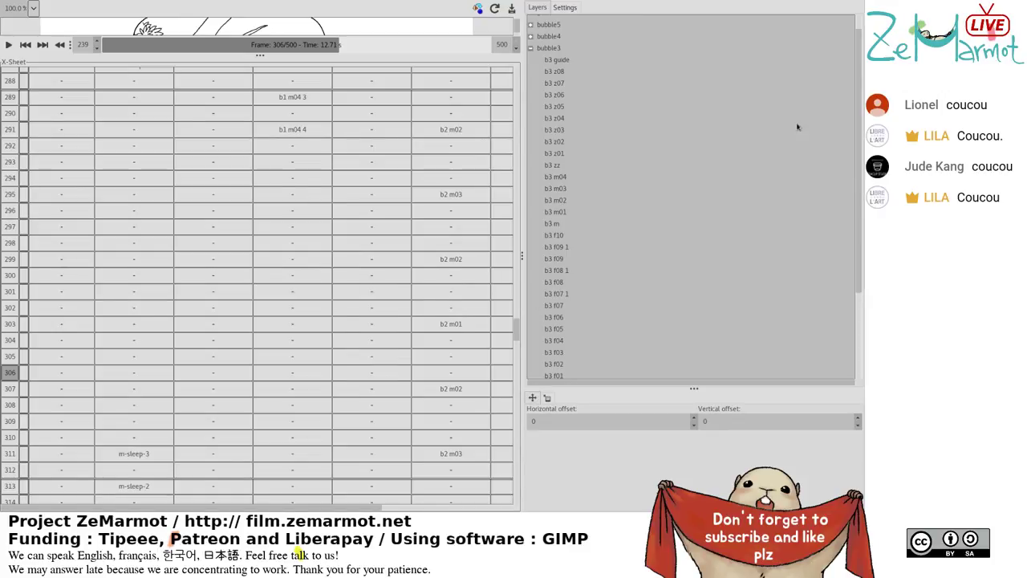
pyautogui.click(529, 47)
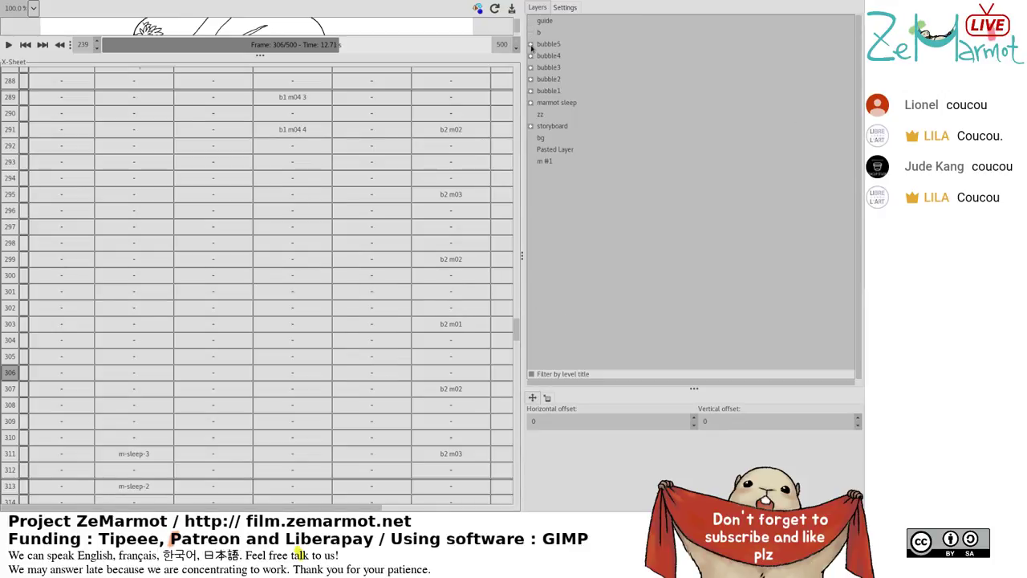
pyautogui.click(529, 90)
pyautogui.scroll(-4, 432, 422)
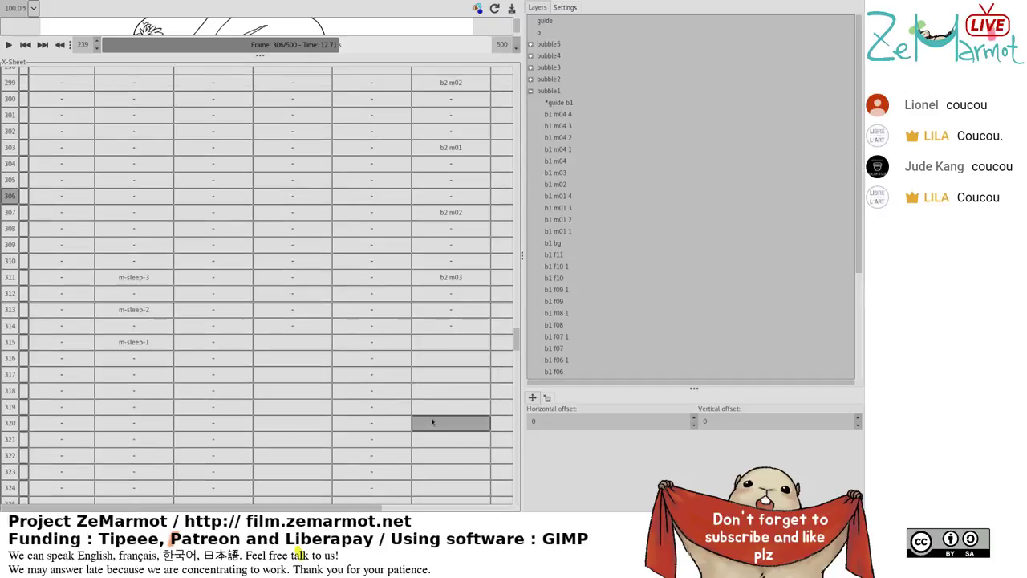
pyautogui.moveTo(292, 360); pyautogui.dragTo(292, 344)
pyautogui.scroll(1, 292, 361)
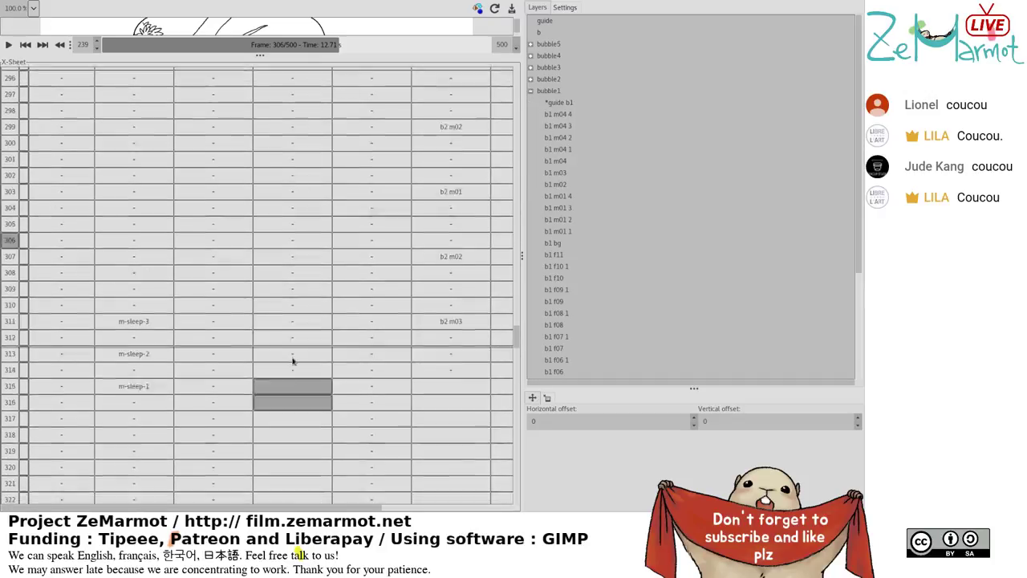
pyautogui.click(292, 360)
pyautogui.scroll(3, 292, 360)
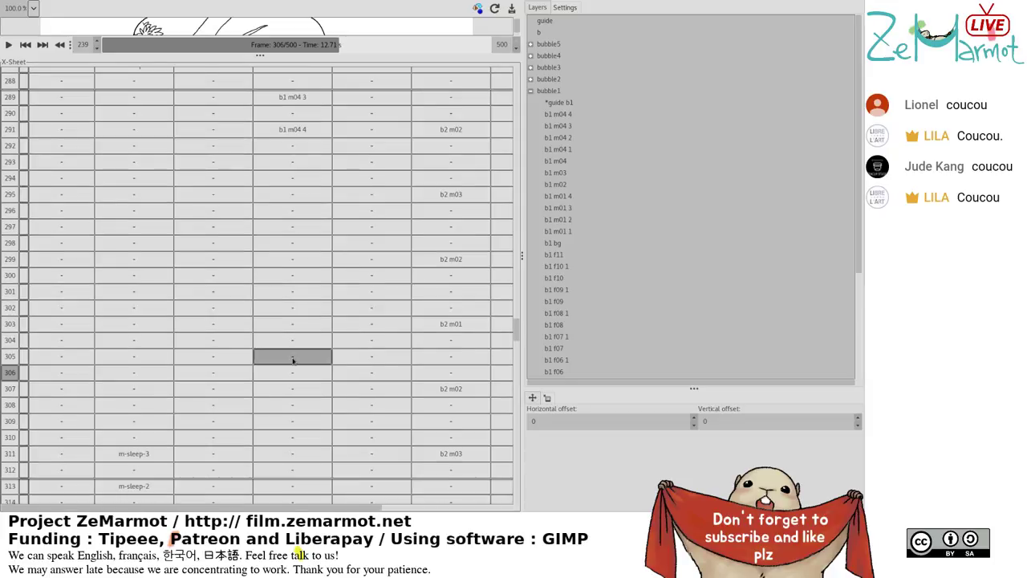
pyautogui.scroll(-1, 292, 360)
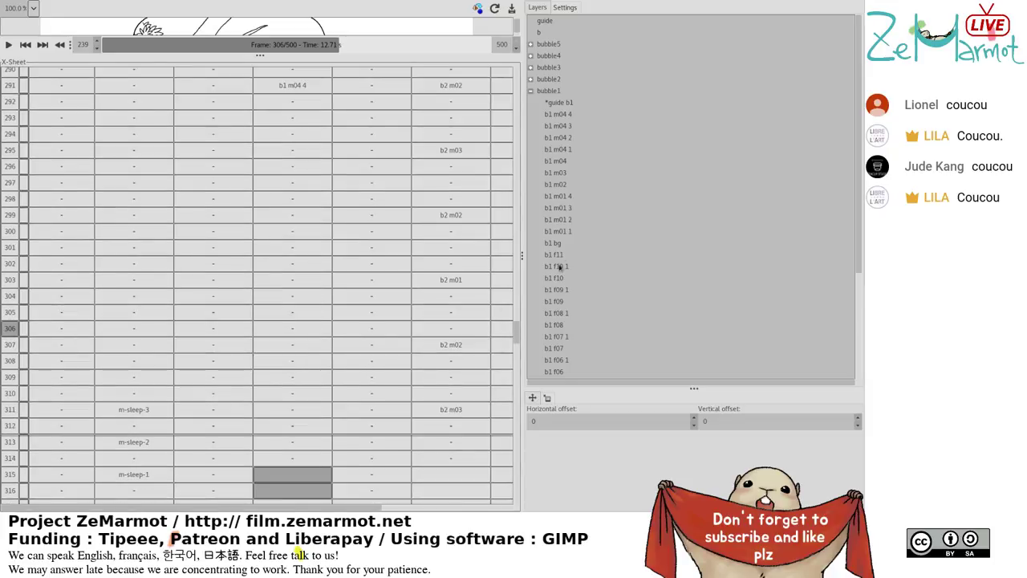
pyautogui.click(570, 209)
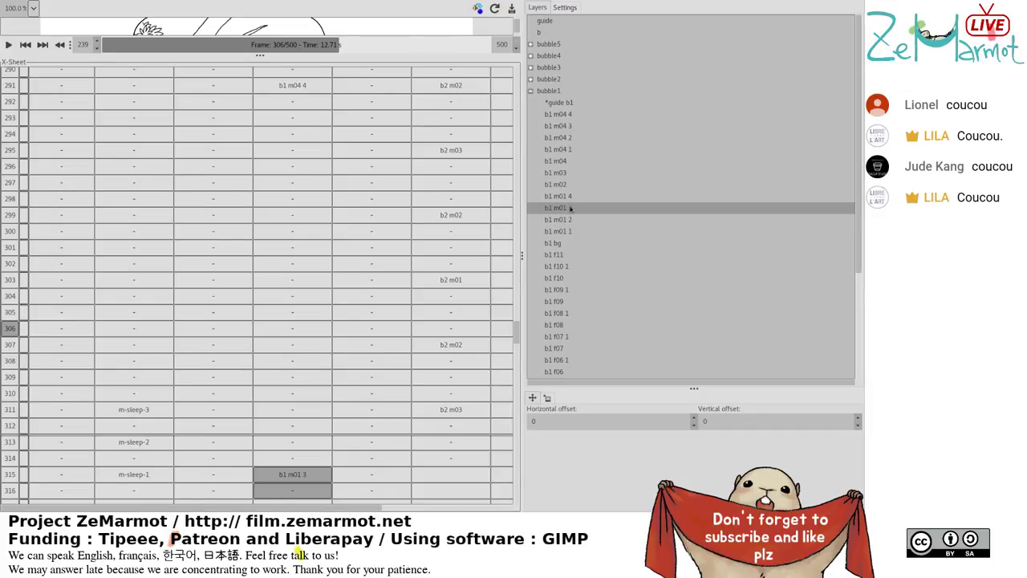
pyautogui.click(567, 128)
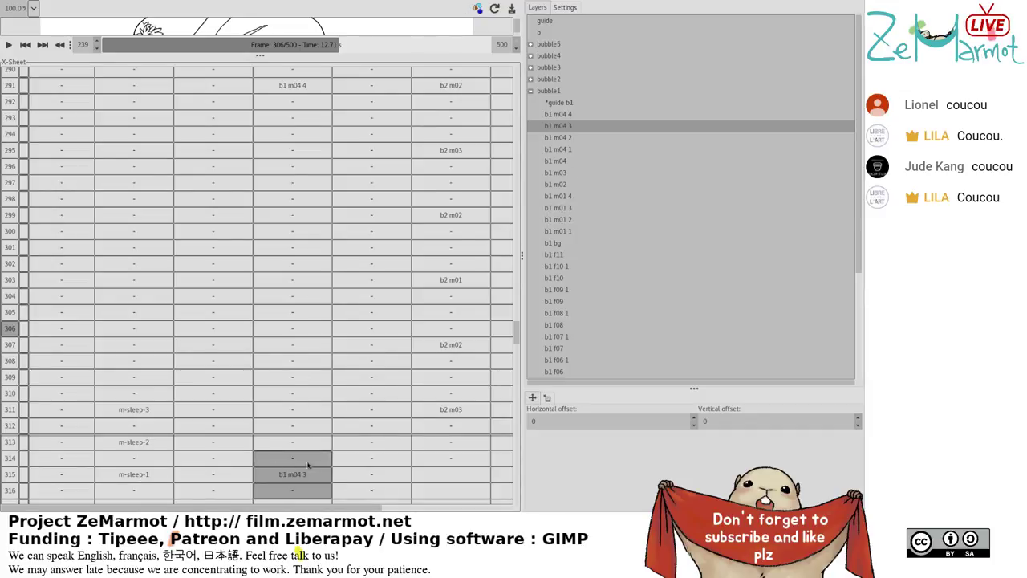
# Assign layer b1 m04 2 to frames 317 and 318 of the first bubble's marmot track.
pyautogui.scroll(-3, 300, 454)
pyautogui.click(321, 378)
pyautogui.click(557, 138)
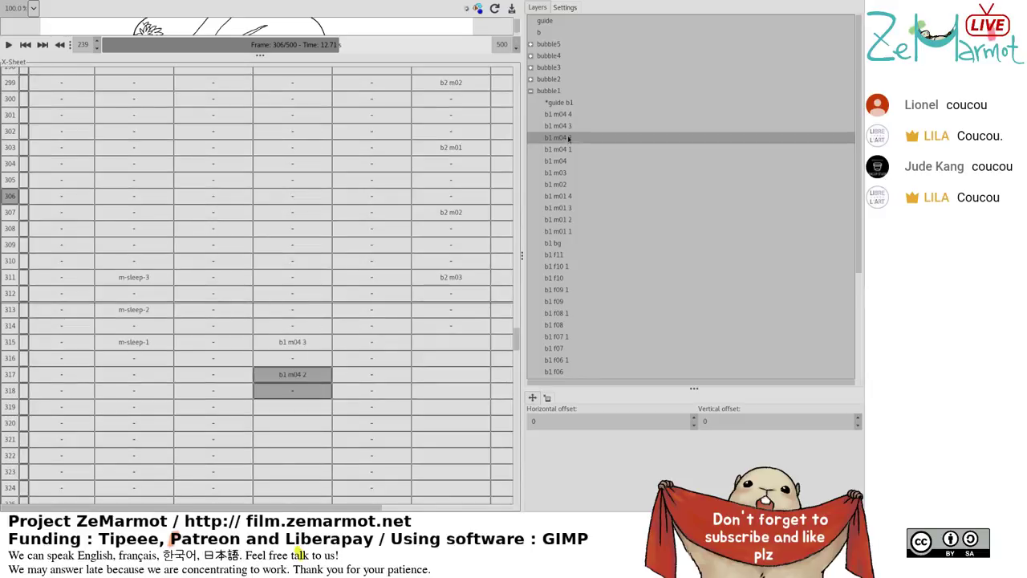
# Assign layer b1 m04 1 to frames 319 through 342 of the first bubble's marmot track.
pyautogui.scroll(-1, 314, 391)
pyautogui.click(314, 388)
pyautogui.click(314, 390)
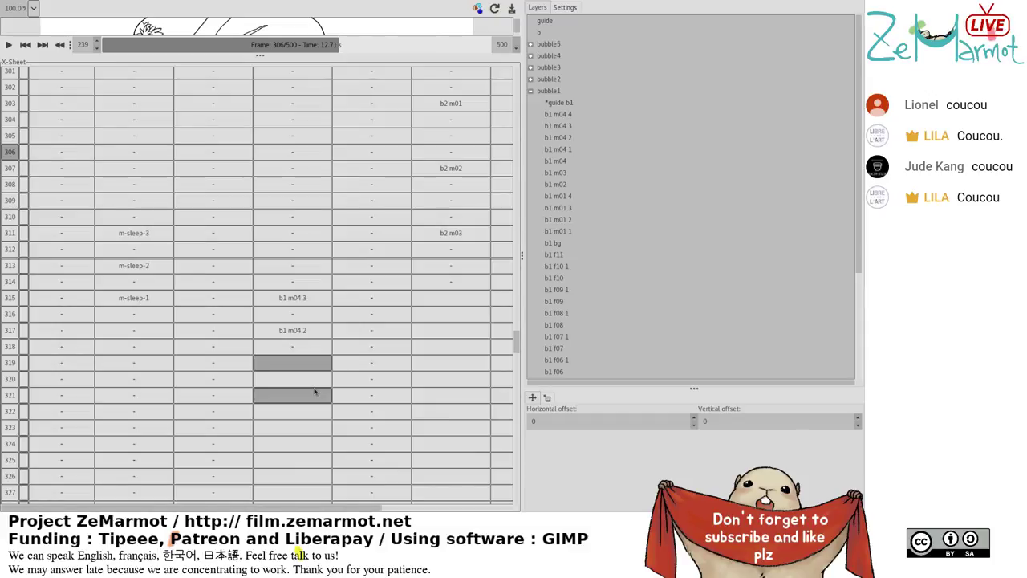
pyautogui.scroll(-5, 314, 390)
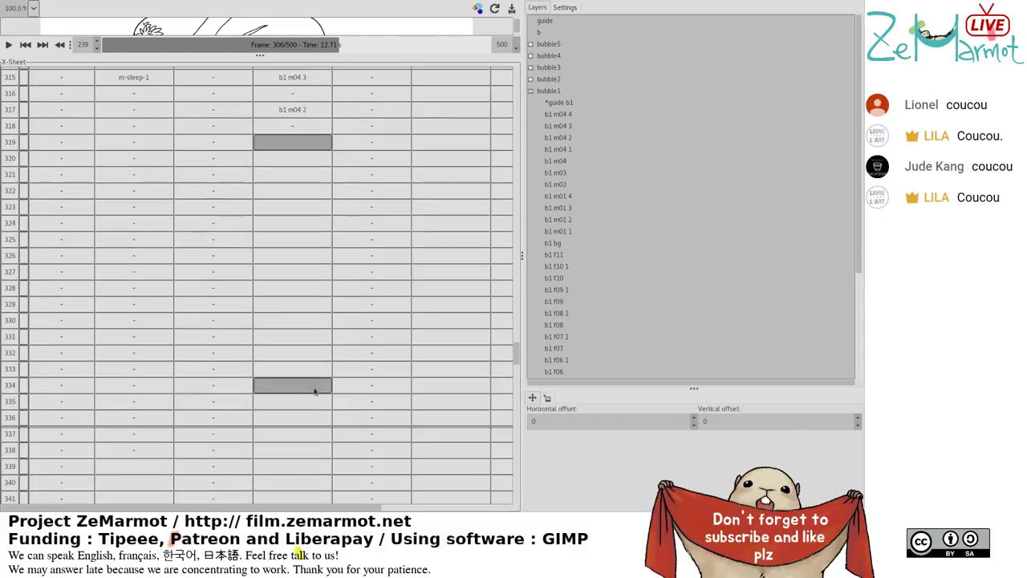
pyautogui.scroll(-1, 302, 472)
pyautogui.keyDown('shift'); pyautogui.click(302, 472); pyautogui.keyUp('shift')
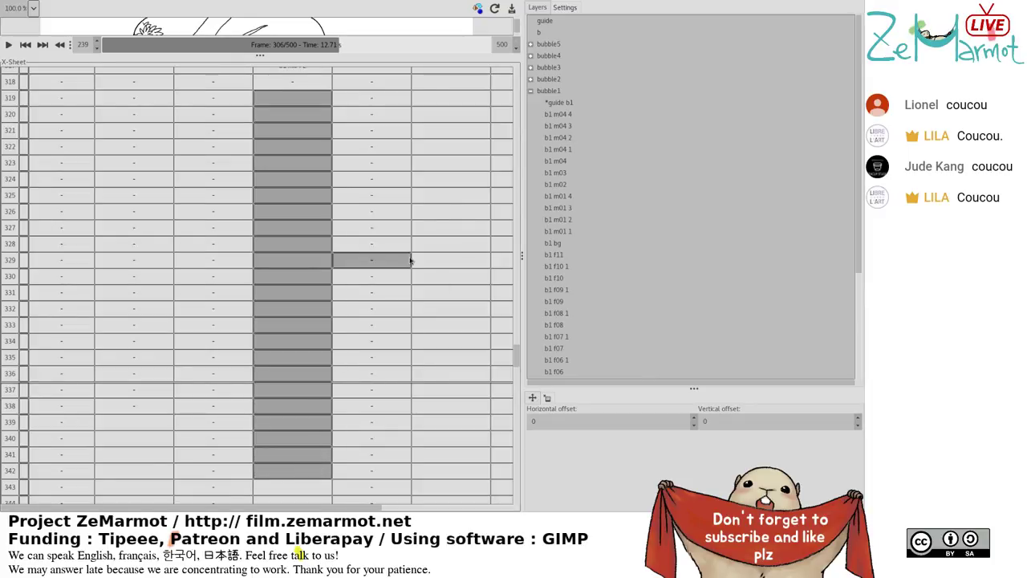
pyautogui.scroll(1, 410, 259)
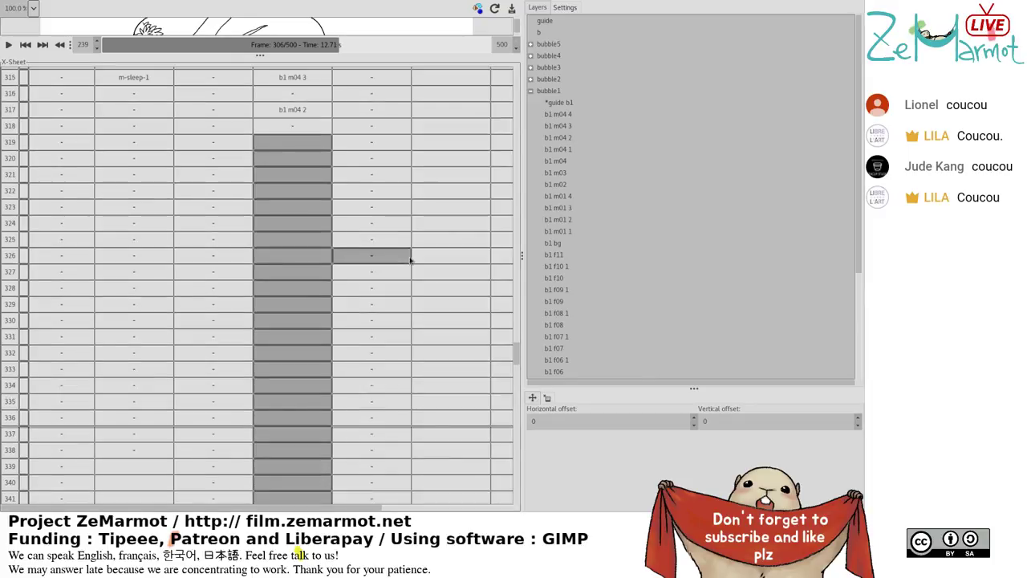
pyautogui.click(573, 152)
pyautogui.scroll(-5, 345, 357)
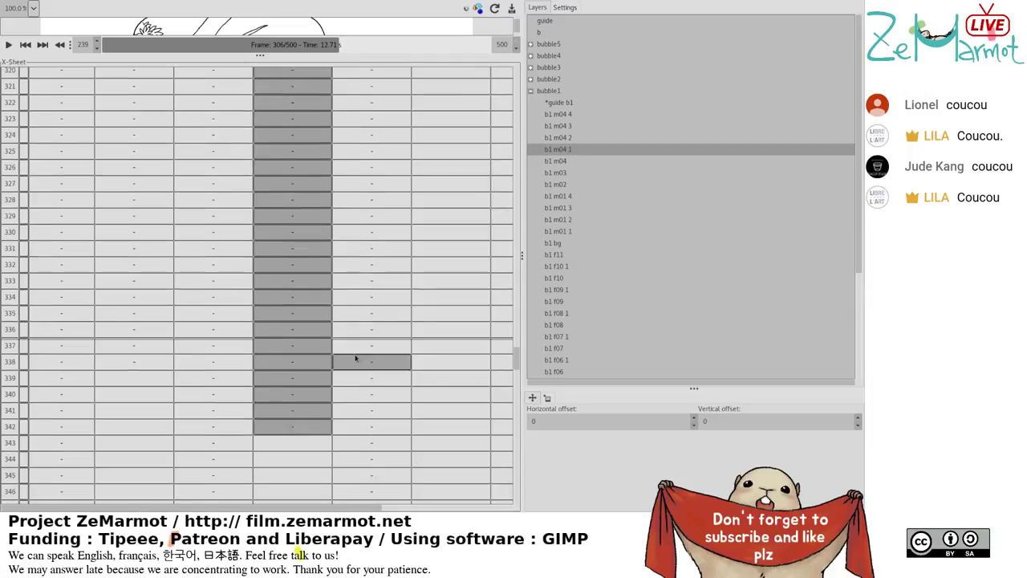
# Assign layer b1 m04 2 to frames 343 and 344 and layer b1 m04 3 to frames 345 and 346 of the first bubble's marmot track.
pyautogui.moveTo(325, 276)
pyautogui.mouseDown()
pyautogui.moveTo(328, 285)
pyautogui.moveTo(325, 266)
pyautogui.mouseUp()
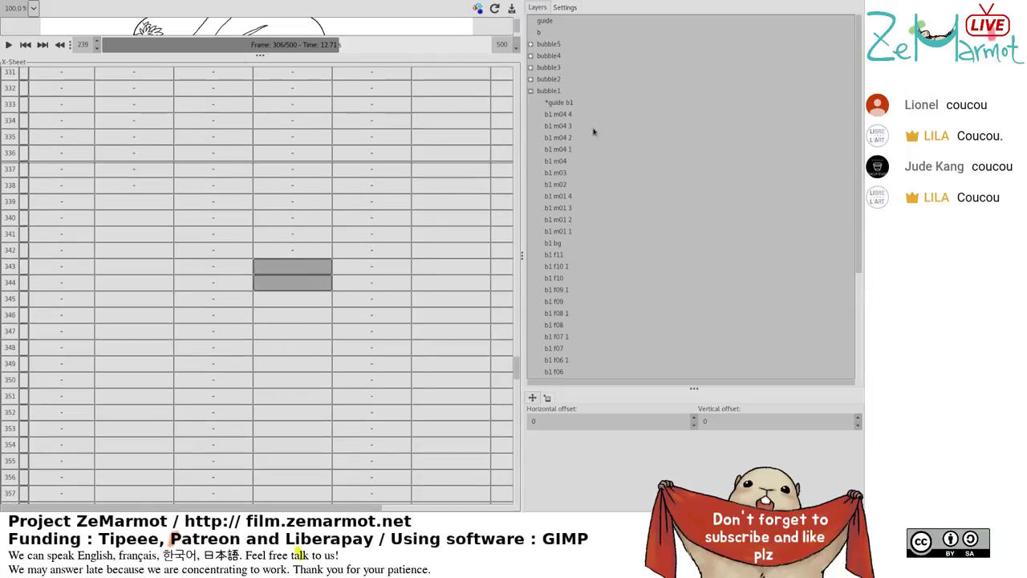
pyautogui.click(561, 137)
pyautogui.keyDown('shift'); pyautogui.click(296, 299); pyautogui.keyUp('shift')
pyautogui.moveTo(296, 299); pyautogui.dragTo(295, 359)
pyautogui.click(562, 126)
# Assign layer b1 m04 4 to frames 347 through 370 of the first bubble's marmot track.
pyautogui.keyDown('shift'); pyautogui.click(292, 334); pyautogui.keyUp('shift')
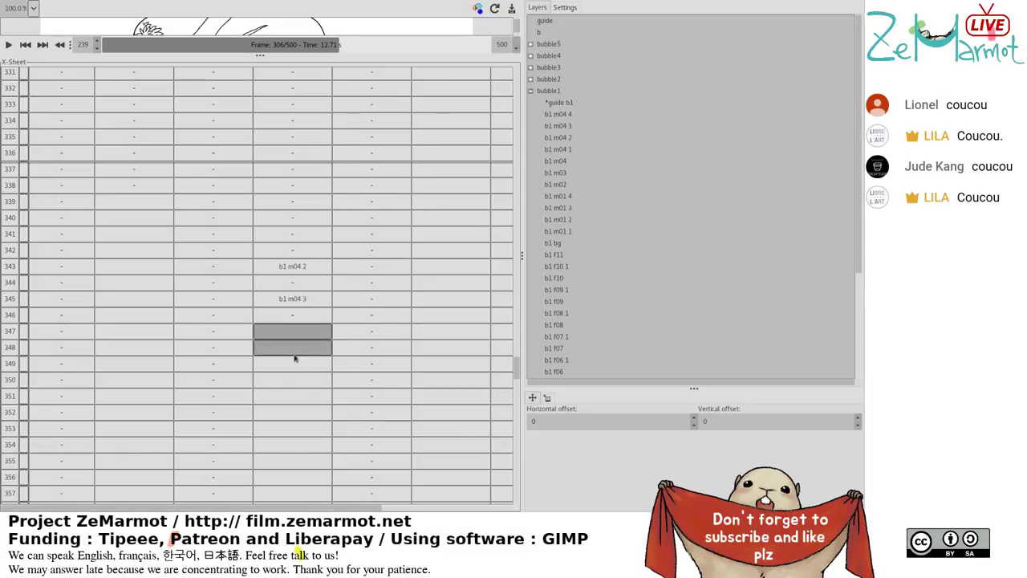
pyautogui.scroll(-5, 294, 359)
pyautogui.keyDown('shift'); pyautogui.click(284, 442); pyautogui.keyUp('shift')
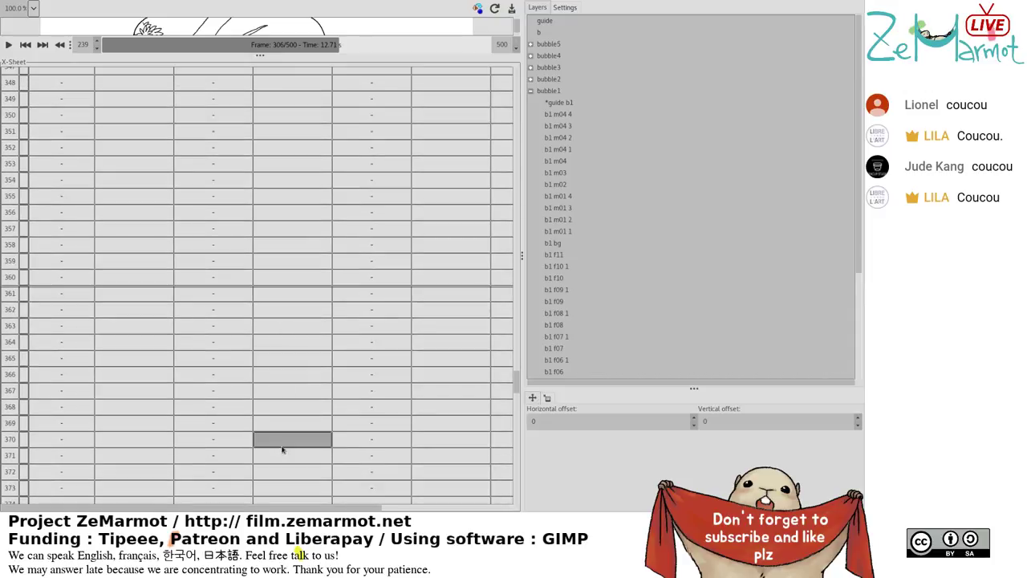
pyautogui.keyDown('ctrl'); pyautogui.click(462, 147); pyautogui.keyUp('ctrl')
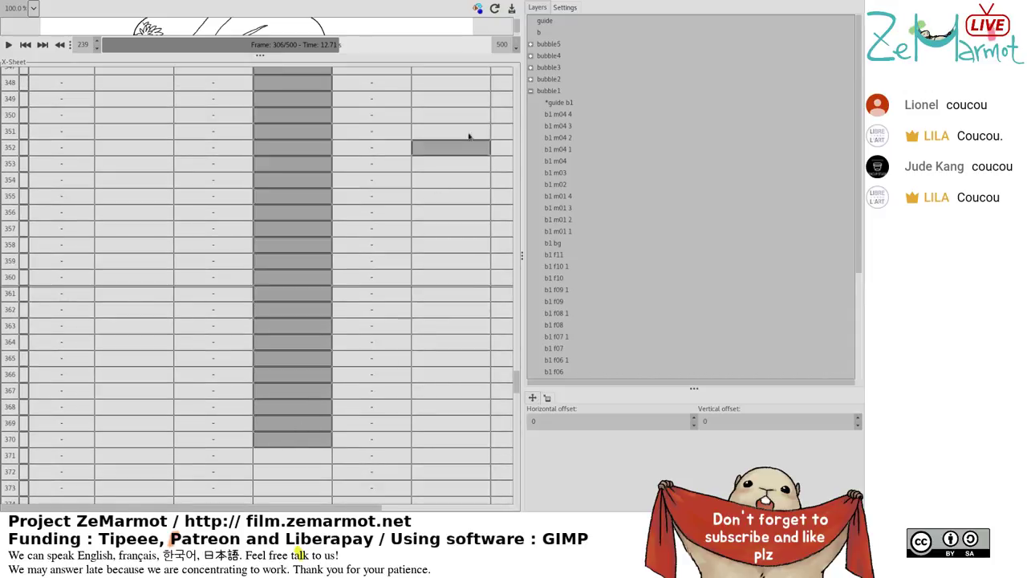
pyautogui.click(559, 114)
# Assign layer b1 m04 3 to frames 371 and 372 and layer b1 m04 2 to frames 373 and 374 of the marmot track.
pyautogui.scroll(-3, 321, 305)
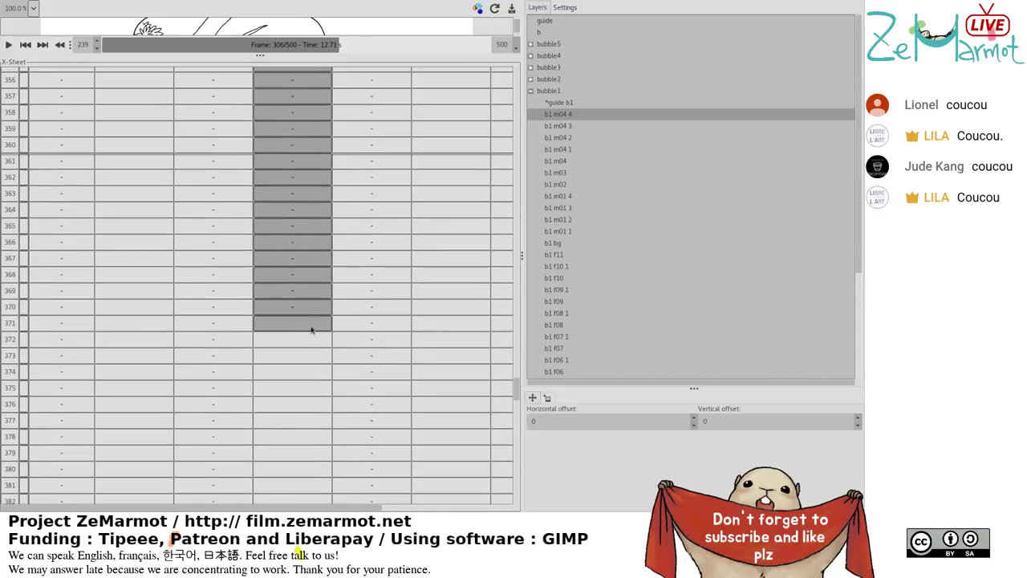
pyautogui.moveTo(312, 329); pyautogui.dragTo(312, 338)
pyautogui.click(566, 126)
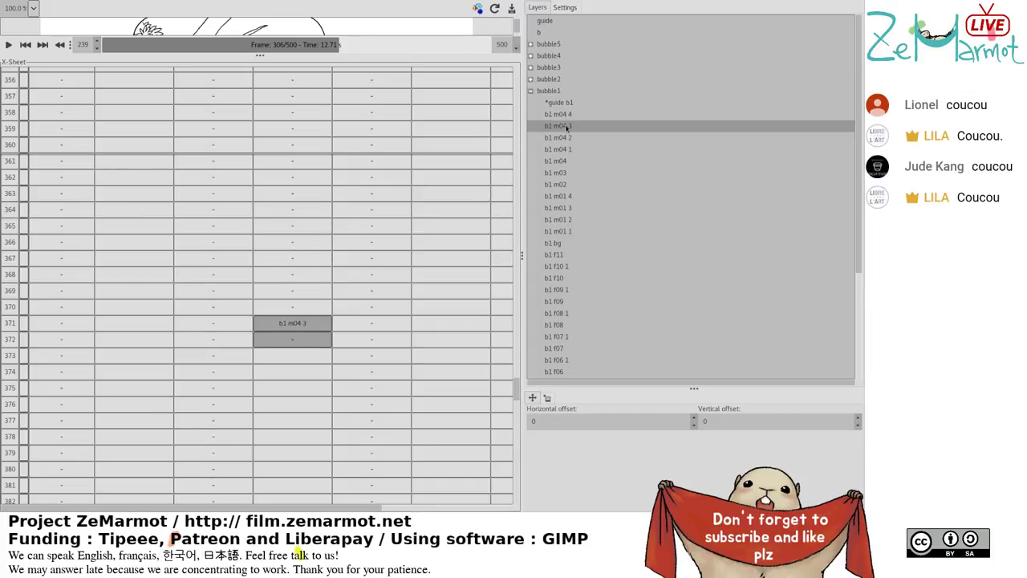
pyautogui.moveTo(289, 355); pyautogui.dragTo(289, 372)
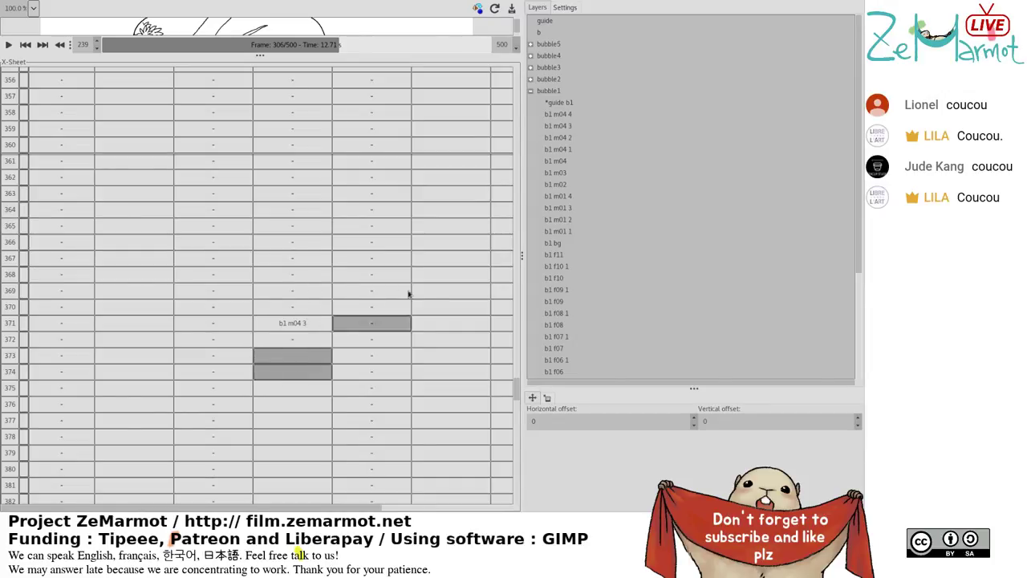
pyautogui.click(571, 137)
# Assign layer b1 m04 1 to frames 375 through 398 of the first bubble's marmot track.
pyautogui.click(317, 388)
pyautogui.scroll(-3, 320, 386)
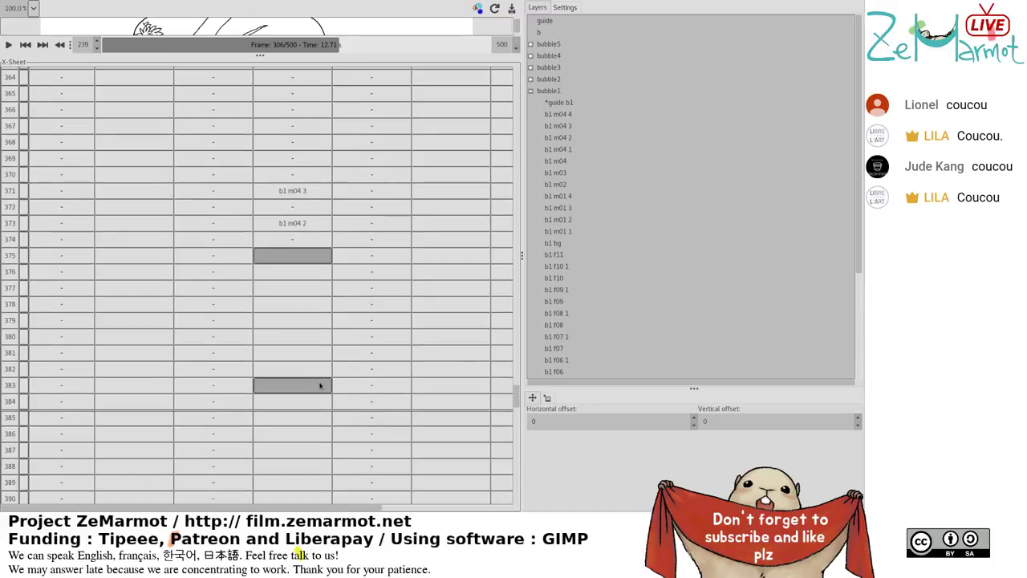
pyautogui.scroll(-5, 320, 386)
pyautogui.scroll(-20, 319, 386)
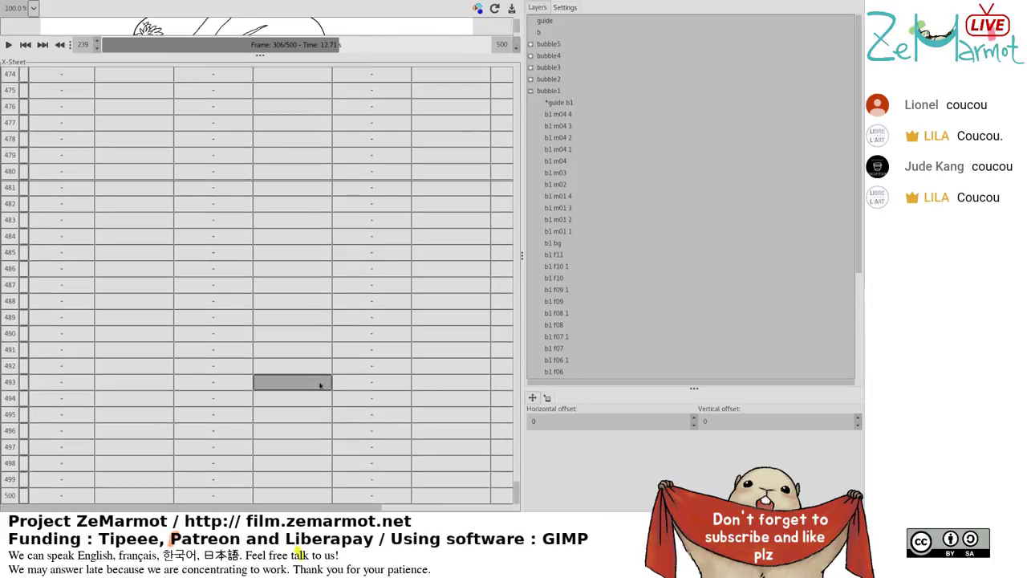
pyautogui.scroll(20, 320, 386)
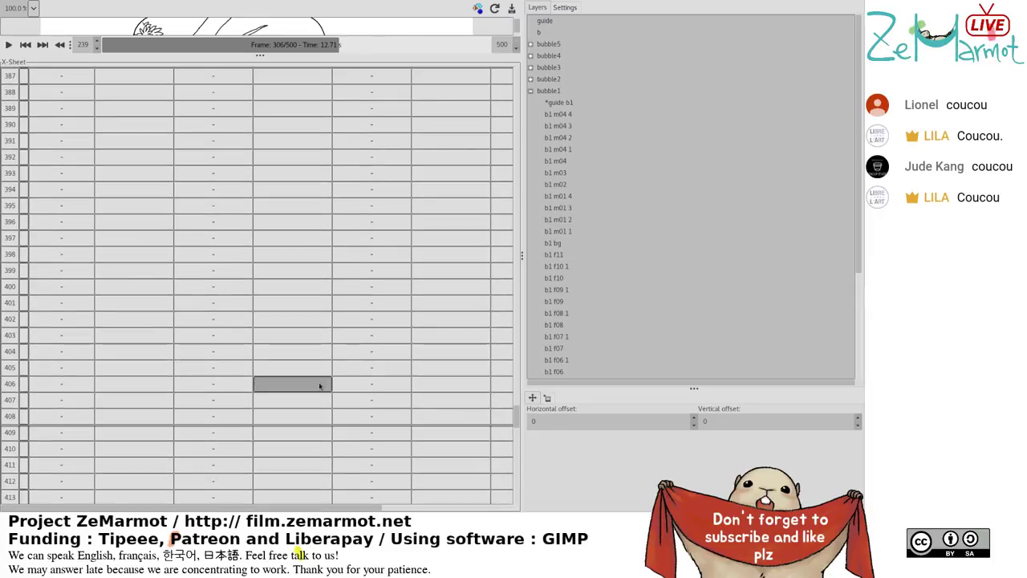
pyautogui.scroll(6, 320, 386)
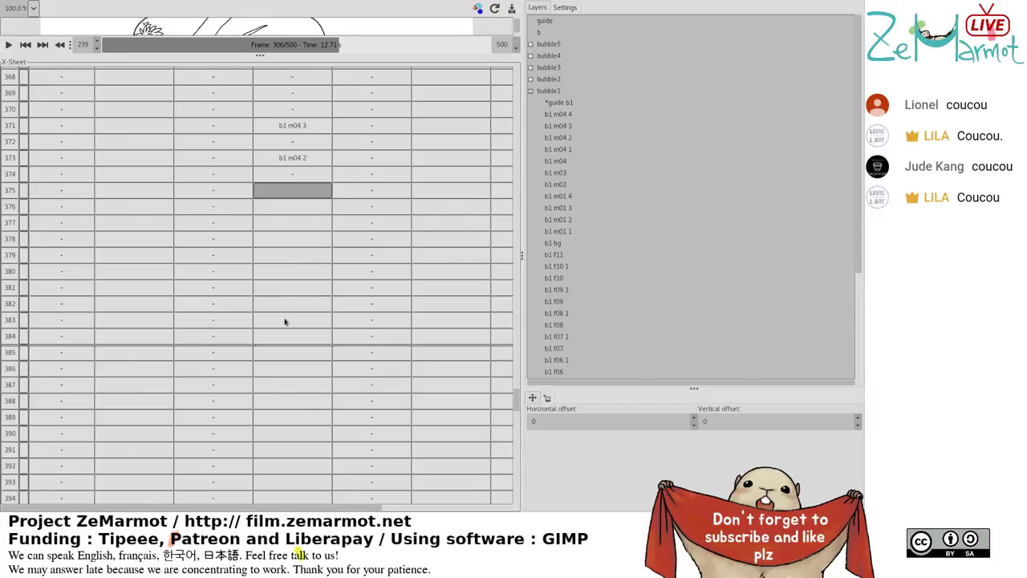
pyautogui.scroll(-2, 285, 472)
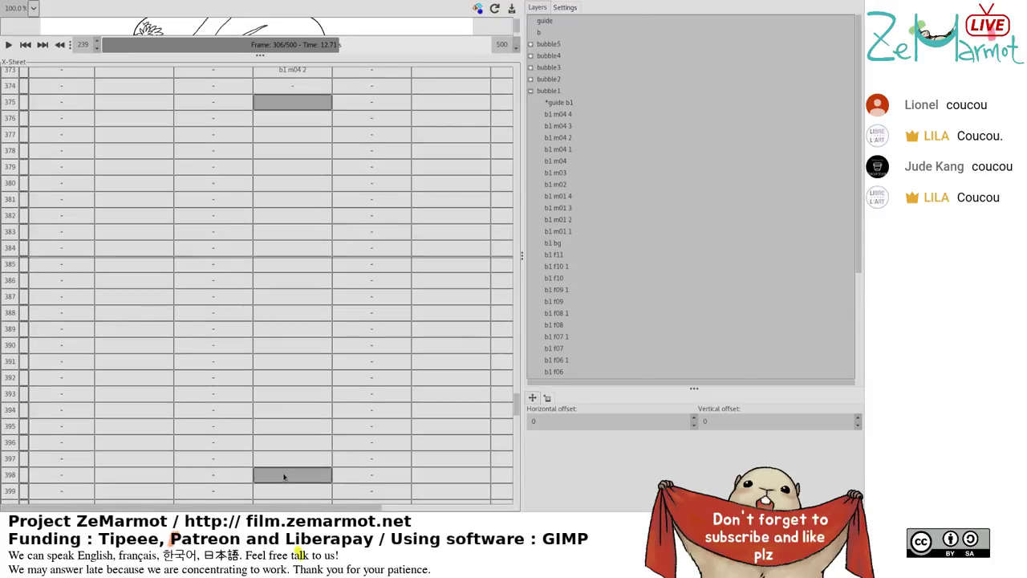
pyautogui.scroll(-1, 285, 475)
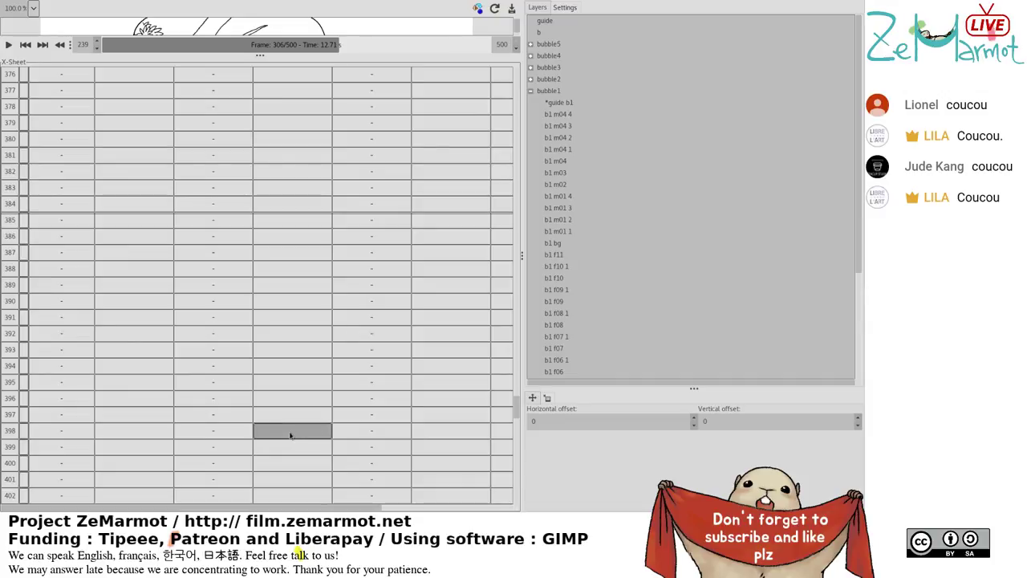
pyautogui.keyDown('shift'); pyautogui.click(290, 435); pyautogui.keyUp('shift')
pyautogui.scroll(5, 436, 233)
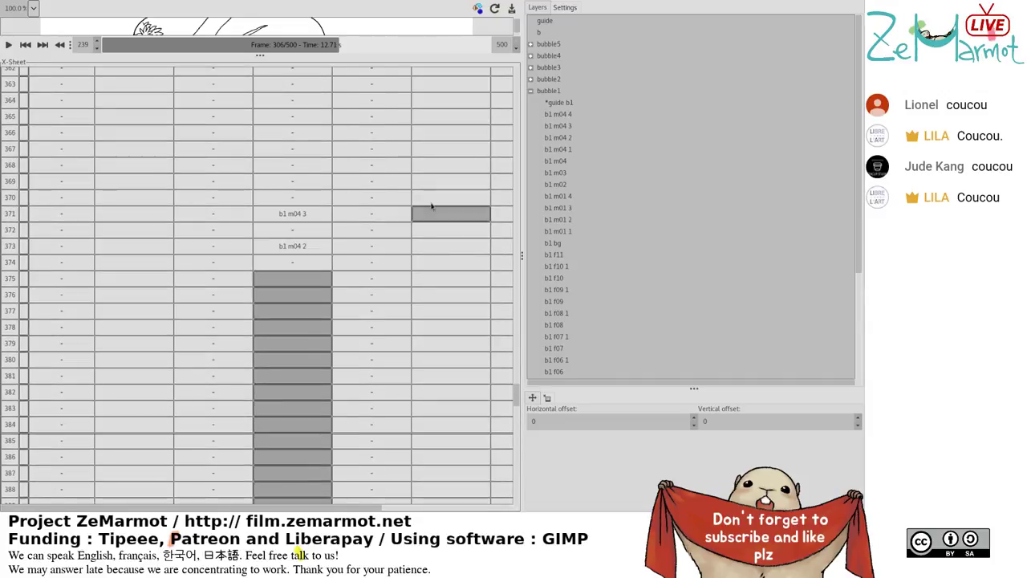
pyautogui.click(576, 151)
pyautogui.scroll(3, 317, 349)
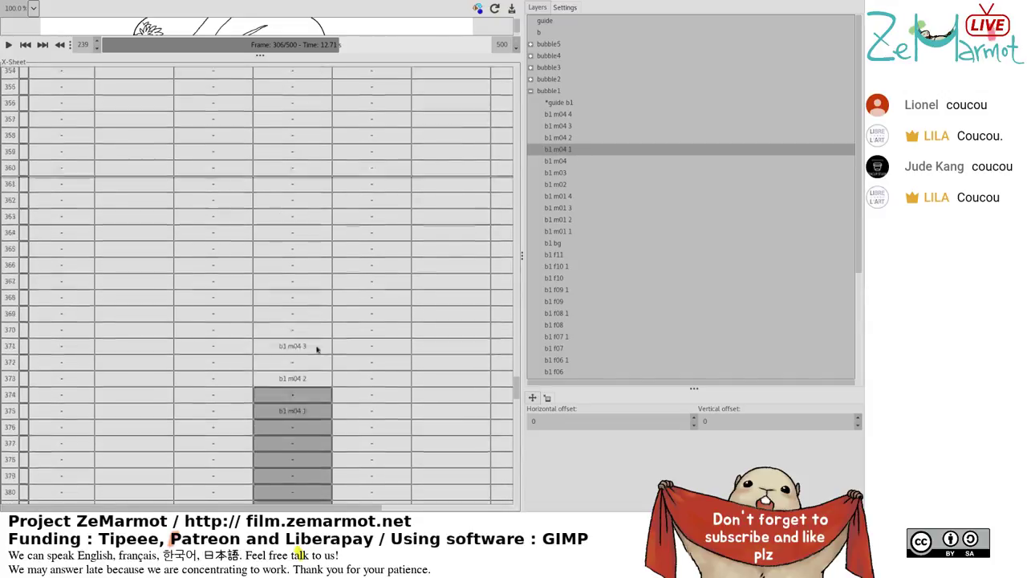
# Assign layer b1 m04 2 to frames 399 and 400 and layer b1 m04 3 to frames 401 and 402 of the marmot track.
pyautogui.scroll(-7, 317, 349)
pyautogui.scroll(-5, 317, 349)
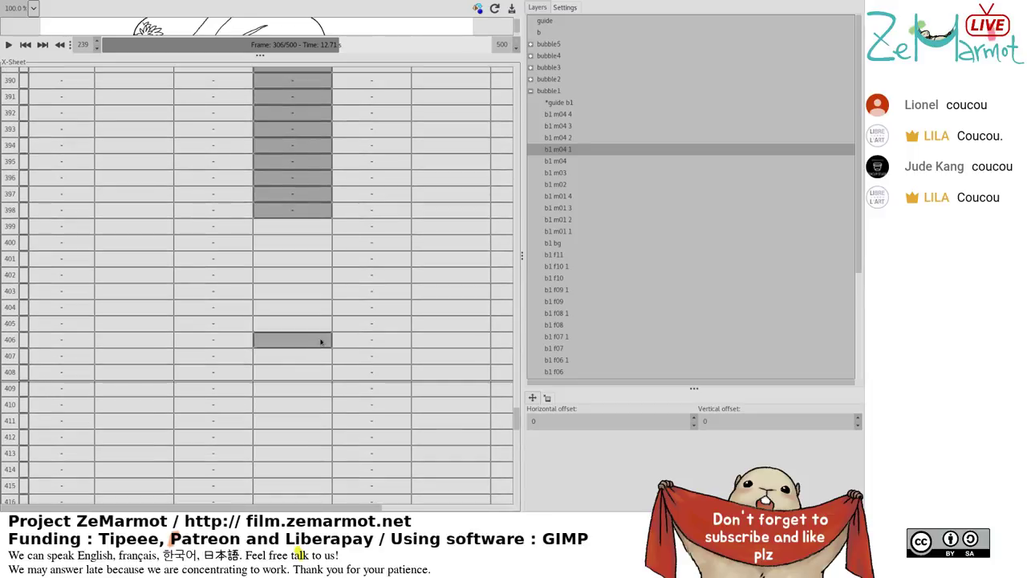
pyautogui.click(310, 228)
pyautogui.click(571, 138)
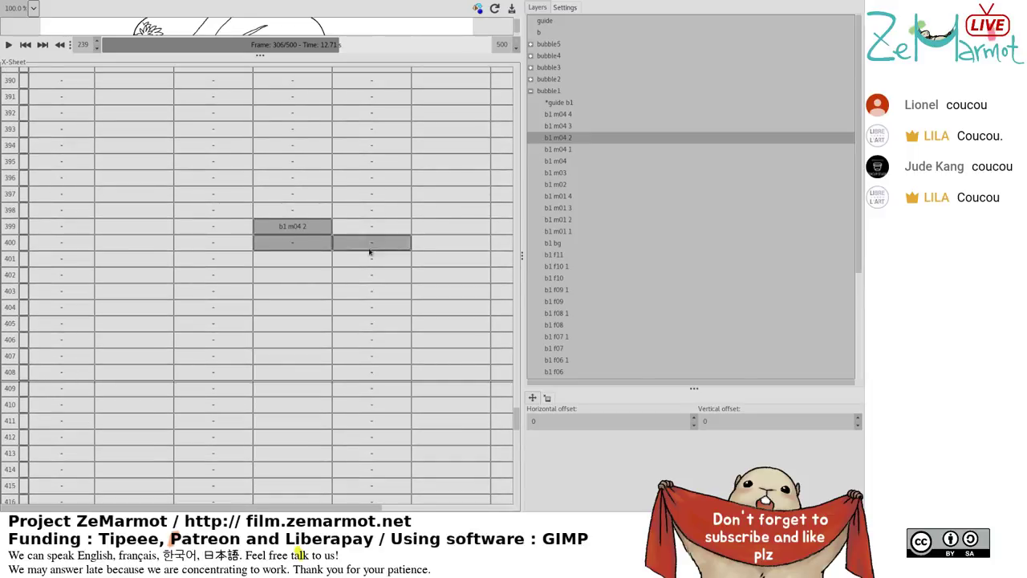
pyautogui.moveTo(292, 259); pyautogui.dragTo(292, 275)
pyautogui.click(564, 129)
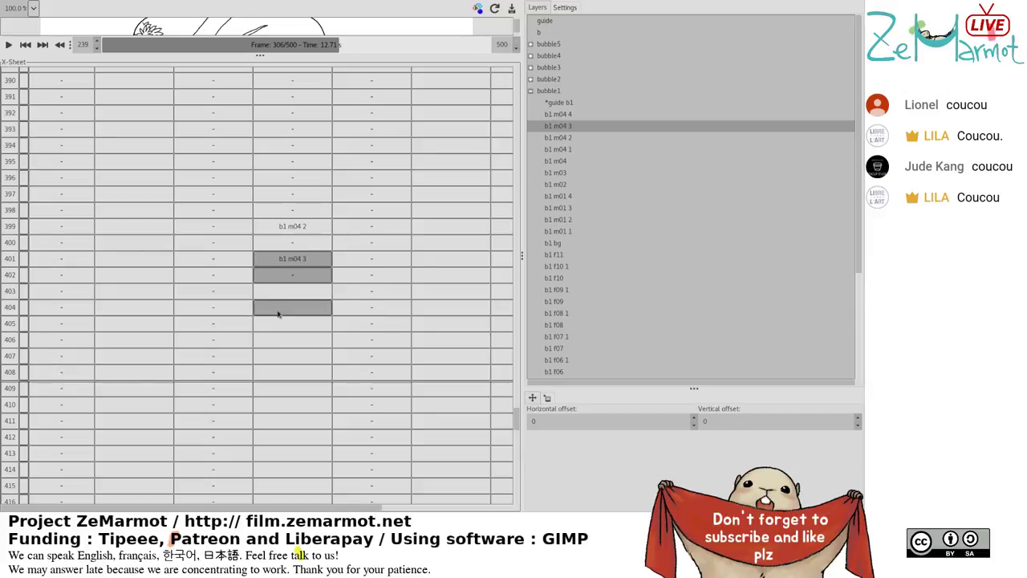
# Assign layer b1 m04 4 to frames 403 through 426 of the first bubble's marmot track.
pyautogui.click(292, 290)
pyautogui.scroll(-1, 305, 380)
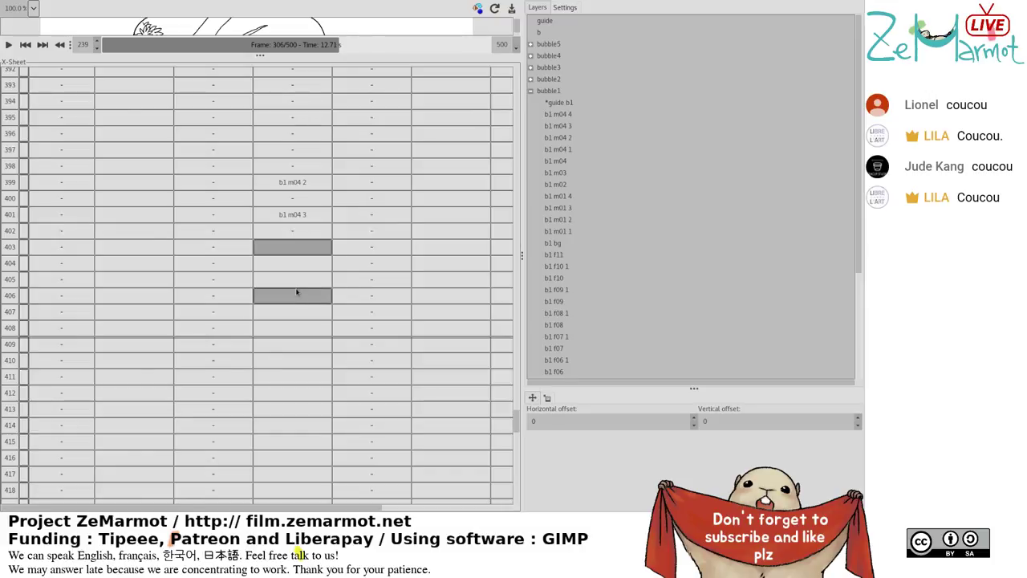
pyautogui.scroll(-3, 295, 308)
pyautogui.scroll(-3, 293, 332)
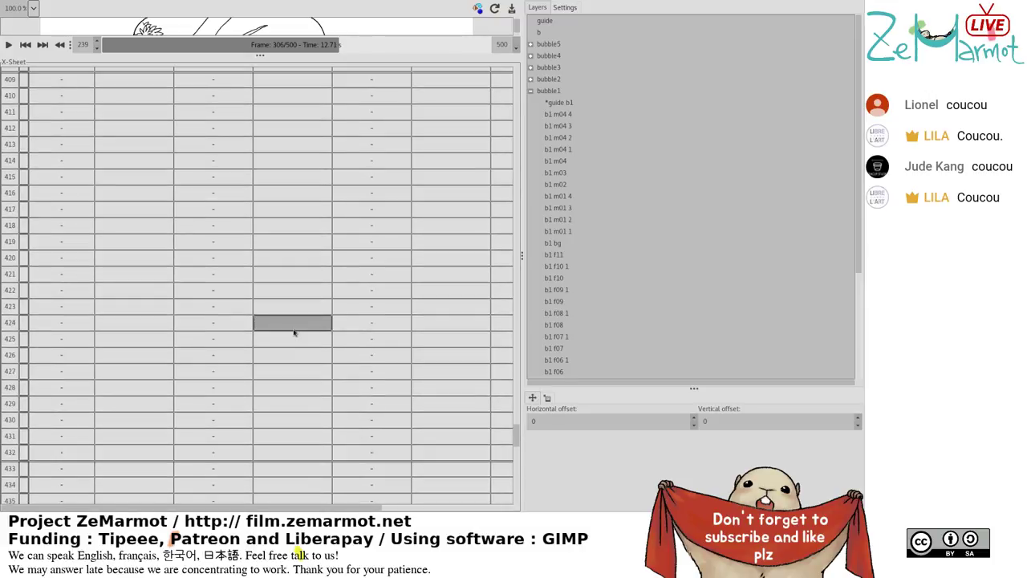
pyautogui.keyDown('shift'); pyautogui.click(292, 355); pyautogui.keyUp('shift')
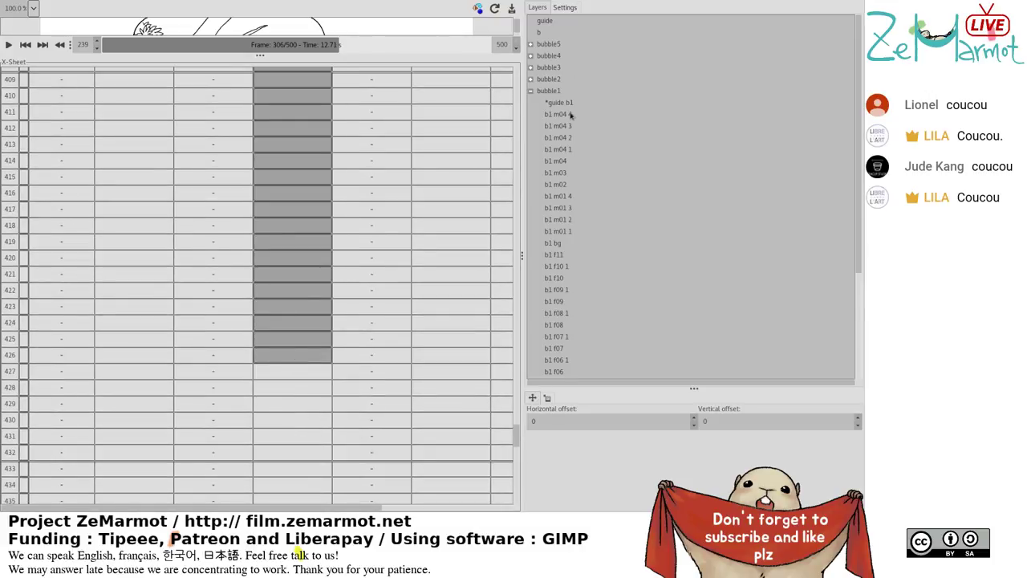
pyautogui.scroll(5, 372, 313)
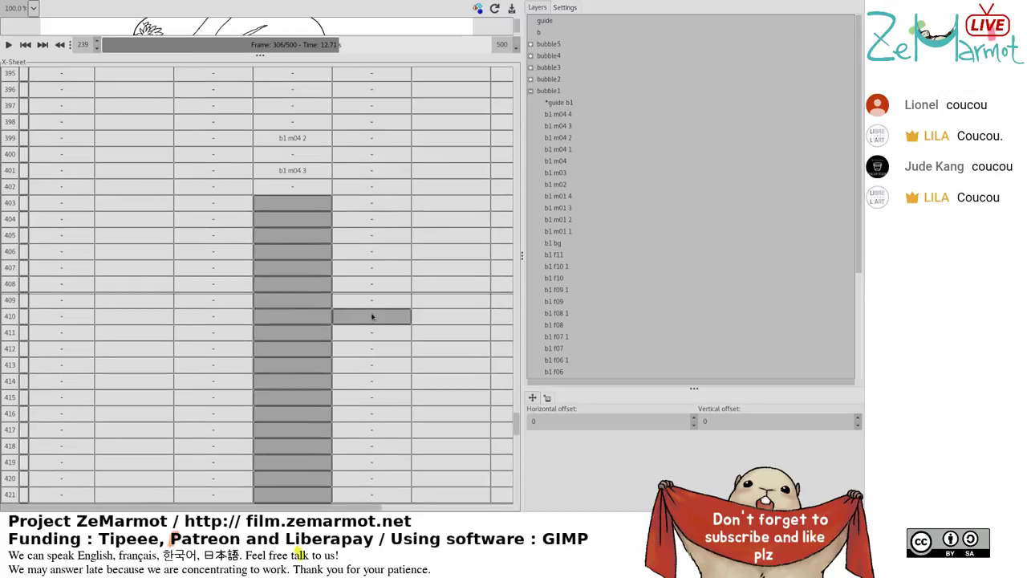
pyautogui.click(561, 116)
# Assign layer b1 m04 3 to frames 427 and 428 and layer b1 m04 2 to frames 429 and 430 of the marmot track.
pyautogui.scroll(-7, 309, 305)
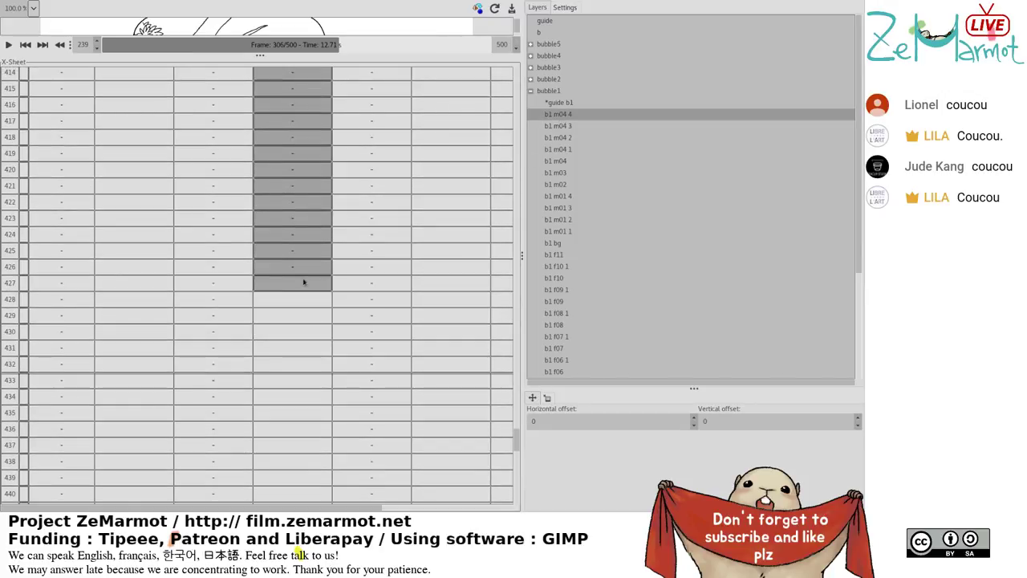
pyautogui.click(304, 282)
pyautogui.keyDown('shift'); pyautogui.click(296, 299); pyautogui.keyUp('shift')
pyautogui.click(558, 126)
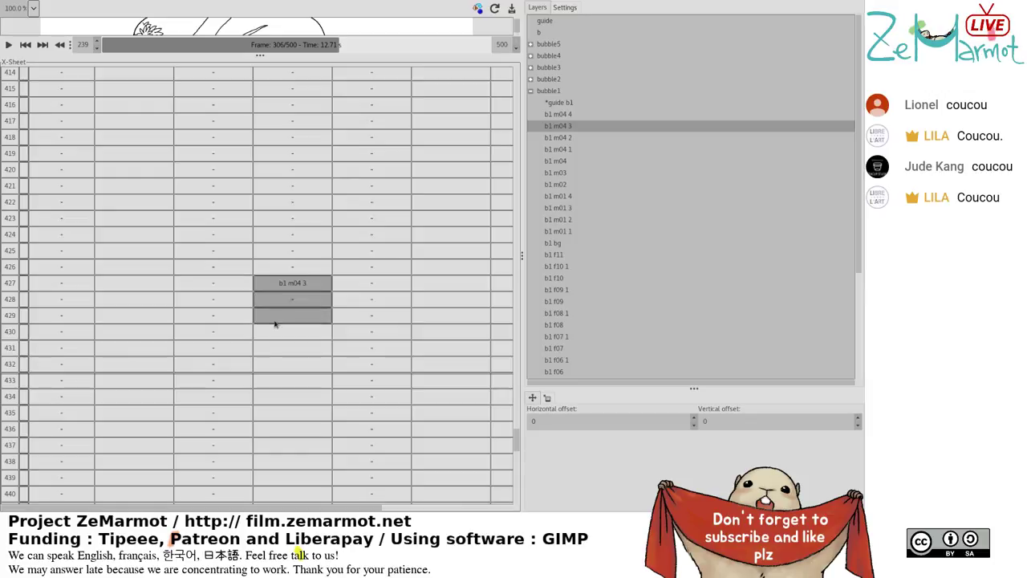
pyautogui.click(292, 314)
pyautogui.keyDown('shift'); pyautogui.click(292, 330); pyautogui.keyUp('shift')
pyautogui.click(558, 138)
# Assign layer b1 m04 1 to frames 431 through 454 of the first bubble's marmot track.
pyautogui.click(281, 358)
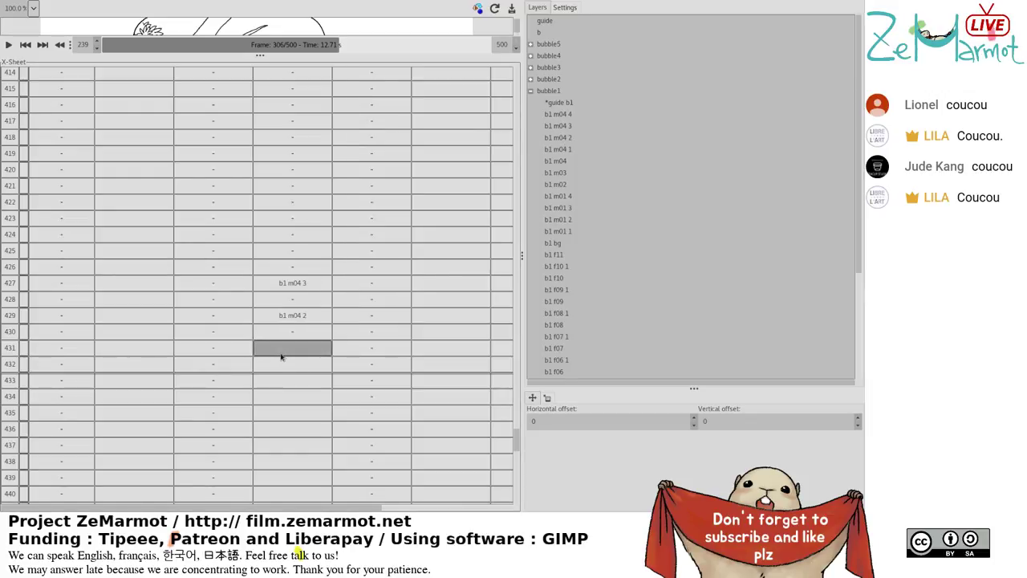
pyautogui.scroll(-5, 281, 358)
pyautogui.scroll(-4, 281, 356)
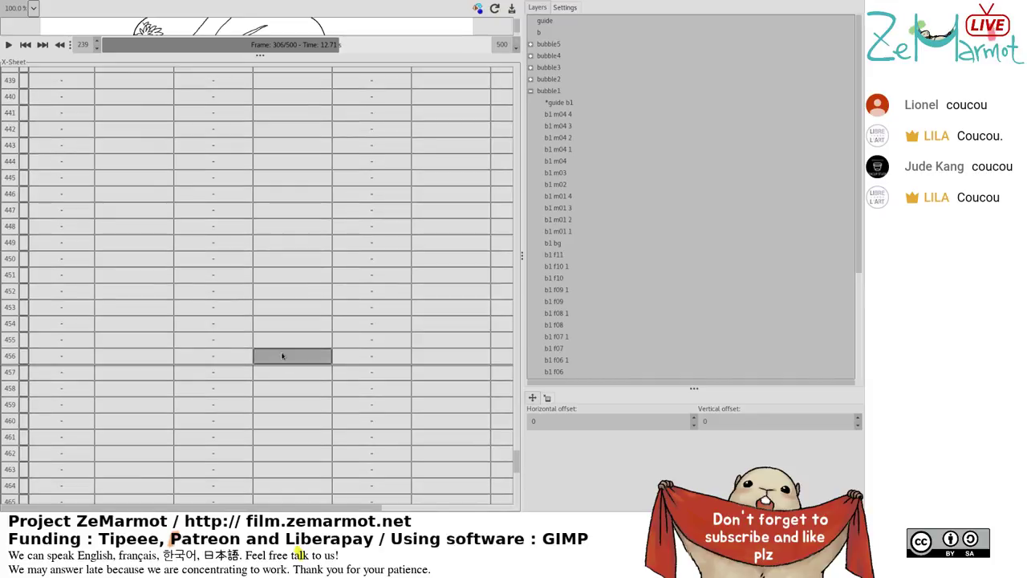
pyautogui.keyDown('shift'); pyautogui.click(289, 323); pyautogui.keyUp('shift')
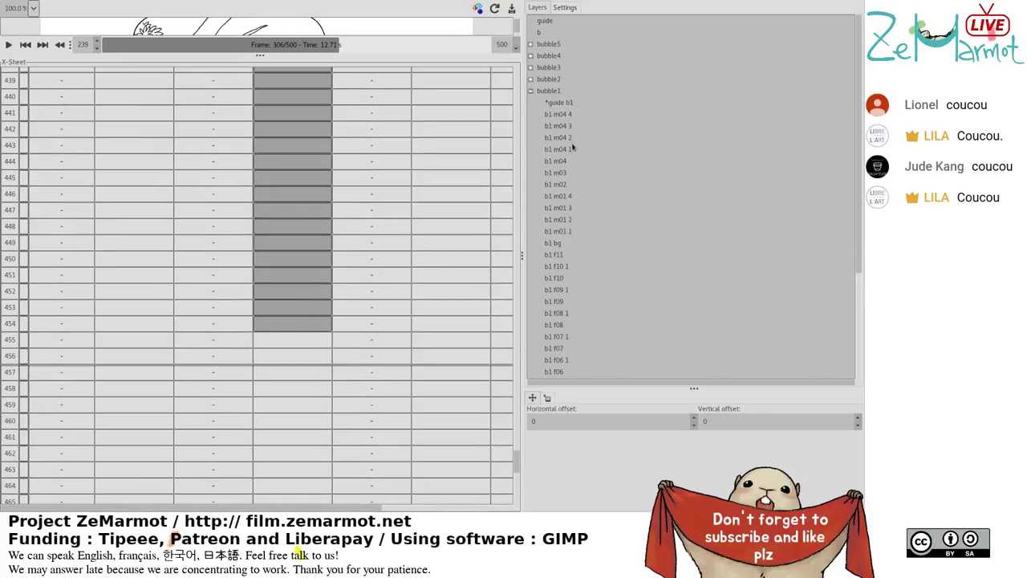
pyautogui.scroll(6, 307, 321)
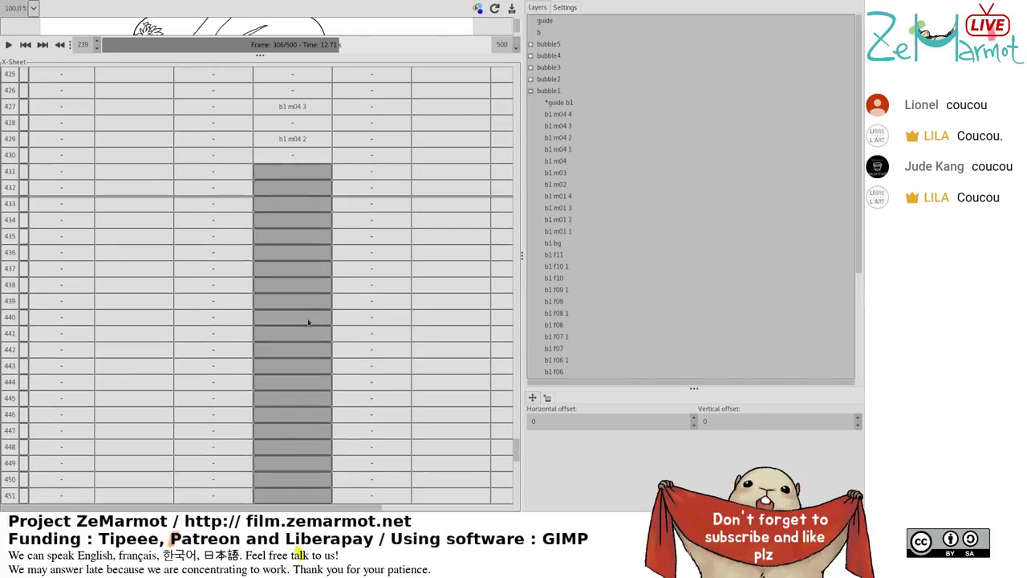
pyautogui.click(560, 150)
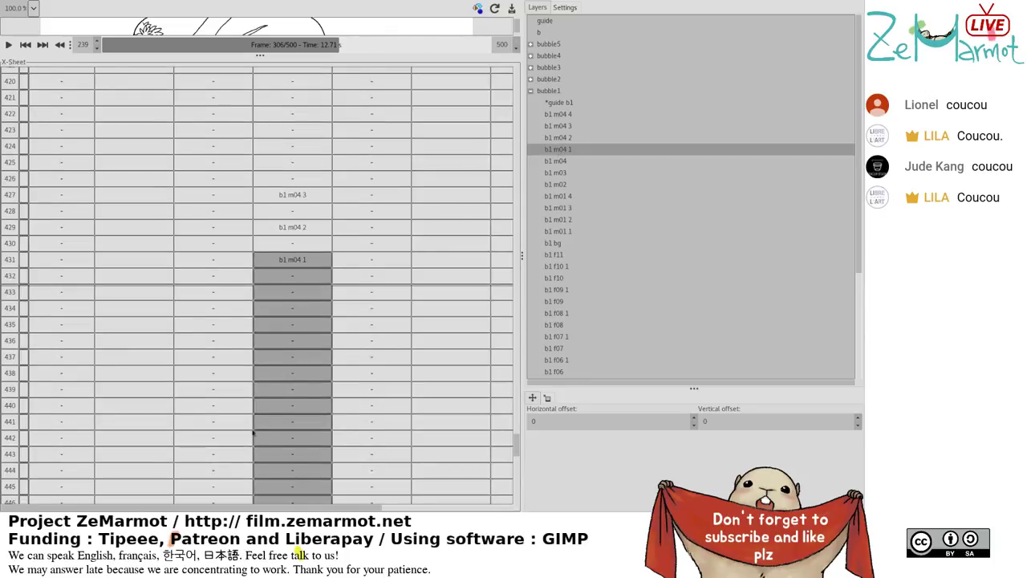
# Assign layer b1 m04 2 to frames 455 and 456 and layer b1 m04 3 to frames 457 and 458 of the marmot track.
pyautogui.scroll(-8, 290, 256)
pyautogui.click(291, 256)
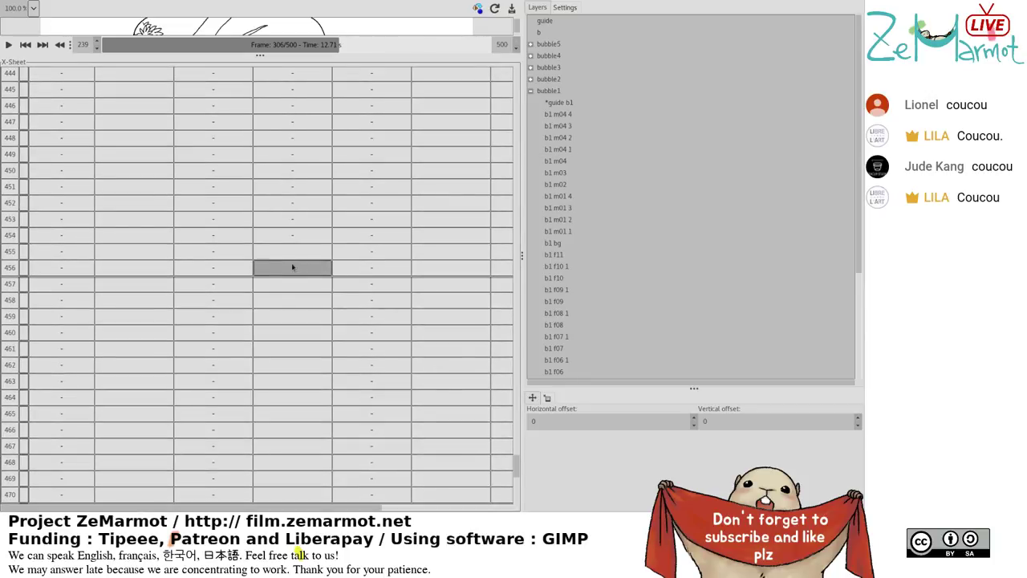
pyautogui.keyDown('shift'); pyautogui.click(292, 268); pyautogui.keyUp('shift')
pyautogui.click(558, 137)
pyautogui.keyDown('shift'); pyautogui.click(296, 292); pyautogui.keyUp('shift')
pyautogui.click(296, 285)
pyautogui.keyDown('shift'); pyautogui.click(296, 300); pyautogui.keyUp('shift')
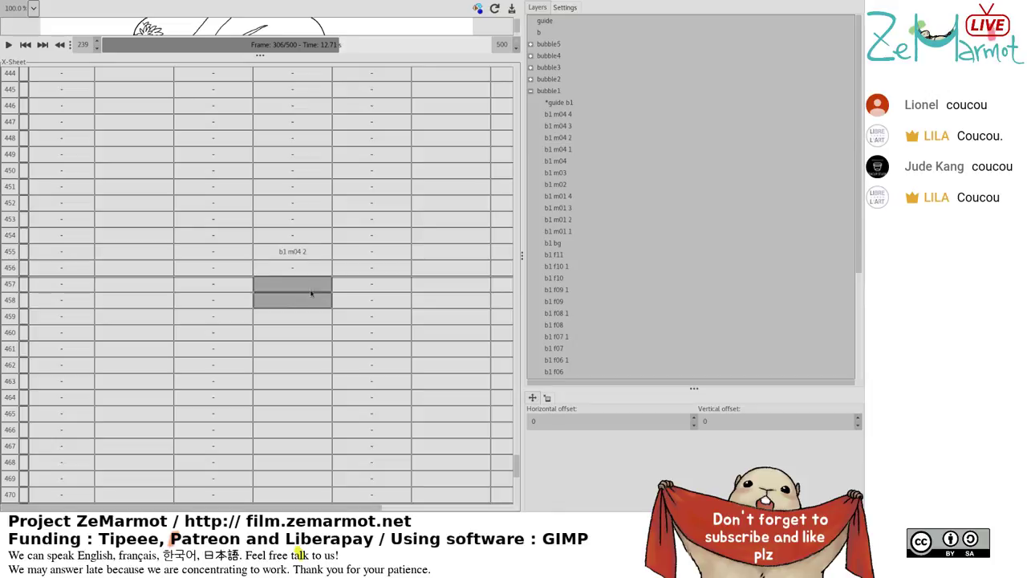
pyautogui.click(559, 126)
# Assign layer b1 m04 4 to frames 459 through 482 of the first bubble's marmot track.
pyautogui.click(296, 316)
pyautogui.click(280, 351)
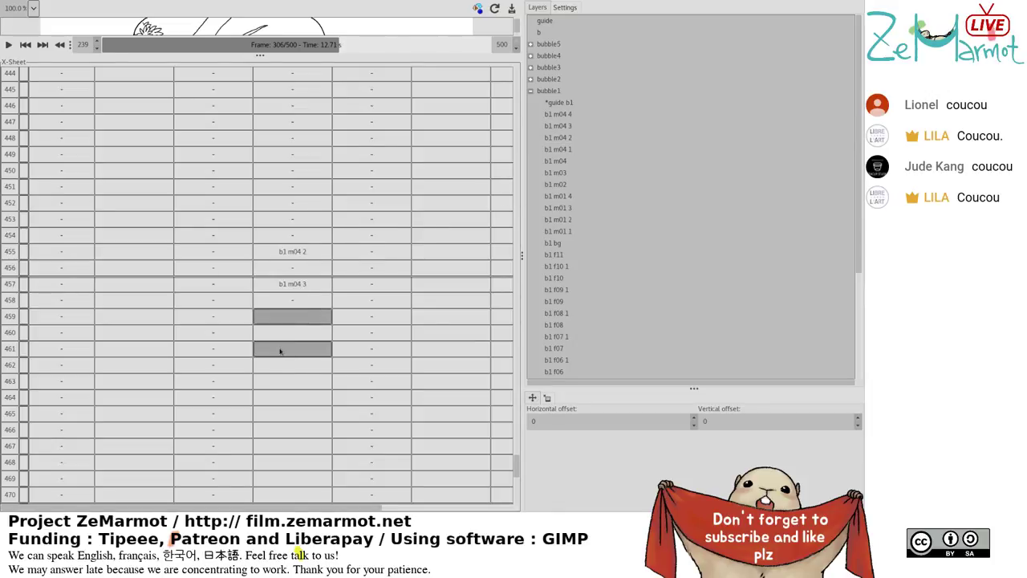
pyautogui.scroll(-5, 281, 351)
pyautogui.scroll(3, 280, 351)
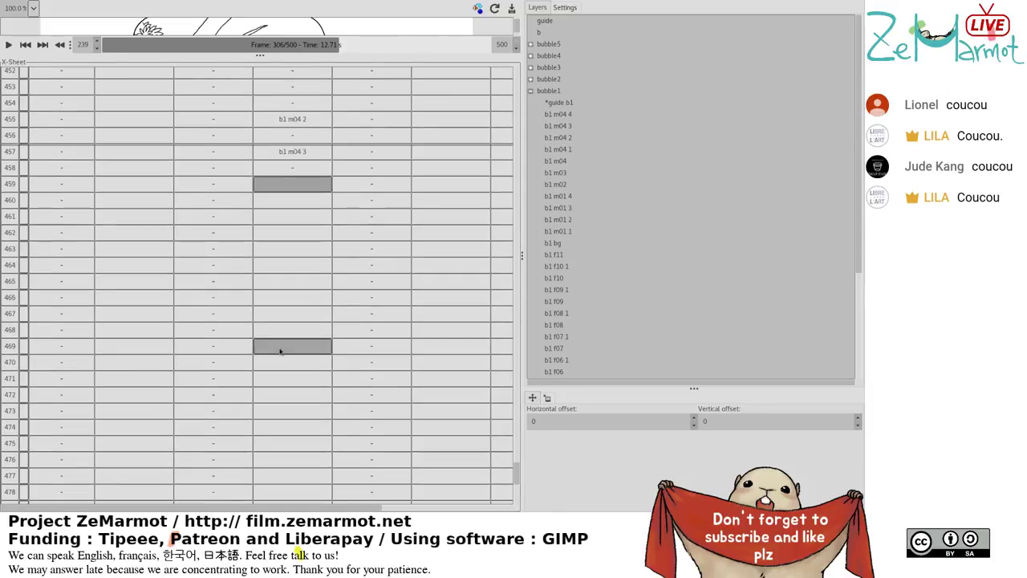
pyautogui.scroll(-3, 280, 350)
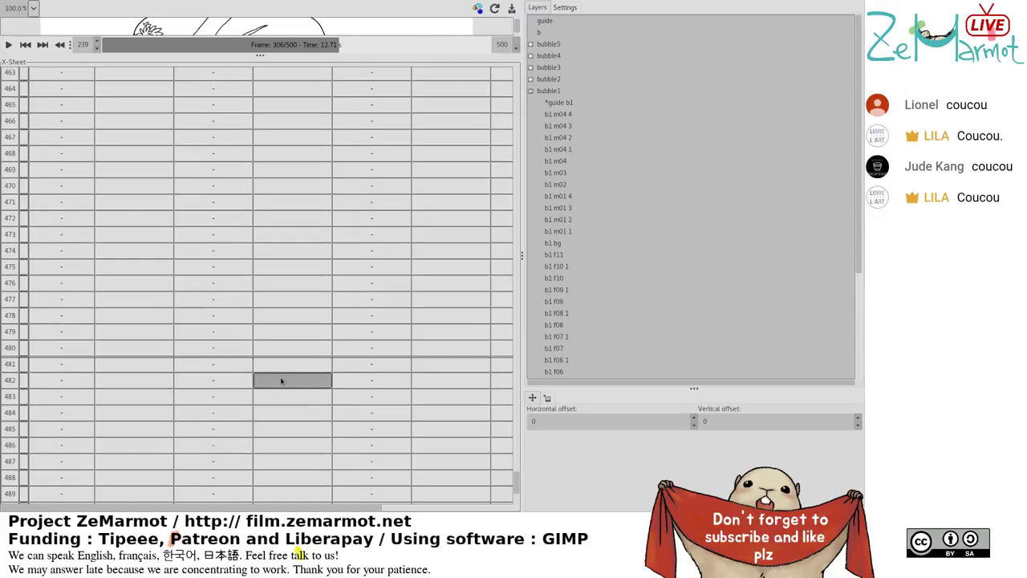
pyautogui.keyDown('shift'); pyautogui.click(290, 374); pyautogui.keyUp('shift')
pyautogui.click(566, 117)
pyautogui.scroll(3, 328, 339)
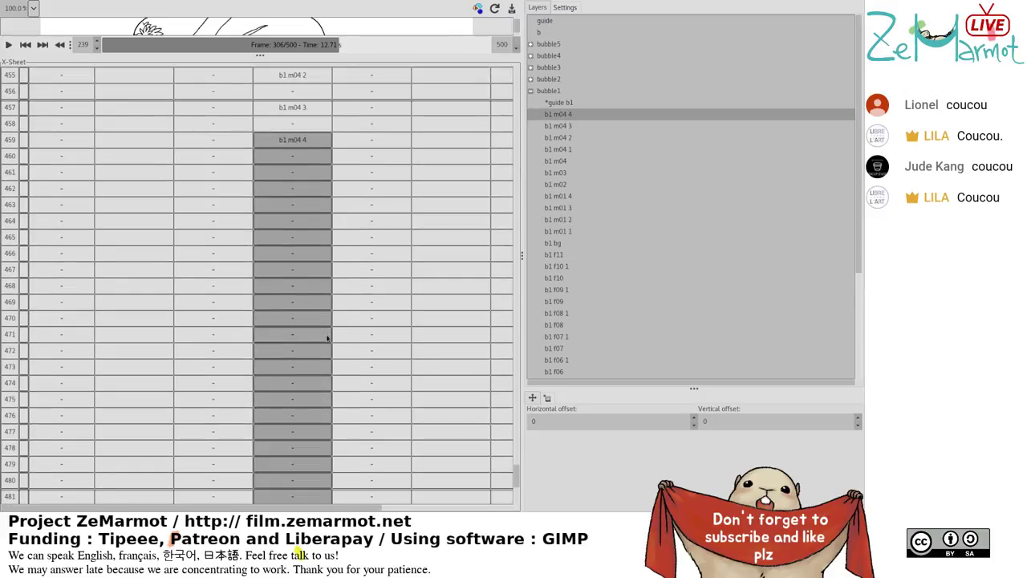
# Assign layer b1 m04 3 to frames 483 and 484 and layer b1 m04 2 to frames 485 and 486 of the marmot track.
pyautogui.scroll(-4, 329, 339)
pyautogui.click(295, 308)
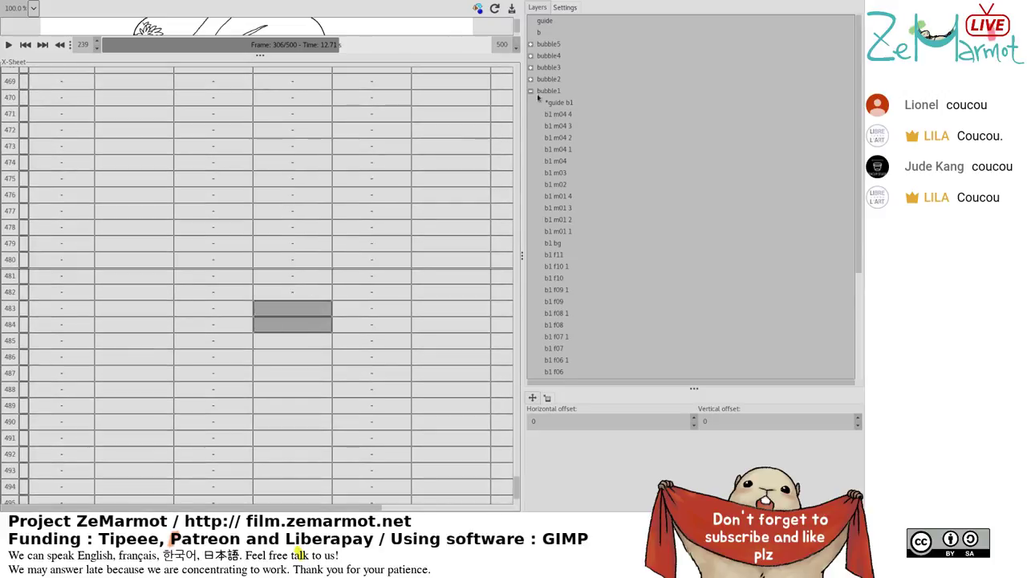
pyautogui.click(560, 126)
pyautogui.keyDown('shift'); pyautogui.click(275, 345); pyautogui.keyUp('shift')
pyautogui.moveTo(275, 346); pyautogui.dragTo(279, 354)
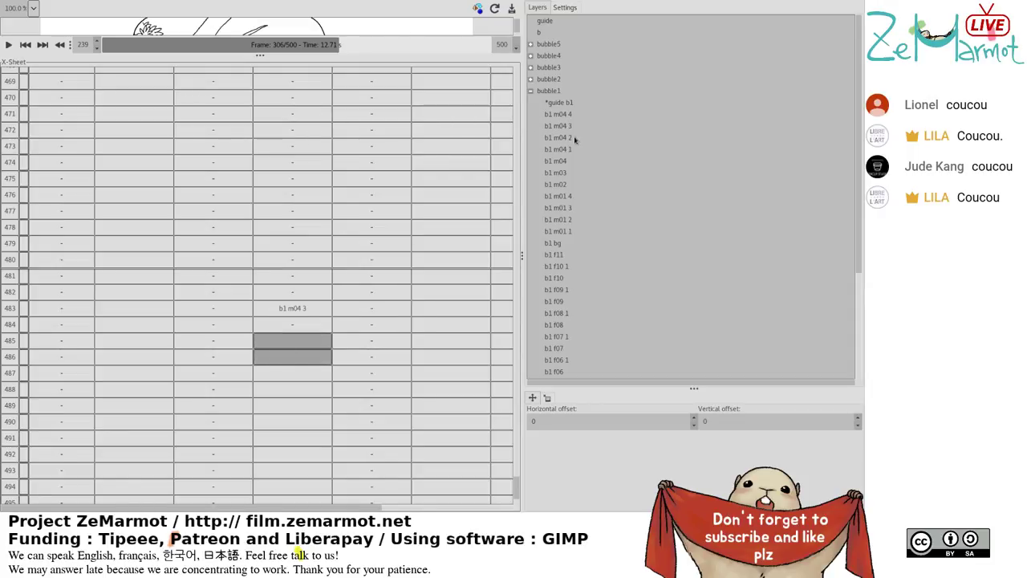
pyautogui.click(575, 138)
# Assign layer b1 m04 1 to frames 487 through 500 of the first bubble's marmot track.
pyautogui.click(286, 376)
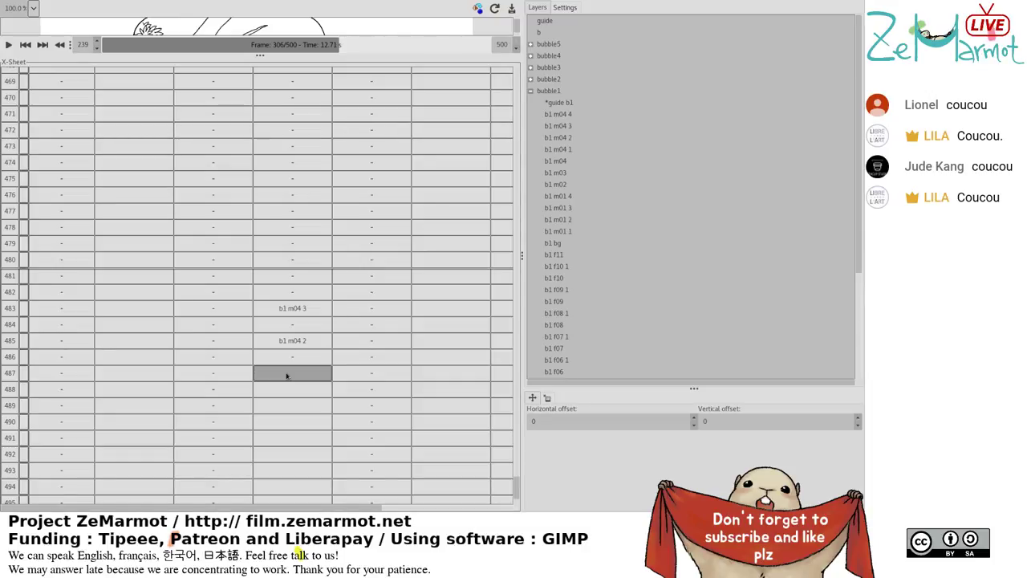
pyautogui.scroll(-2, 287, 376)
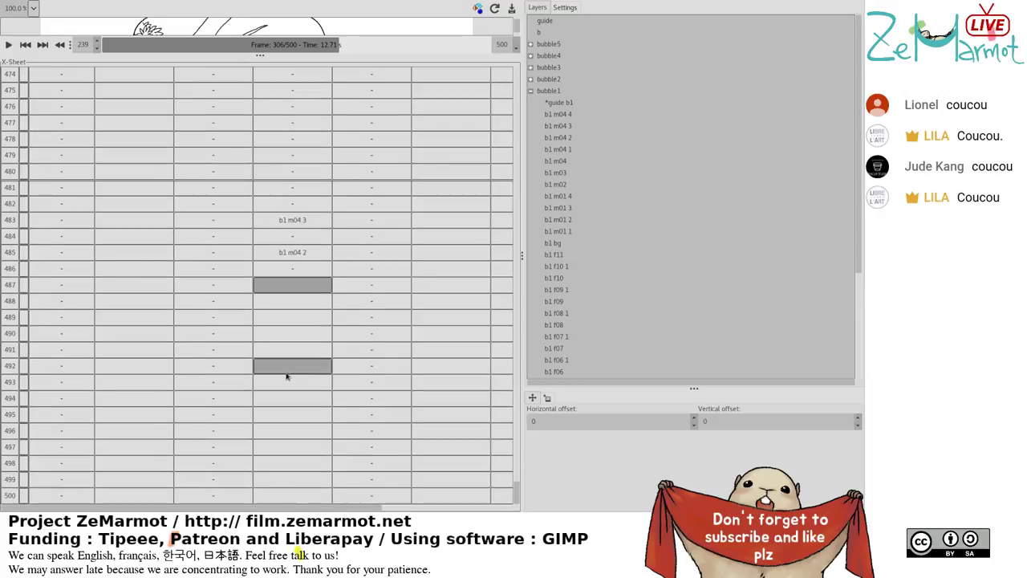
pyautogui.keyDown('shift'); pyautogui.click(286, 494); pyautogui.keyUp('shift')
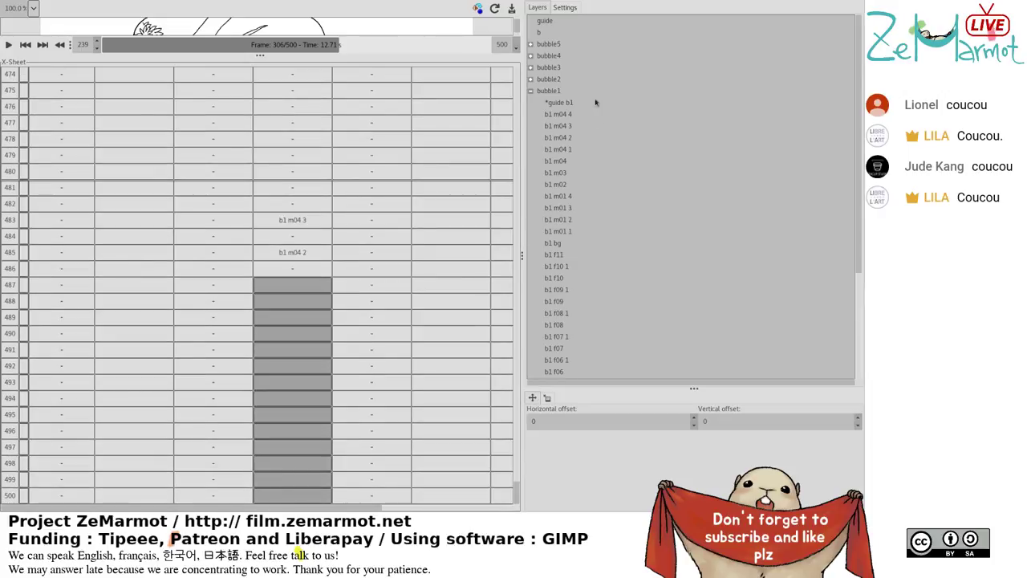
pyautogui.click(568, 151)
pyautogui.moveTo(569, 151); pyautogui.dragTo(292, 361)
pyautogui.click(306, 267)
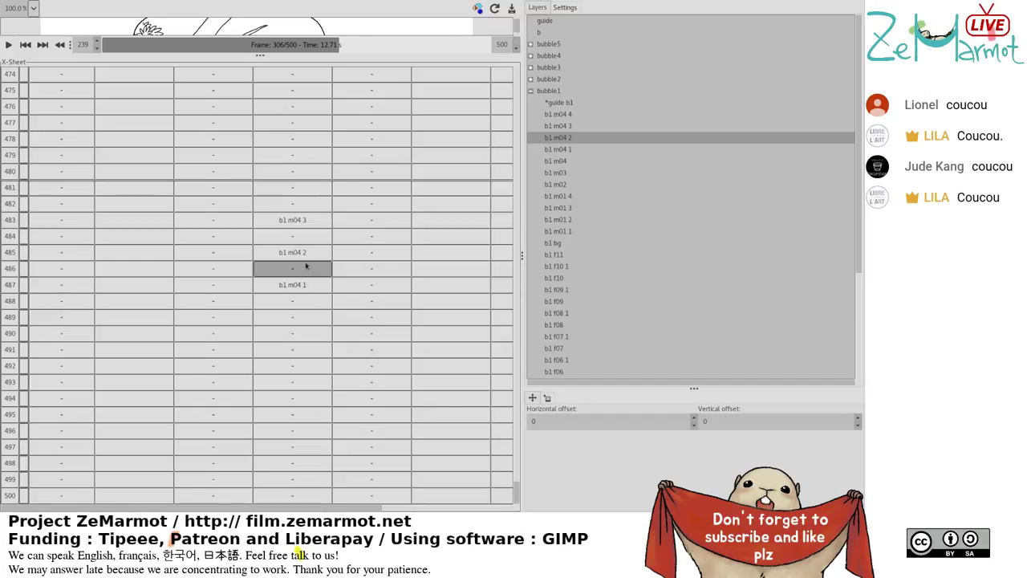
# Review the sleeping marmot and bubble tracks around frames 292 to 345 to find where each one still needs layers.
pyautogui.scroll(15, 189, 349)
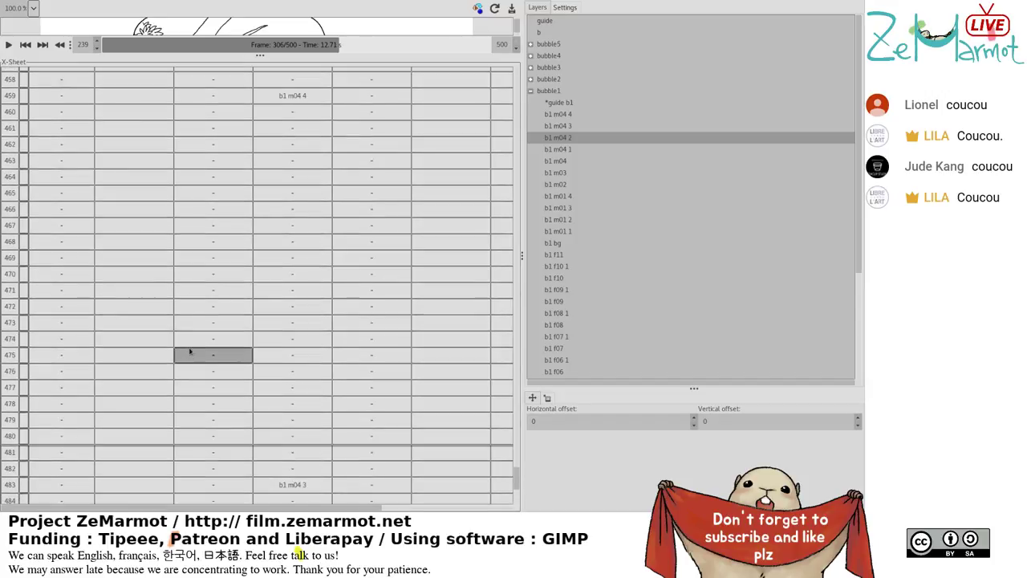
pyautogui.scroll(20, 190, 350)
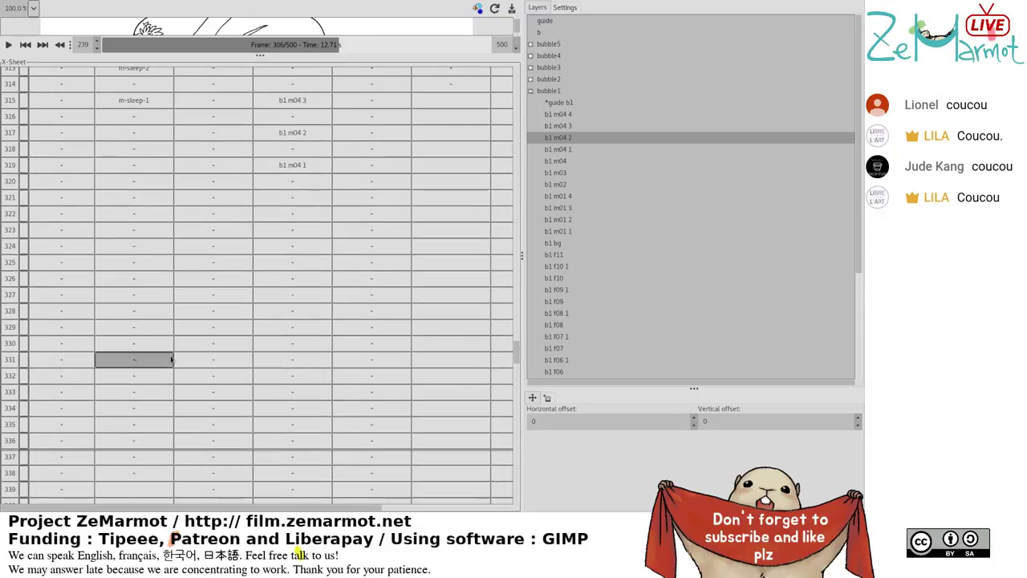
pyautogui.scroll(-1, 152, 434)
pyautogui.scroll(1, 153, 433)
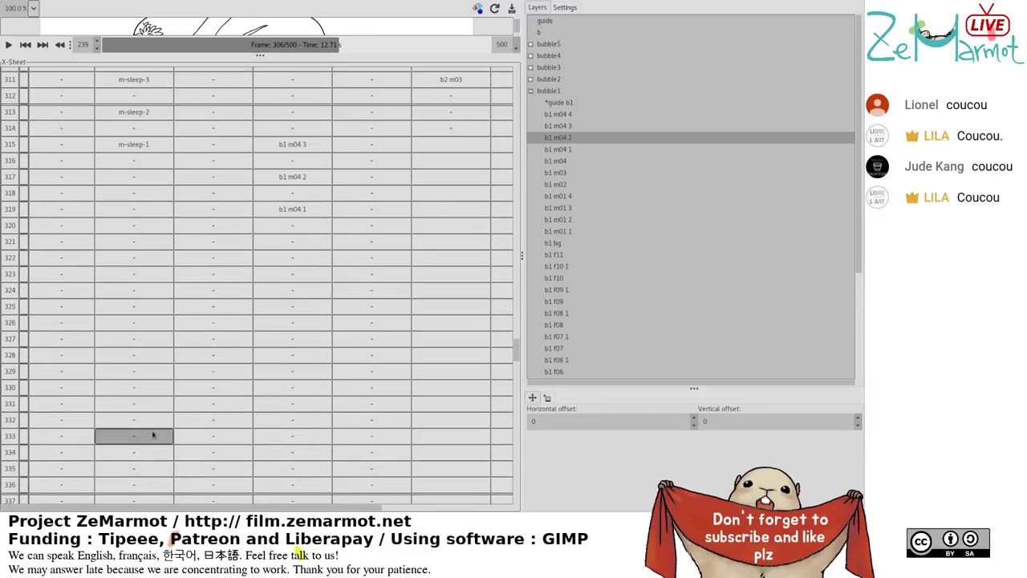
pyautogui.scroll(-1, 153, 433)
pyautogui.scroll(1, 153, 434)
pyautogui.scroll(-2, 153, 433)
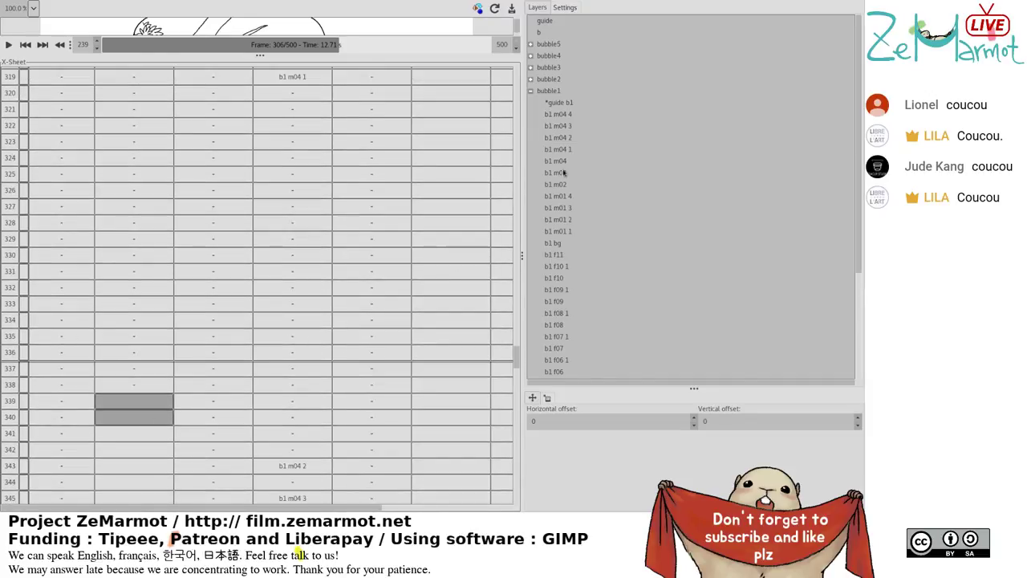
pyautogui.scroll(5, 186, 287)
pyautogui.scroll(1, 186, 287)
pyautogui.scroll(-2, 186, 287)
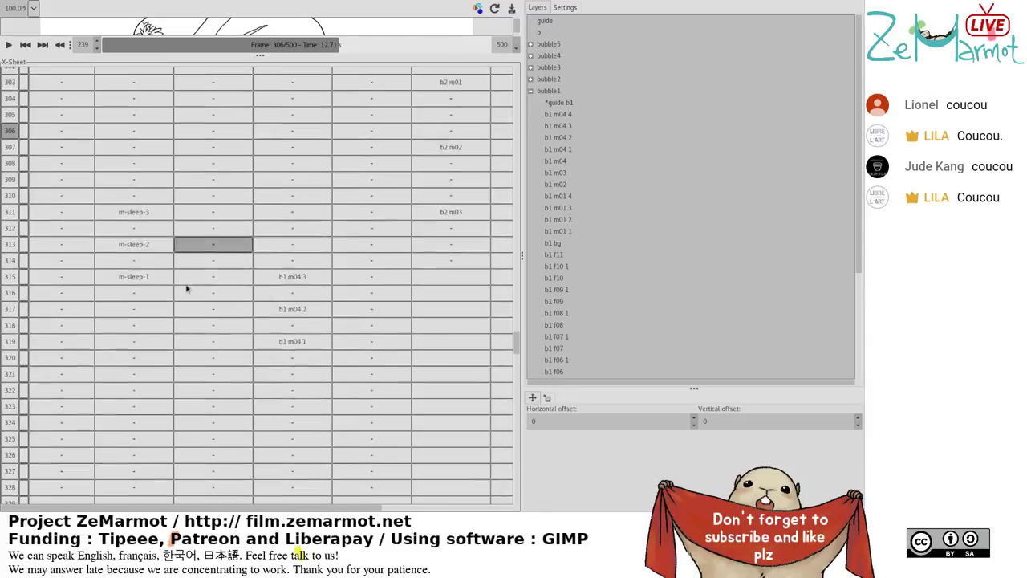
pyautogui.scroll(1, 190, 277)
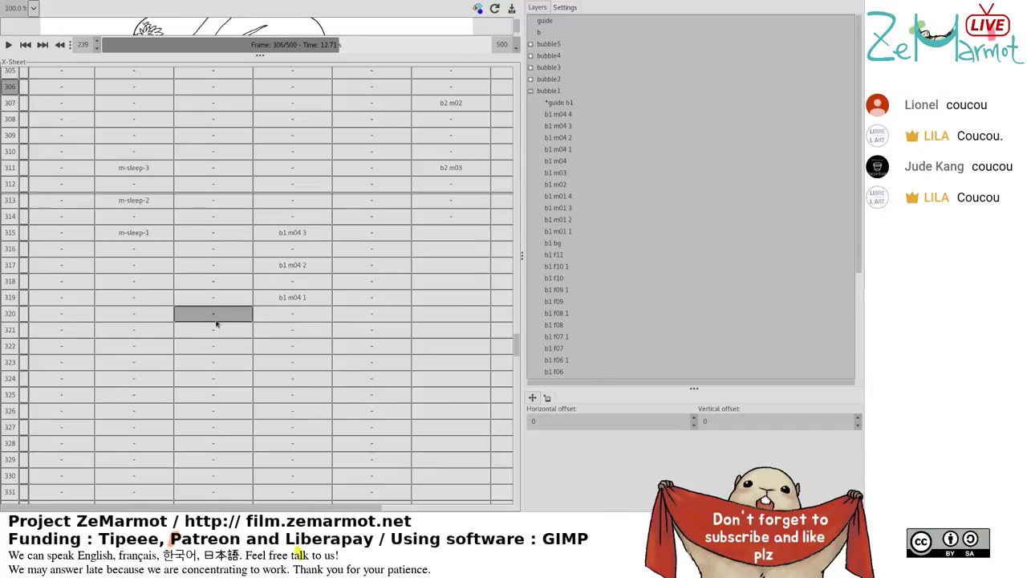
pyautogui.scroll(5, 377, 328)
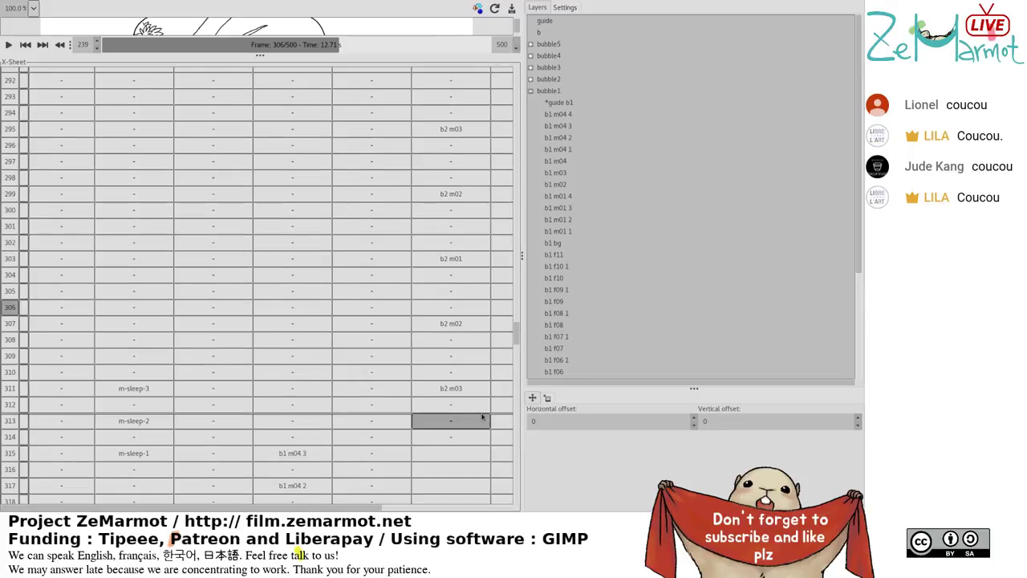
# Assign the bubble2 layer b2 m02 to frames 315 through 318 of the second bubble's marmot track.
pyautogui.scroll(-1, 475, 414)
pyautogui.moveTo(476, 414); pyautogui.dragTo(475, 458)
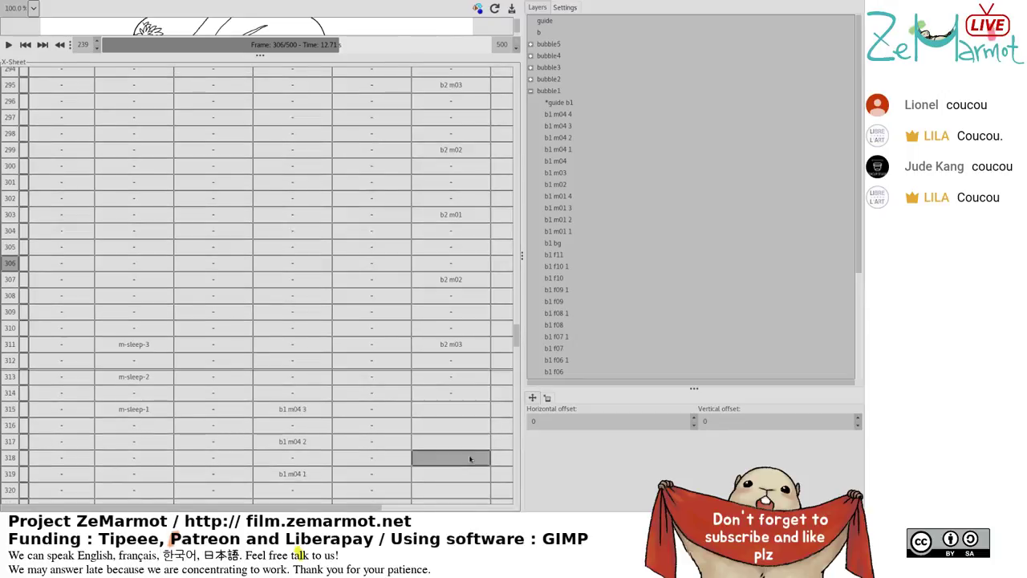
pyautogui.click(530, 90)
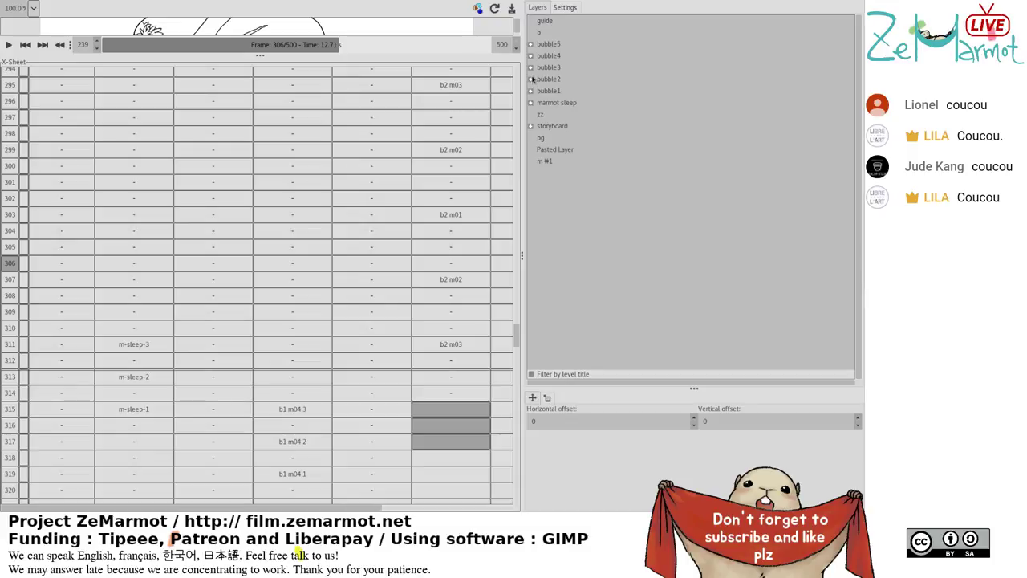
pyautogui.click(531, 79)
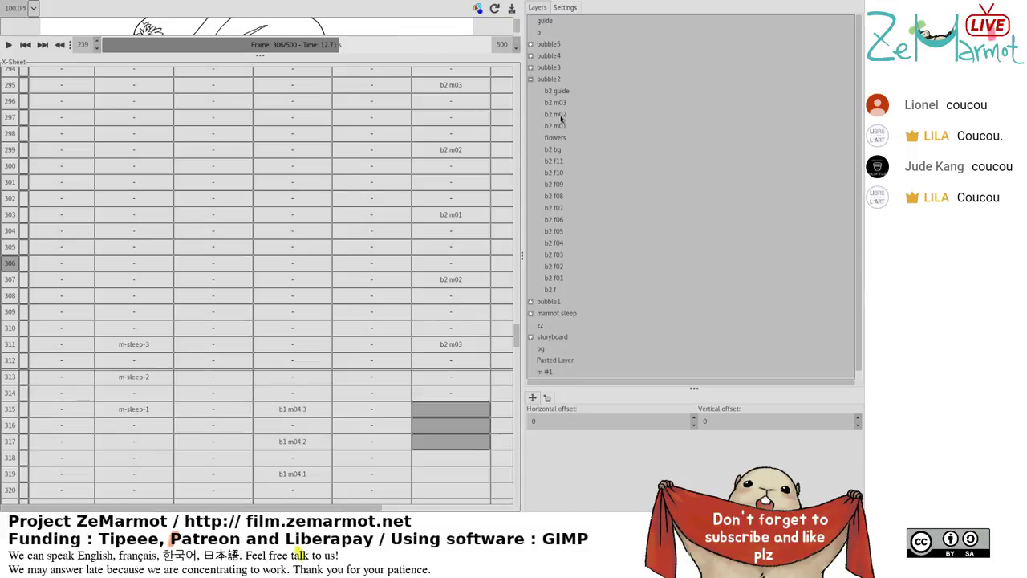
pyautogui.click(562, 116)
# Assign layer b2 m01 to frames 319 through 322 and layer b2 m02 to frames 323 through 326 of the second bubble's marmot track.
pyautogui.scroll(-3, 450, 345)
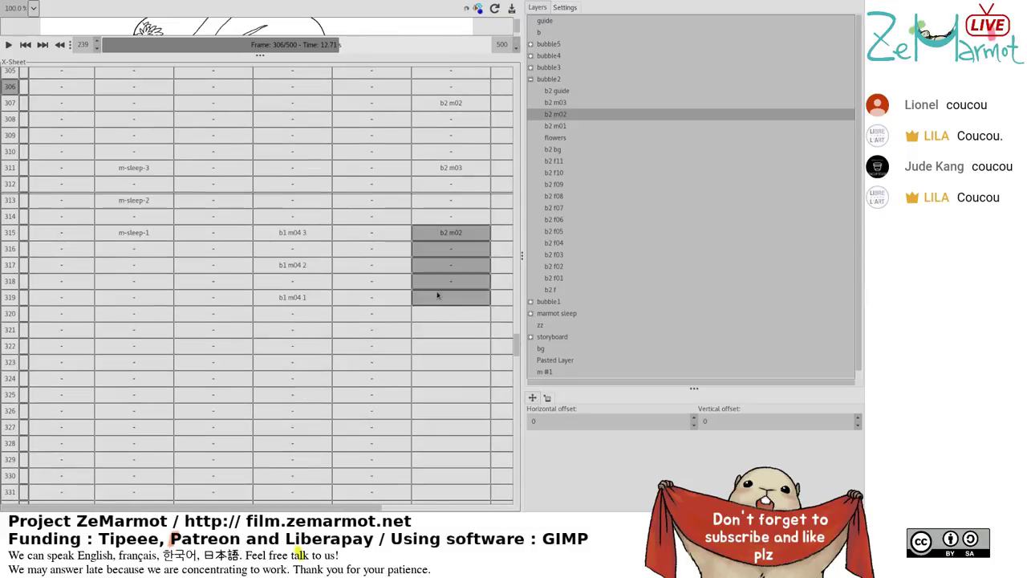
pyautogui.click(451, 346)
pyautogui.moveTo(451, 346); pyautogui.dragTo(480, 247)
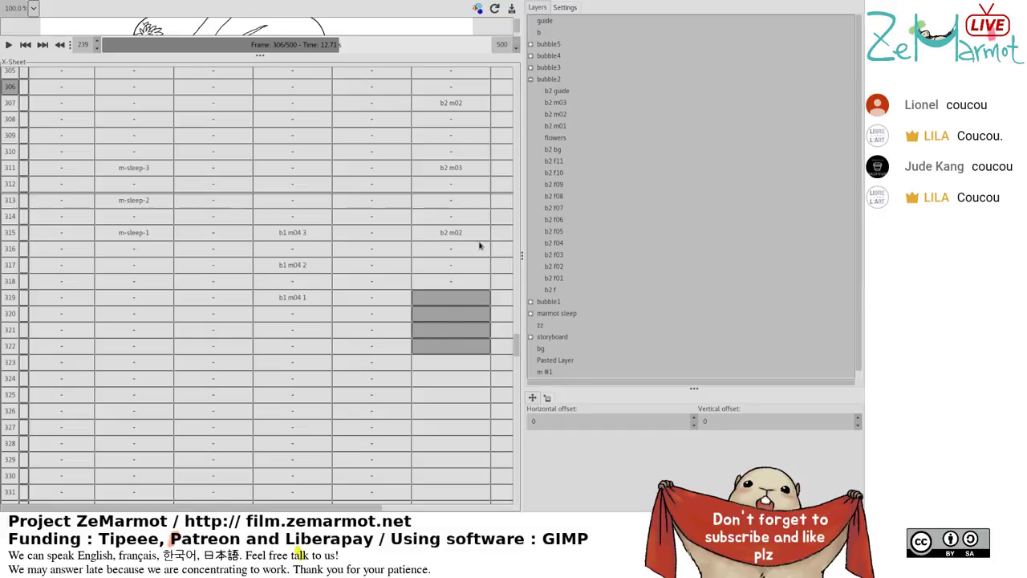
pyautogui.click(557, 127)
pyautogui.scroll(-1, 445, 345)
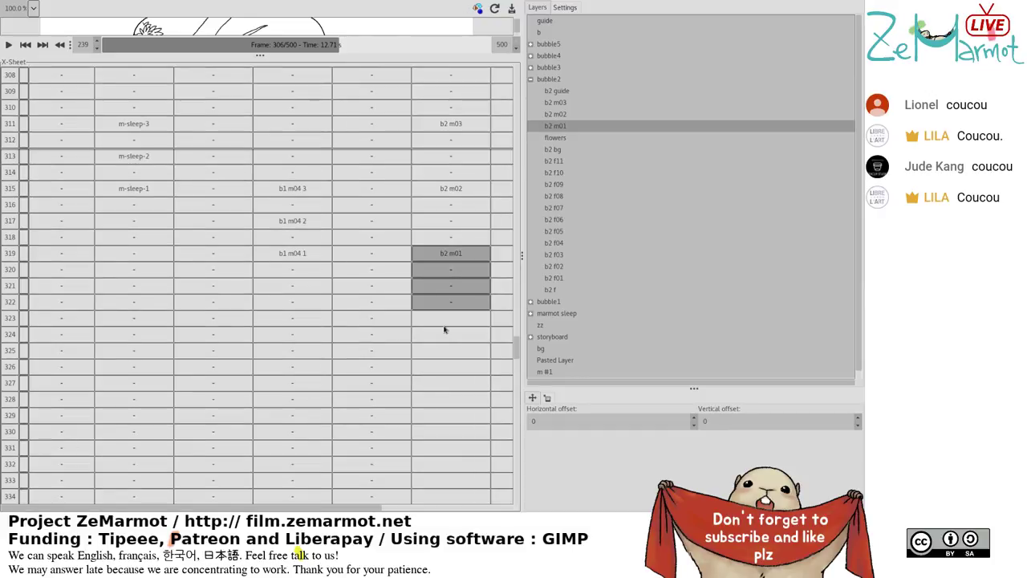
pyautogui.moveTo(450, 366); pyautogui.dragTo(450, 317)
pyautogui.click(555, 114)
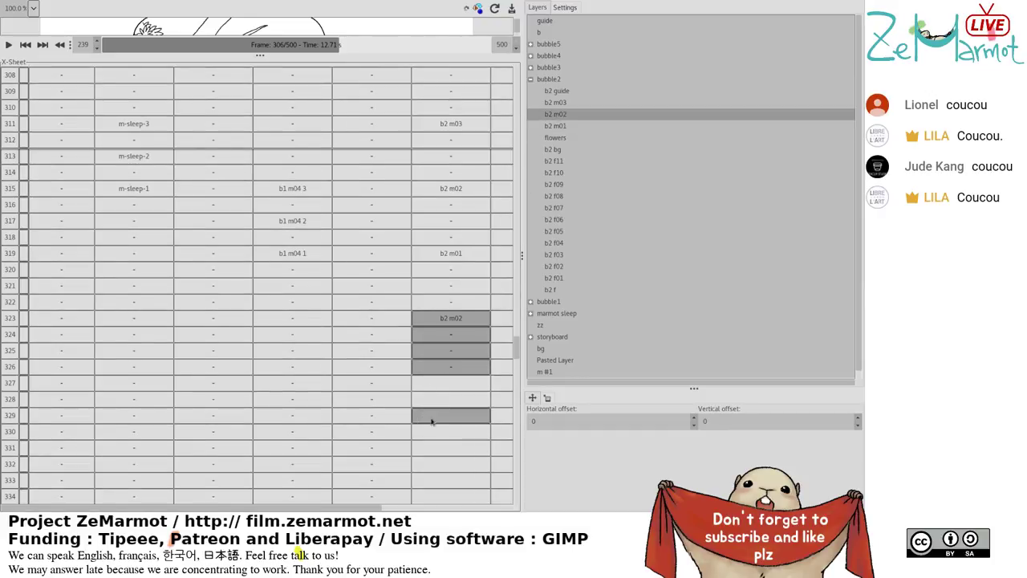
# Assign layer b2 m03 to frames 327 through 330 and layer b2 m02 to frames 331 through 334 of the second bubble's marmot track.
pyautogui.click(431, 422)
pyautogui.moveTo(449, 431); pyautogui.dragTo(449, 383)
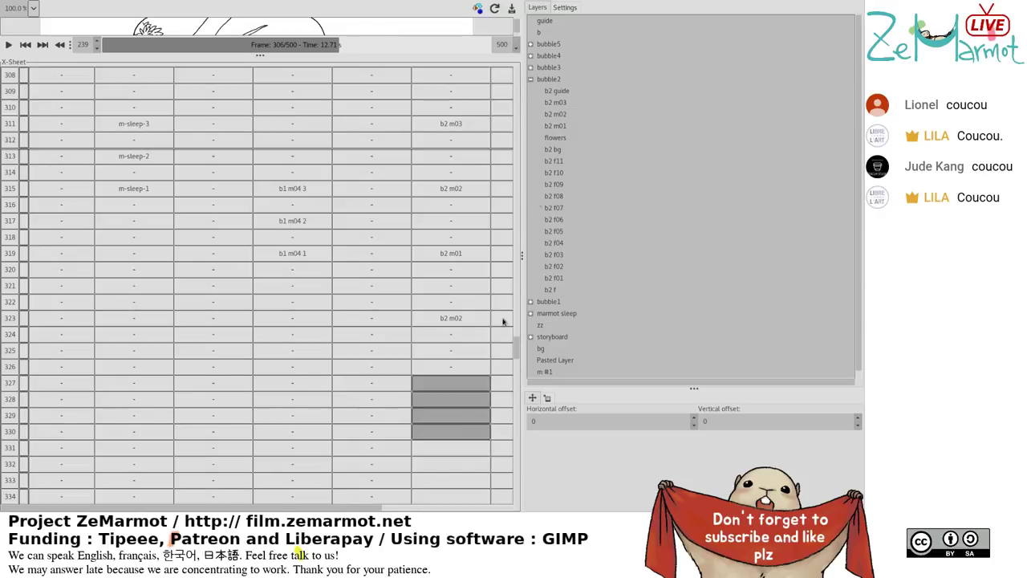
pyautogui.click(557, 103)
pyautogui.scroll(-2, 425, 395)
pyautogui.click(435, 407)
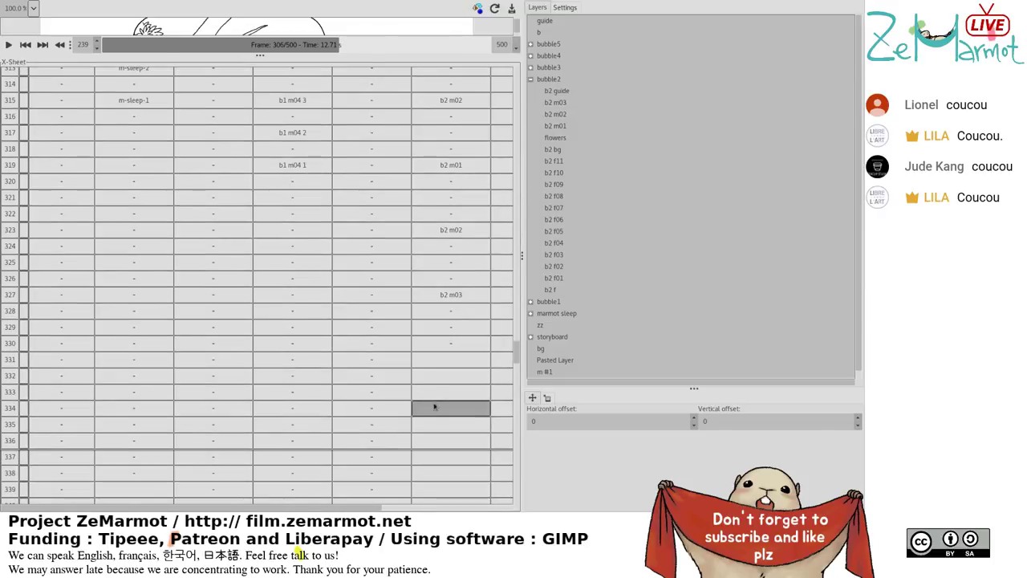
pyautogui.moveTo(434, 408); pyautogui.dragTo(455, 339)
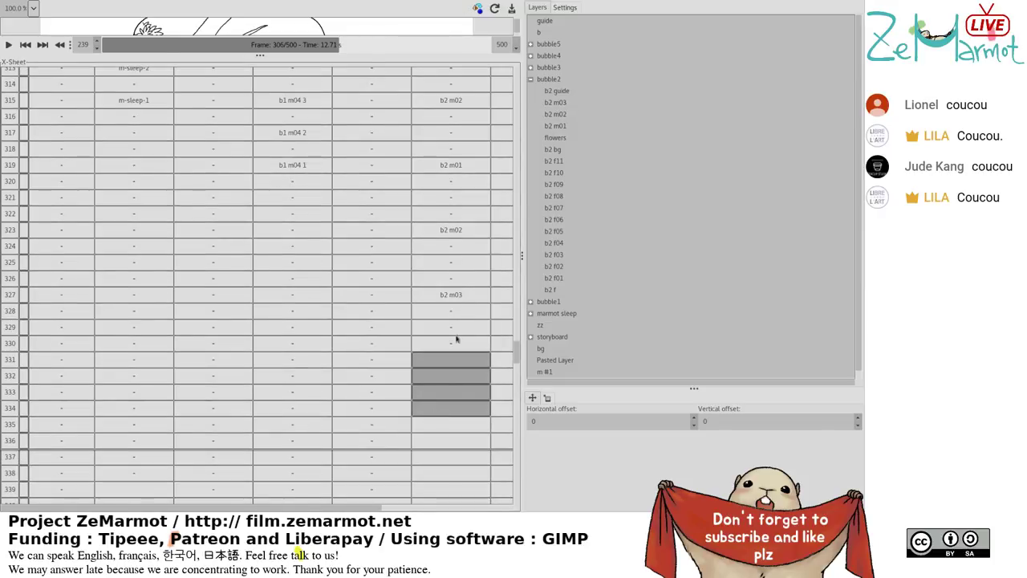
pyautogui.click(557, 113)
# Assign layer b2 m01 to frames 335 through 338 and layer b2 m02 to frames 339 through 342 of the second bubble's marmot track.
pyautogui.scroll(-2, 450, 366)
pyautogui.click(450, 384)
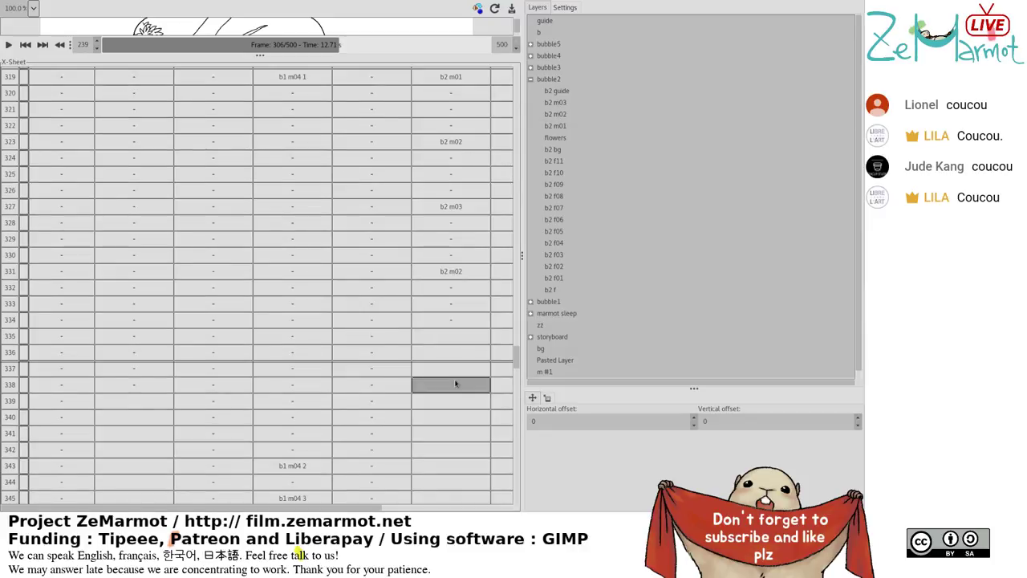
pyautogui.moveTo(450, 383); pyautogui.dragTo(451, 337)
pyautogui.click(557, 126)
pyautogui.scroll(-1, 444, 384)
pyautogui.click(458, 399)
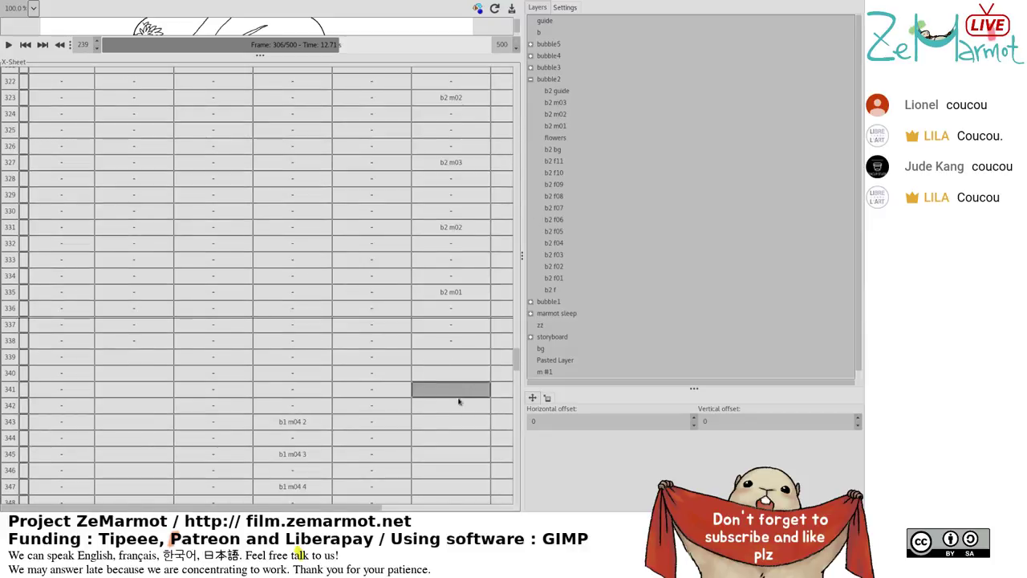
pyautogui.moveTo(457, 400); pyautogui.dragTo(451, 356)
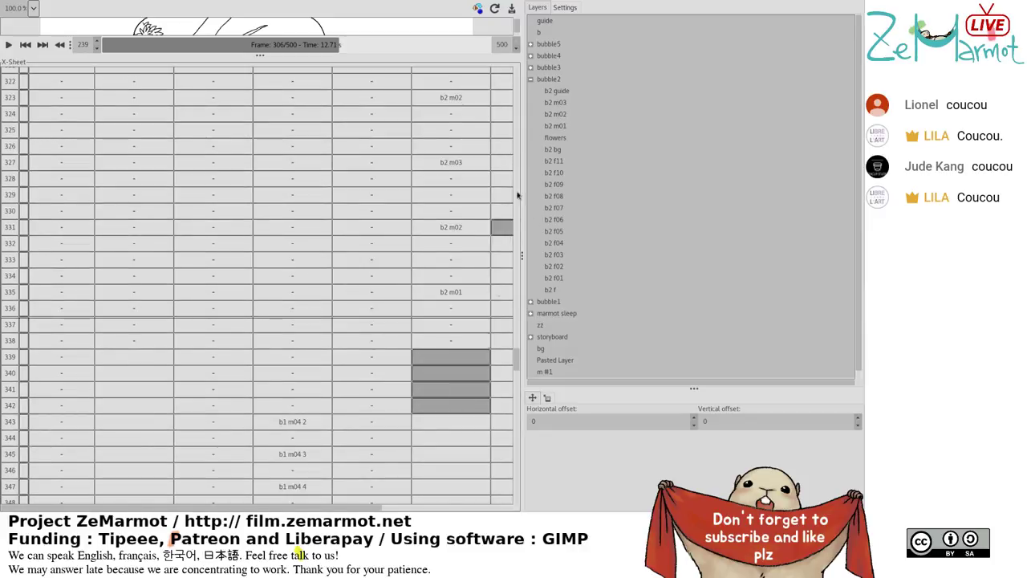
pyautogui.click(557, 104)
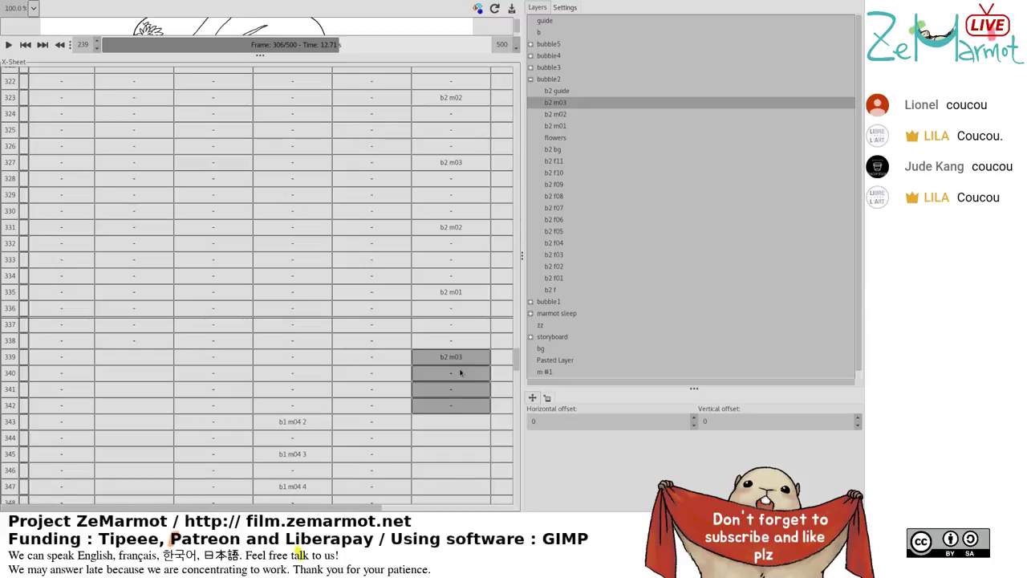
pyautogui.click(559, 114)
# Assign layer b2 m03 to frames 343 through 346 and layer b2 m02 to frames 347 through 350 of the second bubble's marmot track.
pyautogui.click(459, 422)
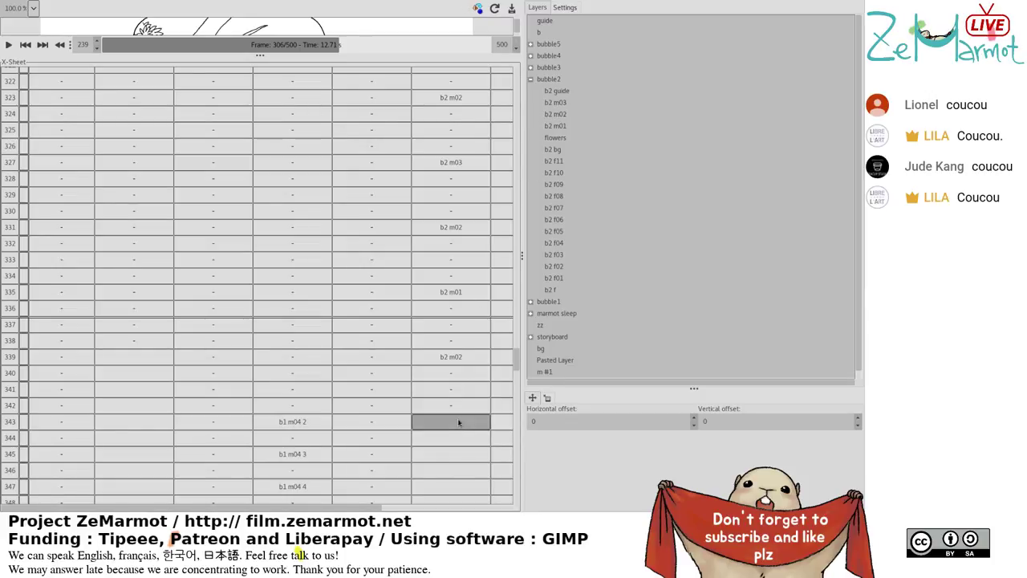
pyautogui.moveTo(458, 422); pyautogui.dragTo(459, 471)
pyautogui.click(557, 102)
pyautogui.scroll(-3, 453, 371)
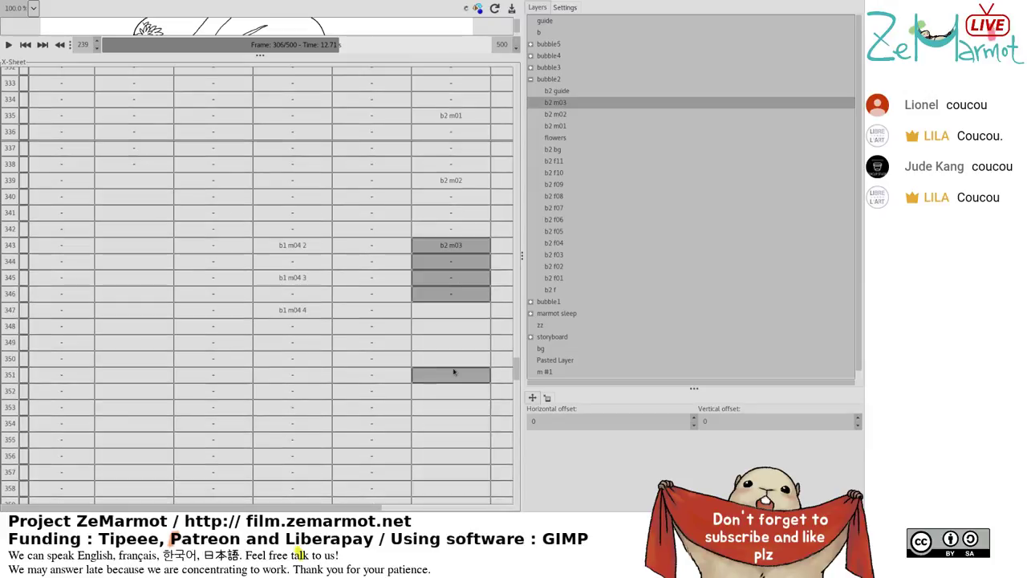
pyautogui.moveTo(470, 317); pyautogui.dragTo(473, 358)
pyautogui.click(566, 118)
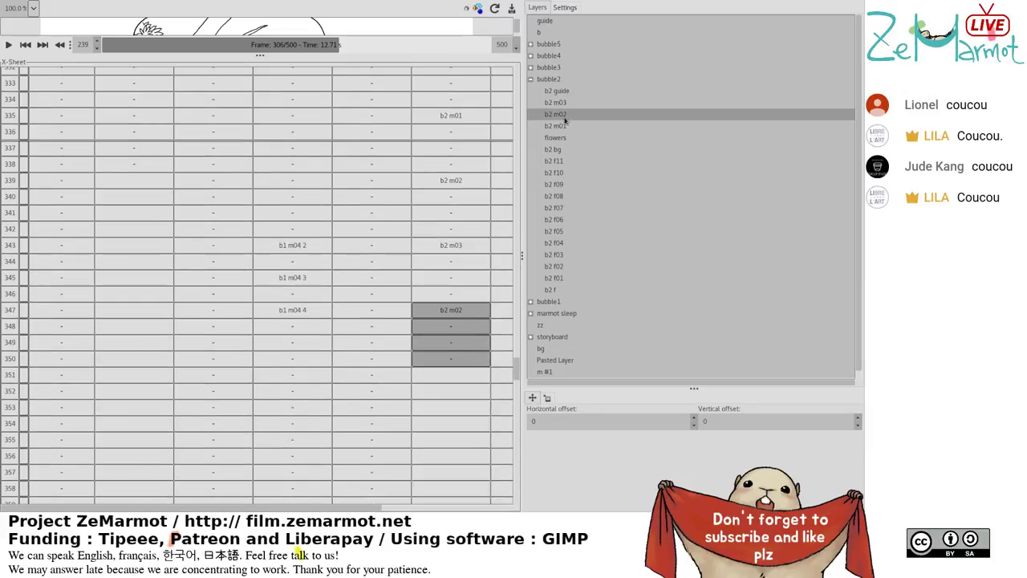
# Assign layer b2 m01 to frames 351 through 354 of the second bubble's marmot track.
pyautogui.click(454, 375)
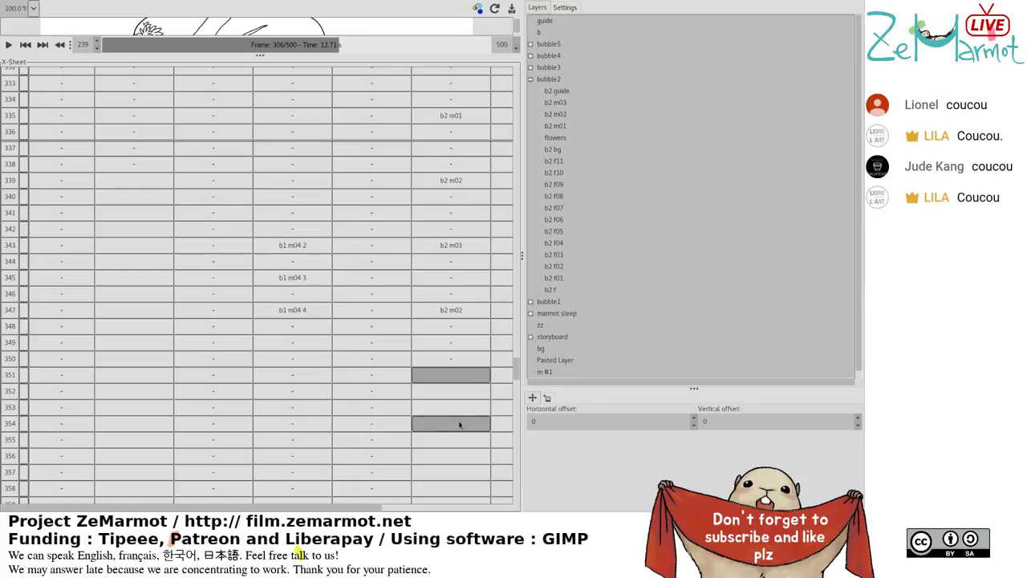
pyautogui.moveTo(460, 425); pyautogui.dragTo(460, 425)
pyautogui.click(567, 127)
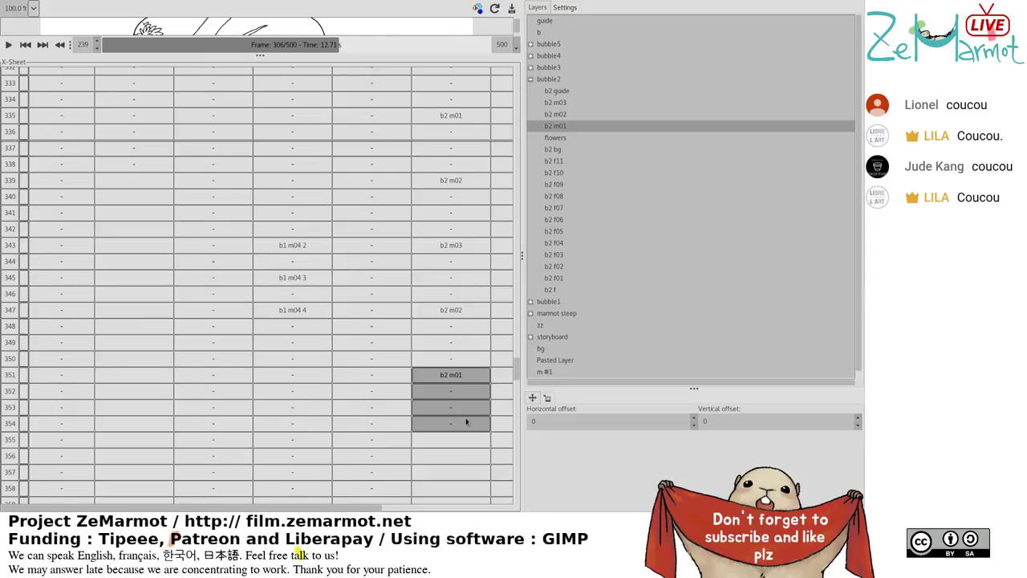
# Fill the second bubble's marmot track from frame 351 with one cycle of its layers, holding each on 4 frames.
pyautogui.keyDown('ctrl'); pyautogui.click(406, 438); pyautogui.keyUp('ctrl')
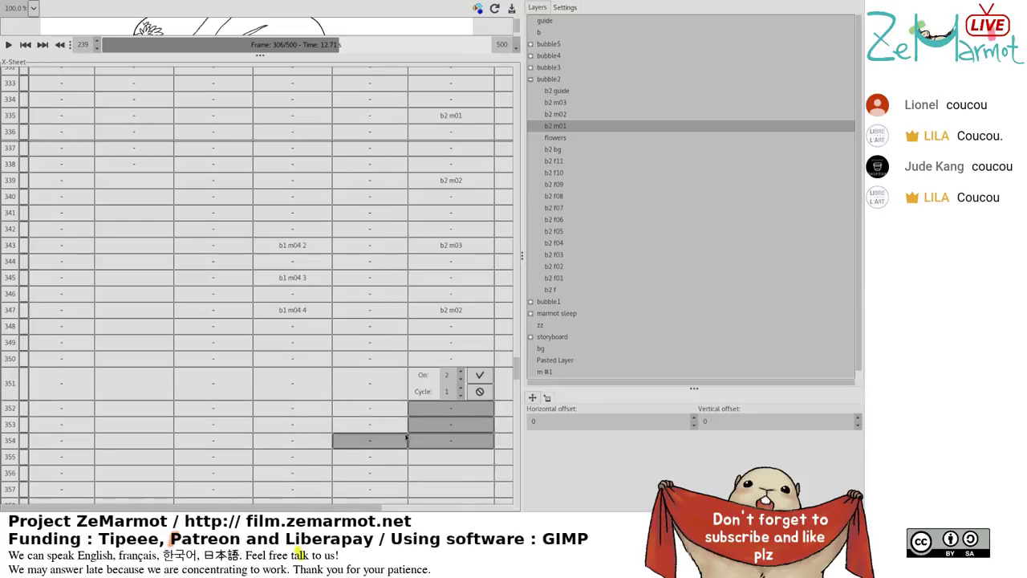
pyautogui.keyDown('ctrl'); pyautogui.click(406, 438); pyautogui.keyUp('ctrl')
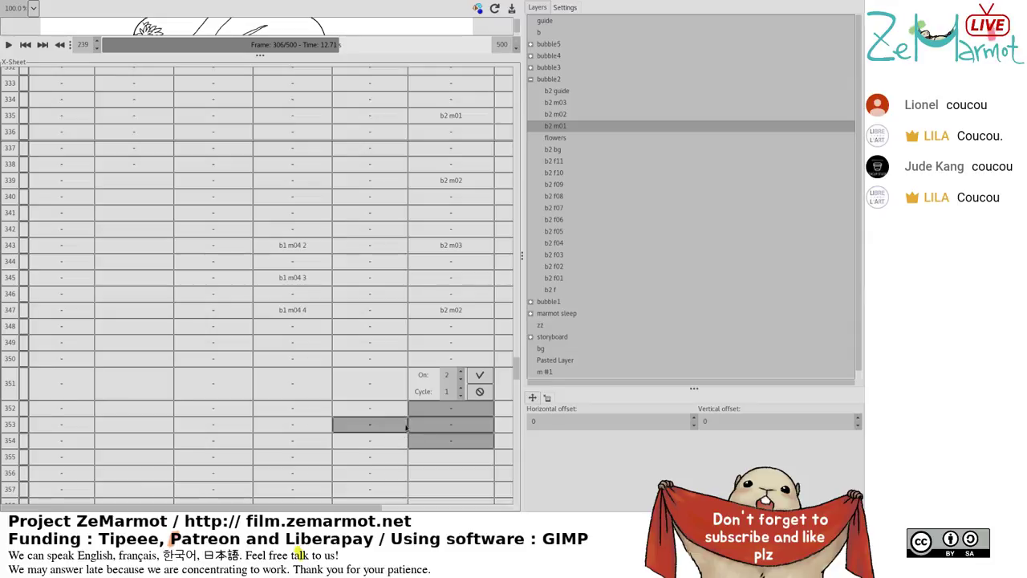
pyautogui.click(461, 373)
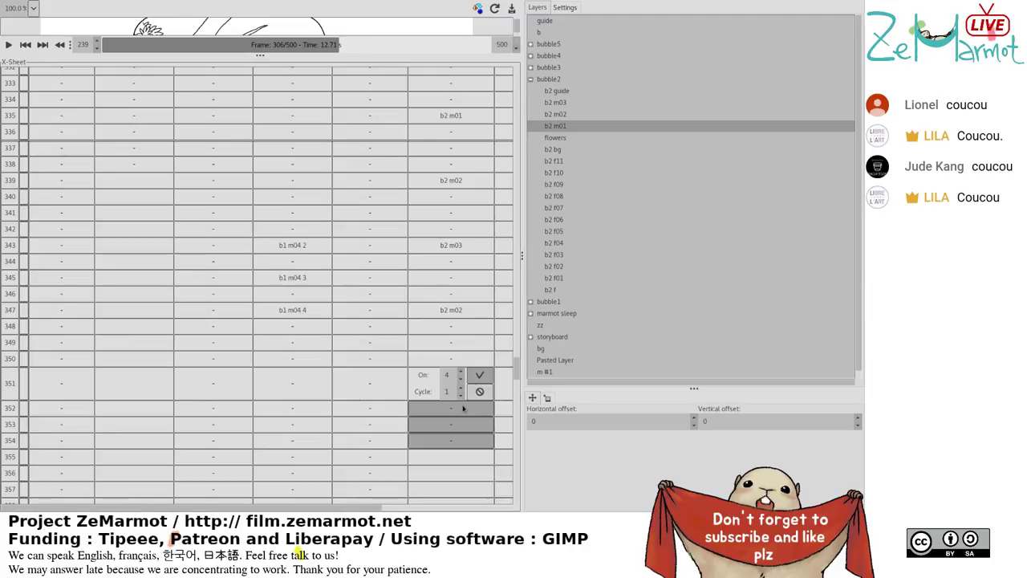
pyautogui.press('Return')
pyautogui.scroll(-5, 461, 413)
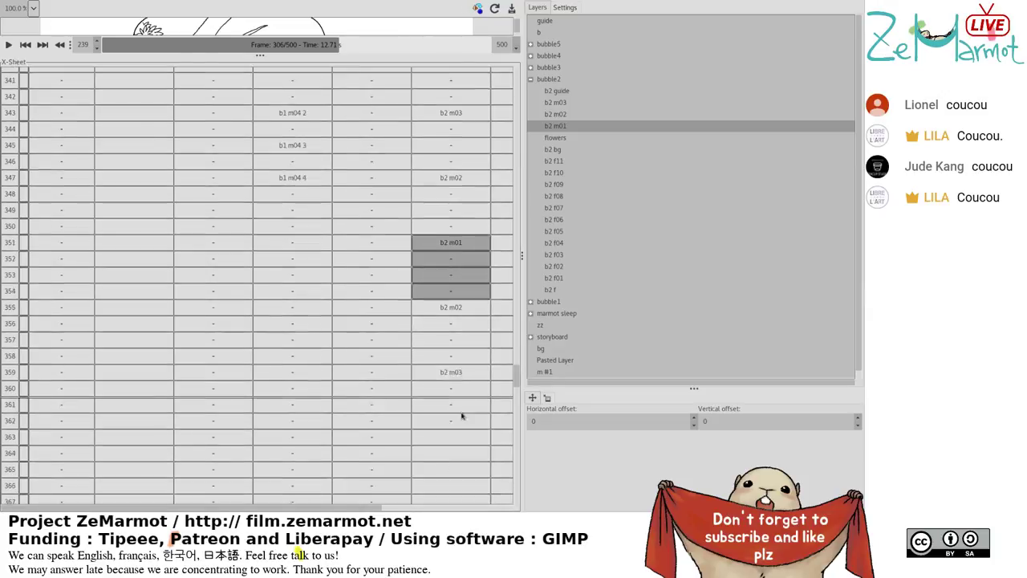
# Assign layer b2 m02 to frames 363 through 366 and layer b2 m01 to frames 367 through 370 of the second bubble's marmot track.
pyautogui.click(470, 348)
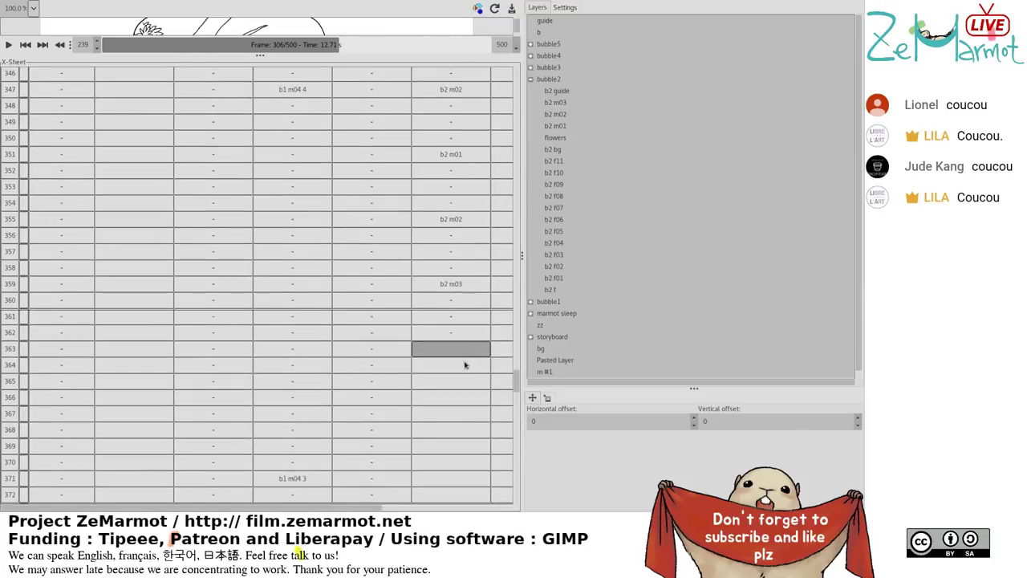
pyautogui.click(557, 115)
pyautogui.scroll(-1, 470, 399)
pyautogui.click(481, 374)
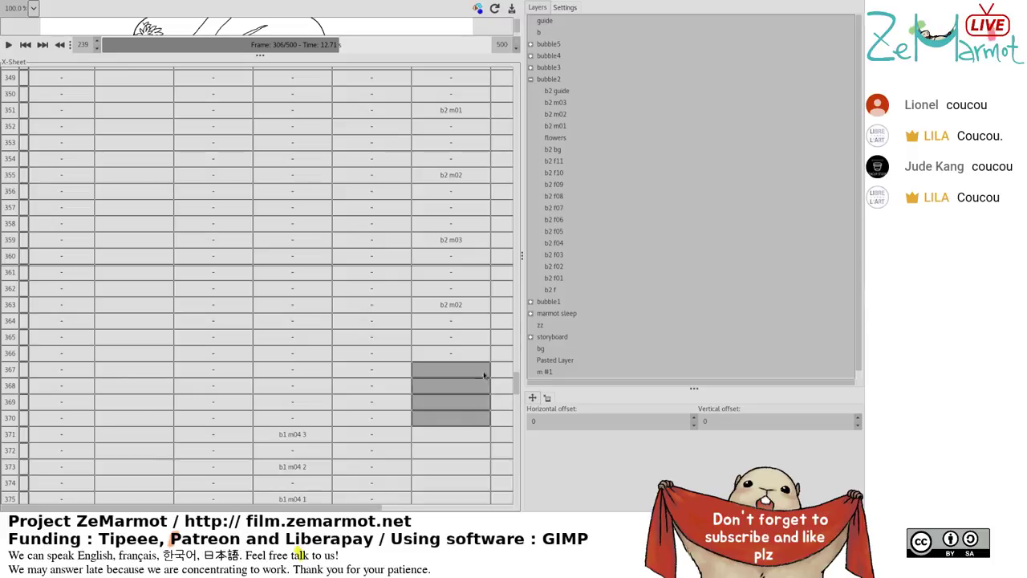
pyautogui.click(578, 126)
# Assign layer b2 m02 to frames 371 through 374 and layer b2 m03 to frames 375 through 378 of the second bubble's marmot track.
pyautogui.scroll(-2, 465, 345)
pyautogui.moveTo(470, 346); pyautogui.dragTo(450, 436)
pyautogui.click(566, 117)
pyautogui.scroll(-1, 454, 396)
pyautogui.click(567, 106)
# Assign layer b2 m02 to frames 379 through 382 and layer b2 m01 to frames 383 through 386 of the second bubble's marmot track.
pyautogui.scroll(-1, 436, 417)
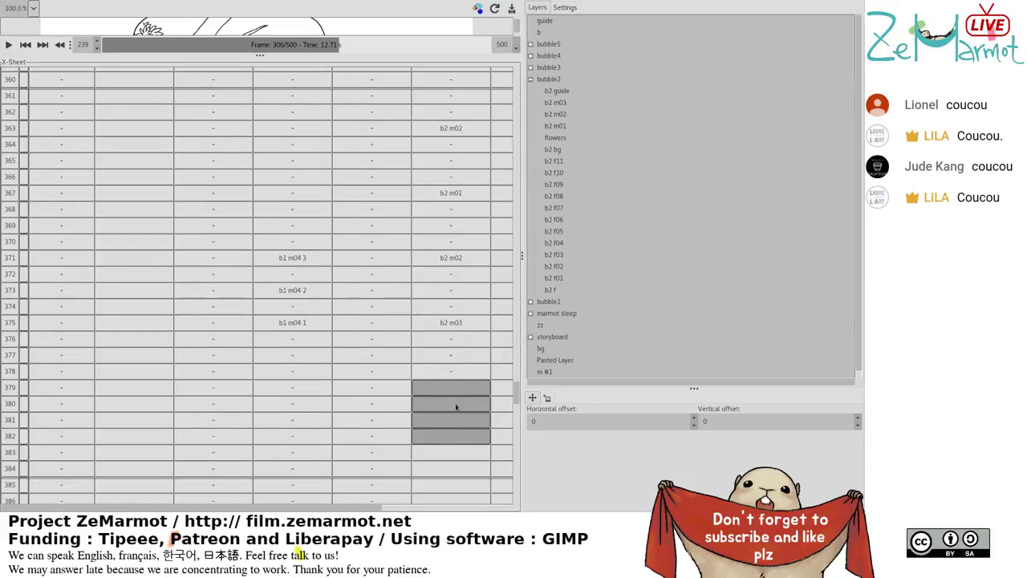
pyautogui.click(555, 114)
pyautogui.scroll(-2, 453, 404)
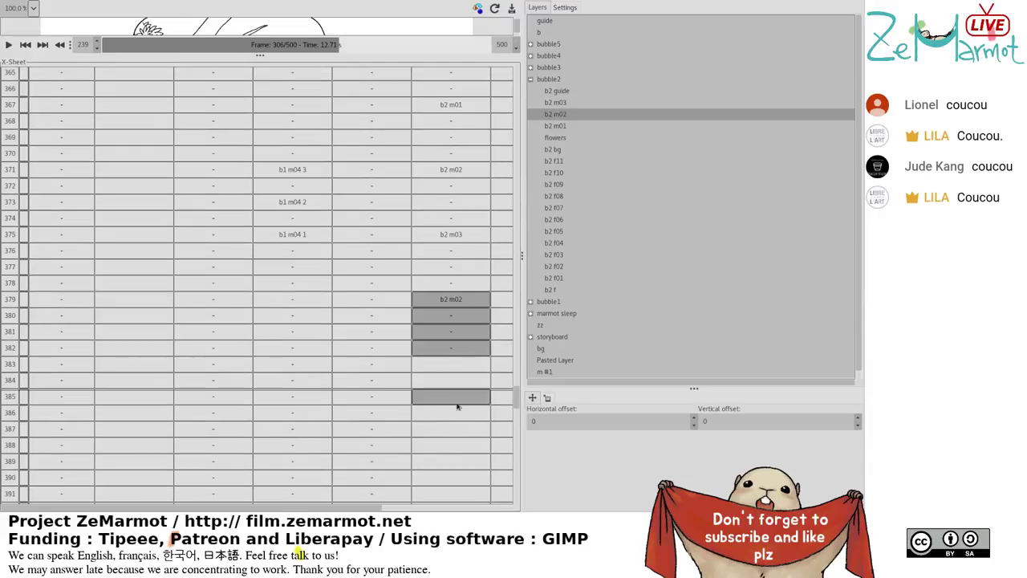
pyautogui.click(457, 415)
pyautogui.moveTo(457, 415); pyautogui.dragTo(456, 364)
pyautogui.click(556, 126)
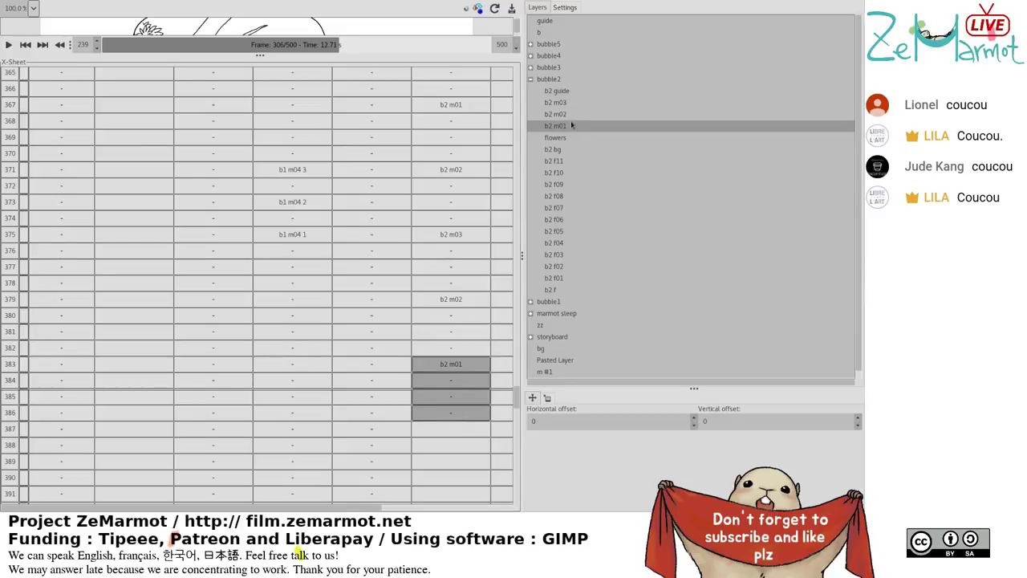
# Collapse the bubble2 layer group and expand the bubble3 layer group for work on the m3 track.
pyautogui.scroll(5, 464, 311)
pyautogui.scroll(1, 465, 308)
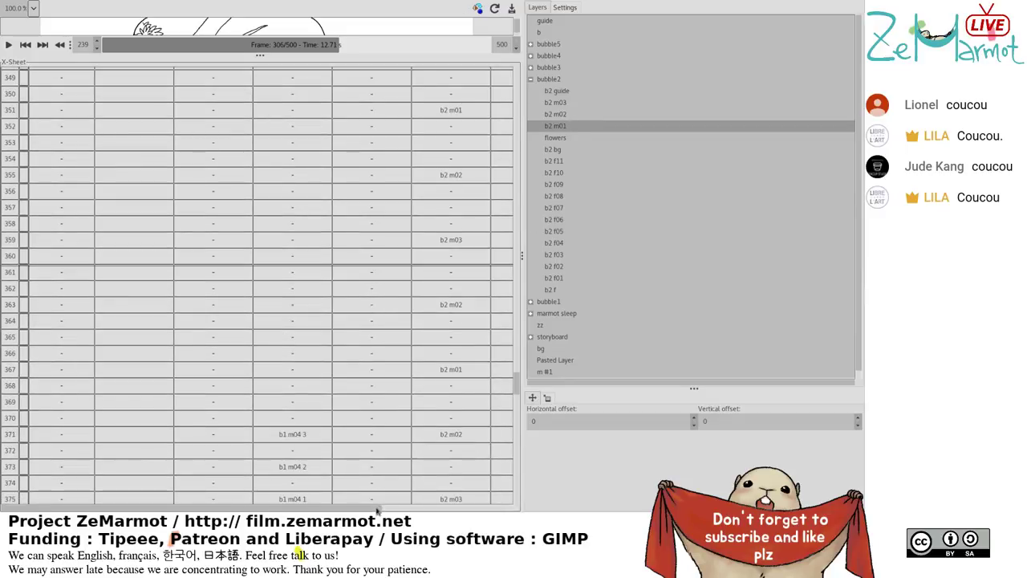
pyautogui.moveTo(377, 510); pyautogui.dragTo(506, 510)
pyautogui.scroll(-5, 422, 351)
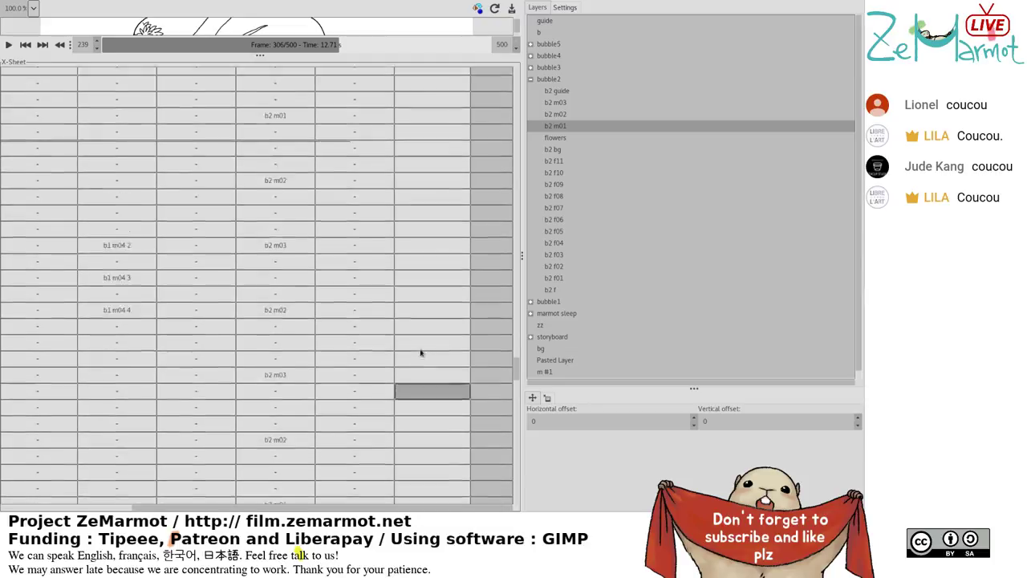
pyautogui.moveTo(518, 374); pyautogui.dragTo(519, 84)
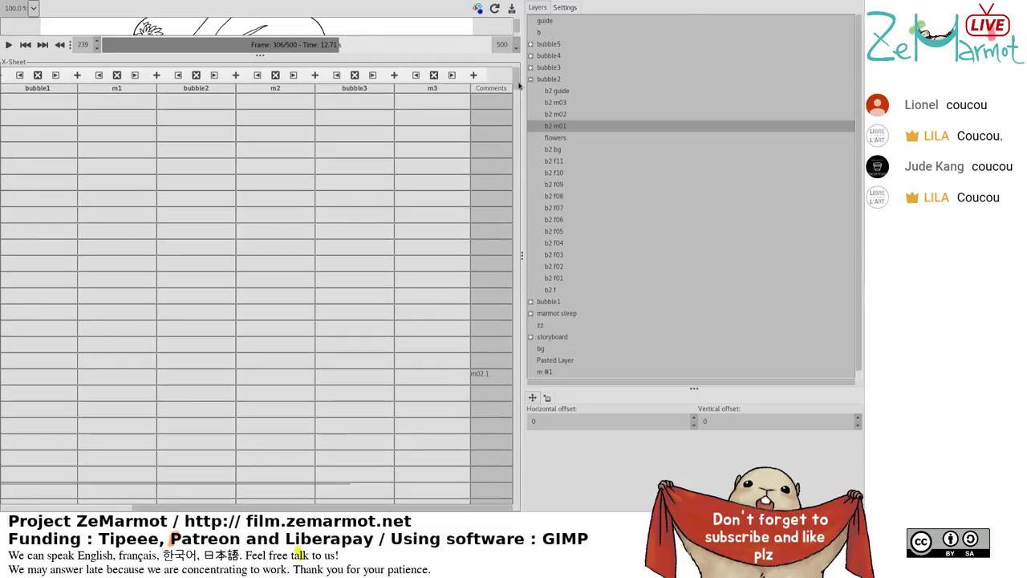
pyautogui.click(530, 79)
pyautogui.click(530, 67)
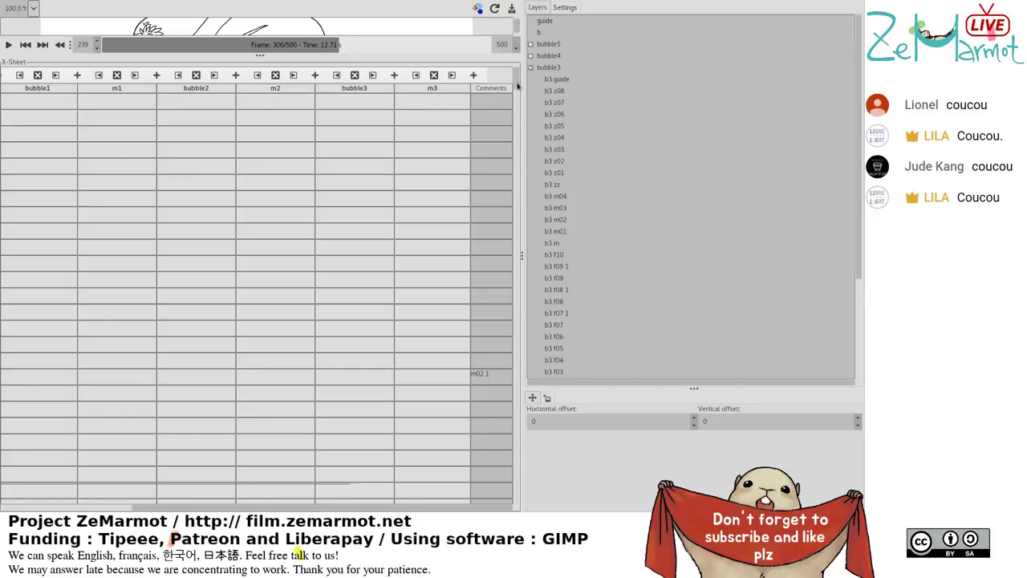
# Assign layer b3 m04 to frames 294 through 316 of the m3 track.
pyautogui.moveTo(518, 86); pyautogui.dragTo(514, 342)
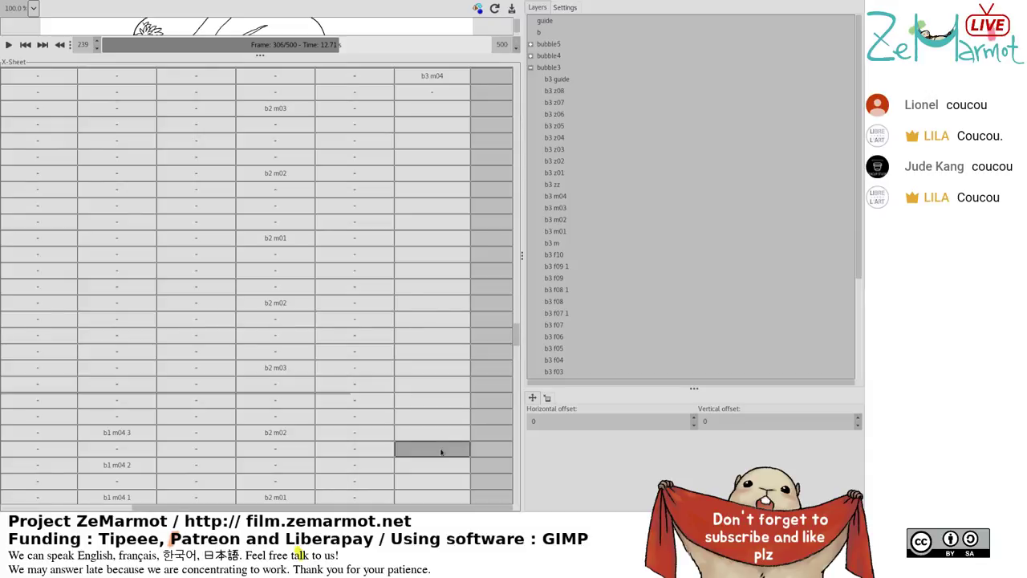
pyautogui.keyDown('shift'); pyautogui.click(434, 92); pyautogui.keyUp('shift')
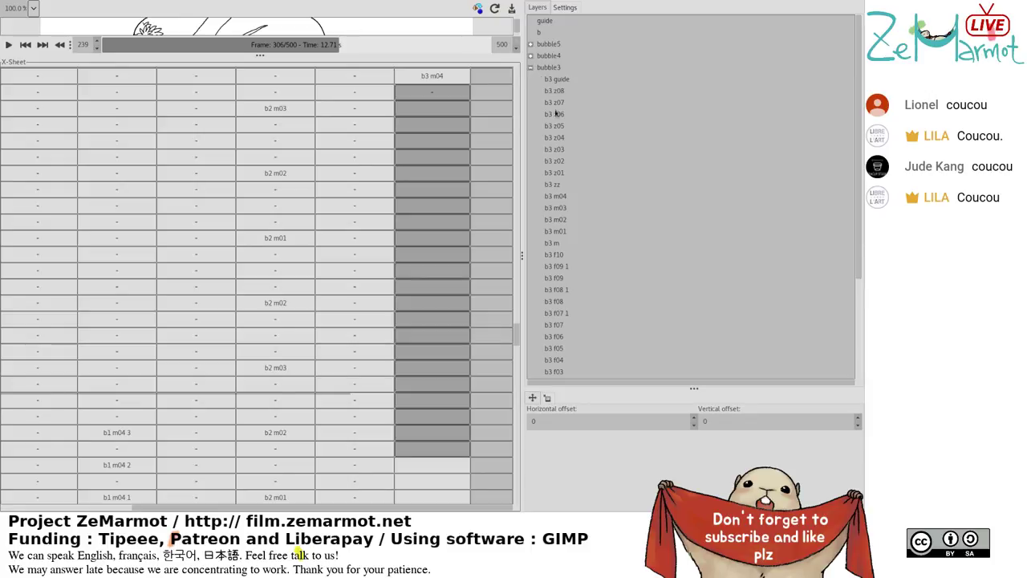
pyautogui.click(557, 199)
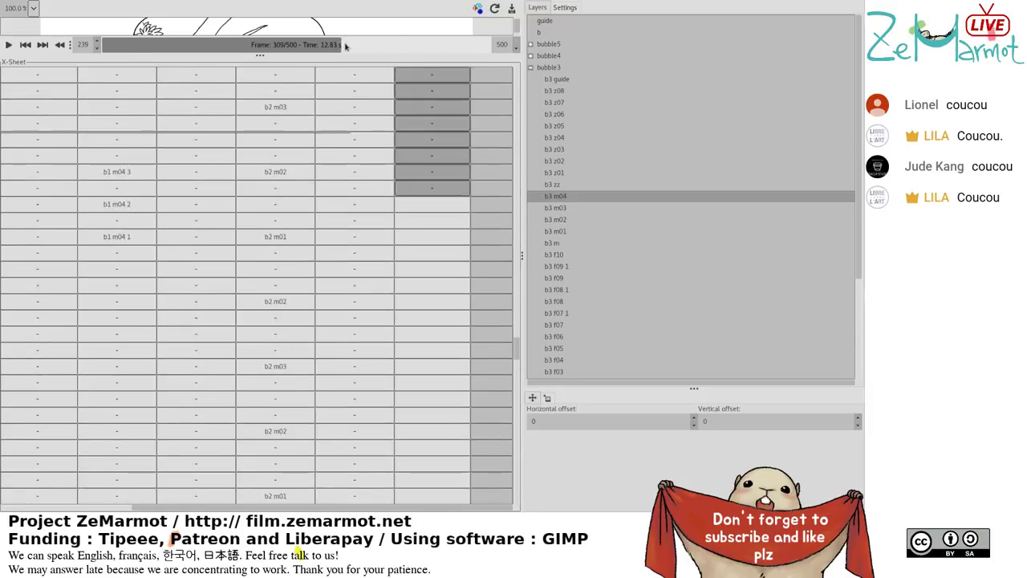
# Select the first cell of the held b3 m04 pose in the m3 track and enlarge the animation preview above the X-Sheet.
pyautogui.moveTo(516, 350); pyautogui.dragTo(517, 326)
pyautogui.click(438, 121)
pyautogui.click(438, 120)
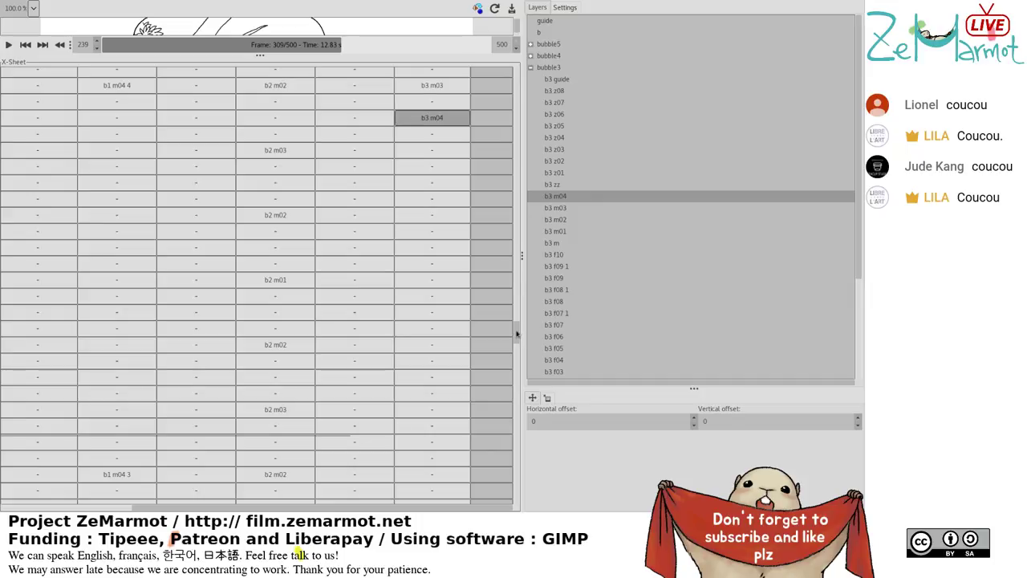
pyautogui.moveTo(517, 333); pyautogui.dragTo(517, 331)
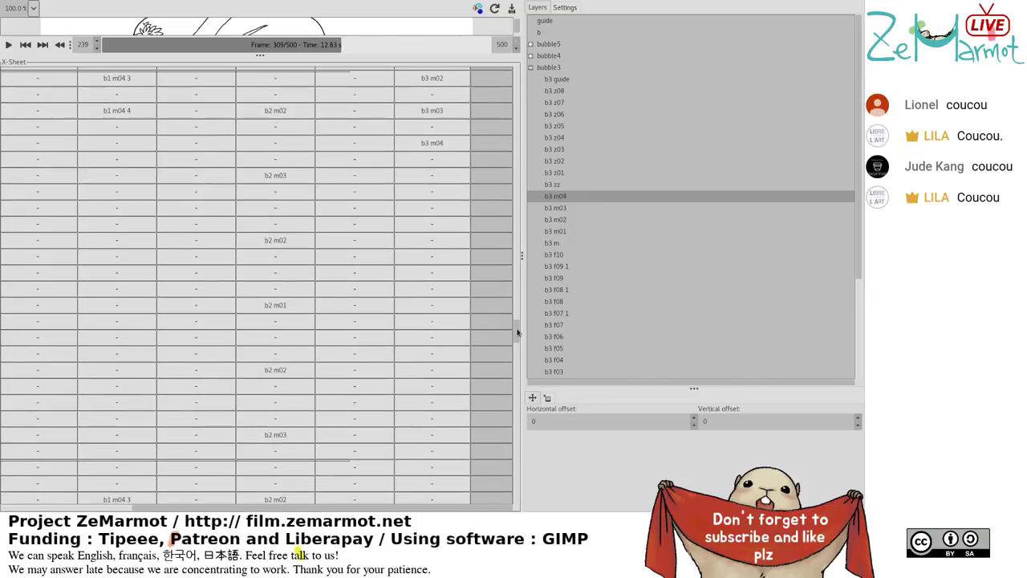
pyautogui.click(432, 143)
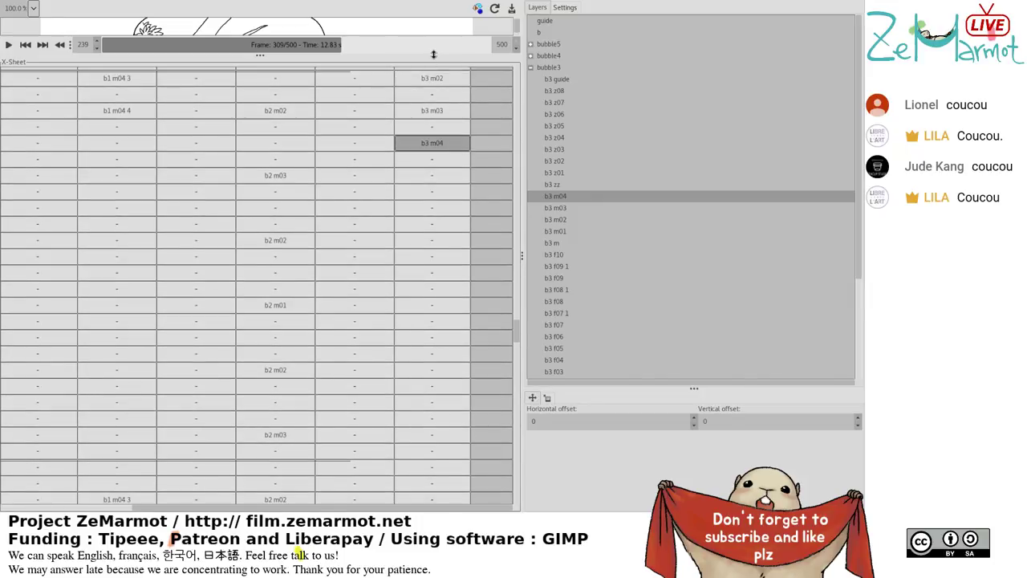
pyautogui.moveTo(433, 53); pyautogui.dragTo(433, 87)
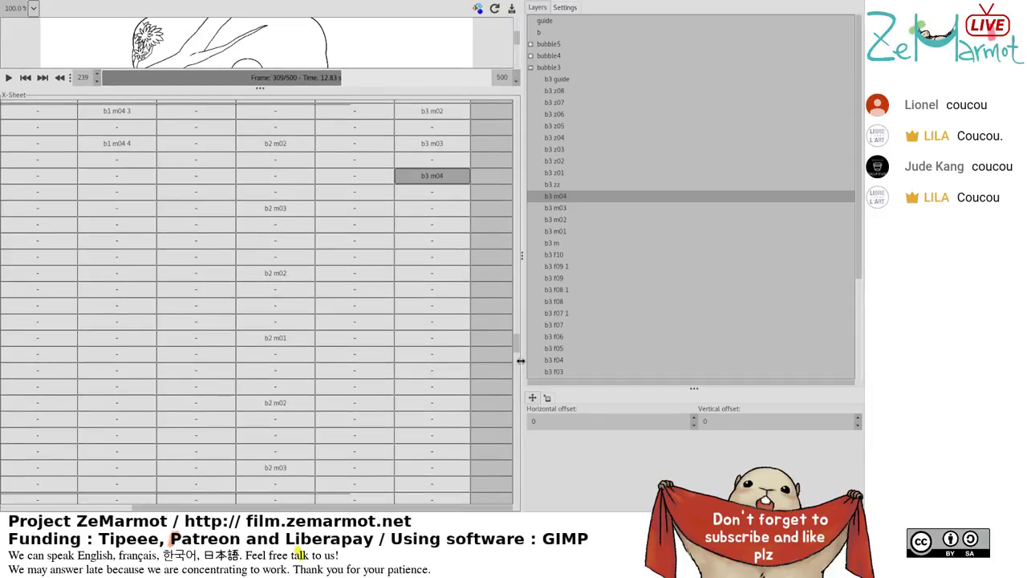
pyautogui.scroll(2, 519, 358)
pyautogui.scroll(-4, 520, 352)
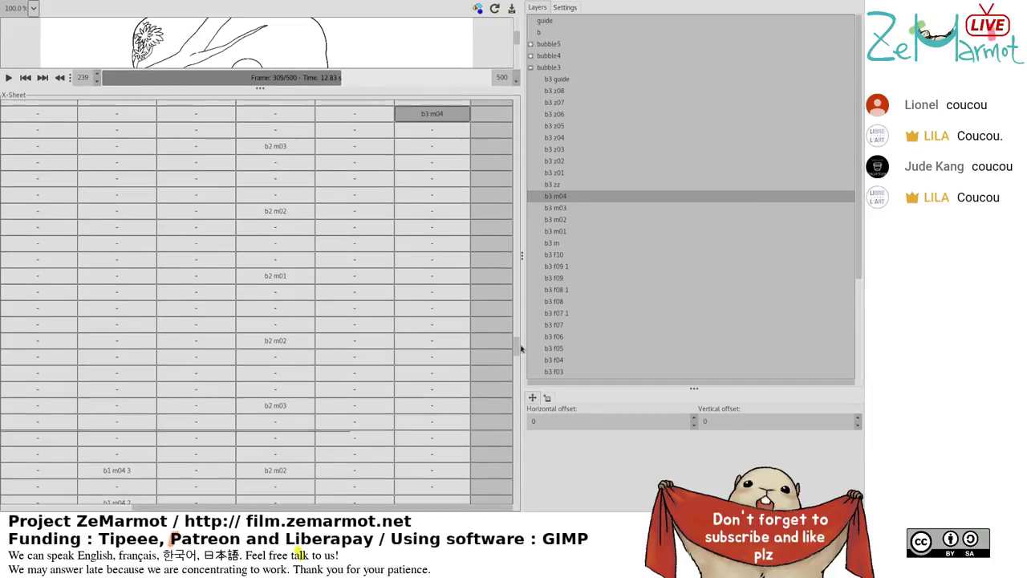
pyautogui.scroll(-1, 521, 348)
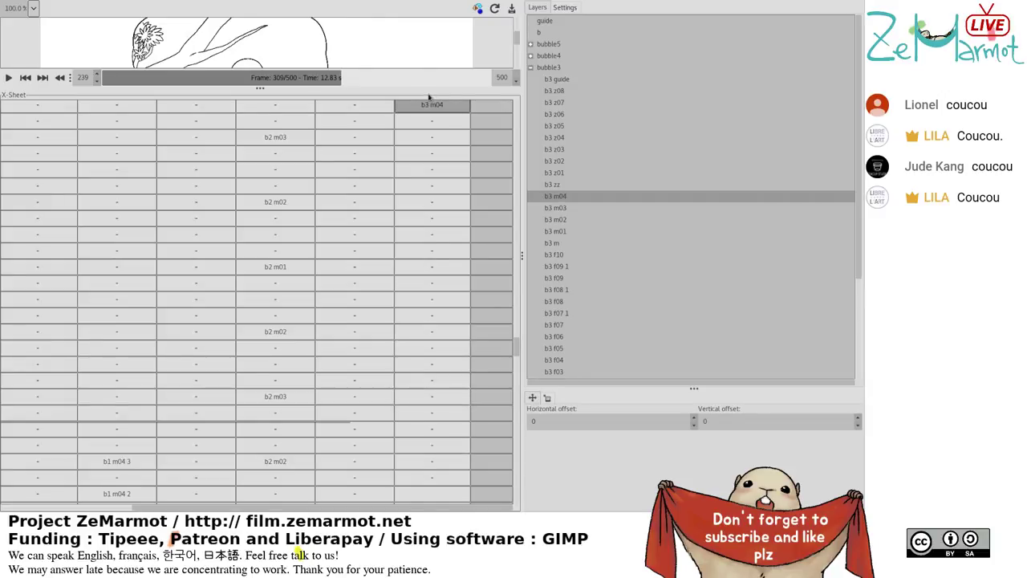
pyautogui.moveTo(432, 87); pyautogui.dragTo(430, 102)
# Examine the frame numbers alongside the held b3 m04 pose in the m3 track.
pyautogui.moveTo(510, 355); pyautogui.dragTo(516, 354)
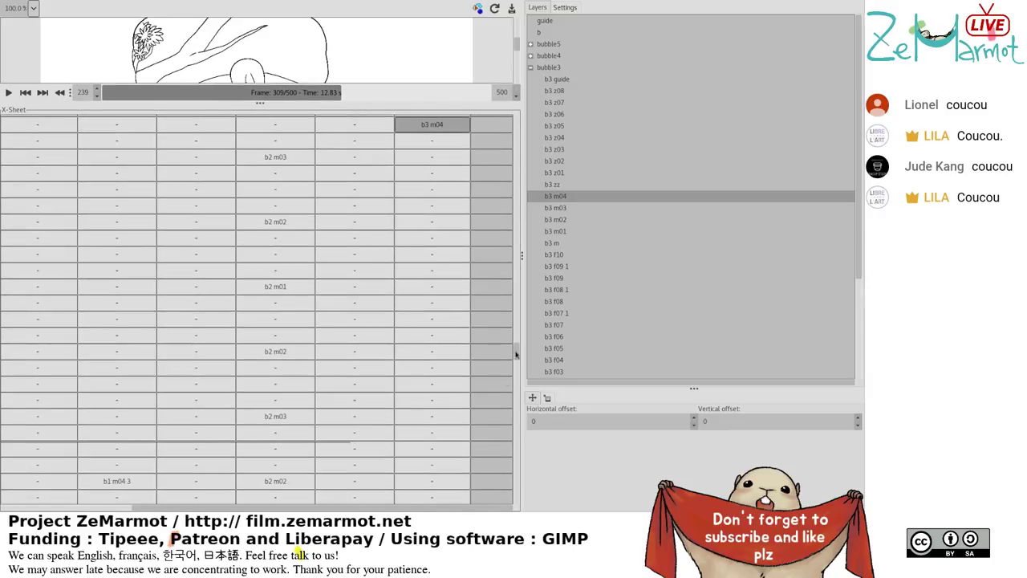
pyautogui.moveTo(423, 509); pyautogui.dragTo(243, 515)
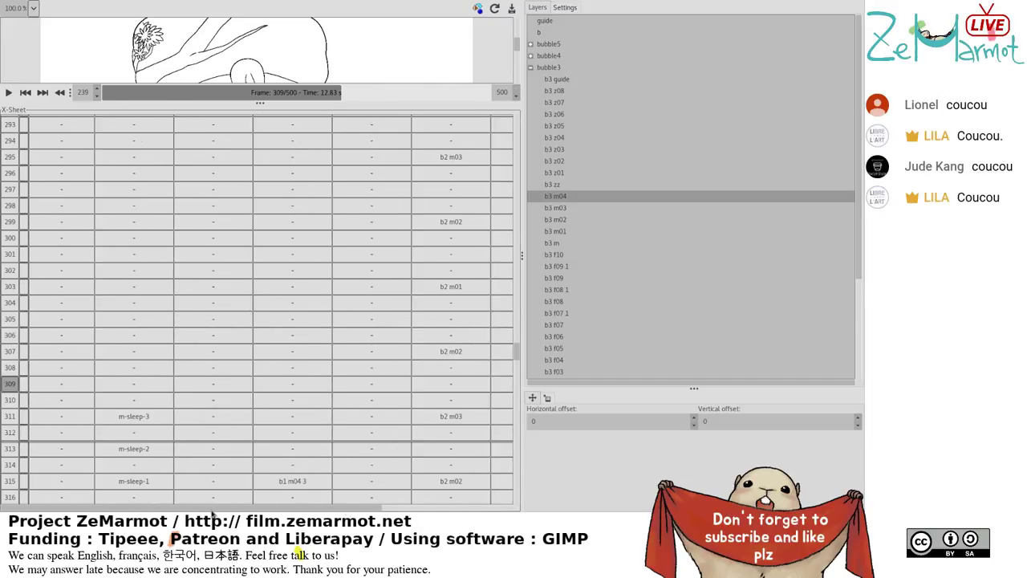
pyautogui.moveTo(212, 514); pyautogui.dragTo(597, 507)
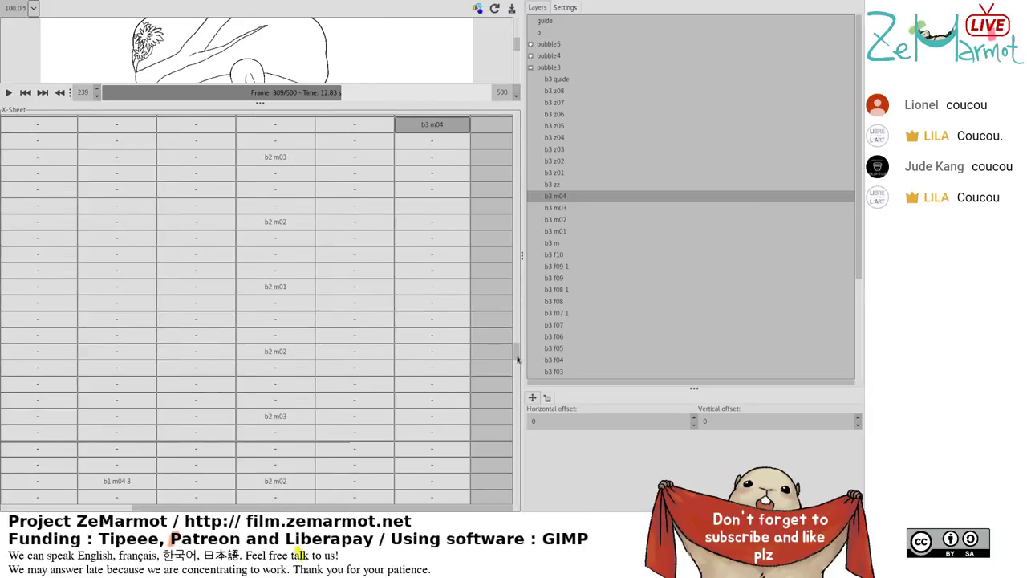
pyautogui.scroll(1, 518, 359)
pyautogui.scroll(4, 517, 359)
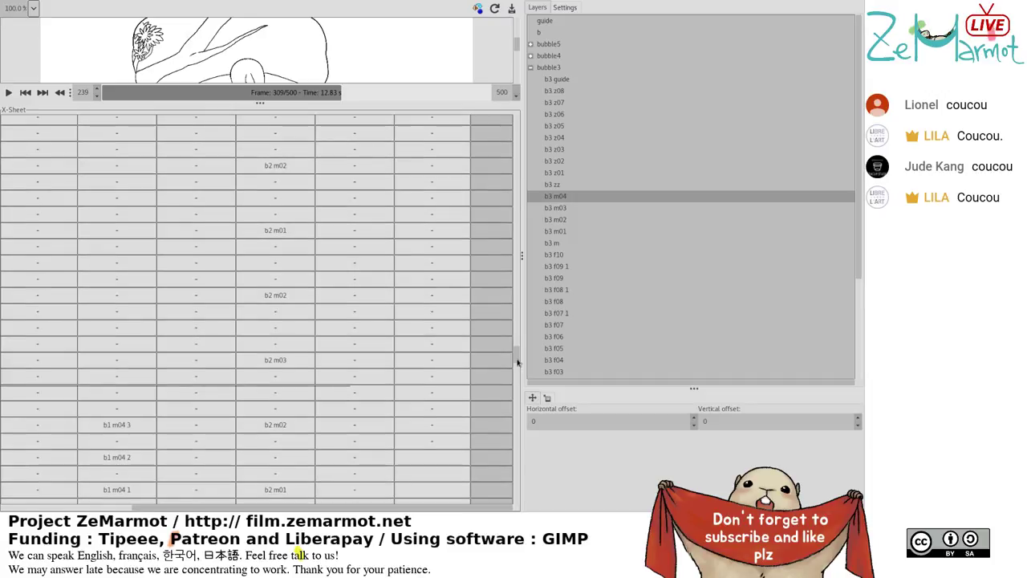
pyautogui.scroll(-20, 517, 358)
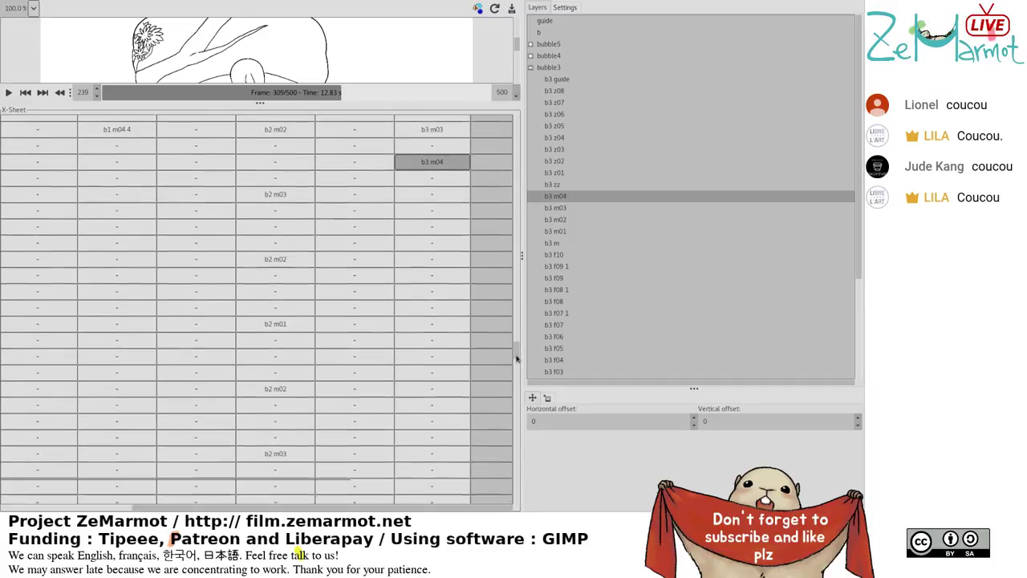
# Assign layer b3 m03 to frames 317 and 318 and layer b3 m02 to frames 319 and 320 of the m3 track.
pyautogui.click(429, 321)
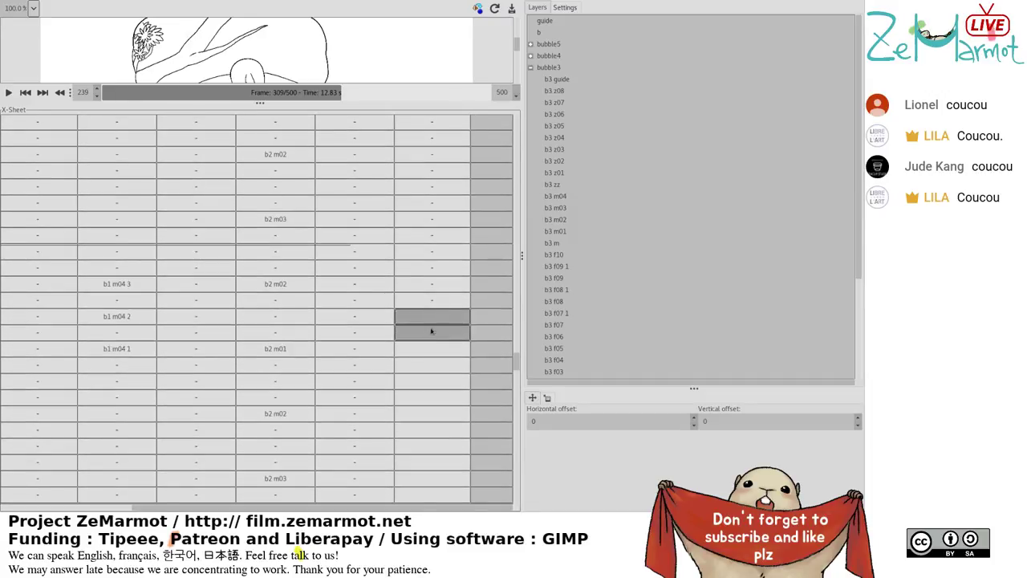
pyautogui.press('Down')
pyautogui.click(431, 349)
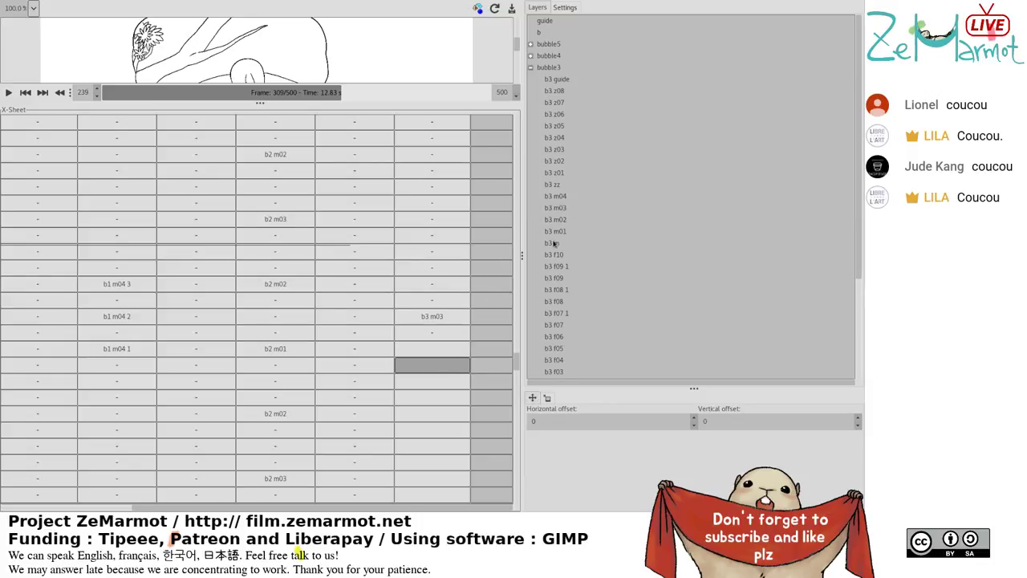
pyautogui.click(438, 365)
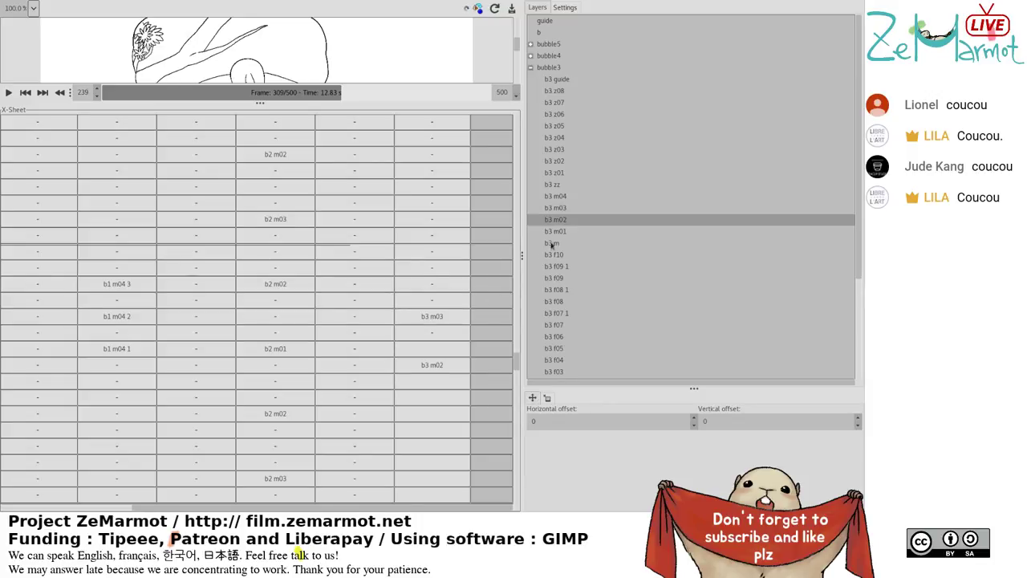
pyautogui.click(448, 350)
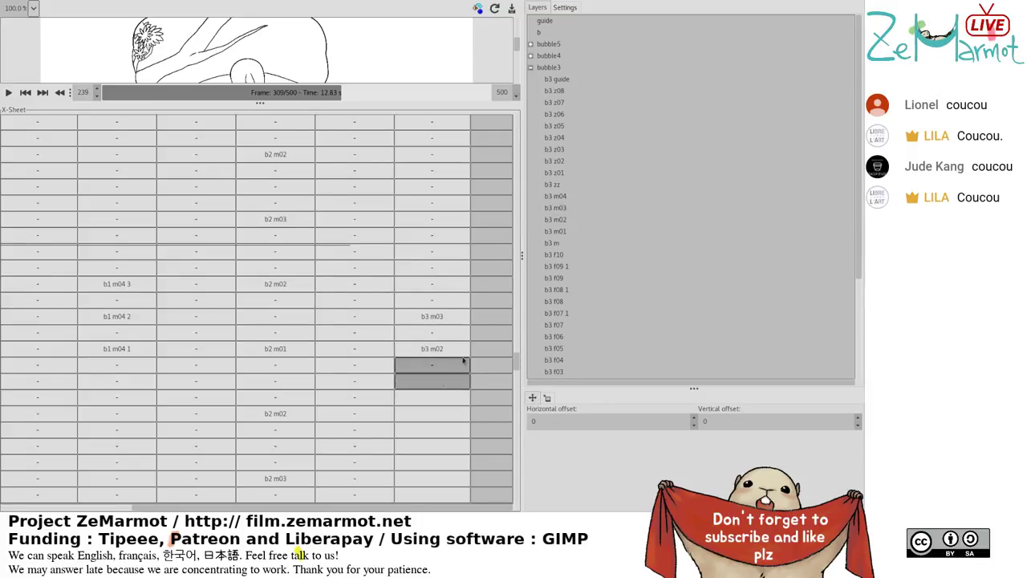
# Assign layer b3 m01 to the m3 track from frame 321 through the frame just before the next b1 m04 3.
pyautogui.moveTo(517, 364); pyautogui.dragTo(518, 375)
pyautogui.scroll(1, 517, 375)
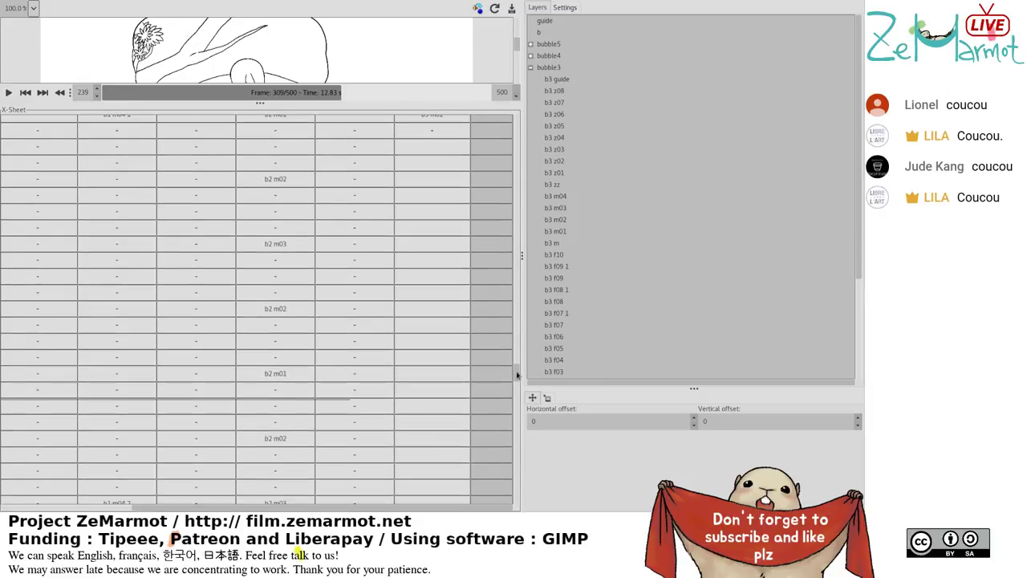
pyautogui.scroll(-1, 518, 375)
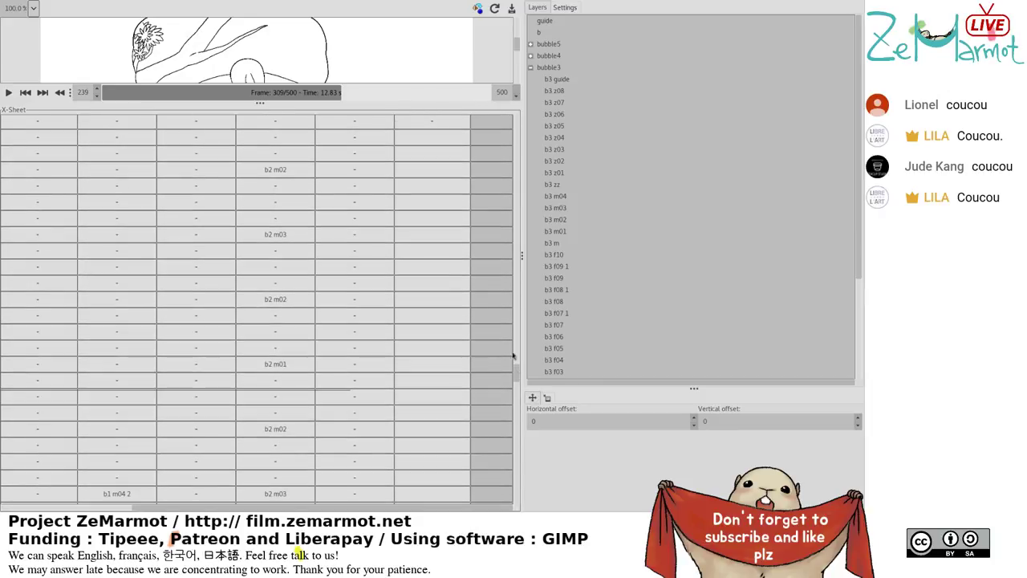
pyautogui.click(433, 137)
pyautogui.click(562, 231)
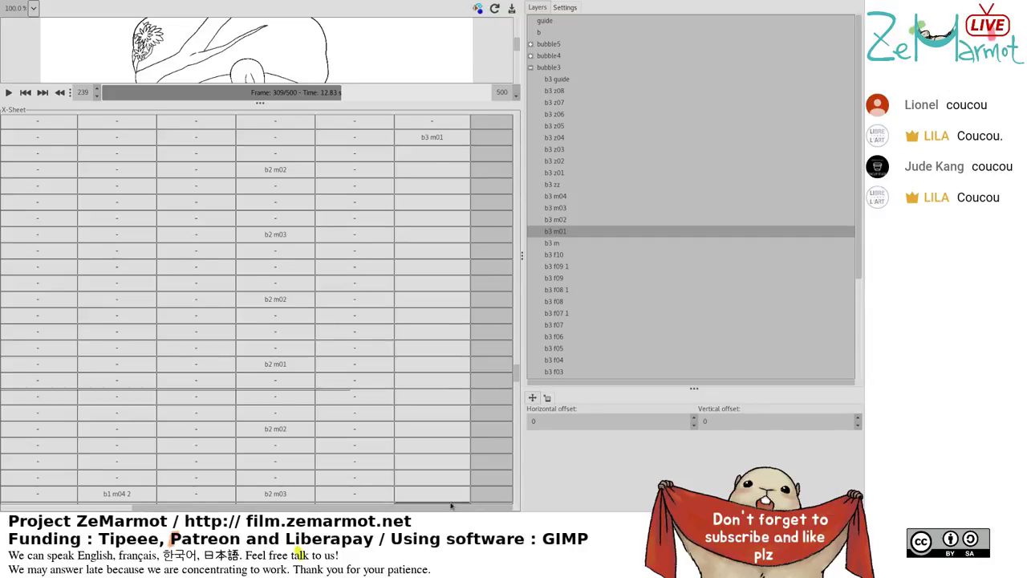
pyautogui.keyDown('shift'); pyautogui.click(455, 488); pyautogui.keyUp('shift')
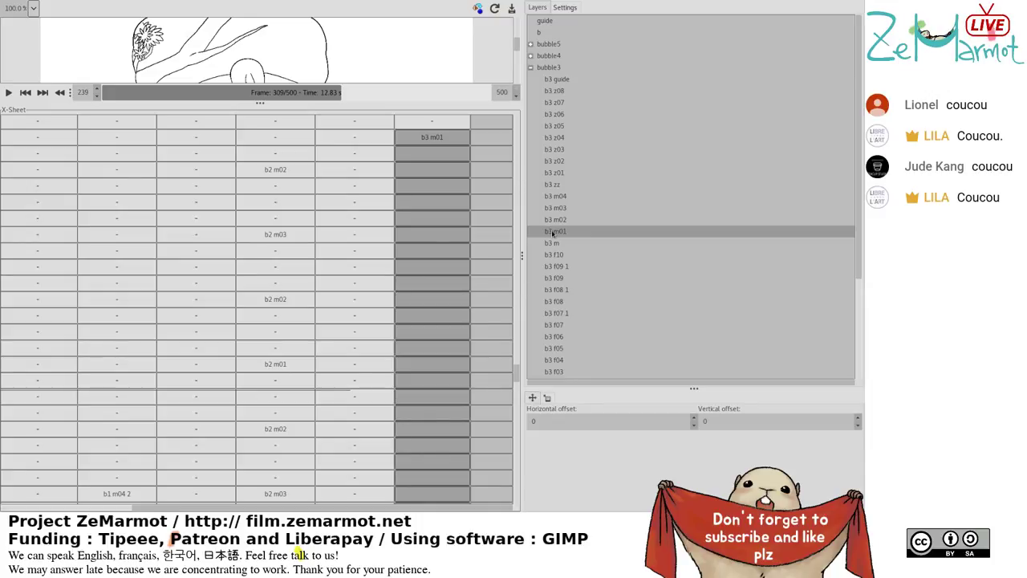
pyautogui.scroll(-2, 517, 375)
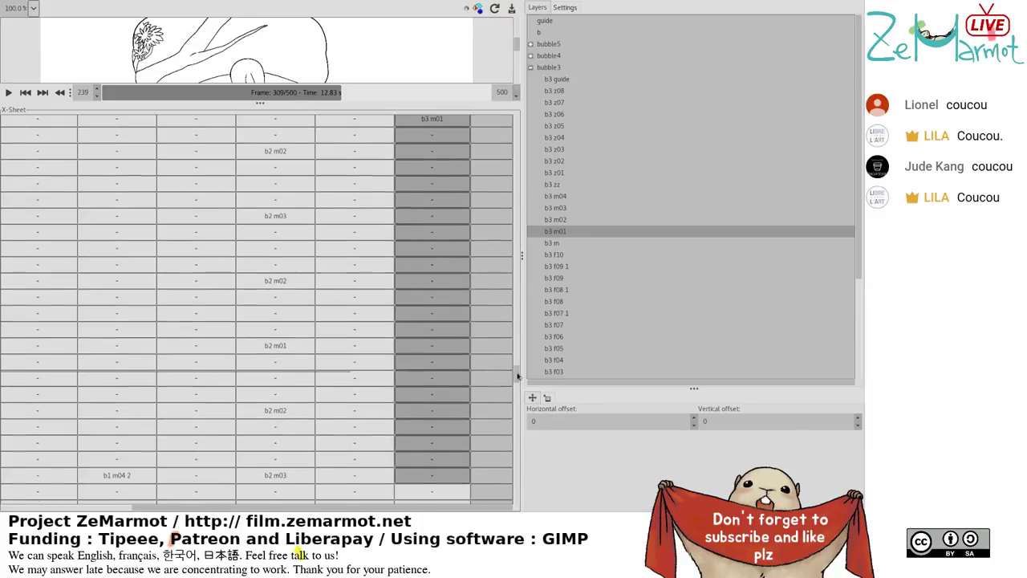
# In the m3 track, assign layer b3 m02 to the two frames starting at b1 m04 3 and b3 m03 to the following two.
pyautogui.scroll(1, 518, 375)
pyautogui.scroll(-5, 517, 375)
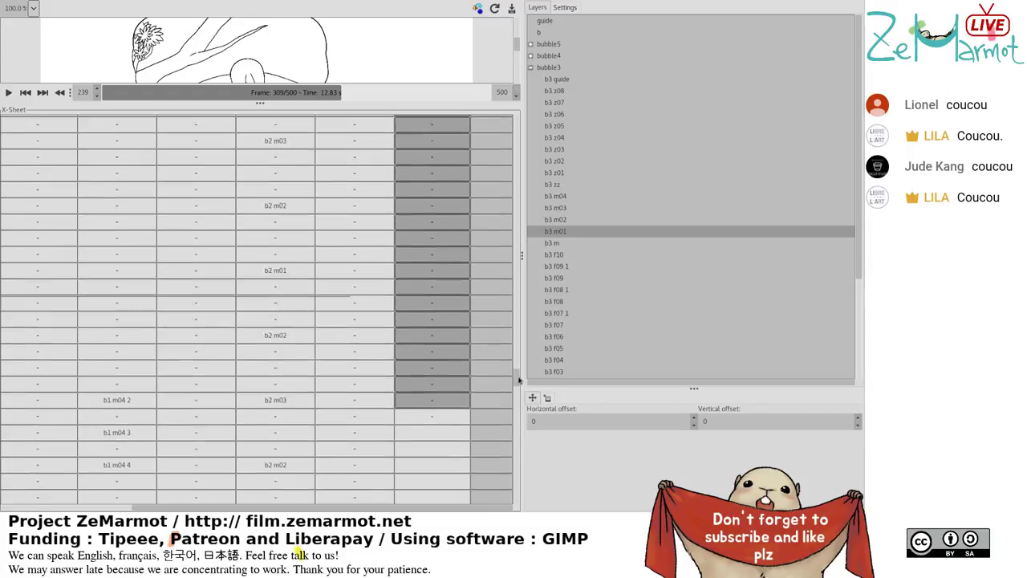
pyautogui.scroll(10, 518, 372)
pyautogui.scroll(-5, 518, 372)
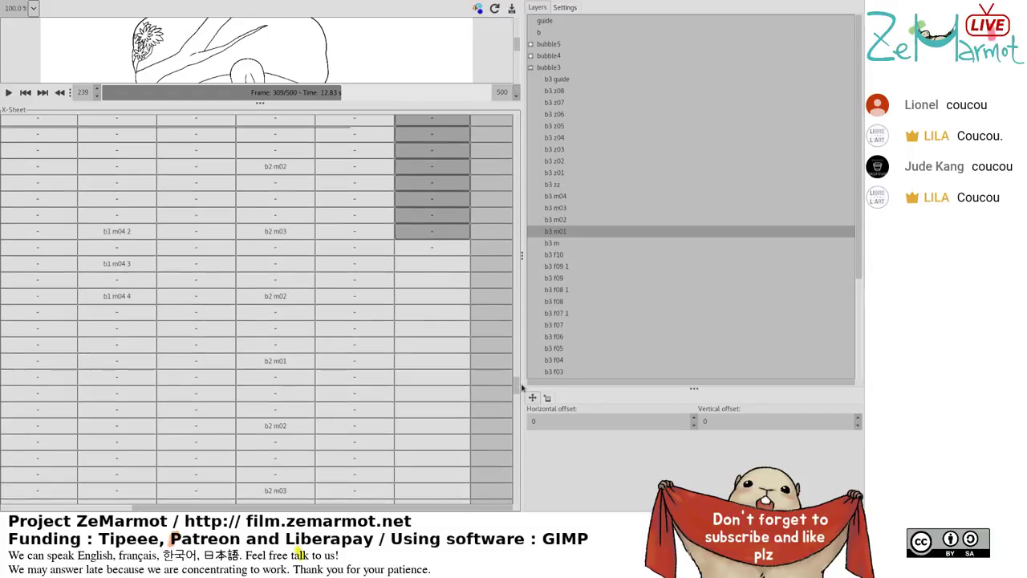
pyautogui.click(444, 248)
pyautogui.click(446, 195)
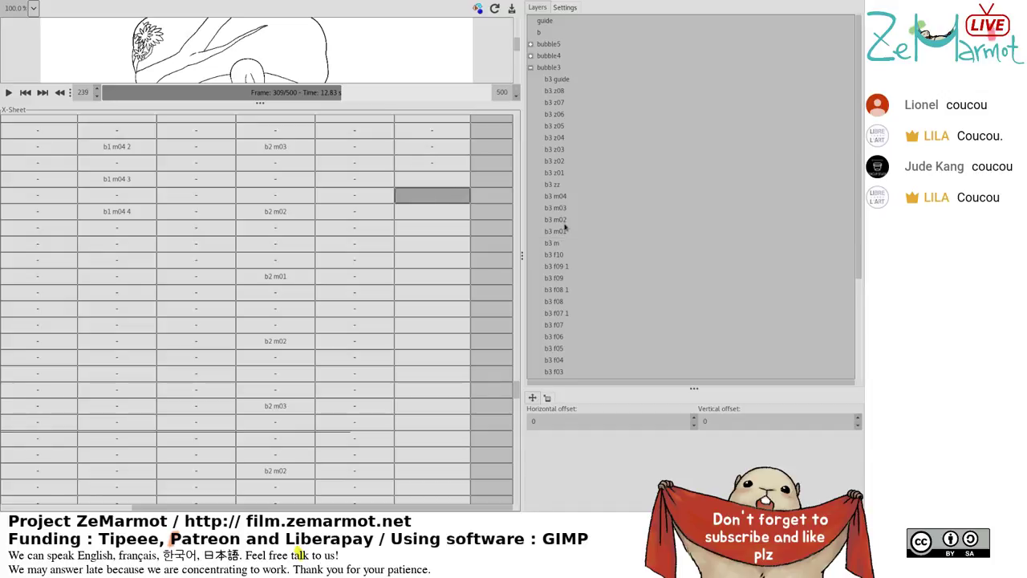
pyautogui.press('pageup')
pyautogui.click(458, 163)
pyautogui.click(464, 181)
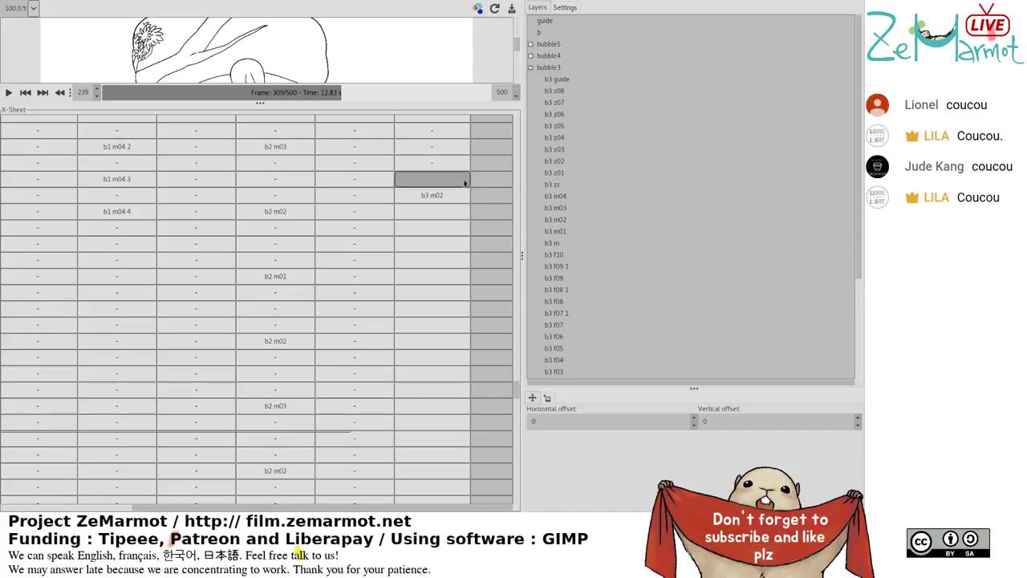
pyautogui.click(572, 221)
pyautogui.moveTo(443, 212); pyautogui.dragTo(447, 229)
pyautogui.click(555, 209)
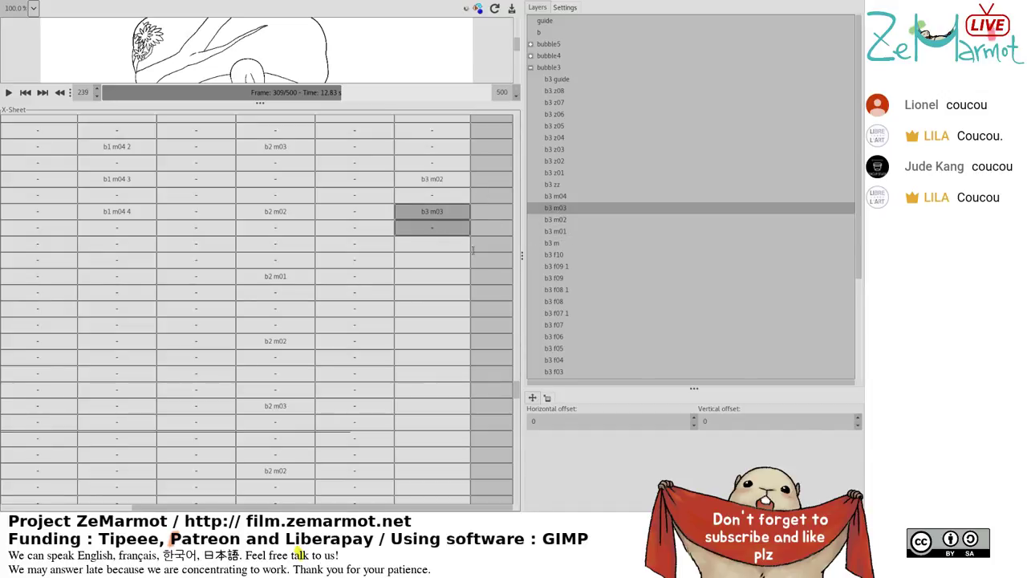
# Assign layer b3 m04 to the m3 track from the frame after the b3 m03 pair through the frame before the next b1 m04 2.
pyautogui.click(452, 245)
pyautogui.scroll(-2, 515, 395)
pyautogui.scroll(-1, 515, 395)
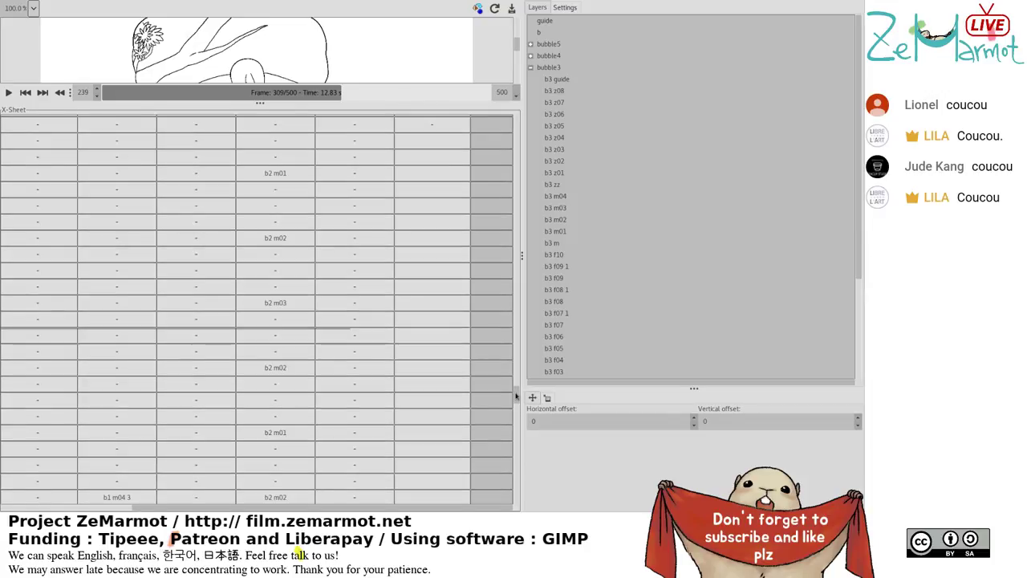
pyautogui.scroll(-1, 515, 395)
pyautogui.click(429, 197)
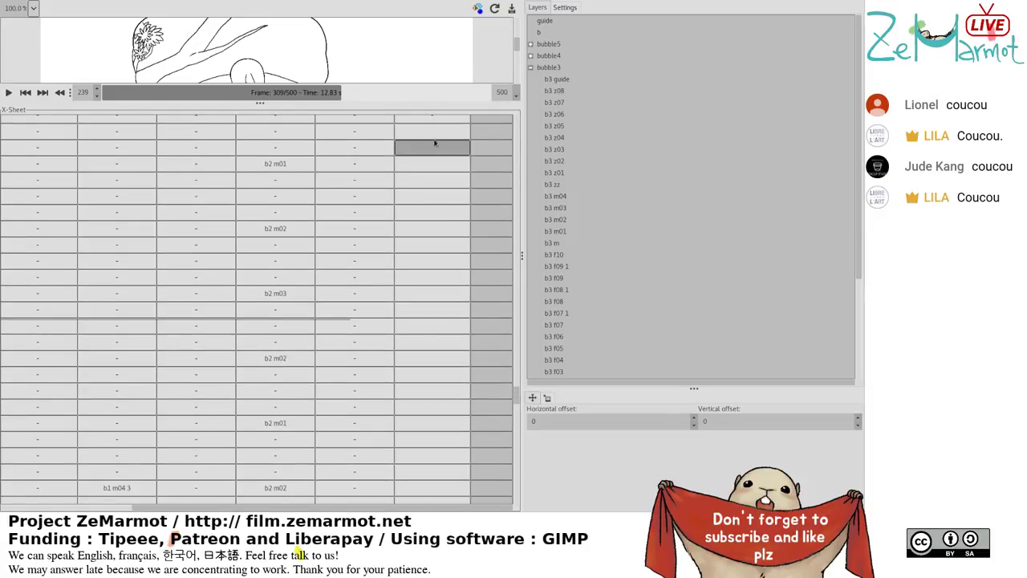
pyautogui.moveTo(432, 132); pyautogui.dragTo(440, 503)
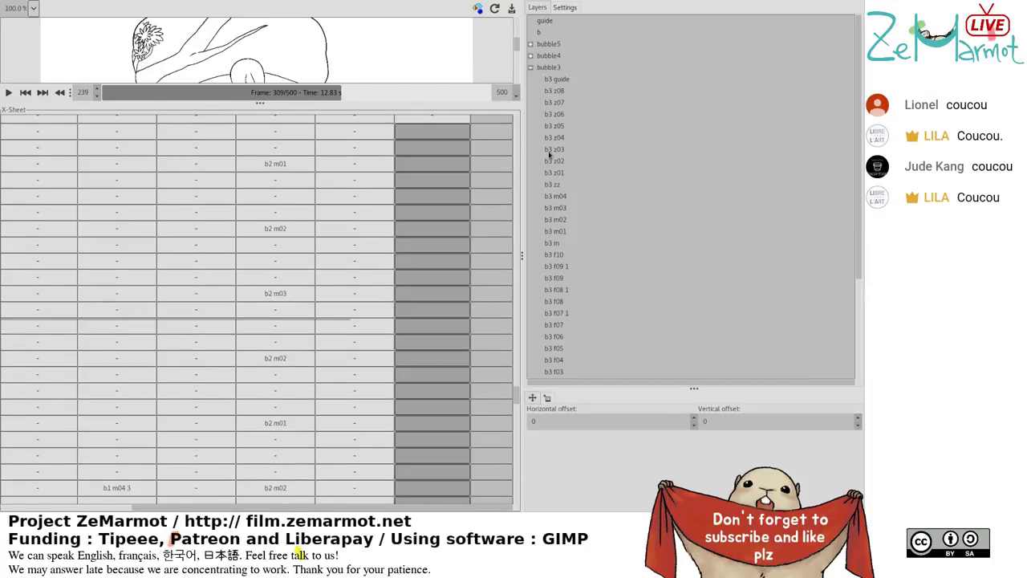
pyautogui.click(560, 199)
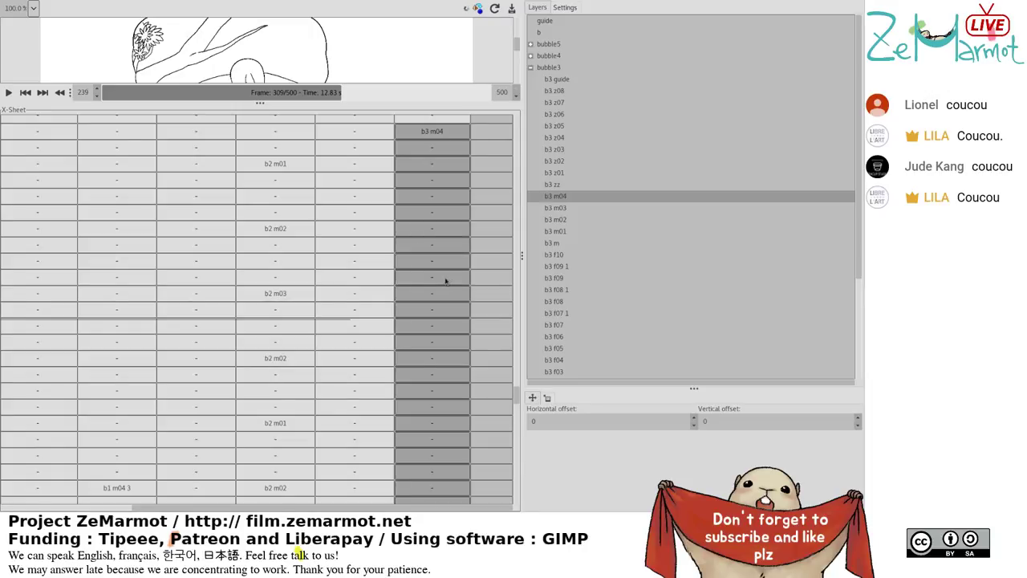
# Assign layer b3 m03 to the two m3 frames starting at b1 m04 2 and layer b3 m02 to the two starting at b1 m04 1.
pyautogui.scroll(-4, 445, 280)
pyautogui.scroll(-3, 446, 281)
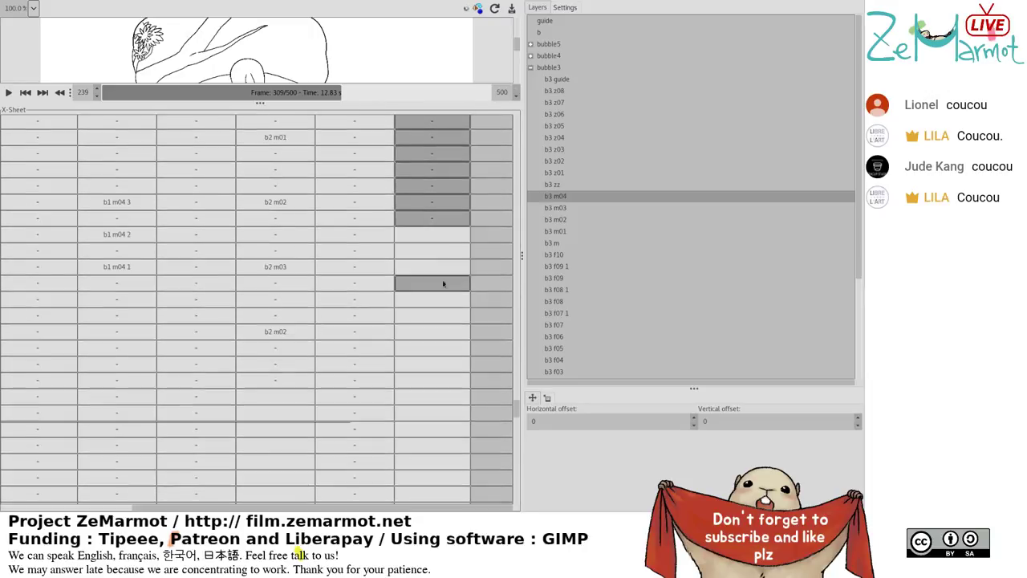
pyautogui.click(439, 170)
pyautogui.hotkey('shift', 'Up')
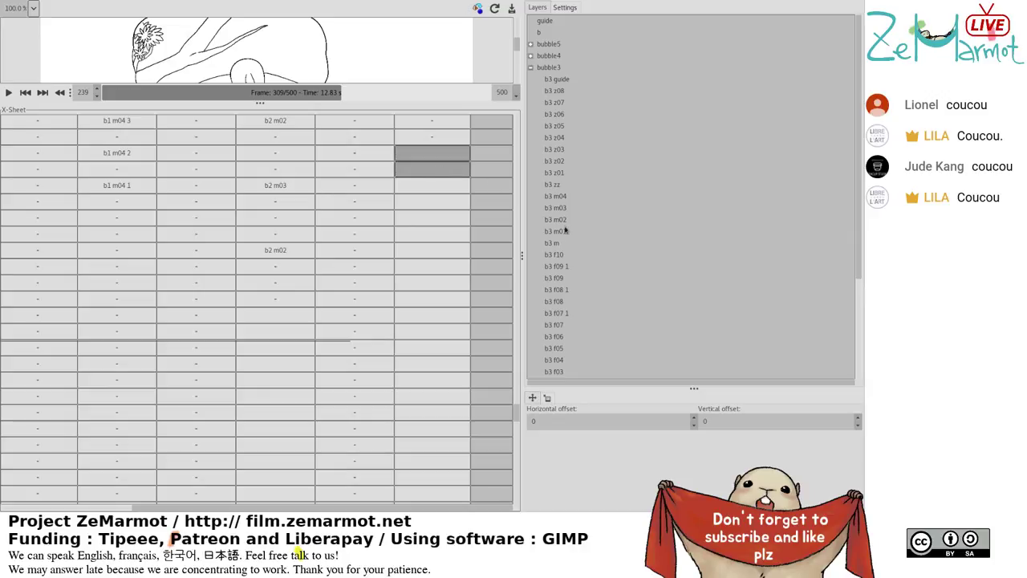
pyautogui.click(562, 210)
pyautogui.click(576, 220)
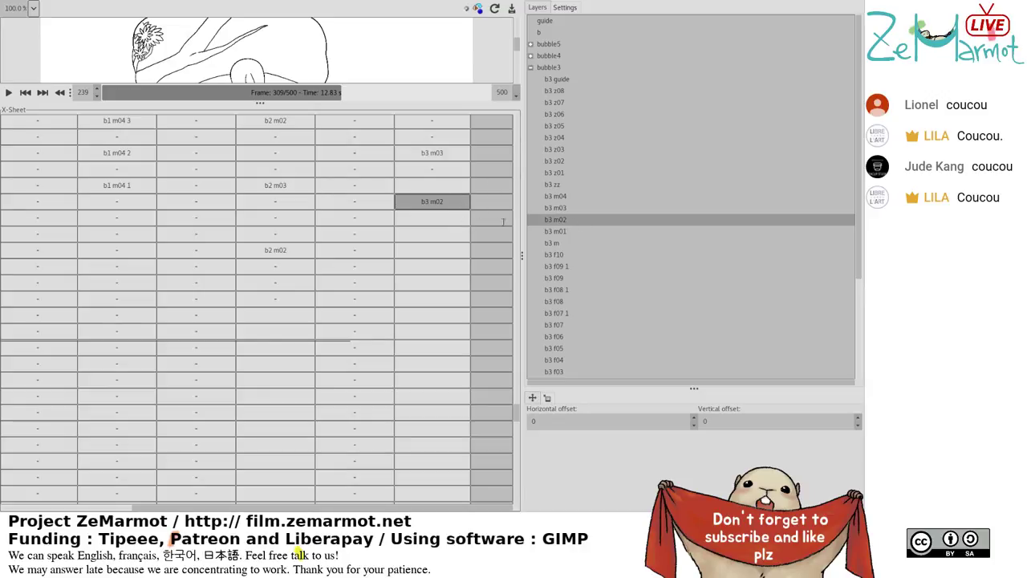
pyautogui.press('Up')
pyautogui.click(567, 220)
pyautogui.scroll(-2, 457, 249)
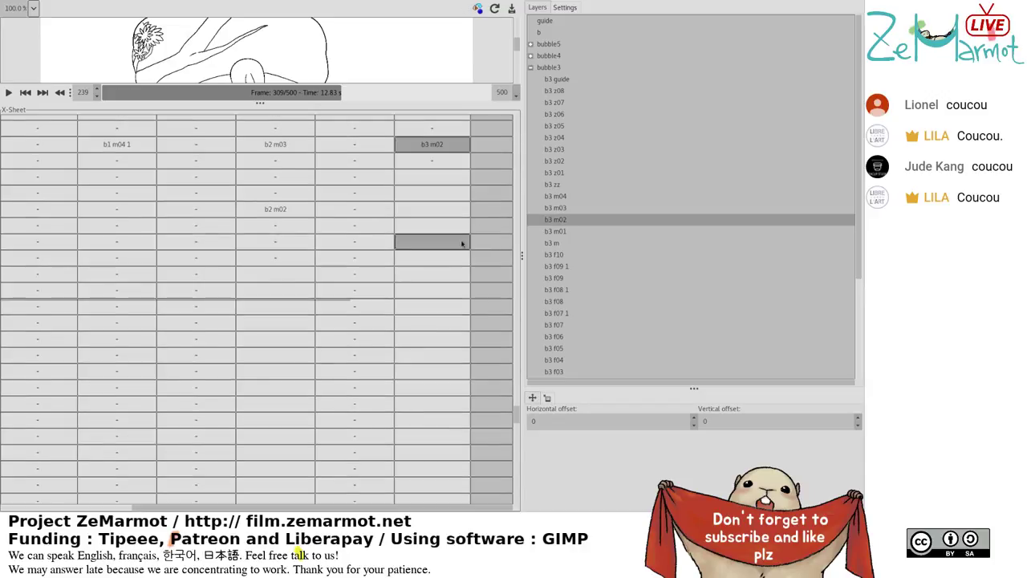
# Fill the empty m3 frames after the last b3 m02 pair with layer b3 m01, ending just before the next b1 m04 3.
pyautogui.click(433, 136)
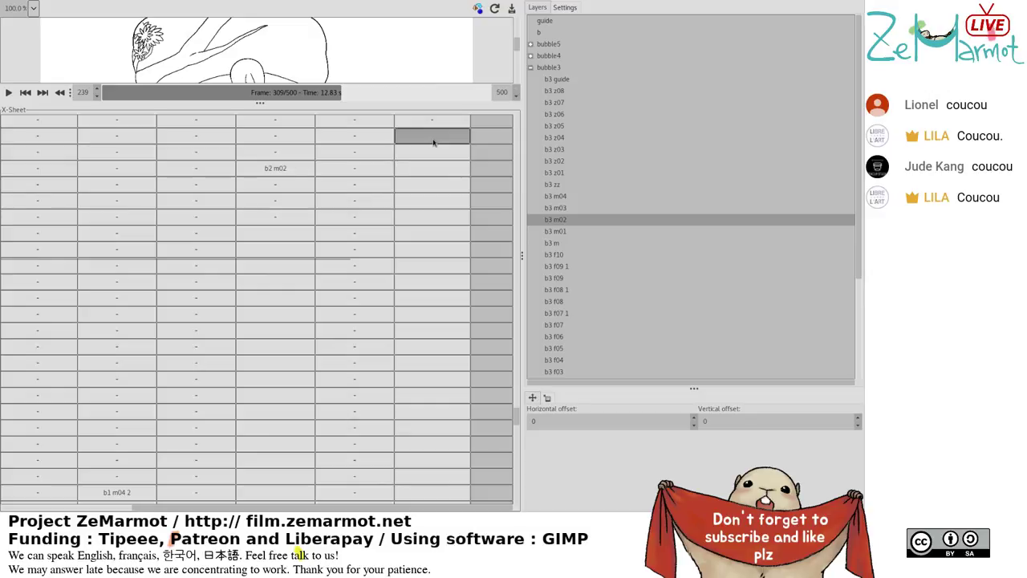
pyautogui.keyDown('shift'); pyautogui.click(465, 498); pyautogui.keyUp('shift')
pyautogui.click(566, 232)
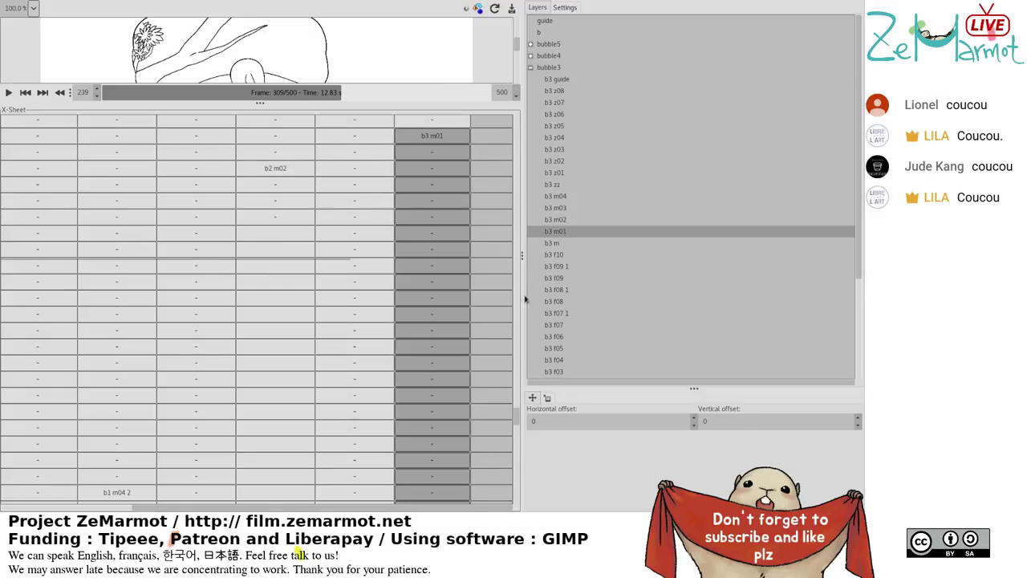
# Below the second b3 m01 hold, assign b3 m02 to two m3 frames from b1 m04 3 and b3 m03 to two from b1 m04 4.
pyautogui.scroll(-5, 427, 319)
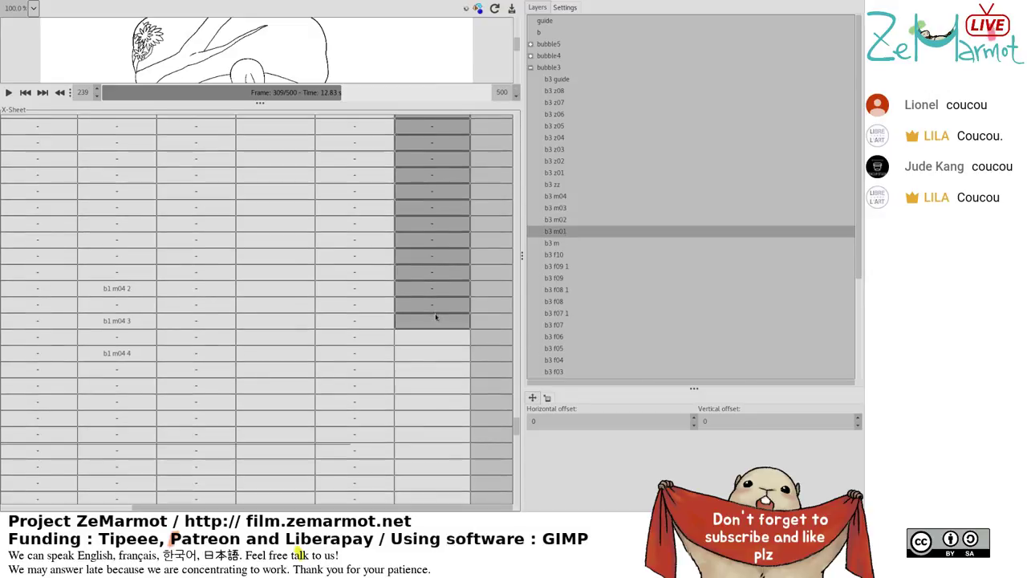
pyautogui.click(439, 325)
pyautogui.moveTo(439, 325); pyautogui.dragTo(452, 371)
pyautogui.click(569, 222)
pyautogui.click(459, 366)
pyautogui.click(556, 208)
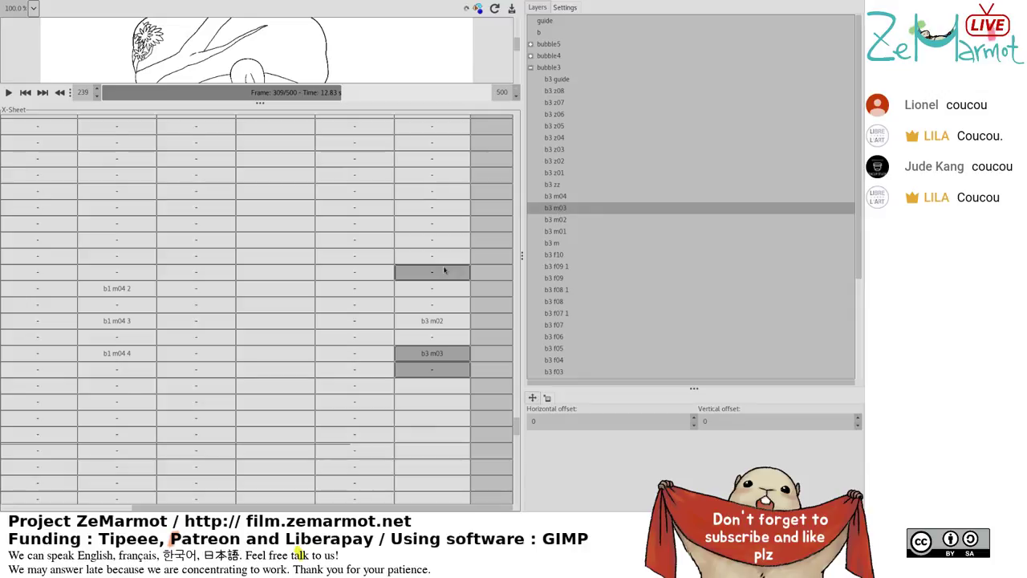
# Fill the empty m3 frames after the last b3 m03 pair with layer b3 m04, ending just before the next b1 m04 2.
pyautogui.scroll(2, 443, 271)
pyautogui.scroll(-8, 444, 271)
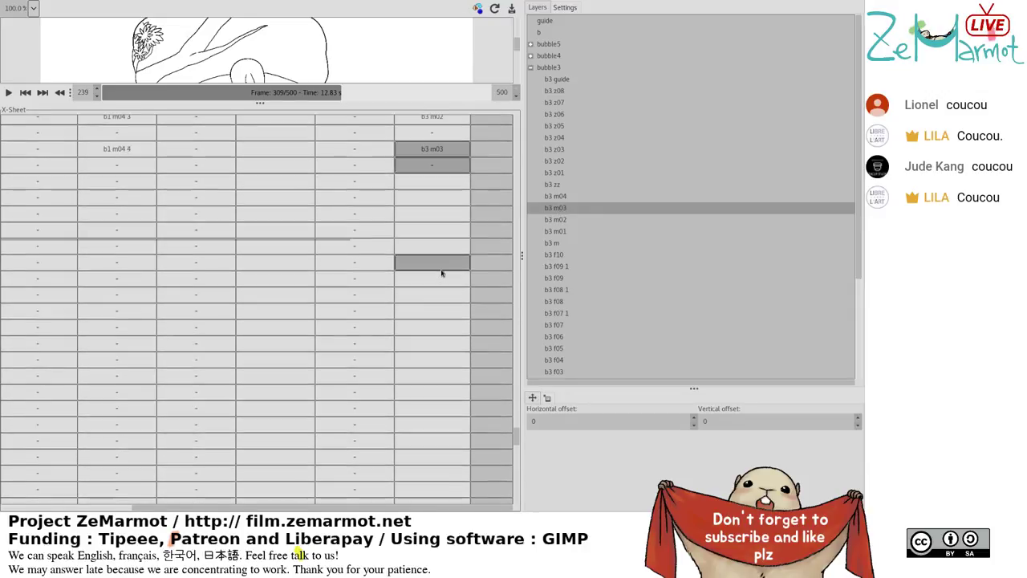
pyautogui.click(429, 143)
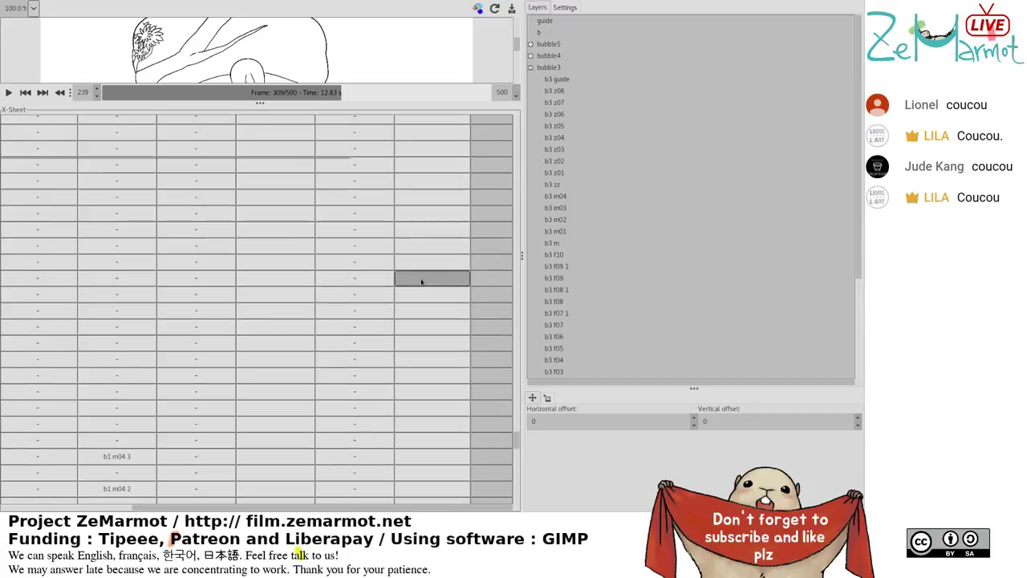
pyautogui.click(426, 155)
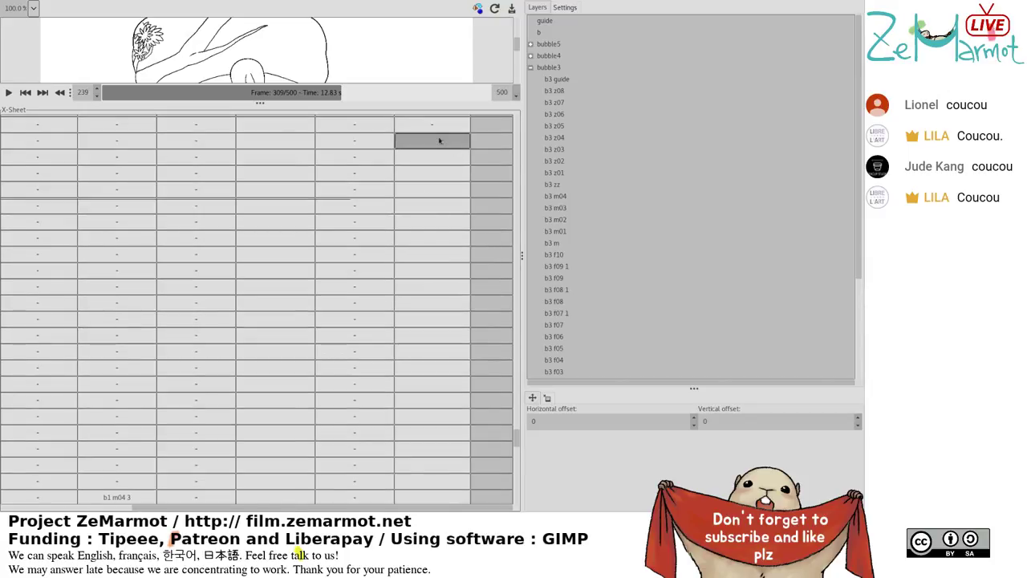
pyautogui.scroll(-1, 461, 205)
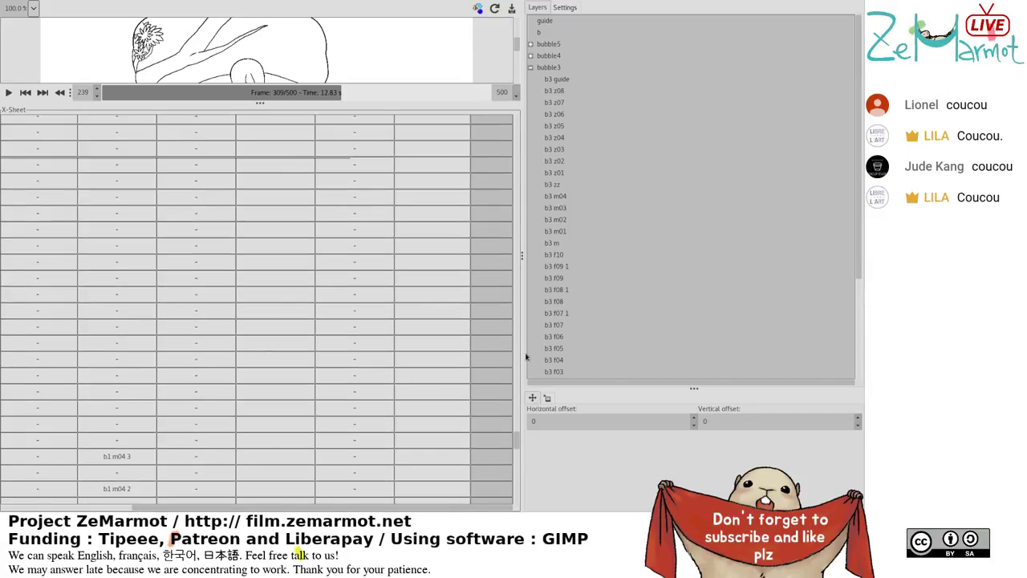
pyautogui.scroll(1, 517, 443)
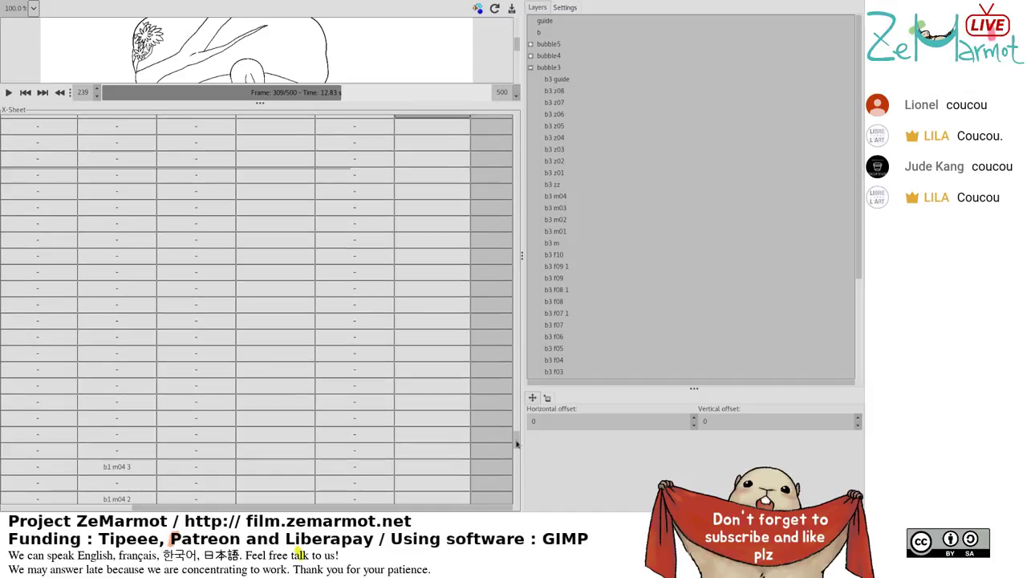
pyautogui.click(429, 501)
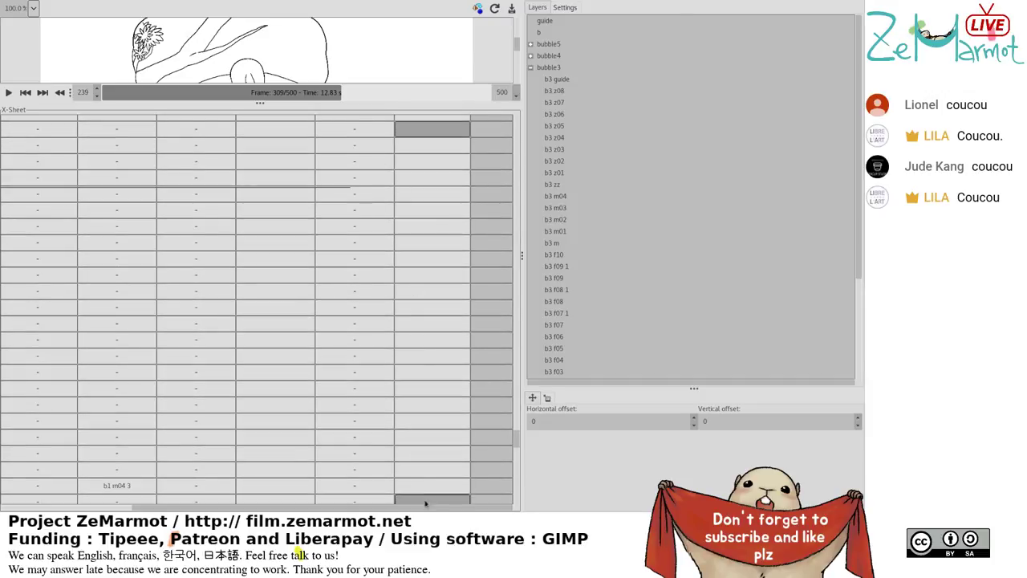
pyautogui.keyDown('shift'); pyautogui.click(430, 501); pyautogui.keyUp('shift')
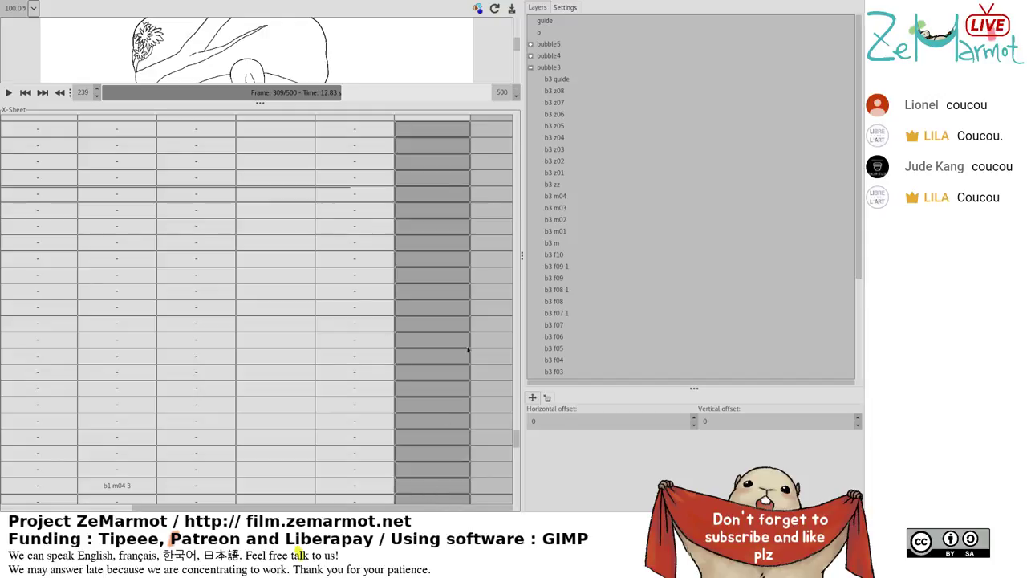
pyautogui.scroll(4, 496, 215)
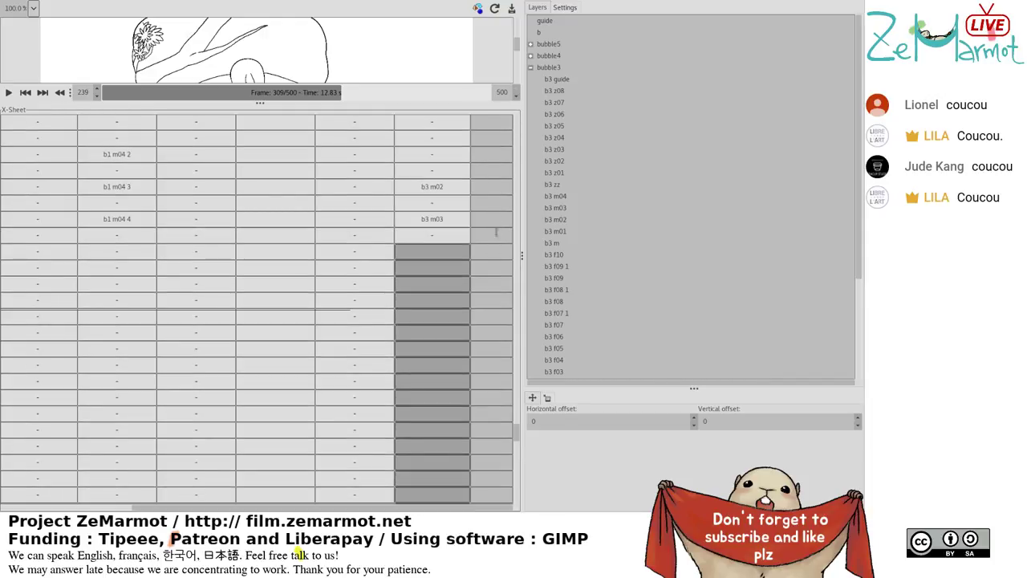
pyautogui.scroll(4, 461, 249)
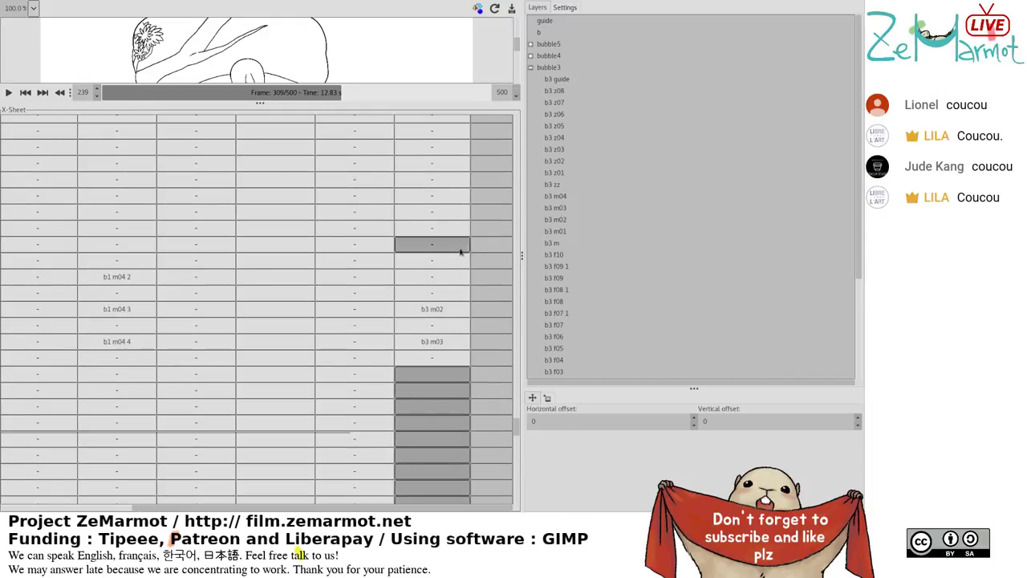
pyautogui.scroll(-6, 464, 349)
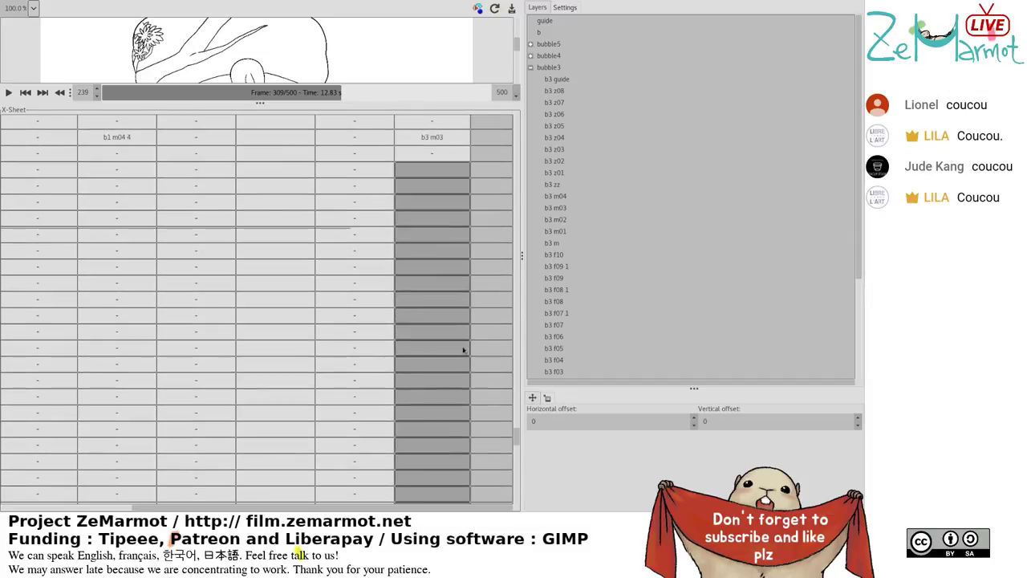
pyautogui.click(573, 197)
# Assign layer b3 m03 to the two m3 frames following the last b3 m04 hold, starting at b1 m04 2.
pyautogui.scroll(-10, 487, 269)
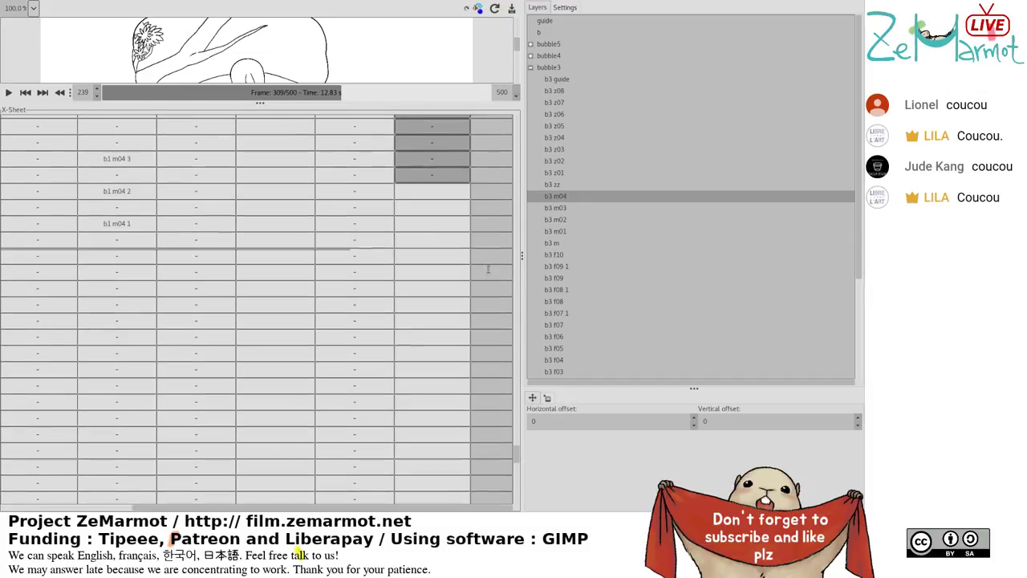
pyautogui.moveTo(458, 207); pyautogui.dragTo(539, 183)
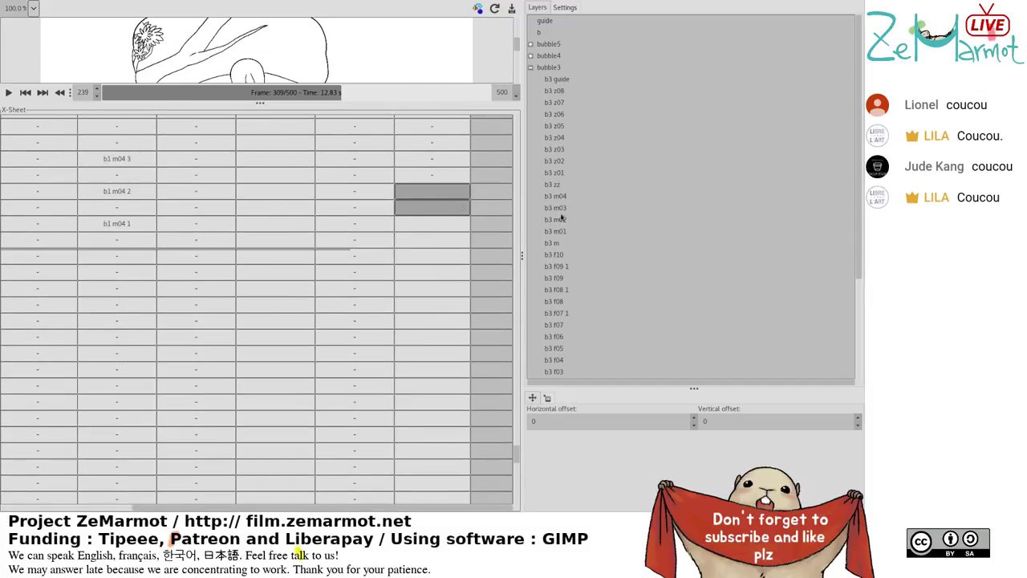
pyautogui.click(561, 207)
pyautogui.click(447, 277)
pyautogui.scroll(-5, 447, 278)
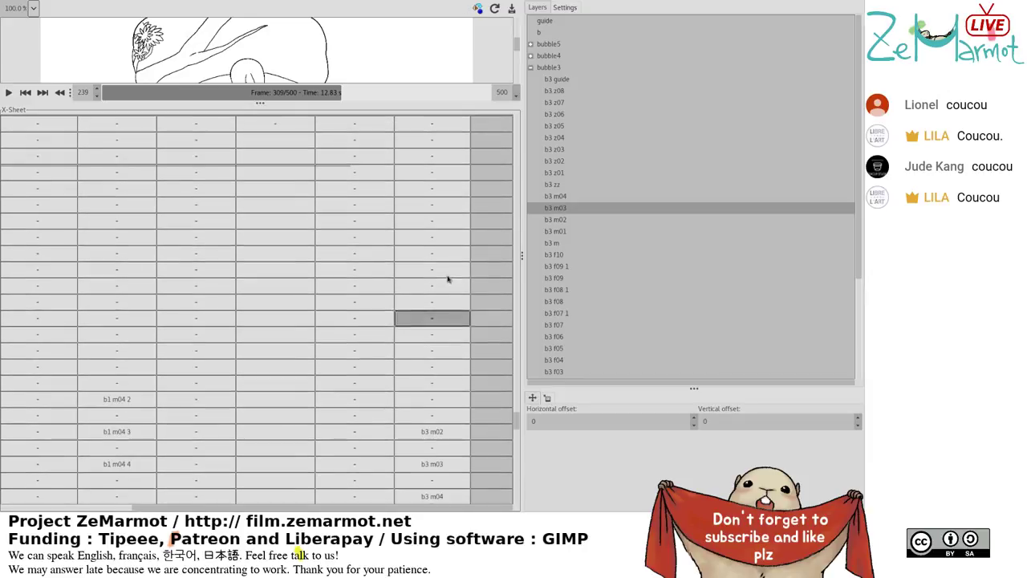
# Examine how the b2 and b3 pose changes line up with bubble one's frames, up to the last b3 m03 pair.
pyautogui.scroll(-5, 448, 278)
pyautogui.moveTo(308, 353); pyautogui.dragTo(291, 307)
pyautogui.scroll(5, 288, 313)
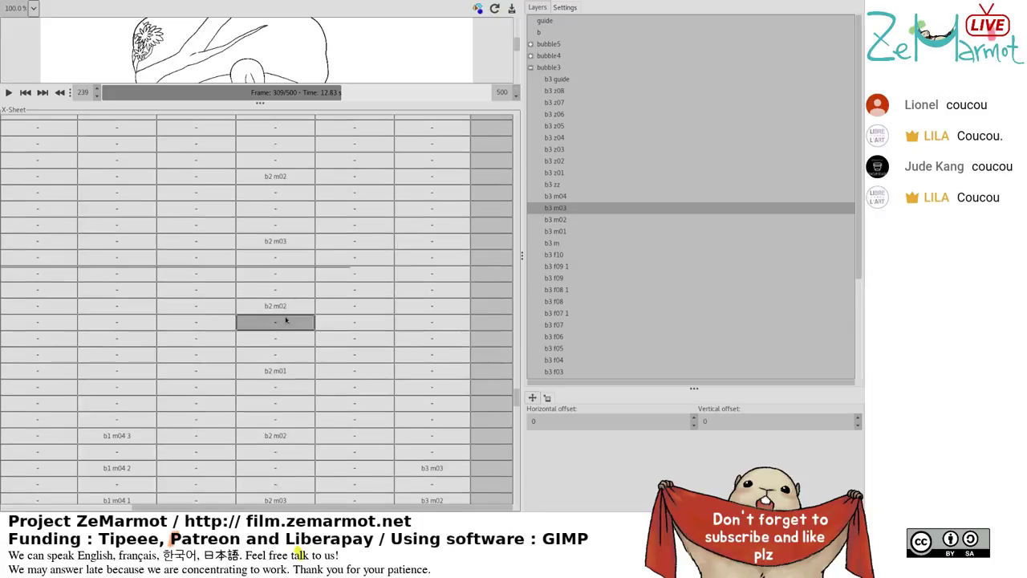
pyautogui.scroll(-5, 286, 320)
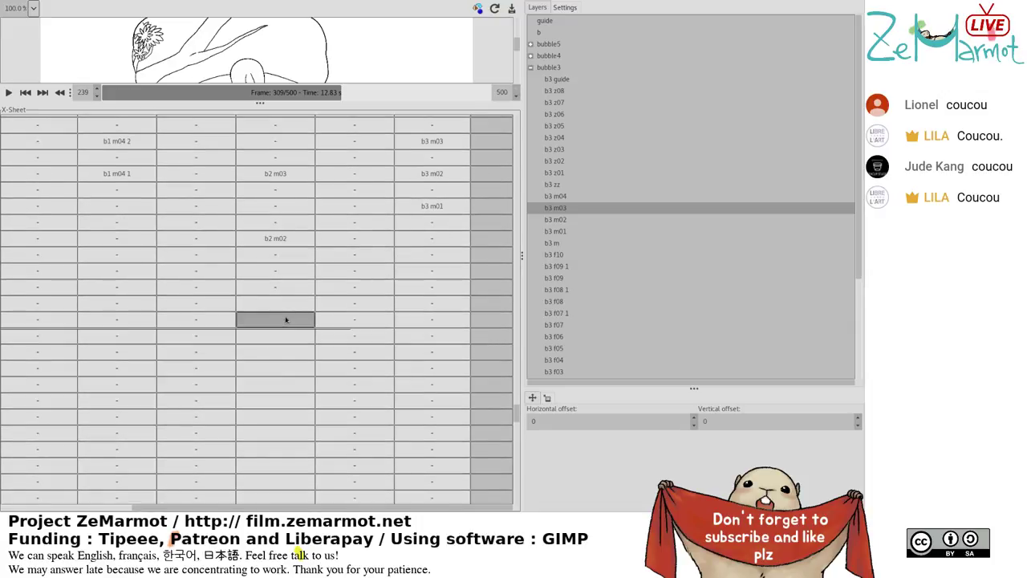
pyautogui.moveTo(285, 320)
pyautogui.mouseDown()
pyautogui.moveTo(287, 303)
pyautogui.moveTo(300, 354)
pyautogui.moveTo(291, 303)
pyautogui.mouseUp()
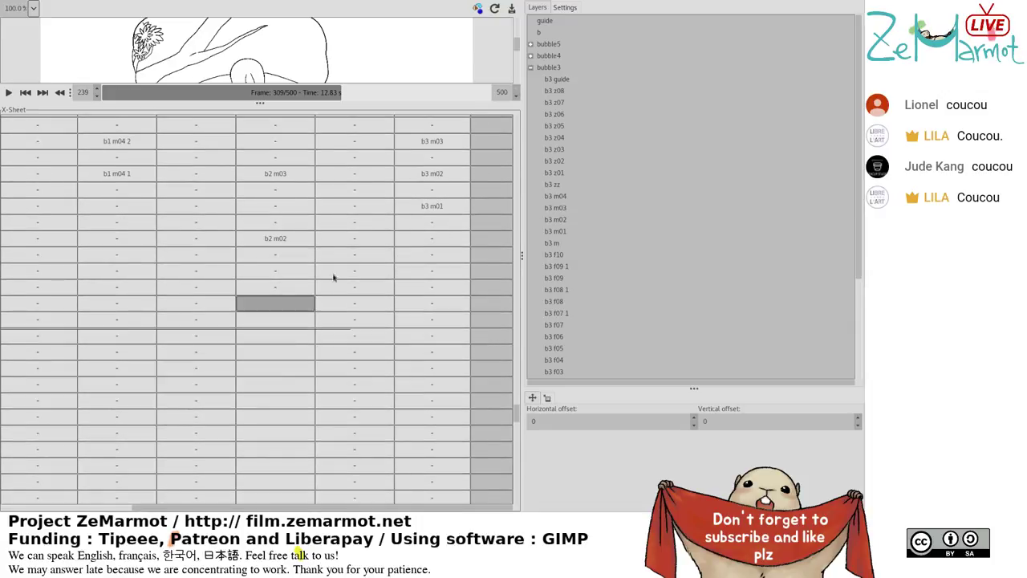
pyautogui.scroll(5, 499, 347)
pyautogui.scroll(-4, 498, 347)
pyautogui.click(447, 351)
pyautogui.moveTo(447, 351); pyautogui.dragTo(447, 381)
pyautogui.scroll(-2, 447, 381)
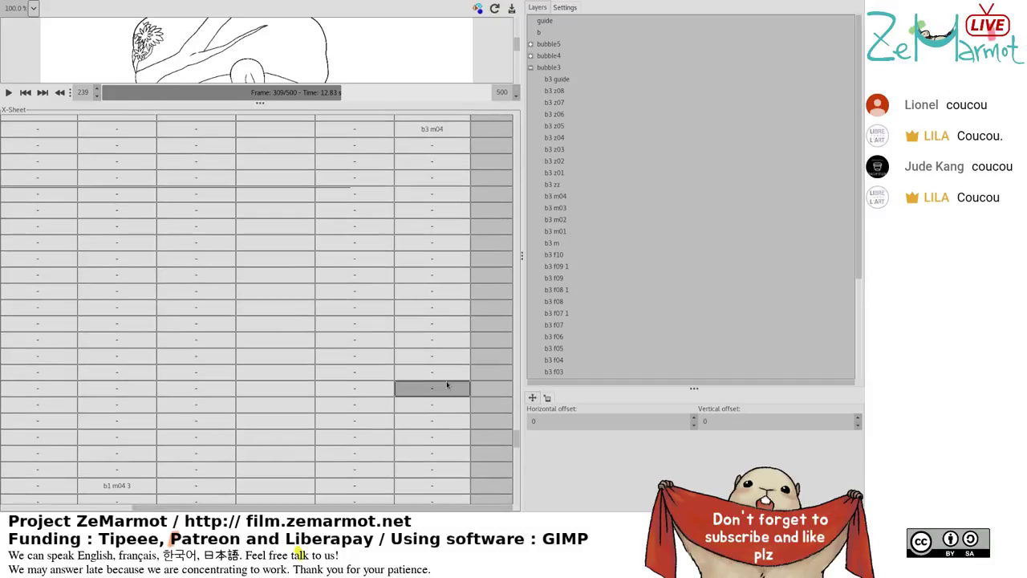
pyautogui.scroll(-5, 447, 383)
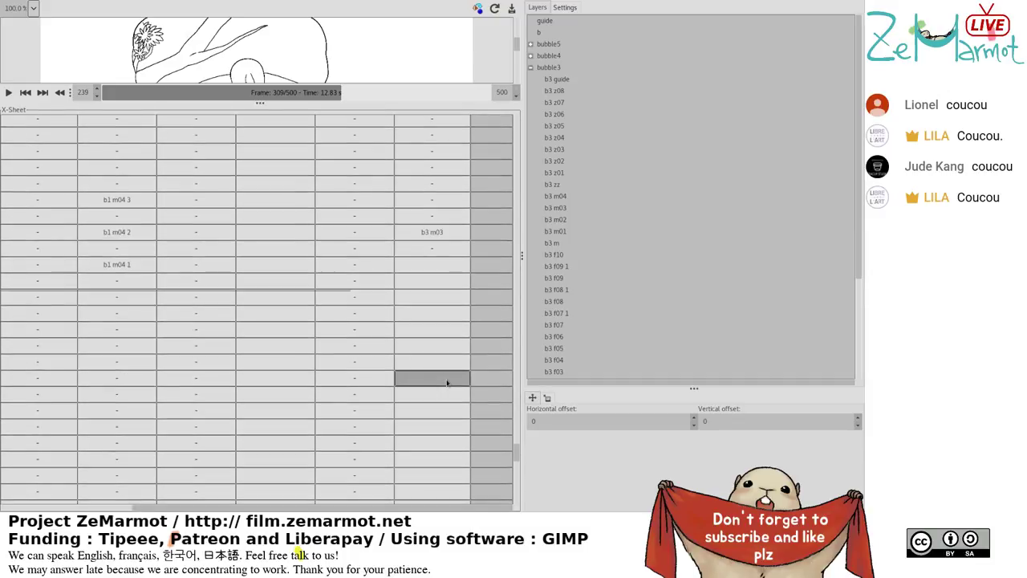
# Assign layer b3 m02 to the two m3 frames after the last b3 m03 pair, starting at b1 m04 1.
pyautogui.click(452, 280)
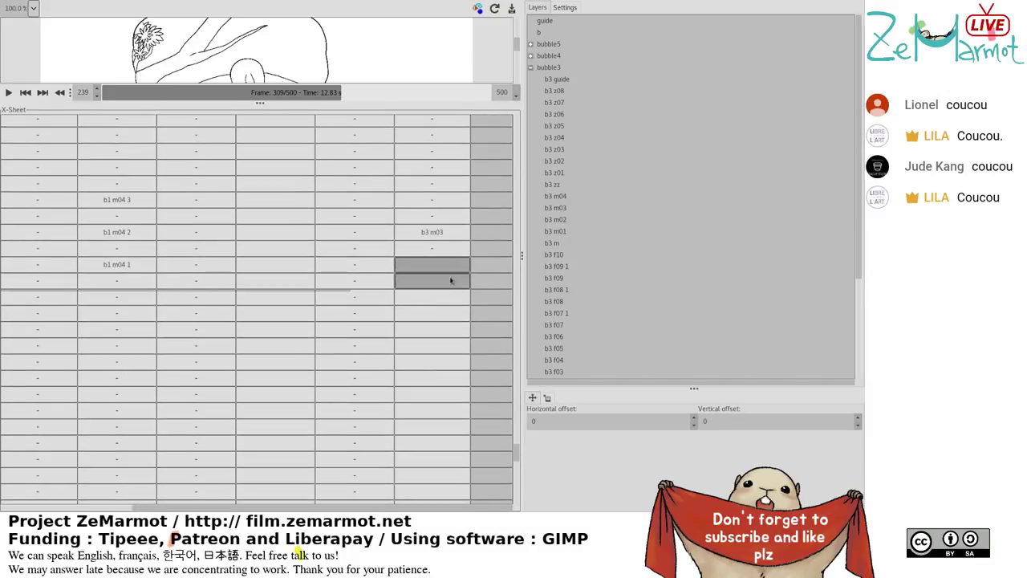
pyautogui.moveTo(455, 265); pyautogui.dragTo(454, 281)
pyautogui.click(559, 219)
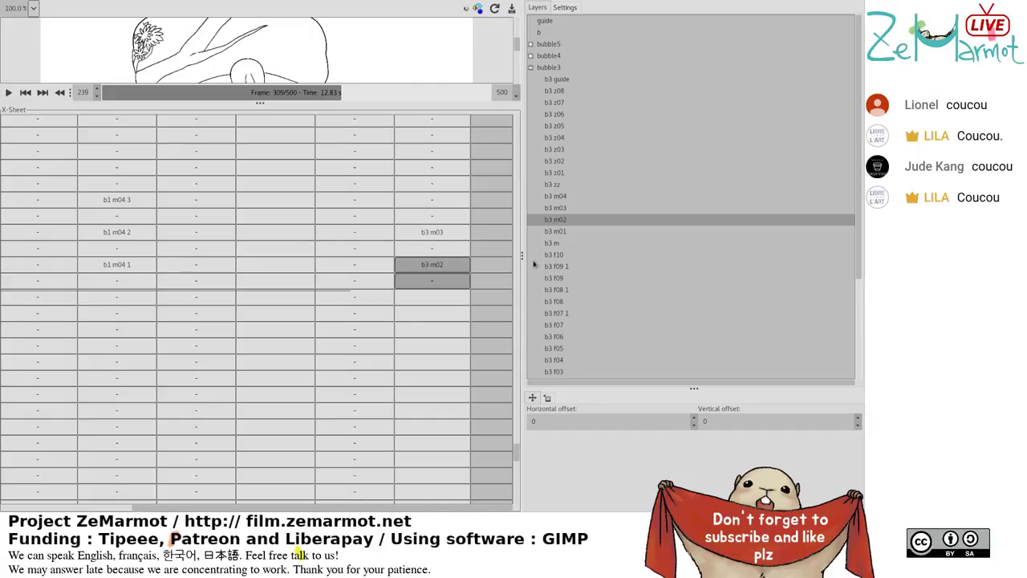
# Fill the empty m3 frames after the last b3 m02 pair with layer b3 m02, ending just before the next b1 m04 2.
pyautogui.click(453, 307)
pyautogui.scroll(-4, 451, 305)
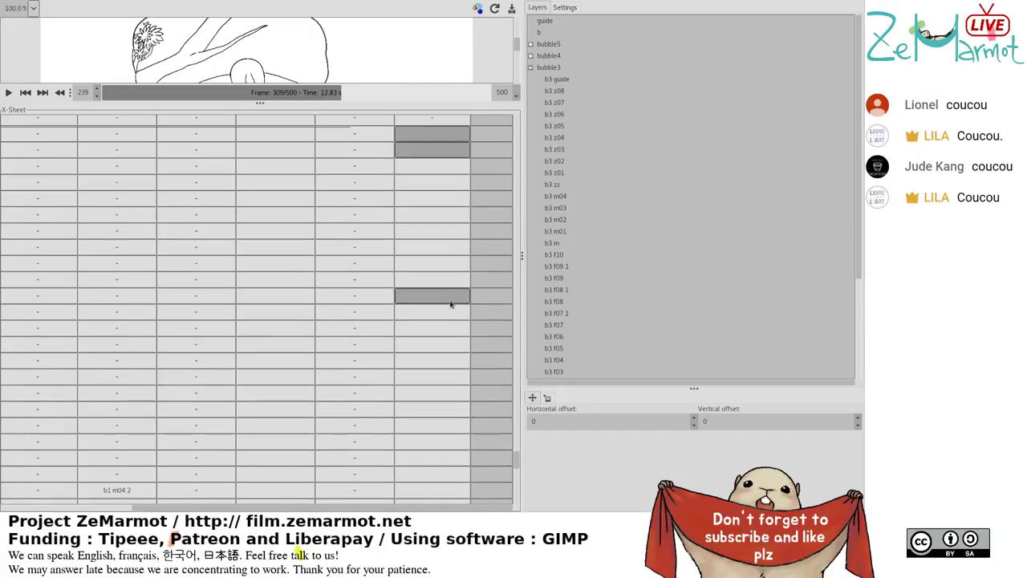
pyautogui.scroll(-1, 451, 305)
pyautogui.scroll(1, 451, 305)
pyautogui.scroll(-1, 451, 304)
pyautogui.scroll(1, 451, 305)
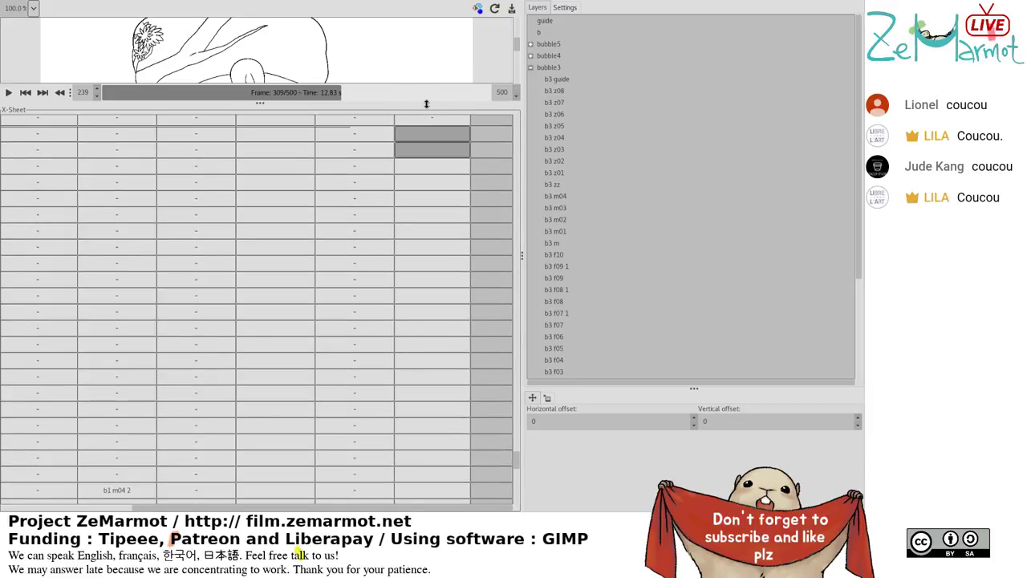
pyautogui.moveTo(427, 103); pyautogui.dragTo(427, 90)
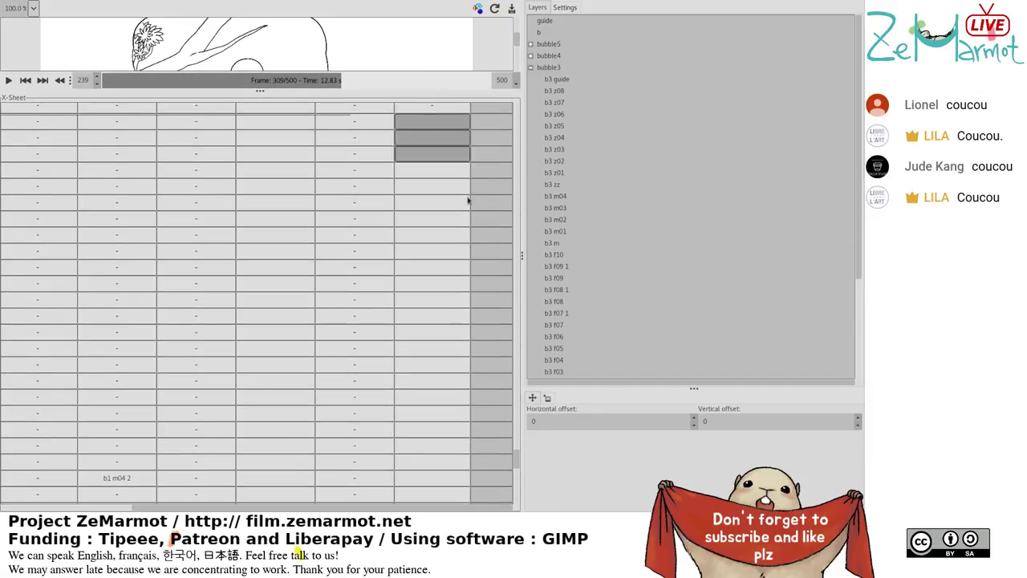
pyautogui.scroll(1, 467, 278)
pyautogui.scroll(-3, 467, 278)
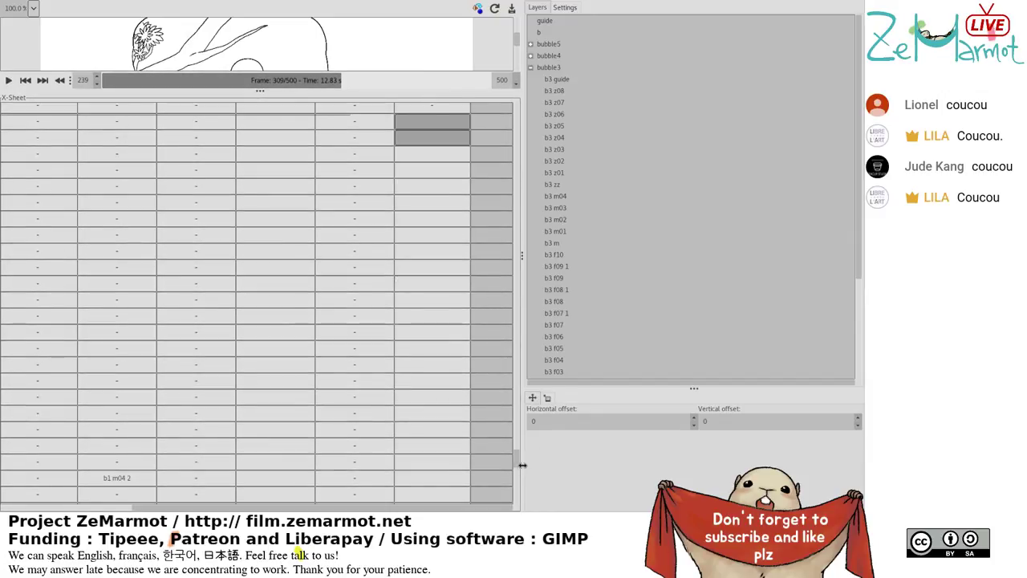
pyautogui.scroll(1, 516, 463)
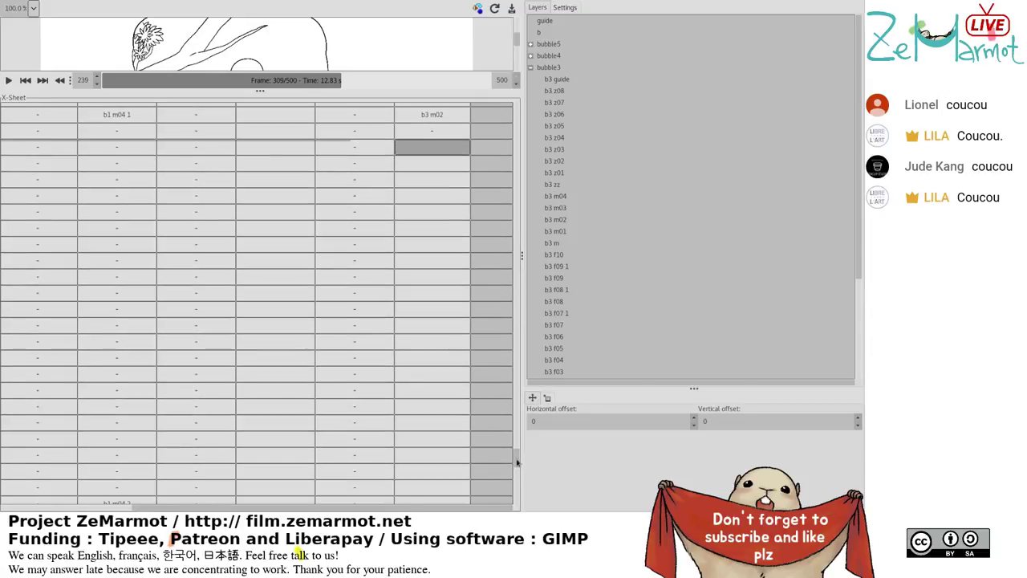
pyautogui.moveTo(436, 165); pyautogui.dragTo(439, 146)
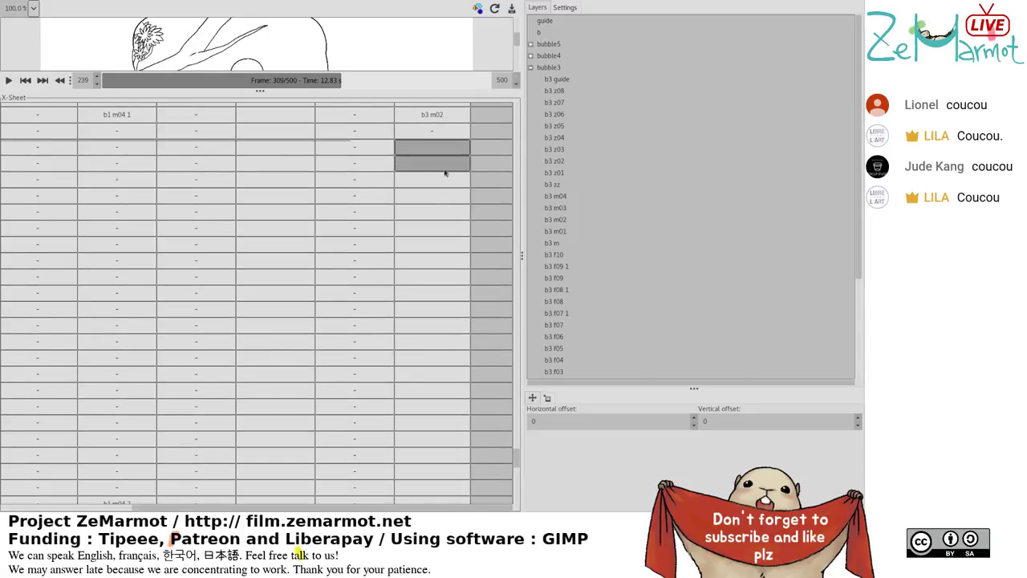
pyautogui.moveTo(459, 498); pyautogui.dragTo(458, 496)
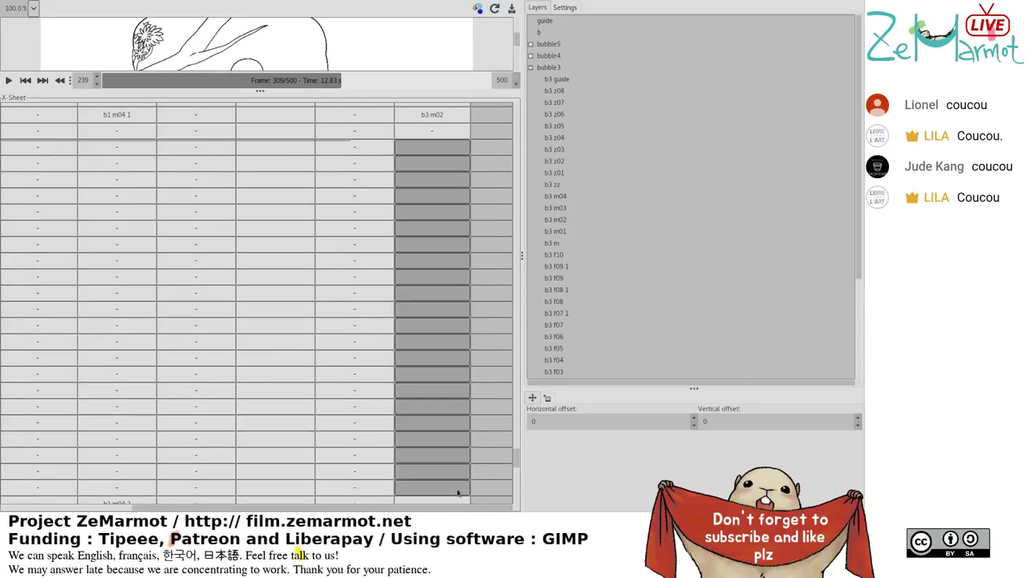
pyautogui.click(432, 114)
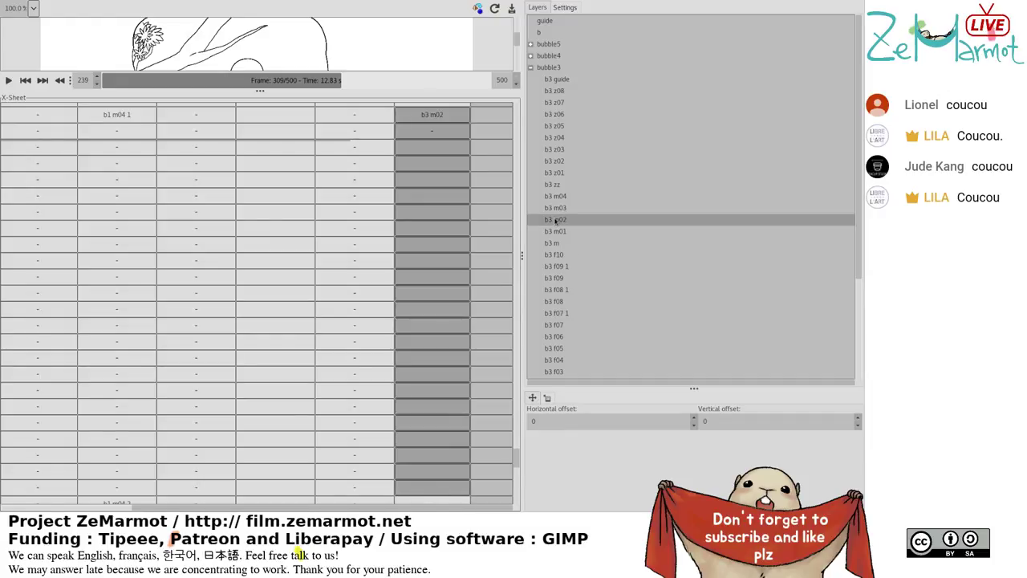
pyautogui.moveTo(314, 509); pyautogui.dragTo(141, 514)
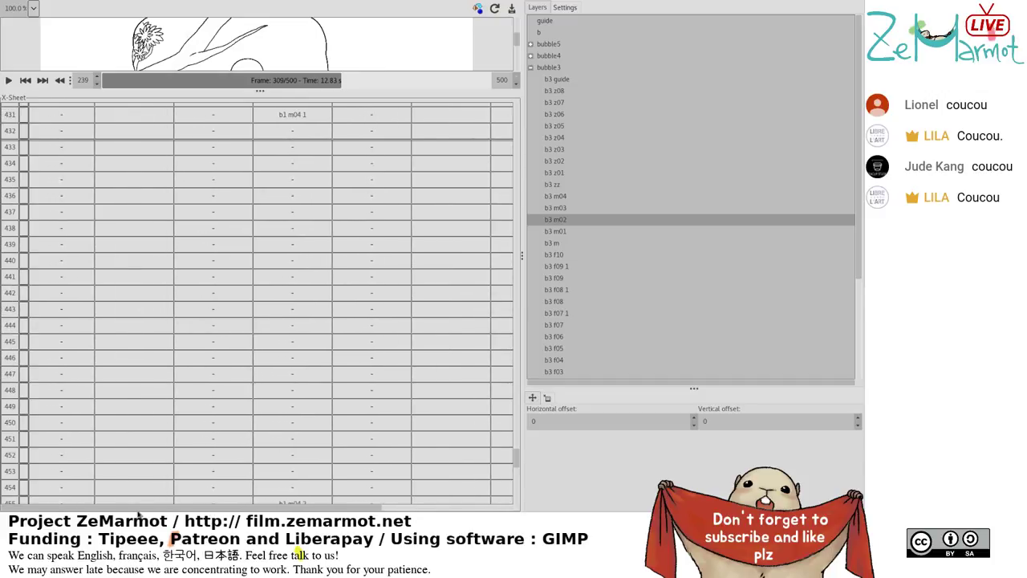
pyautogui.moveTo(140, 515); pyautogui.dragTo(351, 514)
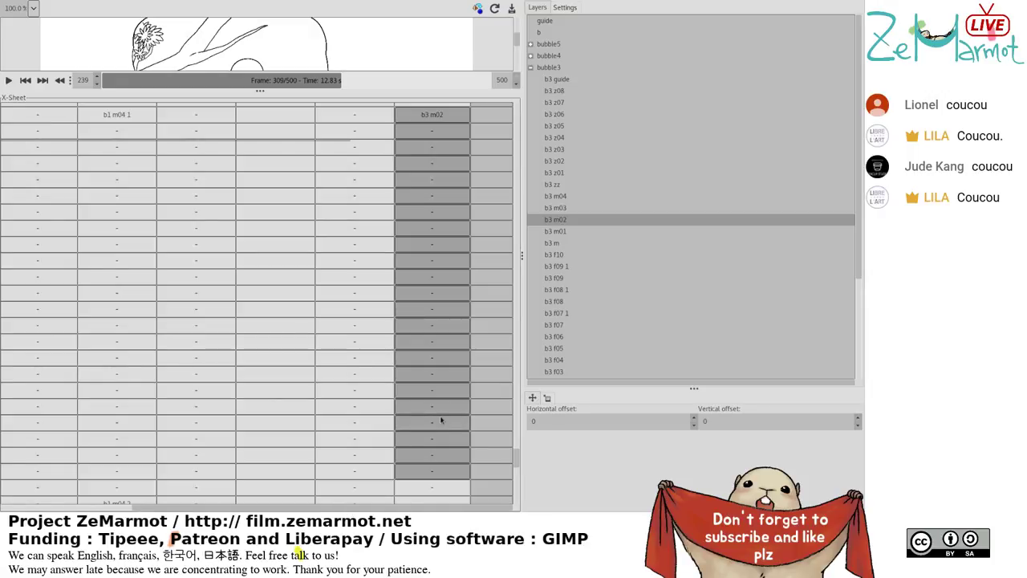
# Compare the new m3 frames with the earlier b3 m02, m03 and m04 cycle and its timing against bubble one.
pyautogui.click(452, 476)
pyautogui.scroll(2, 451, 472)
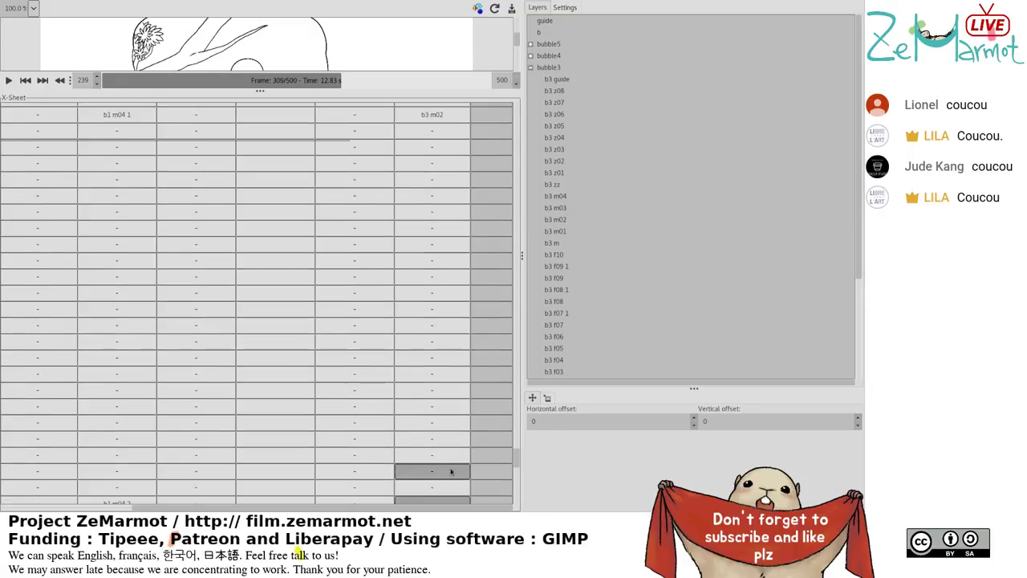
pyautogui.scroll(-2, 451, 472)
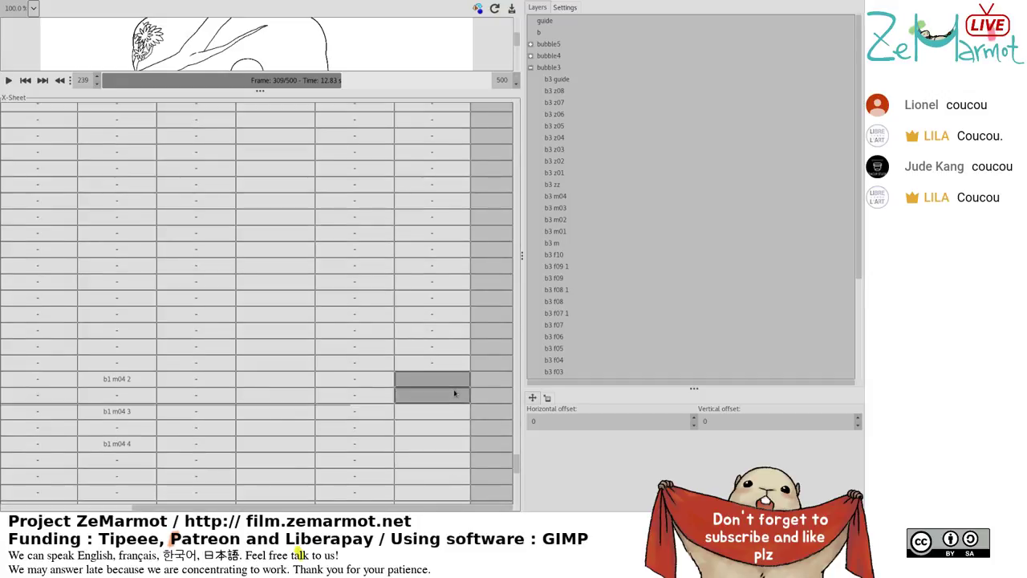
pyautogui.scroll(5, 436, 280)
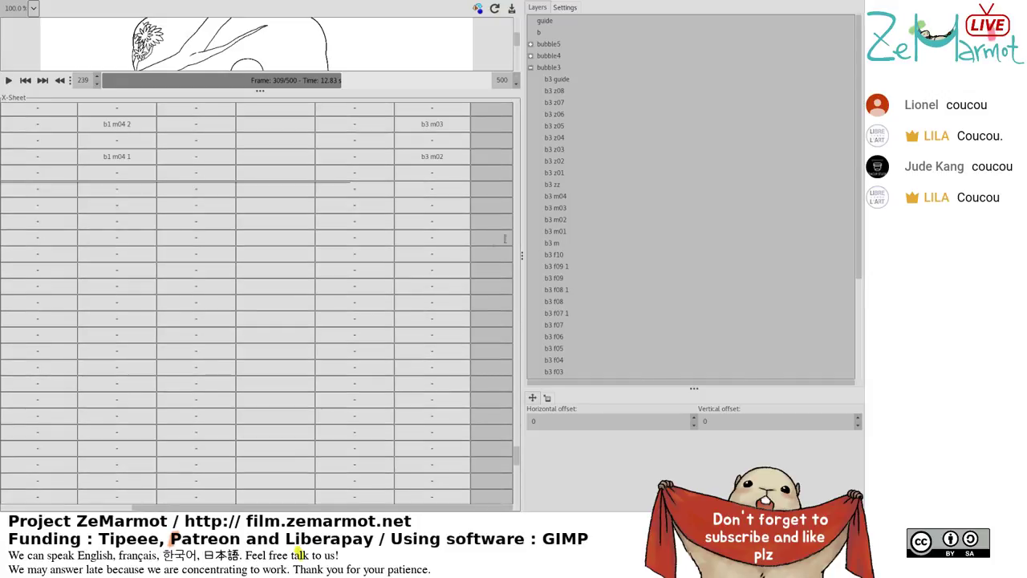
pyautogui.scroll(3, 434, 289)
pyautogui.scroll(5, 448, 252)
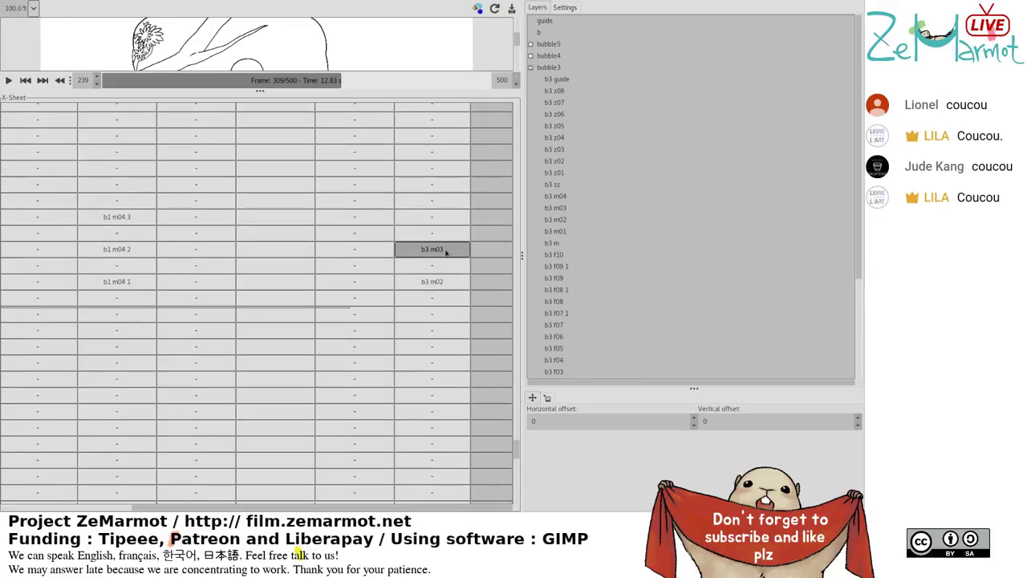
pyautogui.scroll(-8, 454, 280)
pyautogui.scroll(15, 457, 278)
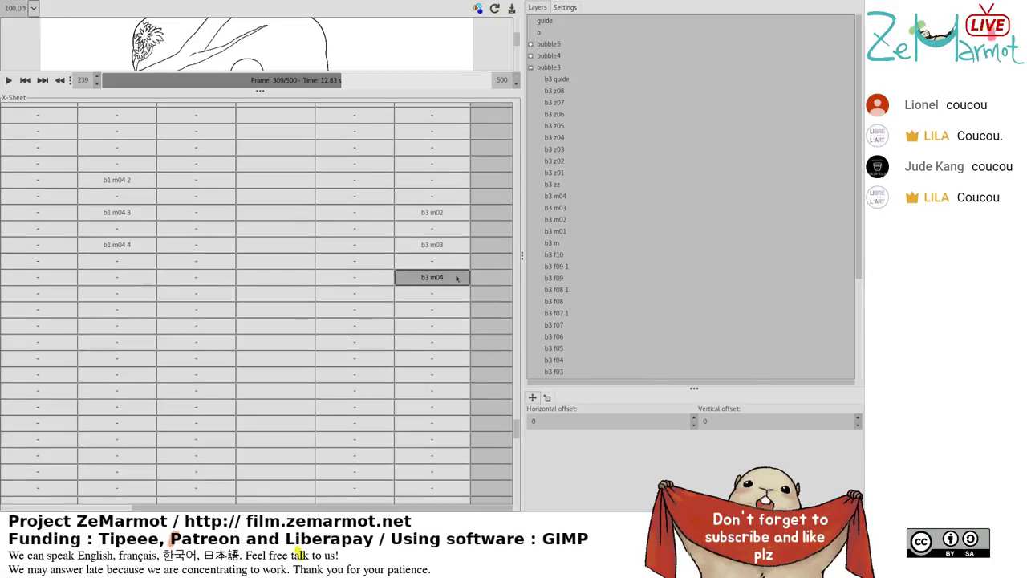
pyautogui.scroll(-18, 457, 278)
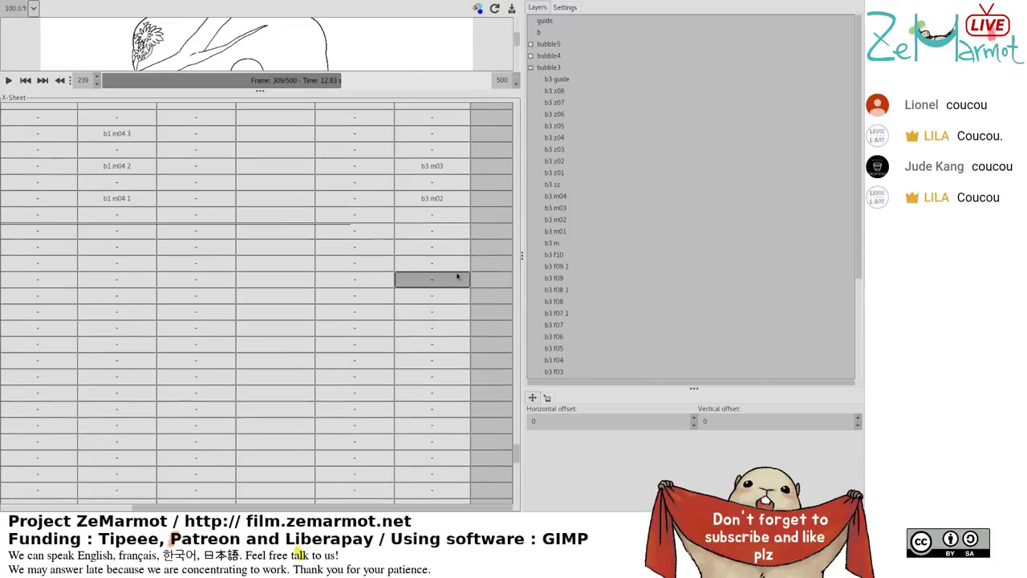
# Assign layer b3 m01 to the m3 frames from 433, after the b3 m02 pair, until just before the next b1 m04 3.
pyautogui.click(443, 232)
pyautogui.scroll(15, 452, 377)
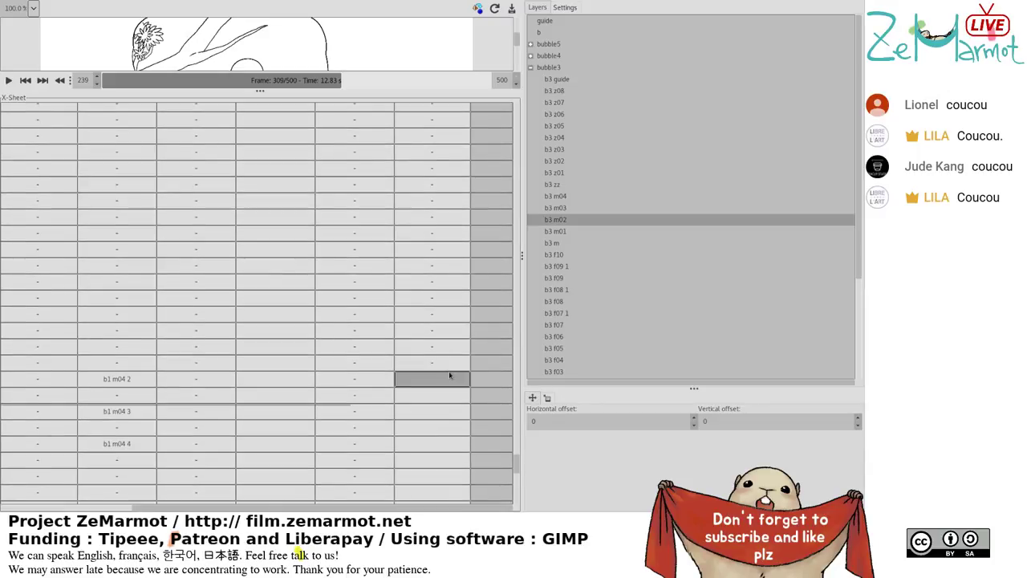
pyautogui.scroll(-20, 452, 337)
pyautogui.keyDown('shift'); pyautogui.click(452, 271); pyautogui.keyUp('shift')
pyautogui.click(552, 232)
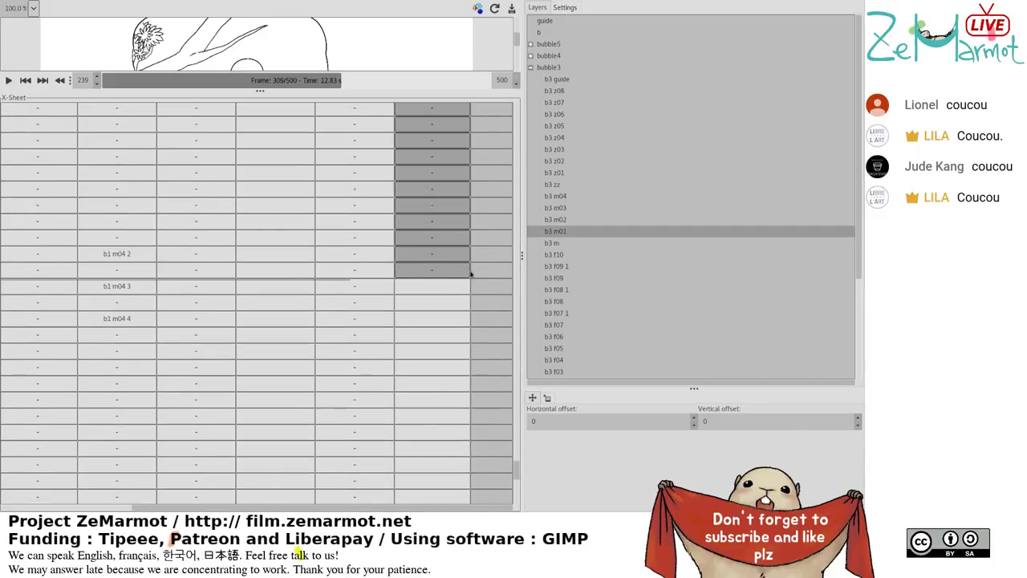
# Below the new b3 m01 hold, assign b3 m02 to two m3 frames from b1 m04 3 and b3 m03 to two from b1 m04 4.
pyautogui.moveTo(432, 286); pyautogui.dragTo(434, 303)
pyautogui.click(565, 220)
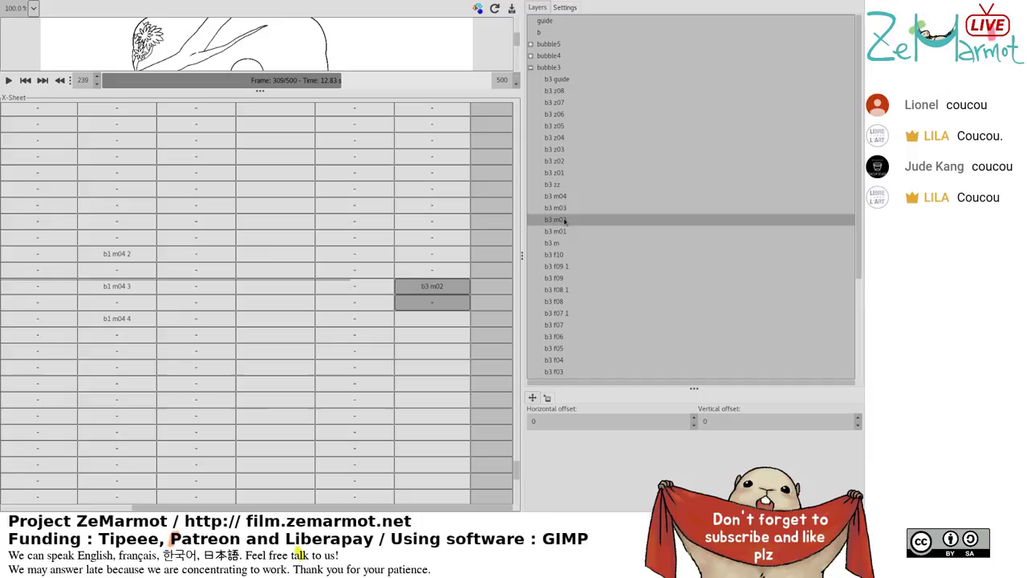
pyautogui.click(441, 318)
pyautogui.click(456, 335)
pyautogui.click(455, 322)
pyautogui.moveTo(455, 323); pyautogui.dragTo(456, 343)
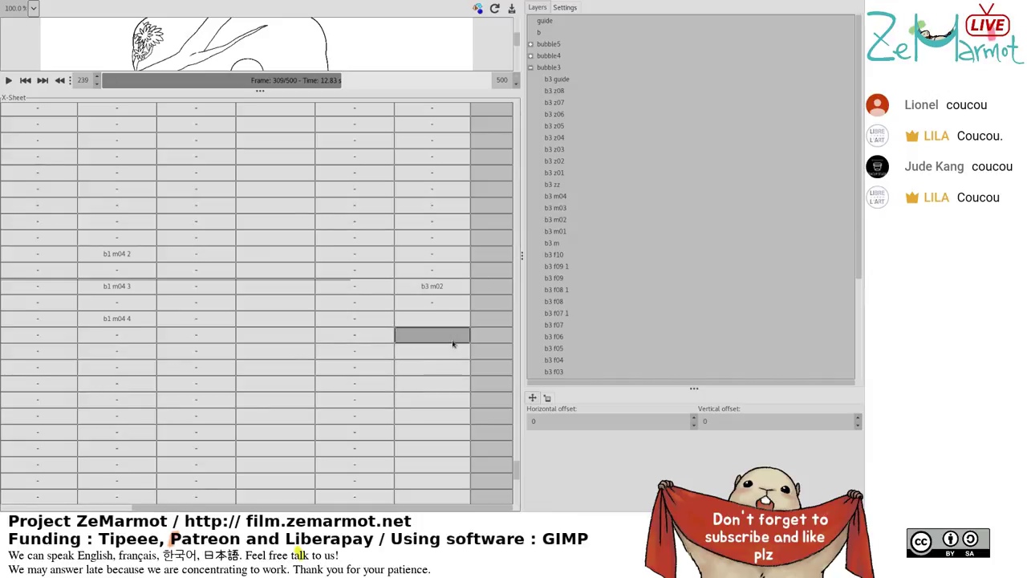
pyautogui.click(558, 208)
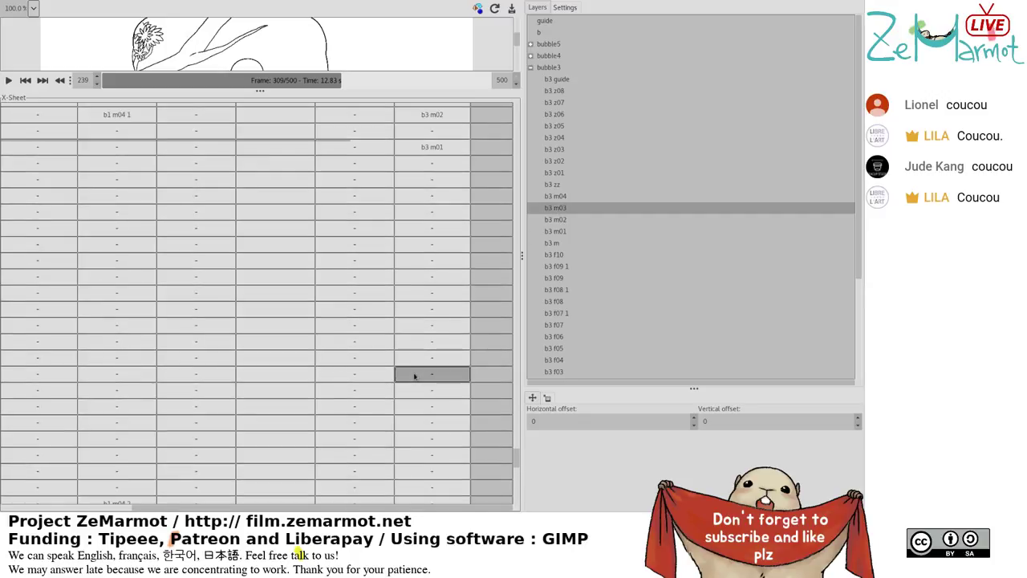
# Fill the empty m3 frames after the newest b3 m03 pair with layer b3 m04, ending just before the next b1 m04 2.
pyautogui.scroll(-1, 414, 377)
pyautogui.click(425, 396)
pyautogui.click(424, 396)
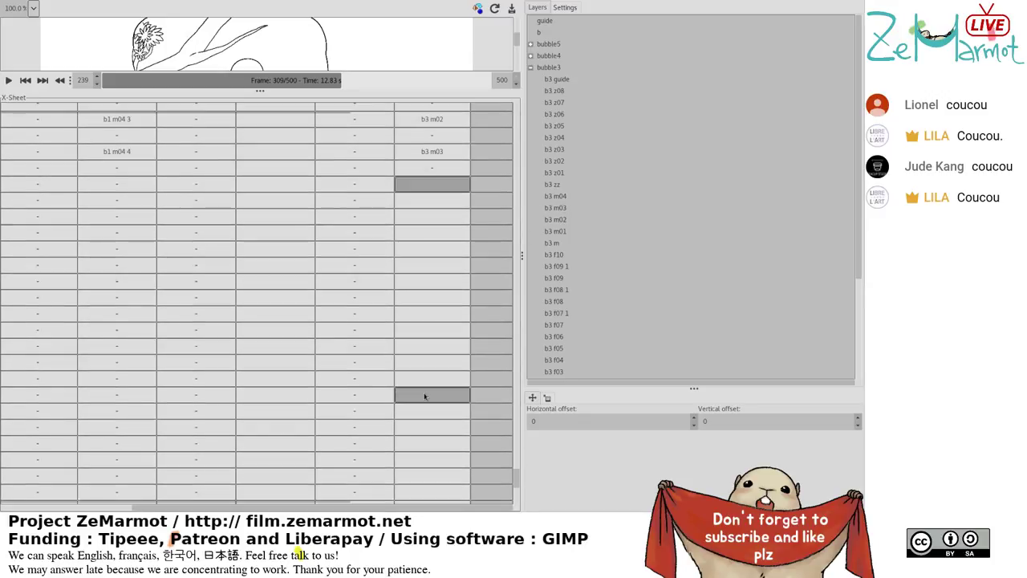
pyautogui.scroll(-1, 425, 396)
pyautogui.scroll(-2, 425, 395)
pyautogui.scroll(-2, 424, 395)
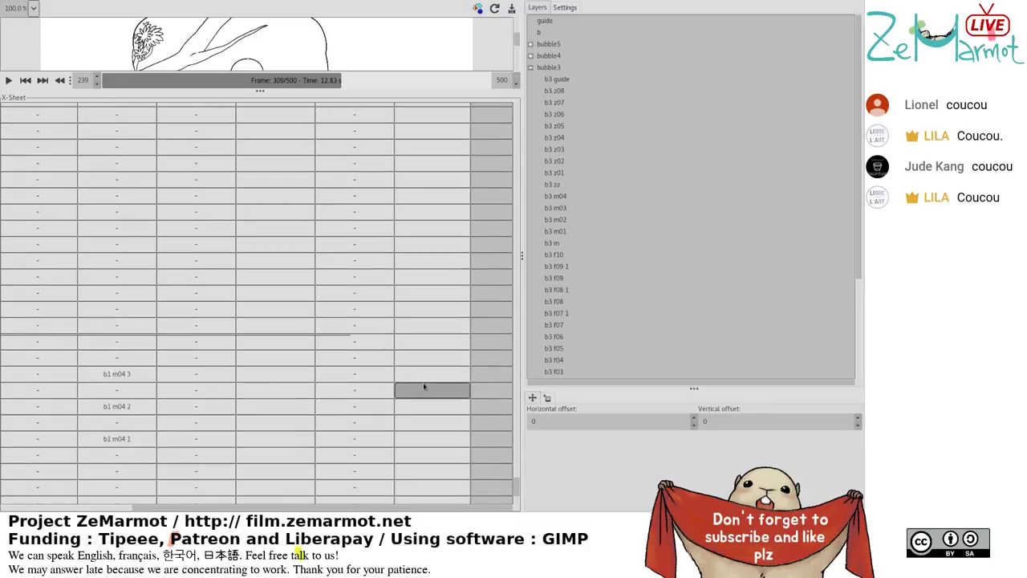
pyautogui.keyDown('shift'); pyautogui.click(422, 384); pyautogui.keyUp('shift')
pyautogui.scroll(3, 424, 387)
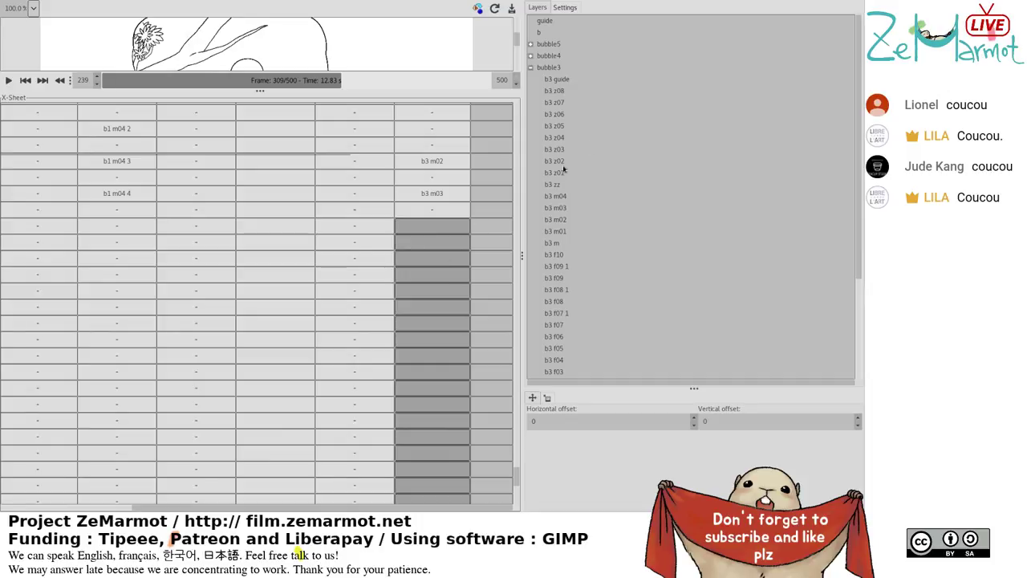
pyautogui.click(568, 197)
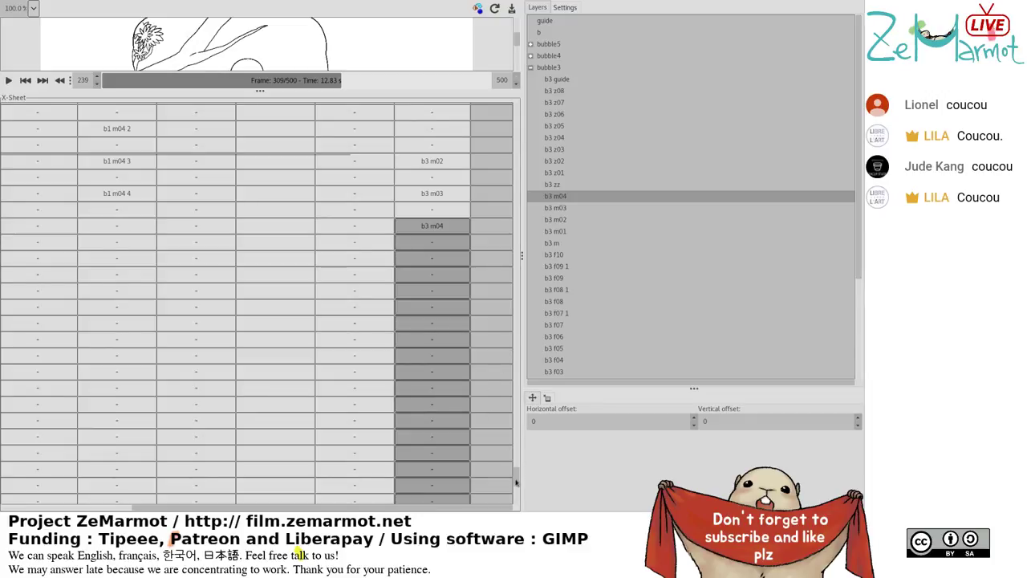
pyautogui.scroll(1, 497, 485)
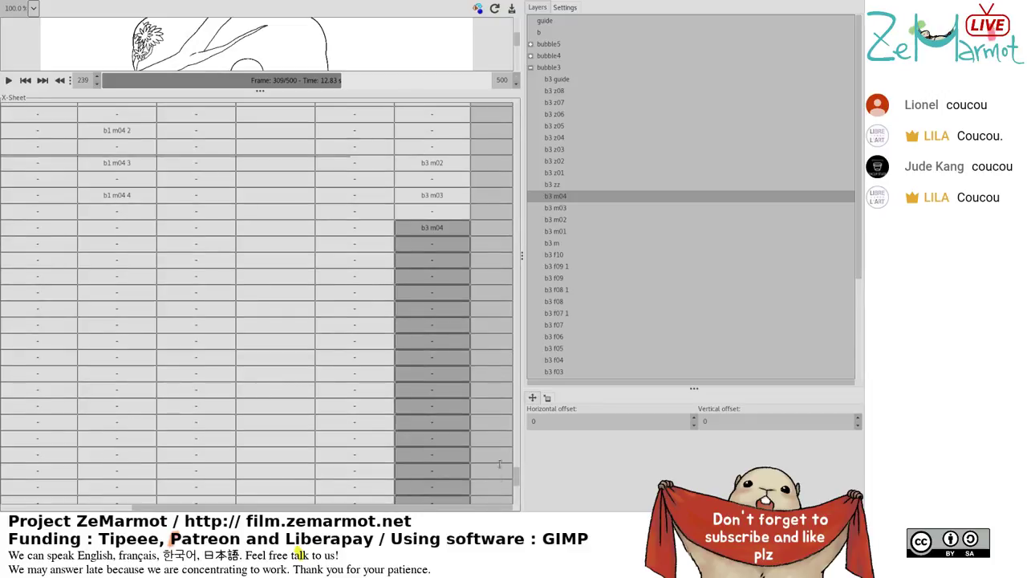
pyautogui.scroll(-5, 500, 463)
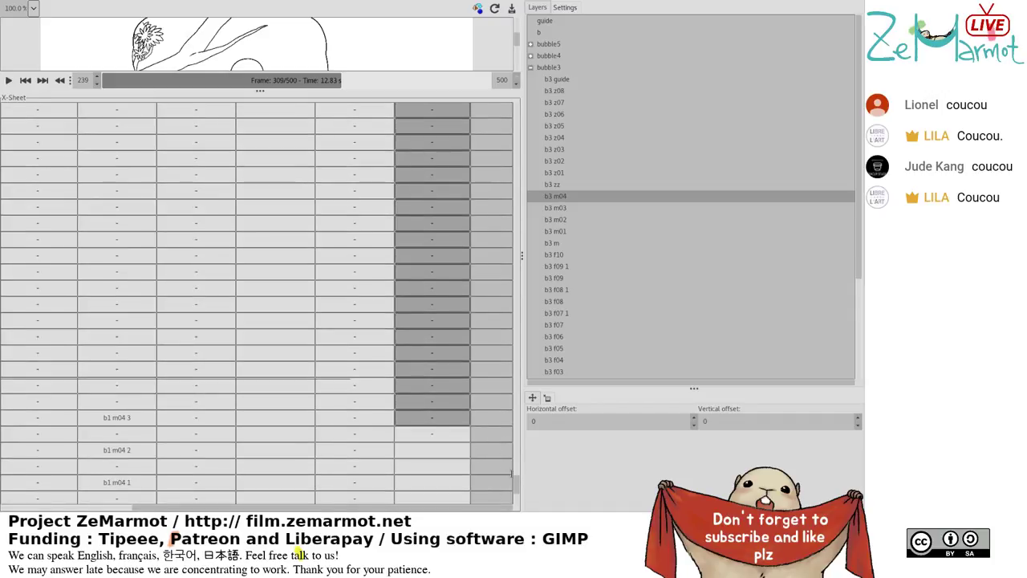
pyautogui.scroll(-10, 511, 473)
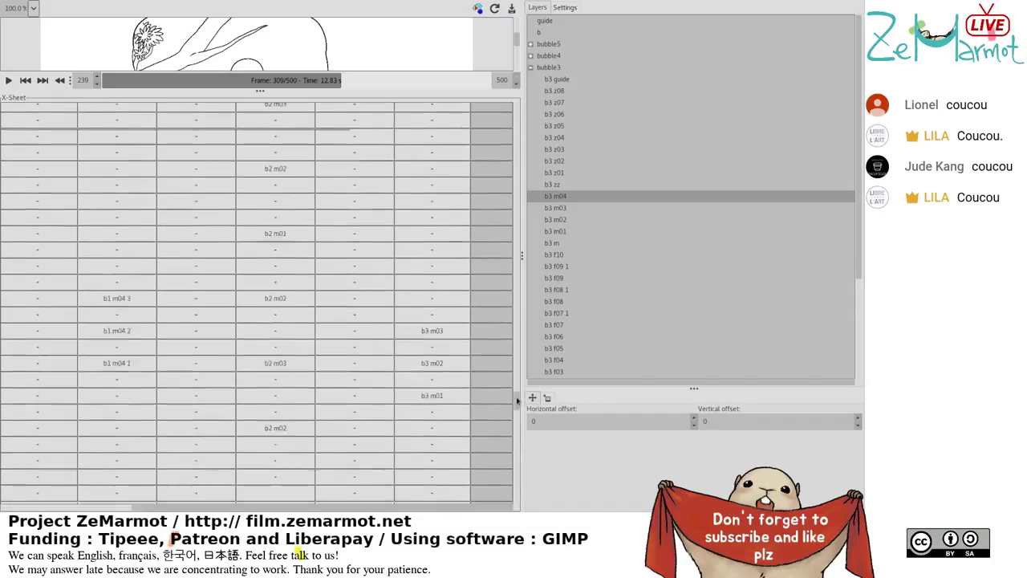
# Add a new track after m3 in the X-Sheet and name it m3 zz.
pyautogui.scroll(5, 517, 398)
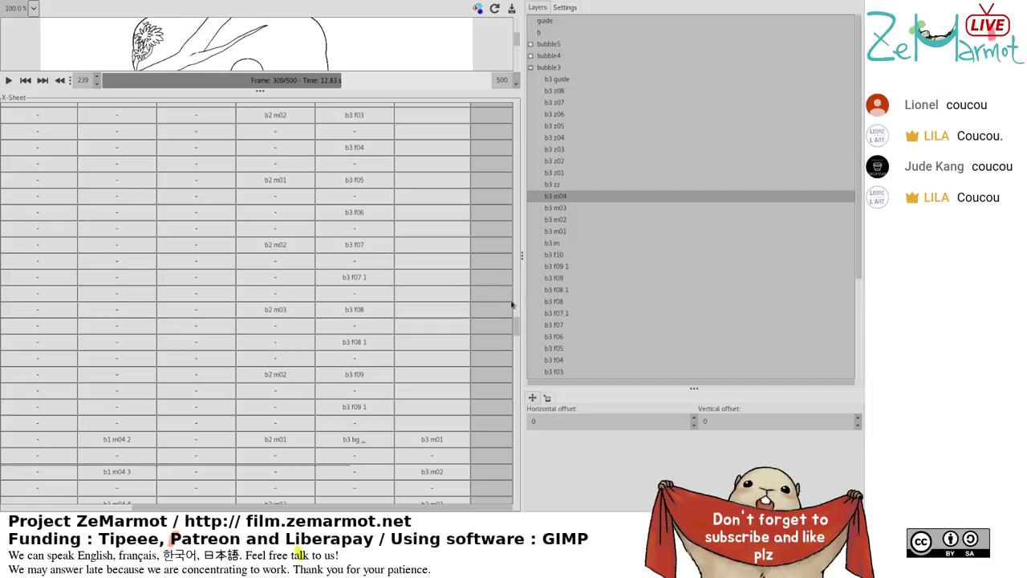
pyautogui.moveTo(517, 327); pyautogui.dragTo(514, 106)
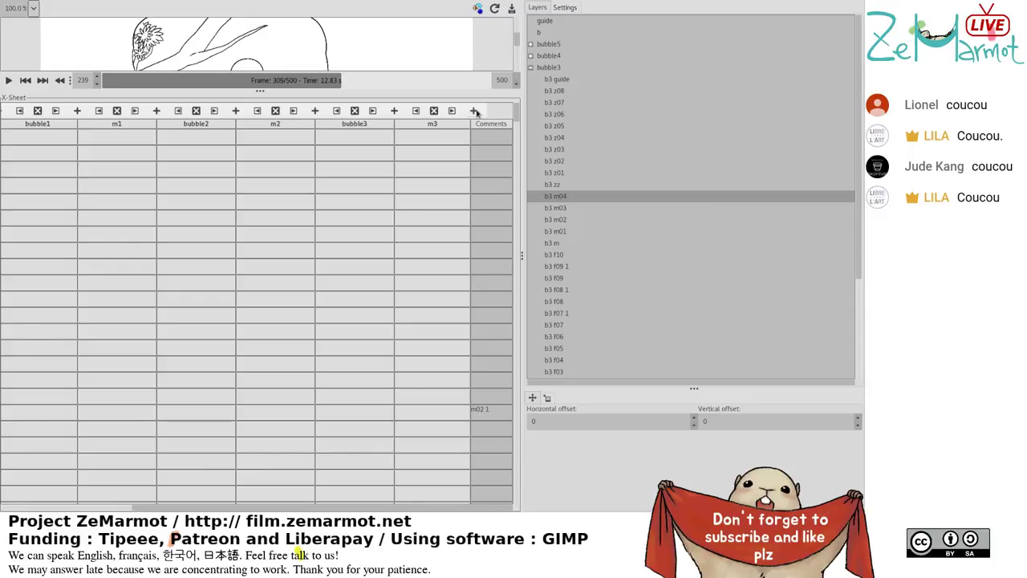
pyautogui.click(475, 111)
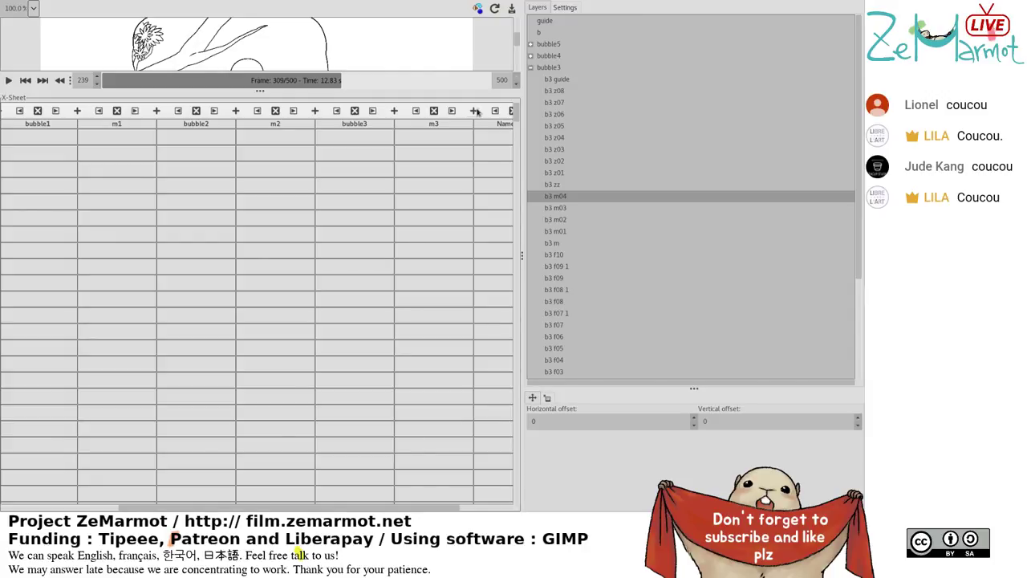
pyautogui.click(500, 126)
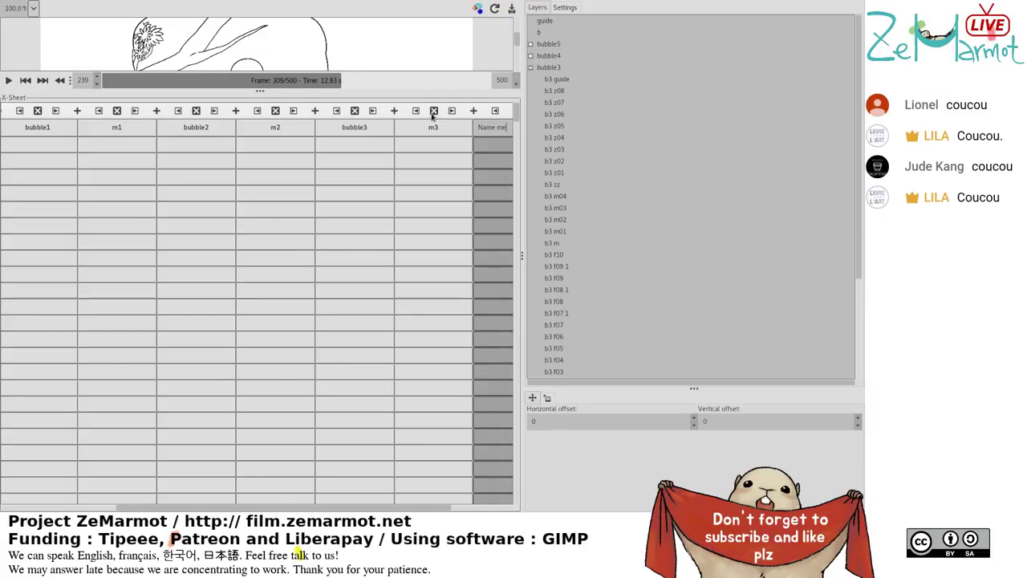
pyautogui.press('BackSpace')
pyautogui.press('BackSpace')
pyautogui.press('BackSpace')
pyautogui.press('BackSpace')
pyautogui.press('BackSpace')
pyautogui.press('BackSpace')
pyautogui.press('BackSpace')
pyautogui.write('b')
pyautogui.click(447, 135)
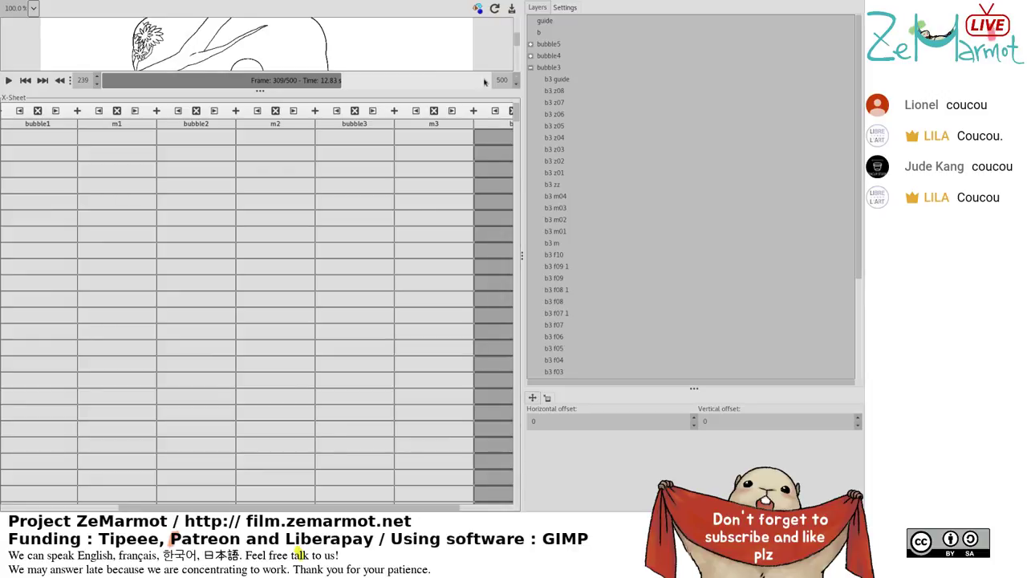
pyautogui.click(501, 125)
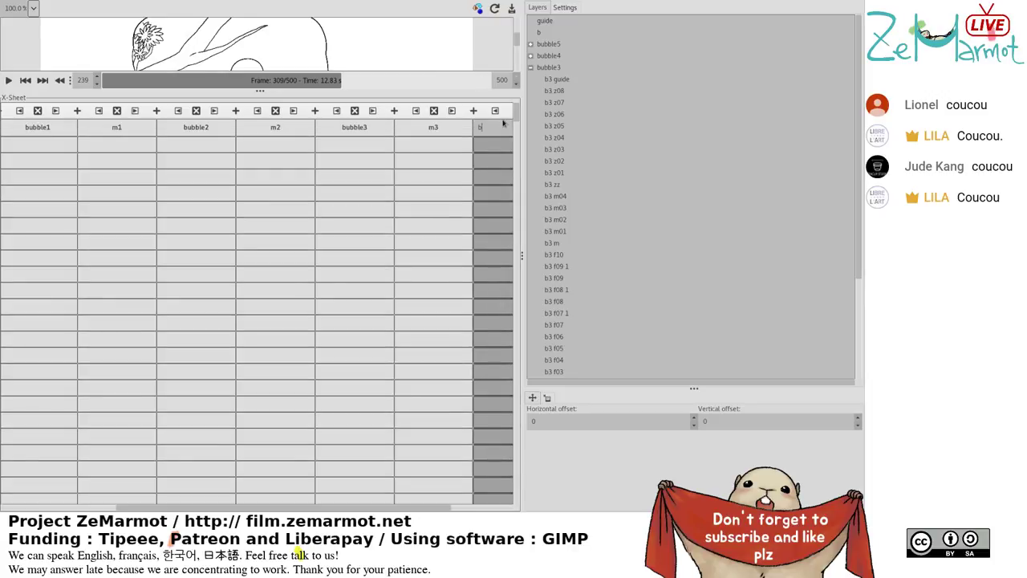
pyautogui.write('m3 zz')
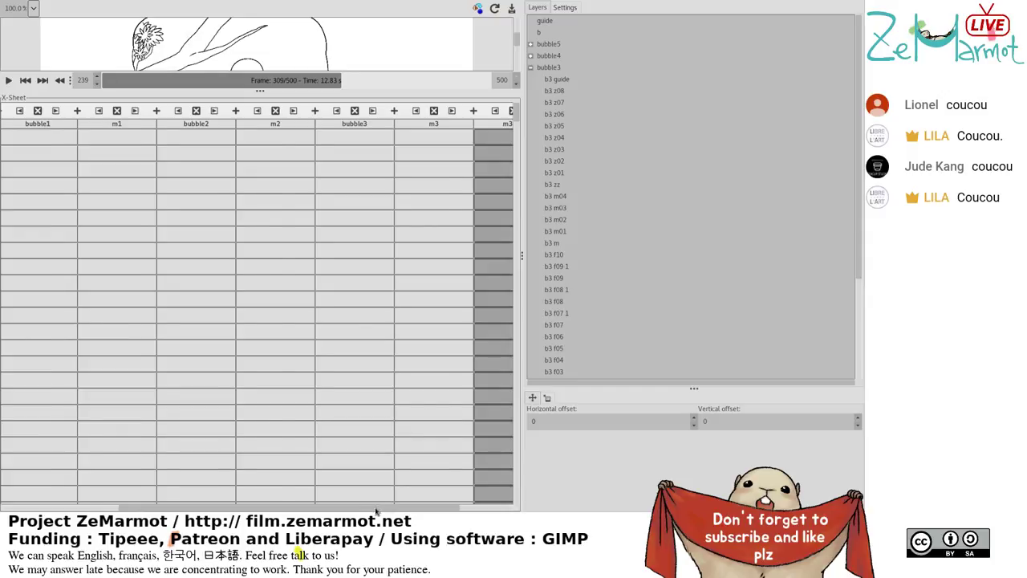
# Try layers b3 zz and b3 z04 on the m3 zz frame level with the first b3 m01.
pyautogui.moveTo(376, 511); pyautogui.dragTo(441, 512)
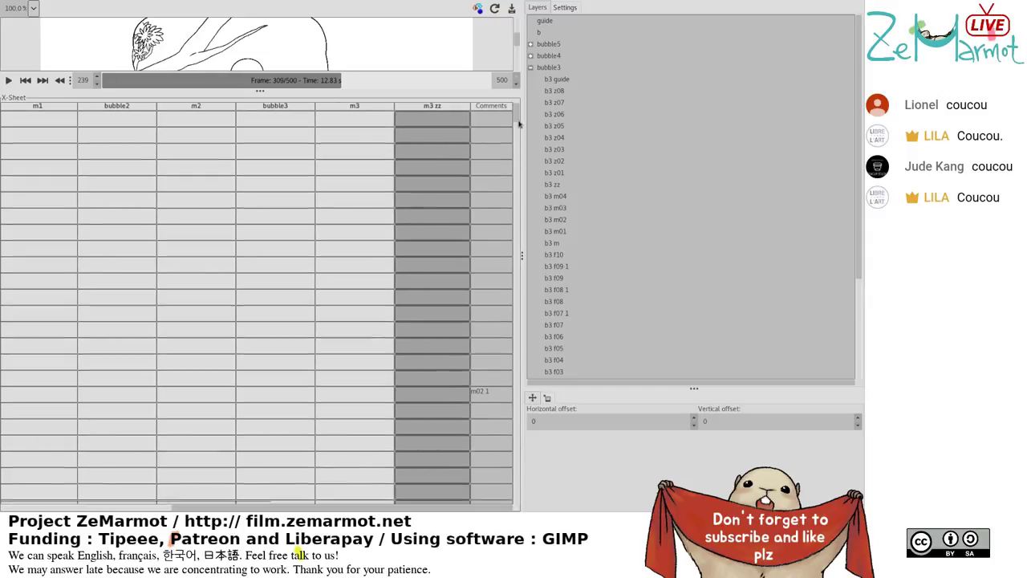
pyautogui.moveTo(520, 124); pyautogui.dragTo(504, 345)
pyautogui.scroll(-1, 504, 345)
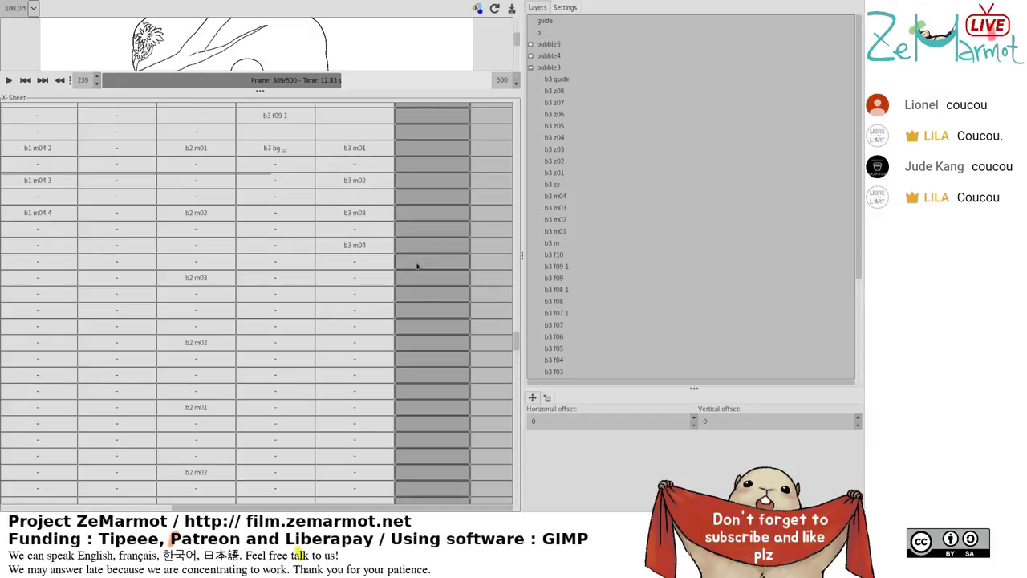
pyautogui.click(433, 147)
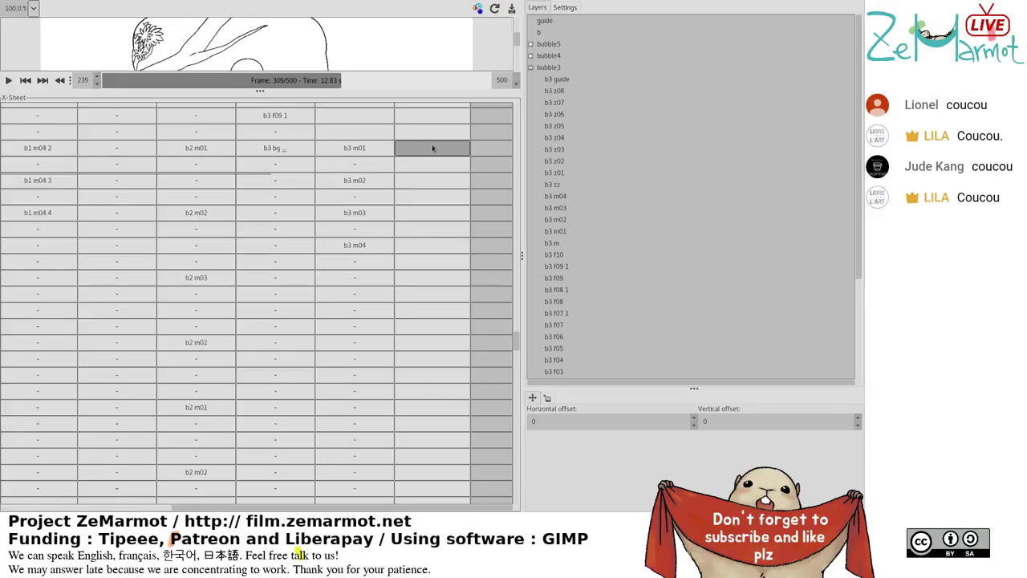
pyautogui.click(556, 185)
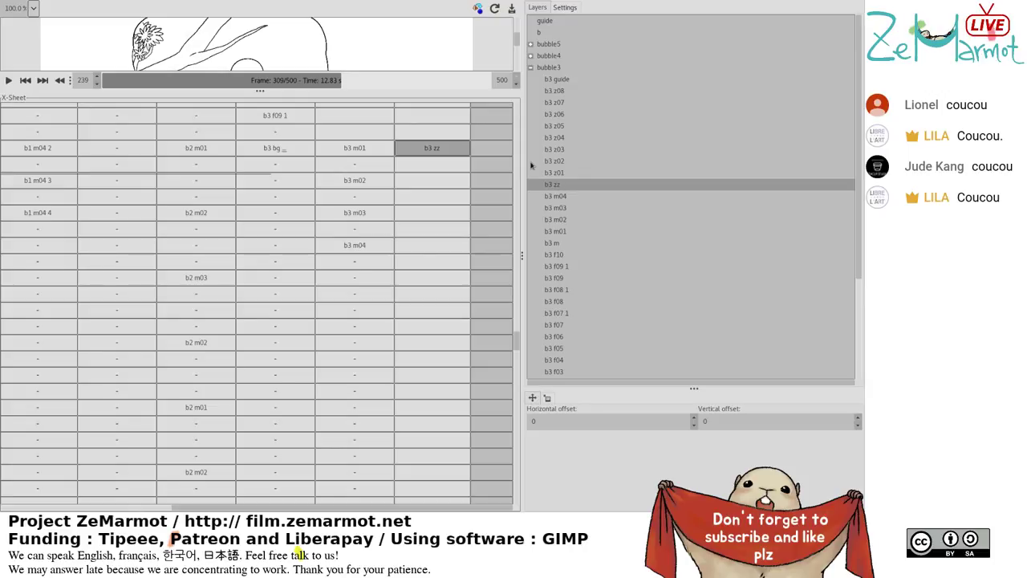
pyautogui.click(558, 139)
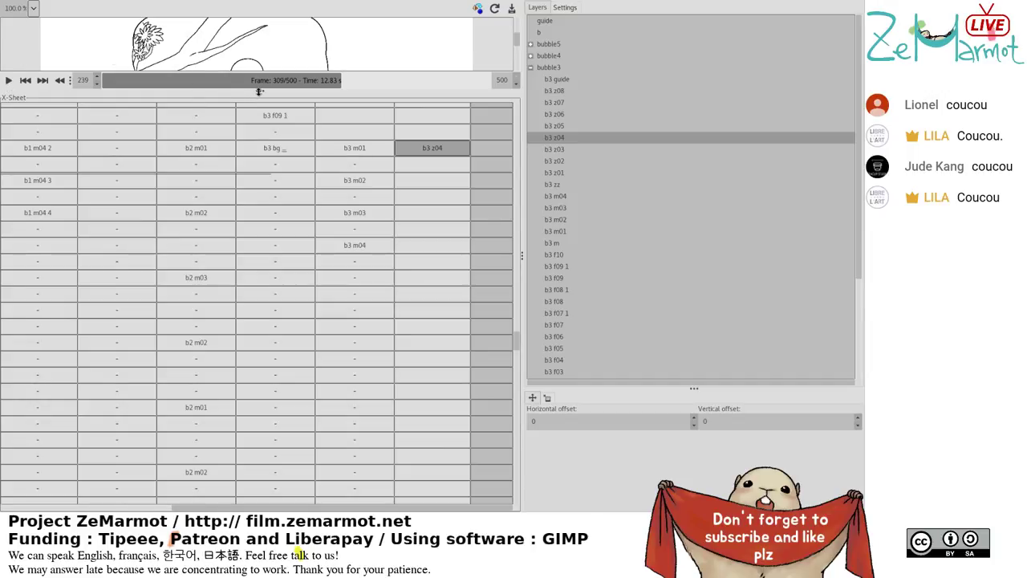
# Enlarge the preview area and show frame 287 with bubble three in it.
pyautogui.moveTo(260, 90)
pyautogui.mouseDown()
pyautogui.moveTo(259, 201)
pyautogui.moveTo(259, 168)
pyautogui.mouseUp()
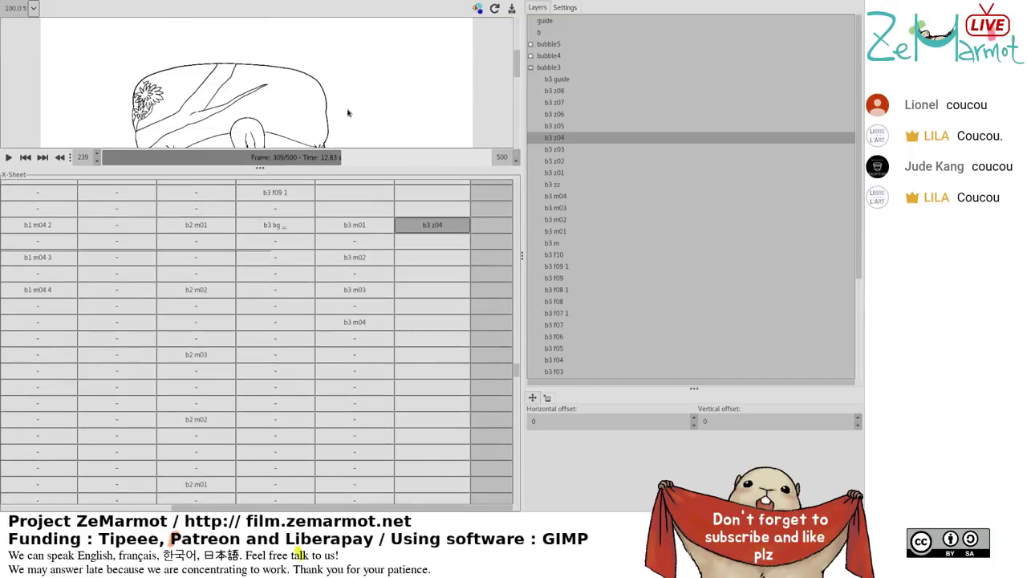
pyautogui.click(81, 230)
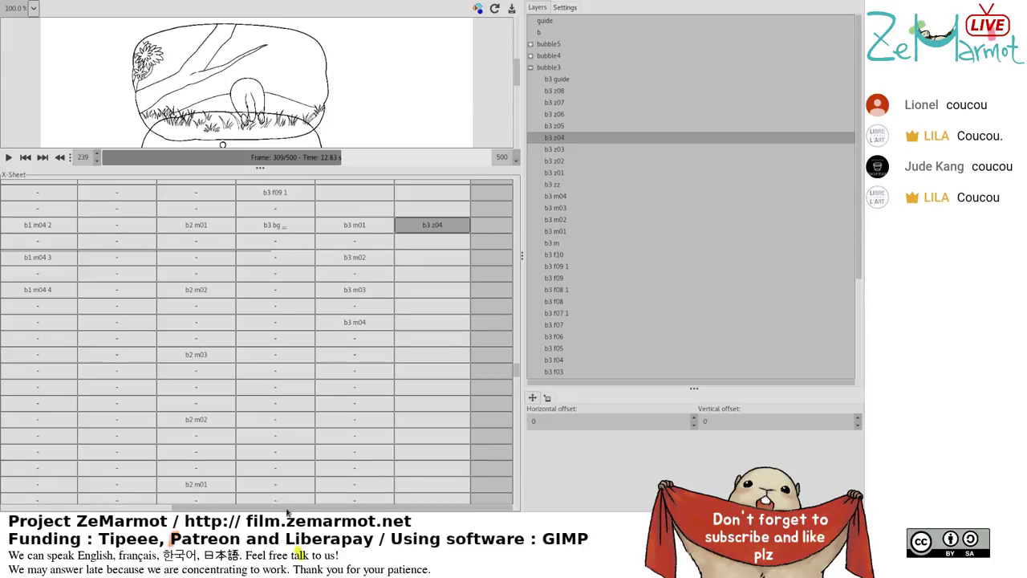
pyautogui.moveTo(289, 512); pyautogui.dragTo(77, 512)
pyautogui.click(4, 230)
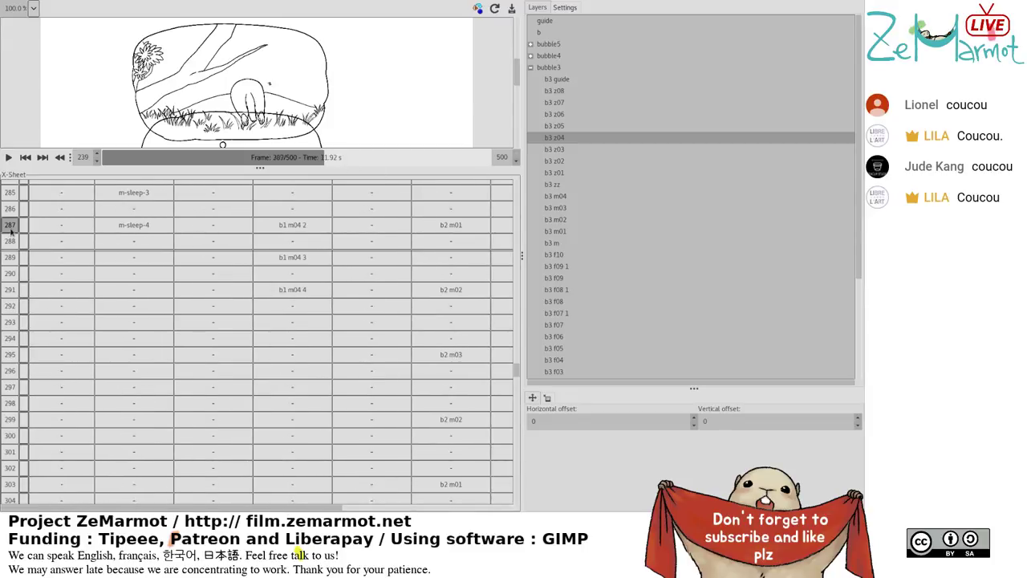
# Assign layer b3 z01 to the two m3 zz frames starting at 287.
pyautogui.moveTo(180, 513); pyautogui.dragTo(321, 515)
pyautogui.click(408, 230)
pyautogui.moveTo(408, 231); pyautogui.dragTo(426, 244)
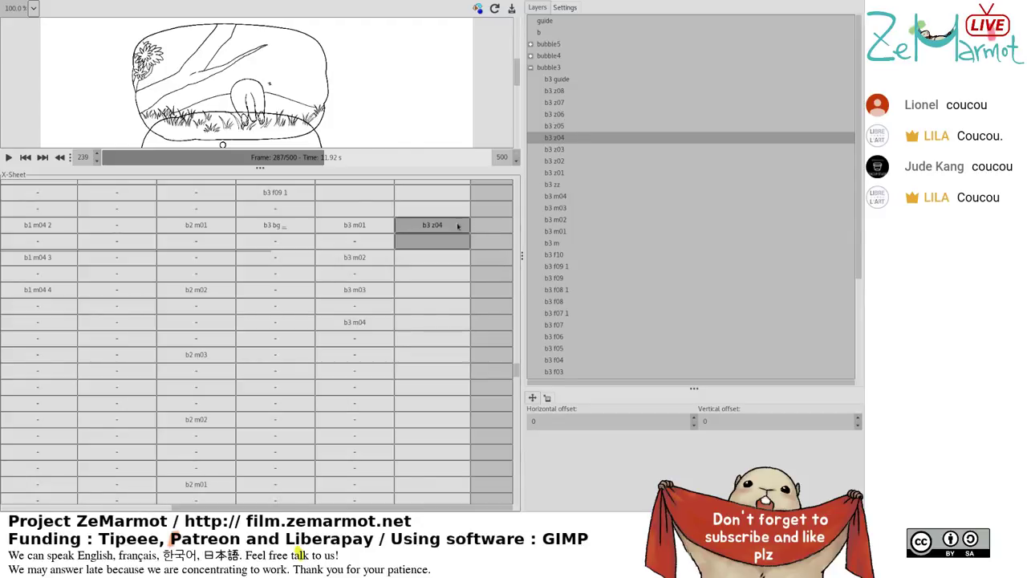
pyautogui.click(554, 173)
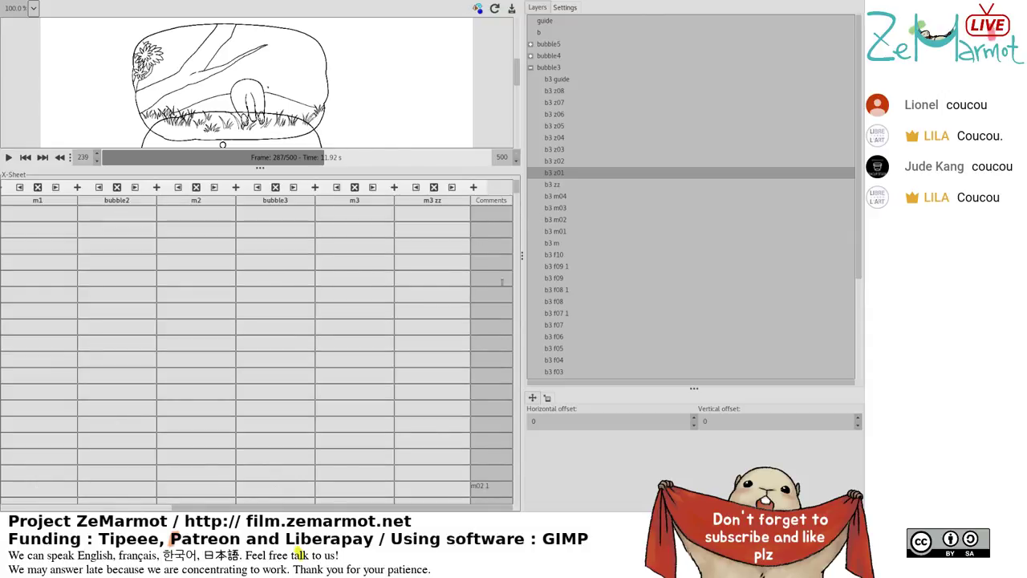
# Try layer b3 zz on the two m3 zz frames from 287 and put b3 z01 back.
pyautogui.scroll(-2, 519, 194)
pyautogui.moveTo(519, 199); pyautogui.dragTo(504, 364)
pyautogui.scroll(-5, 504, 363)
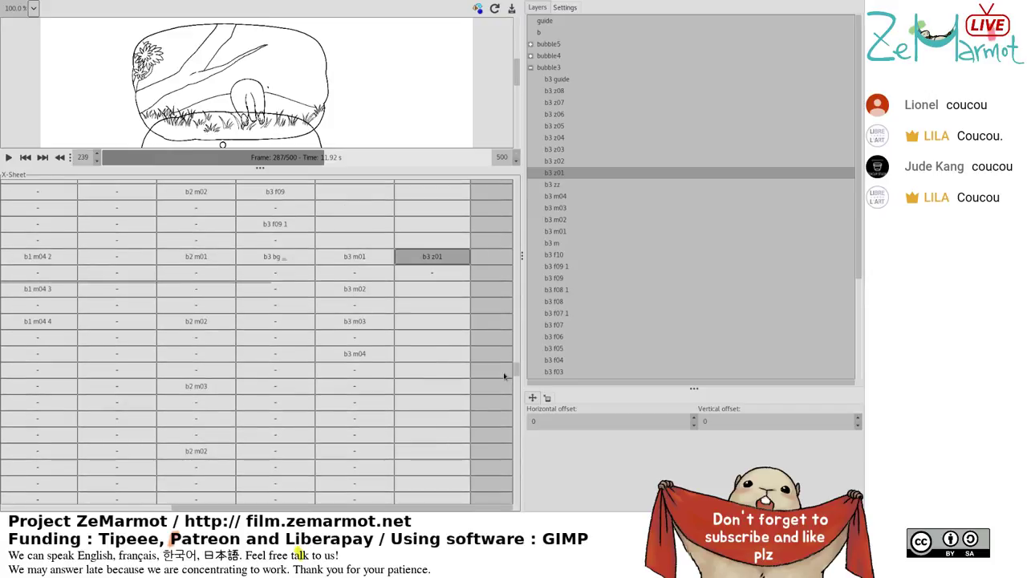
pyautogui.click(432, 284)
pyautogui.moveTo(442, 287)
pyautogui.mouseDown()
pyautogui.moveTo(437, 271)
pyautogui.moveTo(430, 288)
pyautogui.mouseUp()
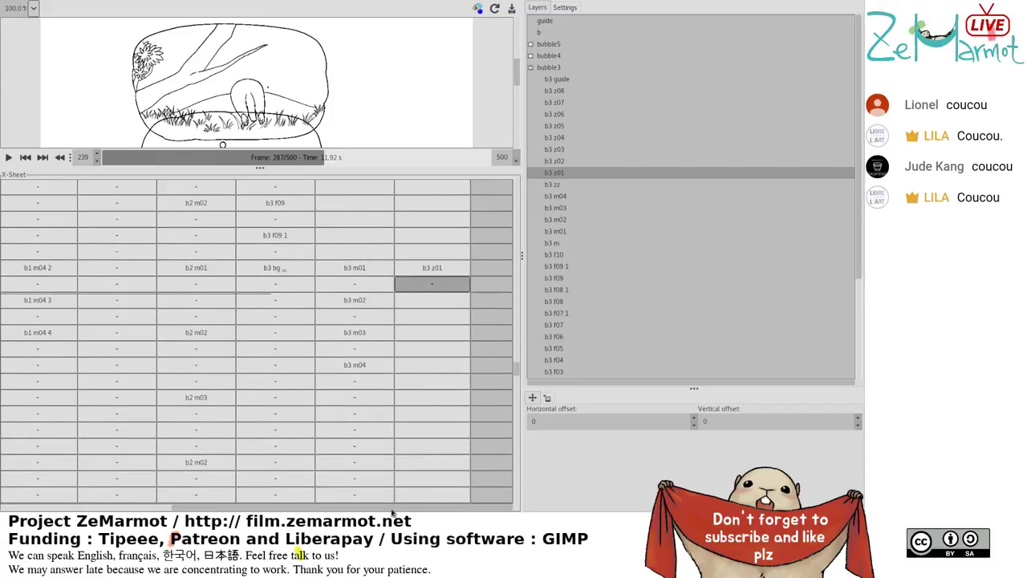
pyautogui.moveTo(393, 514); pyautogui.dragTo(428, 514)
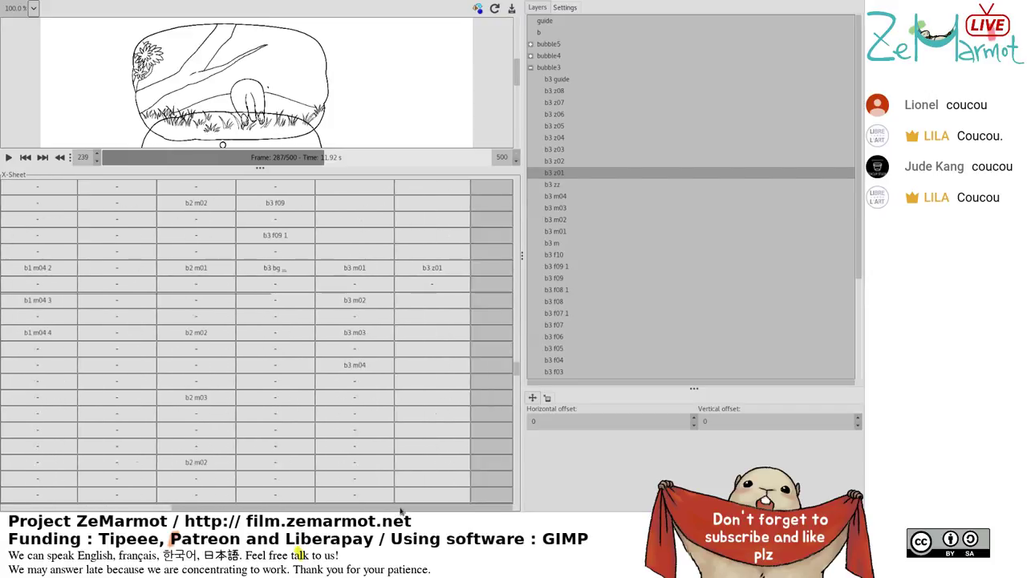
pyautogui.click(434, 414)
pyautogui.click(434, 191)
pyautogui.click(465, 252)
pyautogui.moveTo(459, 265); pyautogui.dragTo(450, 288)
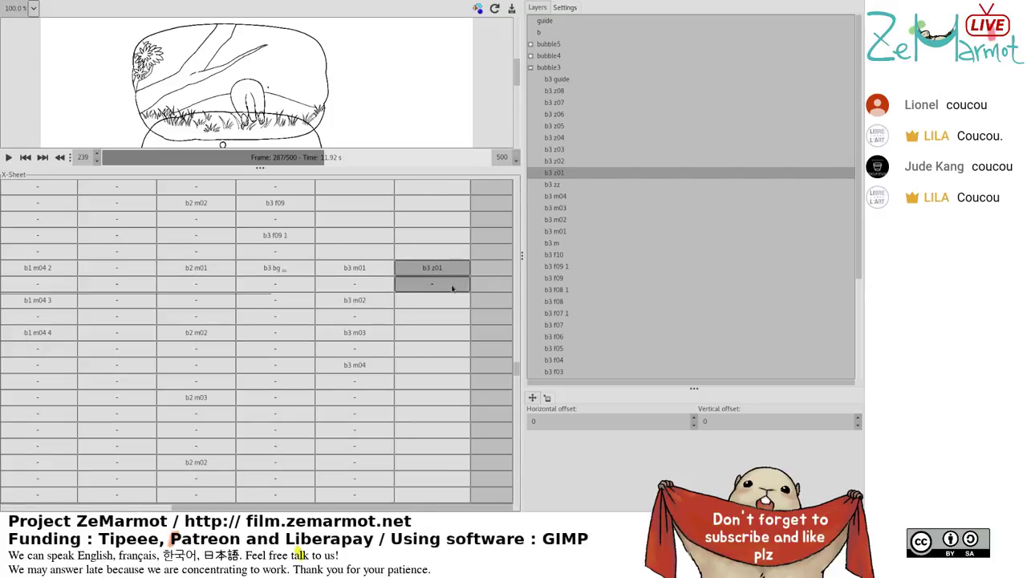
pyautogui.click(561, 186)
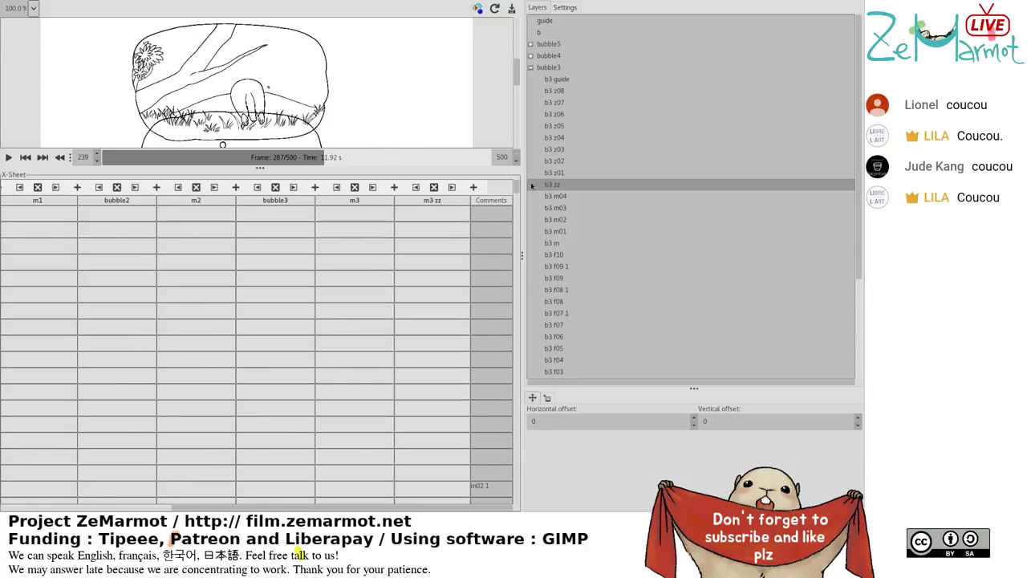
pyautogui.click(557, 175)
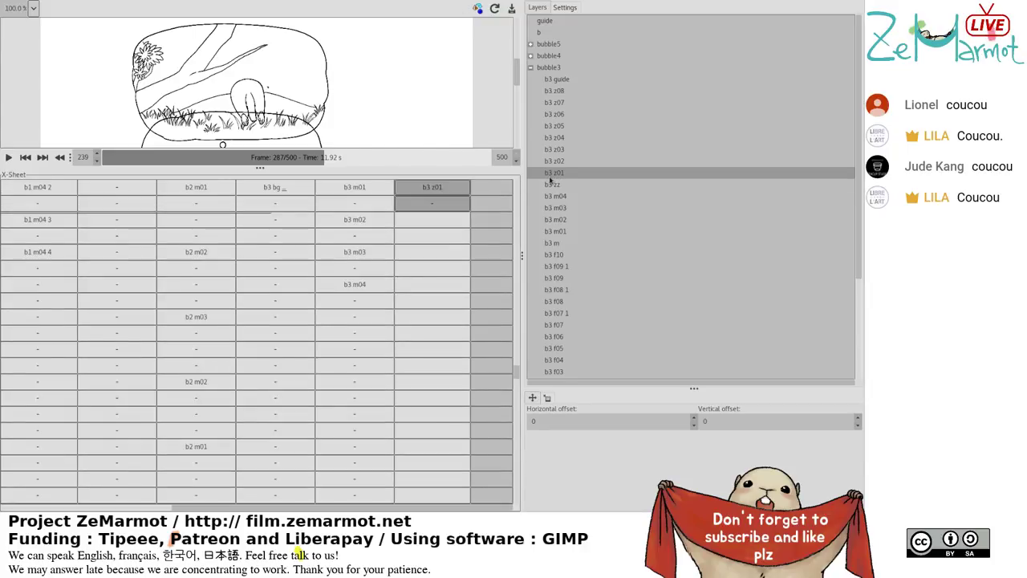
# Fill the m3 zz track from frame 289 with layers b3 z02 to b3 z08 in order, two frames each.
pyautogui.click(466, 222)
pyautogui.moveTo(441, 221); pyautogui.dragTo(462, 273)
pyautogui.click(572, 163)
pyautogui.keyDown('ctrl'); pyautogui.click(450, 222); pyautogui.keyUp('ctrl')
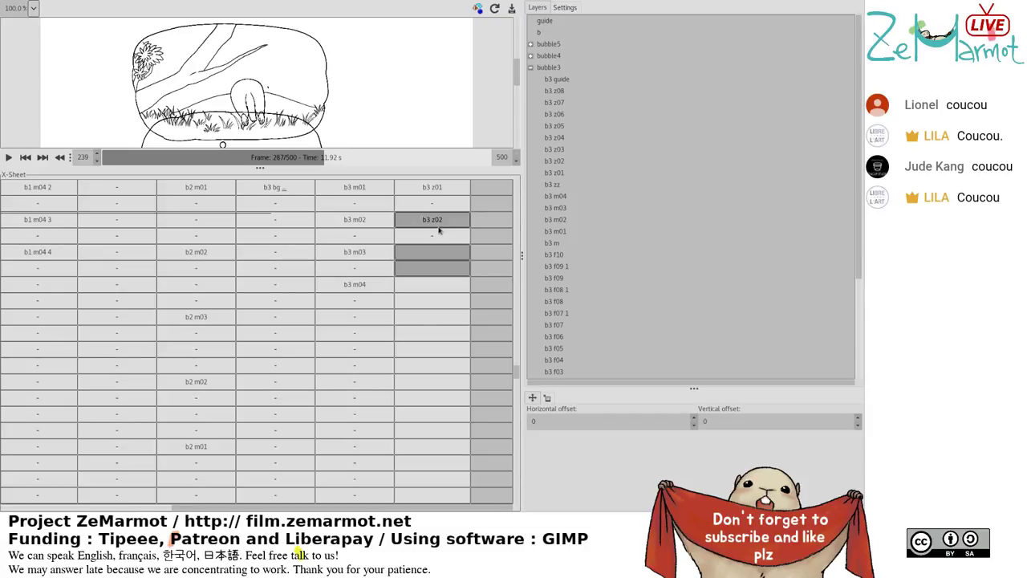
pyautogui.click(439, 230)
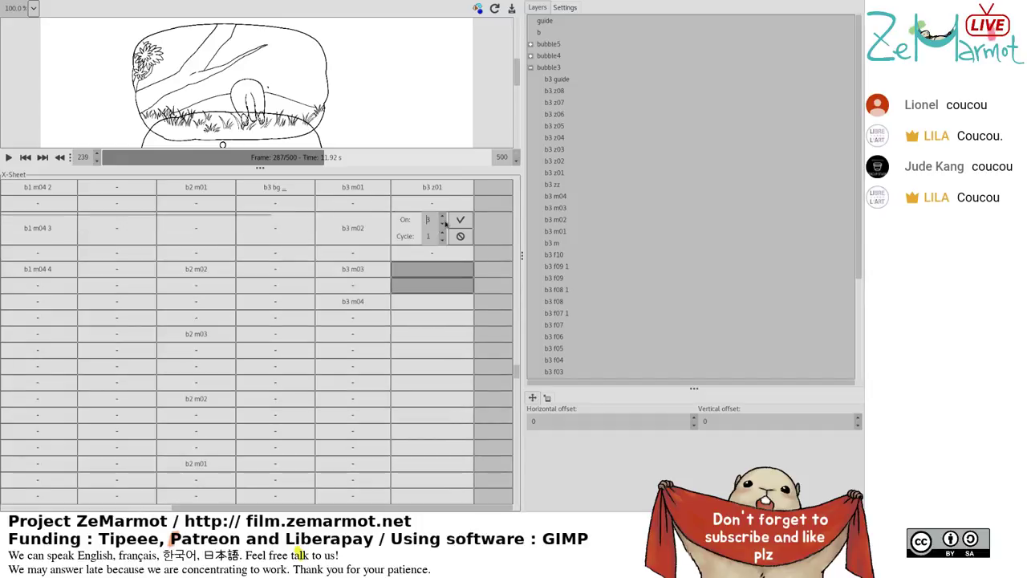
pyautogui.click(442, 224)
pyautogui.press('Return')
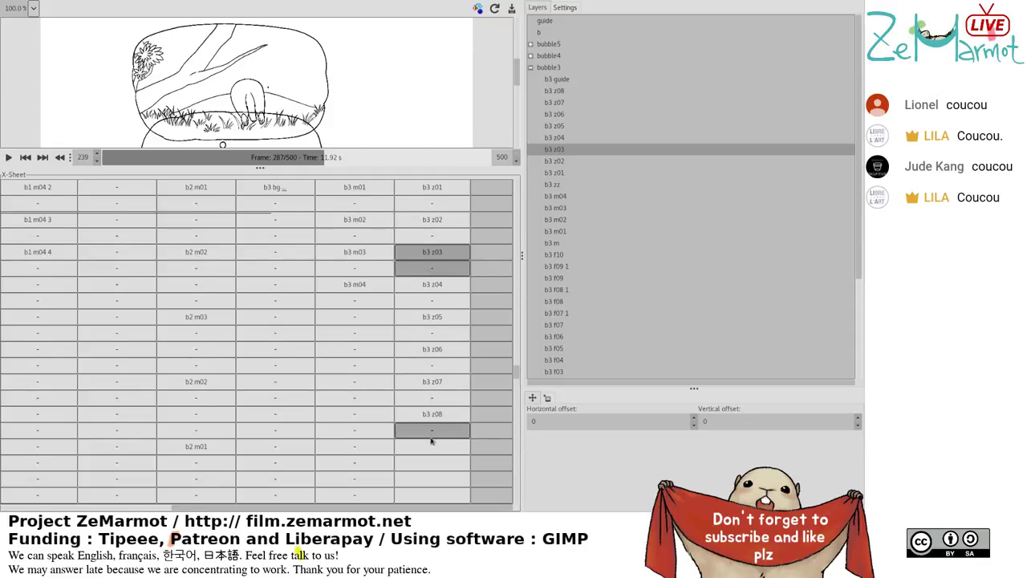
pyautogui.scroll(-1, 430, 440)
pyautogui.click(433, 383)
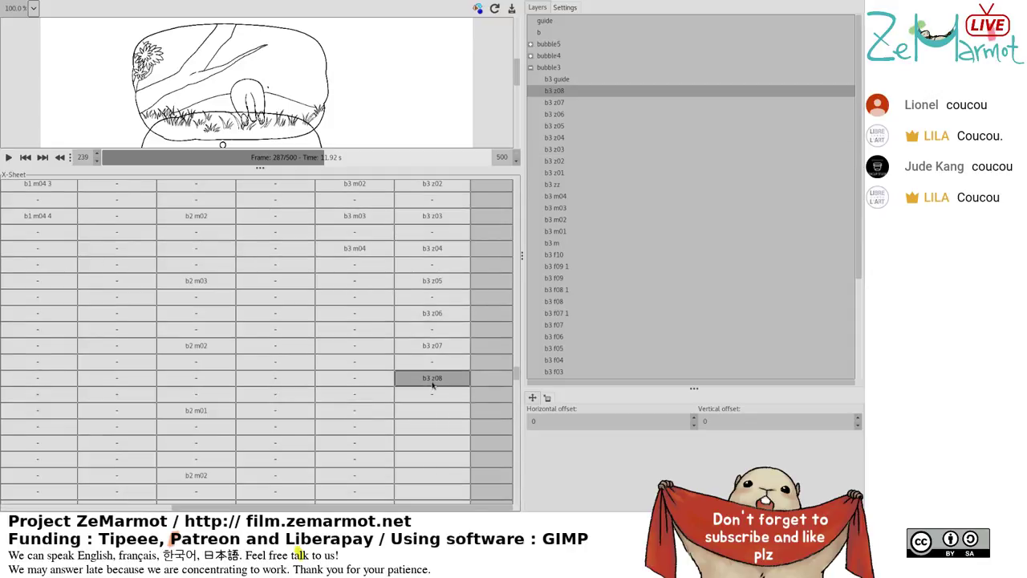
# Check the preview at frame 290 and the layer sequence in m3 zz through the frames following b3 z08.
pyautogui.click(328, 159)
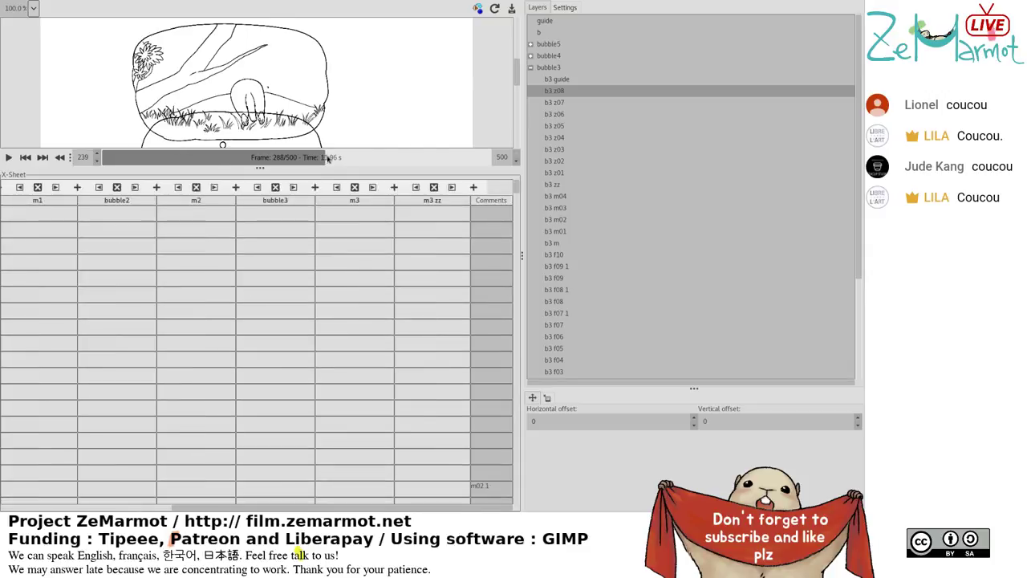
pyautogui.moveTo(327, 158)
pyautogui.mouseDown()
pyautogui.moveTo(338, 158)
pyautogui.moveTo(323, 165)
pyautogui.moveTo(334, 158)
pyautogui.mouseUp()
pyautogui.moveTo(517, 201); pyautogui.dragTo(514, 377)
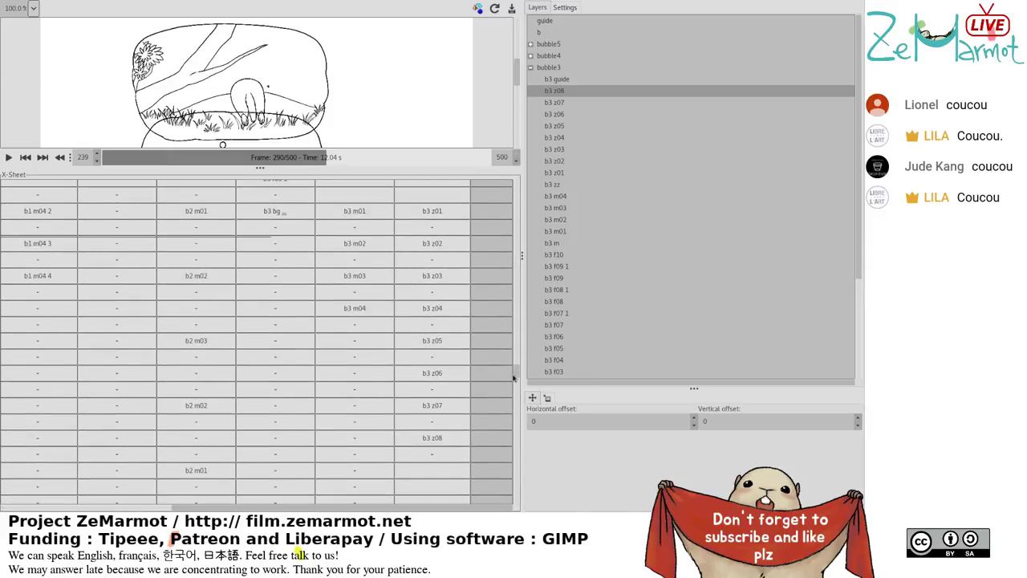
pyautogui.scroll(1, 514, 378)
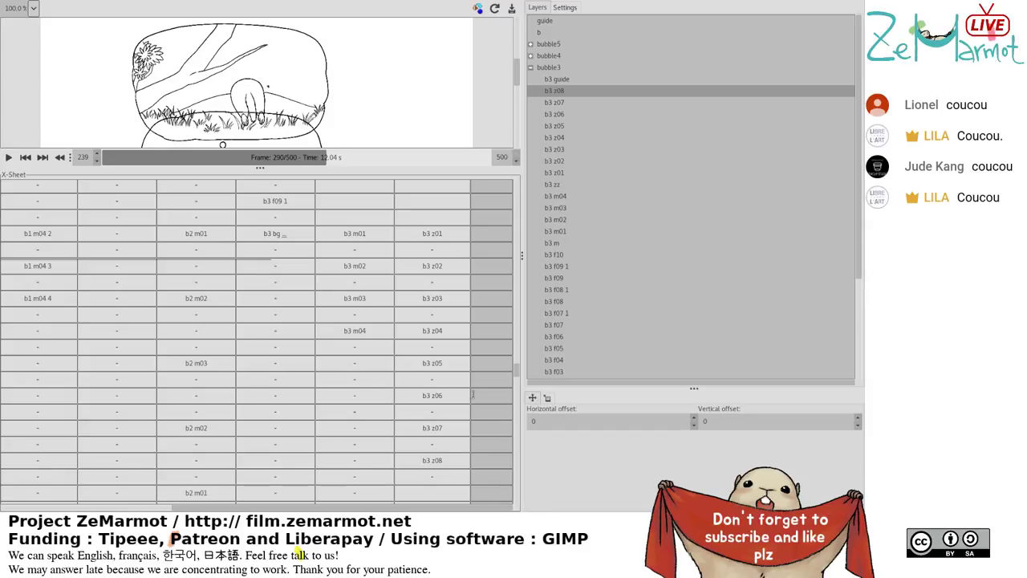
pyautogui.click(456, 460)
pyautogui.scroll(-2, 453, 446)
pyautogui.moveTo(444, 385); pyautogui.dragTo(444, 399)
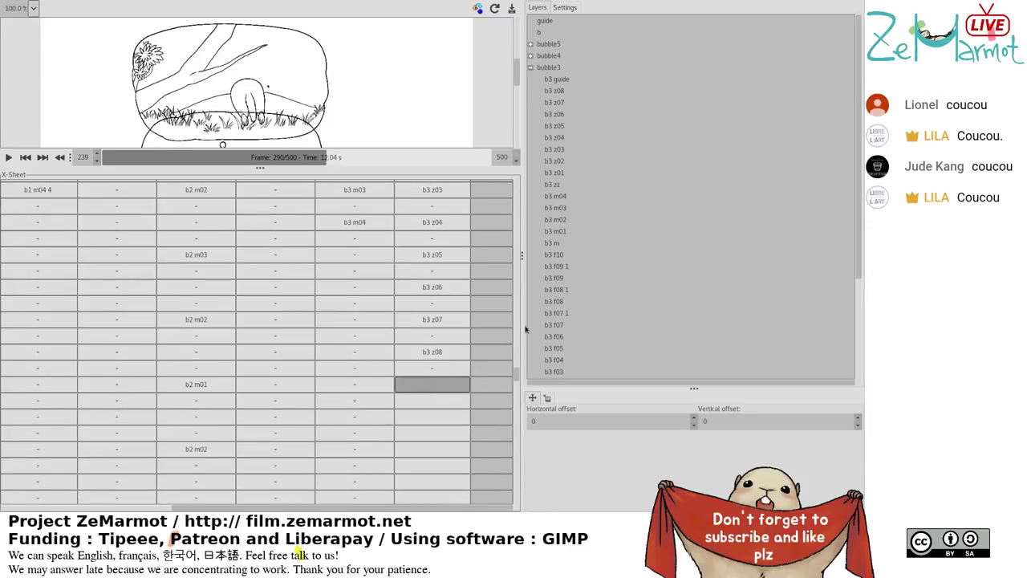
# Add a new track directly after m3 zz in the X-Sheet.
pyautogui.moveTo(516, 383); pyautogui.dragTo(495, 201)
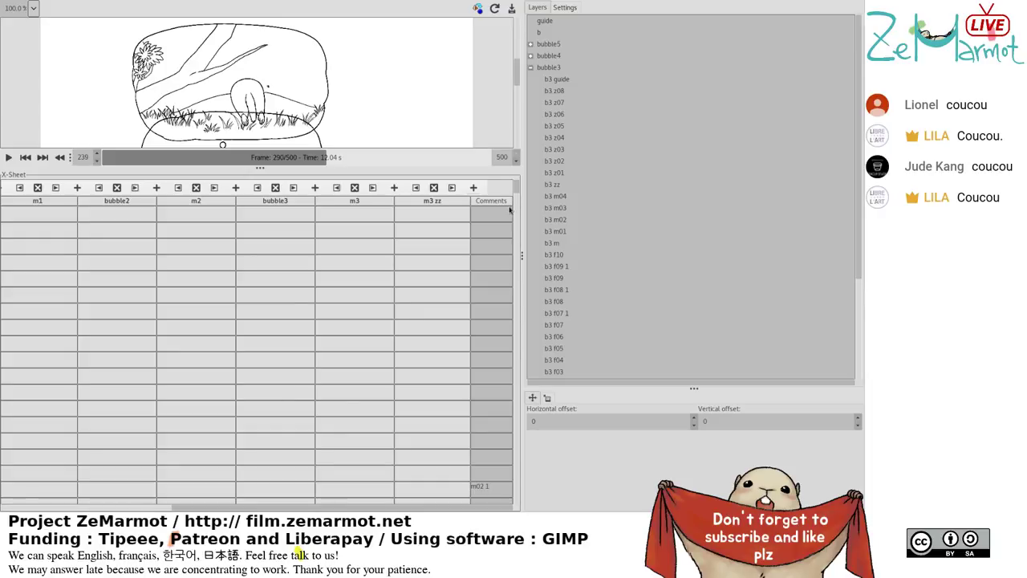
pyautogui.click(510, 211)
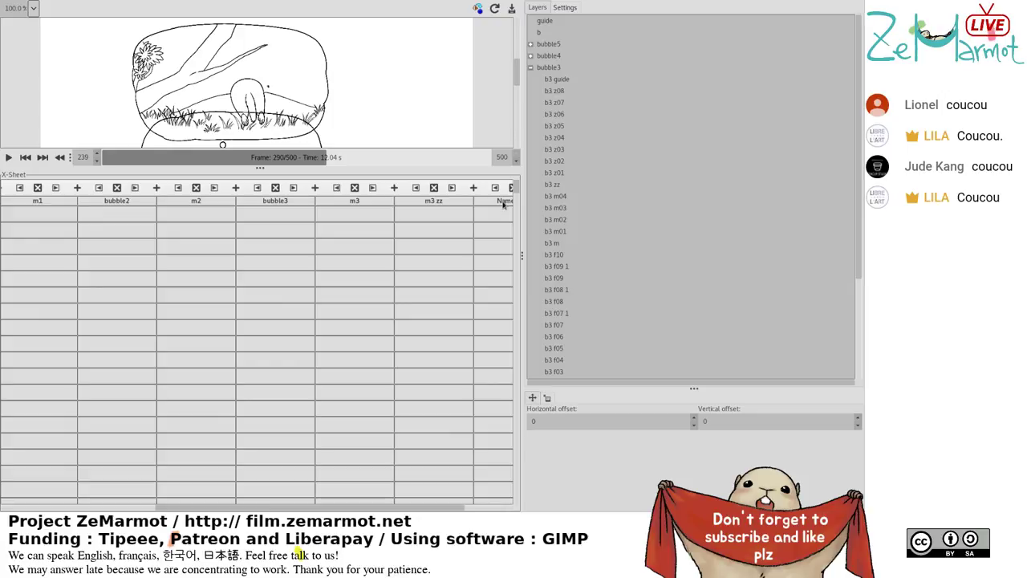
pyautogui.doubleClick(503, 204)
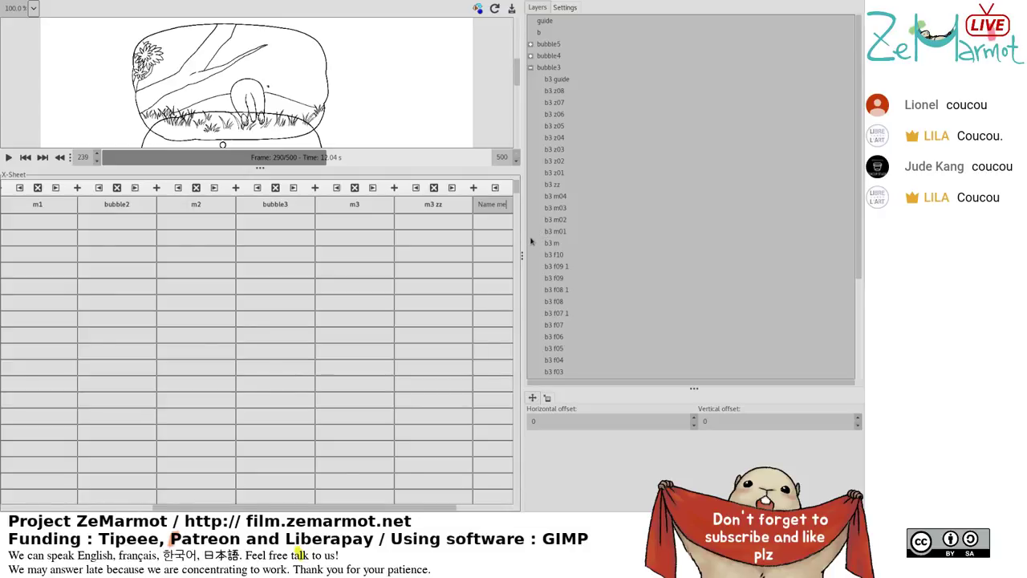
pyautogui.press('Return')
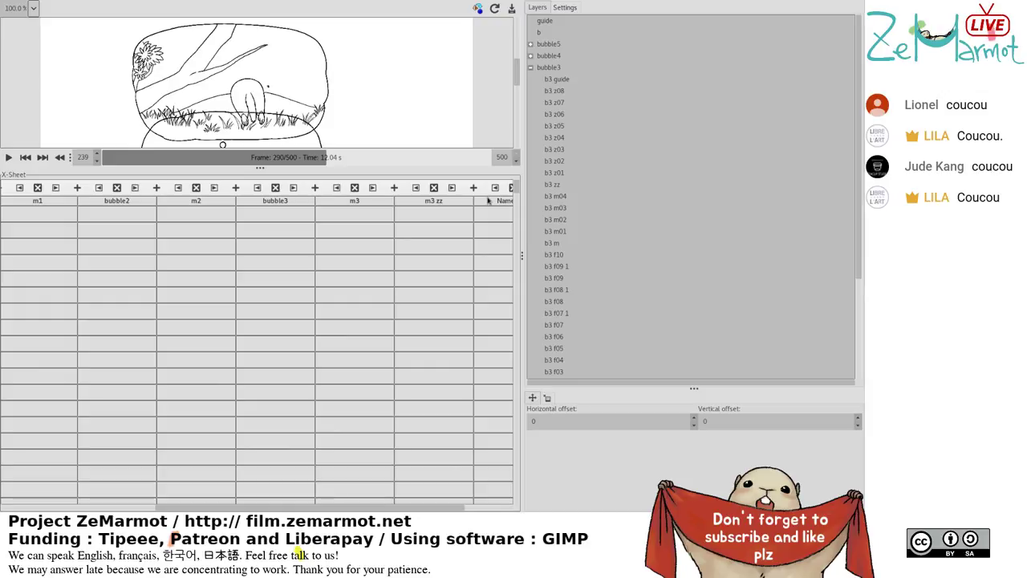
# Rename the new track beside m3 zz as m3 zz2.
pyautogui.doubleClick(487, 201)
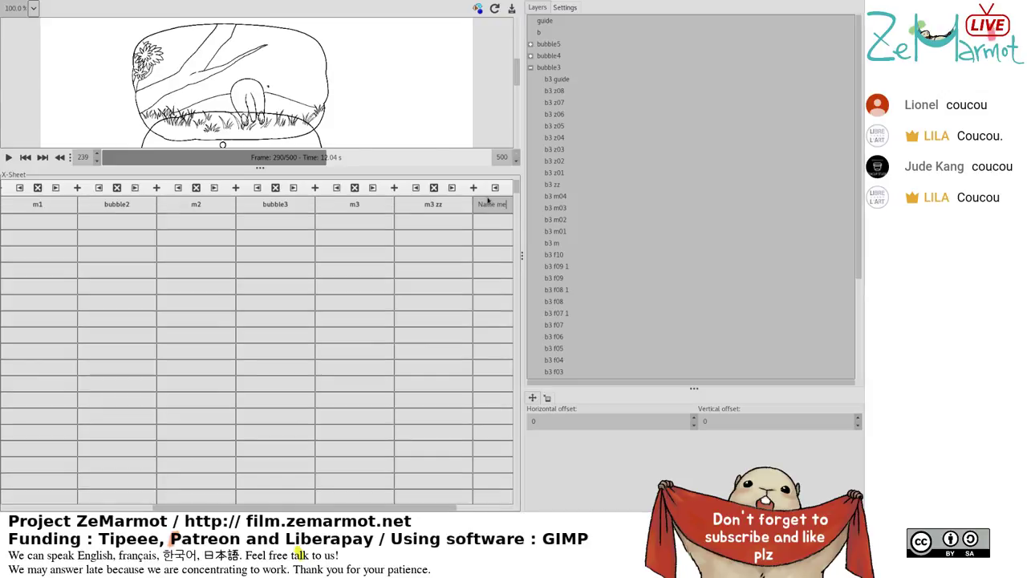
pyautogui.press('BackSpace')
pyautogui.press('BackSpace')
pyautogui.press('BackSpace')
pyautogui.press('BackSpace')
pyautogui.press('BackSpace')
pyautogui.press('BackSpace')
pyautogui.press('BackSpace')
pyautogui.write('m3')
pyautogui.write('zz2')
pyautogui.click(516, 192)
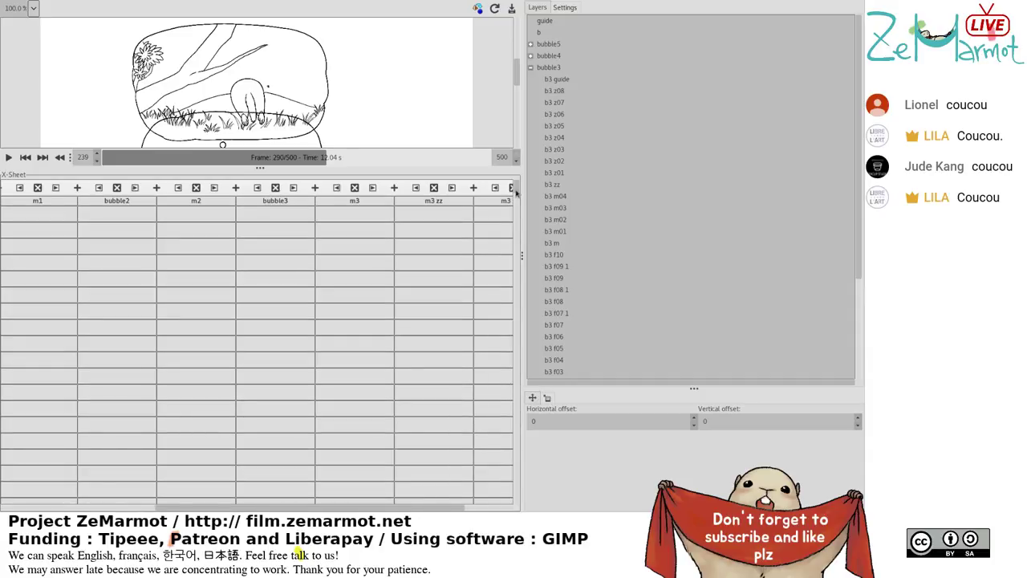
# Fill the m3 zz2 track from the frame beside b3 z05 with one cycle of layers b3 z01 to b3 z08, two frames each.
pyautogui.moveTo(516, 193); pyautogui.dragTo(527, 373)
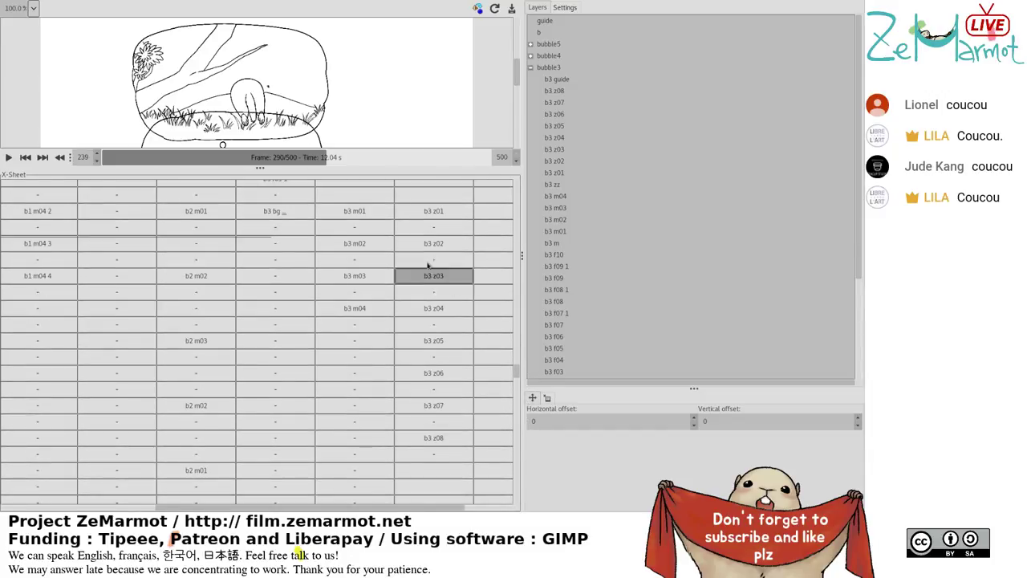
pyautogui.moveTo(341, 158); pyautogui.dragTo(331, 159)
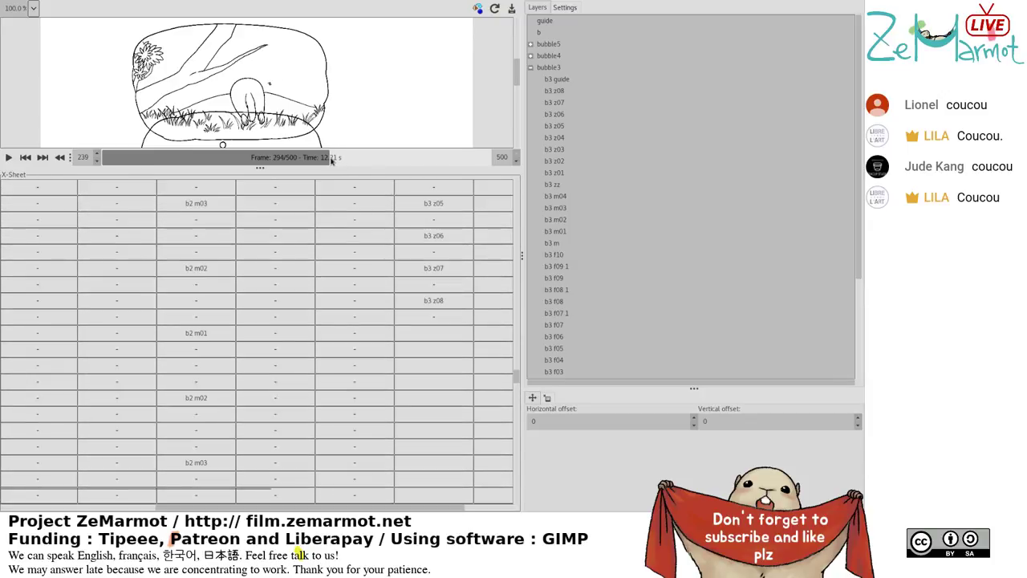
pyautogui.click(435, 376)
pyautogui.click(433, 311)
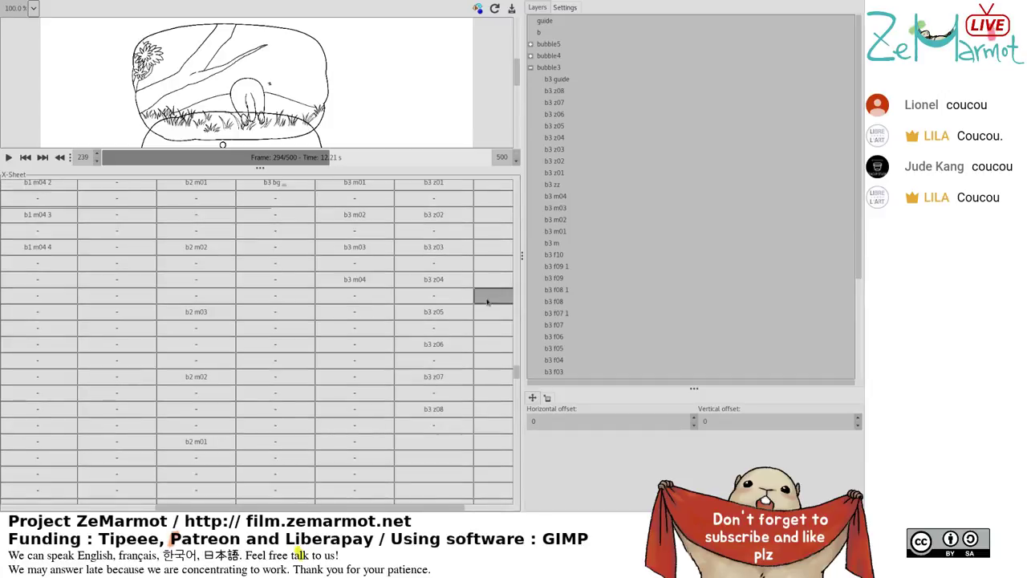
pyautogui.moveTo(493, 312); pyautogui.dragTo(498, 332)
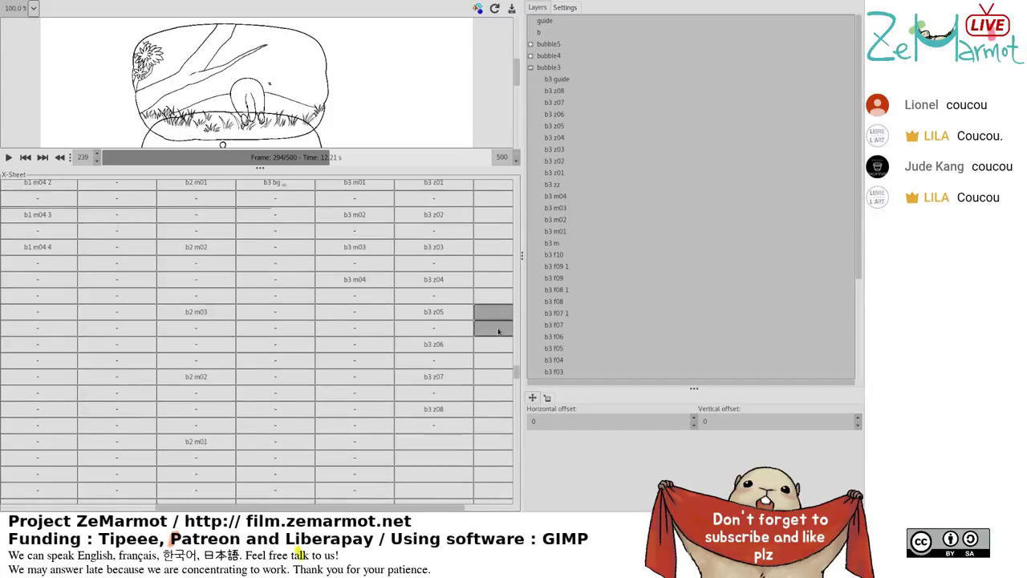
pyautogui.click(504, 313)
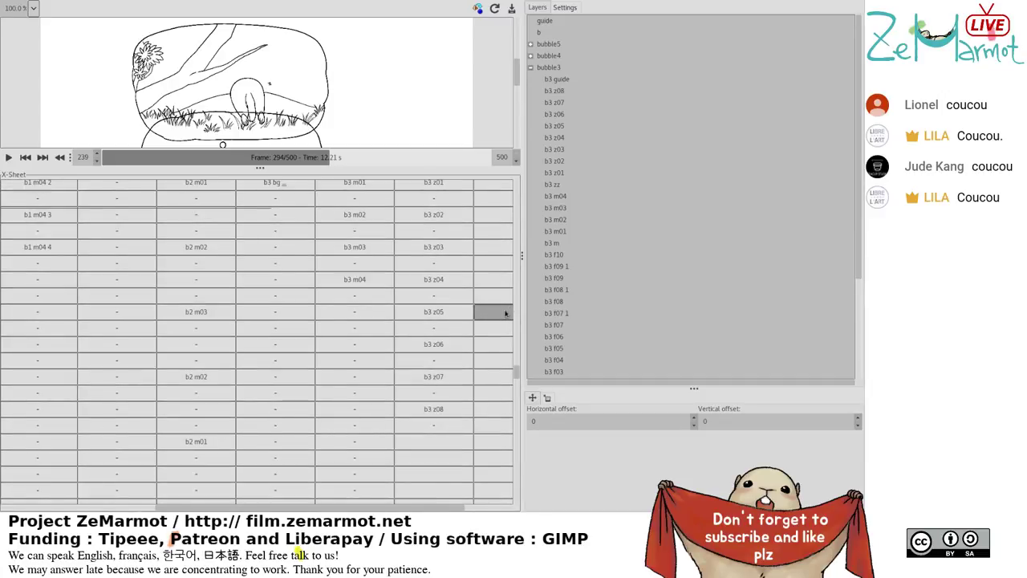
pyautogui.click(555, 173)
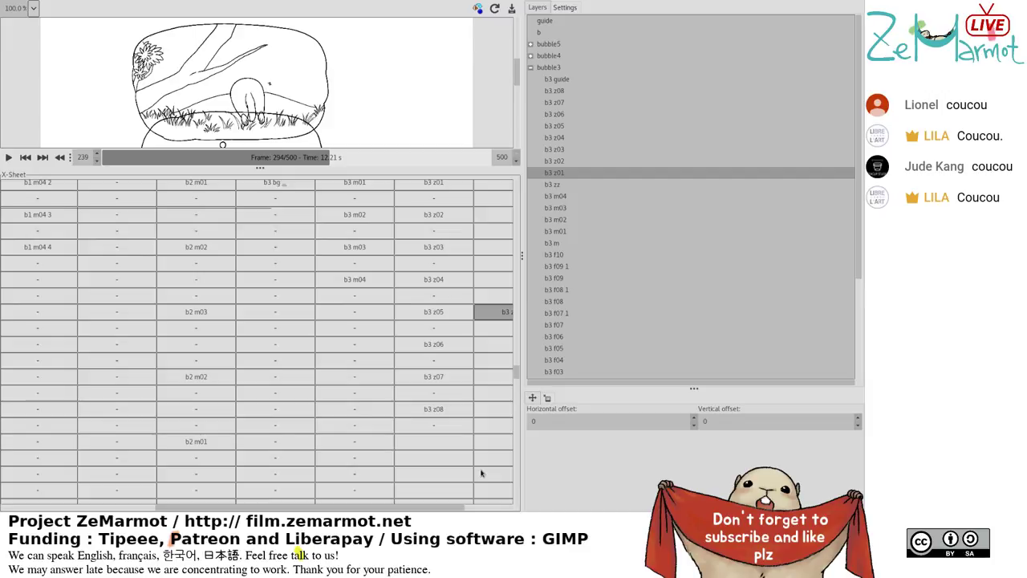
pyautogui.click(487, 333)
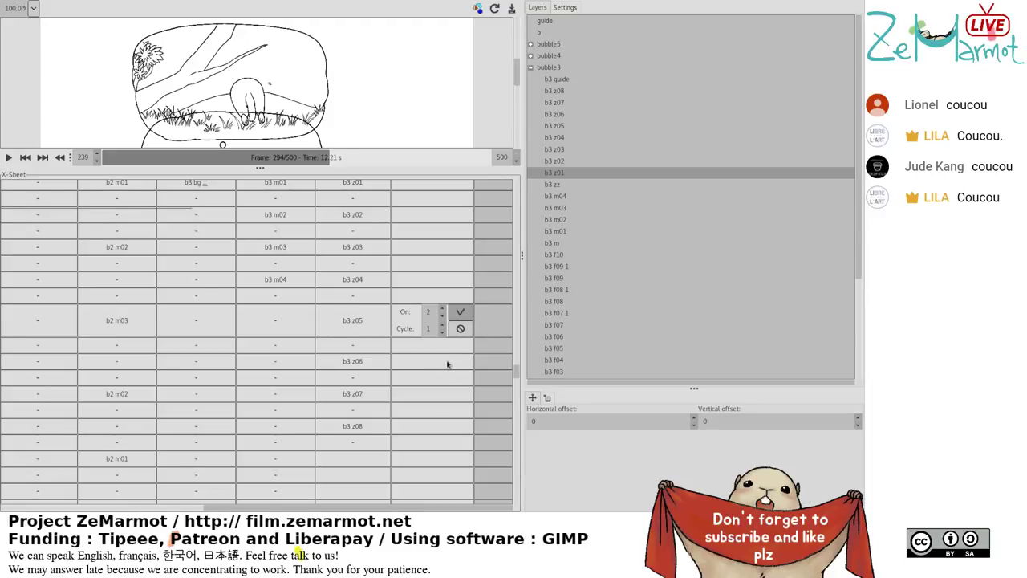
pyautogui.press('Return')
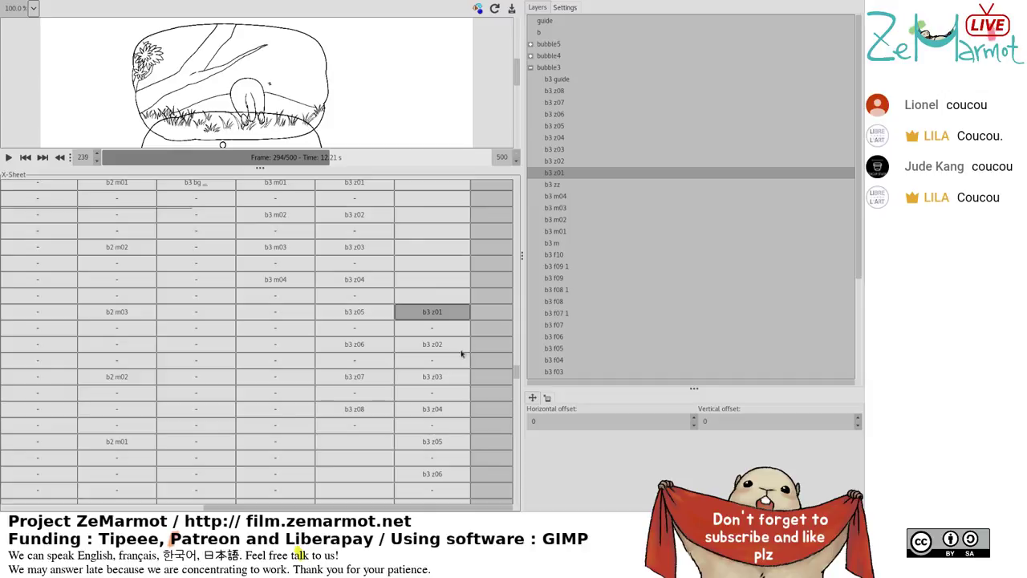
pyautogui.scroll(-2, 464, 430)
pyautogui.scroll(-1, 455, 434)
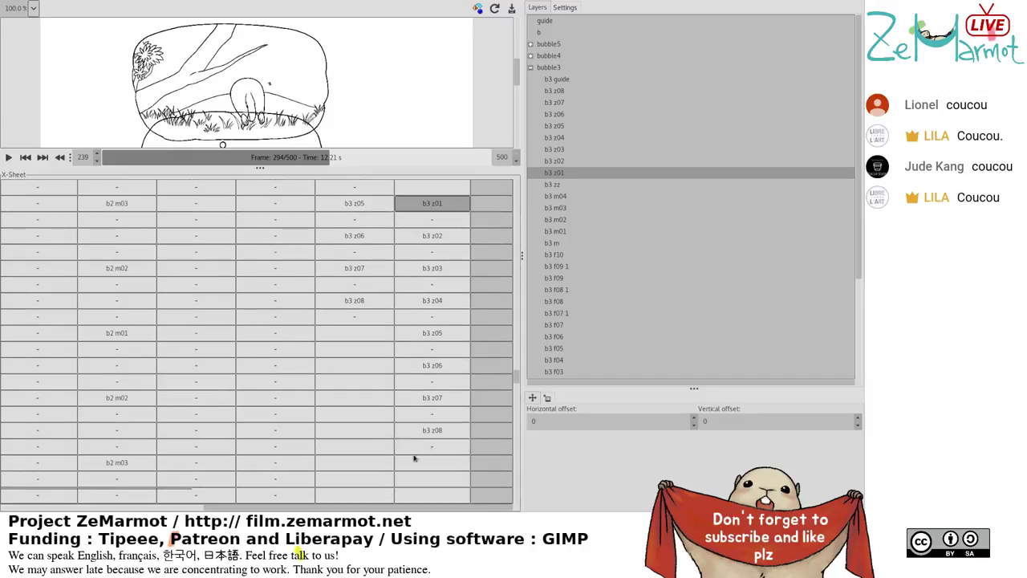
# Add a second b3 z01 to b3 z08 cycle to m3 zz right after its first b3 z08, two frames per layer.
pyautogui.click(361, 336)
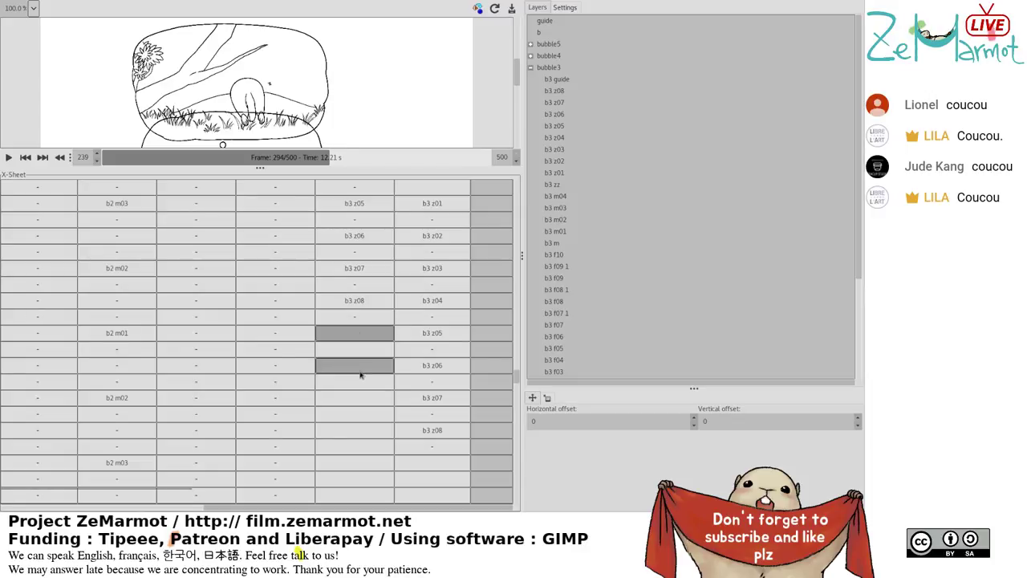
pyautogui.moveTo(342, 159)
pyautogui.mouseDown()
pyautogui.moveTo(326, 159)
pyautogui.moveTo(335, 158)
pyautogui.mouseUp()
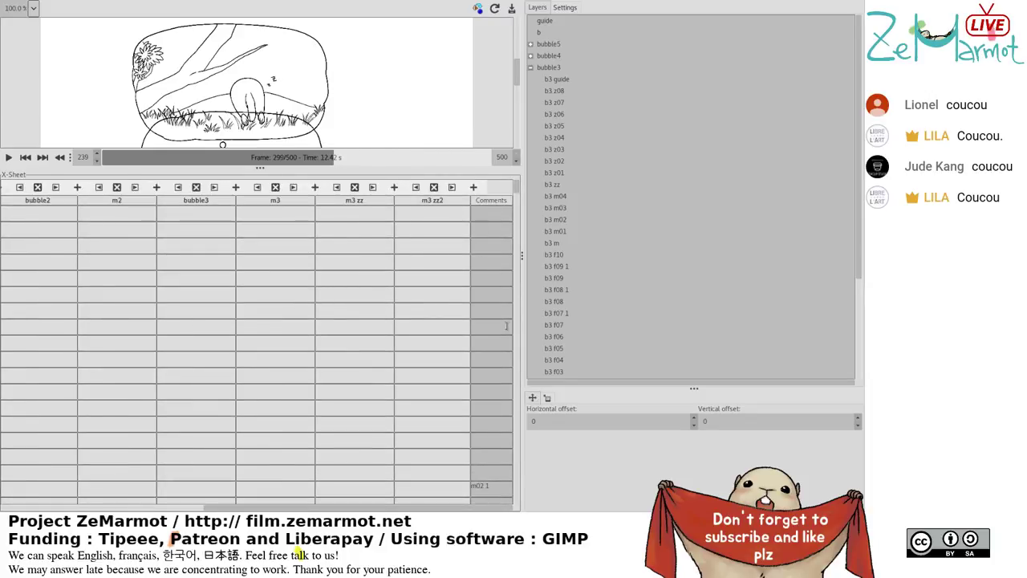
pyautogui.scroll(-5, 516, 209)
pyautogui.moveTo(516, 208); pyautogui.dragTo(523, 390)
pyautogui.scroll(-3, 524, 385)
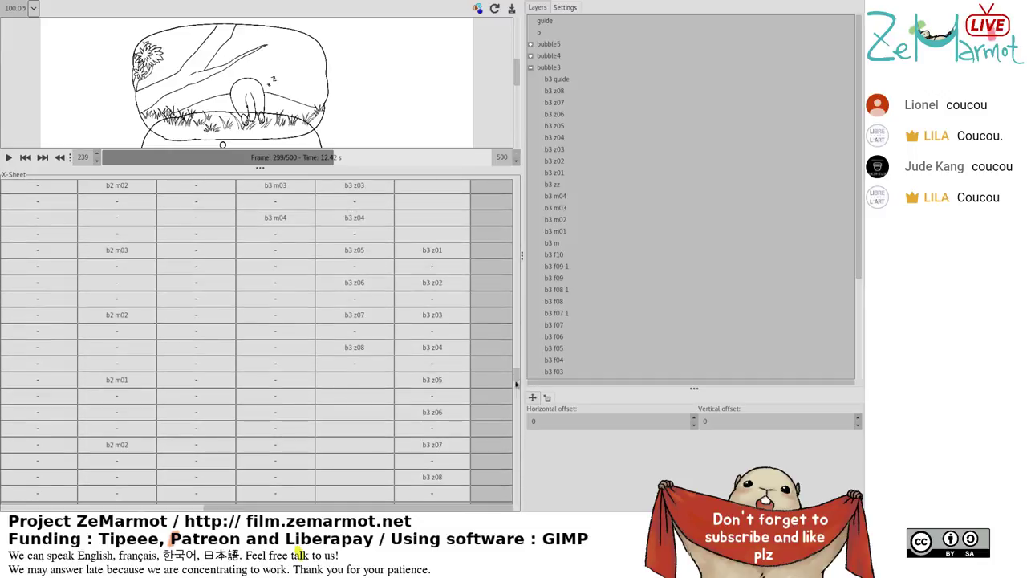
pyautogui.click(354, 379)
pyautogui.click(558, 173)
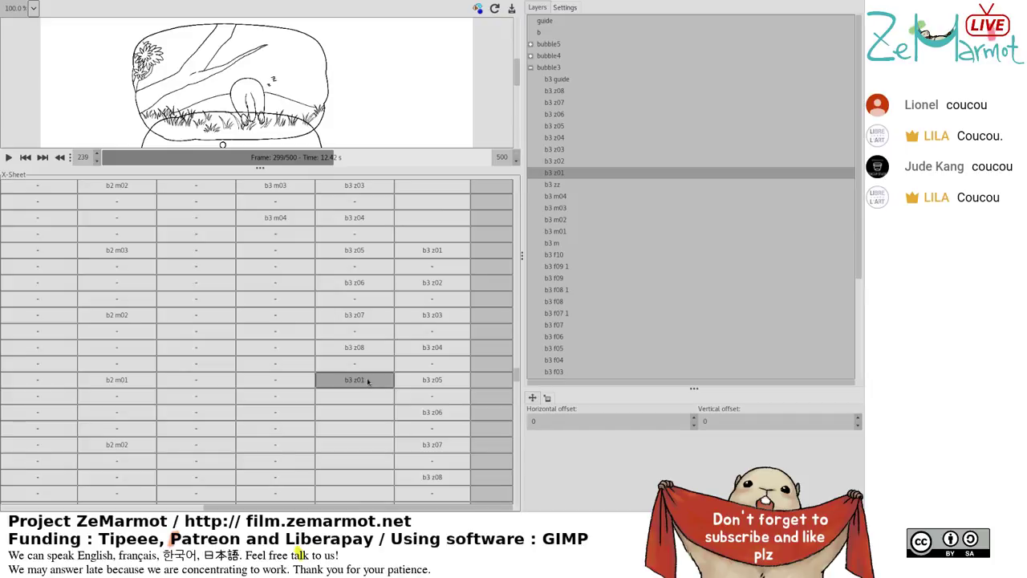
pyautogui.click(367, 382)
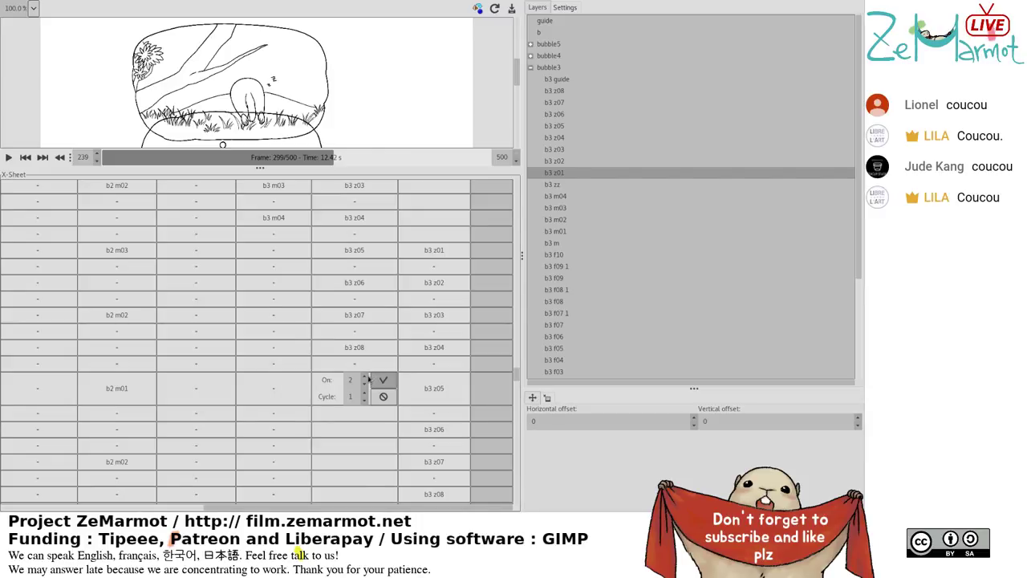
pyautogui.click(381, 379)
pyautogui.scroll(-3, 373, 385)
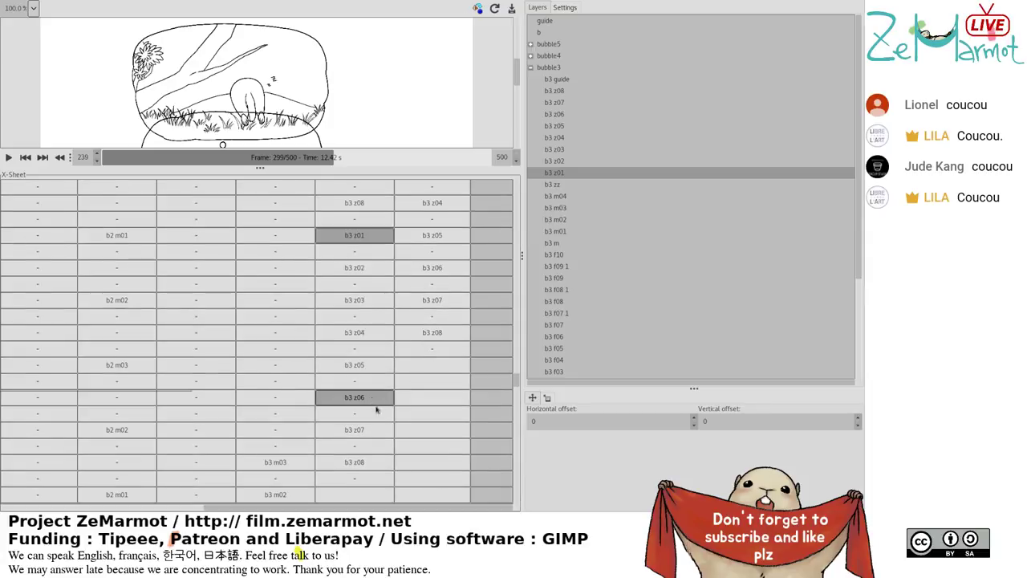
# Add a second b3 z01 to b3 z08 cycle to m3 zz2 right after its first b3 z08, two frames per layer.
pyautogui.click(555, 173)
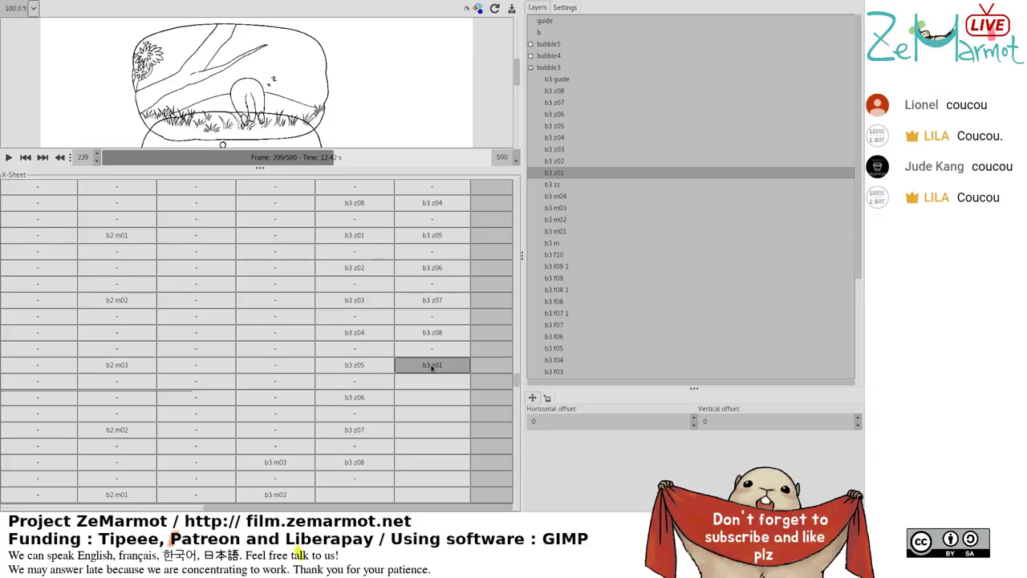
pyautogui.click(432, 368)
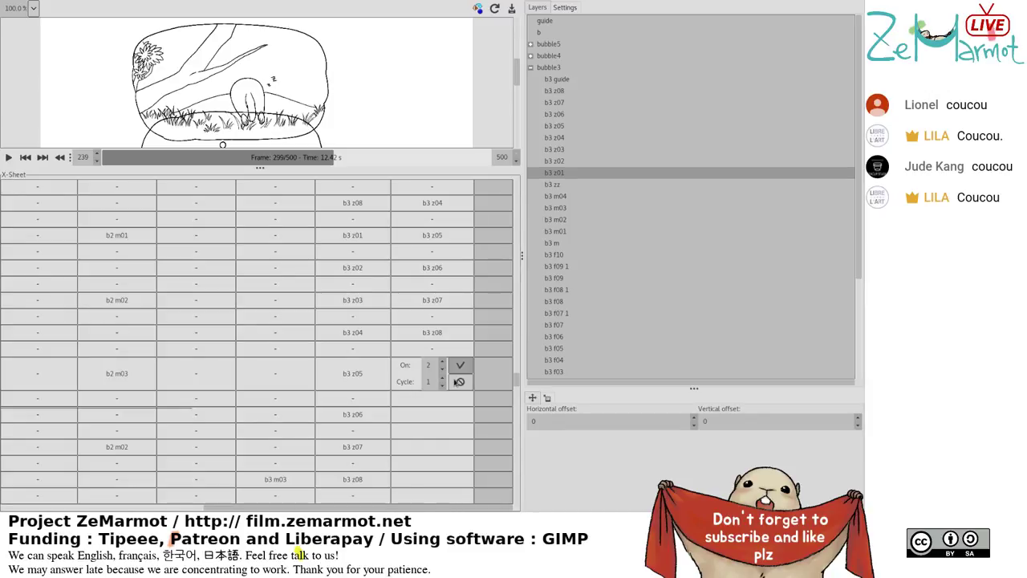
pyautogui.click(459, 382)
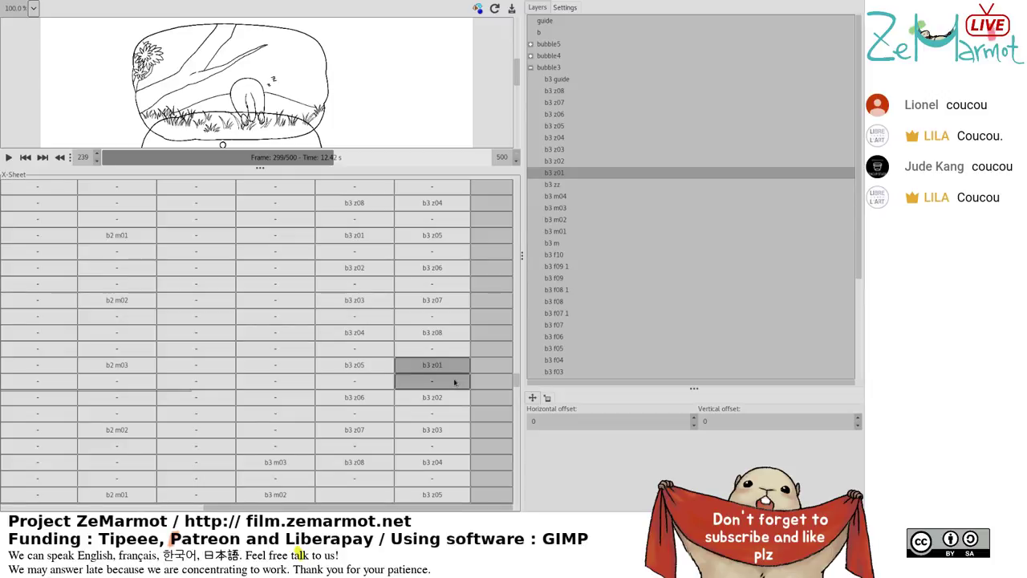
pyautogui.scroll(-2, 455, 383)
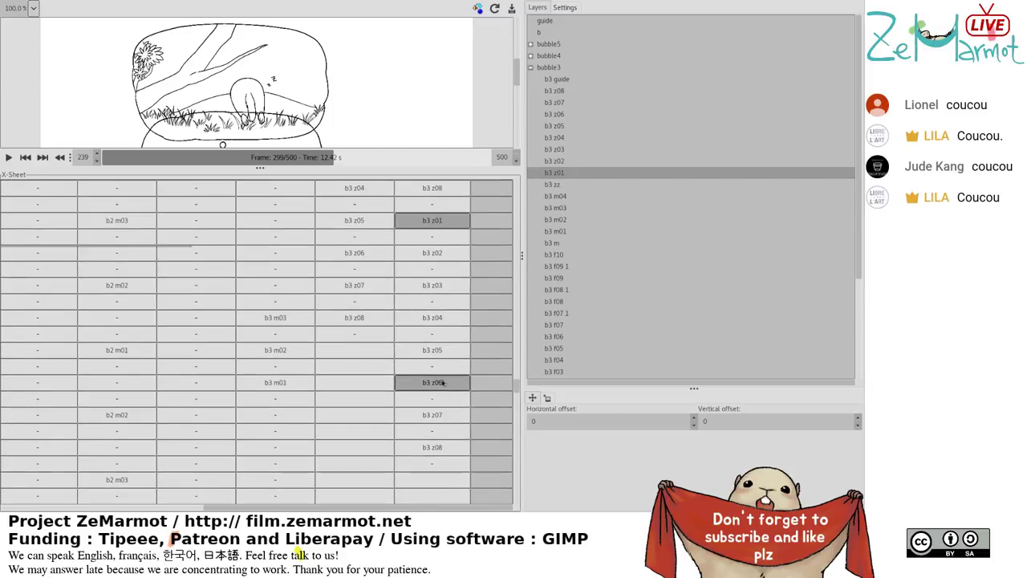
# Add a third b3 z01 to b3 z08 cycle to m3 zz, starting beside b3 m02, two frames per layer.
pyautogui.click(376, 355)
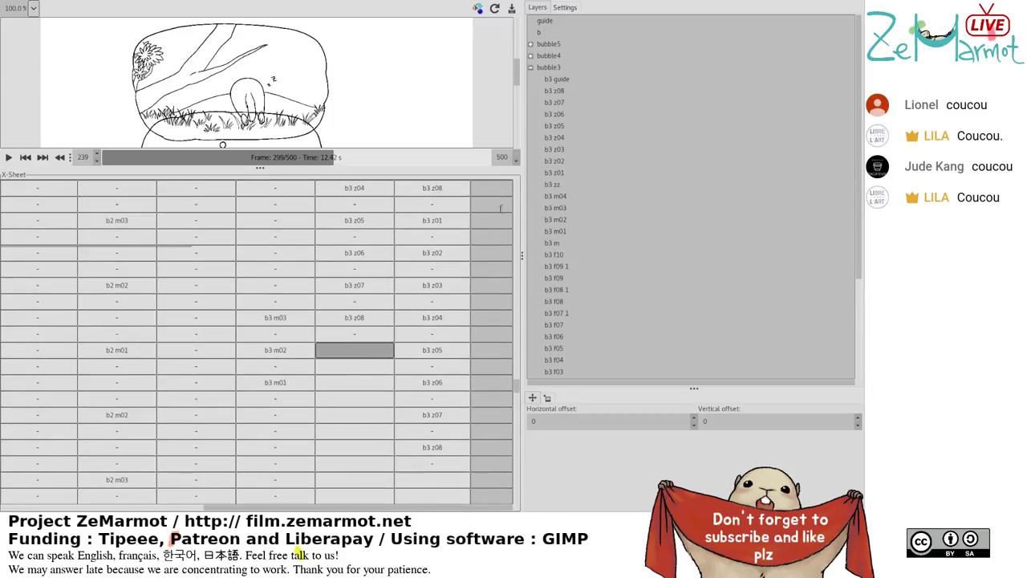
pyautogui.click(554, 174)
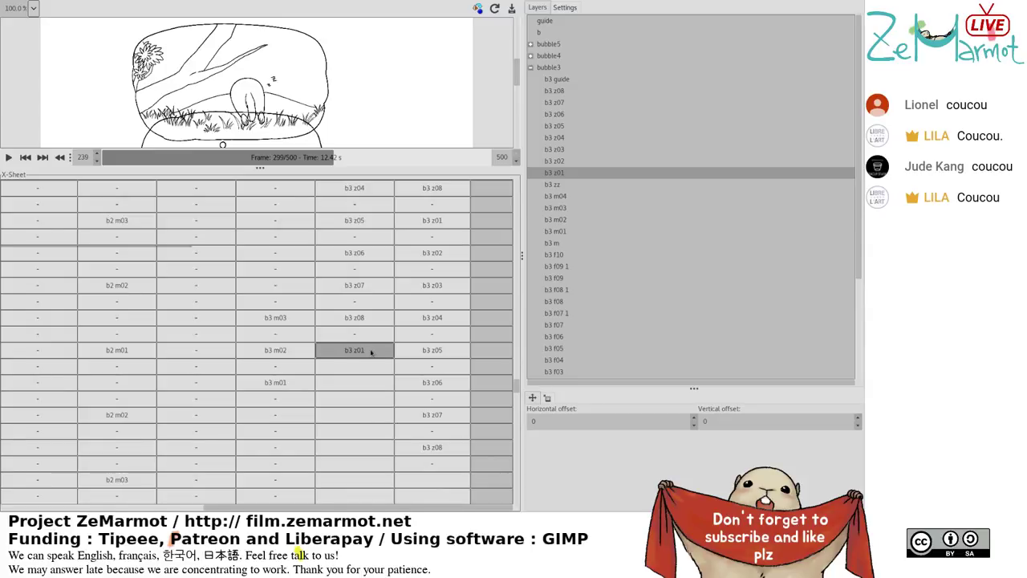
pyautogui.doubleClick(348, 356)
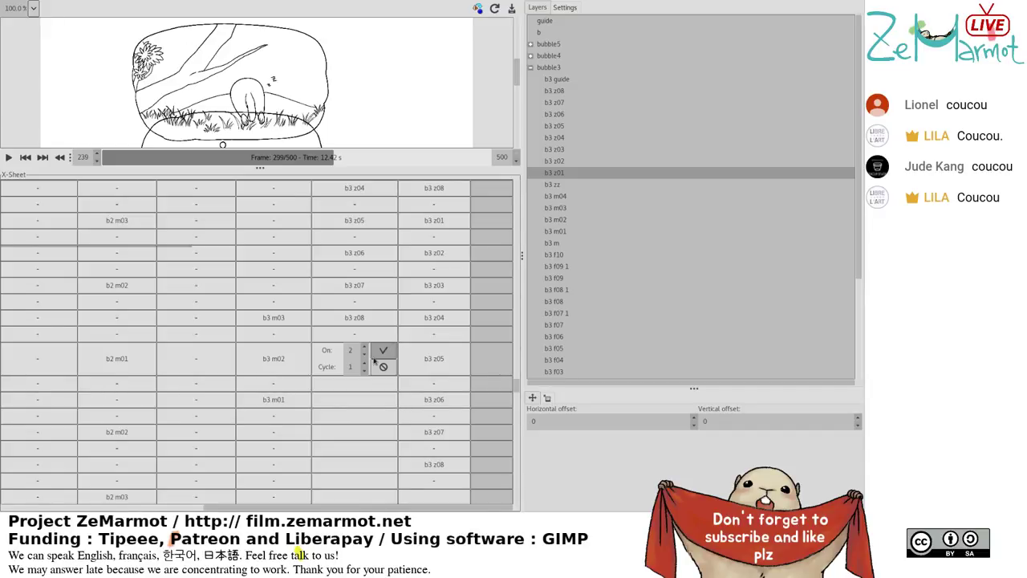
pyautogui.click(380, 355)
pyautogui.scroll(-3, 380, 355)
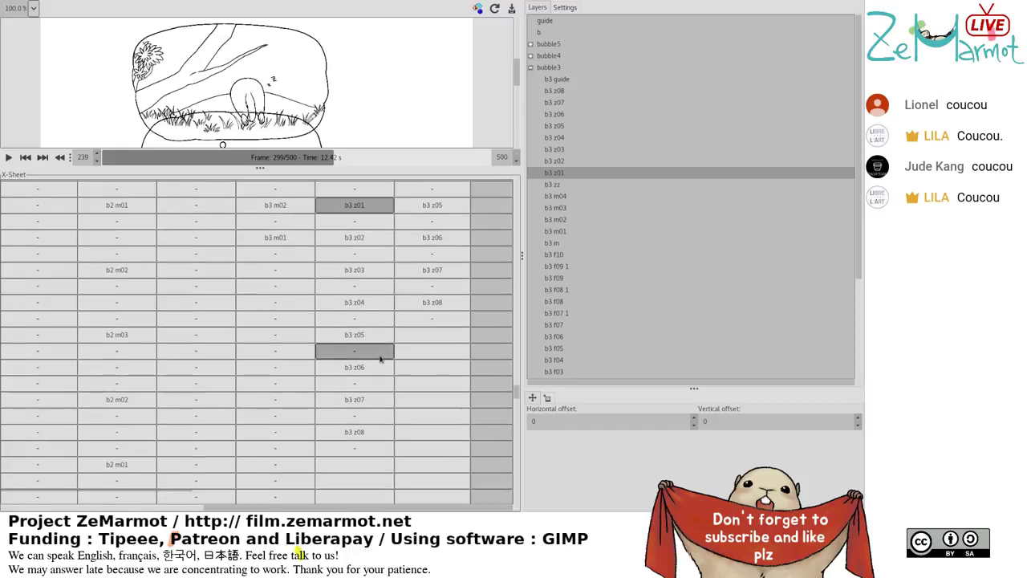
# Add a third b3 z01 to b3 z08 cycle to m3 zz2 after its second b3 z08, two frames per layer.
pyautogui.click(415, 333)
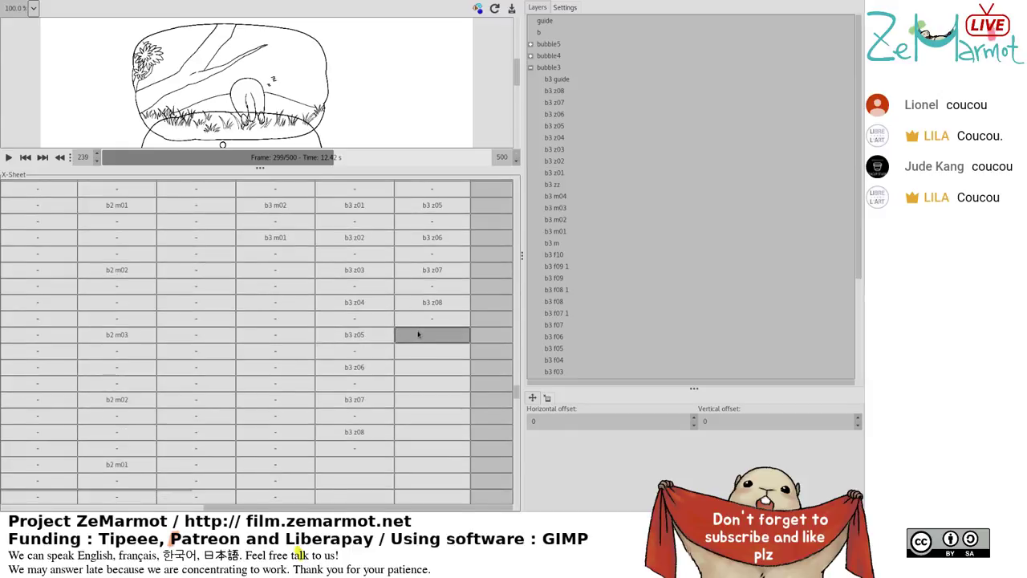
pyautogui.click(432, 334)
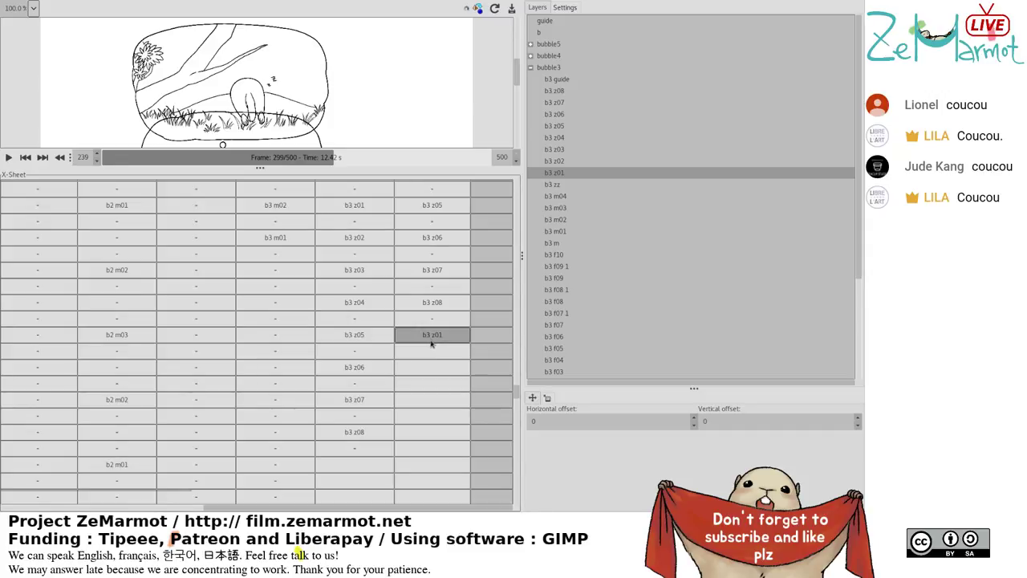
pyautogui.doubleClick(430, 342)
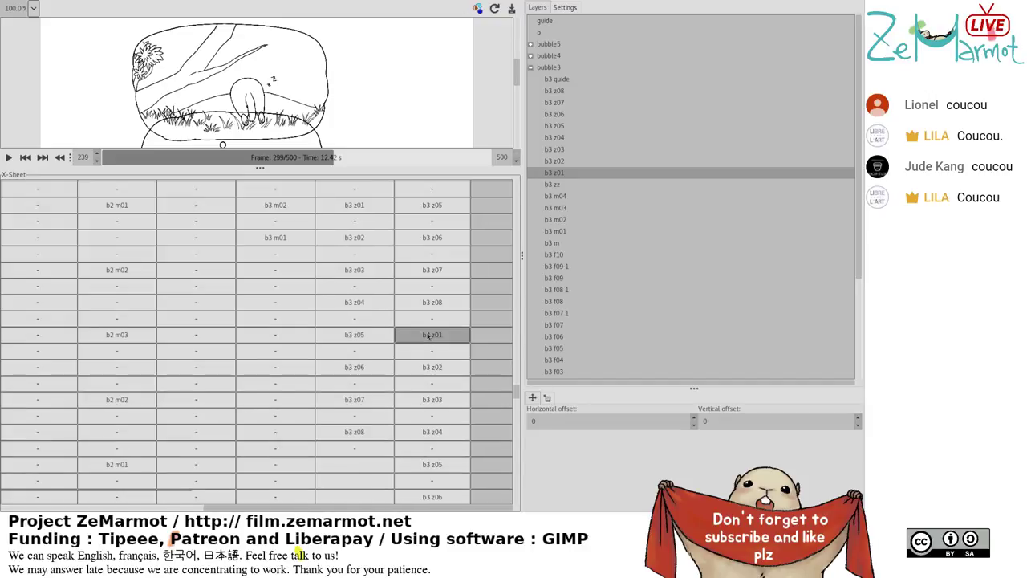
# Check the end of the m3 zz2 sequence, play the animation, and move the preview to frame 302.
pyautogui.click(416, 375)
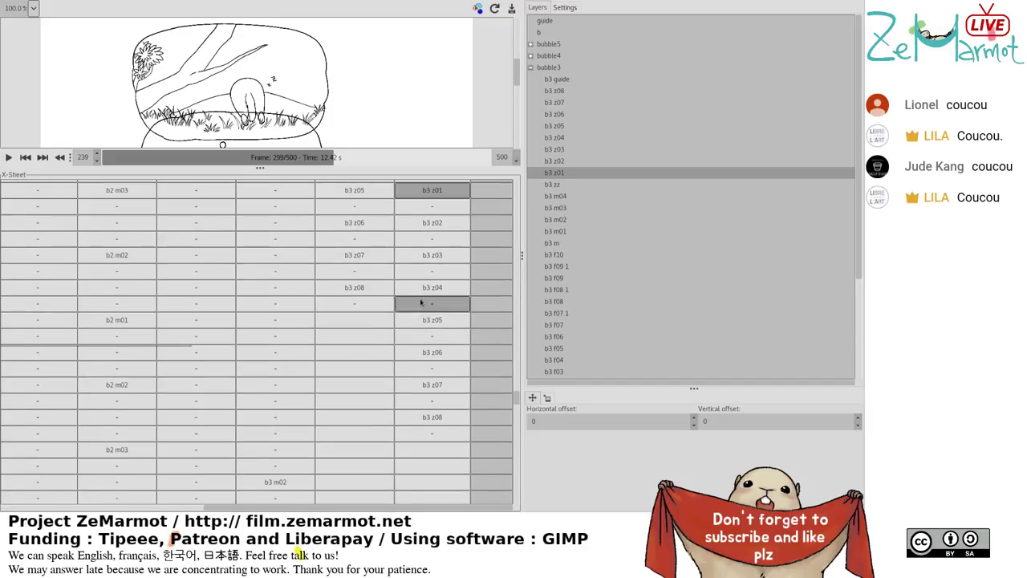
pyautogui.click(9, 157)
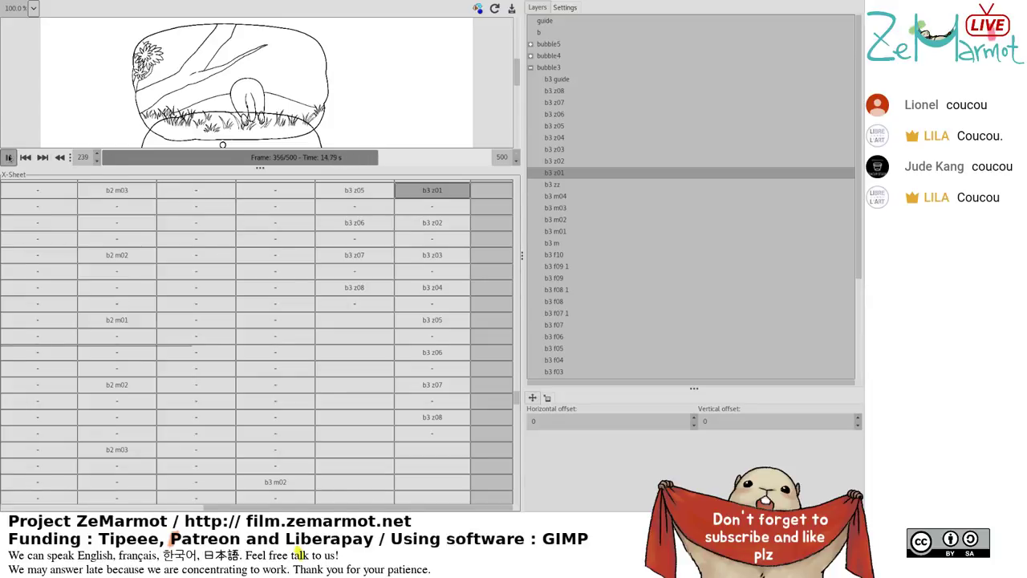
pyautogui.click(336, 157)
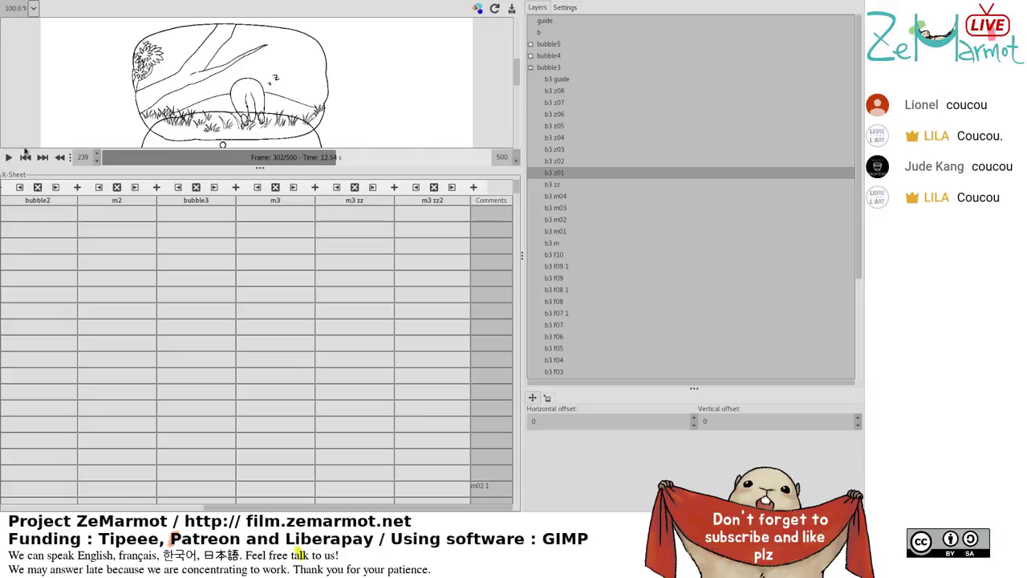
# Play the bubble three animation from frame 302, scrub the preview back to around frame 287, and replay the z cycles.
pyautogui.click(10, 158)
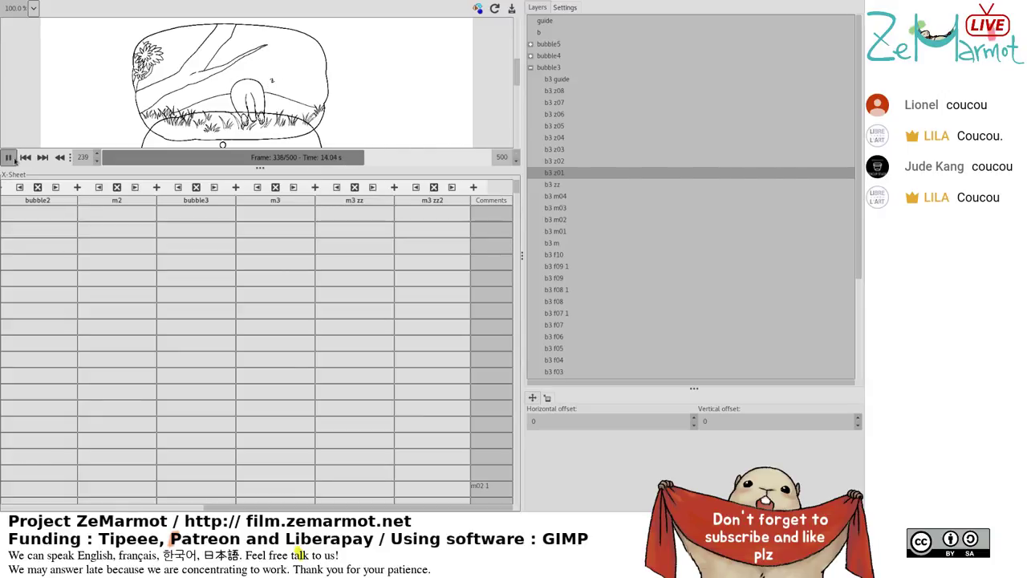
pyautogui.click(9, 157)
pyautogui.moveTo(297, 157); pyautogui.dragTo(319, 158)
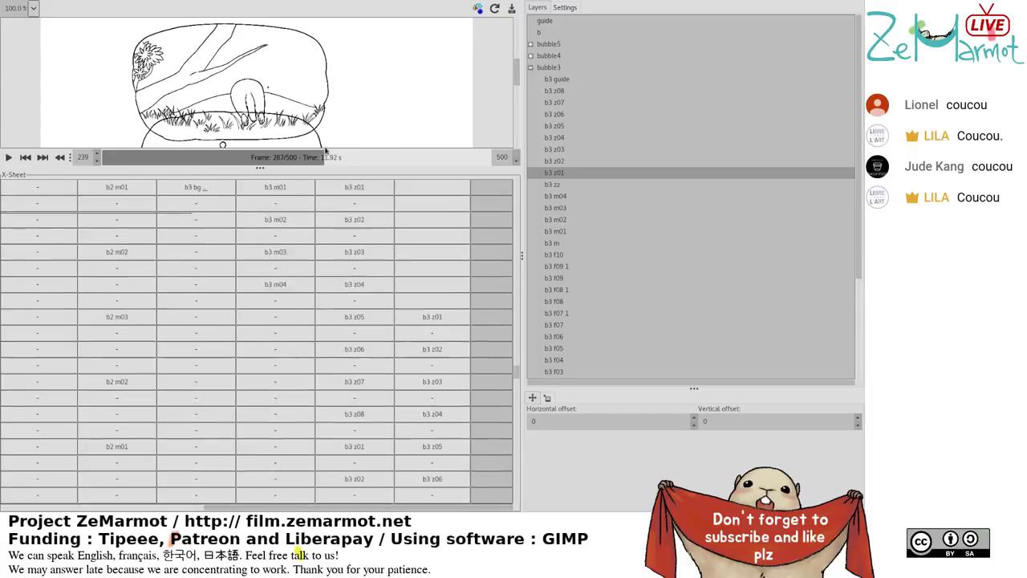
pyautogui.click(330, 157)
pyautogui.click(8, 157)
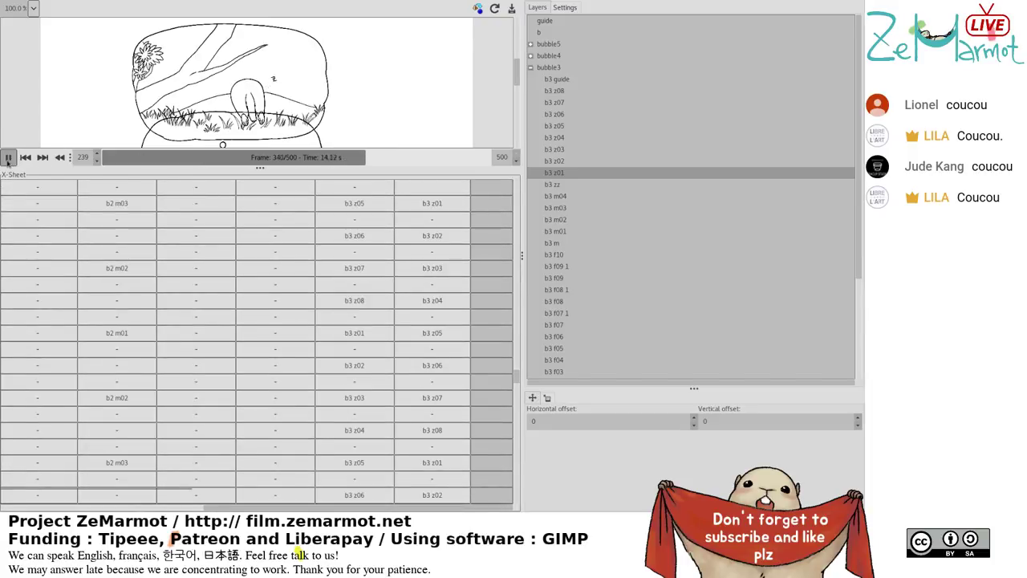
pyautogui.click(8, 157)
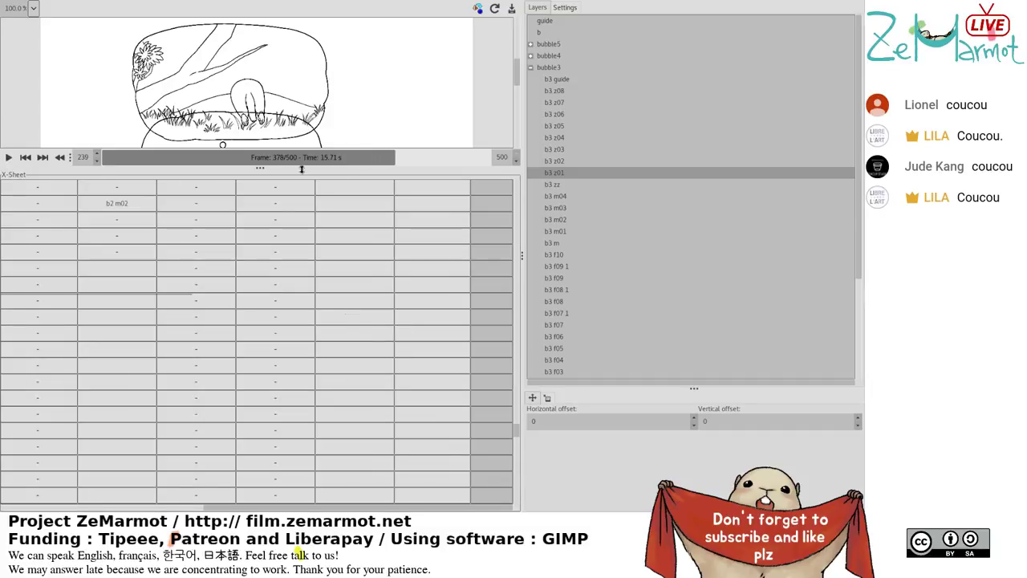
# Move the preview to frame 327 and replay the animation in short passes to check the end of the z cycles.
pyautogui.click(367, 158)
pyautogui.click(354, 157)
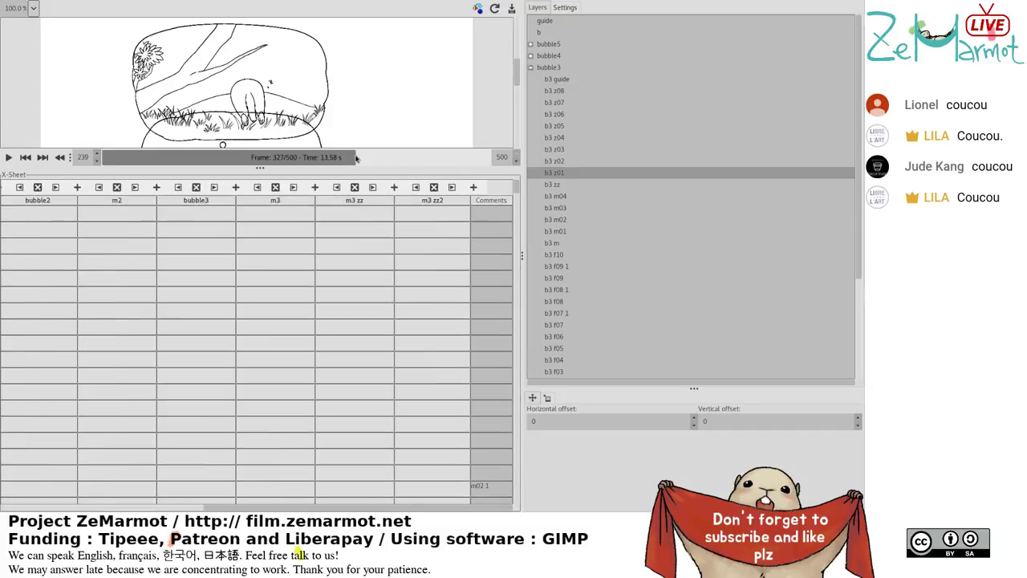
pyautogui.click(9, 157)
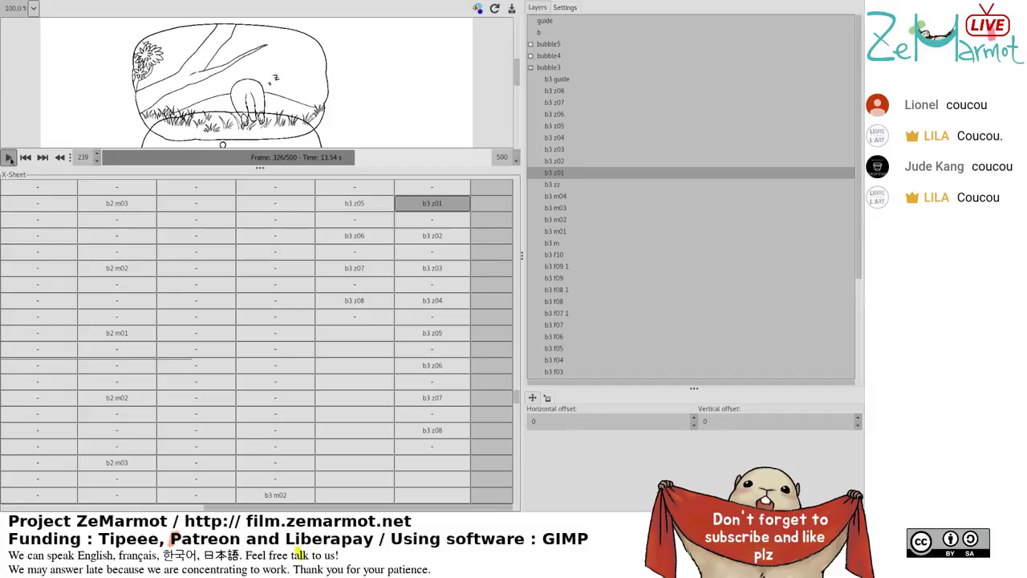
pyautogui.click(9, 158)
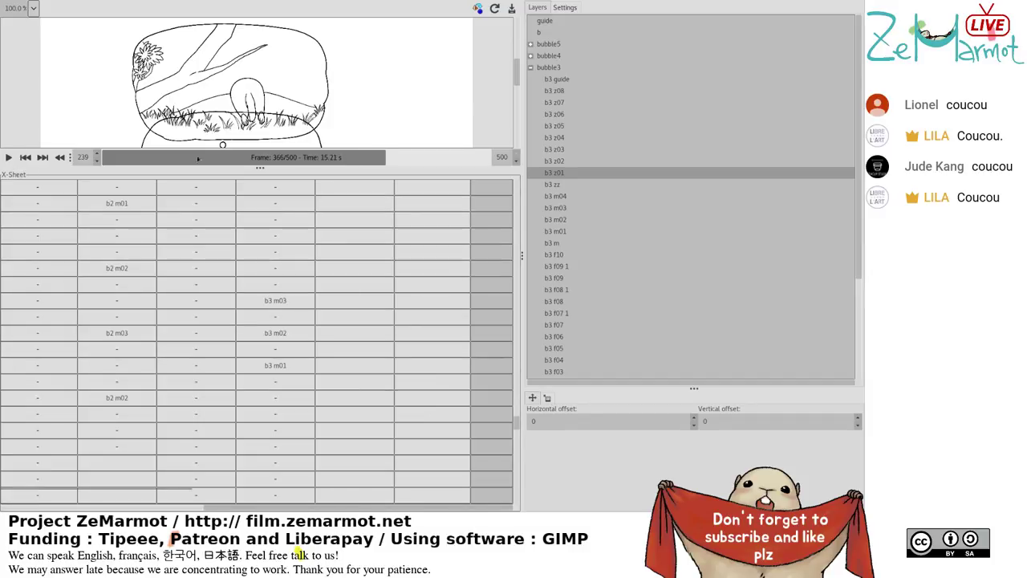
pyautogui.click(9, 158)
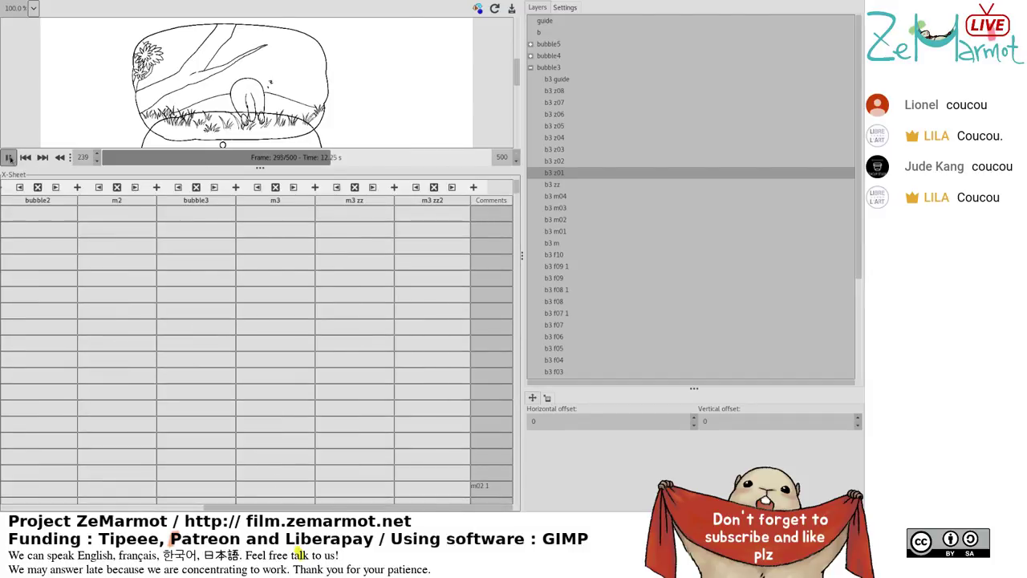
pyautogui.click(9, 158)
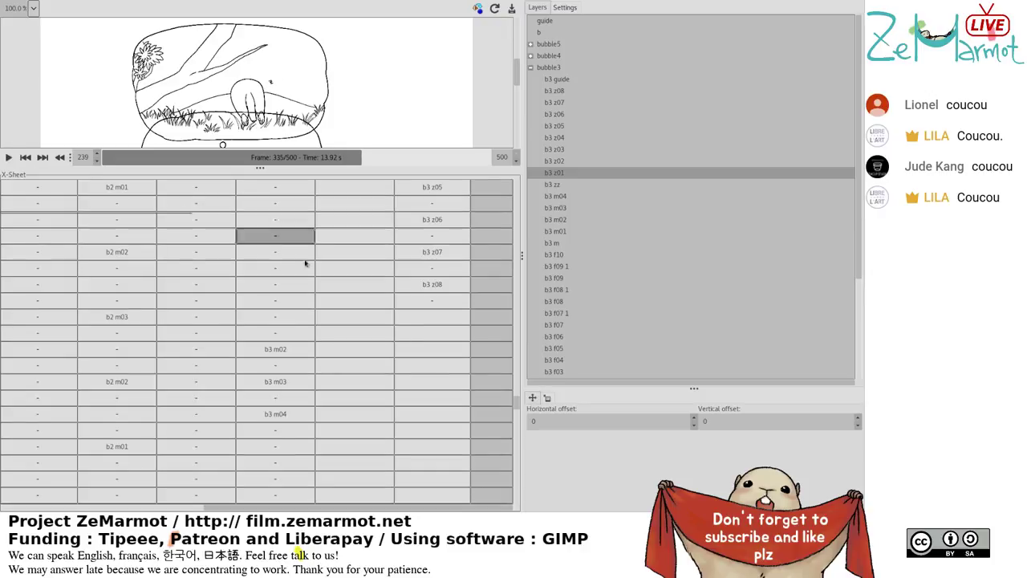
# Compare the stagger between the m3 zz and m3 zz2 cycles in the X-Sheet and play the animation again.
pyautogui.scroll(-3, 412, 350)
pyautogui.scroll(5, 412, 350)
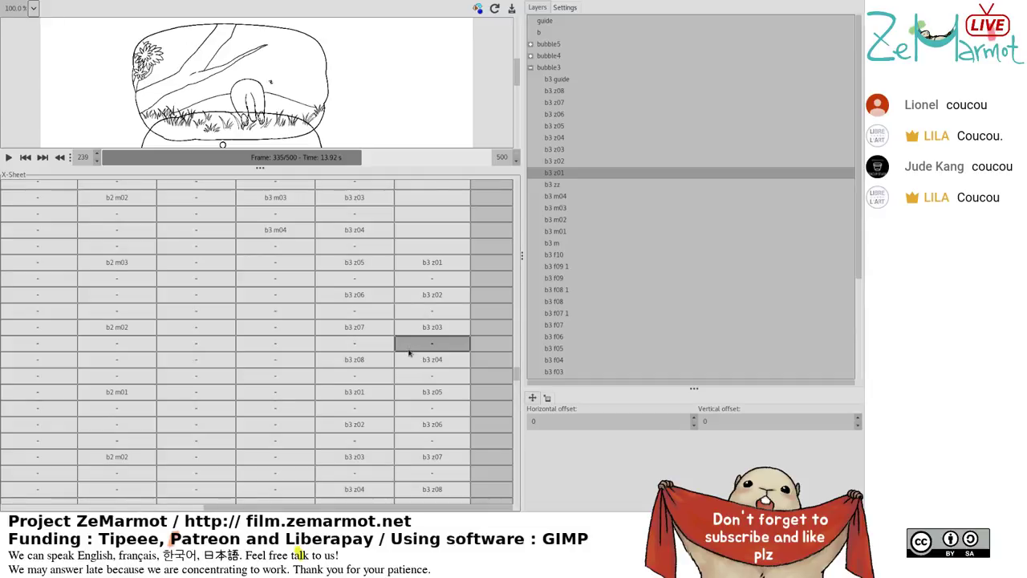
pyautogui.click(408, 411)
pyautogui.click(411, 377)
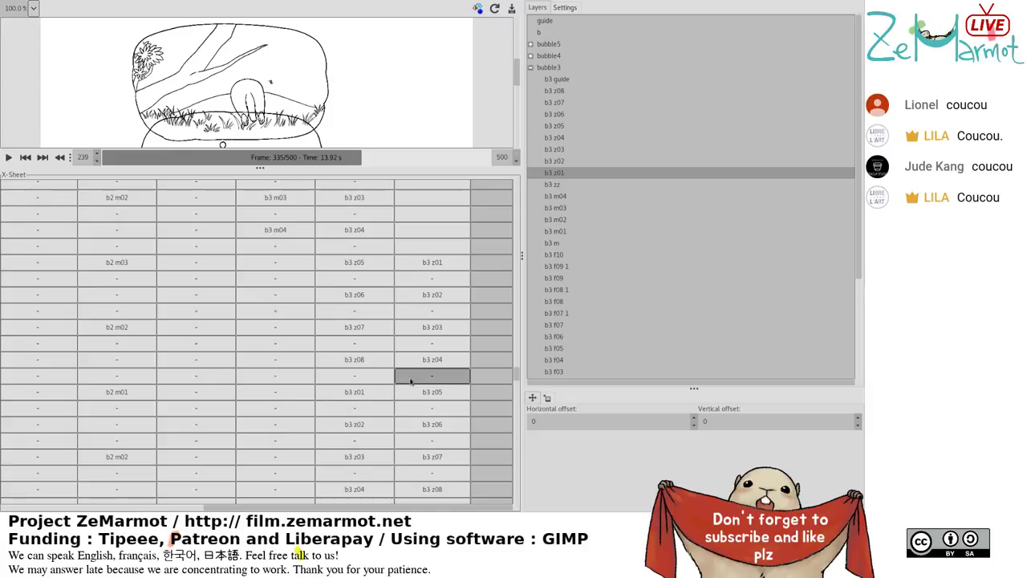
pyautogui.click(305, 374)
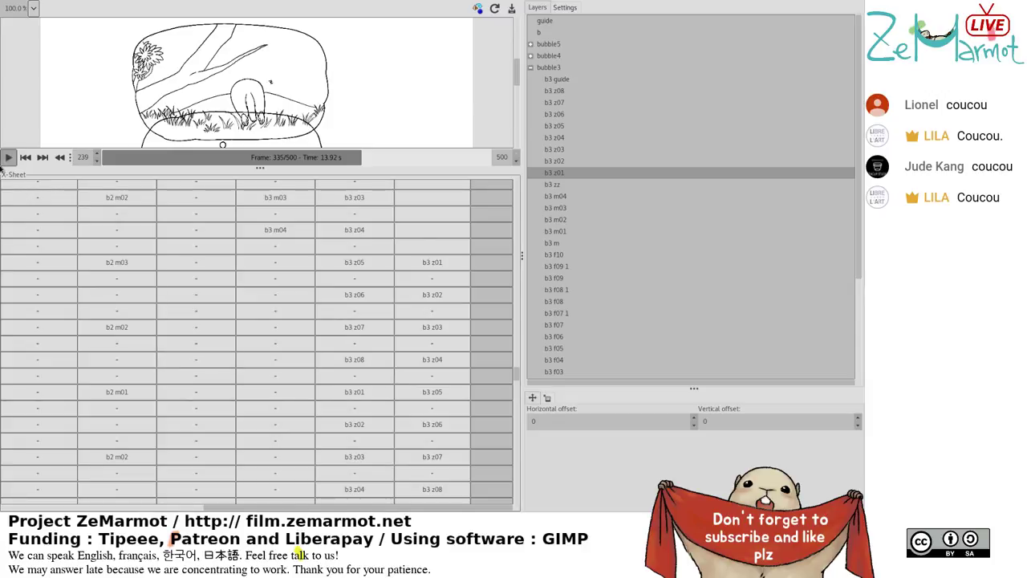
pyautogui.click(9, 157)
pyautogui.click(9, 158)
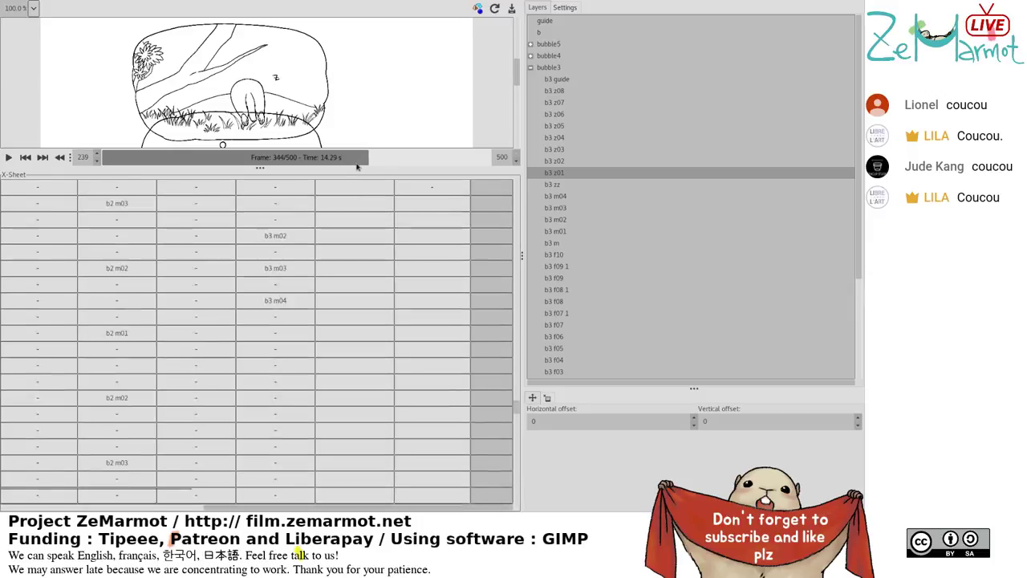
pyautogui.click(454, 314)
pyautogui.click(416, 310)
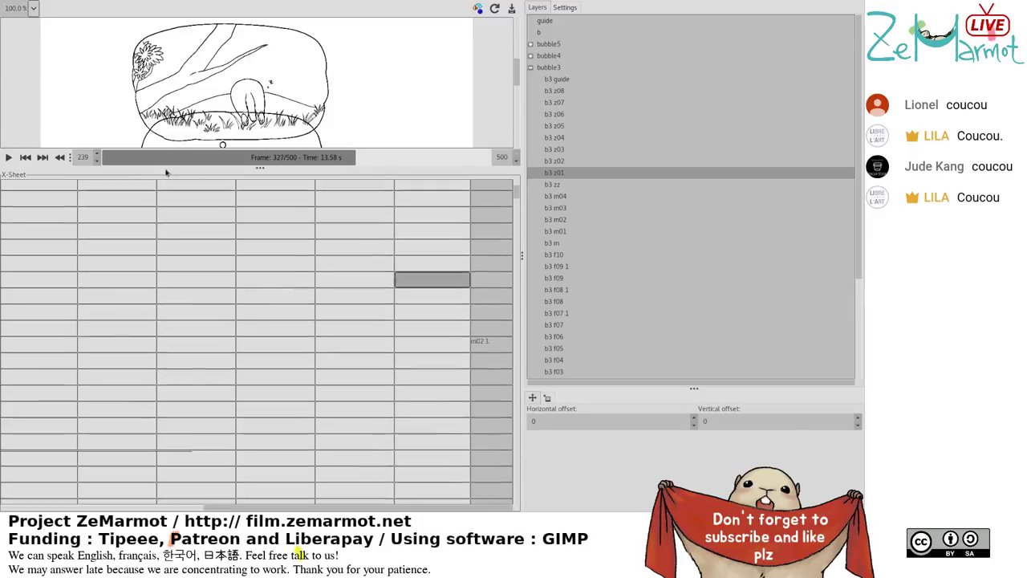
pyautogui.scroll(-5, 415, 309)
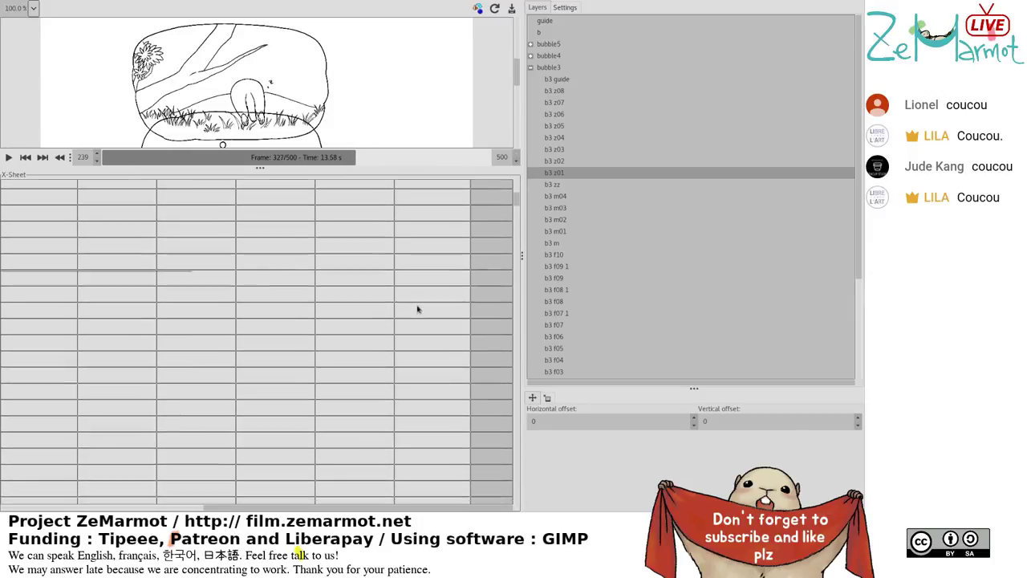
pyautogui.scroll(3, 415, 299)
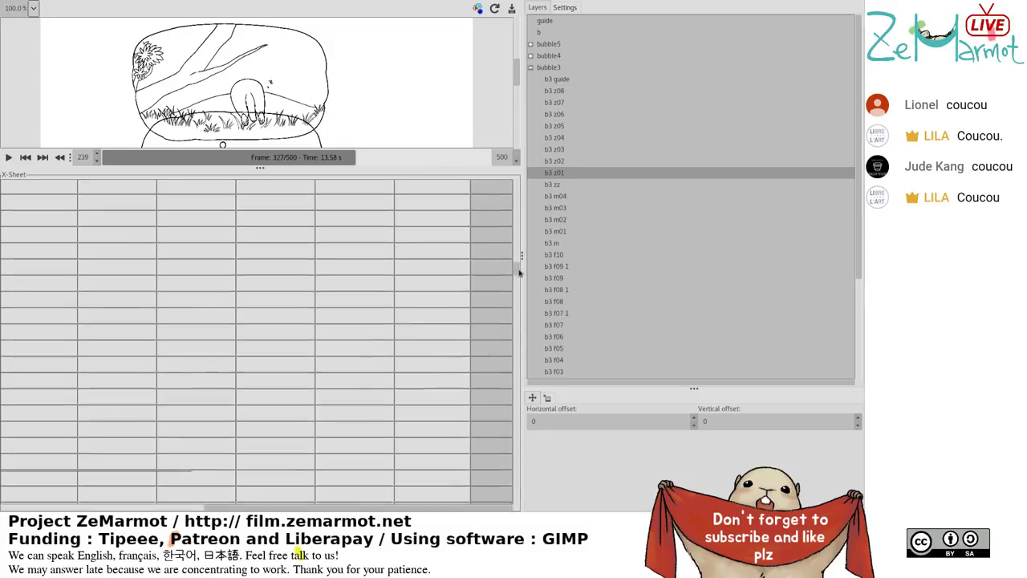
pyautogui.scroll(-3, 515, 397)
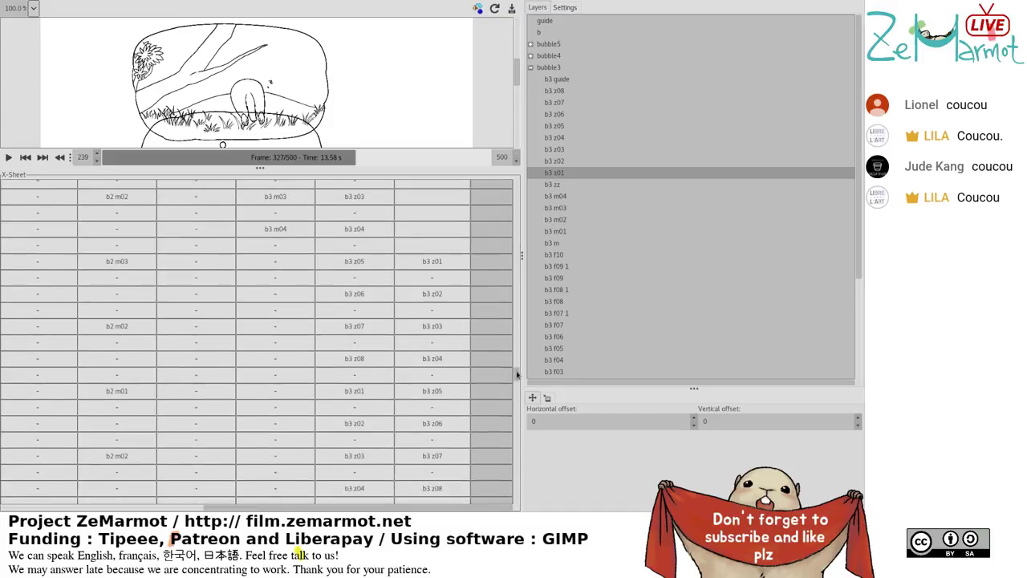
pyautogui.scroll(-1, 517, 374)
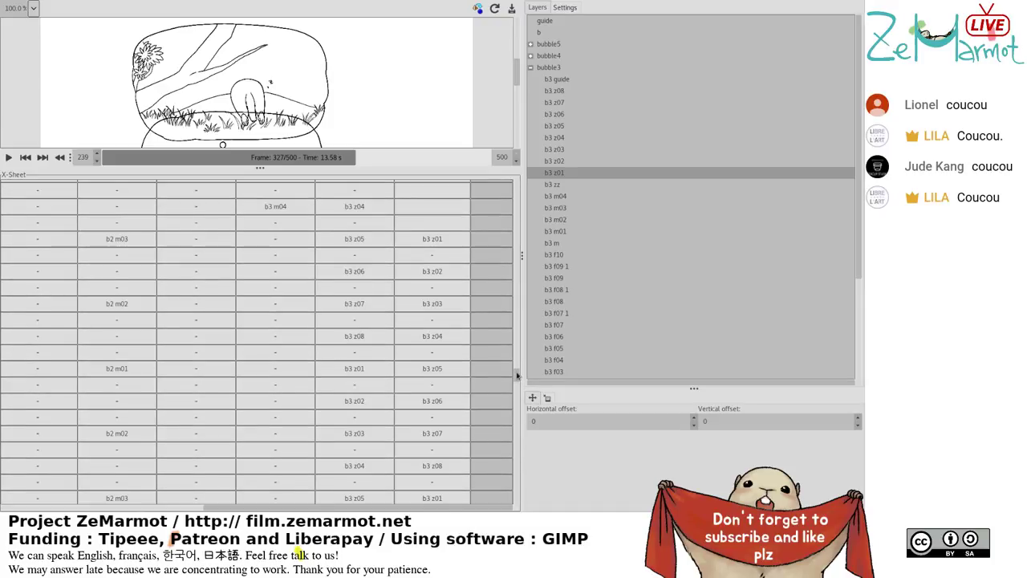
pyautogui.click(444, 244)
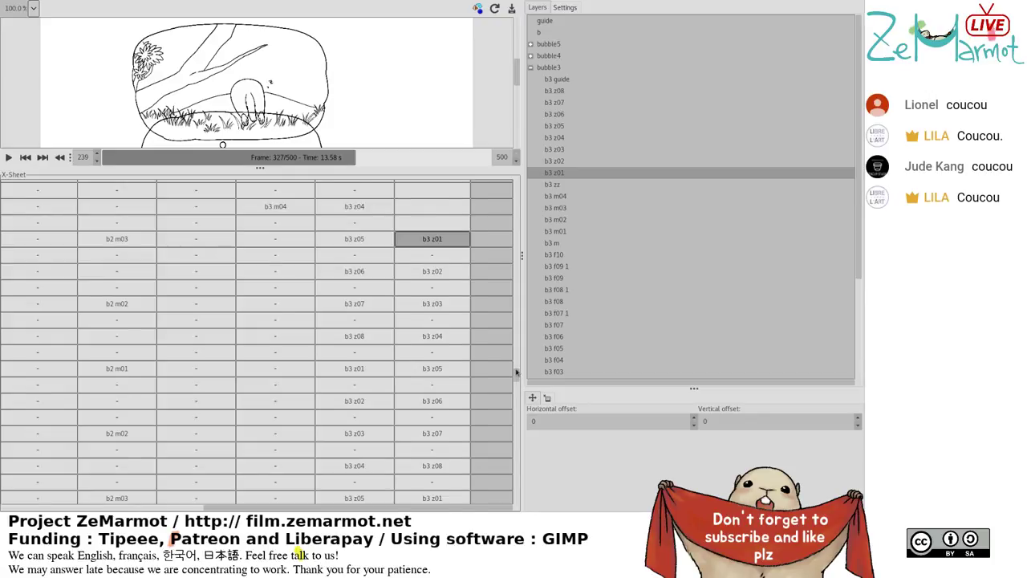
# Set the first b3 z01–z08 cycle in the m3 zz column to hold each drawing for 4 frames.
pyautogui.scroll(3, 517, 371)
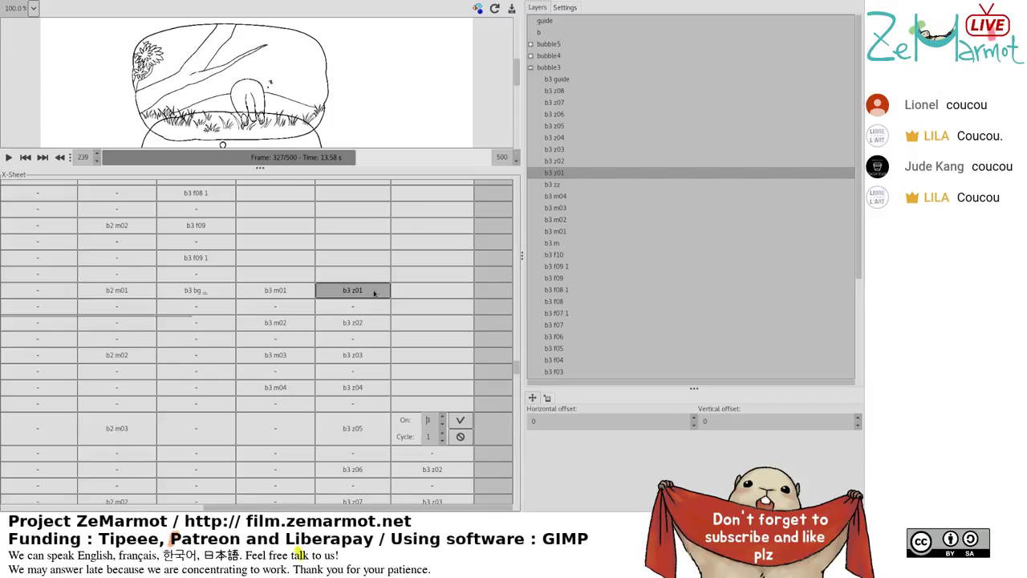
pyautogui.click(374, 293)
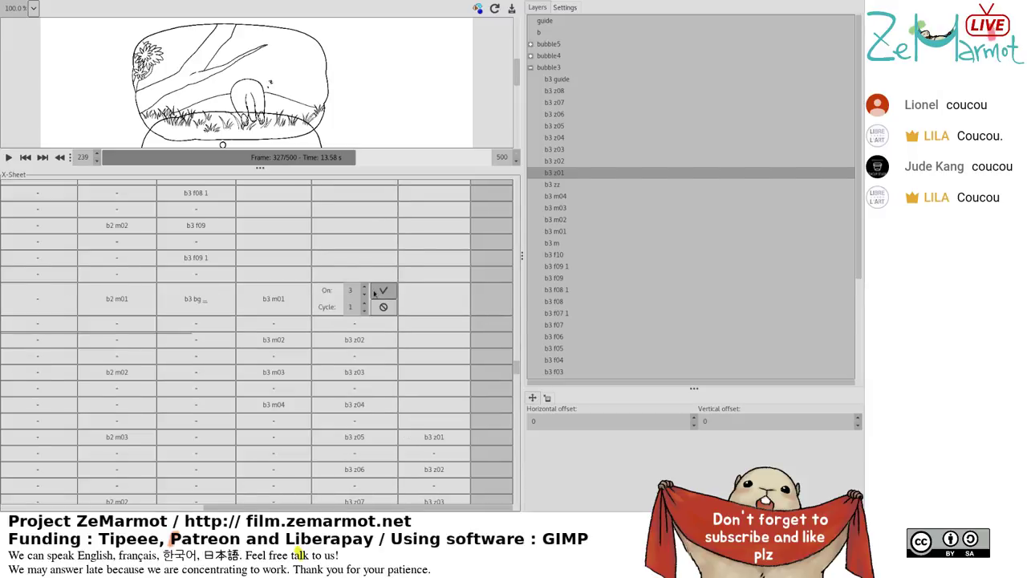
pyautogui.write('4')
# Insert four empty frames ahead of the first b3 z01 in the m3 zz2 column so its sequence starts beside b3 z04 of m3 zz.
pyautogui.scroll(-3, 428, 335)
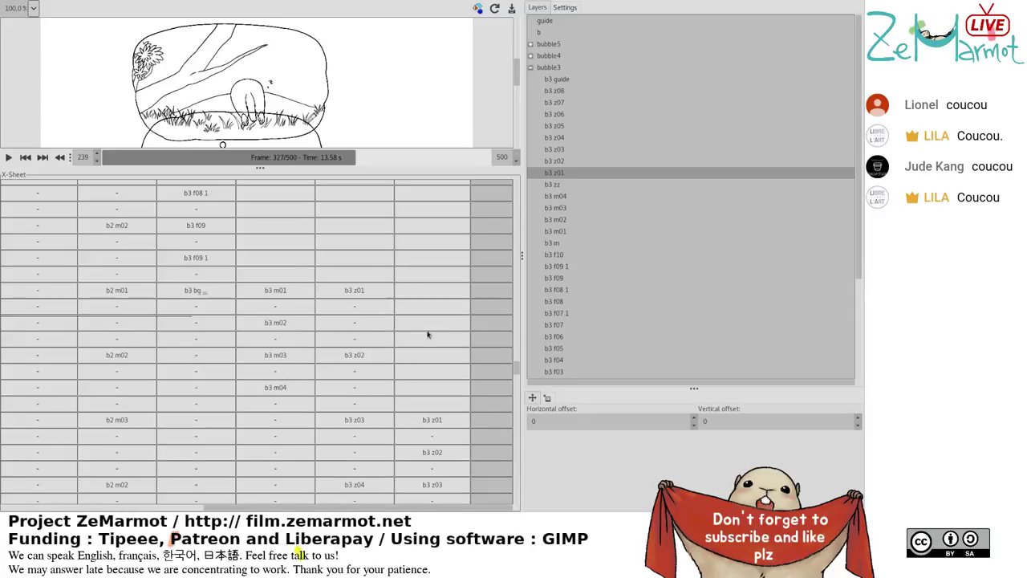
pyautogui.click(428, 335)
pyautogui.click(432, 311)
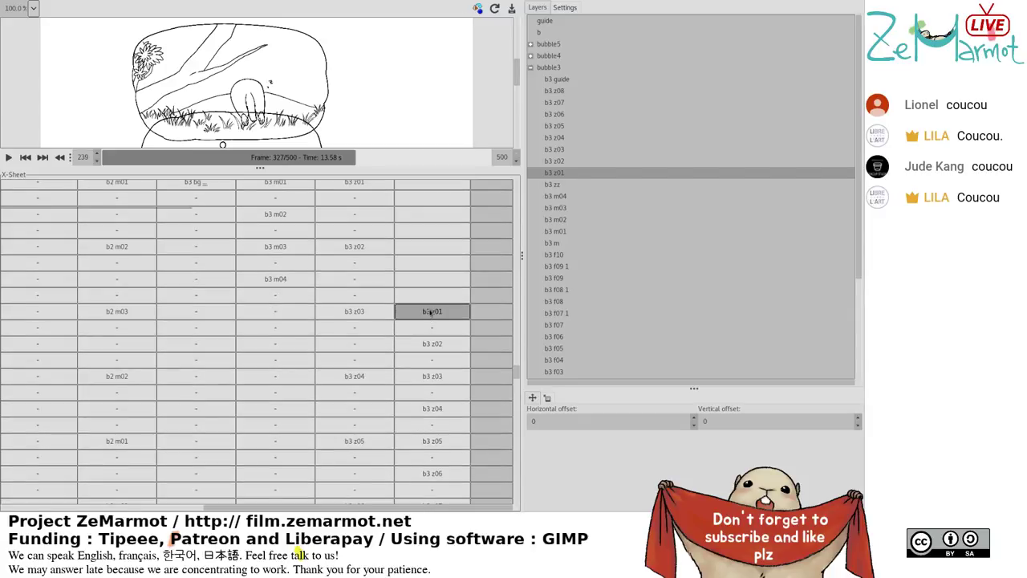
pyautogui.click(431, 294)
pyautogui.click(431, 295)
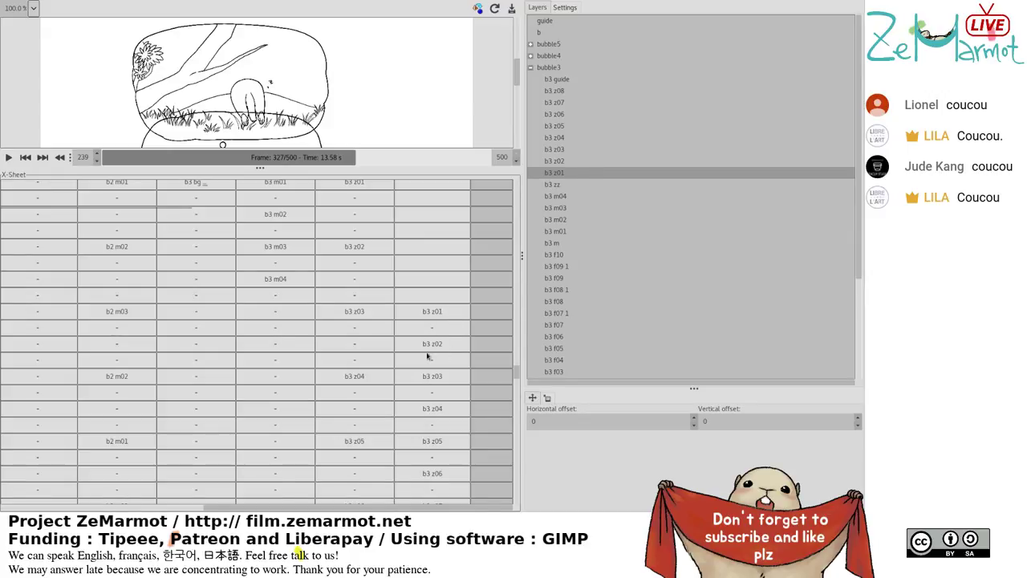
pyautogui.click(448, 309)
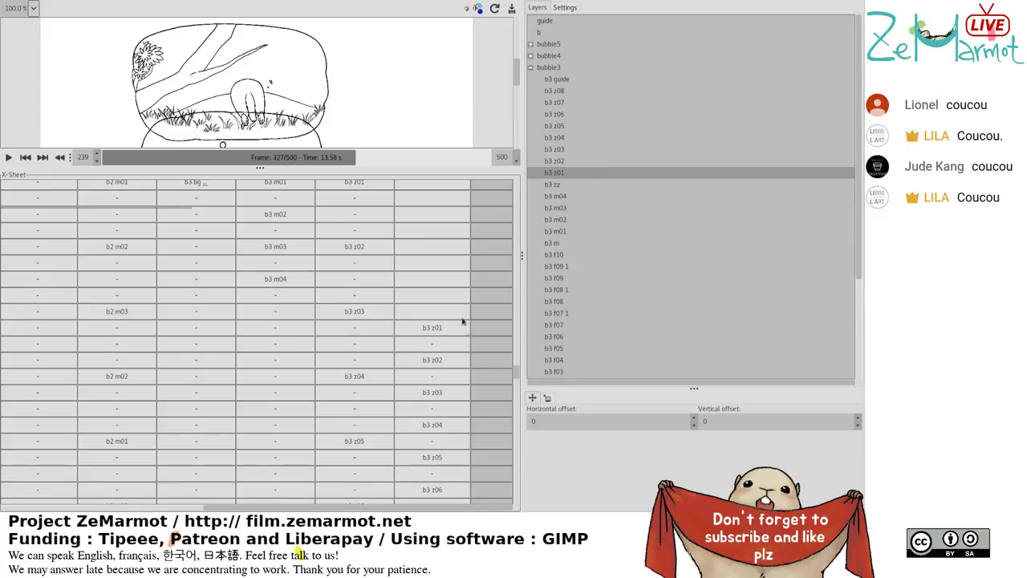
pyautogui.click(464, 325)
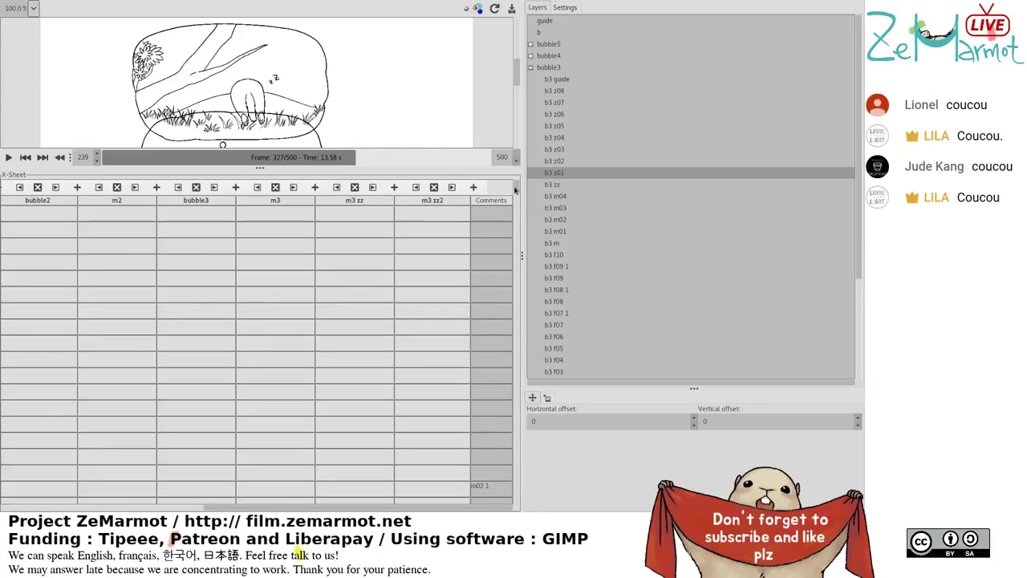
pyautogui.moveTo(516, 191); pyautogui.dragTo(496, 383)
pyautogui.scroll(2, 496, 383)
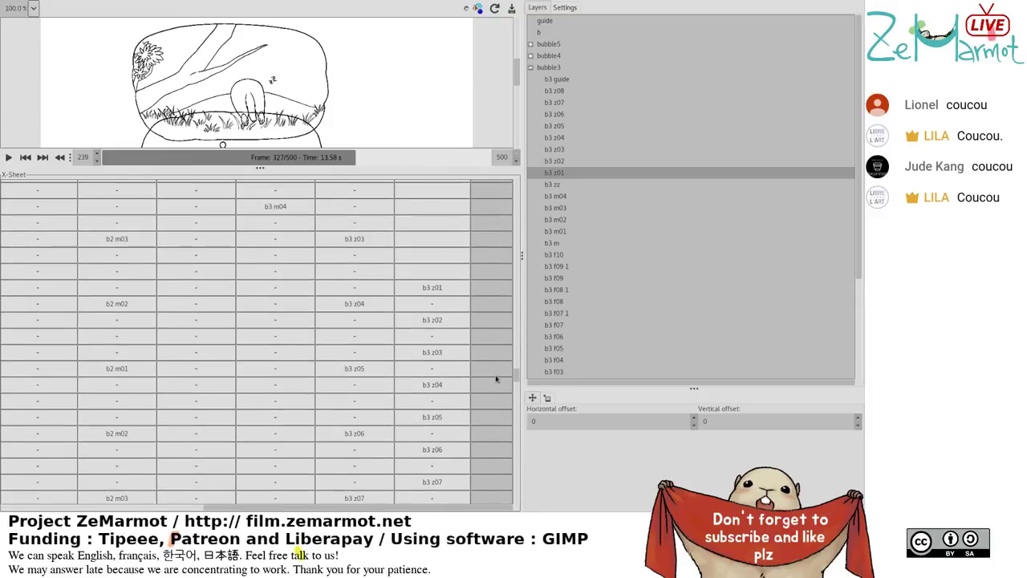
pyautogui.scroll(-6, 445, 273)
pyautogui.click(439, 276)
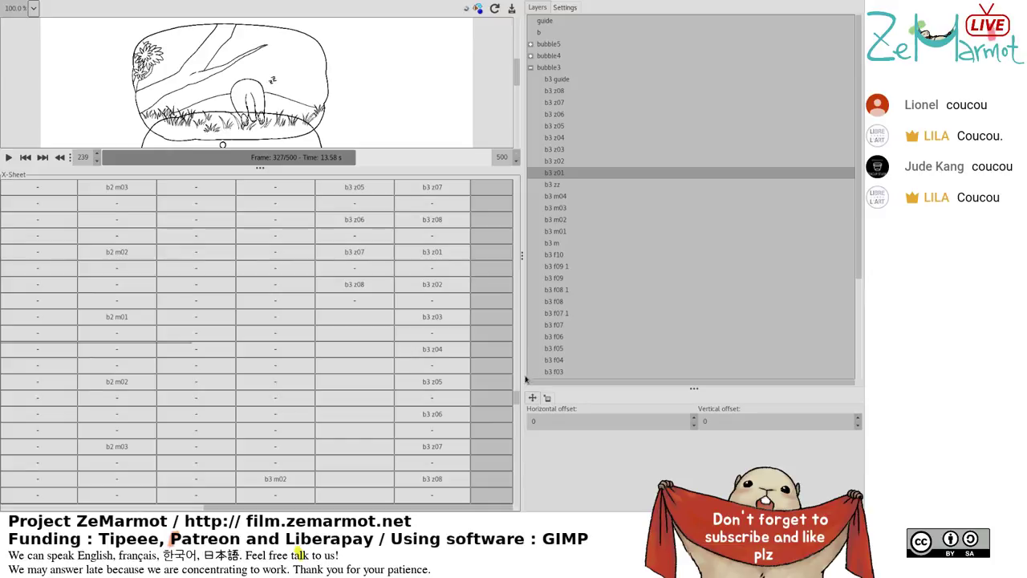
# Set the second b3 z01–z08 cycle in the m3 zz column to hold each drawing for 4 frames.
pyautogui.scroll(2, 516, 397)
pyautogui.scroll(6, 517, 397)
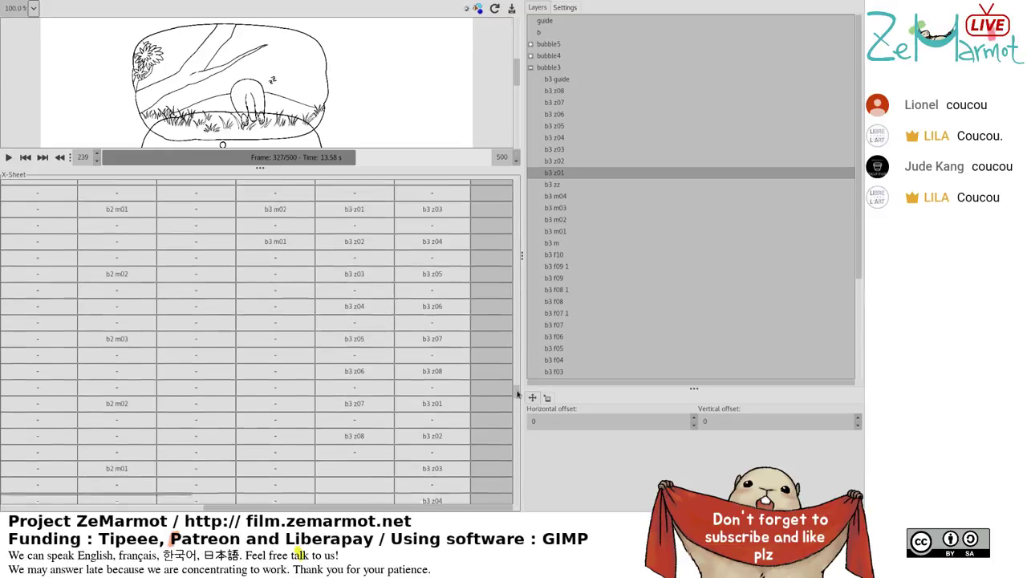
pyautogui.scroll(-6, 520, 377)
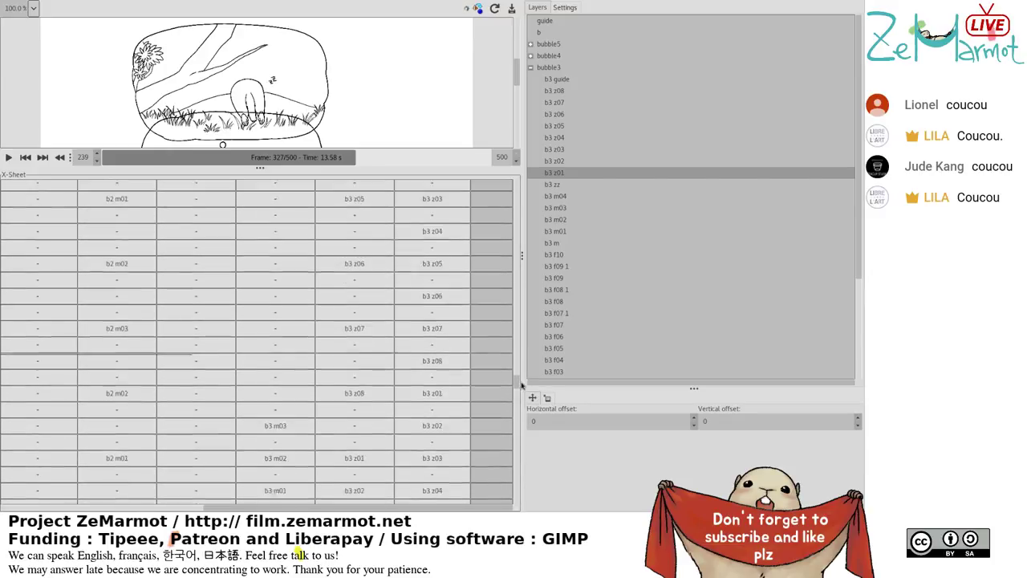
pyautogui.click(370, 392)
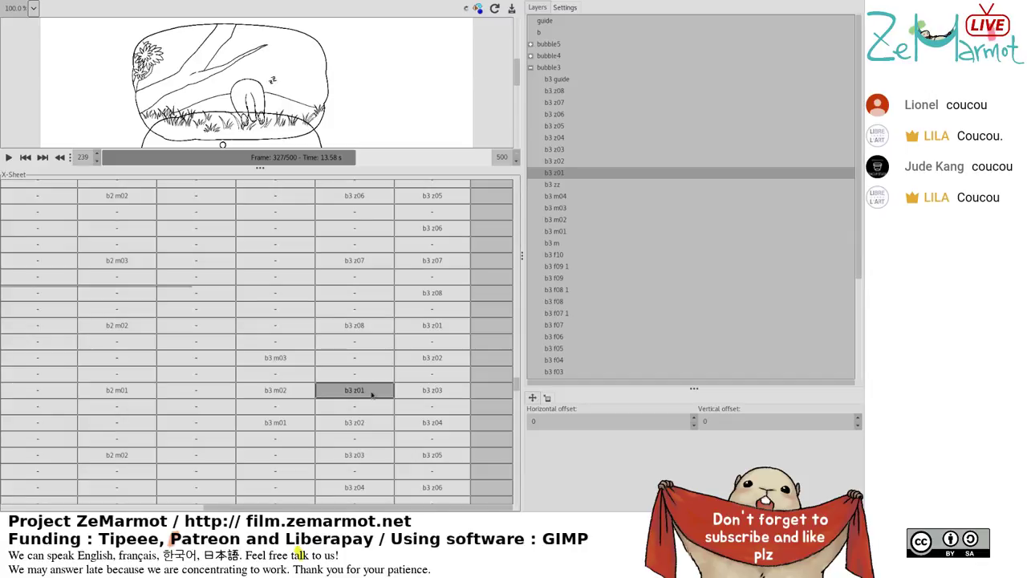
pyautogui.doubleClick(372, 395)
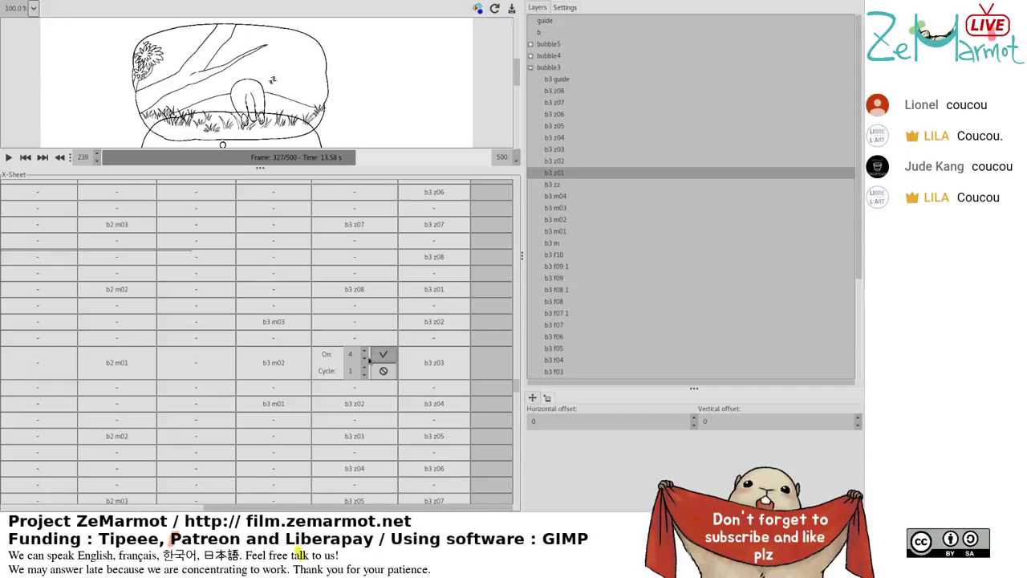
pyautogui.click(369, 361)
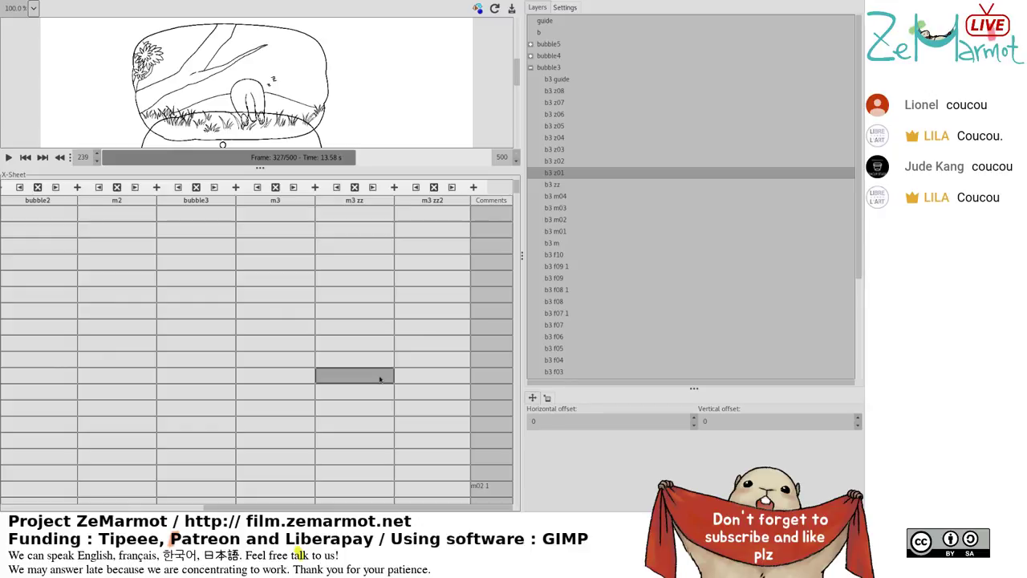
# Examine how the z sequences in the m3 zz and m3 zz2 columns line up along the X-Sheet.
pyautogui.moveTo(515, 187); pyautogui.dragTo(511, 406)
pyautogui.click(369, 424)
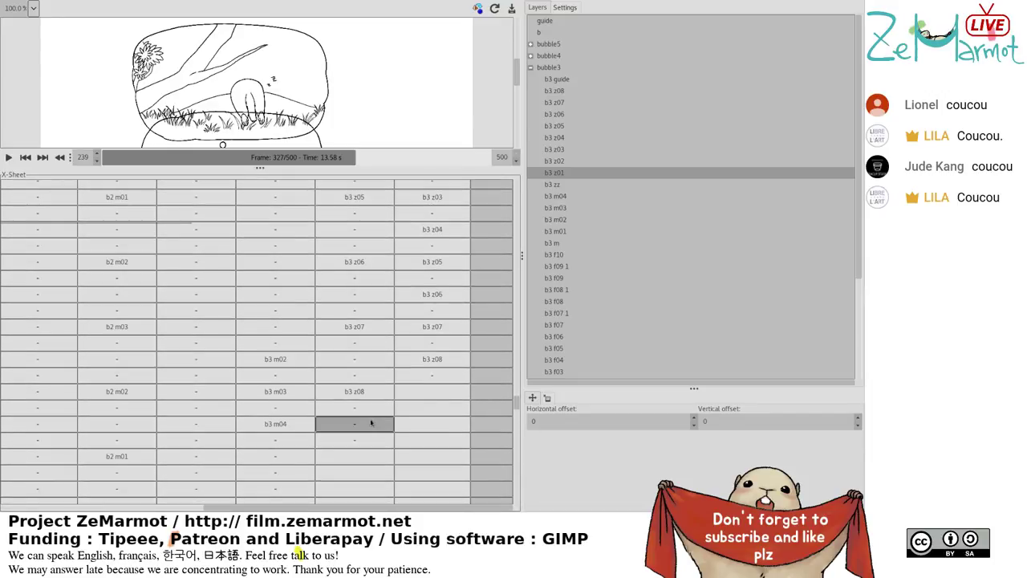
pyautogui.scroll(2, 374, 426)
pyautogui.scroll(-5, 374, 426)
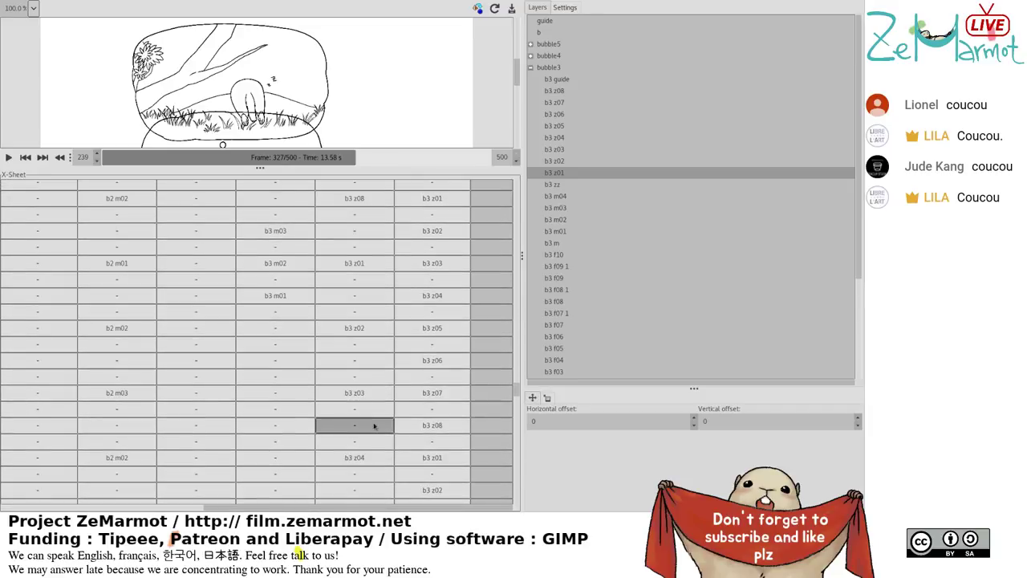
pyautogui.click(406, 318)
pyautogui.scroll(1, 405, 306)
pyautogui.click(405, 306)
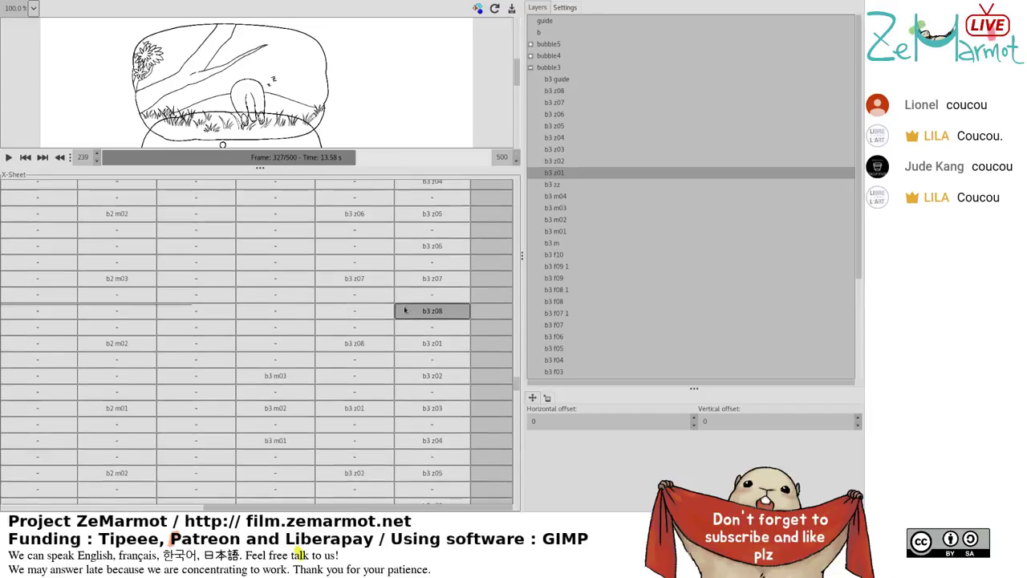
pyautogui.scroll(3, 406, 307)
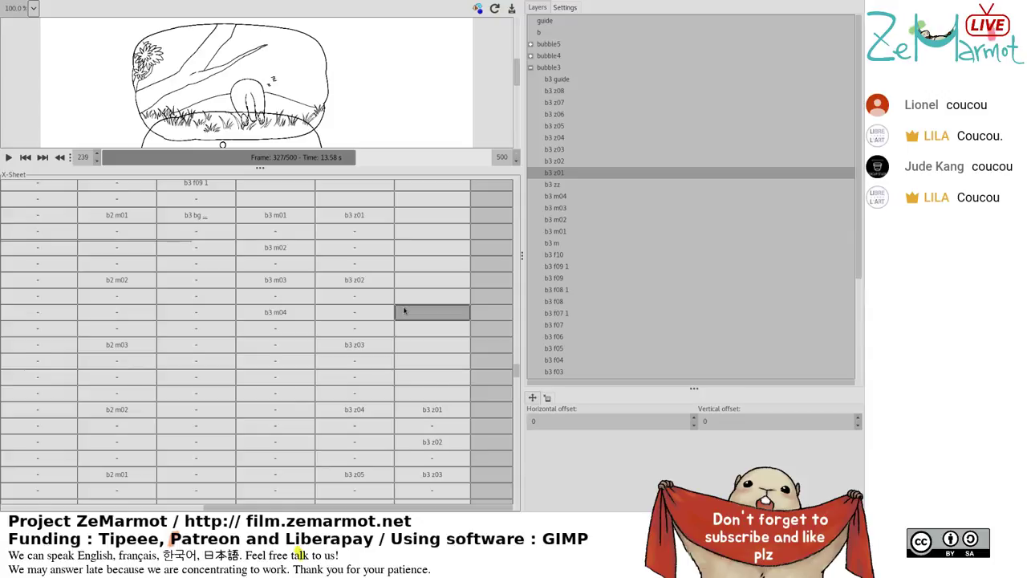
pyautogui.scroll(-5, 403, 321)
pyautogui.click(379, 419)
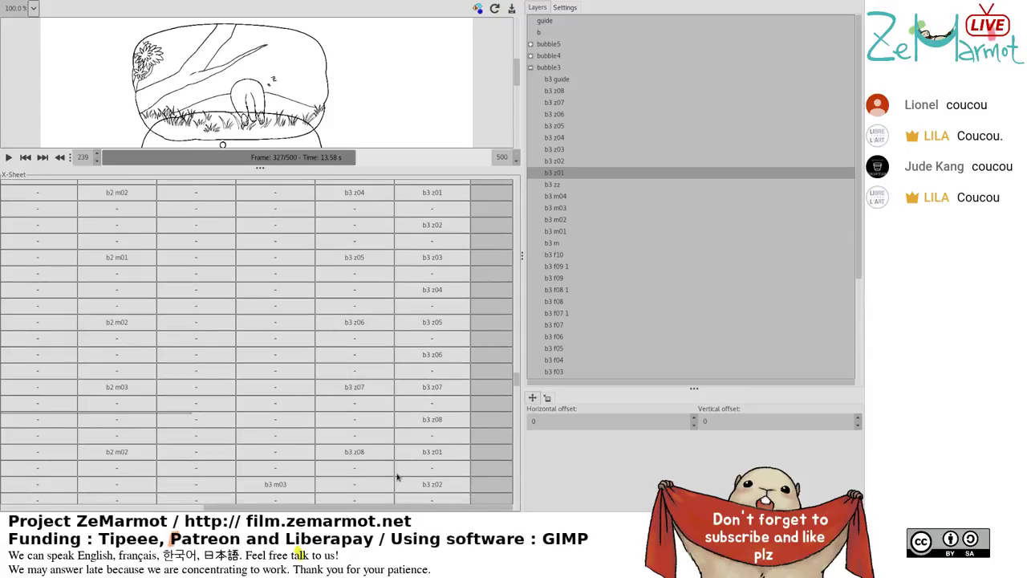
# Insert three empty frames before the first cycle's b3 z08 in the m3 zz column, delaying it and the cycle that follows.
pyautogui.click(367, 456)
pyautogui.scroll(-3, 385, 465)
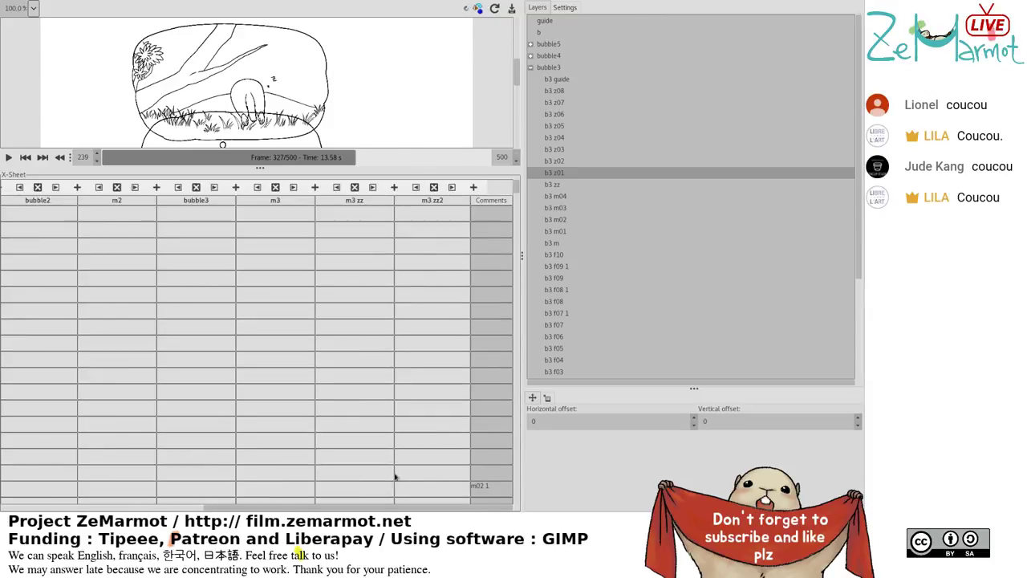
pyautogui.scroll(-3, 455, 294)
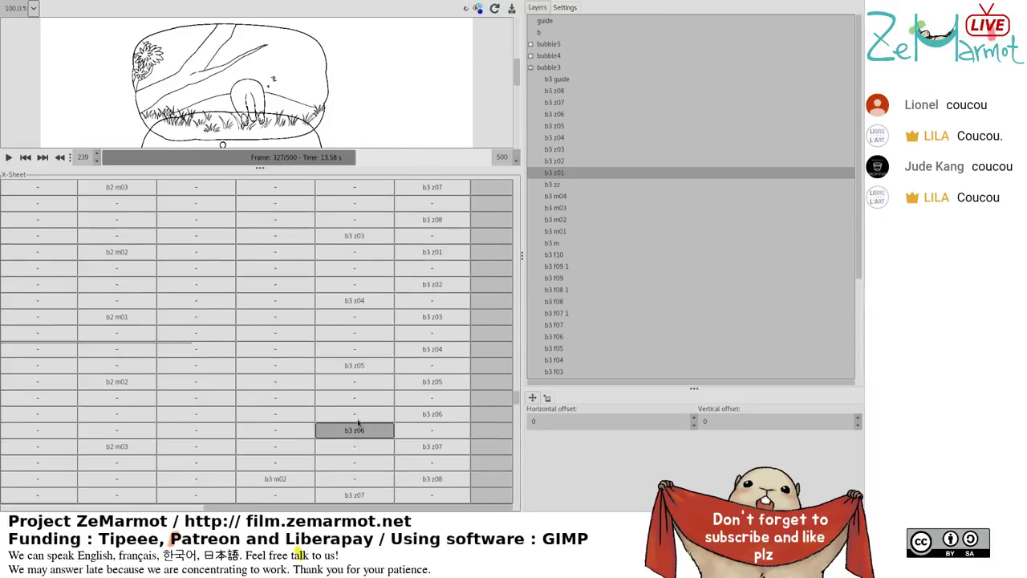
pyautogui.scroll(-2, 361, 417)
pyautogui.scroll(-5, 363, 410)
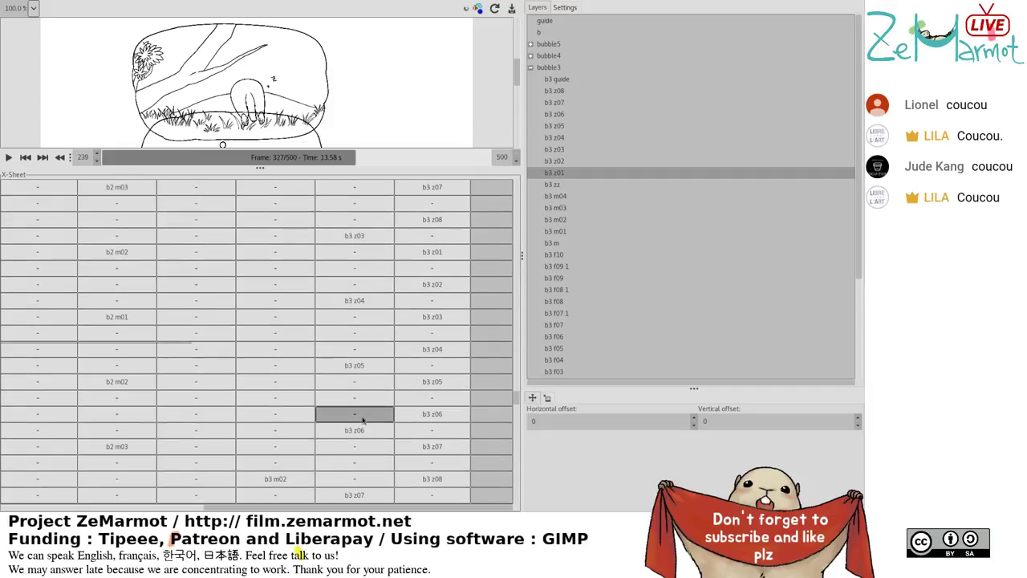
pyautogui.scroll(3, 363, 422)
pyautogui.scroll(2, 364, 422)
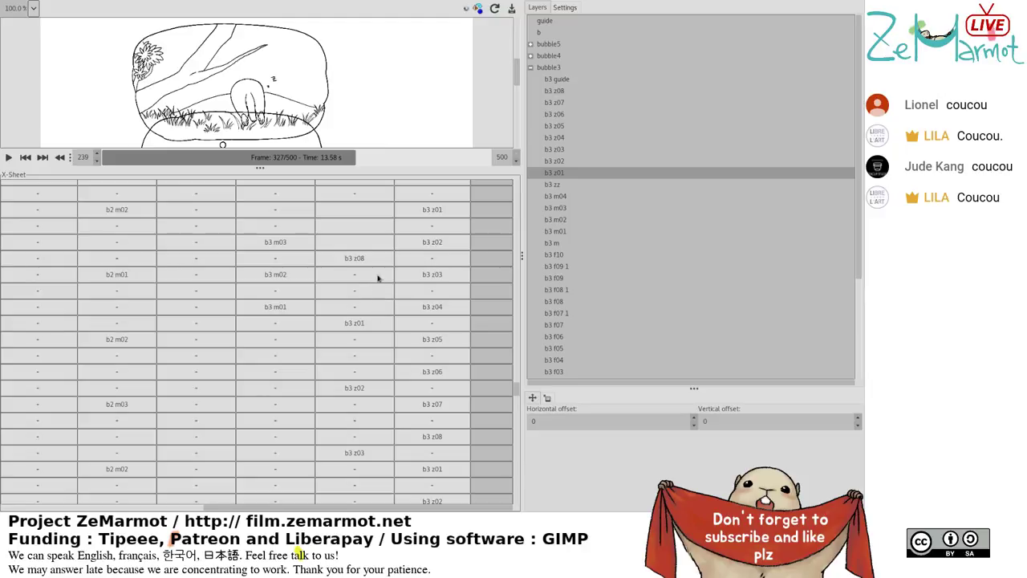
# Extend the gap before b3 z08 in the m3 zz column by three more frames so it starts beside b3 m01.
pyautogui.scroll(5, 351, 273)
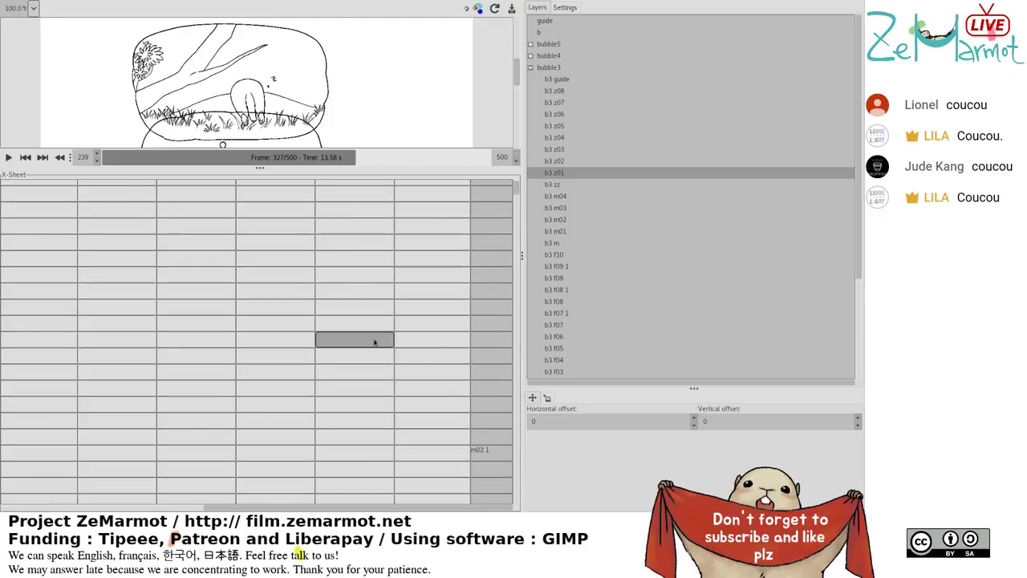
pyautogui.scroll(-3, 374, 342)
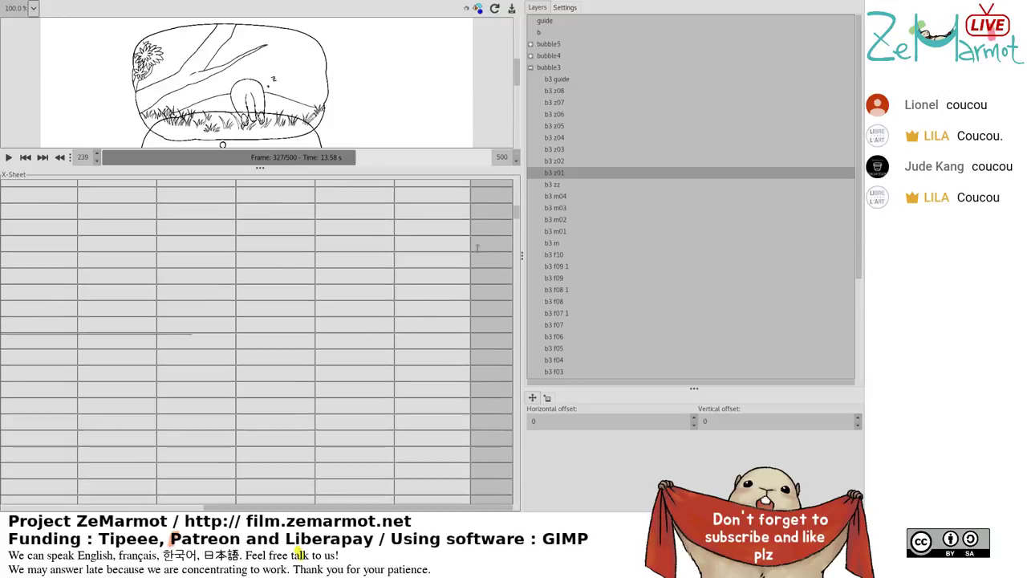
pyautogui.moveTo(514, 213); pyautogui.dragTo(479, 383)
pyautogui.click(348, 320)
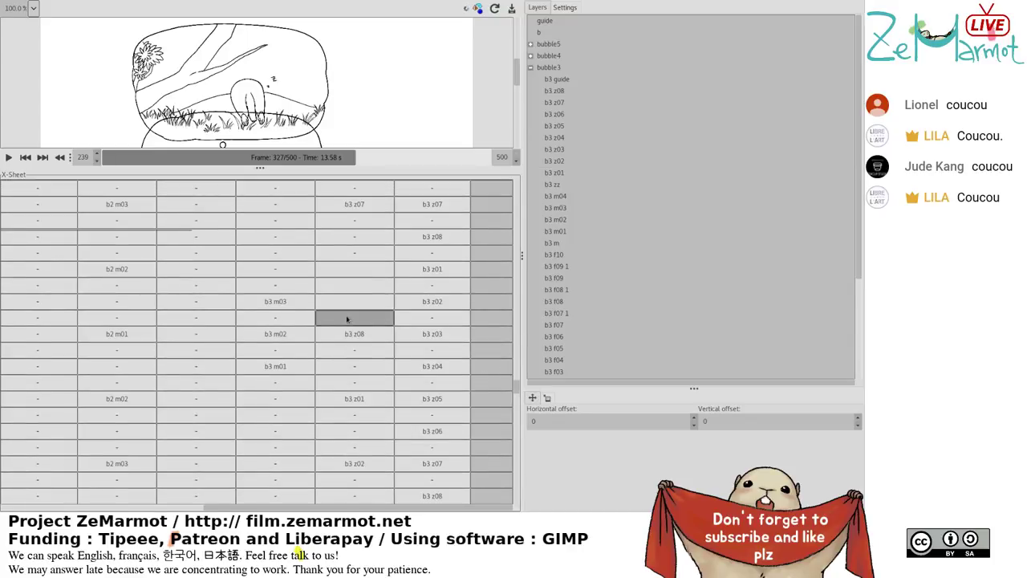
pyautogui.press('Insert')
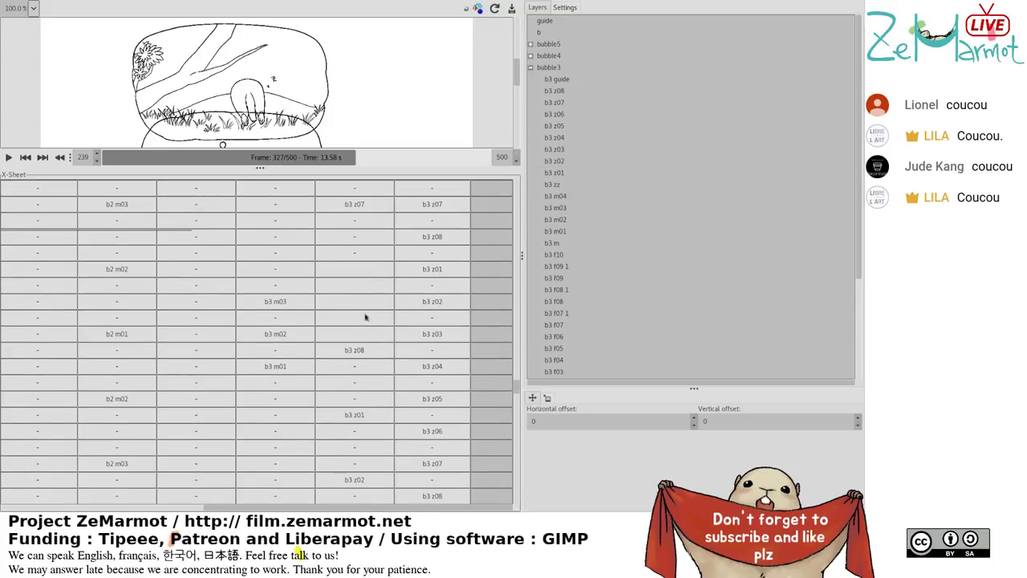
pyautogui.click(369, 319)
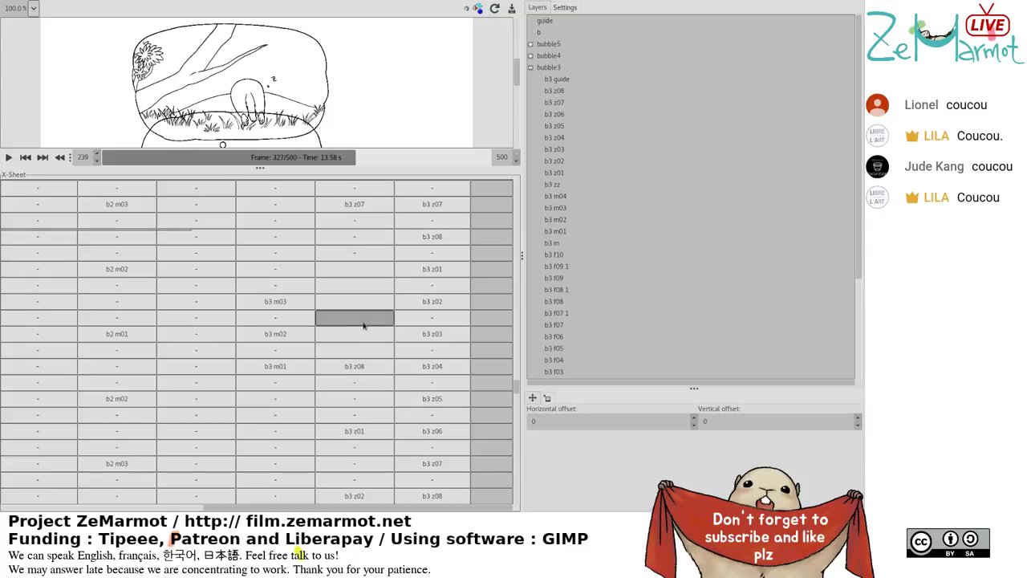
pyautogui.scroll(-5, 376, 343)
pyautogui.scroll(-10, 458, 287)
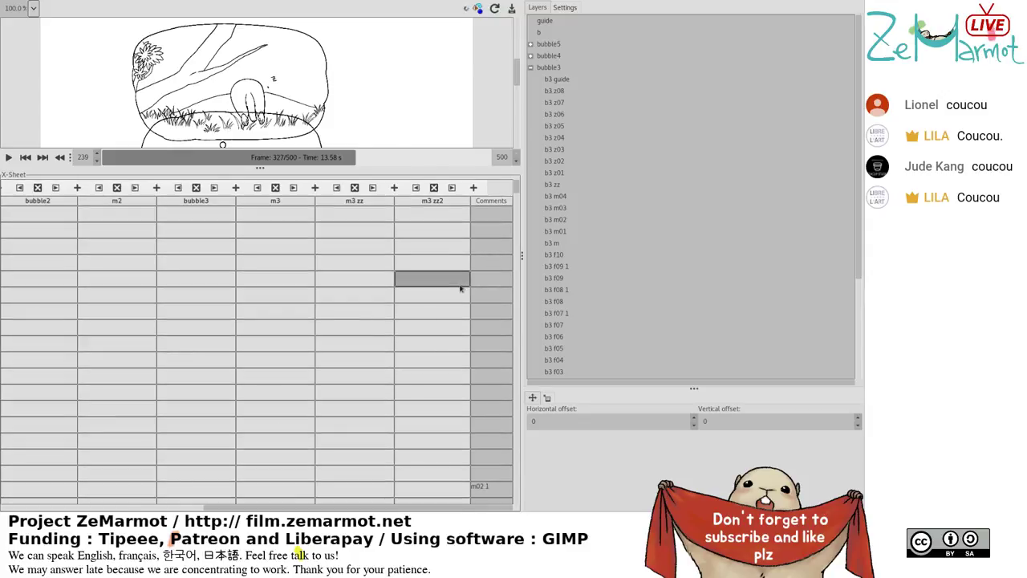
# Set the first b3 z01–z08 cycle in the m3 zz2 column to hold each drawing for 4 frames.
pyautogui.scroll(-3, 516, 197)
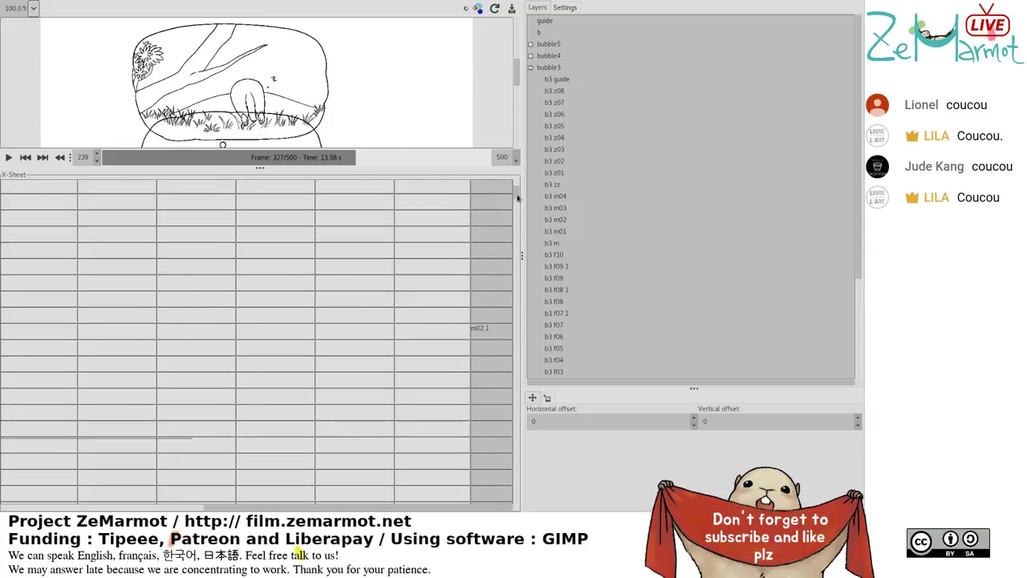
pyautogui.moveTo(516, 260); pyautogui.dragTo(520, 396)
pyautogui.scroll(3, 359, 318)
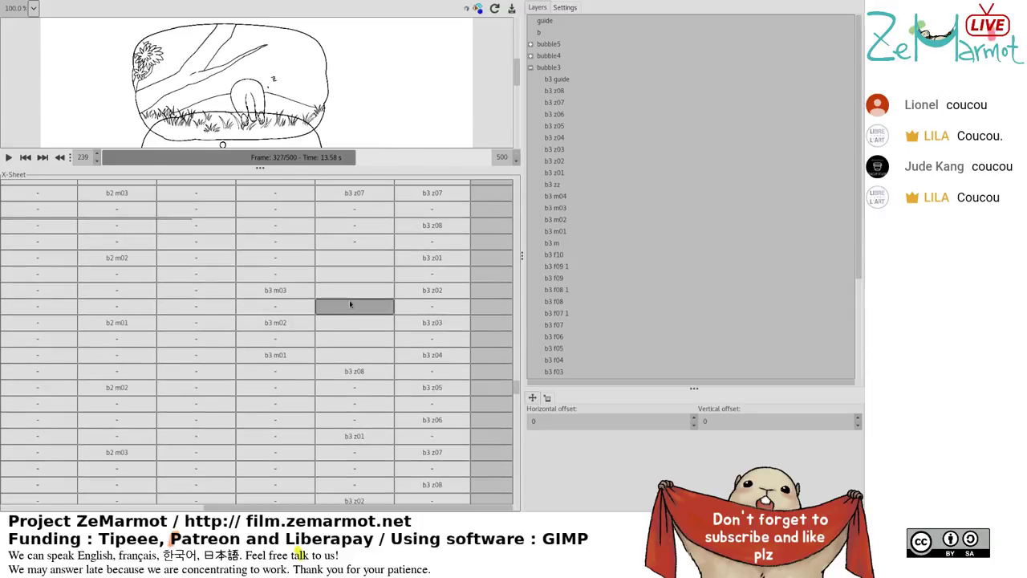
pyautogui.scroll(5, 359, 319)
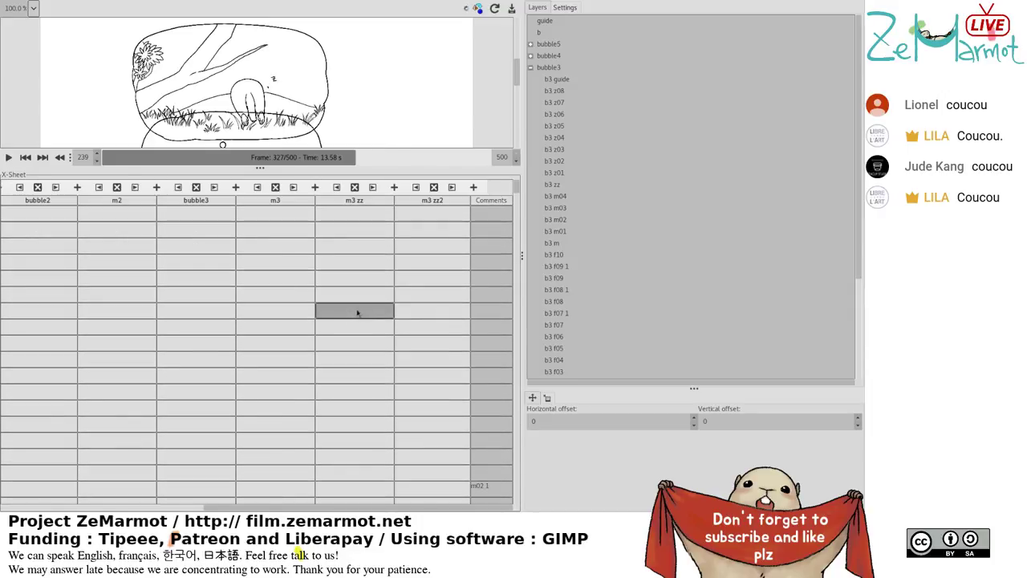
pyautogui.scroll(5, 520, 342)
pyautogui.moveTo(520, 343); pyautogui.dragTo(518, 391)
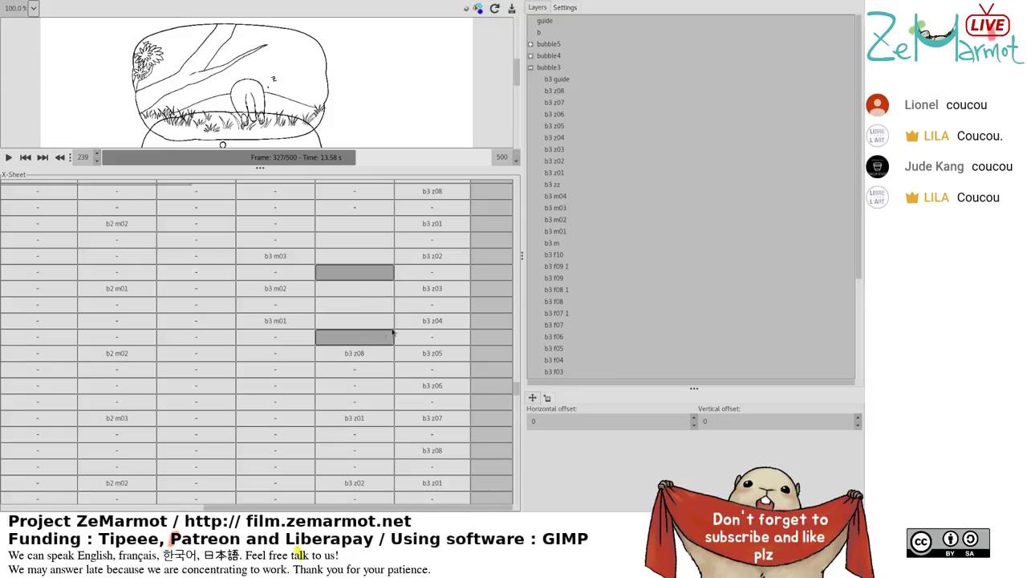
pyautogui.scroll(-5, 414, 295)
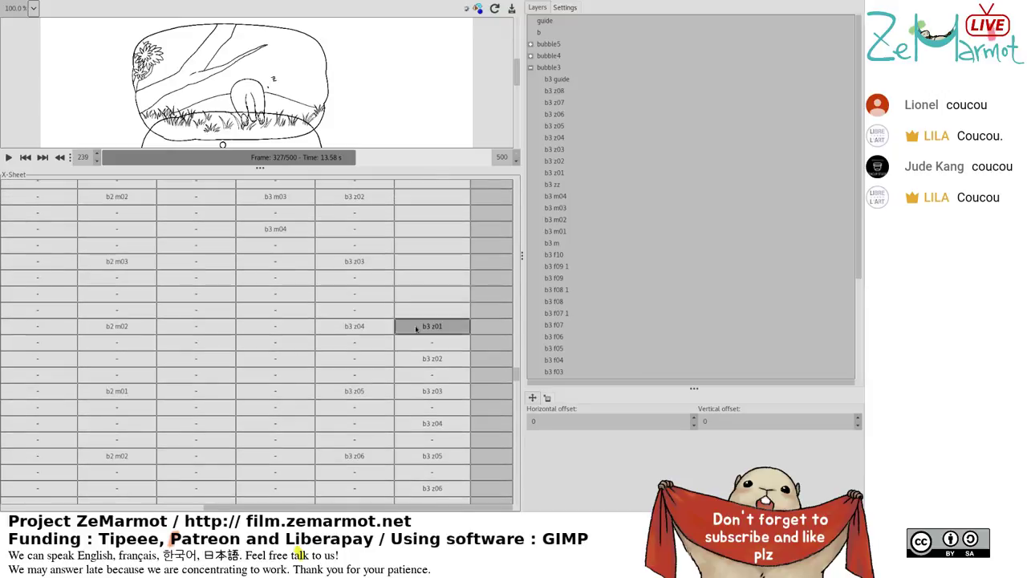
pyautogui.scroll(1, 416, 328)
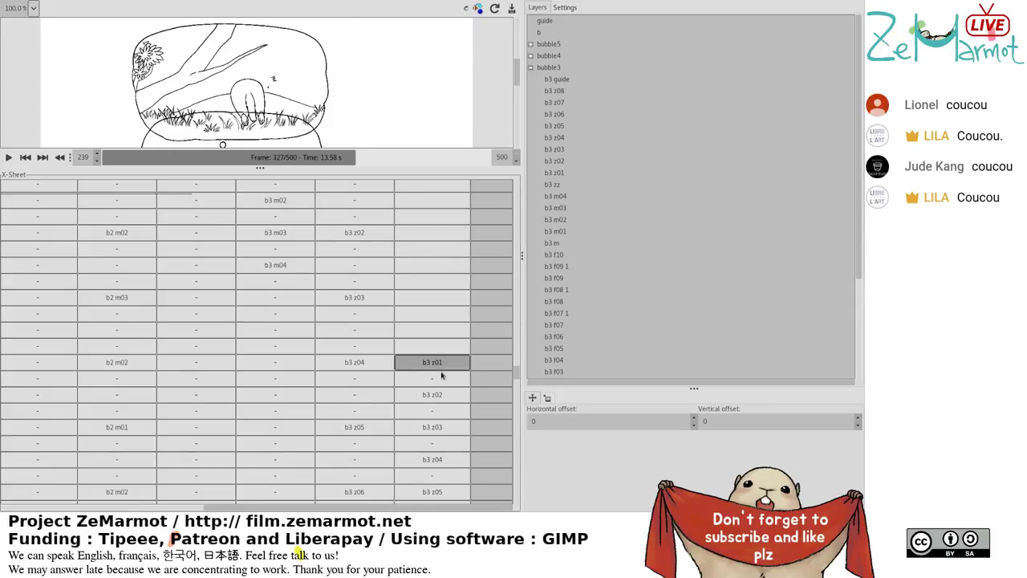
pyautogui.click(441, 363)
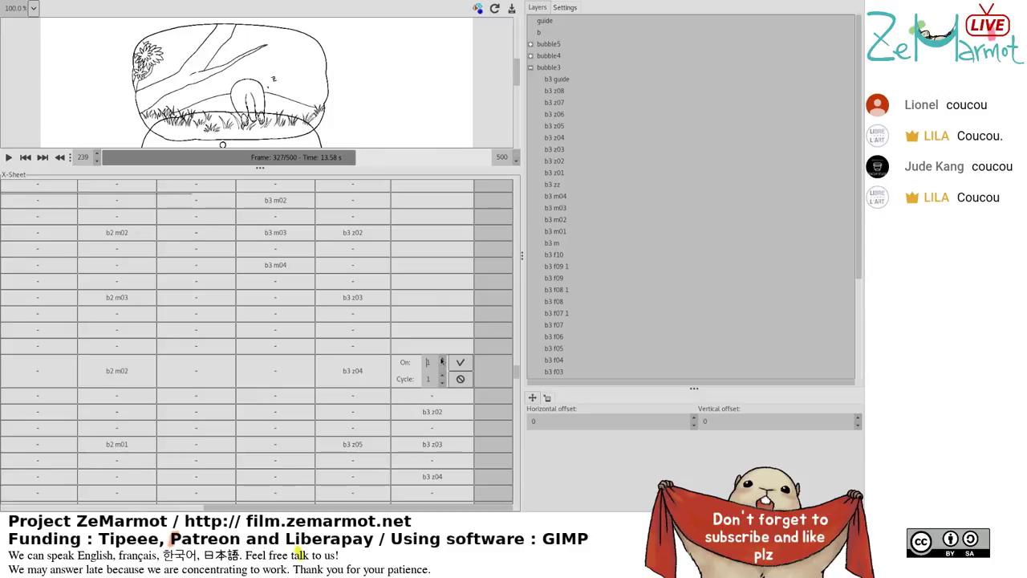
pyautogui.write('4')
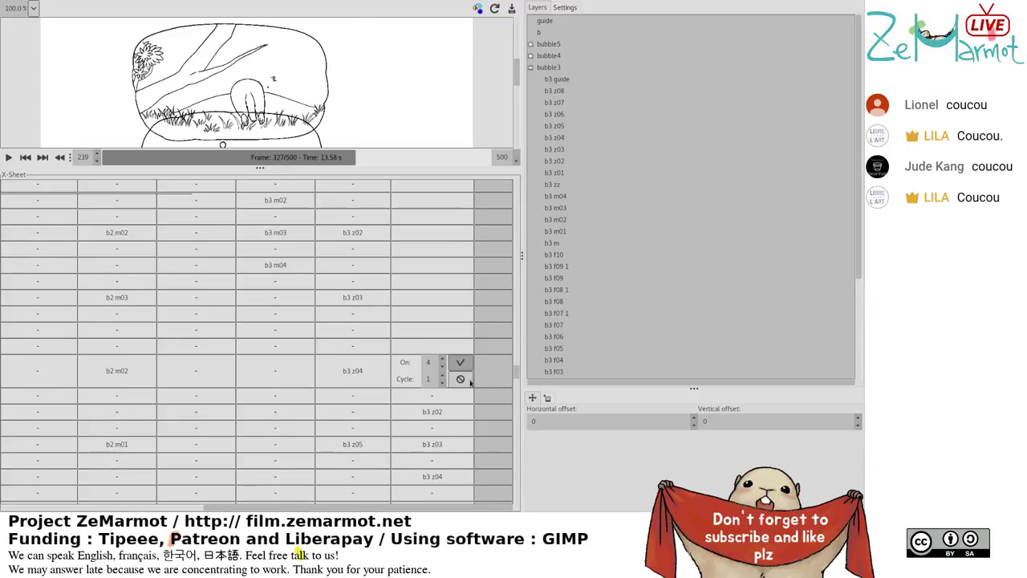
pyautogui.click(470, 382)
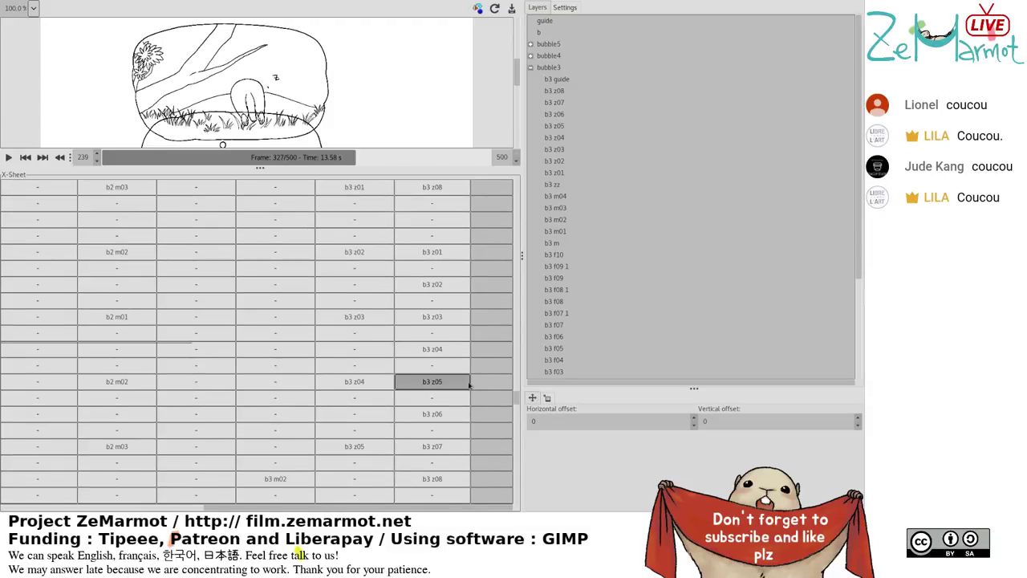
pyautogui.click(460, 415)
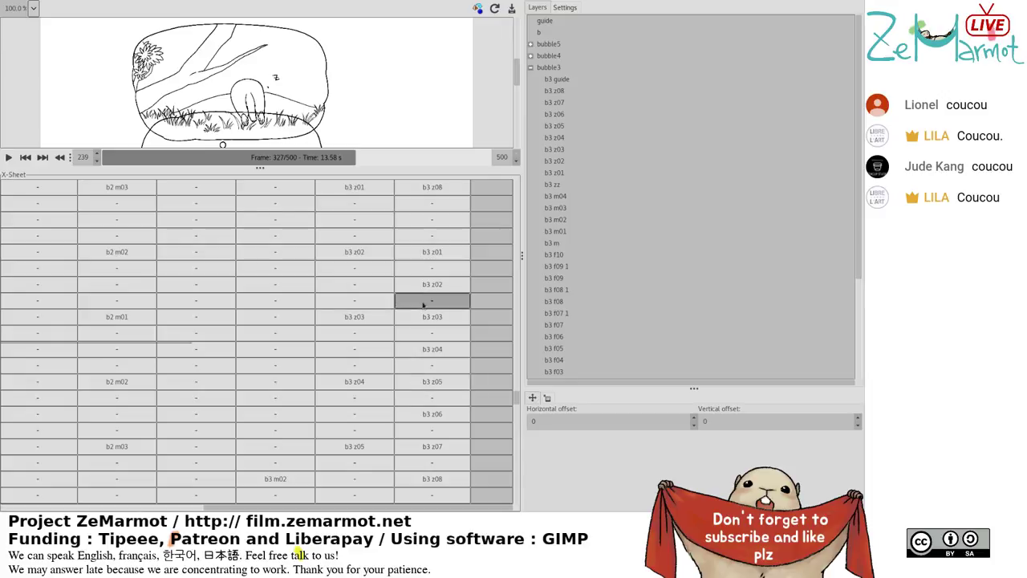
# Insert five empty frames before the second cycle's b3 z01 in the m3 zz2 column.
pyautogui.scroll(1, 414, 273)
pyautogui.scroll(2, 415, 282)
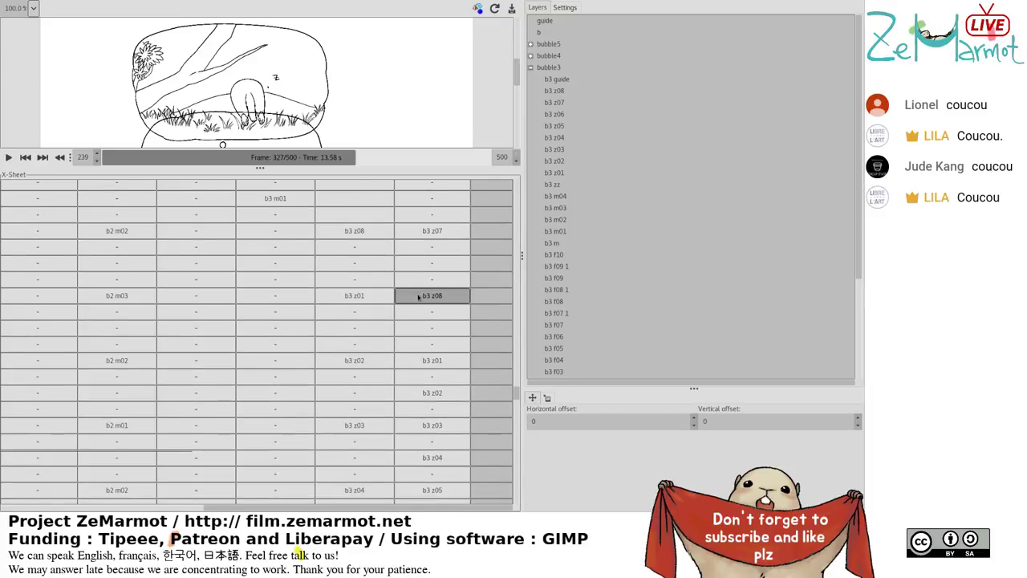
pyautogui.click(438, 366)
pyautogui.press('Insert')
pyautogui.click(440, 373)
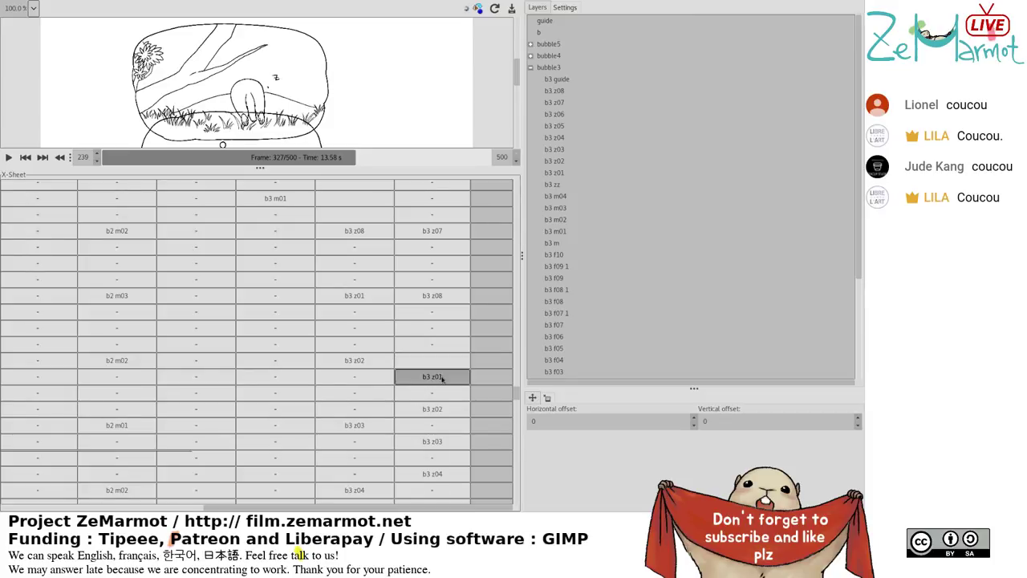
pyautogui.press('Insert')
pyautogui.click(450, 395)
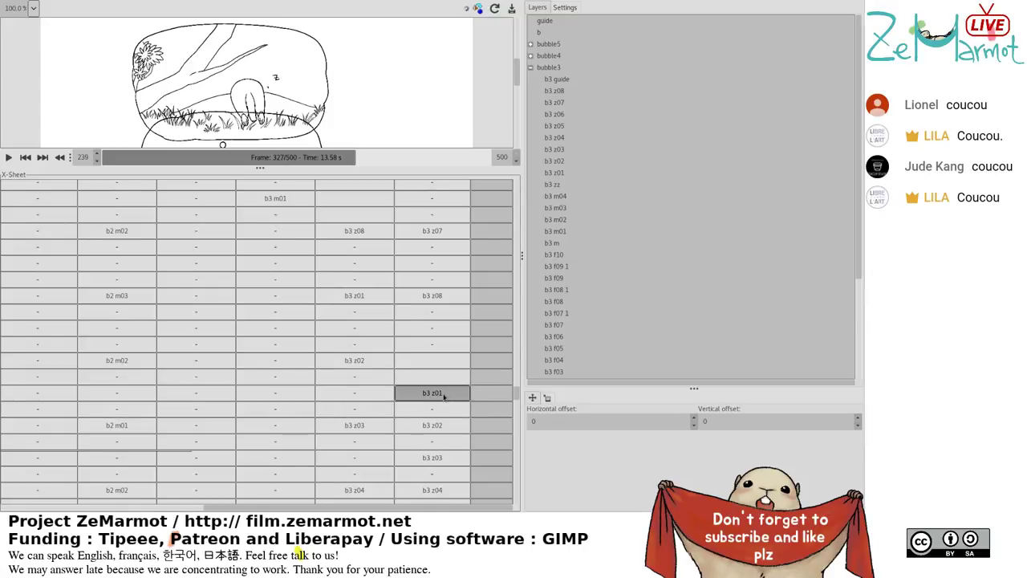
pyautogui.press('Insert')
pyautogui.click(445, 409)
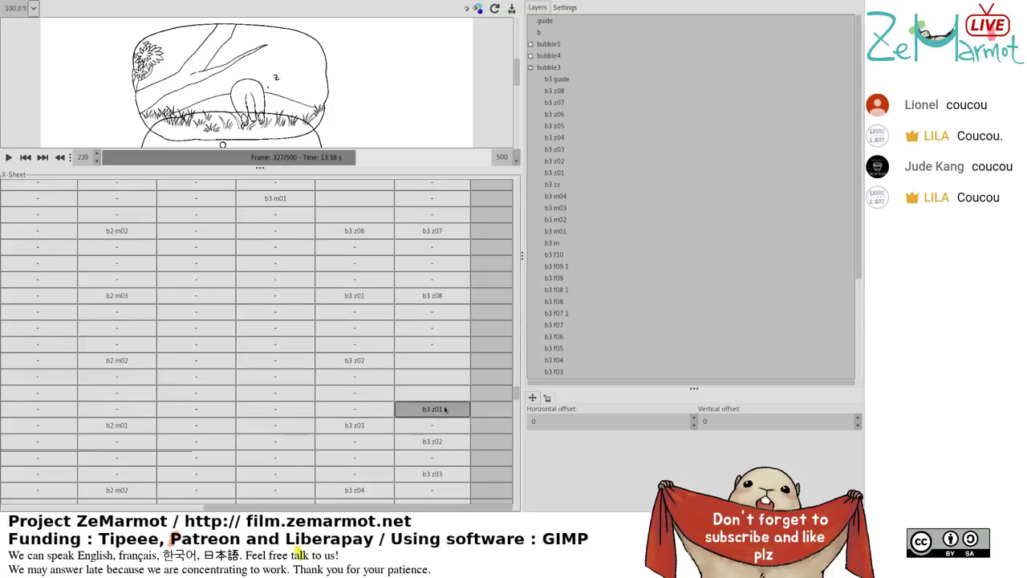
pyautogui.press('Insert')
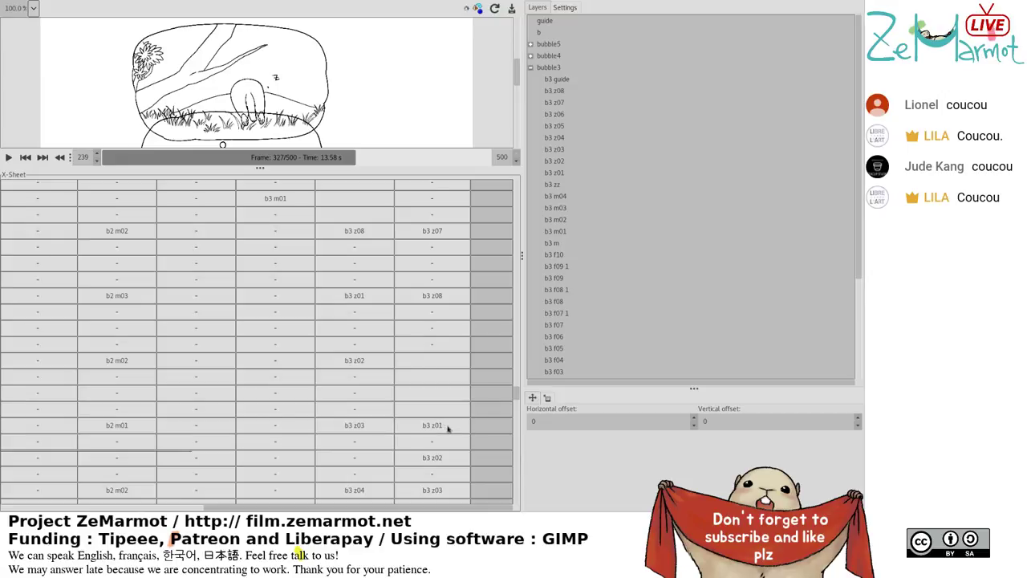
pyautogui.click(444, 428)
pyautogui.press('Insert')
# Assign layer b3 z08 to the four empty frames directly after b3 z07 of the first cycle in the m3 zz column.
pyautogui.scroll(3, 437, 443)
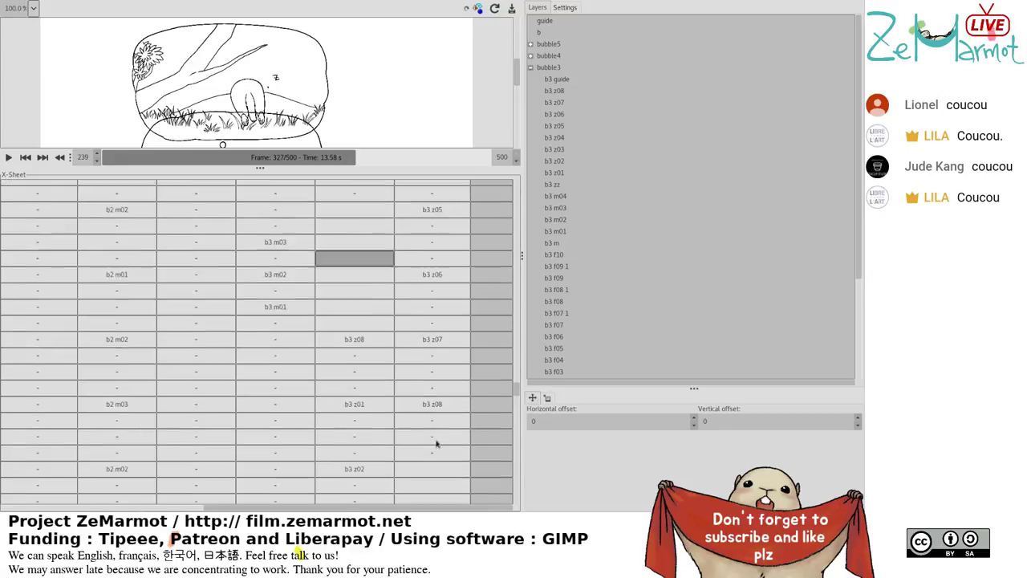
pyautogui.scroll(3, 436, 443)
pyautogui.click(436, 441)
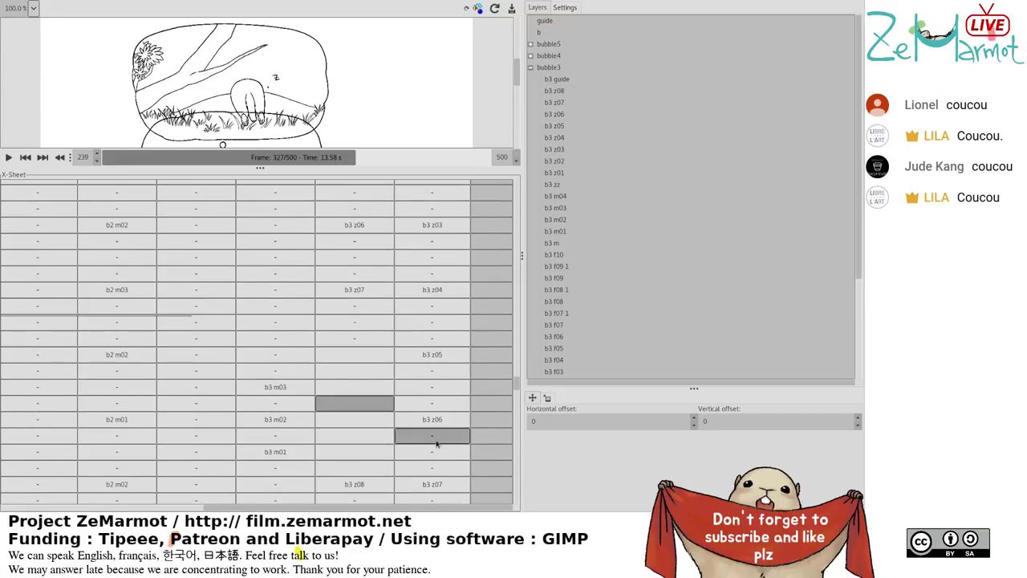
pyautogui.scroll(-3, 437, 443)
pyautogui.click(437, 442)
pyautogui.scroll(1, 437, 443)
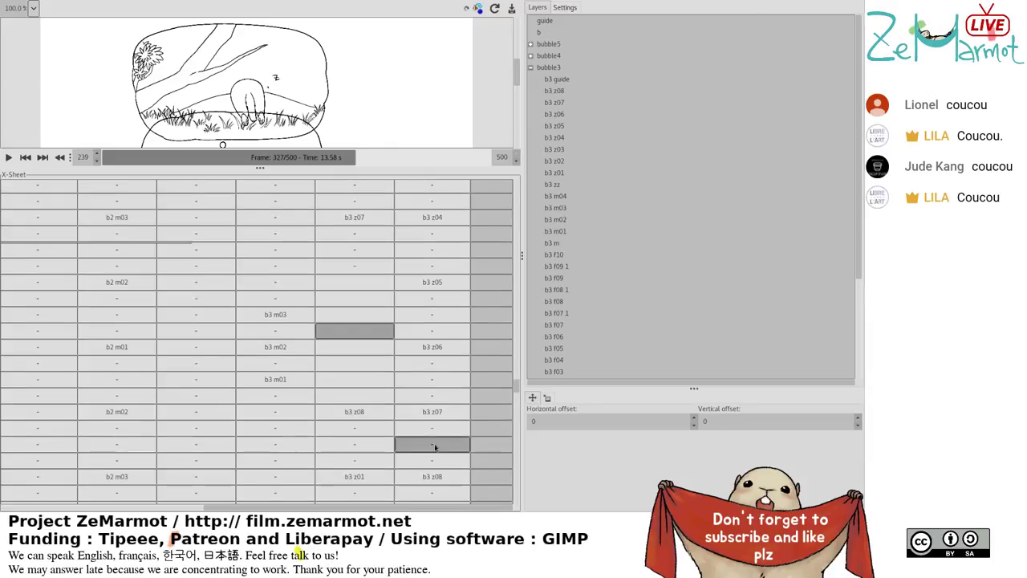
pyautogui.click(354, 330)
pyautogui.click(350, 282)
pyautogui.keyDown('shift'); pyautogui.click(358, 333); pyautogui.keyUp('shift')
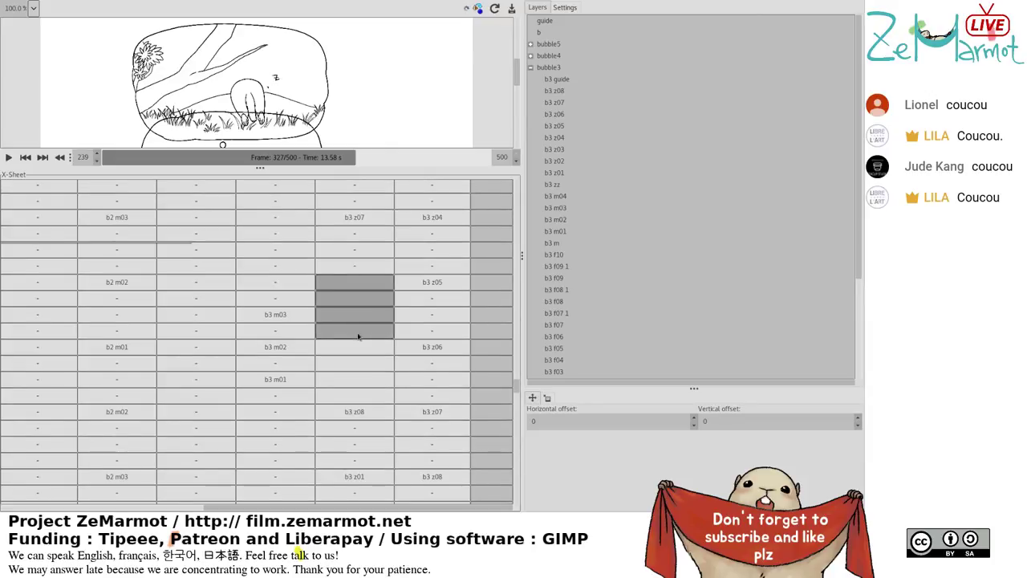
pyautogui.click(556, 90)
# Delete the four frames of the duplicate b3 z08 in the m3 zz column, pulling the second cycle's b3 z01 up into its place.
pyautogui.click(366, 413)
pyautogui.click(368, 461)
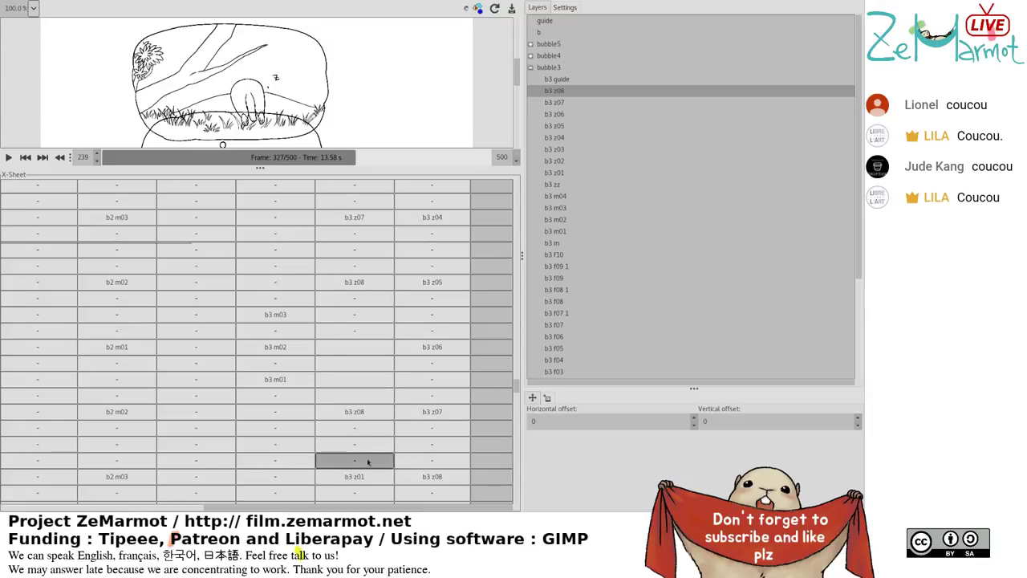
pyautogui.click(369, 414)
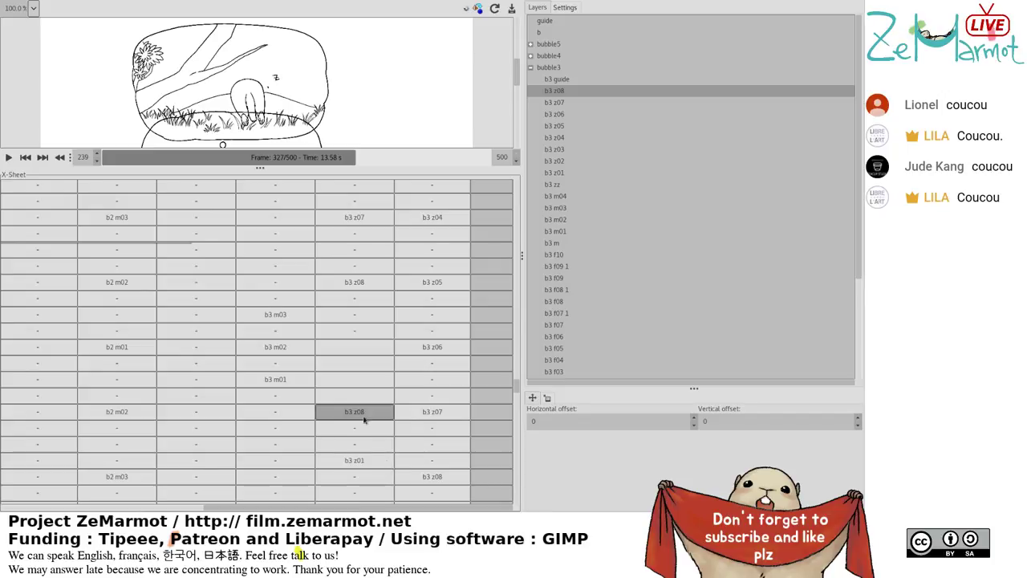
pyautogui.scroll(10, 382, 461)
pyautogui.scroll(-8, 382, 460)
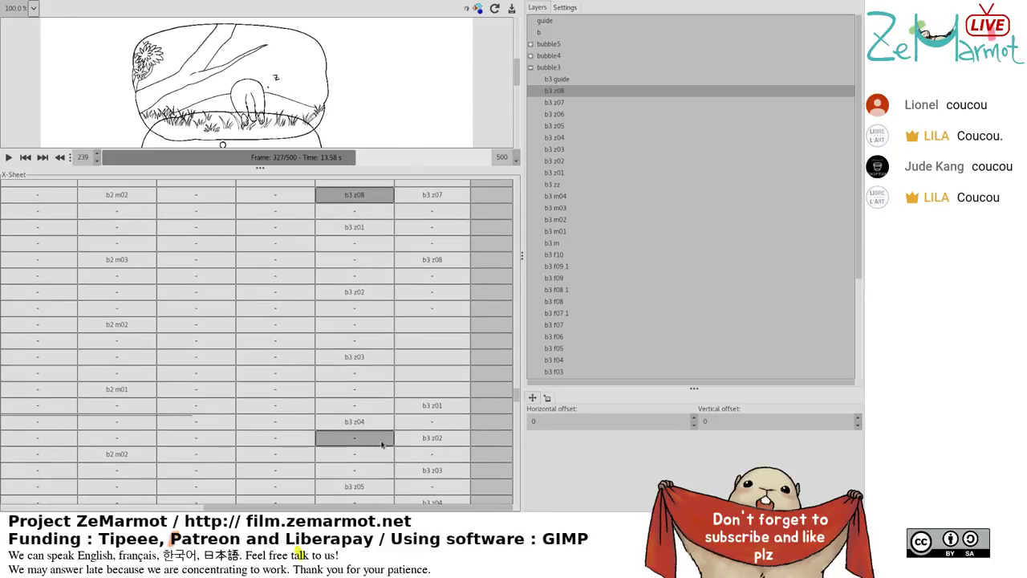
pyautogui.scroll(5, 382, 443)
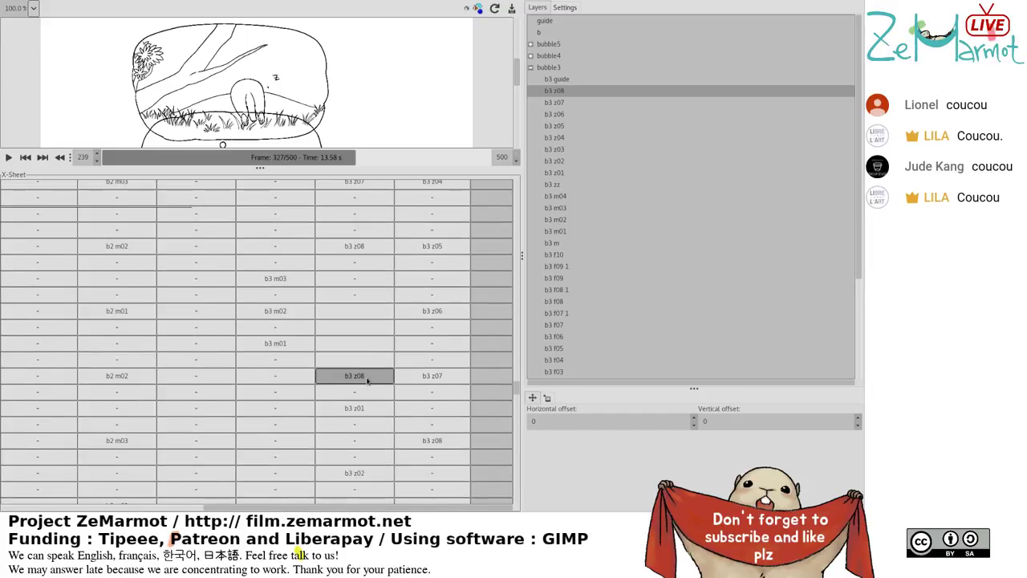
pyautogui.click(369, 386)
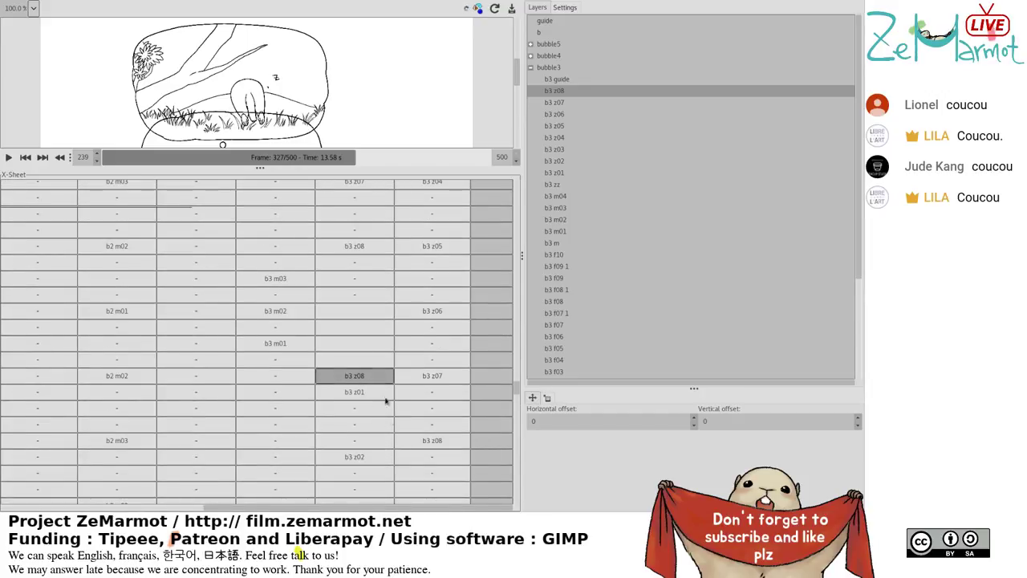
pyautogui.scroll(5, 385, 401)
pyautogui.click(390, 424)
pyautogui.click(421, 393)
# Examine how the second cycles in the m3 zz and m3 zz2 columns line up with each other and with the m3 drawings.
pyautogui.scroll(-5, 422, 394)
pyautogui.scroll(1, 425, 393)
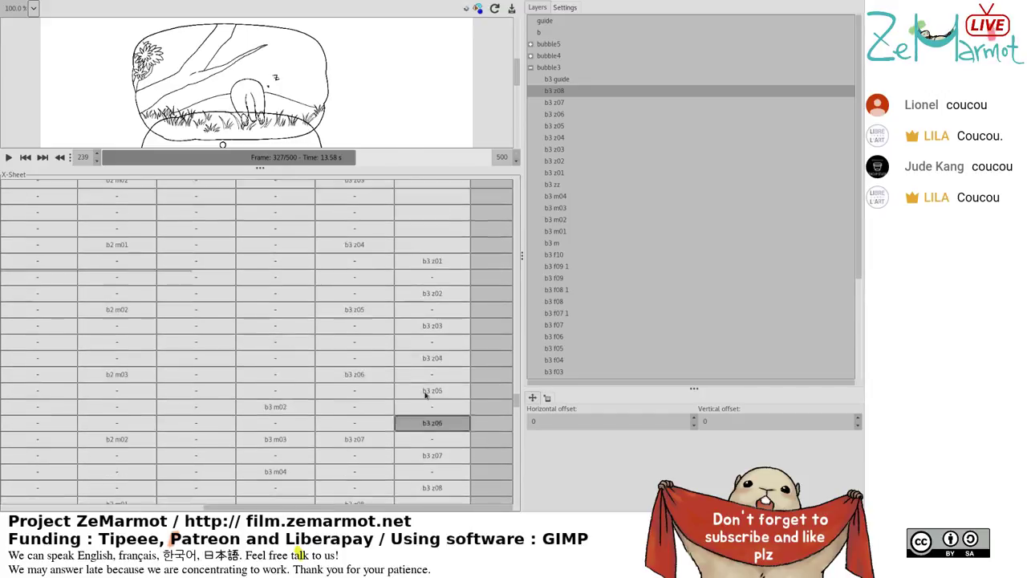
pyautogui.scroll(6, 425, 393)
pyautogui.click(425, 395)
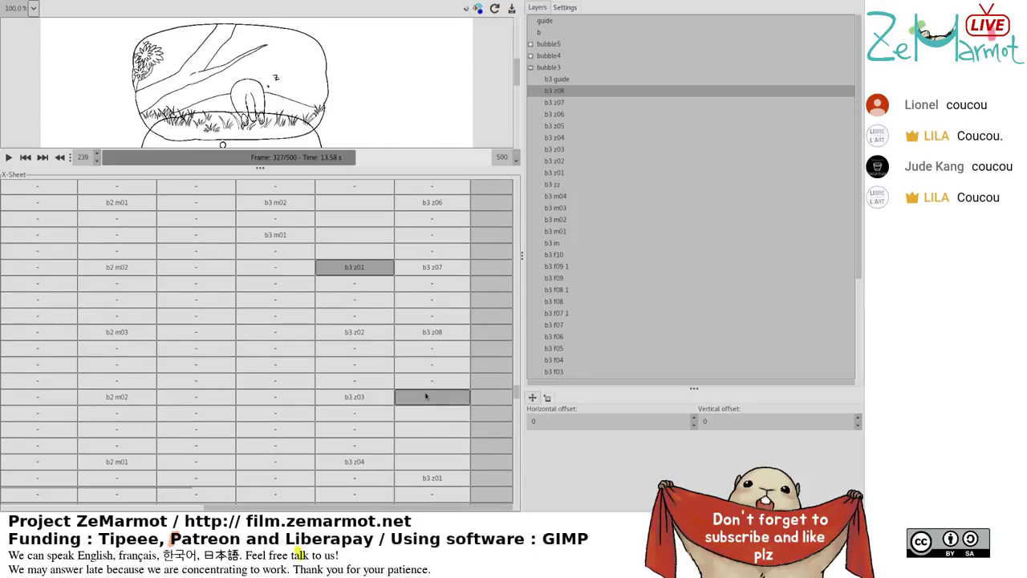
pyautogui.scroll(3, 426, 397)
pyautogui.click(426, 395)
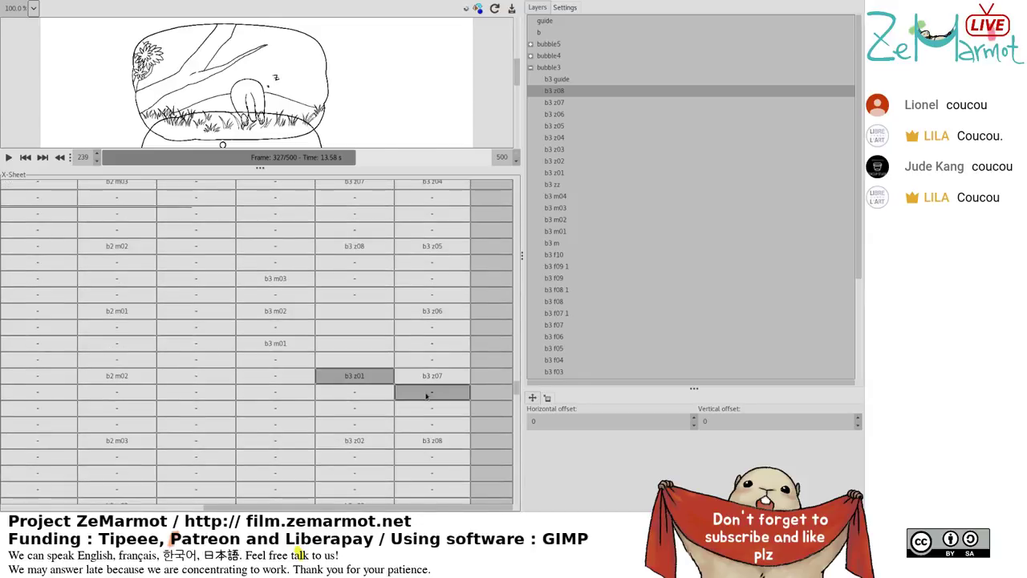
pyautogui.click(421, 407)
pyautogui.click(416, 424)
pyautogui.scroll(1, 416, 424)
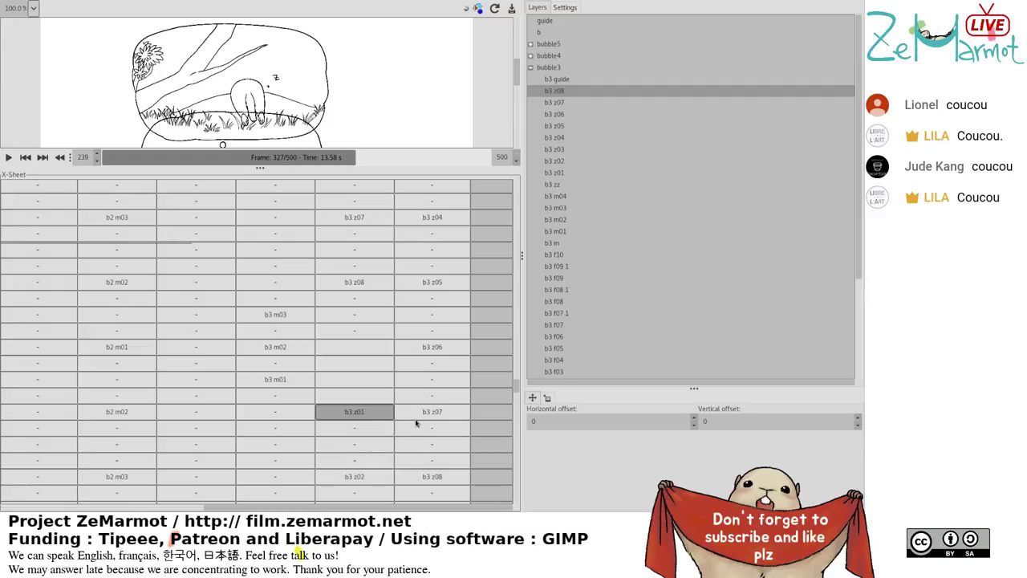
pyautogui.scroll(2, 416, 423)
pyautogui.scroll(-1, 415, 424)
pyautogui.click(417, 422)
pyautogui.click(388, 432)
pyautogui.click(387, 415)
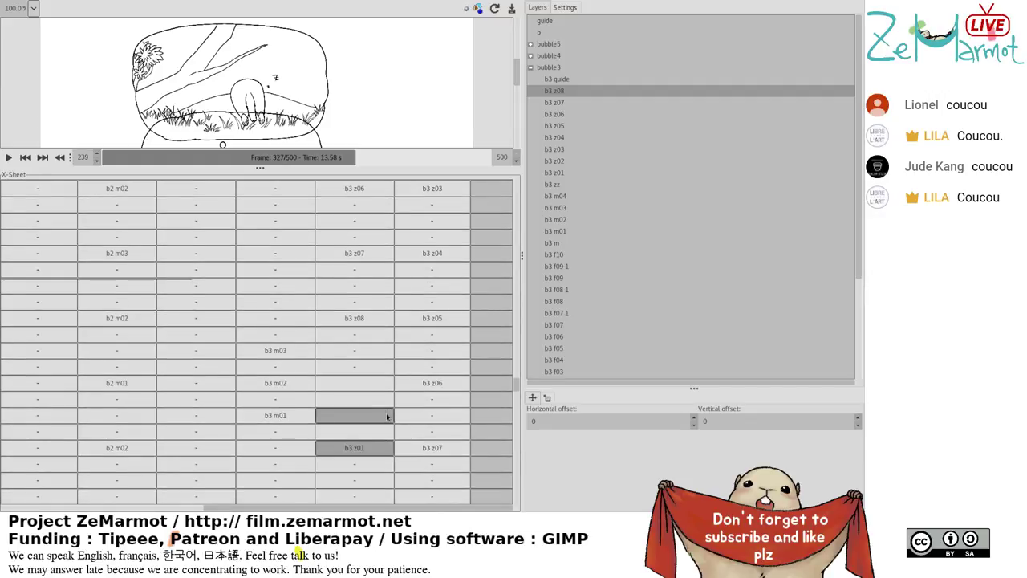
# Insert three empty frames before the first cycle's b3 z01 in the m3 zz2 column.
pyautogui.scroll(2, 388, 416)
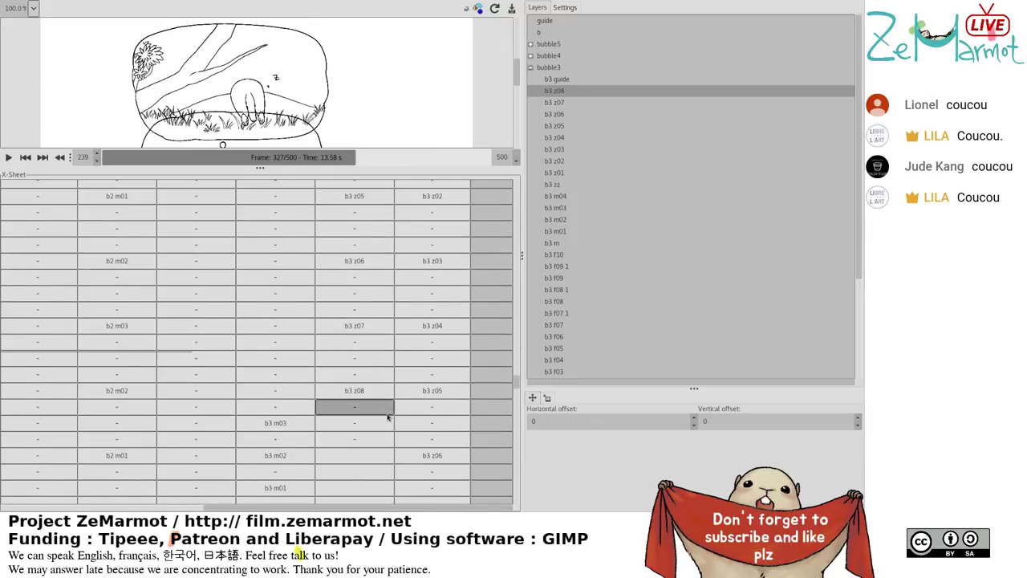
pyautogui.scroll(9, 388, 415)
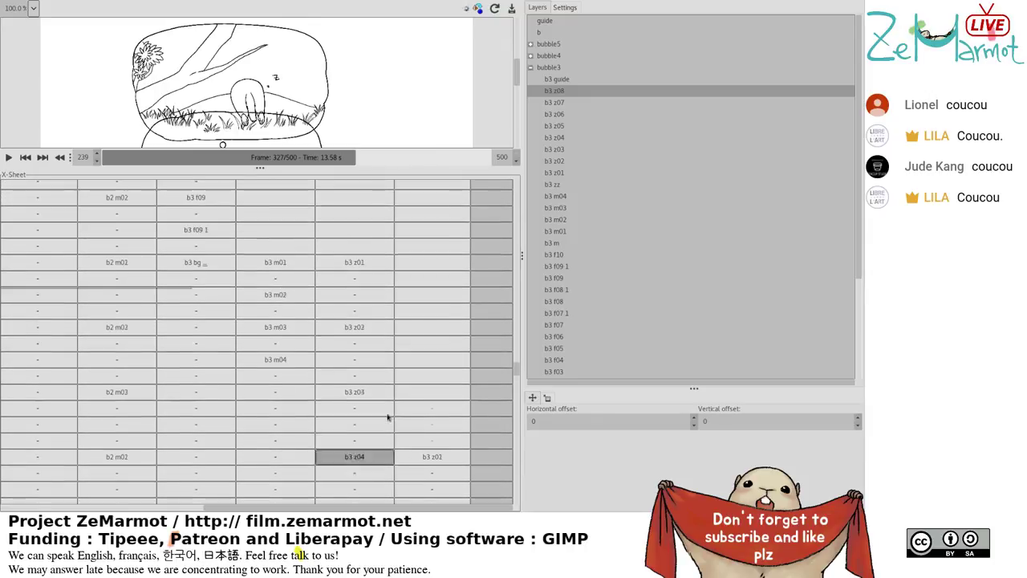
pyautogui.scroll(-5, 388, 416)
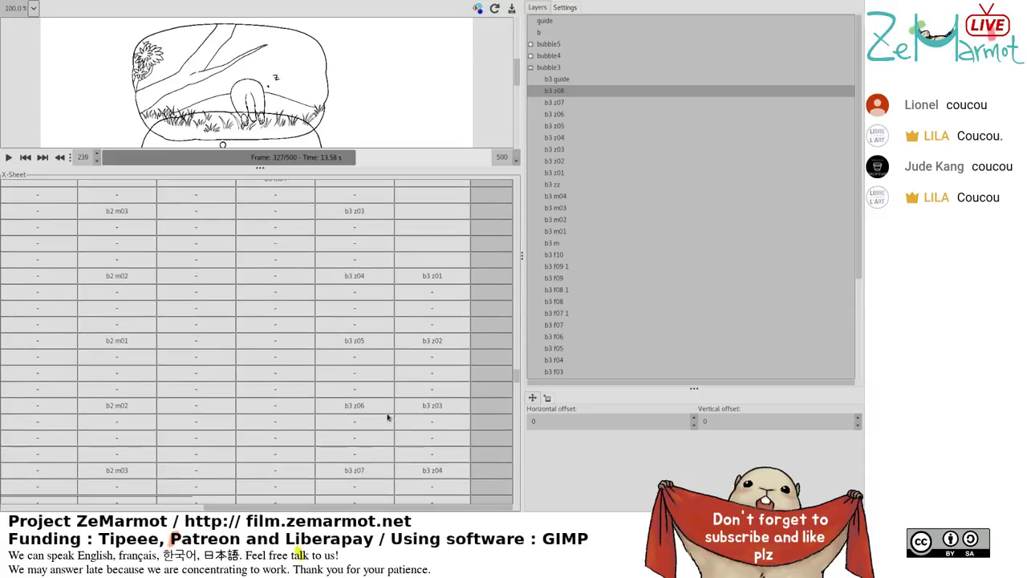
pyautogui.scroll(-4, 387, 417)
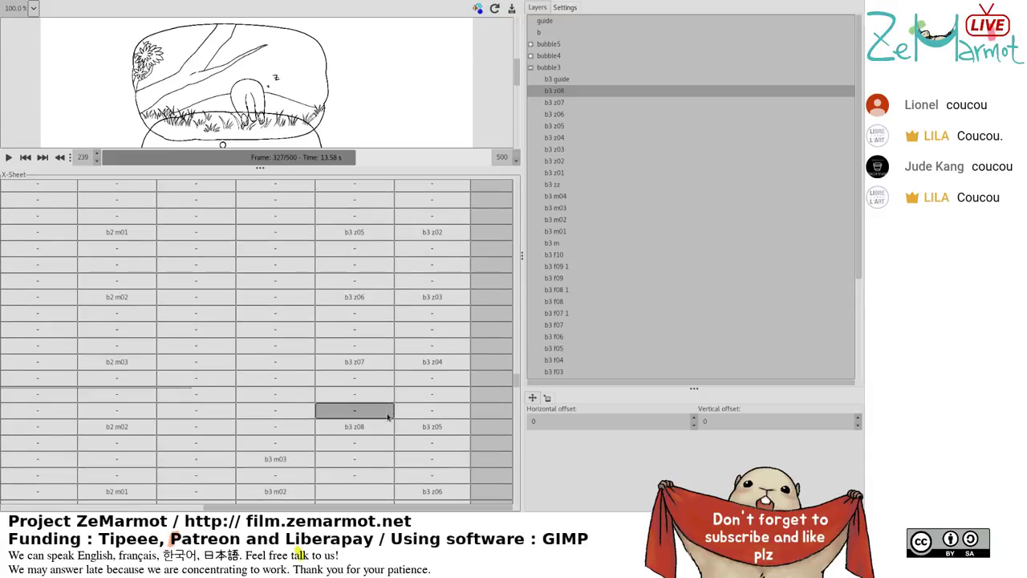
pyautogui.scroll(3, 388, 416)
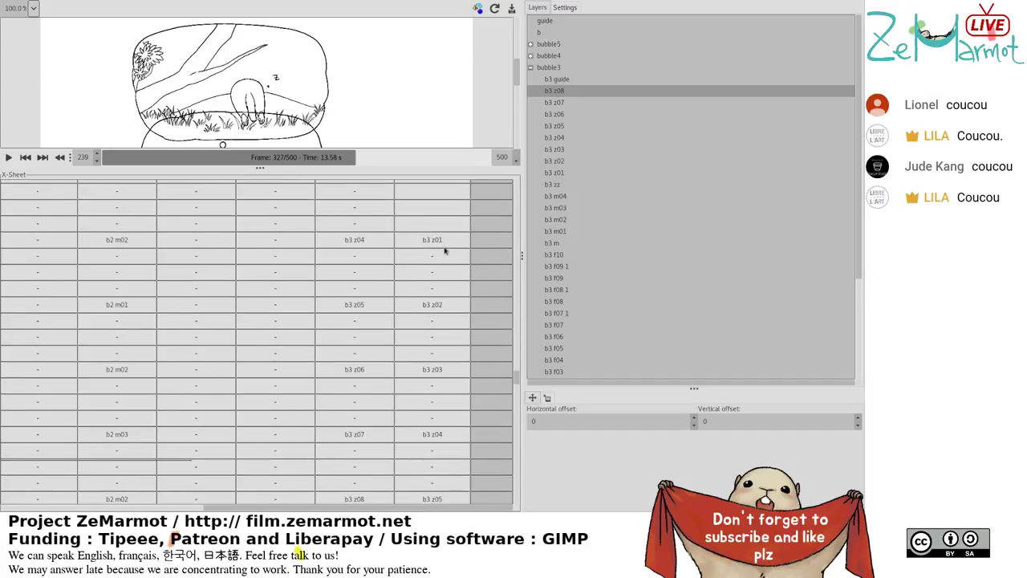
pyautogui.press('Insert')
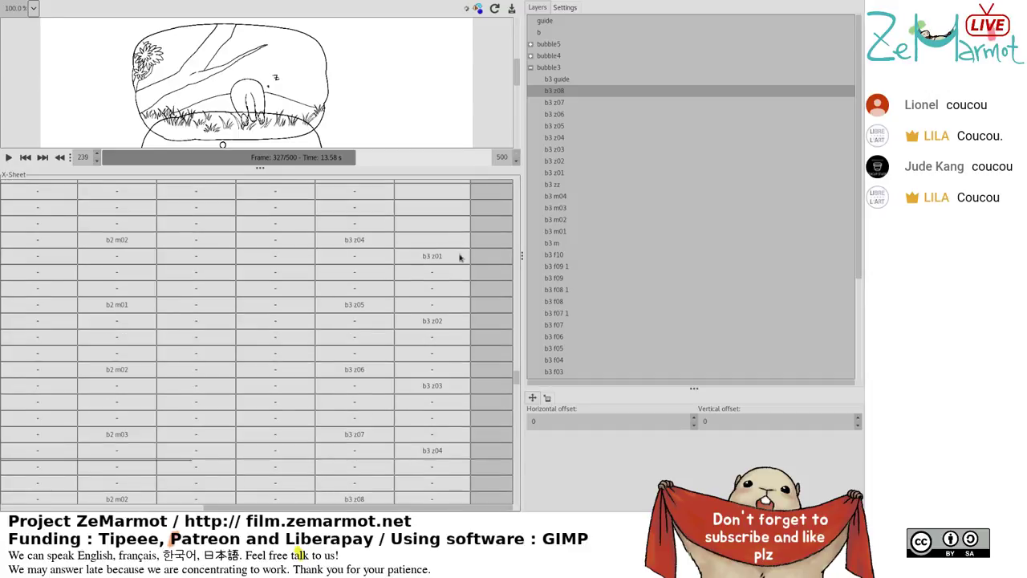
pyautogui.scroll(5, 435, 225)
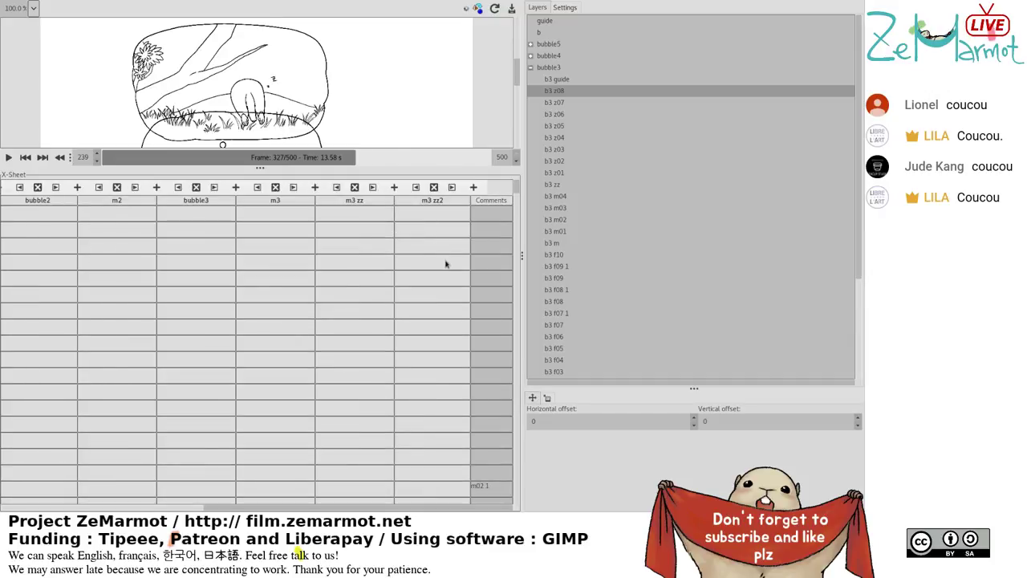
# Insert one empty frame before the second cycle's b3 z01 in the m3 zz2 column.
pyautogui.scroll(-5, 480, 408)
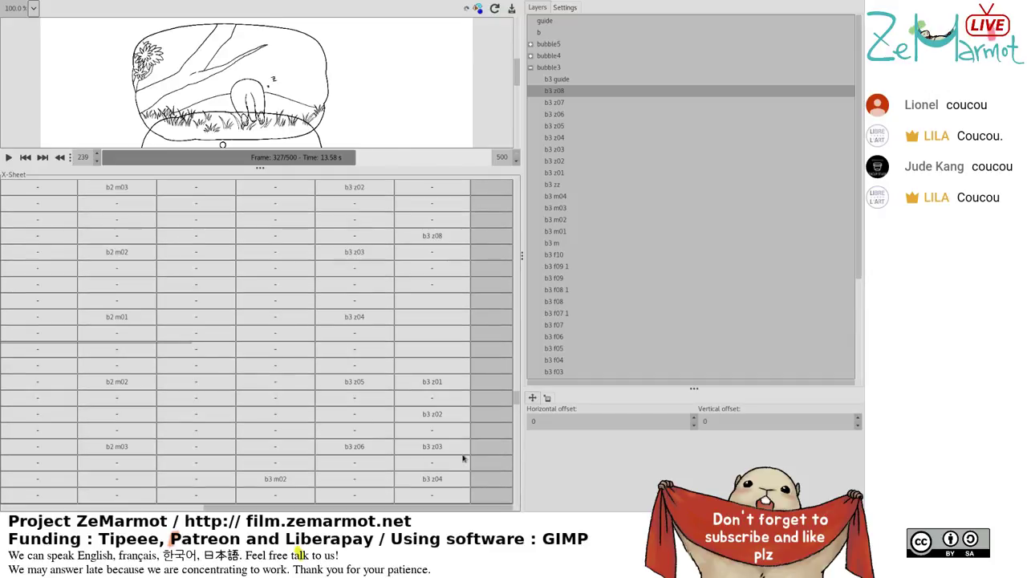
pyautogui.click(432, 349)
pyautogui.press('Insert')
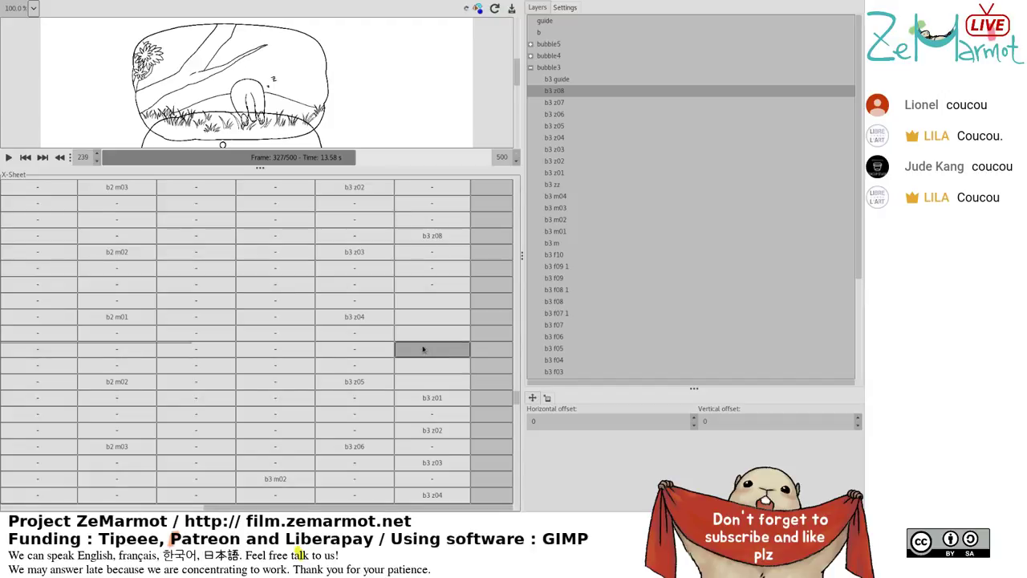
# Insert one more empty frame before the first cycle's b3 z01 in the m3 zz2 column, aligning it with b3 z05 of m3 zz.
pyautogui.scroll(-1, 424, 360)
pyautogui.click(420, 337)
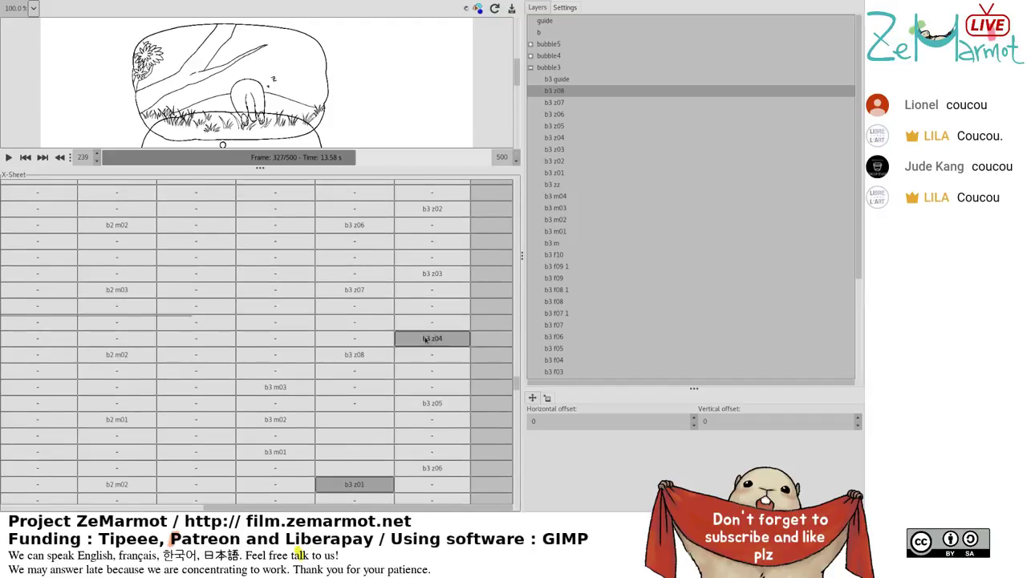
pyautogui.press('Insert')
pyautogui.click(428, 238)
pyautogui.click(429, 244)
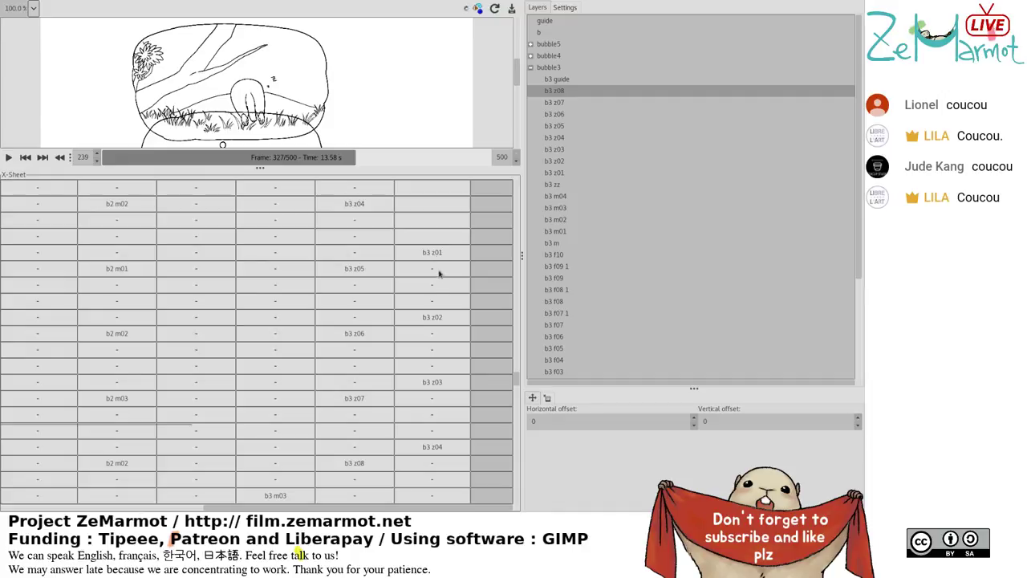
pyautogui.click(441, 268)
# Delete one empty frame before the second cycle's b3 z01 in the m3 zz2 column.
pyautogui.scroll(-2, 466, 420)
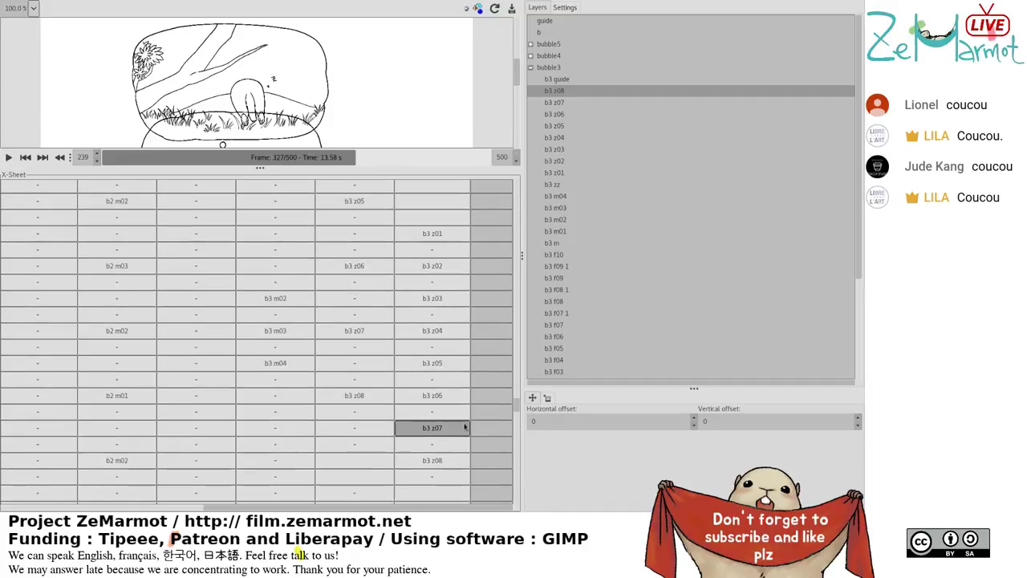
pyautogui.click(464, 426)
pyautogui.scroll(2, 464, 425)
pyautogui.click(433, 291)
pyautogui.click(429, 274)
pyautogui.click(422, 274)
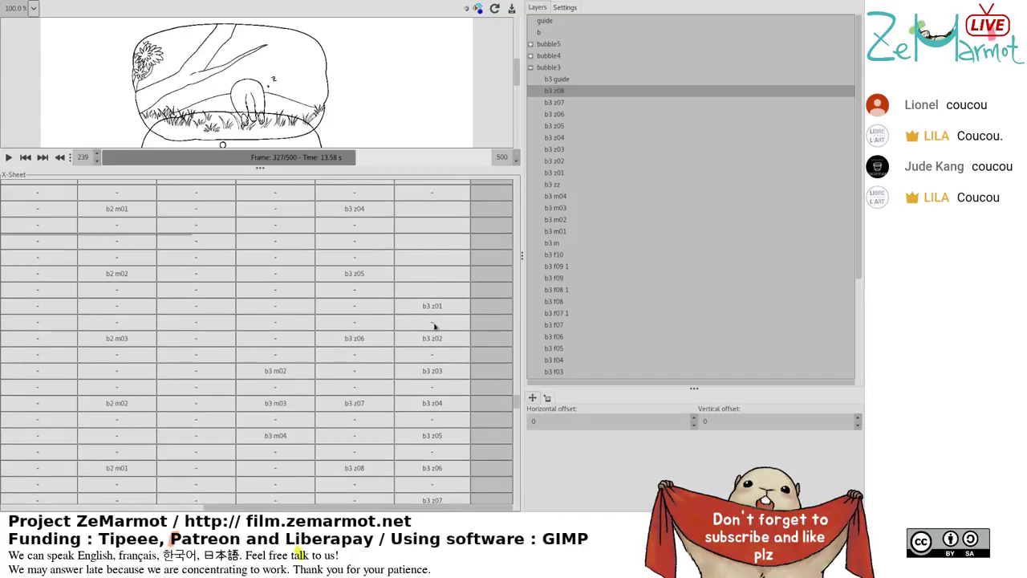
pyautogui.click(432, 277)
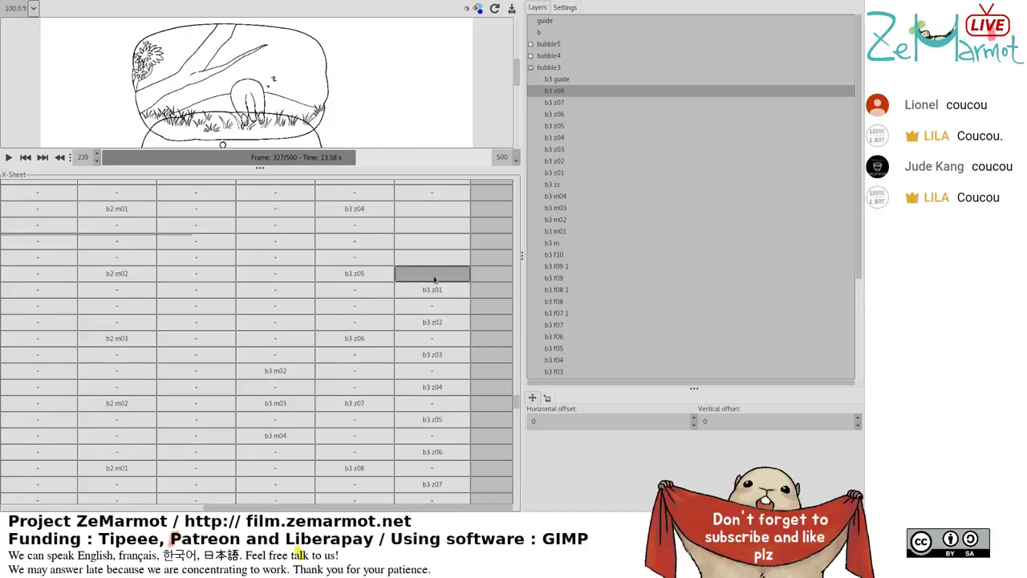
# Examine how the first and second cycles in the m3 zz and m3 zz2 columns line up with each other and the m3 drawings.
pyautogui.scroll(4, 434, 280)
pyautogui.click(434, 290)
pyautogui.click(434, 325)
pyautogui.click(433, 340)
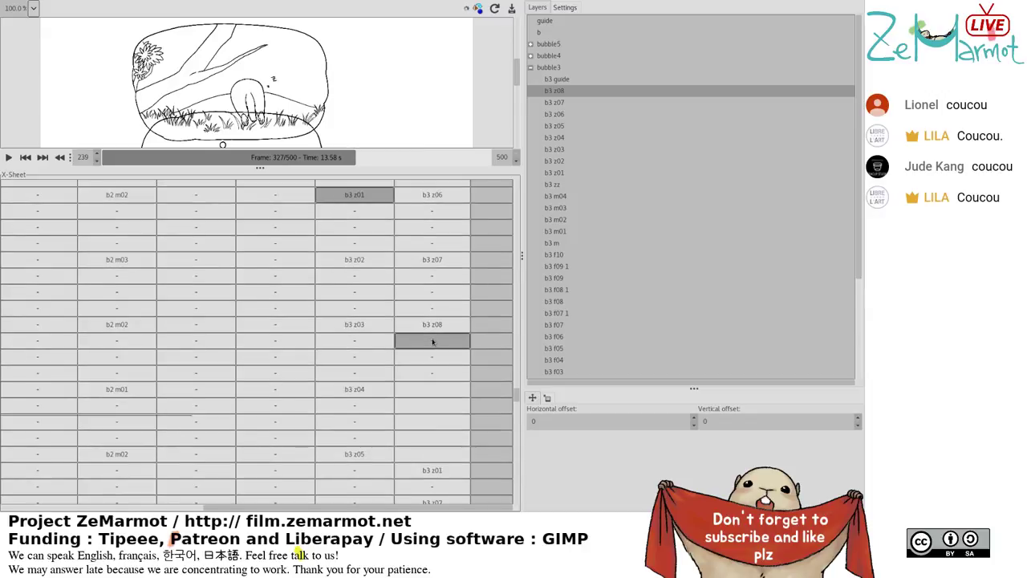
pyautogui.scroll(-4, 432, 342)
pyautogui.click(432, 339)
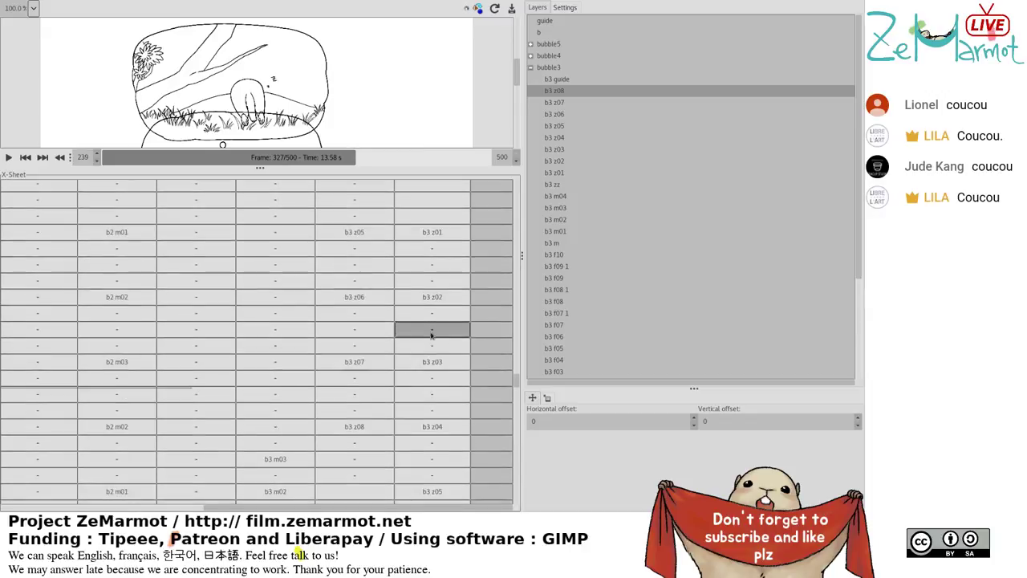
pyautogui.scroll(-3, 432, 336)
pyautogui.click(431, 394)
pyautogui.click(431, 441)
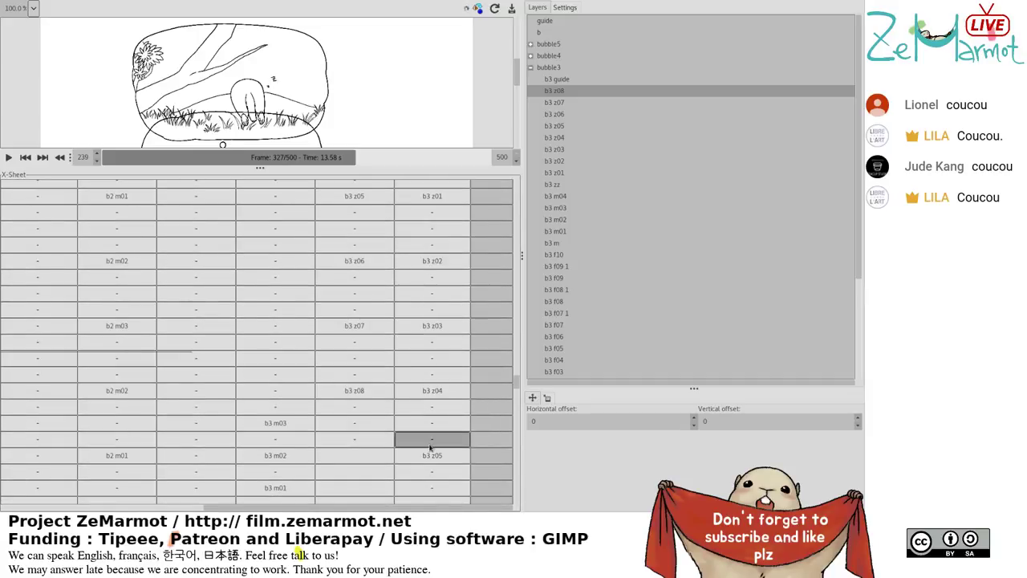
pyautogui.scroll(1, 430, 448)
pyautogui.click(431, 446)
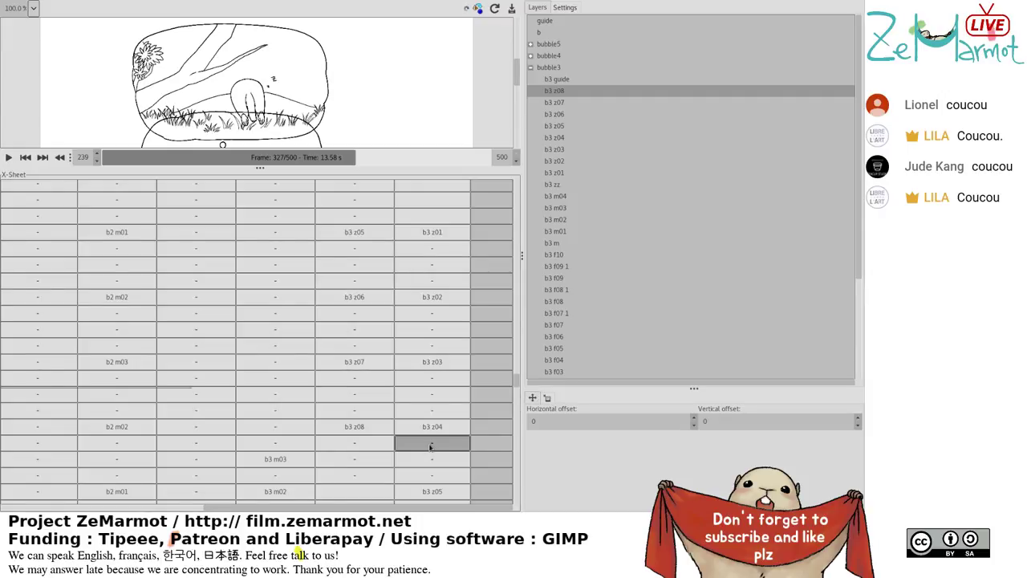
pyautogui.scroll(-1, 430, 447)
pyautogui.click(431, 440)
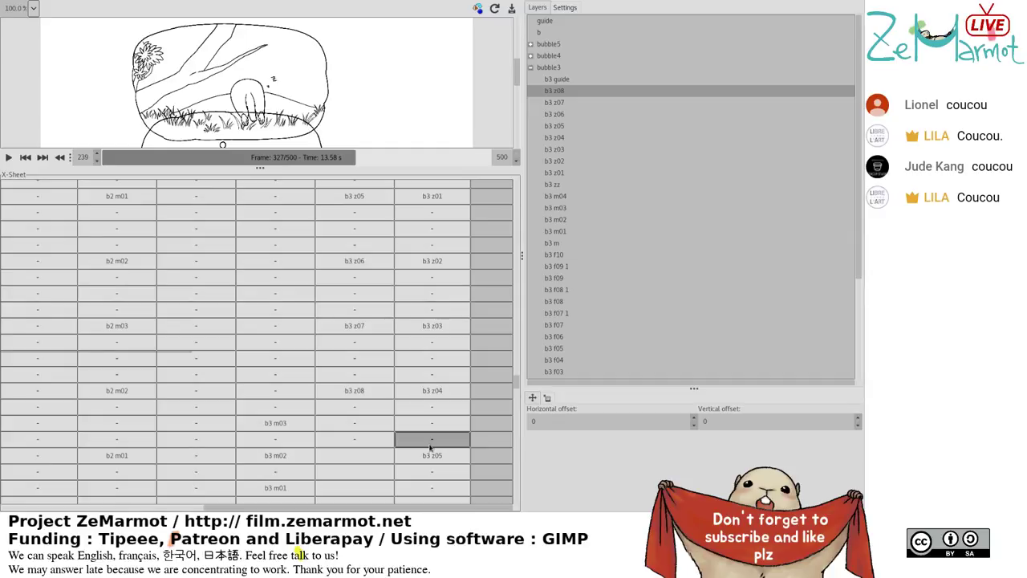
pyautogui.scroll(-1, 430, 447)
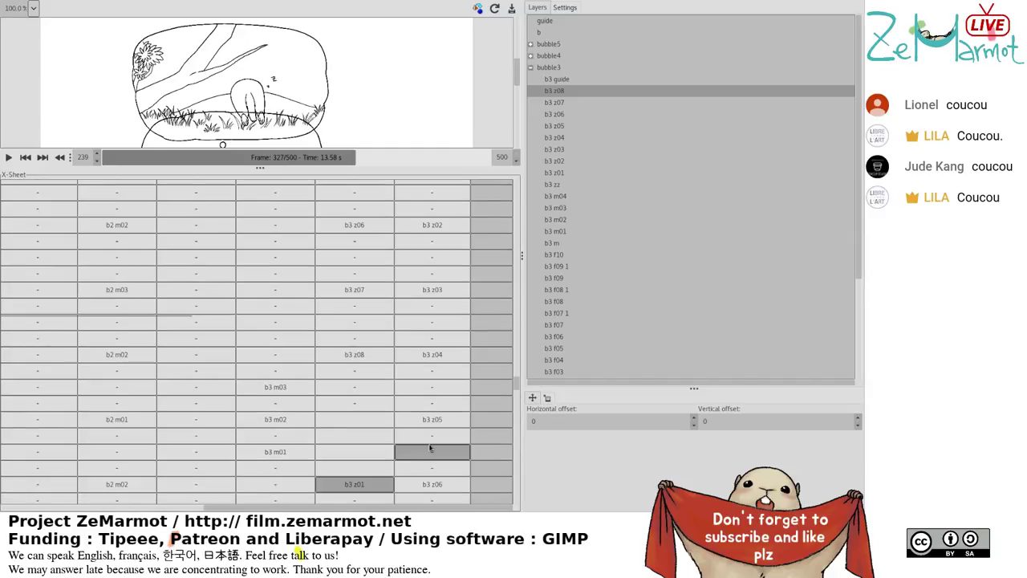
pyautogui.scroll(-2, 426, 445)
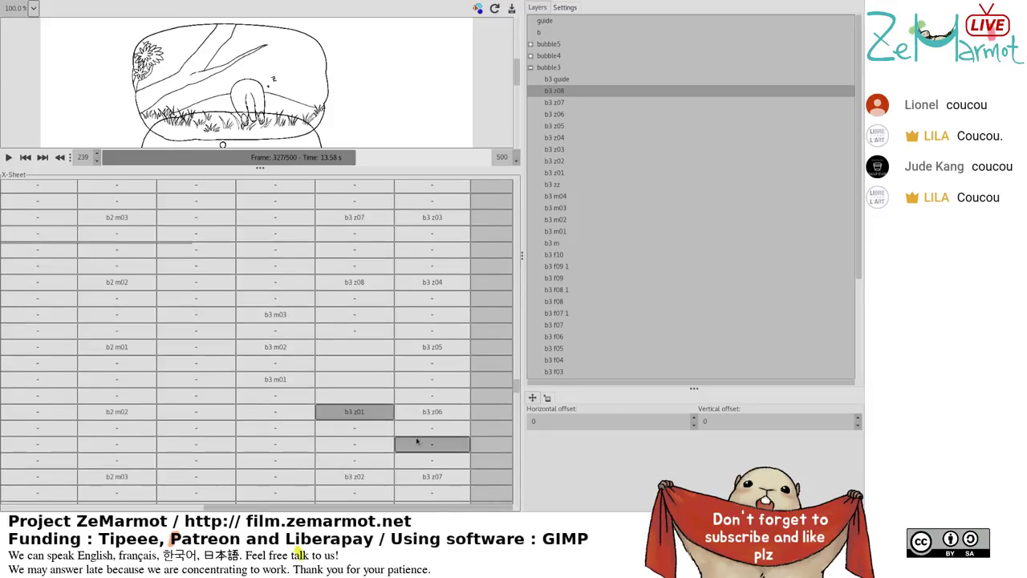
pyautogui.scroll(-4, 372, 401)
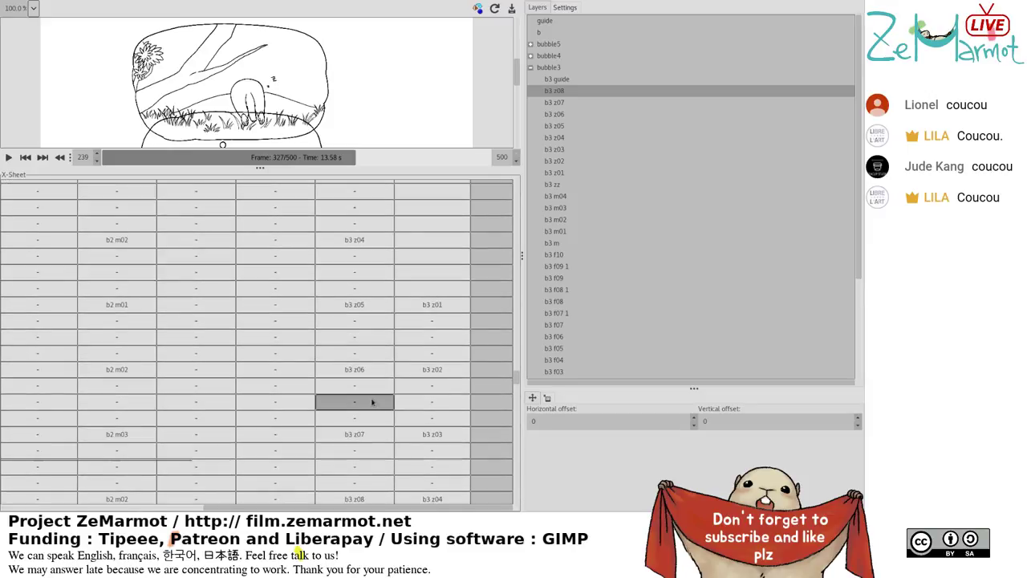
# Insert four empty frames before the first cycle's b3 z01 in the m3 zz2 column, aligning it with b3 z06 of m3 zz.
pyautogui.scroll(-2, 372, 404)
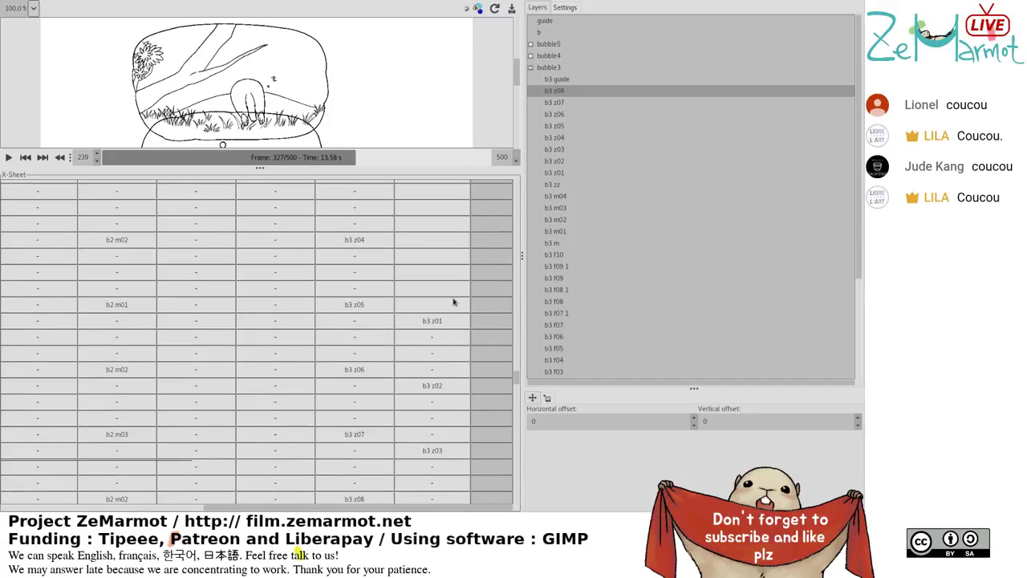
pyautogui.click(453, 303)
pyautogui.press('Insert')
pyautogui.scroll(10, 454, 302)
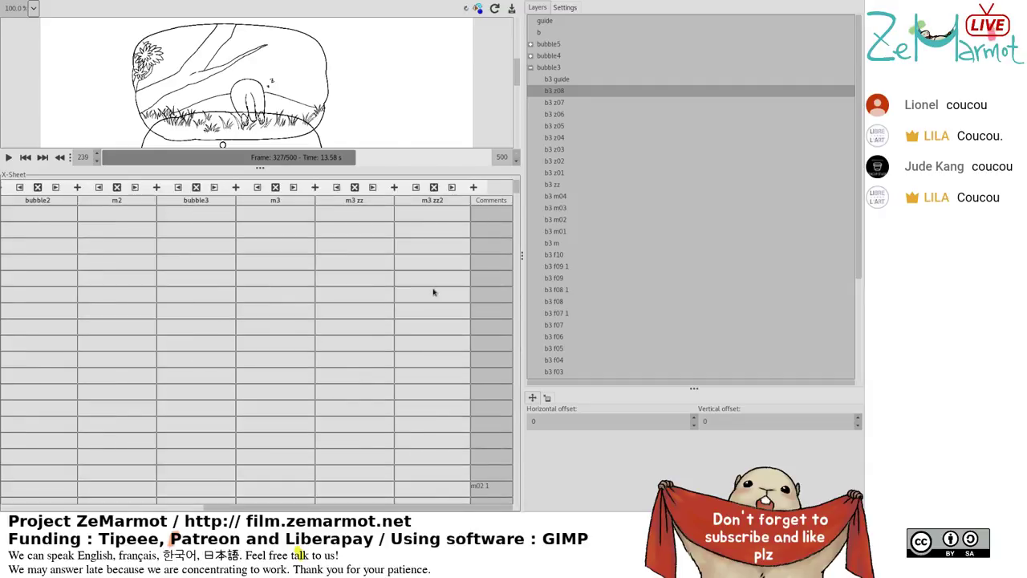
pyautogui.scroll(-3, 429, 347)
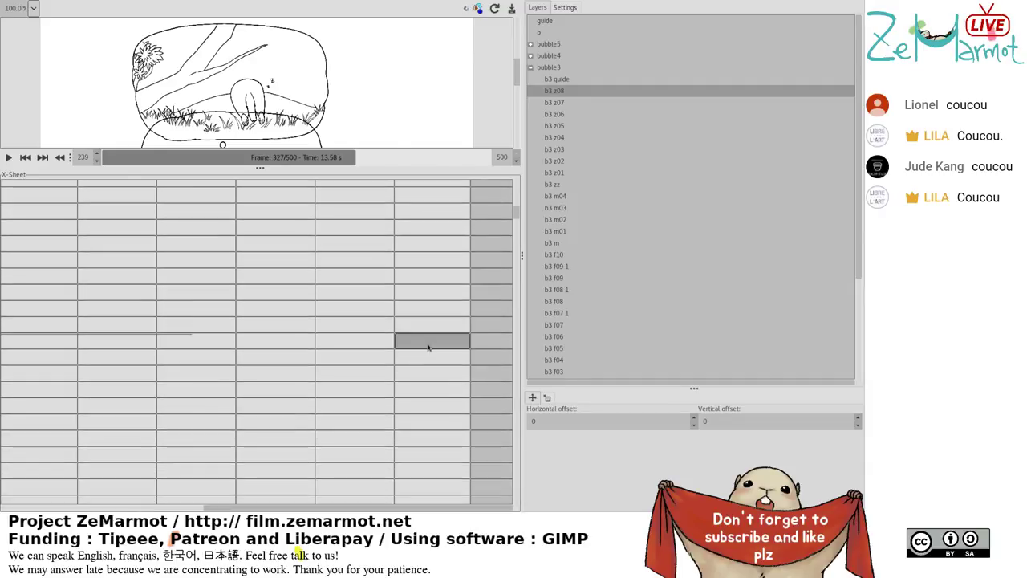
pyautogui.scroll(-5, 429, 347)
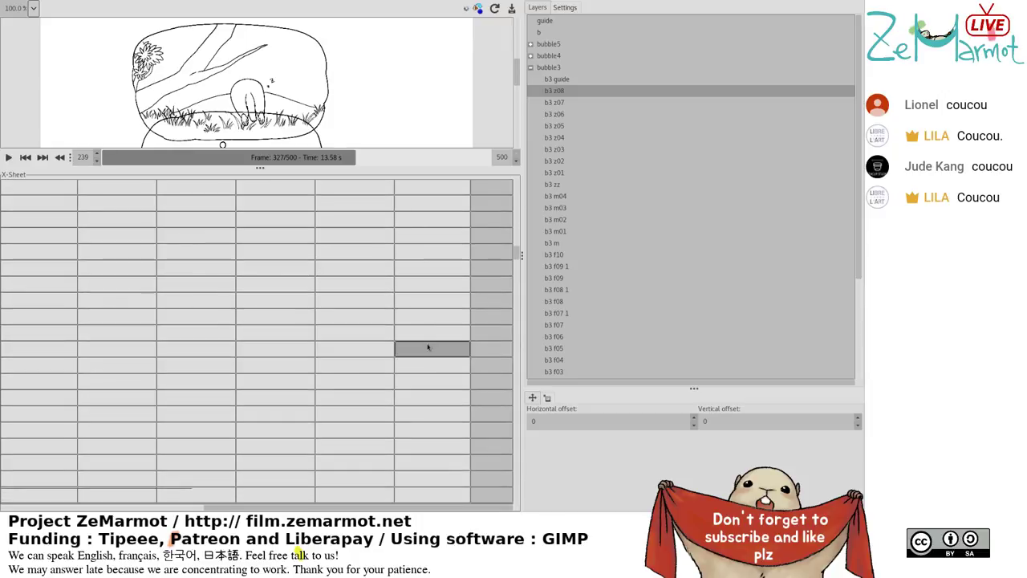
pyautogui.moveTo(516, 263); pyautogui.dragTo(518, 373)
pyautogui.scroll(-1, 434, 421)
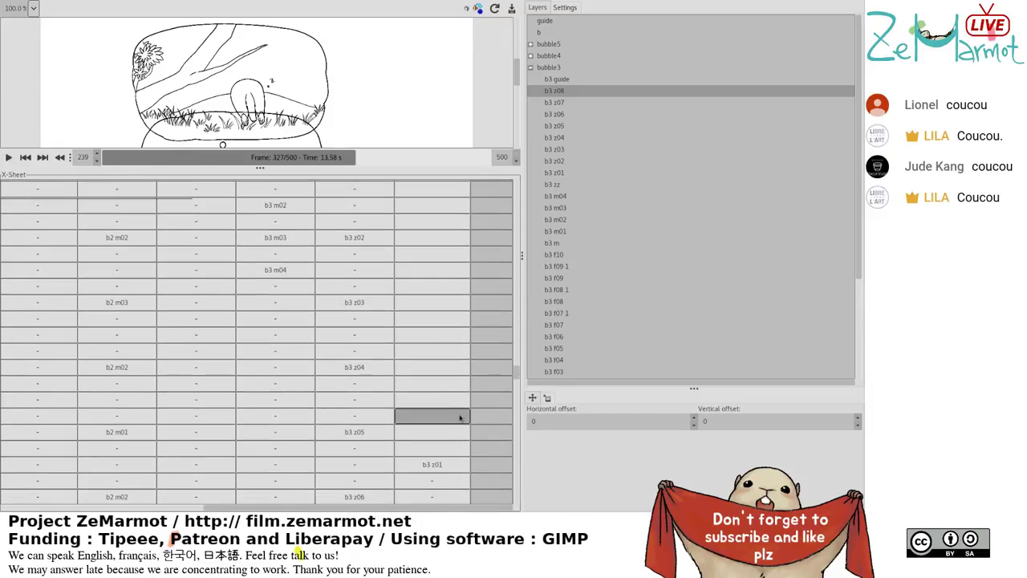
pyautogui.scroll(-3, 453, 405)
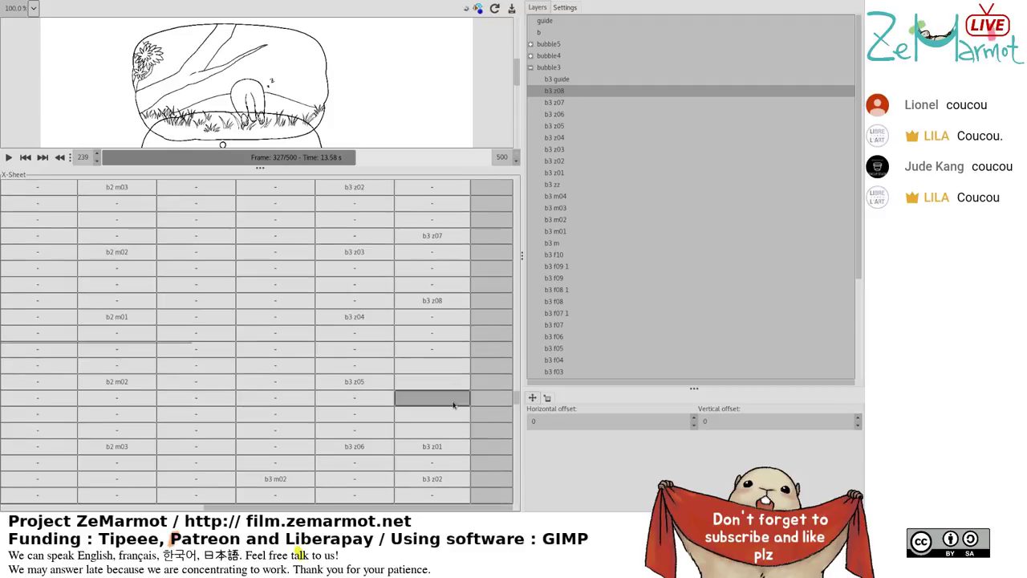
pyautogui.scroll(-4, 453, 405)
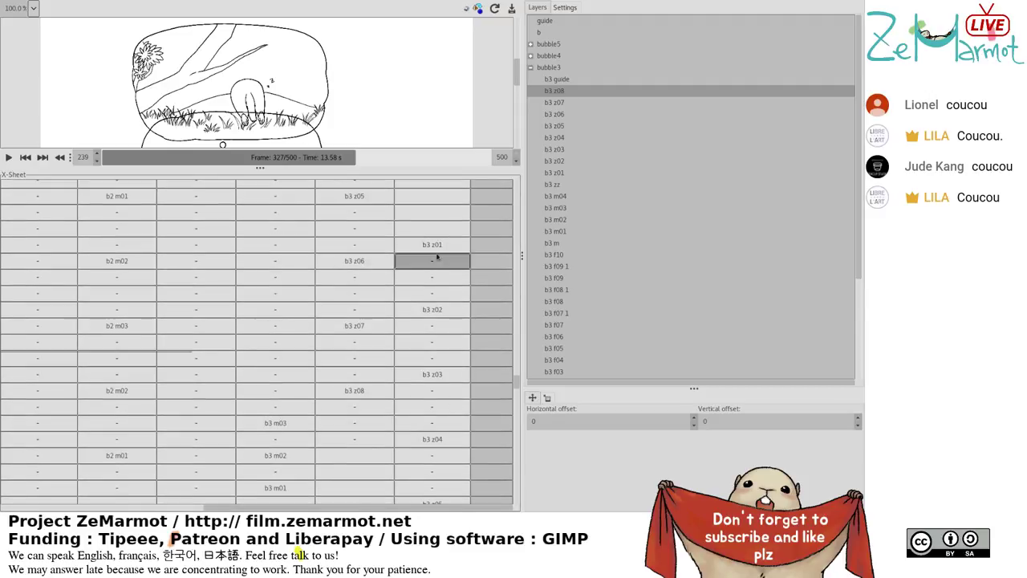
pyautogui.scroll(-4, 450, 239)
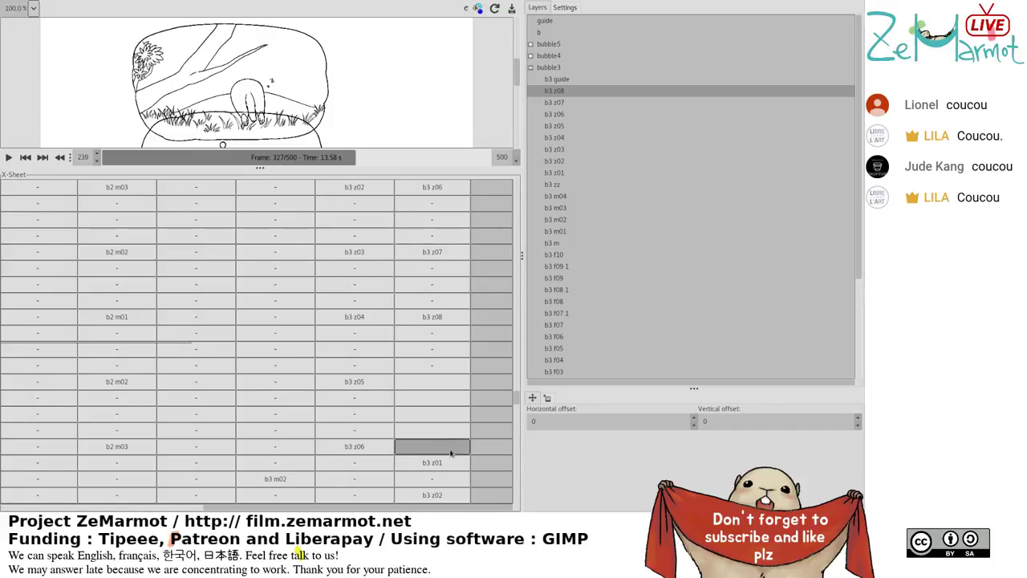
# Insert two empty frames before the second cycle's b3 z01 in the m3 zz column.
pyautogui.scroll(-4, 443, 428)
pyautogui.scroll(4, 443, 428)
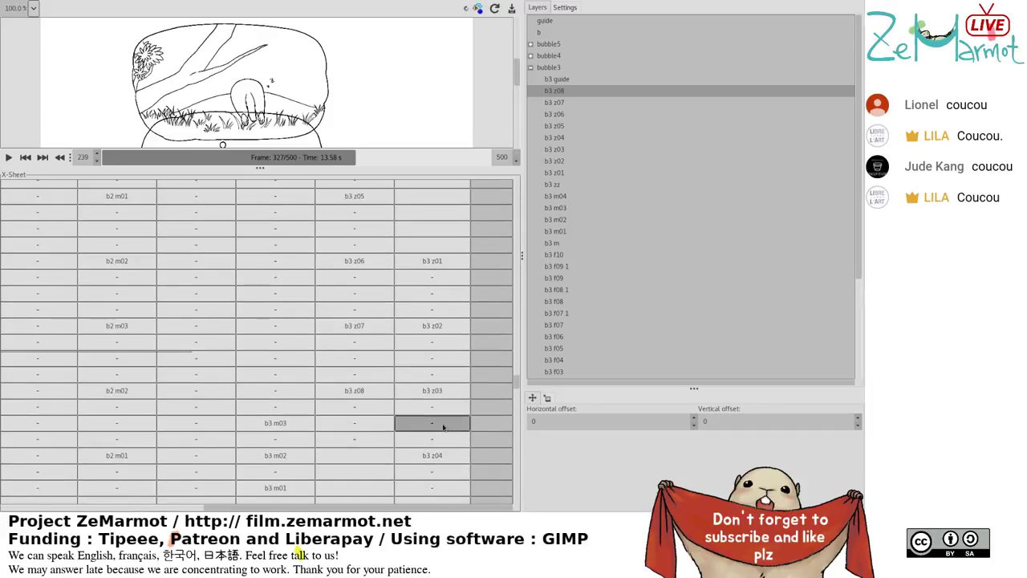
pyautogui.scroll(1, 443, 428)
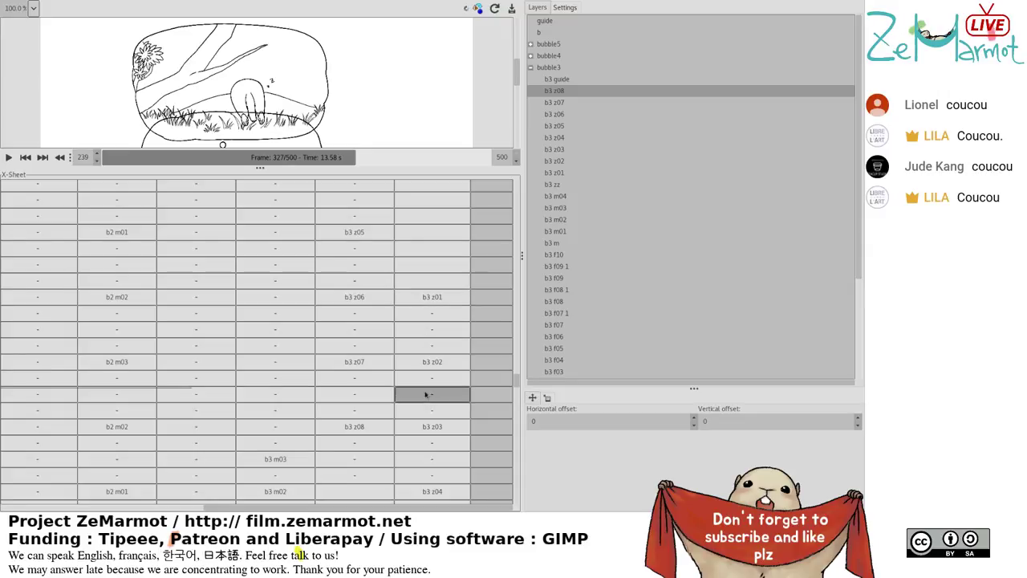
pyautogui.scroll(-3, 429, 414)
pyautogui.scroll(-2, 422, 427)
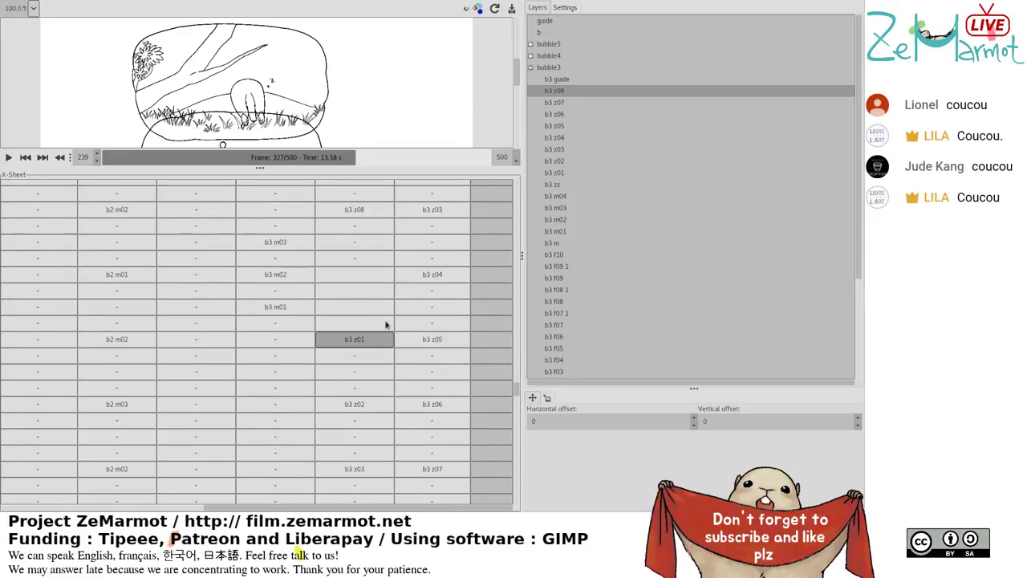
pyautogui.press('Insert')
pyautogui.press('Insert')
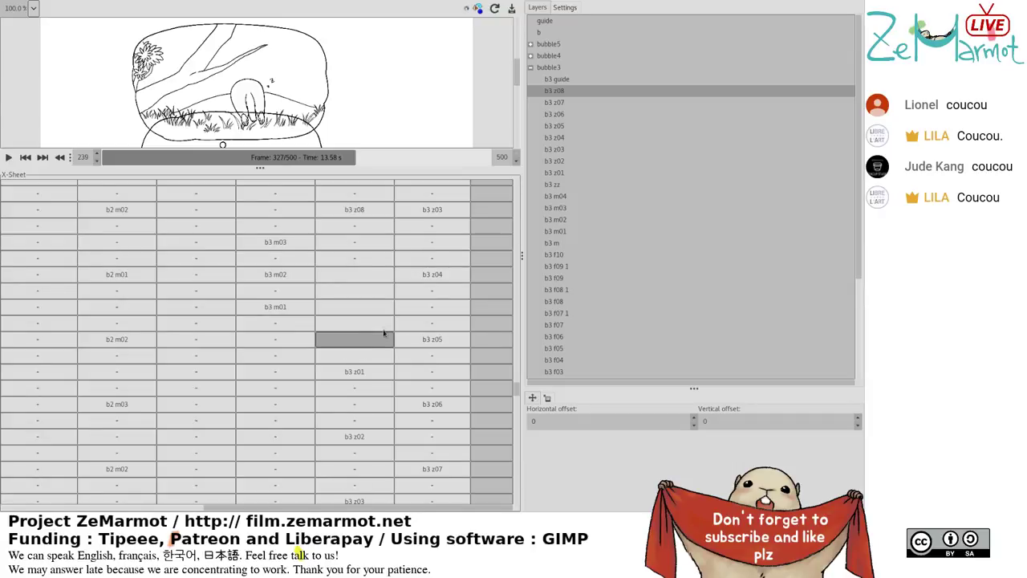
pyautogui.scroll(10, 377, 331)
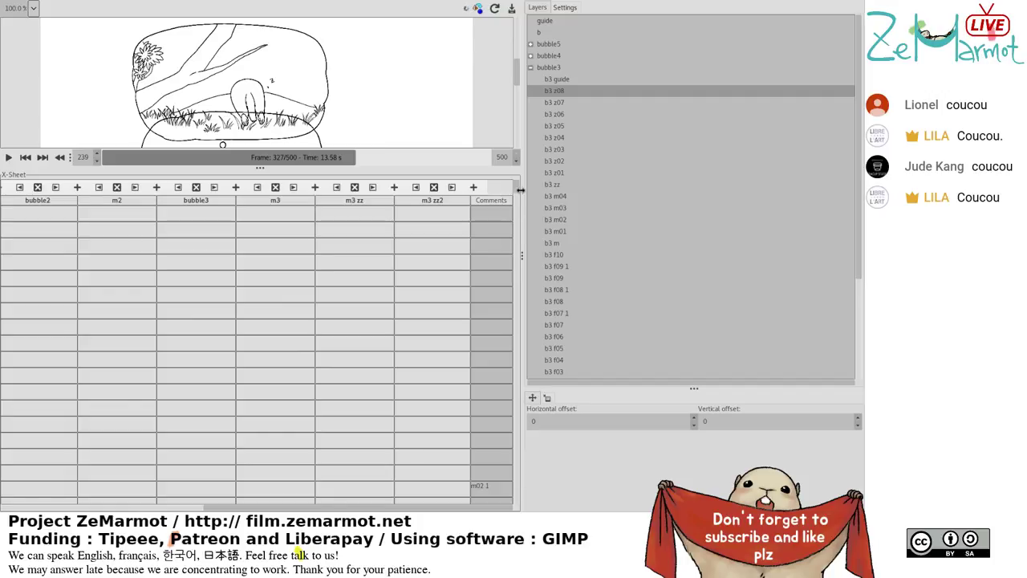
# Insert one empty frame before the second cycle's b3 z01 in the m3 zz column, aligning it with b3 z06 of m3 zz2.
pyautogui.moveTo(520, 190); pyautogui.dragTo(516, 389)
pyautogui.click(353, 239)
pyautogui.moveTo(353, 262); pyautogui.dragTo(321, 275)
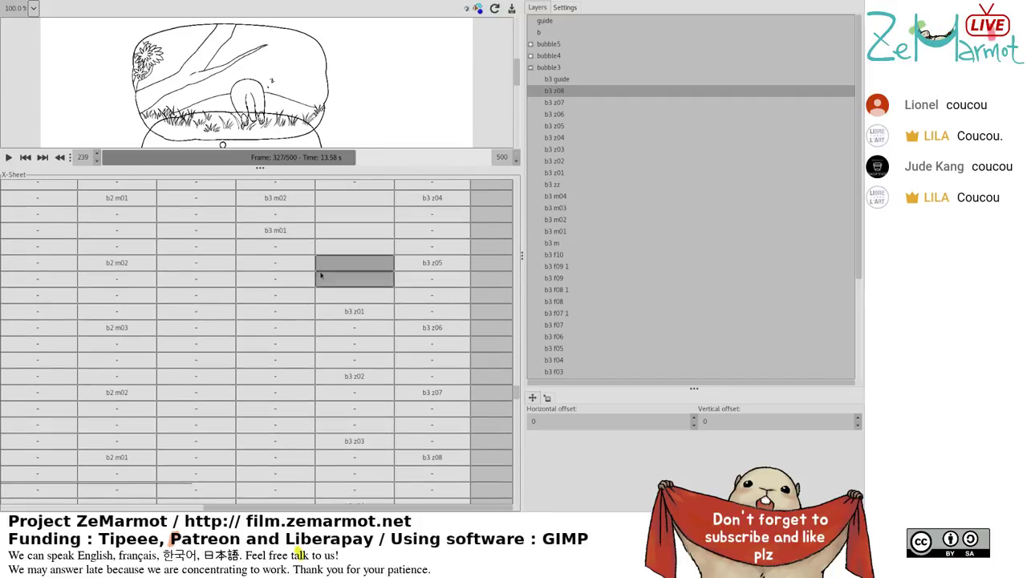
pyautogui.click(333, 268)
pyautogui.press('Insert')
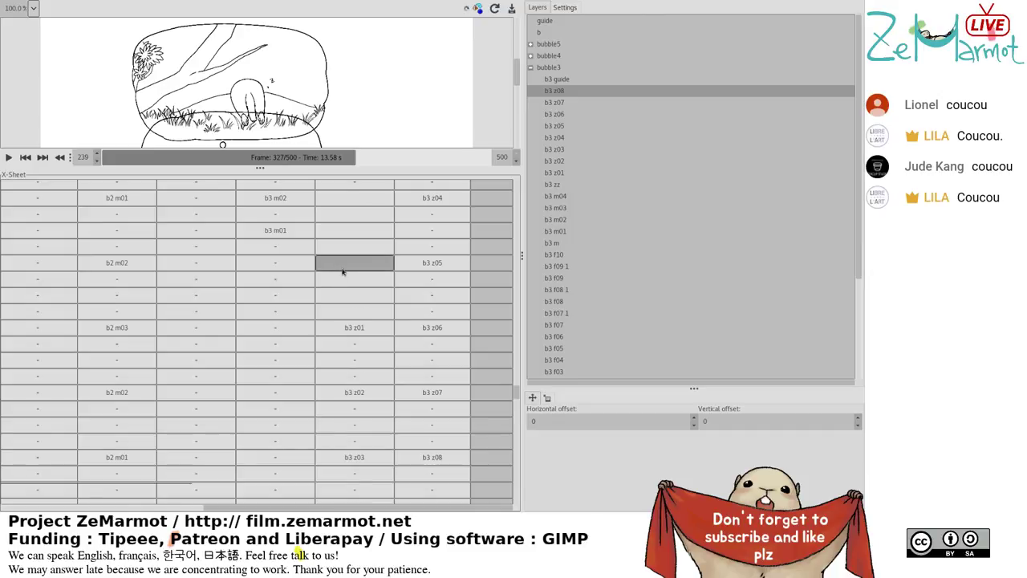
# Examine the X-Sheet from its first frames to the end of the z cycles, checking the column order and cycle positions.
pyautogui.scroll(10, 450, 323)
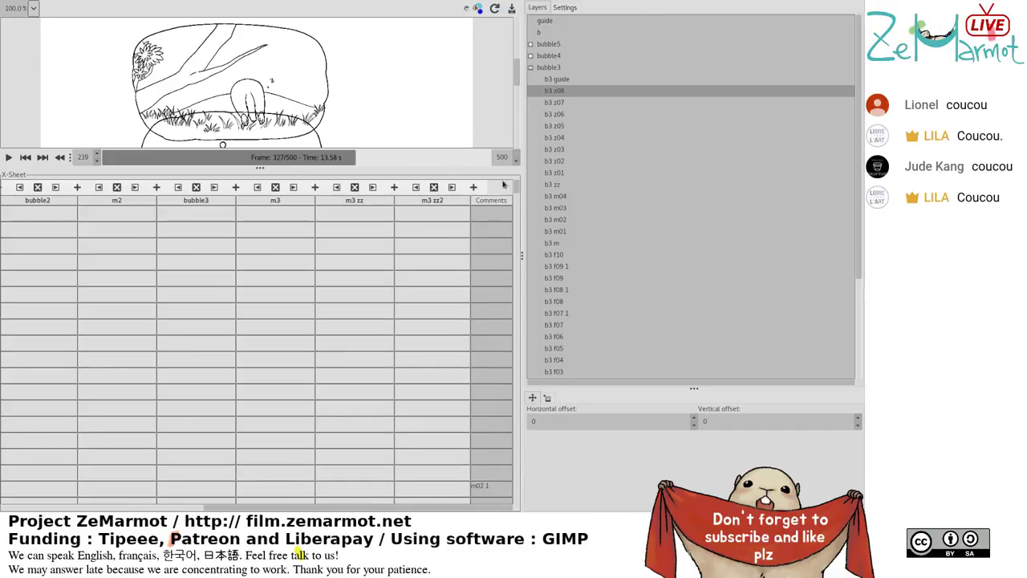
pyautogui.moveTo(213, 509); pyautogui.dragTo(37, 511)
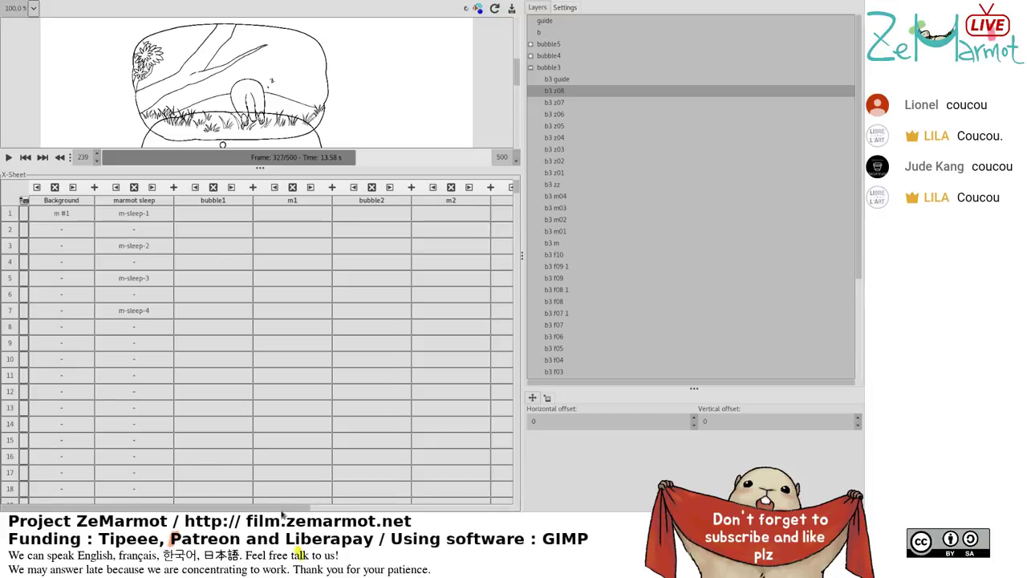
pyautogui.click(416, 512)
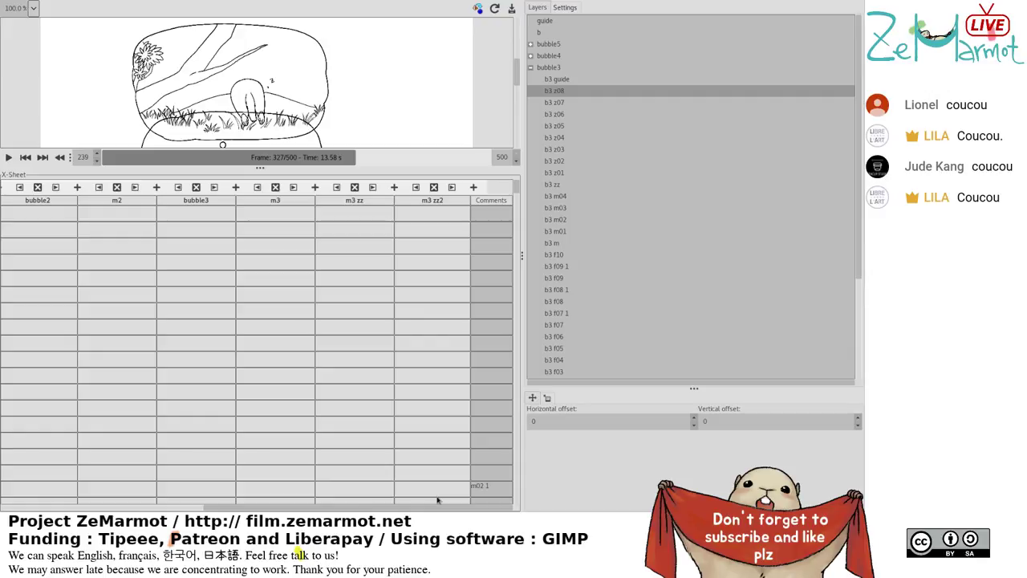
pyautogui.scroll(-4, 439, 473)
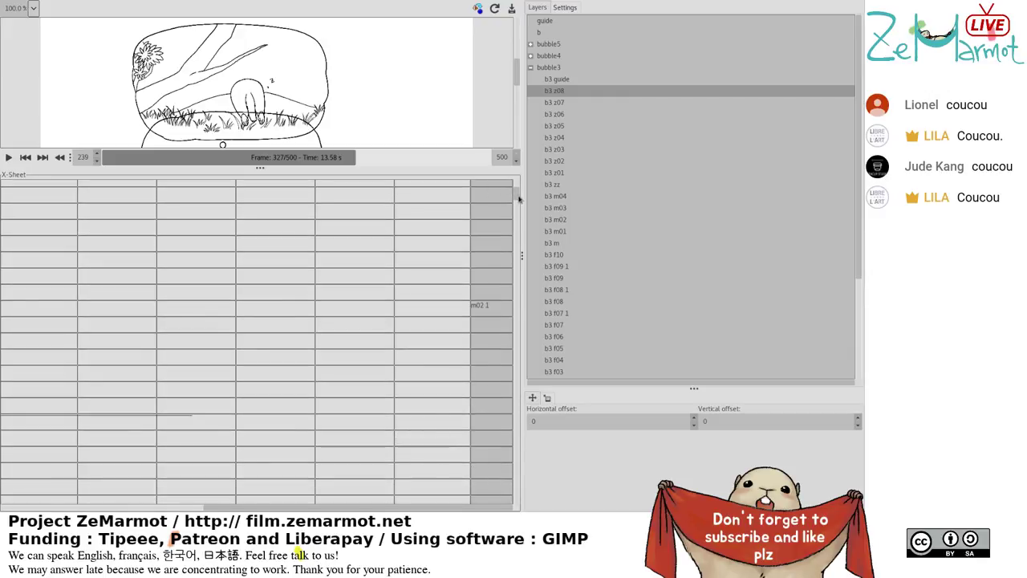
pyautogui.scroll(4, 519, 197)
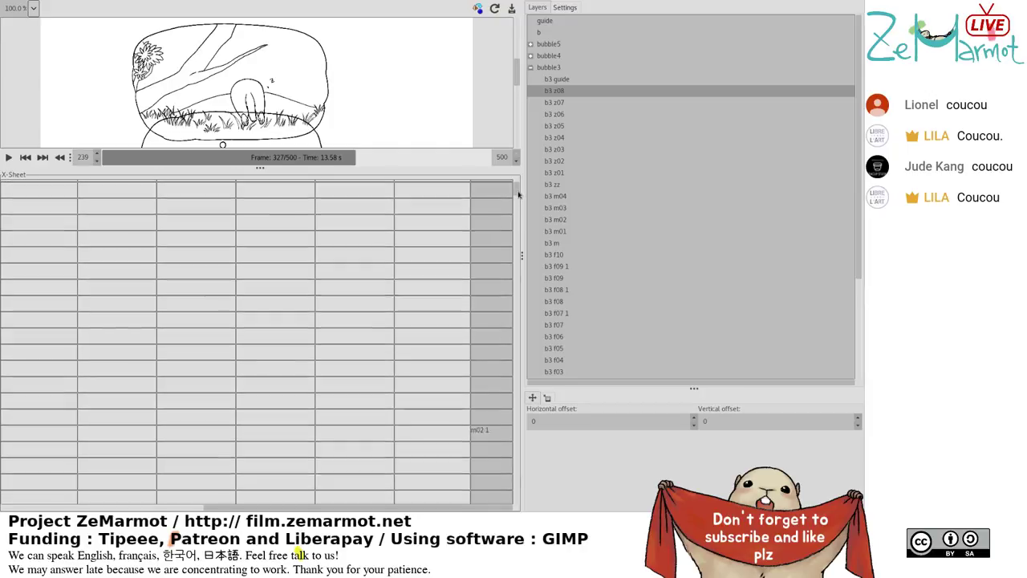
pyautogui.scroll(-5, 522, 185)
pyautogui.moveTo(522, 416); pyautogui.dragTo(524, 426)
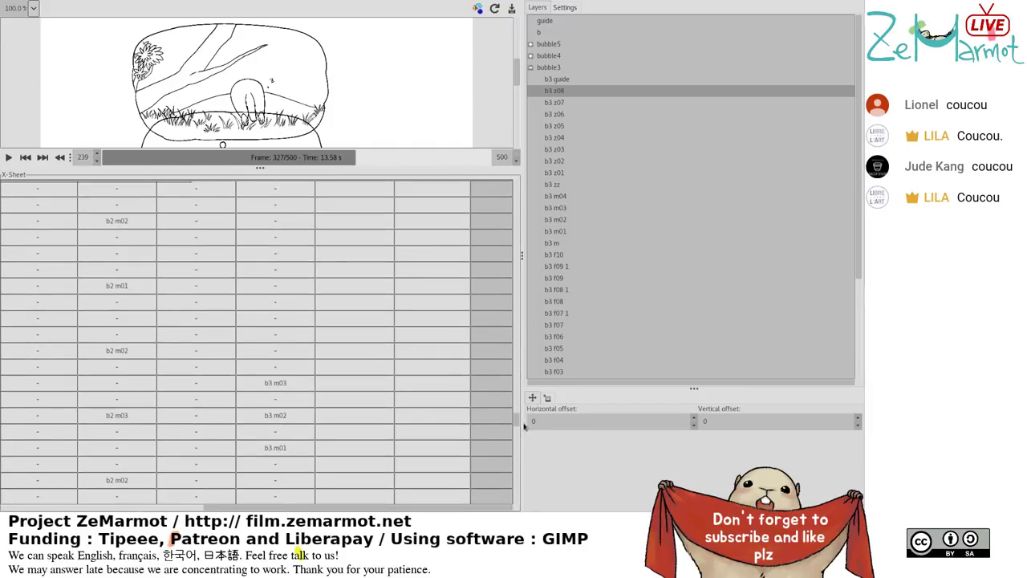
pyautogui.moveTo(524, 427); pyautogui.dragTo(520, 418)
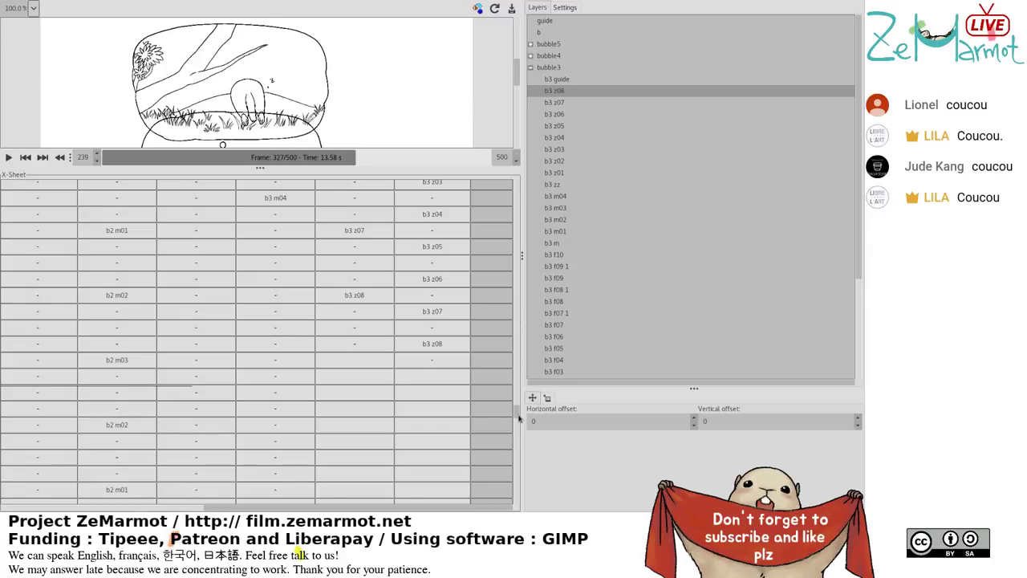
# Insert three empty frames before the second cycle's b3 z01 in the m3 zz2 column, aligning it with b3 z06 of m3 zz.
pyautogui.moveTo(519, 419); pyautogui.dragTo(519, 407)
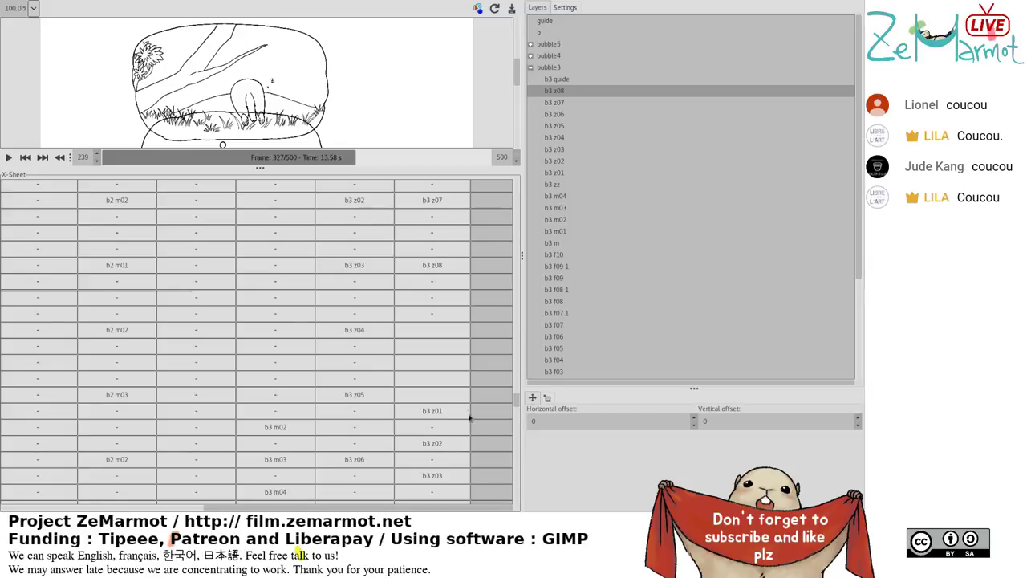
pyautogui.click(454, 401)
pyautogui.press('Insert')
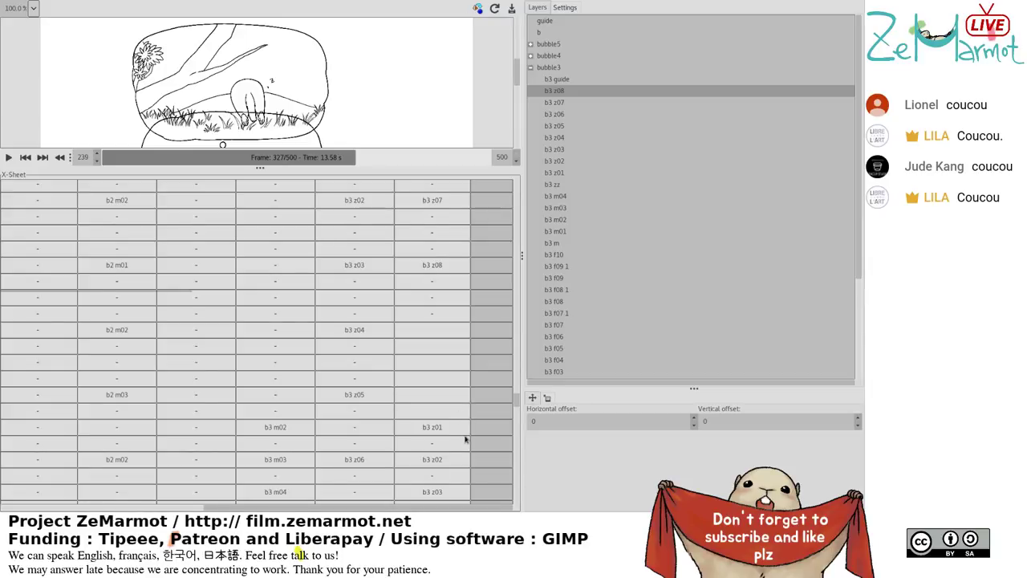
pyautogui.click(436, 410)
pyautogui.press('Insert')
pyautogui.click(450, 442)
pyautogui.press('Insert')
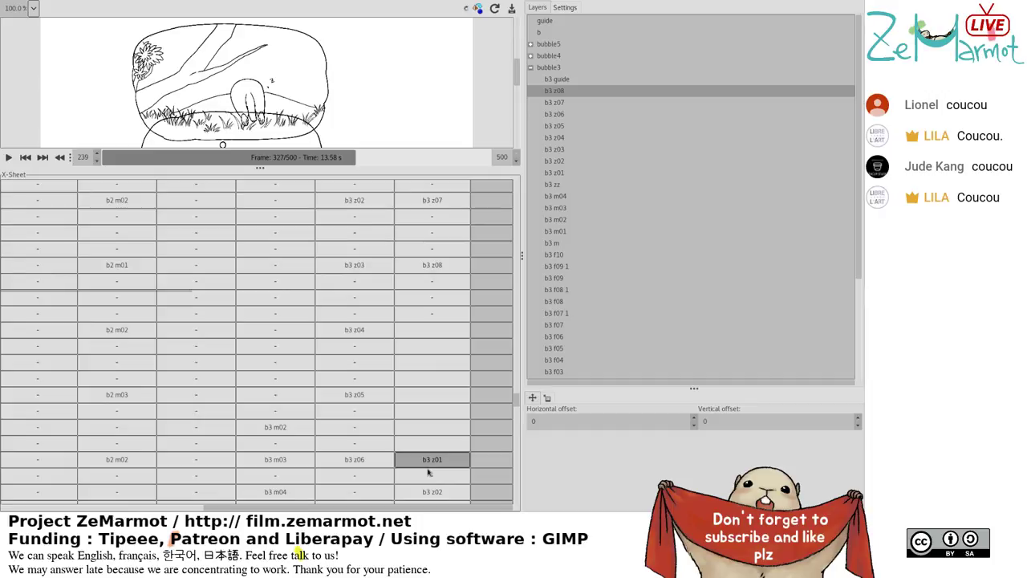
# Retime the second b3 z01–z08 cycle in the m3 zz2 column to 4 frames per layer, with 1 cycle.
pyautogui.doubleClick(428, 473)
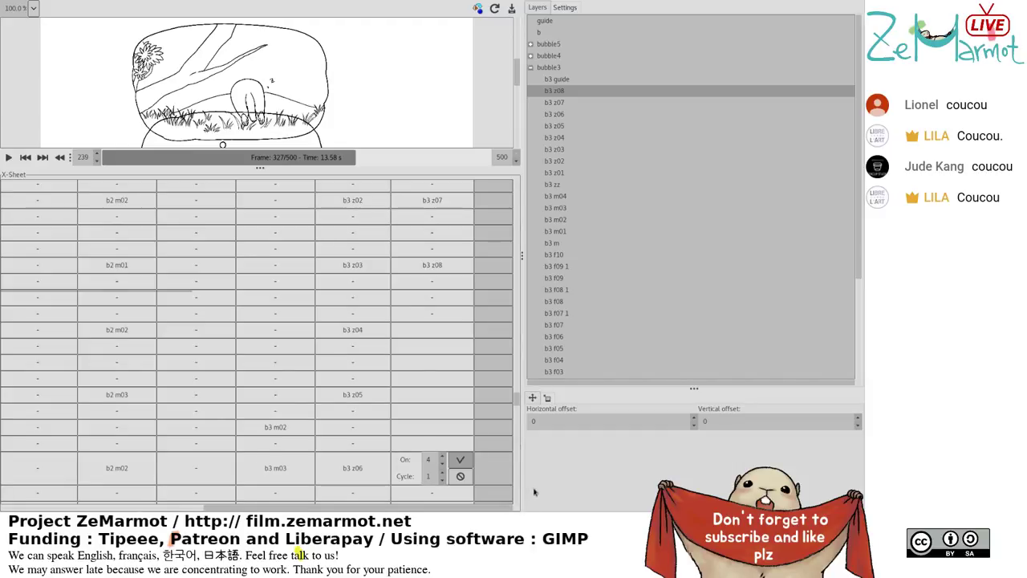
pyautogui.click(463, 411)
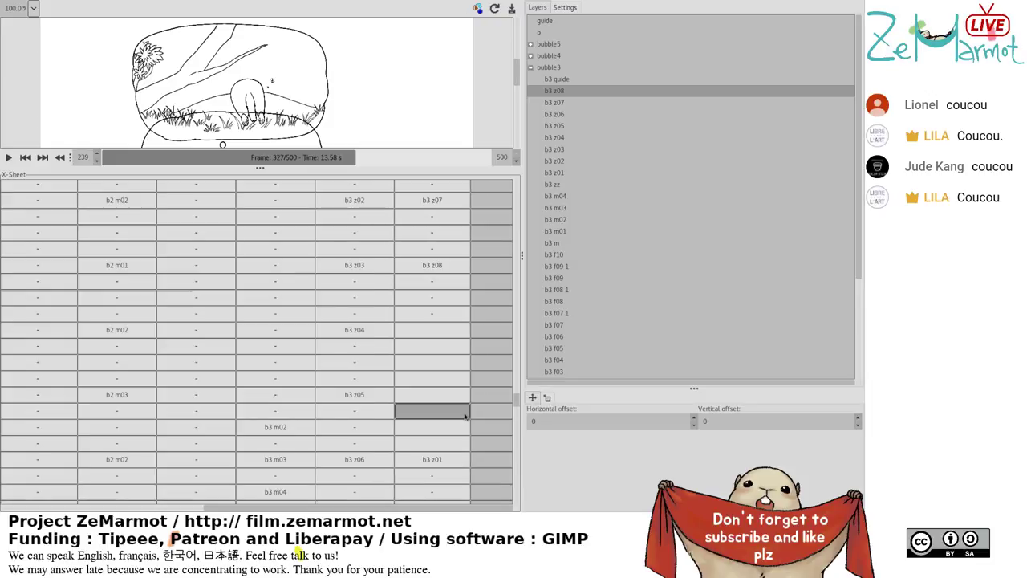
pyautogui.scroll(-3, 464, 417)
pyautogui.scroll(-5, 464, 416)
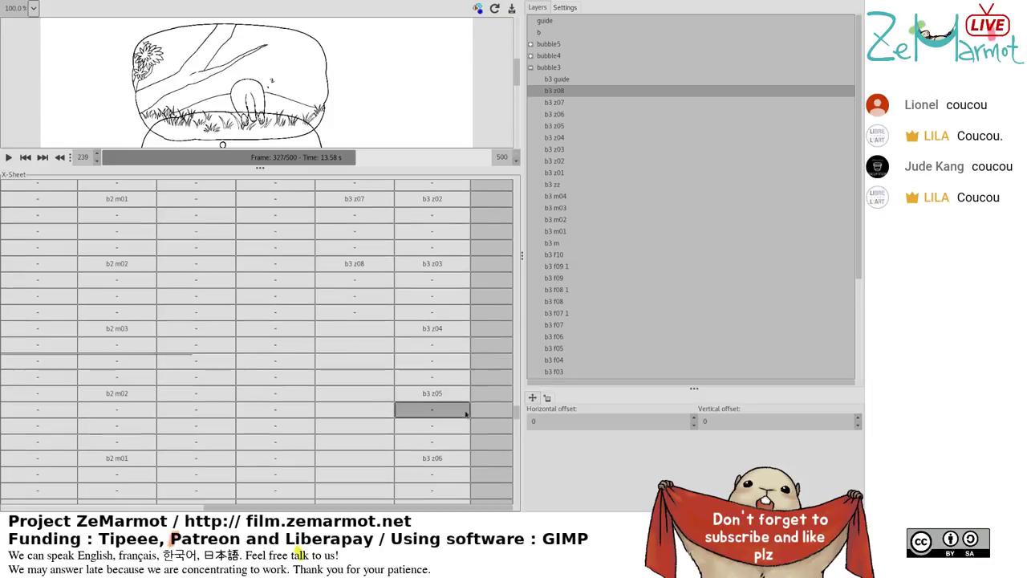
# Review the retimed m3 zz and m3 zz2 cycles and play the animation to check their timing.
pyautogui.scroll(5, 465, 414)
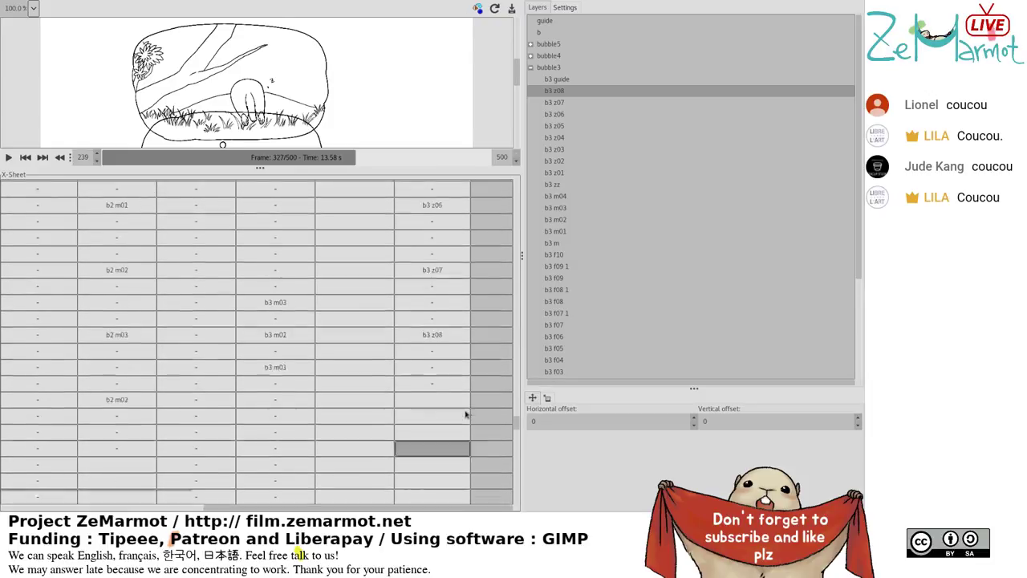
pyautogui.scroll(-4, 466, 413)
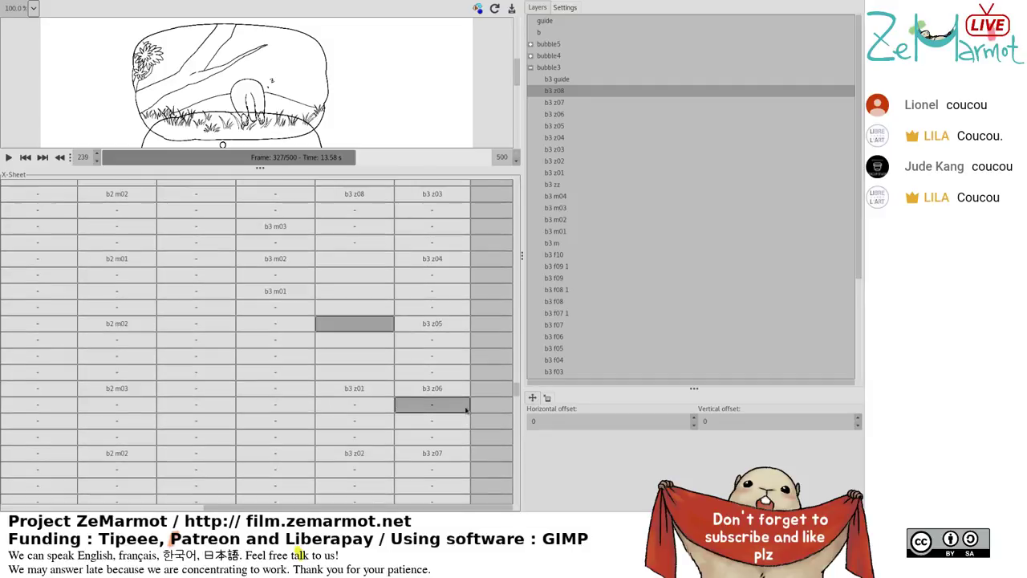
pyautogui.click(8, 157)
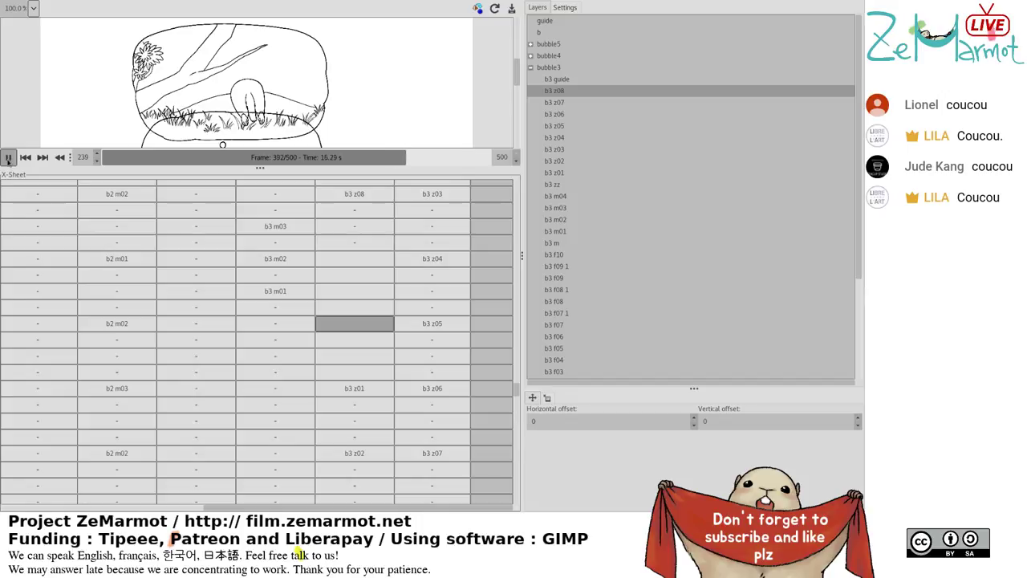
pyautogui.click(8, 157)
pyautogui.click(8, 157)
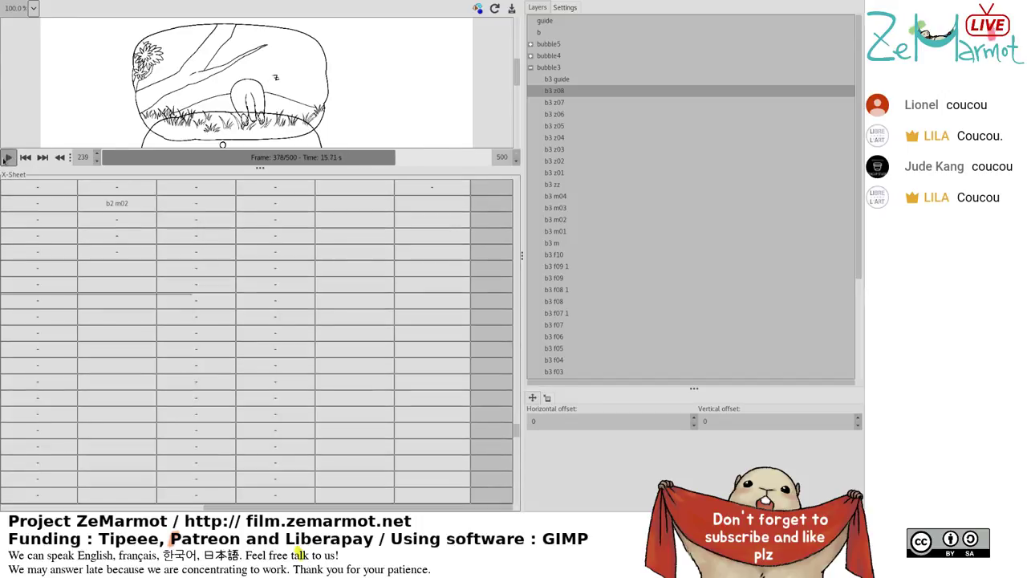
pyautogui.click(8, 157)
# Start a third cycle in the m3 zz column with b3 z01 beside the second b3 z06 of m3 zz2, 4 frames per layer, 1 cycle.
pyautogui.scroll(6, 336, 353)
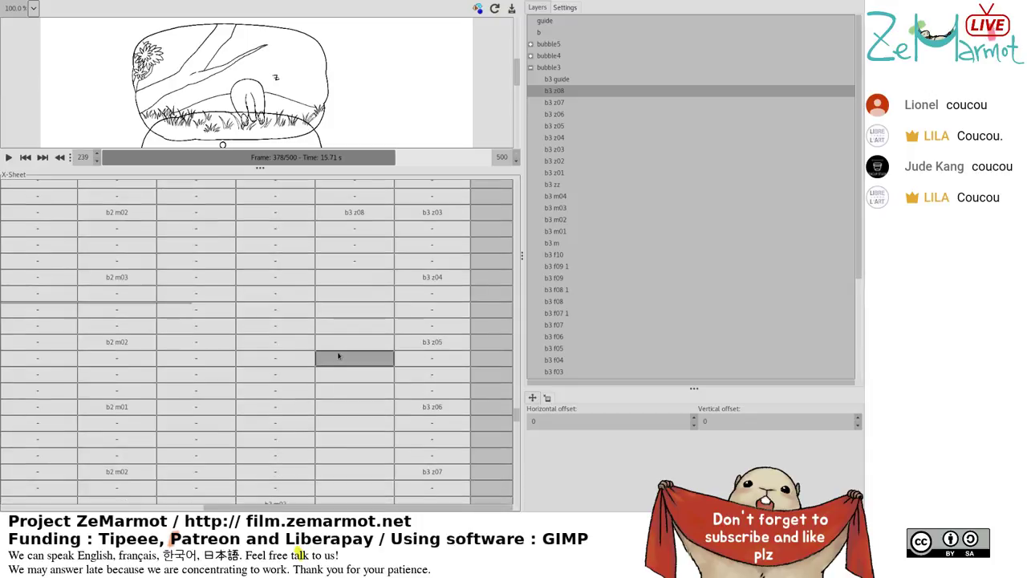
pyautogui.click(354, 409)
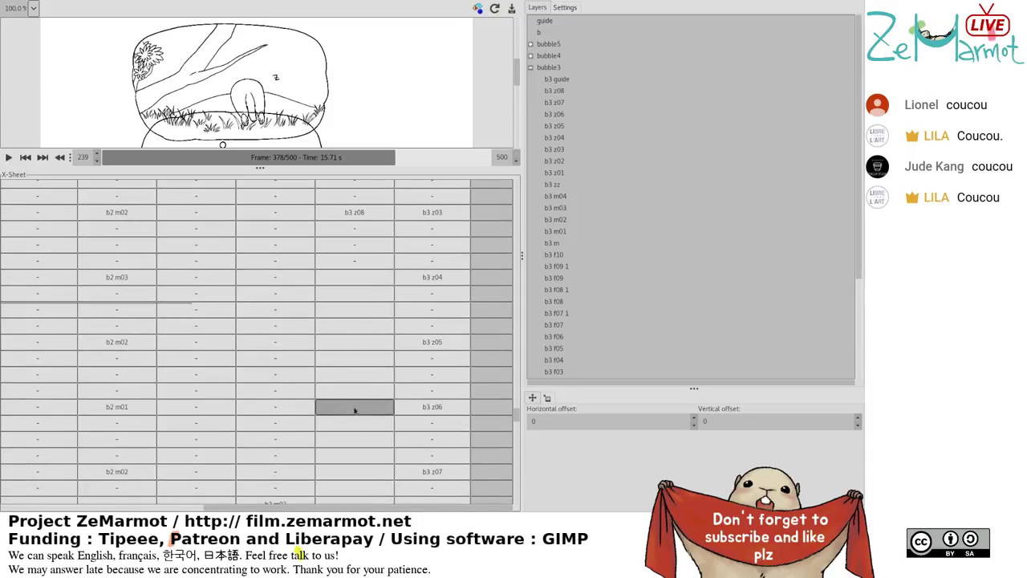
pyautogui.click(562, 174)
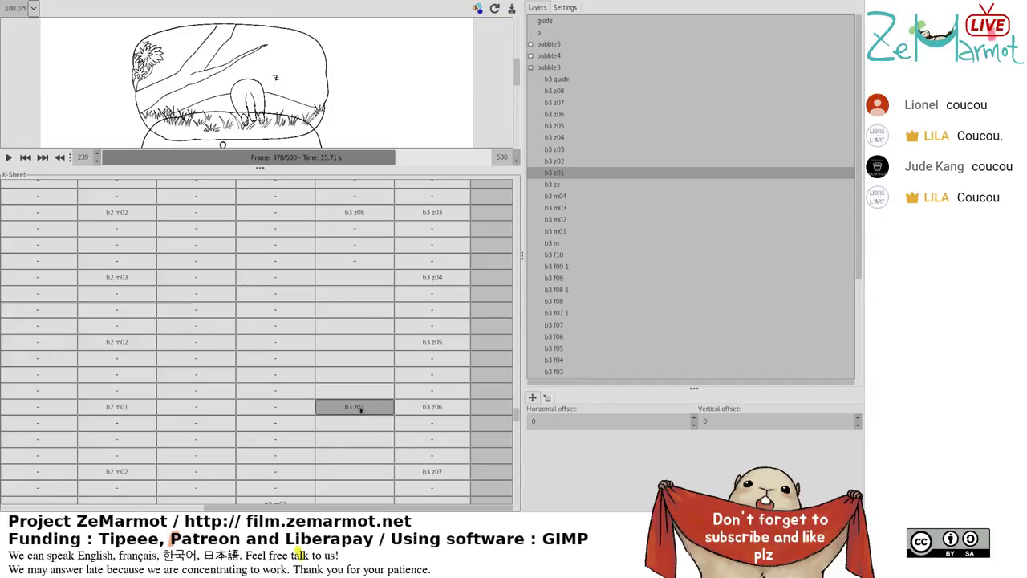
pyautogui.click(361, 408)
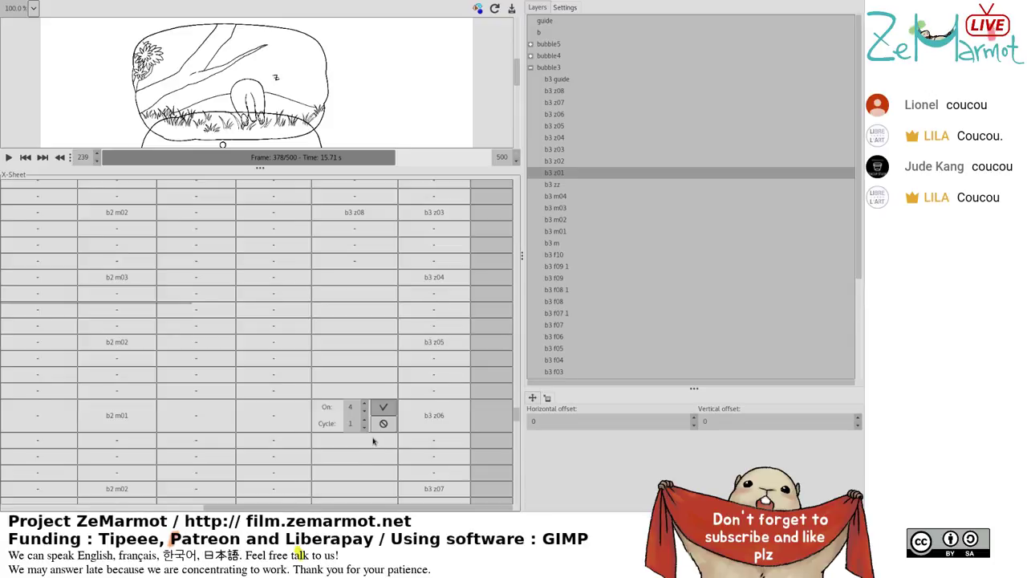
# Examine the third m3 zz cycle and how the z cycles overlap between the m3 zz and m3 zz2 columns.
pyautogui.scroll(-5, 374, 439)
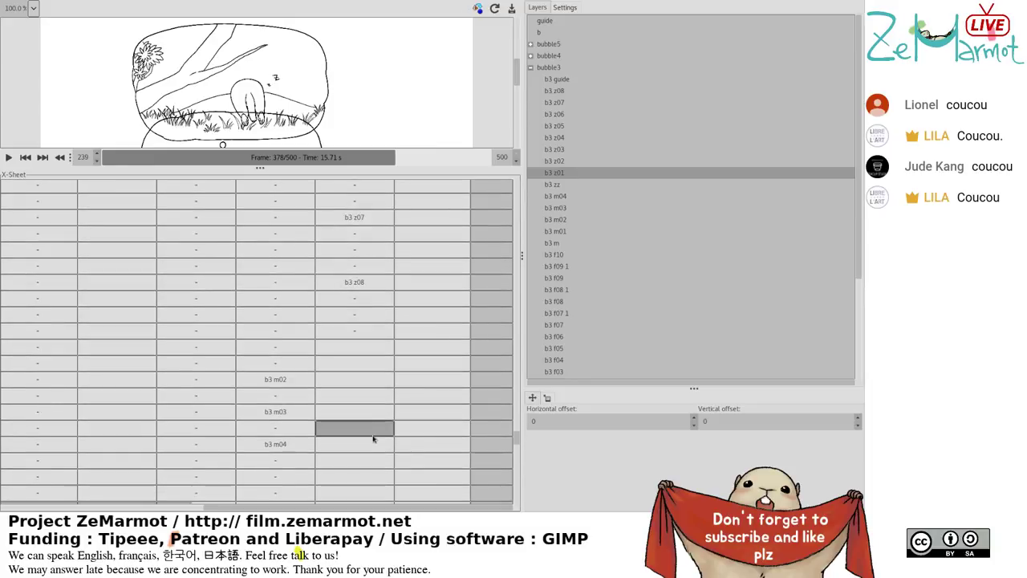
pyautogui.scroll(5, 373, 439)
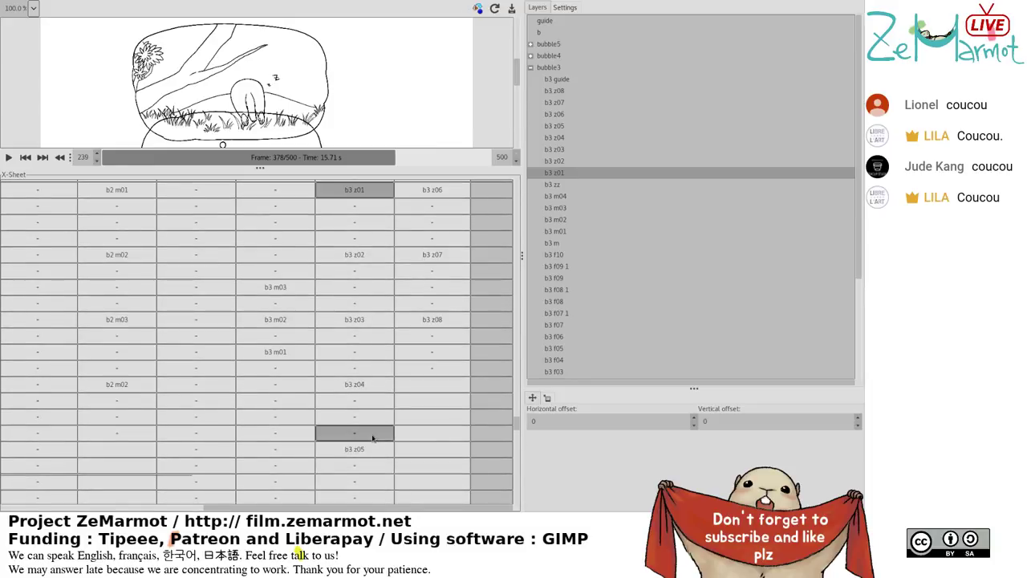
pyautogui.scroll(3, 373, 439)
pyautogui.scroll(2, 373, 439)
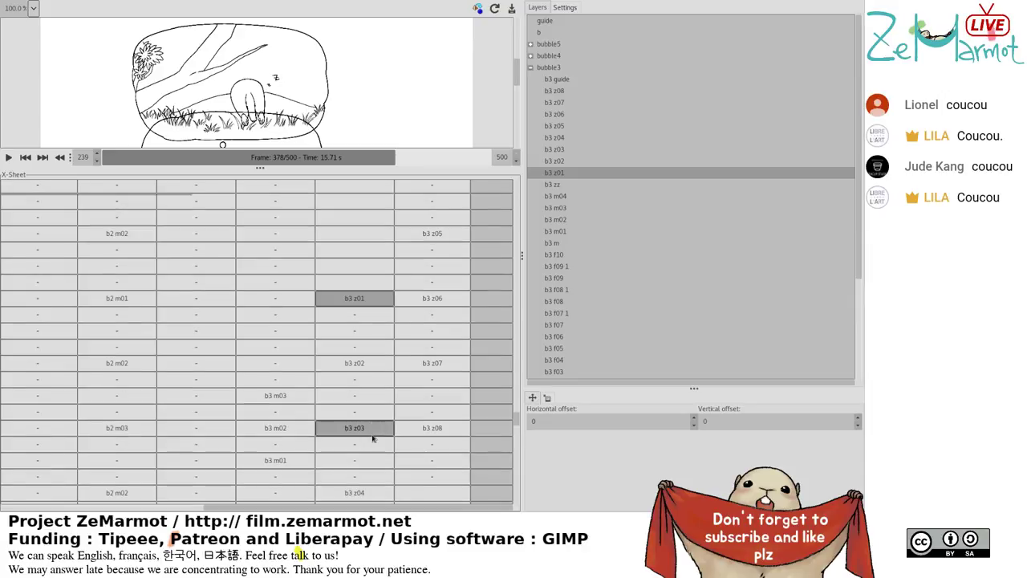
pyautogui.scroll(2, 373, 438)
pyautogui.scroll(3, 374, 439)
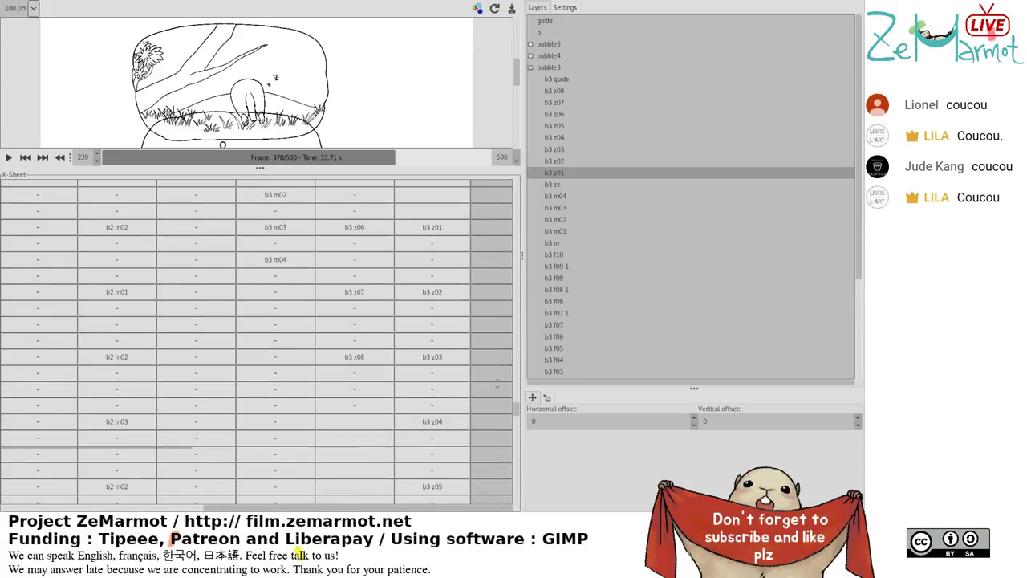
pyautogui.scroll(1, 373, 439)
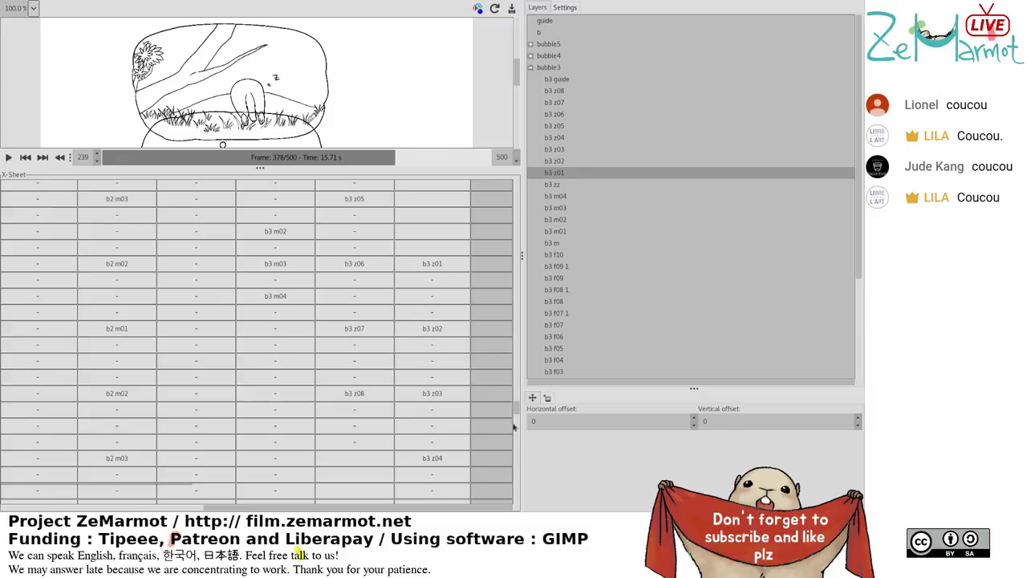
pyautogui.moveTo(521, 413); pyautogui.dragTo(522, 179)
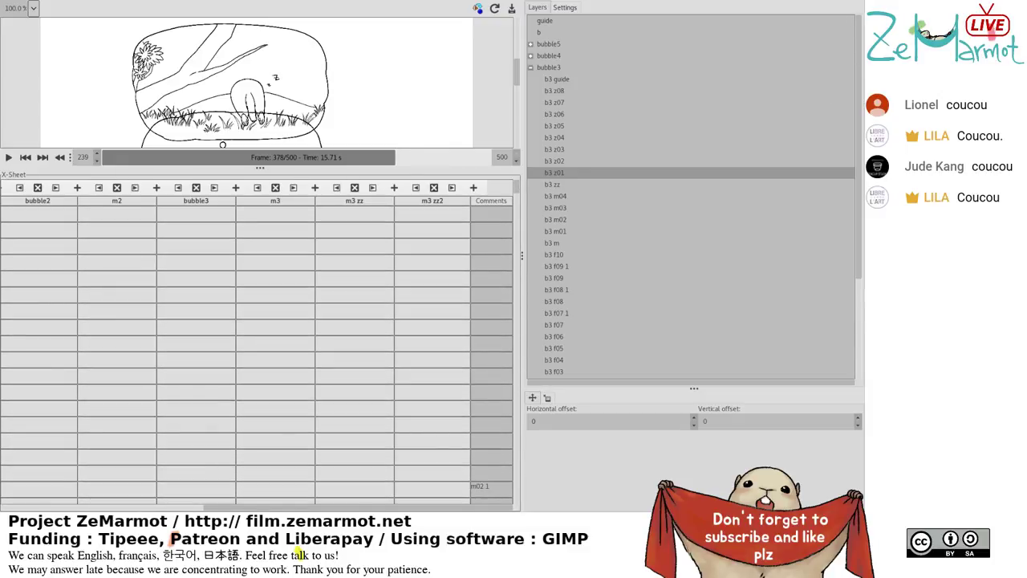
# Add a new X-Sheet column after m3 zz2 and name it bubble4.
pyautogui.hotkey('alt', 'Tab')
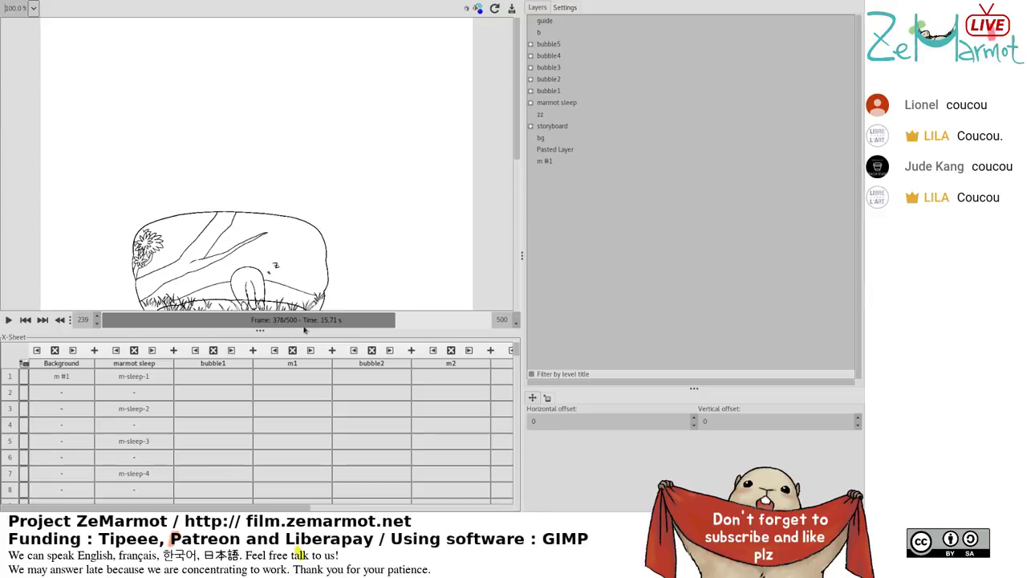
pyautogui.click(398, 447)
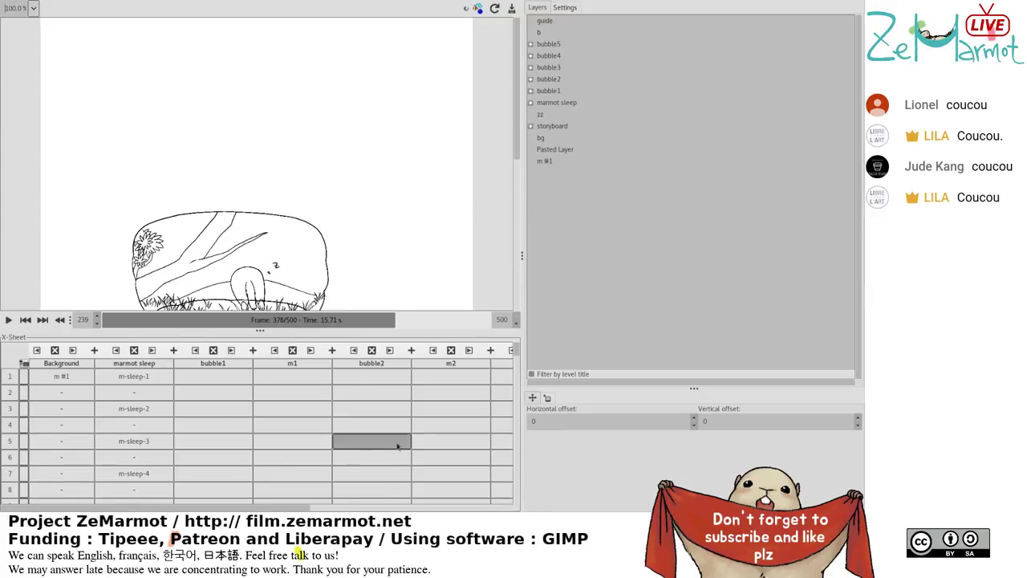
pyautogui.click(515, 349)
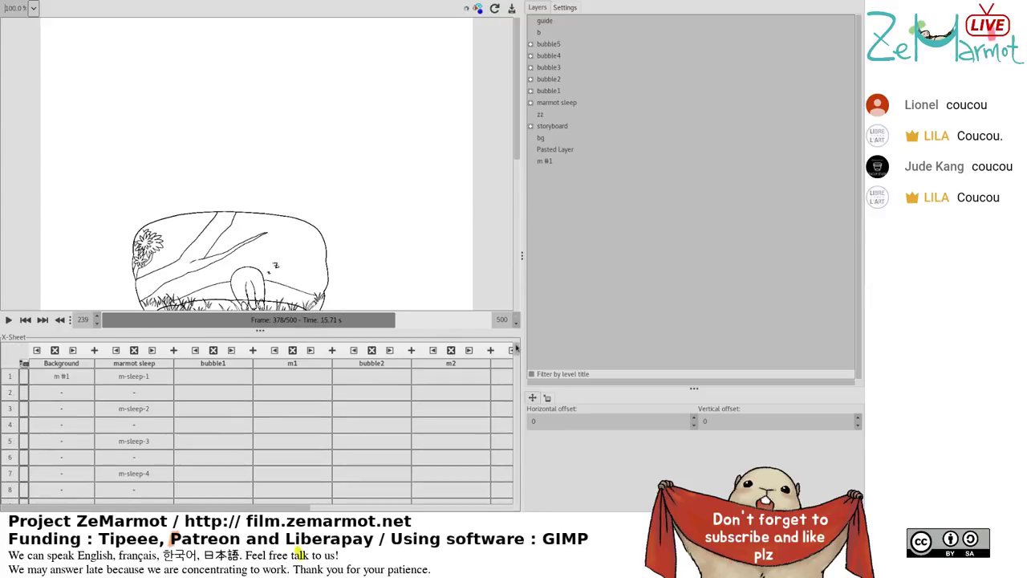
pyautogui.click(515, 349)
pyautogui.click(515, 350)
pyautogui.moveTo(301, 510); pyautogui.dragTo(515, 506)
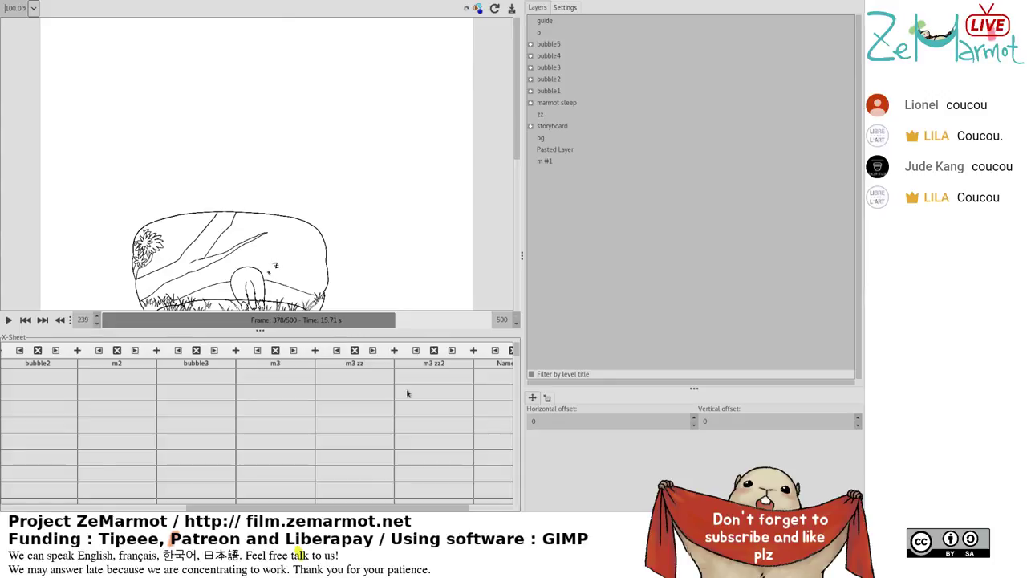
pyautogui.click(503, 365)
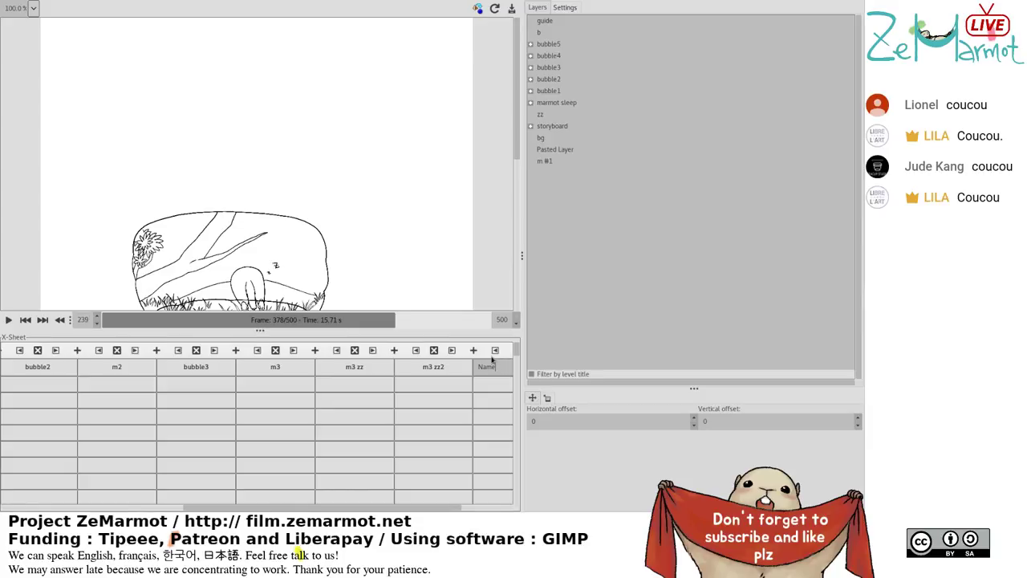
pyautogui.press('BackSpace')
pyautogui.write('bubble4')
pyautogui.click(475, 386)
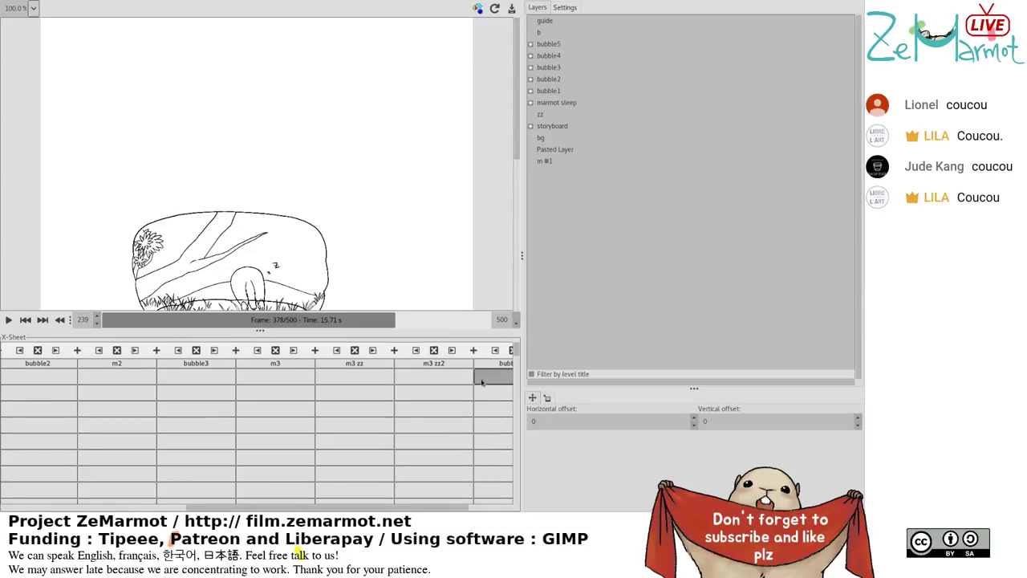
# Start a cycle in the bubble4 column with b4 f01 beside the b3 m03 and b3 z01 row, 2 frames per layer, 1 cycle.
pyautogui.moveTo(463, 512); pyautogui.dragTo(513, 510)
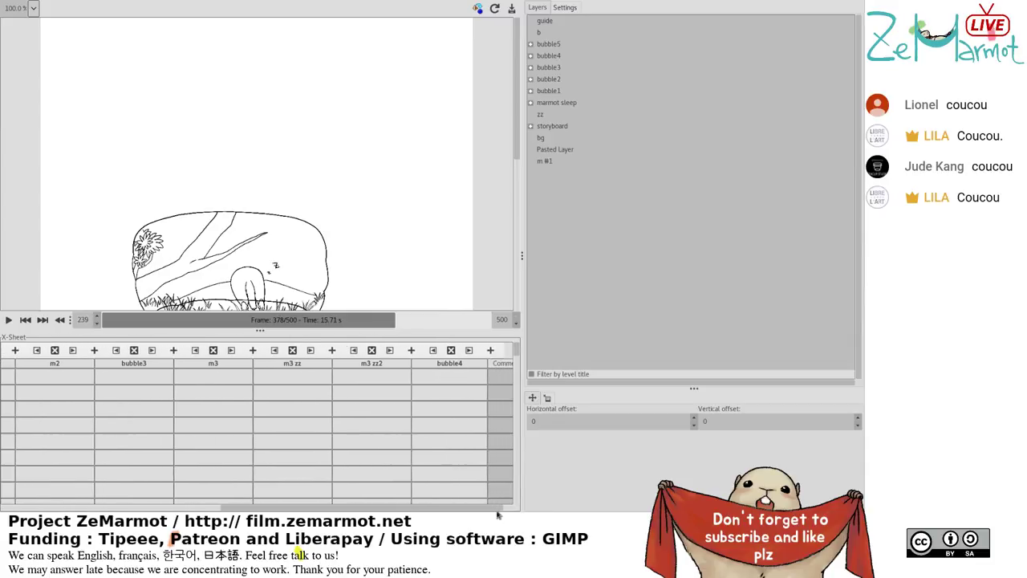
pyautogui.hscroll(3, 518, 358)
pyautogui.moveTo(522, 375); pyautogui.dragTo(534, 457)
pyautogui.click(456, 376)
pyautogui.click(459, 398)
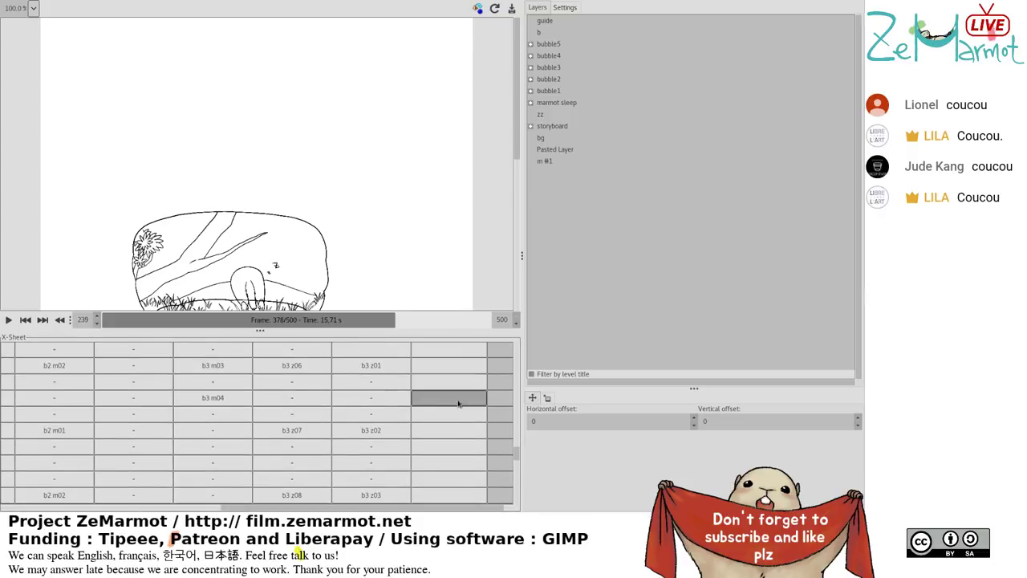
pyautogui.click(458, 379)
pyautogui.click(460, 366)
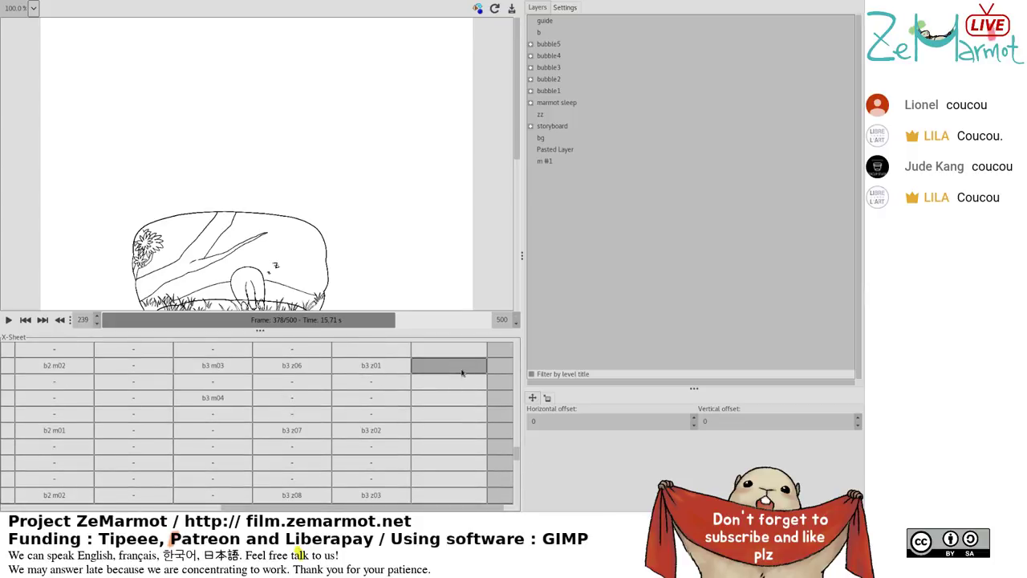
pyautogui.click(530, 55)
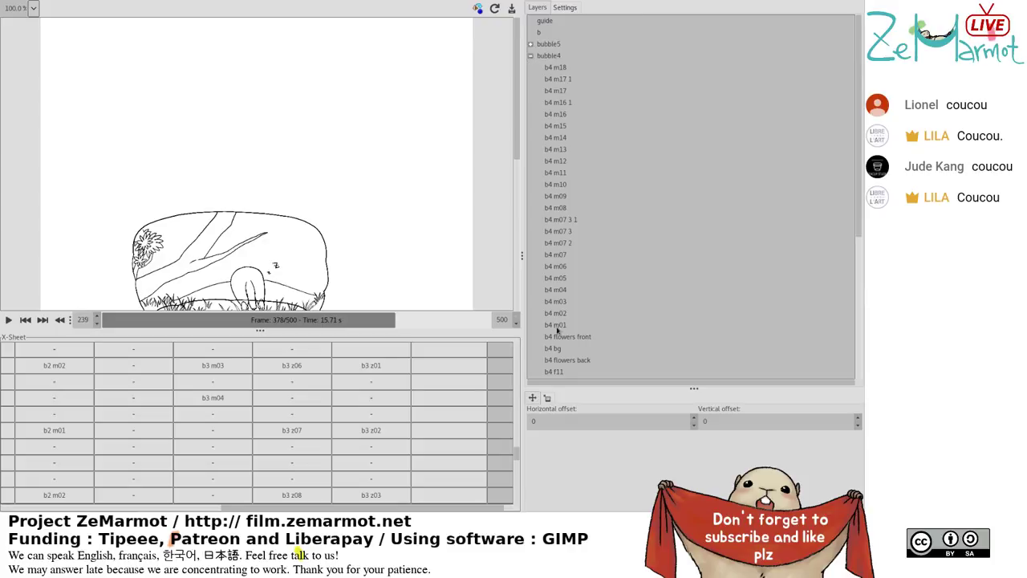
pyautogui.scroll(-4, 557, 329)
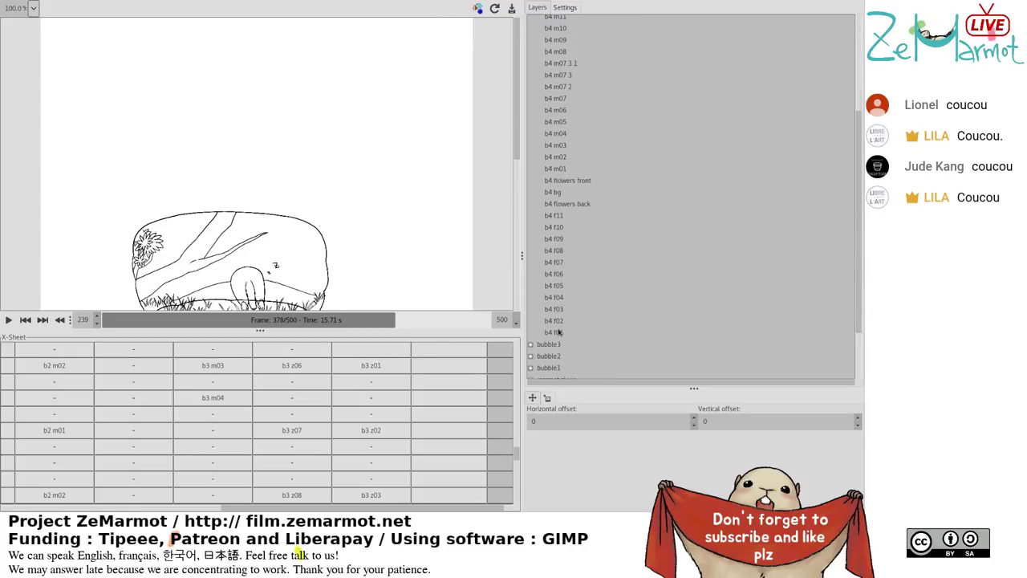
pyautogui.click(556, 333)
pyautogui.click(454, 367)
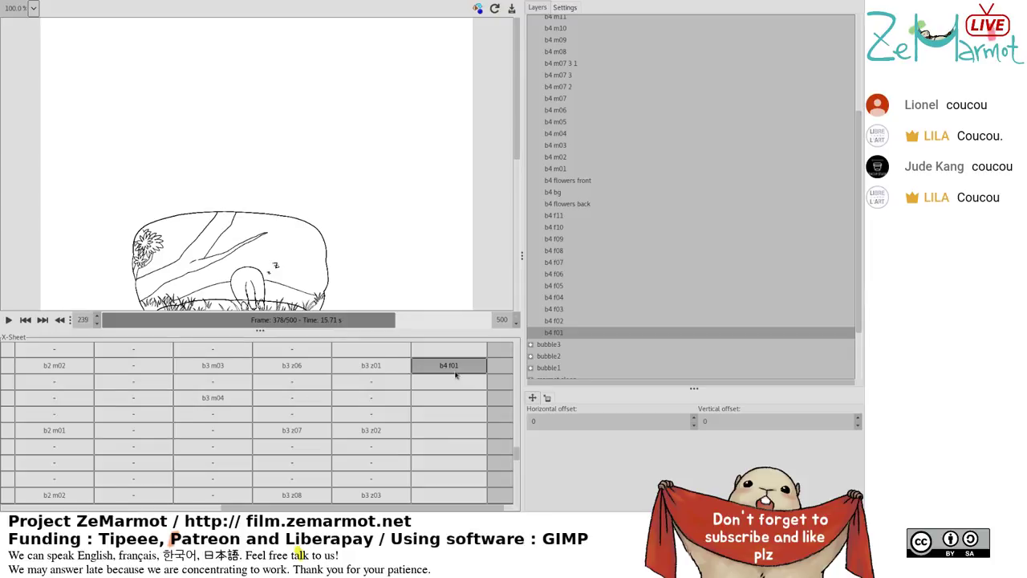
pyautogui.click(455, 375)
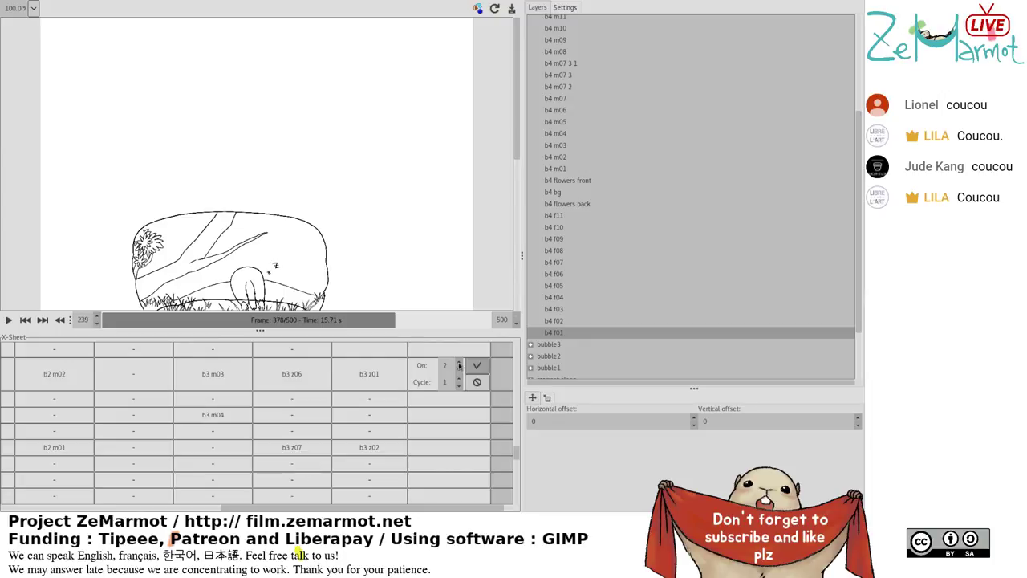
pyautogui.press('Return')
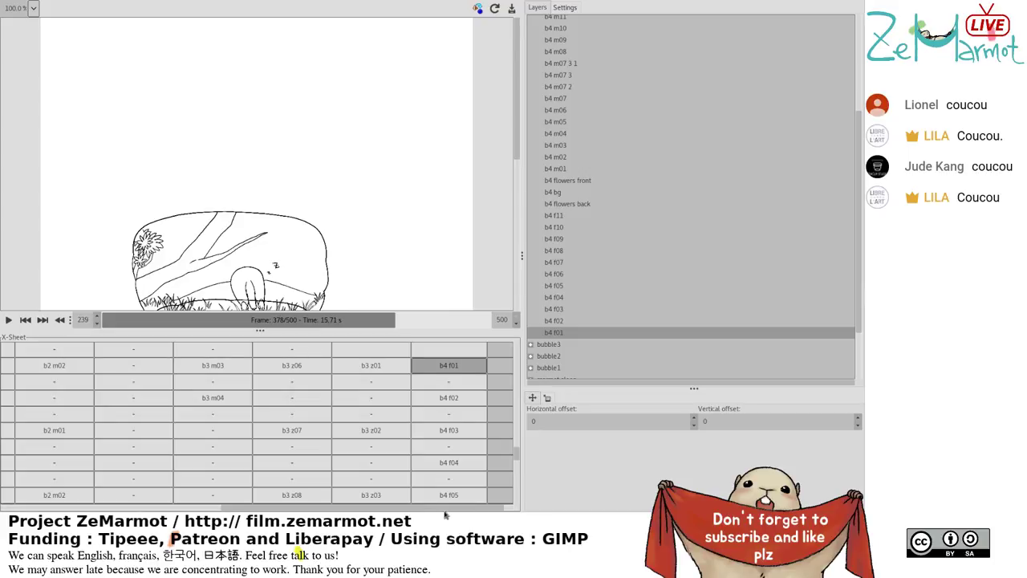
# Hold b4 f11 in the bubble4 column from its first frame through the last frame of the X-Sheet.
pyautogui.scroll(-10, 493, 442)
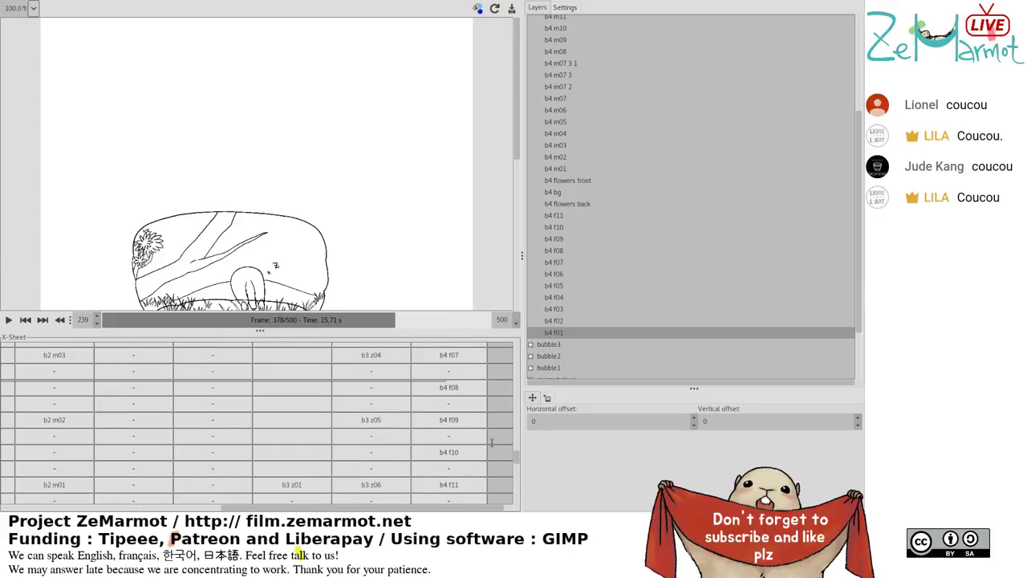
pyautogui.click(472, 388)
pyautogui.click(472, 370)
pyautogui.scroll(-5, 482, 447)
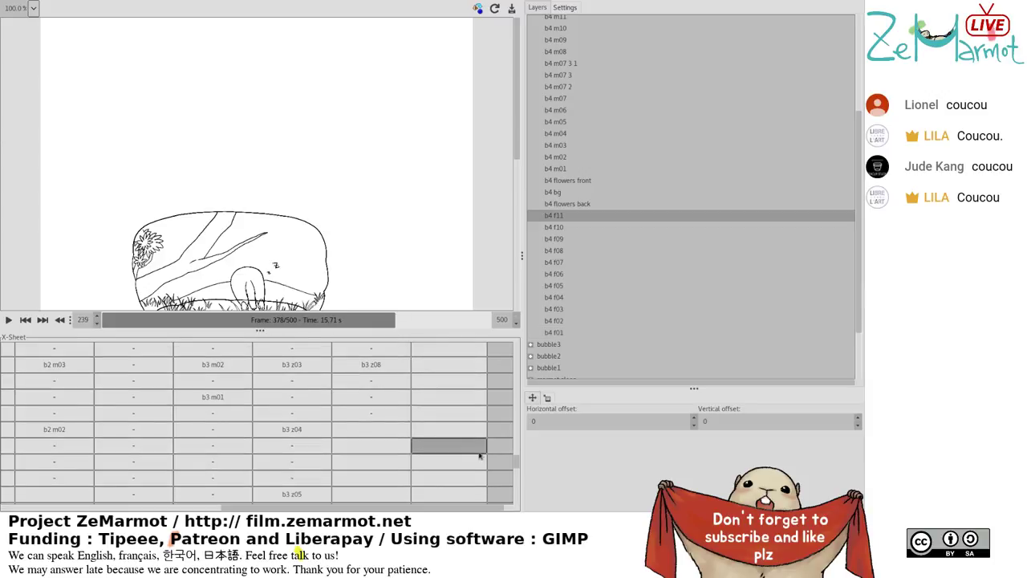
pyautogui.scroll(-5, 508, 462)
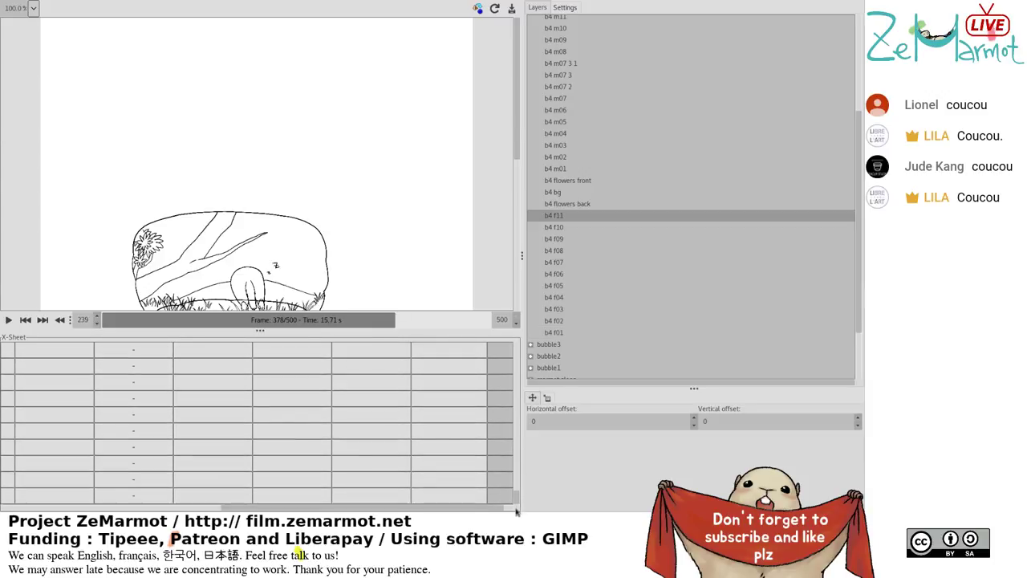
pyautogui.click(464, 498)
pyautogui.click(464, 497)
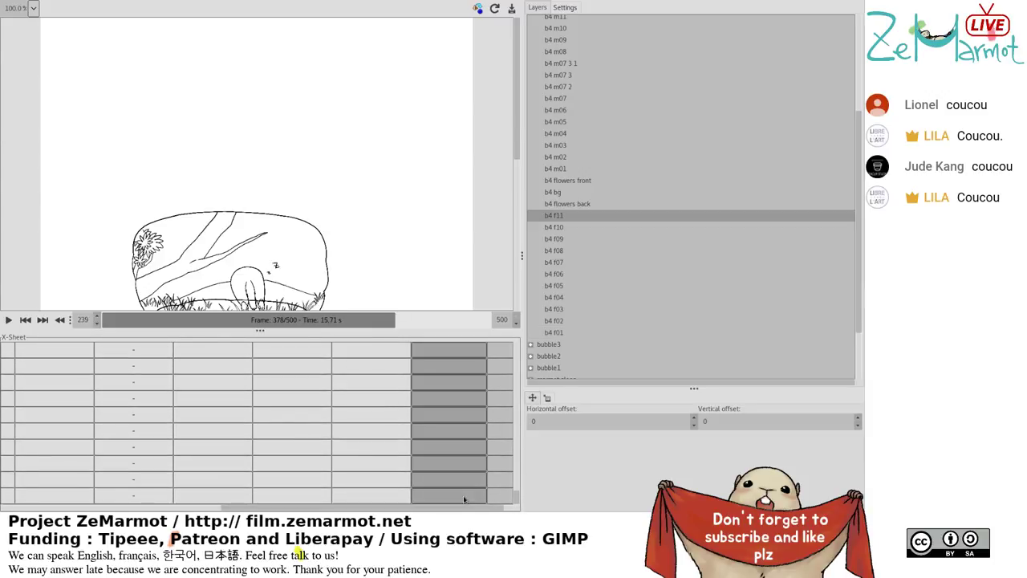
pyautogui.click(556, 218)
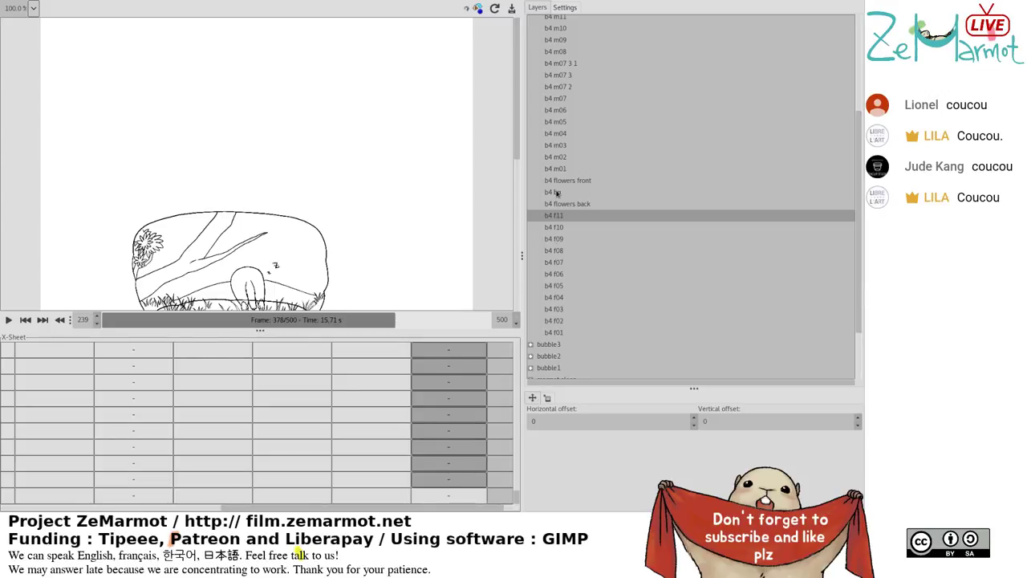
# Add b4 bg, b4 flowers back and b4 flowers front to the bubble4 frames from b4 f11 to the end.
pyautogui.keyDown('ctrl'); pyautogui.click(556, 193); pyautogui.keyUp('ctrl')
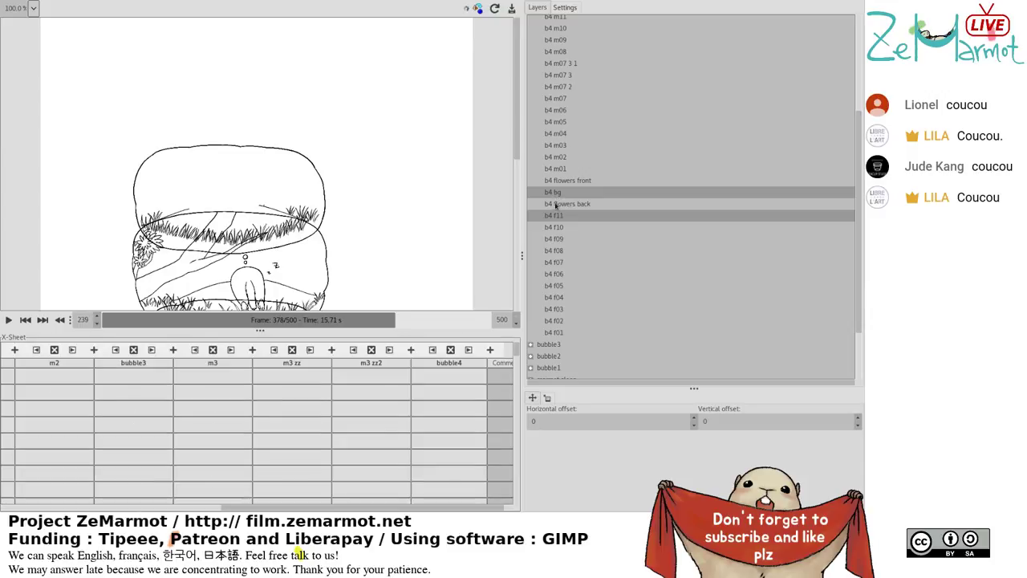
pyautogui.keyDown('ctrl'); pyautogui.click(557, 205); pyautogui.keyUp('ctrl')
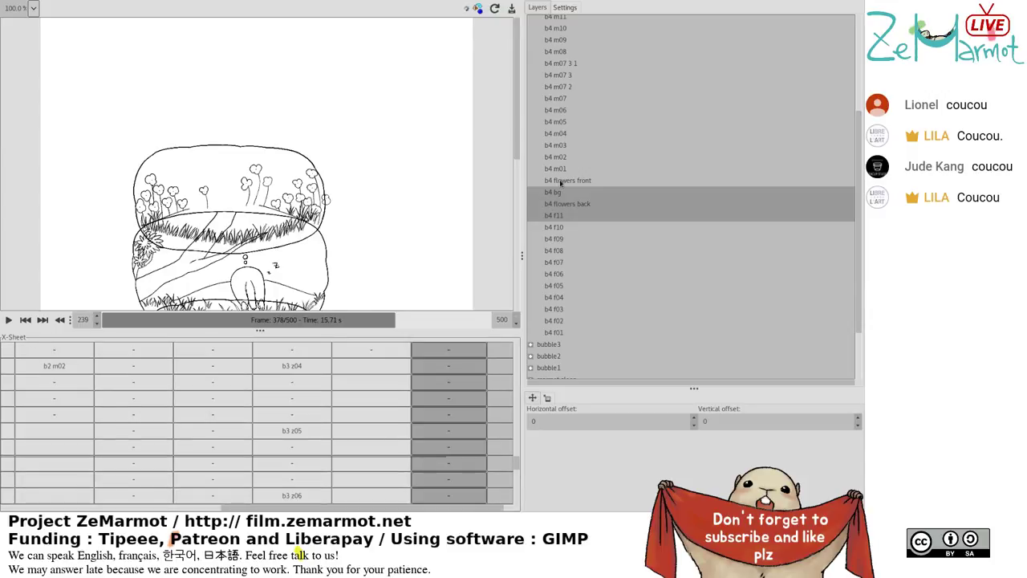
pyautogui.keyDown('ctrl'); pyautogui.click(560, 183); pyautogui.keyUp('ctrl')
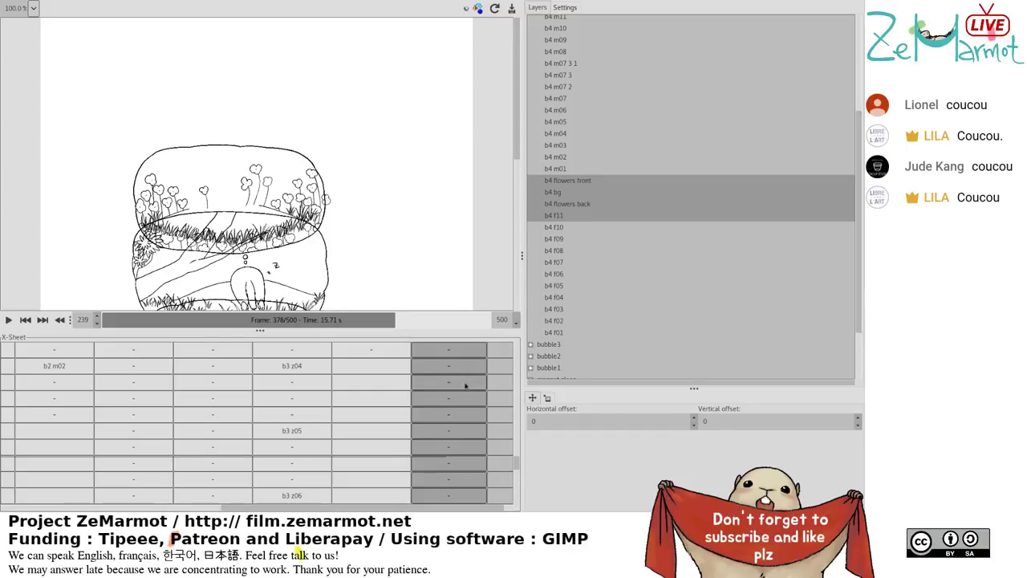
pyautogui.scroll(2, 510, 466)
pyautogui.scroll(5, 520, 462)
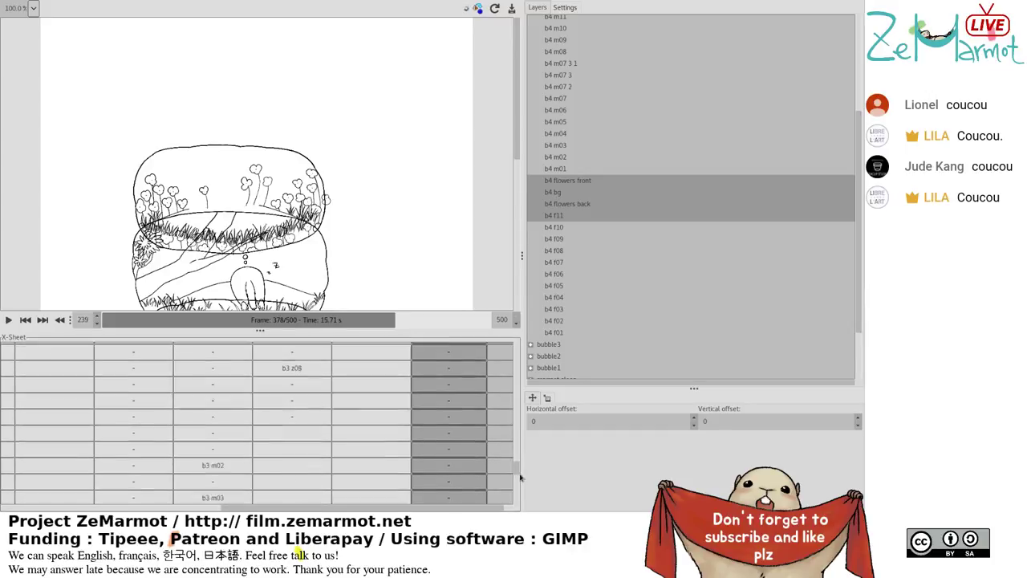
pyautogui.scroll(-2, 521, 436)
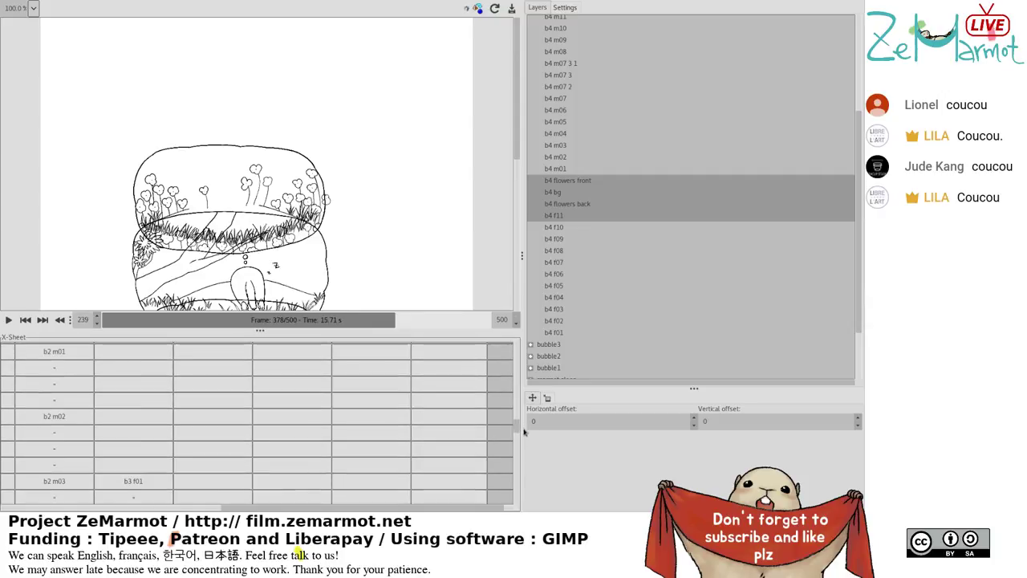
pyautogui.scroll(-2, 523, 460)
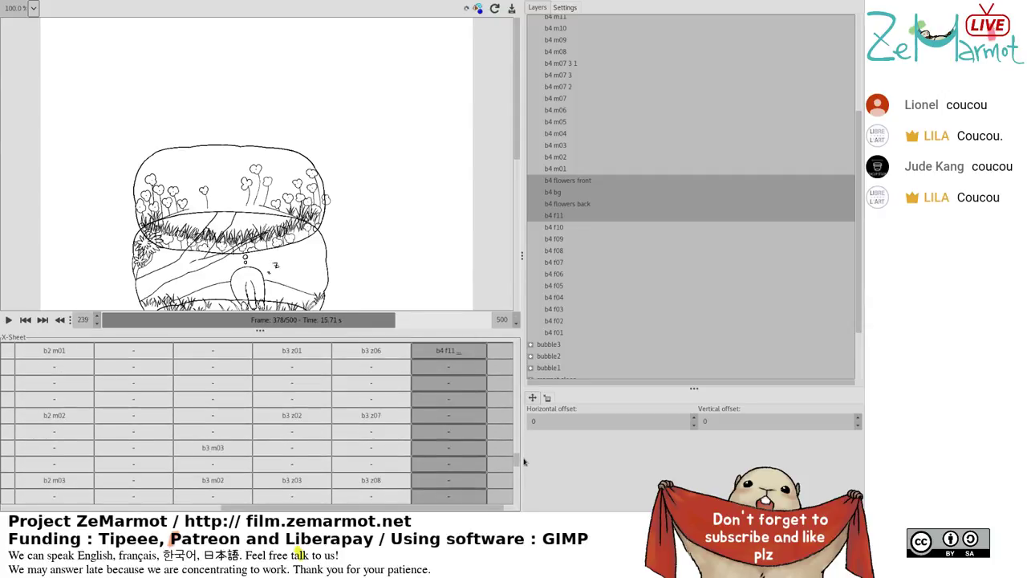
pyautogui.scroll(3, 523, 460)
pyautogui.click(484, 431)
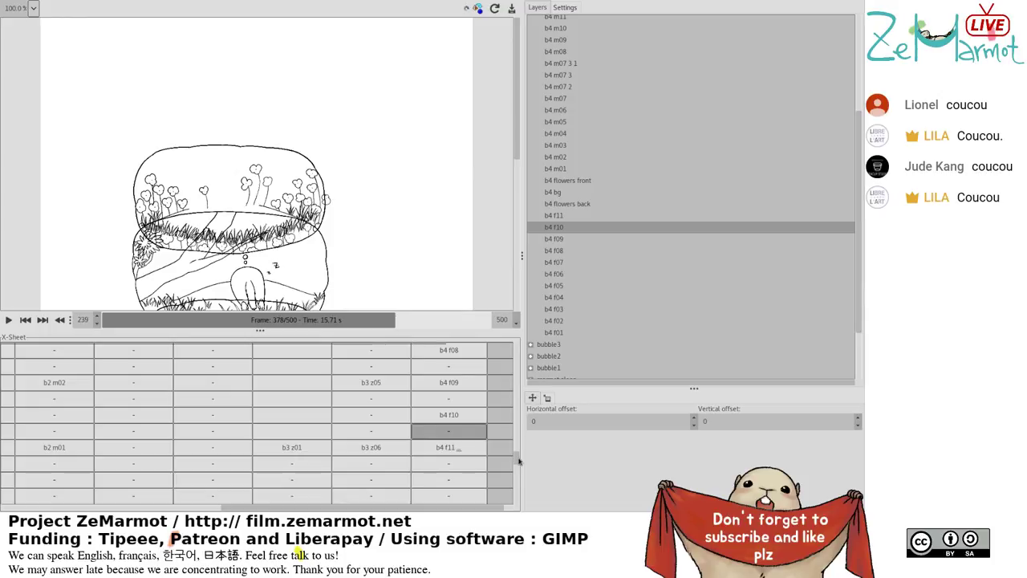
# Add a new X-Sheet column after bubble4 and name it m4.
pyautogui.moveTo(519, 461); pyautogui.dragTo(520, 347)
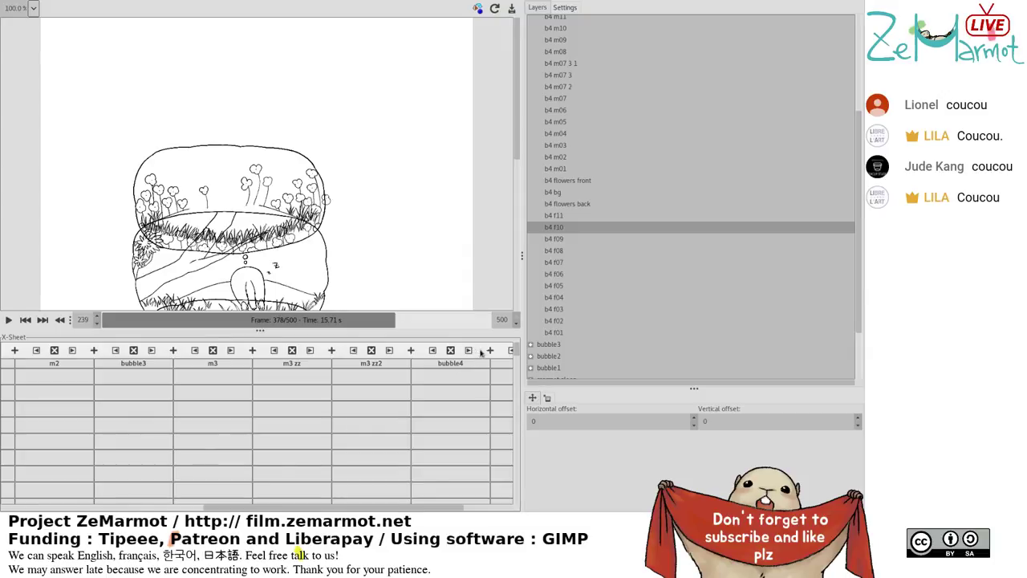
pyautogui.moveTo(437, 509); pyautogui.dragTo(521, 515)
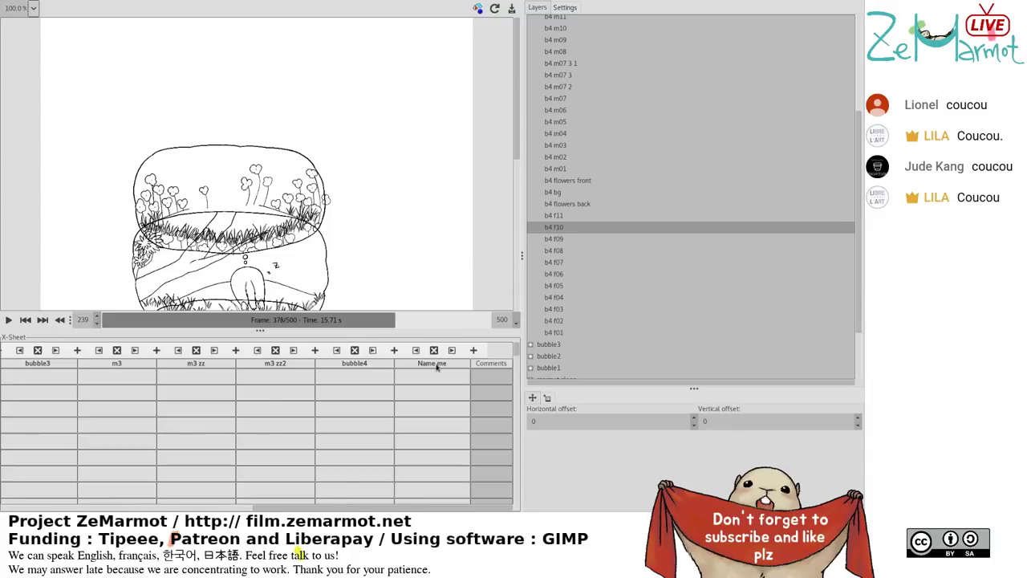
pyautogui.doubleClick(438, 365)
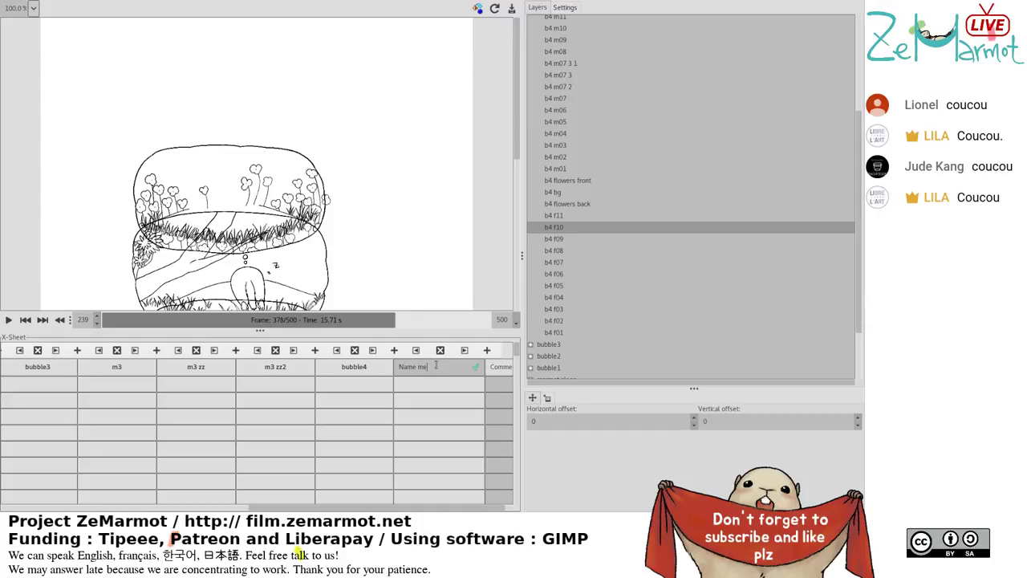
pyautogui.click(446, 383)
pyautogui.press('BackSpace')
pyautogui.press('BackSpace')
pyautogui.press('BackSpace')
pyautogui.press('BackSpace')
pyautogui.press('BackSpace')
pyautogui.press('BackSpace')
pyautogui.press('BackSpace')
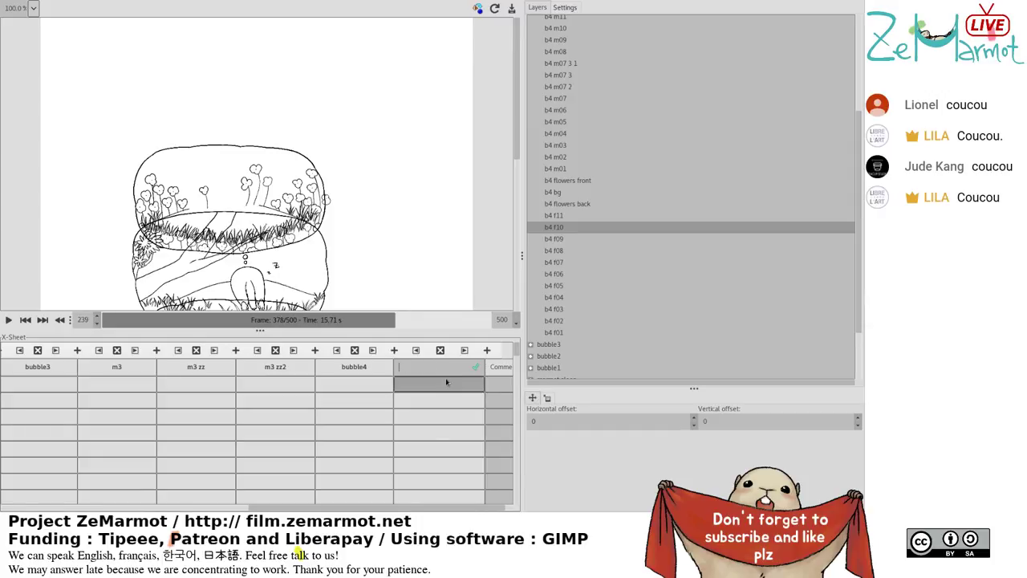
pyautogui.write('m4')
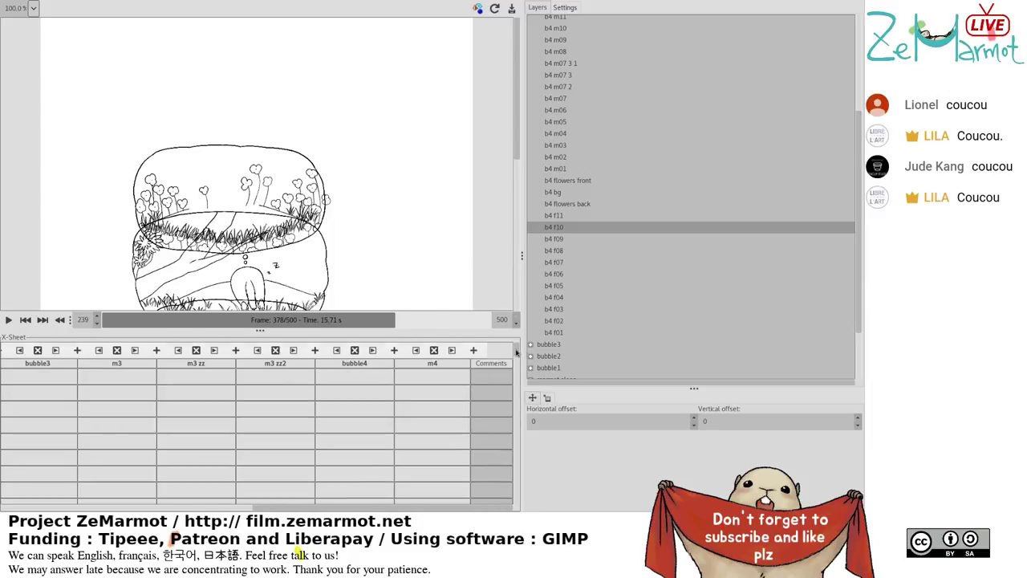
# Start a cycle in the m4 column with b4 m01 beside b4 f11 of bubble4, 2 frames per layer, 1 cycle.
pyautogui.scroll(-2, 517, 401)
pyautogui.moveTo(518, 407); pyautogui.dragTo(518, 463)
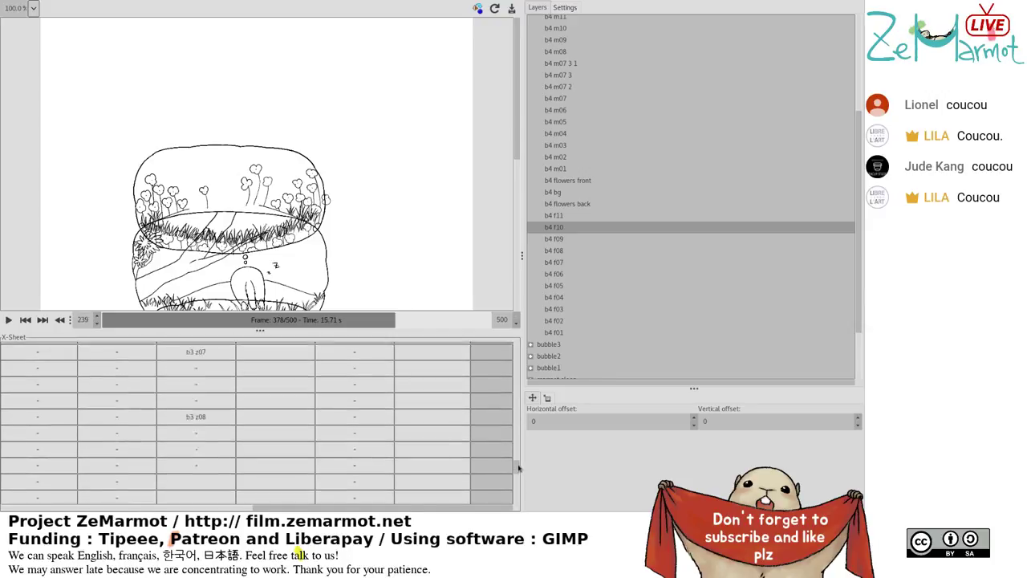
pyautogui.scroll(6, 518, 462)
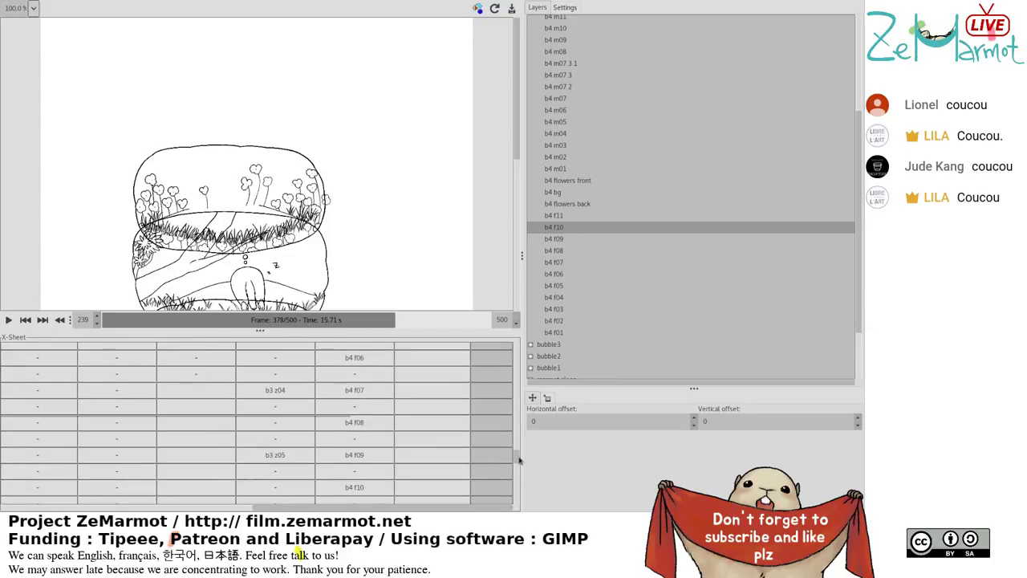
pyautogui.scroll(-1, 519, 462)
pyautogui.click(449, 447)
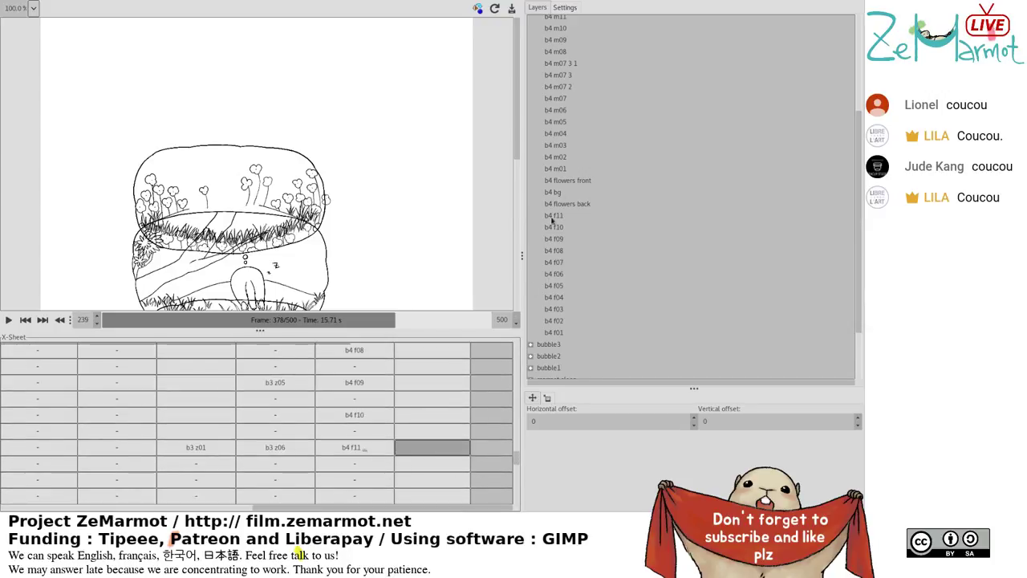
pyautogui.click(558, 169)
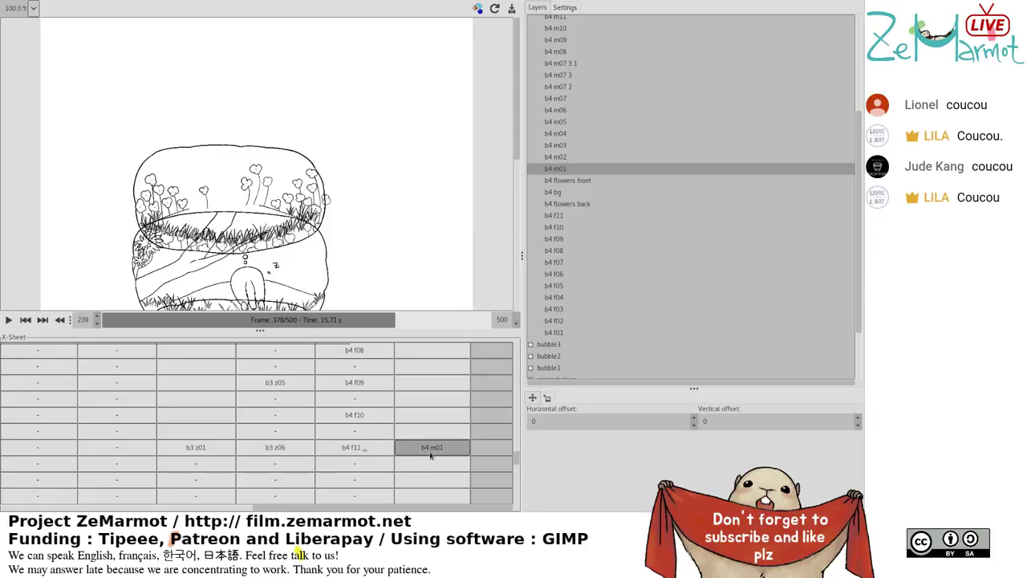
pyautogui.doubleClick(430, 455)
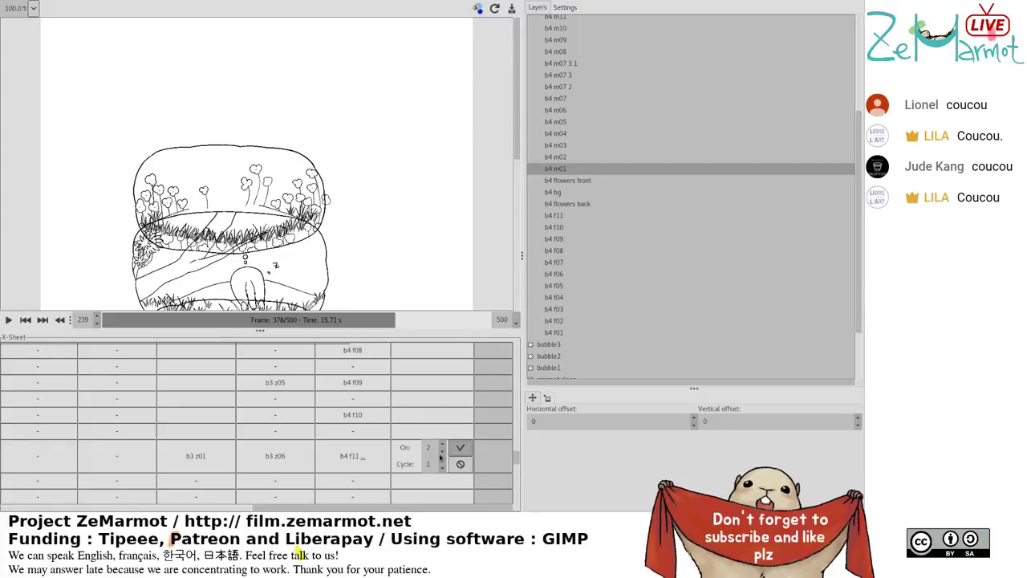
pyautogui.click(441, 457)
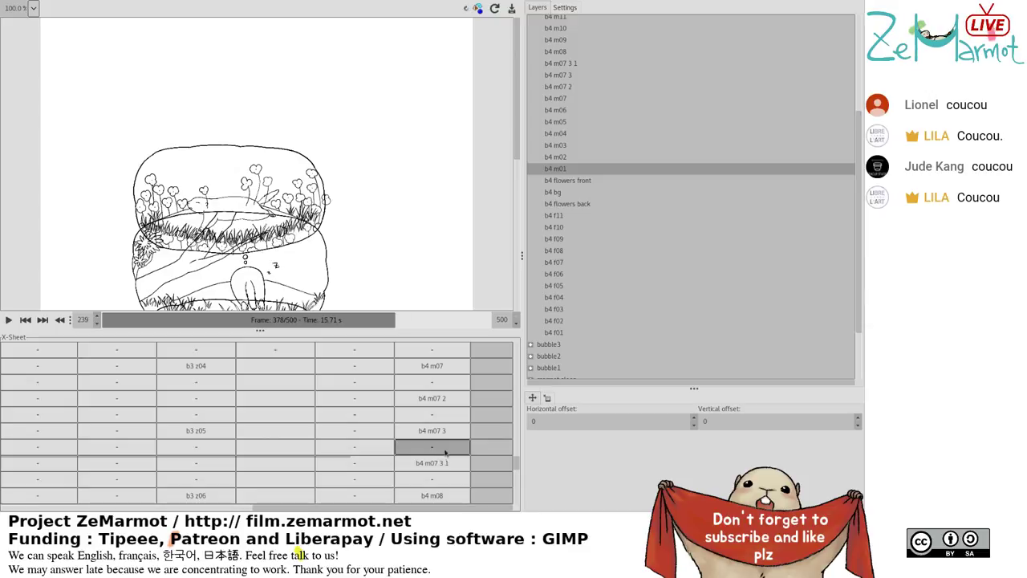
# Set the playback start to frame 366 and play the animation from the beginning of the m4 cycle.
pyautogui.scroll(5, 442, 454)
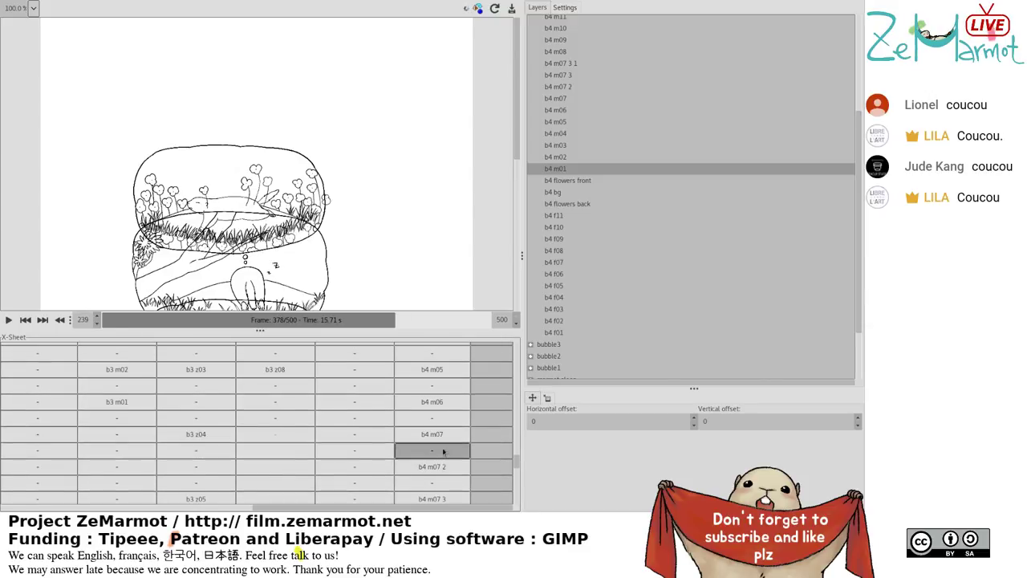
pyautogui.scroll(3, 442, 453)
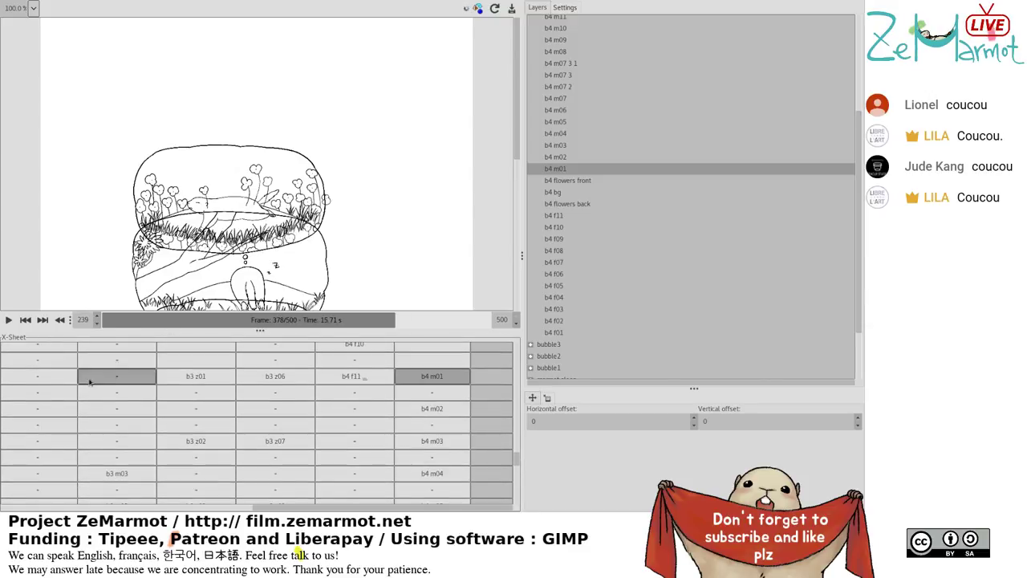
pyautogui.moveTo(294, 514); pyautogui.dragTo(3, 516)
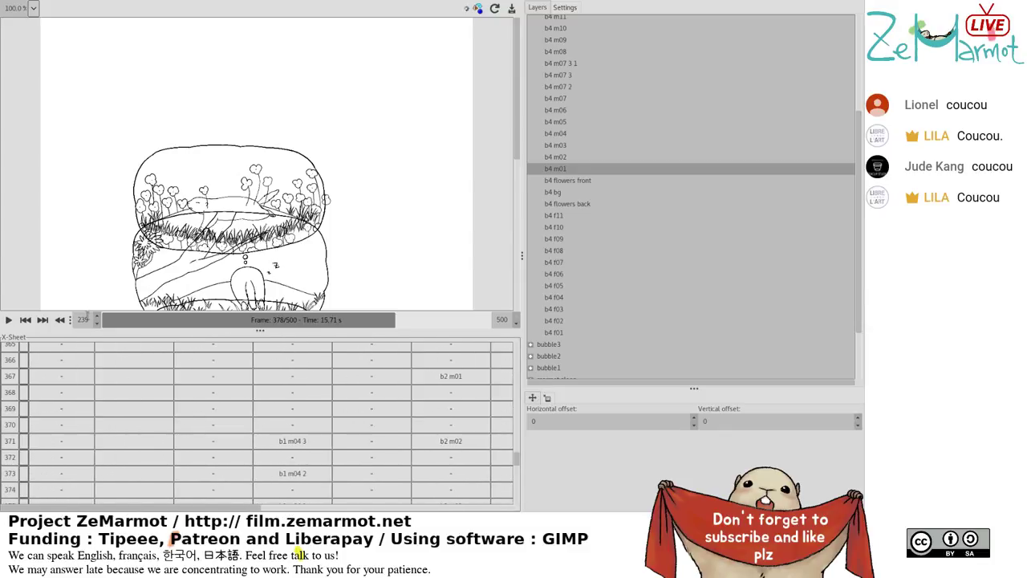
pyautogui.write('366')
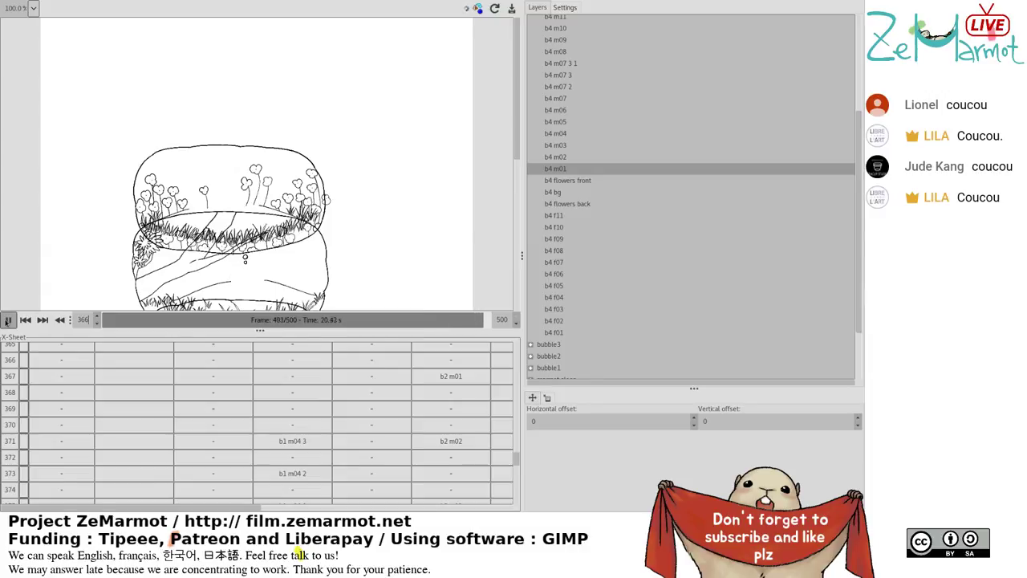
# Stop the playback and look back through the X-Sheet for the b4 m01 cell that starts the m4 cycle.
pyautogui.click(482, 449)
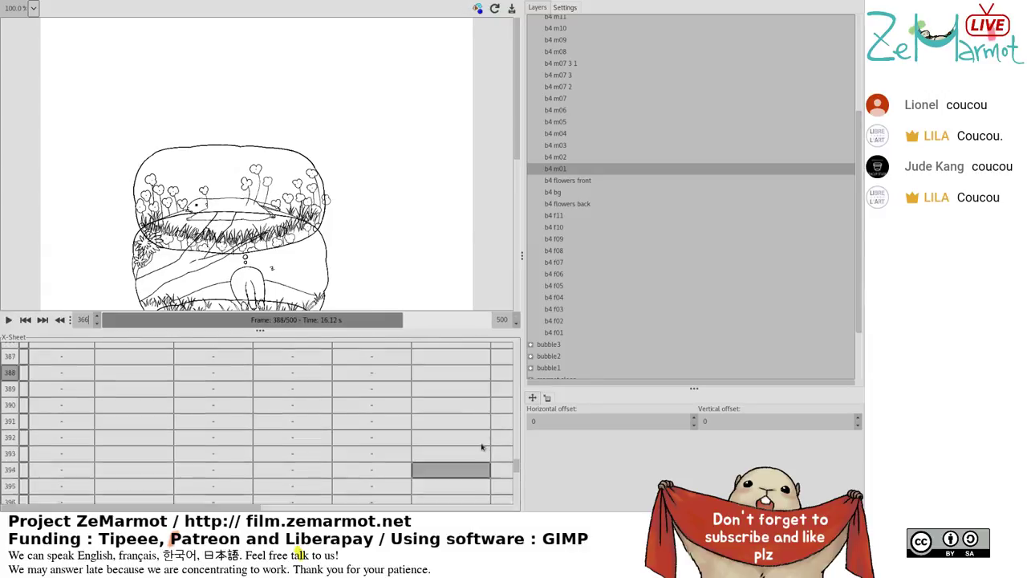
pyautogui.scroll(7, 481, 447)
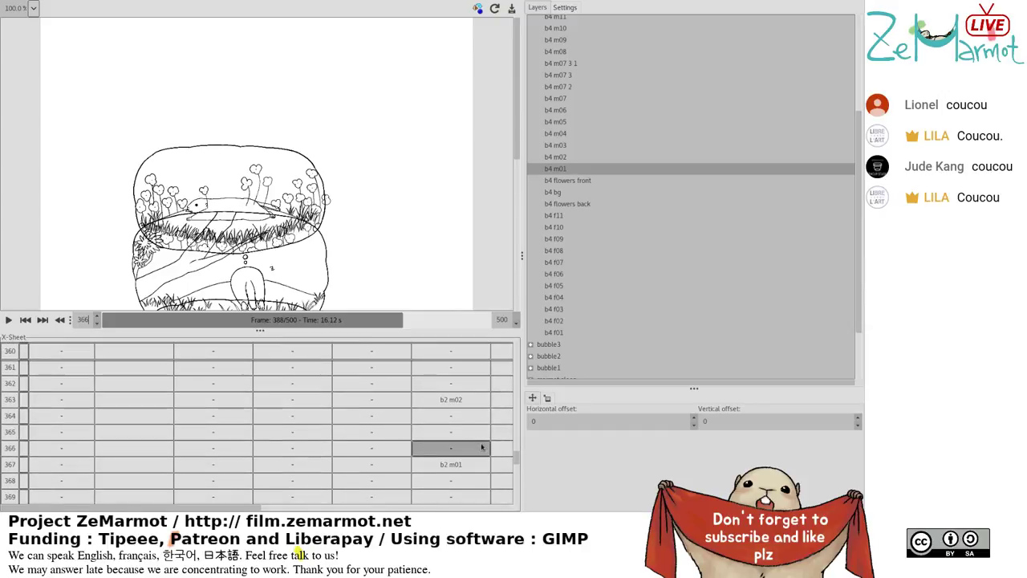
pyautogui.scroll(7, 481, 446)
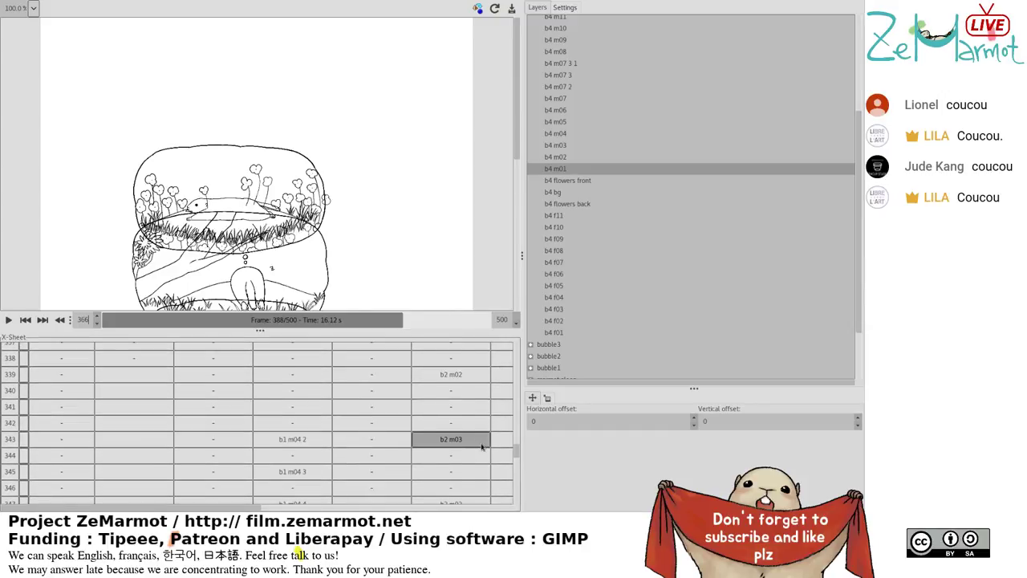
pyautogui.scroll(5, 481, 446)
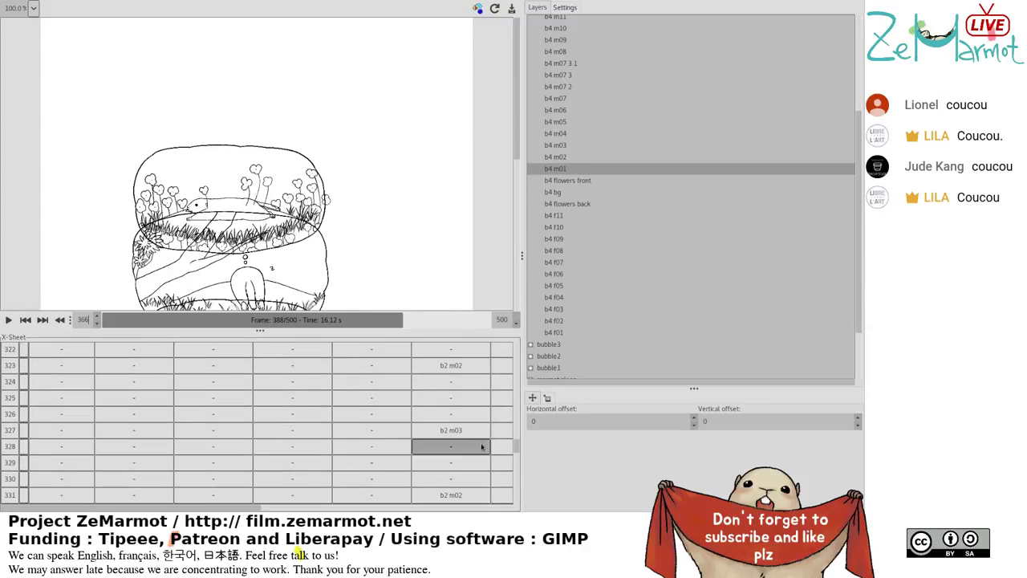
pyautogui.scroll(7, 482, 447)
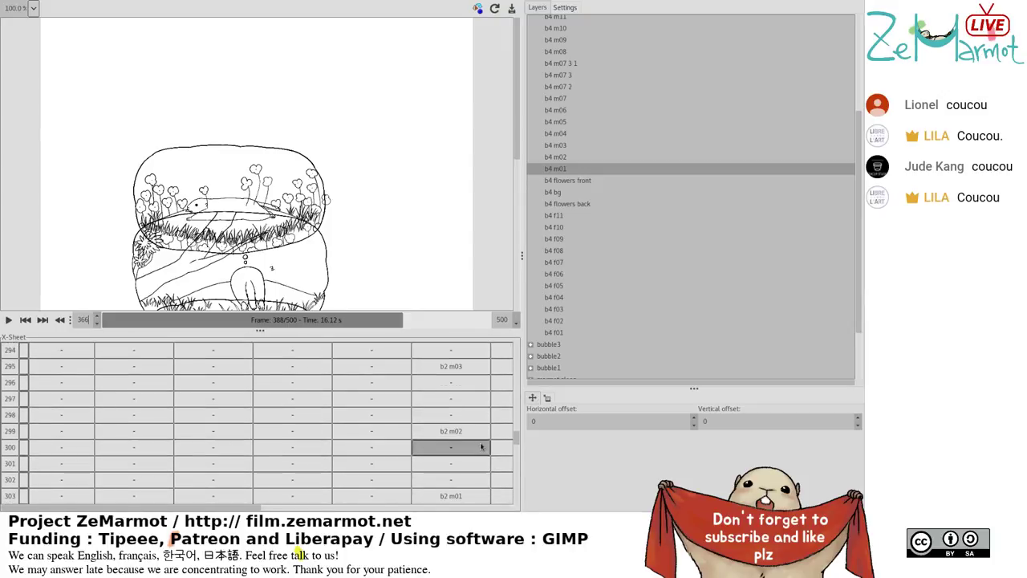
pyautogui.hscroll(3, 382, 509)
pyautogui.scroll(3, 313, 418)
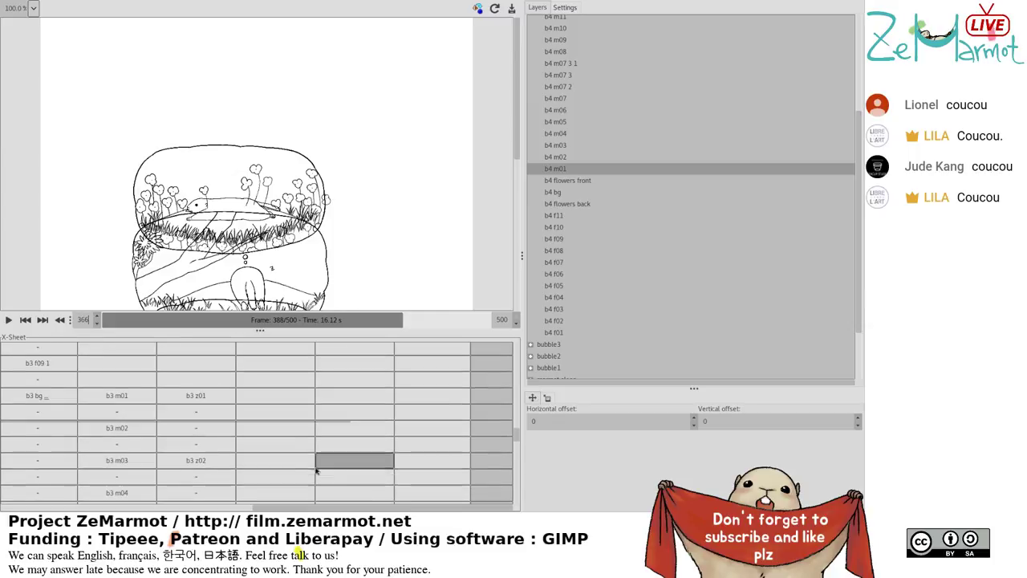
pyautogui.moveTo(517, 437); pyautogui.dragTo(499, 451)
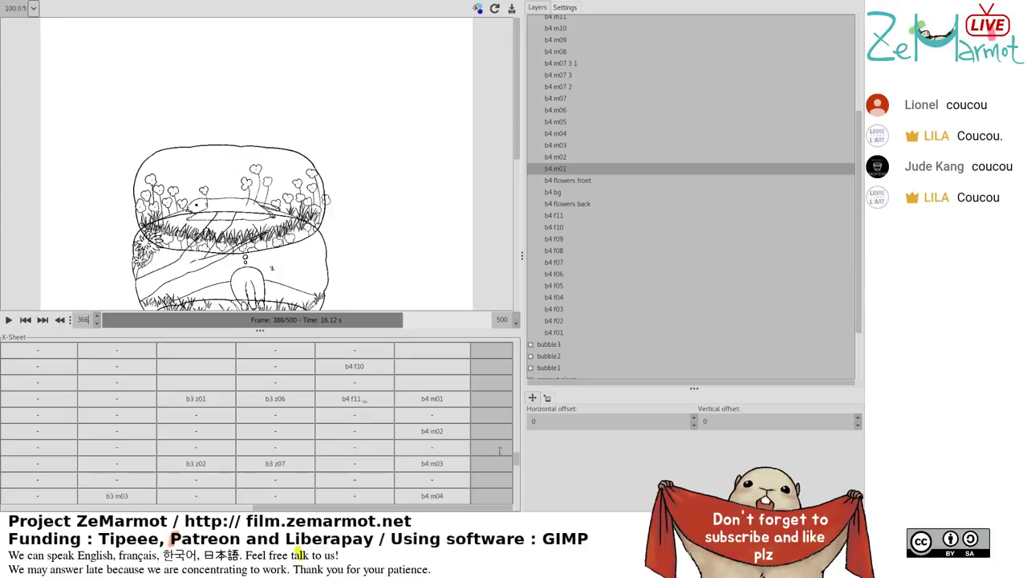
# Preview frames 384, 366 and 368 of the animation to check the start of bubble 4's character movement.
pyautogui.click(401, 320)
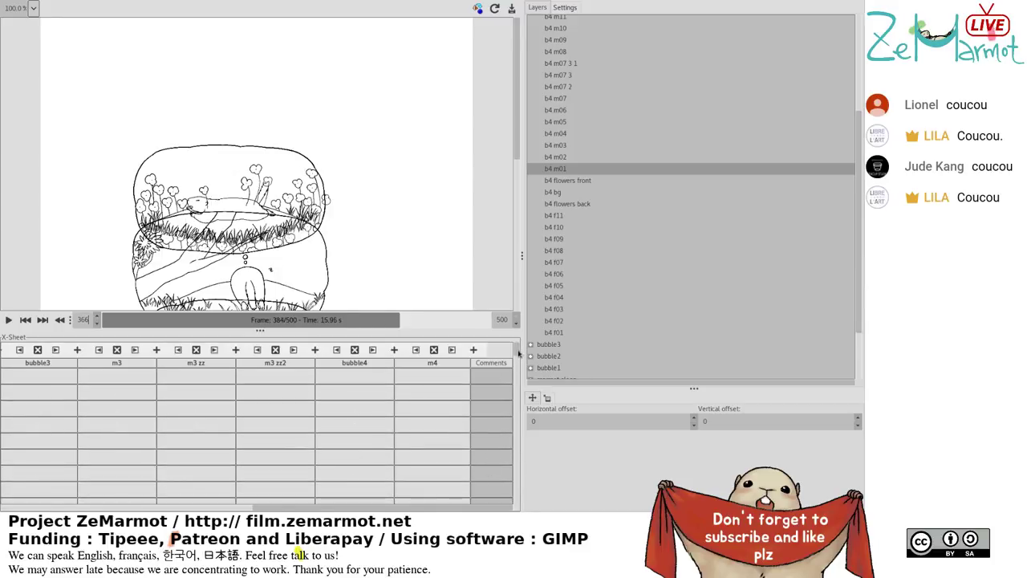
pyautogui.click(383, 323)
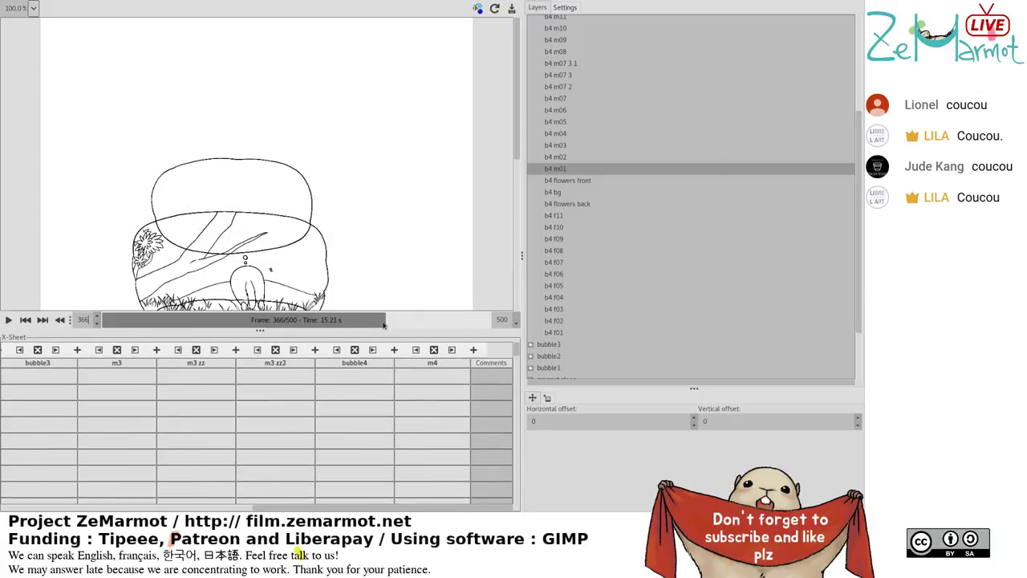
pyautogui.moveTo(384, 324); pyautogui.dragTo(389, 324)
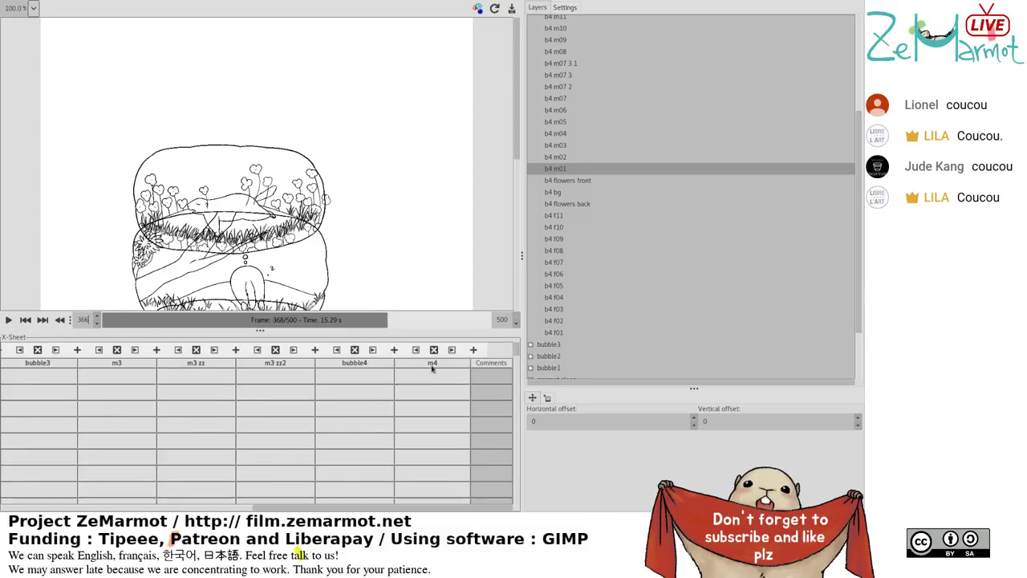
# Locate b4 m06 in the m4 column and preview the frames between 370 and 377 around it.
pyautogui.click(449, 412)
pyautogui.moveTo(515, 350); pyautogui.dragTo(516, 472)
pyautogui.scroll(-2, 516, 472)
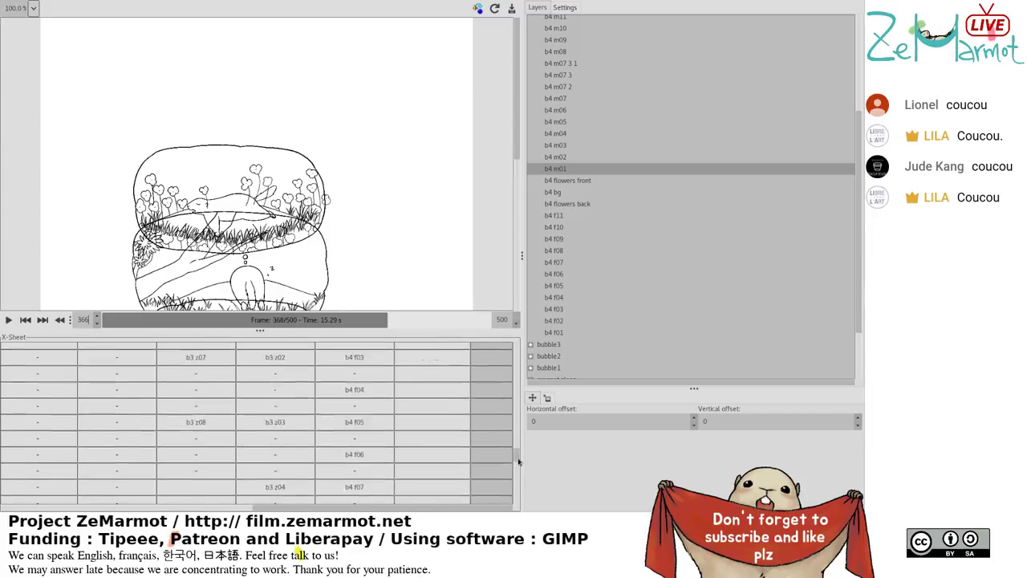
pyautogui.scroll(1, 519, 471)
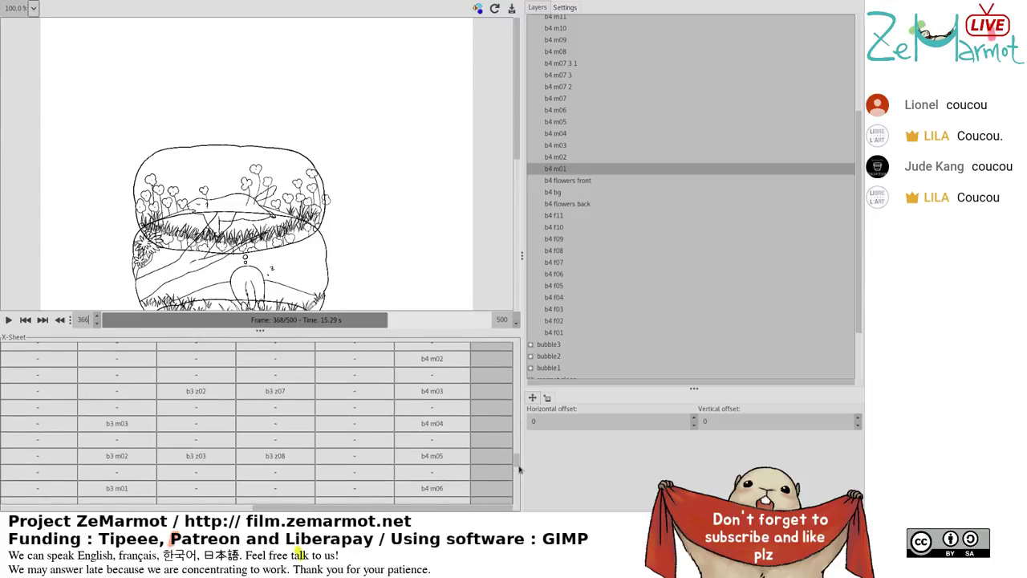
pyautogui.click(432, 488)
pyautogui.moveTo(413, 507); pyautogui.dragTo(128, 515)
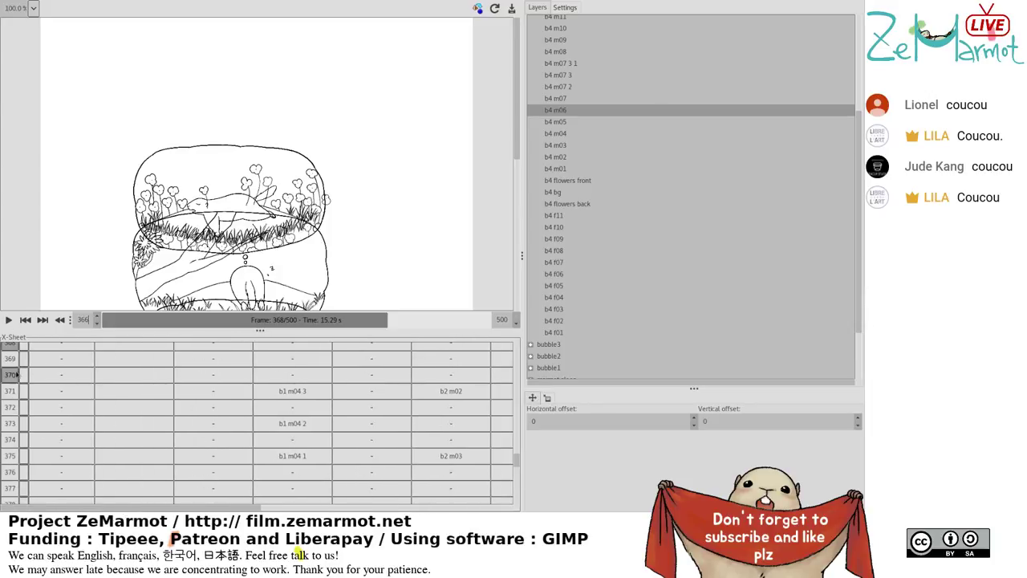
pyautogui.click(14, 374)
pyautogui.click(8, 472)
pyautogui.click(8, 488)
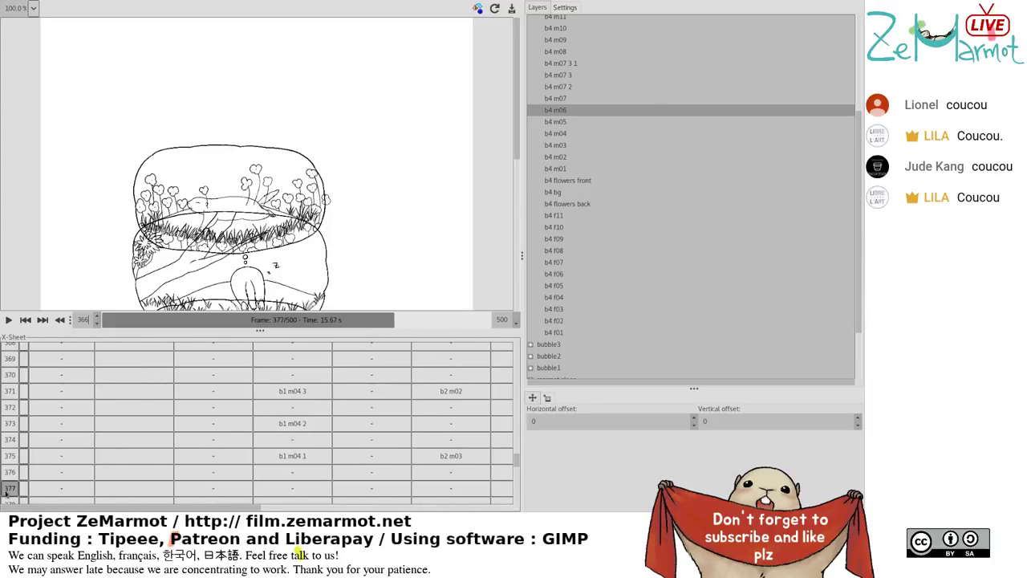
pyautogui.click(8, 472)
pyautogui.click(8, 440)
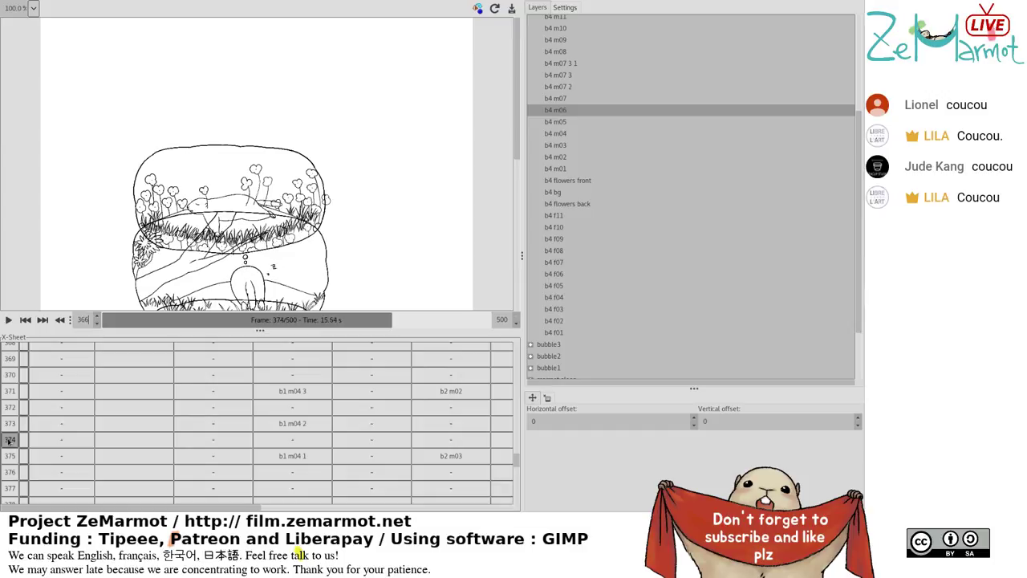
pyautogui.click(10, 407)
# Locate b4 m07 in the m4 column and preview frames 379, 377, 375 and 373 to compare the poses.
pyautogui.moveTo(149, 509); pyautogui.dragTo(421, 510)
pyautogui.click(423, 489)
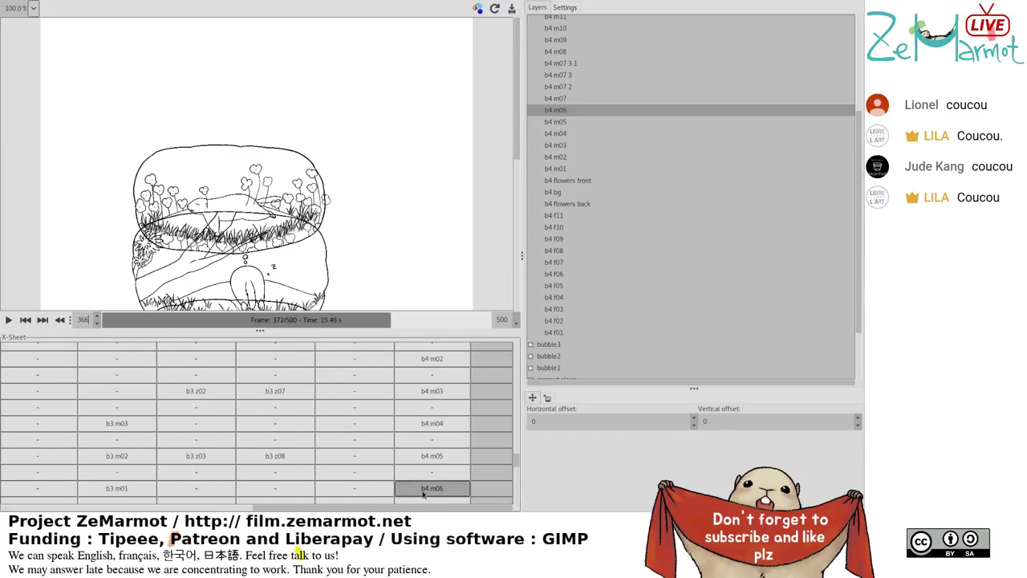
pyautogui.scroll(-2, 423, 492)
pyautogui.click(425, 475)
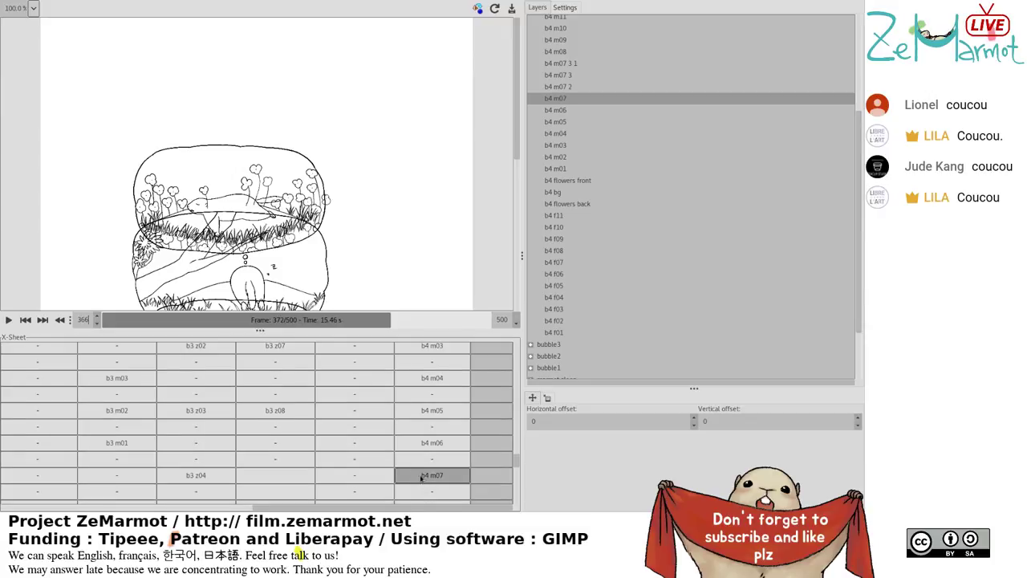
pyautogui.moveTo(412, 514); pyautogui.dragTo(100, 509)
pyautogui.click(10, 475)
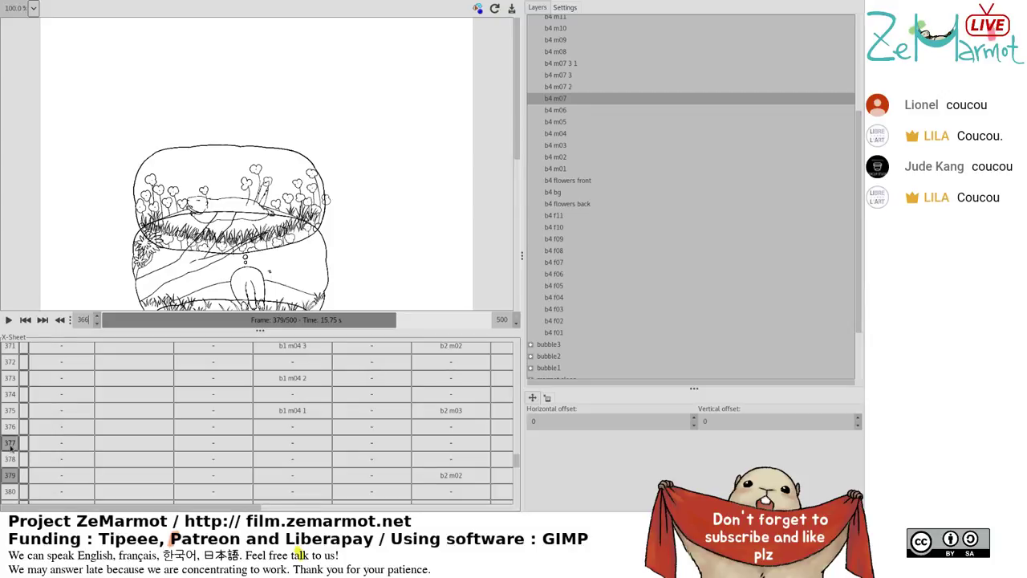
pyautogui.click(10, 443)
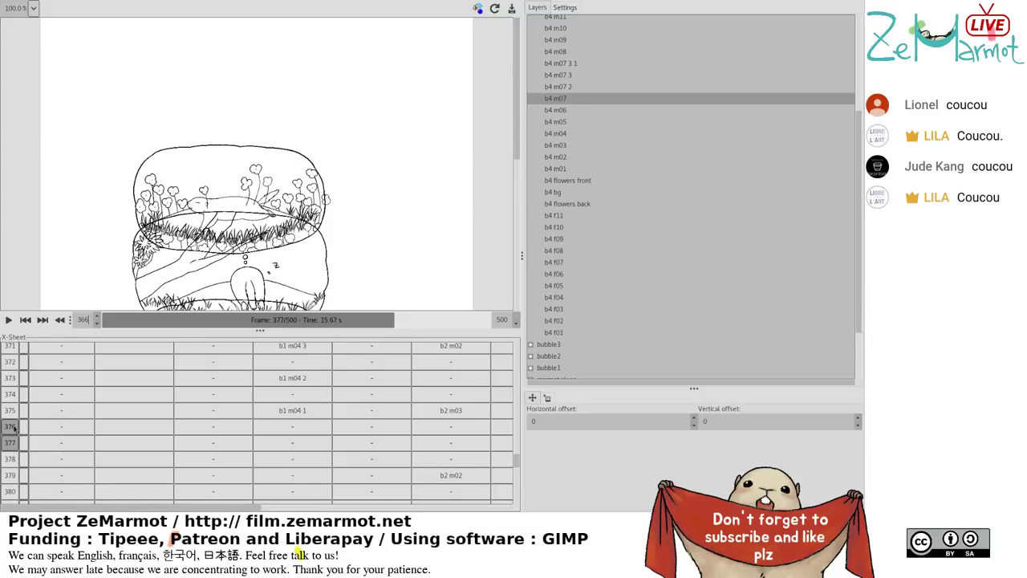
pyautogui.click(11, 410)
pyautogui.click(12, 379)
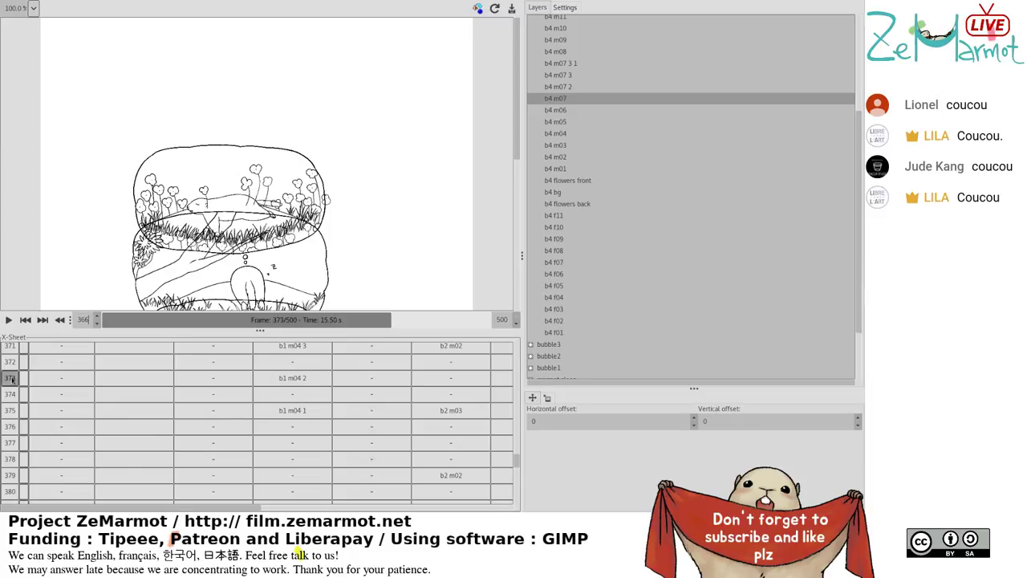
pyautogui.click(13, 410)
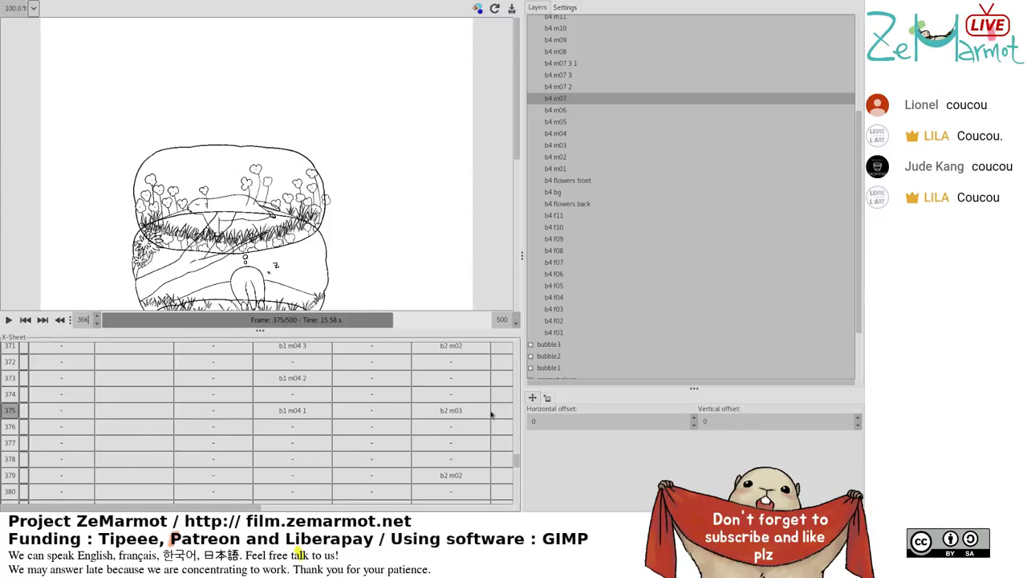
# Select the b4 m05 cell at frame 375 in the m4 column.
pyautogui.moveTo(263, 512); pyautogui.dragTo(494, 511)
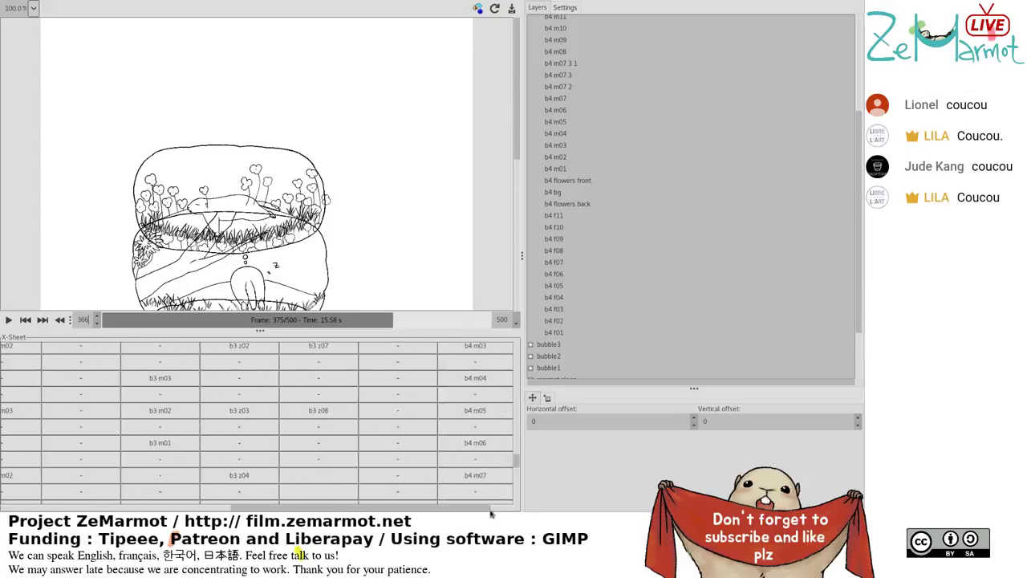
pyautogui.click(467, 415)
pyautogui.moveTo(440, 514)
pyautogui.mouseDown()
pyautogui.moveTo(415, 515)
pyautogui.moveTo(435, 514)
pyautogui.mouseUp()
pyautogui.click(431, 492)
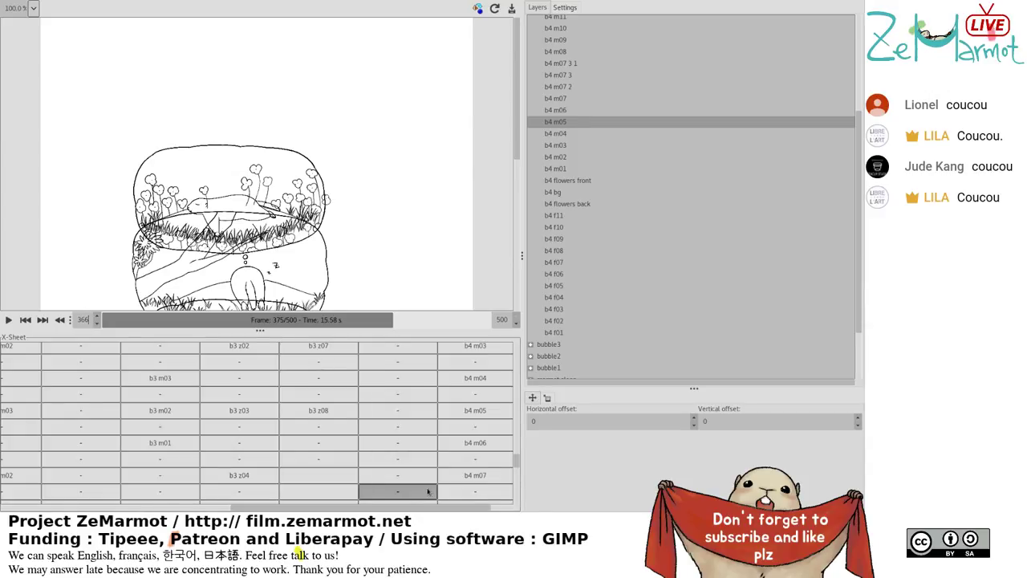
pyautogui.moveTo(477, 410)
pyautogui.mouseDown()
pyautogui.moveTo(477, 381)
pyautogui.moveTo(477, 400)
pyautogui.mouseUp()
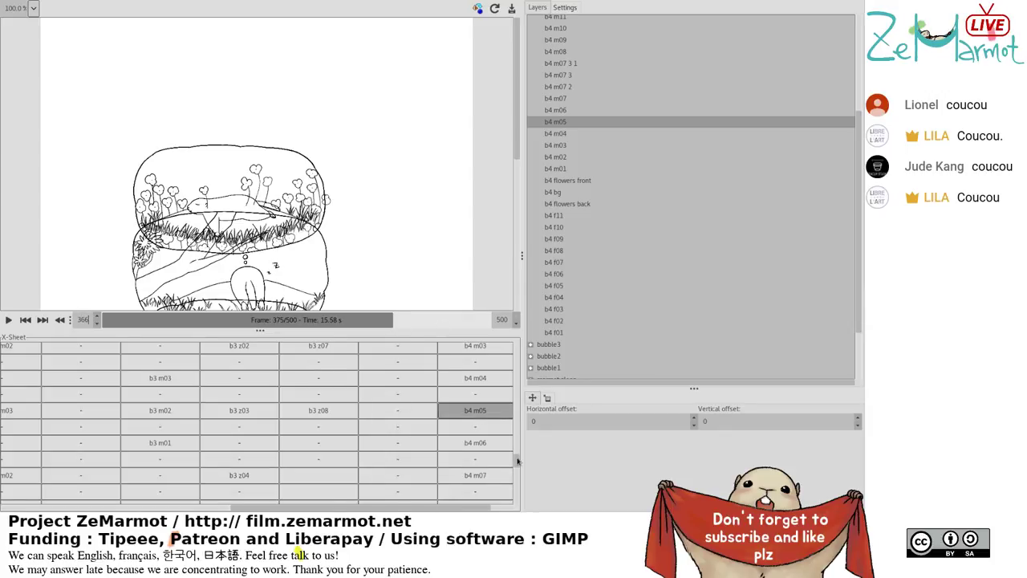
# Examine b4 m05 against the bubble4 cell on the same frame and the neighbouring cells of the m4 cycle.
pyautogui.scroll(3, 518, 460)
pyautogui.moveTo(472, 510)
pyautogui.mouseDown()
pyautogui.moveTo(455, 511)
pyautogui.moveTo(484, 511)
pyautogui.mouseUp()
pyautogui.click(408, 488)
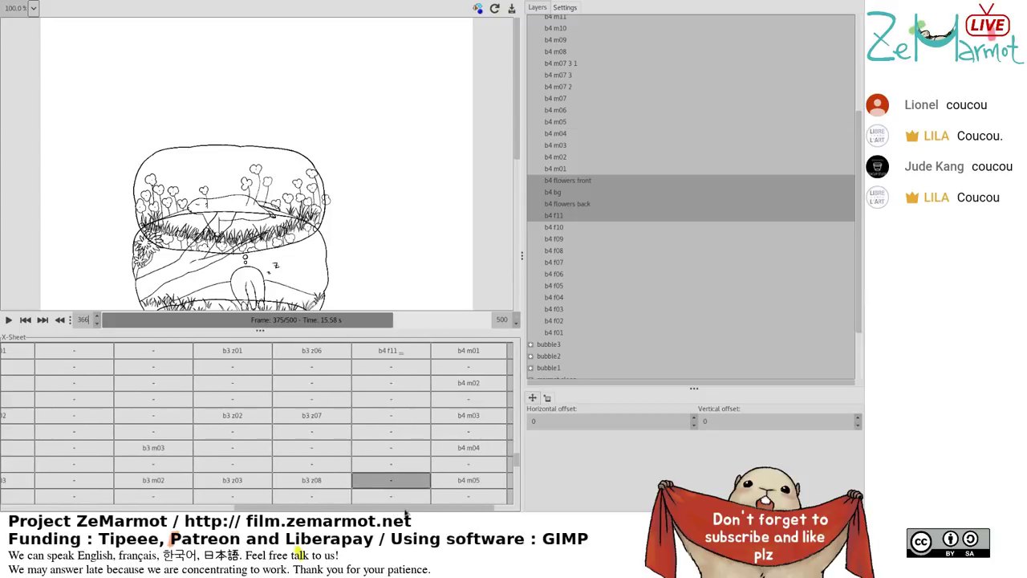
pyautogui.moveTo(407, 510); pyautogui.dragTo(453, 511)
pyautogui.click(441, 492)
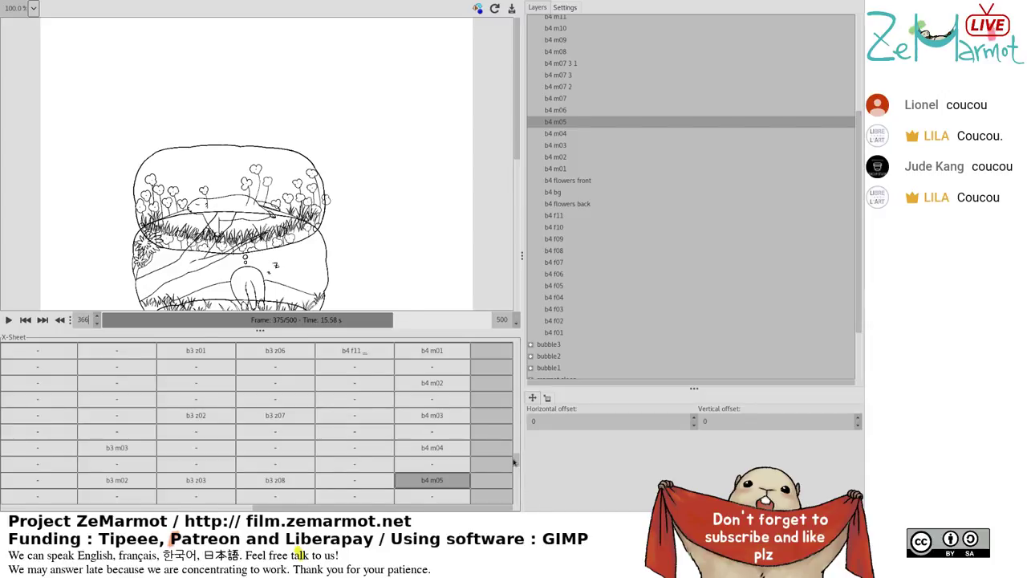
pyautogui.scroll(-3, 517, 463)
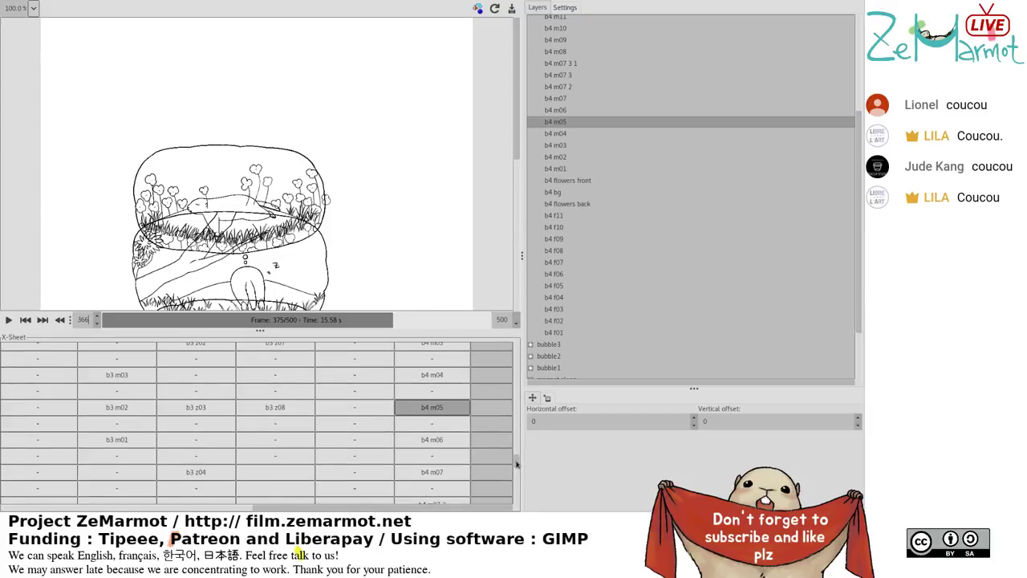
pyautogui.click(441, 442)
pyautogui.click(447, 407)
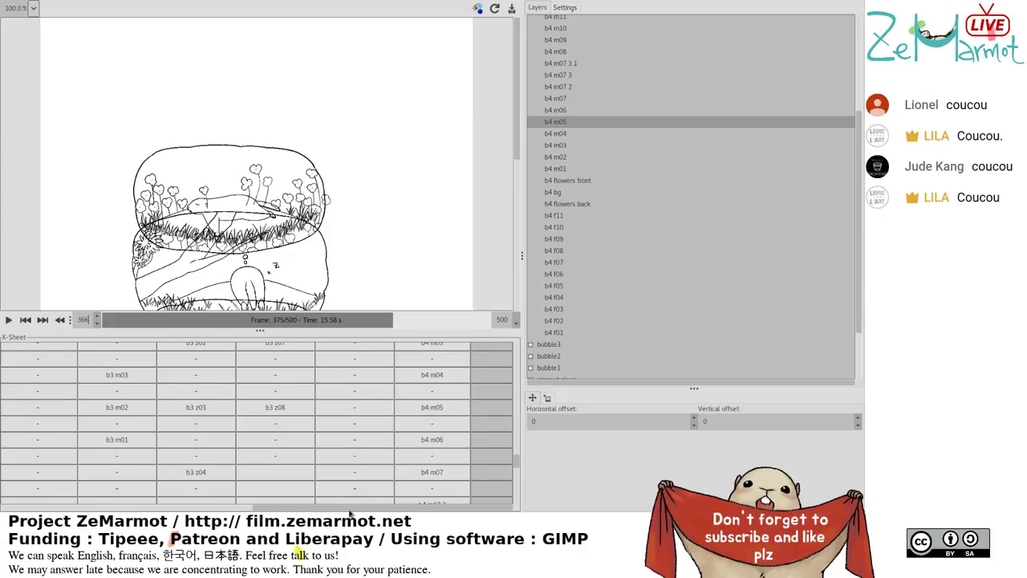
pyautogui.moveTo(346, 514); pyautogui.dragTo(382, 515)
pyautogui.click(437, 408)
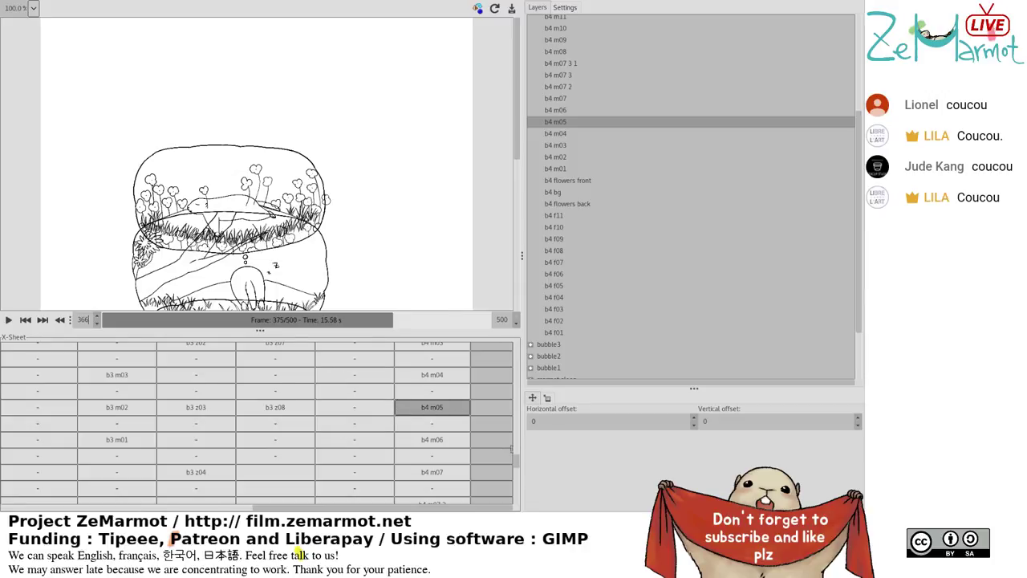
# Check the X-Sheet frame numbers from 375 down to about 398 to find where the b4 m05 hold should end.
pyautogui.scroll(-3, 518, 462)
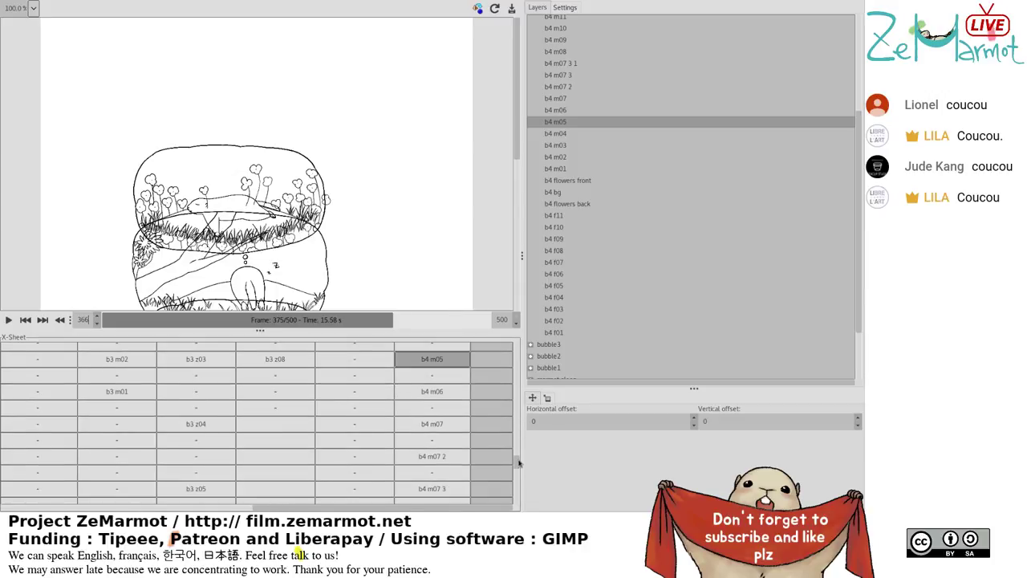
pyautogui.moveTo(390, 514); pyautogui.dragTo(88, 516)
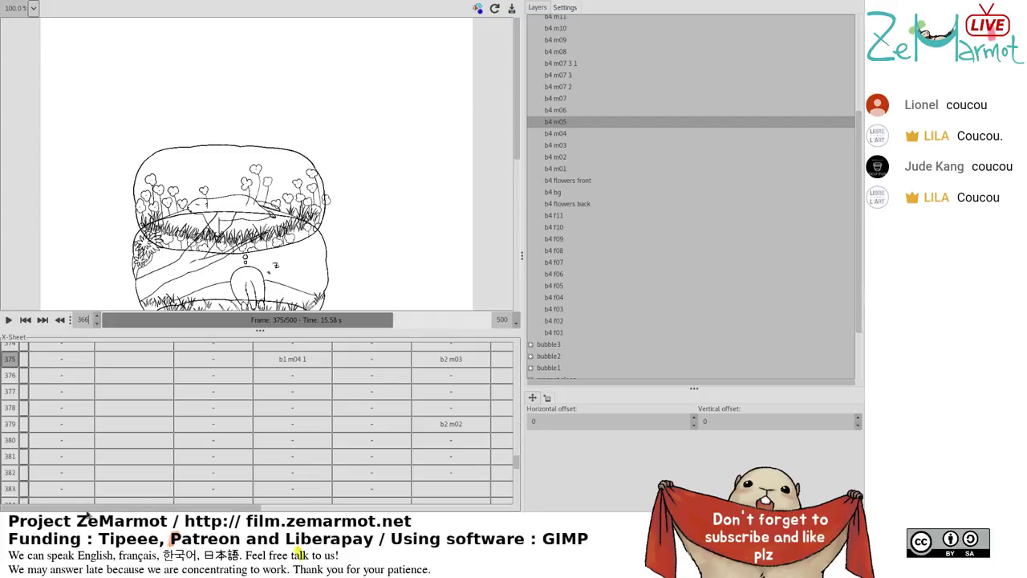
pyautogui.click(34, 456)
pyautogui.scroll(-4, 34, 465)
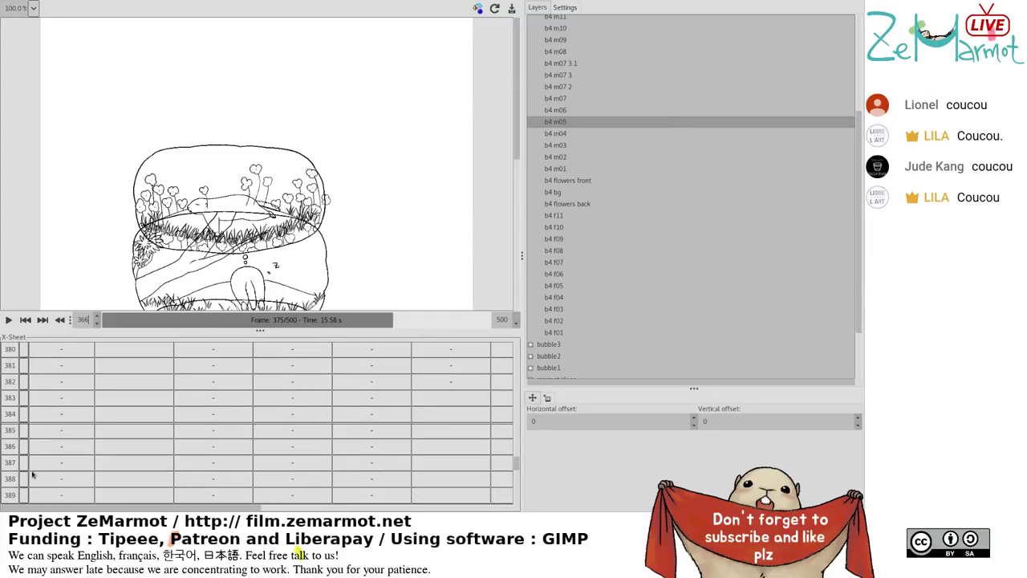
pyautogui.click(34, 477)
pyautogui.scroll(-2, 34, 477)
pyautogui.click(34, 476)
pyautogui.scroll(-1, 34, 476)
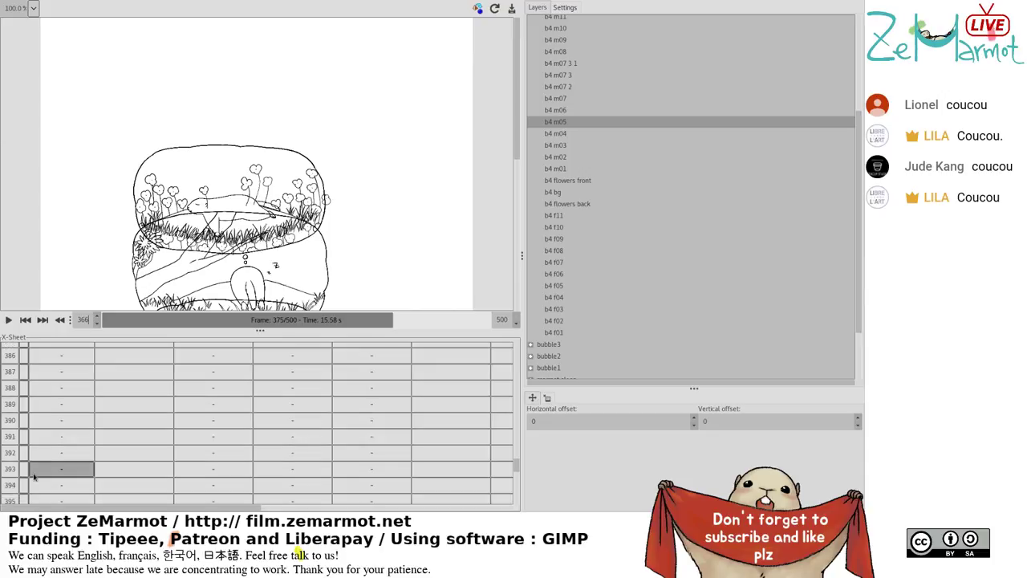
pyautogui.click(35, 477)
pyautogui.scroll(6, 34, 476)
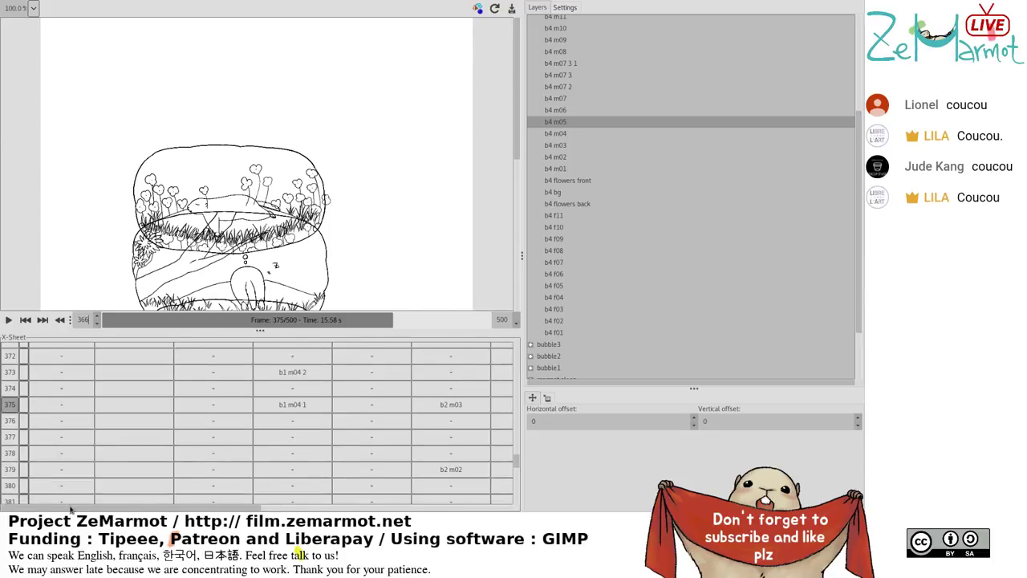
pyautogui.moveTo(74, 511); pyautogui.dragTo(34, 511)
pyautogui.click(47, 473)
pyautogui.scroll(-4, 48, 480)
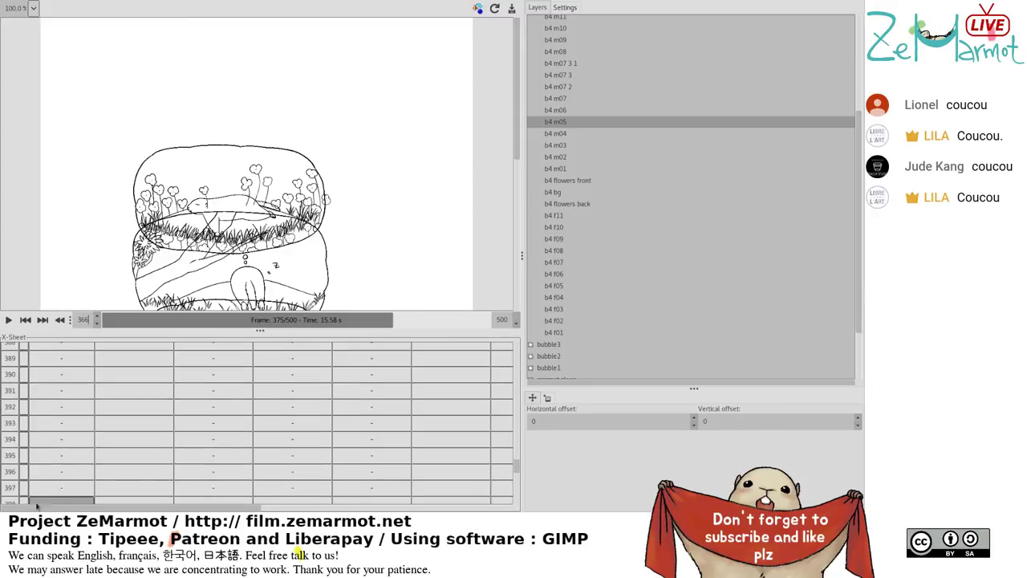
# Replace the m4 column's cells from frame 375 through the b4 m13 cell with one continuous b4 m05 hold.
pyautogui.click(365, 509)
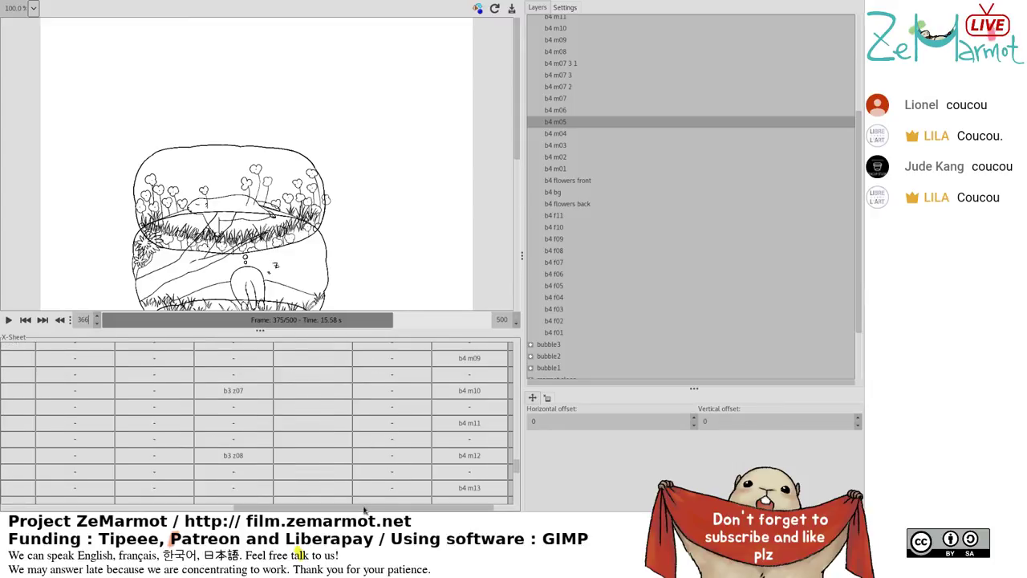
pyautogui.click(461, 502)
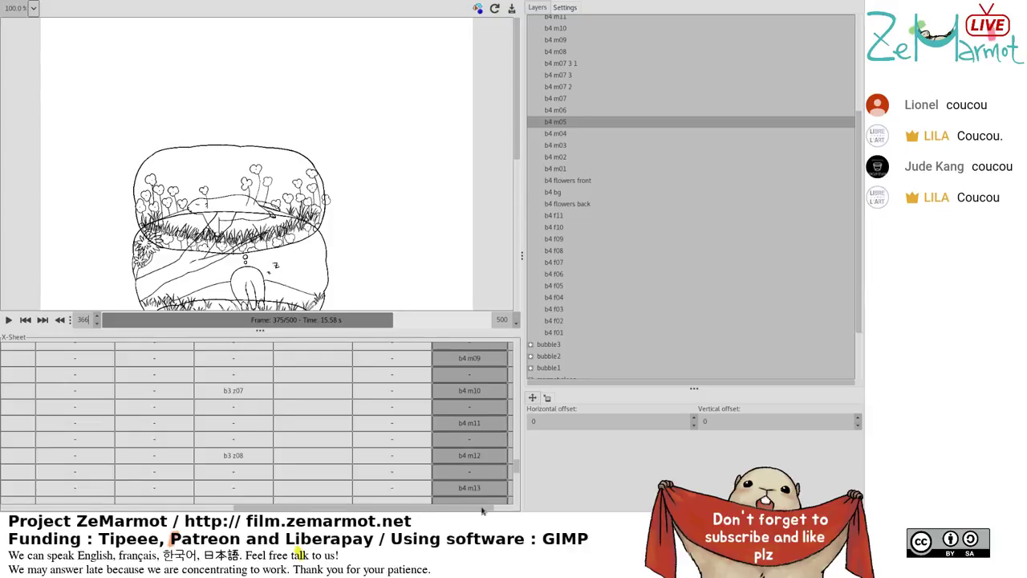
pyautogui.click(513, 508)
pyautogui.scroll(3, 433, 414)
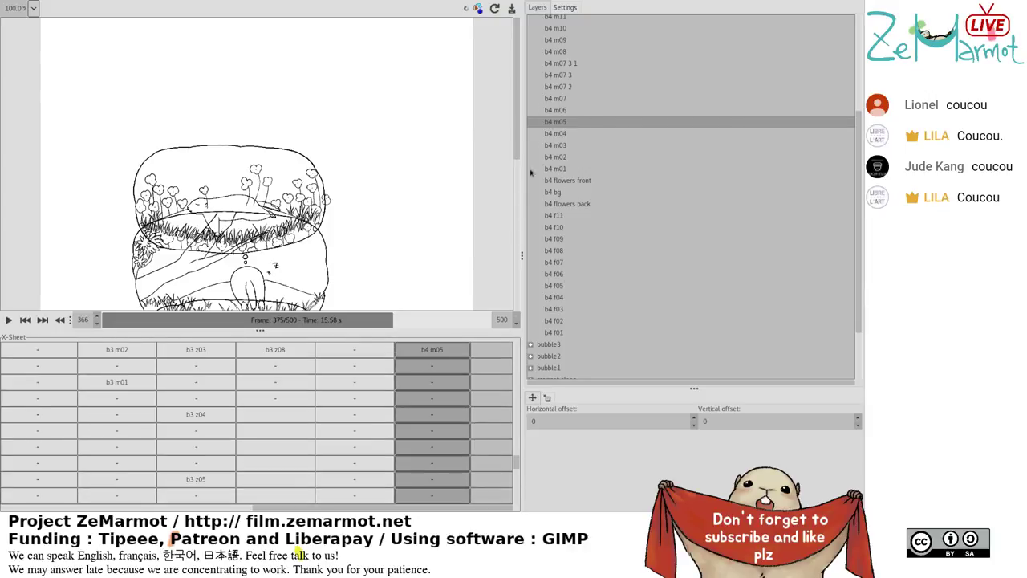
# Replace b4 m14, b4 m15 and b4 m16 in the m4 column with b4 m04, b4 m03 and b4 m02, two frames each.
pyautogui.scroll(-5, 433, 414)
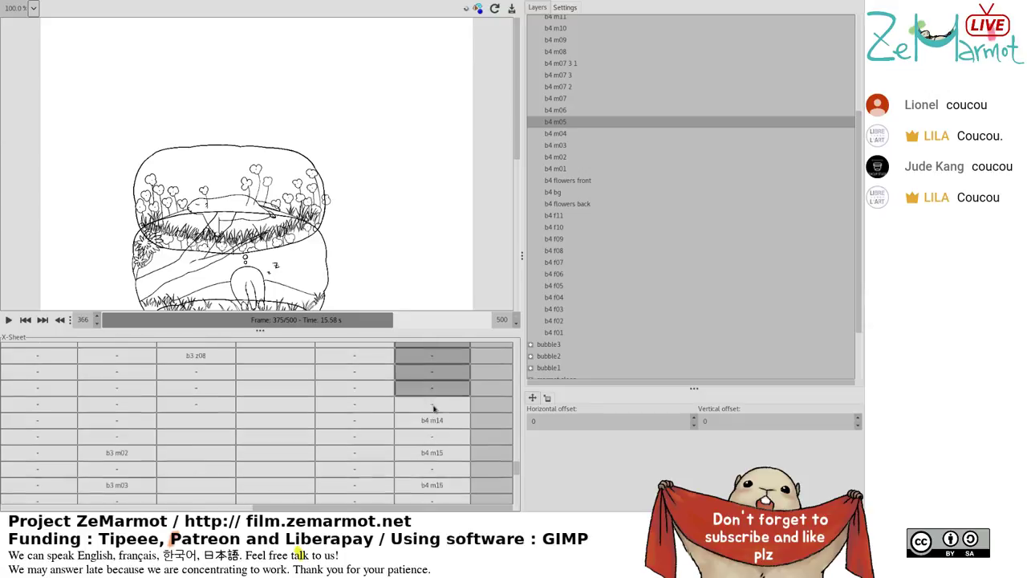
pyautogui.moveTo(440, 410); pyautogui.dragTo(453, 446)
pyautogui.click(566, 133)
pyautogui.click(561, 146)
pyautogui.click(567, 156)
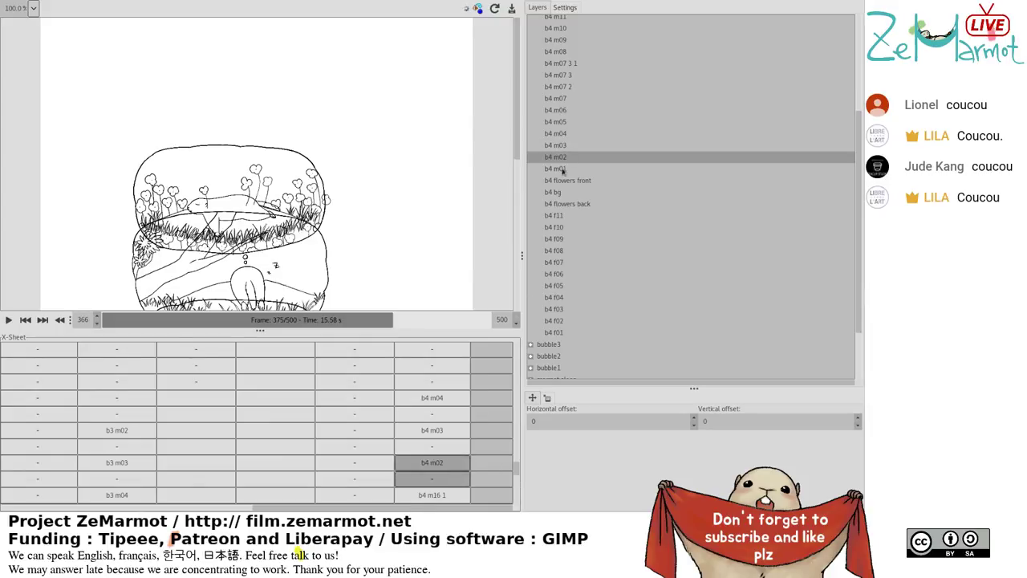
# Select the b4 m16 1 cell in the m4 column and enlarge the X-Sheet area to show more frames.
pyautogui.click(432, 494)
pyautogui.scroll(-2, 439, 470)
pyautogui.click(439, 470)
pyautogui.click(438, 426)
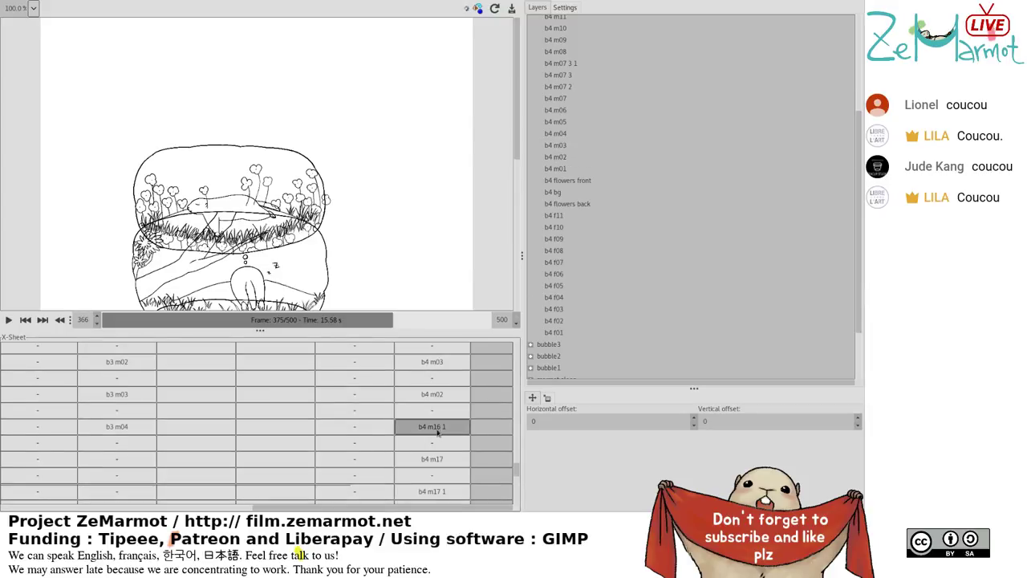
pyautogui.scroll(-2, 437, 433)
pyautogui.keyDown('ctrl'); pyautogui.click(438, 430); pyautogui.keyUp('ctrl')
pyautogui.click(437, 360)
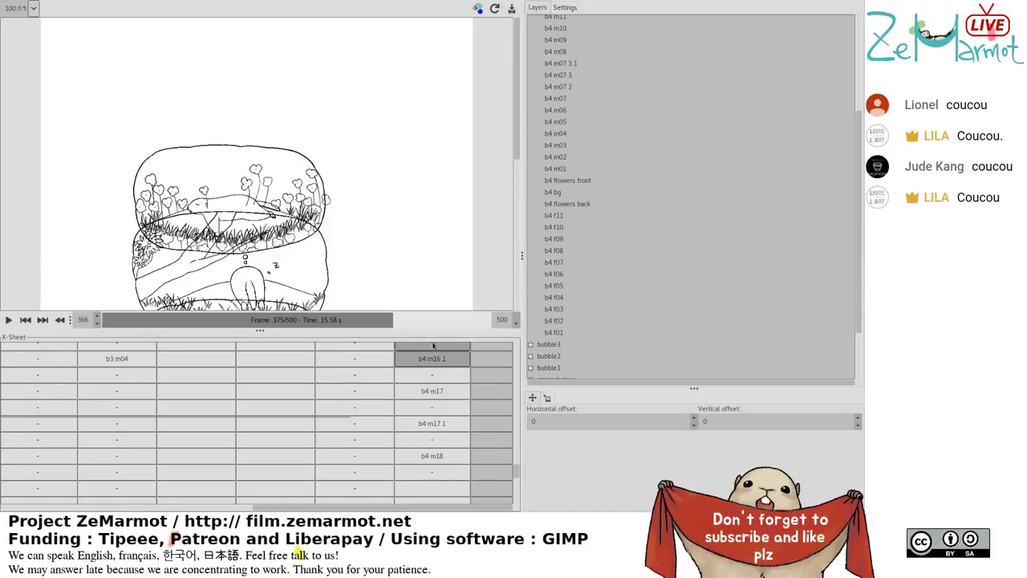
pyautogui.moveTo(438, 332); pyautogui.dragTo(453, 230)
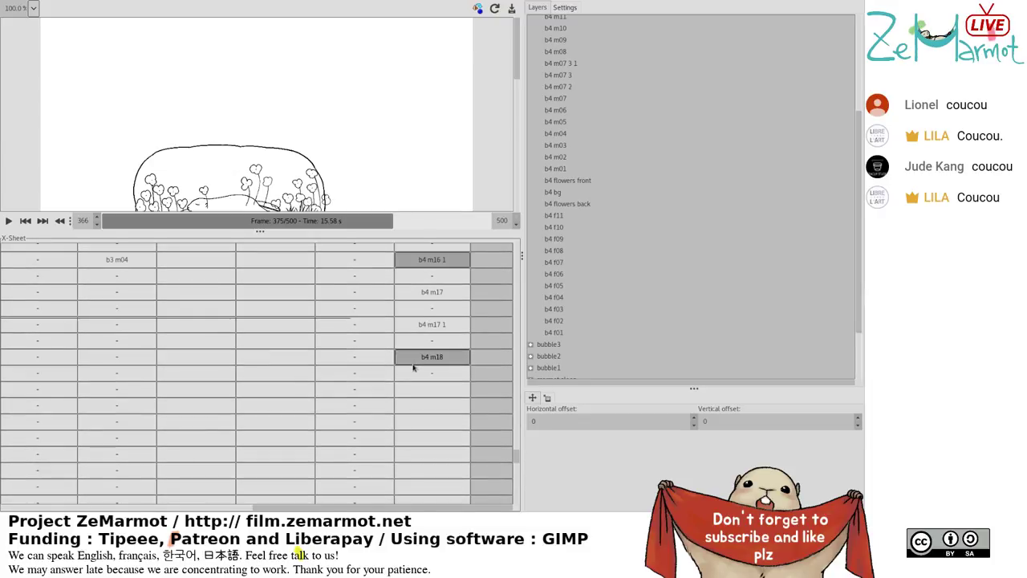
# Hold b4 m01 in the m4 column from the b4 m16 1 cell down to the frame just before the next b3 m03.
pyautogui.scroll(-8, 413, 368)
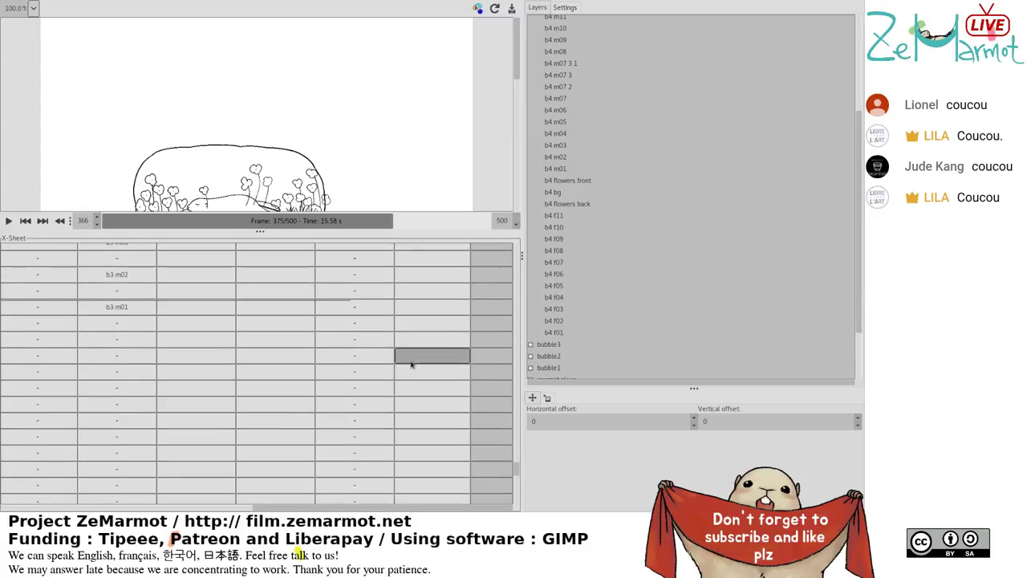
pyautogui.scroll(3, 412, 364)
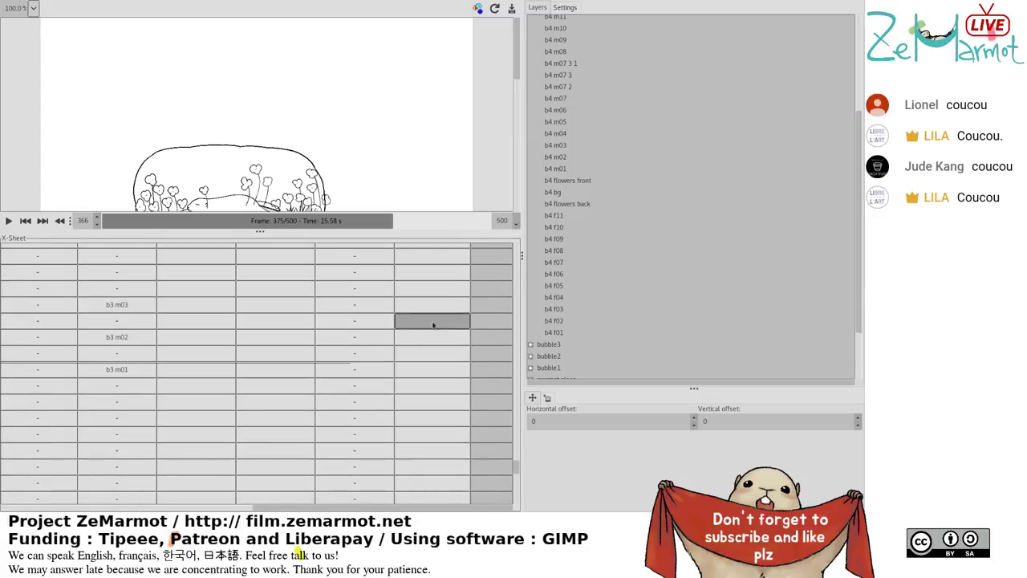
pyautogui.moveTo(431, 289); pyautogui.dragTo(434, 240)
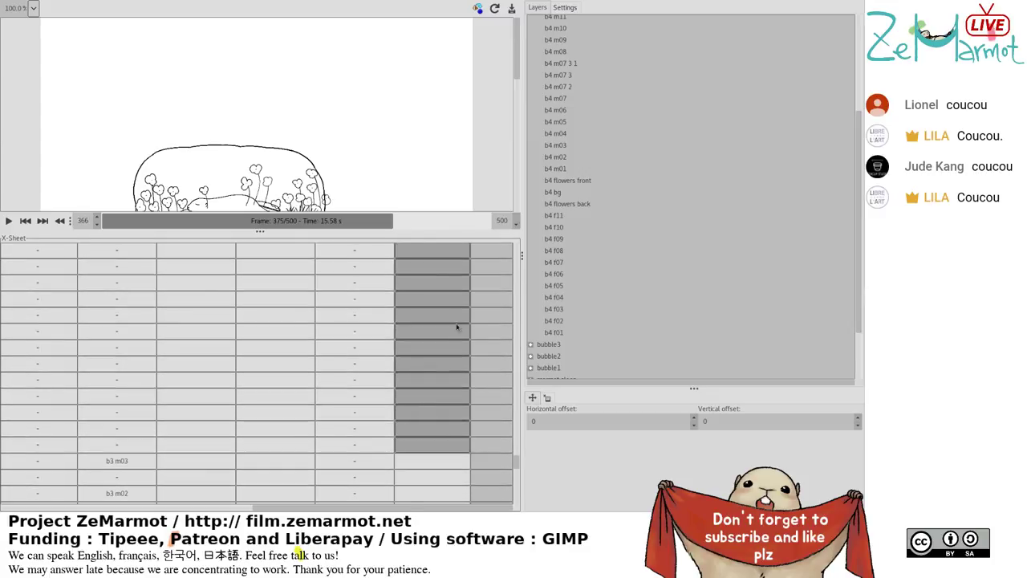
pyautogui.scroll(3, 401, 374)
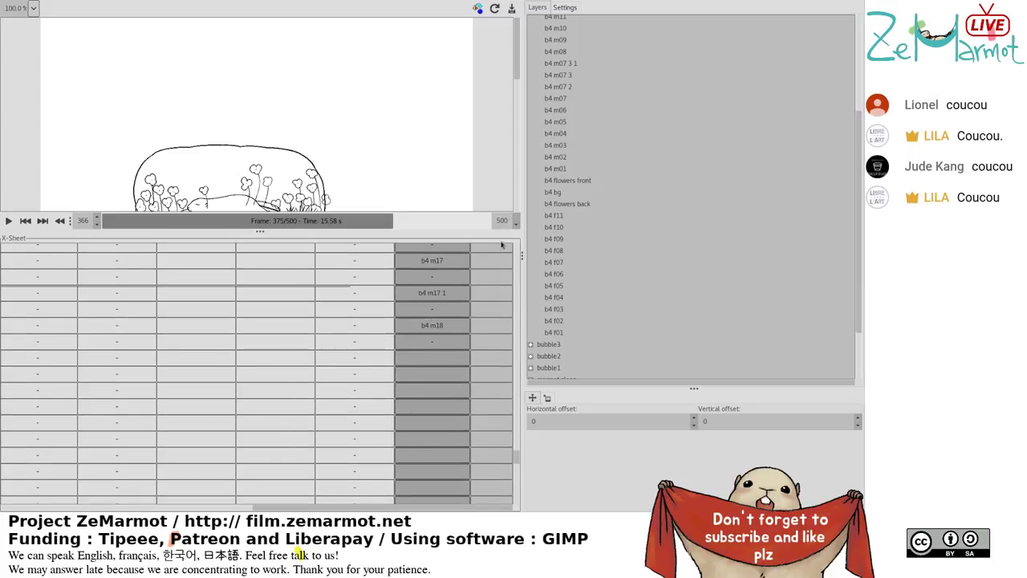
pyautogui.scroll(2, 373, 387)
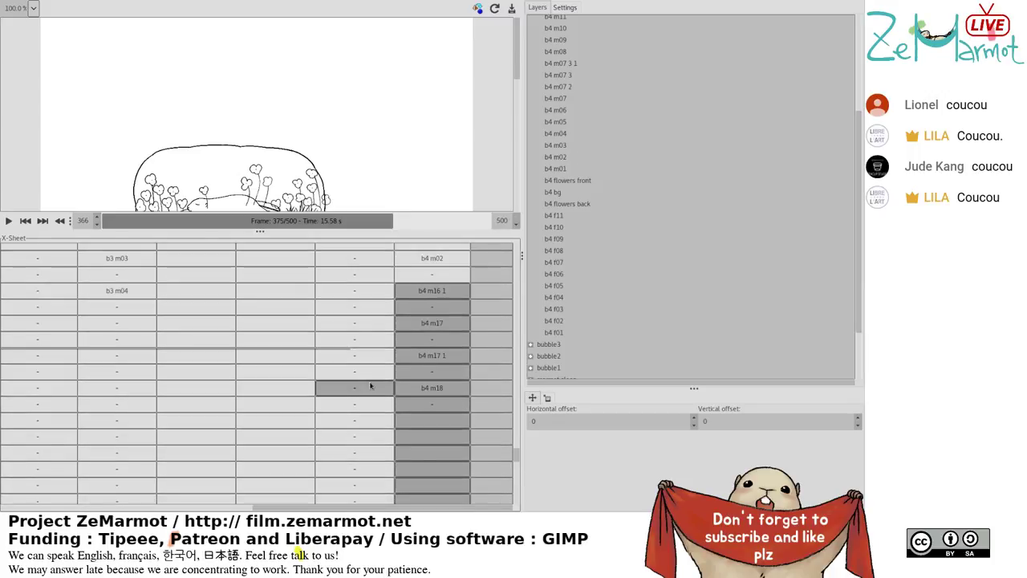
pyautogui.click(555, 169)
pyautogui.scroll(3, 420, 393)
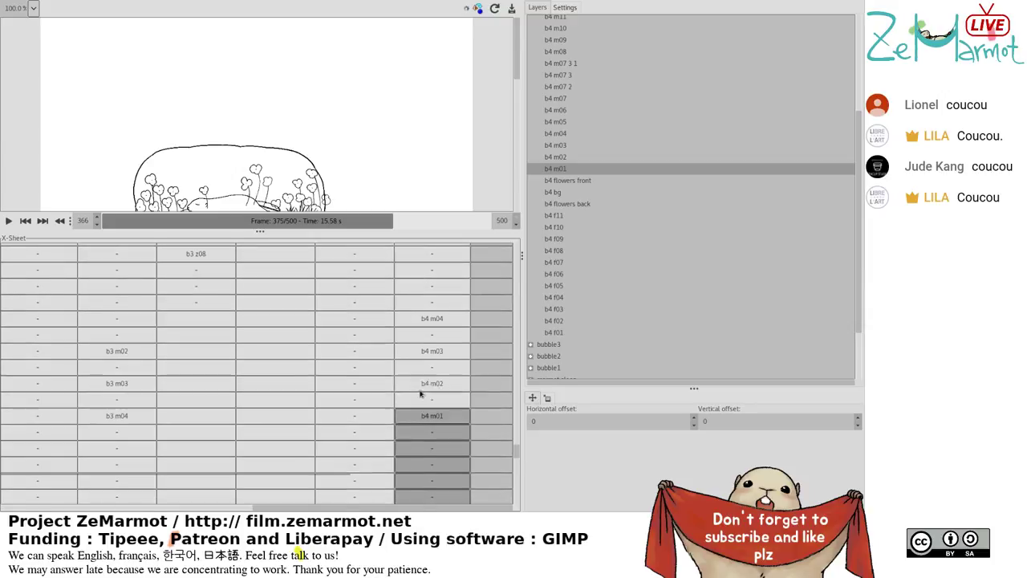
# Assign b4 m02 to the next four empty m4 frames, starting on the b3 m03 row.
pyautogui.scroll(-5, 420, 393)
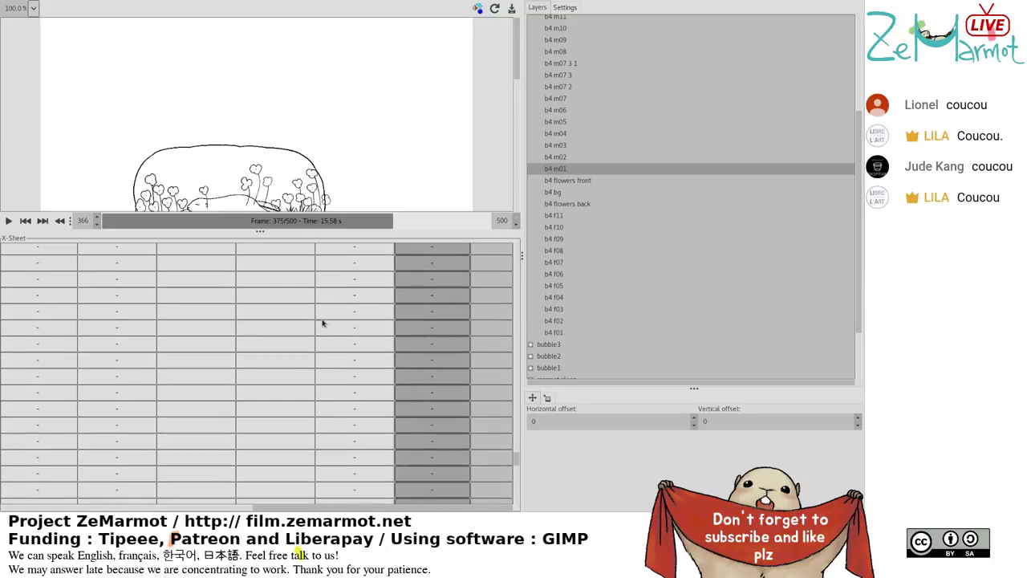
pyautogui.scroll(3, 353, 341)
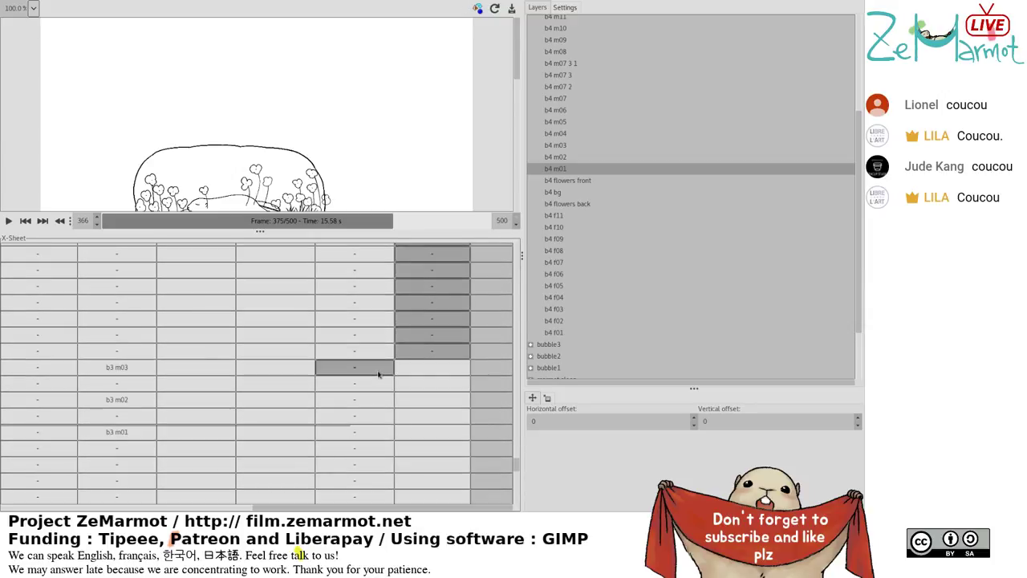
pyautogui.click(431, 344)
pyautogui.keyDown('shift'); pyautogui.click(434, 386); pyautogui.keyUp('shift')
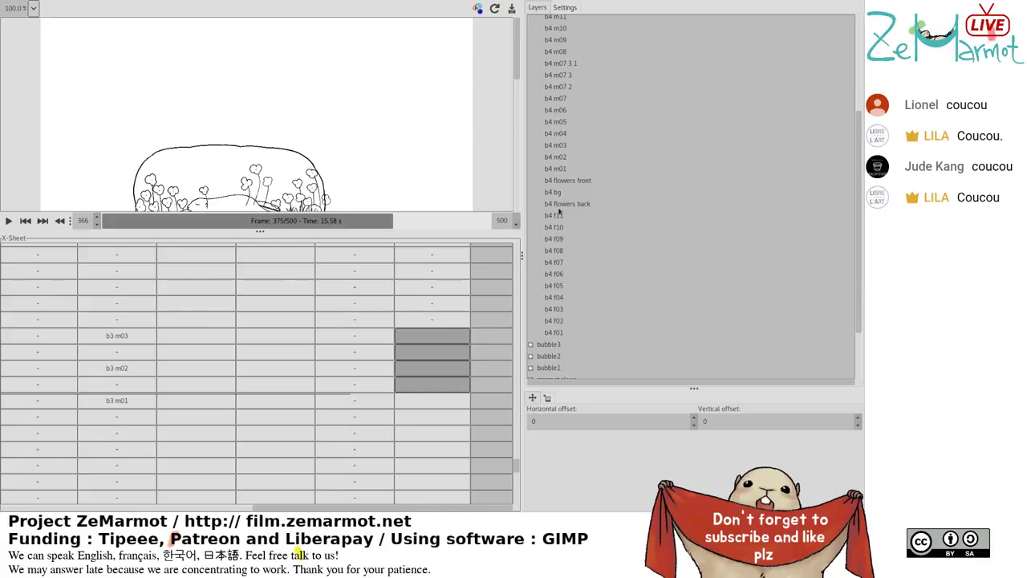
pyautogui.click(562, 157)
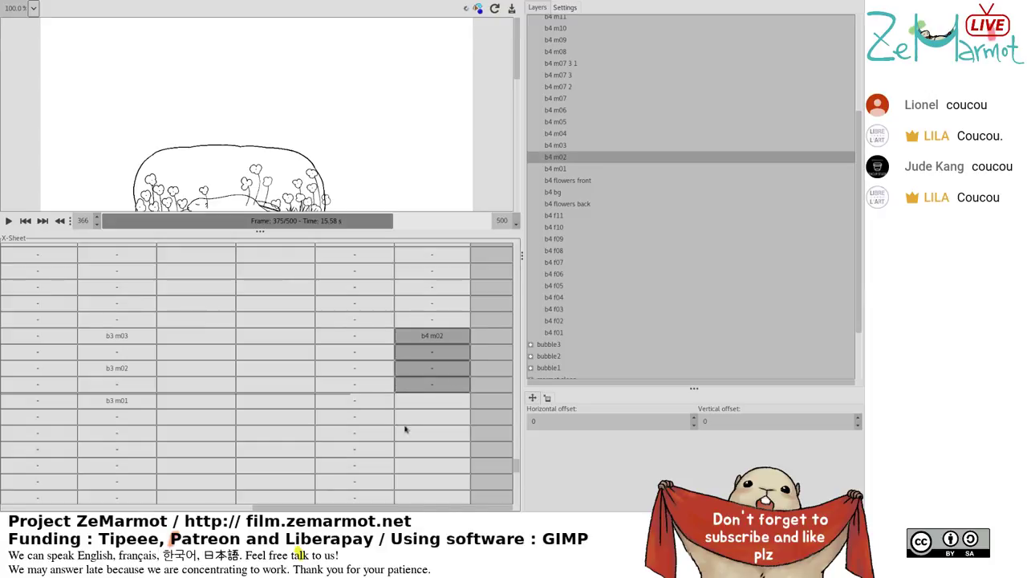
pyautogui.click(441, 341)
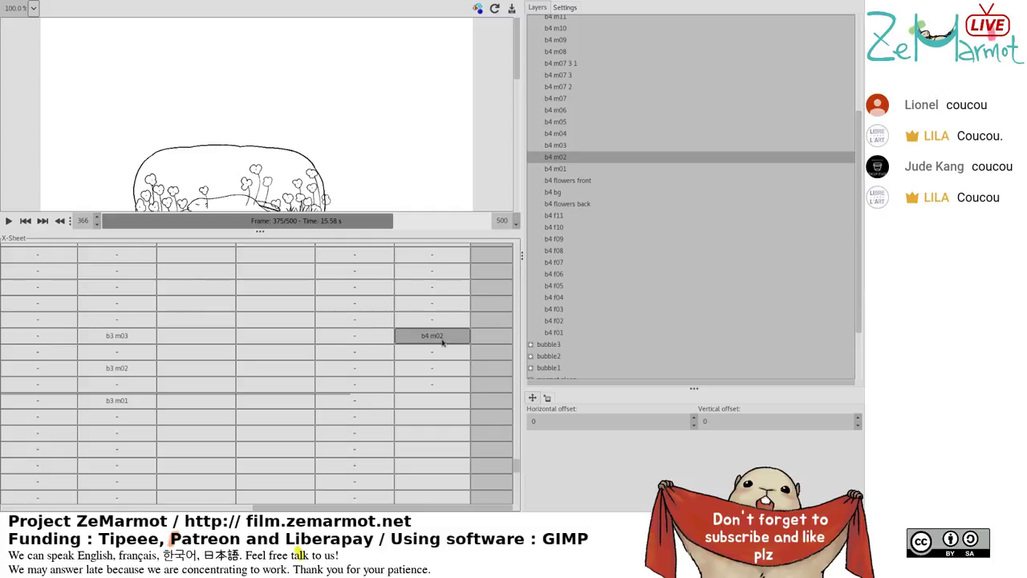
pyautogui.click(431, 390)
pyautogui.click(433, 363)
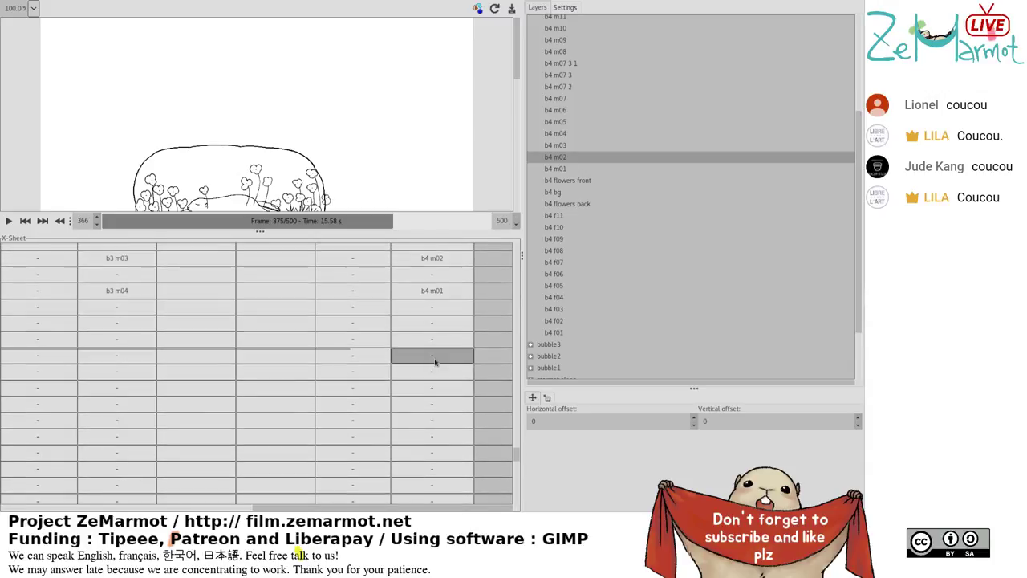
pyautogui.click(433, 363)
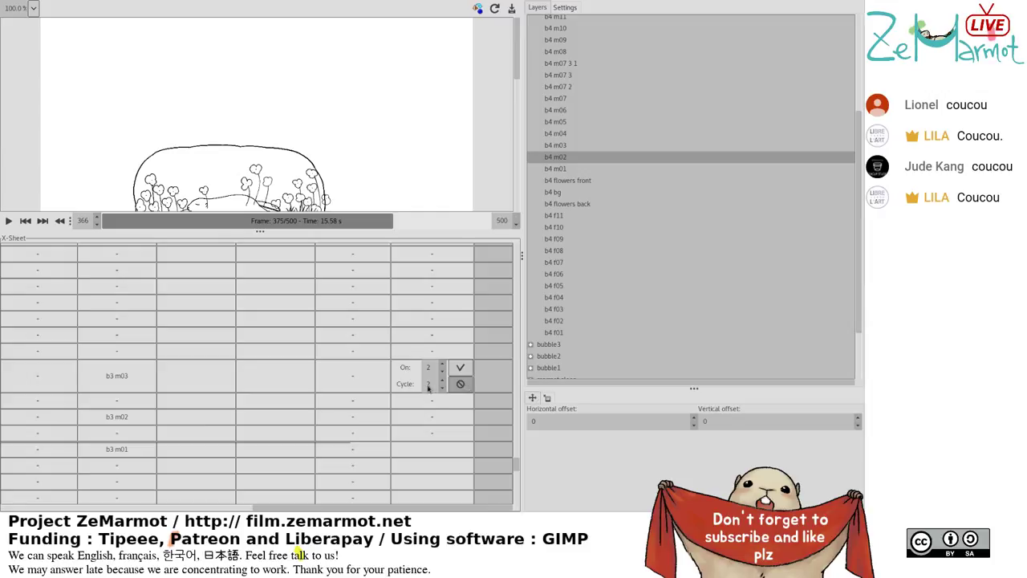
pyautogui.click(460, 410)
pyautogui.click(458, 385)
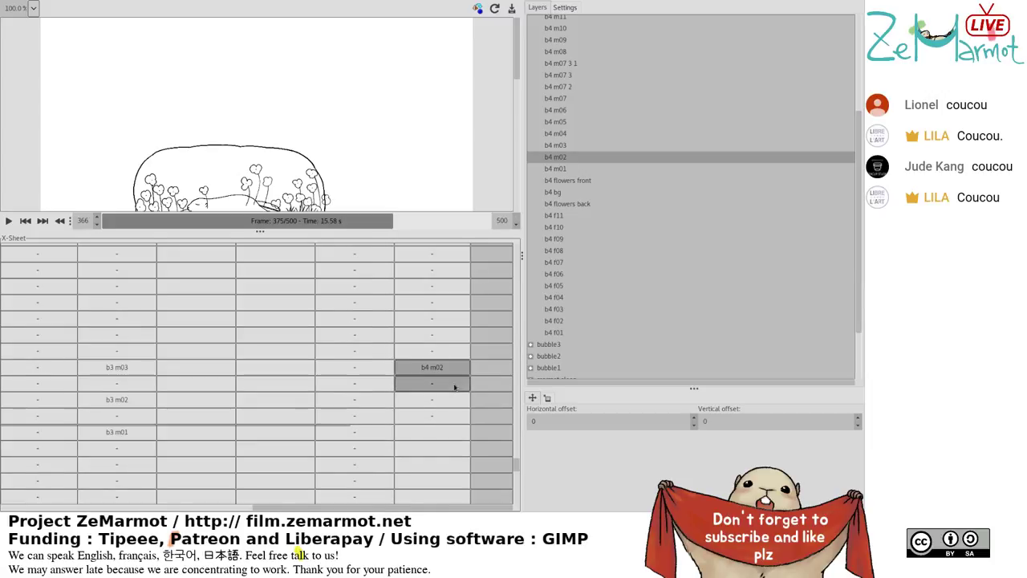
# Place b4 m03 and b4 m04 for two frames each in the m4 column, starting on the b3 m02 and b3 m01 rows.
pyautogui.moveTo(456, 399); pyautogui.dragTo(431, 400)
pyautogui.click(560, 146)
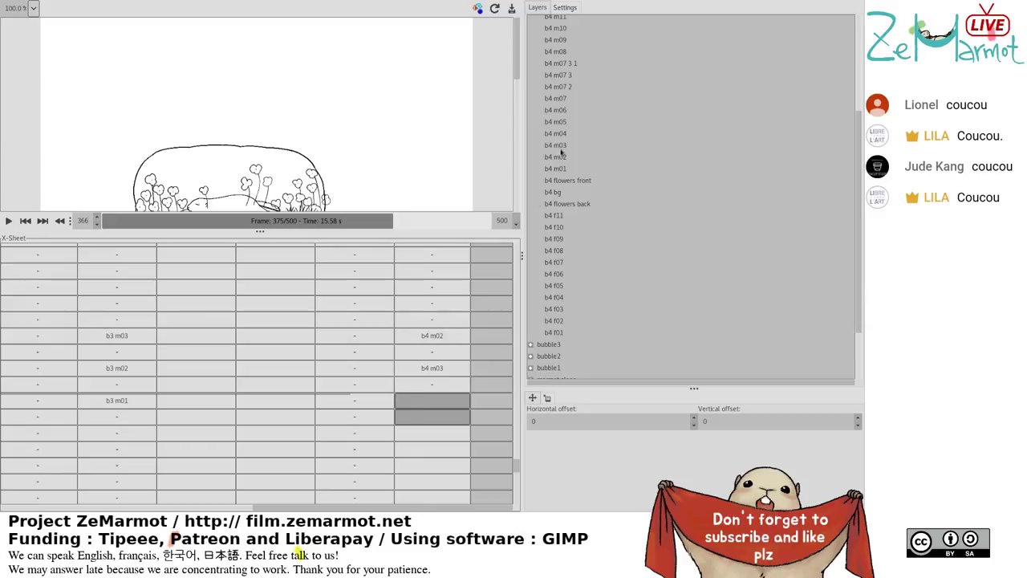
pyautogui.click(559, 135)
# Hold b4 m05 in the m4 column from the first empty frame after b4 m04 to just before the next b3 m03.
pyautogui.click(430, 433)
pyautogui.scroll(-2, 429, 434)
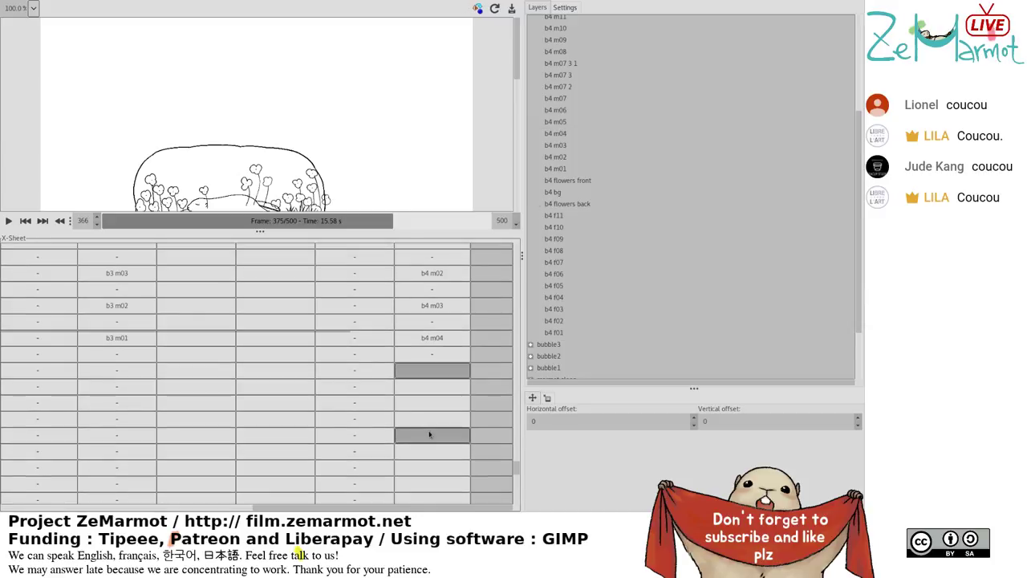
pyautogui.scroll(-4, 429, 434)
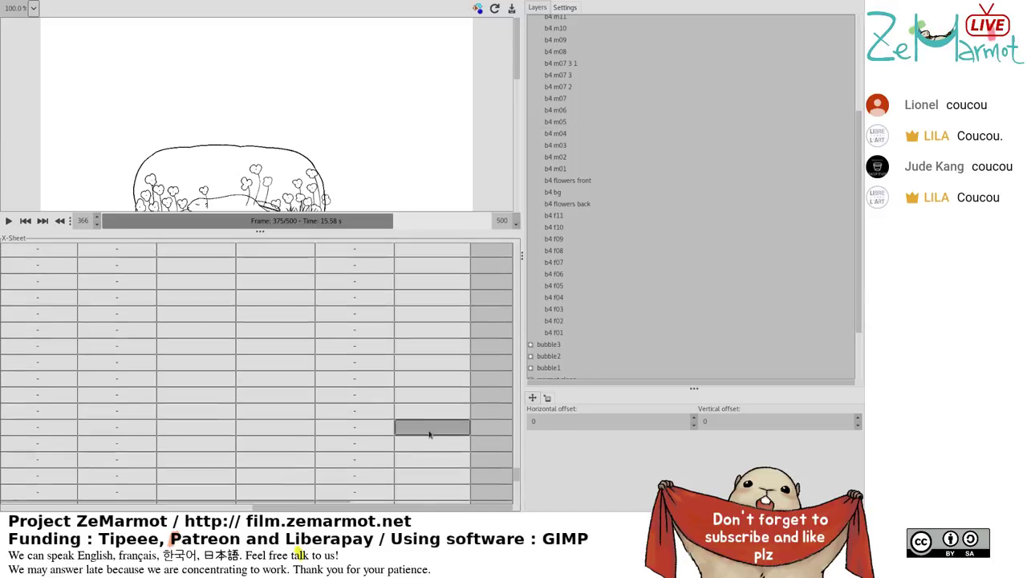
pyautogui.keyDown('shift'); pyautogui.click(430, 434); pyautogui.keyUp('shift')
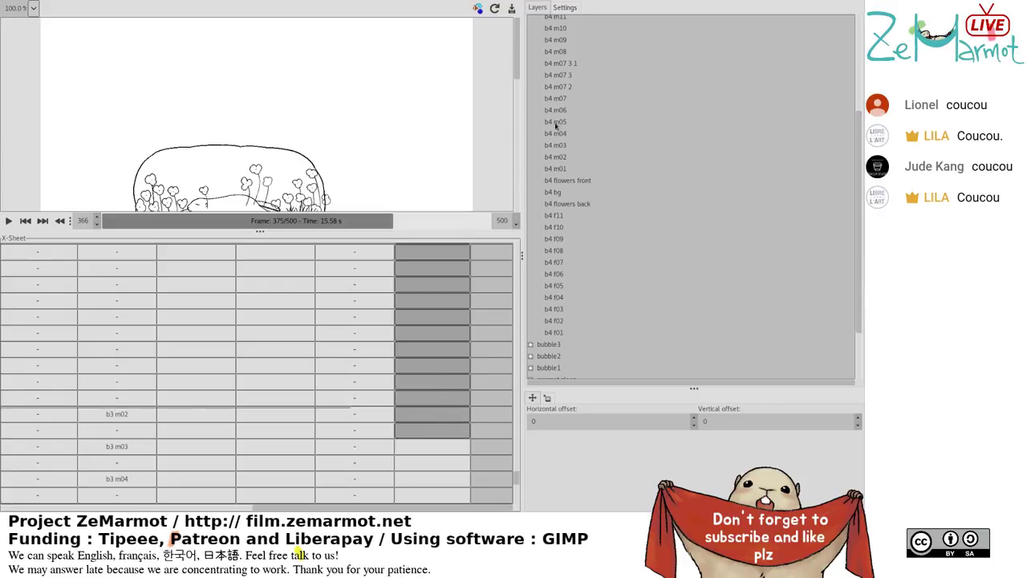
pyautogui.click(556, 122)
pyautogui.scroll(2, 453, 456)
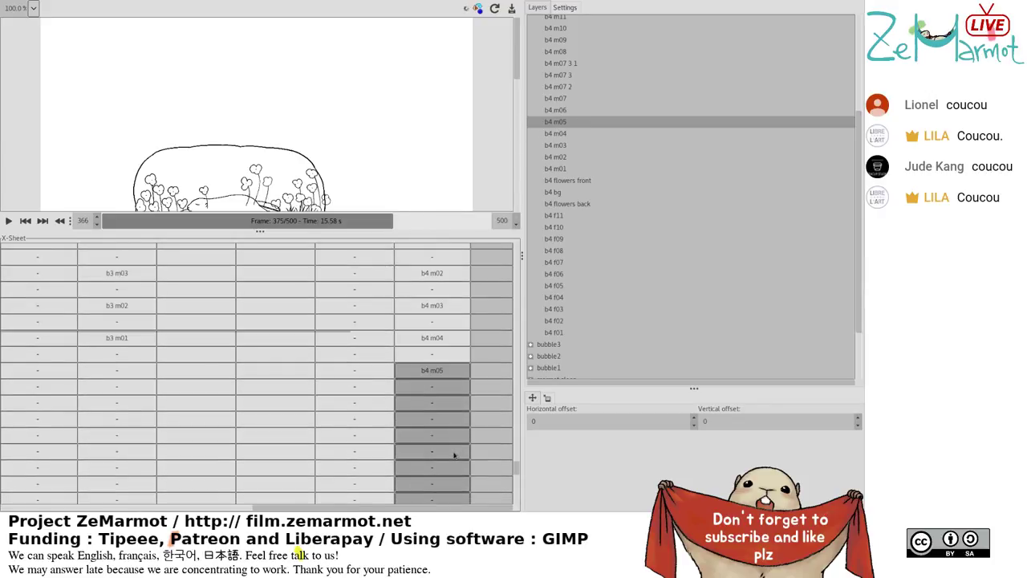
# Place b4 m04 on the two m4 frames after the b4 m05 hold, starting on the b3 m03 row.
pyautogui.scroll(-3, 453, 455)
pyautogui.scroll(-3, 456, 452)
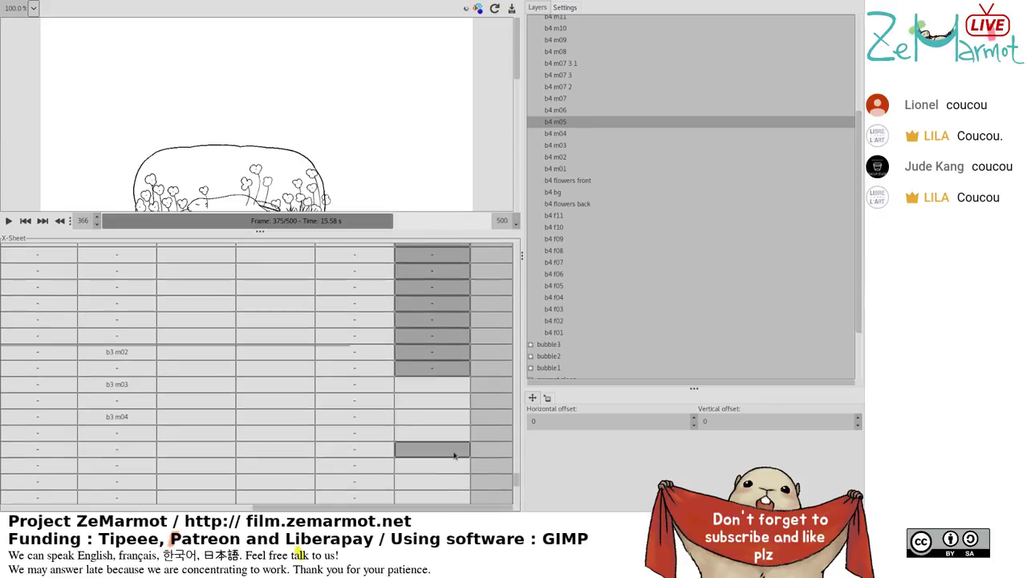
pyautogui.click(449, 400)
pyautogui.click(461, 384)
pyautogui.click(573, 134)
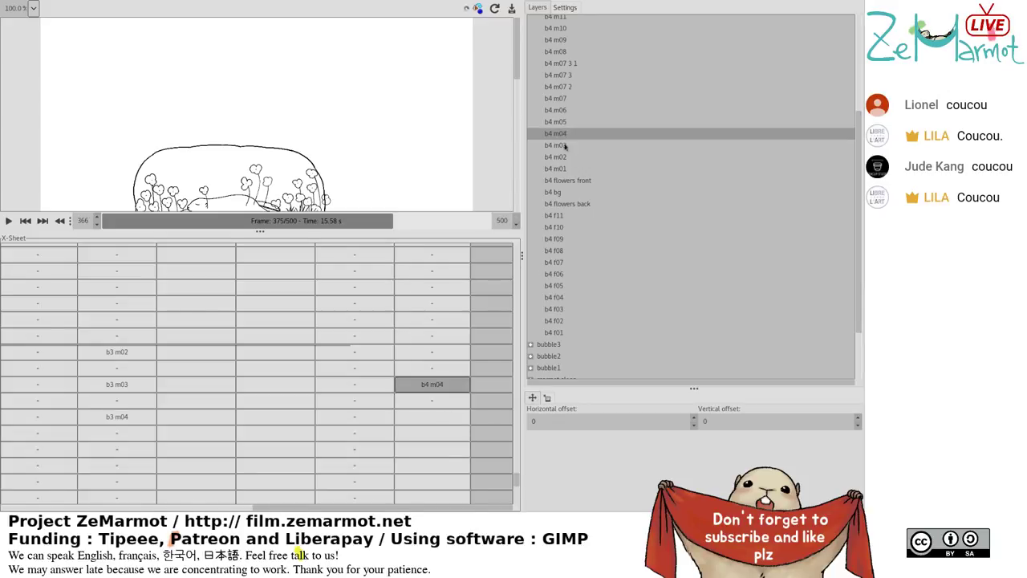
# Place b4 m03 and b4 m02 for two frames each in the m4 column, starting on the b3 m04 row.
pyautogui.moveTo(453, 417); pyautogui.dragTo(454, 427)
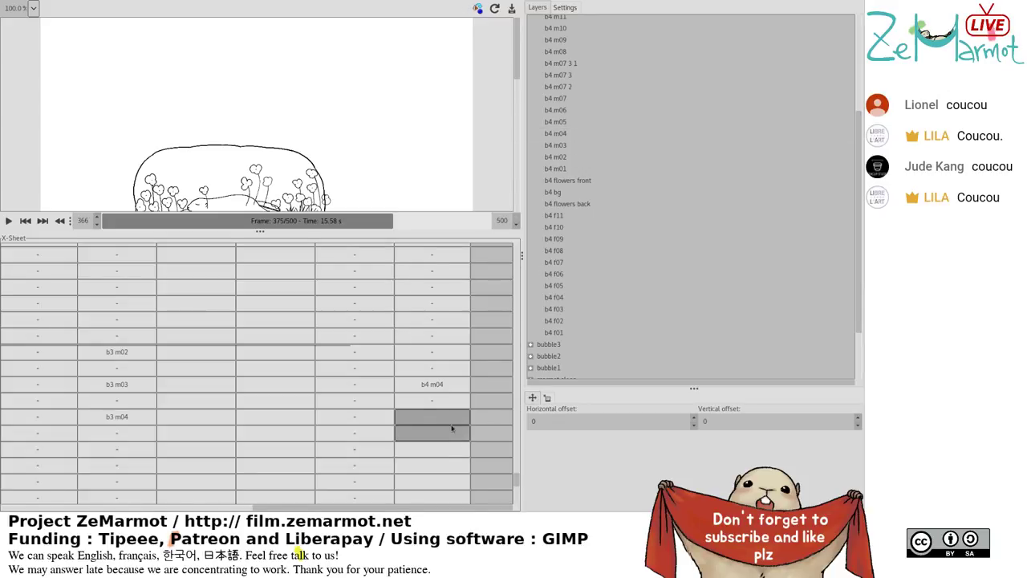
pyautogui.click(558, 145)
pyautogui.scroll(-2, 461, 397)
pyautogui.moveTo(448, 388); pyautogui.dragTo(446, 406)
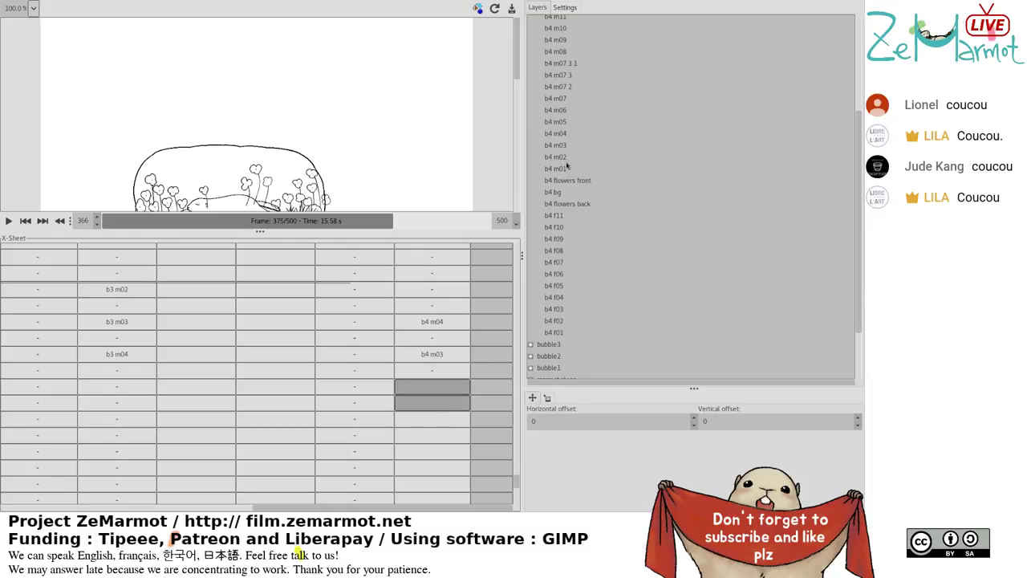
pyautogui.click(566, 157)
# Hold b4 m01 in the m4 column from the first empty frame after b4 m02 through the fourth frame past the m3 column's end.
pyautogui.scroll(-2, 435, 394)
pyautogui.click(436, 439)
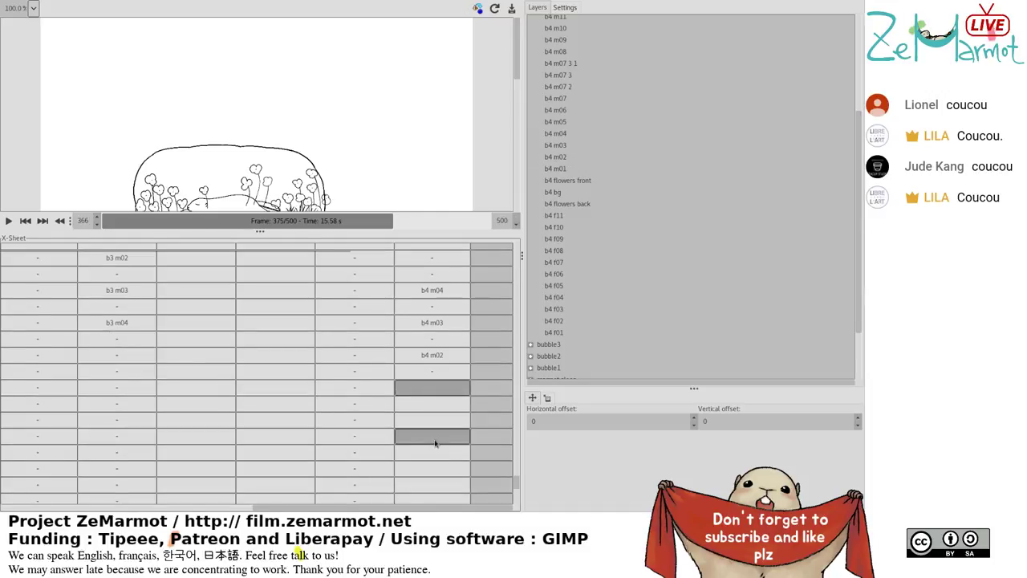
pyautogui.scroll(-2, 435, 441)
pyautogui.click(435, 444)
pyautogui.scroll(5, 435, 444)
pyautogui.moveTo(435, 444); pyautogui.dragTo(442, 311)
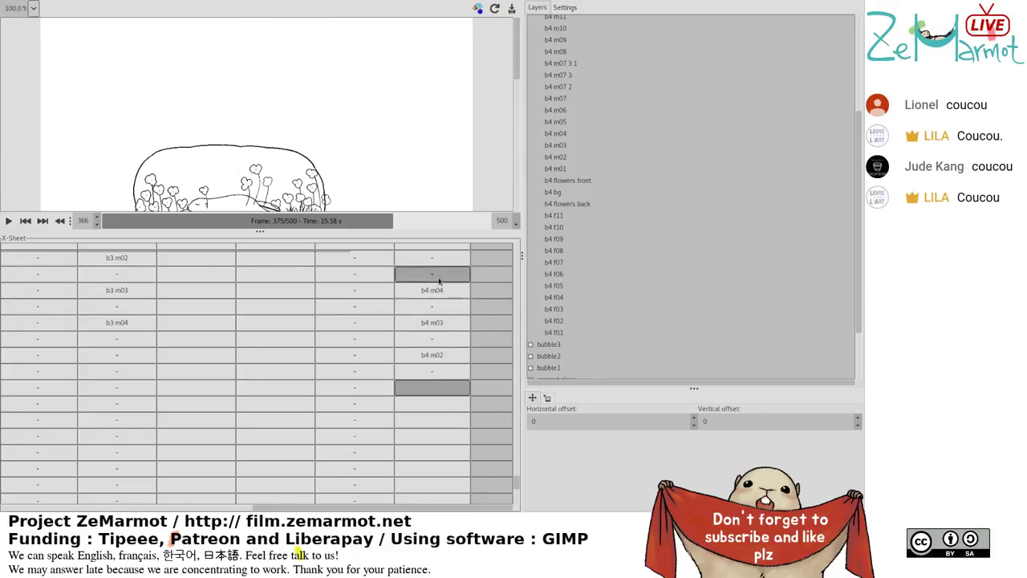
pyautogui.scroll(-2, 427, 422)
pyautogui.scroll(-2, 435, 390)
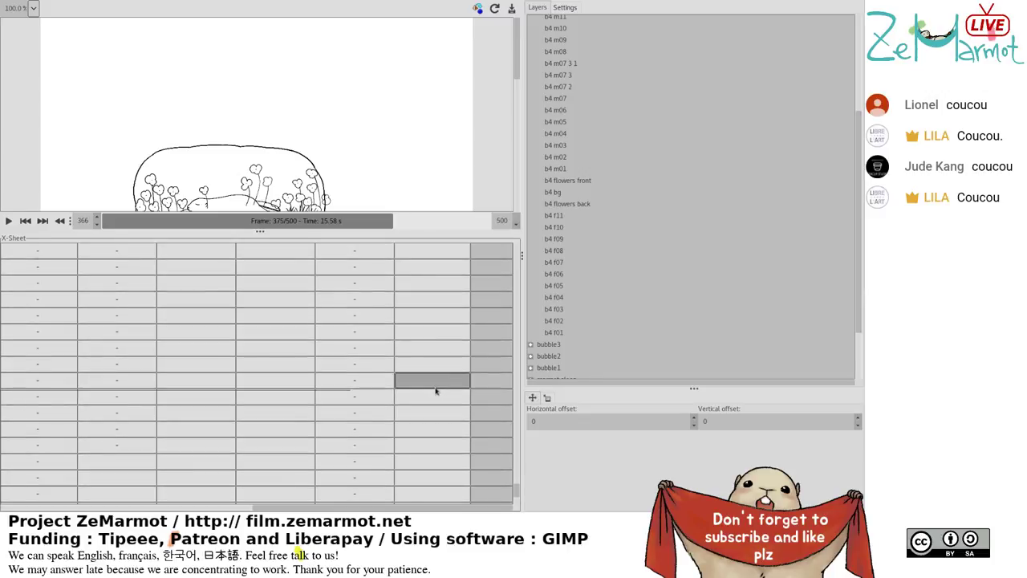
pyautogui.scroll(-2, 434, 405)
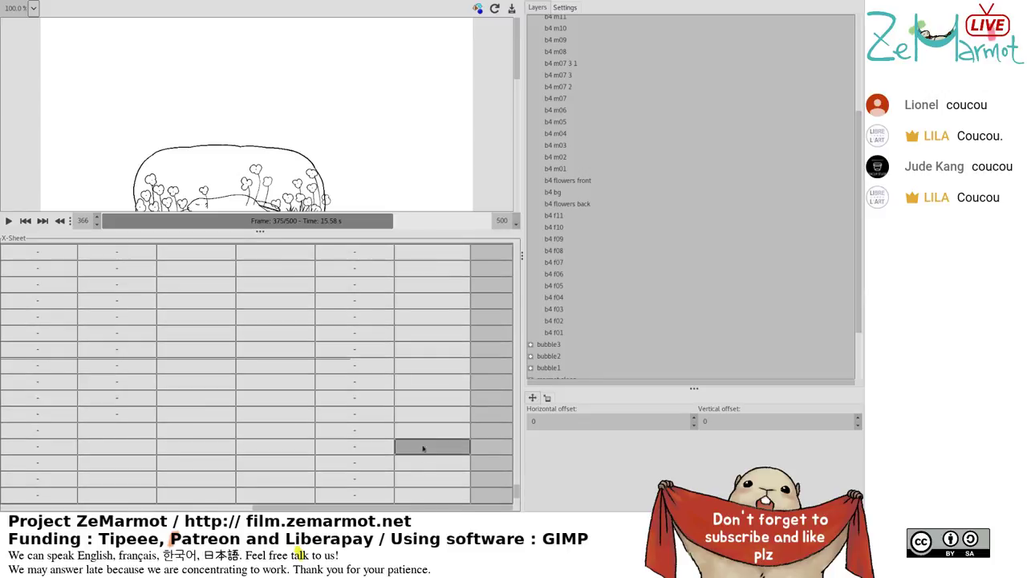
pyautogui.scroll(-1, 413, 477)
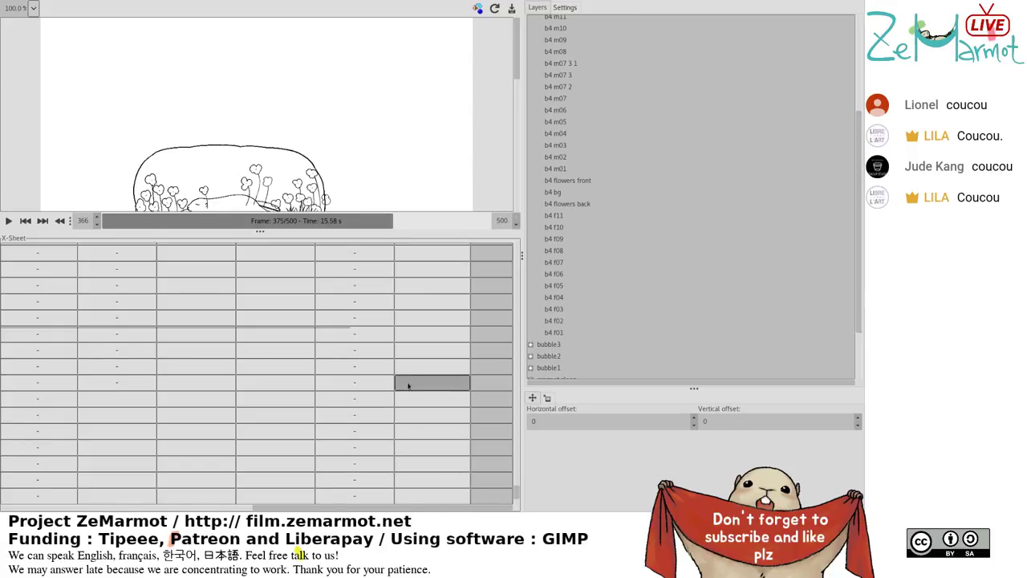
pyautogui.keyDown('shift'); pyautogui.click(406, 447); pyautogui.keyUp('shift')
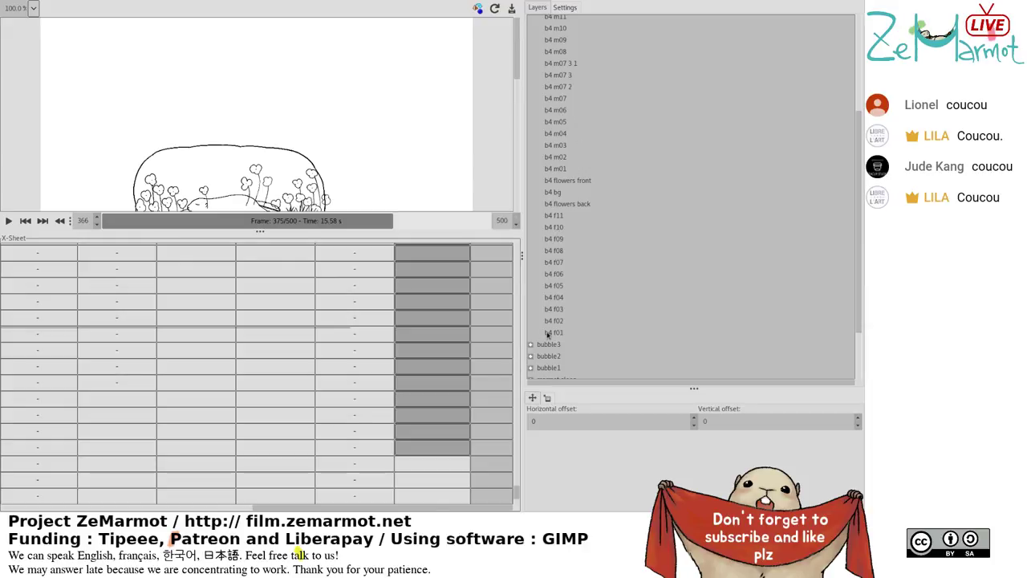
pyautogui.scroll(2, 496, 371)
pyautogui.scroll(5, 496, 371)
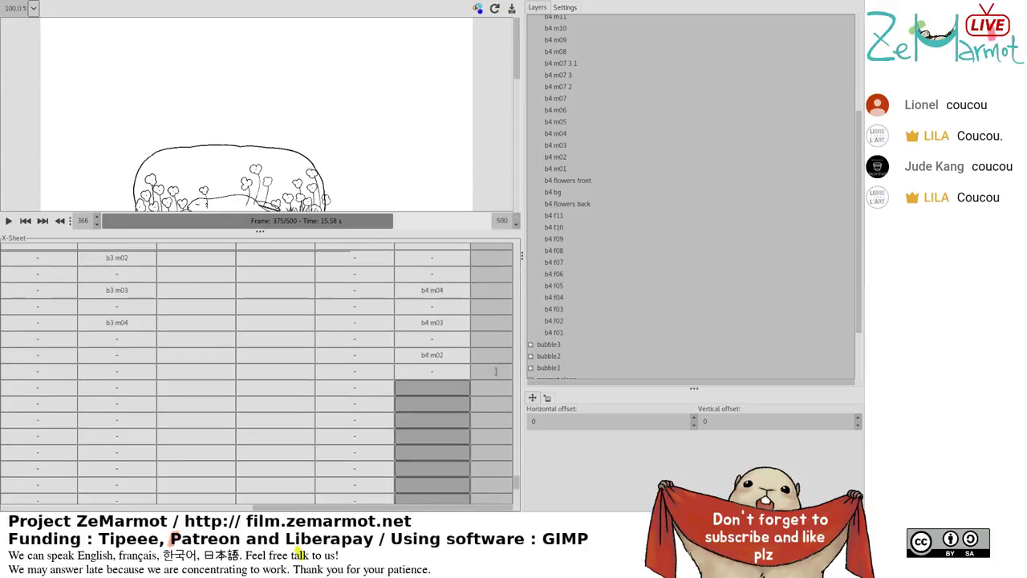
pyautogui.click(549, 171)
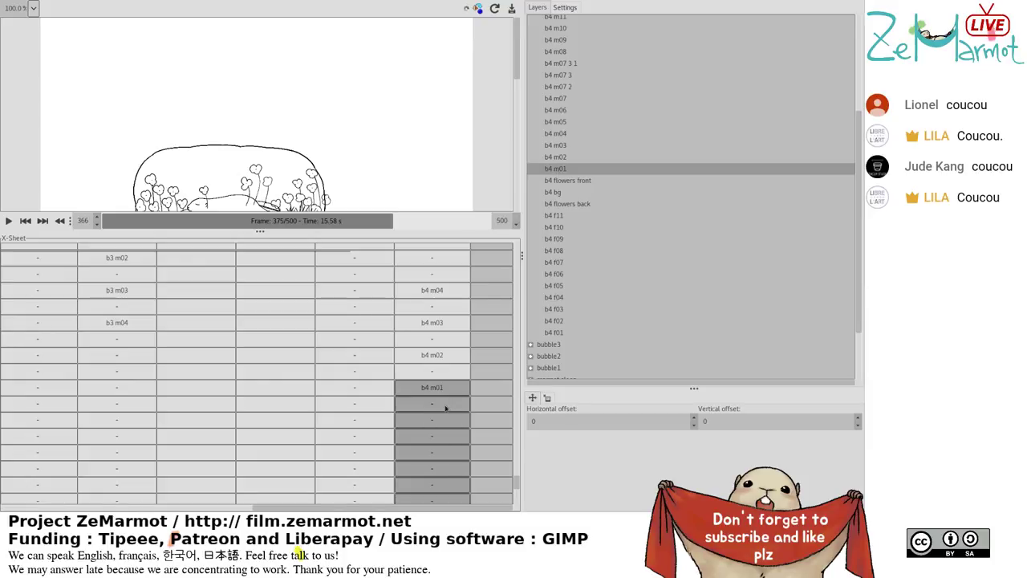
# Play back the animation to check the m4 character timing.
pyautogui.click(7, 221)
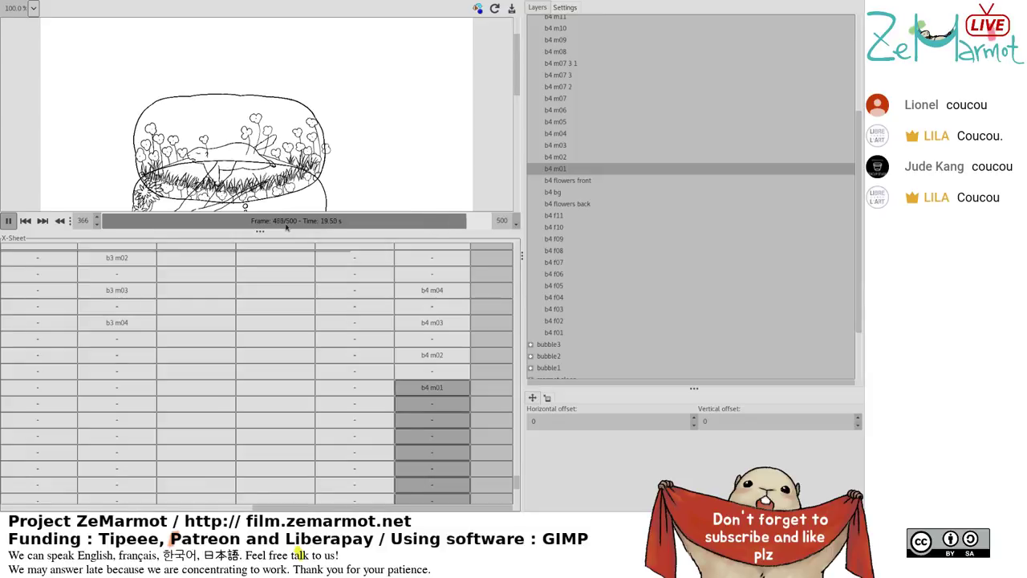
pyautogui.click(7, 220)
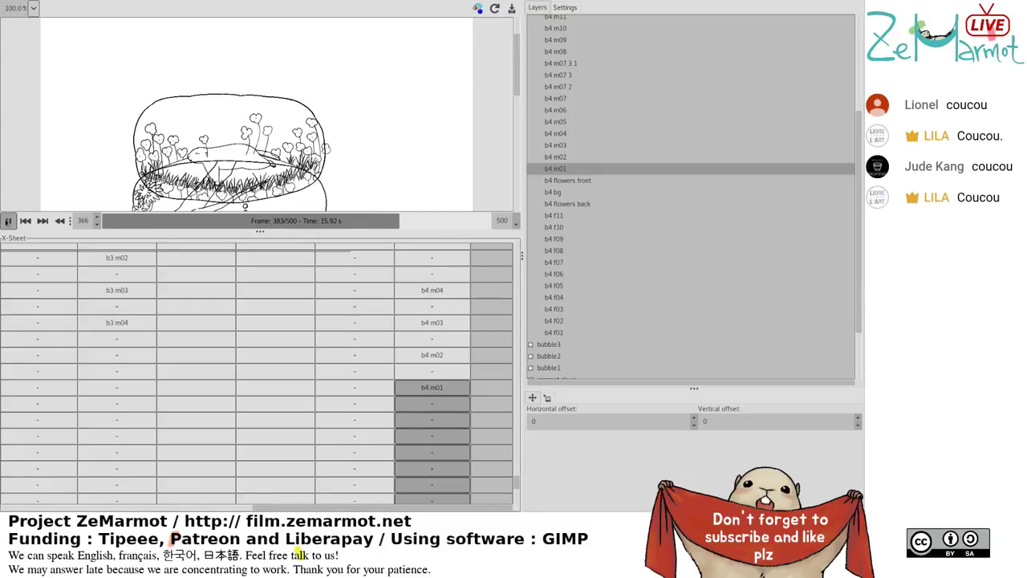
# Place b4 m02, b4 m03 and b4 m04 for two frames each in the m4 column, directly after the last b4 m01 hold.
pyautogui.click(432, 445)
pyautogui.scroll(-5, 432, 445)
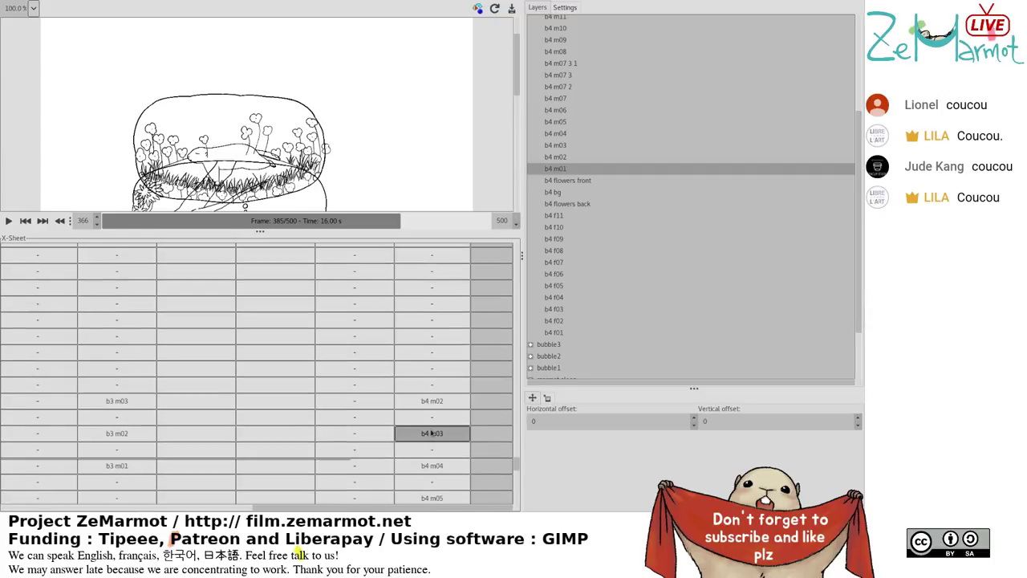
pyautogui.hotkey('shift', 'Down')
pyautogui.hotkey('shift', 'Down')
pyautogui.hotkey('shift', 'Down')
pyautogui.hotkey('shift', 'Down')
pyautogui.hotkey('shift', 'Down')
pyautogui.hotkey('shift', 'Down')
pyautogui.hotkey('shift', 'Down')
pyautogui.hotkey('shift', 'Down')
pyautogui.hotkey('shift', 'Down')
pyautogui.hotkey('shift', 'Down')
pyautogui.hotkey('shift', 'Down')
pyautogui.hotkey('shift', 'Down')
pyautogui.hotkey('shift', 'Down')
pyautogui.hotkey('shift', 'Down')
pyautogui.hotkey('shift', 'Down')
pyautogui.hotkey('shift', 'Down')
pyautogui.hotkey('shift', 'Down')
pyautogui.hotkey('shift', 'Down')
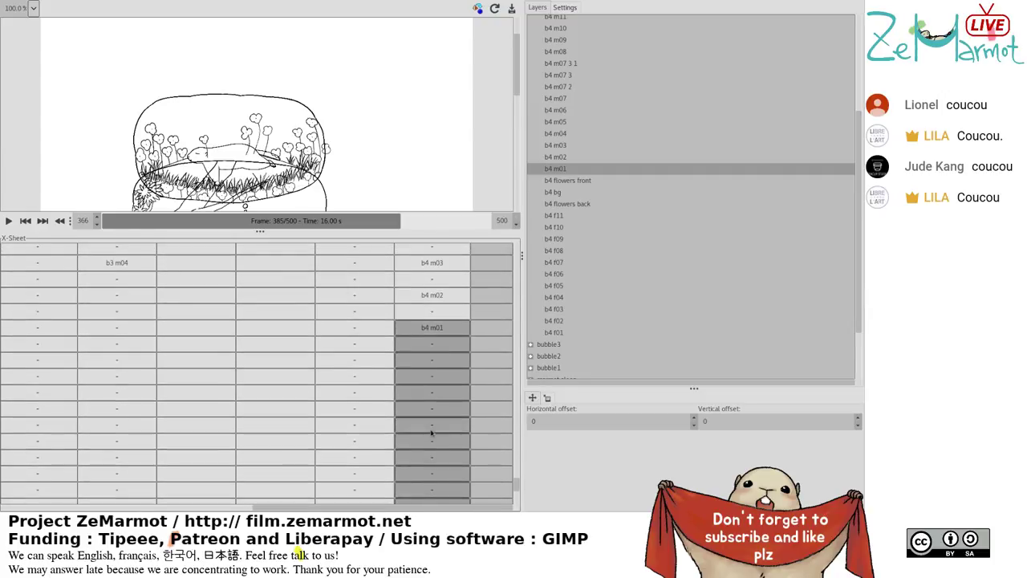
pyautogui.scroll(-4, 431, 434)
pyautogui.moveTo(441, 342); pyautogui.dragTo(440, 357)
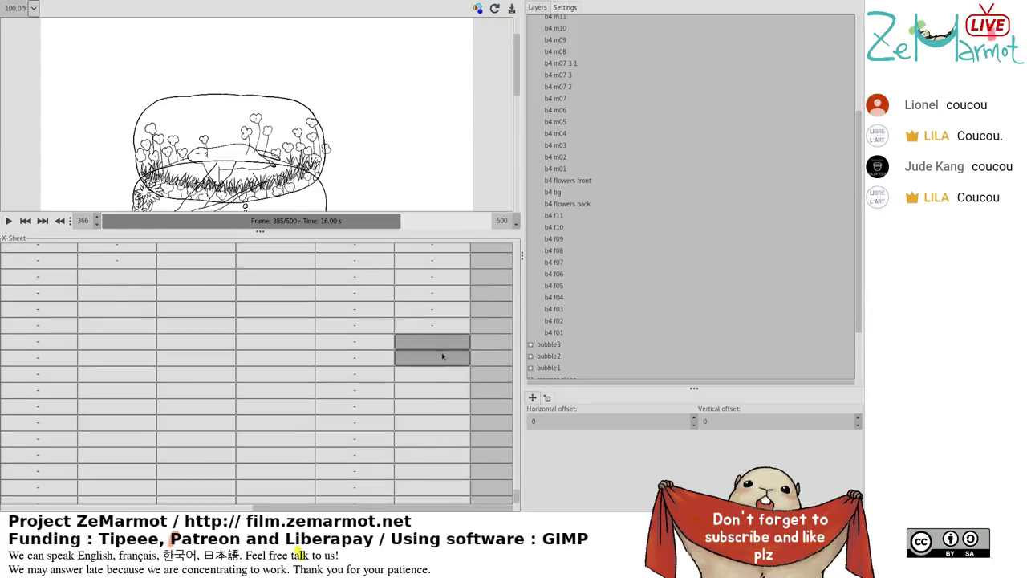
pyautogui.click(574, 157)
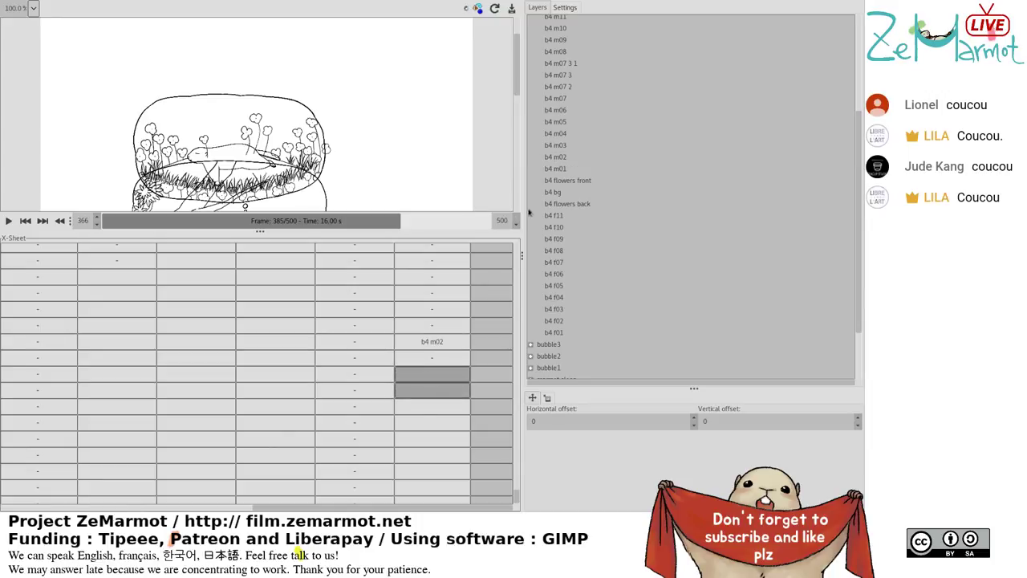
pyautogui.click(570, 145)
pyautogui.moveTo(442, 406); pyautogui.dragTo(444, 423)
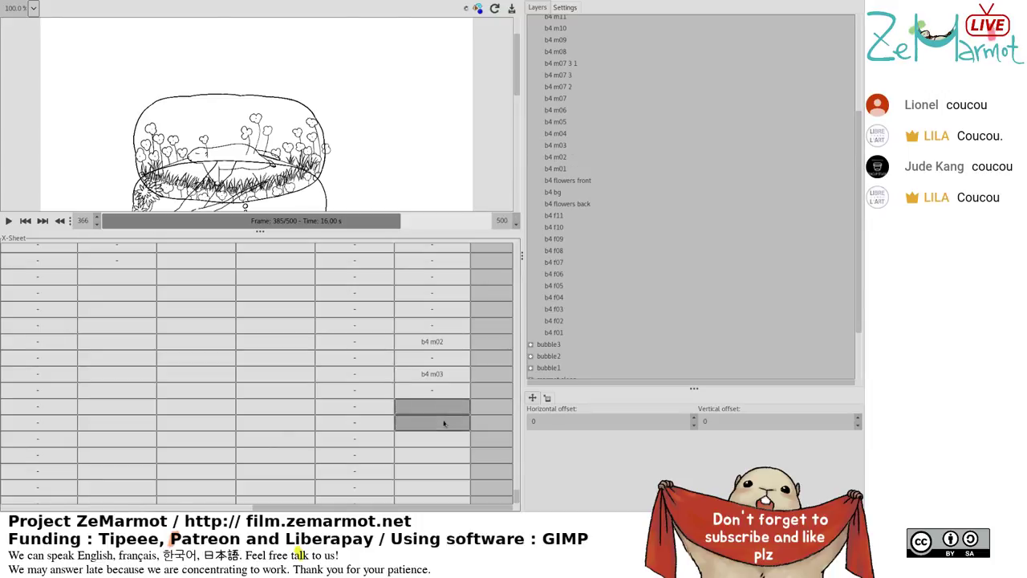
pyautogui.click(563, 133)
# Hold b4 m05 on the six m4 frames following the last b4 m04.
pyautogui.click(428, 471)
pyautogui.scroll(-1, 433, 466)
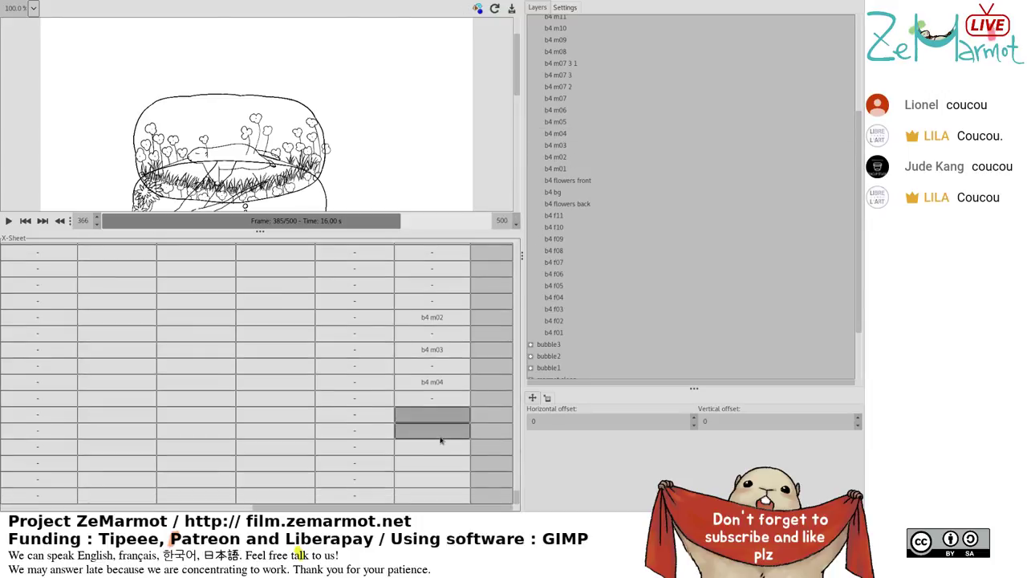
pyautogui.moveTo(440, 494); pyautogui.dragTo(437, 414)
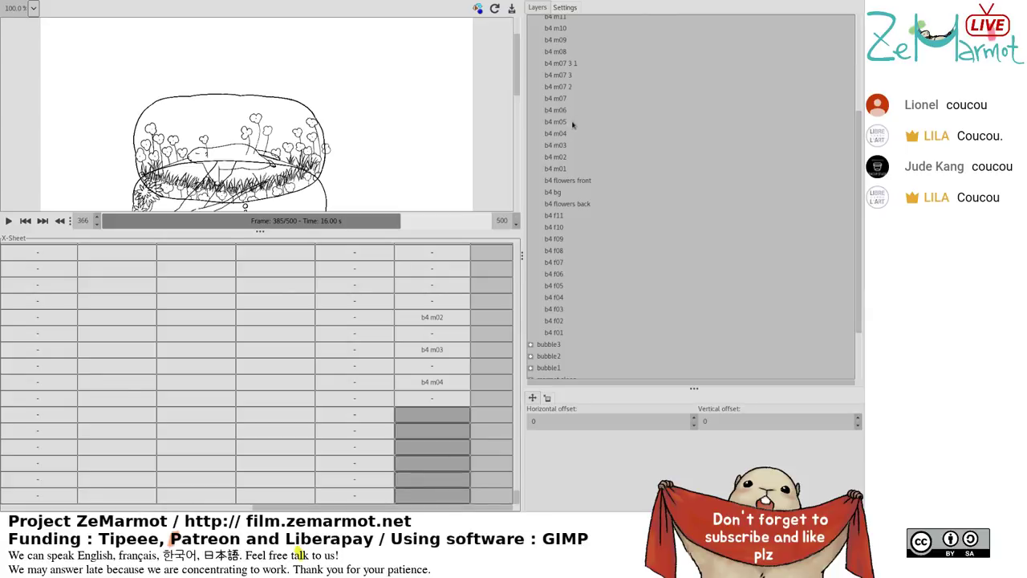
pyautogui.click(573, 123)
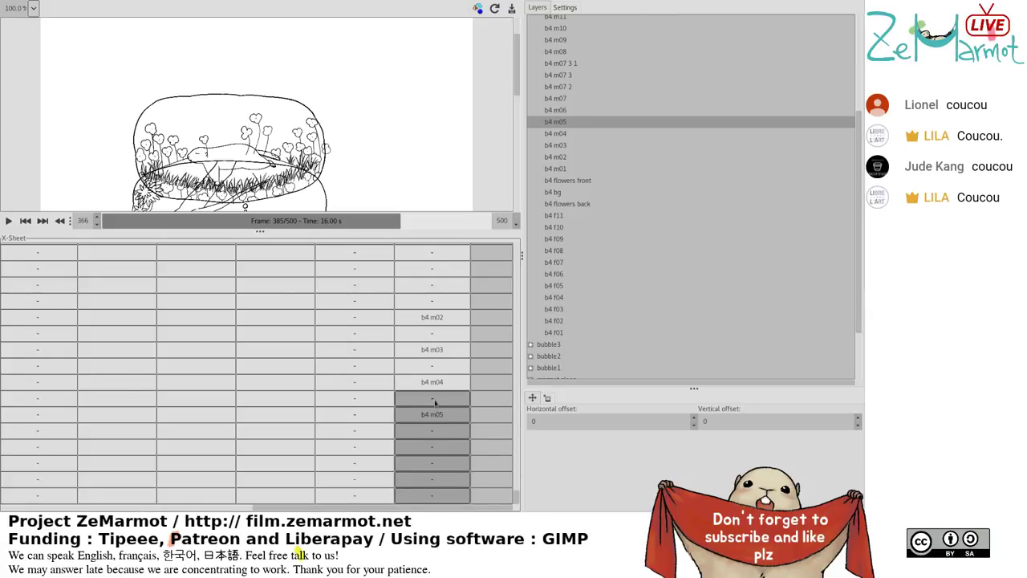
# Collapse the bubble4 layer group and name the unnamed track after m4 "bubble5".
pyautogui.scroll(5, 434, 402)
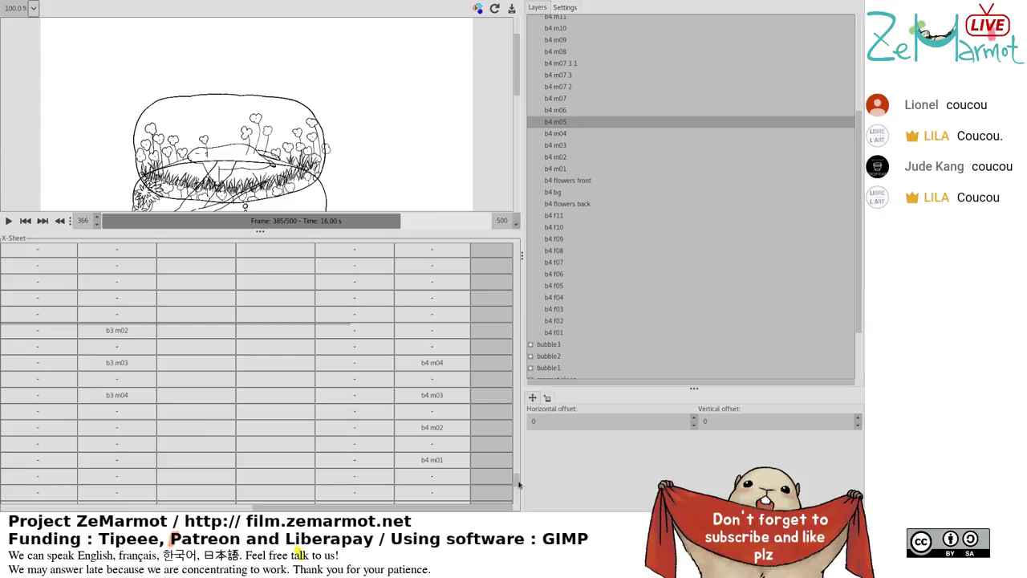
pyautogui.scroll(10, 519, 484)
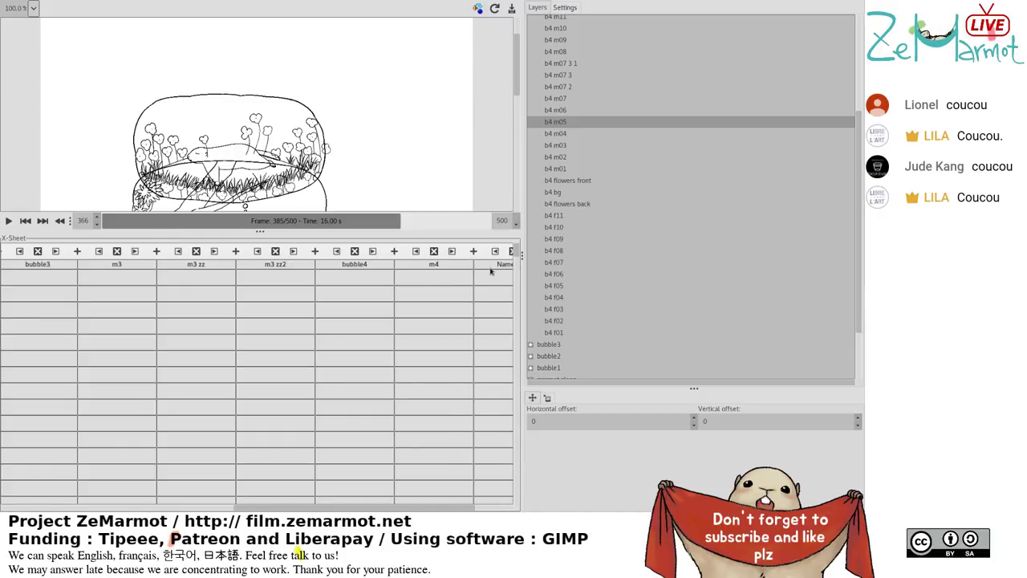
pyautogui.scroll(4, 597, 154)
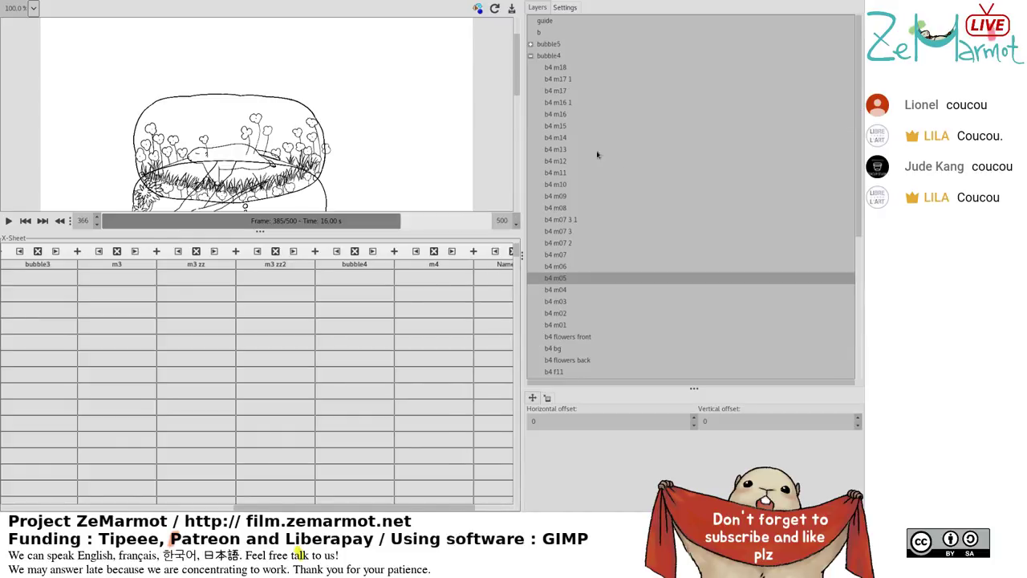
pyautogui.click(530, 55)
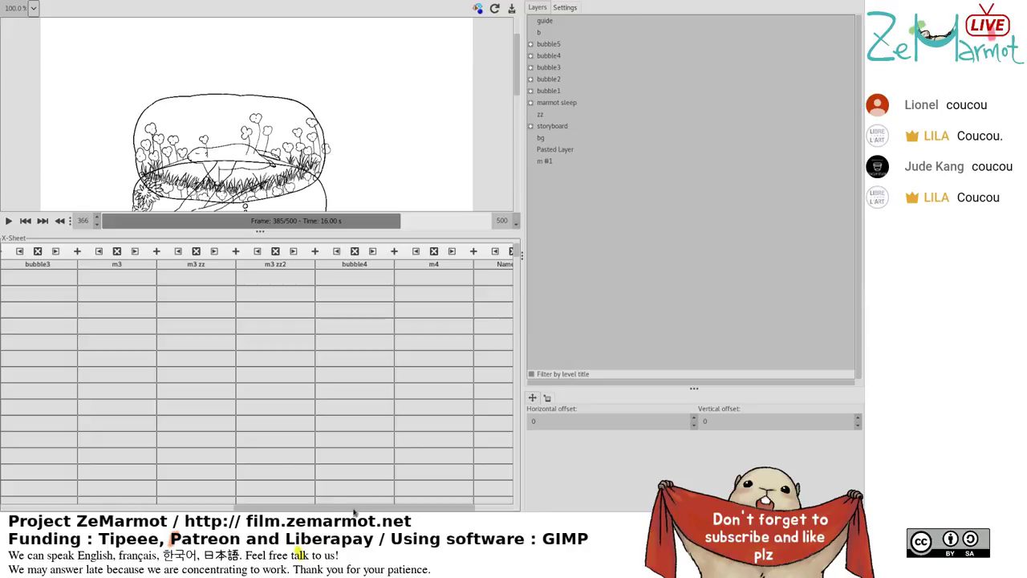
pyautogui.click(377, 339)
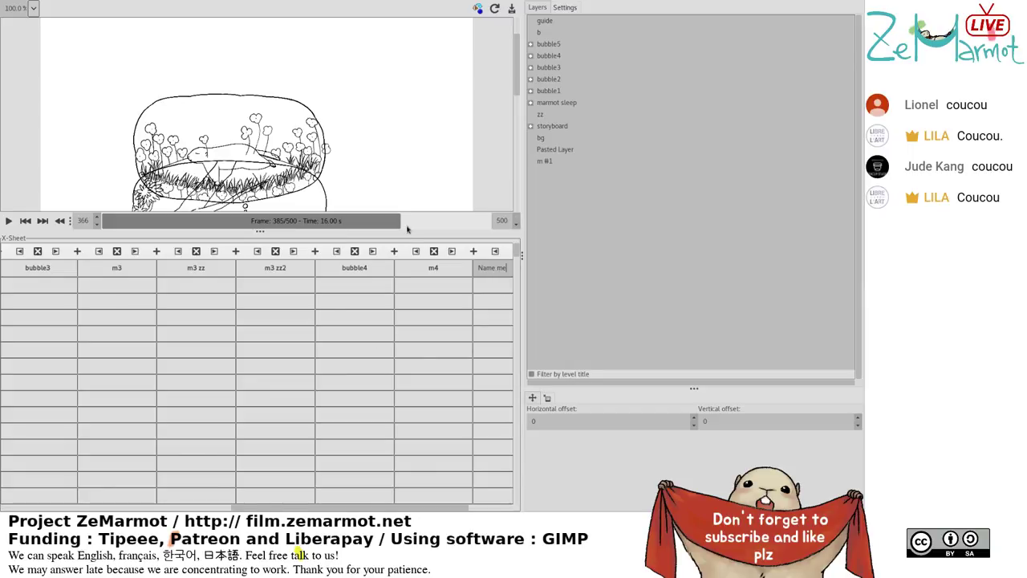
pyautogui.press('BackSpace')
pyautogui.press('BackSpace')
pyautogui.press('BackSpace')
pyautogui.press('BackSpace')
pyautogui.press('BackSpace')
pyautogui.press('BackSpace')
pyautogui.press('BackSpace')
pyautogui.write('bubble5')
# Expand the bubble5 layer group and assign b5 f01 to the bubble5 track on the row with b3 m02 and b4 m03.
pyautogui.moveTo(518, 262); pyautogui.dragTo(514, 455)
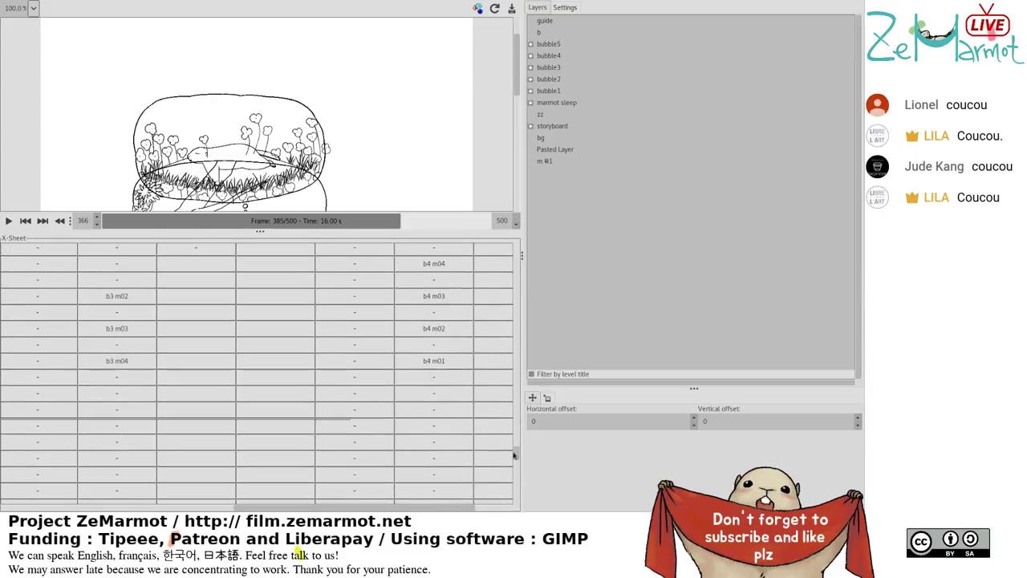
pyautogui.scroll(5, 498, 401)
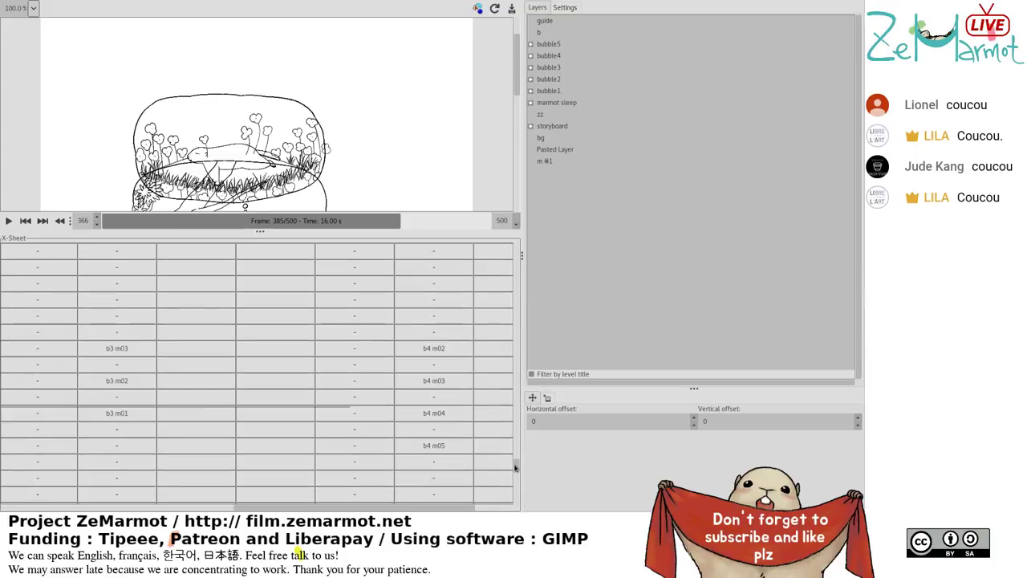
pyautogui.click(493, 380)
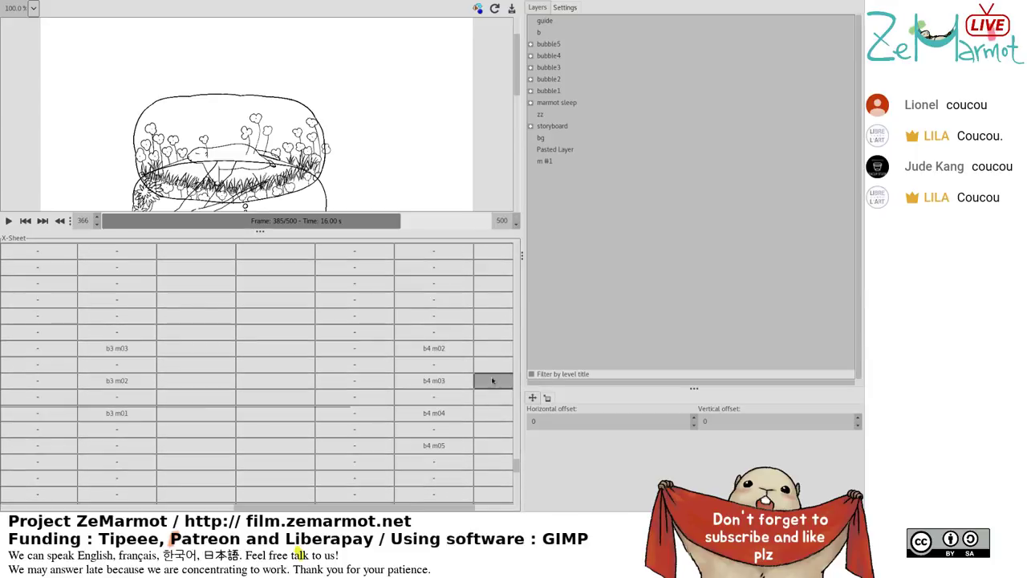
pyautogui.click(530, 44)
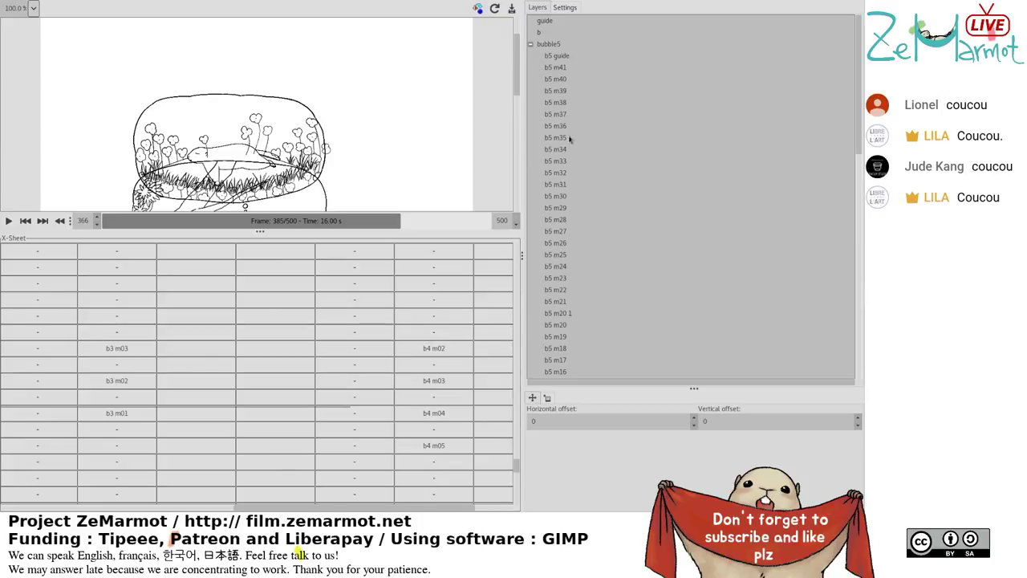
pyautogui.scroll(-7, 578, 339)
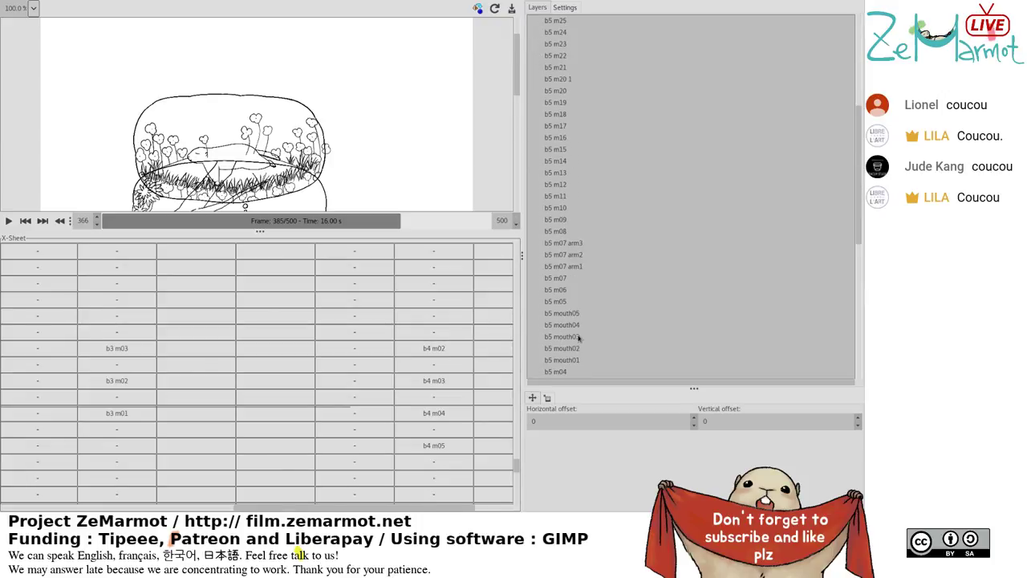
pyautogui.scroll(-10, 576, 339)
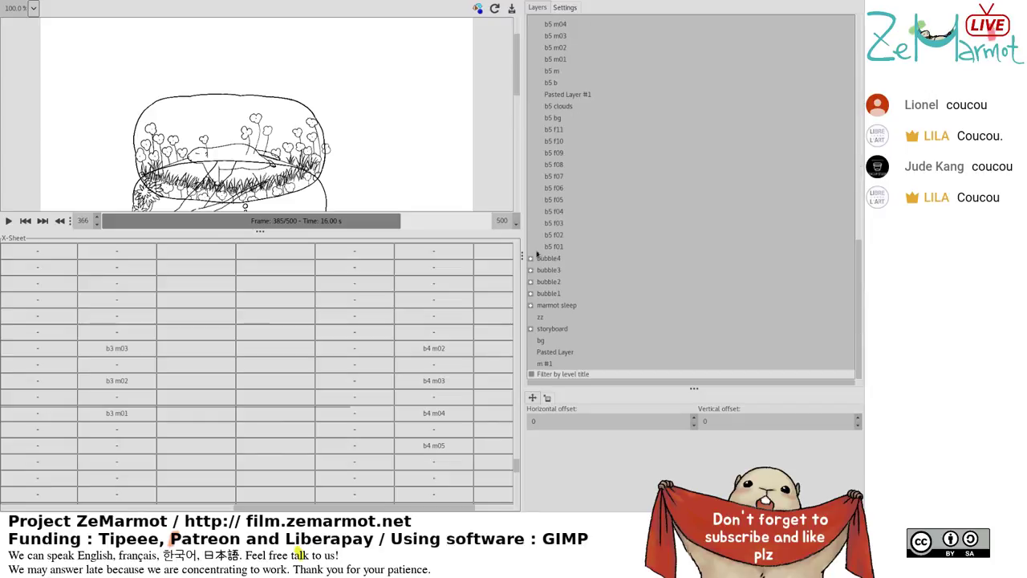
pyautogui.moveTo(556, 251); pyautogui.dragTo(502, 382)
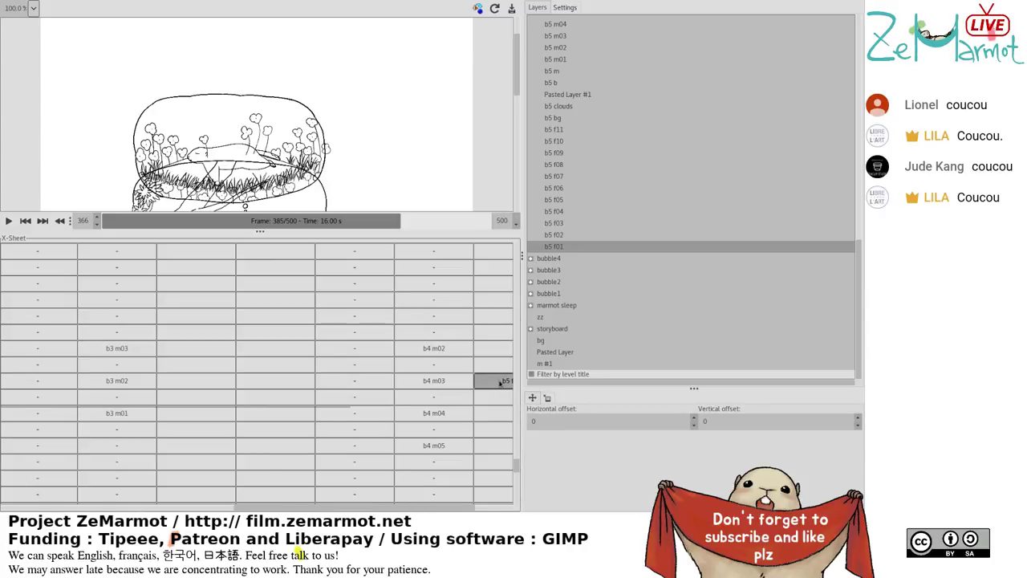
# Fill the bubble5 track with the b5 f layer sequence from b5 f01, using On 2 and Cycle 2.
pyautogui.moveTo(498, 391); pyautogui.dragTo(497, 391)
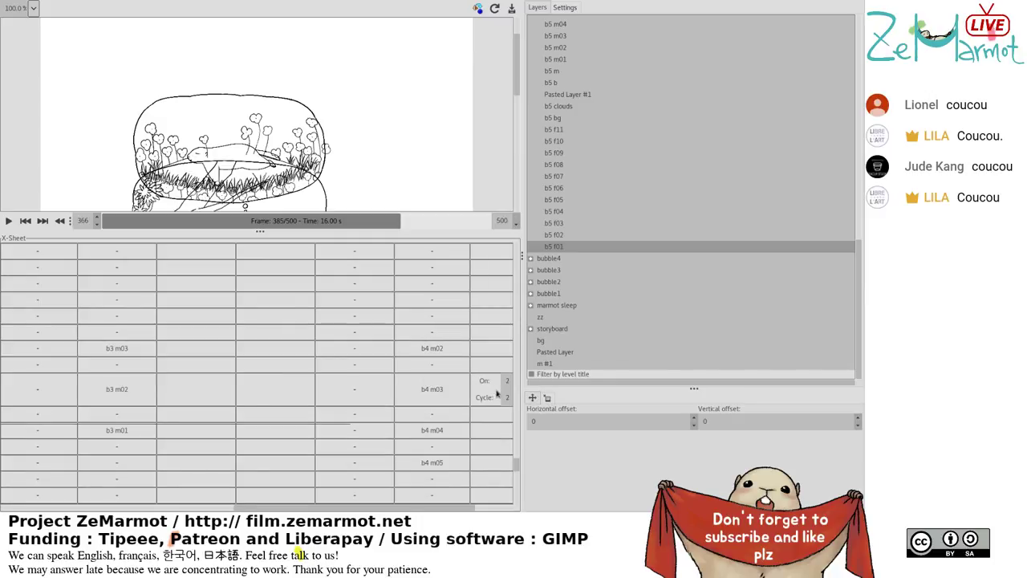
pyautogui.moveTo(460, 509); pyautogui.dragTo(500, 480)
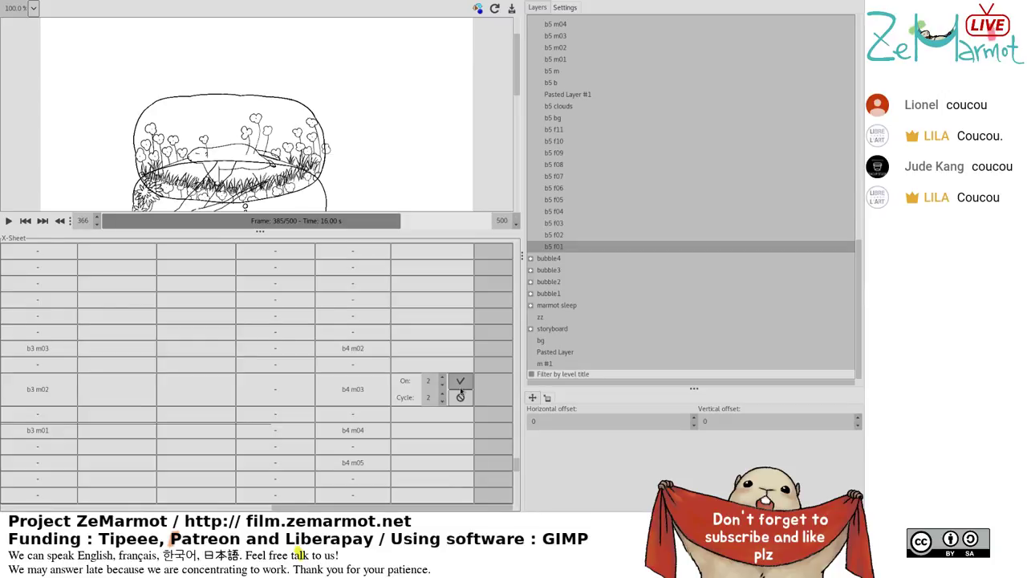
pyautogui.click(461, 396)
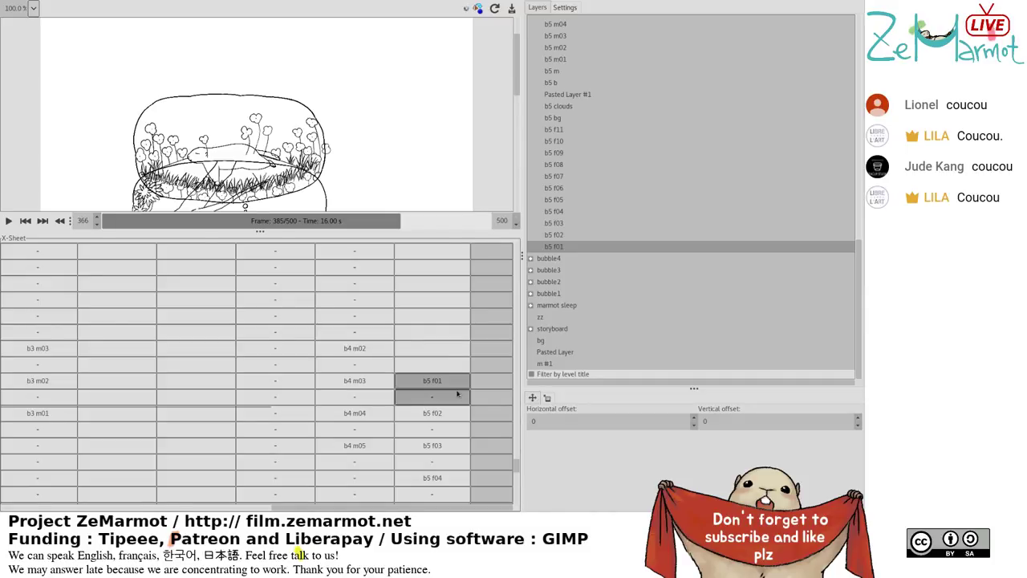
# Review the two b5 f cycles in the bubble5 track and scrub the preview to frame 451.
pyautogui.scroll(5, 457, 393)
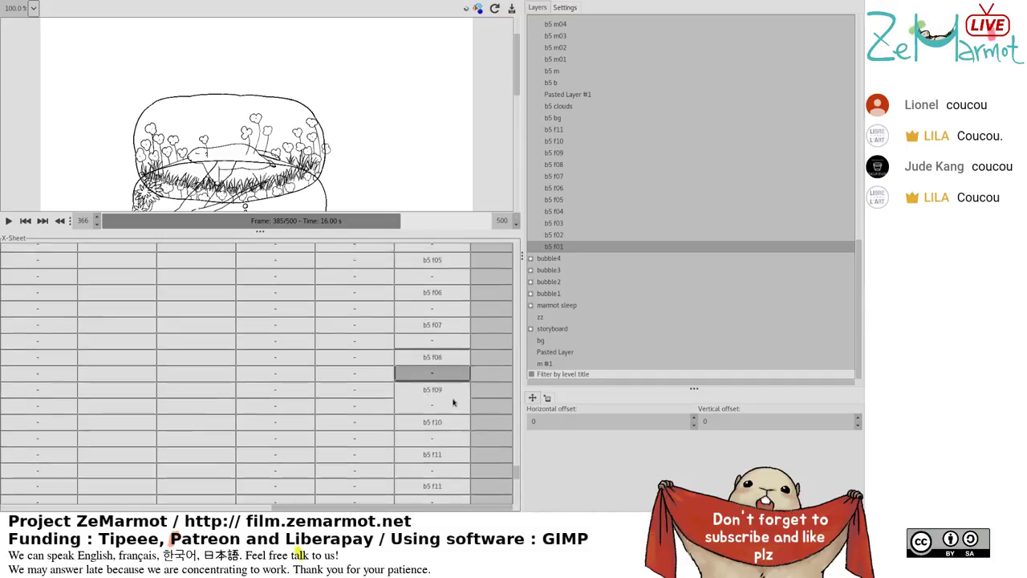
pyautogui.scroll(1, 454, 401)
pyautogui.click(436, 361)
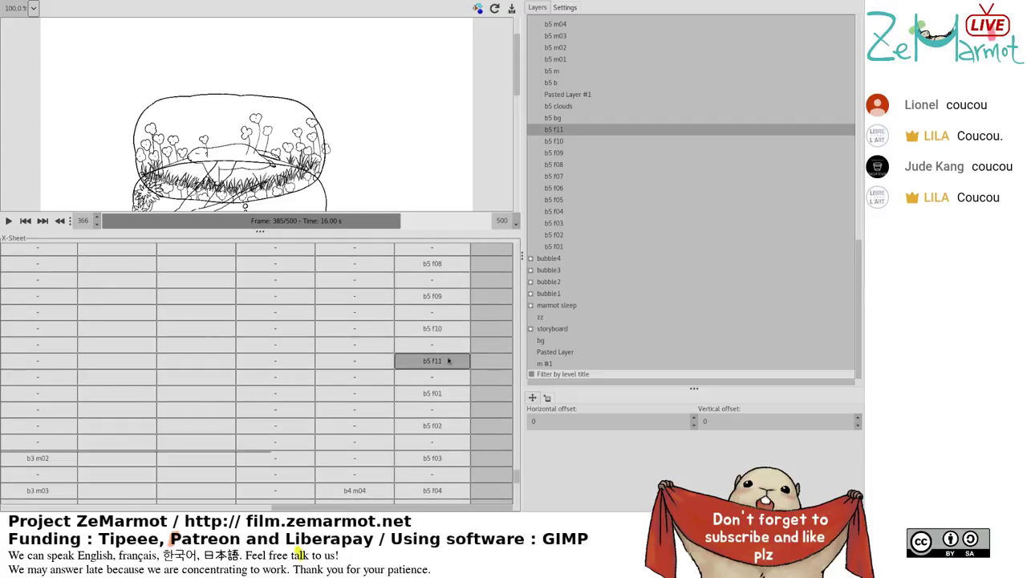
pyautogui.hotkey('ctrl', 'z')
pyautogui.click(448, 402)
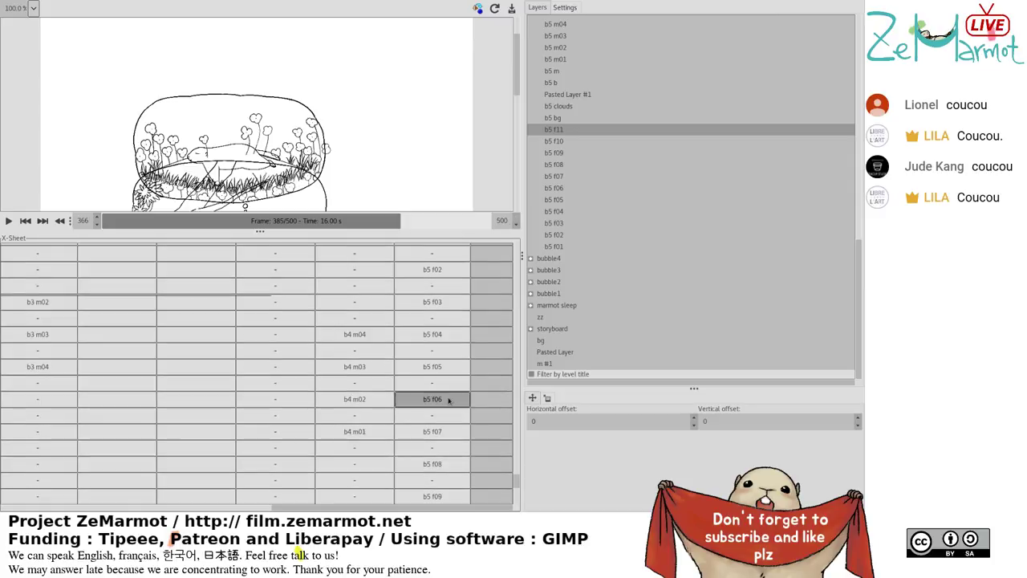
pyautogui.press('Delete')
pyautogui.press('Delete')
pyautogui.hotkey('ctrl', 'z')
pyautogui.hotkey('ctrl', 'z')
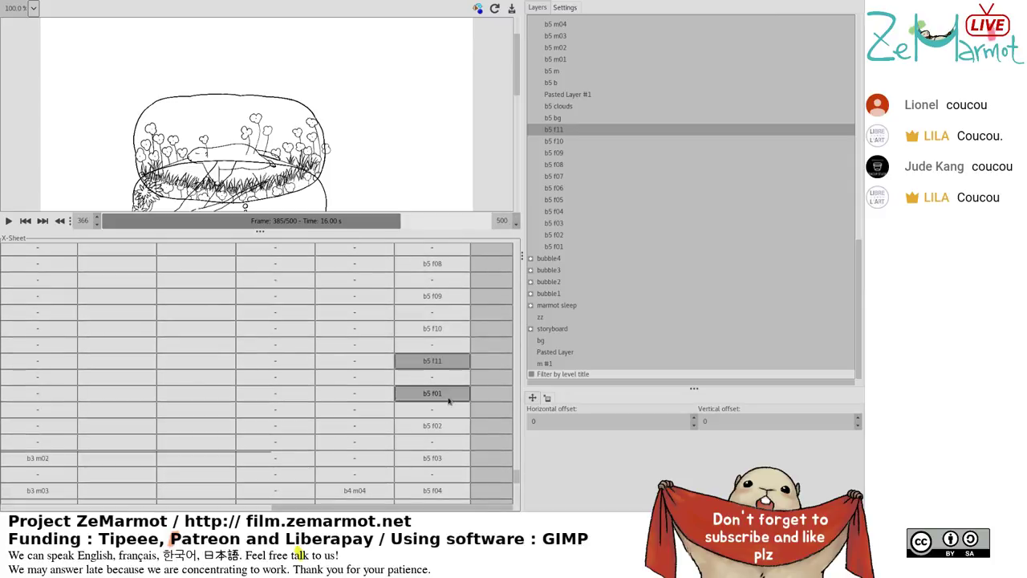
pyautogui.click(413, 224)
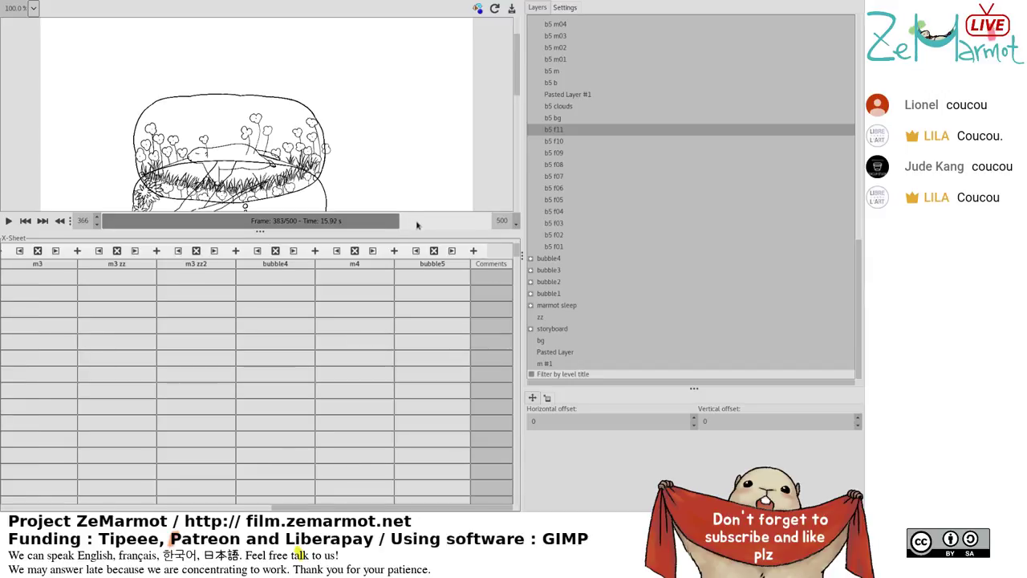
pyautogui.click(426, 228)
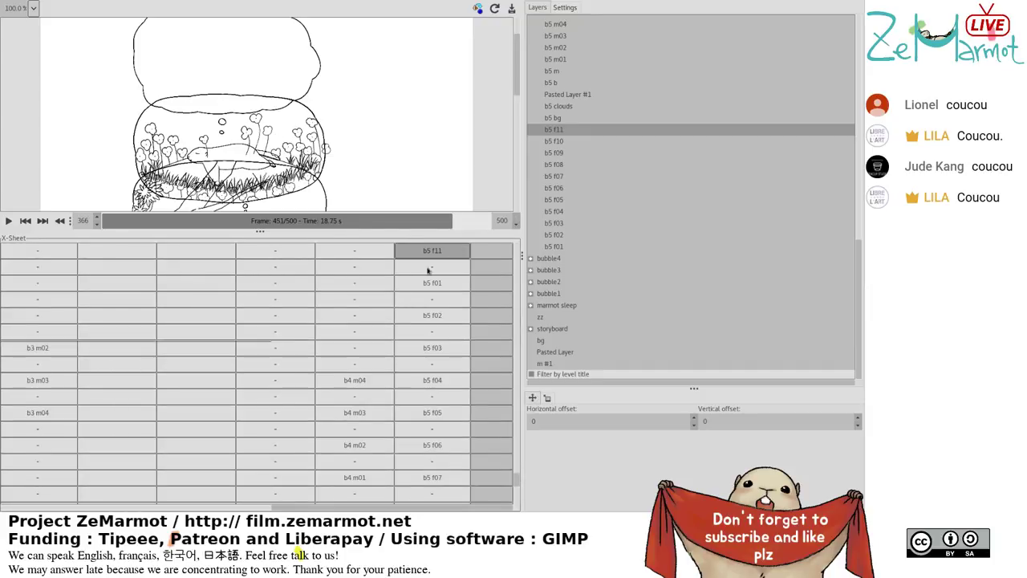
# Hold b5 f11 in the bubble5 track from the end of the first cycle through the sheet's last rows, replacing the second cycle.
pyautogui.click(428, 271)
pyautogui.scroll(3, 438, 361)
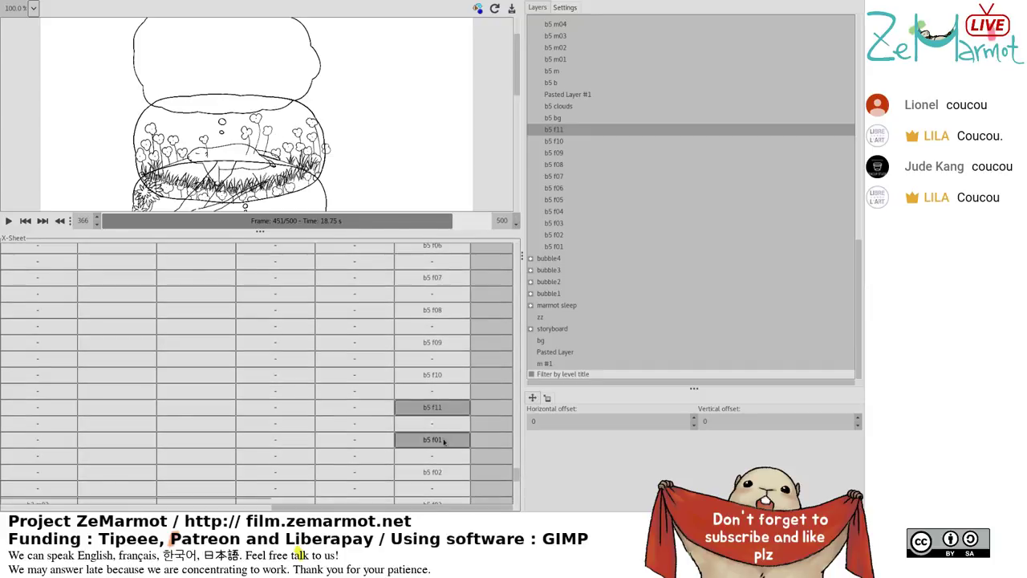
pyautogui.scroll(4, 443, 441)
pyautogui.click(445, 434)
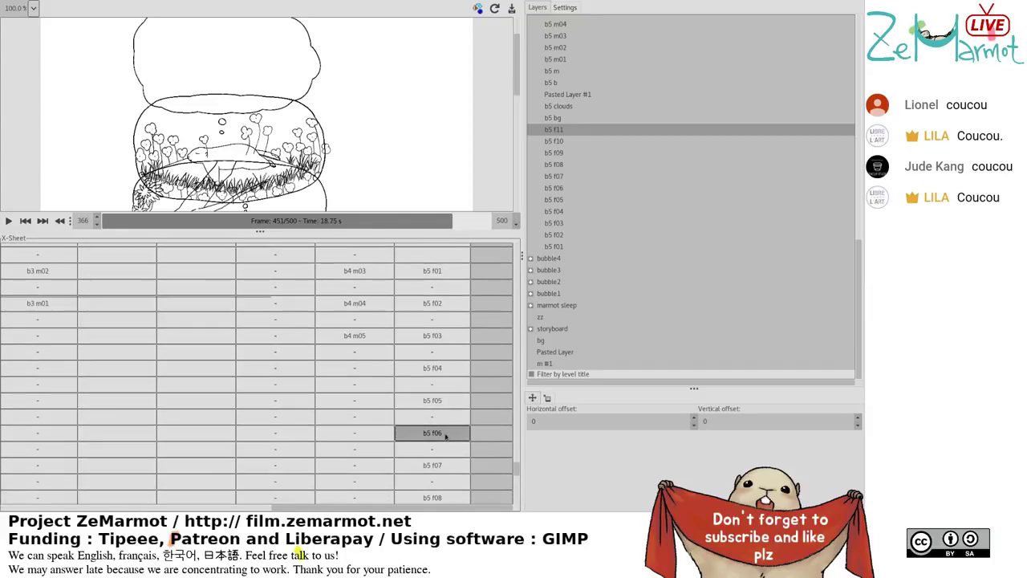
pyautogui.scroll(1, 445, 434)
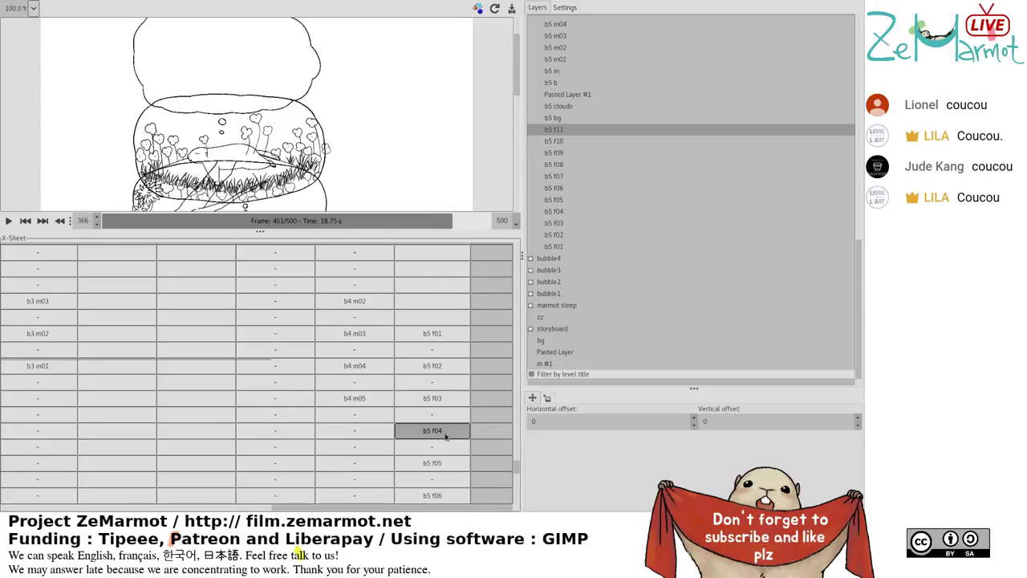
pyautogui.scroll(3, 445, 434)
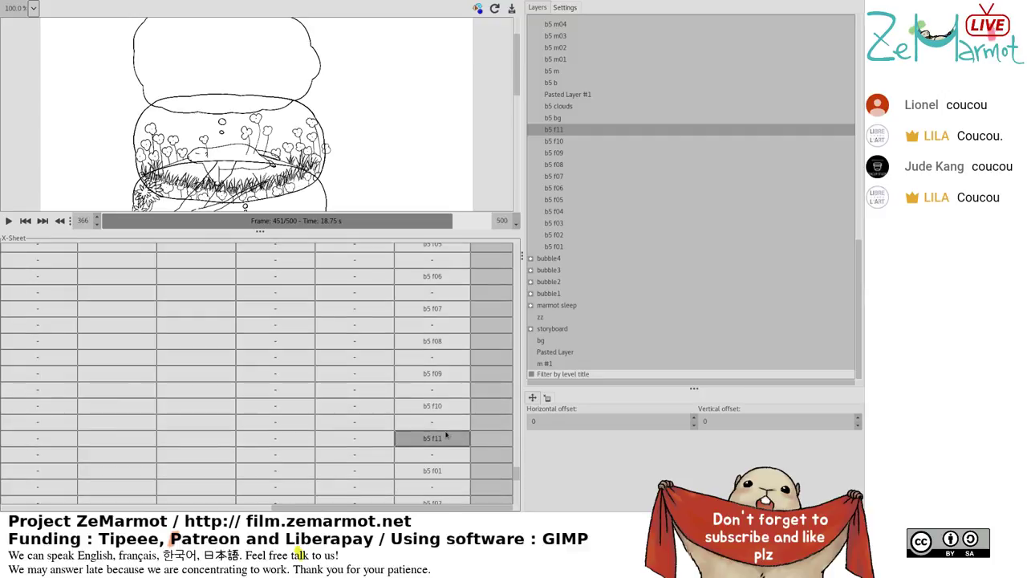
pyautogui.scroll(-3, 443, 425)
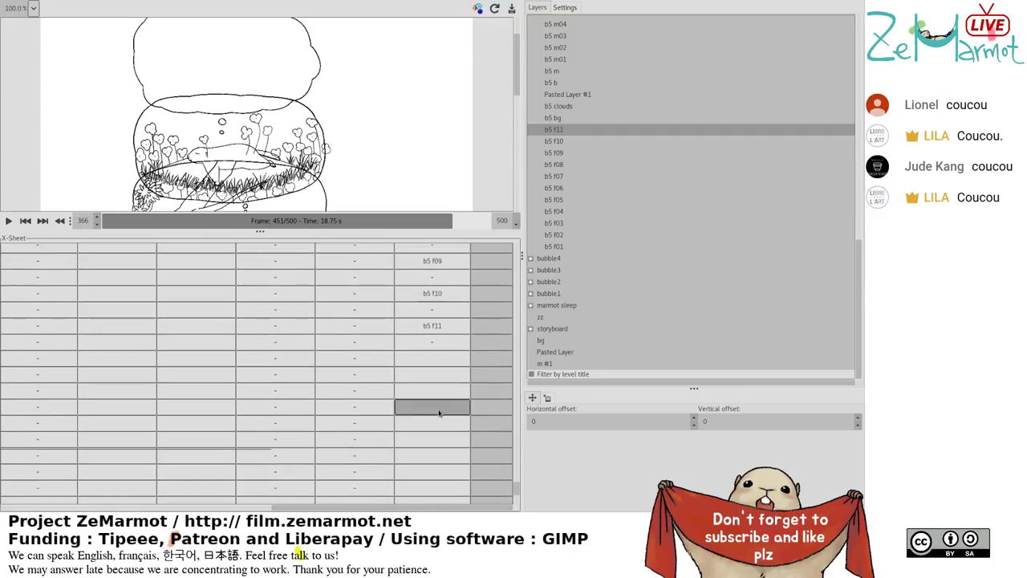
pyautogui.click(439, 414)
pyautogui.click(441, 478)
pyautogui.click(444, 492)
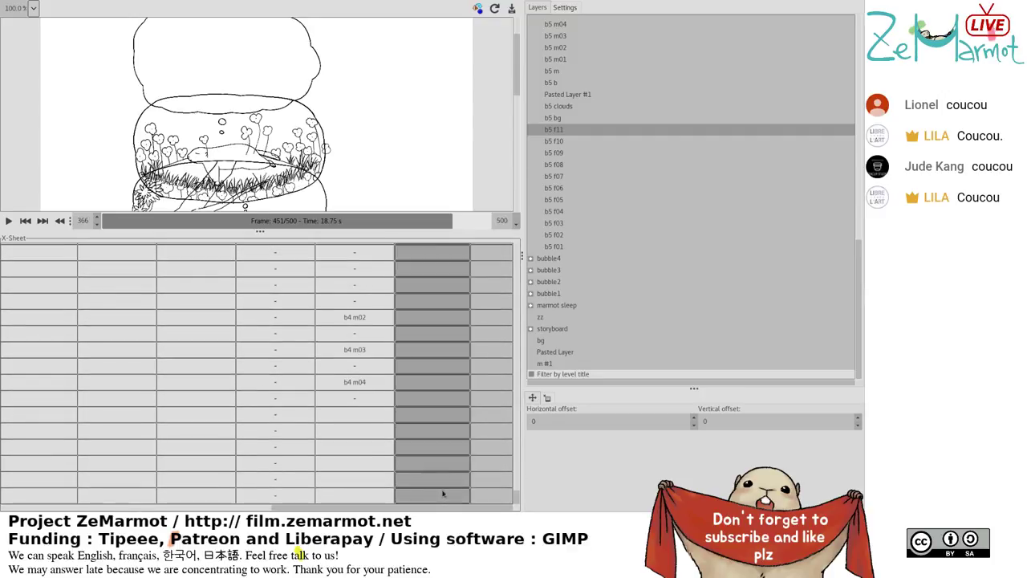
pyautogui.click(554, 131)
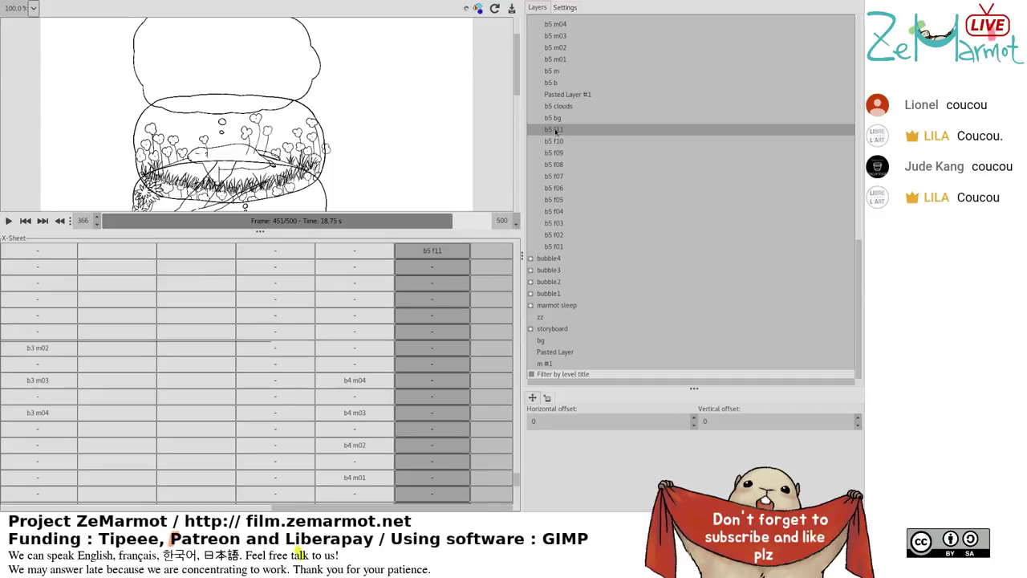
pyautogui.click(394, 364)
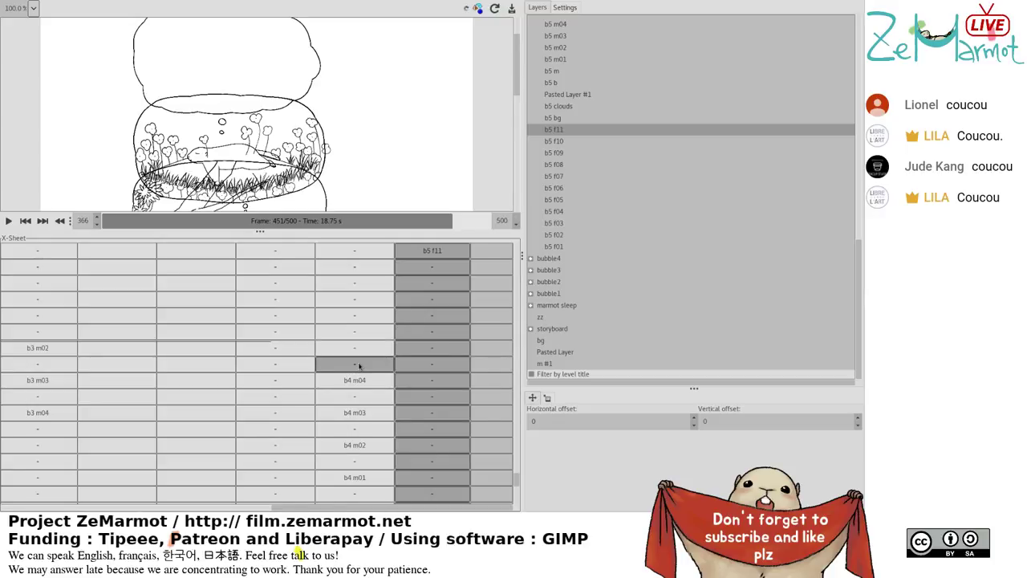
pyautogui.click(430, 393)
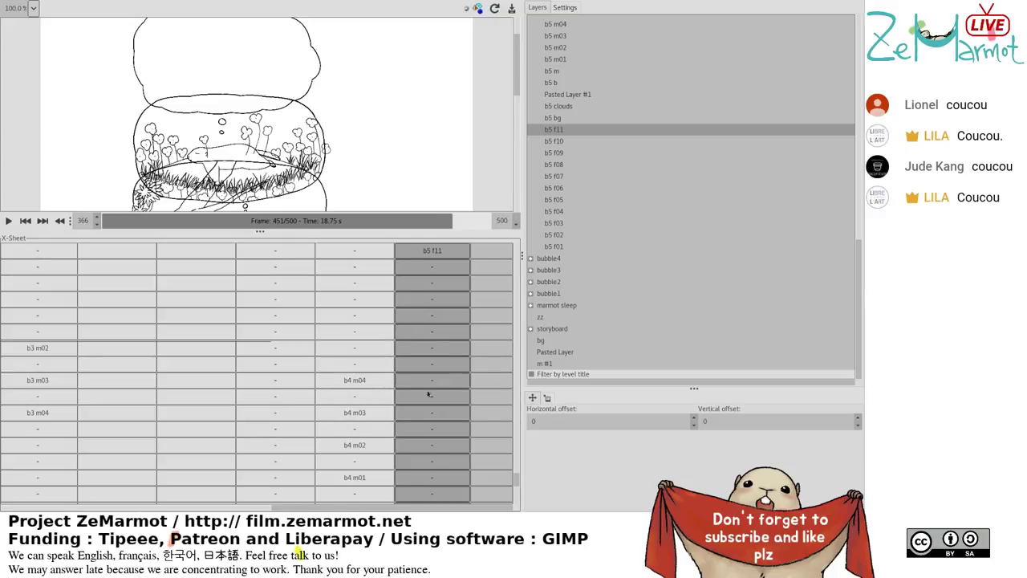
pyautogui.click(423, 319)
pyautogui.scroll(2, 413, 476)
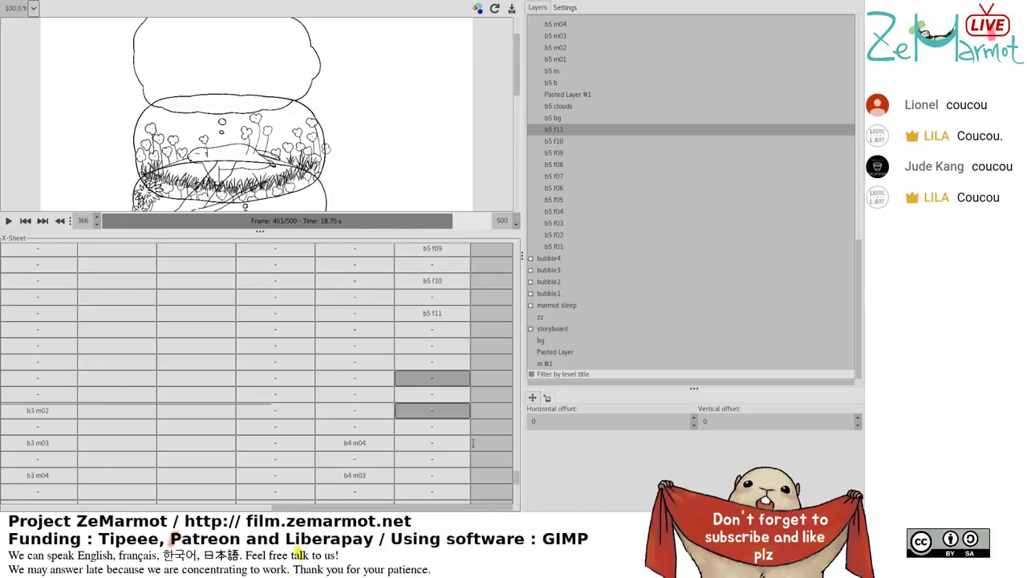
# Go to frame 430, just before the bubble5 track's b5 f01, and set the playback start frame to 430.
pyautogui.hscroll(-3, 484, 508)
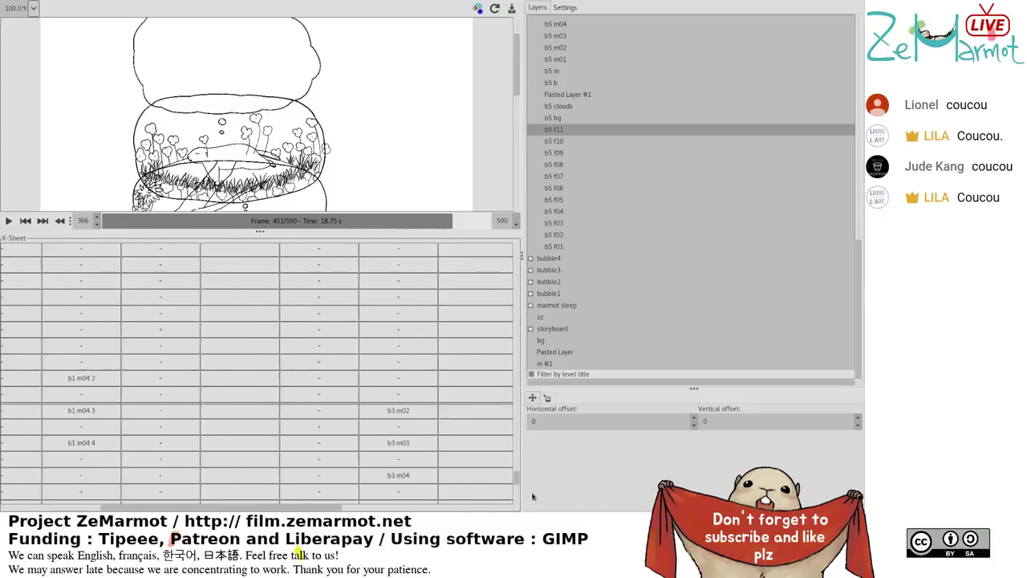
pyautogui.hscroll(3, 484, 507)
pyautogui.scroll(-5, 518, 473)
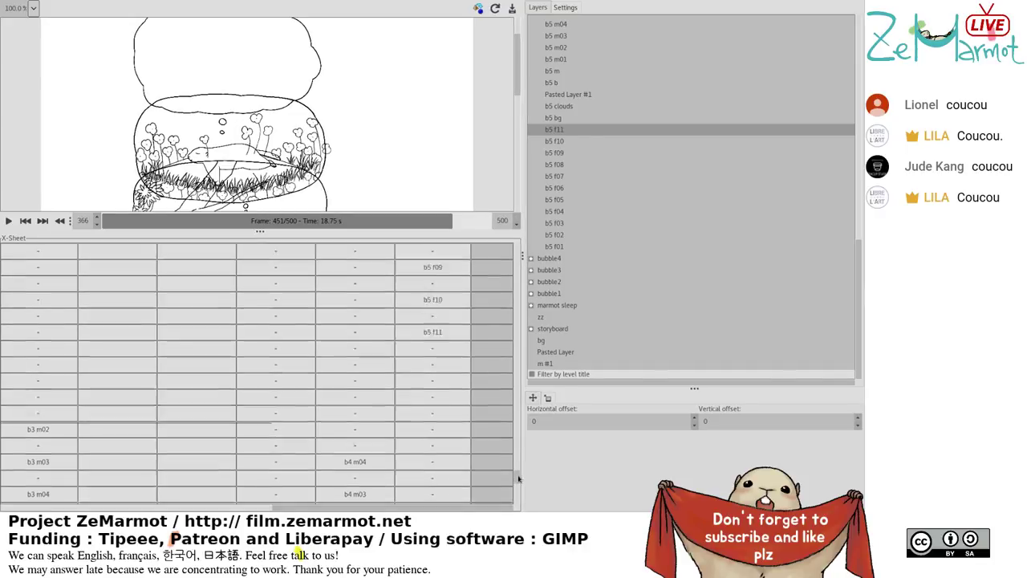
pyautogui.click(457, 411)
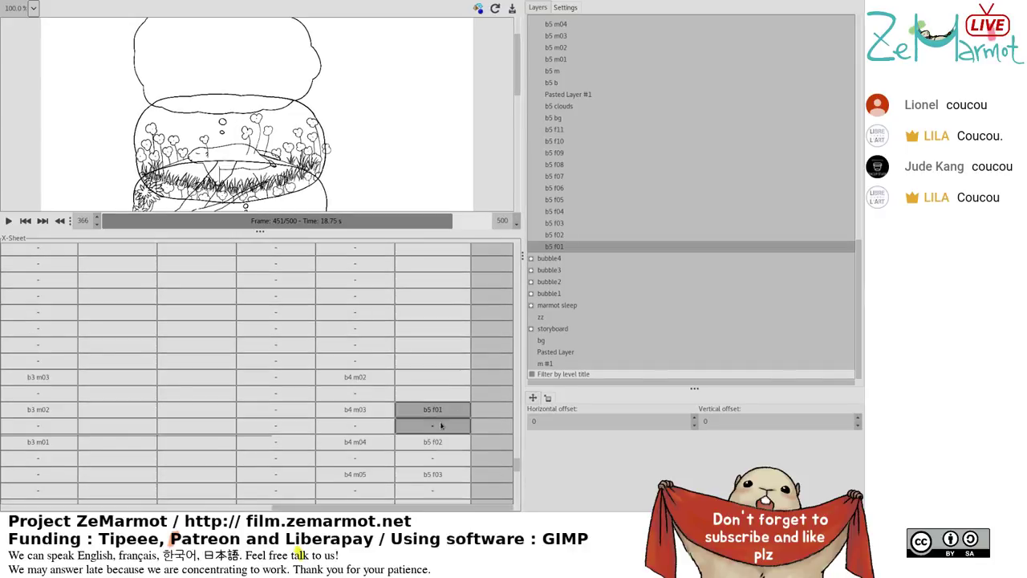
pyautogui.moveTo(401, 512); pyautogui.dragTo(89, 513)
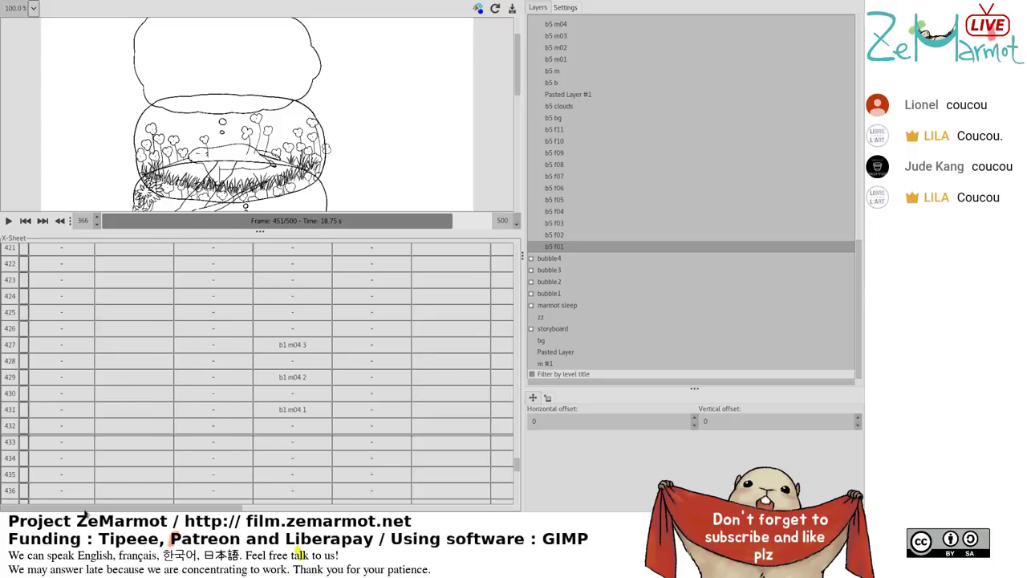
pyautogui.click(14, 393)
pyautogui.doubleClick(83, 221)
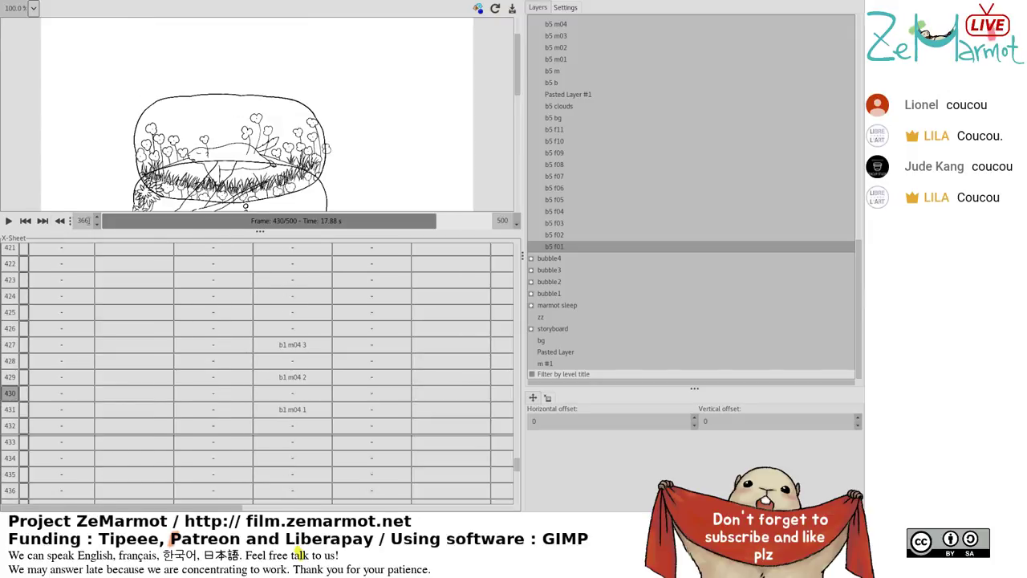
pyautogui.write('4300')
pyautogui.moveTo(157, 509); pyautogui.dragTo(446, 515)
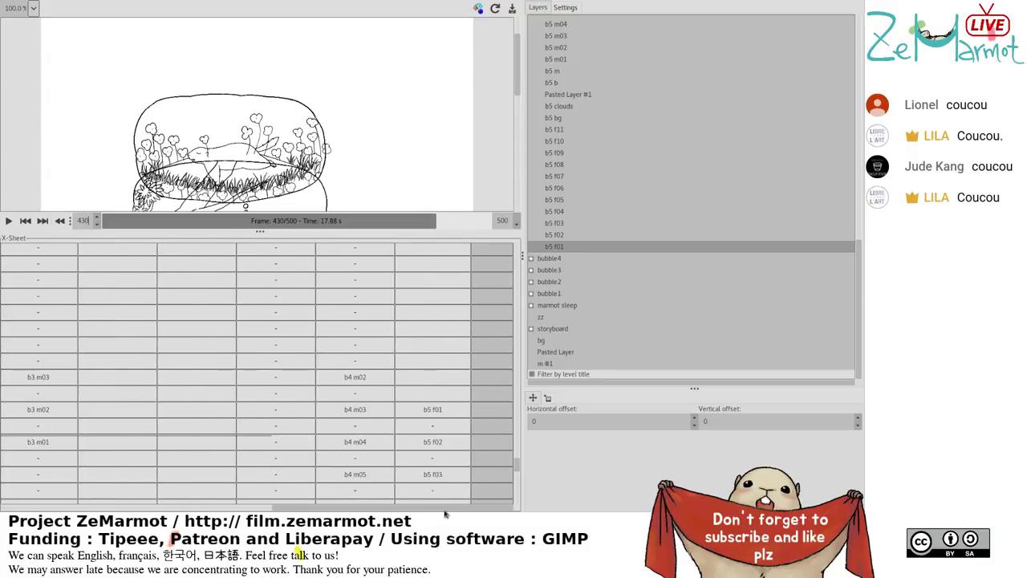
# Play the animation from frame 430, stop it, and check the b5 f11 hold in the bubble5 track.
pyautogui.click(406, 486)
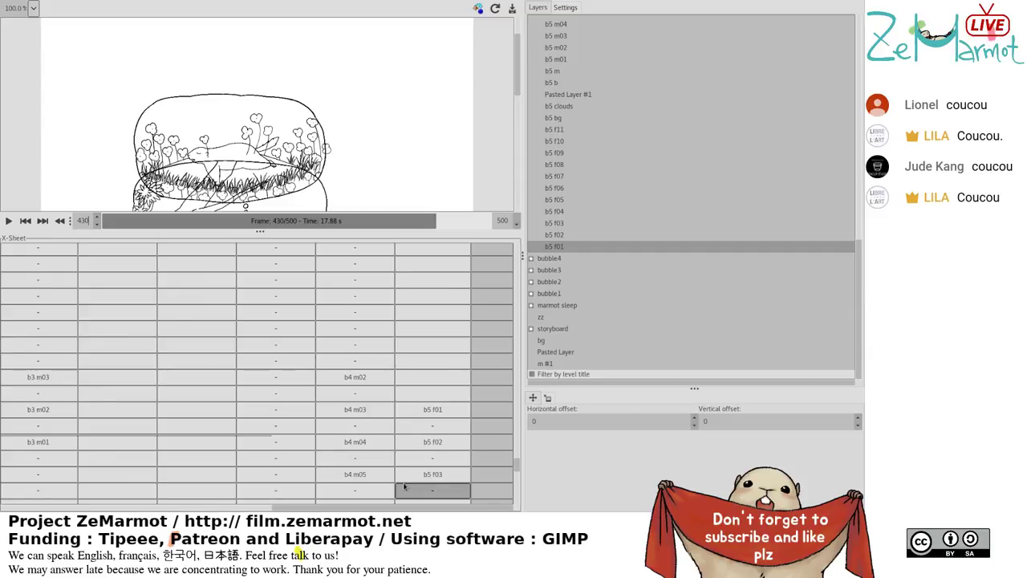
pyautogui.click(10, 220)
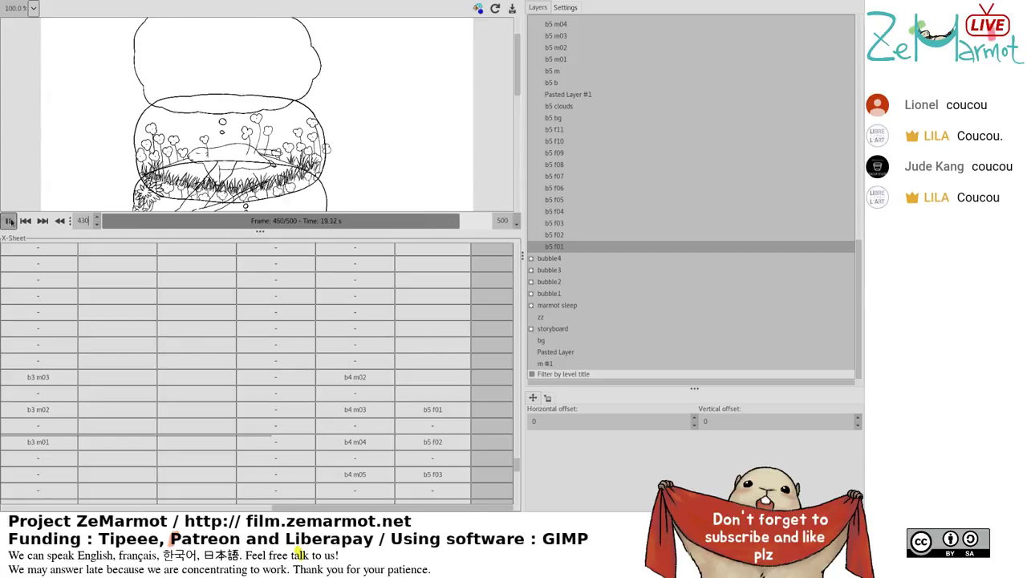
pyautogui.click(10, 219)
pyautogui.scroll(3, 257, 369)
pyautogui.click(425, 457)
pyautogui.scroll(-10, 426, 457)
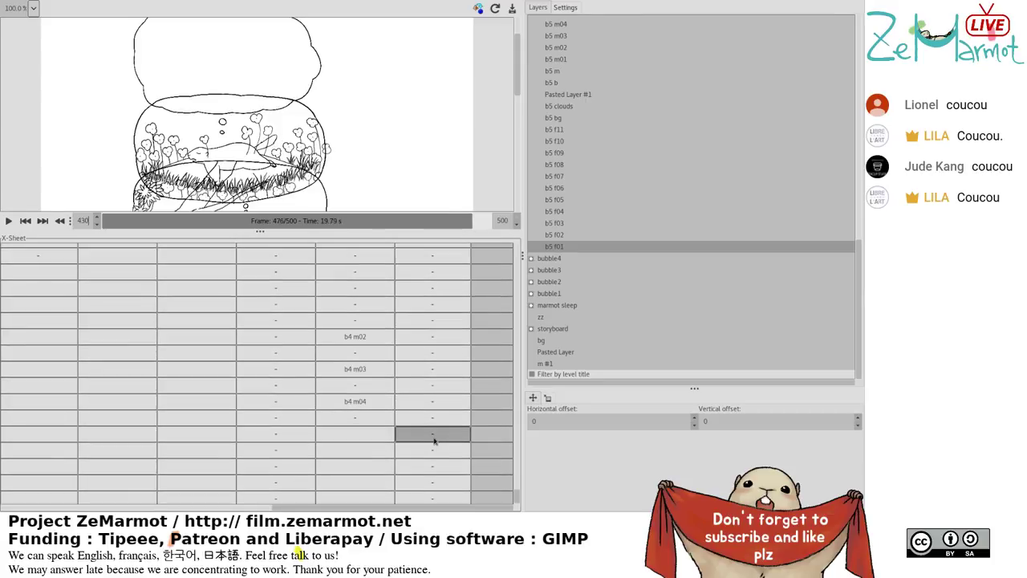
# Add a new track after bubble5 and name it "m5".
pyautogui.scroll(15, 493, 377)
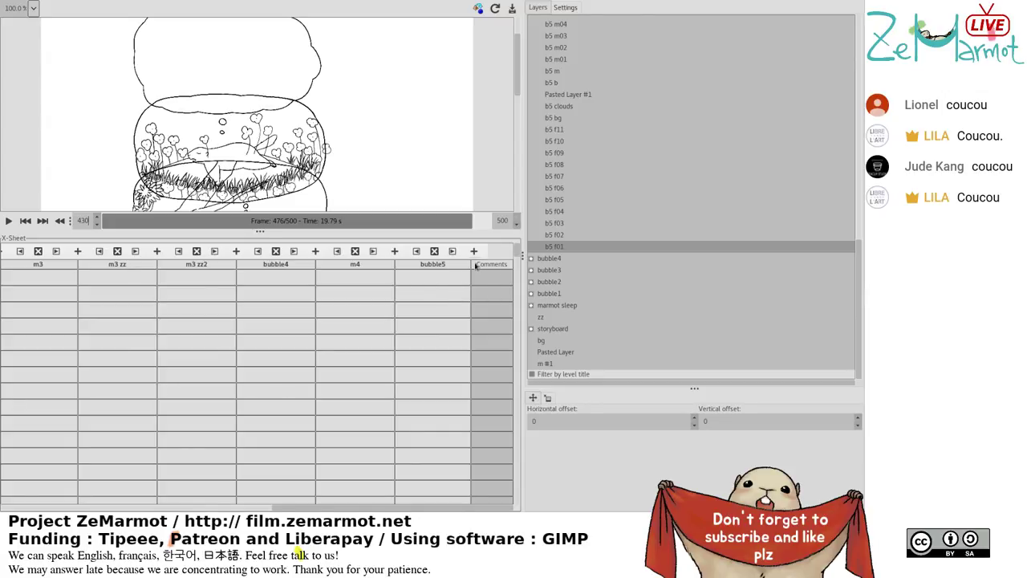
pyautogui.click(474, 269)
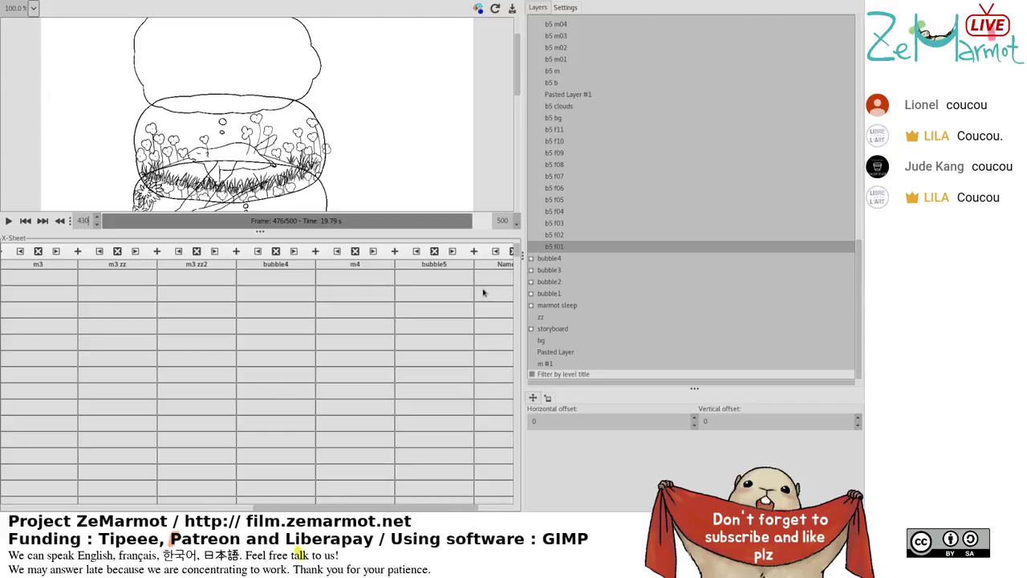
pyautogui.click(484, 294)
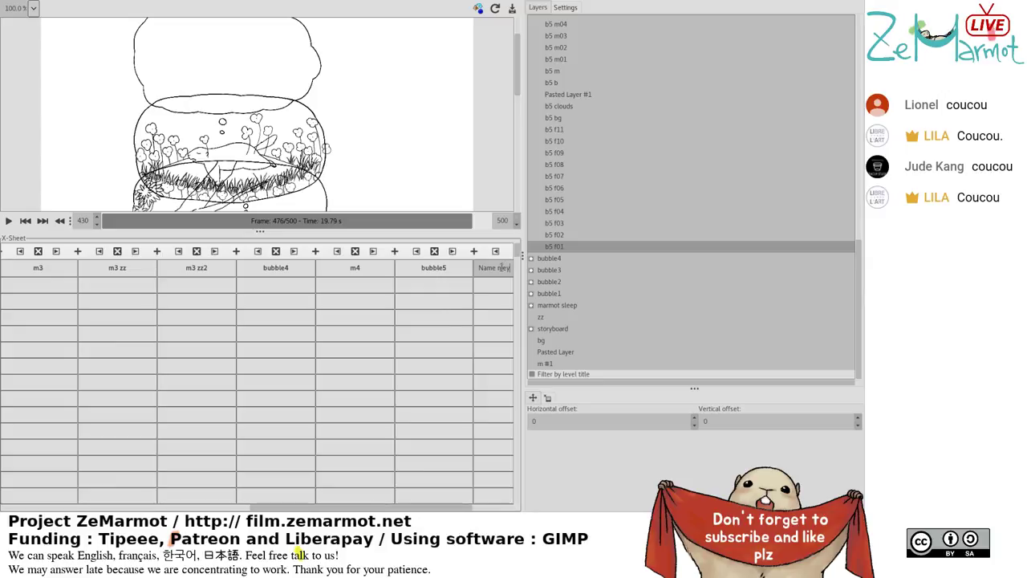
pyautogui.press('BackSpace')
pyautogui.press('BackSpace')
pyautogui.press('BackSpace')
pyautogui.press('BackSpace')
pyautogui.press('BackSpace')
pyautogui.press('BackSpace')
pyautogui.press('BackSpace')
pyautogui.press('BackSpace')
pyautogui.write('m5')
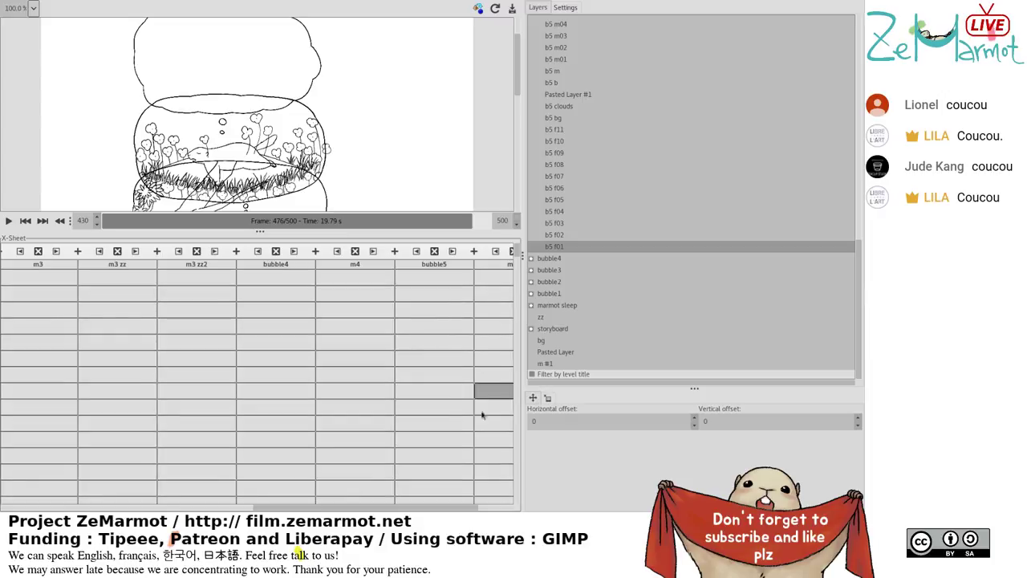
# Add the b5 bg layer alongside b5 f11 on the held b5 f11 frames of the bubble5 track, down to the end of the sheet.
pyautogui.click(489, 511)
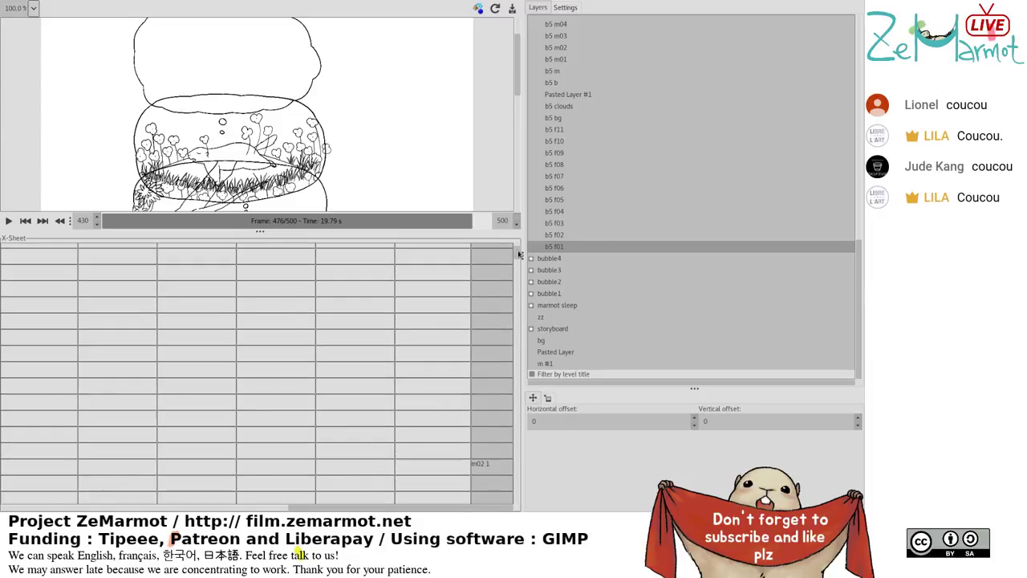
pyautogui.scroll(1, 518, 255)
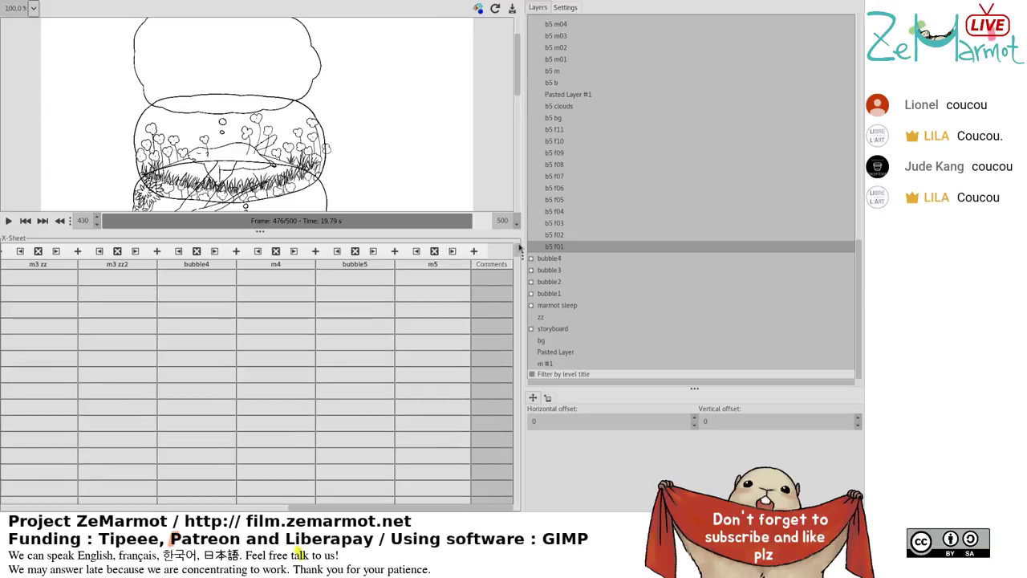
pyautogui.moveTo(519, 249); pyautogui.dragTo(518, 514)
pyautogui.click(350, 248)
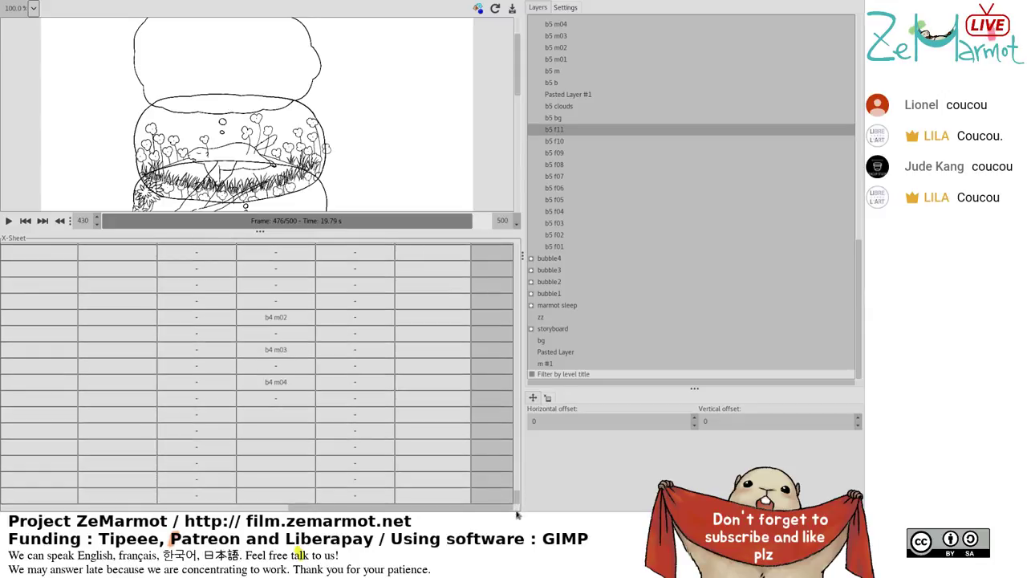
pyautogui.click(372, 494)
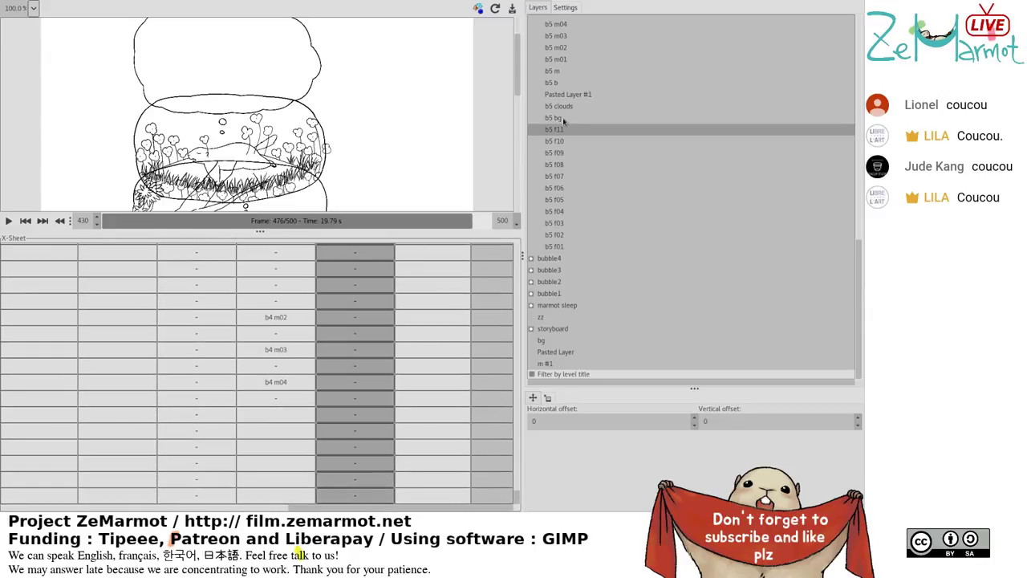
pyautogui.click(564, 119)
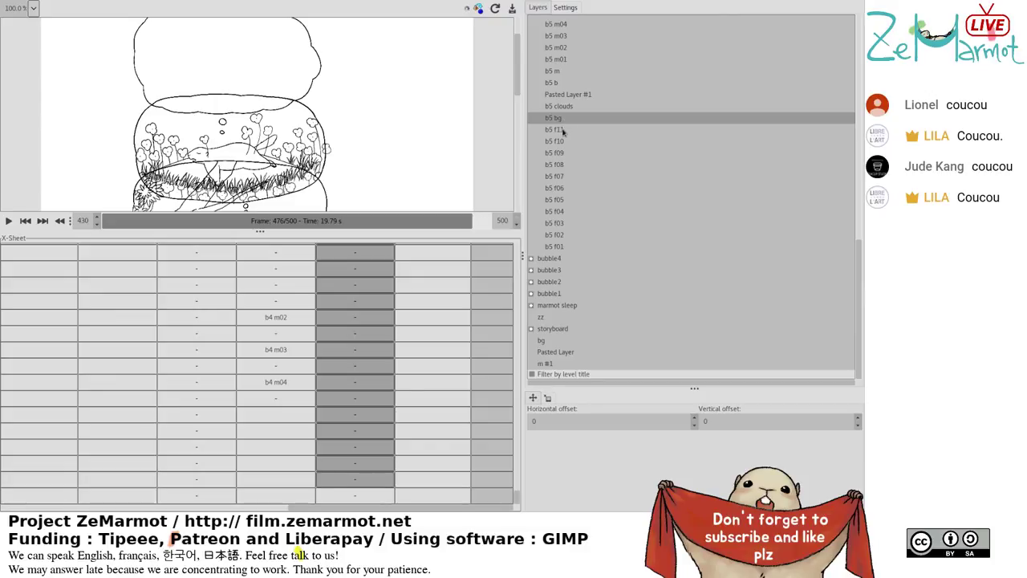
pyautogui.keyDown('shift'); pyautogui.click(563, 131); pyautogui.keyUp('shift')
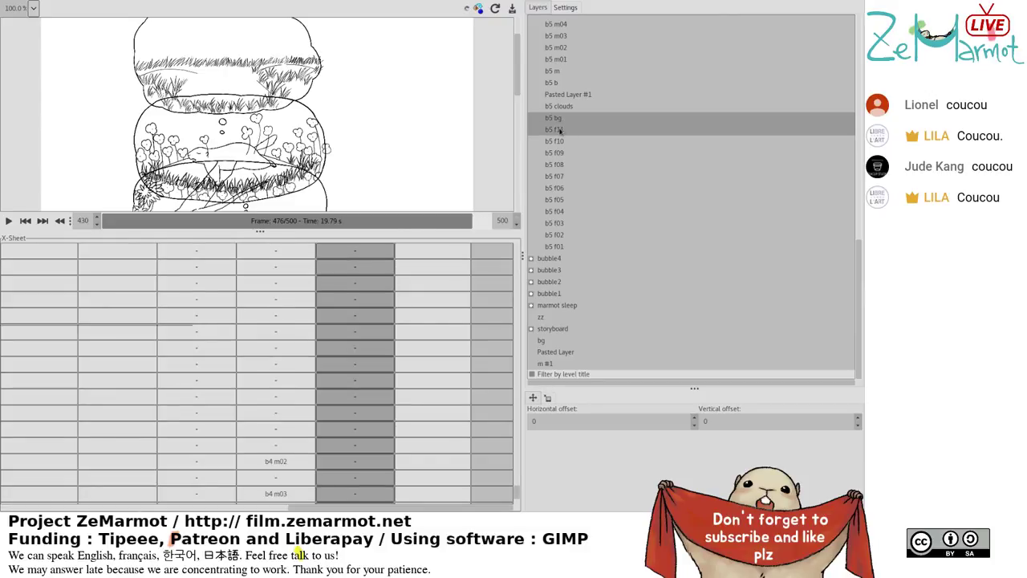
# Add the b5 clouds layer to the held b5 f11 frames of the bubble5 track, down to the end of the sheet.
pyautogui.click(431, 297)
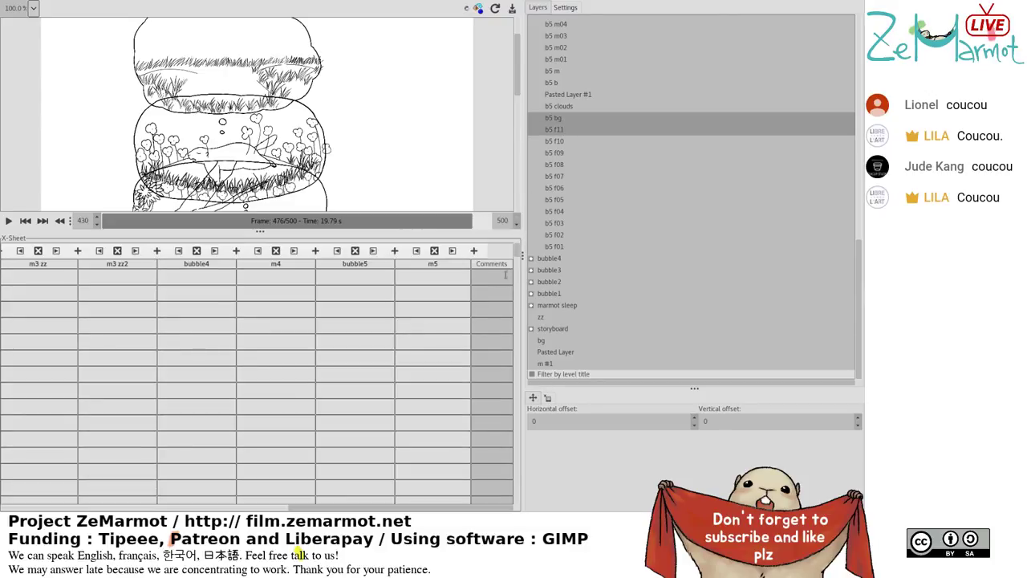
pyautogui.scroll(-1, 448, 451)
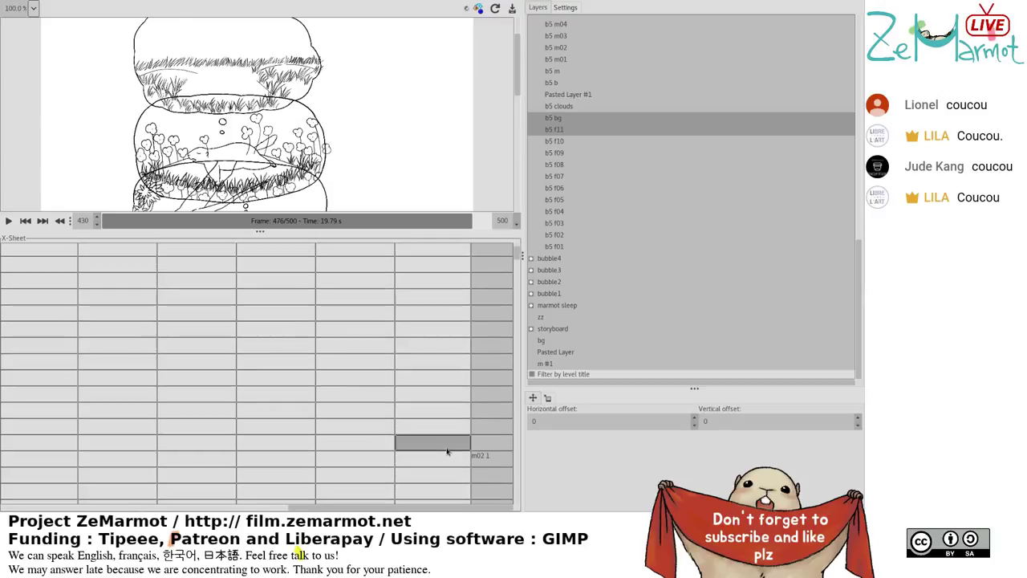
pyautogui.scroll(1, 516, 401)
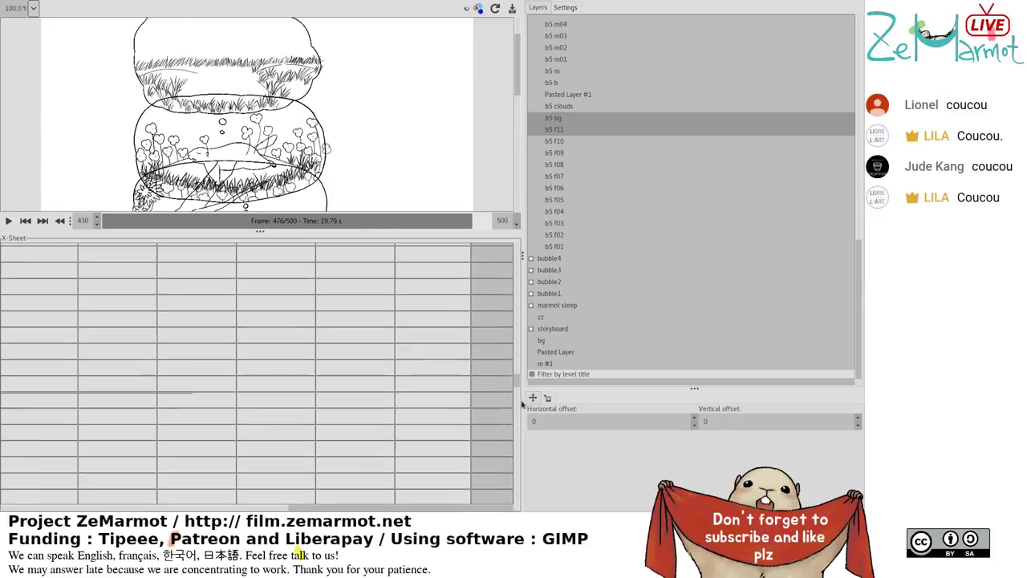
pyautogui.moveTo(517, 394); pyautogui.dragTo(511, 491)
pyautogui.scroll(5, 481, 449)
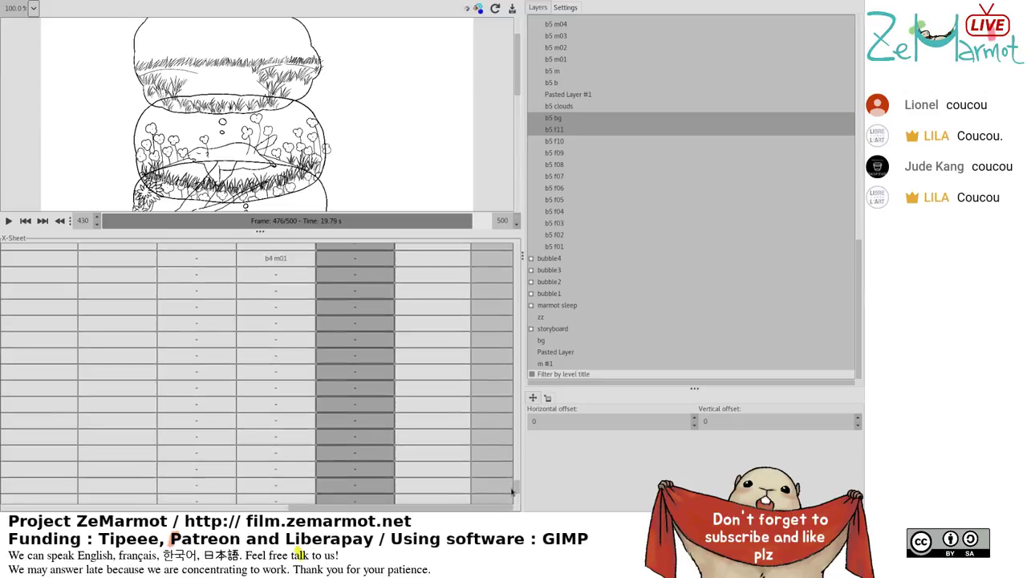
pyautogui.click(445, 378)
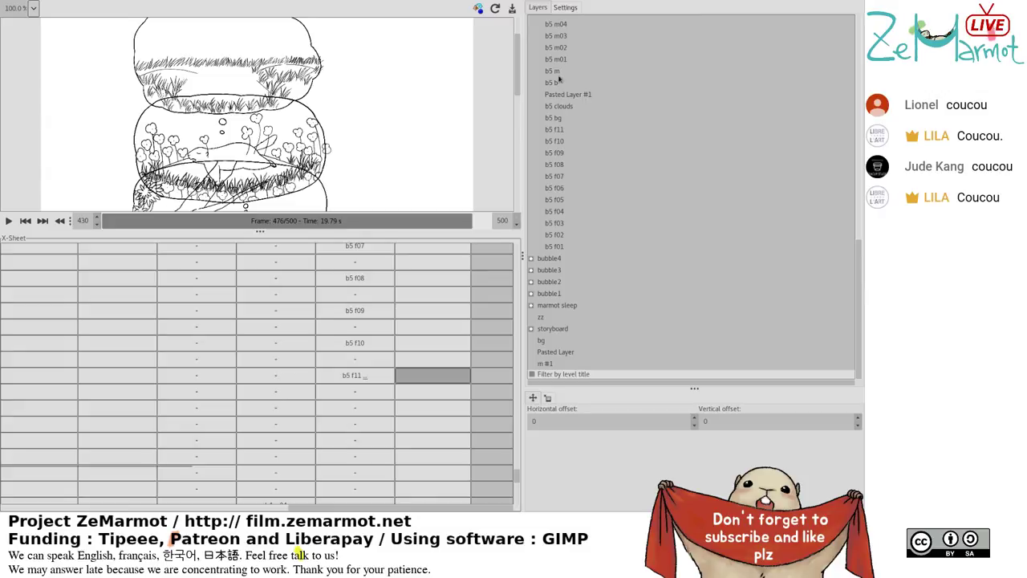
pyautogui.click(372, 386)
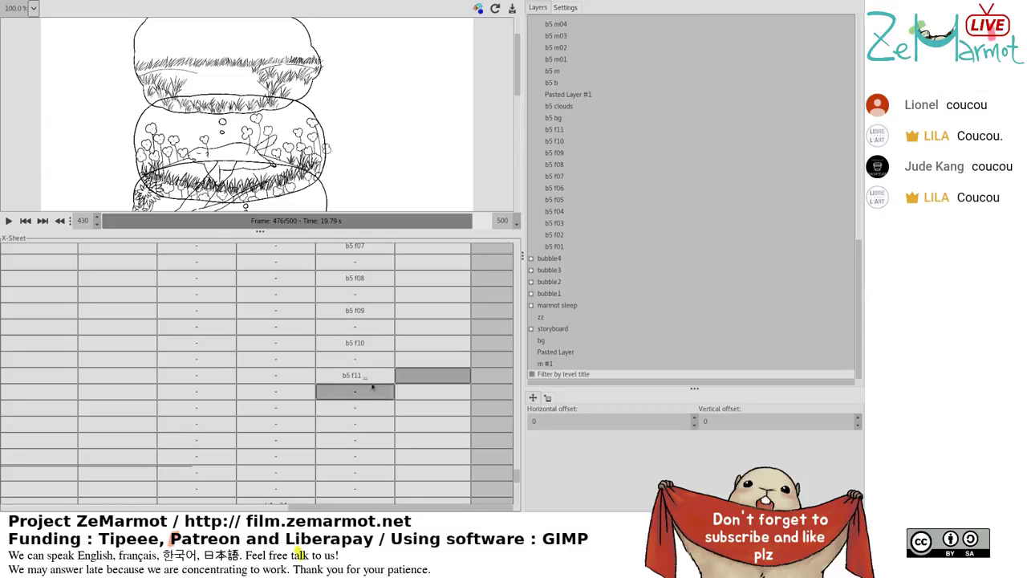
pyautogui.scroll(5, 374, 381)
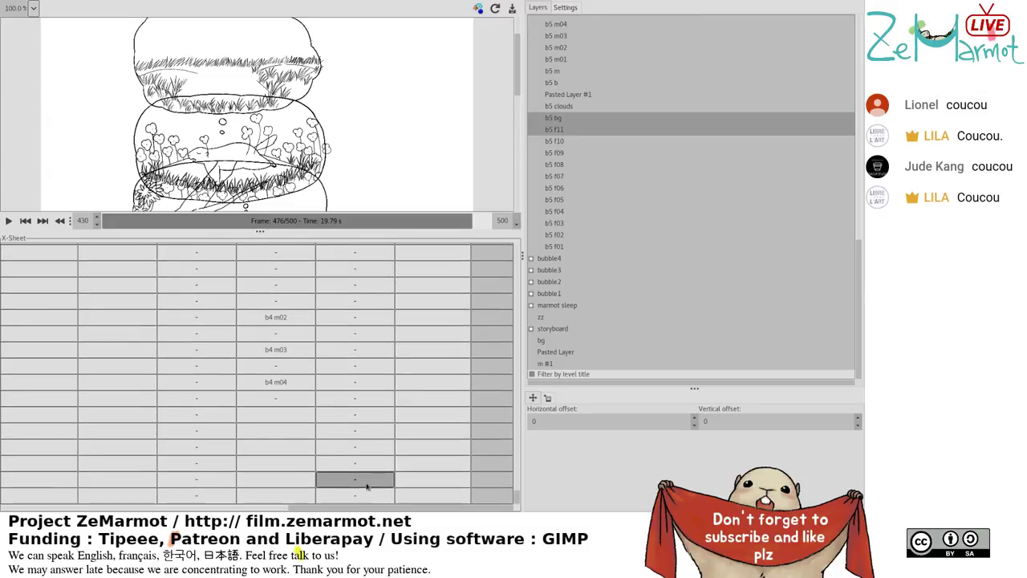
pyautogui.moveTo(363, 479); pyautogui.dragTo(358, 246)
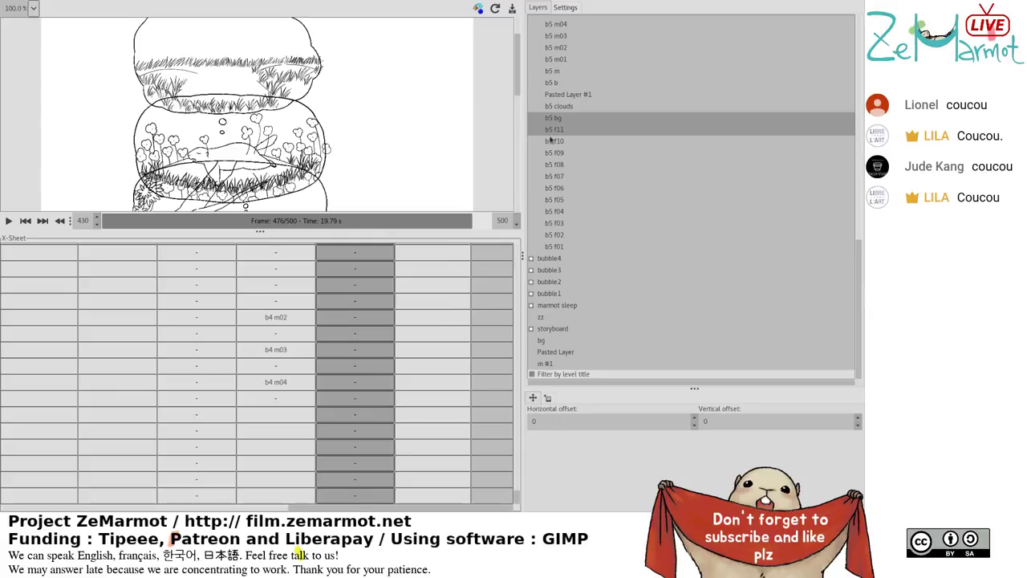
pyautogui.click(558, 84)
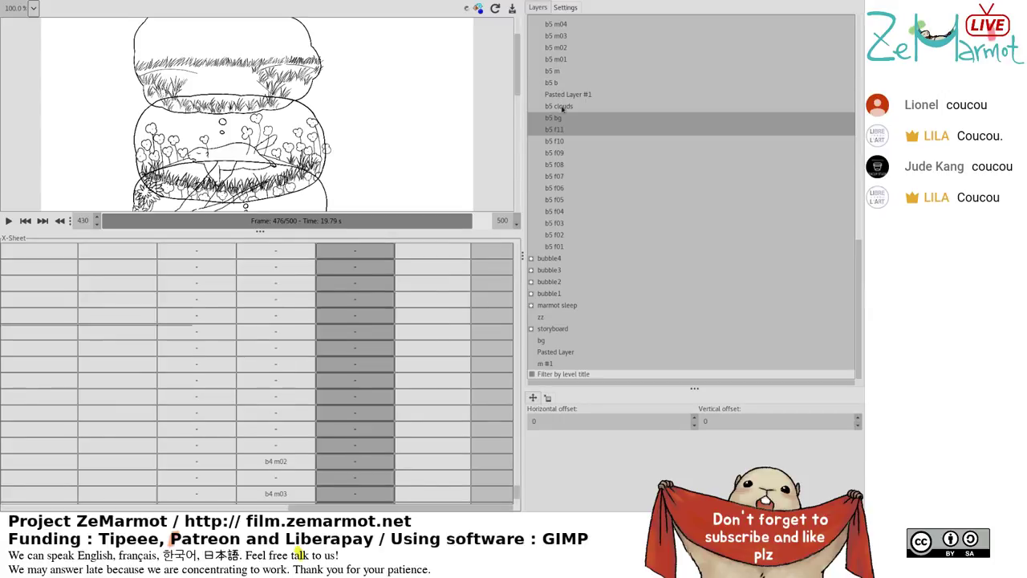
pyautogui.click(561, 106)
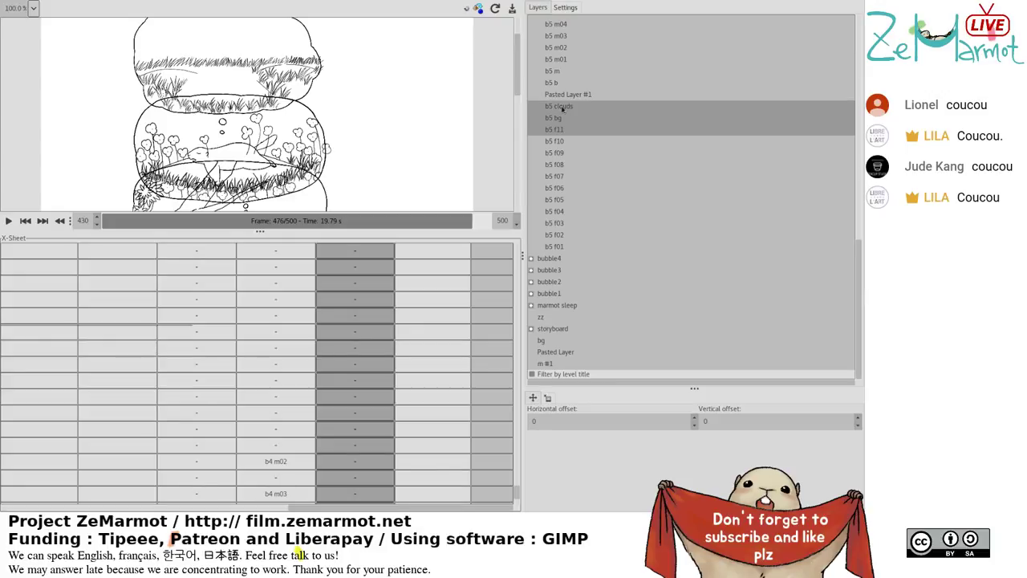
pyautogui.moveTo(518, 94); pyautogui.dragTo(520, 78)
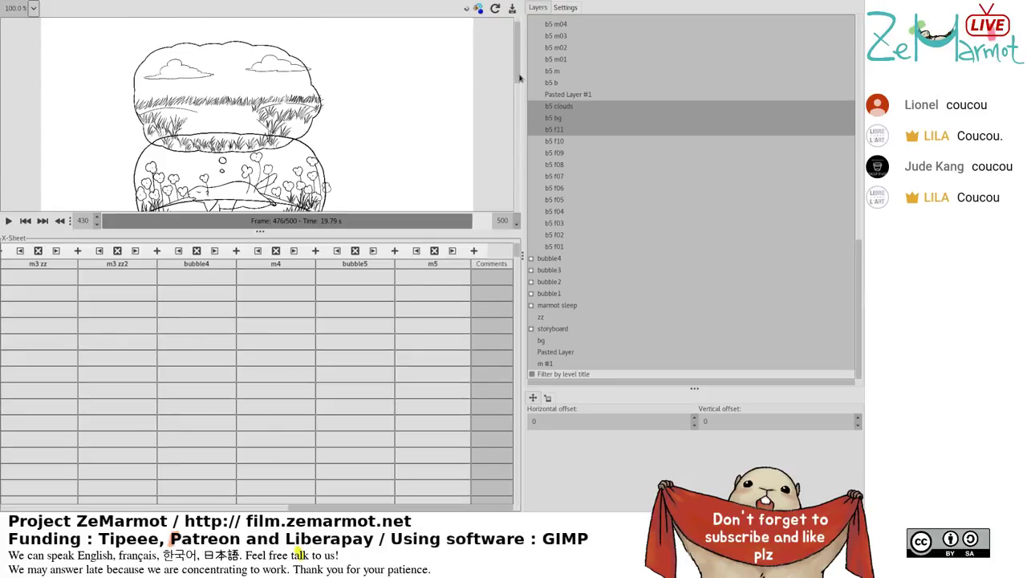
# Assign the b5 m01 layer to the m5 track on the frame where b5 f11 starts.
pyautogui.moveTo(514, 255); pyautogui.dragTo(515, 490)
pyautogui.click(453, 434)
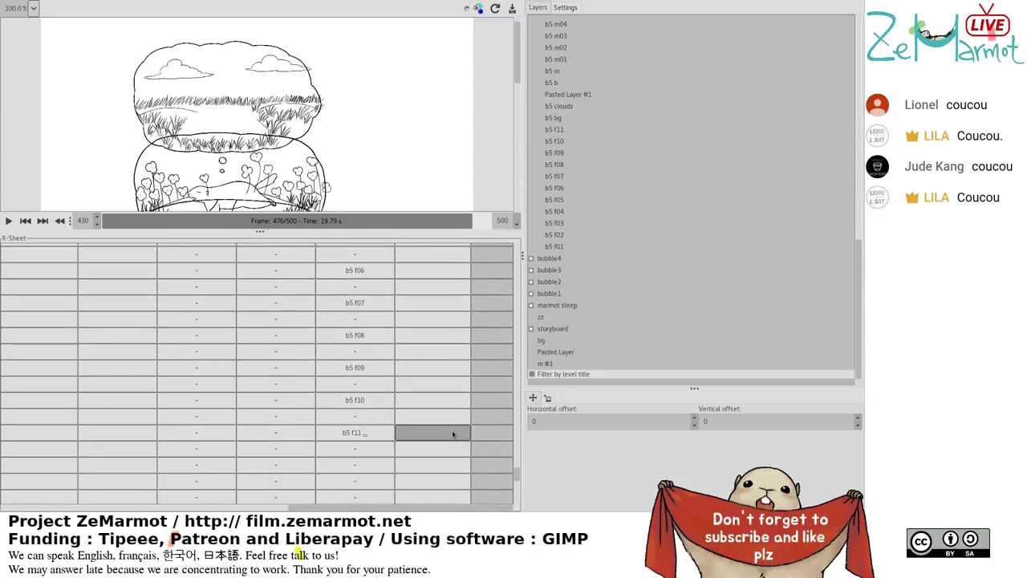
pyautogui.click(562, 63)
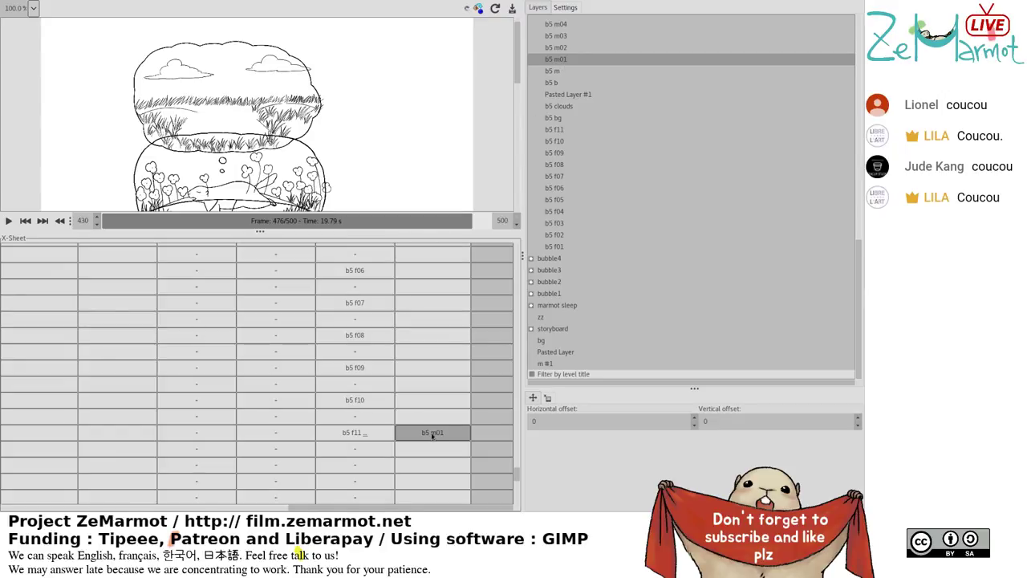
# Fill the m5 track from b5 m01 to the sheet's end with the successive b5 m layers, each held on 2 frames.
pyautogui.click(379, 437)
pyautogui.click(411, 438)
pyautogui.click(424, 436)
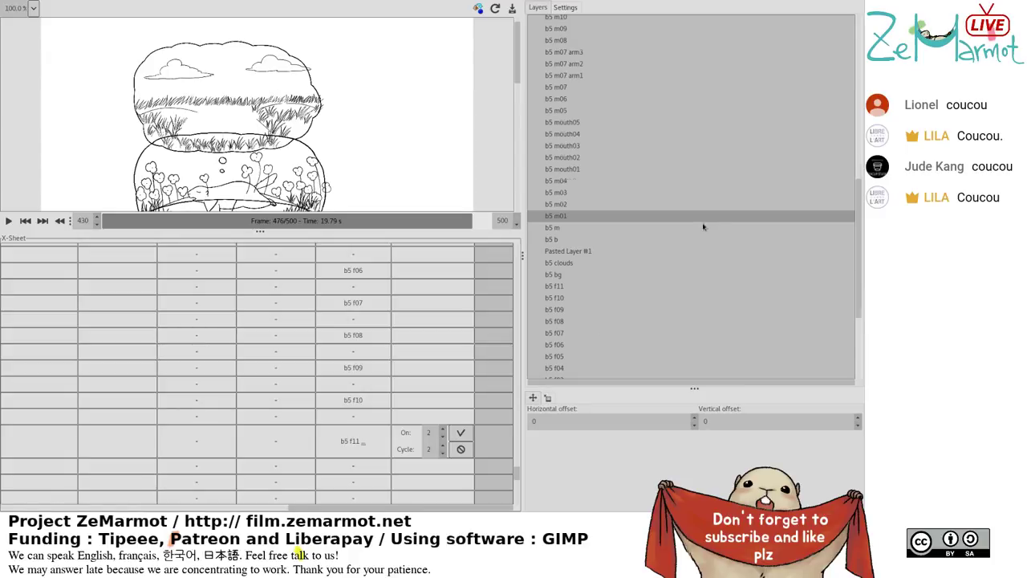
pyautogui.scroll(12, 578, 224)
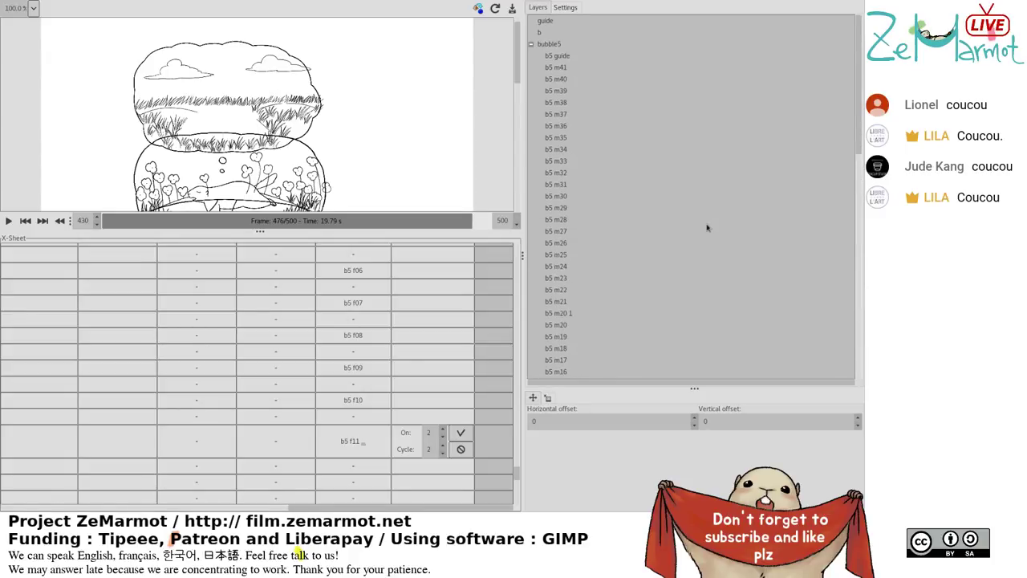
pyautogui.scroll(-11, 707, 228)
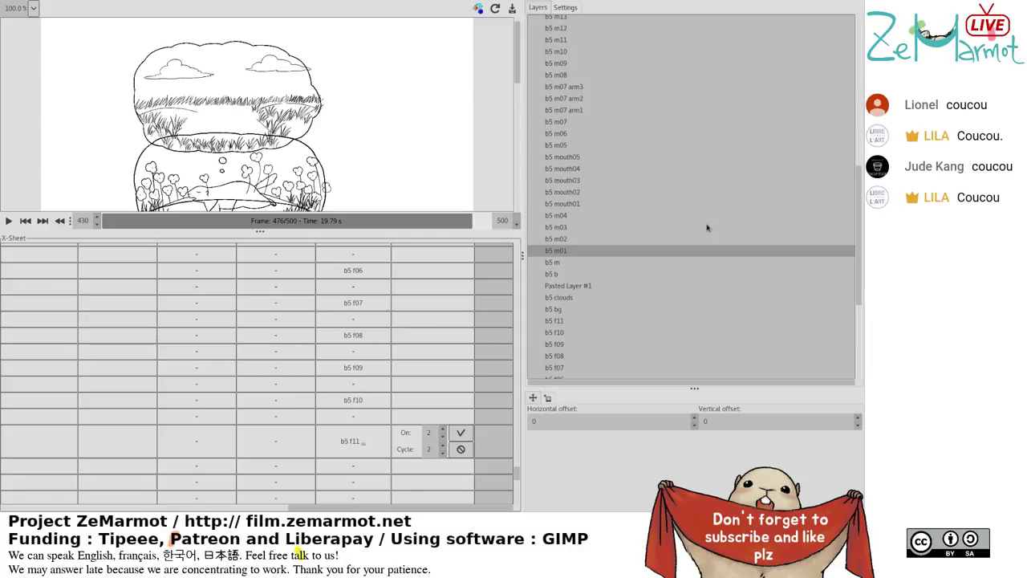
pyautogui.click(434, 481)
pyautogui.click(449, 470)
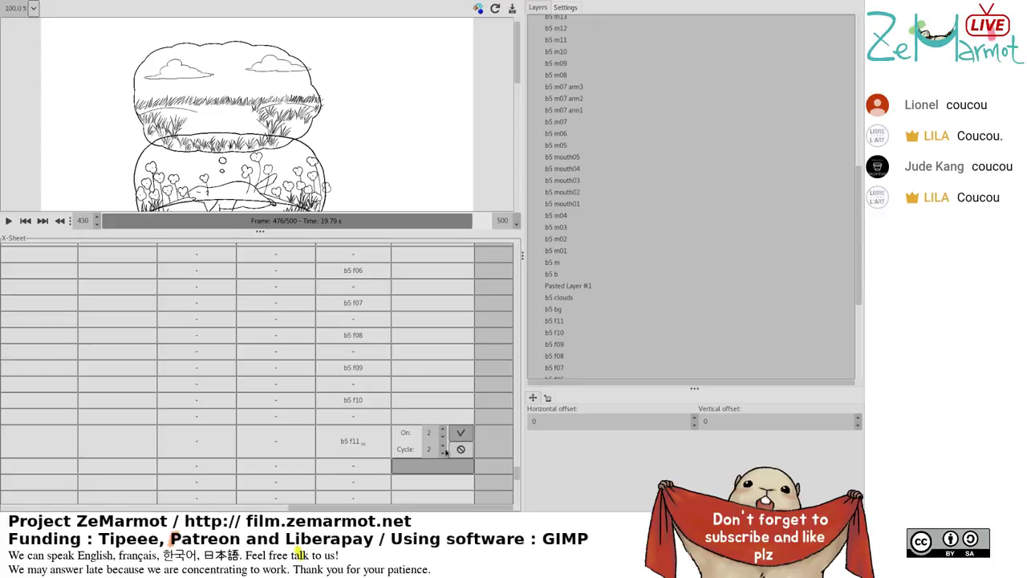
pyautogui.click(446, 453)
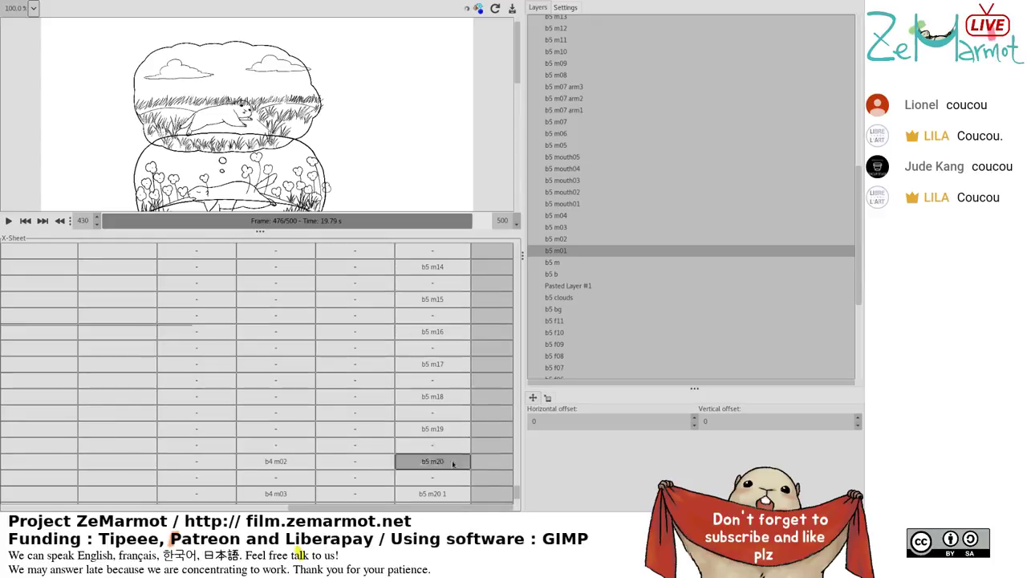
# Set the animation's duration to 600 frames.
pyautogui.scroll(10, 446, 453)
pyautogui.scroll(-10, 449, 454)
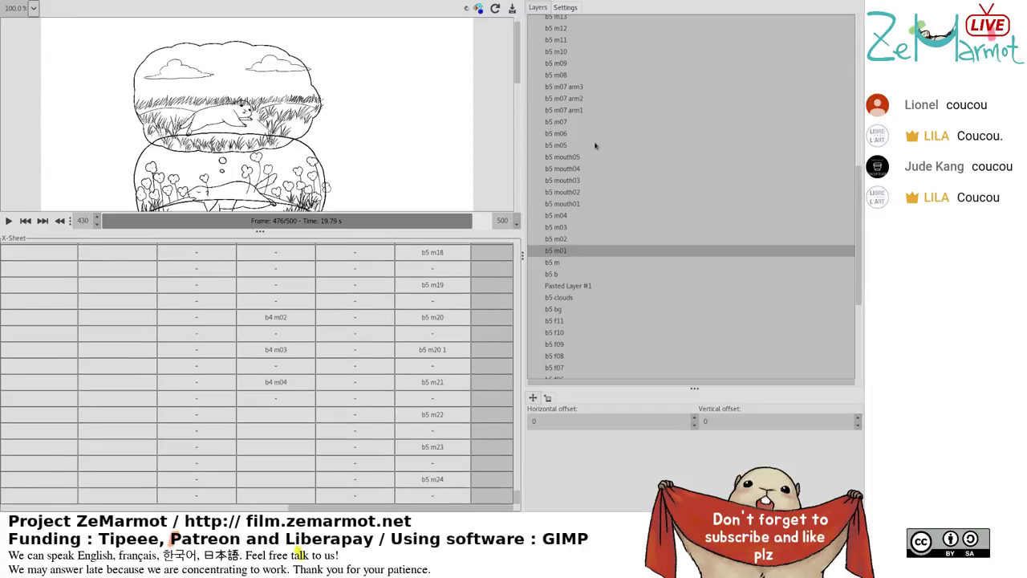
pyautogui.scroll(10, 600, 218)
pyautogui.scroll(-5, 600, 218)
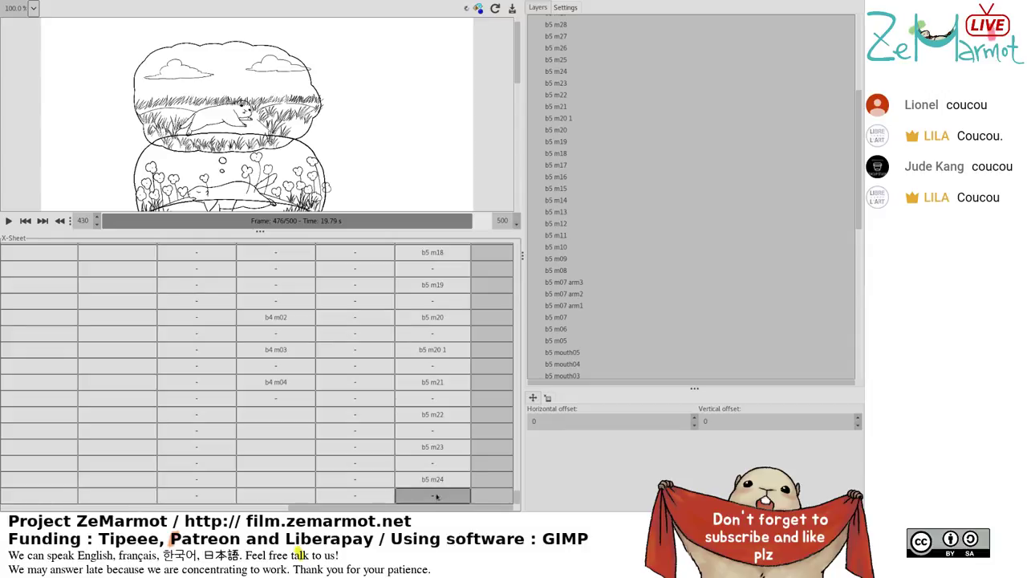
pyautogui.scroll(1, 617, 227)
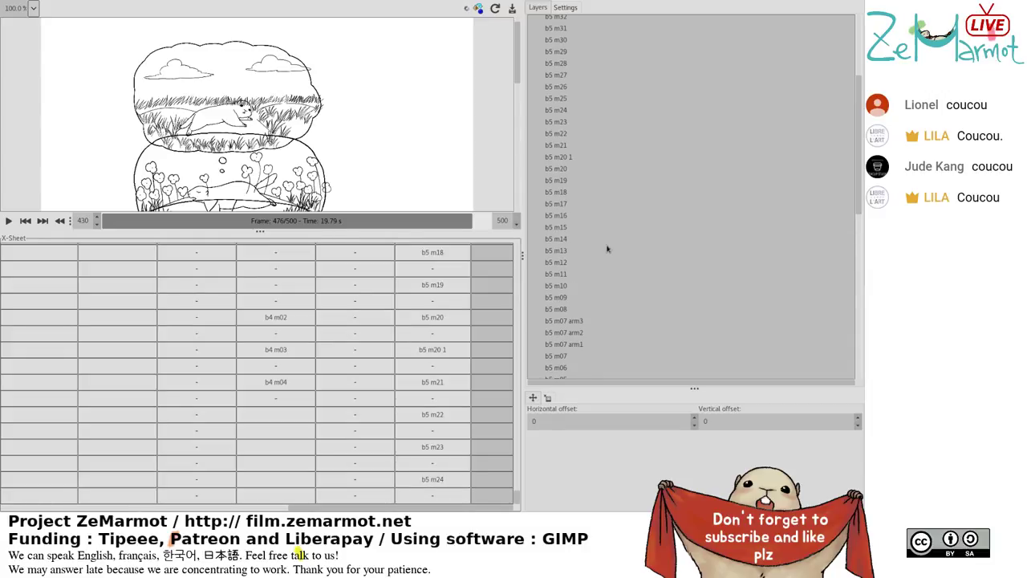
pyautogui.click(570, 7)
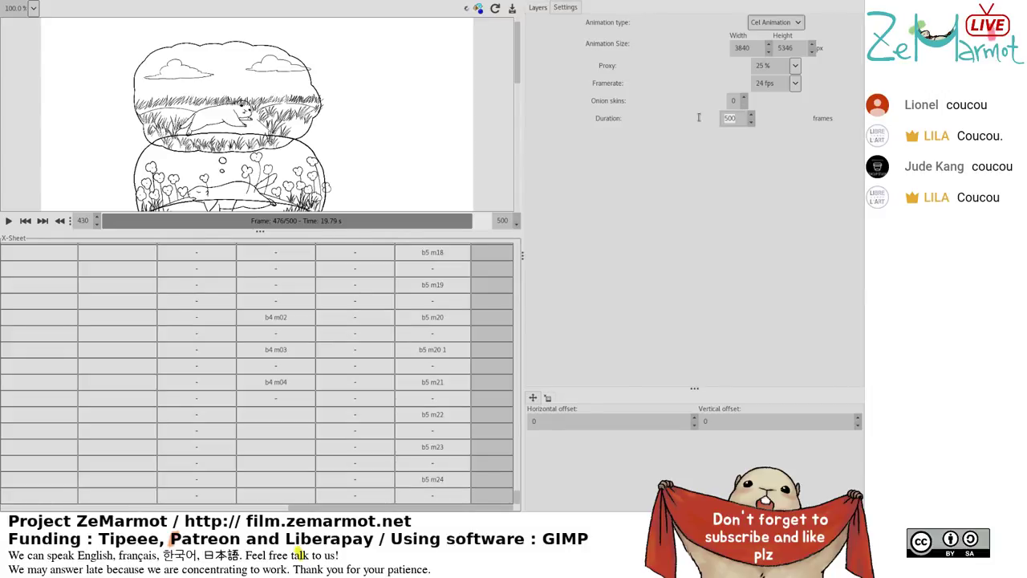
pyautogui.doubleClick(732, 118)
pyautogui.write('600')
pyautogui.press('Return')
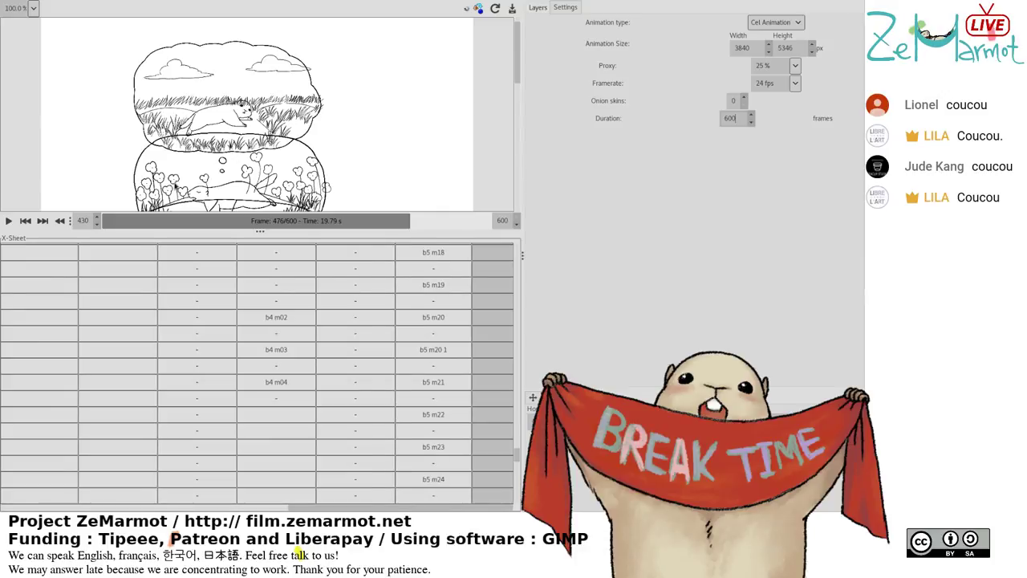
# Go to frame 456 near the start of the b5 m layers and set the playback start frame to 450.
pyautogui.scroll(-1, 257, 369)
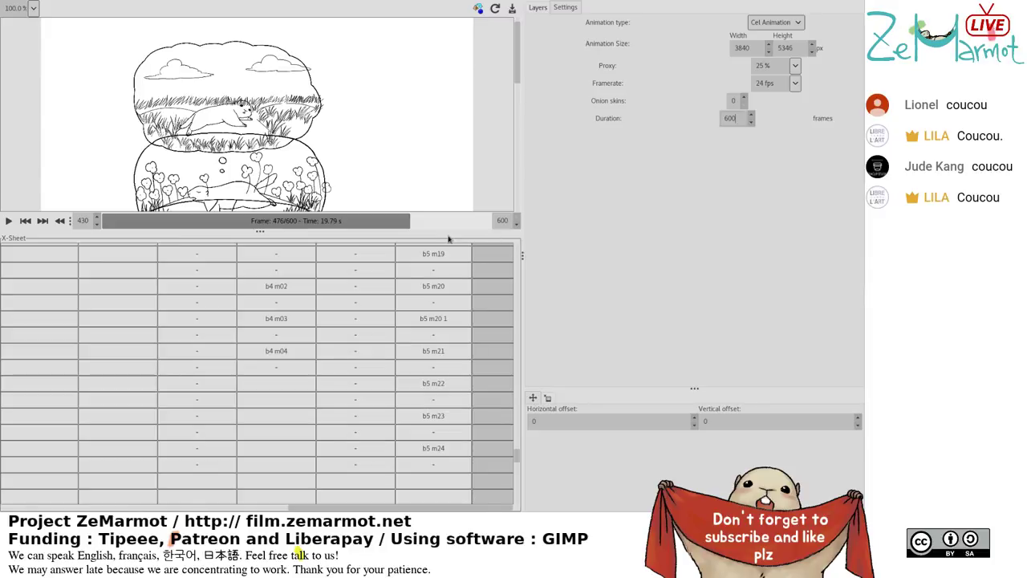
pyautogui.scroll(10, 491, 437)
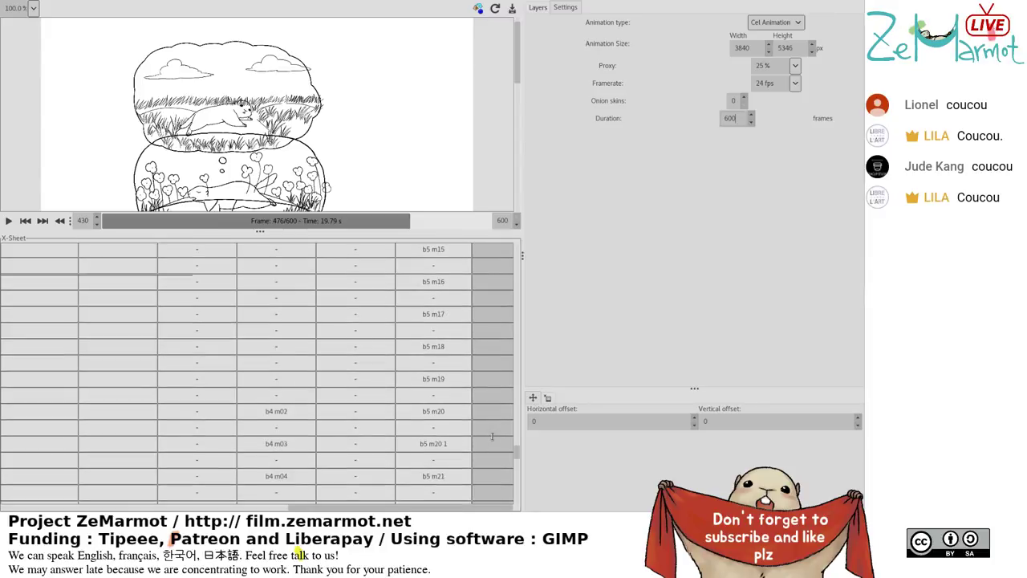
pyautogui.scroll(2, 492, 437)
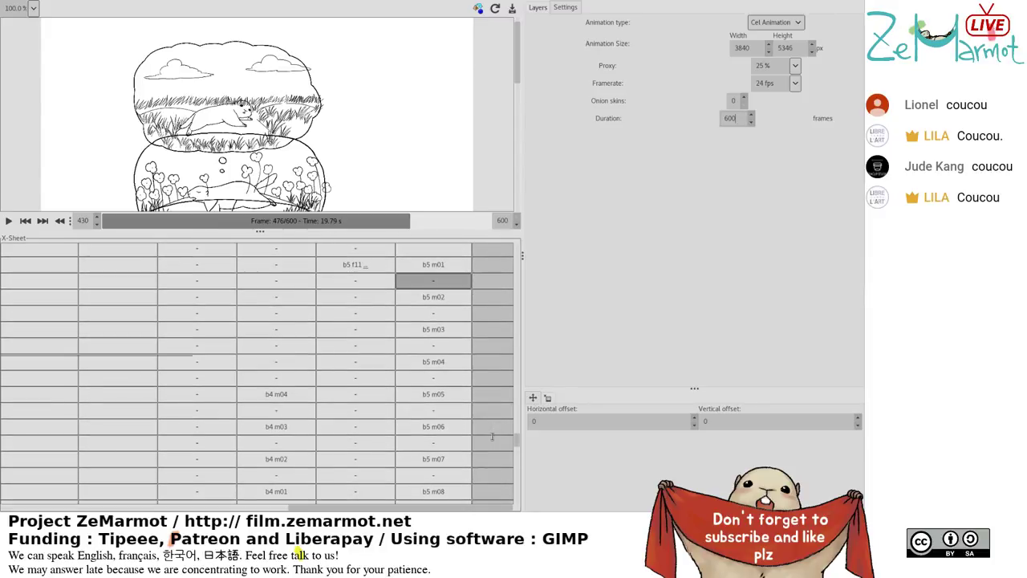
pyautogui.moveTo(410, 227); pyautogui.dragTo(398, 226)
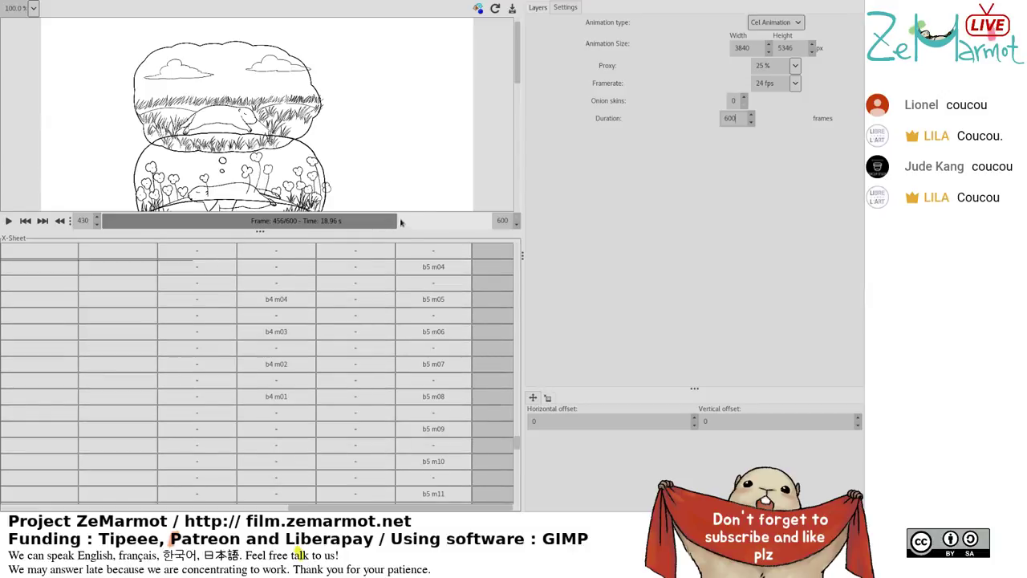
pyautogui.scroll(3, 474, 361)
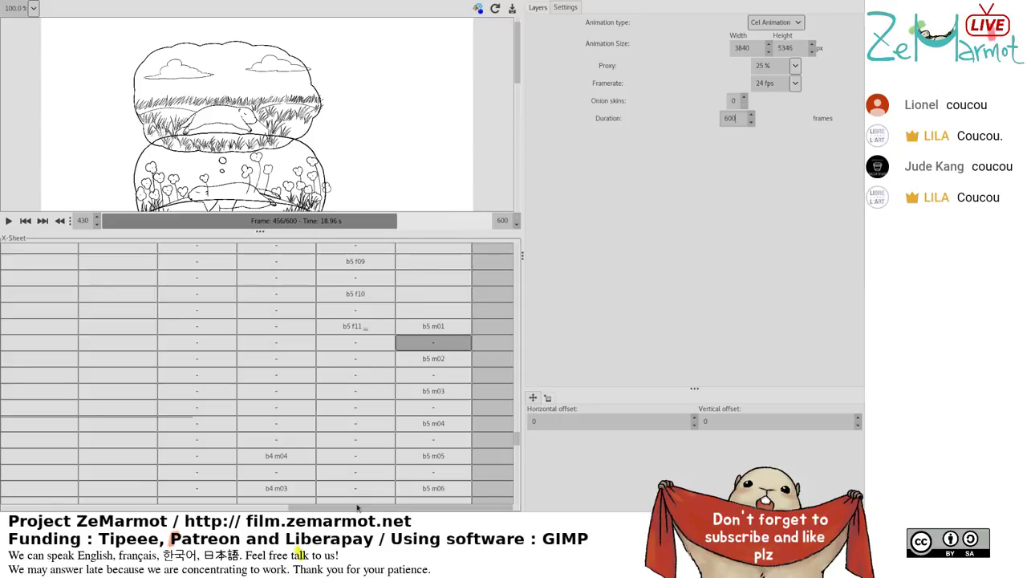
pyautogui.click(143, 509)
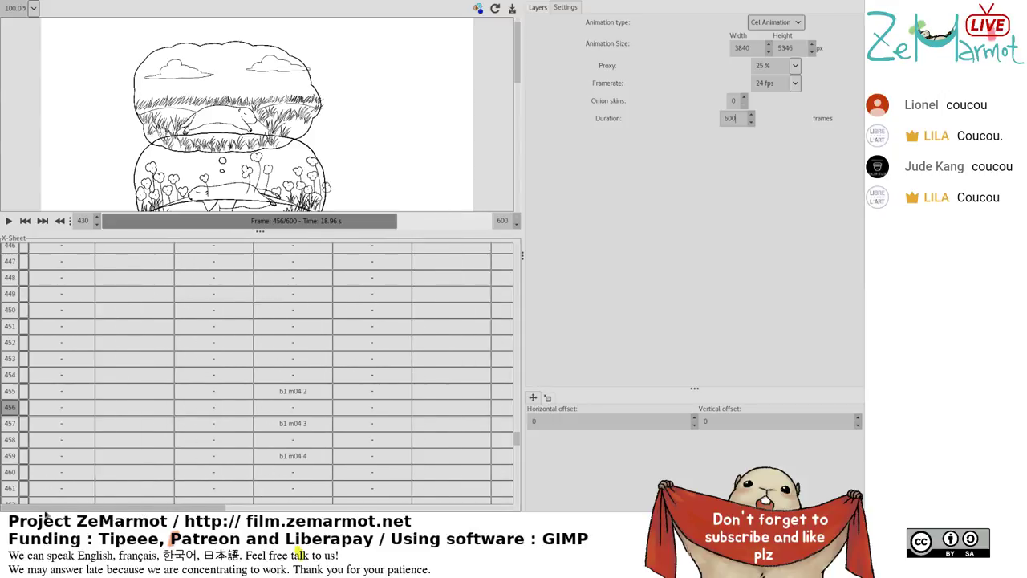
pyautogui.click(83, 220)
pyautogui.write('450')
pyautogui.moveTo(223, 510); pyautogui.dragTo(502, 511)
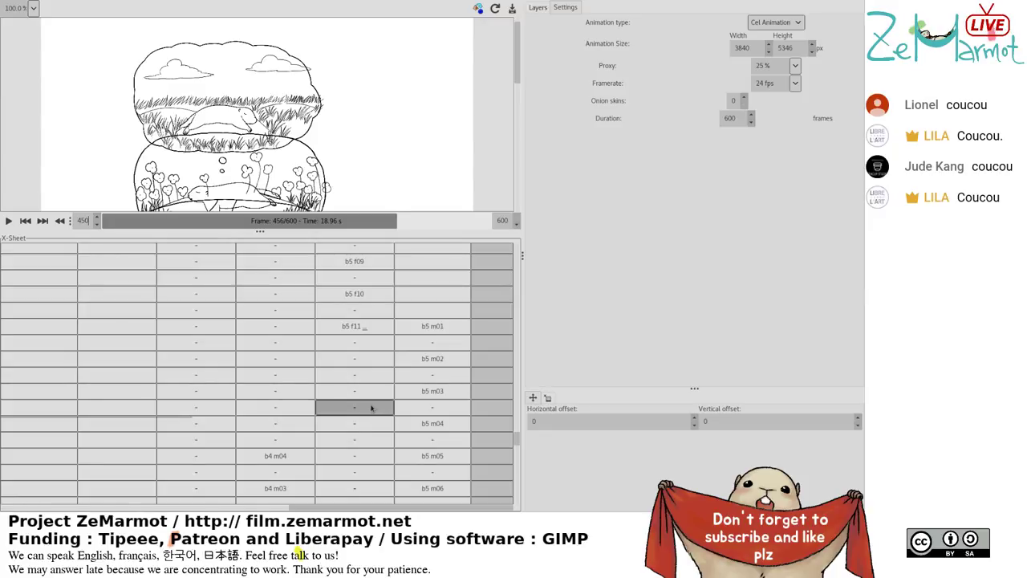
# Scrub between frames 451 and 457 to examine the first b5 m poses of the m5 track.
pyautogui.moveTo(411, 224)
pyautogui.mouseDown()
pyautogui.moveTo(361, 224)
pyautogui.moveTo(395, 225)
pyautogui.mouseUp()
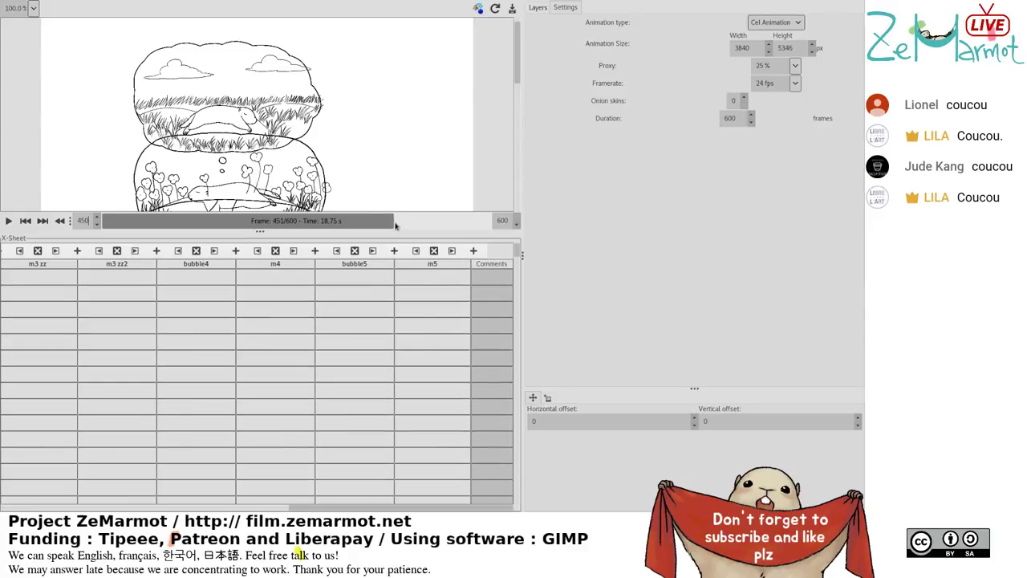
pyautogui.click(450, 254)
pyautogui.scroll(2, 353, 297)
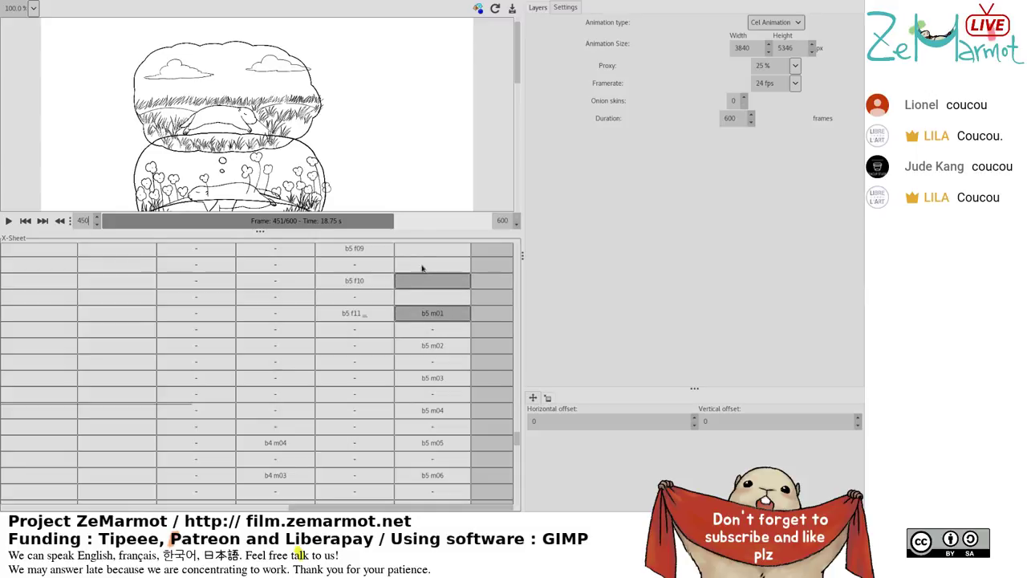
pyautogui.scroll(-1, 397, 223)
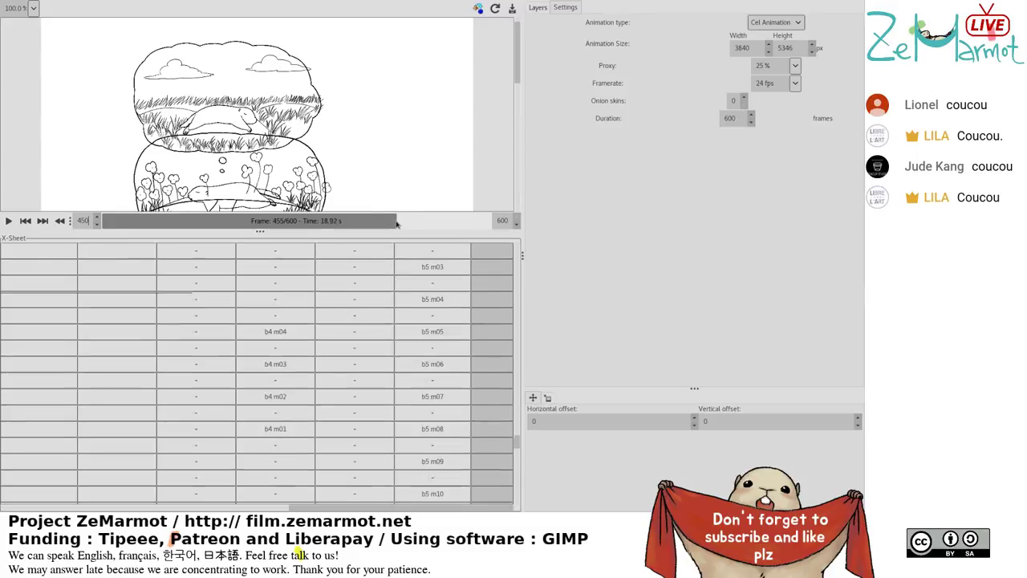
pyautogui.moveTo(397, 224); pyautogui.dragTo(399, 229)
pyautogui.scroll(-5, 419, 324)
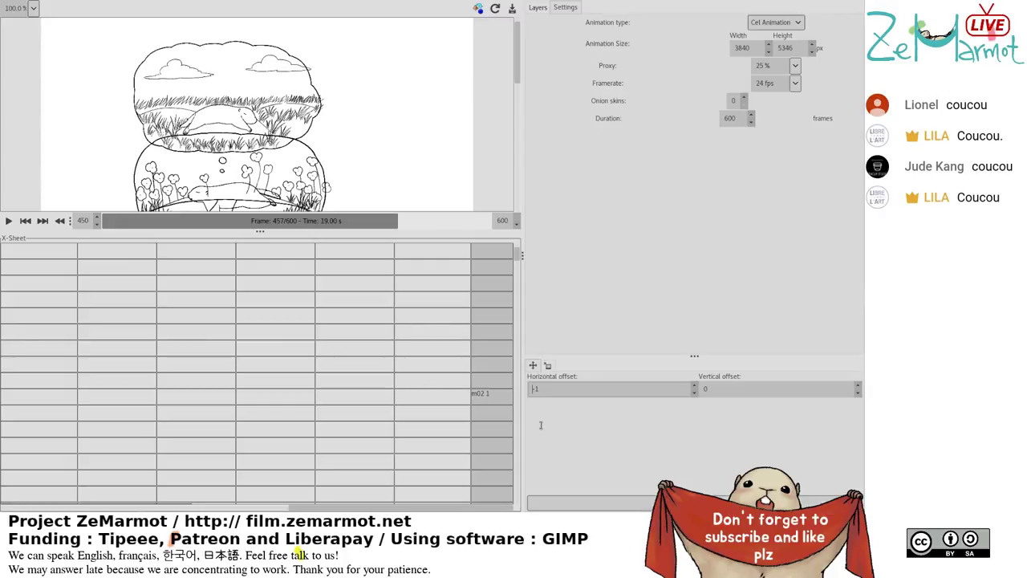
pyautogui.scroll(5, 513, 374)
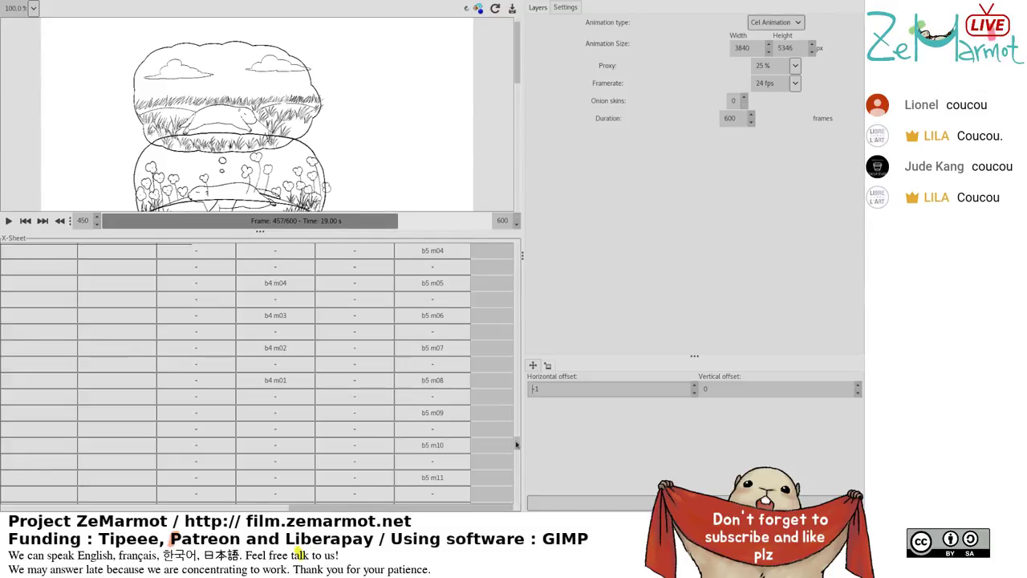
# Add a new track after m5 in the X-Sheet and select the b5 m01 layer in the layer list.
pyautogui.moveTo(517, 444); pyautogui.dragTo(538, 232)
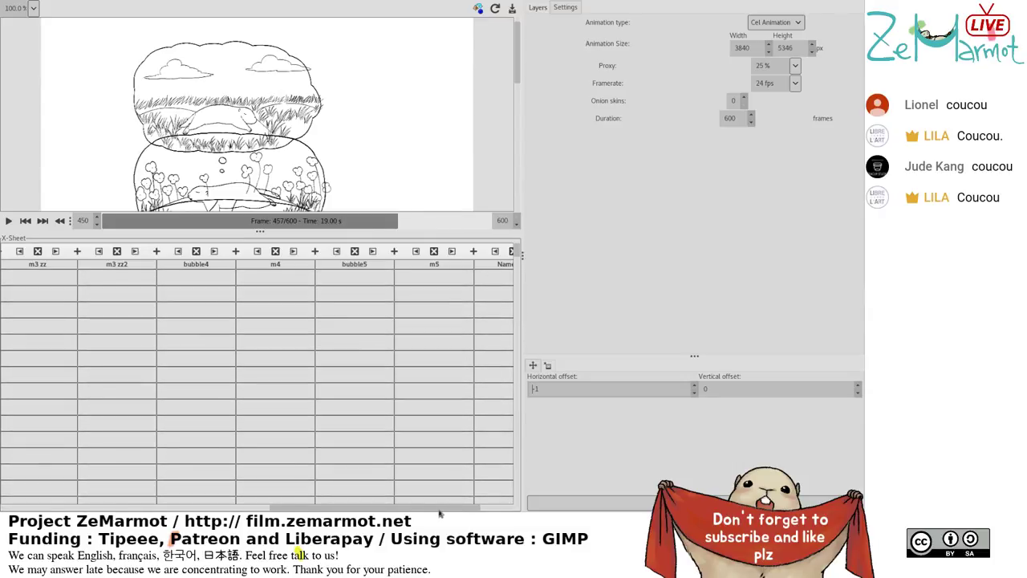
pyautogui.moveTo(441, 509); pyautogui.dragTo(498, 508)
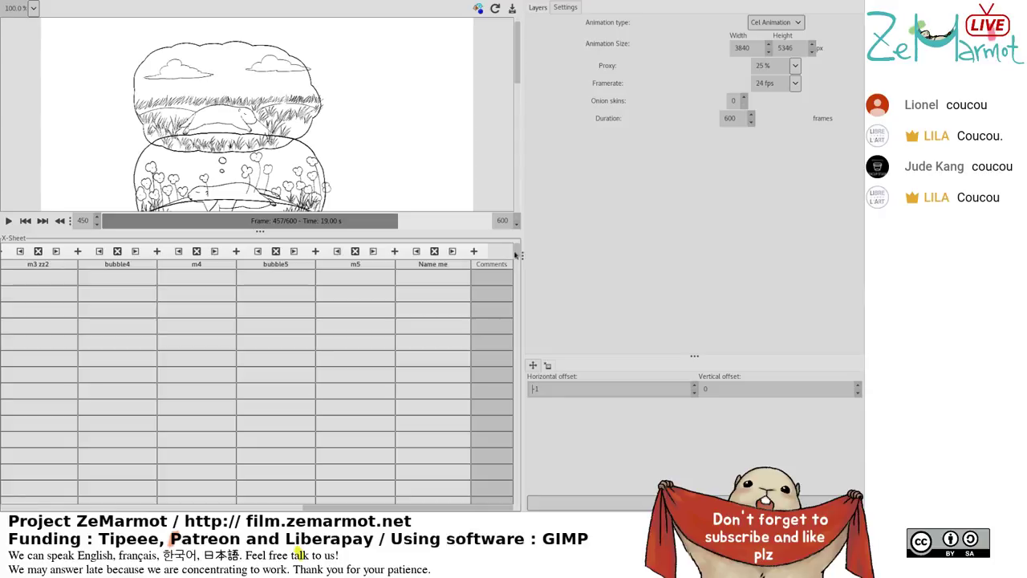
pyautogui.click(537, 7)
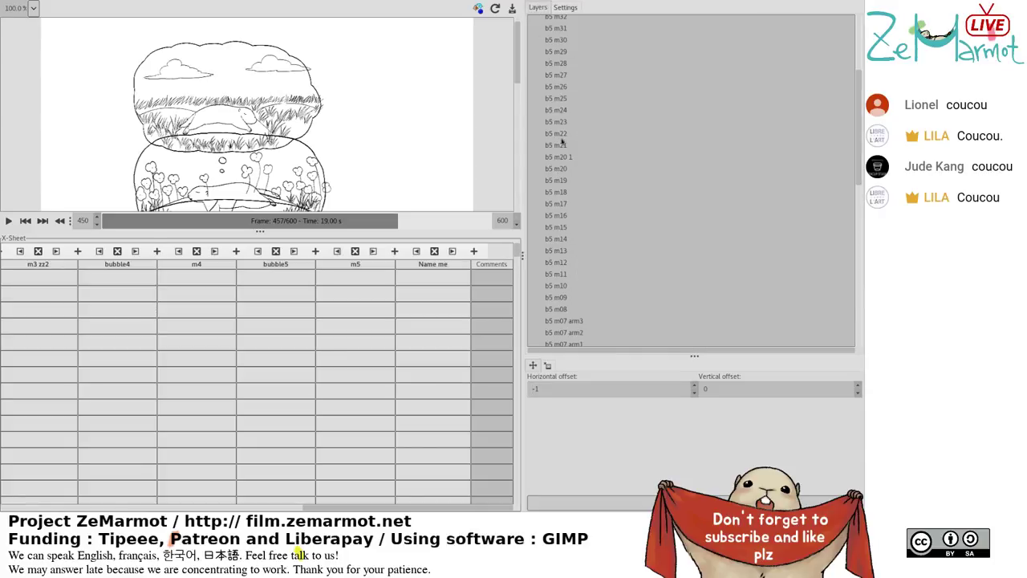
pyautogui.scroll(-5, 578, 251)
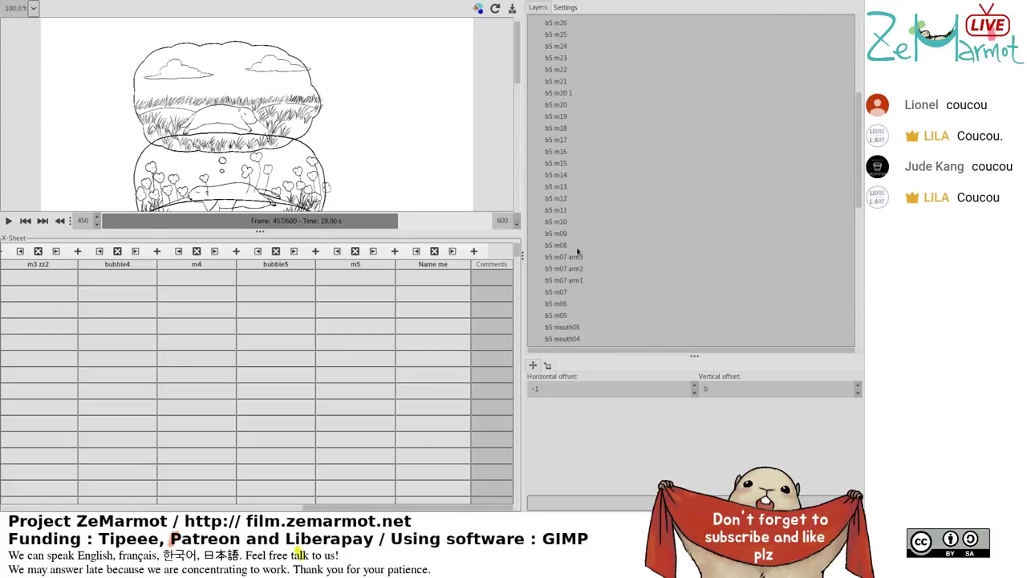
pyautogui.scroll(-3, 564, 319)
pyautogui.click(559, 311)
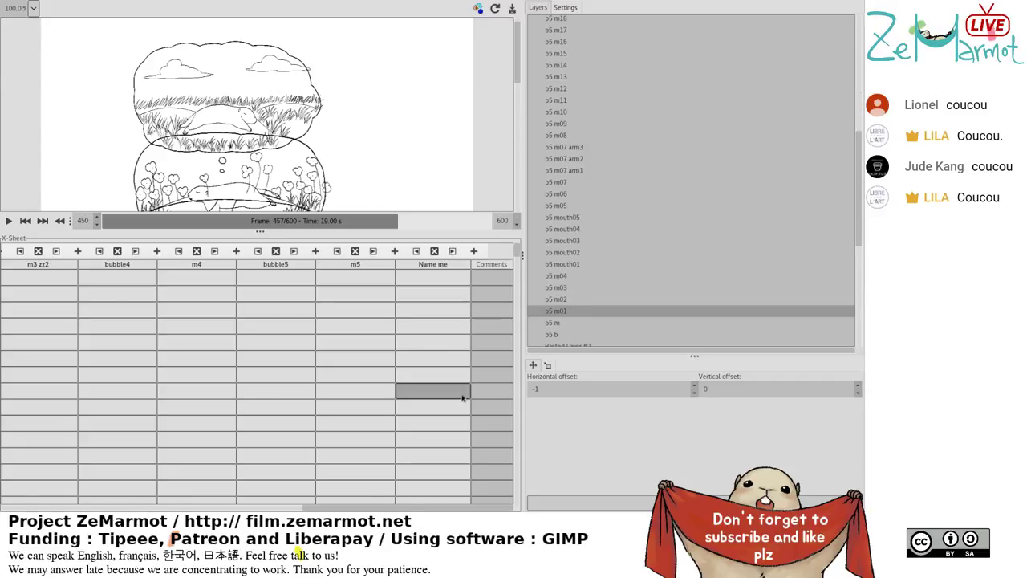
# Remove the camera keyframe set at frame 457.
pyautogui.scroll(-3, 462, 394)
pyautogui.scroll(-3, 519, 248)
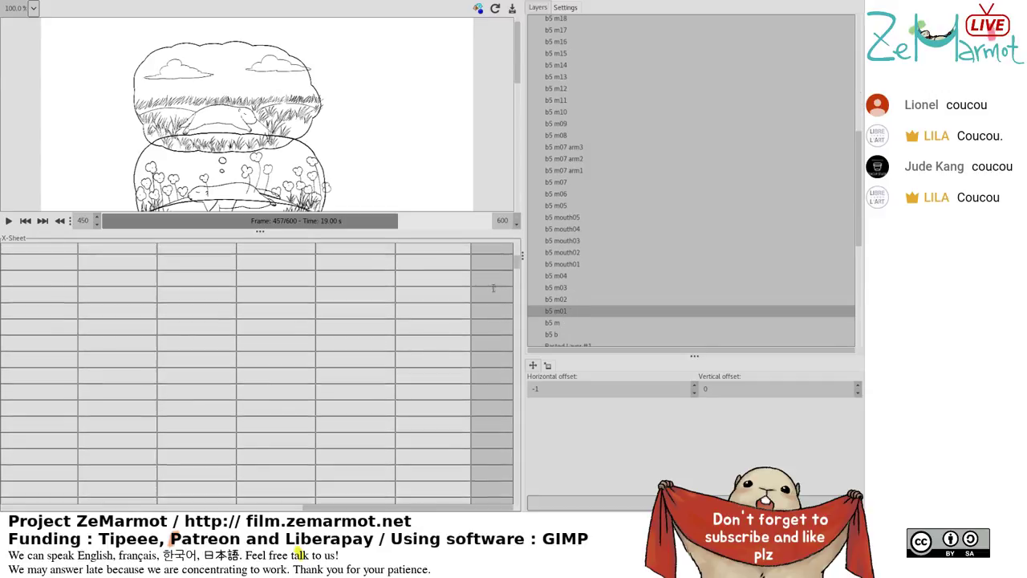
pyautogui.scroll(5, 522, 317)
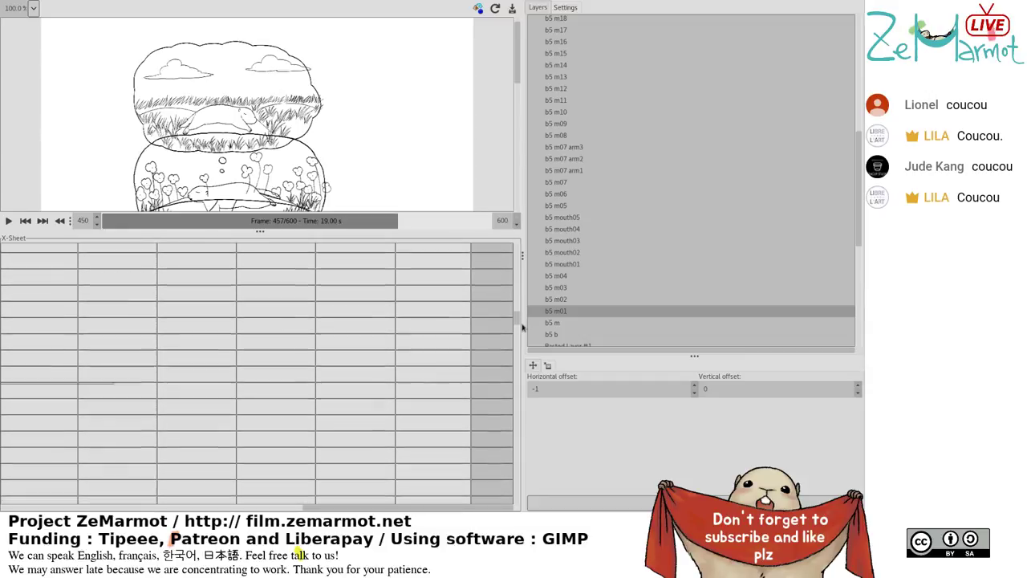
pyautogui.moveTo(511, 463); pyautogui.dragTo(514, 449)
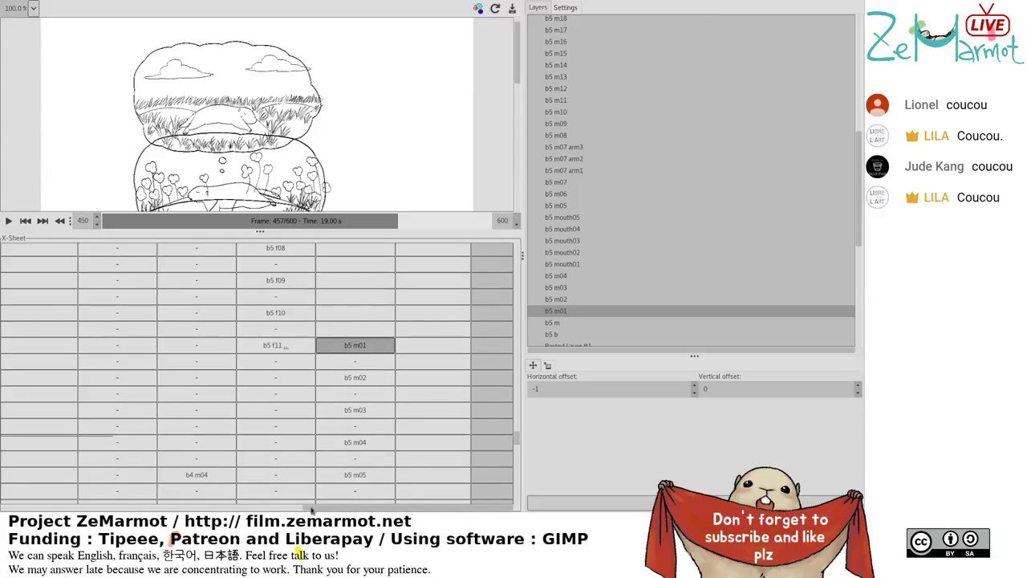
pyautogui.moveTo(313, 509); pyautogui.dragTo(3, 515)
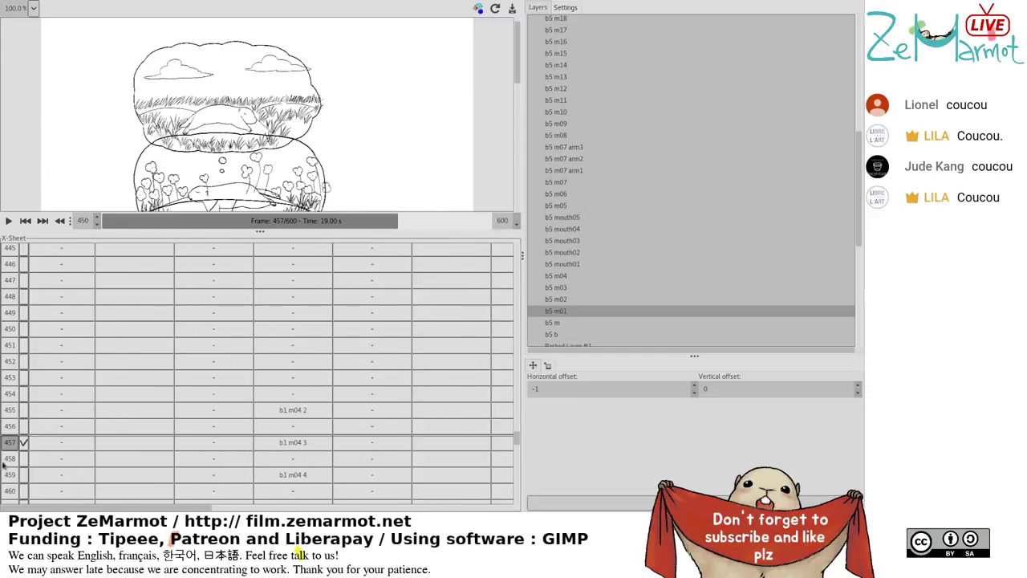
pyautogui.click(75, 438)
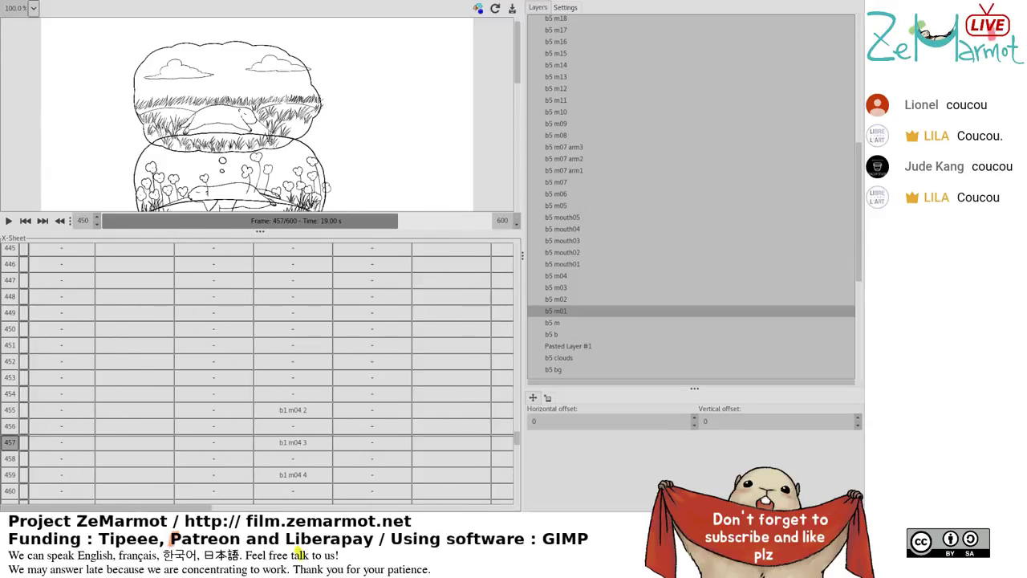
# Switch between frames 450, 451 and 452 to examine where bubble5's scene and the first b5 m pose begin.
pyautogui.click(11, 362)
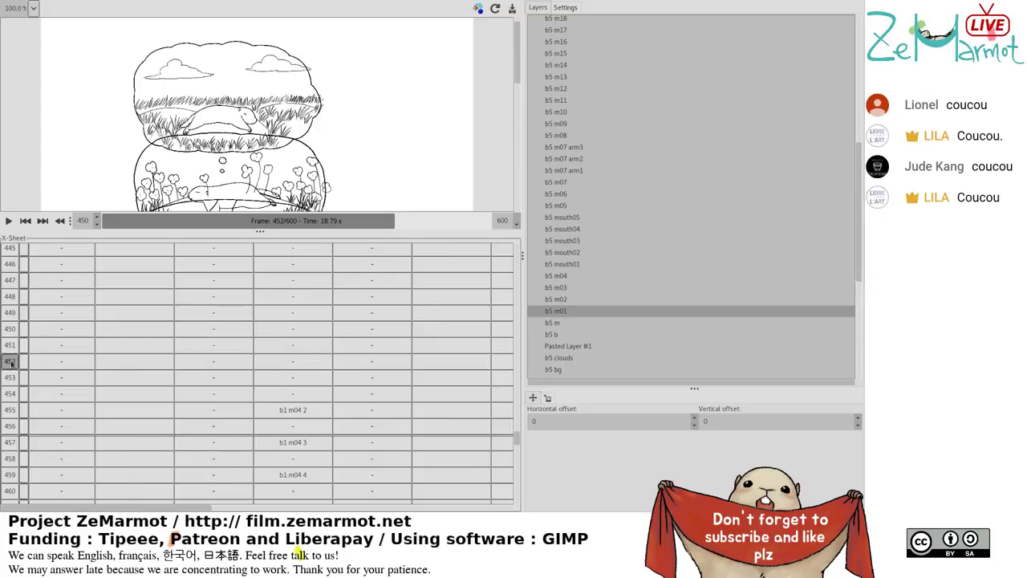
pyautogui.click(11, 329)
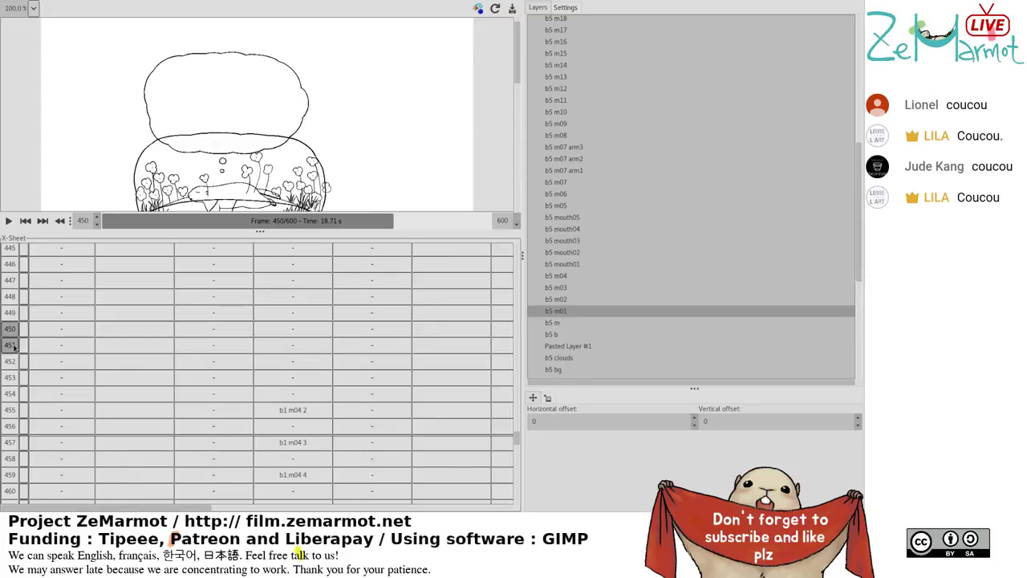
pyautogui.click(11, 345)
pyautogui.click(14, 297)
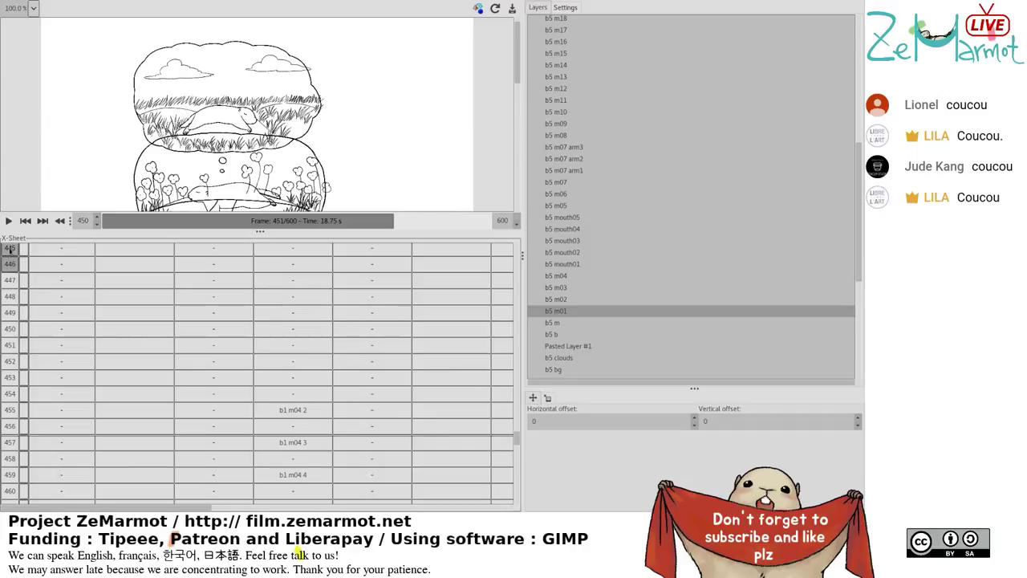
pyautogui.scroll(1, 10, 255)
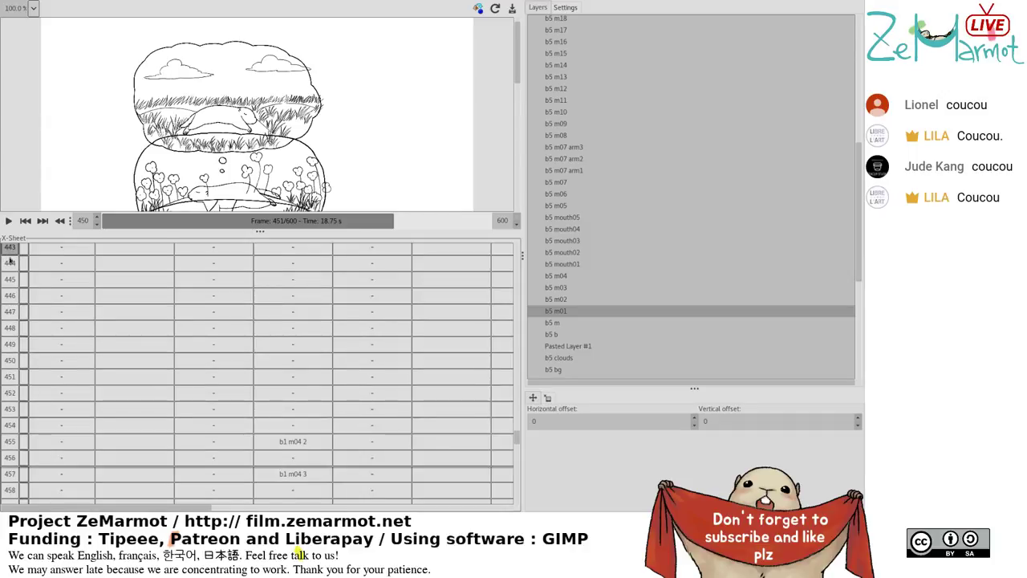
pyautogui.scroll(4, 10, 255)
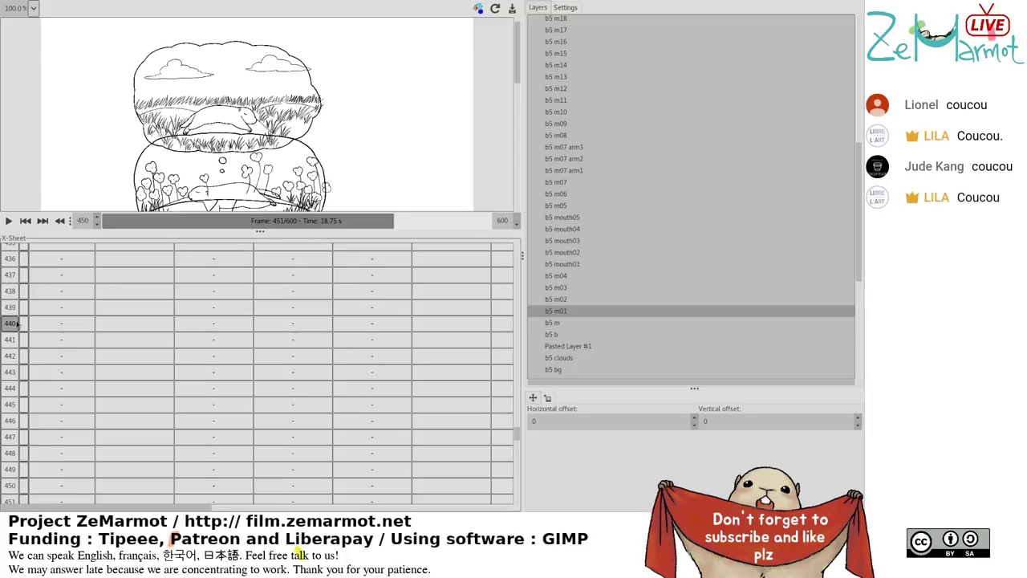
pyautogui.scroll(3, 11, 321)
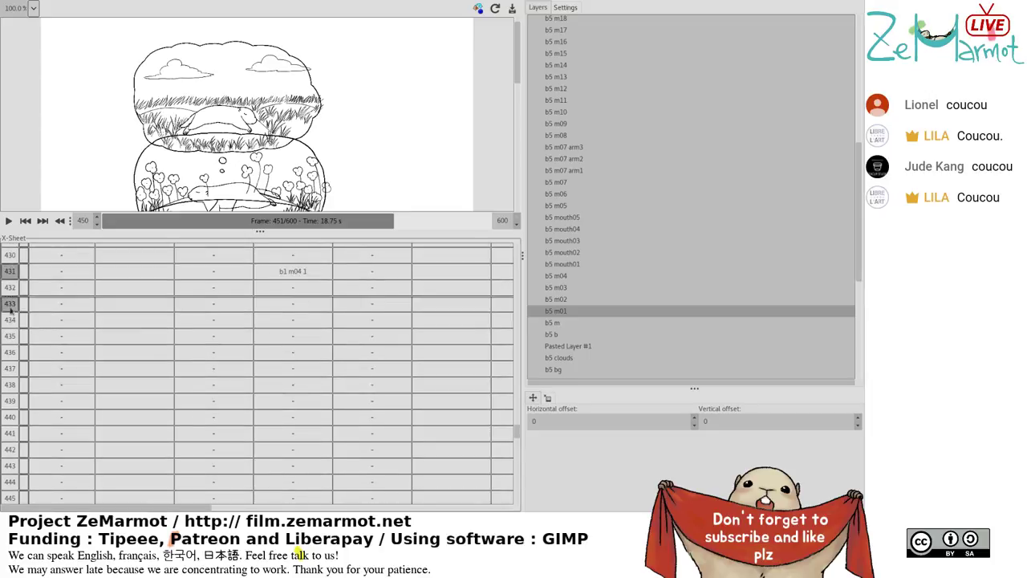
pyautogui.scroll(-5, 10, 313)
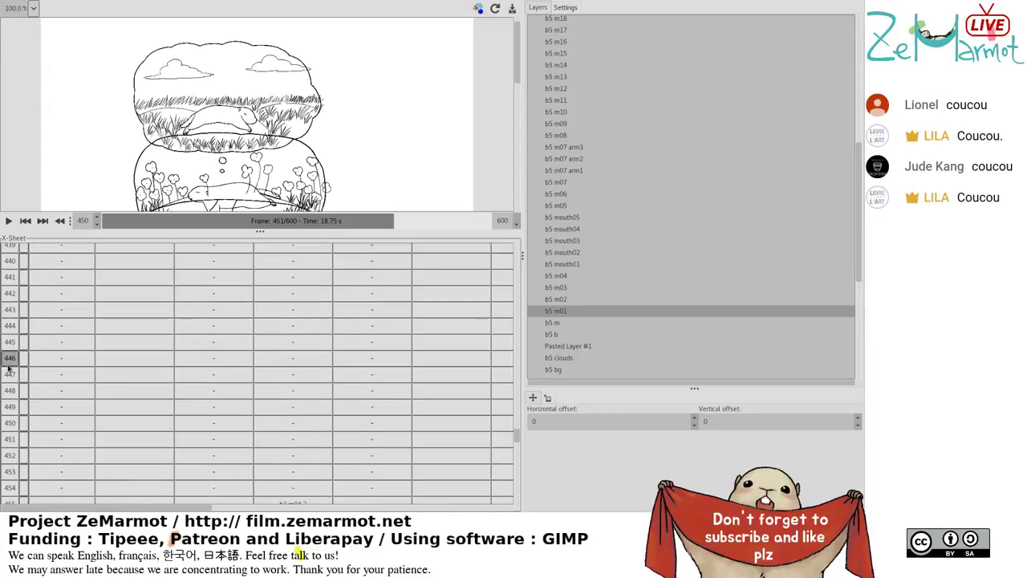
pyautogui.scroll(-2, 10, 367)
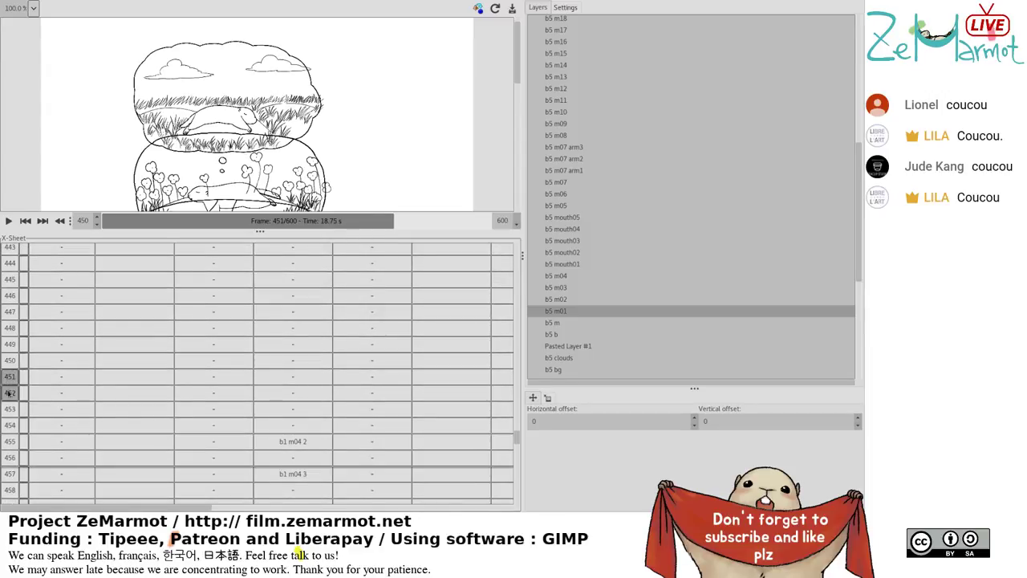
pyautogui.click(9, 359)
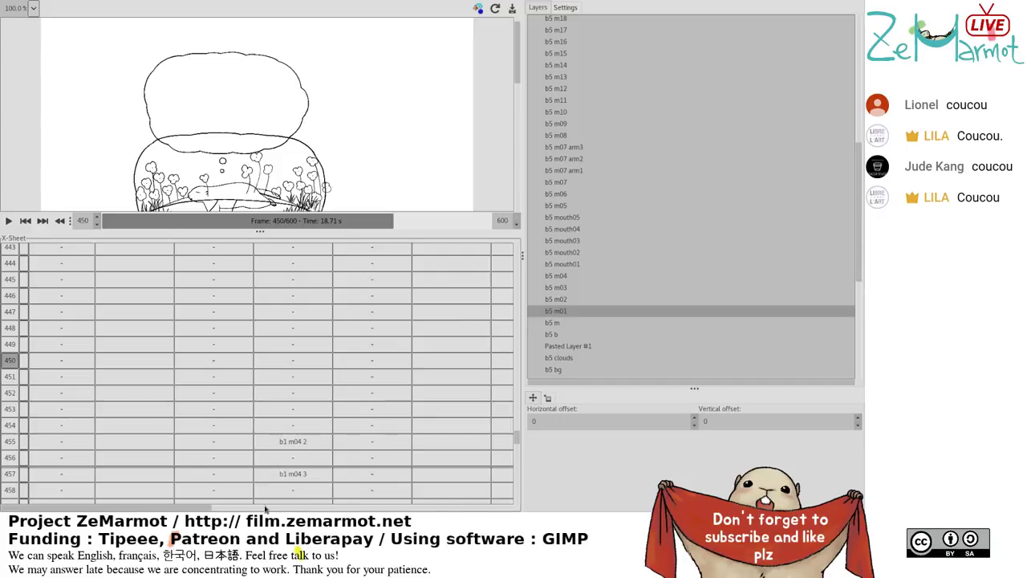
# Select the b5 m04 cell on the m5 track and show its frame, 457, in the preview.
pyautogui.moveTo(213, 509); pyautogui.dragTo(510, 511)
pyautogui.click(306, 345)
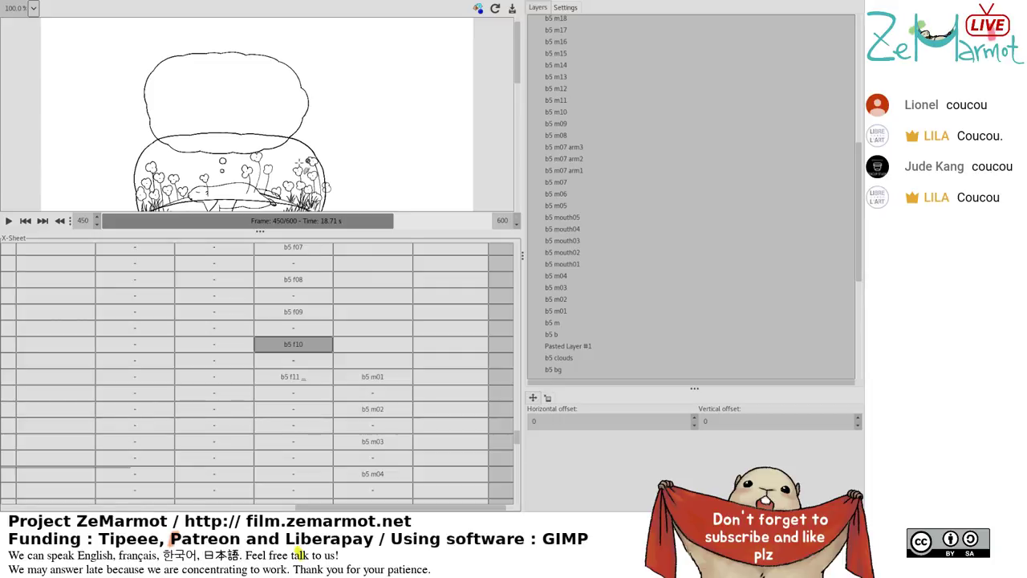
pyautogui.click(281, 252)
pyautogui.scroll(-2, 407, 441)
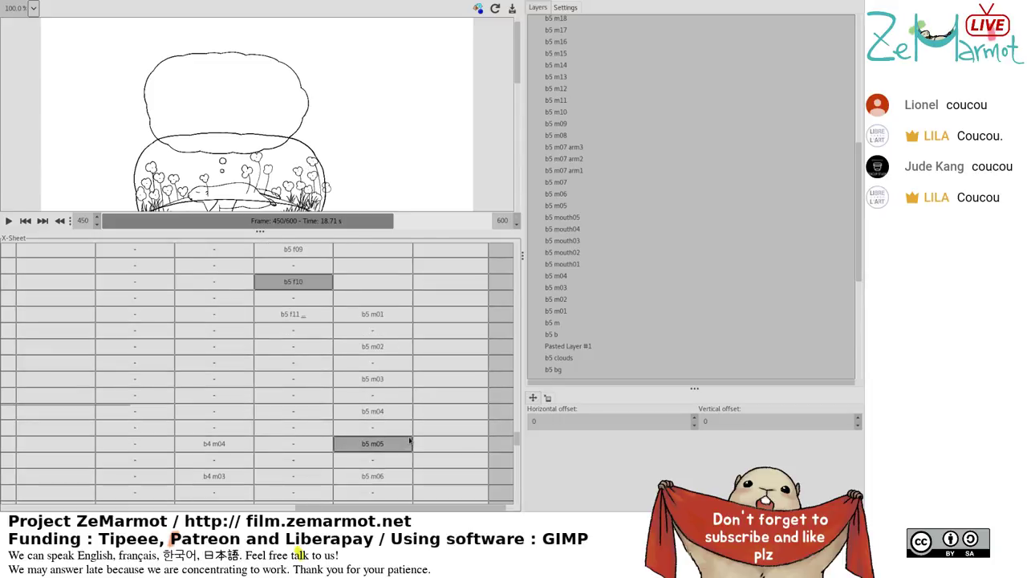
pyautogui.scroll(-1, 403, 446)
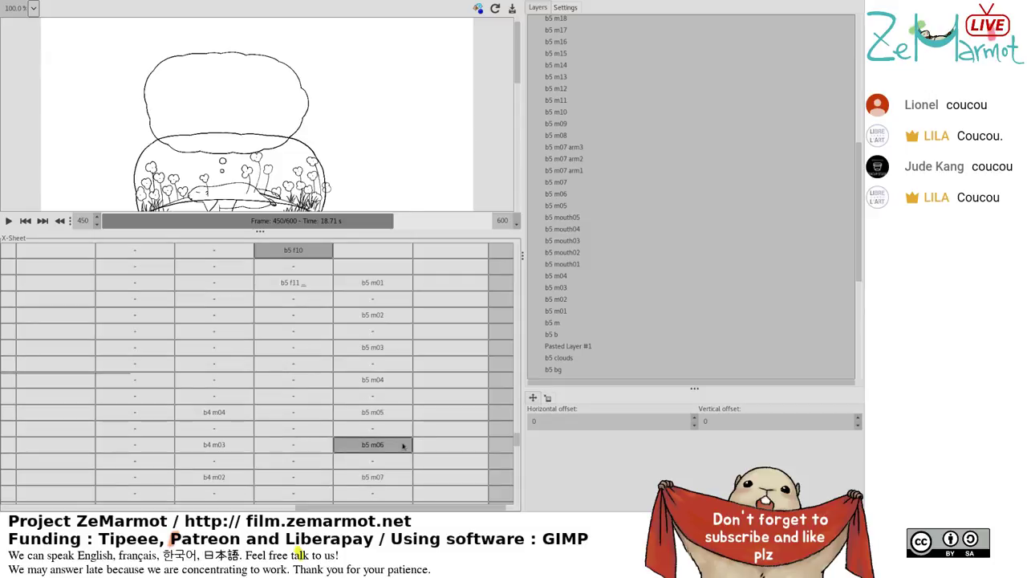
pyautogui.click(379, 381)
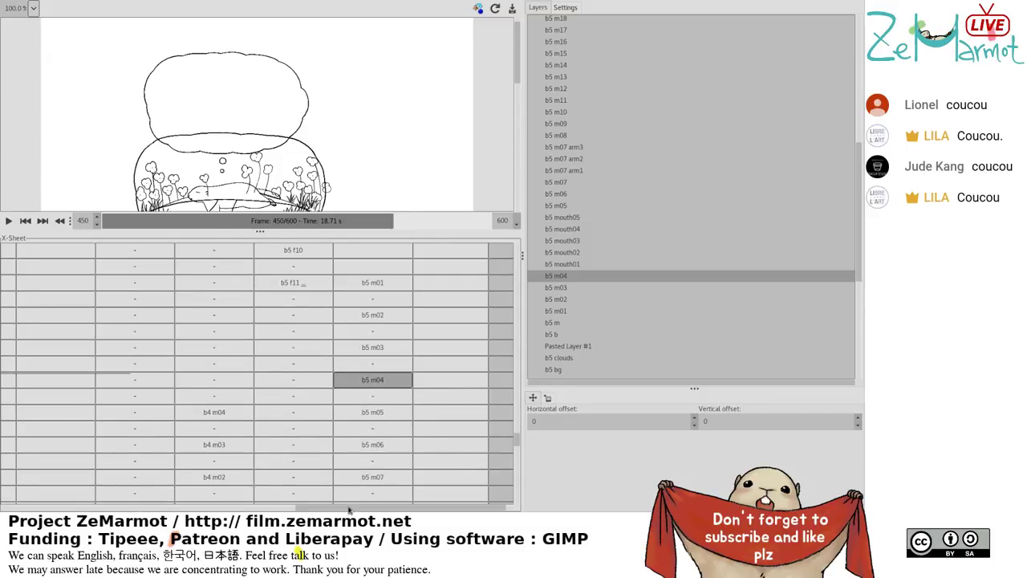
pyautogui.moveTo(350, 509); pyautogui.dragTo(4, 511)
pyautogui.click(9, 379)
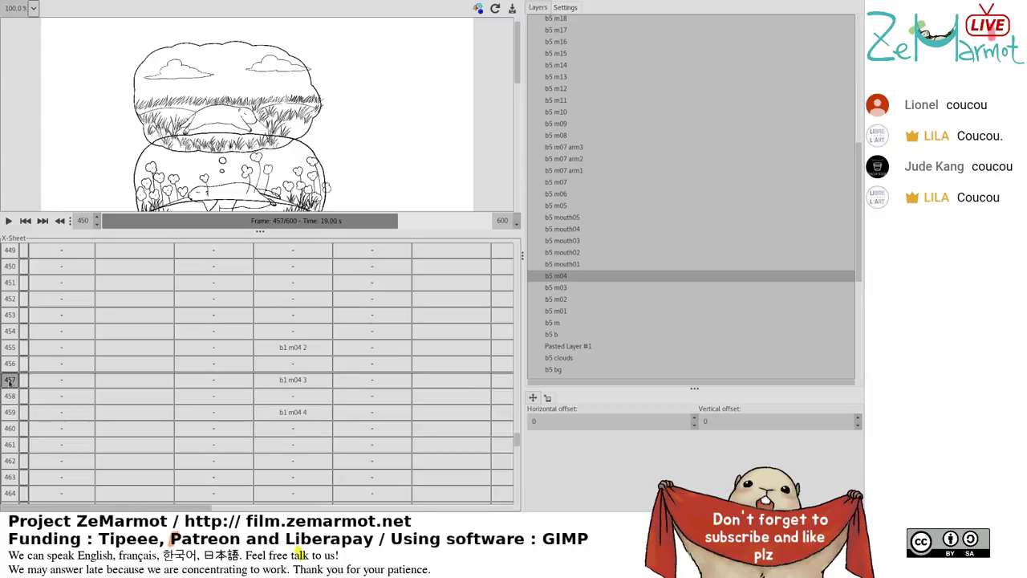
pyautogui.click(61, 477)
pyautogui.moveTo(126, 514); pyautogui.dragTo(462, 510)
# Assign the b5 mouth01 layer to the new track from frame 451 alongside b5 m01 and hold it through frame 458, beside b5 m04.
pyautogui.click(422, 398)
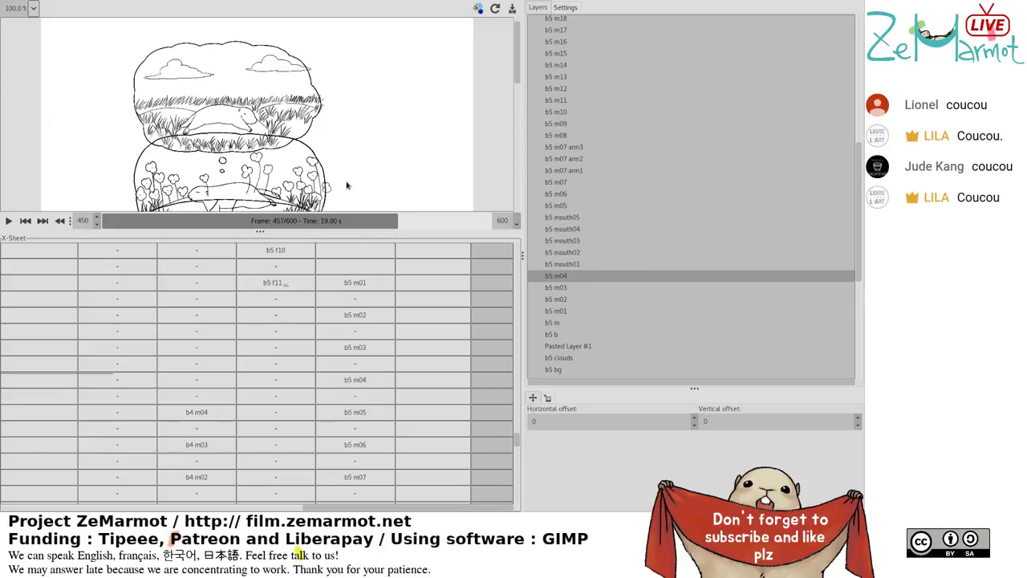
pyautogui.moveTo(358, 363); pyautogui.dragTo(378, 379)
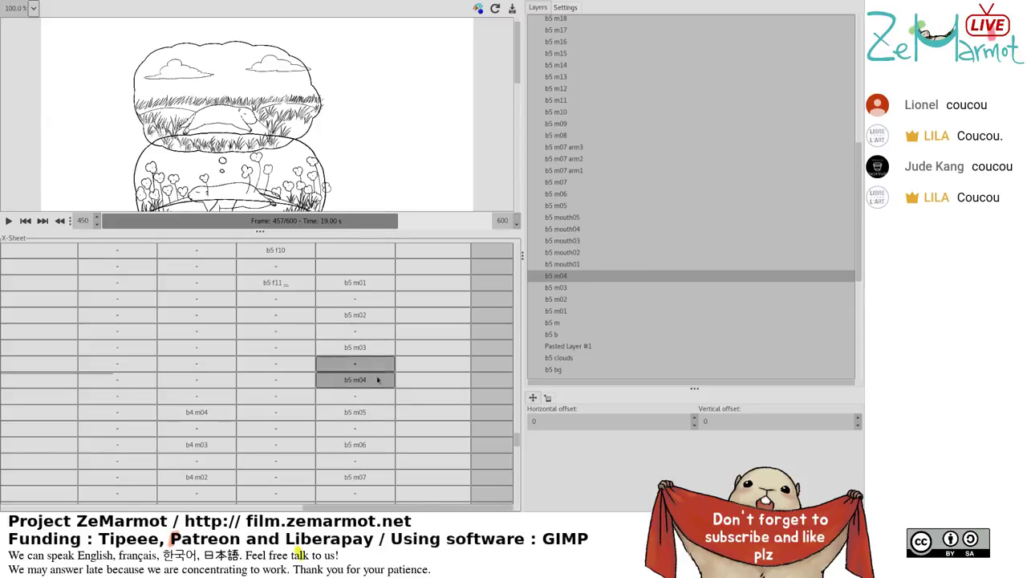
pyautogui.click(424, 284)
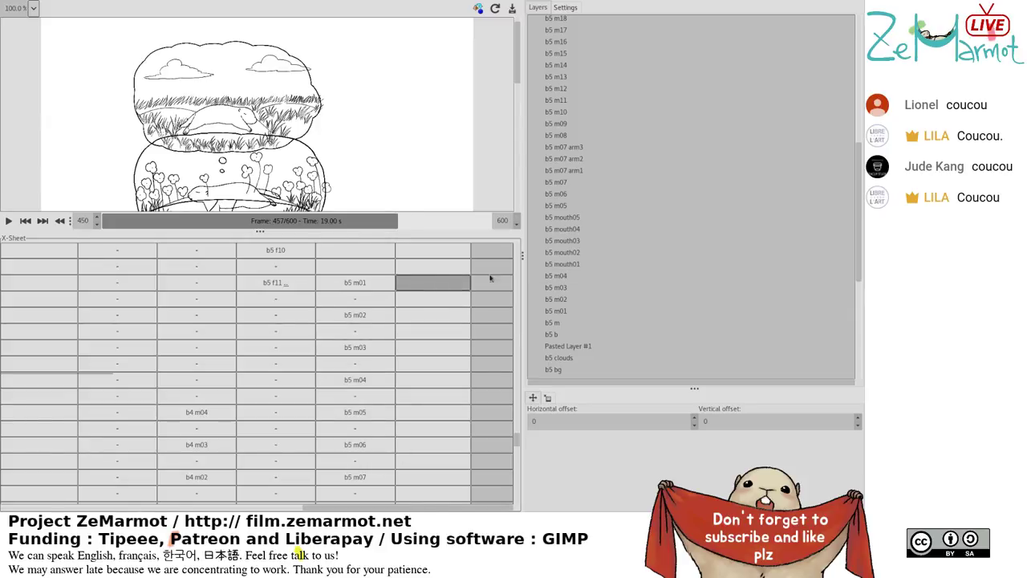
pyautogui.click(560, 266)
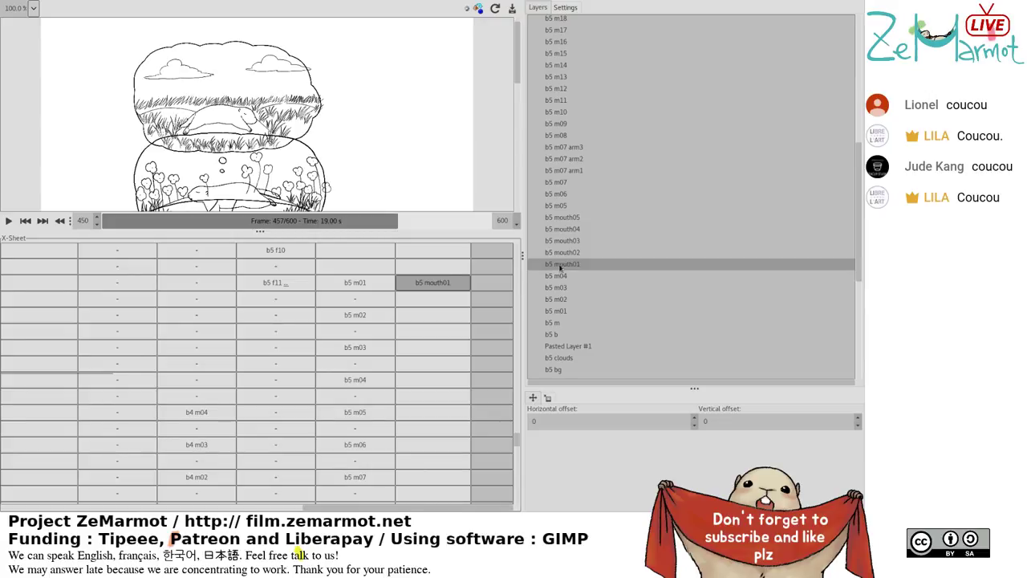
pyautogui.click(430, 336)
pyautogui.click(425, 377)
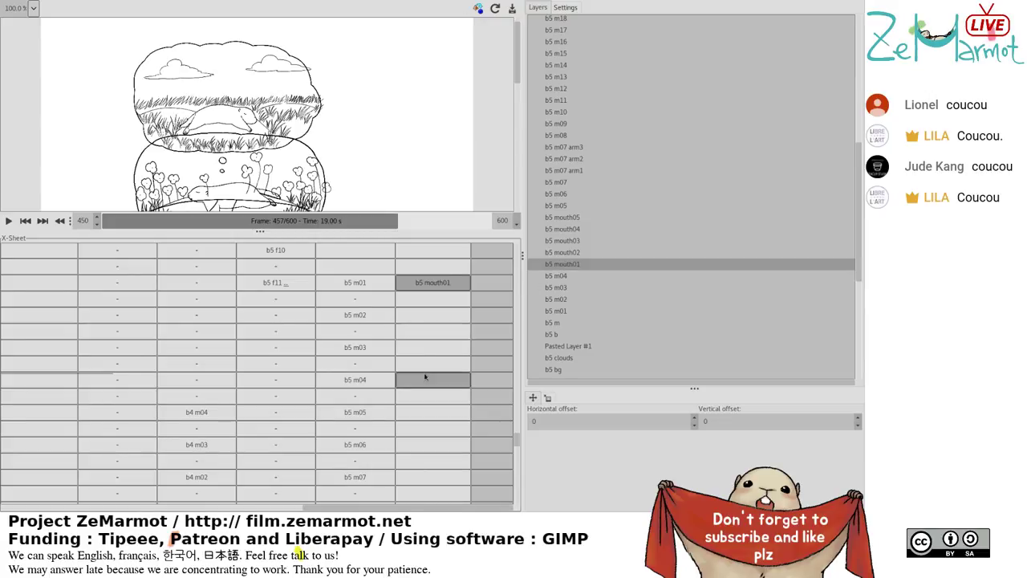
pyautogui.click(432, 393)
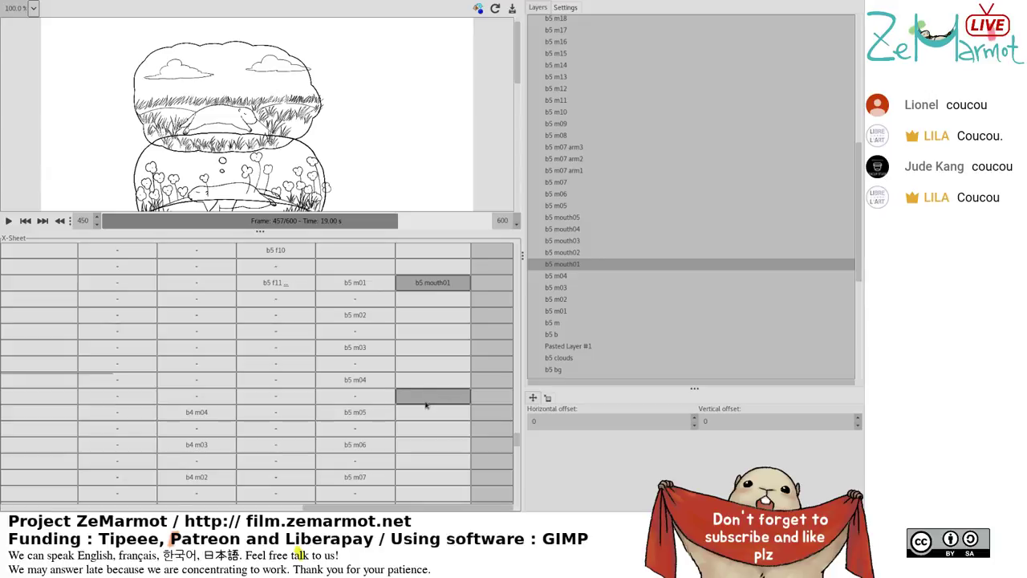
pyautogui.keyDown('shift'); pyautogui.click(434, 399); pyautogui.keyUp('shift')
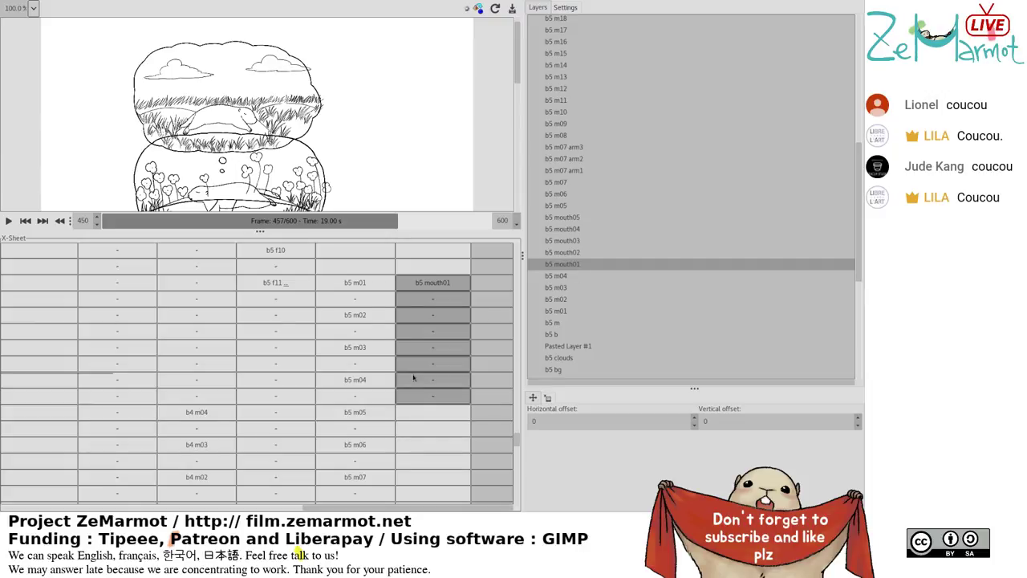
# Check the m5 cells from b5 m01 to b5 m05 against the held mouth layer and look up the frame number of b5 m05.
pyautogui.click(364, 286)
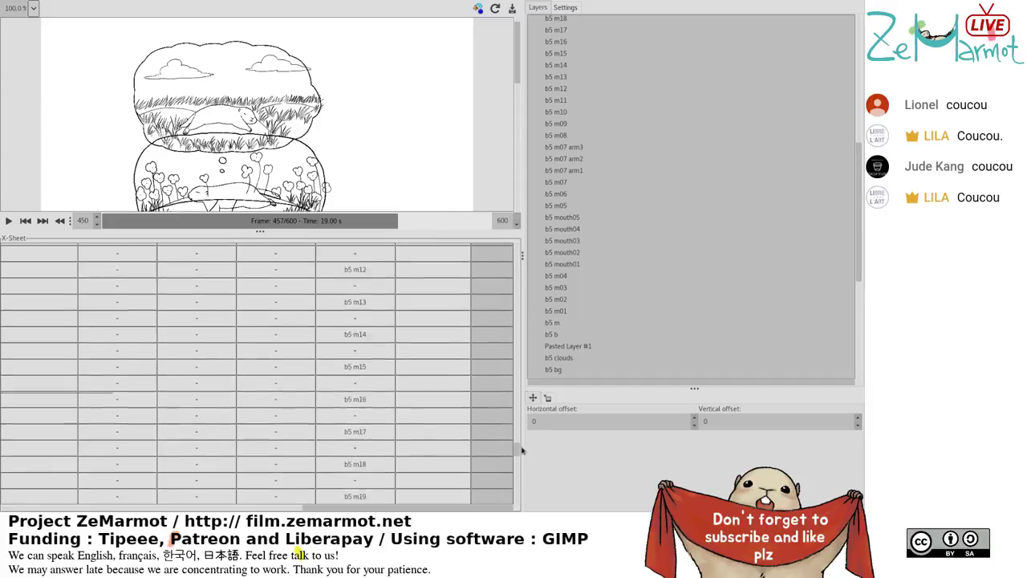
pyautogui.scroll(5, 520, 442)
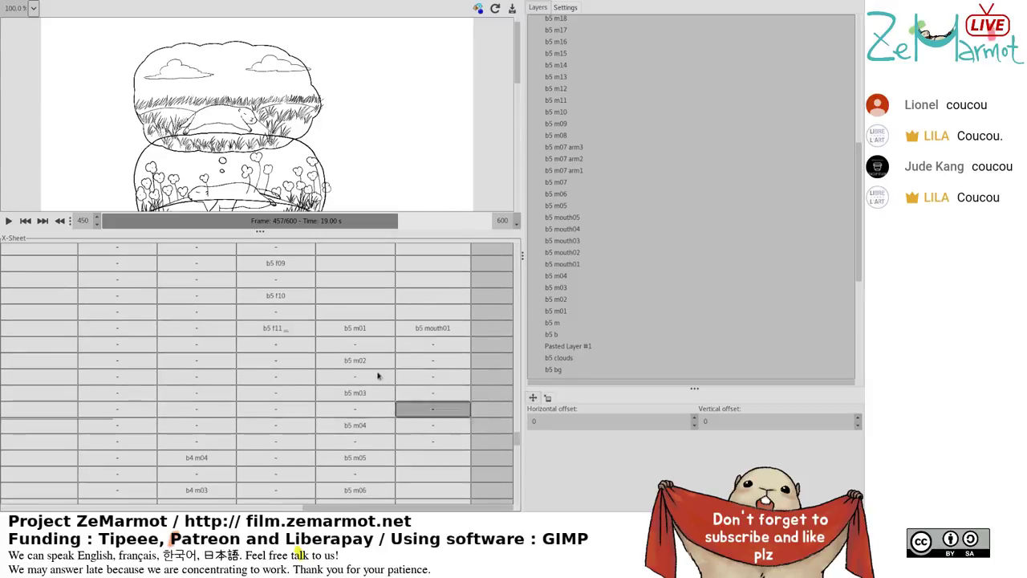
pyautogui.click(345, 330)
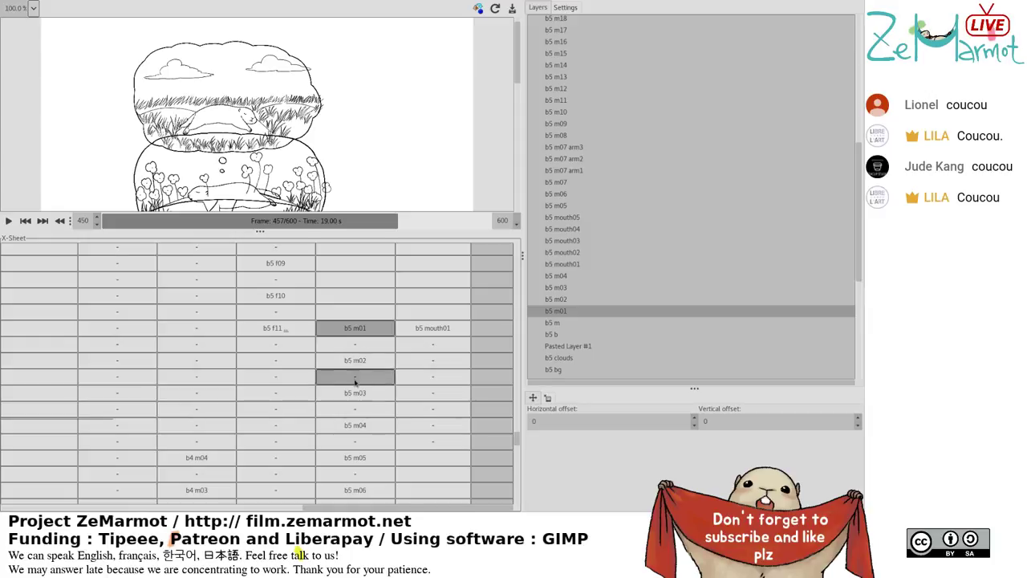
pyautogui.click(373, 451)
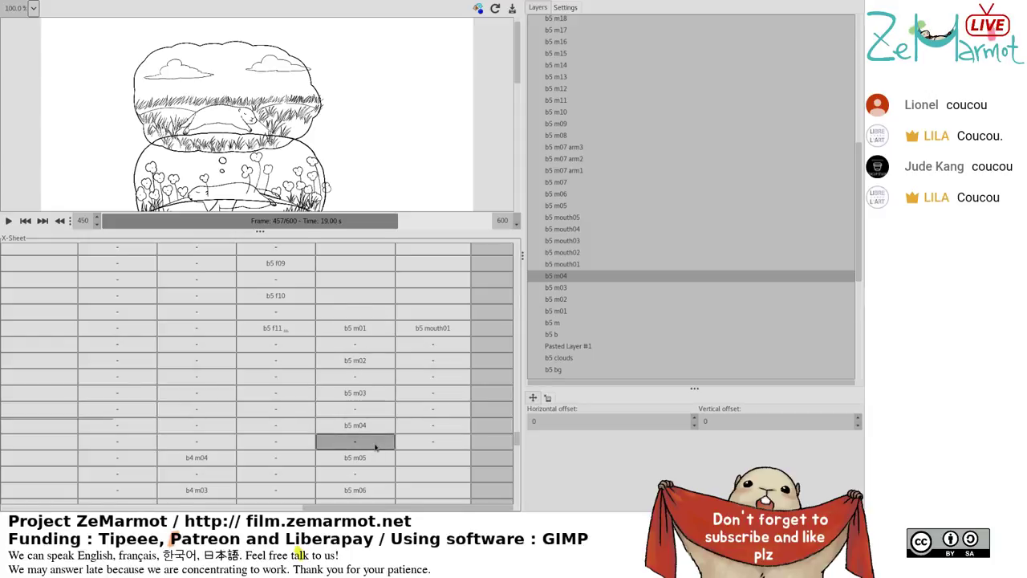
pyautogui.scroll(-1, 374, 446)
pyautogui.keyDown('shift'); pyautogui.click(374, 433); pyautogui.keyUp('shift')
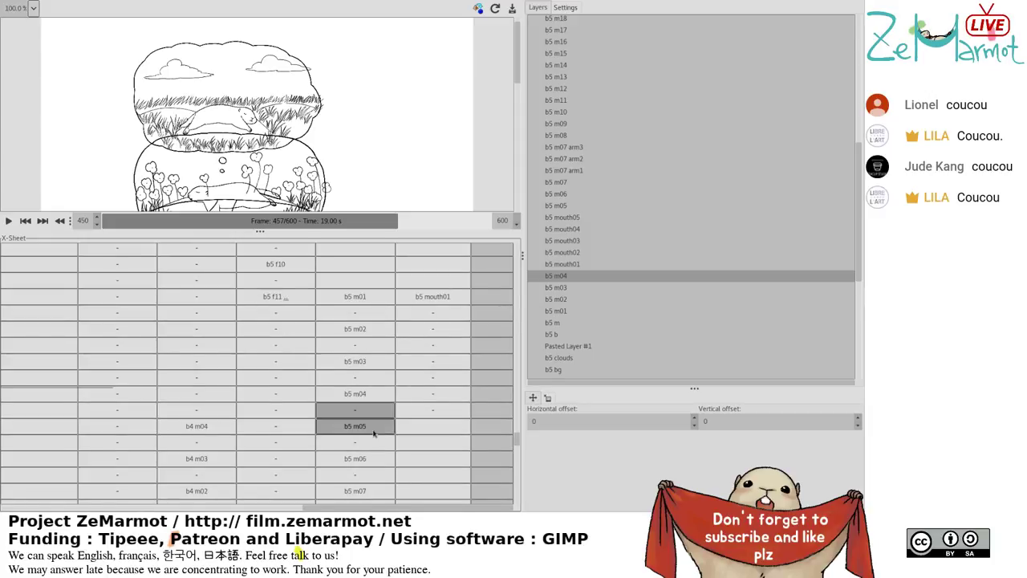
pyautogui.click(372, 433)
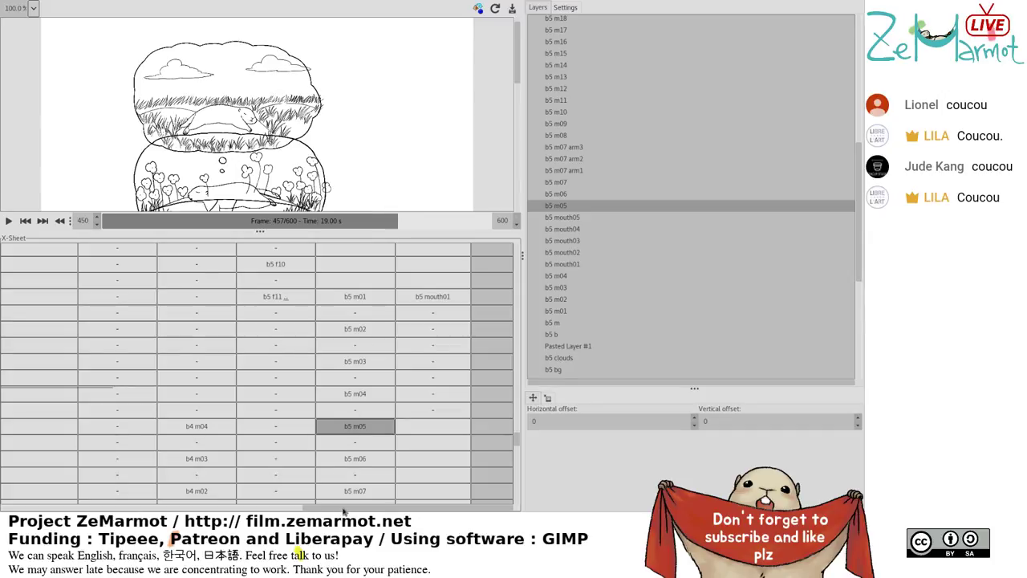
pyautogui.keyDown('shift'); pyautogui.click(351, 440); pyautogui.keyUp('shift')
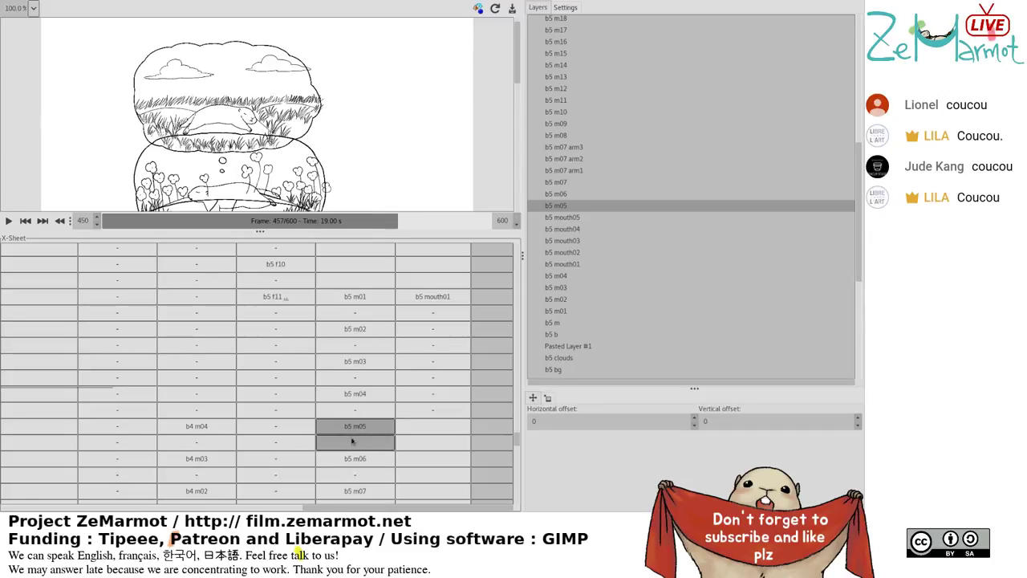
pyautogui.click(343, 434)
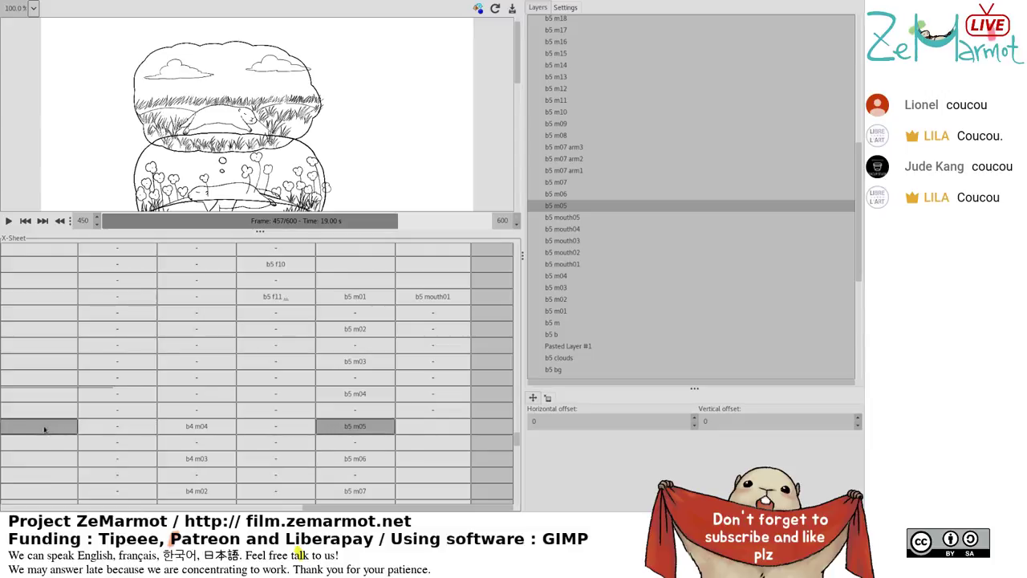
pyautogui.moveTo(115, 508); pyautogui.dragTo(8, 508)
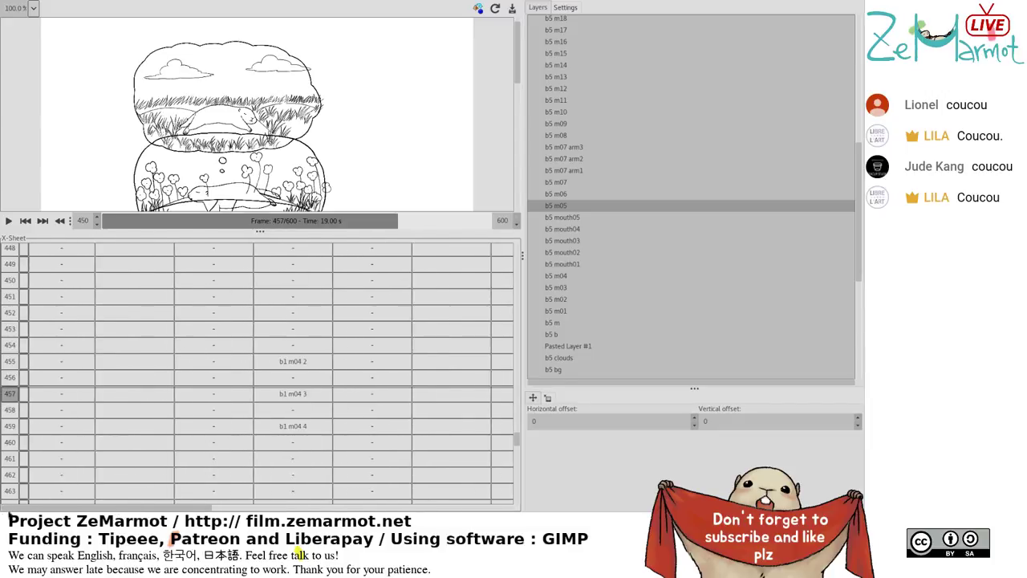
# Insert eight empty cells before b5 m05 in its X-Sheet column, starting at frame 459.
pyautogui.click(8, 426)
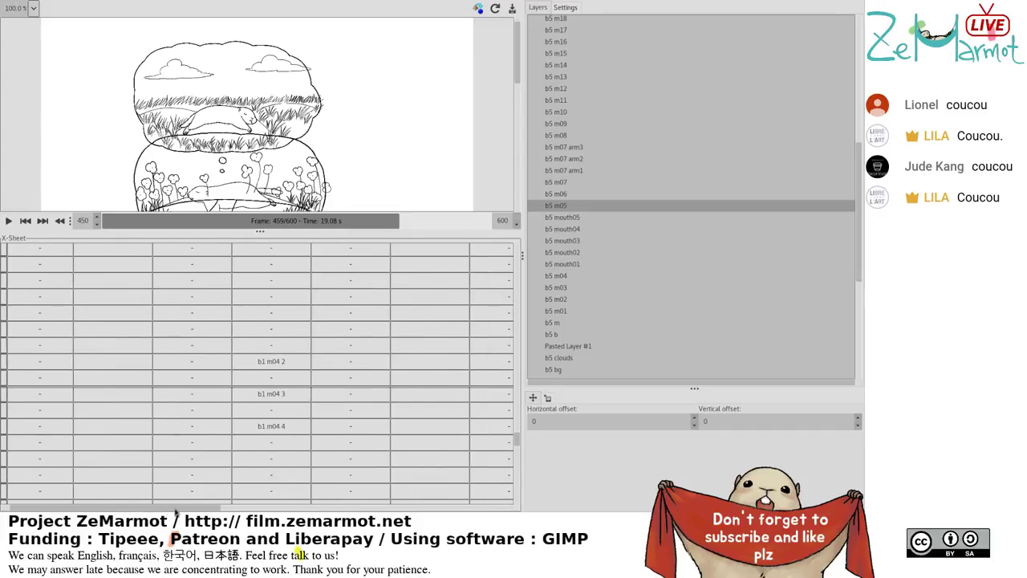
pyautogui.moveTo(152, 509); pyautogui.dragTo(32, 514)
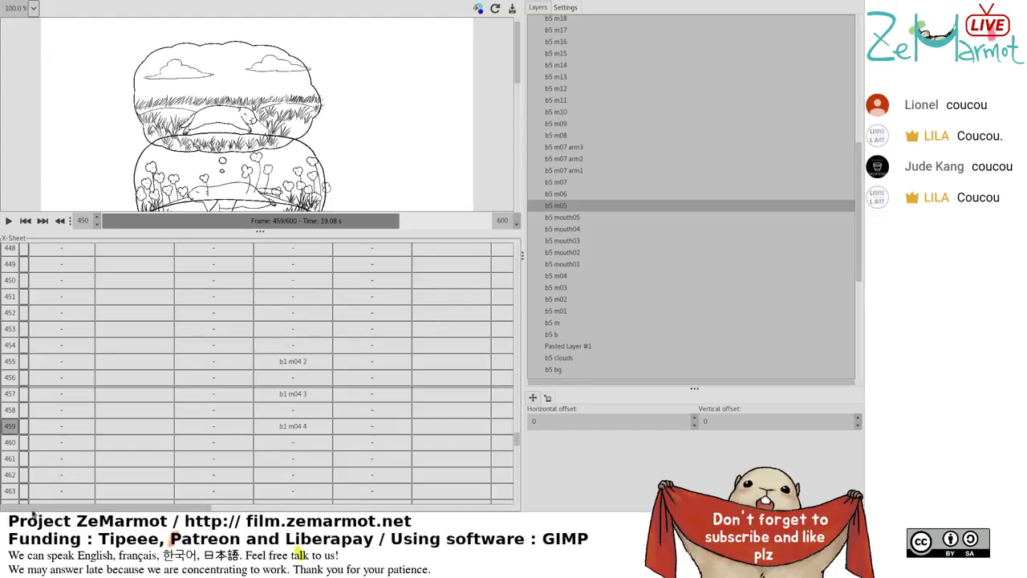
pyautogui.moveTo(97, 511); pyautogui.dragTo(544, 515)
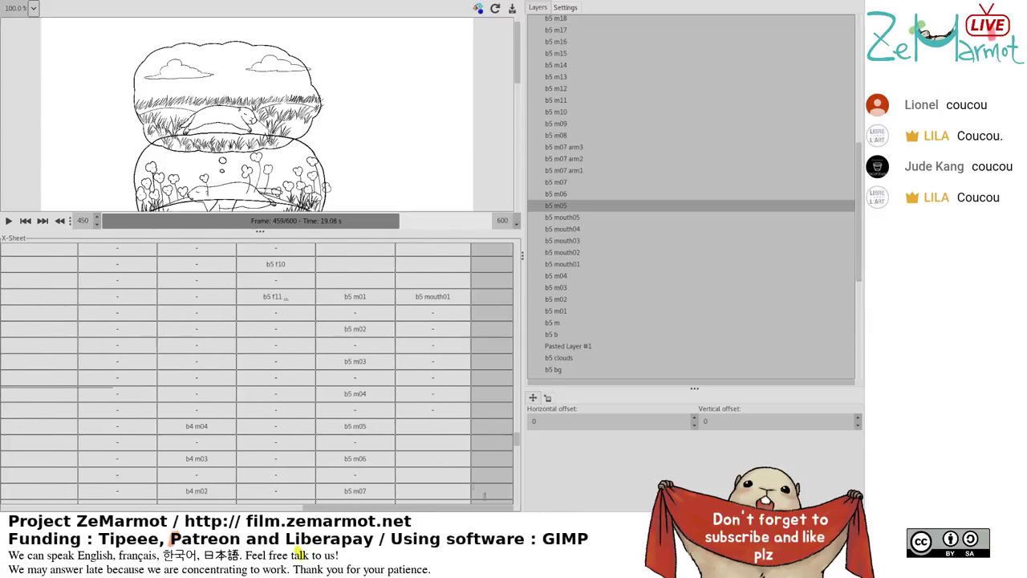
pyautogui.click(381, 437)
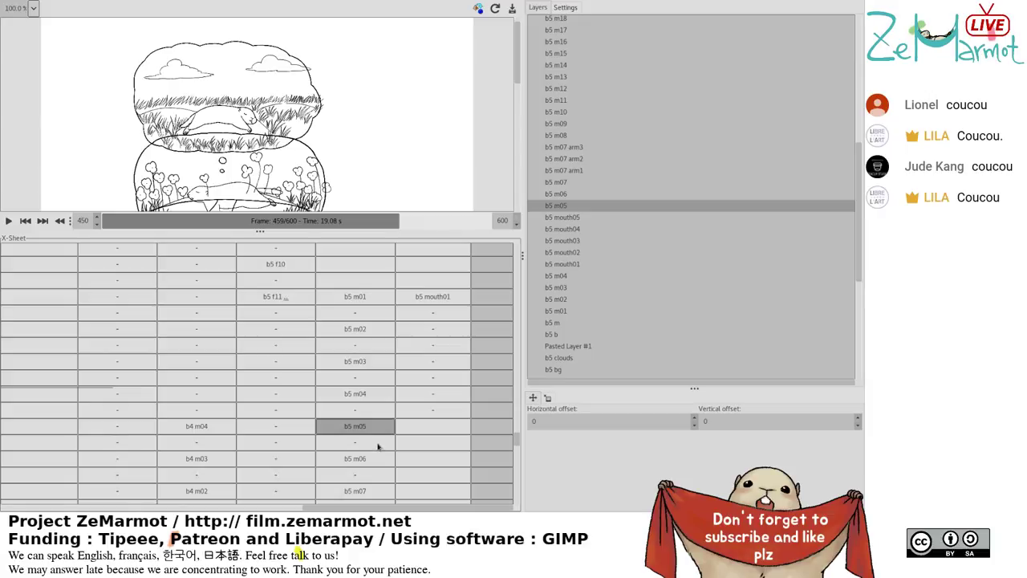
pyautogui.press('Insert')
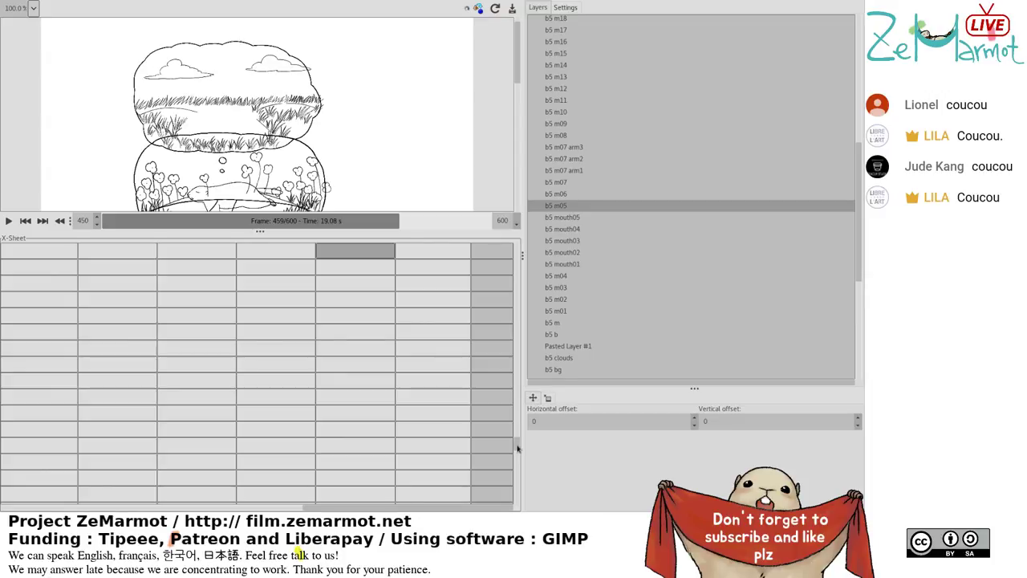
pyautogui.scroll(-3, 518, 449)
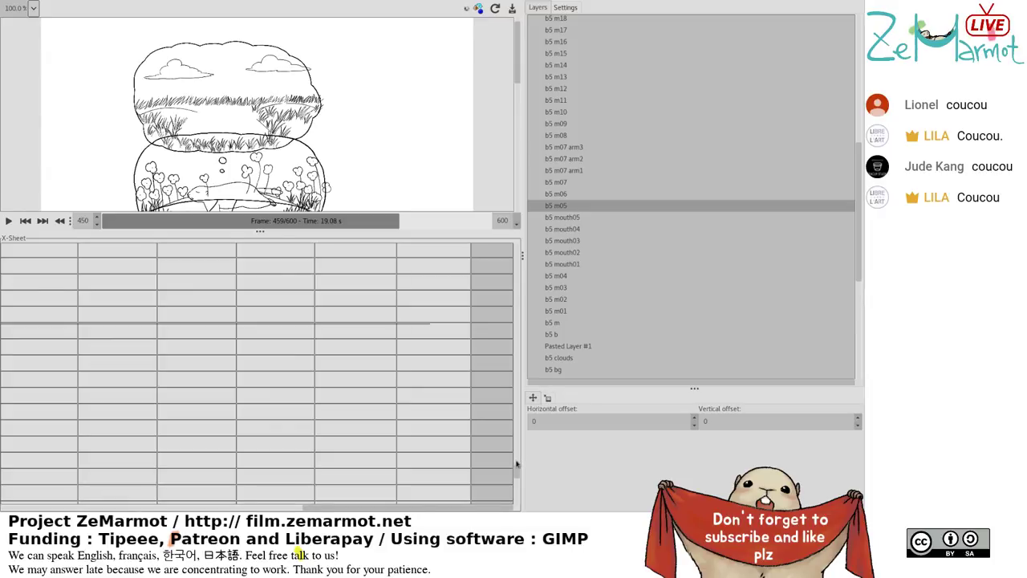
pyautogui.scroll(-2, 521, 463)
pyautogui.scroll(10, 520, 462)
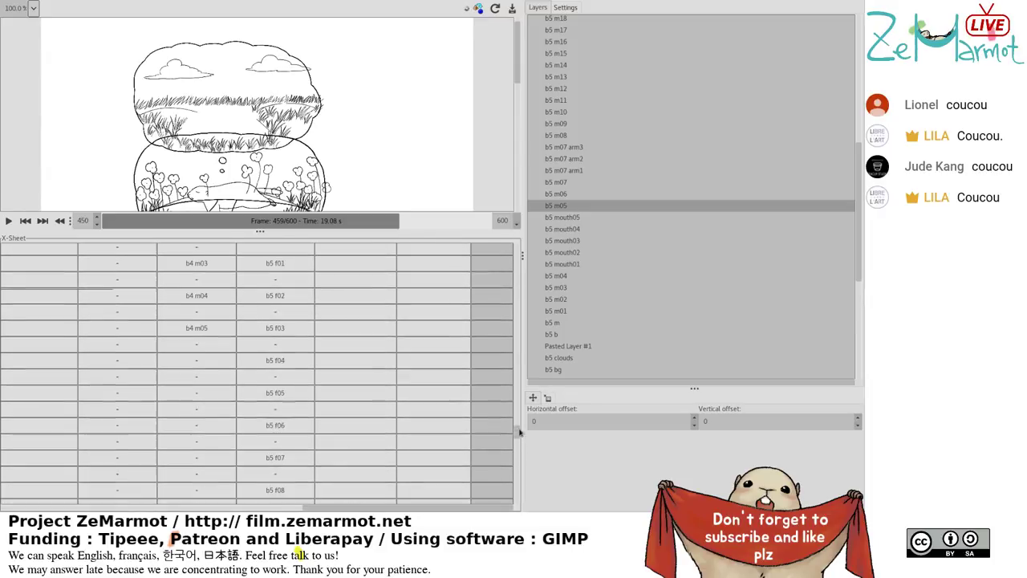
pyautogui.scroll(4, 520, 442)
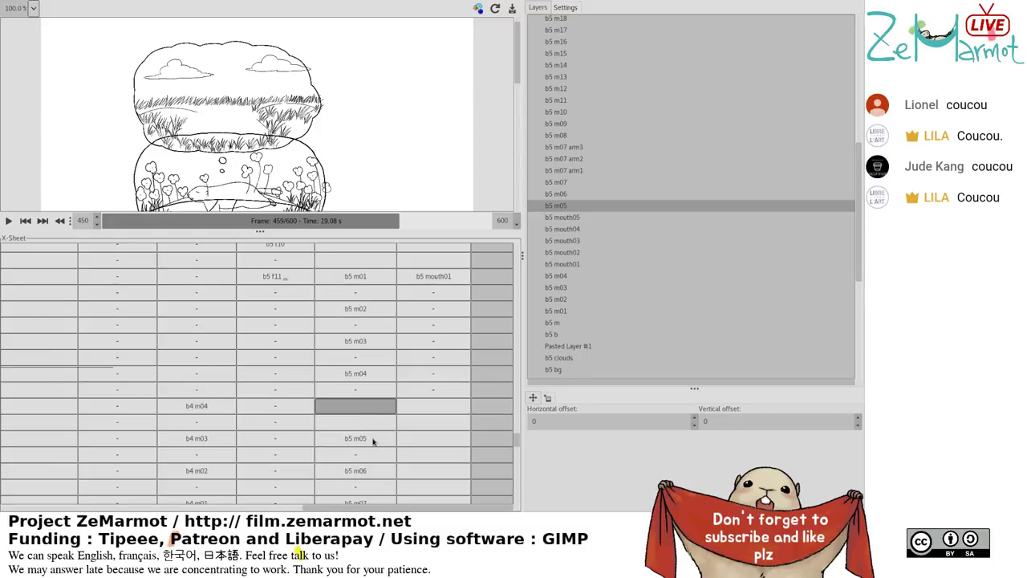
pyautogui.click(366, 417)
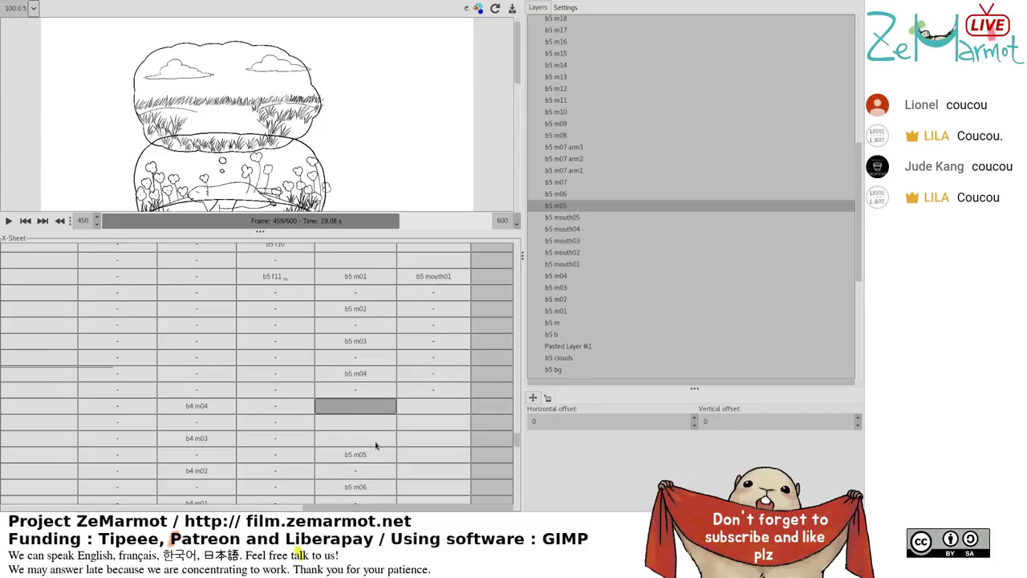
pyautogui.click(380, 448)
pyautogui.click(374, 415)
pyautogui.click(376, 413)
pyautogui.click(413, 420)
# Limit the playback range to start at frame 451 and end at frame 500.
pyautogui.moveTo(416, 508); pyautogui.dragTo(42, 514)
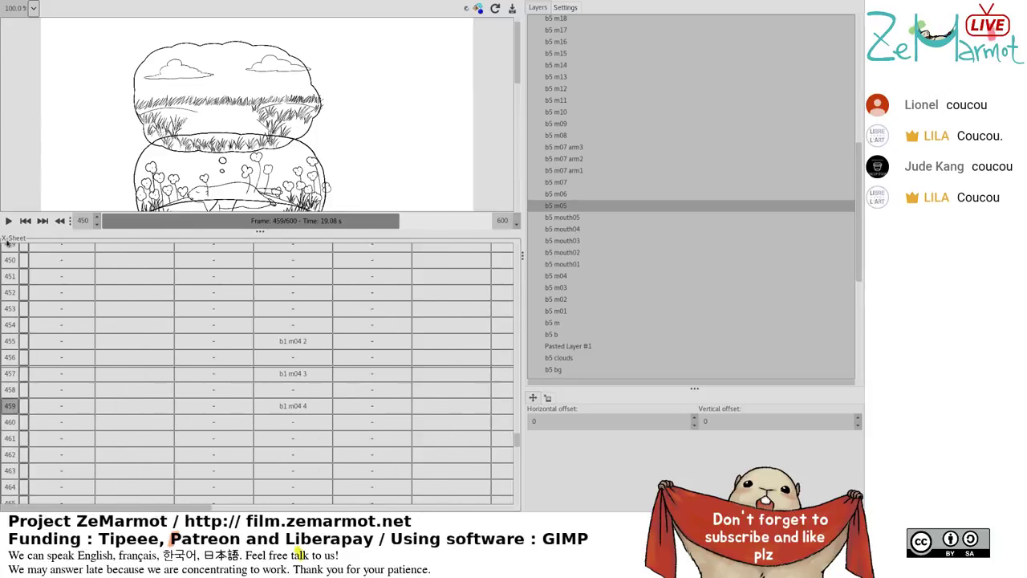
pyautogui.moveTo(206, 513); pyautogui.dragTo(513, 512)
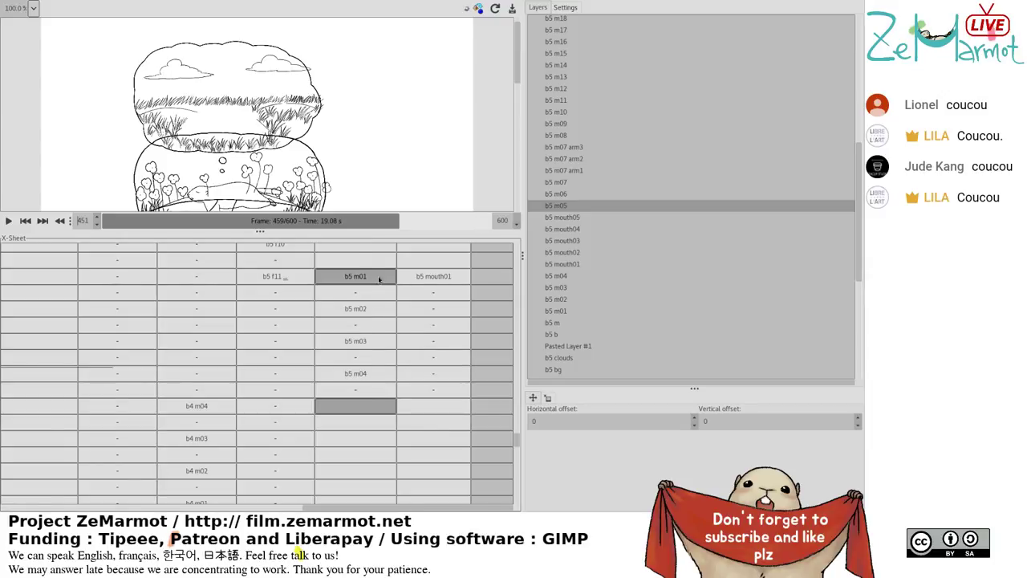
pyautogui.click(8, 221)
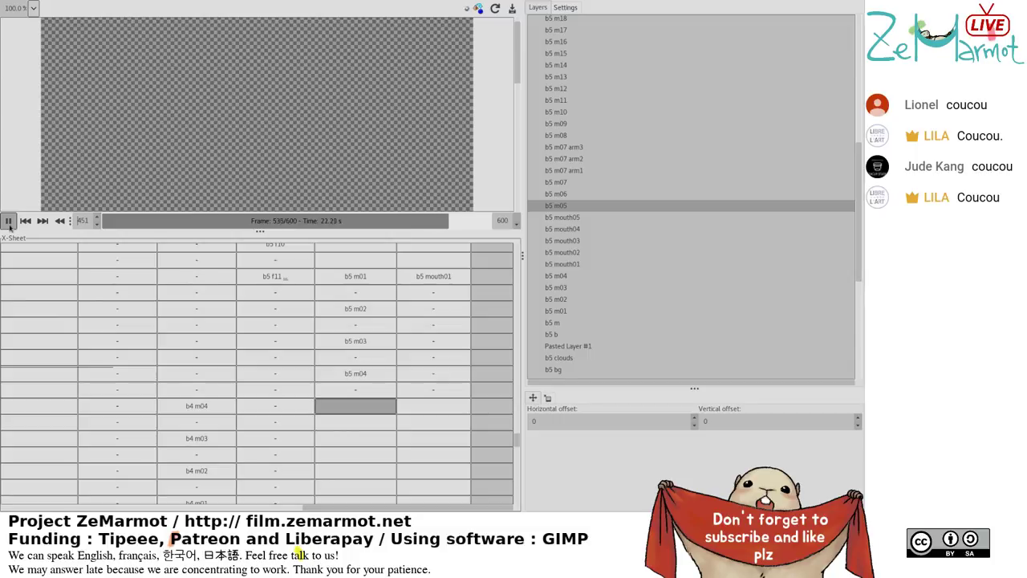
pyautogui.click(9, 223)
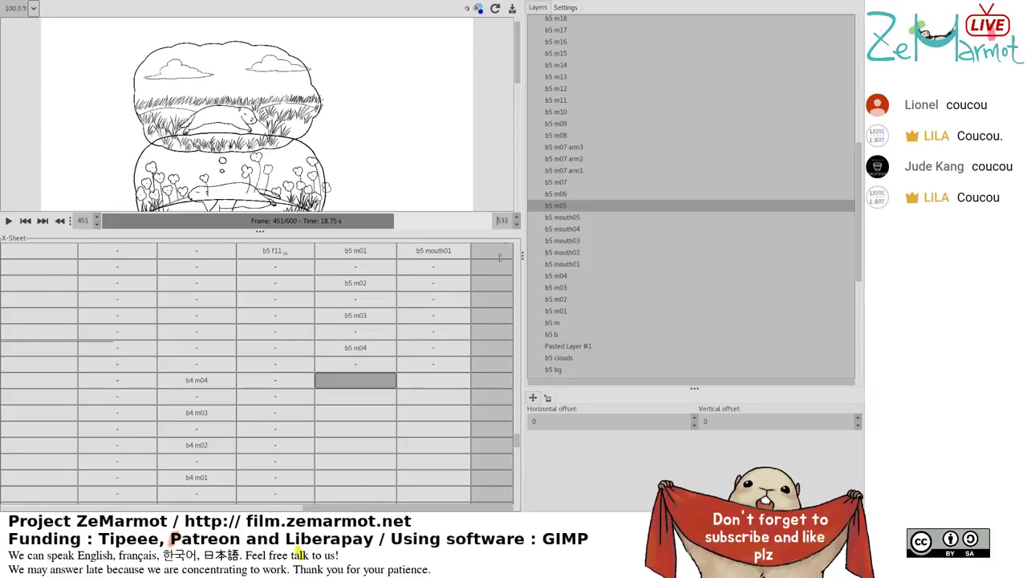
pyautogui.write('500')
# Play back the shortened frame range to check the timing of the marmot's pause.
pyautogui.click(7, 222)
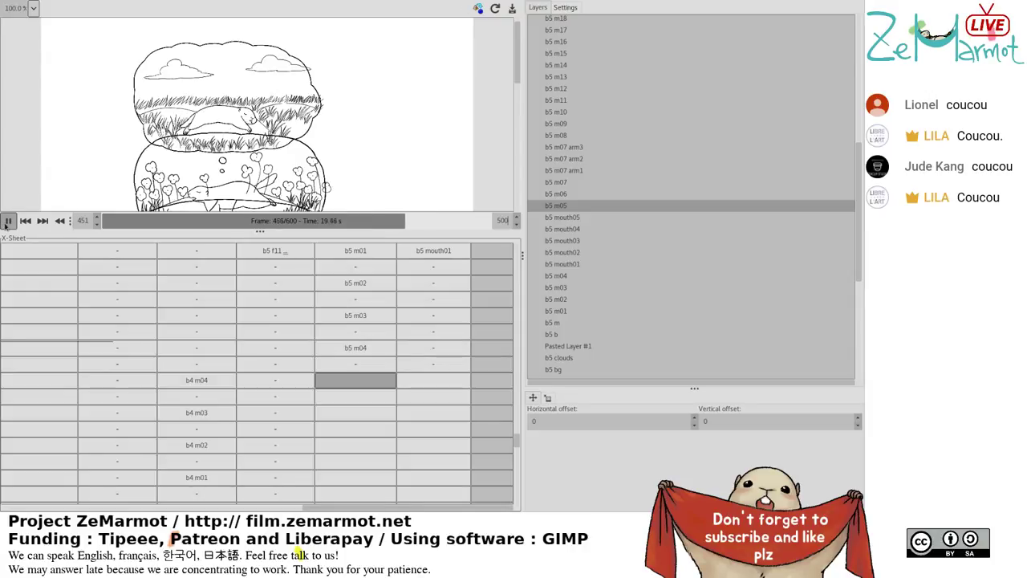
pyautogui.click(7, 222)
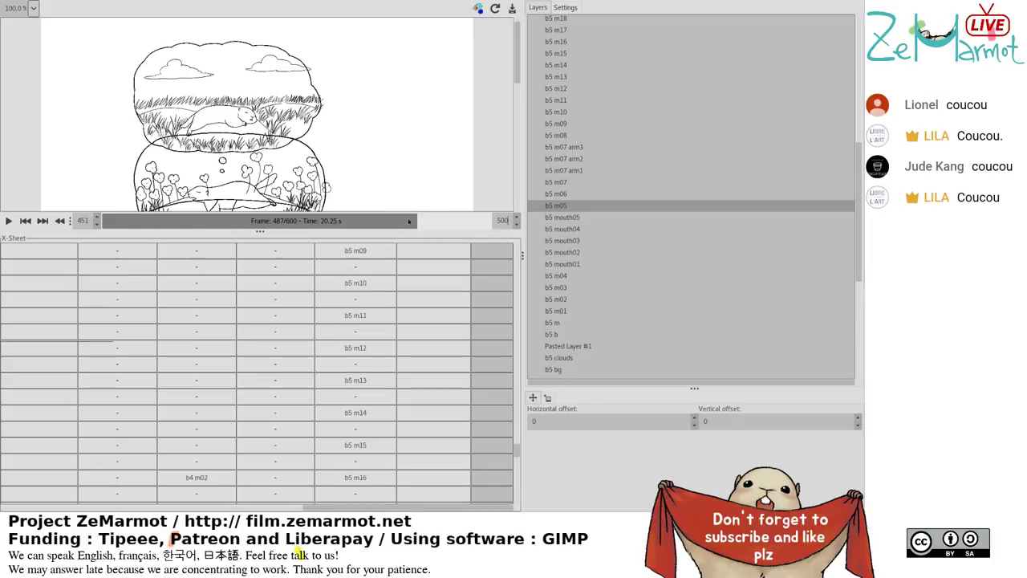
pyautogui.moveTo(391, 222); pyautogui.dragTo(371, 227)
pyautogui.click(8, 221)
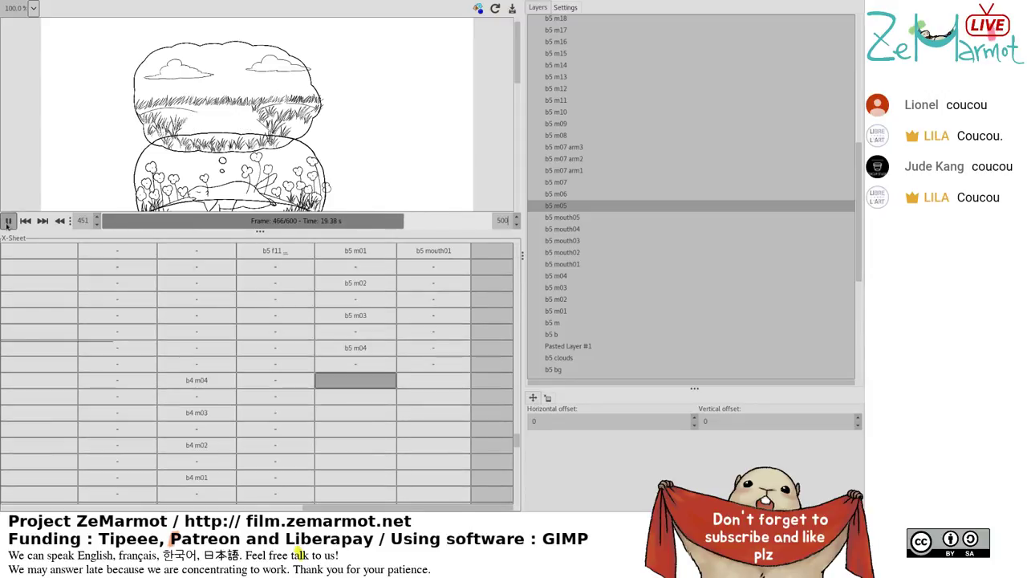
pyautogui.click(8, 222)
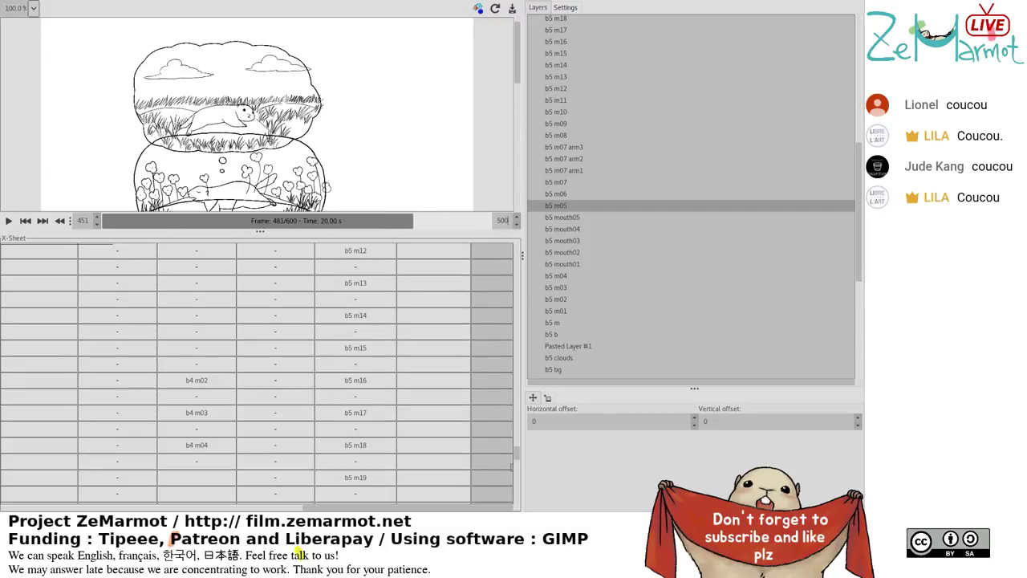
# Enlarge the X-Sheet and assign layer b5 m04 to its column's cells from frame 457 up to the cell before b5 m12.
pyautogui.moveTo(516, 455); pyautogui.dragTo(518, 441)
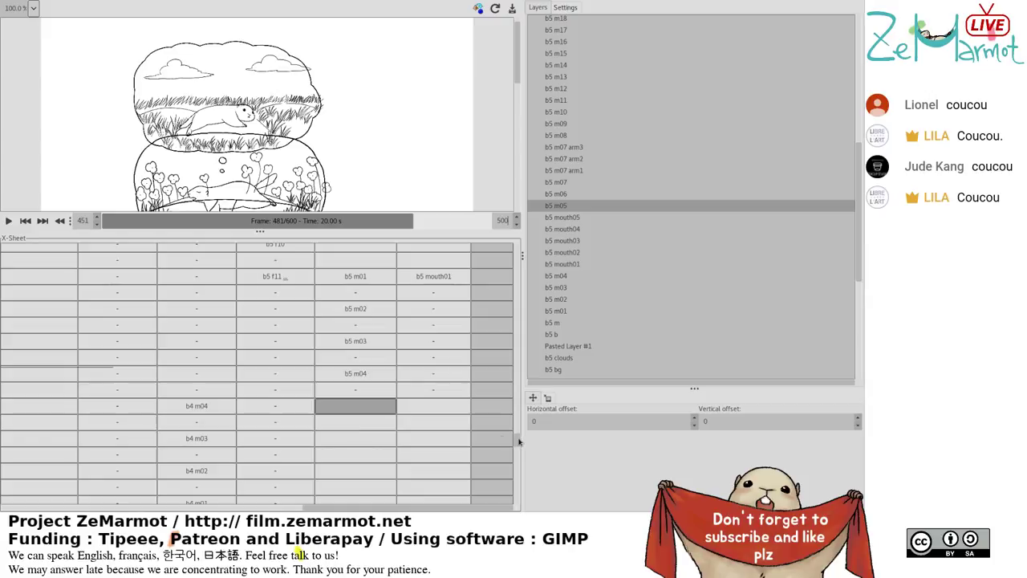
pyautogui.click(370, 374)
pyautogui.scroll(-3, 380, 412)
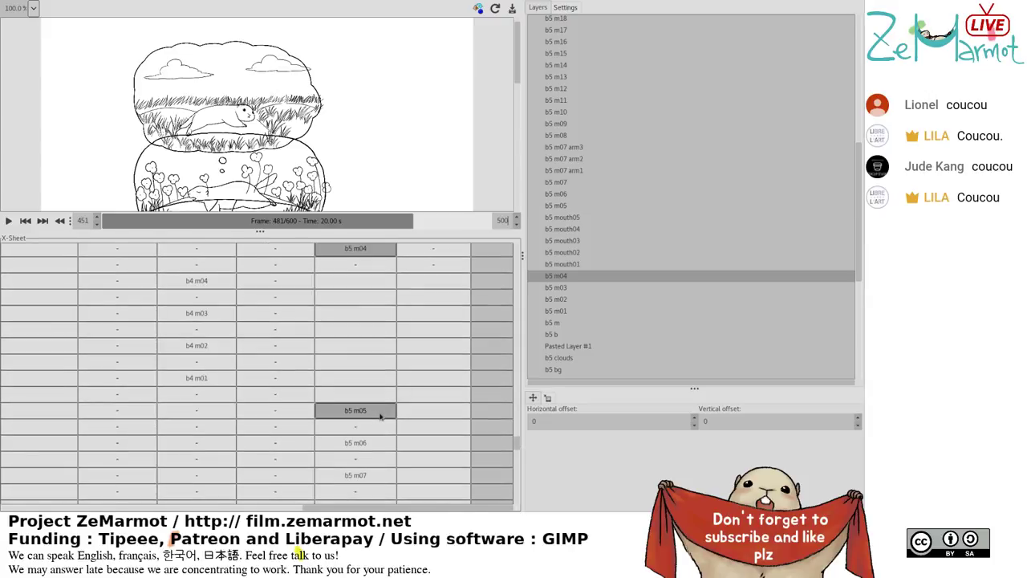
pyautogui.click(375, 398)
pyautogui.click(358, 252)
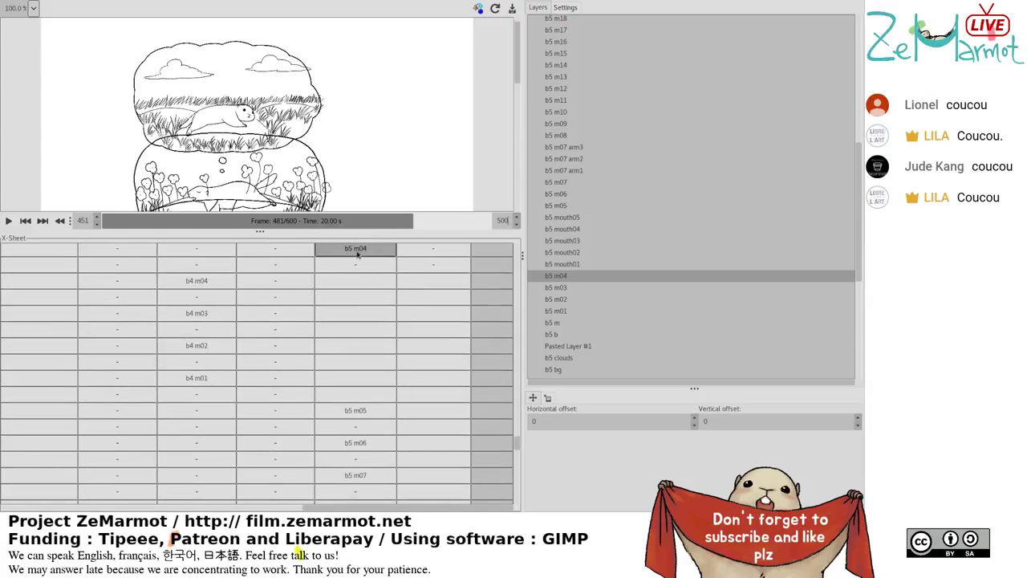
pyautogui.click(379, 335)
pyautogui.click(407, 230)
pyautogui.click(401, 360)
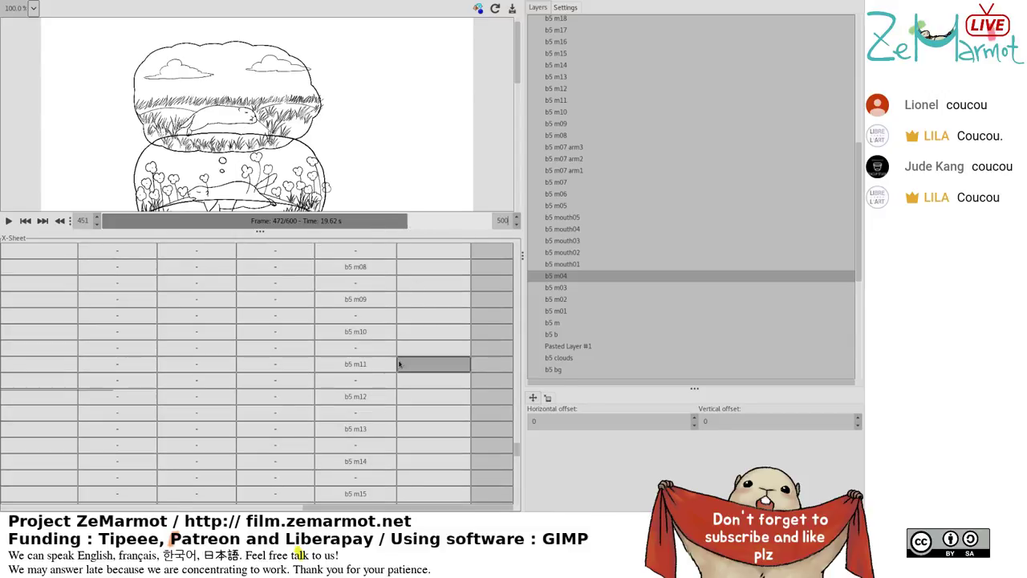
pyautogui.scroll(5, 400, 361)
pyautogui.scroll(3, 399, 363)
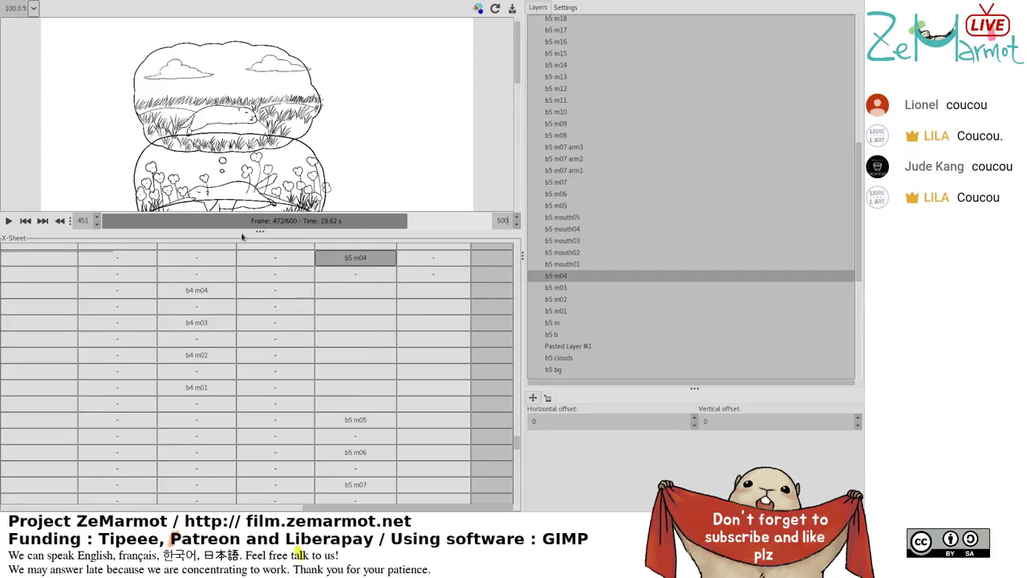
pyautogui.moveTo(259, 230); pyautogui.dragTo(269, 184)
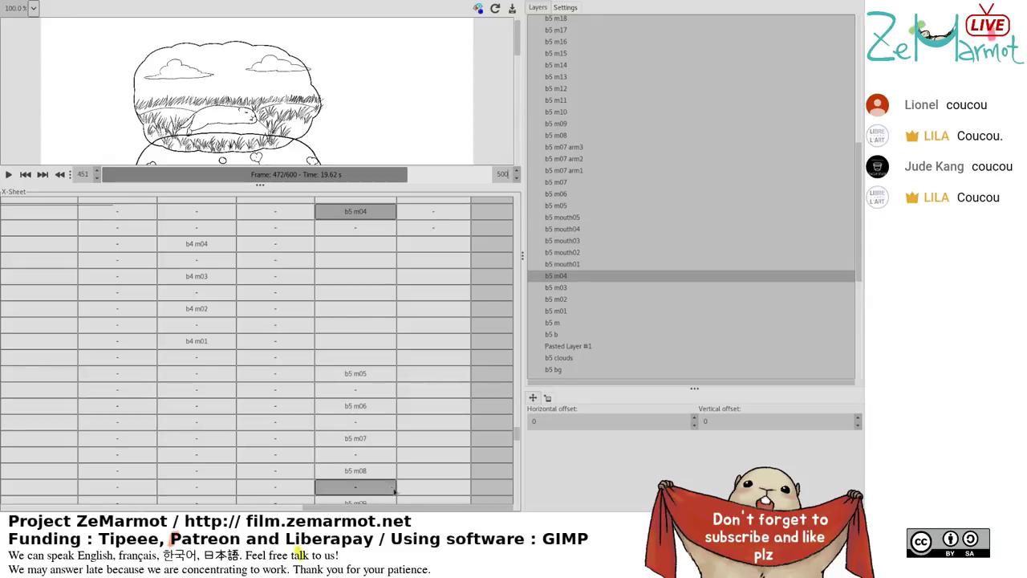
pyautogui.scroll(-3, 391, 485)
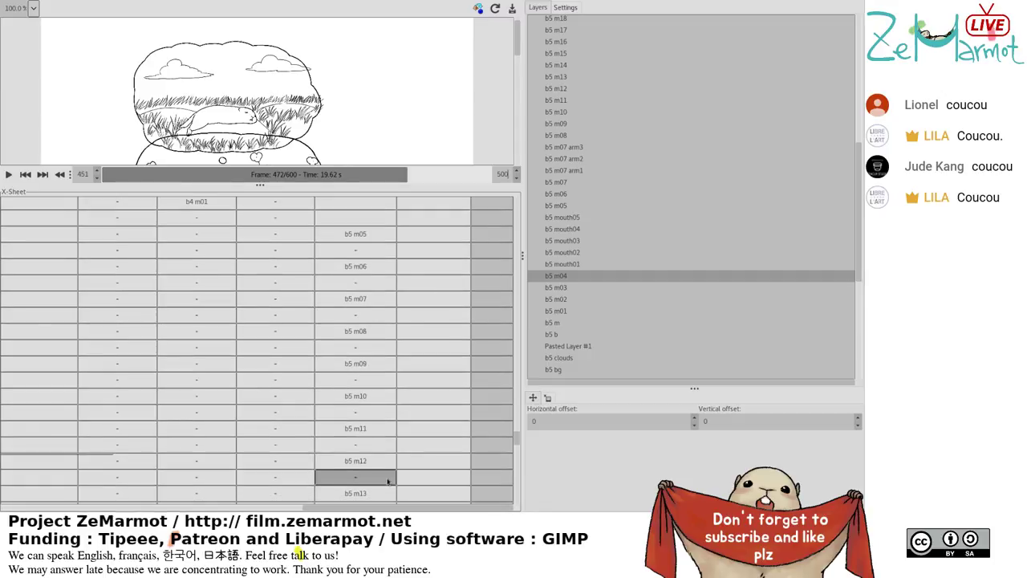
pyautogui.keyDown('shift'); pyautogui.click(387, 446); pyautogui.keyUp('shift')
pyautogui.scroll(4, 381, 378)
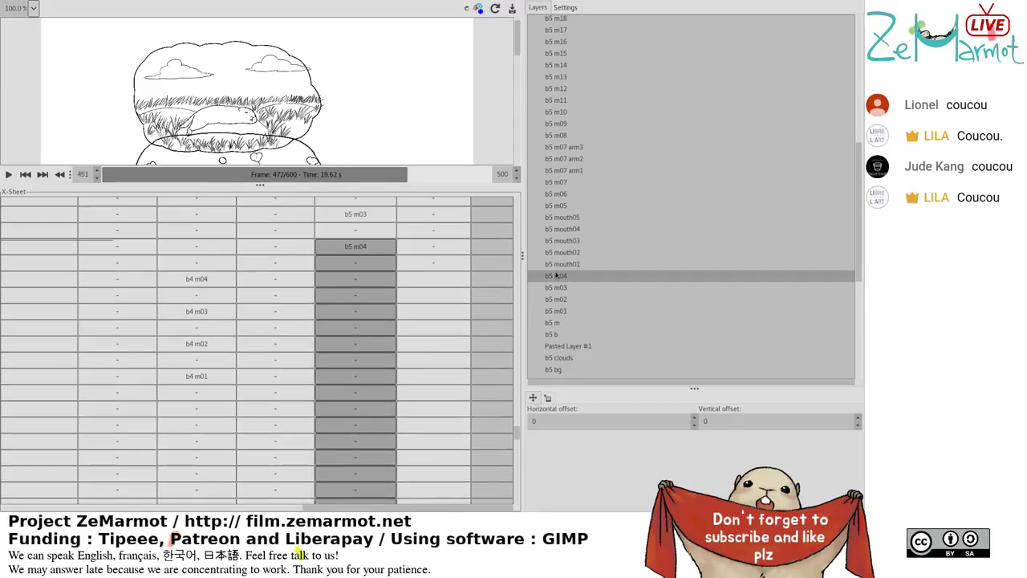
# Replace the b5 m12 cell with layer b5 m03 and the b5 m13 cells with layer b5 m02.
pyautogui.scroll(-7, 385, 350)
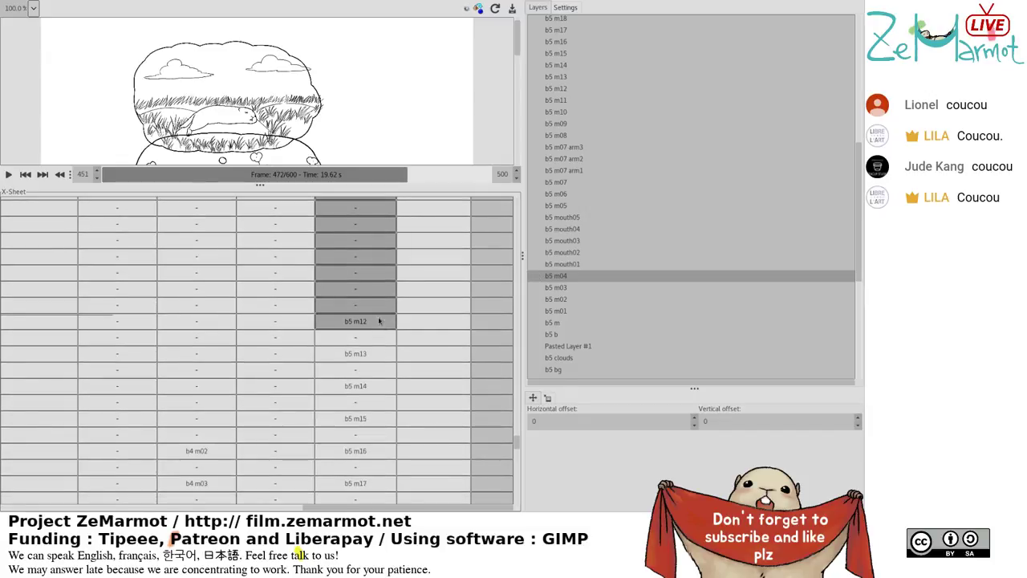
pyautogui.click(378, 321)
pyautogui.click(562, 293)
pyautogui.moveTo(372, 382); pyautogui.dragTo(378, 397)
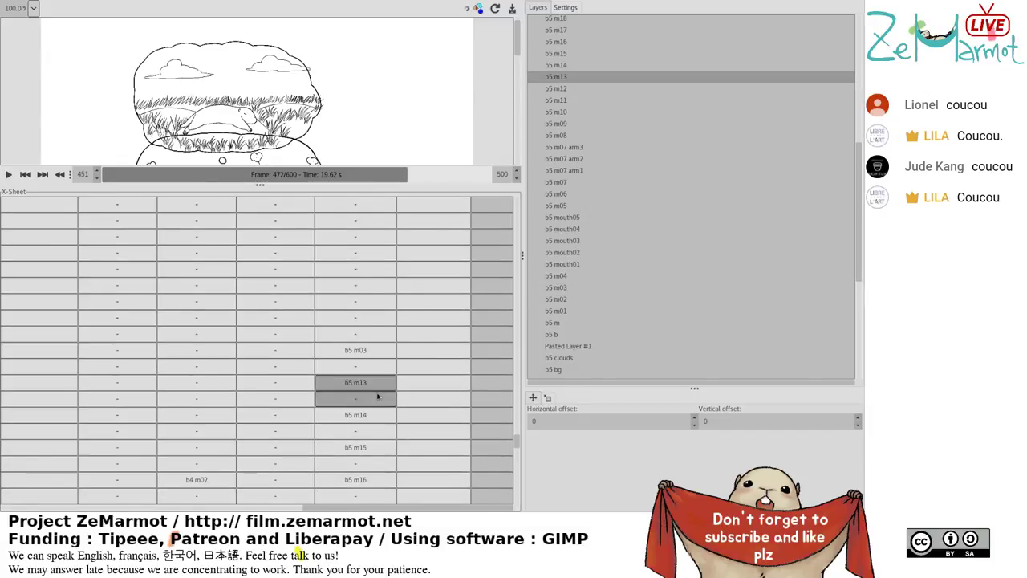
pyautogui.click(550, 300)
# Assign layer b5 m01 to all cells from b5 m14 through b5 m22 in the same column.
pyautogui.click(367, 415)
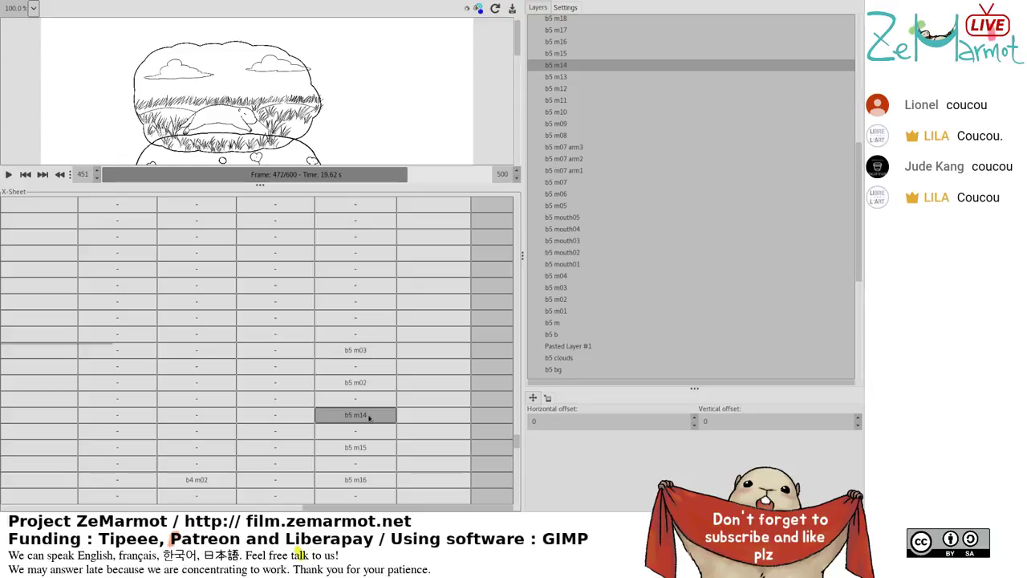
pyautogui.scroll(-2, 369, 417)
pyautogui.scroll(-1, 369, 418)
pyautogui.click(369, 418)
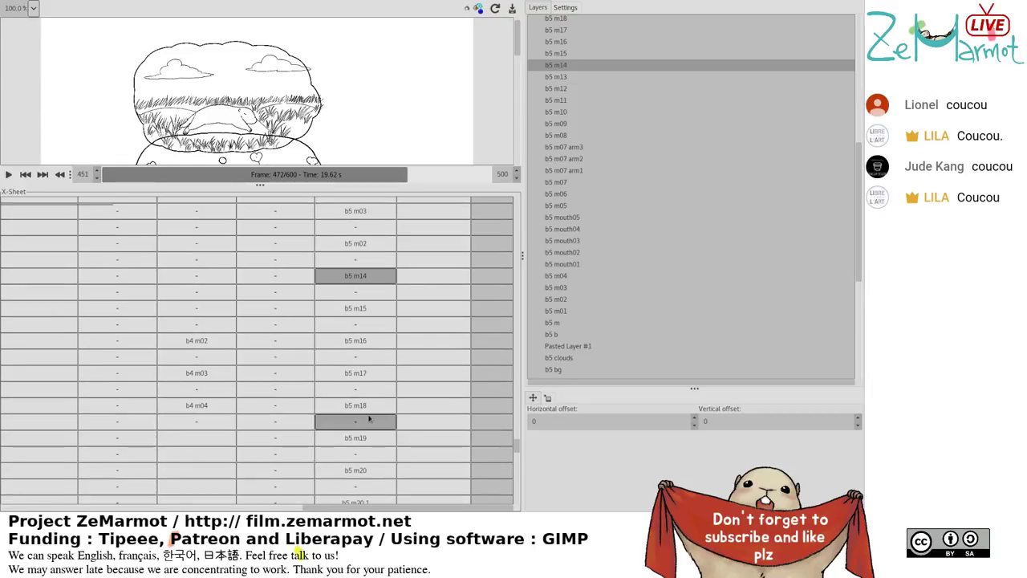
pyautogui.scroll(-1, 369, 418)
pyautogui.click(369, 418)
pyautogui.scroll(-1, 369, 419)
pyautogui.click(369, 418)
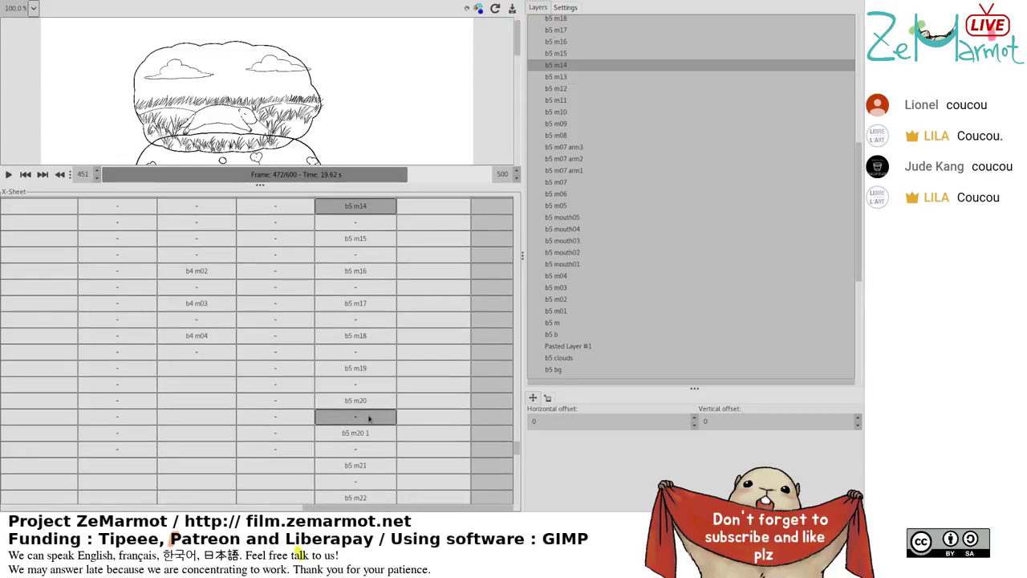
pyautogui.keyDown('shift'); pyautogui.click(363, 497); pyautogui.keyUp('shift')
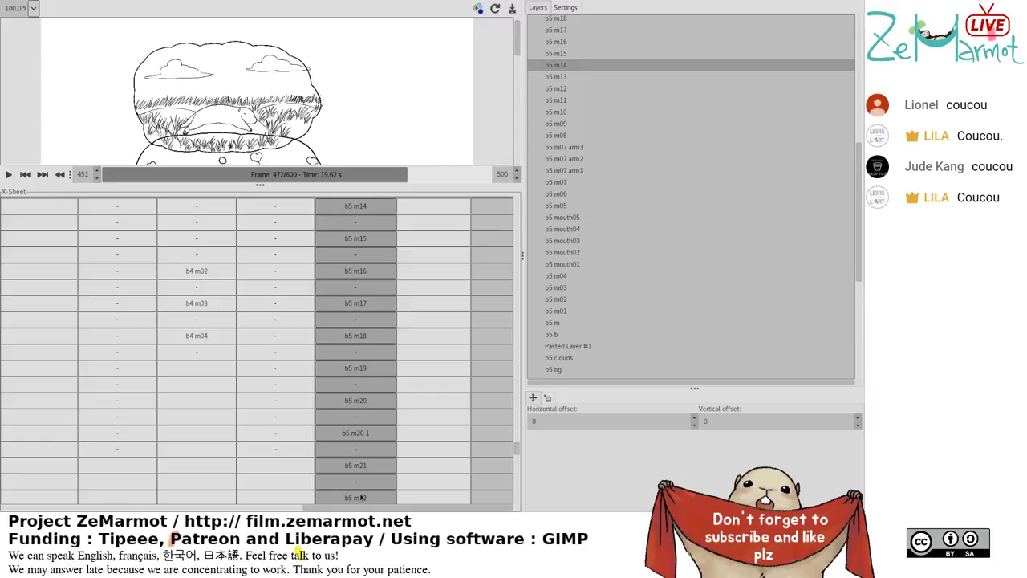
pyautogui.click(567, 313)
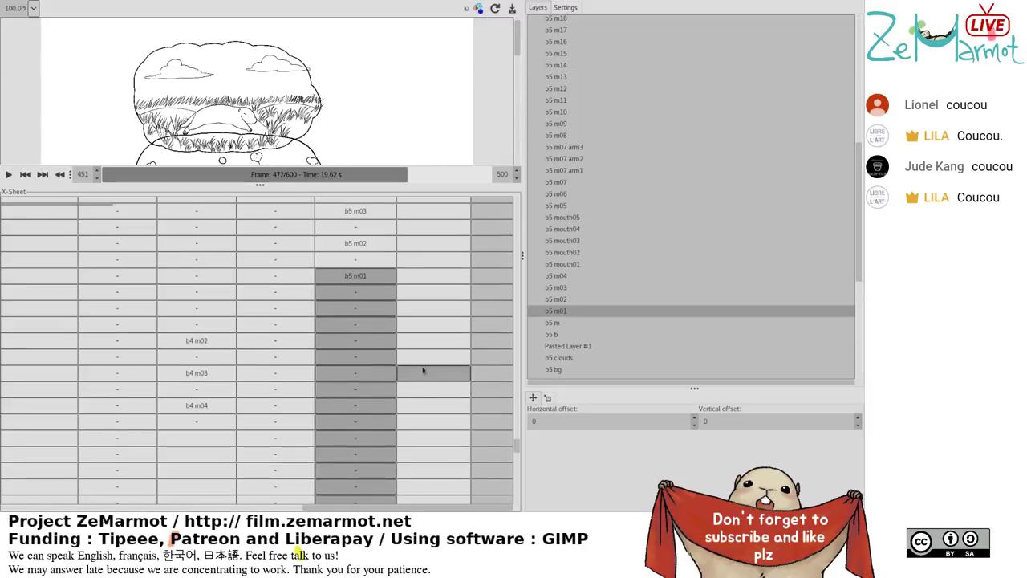
pyautogui.scroll(5, 378, 294)
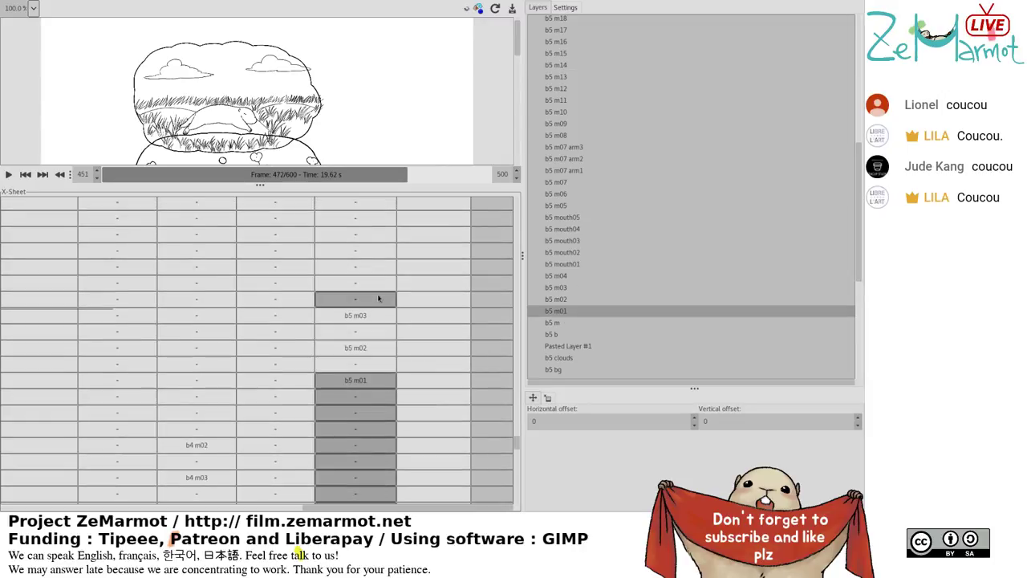
pyautogui.scroll(5, 380, 302)
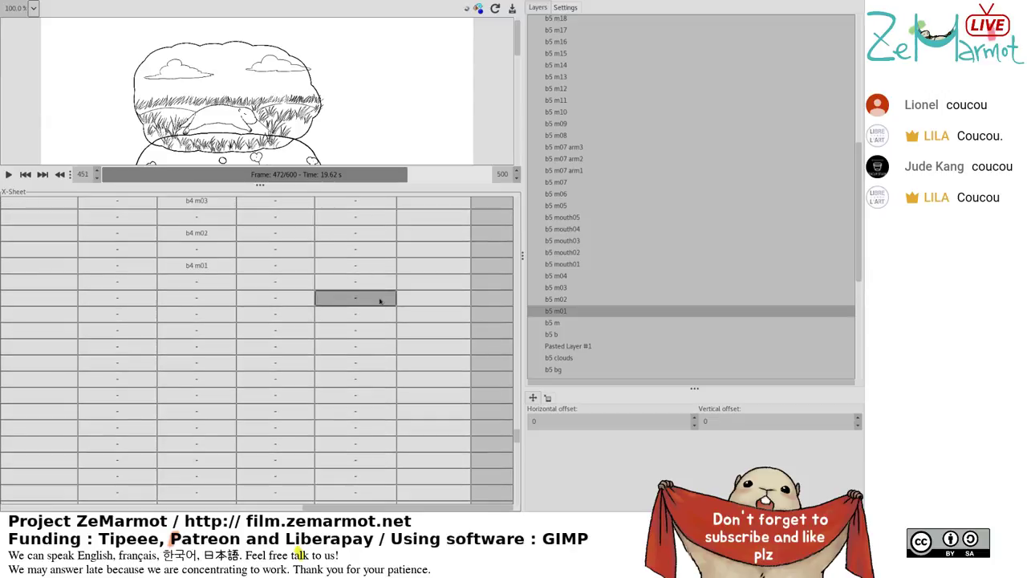
pyautogui.scroll(-1, 380, 301)
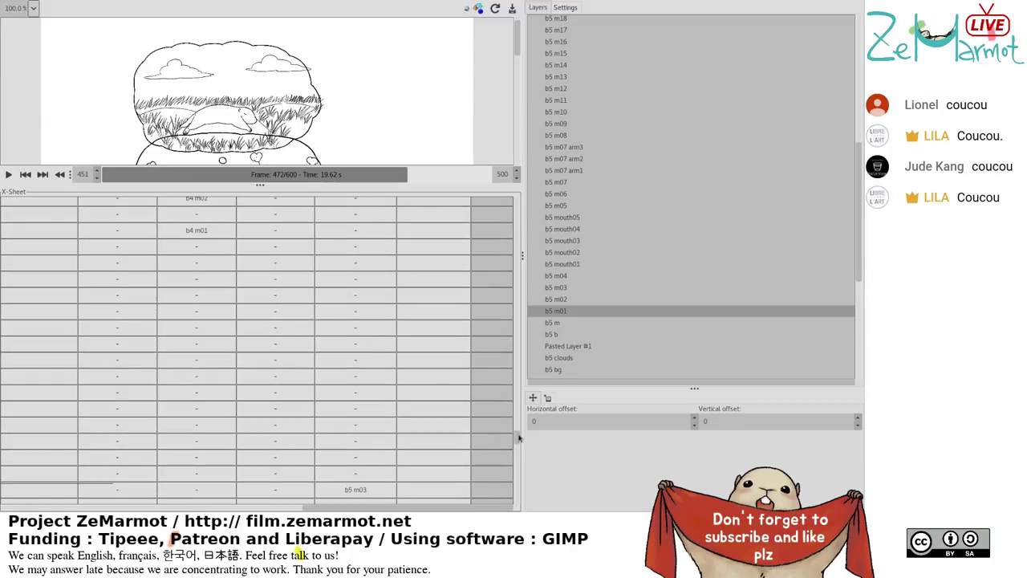
# Enlarge the X-Sheet further at the expense of the animation preview to expose more frame rows.
pyautogui.scroll(1, 519, 437)
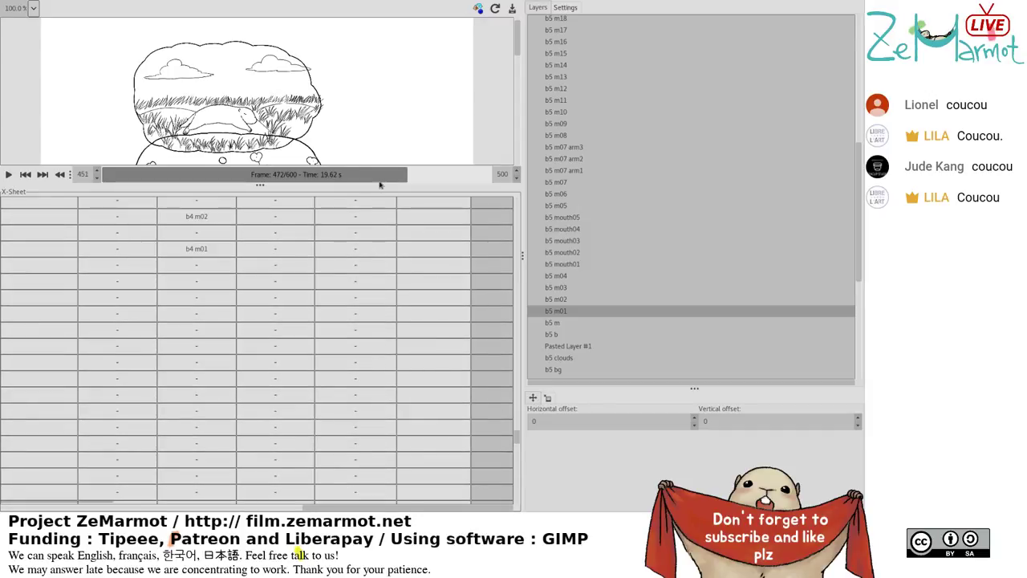
pyautogui.moveTo(379, 186); pyautogui.dragTo(381, 146)
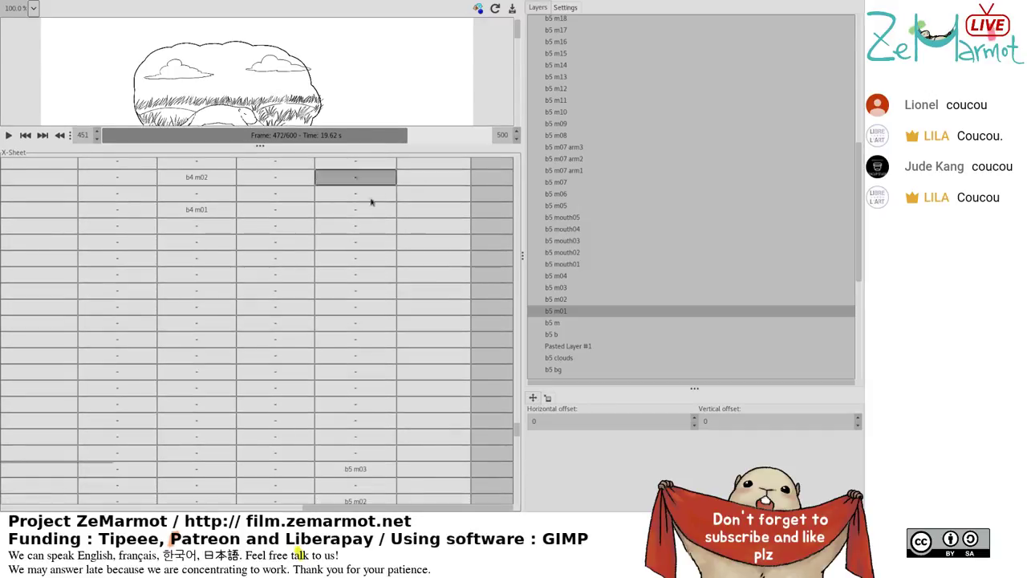
pyautogui.scroll(3, 369, 201)
pyautogui.scroll(-2, 369, 207)
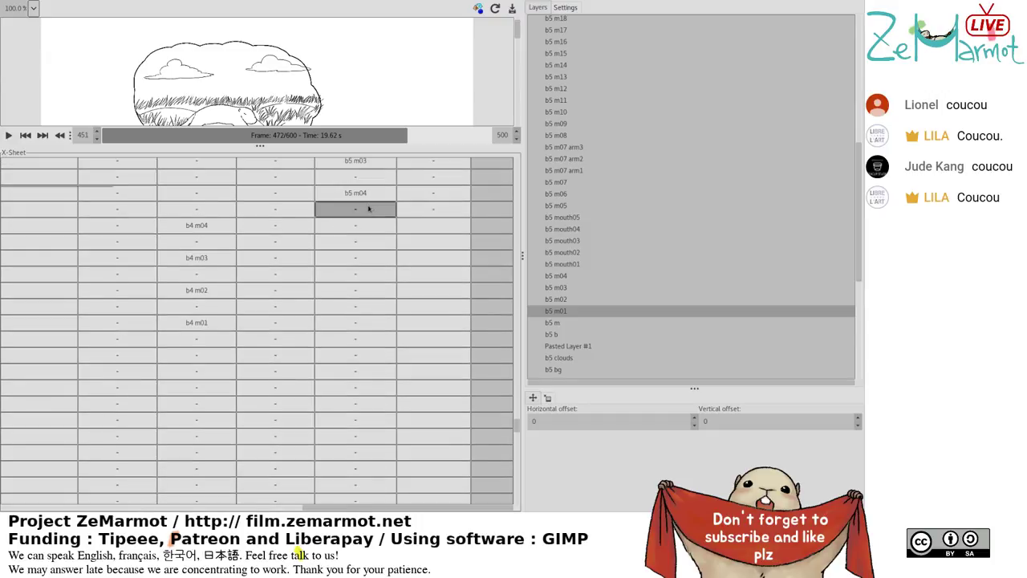
pyautogui.scroll(1, 516, 430)
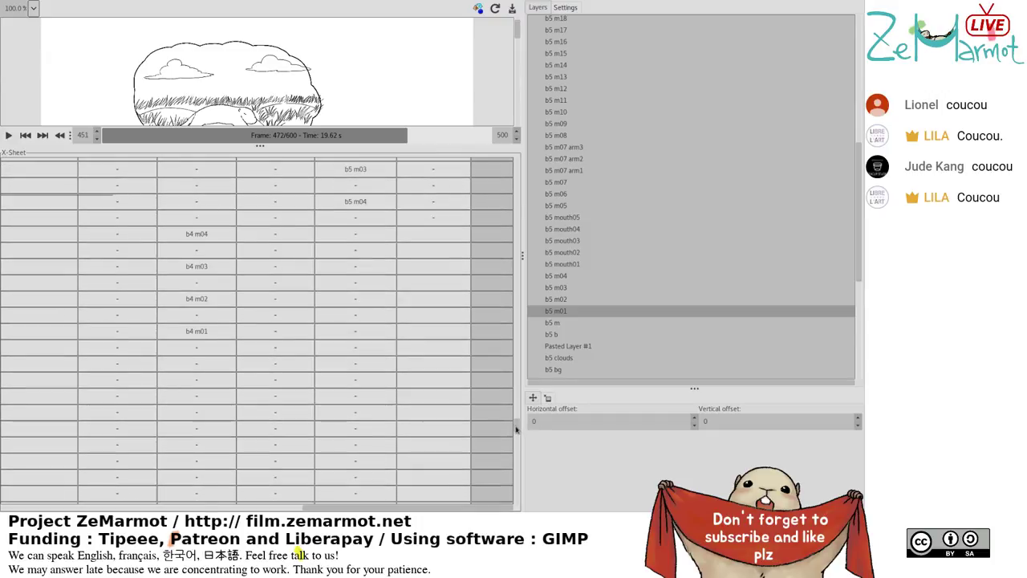
pyautogui.scroll(-1, 516, 430)
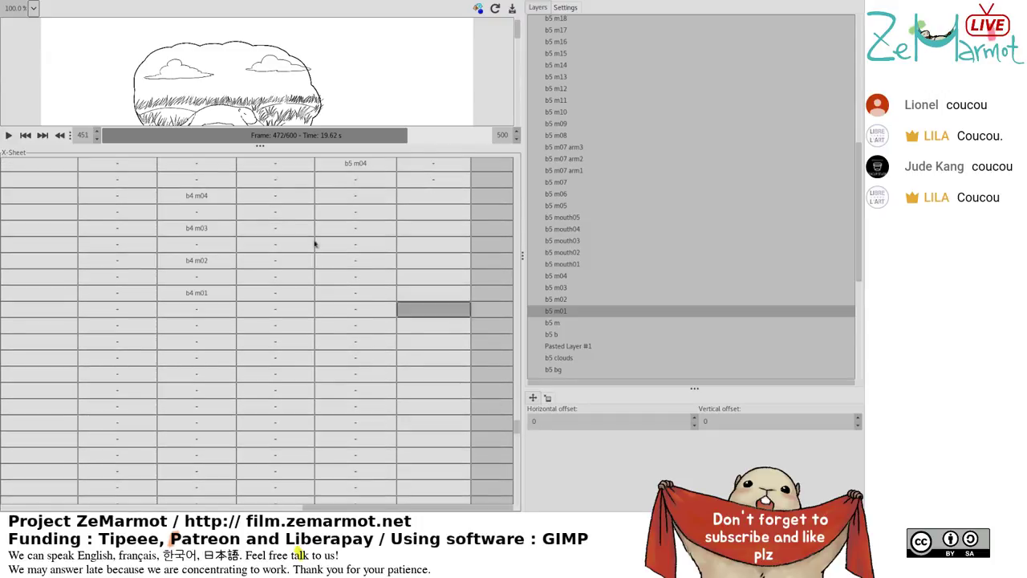
pyautogui.moveTo(258, 146); pyautogui.dragTo(273, 102)
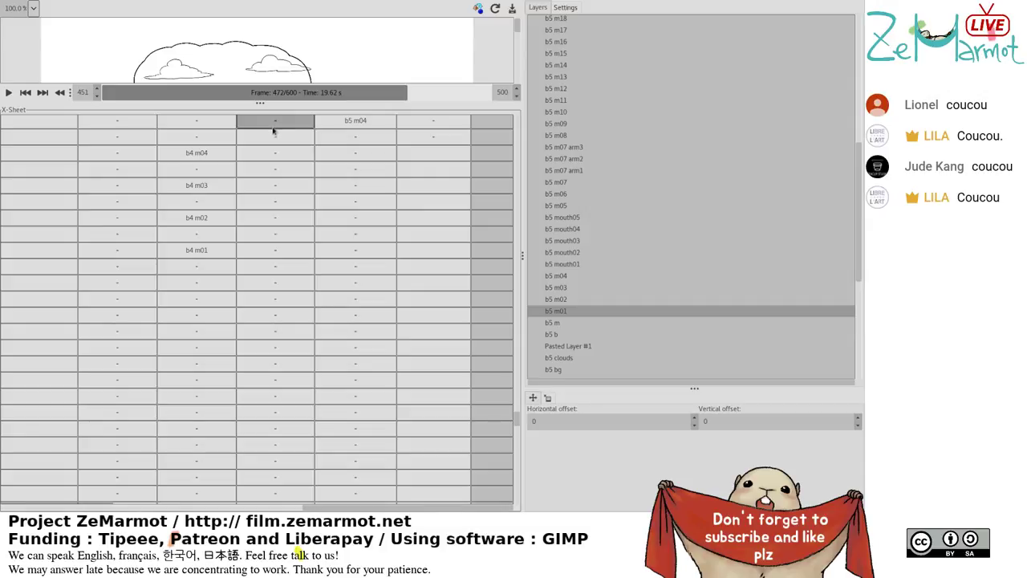
pyautogui.scroll(-10, 326, 273)
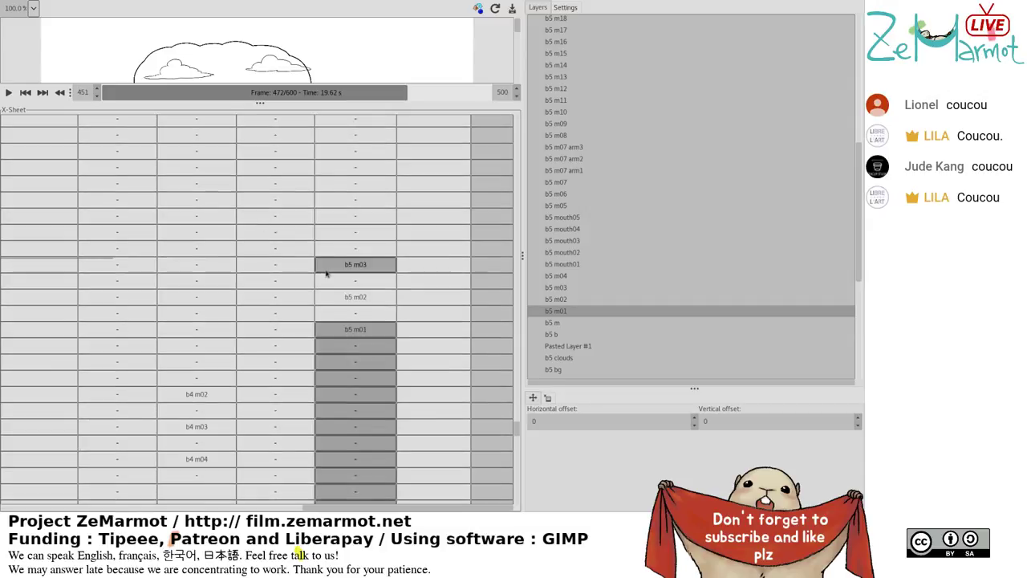
# Examine how far the b5 m01 cells run in the m5 column and where the b5 mouth01 cells end beside it.
pyautogui.moveTo(325, 288); pyautogui.dragTo(344, 495)
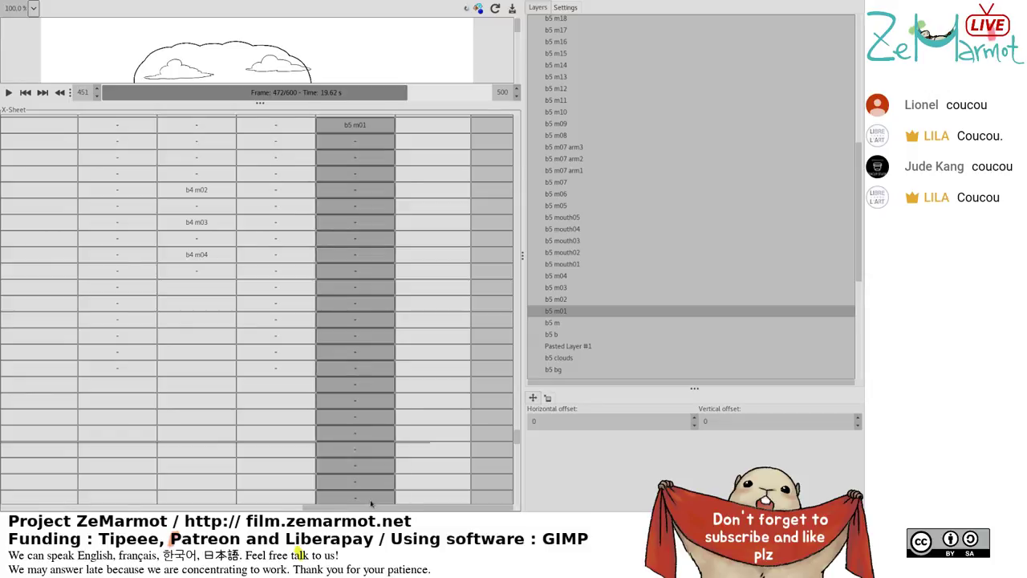
pyautogui.click(371, 503)
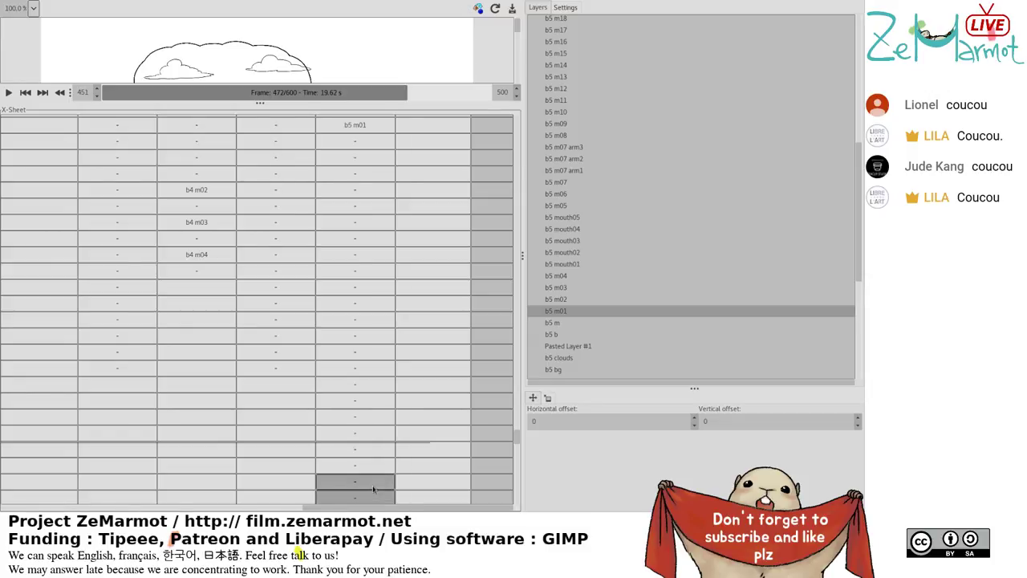
pyautogui.scroll(2, 369, 482)
pyautogui.click(364, 454)
pyautogui.scroll(3, 366, 455)
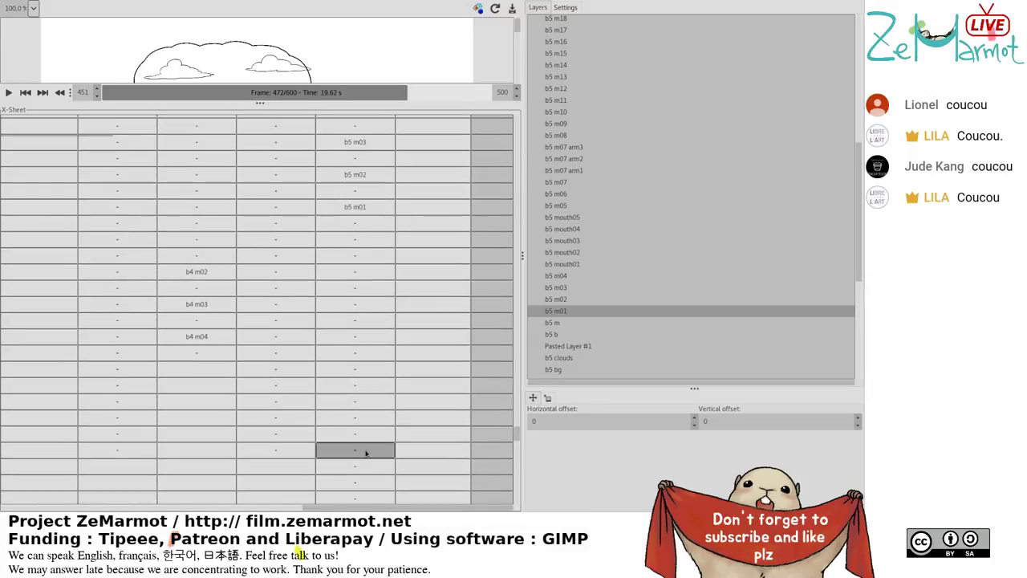
pyautogui.scroll(8, 365, 454)
pyautogui.click(365, 455)
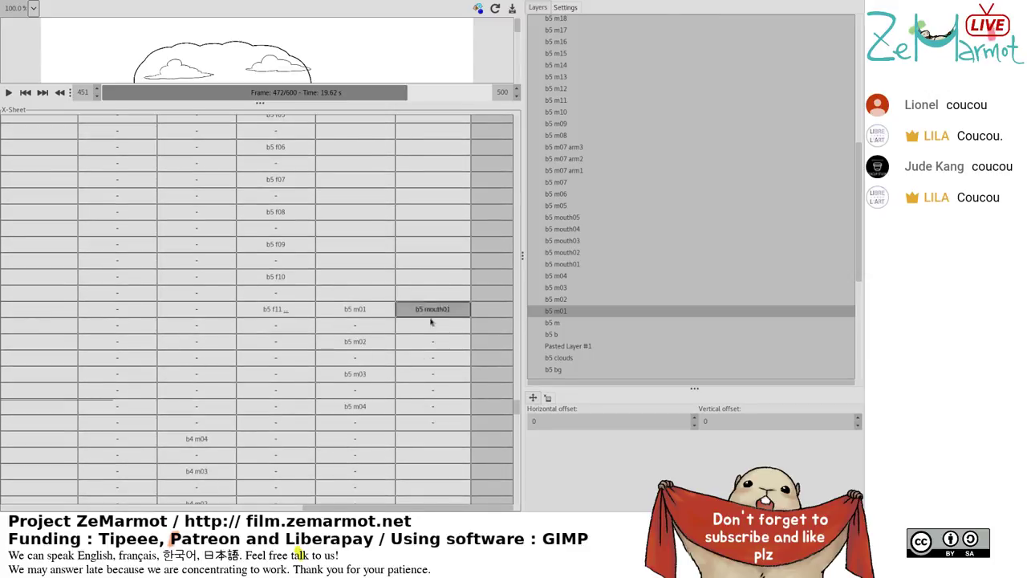
pyautogui.scroll(-20, 425, 391)
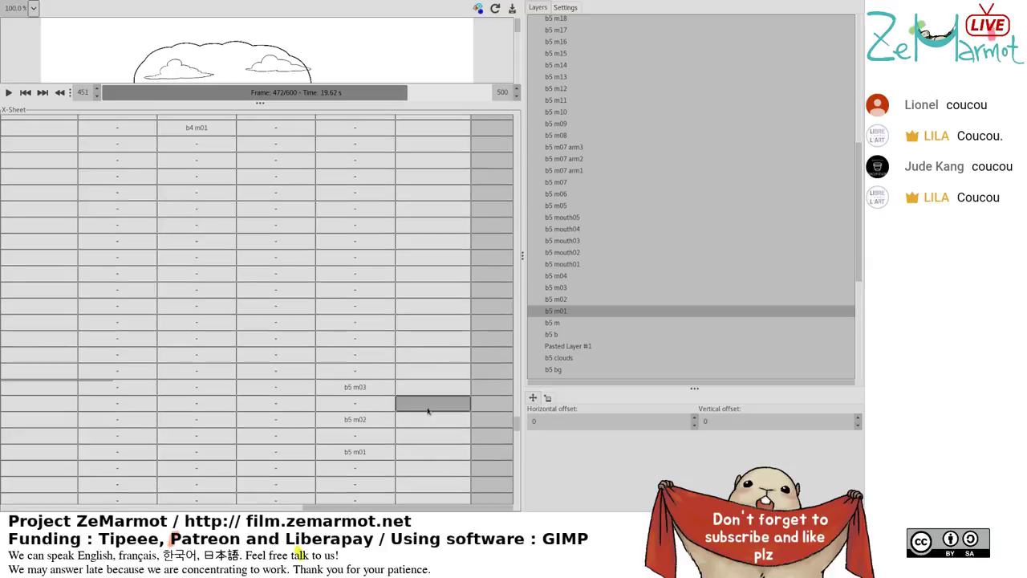
pyautogui.scroll(3, 425, 407)
pyautogui.scroll(-3, 425, 407)
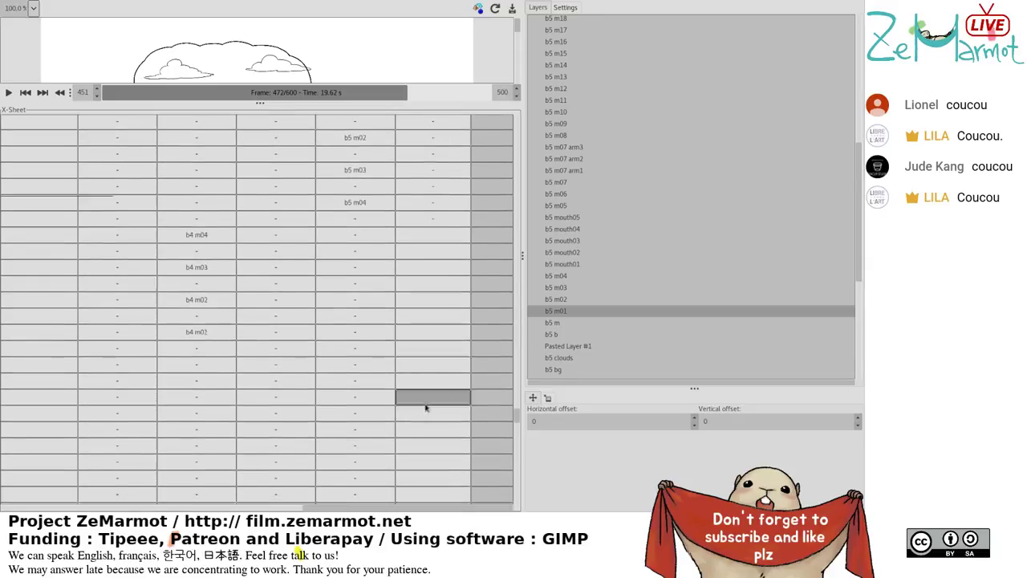
pyautogui.scroll(-10, 425, 407)
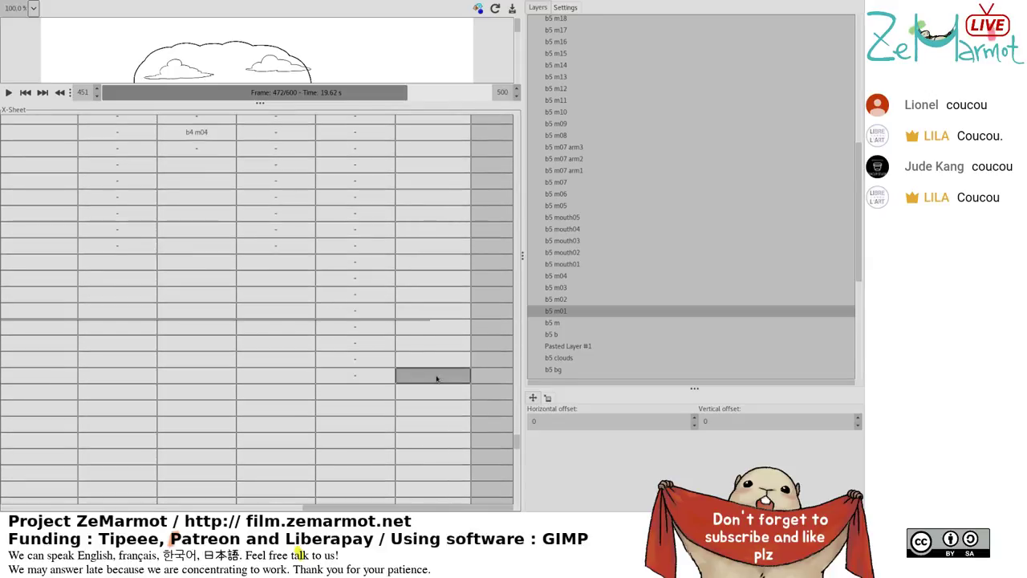
# Assign layer b5 mouth01 to the "Name me" column from the first b4 m04 row down to the last b5 m01 row.
pyautogui.scroll(8, 439, 375)
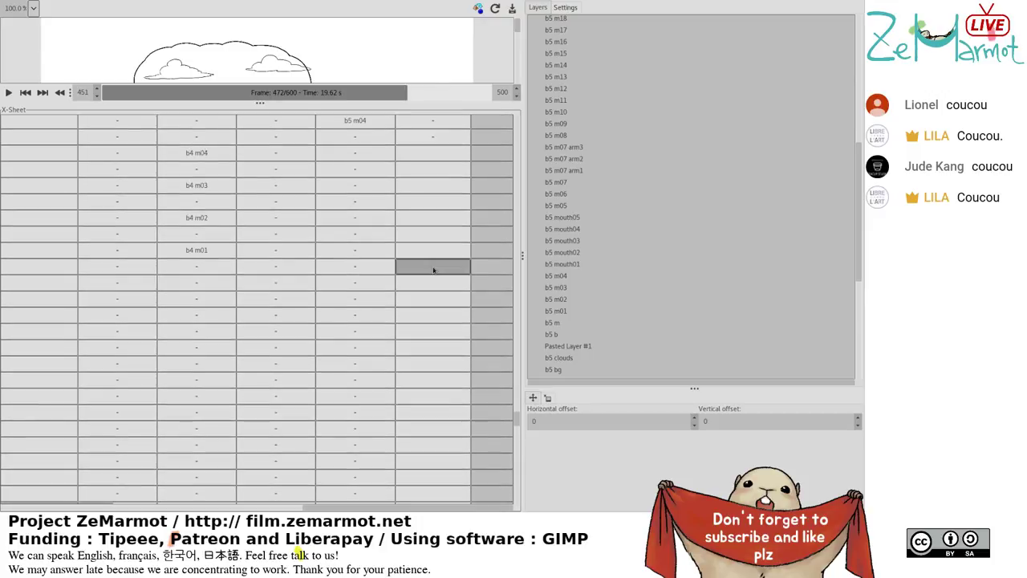
pyautogui.click(433, 275)
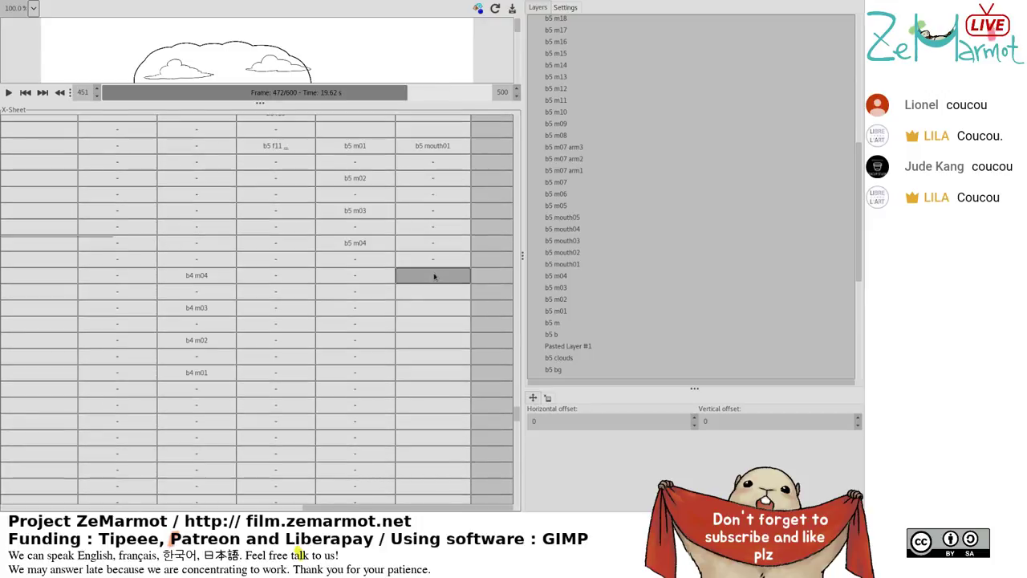
pyautogui.click(566, 265)
pyautogui.scroll(-10, 441, 361)
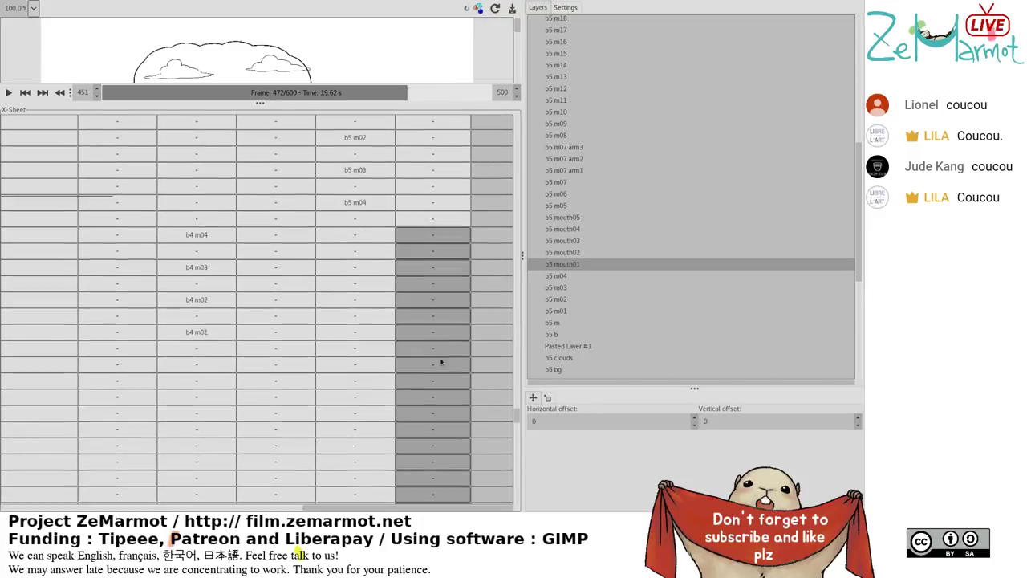
pyautogui.scroll(-10, 441, 361)
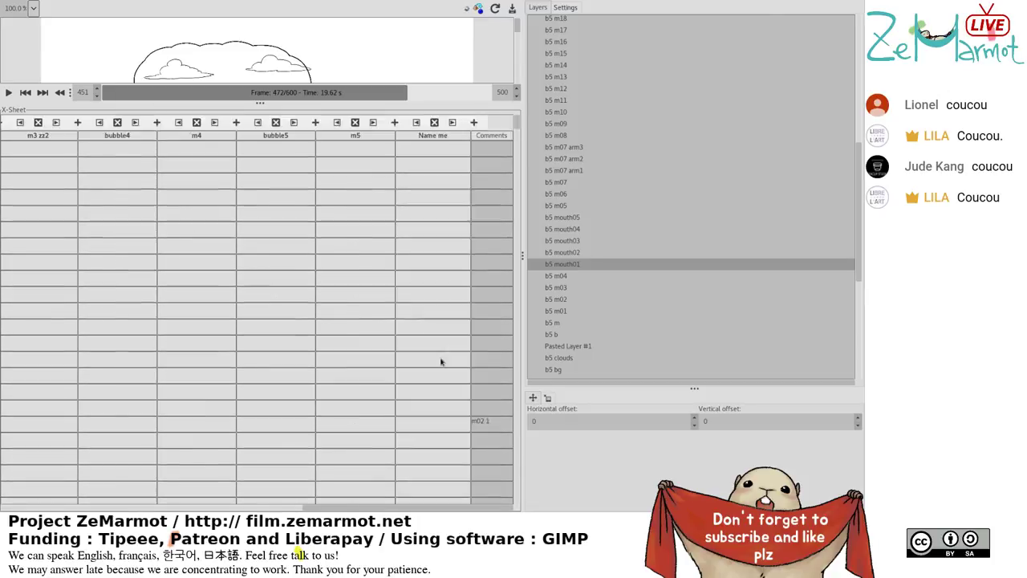
pyautogui.scroll(5, 441, 361)
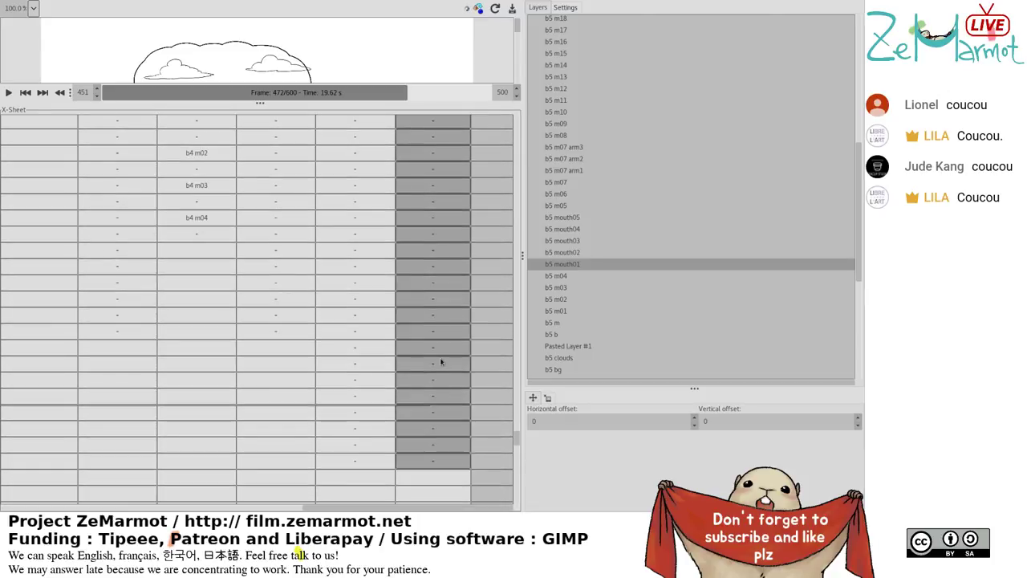
pyautogui.scroll(5, 441, 362)
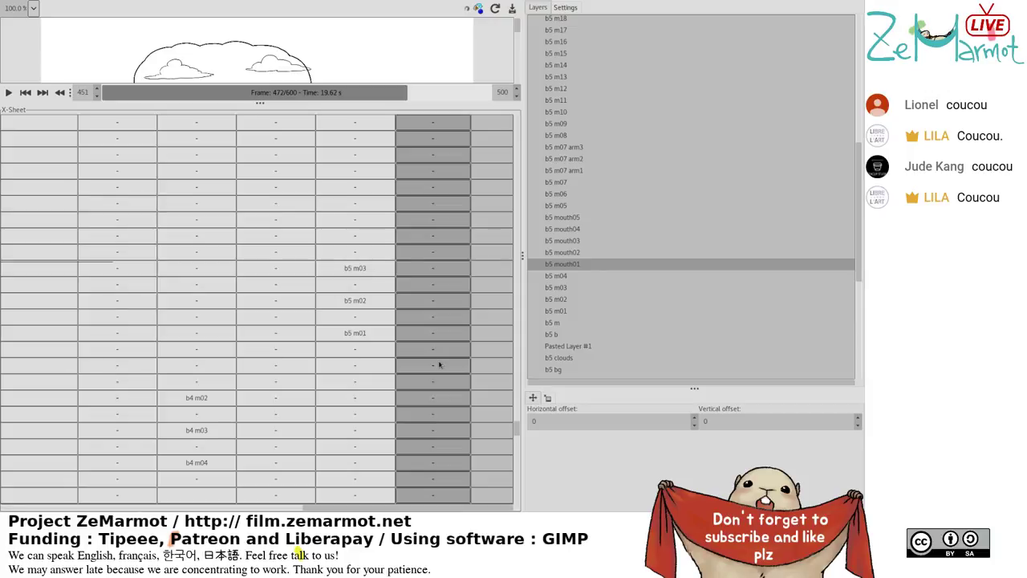
# Examine the m4 column from its b4 m04 to b4 m01 sequence down to the empty cells below the final b4 m04.
pyautogui.click(217, 434)
pyautogui.scroll(-1, 221, 434)
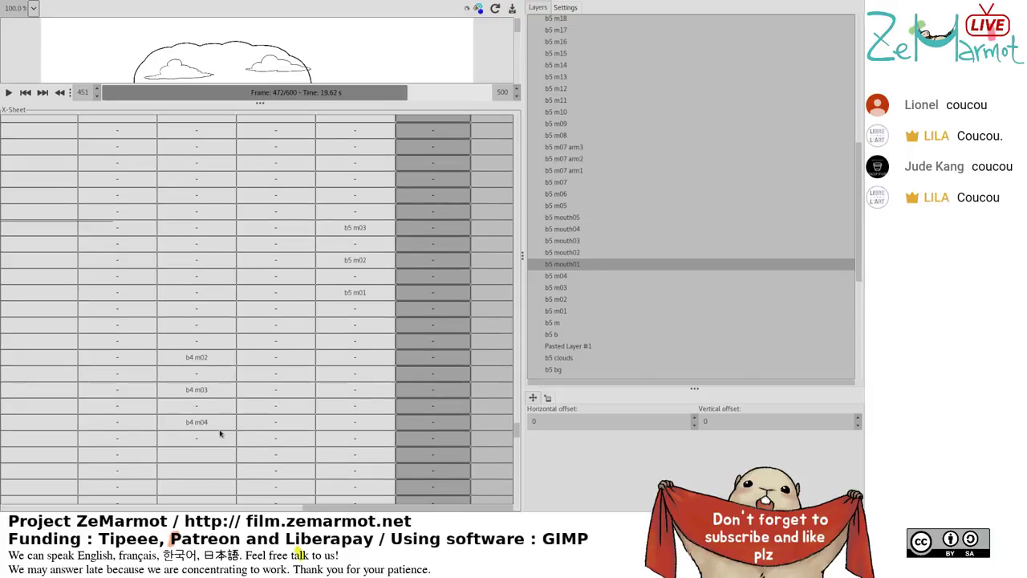
pyautogui.click(221, 432)
pyautogui.scroll(-3, 222, 431)
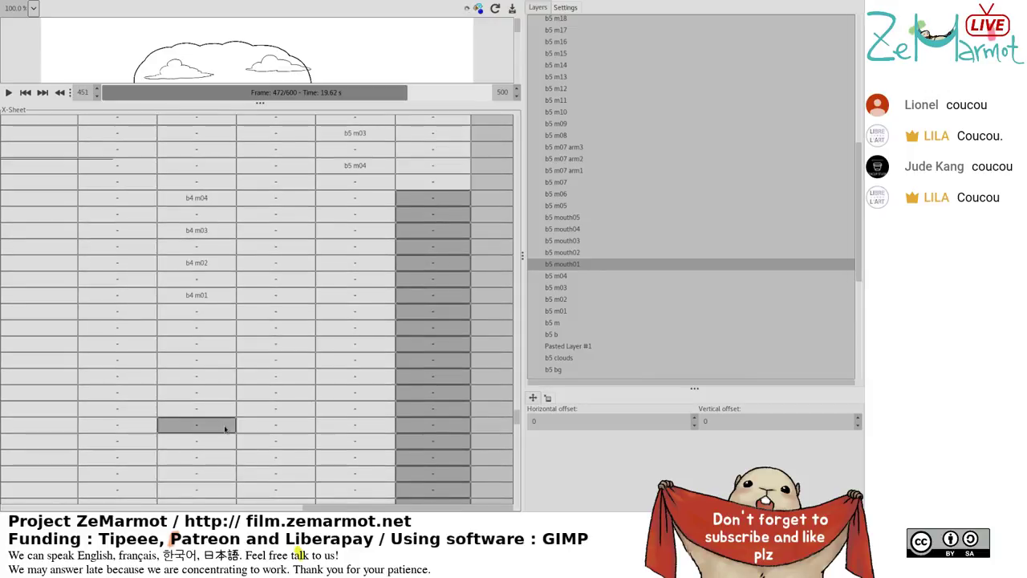
pyautogui.scroll(2, 225, 428)
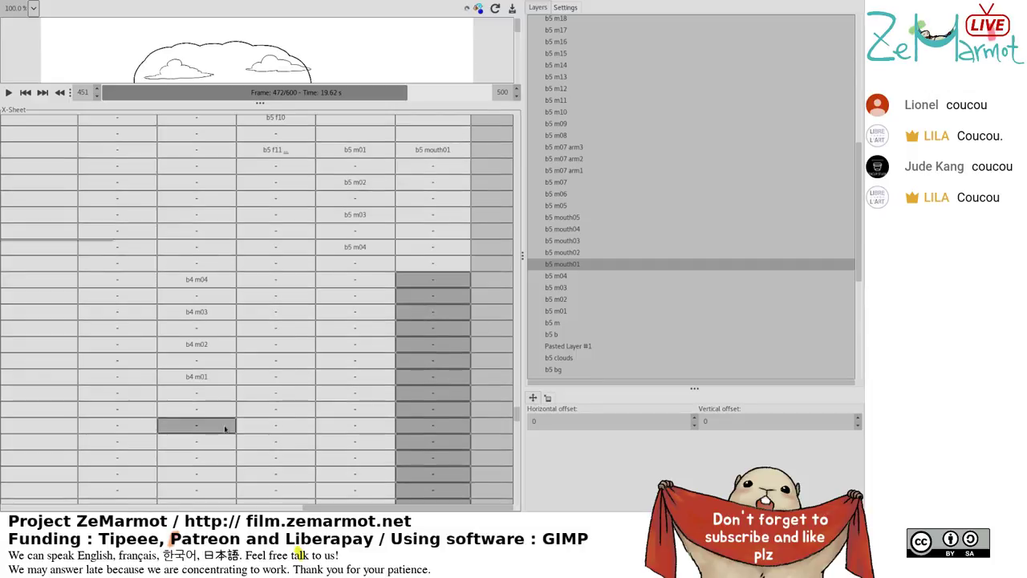
pyautogui.click(225, 428)
pyautogui.scroll(-4, 226, 421)
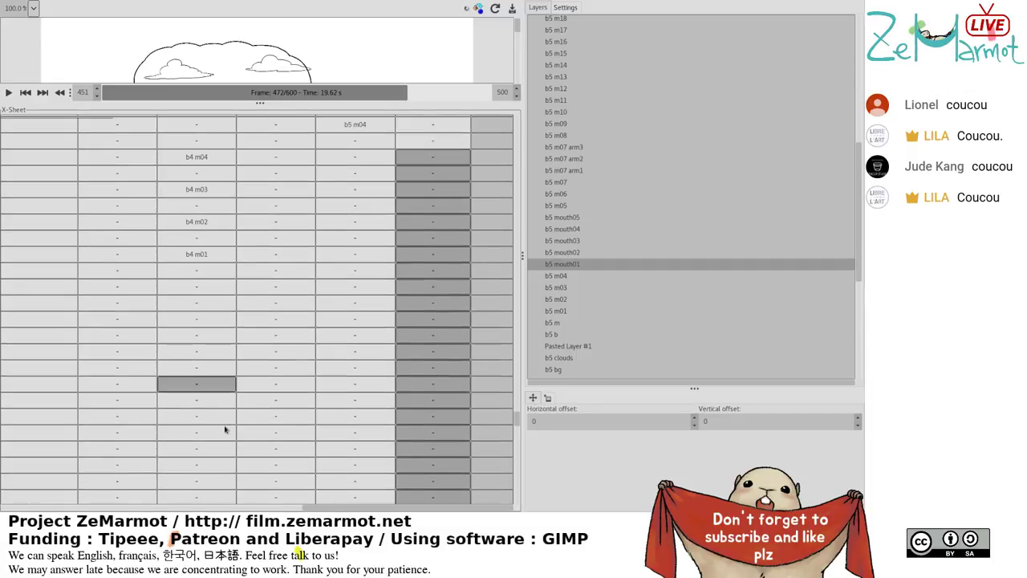
pyautogui.click(225, 374)
pyautogui.click(229, 391)
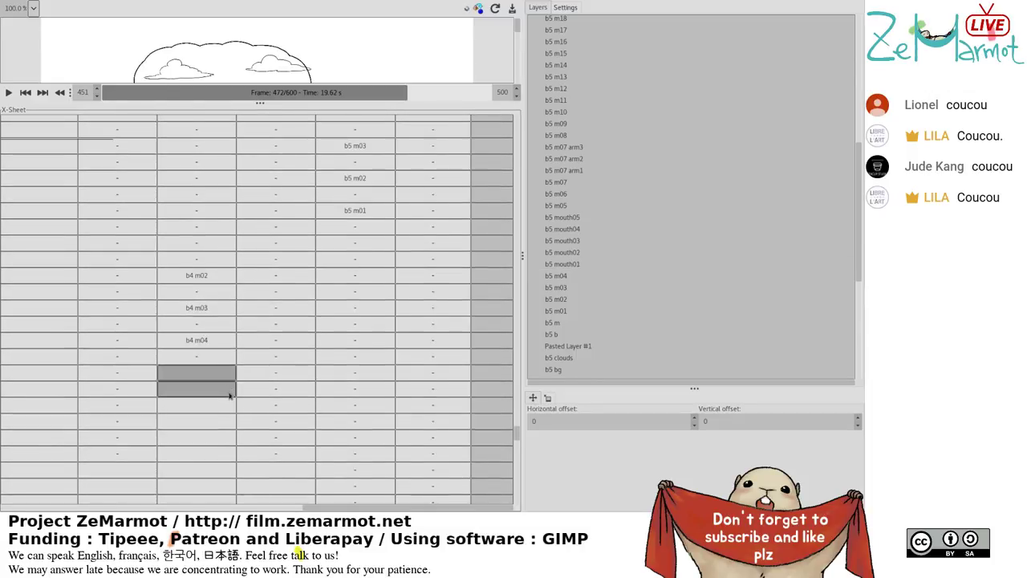
pyautogui.scroll(-3, 230, 395)
pyautogui.click(191, 487)
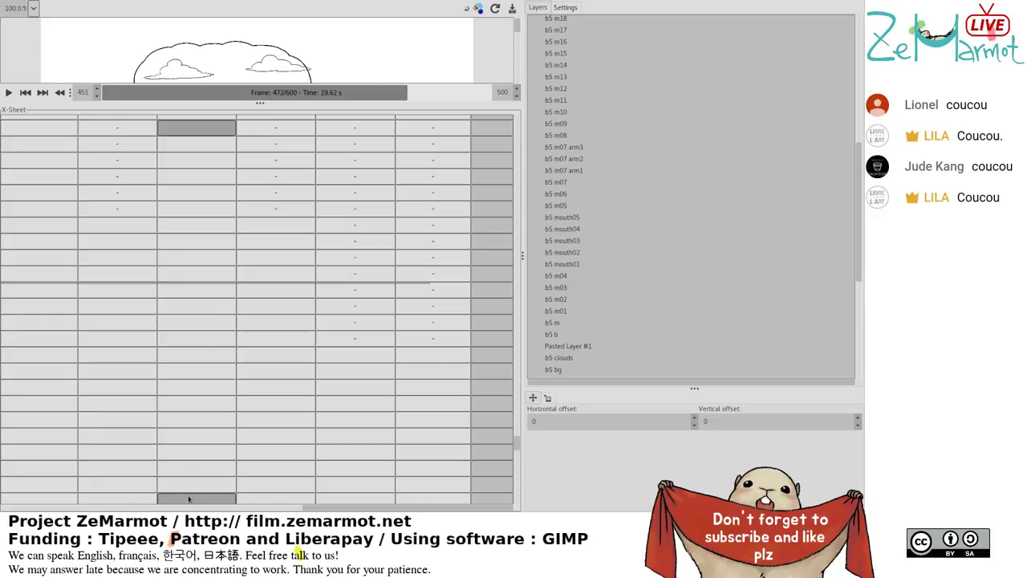
pyautogui.keyDown('shift'); pyautogui.click(191, 481); pyautogui.keyUp('shift')
pyautogui.scroll(1, 191, 463)
pyautogui.scroll(4, 191, 463)
pyautogui.click(191, 463)
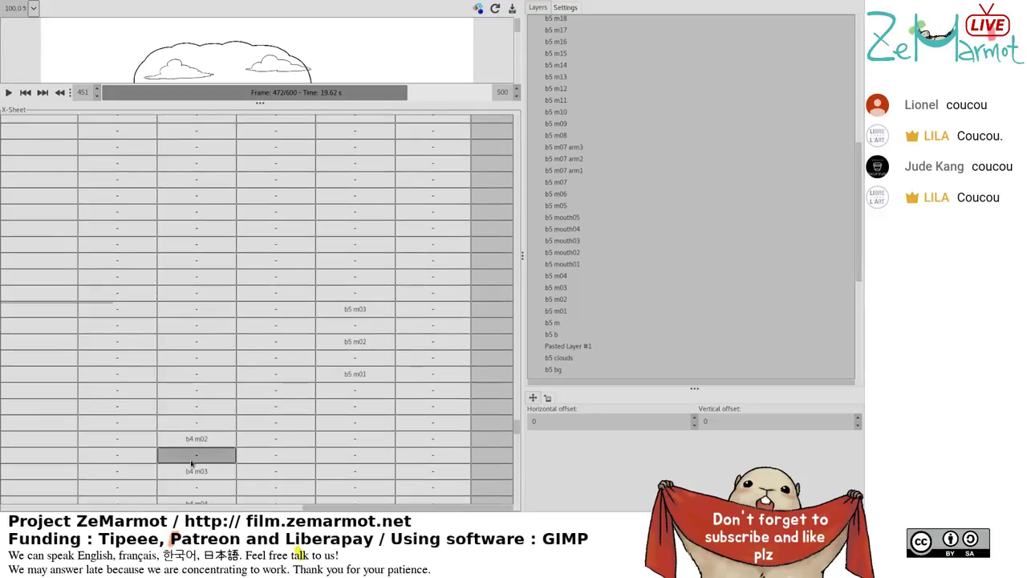
# Compare the earlier b4 poses in the m4 column with the b5 f, b5 m and b5 mouth01 cells alongside.
pyautogui.scroll(5, 191, 463)
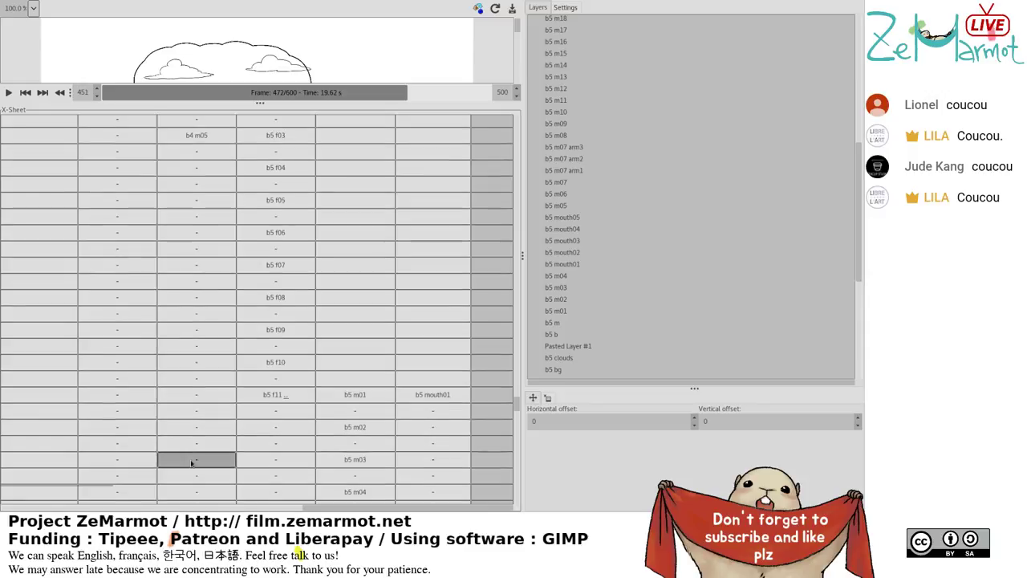
pyautogui.scroll(-2, 191, 463)
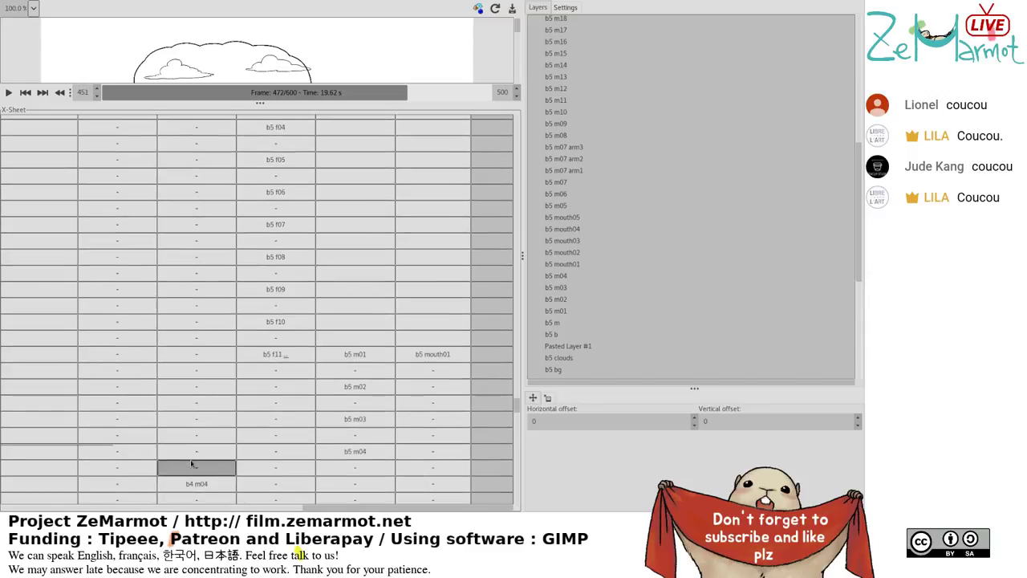
pyautogui.scroll(-5, 191, 463)
pyautogui.click(432, 329)
pyautogui.click(196, 346)
pyautogui.scroll(-3, 196, 347)
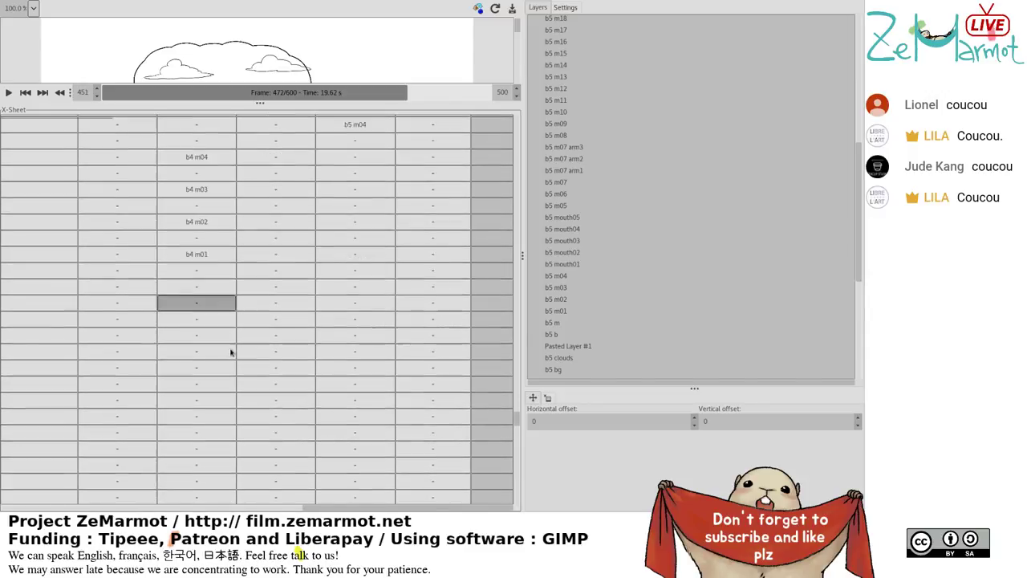
pyautogui.click(433, 334)
pyautogui.scroll(-5, 605, 326)
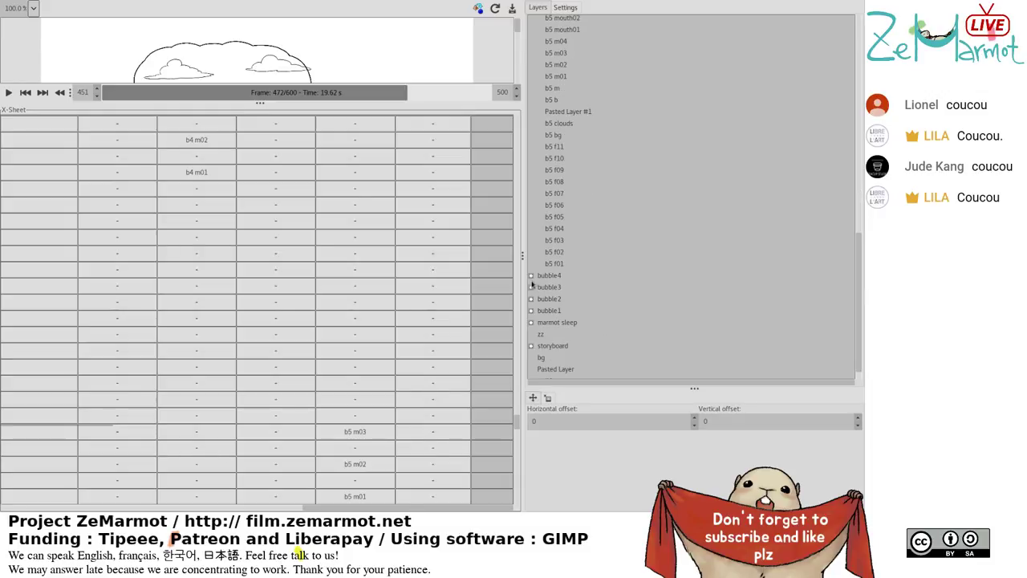
# Expand the bubble4 group and assign layer b4 m05 to the m4 cells below the final b4 m04, ending ten rows past the m5 column's last cell.
pyautogui.click(531, 276)
pyautogui.click(238, 332)
pyautogui.scroll(2, 237, 337)
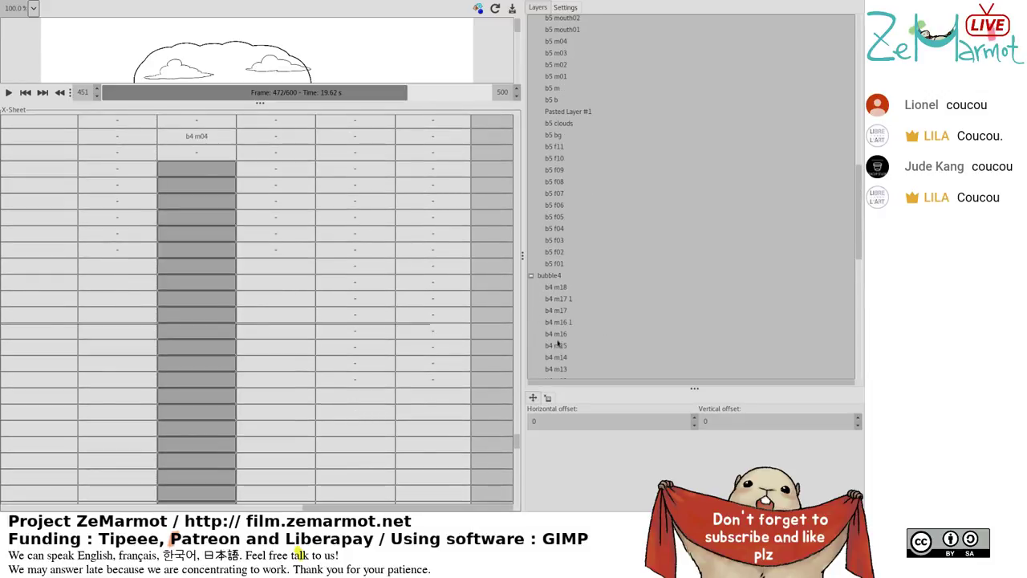
pyautogui.scroll(-4, 558, 344)
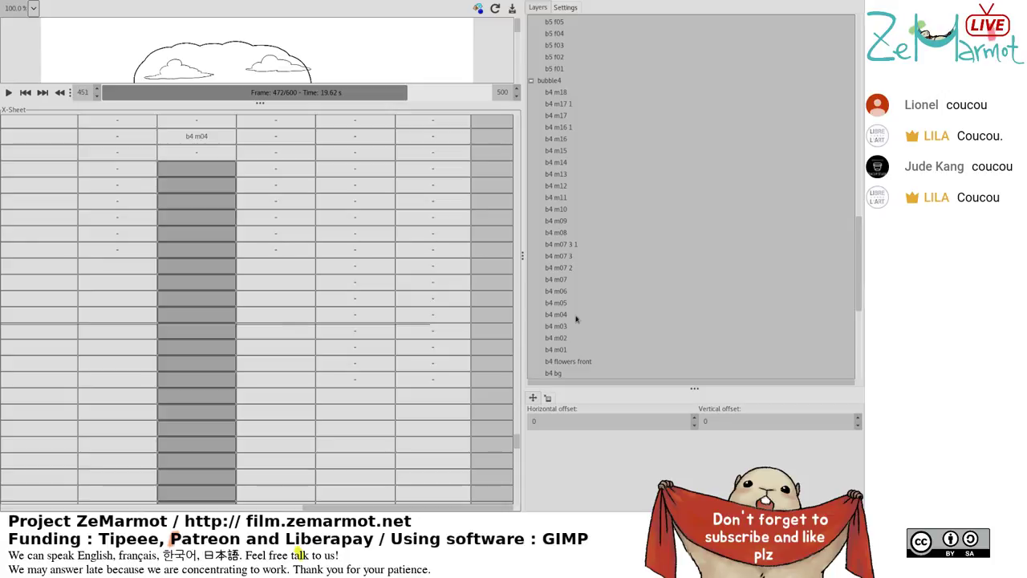
pyautogui.click(576, 313)
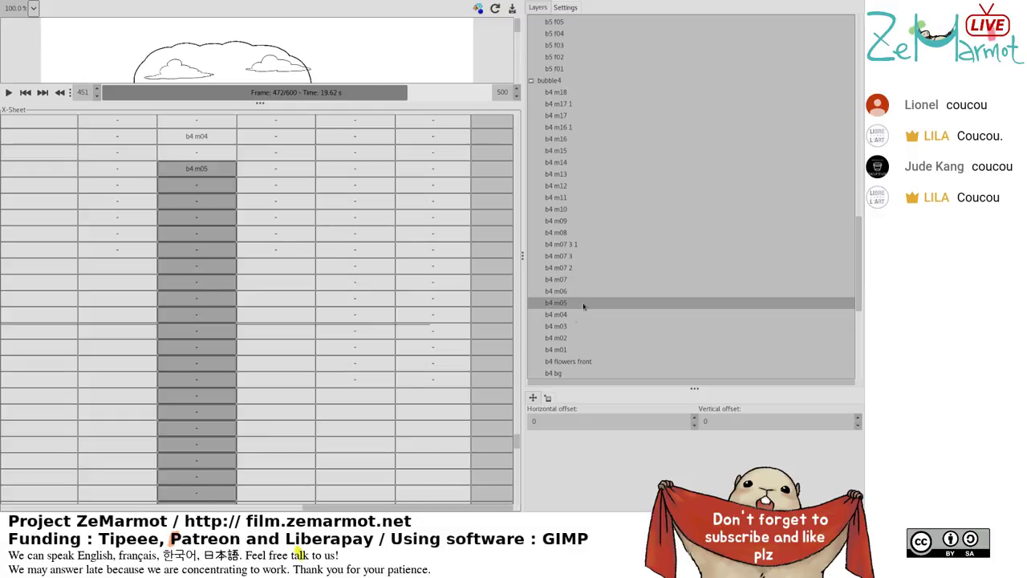
# Assign layer b4 m04 to the two m4 cells directly below the long b4 m05 hold.
pyautogui.click(276, 250)
pyautogui.scroll(-4, 280, 313)
pyautogui.click(268, 338)
pyautogui.click(222, 361)
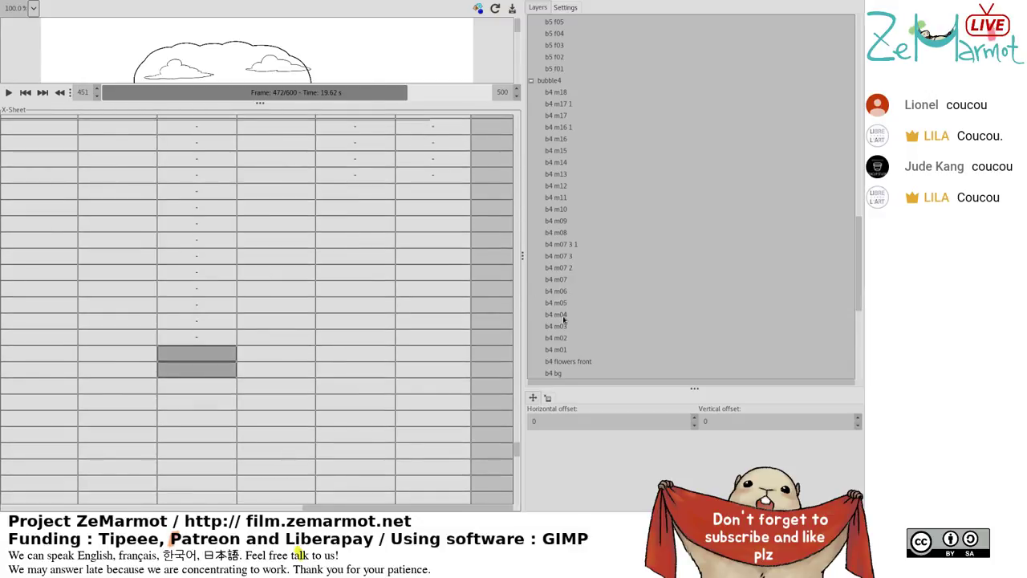
pyautogui.click(211, 393)
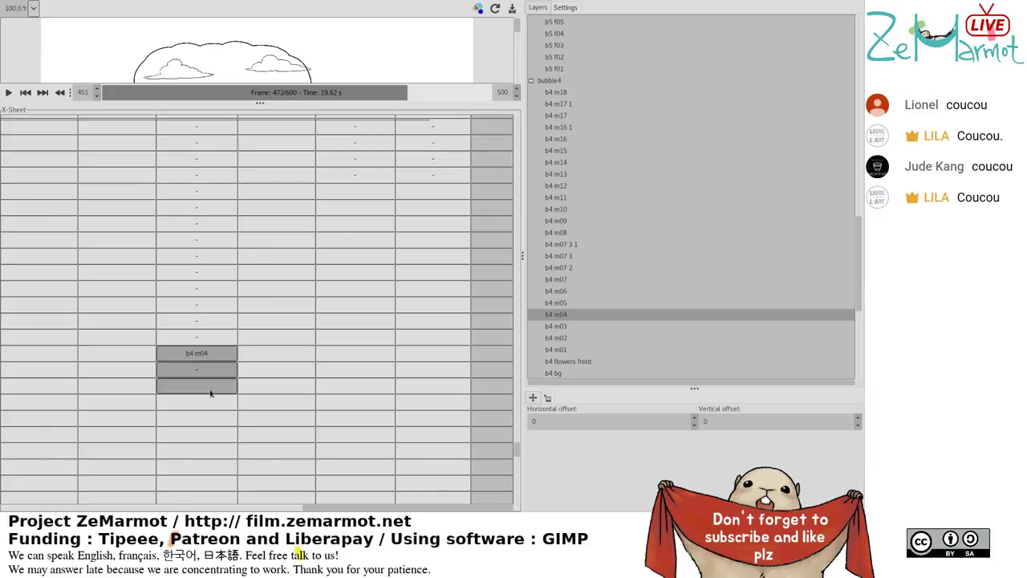
# Examine the m5 and "Name me" columns from the b5 m03 to b5 m01 sequence down to their last filled cells.
pyautogui.click(449, 304)
pyautogui.click(428, 321)
pyautogui.scroll(3, 429, 327)
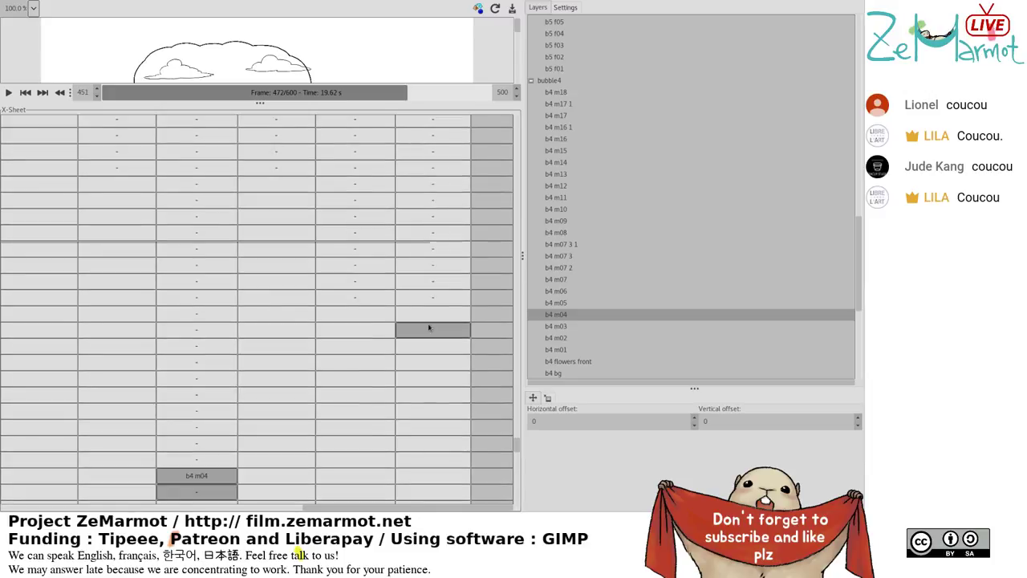
pyautogui.scroll(2, 429, 327)
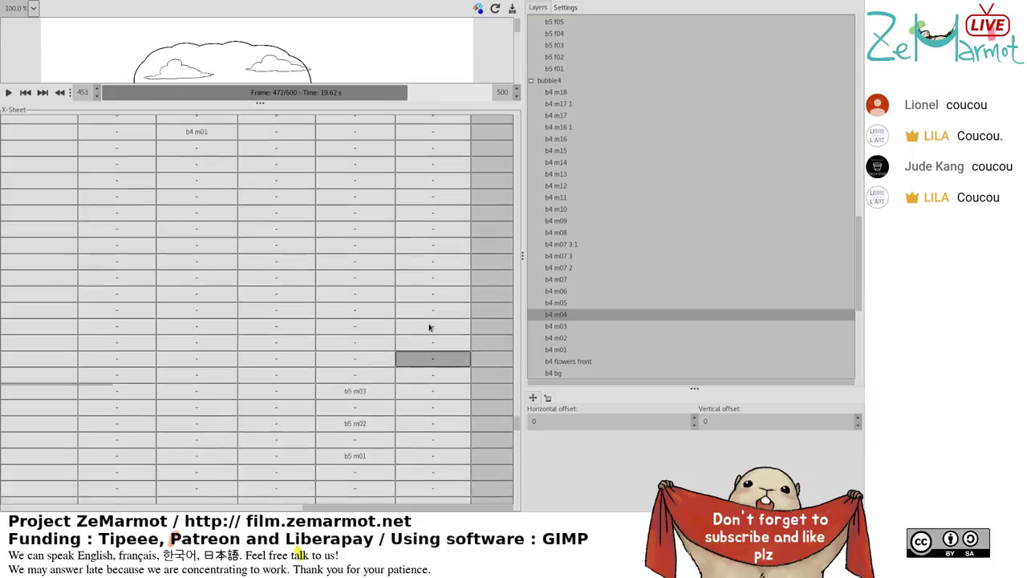
pyautogui.scroll(-3, 428, 328)
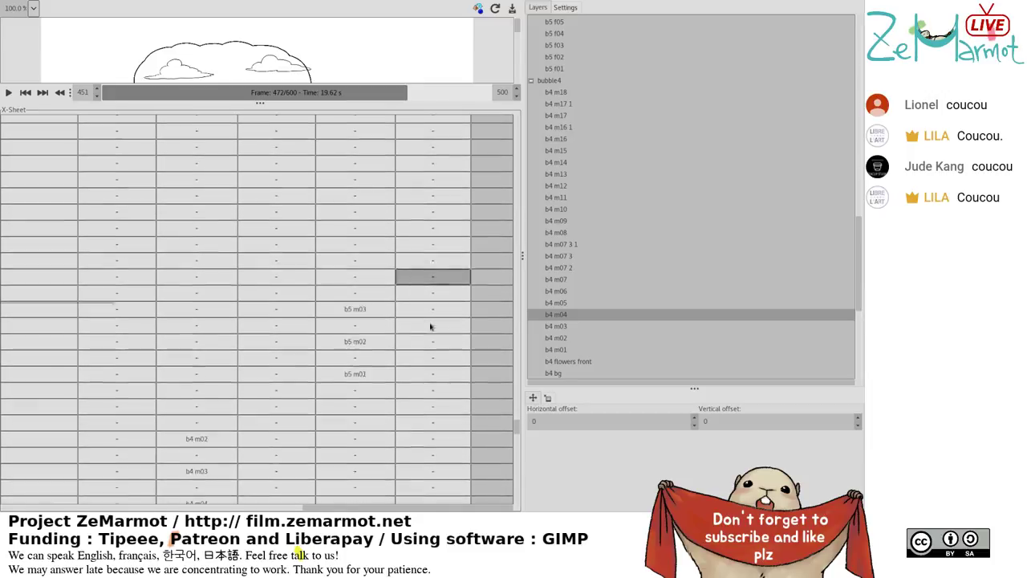
pyautogui.click(430, 326)
pyautogui.scroll(-10, 434, 373)
pyautogui.click(359, 385)
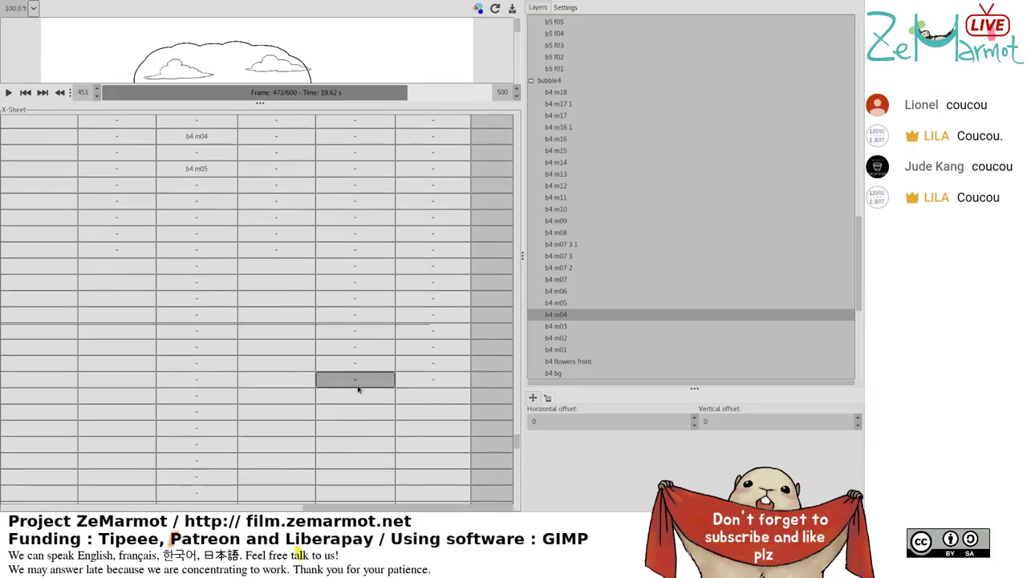
pyautogui.scroll(5, 359, 390)
pyautogui.click(357, 383)
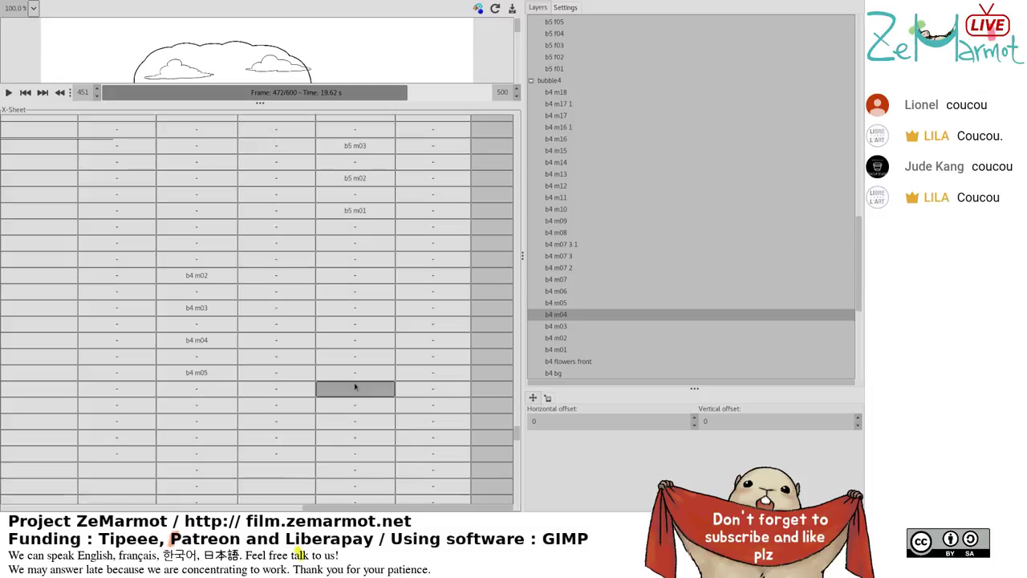
pyautogui.click(359, 386)
pyautogui.scroll(-5, 360, 385)
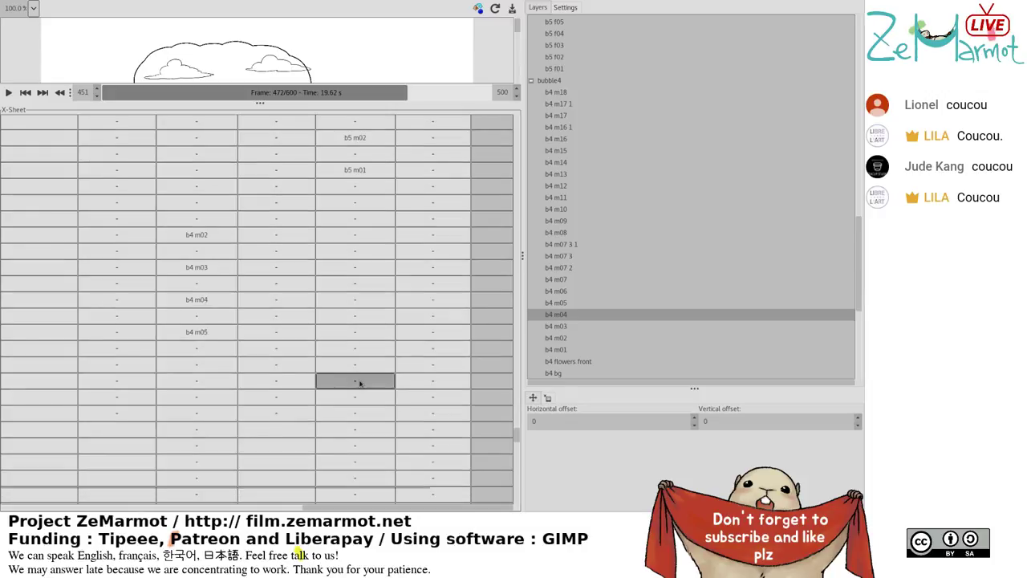
pyautogui.click(360, 384)
pyautogui.click(359, 384)
pyautogui.click(359, 420)
pyautogui.click(361, 435)
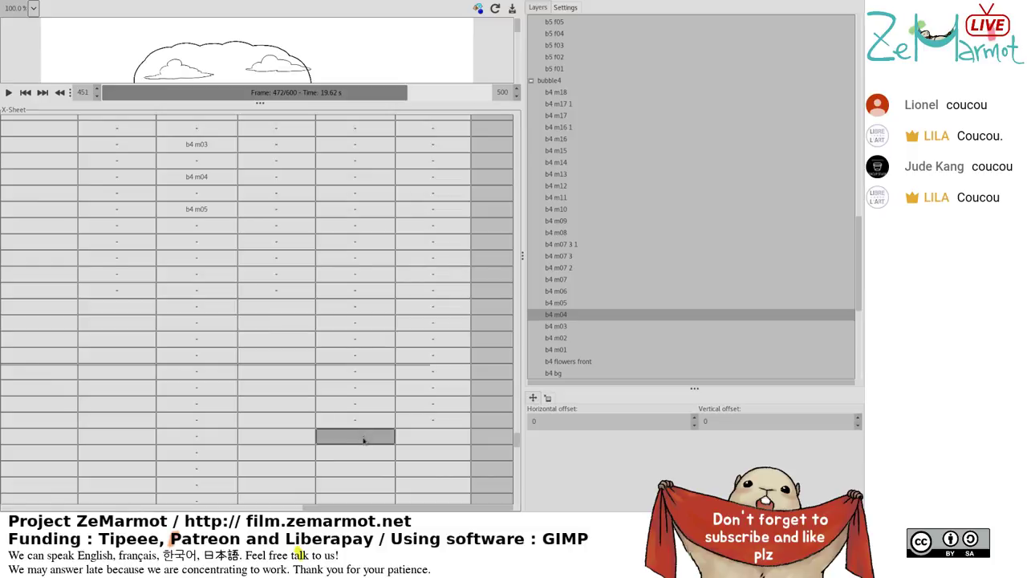
# Assign layer b5 m02 to the first two empty cells below the long b5 m01 hold in the m5 column.
pyautogui.click(376, 417)
pyautogui.click(362, 437)
pyautogui.moveTo(360, 441); pyautogui.dragTo(360, 452)
pyautogui.keyDown('ctrl'); pyautogui.click(434, 436); pyautogui.keyUp('ctrl')
pyautogui.keyDown('ctrl'); pyautogui.click(433, 436); pyautogui.keyUp('ctrl')
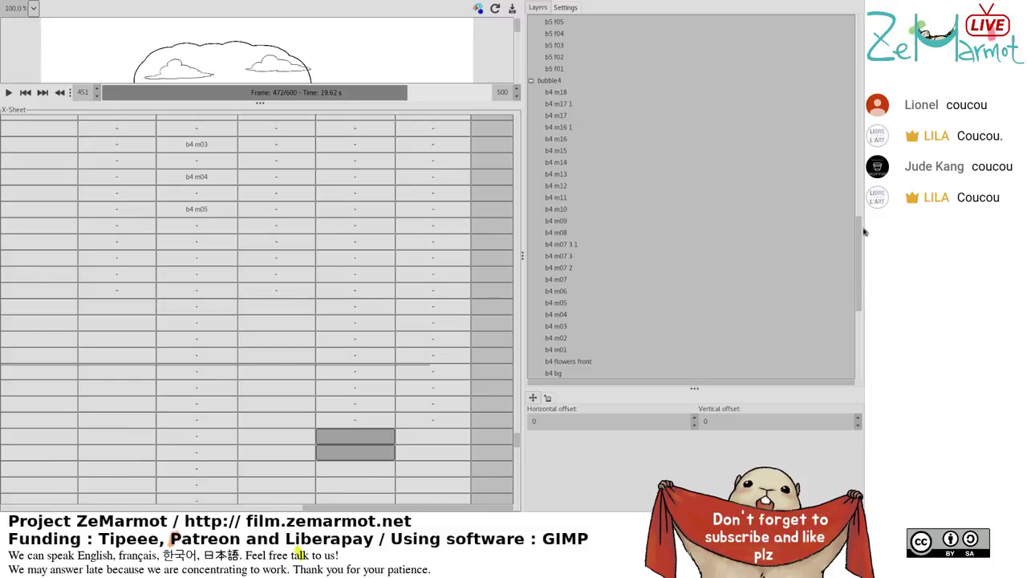
pyautogui.scroll(5, 864, 232)
pyautogui.scroll(12, 786, 235)
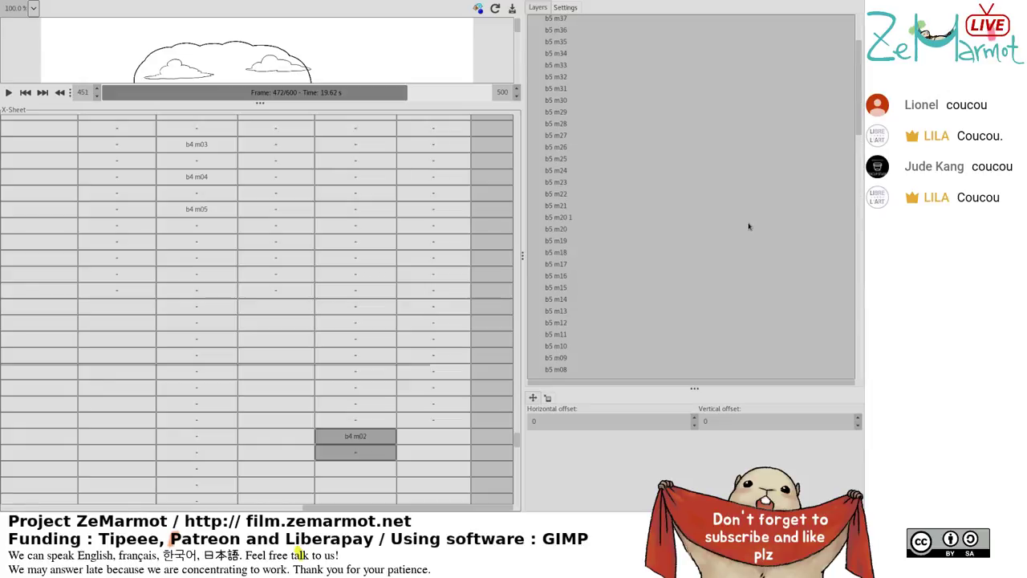
pyautogui.scroll(-6, 640, 329)
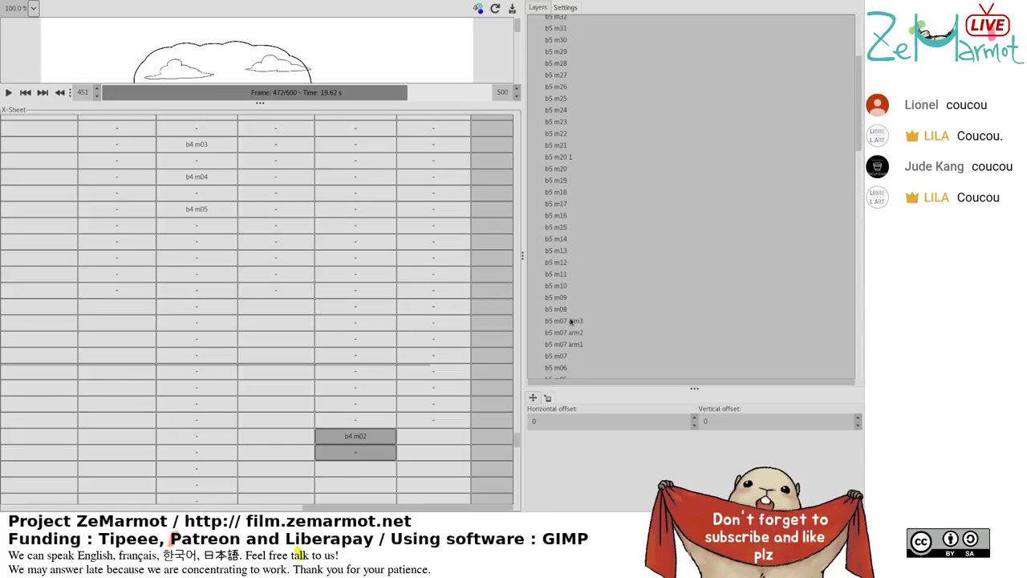
pyautogui.scroll(-2, 563, 320)
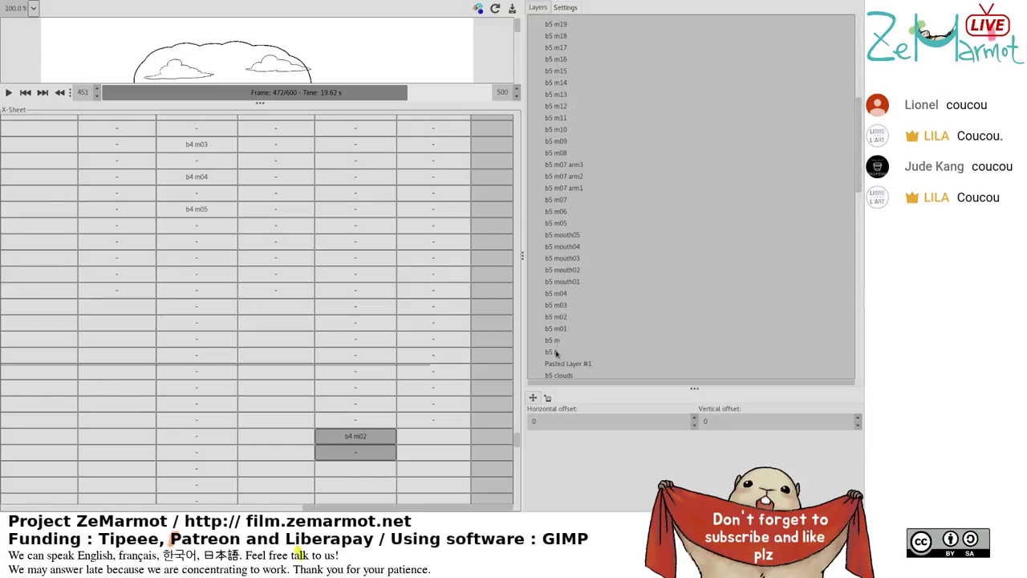
pyautogui.click(561, 317)
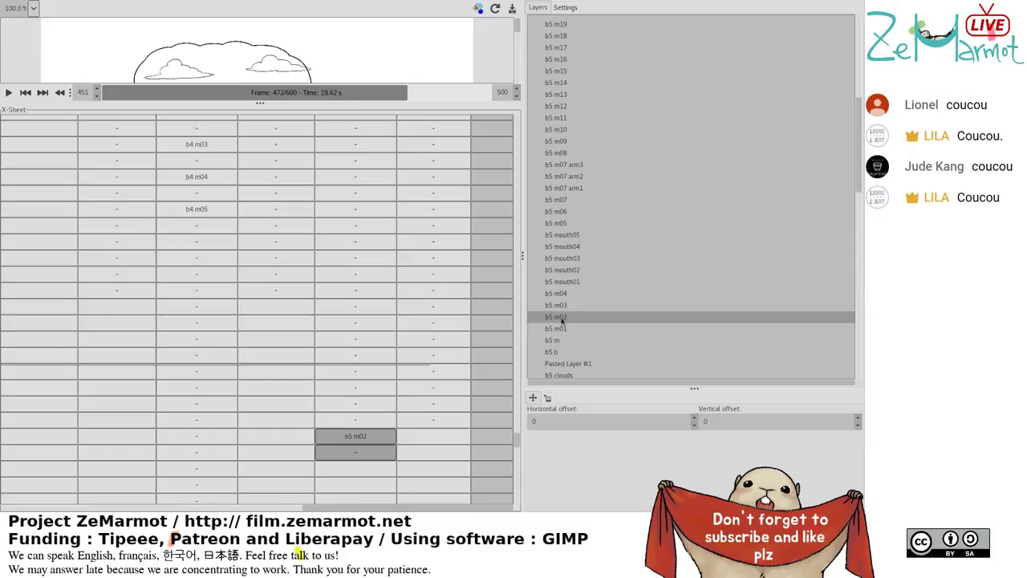
# Continue the m5 column below b5 m02 with layer b5 m03 for two cells and b5 m04 for two cells.
pyautogui.scroll(-1, 385, 449)
pyautogui.click(386, 446)
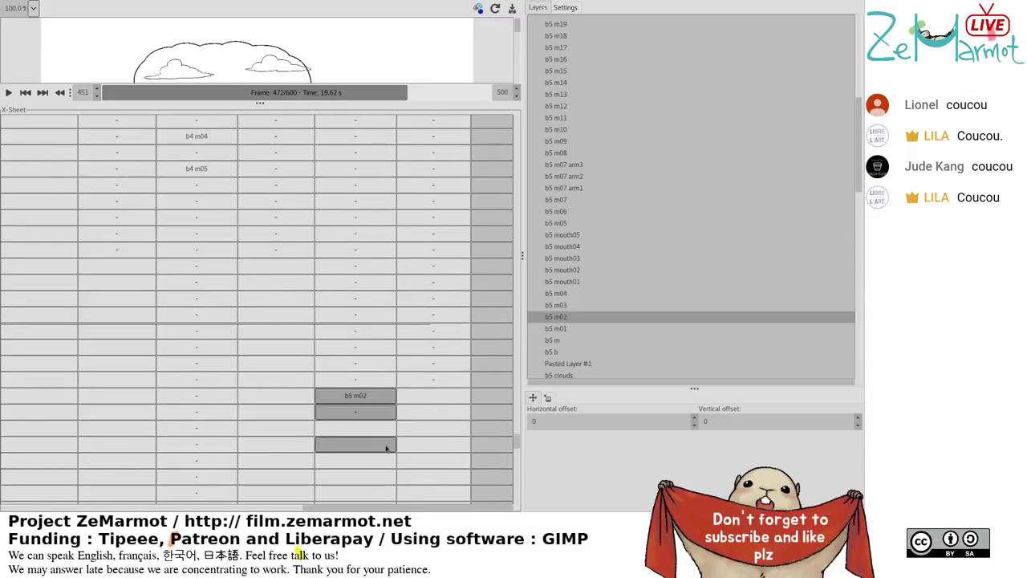
pyautogui.click(376, 429)
pyautogui.press('pageup')
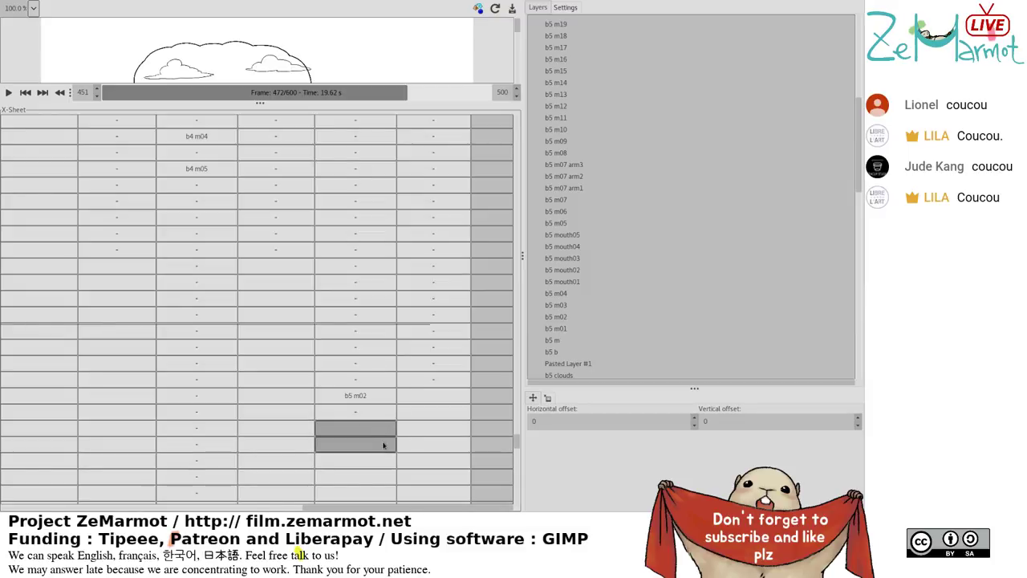
pyautogui.click(374, 469)
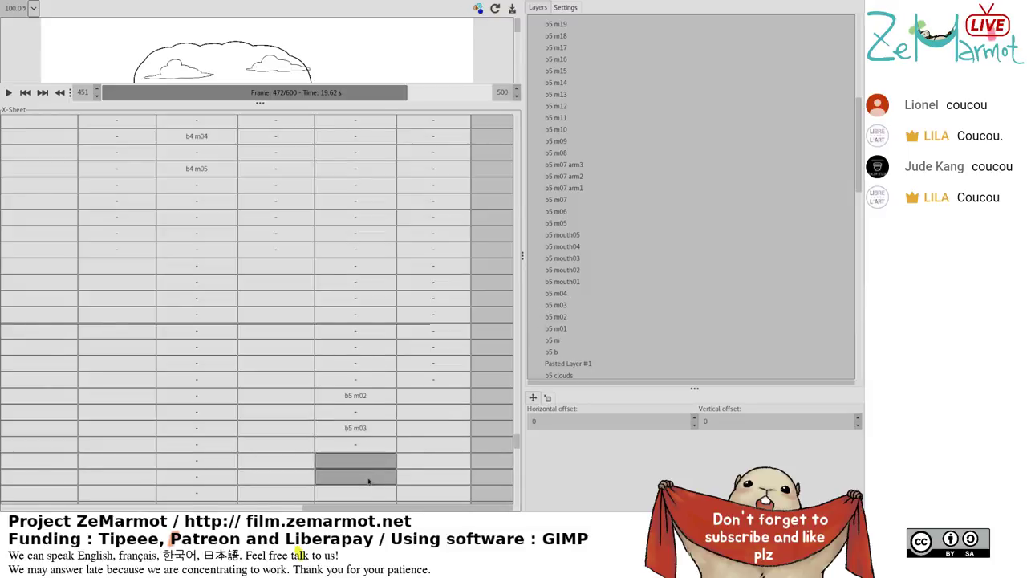
pyautogui.click(562, 293)
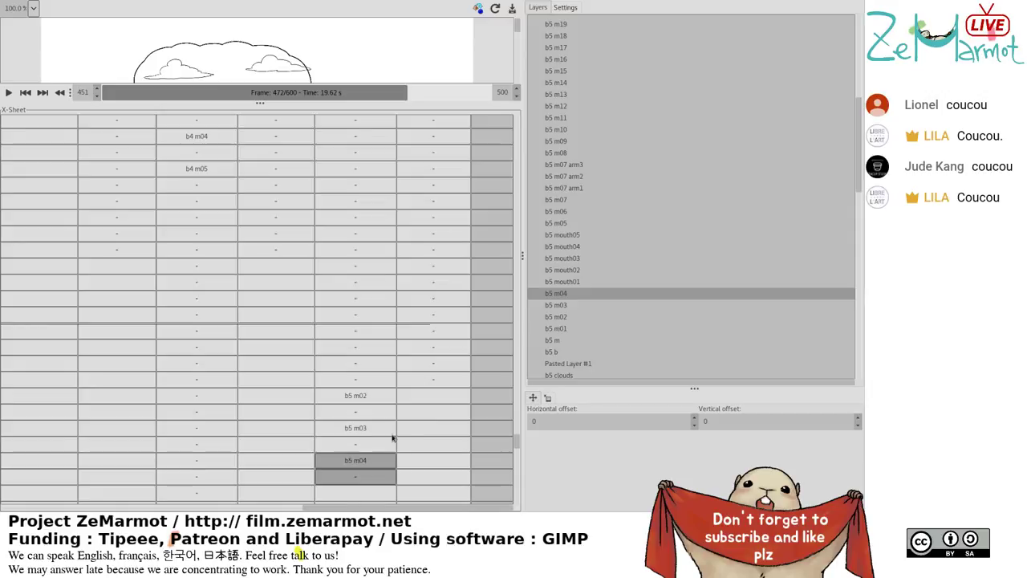
# Assign layer b5 m05 to the two m5 cells directly below b5 m04.
pyautogui.scroll(-1, 385, 449)
pyautogui.click(382, 457)
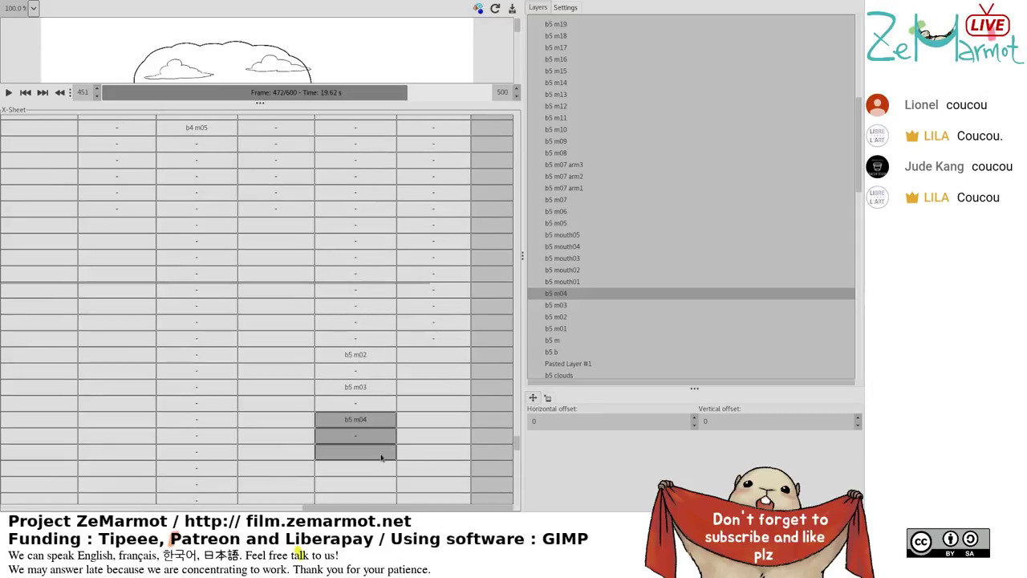
pyautogui.moveTo(382, 457); pyautogui.dragTo(384, 469)
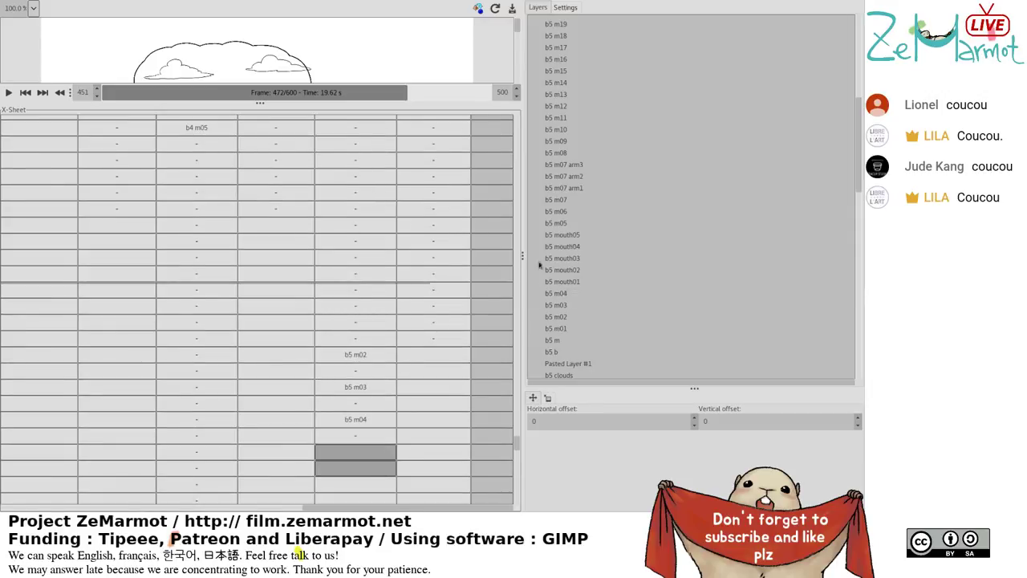
pyautogui.click(567, 228)
# Assign layers b5 mouth02, mouth03, mouth04 and mouth05 to the "Name me" column, two cells each, beside b5 m02 to b5 m05.
pyautogui.click(419, 359)
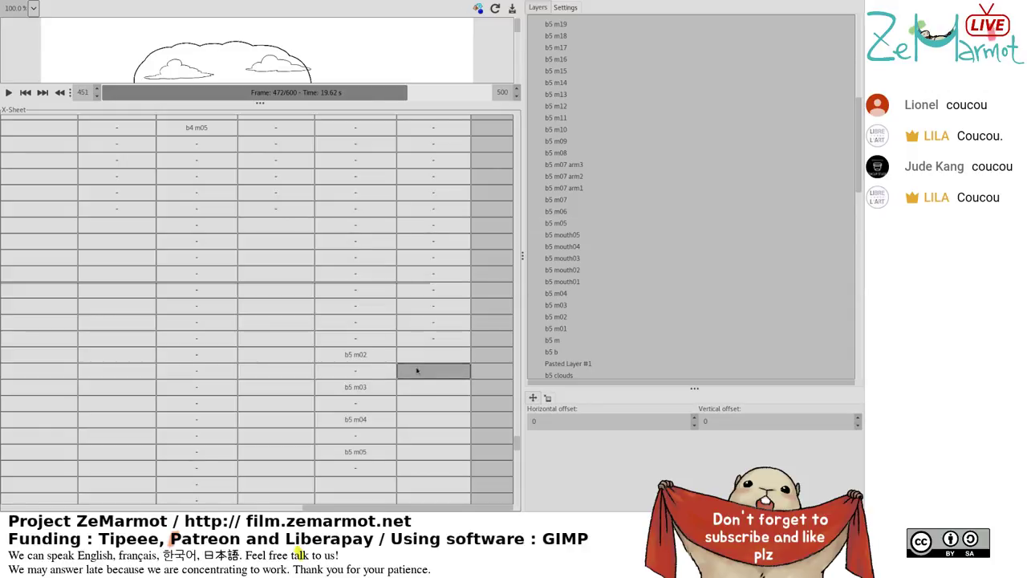
pyautogui.click(570, 272)
pyautogui.click(442, 383)
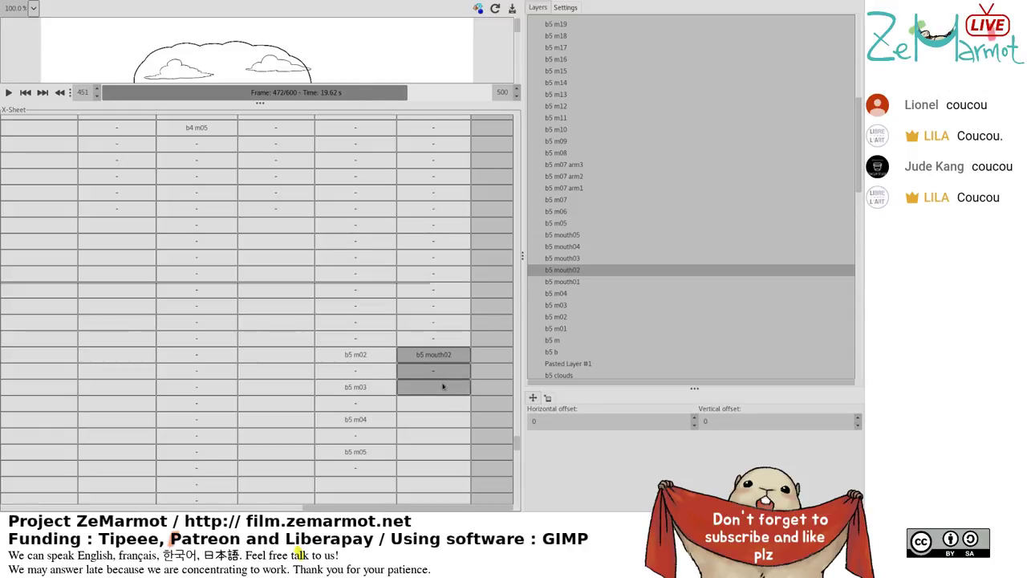
pyautogui.moveTo(441, 385); pyautogui.dragTo(434, 468)
pyautogui.click(576, 261)
pyautogui.click(566, 247)
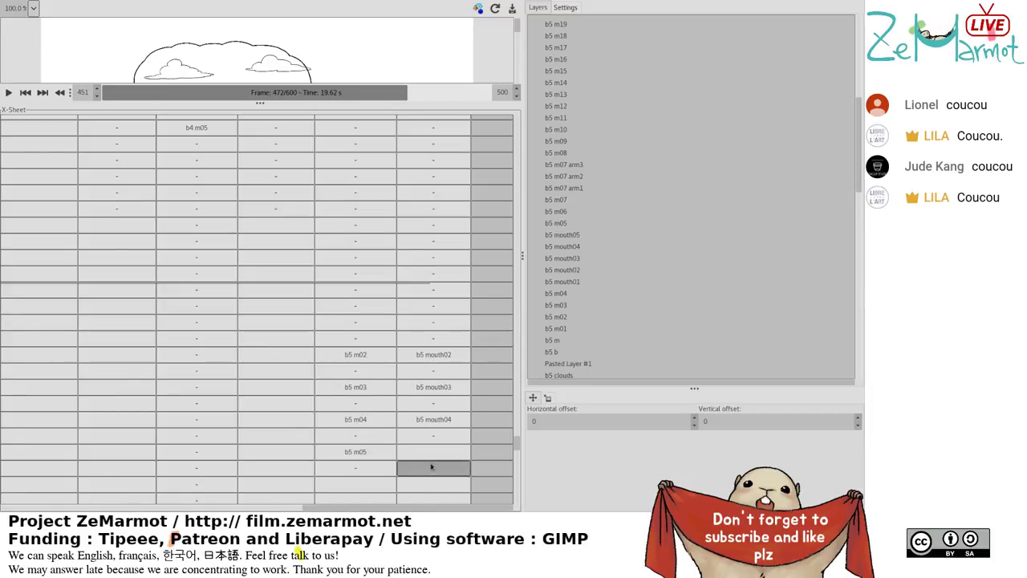
pyautogui.click(563, 233)
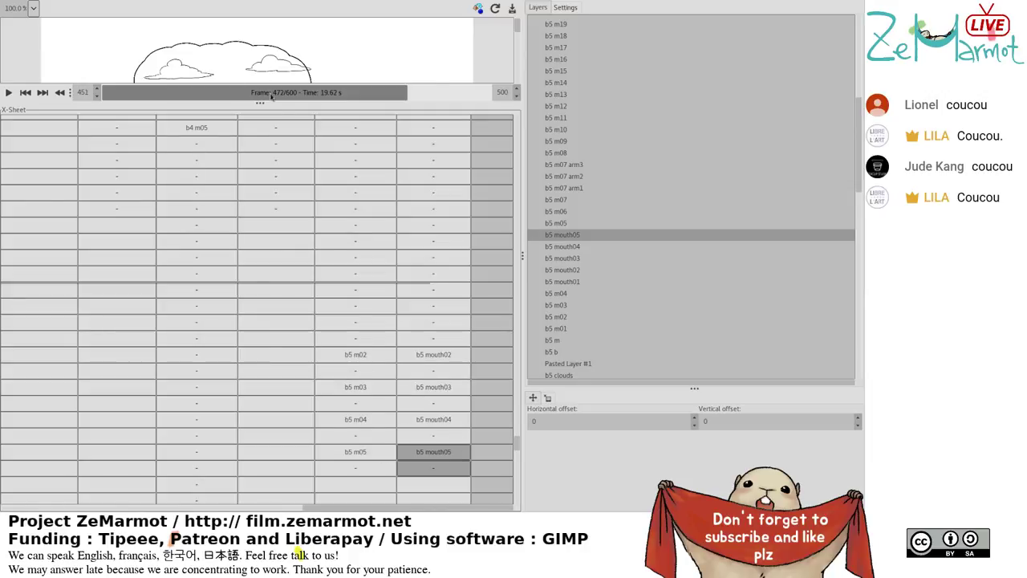
# Enlarge the animation preview area and assign layers b5 m06 and b5 m07 to the m5 column below b5 m05, two cells each.
pyautogui.moveTo(263, 103); pyautogui.dragTo(263, 168)
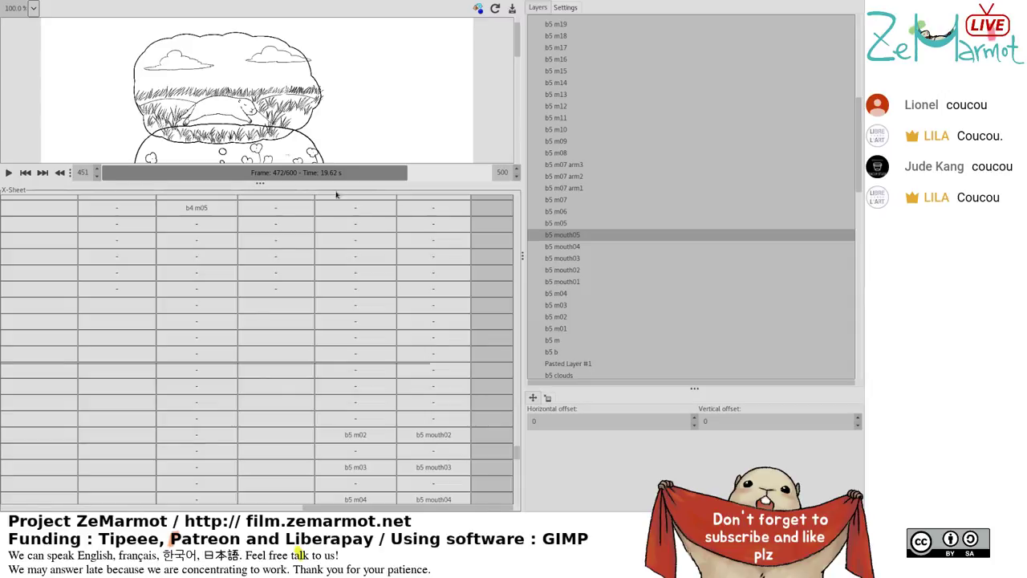
pyautogui.scroll(-4, 424, 353)
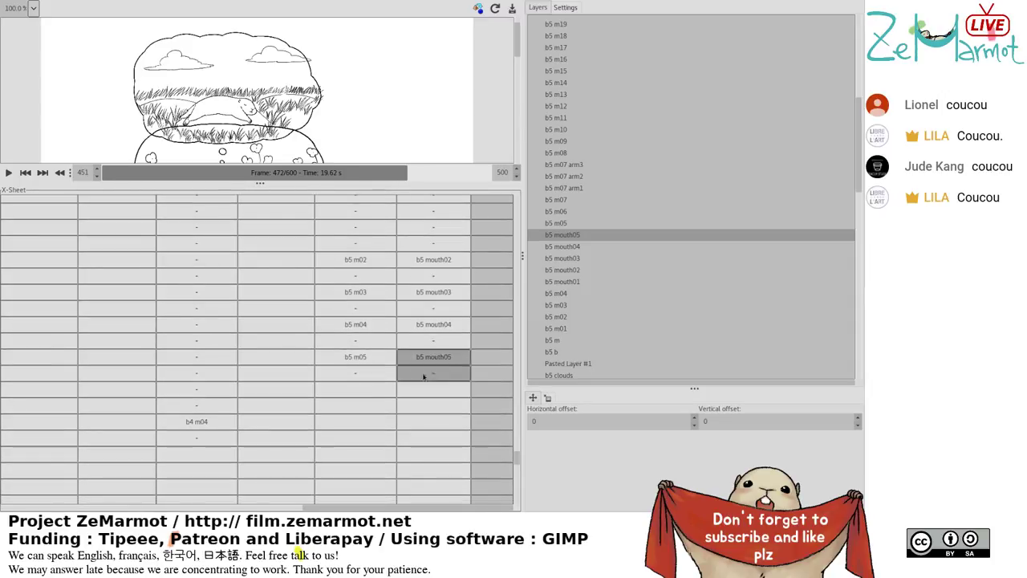
pyautogui.press('Down')
pyautogui.press('Down')
pyautogui.press('Left')
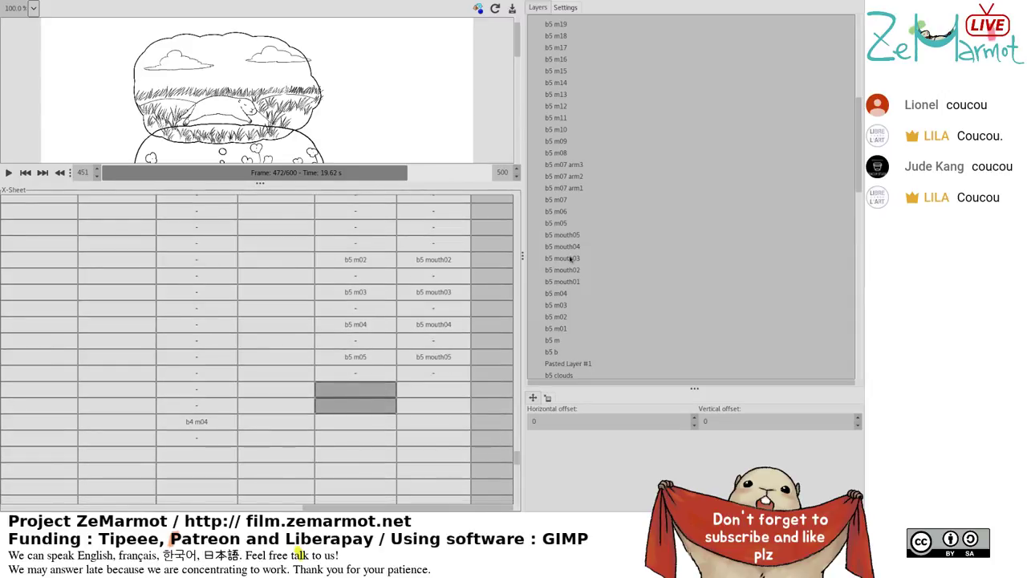
pyautogui.click(568, 212)
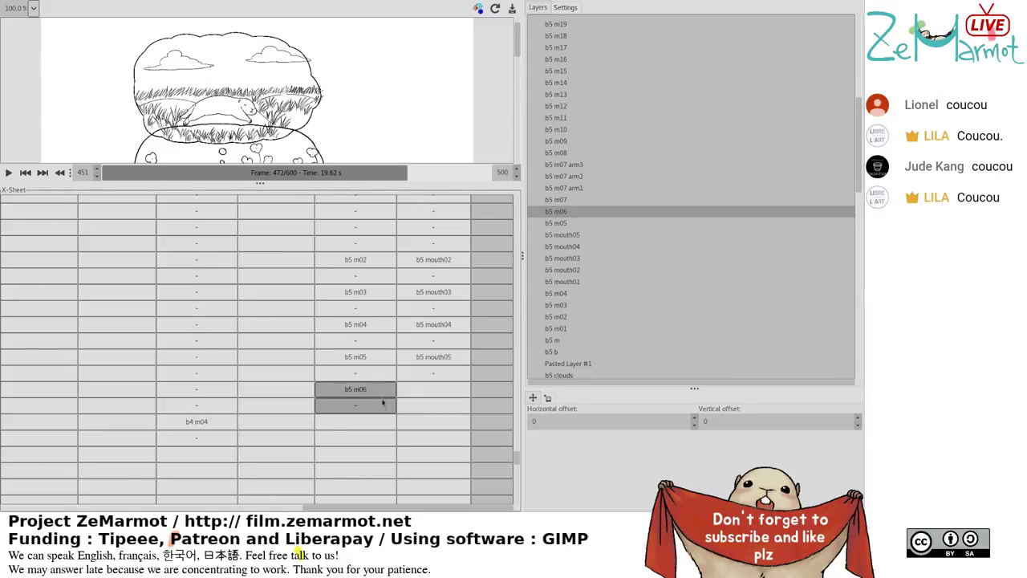
pyautogui.keyDown('shift'); pyautogui.click(369, 424); pyautogui.keyUp('shift')
pyautogui.press('Down')
pyautogui.click(560, 200)
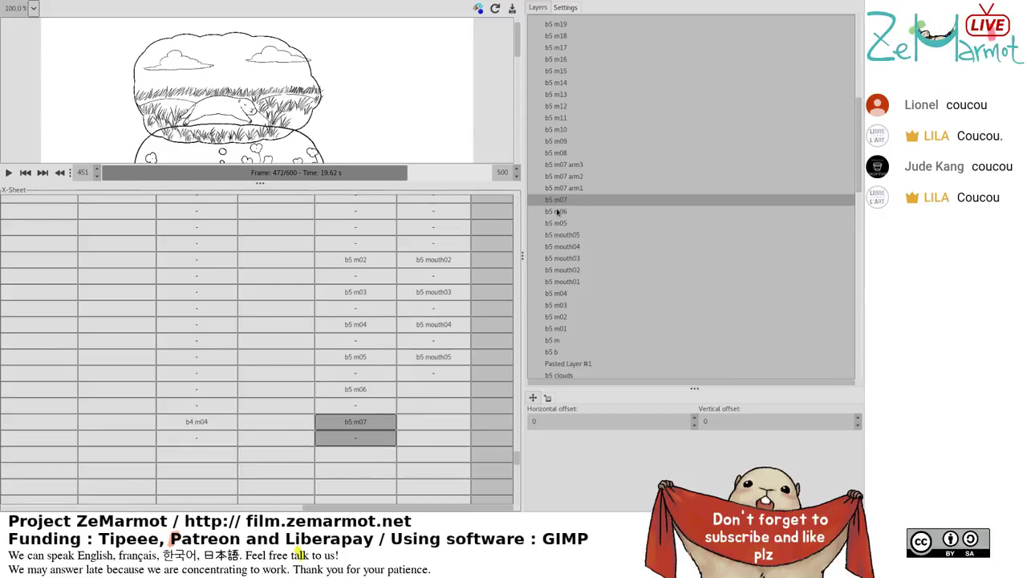
# Assign layer b5 m07 arm1 to the two "Name me" cells beside b5 m07.
pyautogui.keyDown('shift'); pyautogui.click(363, 453); pyautogui.keyUp('shift')
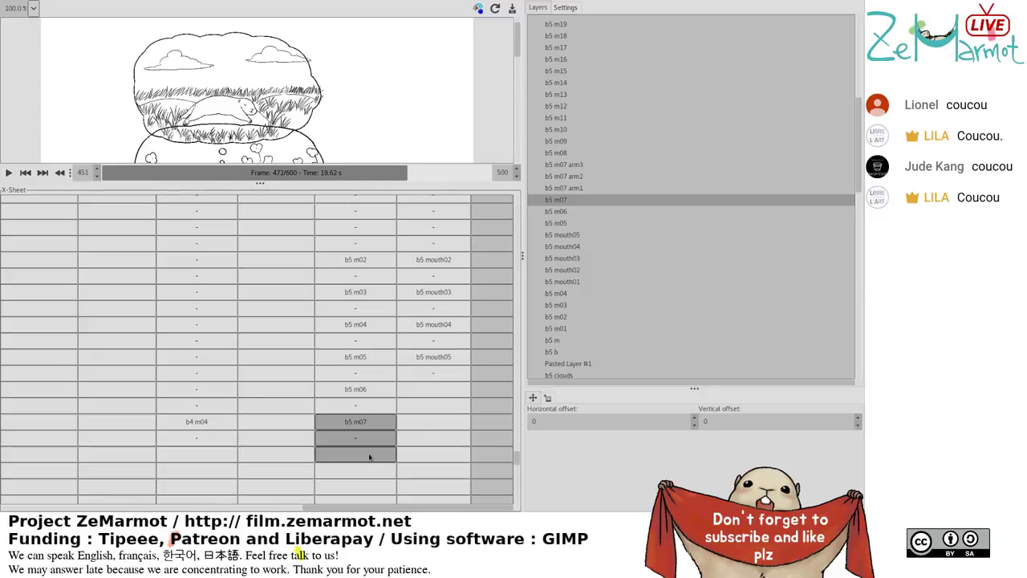
pyautogui.scroll(-2, 363, 453)
pyautogui.click(412, 364)
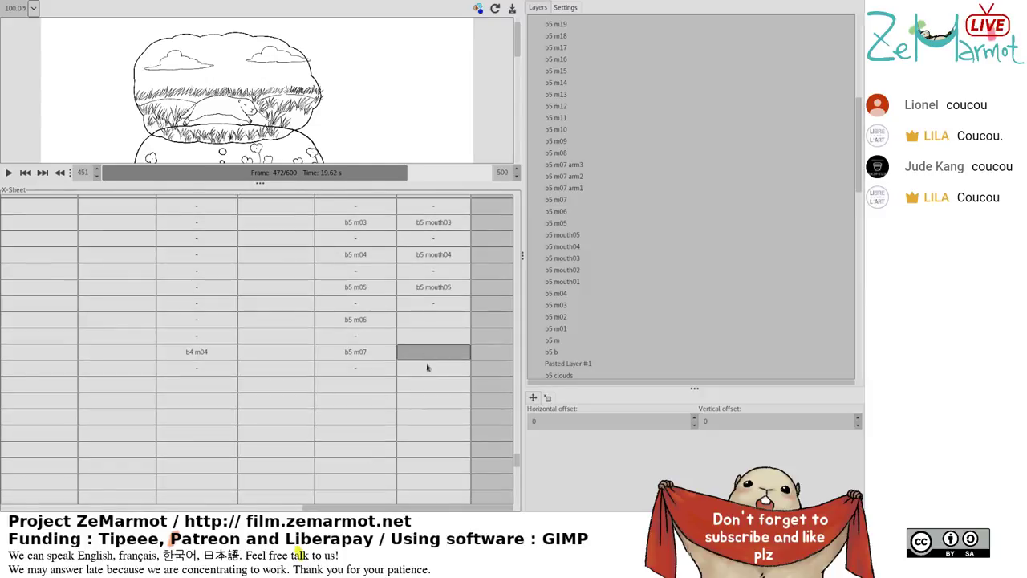
pyautogui.click(573, 190)
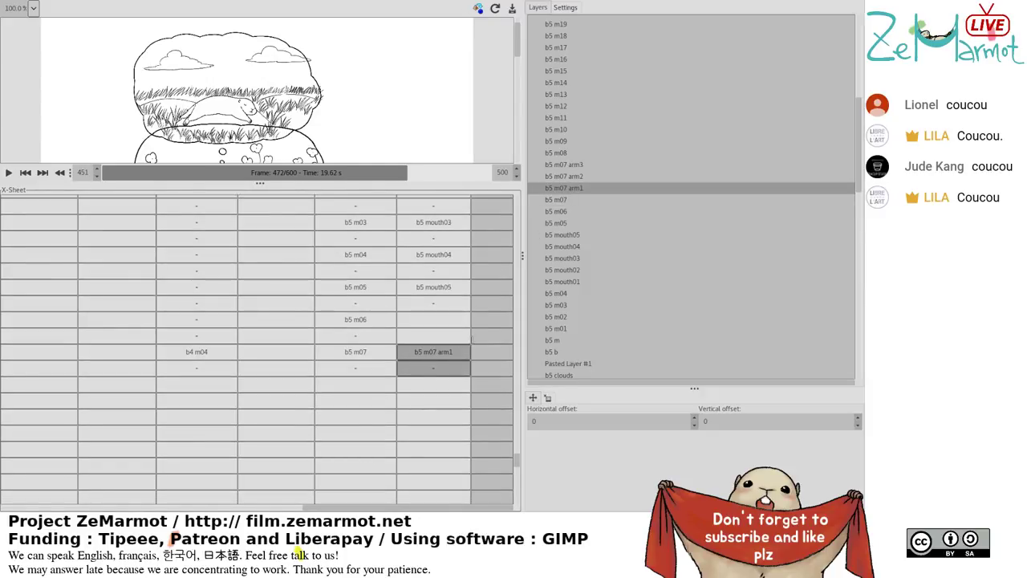
# Compare the timing of the b5 mouth cells with the b5 m02 to b5 m06 poses in the m5 column.
pyautogui.click(434, 289)
pyautogui.keyDown('shift'); pyautogui.click(444, 340); pyautogui.keyUp('shift')
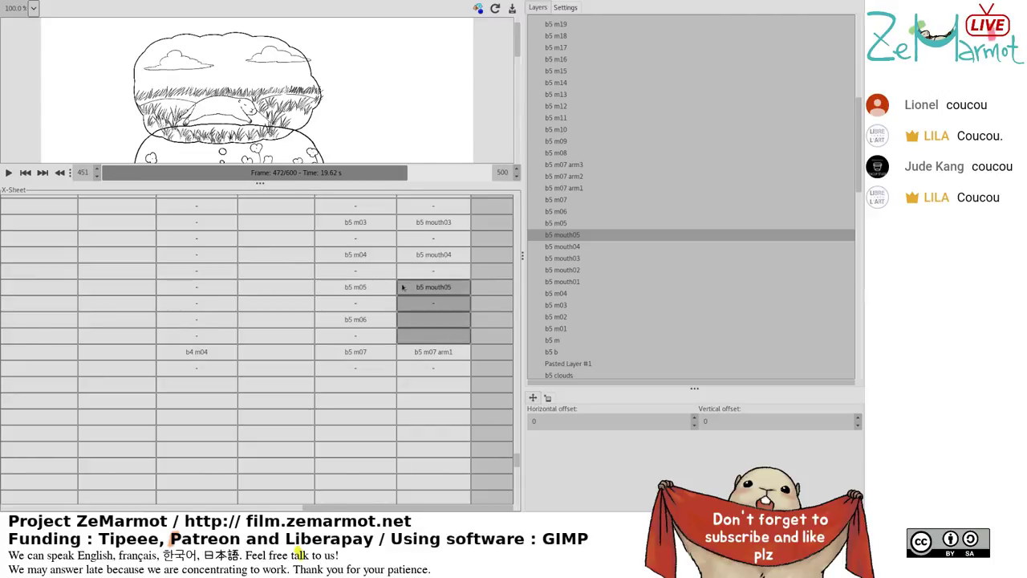
pyautogui.moveTo(403, 287); pyautogui.dragTo(390, 288)
pyautogui.click(364, 289)
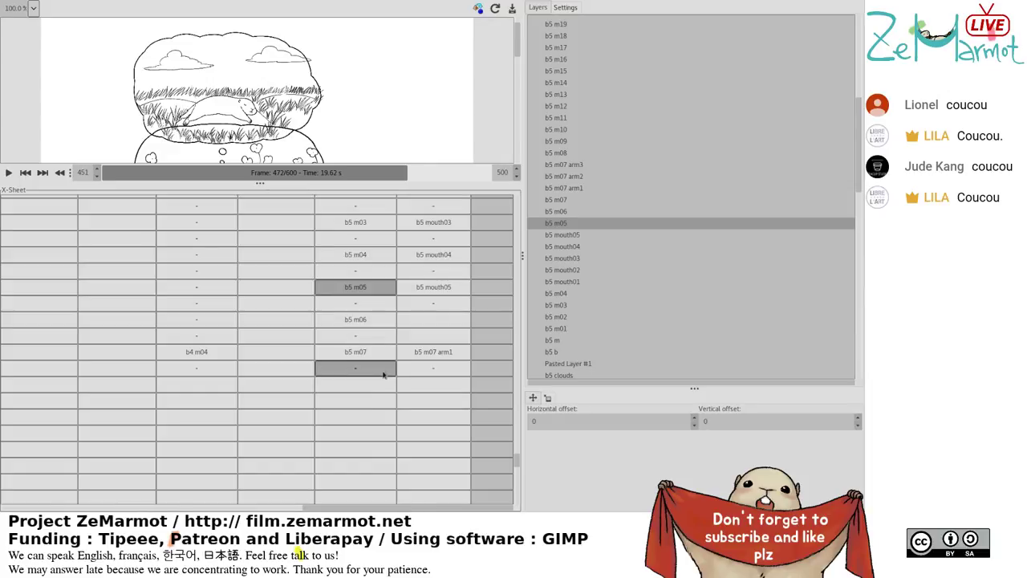
pyautogui.scroll(1, 386, 373)
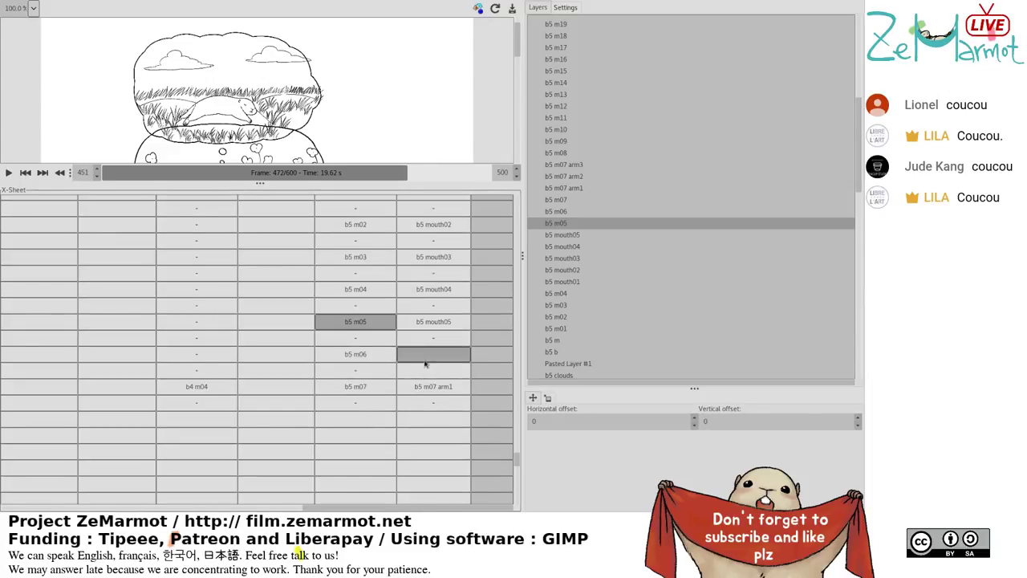
pyautogui.scroll(2, 433, 345)
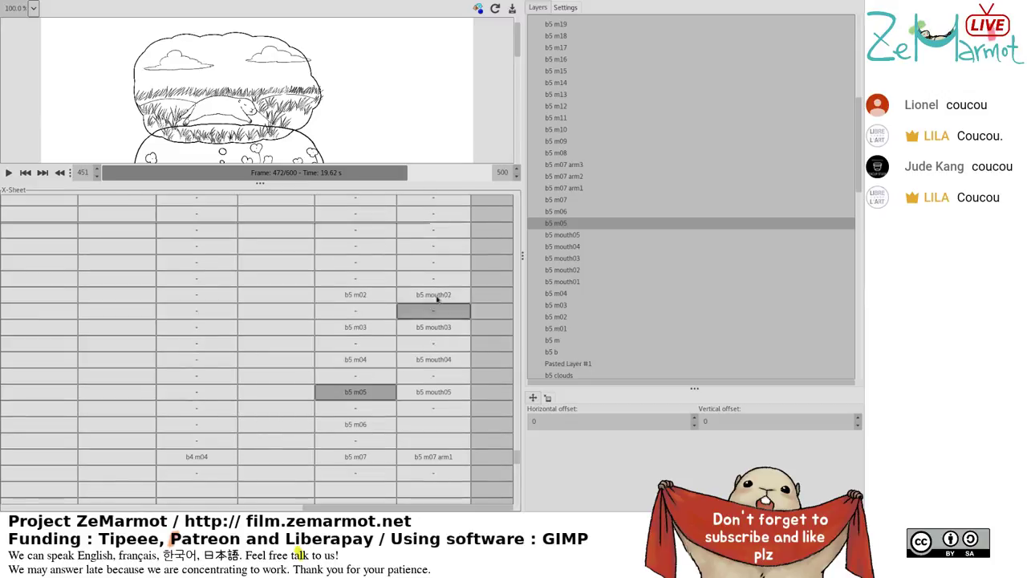
pyautogui.scroll(3, 444, 311)
pyautogui.scroll(-4, 443, 311)
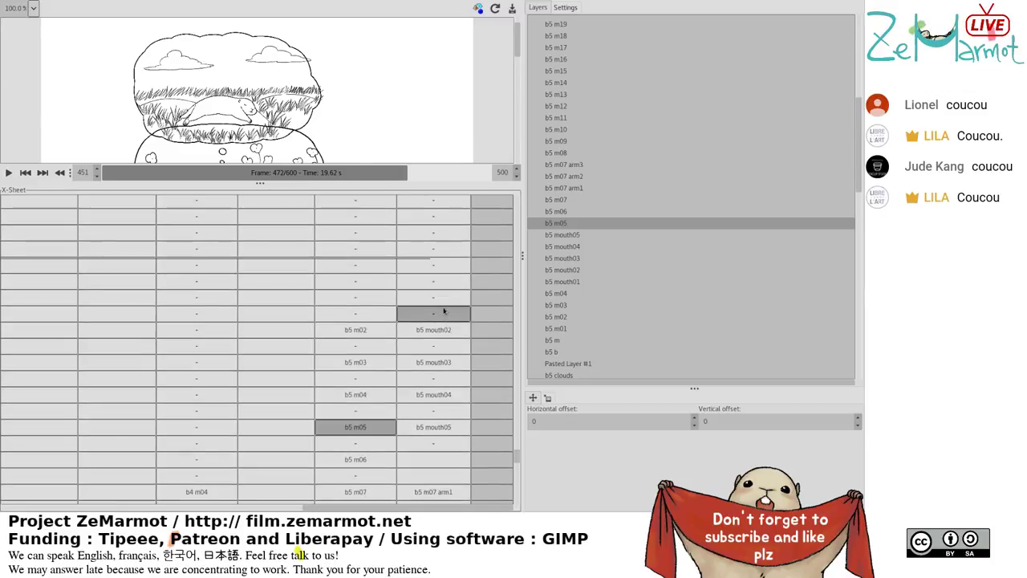
pyautogui.click(444, 333)
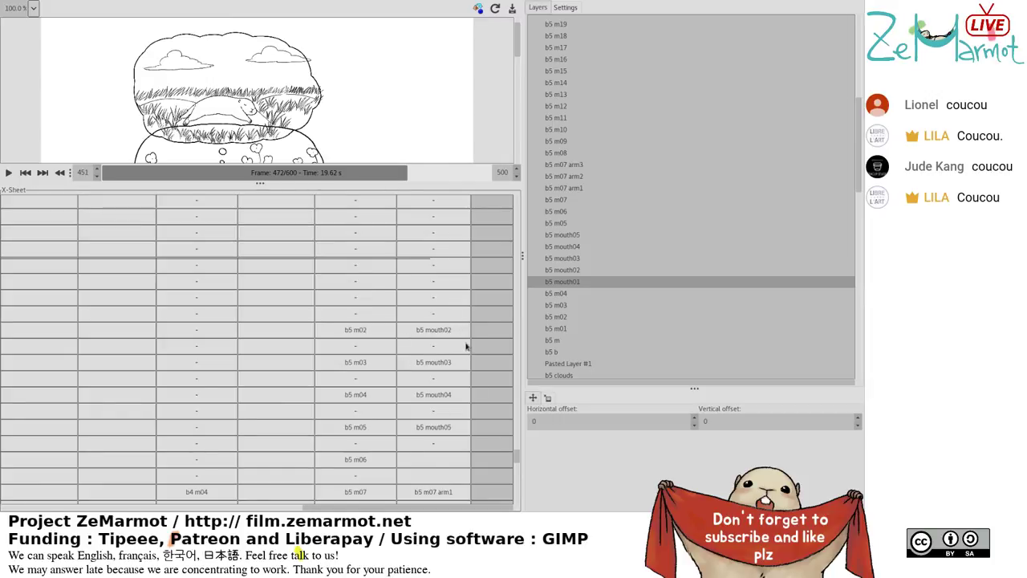
pyautogui.click(447, 298)
pyautogui.press('Delete')
pyautogui.press('Delete')
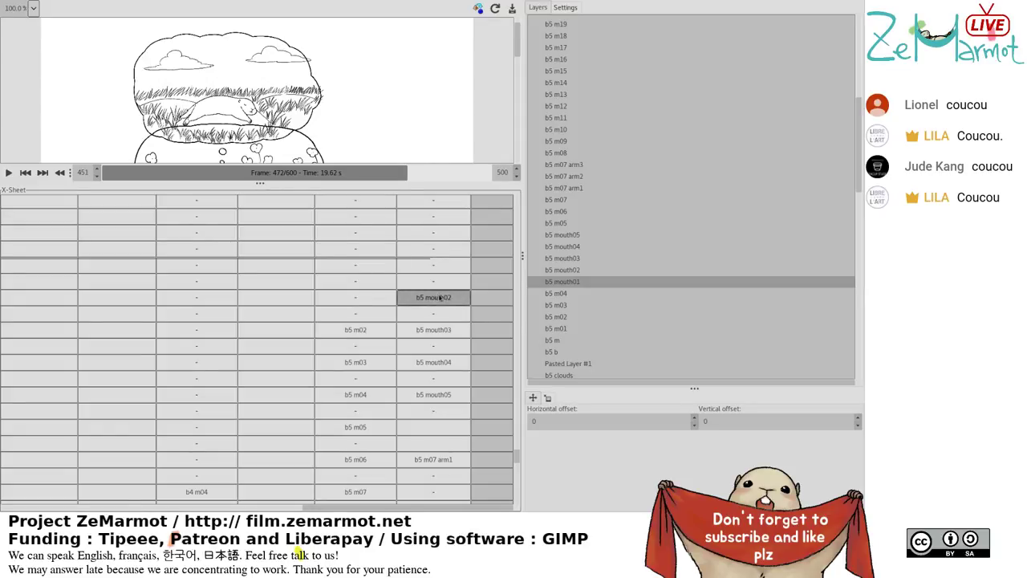
pyautogui.keyDown('shift'); pyautogui.click(445, 283); pyautogui.keyUp('shift')
pyautogui.press('Insert')
pyautogui.click(456, 301)
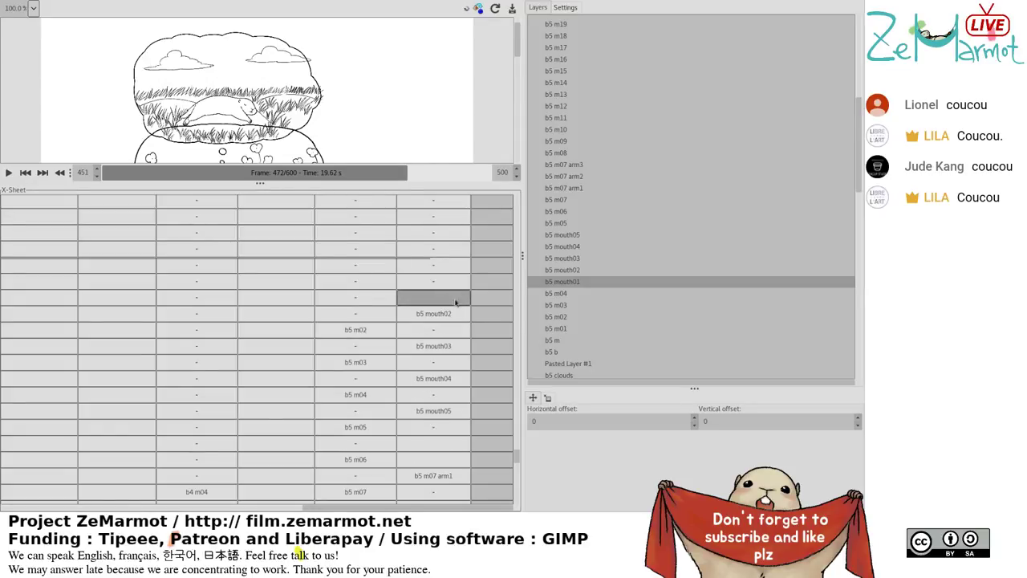
pyautogui.press('Insert')
pyautogui.click(455, 365)
pyautogui.click(440, 328)
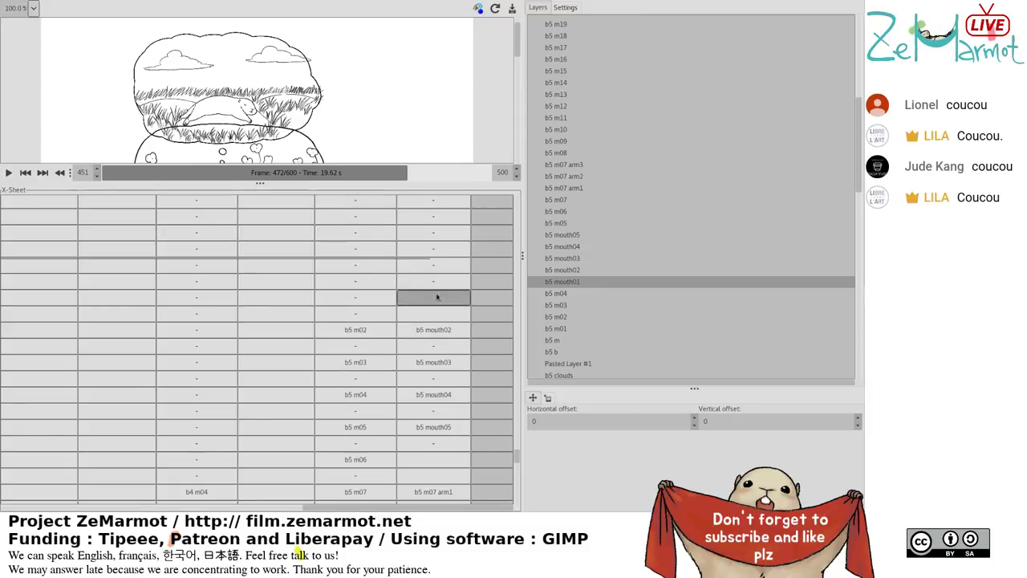
# Remove the two "Name me" cells above b5 mouth02 and insert two blank cells before b5 m07 arm1 to keep it beside b5 m07.
pyautogui.press('Delete')
pyautogui.press('Delete')
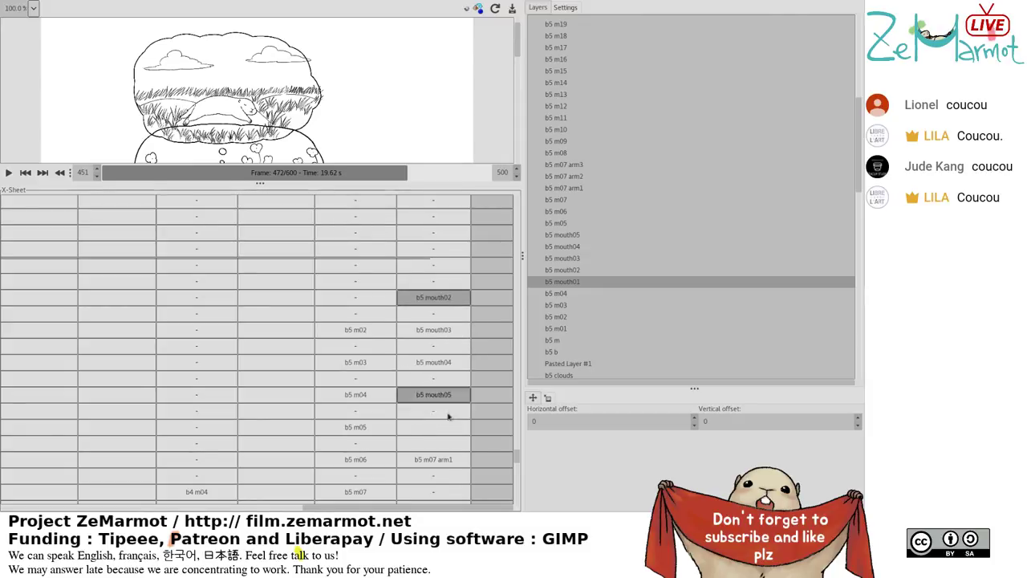
pyautogui.click(466, 456)
pyautogui.press('Insert')
pyautogui.click(451, 431)
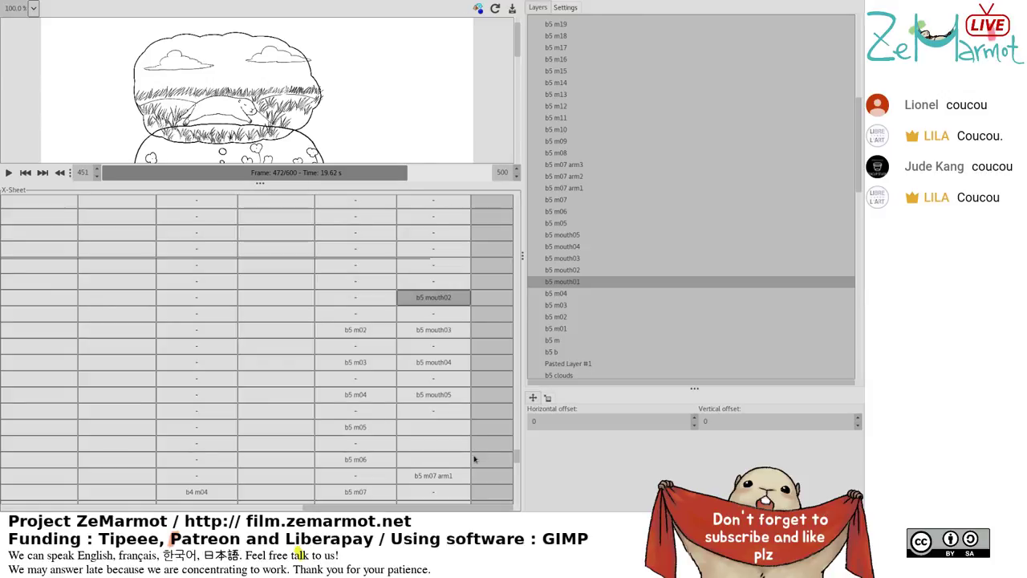
pyautogui.click(461, 450)
pyautogui.press('Insert')
pyautogui.scroll(-2, 461, 450)
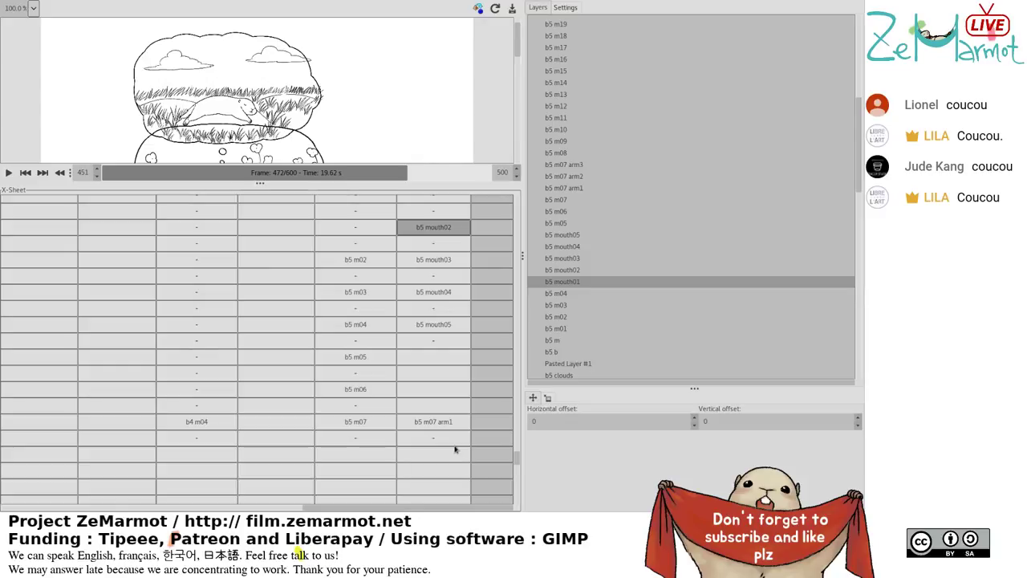
pyautogui.click(437, 391)
pyautogui.scroll(-1, 437, 391)
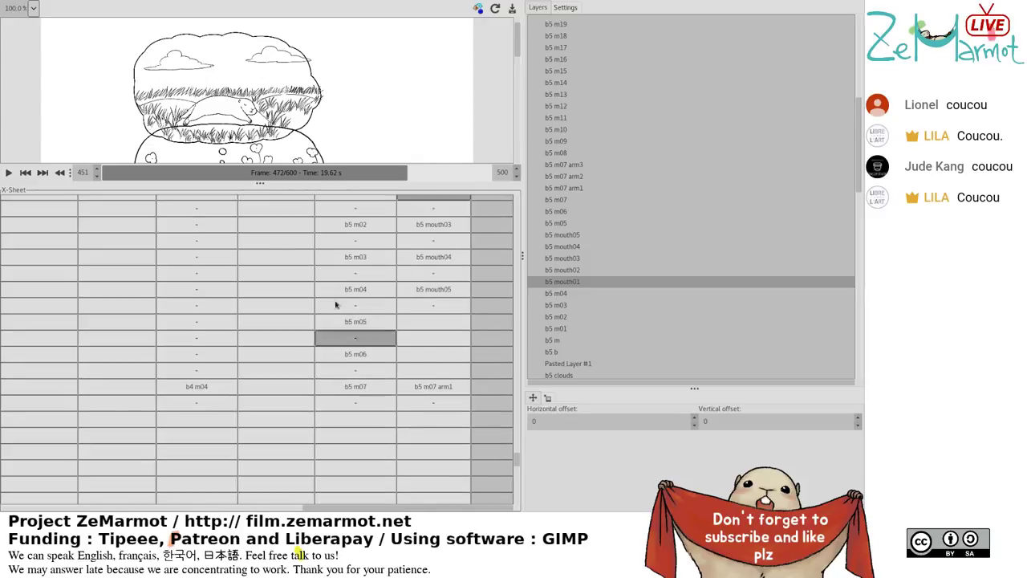
# Extend the playback range's end frame to 570 and play the animation from frame 451.
pyautogui.click(404, 173)
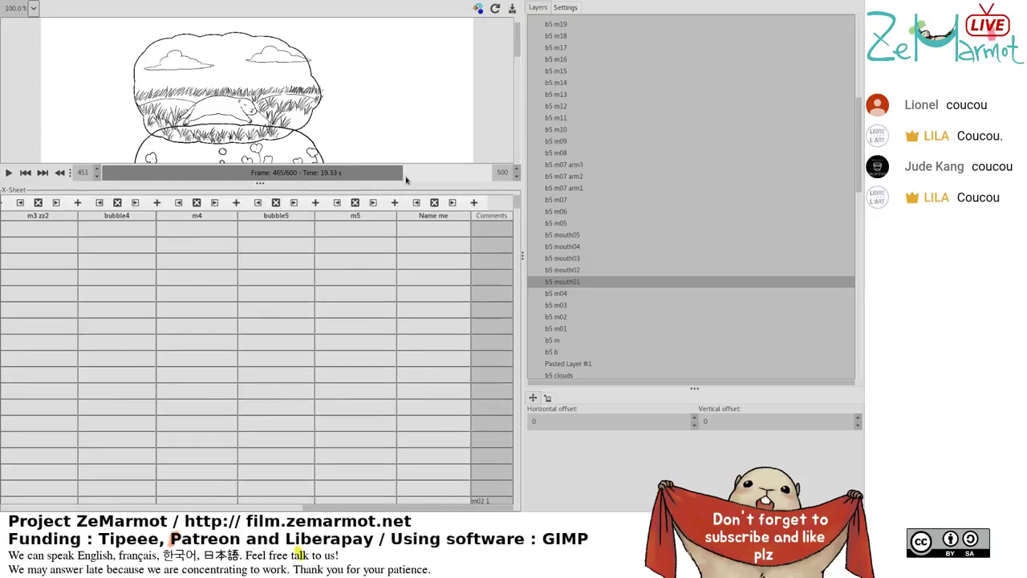
pyautogui.click(417, 174)
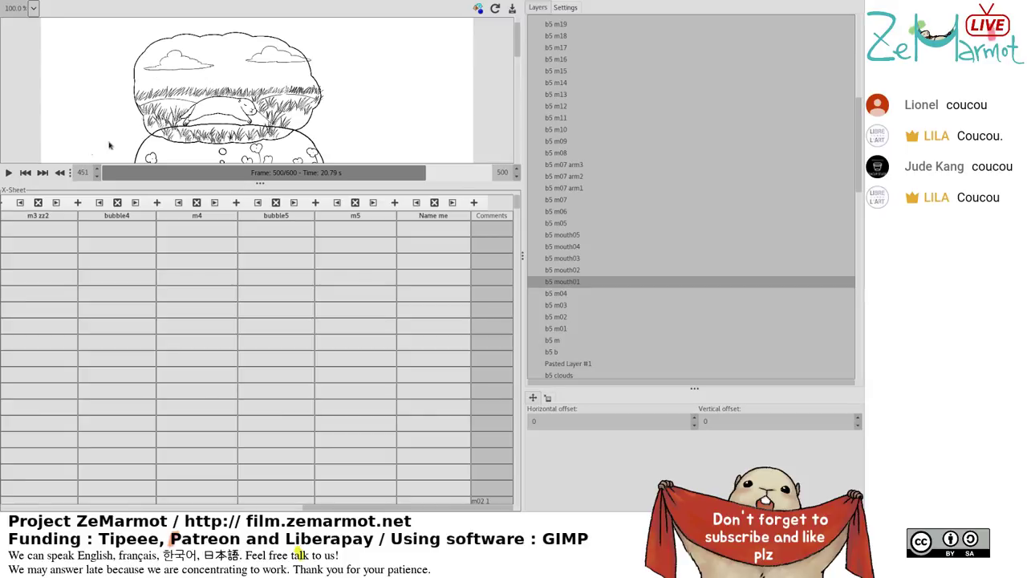
pyautogui.click(8, 173)
pyautogui.click(9, 174)
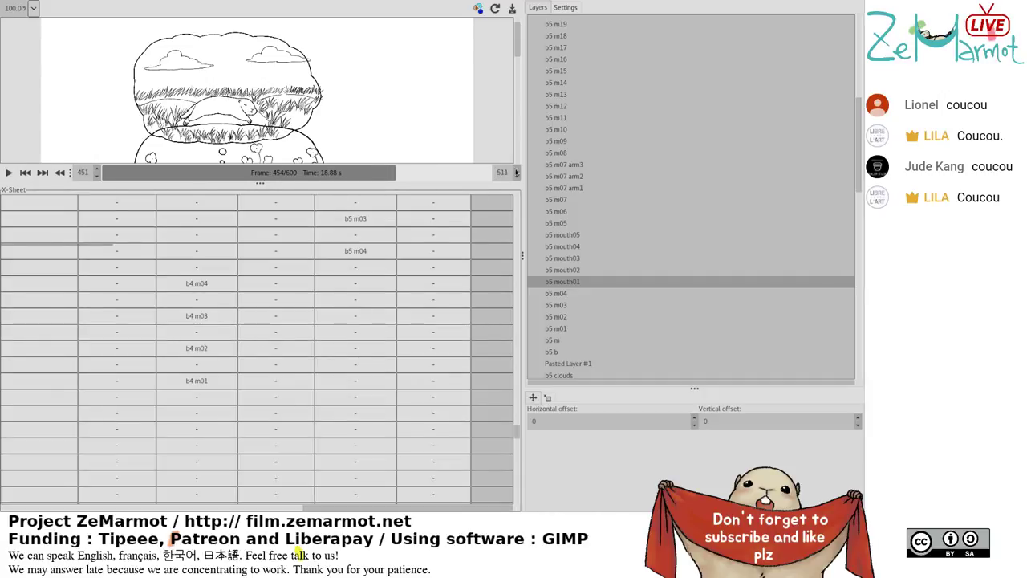
pyautogui.click(8, 173)
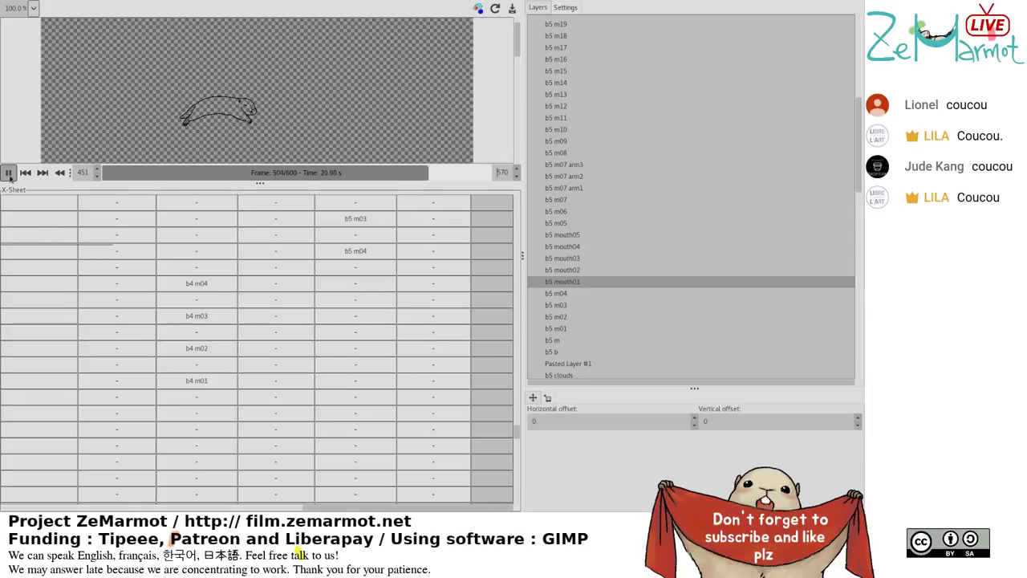
pyautogui.click(8, 173)
# Seek the animation preview to frame 509.
pyautogui.click(354, 317)
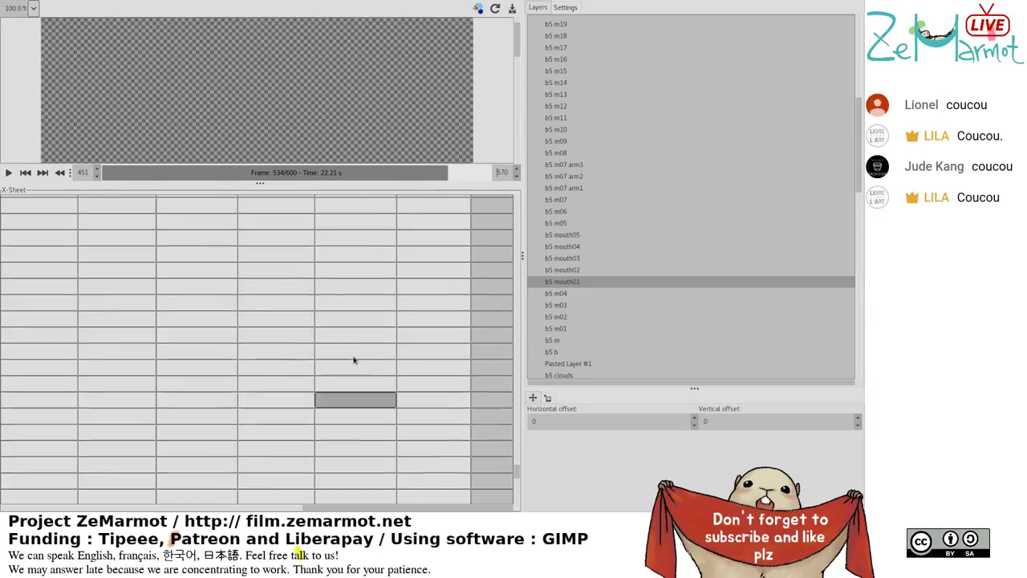
pyautogui.click(434, 175)
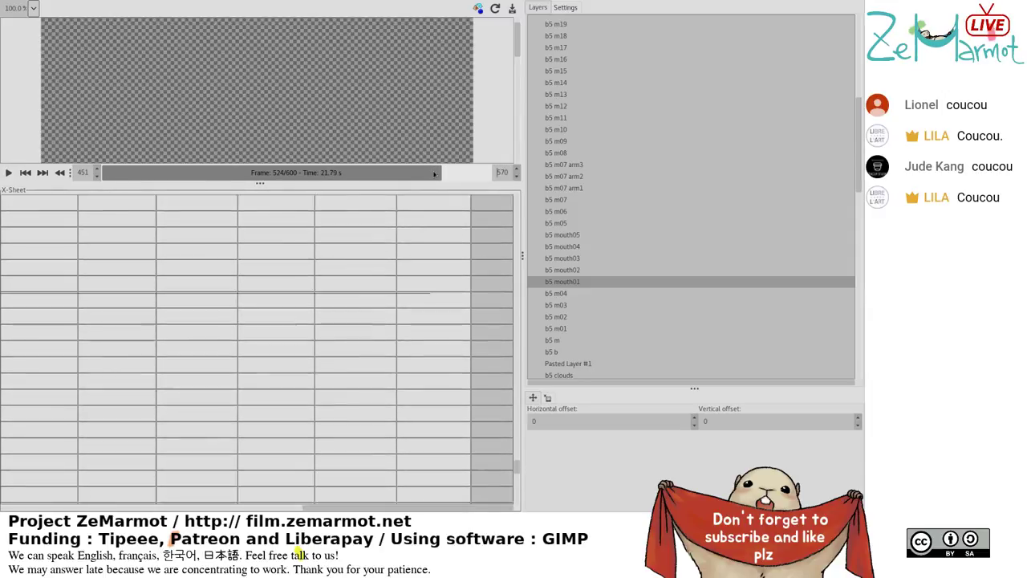
pyautogui.moveTo(434, 174); pyautogui.dragTo(430, 175)
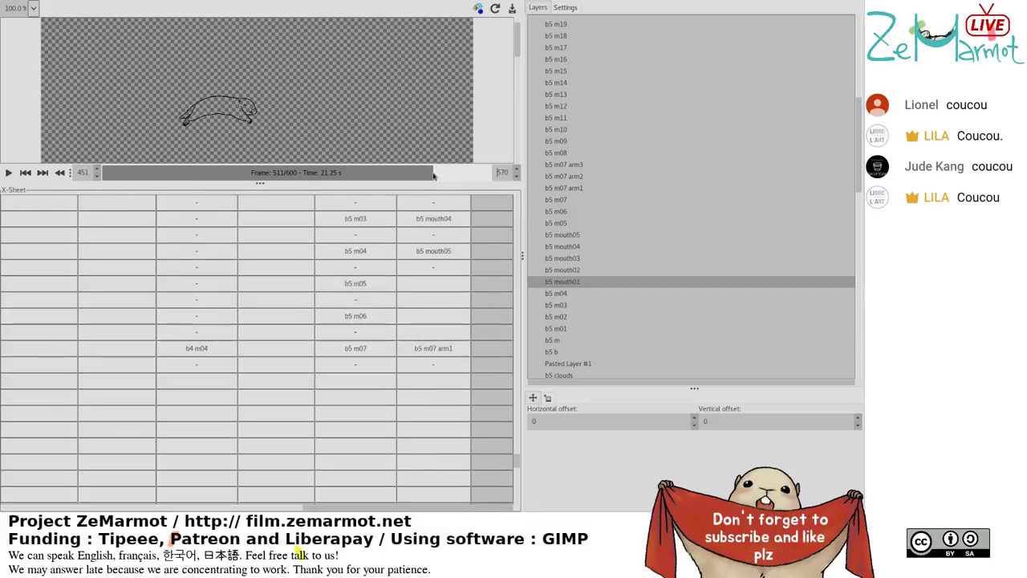
# Examine the first column of the X-Sheet down to the final frame, 600.
pyautogui.click(160, 391)
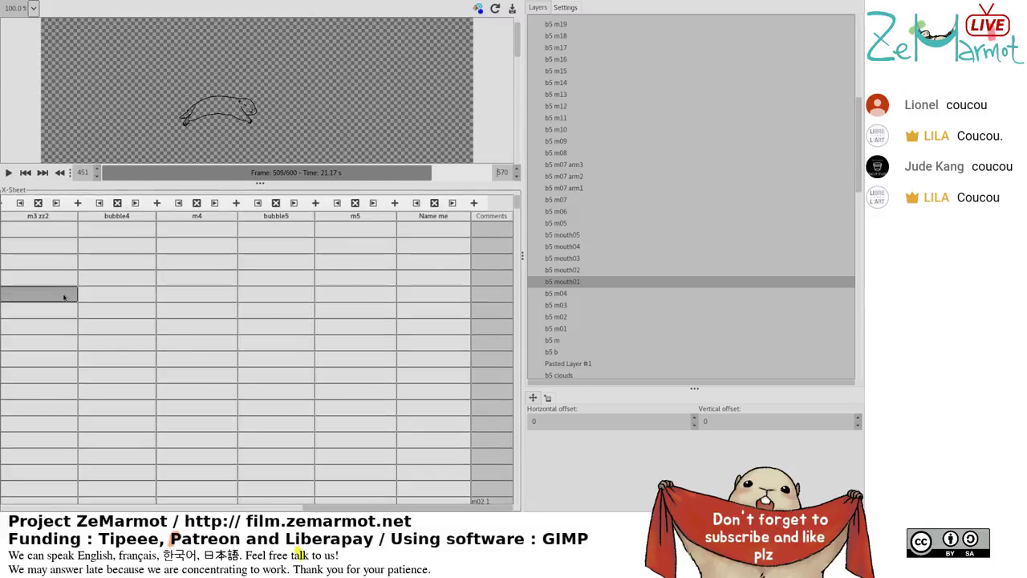
pyautogui.scroll(-2, 64, 294)
pyautogui.moveTo(309, 508); pyautogui.dragTo(3, 512)
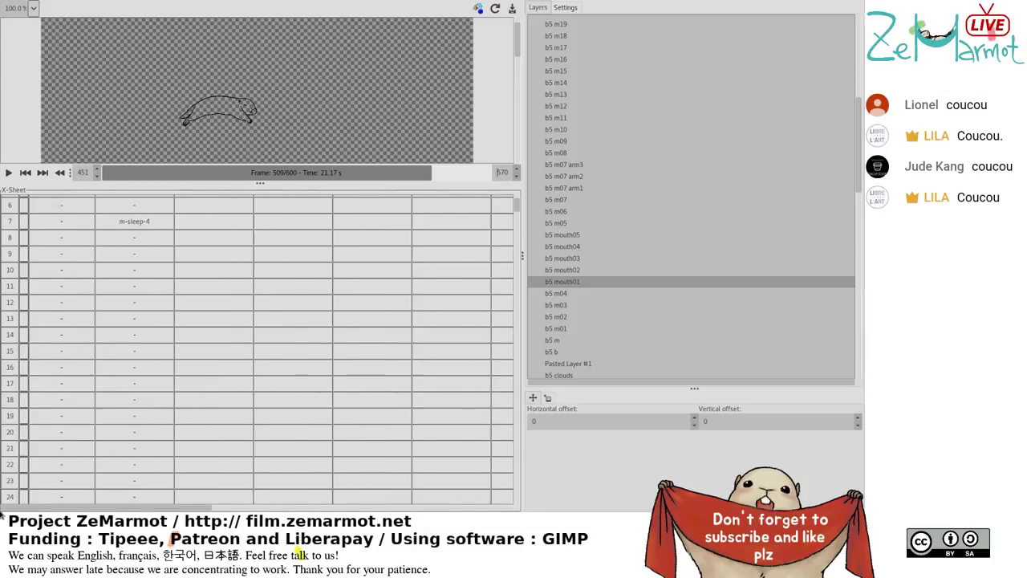
pyautogui.scroll(-5, 63, 465)
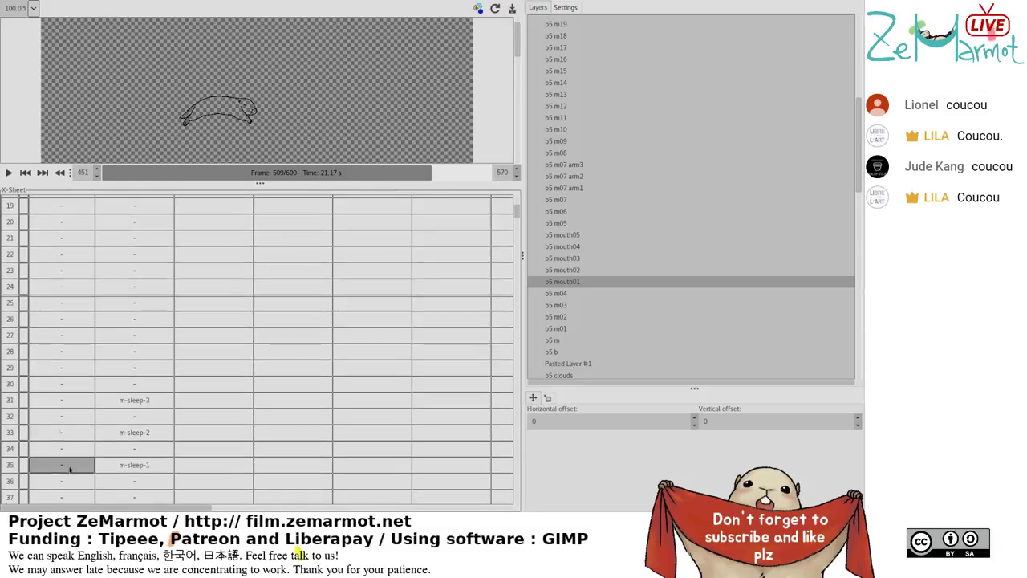
pyautogui.moveTo(518, 222); pyautogui.dragTo(539, 515)
pyautogui.scroll(3, 53, 285)
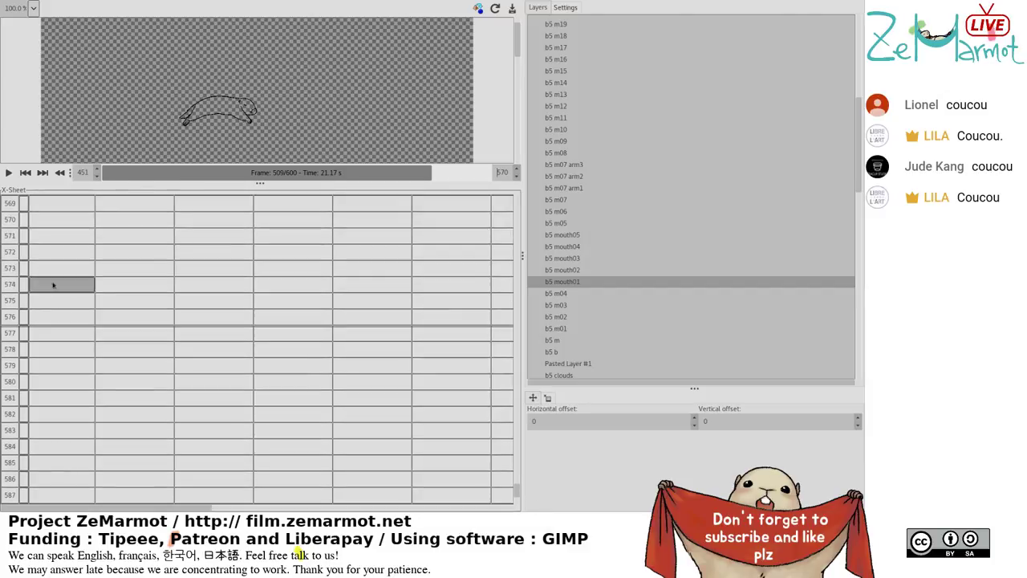
pyautogui.click(81, 318)
pyautogui.scroll(-1, 54, 373)
pyautogui.scroll(-1, 54, 373)
pyautogui.click(61, 470)
pyautogui.click(62, 495)
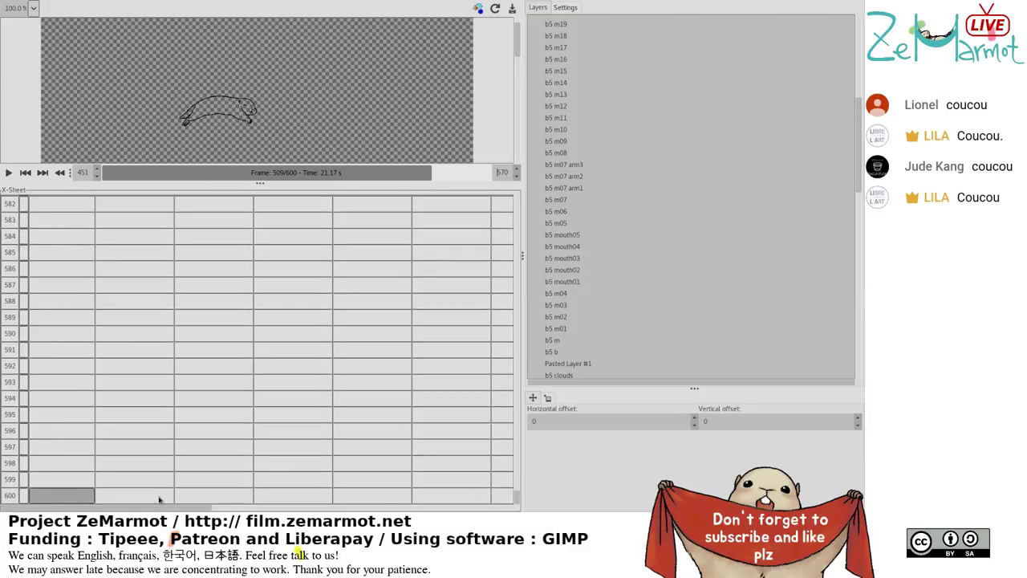
pyautogui.scroll(-2, 517, 484)
# Assign layer m #1 to the first column's cells from frame 461 to beyond frame 527.
pyautogui.moveTo(517, 484); pyautogui.dragTo(518, 418)
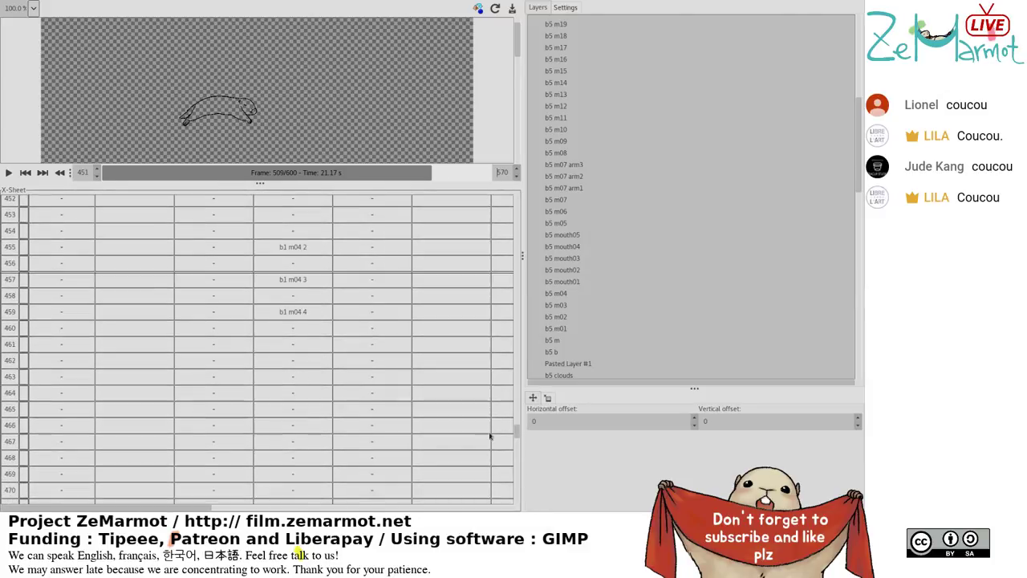
pyautogui.moveTo(62, 327); pyautogui.dragTo(62, 492)
pyautogui.scroll(-4, 638, 343)
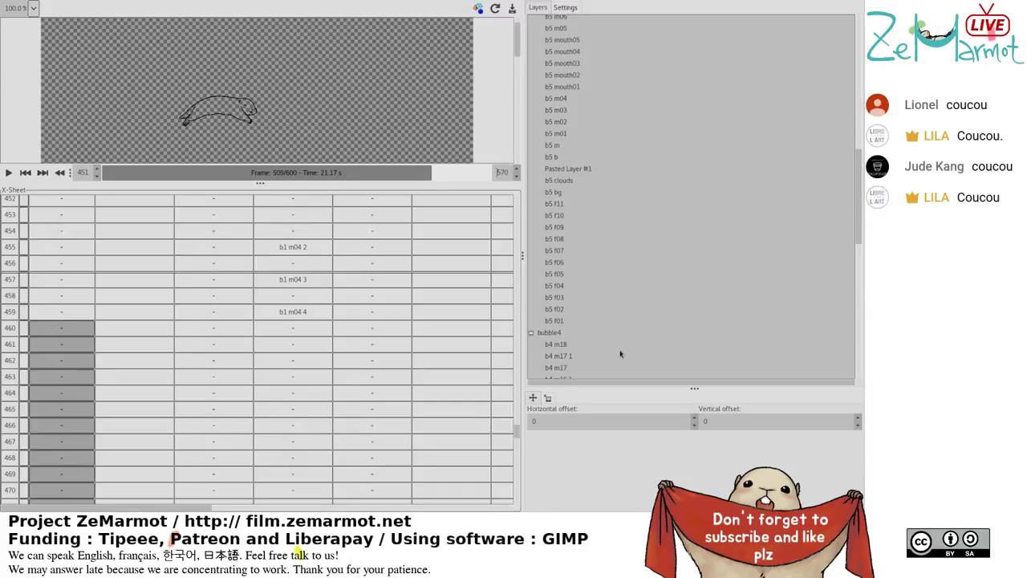
pyautogui.moveTo(864, 195); pyautogui.dragTo(865, 377)
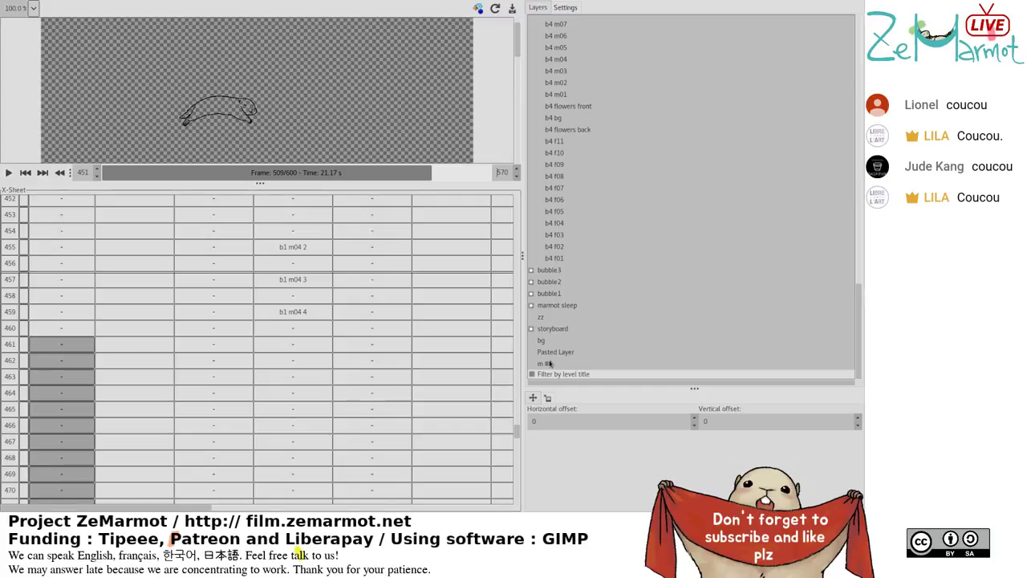
pyautogui.click(548, 363)
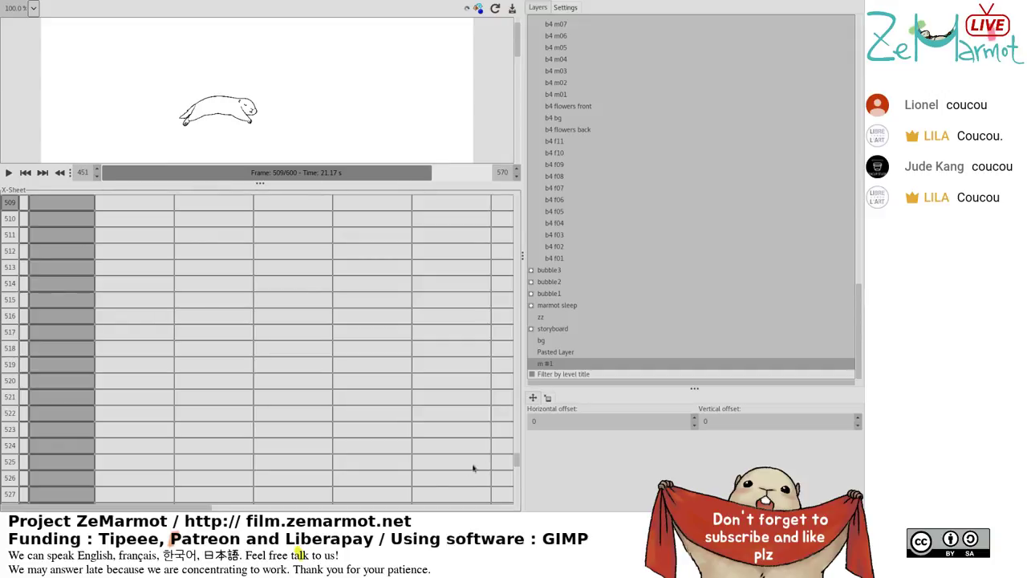
pyautogui.click(508, 248)
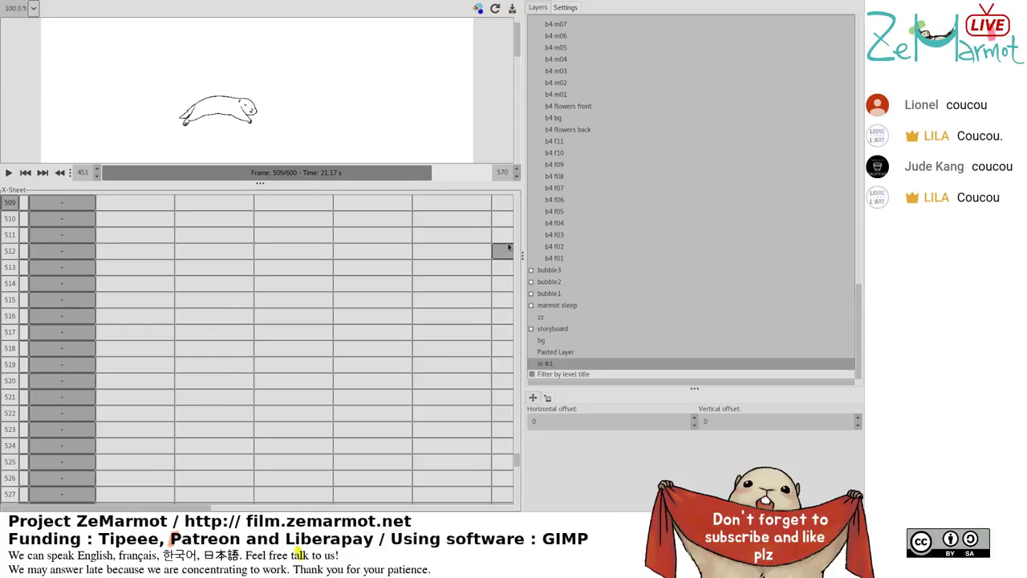
# Examine the bubble animation columns across the X-Sheet and look through the bubble2 layer group.
pyautogui.click(142, 374)
pyautogui.scroll(3, 142, 374)
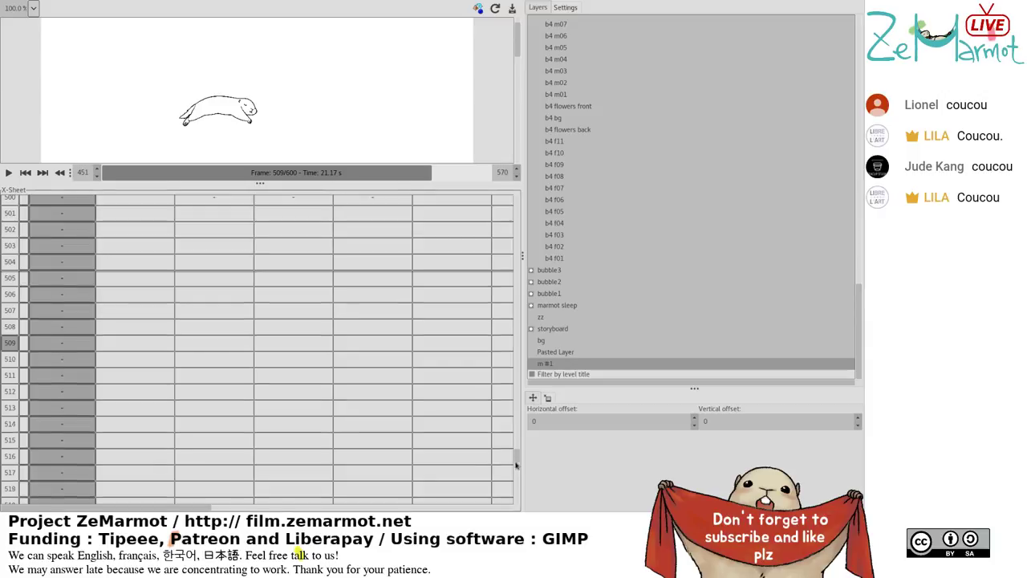
pyautogui.scroll(-15, 516, 461)
pyautogui.moveTo(517, 461); pyautogui.dragTo(516, 428)
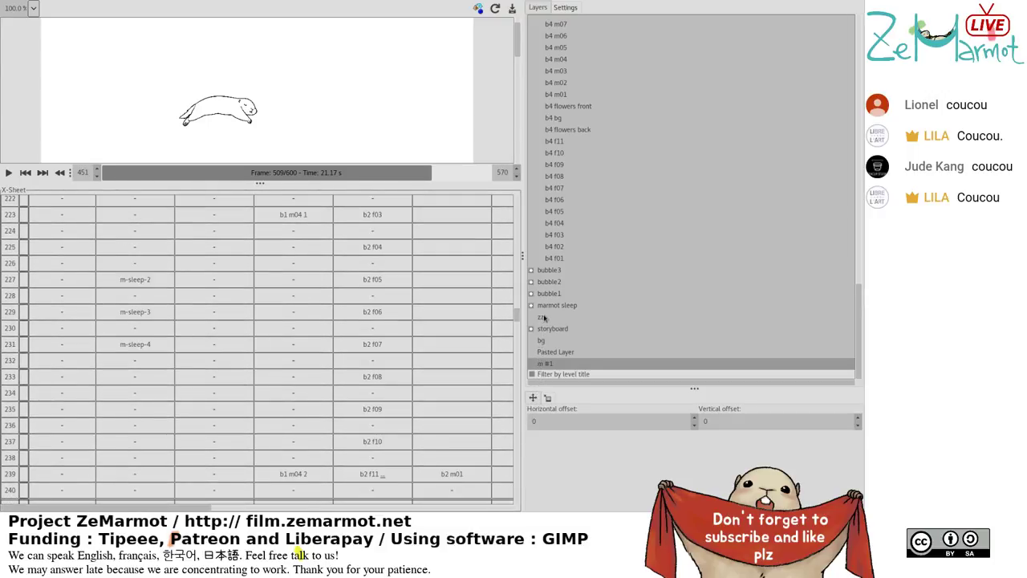
pyautogui.scroll(-2, 505, 354)
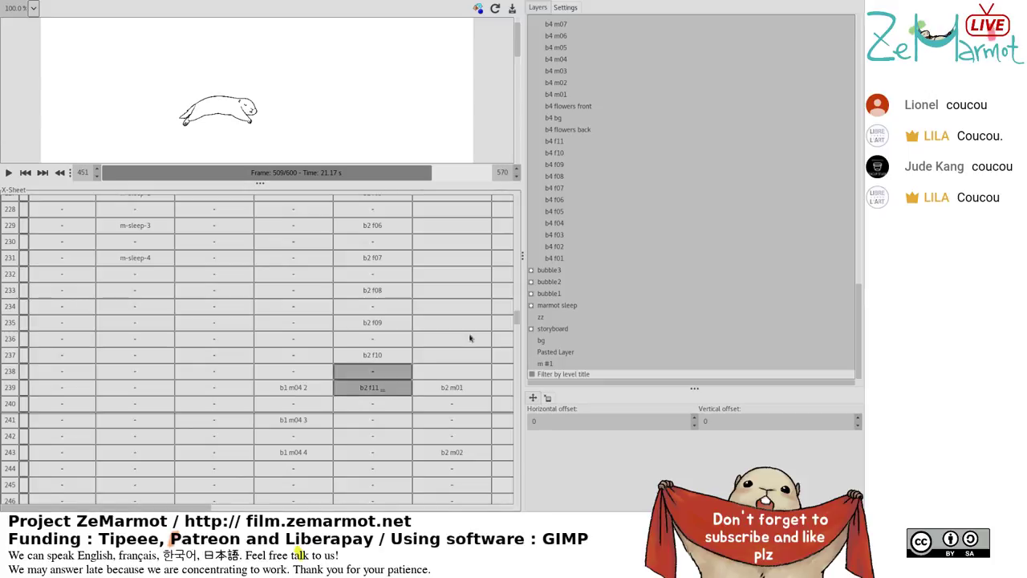
pyautogui.click(531, 282)
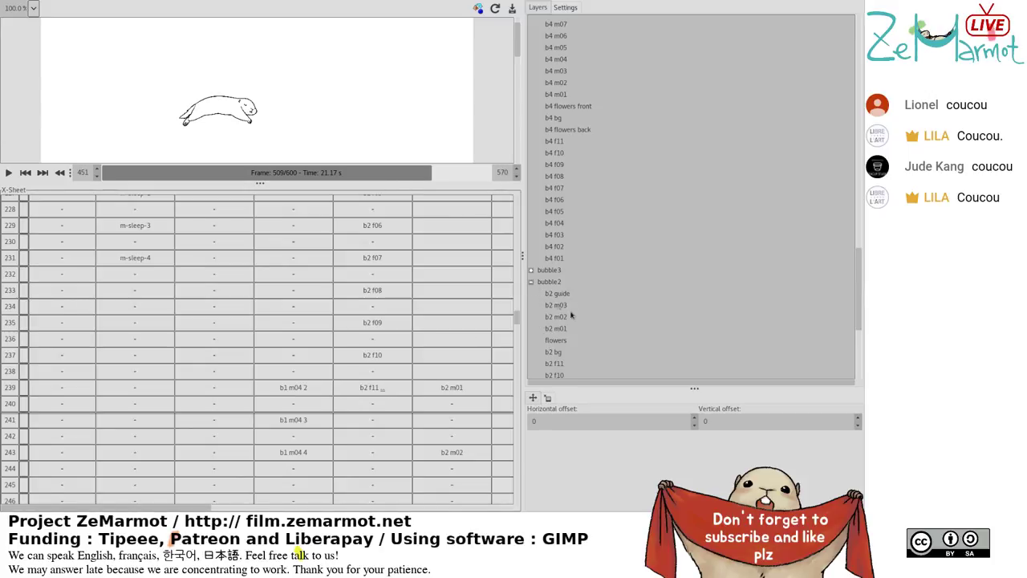
pyautogui.click(360, 358)
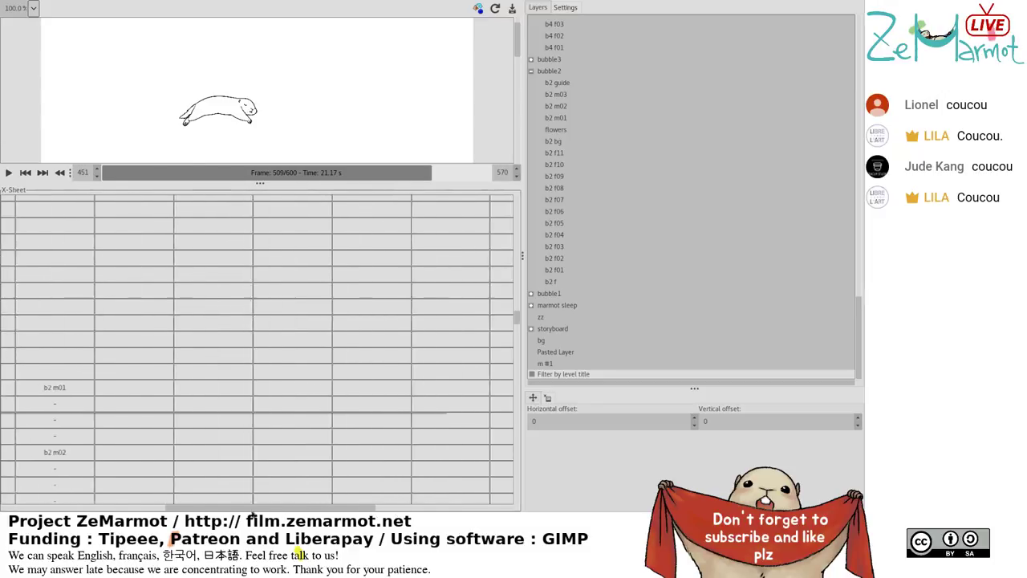
pyautogui.scroll(-3, 247, 447)
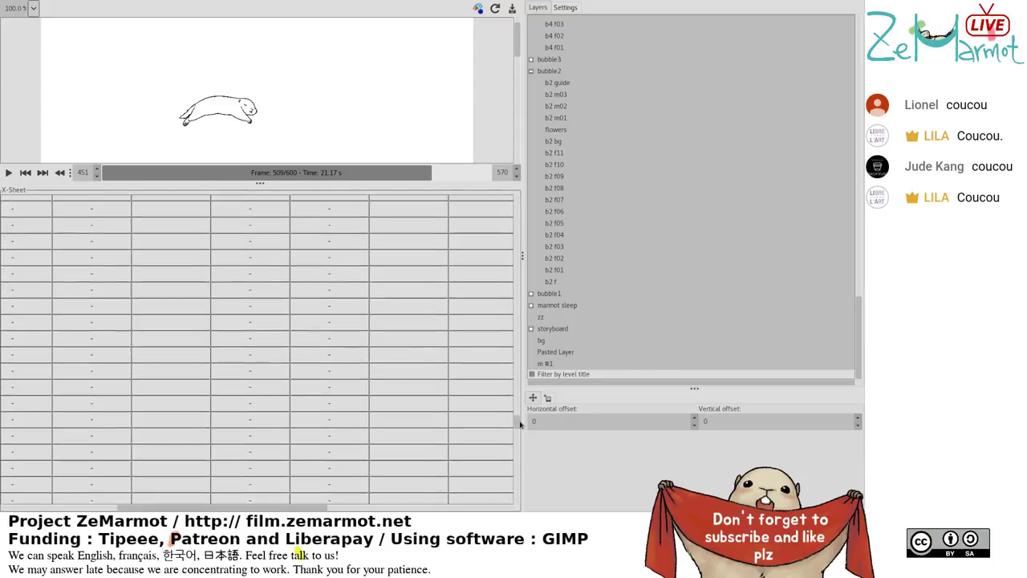
pyautogui.scroll(-5, 517, 433)
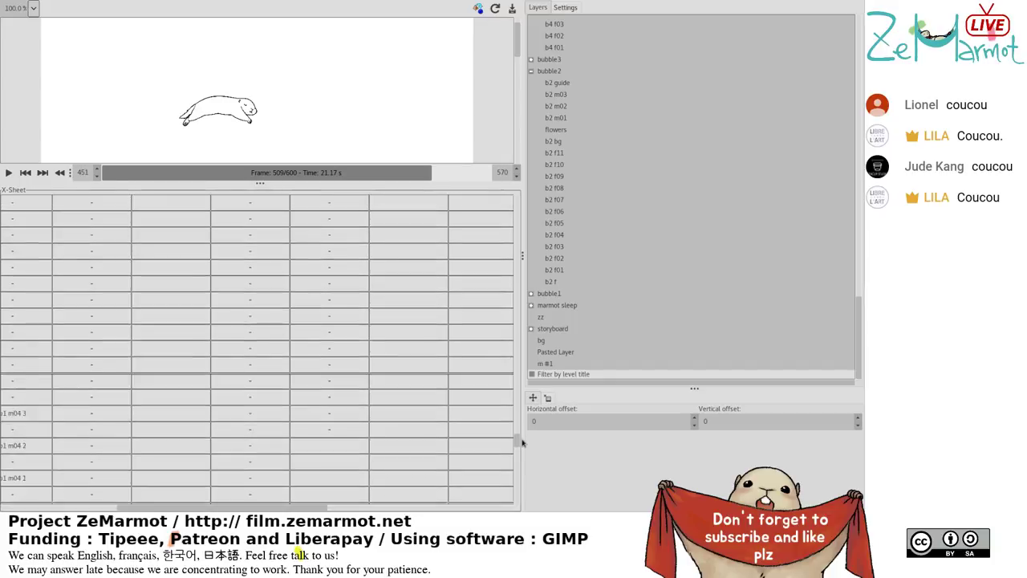
# Expand the bubble3 layer group and assign layer b3 m03 to frames 485 and 486 of the b3 marmot column.
pyautogui.click(327, 361)
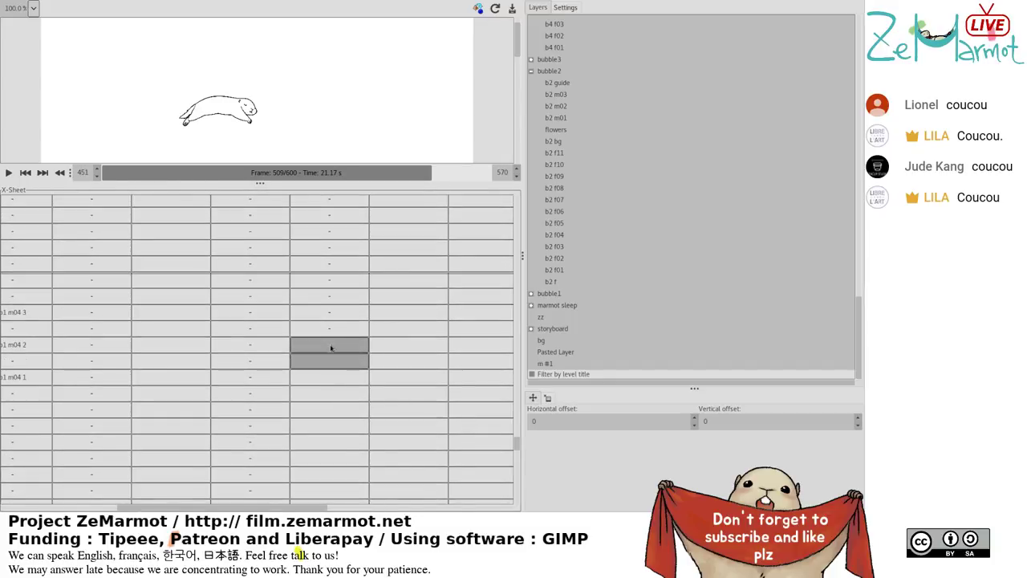
pyautogui.scroll(3, 330, 363)
pyautogui.scroll(1, 331, 366)
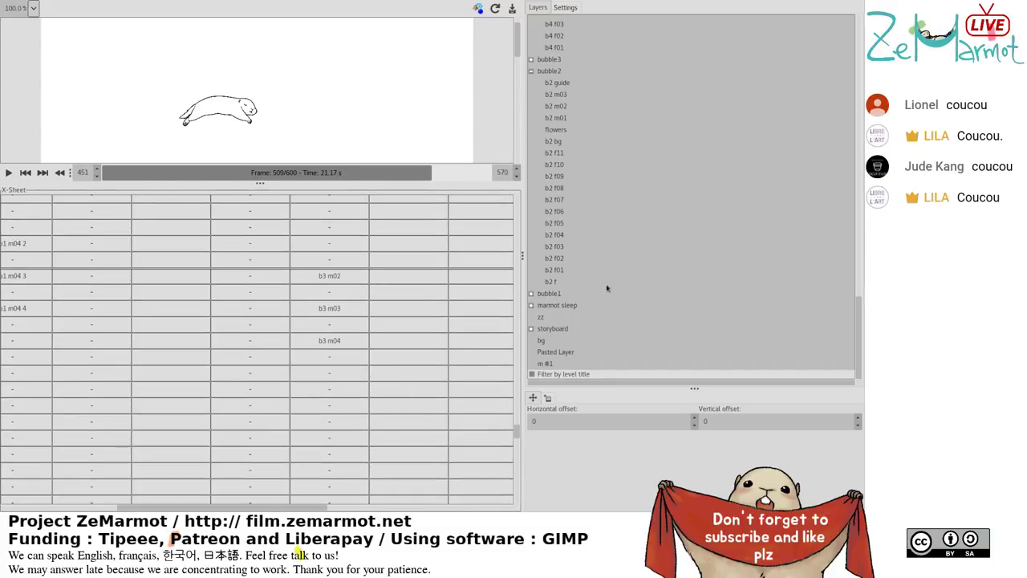
pyautogui.click(535, 72)
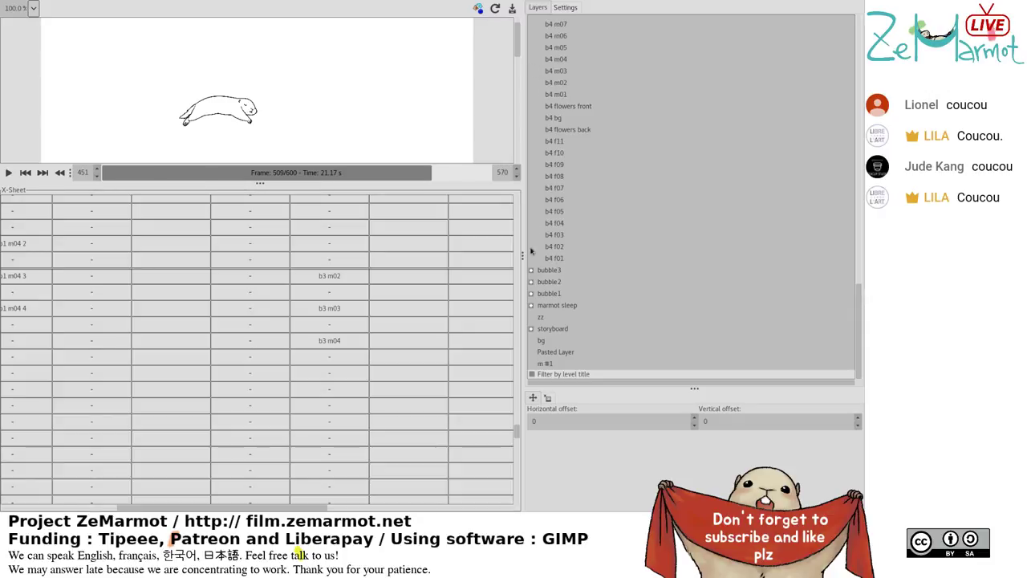
pyautogui.click(532, 271)
pyautogui.scroll(-3, 566, 309)
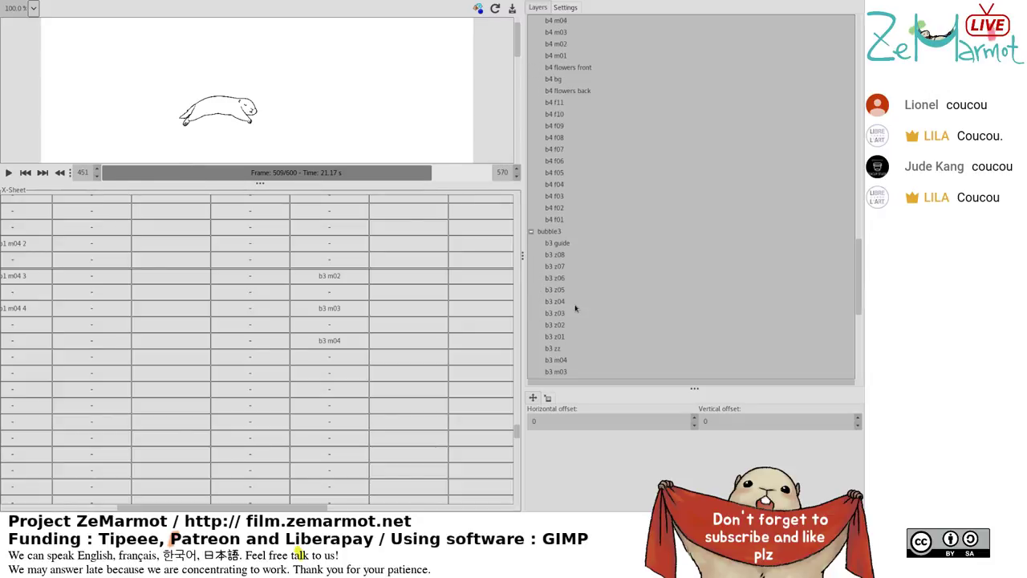
pyautogui.click(568, 294)
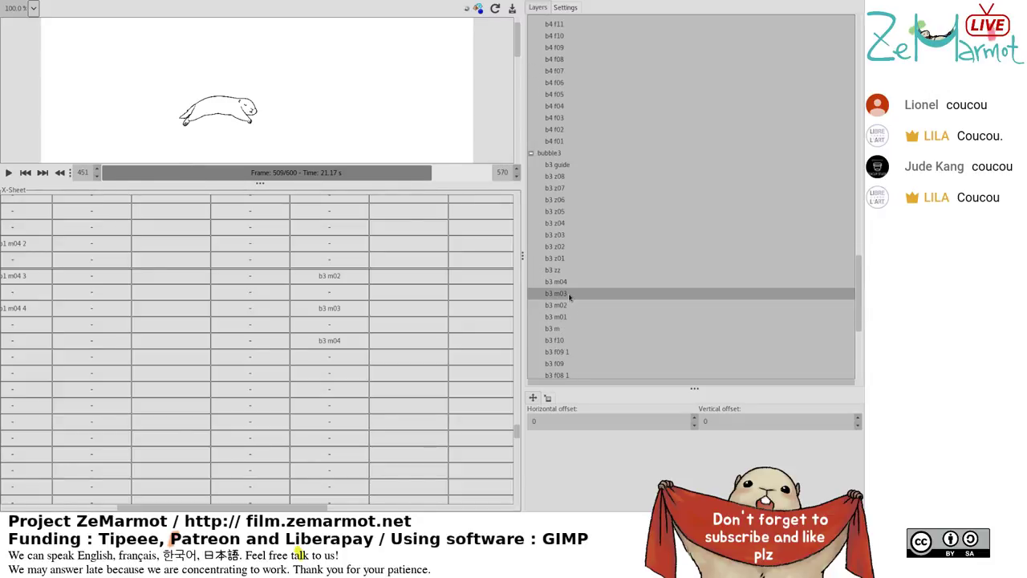
pyautogui.scroll(-2, 337, 373)
pyautogui.scroll(2, 336, 374)
# Assign layer b3 m02 to frames 487 and 488 of the b3 marmot column.
pyautogui.moveTo(340, 342); pyautogui.dragTo(340, 361)
pyautogui.click(339, 349)
pyautogui.click(550, 306)
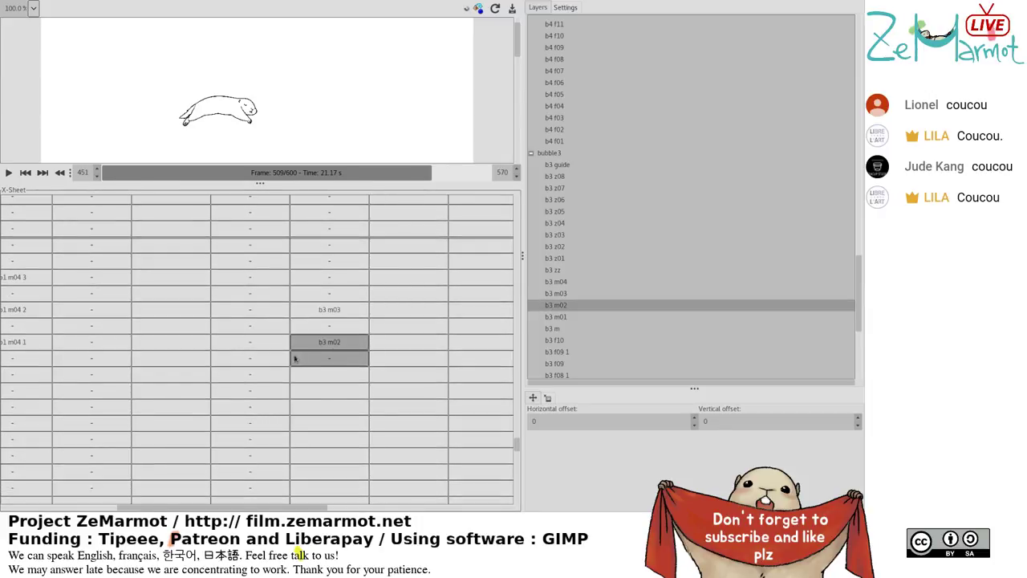
# Extend layer b3 m02 down the same X-Sheet column from frame 489 through frame 508.
pyautogui.click(303, 373)
pyautogui.scroll(-3, 321, 377)
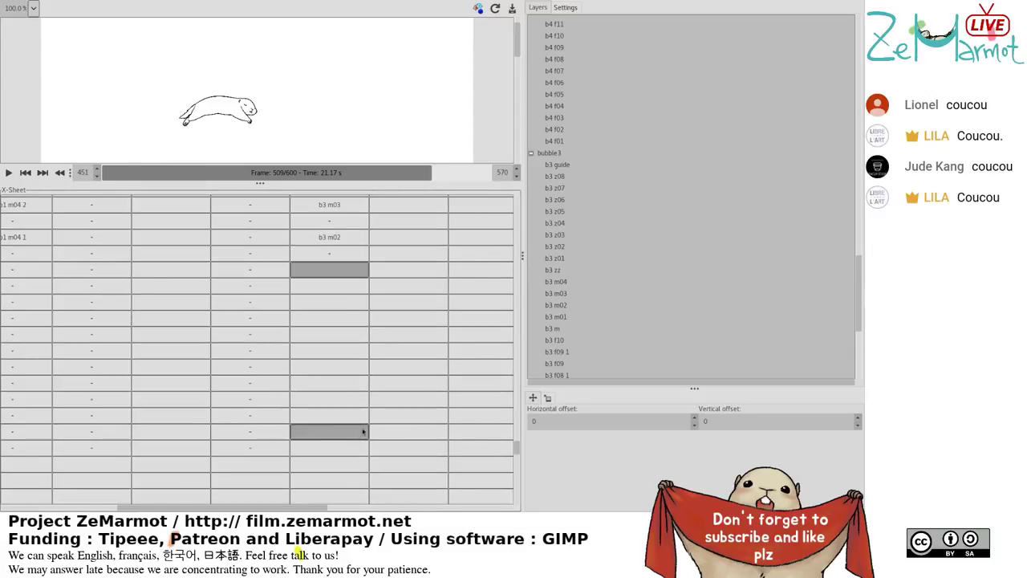
pyautogui.scroll(-1, 375, 367)
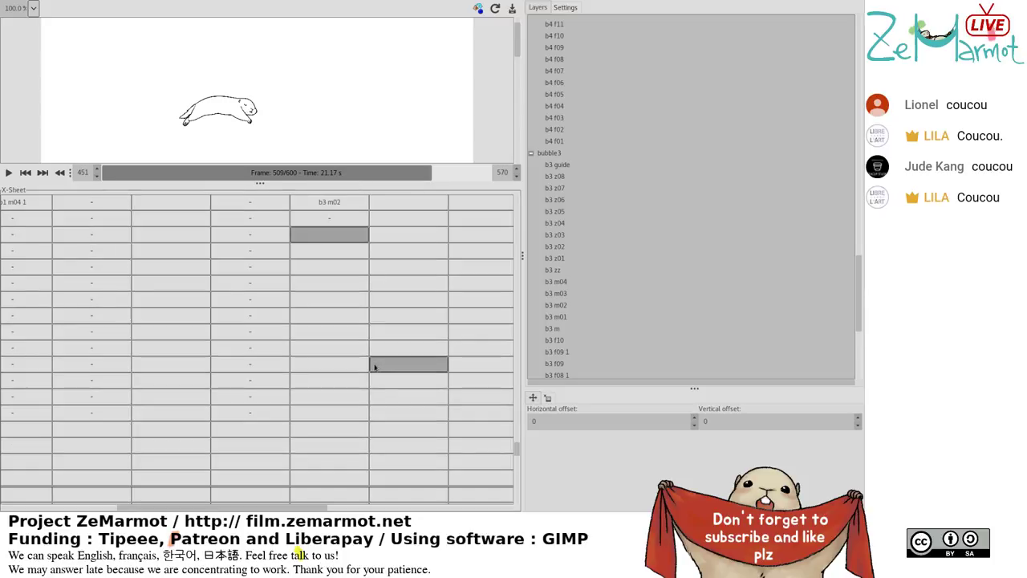
pyautogui.scroll(-1, 374, 367)
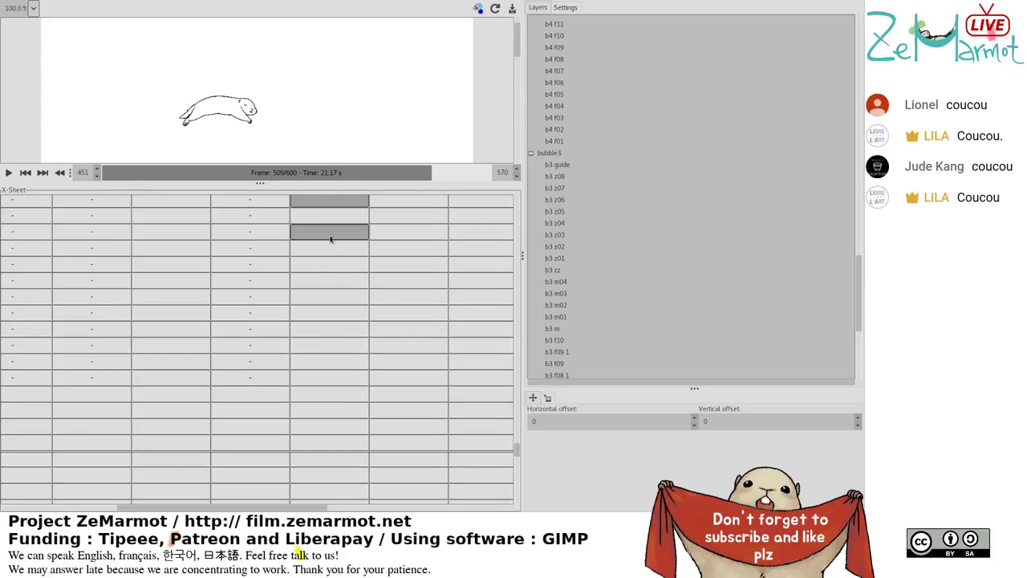
pyautogui.scroll(1, 340, 368)
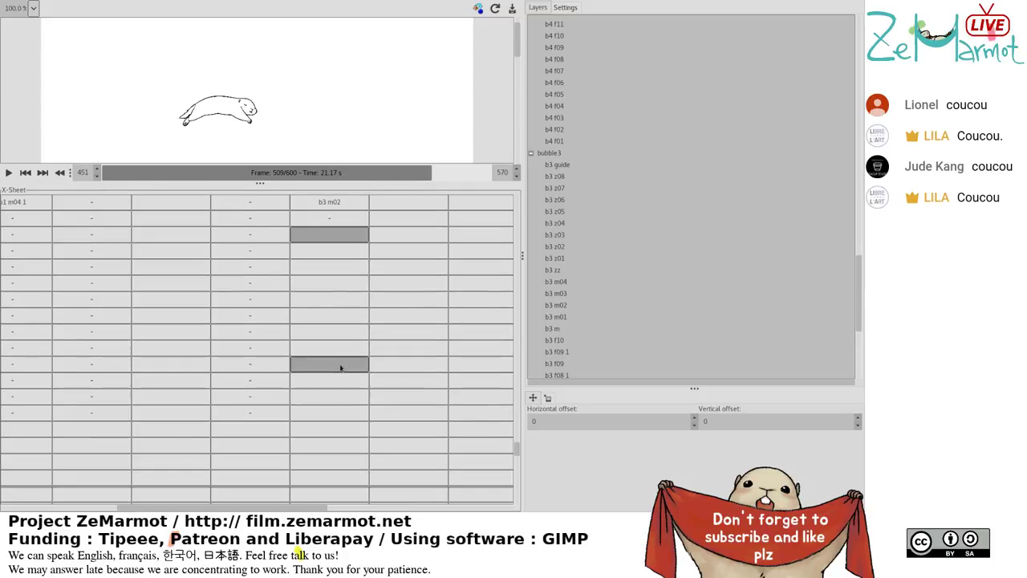
pyautogui.scroll(-1, 341, 367)
pyautogui.scroll(1, 340, 368)
pyautogui.scroll(-1, 340, 368)
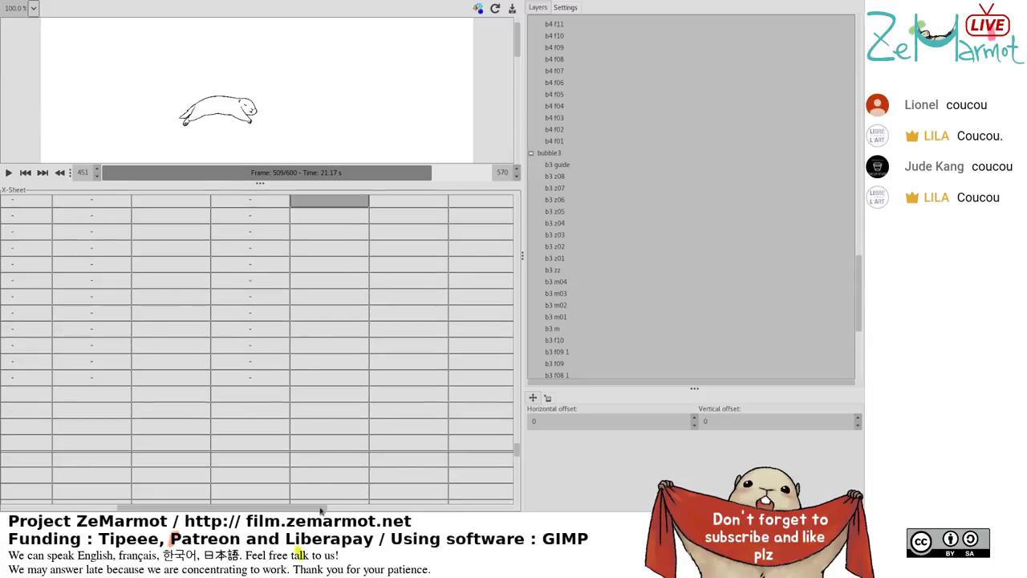
pyautogui.moveTo(322, 514); pyautogui.dragTo(324, 515)
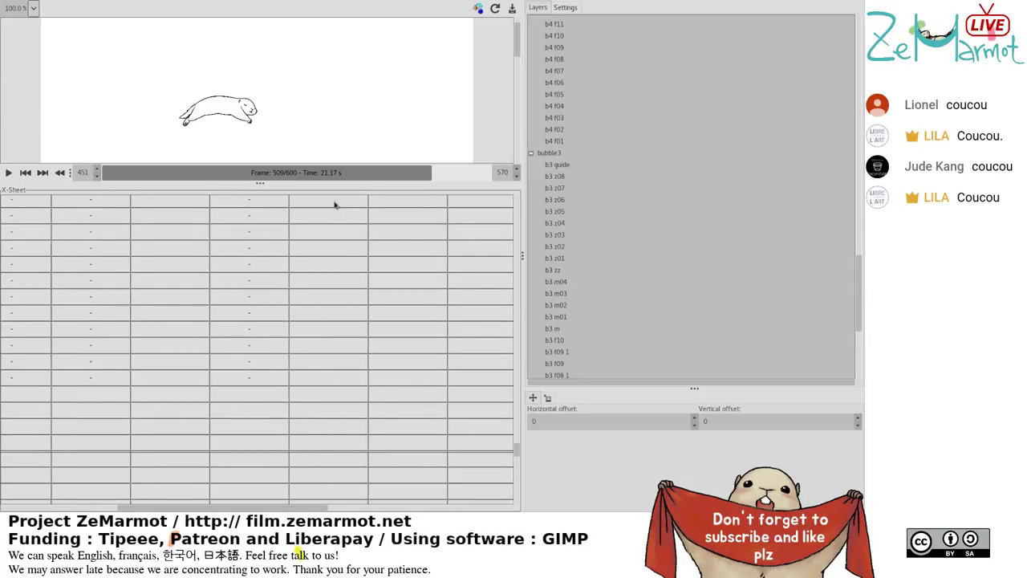
pyautogui.keyDown('shift'); pyautogui.click(341, 499); pyautogui.keyUp('shift')
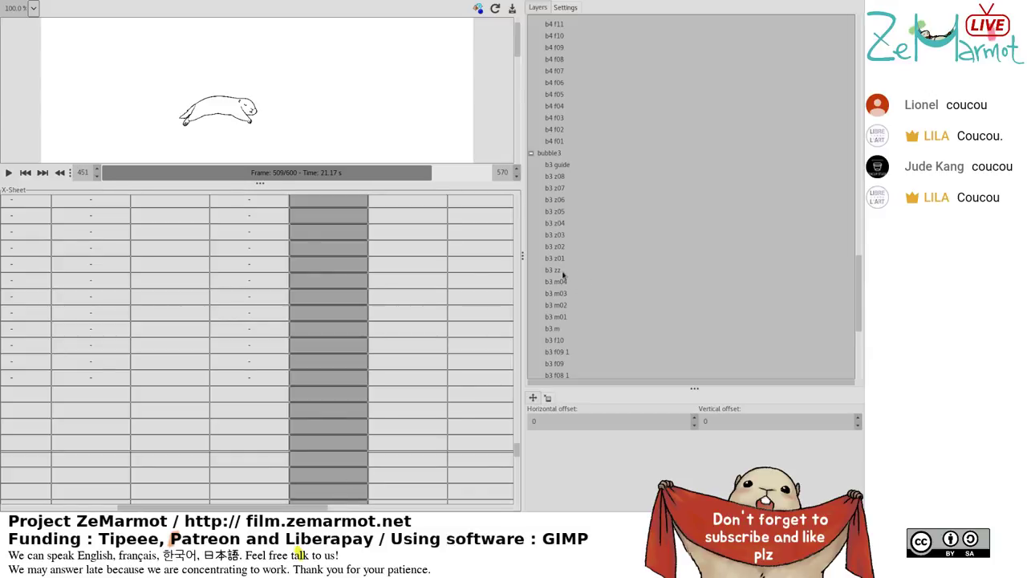
pyautogui.scroll(2, 412, 323)
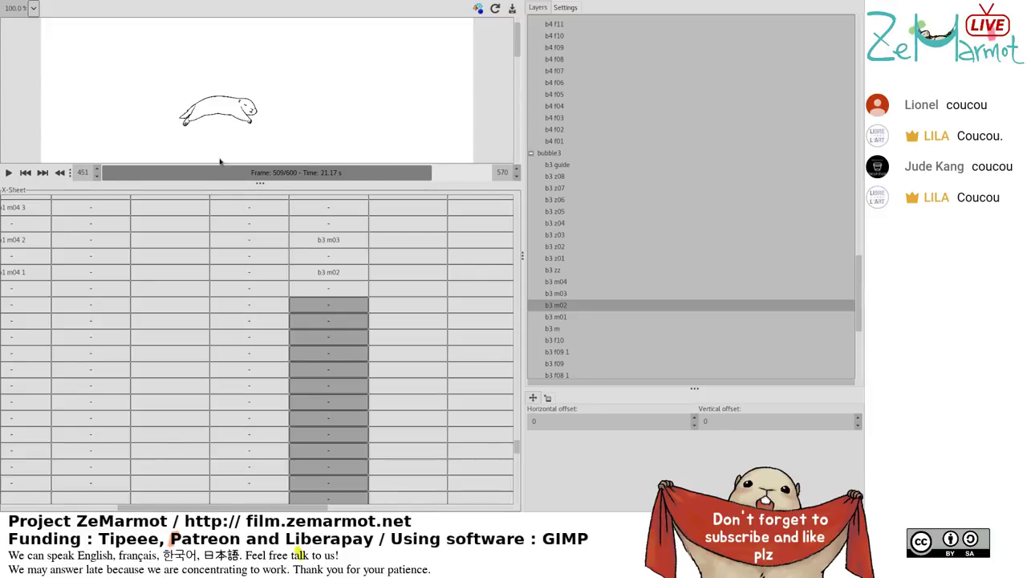
# Check the frame number at which the b3 m02 cells end against the X-Sheet's frame numbering.
pyautogui.click(257, 353)
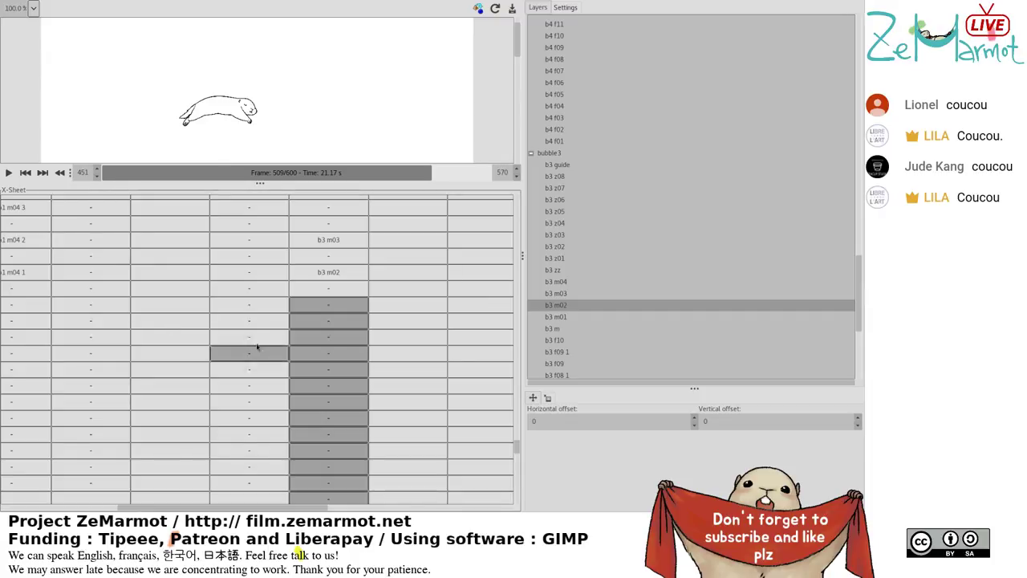
pyautogui.scroll(-2, 265, 341)
pyautogui.click(267, 336)
pyautogui.scroll(-2, 267, 329)
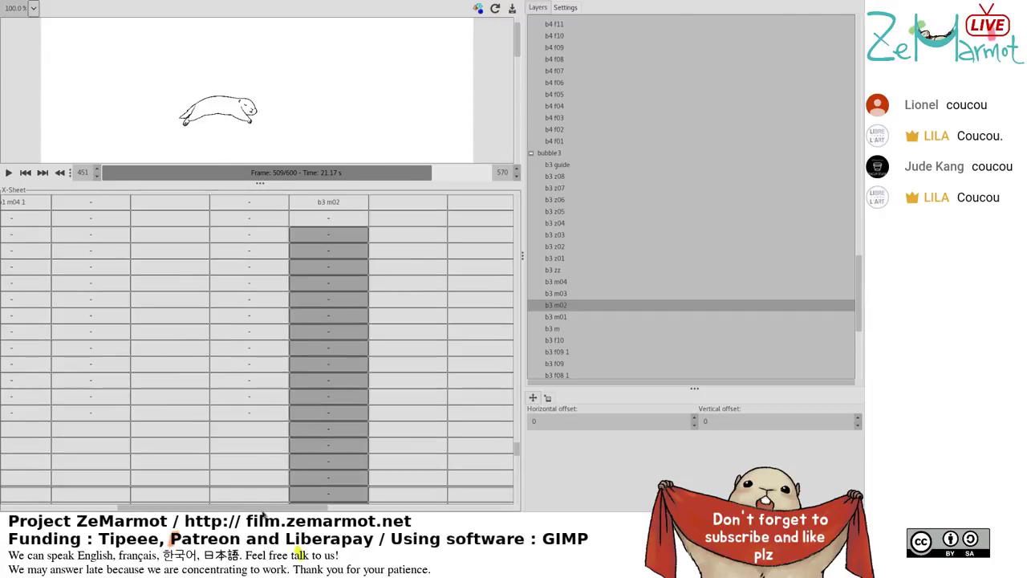
pyautogui.moveTo(265, 514); pyautogui.dragTo(2, 516)
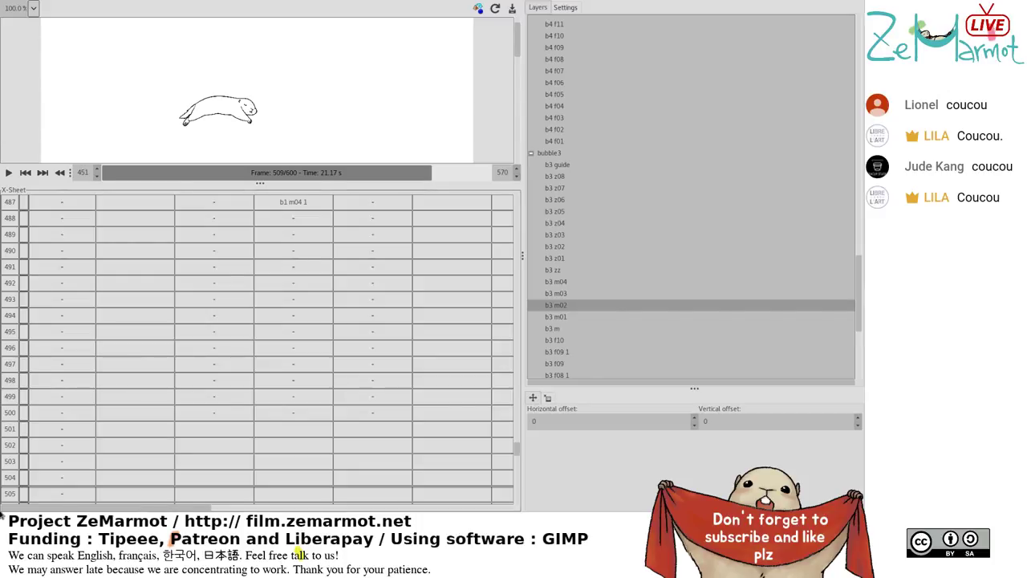
pyautogui.moveTo(2, 516); pyautogui.dragTo(165, 515)
pyautogui.click(298, 464)
pyautogui.scroll(-2, 298, 464)
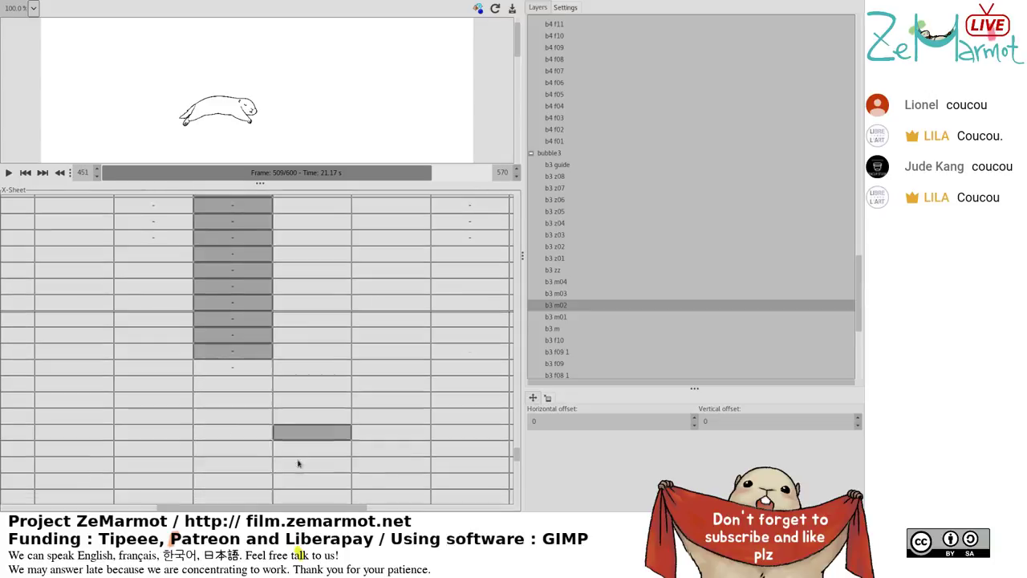
pyautogui.moveTo(277, 513); pyautogui.dragTo(2, 501)
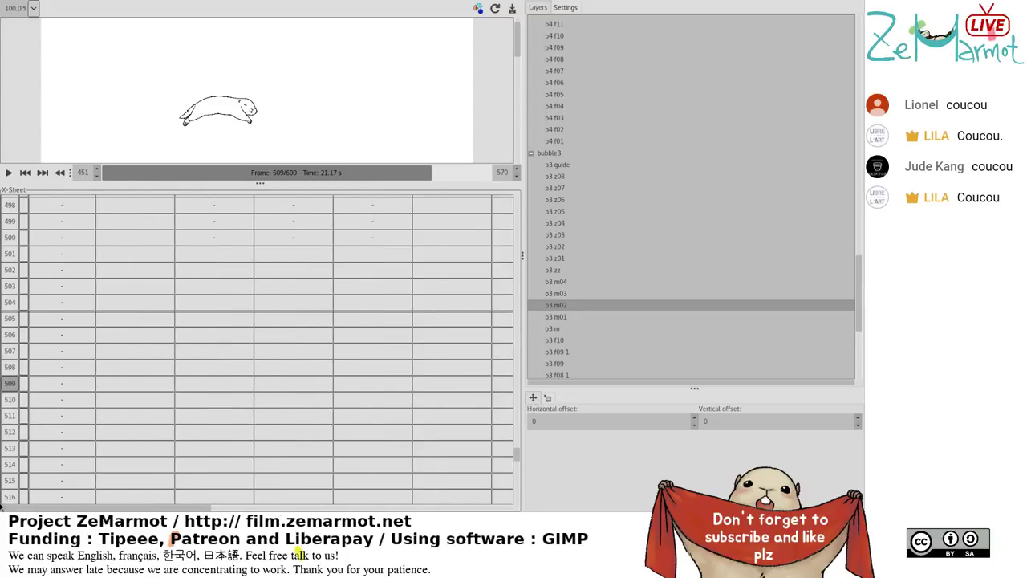
pyautogui.click(374, 480)
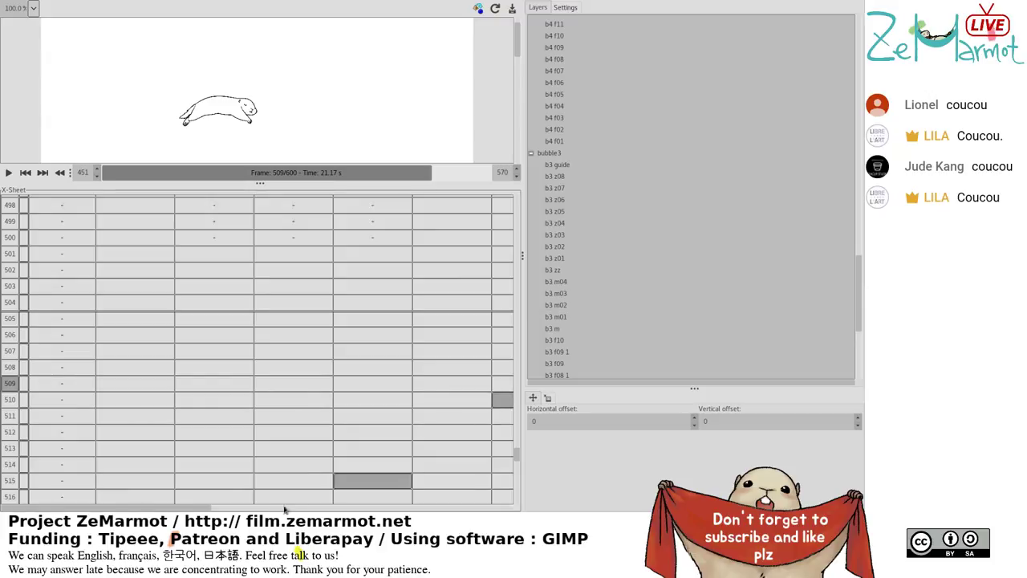
pyautogui.moveTo(201, 514); pyautogui.dragTo(325, 514)
pyautogui.click(328, 367)
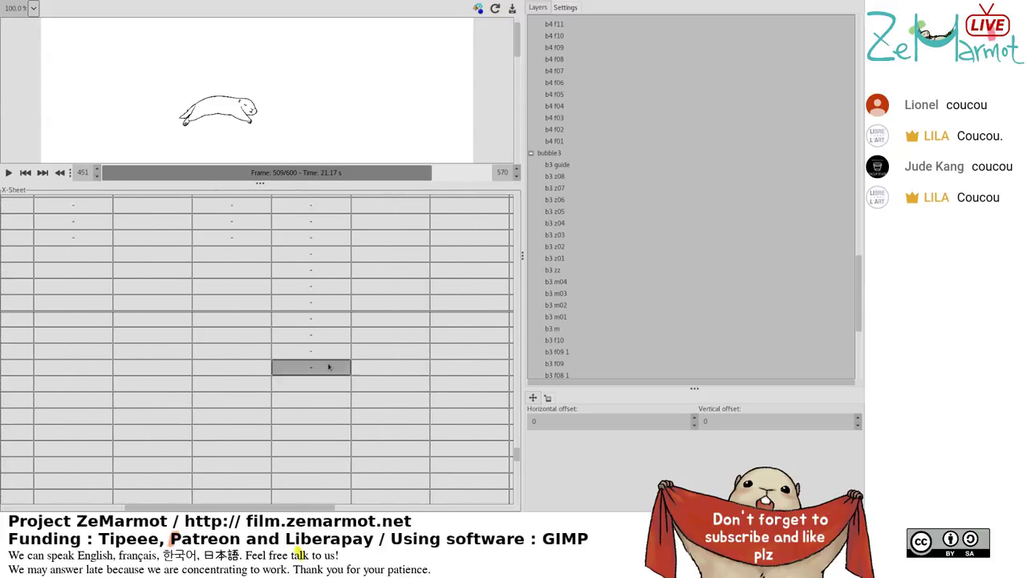
# Assign layer b3 m02 to frames 509 and 510 at the end of the b3 marmot column.
pyautogui.click(232, 399)
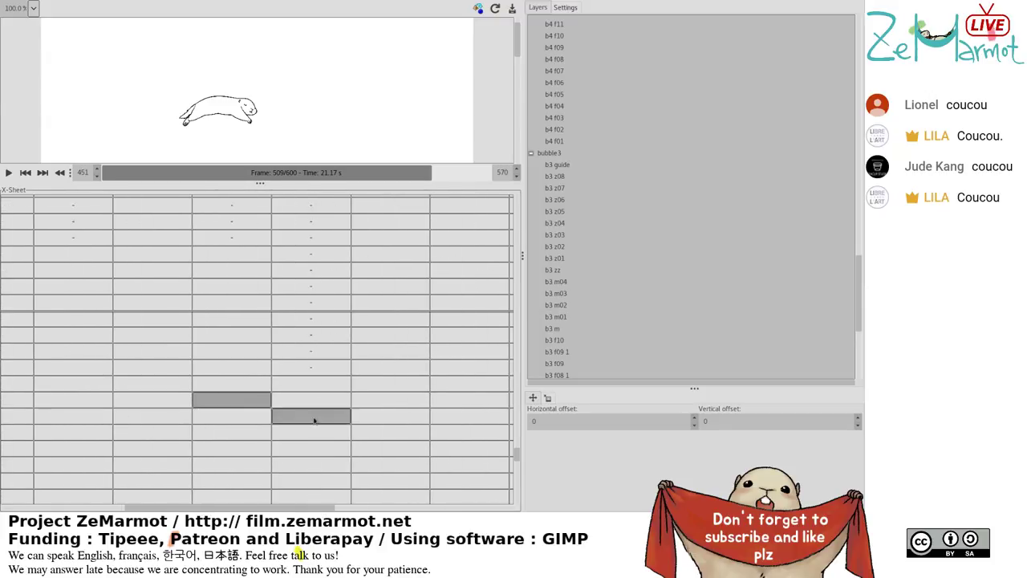
pyautogui.moveTo(316, 401); pyautogui.dragTo(317, 389)
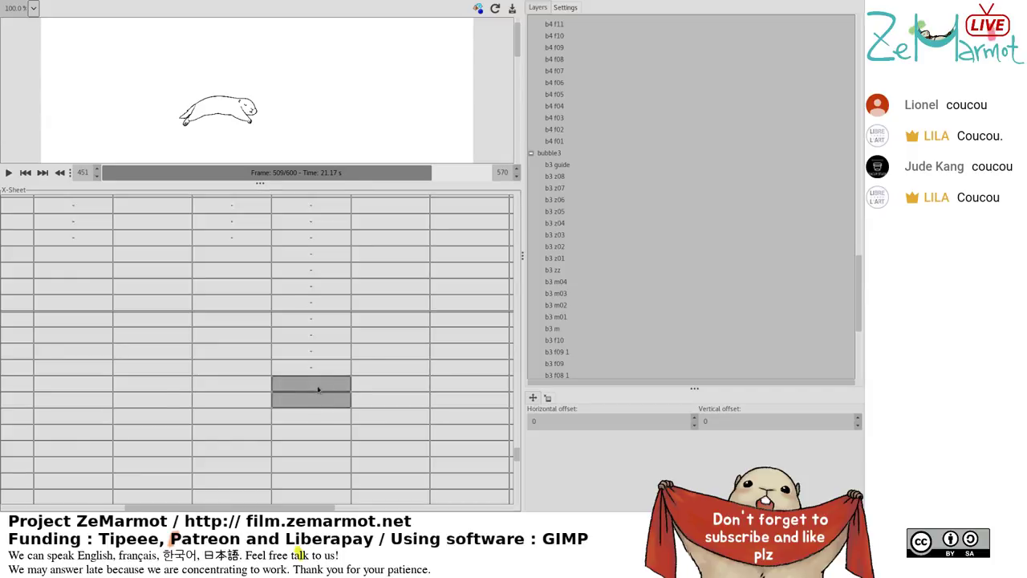
pyautogui.scroll(4, 385, 353)
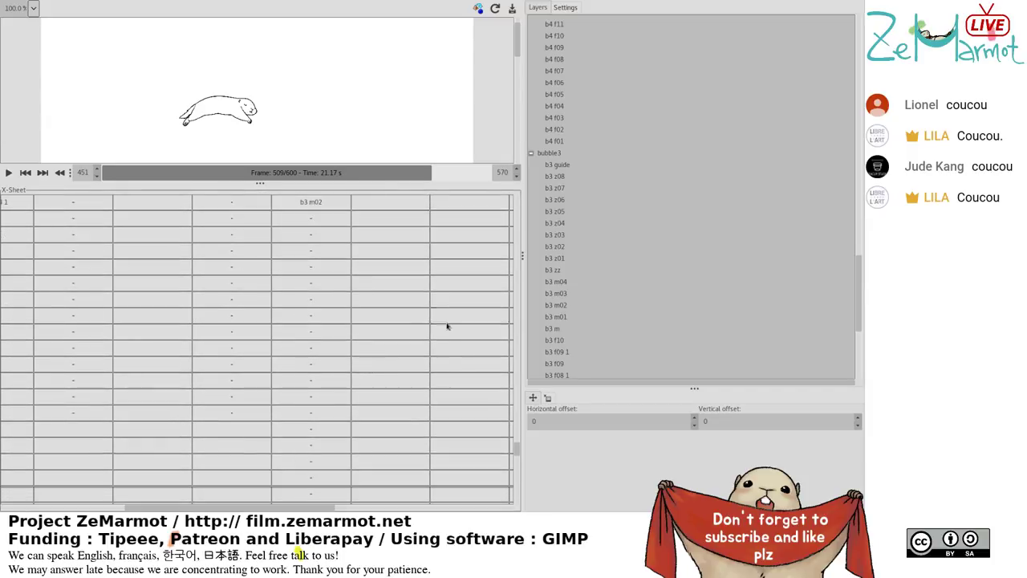
pyautogui.click(377, 350)
pyautogui.scroll(1, 375, 355)
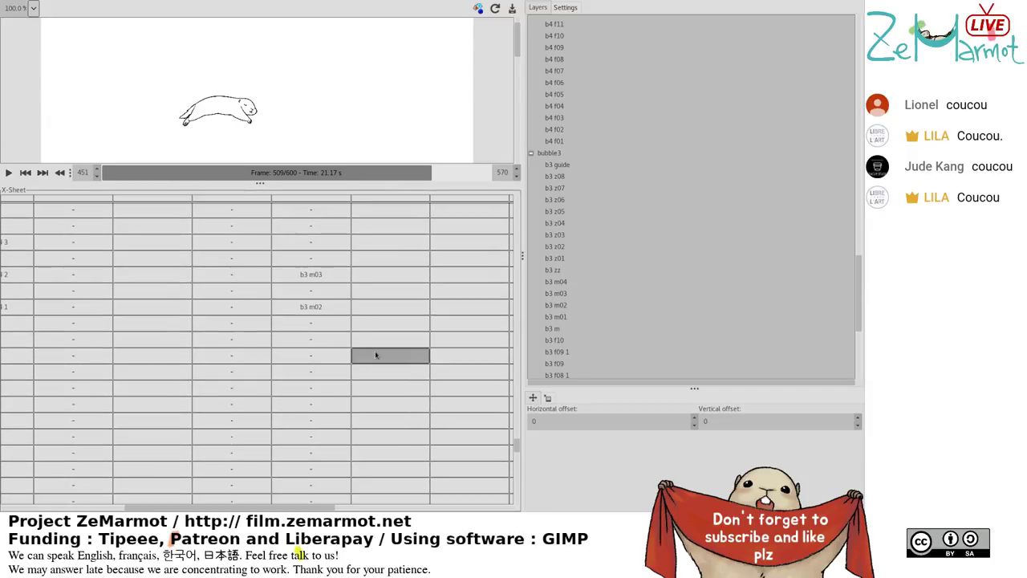
pyautogui.click(550, 305)
pyautogui.click(414, 382)
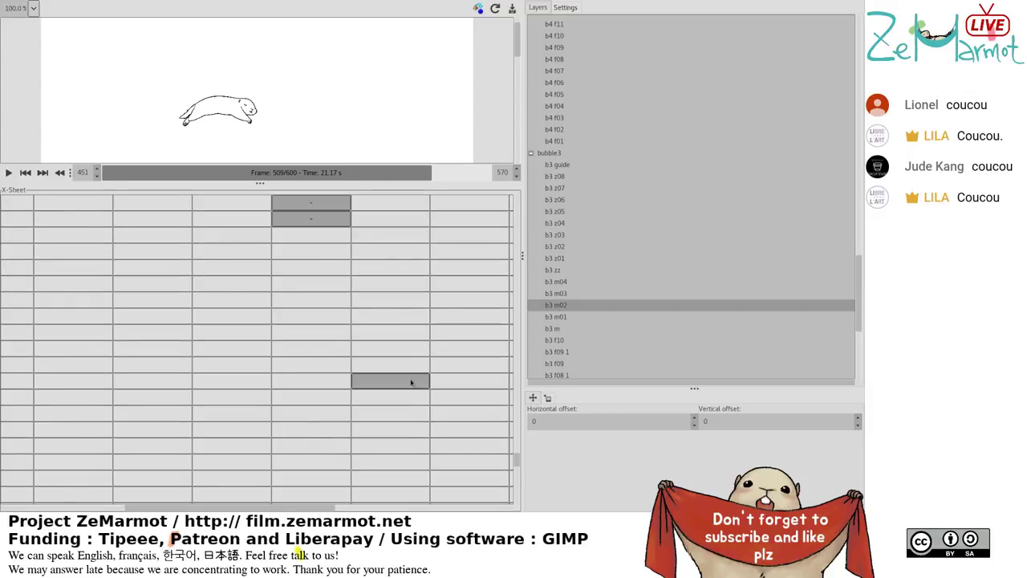
pyautogui.scroll(5, 411, 382)
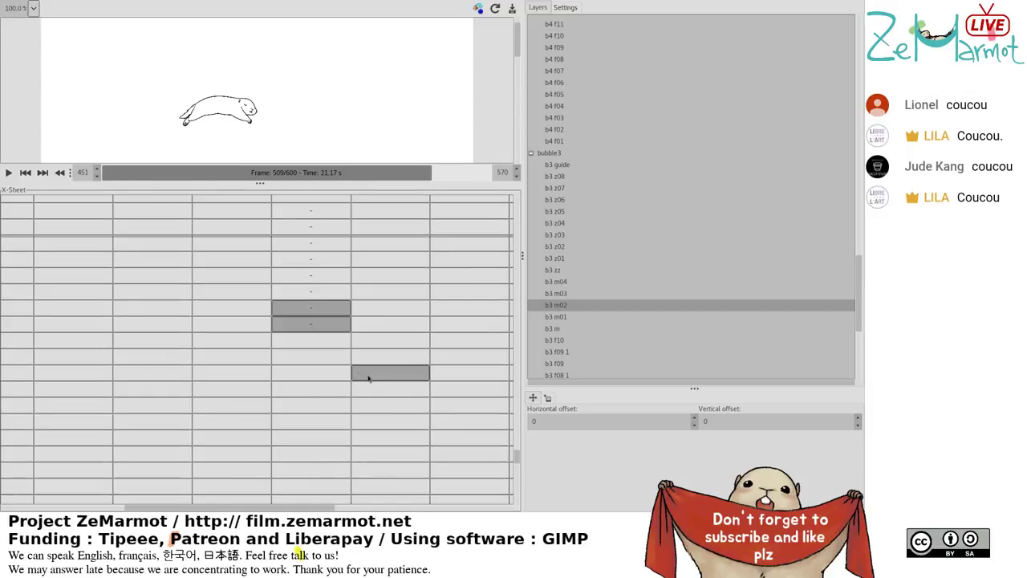
pyautogui.click(415, 384)
pyautogui.scroll(3, 414, 385)
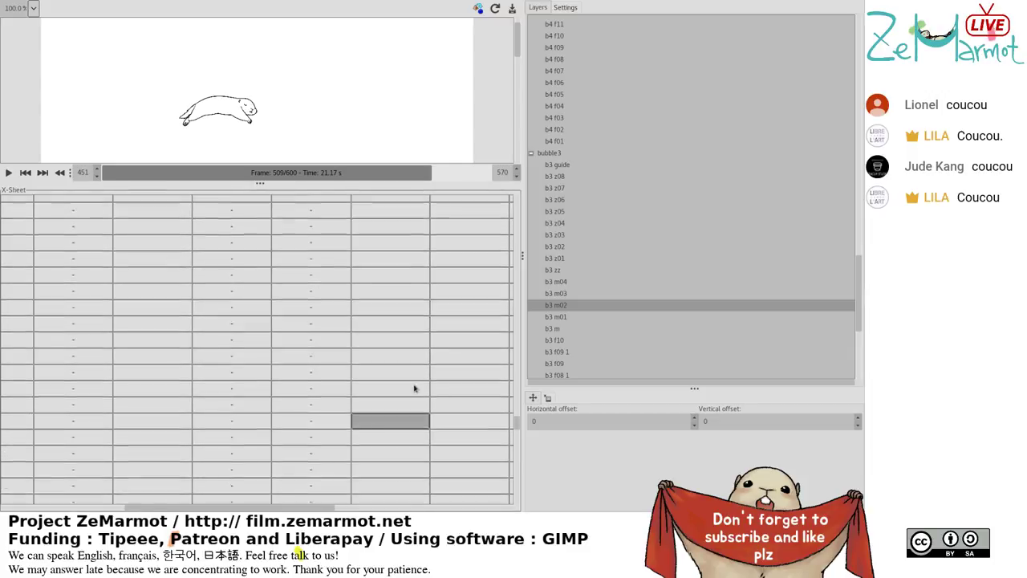
# Review the placement of the b3 z layers and the b4 marmot layers across the X-Sheet columns.
pyautogui.scroll(-3, 414, 388)
pyautogui.click(388, 350)
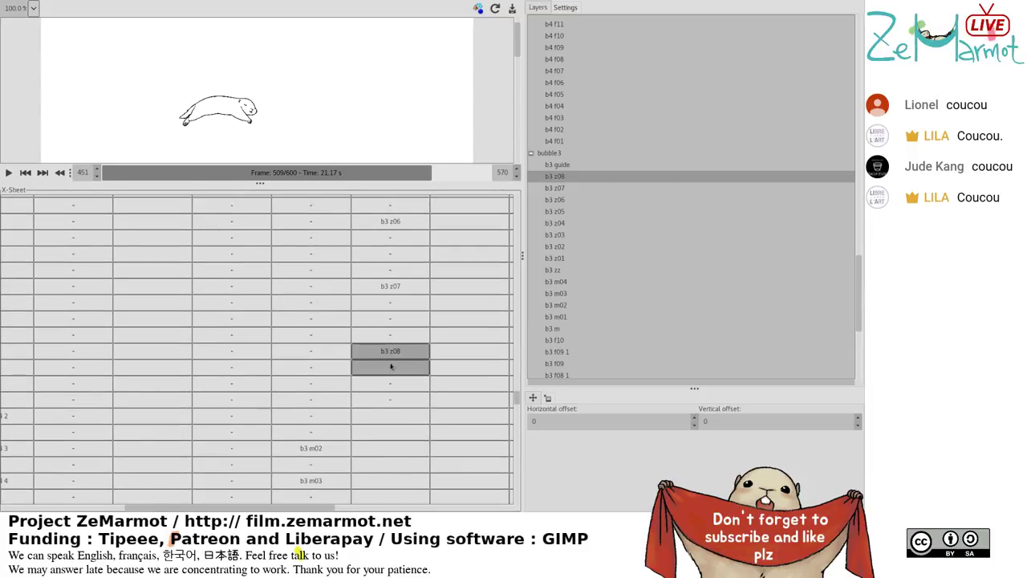
pyautogui.scroll(5, 408, 402)
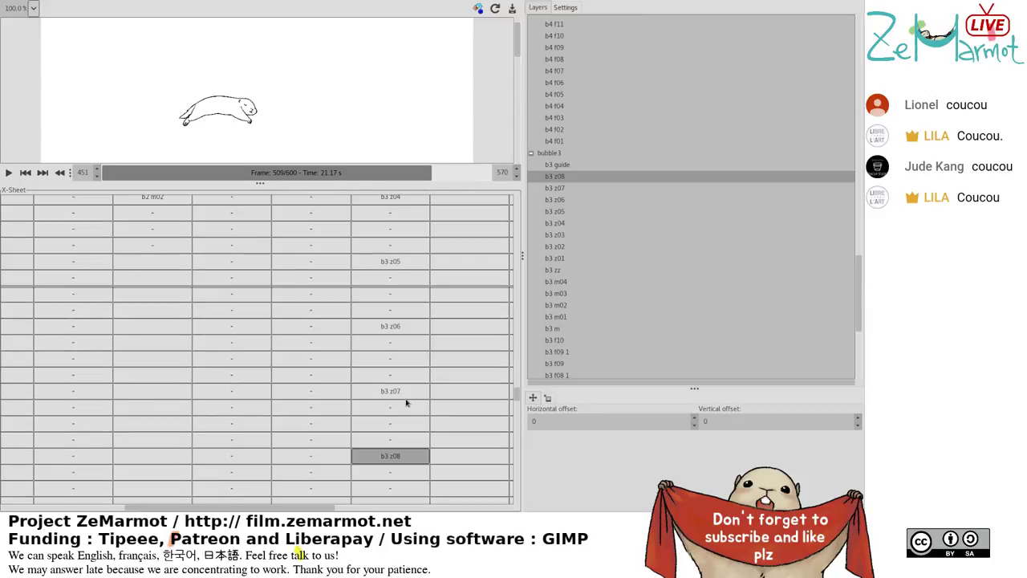
pyautogui.scroll(-3, 406, 403)
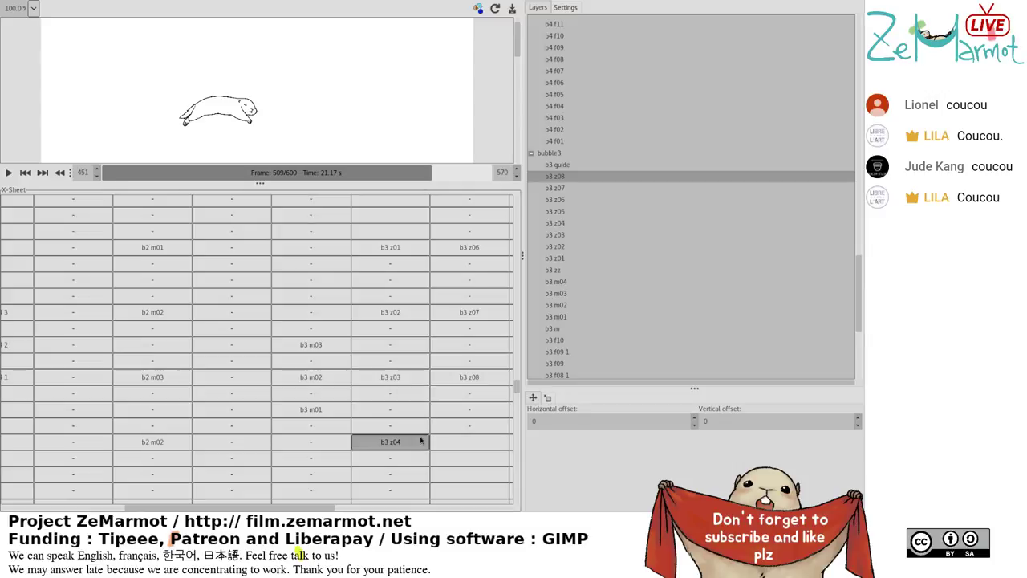
pyautogui.scroll(-3, 402, 440)
pyautogui.moveTo(349, 516); pyautogui.dragTo(498, 516)
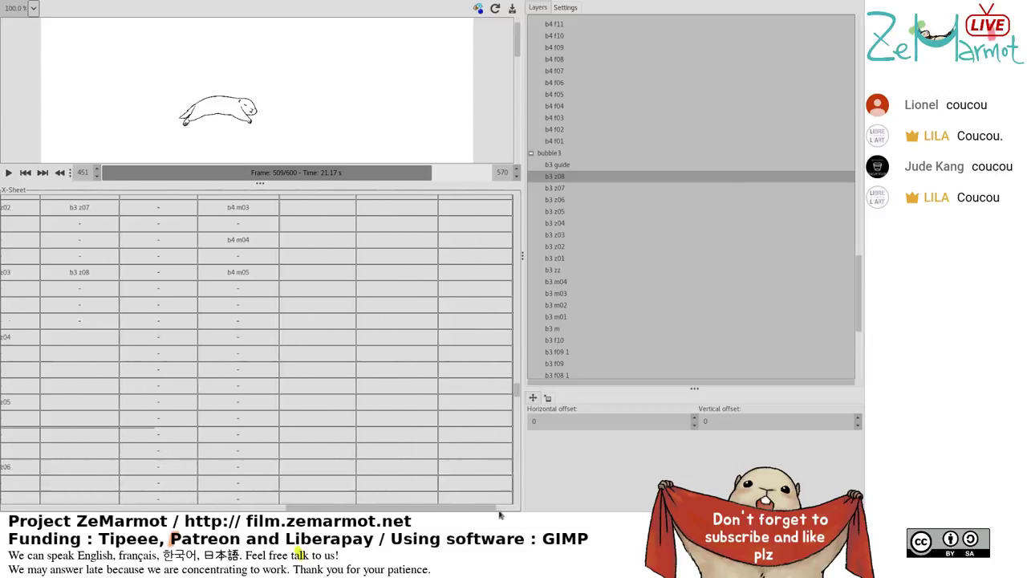
pyautogui.scroll(-2, 265, 401)
pyautogui.scroll(6, 261, 407)
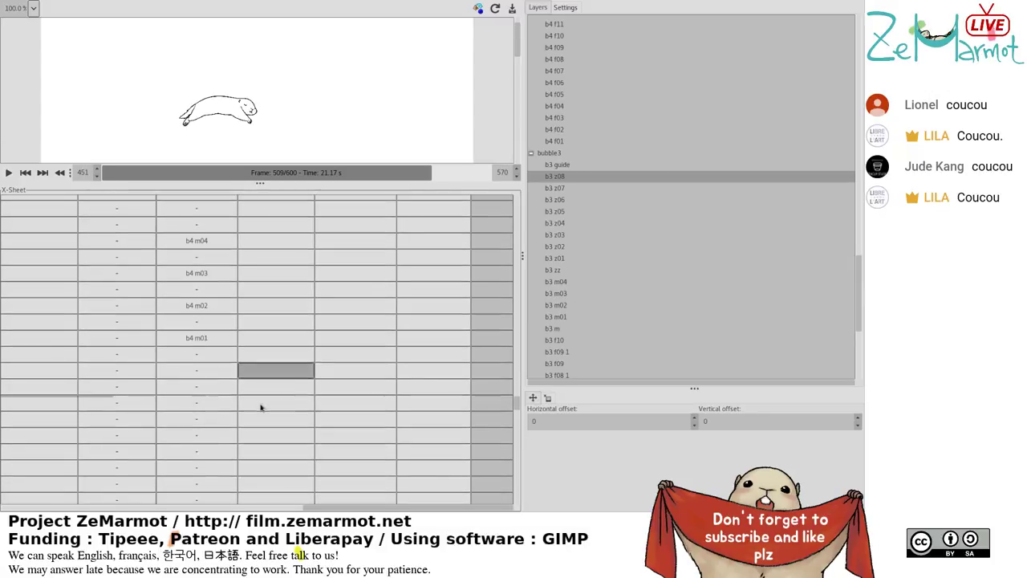
# Examine the bubble5, m5 and mouth columns down to the frames where their cells end.
pyautogui.scroll(-5, 261, 407)
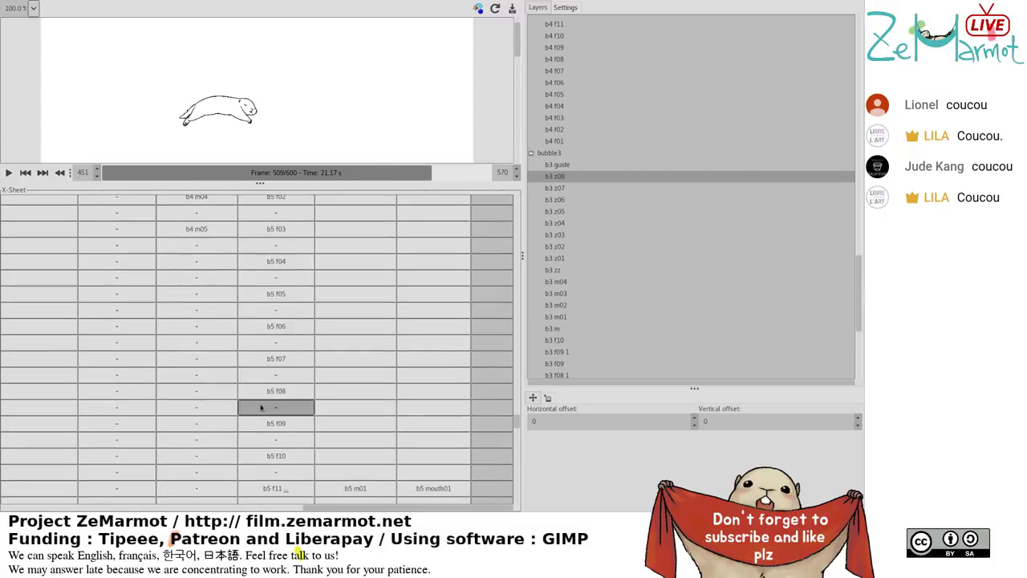
pyautogui.scroll(4, 260, 408)
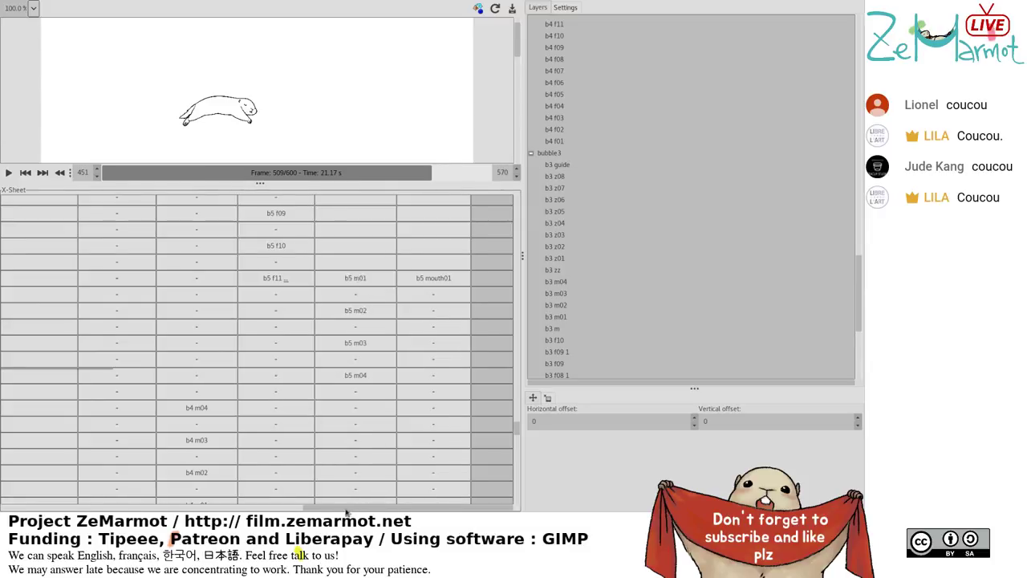
pyautogui.moveTo(352, 509); pyautogui.dragTo(471, 509)
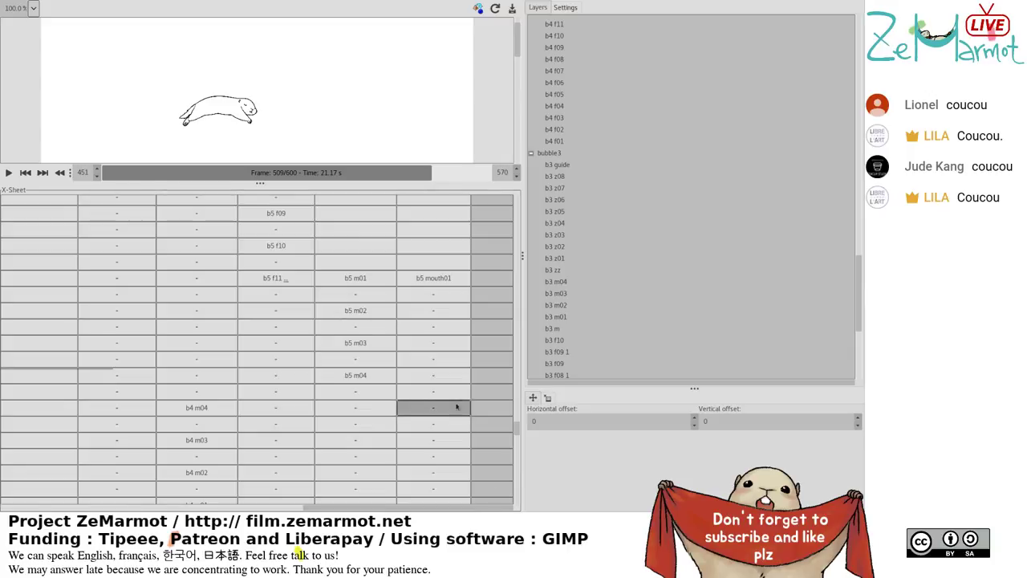
pyautogui.click(423, 386)
pyautogui.scroll(-5, 423, 386)
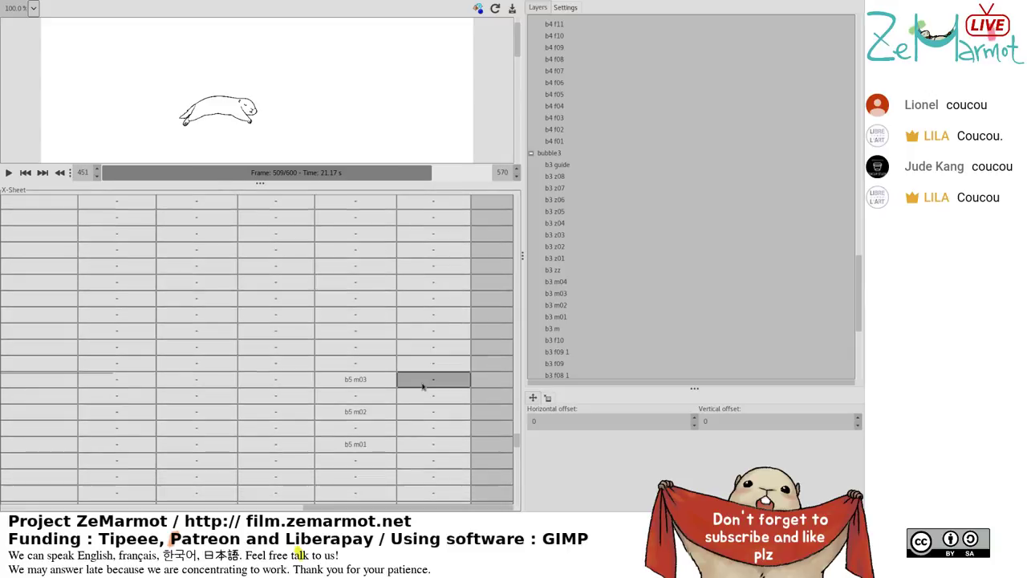
pyautogui.scroll(-8, 422, 386)
pyautogui.scroll(7, 362, 377)
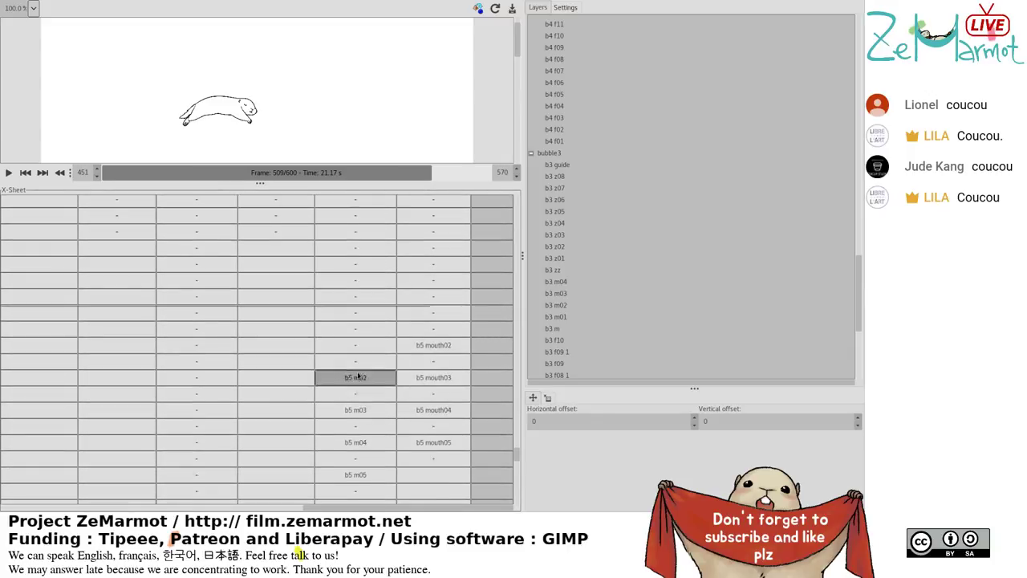
pyautogui.click(275, 321)
pyautogui.click(289, 339)
pyautogui.scroll(1, 288, 348)
pyautogui.scroll(-4, 289, 350)
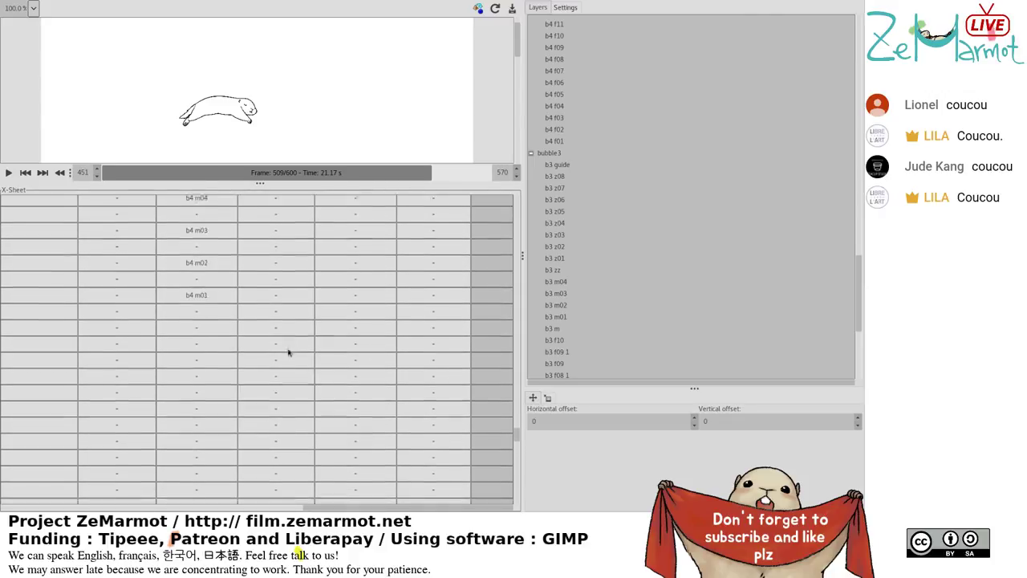
# Extend the b5 f11, b5 bg and b5 clouds layers from the b5 f11 cell down the bubble5 column to the sheet's final frames.
pyautogui.click(286, 350)
pyautogui.click(280, 385)
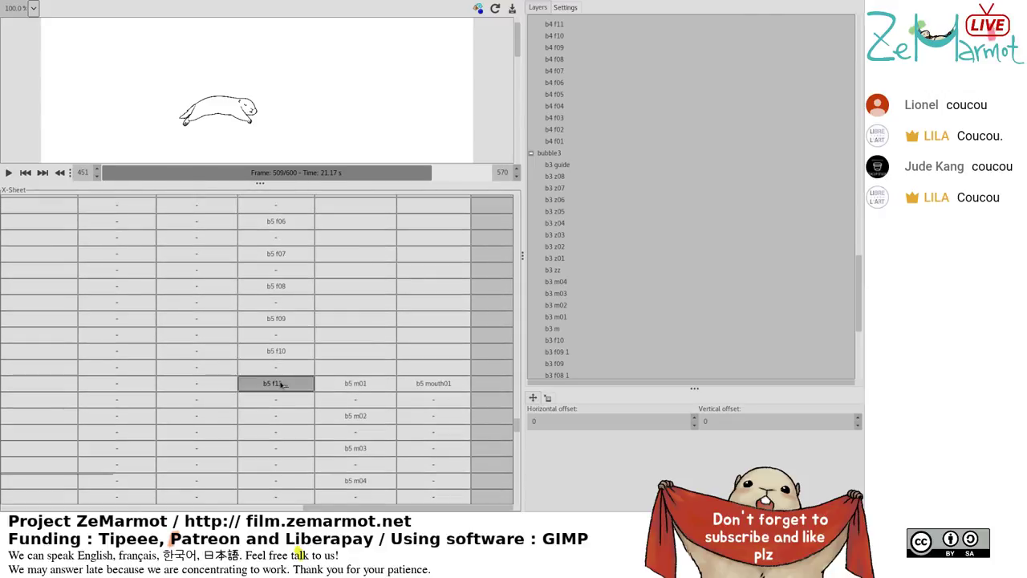
pyautogui.scroll(10, 625, 185)
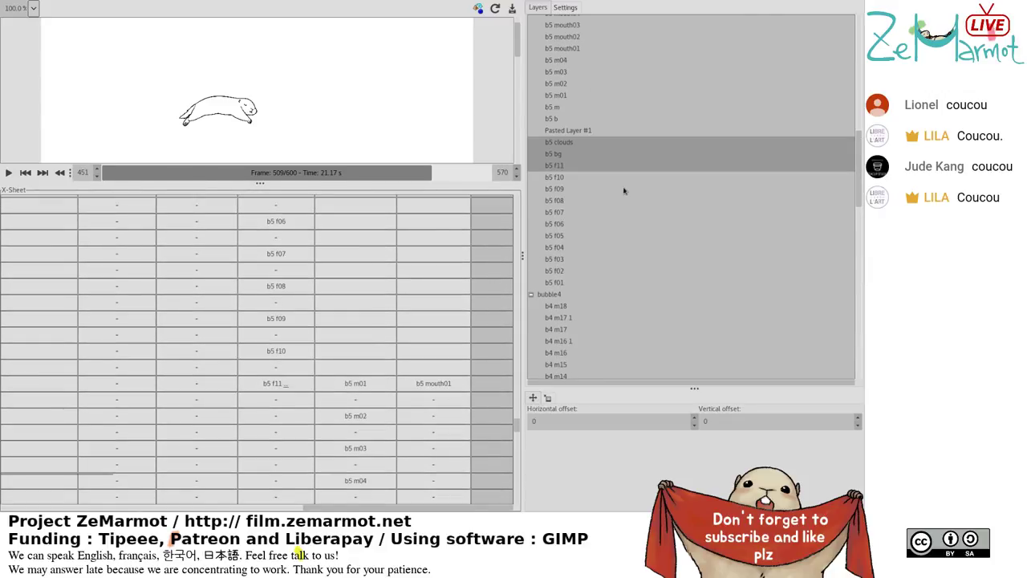
pyautogui.scroll(3, 625, 191)
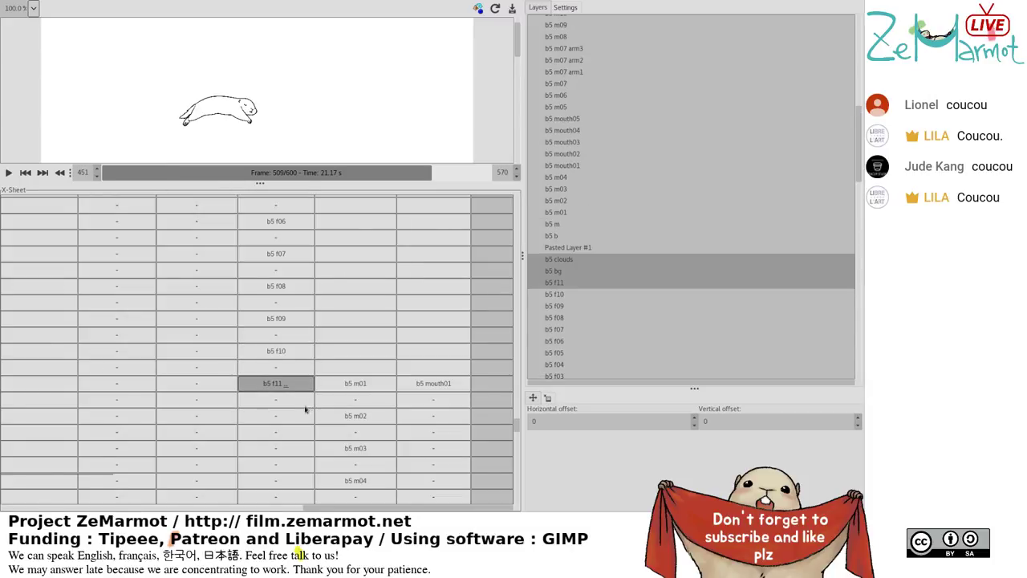
pyautogui.scroll(-5, 289, 430)
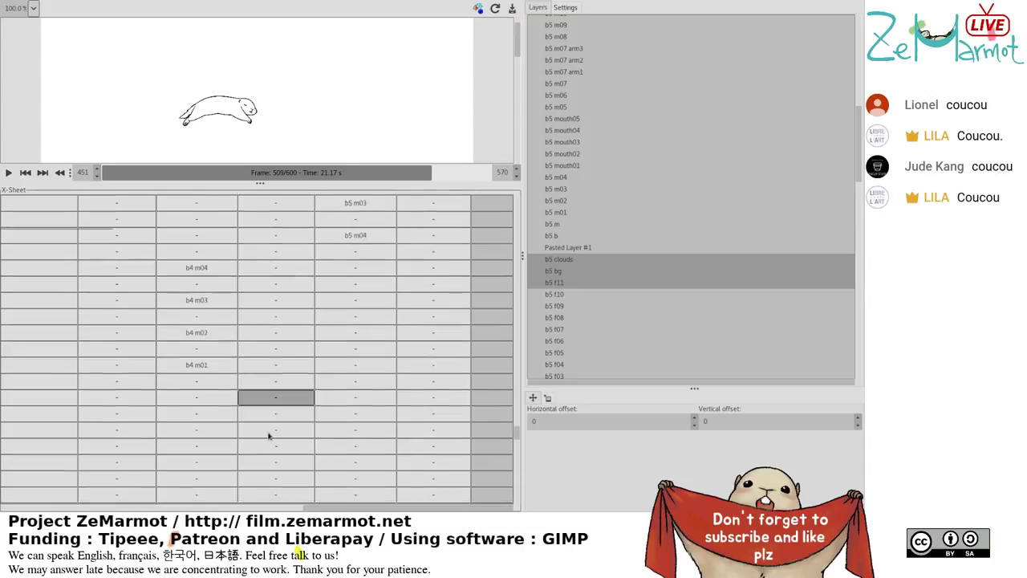
pyautogui.scroll(-5, 269, 434)
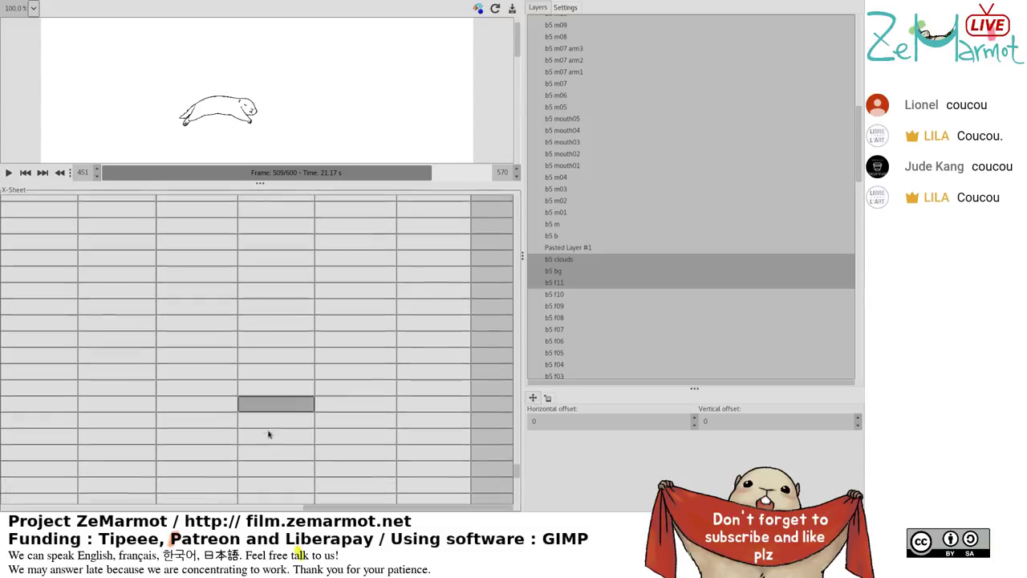
pyautogui.scroll(-2, 270, 434)
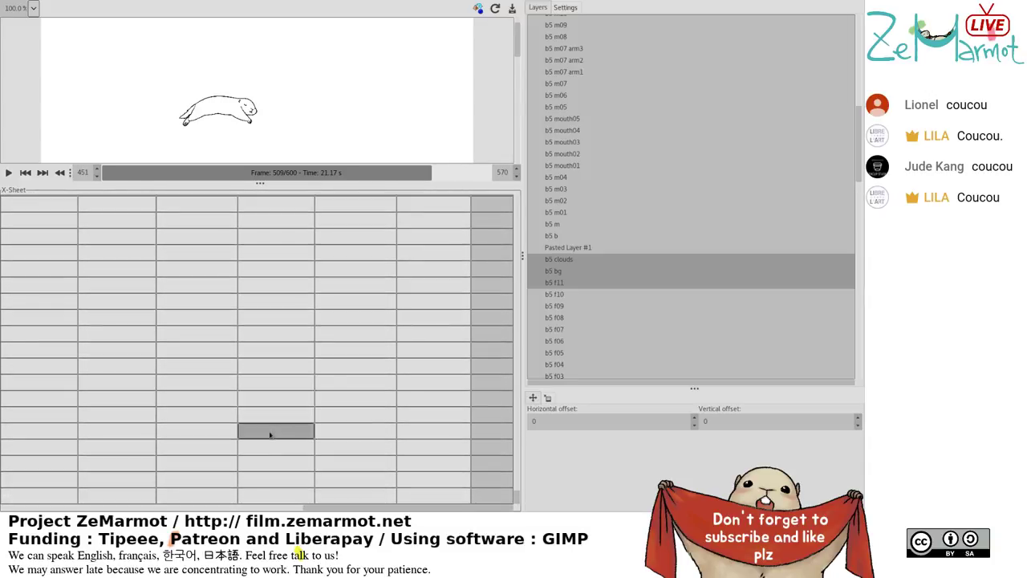
pyautogui.click(275, 497)
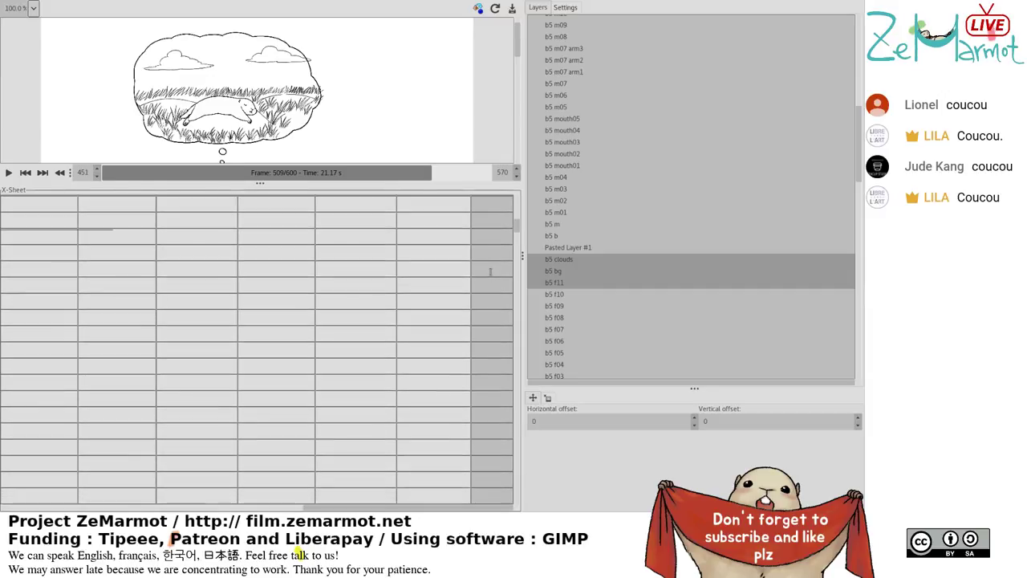
pyautogui.moveTo(518, 235); pyautogui.dragTo(521, 429)
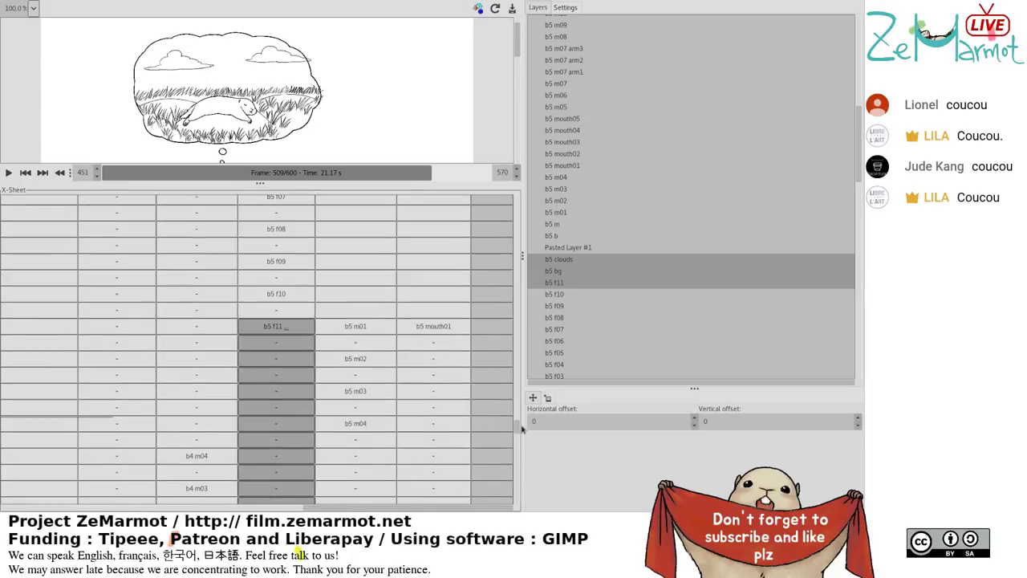
# Check the frame number of the b5 m01 cell and preview the extended bubble5 background from frame 513 to 533.
pyautogui.click(355, 326)
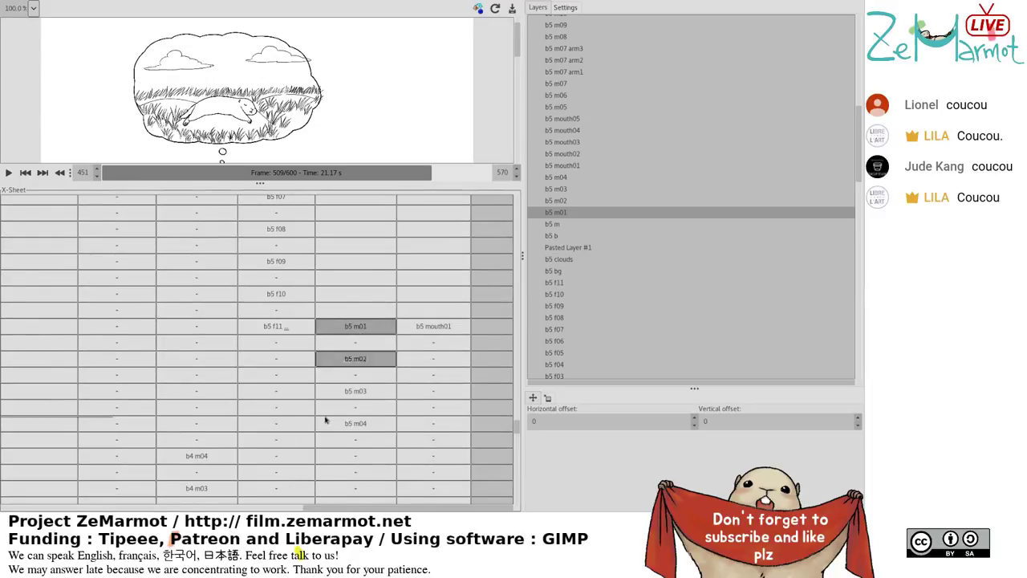
pyautogui.moveTo(317, 508); pyautogui.dragTo(10, 508)
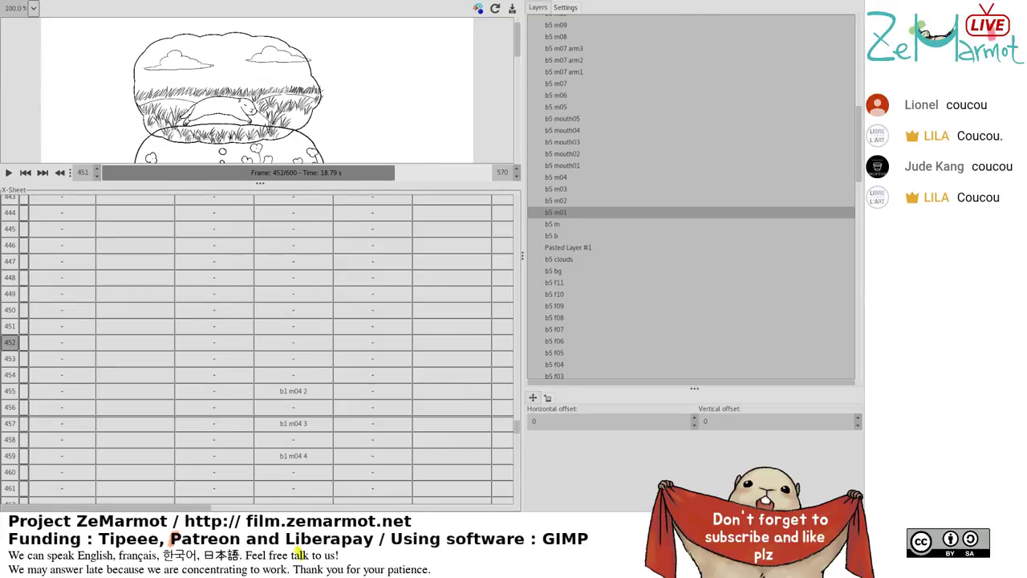
pyautogui.moveTo(396, 173); pyautogui.dragTo(436, 178)
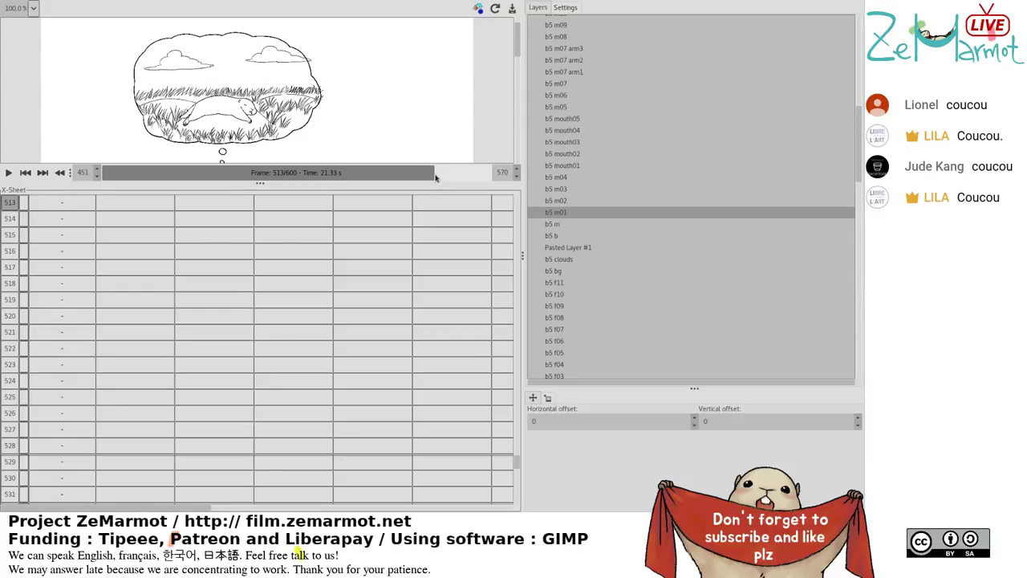
pyautogui.click(8, 172)
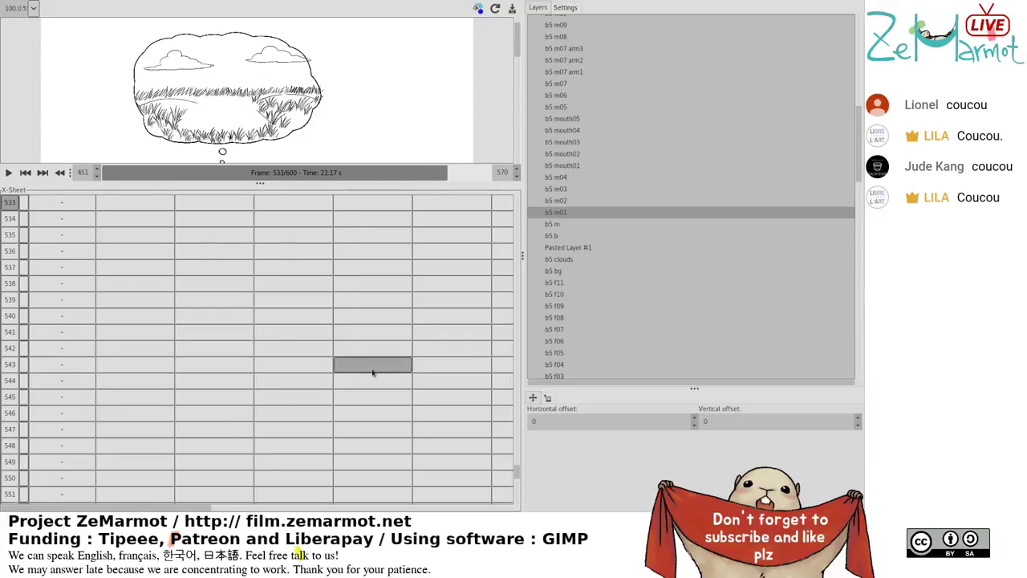
pyautogui.hscroll(2, 310, 512)
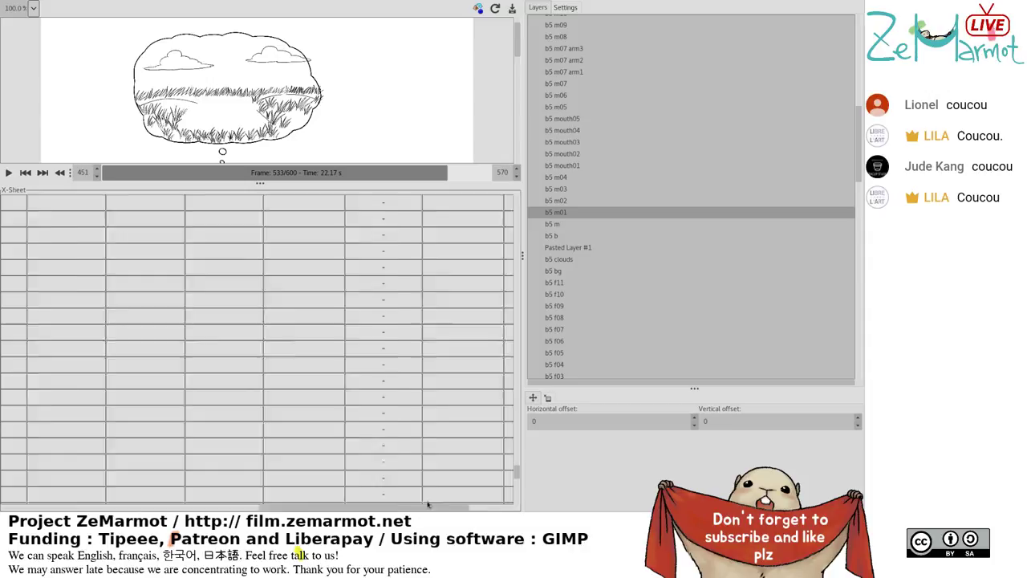
pyautogui.click(466, 469)
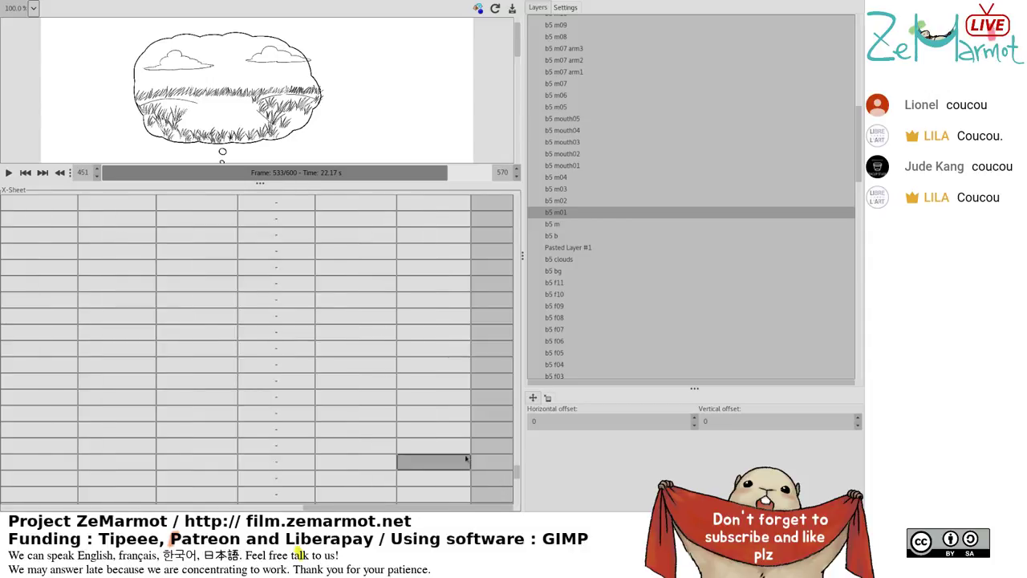
pyautogui.click(403, 452)
pyautogui.click(403, 452)
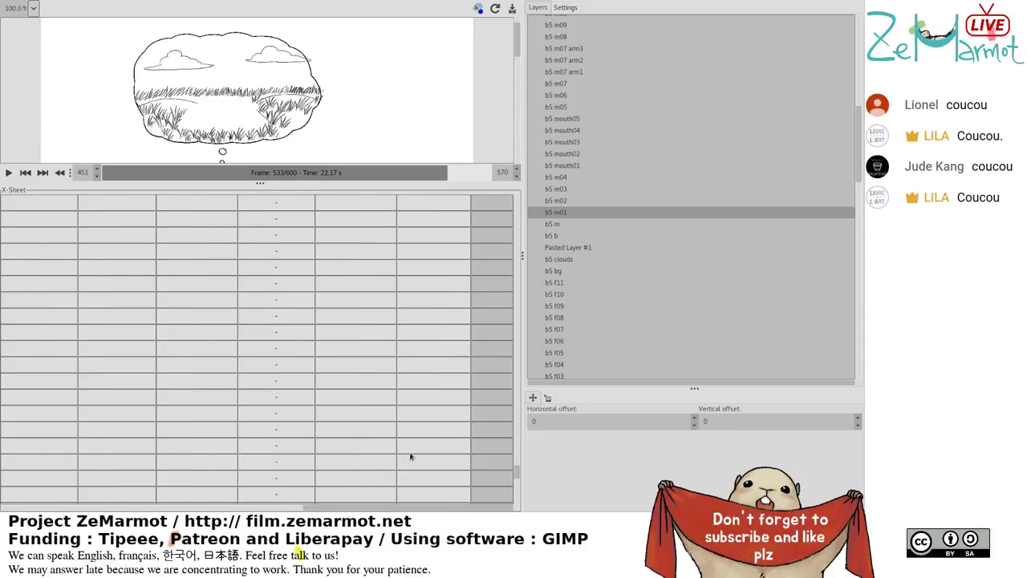
pyautogui.click(411, 456)
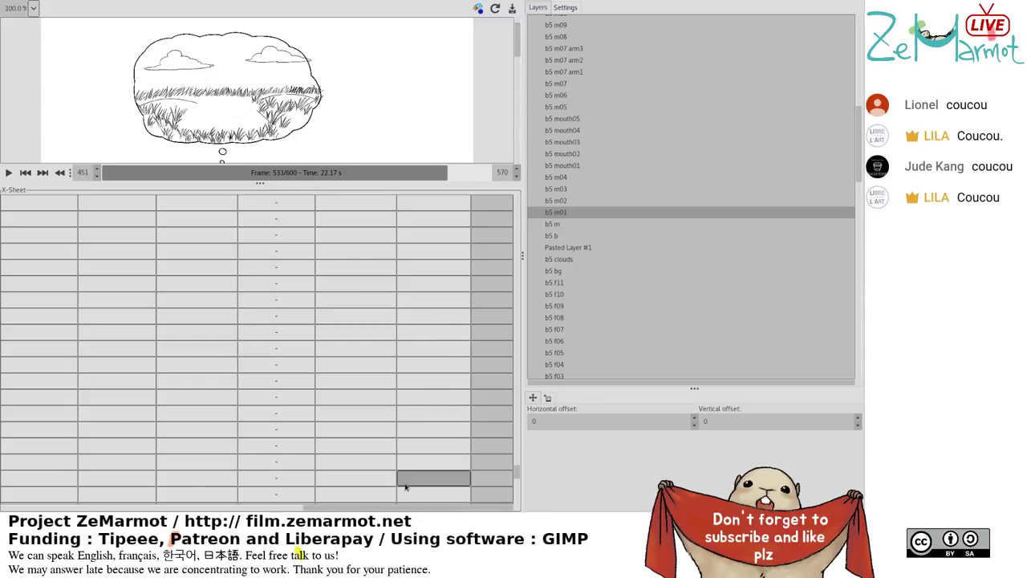
# Set the animation's preview proxy to 33 %.
pyautogui.click(561, 10)
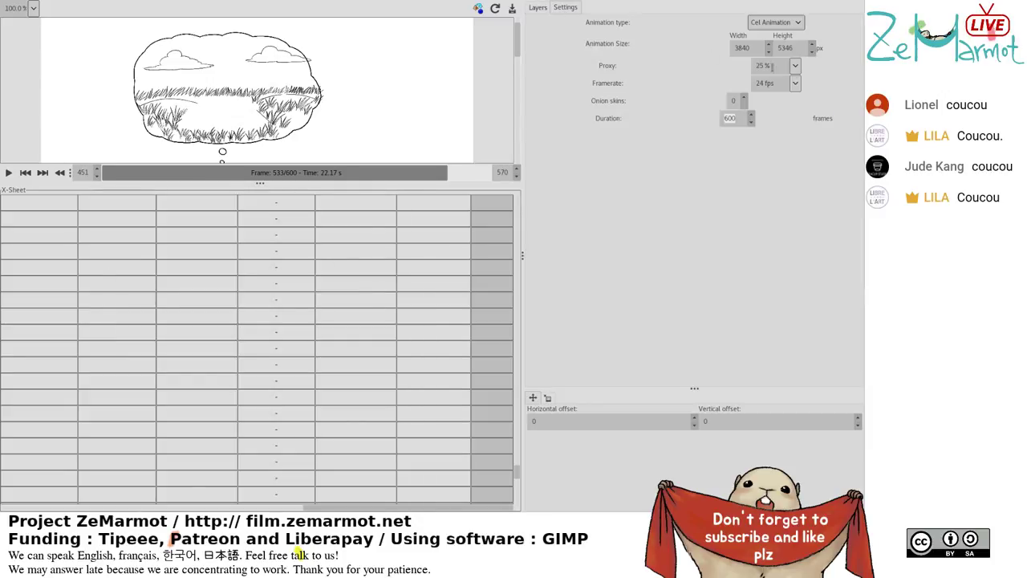
pyautogui.doubleClick(760, 66)
pyautogui.write('33')
pyautogui.press('Return')
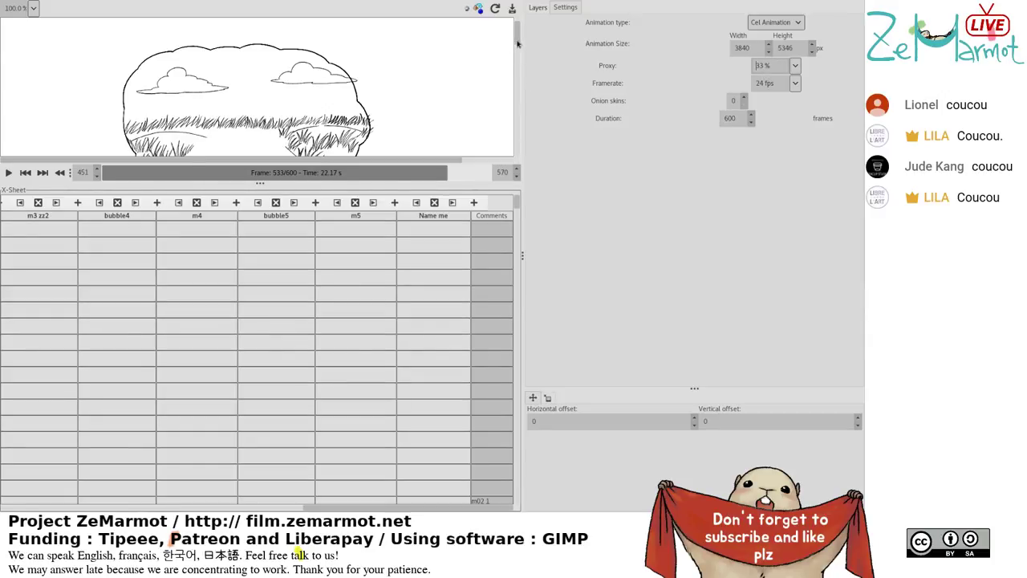
# Examine the m4, m5 and mouth or arm cells around b5 m07 and b5 m07 arm1 to find where they end.
pyautogui.scroll(-3, 512, 57)
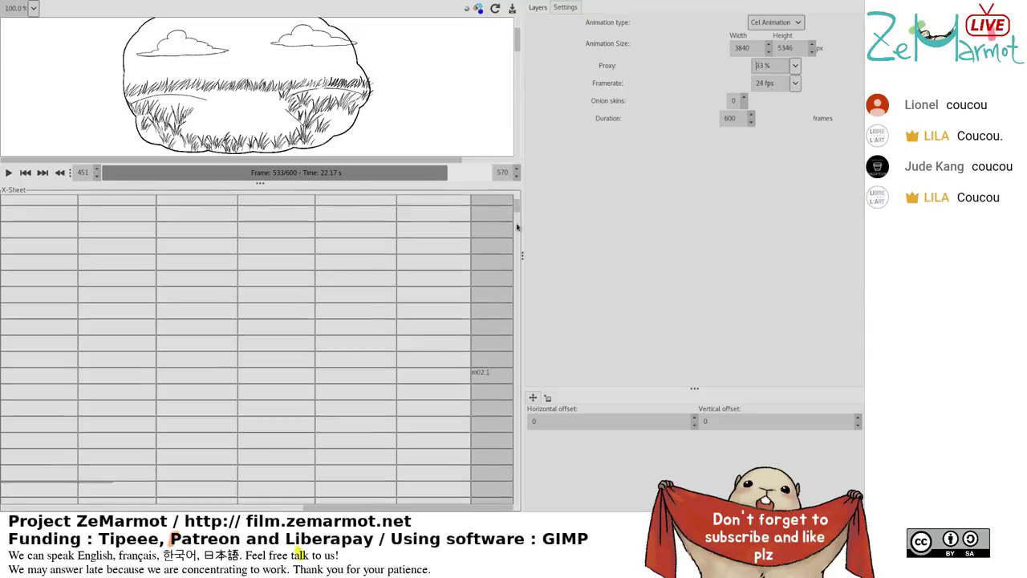
pyautogui.scroll(-5, 500, 493)
pyautogui.scroll(5, 513, 473)
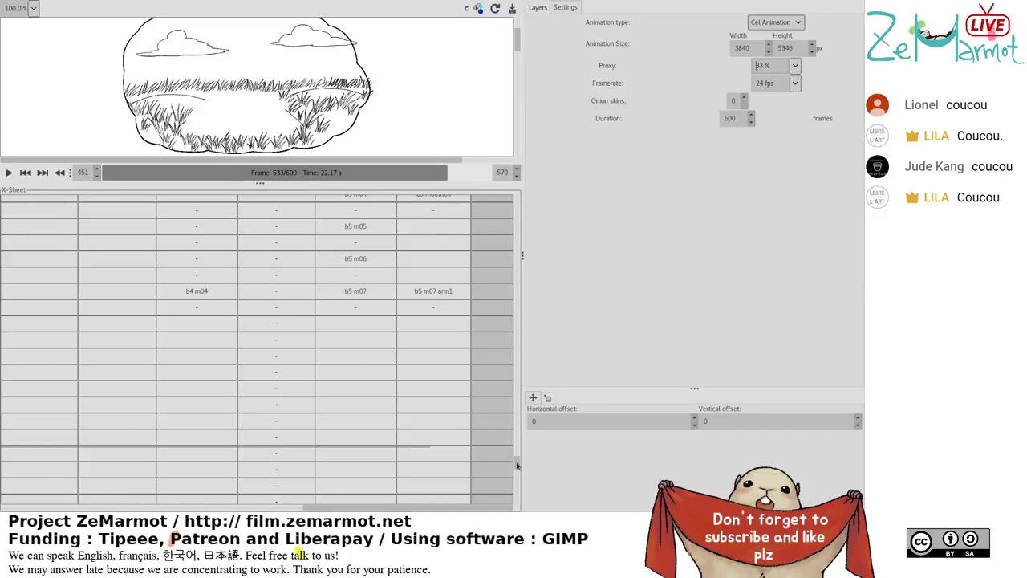
pyautogui.scroll(3, 518, 465)
pyautogui.scroll(4, 520, 457)
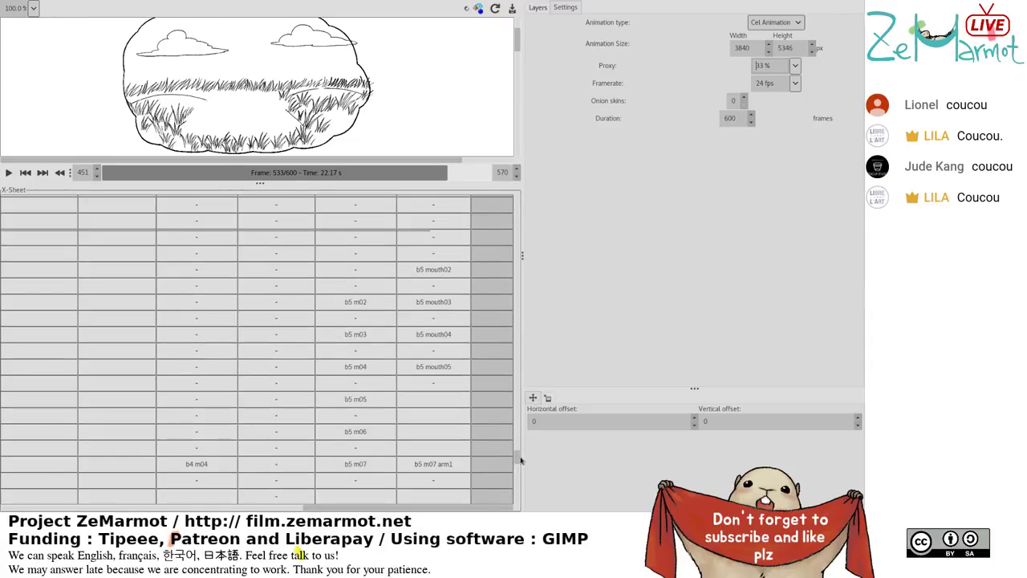
pyautogui.scroll(6, 520, 454)
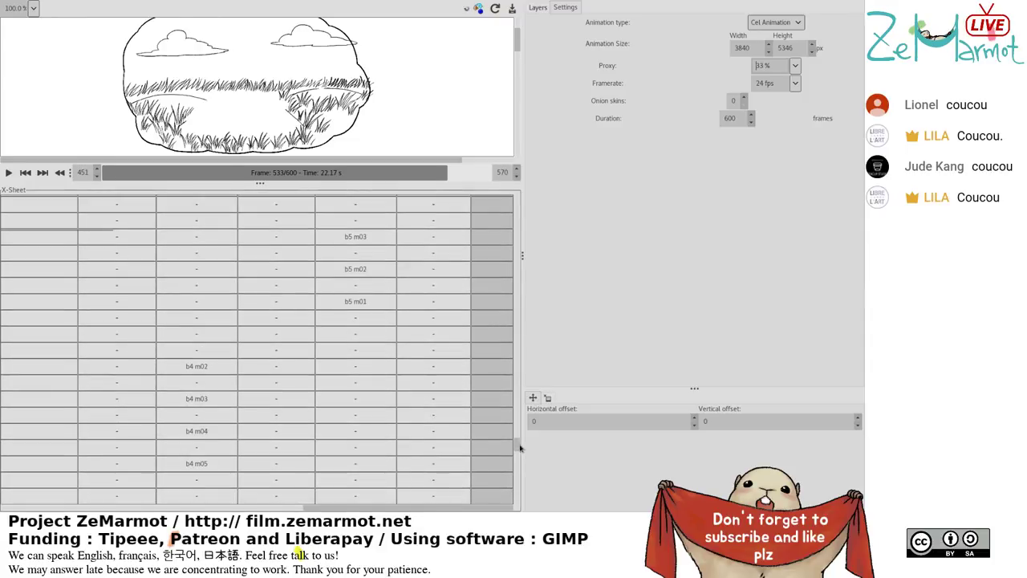
pyautogui.moveTo(520, 446); pyautogui.dragTo(518, 461)
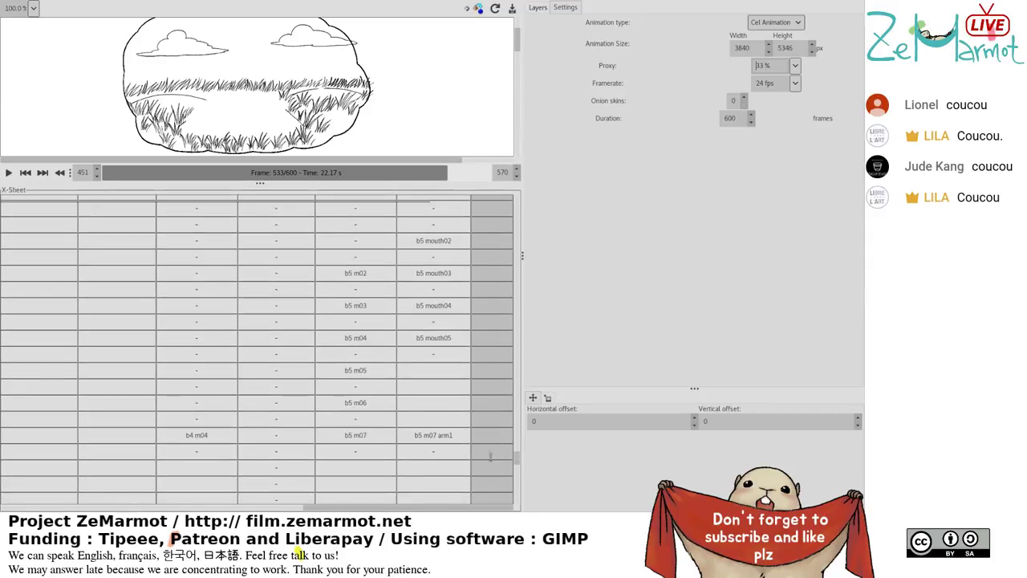
pyautogui.click(386, 342)
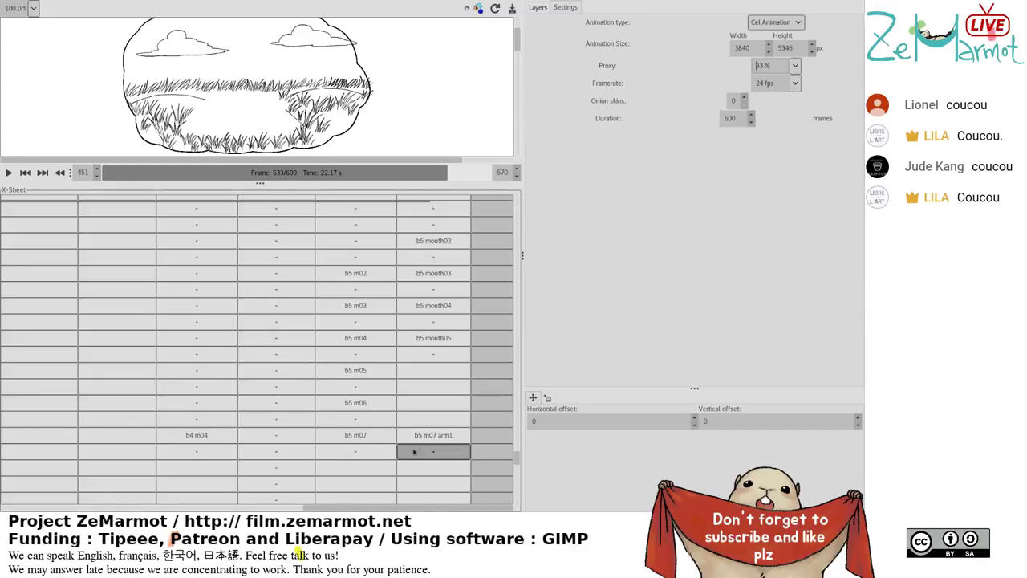
# Extend the b5 m07 layer down its column so it covers ten frames starting at the b5 m07 cell.
pyautogui.click(369, 442)
pyautogui.scroll(-5, 369, 451)
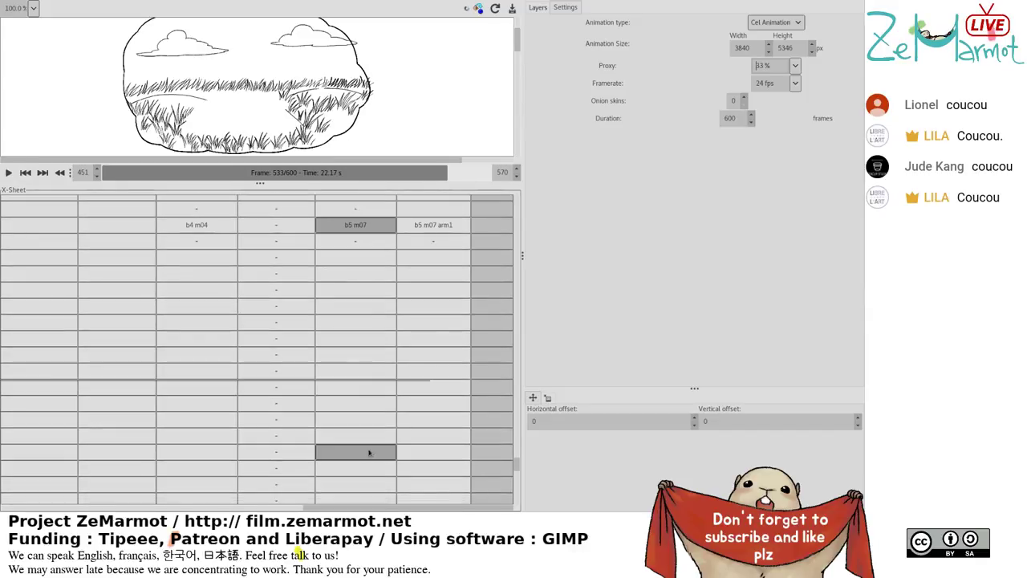
pyautogui.keyDown('shift'); pyautogui.click(369, 369); pyautogui.keyUp('shift')
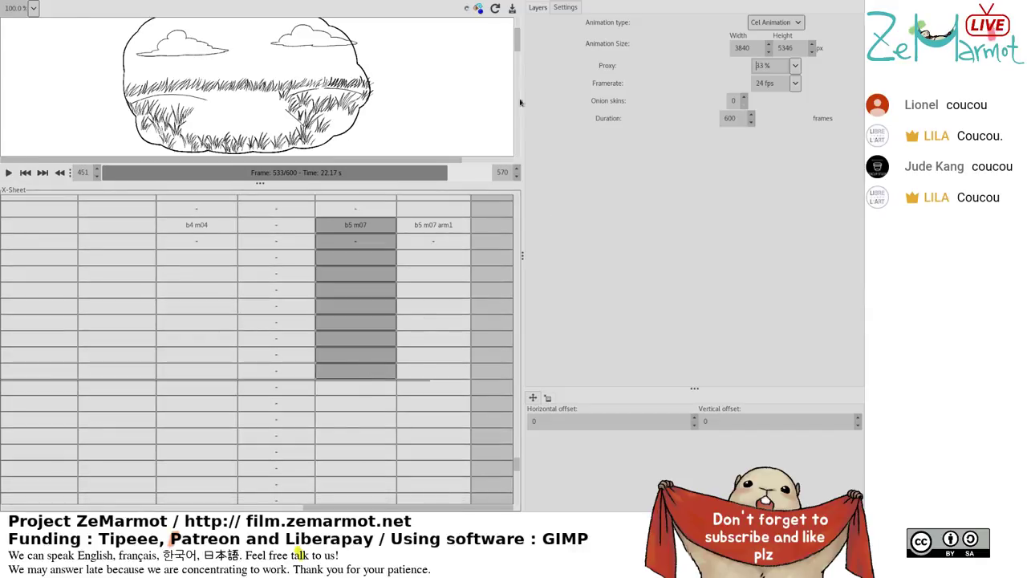
pyautogui.click(529, 8)
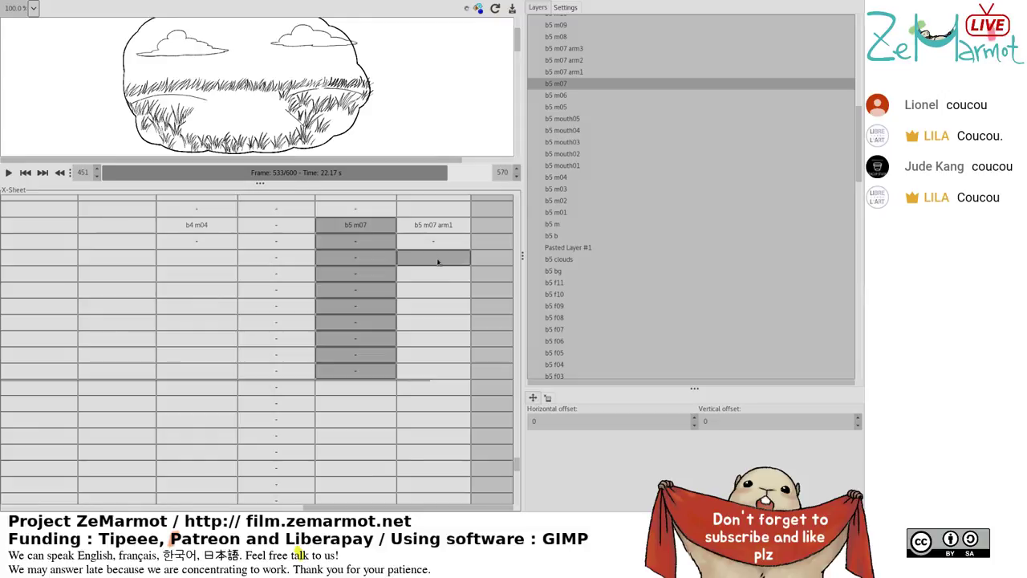
# Assign b5 m07 arm2 to the two frames following b5 m07 arm1, and b5 m07 arm3 to the two frames after those.
pyautogui.moveTo(439, 258); pyautogui.dragTo(439, 275)
pyautogui.click(579, 64)
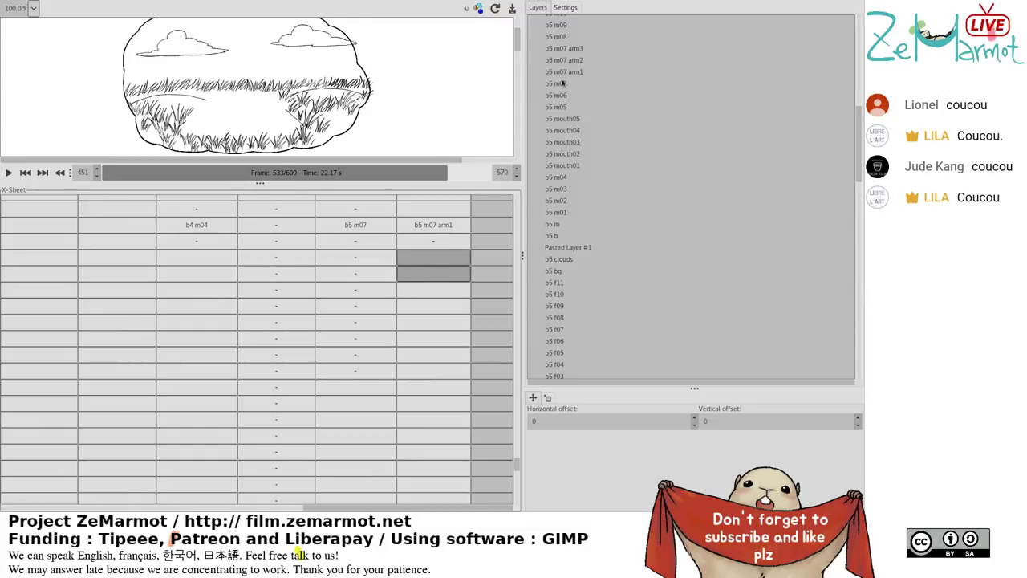
pyautogui.click(441, 257)
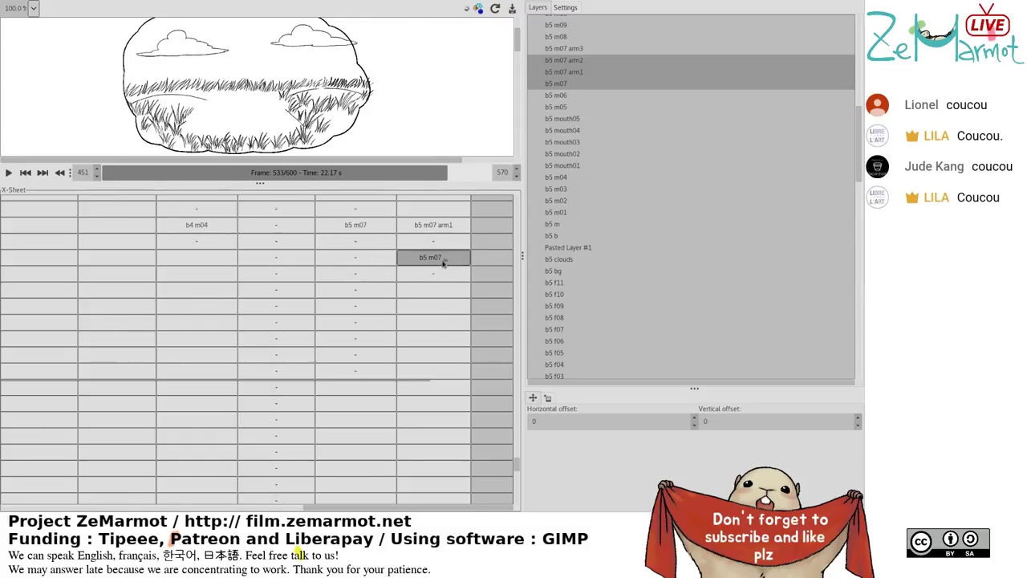
pyautogui.click(577, 61)
pyautogui.moveTo(457, 265); pyautogui.dragTo(450, 307)
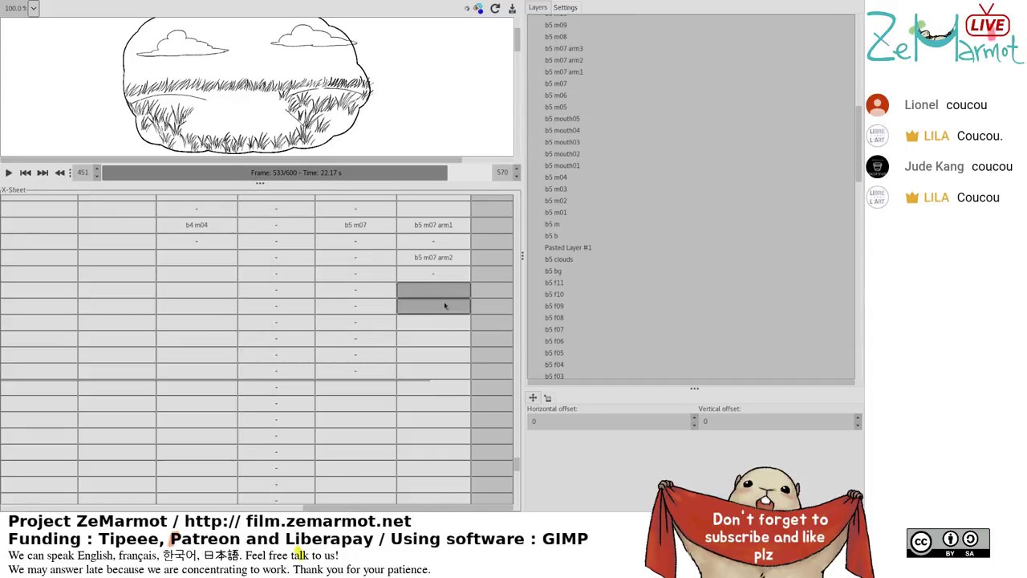
pyautogui.click(568, 50)
pyautogui.click(433, 338)
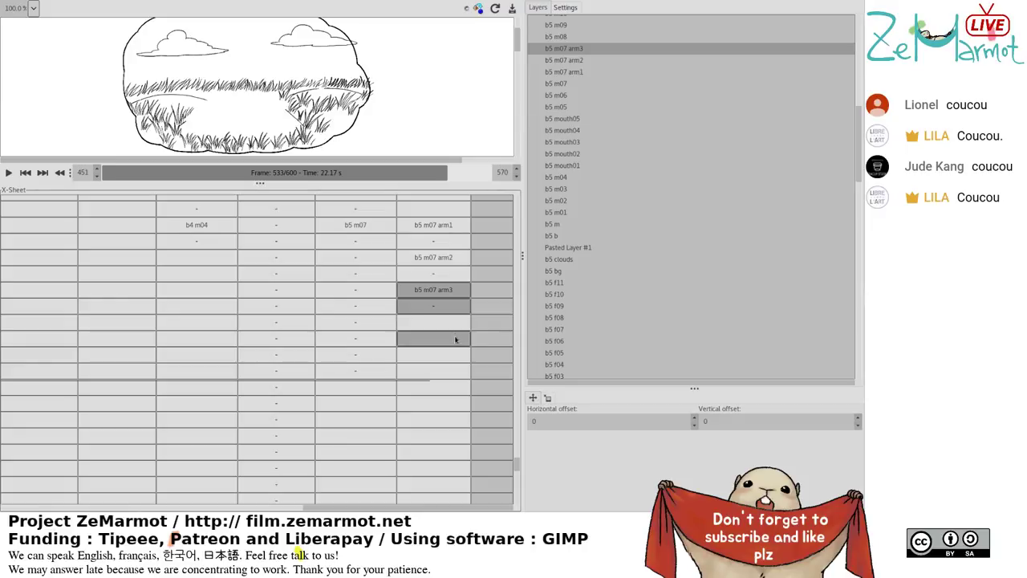
pyautogui.click(439, 321)
pyautogui.click(434, 305)
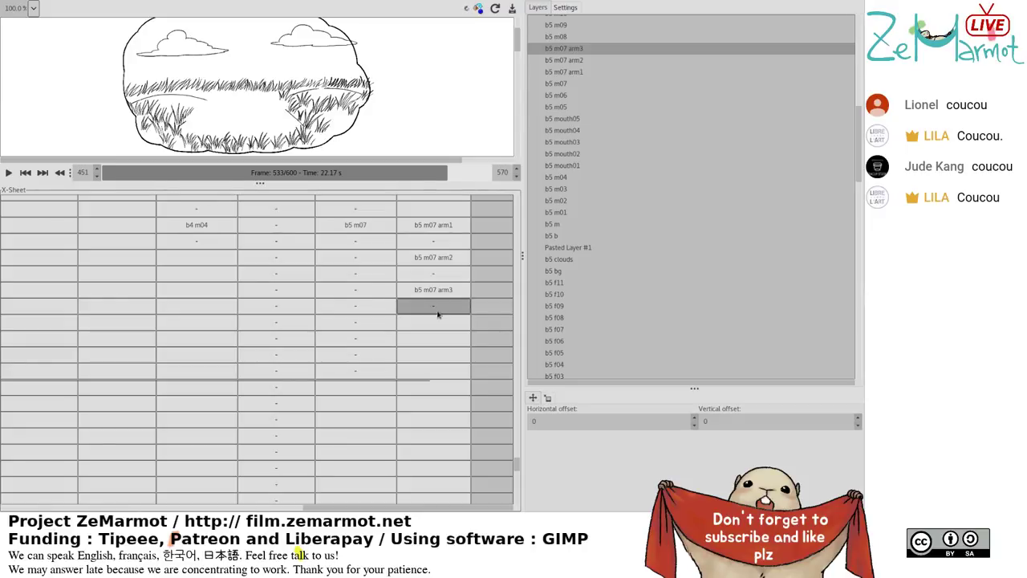
pyautogui.click(429, 323)
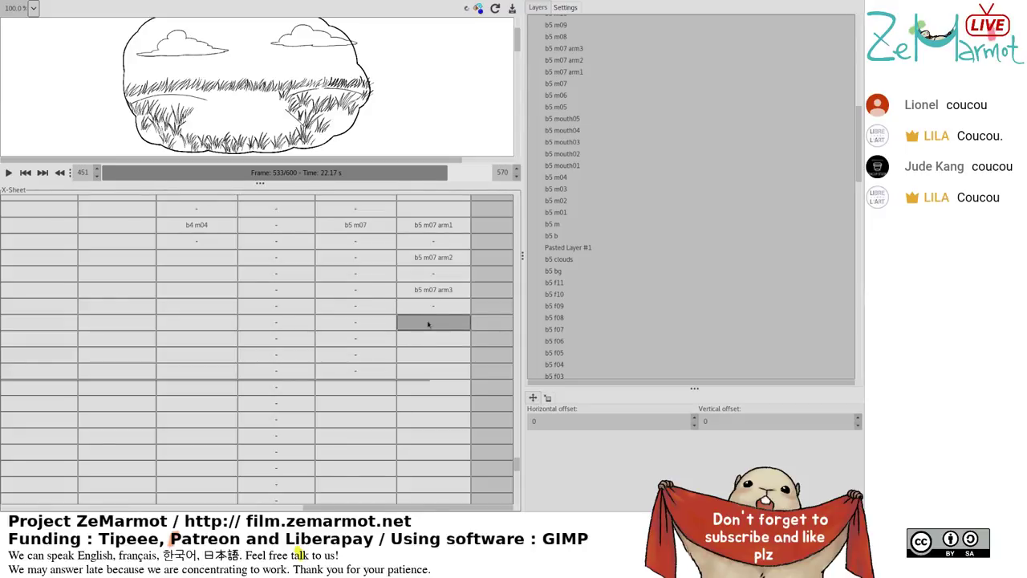
pyautogui.click(417, 256)
pyautogui.click(433, 354)
pyautogui.click(383, 339)
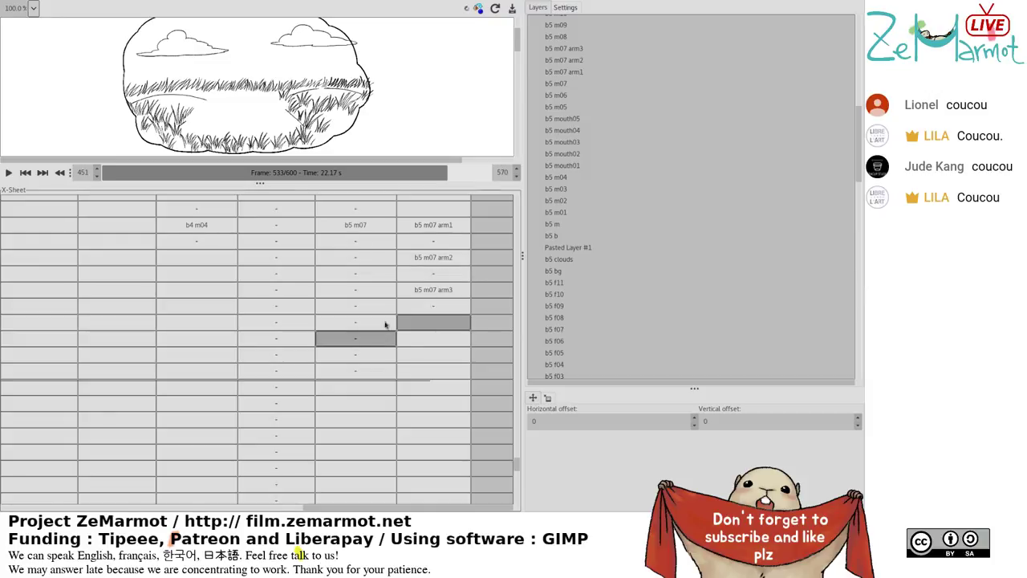
pyautogui.click(433, 225)
pyautogui.click(353, 226)
pyautogui.click(117, 210)
pyautogui.click(197, 258)
pyautogui.click(353, 321)
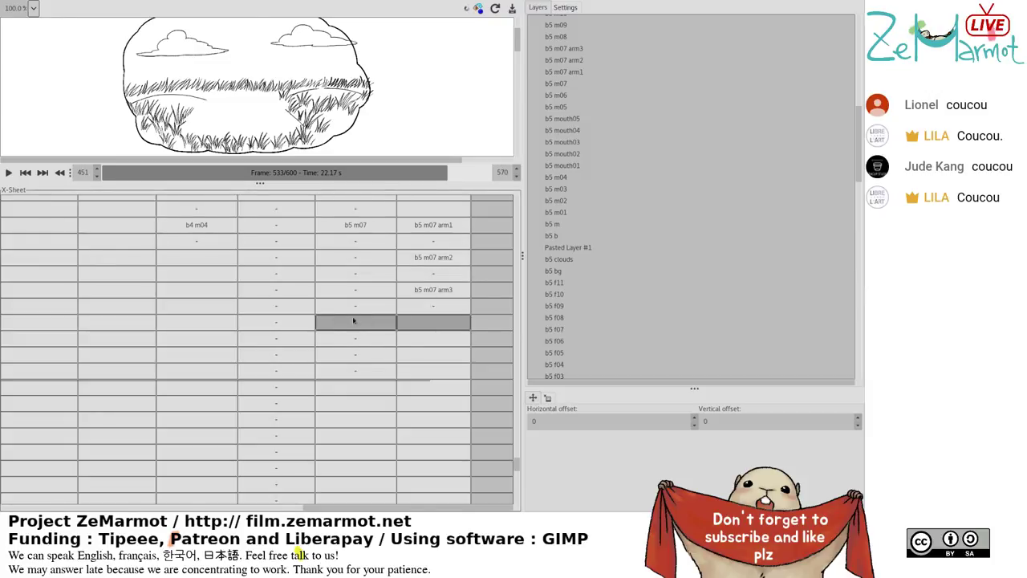
pyautogui.click(434, 322)
pyautogui.moveTo(311, 509); pyautogui.dragTo(646, 500)
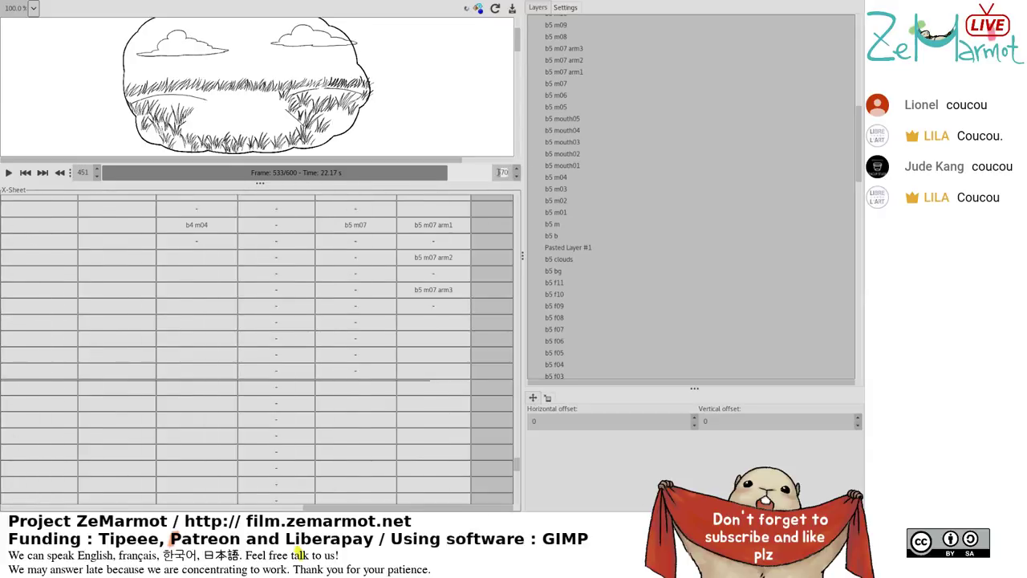
# Set the last frame of the playback range to 520.
pyautogui.doubleClick(502, 172)
pyautogui.write('520')
pyautogui.press('Return')
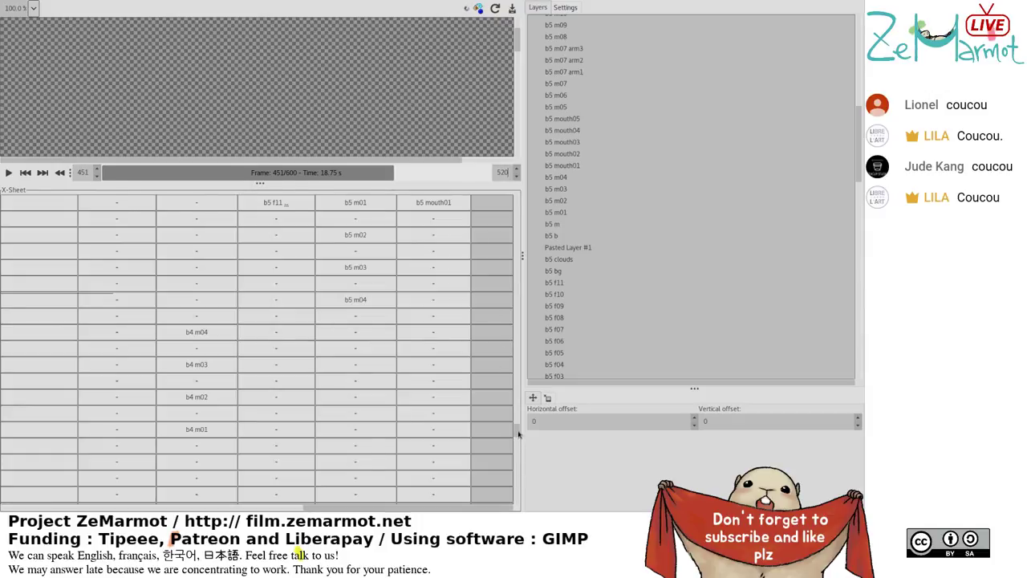
# Preview the animation from frame 451 to 520 and check the b5 mouth and arm timing against the X-Sheet cells.
pyautogui.scroll(-1, 517, 434)
pyautogui.scroll(-5, 517, 434)
pyautogui.click(8, 173)
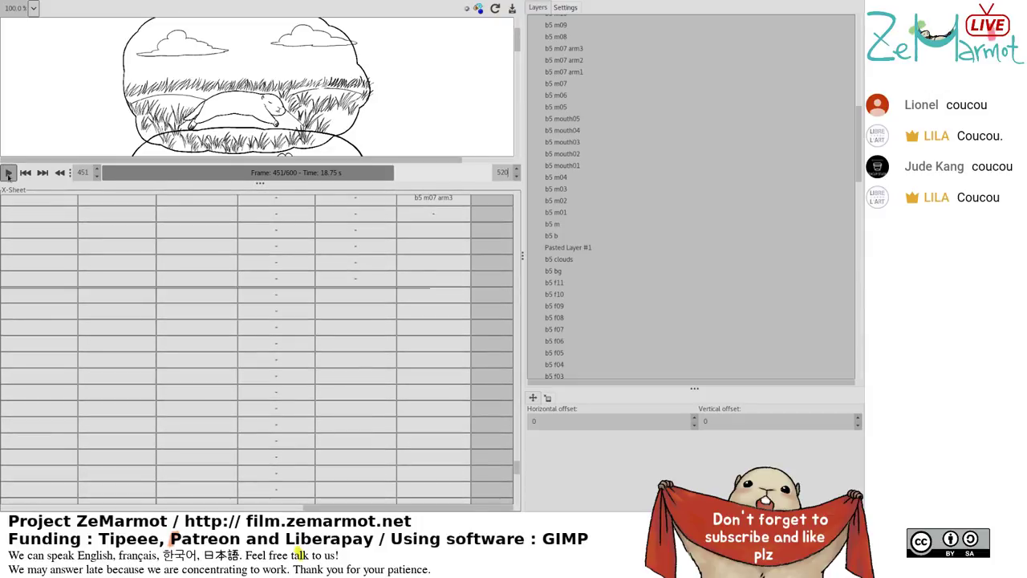
pyautogui.click(8, 173)
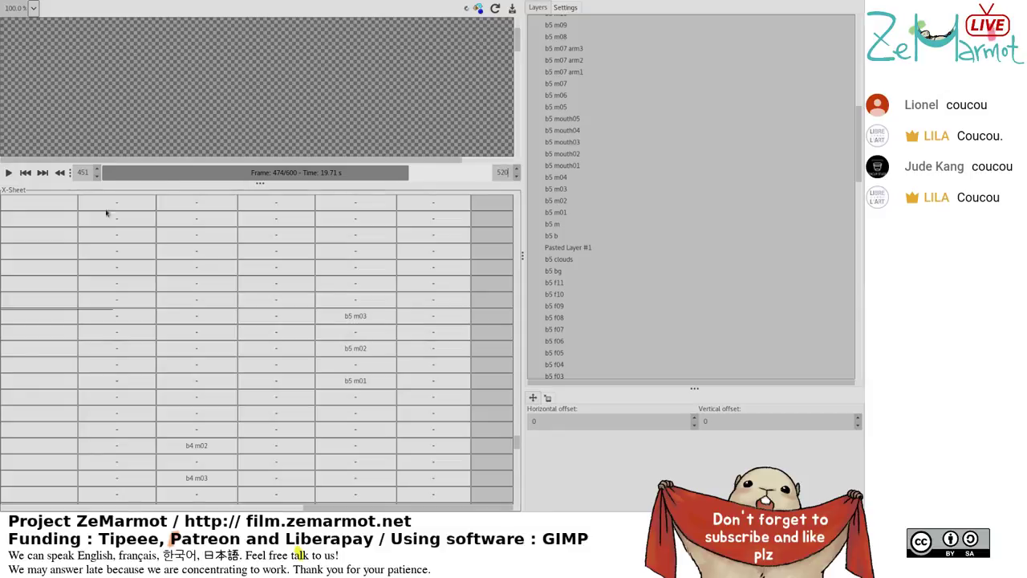
pyautogui.click(433, 331)
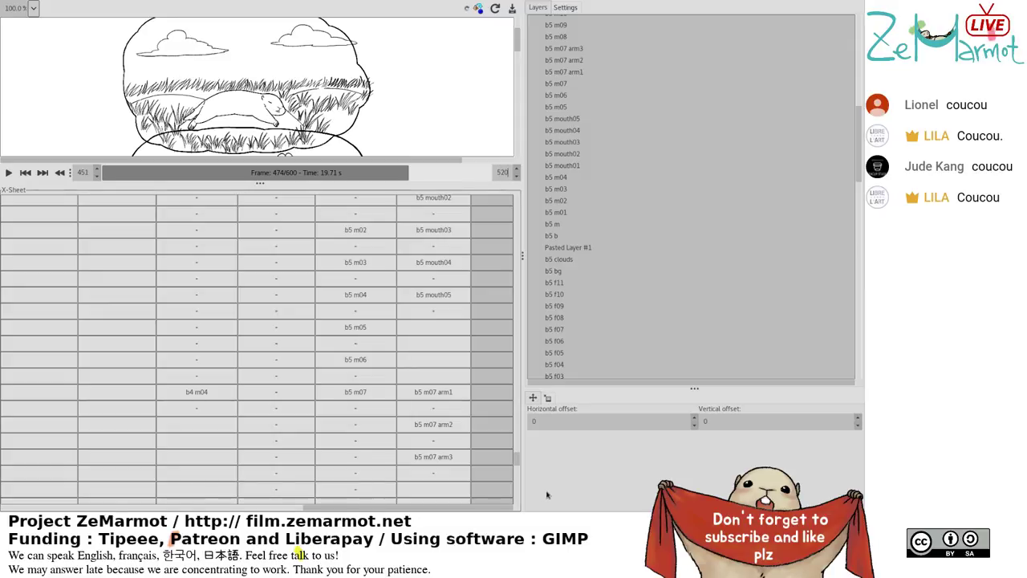
pyautogui.click(8, 179)
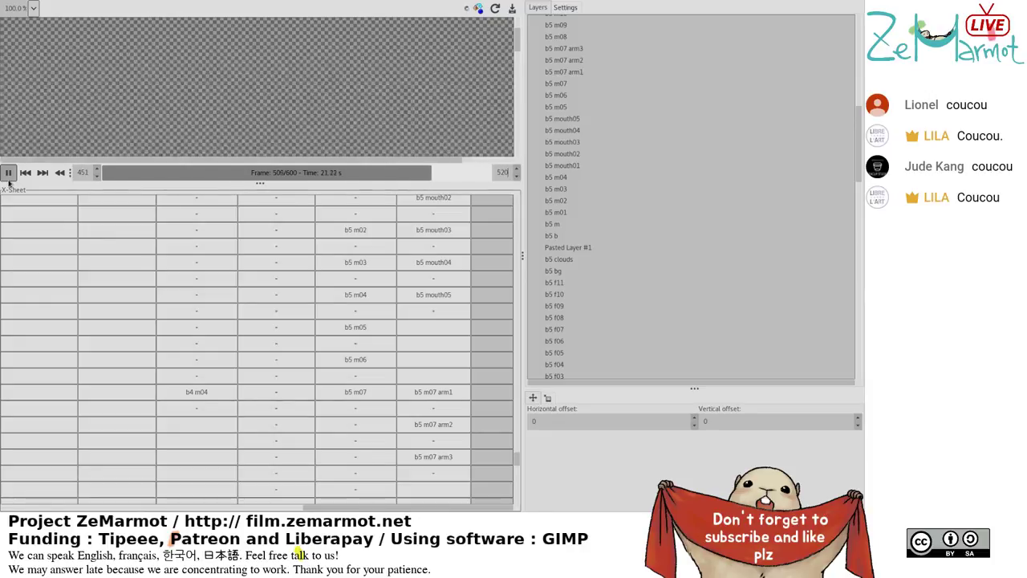
pyautogui.click(8, 180)
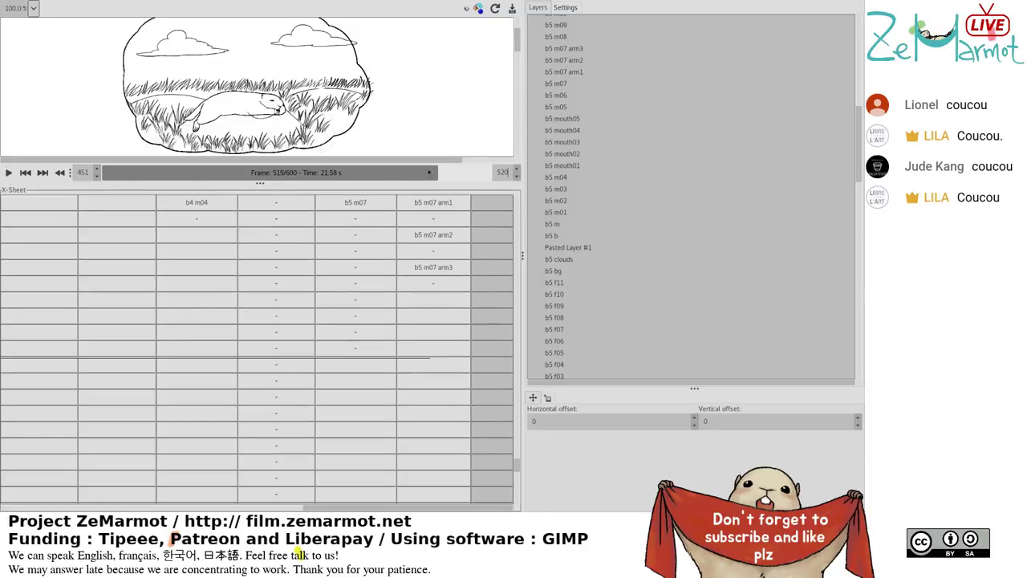
pyautogui.click(8, 173)
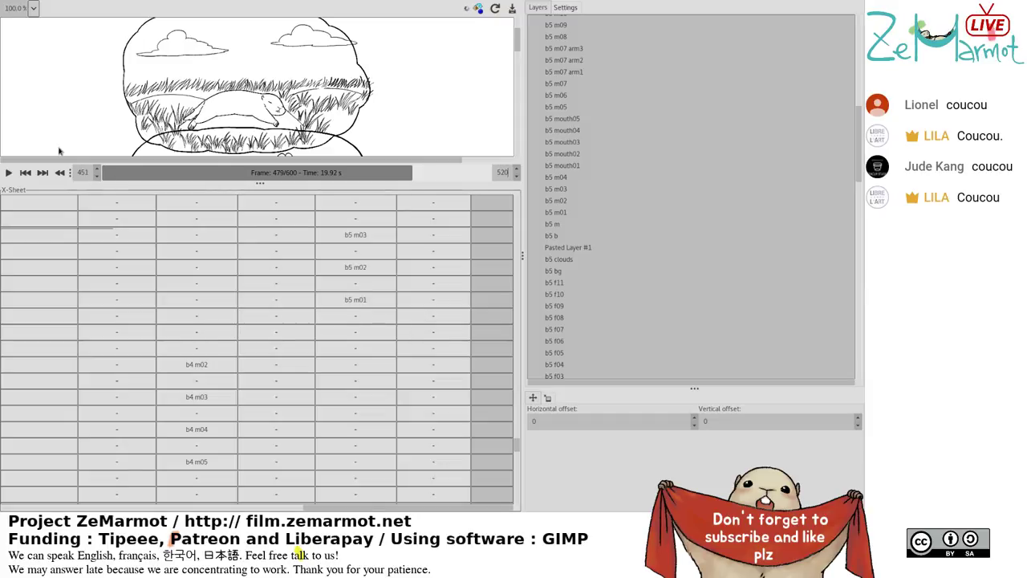
# Check the cells of the final X-Sheet columns up to m3 zz2 and widen the X-Sheet area.
pyautogui.hotkey('alt', 'Tab')
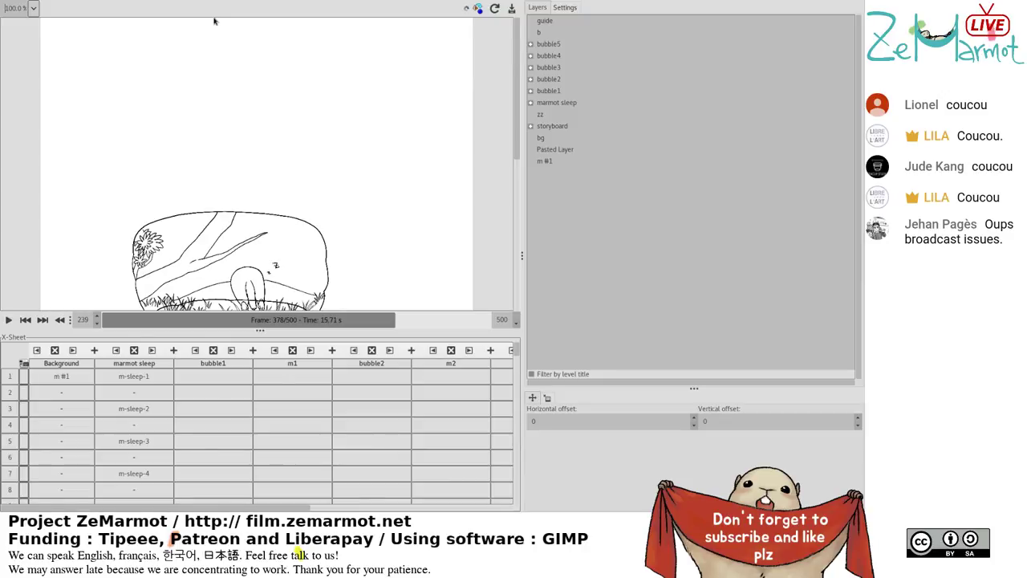
pyautogui.moveTo(265, 512); pyautogui.dragTo(479, 514)
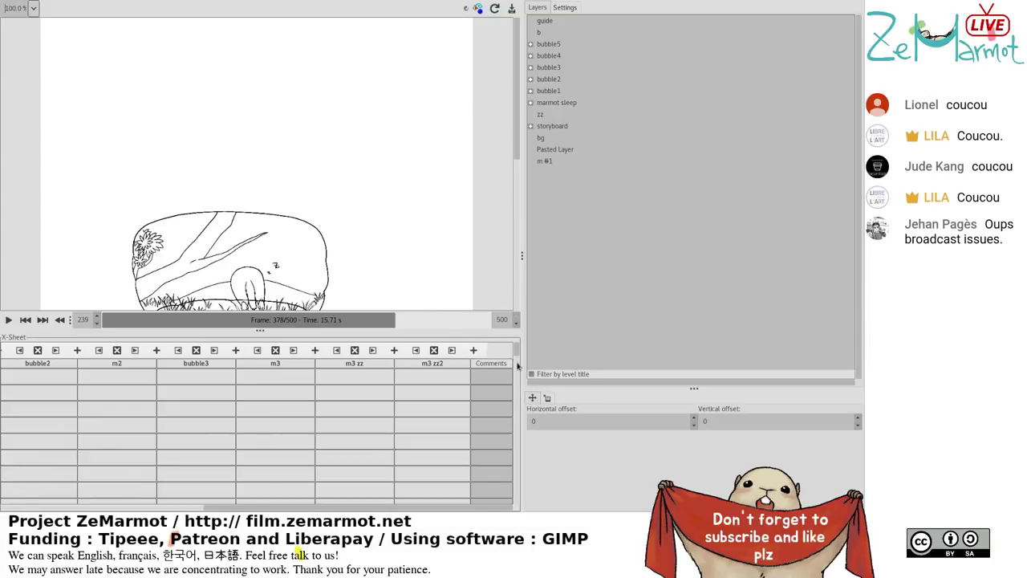
pyautogui.click(518, 473)
pyautogui.moveTo(517, 474); pyautogui.dragTo(522, 456)
pyautogui.scroll(-3, 522, 455)
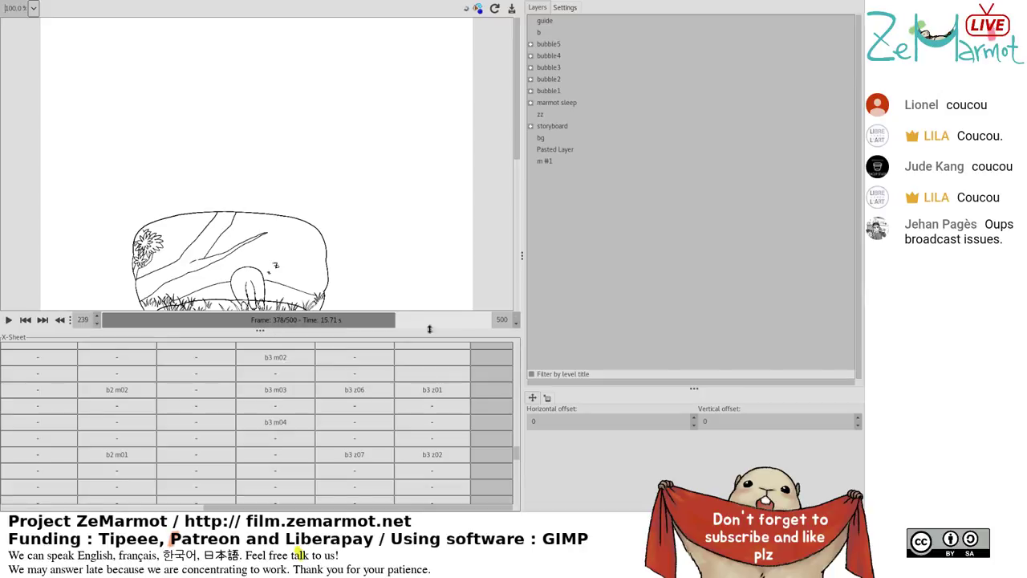
pyautogui.moveTo(522, 257); pyautogui.dragTo(628, 254)
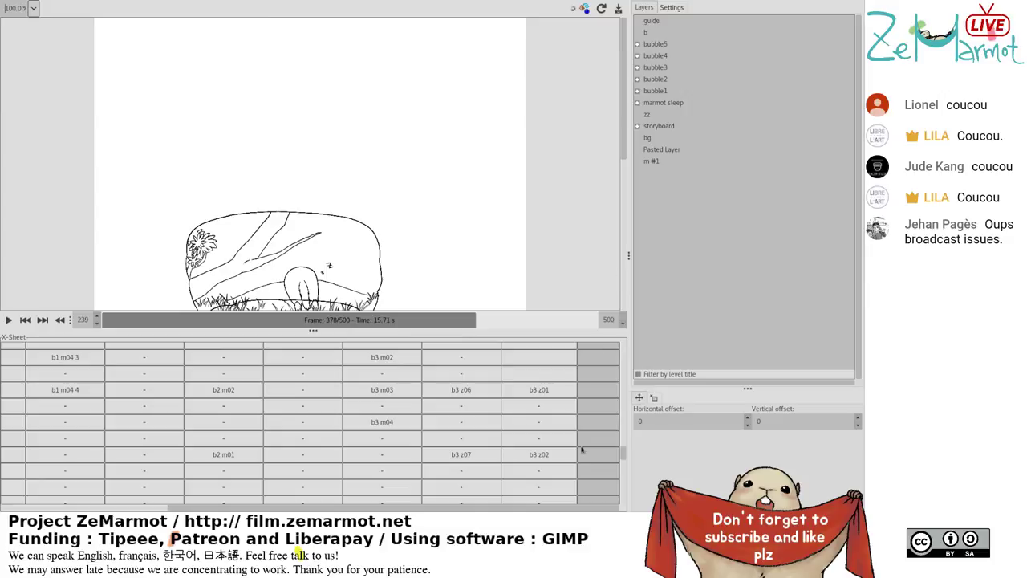
# Add four new empty columns after the m3 zz2 column in the X-Sheet.
pyautogui.moveTo(625, 462); pyautogui.dragTo(625, 343)
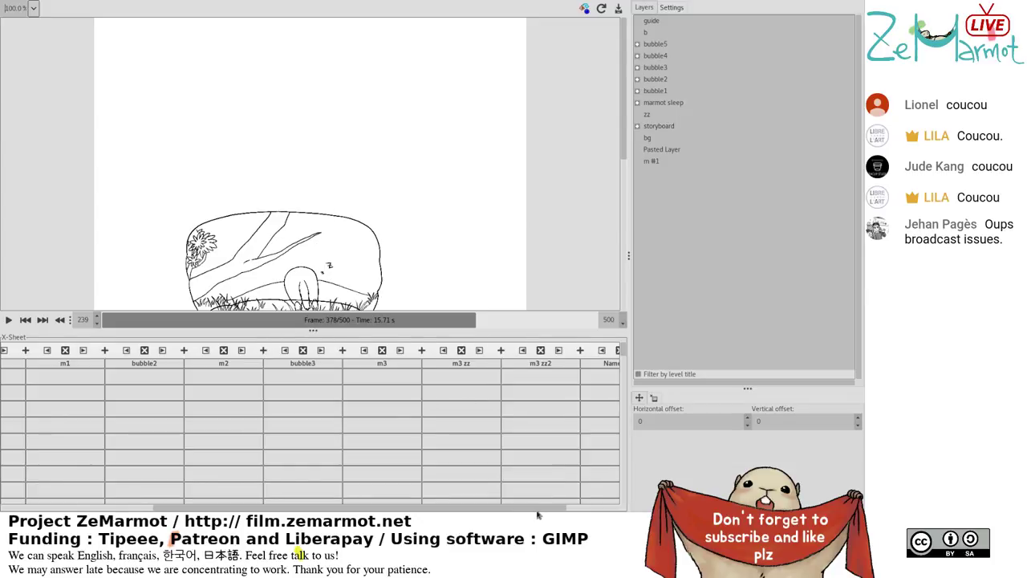
pyautogui.moveTo(539, 514); pyautogui.dragTo(630, 512)
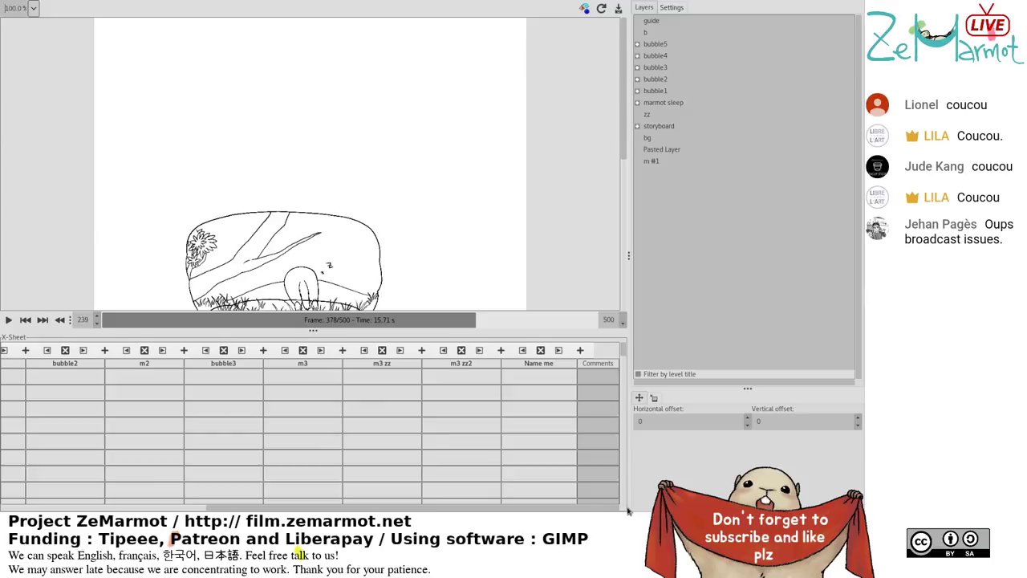
pyautogui.click(545, 365)
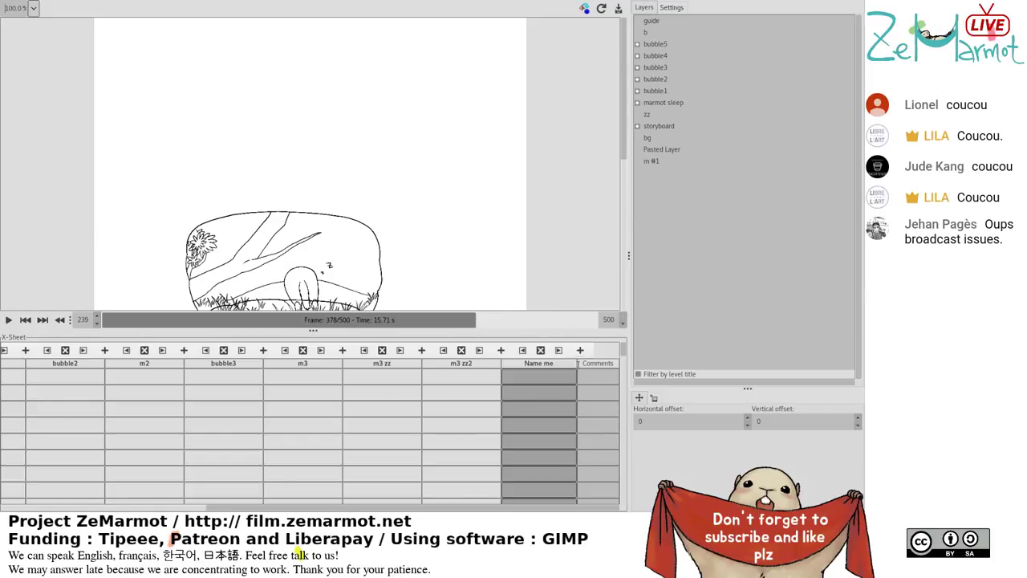
pyautogui.moveTo(576, 363); pyautogui.dragTo(580, 367)
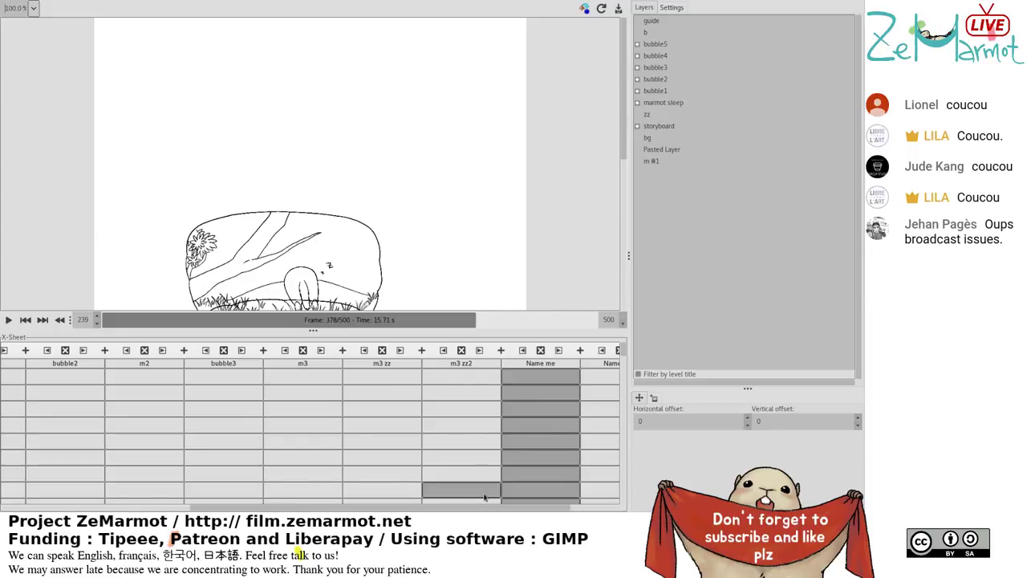
pyautogui.click(607, 509)
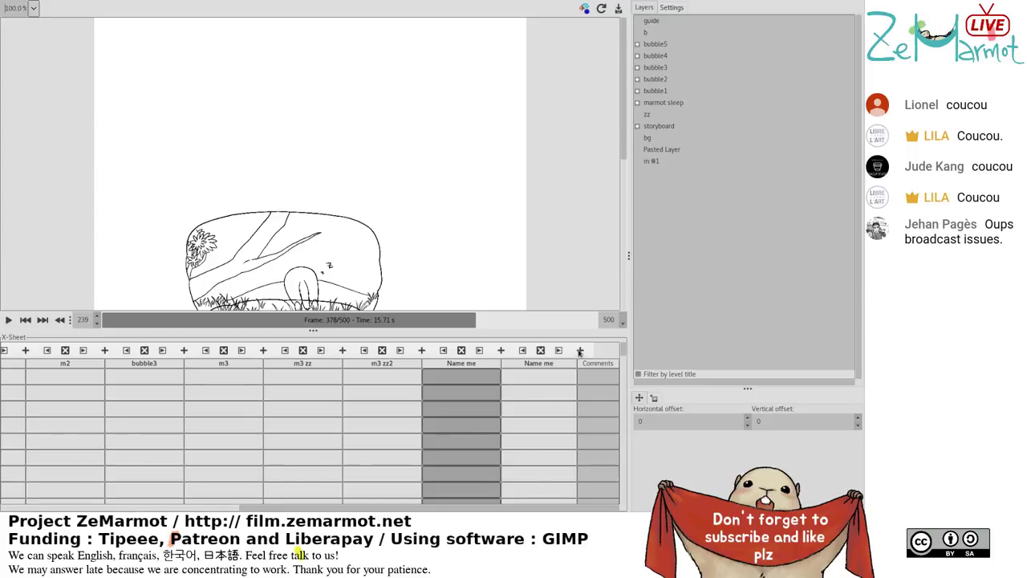
pyautogui.click(580, 350)
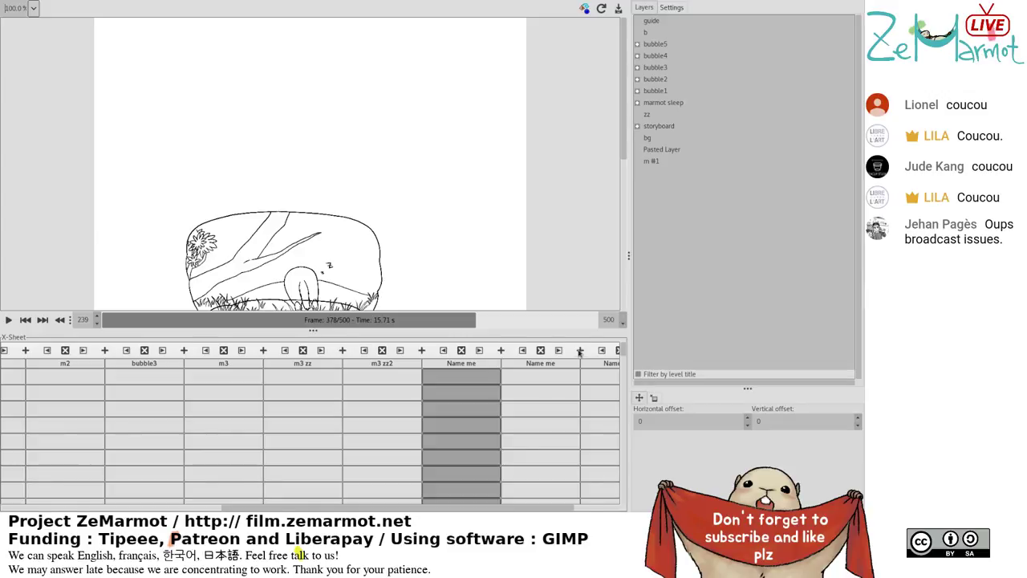
pyautogui.moveTo(559, 508); pyautogui.dragTo(650, 512)
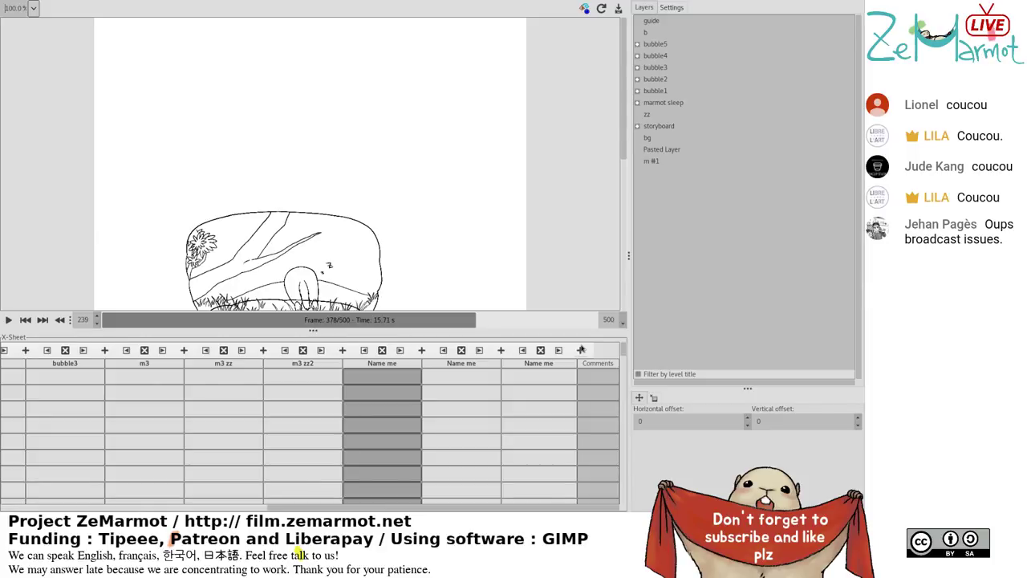
pyautogui.click(581, 350)
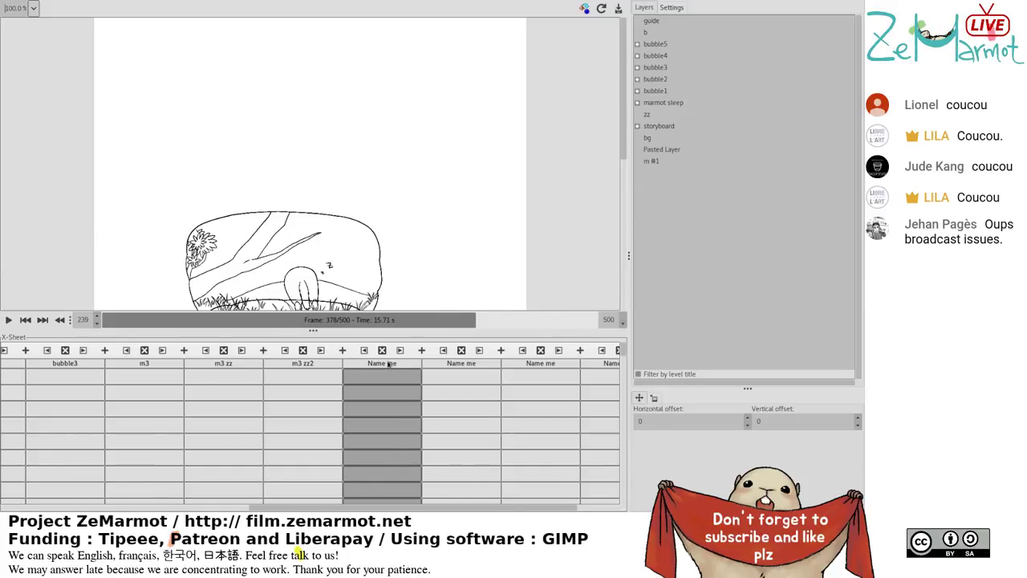
# Rename the first new X-Sheet column after m3 zz2 as bubble4.
pyautogui.click(294, 423)
pyautogui.scroll(-2, 294, 410)
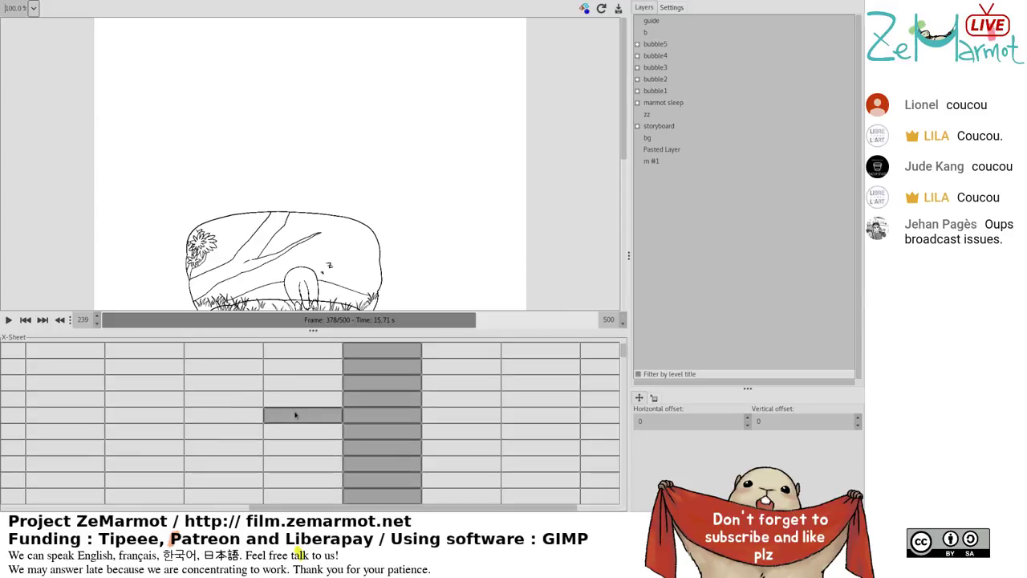
pyautogui.scroll(-3, 295, 411)
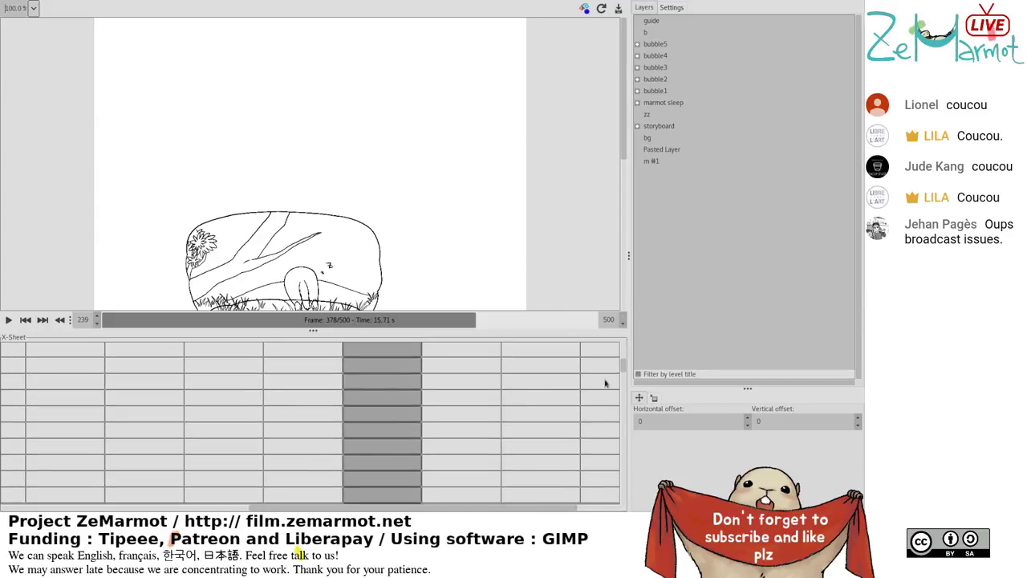
pyautogui.moveTo(625, 374); pyautogui.dragTo(627, 351)
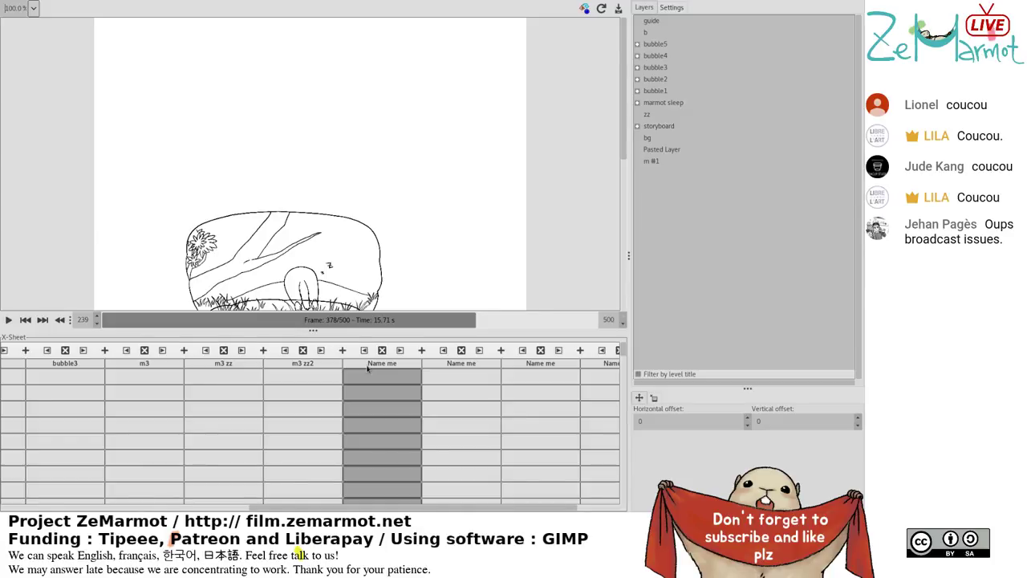
pyautogui.doubleClick(368, 367)
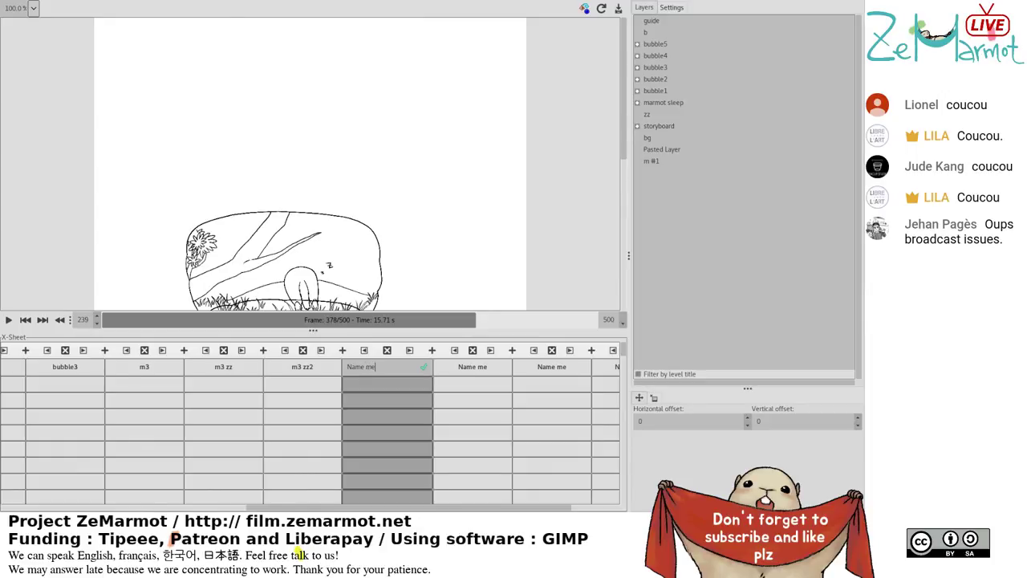
pyautogui.press('BackSpace')
pyautogui.press('BackSpace')
pyautogui.press('BackSpace')
pyautogui.press('BackSpace')
pyautogui.press('BackSpace')
pyautogui.press('BackSpace')
pyautogui.press('BackSpace')
pyautogui.write('bubble4')
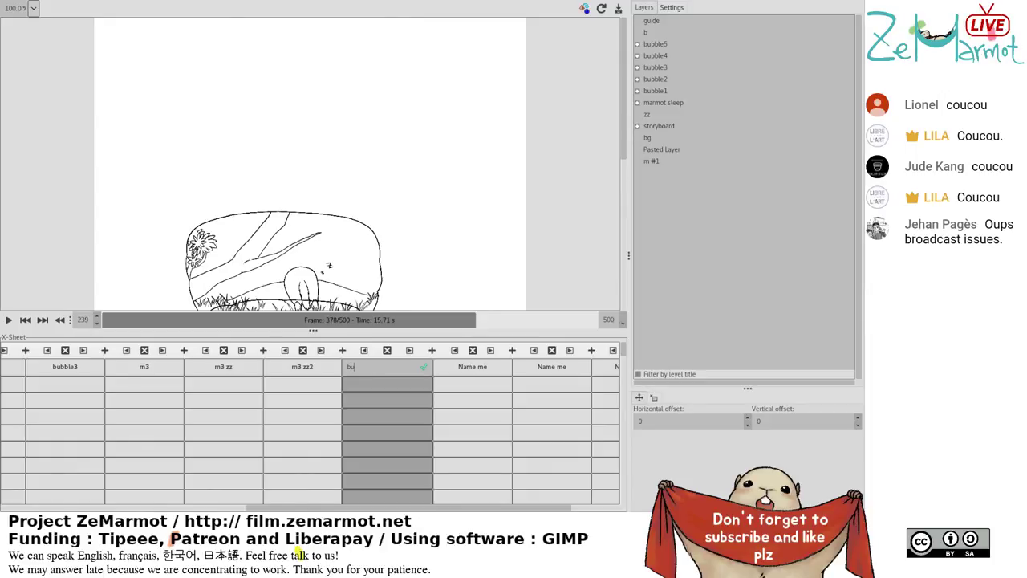
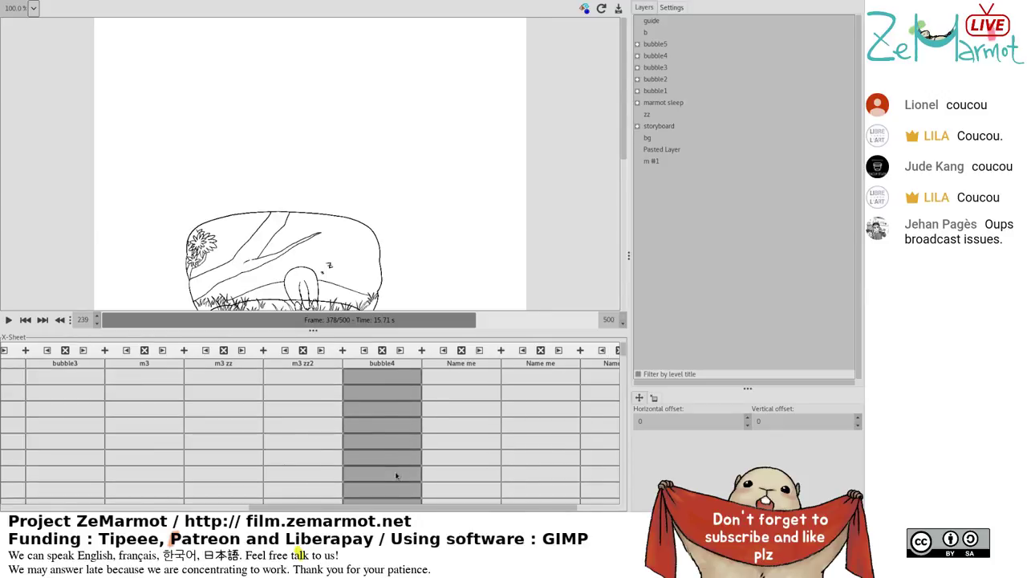
# Preview the animation against the m3 zz and m3 zz2 cells and pause it at frame 476.
pyautogui.scroll(-1, 397, 475)
pyautogui.scroll(2, 398, 472)
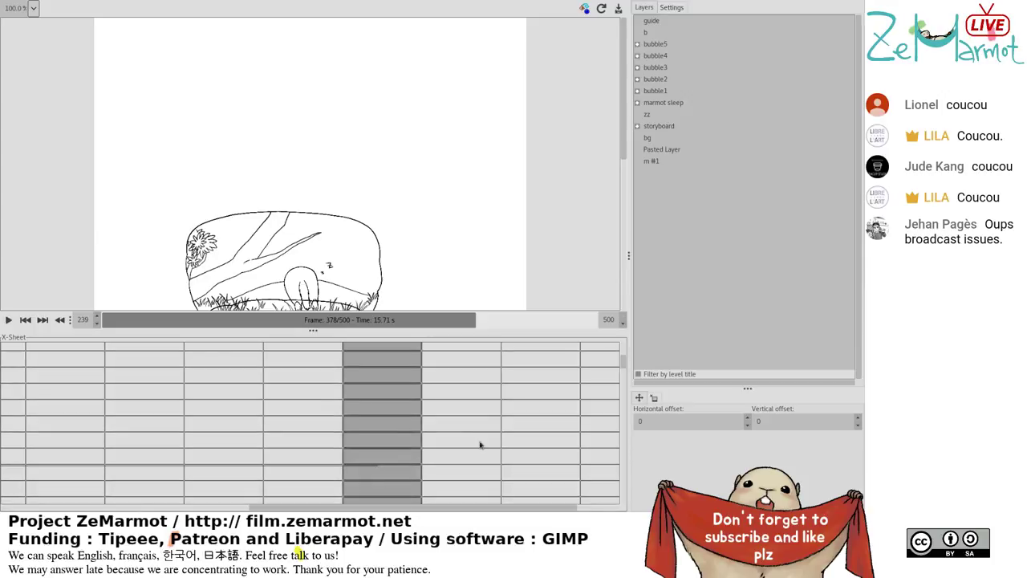
pyautogui.moveTo(620, 361); pyautogui.dragTo(619, 446)
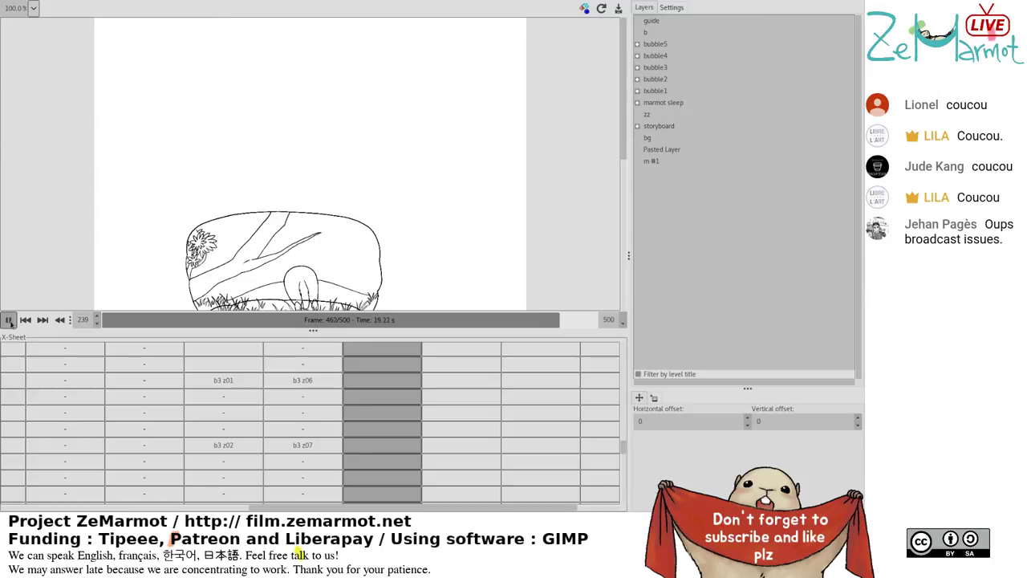
pyautogui.click(9, 320)
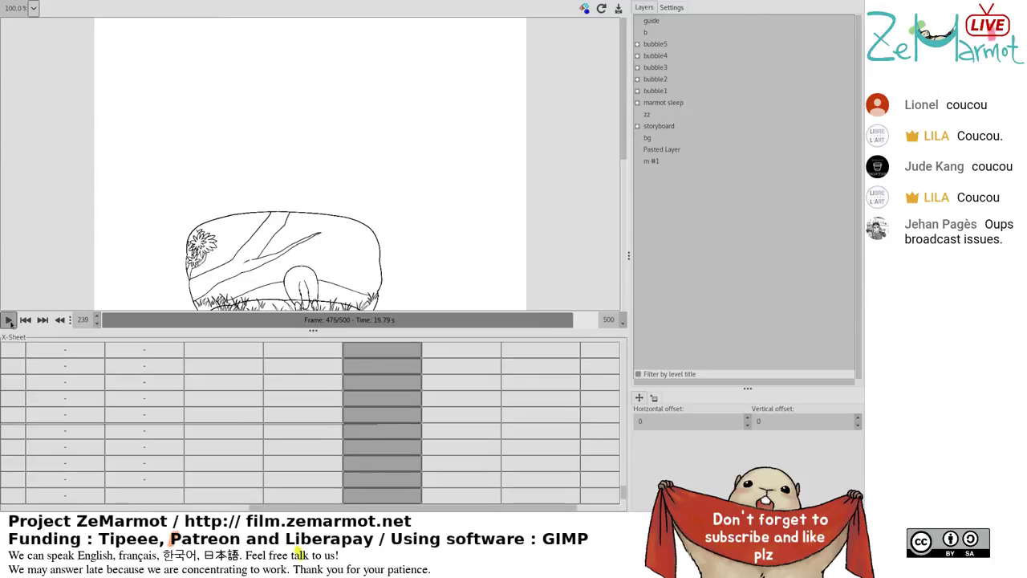
# Assign layer b3 z01 from the bubble3 group to the empty m3 zz2 cell on the row of b3 z06 in m3 zz.
pyautogui.click(275, 446)
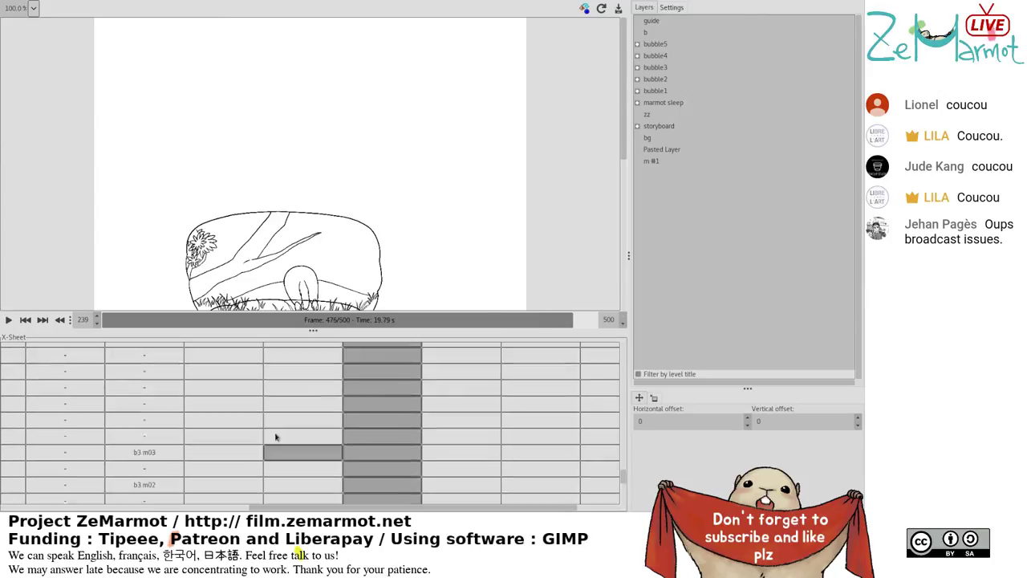
pyautogui.moveTo(626, 479)
pyautogui.mouseDown()
pyautogui.moveTo(625, 448)
pyautogui.moveTo(623, 471)
pyautogui.mouseUp()
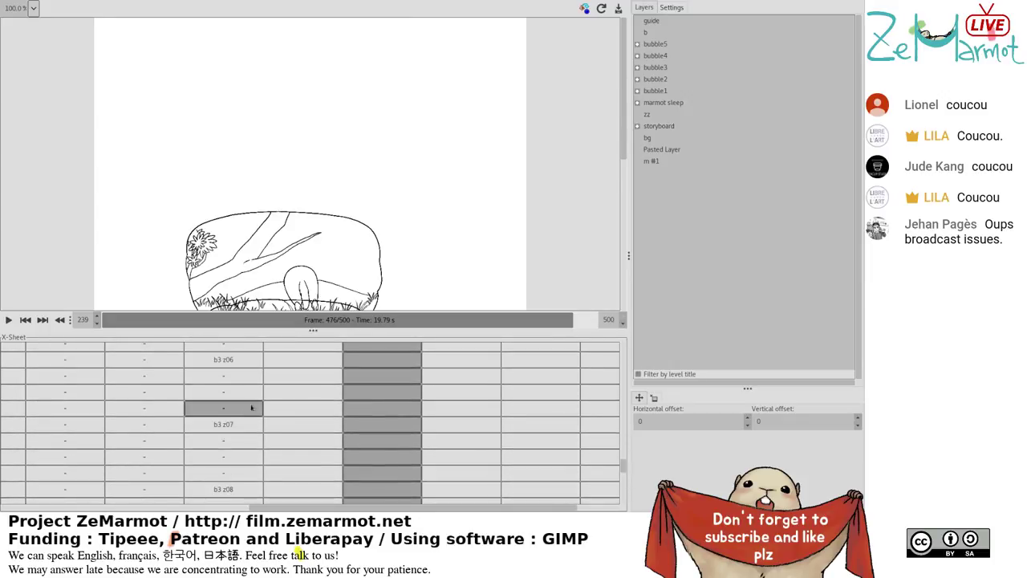
pyautogui.click(303, 359)
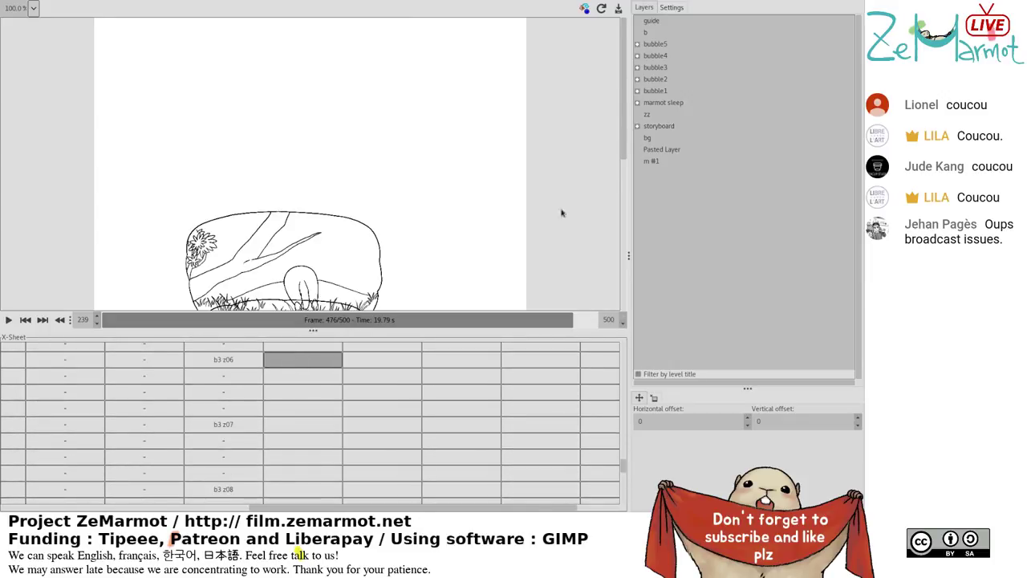
pyautogui.click(637, 68)
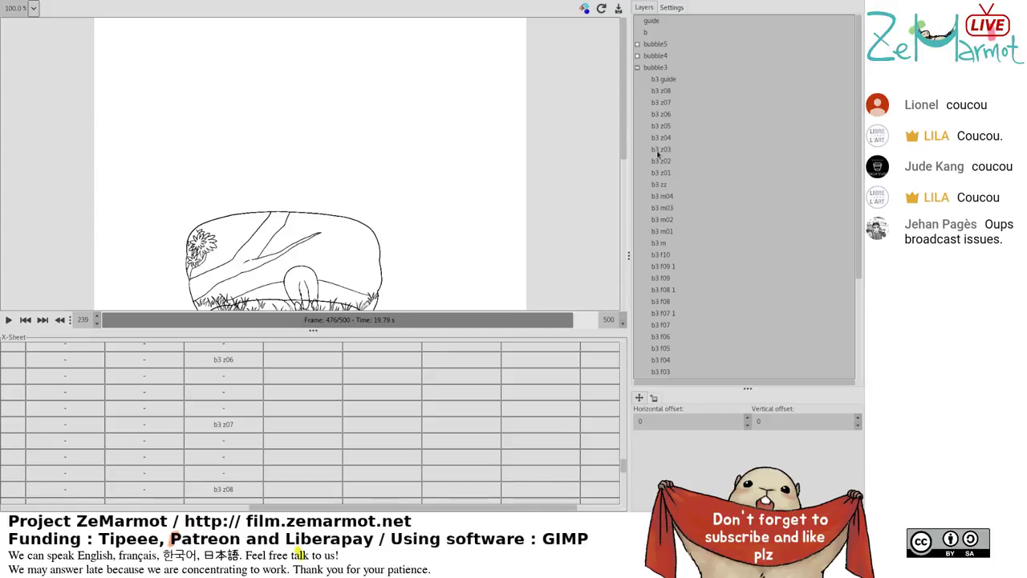
pyautogui.click(658, 150)
pyautogui.click(661, 173)
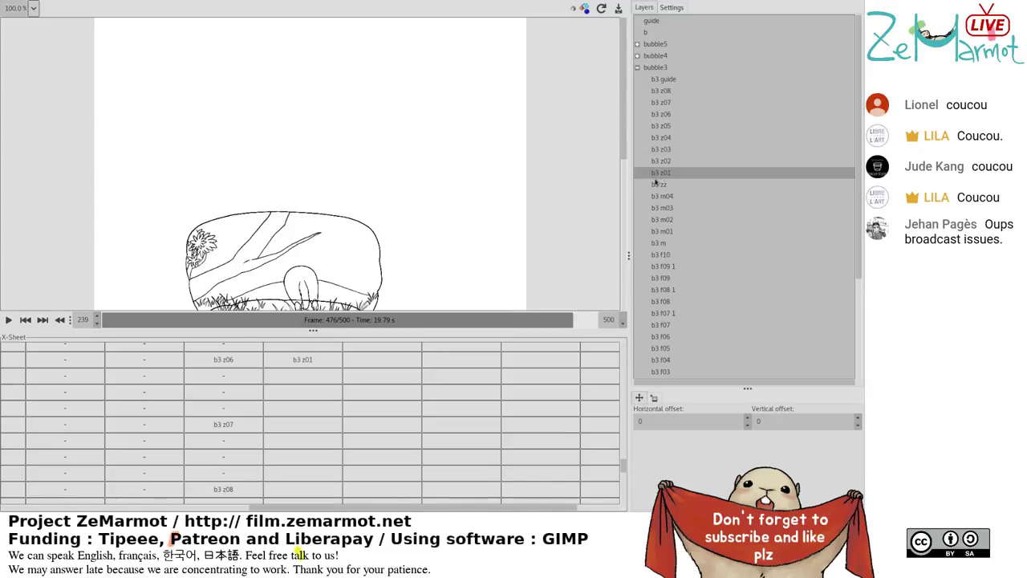
# Fill the m3 zz2 column from b3 z01 with the b3 z sequence, held on 4 frames each for 1 cycle.
pyautogui.click(305, 361)
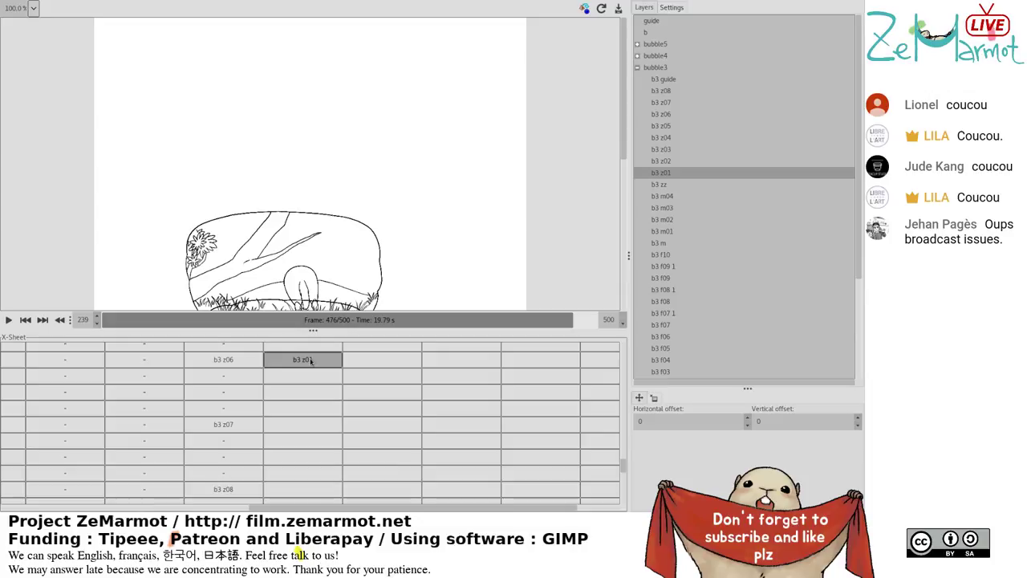
pyautogui.doubleClick(311, 361)
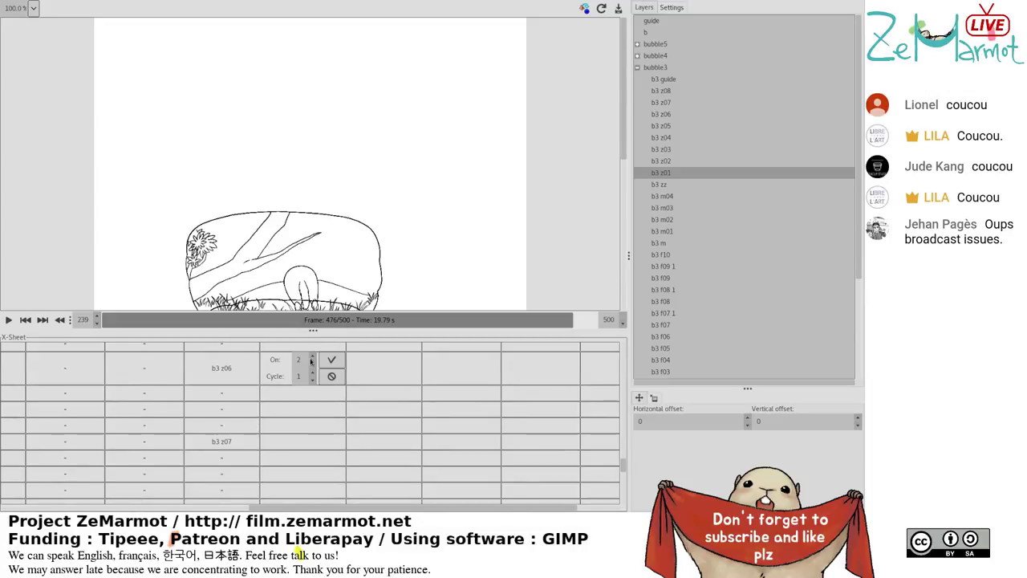
pyautogui.click(312, 360)
pyautogui.click(311, 360)
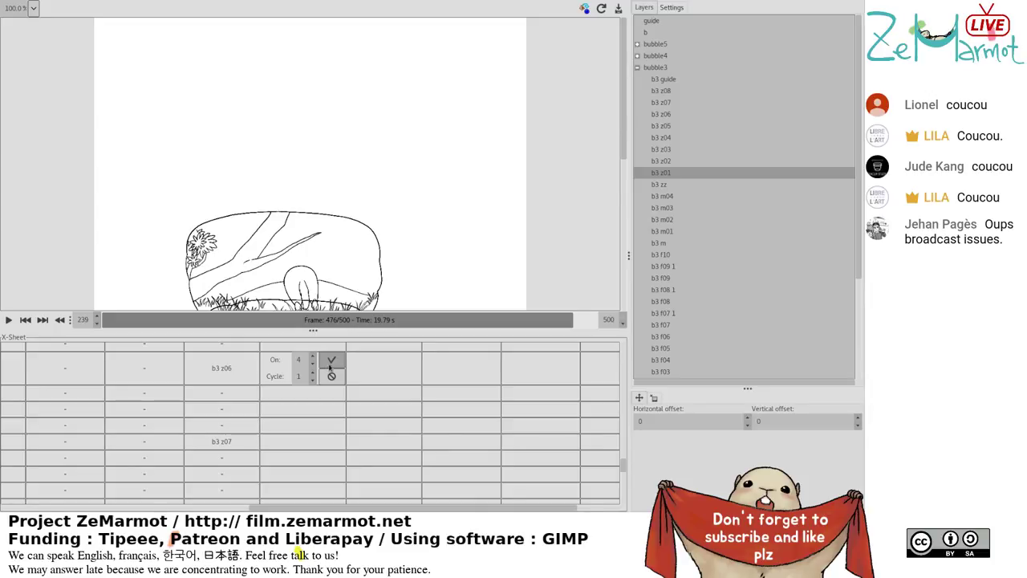
pyautogui.click(331, 362)
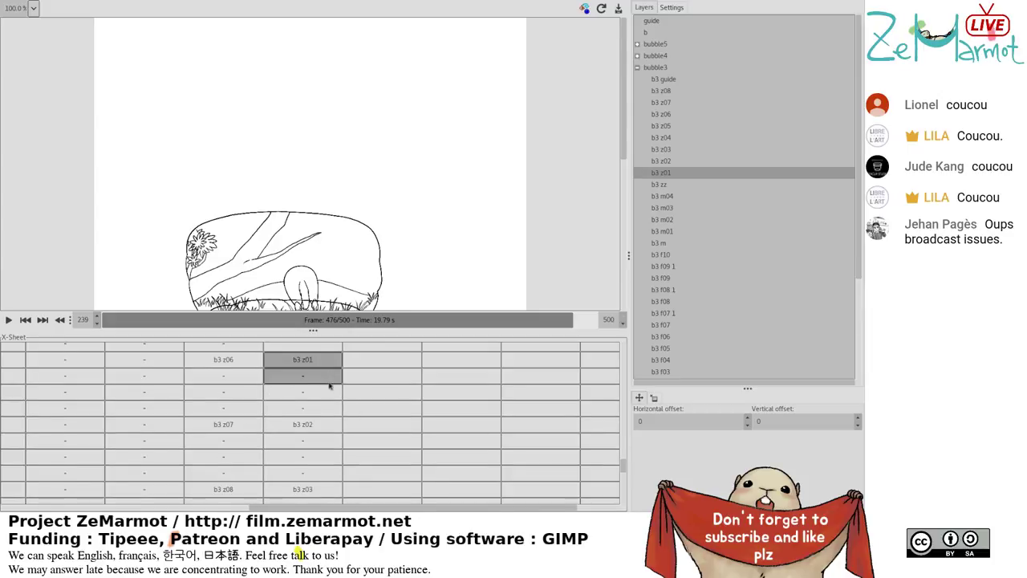
# Assign b3 z01 to the m3 zz cell level with b3 z06 in m3 zz2 and fill the sequence on 4 frames, 1 cycle.
pyautogui.scroll(-4, 317, 420)
pyautogui.scroll(-1, 317, 421)
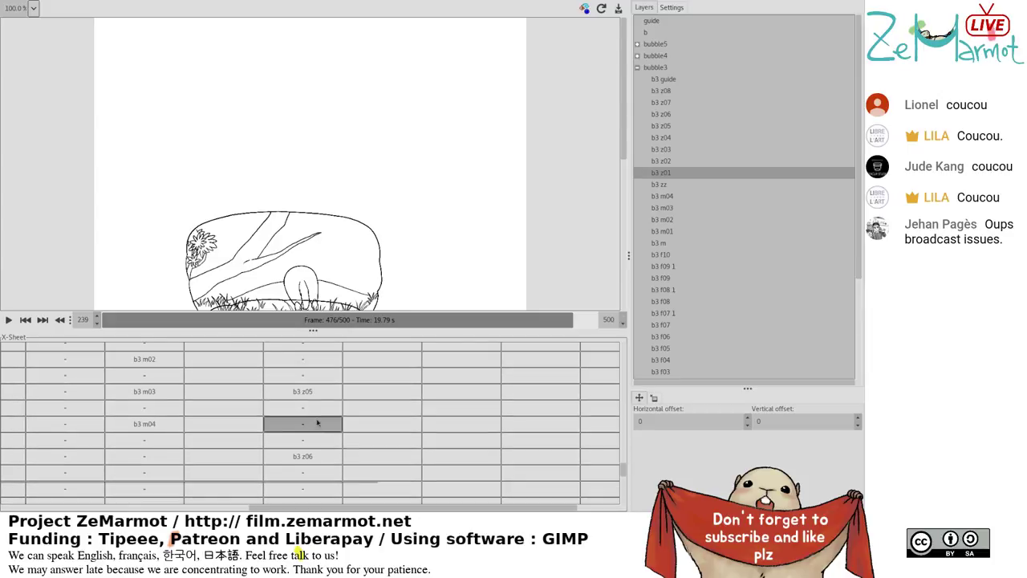
pyautogui.click(245, 454)
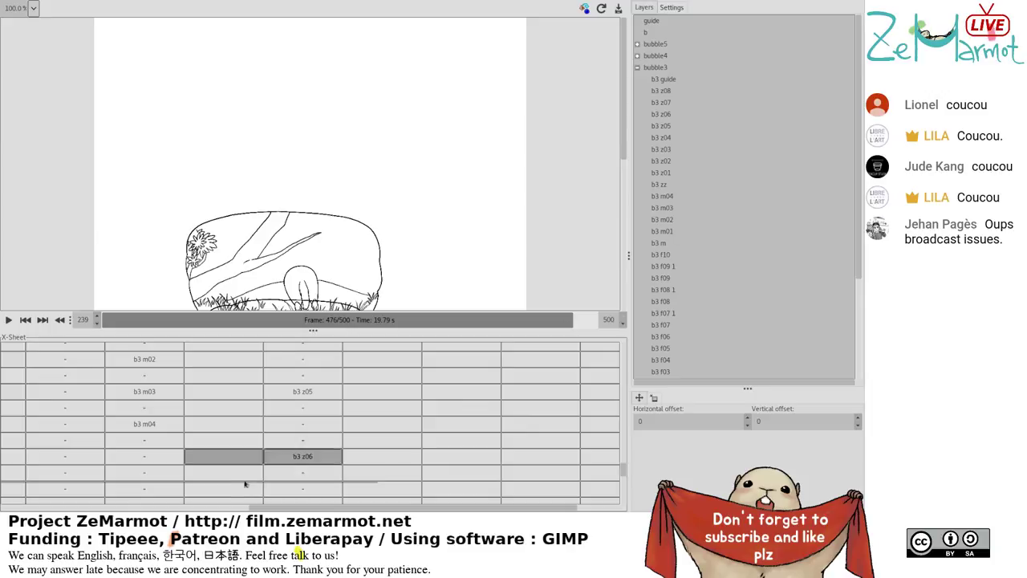
pyautogui.click(666, 173)
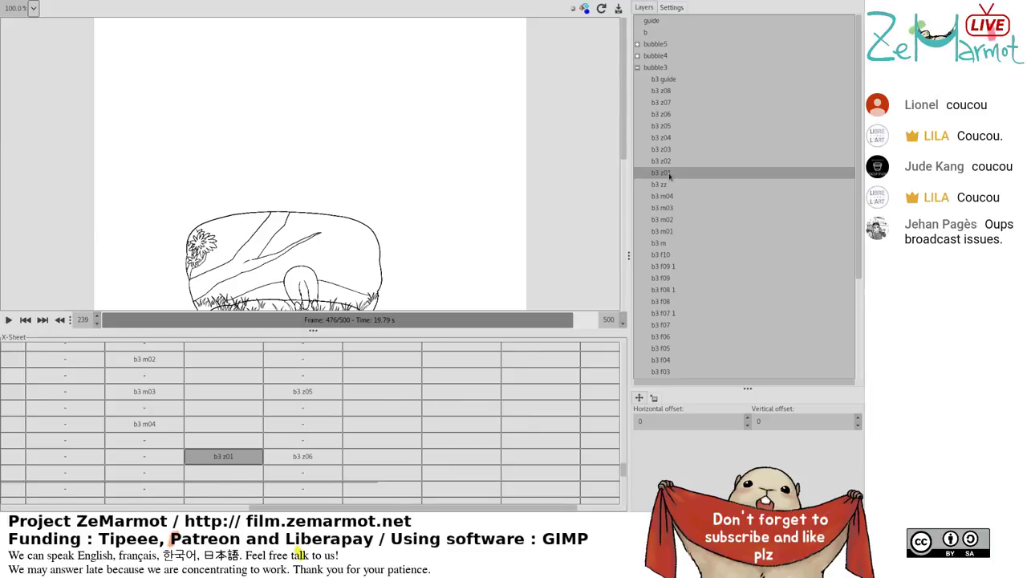
pyautogui.click(226, 456)
pyautogui.scroll(-1, 233, 402)
pyautogui.click(231, 389)
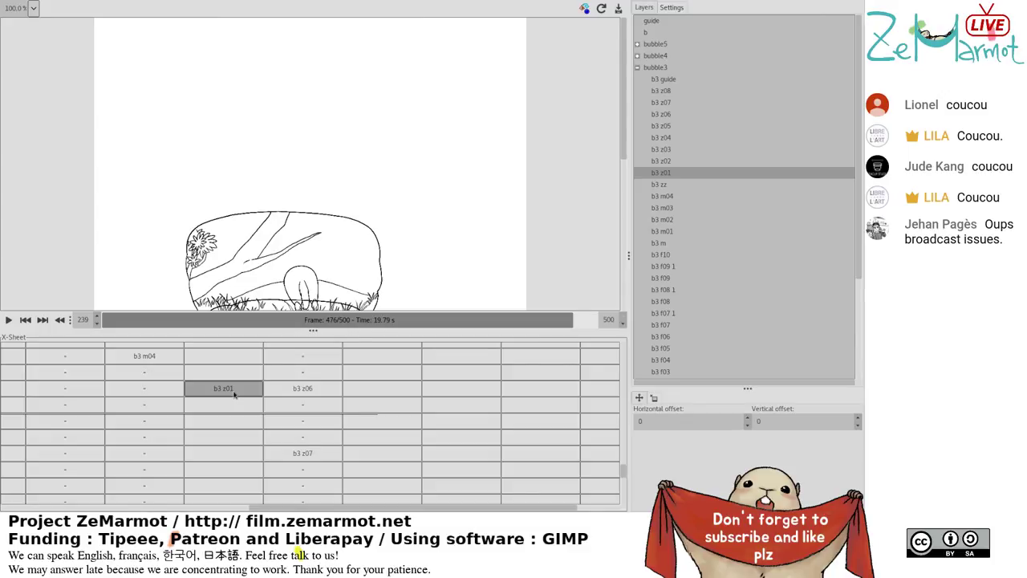
pyautogui.doubleClick(234, 394)
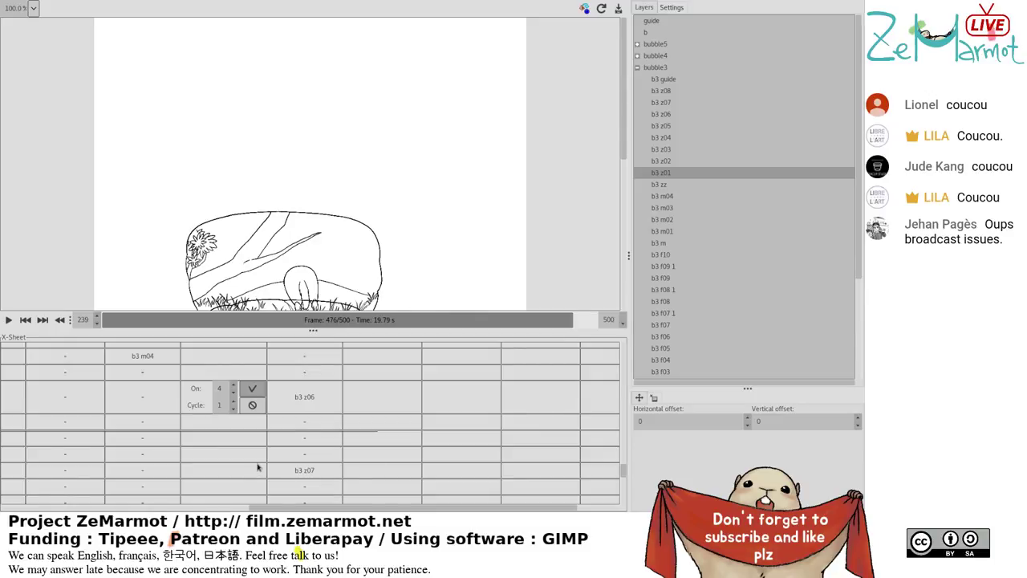
pyautogui.click(251, 389)
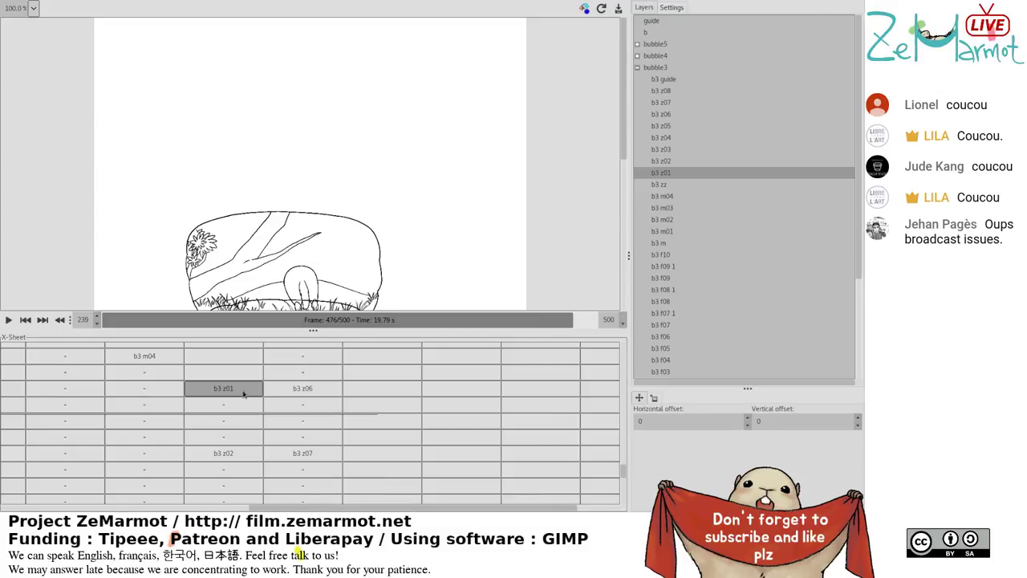
# Assign b3 z01 to the m3 zz2 cell beside the next b3 z06 in m3 zz and fill the sequence on 4 frames, 1 cycle.
pyautogui.scroll(-5, 243, 393)
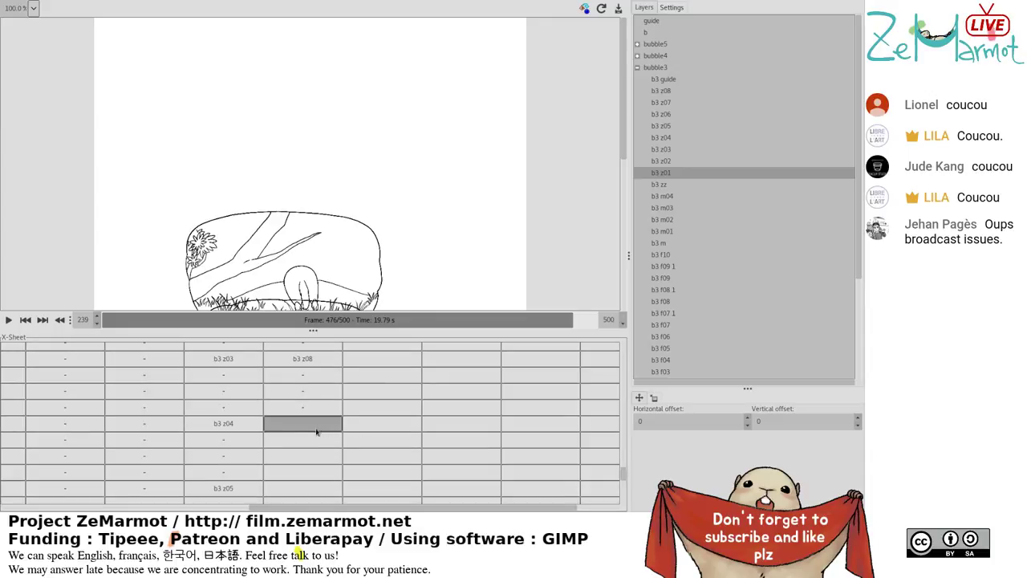
pyautogui.scroll(-3, 317, 432)
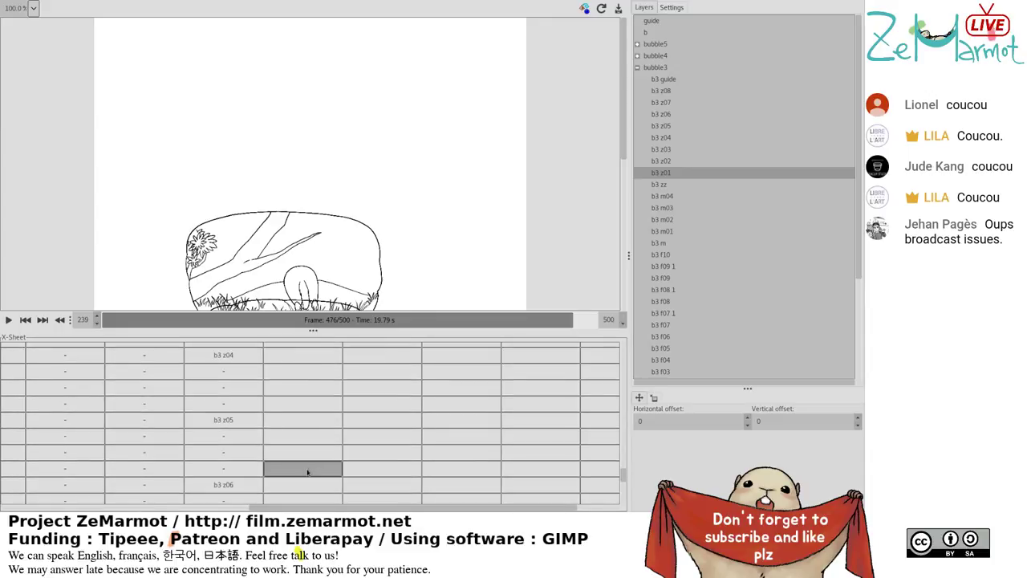
pyautogui.click(303, 484)
pyautogui.click(656, 174)
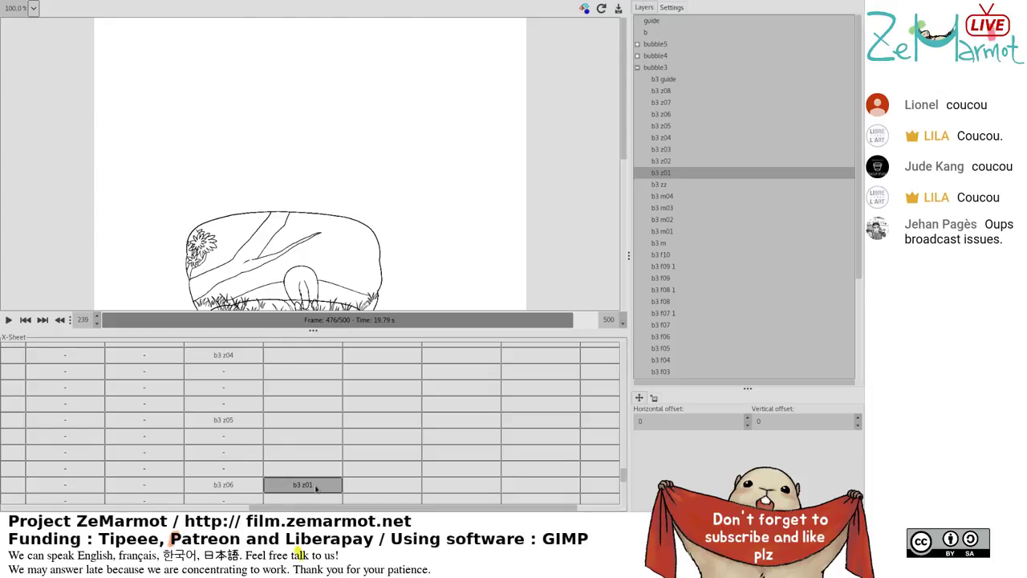
pyautogui.click(323, 485)
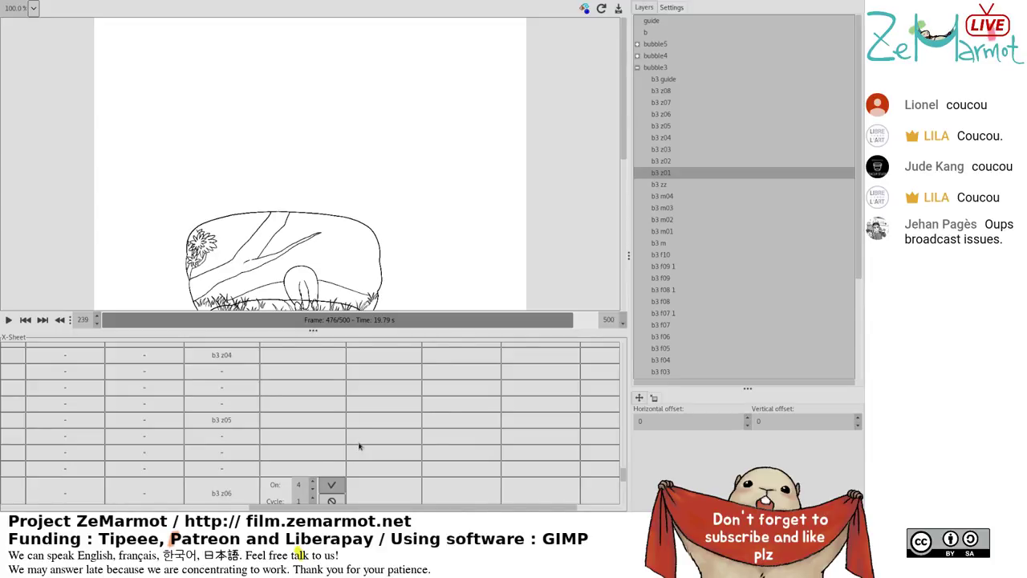
pyautogui.click(359, 444)
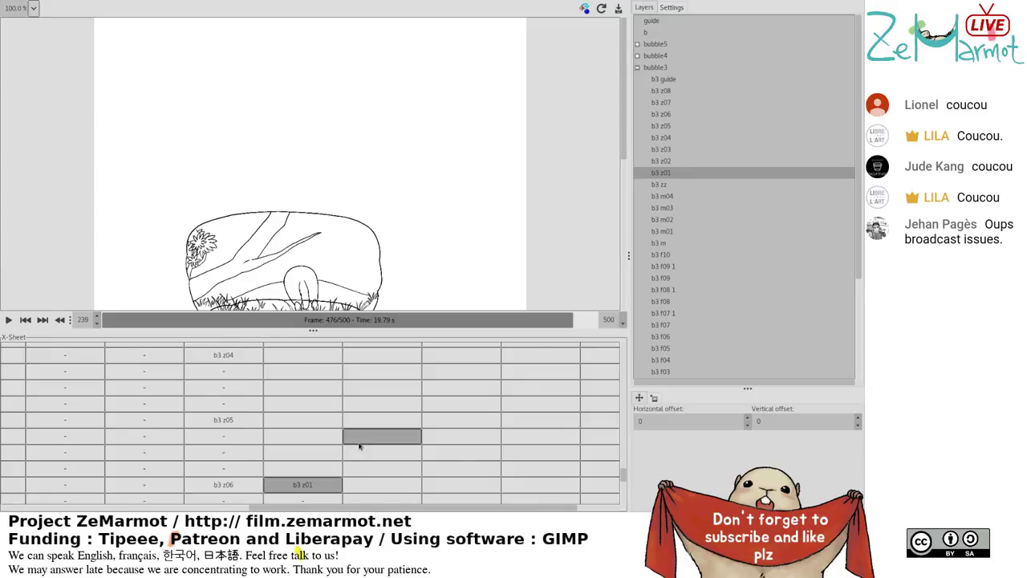
# Assign layer b4 f01 from the bubble4 group to the empty cell beside the last b3 z08 in the m3 zz2 column.
pyautogui.click(359, 446)
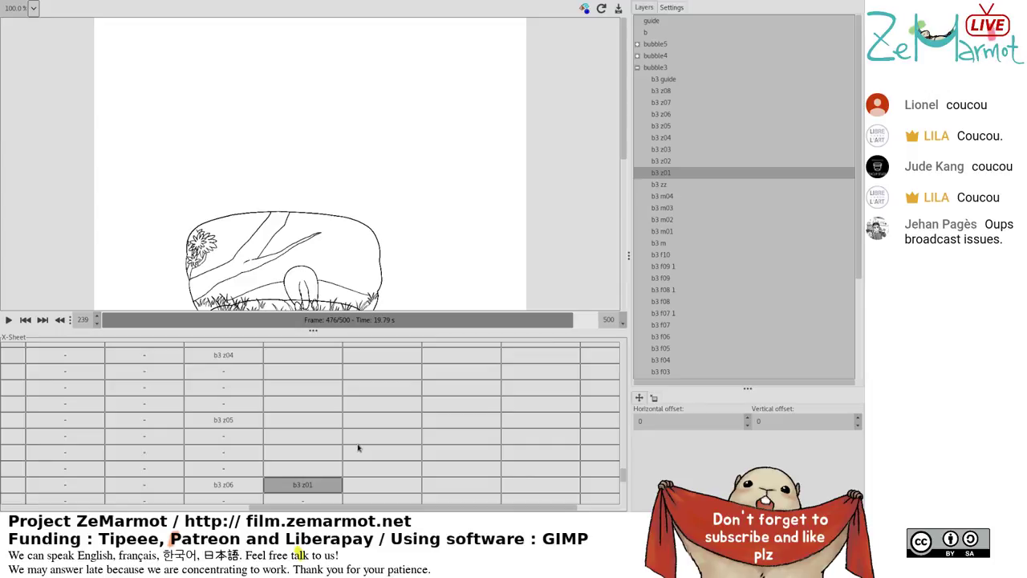
pyautogui.click(359, 448)
pyautogui.scroll(-3, 353, 451)
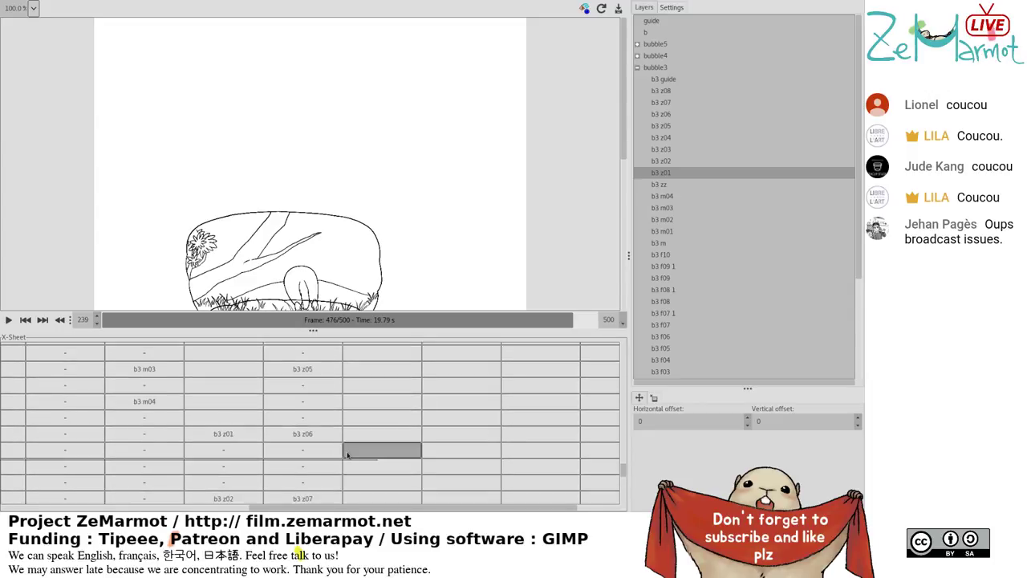
pyautogui.scroll(3, 347, 455)
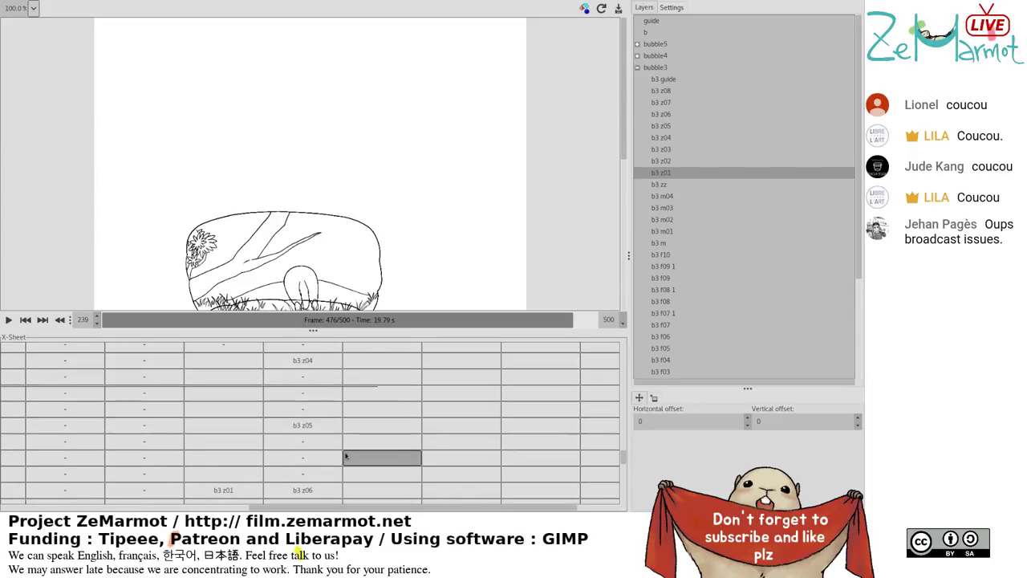
pyautogui.scroll(-6, 347, 456)
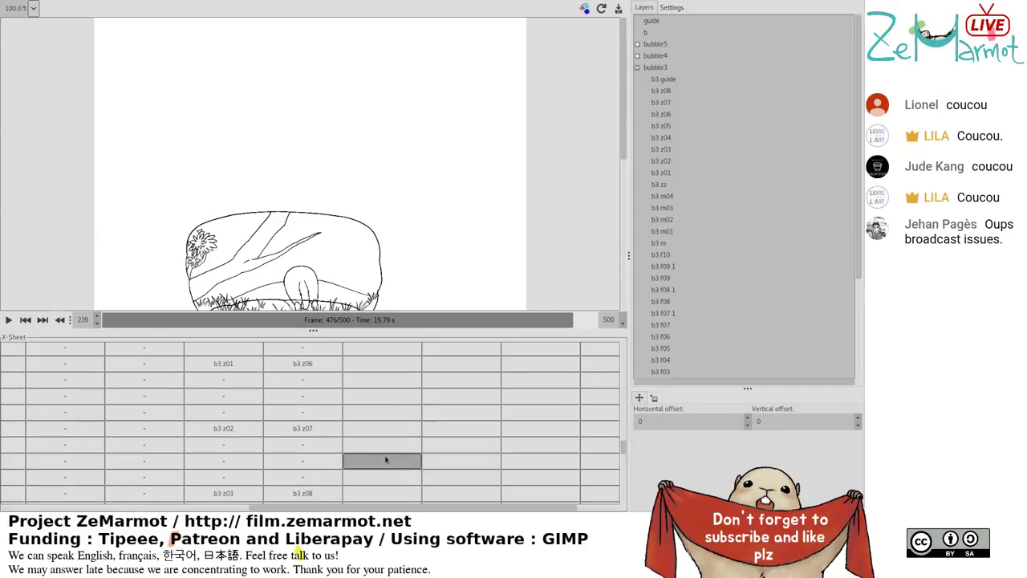
pyautogui.scroll(-3, 386, 458)
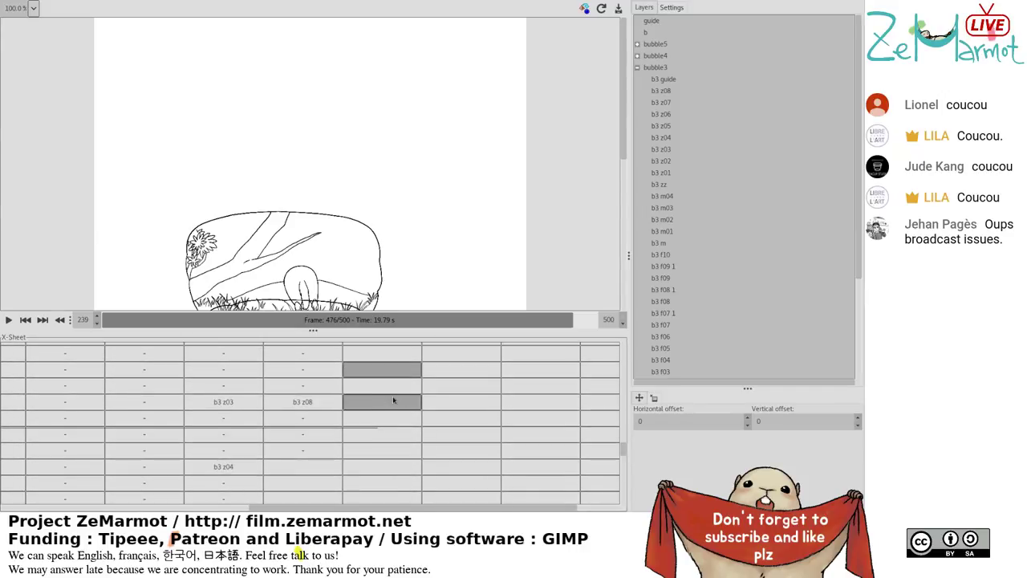
pyautogui.click(639, 68)
pyautogui.click(639, 55)
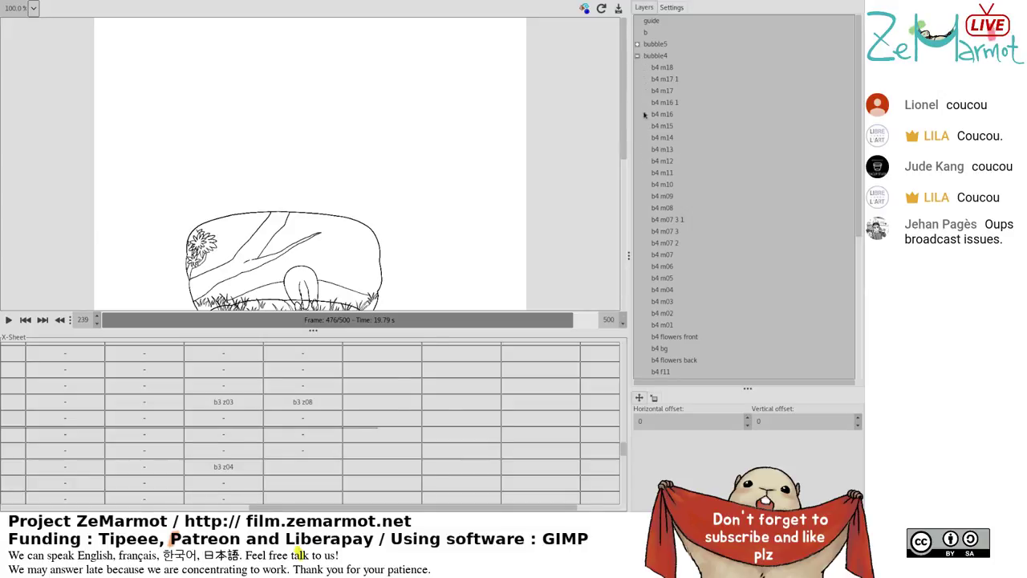
pyautogui.click(671, 325)
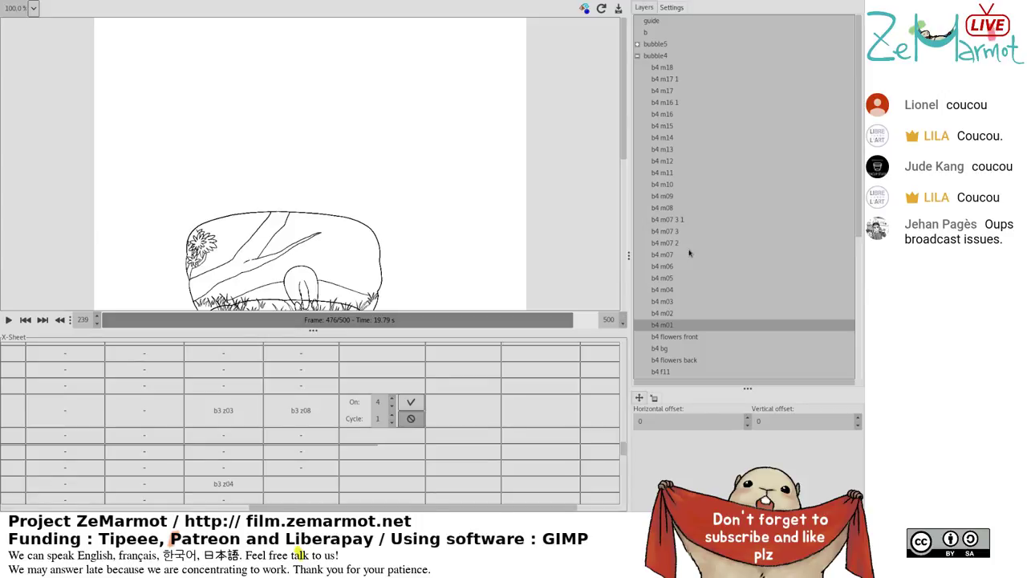
pyautogui.scroll(-5, 688, 254)
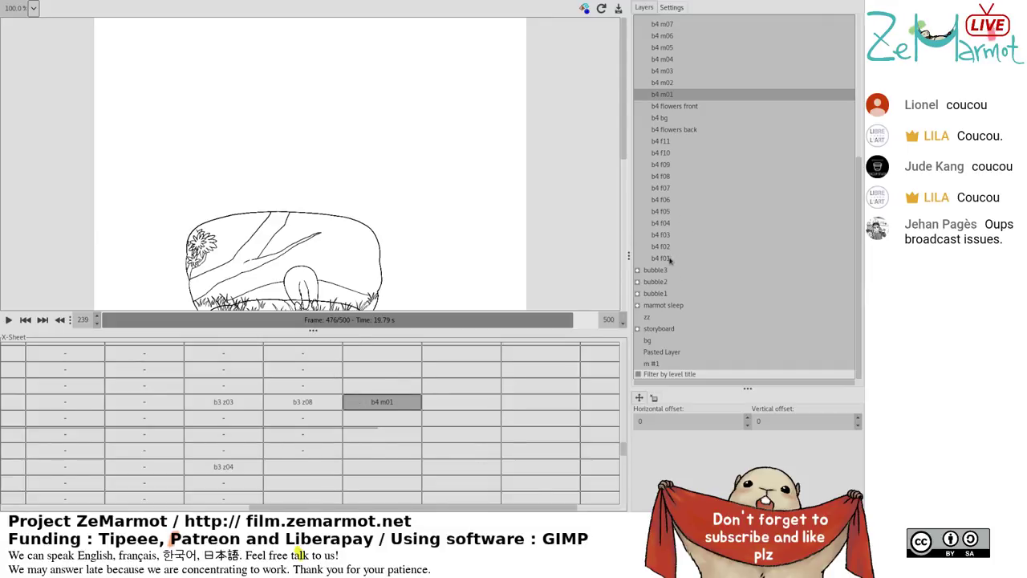
pyautogui.click(669, 258)
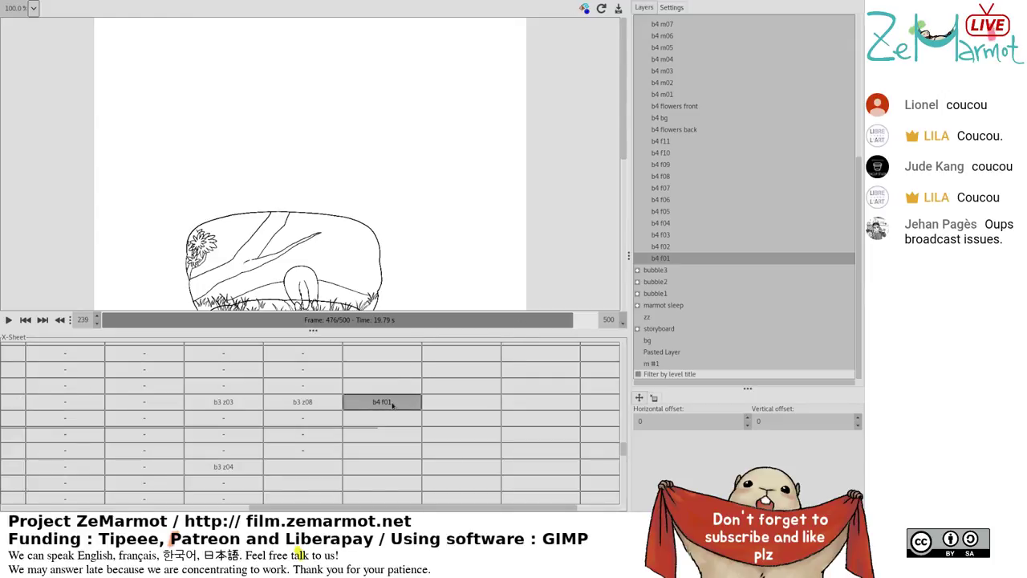
# Set the animation duration to 580 frames.
pyautogui.click(681, 8)
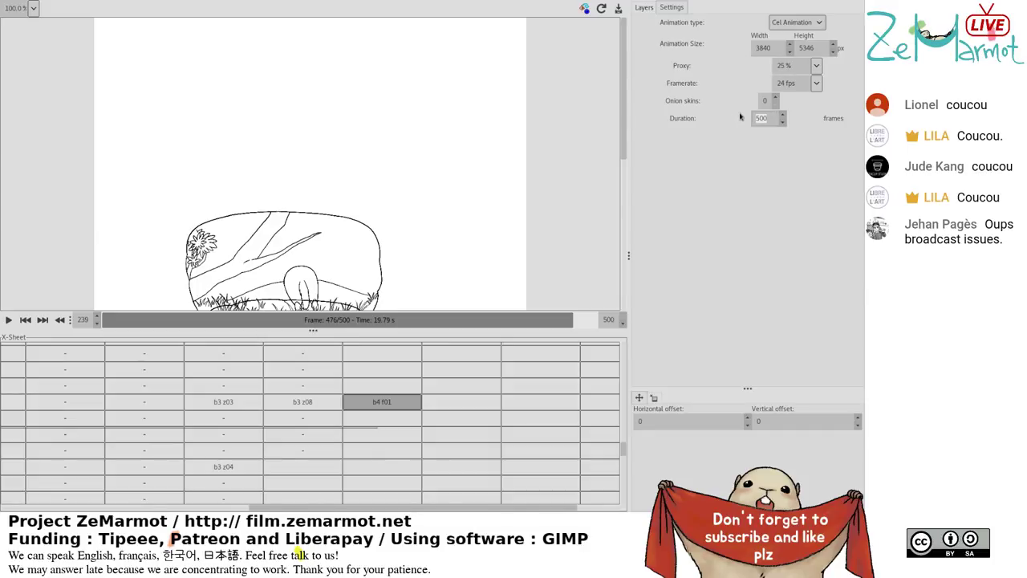
pyautogui.write('5800')
pyautogui.press('Return')
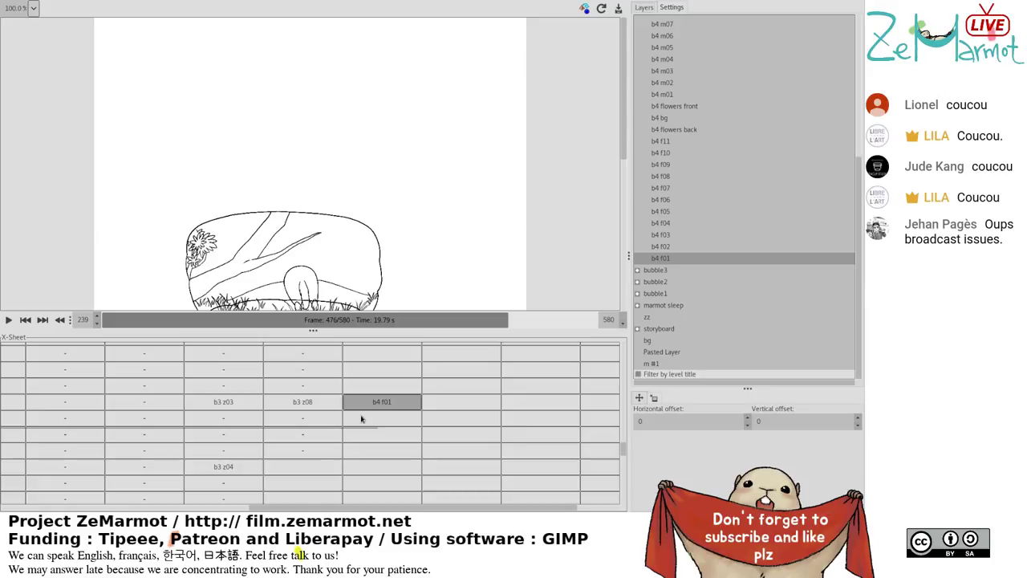
# Fill the column downward from b4 f01 with the b4 f sequence, held on 2 frames each for 1 cycle.
pyautogui.scroll(1, 362, 418)
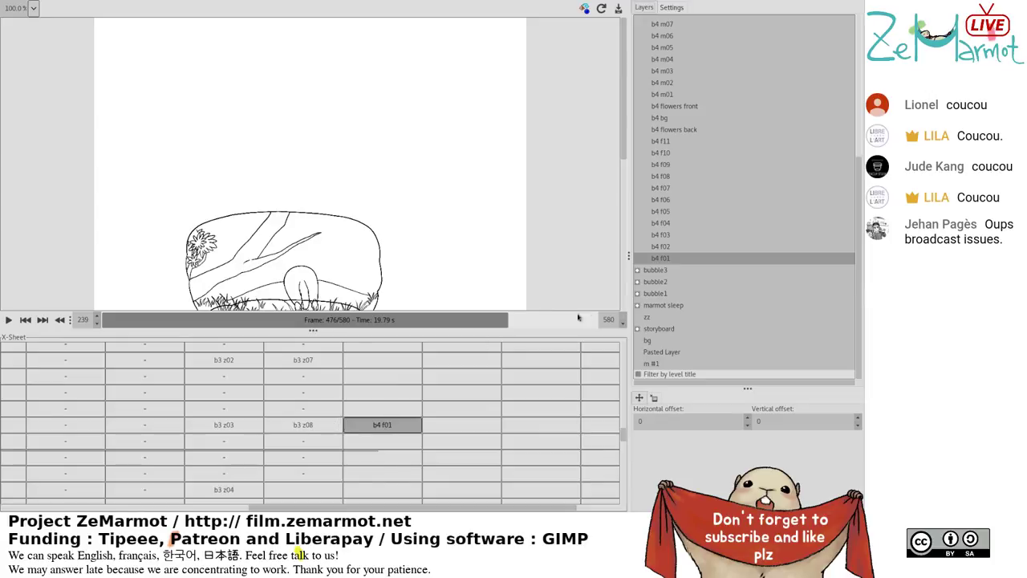
pyautogui.click(403, 443)
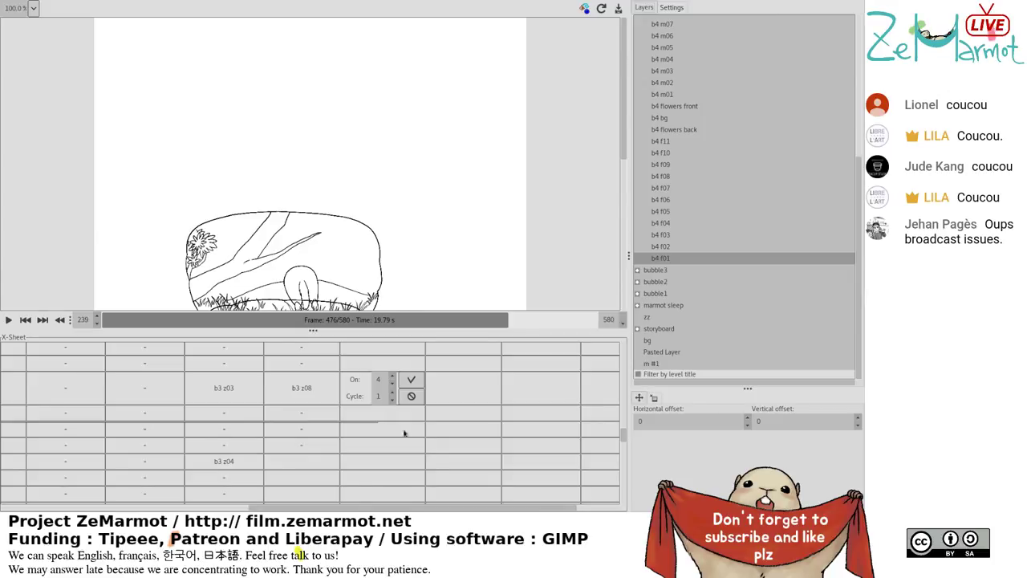
pyautogui.click(393, 390)
pyautogui.click(419, 382)
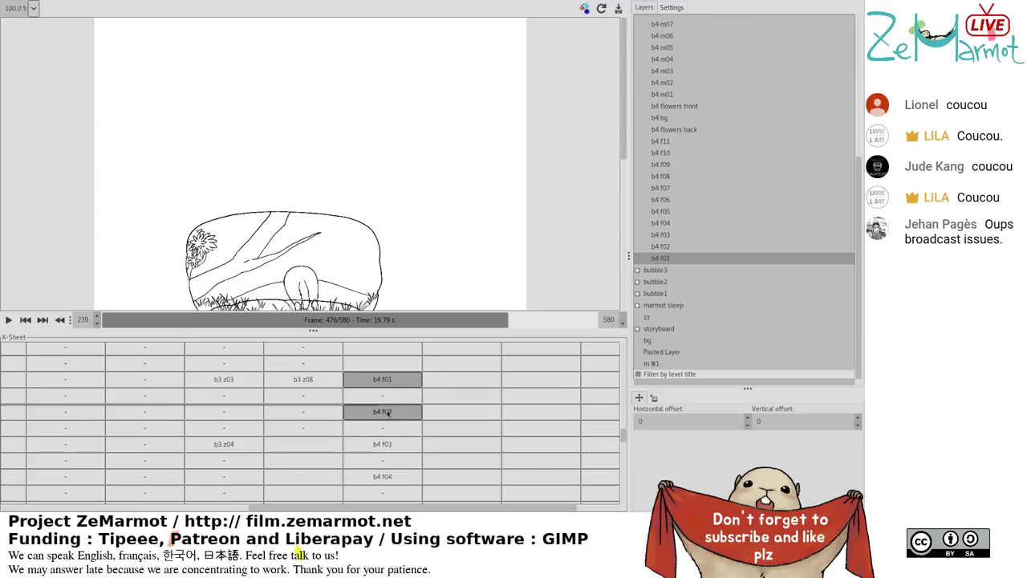
# Hold b4 f11 together with b4 bg from the b4 f11 cell down through the rest of its column.
pyautogui.scroll(-5, 392, 476)
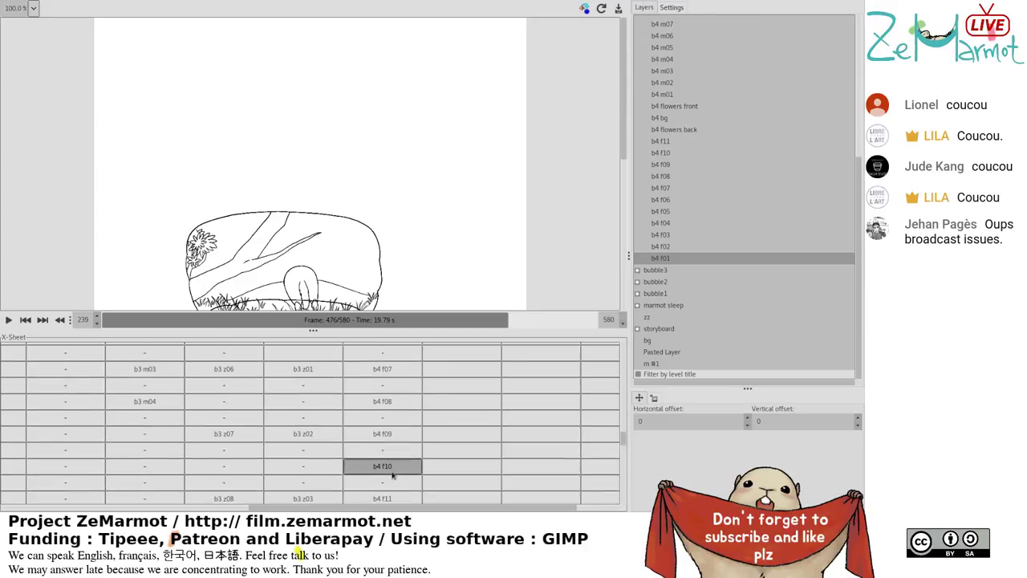
pyautogui.scroll(-2, 392, 476)
pyautogui.click(393, 435)
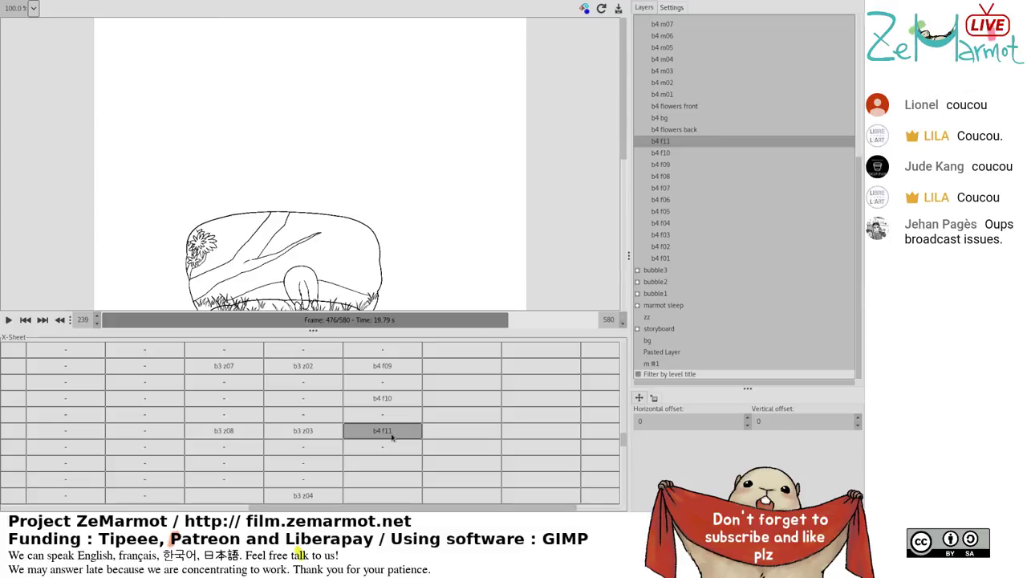
pyautogui.scroll(-4, 390, 441)
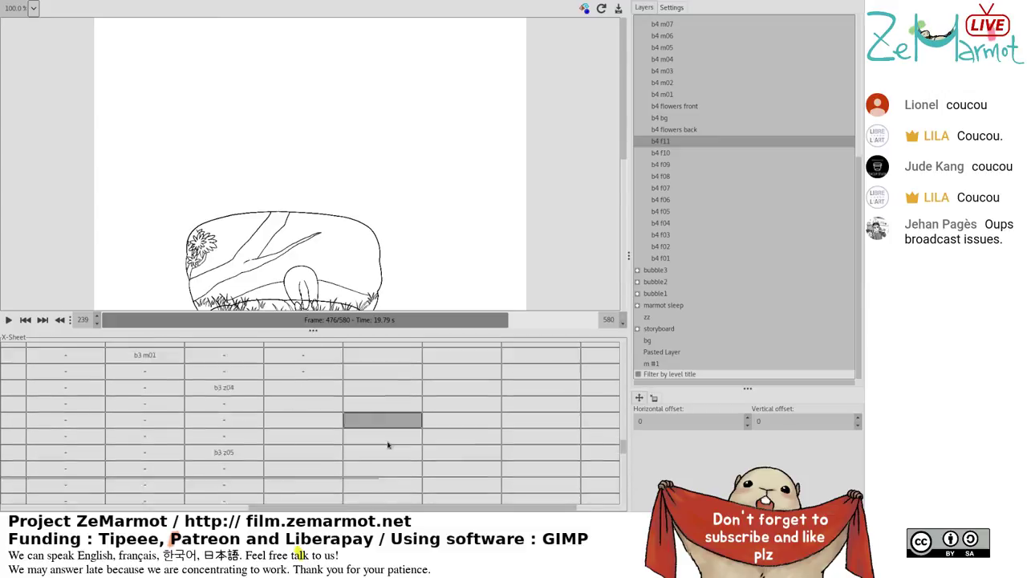
pyautogui.scroll(3, 387, 444)
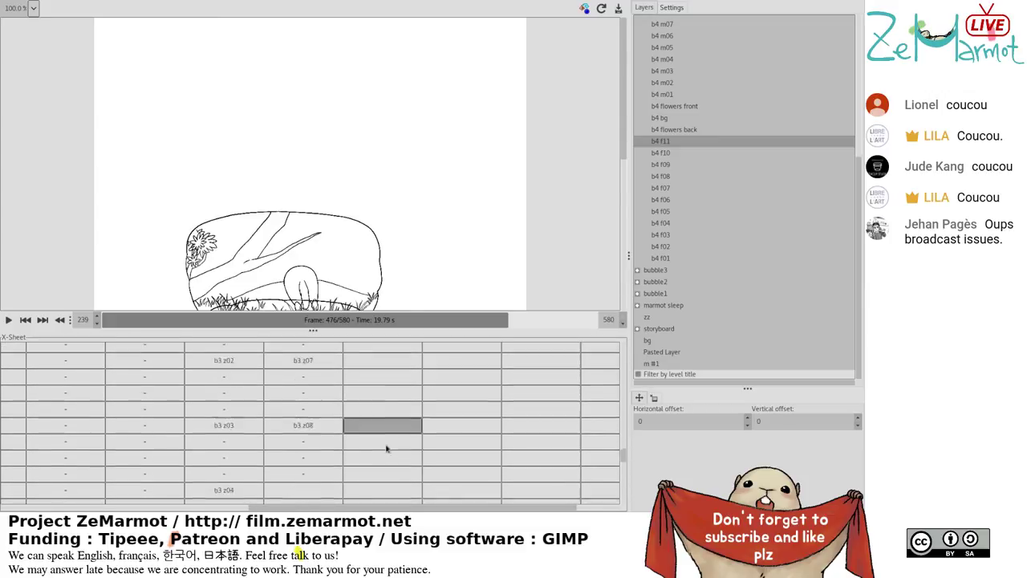
pyautogui.scroll(4, 386, 450)
pyautogui.click(386, 495)
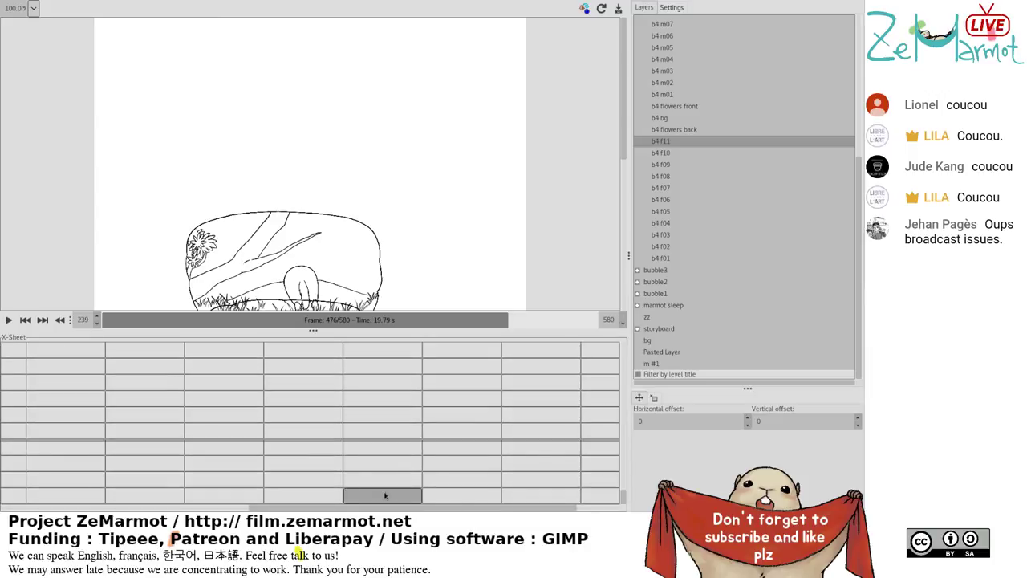
pyautogui.moveTo(385, 495); pyautogui.dragTo(385, 345)
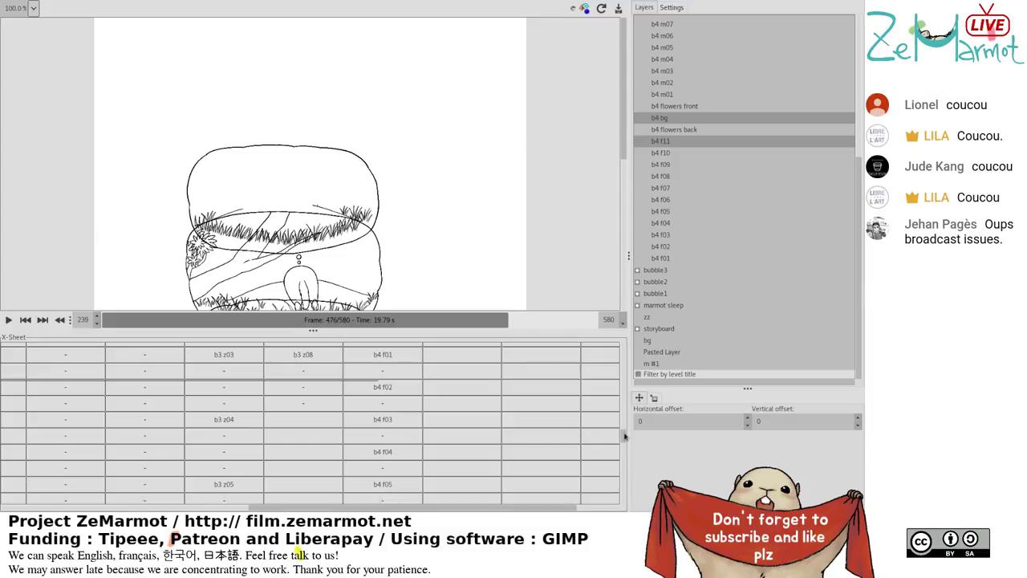
# Examine the filled b4 column from b4 f01 to b4 f11 and the layers assigned to the b4 f11 cell.
pyautogui.scroll(-5, 624, 436)
pyautogui.scroll(5, 625, 437)
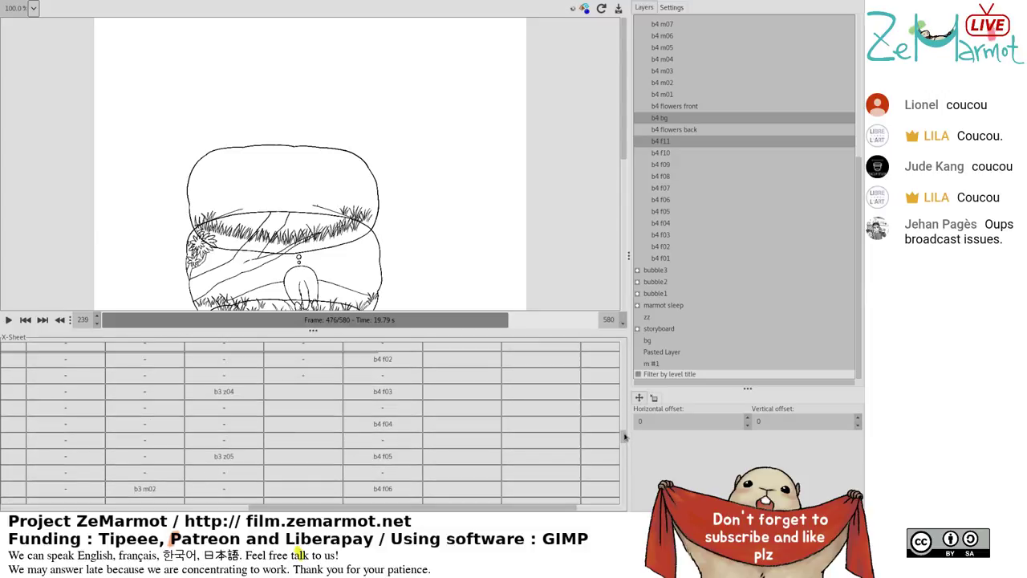
pyautogui.scroll(2, 625, 436)
pyautogui.click(435, 412)
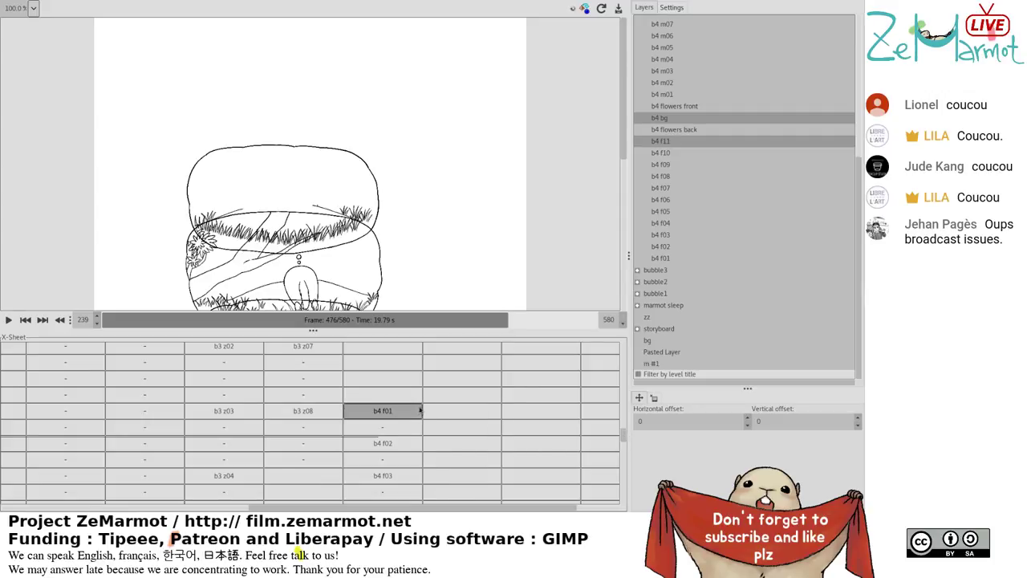
pyautogui.moveTo(428, 418)
pyautogui.mouseDown()
pyautogui.moveTo(416, 412)
pyautogui.moveTo(427, 413)
pyautogui.mouseUp()
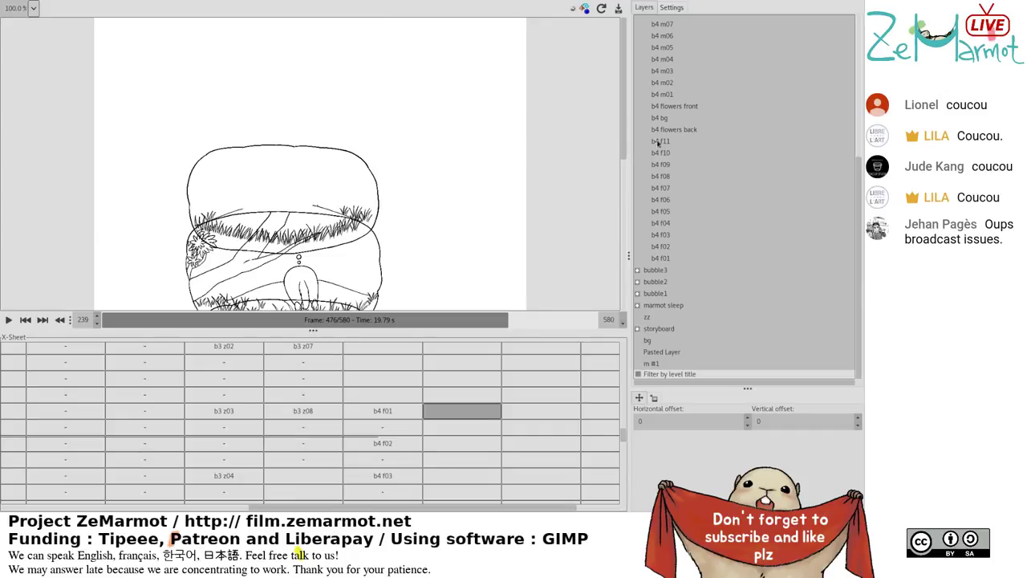
pyautogui.scroll(1, 680, 167)
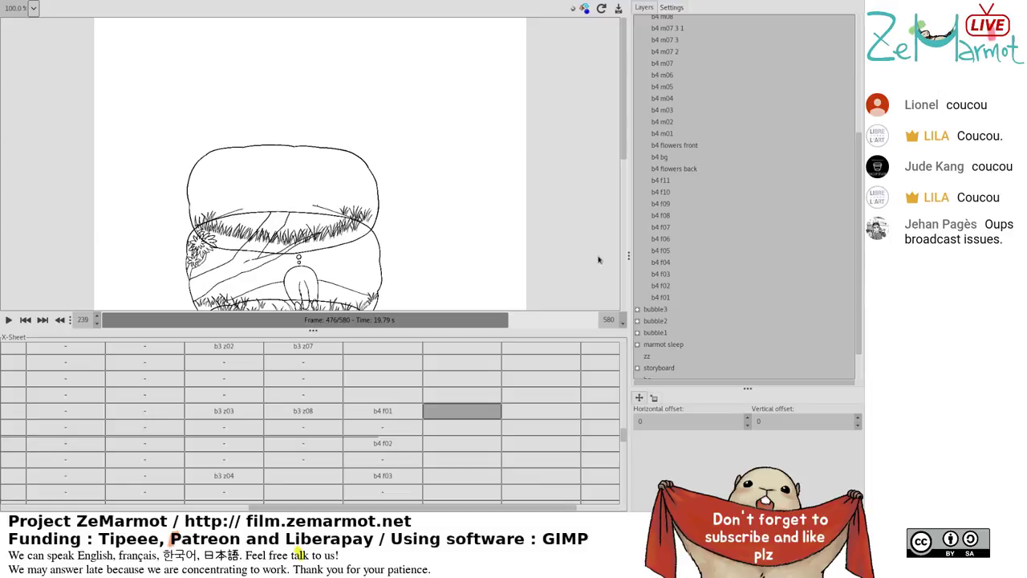
pyautogui.scroll(-4, 348, 454)
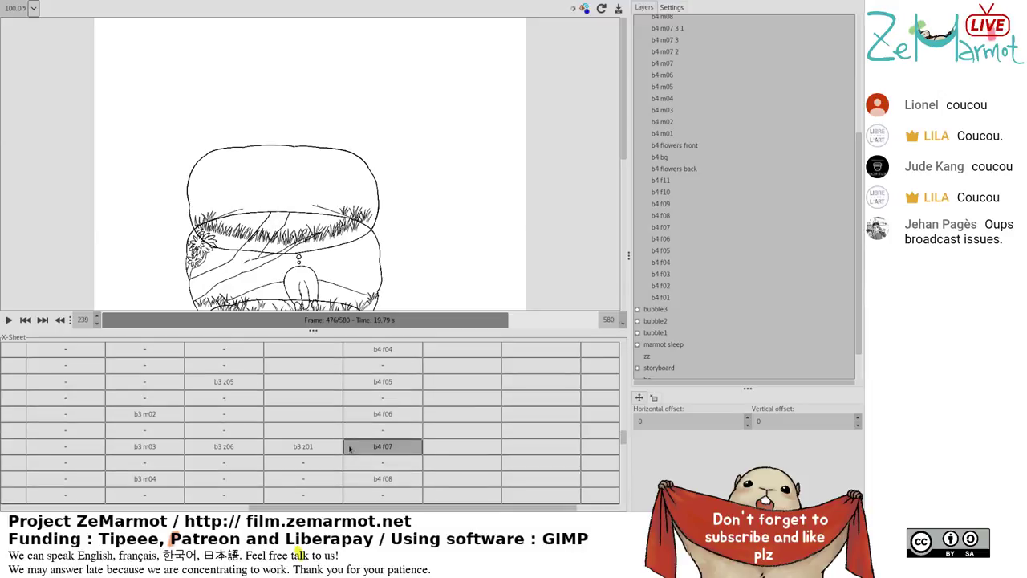
pyautogui.scroll(-4, 350, 450)
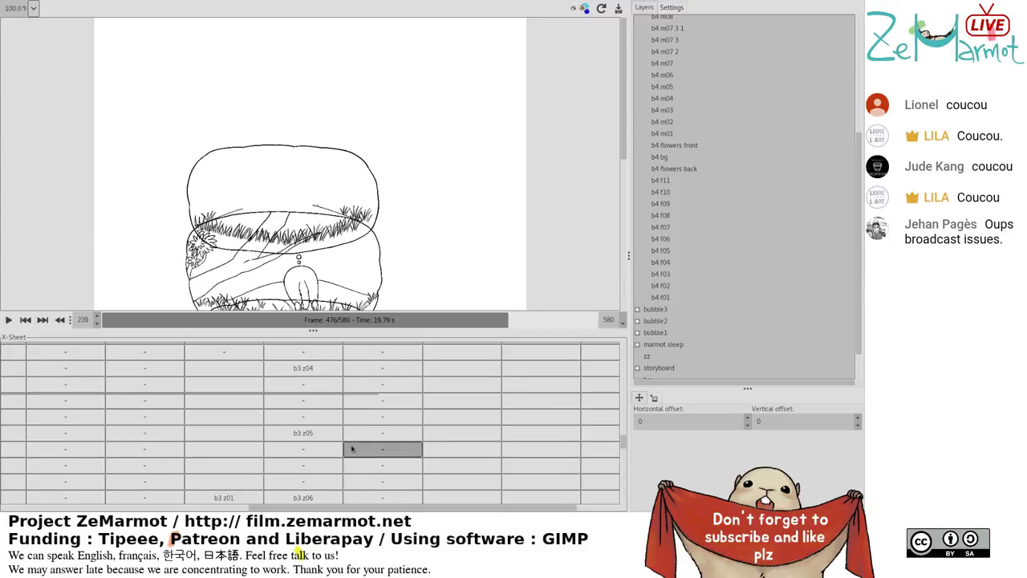
pyautogui.scroll(4, 353, 445)
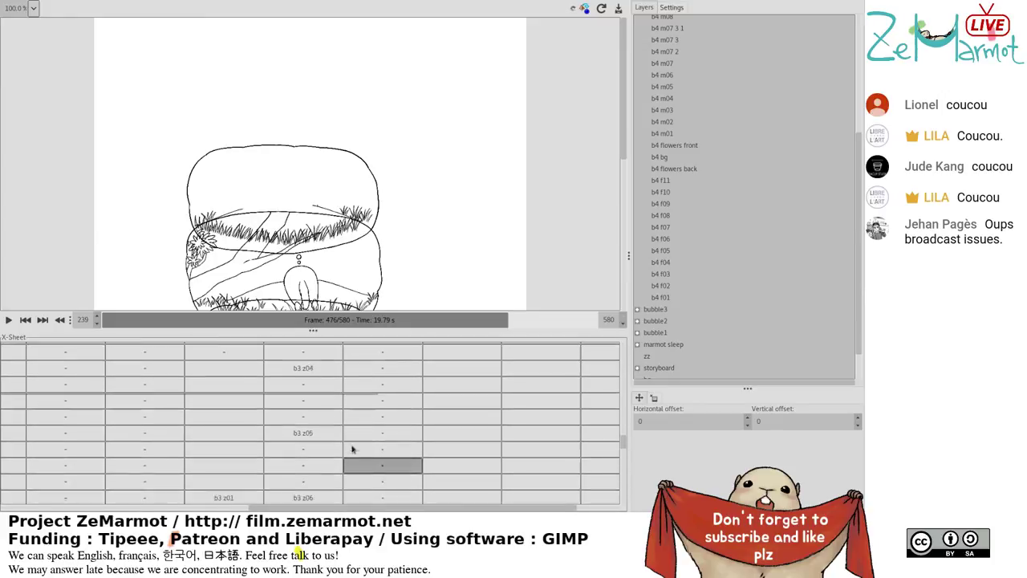
pyautogui.click(354, 398)
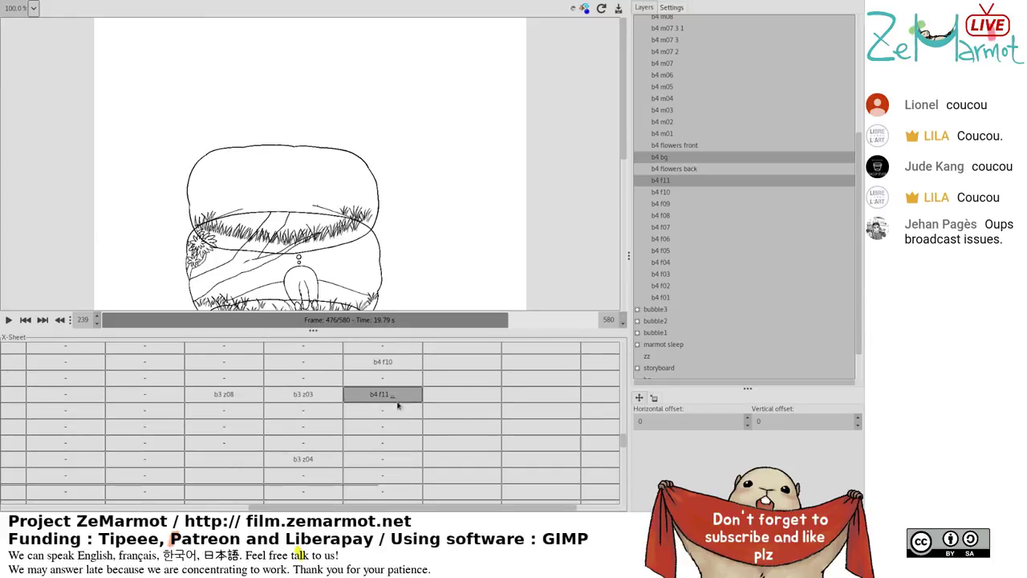
# Assign layer b4 m01 to the empty cell beside b4 f01 in the neighbouring column.
pyautogui.scroll(1, 453, 424)
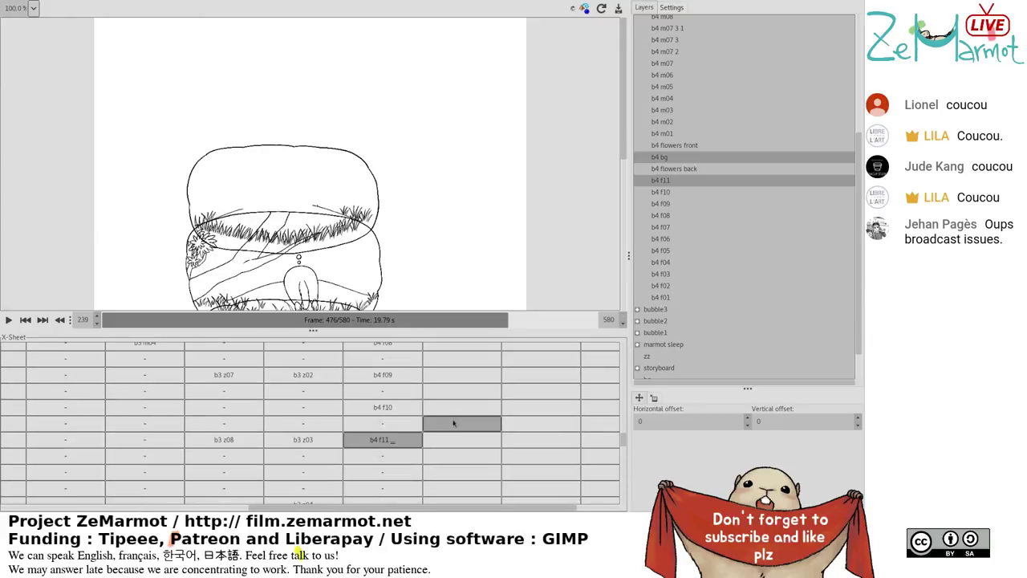
pyautogui.scroll(4, 454, 423)
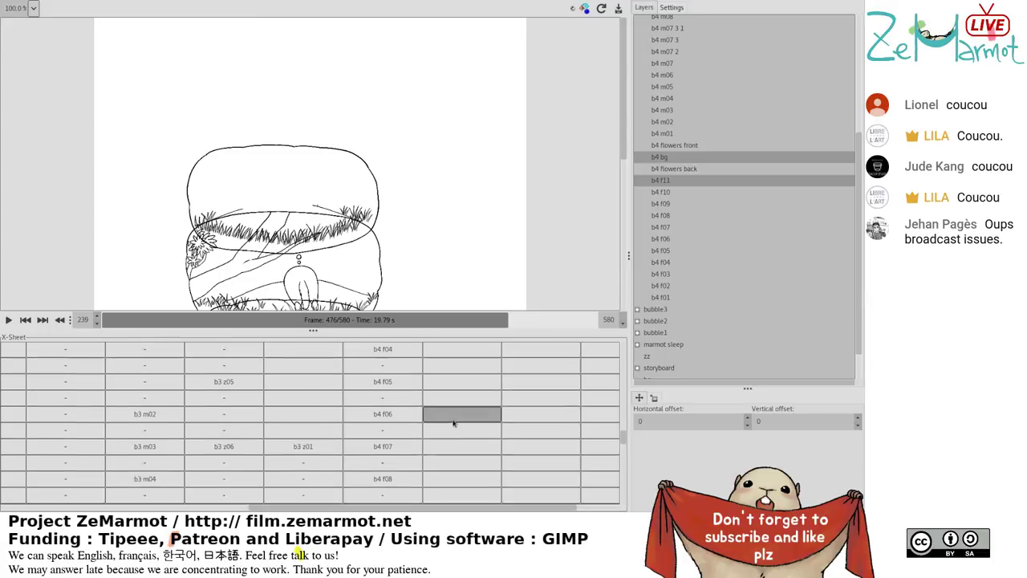
pyautogui.scroll(2, 454, 424)
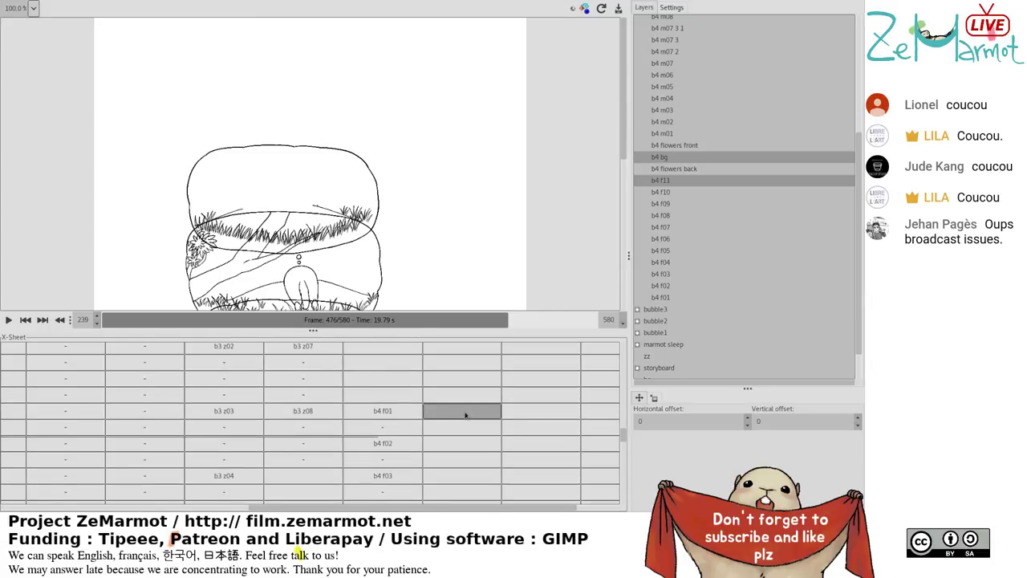
pyautogui.click(465, 414)
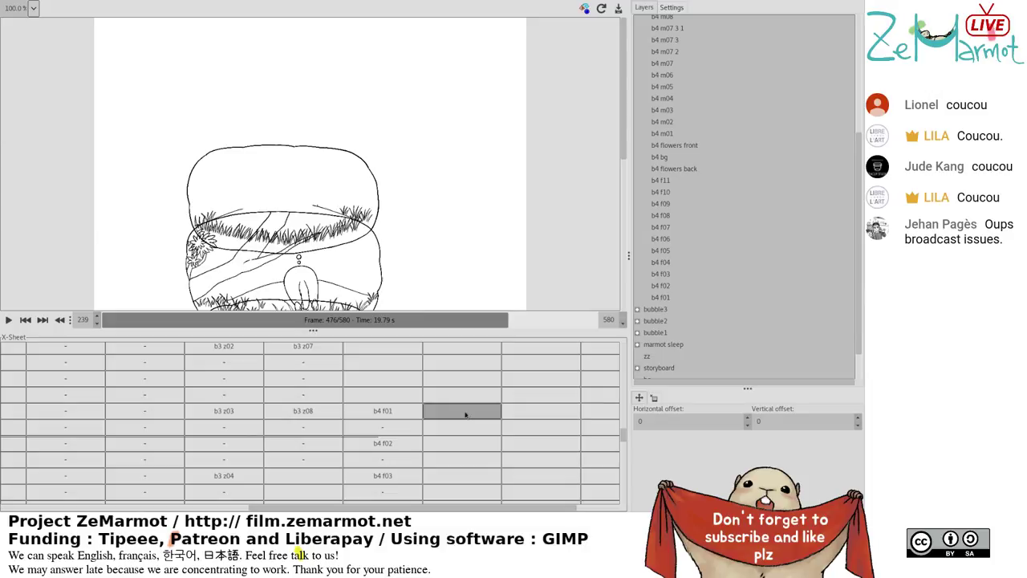
pyautogui.click(667, 135)
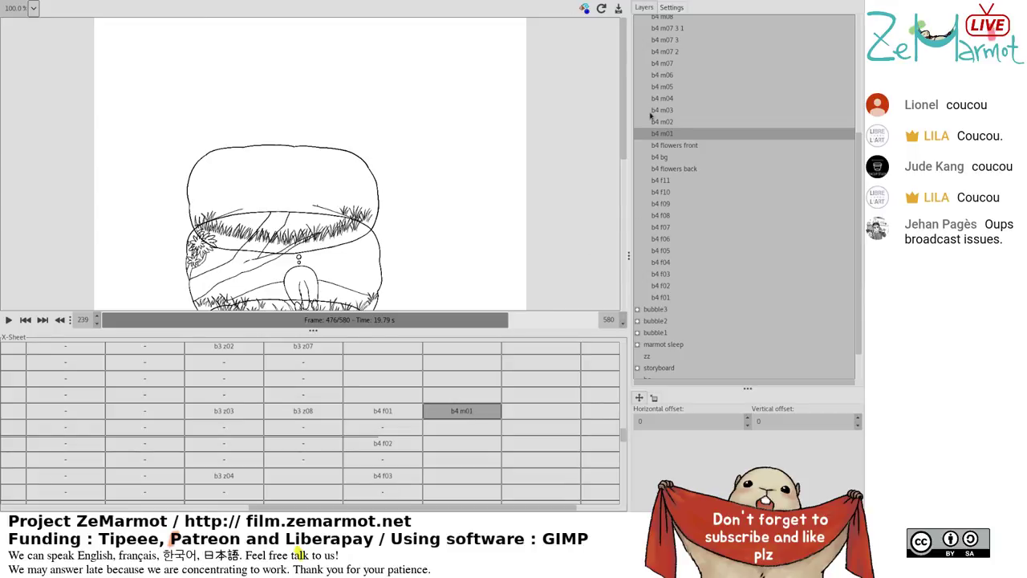
# Scrub back from frame 476 and play the bubble4 part of the animation to check the position of b4 m01.
pyautogui.click(442, 444)
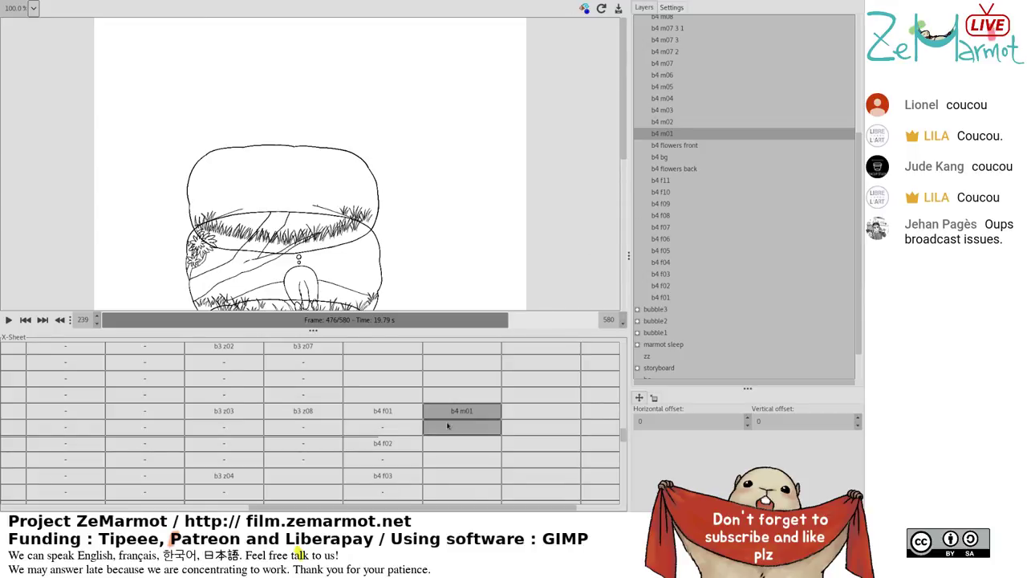
pyautogui.click(54, 415)
pyautogui.click(461, 444)
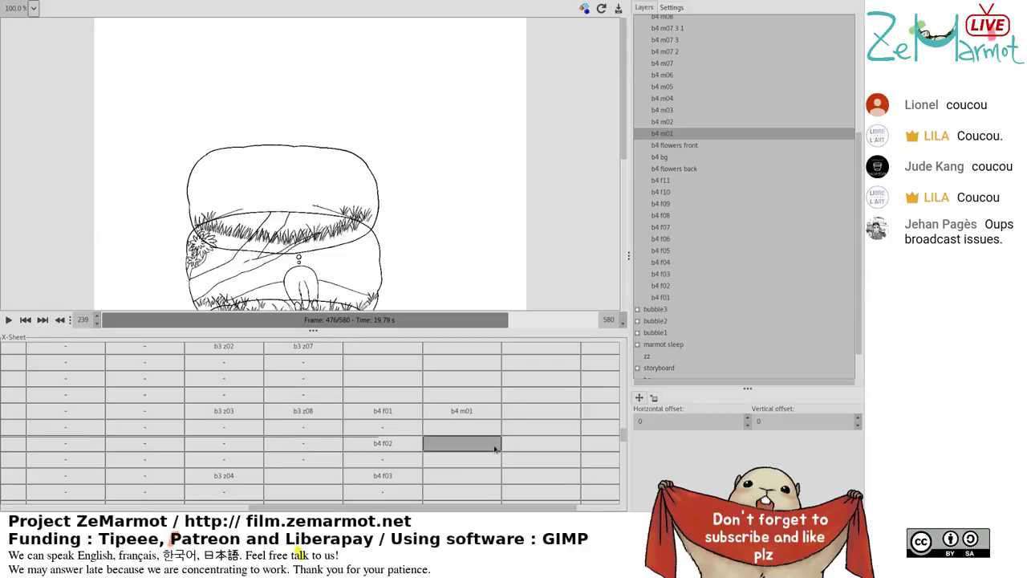
pyautogui.click(460, 412)
pyautogui.click(495, 321)
pyautogui.moveTo(495, 321); pyautogui.dragTo(439, 326)
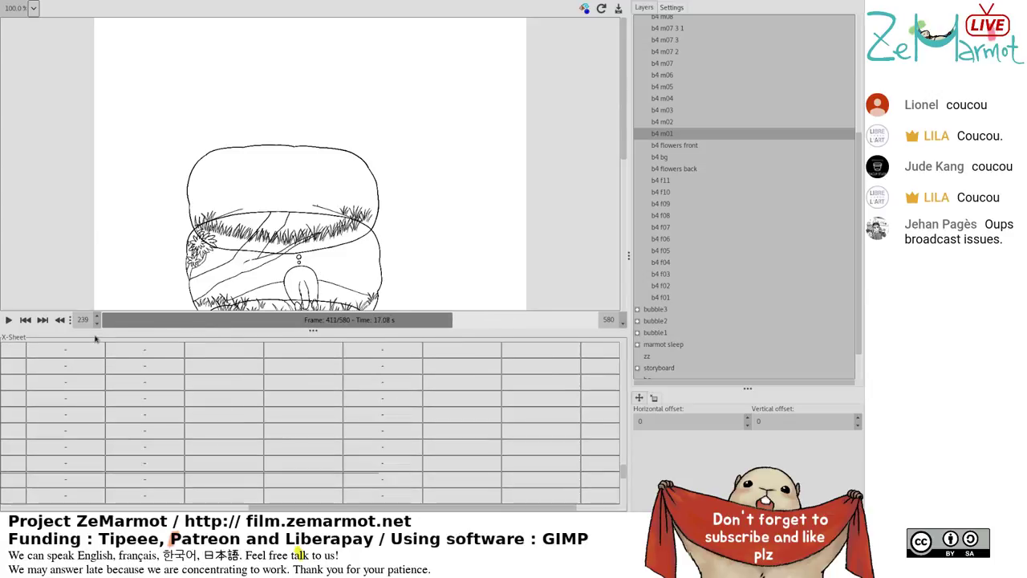
pyautogui.click(8, 319)
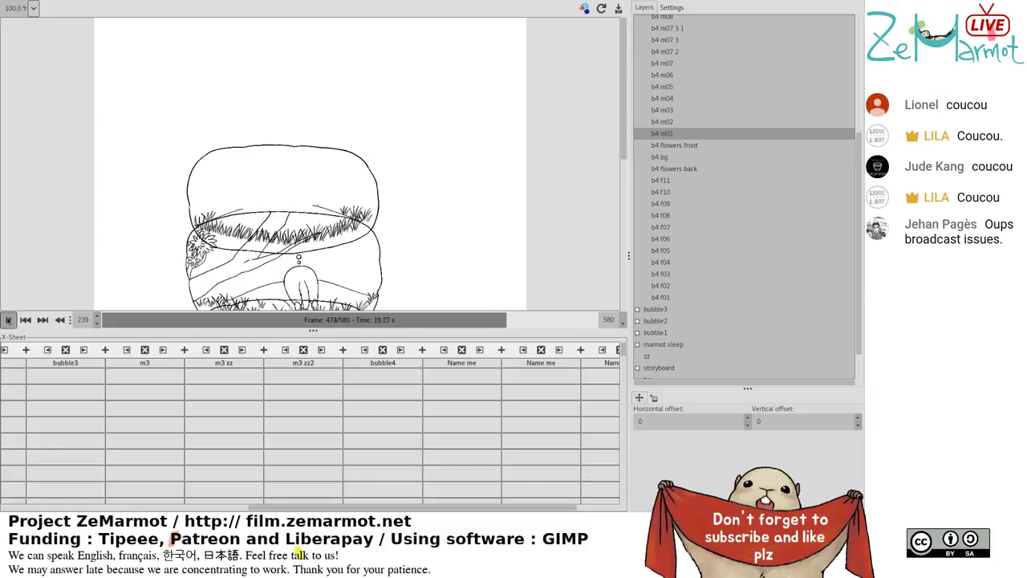
pyautogui.click(8, 320)
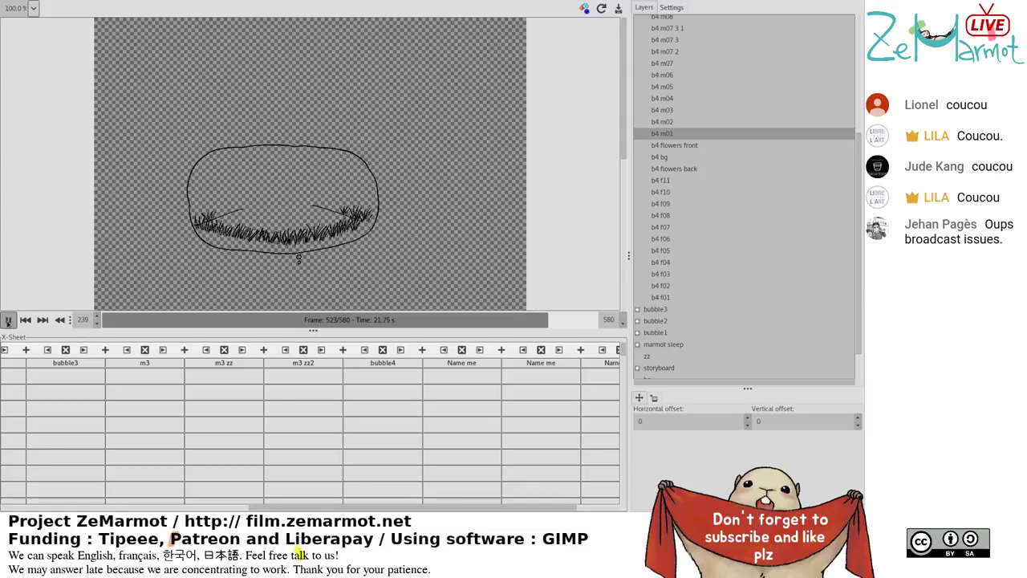
# Set the playback end frame to 493, replay the bubble4 opening, and bring the animation to frame 331.
pyautogui.scroll(-6, 623, 324)
pyautogui.scroll(-20, 624, 324)
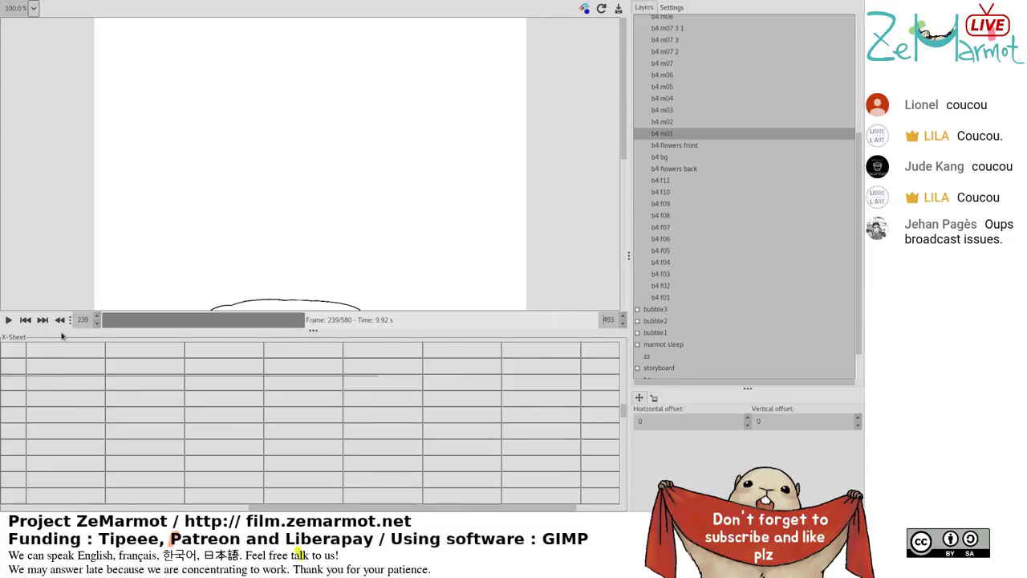
pyautogui.click(8, 319)
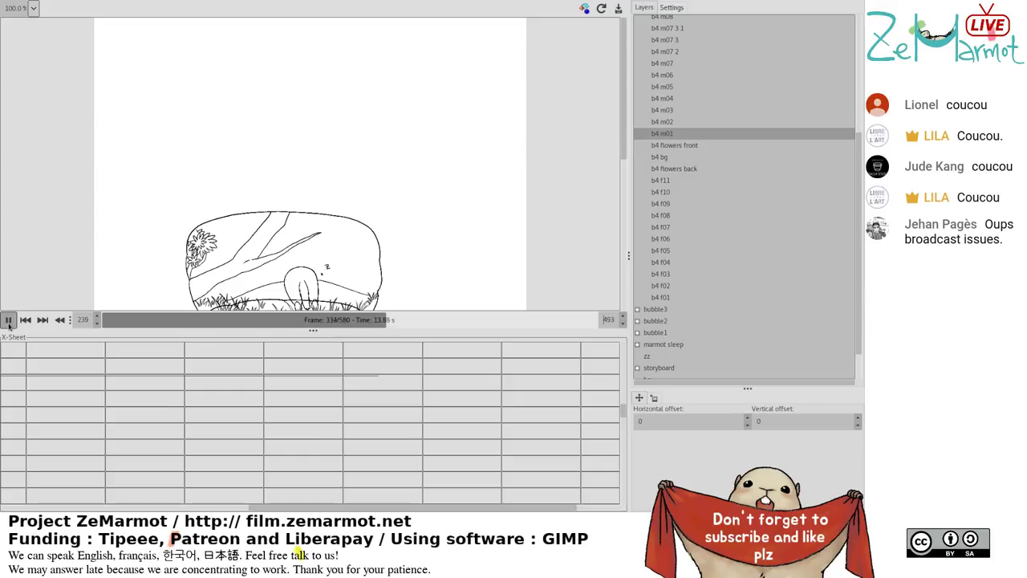
pyautogui.click(8, 320)
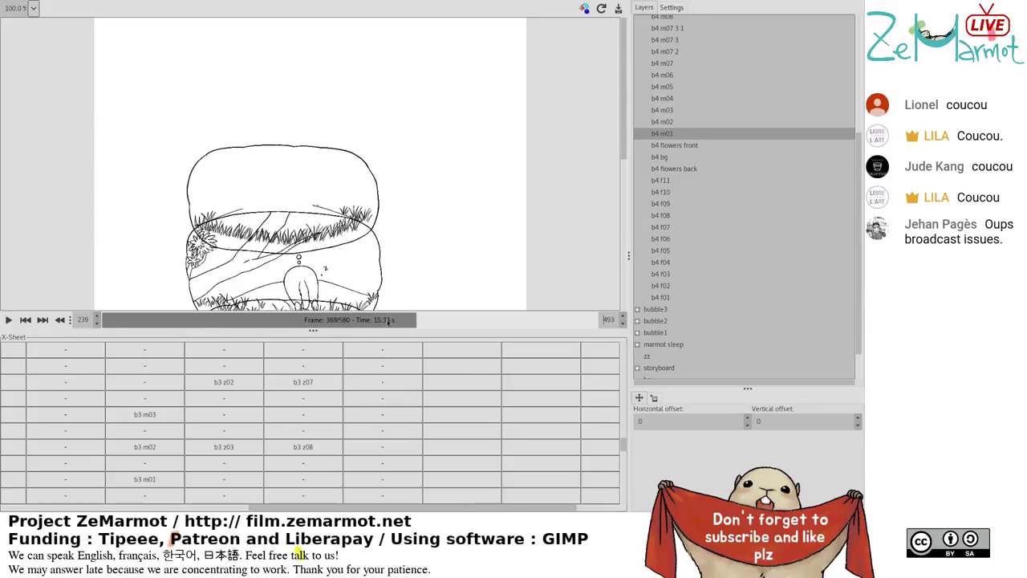
pyautogui.moveTo(413, 319); pyautogui.dragTo(148, 319)
pyautogui.click(8, 320)
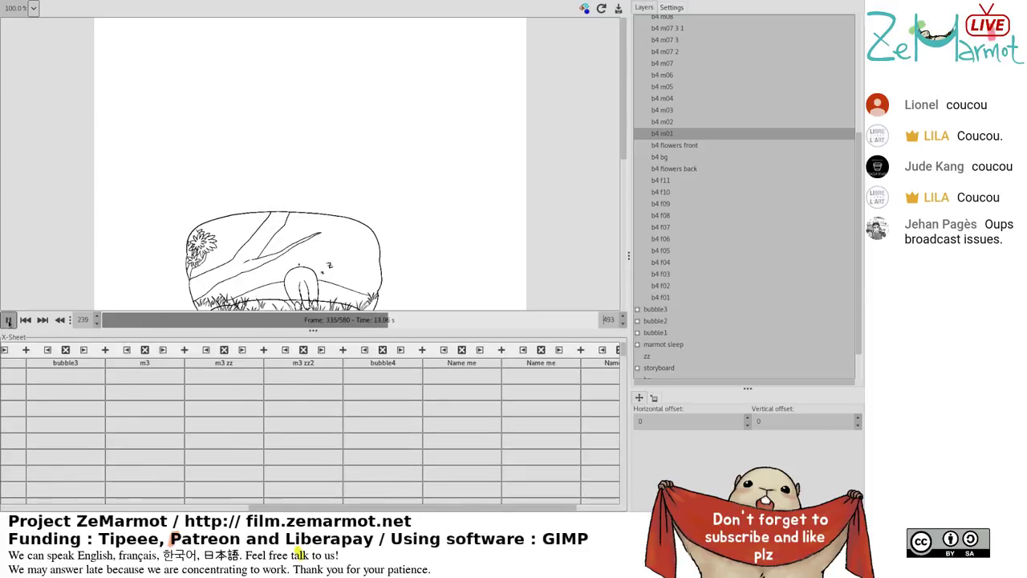
pyautogui.click(8, 320)
pyautogui.moveTo(391, 319); pyautogui.dragTo(386, 320)
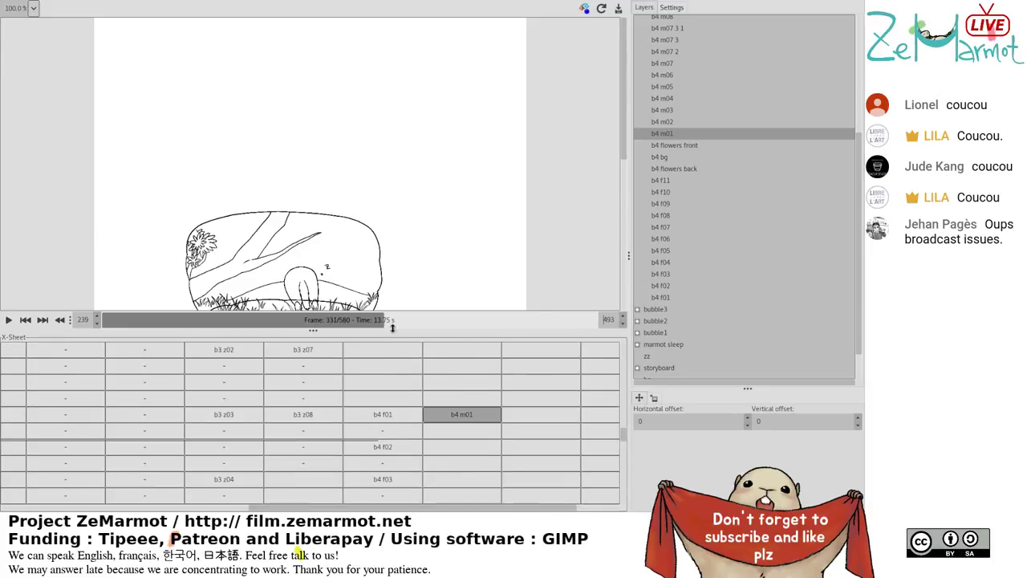
pyautogui.moveTo(447, 414); pyautogui.dragTo(395, 414)
pyautogui.click(448, 418)
pyautogui.scroll(-1, 458, 413)
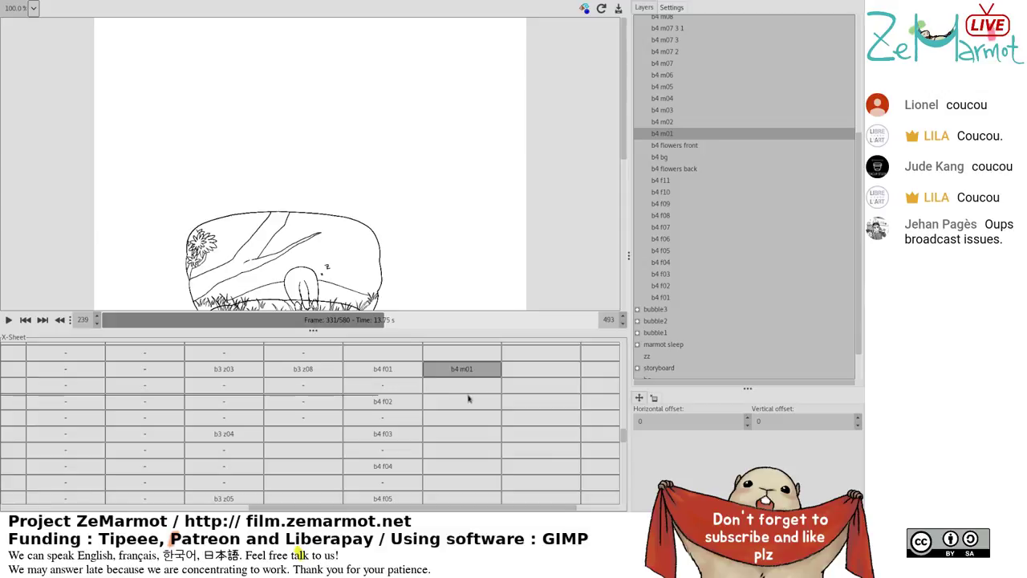
pyautogui.click(472, 419)
pyautogui.click(463, 369)
pyautogui.click(470, 382)
pyautogui.click(469, 374)
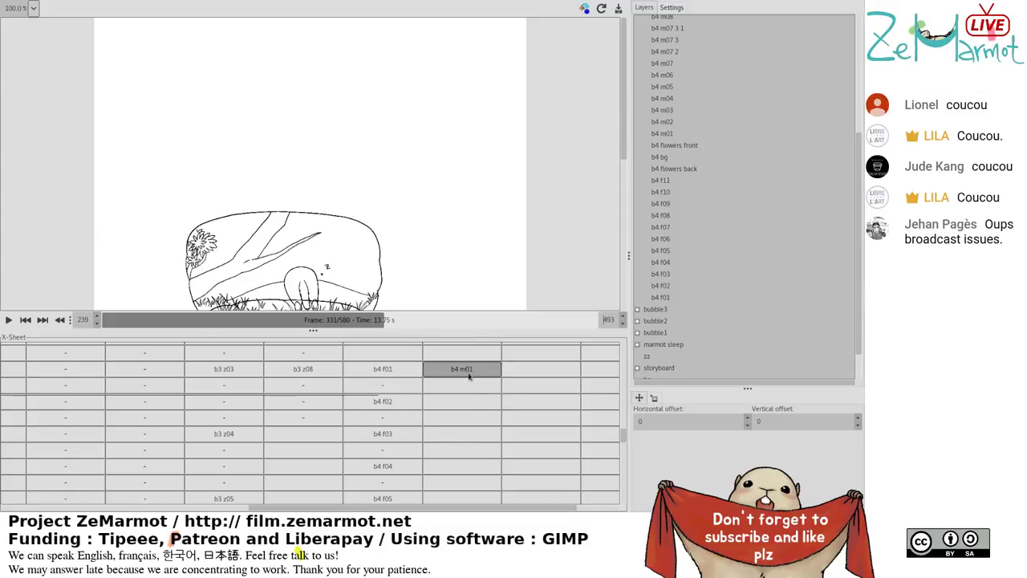
pyautogui.click(475, 402)
pyautogui.moveTo(473, 353); pyautogui.dragTo(478, 375)
pyautogui.click(484, 385)
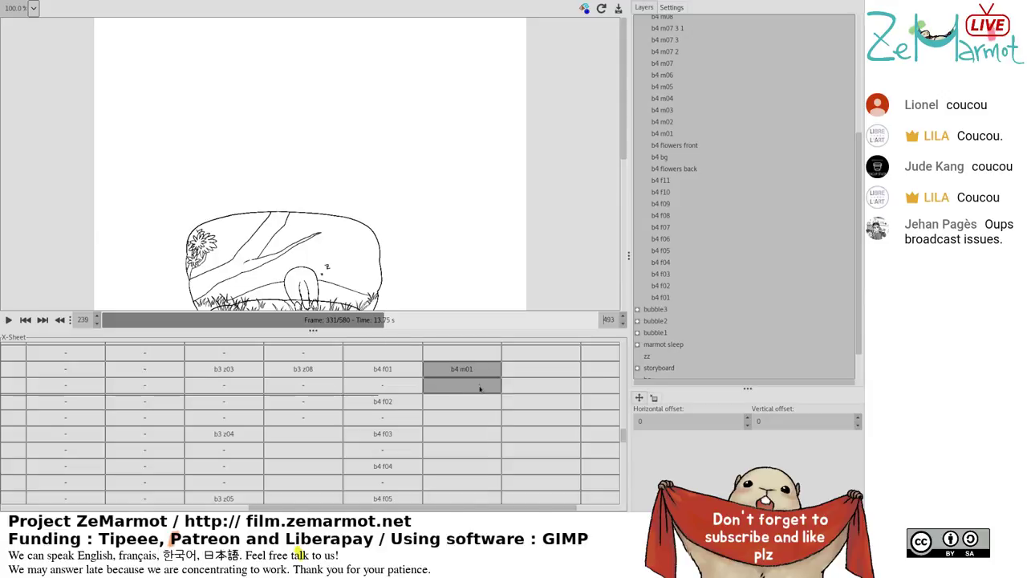
# Assign layer b4 m01 to the cell beside b4 f11 and replay the animation up to frame 351.
pyautogui.scroll(-1, 459, 439)
pyautogui.scroll(-3, 459, 438)
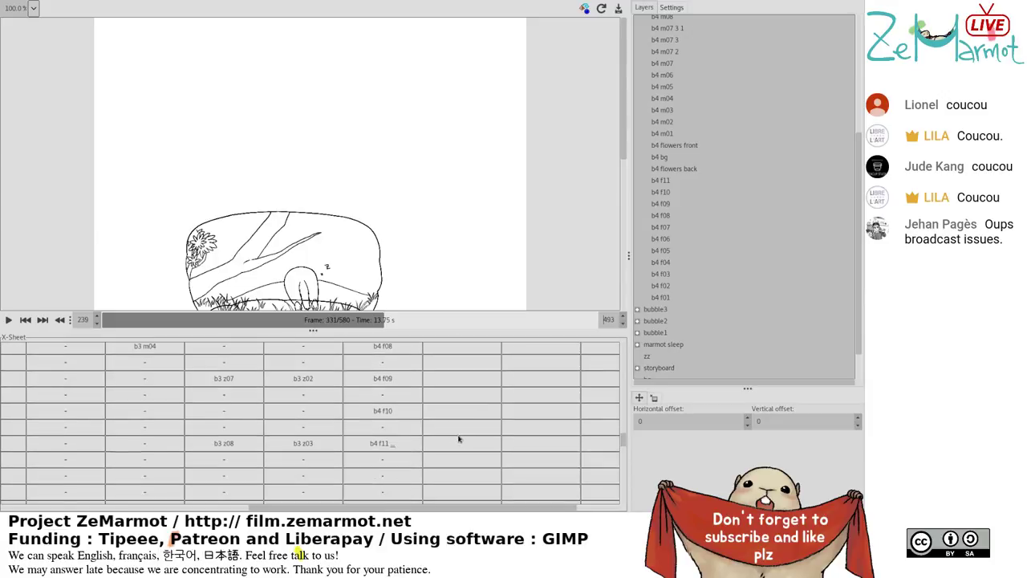
pyautogui.click(664, 135)
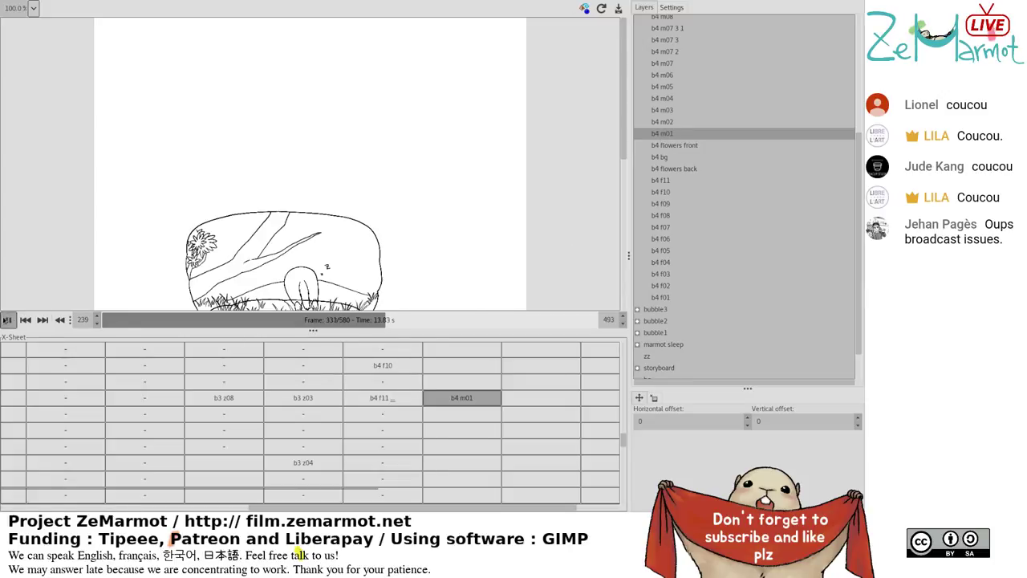
pyautogui.click(8, 320)
pyautogui.scroll(-3, 475, 434)
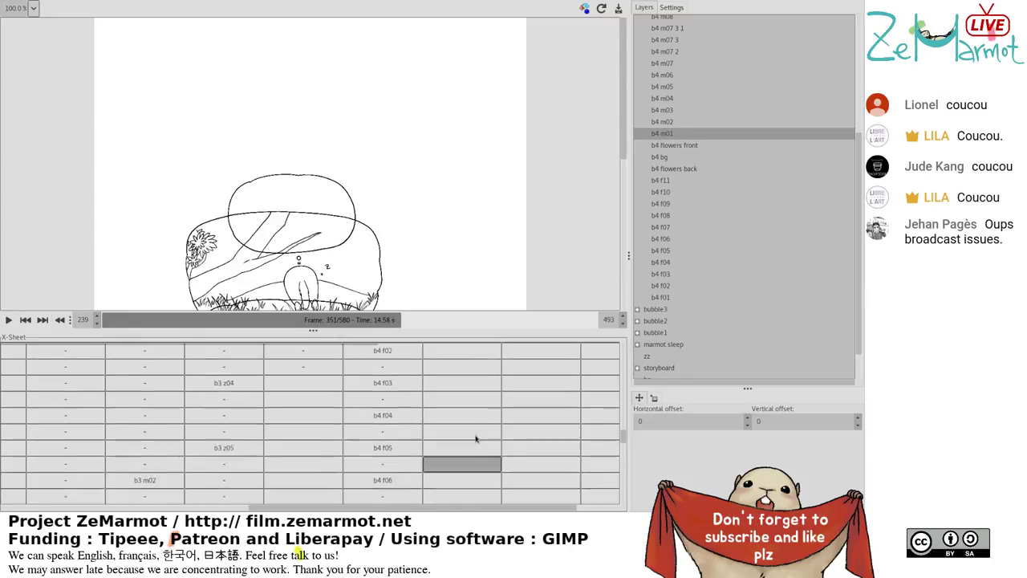
pyautogui.scroll(-2, 475, 438)
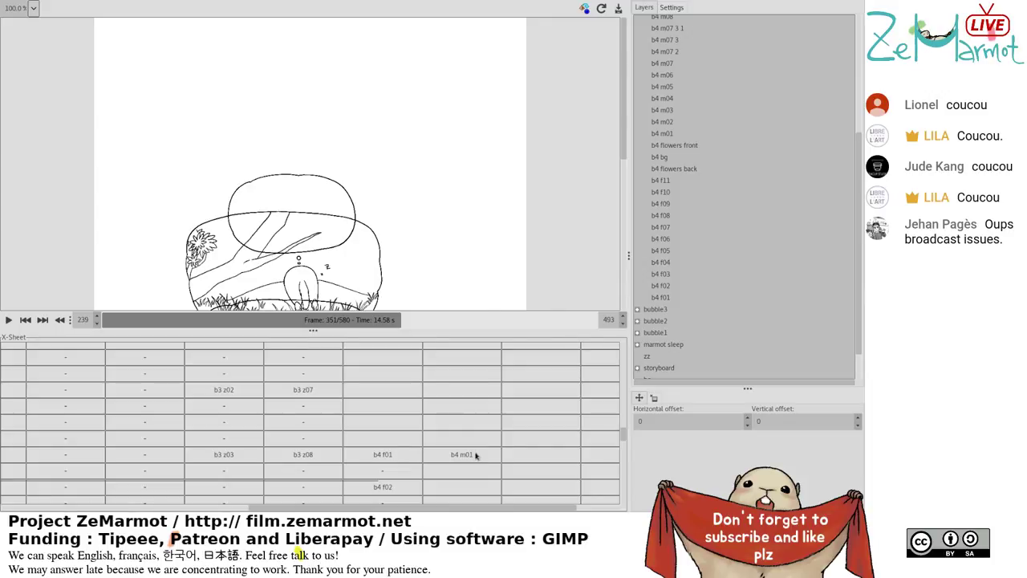
pyautogui.scroll(-4, 497, 481)
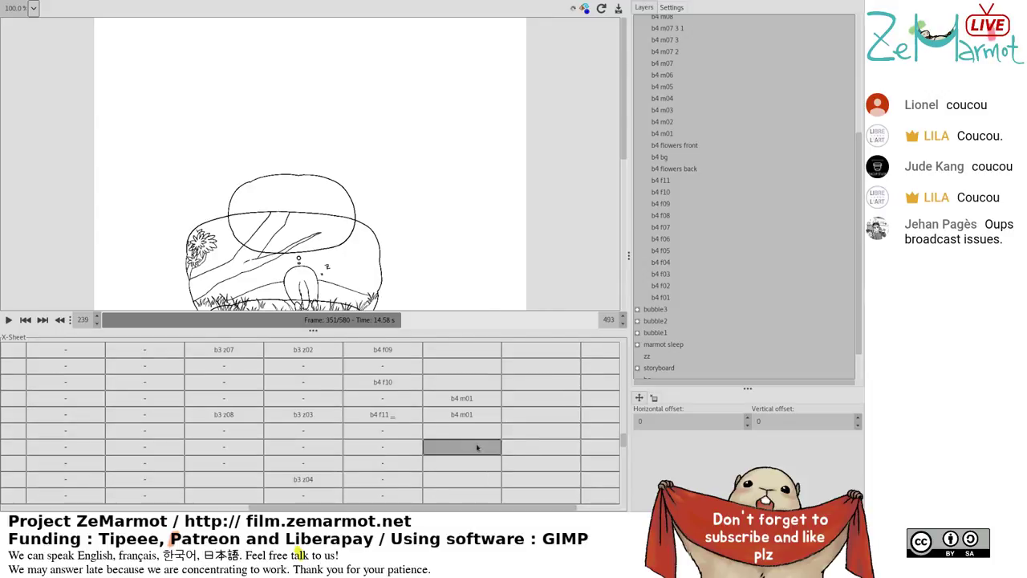
# Hold b4 m01 for two frames starting beside b4 f11, and clear the earlier b4 m01 beside b4 f01.
pyautogui.click(479, 402)
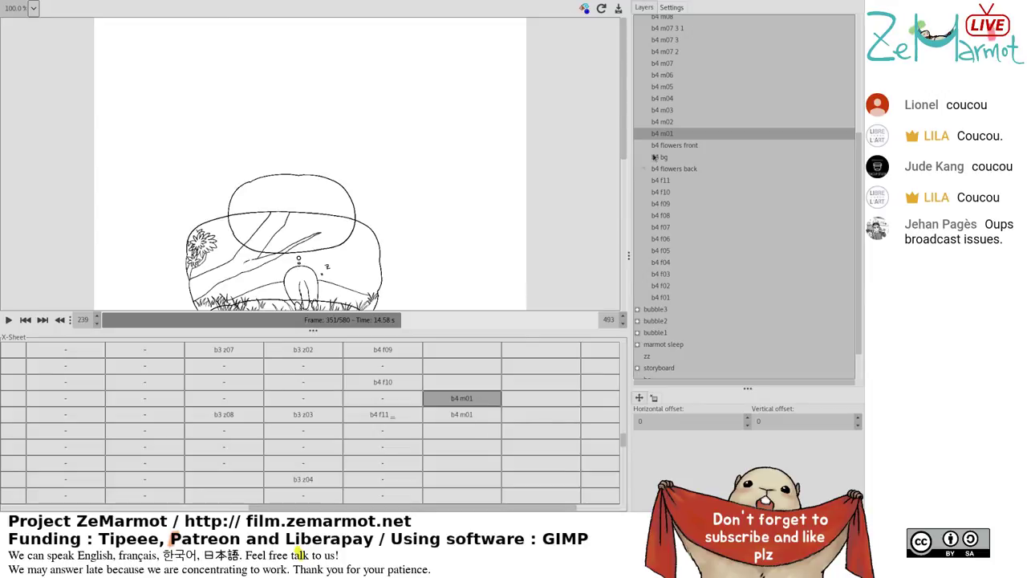
pyautogui.moveTo(461, 398); pyautogui.dragTo(461, 382)
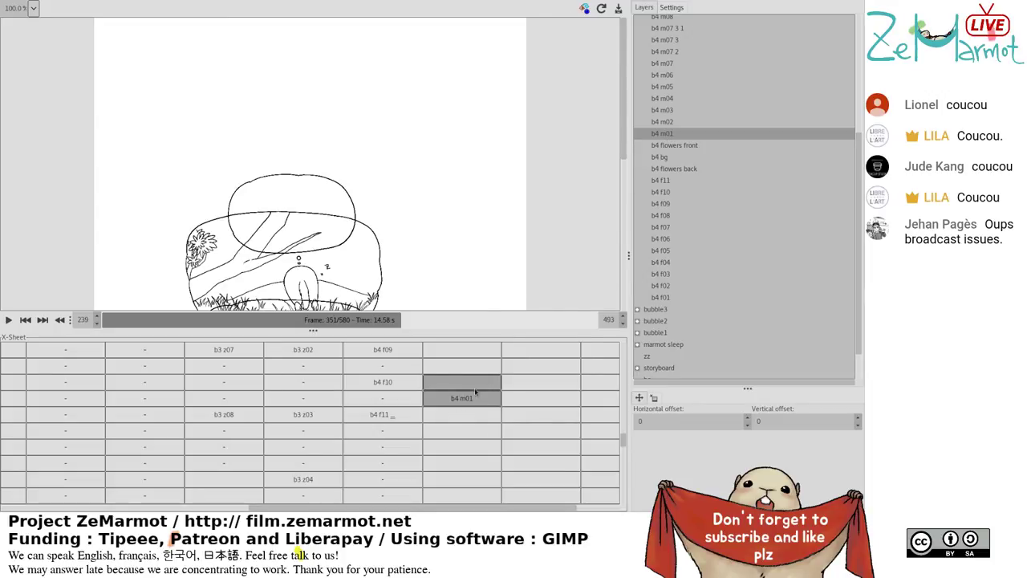
pyautogui.click(669, 137)
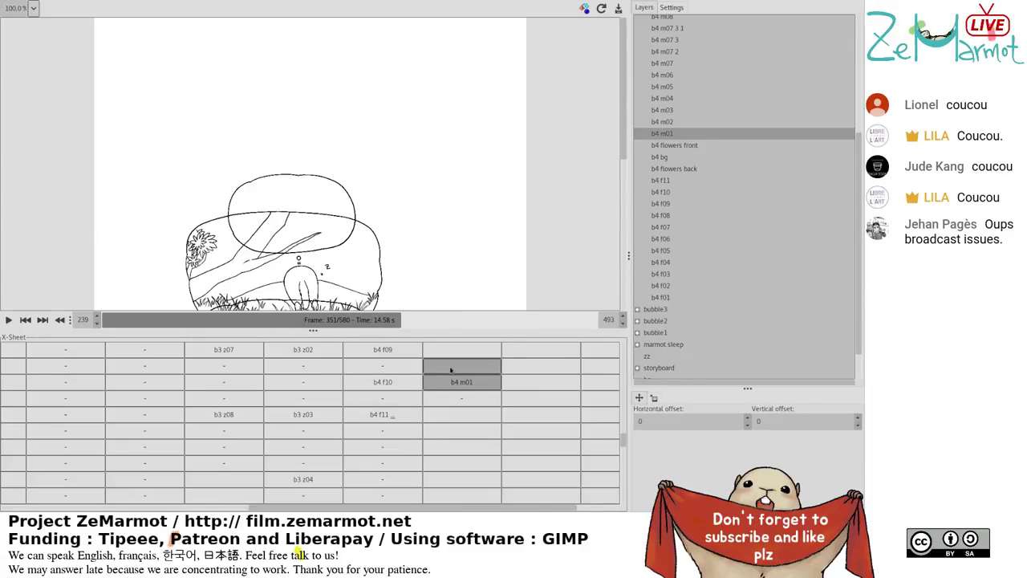
pyautogui.click(473, 385)
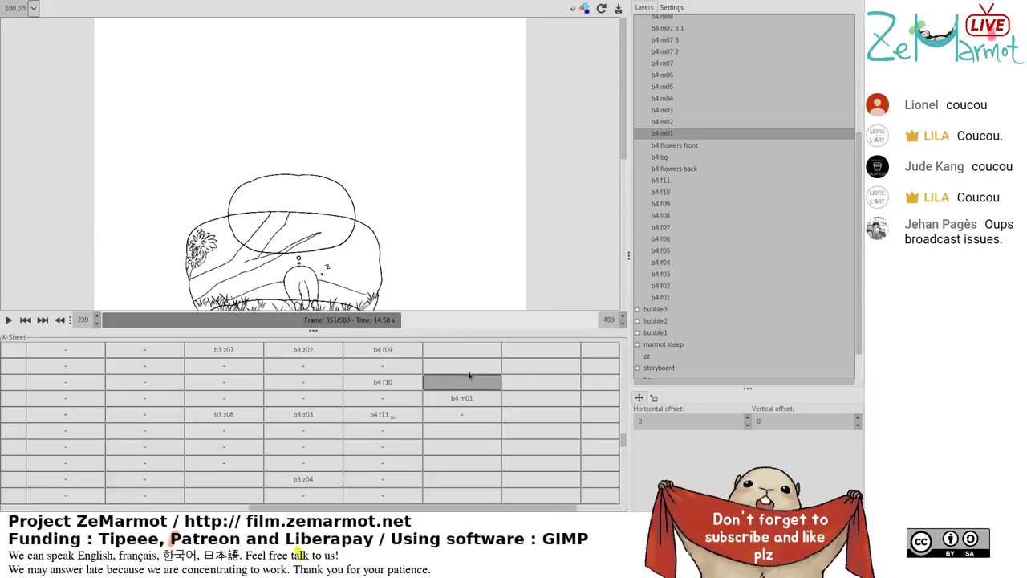
pyautogui.scroll(-3, 473, 398)
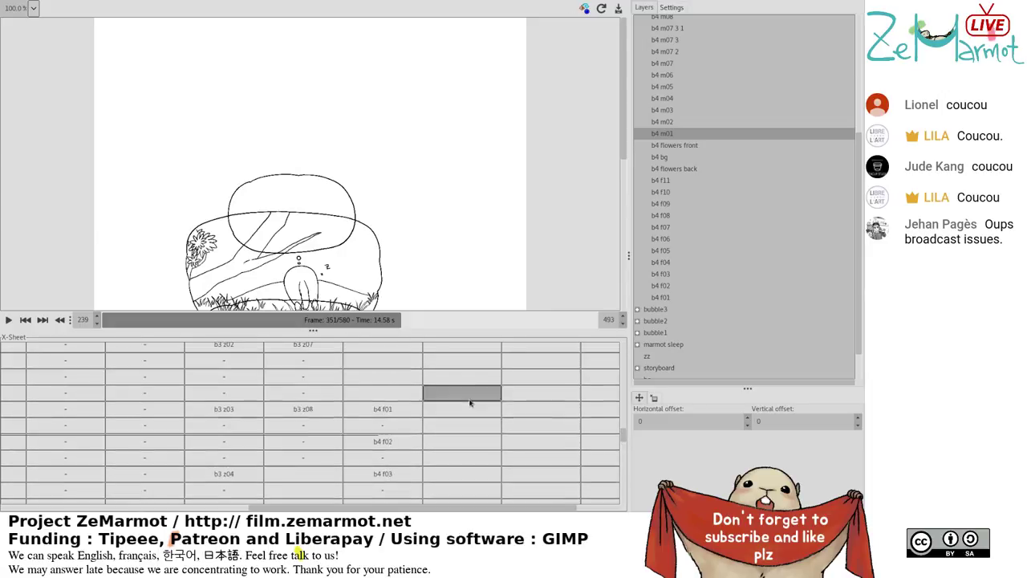
pyautogui.scroll(-4, 471, 403)
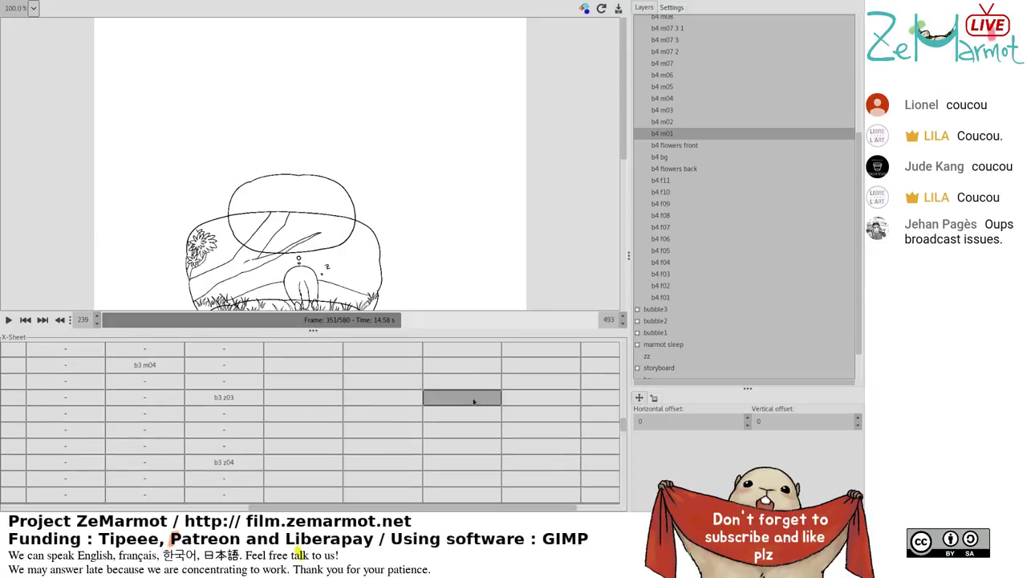
pyautogui.scroll(-5, 626, 433)
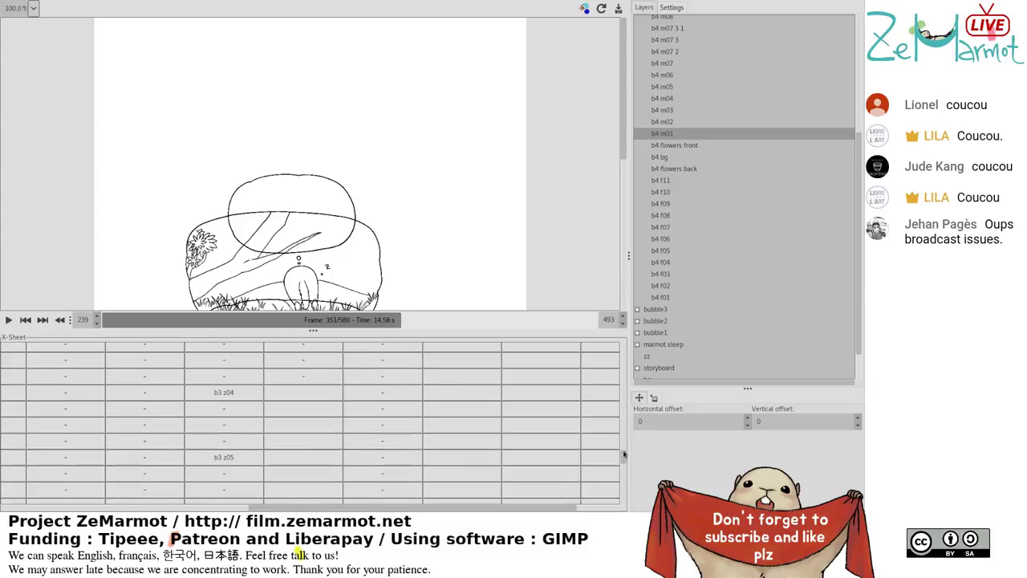
pyautogui.scroll(-5, 482, 425)
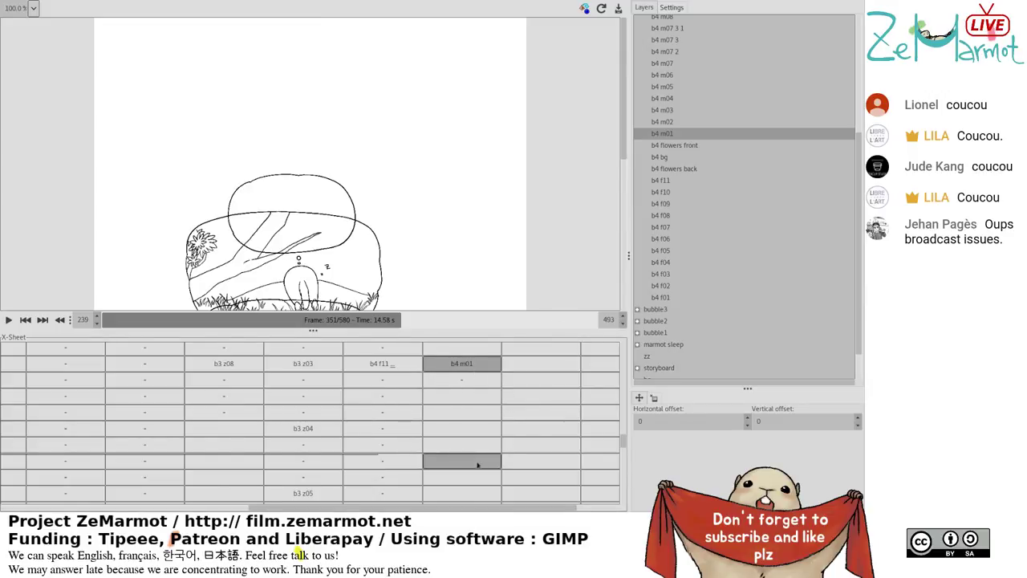
# Assign b4 m02, b4 m03 and b4 m04 below b4 m01, two frames each, and preview the animation at frame 356.
pyautogui.click(476, 415)
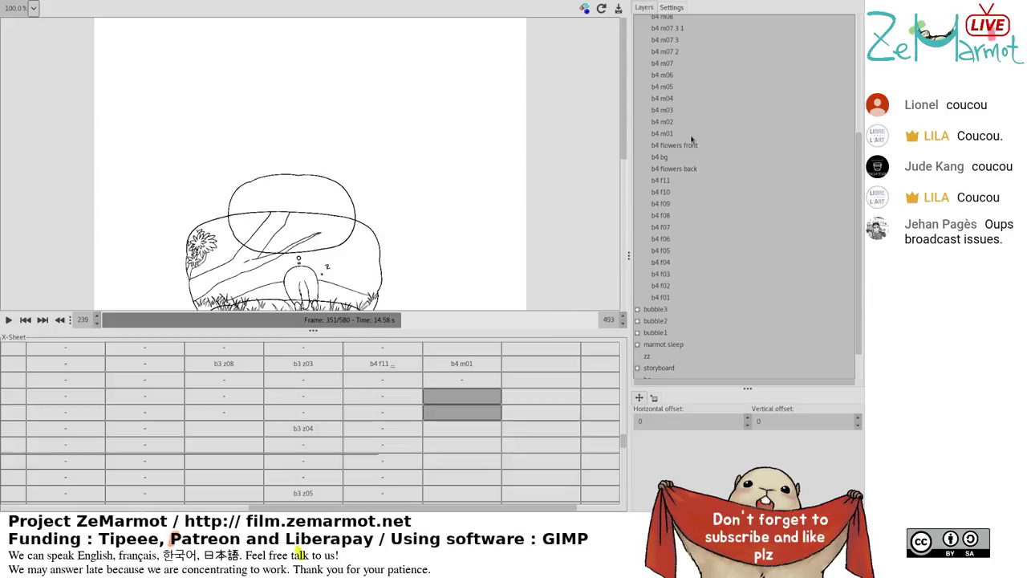
pyautogui.click(670, 122)
pyautogui.moveTo(483, 439); pyautogui.dragTo(503, 387)
pyautogui.click(686, 110)
pyautogui.scroll(-1, 481, 441)
pyautogui.click(662, 98)
pyautogui.scroll(-1, 481, 442)
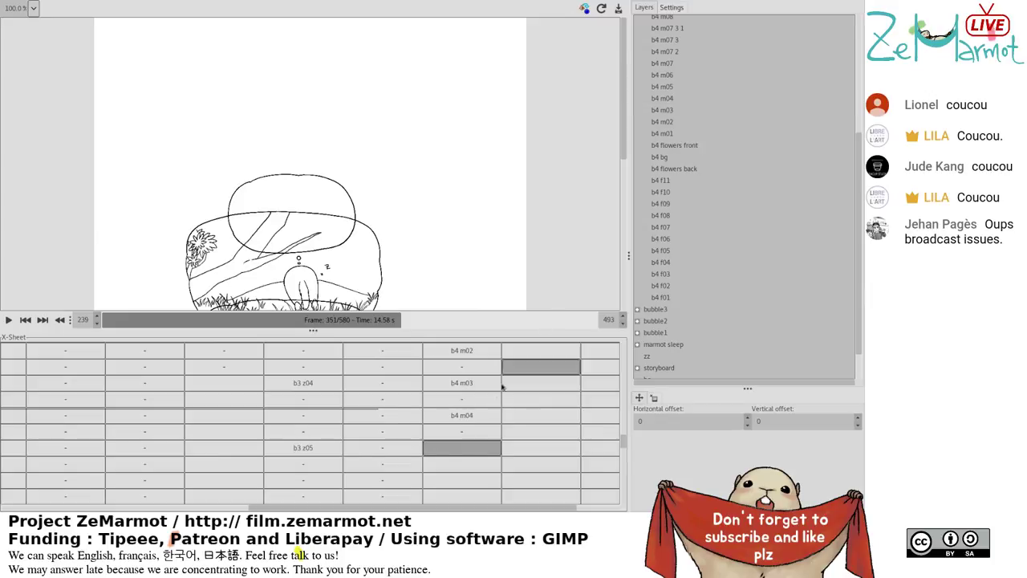
pyautogui.scroll(-1, 482, 402)
pyautogui.click(462, 392)
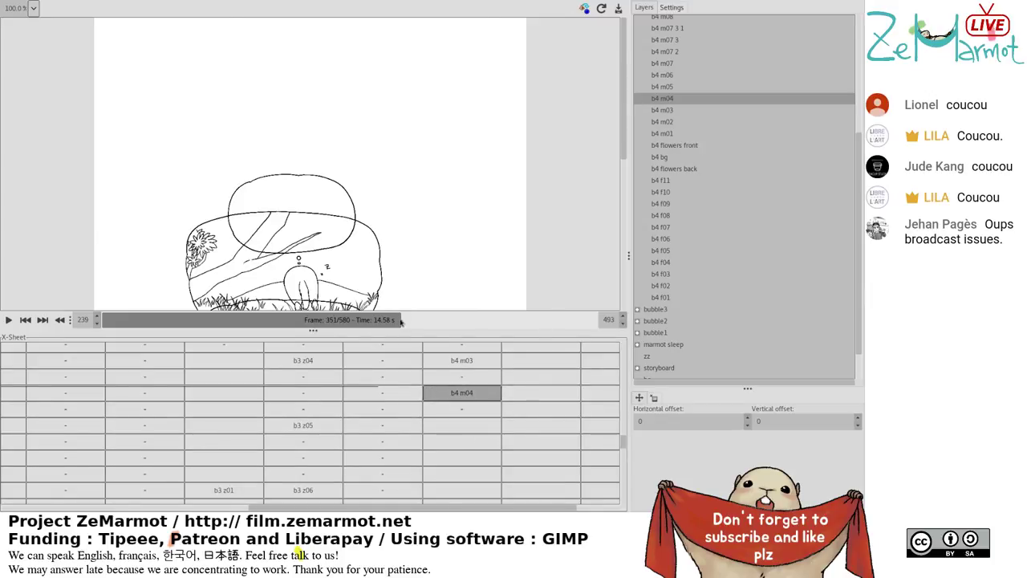
pyautogui.moveTo(402, 321); pyautogui.dragTo(407, 321)
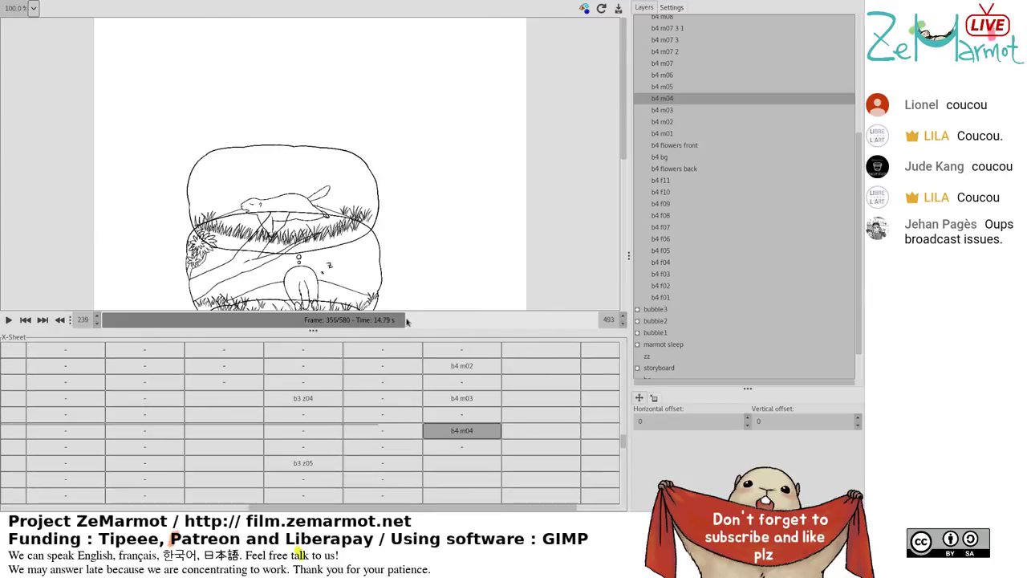
# Hold b4 m05 from the cell below b4 m04 down to the frame just before the row with b3 z06 and b3 z01.
pyautogui.click(594, 374)
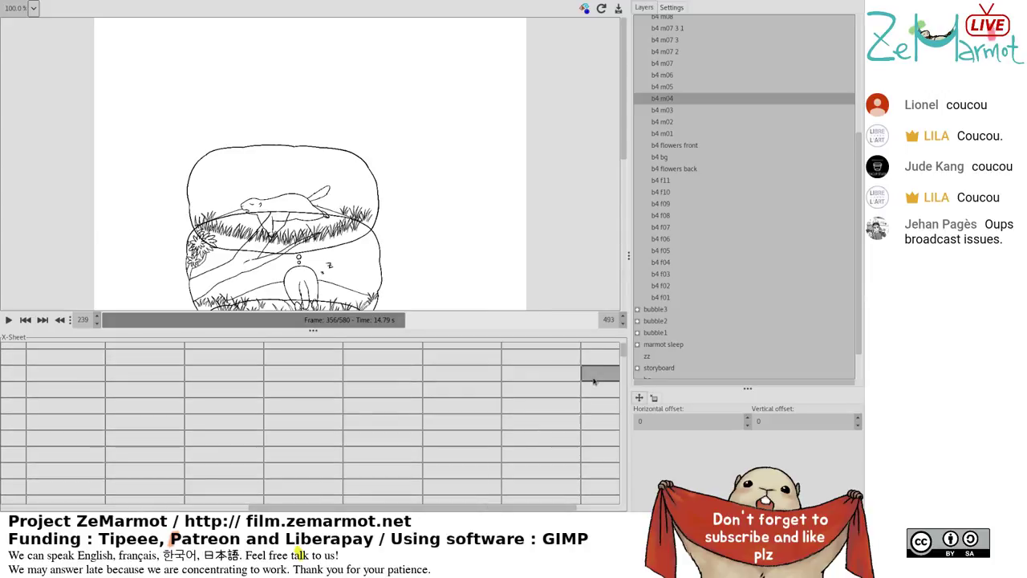
pyautogui.moveTo(618, 351); pyautogui.dragTo(629, 441)
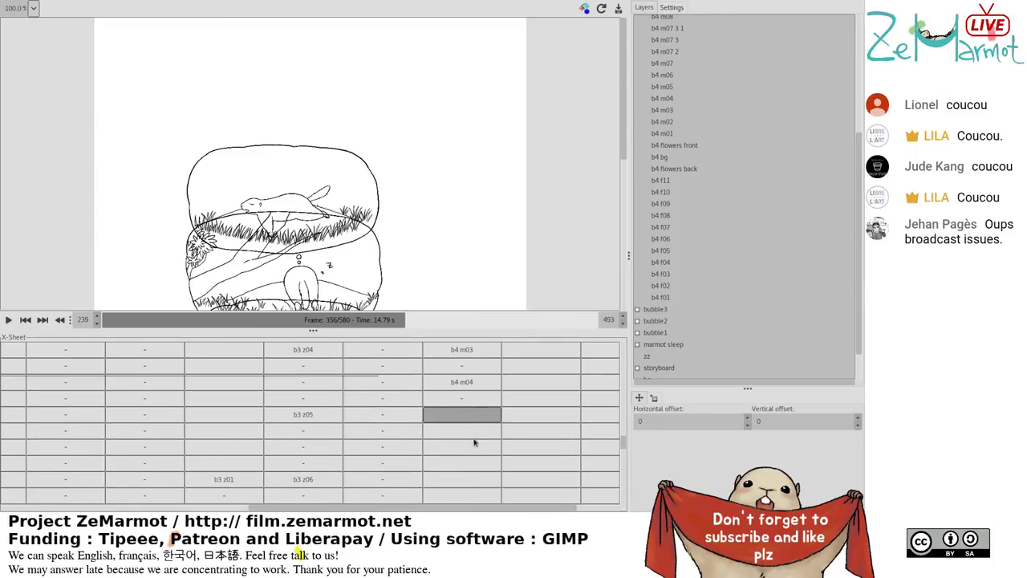
pyautogui.scroll(-3, 474, 442)
pyautogui.scroll(1, 475, 439)
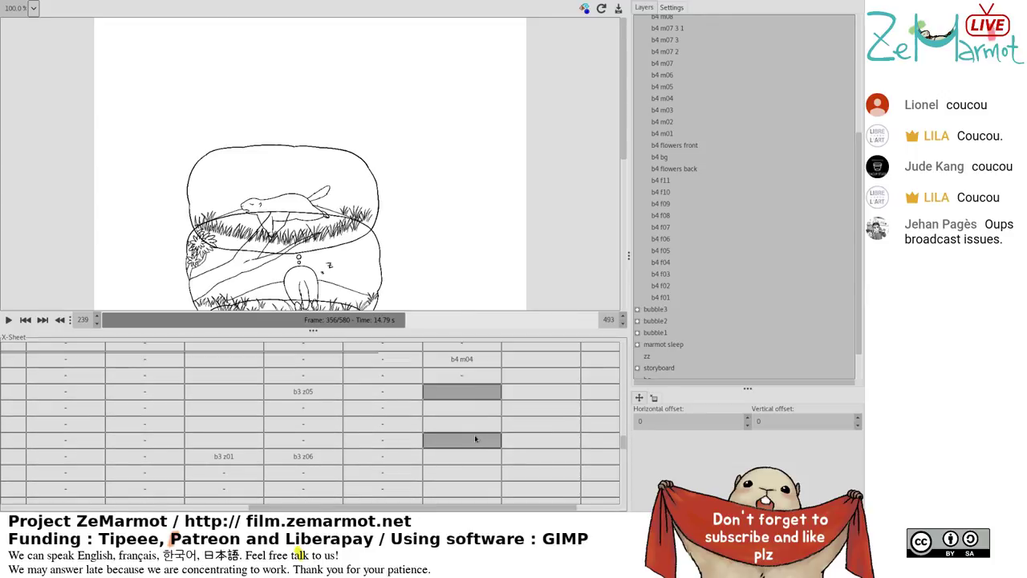
pyautogui.scroll(3, 475, 439)
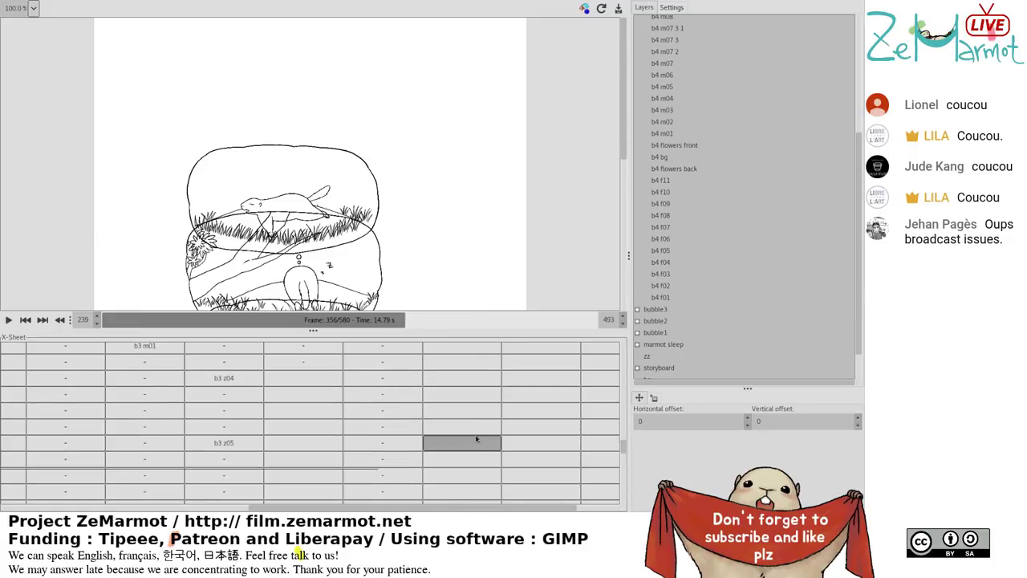
pyautogui.moveTo(472, 491); pyautogui.dragTo(519, 365)
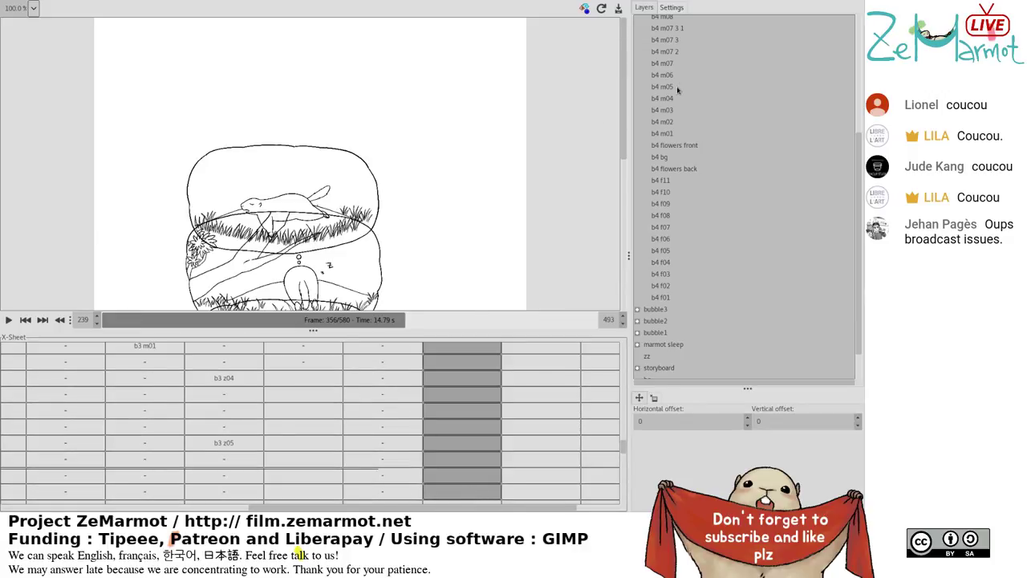
pyautogui.moveTo(677, 90); pyautogui.dragTo(485, 421)
pyautogui.scroll(1, 471, 422)
pyautogui.scroll(-7, 469, 425)
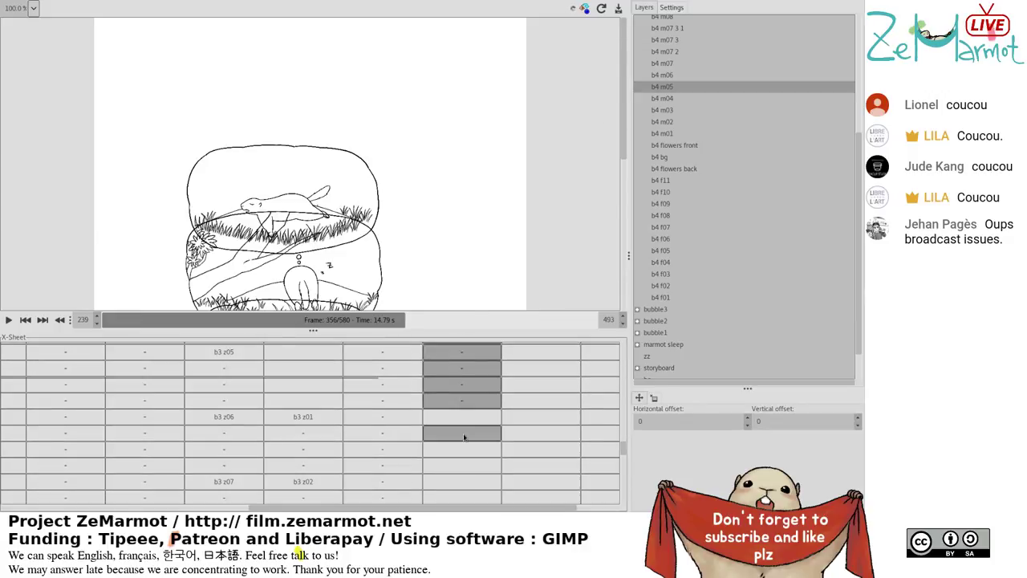
# Assign b4 m04, b4 m03 and b4 m02 in descending order below the b4 m05 hold, two frames each.
pyautogui.click(476, 411)
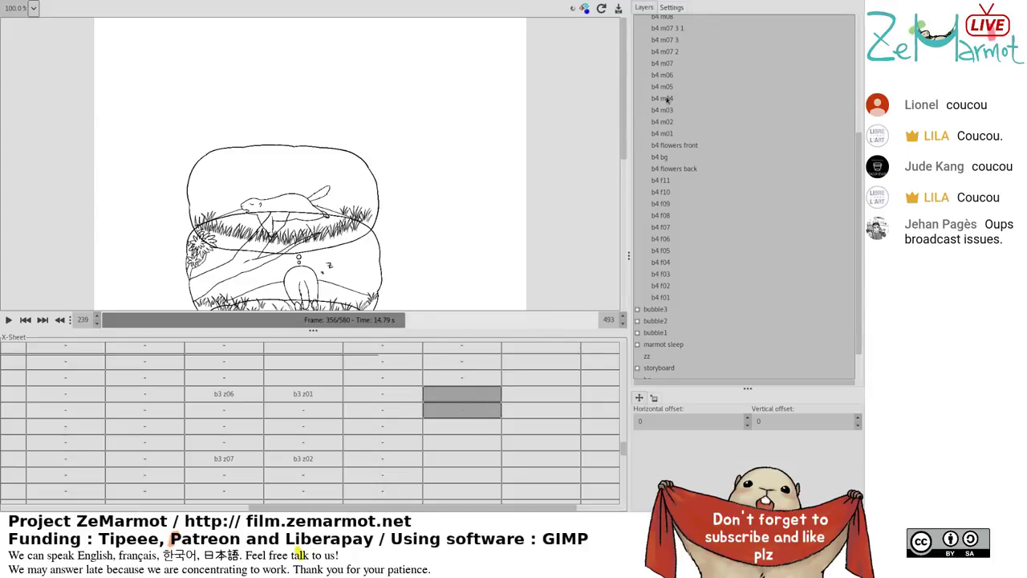
pyautogui.moveTo(667, 99); pyautogui.dragTo(464, 444)
pyautogui.moveTo(647, 110); pyautogui.dragTo(482, 423)
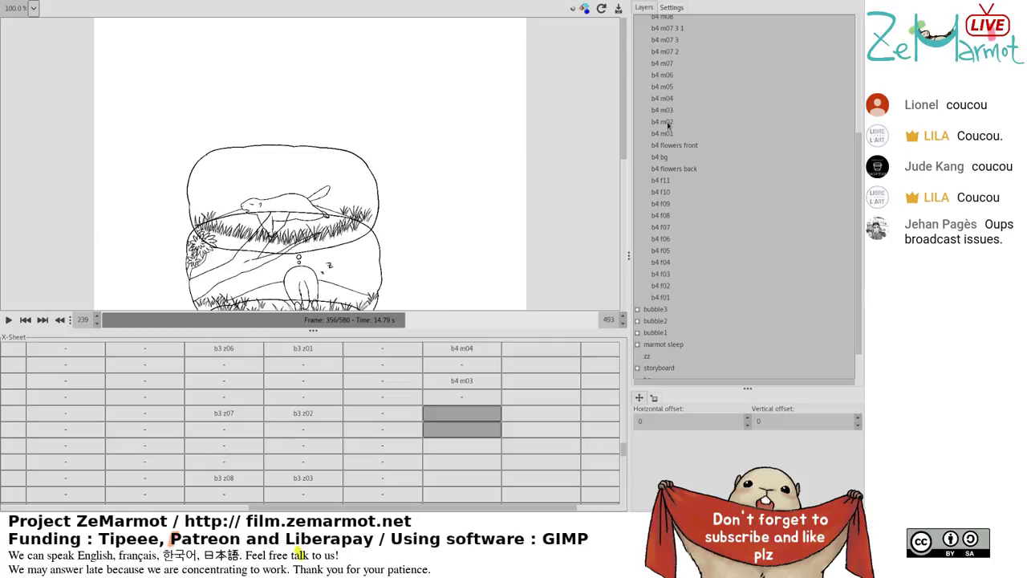
pyautogui.moveTo(667, 124); pyautogui.dragTo(455, 502)
# Hold b4 m01 below b4 m02 down to one frame past the row with b3 z03 and b3 z08.
pyautogui.moveTo(658, 141); pyautogui.dragTo(480, 502)
pyautogui.scroll(-5, 518, 417)
pyautogui.scroll(-4, 518, 417)
pyautogui.moveTo(669, 137); pyautogui.dragTo(488, 459)
pyautogui.scroll(-4, 506, 421)
pyautogui.scroll(-3, 482, 426)
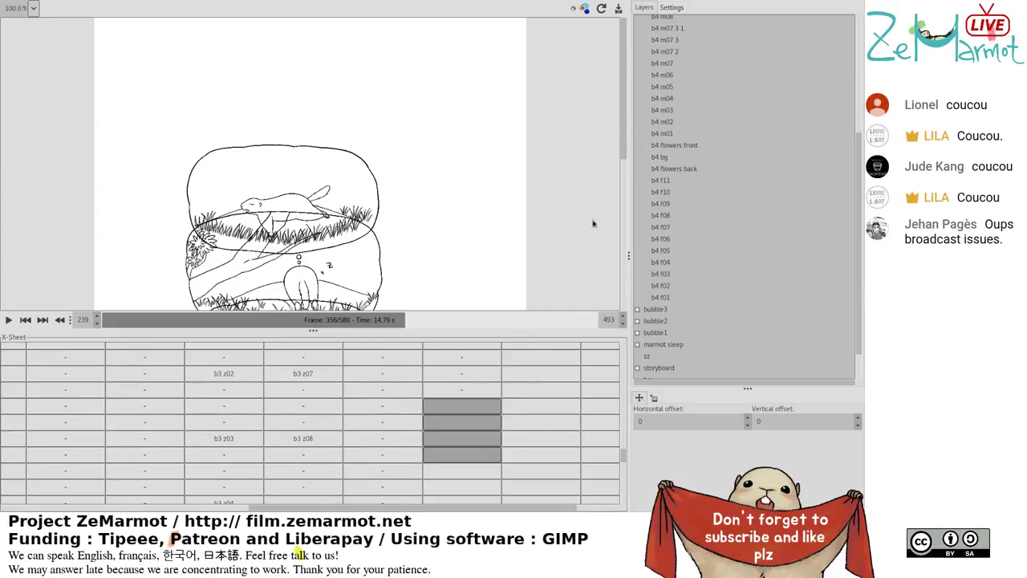
pyautogui.click(669, 134)
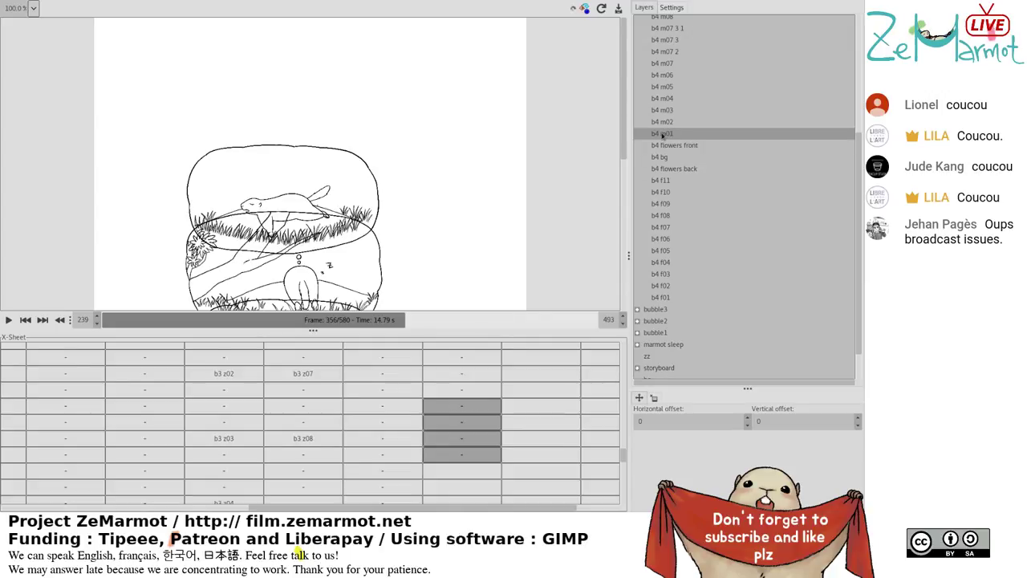
pyautogui.scroll(-3, 481, 417)
# Assign b4 m02, b4 m03 and b4 m04 in ascending order below the b4 m01 hold, two frames each.
pyautogui.moveTo(662, 136); pyautogui.dragTo(475, 423)
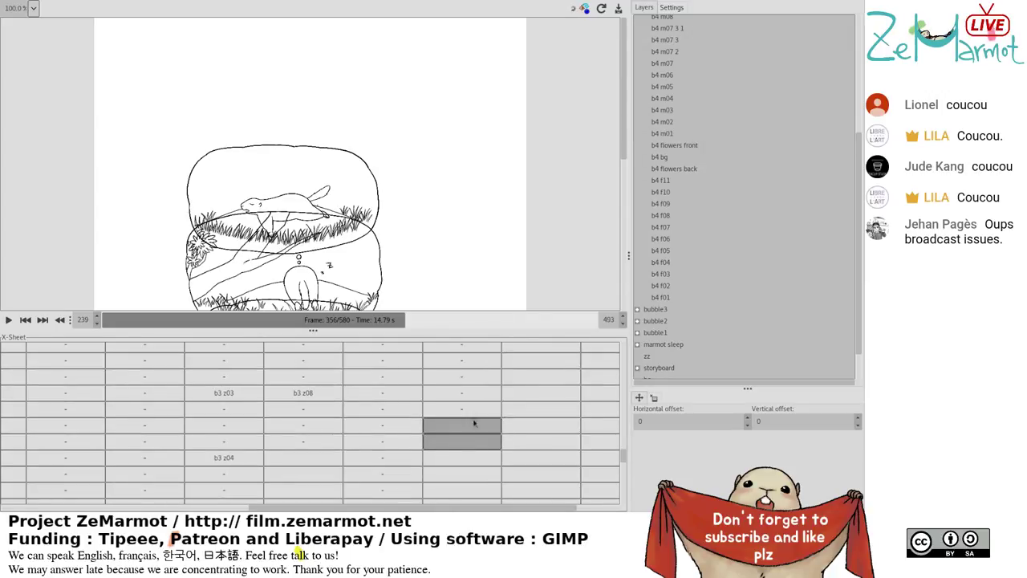
pyautogui.click(663, 124)
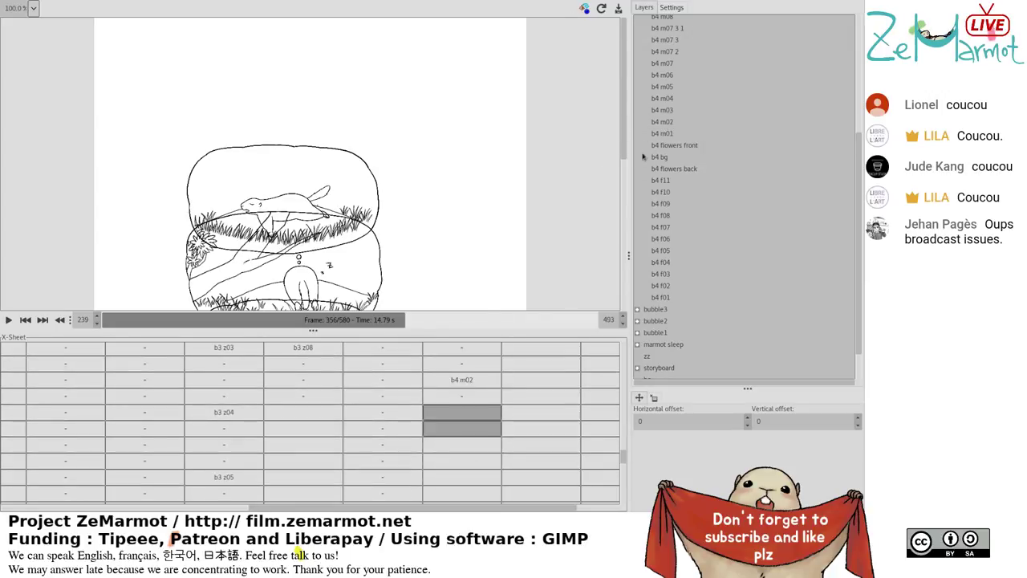
pyautogui.click(669, 111)
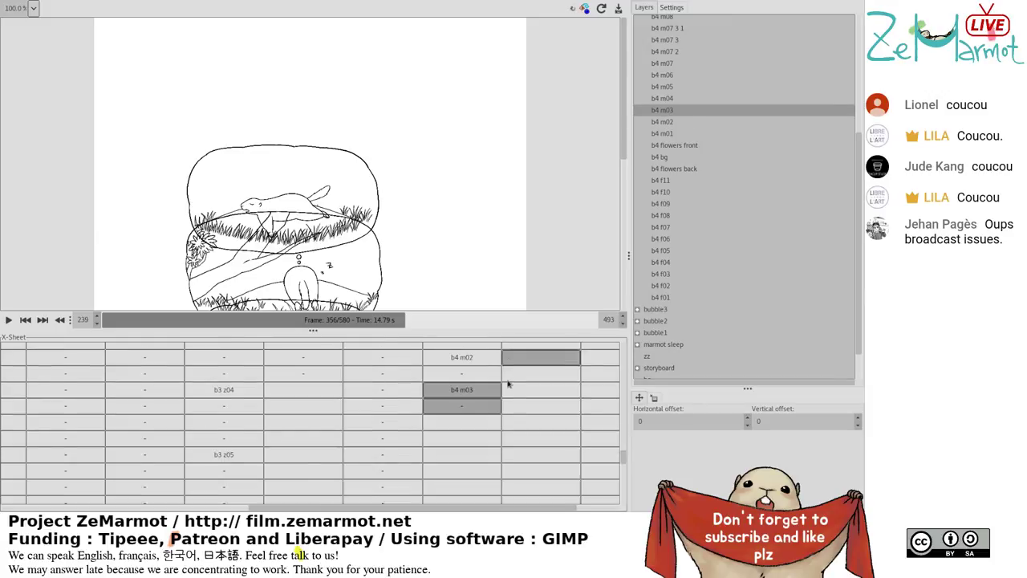
pyautogui.moveTo(484, 383); pyautogui.dragTo(482, 394)
pyautogui.click(667, 101)
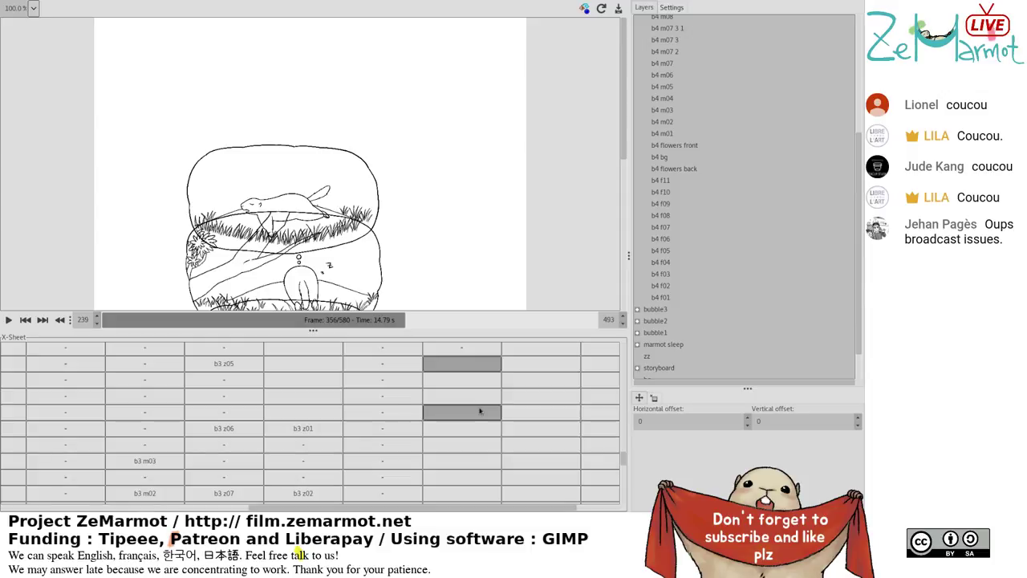
# Hold b4 m05 below b4 m04, from the b3 z05 row to one frame past the row with b3 z07 and b3 z02.
pyautogui.click(481, 452)
pyautogui.click(461, 364)
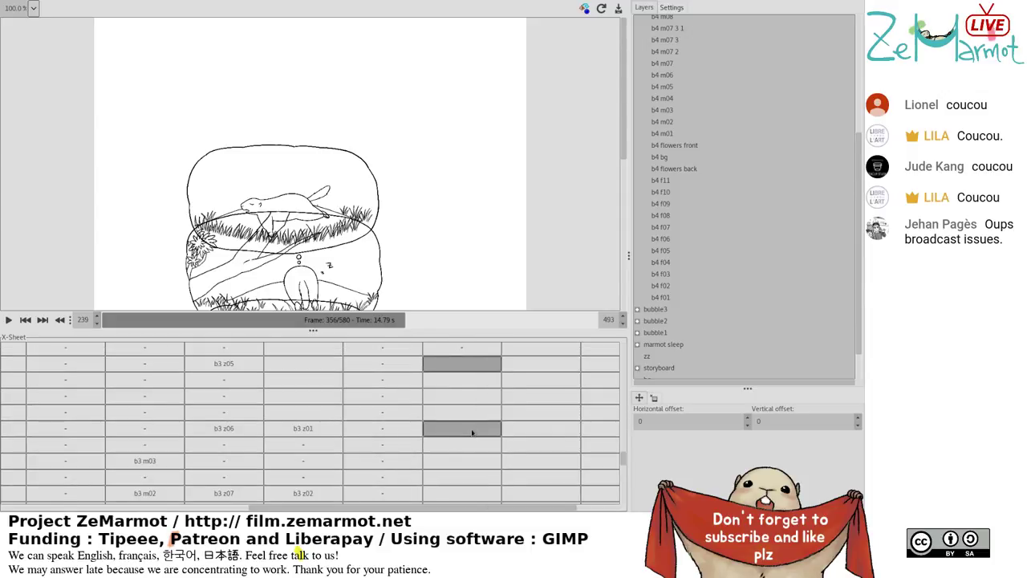
pyautogui.keyDown('shift'); pyautogui.click(465, 493); pyautogui.keyUp('shift')
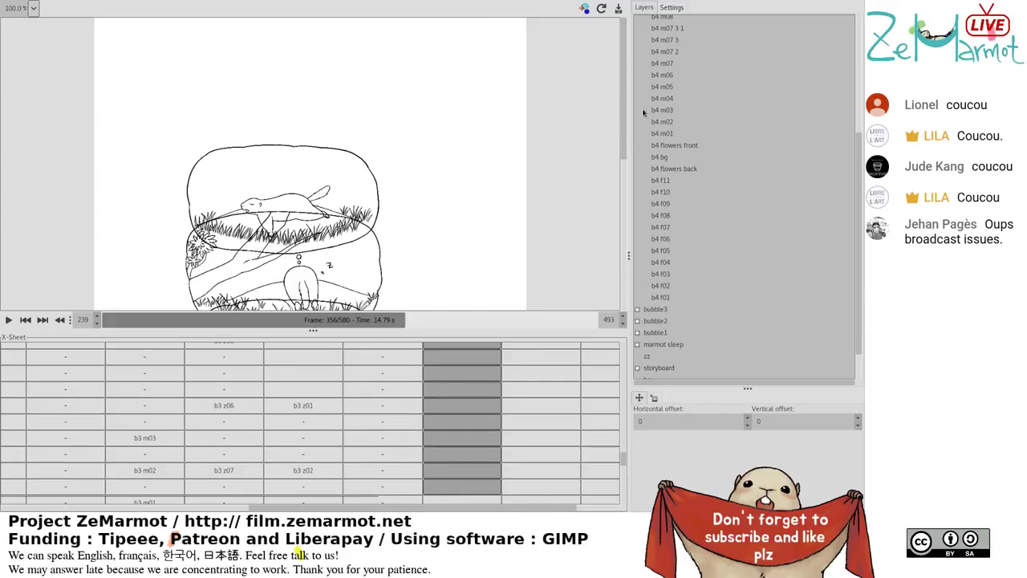
pyautogui.scroll(3, 518, 404)
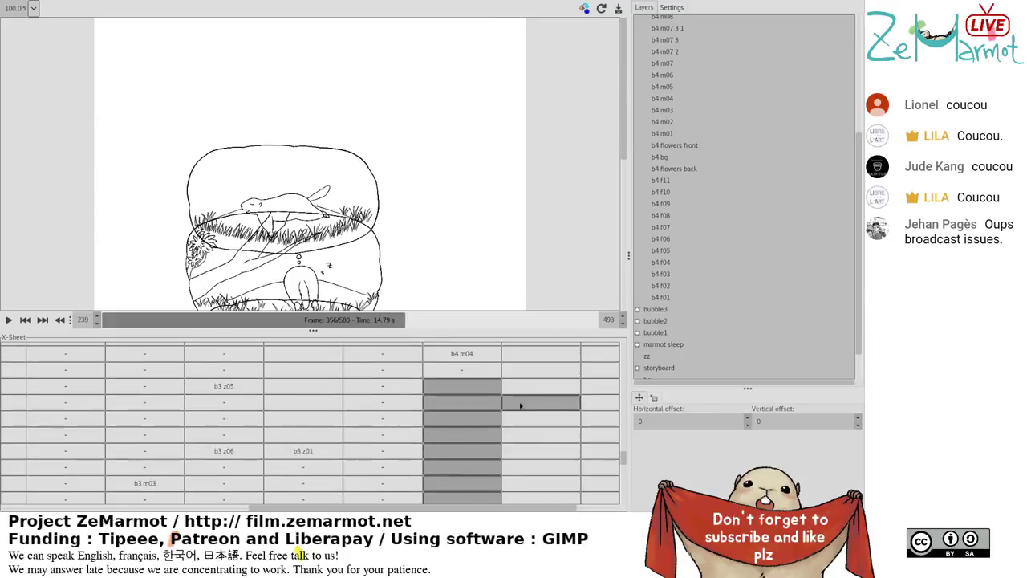
pyautogui.click(663, 87)
pyautogui.scroll(-3, 519, 443)
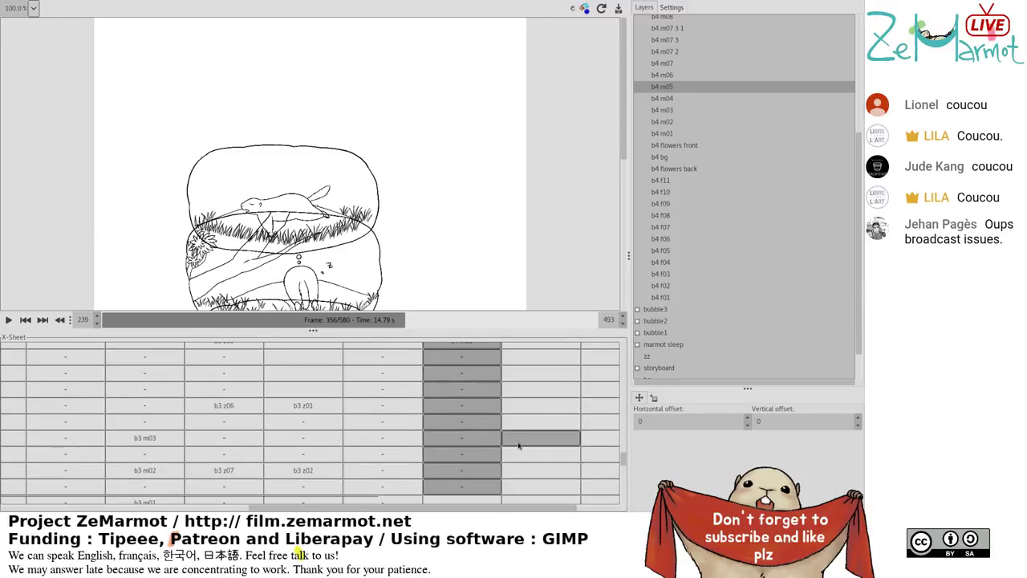
# Extend the b4 m05 hold further down the column to the frame just before the next b3 z05.
pyautogui.scroll(-6, 518, 445)
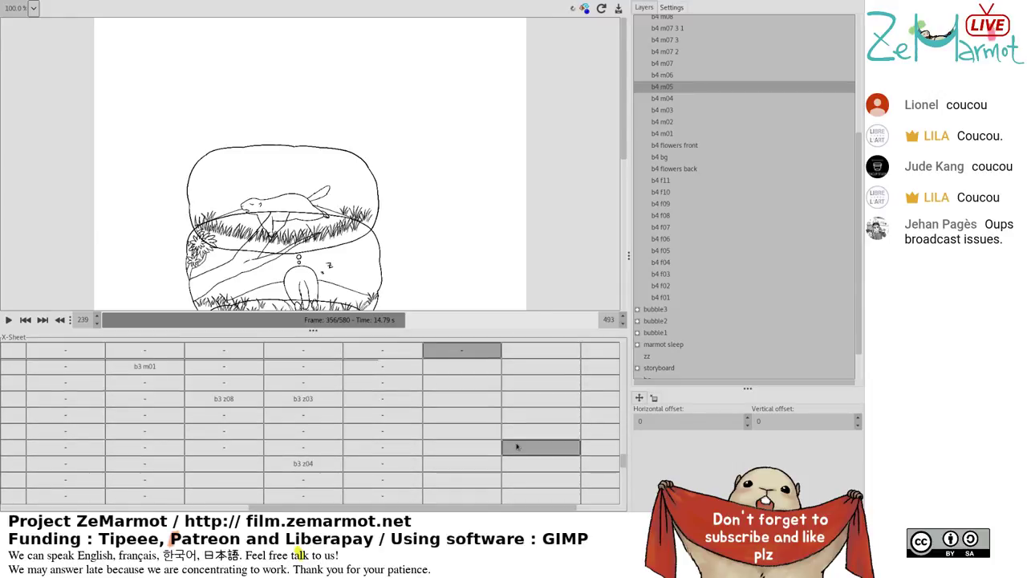
pyautogui.scroll(-1, 516, 447)
pyautogui.click(488, 357)
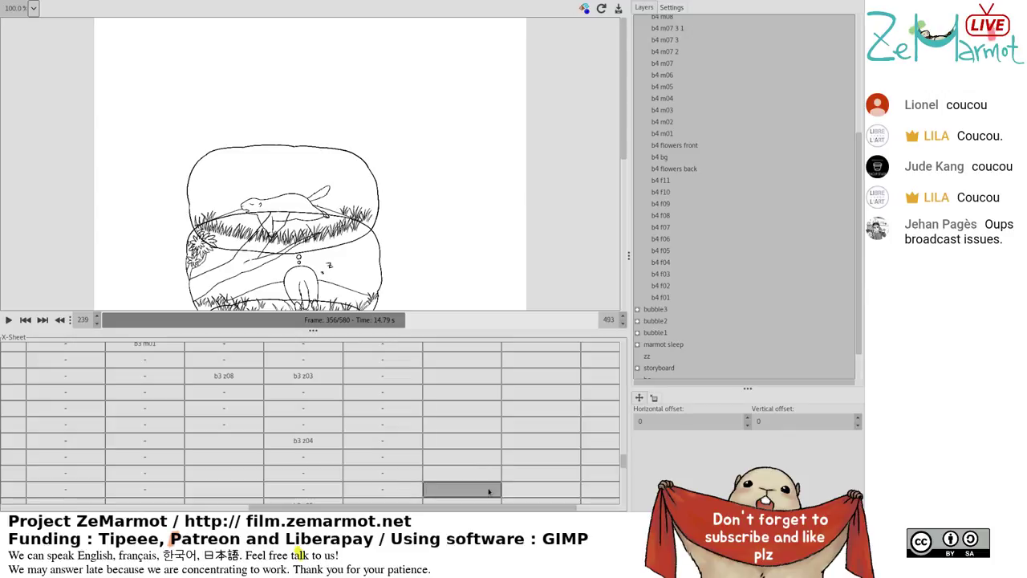
pyautogui.moveTo(489, 492); pyautogui.dragTo(673, 118)
pyautogui.click(675, 85)
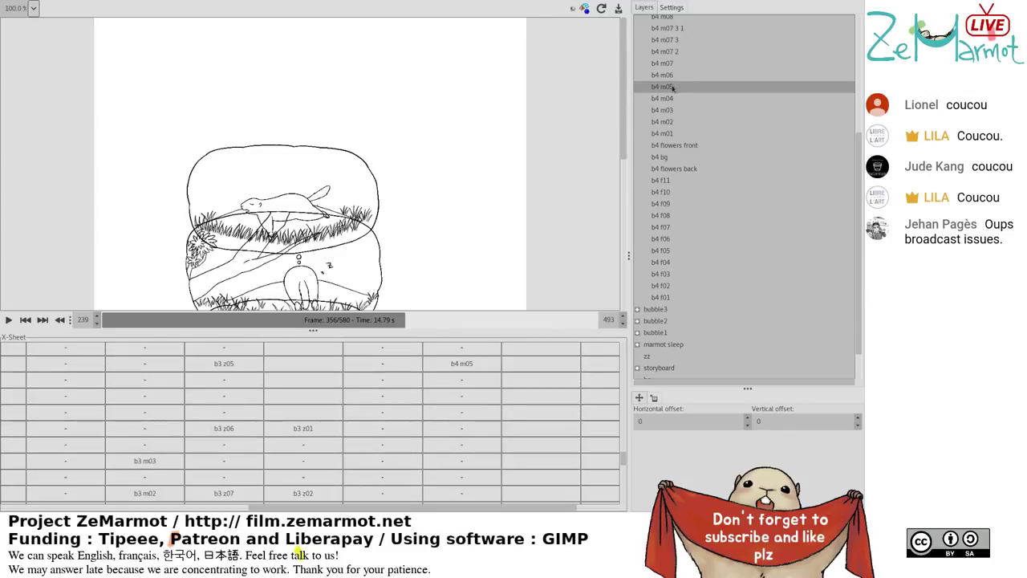
pyautogui.scroll(-5, 551, 384)
pyautogui.scroll(-4, 551, 386)
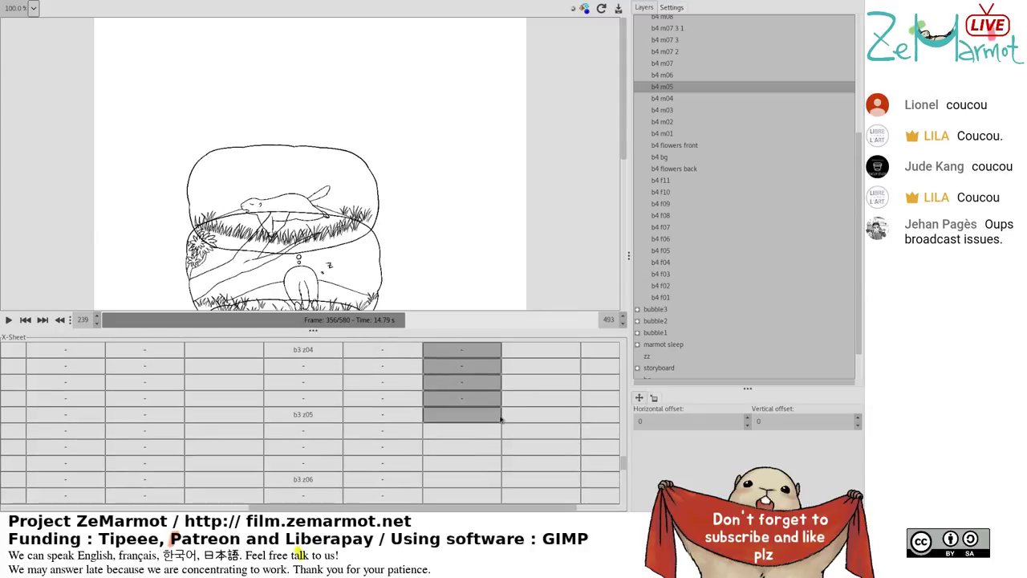
# Assign b4 m04, b4 m03 and b4 m02 below the extended b4 m05 hold, two frames each, starting beside b3 z05.
pyautogui.click(498, 413)
pyautogui.scroll(1, 501, 414)
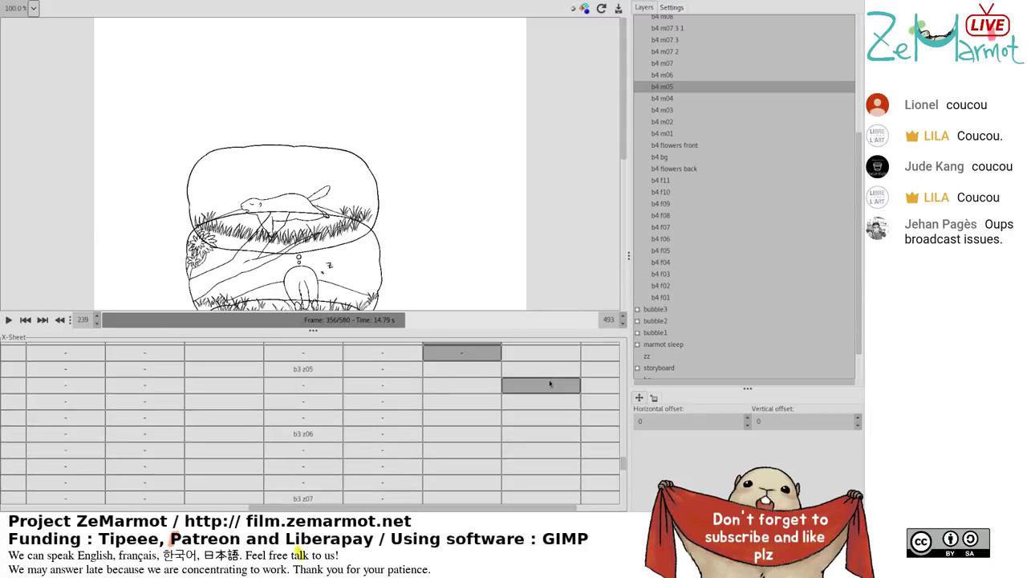
pyautogui.moveTo(481, 365); pyautogui.dragTo(486, 382)
pyautogui.click(679, 97)
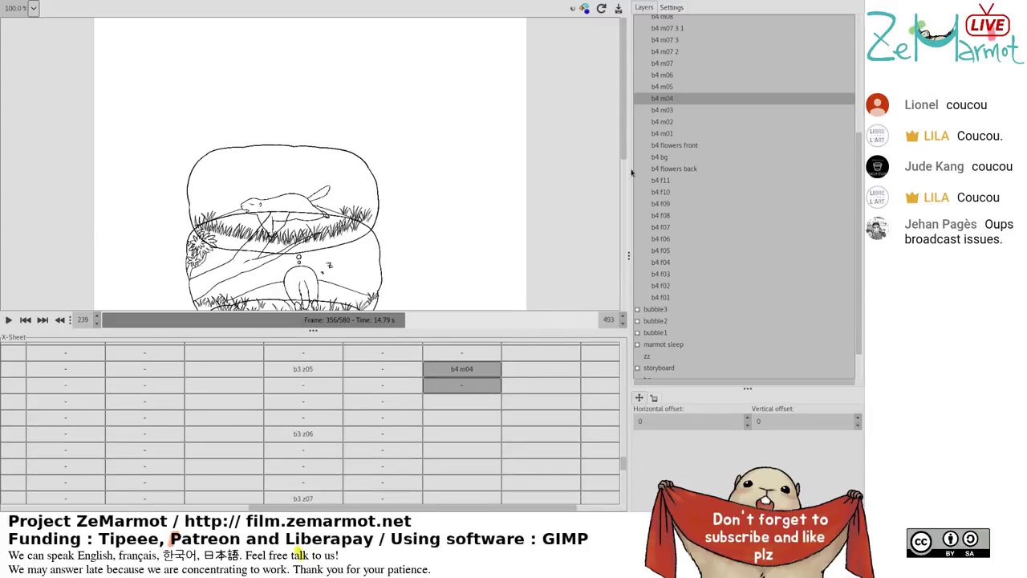
pyautogui.click(672, 113)
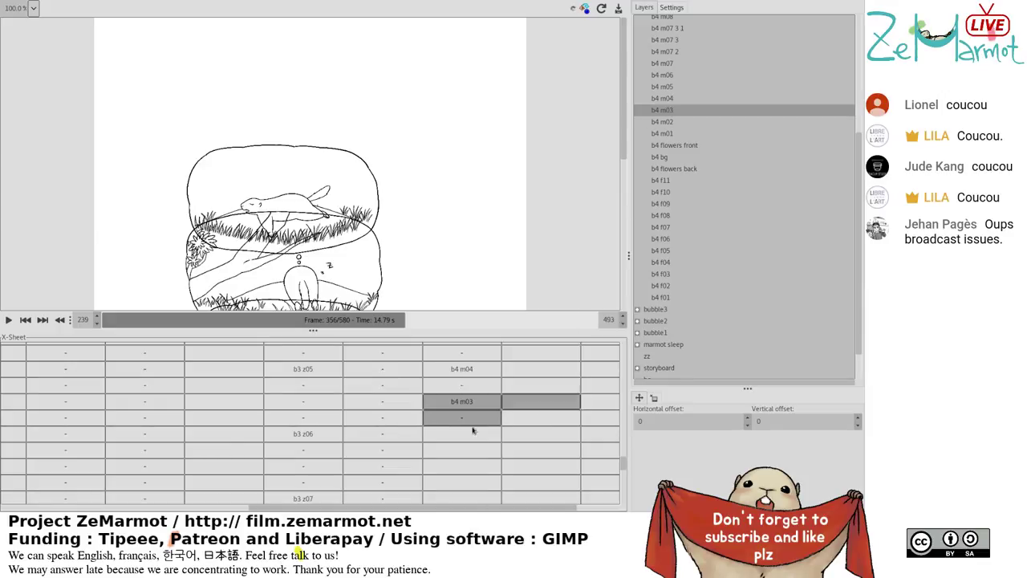
pyautogui.click(468, 434)
pyautogui.click(485, 450)
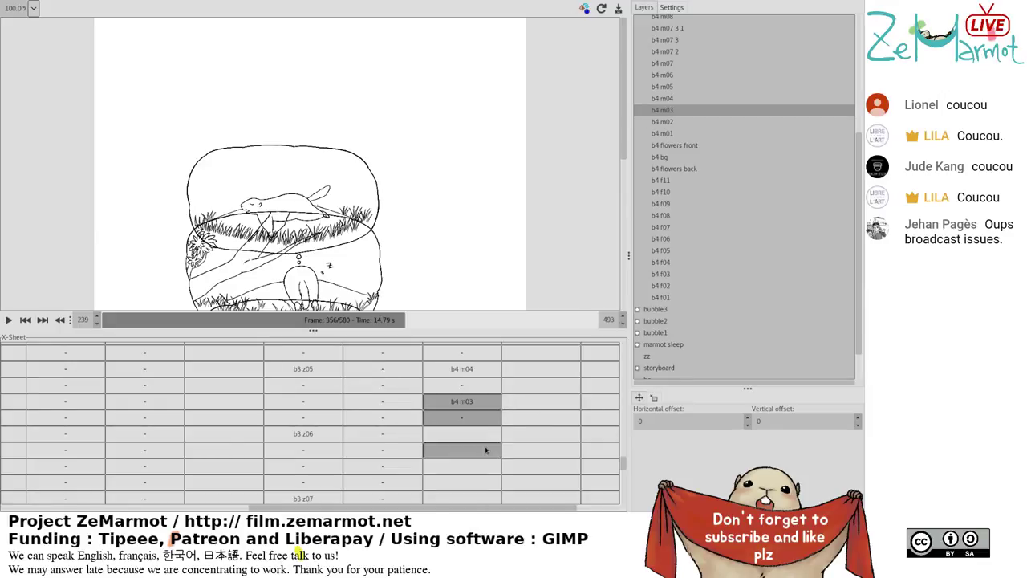
pyautogui.click(488, 437)
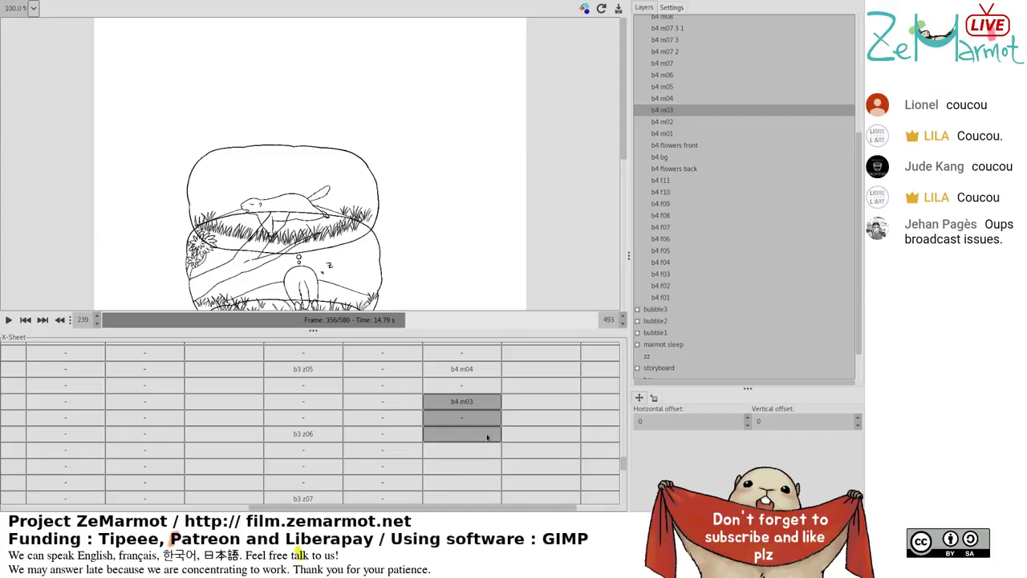
pyautogui.moveTo(487, 436); pyautogui.dragTo(487, 450)
pyautogui.click(668, 122)
# Hold b4 m01 from the cell below b4 m02 down to one frame past the b3 m02 row.
pyautogui.click(489, 482)
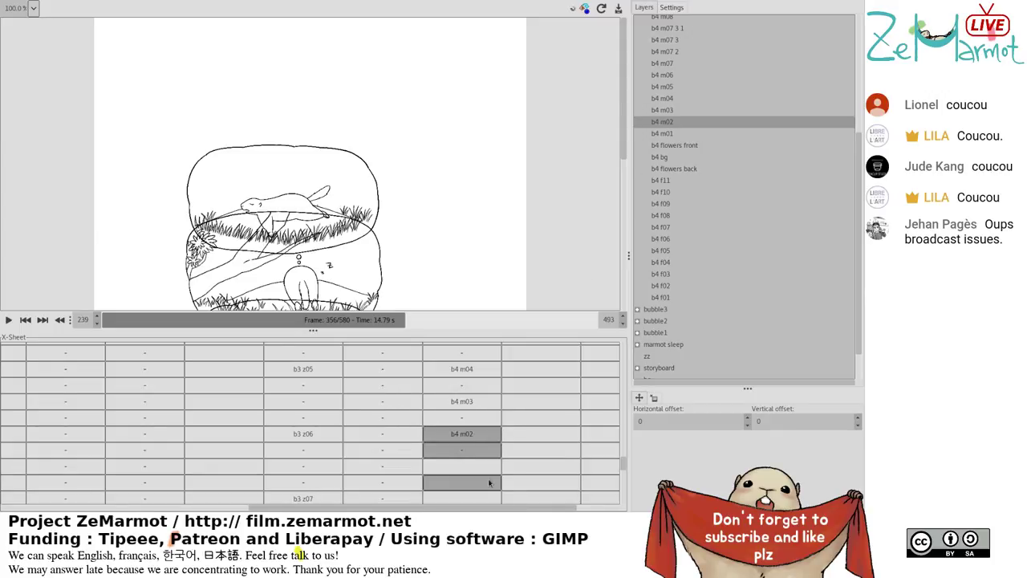
pyautogui.scroll(-3, 489, 481)
pyautogui.click(492, 467)
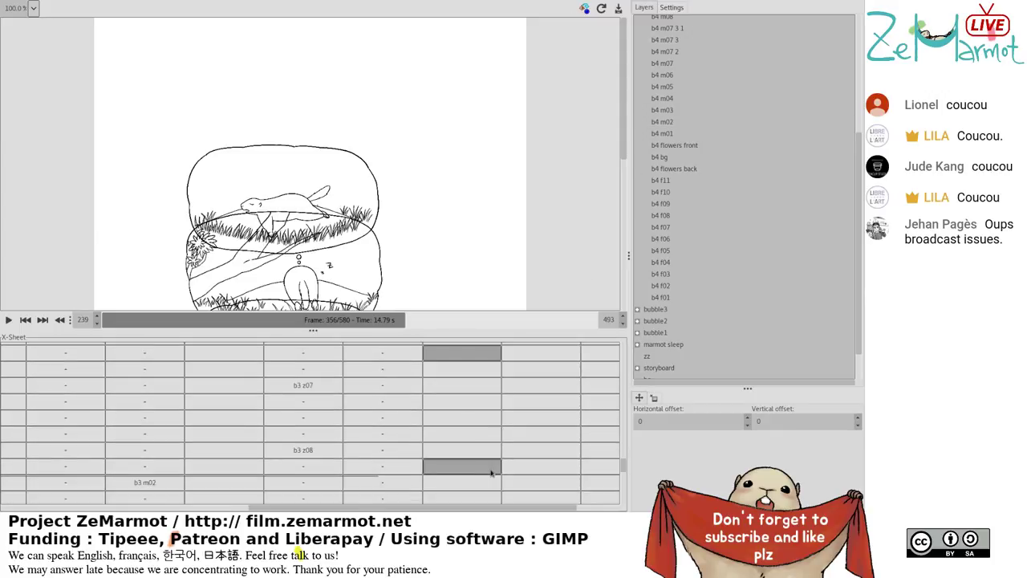
pyautogui.keyDown('shift'); pyautogui.click(492, 495); pyautogui.keyUp('shift')
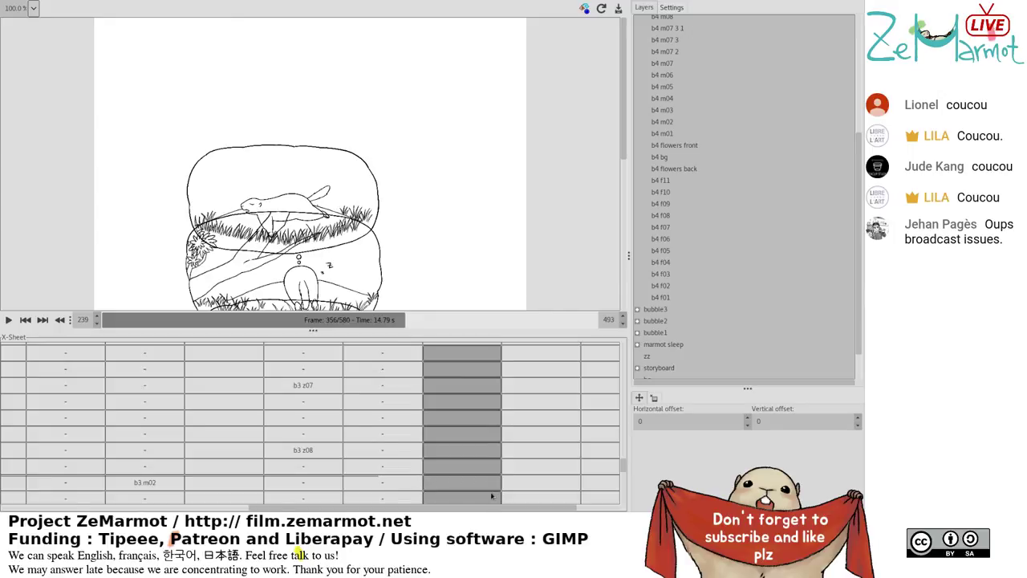
pyautogui.click(686, 133)
pyautogui.click(551, 414)
pyautogui.scroll(-5, 551, 417)
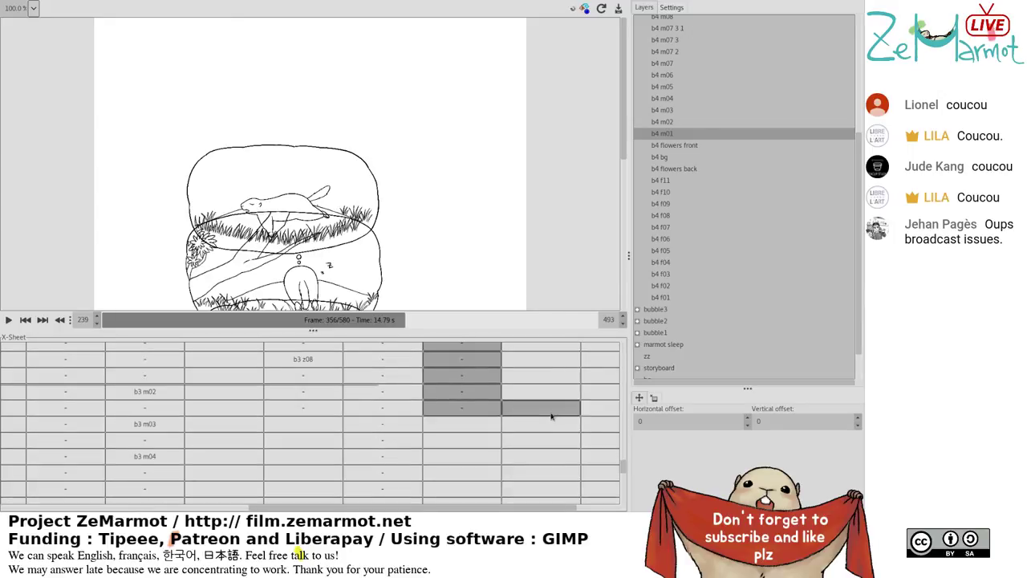
# Extend the b4 m01 hold from the b3 m03 row downward, past b3 m04, in two further blocks of frames.
pyautogui.click(487, 367)
pyautogui.click(461, 355)
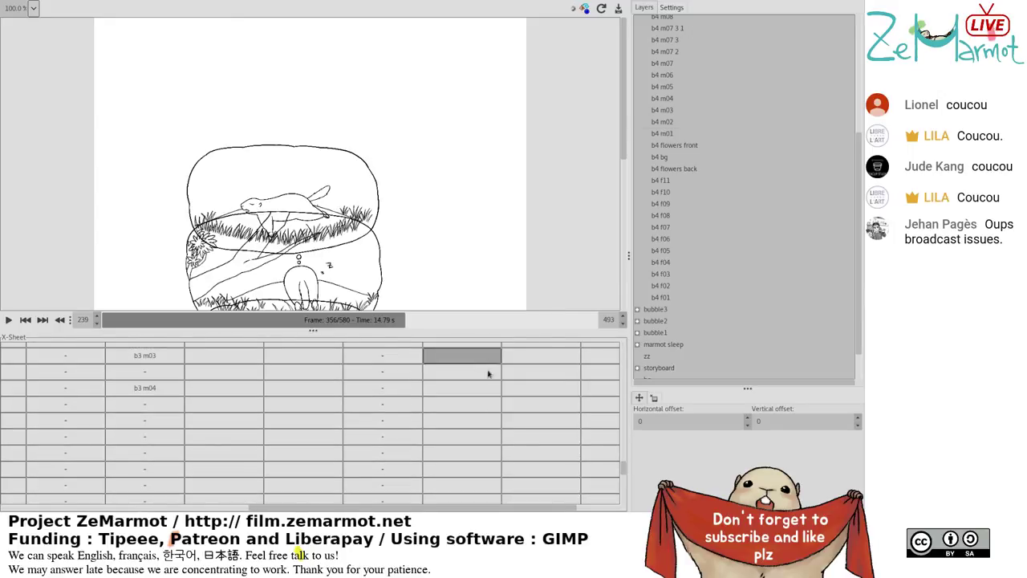
pyautogui.keyDown('shift'); pyautogui.click(492, 502); pyautogui.keyUp('shift')
pyautogui.click(664, 135)
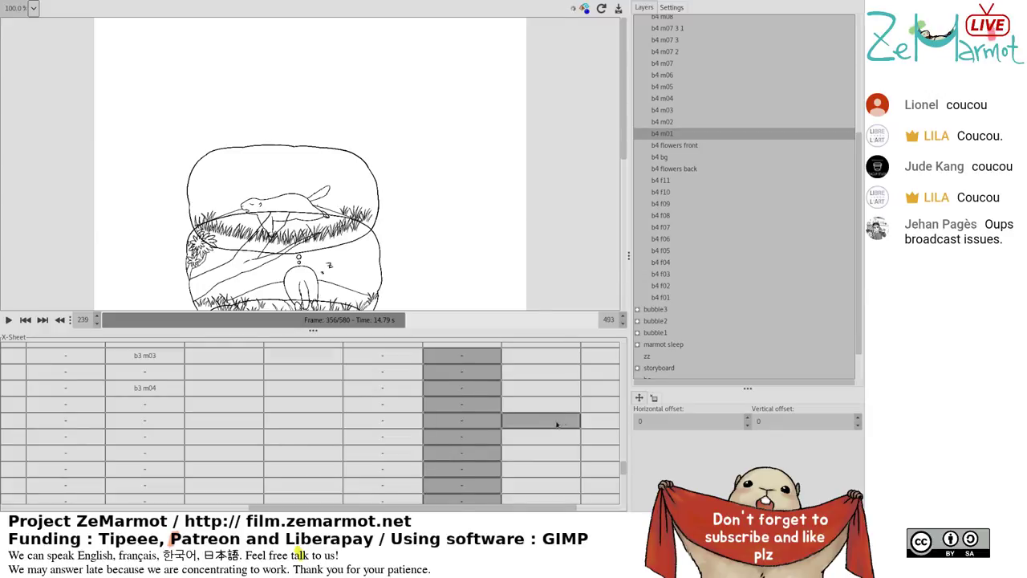
pyautogui.scroll(-3, 481, 450)
pyautogui.click(482, 479)
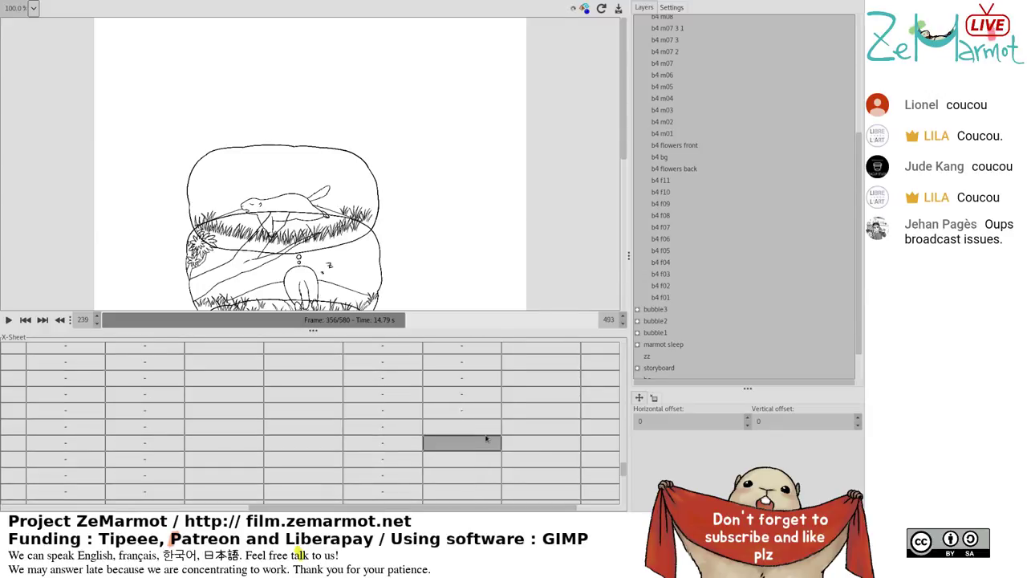
pyautogui.keyDown('shift'); pyautogui.click(481, 427); pyautogui.keyUp('shift')
pyautogui.scroll(3, 602, 430)
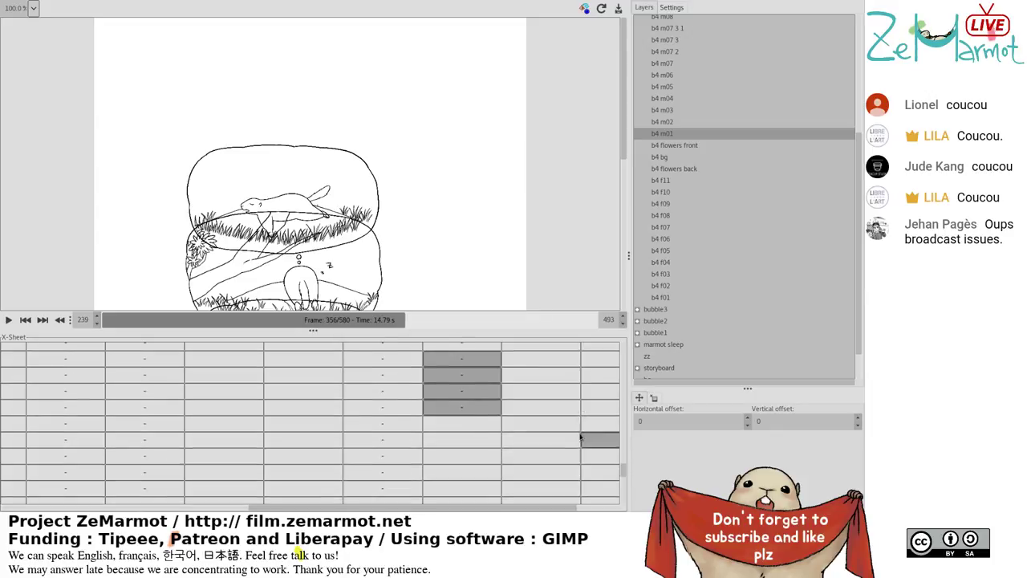
# Assign b4 m02, b4 m03 and b4 m04 directly below the extended b4 m01 hold, two frames each.
pyautogui.click(470, 377)
pyautogui.keyDown('shift'); pyautogui.click(472, 393); pyautogui.keyUp('shift')
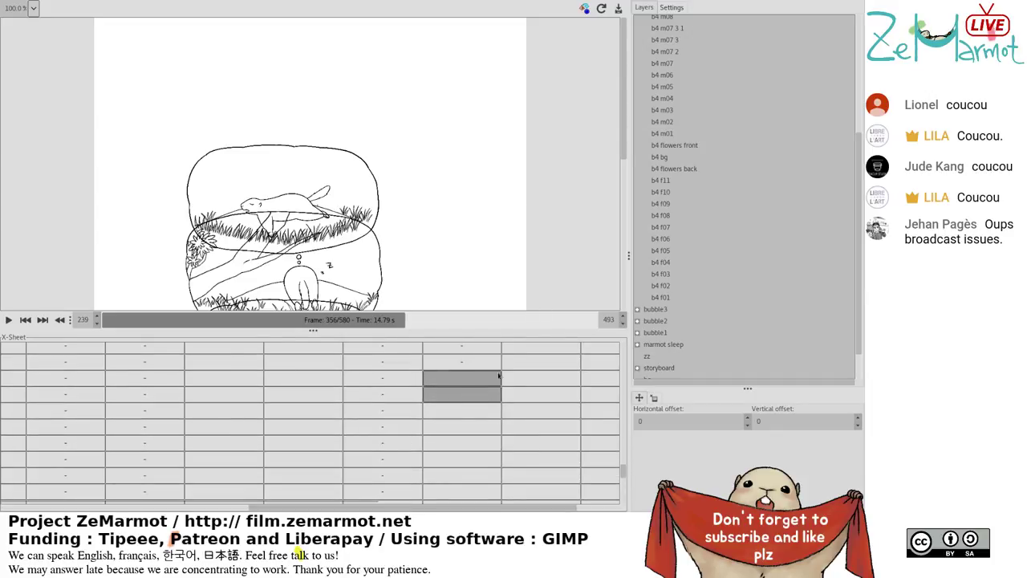
pyautogui.click(665, 122)
pyautogui.click(490, 410)
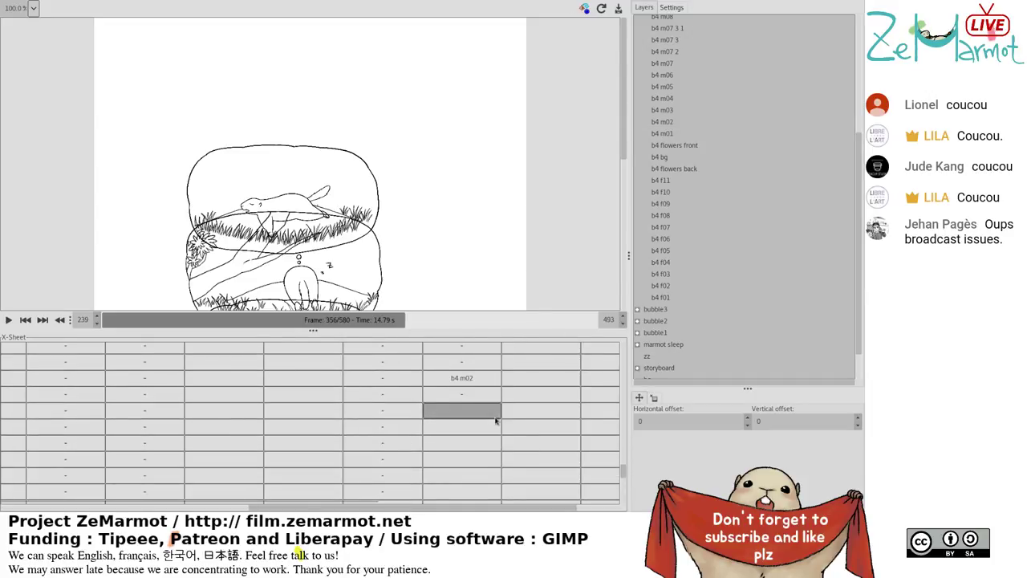
pyautogui.keyDown('shift'); pyautogui.click(494, 425); pyautogui.keyUp('shift')
pyautogui.click(666, 112)
pyautogui.click(492, 440)
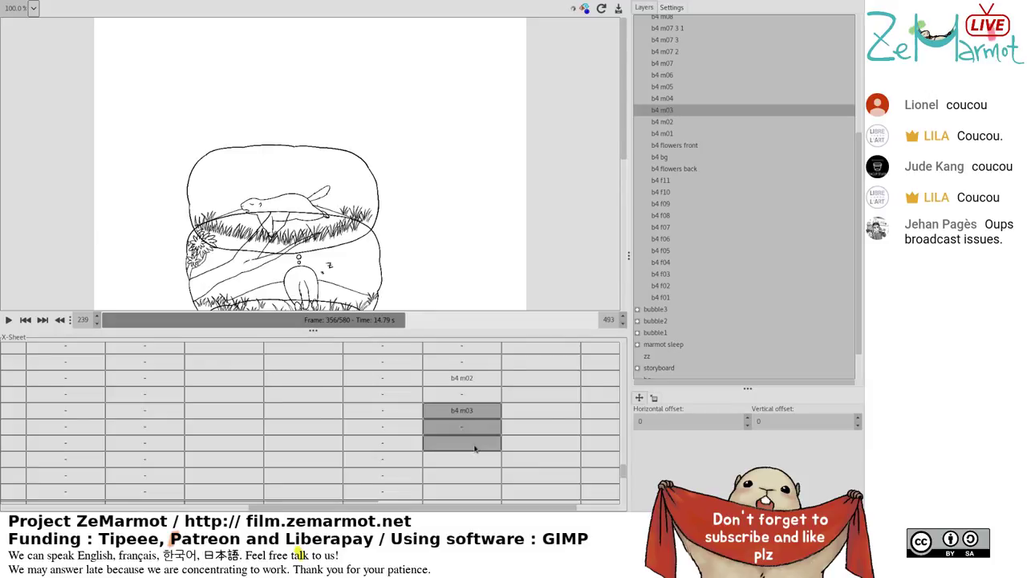
pyautogui.keyDown('shift'); pyautogui.click(477, 457); pyautogui.keyUp('shift')
pyautogui.click(662, 98)
# Hold b4 m05 from the cell below b4 m04 down through a long block of empty frames in the same column.
pyautogui.scroll(-3, 469, 413)
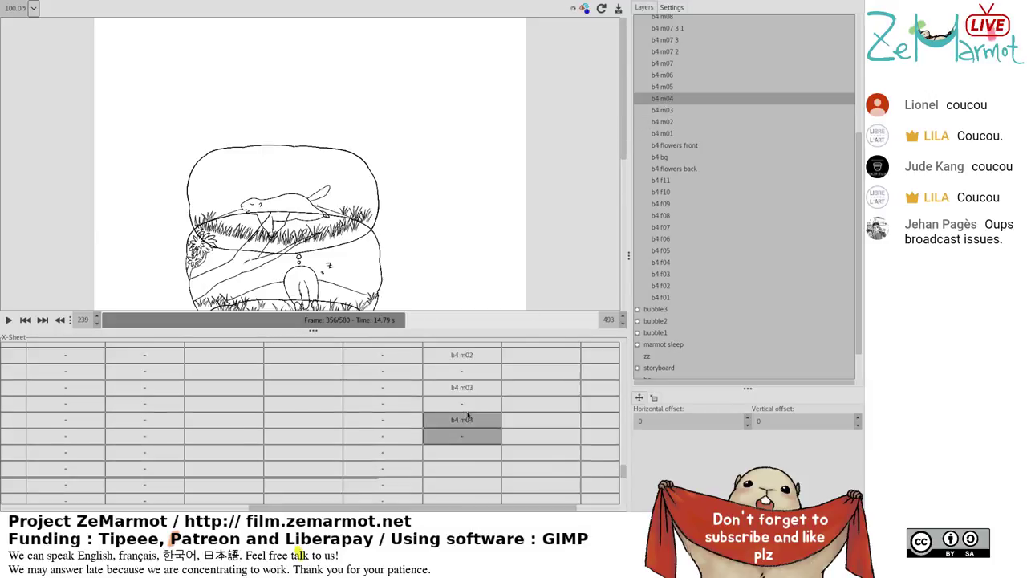
pyautogui.click(468, 407)
pyautogui.keyDown('shift'); pyautogui.click(473, 437); pyautogui.keyUp('shift')
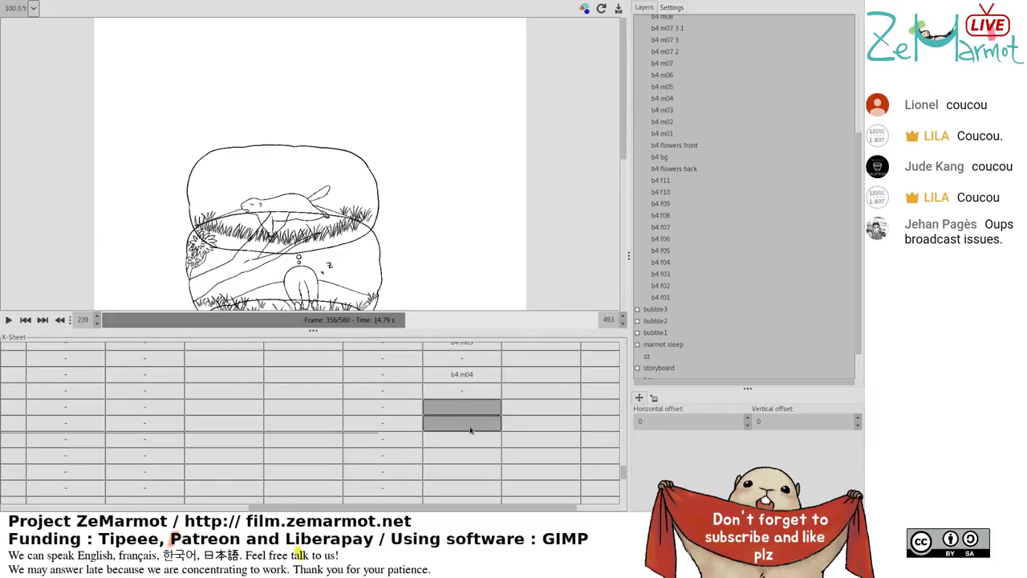
pyautogui.scroll(-1, 472, 435)
pyautogui.keyDown('shift'); pyautogui.click(471, 431); pyautogui.keyUp('shift')
pyautogui.scroll(-3, 471, 431)
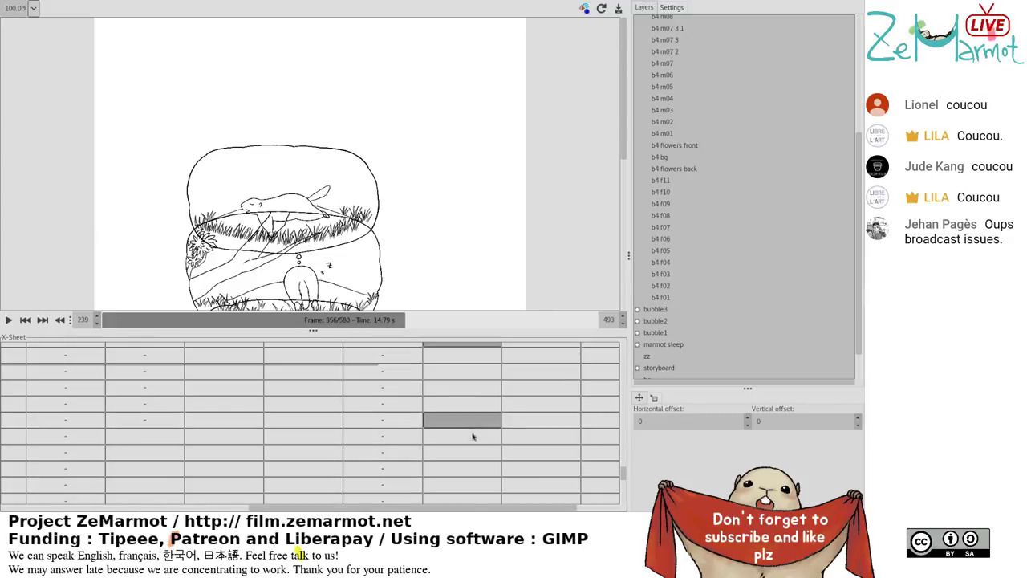
pyautogui.click(479, 499)
pyautogui.moveTo(480, 499); pyautogui.dragTo(469, 350)
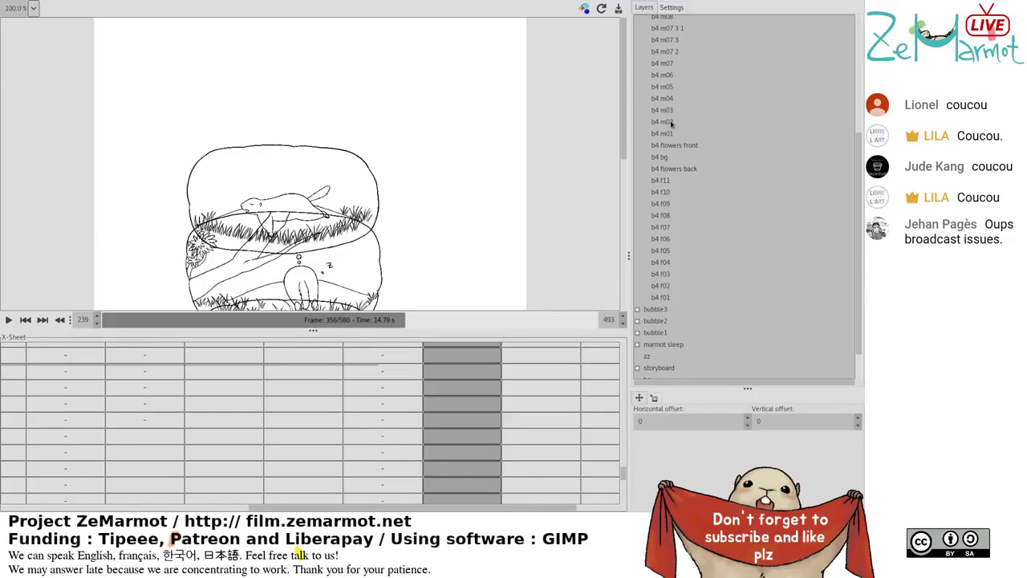
pyautogui.scroll(3, 555, 367)
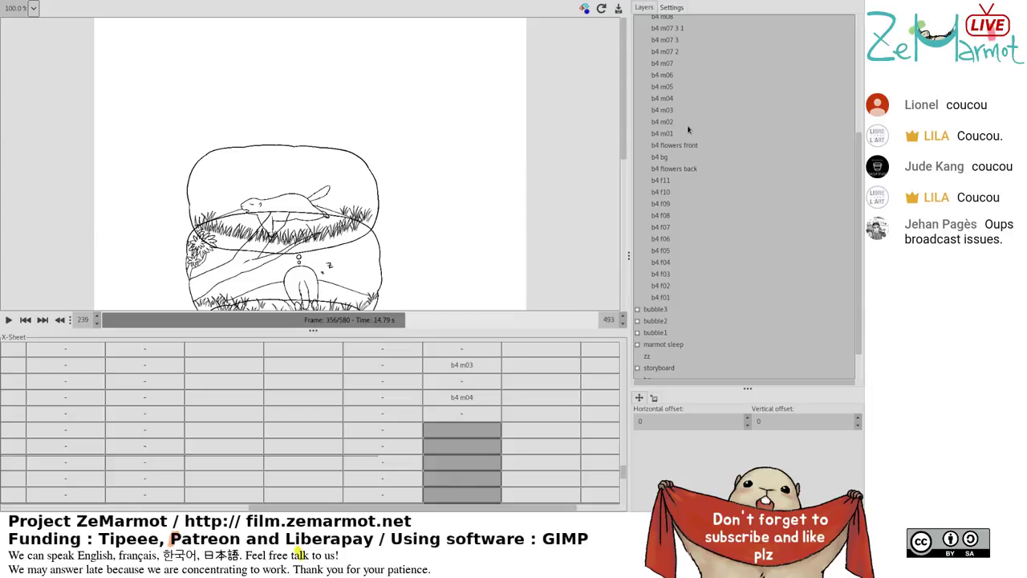
pyautogui.click(663, 86)
pyautogui.click(520, 465)
pyautogui.scroll(-3, 520, 465)
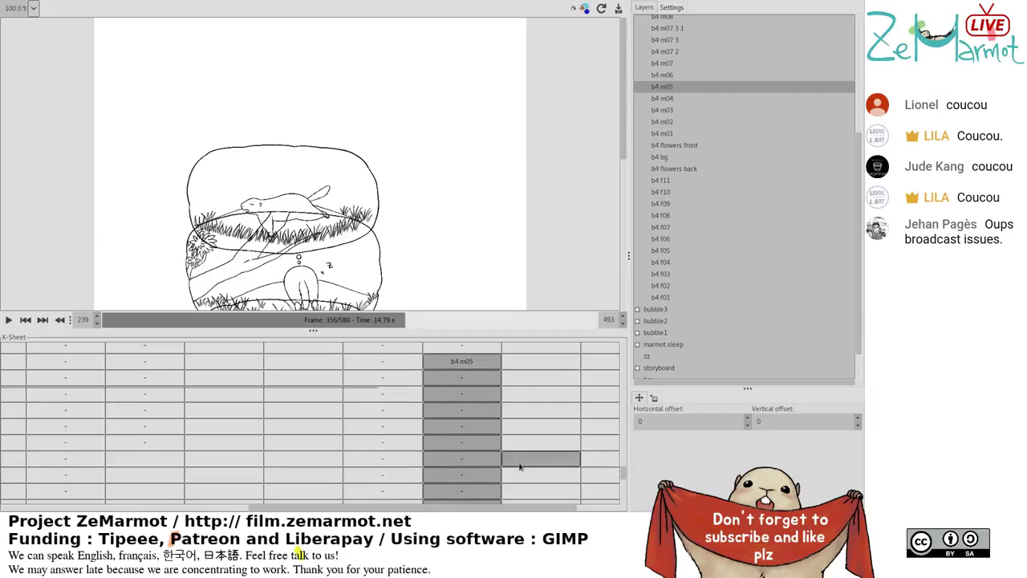
# Extend the latest b4 m05 hold by a further block of frames down the column.
pyautogui.click(616, 469)
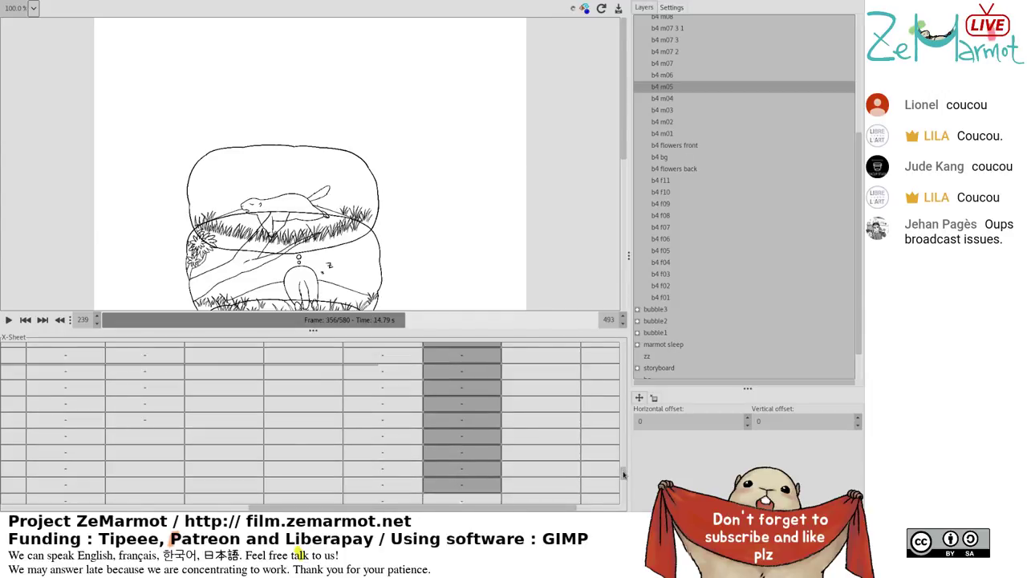
pyautogui.scroll(-3, 624, 475)
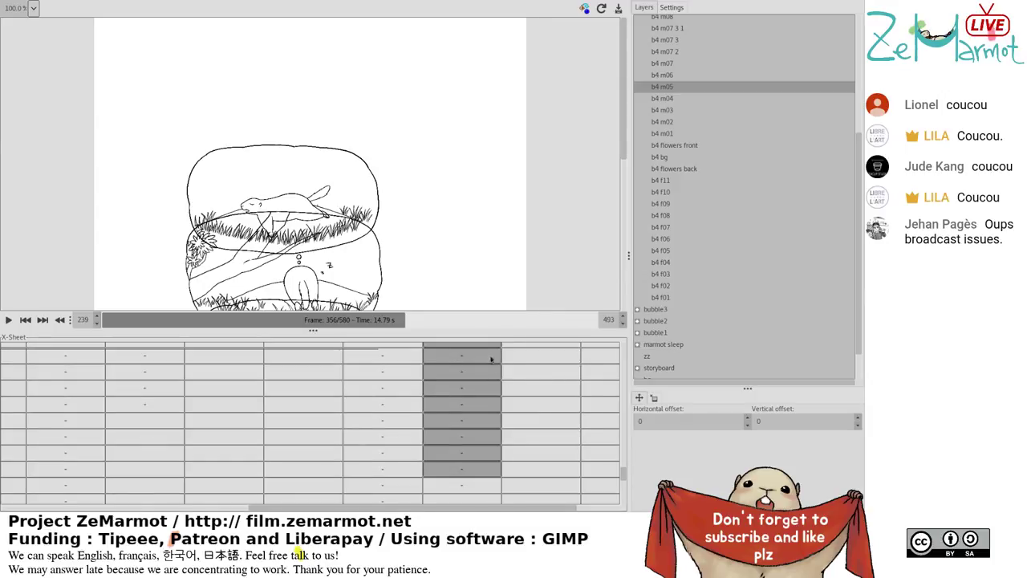
pyautogui.moveTo(491, 359); pyautogui.dragTo(491, 486)
pyautogui.click(493, 486)
pyautogui.scroll(-1, 495, 477)
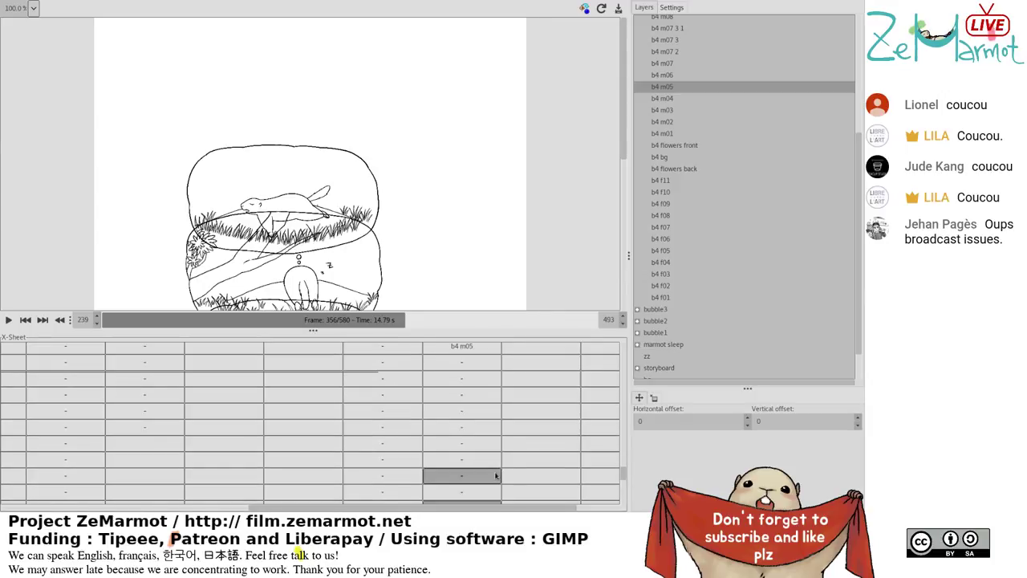
pyautogui.moveTo(496, 471); pyautogui.dragTo(645, 183)
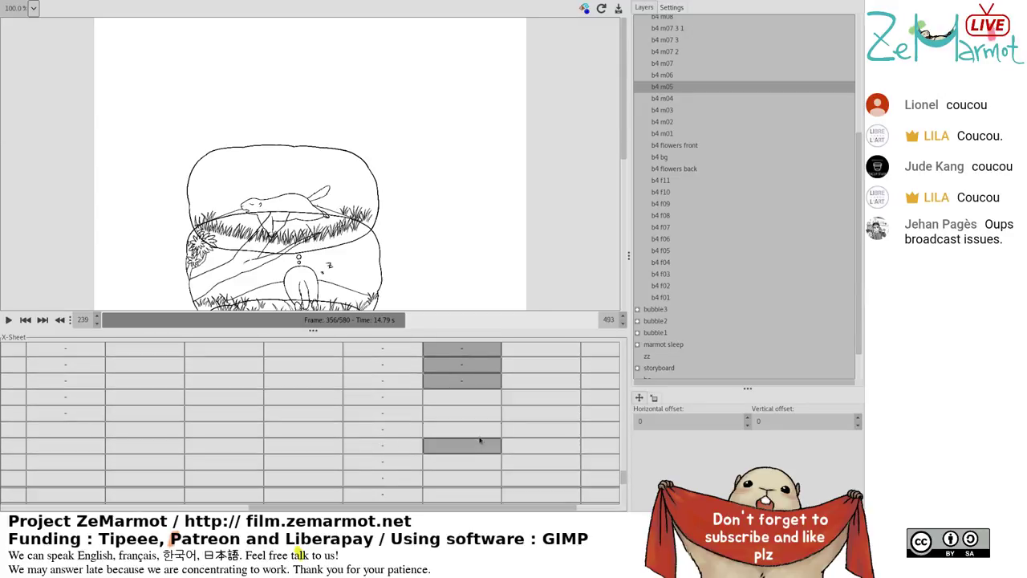
# Assign b4 m04 and b4 m03 below the end of the b4 m05 hold, two frames each.
pyautogui.moveTo(512, 449); pyautogui.dragTo(490, 442)
pyautogui.click(673, 103)
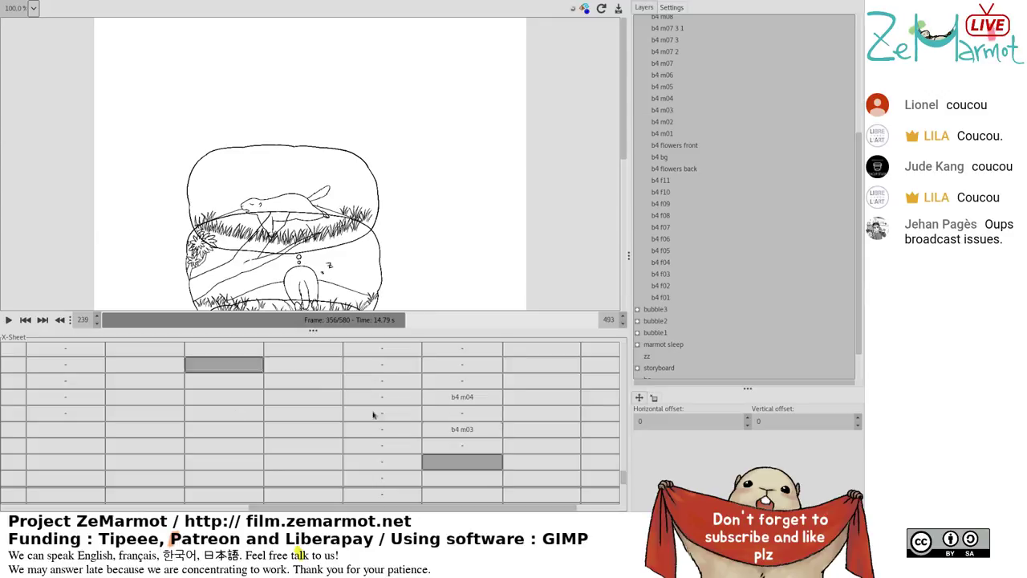
# Switch to the main GIMP image window and reopen the animation's X-Sheet.
pyautogui.hotkey('alt', 'Tab')
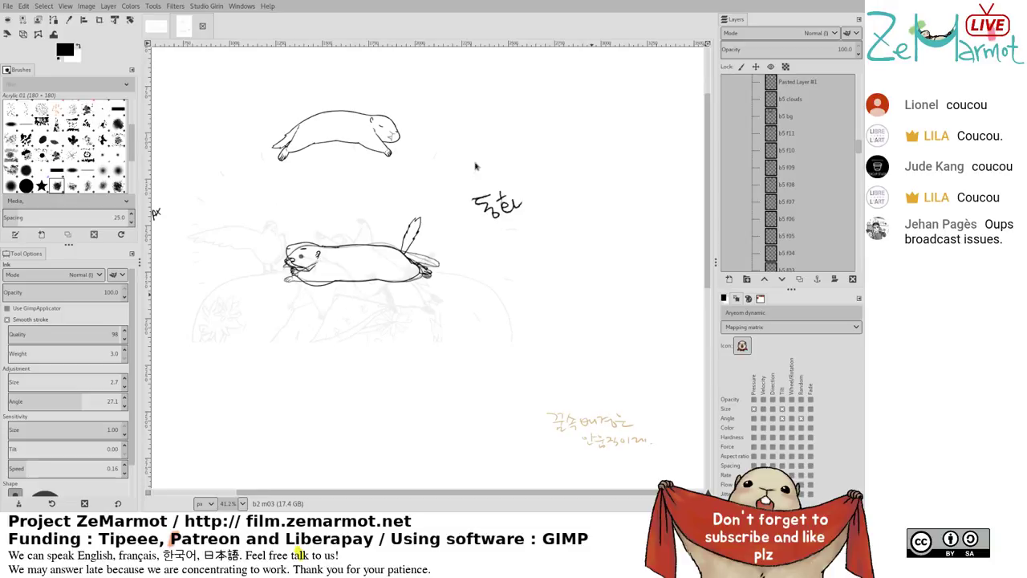
pyautogui.click(227, 19)
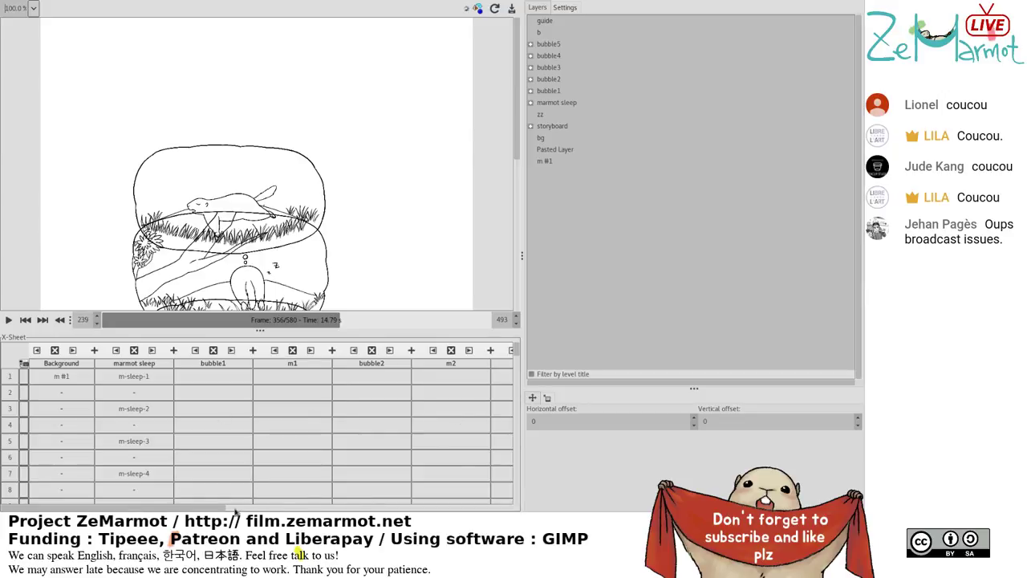
# Locate the b4 m03 to b4 m01 cells beside b3 z06 and b3 z07 in the X-Sheet.
pyautogui.moveTo(214, 507); pyautogui.dragTo(522, 509)
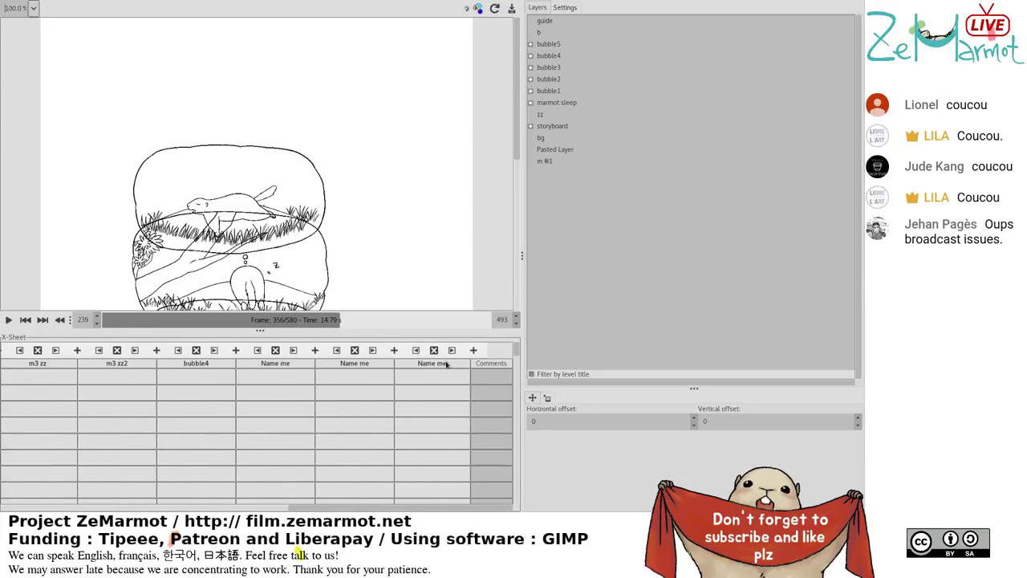
pyautogui.scroll(-2, 250, 383)
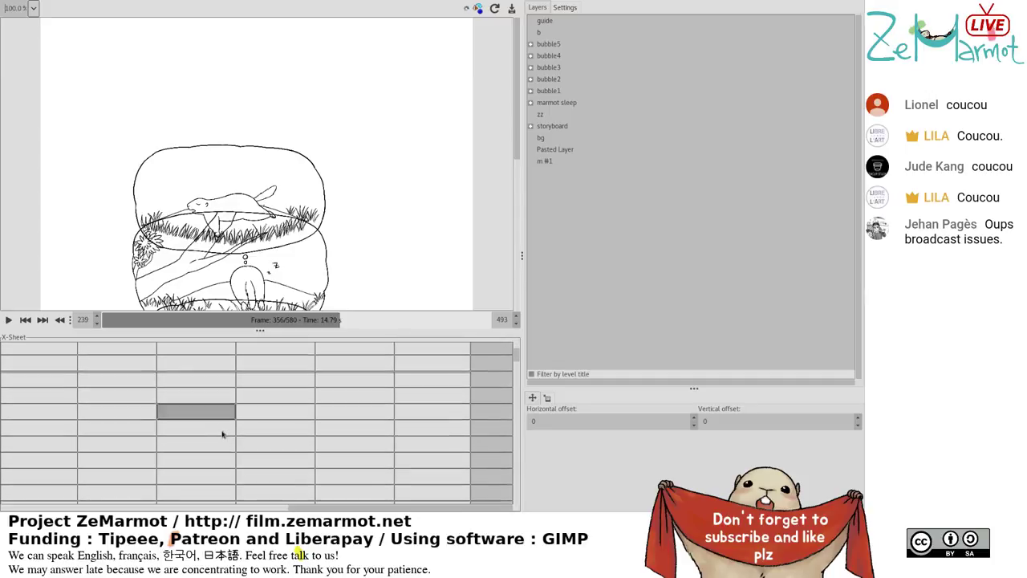
pyautogui.moveTo(519, 354); pyautogui.dragTo(517, 471)
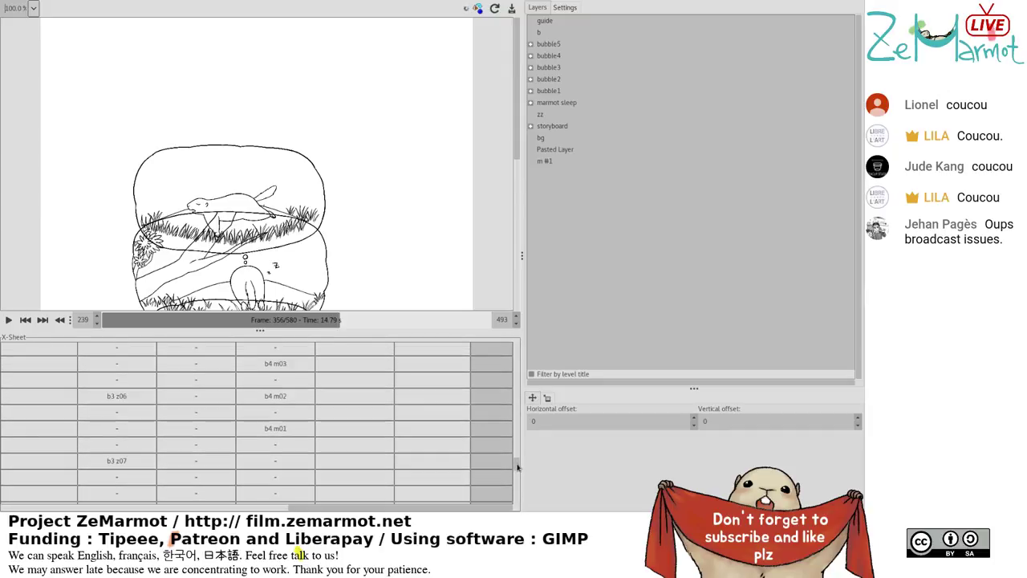
# Play back the bubble animation several times to review its timing, and stop at frame 483.
pyautogui.click(8, 319)
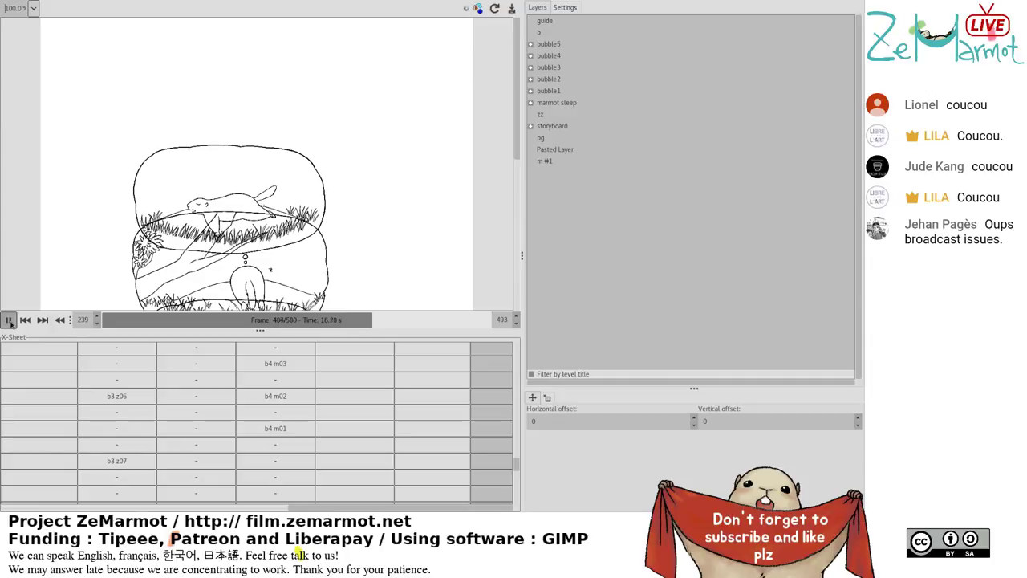
pyautogui.click(8, 320)
pyautogui.click(566, 9)
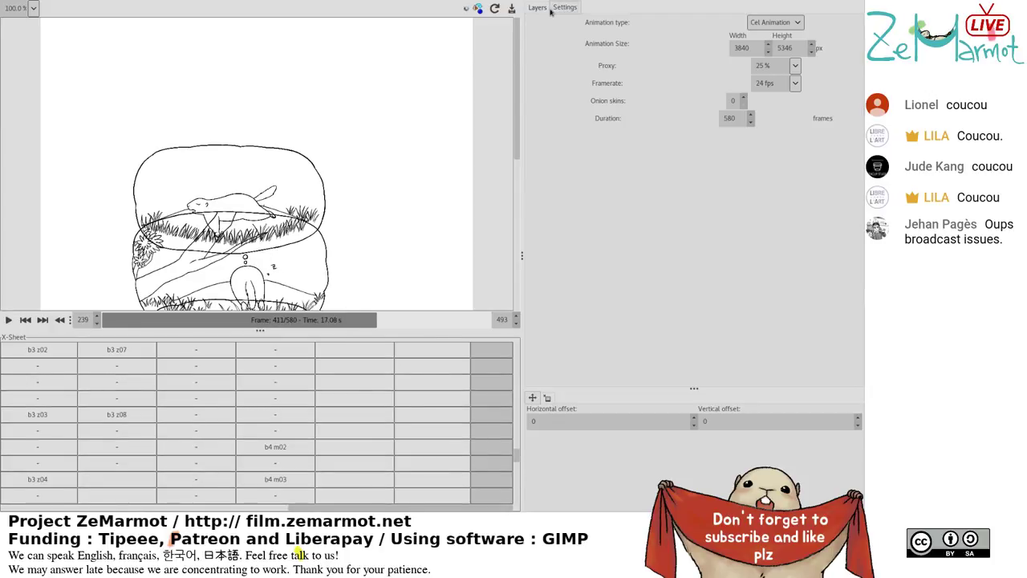
pyautogui.click(542, 10)
pyautogui.click(8, 320)
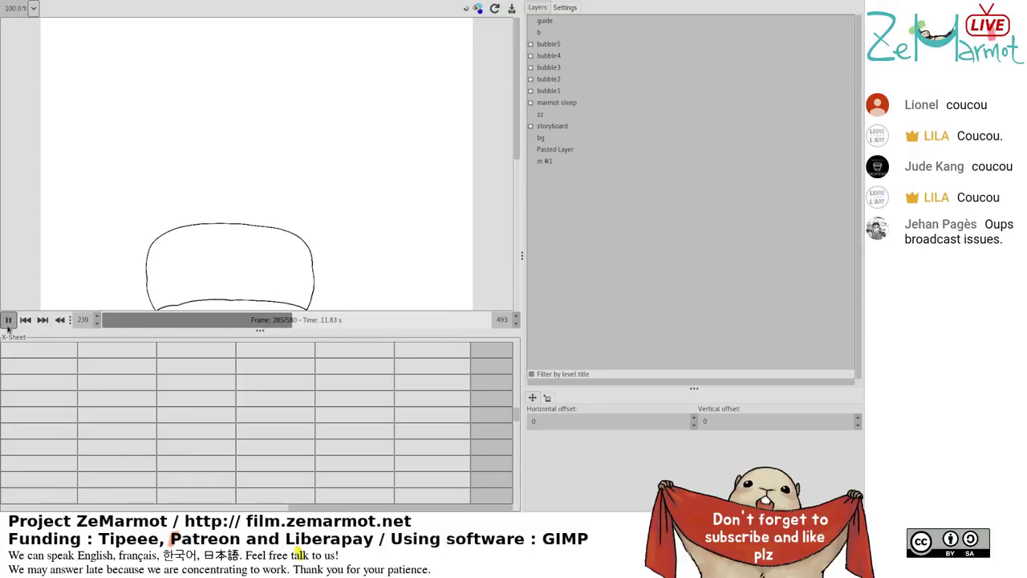
pyautogui.click(8, 320)
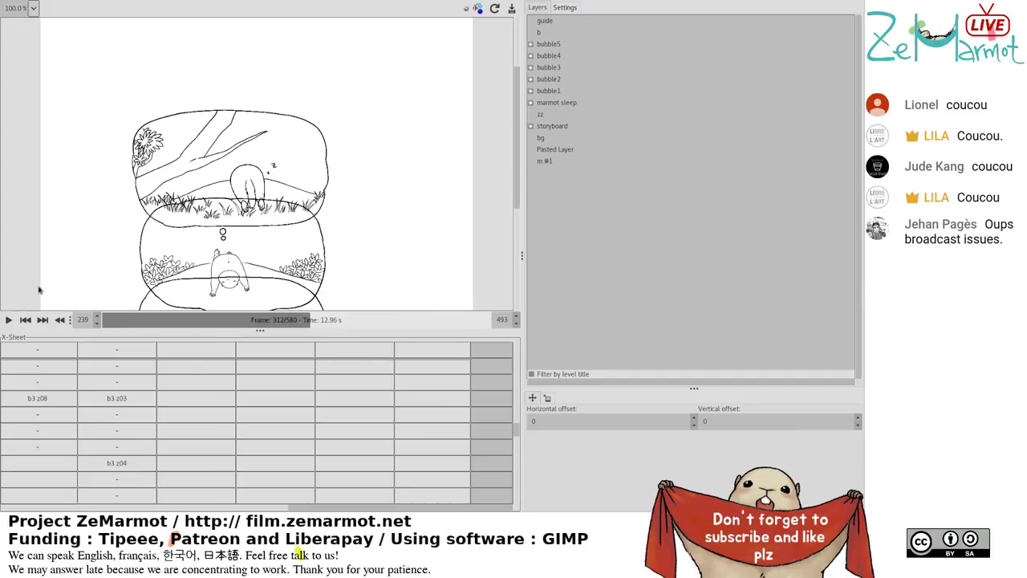
pyautogui.click(8, 320)
pyautogui.click(267, 320)
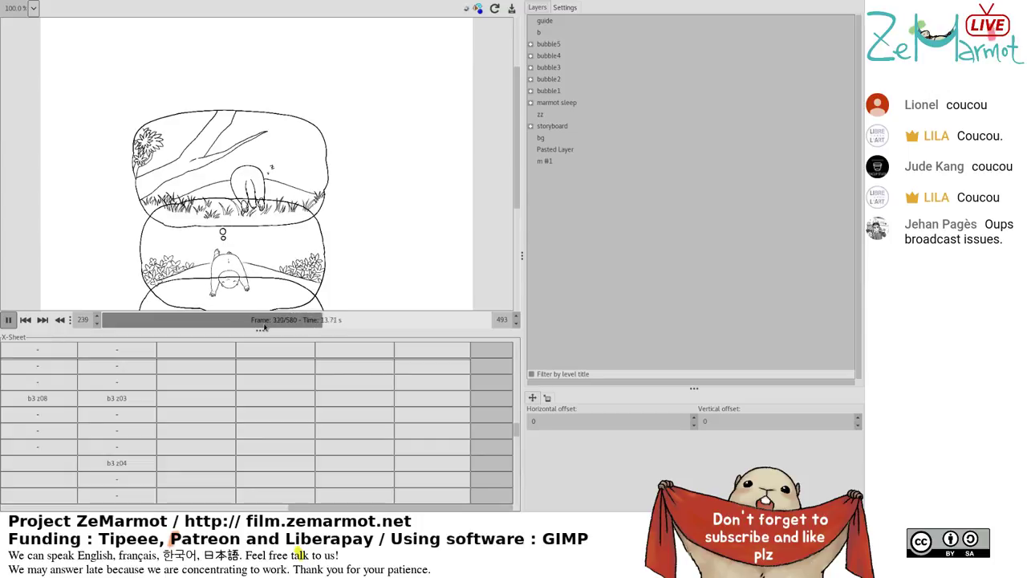
pyautogui.click(264, 323)
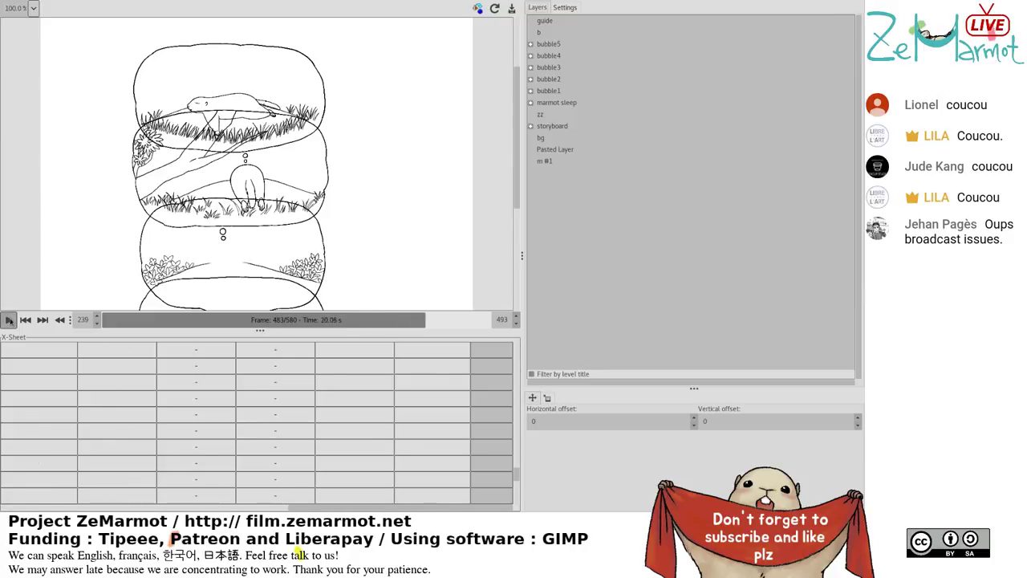
pyautogui.click(9, 320)
# Assign the b5 f01 layer from the bubble5 group to frame 483 in the empty track right after the b4 m track.
pyautogui.click(337, 422)
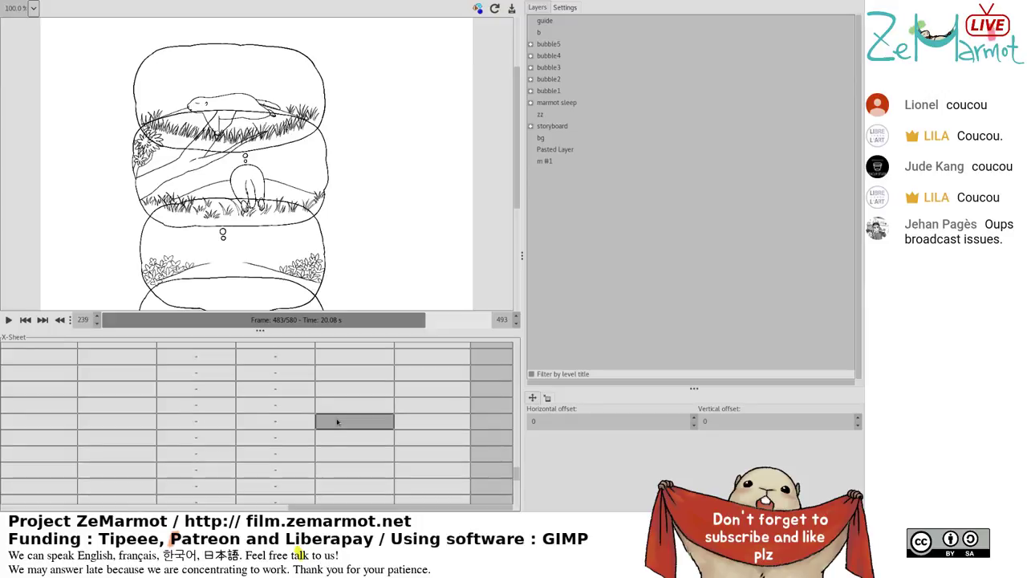
pyautogui.moveTo(332, 509)
pyautogui.mouseDown()
pyautogui.moveTo(36, 513)
pyautogui.moveTo(184, 516)
pyautogui.moveTo(338, 498)
pyautogui.mouseUp()
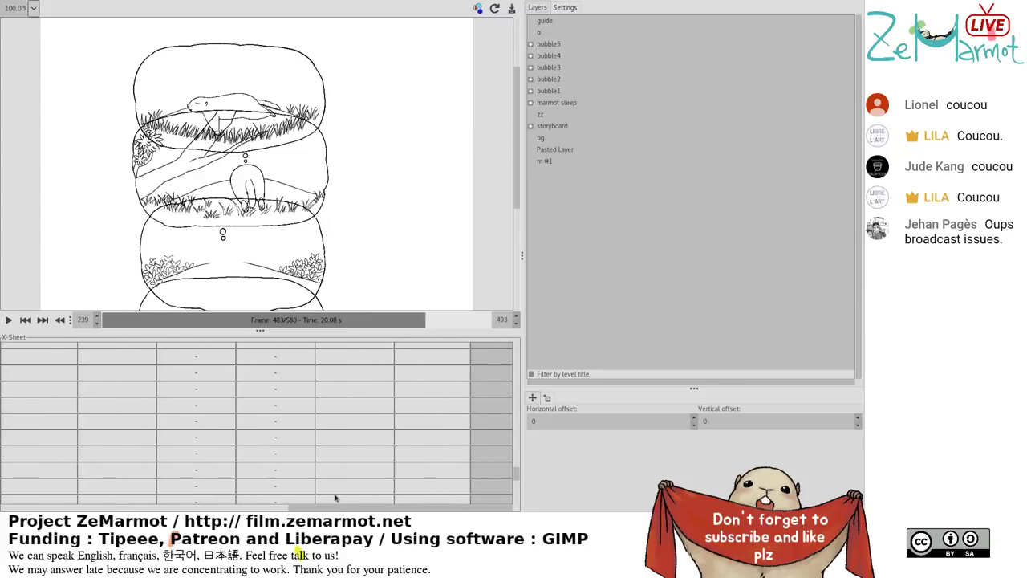
pyautogui.click(338, 378)
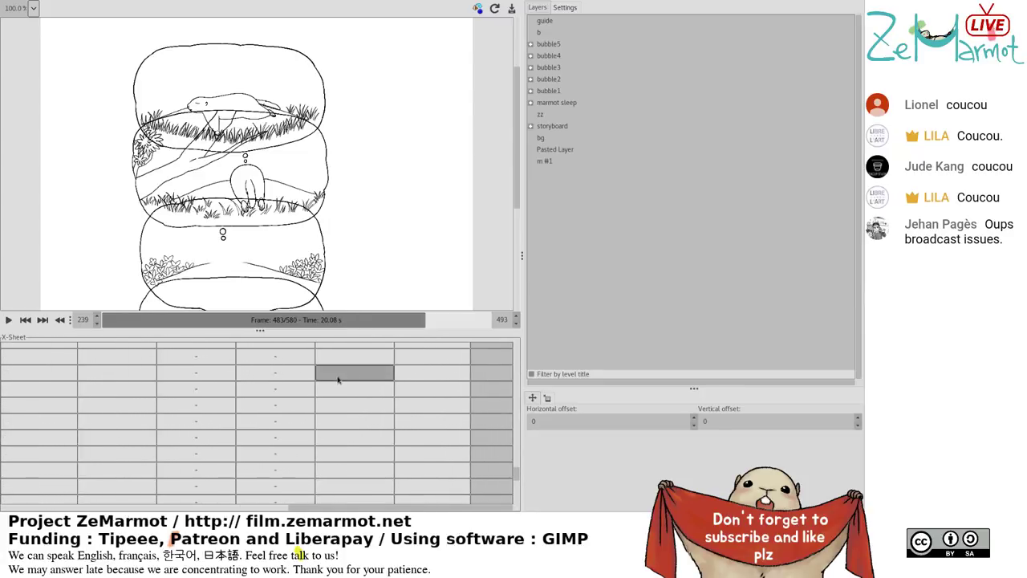
pyautogui.moveTo(337, 379); pyautogui.dragTo(339, 396)
pyautogui.scroll(3, 339, 431)
pyautogui.click(339, 431)
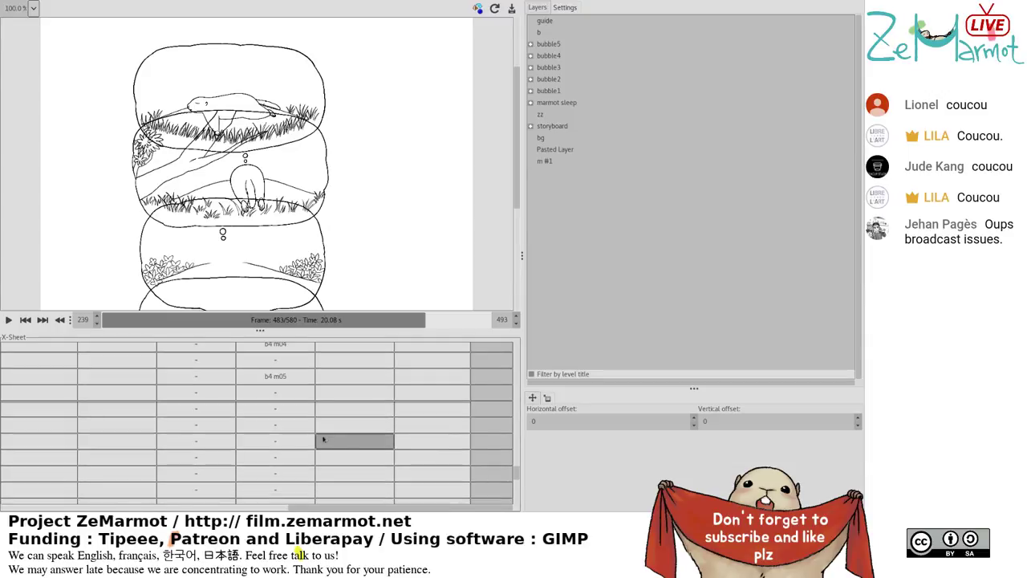
pyautogui.scroll(2, 337, 438)
pyautogui.click(332, 443)
pyautogui.scroll(-2, 332, 443)
pyautogui.click(332, 442)
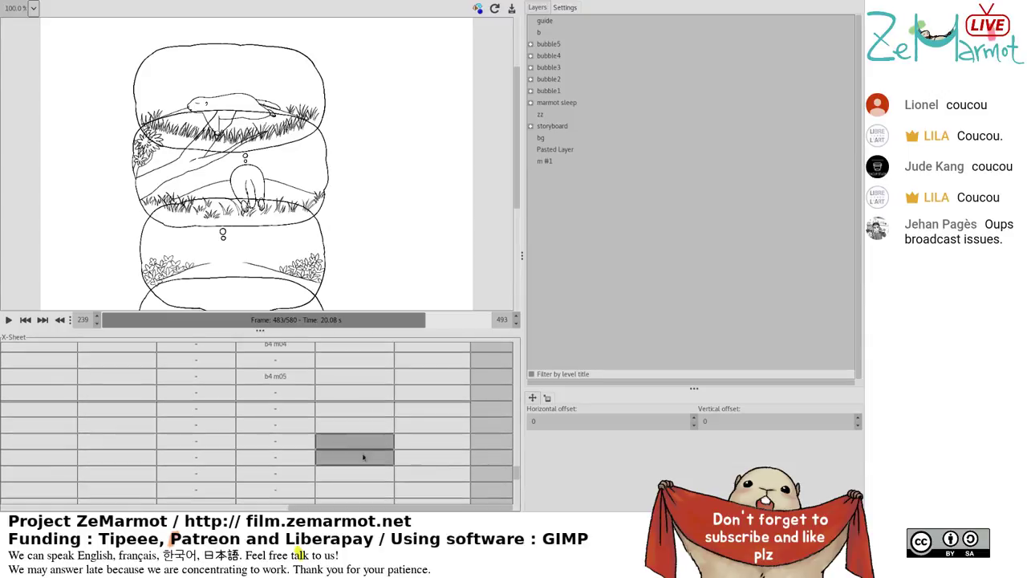
pyautogui.click(532, 45)
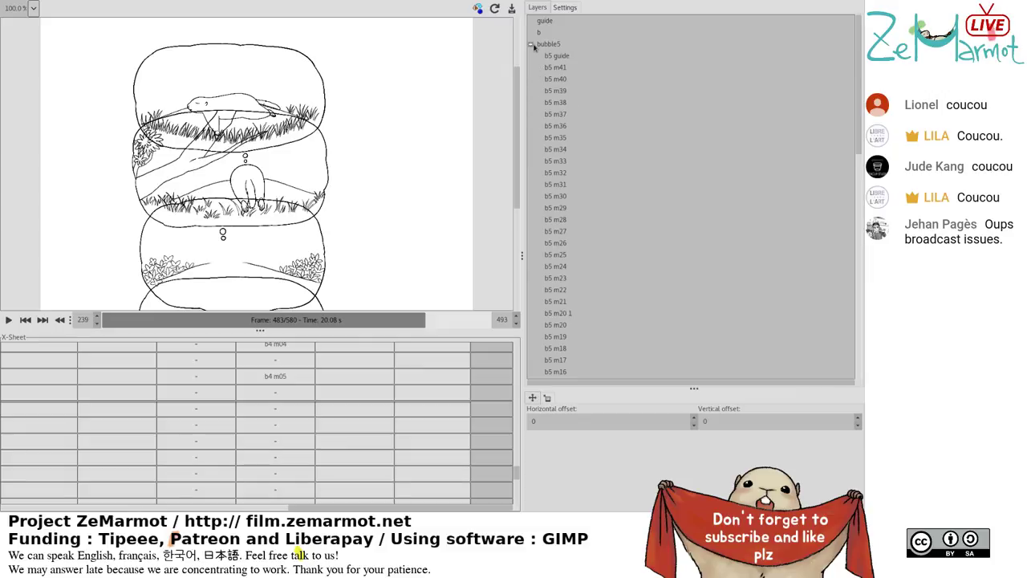
pyautogui.scroll(-5, 552, 317)
pyautogui.scroll(-1, 552, 315)
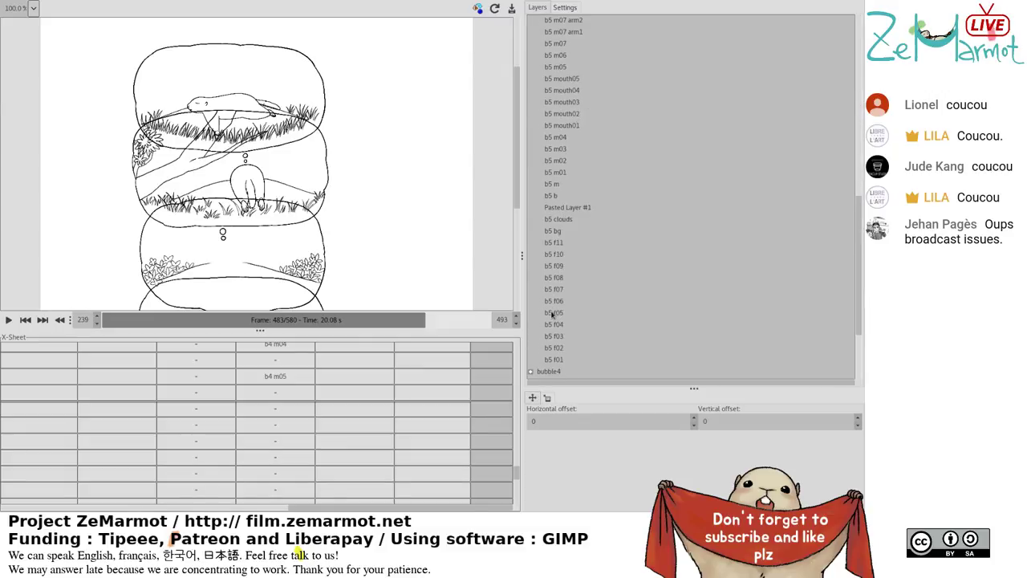
pyautogui.click(553, 359)
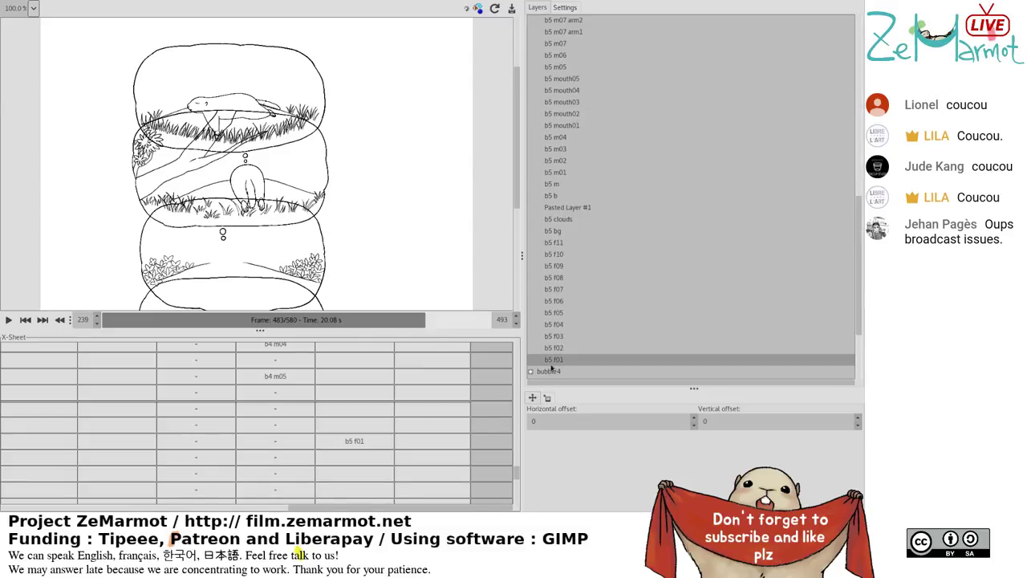
# Create a layer suite starting from the b5 f01 cell, set on 2 frames with 1 cycle.
pyautogui.scroll(3, 363, 443)
pyautogui.click(362, 441)
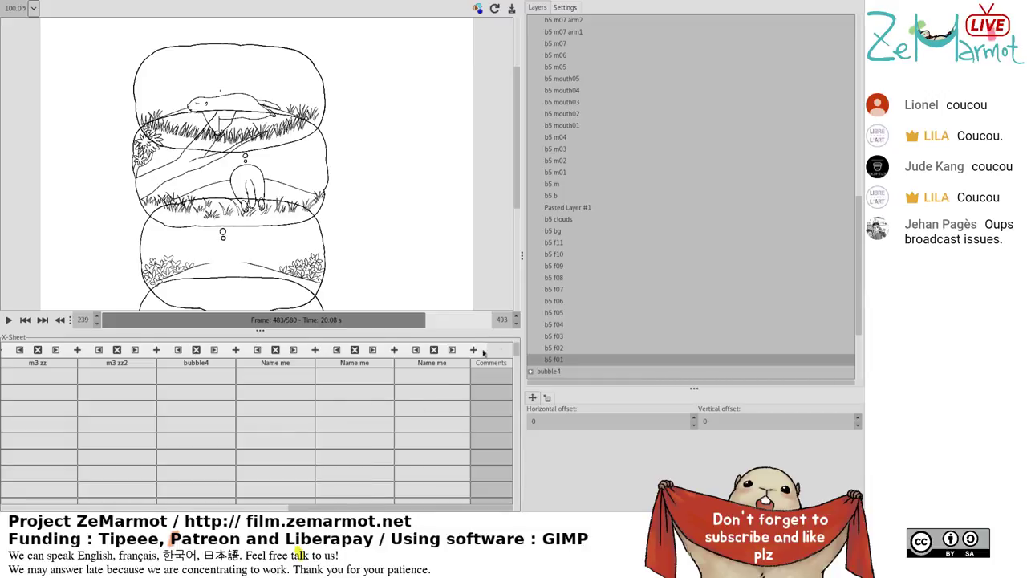
pyautogui.moveTo(516, 355); pyautogui.dragTo(515, 470)
pyautogui.click(373, 391)
pyautogui.click(374, 390)
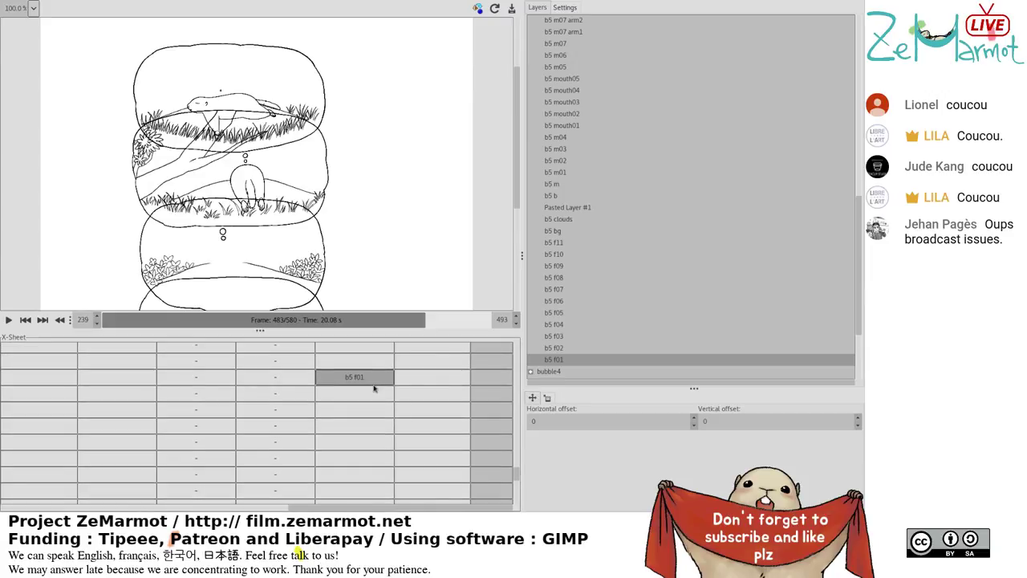
pyautogui.click(373, 390)
pyautogui.click(373, 390)
pyautogui.click(416, 383)
pyautogui.click(416, 386)
pyautogui.click(299, 361)
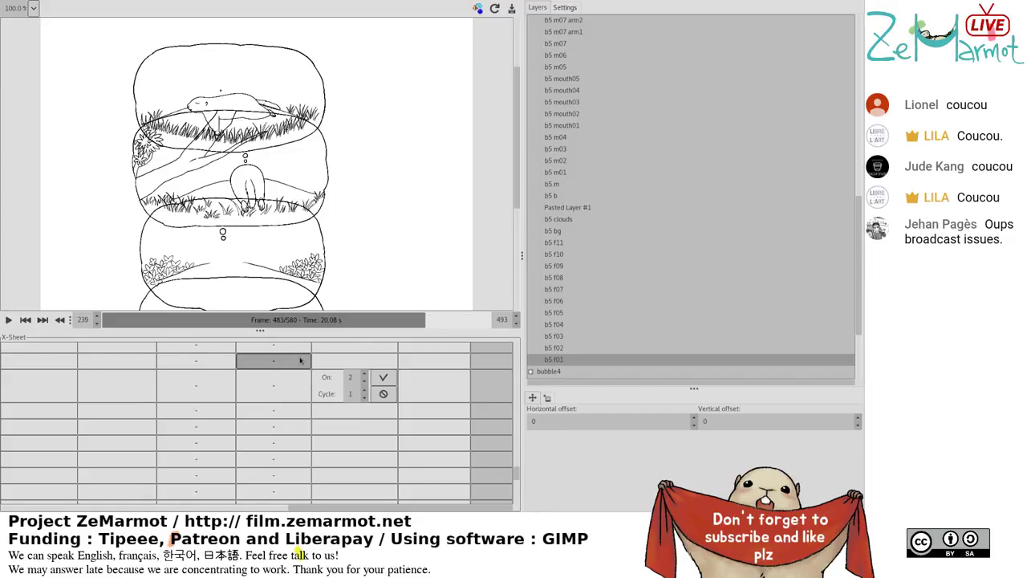
pyautogui.click(384, 378)
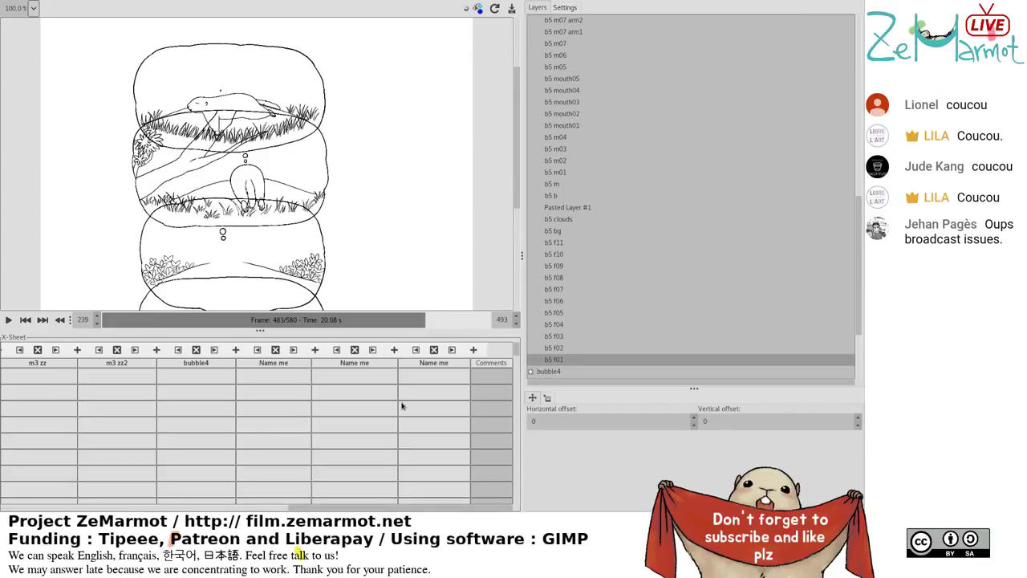
# Fill the frames from b5 f11 onward in that track with the b5 f11, b5 bg and b5 clouds layers together.
pyautogui.click(401, 406)
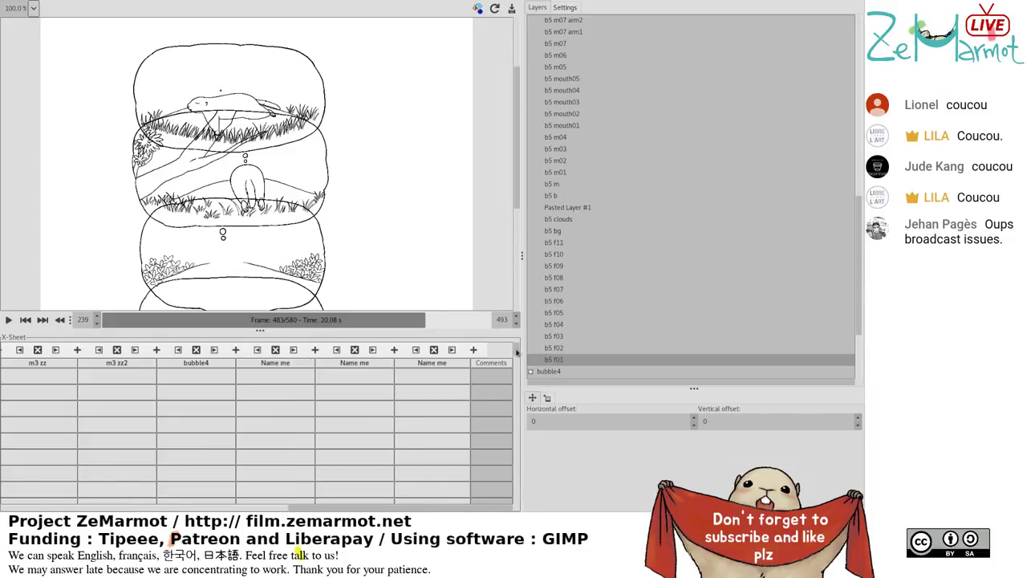
pyautogui.moveTo(518, 351); pyautogui.dragTo(507, 480)
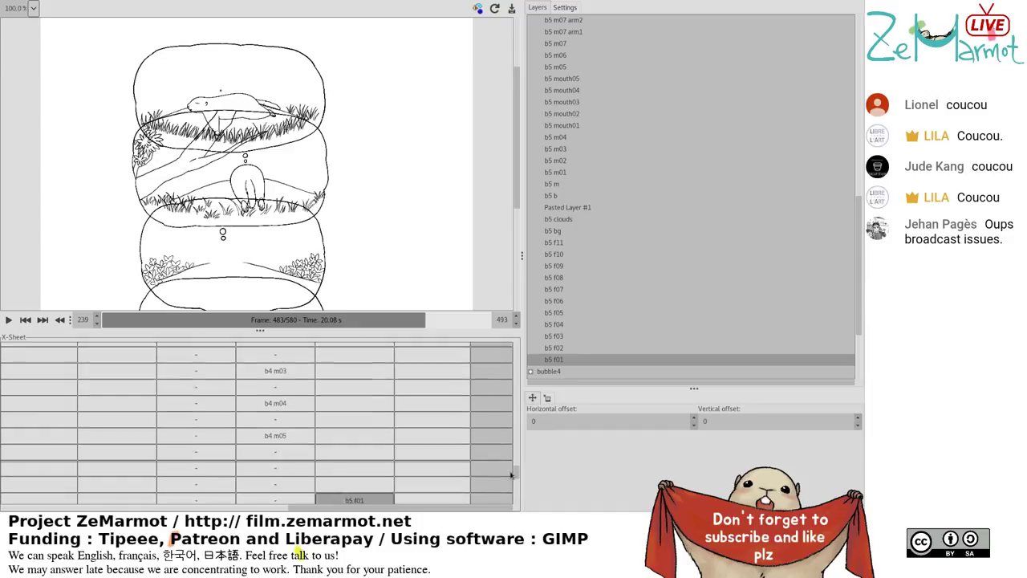
pyautogui.scroll(-5, 511, 476)
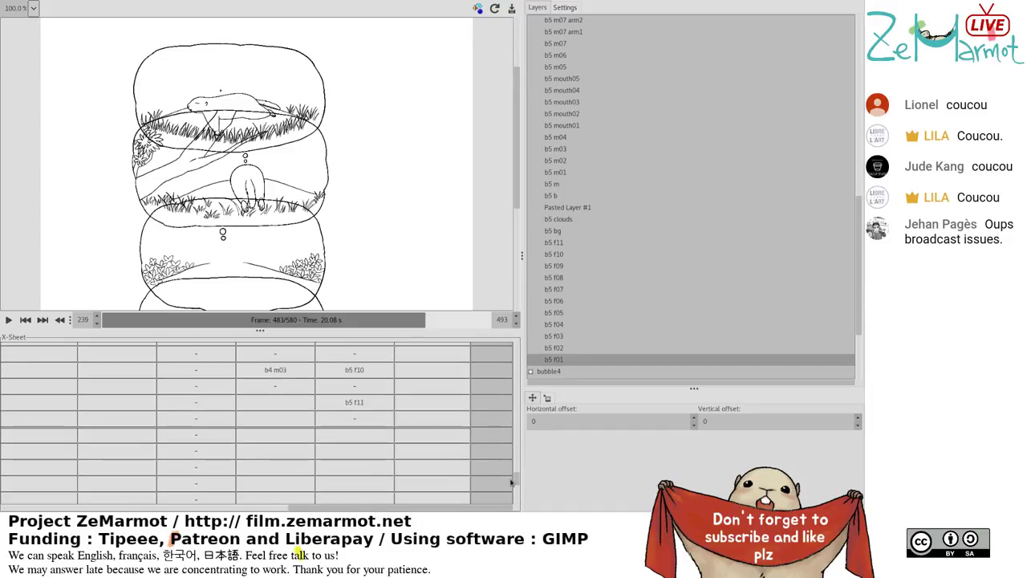
pyautogui.click(435, 432)
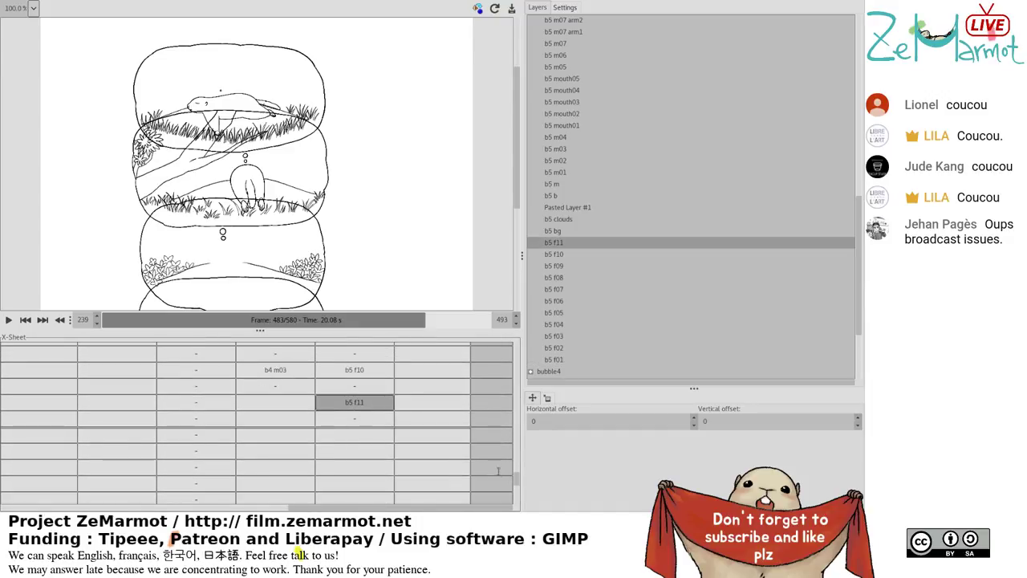
pyautogui.scroll(-3, 516, 479)
pyautogui.click(348, 494)
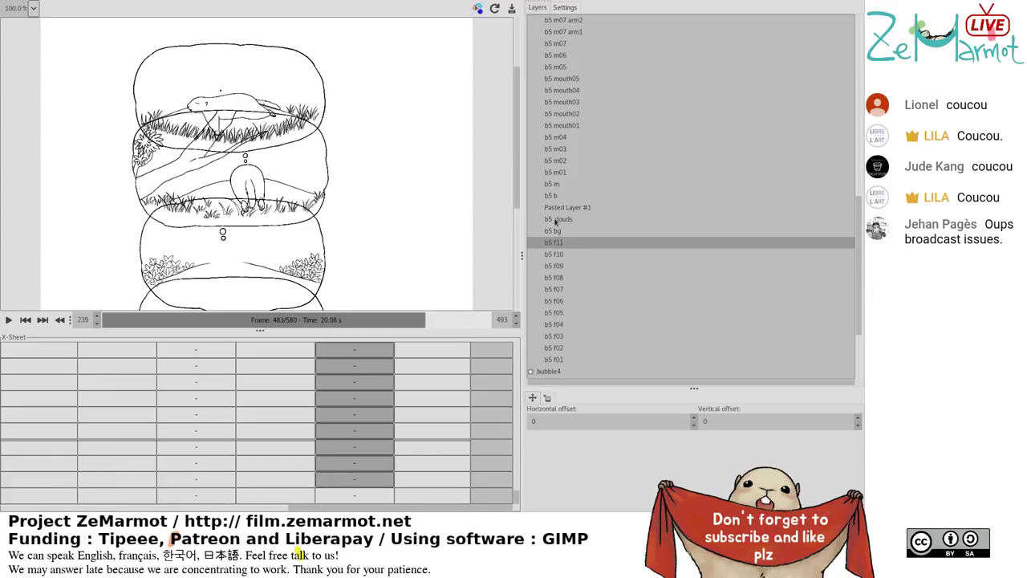
pyautogui.keyDown('shift'); pyautogui.click(558, 219); pyautogui.keyUp('shift')
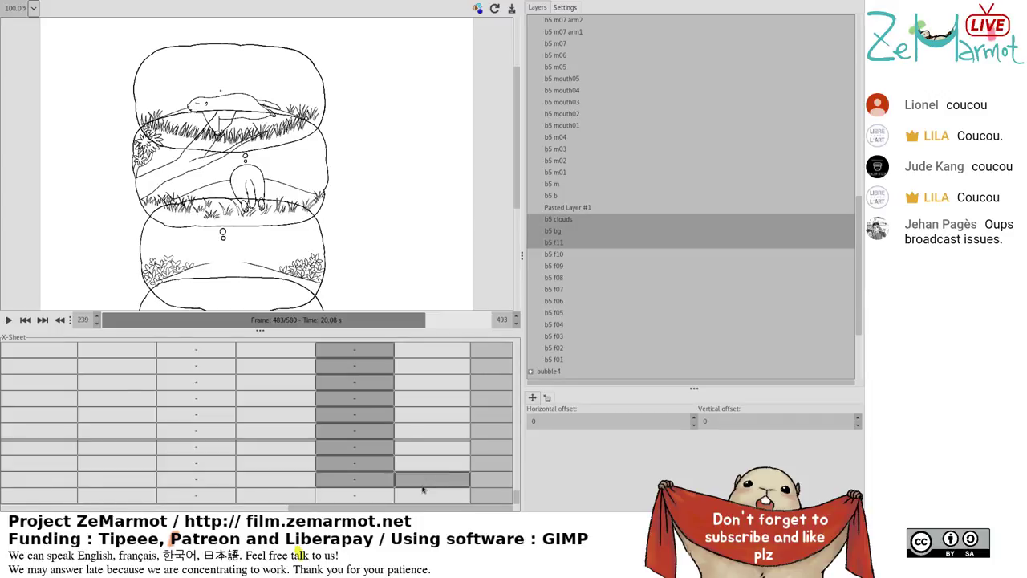
pyautogui.scroll(-1, 361, 375)
pyautogui.scroll(-1, 361, 385)
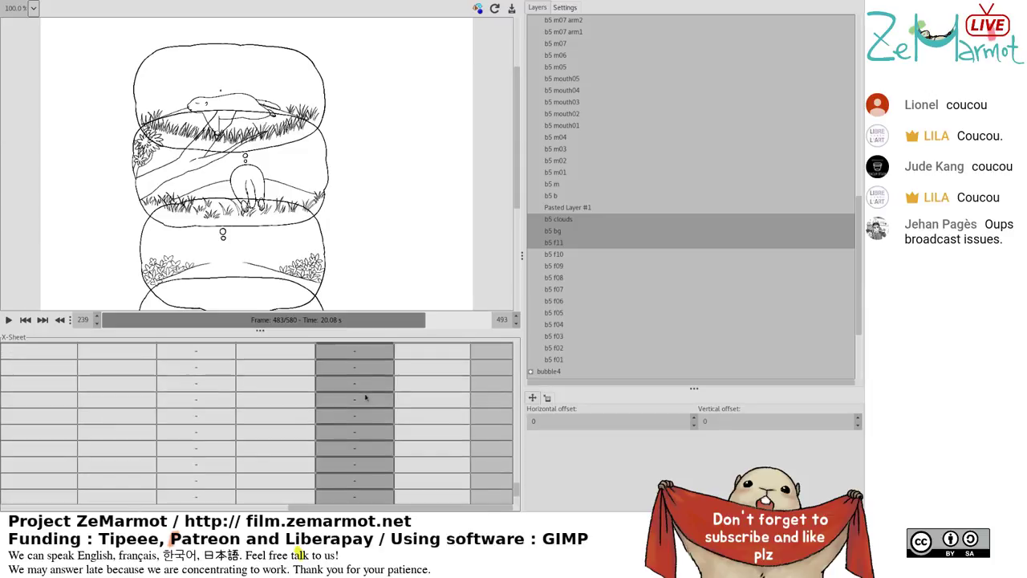
# Select the last track's empty cell beside b5 f01, and show frame 484 in the preview.
pyautogui.click(424, 391)
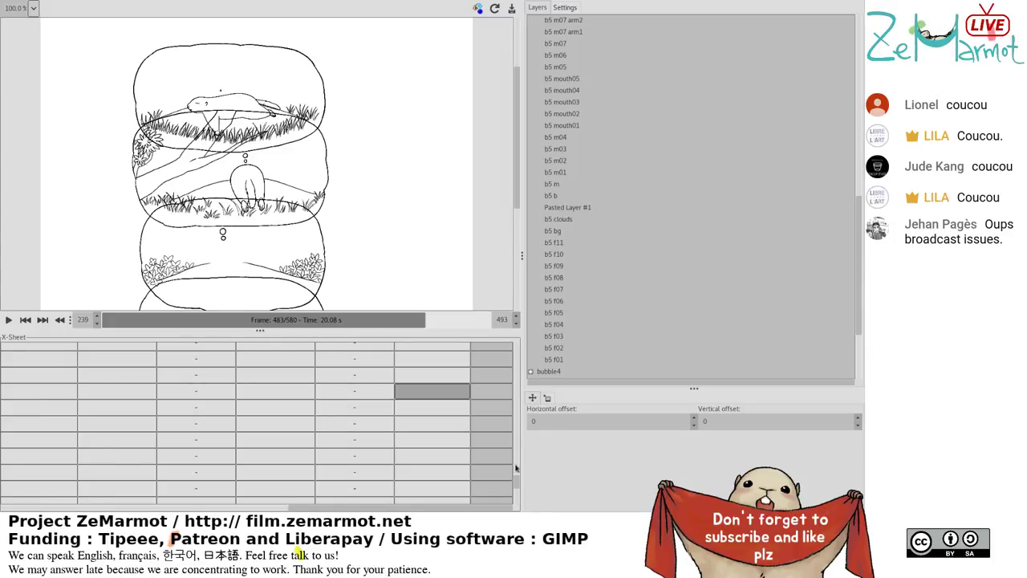
pyautogui.moveTo(516, 469)
pyautogui.mouseDown()
pyautogui.moveTo(518, 482)
pyautogui.moveTo(516, 473)
pyautogui.mouseUp()
pyautogui.click(447, 396)
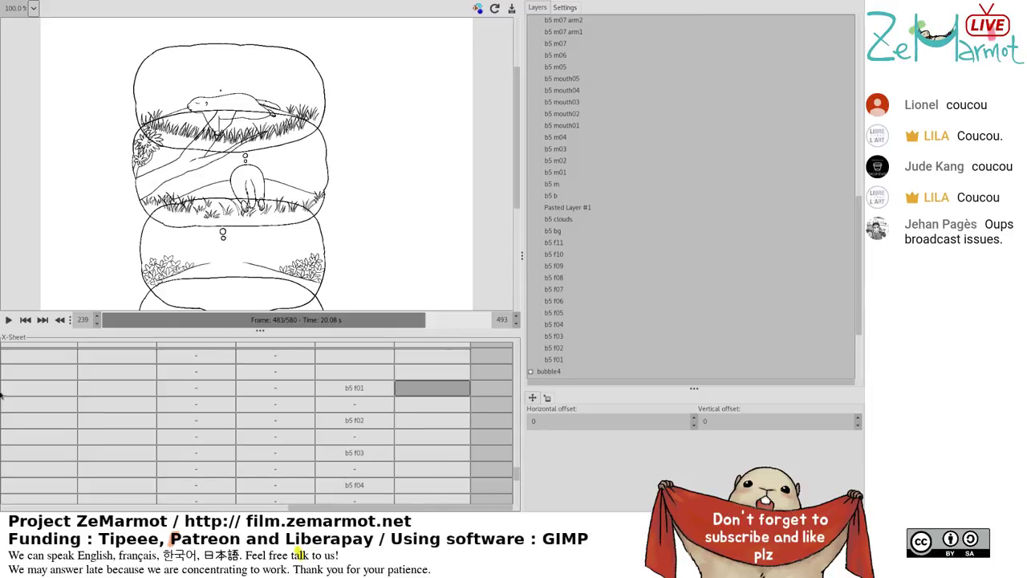
pyautogui.moveTo(279, 515); pyautogui.dragTo(91, 512)
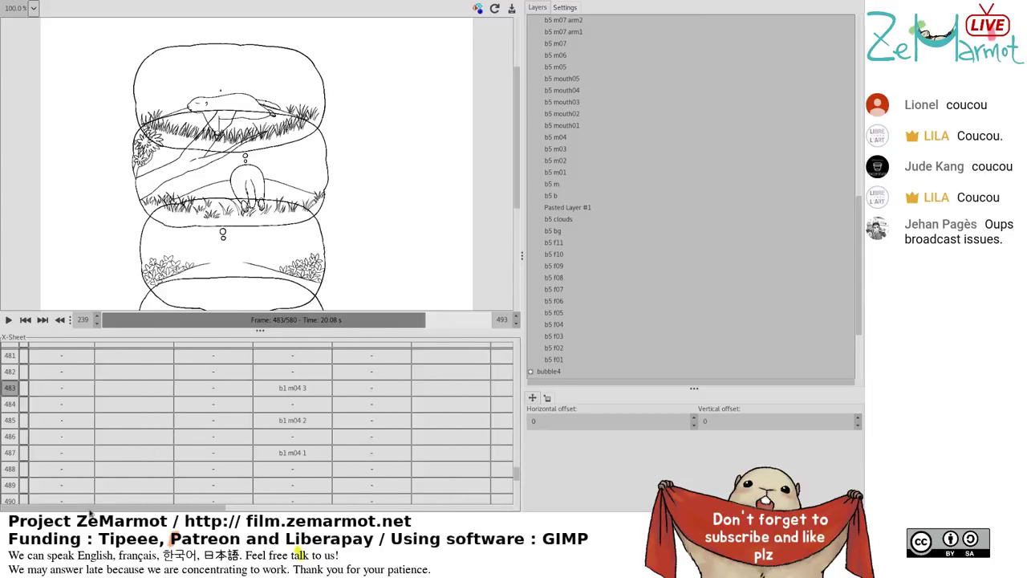
pyautogui.click(9, 403)
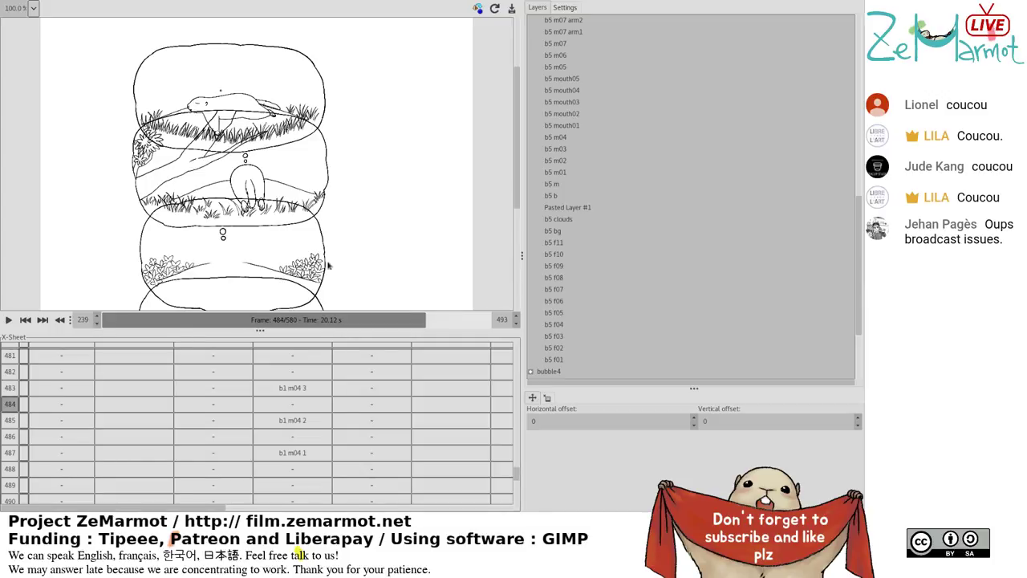
pyautogui.scroll(3, 328, 266)
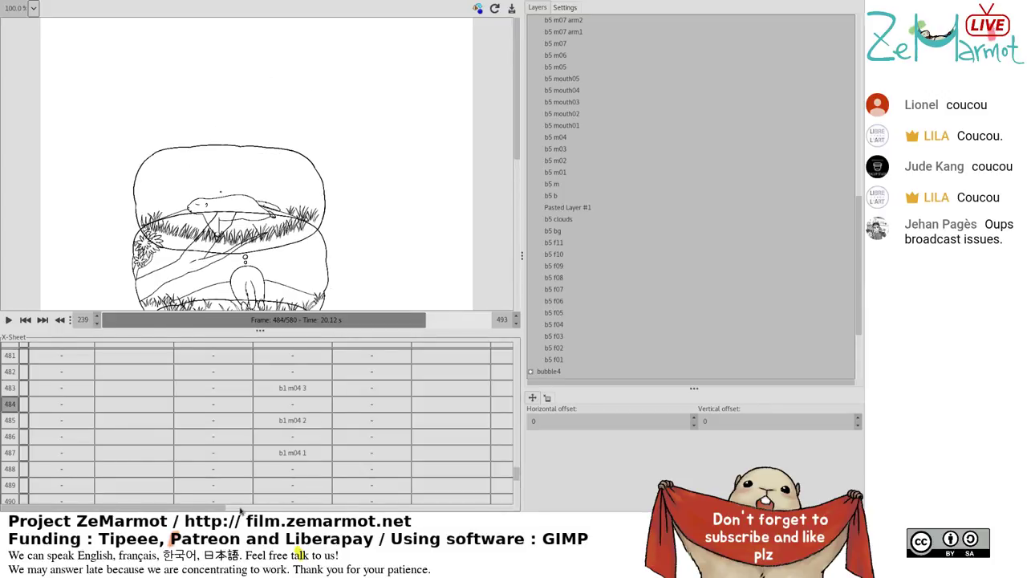
pyautogui.moveTo(239, 510); pyautogui.dragTo(520, 514)
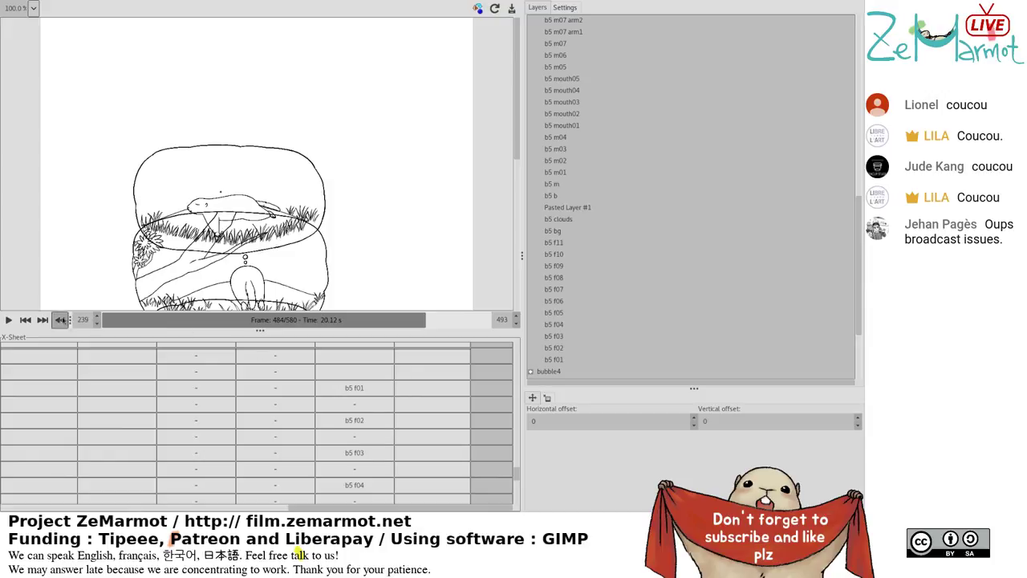
# Extend the playback range to end at frame 554 and play the animation through the new bubble5 frames.
pyautogui.click(9, 319)
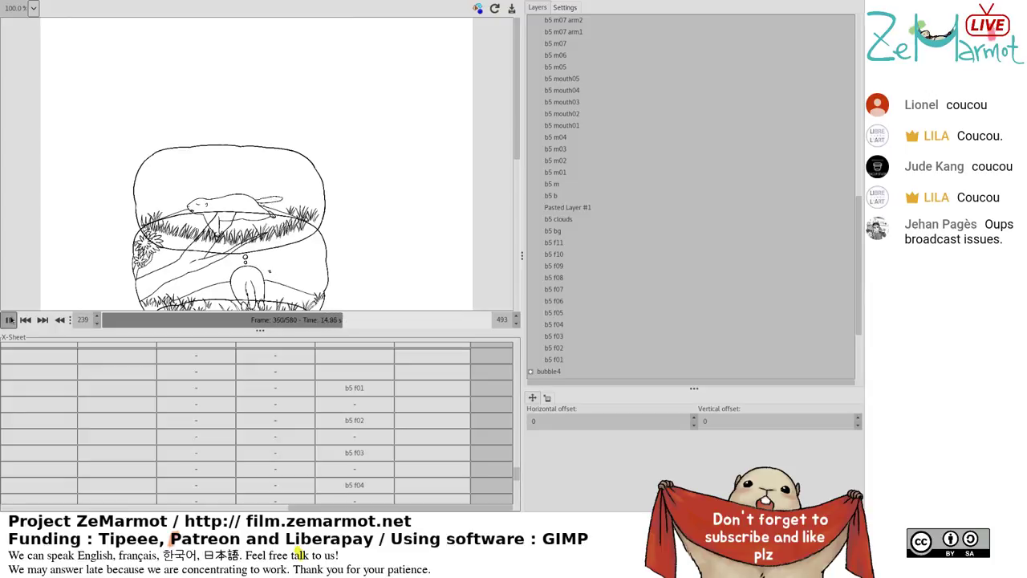
pyautogui.press('space')
pyautogui.scroll(7, 514, 319)
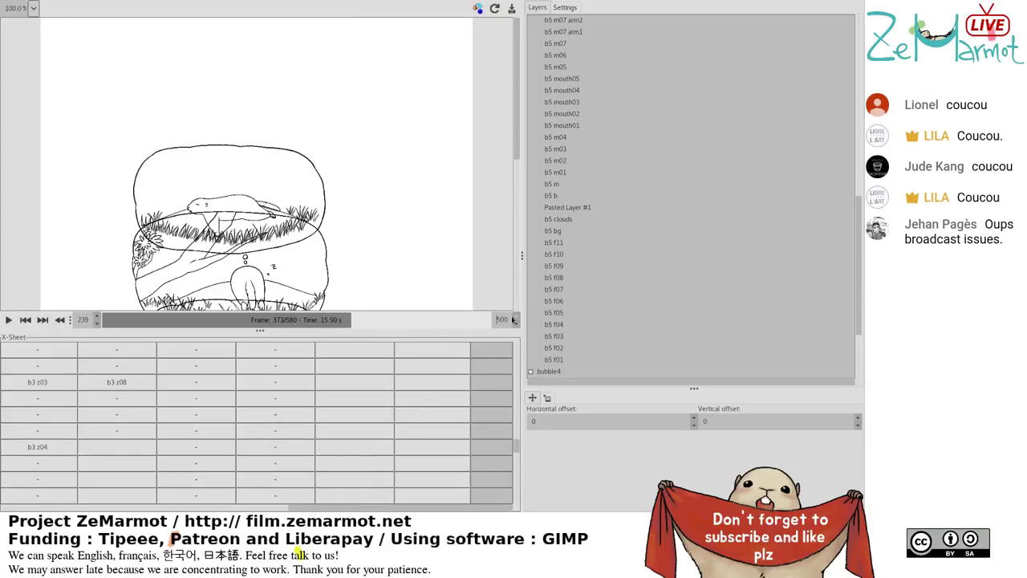
pyautogui.scroll(5, 514, 319)
pyautogui.click(6, 319)
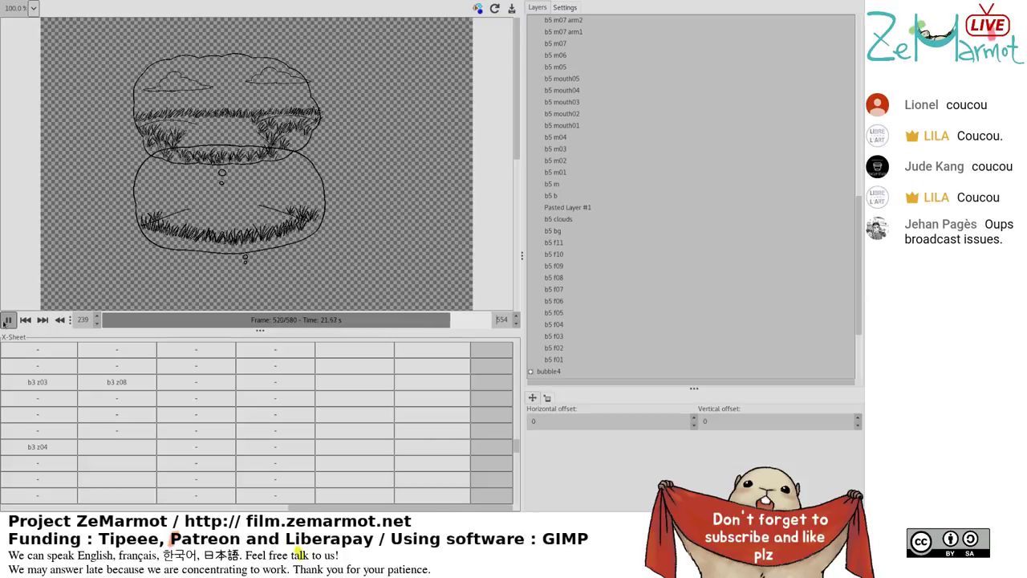
pyautogui.click(7, 319)
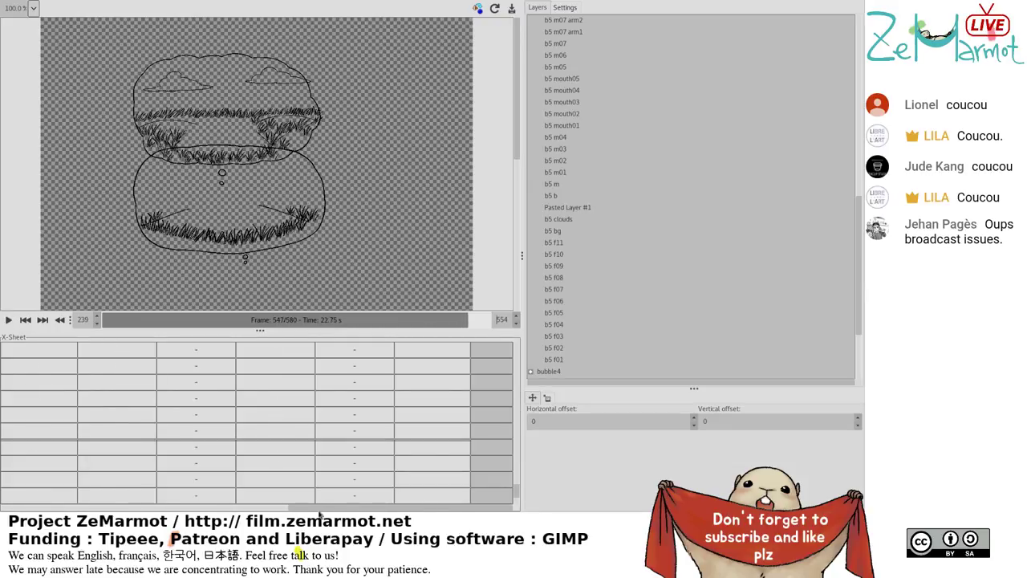
# Fill the first track's empty cells from frame 501 to frame 580 with the m #1 layer.
pyautogui.click(61, 451)
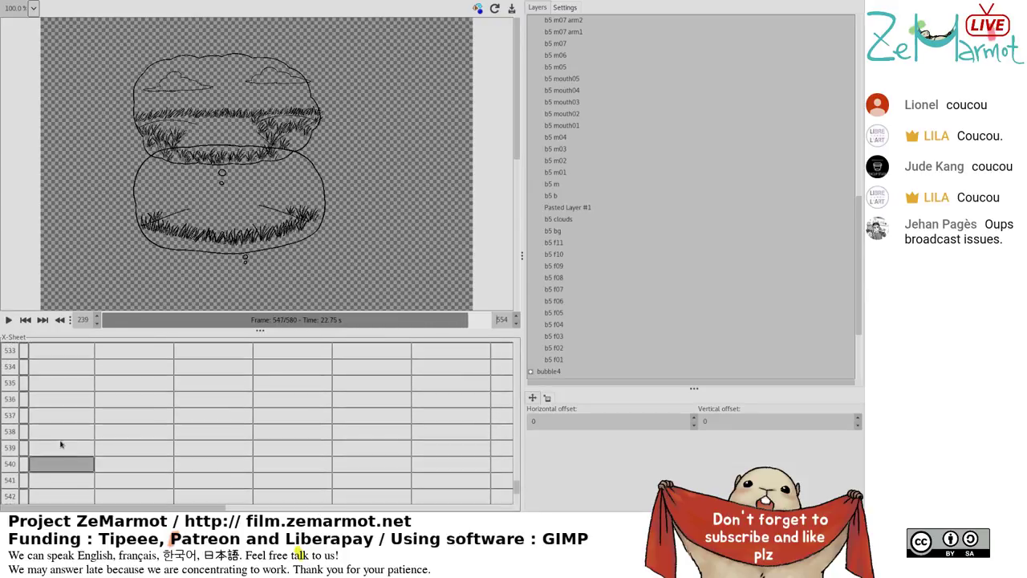
pyautogui.scroll(-15, 64, 433)
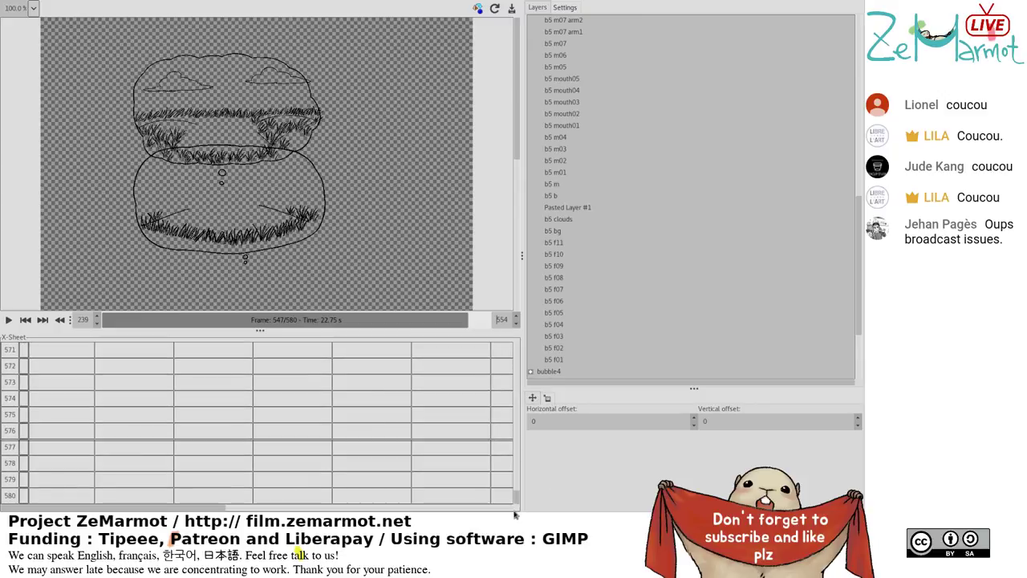
pyautogui.click(74, 448)
pyautogui.click(67, 494)
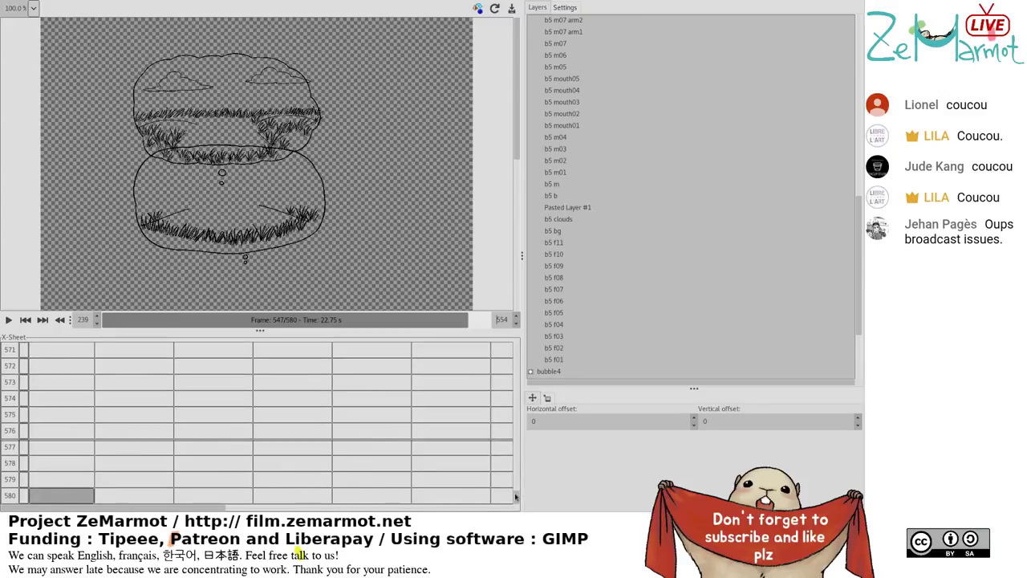
pyautogui.moveTo(517, 498)
pyautogui.mouseDown()
pyautogui.moveTo(517, 460)
pyautogui.moveTo(517, 477)
pyautogui.mouseUp()
pyautogui.moveTo(61, 438); pyautogui.dragTo(61, 486)
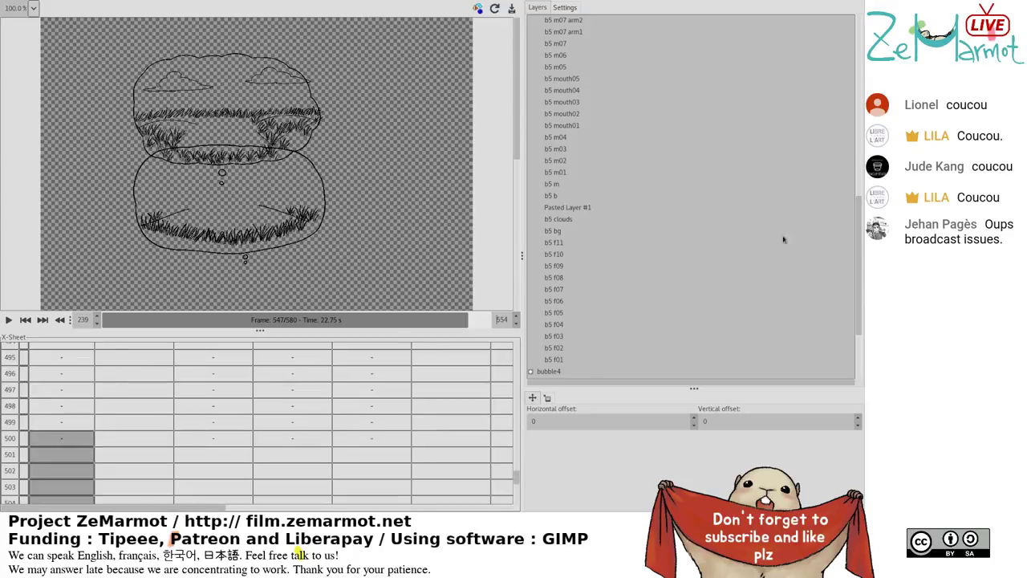
pyautogui.scroll(-5, 854, 333)
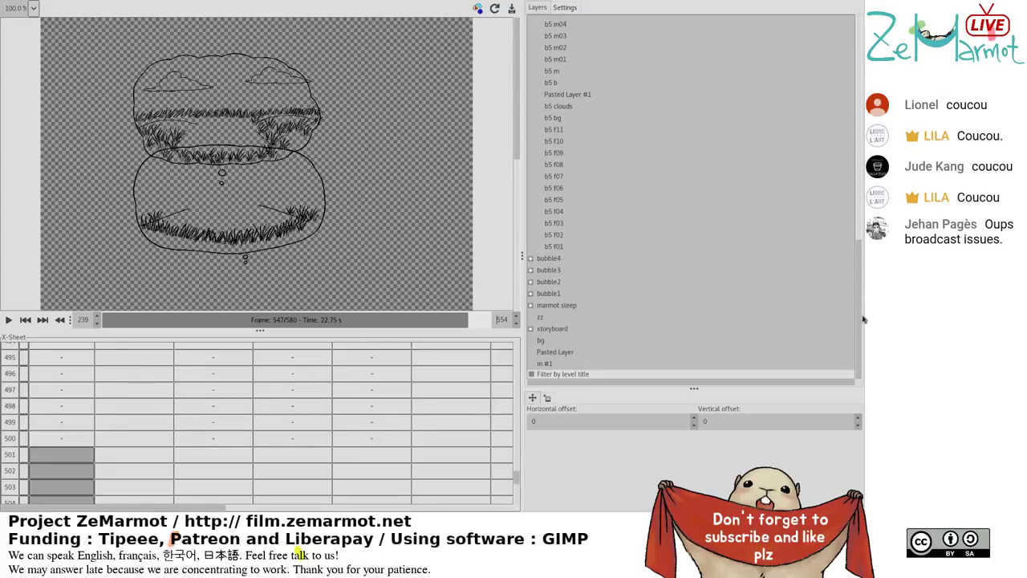
pyautogui.click(553, 365)
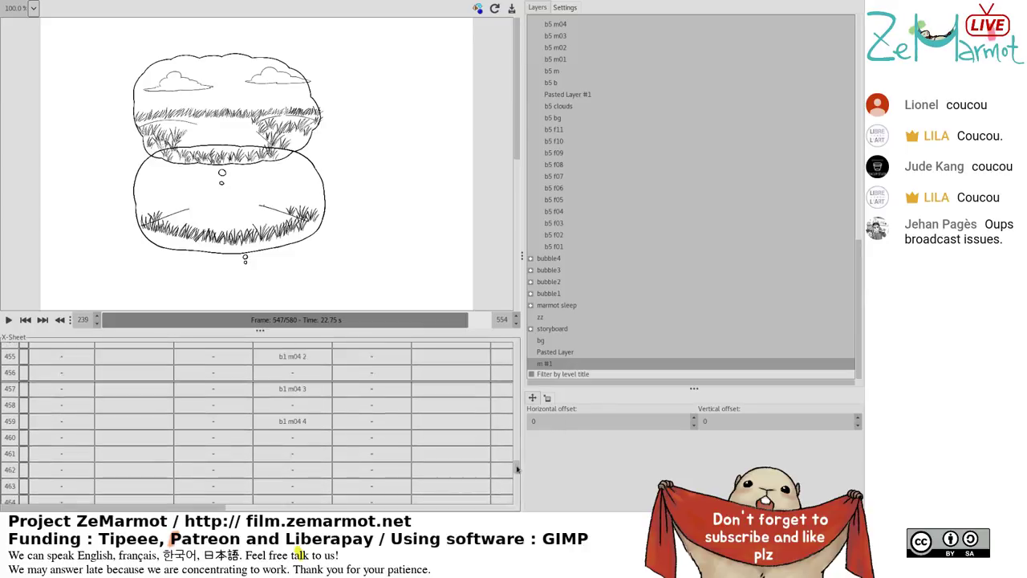
# Review the X-sheet tracks and play the animation briefly, stopping on frames 306 and 363 in the preview.
pyautogui.moveTo(525, 449); pyautogui.dragTo(530, 423)
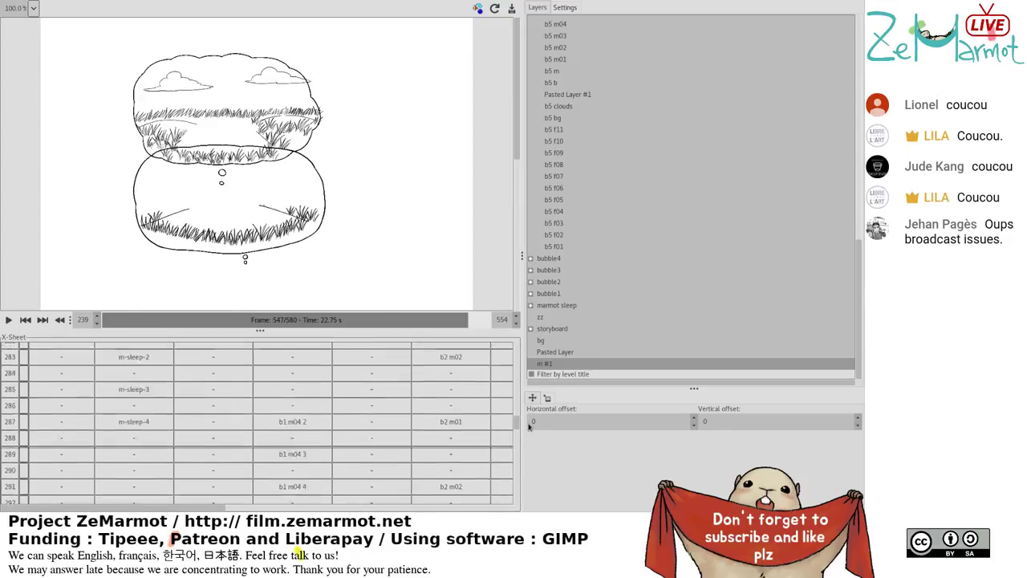
pyautogui.moveTo(528, 426); pyautogui.dragTo(529, 433)
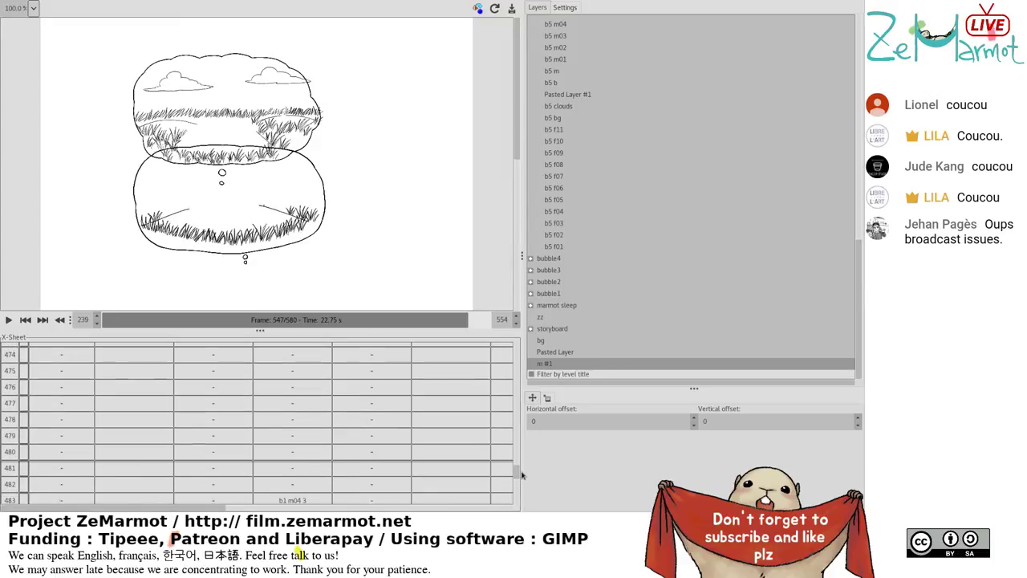
pyautogui.moveTo(523, 459); pyautogui.dragTo(528, 432)
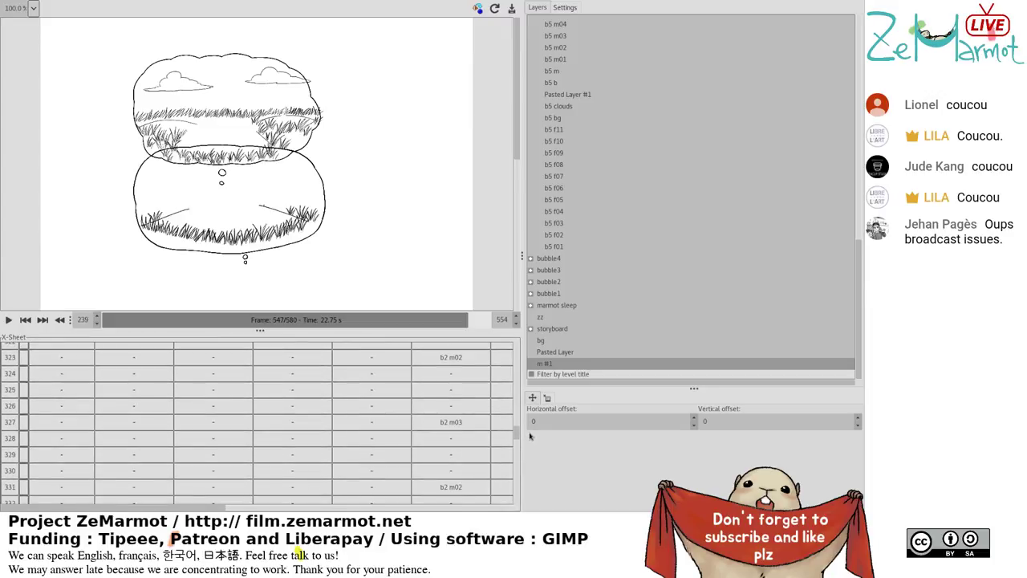
pyautogui.moveTo(227, 507); pyautogui.dragTo(464, 501)
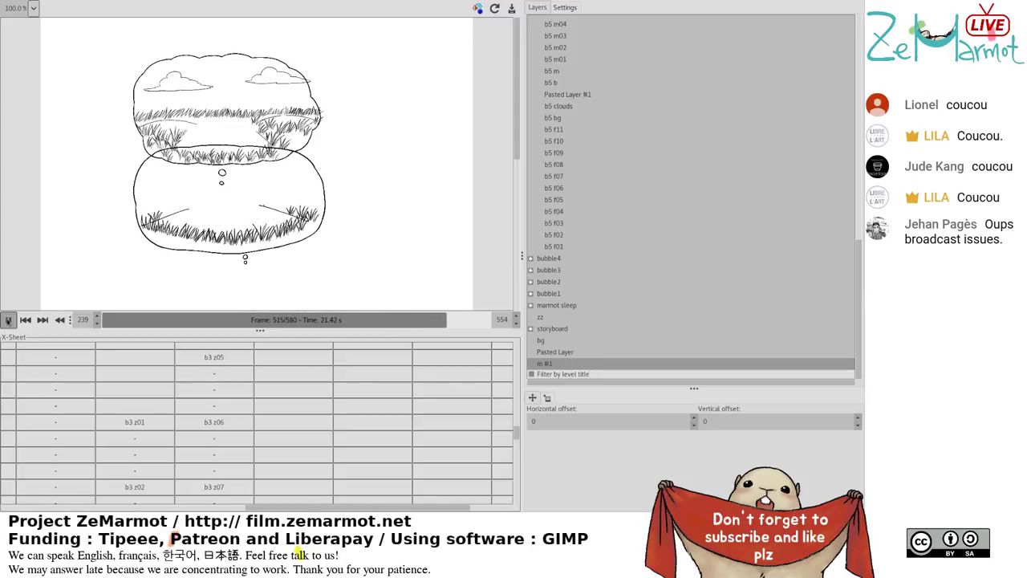
pyautogui.click(8, 319)
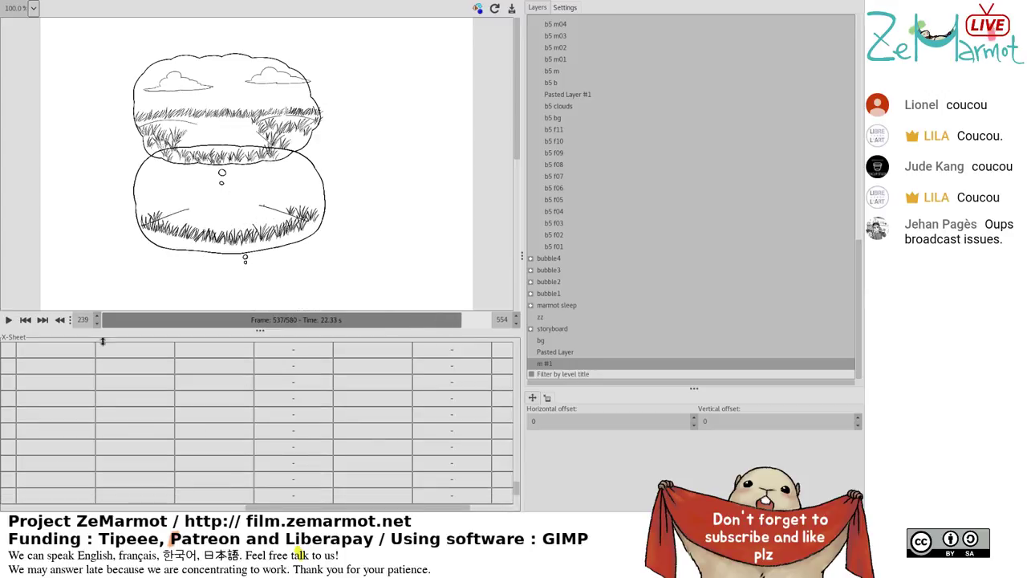
pyautogui.click(7, 319)
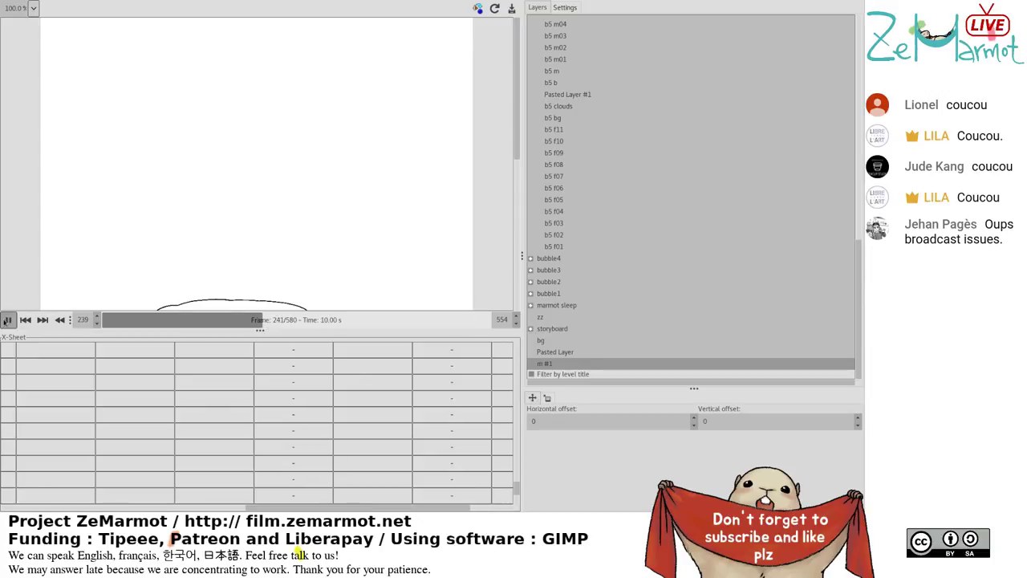
pyautogui.click(7, 319)
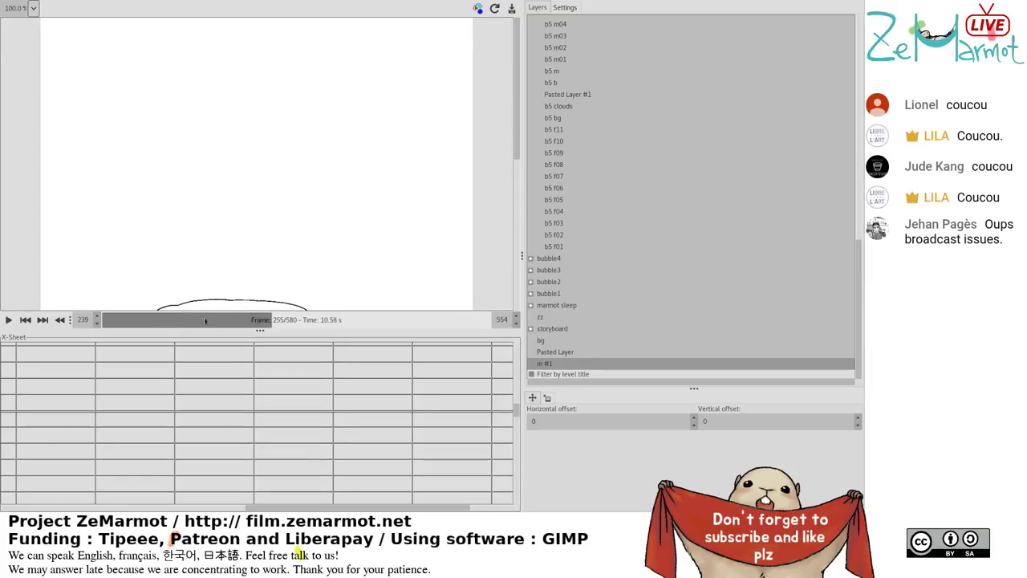
pyautogui.click(309, 319)
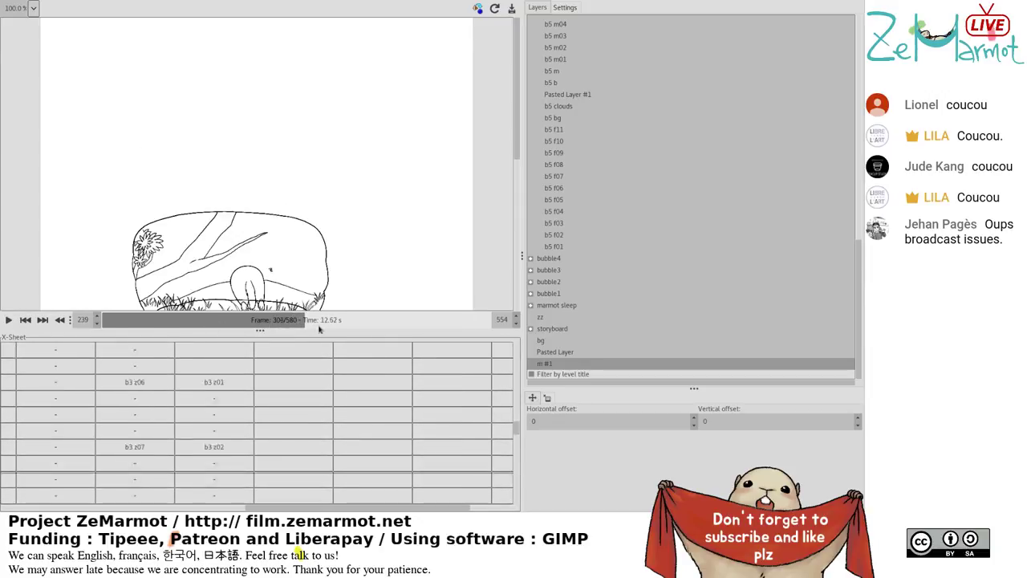
pyautogui.moveTo(327, 329); pyautogui.dragTo(329, 328)
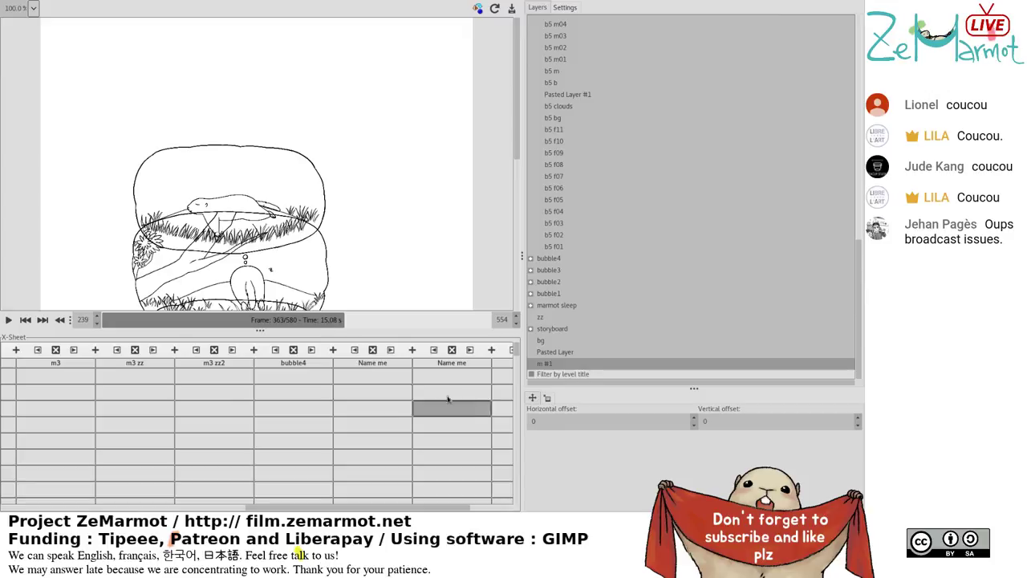
# Remove the empty cells ahead of b5 f01 in its track so the b5 sequence starts beside b4 m03.
pyautogui.moveTo(513, 349); pyautogui.dragTo(521, 477)
pyautogui.moveTo(447, 509); pyautogui.dragTo(511, 512)
pyautogui.scroll(3, 353, 369)
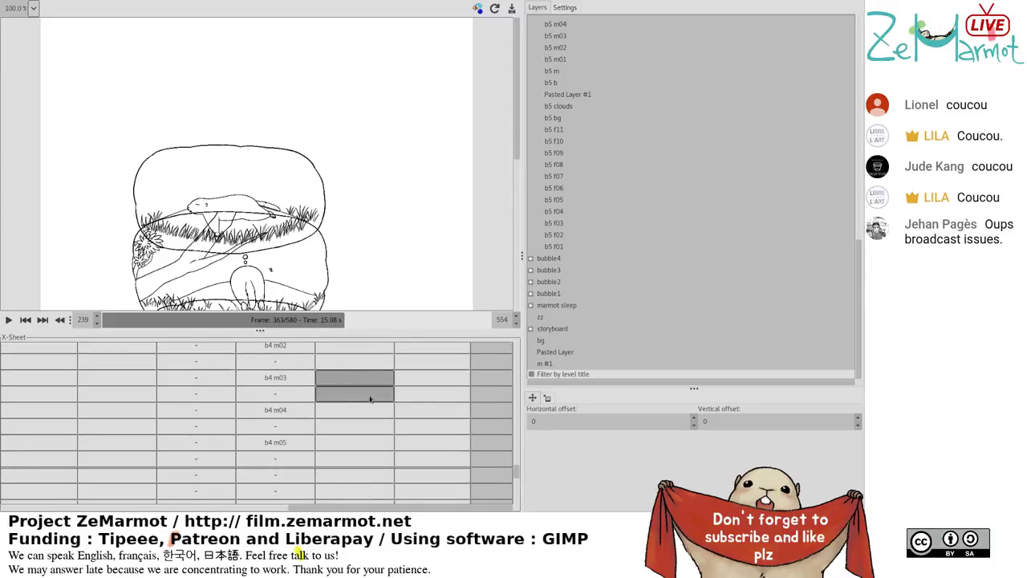
pyautogui.scroll(-3, 358, 378)
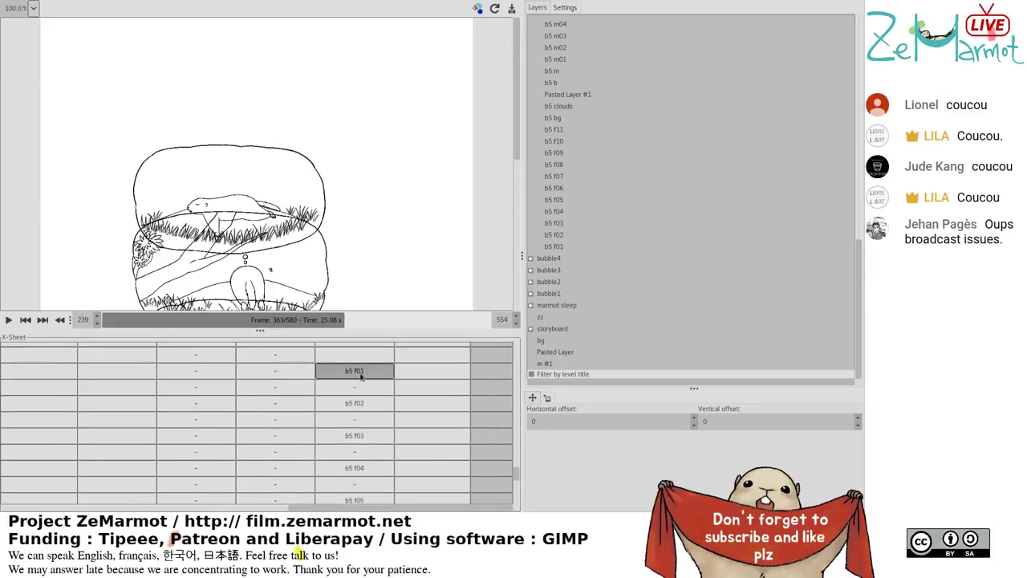
pyautogui.scroll(1, 362, 388)
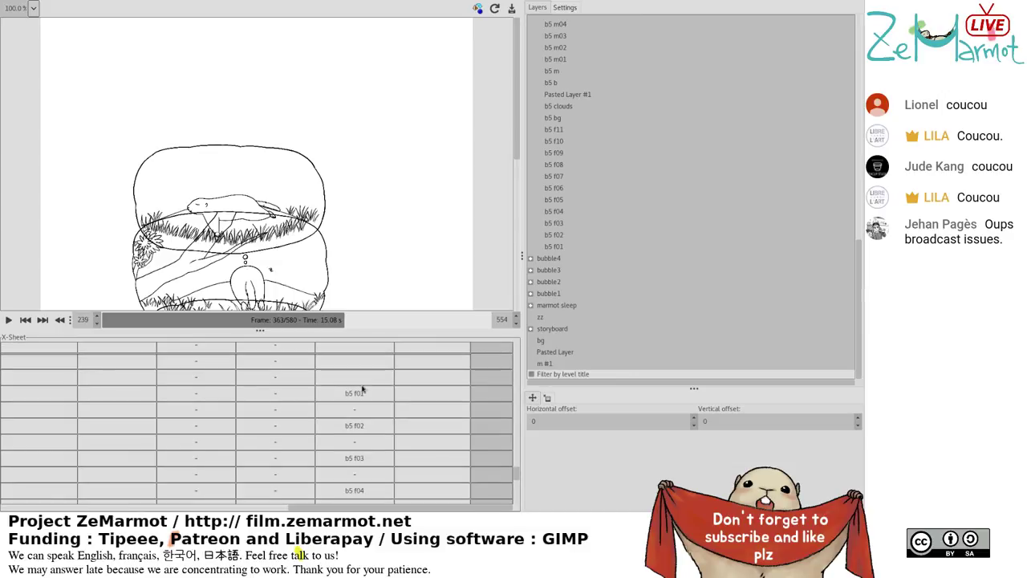
pyautogui.scroll(3, 362, 388)
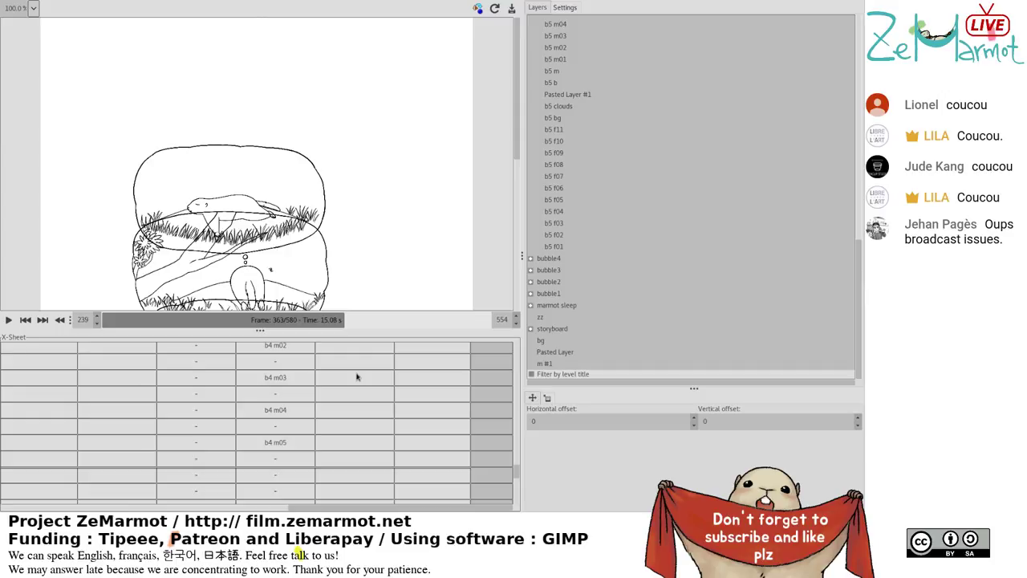
pyautogui.click(357, 377)
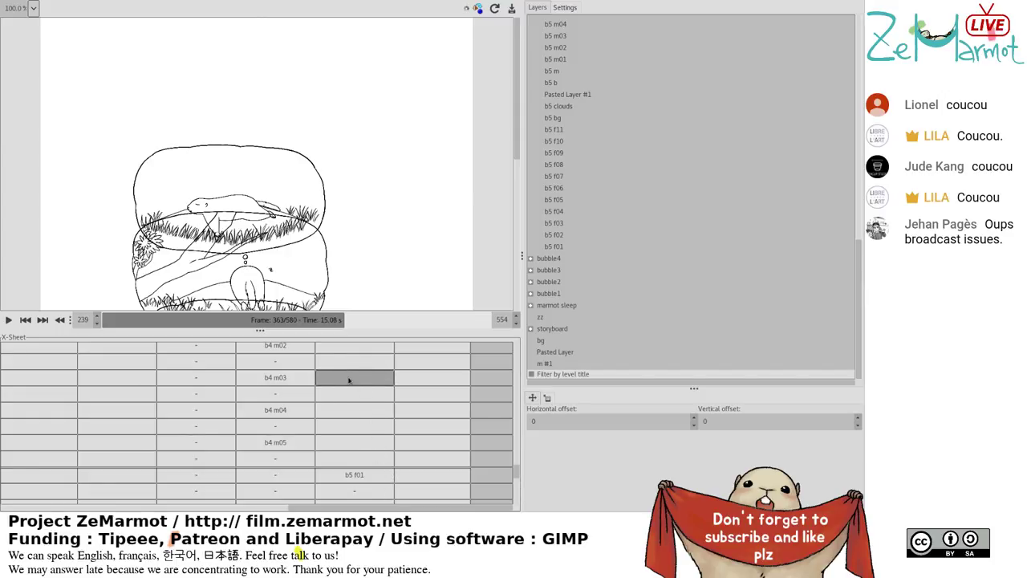
pyautogui.press('Delete')
pyautogui.press('Delete')
pyautogui.press('Delete')
pyautogui.press('Delete')
pyautogui.press('Delete')
pyautogui.press('Delete')
pyautogui.click(387, 446)
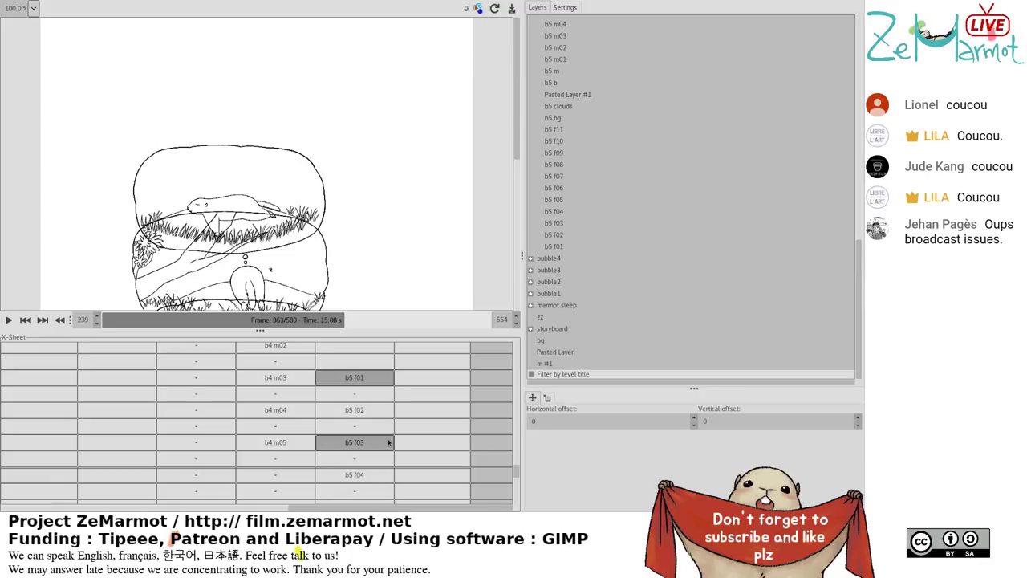
# Check the shifted b5 f01 to b5 f11 cells against the bubble4 frames and preview the animation at frame 489.
pyautogui.scroll(-10, 368, 442)
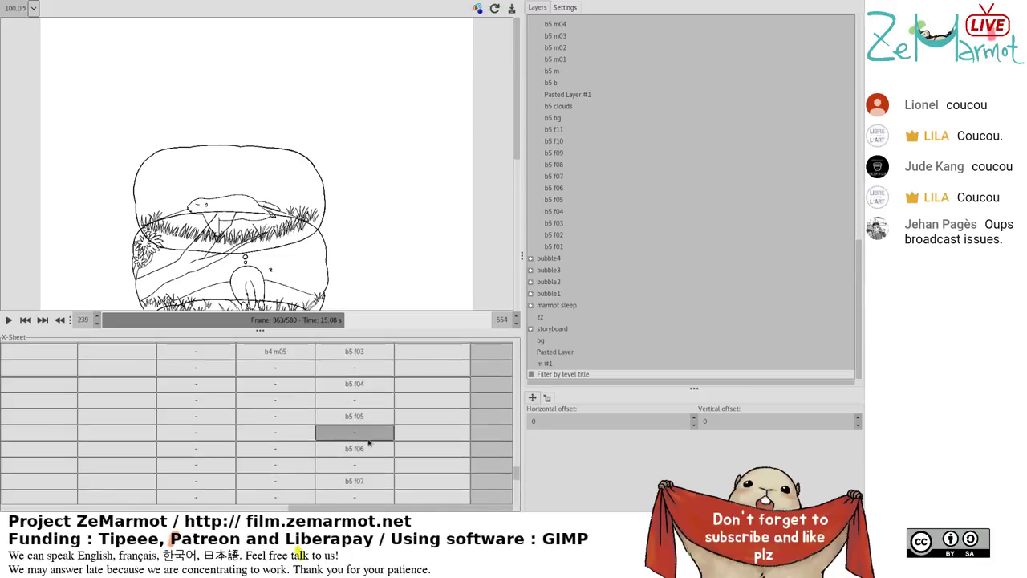
pyautogui.scroll(-5, 369, 444)
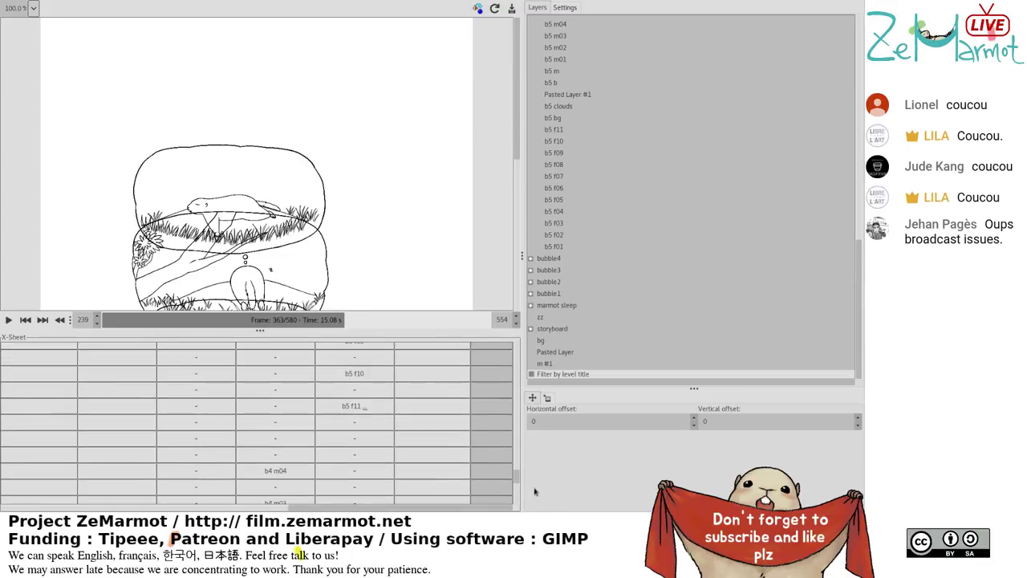
pyautogui.moveTo(524, 499); pyautogui.dragTo(523, 478)
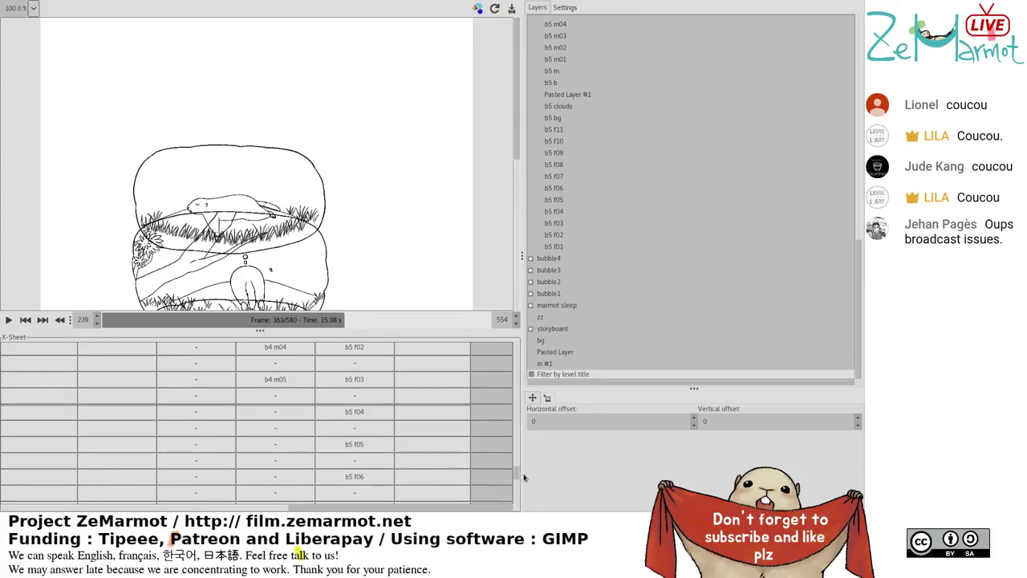
pyautogui.scroll(2, 523, 478)
pyautogui.press('space')
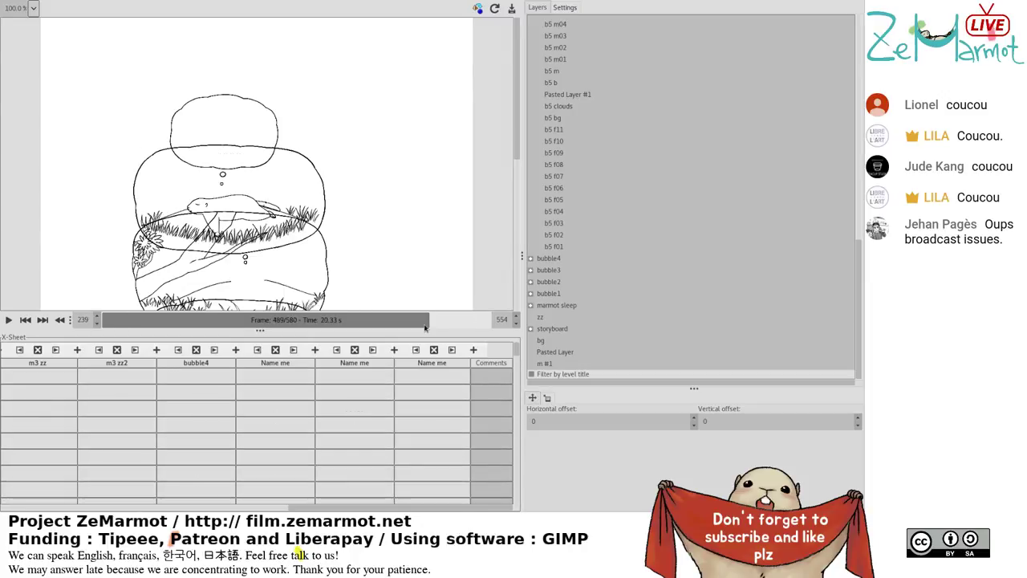
# Assign the b5 m01 layer to the last track's cell beside b5 f11.
pyautogui.scroll(-5, 505, 478)
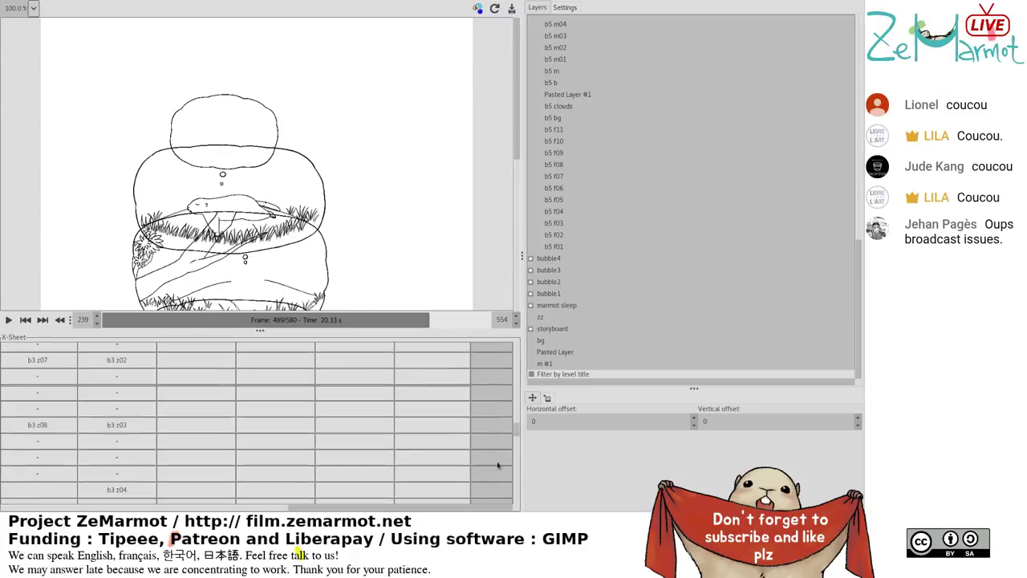
pyautogui.scroll(-5, 505, 477)
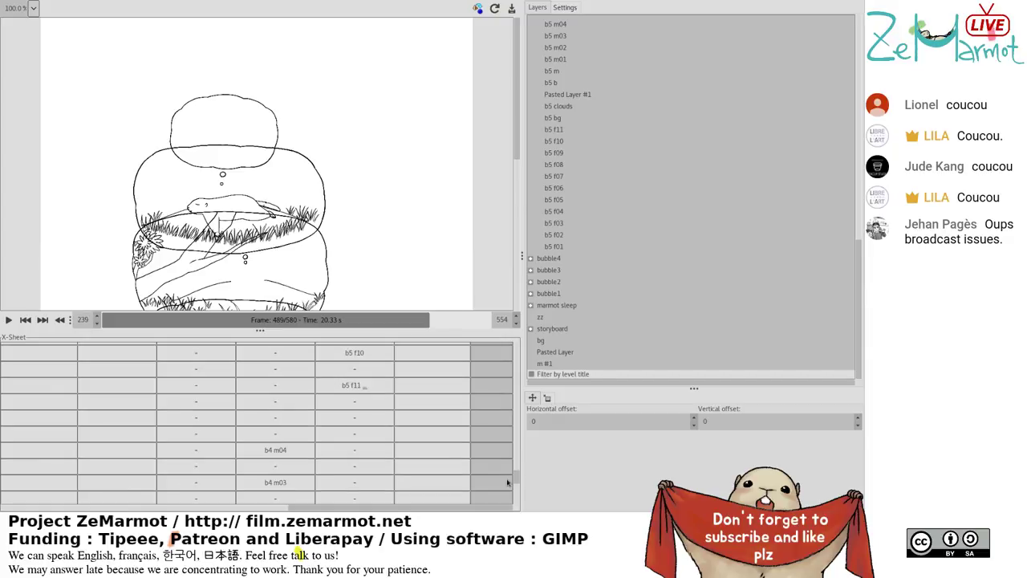
pyautogui.click(405, 386)
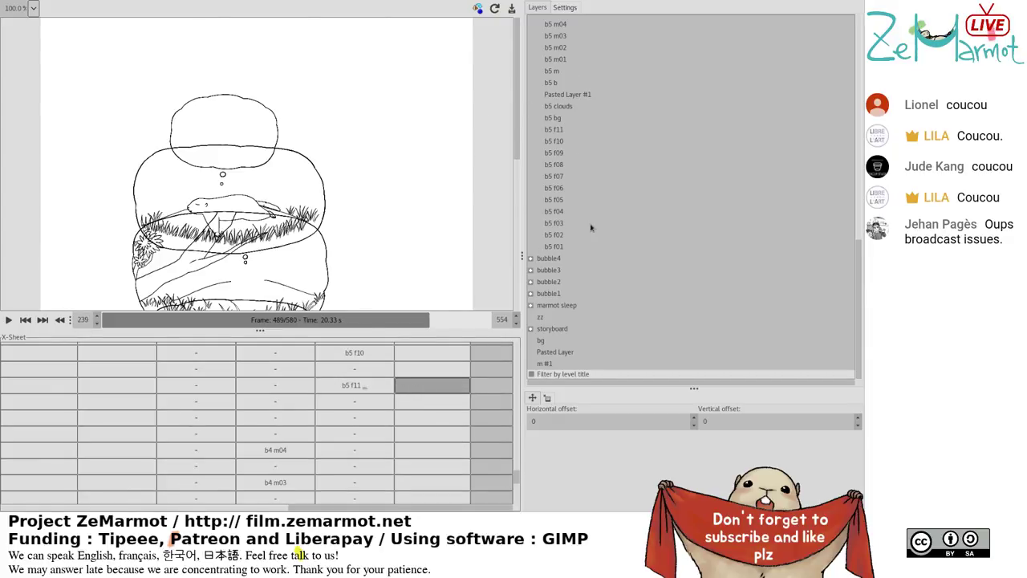
pyautogui.scroll(5, 593, 228)
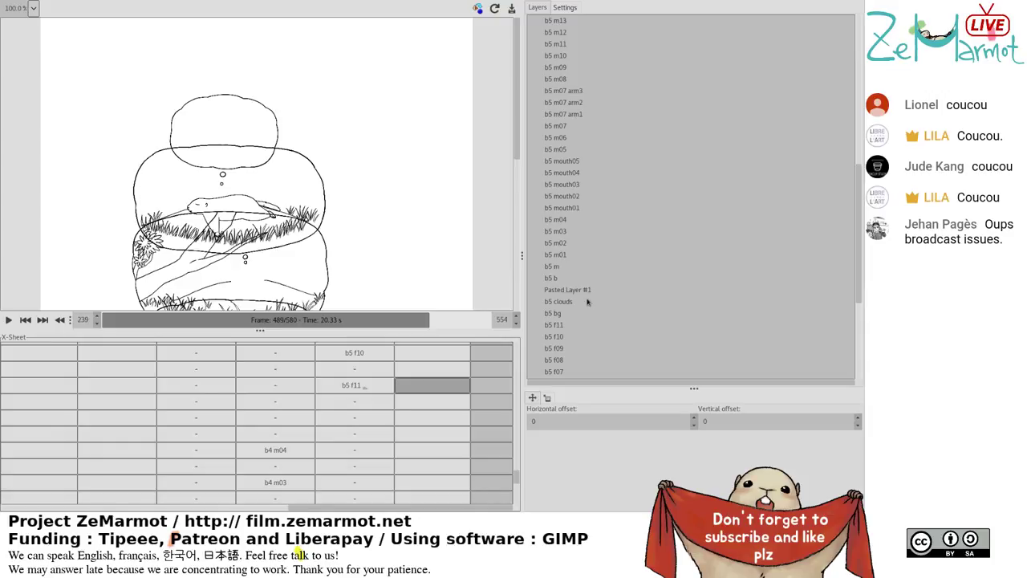
pyautogui.scroll(2, 571, 223)
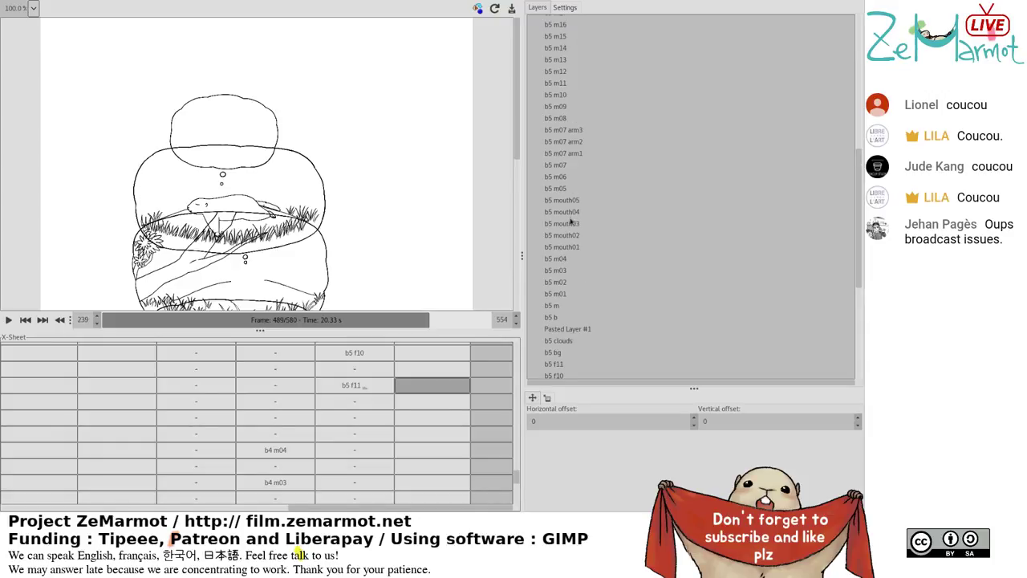
pyautogui.scroll(2, 573, 233)
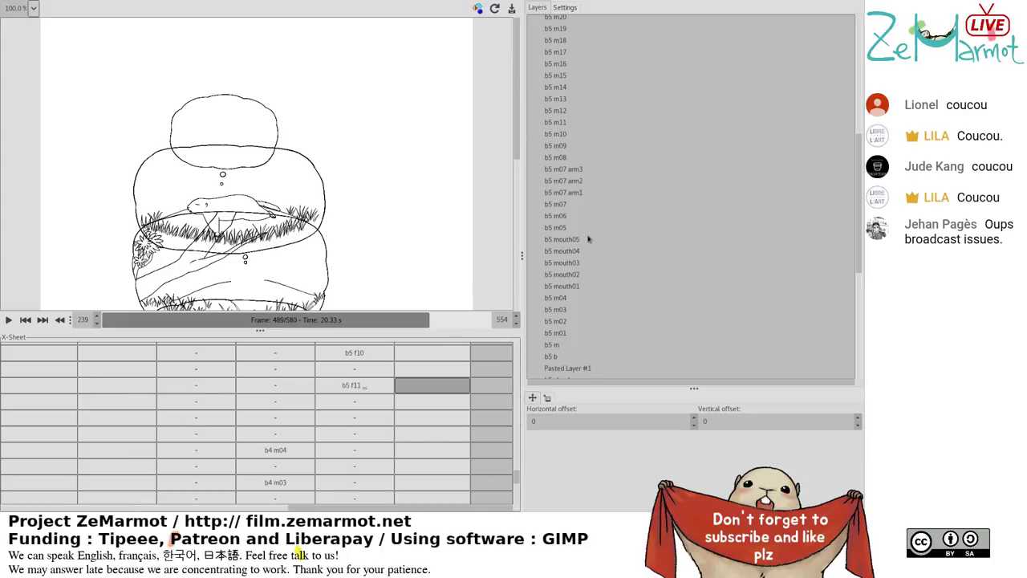
pyautogui.click(558, 336)
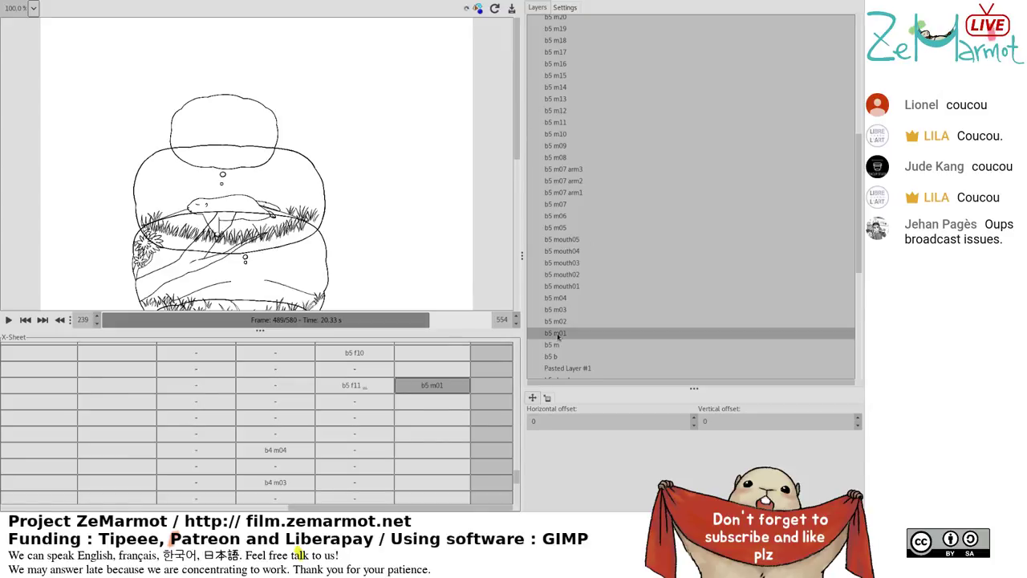
# Preview frames 494 and 495 to check the new b5 m01 cell, and return to the last tracks.
pyautogui.click(437, 322)
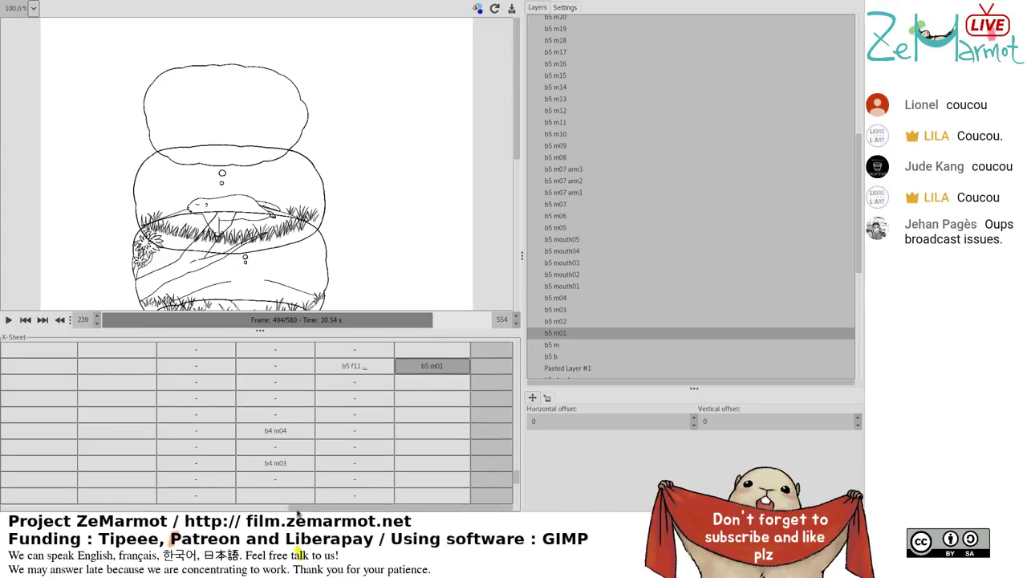
pyautogui.moveTo(299, 509); pyautogui.dragTo(8, 511)
pyautogui.click(8, 366)
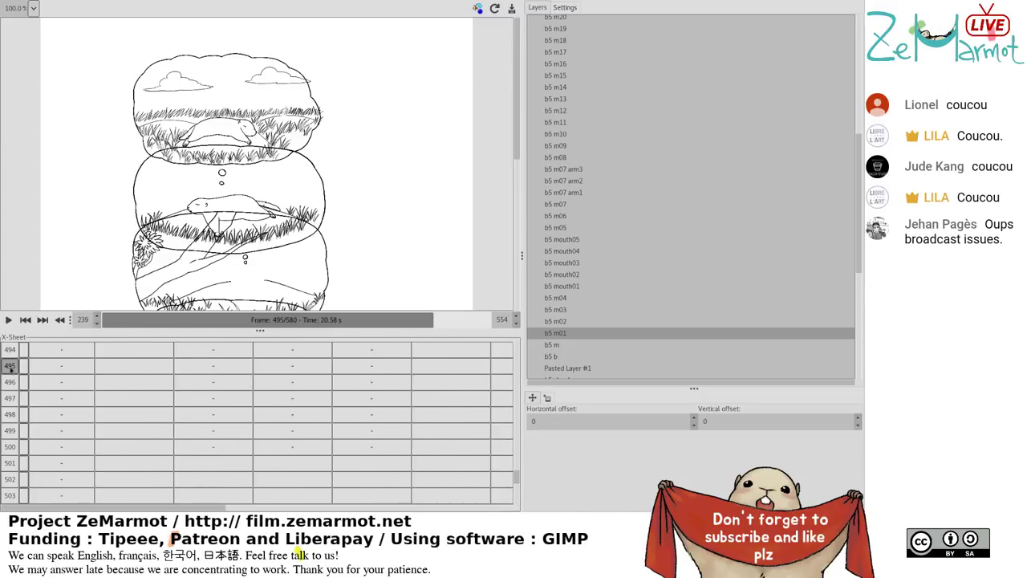
pyautogui.moveTo(143, 511); pyautogui.dragTo(488, 515)
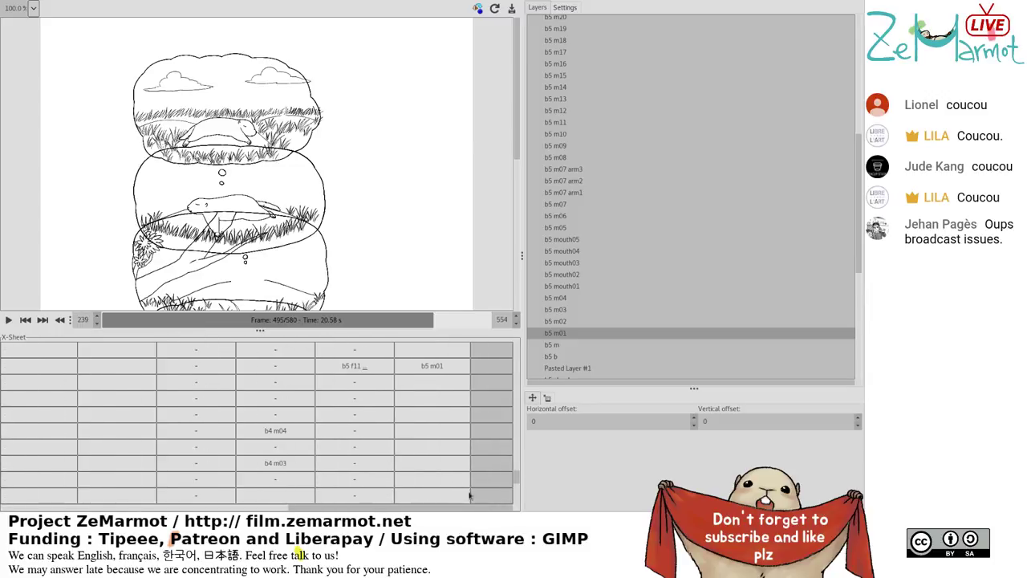
# Switch to the GIMP image window with the bubble drawings and return to the animation's X-sheet.
pyautogui.click(457, 369)
pyautogui.moveTo(517, 480); pyautogui.dragTo(523, 332)
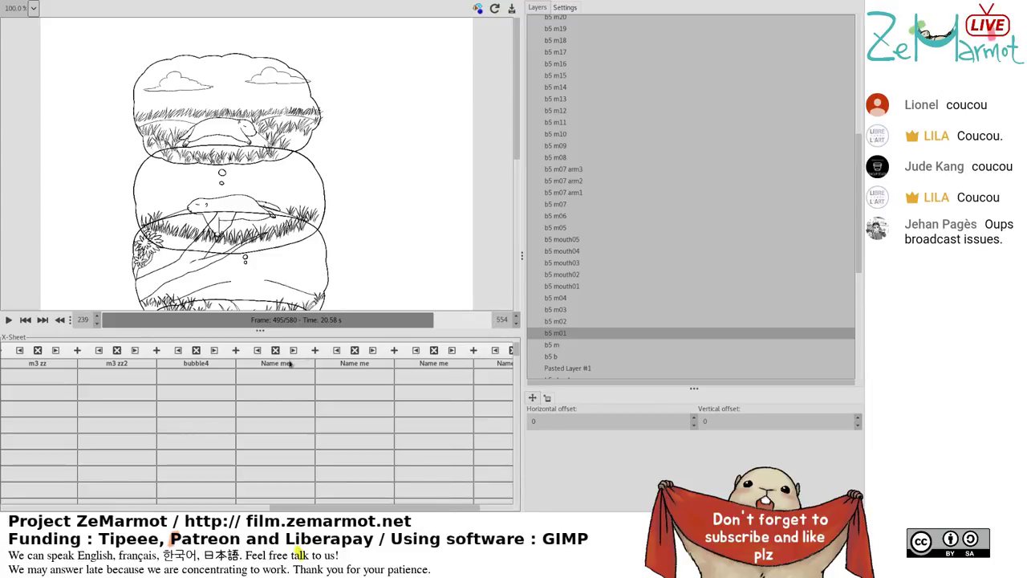
pyautogui.hotkey('alt', 'Tab')
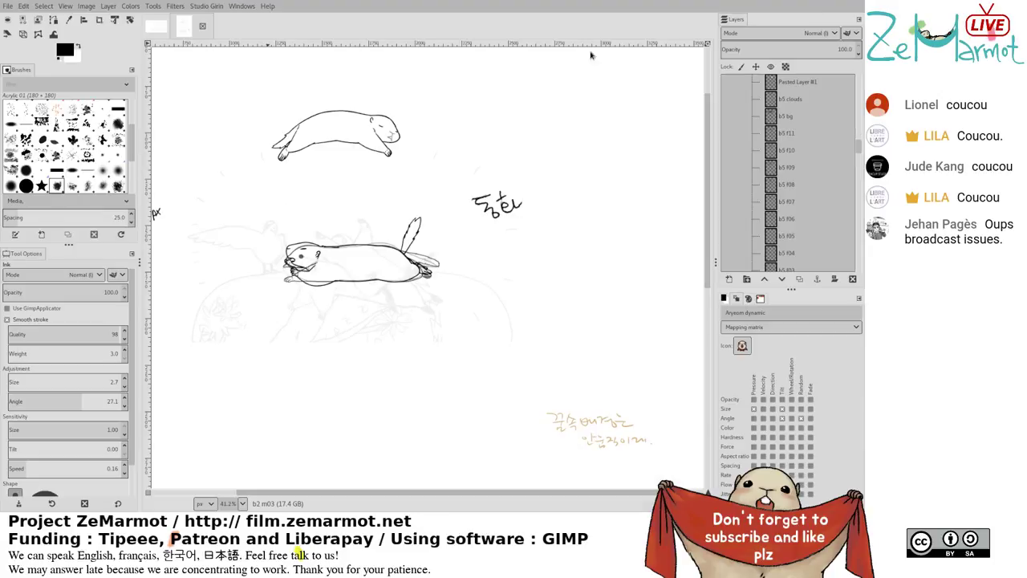
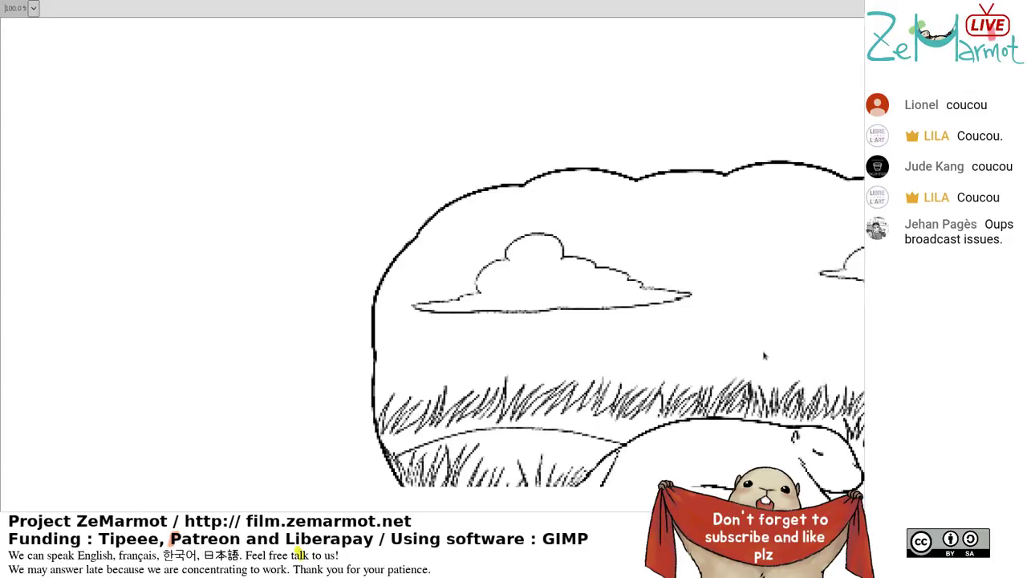
pyautogui.press('`')
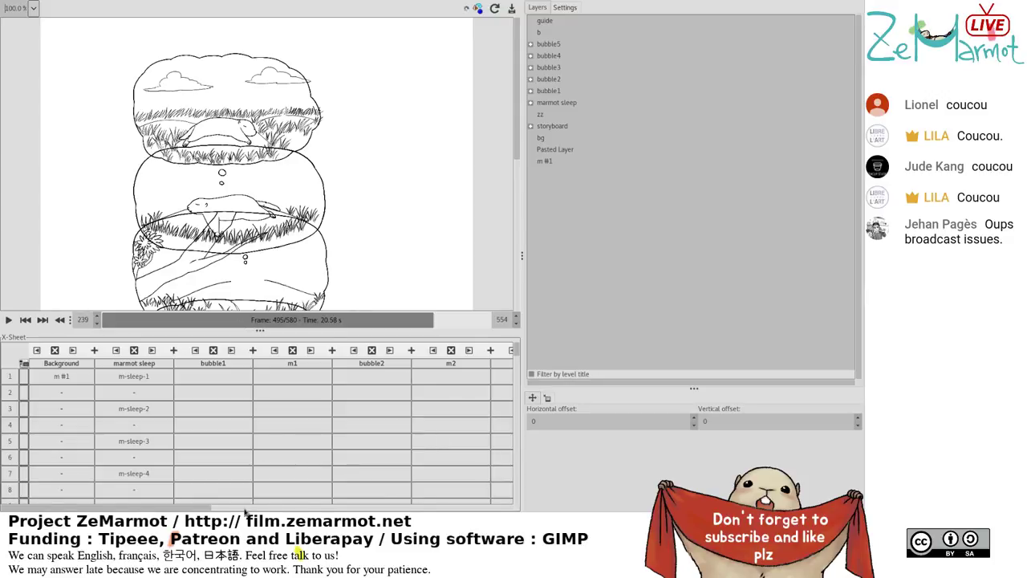
# Rename the unnamed X-sheet track directly after bubble4 as m4.
pyautogui.moveTo(186, 510); pyautogui.dragTo(461, 510)
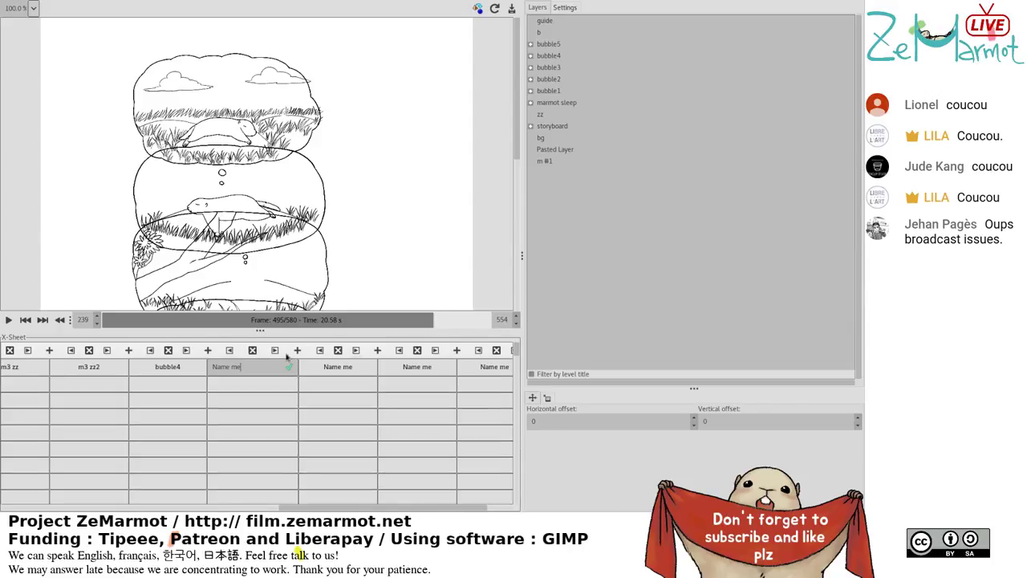
pyautogui.press('BackSpace')
pyautogui.press('BackSpace')
pyautogui.press('BackSpace')
pyautogui.press('BackSpace')
pyautogui.press('BackSpace')
pyautogui.press('BackSpace')
pyautogui.press('BackSpace')
pyautogui.write('m4')
pyautogui.click(516, 468)
pyautogui.moveTo(516, 468); pyautogui.dragTo(519, 347)
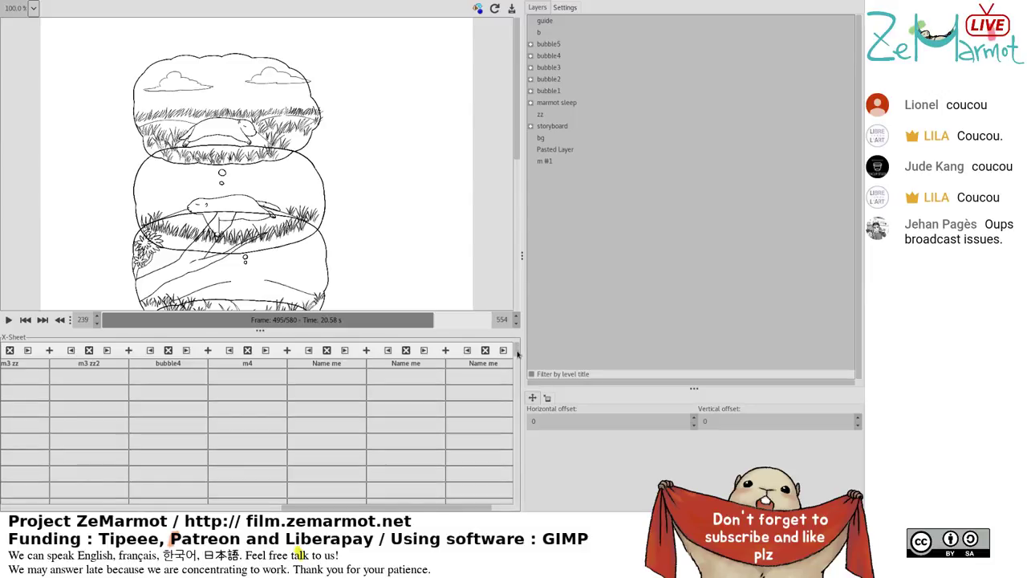
# Rename the unnamed track directly after m4 as bubble5.
pyautogui.moveTo(518, 354)
pyautogui.mouseDown()
pyautogui.moveTo(505, 480)
pyautogui.moveTo(515, 344)
pyautogui.mouseUp()
pyautogui.doubleClick(328, 363)
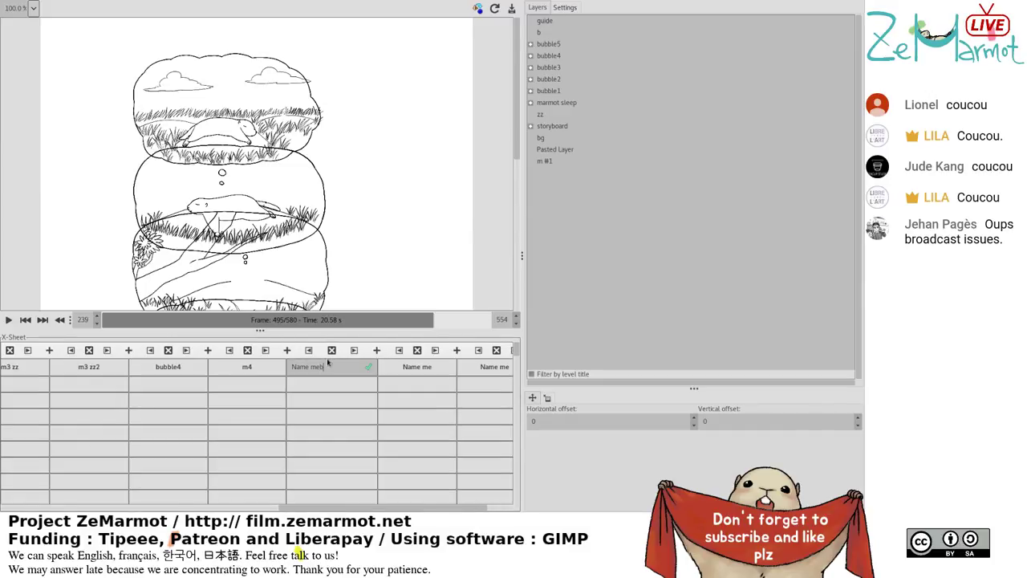
pyautogui.press('BackSpace')
pyautogui.press('BackSpace')
pyautogui.press('BackSpace')
pyautogui.press('BackSpace')
pyautogui.press('BackSpace')
pyautogui.press('BackSpace')
pyautogui.press('BackSpace')
pyautogui.press('BackSpace')
pyautogui.write('bubble5')
pyautogui.press('Return')
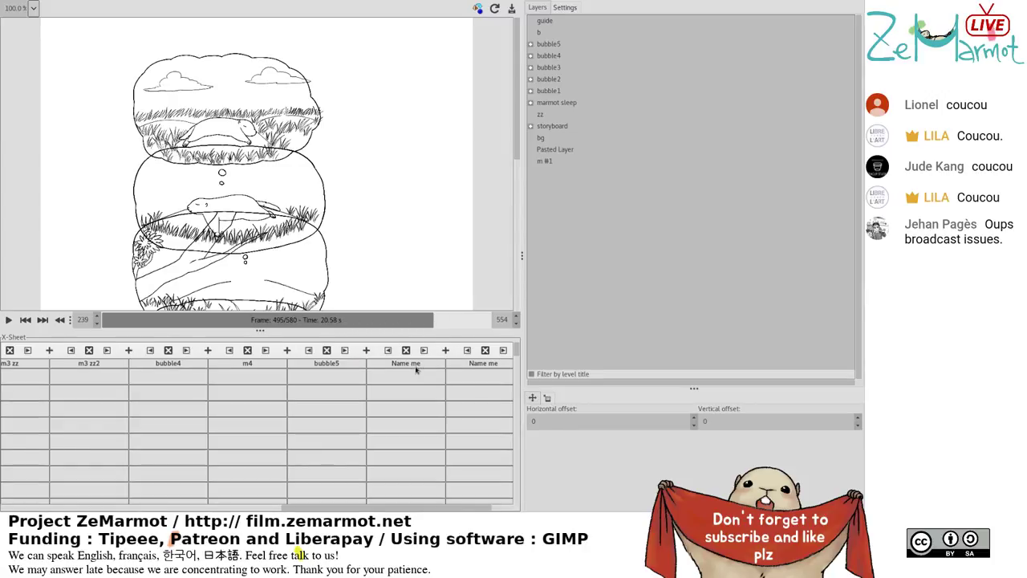
# Rename the unnamed track directly after bubble5 as m5.
pyautogui.click(416, 368)
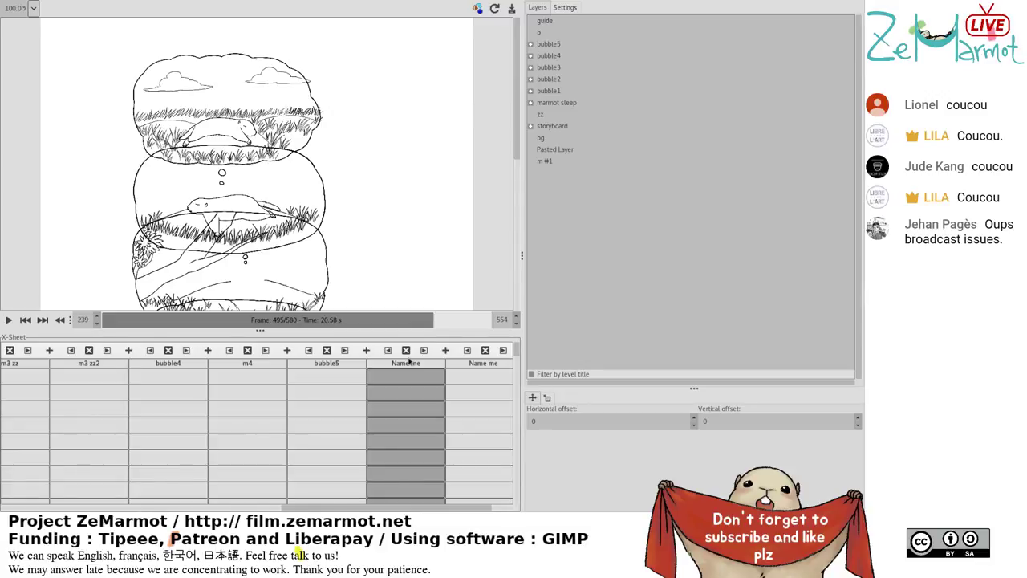
pyautogui.doubleClick(407, 363)
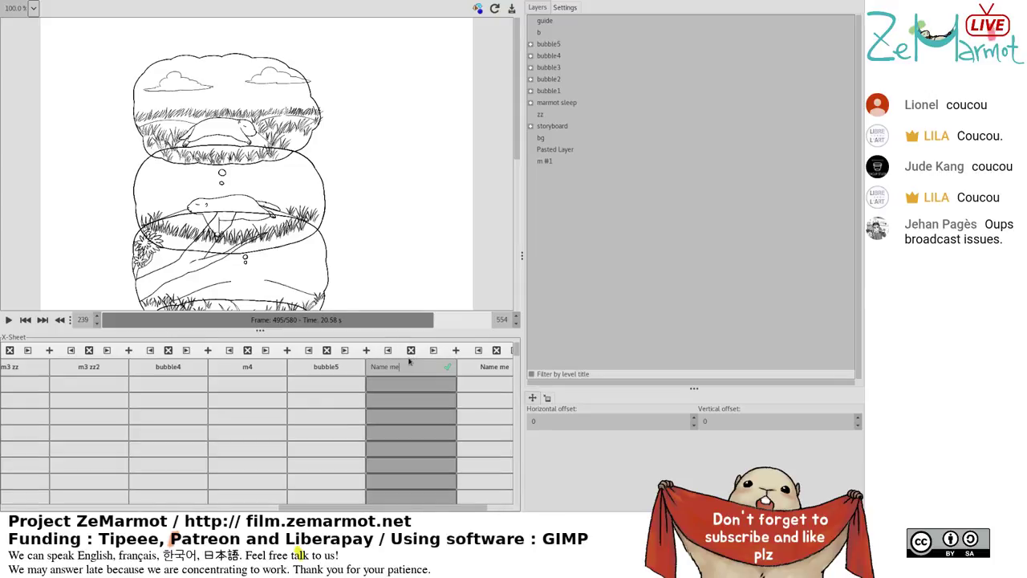
pyautogui.press('BackSpace')
pyautogui.press('BackSpace')
pyautogui.press('BackSpace')
pyautogui.press('BackSpace')
pyautogui.press('BackSpace')
pyautogui.press('BackSpace')
pyautogui.press('BackSpace')
pyautogui.write('m5')
pyautogui.press('Return')
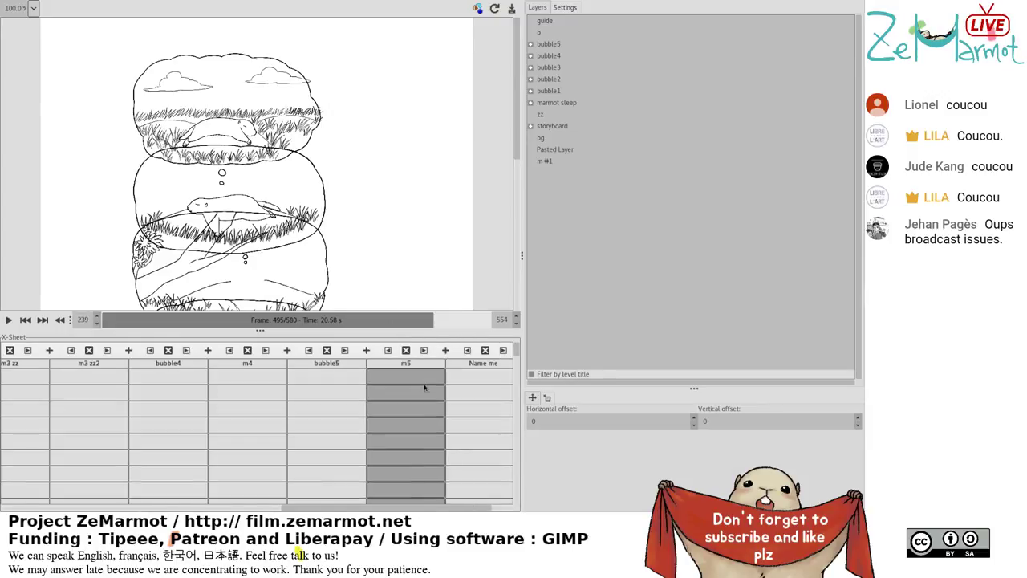
# Rename the last unnamed track after m5 as m5+.
pyautogui.scroll(-2, 430, 402)
pyautogui.doubleClick(495, 371)
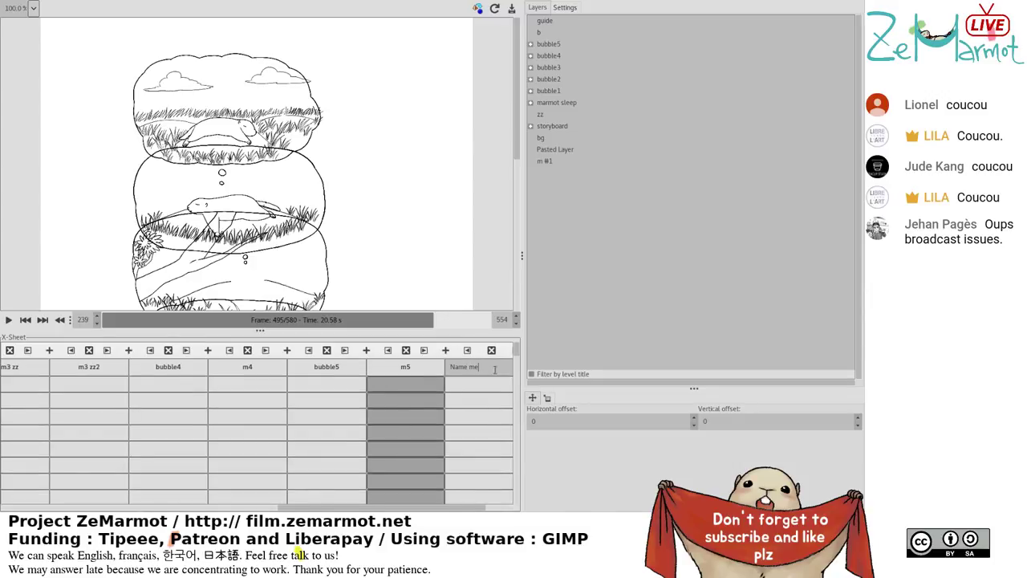
pyautogui.press('BackSpace')
pyautogui.press('BackSpace')
pyautogui.press('BackSpace')
pyautogui.press('BackSpace')
pyautogui.press('BackSpace')
pyautogui.press('BackSpace')
pyautogui.press('BackSpace')
pyautogui.write('m5+')
pyautogui.press('Return')
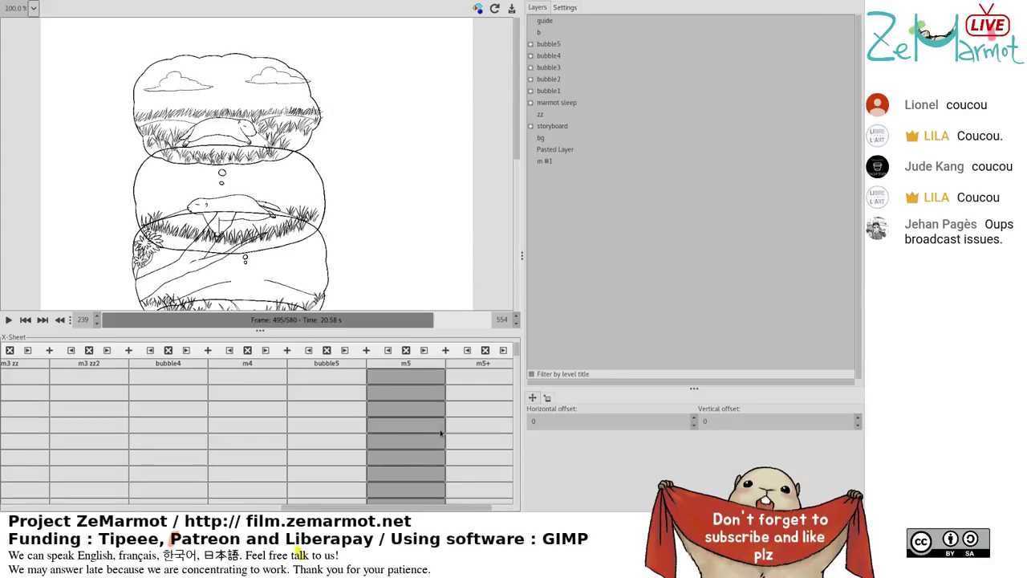
# Fill the empty cells at the end of the bubble5 track so its b5 f11 frame is held to the sheet's last row.
pyautogui.click(480, 392)
pyautogui.scroll(-1, 480, 393)
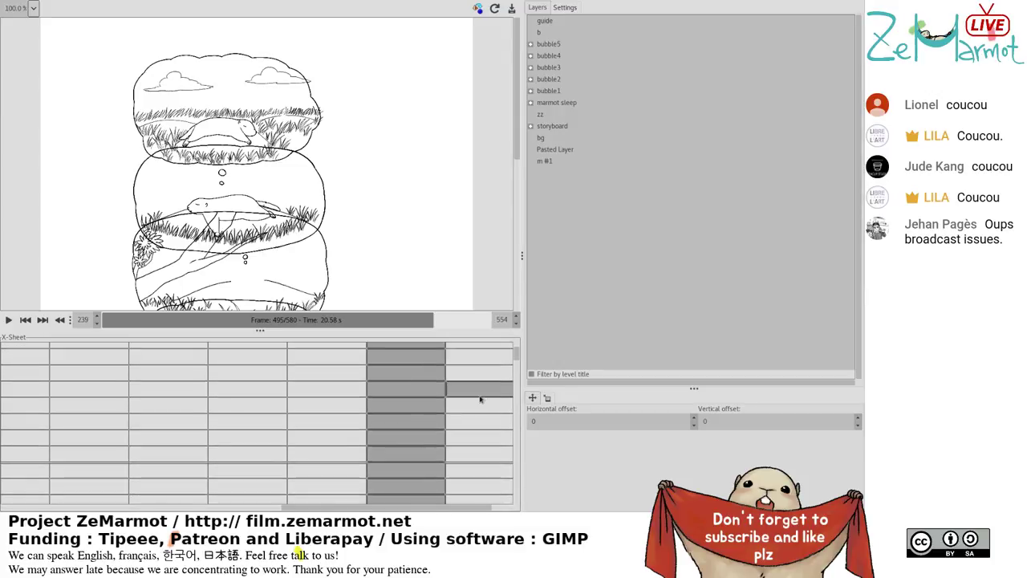
pyautogui.scroll(-5, 480, 402)
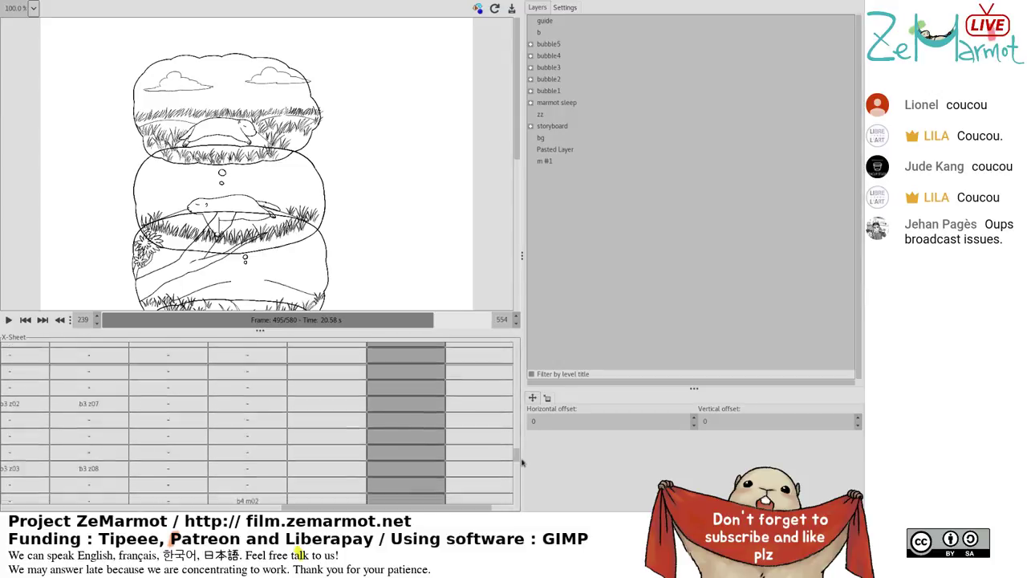
pyautogui.moveTo(522, 462); pyautogui.dragTo(524, 495)
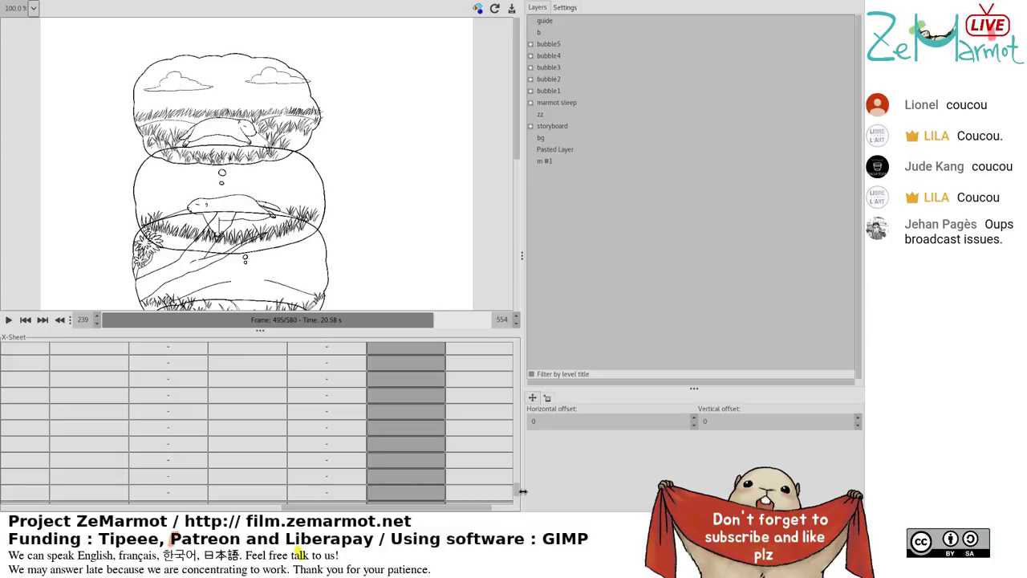
pyautogui.click(501, 447)
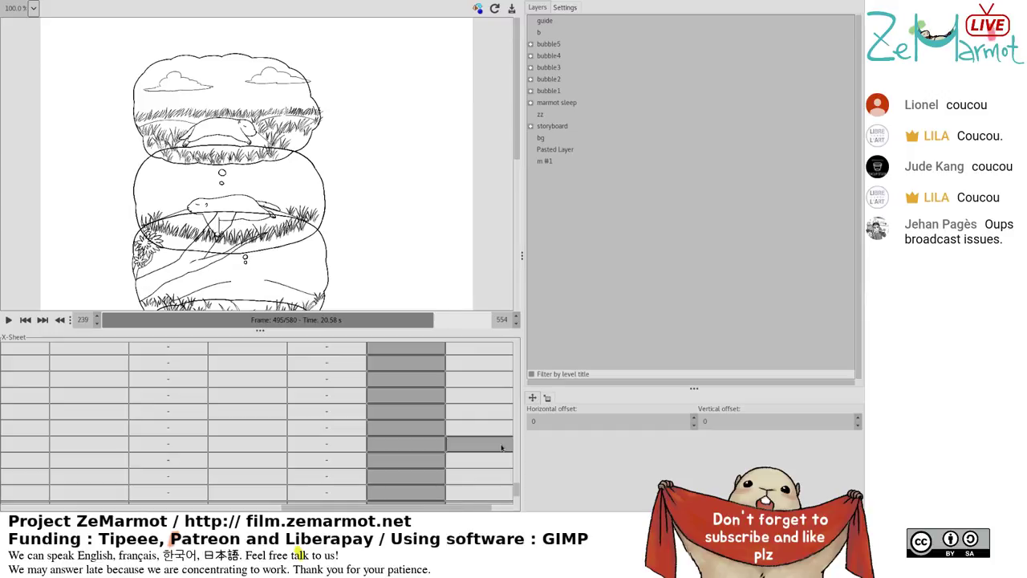
pyautogui.scroll(-3, 501, 406)
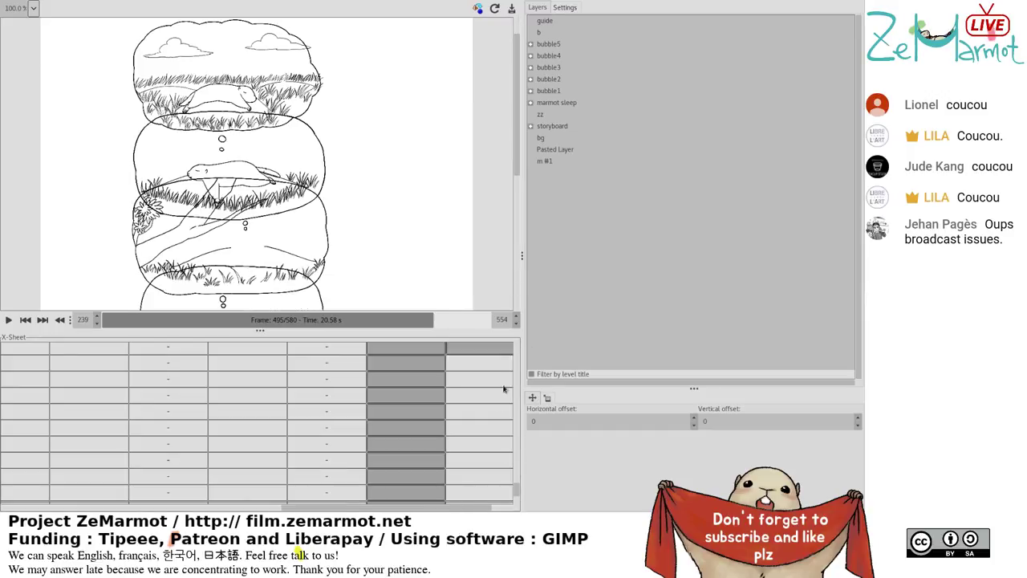
pyautogui.scroll(5, 522, 492)
pyautogui.scroll(-5, 520, 489)
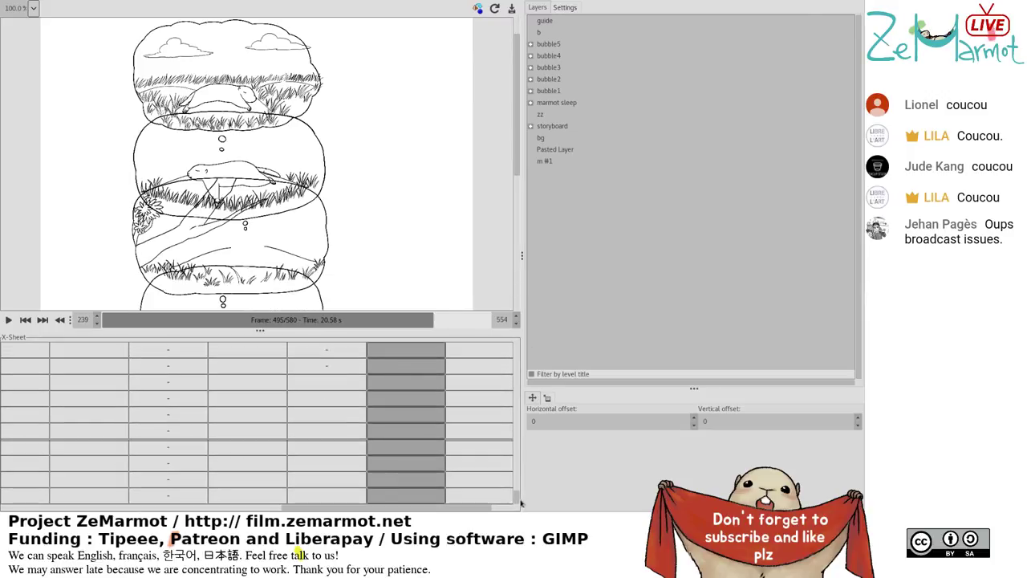
pyautogui.scroll(-10, 522, 487)
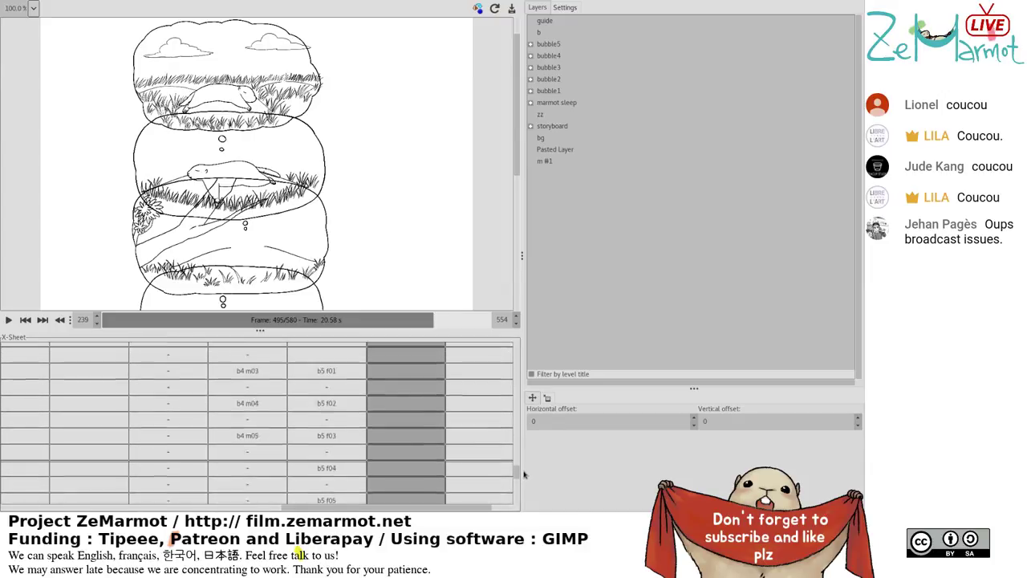
pyautogui.scroll(-5, 522, 482)
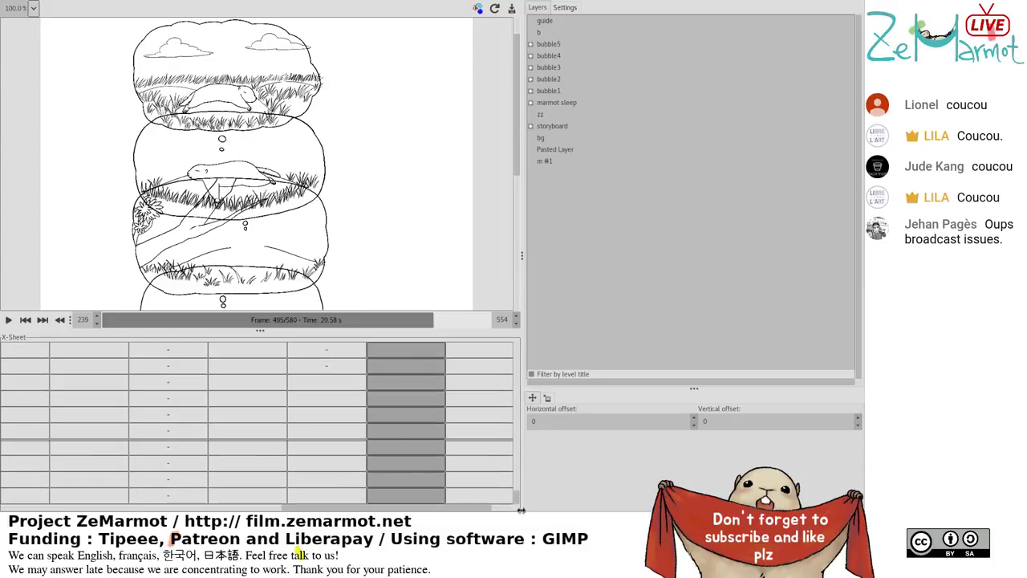
pyautogui.click(350, 382)
pyautogui.moveTo(347, 499); pyautogui.dragTo(367, 482)
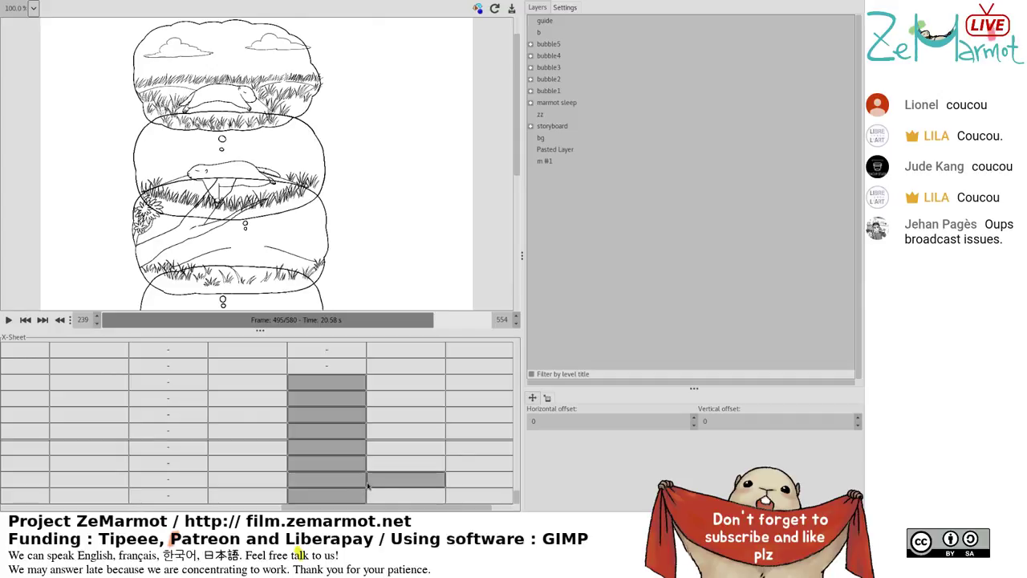
pyautogui.scroll(-3, 367, 486)
pyautogui.scroll(-5, 368, 486)
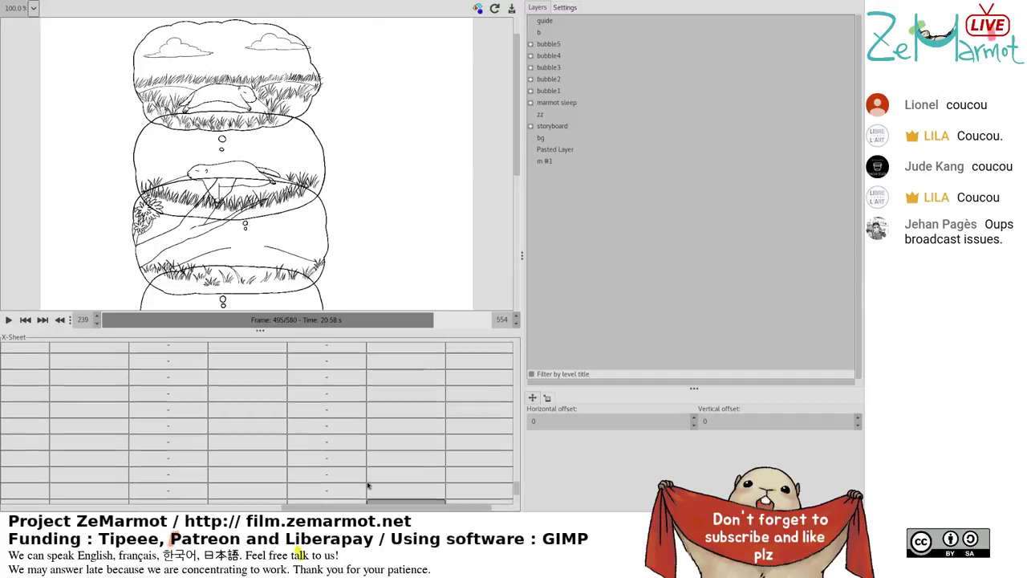
pyautogui.click(375, 481)
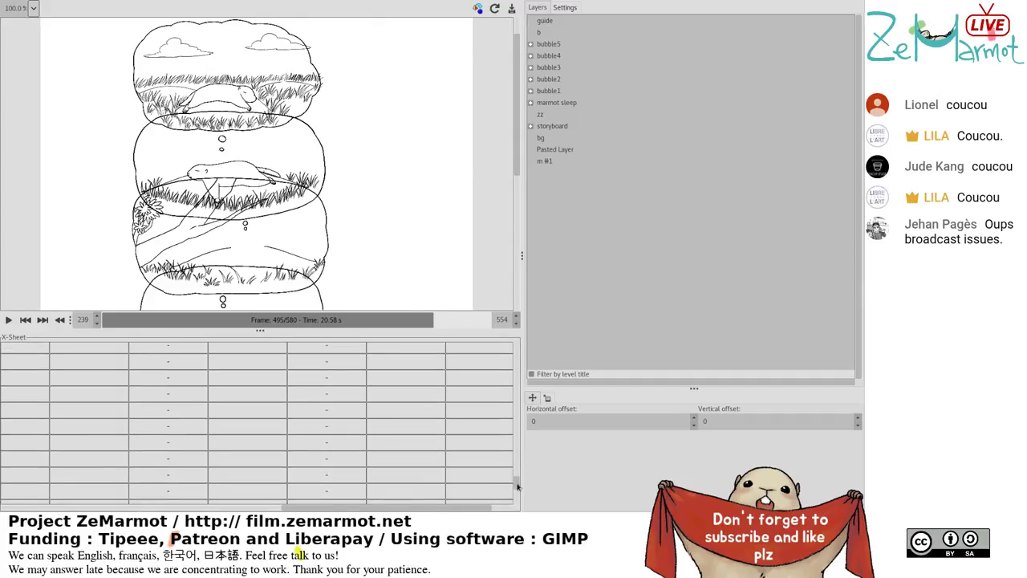
# Fill the m5 track with the b5 m01 to b5 m41 sequence, starting at the b5 m01 cell, on 2 with cycle 1.
pyautogui.scroll(3, 517, 480)
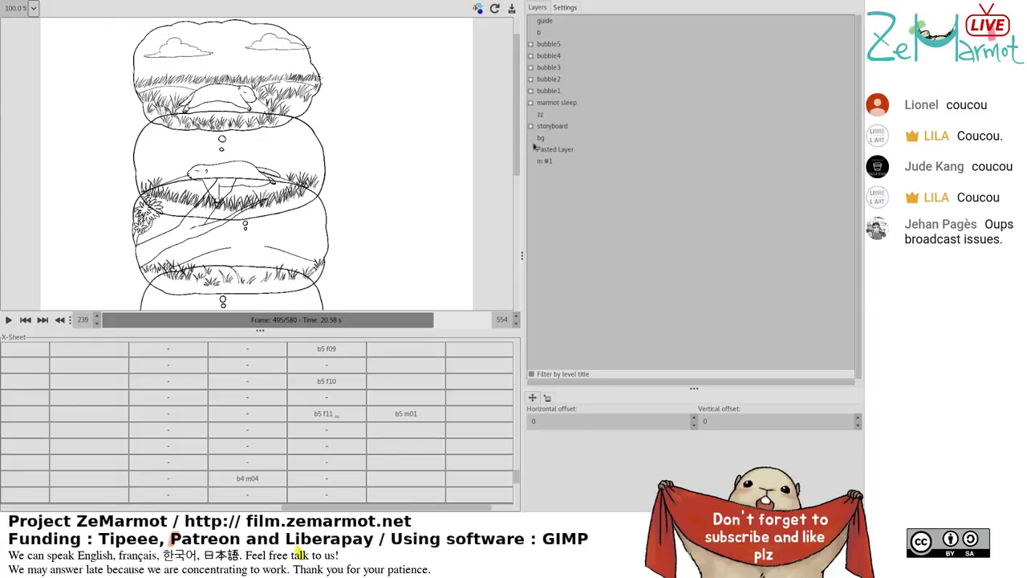
pyautogui.click(531, 44)
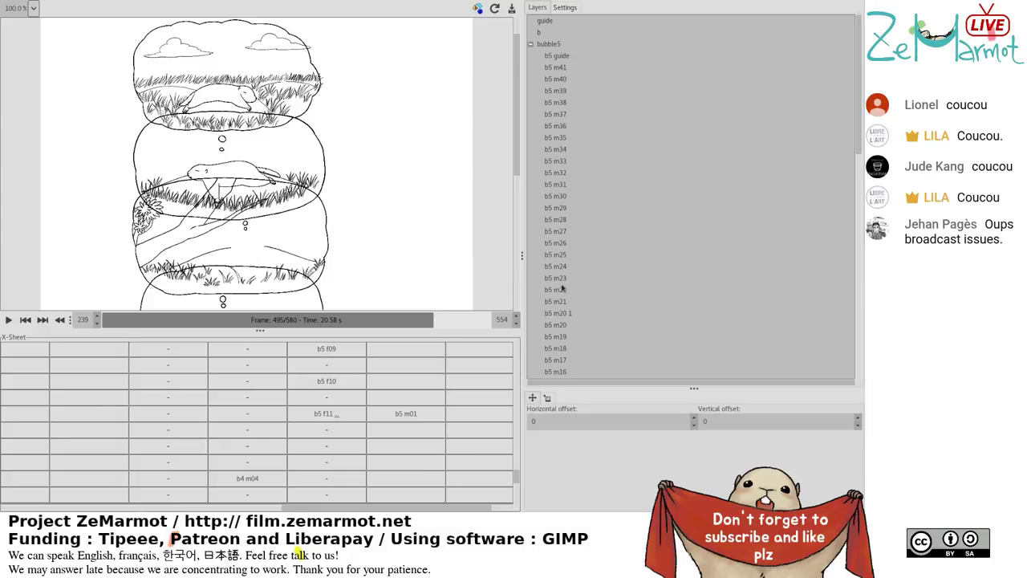
pyautogui.scroll(-8, 562, 286)
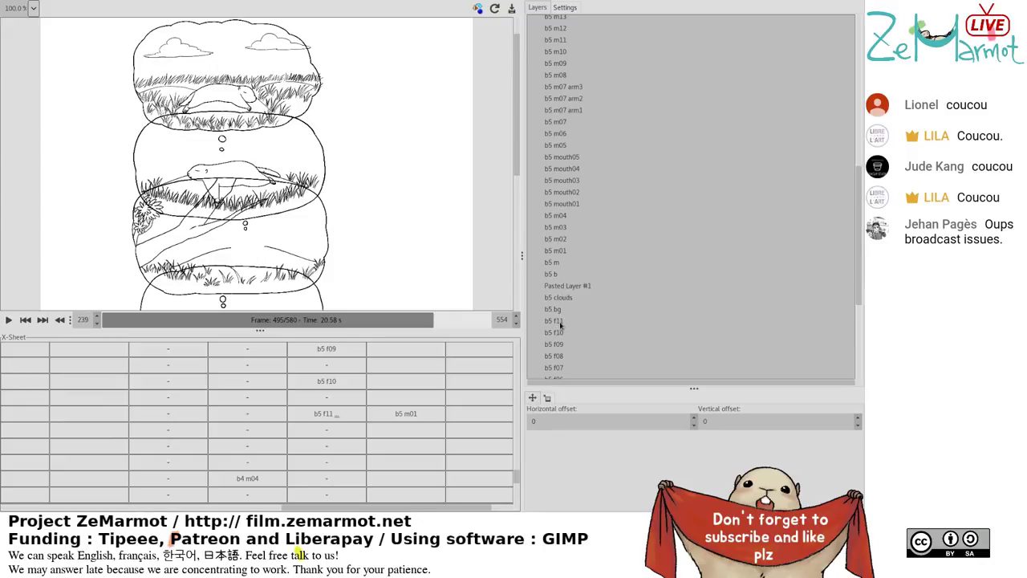
pyautogui.click(562, 323)
pyautogui.keyDown('shift'); pyautogui.click(566, 298); pyautogui.keyUp('shift')
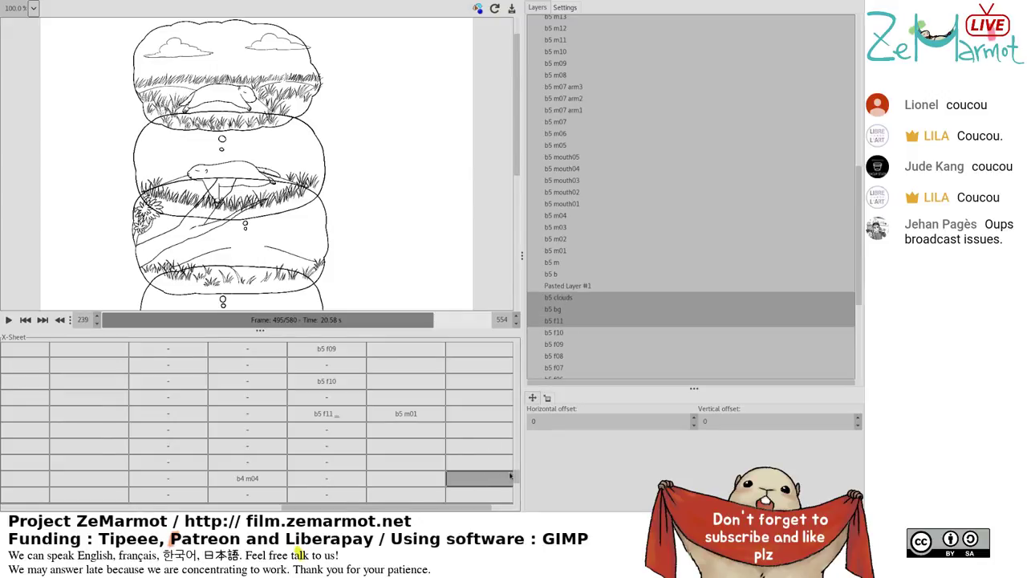
pyautogui.click(430, 418)
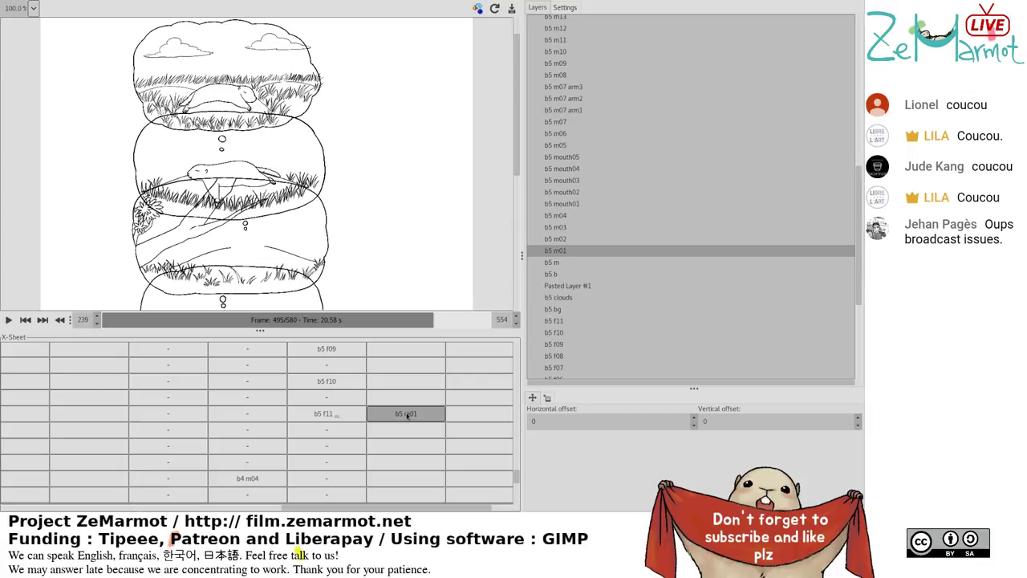
pyautogui.doubleClick(406, 415)
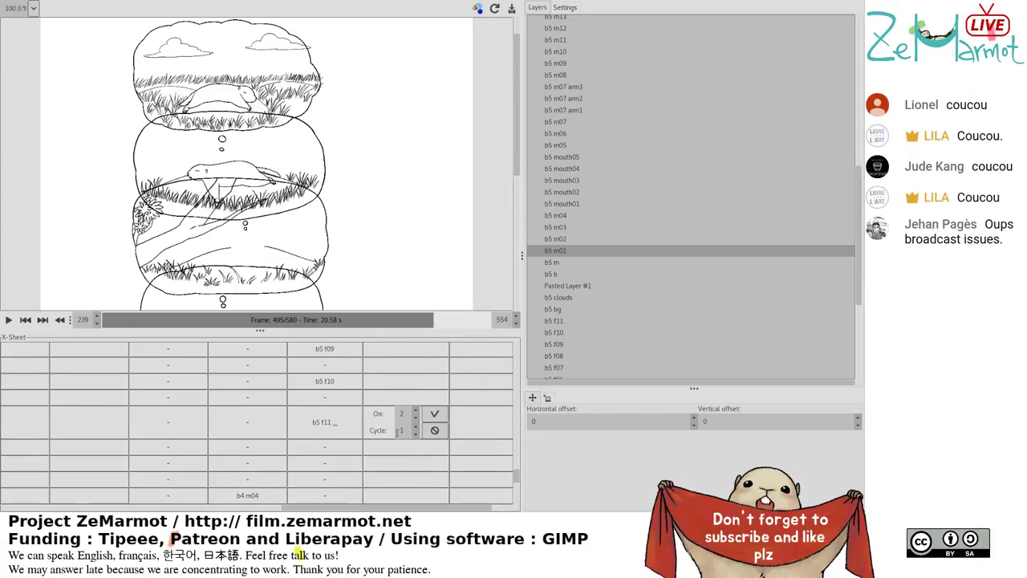
pyautogui.click(434, 416)
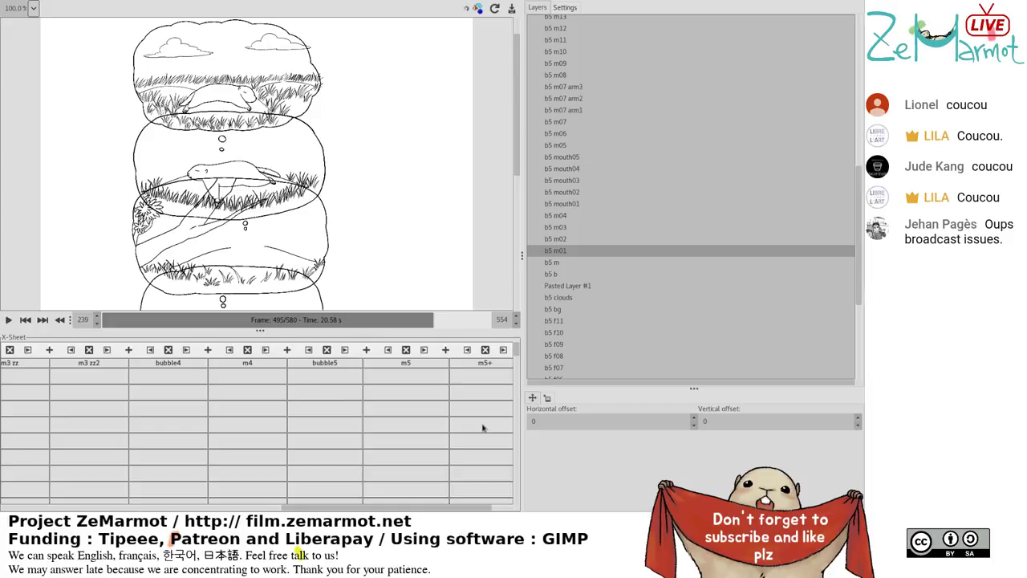
# Check the m5 track's marmot cells from b5 m41 back to b5 m05.
pyautogui.scroll(-3, 463, 435)
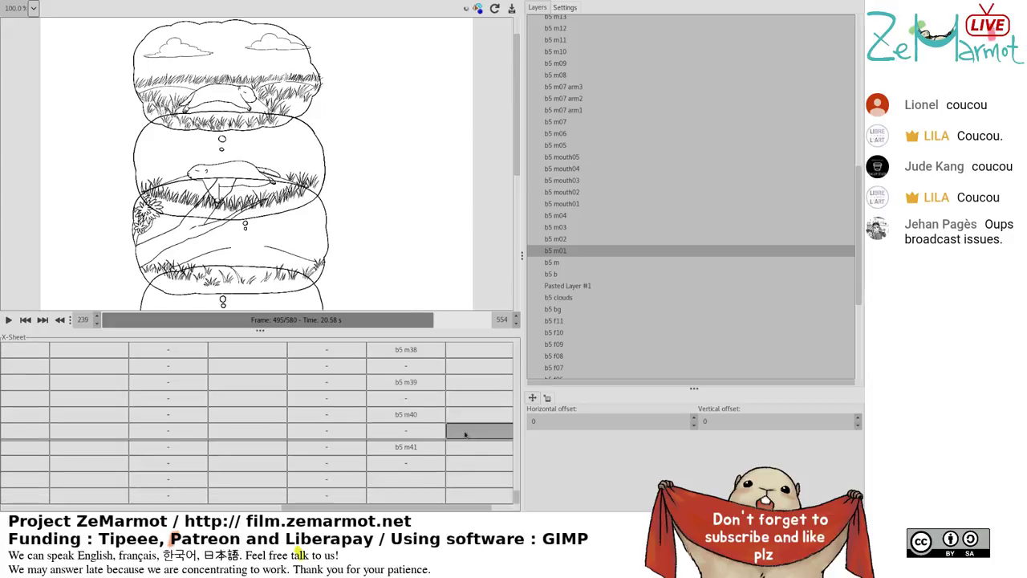
pyautogui.scroll(5, 415, 439)
pyautogui.click(415, 439)
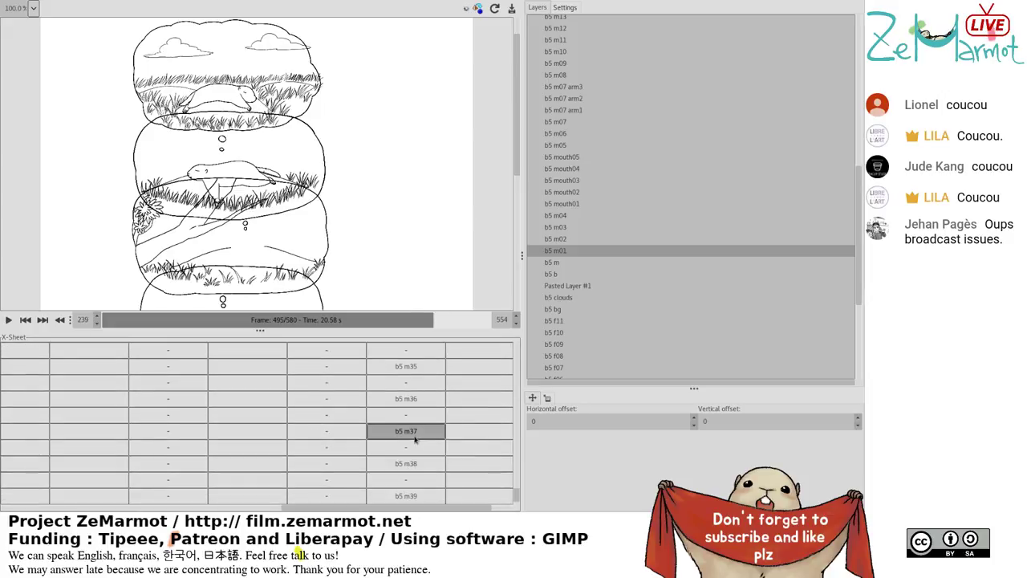
pyautogui.scroll(10, 415, 438)
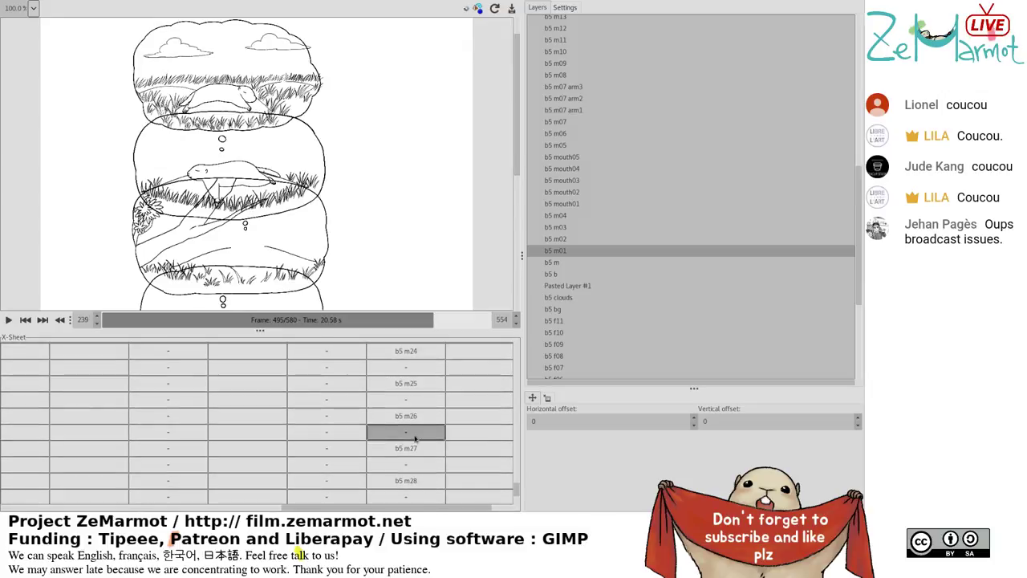
pyautogui.click(415, 437)
pyautogui.scroll(1, 415, 437)
pyautogui.scroll(7, 415, 437)
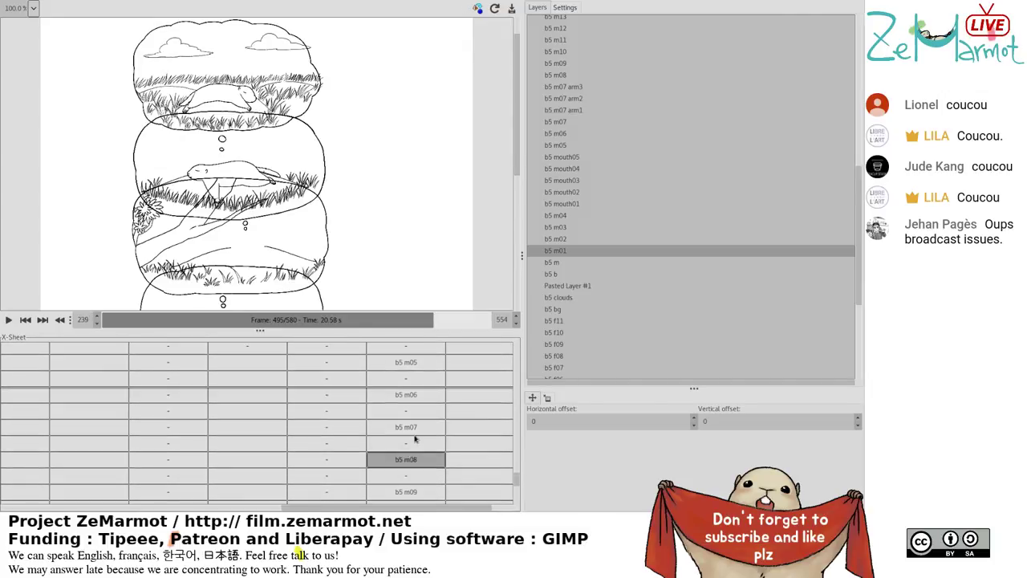
# Assign b5 mouth01 to the m5+ track's cell on the same row as b5 m01.
pyautogui.click(404, 371)
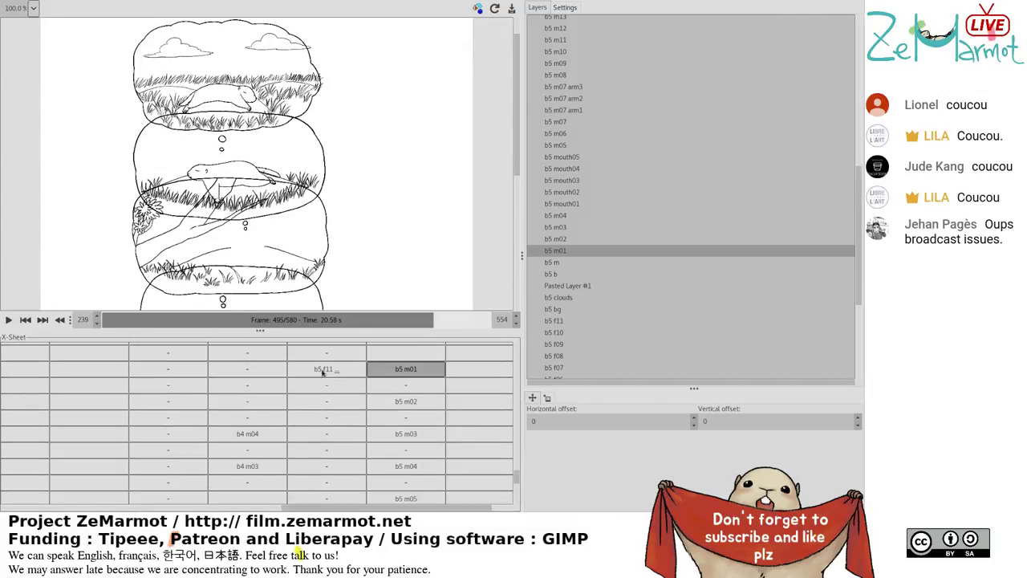
pyautogui.click(425, 398)
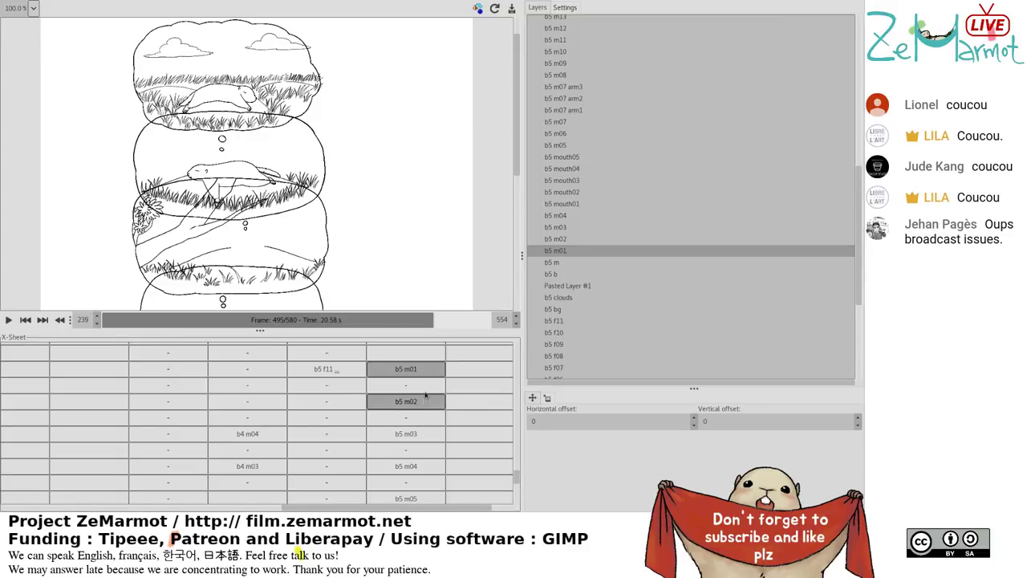
pyautogui.click(440, 324)
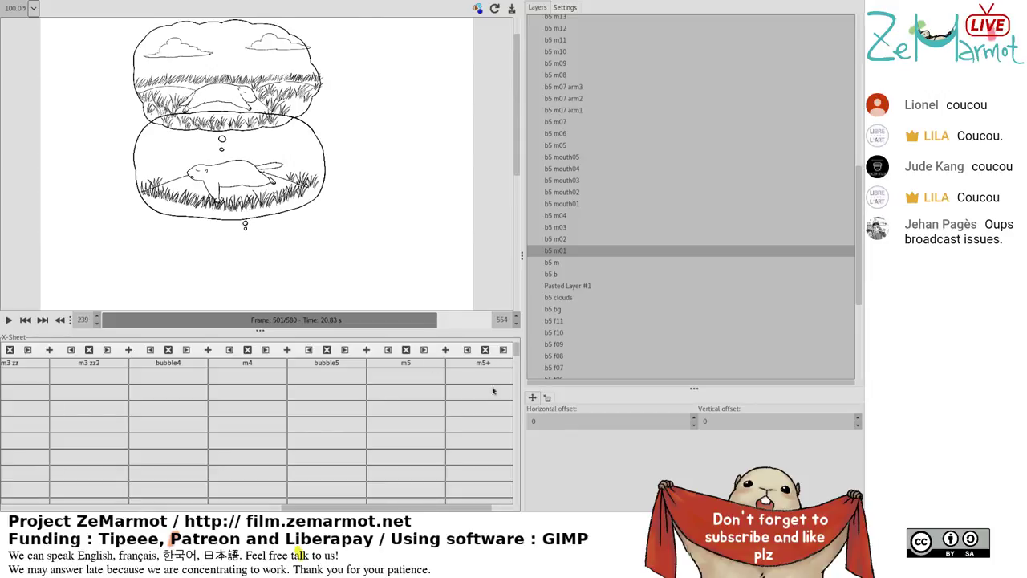
pyautogui.moveTo(520, 355); pyautogui.dragTo(521, 479)
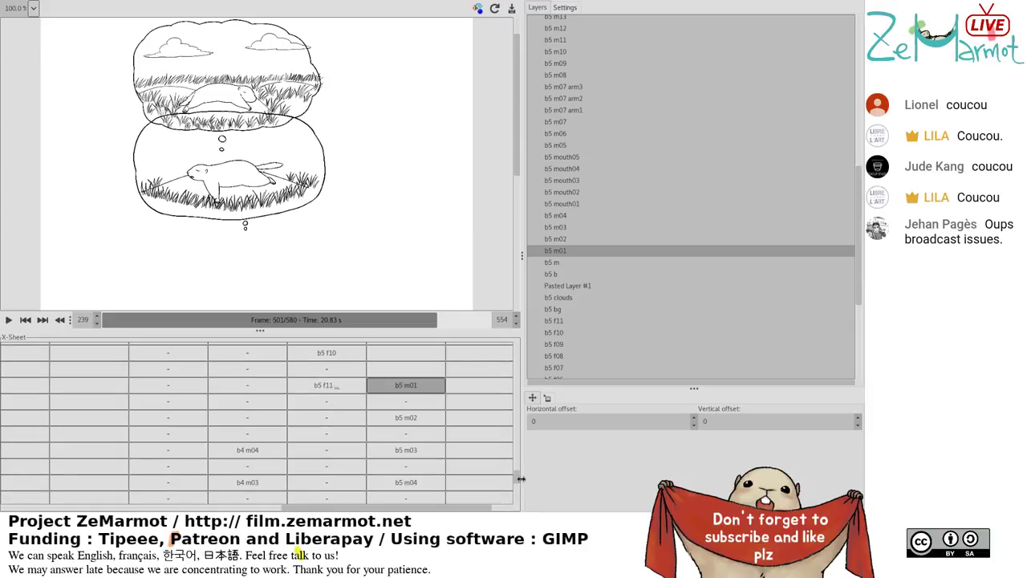
pyautogui.click(480, 386)
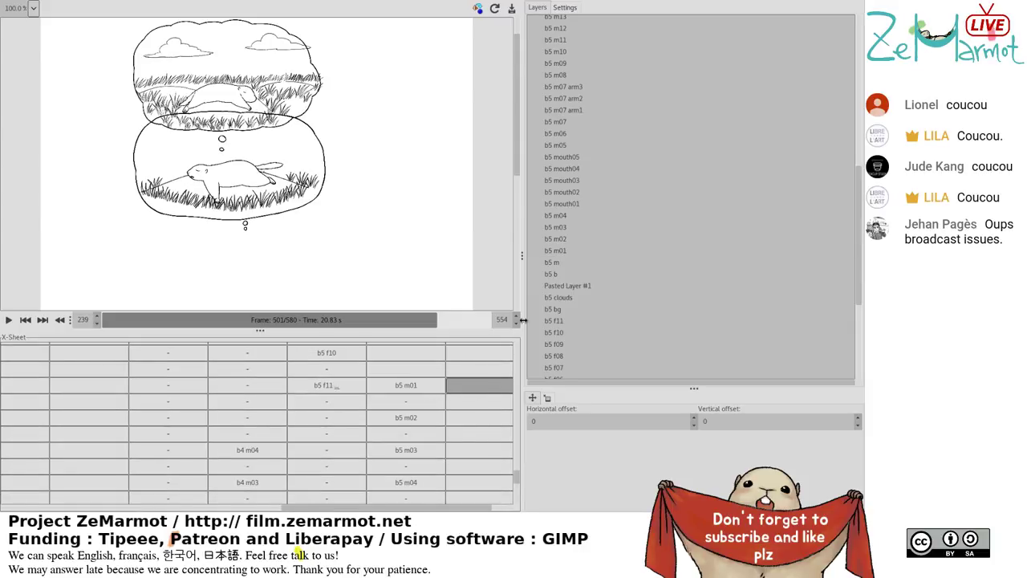
pyautogui.click(560, 204)
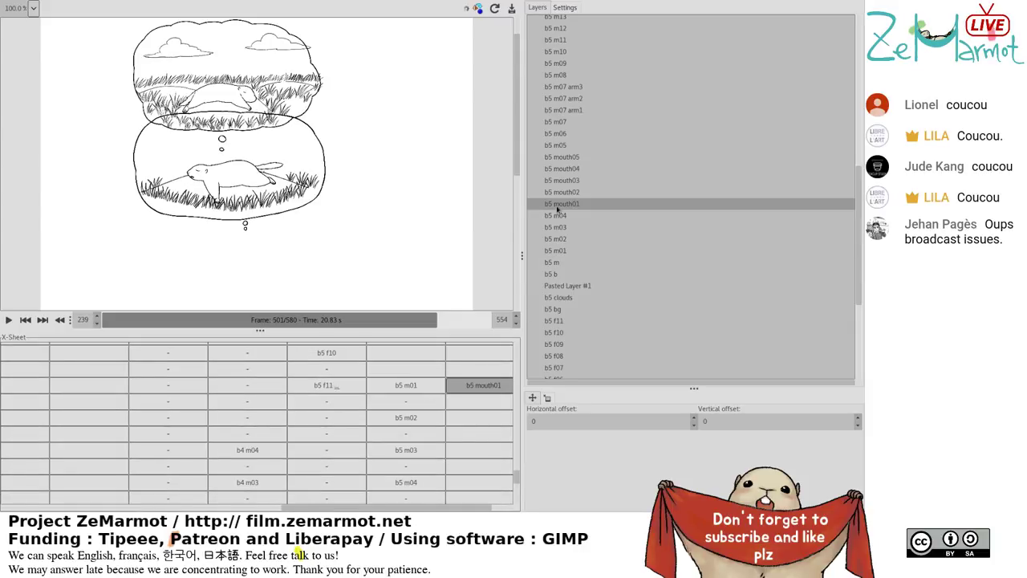
# Hold b5 mouth01 in the m5+ track down to the second frame of b5 m04.
pyautogui.click(481, 436)
pyautogui.scroll(-1, 482, 436)
pyautogui.click(479, 459)
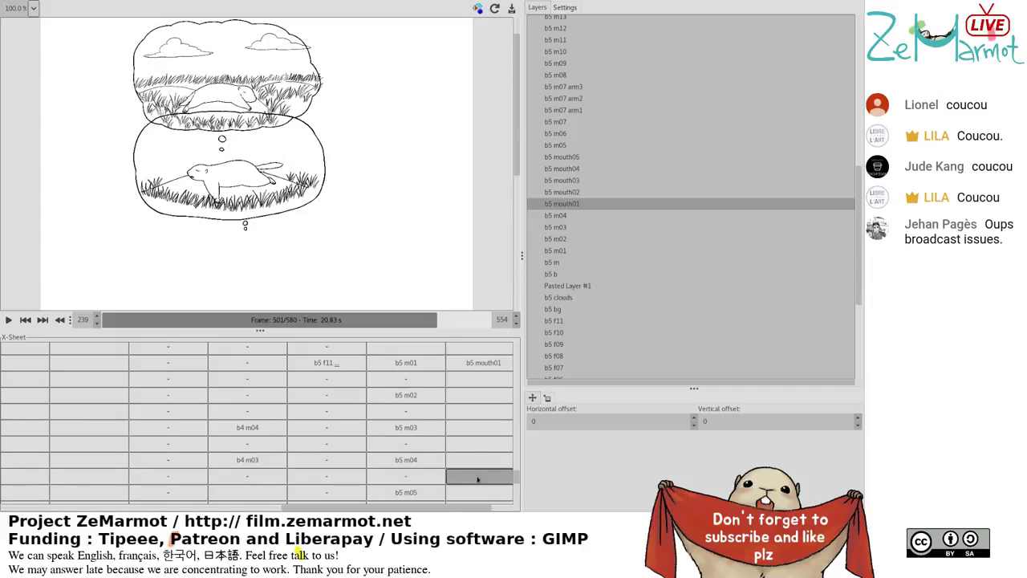
pyautogui.keyDown('shift'); pyautogui.click(479, 363); pyautogui.keyUp('shift')
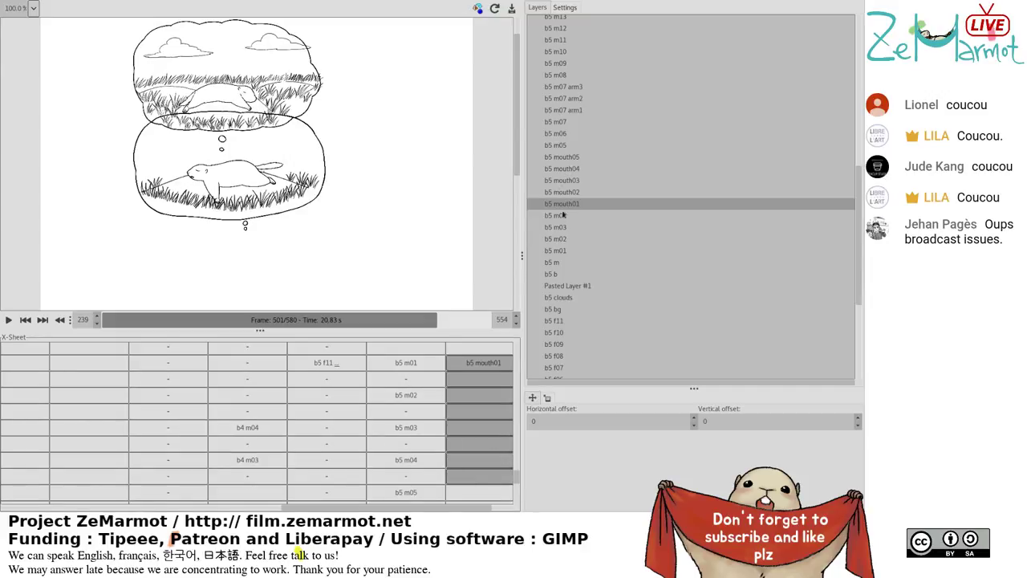
pyautogui.click(566, 206)
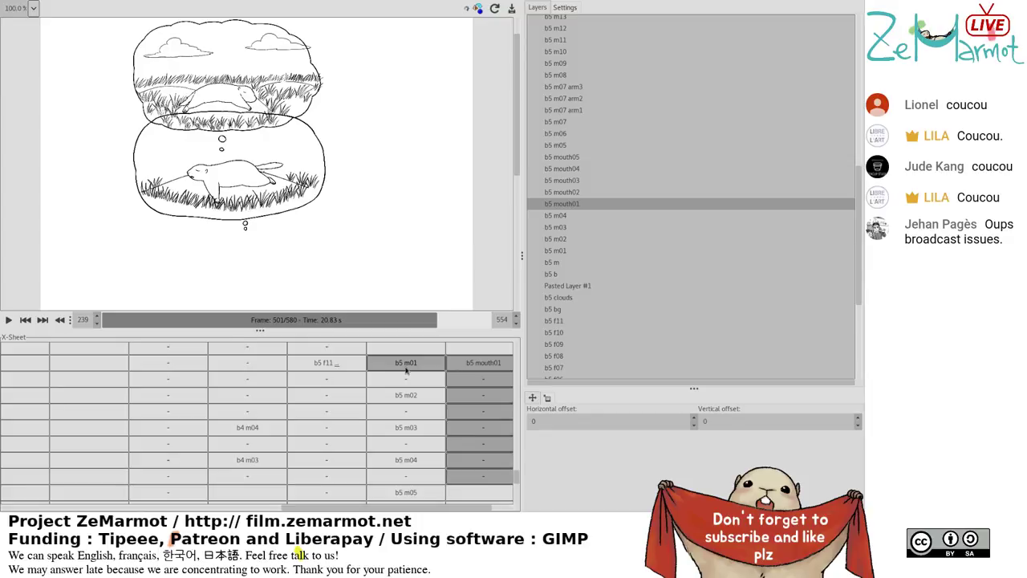
# Check the preview at the frames where b5 m01 and b5 mouth01 begin, around frame 499.
pyautogui.scroll(5, 406, 371)
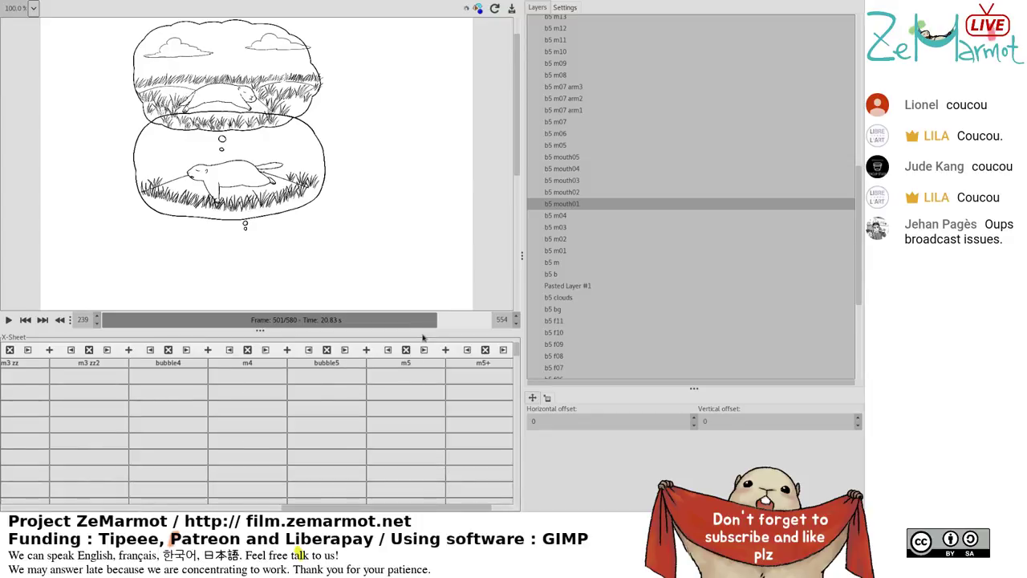
pyautogui.scroll(-3, 518, 353)
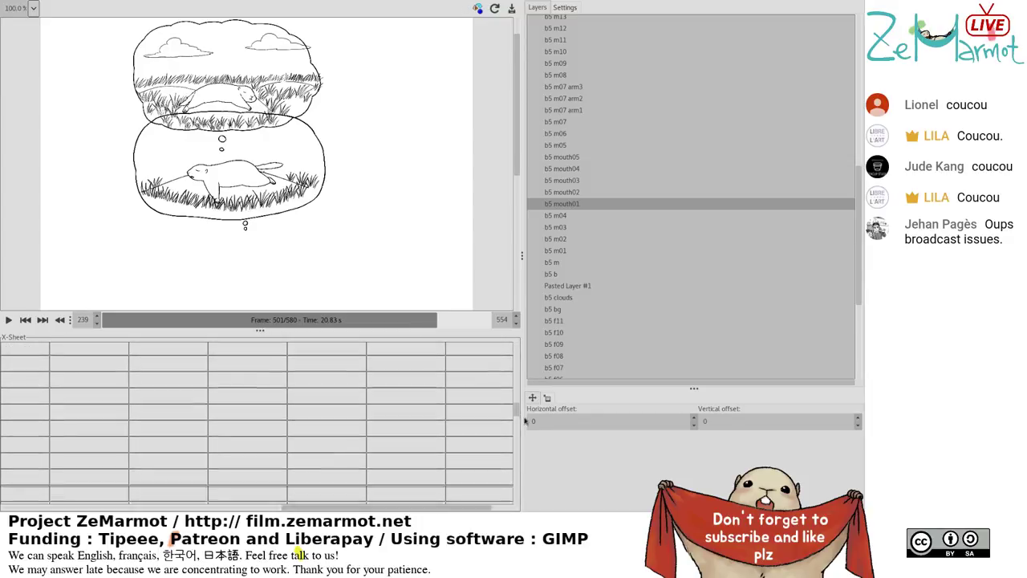
pyautogui.moveTo(524, 422); pyautogui.dragTo(524, 477)
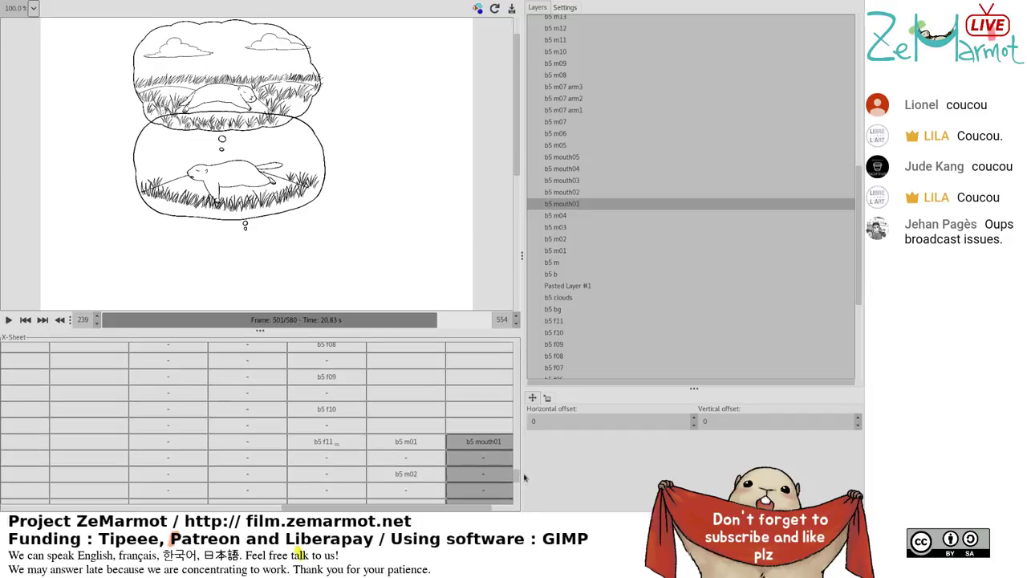
pyautogui.scroll(-3, 524, 477)
pyautogui.click(421, 364)
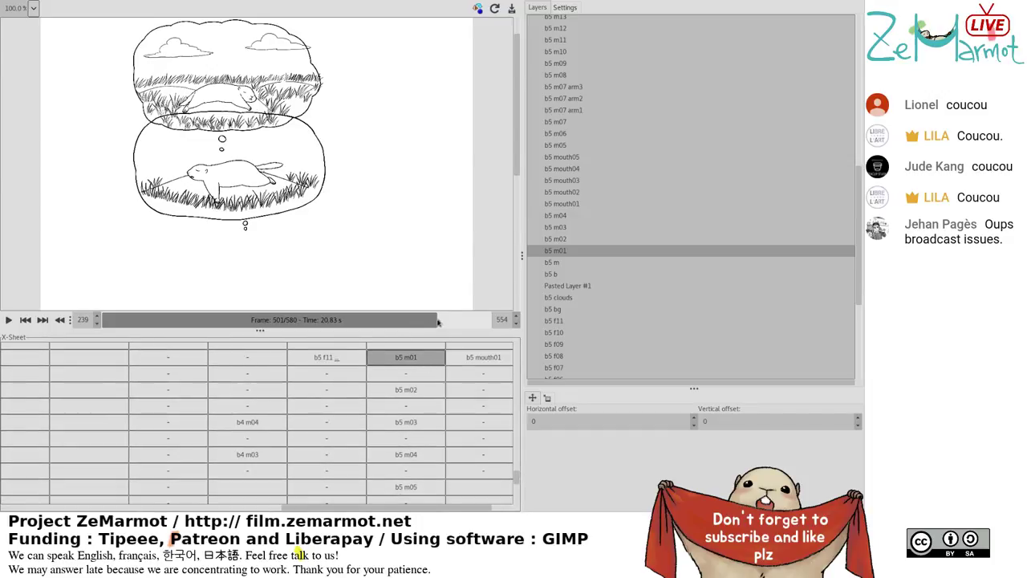
pyautogui.moveTo(437, 321); pyautogui.dragTo(437, 321)
# Insert three empty cells before b5 m05 in the m5 track, shifting the following marmot frames down.
pyautogui.click(463, 465)
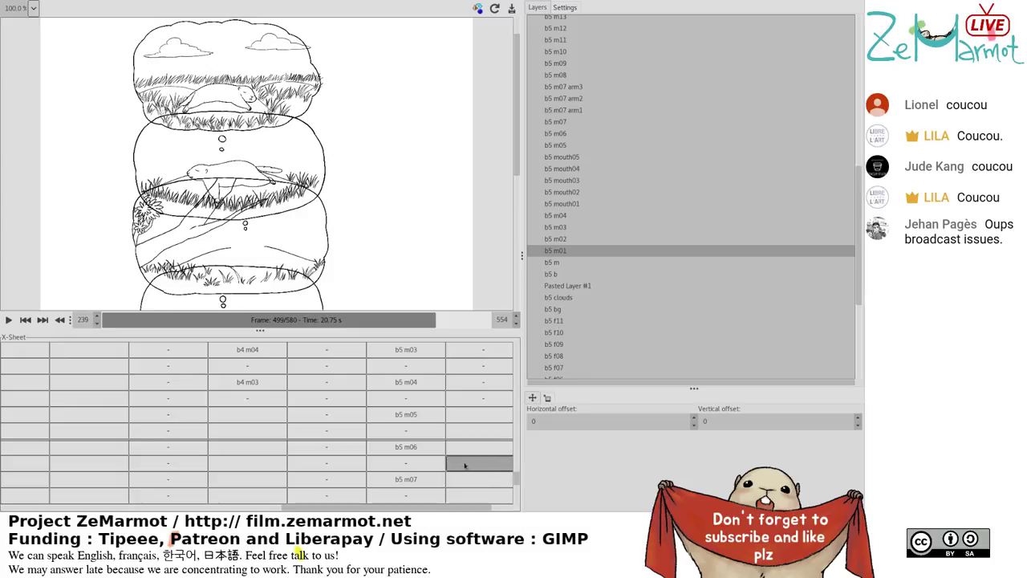
pyautogui.scroll(3, 464, 466)
pyautogui.click(408, 460)
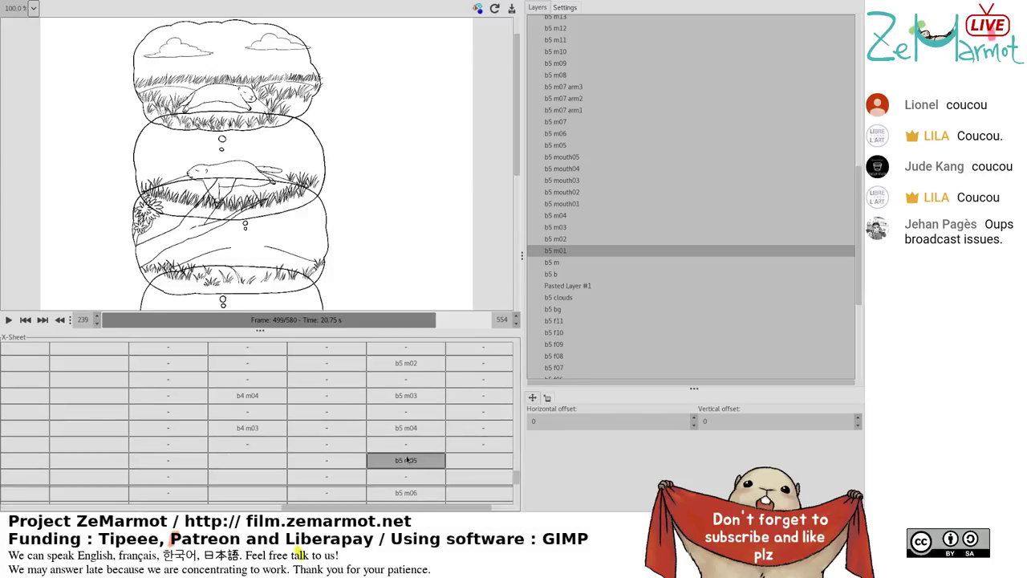
pyautogui.click(407, 460)
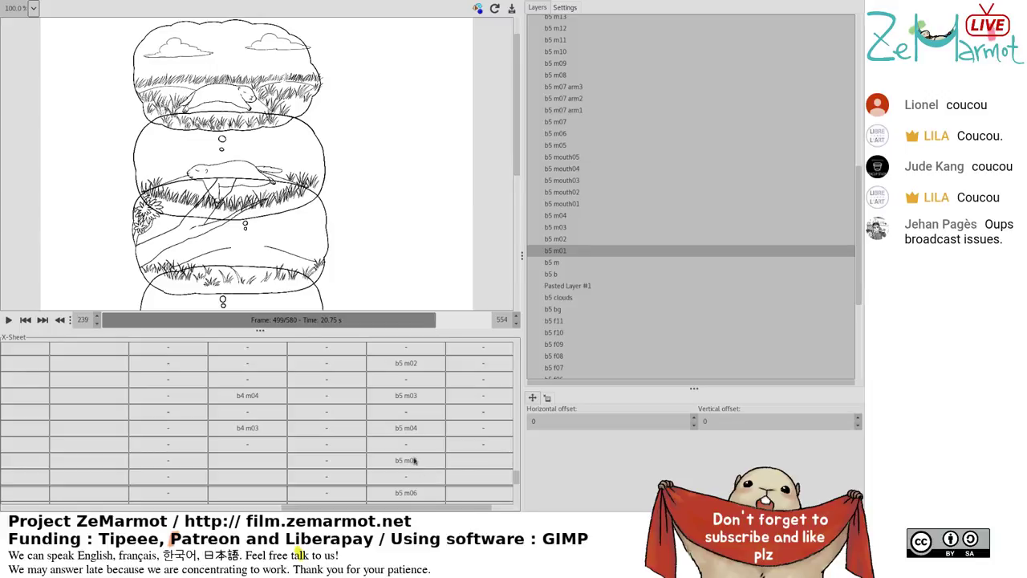
pyautogui.click(414, 459)
pyautogui.click(415, 461)
pyautogui.click(416, 463)
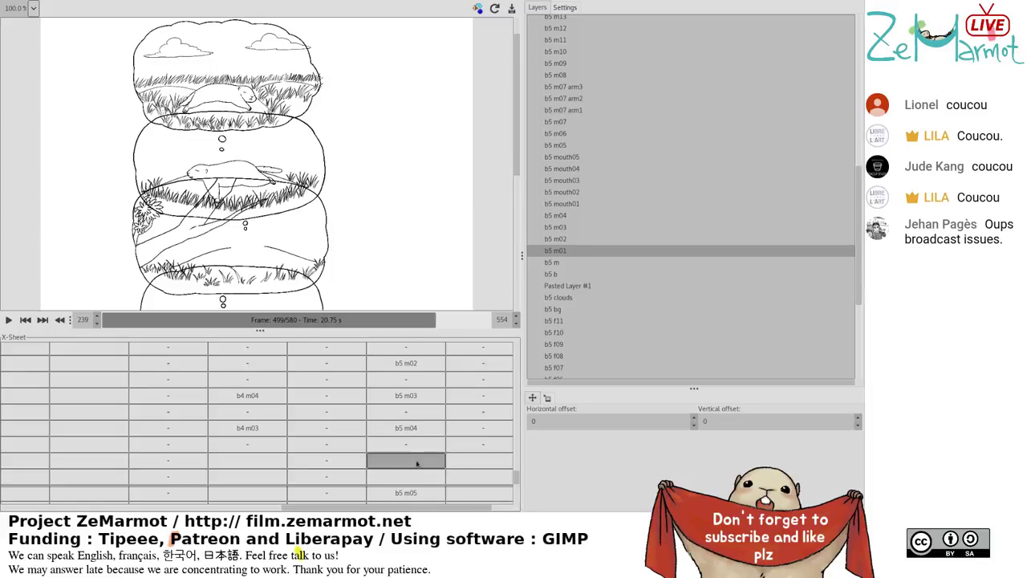
pyautogui.click(416, 463)
pyautogui.click(418, 466)
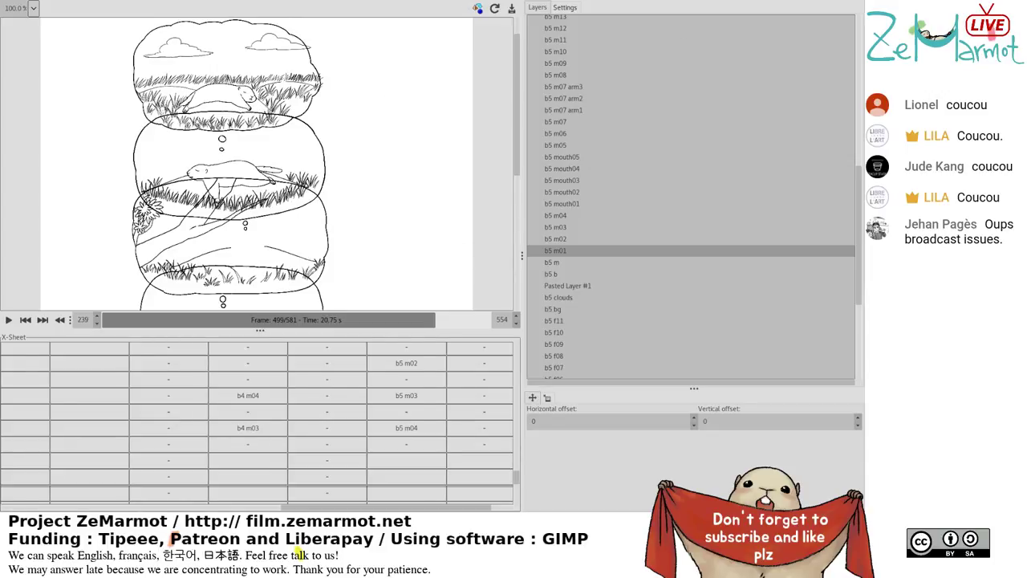
# Play back the animation in the preview and stop it.
pyautogui.hotkey('alt', 'Tab')
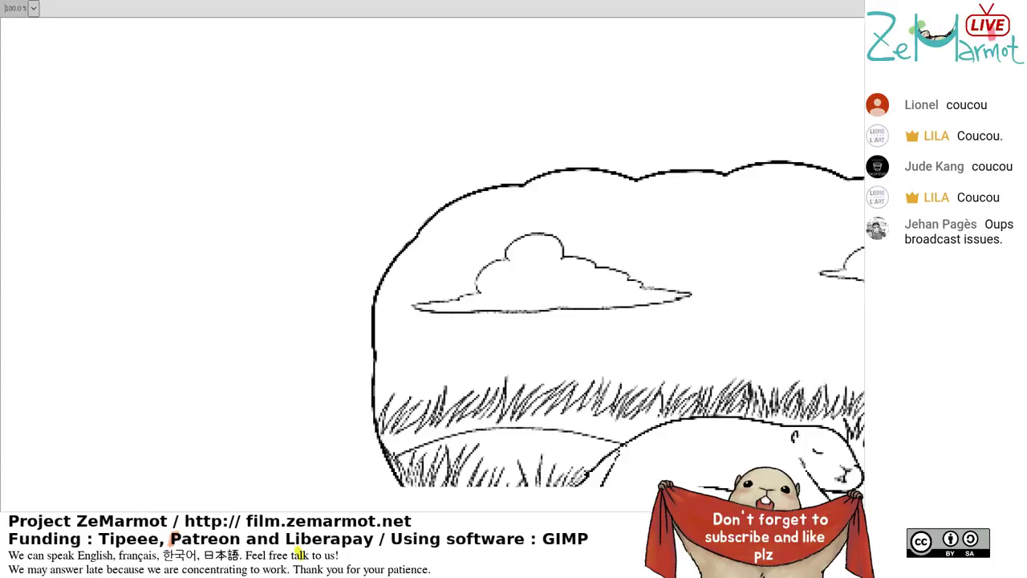
pyautogui.press('`')
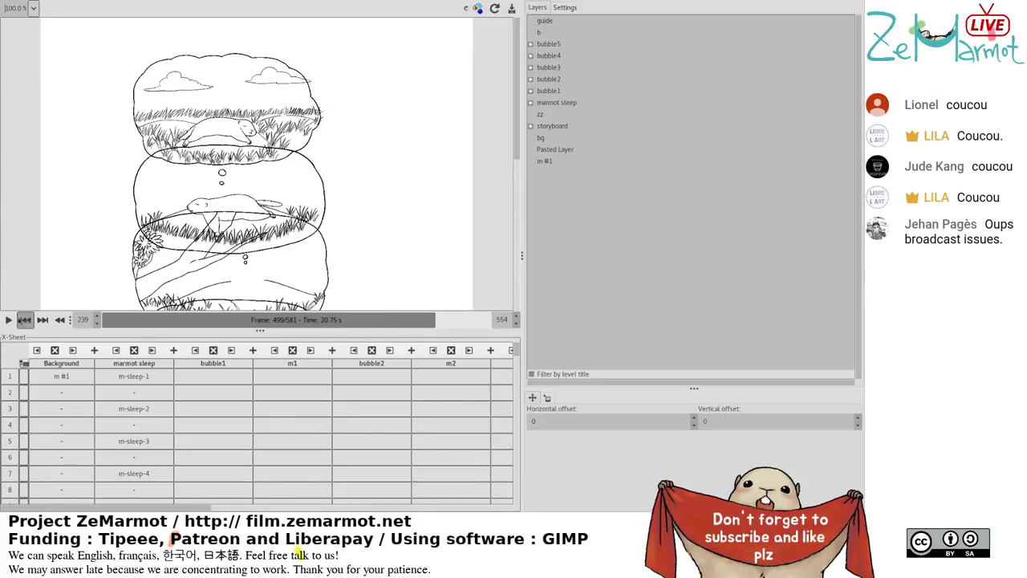
pyautogui.click(8, 319)
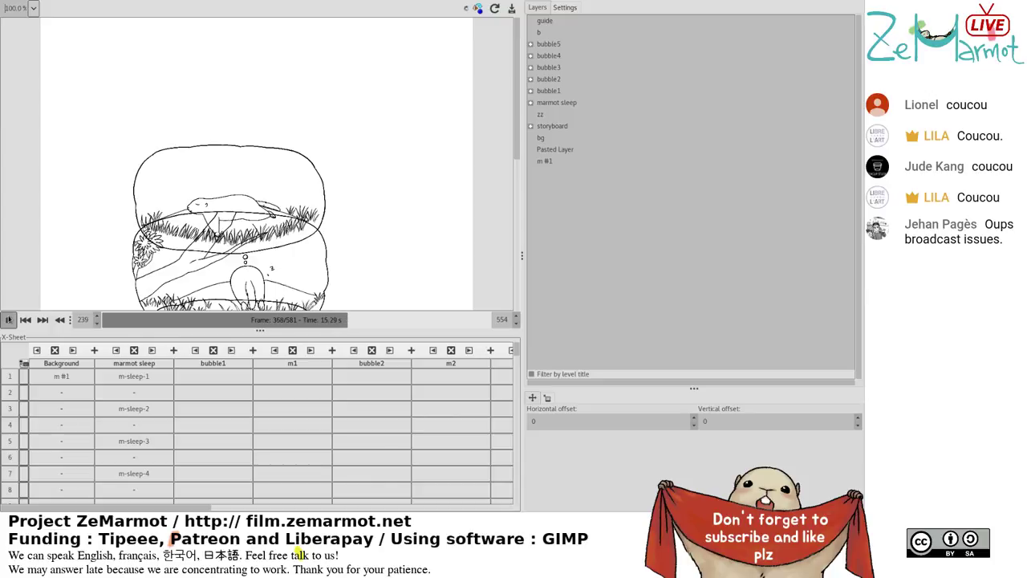
pyautogui.press('p')
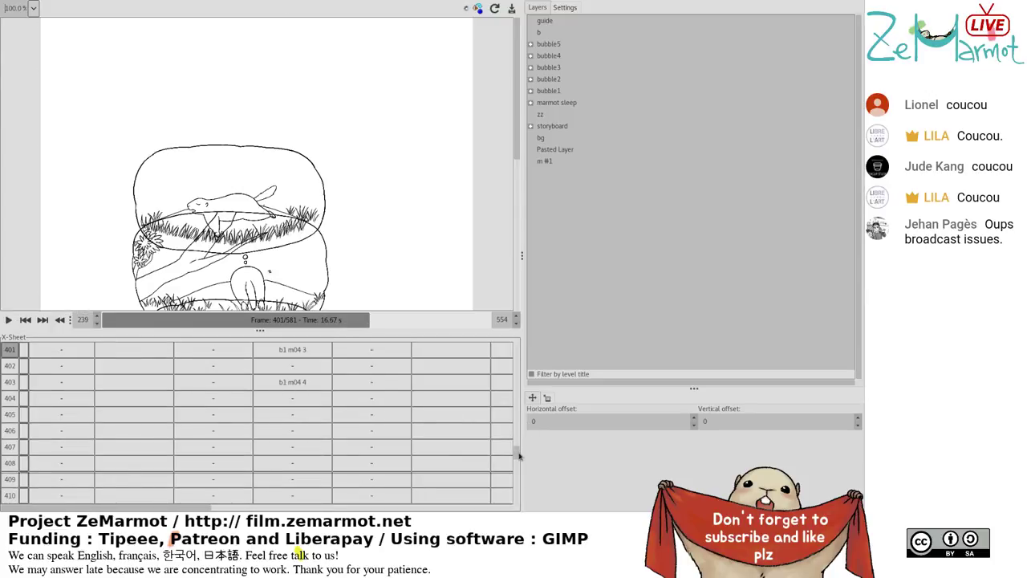
# Set the playback start frame to 345, then play the animation and pause it in the bubble5 scene.
pyautogui.click(335, 350)
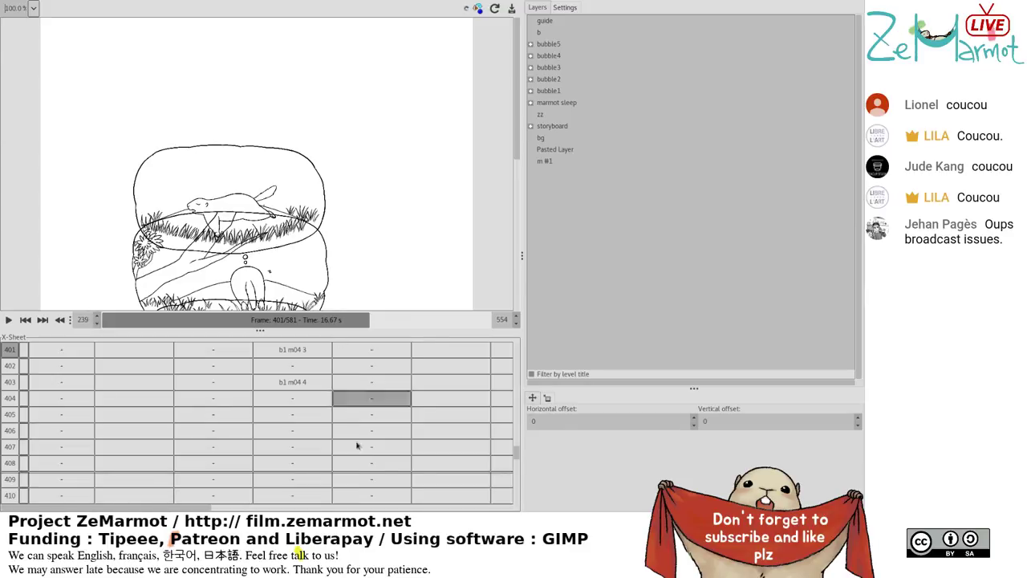
pyautogui.scroll(-1, 396, 467)
pyautogui.moveTo(516, 457)
pyautogui.mouseDown()
pyautogui.moveTo(519, 499)
pyautogui.moveTo(518, 474)
pyautogui.mouseUp()
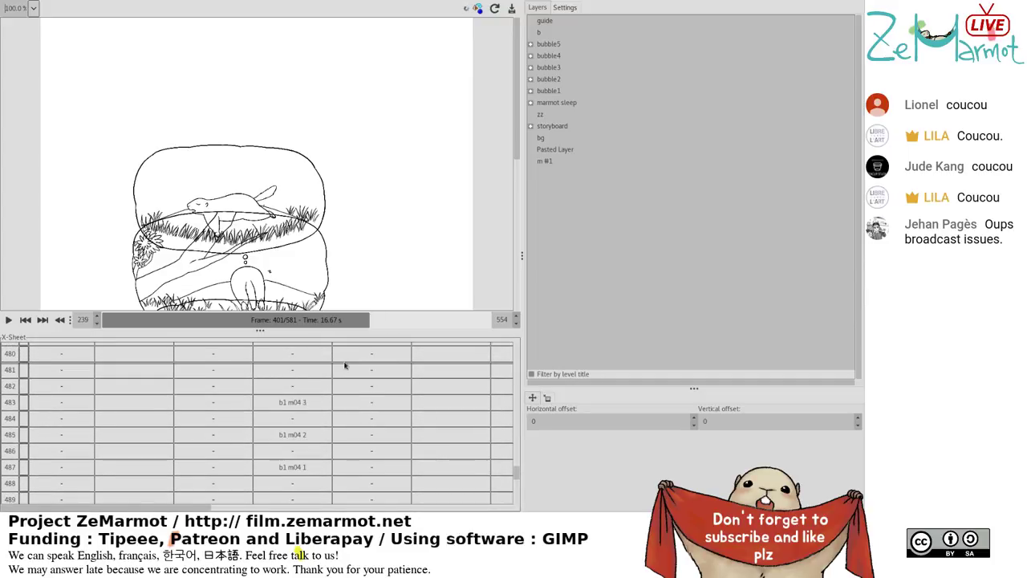
pyautogui.scroll(3, 353, 431)
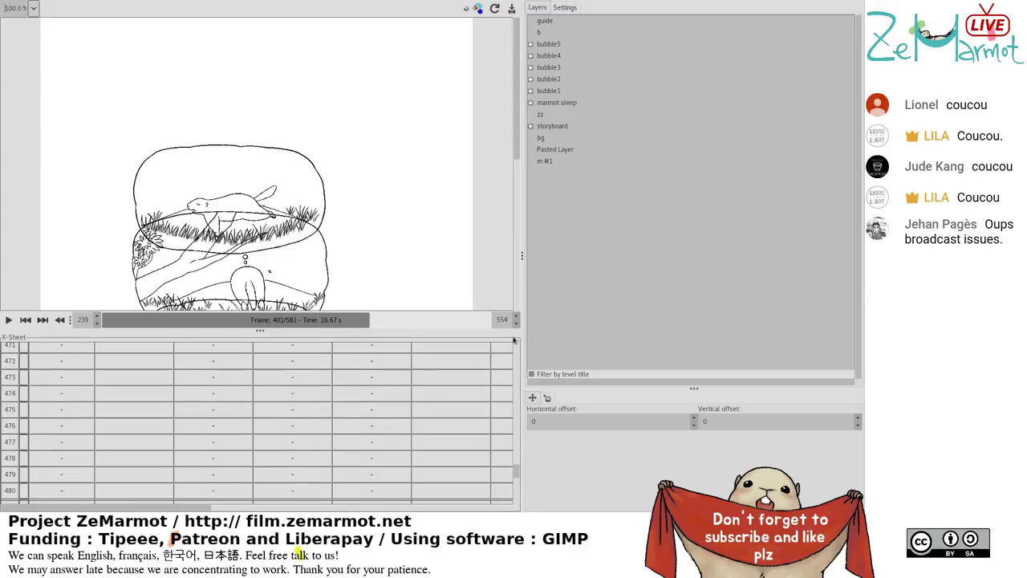
pyautogui.moveTo(516, 474); pyautogui.dragTo(521, 437)
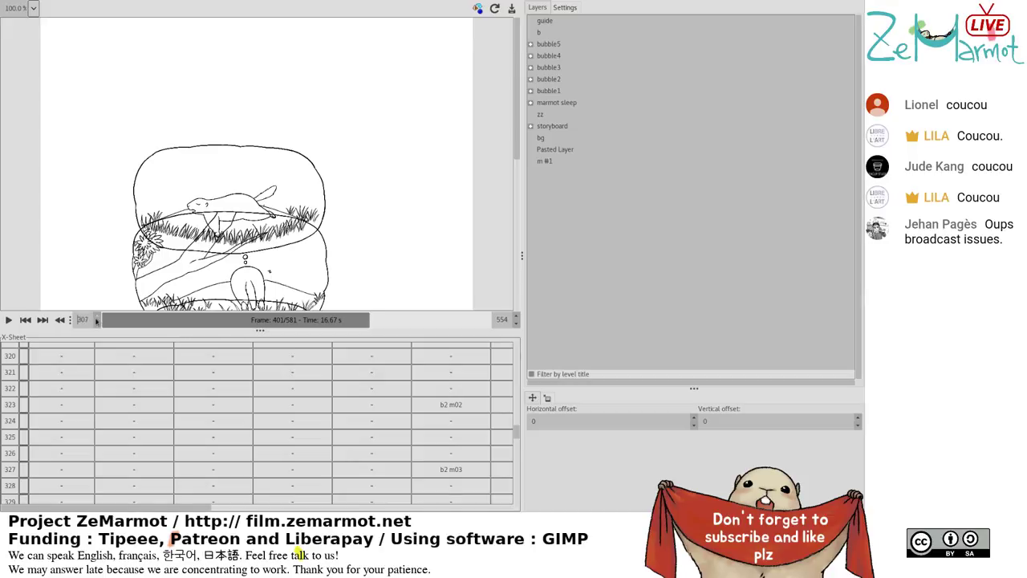
pyautogui.click(8, 319)
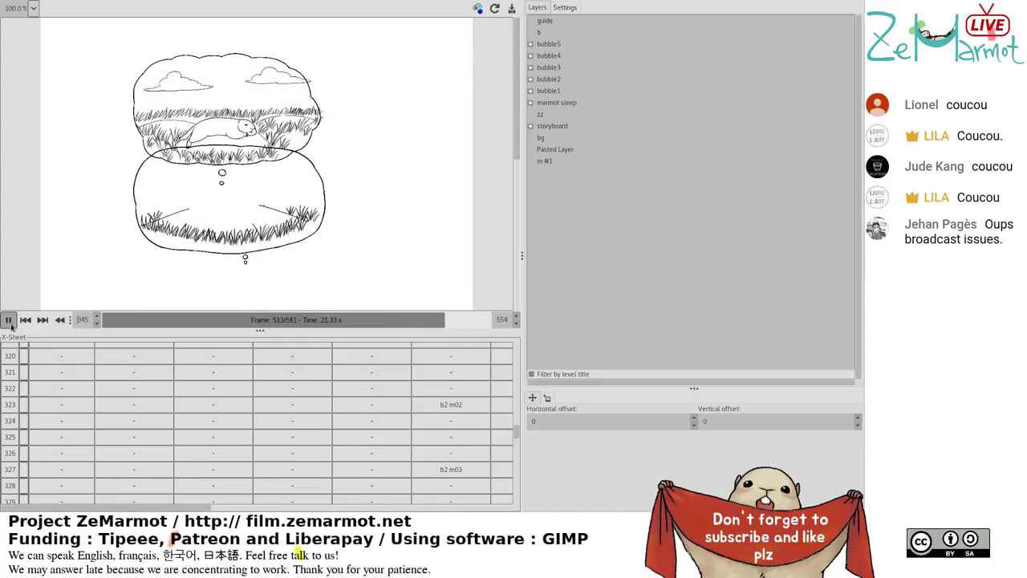
pyautogui.click(8, 319)
# Compare the preview between frames 494 and 503 with the bubble5, m5 and m5+ cells in the X-sheet.
pyautogui.moveTo(446, 325); pyautogui.dragTo(437, 324)
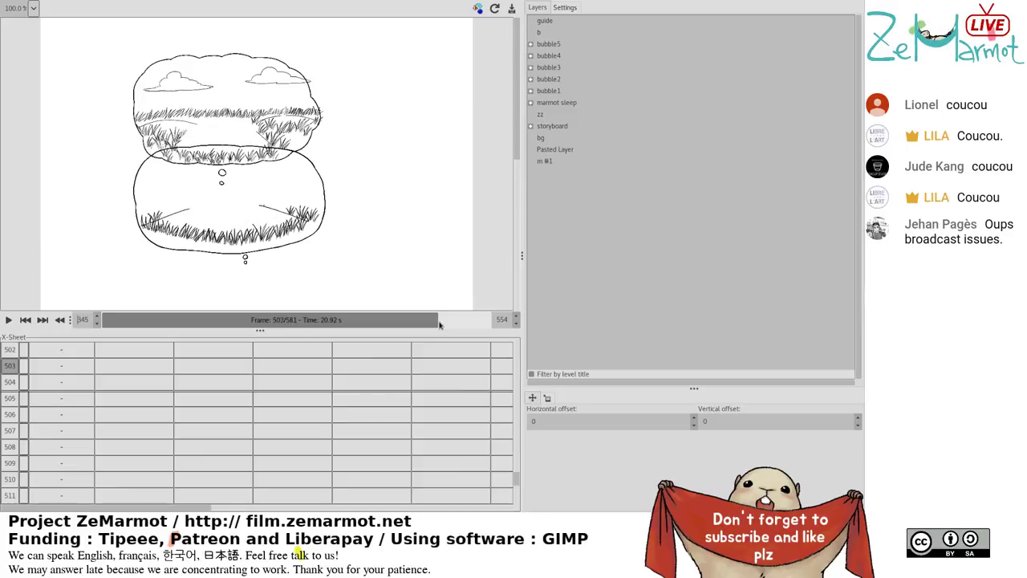
pyautogui.moveTo(216, 509); pyautogui.dragTo(421, 512)
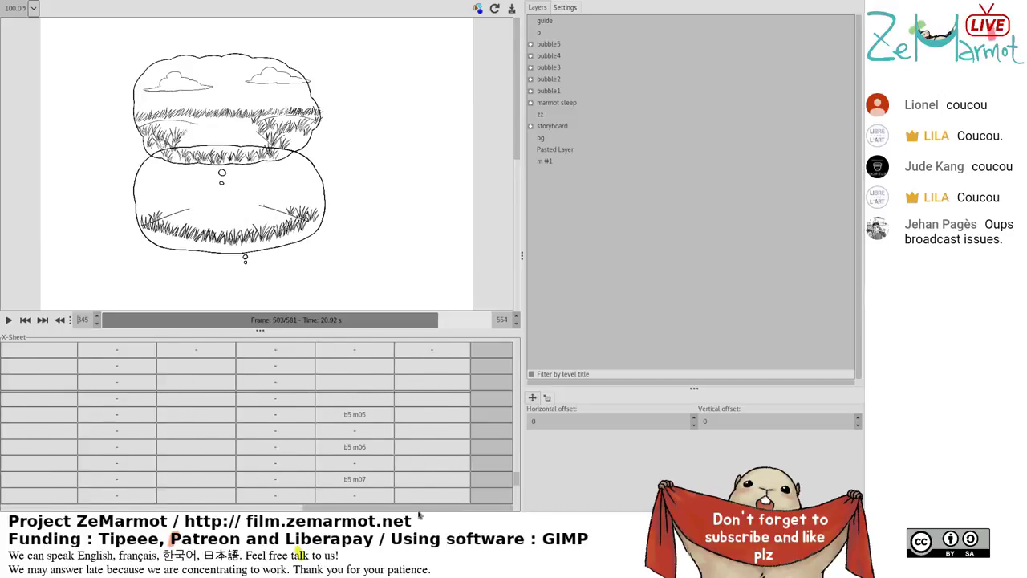
pyautogui.click(359, 444)
pyautogui.scroll(5, 360, 434)
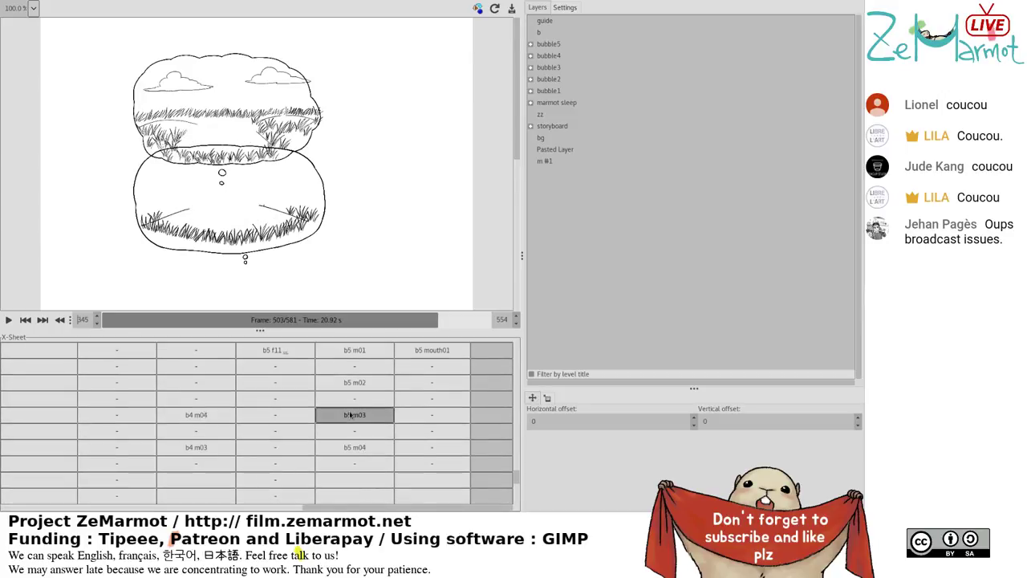
pyautogui.moveTo(438, 322); pyautogui.dragTo(433, 321)
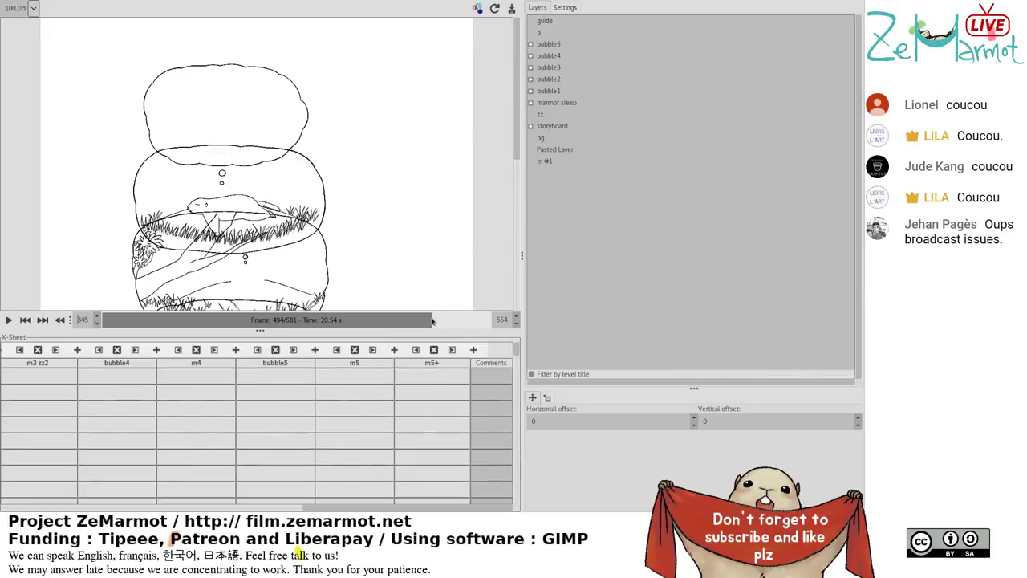
pyautogui.scroll(-3, 413, 415)
pyautogui.click(413, 417)
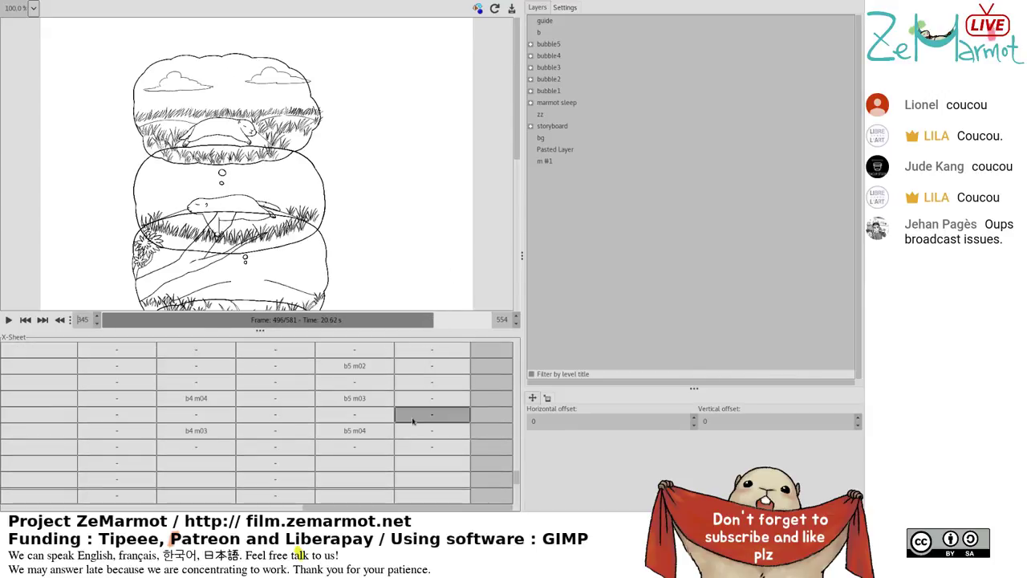
# Review the m5 track from b5 m04 to b5 m11, including the empty cells before b5 m05.
pyautogui.scroll(-3, 414, 415)
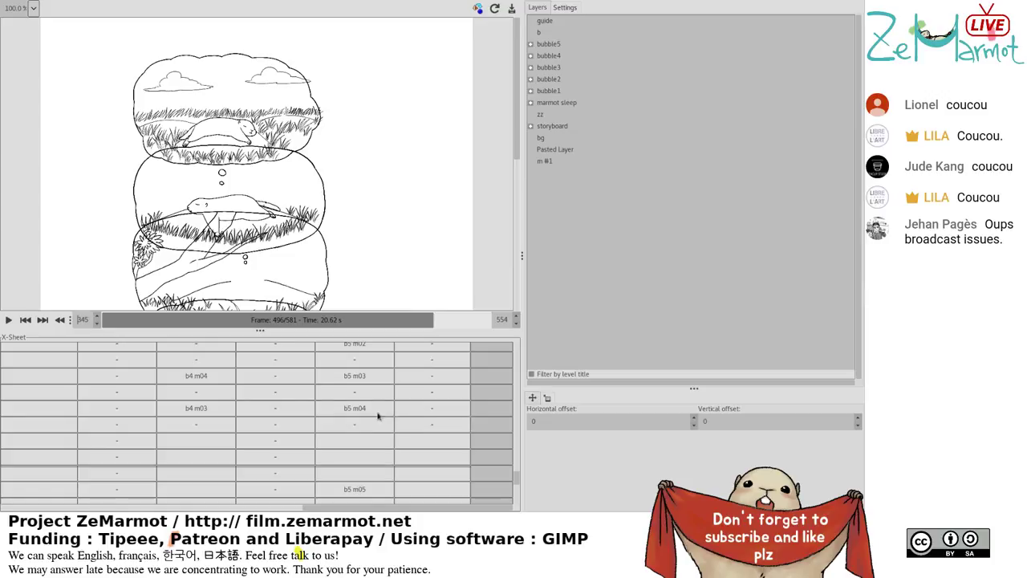
pyautogui.moveTo(378, 411); pyautogui.dragTo(381, 427)
pyautogui.scroll(-6, 380, 427)
pyautogui.click(378, 434)
pyautogui.scroll(-3, 378, 437)
pyautogui.click(378, 433)
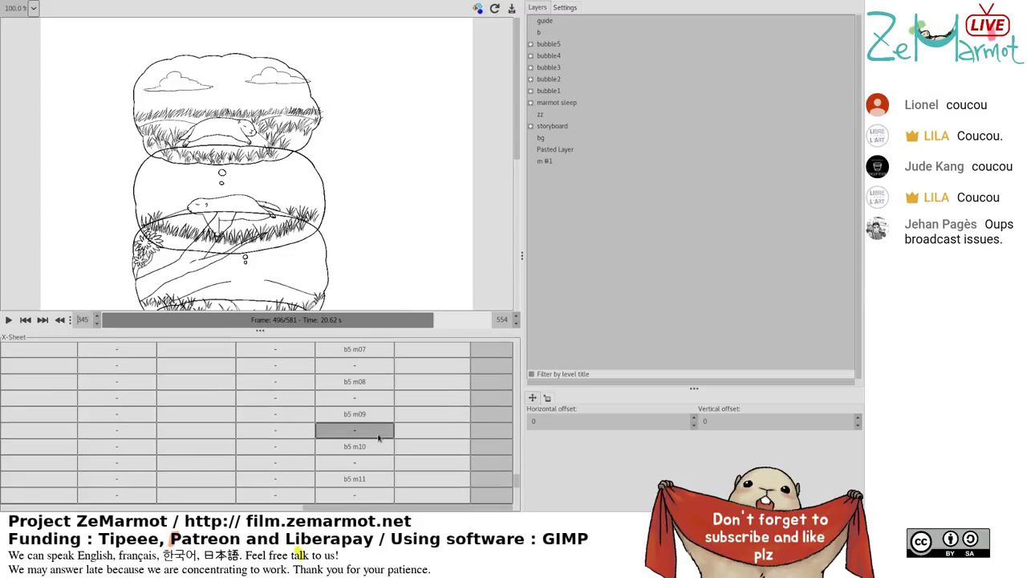
pyautogui.scroll(7, 379, 438)
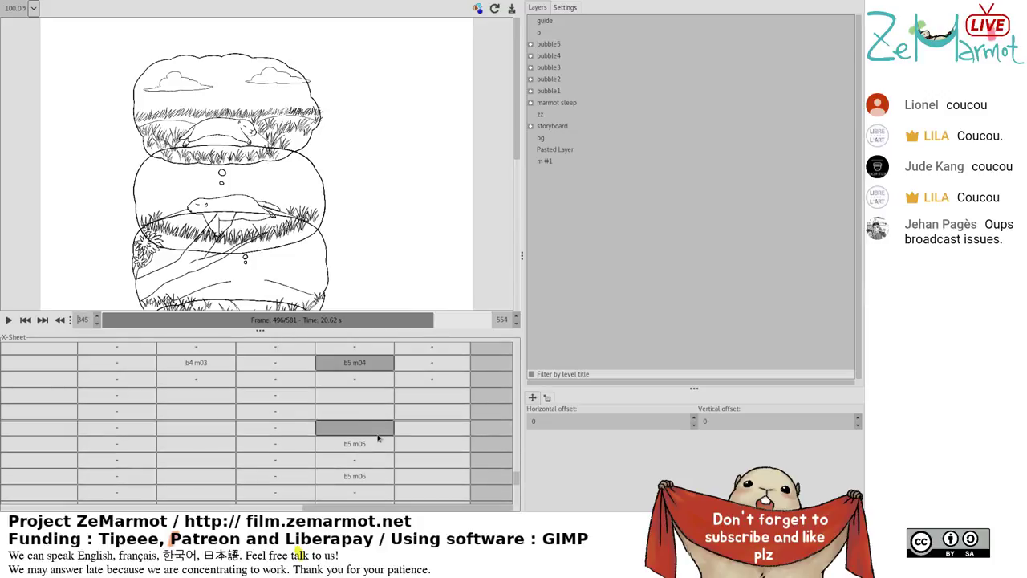
# Fill the m5 track with b5 m04, from the cell below the existing b5 m04 through the cell just before b5 m14.
pyautogui.scroll(-12, 378, 437)
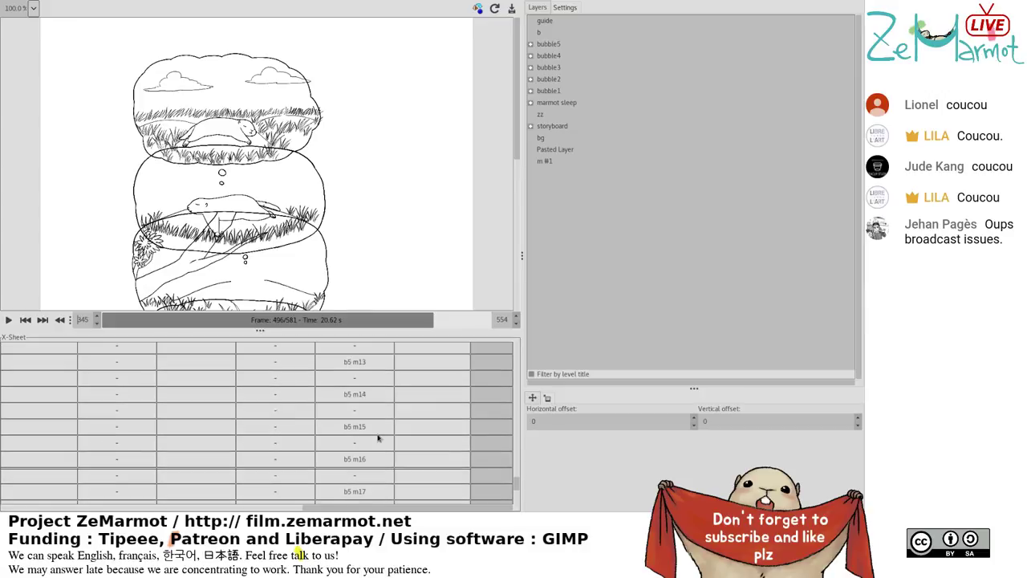
pyautogui.click(379, 410)
pyautogui.click(379, 426)
pyautogui.click(379, 410)
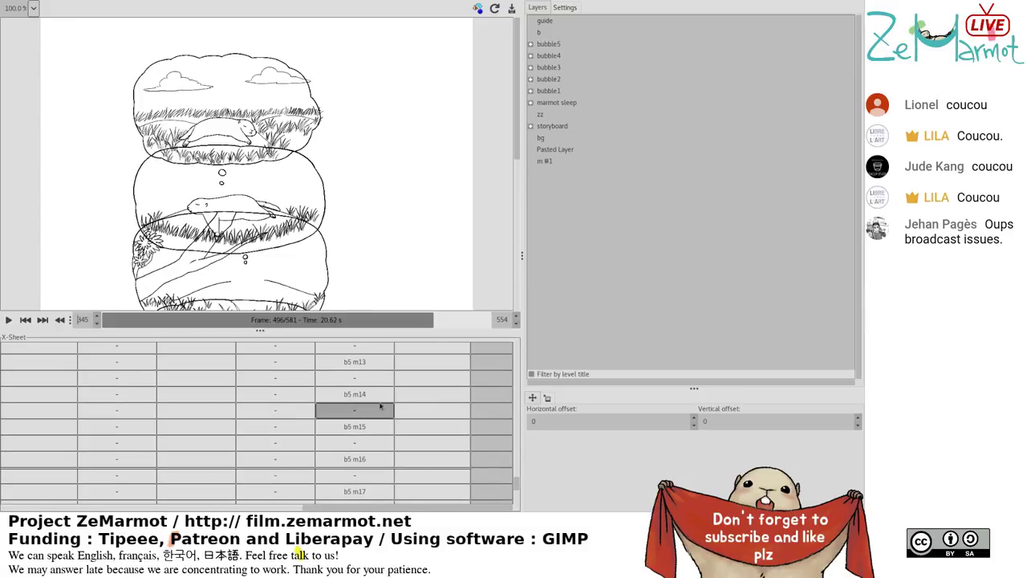
pyautogui.click(382, 394)
pyautogui.moveTo(382, 394); pyautogui.dragTo(378, 347)
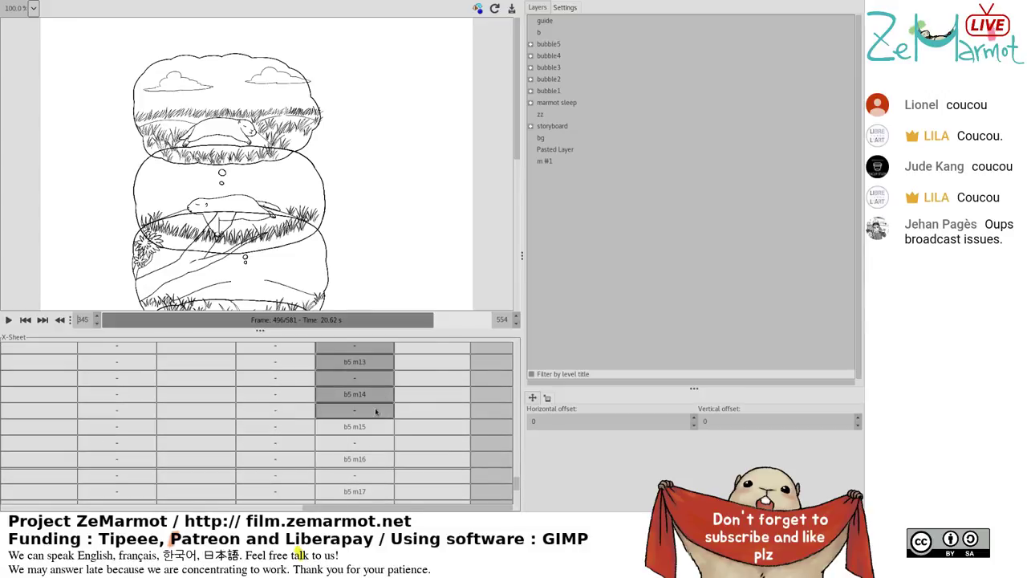
pyautogui.click(530, 45)
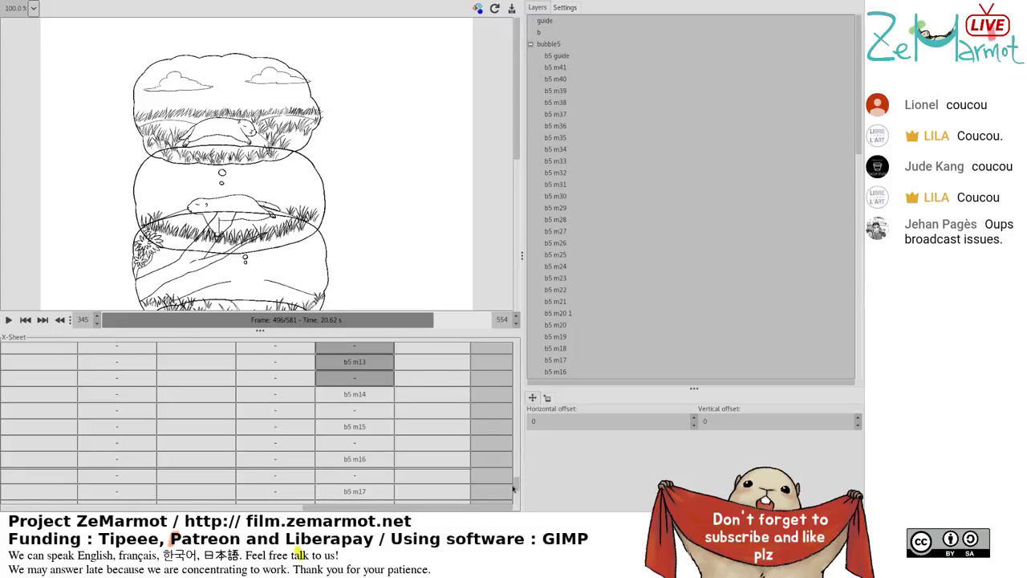
pyautogui.scroll(5, 513, 488)
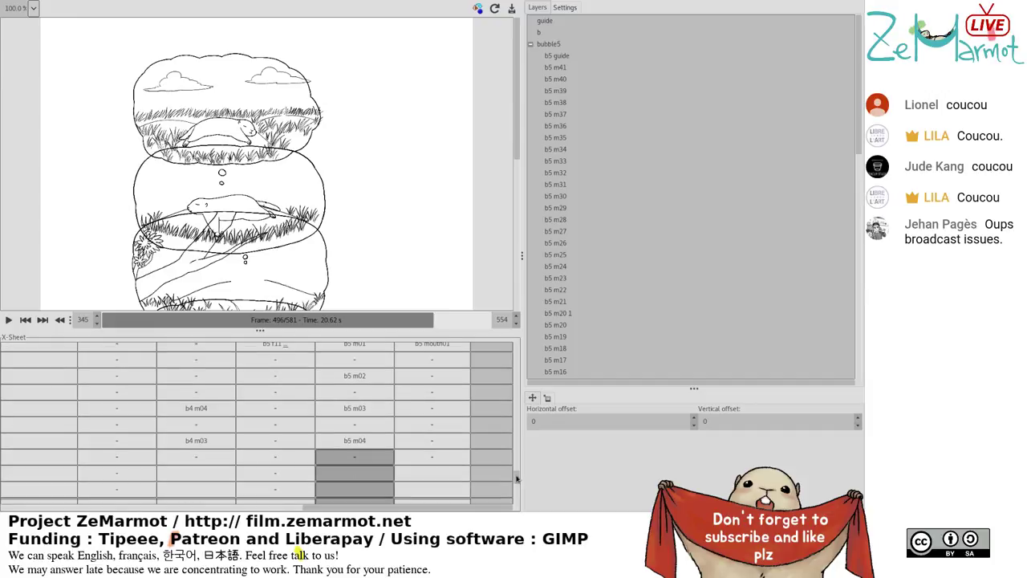
pyautogui.scroll(-1, 516, 478)
pyautogui.scroll(-4, 574, 333)
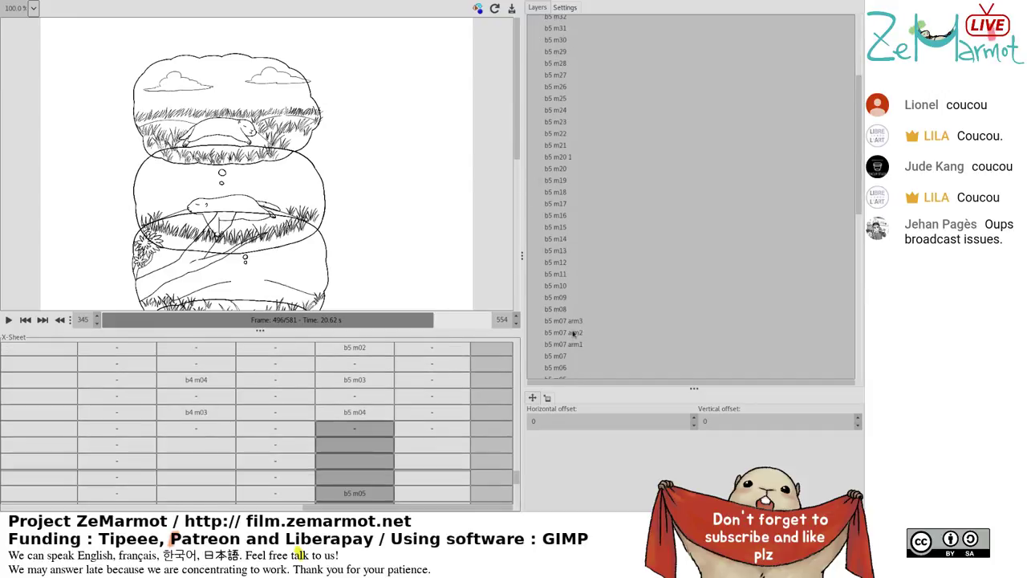
pyautogui.scroll(-1, 573, 333)
pyautogui.scroll(-2, 560, 347)
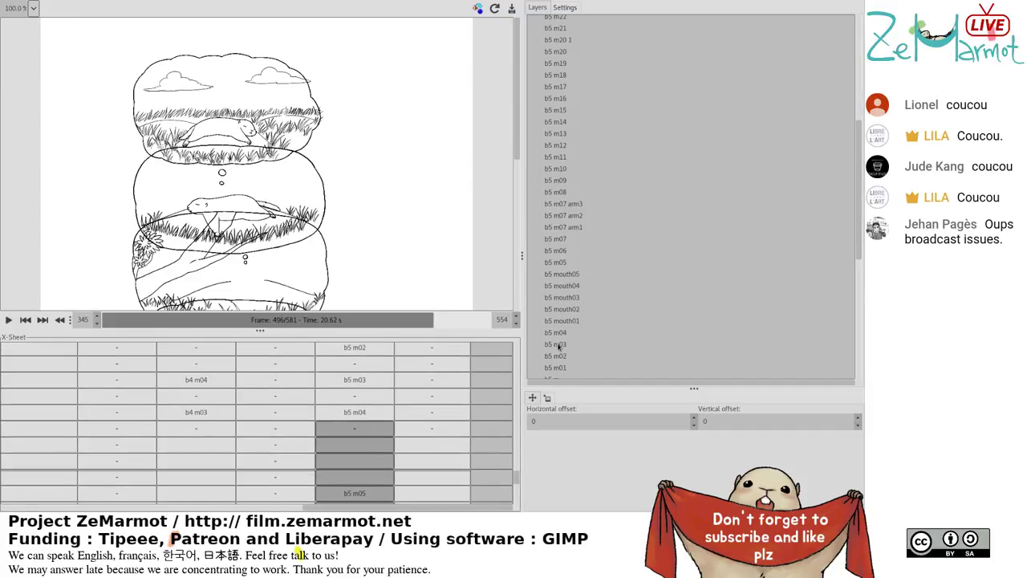
pyautogui.click(557, 332)
# Assign b5 m03 and b5 m02 to two m5 frames each, replacing the cells from b5 m14 up to b5 m16.
pyautogui.scroll(-5, 372, 475)
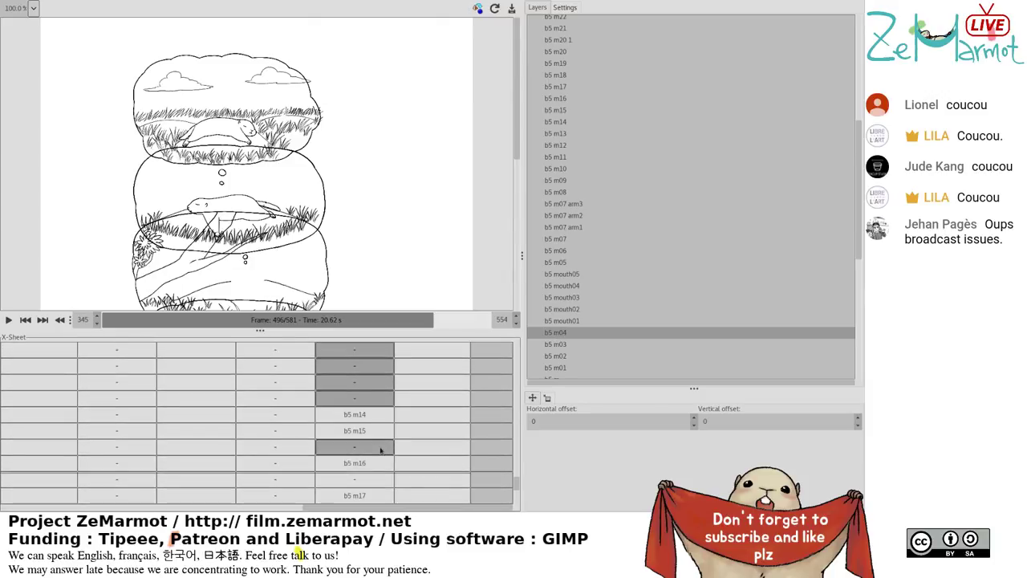
pyautogui.click(353, 415)
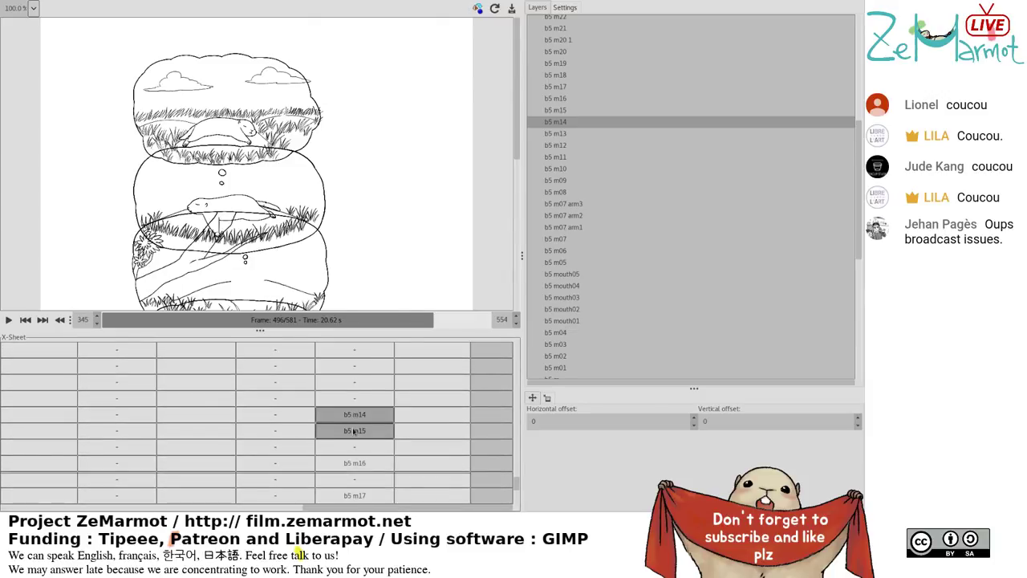
pyautogui.click(555, 343)
pyautogui.click(345, 450)
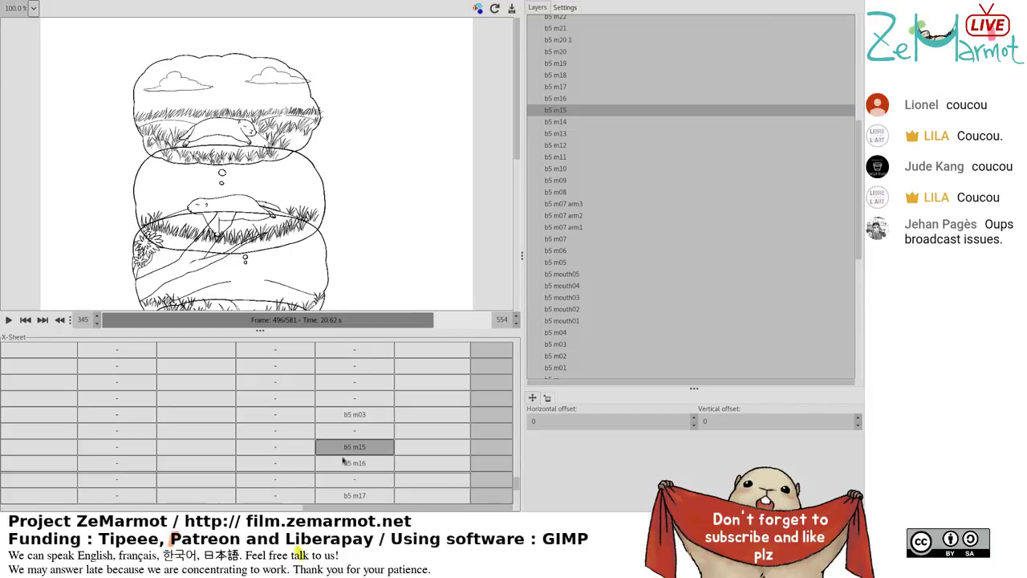
pyautogui.click(556, 355)
# Fill the m5 track with b5 m01, from the b5 m16 cell through the cell just before b5 m27.
pyautogui.scroll(-2, 361, 450)
pyautogui.keyDown('shift'); pyautogui.click(366, 440); pyautogui.keyUp('shift')
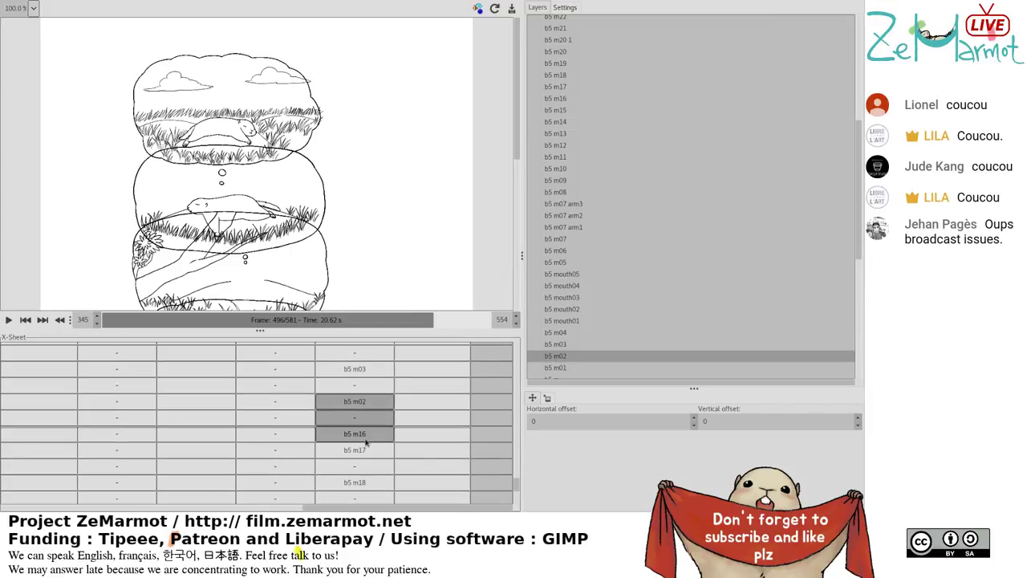
pyautogui.scroll(-3, 366, 441)
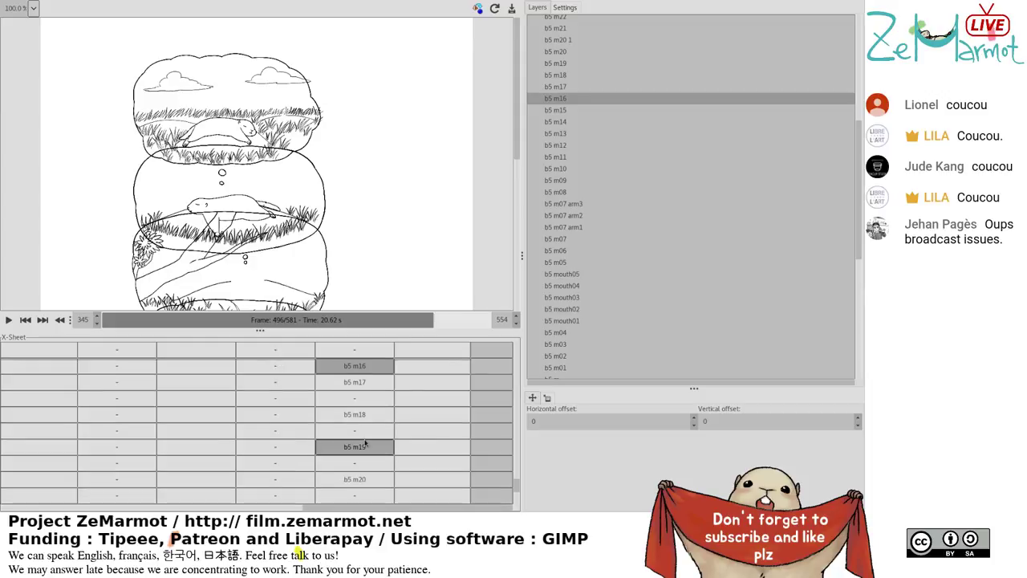
pyautogui.scroll(-8, 365, 442)
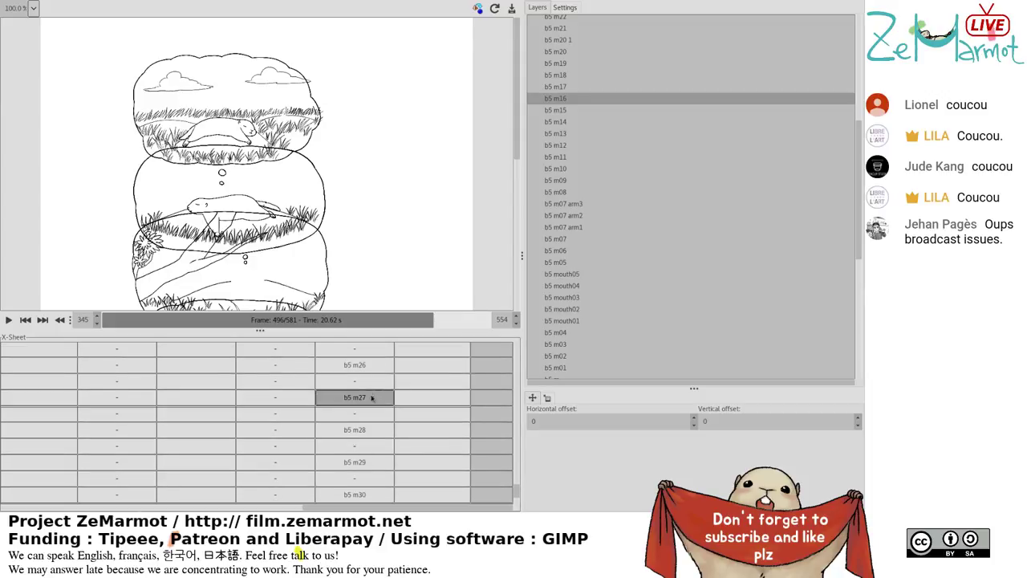
pyautogui.keyDown('shift'); pyautogui.click(372, 397); pyautogui.keyUp('shift')
pyautogui.click(566, 369)
# Review the refilled m5 track from b5 m27 back to the b5 mouth01 row, then down past b5 m04.
pyautogui.scroll(1, 399, 434)
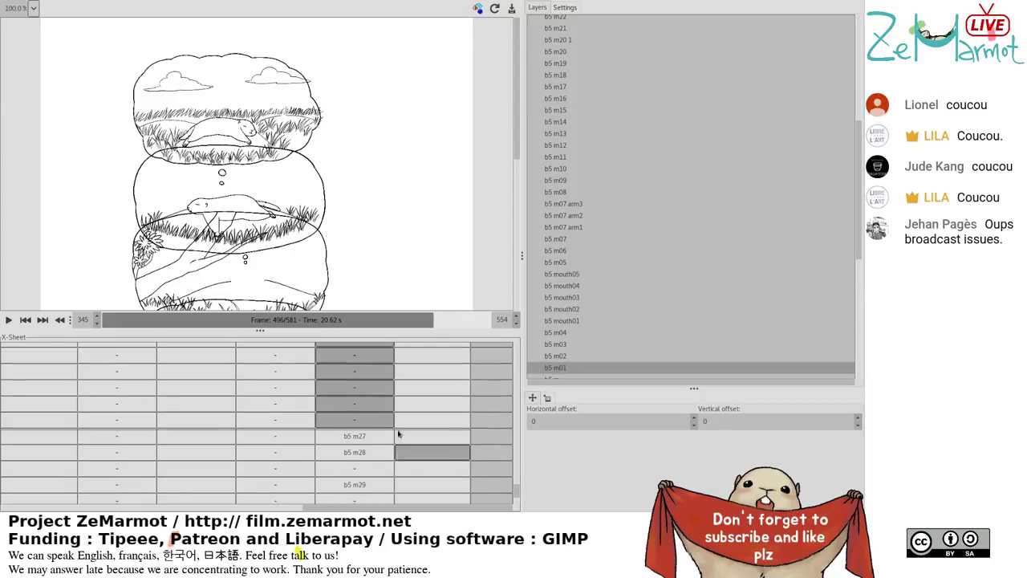
pyautogui.scroll(2, 397, 433)
pyautogui.scroll(-2, 393, 433)
pyautogui.scroll(3, 386, 443)
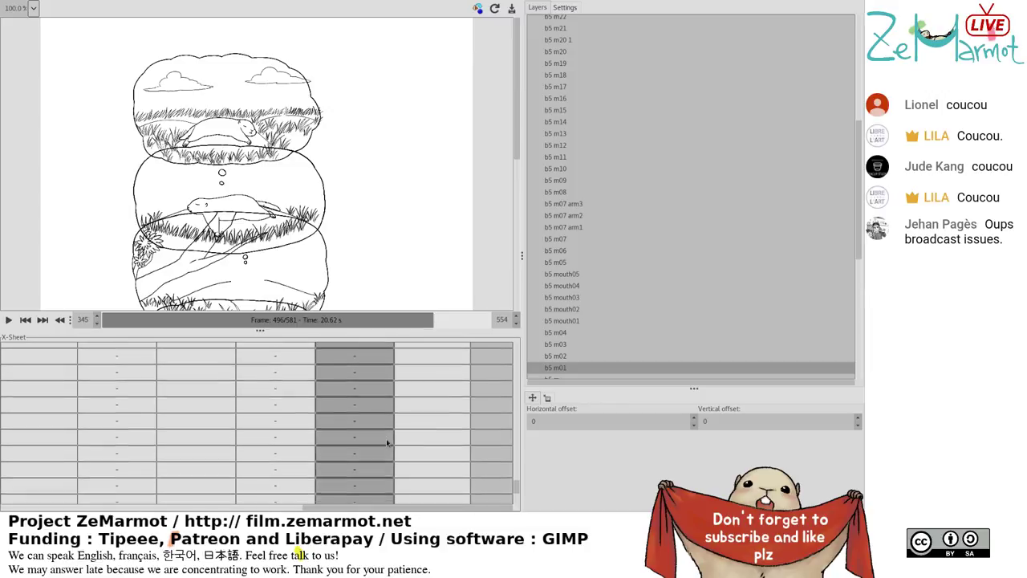
pyautogui.scroll(3, 387, 442)
pyautogui.click(402, 484)
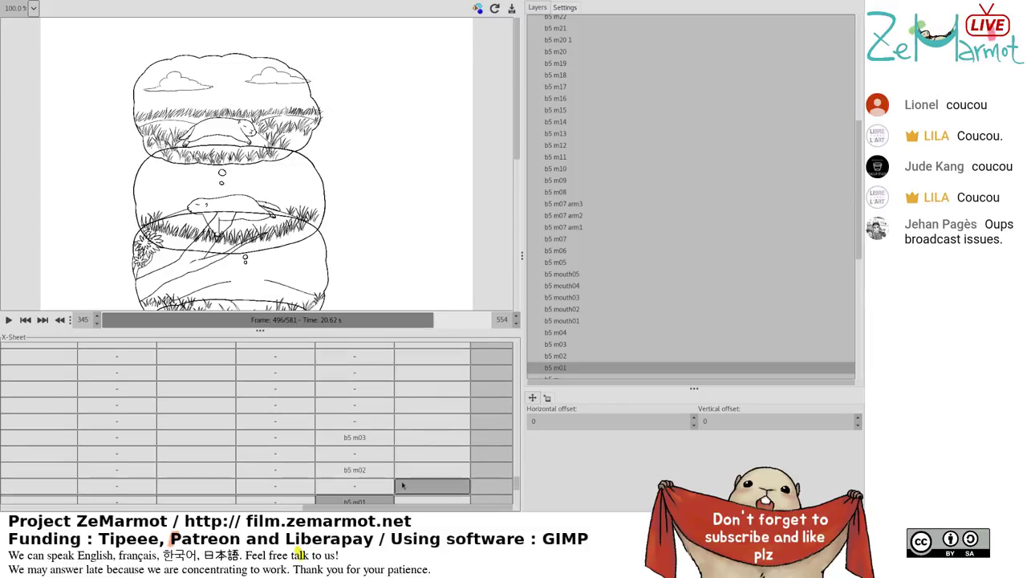
pyautogui.scroll(-5, 403, 485)
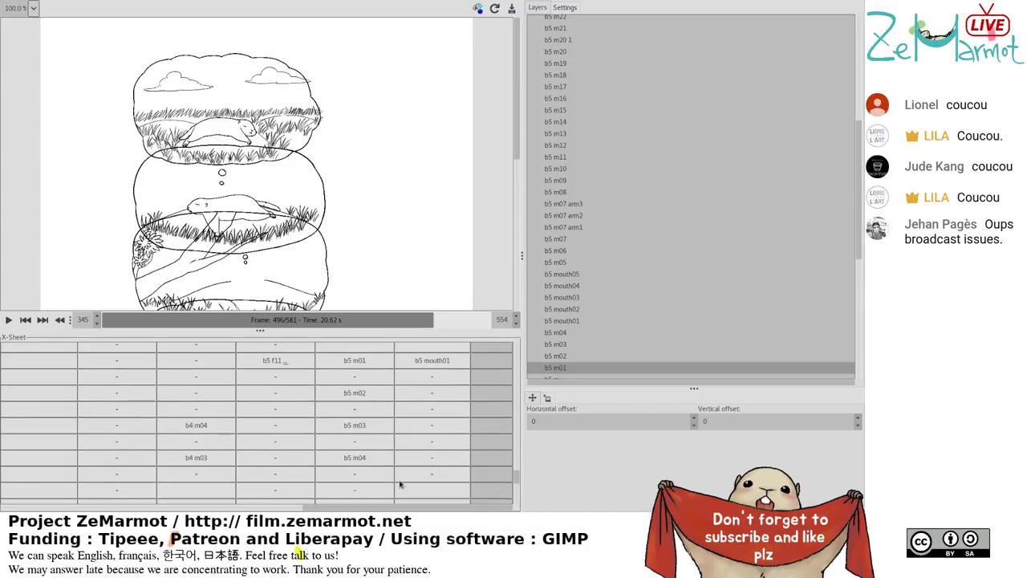
pyautogui.click(403, 491)
pyautogui.scroll(-1, 403, 498)
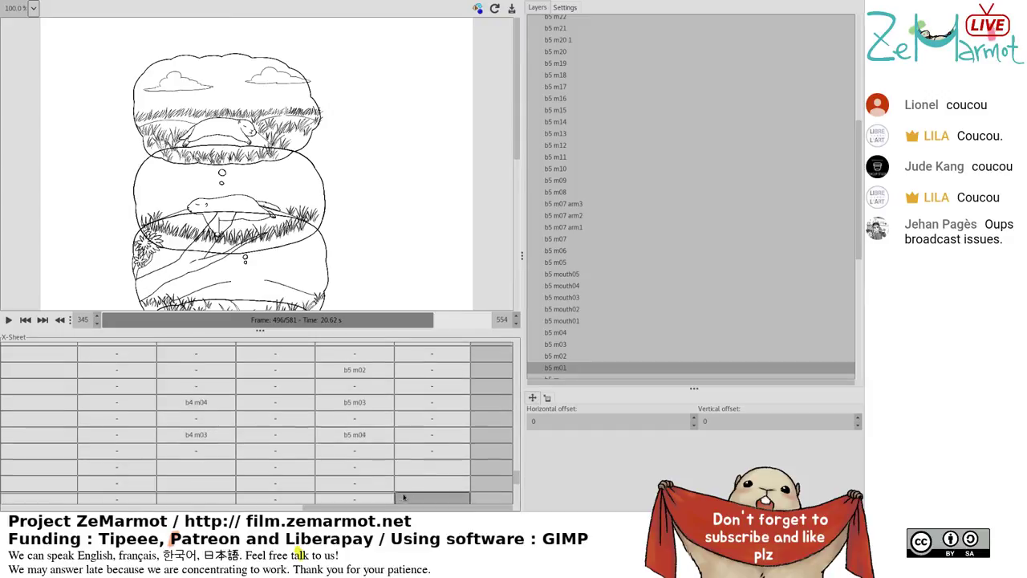
pyautogui.scroll(-3, 404, 497)
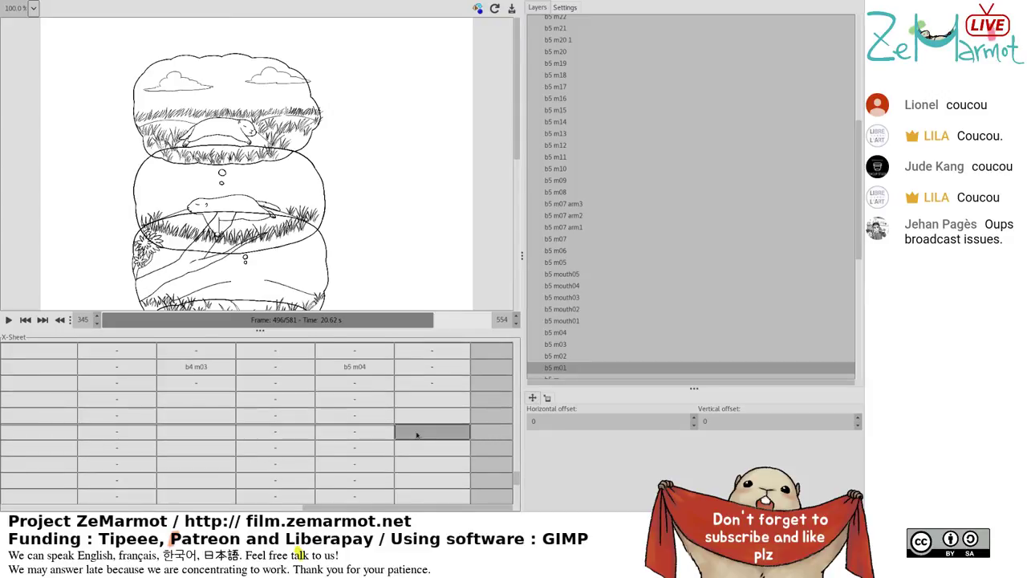
pyautogui.click(403, 465)
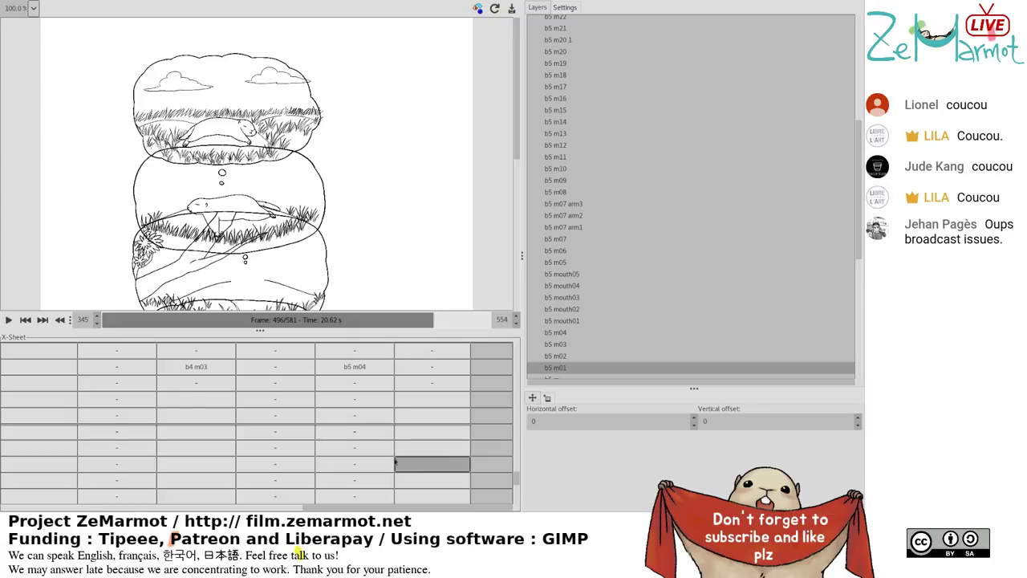
# Compare the m5+ cells below the b5 mouth01 run with the m5 track down to b5 m27.
pyautogui.click(355, 366)
pyautogui.click(354, 416)
pyautogui.click(421, 479)
pyautogui.scroll(-1, 421, 468)
pyautogui.scroll(5, 421, 468)
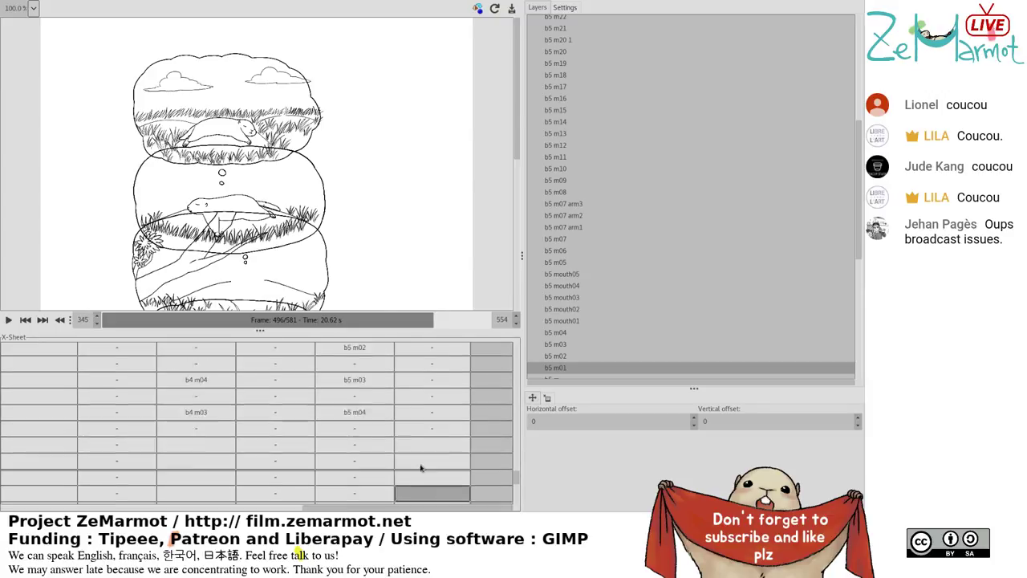
pyautogui.click(422, 471)
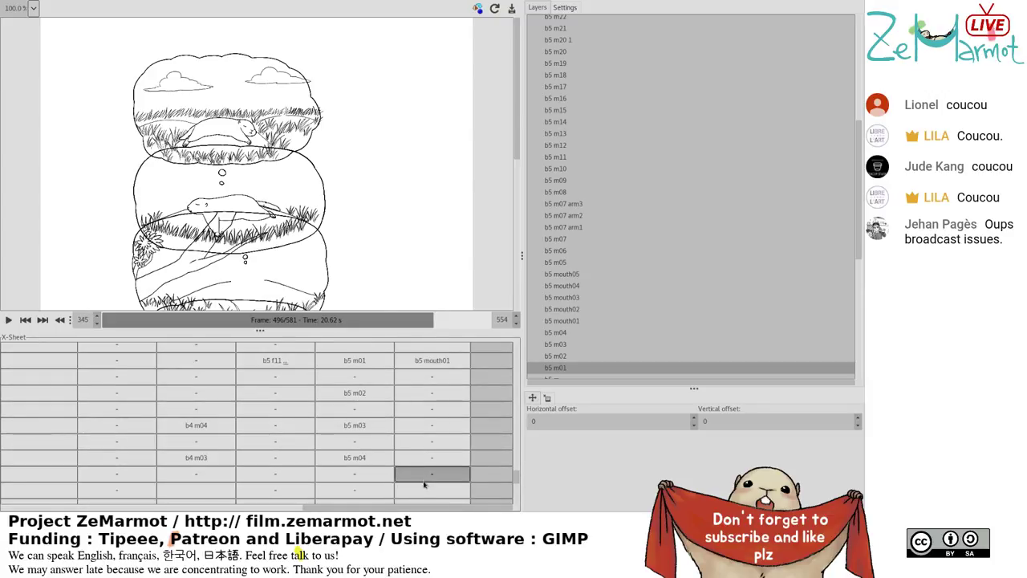
pyautogui.click(429, 472)
pyautogui.scroll(-5, 428, 481)
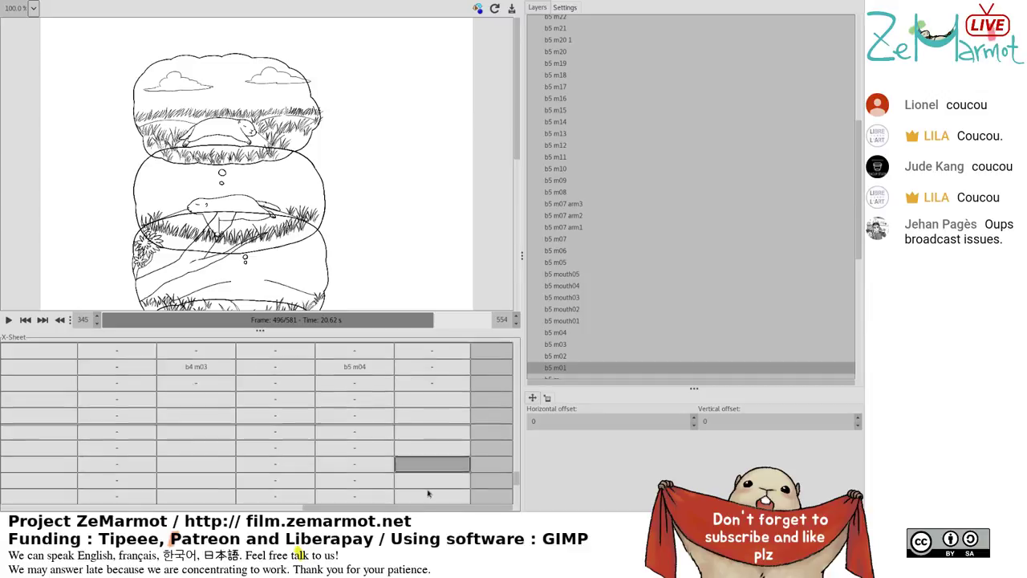
pyautogui.scroll(1, 427, 493)
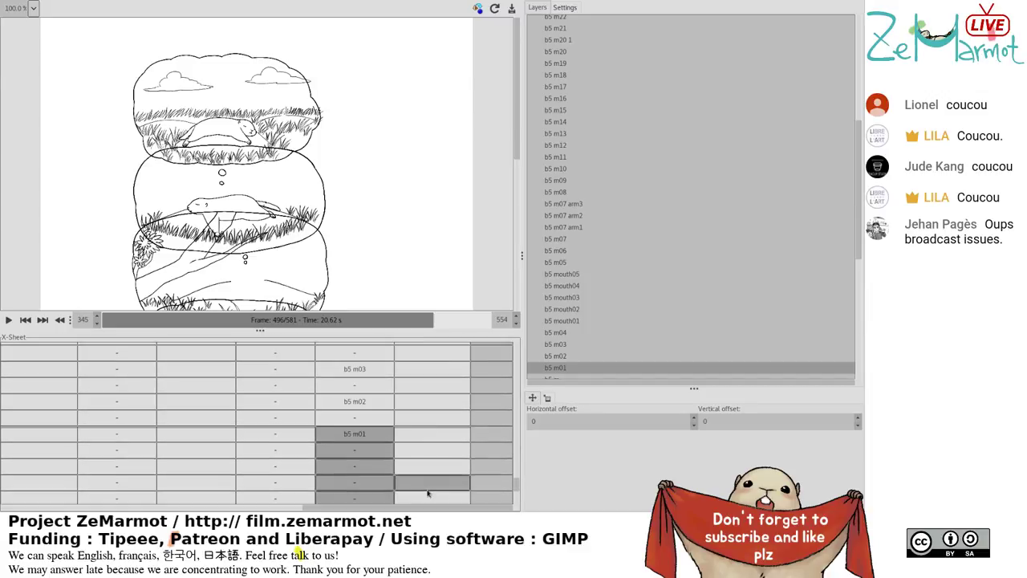
pyautogui.scroll(-5, 427, 493)
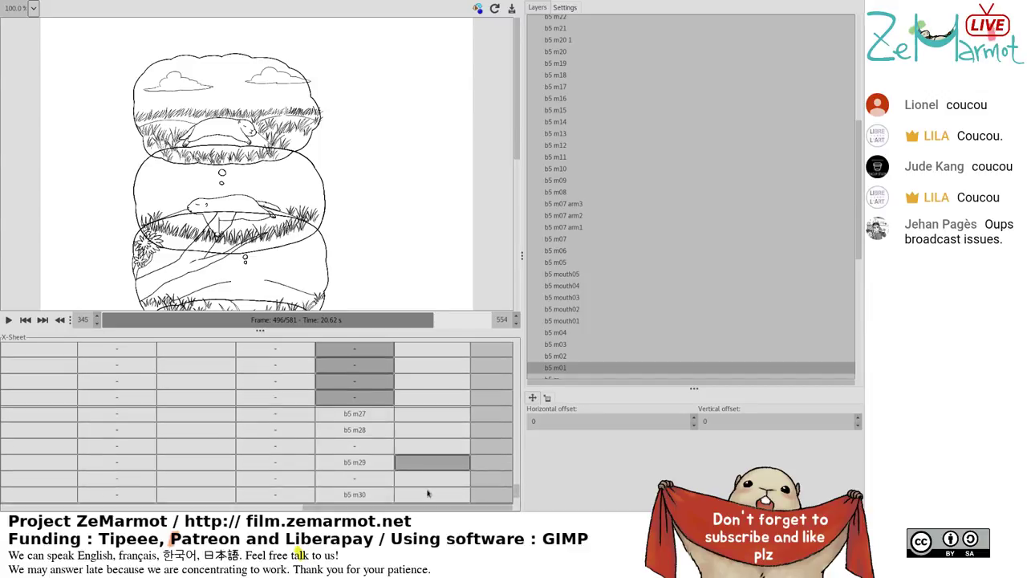
pyautogui.scroll(3, 428, 492)
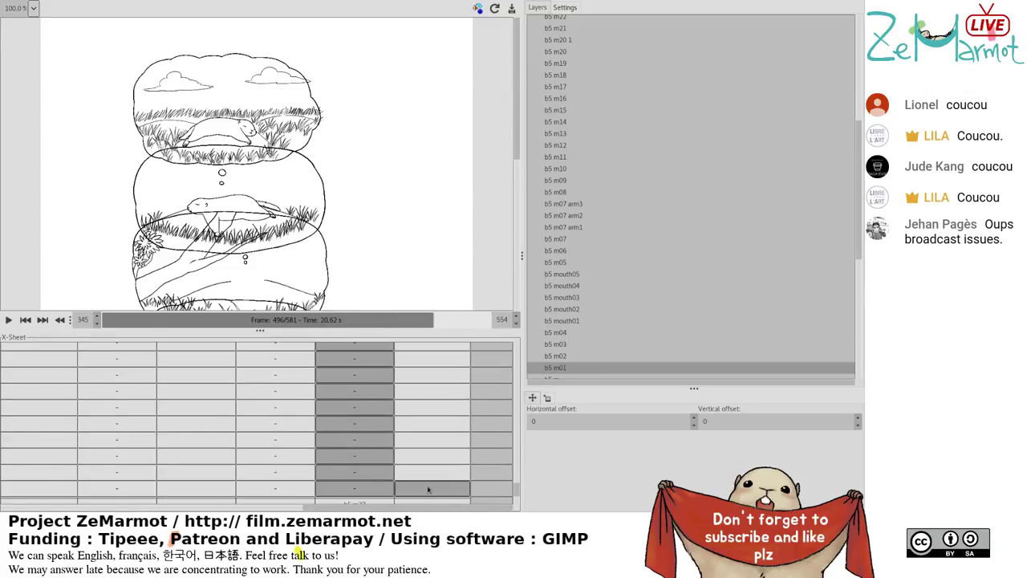
pyautogui.click(427, 488)
pyautogui.scroll(-3, 397, 456)
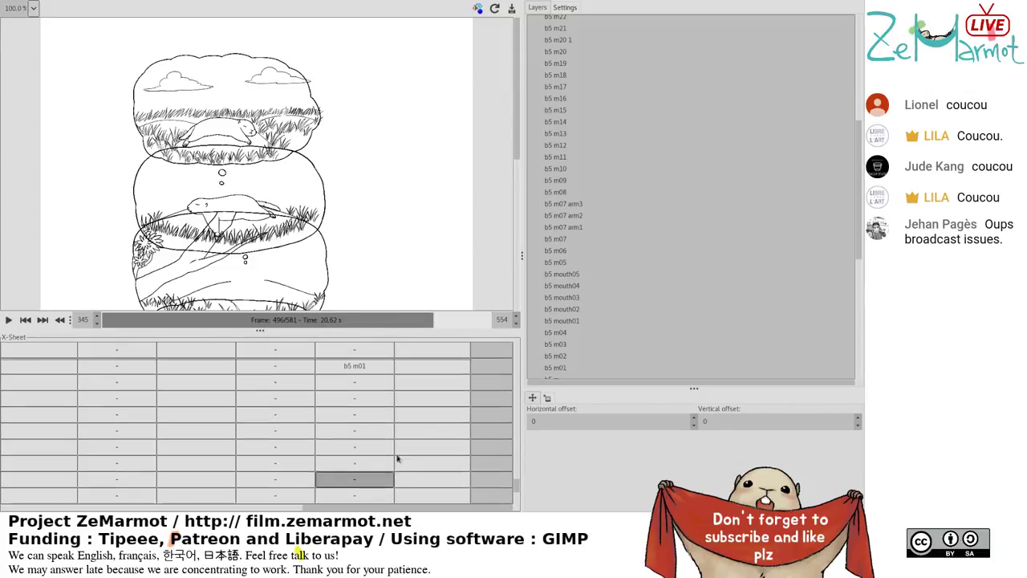
# Extend b5 mouth01 in the m5+ track from the second b5 m04 frame through the row just before b5 m27.
pyautogui.scroll(-2, 422, 457)
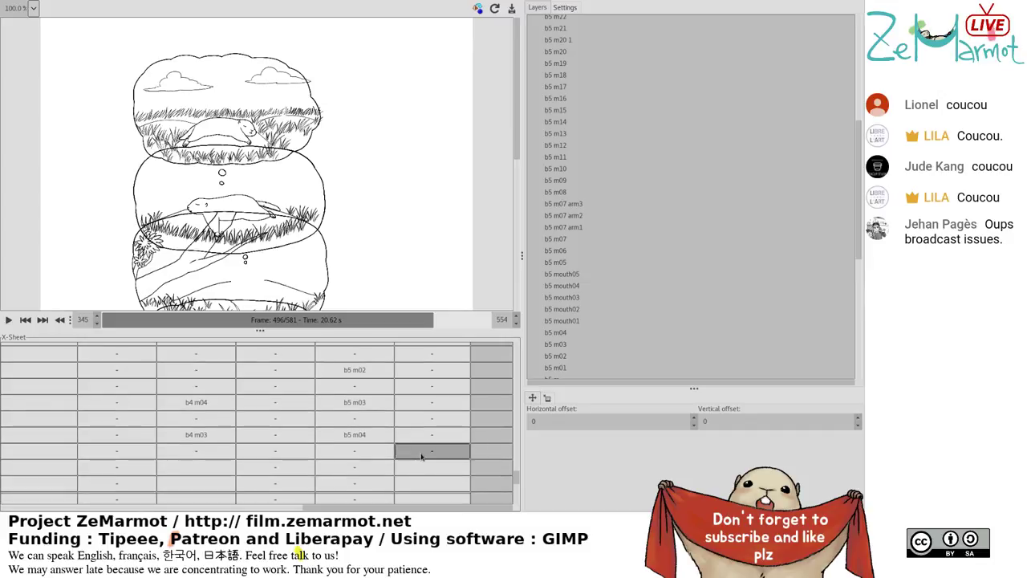
pyautogui.moveTo(422, 457); pyautogui.dragTo(426, 498)
pyautogui.click(554, 332)
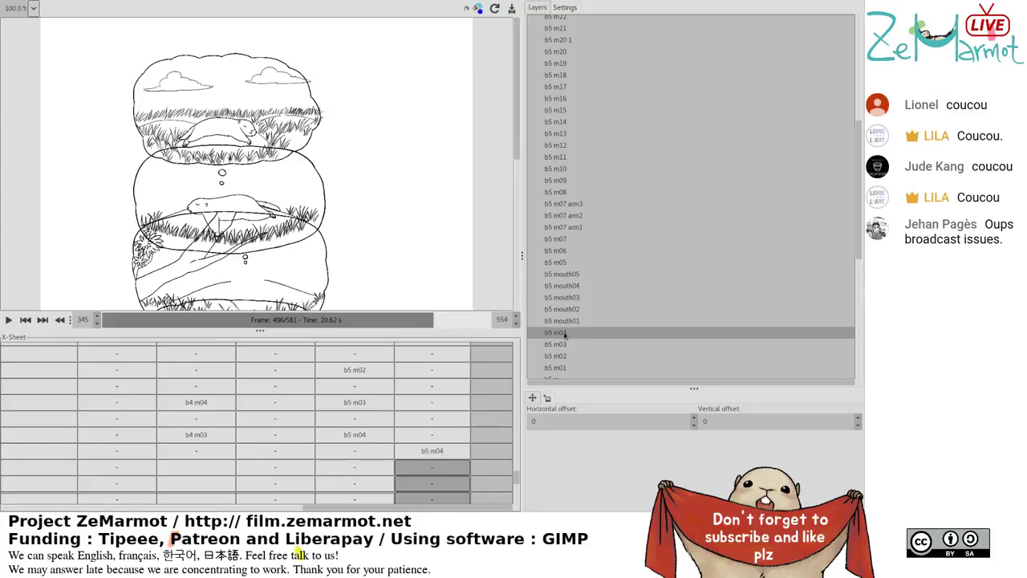
pyautogui.click(569, 321)
pyautogui.click(447, 435)
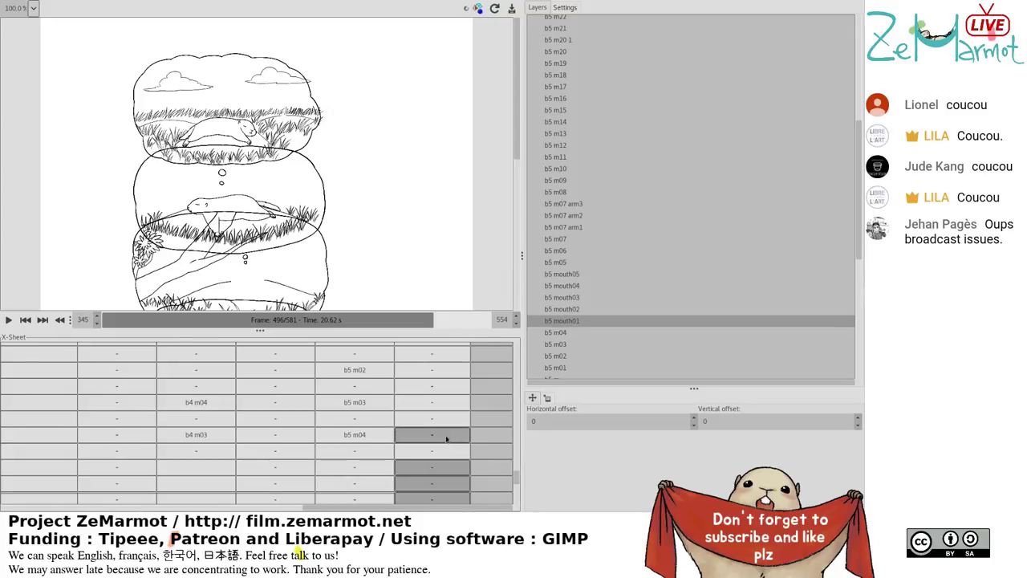
pyautogui.scroll(-2, 447, 438)
pyautogui.scroll(-2, 447, 439)
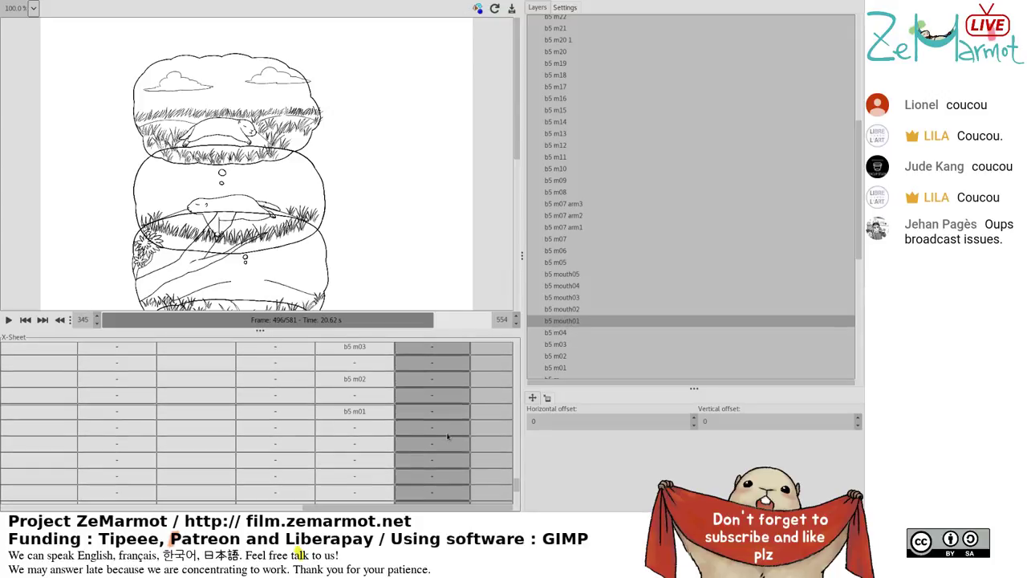
pyautogui.scroll(2, 447, 436)
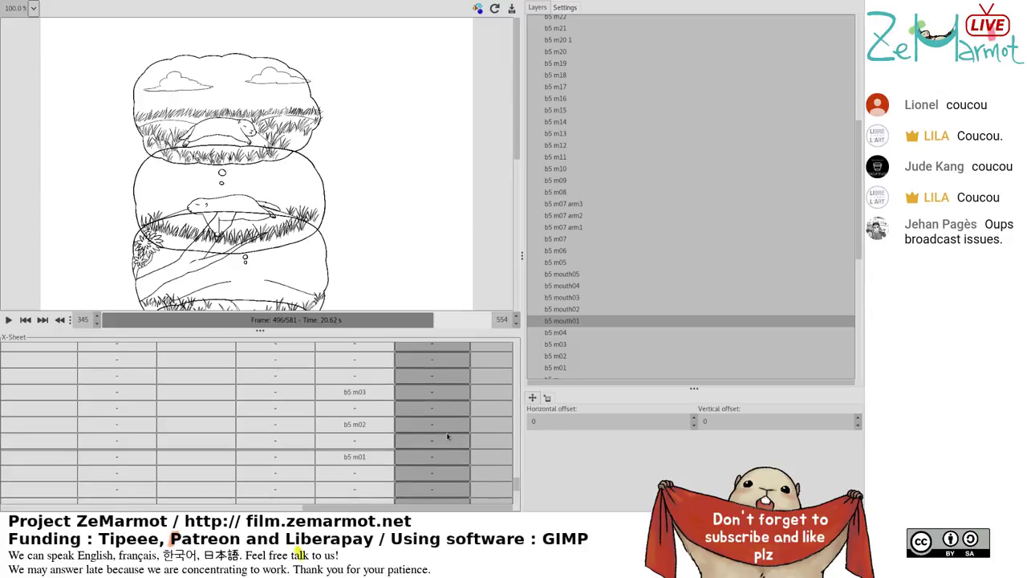
pyautogui.scroll(-5, 447, 435)
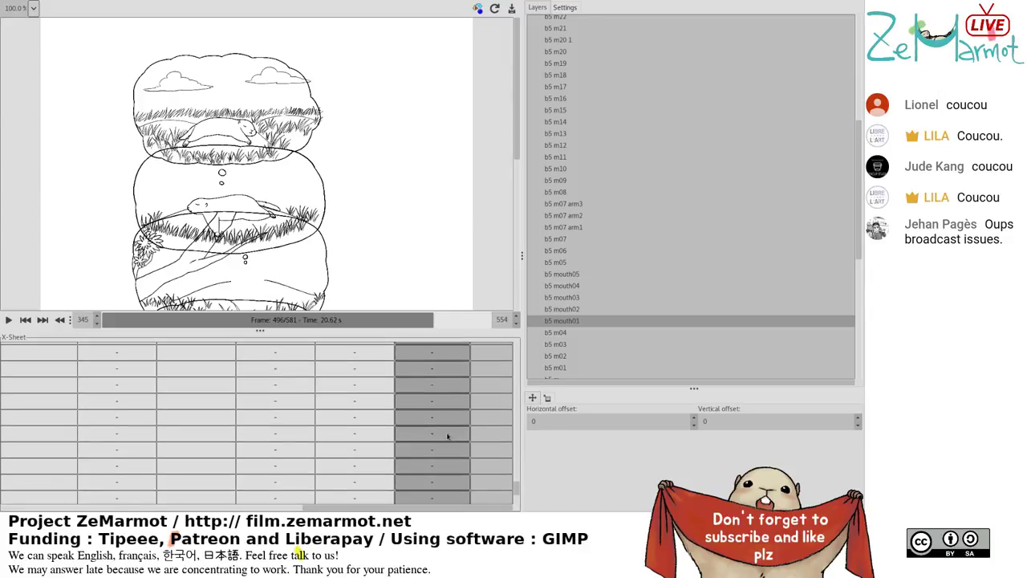
pyautogui.scroll(-1, 447, 436)
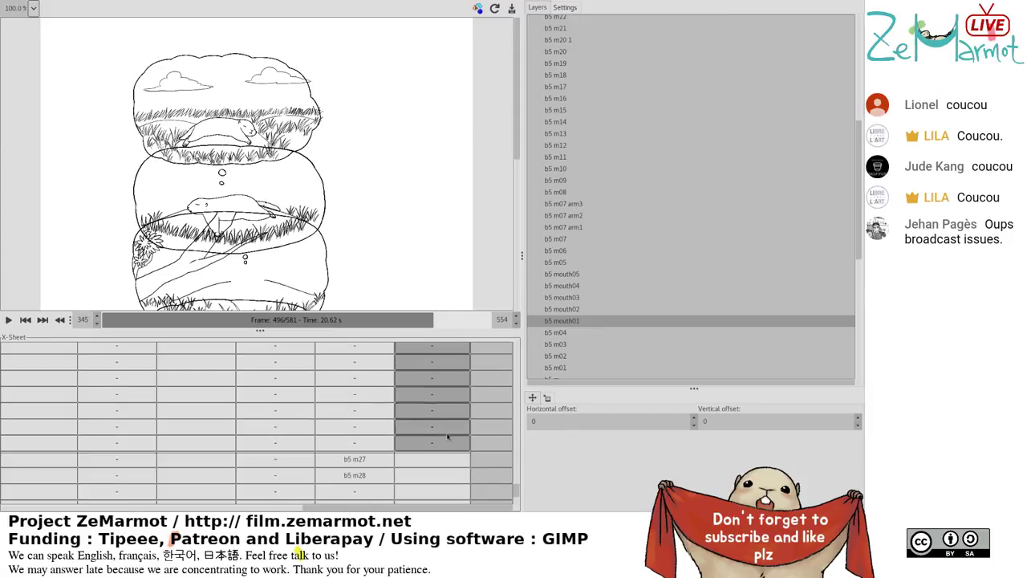
pyautogui.keyDown('shift'); pyautogui.click(443, 463); pyautogui.keyUp('shift')
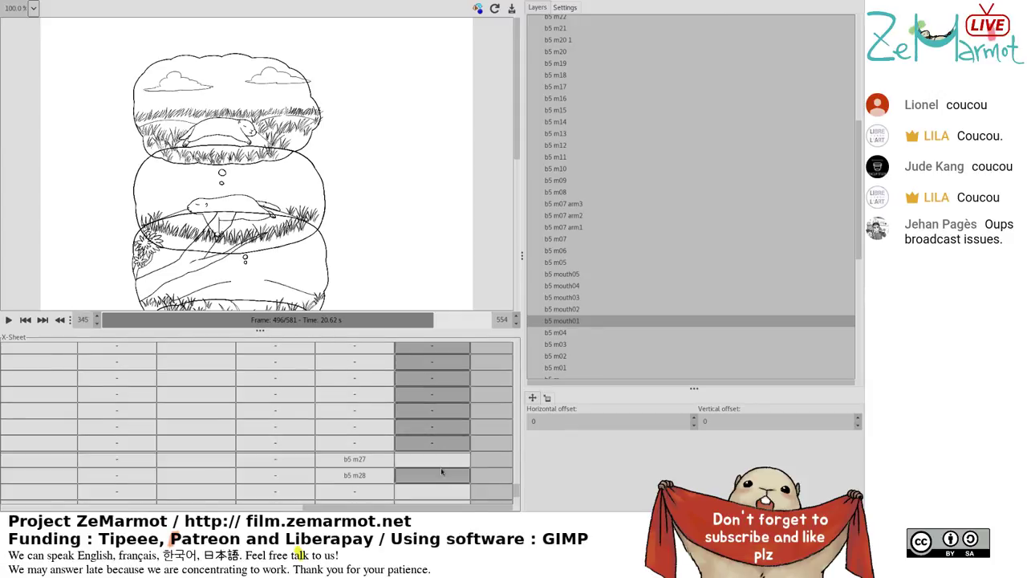
# Assign b5 m02 and b5 m03 to consecutive two-frame pairs in the m5+ track, starting at the b5 m27 row.
pyautogui.moveTo(443, 463); pyautogui.dragTo(442, 475)
pyautogui.click(568, 363)
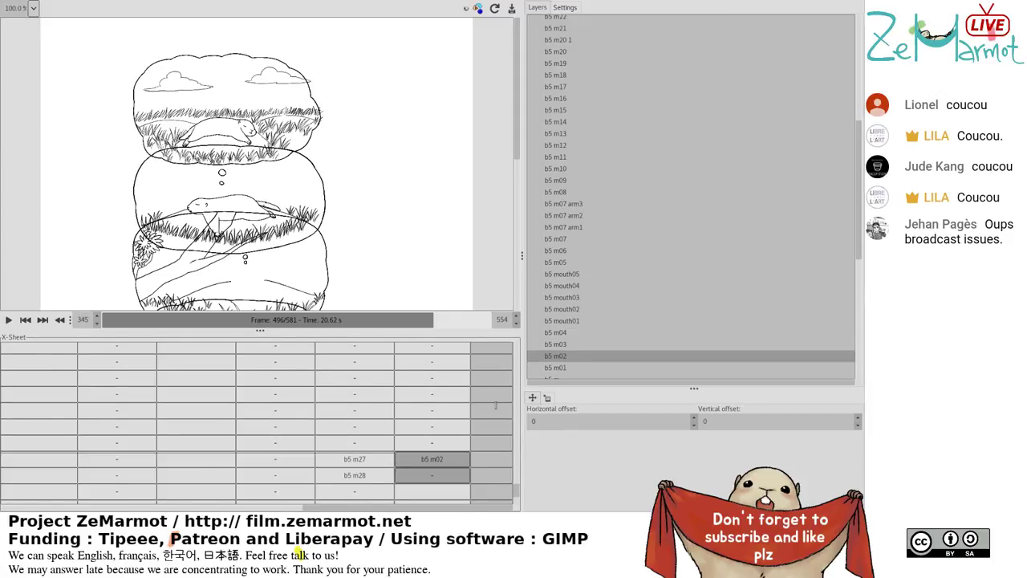
pyautogui.click(572, 346)
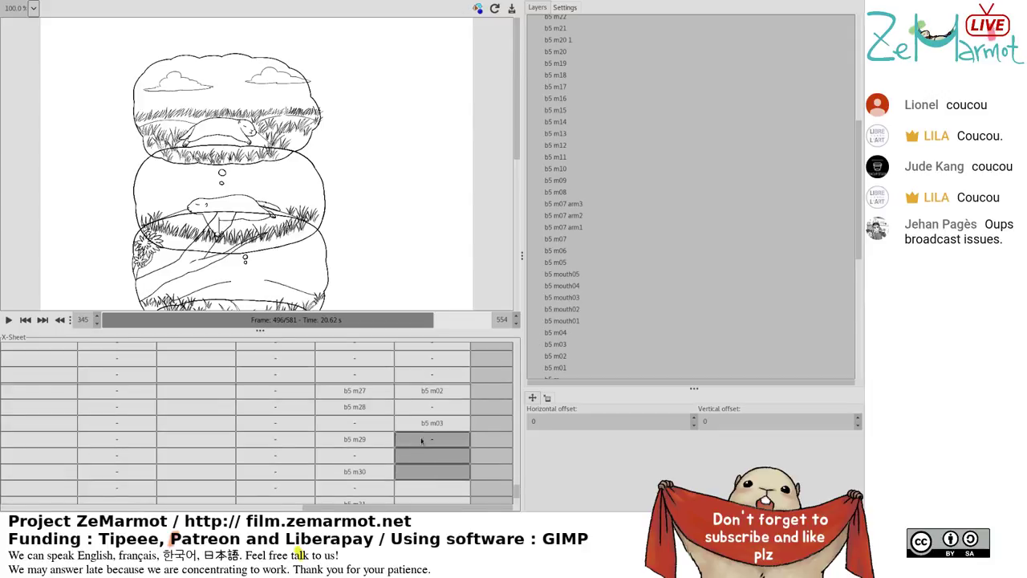
# Lengthen b5 m27 in the m5 track to two frames.
pyautogui.click(434, 389)
pyautogui.click(363, 392)
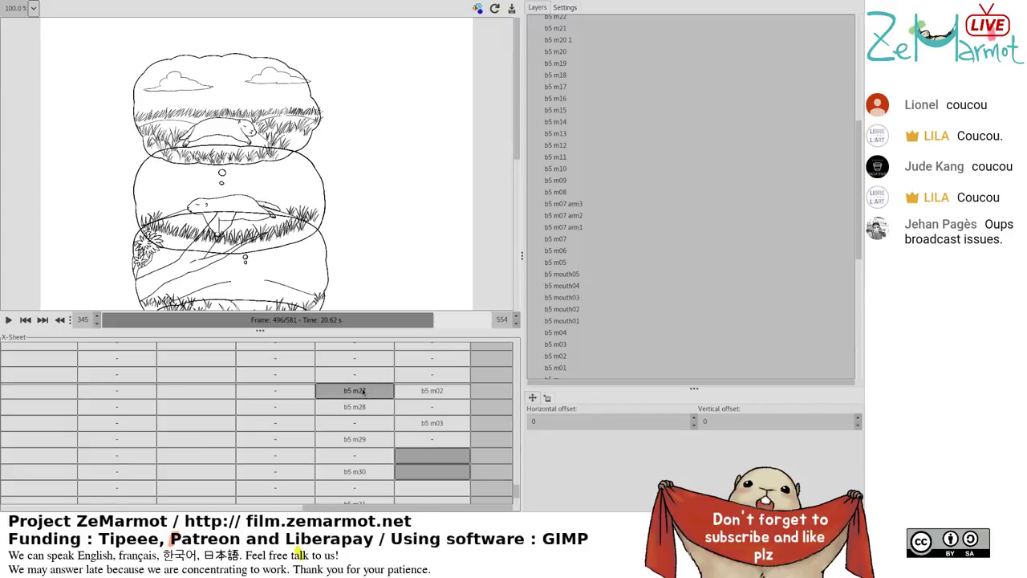
pyautogui.click(362, 391)
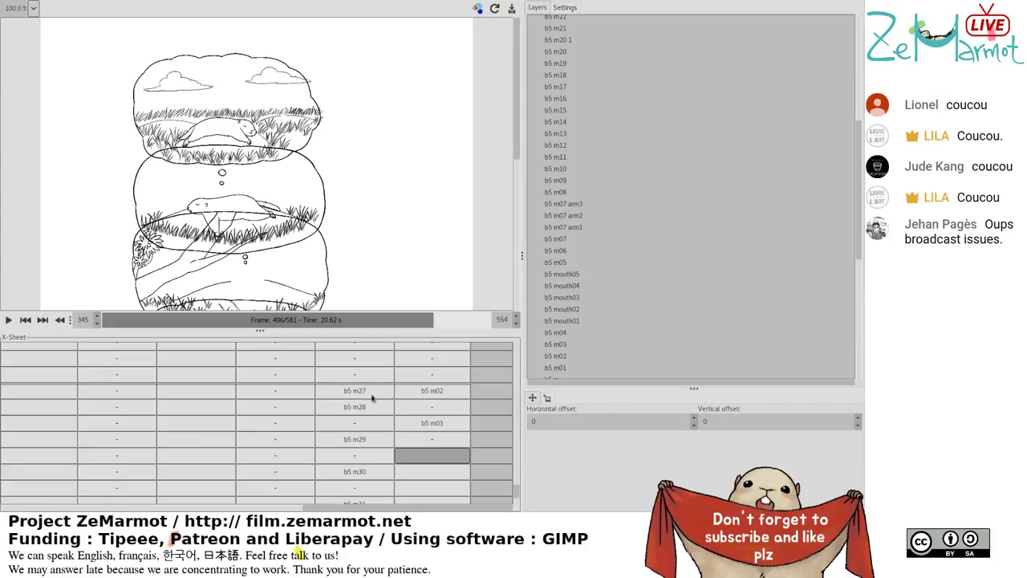
pyautogui.click(372, 396)
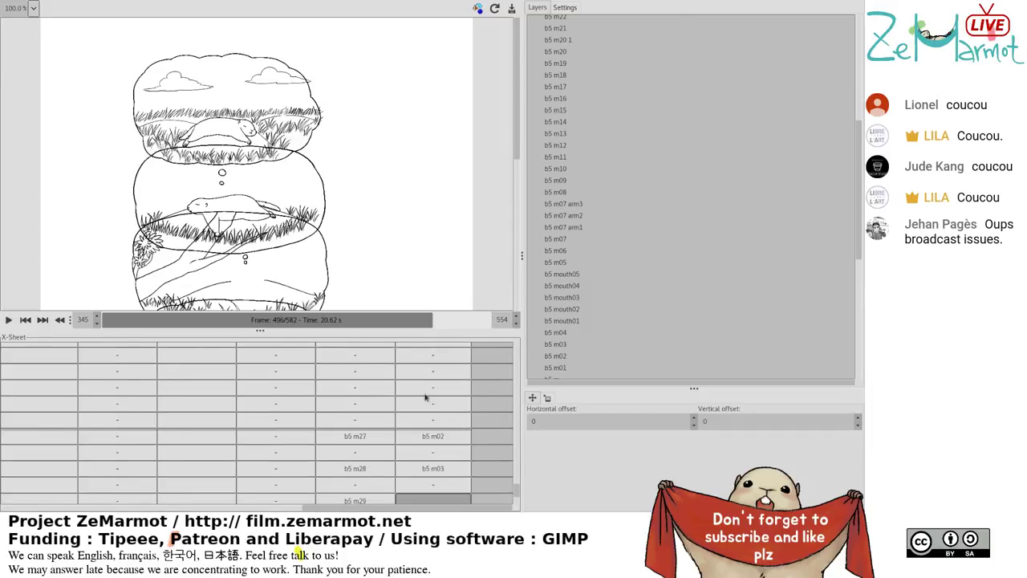
# Play the animation briefly, stop it, and jump to frame 500.
pyautogui.scroll(-3, 425, 393)
pyautogui.click(431, 470)
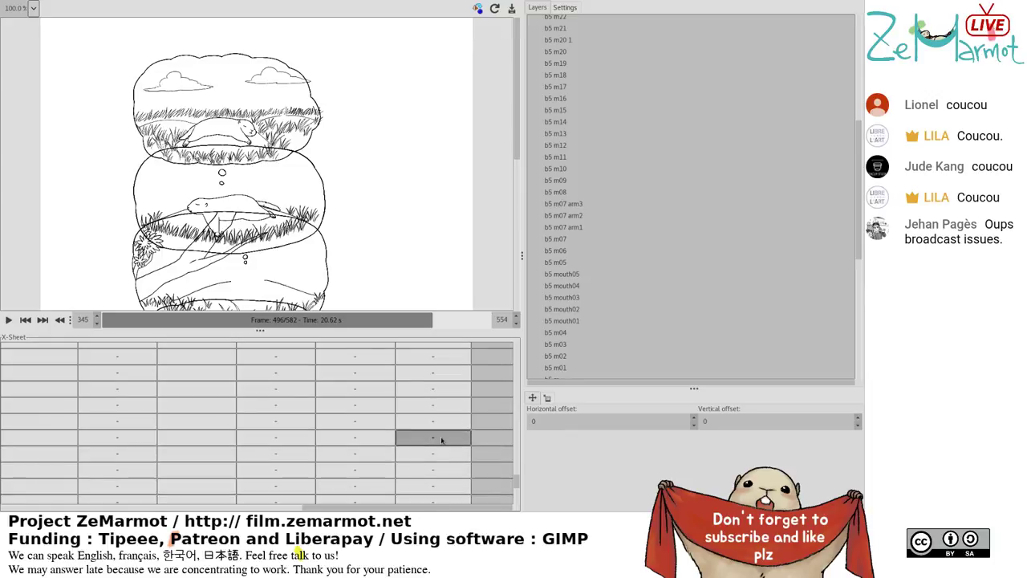
pyautogui.click(6, 319)
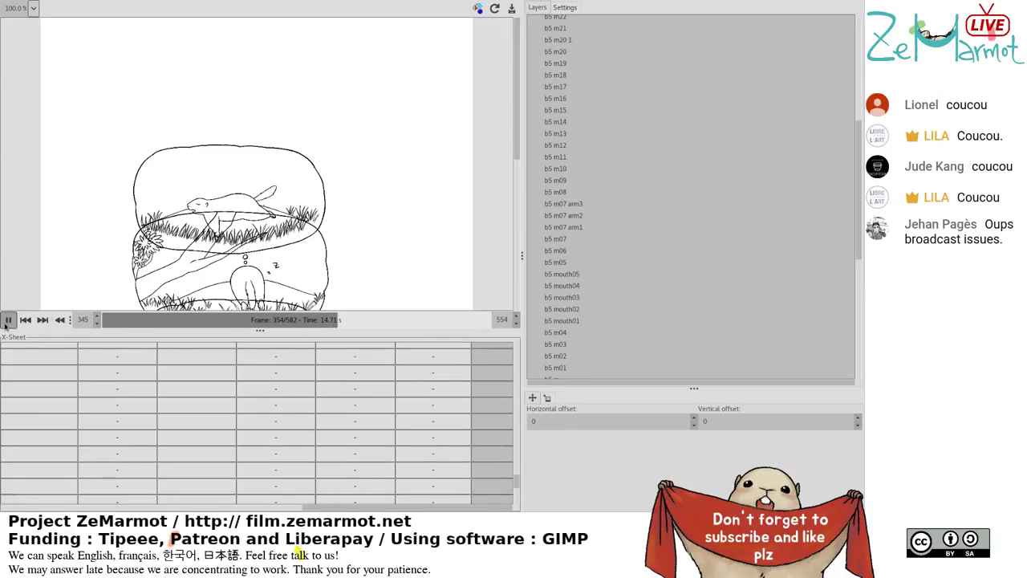
pyautogui.click(6, 319)
pyautogui.click(435, 324)
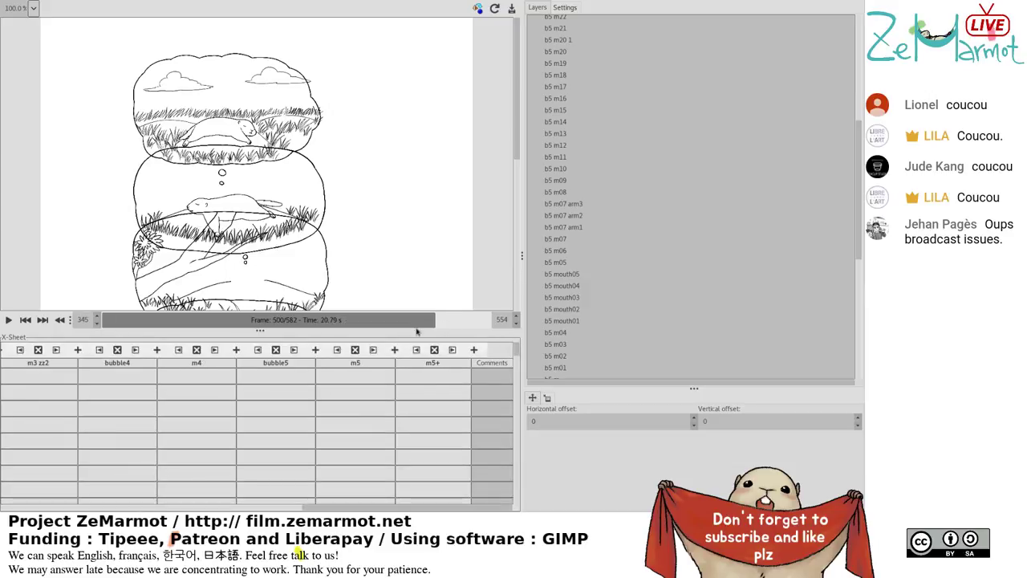
# Review the m5 and m5+ tracks between the b5 mouth01 row and b5 m29.
pyautogui.moveTo(519, 353); pyautogui.dragTo(569, 356)
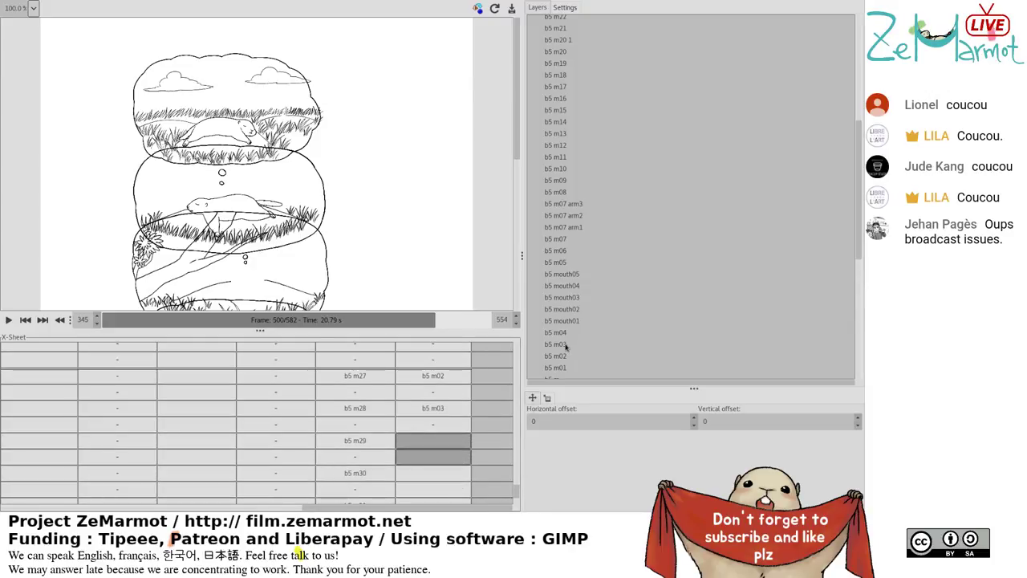
pyautogui.scroll(-3, 449, 417)
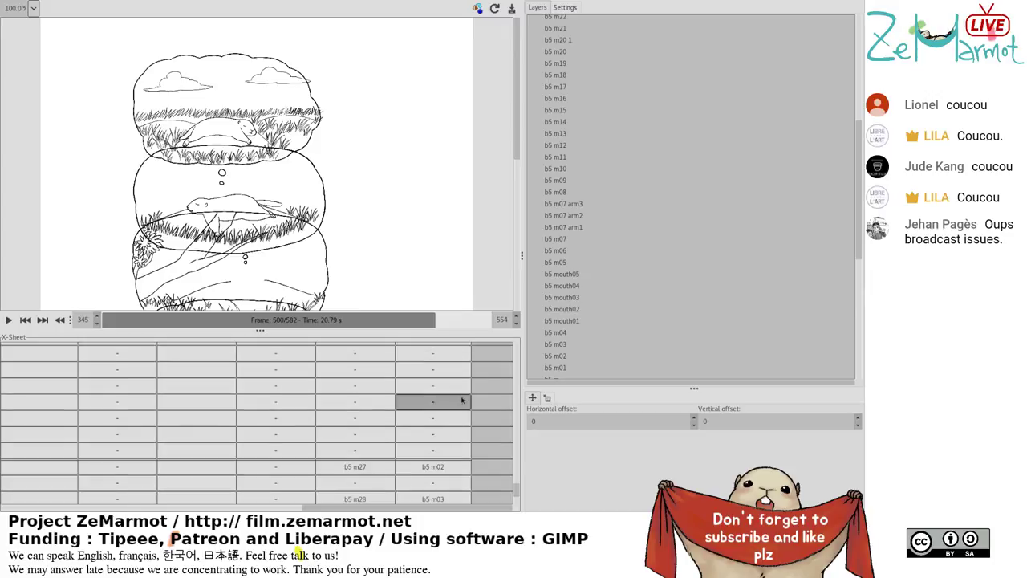
pyautogui.click(462, 400)
pyautogui.scroll(-3, 462, 400)
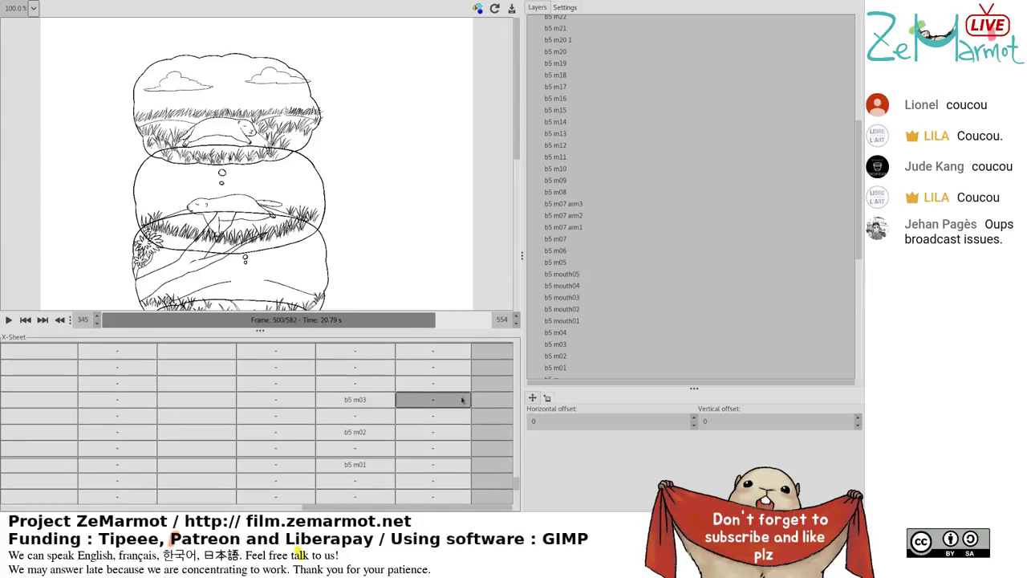
pyautogui.scroll(-5, 463, 399)
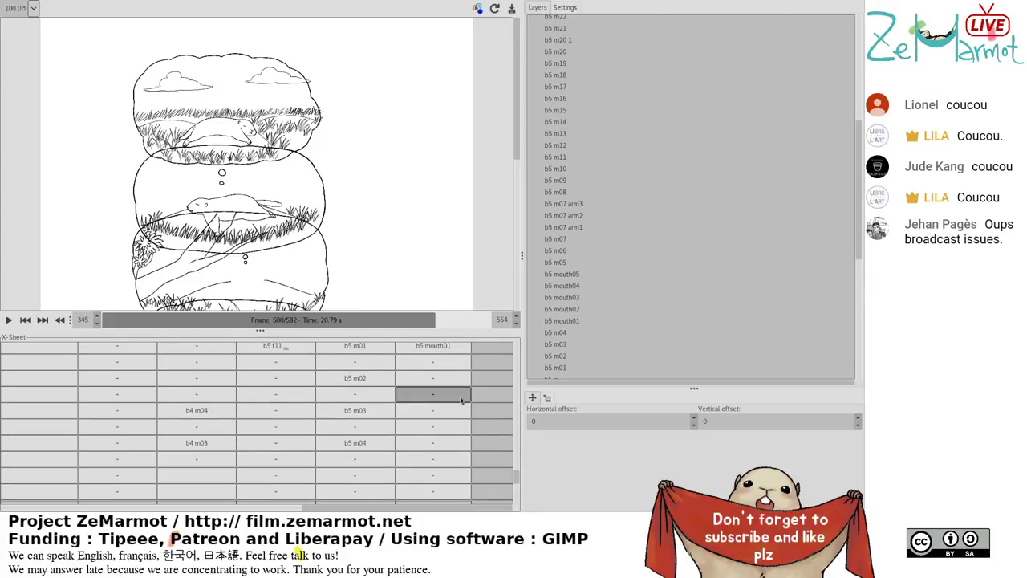
pyautogui.scroll(1, 462, 400)
pyautogui.click(495, 444)
pyautogui.scroll(-6, 516, 484)
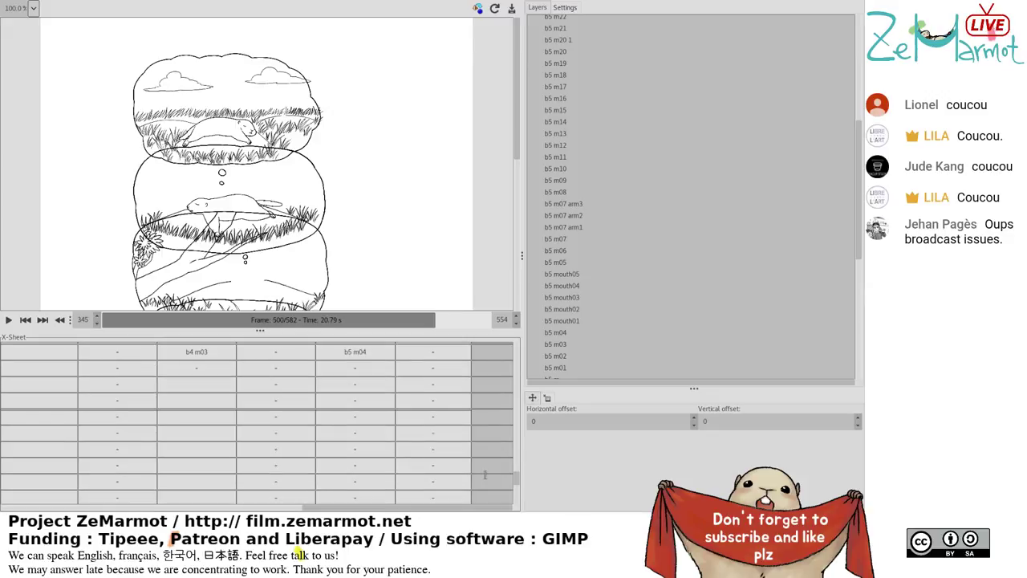
pyautogui.scroll(3, 482, 476)
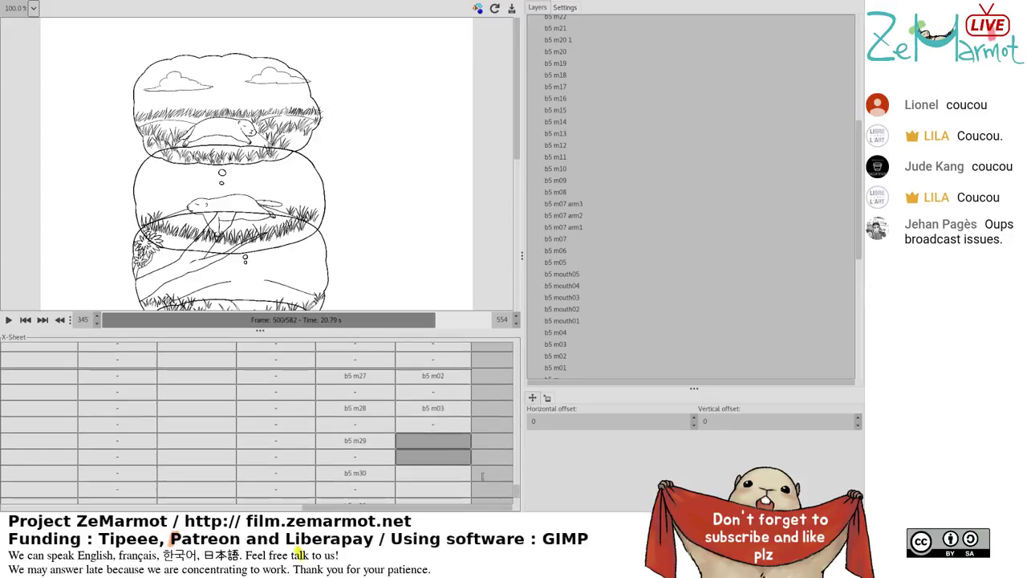
# Replace b5 m27 and b5 m28 in the m5 track with b5 m02 and b5 m03, and fill the matching m5+ cells with b5 mouth01.
pyautogui.click(434, 377)
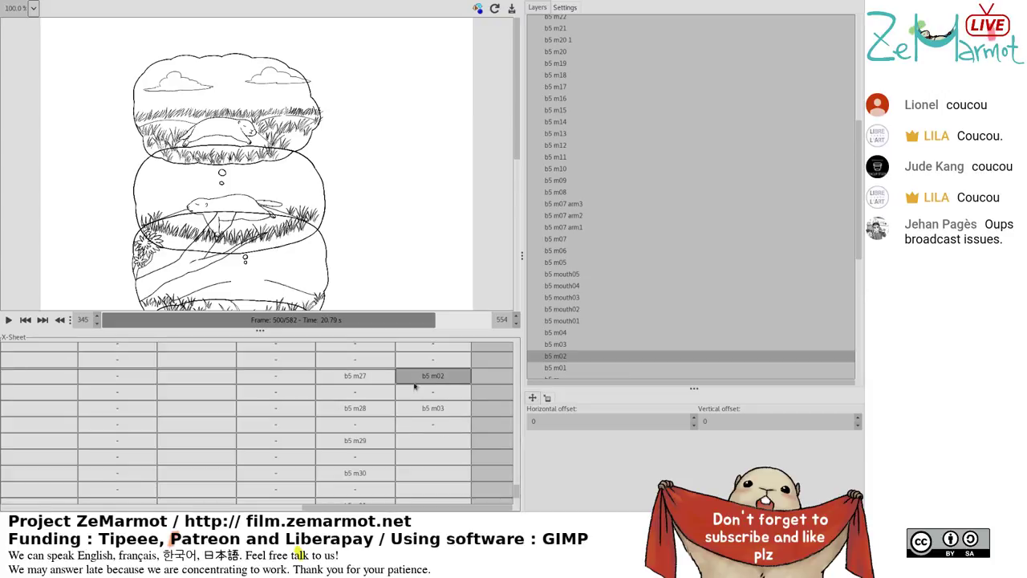
pyautogui.click(349, 378)
pyautogui.click(566, 359)
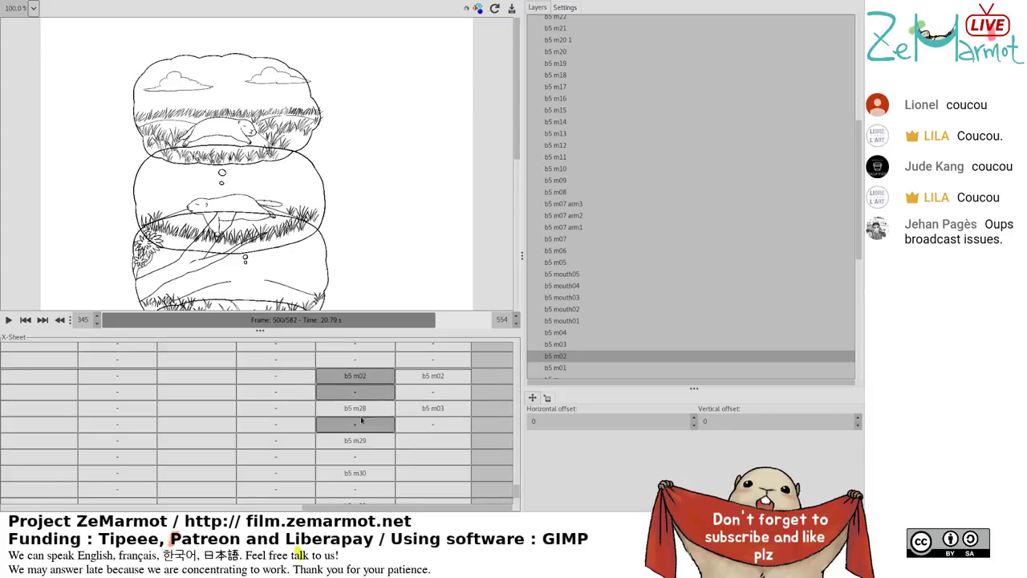
pyautogui.click(567, 346)
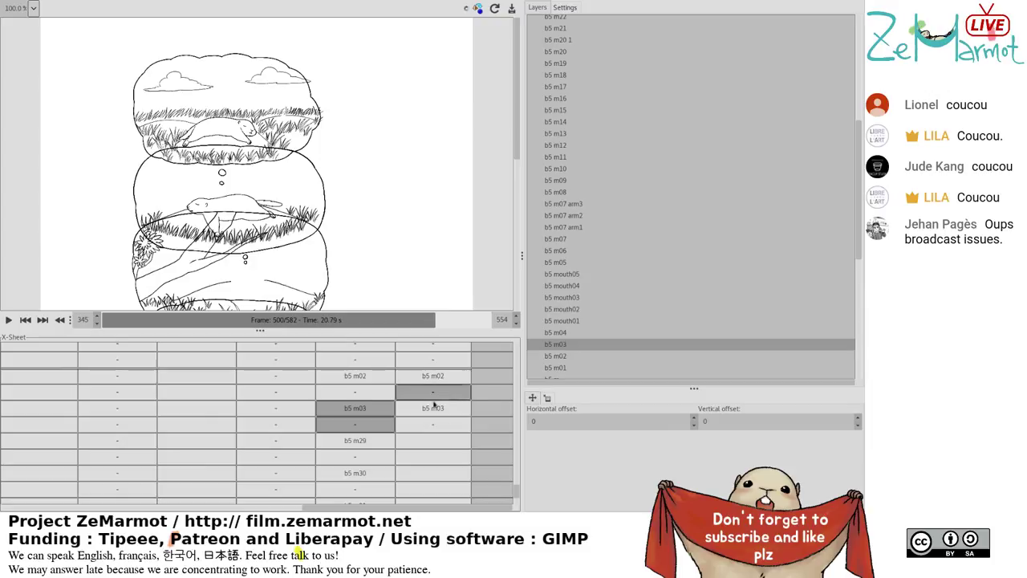
pyautogui.moveTo(437, 375); pyautogui.dragTo(450, 426)
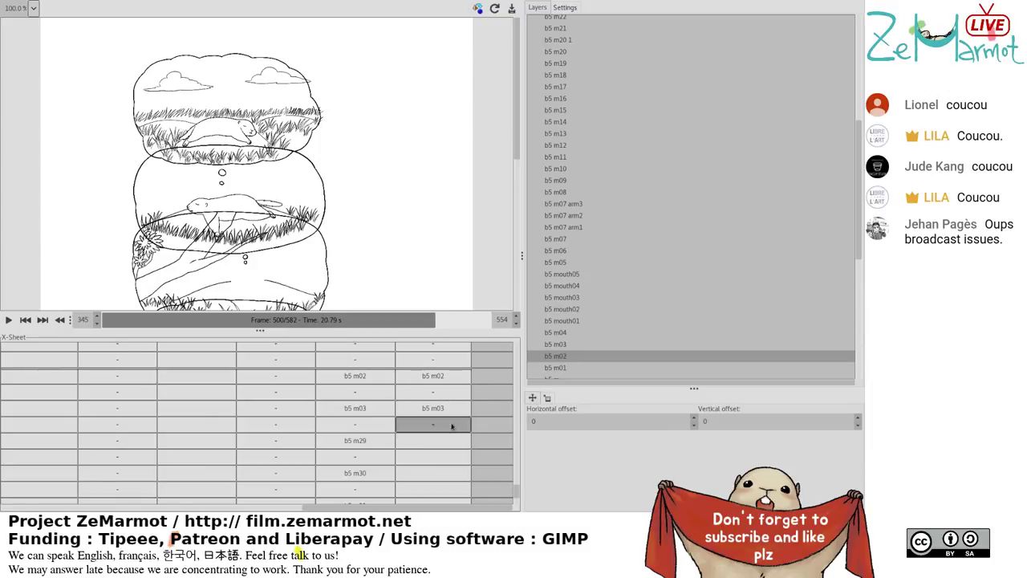
pyautogui.hotkey('ctrl', 'z')
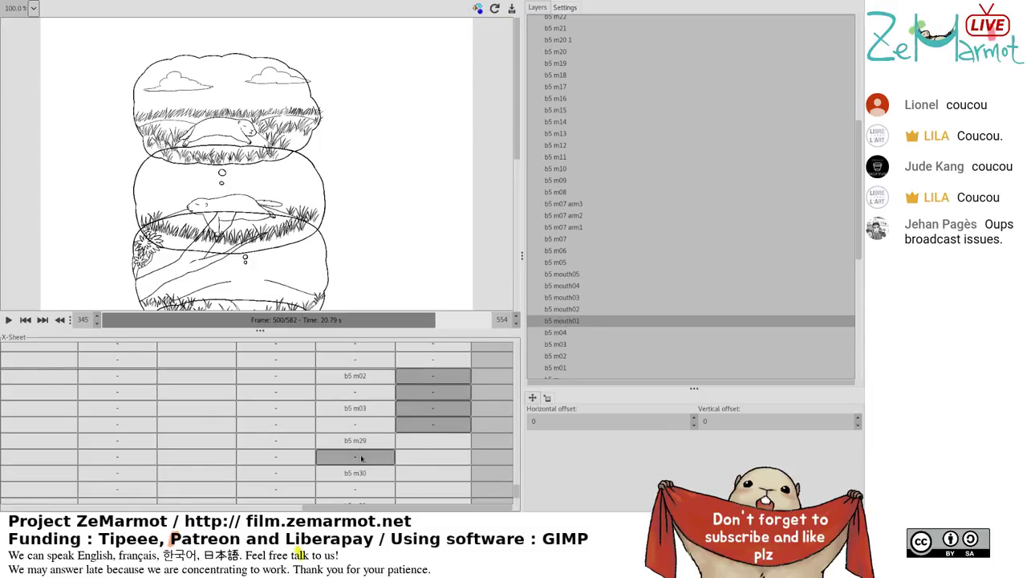
# Replace b5 m29 in the m5 track with b5 m04 and extend b5 mouth01 across the two m5+ frames beside it.
pyautogui.click(555, 332)
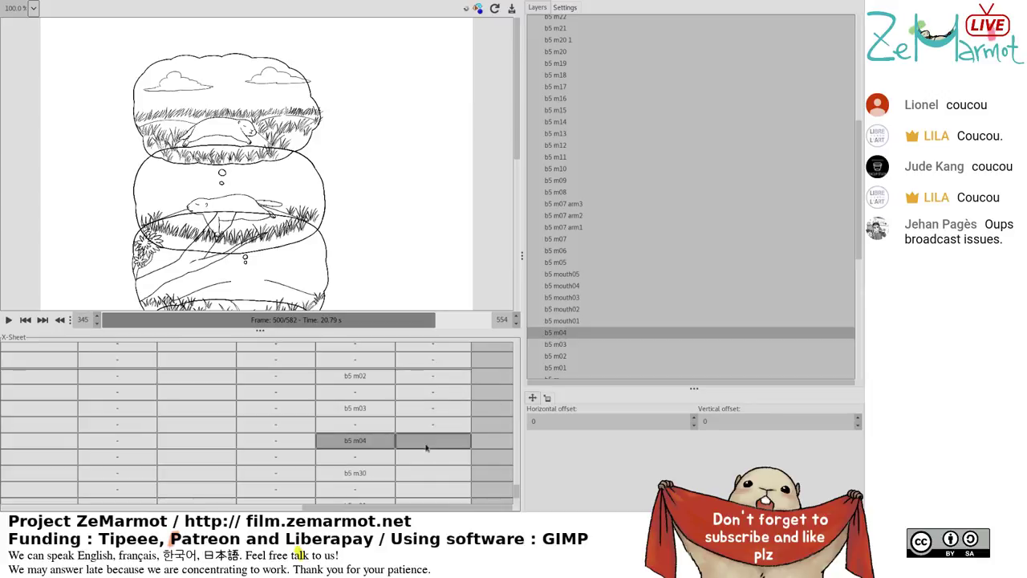
pyautogui.click(363, 474)
pyautogui.scroll(-2, 364, 475)
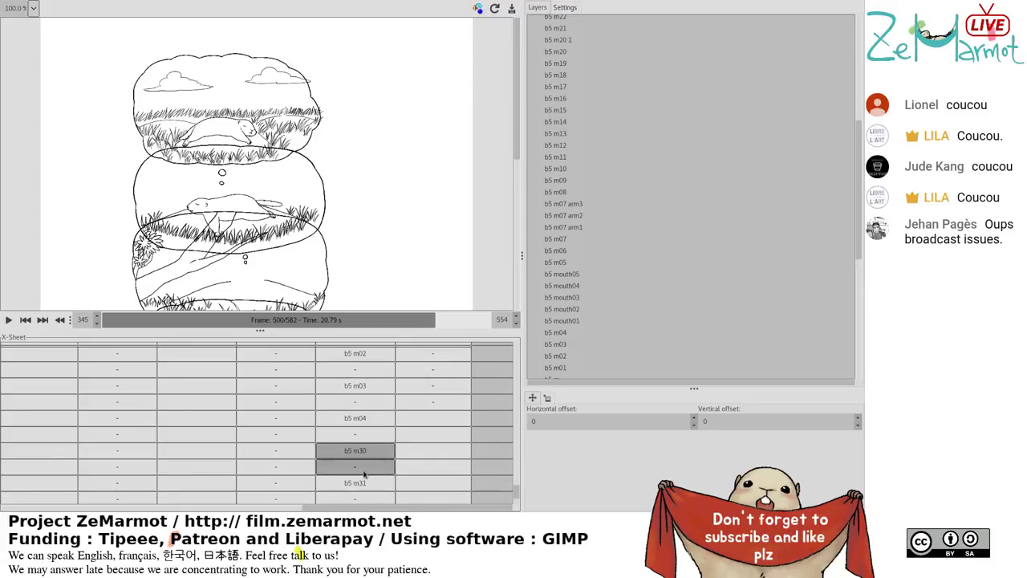
pyautogui.click(429, 395)
pyautogui.keyDown('shift'); pyautogui.click(426, 410); pyautogui.keyUp('shift')
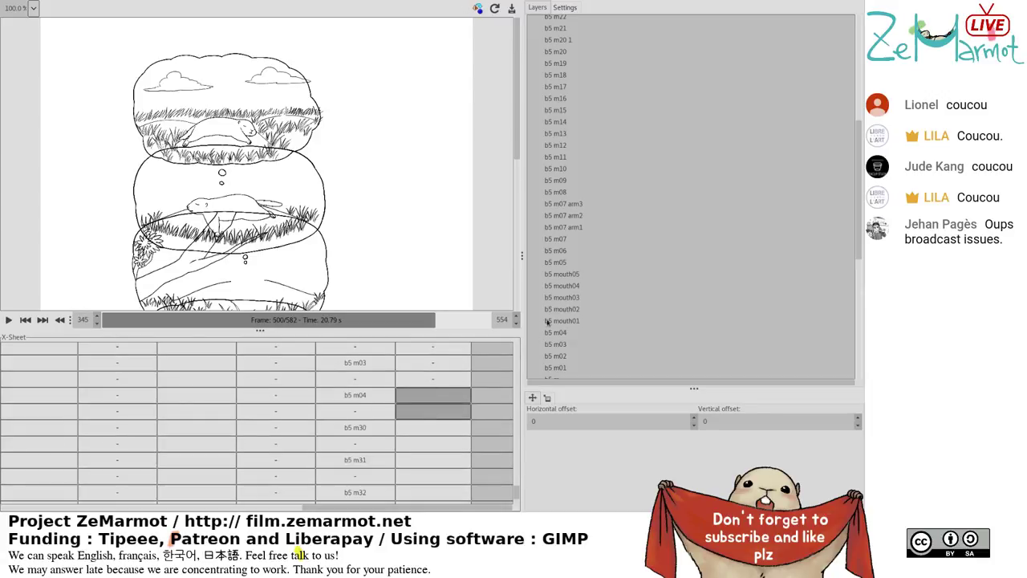
pyautogui.scroll(4, 479, 396)
pyautogui.click(569, 321)
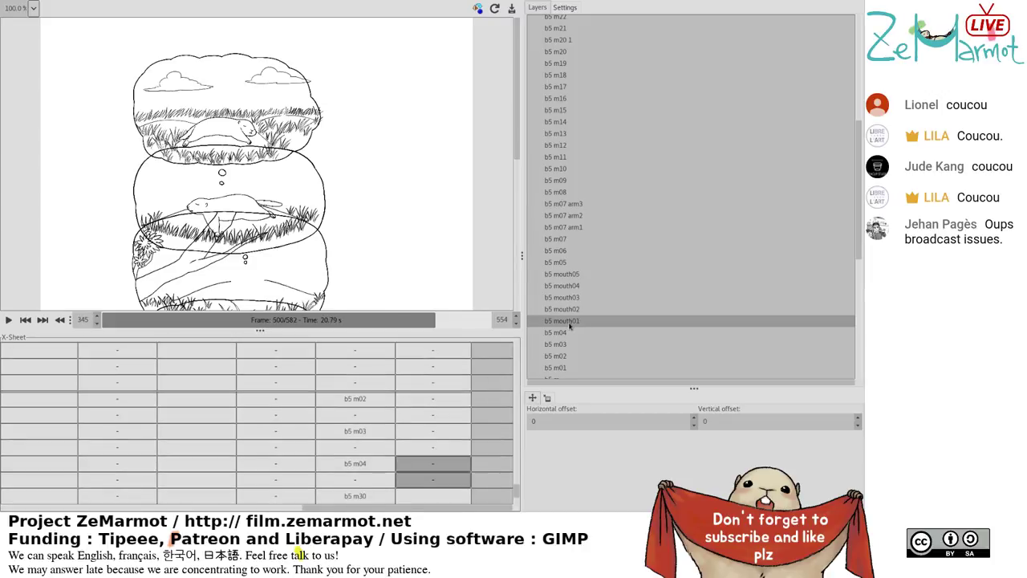
# Replace b5 m30 in the m5 track with b5 m05 for two frames.
pyautogui.scroll(-4, 428, 480)
pyautogui.click(374, 432)
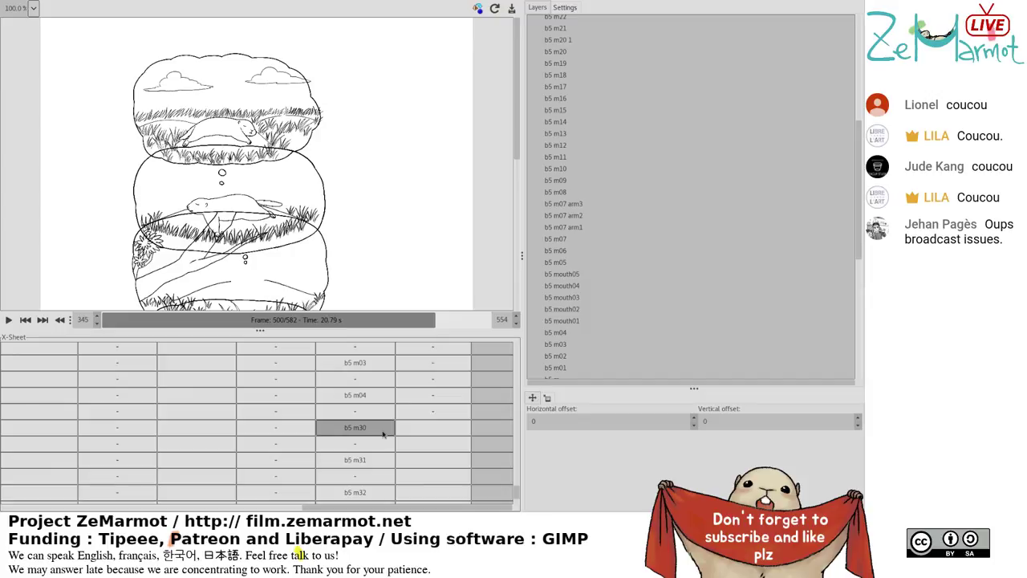
pyautogui.click(419, 427)
pyautogui.click(426, 411)
pyautogui.click(354, 430)
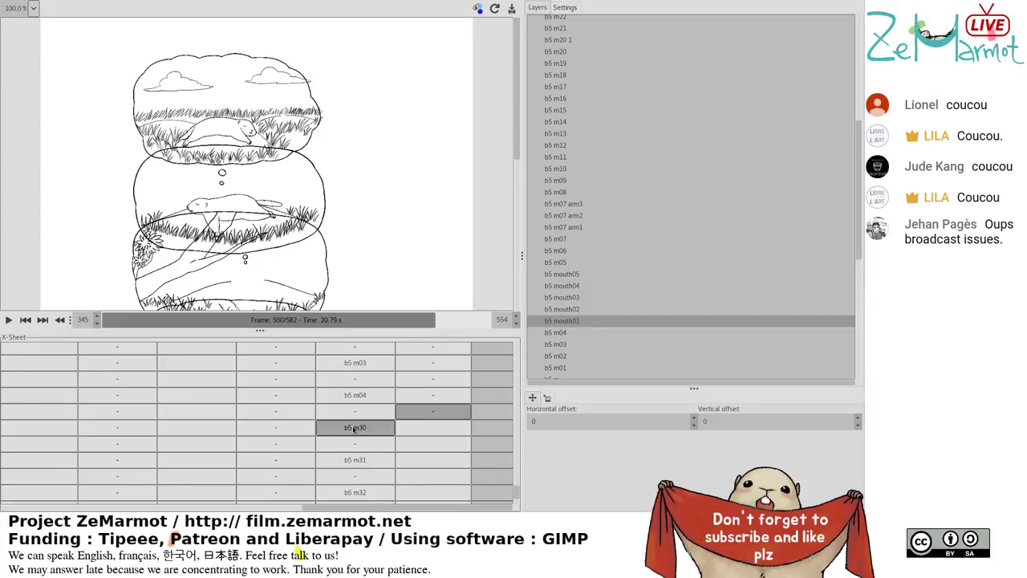
pyautogui.moveTo(354, 430); pyautogui.dragTo(354, 443)
pyautogui.click(565, 262)
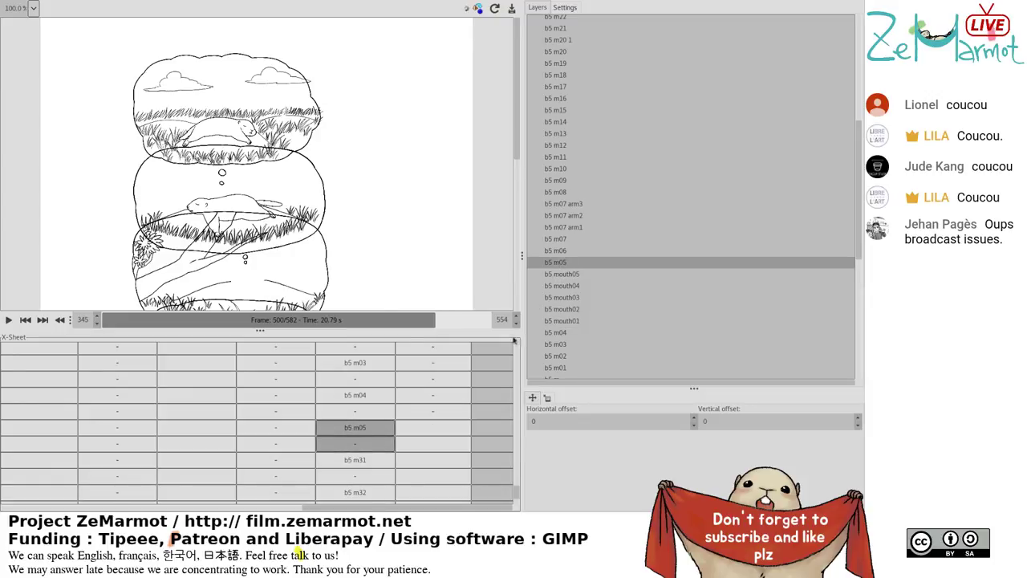
# Assign b5 mouth05, b5 mouth04 and b5 mouth03 to the m5+ pairs beside b5 m04, b5 m03 and b5 m02 respectively.
pyautogui.moveTo(462, 413); pyautogui.dragTo(455, 378)
pyautogui.click(567, 274)
pyautogui.click(576, 286)
pyautogui.scroll(1, 455, 385)
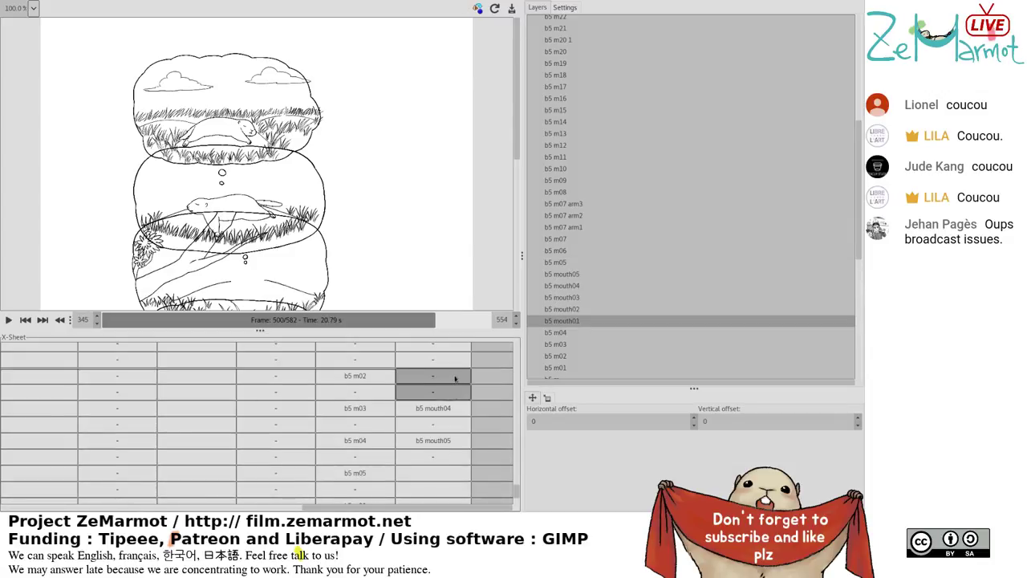
pyautogui.click(569, 297)
# Assign b5 mouth02 to the two m5+ frames directly before the b5 m02 row, with b5 mouth01 on the pair before those.
pyautogui.scroll(1, 455, 401)
pyautogui.moveTo(457, 433); pyautogui.dragTo(434, 373)
pyautogui.click(567, 309)
pyautogui.click(433, 356)
pyautogui.click(562, 309)
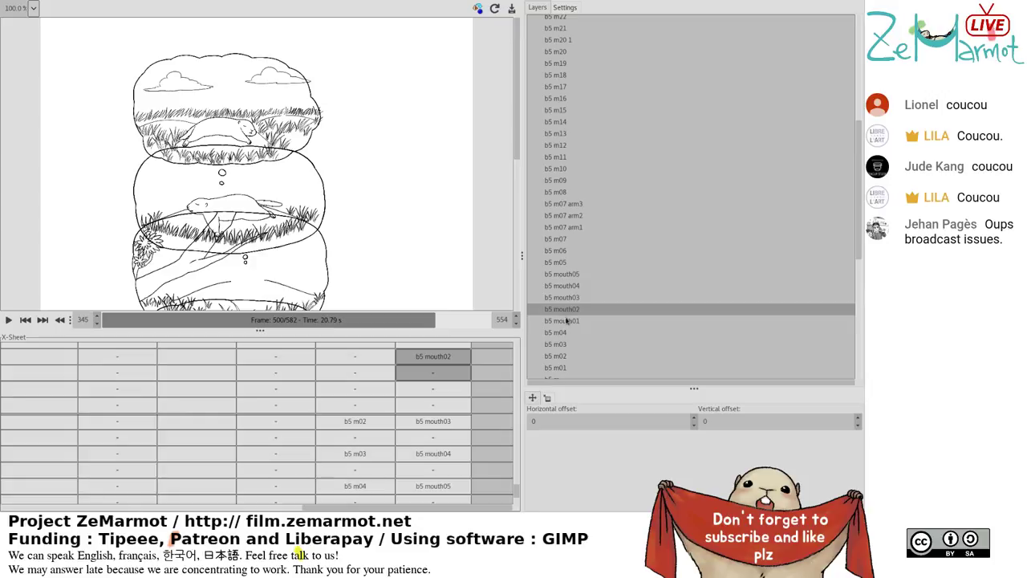
pyautogui.click(566, 320)
# Replace b5 m31 and b5 m32 in the m5 track with b5 m06 and b5 m07.
pyautogui.scroll(-3, 419, 437)
pyautogui.click(434, 437)
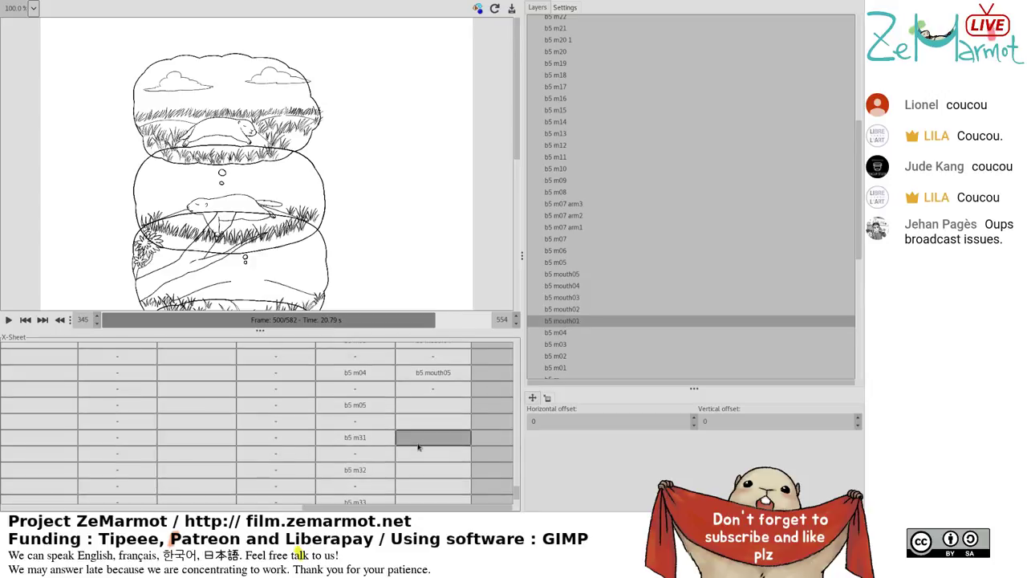
pyautogui.click(433, 404)
pyautogui.click(375, 410)
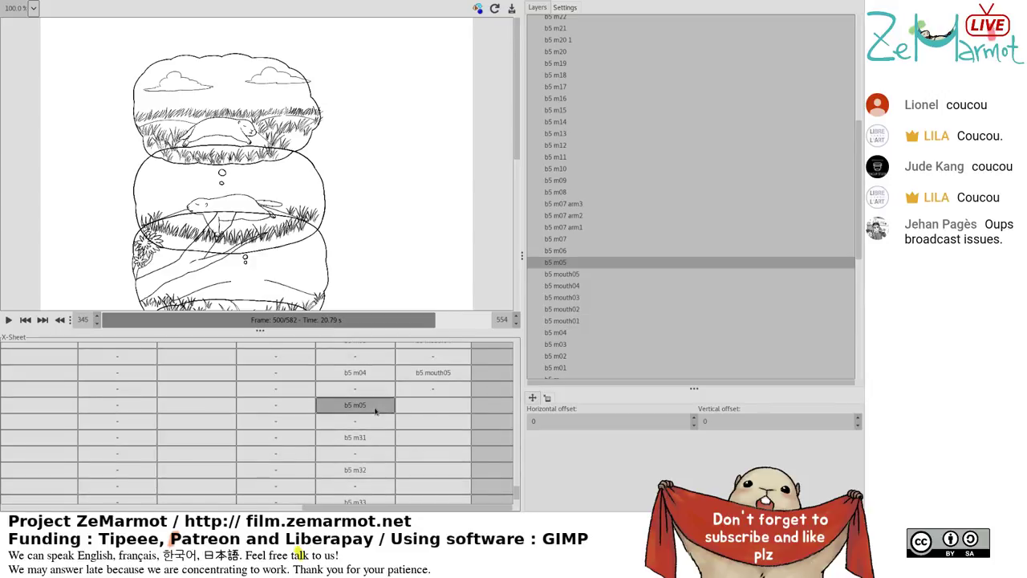
pyautogui.click(377, 437)
pyautogui.keyDown('shift'); pyautogui.click(369, 452); pyautogui.keyUp('shift')
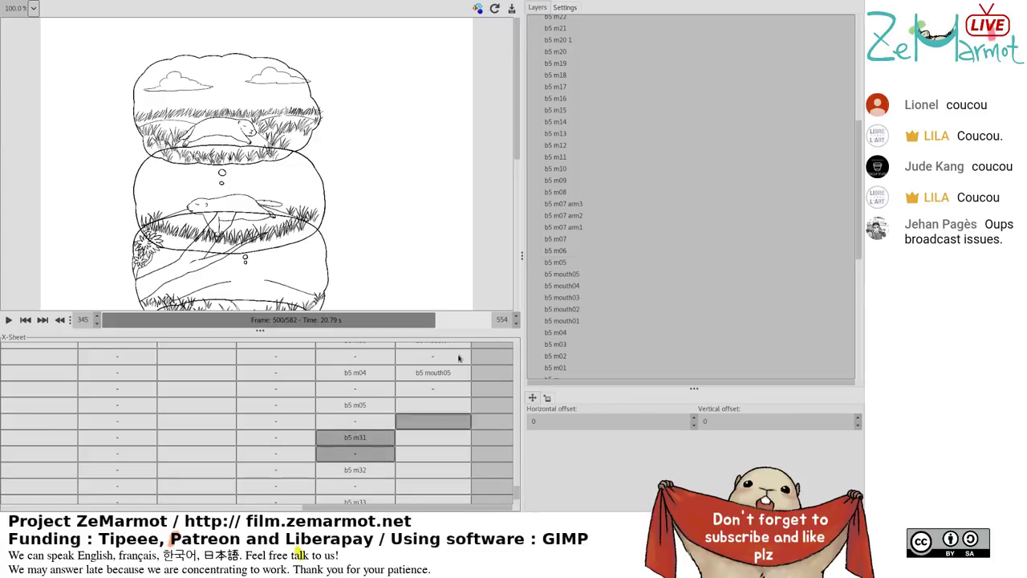
pyautogui.click(562, 250)
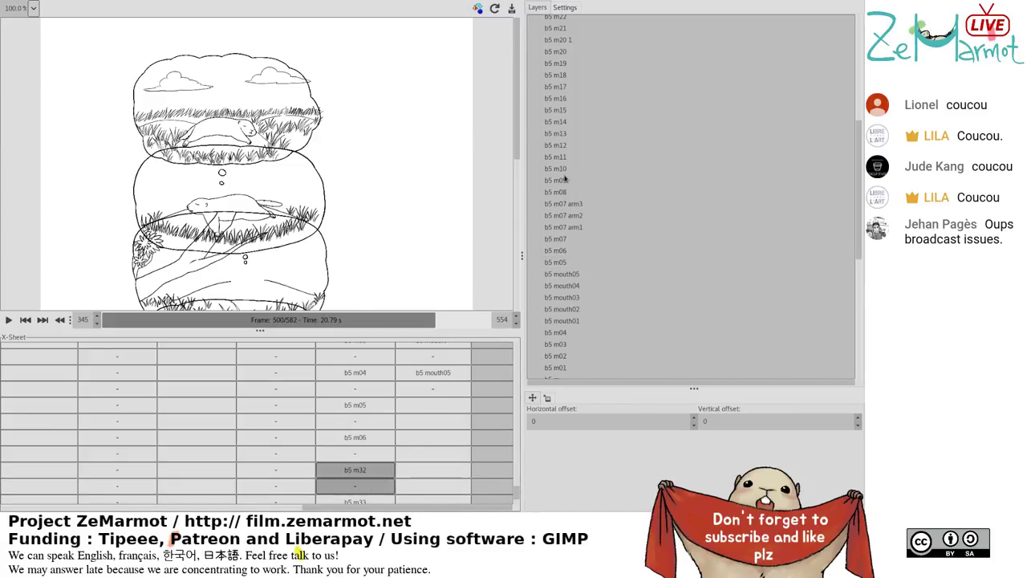
pyautogui.click(562, 239)
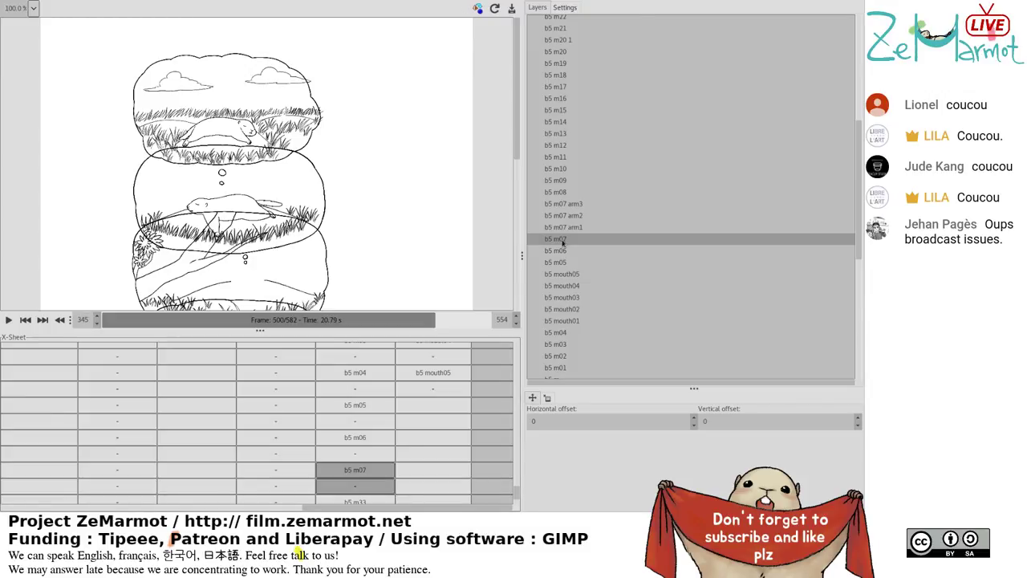
# Check the frame numbers of the b5 m07 rows in the X-sheet.
pyautogui.click(356, 470)
pyautogui.scroll(-1, 356, 469)
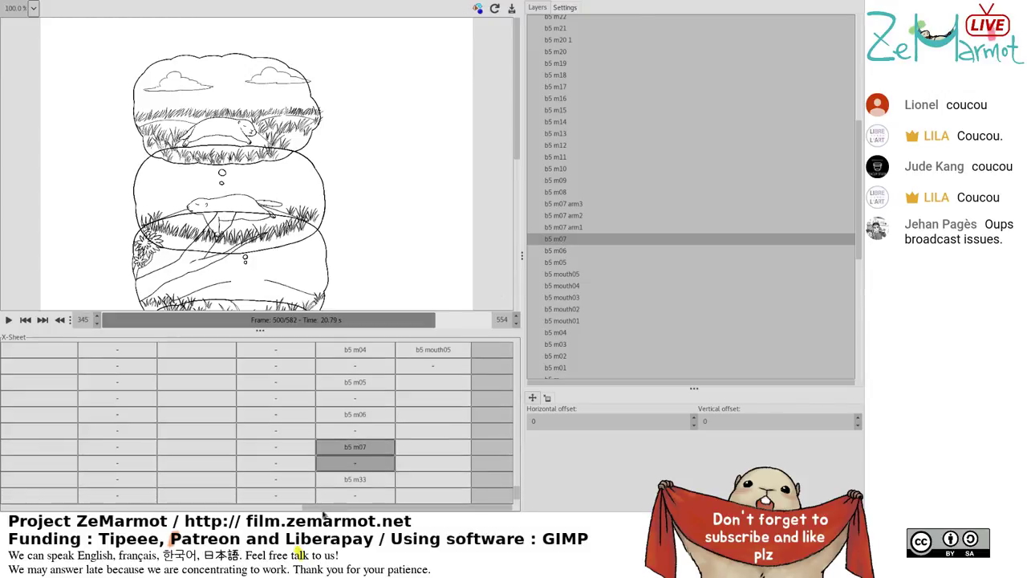
pyautogui.moveTo(325, 508); pyautogui.dragTo(12, 508)
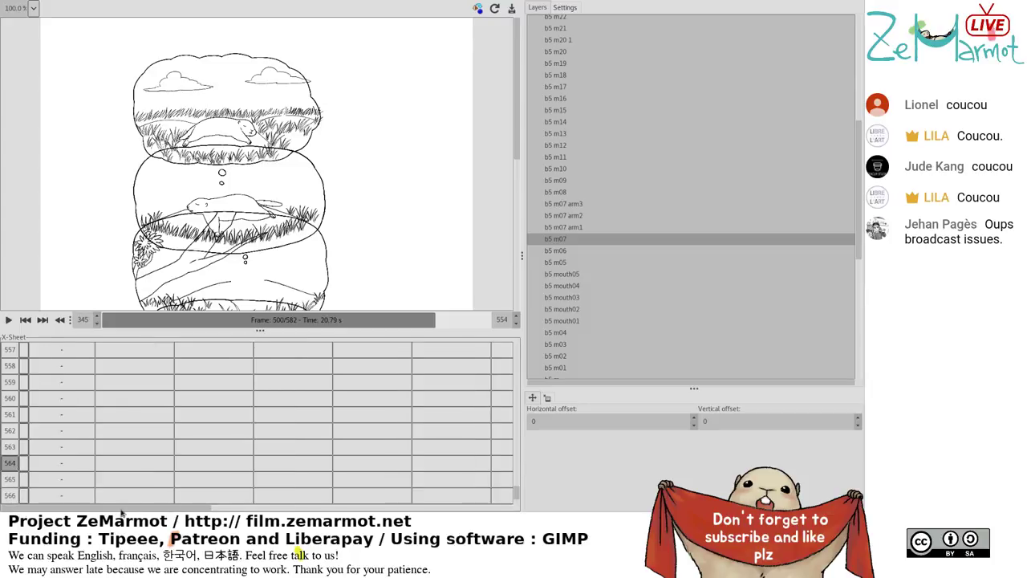
# Examine the b5 m07 frames in the m5 track, the m5+ cells beside them and the matching frame numbers.
pyautogui.moveTo(124, 508); pyautogui.dragTo(437, 499)
pyautogui.keyDown('shift'); pyautogui.click(377, 485); pyautogui.keyUp('shift')
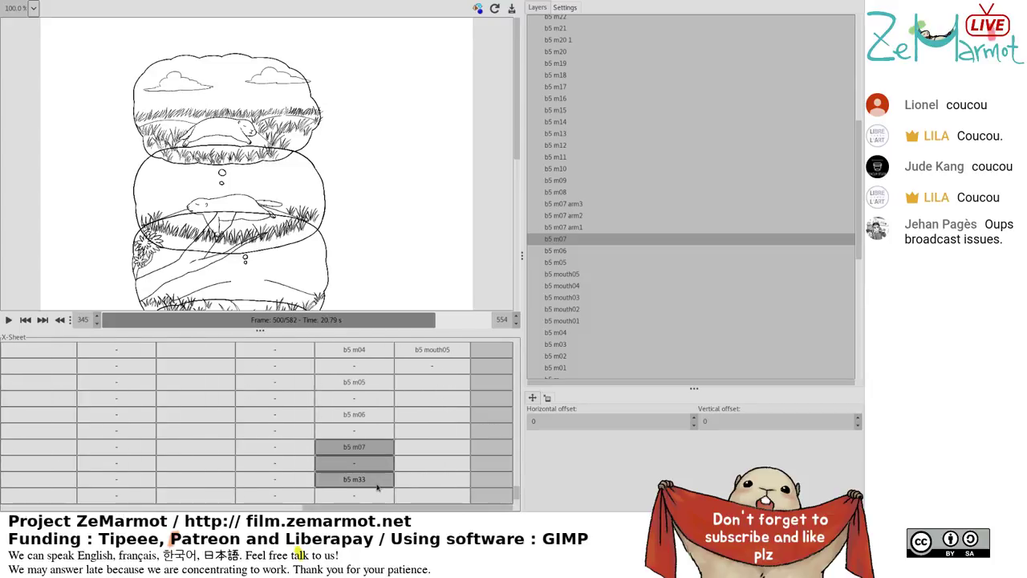
pyautogui.keyDown('shift'); pyautogui.click(380, 469); pyautogui.keyUp('shift')
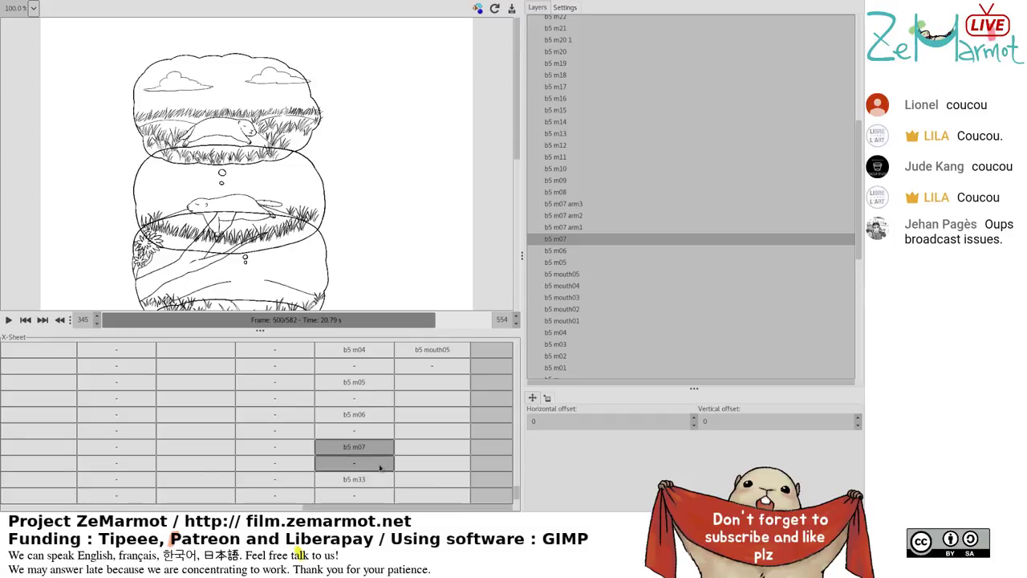
pyautogui.click(381, 467)
pyautogui.keyDown('shift'); pyautogui.click(382, 449); pyautogui.keyUp('shift')
pyautogui.keyDown('ctrl'); pyautogui.click(382, 465); pyautogui.keyUp('ctrl')
pyautogui.keyDown('ctrl'); pyautogui.click(372, 480); pyautogui.keyUp('ctrl')
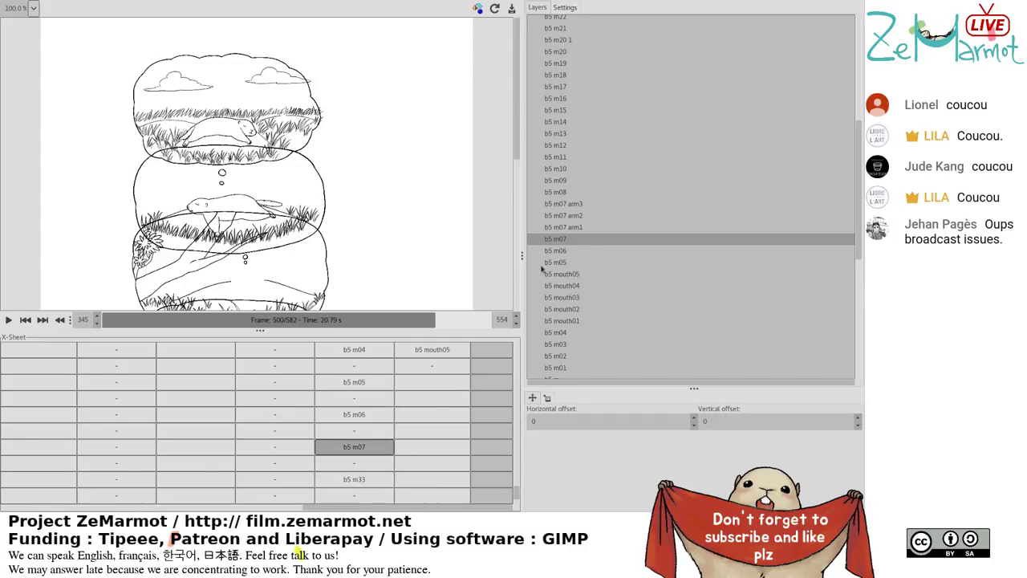
pyautogui.click(415, 448)
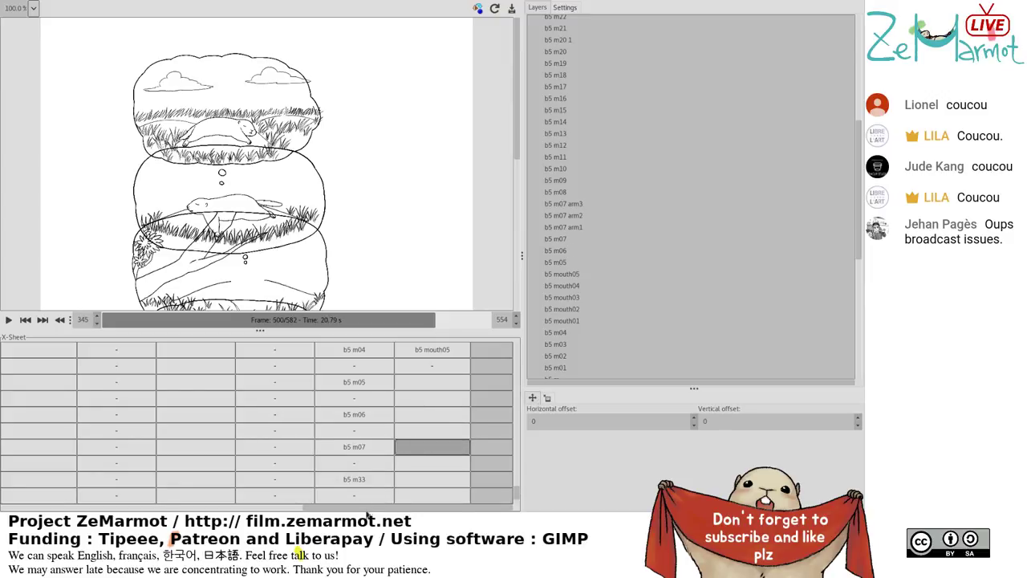
pyautogui.keyDown('ctrl'); pyautogui.click(353, 447); pyautogui.keyUp('ctrl')
pyautogui.click(353, 447)
pyautogui.moveTo(353, 509); pyautogui.dragTo(10, 510)
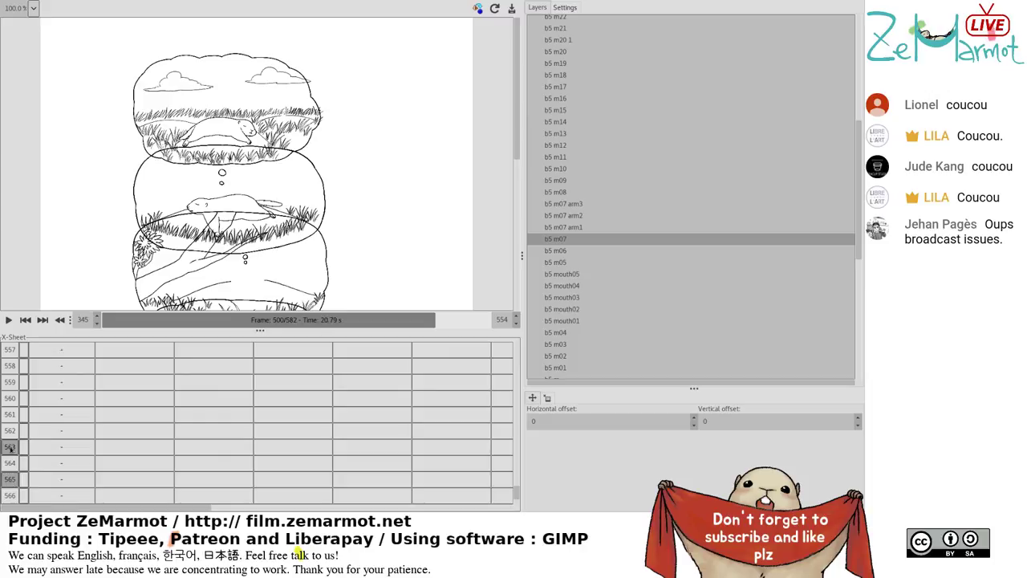
# Extend the end of the playback range to frame 582 and preview frames 561 to 564.
pyautogui.click(31, 416)
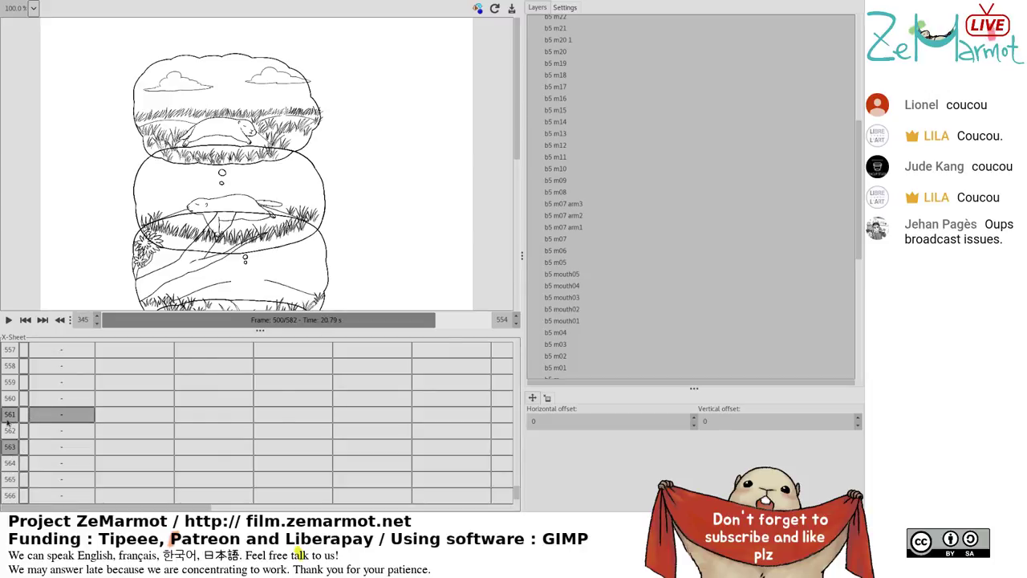
pyautogui.keyDown('ctrl'); pyautogui.click(134, 398); pyautogui.keyUp('ctrl')
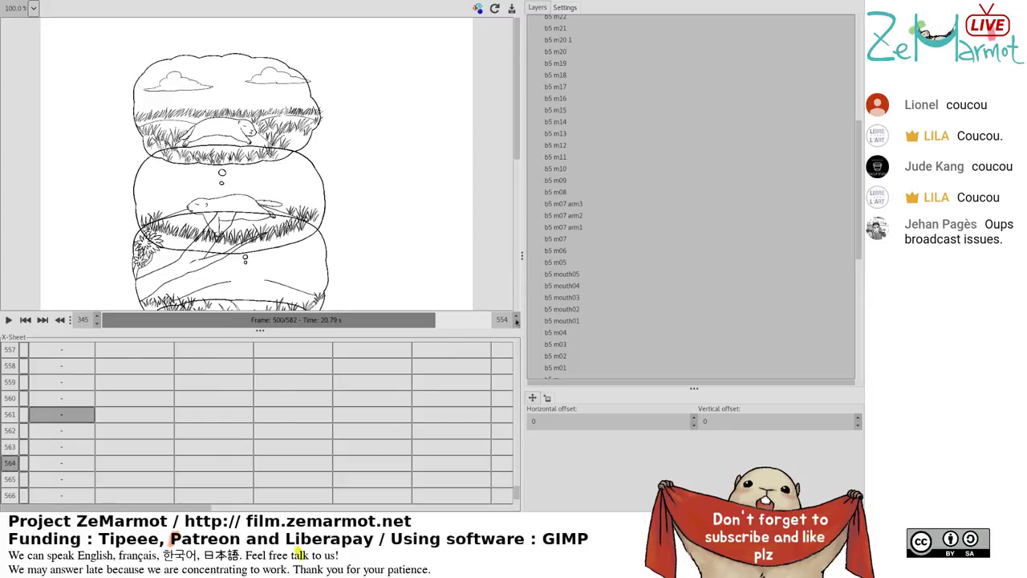
pyautogui.click(8, 463)
pyautogui.click(9, 447)
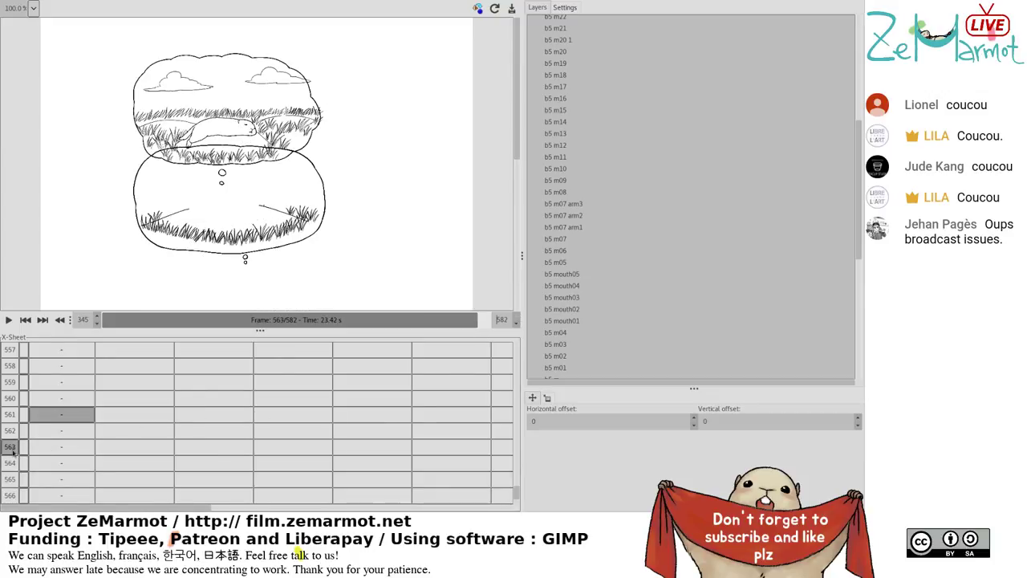
pyautogui.click(10, 431)
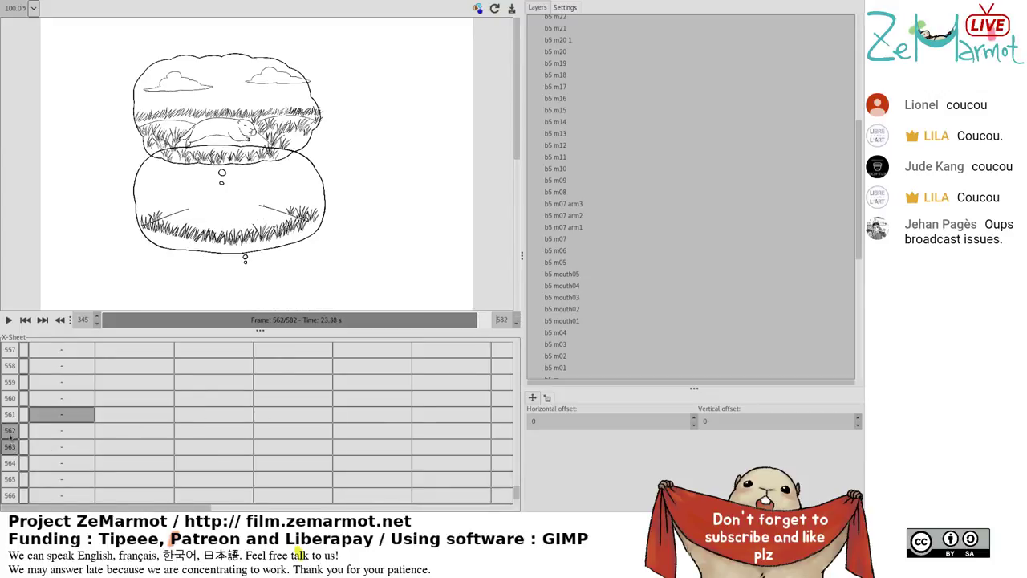
pyautogui.click(10, 414)
pyautogui.click(8, 430)
# Assign b5 m07 arm1 to the m5+ frame beside b5 m07.
pyautogui.moveTo(93, 508); pyautogui.dragTo(412, 511)
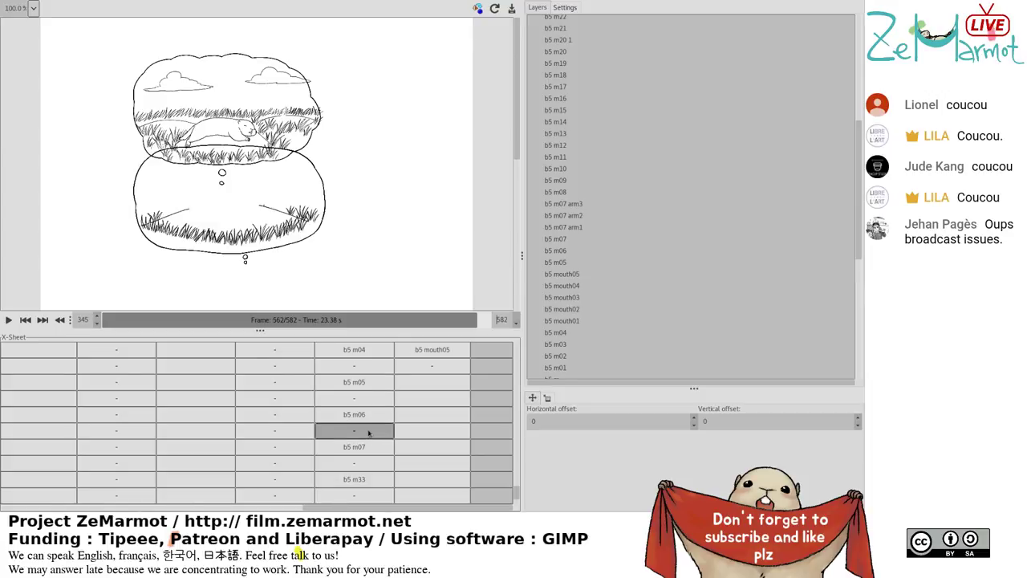
pyautogui.click(559, 229)
pyautogui.click(443, 463)
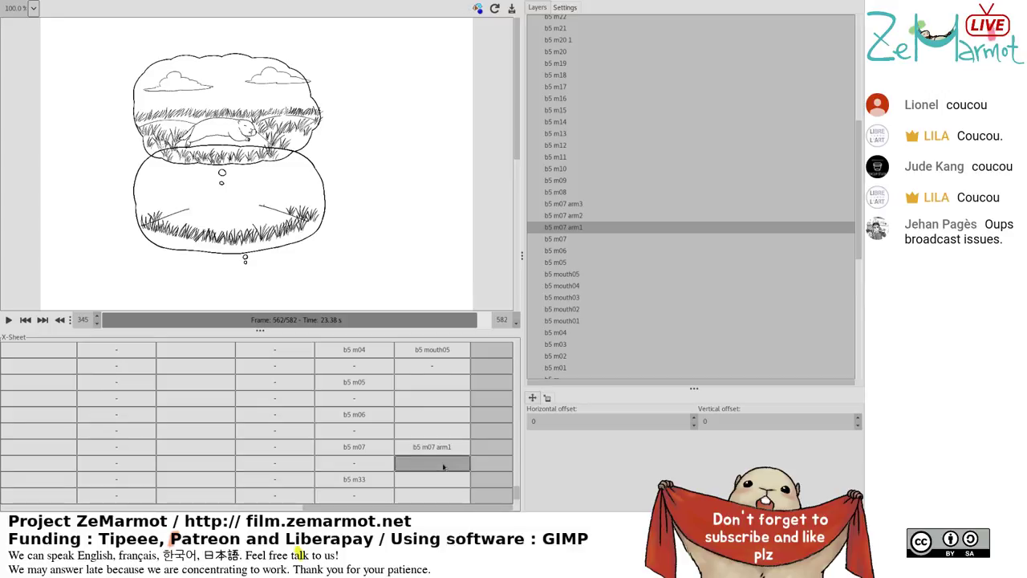
pyautogui.scroll(-1, 375, 477)
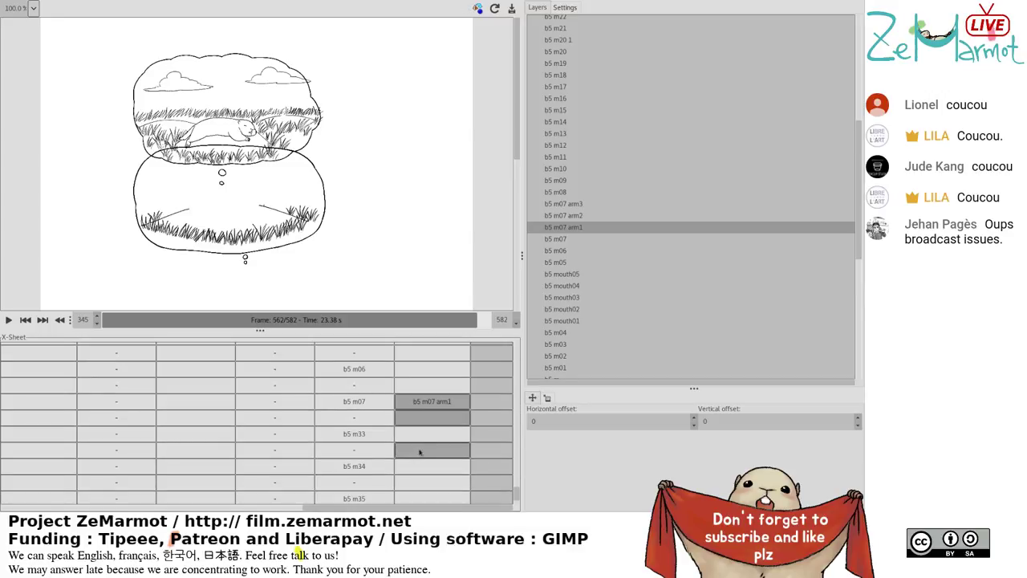
# Extend b5 m07 in the m5 track over b5 m33, b5 m34 and the first b5 m35 frame.
pyautogui.click(385, 419)
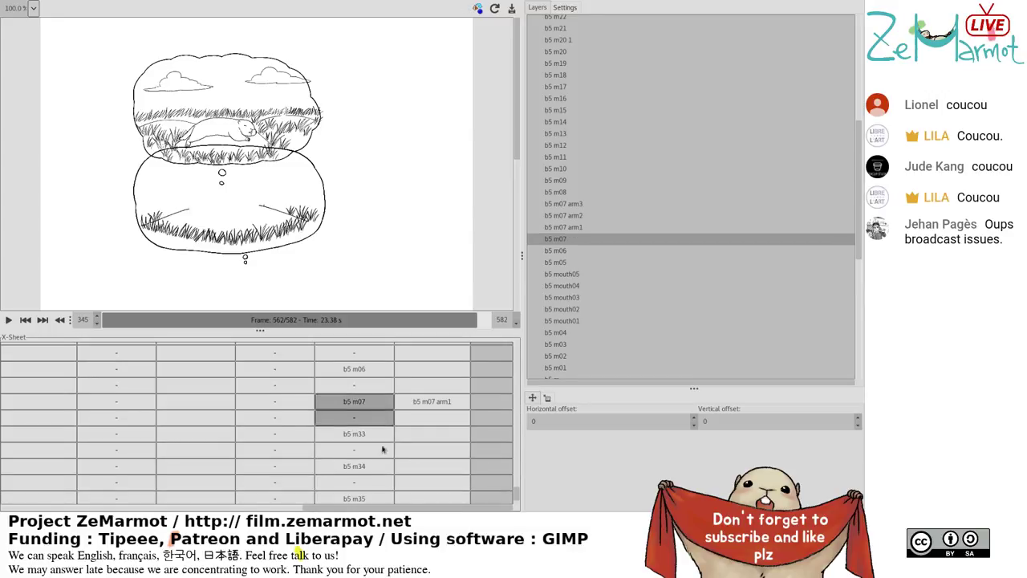
pyautogui.moveTo(383, 449); pyautogui.dragTo(379, 491)
pyautogui.press('Delete')
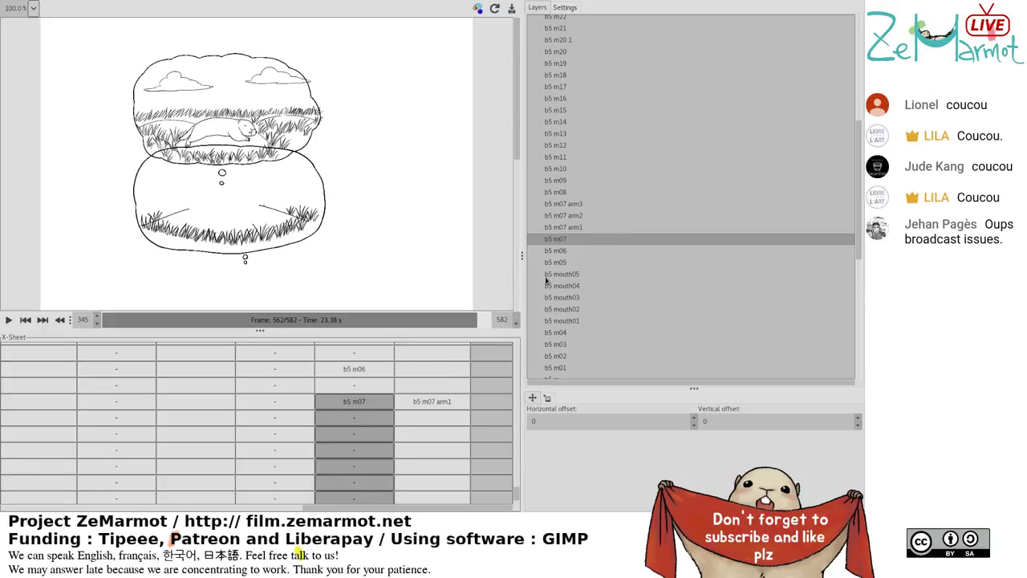
# Hold b5 m07 arm1 for four m5+ frames, followed by b5 m07 arm2 and b5 m07 arm3 for four frames each.
pyautogui.click(441, 434)
pyautogui.moveTo(441, 450); pyautogui.dragTo(437, 402)
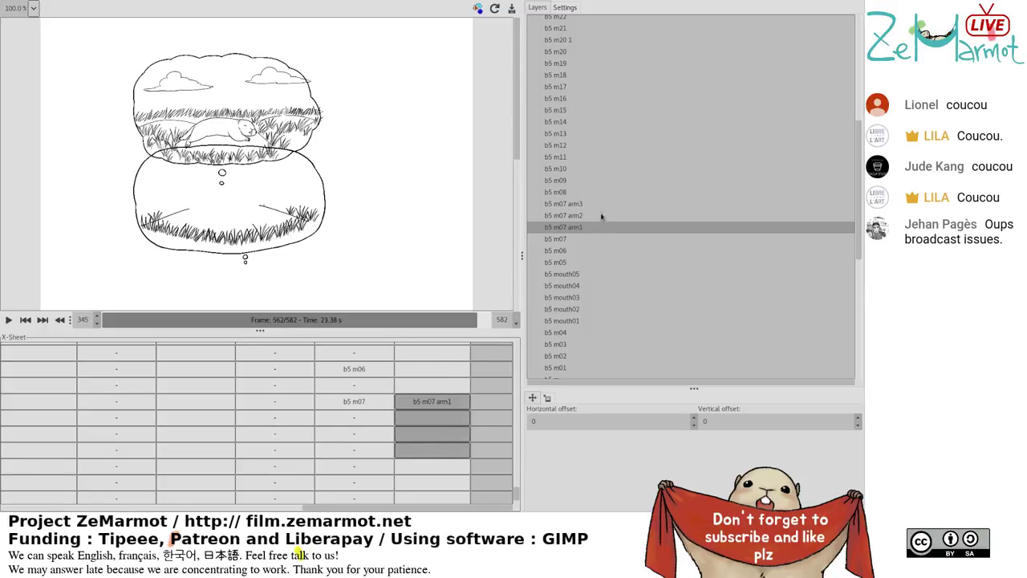
pyautogui.scroll(-2, 321, 425)
pyautogui.click(432, 421)
pyautogui.moveTo(432, 469); pyautogui.dragTo(432, 420)
pyautogui.click(578, 216)
pyautogui.scroll(-2, 433, 433)
pyautogui.click(432, 439)
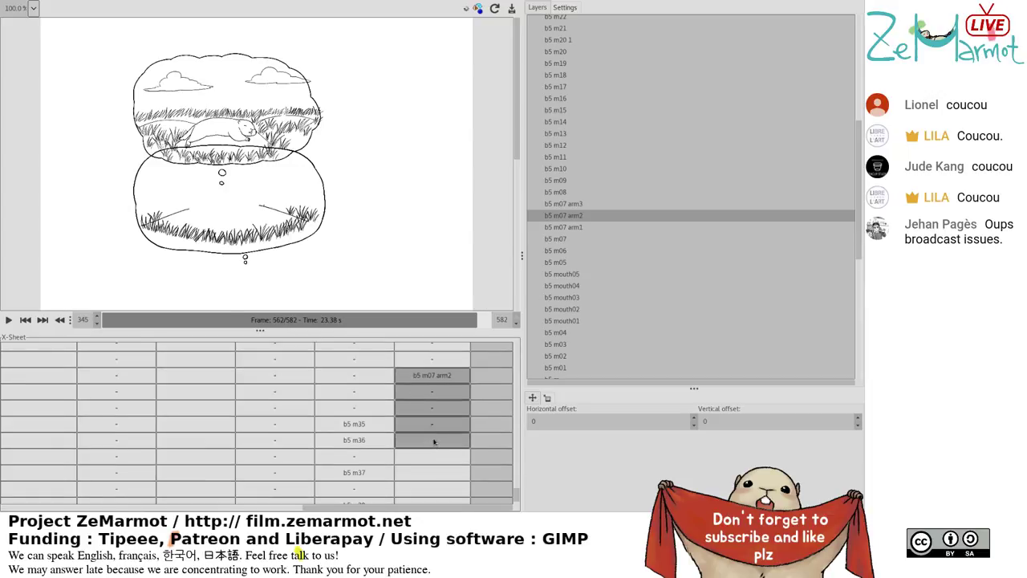
pyautogui.keyDown('ctrl'); pyautogui.click(431, 473); pyautogui.keyUp('ctrl')
pyautogui.keyDown('shift'); pyautogui.click(432, 488); pyautogui.keyUp('shift')
pyautogui.click(564, 204)
# Replace the remaining b5 m35, b5 m36 and b5 m37 frames in the m5 track with b5 m07.
pyautogui.click(354, 407)
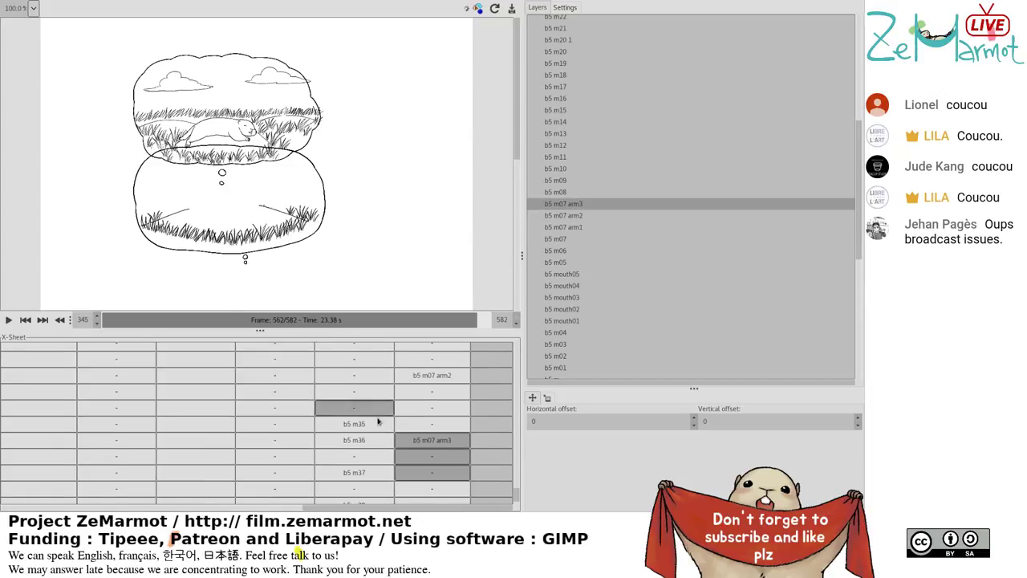
pyautogui.scroll(-2, 361, 425)
pyautogui.click(354, 378)
pyautogui.keyDown('shift'); pyautogui.click(377, 446); pyautogui.keyUp('shift')
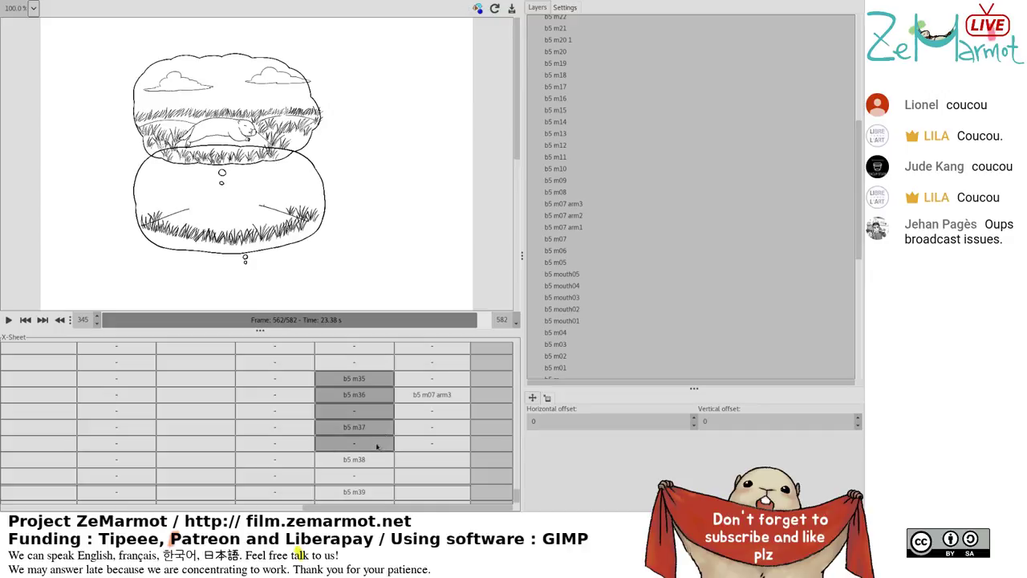
pyautogui.click(576, 239)
pyautogui.scroll(-2, 417, 433)
pyautogui.scroll(2, 417, 441)
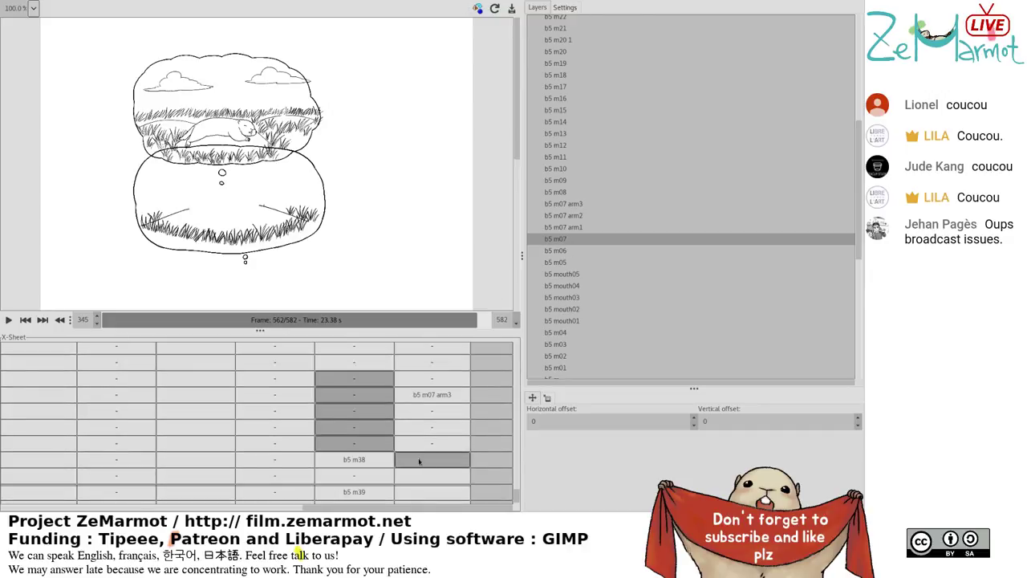
# Replace b5 m38 in m5 with b5 m08 and fill the following layers in sequence, on 2 frames each with cycle 1.
pyautogui.scroll(-3, 418, 461)
pyautogui.moveTo(390, 392); pyautogui.dragTo(391, 409)
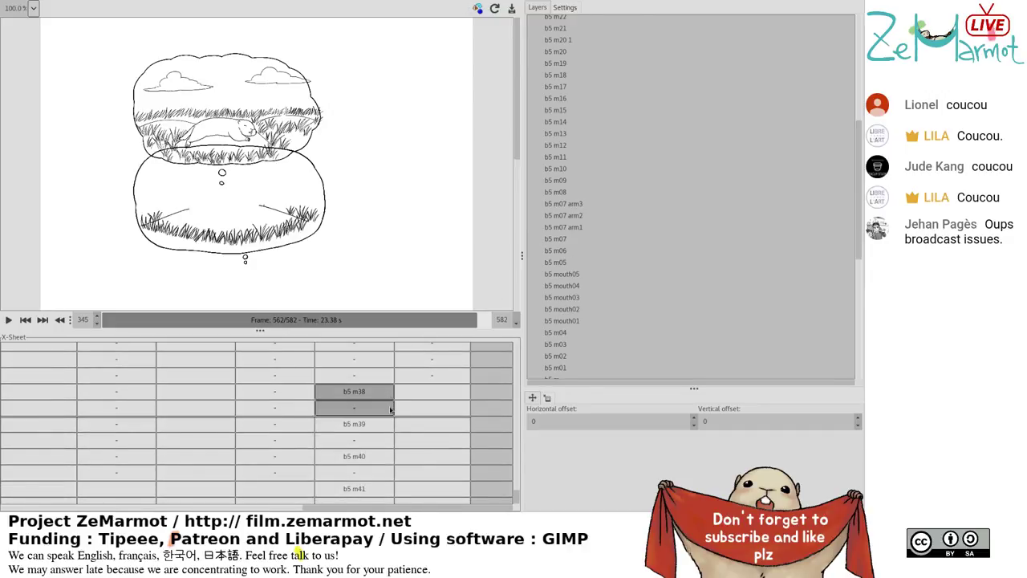
pyautogui.click(576, 194)
pyautogui.keyDown('shift'); pyautogui.click(358, 423); pyautogui.keyUp('shift')
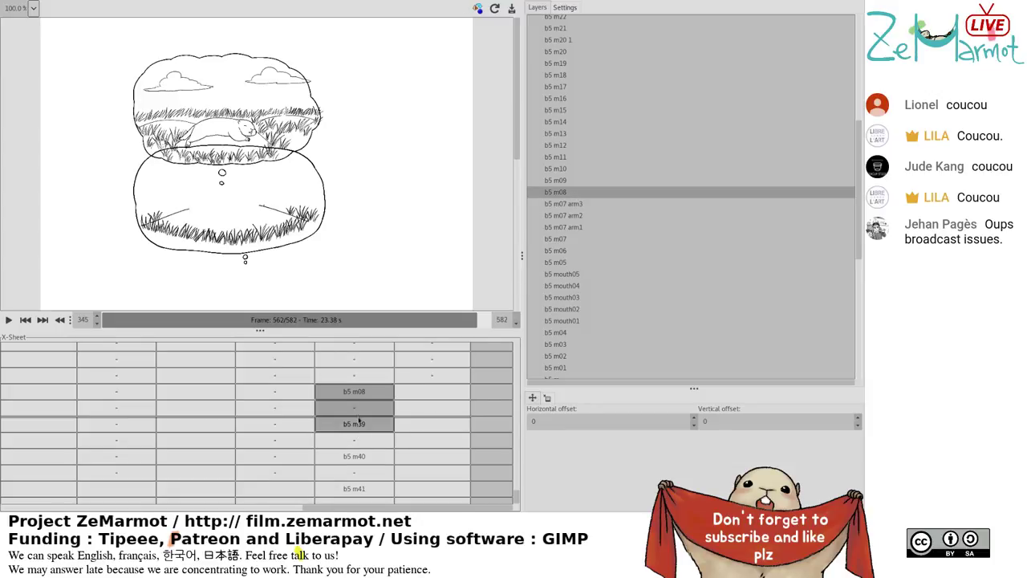
pyautogui.keyDown('shift'); pyautogui.click(361, 405); pyautogui.keyUp('shift')
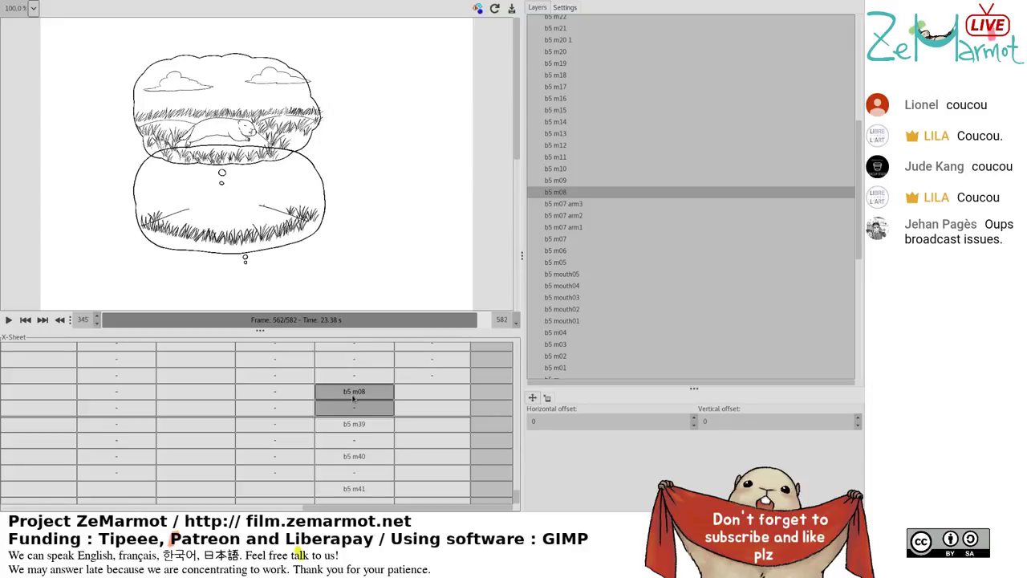
pyautogui.doubleClick(353, 398)
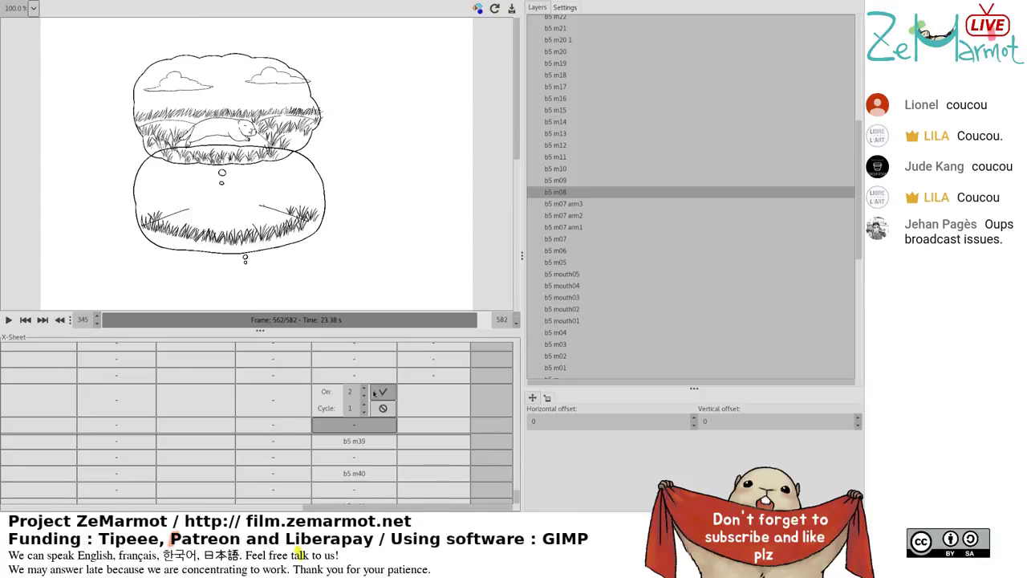
pyautogui.click(374, 392)
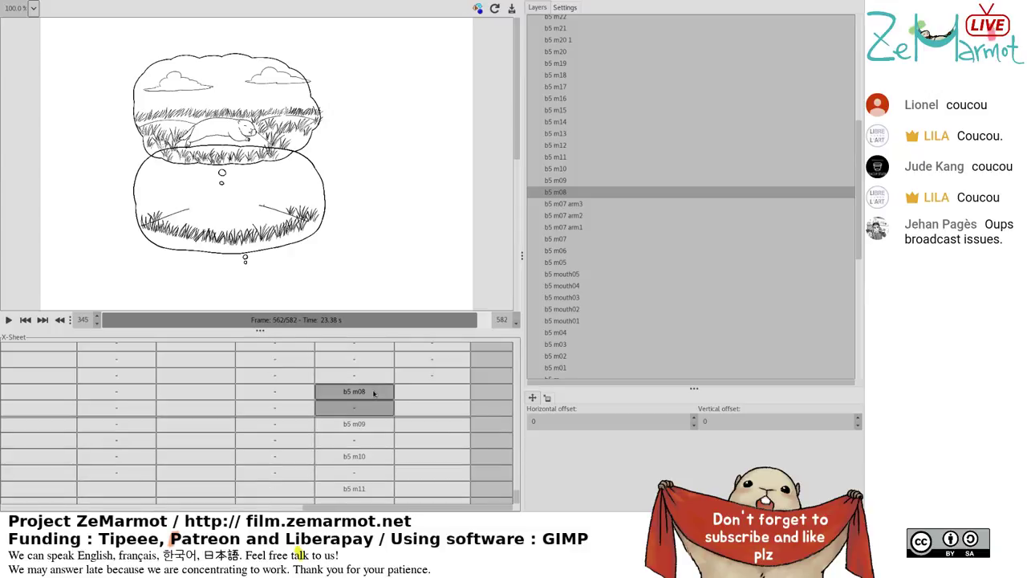
# Play the animation from the start of the playback range and pause it at frame 463.
pyautogui.moveTo(382, 509); pyautogui.dragTo(60, 515)
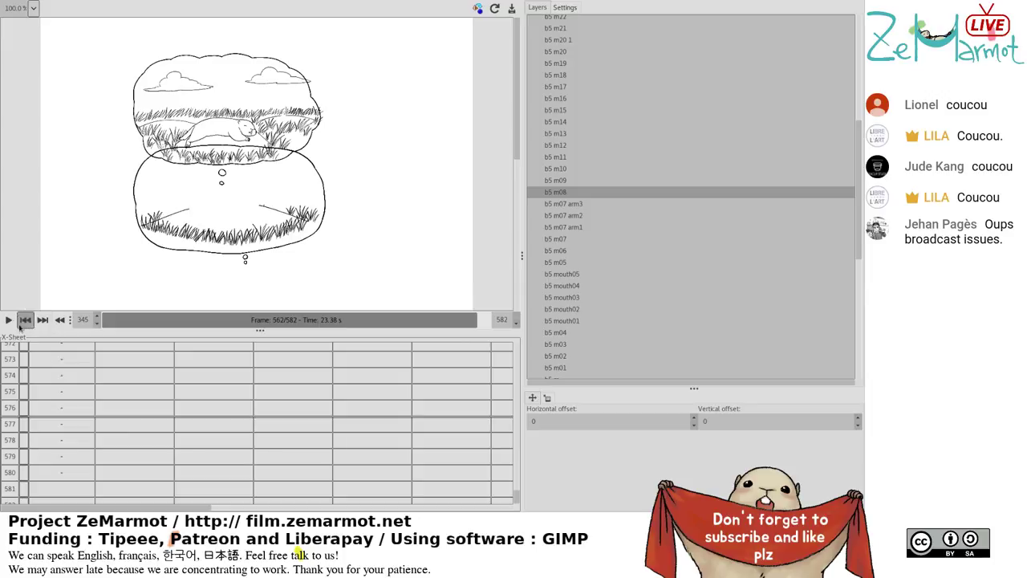
pyautogui.click(8, 320)
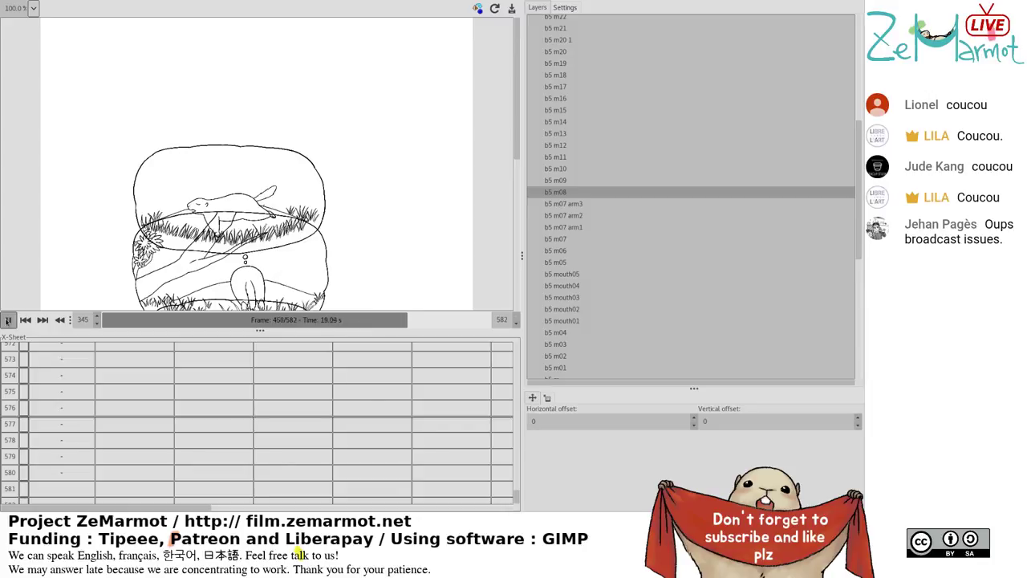
pyautogui.click(8, 319)
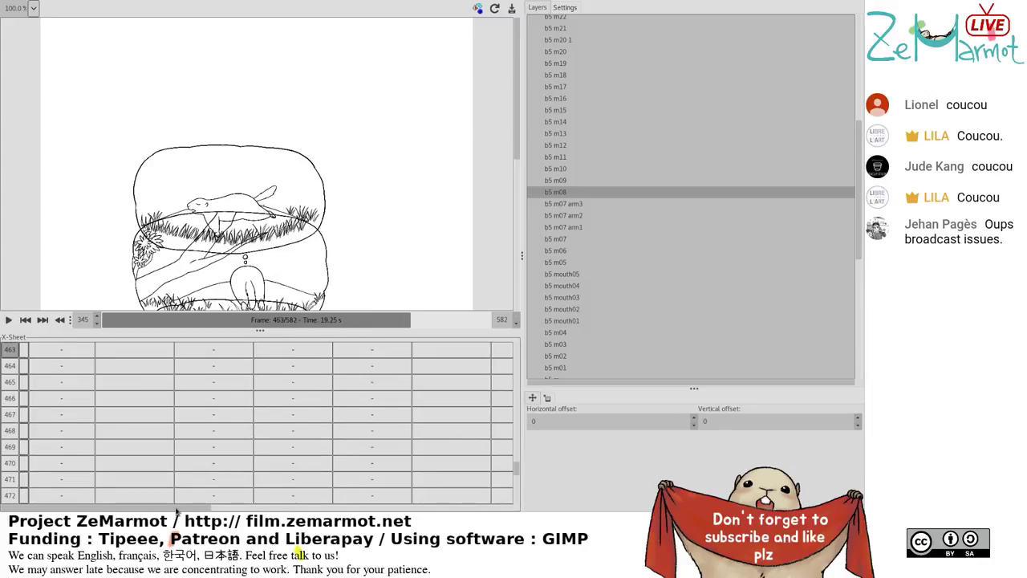
# Examine the X-sheet around frame 461 for where the bubble4, m4 and bubble5 layers begin.
pyautogui.hscroll(10, 425, 515)
pyautogui.hscroll(1, 483, 515)
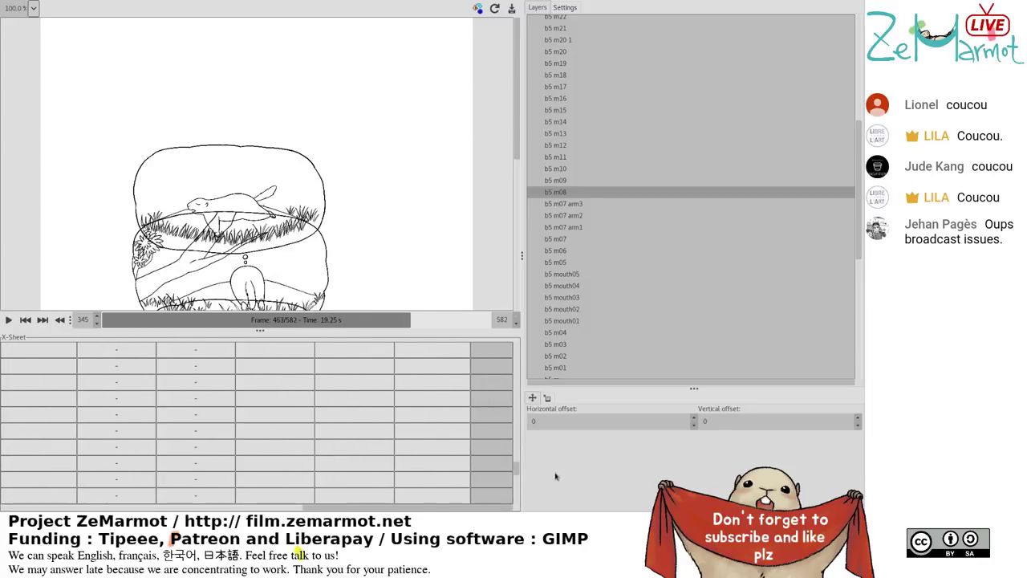
pyautogui.moveTo(518, 474); pyautogui.dragTo(528, 442)
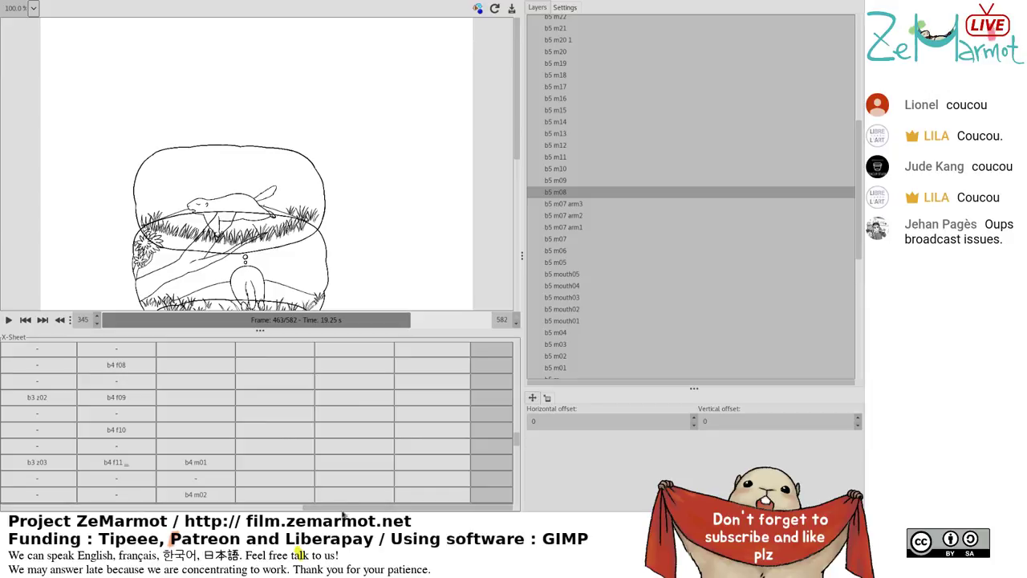
pyautogui.hscroll(-5, 310, 447)
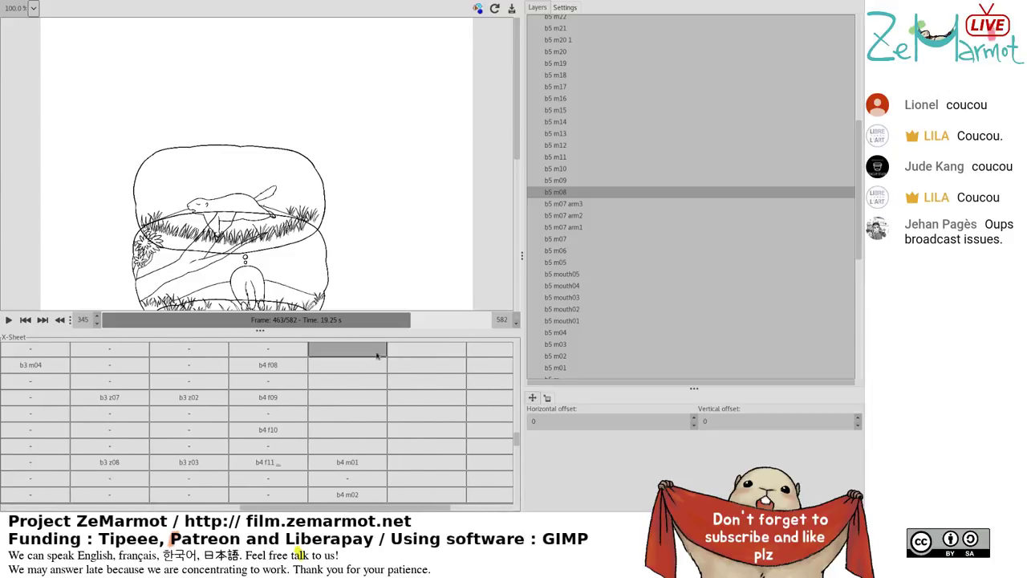
pyautogui.click(402, 319)
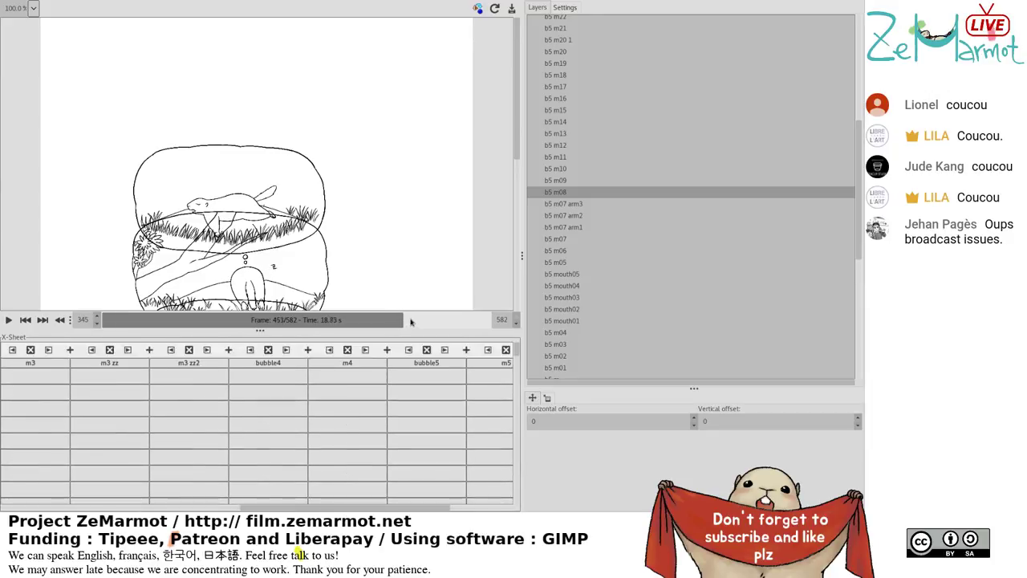
pyautogui.click(410, 321)
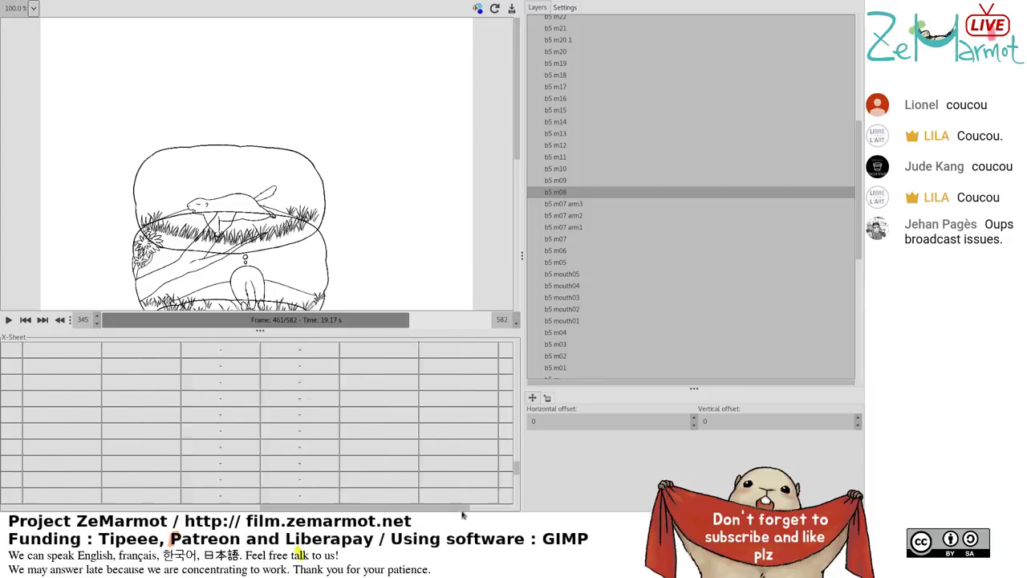
pyautogui.scroll(-3, 484, 469)
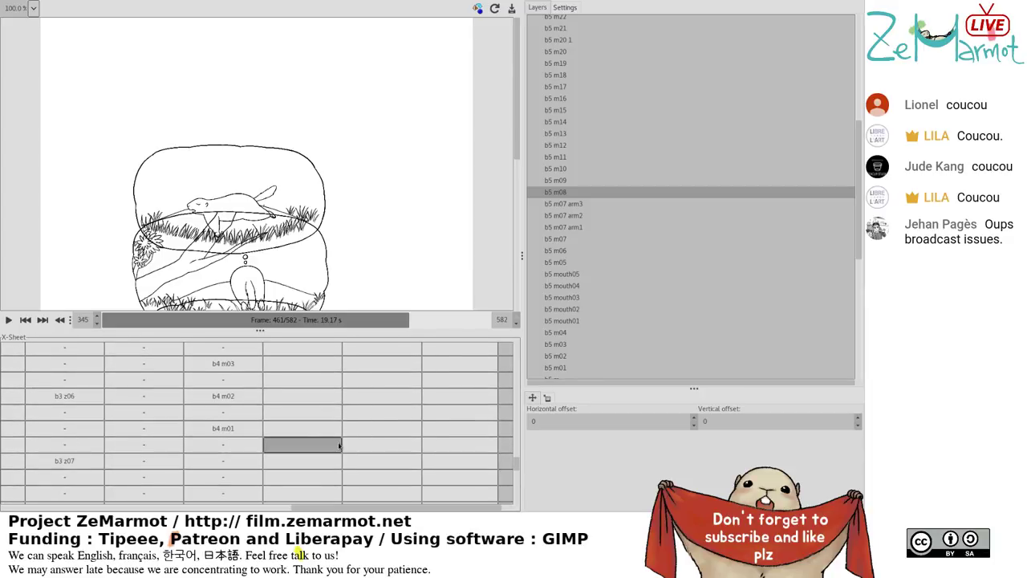
pyautogui.click(263, 405)
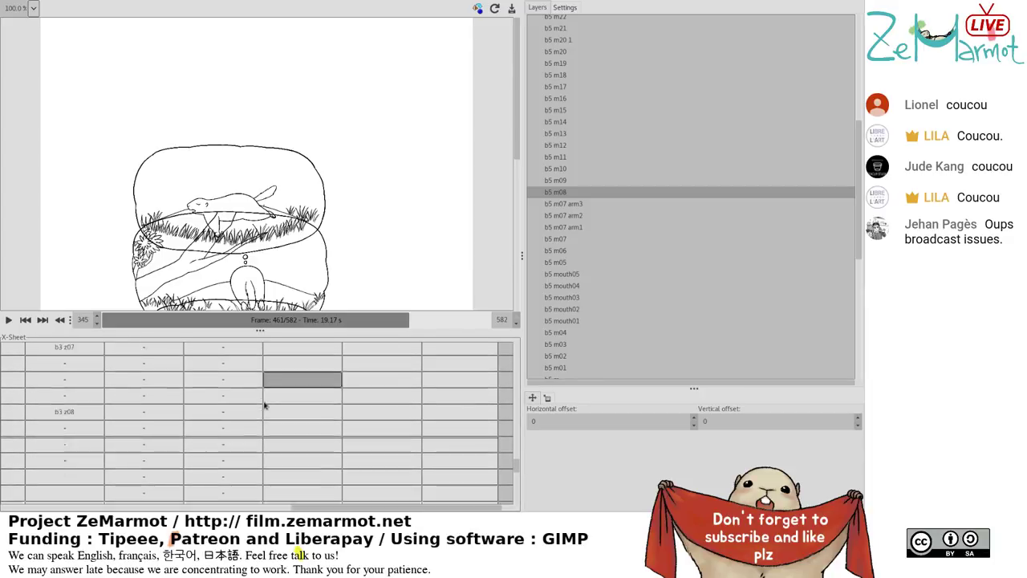
pyautogui.scroll(1, 265, 406)
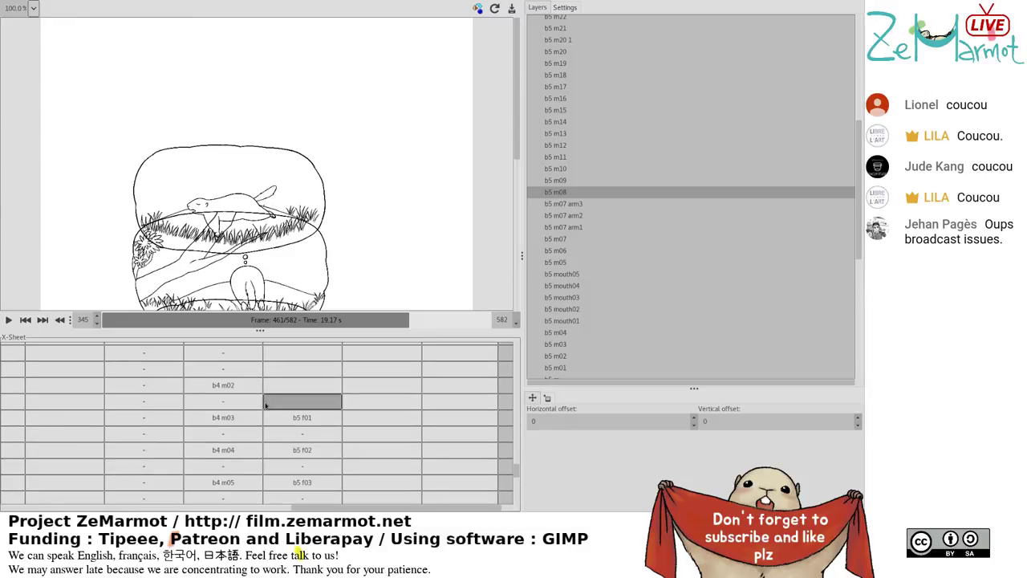
# Set the playback range to start at frame 327, replay the animation and pause it at frame 455.
pyautogui.scroll(-2, 277, 409)
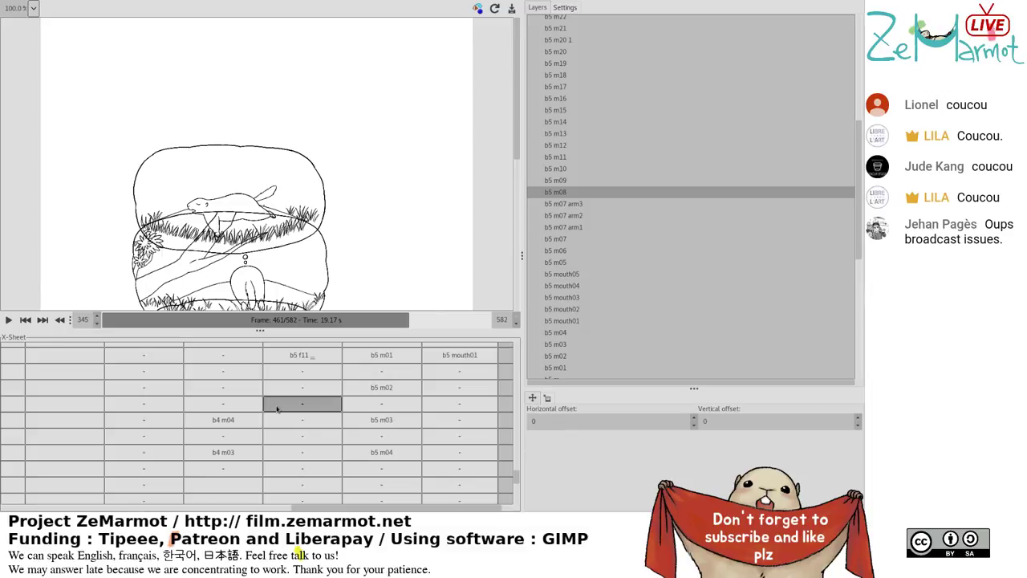
pyautogui.scroll(1, 277, 409)
pyautogui.scroll(-5, 277, 410)
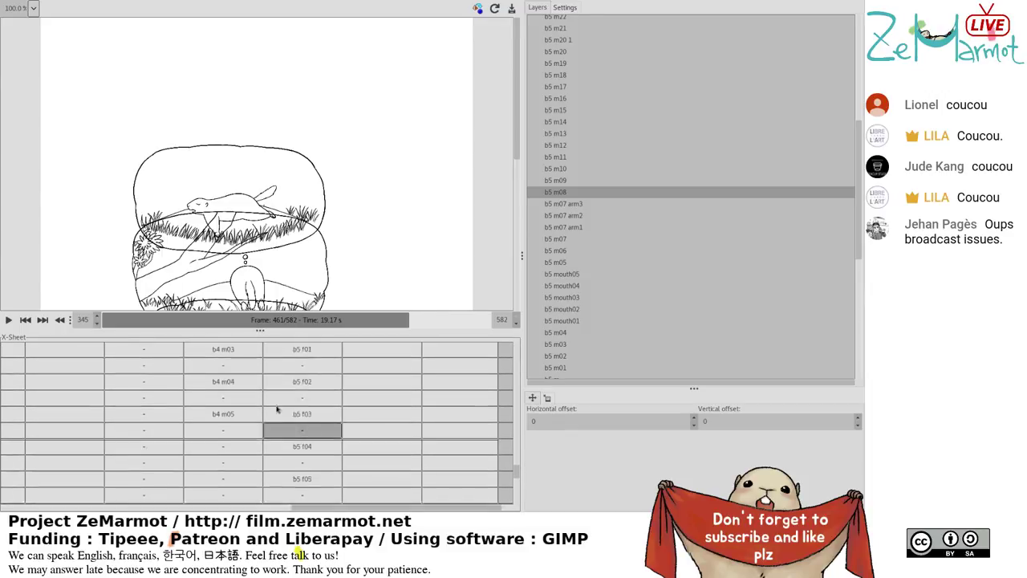
pyautogui.scroll(4, 277, 409)
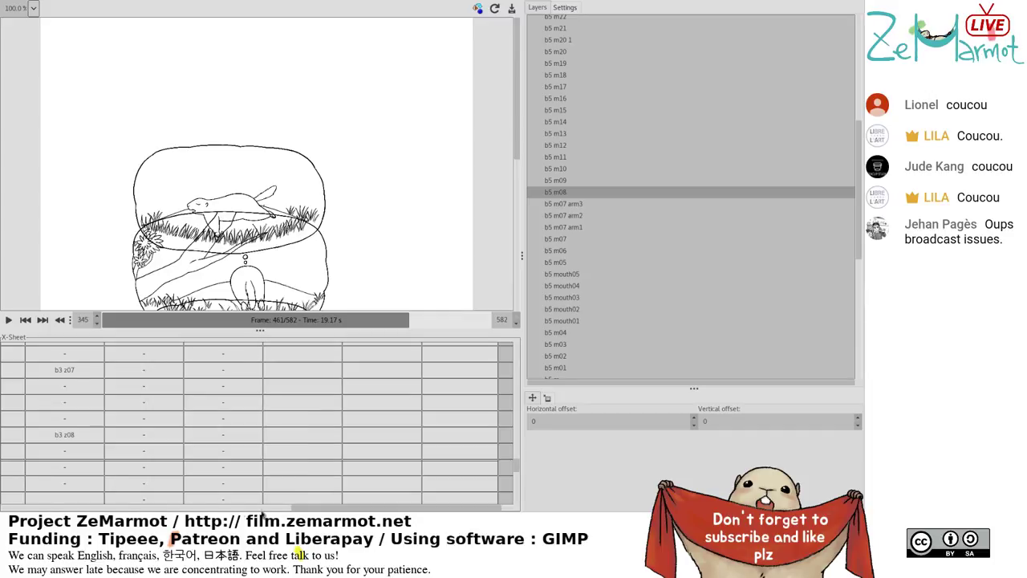
pyautogui.moveTo(283, 510); pyautogui.dragTo(83, 511)
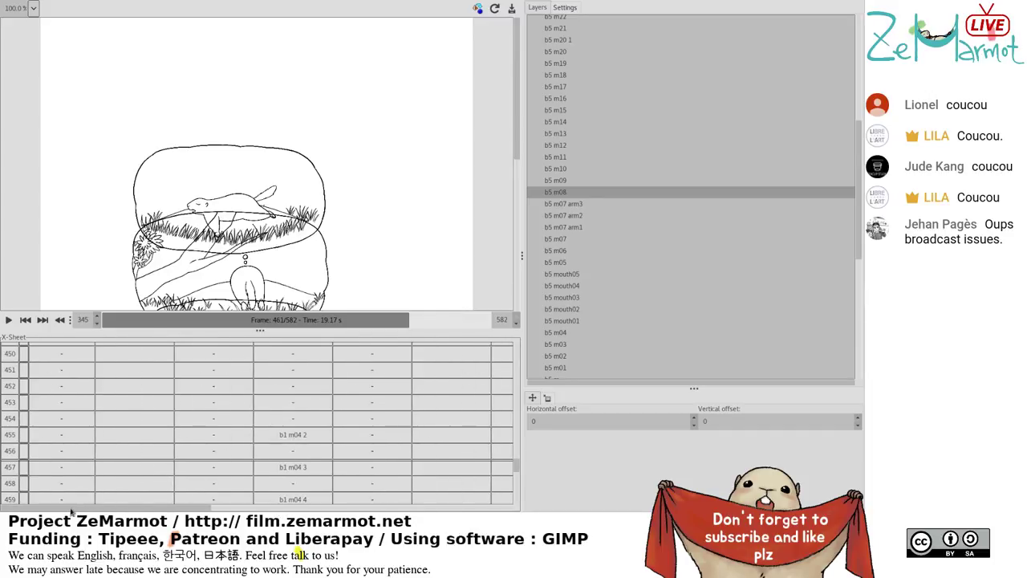
pyautogui.click(353, 320)
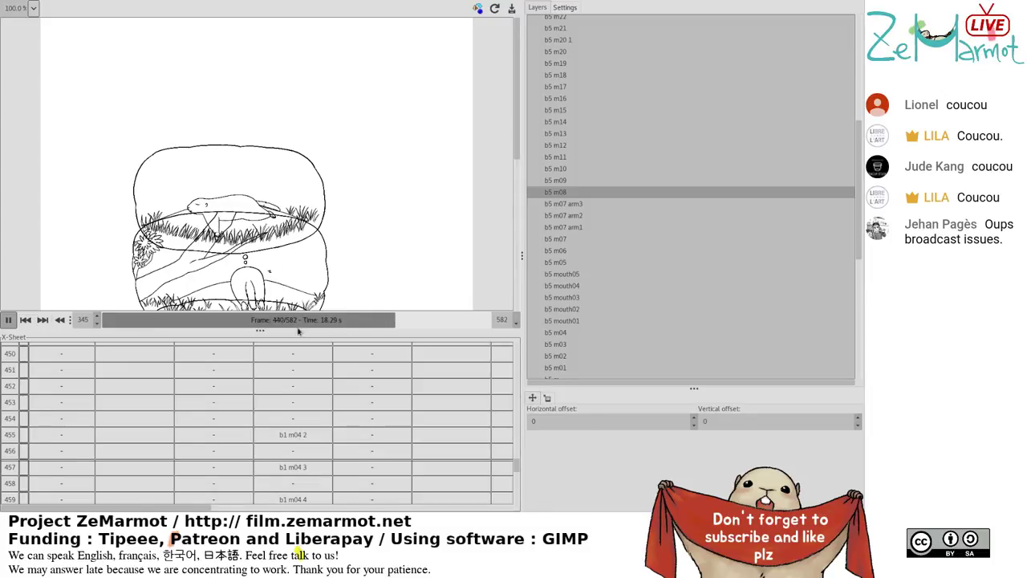
pyautogui.scroll(-18, 89, 321)
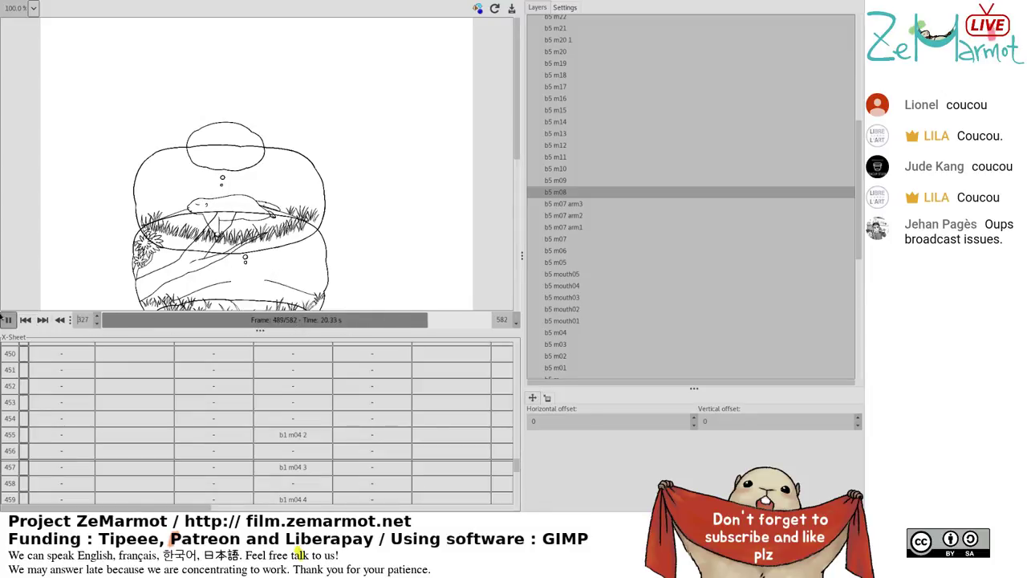
pyautogui.click(8, 319)
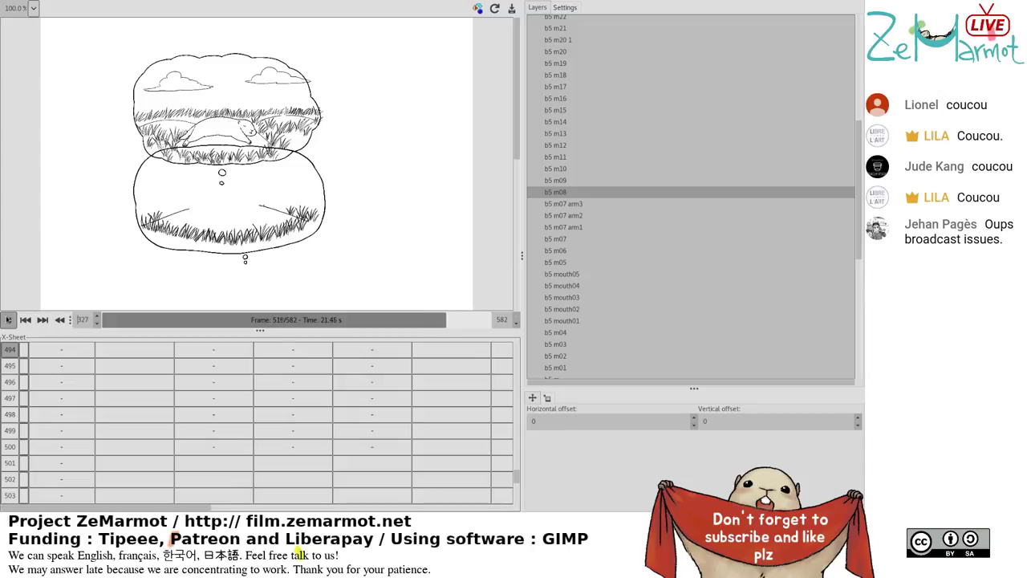
pyautogui.scroll(-10, 199, 328)
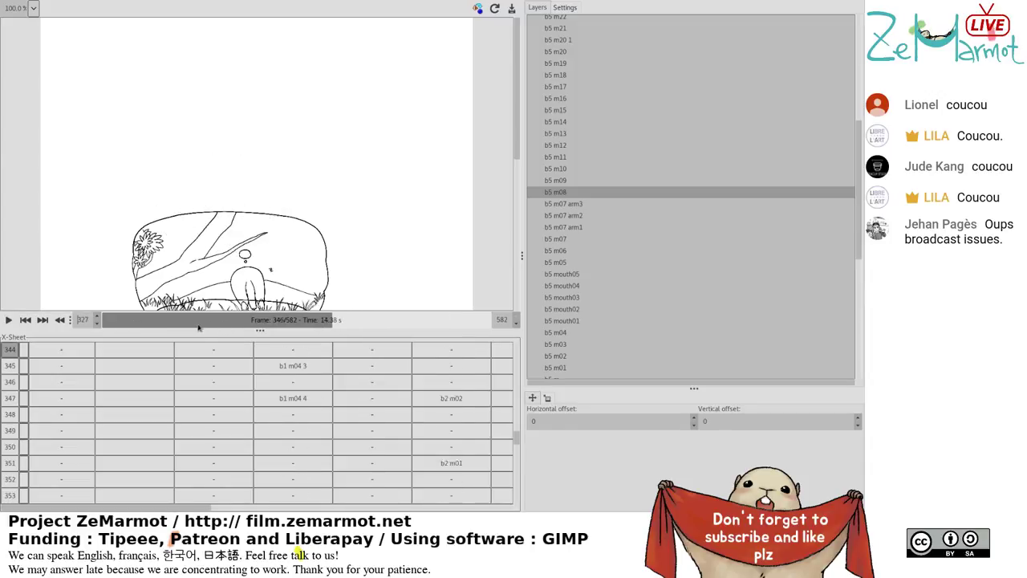
pyautogui.scroll(-3, 198, 327)
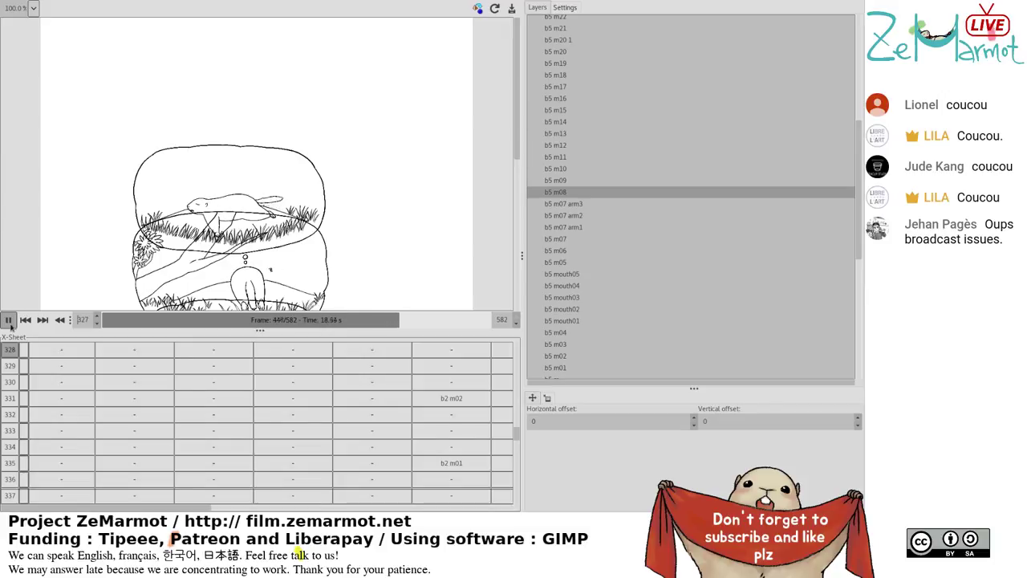
pyautogui.click(9, 320)
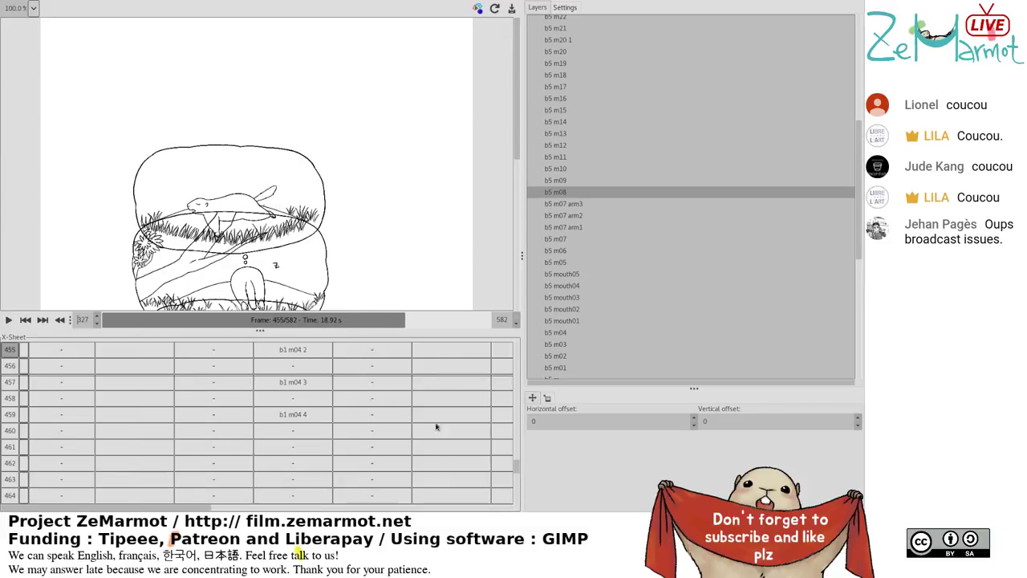
# Remove an empty bubble5 cell at frame 455 in the X-sheet, pulling the track's following layers up.
pyautogui.click(446, 352)
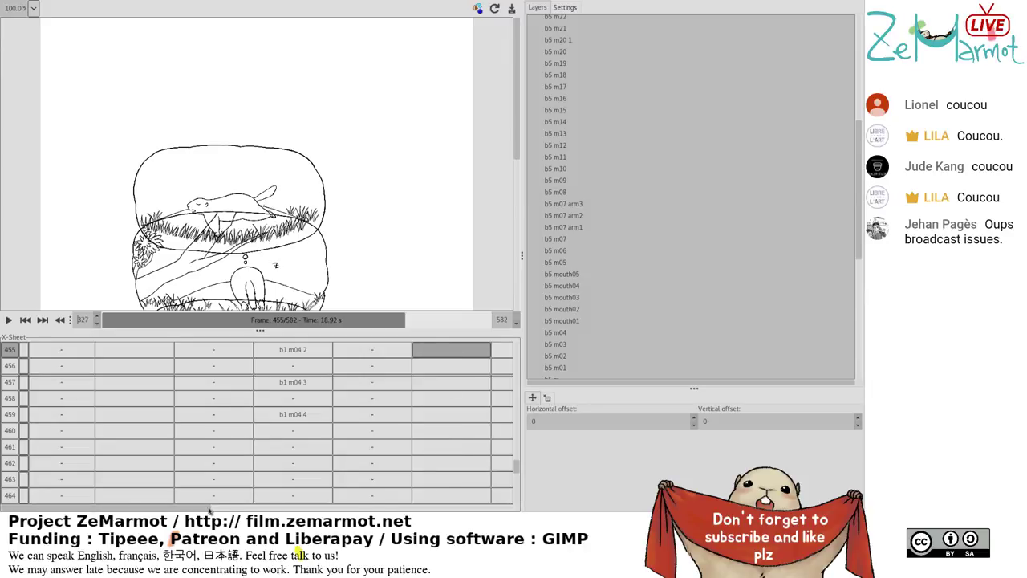
pyautogui.moveTo(208, 510); pyautogui.dragTo(482, 509)
pyautogui.click(316, 407)
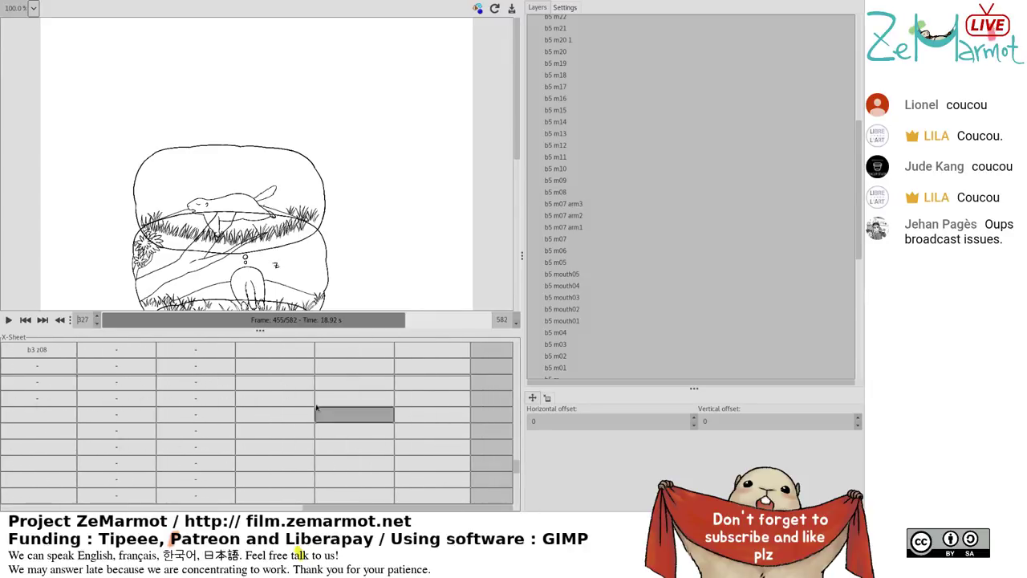
pyautogui.click(261, 353)
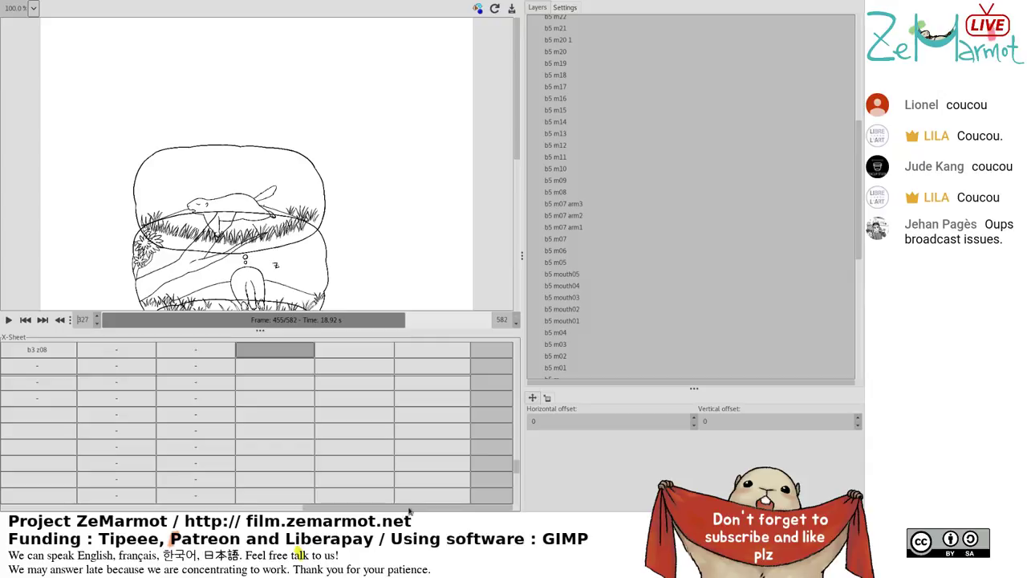
pyautogui.scroll(3, 342, 425)
pyautogui.scroll(-5, 341, 425)
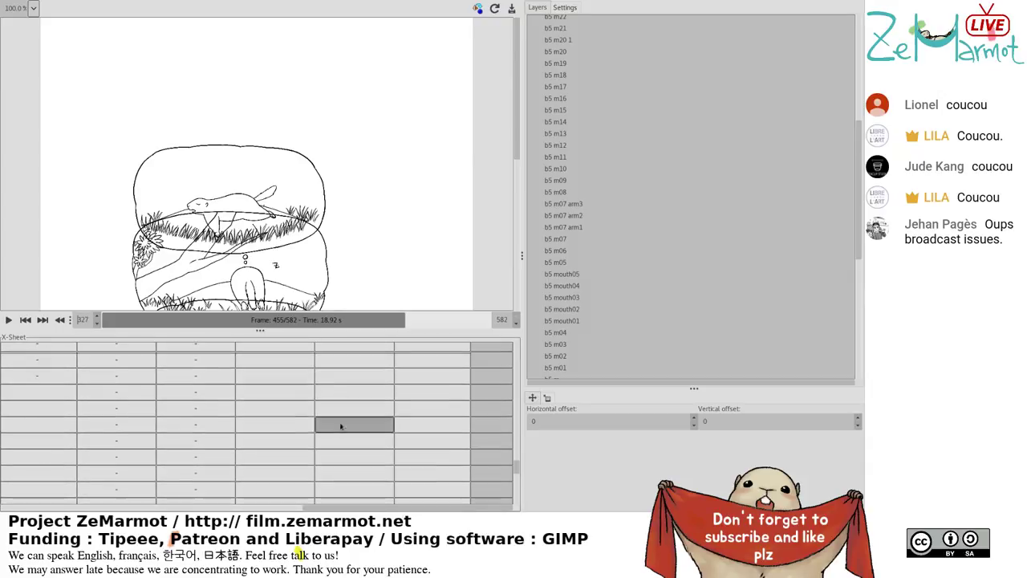
pyautogui.scroll(-3, 340, 430)
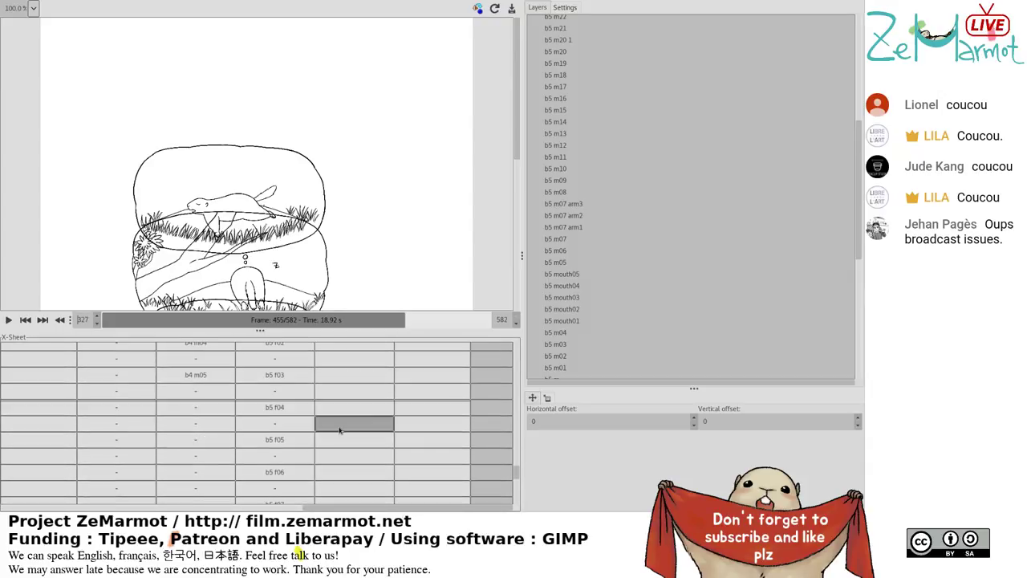
pyautogui.scroll(5, 339, 430)
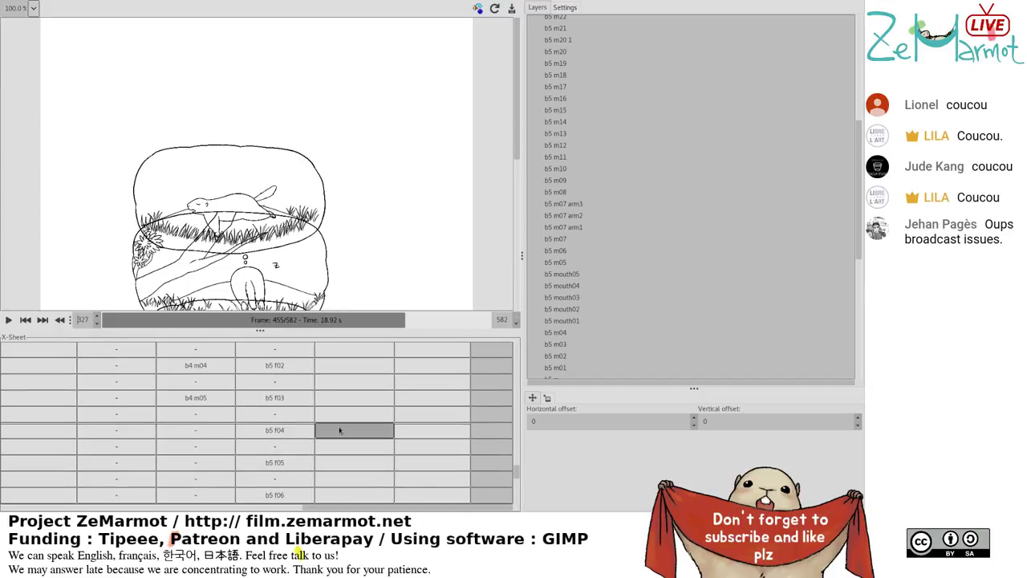
pyautogui.scroll(5, 340, 431)
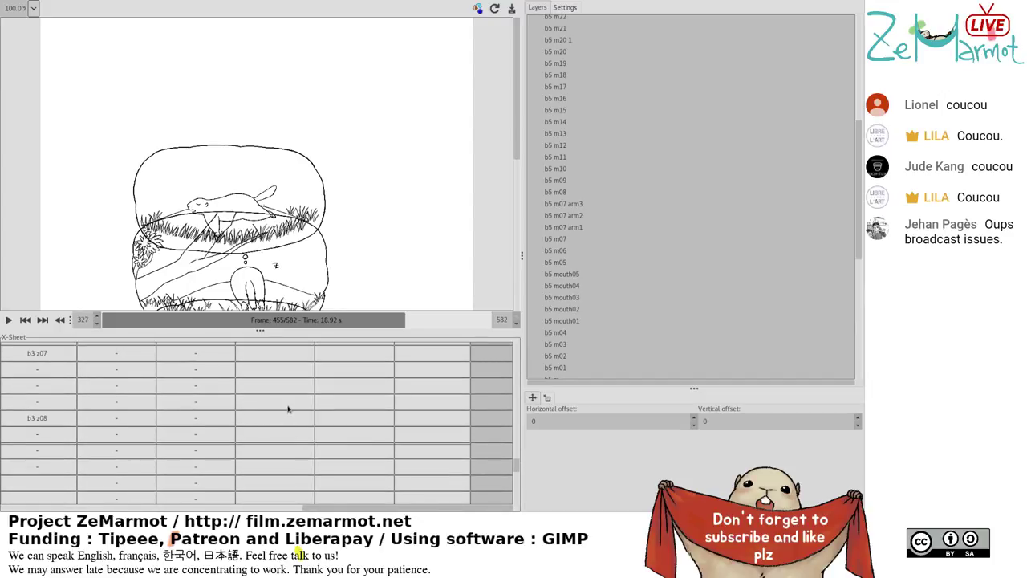
pyautogui.scroll(3, 289, 406)
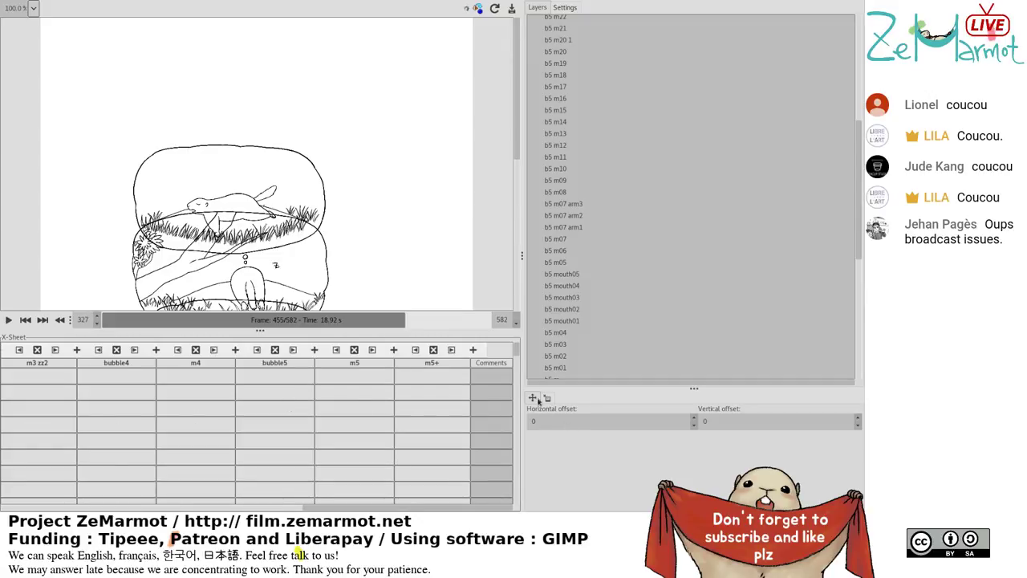
# Keep removing empty bubble5 cells at frame 455 until the b5 f01 sequence starts at frame 468.
pyautogui.moveTo(517, 352); pyautogui.dragTo(530, 480)
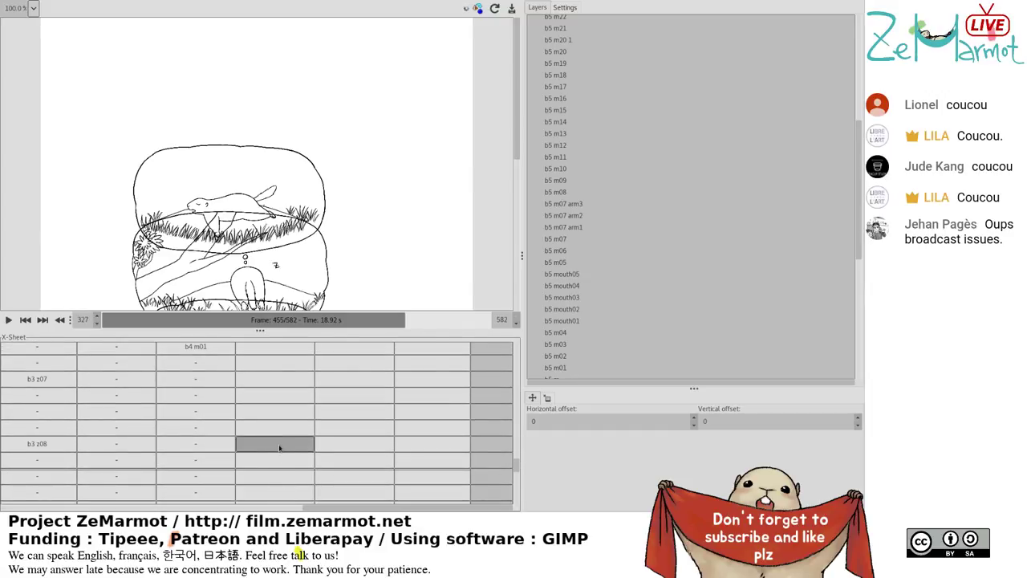
pyautogui.scroll(-5, 517, 377)
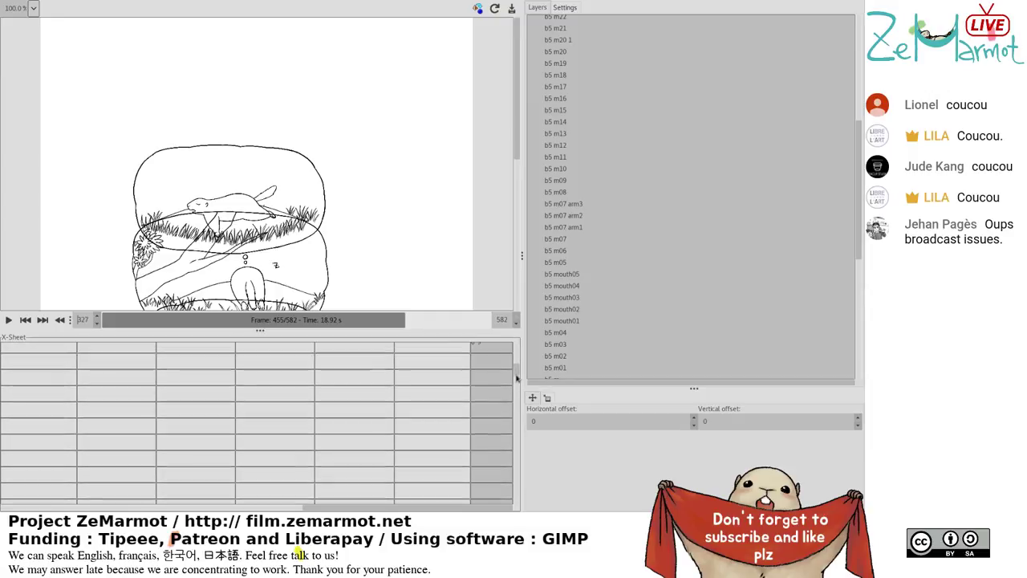
pyautogui.scroll(5, 516, 377)
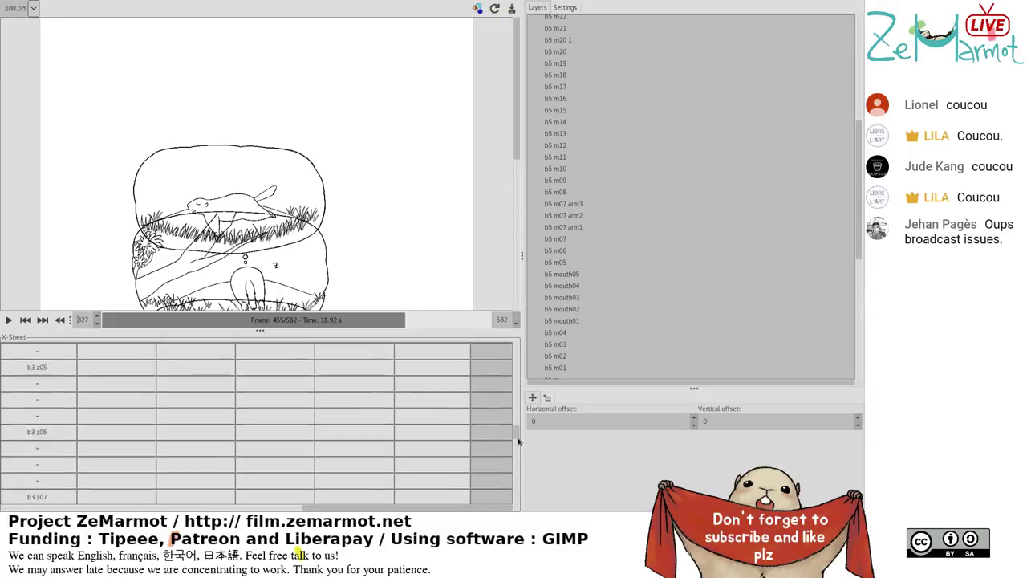
pyautogui.moveTo(519, 441); pyautogui.dragTo(519, 466)
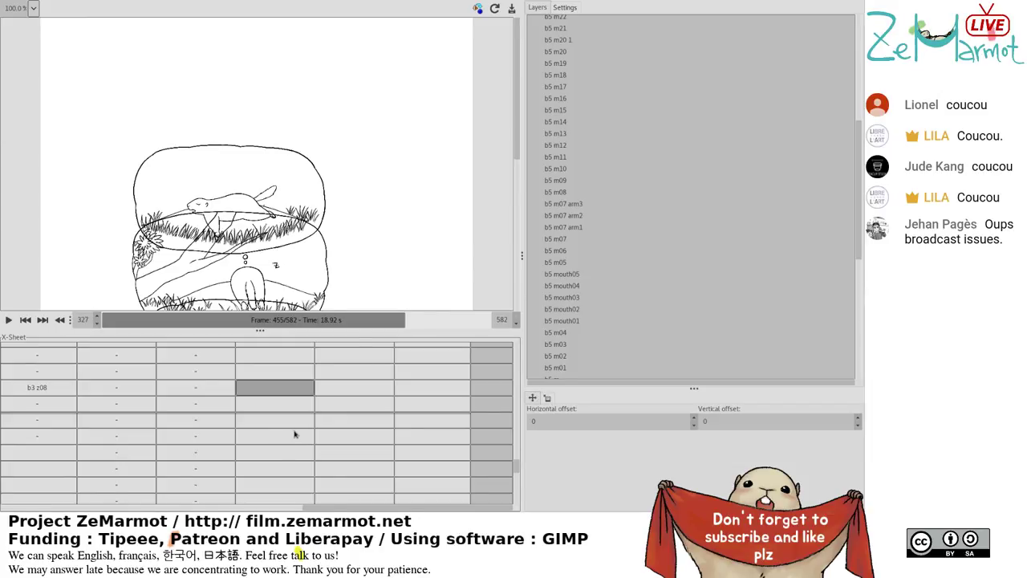
pyautogui.scroll(5, 283, 402)
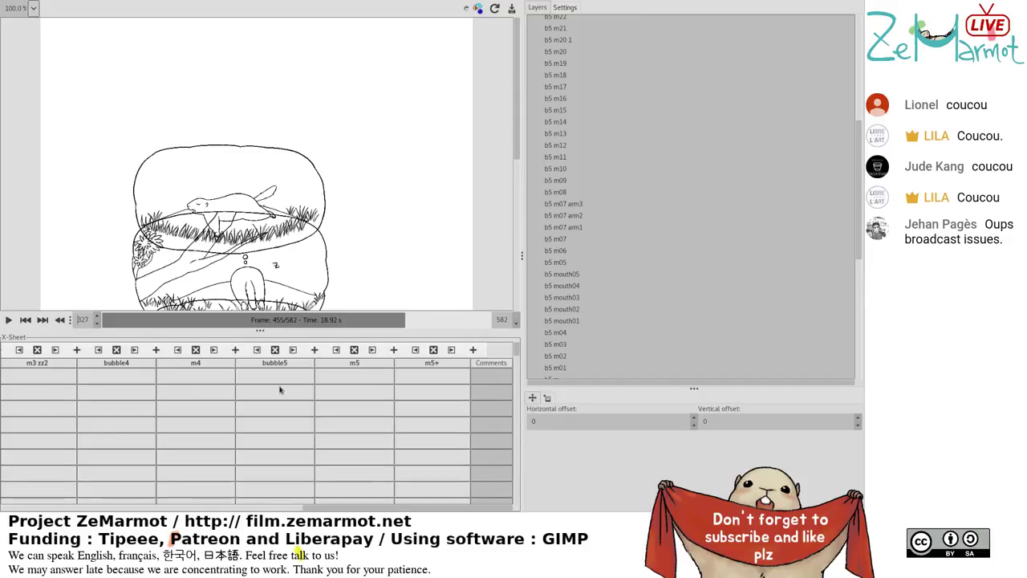
pyautogui.moveTo(517, 350); pyautogui.dragTo(527, 461)
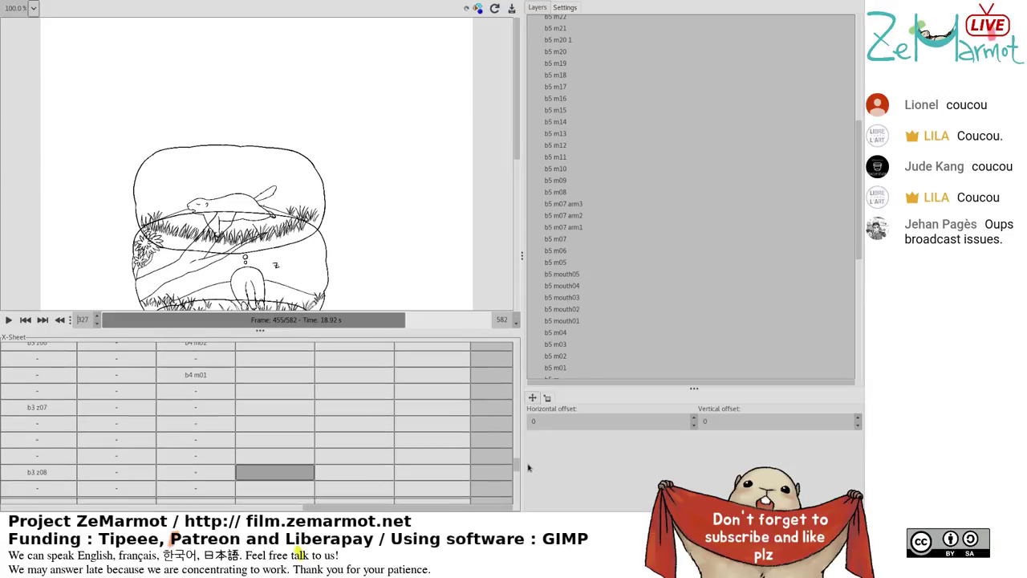
pyautogui.click(357, 423)
pyautogui.scroll(2, 358, 430)
pyautogui.click(302, 398)
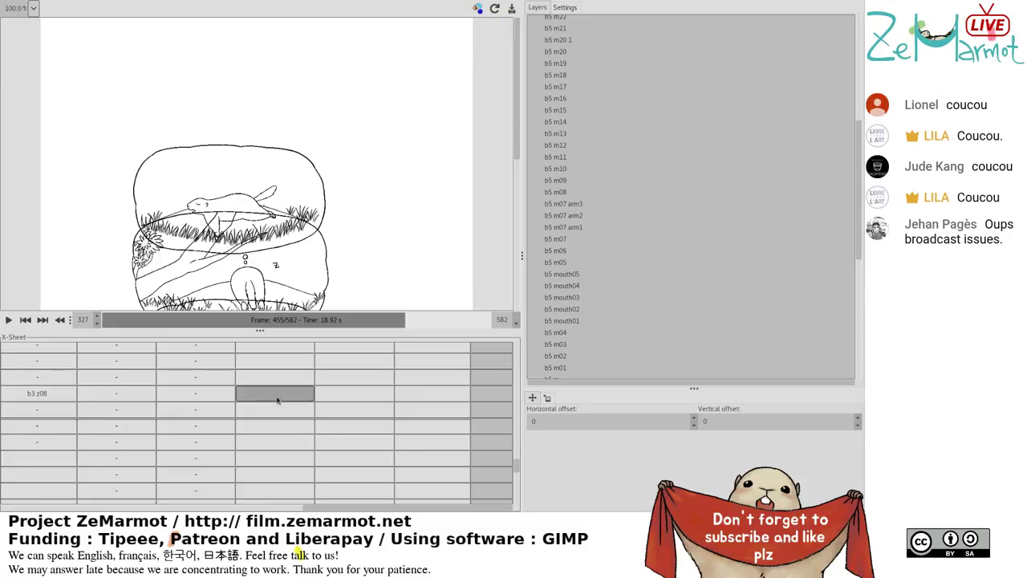
pyautogui.scroll(5, 275, 401)
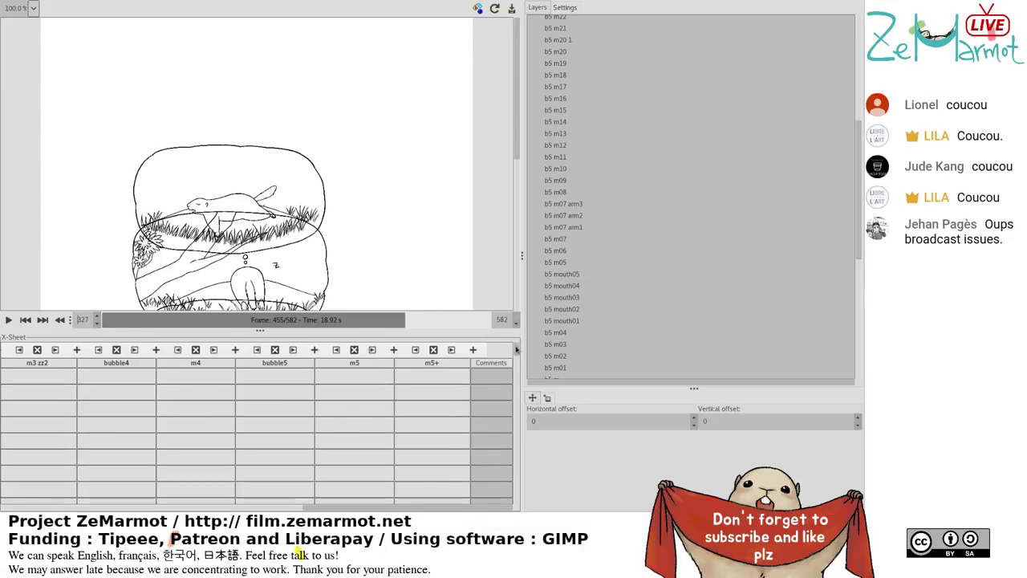
pyautogui.moveTo(517, 350); pyautogui.dragTo(525, 467)
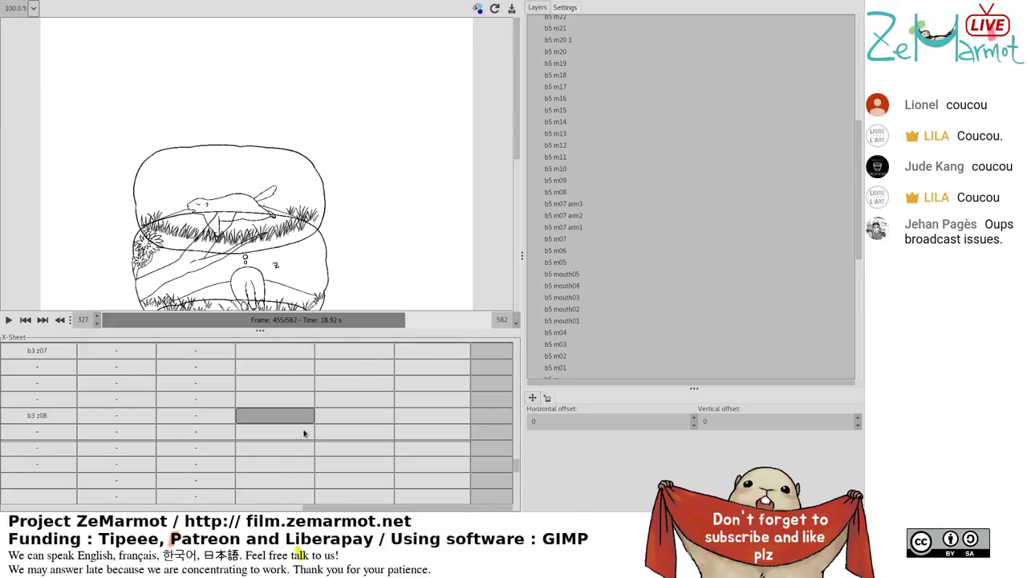
pyautogui.scroll(3, 304, 429)
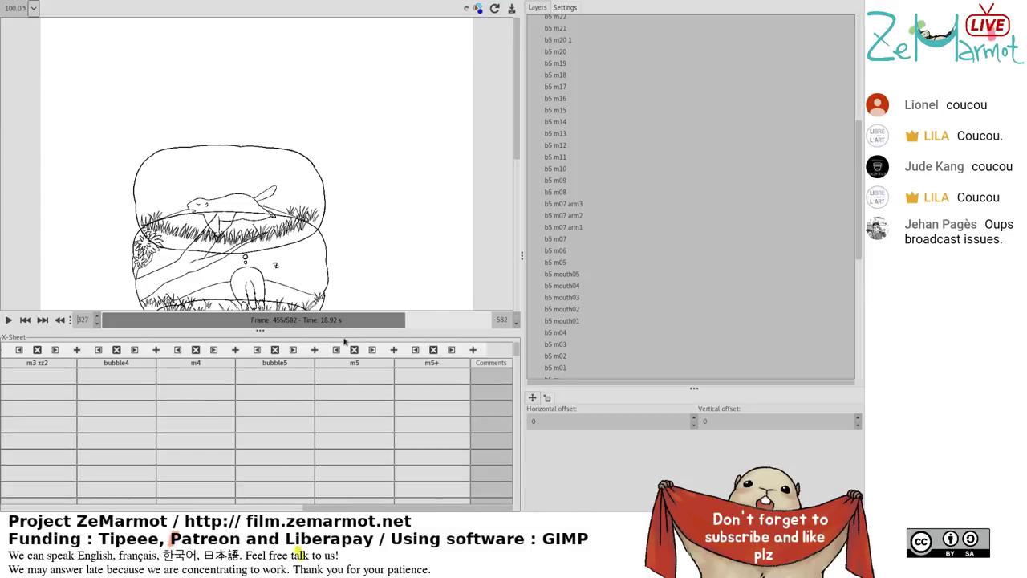
pyautogui.moveTo(516, 354); pyautogui.dragTo(521, 465)
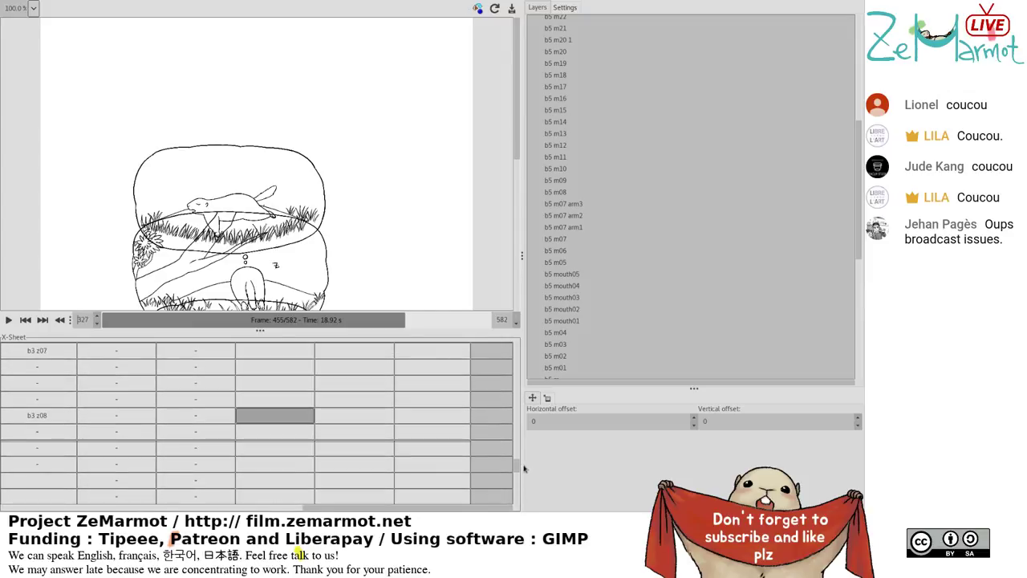
pyautogui.keyDown('shift'); pyautogui.click(349, 419); pyautogui.keyUp('shift')
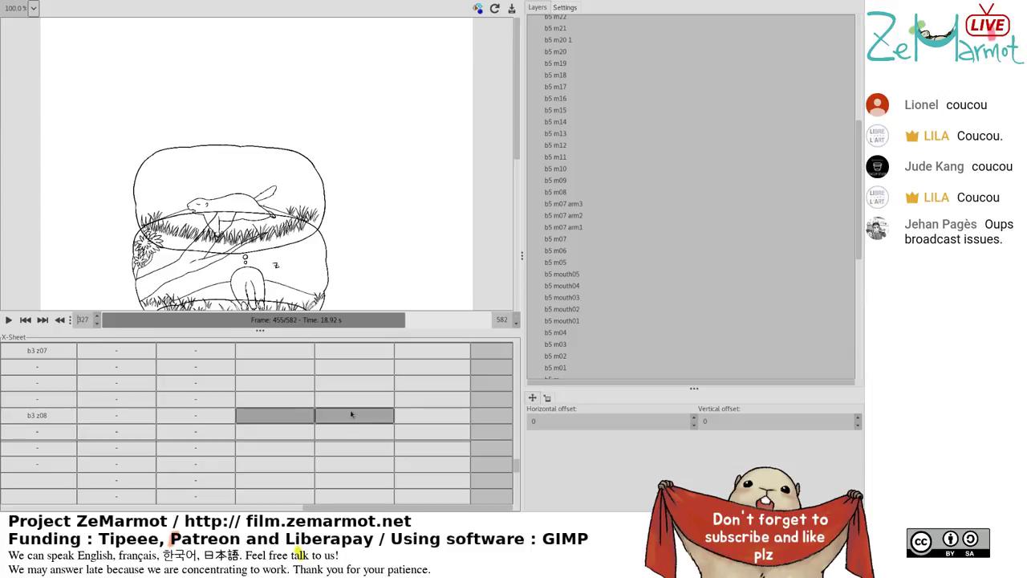
pyautogui.moveTo(350, 417); pyautogui.dragTo(311, 422)
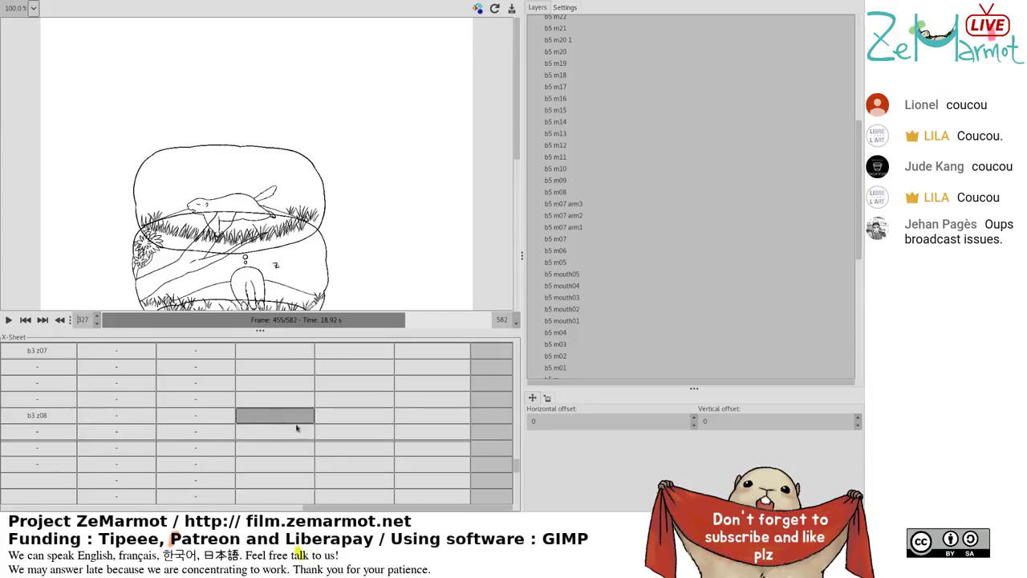
pyautogui.moveTo(269, 418)
pyautogui.mouseDown()
pyautogui.moveTo(403, 483)
pyautogui.moveTo(278, 415)
pyautogui.mouseUp()
pyautogui.moveTo(263, 408)
pyautogui.mouseDown()
pyautogui.moveTo(286, 404)
pyautogui.moveTo(263, 513)
pyautogui.moveTo(273, 363)
pyautogui.moveTo(280, 378)
pyautogui.moveTo(519, 361)
pyautogui.moveTo(520, 471)
pyautogui.moveTo(526, 410)
pyautogui.moveTo(260, 415)
pyautogui.mouseUp()
pyautogui.scroll(10, 296, 453)
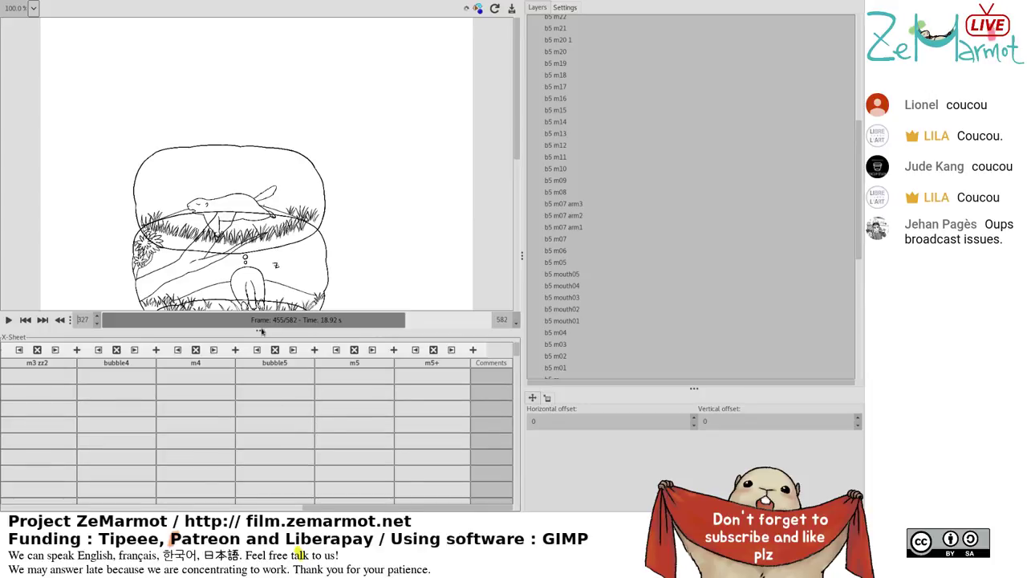
# Enlarge the X-sheet over the preview area and show the bubble5 rows from frame 455 to b5 f04.
pyautogui.moveTo(261, 331); pyautogui.dragTo(264, 16)
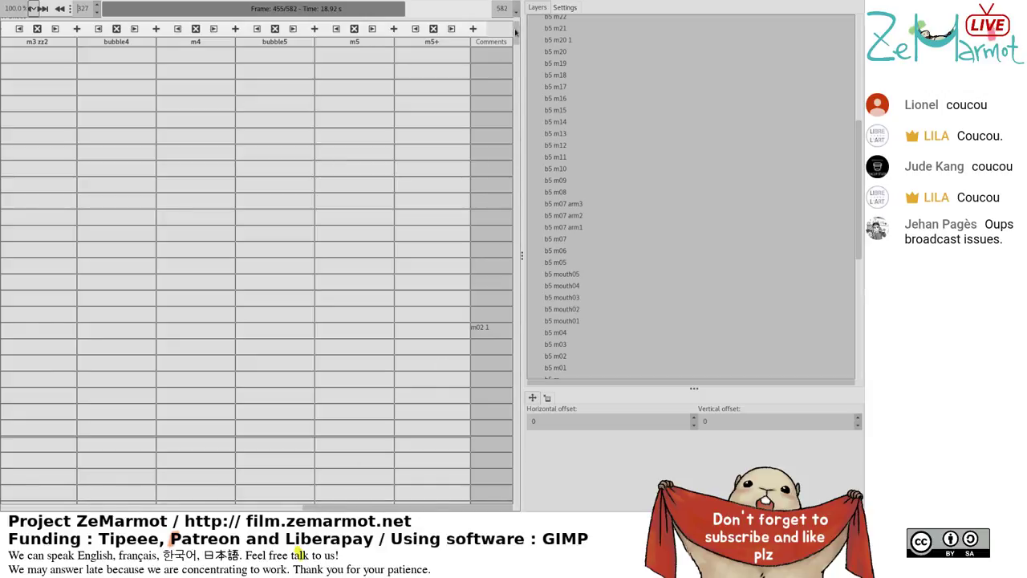
pyautogui.scroll(-5, 484, 358)
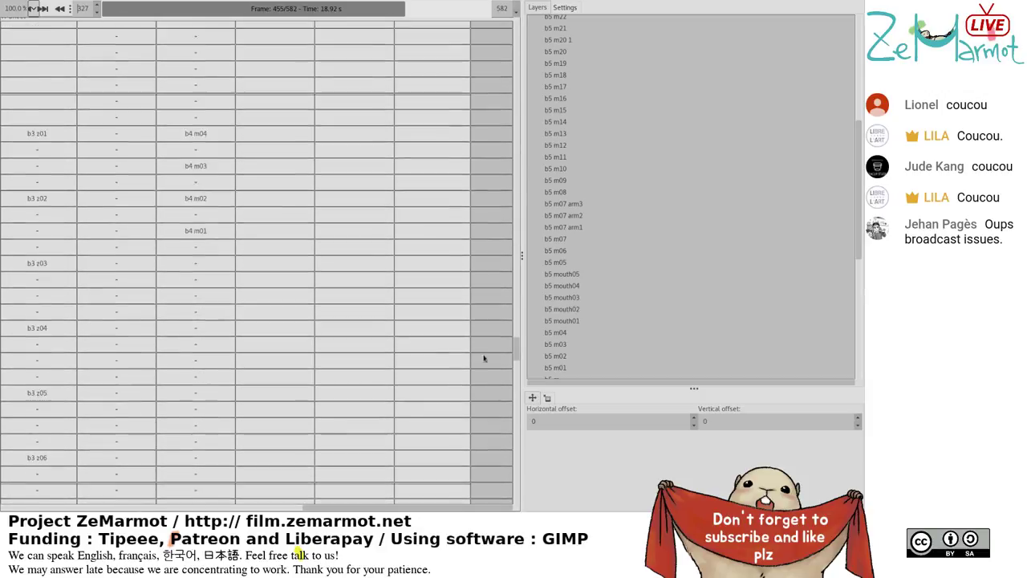
pyautogui.scroll(-10, 483, 358)
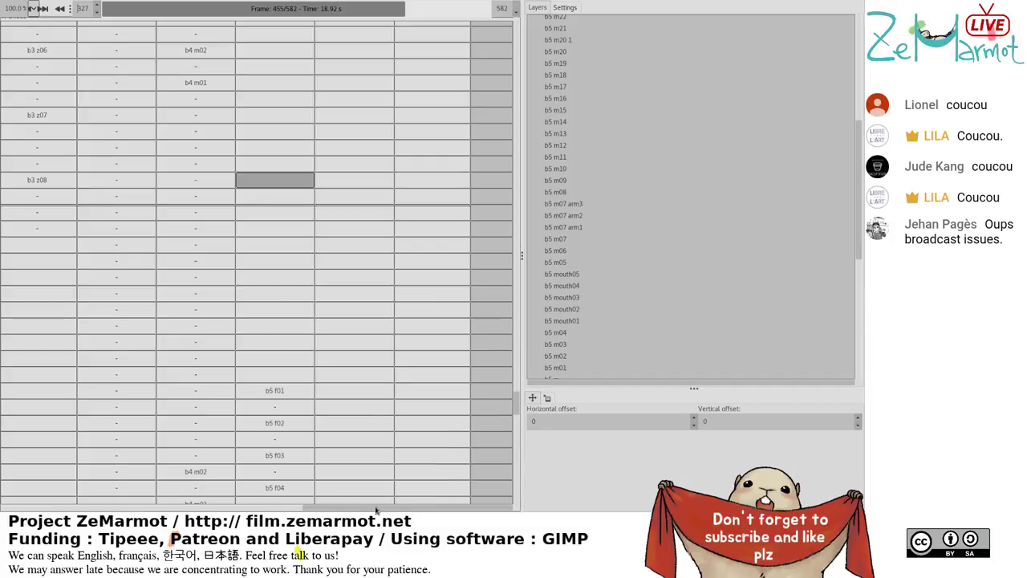
# Remove empty bubble5 cells between frame 455 and b5 f01 until the b5 f01 sequence starts at frame 465.
pyautogui.moveTo(375, 509); pyautogui.dragTo(223, 514)
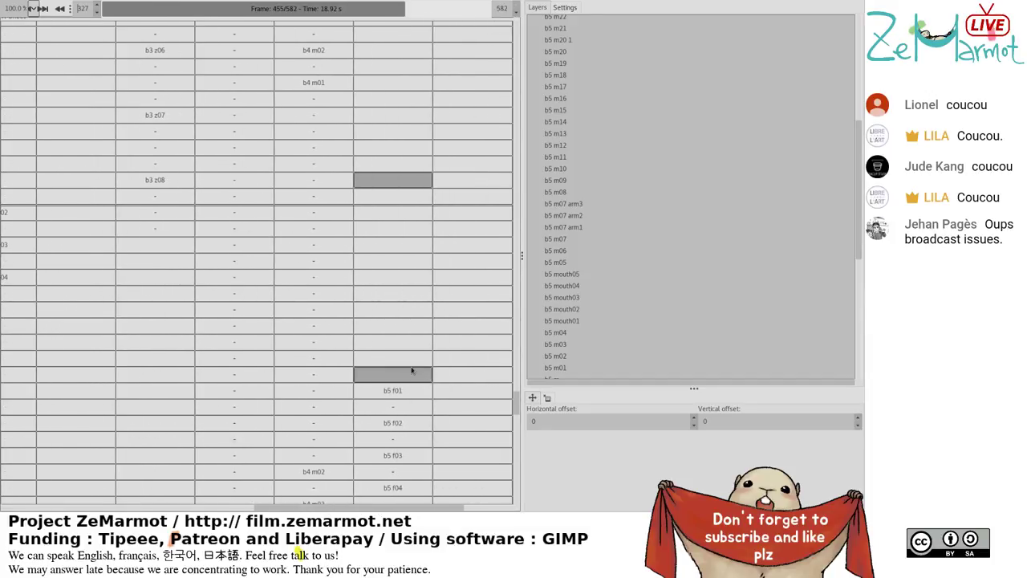
pyautogui.keyDown('shift'); pyautogui.click(411, 371); pyautogui.keyUp('shift')
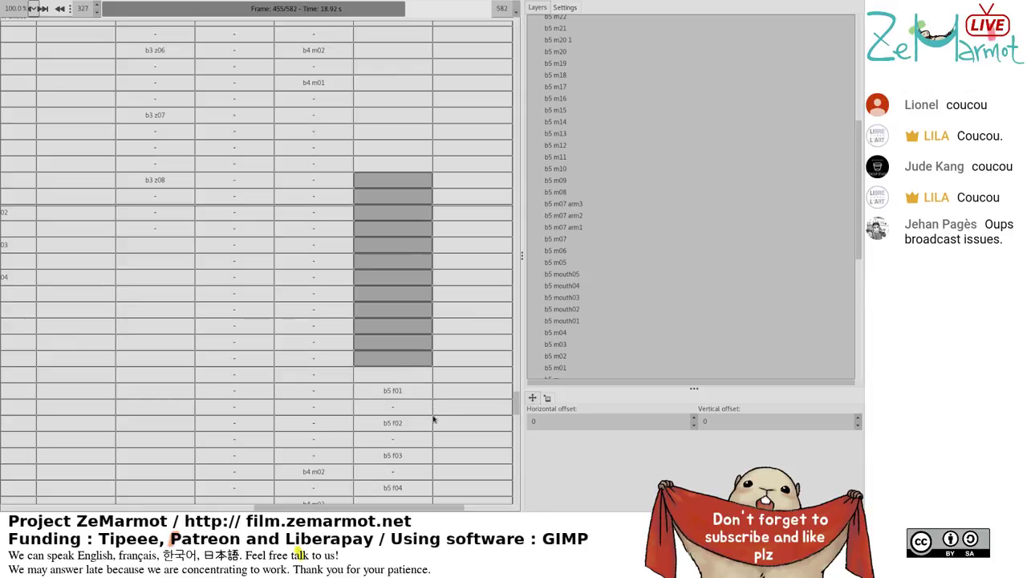
pyautogui.press('Delete')
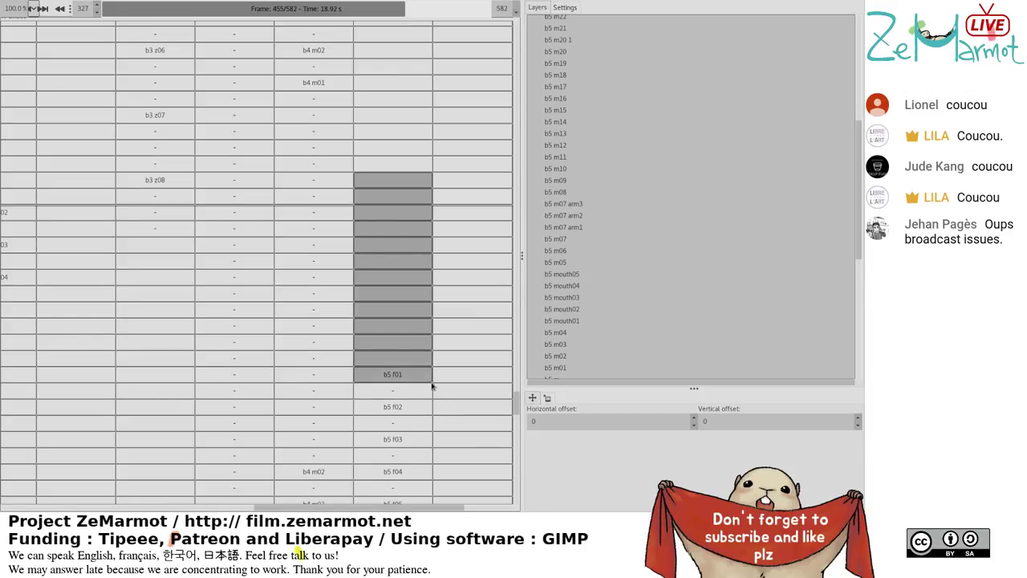
pyautogui.press('Delete')
pyautogui.click(414, 321)
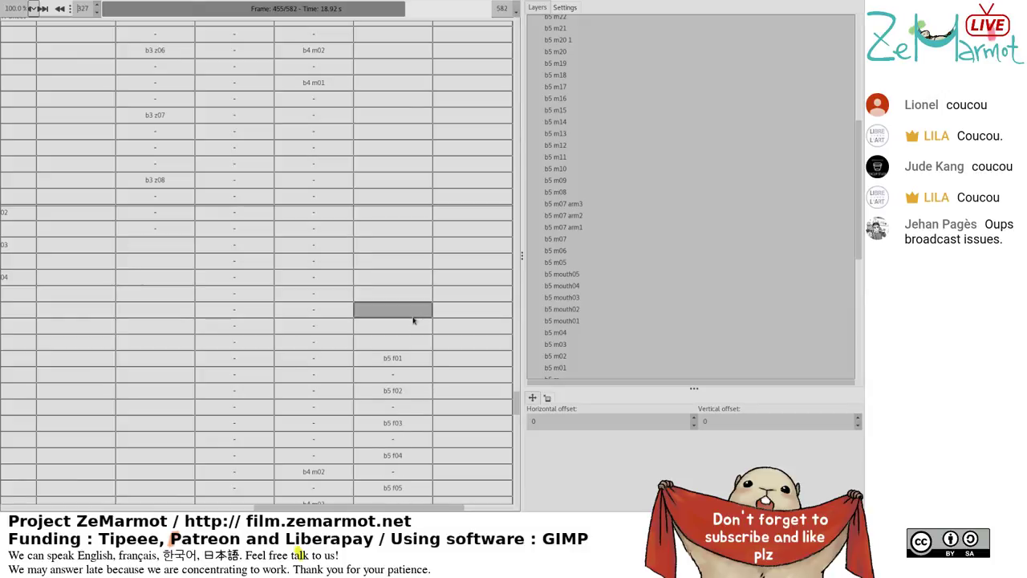
pyautogui.keyDown('ctrl'); pyautogui.click(414, 348); pyautogui.keyUp('ctrl')
pyautogui.click(426, 374)
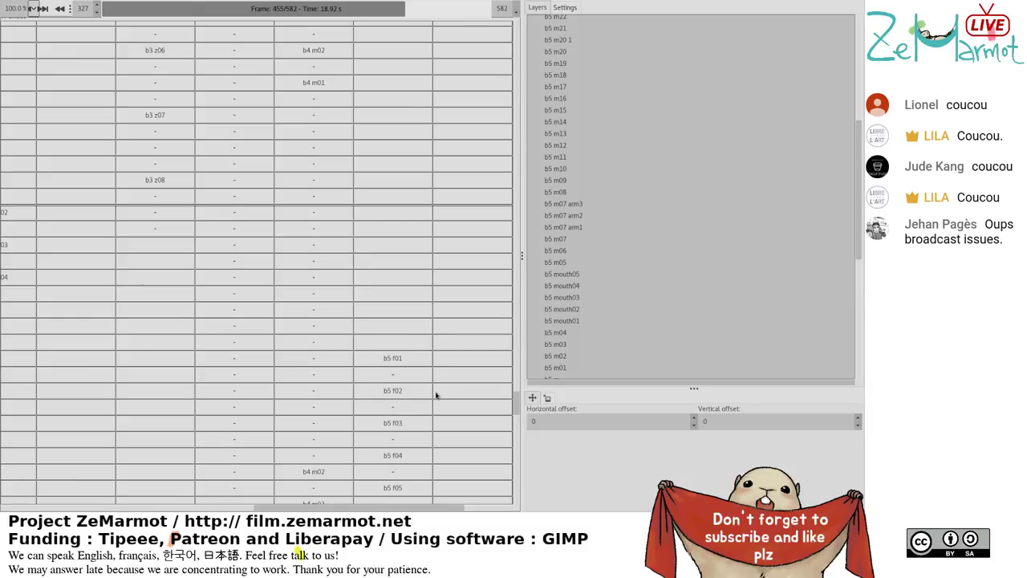
pyautogui.press('Delete')
# Remove further empty bubble5 cells above b5 f01 until the sequence starts at frame 461.
pyautogui.click(425, 358)
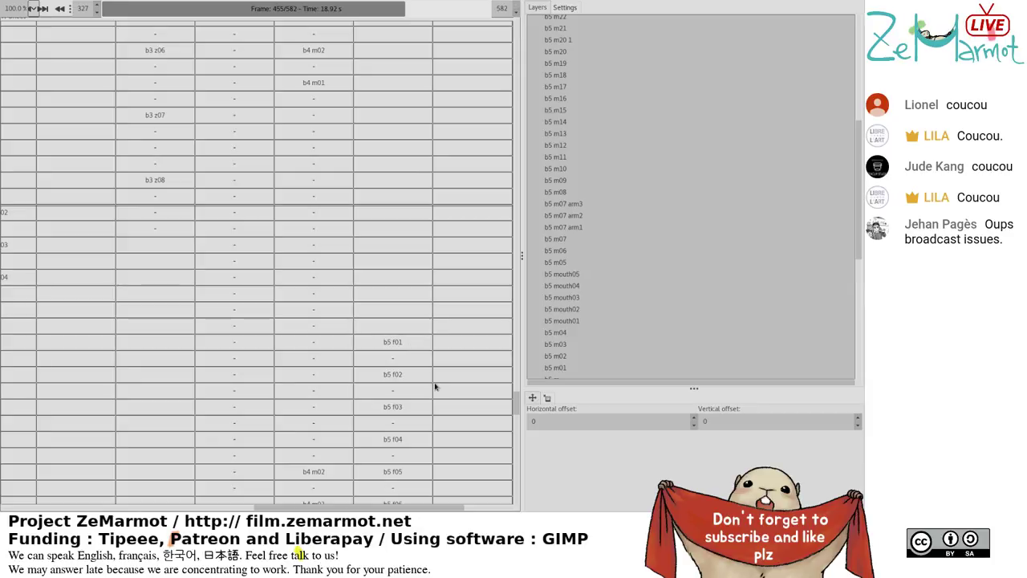
pyautogui.click(403, 310)
pyautogui.press('Delete')
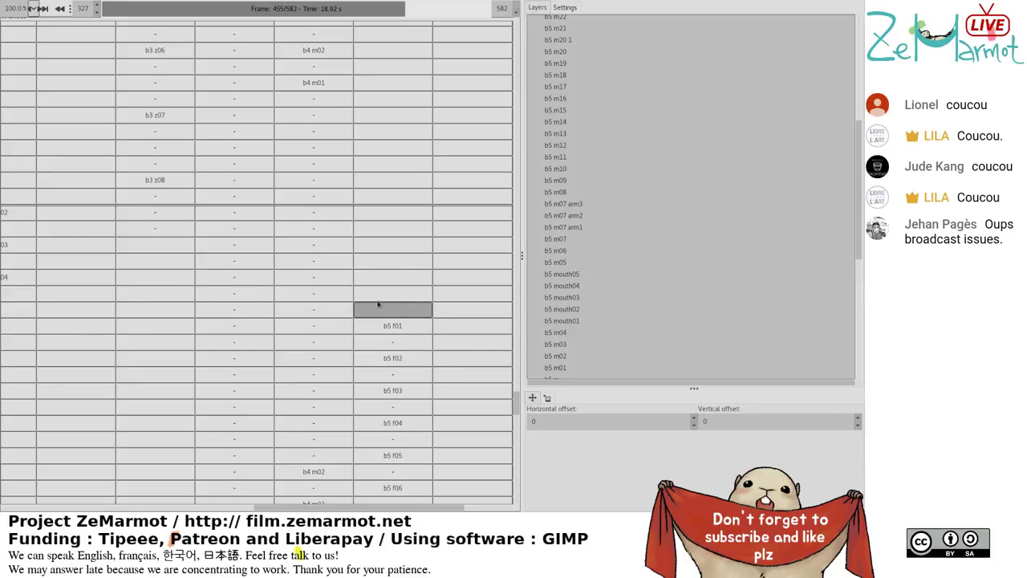
pyautogui.press('Delete')
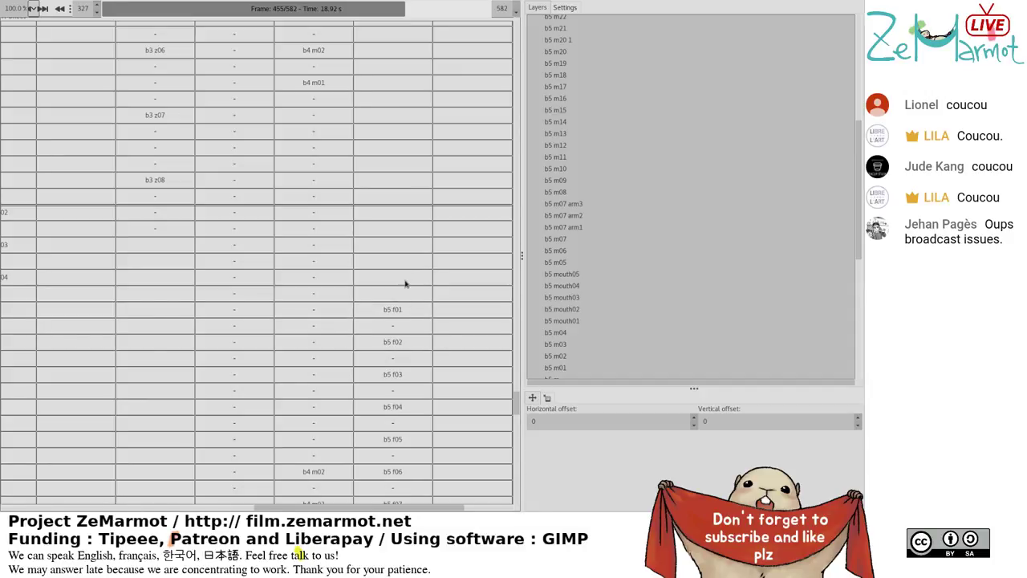
pyautogui.click(405, 278)
pyautogui.press('Delete')
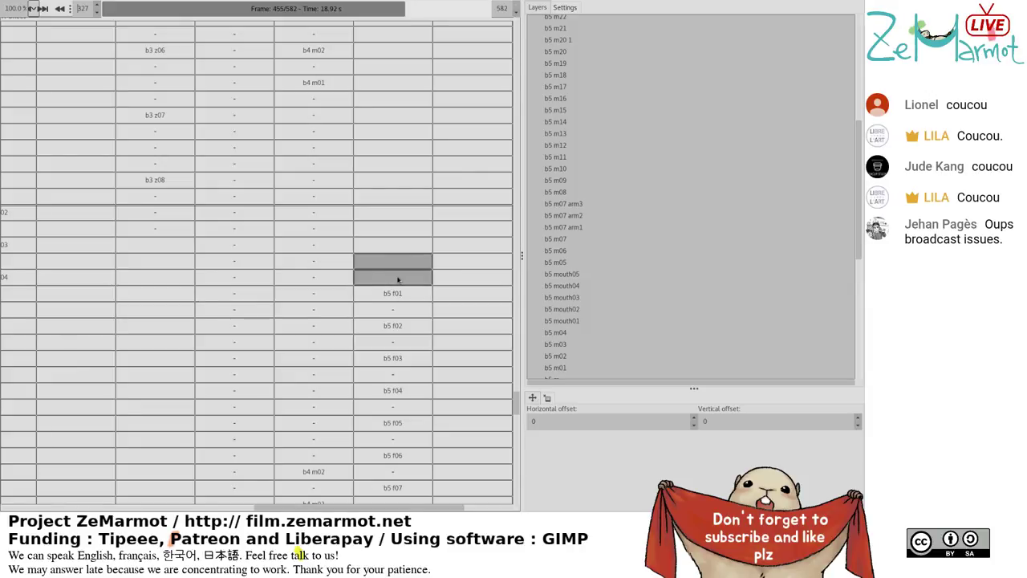
pyautogui.click(395, 279)
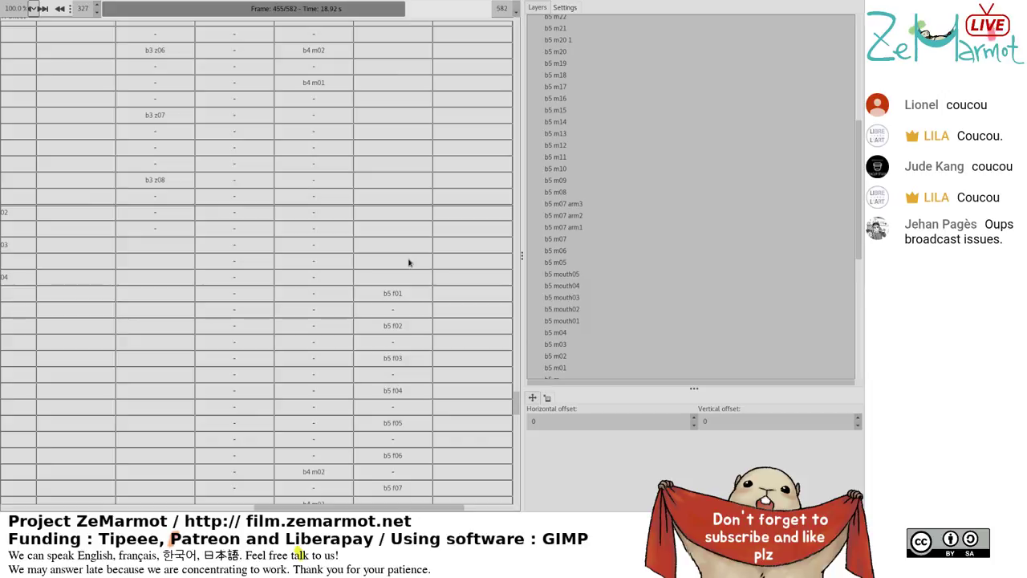
pyautogui.click(408, 262)
pyautogui.press('Delete')
# Remove two more empty bubble5 cells directly above b5 f01, moving the sequence's start to frame 459.
pyautogui.click(414, 264)
pyautogui.click(414, 265)
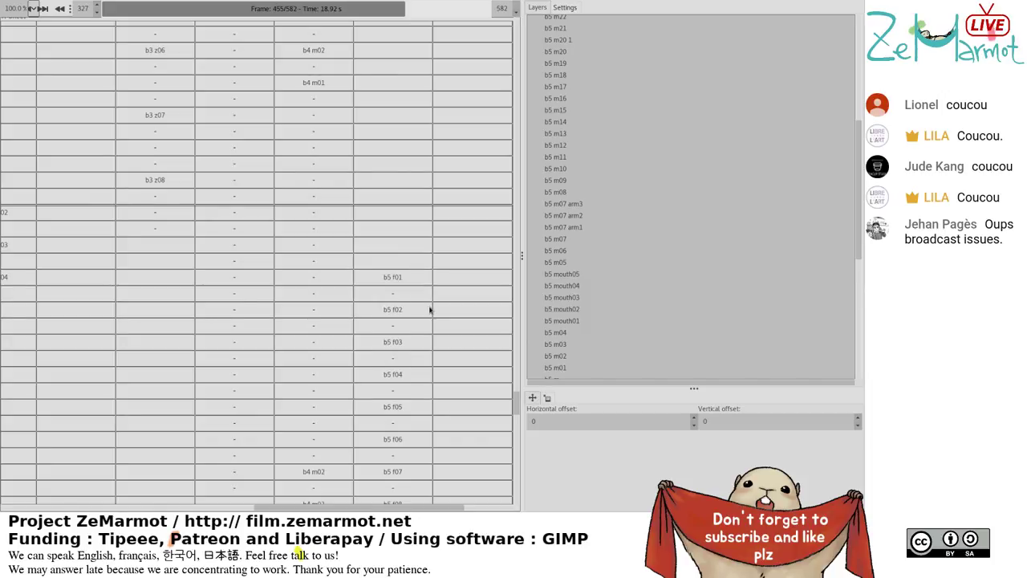
pyautogui.click(394, 262)
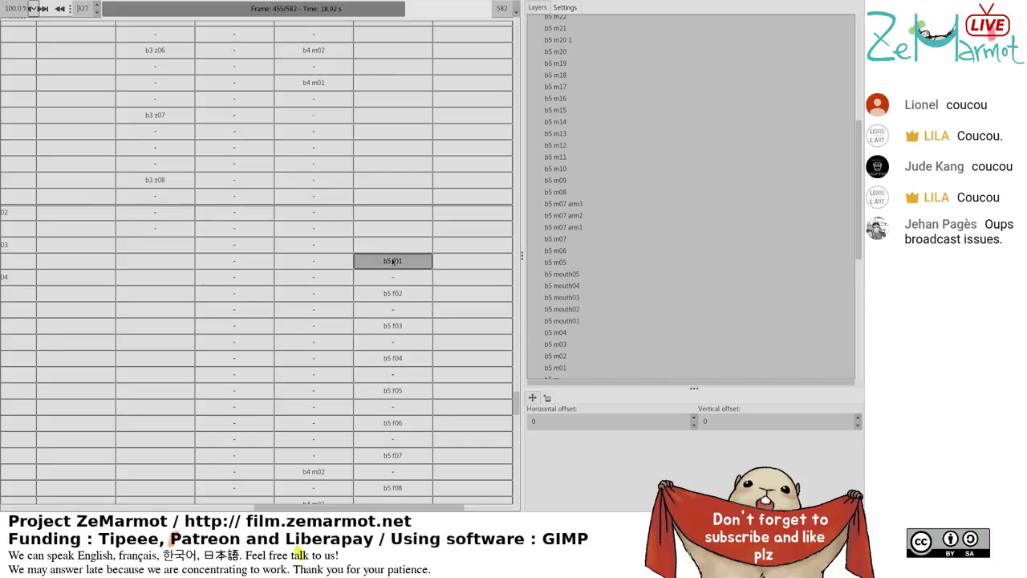
pyautogui.press('Delete')
pyautogui.click(404, 274)
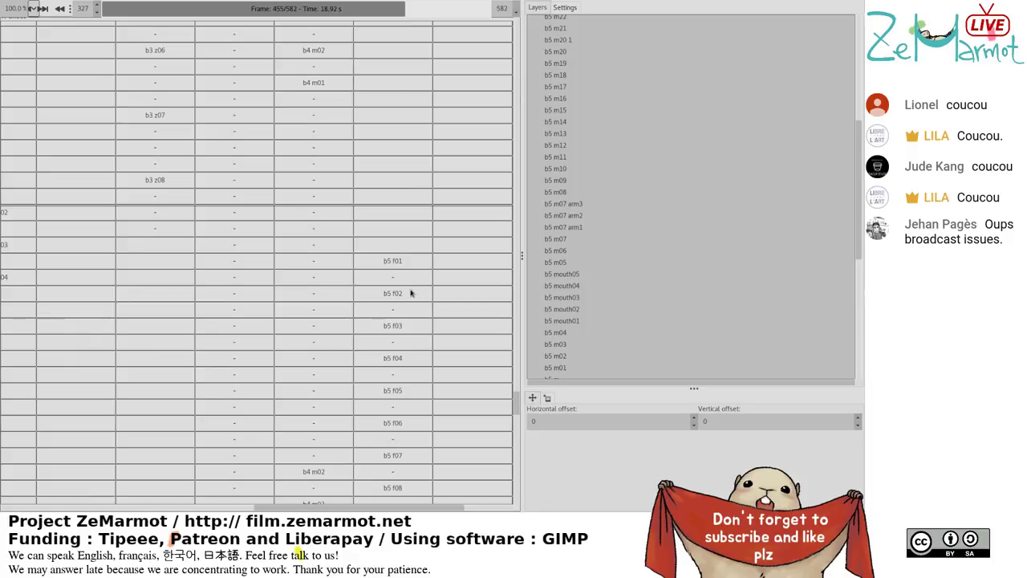
pyautogui.click(381, 236)
pyautogui.press('Delete')
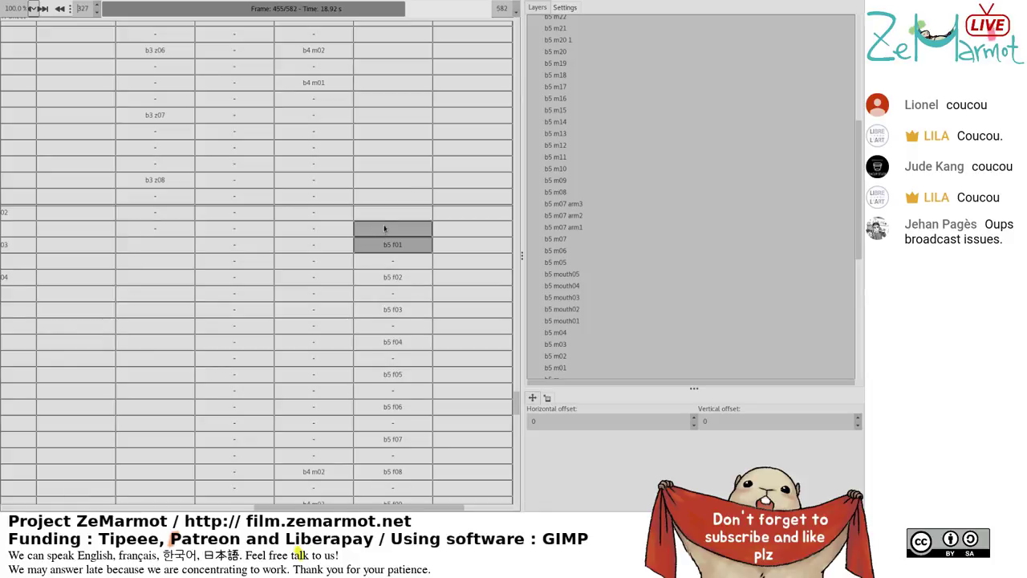
# Keep removing the empty bubble5 cells after frame 455 until b5 f01 starts at frame 456.
pyautogui.click(386, 249)
pyautogui.click(386, 251)
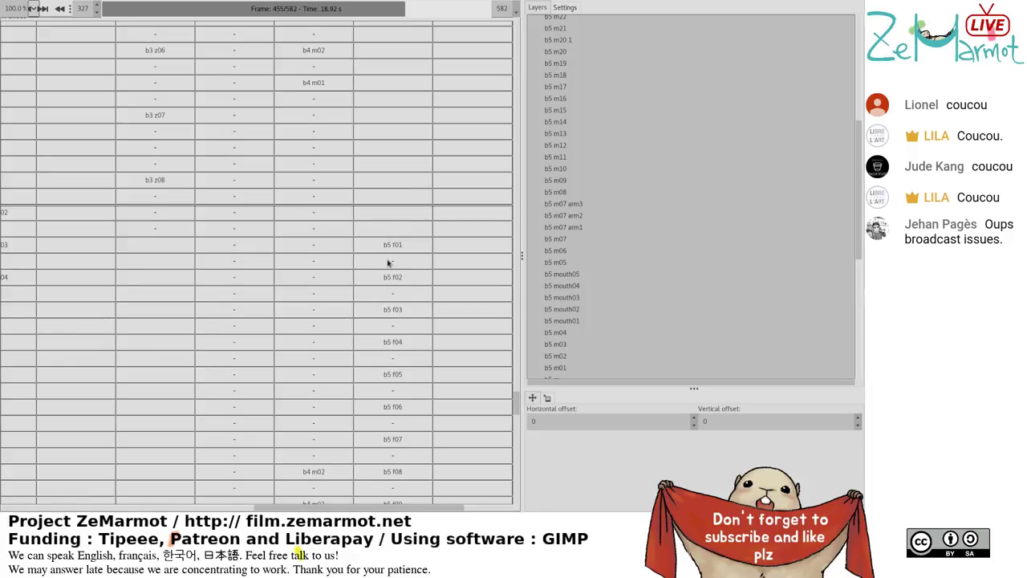
pyautogui.click(365, 211)
pyautogui.press('Delete')
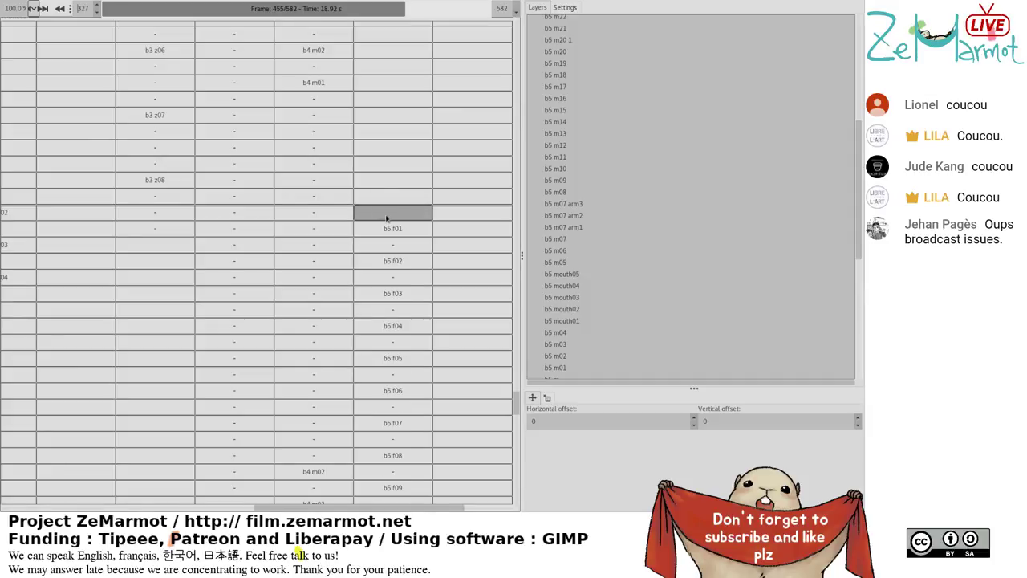
pyautogui.click(403, 260)
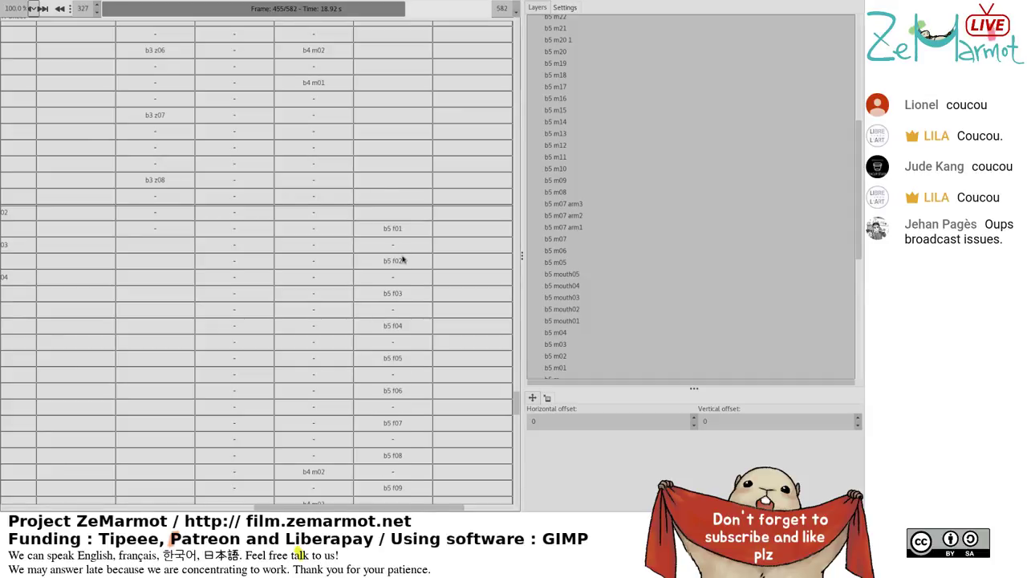
pyautogui.click(384, 198)
pyautogui.press('Delete')
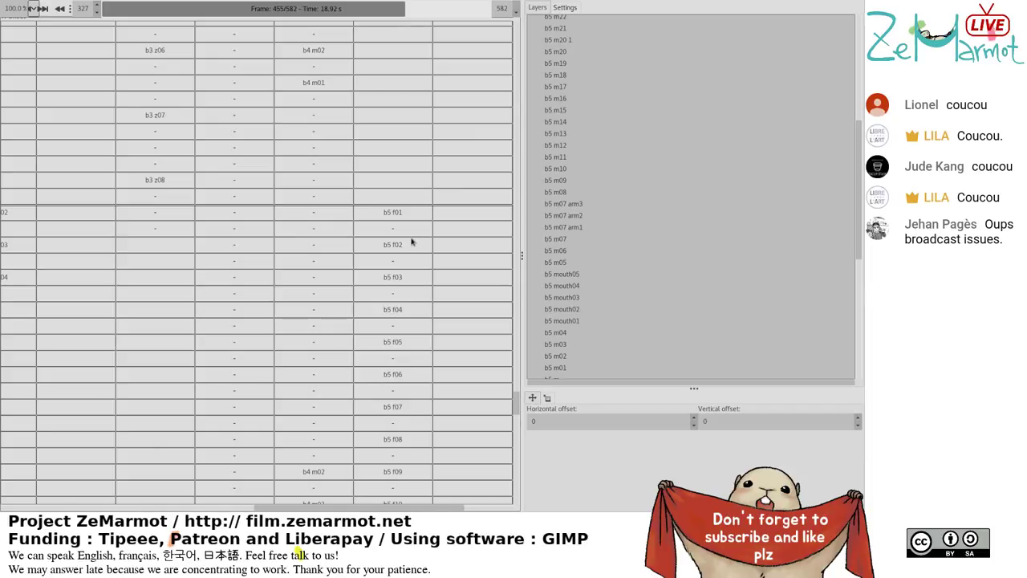
pyautogui.click(412, 242)
pyautogui.press('Delete')
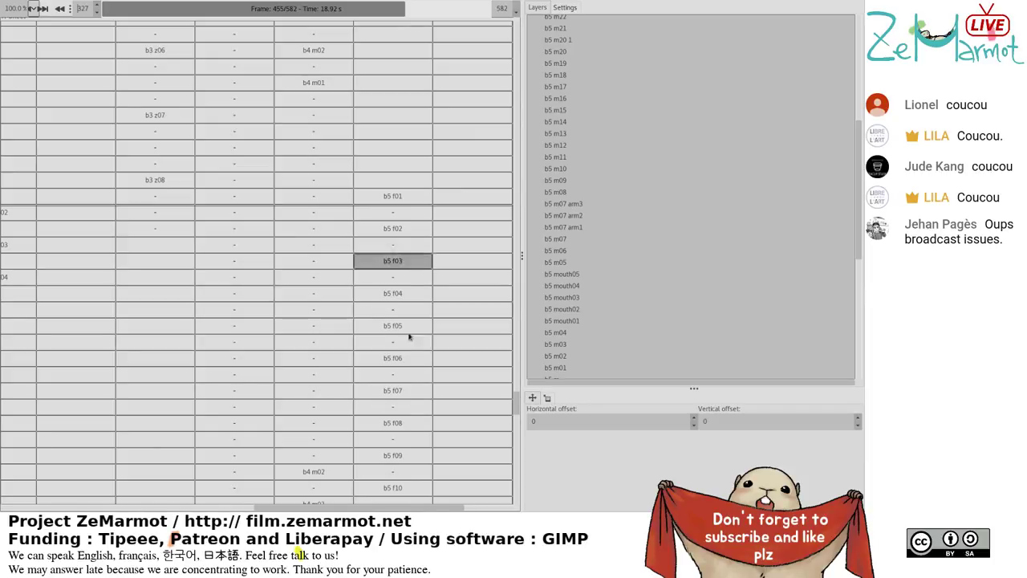
# Compare the start of b5 f01 with the other tracks' layers around frame 455.
pyautogui.moveTo(422, 511); pyautogui.dragTo(126, 516)
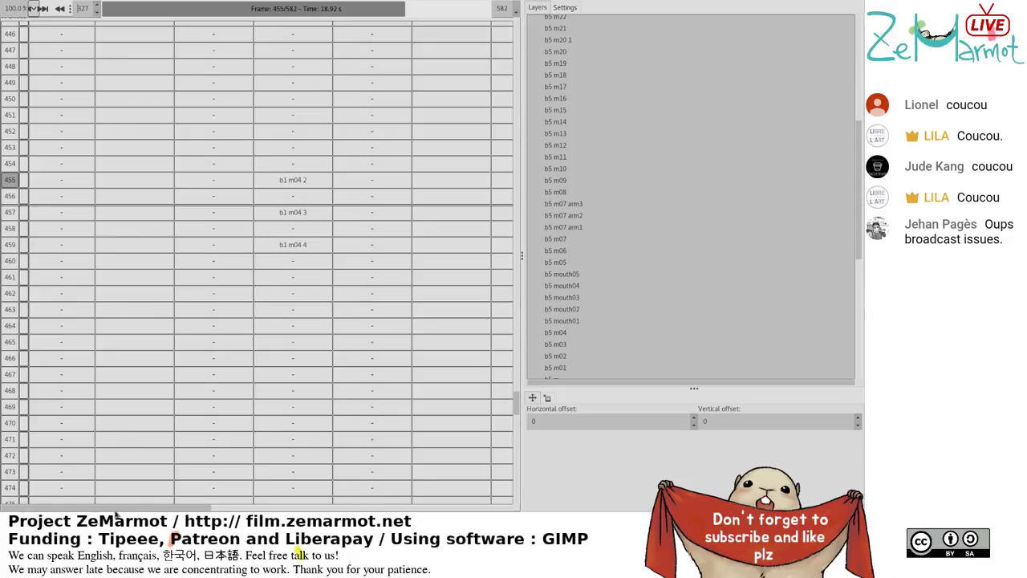
pyautogui.moveTo(172, 504); pyautogui.dragTo(427, 502)
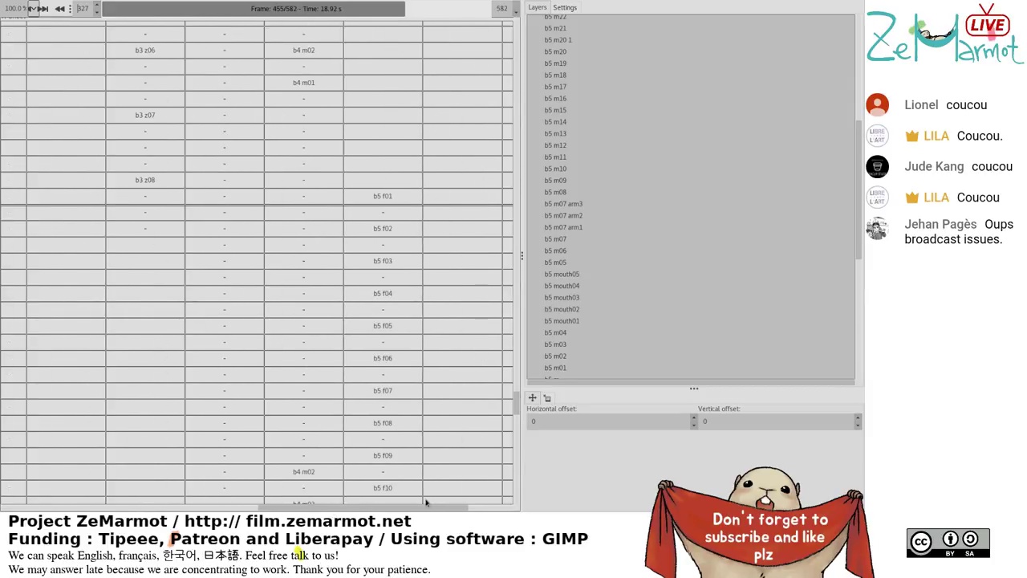
pyautogui.moveTo(427, 502); pyautogui.dragTo(458, 504)
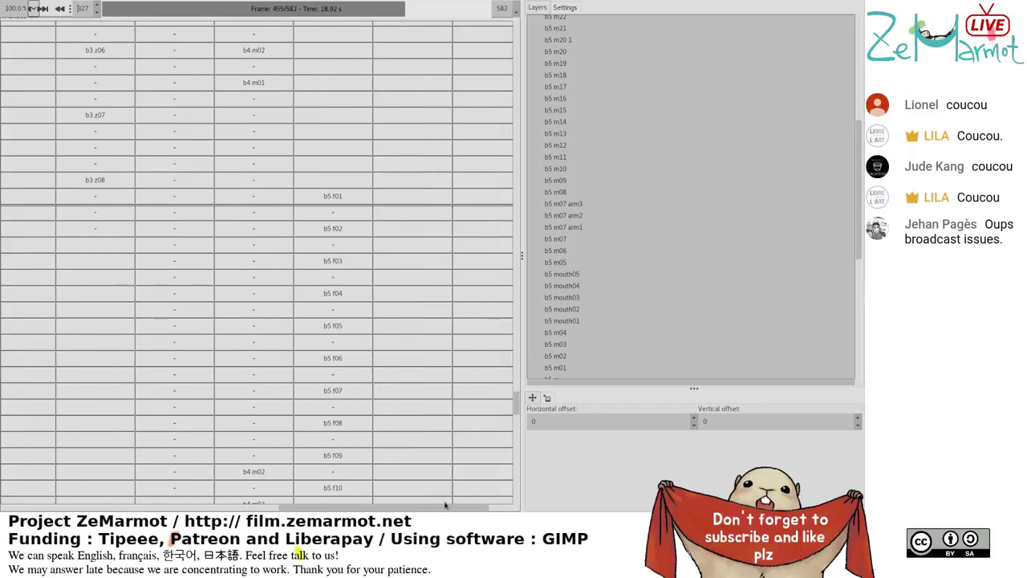
pyautogui.click(471, 338)
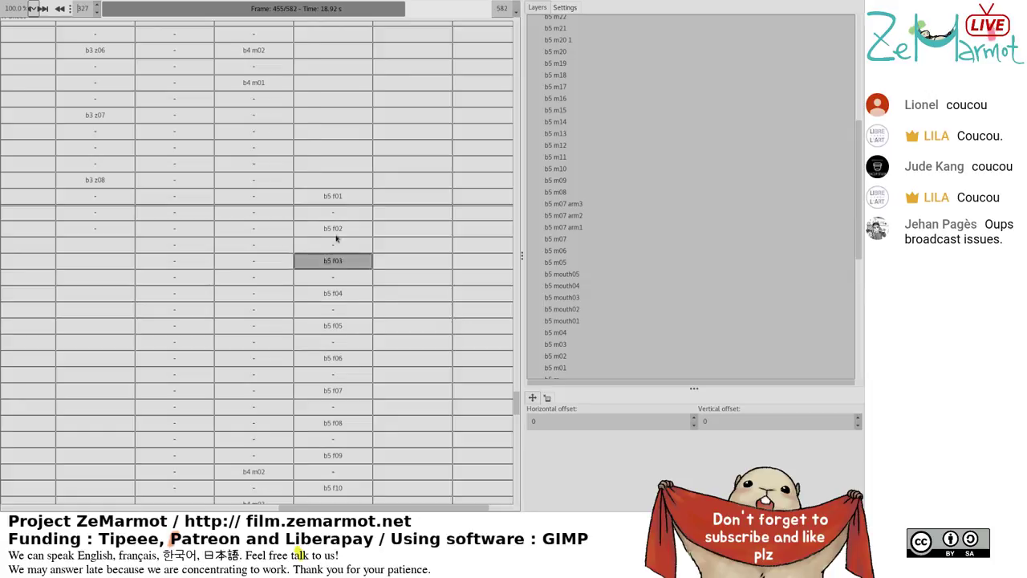
pyautogui.click(333, 196)
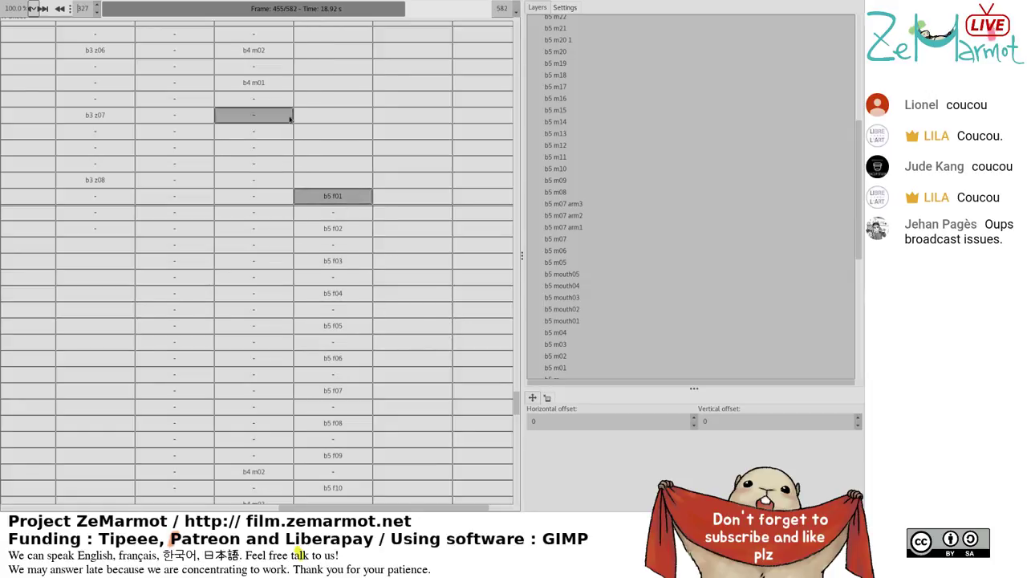
# Remove the empty bubble5 cell at frame 455 so b5 f01 lines up with b3 z08.
pyautogui.moveTo(335, 514); pyautogui.dragTo(390, 511)
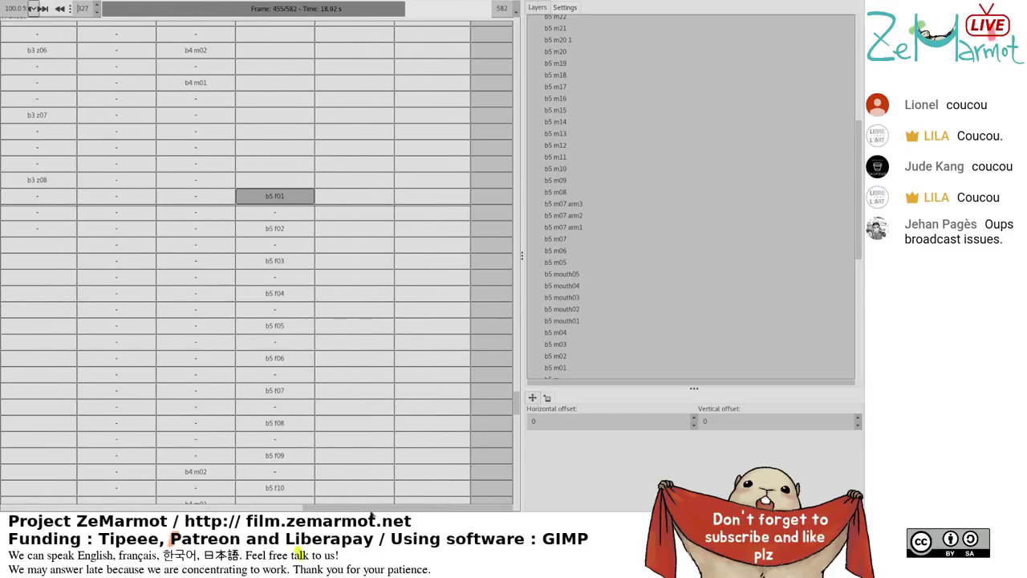
pyautogui.scroll(5, 229, 165)
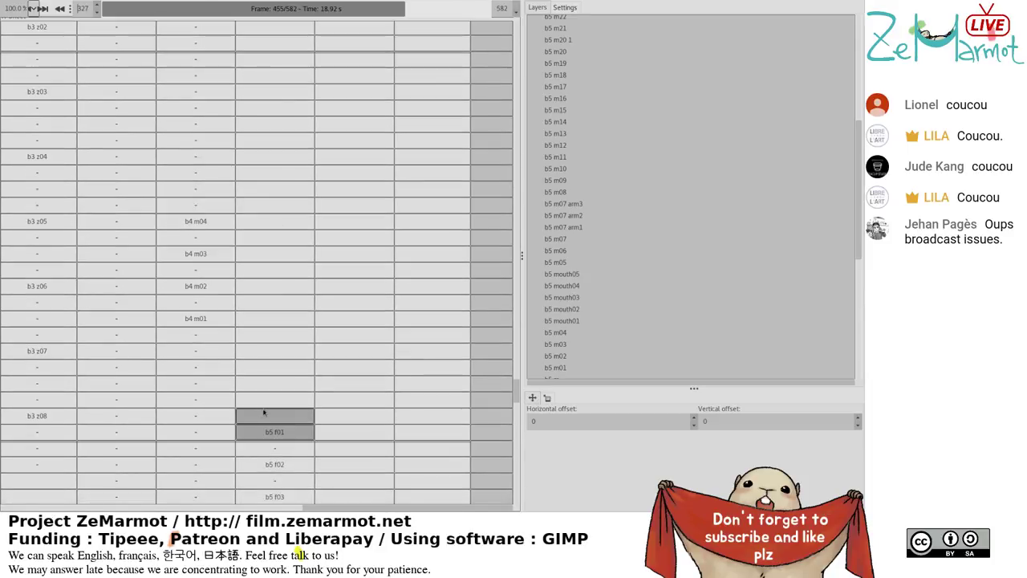
pyautogui.click(260, 418)
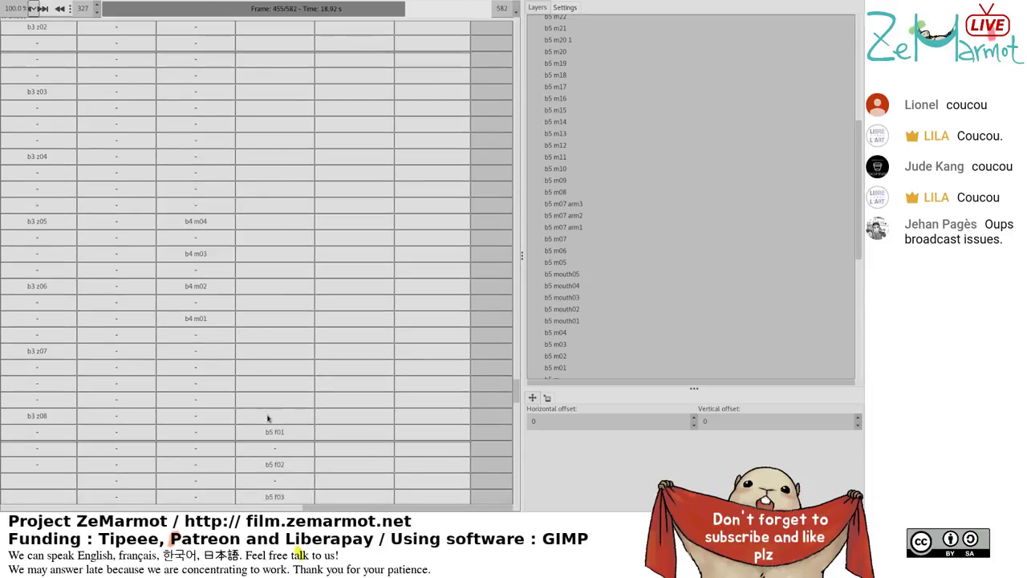
pyautogui.scroll(5, 268, 427)
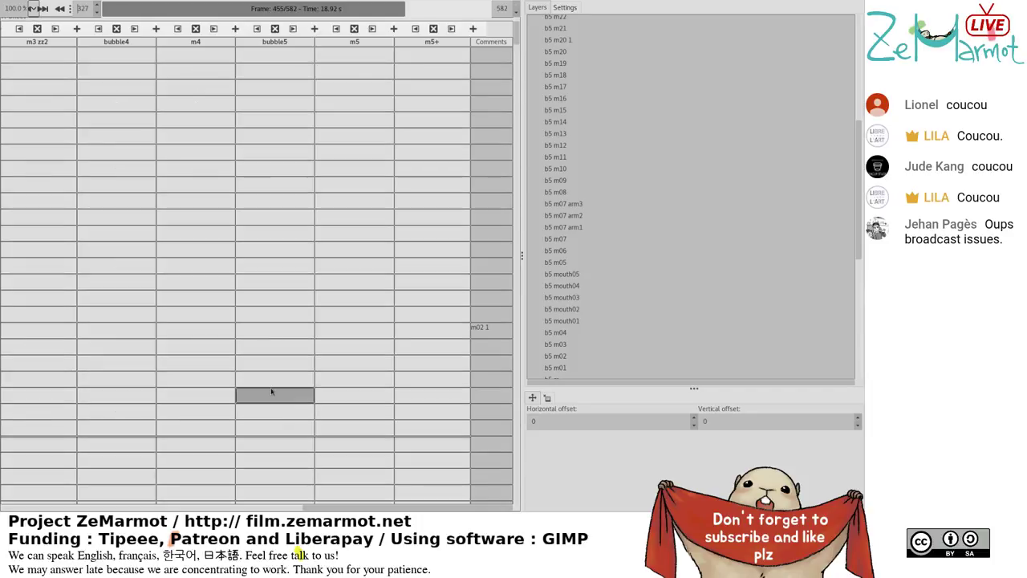
pyautogui.scroll(-10, 413, 192)
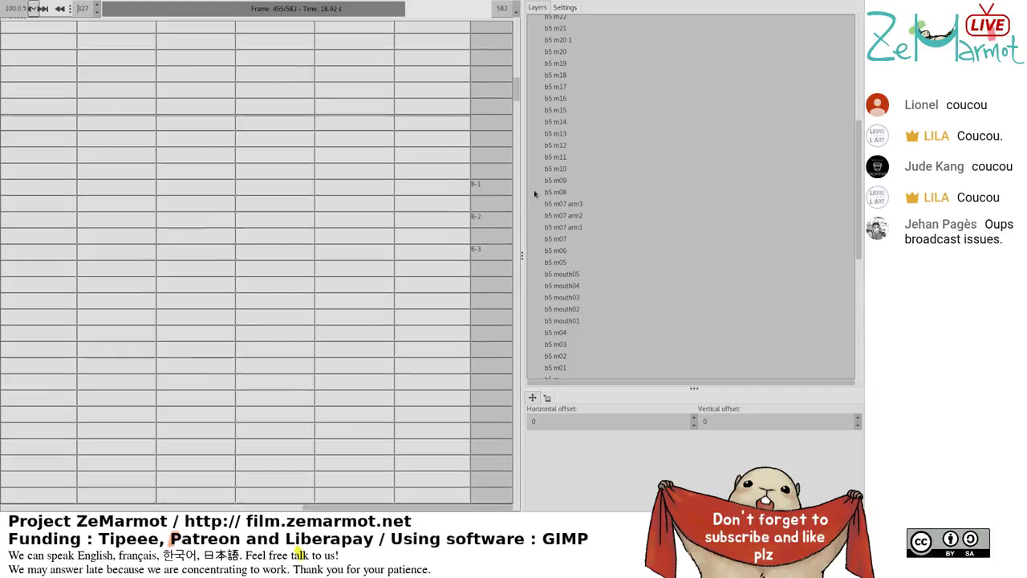
pyautogui.scroll(5, 275, 195)
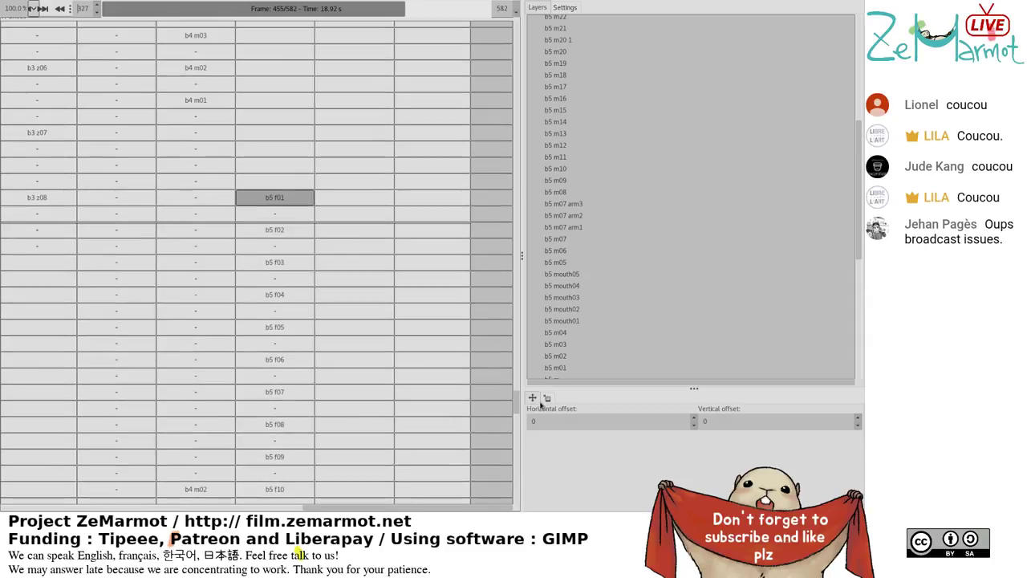
# Remove two empty bubble5 cells above frame 455, shifting the start of b5 f01 to frame 453.
pyautogui.click(276, 181)
pyautogui.keyDown('shift'); pyautogui.click(292, 69); pyautogui.keyUp('shift')
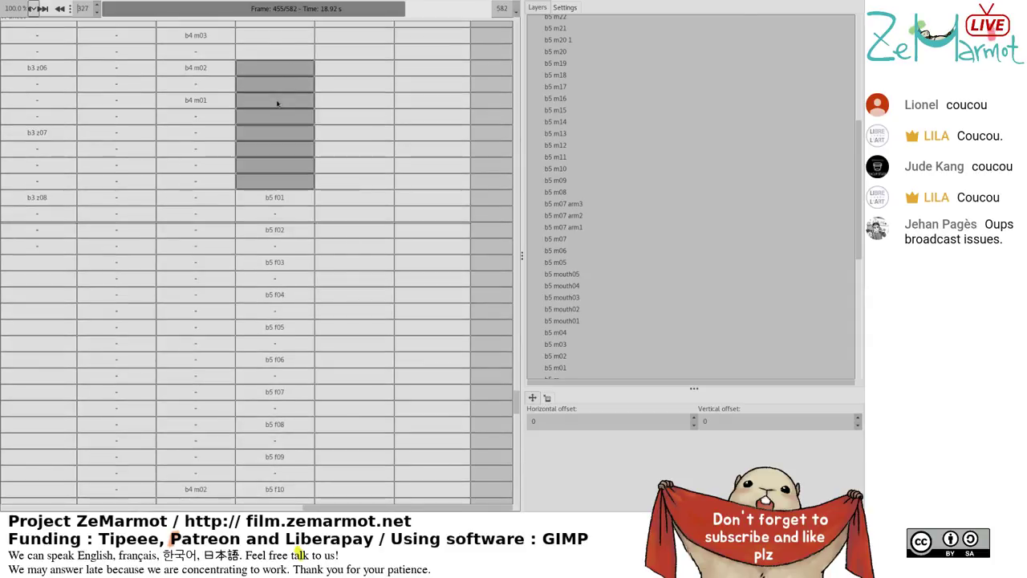
pyautogui.moveTo(276, 85); pyautogui.dragTo(299, 166)
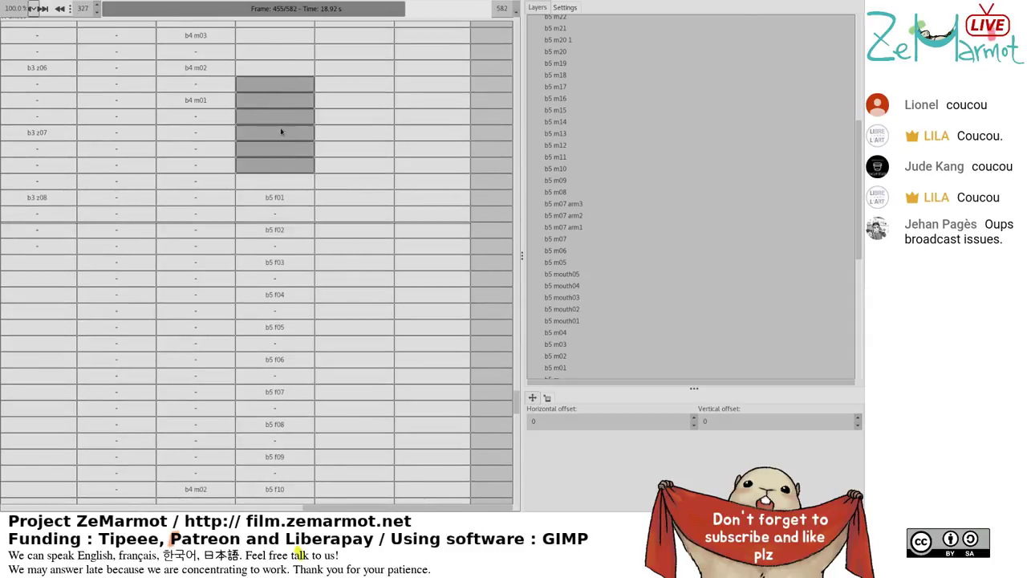
pyautogui.scroll(5, 281, 133)
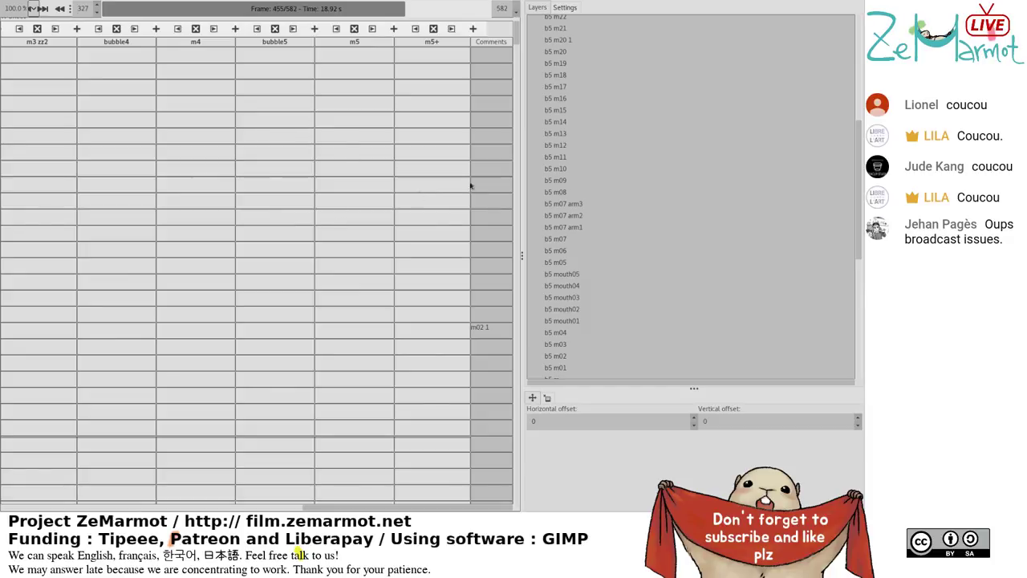
pyautogui.moveTo(520, 272); pyautogui.dragTo(521, 399)
pyautogui.scroll(1, 264, 167)
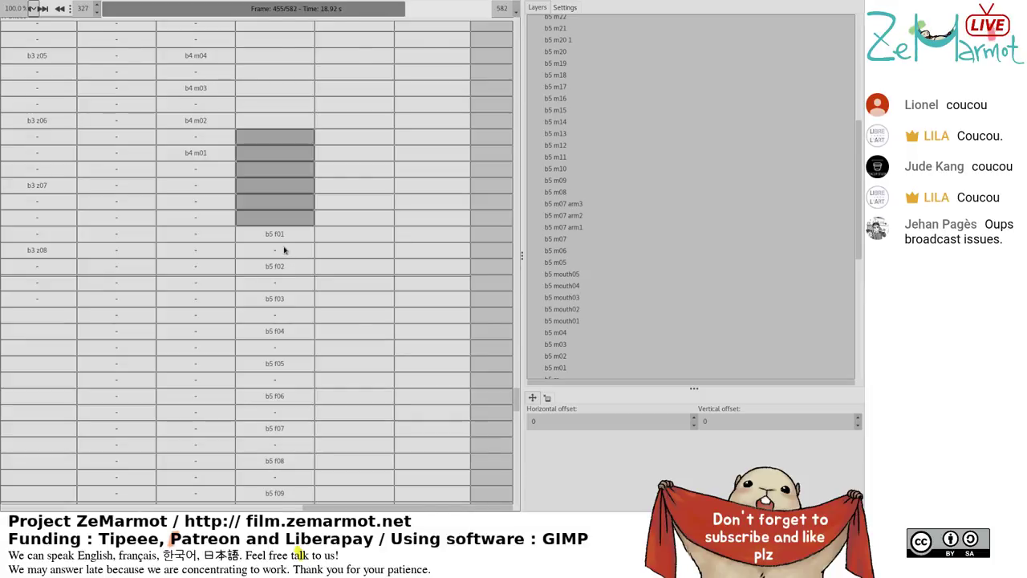
pyautogui.scroll(15, 284, 251)
pyautogui.moveTo(517, 32); pyautogui.dragTo(505, 369)
pyautogui.scroll(-3, 264, 160)
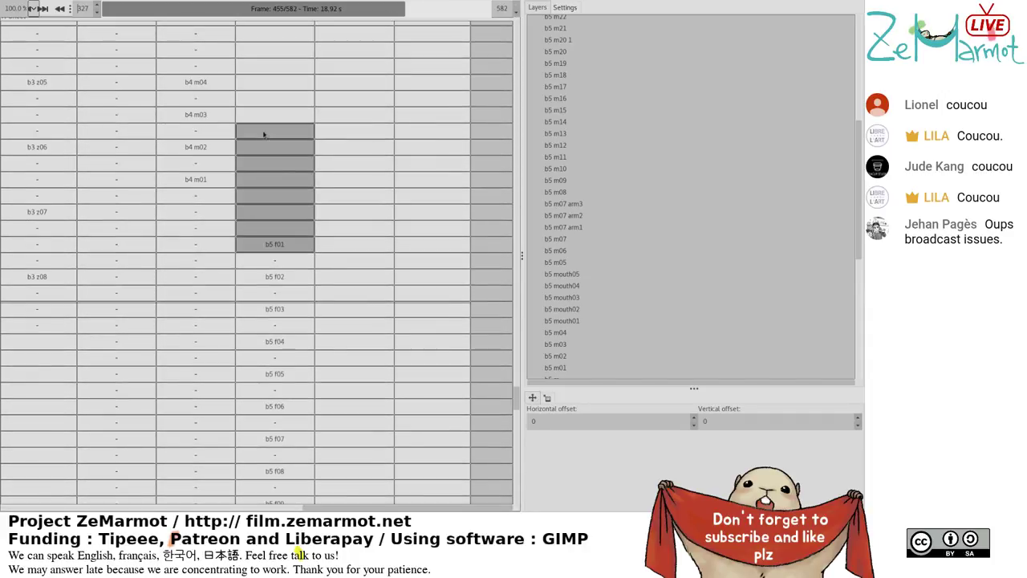
# Remove the empty bubble5 cells above b5 f01 one at a time until b5 f01 lines up with b4 m01.
pyautogui.click(265, 162)
pyautogui.moveTo(274, 211); pyautogui.dragTo(276, 228)
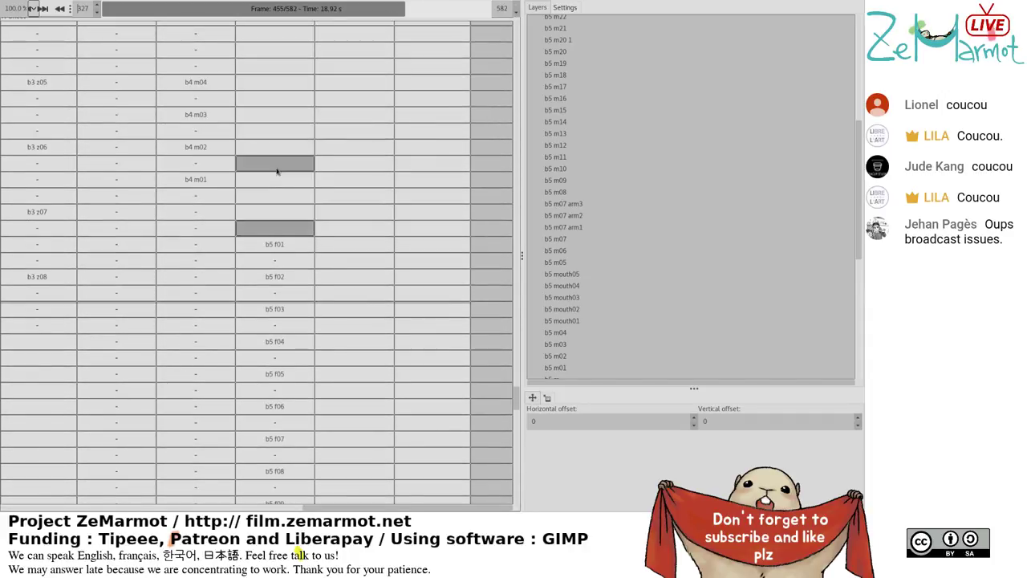
pyautogui.moveTo(276, 173); pyautogui.dragTo(311, 218)
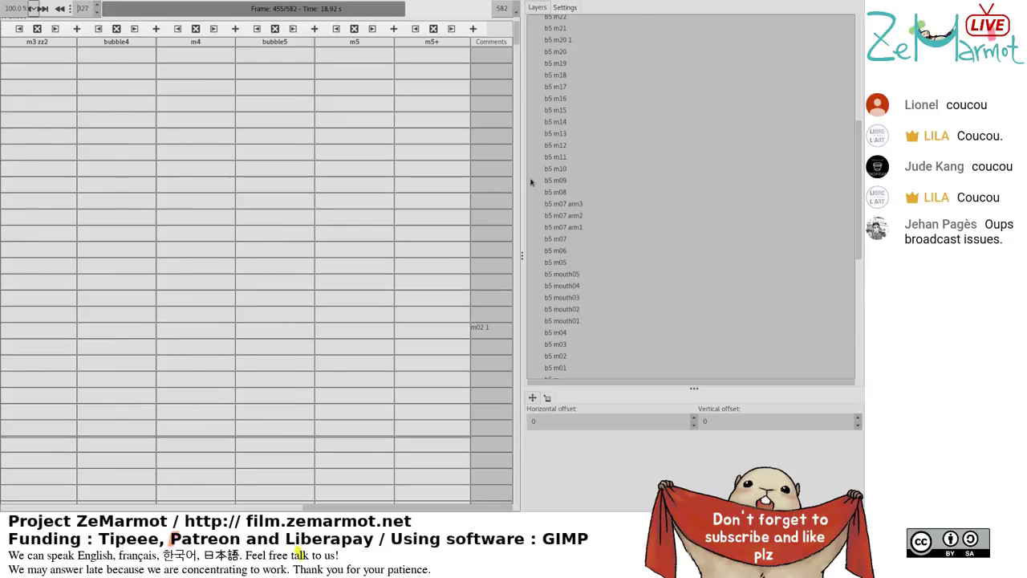
pyautogui.moveTo(518, 123); pyautogui.dragTo(538, 404)
pyautogui.moveTo(517, 43); pyautogui.dragTo(516, 416)
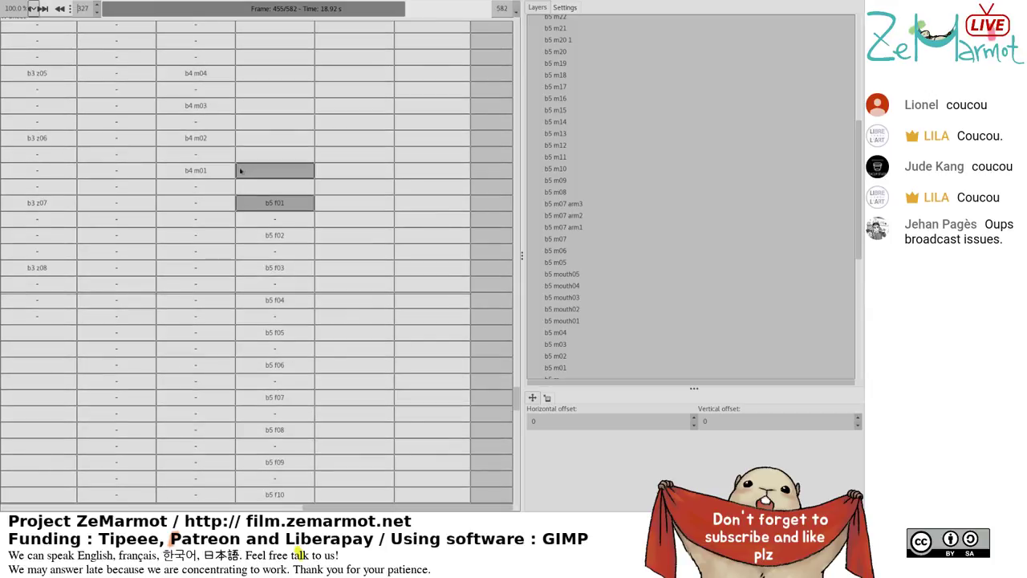
pyautogui.click(267, 215)
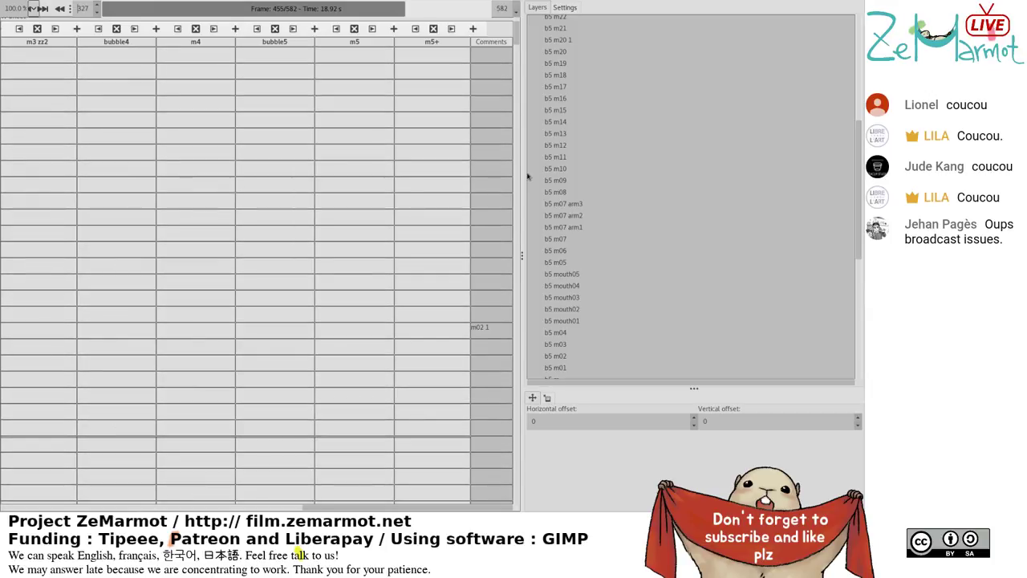
pyautogui.moveTo(517, 37); pyautogui.dragTo(518, 399)
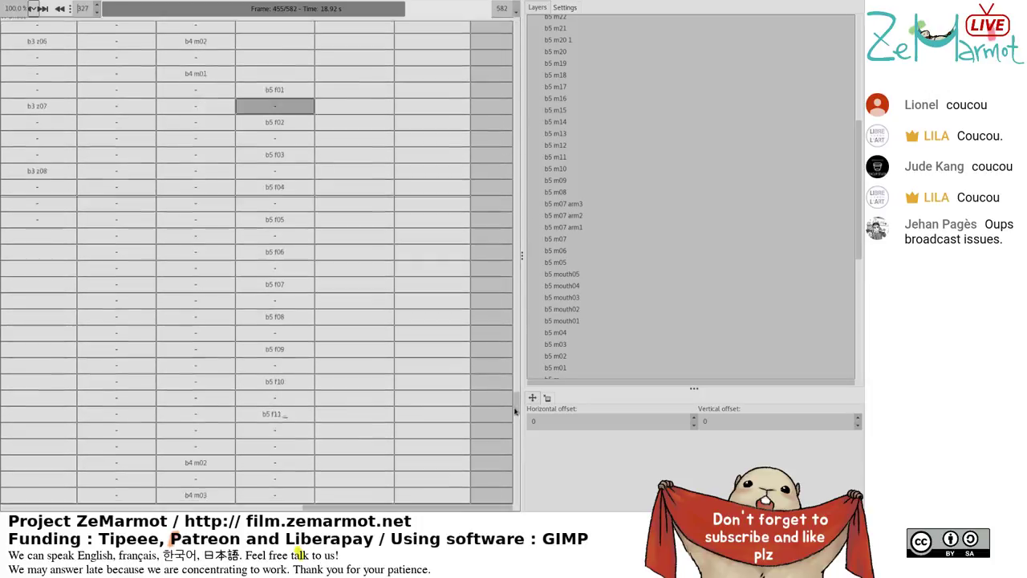
pyautogui.click(257, 153)
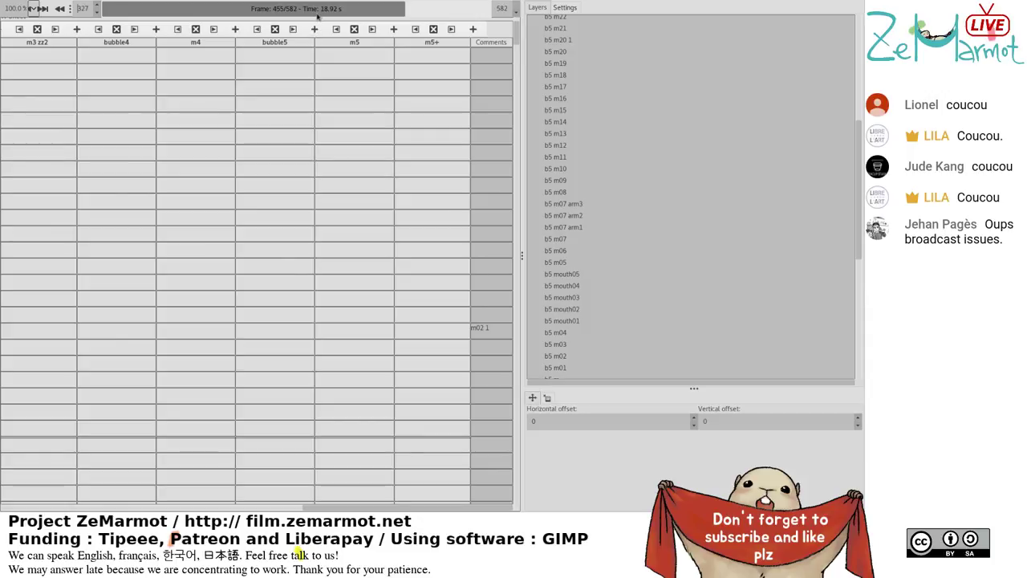
# Enlarge the preview area and play back the retimed bubble5 animation, pausing at frame 485 and at frame 507.
pyautogui.moveTo(322, 9); pyautogui.dragTo(11, 308)
pyautogui.click(8, 298)
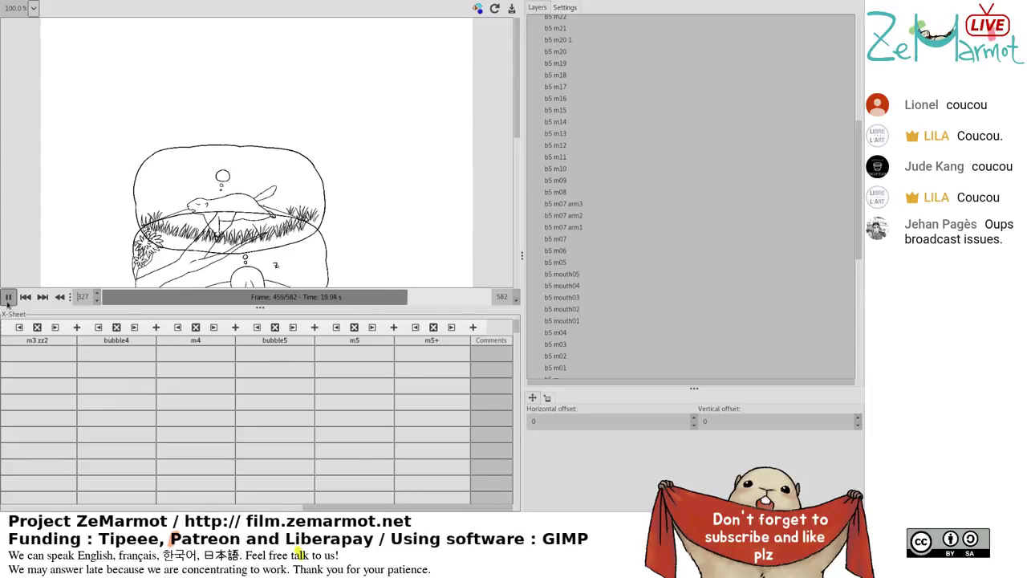
pyautogui.click(8, 297)
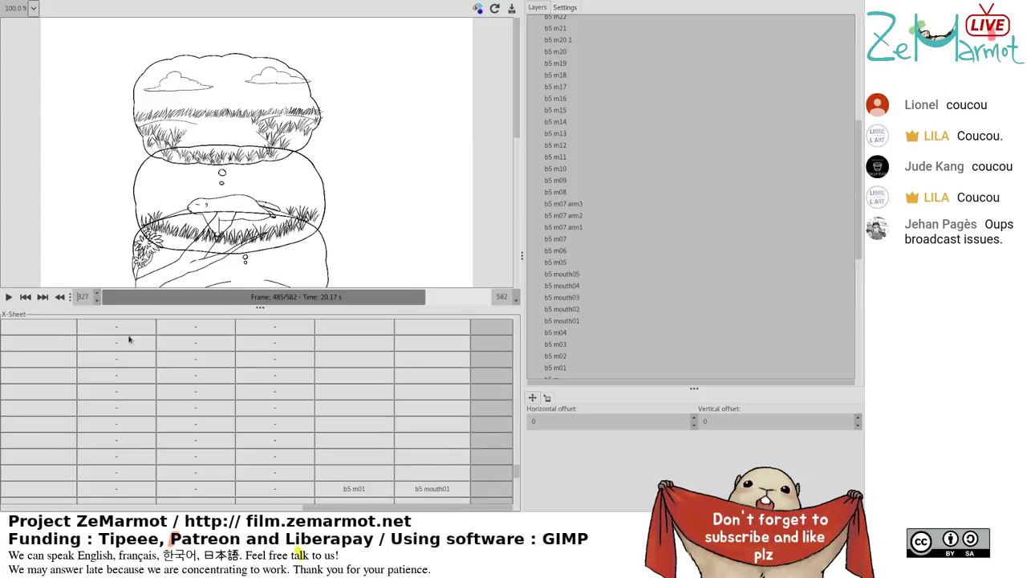
pyautogui.click(326, 423)
pyautogui.scroll(-5, 326, 423)
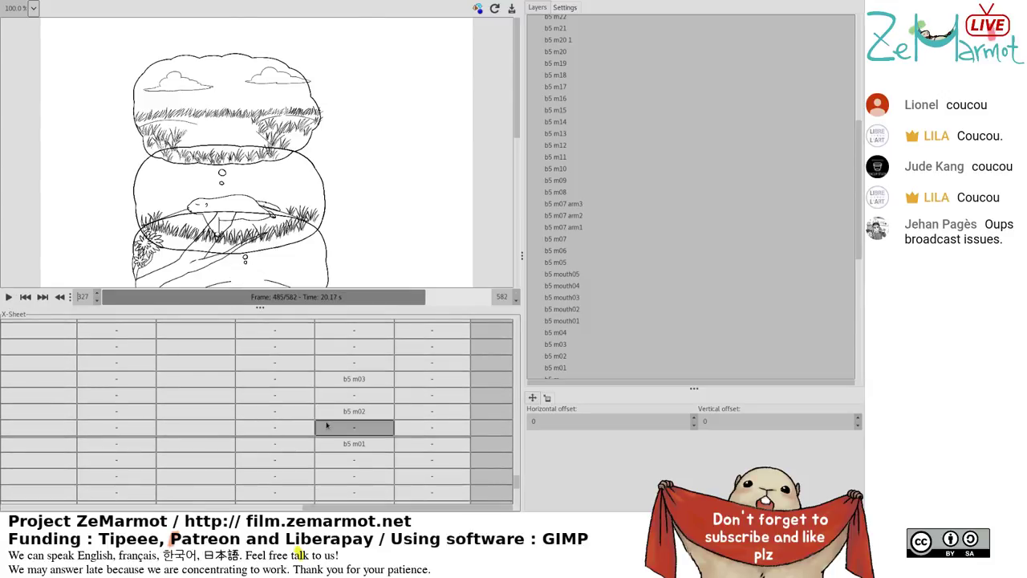
pyautogui.scroll(3, 327, 426)
pyautogui.click(8, 296)
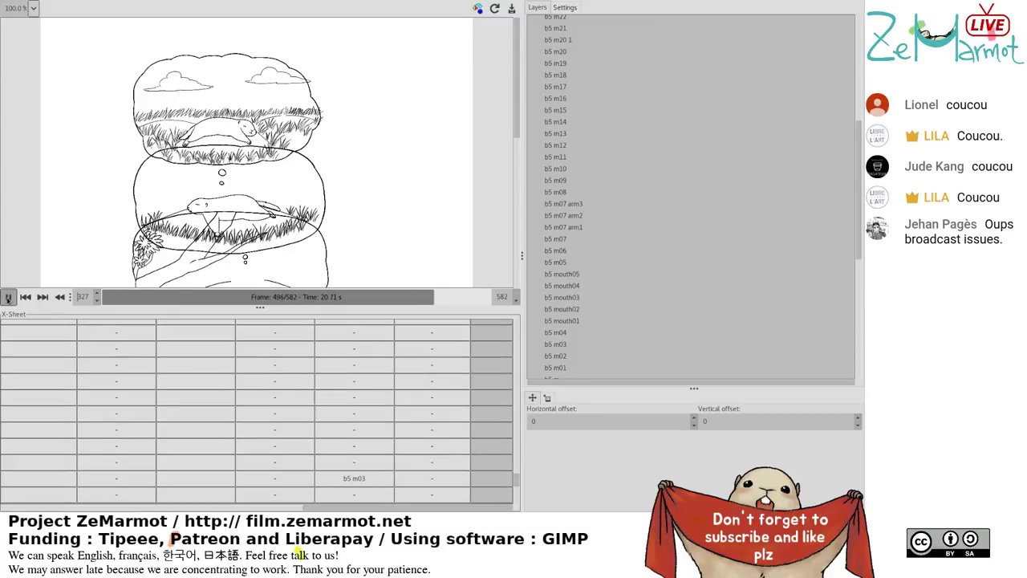
pyautogui.click(8, 297)
# Examine the m5 and m5+ tracks from b5 m01 onward and preview frames 558 to 560.
pyautogui.scroll(-10, 516, 474)
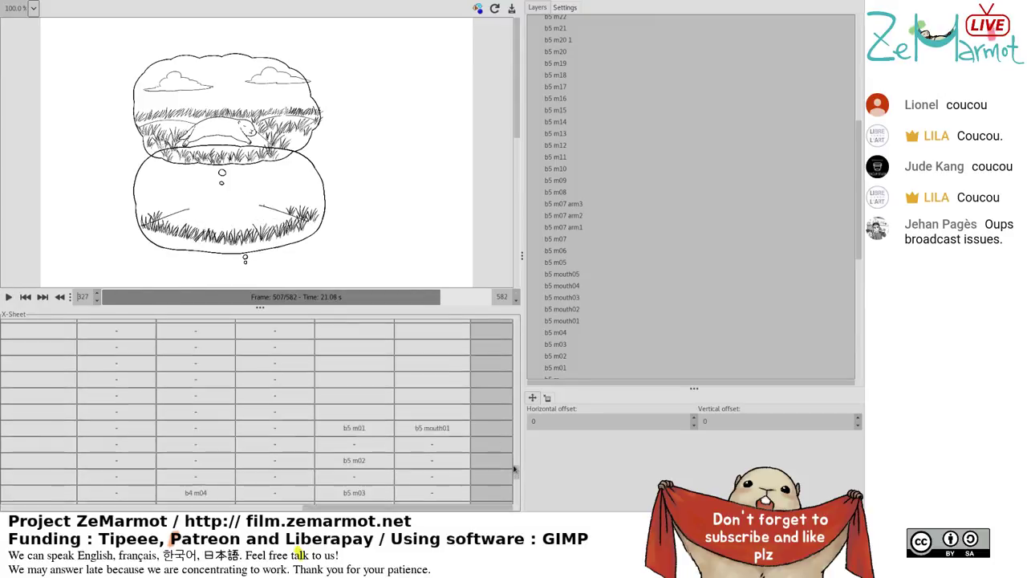
pyautogui.scroll(-8, 516, 474)
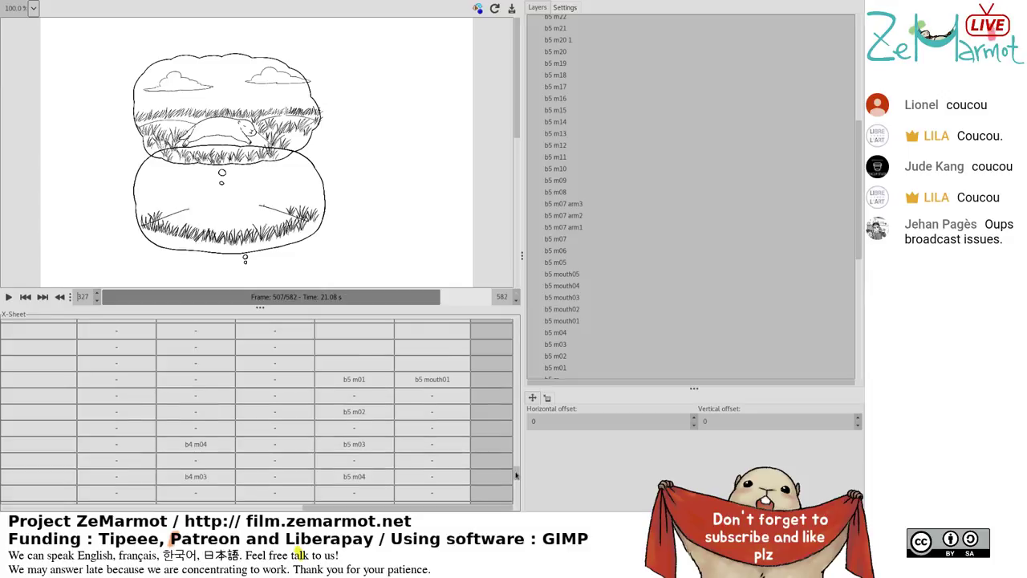
pyautogui.scroll(-5, 516, 482)
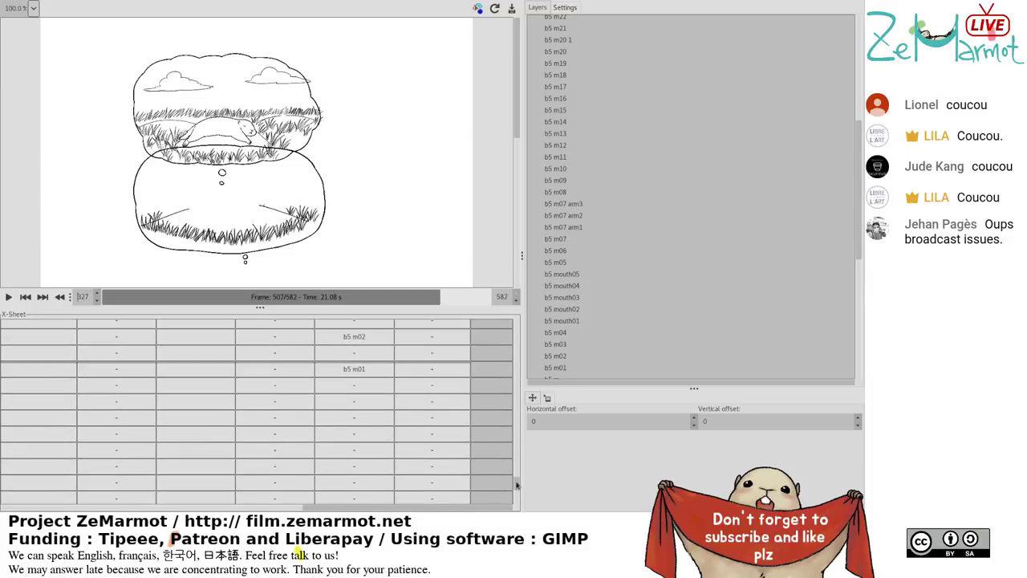
pyautogui.scroll(-6, 516, 484)
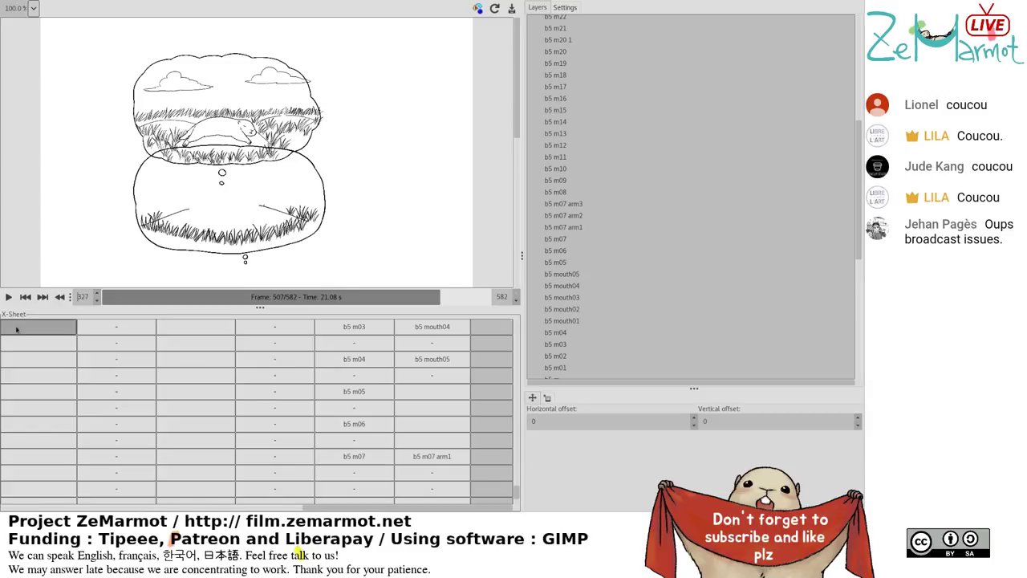
pyautogui.moveTo(345, 510); pyautogui.dragTo(42, 511)
pyautogui.click(9, 361)
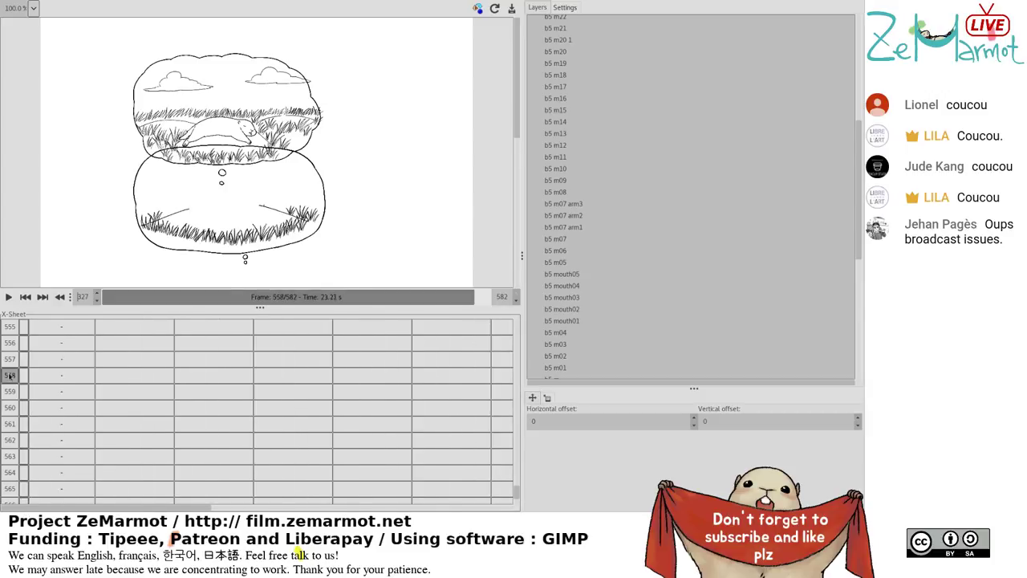
pyautogui.click(11, 343)
pyautogui.click(11, 391)
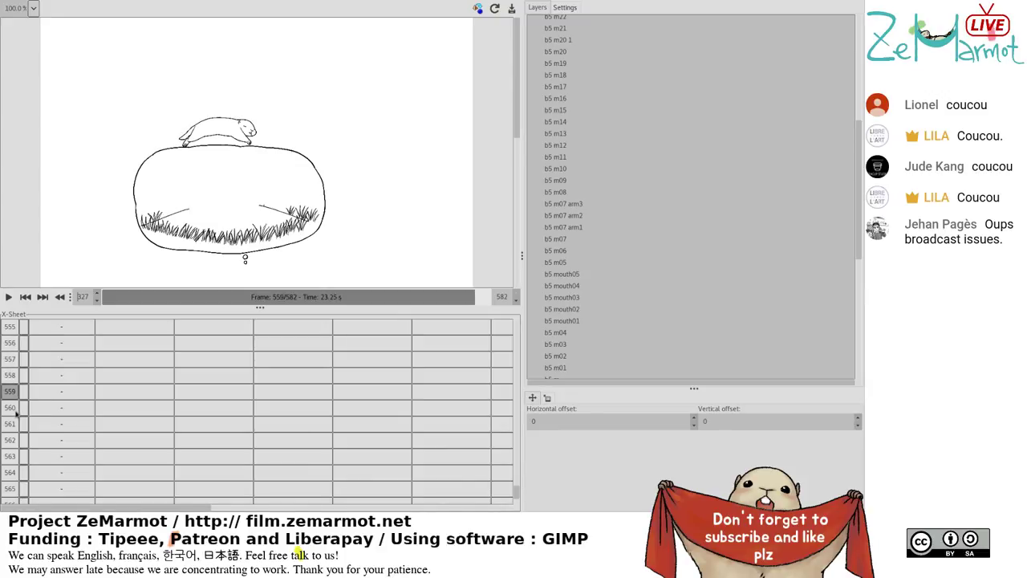
pyautogui.click(11, 408)
pyautogui.click(12, 391)
# Check the m5 and mouth layers near the end of the X-sheet, preview frame 567, and switch to the GIMP image window.
pyautogui.moveTo(216, 503); pyautogui.dragTo(514, 449)
pyautogui.scroll(-5, 289, 394)
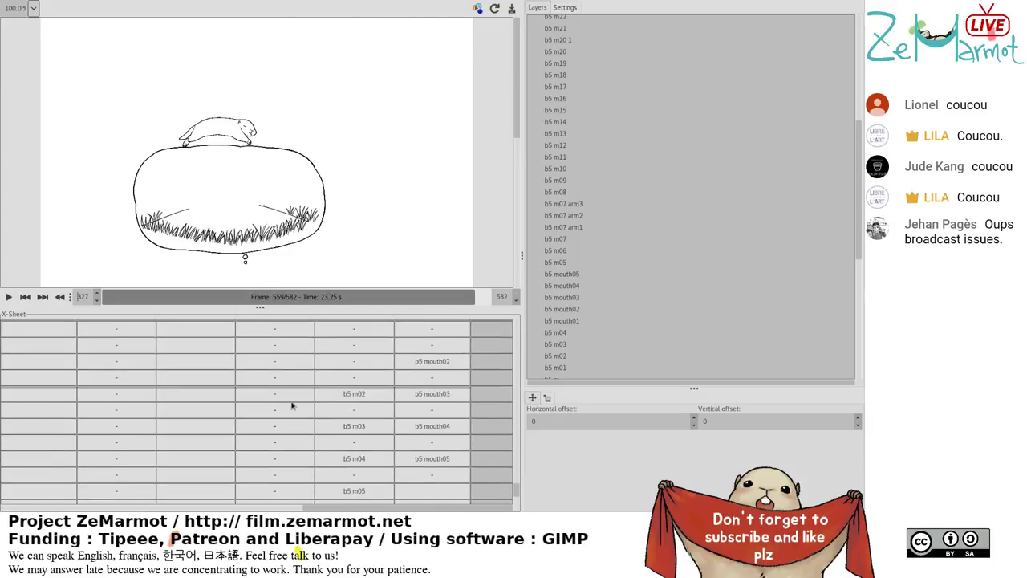
pyautogui.scroll(5, 292, 405)
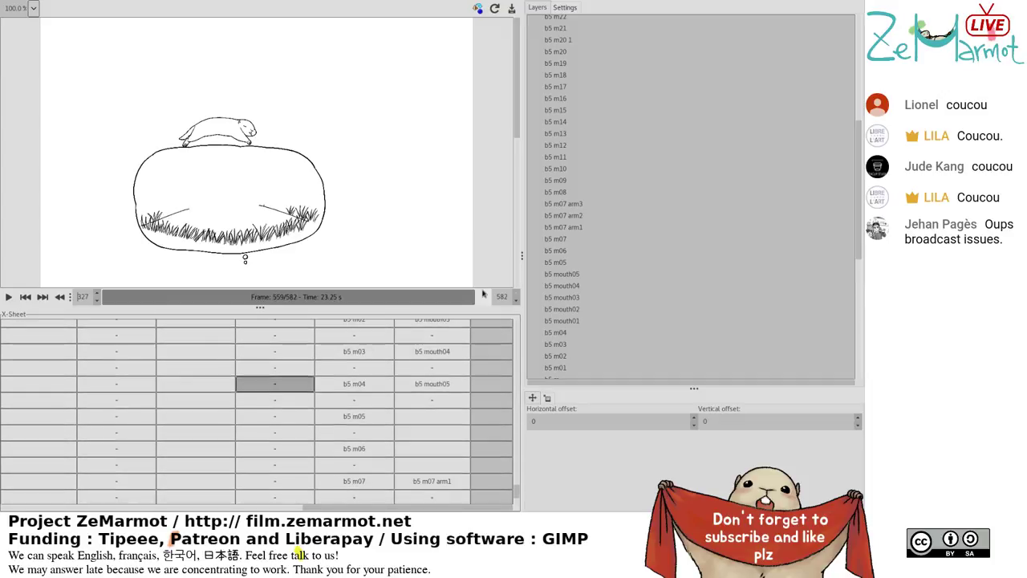
pyautogui.moveTo(490, 299); pyautogui.dragTo(483, 297)
pyautogui.moveTo(515, 328); pyautogui.dragTo(528, 491)
pyautogui.moveTo(529, 492)
pyautogui.mouseDown()
pyautogui.moveTo(529, 468)
pyautogui.moveTo(532, 488)
pyautogui.mouseUp()
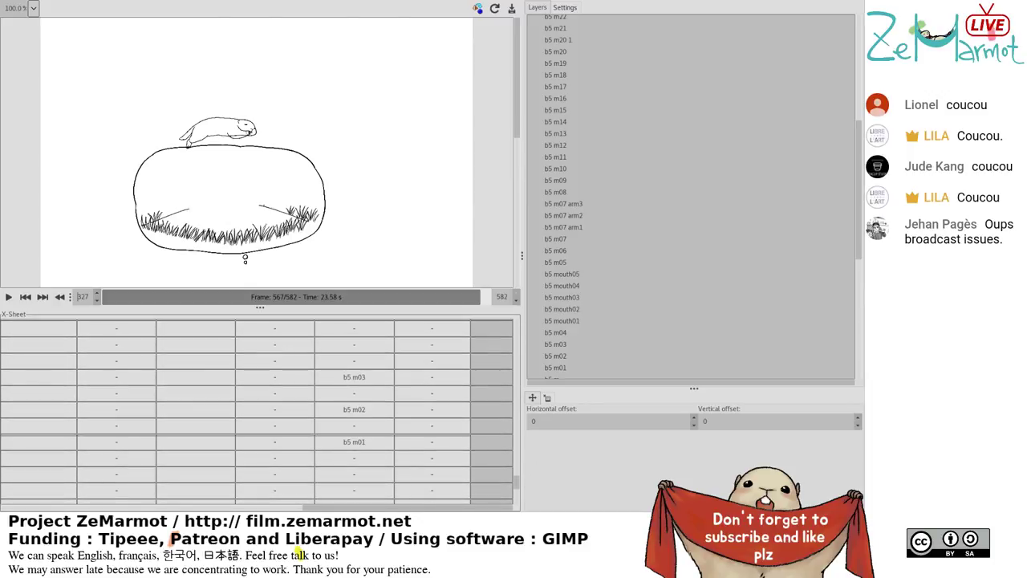
pyautogui.hotkey('alt', 'Tab')
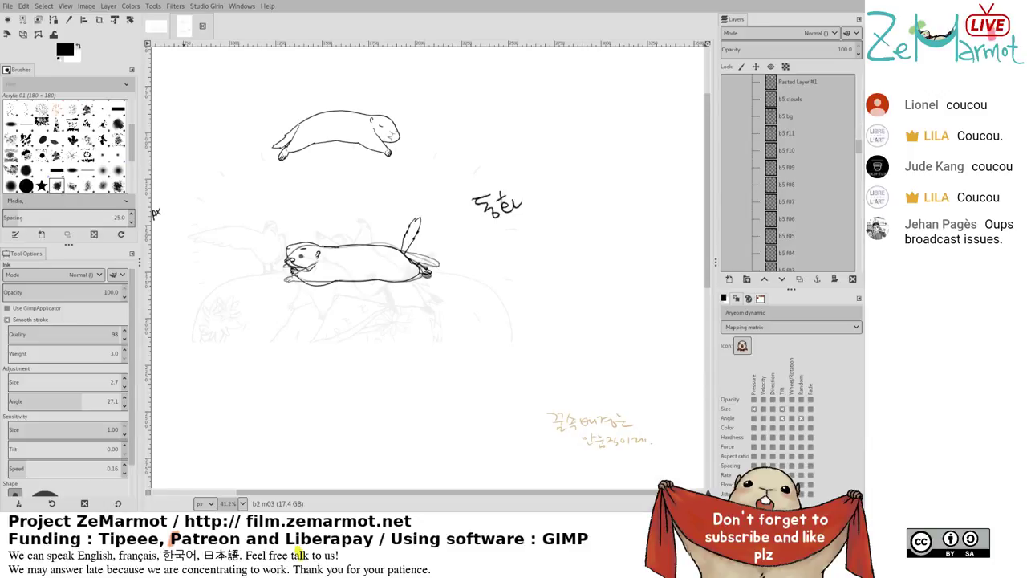
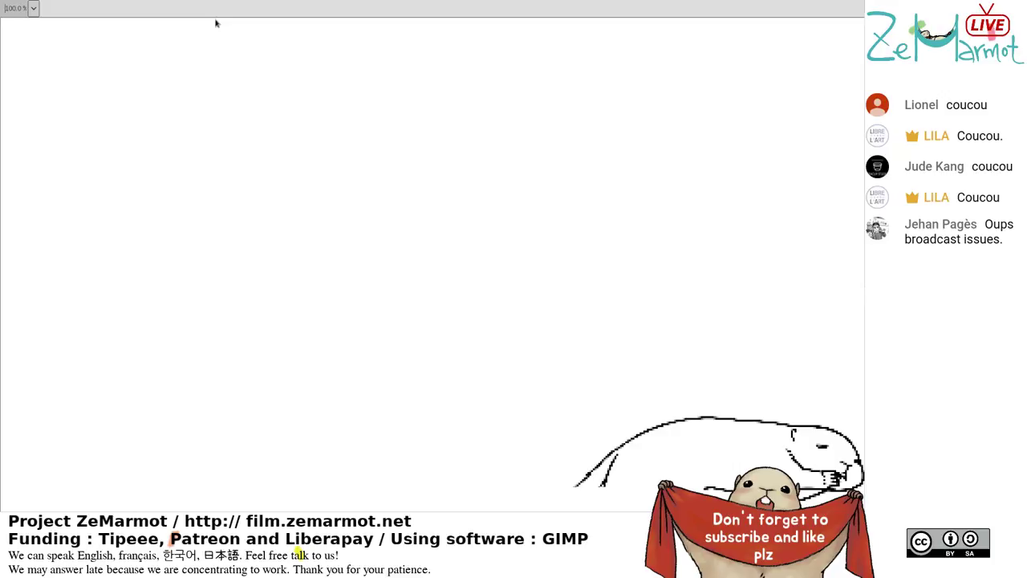
# Display the reloaded animation's X-sheet and play the animation, pausing at frame 494.
pyautogui.press('`')
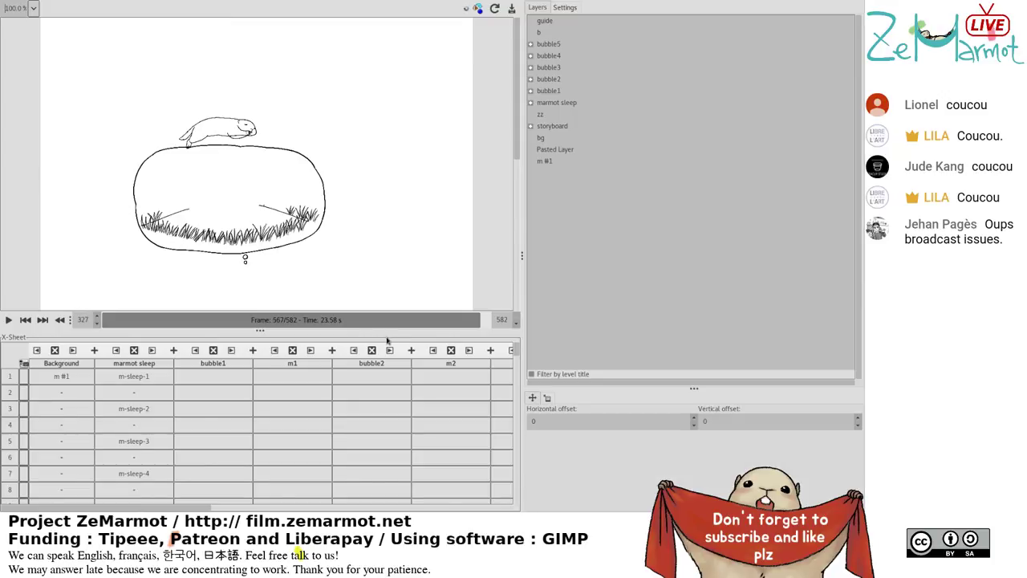
pyautogui.click(457, 377)
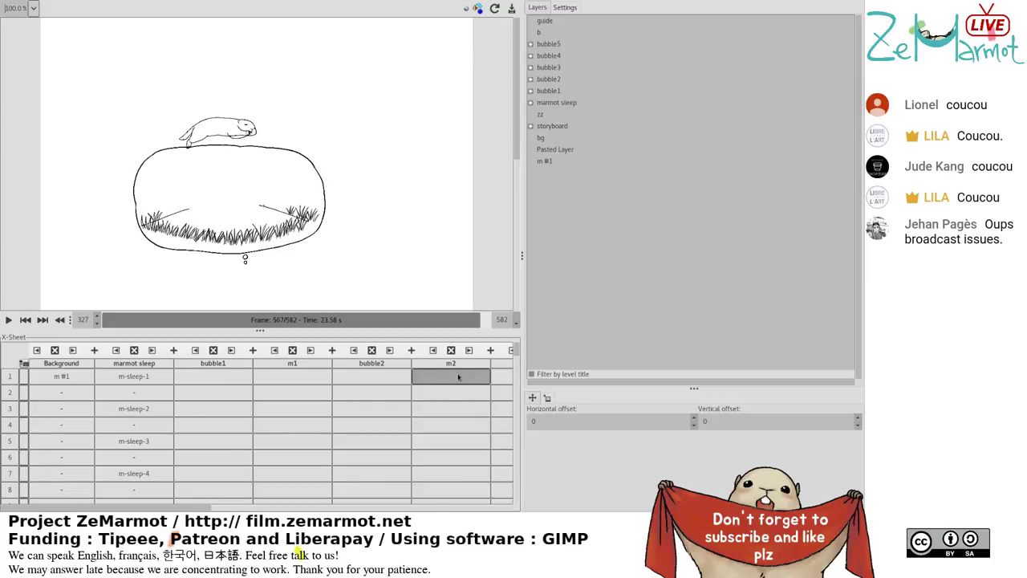
pyautogui.click(351, 490)
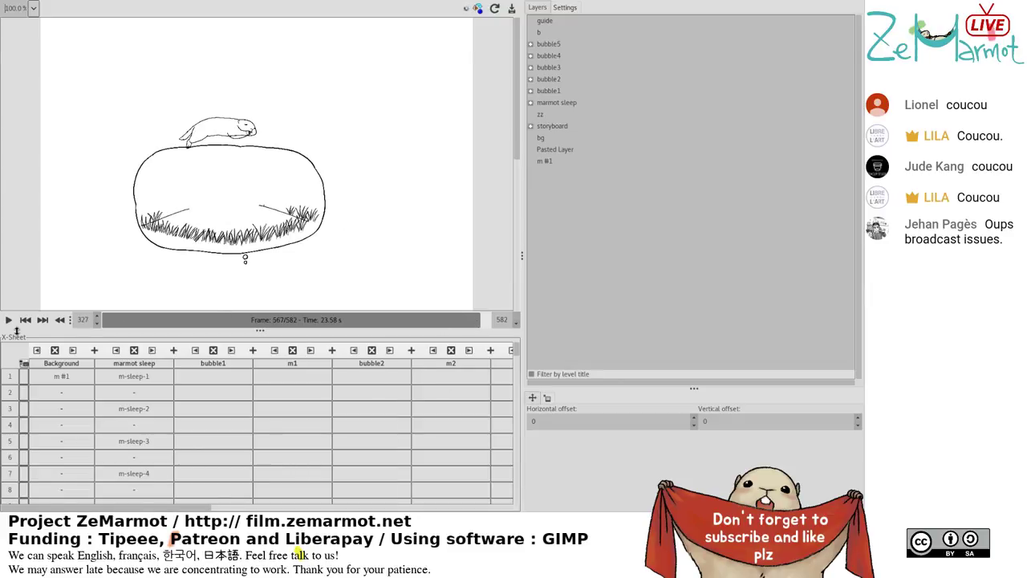
pyautogui.scroll(-3, 518, 374)
pyautogui.moveTo(521, 375)
pyautogui.mouseDown()
pyautogui.moveTo(527, 478)
pyautogui.moveTo(526, 456)
pyautogui.mouseUp()
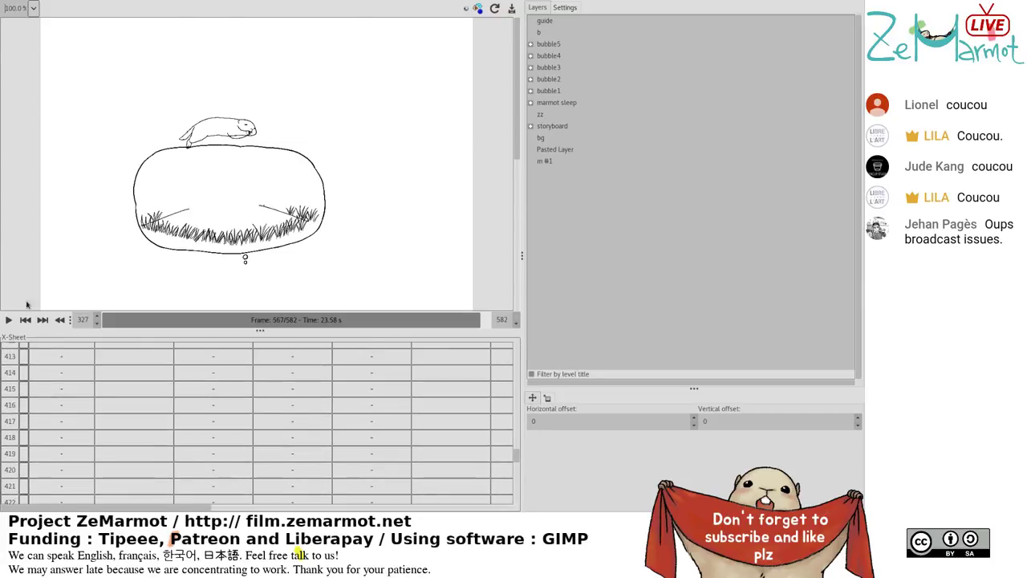
pyautogui.click(8, 319)
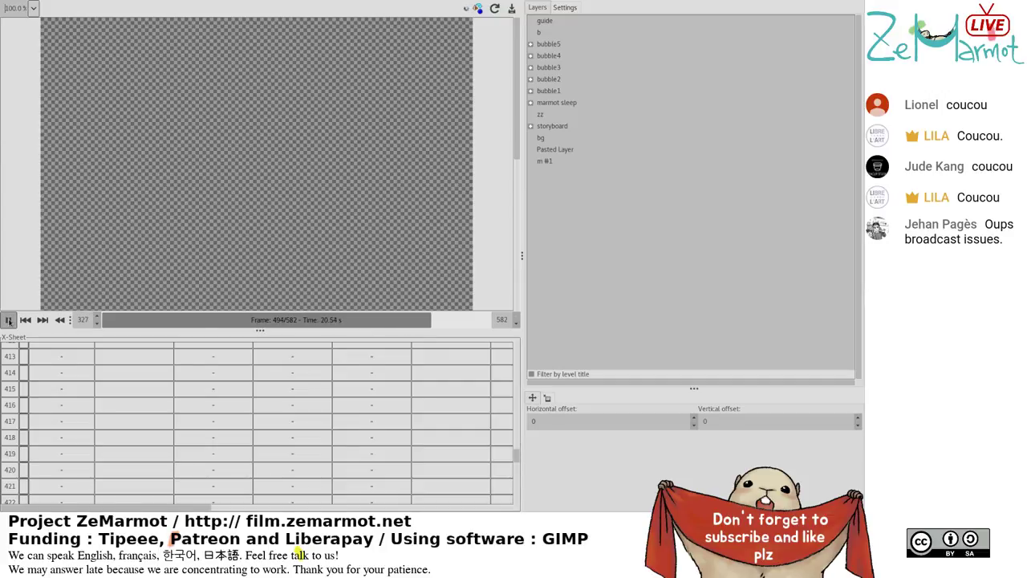
pyautogui.click(8, 319)
# Compare the X-sheet cells around frame 494 with the start of b5 m01 and of b5 f01.
pyautogui.click(236, 348)
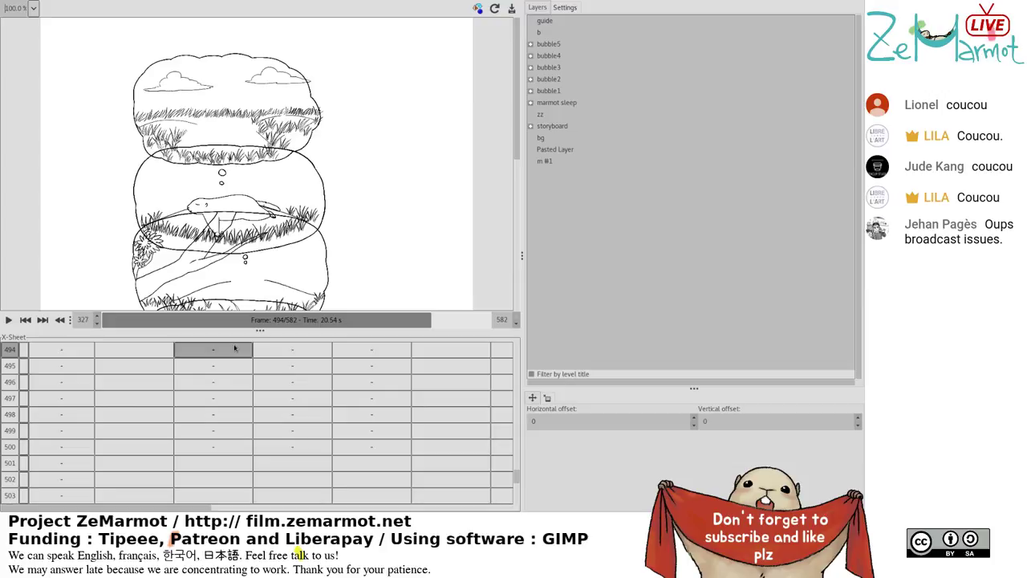
pyautogui.click(283, 337)
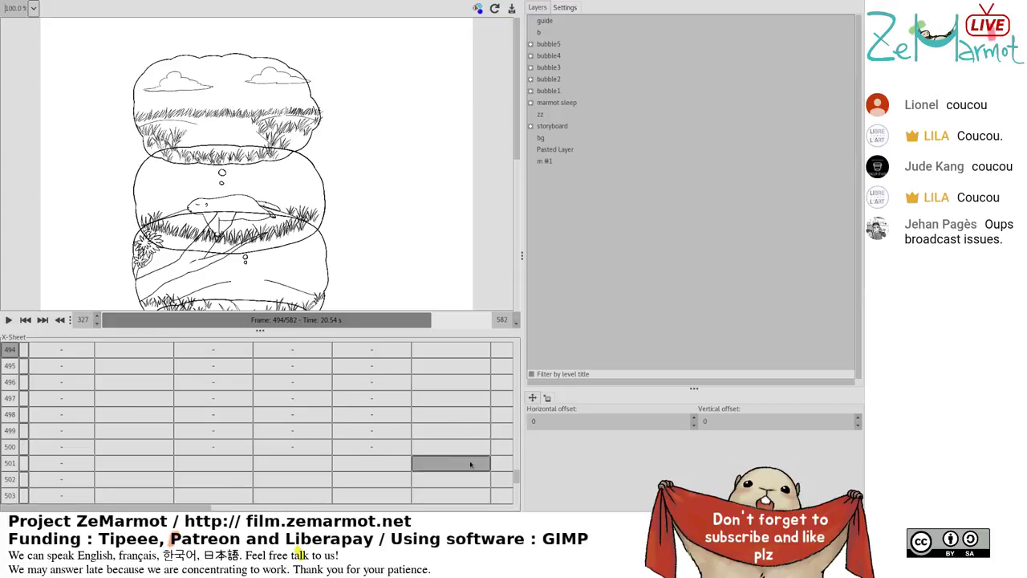
pyautogui.scroll(3, 465, 464)
pyautogui.scroll(10, 469, 464)
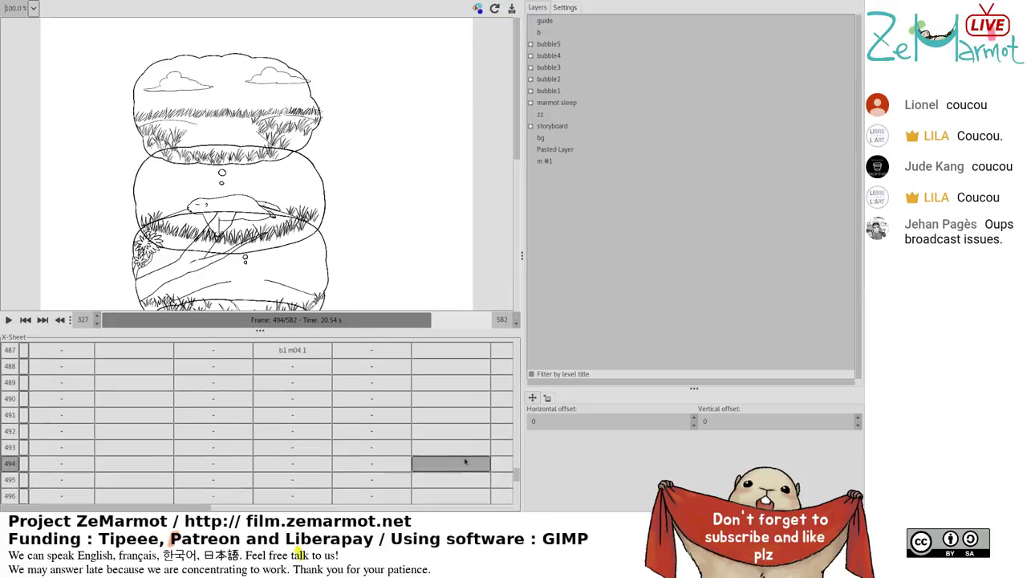
pyautogui.scroll(15, 463, 456)
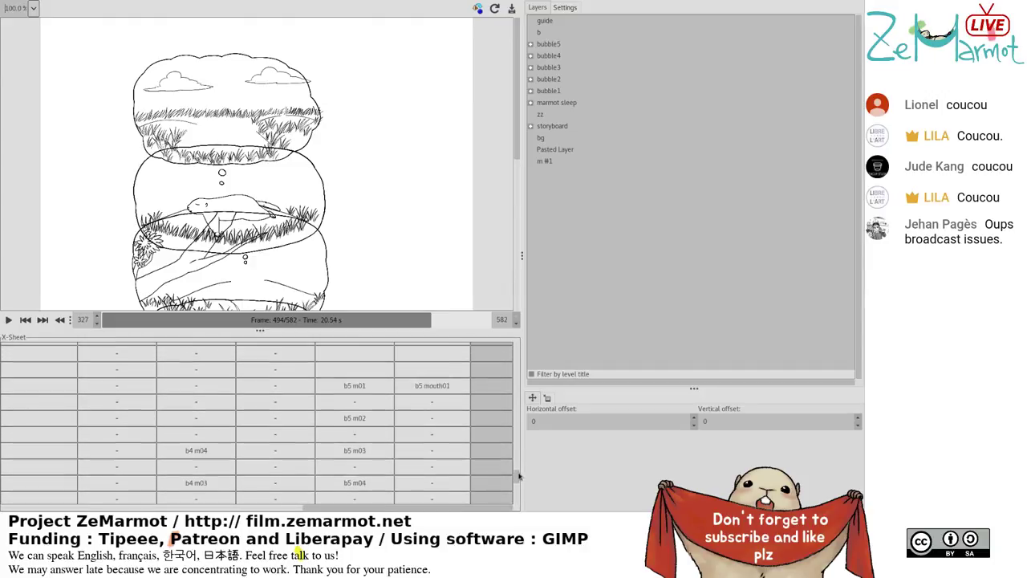
pyautogui.moveTo(520, 482); pyautogui.dragTo(520, 463)
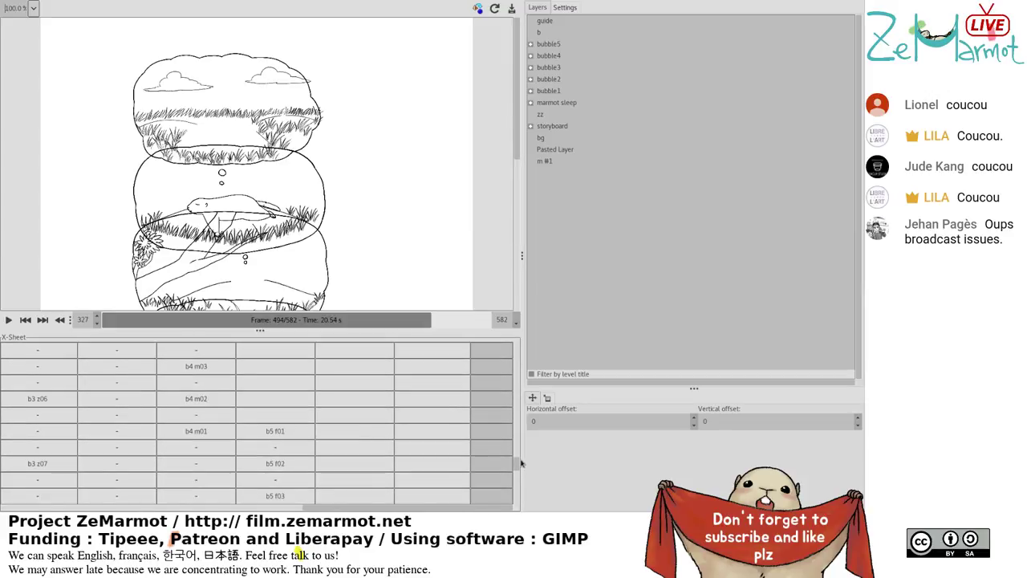
# Examine the empty m5 cells between the b5 f01 row and b5 m01 in the X-sheet.
pyautogui.click(356, 431)
pyautogui.scroll(-5, 362, 435)
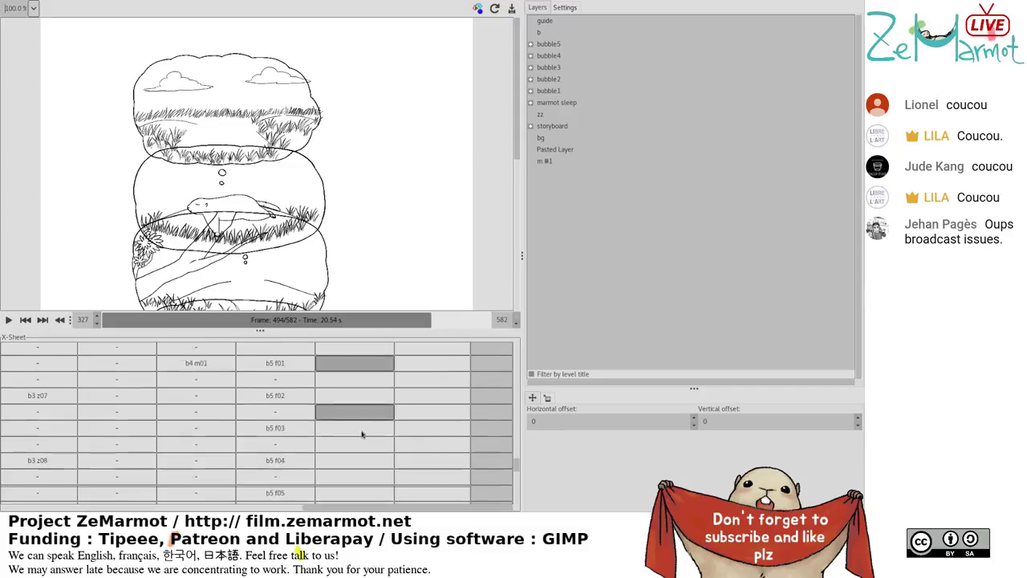
pyautogui.scroll(-2, 362, 434)
pyautogui.click(362, 432)
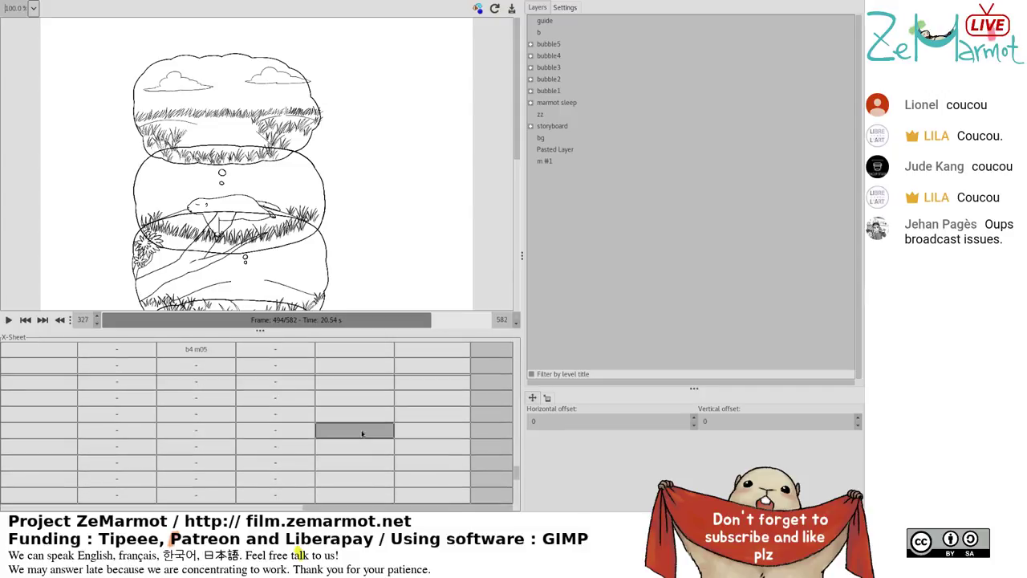
pyautogui.scroll(2, 362, 434)
pyautogui.scroll(1, 362, 434)
pyautogui.click(362, 433)
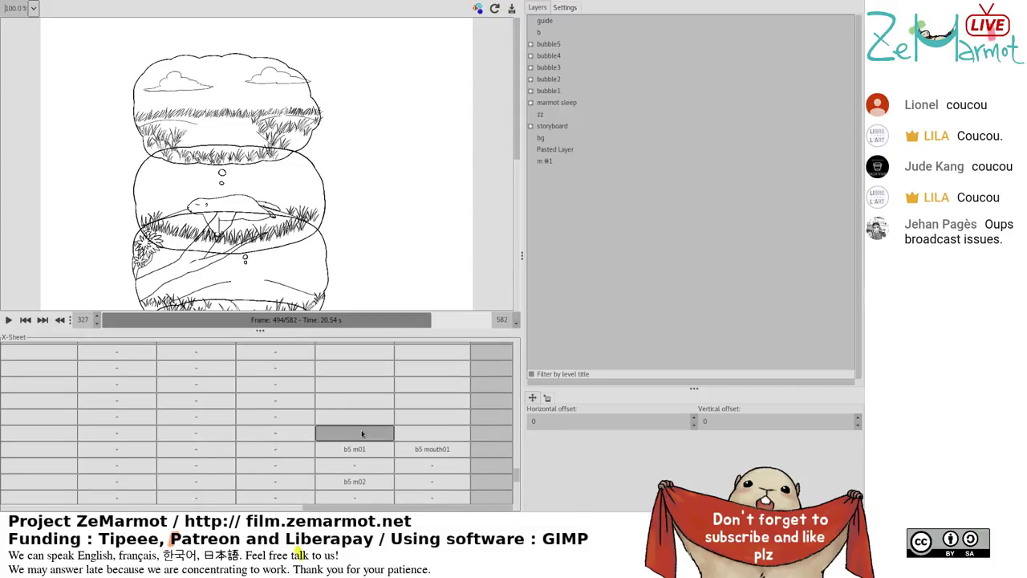
pyautogui.scroll(-3, 362, 433)
pyautogui.scroll(3, 362, 433)
pyautogui.scroll(-2, 362, 433)
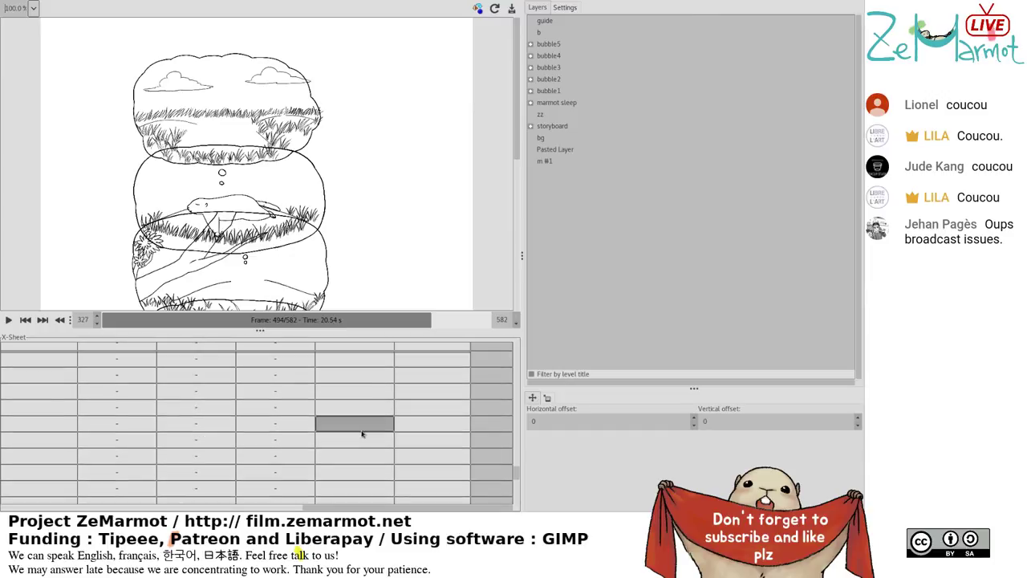
# Delete four empty m5 cells above b5 m01 so that b5 m03 lines up with b5 mouth01.
pyautogui.click(362, 434)
pyautogui.scroll(2, 362, 434)
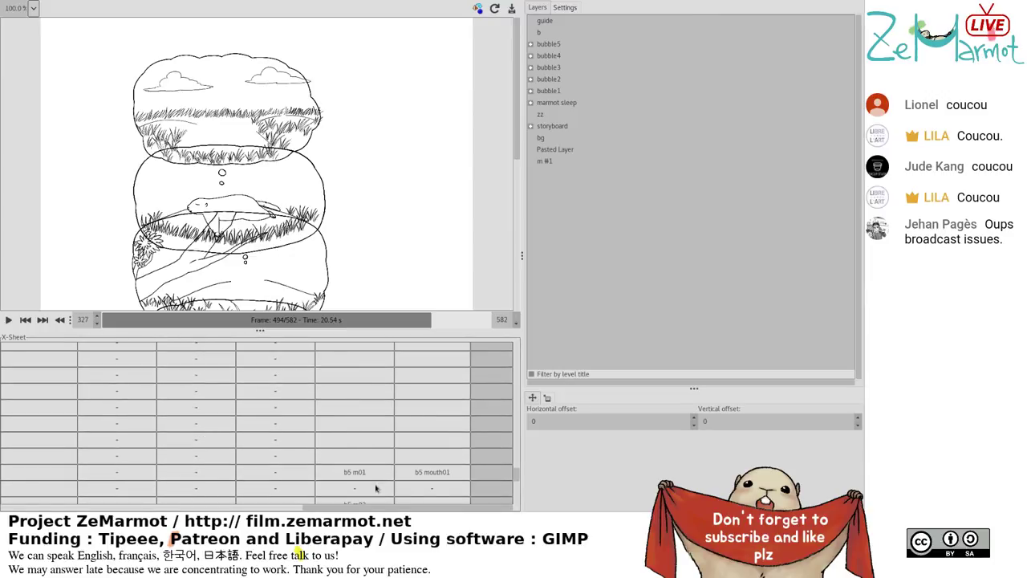
pyautogui.click(361, 422)
pyautogui.scroll(5, 361, 423)
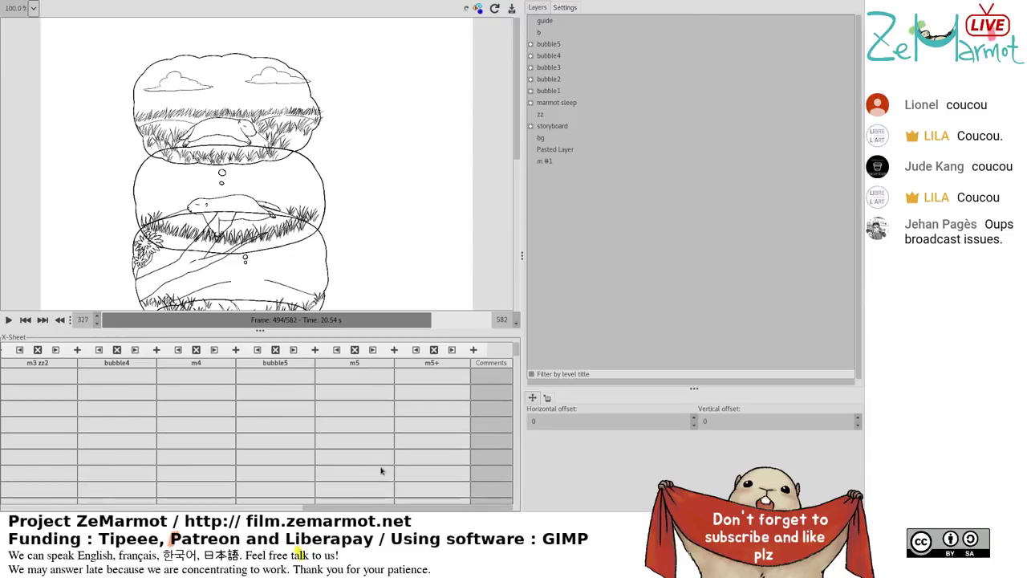
pyautogui.scroll(-3, 356, 390)
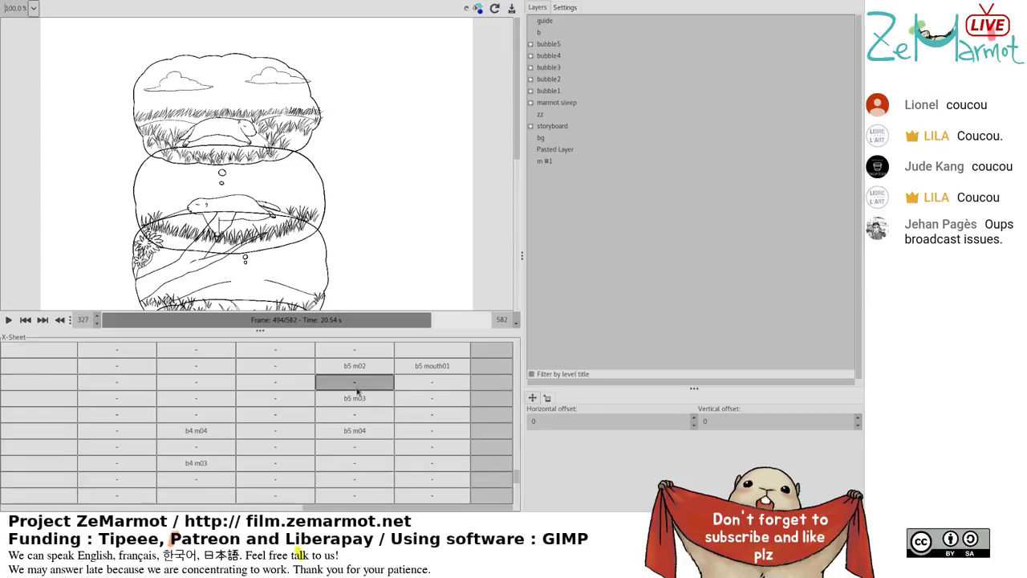
pyautogui.click(361, 414)
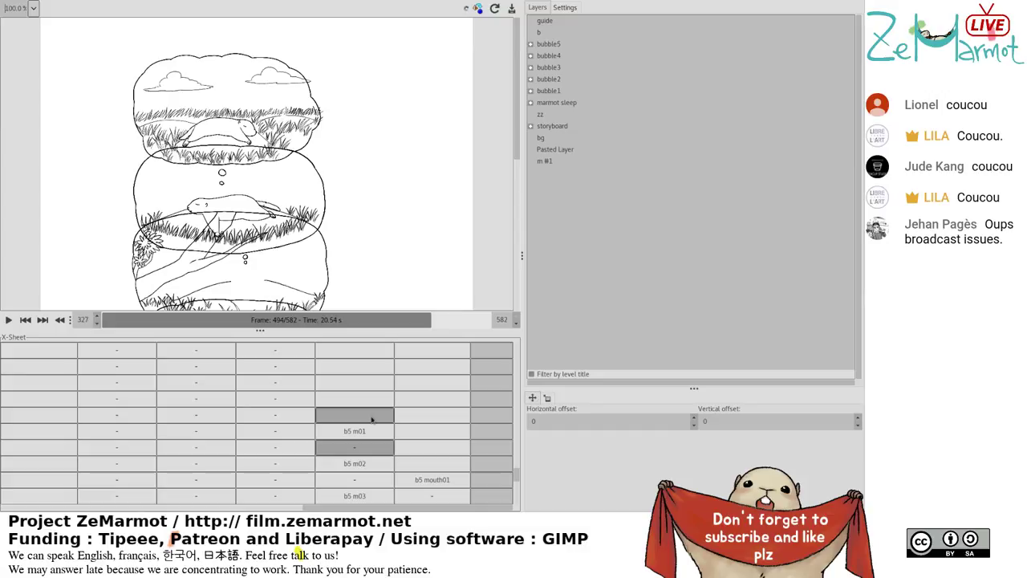
pyautogui.scroll(5, 394, 467)
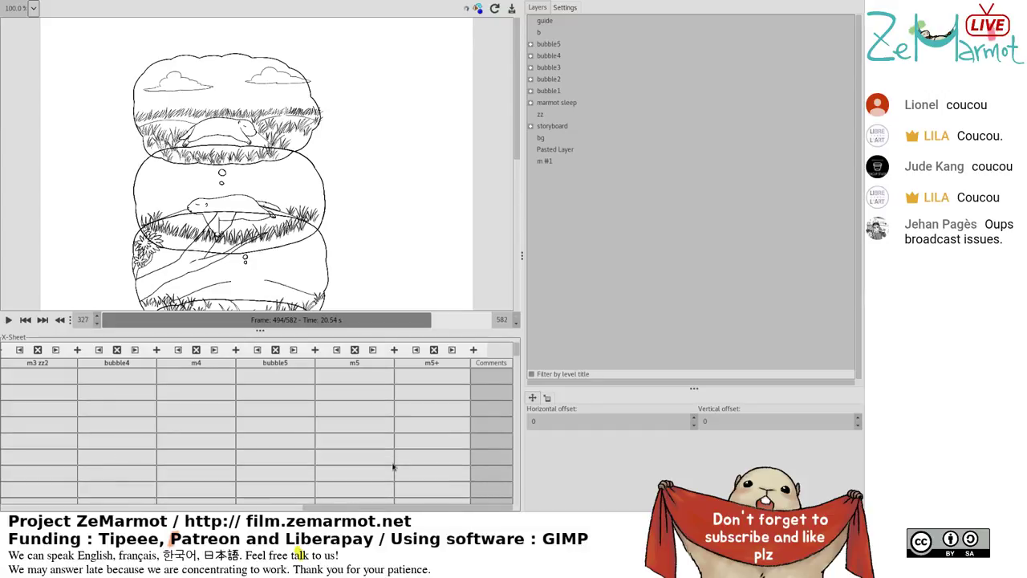
pyautogui.scroll(-5, 393, 467)
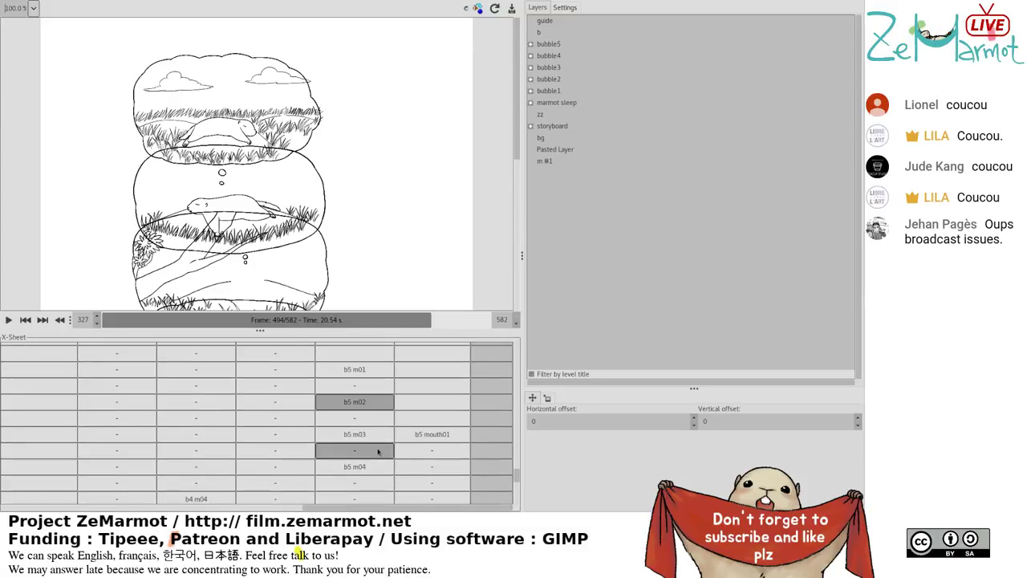
# Delete four more empty m5 cells so that b5 m01 starts eight rows before b5 mouth01.
pyautogui.scroll(3, 378, 452)
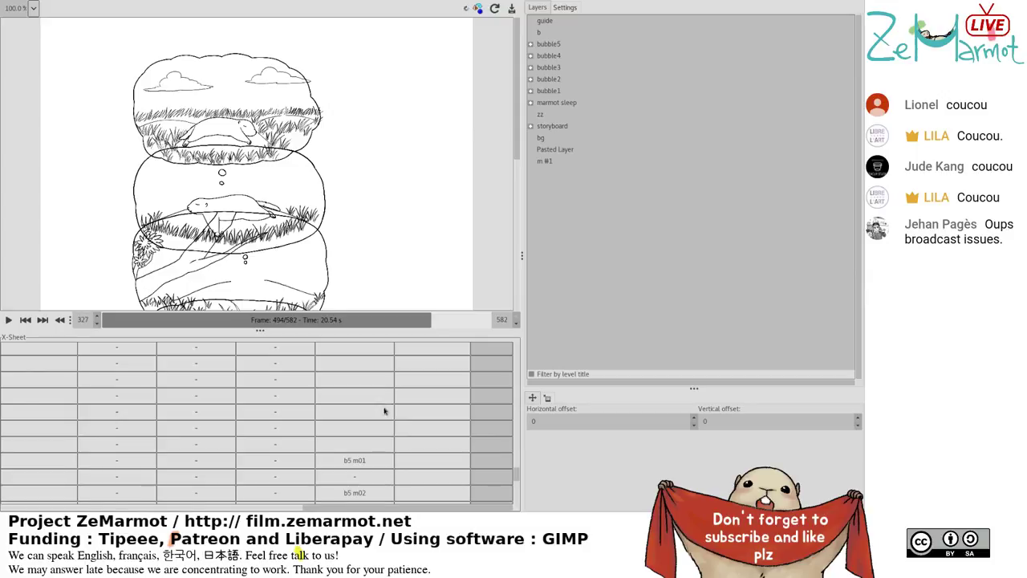
pyautogui.scroll(-1, 377, 402)
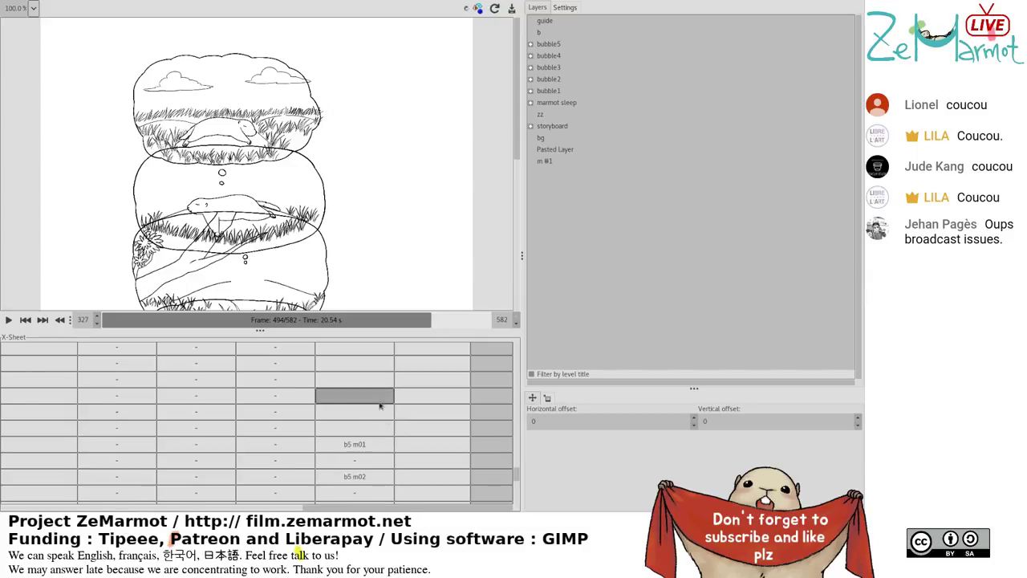
pyautogui.scroll(-5, 370, 392)
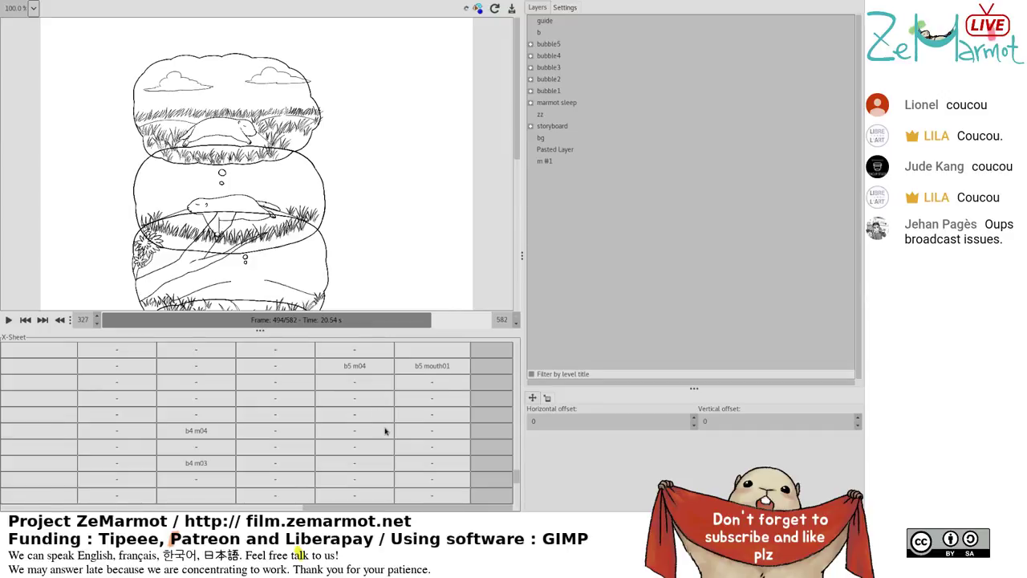
pyautogui.scroll(5, 377, 429)
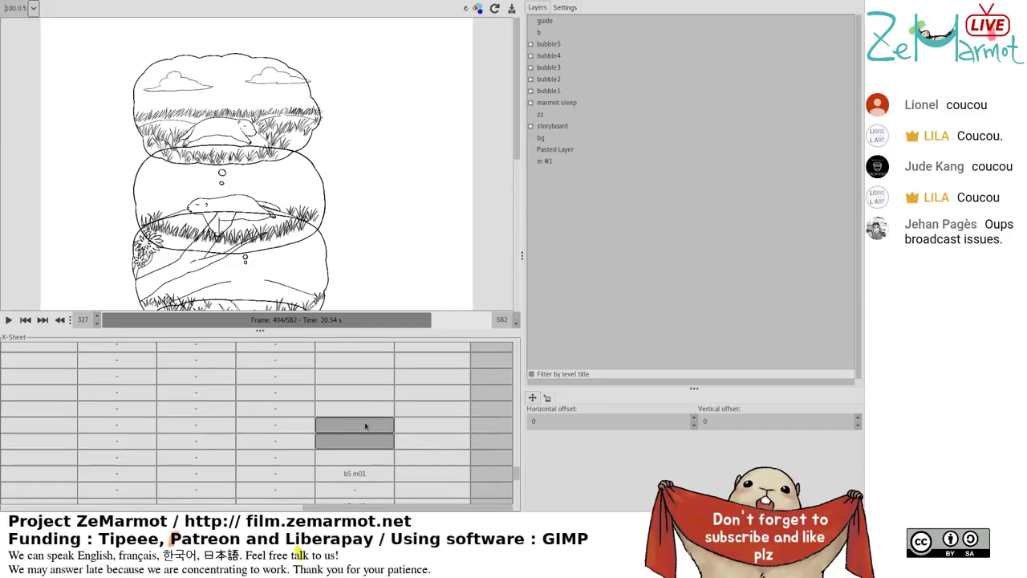
pyautogui.scroll(-1, 362, 417)
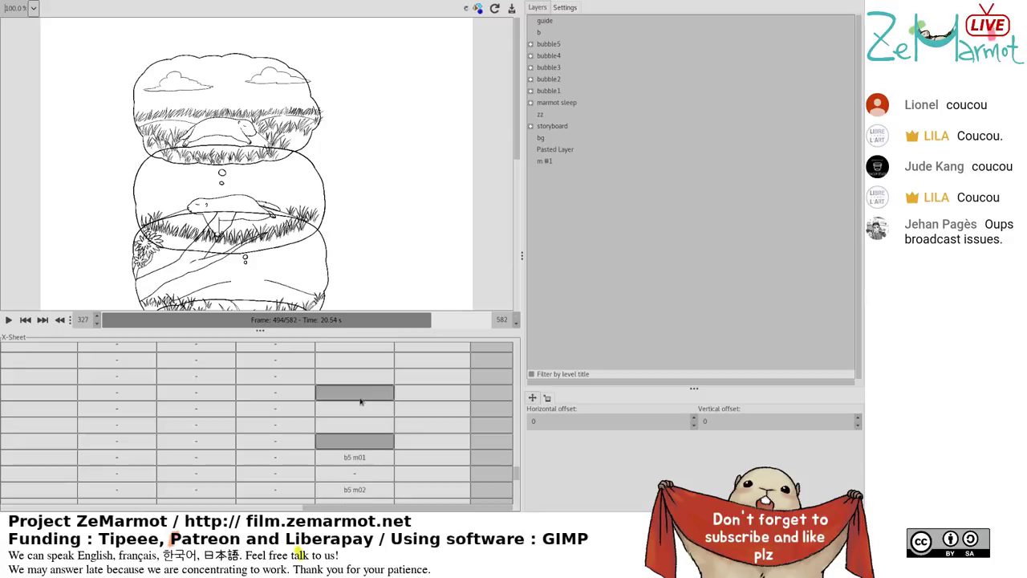
pyautogui.scroll(-5, 377, 443)
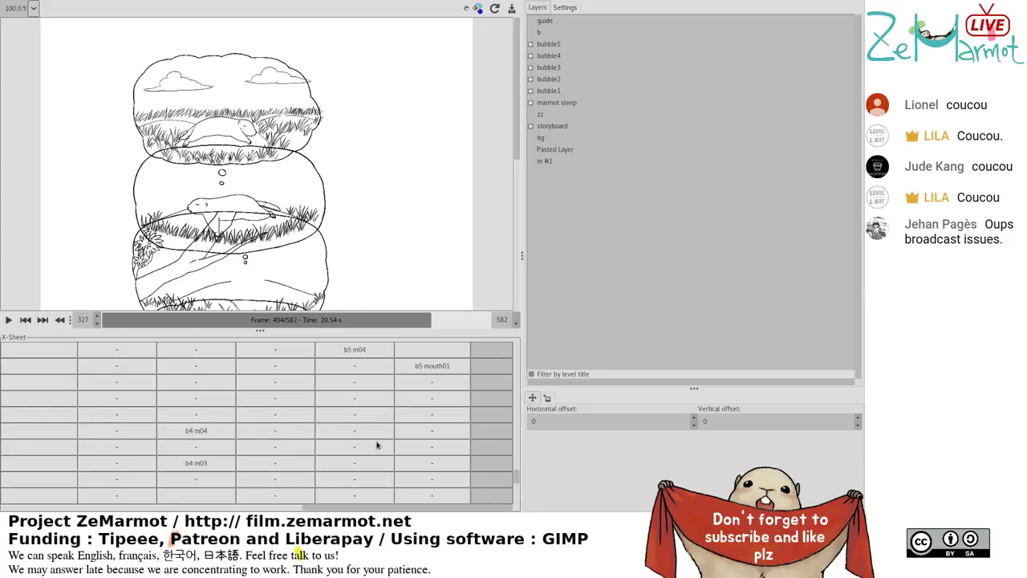
pyautogui.scroll(10, 377, 444)
pyautogui.scroll(-2, 377, 444)
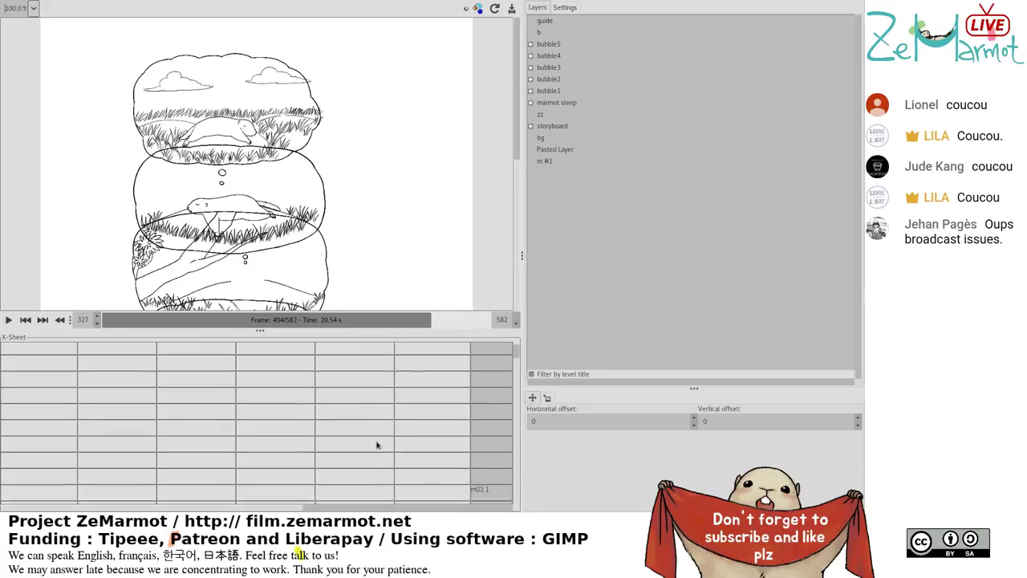
pyautogui.scroll(-1, 378, 444)
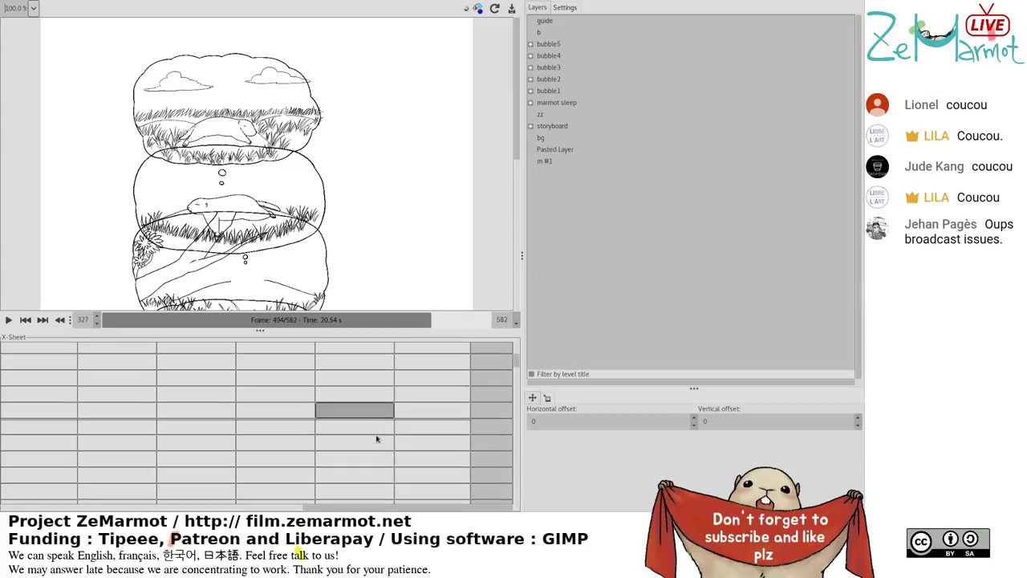
pyautogui.scroll(2, 377, 439)
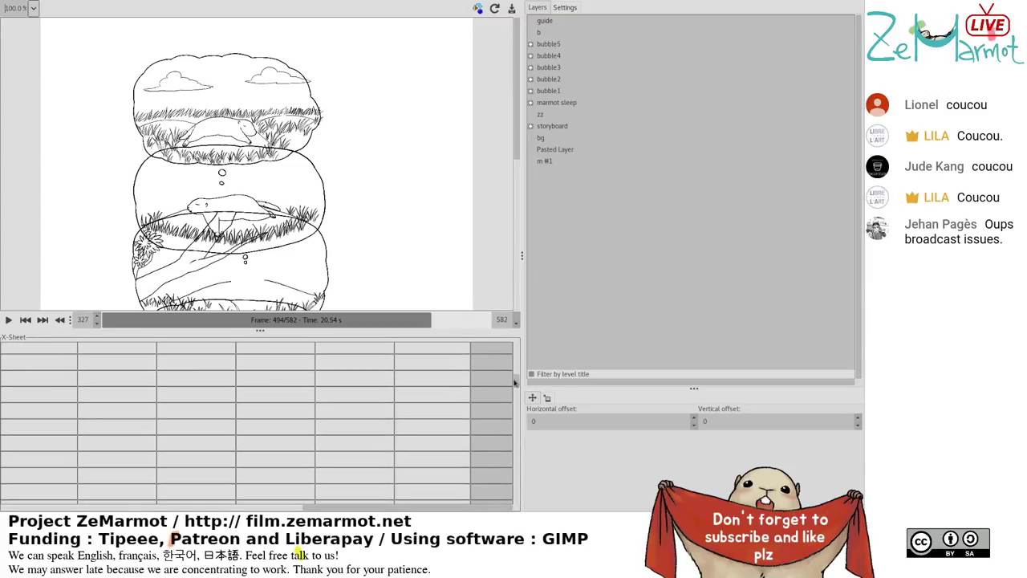
# Enlarge the X-sheet area to show the rows from b5 f10 through the first b5 m03 together.
pyautogui.moveTo(516, 382); pyautogui.dragTo(524, 472)
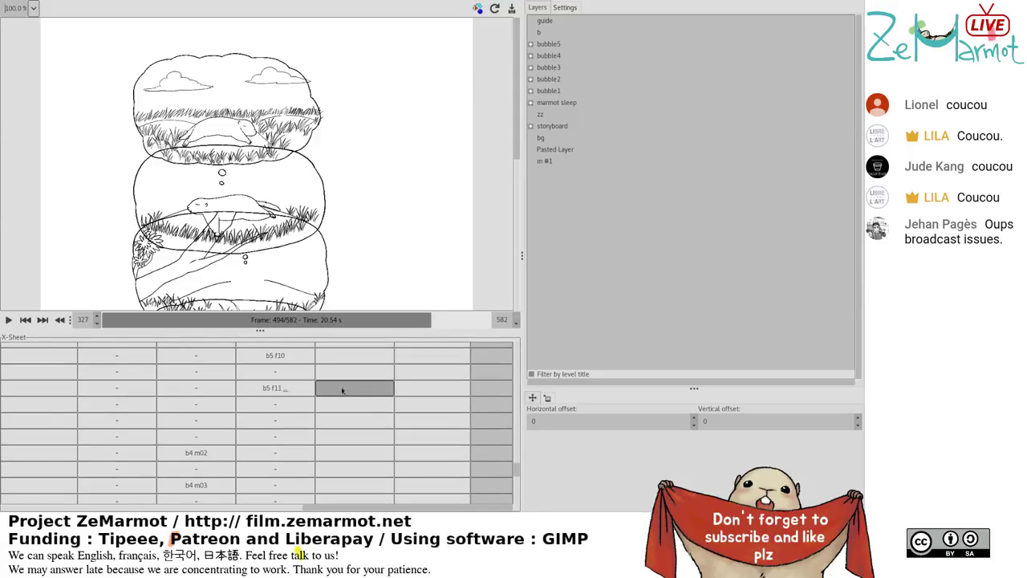
pyautogui.moveTo(307, 334); pyautogui.dragTo(307, 73)
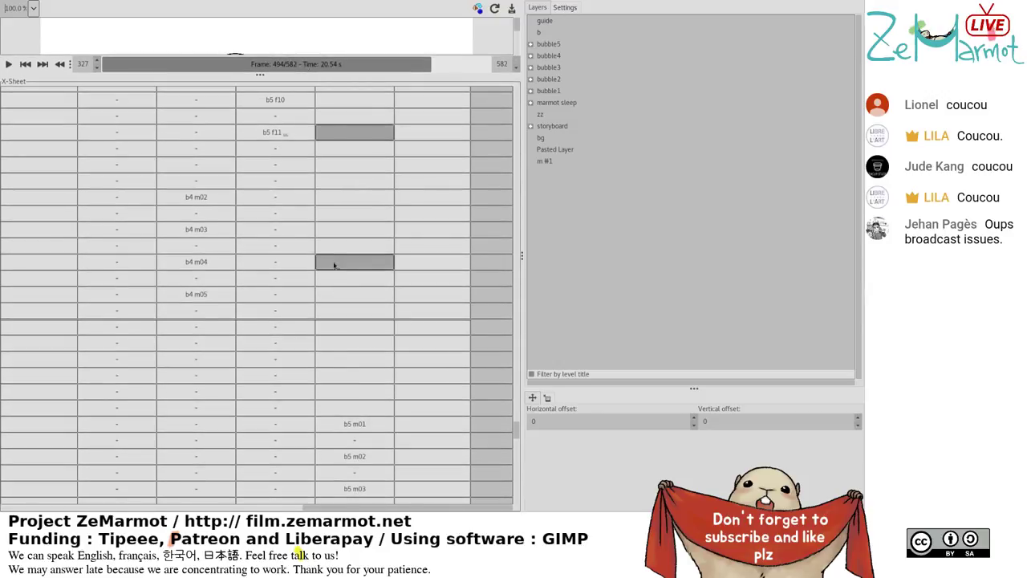
pyautogui.scroll(1, 335, 266)
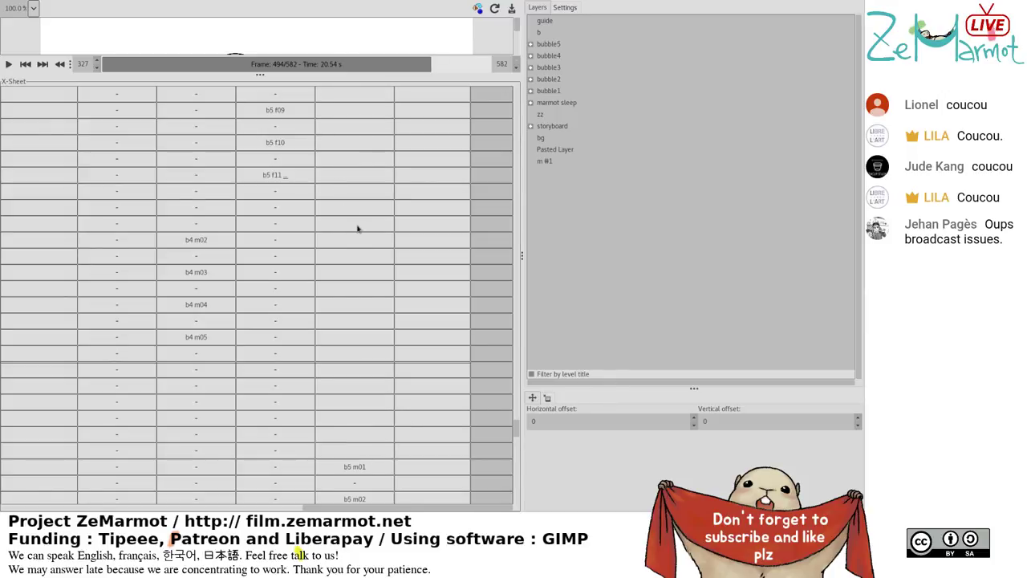
pyautogui.scroll(-2, 358, 229)
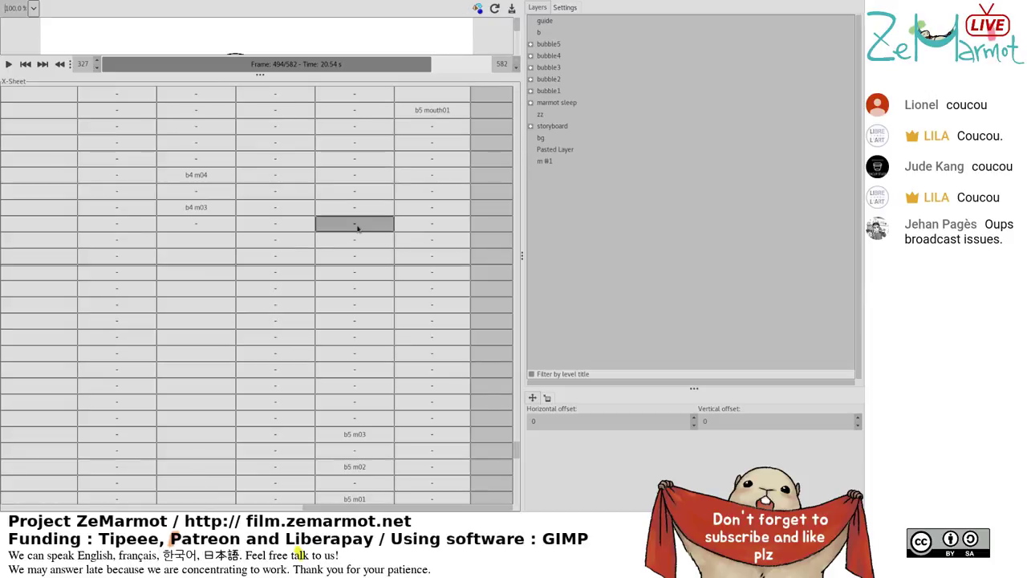
# Keep deleting empty m5 cells above the first b5 m01 to shift the m5 sequence up toward b4 m05.
pyautogui.scroll(-5, 350, 228)
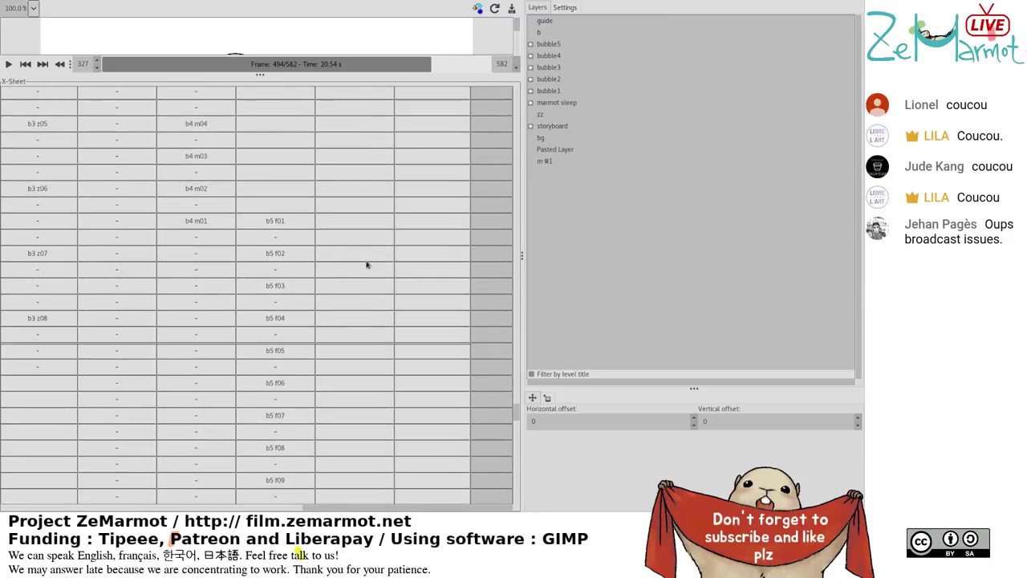
pyautogui.scroll(-5, 379, 281)
pyautogui.scroll(5, 380, 278)
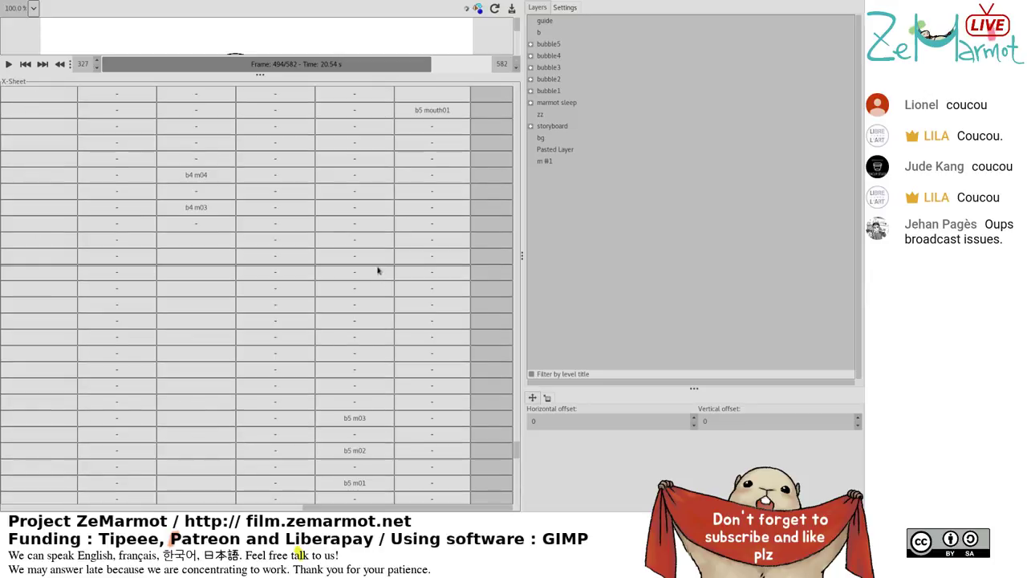
pyautogui.scroll(-5, 374, 256)
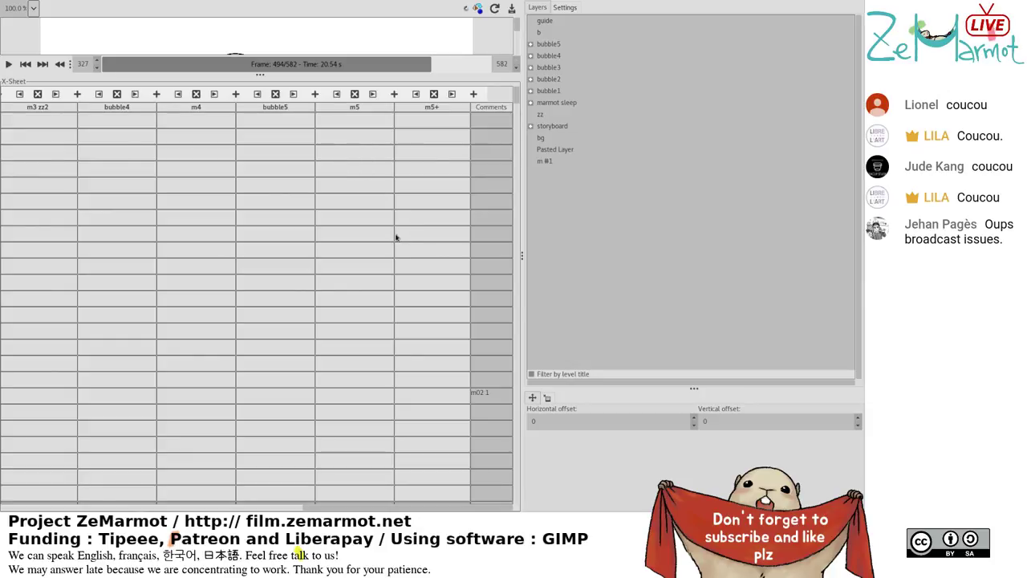
pyautogui.scroll(-3, 394, 235)
pyautogui.scroll(-5, 372, 189)
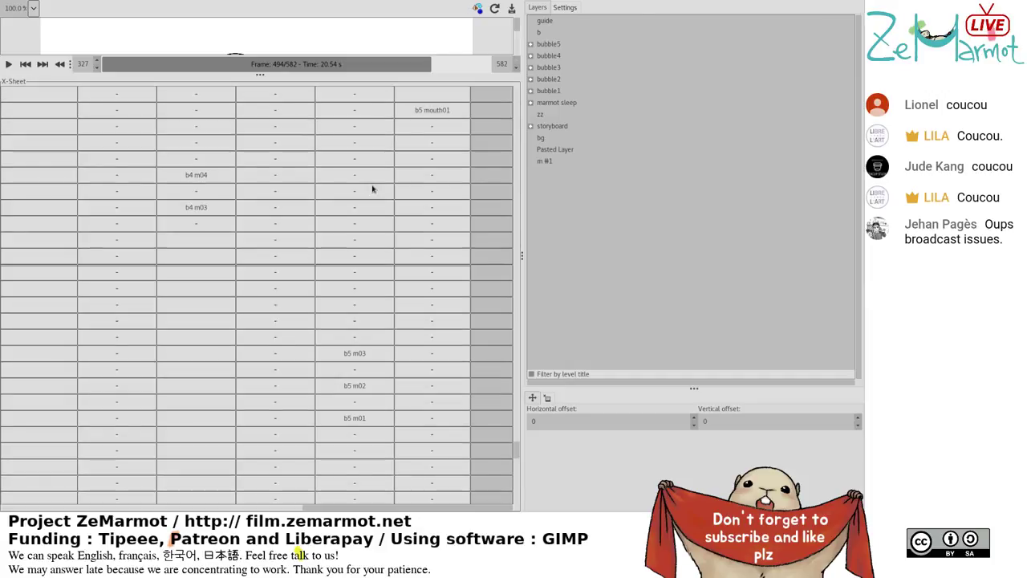
pyautogui.scroll(5, 396, 235)
pyautogui.click(381, 235)
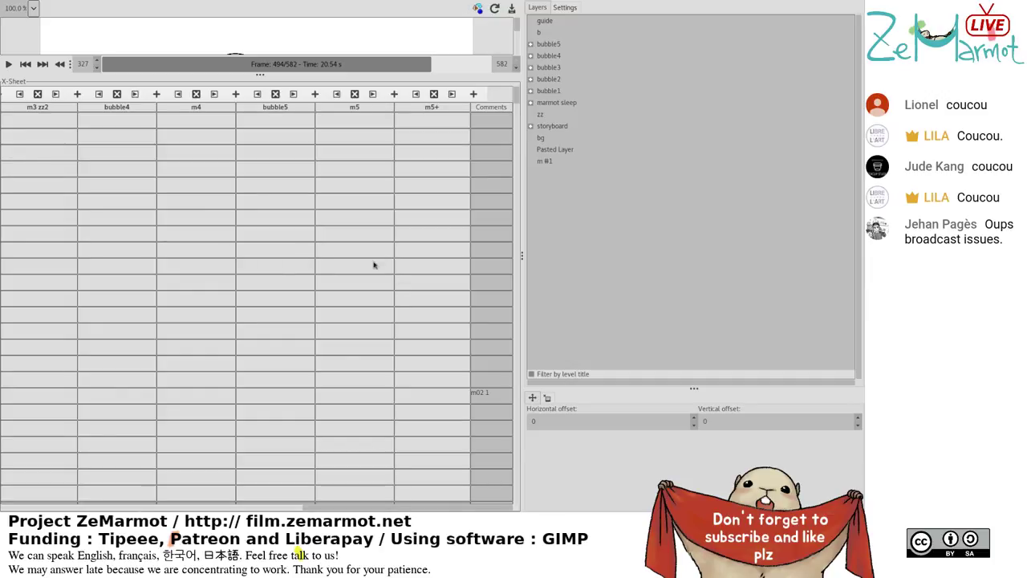
# Delete the remaining surplus m5 cells until b5 m01 lines up with b4 m04 after b5 f11.
pyautogui.scroll(-3, 365, 249)
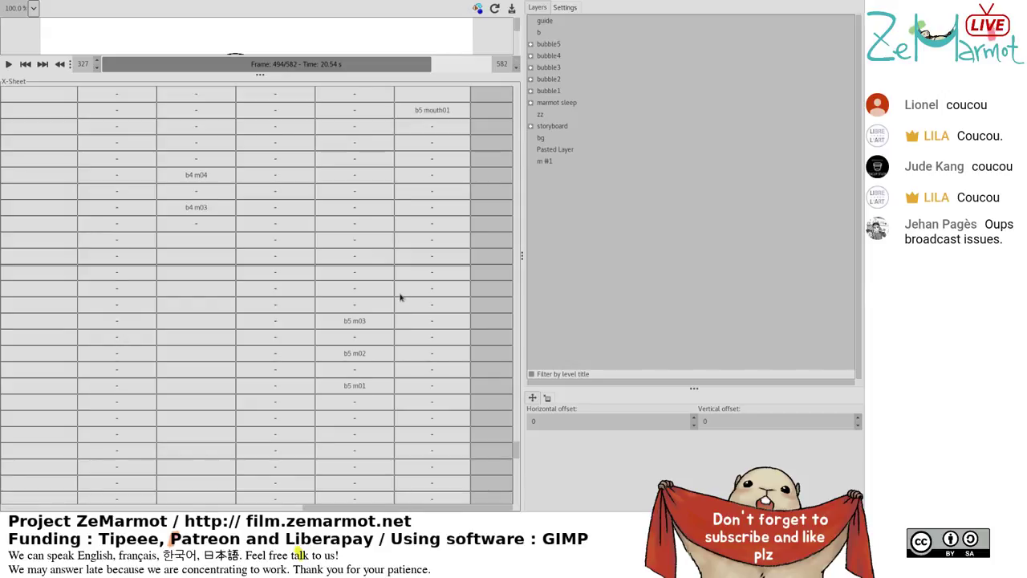
pyautogui.scroll(-2, 401, 297)
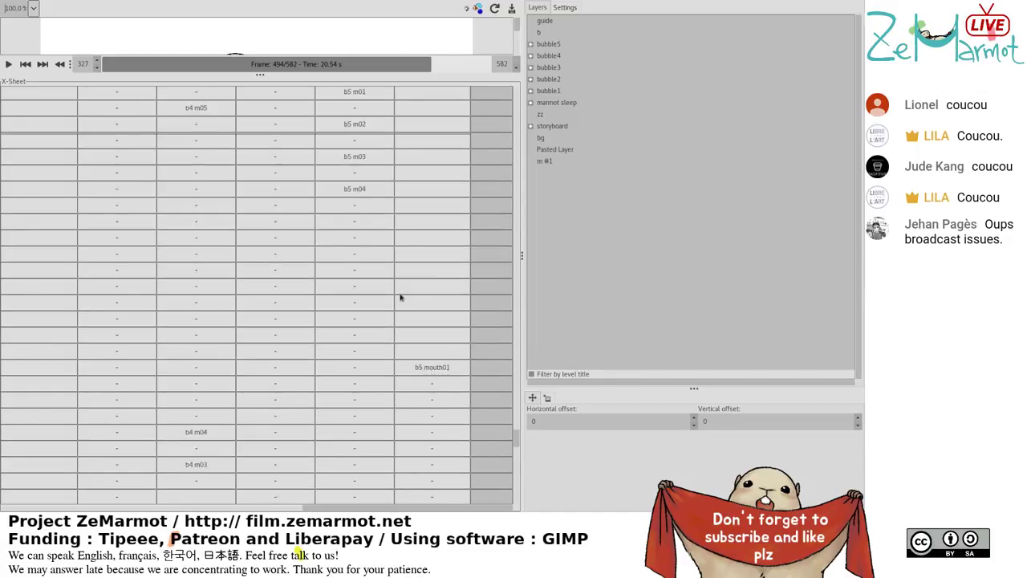
pyautogui.scroll(-1, 400, 298)
pyautogui.scroll(5, 400, 298)
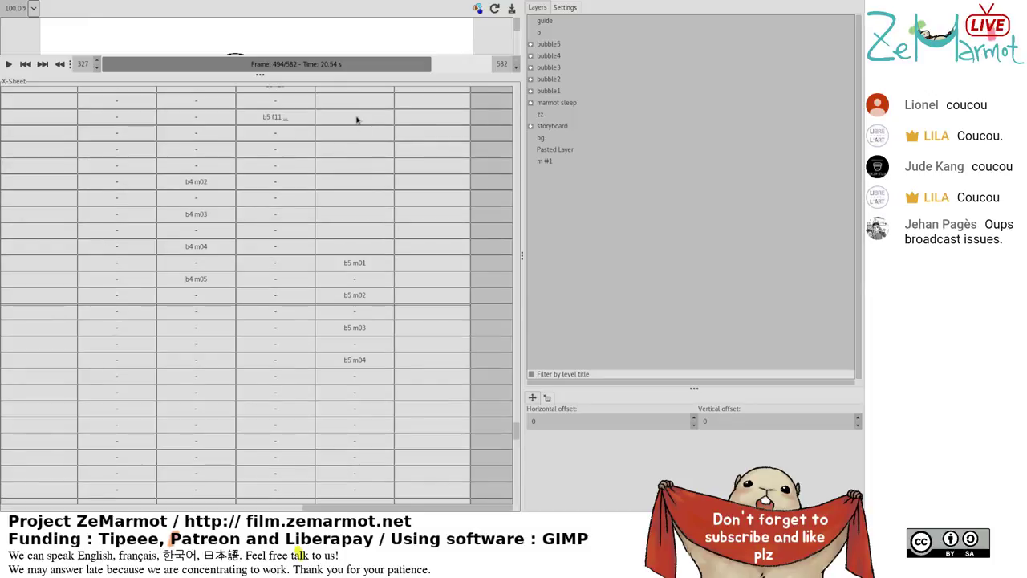
pyautogui.scroll(-3, 357, 119)
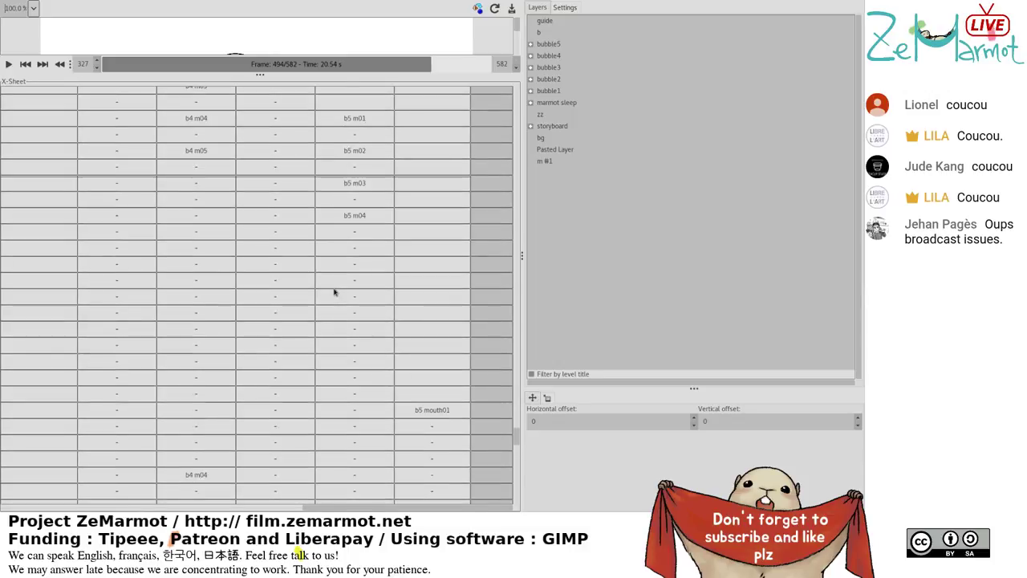
pyautogui.scroll(6, 335, 292)
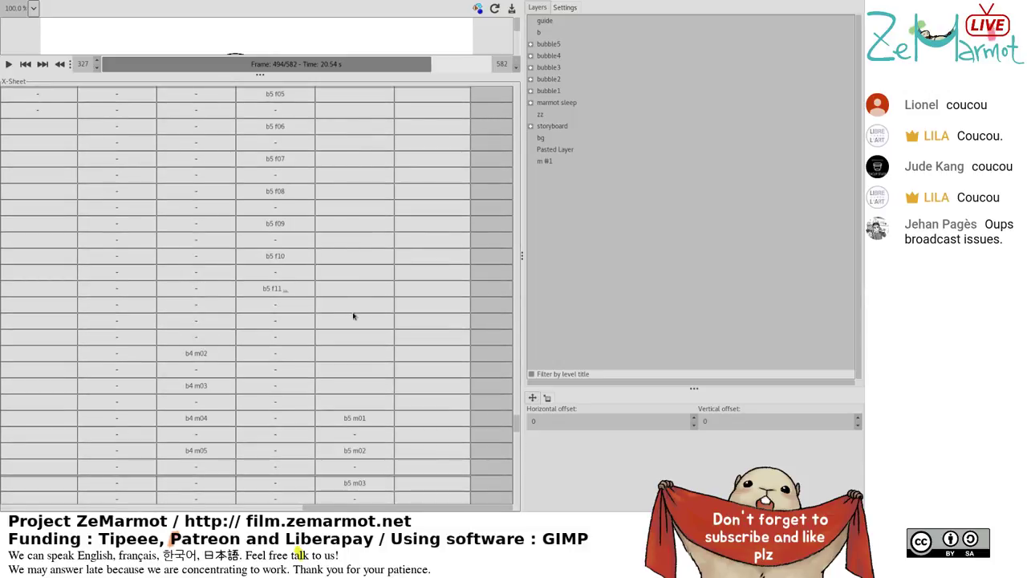
# Try to delete the empty frame between the closing b5 m03 and b5 m02 cells in the m5 track.
pyautogui.scroll(-5, 348, 271)
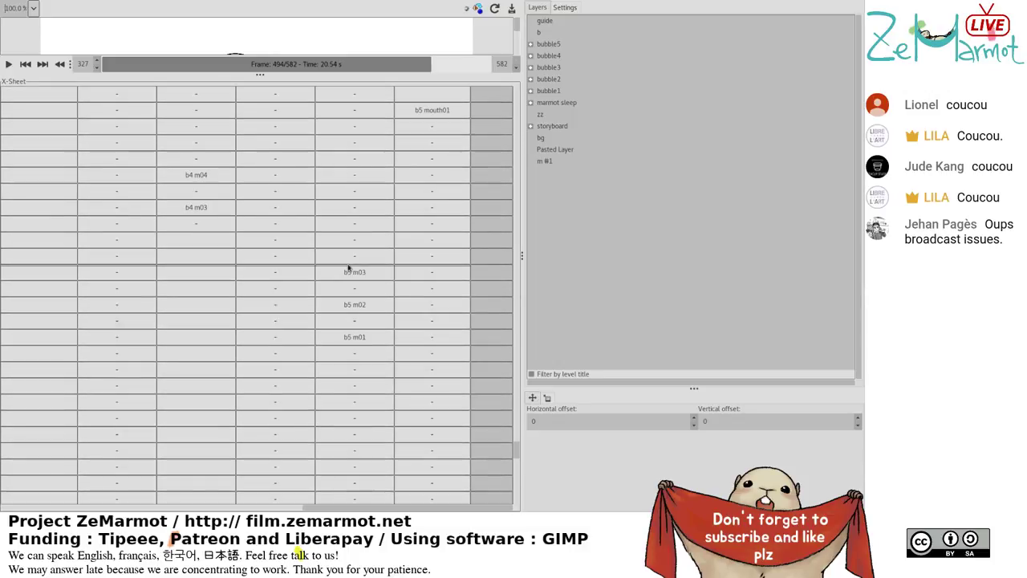
pyautogui.click(374, 289)
pyautogui.click(381, 296)
pyautogui.click(402, 337)
pyautogui.click(384, 288)
pyautogui.click(385, 273)
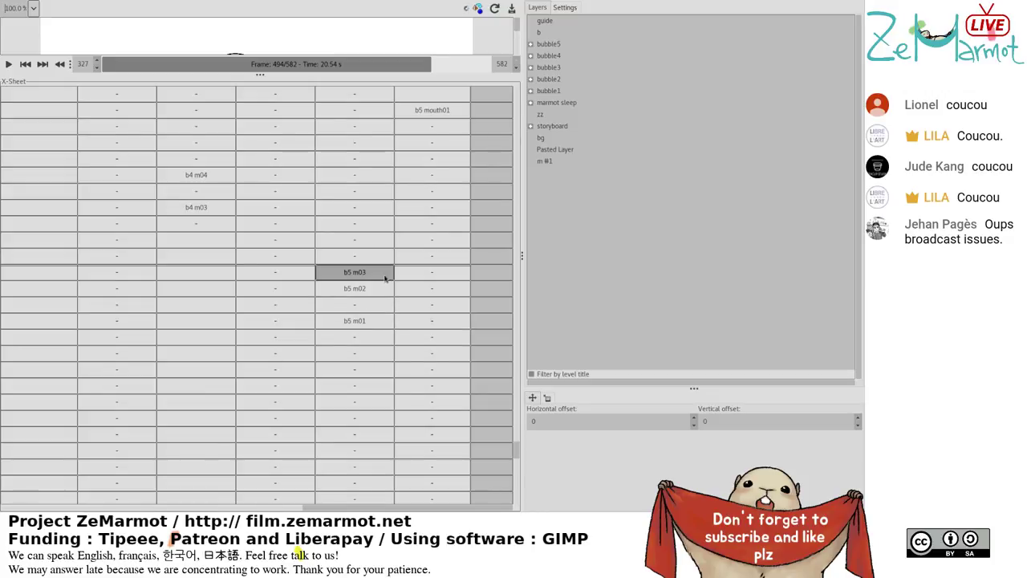
pyautogui.click(380, 287)
pyautogui.click(383, 274)
pyautogui.click(383, 276)
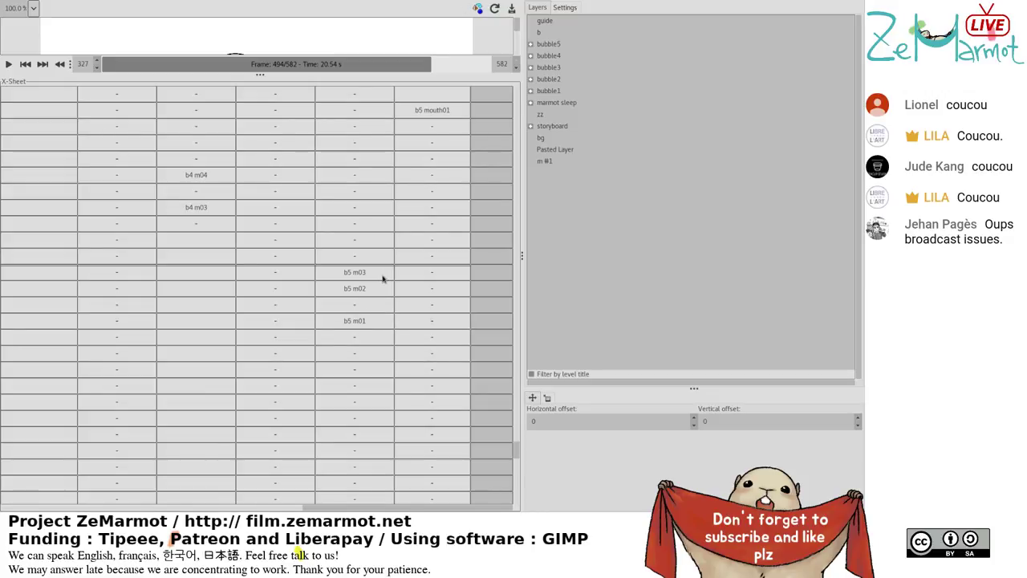
pyautogui.click(391, 286)
pyautogui.click(382, 353)
# Delete empty frames before the first b5 m01 in the m5 track so it lines up with b4 m03.
pyautogui.scroll(6, 380, 350)
pyautogui.click(378, 346)
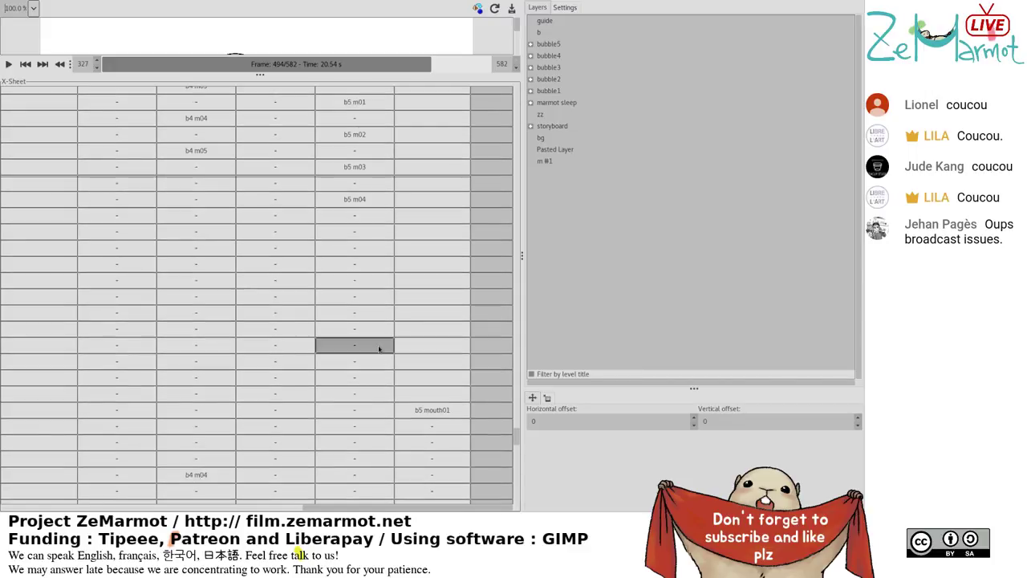
pyautogui.scroll(7, 379, 348)
pyautogui.click(375, 345)
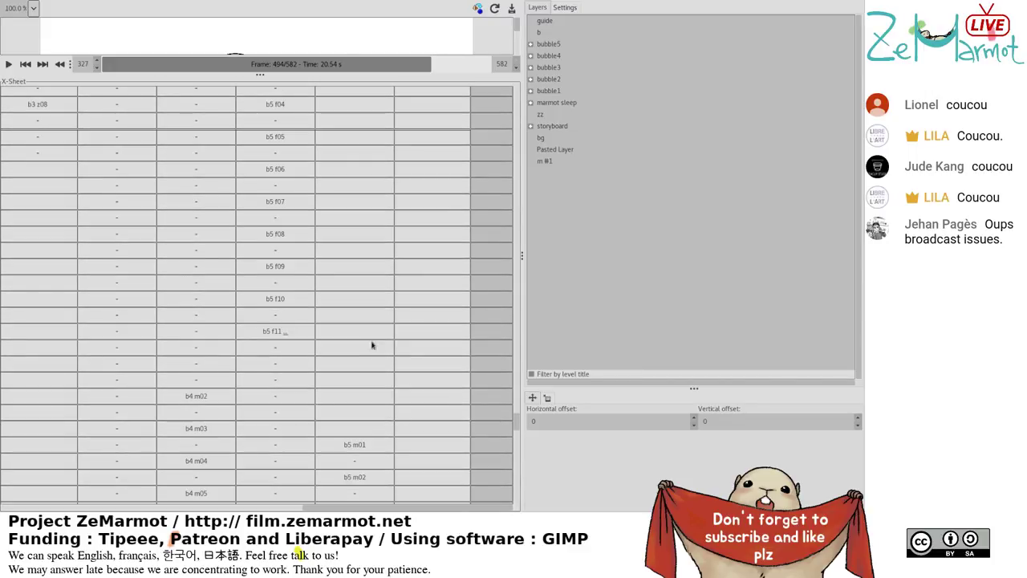
pyautogui.scroll(-5, 380, 361)
pyautogui.click(376, 337)
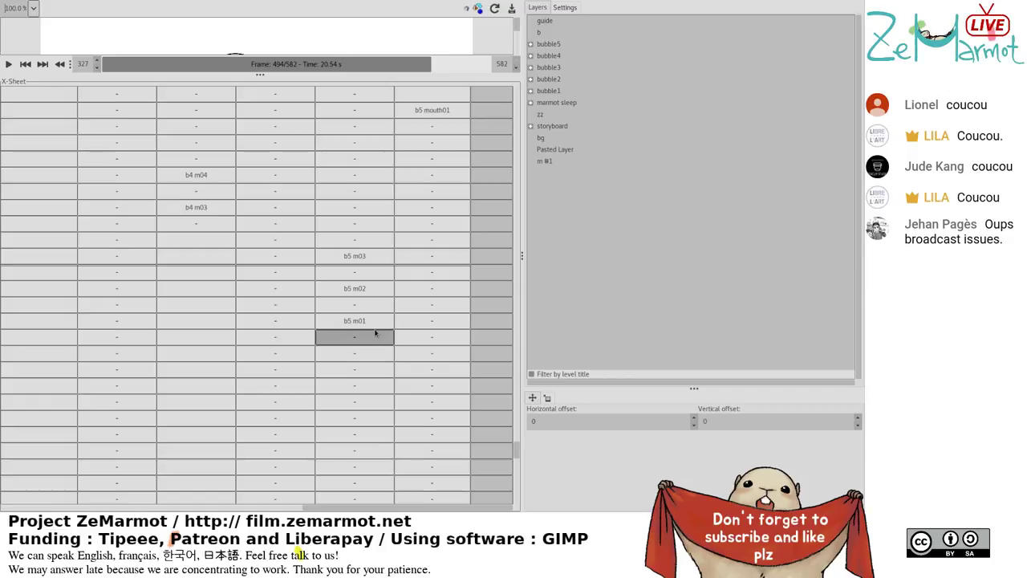
pyautogui.scroll(1, 375, 333)
pyautogui.scroll(5, 375, 332)
pyautogui.click(375, 329)
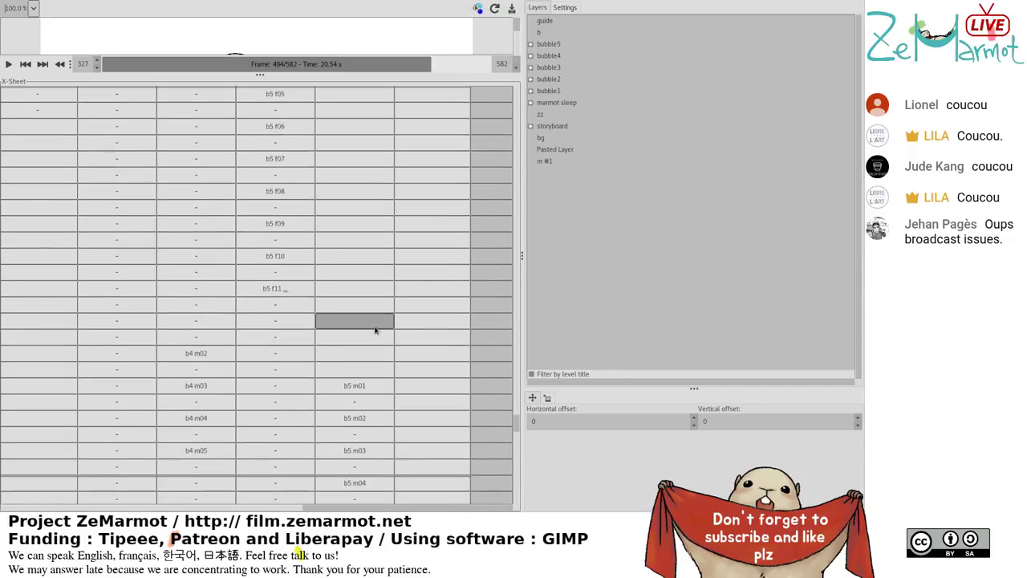
pyautogui.click(377, 331)
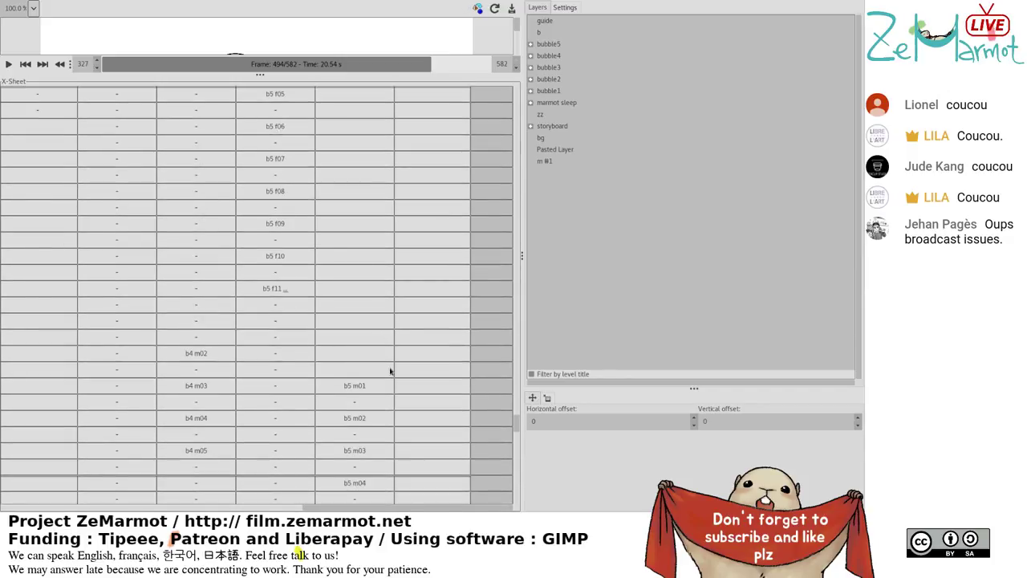
# Delete three more empty frames before the first b5 m01 so it sits one frame ahead of b4 m02.
pyautogui.click(366, 291)
pyautogui.scroll(-2, 366, 296)
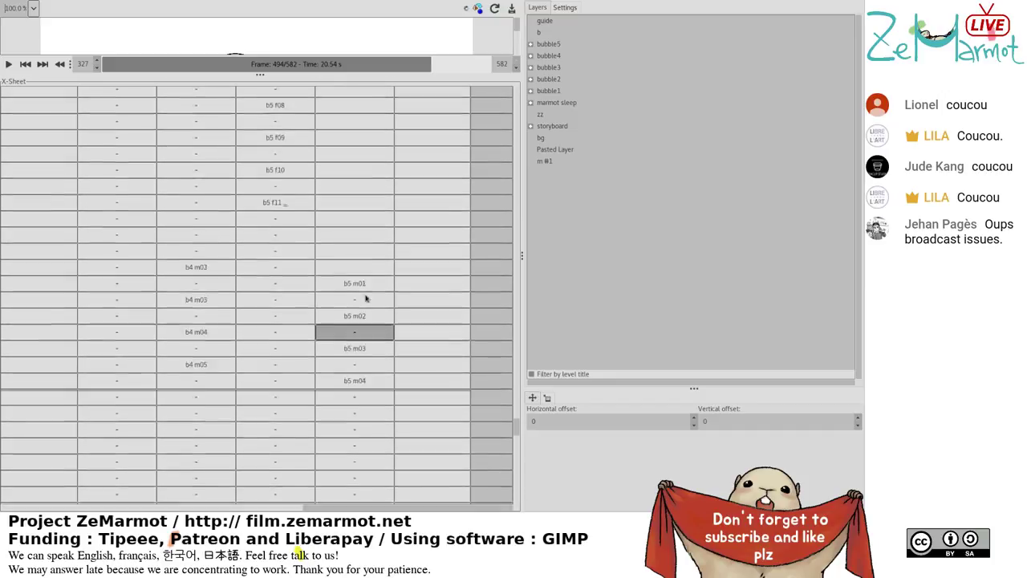
pyautogui.scroll(5, 365, 298)
pyautogui.click(365, 296)
pyautogui.click(365, 298)
pyautogui.click(365, 301)
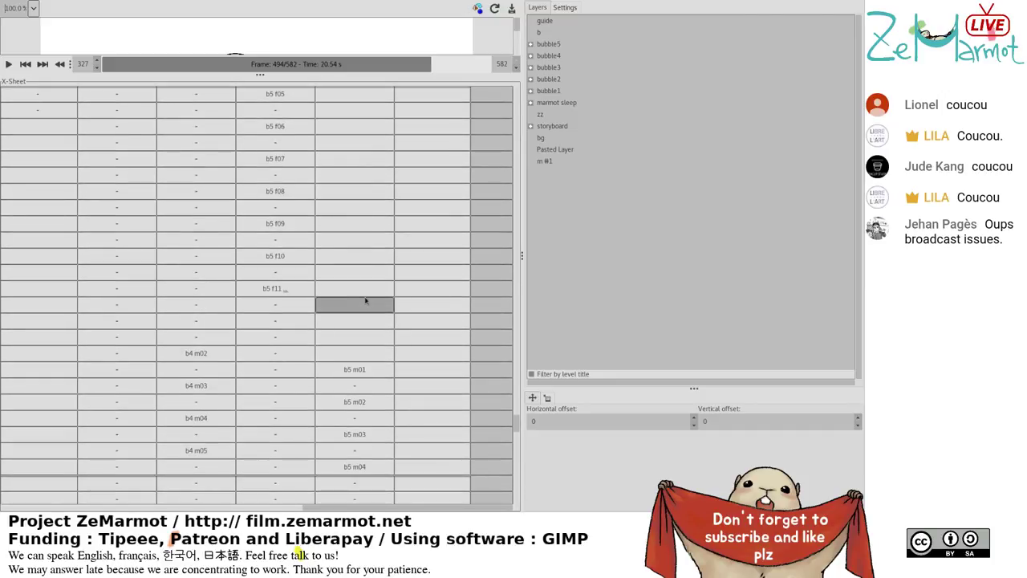
pyautogui.click(374, 297)
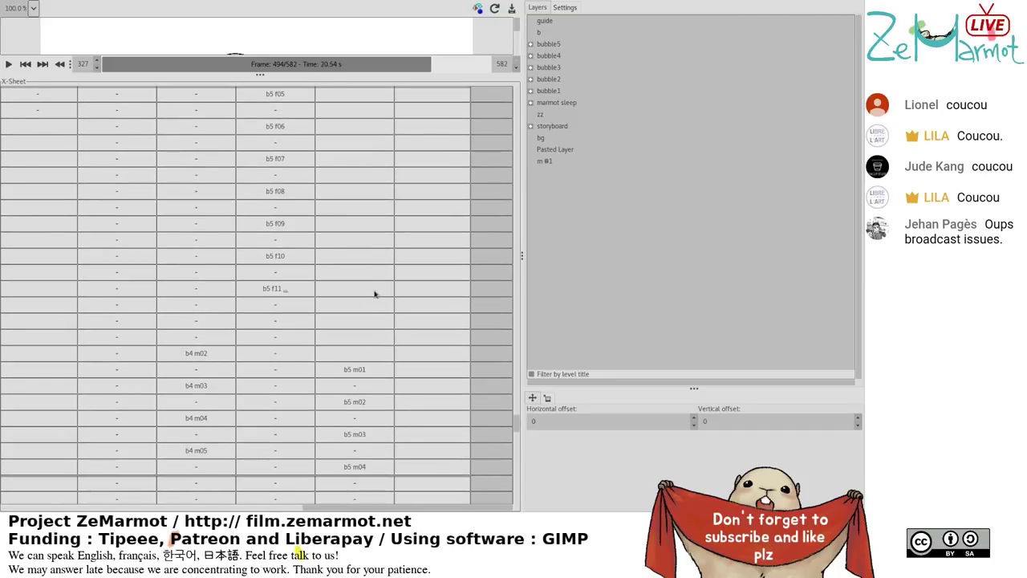
pyautogui.scroll(-5, 375, 288)
pyautogui.click(374, 288)
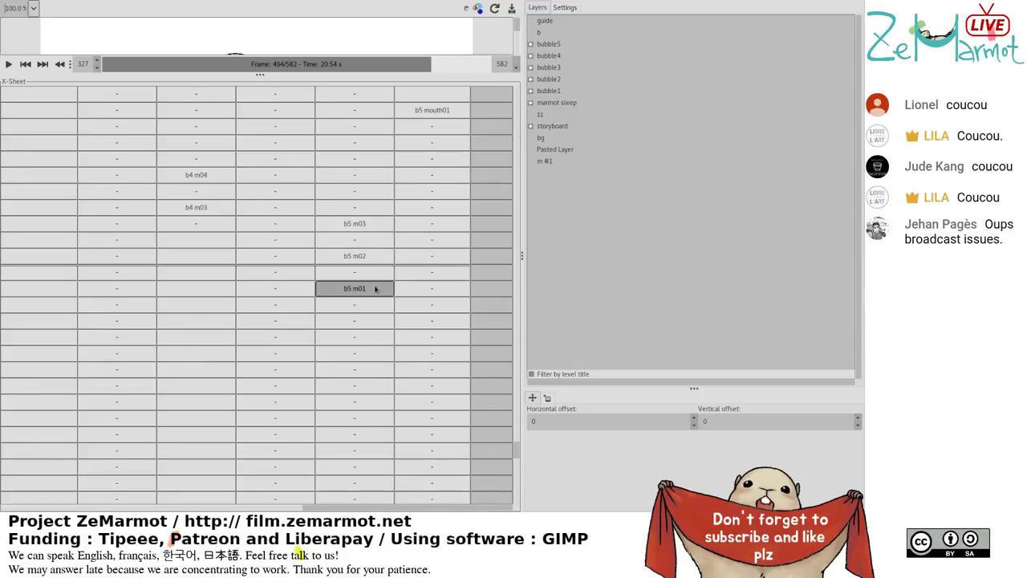
pyautogui.scroll(-5, 375, 294)
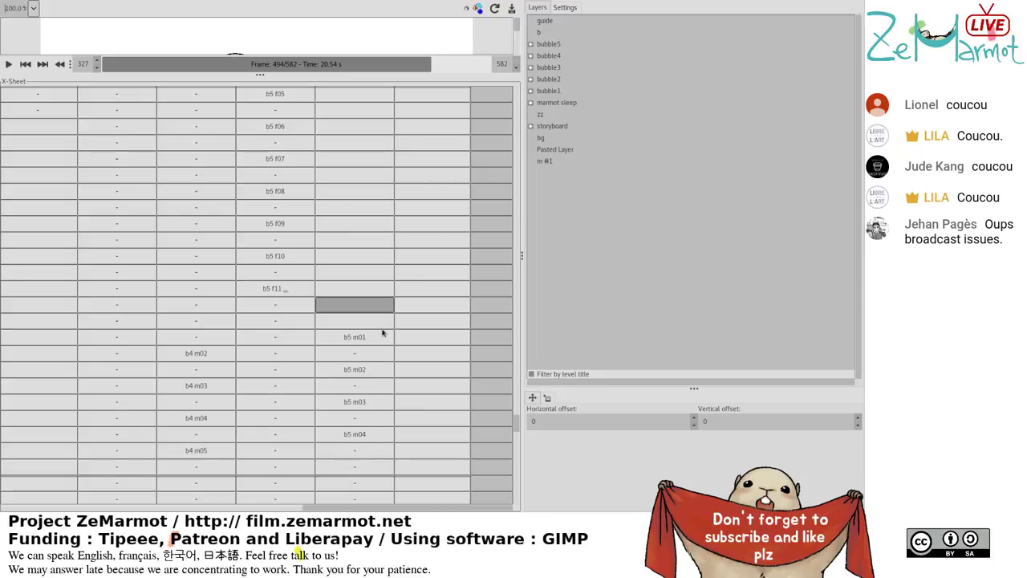
# Delete the remaining empty frames before b5 m01 in the m5 track so it starts level with b5 f11.
pyautogui.scroll(-5, 381, 335)
pyautogui.scroll(-3, 378, 337)
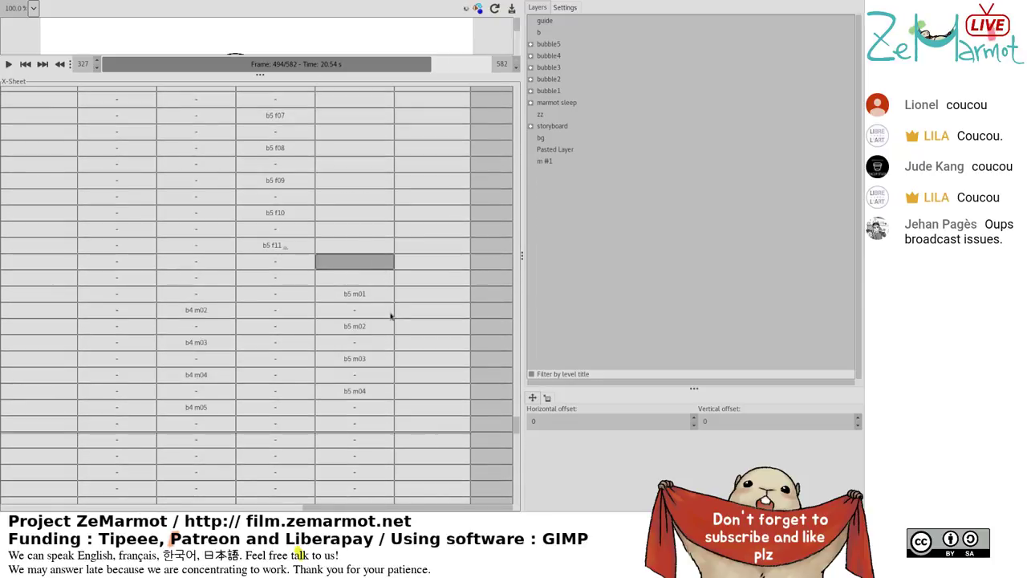
pyautogui.click(387, 311)
pyautogui.scroll(5, 383, 313)
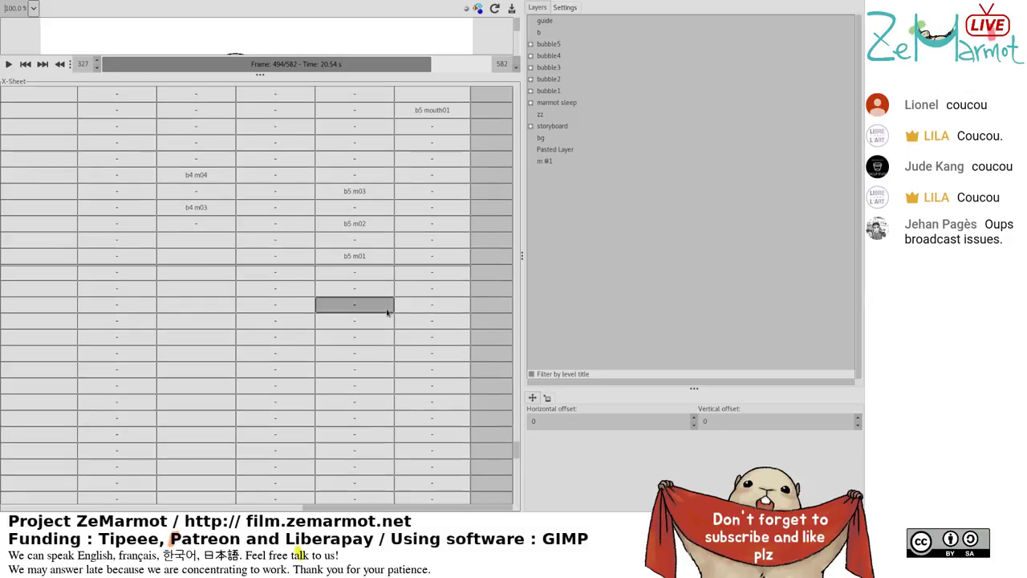
pyautogui.scroll(-5, 384, 313)
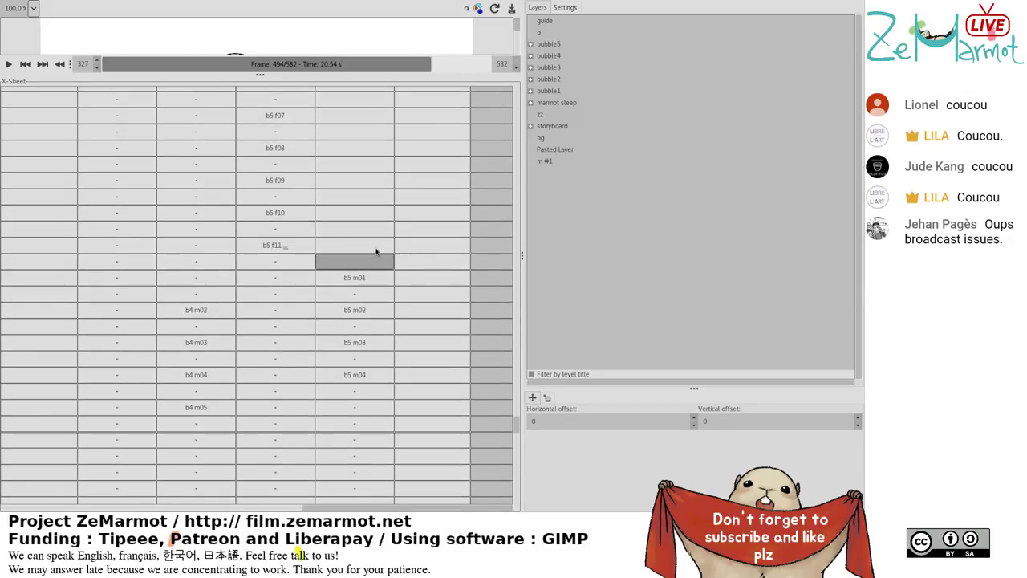
pyautogui.click(385, 295)
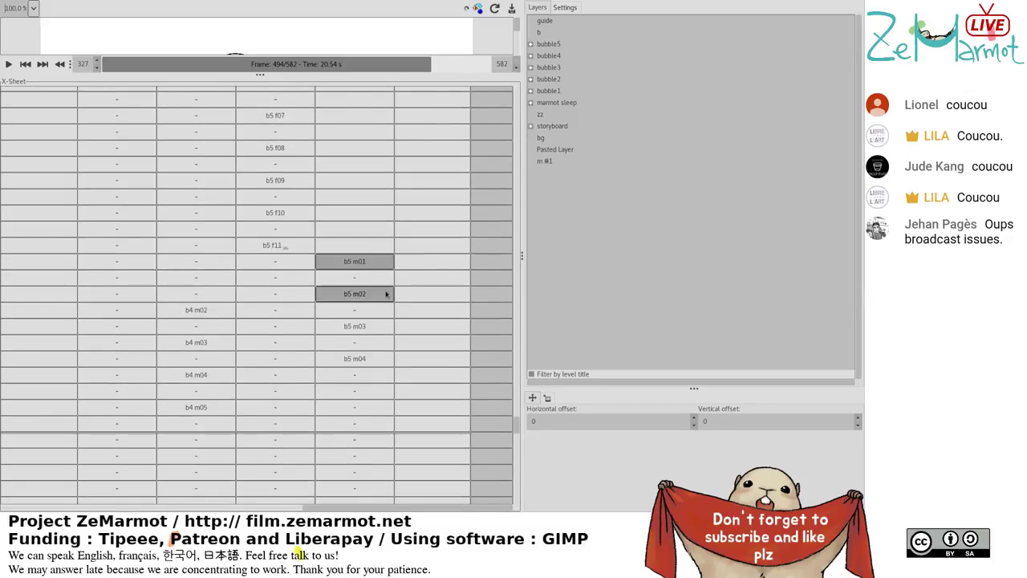
pyautogui.scroll(-5, 386, 293)
pyautogui.scroll(10, 384, 289)
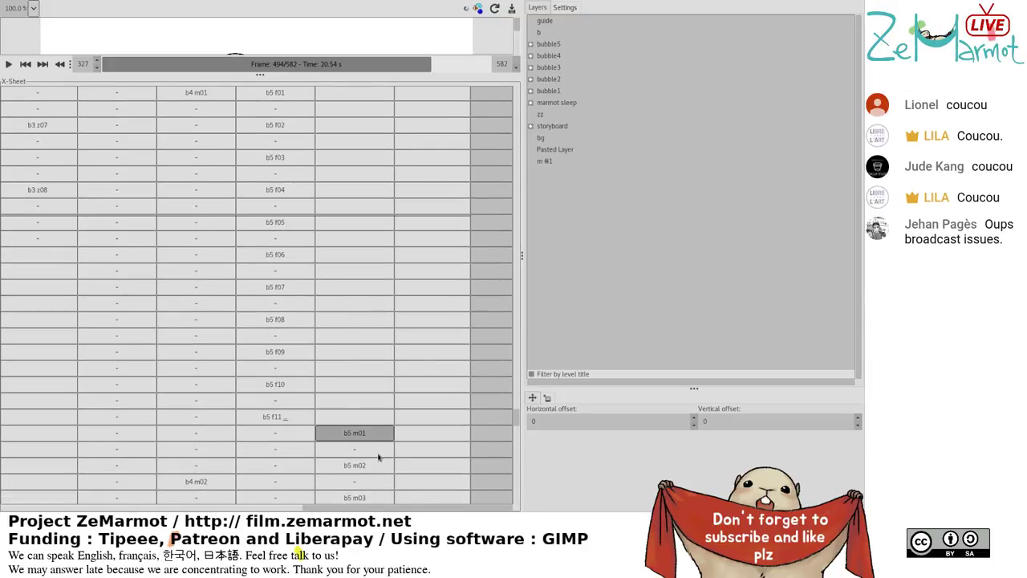
# Move b5 mouth01 one frame earlier in the m5+ track by deleting an empty frame on the b5 f11 row.
pyautogui.click(434, 417)
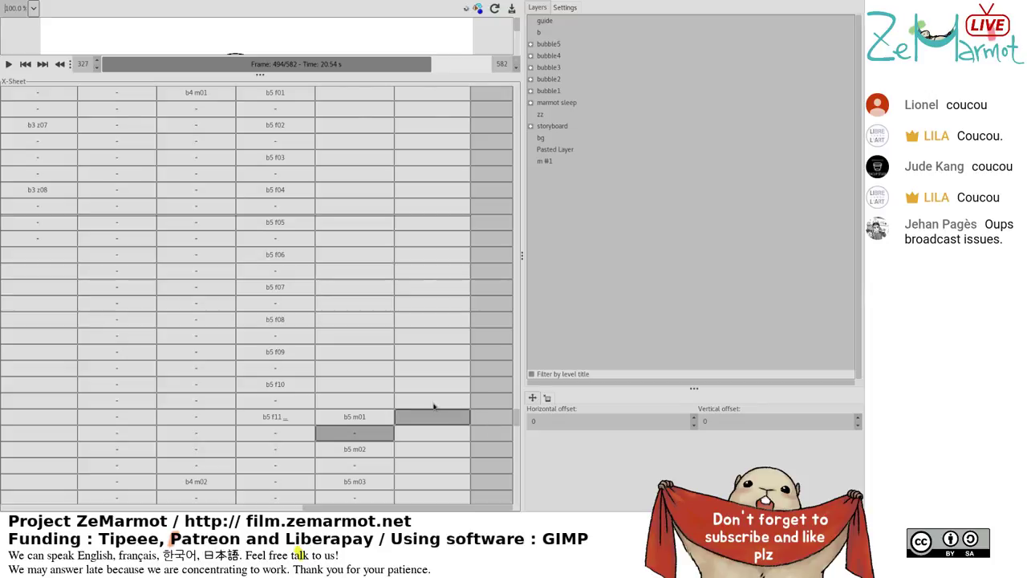
pyautogui.scroll(-10, 435, 409)
pyautogui.click(434, 392)
pyautogui.scroll(5, 434, 392)
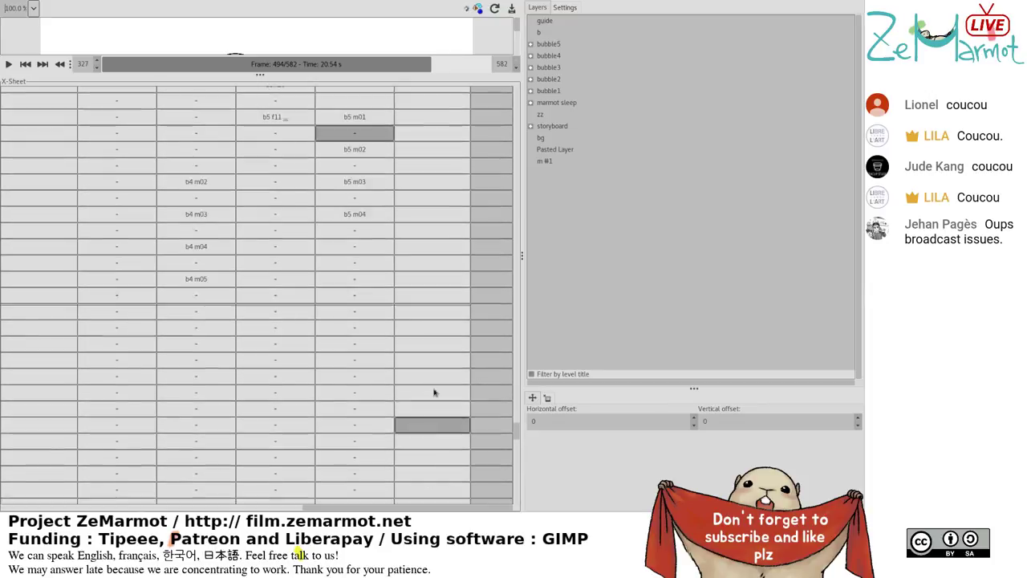
pyautogui.click(419, 211)
pyautogui.press('Left')
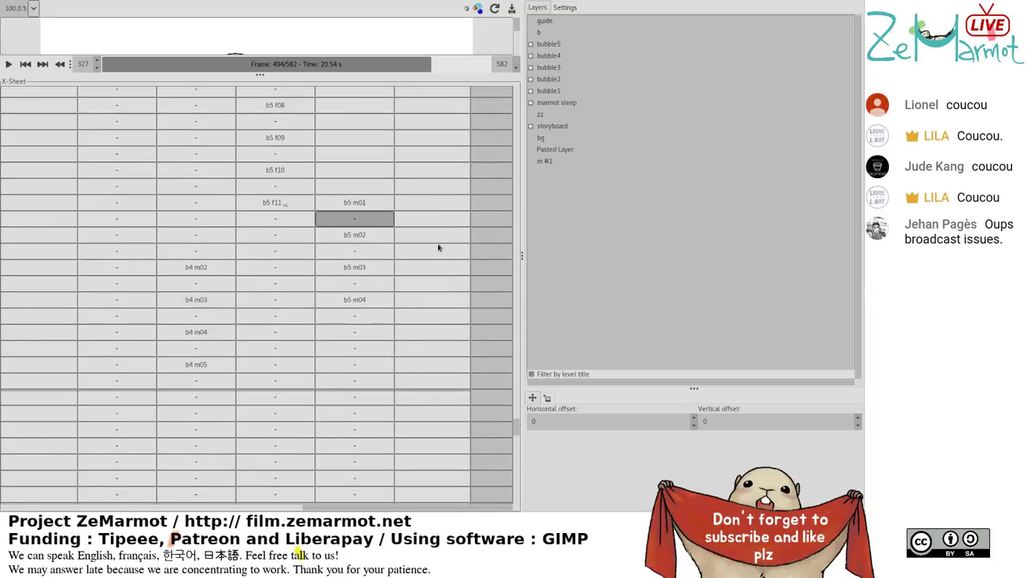
pyautogui.scroll(-5, 429, 210)
pyautogui.click(429, 208)
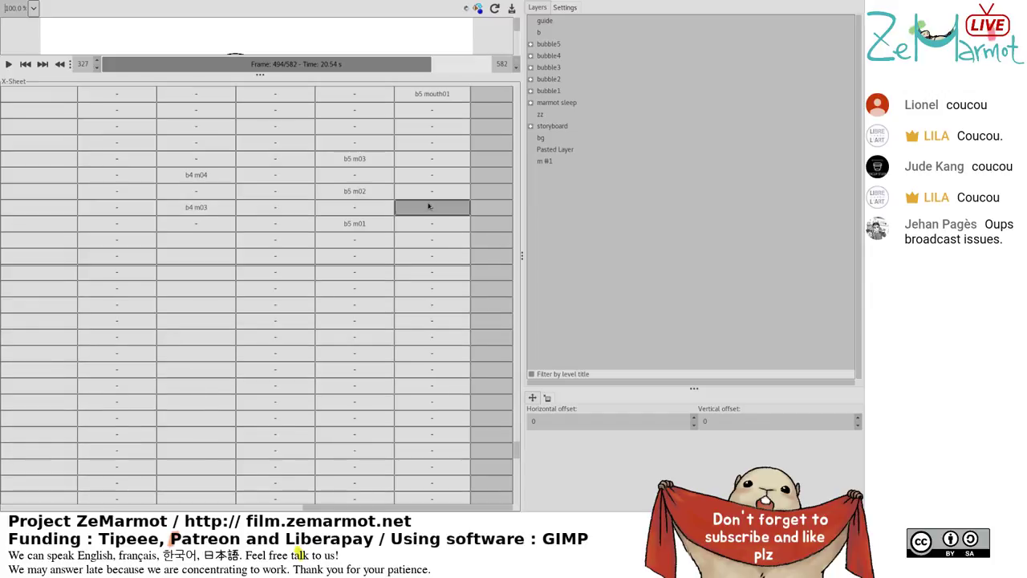
# Delete a further empty frame ahead of b5 mouth01 and check the title of its track.
pyautogui.scroll(1, 428, 214)
pyautogui.scroll(3, 427, 215)
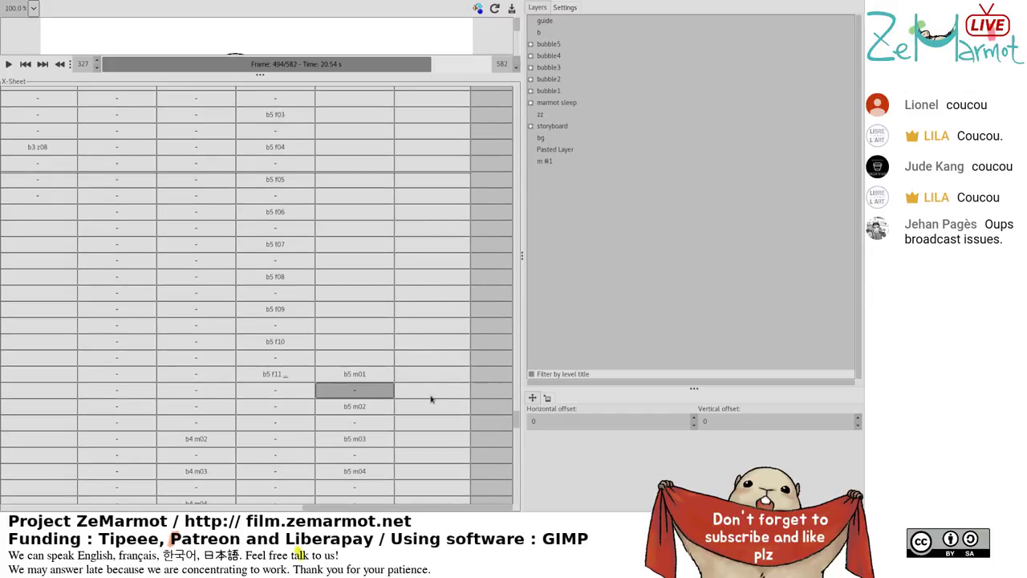
pyautogui.scroll(-8, 430, 399)
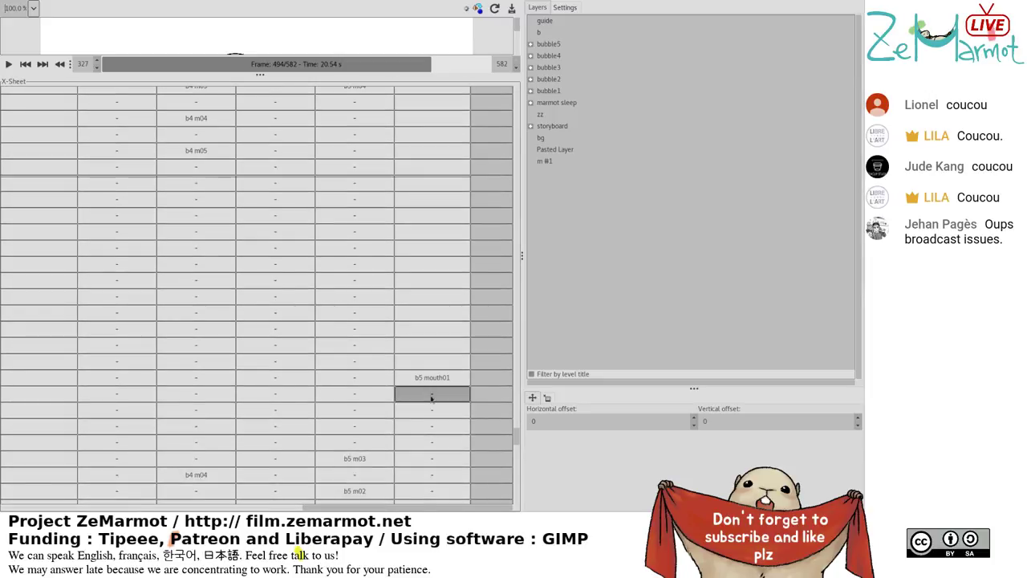
pyautogui.scroll(2, 431, 399)
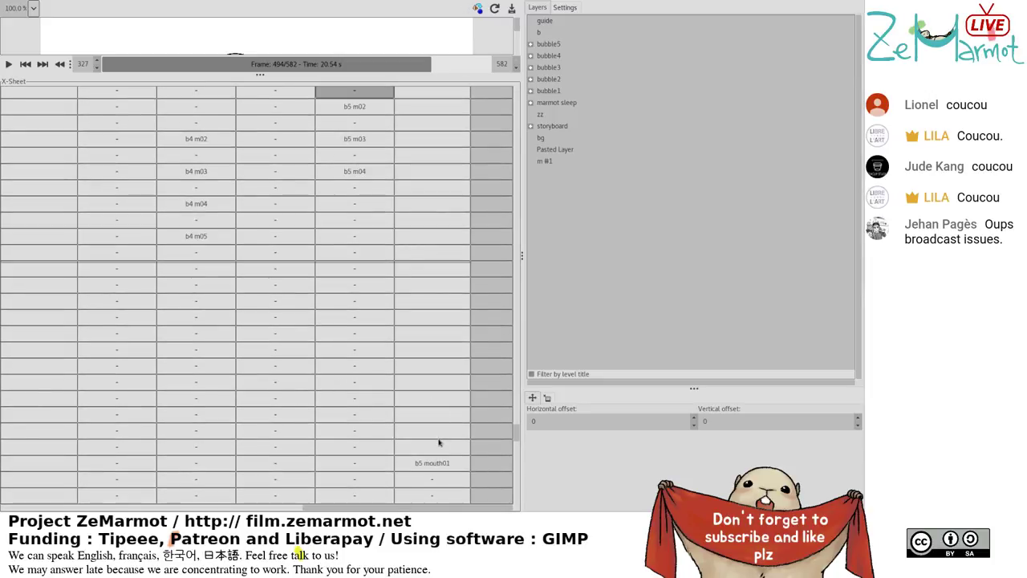
pyautogui.scroll(10, 439, 442)
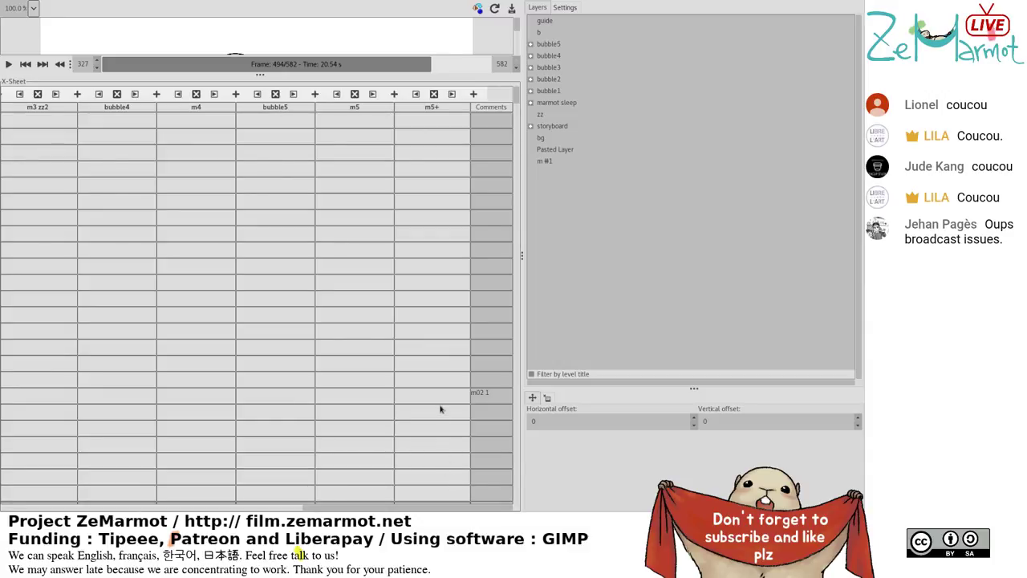
pyautogui.scroll(-3, 440, 409)
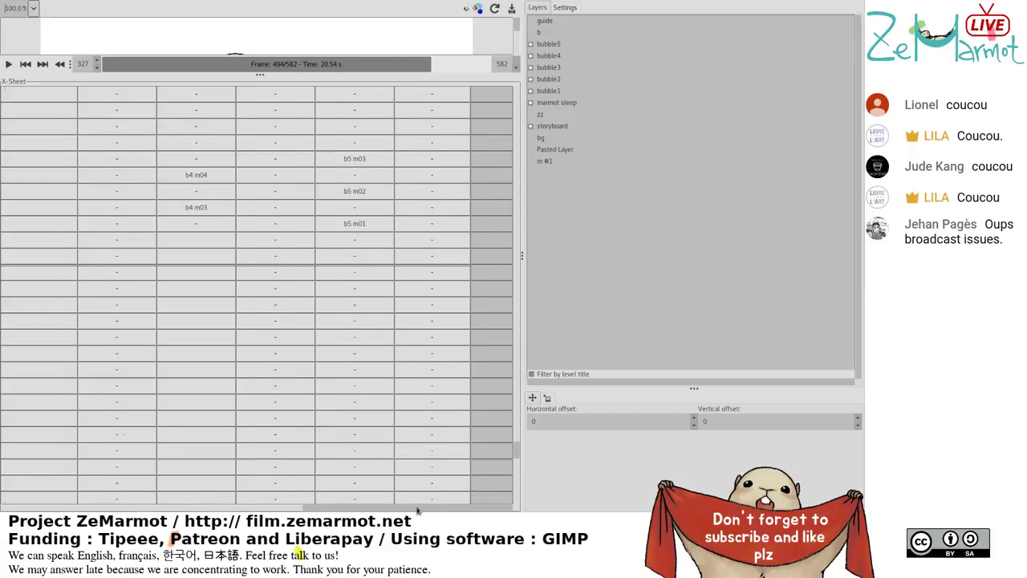
# Make frame 469, the row holding b5 f11 and b5 m01, the current frame.
pyautogui.moveTo(420, 509); pyautogui.dragTo(2, 517)
pyautogui.moveTo(142, 515); pyautogui.dragTo(449, 515)
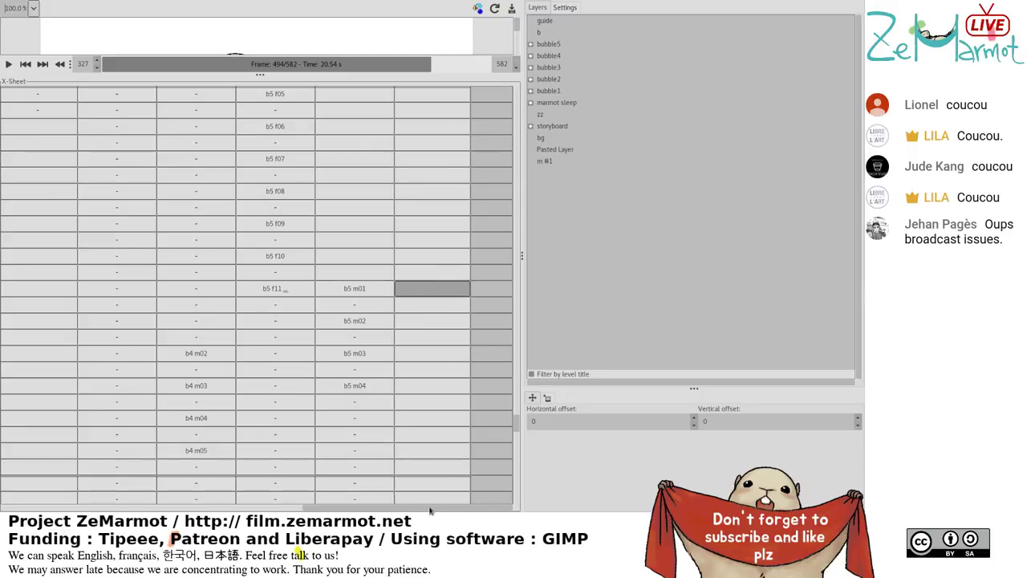
pyautogui.moveTo(434, 509); pyautogui.dragTo(3, 517)
pyautogui.click(8, 288)
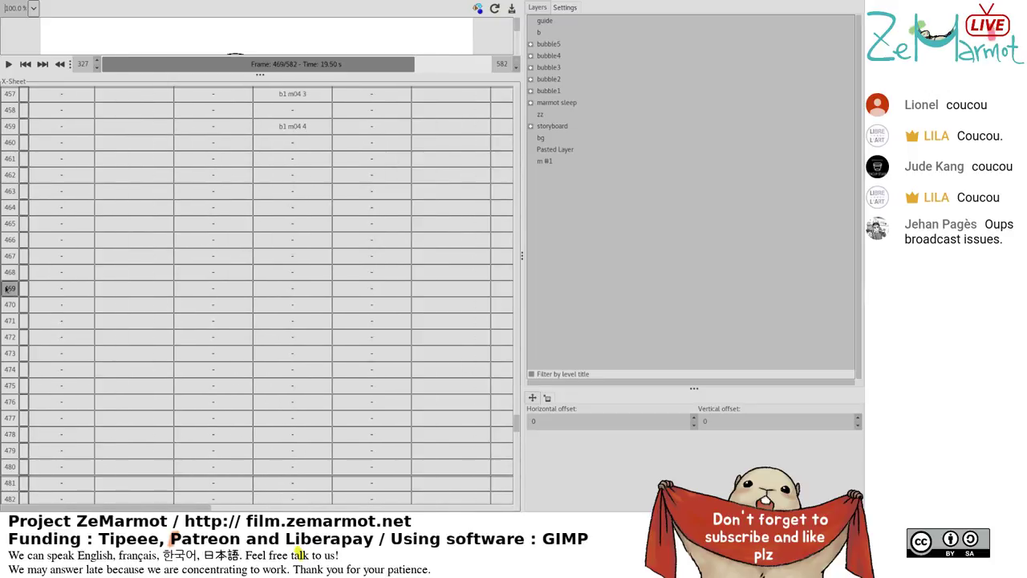
pyautogui.moveTo(203, 507); pyautogui.dragTo(562, 507)
# Delete empty frames in the m5+ track after frame 469 to bring b5 mouth01 up to frame 476.
pyautogui.click(432, 288)
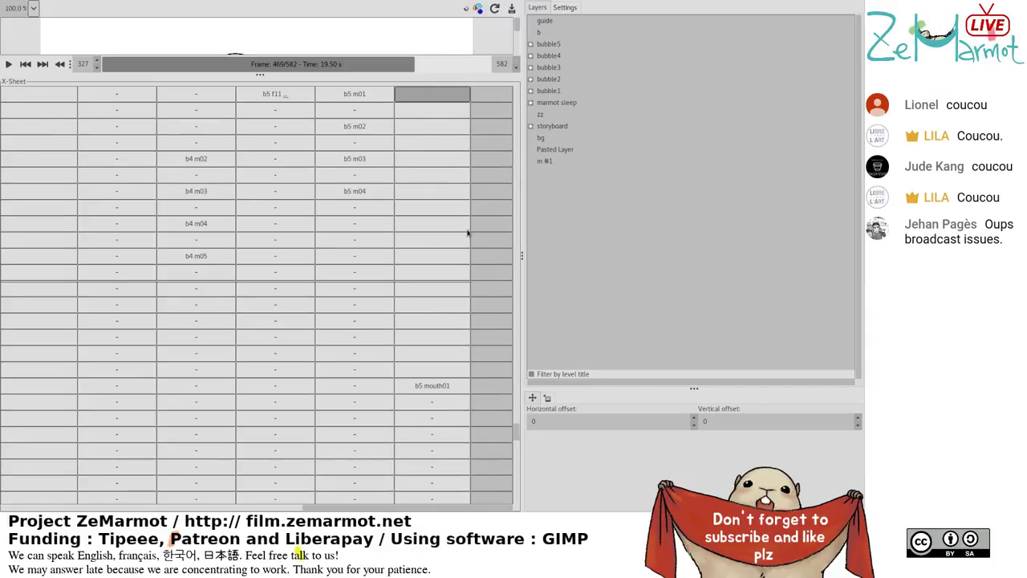
pyautogui.click(469, 148)
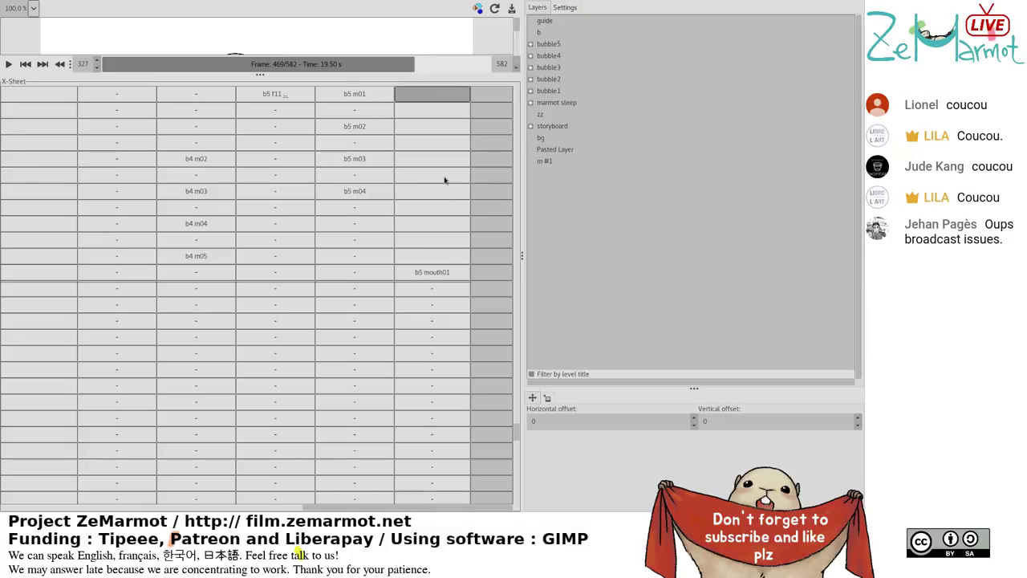
pyautogui.click(445, 175)
pyautogui.press('Delete')
pyautogui.click(439, 170)
pyautogui.press('Delete')
pyautogui.click(438, 158)
pyautogui.press('Delete')
pyautogui.click(456, 149)
pyautogui.click(459, 161)
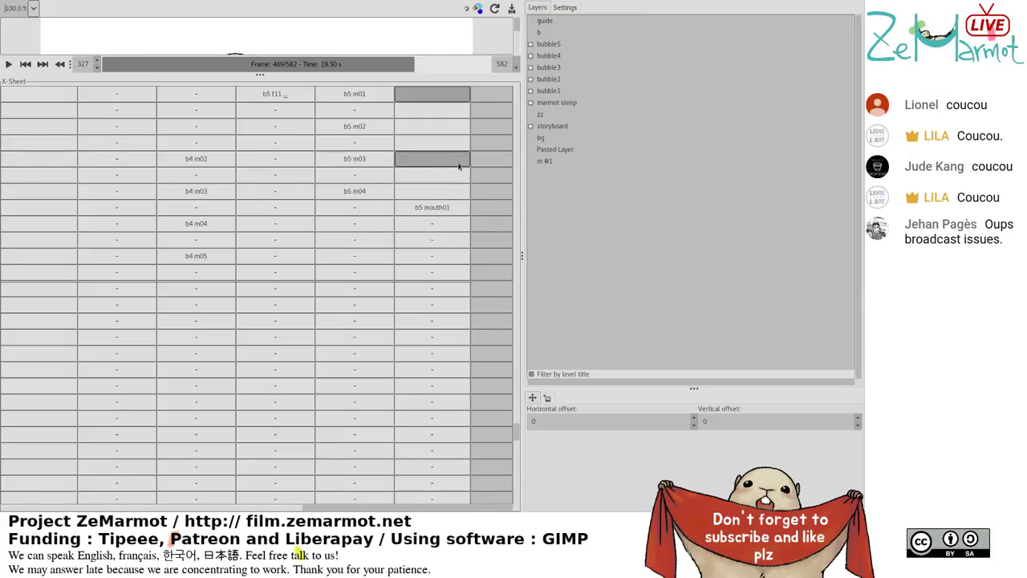
# Delete four more empty frames above b5 mouth01 in the m5+ track to bring it to frame 472.
pyautogui.press('Delete')
pyautogui.click(442, 128)
pyautogui.press('Delete')
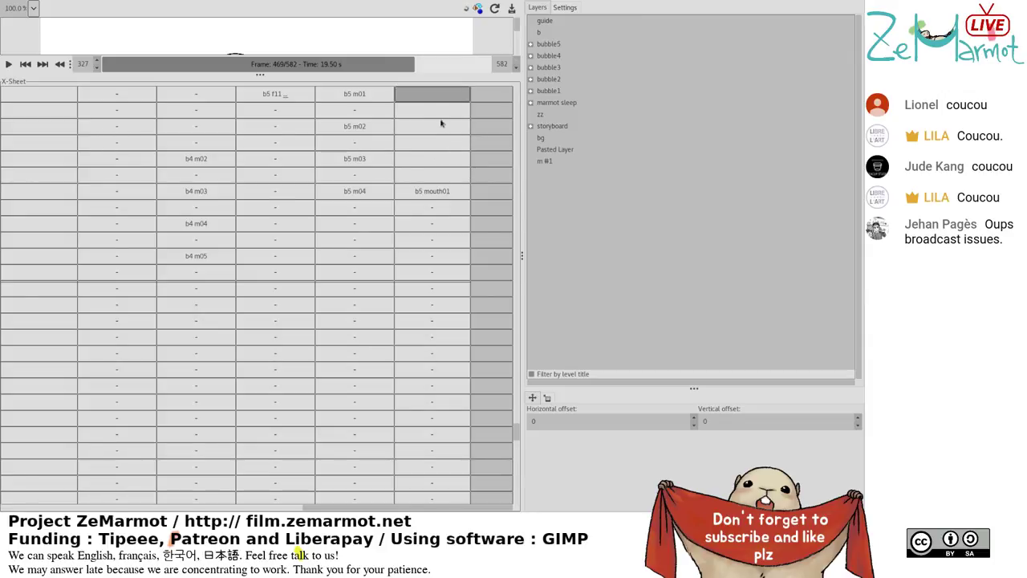
pyautogui.click(448, 113)
pyautogui.press('Delete')
pyautogui.click(462, 127)
pyautogui.press('Delete')
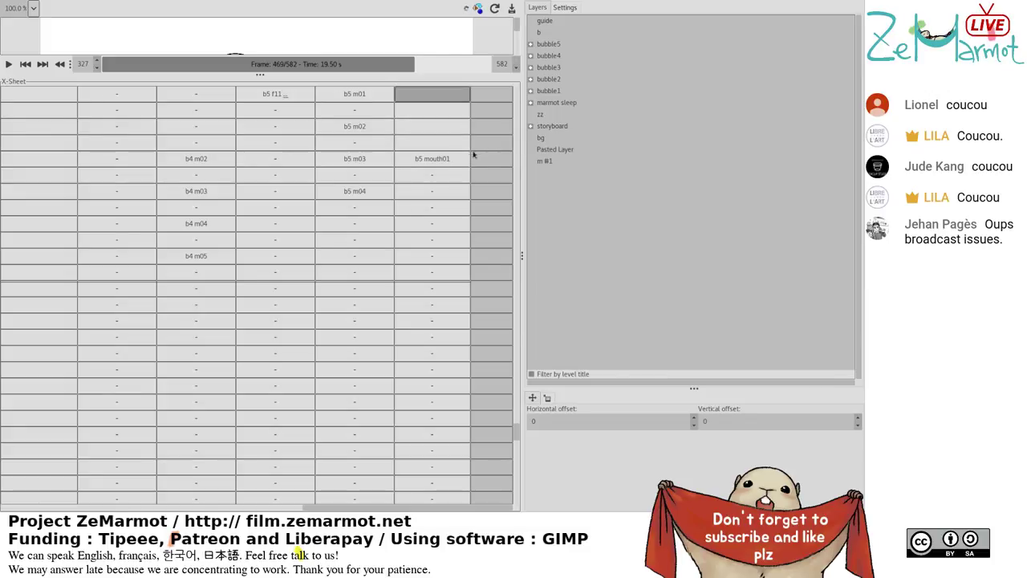
pyautogui.click(449, 111)
pyautogui.press('Delete')
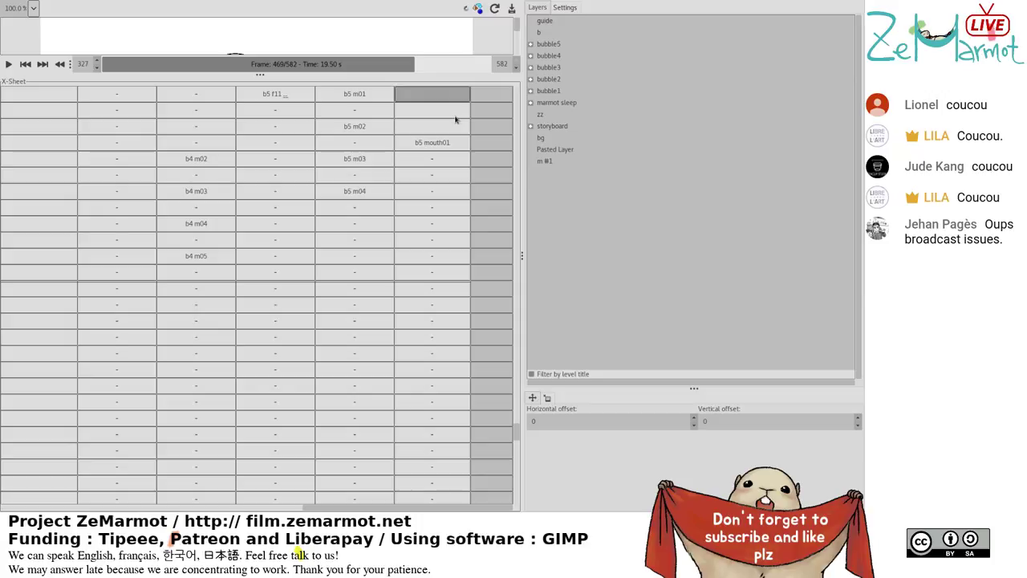
# Delete two more empty frames above b5 mouth01 in the m5+ track.
pyautogui.click(455, 117)
pyautogui.press('Delete')
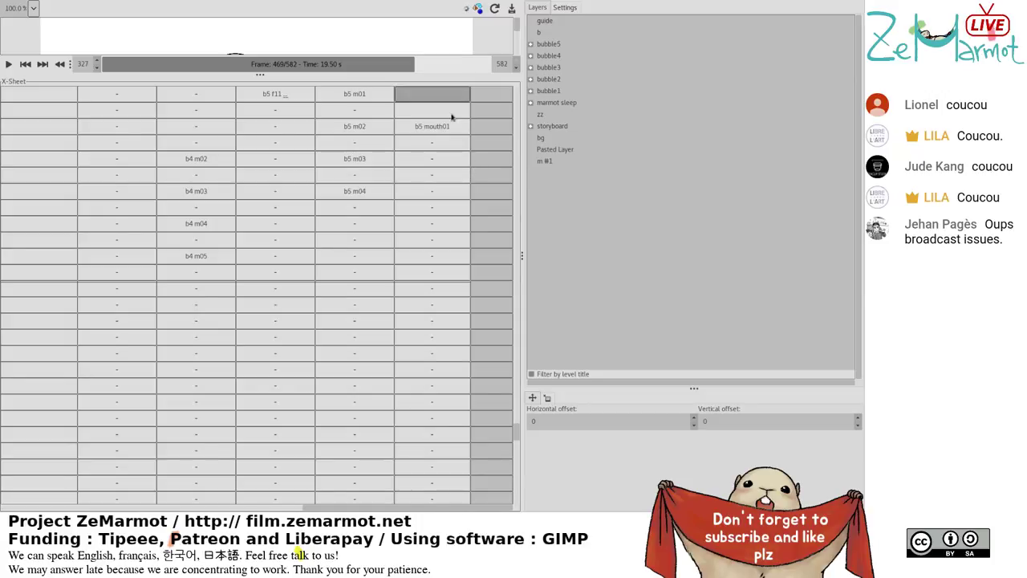
pyautogui.press('Delete')
# Delete the empty m5+ frame ahead of b5 m07 arm1 so that it starts level with b5 m07.
pyautogui.scroll(10, 481, 144)
pyautogui.click(465, 234)
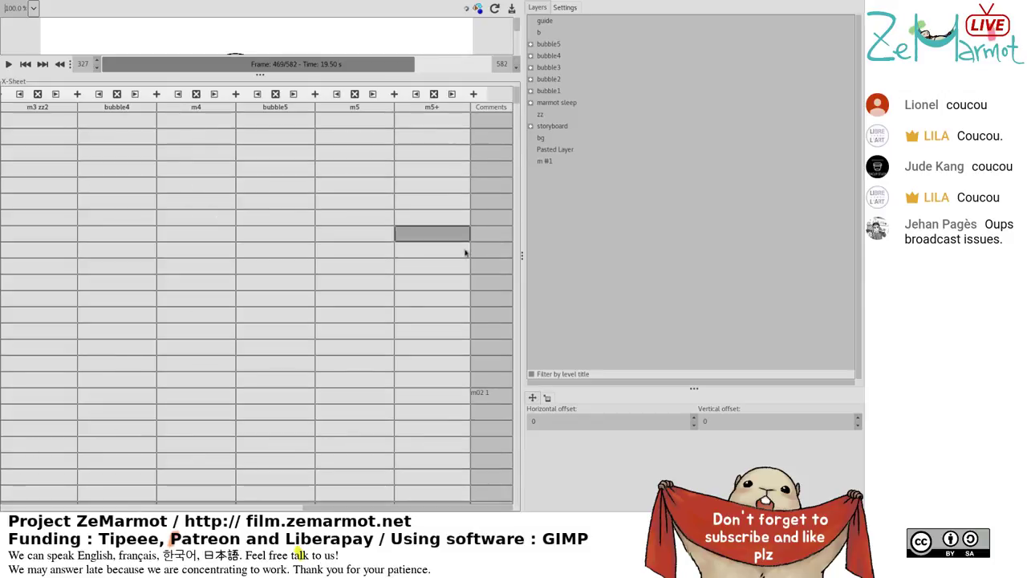
pyautogui.click(466, 254)
pyautogui.scroll(-5, 450, 269)
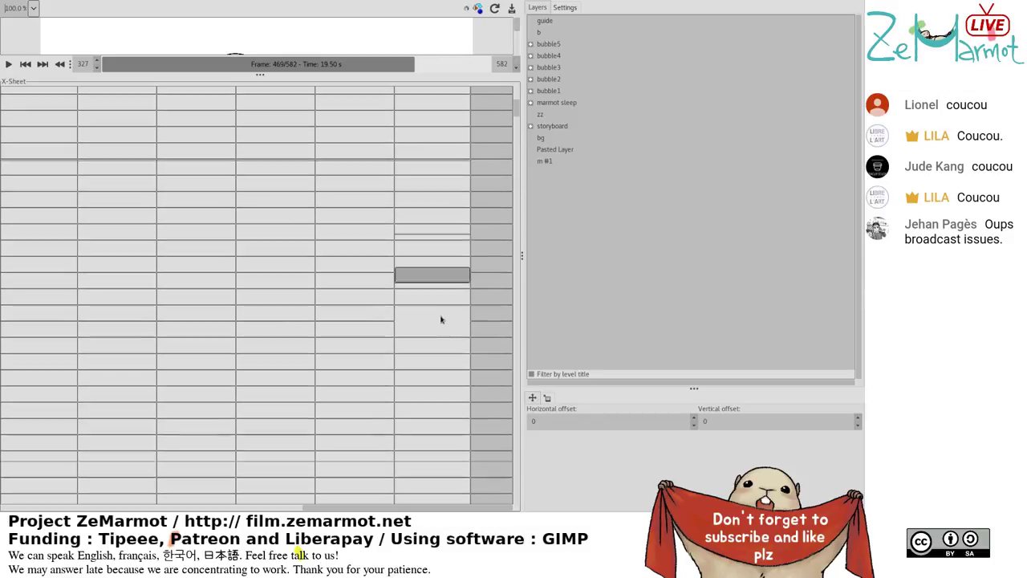
pyautogui.scroll(-5, 440, 319)
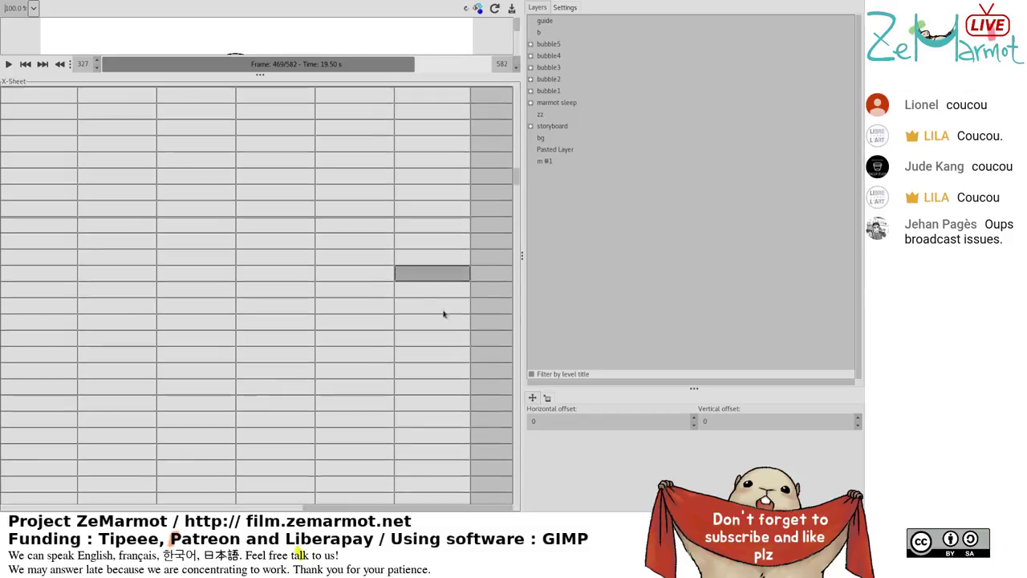
pyautogui.moveTo(516, 183); pyautogui.dragTo(521, 476)
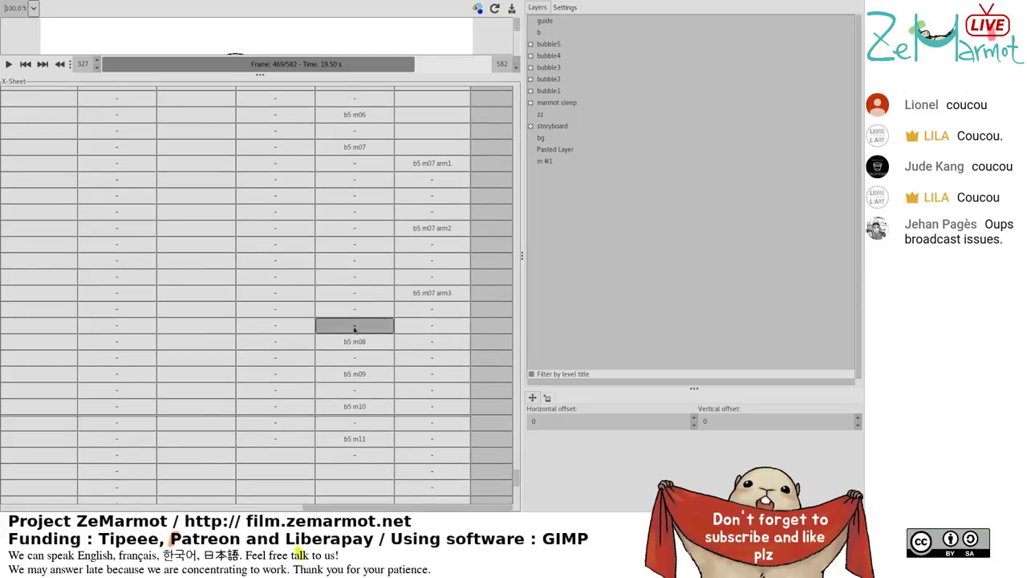
pyautogui.click(446, 149)
pyautogui.press('Delete')
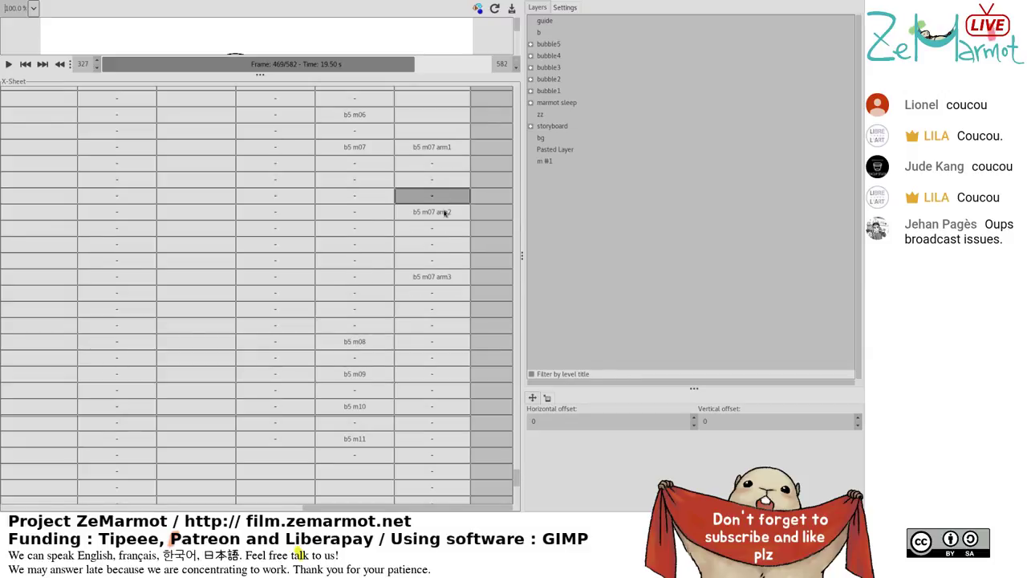
# Move b5 mouth02 to mouth05 one frame earlier, putting mouth03 level with b5 m02 while keeping b5 m07 arm1 level with b5 m07.
pyautogui.scroll(4, 450, 299)
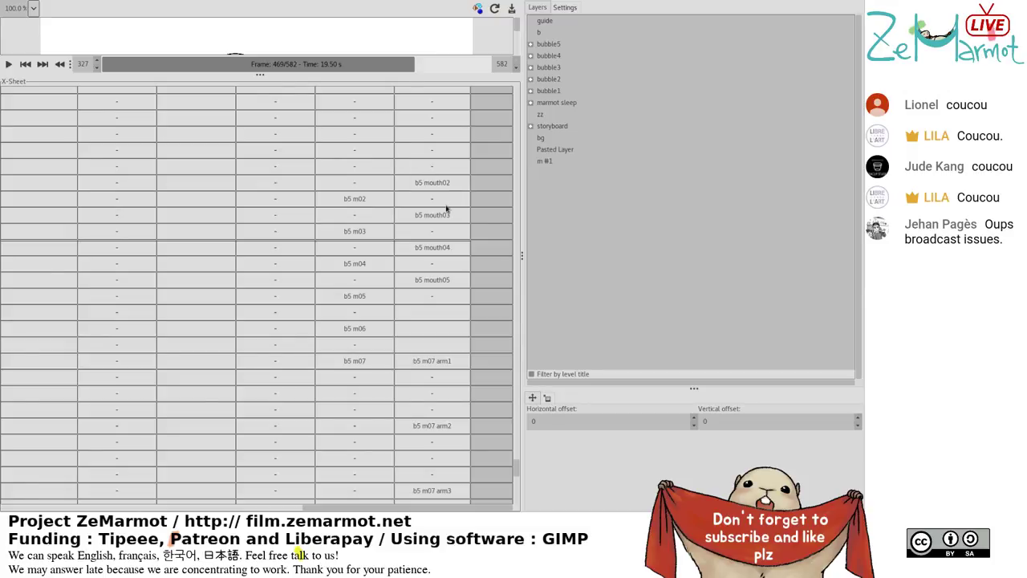
pyautogui.press('Delete')
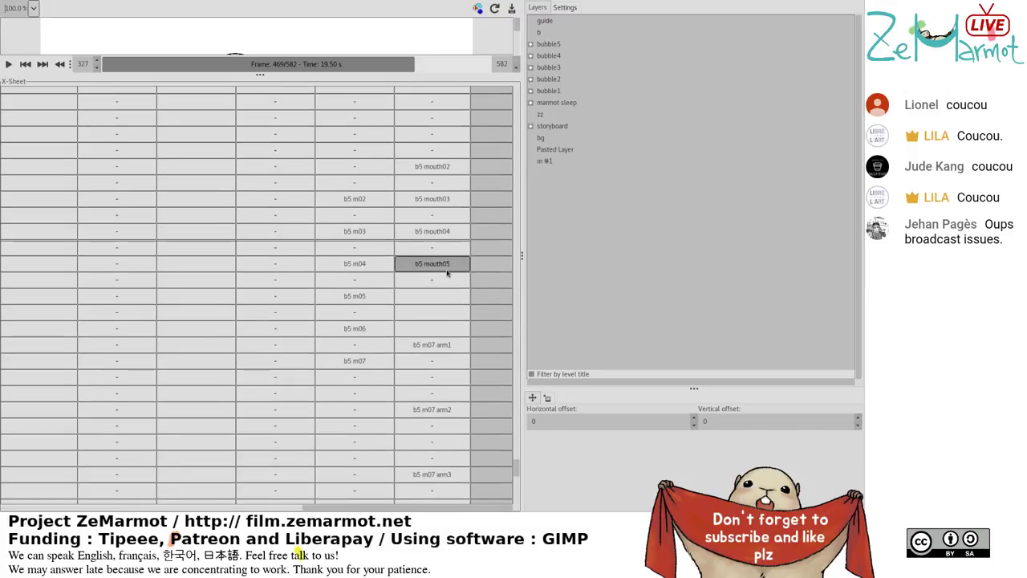
pyautogui.scroll(5, 458, 315)
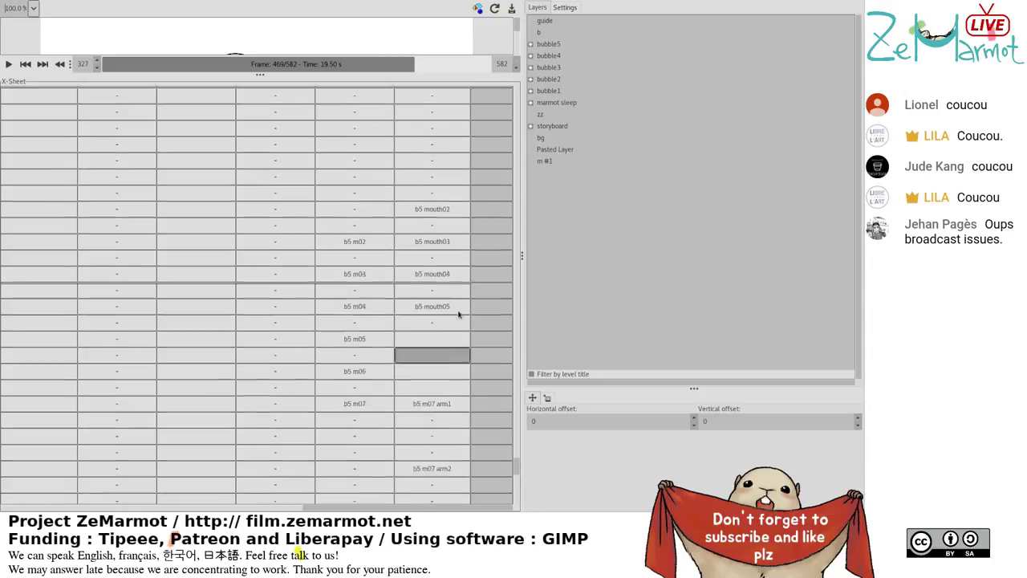
# Enlarge the animation preview above the X-Sheet and play the animation from frame 469.
pyautogui.scroll(4, 459, 313)
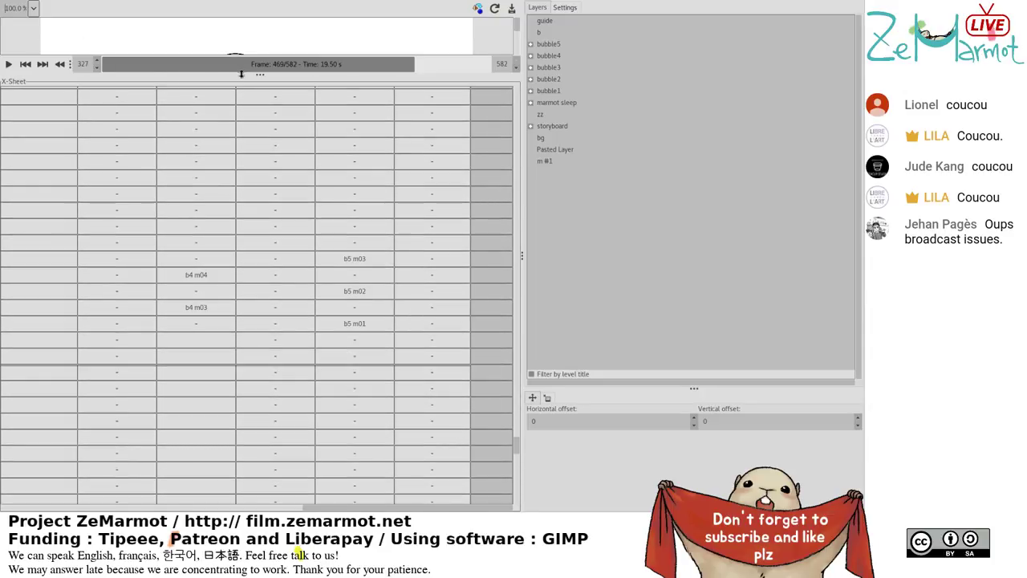
pyautogui.moveTo(240, 73); pyautogui.dragTo(240, 214)
pyautogui.click(8, 204)
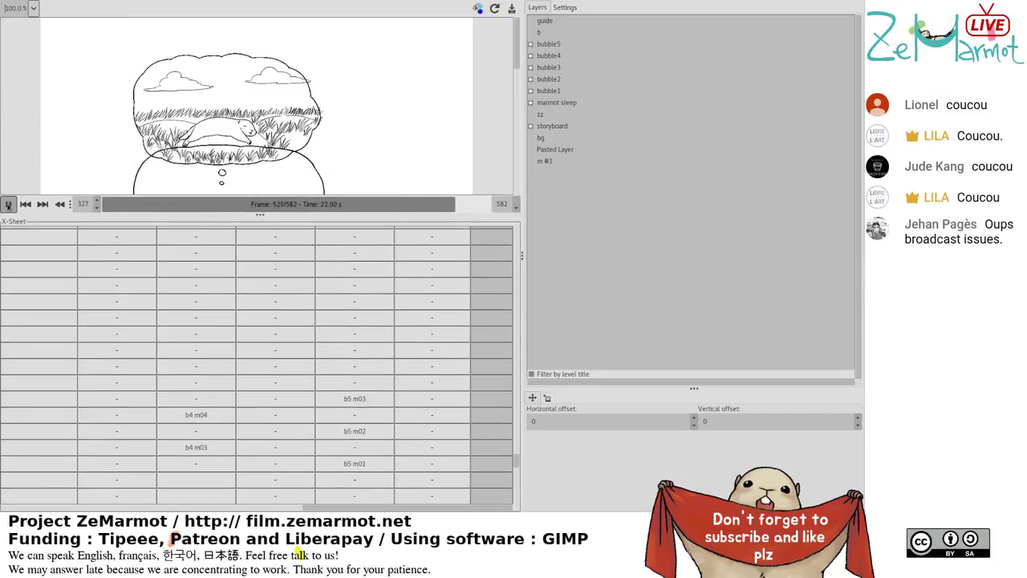
pyautogui.click(8, 204)
# Scrub through the final frames around b5 m08 to b5 m11 and play the animation from frame 543.
pyautogui.click(431, 367)
pyautogui.scroll(2, 430, 377)
pyautogui.click(430, 385)
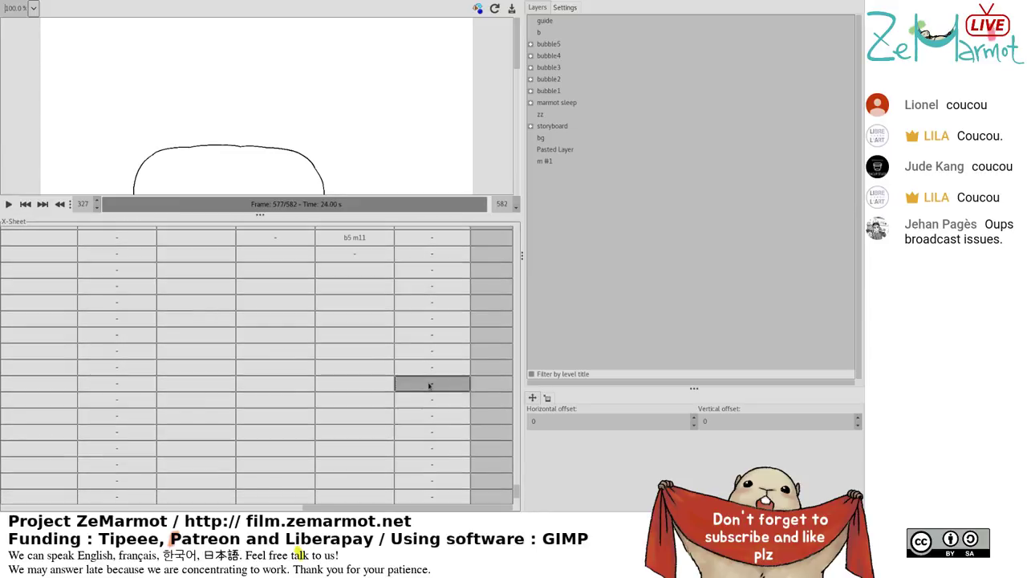
pyautogui.click(468, 204)
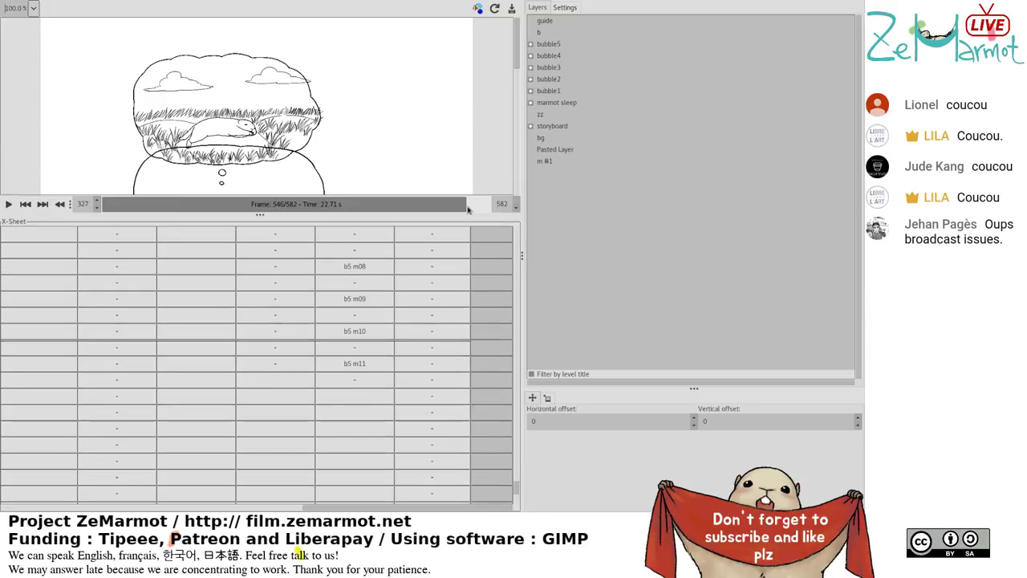
pyautogui.click(433, 235)
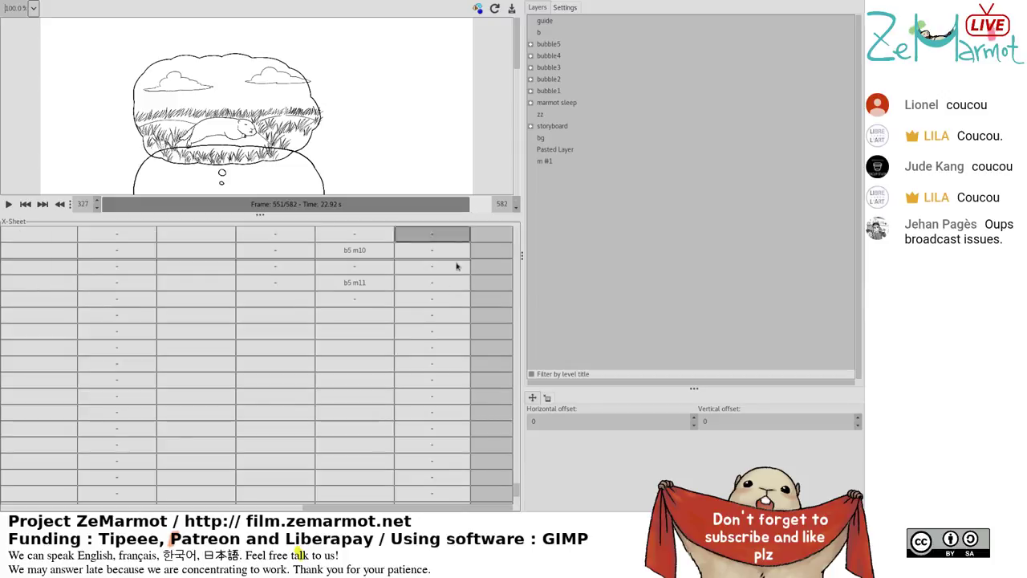
pyautogui.click(444, 298)
pyautogui.click(355, 413)
pyautogui.click(355, 397)
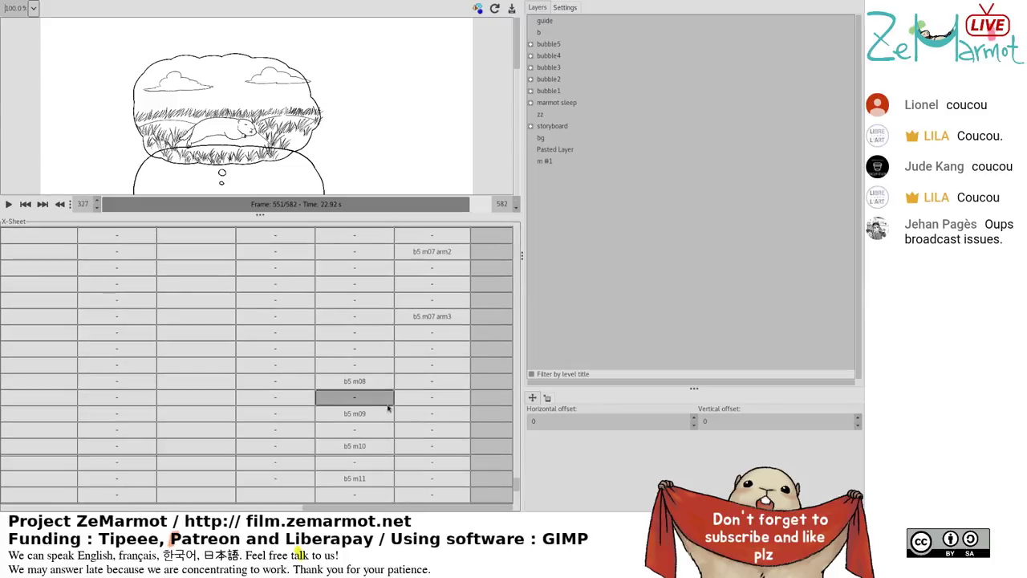
pyautogui.click(378, 383)
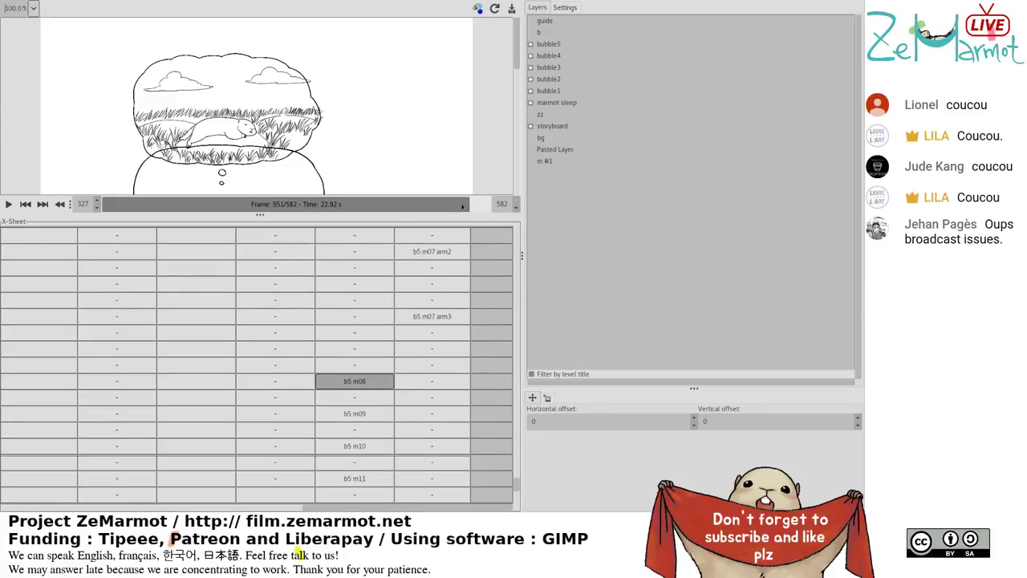
pyautogui.click(473, 202)
pyautogui.click(465, 203)
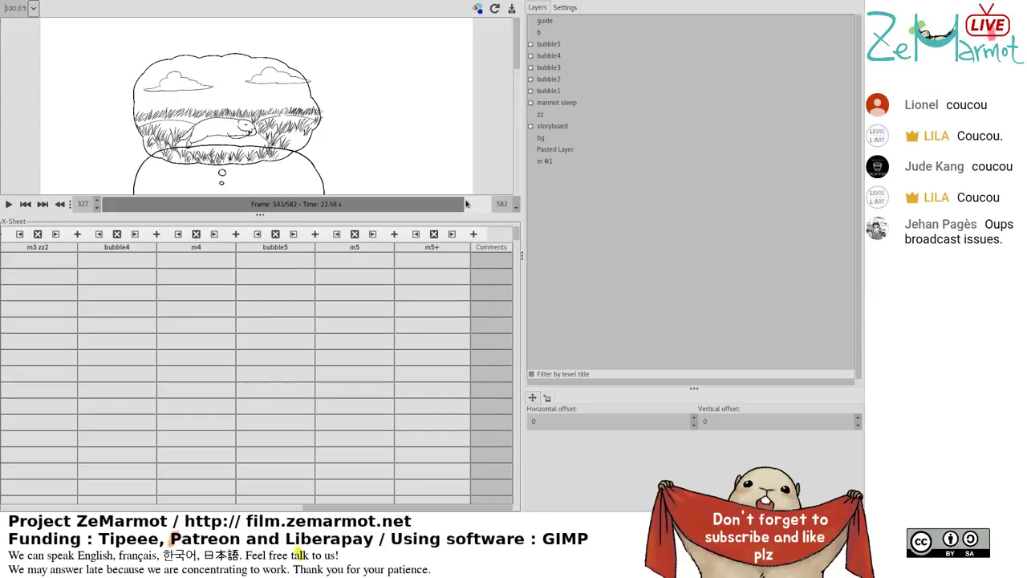
pyautogui.click(9, 204)
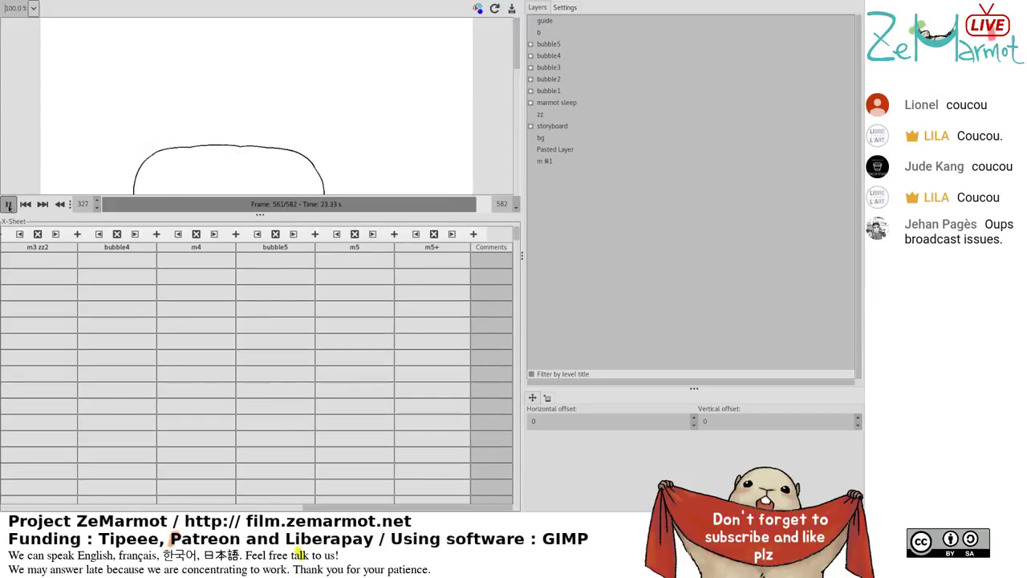
# Extend b5 m08, b5 m09 and b5 m10 in the m5 track to four frames each.
pyautogui.scroll(3, 354, 361)
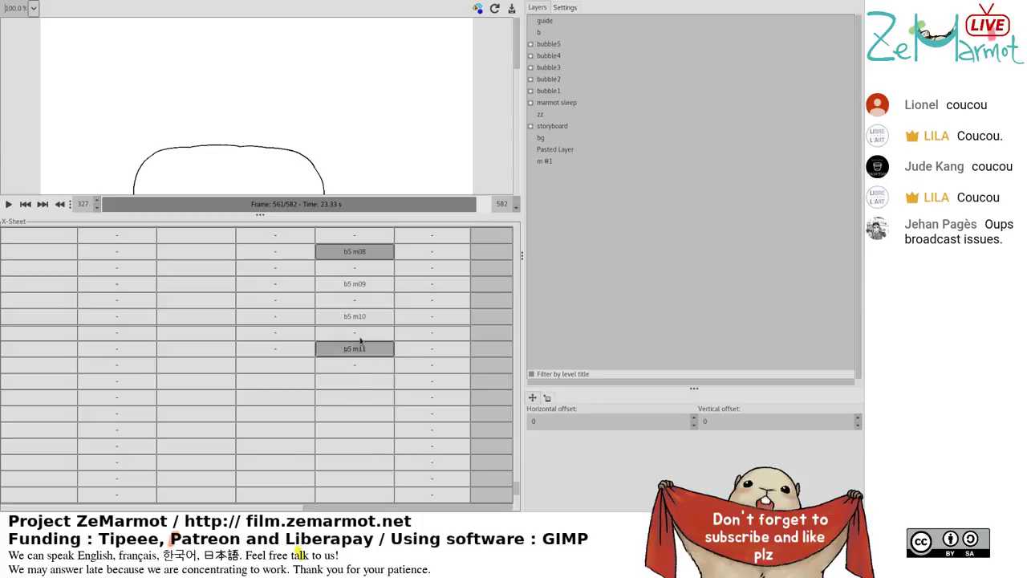
pyautogui.click(354, 284)
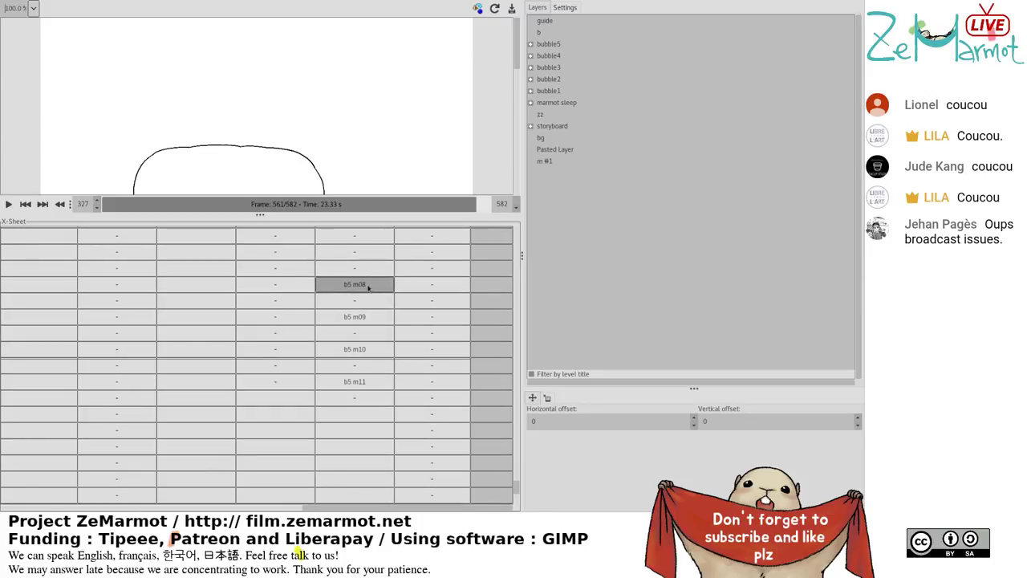
pyautogui.click(368, 287)
pyautogui.click(373, 289)
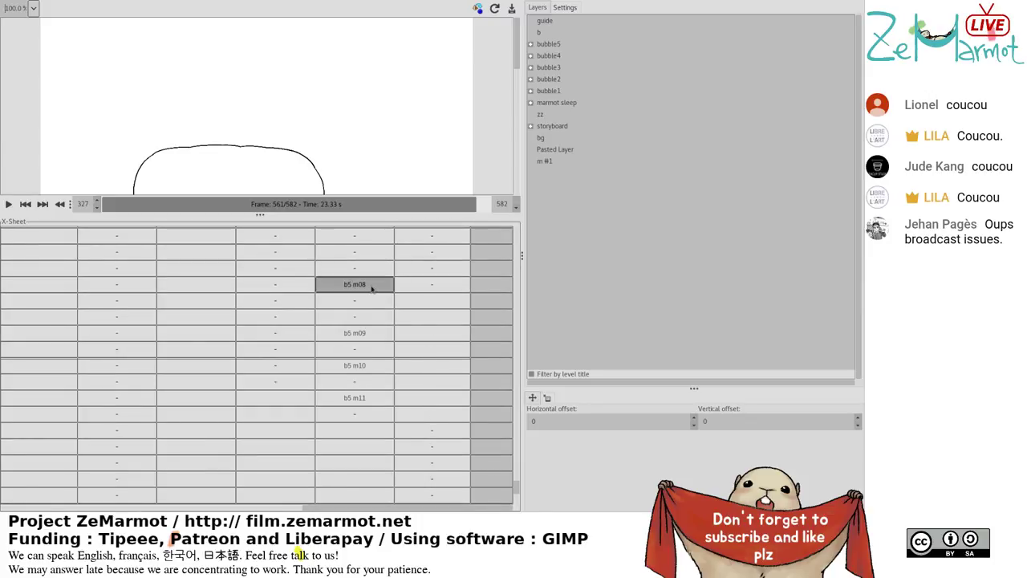
pyautogui.moveTo(372, 291); pyautogui.dragTo(374, 418)
pyautogui.click(374, 418)
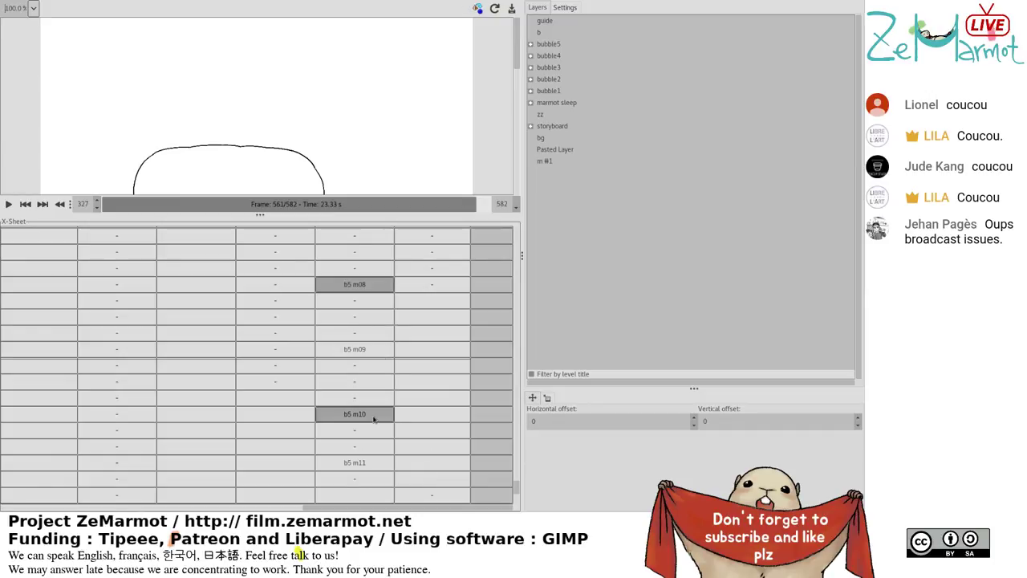
pyautogui.scroll(10, 377, 424)
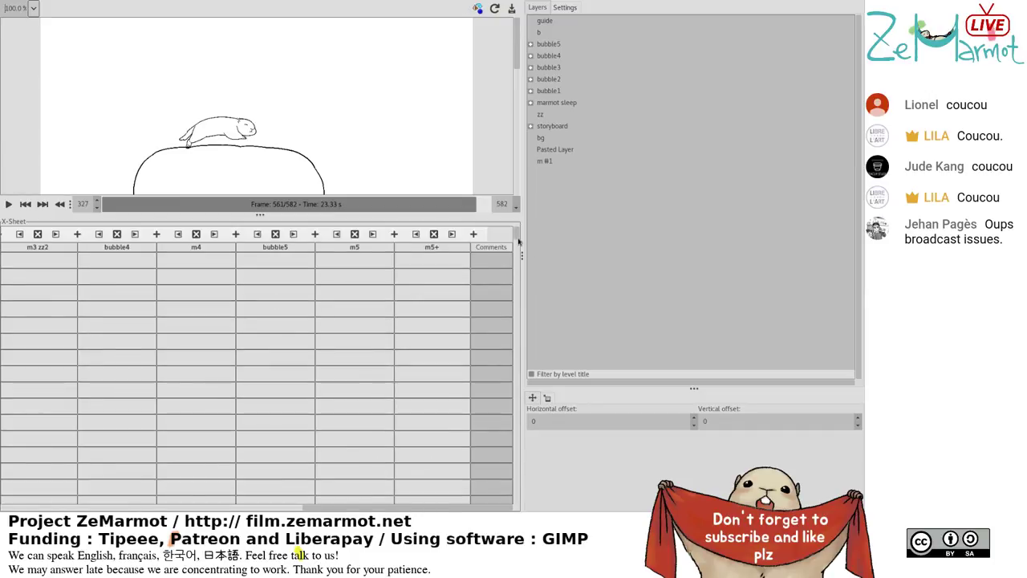
pyautogui.moveTo(518, 239); pyautogui.dragTo(519, 493)
pyautogui.scroll(-5, 519, 494)
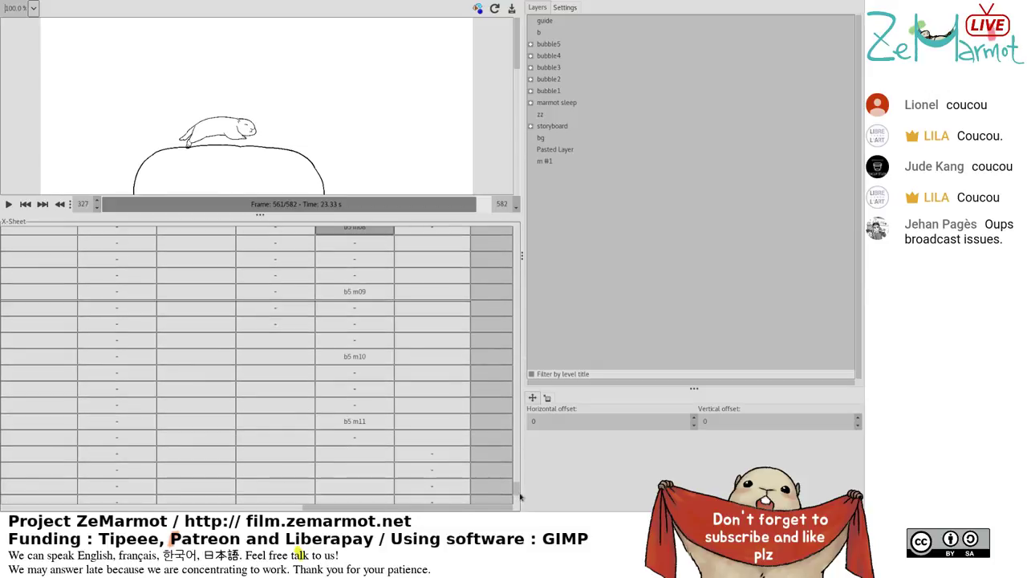
# Extend b5 m11 in the m5 track to four frames.
pyautogui.click(383, 418)
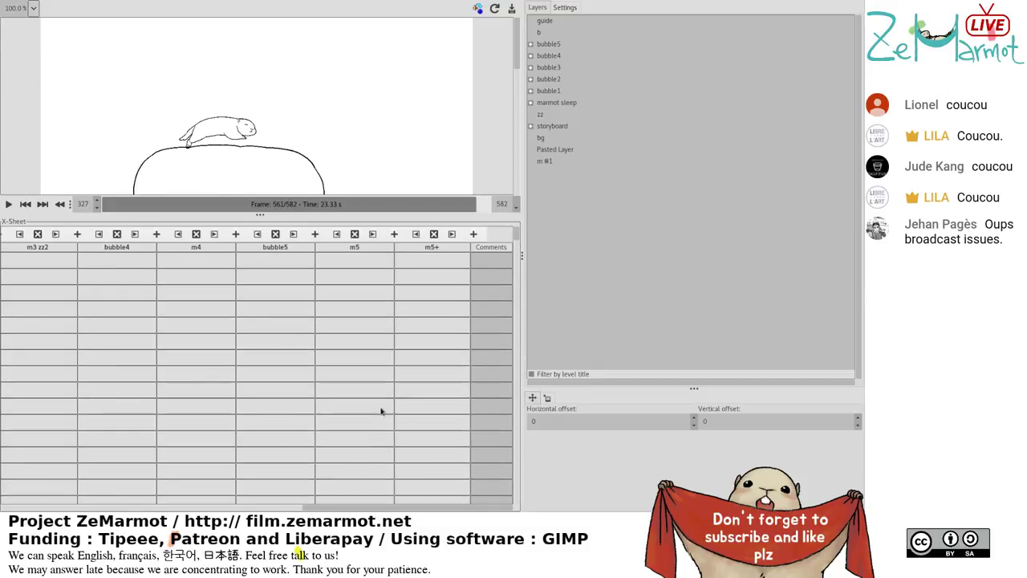
pyautogui.moveTo(519, 237); pyautogui.dragTo(522, 492)
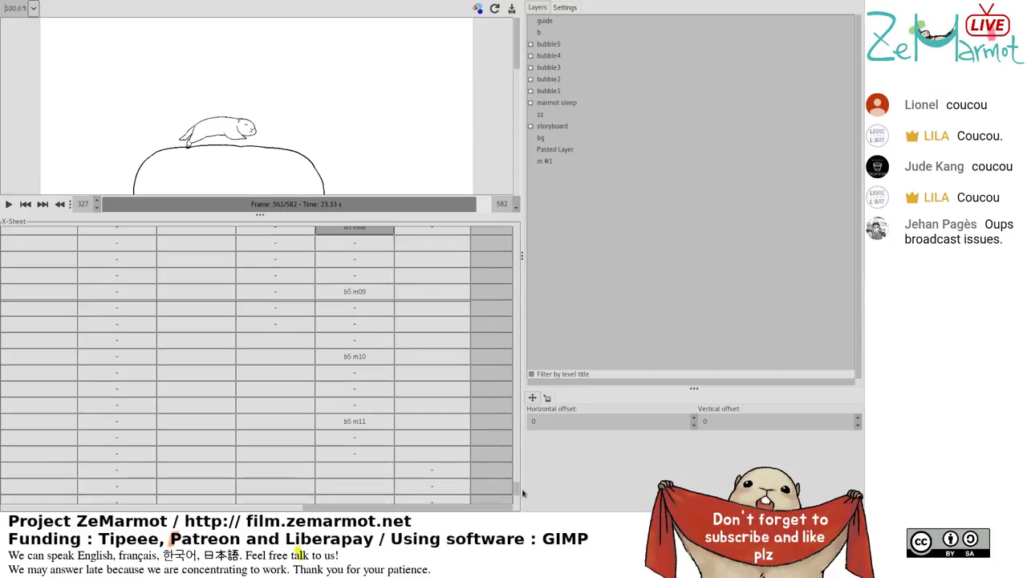
pyautogui.click(385, 428)
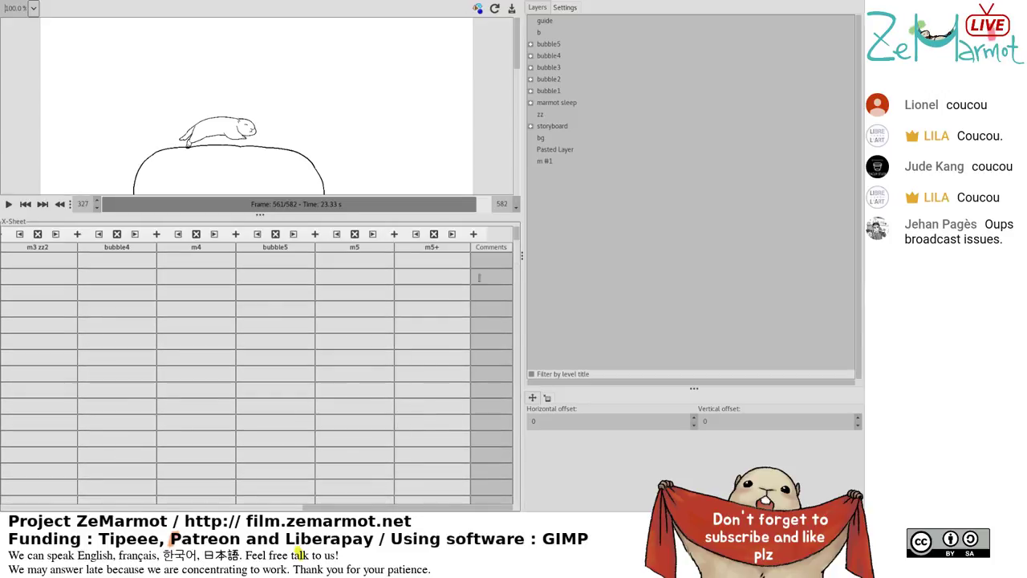
pyautogui.moveTo(519, 241); pyautogui.dragTo(527, 493)
pyautogui.scroll(2, 527, 492)
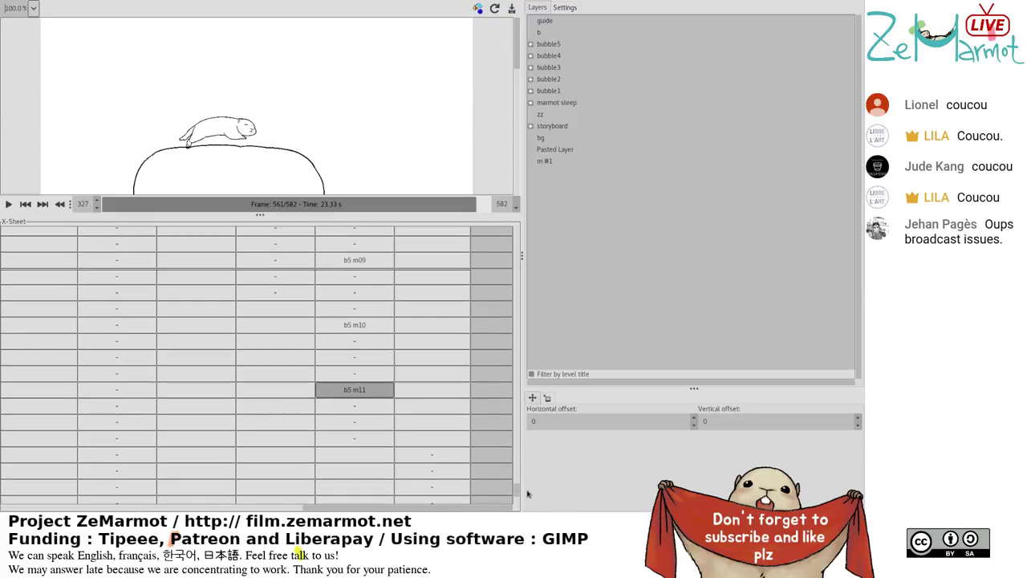
# Assign layer b5 m12 from the bubble5 group to the first empty m5 frame after b5 m11.
pyautogui.click(385, 459)
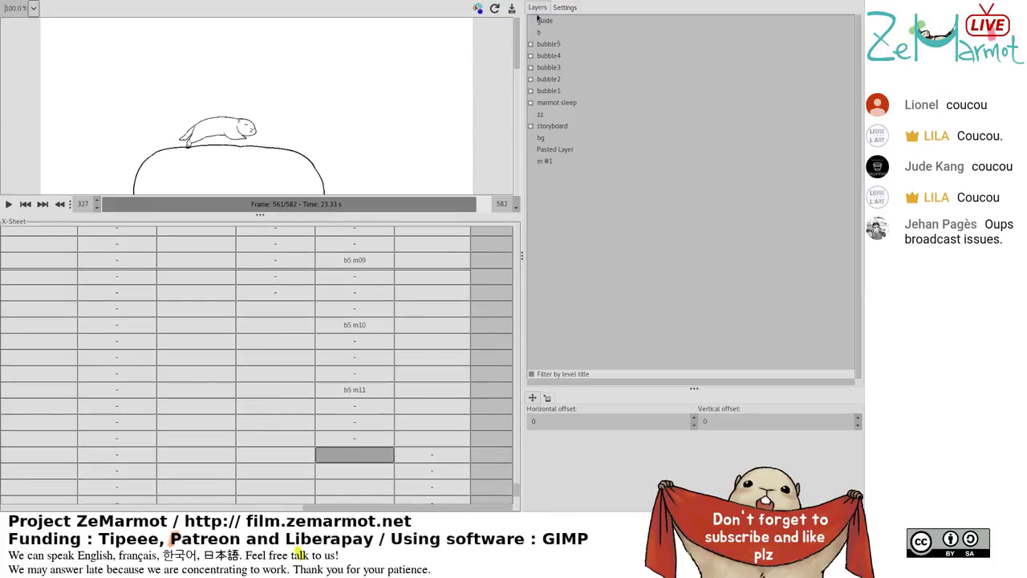
pyautogui.click(530, 45)
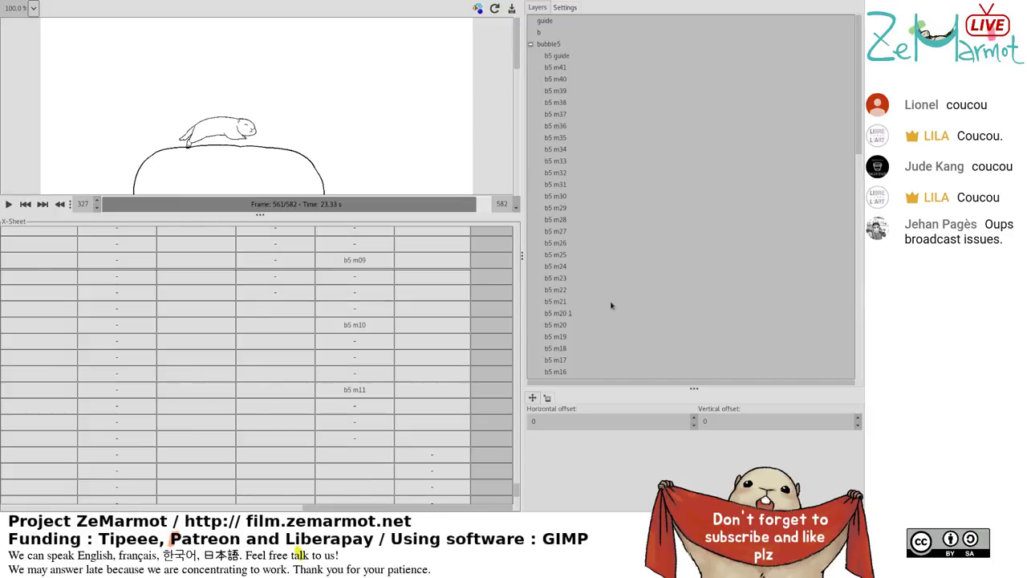
pyautogui.scroll(-3, 609, 302)
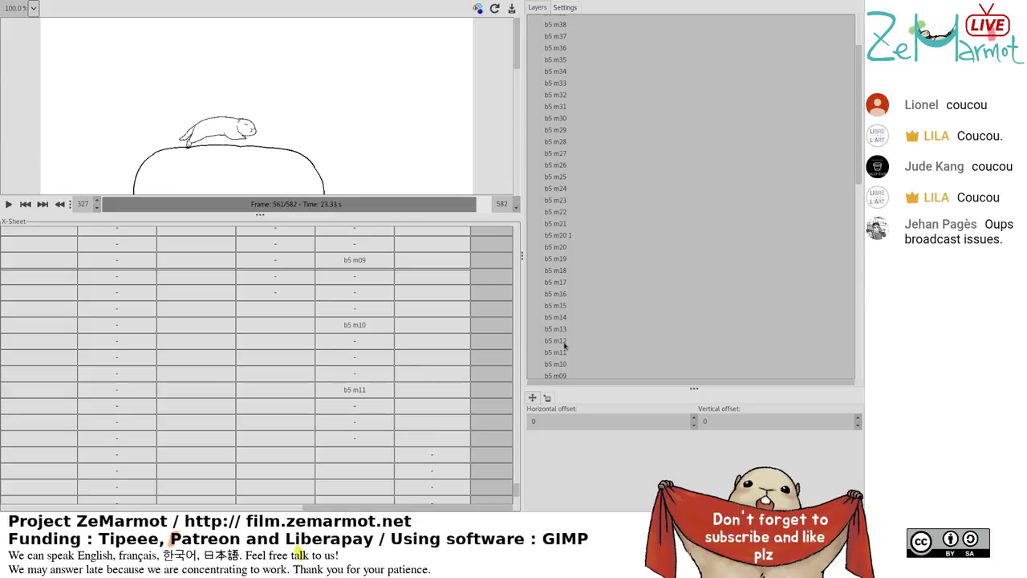
pyautogui.click(344, 455)
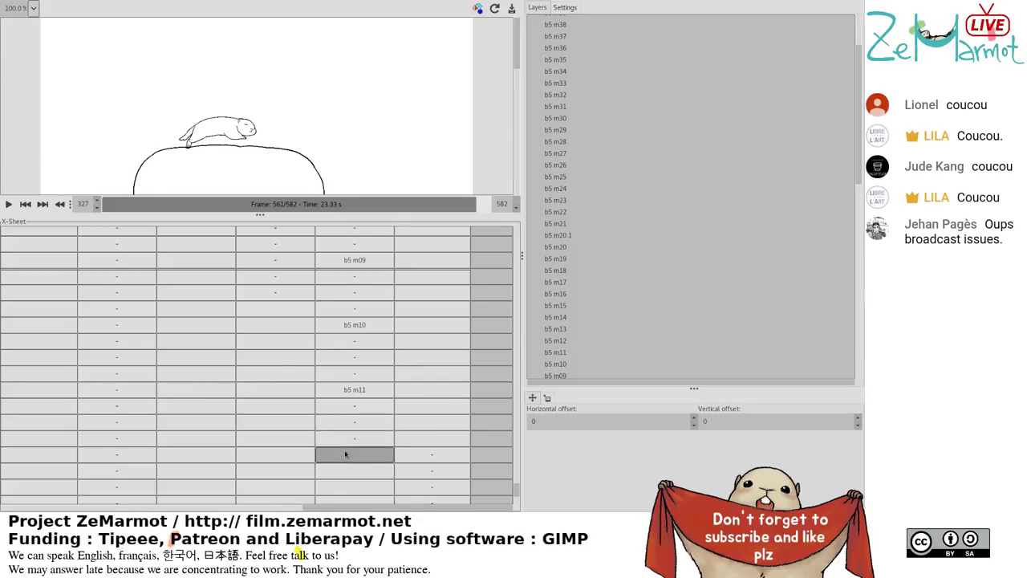
pyautogui.click(560, 342)
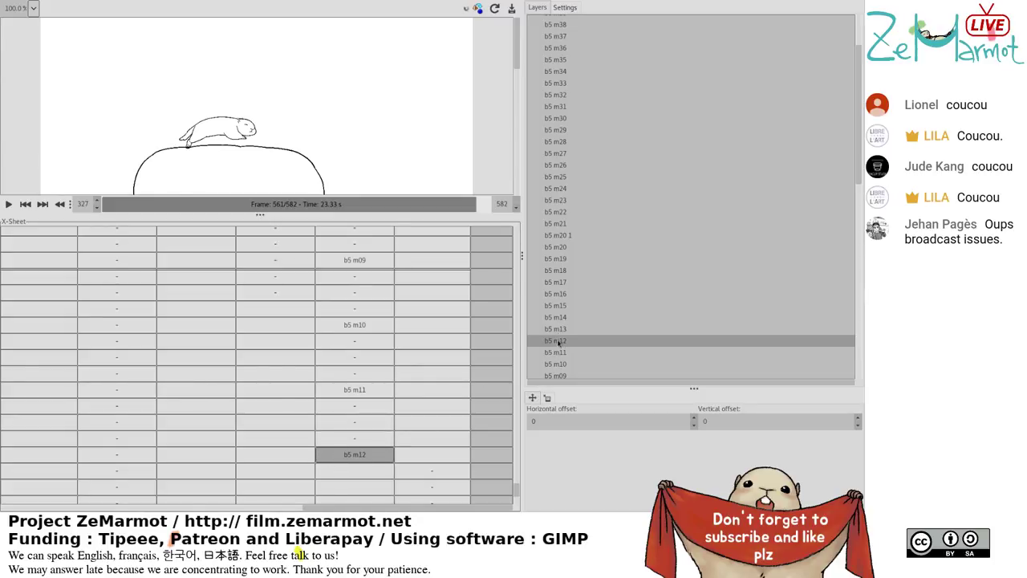
pyautogui.scroll(3, 411, 447)
pyautogui.click(411, 444)
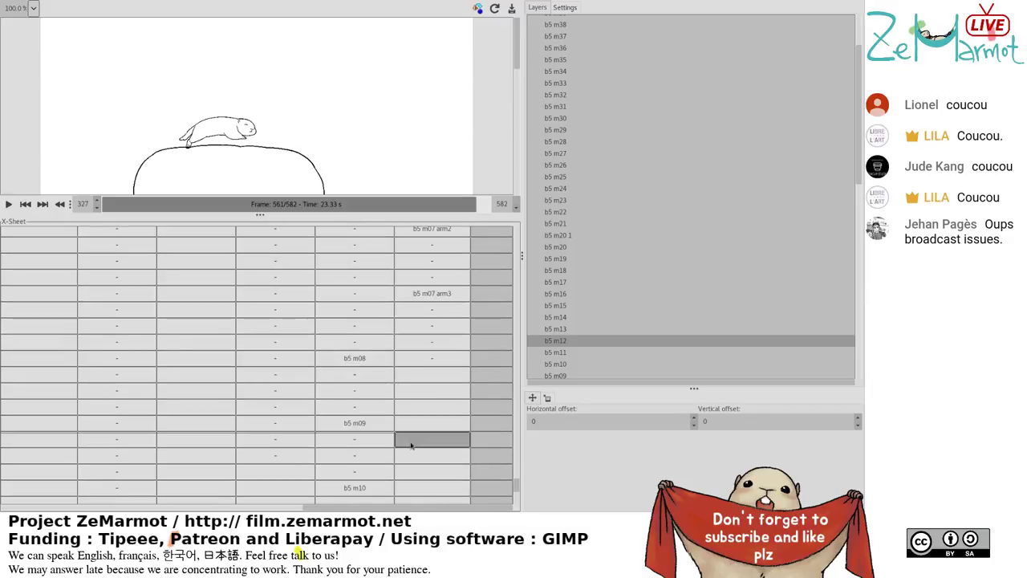
pyautogui.click(416, 366)
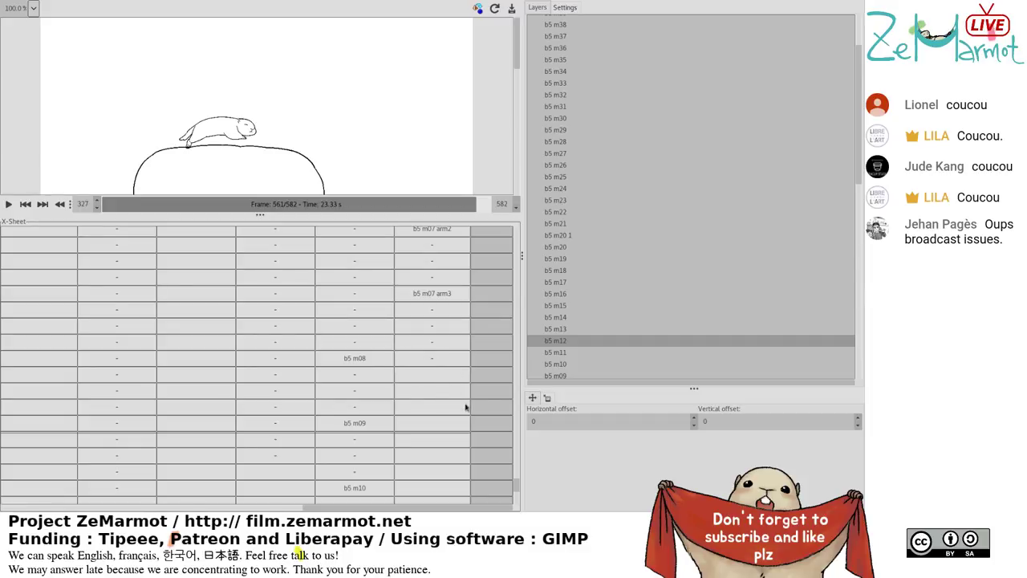
# Examine the m5+ track cells alongside b5 m08 to b5 m11.
pyautogui.click(442, 377)
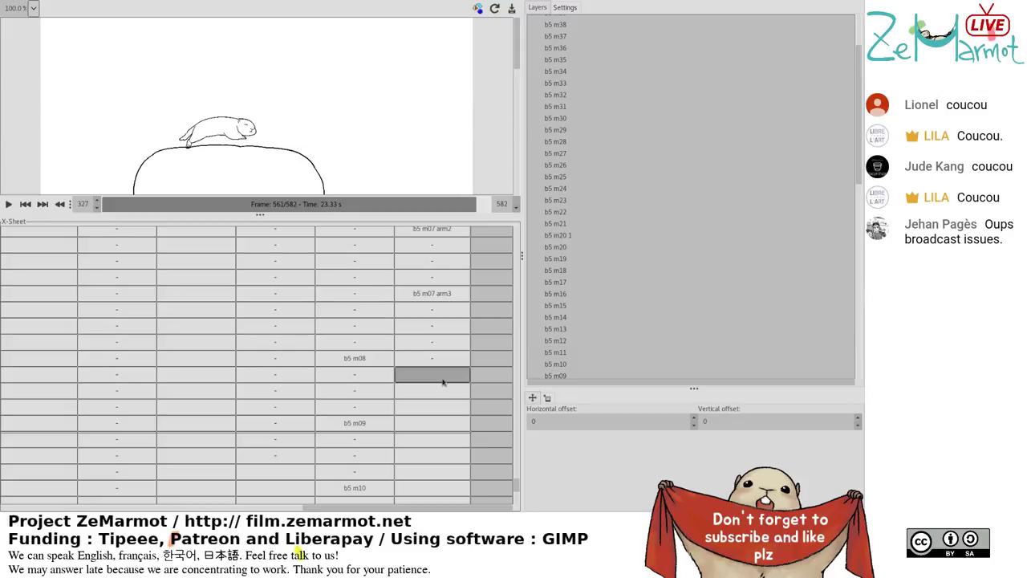
pyautogui.scroll(-4, 443, 381)
pyautogui.scroll(1, 442, 382)
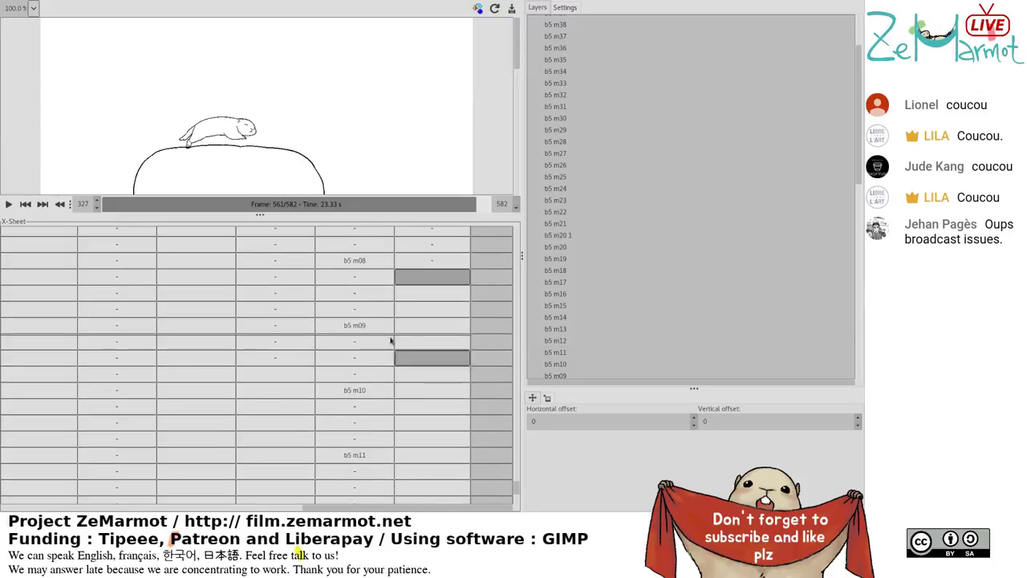
pyautogui.click(441, 270)
pyautogui.click(441, 265)
pyautogui.click(442, 277)
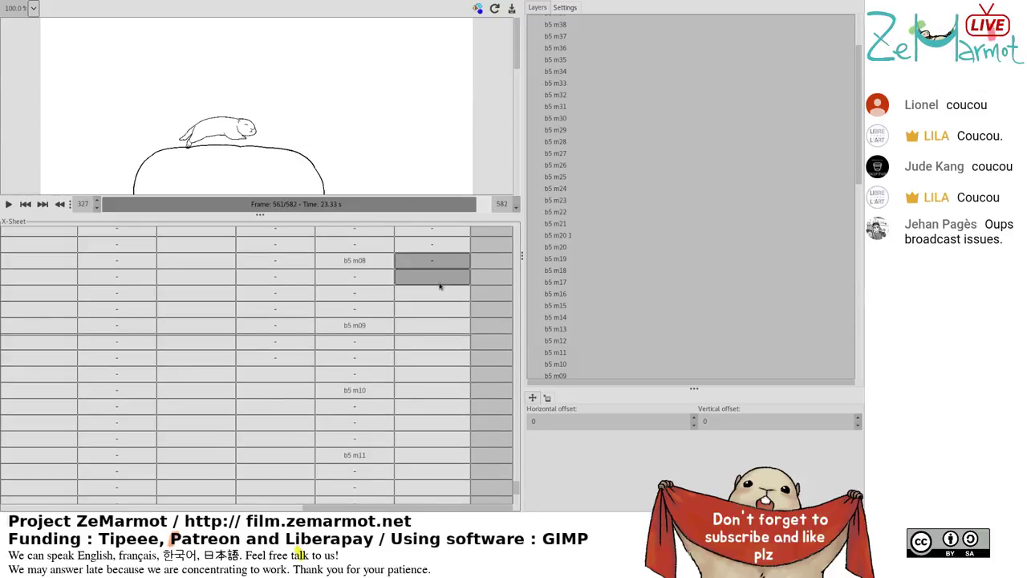
pyautogui.click(449, 247)
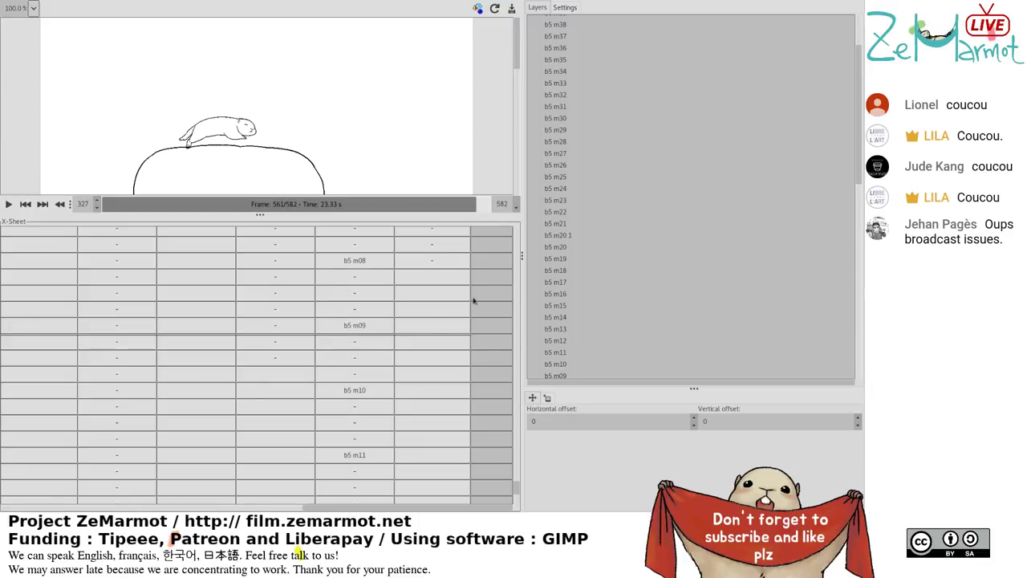
pyautogui.click(441, 297)
pyautogui.scroll(10, 442, 321)
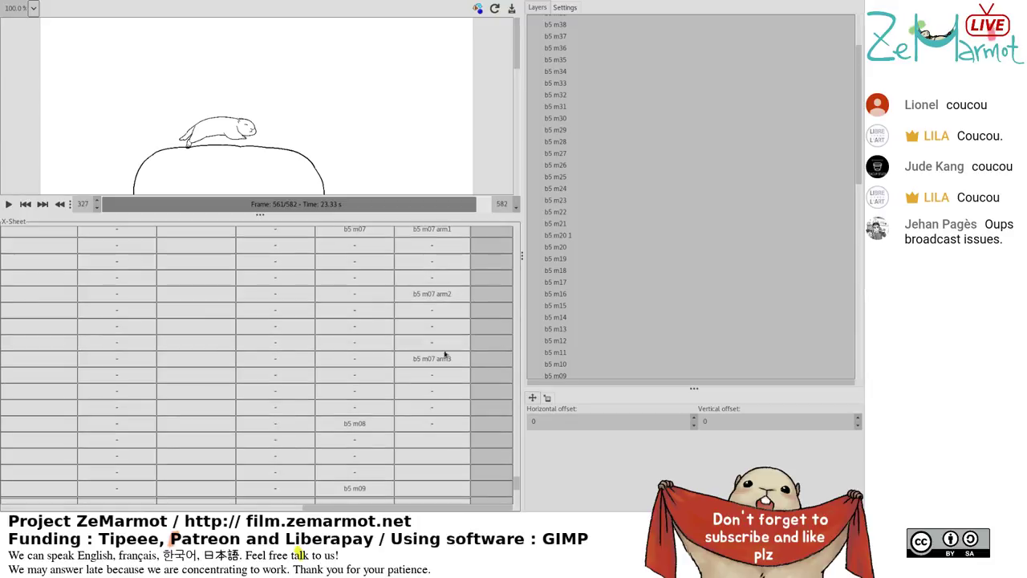
# Preview frame 548 and inspect where the b5 m07 arm3 hold ends in the m5+ track beside b5 m08.
pyautogui.click(446, 358)
pyautogui.click(432, 423)
pyautogui.moveTo(325, 509); pyautogui.dragTo(4, 502)
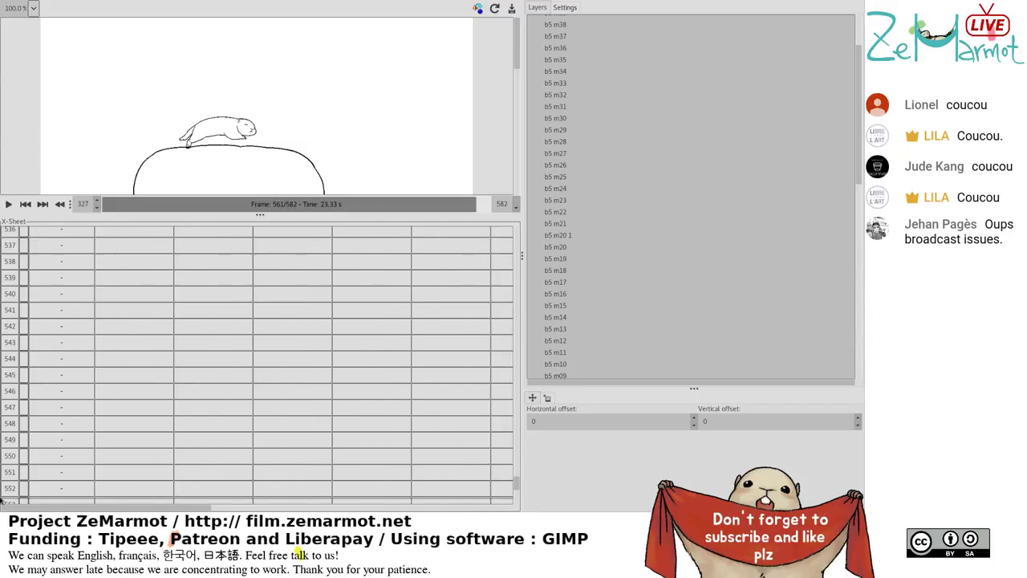
pyautogui.moveTo(12, 363); pyautogui.dragTo(10, 425)
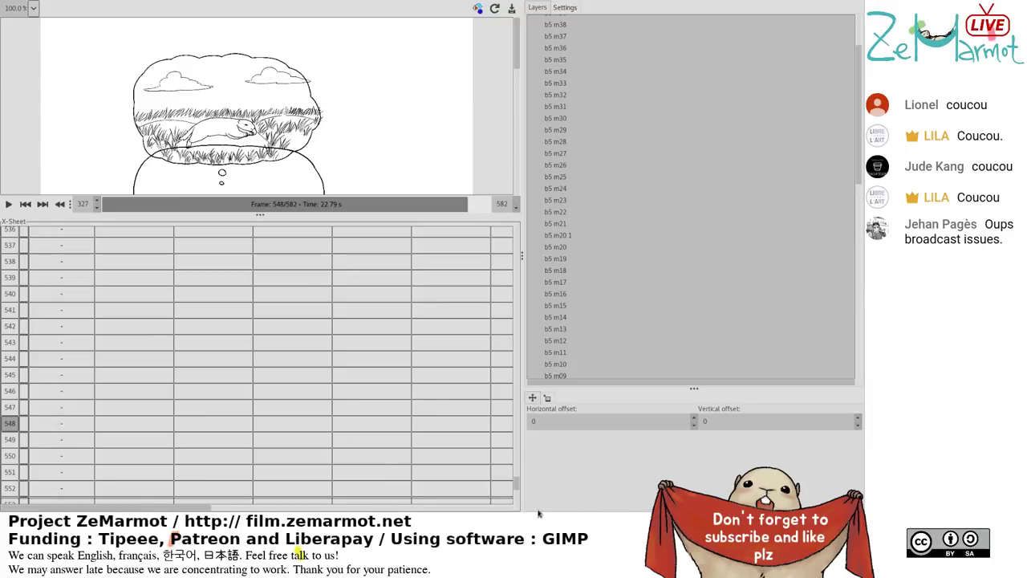
pyautogui.click(481, 502)
pyautogui.click(479, 509)
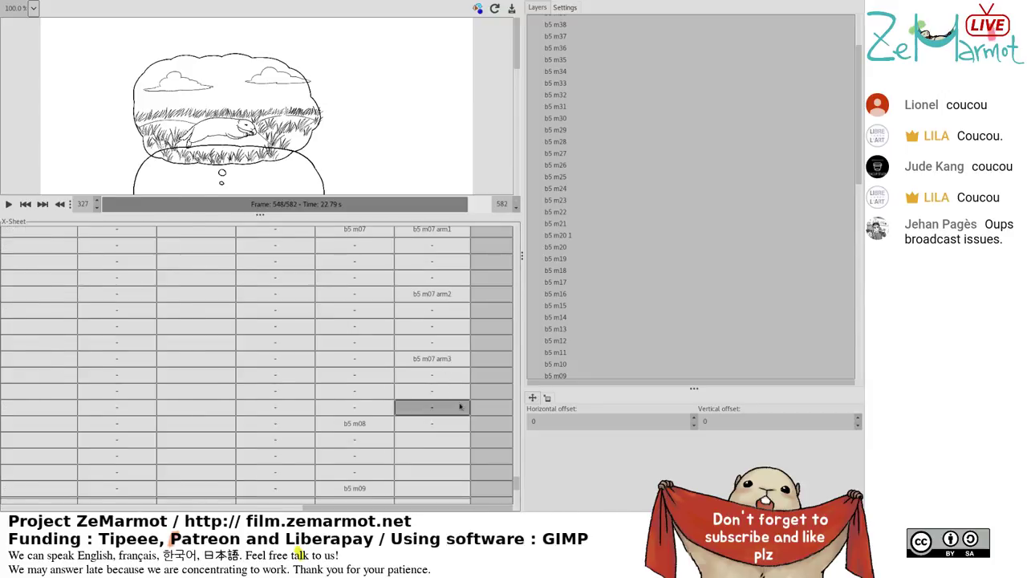
pyautogui.click(438, 391)
pyautogui.click(449, 427)
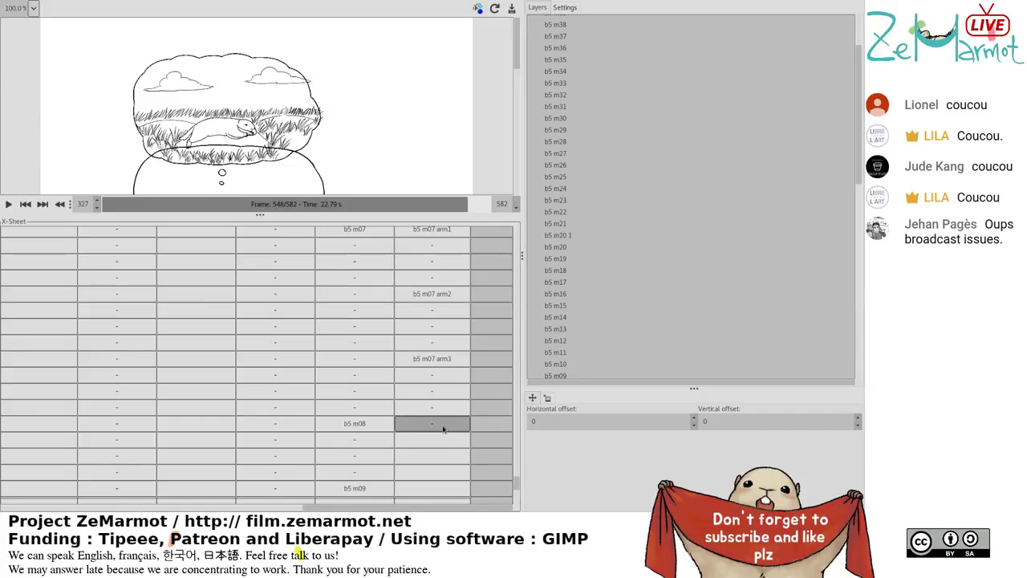
pyautogui.scroll(-8, 443, 429)
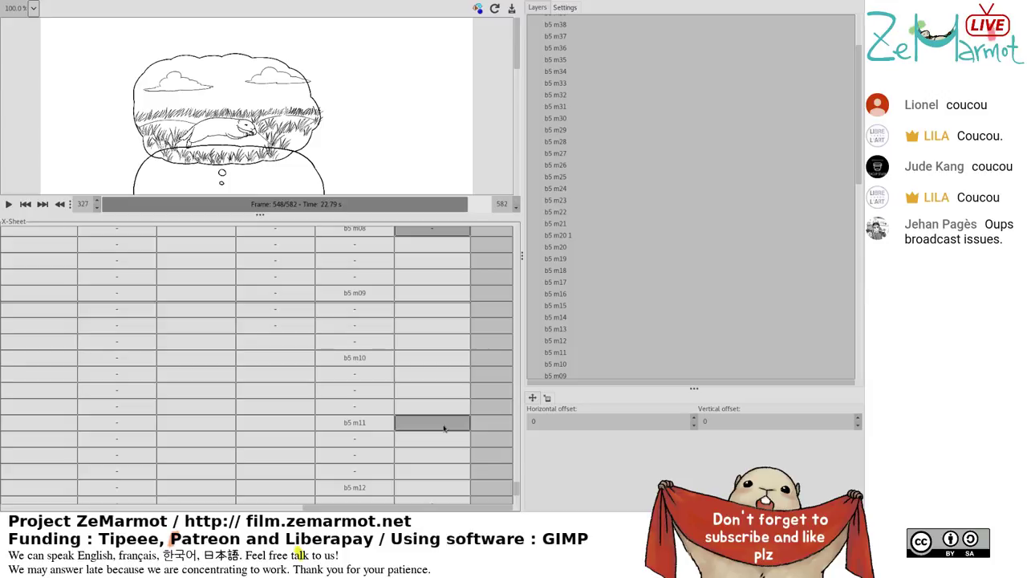
# Fill the m5 track from b5 m12 onward with the successive bubble5 drawings, on 2 frames each with a cycle of 1.
pyautogui.click(368, 324)
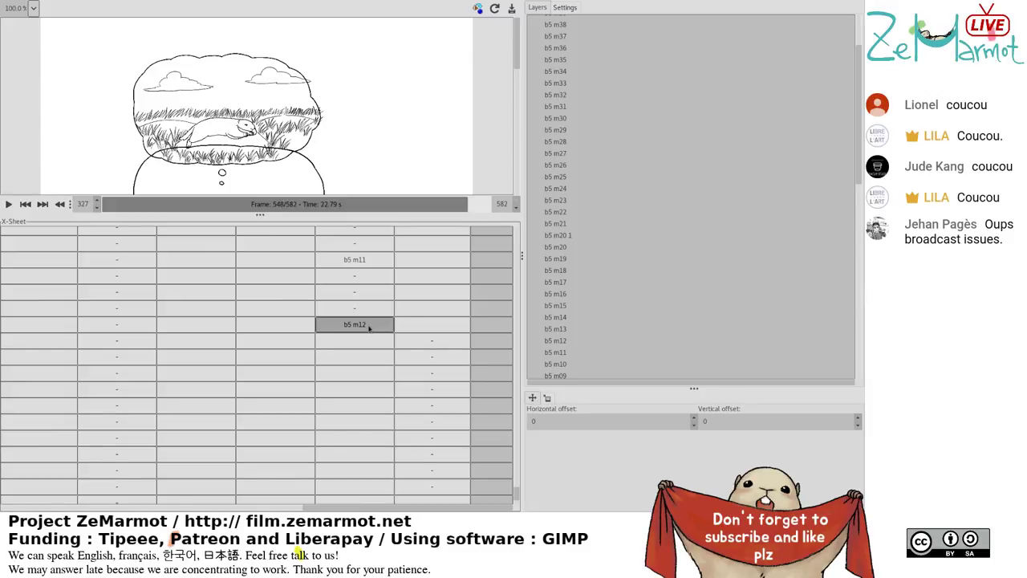
pyautogui.doubleClick(369, 327)
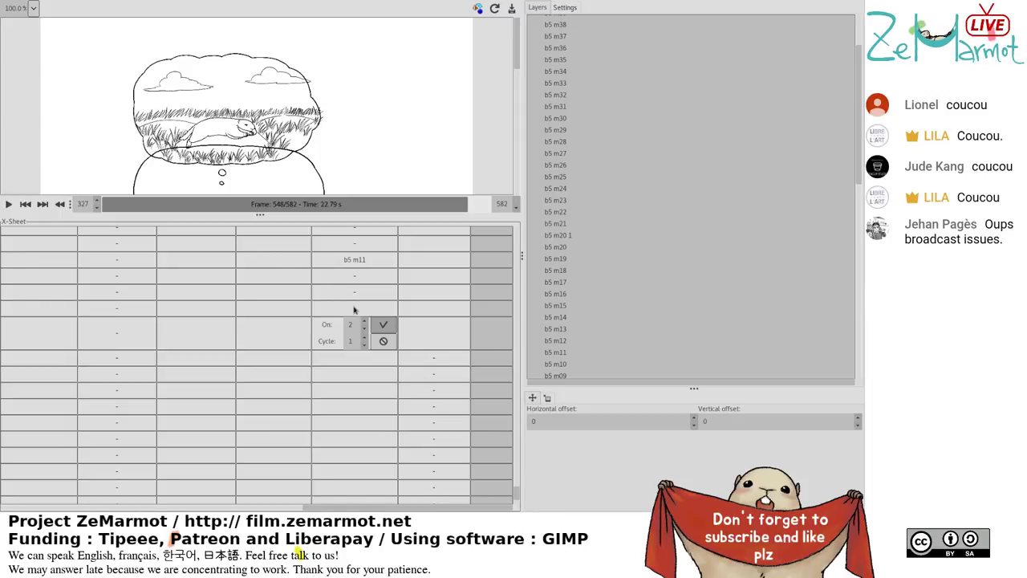
pyautogui.press('Return')
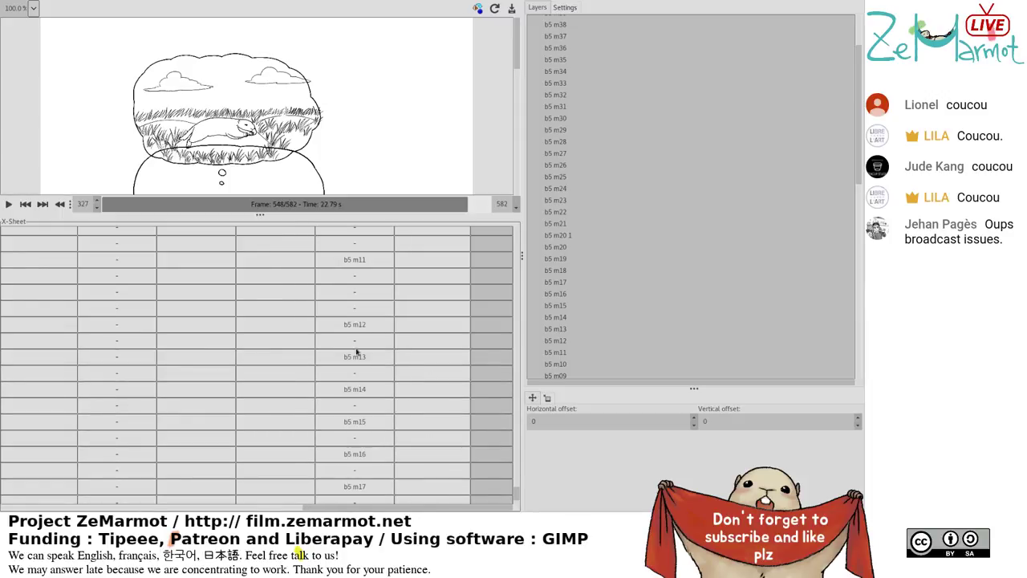
pyautogui.click(367, 327)
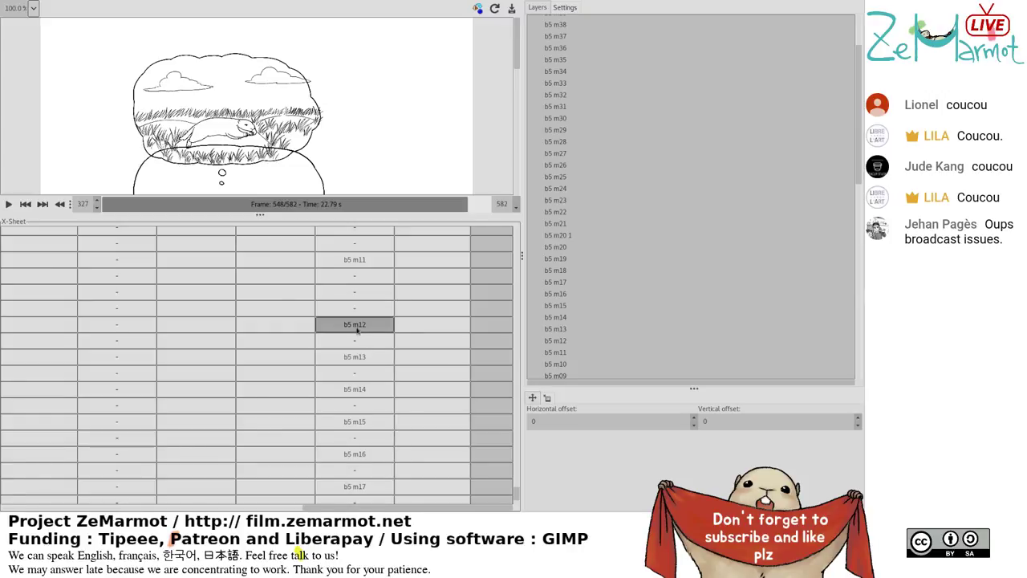
# Play the animation through the new drawings and preview frames 576 and 577 to locate the b5 m18 pose.
pyautogui.click(8, 204)
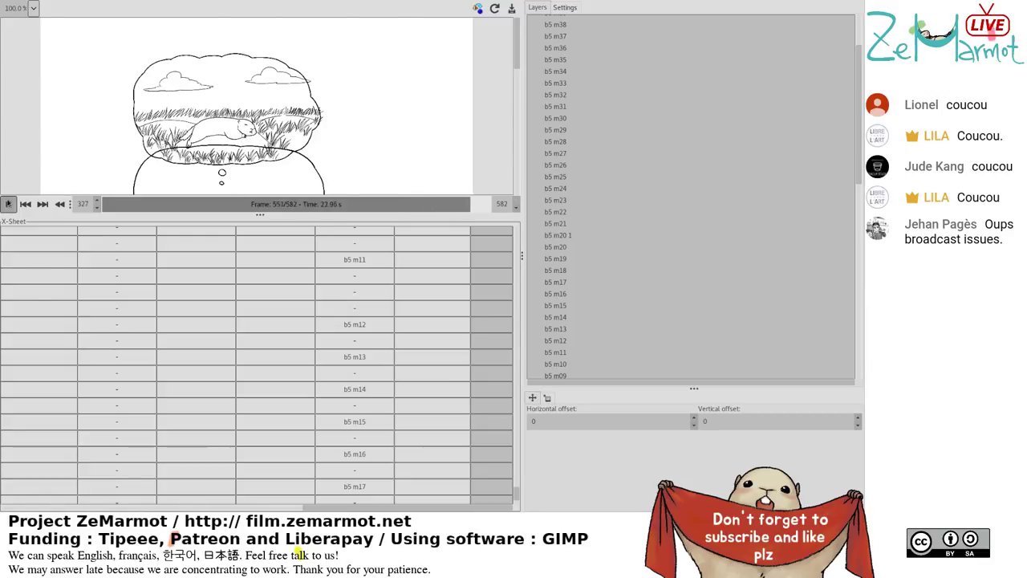
pyautogui.click(122, 206)
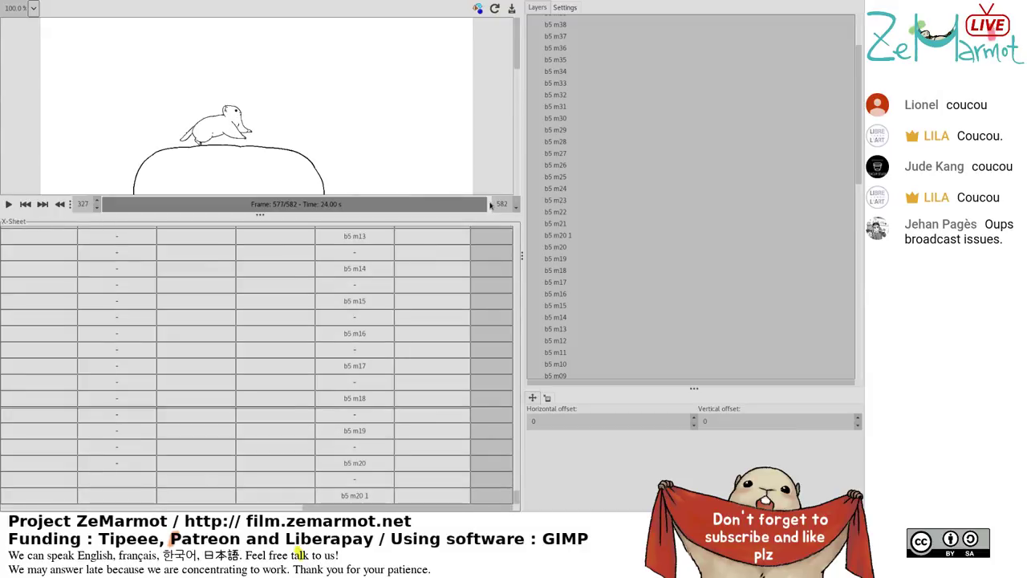
pyautogui.click(489, 205)
pyautogui.moveTo(385, 509); pyautogui.dragTo(42, 513)
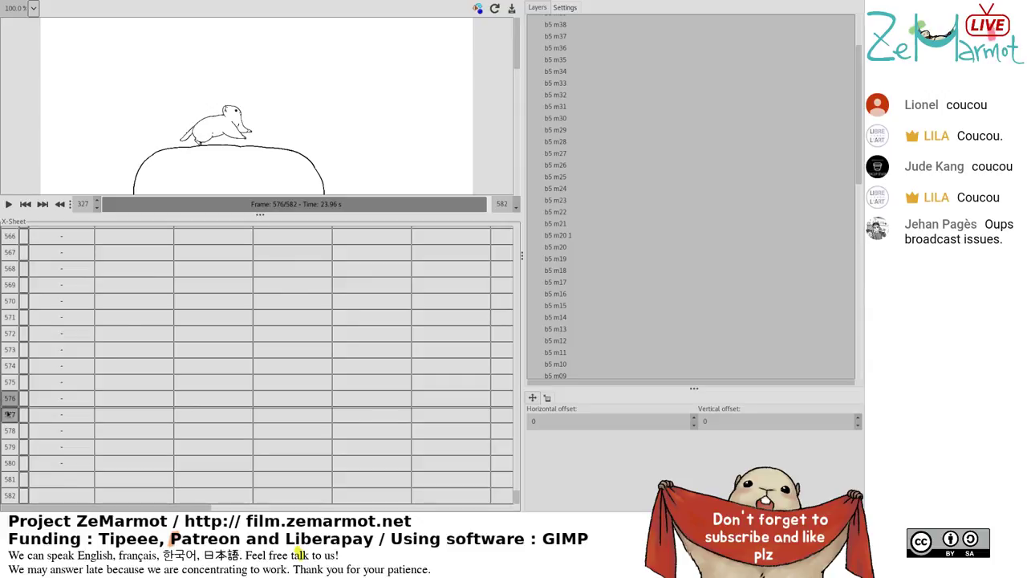
pyautogui.moveTo(116, 514); pyautogui.dragTo(440, 511)
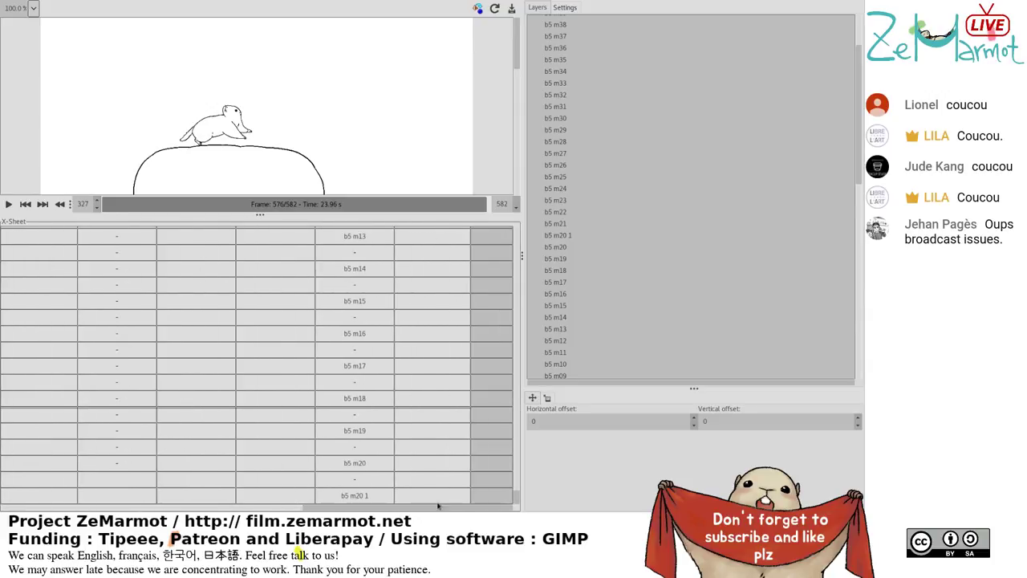
# Extend b5 m18 in the m5 track to 16 frames, pushing b5 m19 and the following drawings down.
pyautogui.click(346, 397)
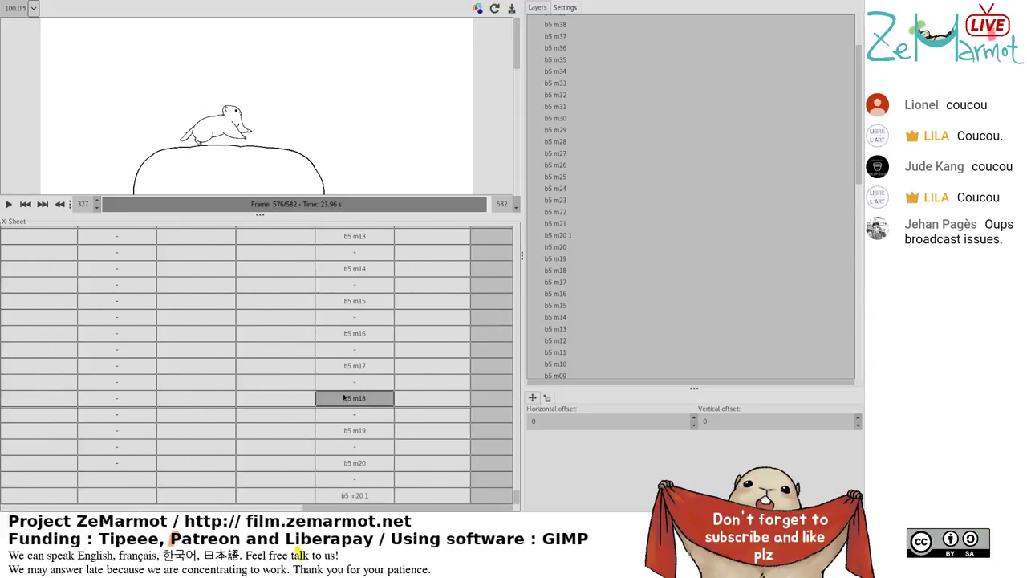
pyautogui.click(353, 398)
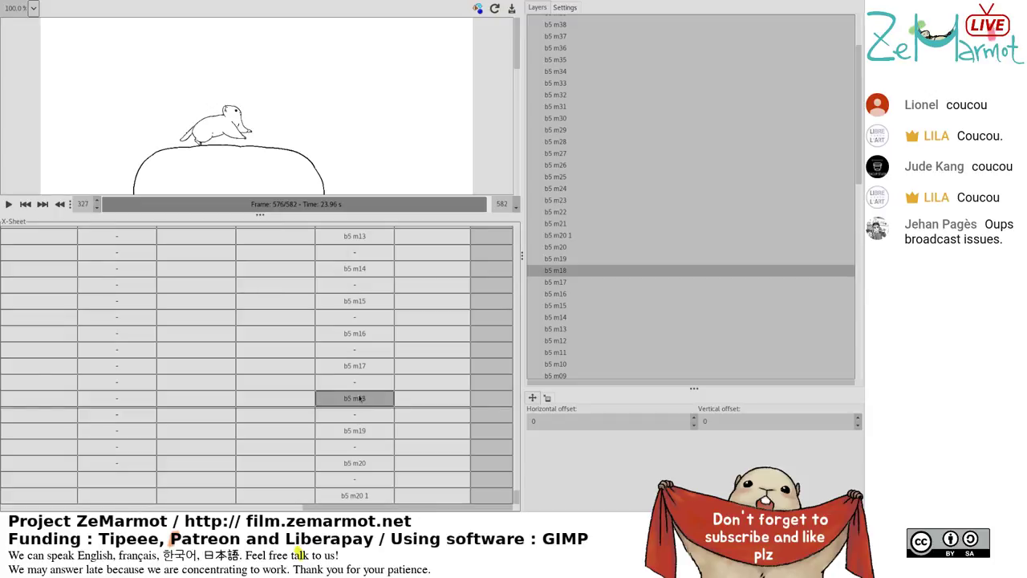
pyautogui.click(368, 401)
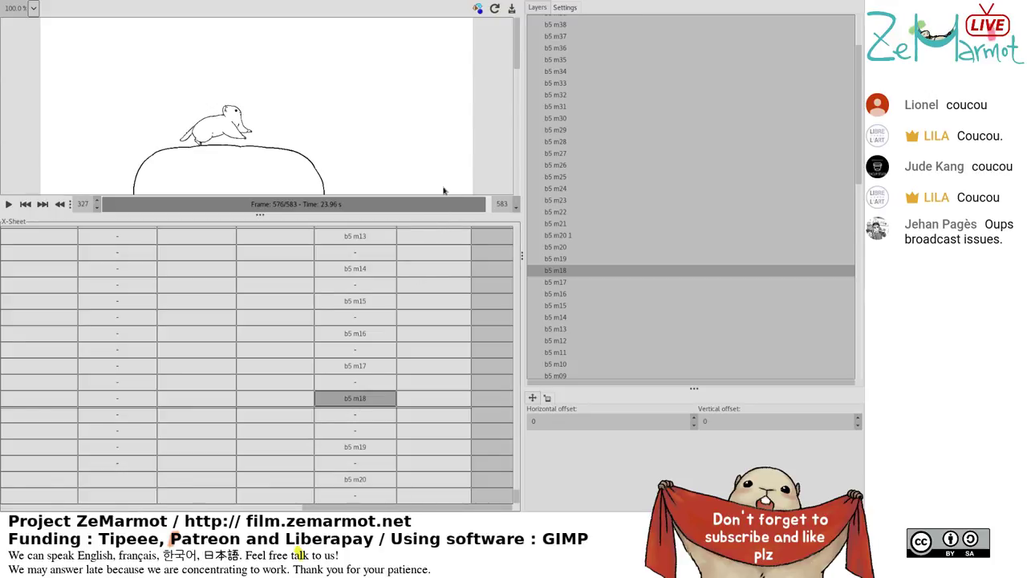
pyautogui.press('Insert')
pyautogui.click(467, 485)
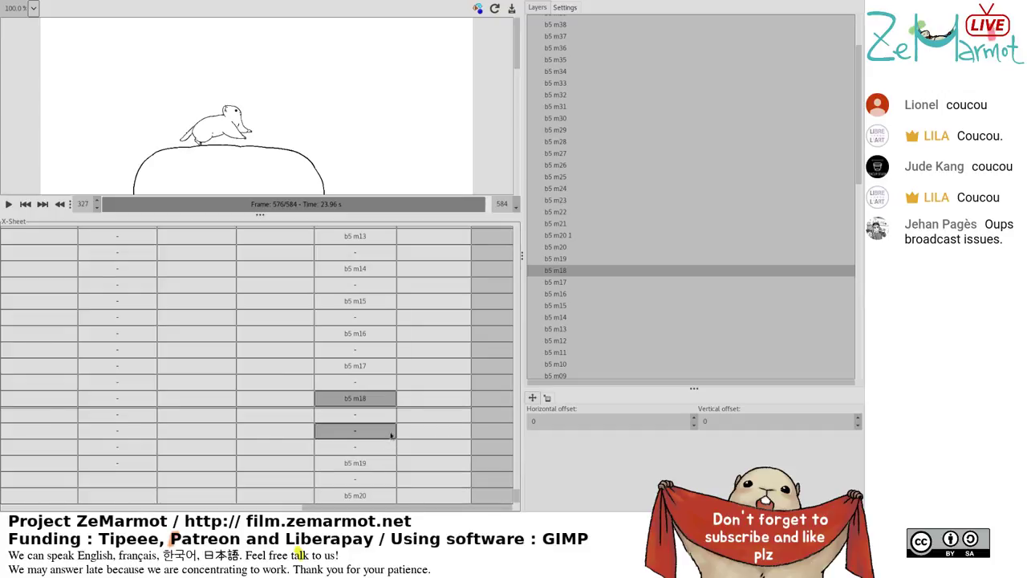
pyautogui.click(351, 407)
pyautogui.click(358, 410)
pyautogui.click(379, 411)
pyautogui.scroll(-3, 381, 409)
pyautogui.click(382, 406)
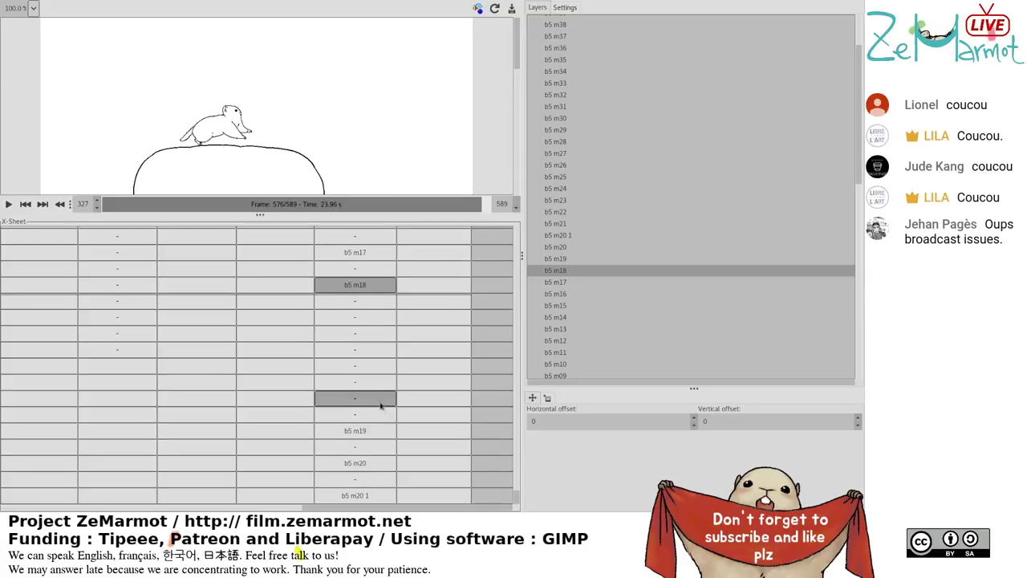
pyautogui.click(378, 287)
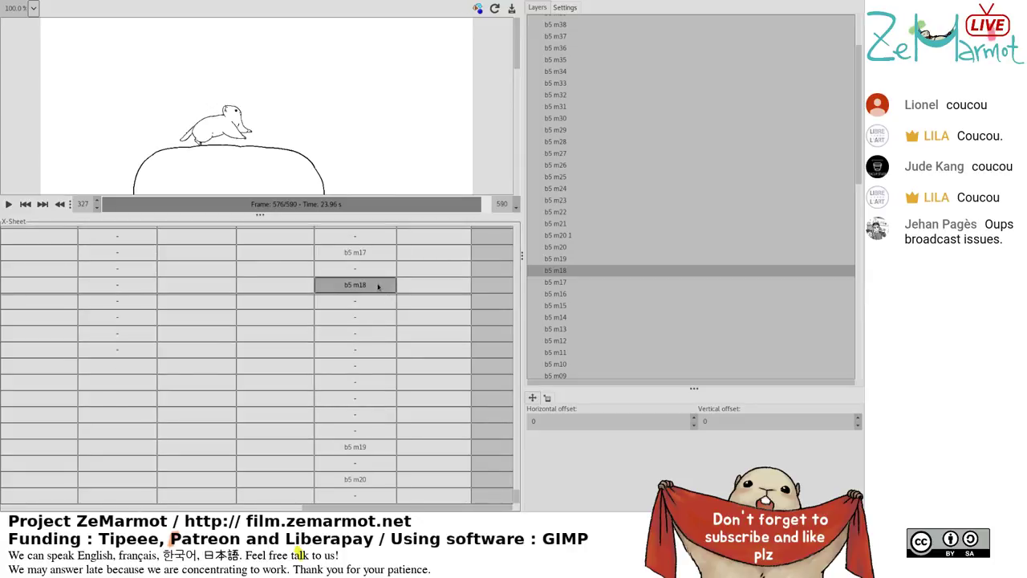
pyautogui.click(385, 294)
pyautogui.click(384, 295)
pyautogui.scroll(-1, 383, 295)
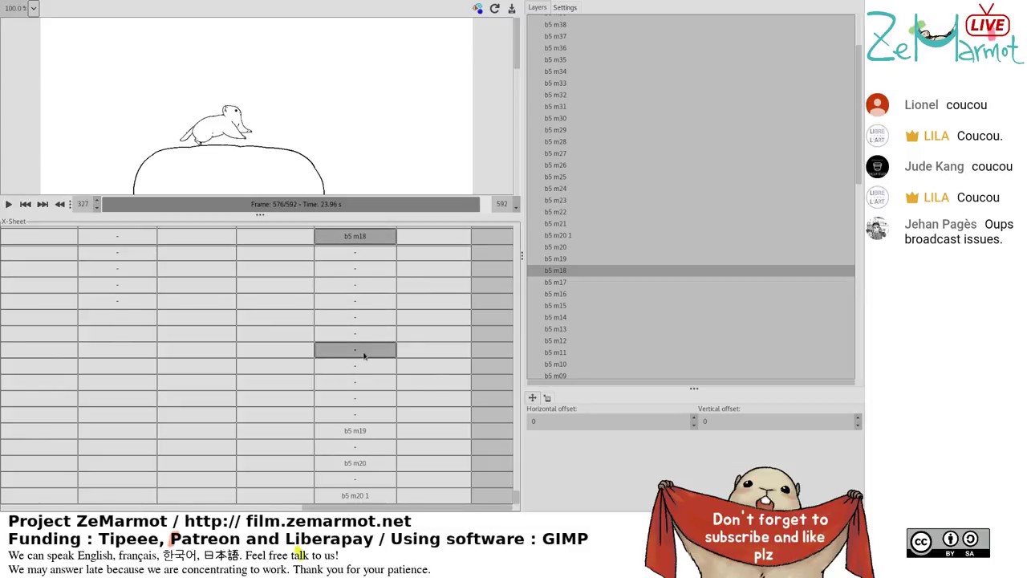
pyautogui.click(369, 236)
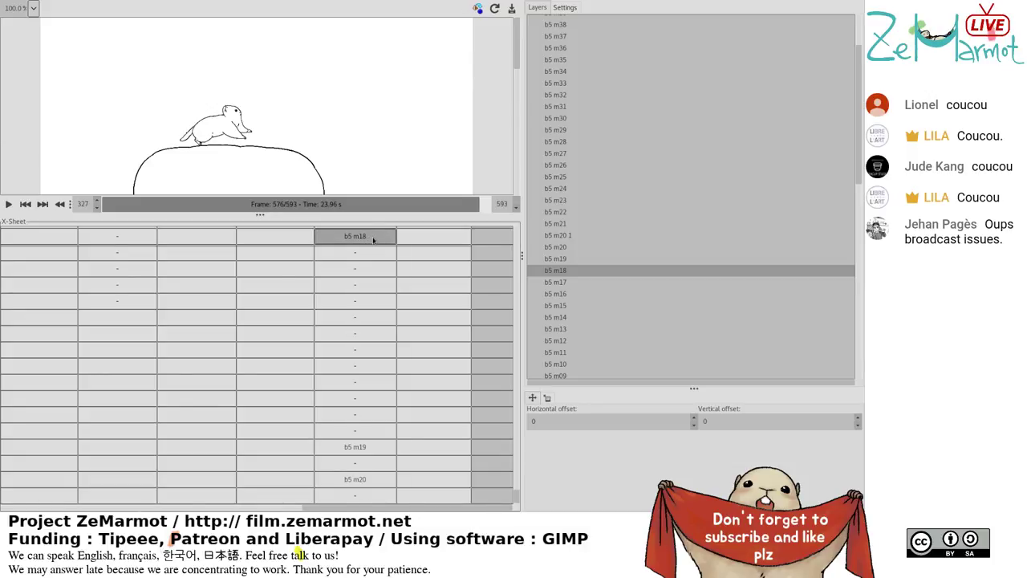
pyautogui.click(373, 239)
pyautogui.click(382, 241)
pyautogui.click(387, 251)
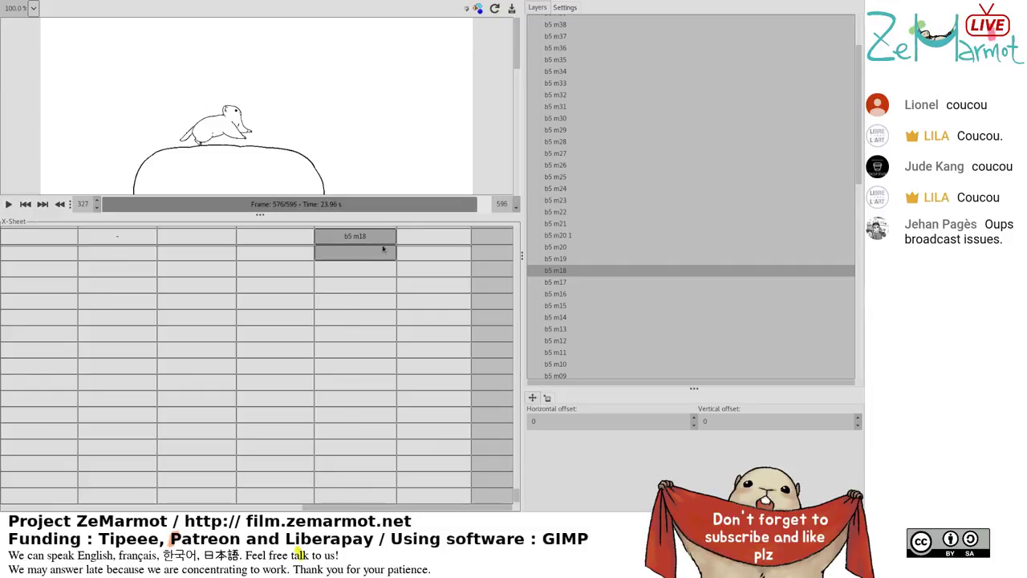
pyautogui.click(417, 384)
pyautogui.scroll(-2, 417, 384)
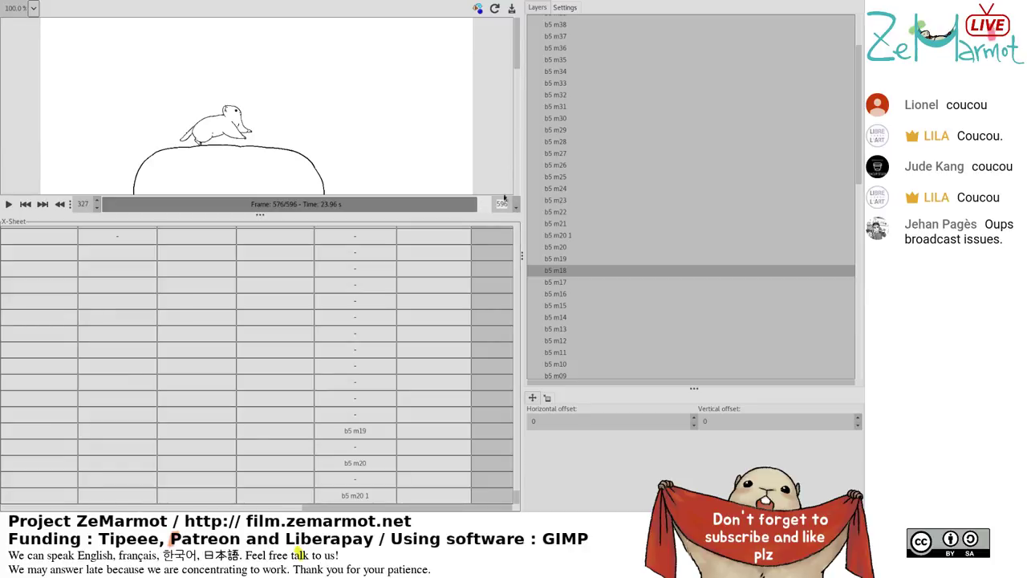
# Set the animation duration to 610 frames.
pyautogui.moveTo(347, 508)
pyautogui.mouseDown()
pyautogui.moveTo(22, 515)
pyautogui.moveTo(338, 514)
pyautogui.mouseUp()
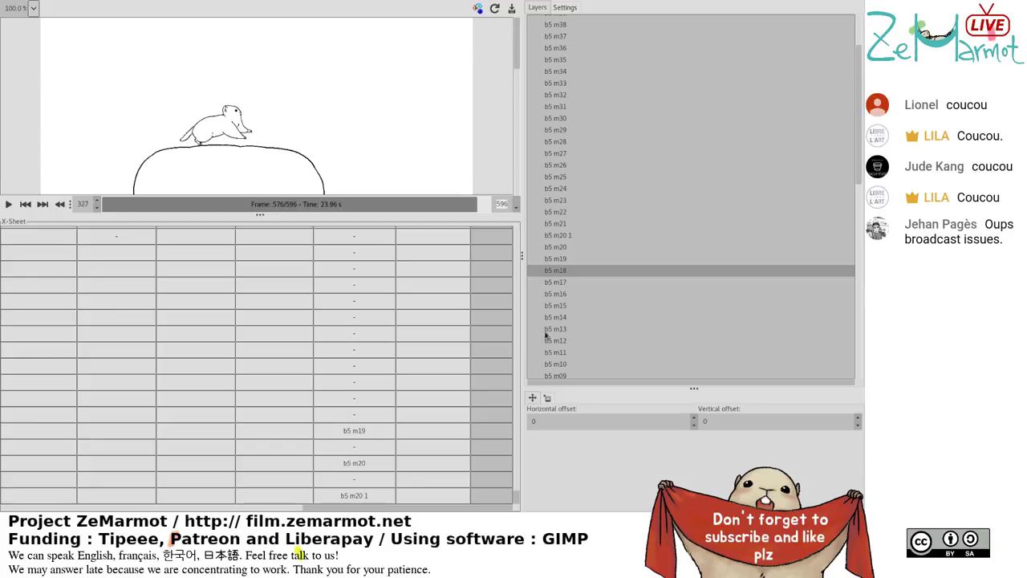
pyautogui.click(565, 7)
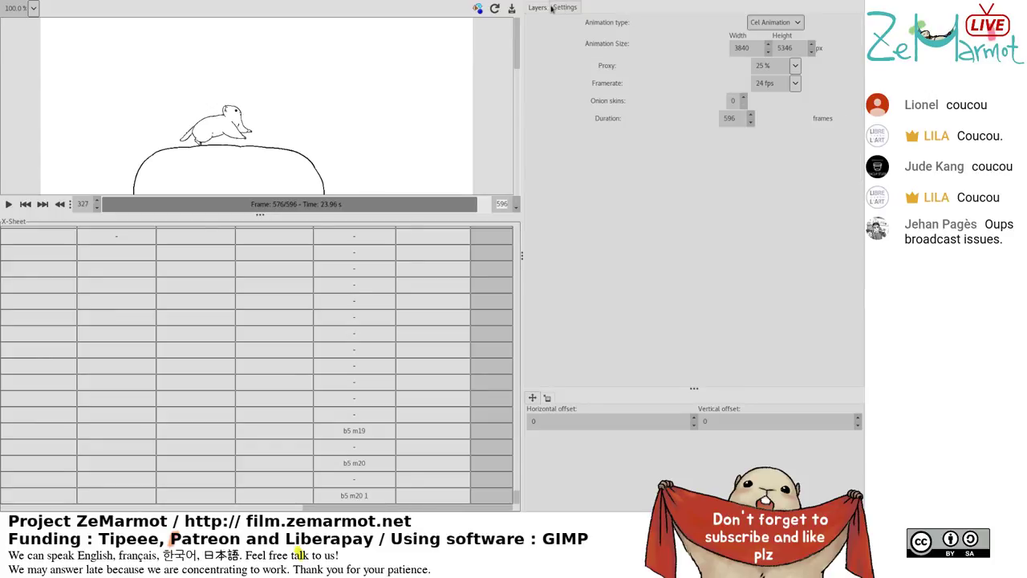
pyautogui.click(752, 117)
pyautogui.click(751, 116)
pyautogui.scroll(-5, 495, 433)
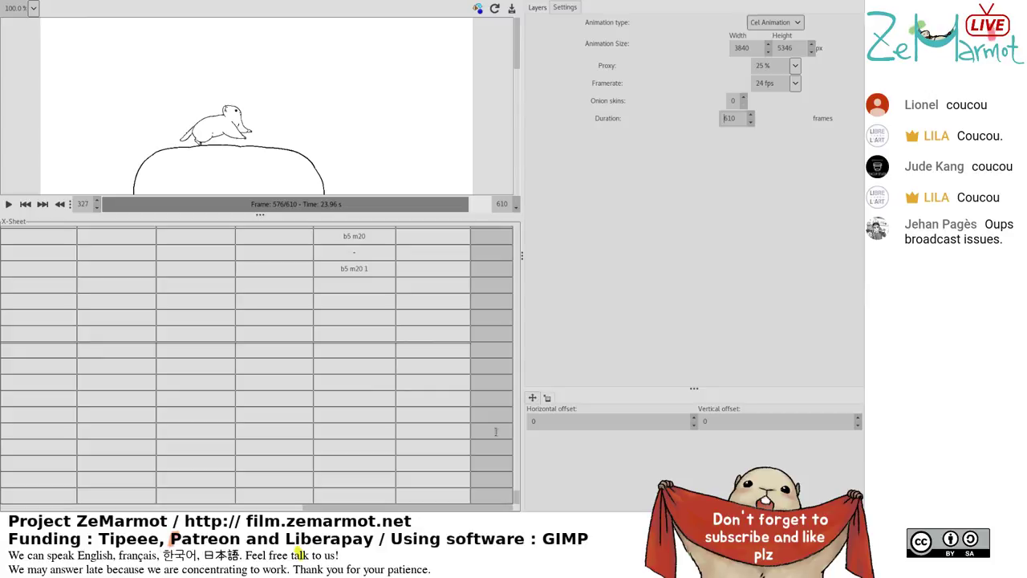
# Select the empty m5 cell after b5 m20 1 and check which bubble5 layers remain in the layer list.
pyautogui.click(353, 284)
pyautogui.click(537, 8)
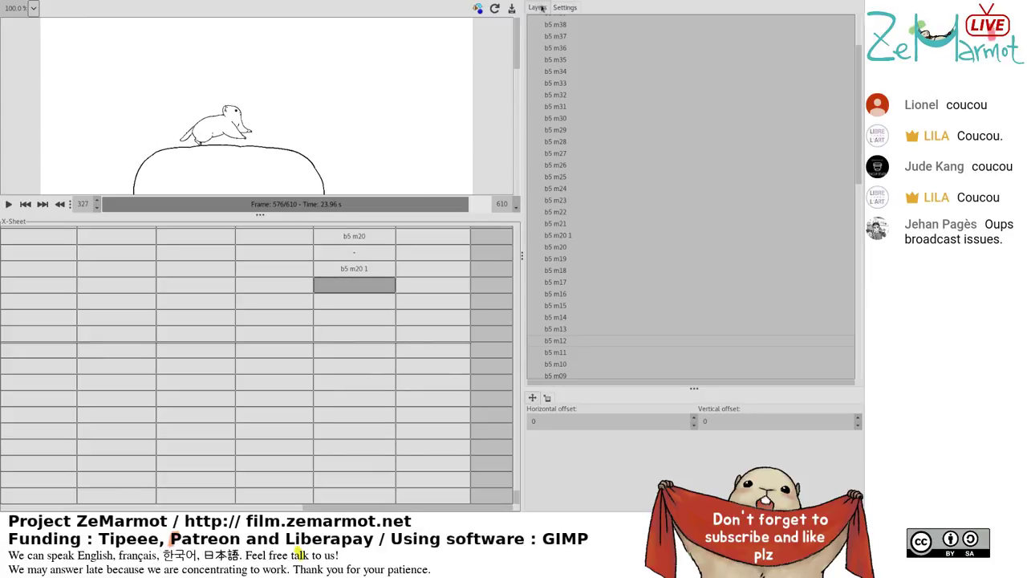
pyautogui.scroll(3, 583, 305)
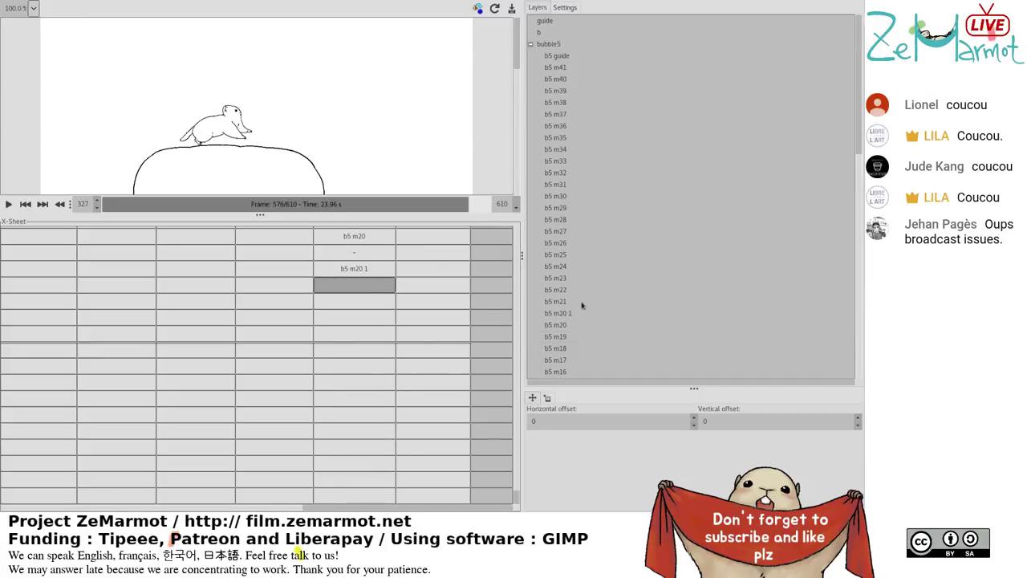
# Increase the animation duration to 641 frames.
pyautogui.click(565, 8)
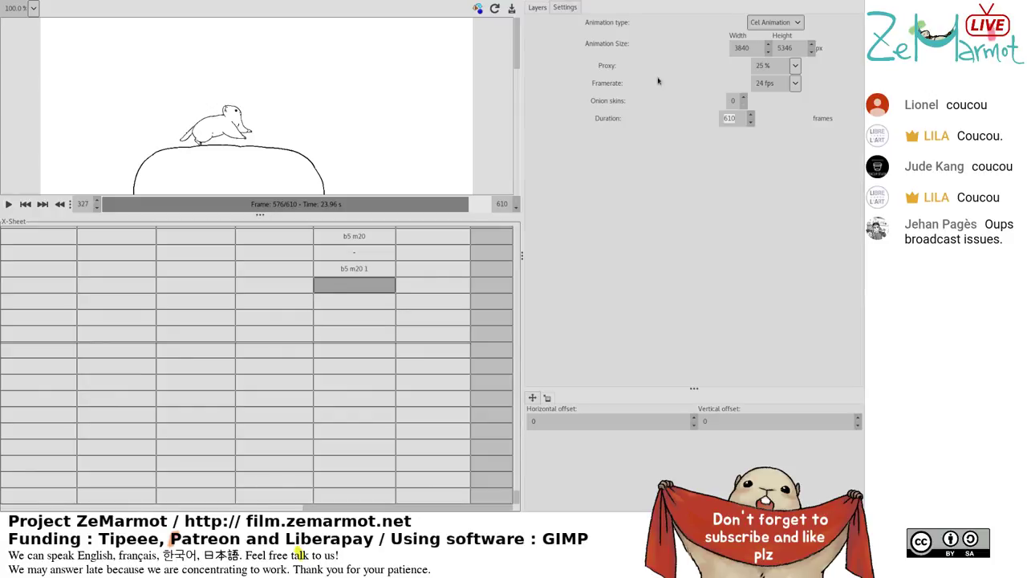
pyautogui.click(750, 116)
pyautogui.doubleClick(752, 115)
pyautogui.doubleClick(752, 116)
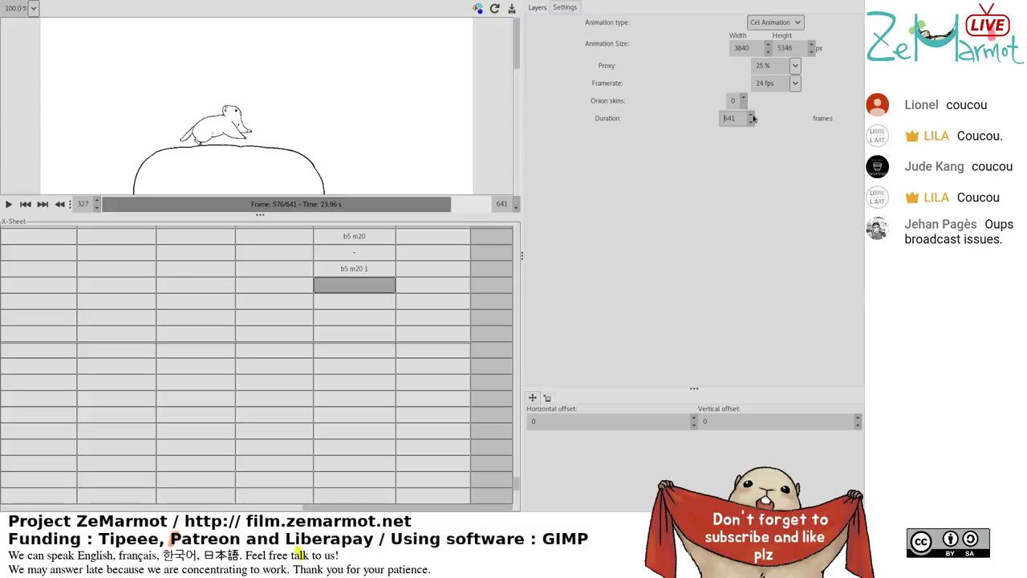
# Increase the animation duration to 663 frames.
pyautogui.click(753, 118)
pyautogui.doubleClick(752, 118)
pyautogui.doubleClick(753, 118)
pyautogui.click(752, 118)
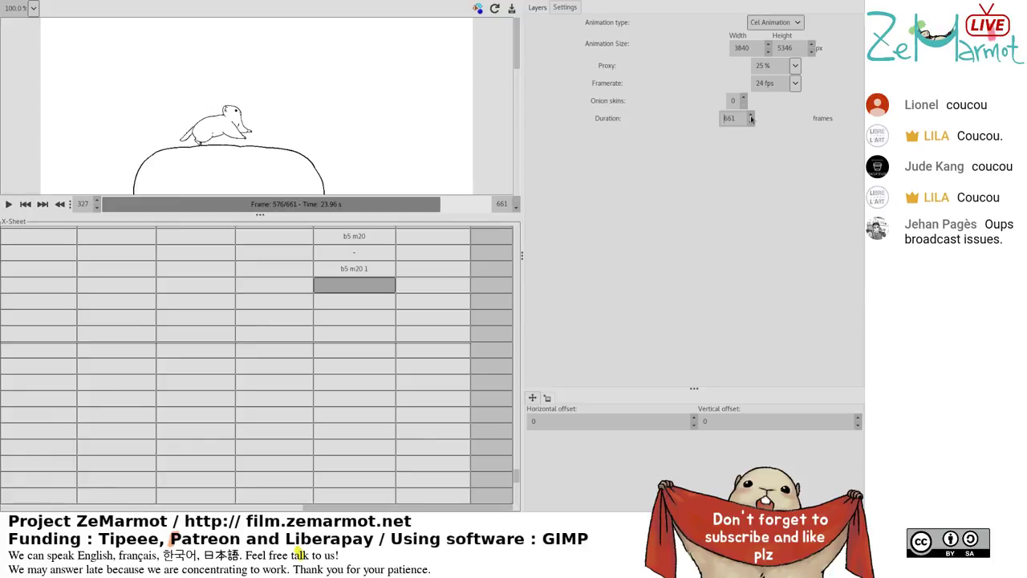
pyautogui.doubleClick(752, 118)
# Hold b5 m20 1 for two frames in the m5 track and place b5 m21 and the following drawings after it on twos.
pyautogui.click(543, 8)
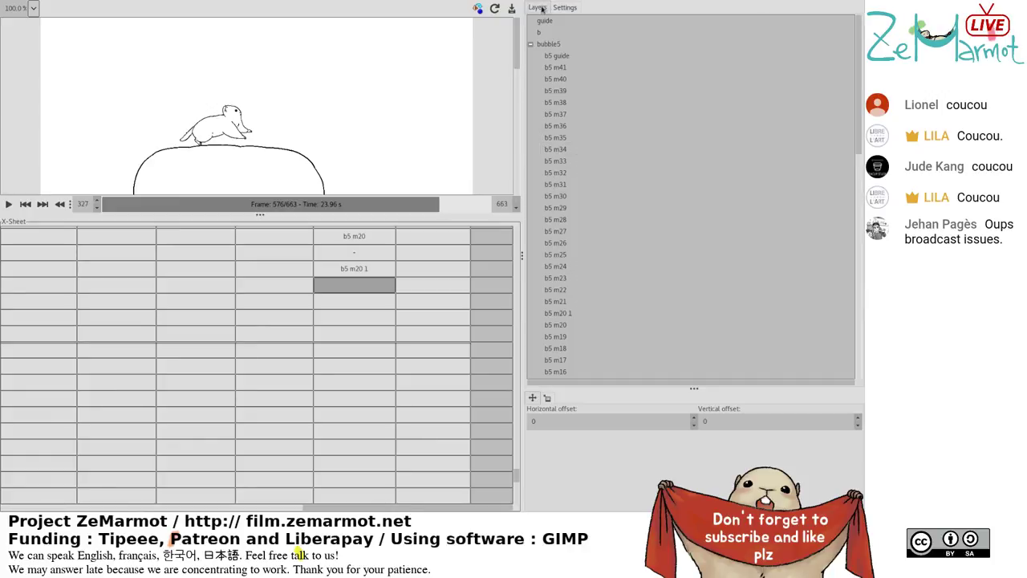
pyautogui.moveTo(365, 285); pyautogui.dragTo(369, 277)
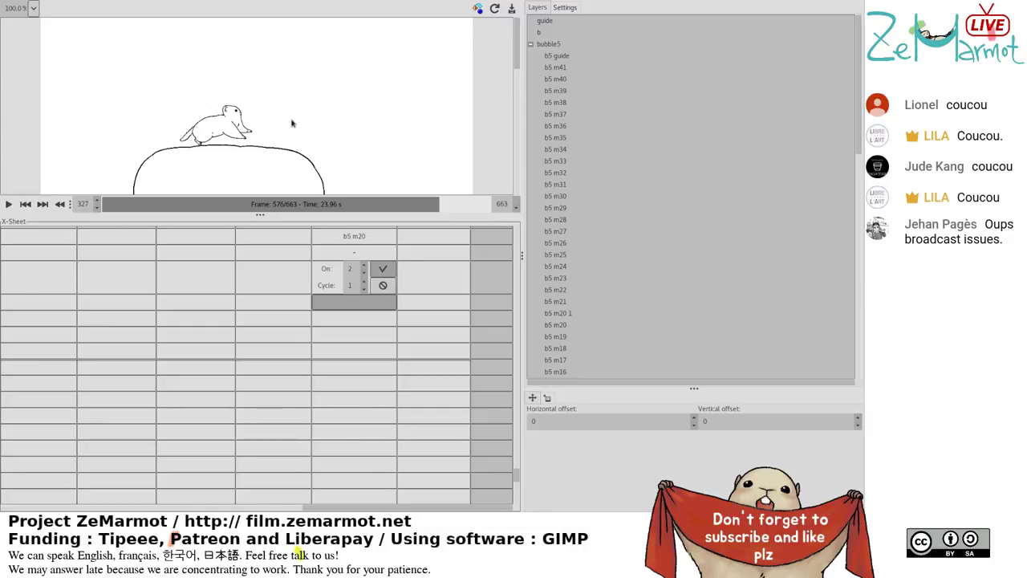
pyautogui.press('Return')
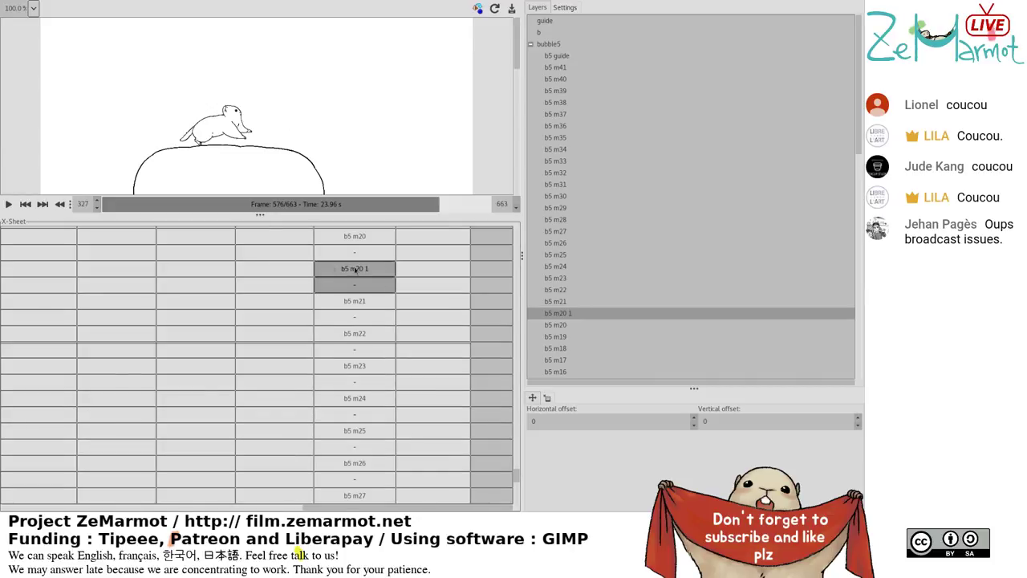
# Find the b5 f11 cell in the bubble5 track and check which layers it combines.
pyautogui.scroll(8, 298, 350)
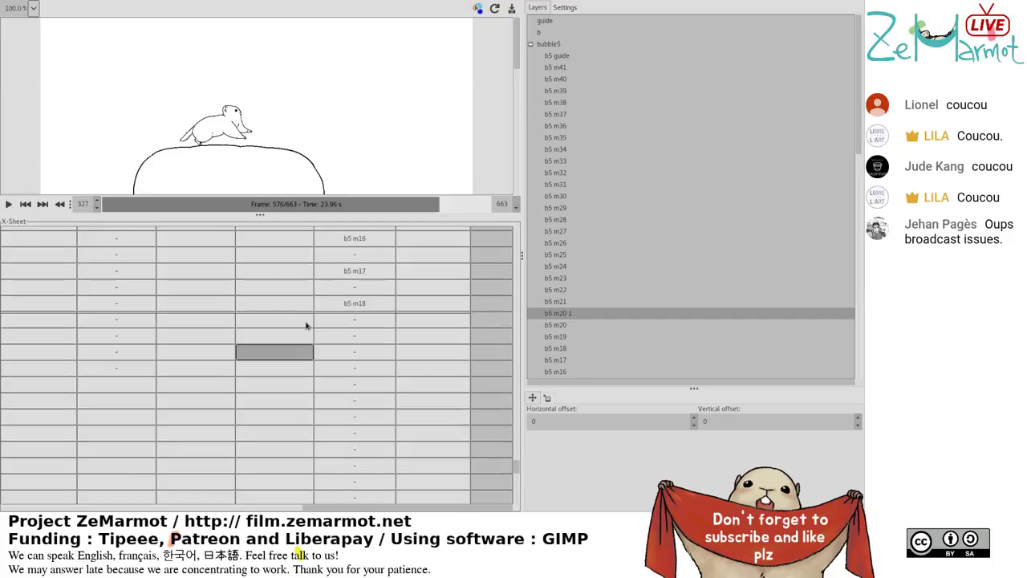
pyautogui.scroll(8, 299, 350)
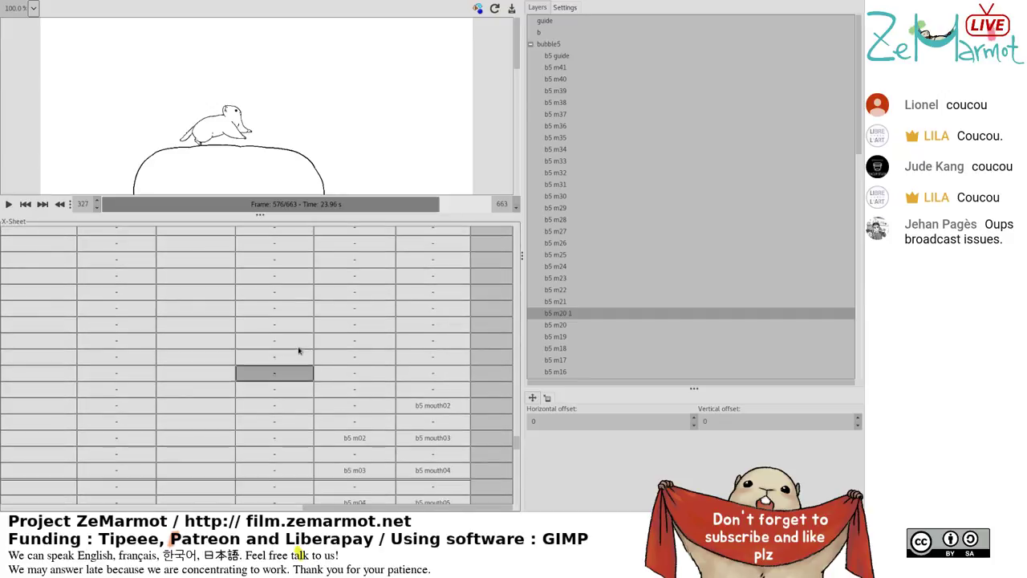
pyautogui.scroll(6, 299, 351)
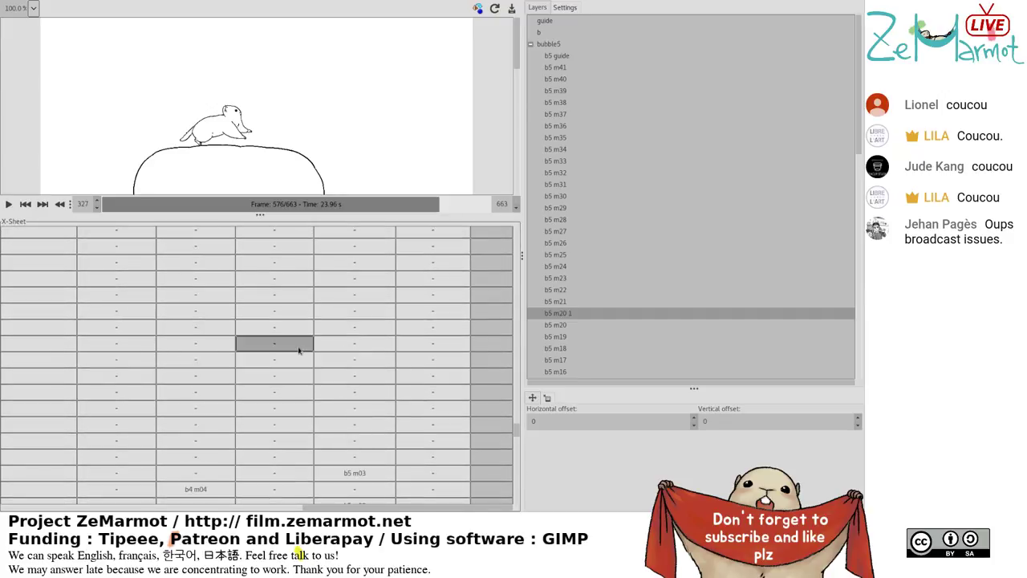
pyautogui.scroll(3, 299, 351)
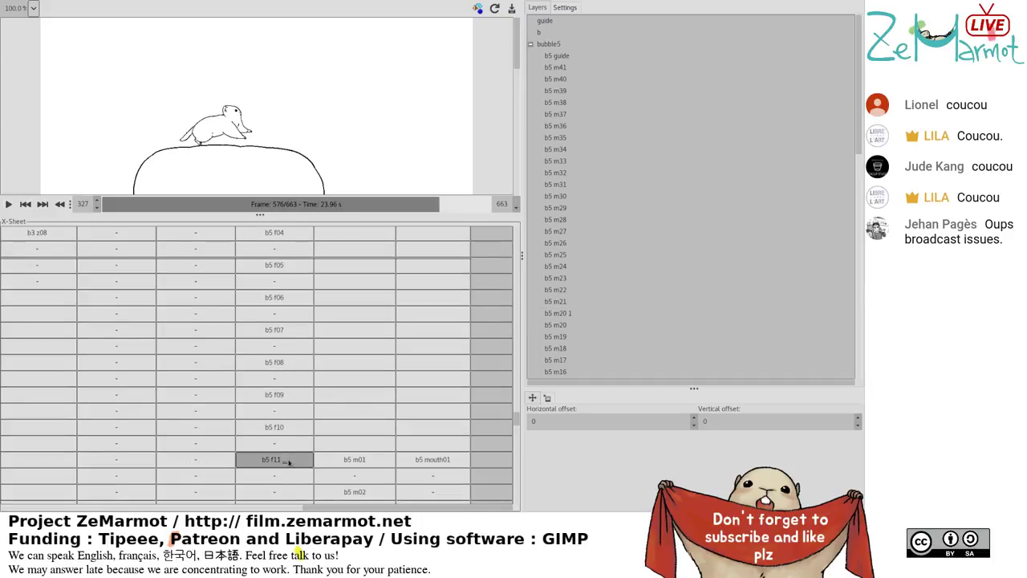
pyautogui.scroll(-8, 588, 265)
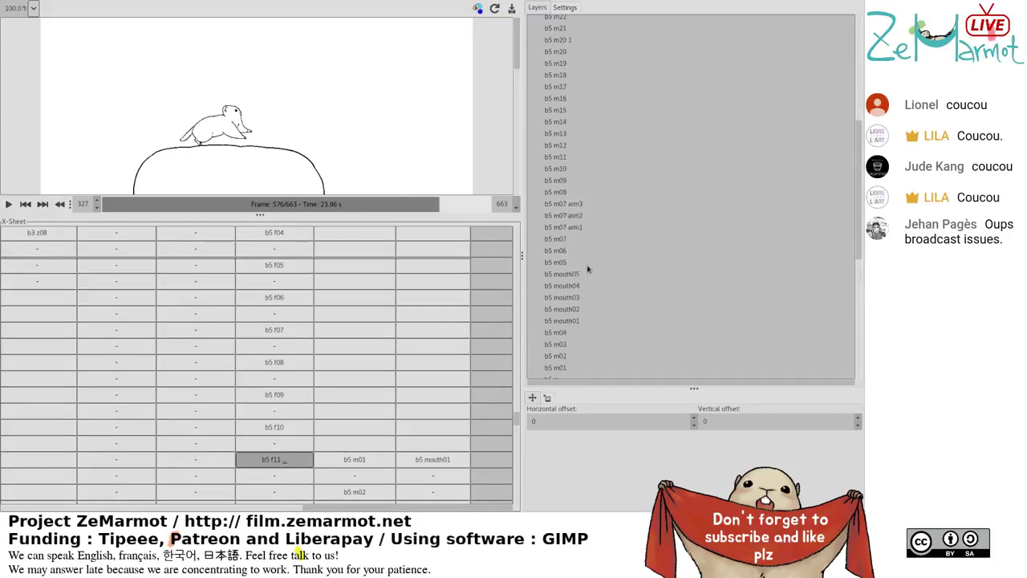
pyautogui.scroll(-4, 589, 271)
pyautogui.scroll(-5, 309, 473)
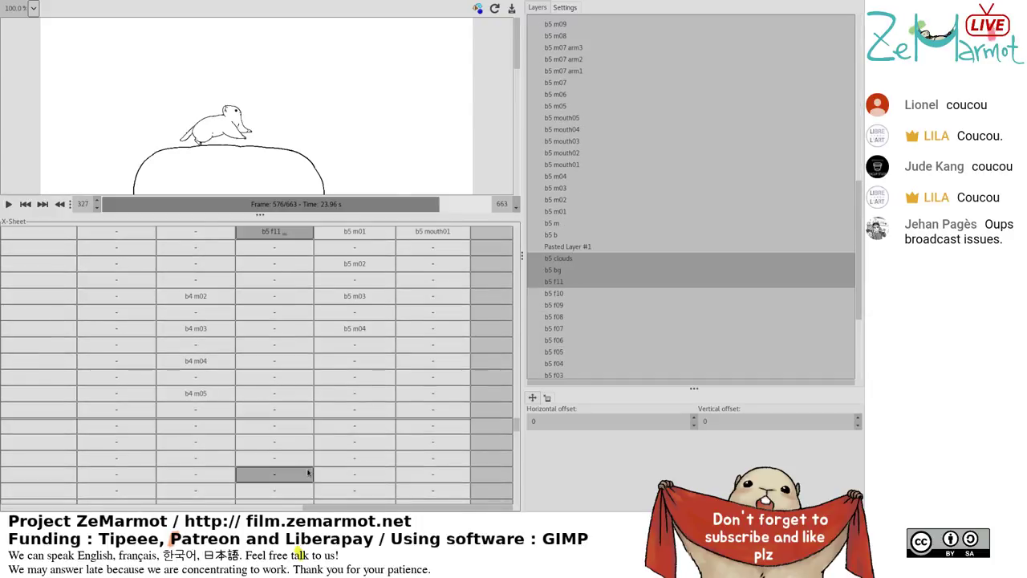
# Fill the empty bubble5 track cells through the last frame with the b5 clouds, b5 bg and b5 f11 layers combined.
pyautogui.scroll(-5, 309, 474)
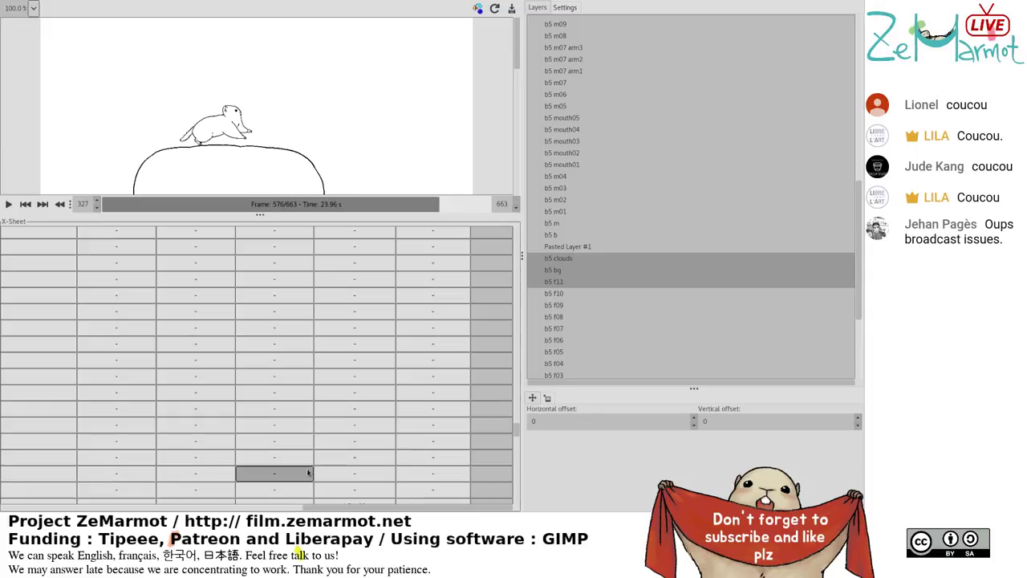
pyautogui.scroll(3, 279, 417)
pyautogui.click(279, 417)
pyautogui.scroll(-2, 285, 361)
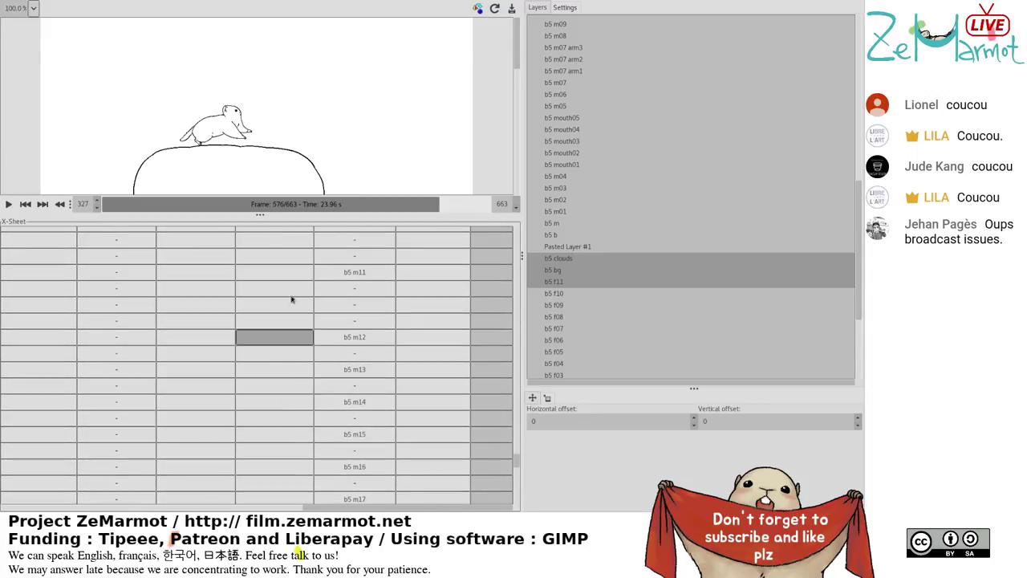
pyautogui.scroll(1, 292, 299)
pyautogui.click(289, 304)
pyautogui.click(297, 354)
pyautogui.scroll(1, 289, 394)
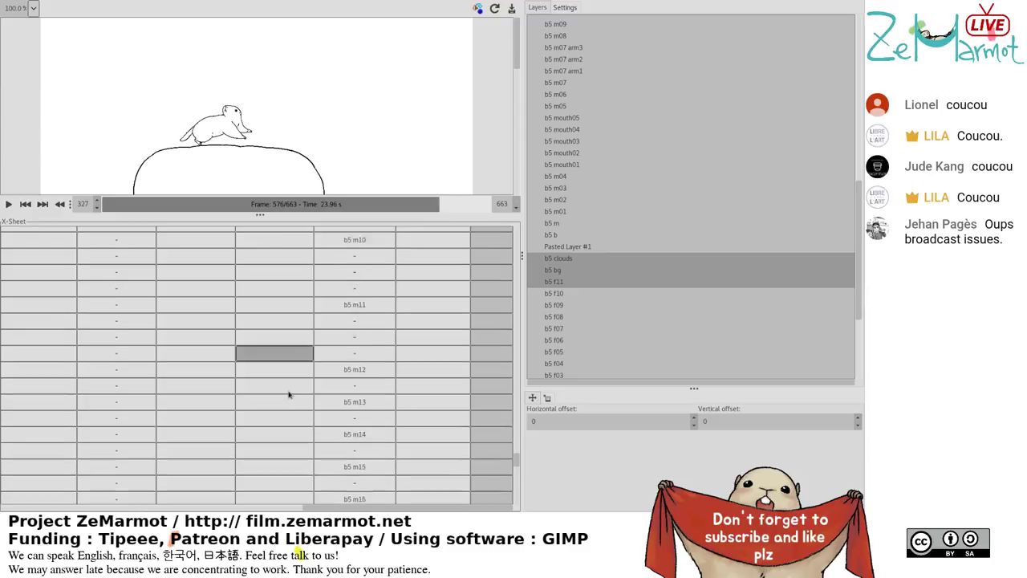
pyautogui.scroll(1, 289, 394)
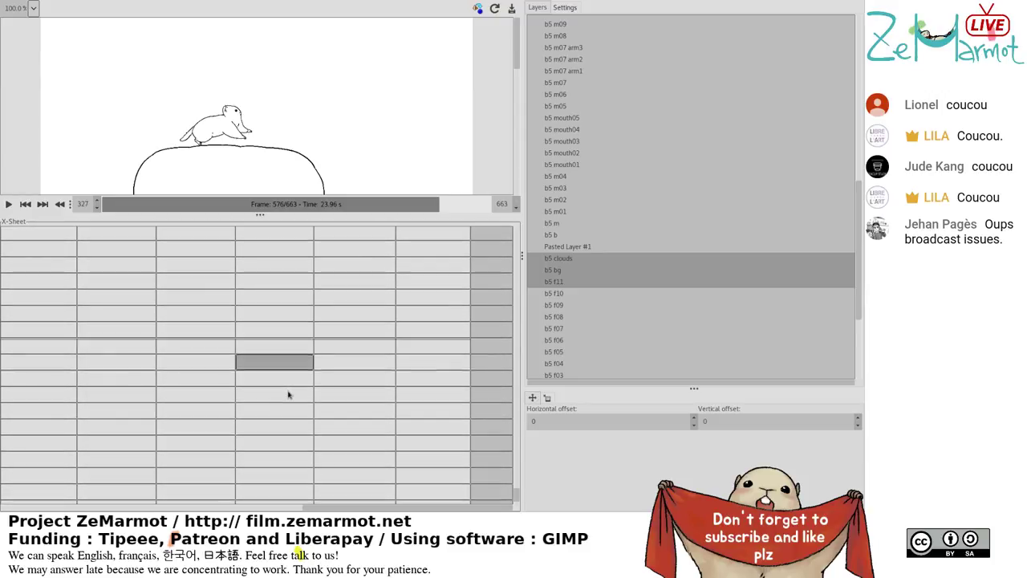
pyautogui.moveTo(289, 394); pyautogui.dragTo(528, 273)
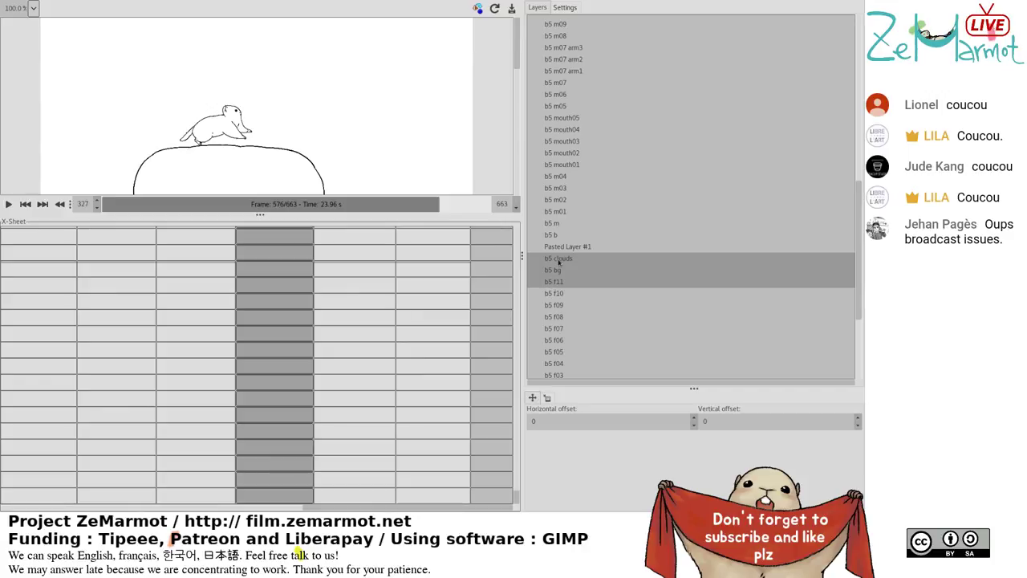
pyautogui.click(559, 260)
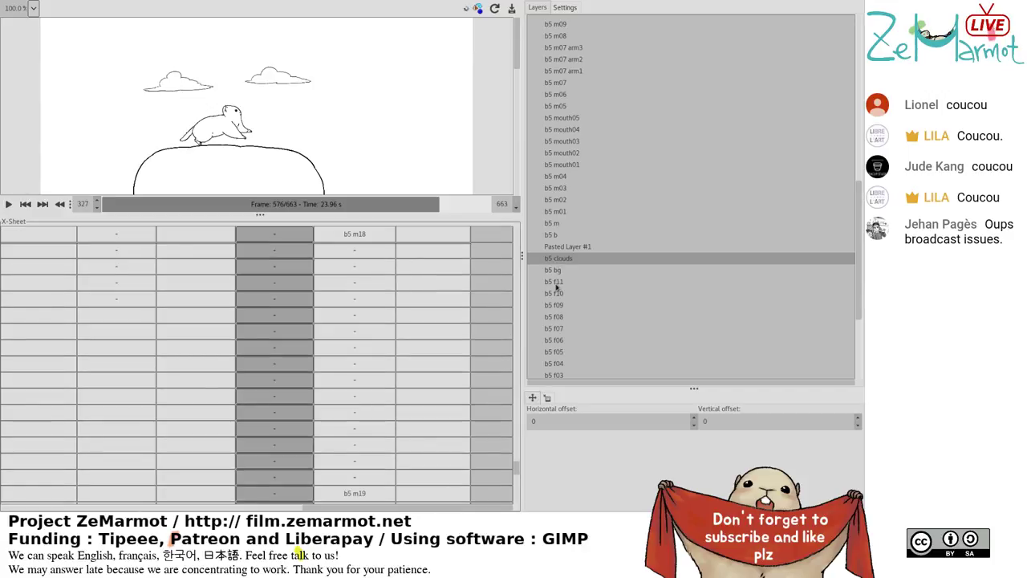
pyautogui.keyDown('shift'); pyautogui.click(556, 283); pyautogui.keyUp('shift')
pyautogui.click(416, 321)
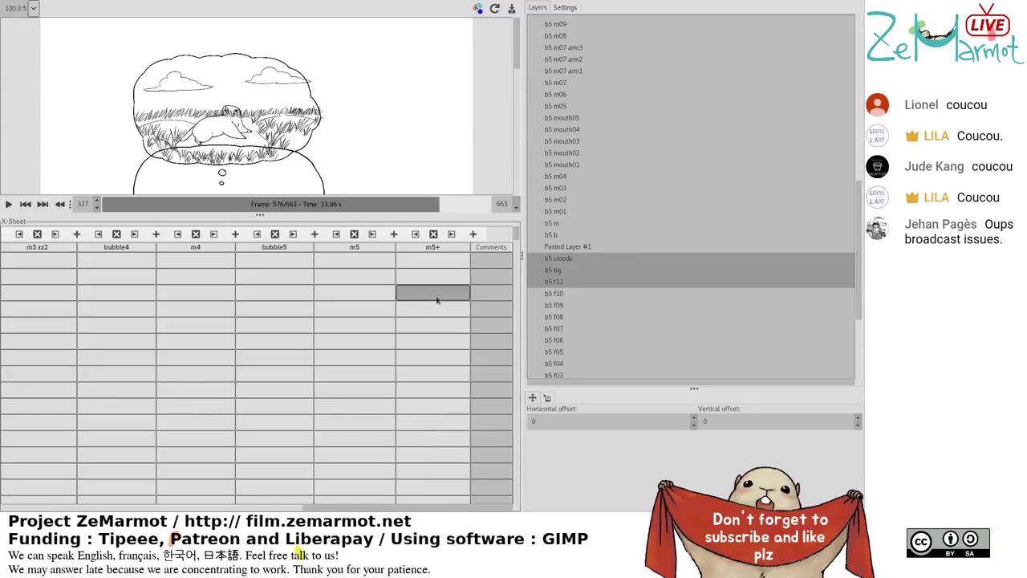
# Shorten the b5 m07 arm3 hold in the m5+ track so it ends on the frame just before b5 m08 starts.
pyautogui.scroll(-1, 512, 257)
pyautogui.moveTo(512, 257); pyautogui.dragTo(517, 474)
pyautogui.moveTo(275, 479); pyautogui.dragTo(408, 337)
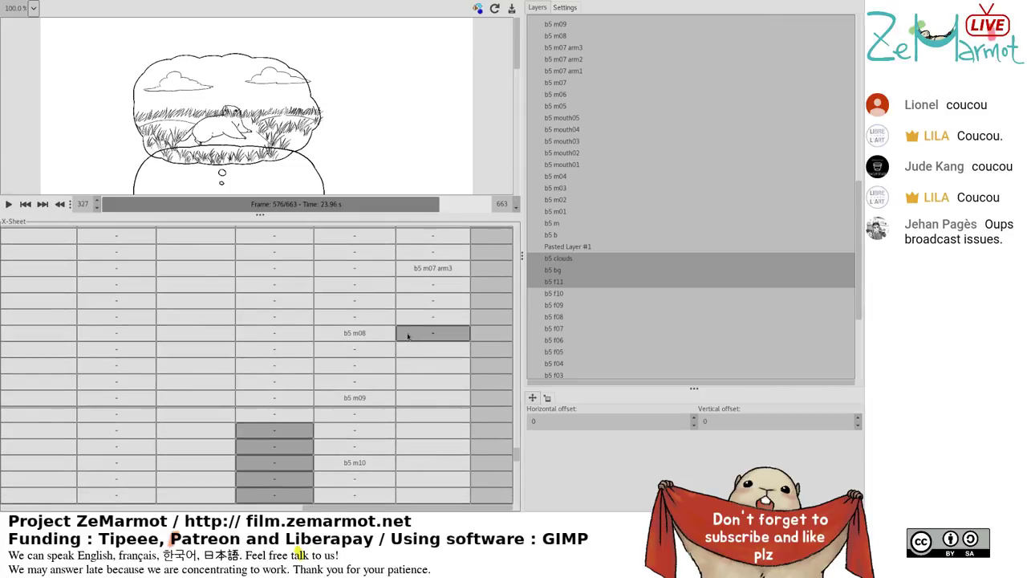
pyautogui.click(401, 333)
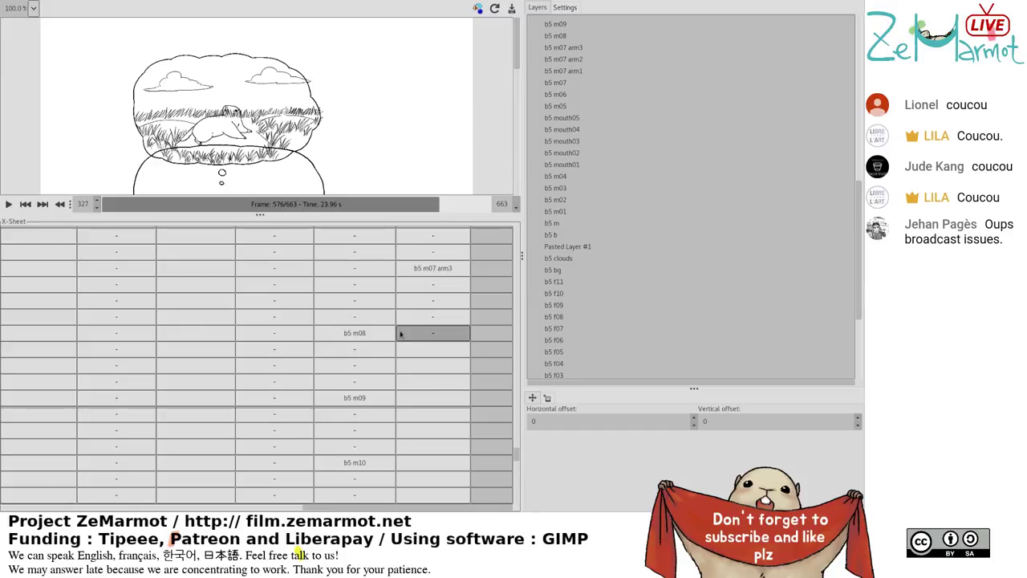
pyautogui.scroll(-15, 624, 206)
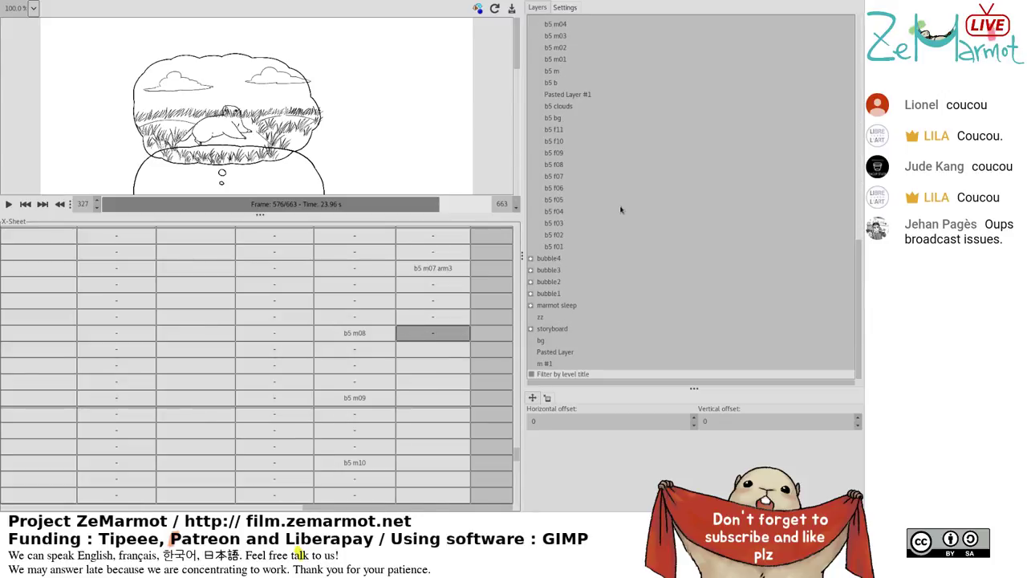
pyautogui.click(433, 316)
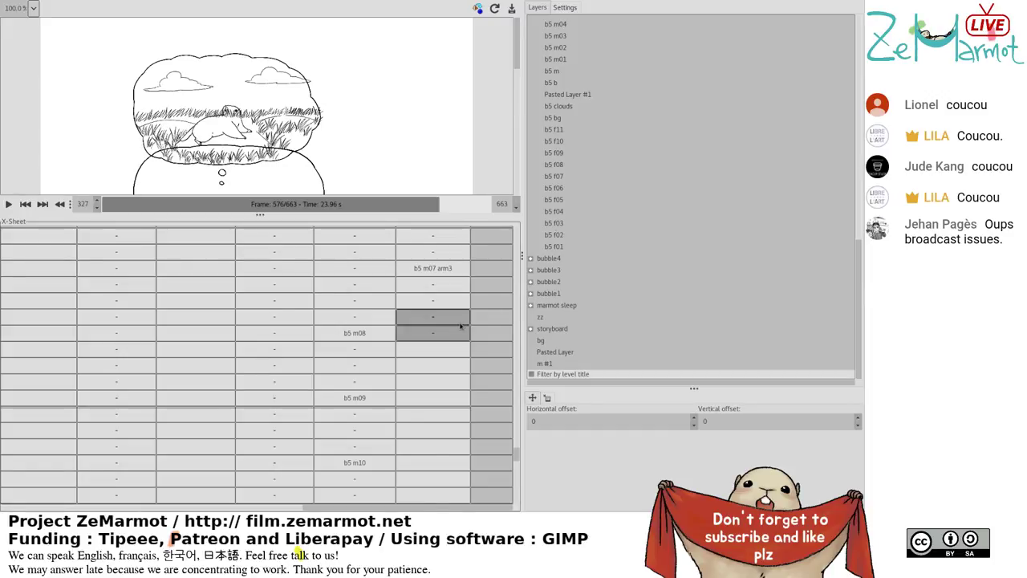
pyautogui.click(433, 268)
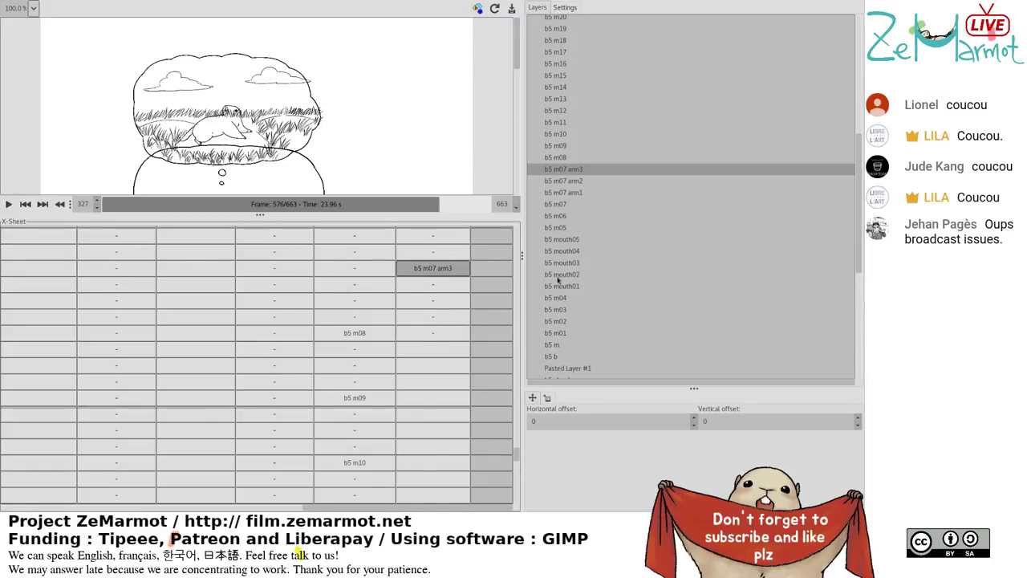
pyautogui.moveTo(442, 332); pyautogui.dragTo(448, 300)
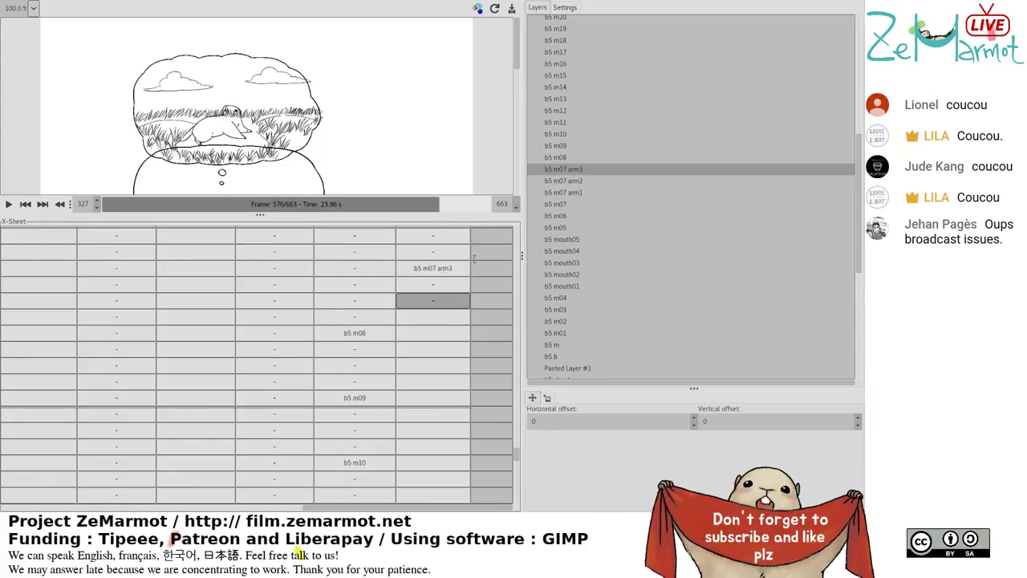
pyautogui.click(435, 316)
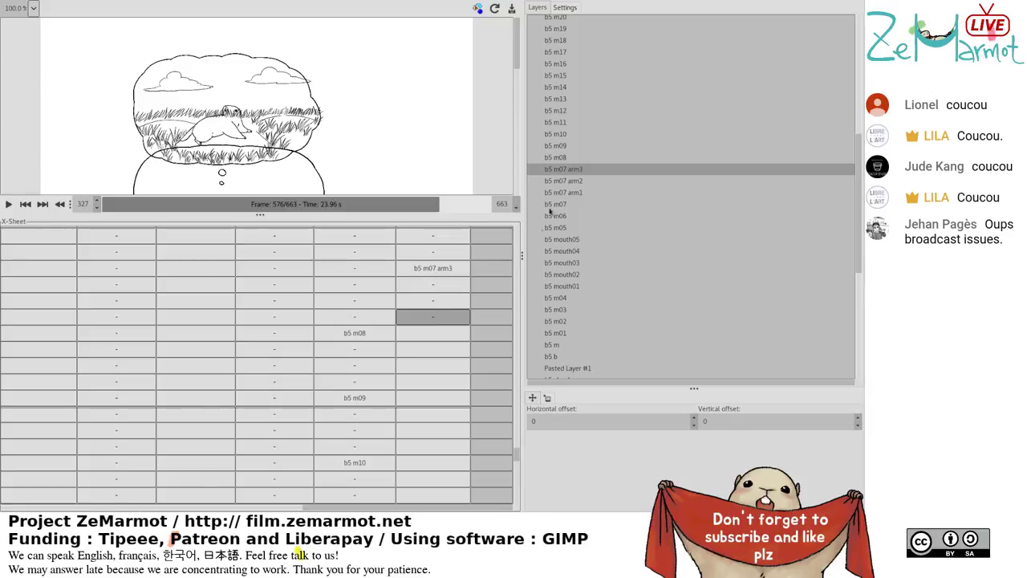
pyautogui.click(431, 332)
# Review the later m5 drawings in the X-Sheet and play the animation from frame 576 to preview them.
pyautogui.scroll(-5, 430, 389)
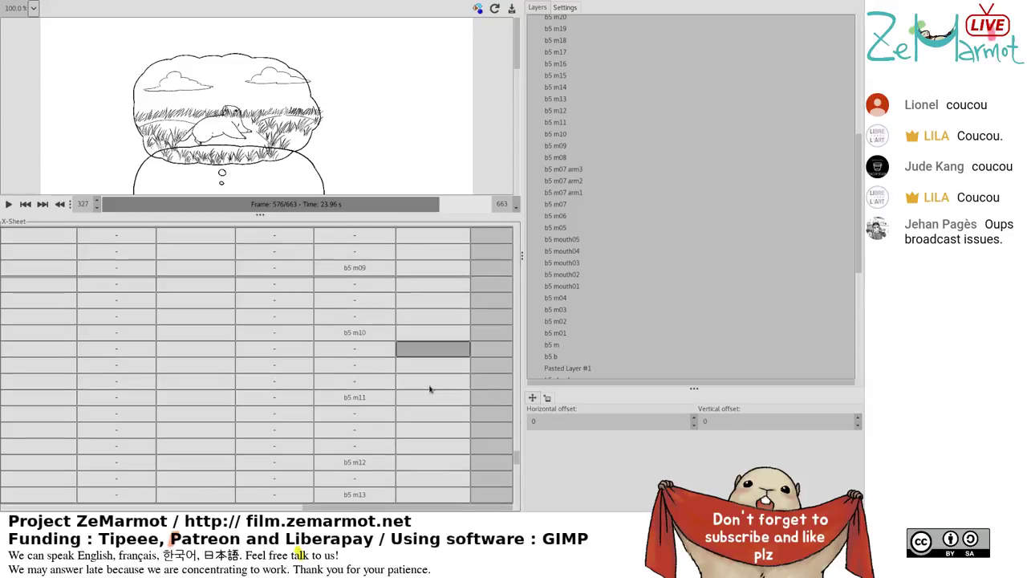
pyautogui.scroll(-4, 430, 389)
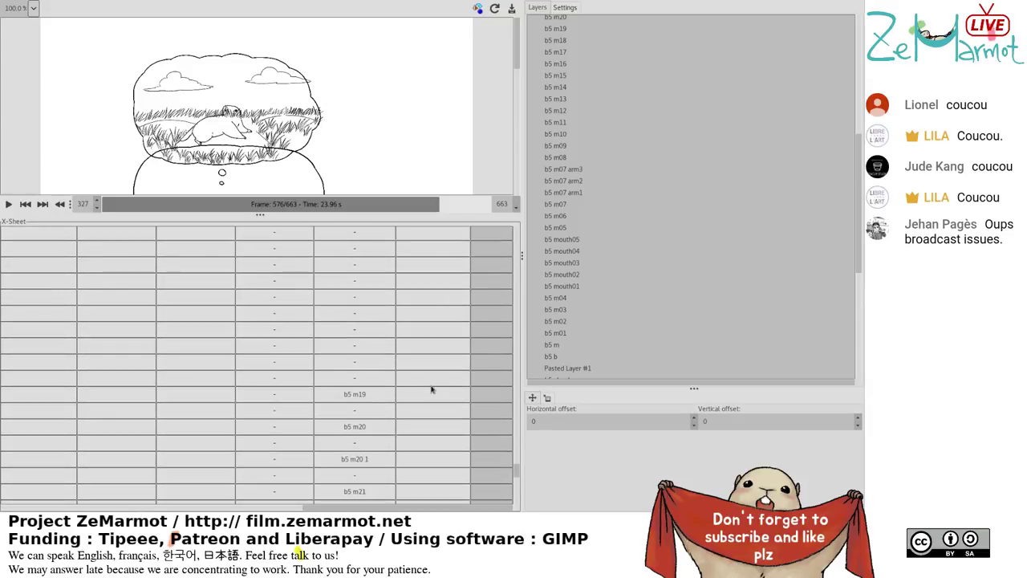
pyautogui.click(9, 204)
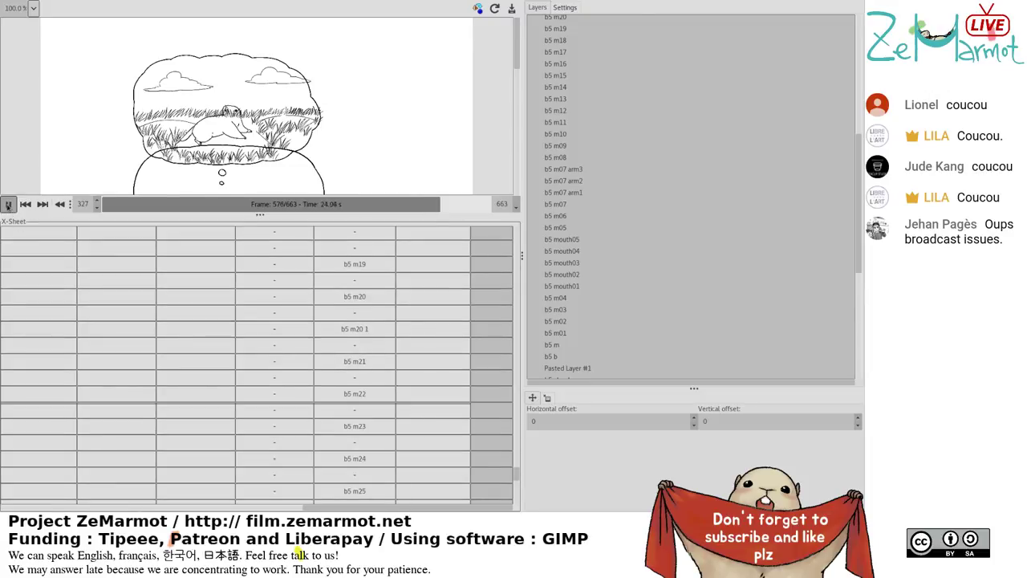
pyautogui.click(8, 204)
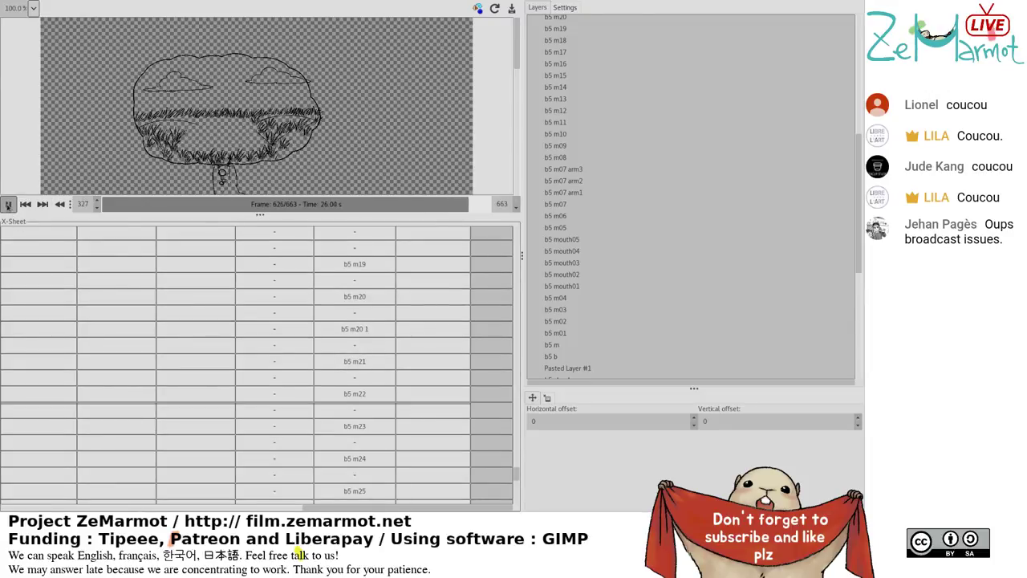
# Assign the m #1 layer to the empty cells of the background track from frame 581 to frame 663.
pyautogui.moveTo(307, 508); pyautogui.dragTo(50, 500)
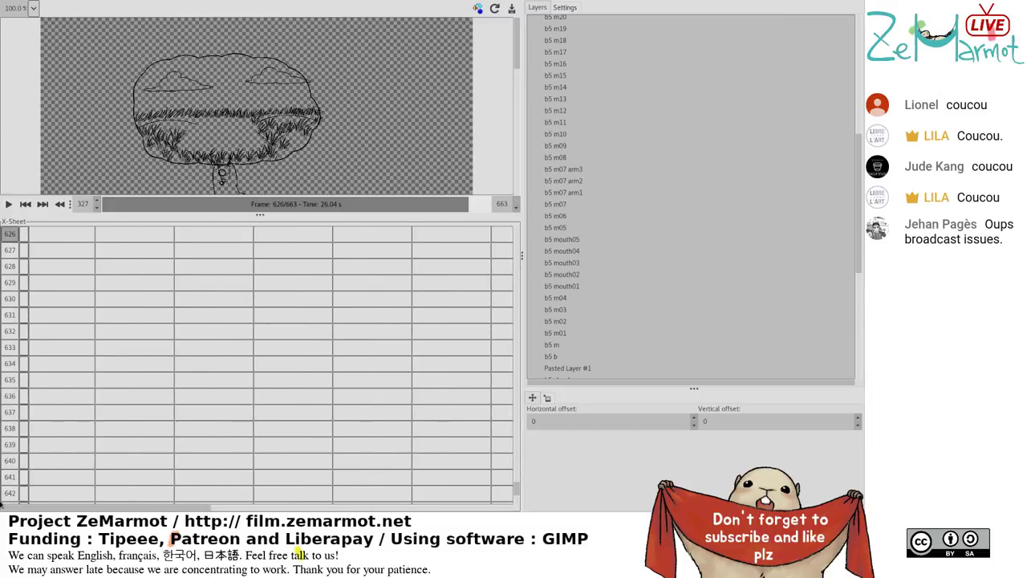
pyautogui.click(50, 493)
pyautogui.click(50, 479)
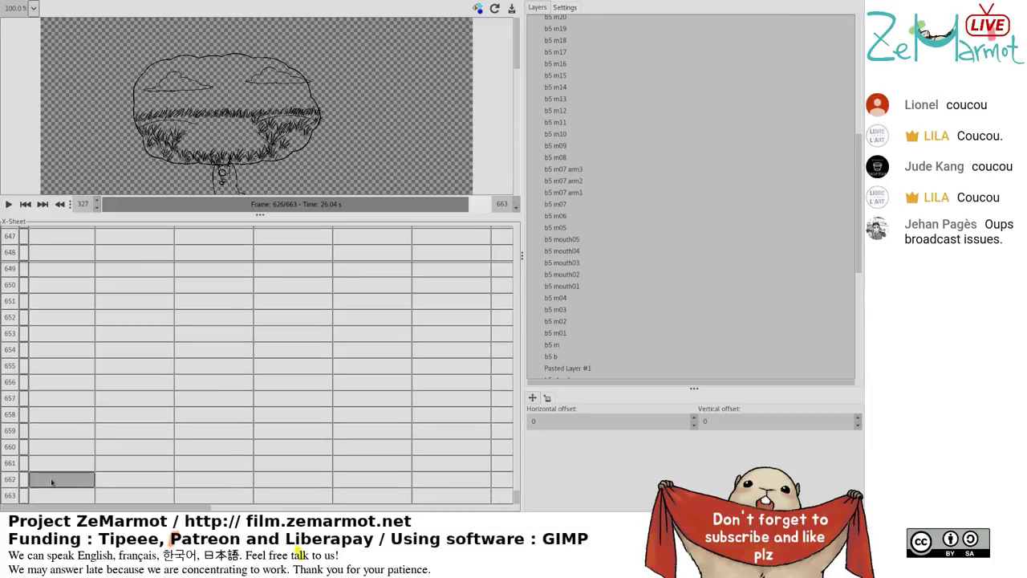
pyautogui.click(52, 496)
pyautogui.scroll(6, 49, 488)
pyautogui.scroll(20, 50, 488)
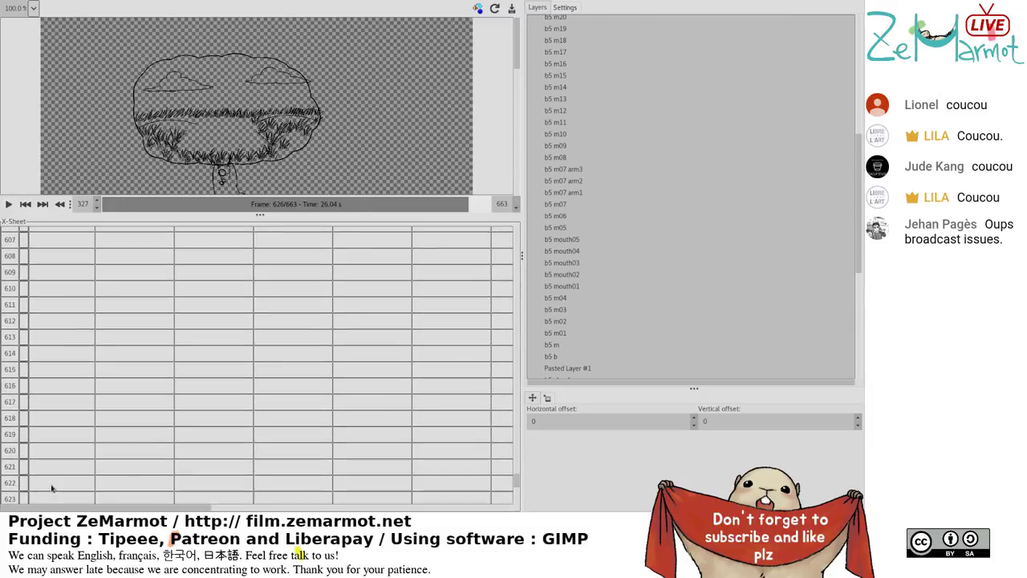
pyautogui.click(51, 437)
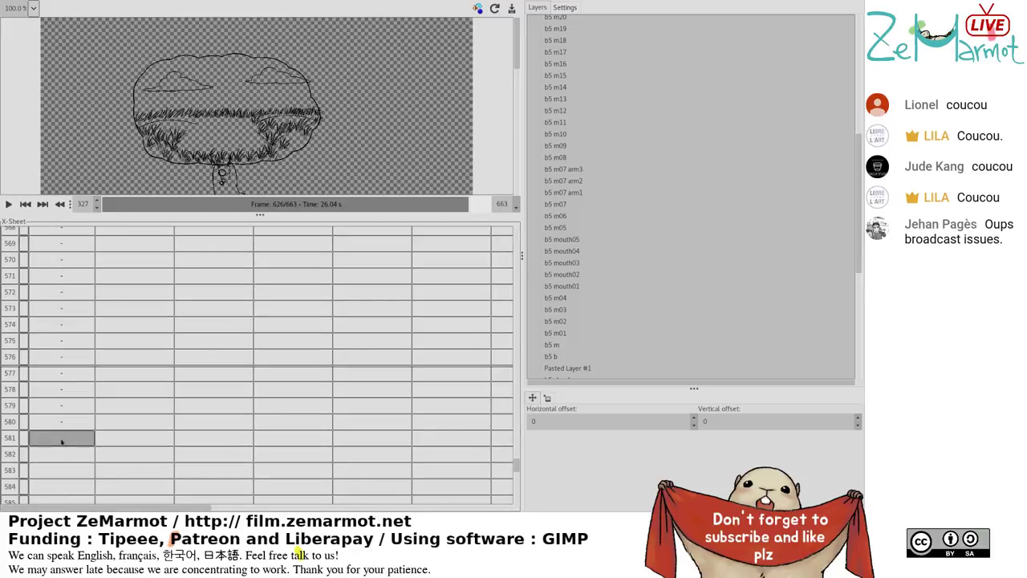
pyautogui.keyDown('shift'); pyautogui.click(51, 486); pyautogui.keyUp('shift')
pyautogui.scroll(-6, 685, 342)
pyautogui.scroll(-3, 602, 350)
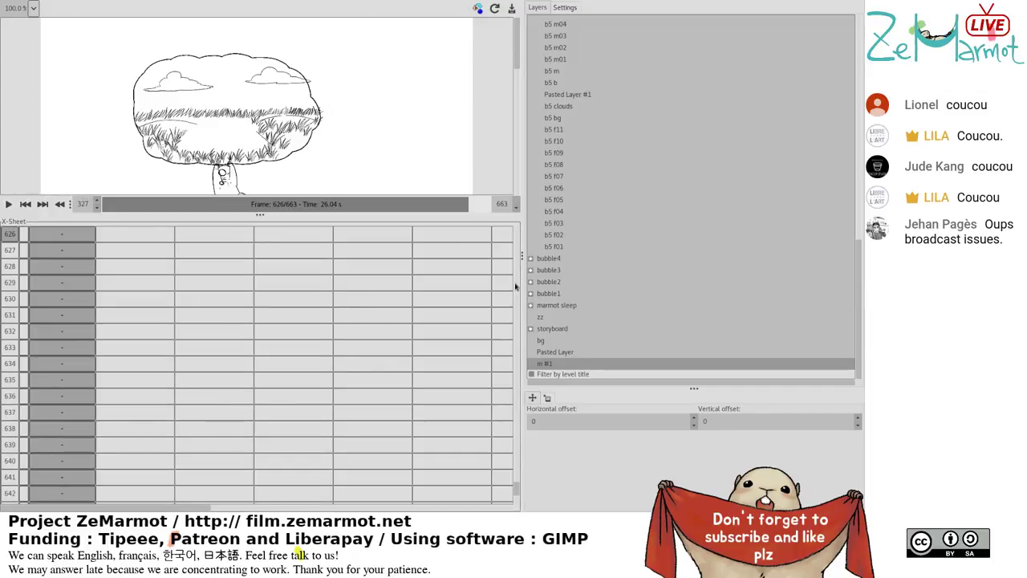
# Deselect the filled track cells and switch to the main GIMP image window.
pyautogui.click(214, 316)
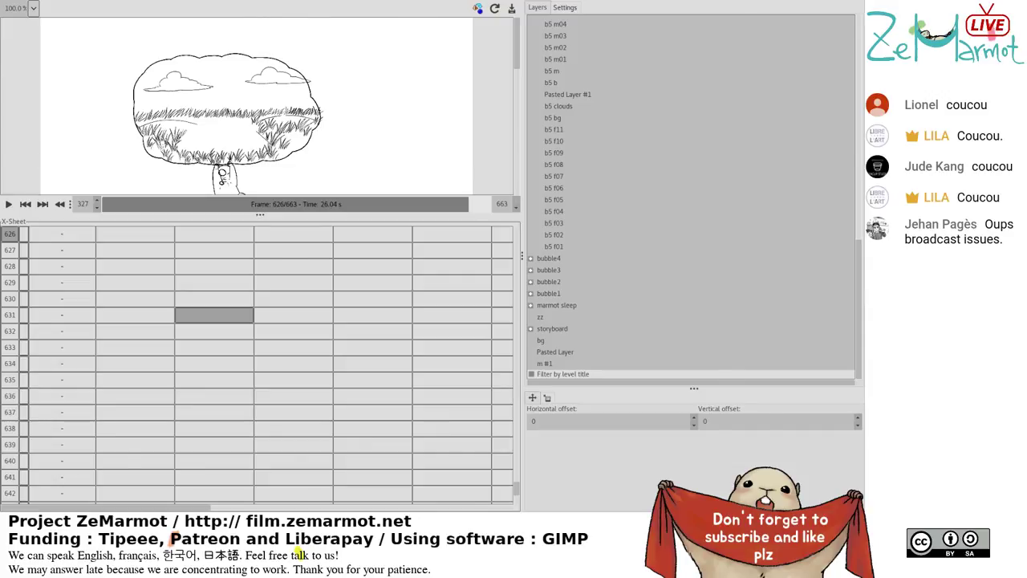
pyautogui.hotkey('alt', 'Tab')
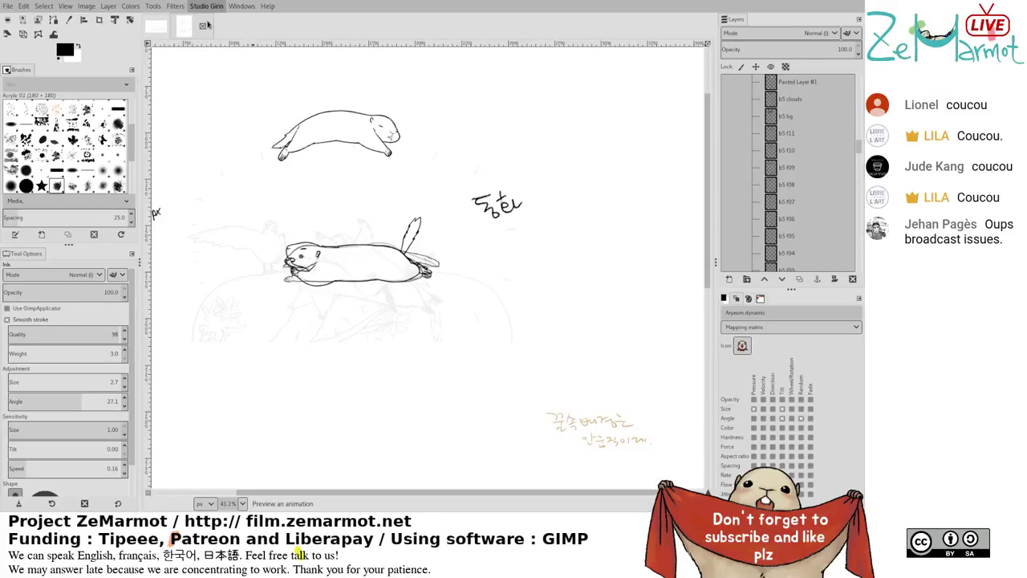
# Save the image and return to the animation playback window with the preview and X-Sheet in view.
pyautogui.hotkey('ctrl', 's')
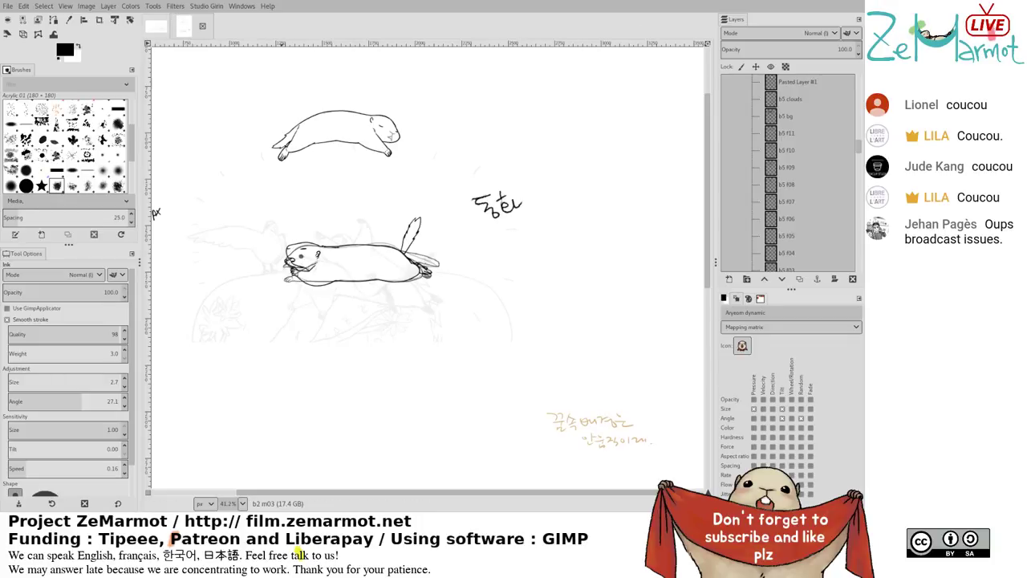
pyautogui.click(202, 22)
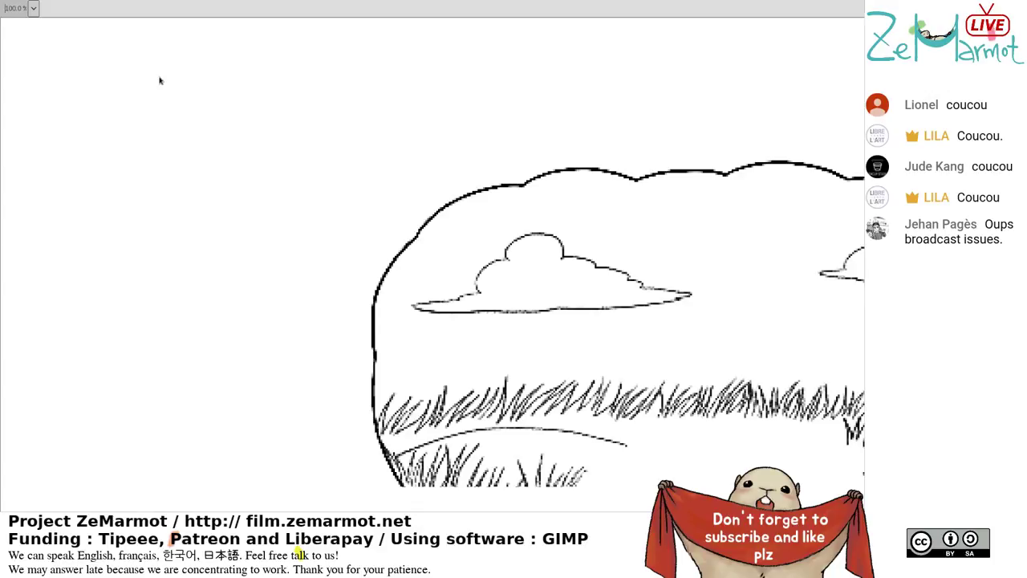
pyautogui.press('`')
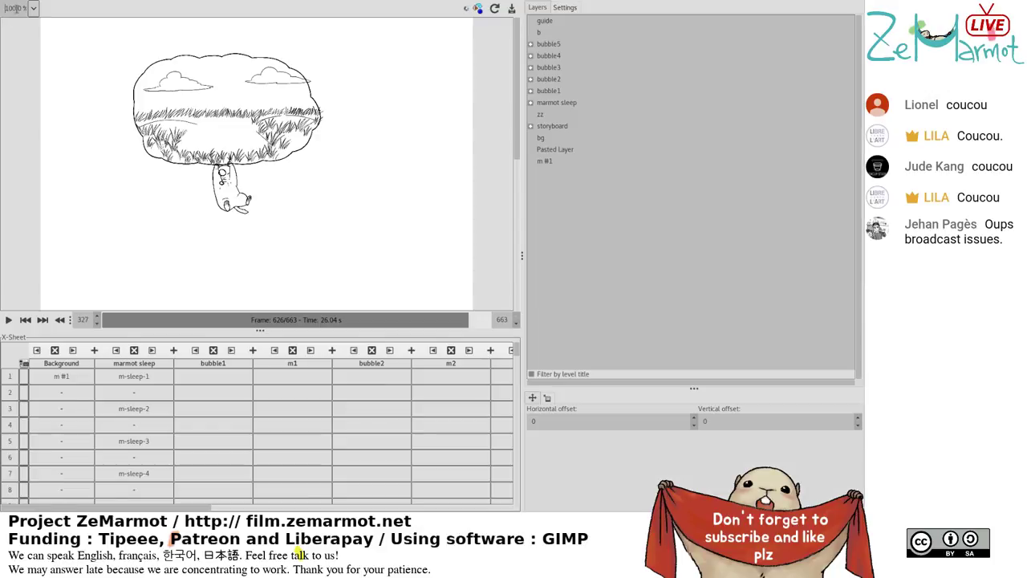
# Play the animation from frame 327, pause it at frame 478 and inspect the X-Sheet cells there.
pyautogui.click(8, 319)
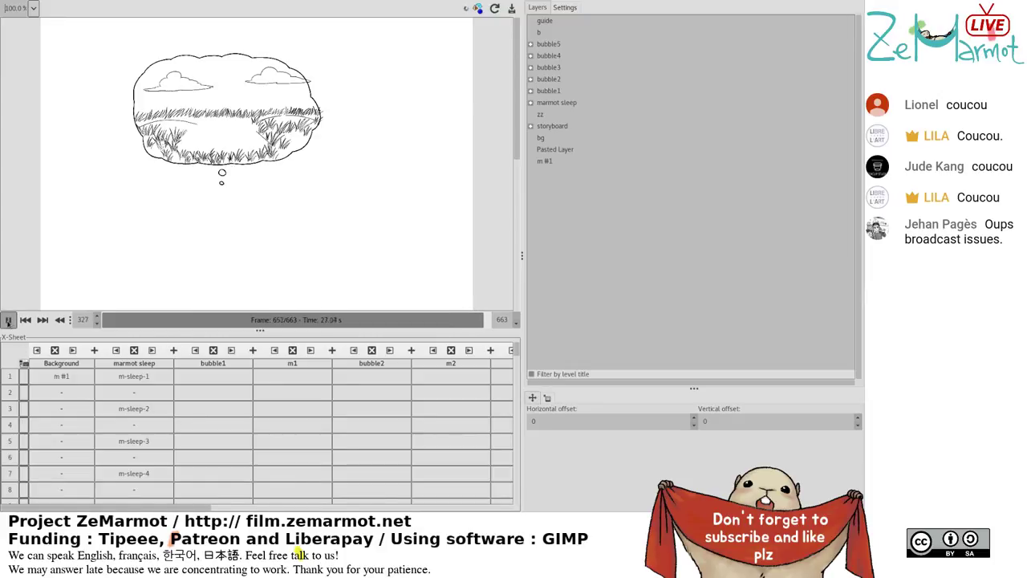
pyautogui.click(8, 319)
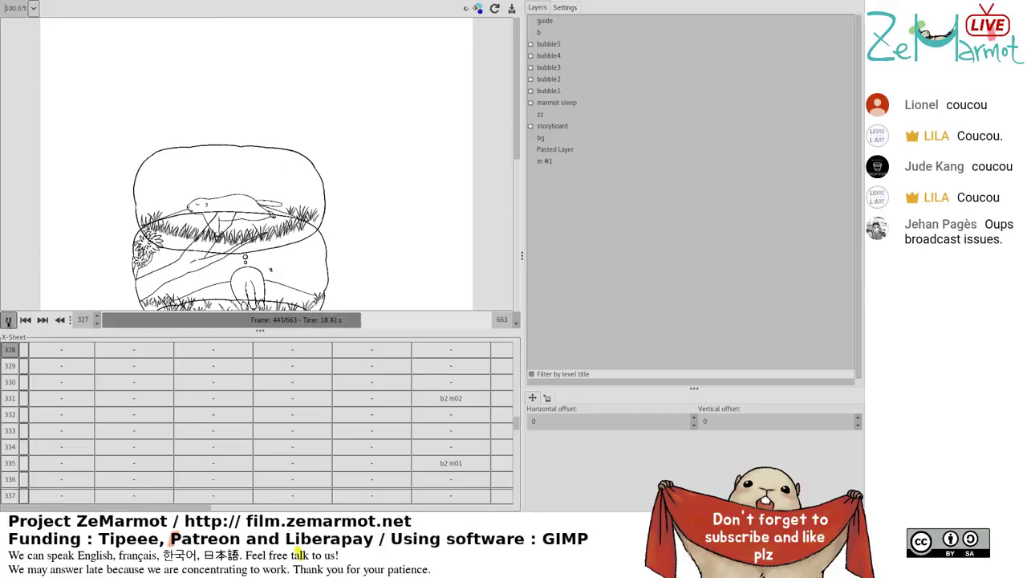
pyautogui.click(8, 319)
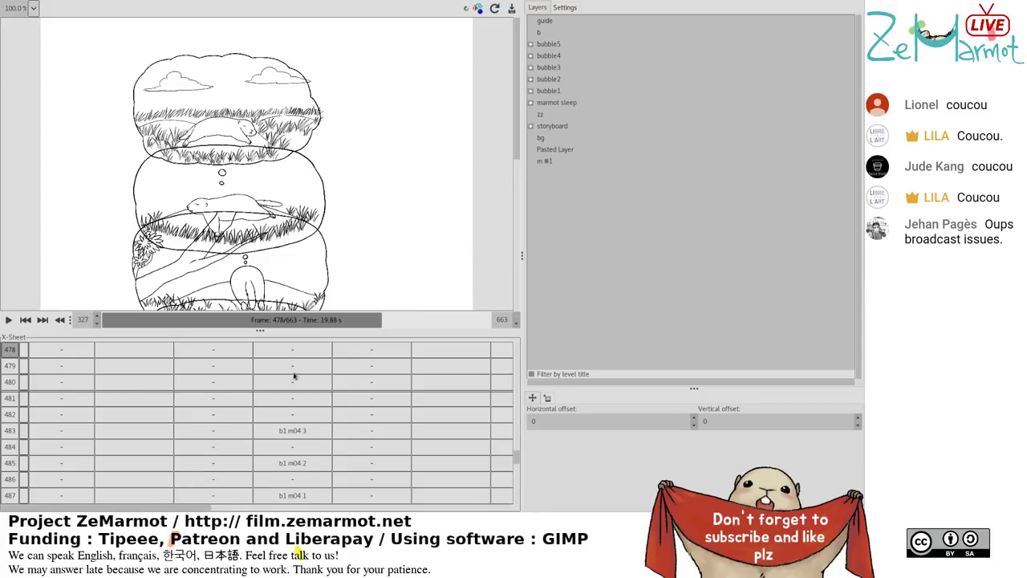
pyautogui.click(399, 380)
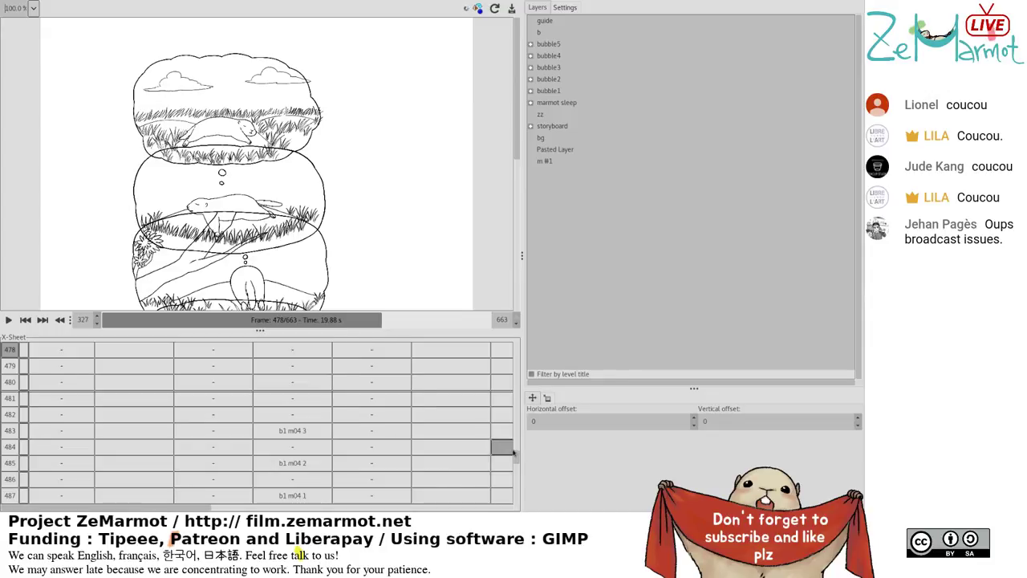
pyautogui.click(482, 484)
pyautogui.click(416, 397)
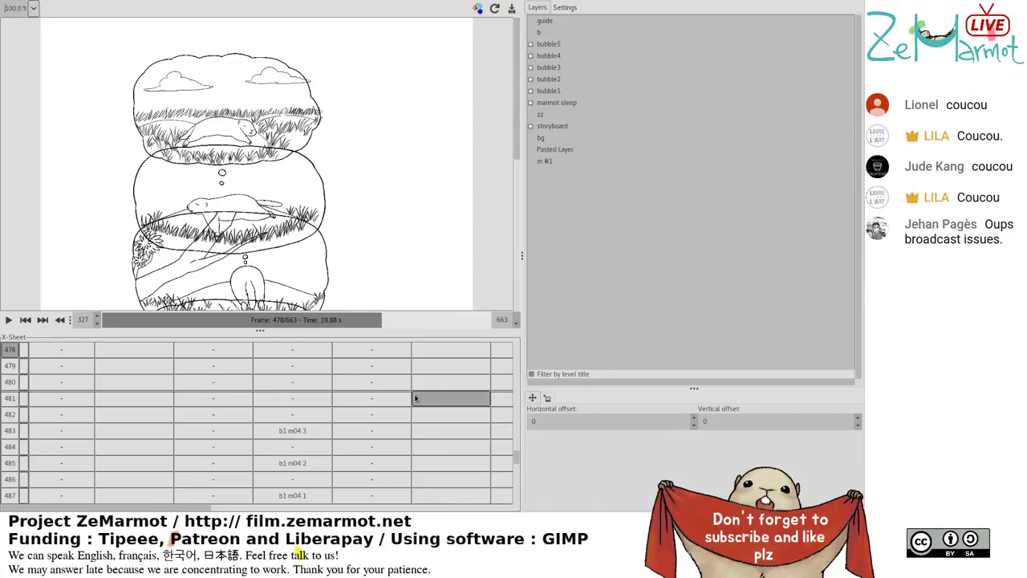
pyautogui.press('Down')
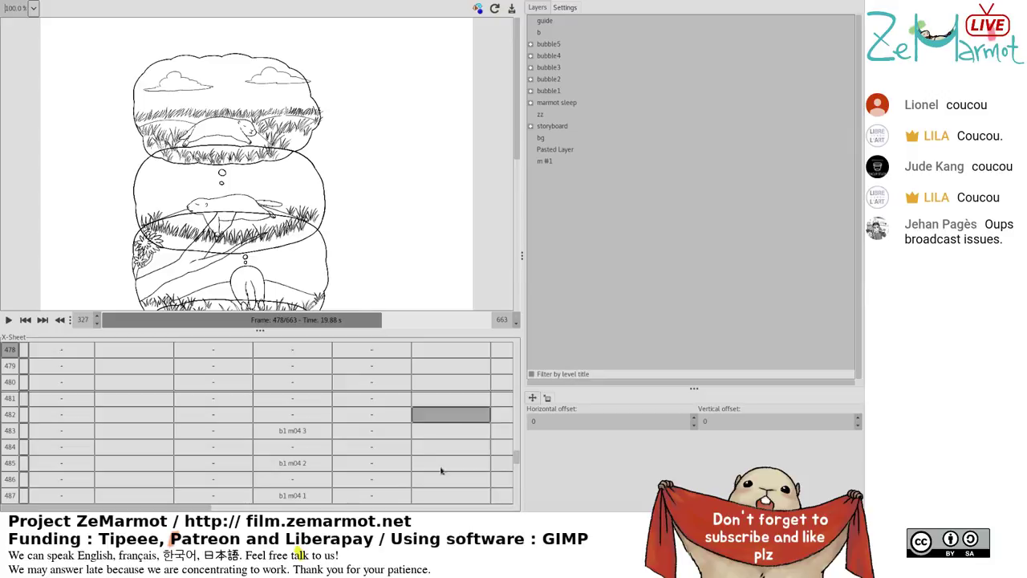
# Play the animation on from frame 478 to review the marmot's motion in the closing frames.
pyautogui.click(8, 320)
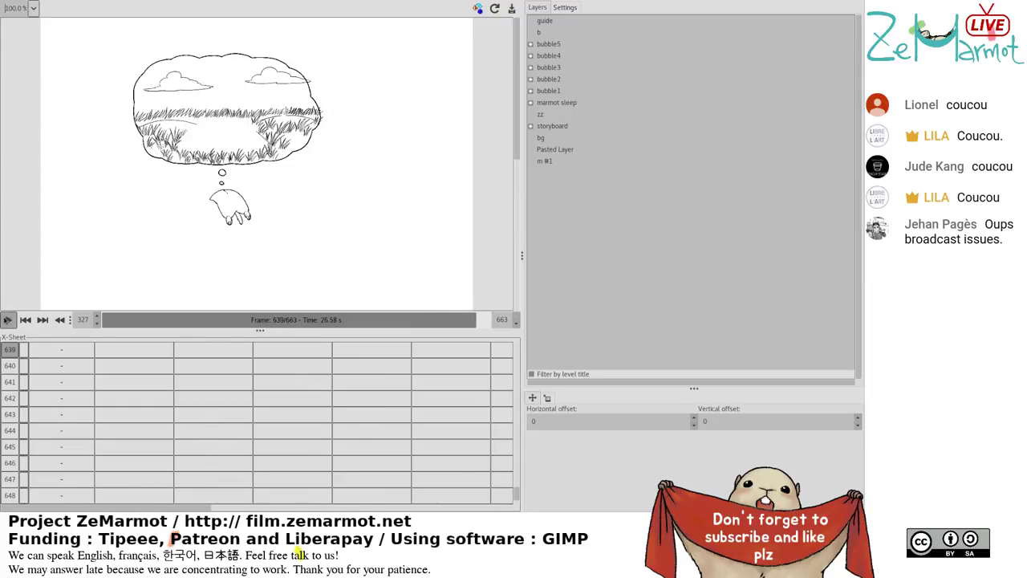
pyautogui.click(7, 319)
pyautogui.scroll(5, 48, 329)
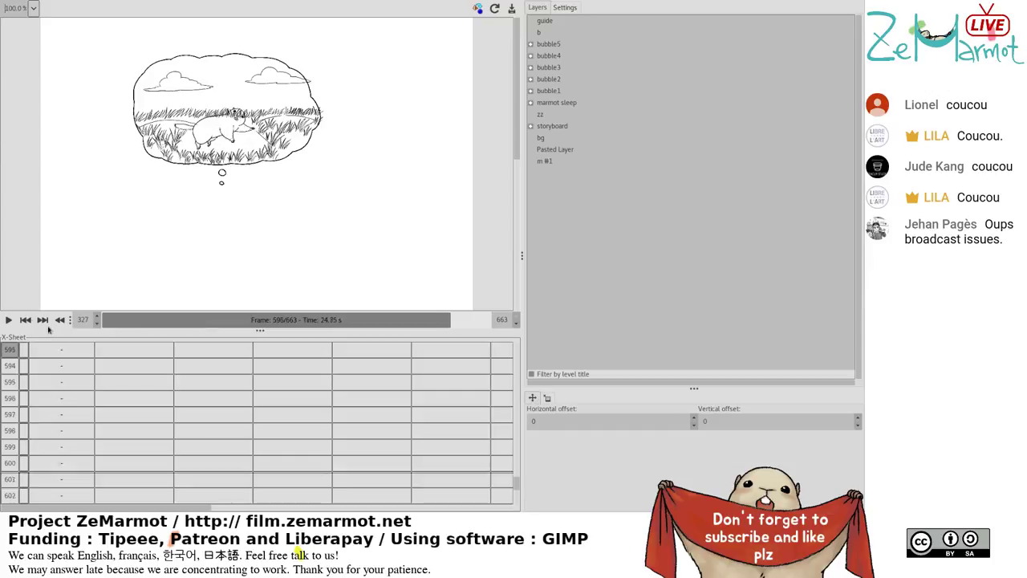
pyautogui.click(10, 320)
pyautogui.click(9, 319)
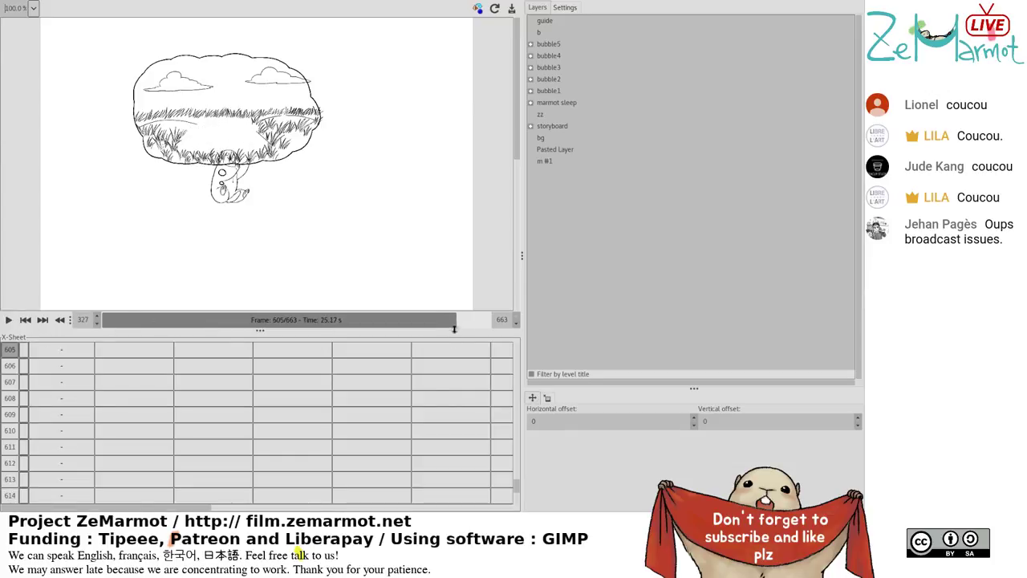
# Set the playback start frame to 527 and play the animation from there.
pyautogui.scroll(10, 454, 329)
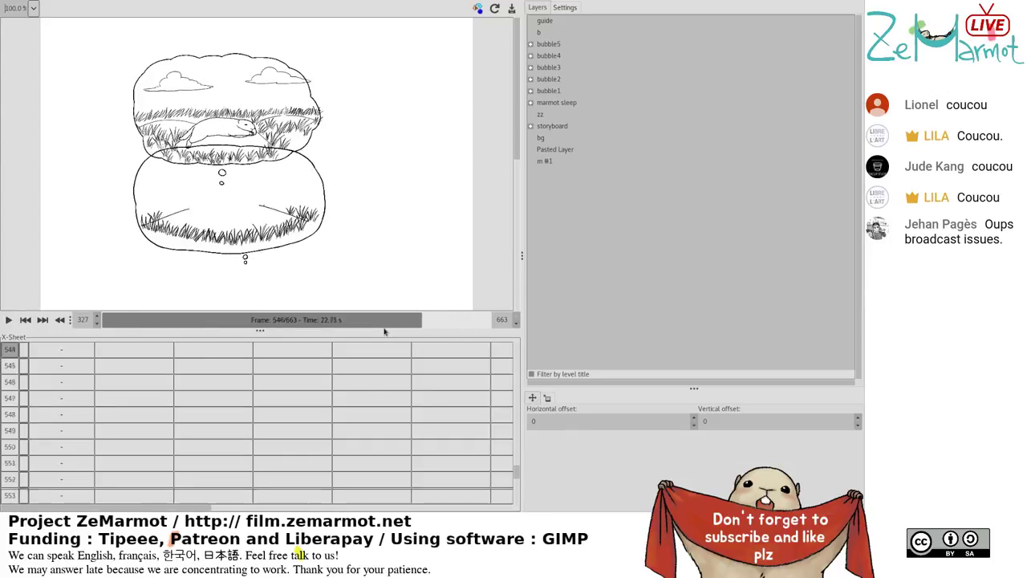
pyautogui.scroll(7, 385, 329)
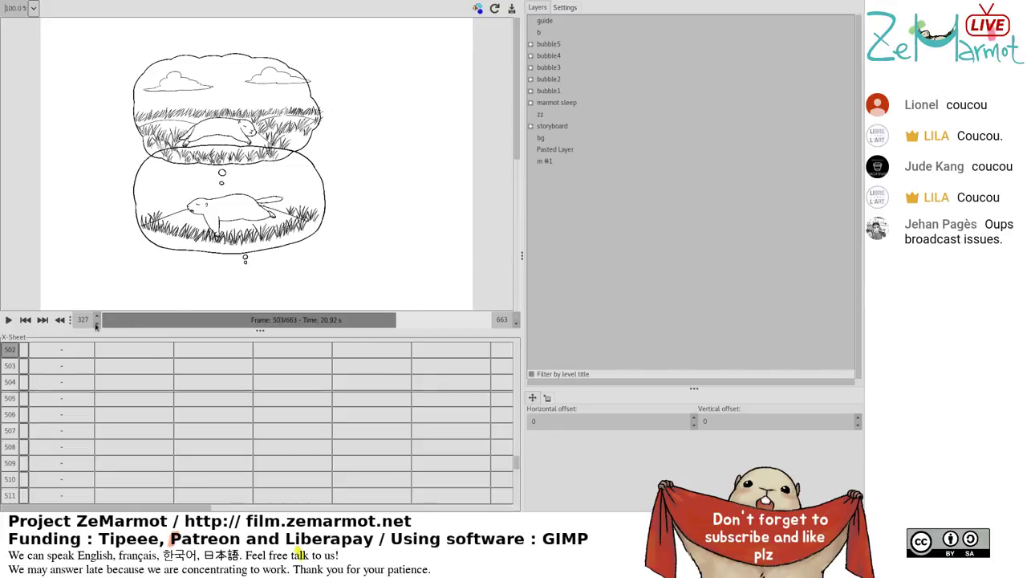
pyautogui.scroll(10, 96, 325)
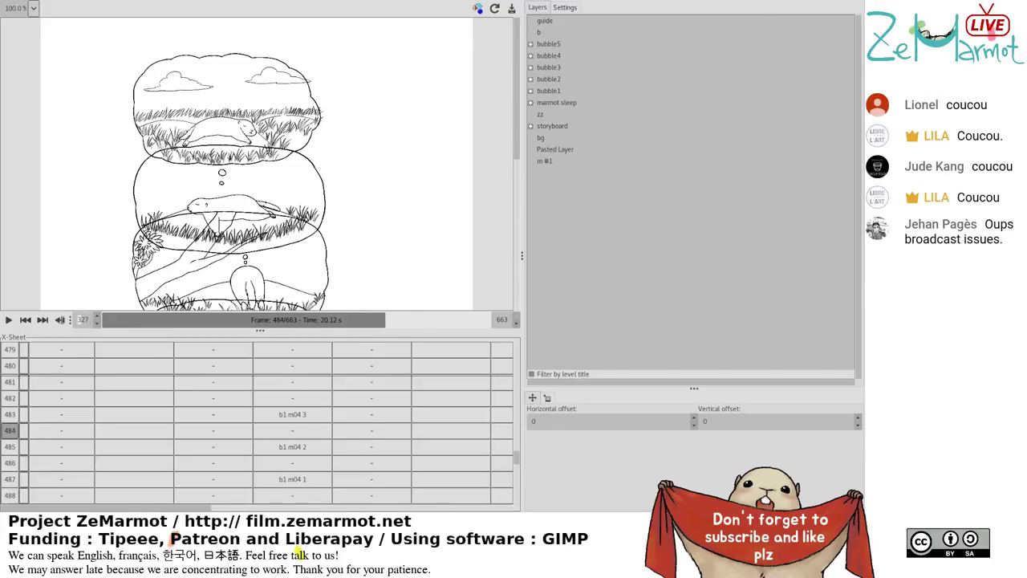
pyautogui.click(9, 319)
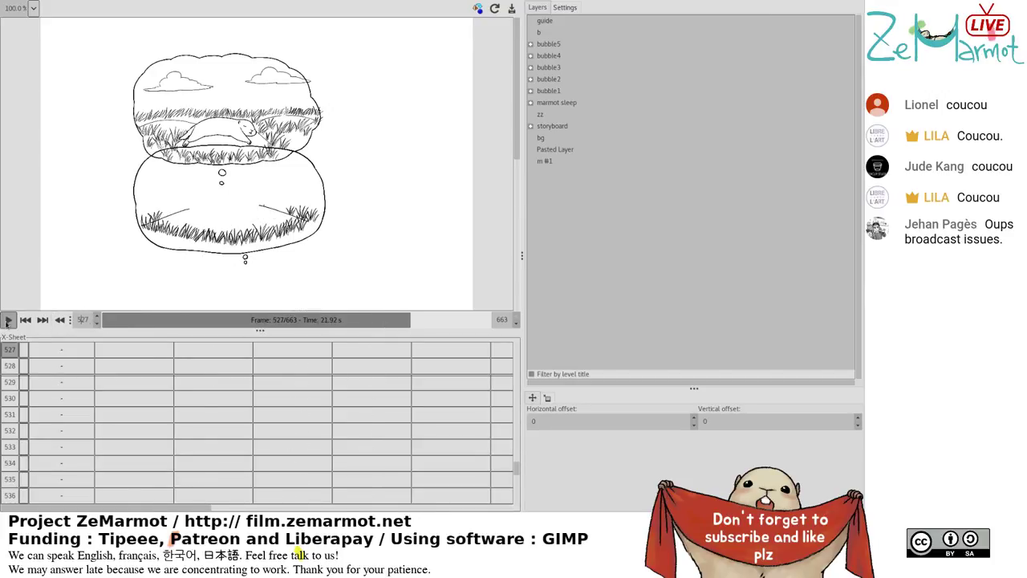
pyautogui.click(8, 319)
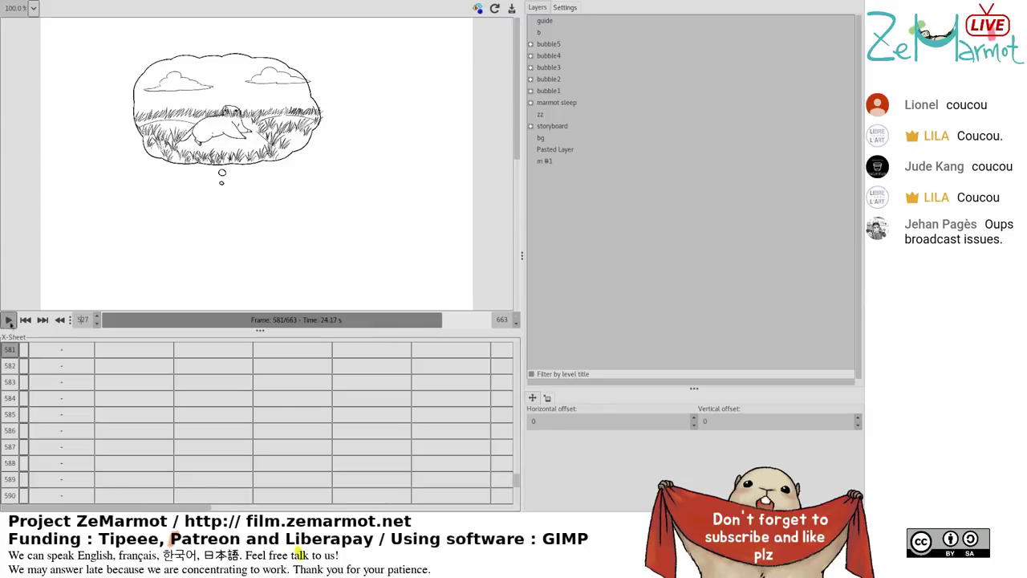
# Replay the section from frame 527 to check the bubble5 marmot's movement.
pyautogui.click(25, 320)
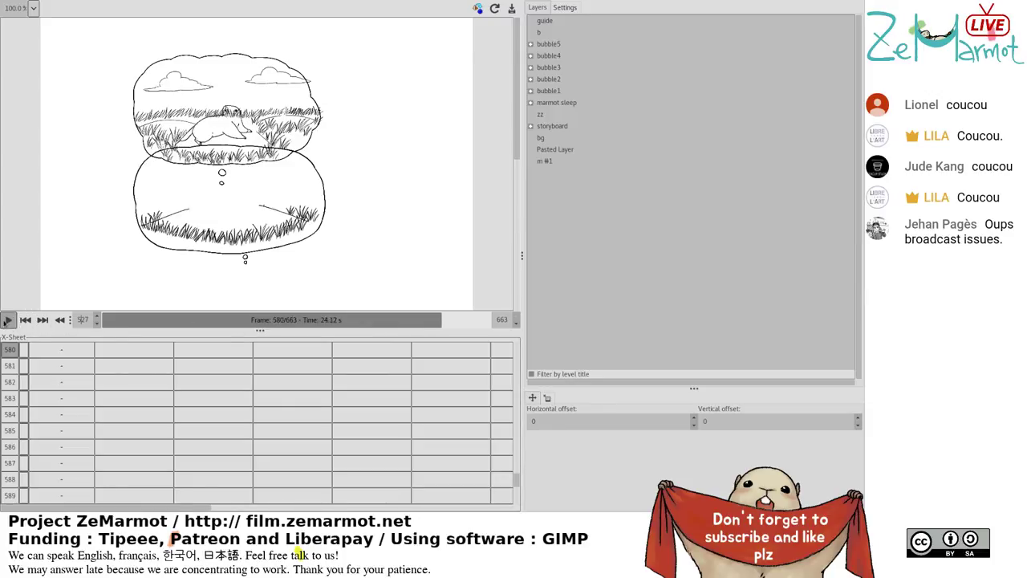
pyautogui.click(7, 320)
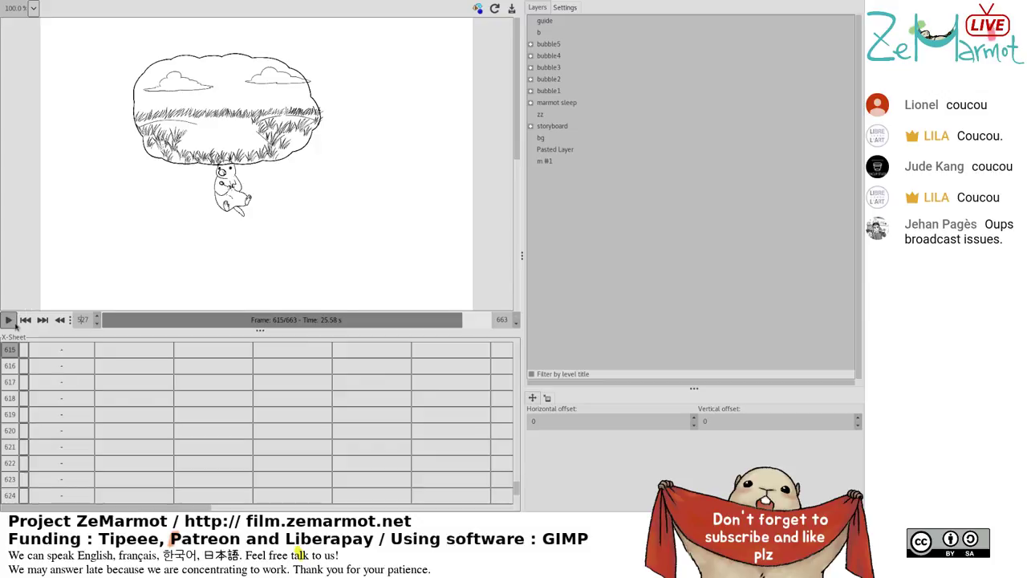
pyautogui.click(42, 319)
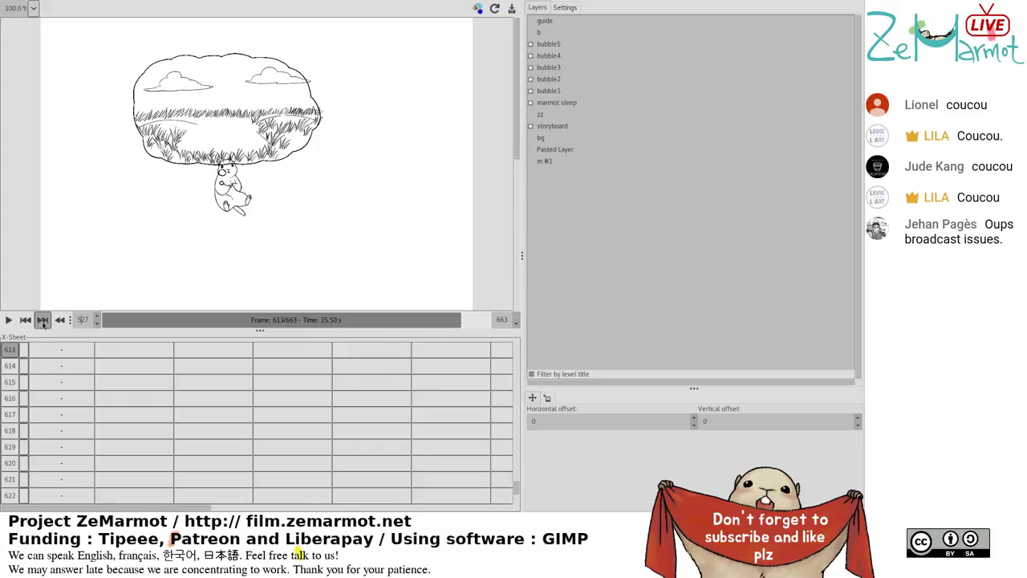
pyautogui.click(56, 320)
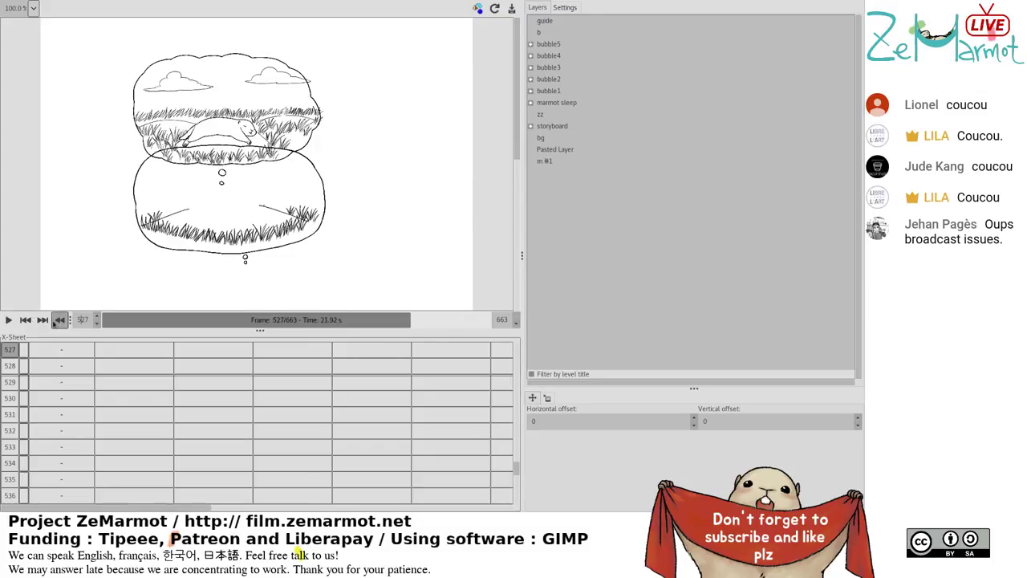
pyautogui.click(8, 320)
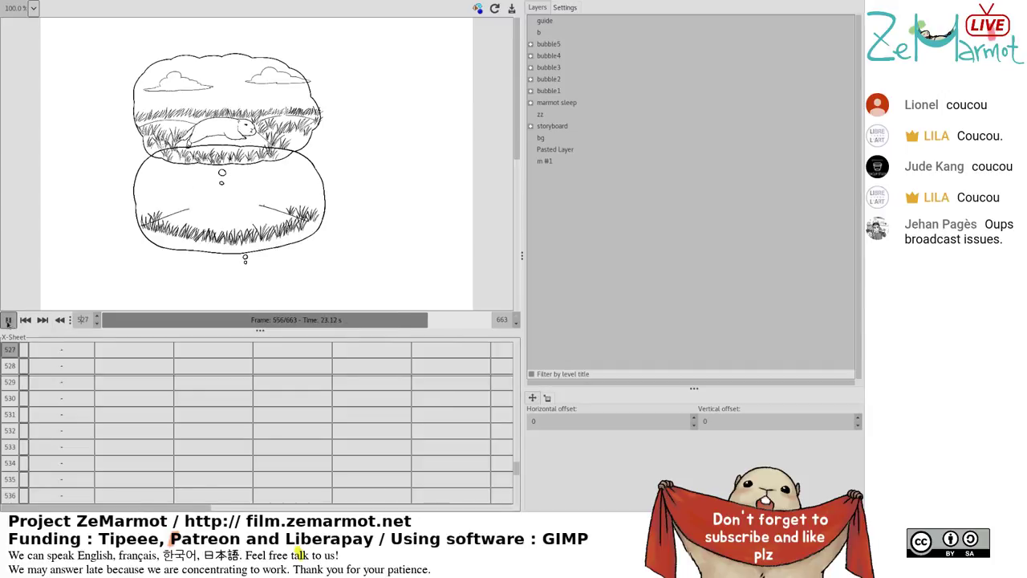
pyautogui.click(58, 320)
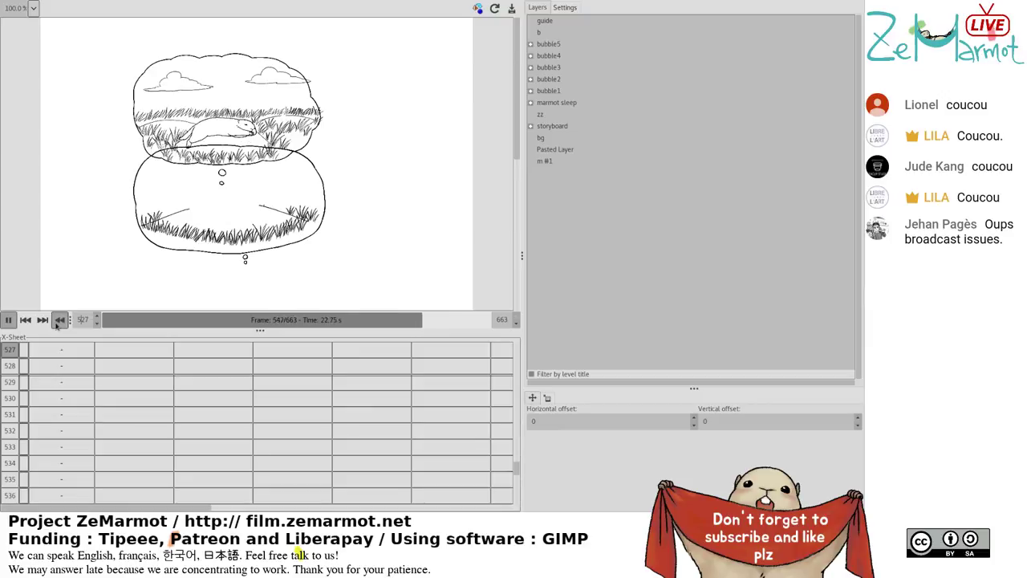
# Set the playback start frame to 502 and preview the animation from that frame.
pyautogui.click(8, 320)
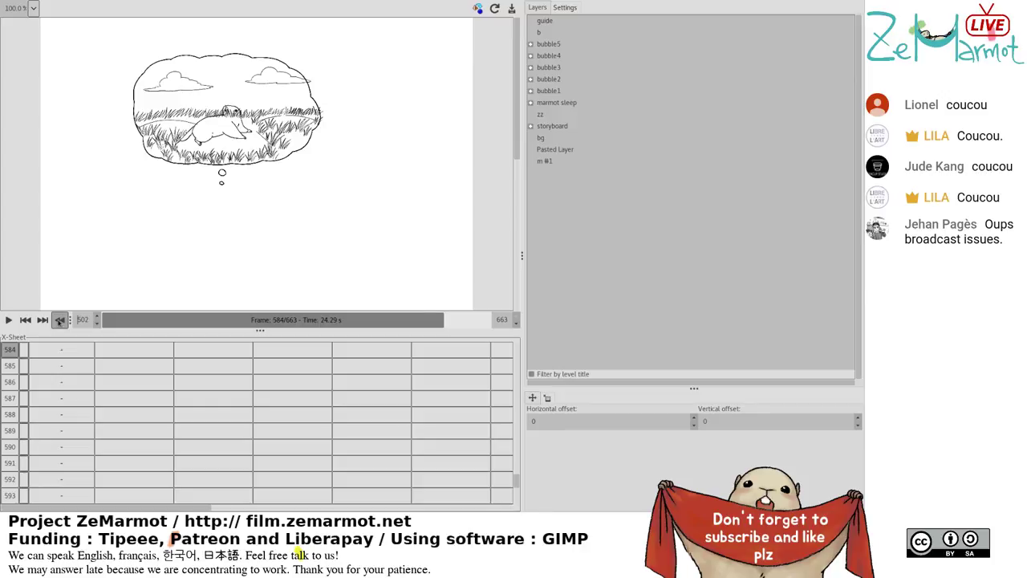
pyautogui.click(61, 320)
pyautogui.click(8, 320)
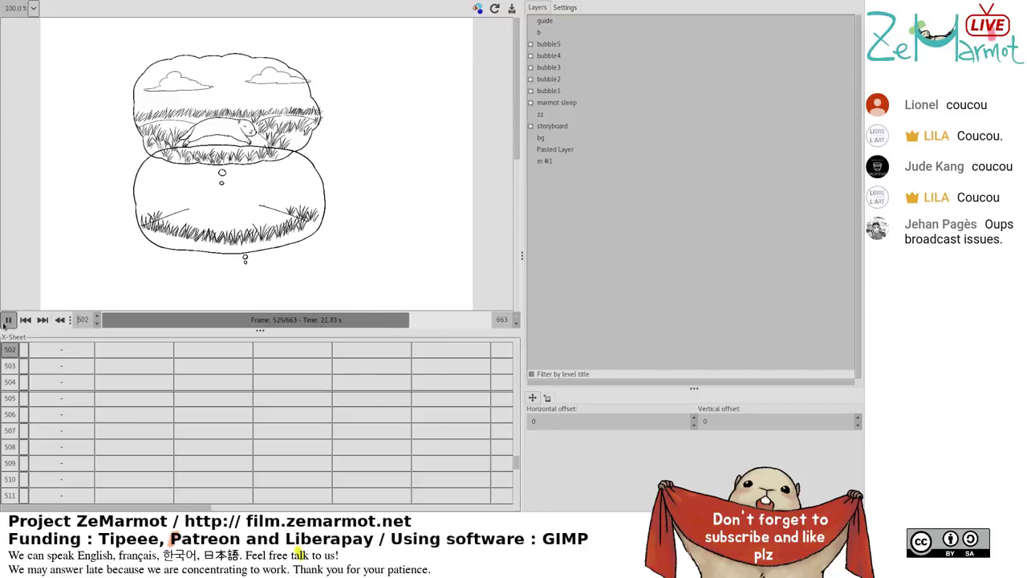
pyautogui.click(61, 320)
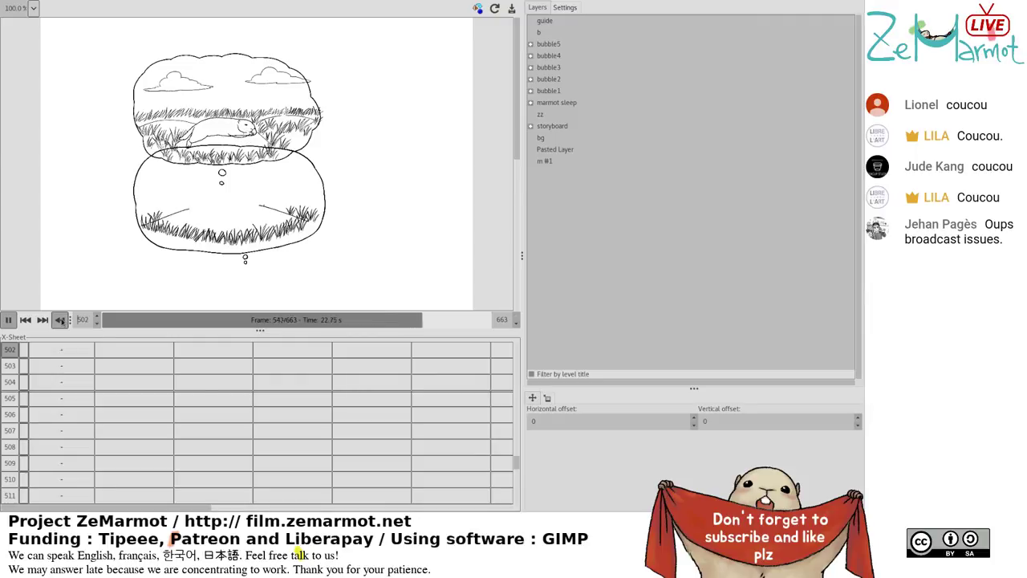
# Look back through the X-Sheet rows from frame 565 to about frame 491.
pyautogui.click(447, 477)
pyautogui.scroll(10, 447, 465)
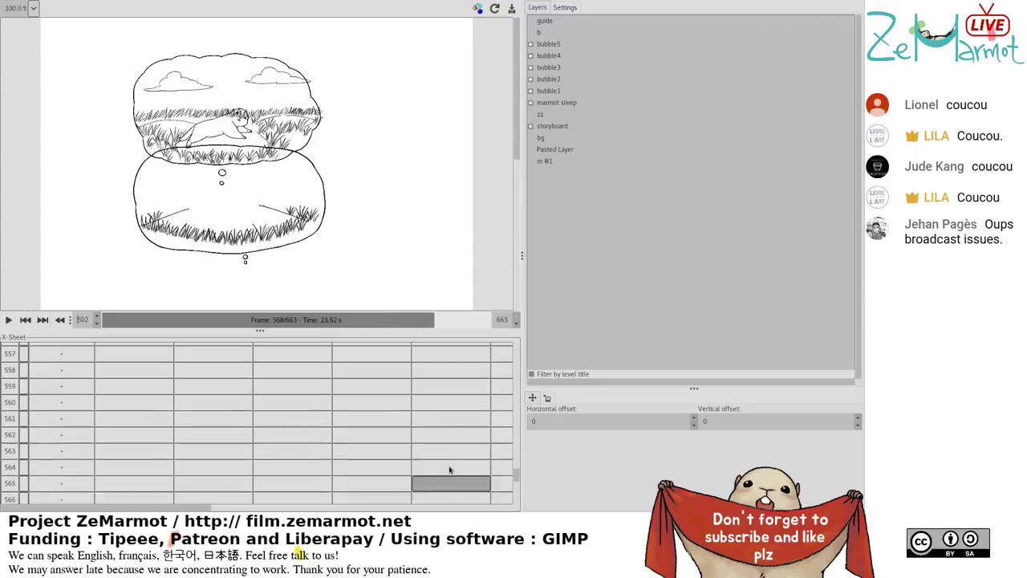
pyautogui.click(445, 473)
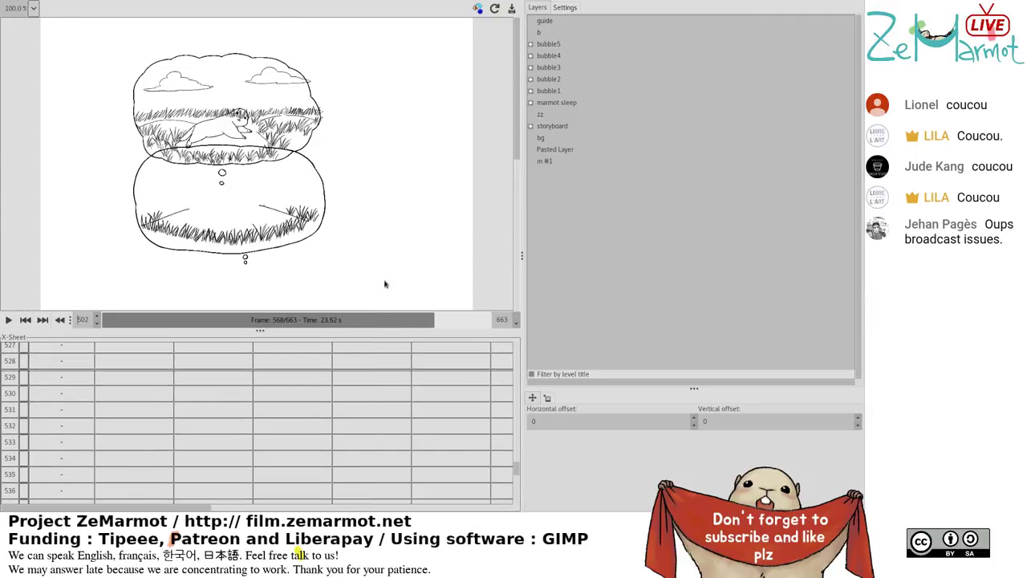
pyautogui.scroll(5, 360, 358)
pyautogui.click(293, 351)
pyautogui.scroll(4, 360, 357)
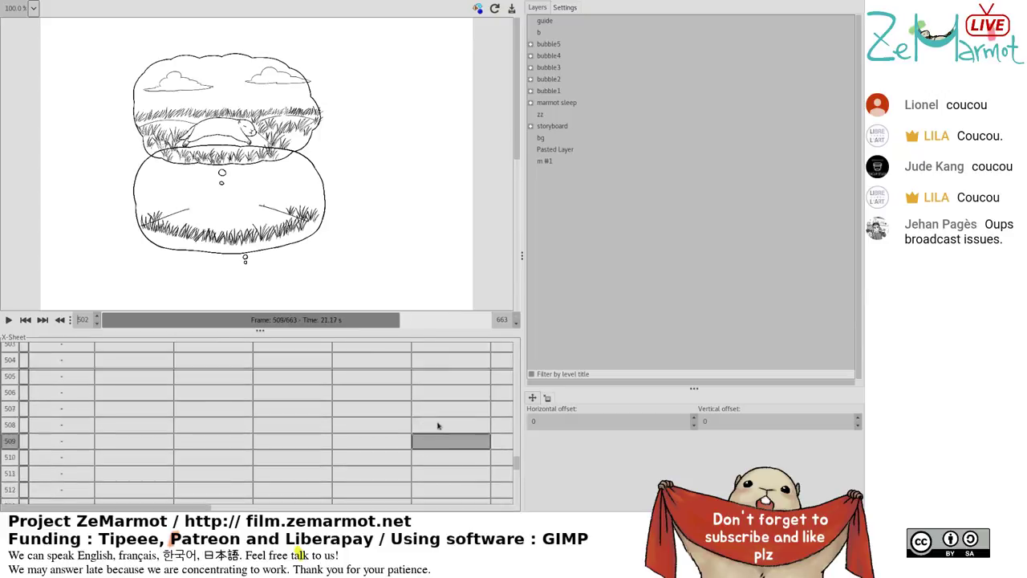
pyautogui.click(473, 469)
pyautogui.scroll(4, 477, 453)
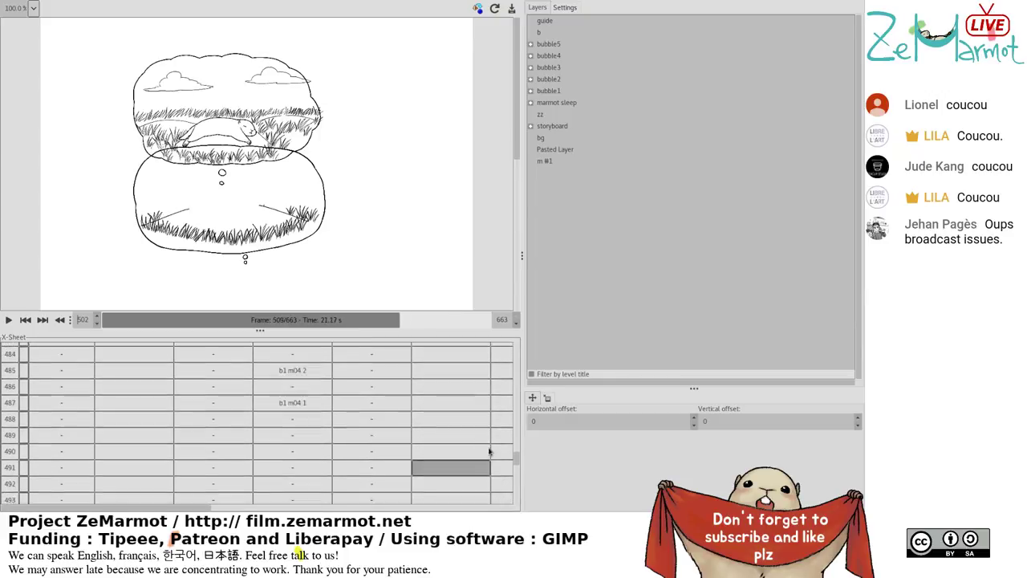
# Examine the timing of the first bubble5 marmot drawings, b5 m01 to b5 m03, around the frame 502 playback start.
pyautogui.moveTo(206, 509); pyautogui.dragTo(622, 515)
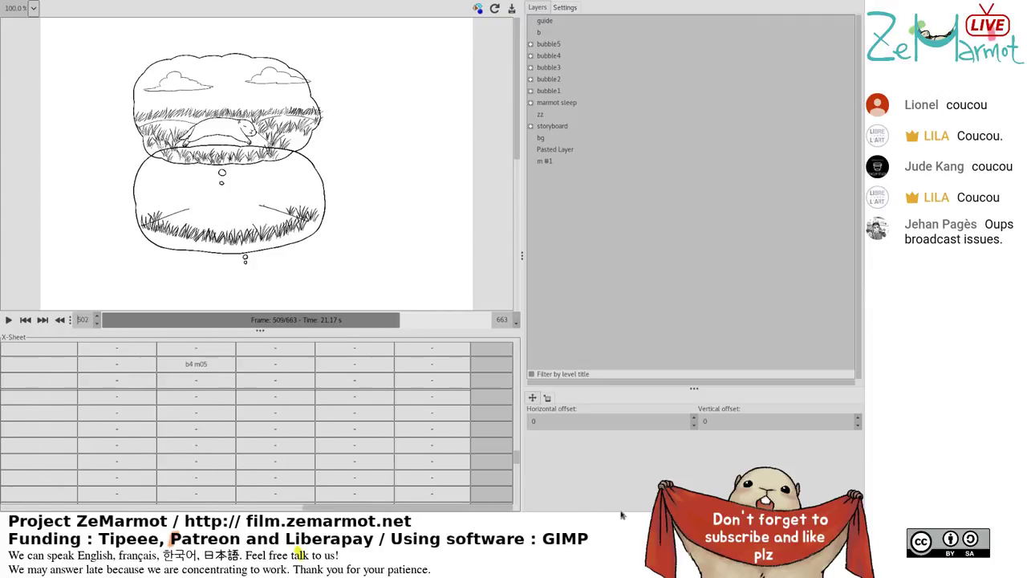
pyautogui.scroll(5, 321, 401)
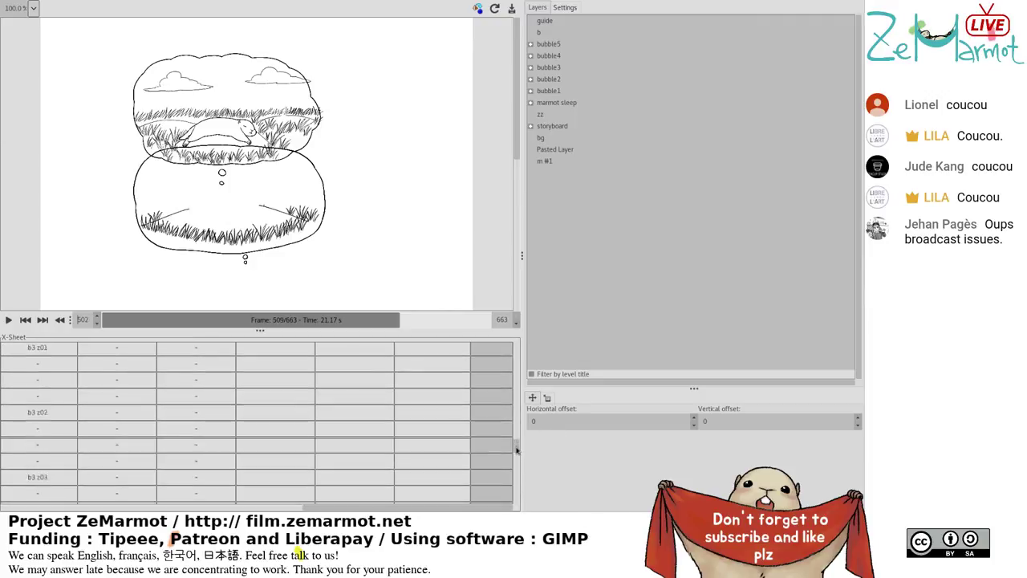
pyautogui.click(59, 320)
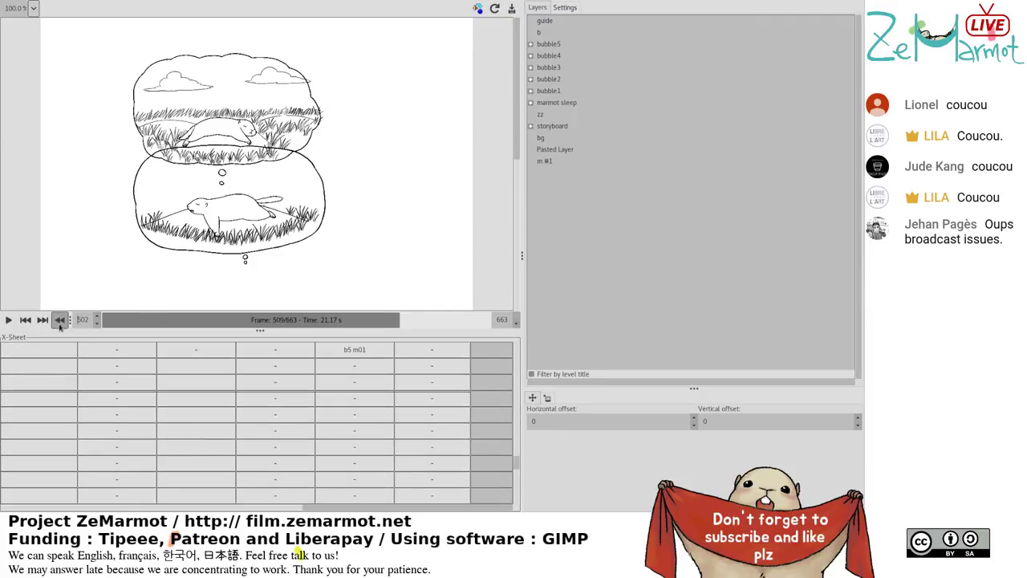
pyautogui.click(325, 397)
pyautogui.scroll(-2, 325, 396)
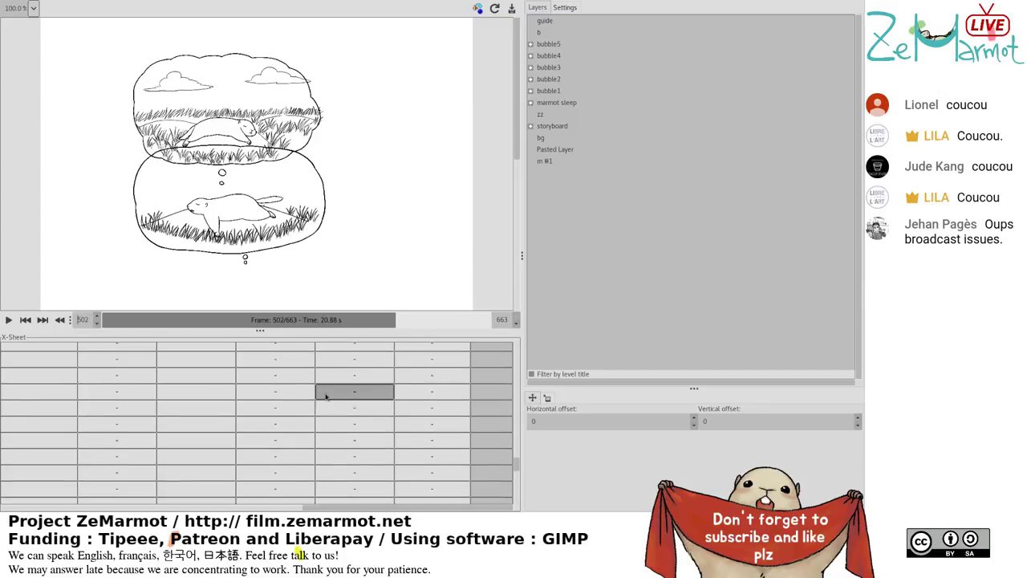
pyautogui.scroll(2, 325, 396)
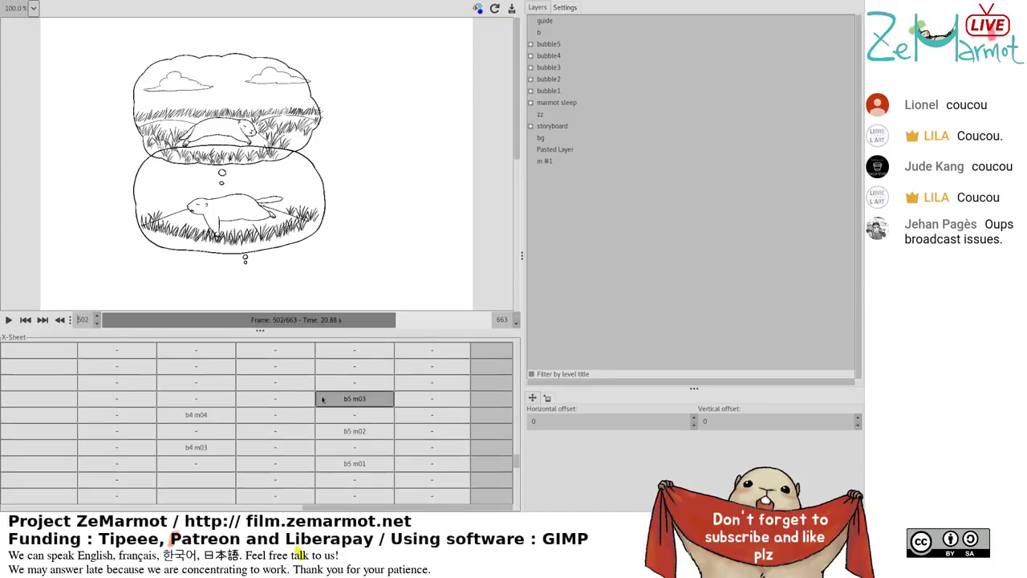
# Examine the spacing of the b5 m01 to b5 m04 drawings in the m5 column of the X-Sheet.
pyautogui.scroll(3, 322, 398)
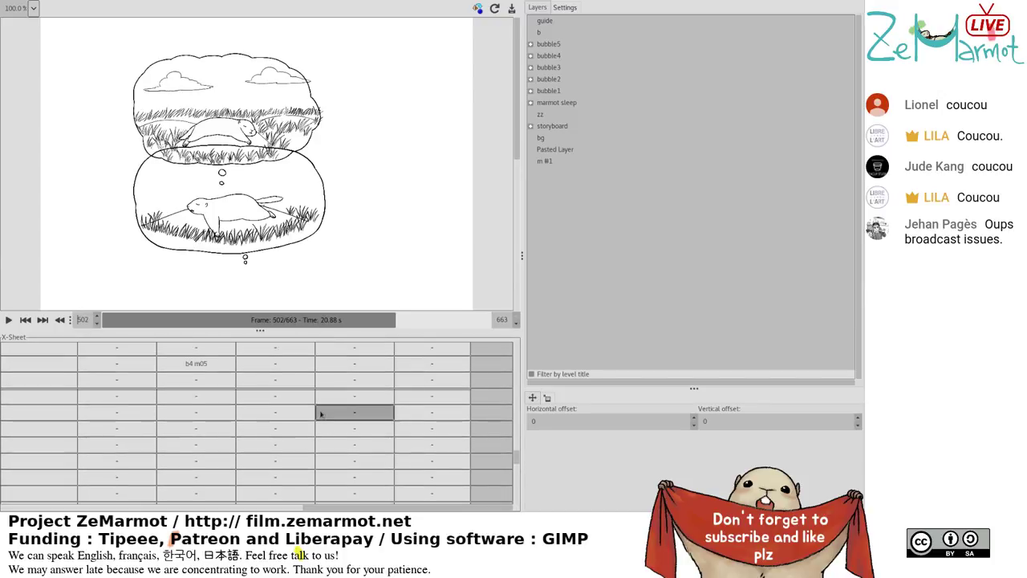
pyautogui.scroll(-3, 321, 414)
pyautogui.click(357, 393)
pyautogui.scroll(-1, 358, 392)
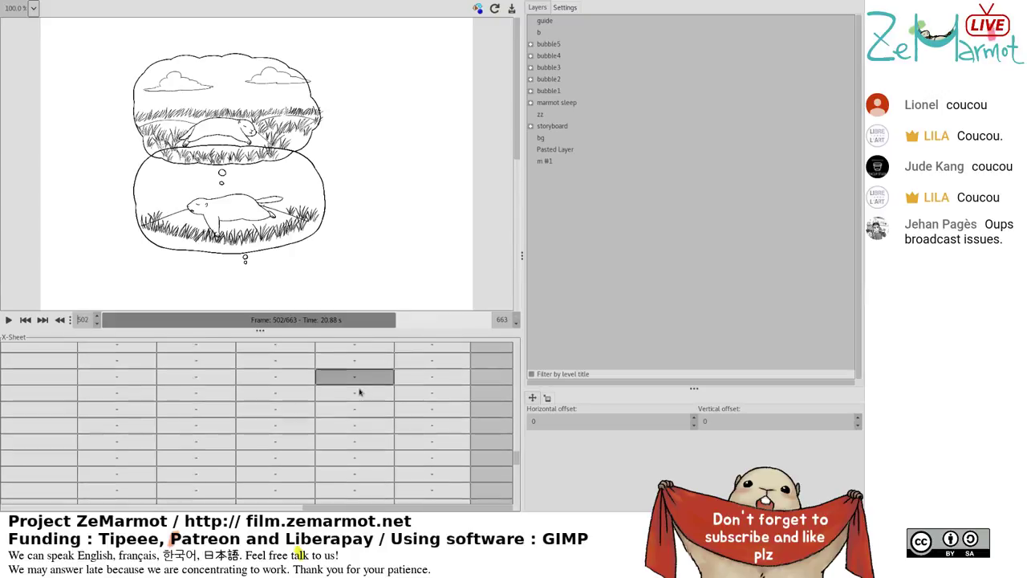
pyautogui.scroll(4, 359, 392)
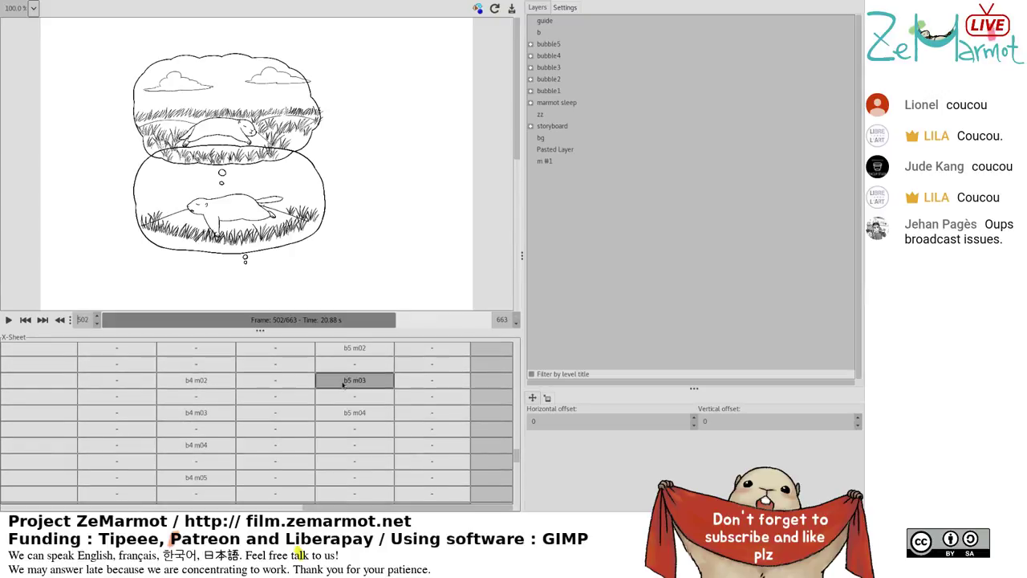
pyautogui.scroll(2, 343, 386)
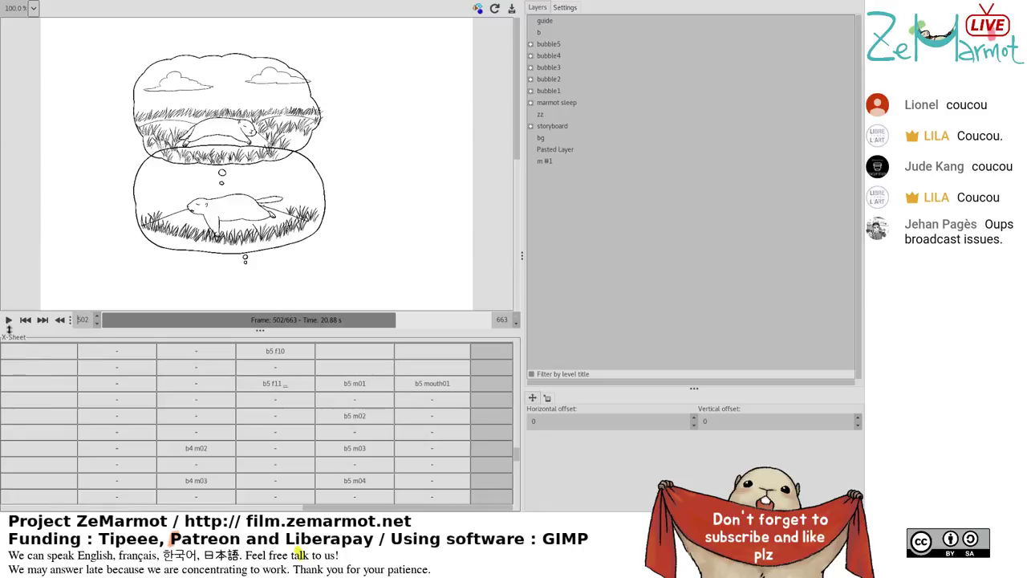
# Play the animation, pause it around frame 547, and check the frame numbers beside the b5 m08 drawing.
pyautogui.click(7, 320)
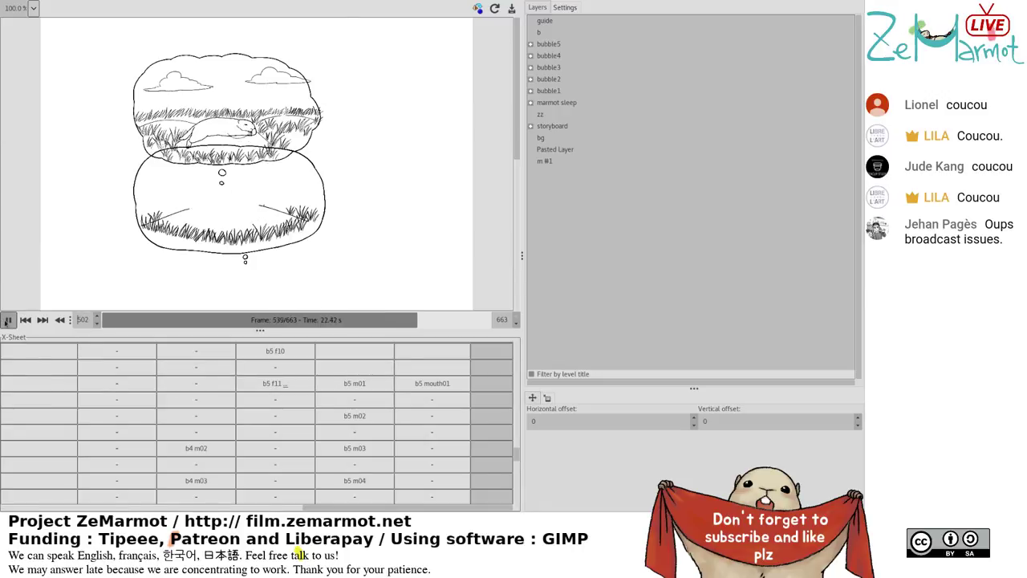
pyautogui.click(7, 320)
pyautogui.scroll(3, 345, 433)
pyautogui.click(345, 446)
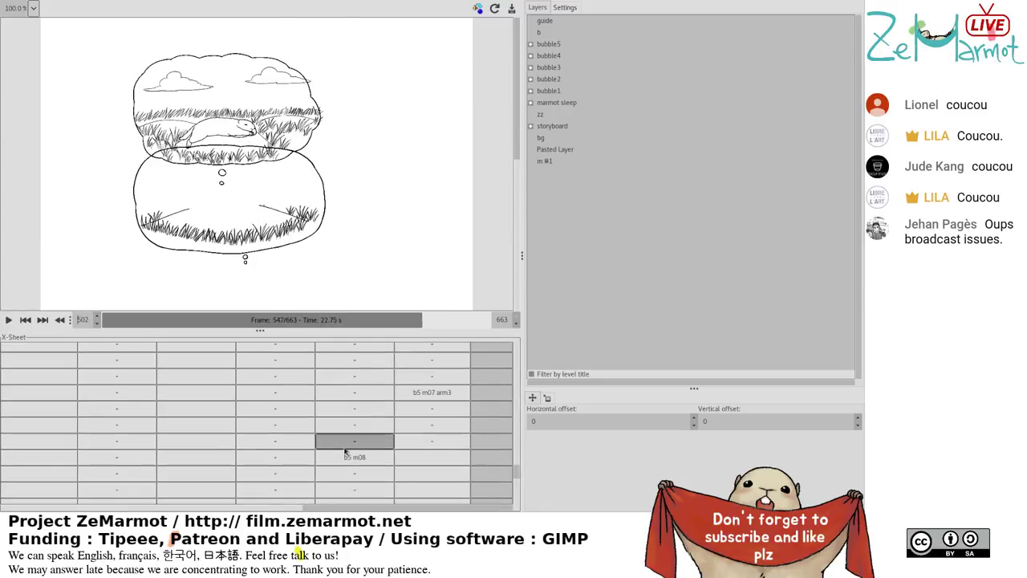
pyautogui.moveTo(401, 507); pyautogui.dragTo(3, 518)
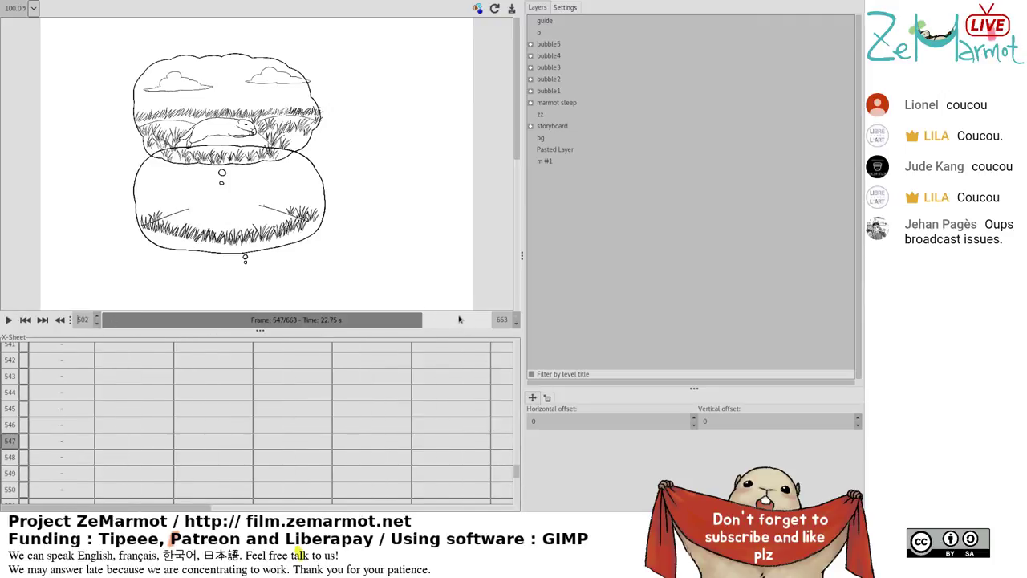
# Return to frame 504 and check the b5 m01 to b5 m03 cells in the m5 column against their frame numbers.
pyautogui.moveTo(459, 320); pyautogui.dragTo(360, 324)
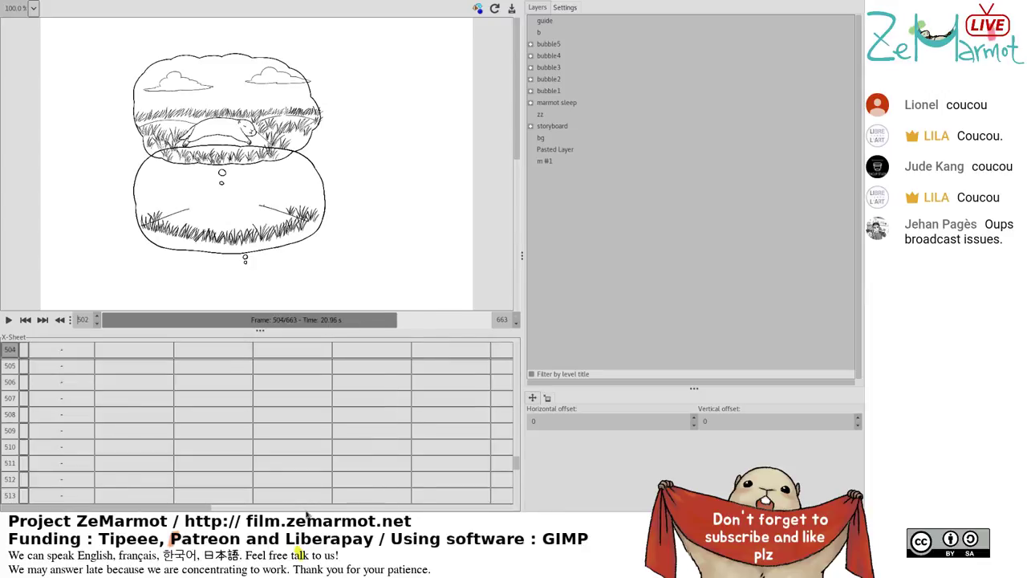
pyautogui.moveTo(304, 510); pyautogui.dragTo(459, 512)
pyautogui.click(353, 442)
pyautogui.scroll(-2, 353, 409)
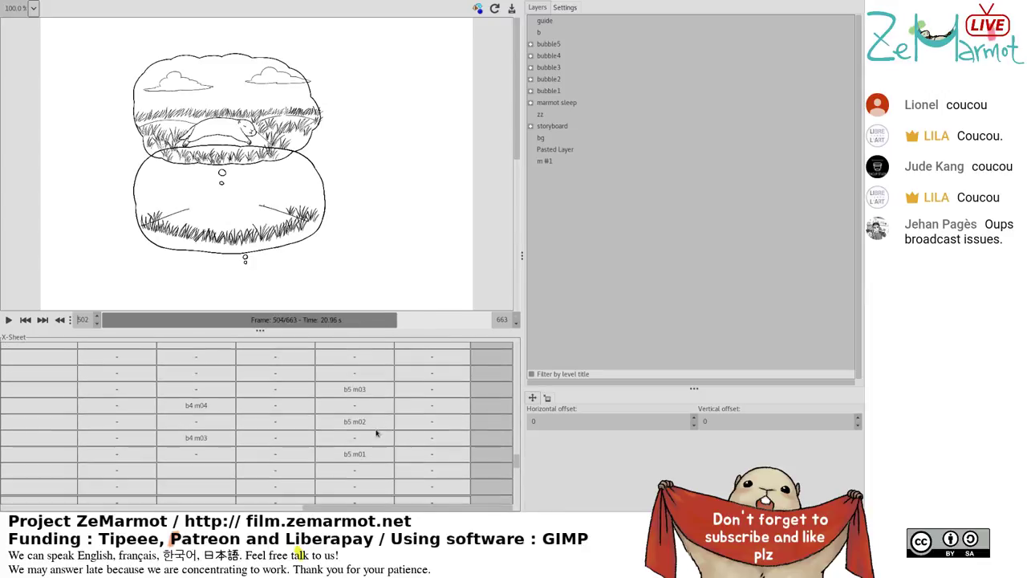
pyautogui.click(241, 410)
pyautogui.scroll(-2, 241, 410)
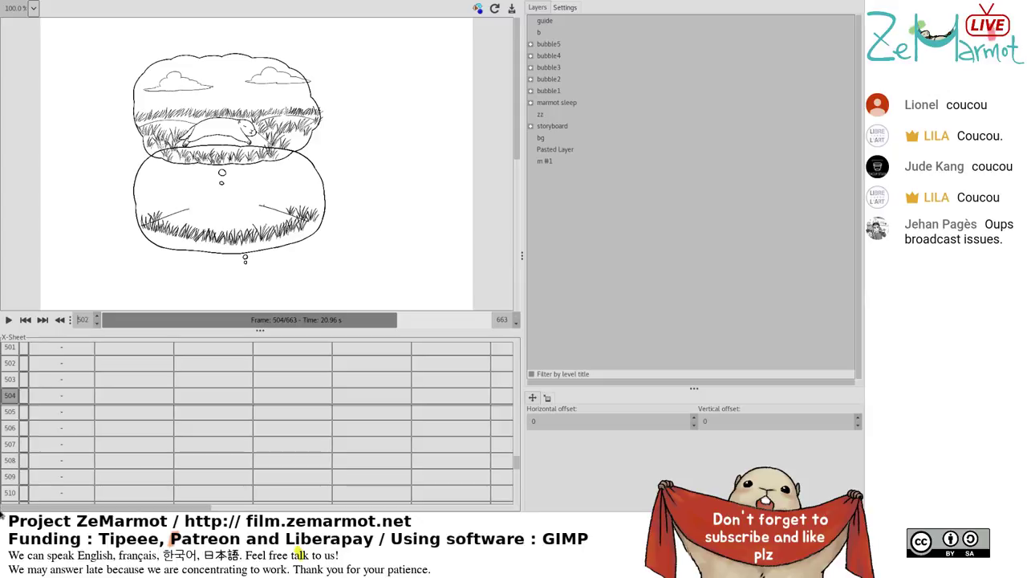
pyautogui.click(344, 367)
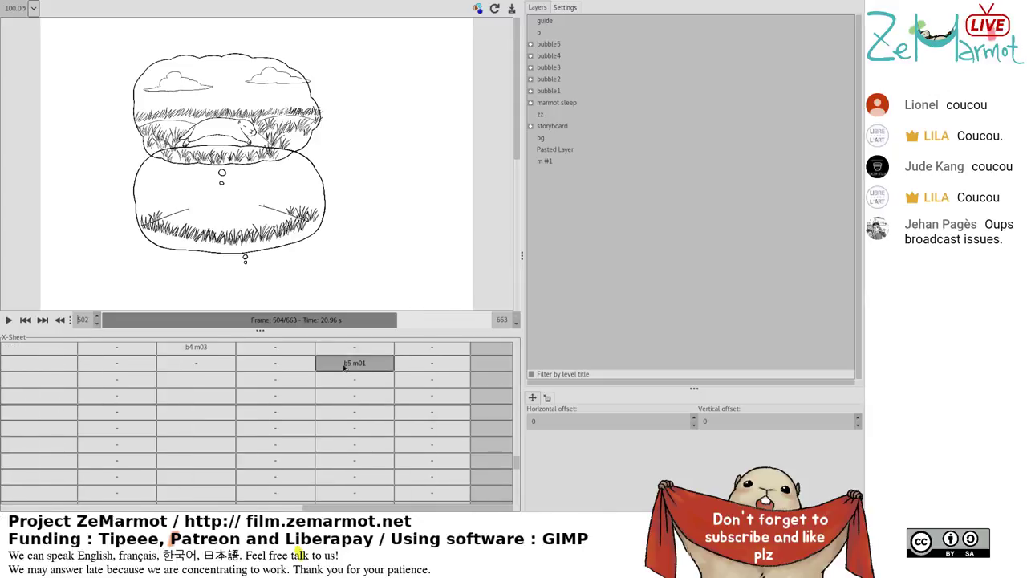
pyautogui.scroll(2, 323, 362)
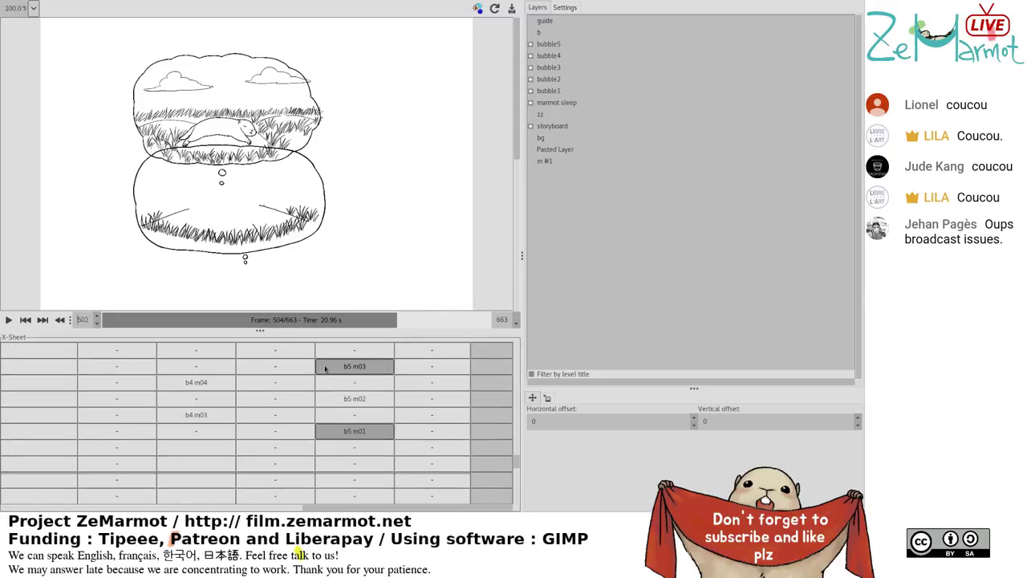
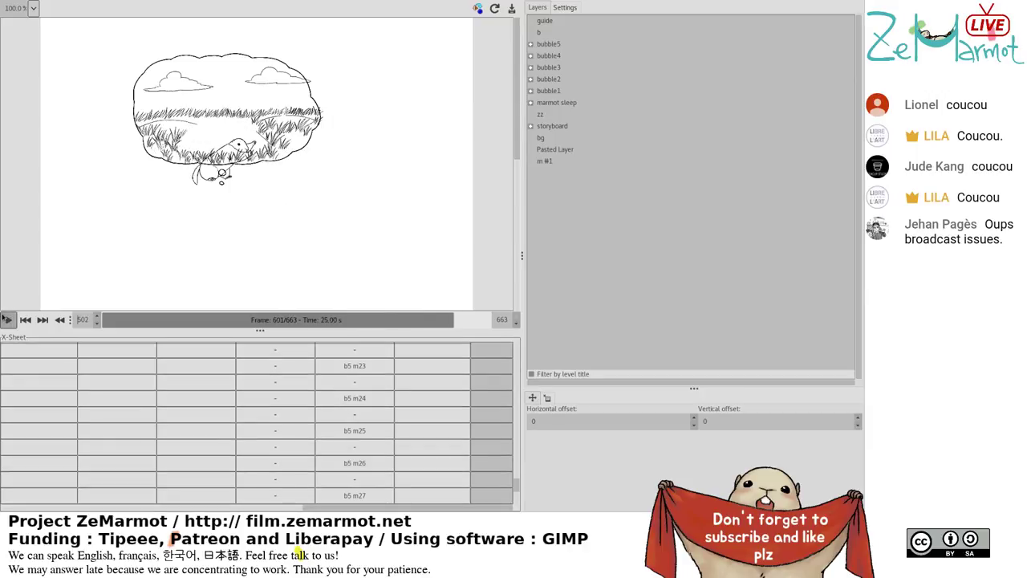
# Replay the animation with the preview enlarged to 150% and pause it around frame 566.
pyautogui.click(6, 320)
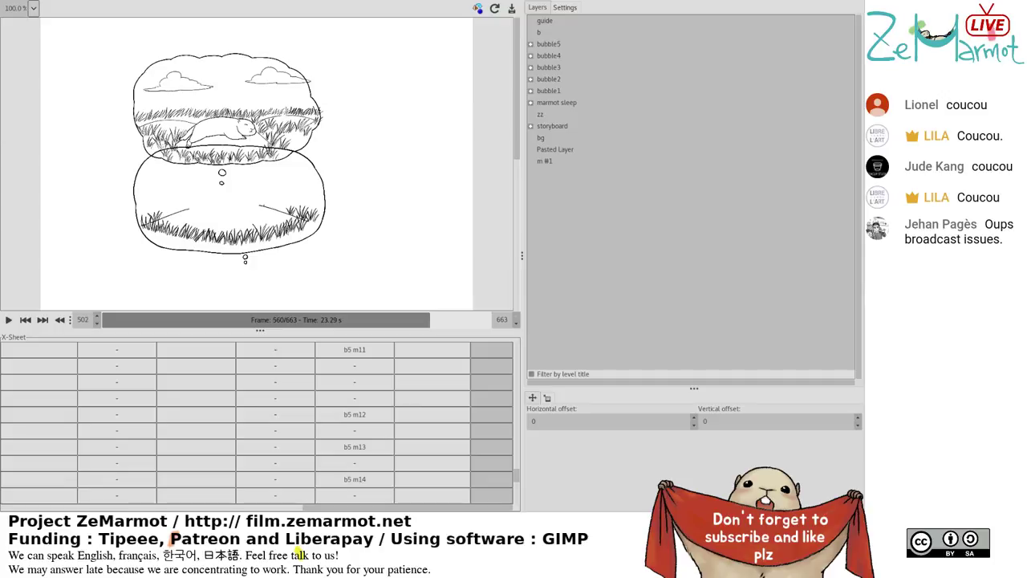
pyautogui.scroll(1, 29, 74)
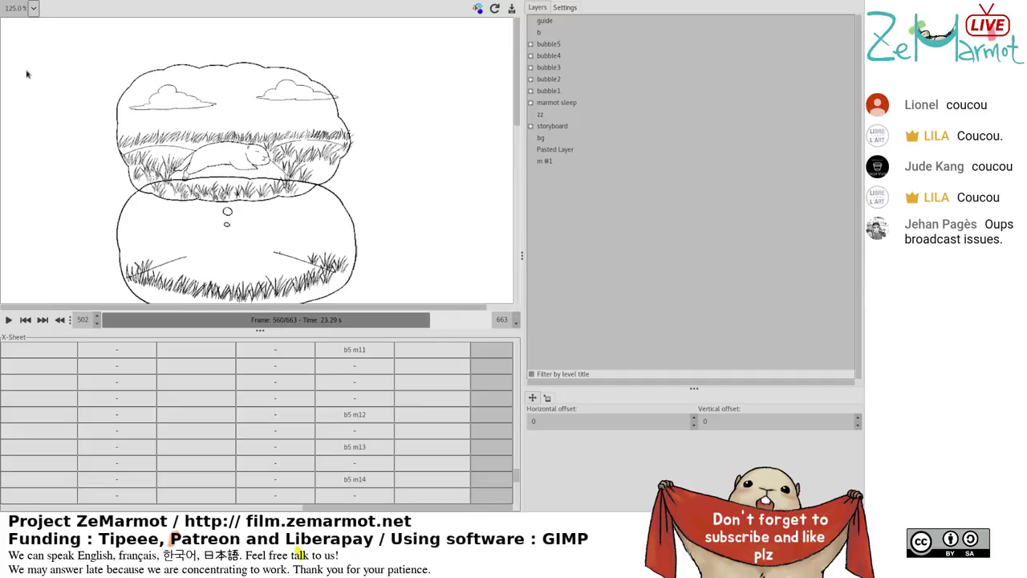
pyautogui.scroll(1, 20, 87)
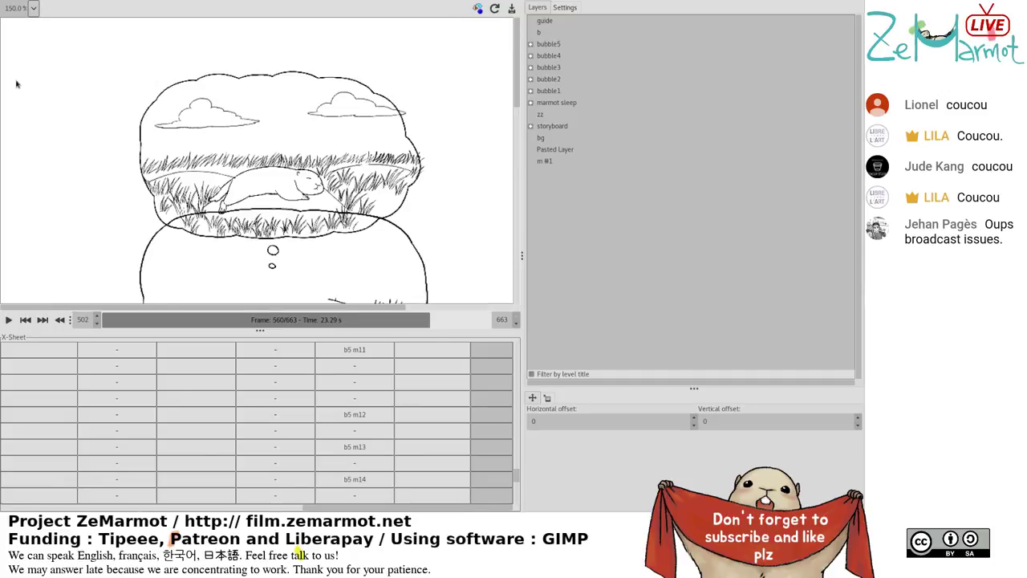
pyautogui.click(10, 319)
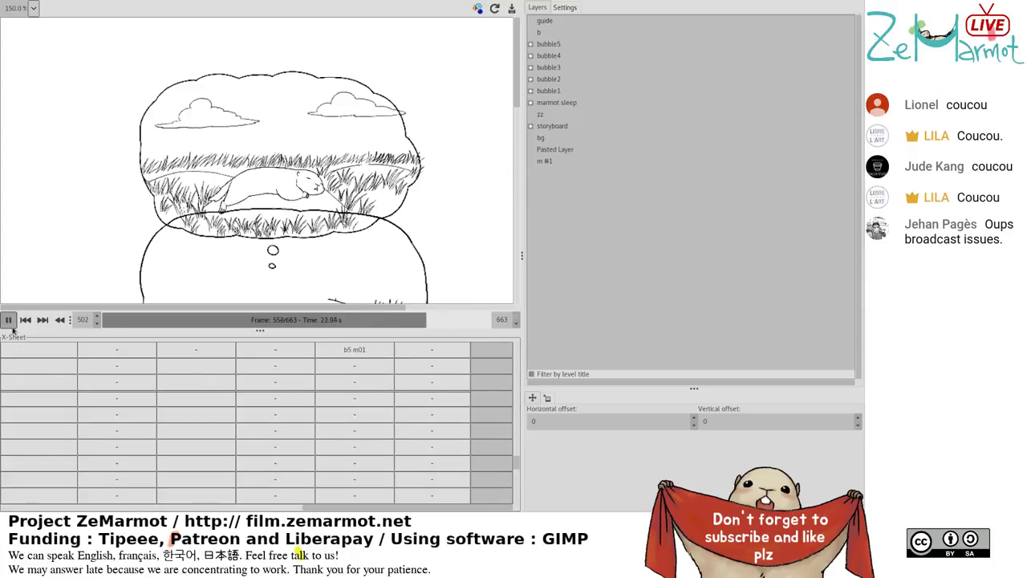
pyautogui.click(9, 320)
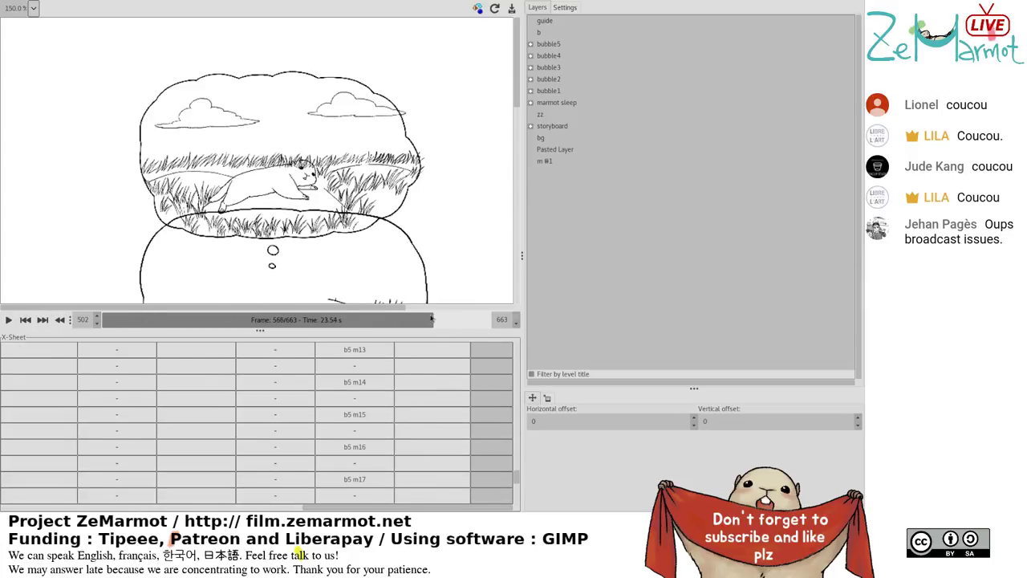
# Scrub between frames 546 and 566 to compare the bubble5 marmot's poses.
pyautogui.scroll(20, 429, 319)
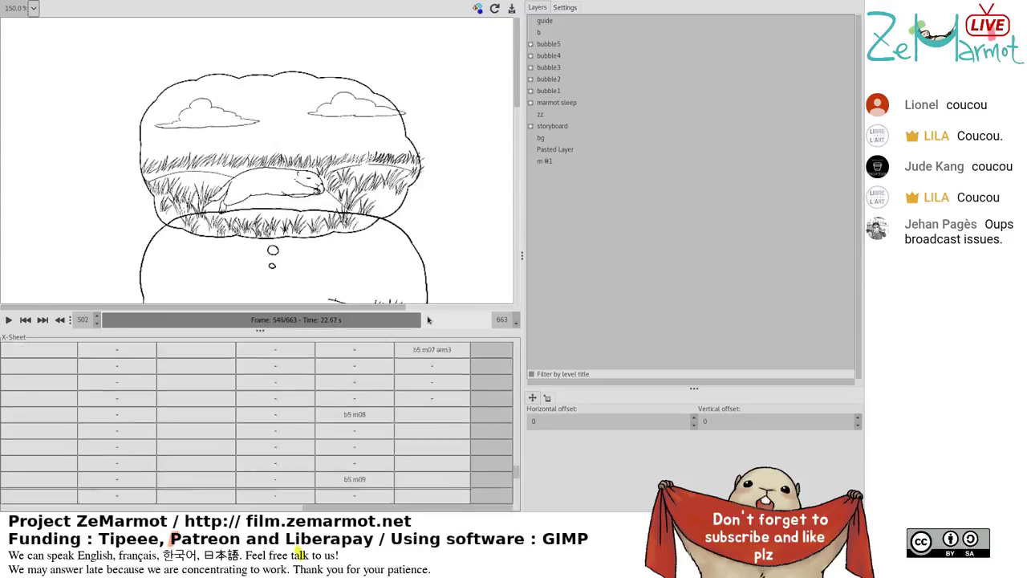
pyautogui.scroll(-8, 428, 319)
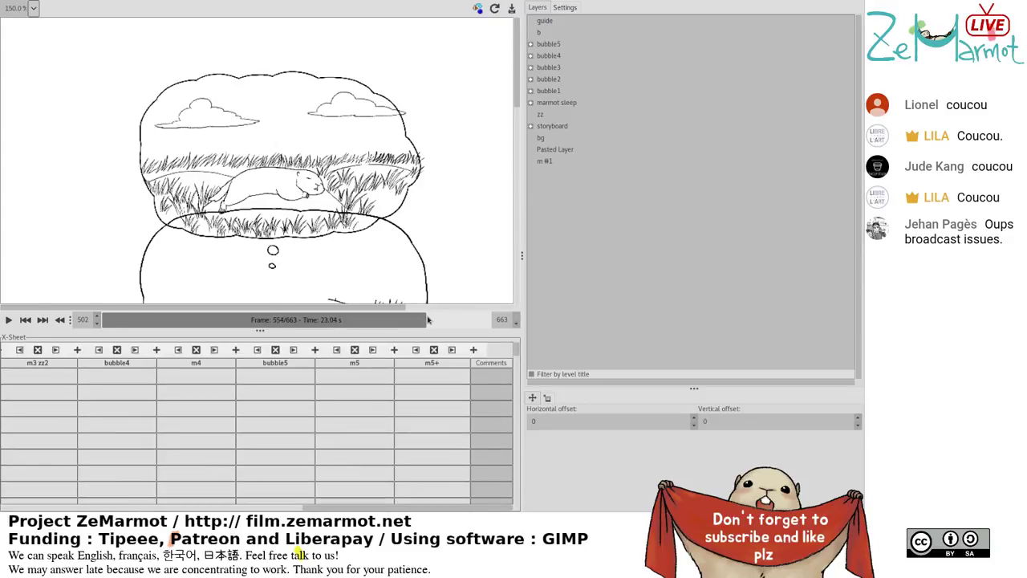
pyautogui.moveTo(428, 320); pyautogui.dragTo(435, 319)
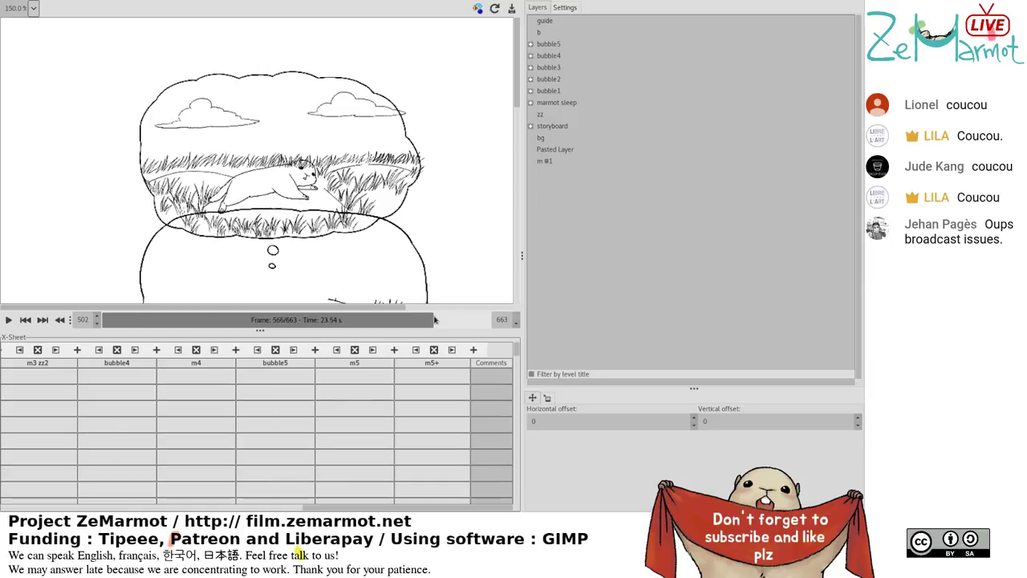
# Step back frame by frame from frame 567 to frame 533 to study the marmot's movement, ending on frame 534.
pyautogui.click(41, 320)
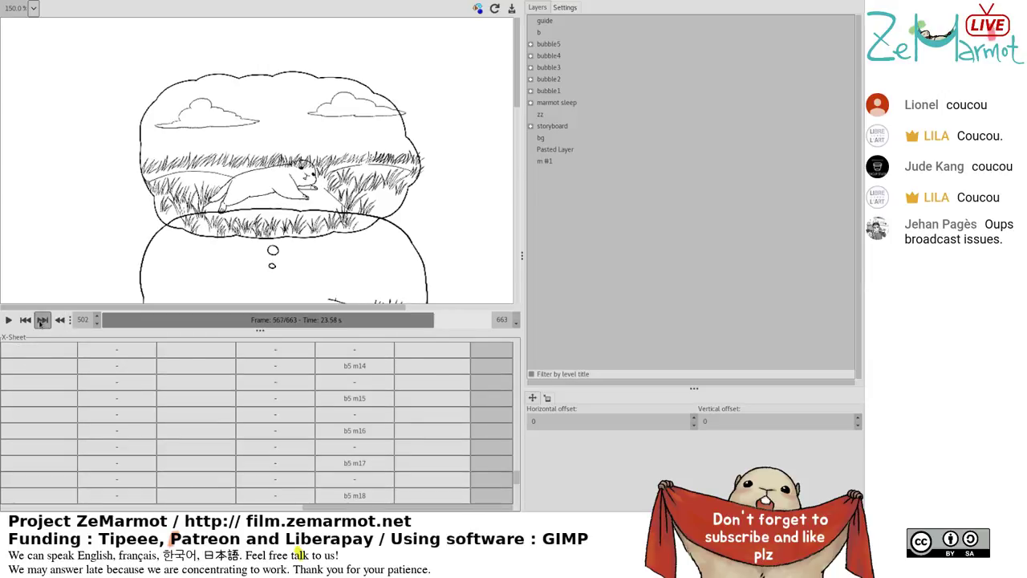
pyautogui.click(26, 320)
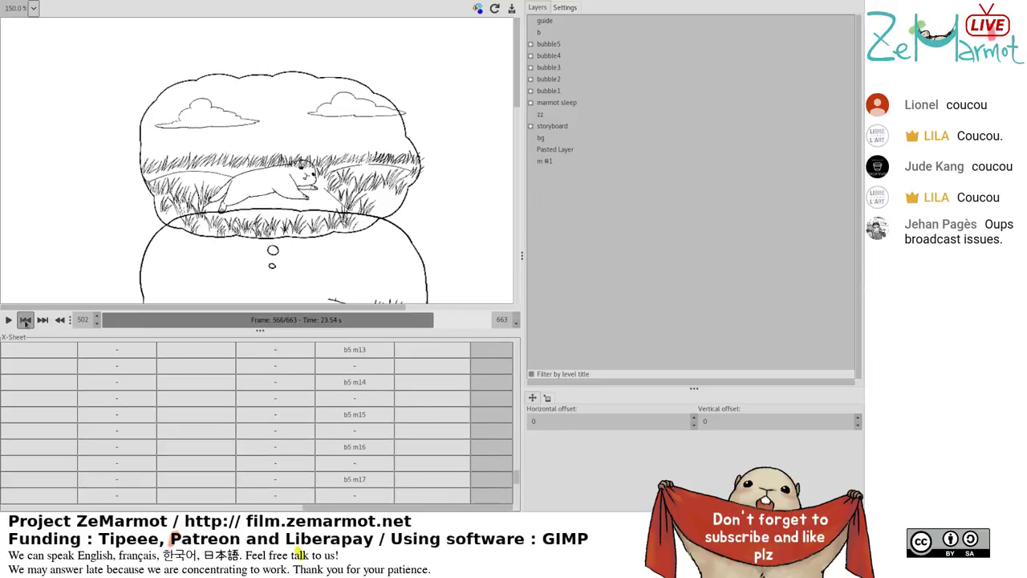
pyautogui.click(25, 320)
pyautogui.click(25, 321)
pyautogui.click(26, 320)
pyautogui.click(26, 320)
pyautogui.click(25, 320)
pyautogui.click(26, 320)
pyautogui.click(26, 320)
pyautogui.click(25, 320)
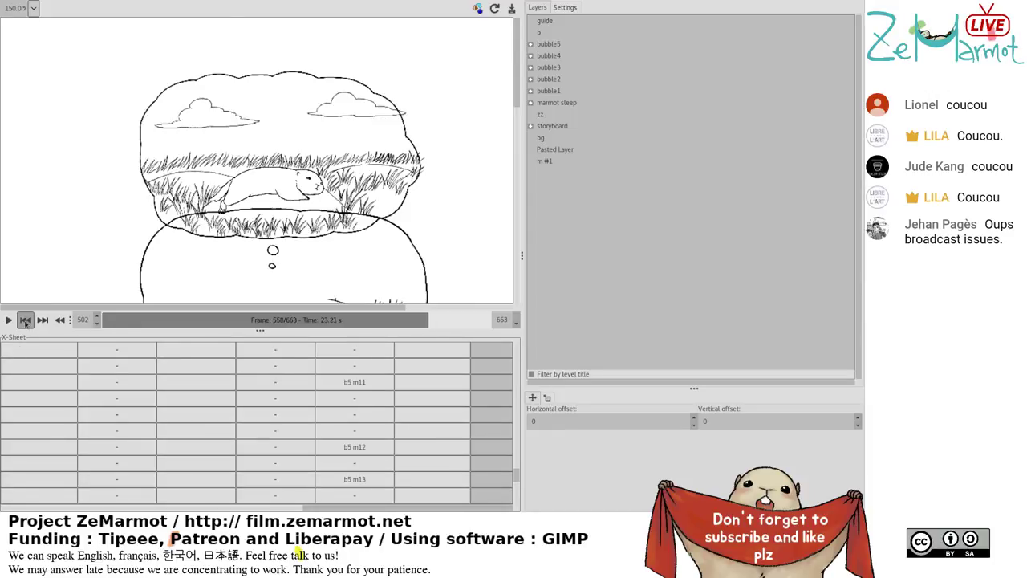
pyautogui.click(26, 320)
pyautogui.click(26, 321)
pyautogui.click(26, 320)
pyautogui.click(25, 321)
pyautogui.click(26, 321)
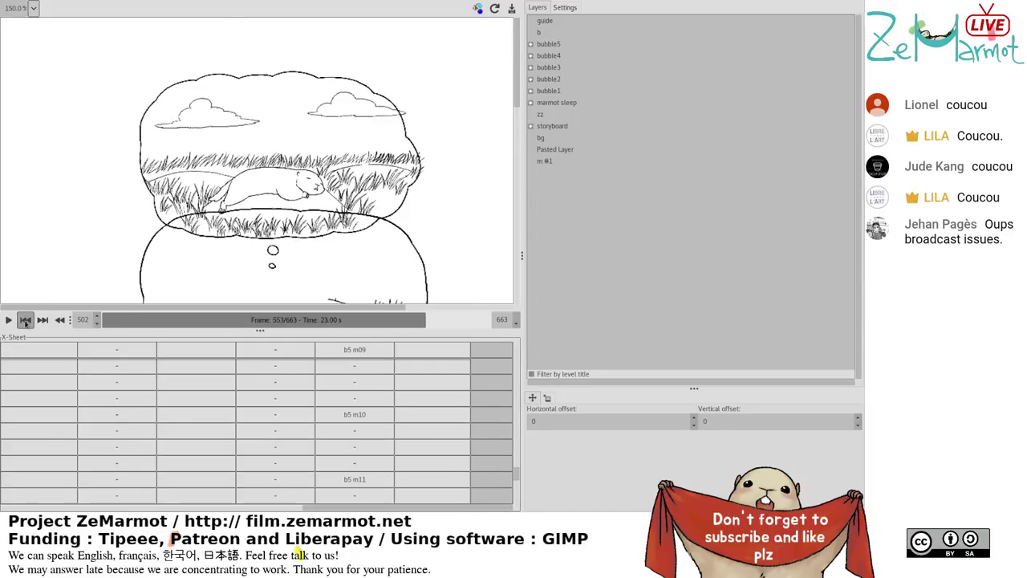
pyautogui.click(25, 320)
pyautogui.click(26, 320)
pyautogui.click(26, 320)
pyautogui.click(25, 320)
pyautogui.click(26, 320)
pyautogui.click(26, 320)
pyautogui.click(25, 320)
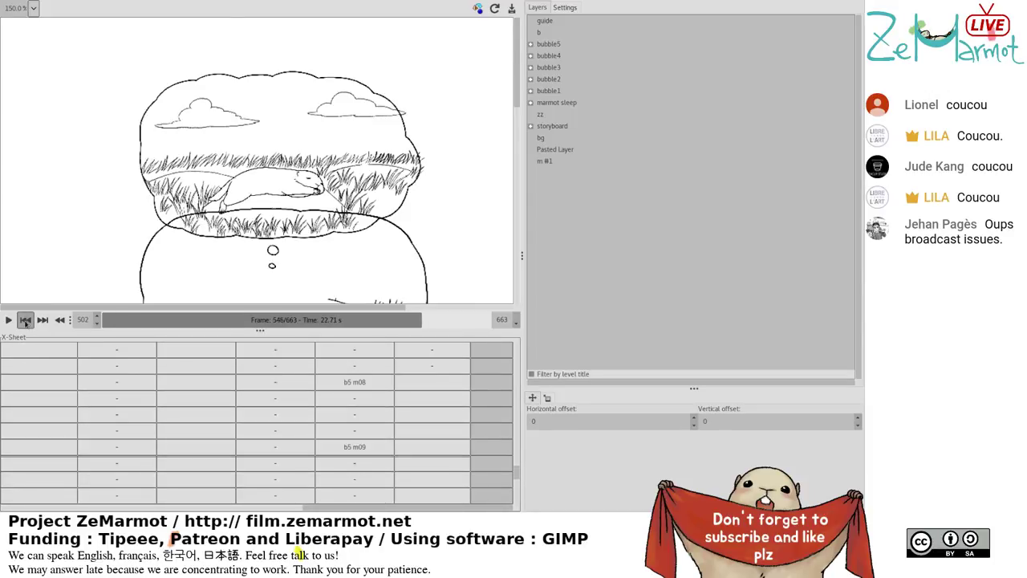
pyautogui.click(25, 321)
pyautogui.click(26, 321)
pyautogui.click(25, 320)
pyautogui.click(26, 320)
pyautogui.click(26, 320)
pyautogui.click(26, 320)
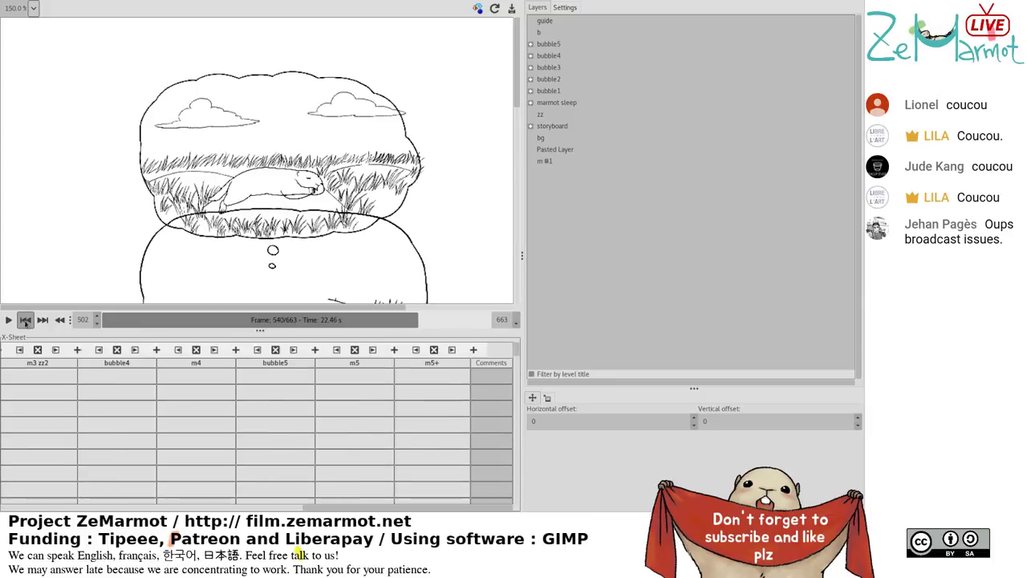
pyautogui.click(26, 320)
pyautogui.click(26, 320)
pyautogui.click(25, 320)
pyautogui.click(26, 321)
pyautogui.click(26, 320)
pyautogui.click(25, 320)
pyautogui.click(26, 320)
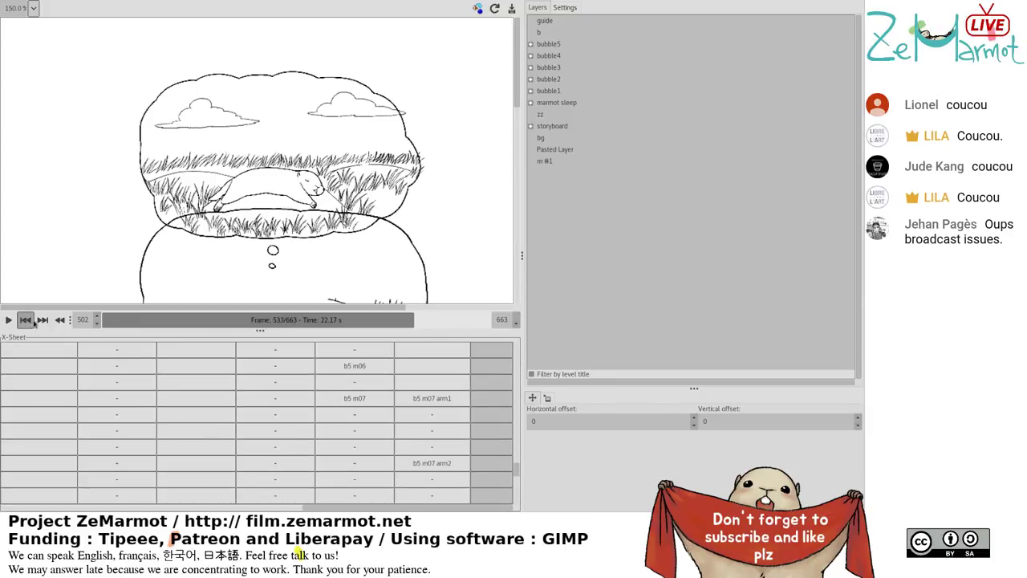
pyautogui.click(42, 320)
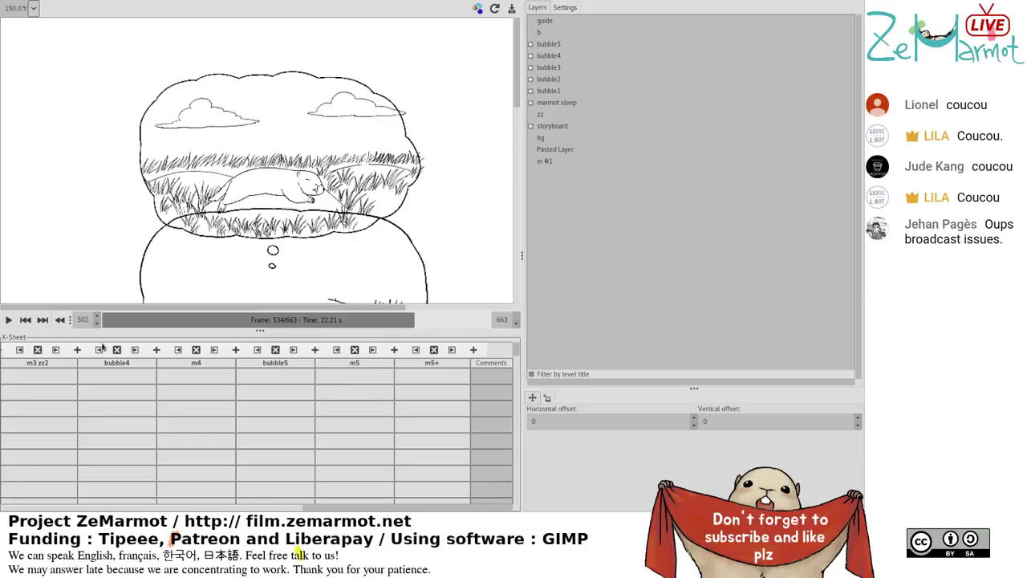
# Locate frame 502 in the X-Sheet and select its b5 m01 cell in the m5 column.
pyautogui.click(328, 421)
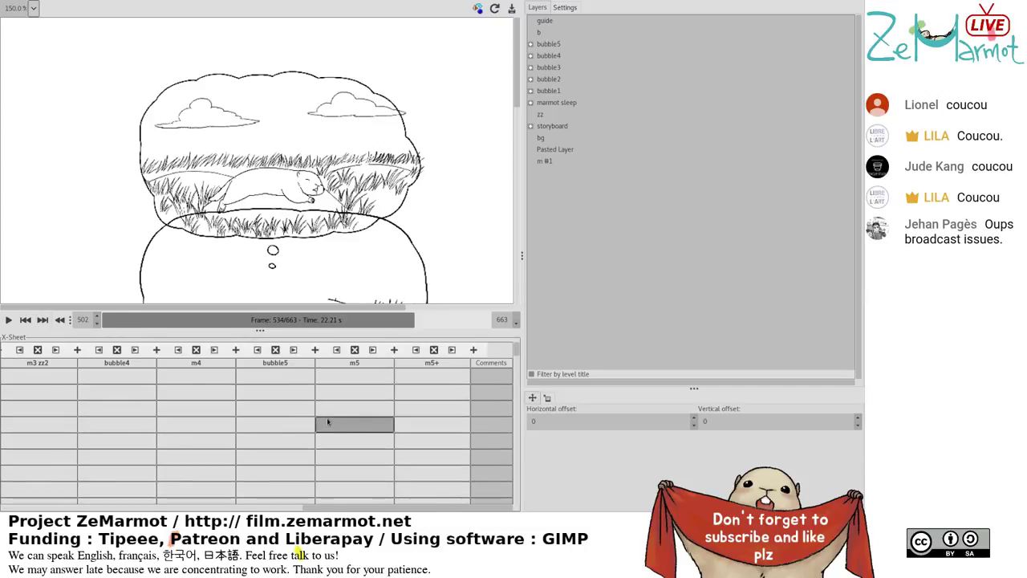
pyautogui.moveTo(325, 508); pyautogui.dragTo(3, 516)
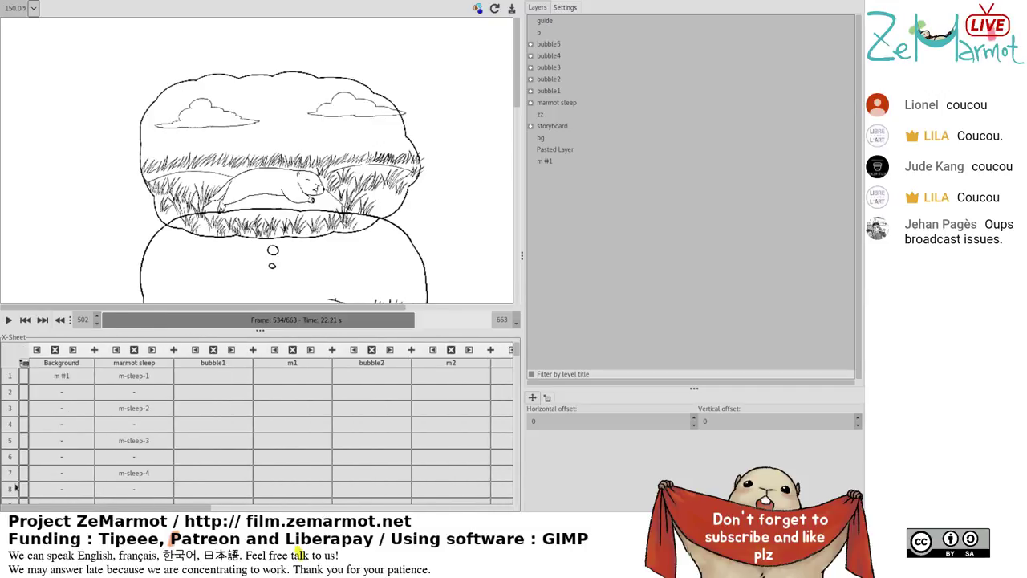
pyautogui.moveTo(517, 355); pyautogui.dragTo(519, 466)
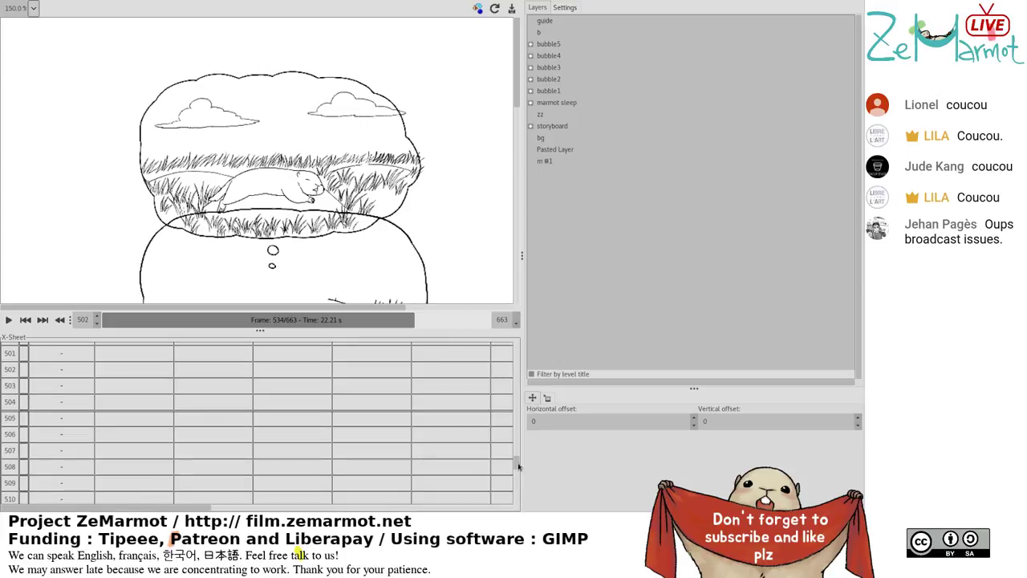
pyautogui.moveTo(153, 508); pyautogui.dragTo(2, 517)
pyautogui.click(432, 385)
pyautogui.click(355, 369)
pyautogui.moveTo(100, 517); pyautogui.dragTo(440, 506)
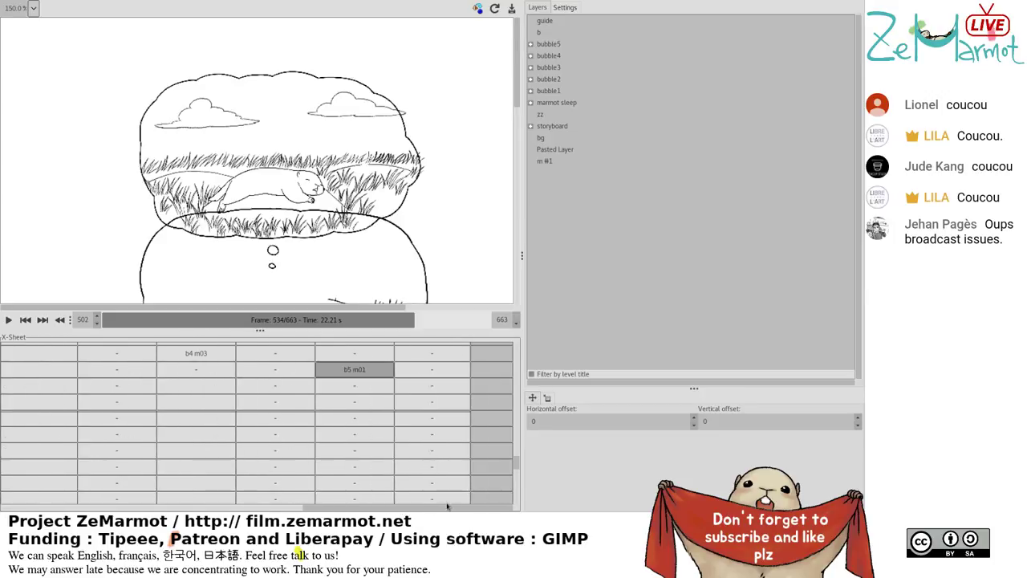
# Inspect the spacing of the b5 m03, b5 m02 and b5 m01 cells against the neighbouring m4 and m5+ columns.
pyautogui.scroll(1, 357, 385)
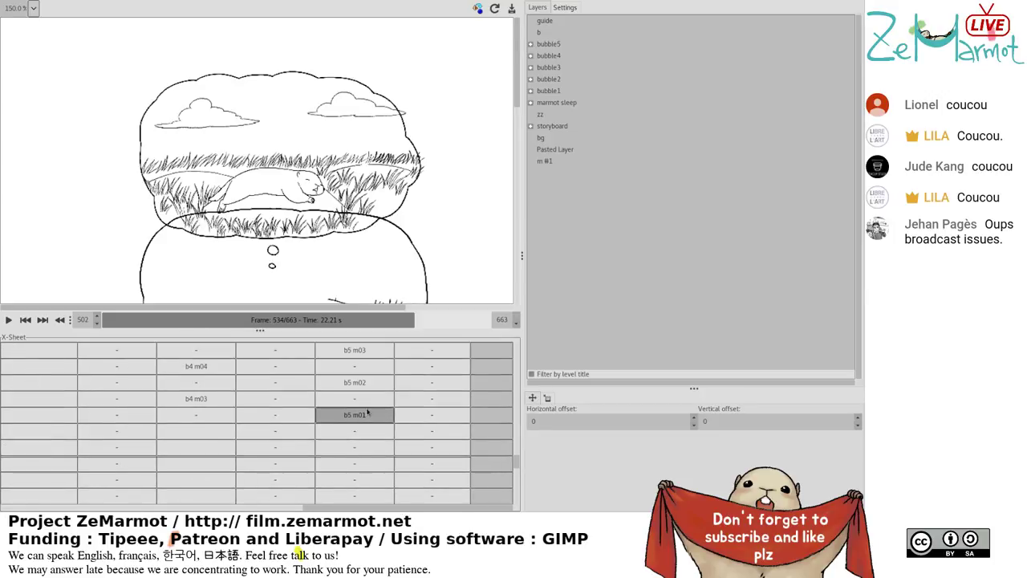
pyautogui.keyDown('ctrl'); pyautogui.click(360, 387); pyautogui.keyUp('ctrl')
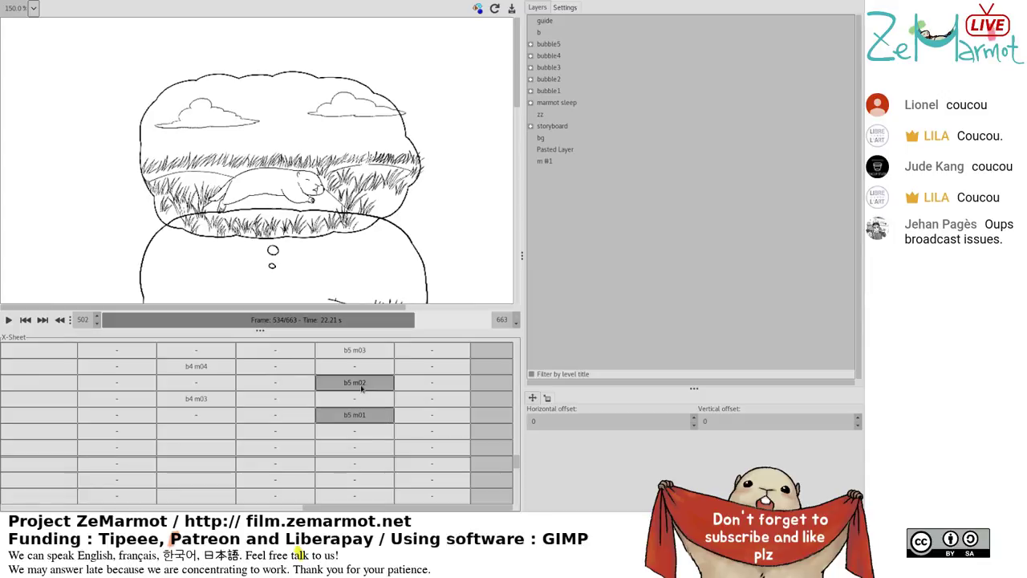
pyautogui.click(432, 399)
pyautogui.scroll(-3, 422, 432)
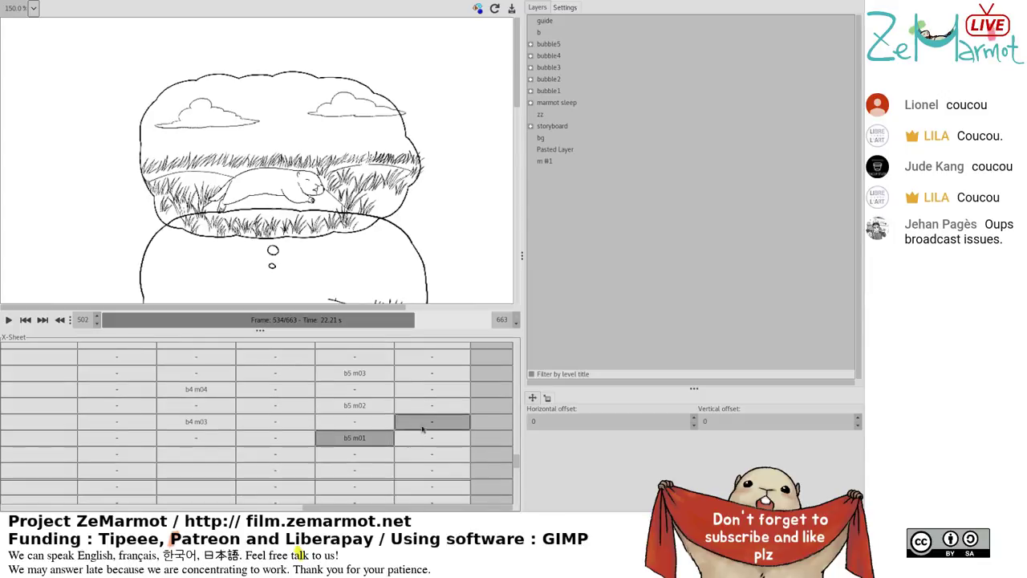
pyautogui.scroll(4, 422, 432)
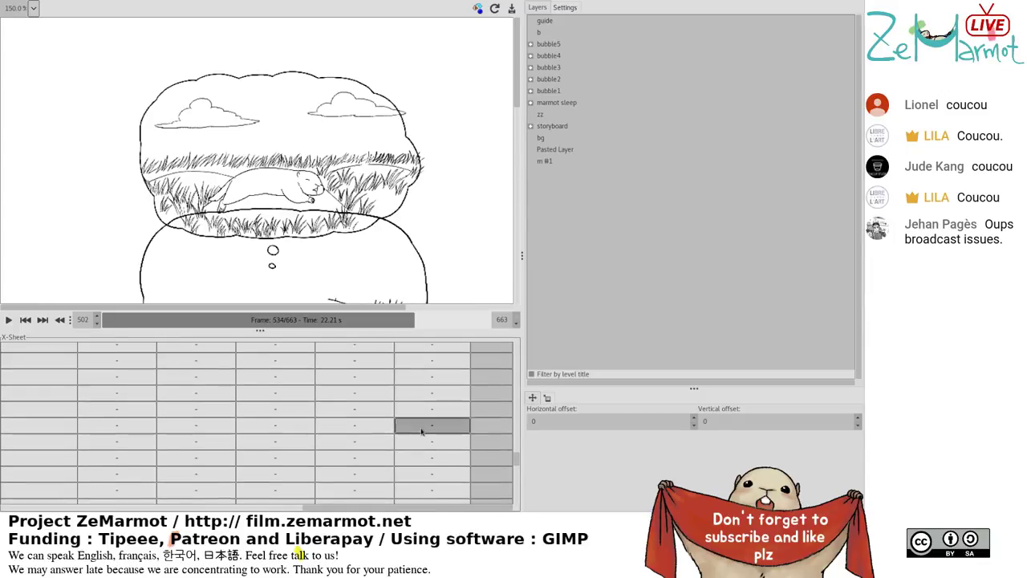
pyautogui.scroll(-2, 421, 432)
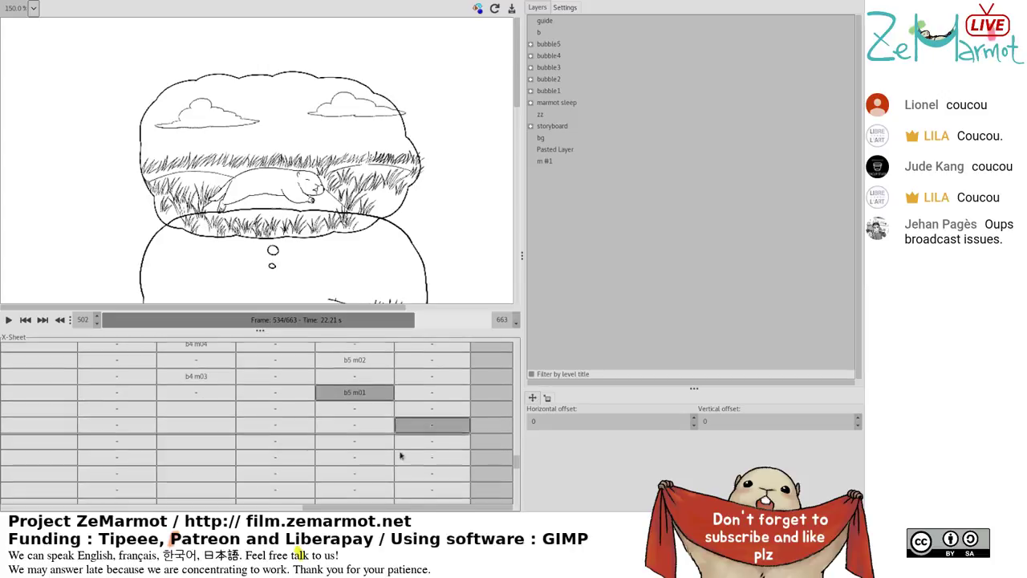
pyautogui.moveTo(360, 422); pyautogui.dragTo(362, 431)
pyautogui.click(366, 390)
pyautogui.click(369, 379)
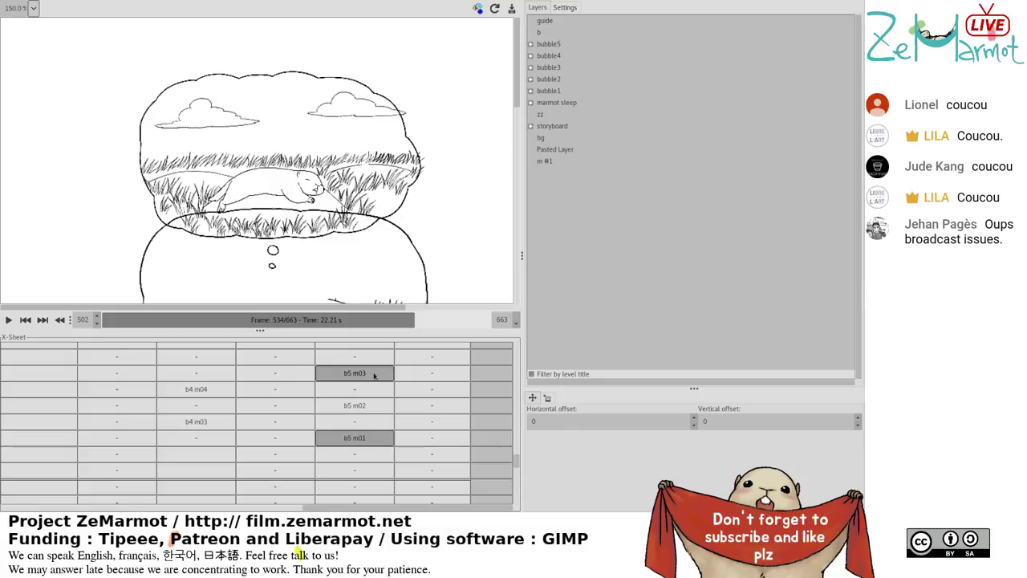
pyautogui.click(374, 376)
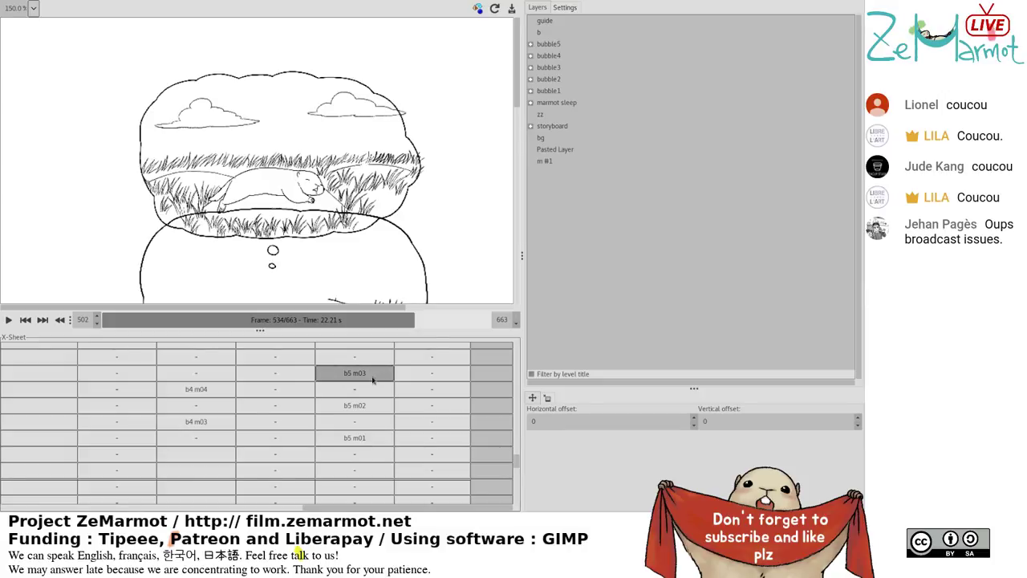
pyautogui.moveTo(372, 380); pyautogui.dragTo(375, 393)
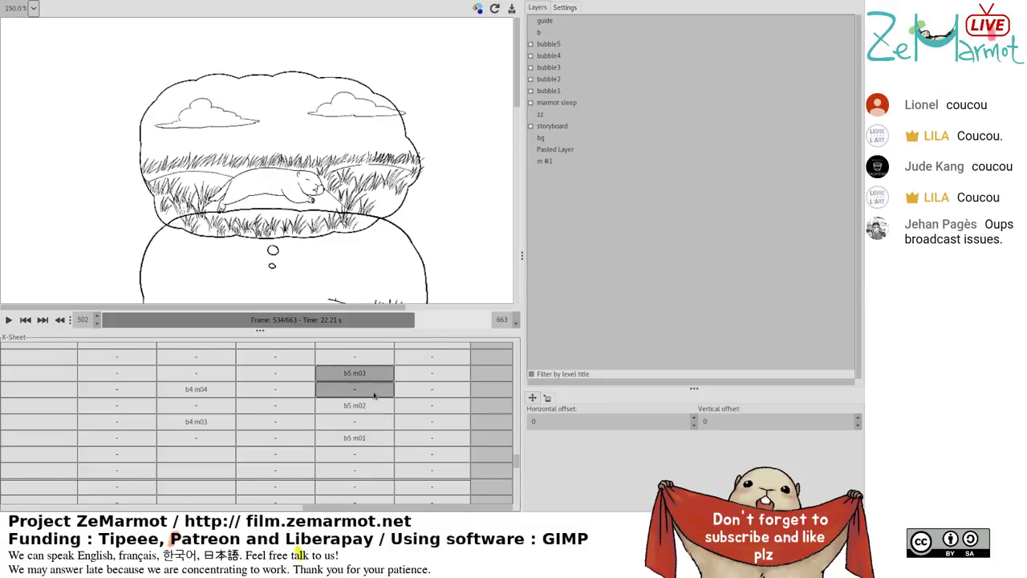
pyautogui.click(370, 422)
# Check how the second run of b5 m02 to b5 m06 lines up with the b5 mouth cells in the m5+ column.
pyautogui.scroll(-3, 370, 413)
pyautogui.scroll(3, 370, 412)
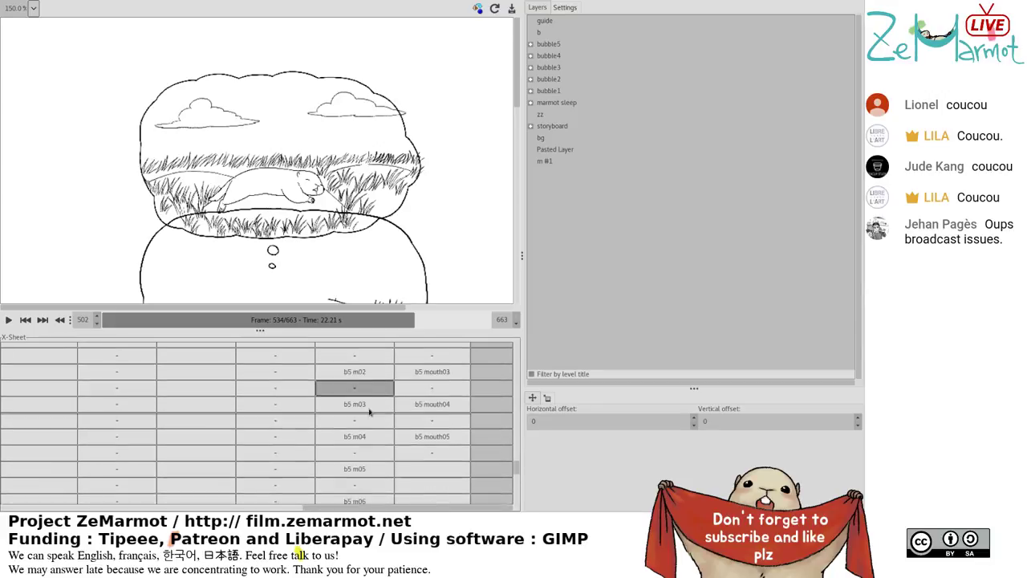
pyautogui.scroll(-2, 370, 412)
pyautogui.scroll(2, 369, 410)
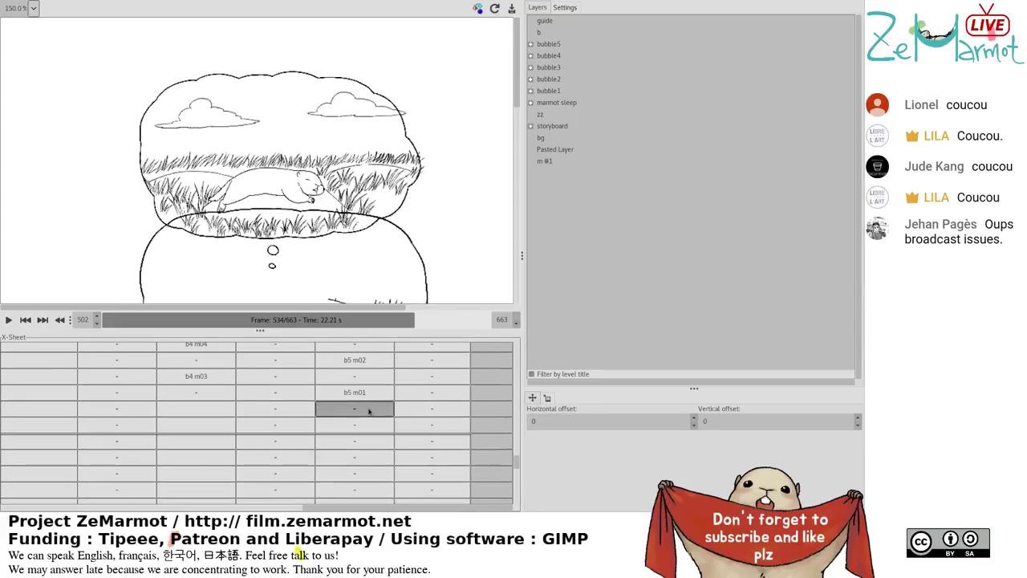
pyautogui.scroll(-3, 353, 377)
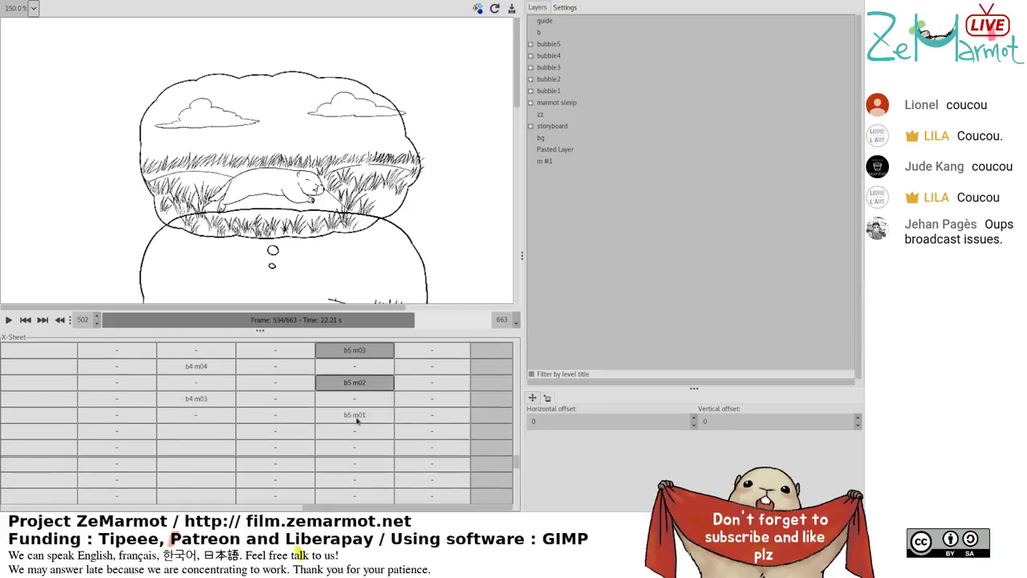
pyautogui.scroll(-3, 356, 415)
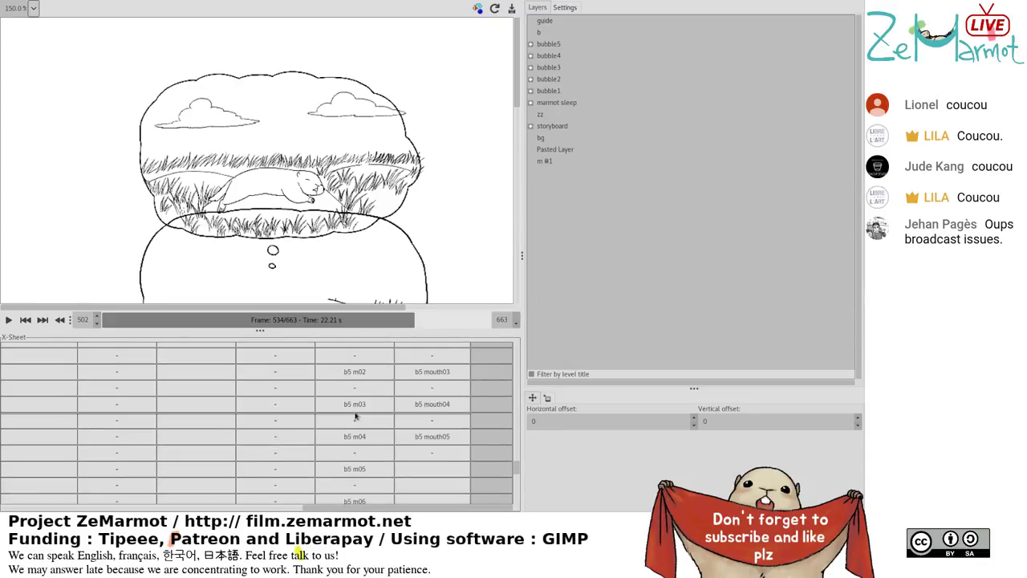
pyautogui.scroll(5, 355, 415)
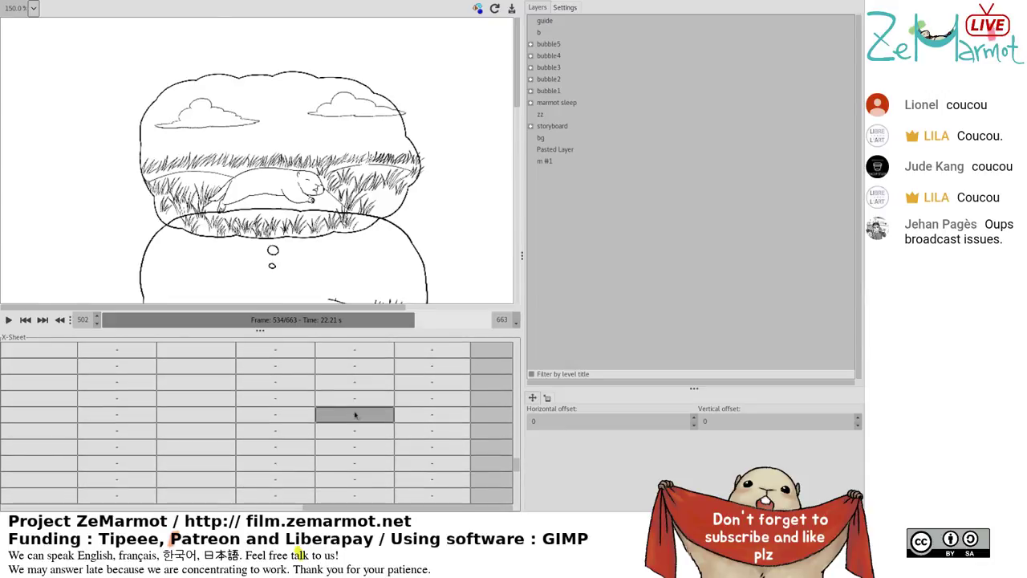
pyautogui.scroll(-1, 355, 415)
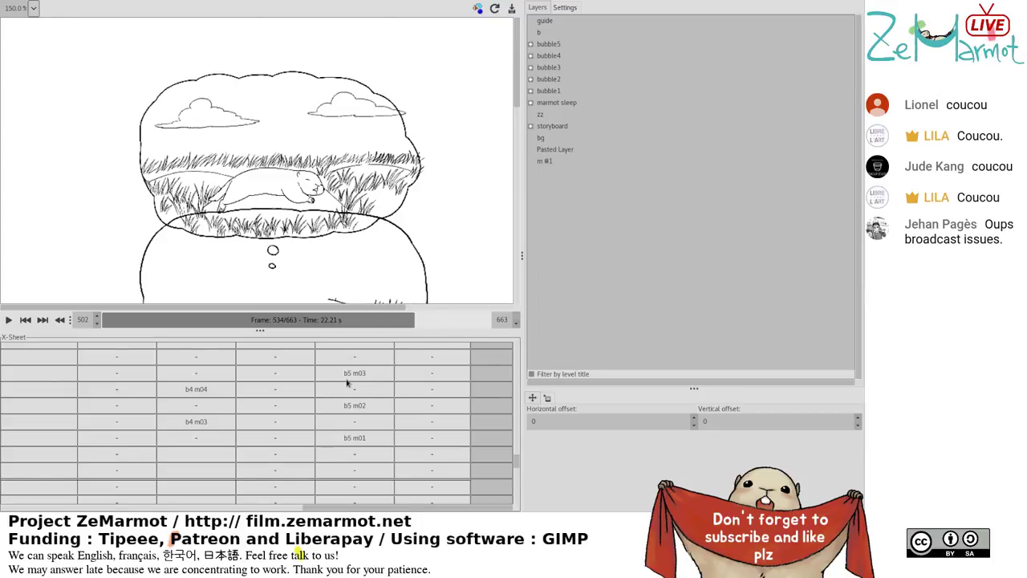
# Hold b5 m03 two frames longer ahead of b5 m02 in the m5 column, pushing the following m5 drawings down.
pyautogui.scroll(-10, 350, 375)
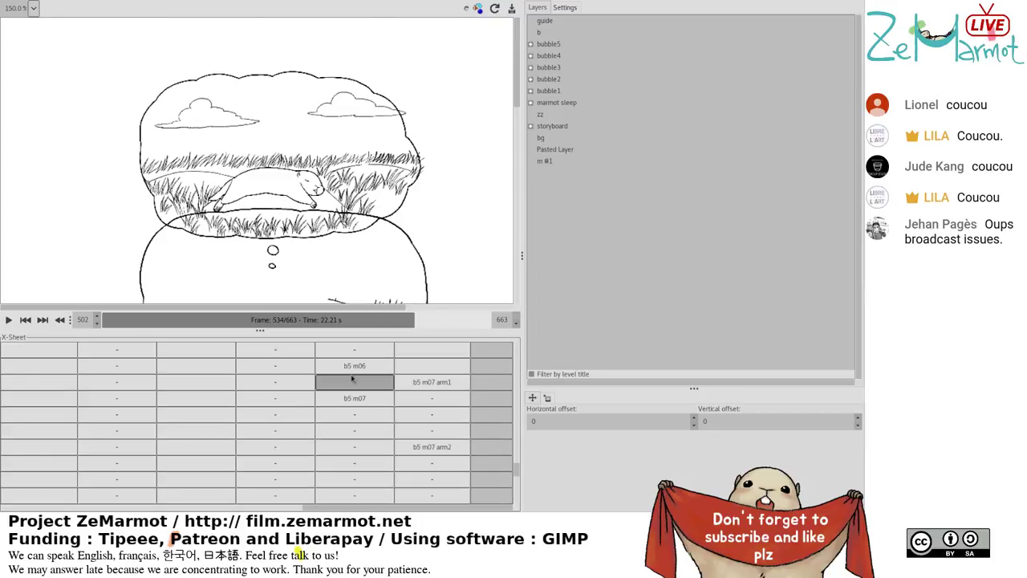
pyautogui.scroll(5, 382, 393)
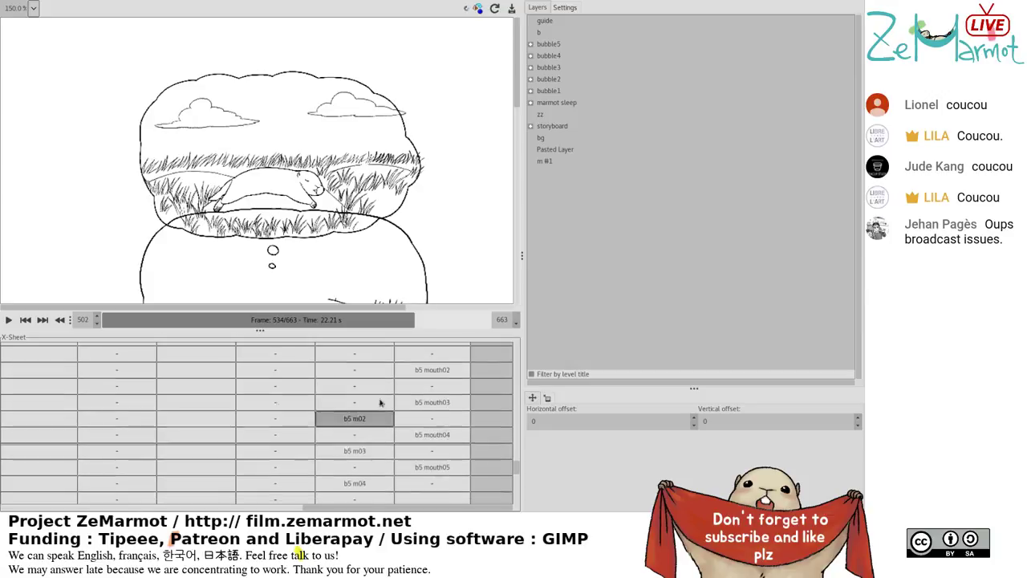
pyautogui.scroll(5, 381, 403)
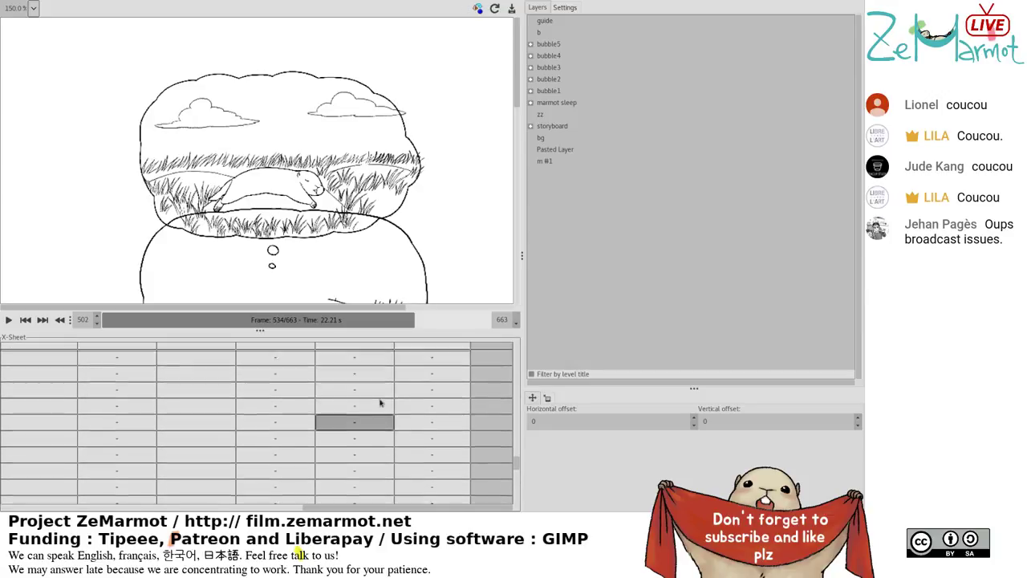
pyautogui.scroll(-2, 381, 403)
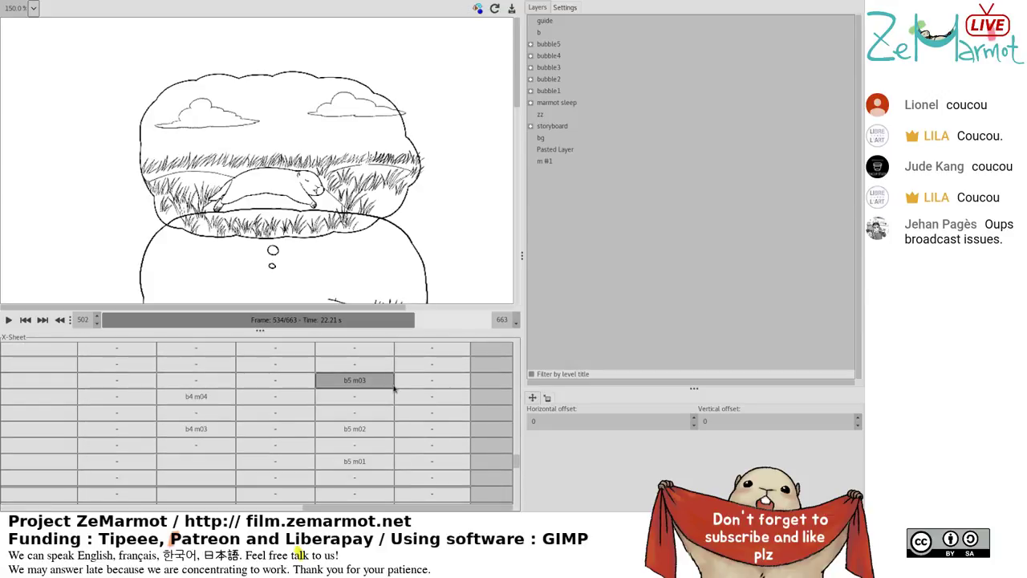
pyautogui.scroll(-3, 392, 388)
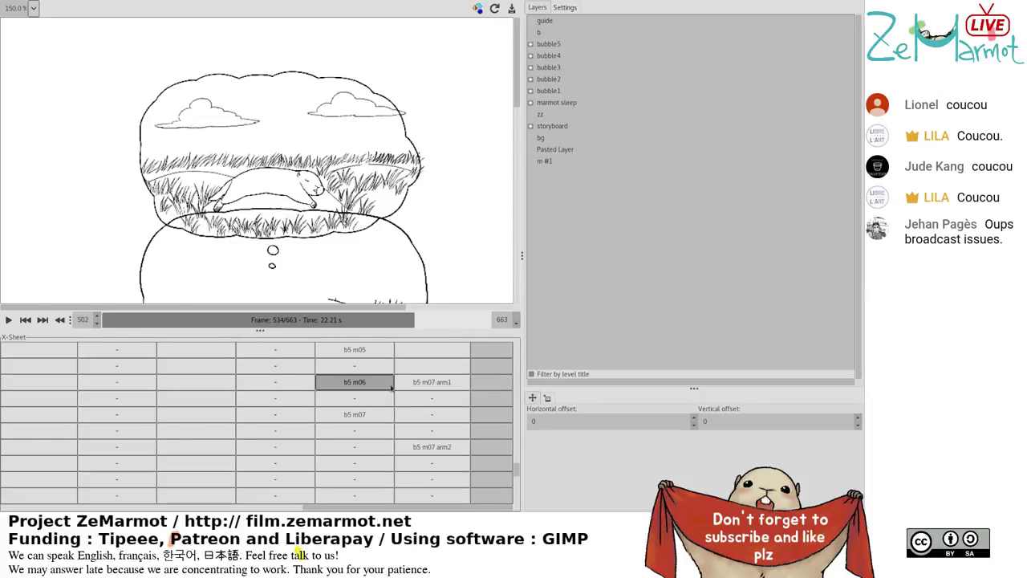
pyautogui.scroll(4, 392, 387)
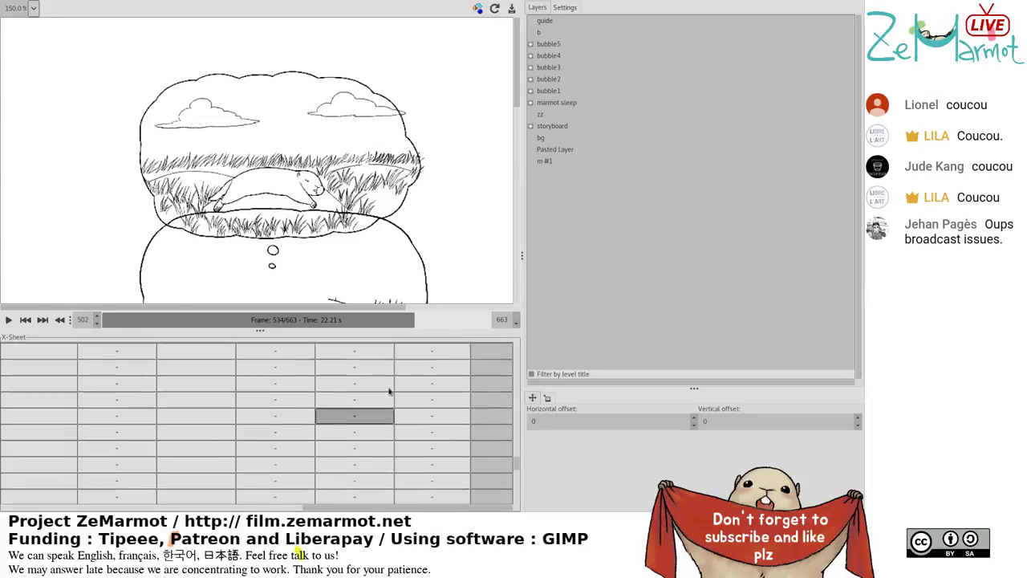
# Hold b5 m02 two frames longer ahead of b5 m01 in the m5 column, pushing the following m5 drawings down.
pyautogui.scroll(-2, 389, 392)
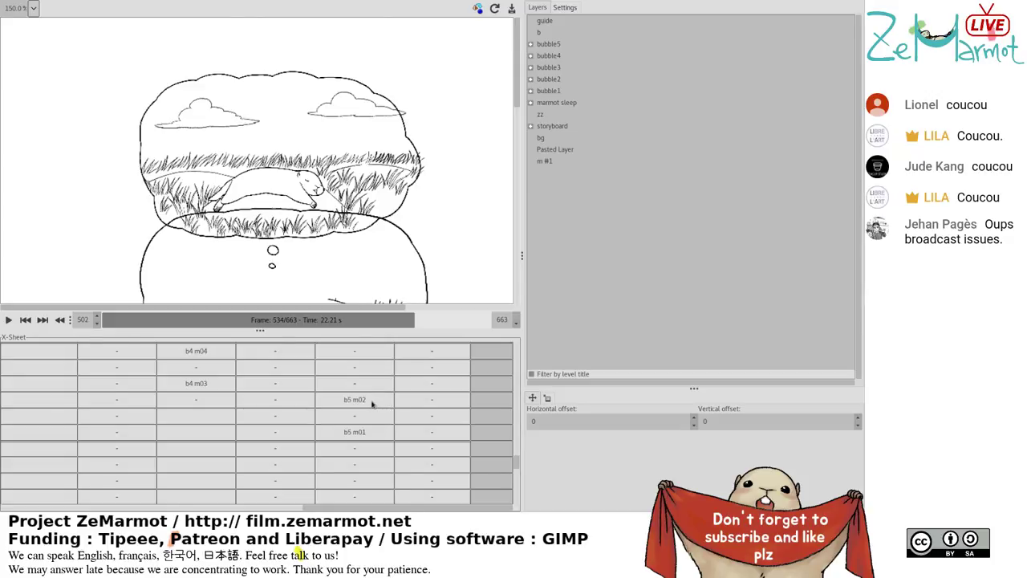
pyautogui.scroll(3, 372, 405)
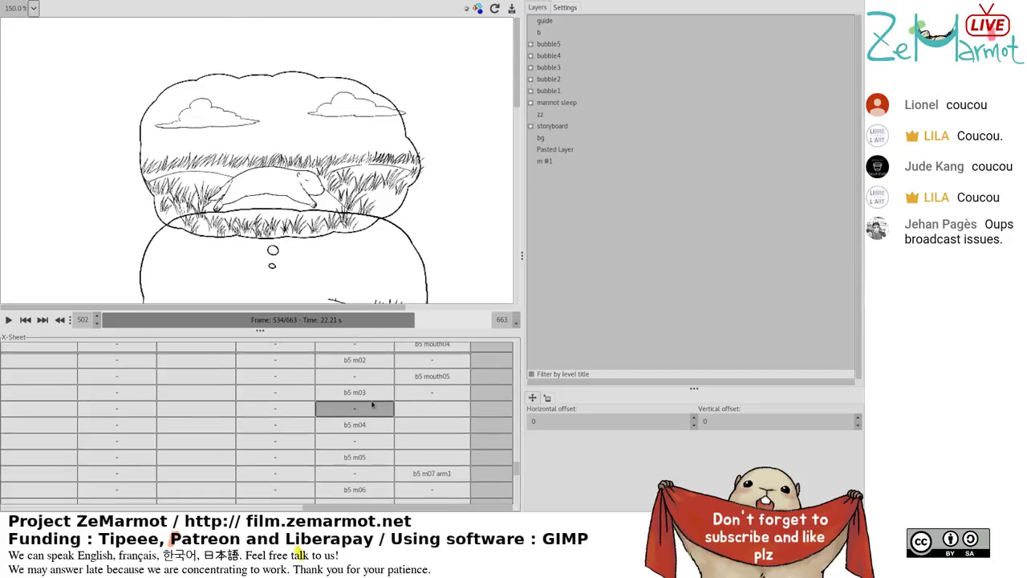
pyautogui.scroll(5, 374, 401)
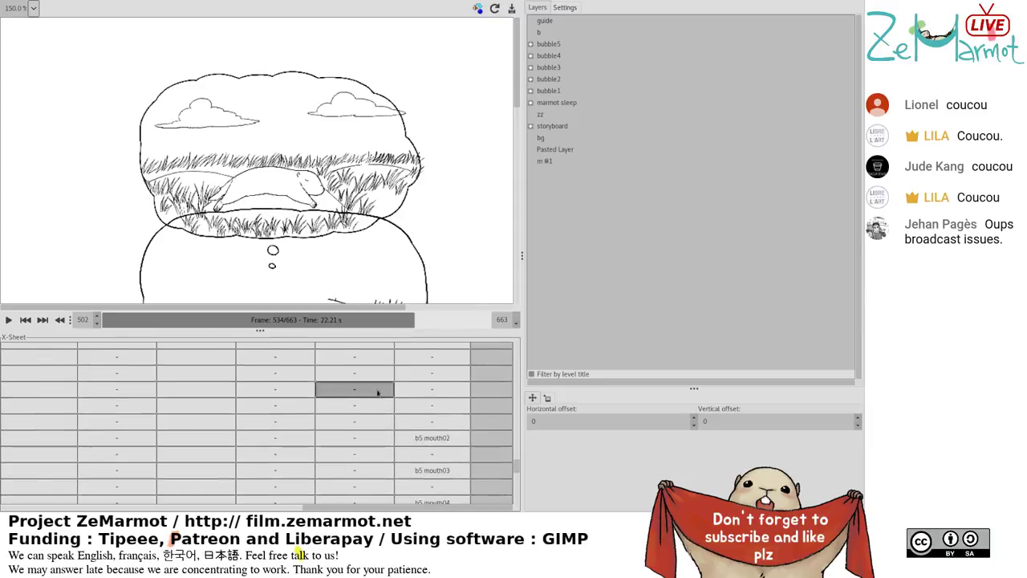
pyautogui.scroll(5, 377, 392)
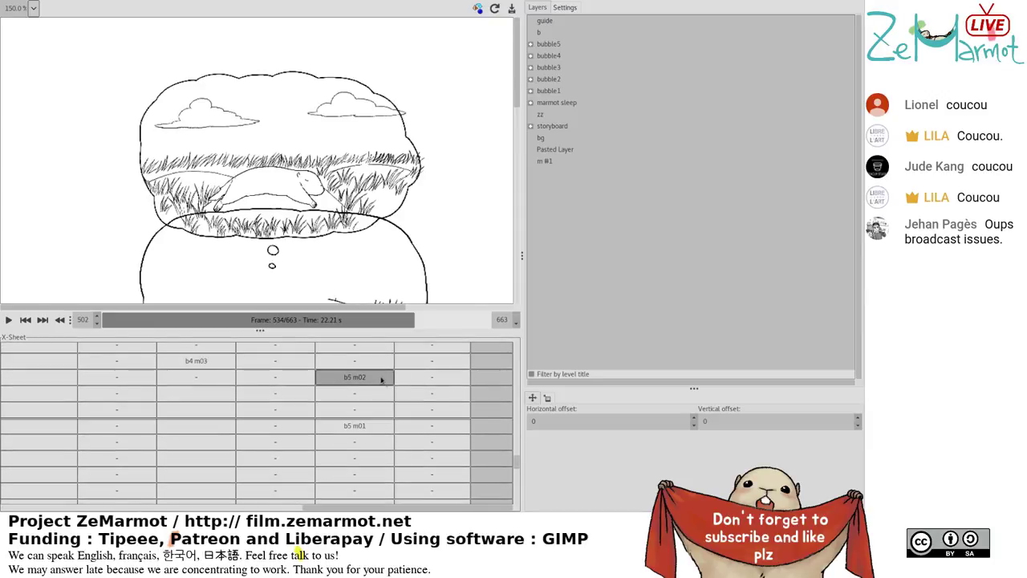
pyautogui.scroll(3, 388, 389)
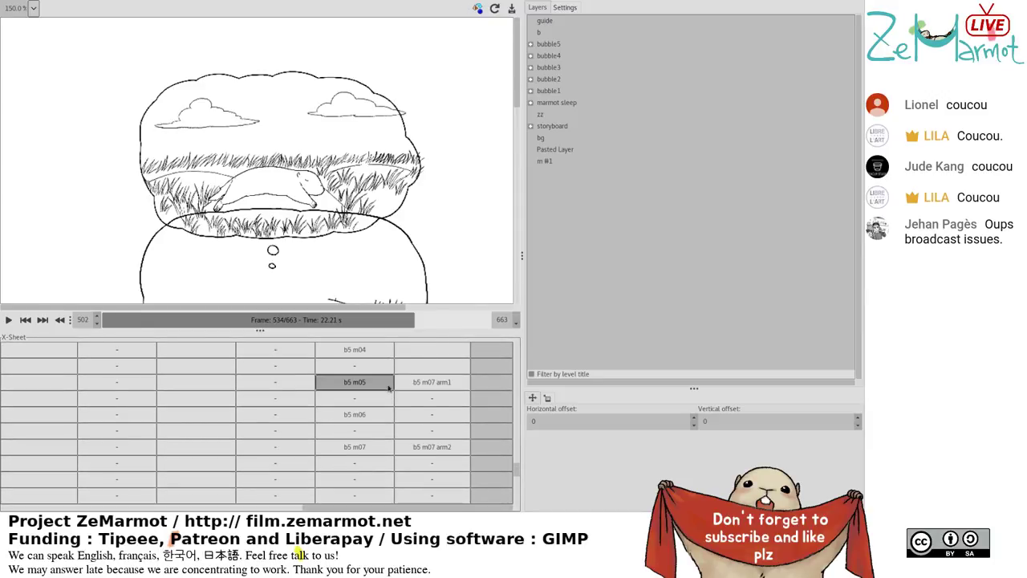
pyautogui.scroll(5, 388, 389)
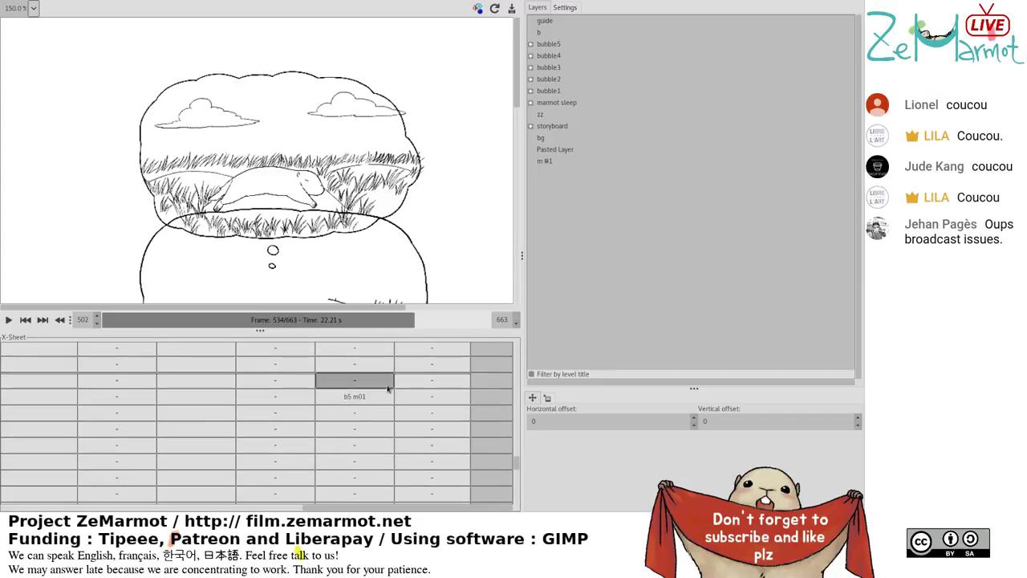
# Push the m5+ mouth and arm drawings down two frames by lengthening the mouth hold alongside b5 m03.
pyautogui.scroll(3, 388, 389)
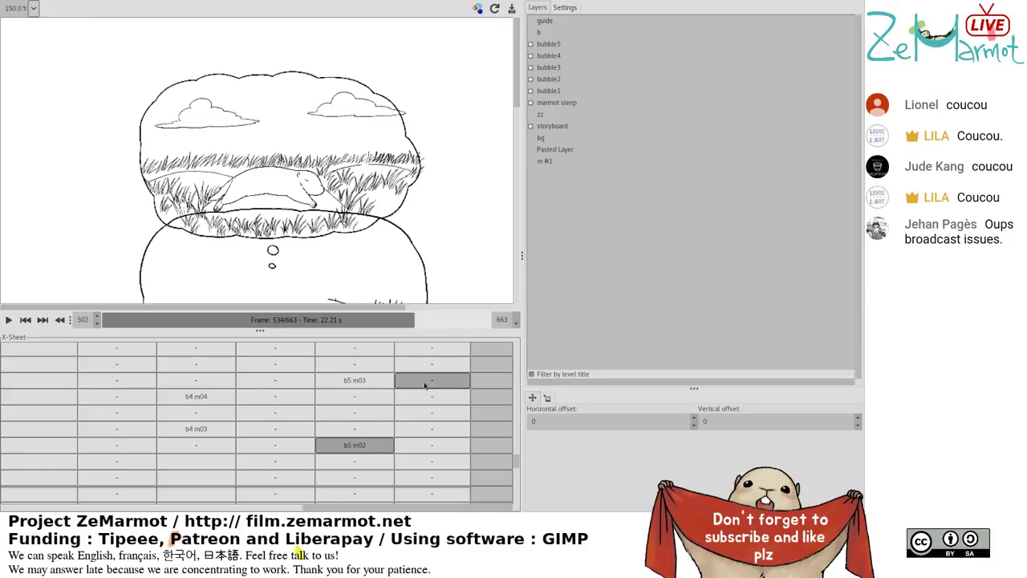
pyautogui.scroll(-5, 434, 388)
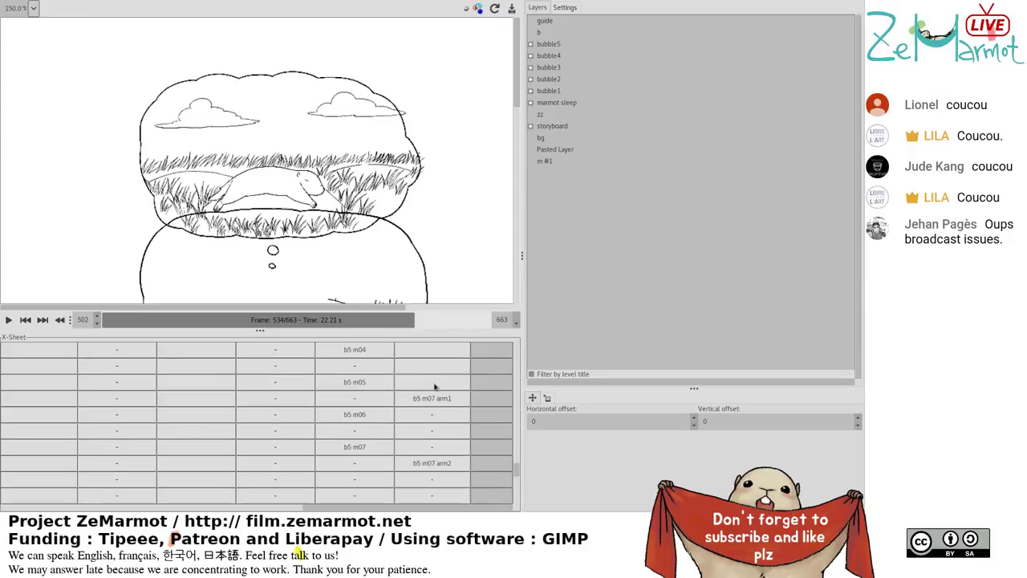
pyautogui.scroll(5, 434, 388)
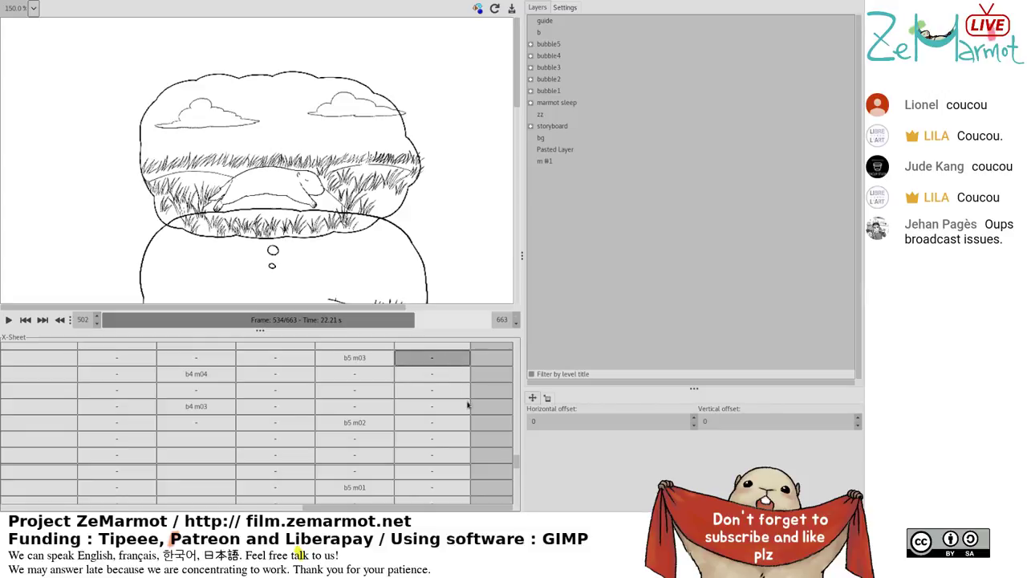
pyautogui.scroll(-3, 452, 368)
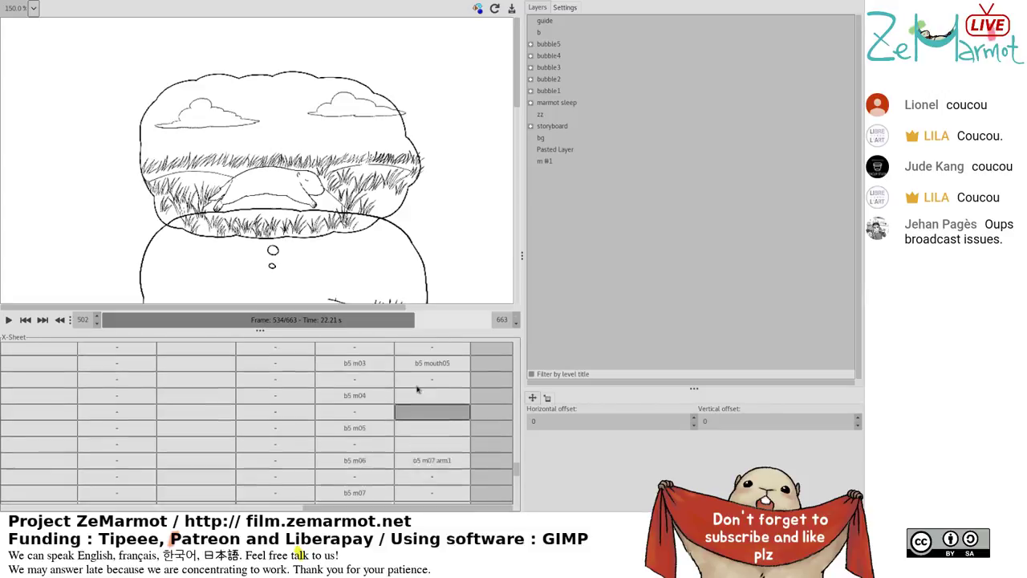
# Push the m5+ drawings down two more frames, aligning b5 mouth05 with b5 m04 and b5 m07 arm1 with b5 m07.
pyautogui.scroll(3, 421, 387)
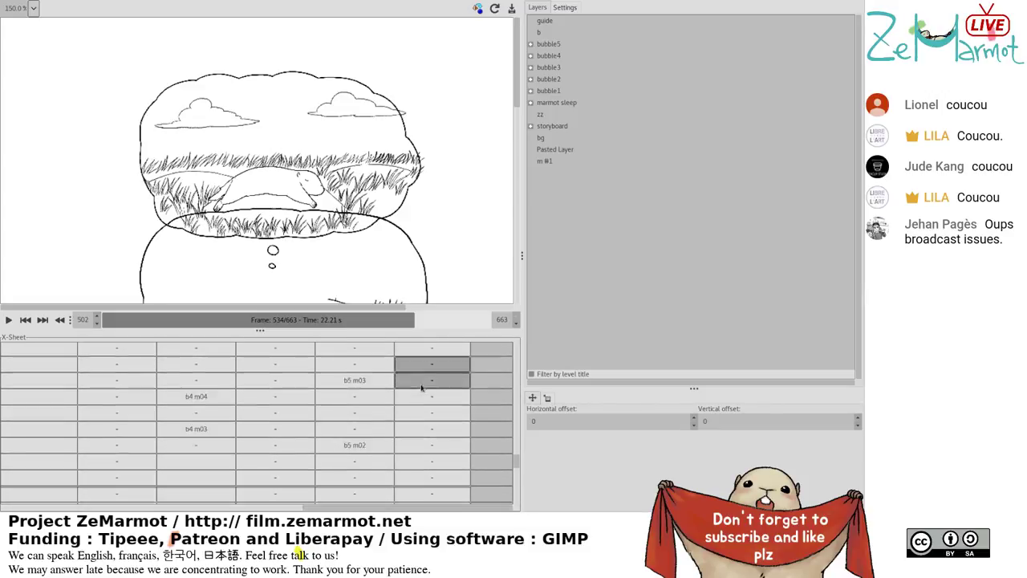
pyautogui.click(423, 404)
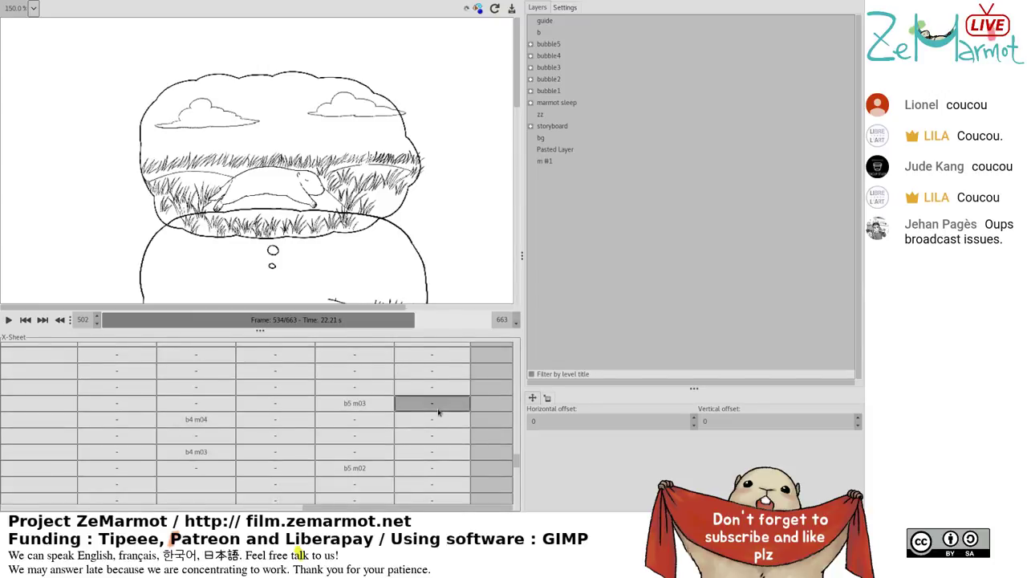
pyautogui.scroll(-3, 439, 412)
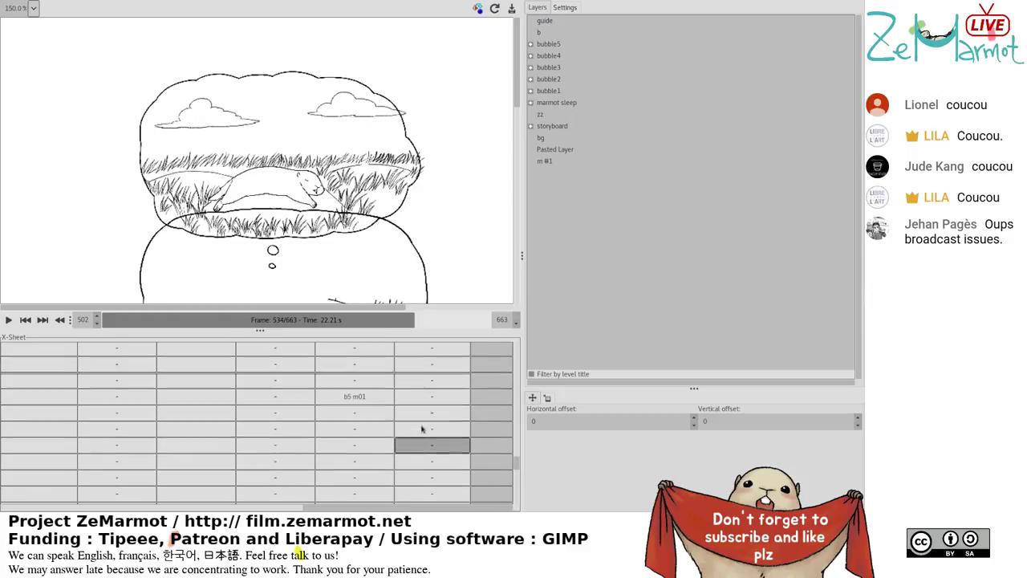
pyautogui.scroll(3, 421, 428)
pyautogui.keyDown('shift'); pyautogui.click(427, 418); pyautogui.keyUp('shift')
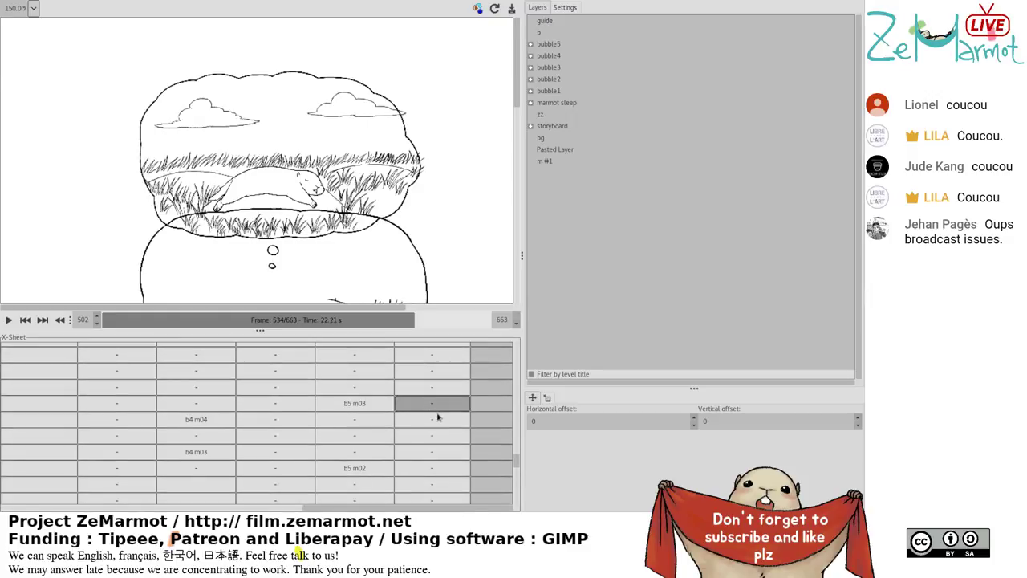
pyautogui.scroll(-5, 441, 423)
pyautogui.click(428, 419)
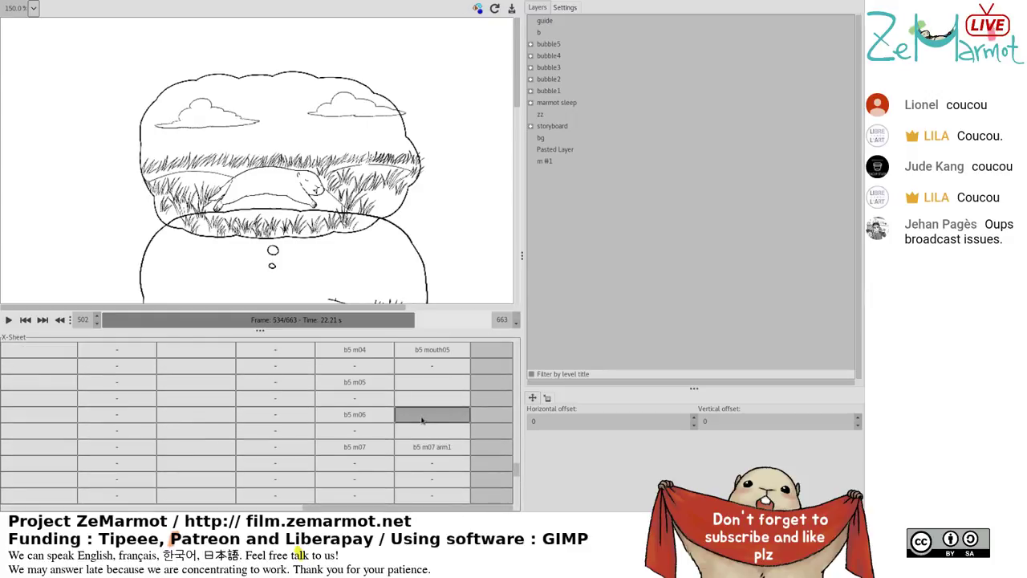
# Inspect the length of the b5 m01 hold in the m5 column up to the b5 mouth02 row.
pyautogui.scroll(8, 418, 419)
pyautogui.click(382, 411)
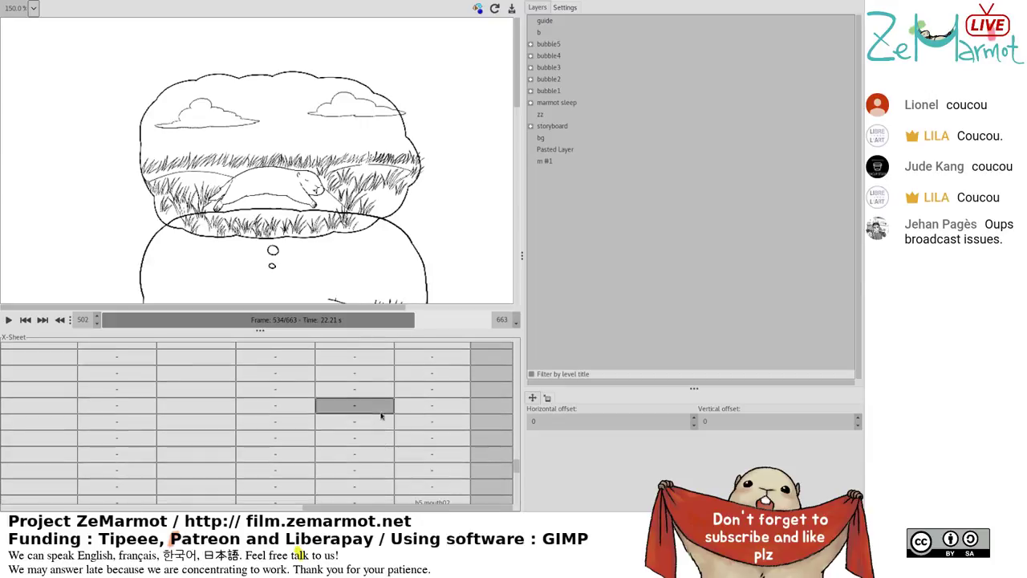
pyautogui.scroll(2, 382, 415)
pyautogui.click(388, 391)
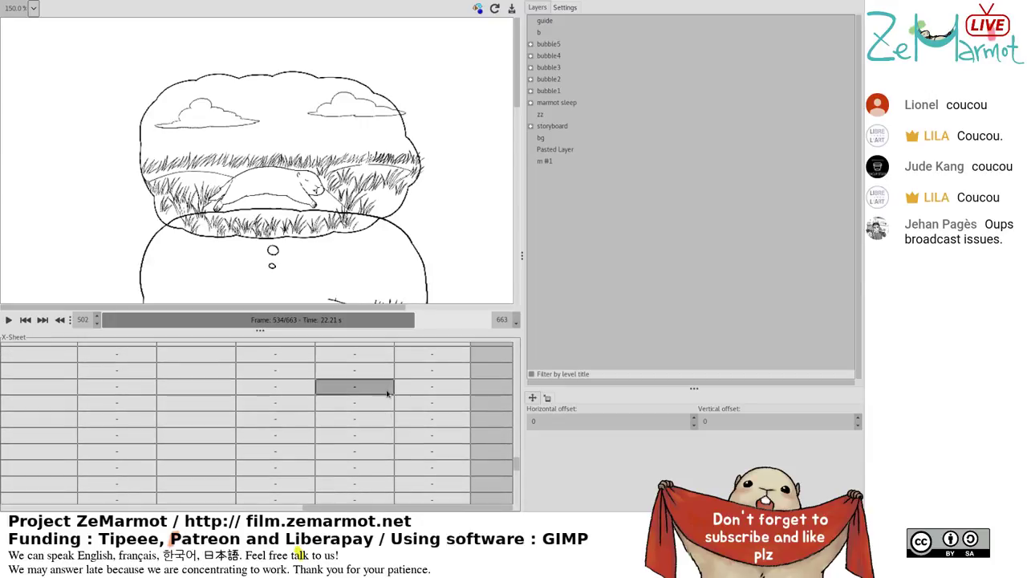
pyautogui.click(381, 405)
pyautogui.click(378, 416)
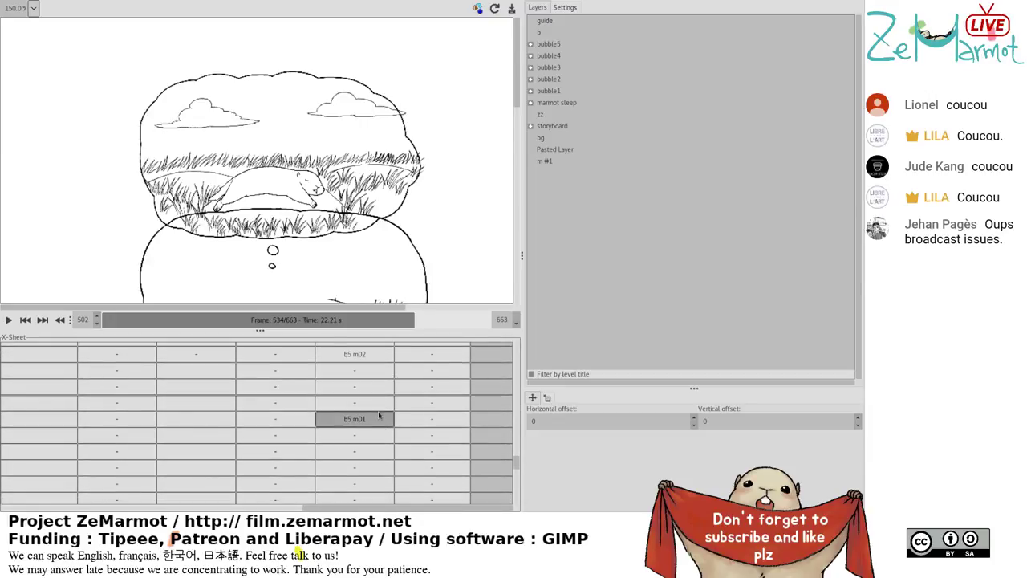
pyautogui.scroll(-4, 410, 322)
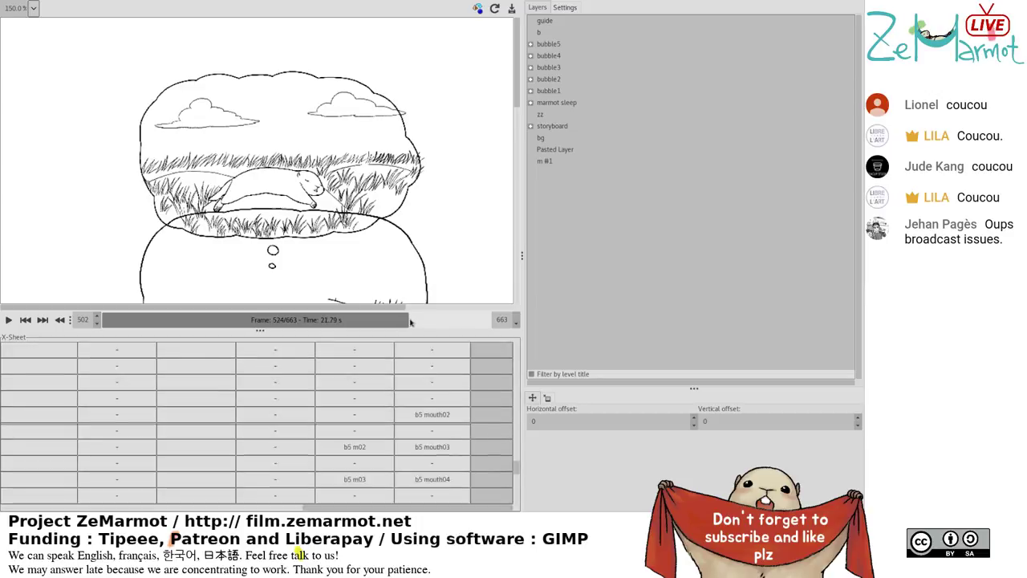
# Scrub and replay the retimed bubble5 animation from about frame 521 to check the marmot's movement.
pyautogui.moveTo(414, 322); pyautogui.dragTo(429, 322)
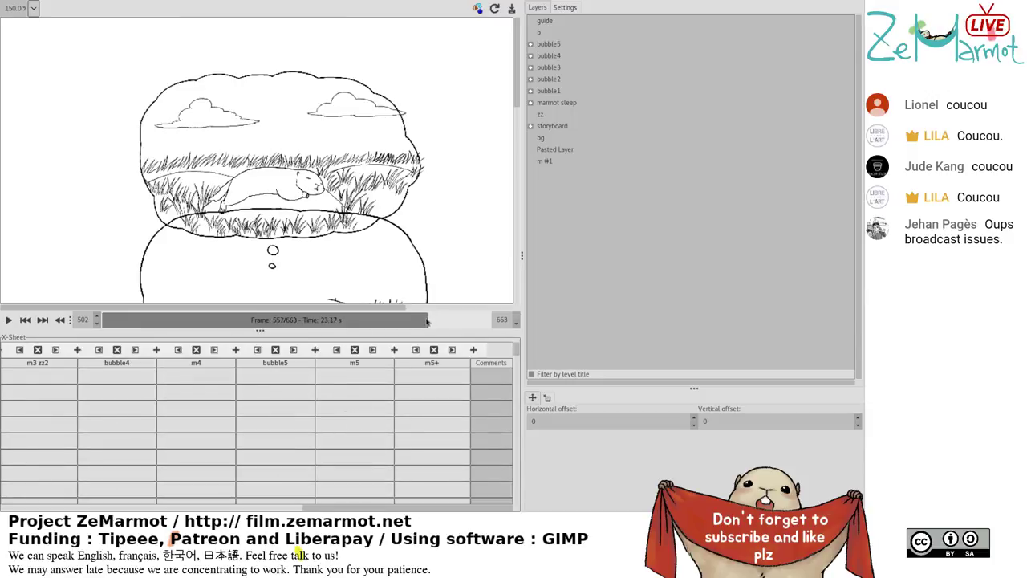
pyautogui.click(10, 320)
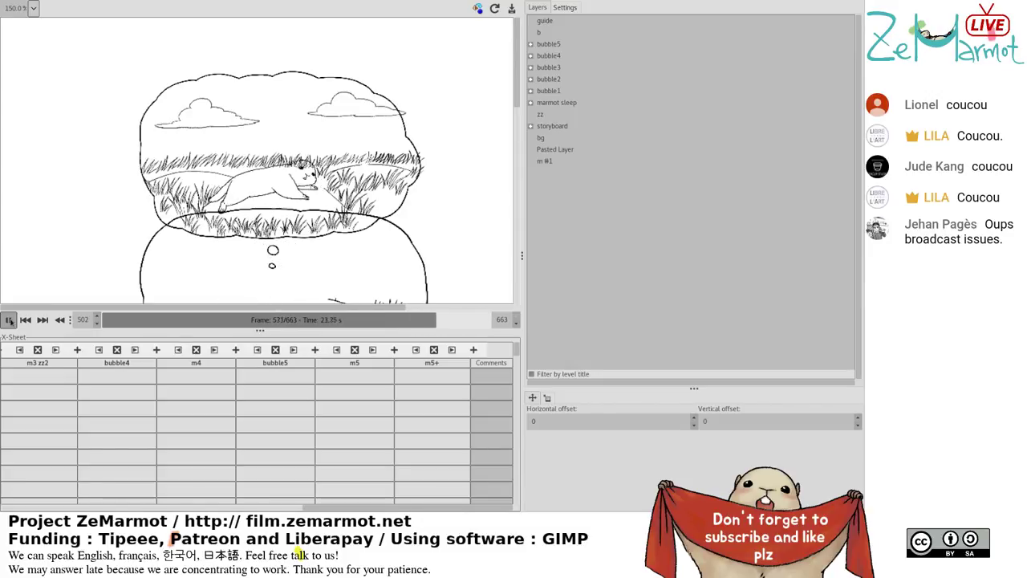
pyautogui.click(9, 319)
pyautogui.moveTo(399, 322); pyautogui.dragTo(409, 321)
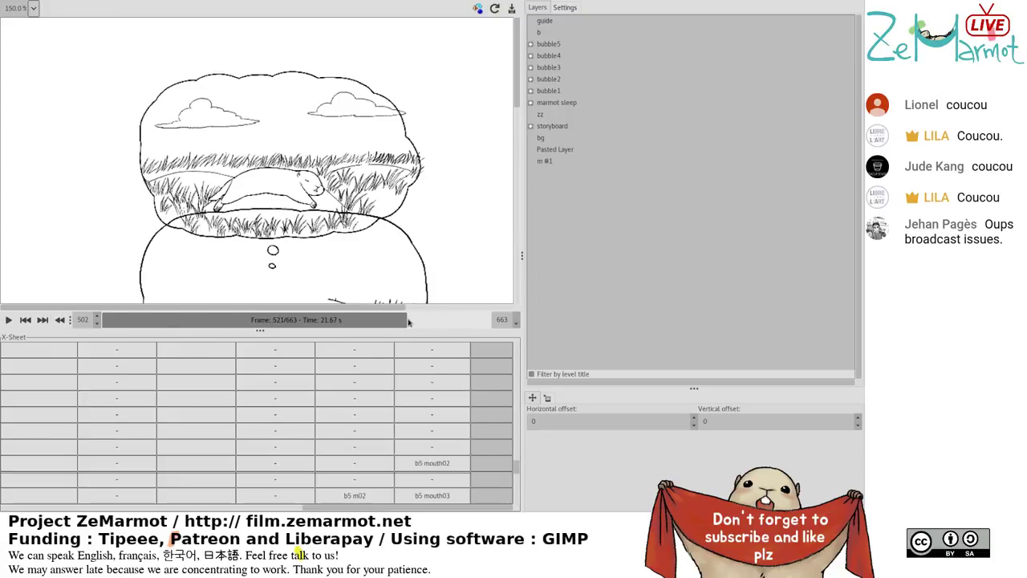
pyautogui.click(9, 320)
pyautogui.click(9, 319)
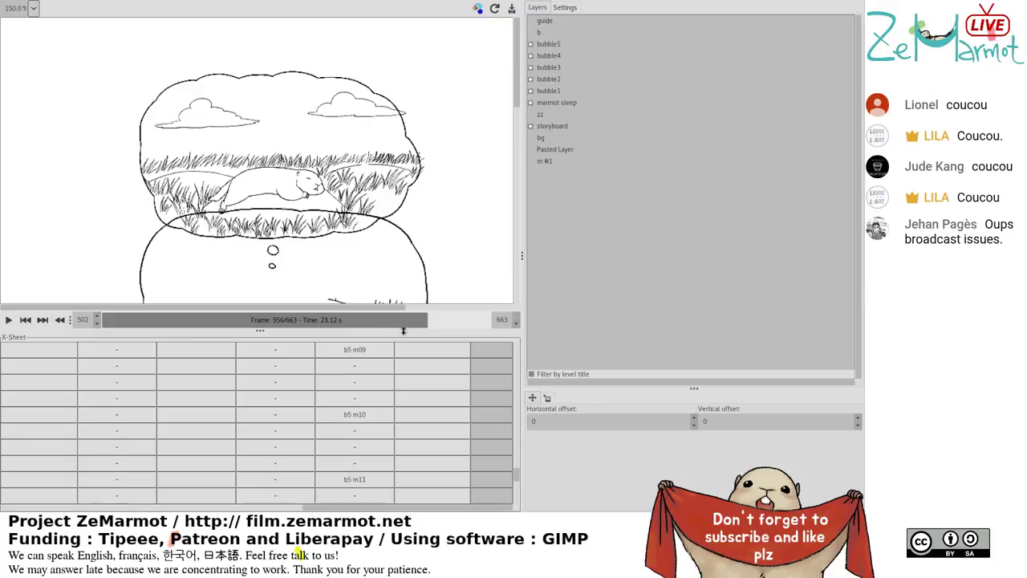
pyautogui.click(9, 320)
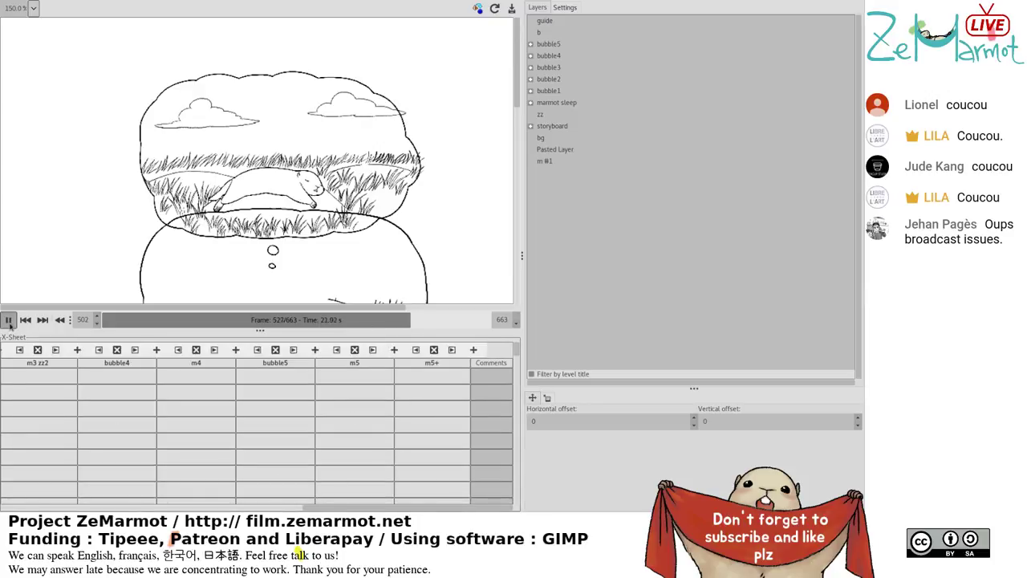
pyautogui.click(8, 319)
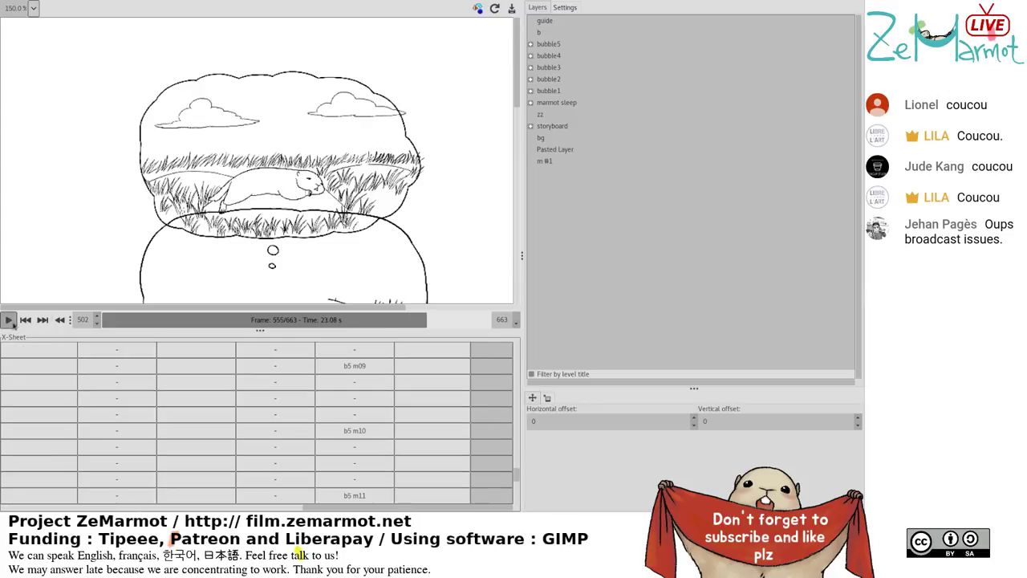
# Trace the m5 and m5+ columns back to the first b5 m01 and b5 mouth01 beside b5 f11.
pyautogui.scroll(5, 412, 401)
pyautogui.click(413, 430)
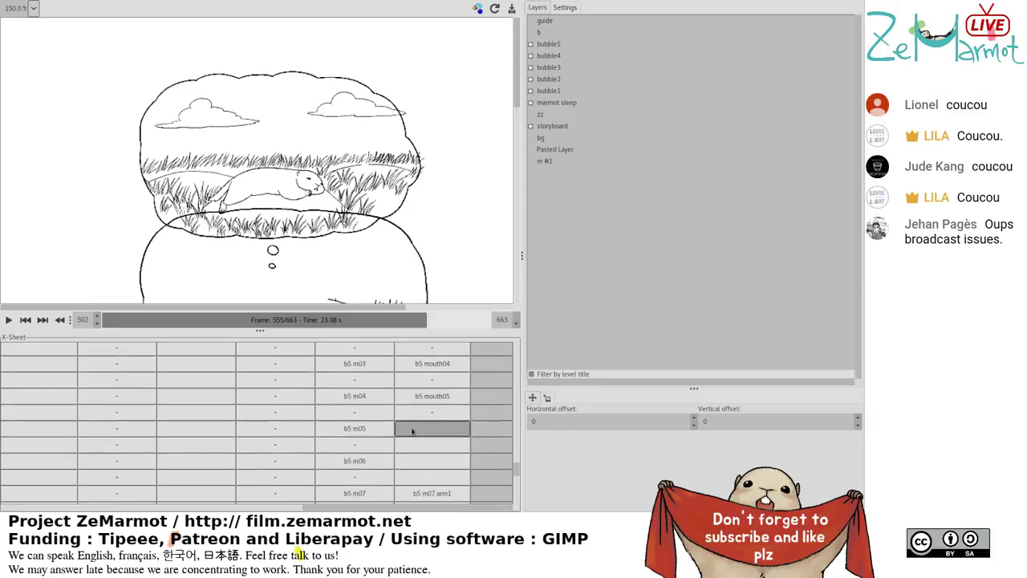
pyautogui.scroll(5, 413, 432)
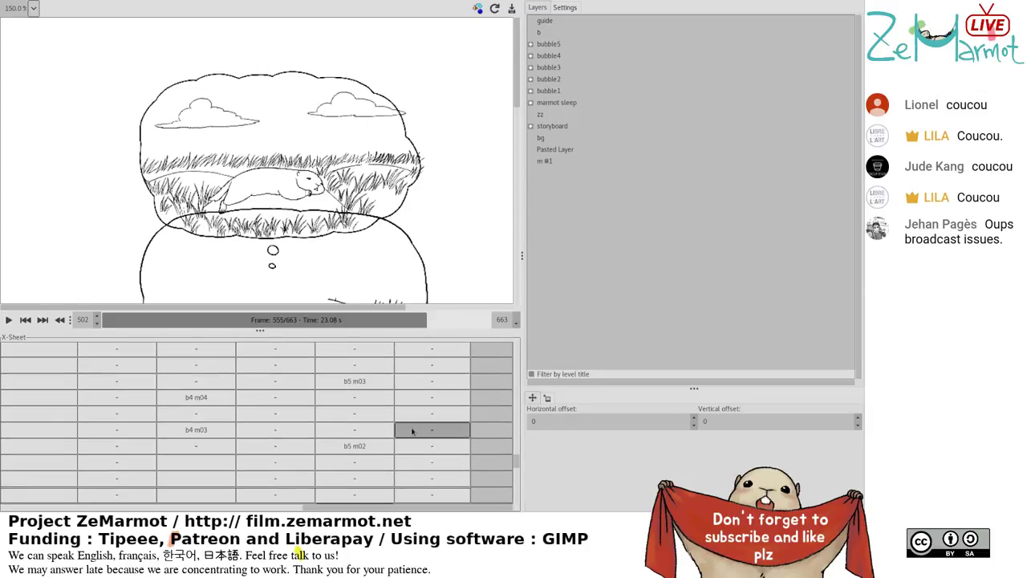
pyautogui.scroll(6, 413, 431)
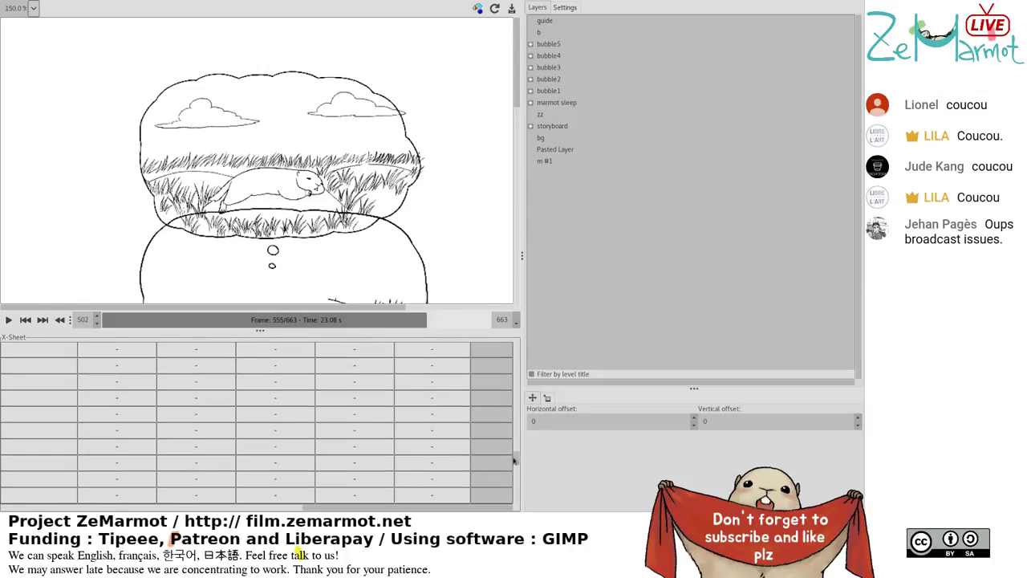
pyautogui.scroll(2, 518, 455)
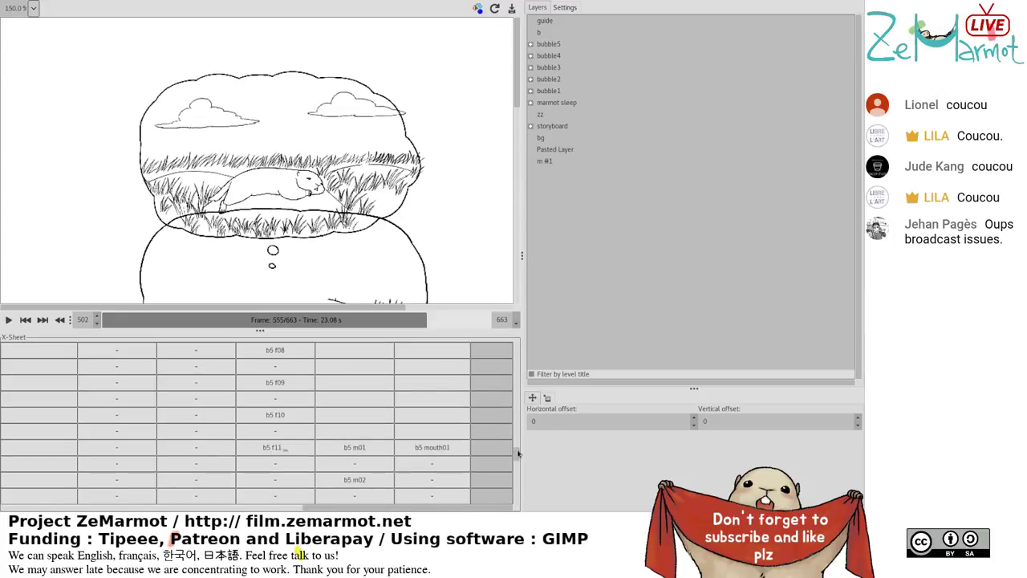
pyautogui.click(429, 354)
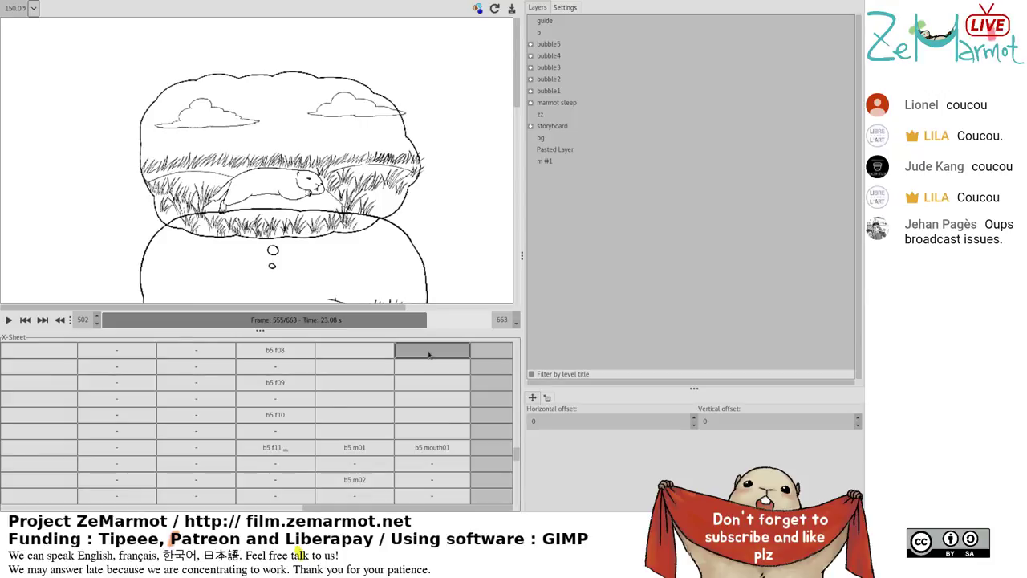
# Examine the m5 spacing from the first b5 m01 through the b5 m03, b5 m02 and b5 m01 holds to the second b5 m02.
pyautogui.scroll(-3, 345, 413)
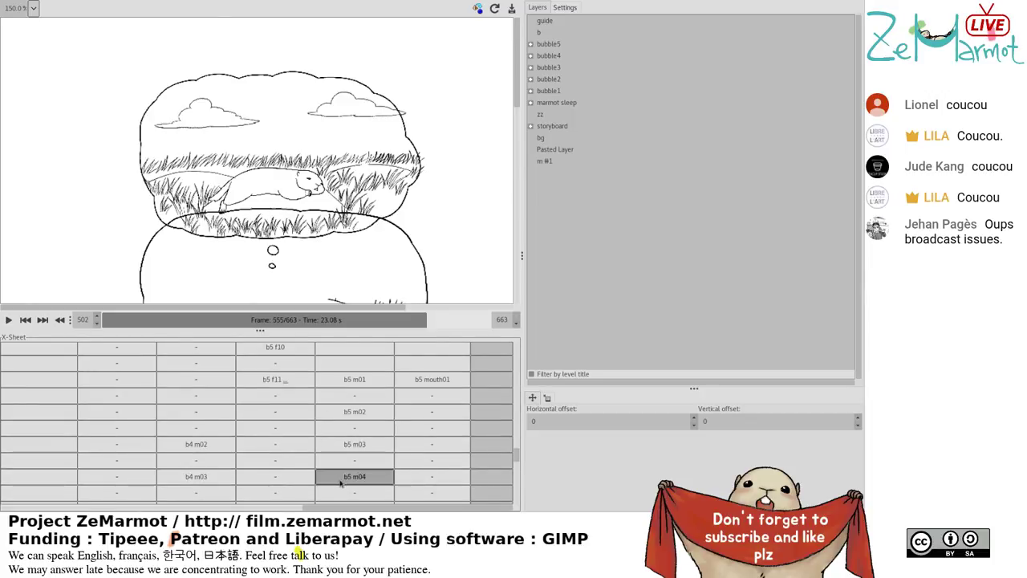
pyautogui.scroll(-1, 392, 435)
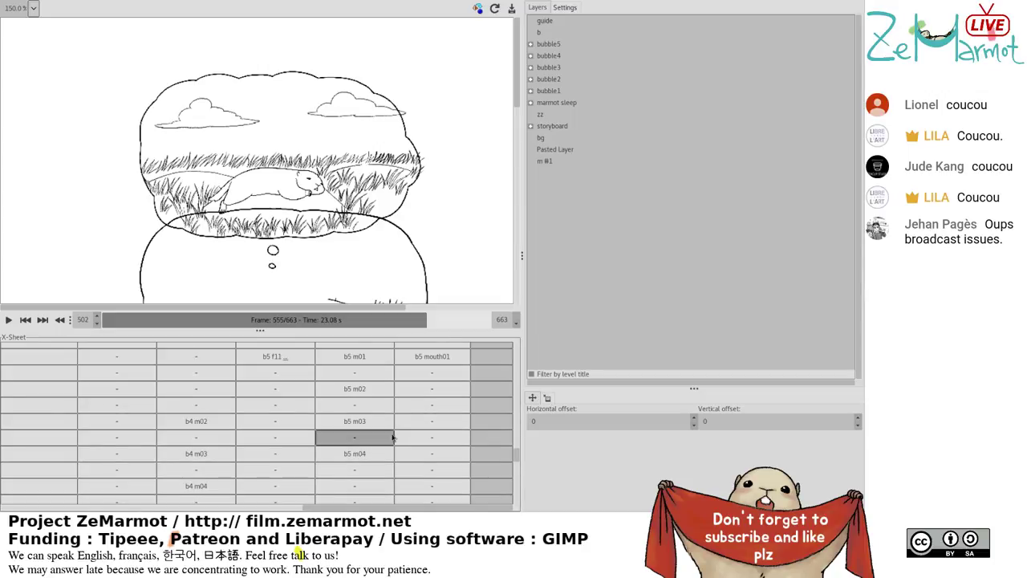
pyautogui.scroll(-3, 385, 450)
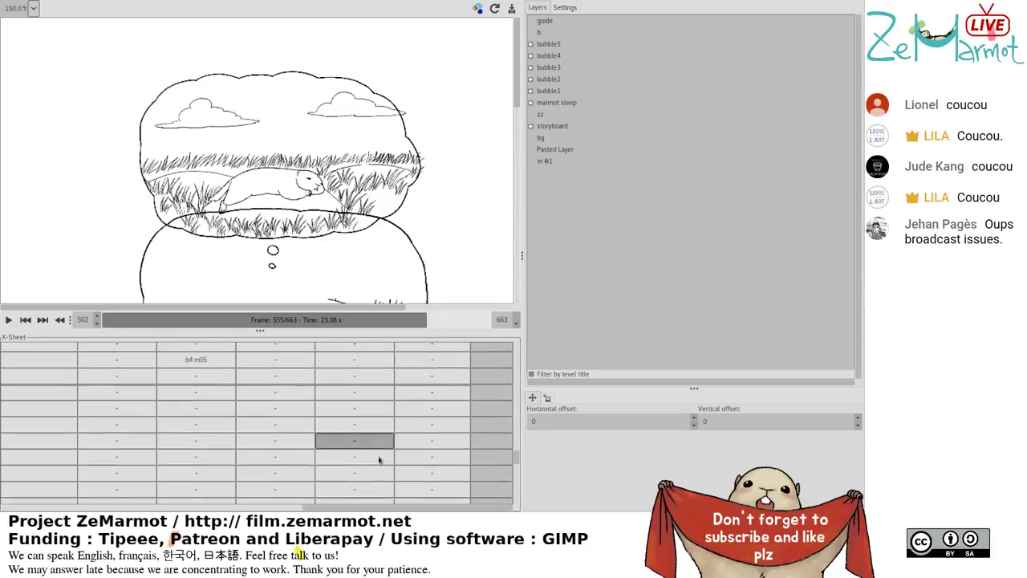
pyautogui.scroll(-3, 379, 459)
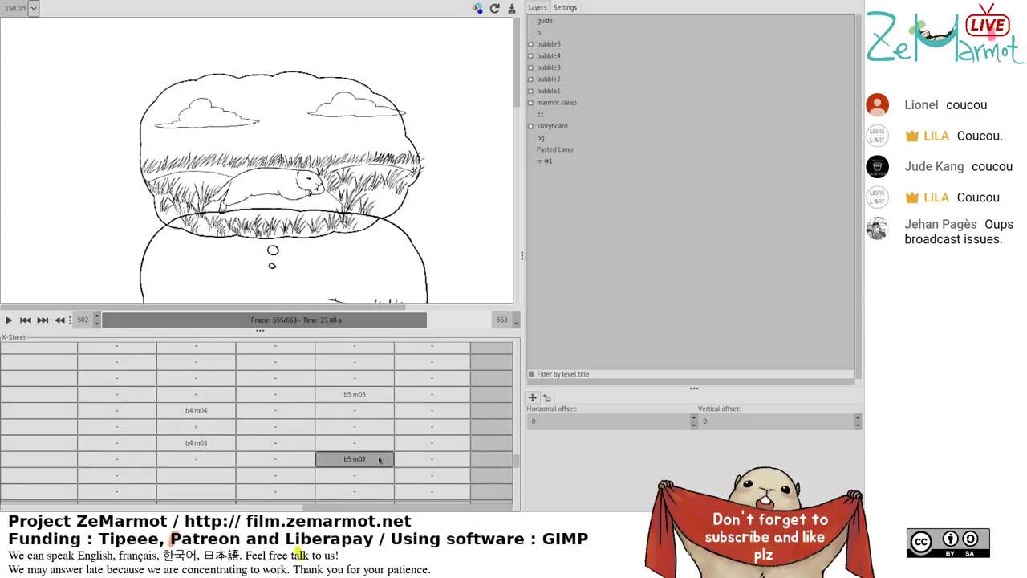
pyautogui.scroll(-2, 380, 459)
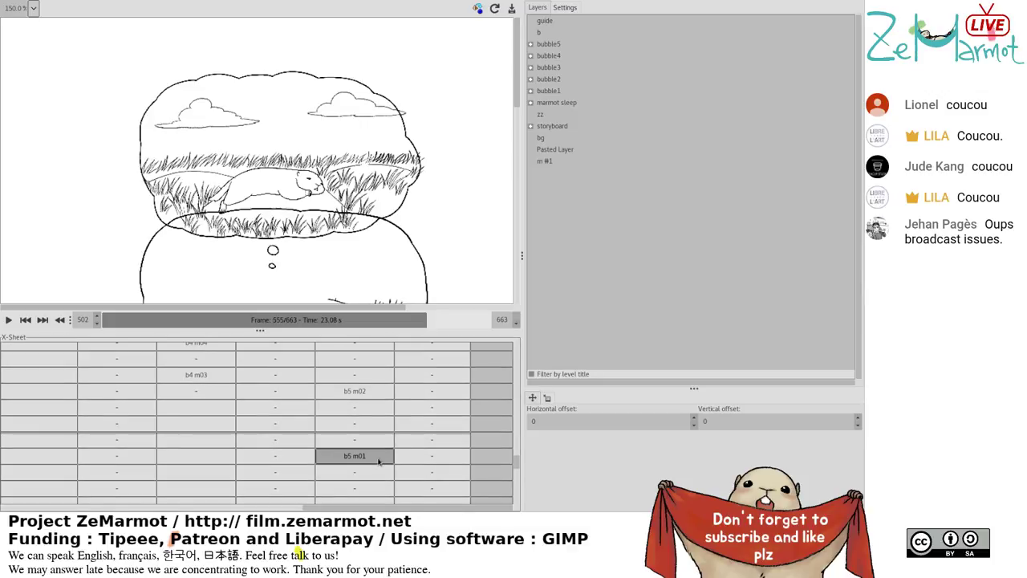
pyautogui.scroll(-5, 380, 459)
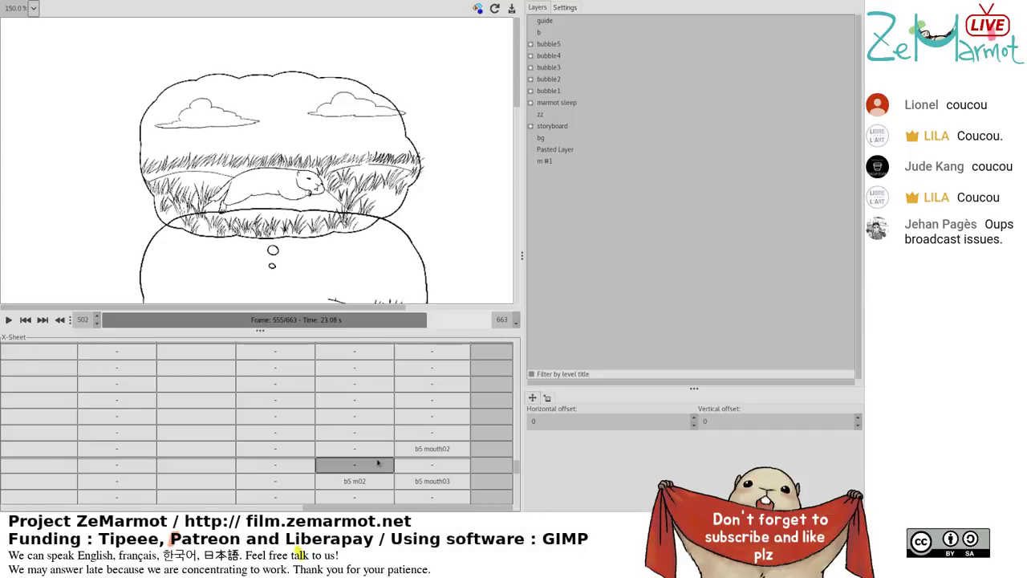
pyautogui.scroll(-5, 378, 463)
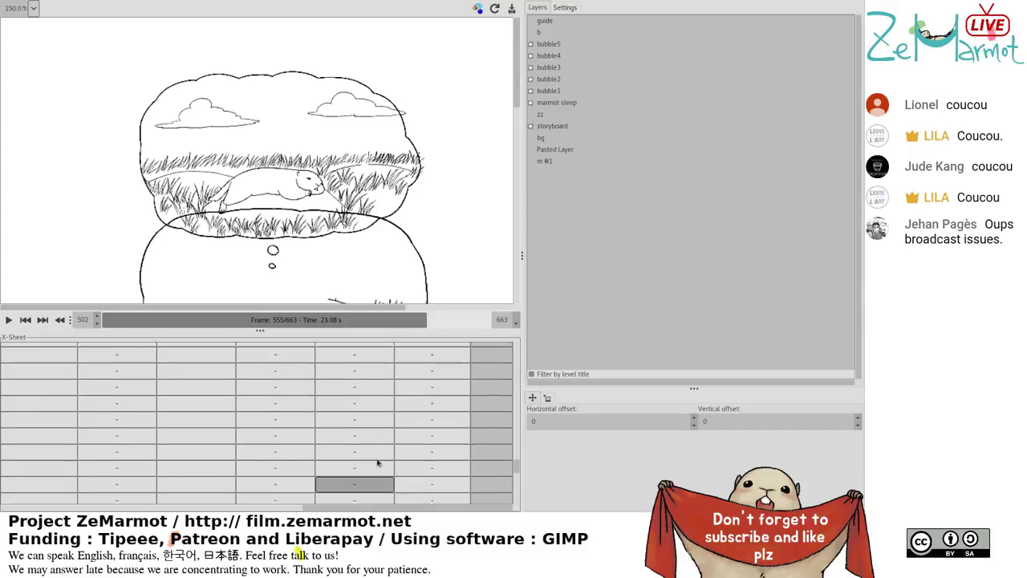
pyautogui.scroll(5, 378, 463)
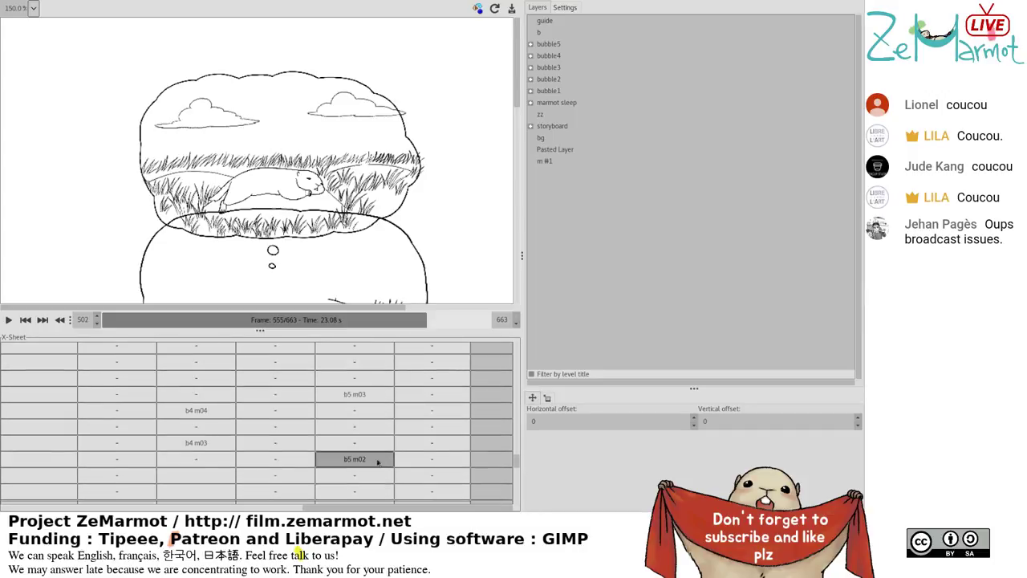
pyautogui.scroll(-5, 378, 463)
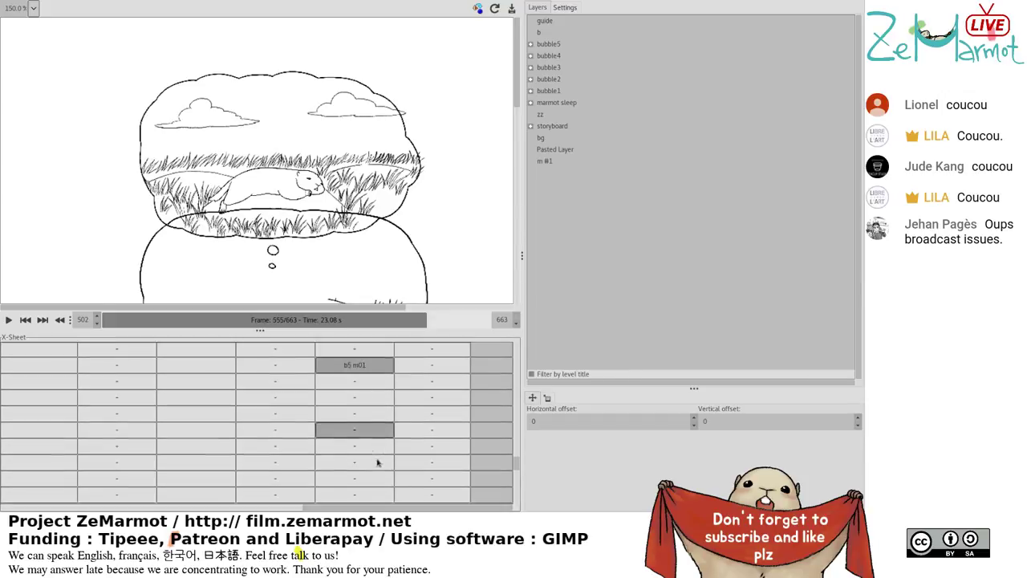
pyautogui.scroll(4, 378, 462)
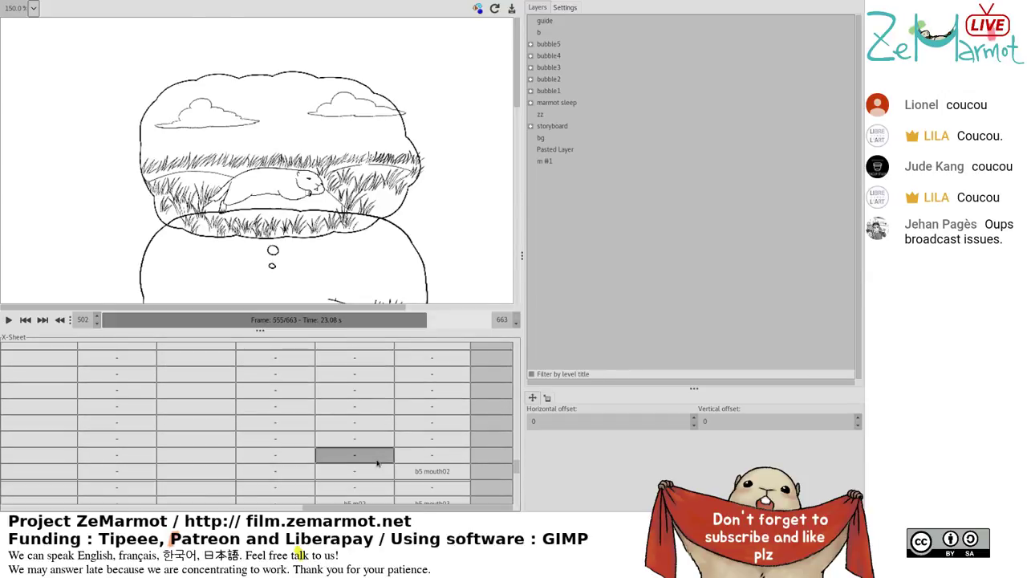
pyautogui.scroll(-4, 377, 463)
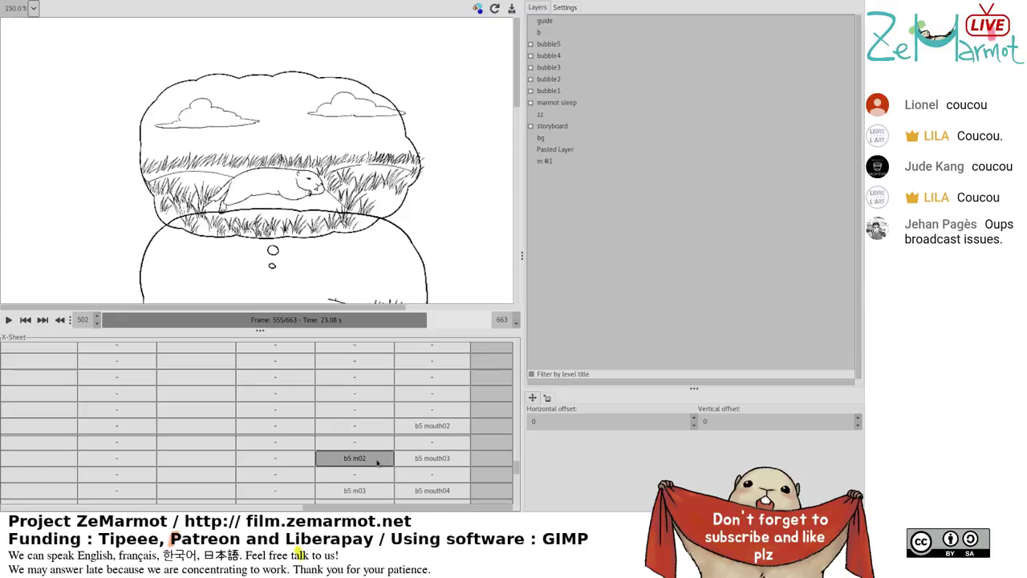
# Examine the m5 and m5+ spacing around b5 mouth02, b5 mouth03 and the second b5 m02.
pyautogui.scroll(-3, 376, 466)
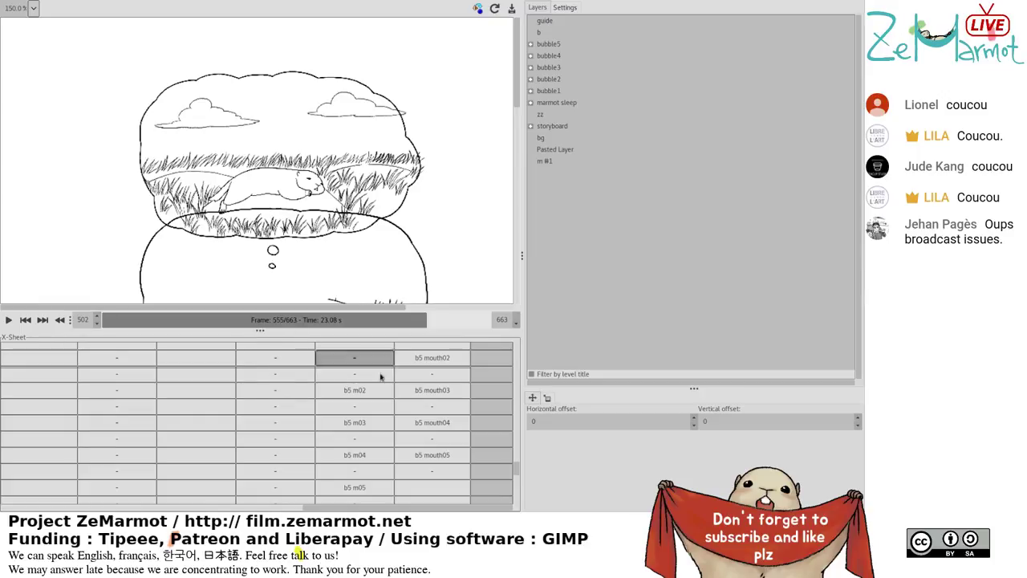
pyautogui.scroll(4, 376, 417)
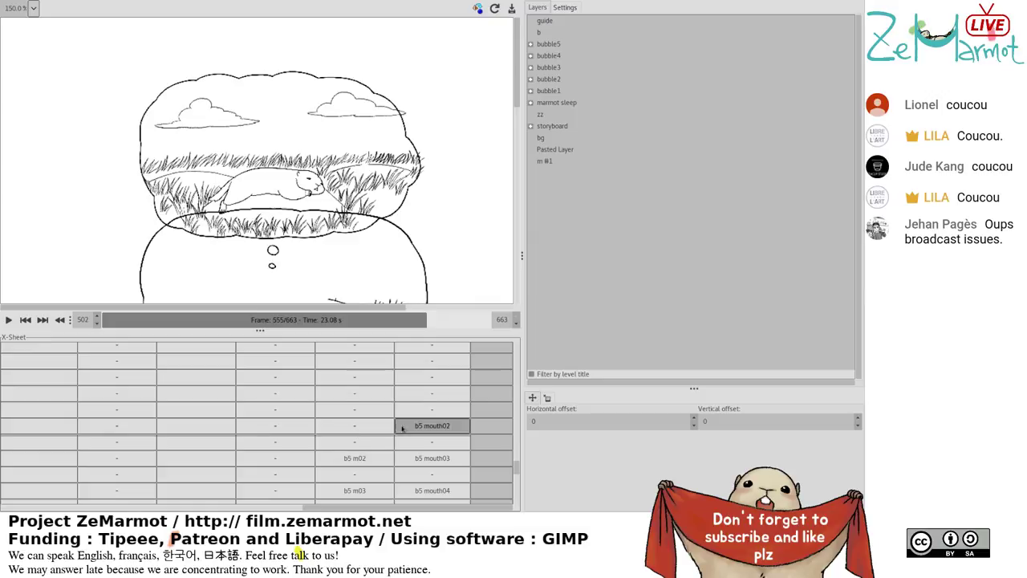
pyautogui.scroll(1, 431, 450)
pyautogui.scroll(-1, 431, 450)
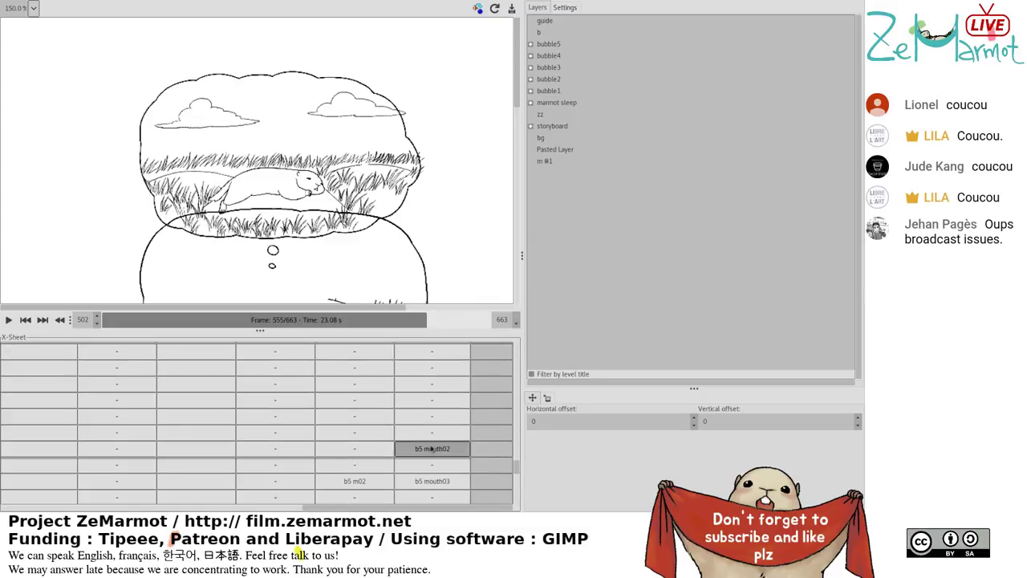
pyautogui.scroll(-1, 431, 449)
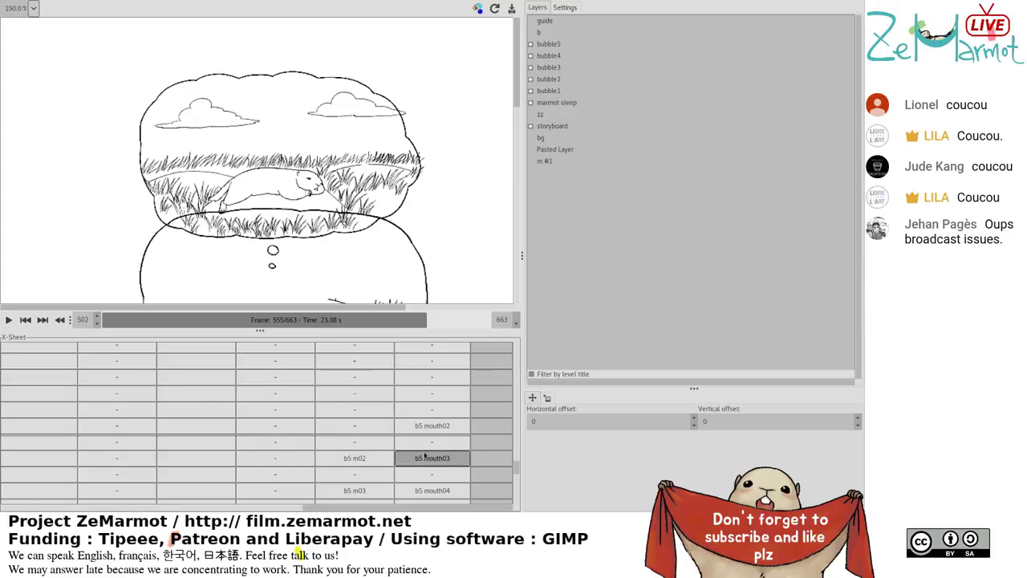
pyautogui.scroll(1, 424, 456)
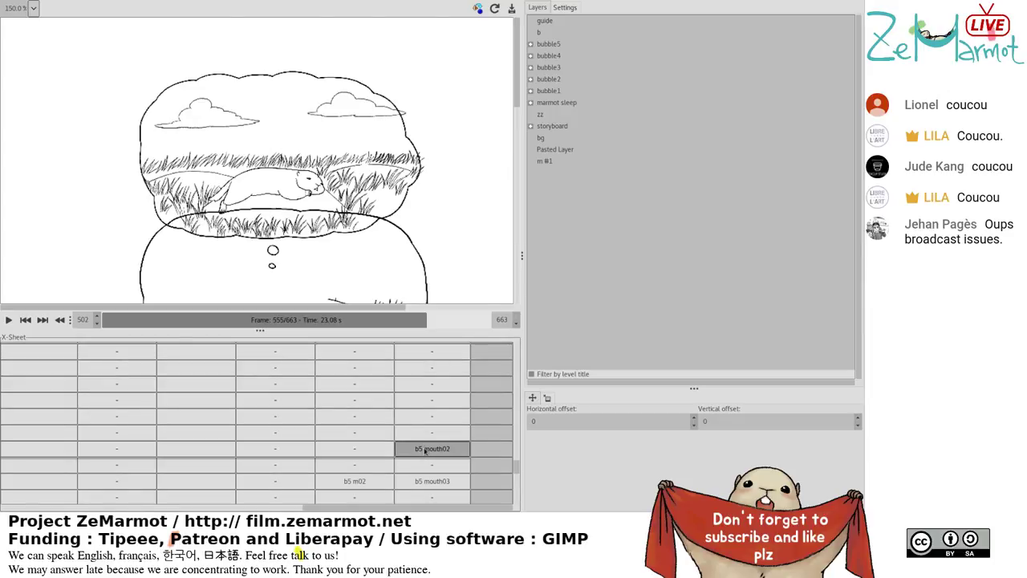
pyautogui.scroll(5, 428, 459)
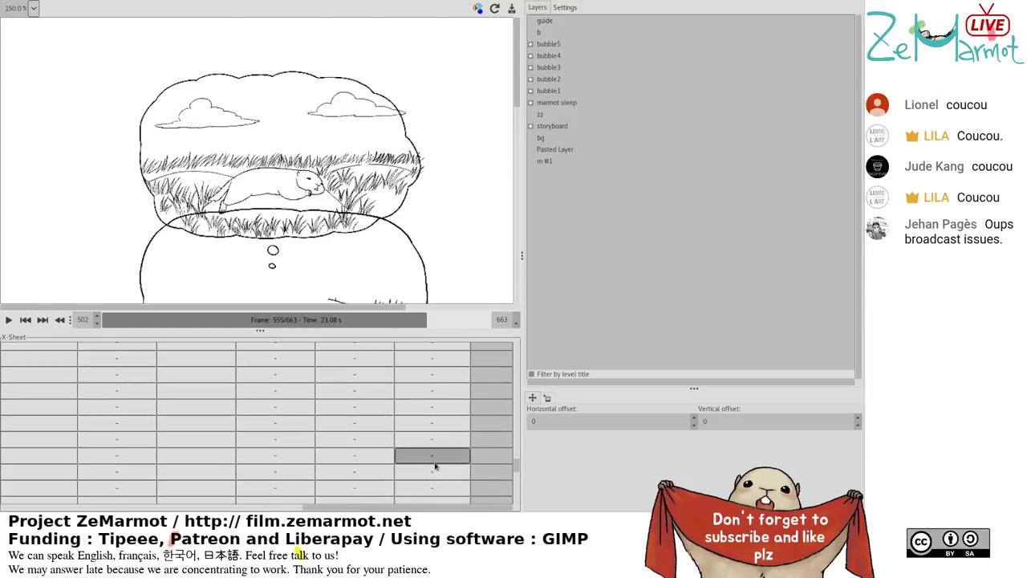
# Restrict the playback range to frames 480 through 559 and replay the bubble5 sequence.
pyautogui.click(8, 320)
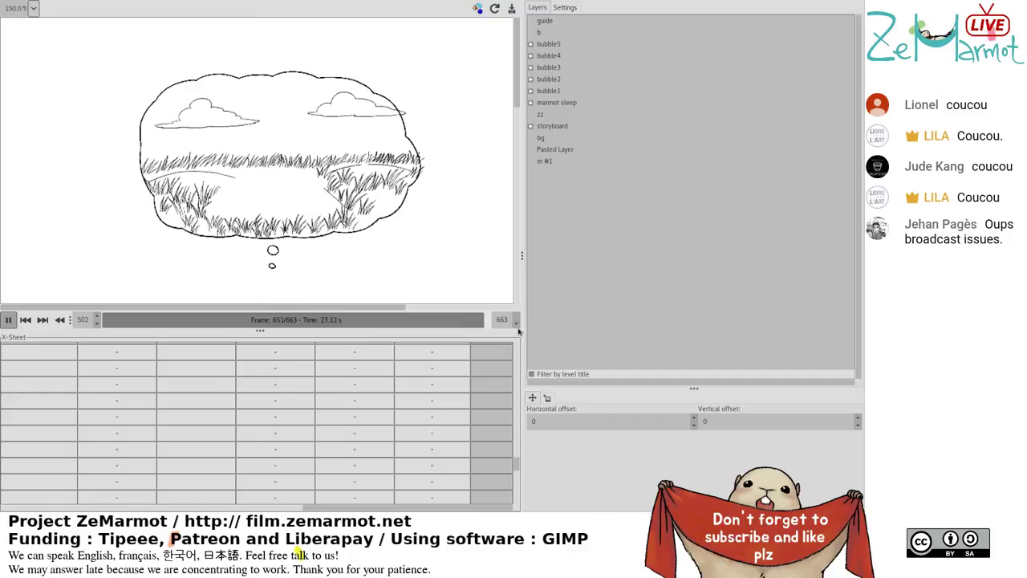
pyautogui.scroll(-20, 516, 325)
pyautogui.scroll(-20, 516, 325)
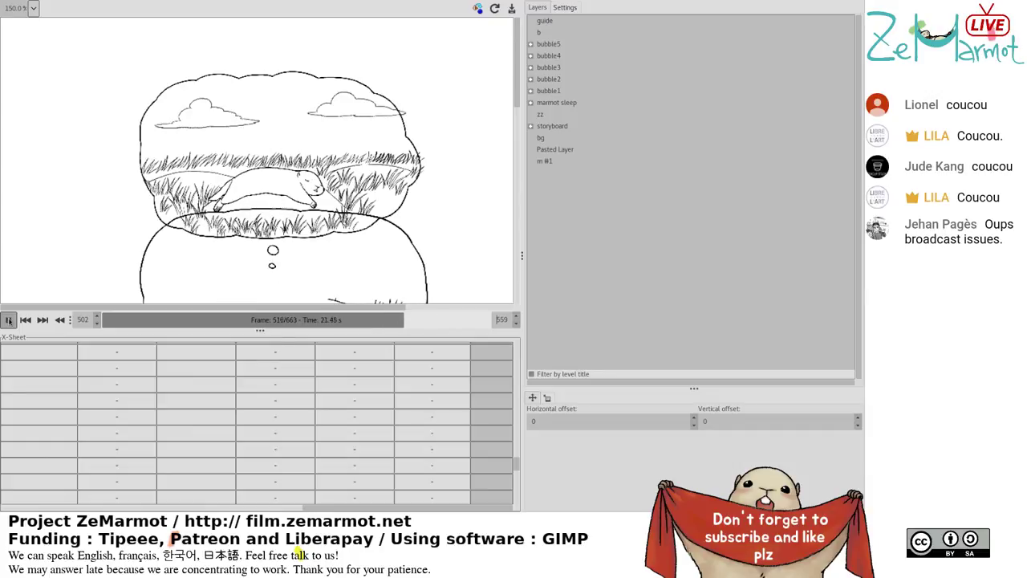
pyautogui.scroll(-20, 100, 325)
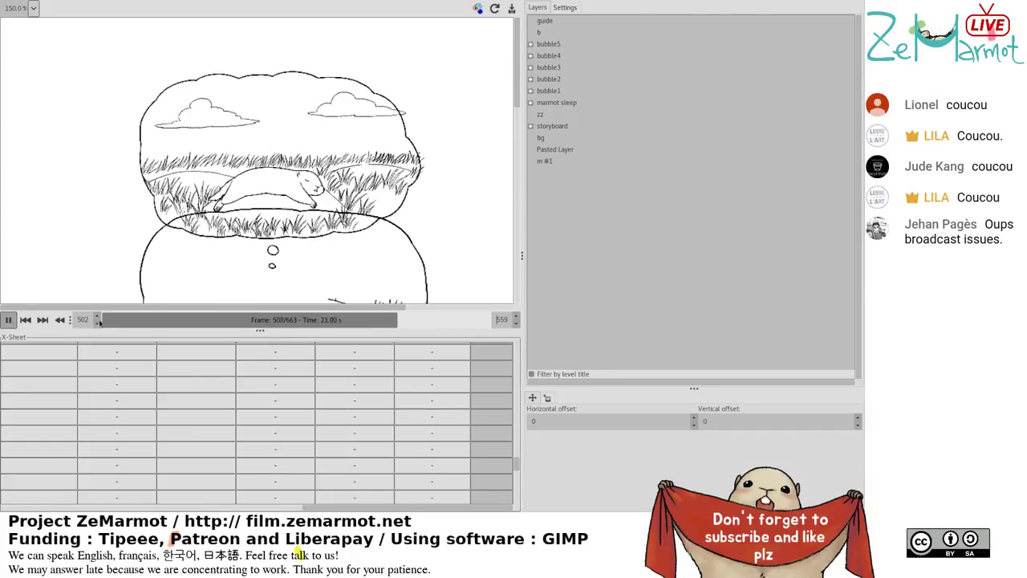
pyautogui.click(8, 320)
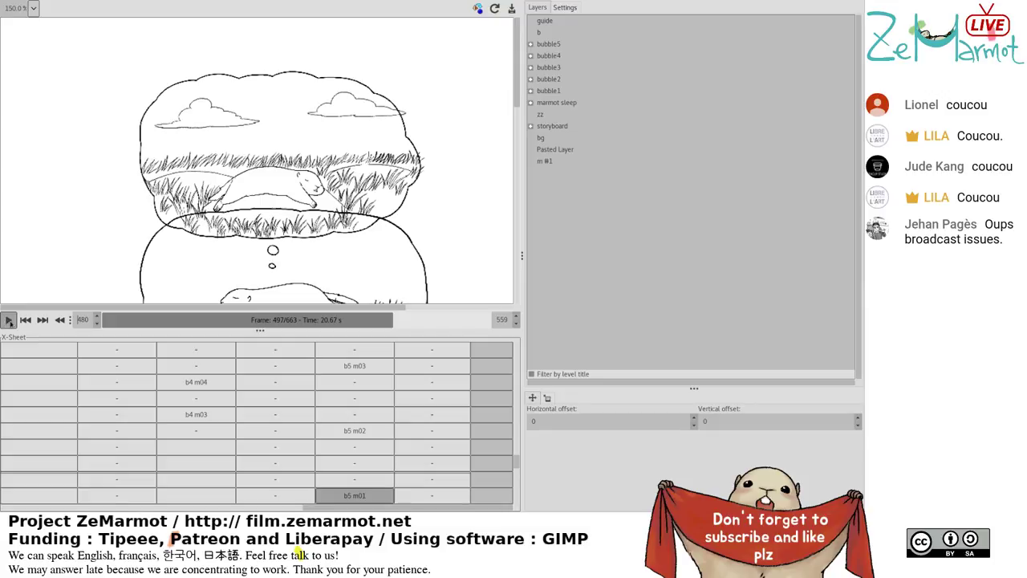
pyautogui.click(8, 319)
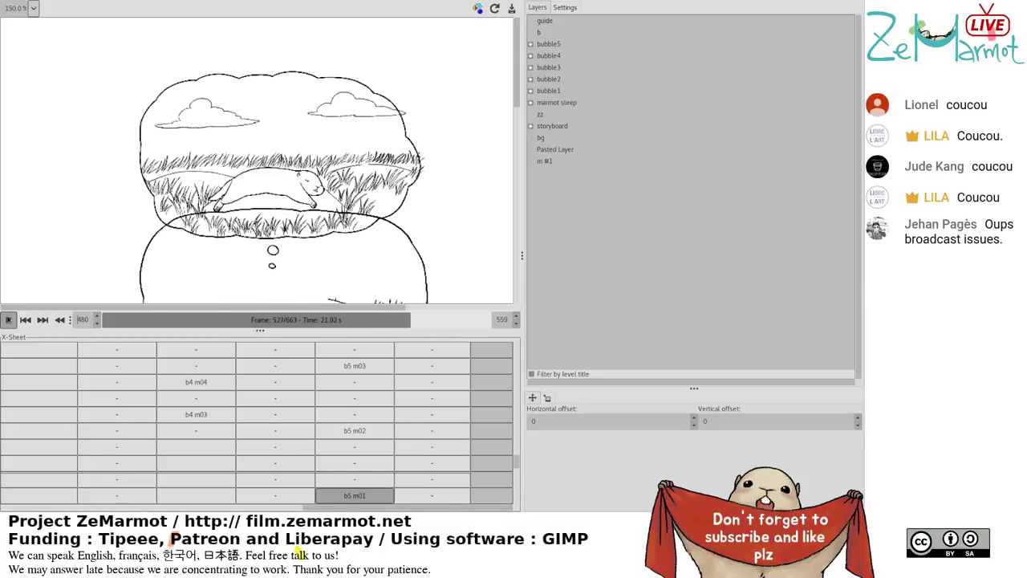
# Replay the bubble5 sequence at 100% zoom with the animation settings shown.
pyautogui.click(565, 7)
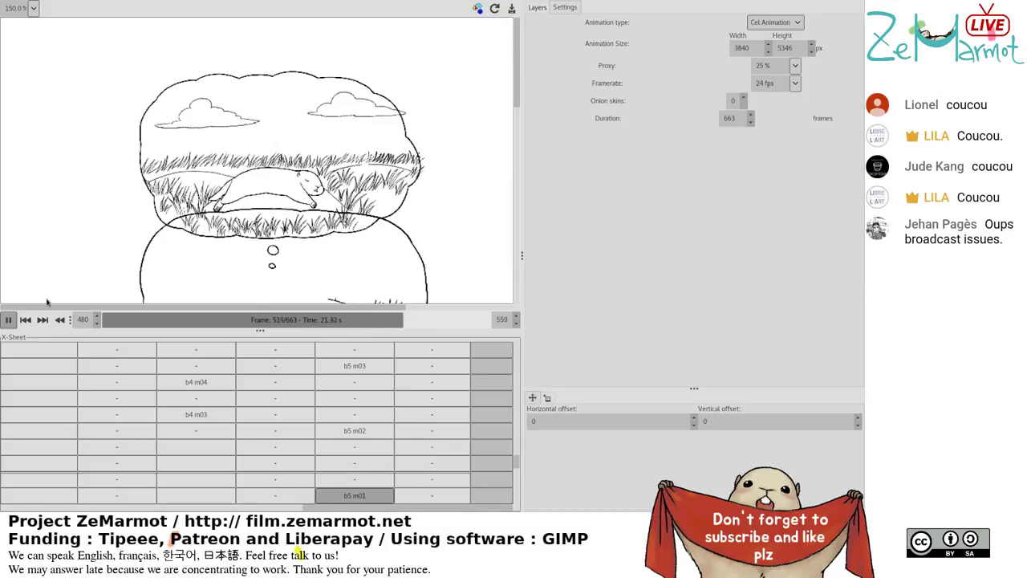
pyautogui.press('space')
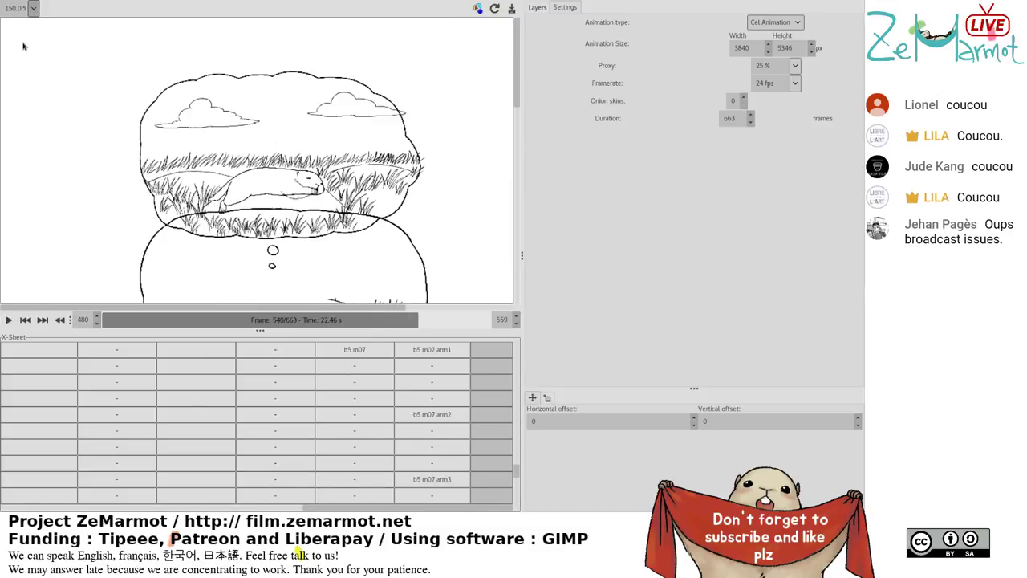
pyautogui.press('1')
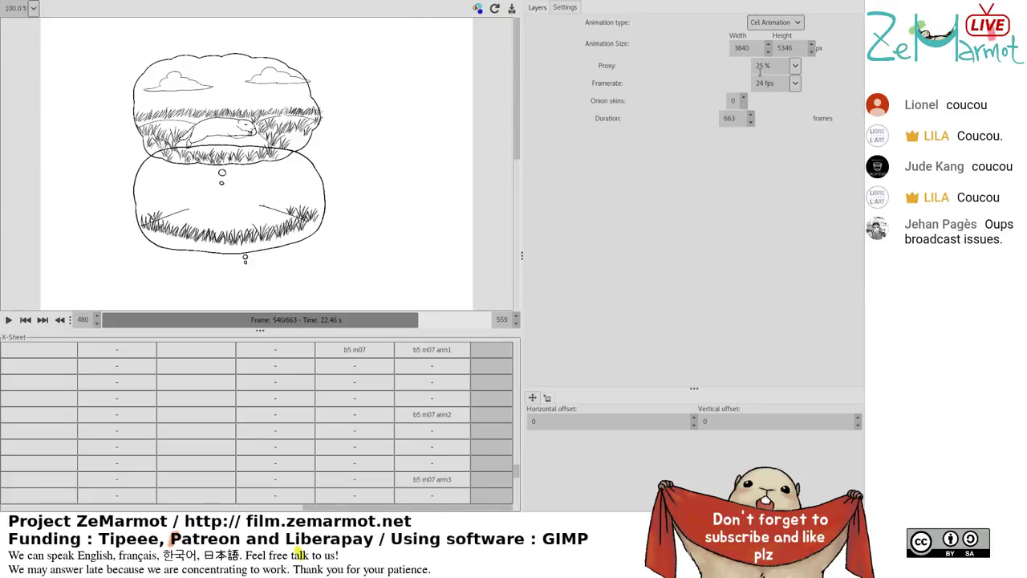
pyautogui.click(8, 319)
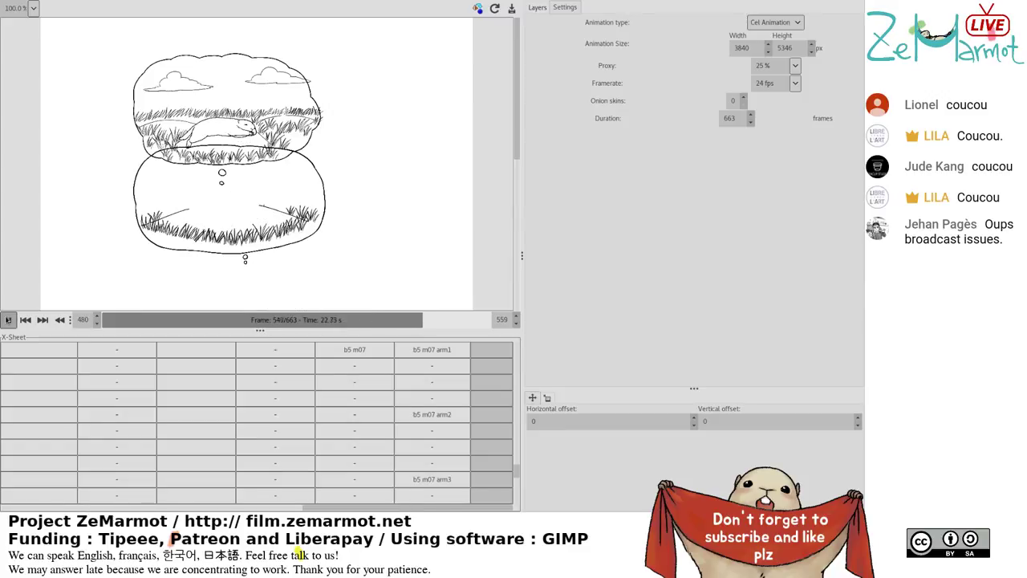
pyautogui.click(398, 414)
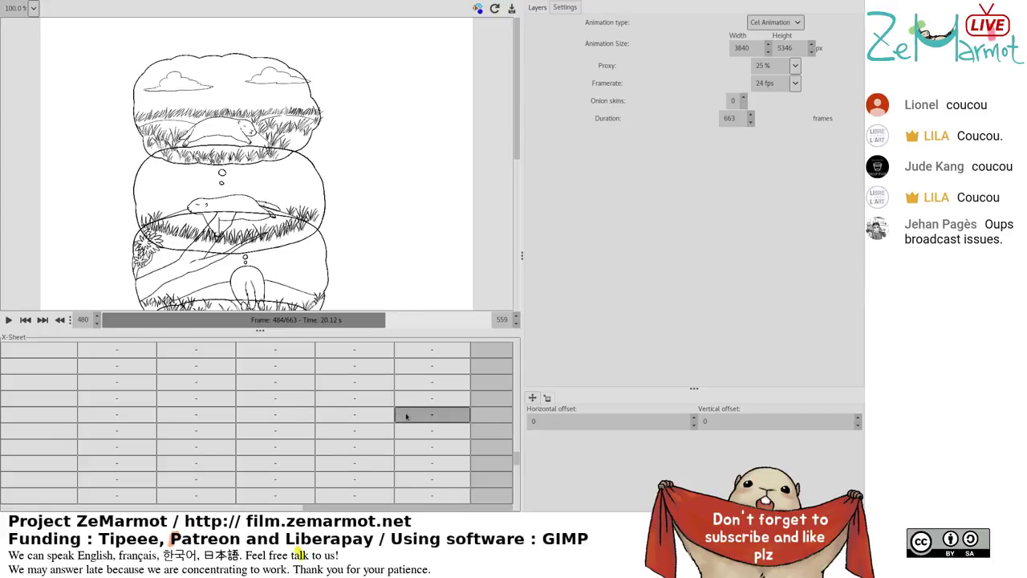
# Locate the b5 m03, b5 m02 and b5 m01 rows in the X-Sheet and preview frame 512.
pyautogui.scroll(-2, 399, 413)
pyautogui.scroll(-2, 399, 412)
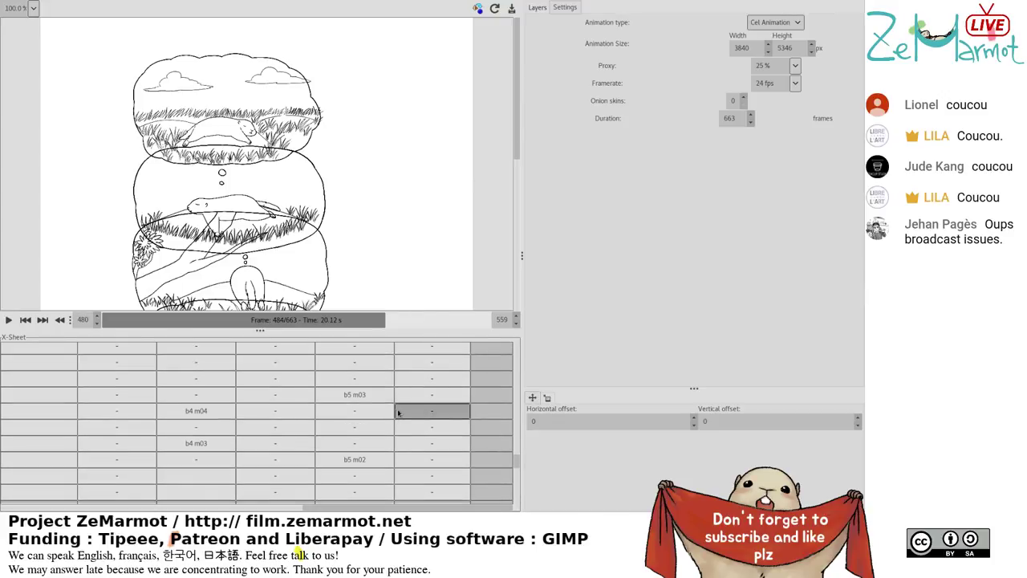
pyautogui.moveTo(311, 508); pyautogui.dragTo(10, 509)
pyautogui.moveTo(10, 399); pyautogui.dragTo(13, 496)
pyautogui.click(252, 508)
pyautogui.moveTo(251, 508); pyautogui.dragTo(437, 514)
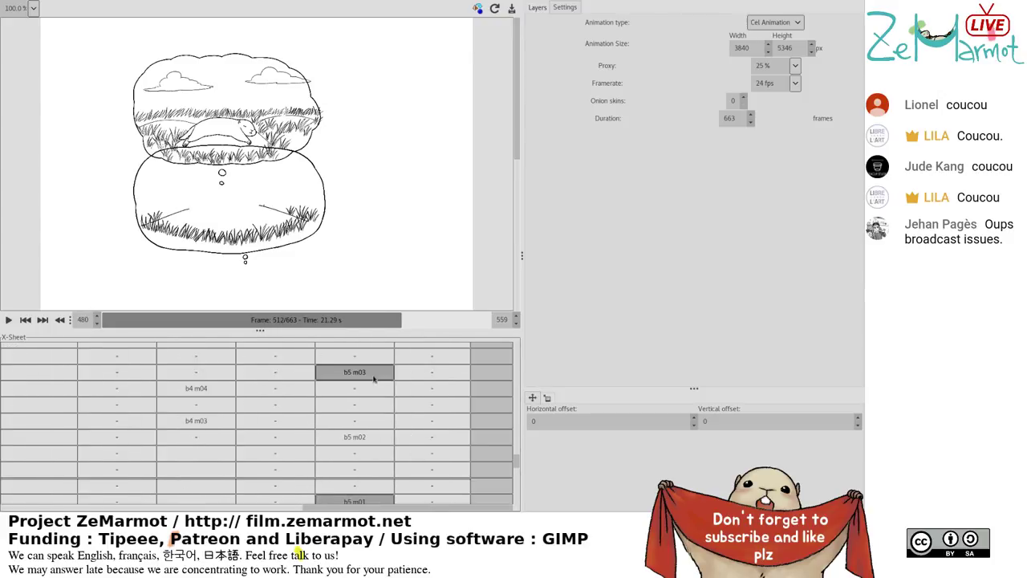
# Shorten the b5 m03 hold in the m5 column so that b5 m02 starts two frames after it.
pyautogui.scroll(-3, 375, 386)
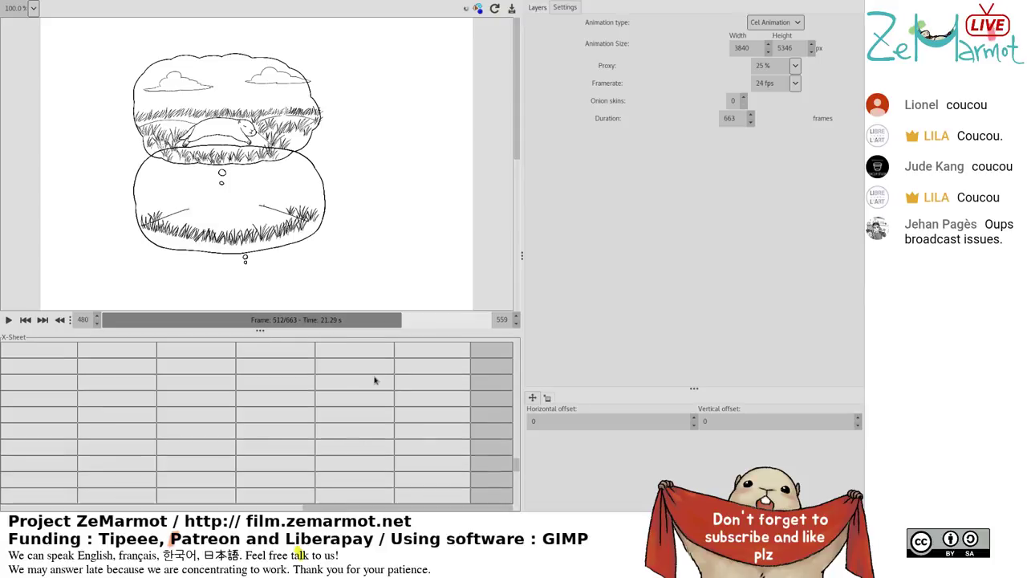
pyautogui.scroll(3, 345, 425)
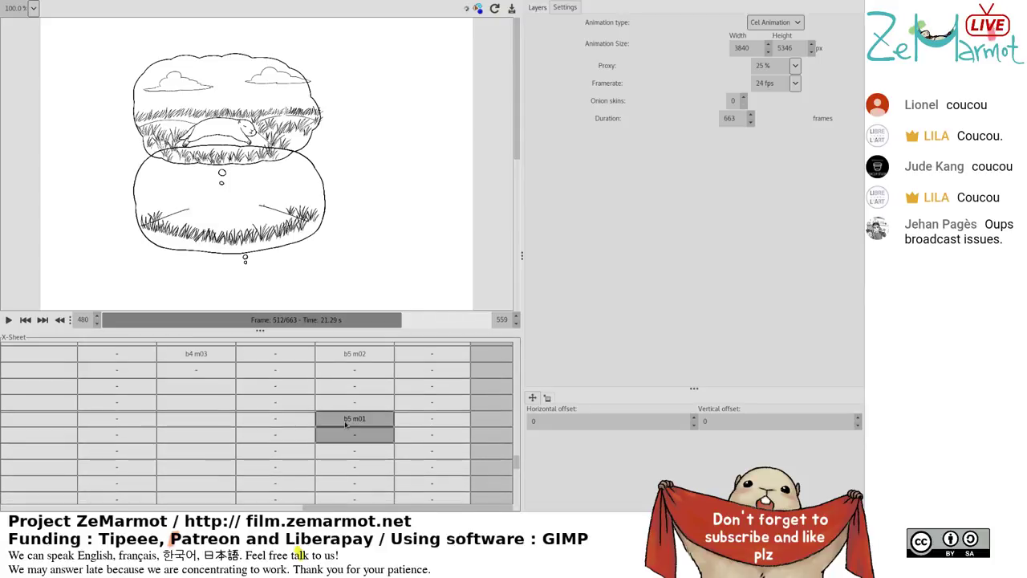
pyautogui.scroll(1, 346, 425)
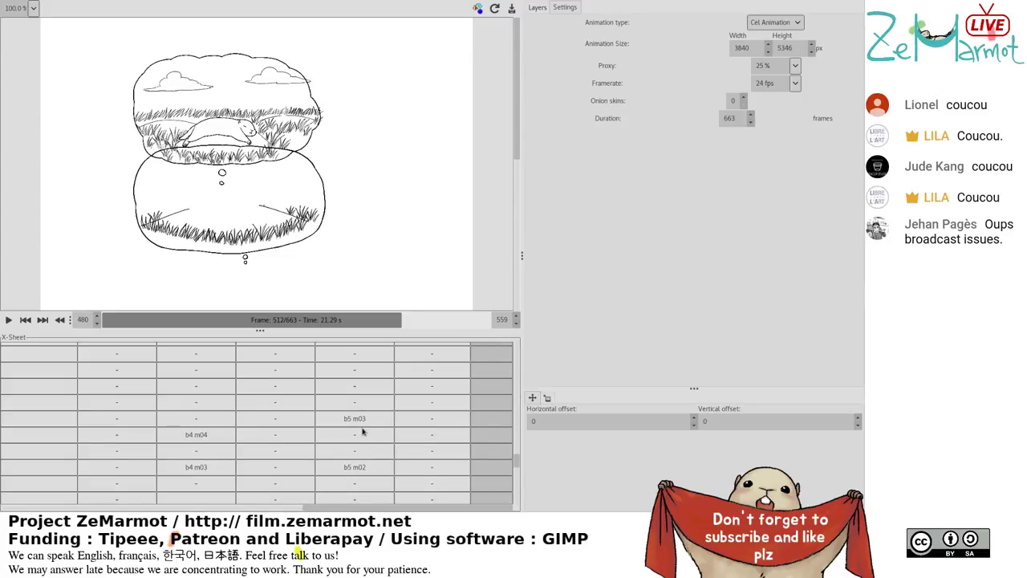
pyautogui.scroll(-1, 362, 432)
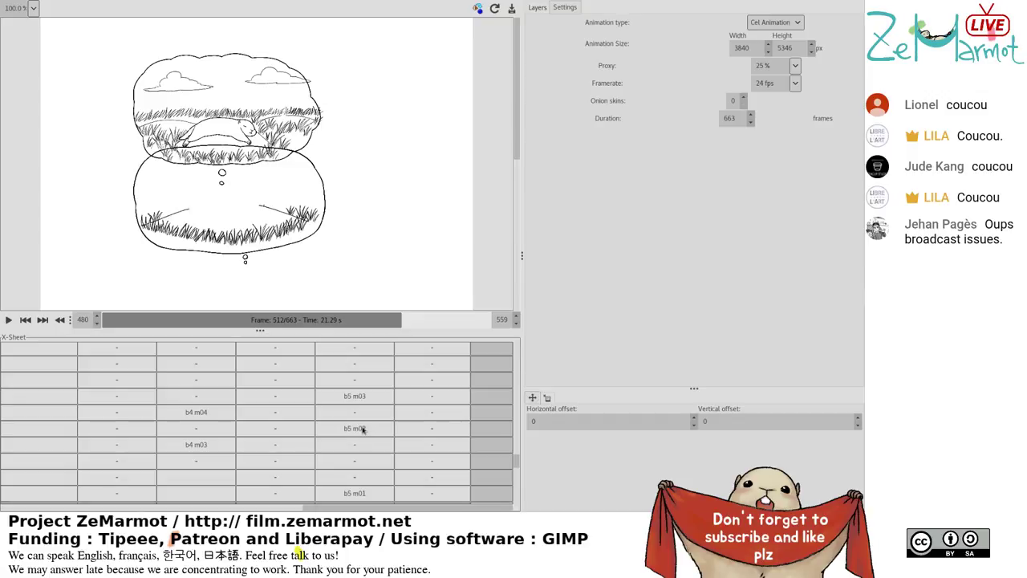
# Shorten the b5 m02 hold in the m5 column so that b5 m01 starts two frames after it.
pyautogui.scroll(-5, 362, 429)
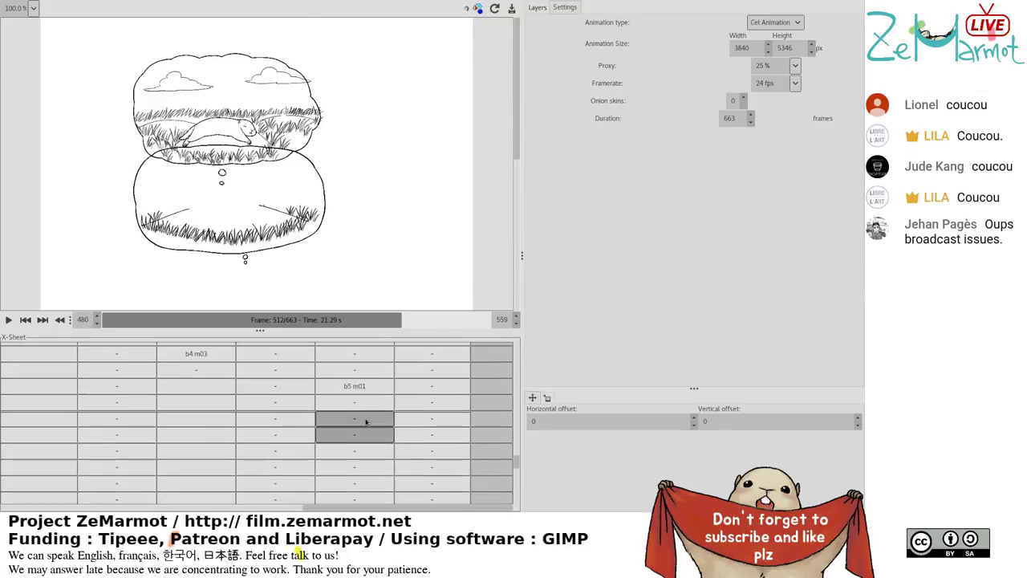
pyautogui.scroll(3, 366, 421)
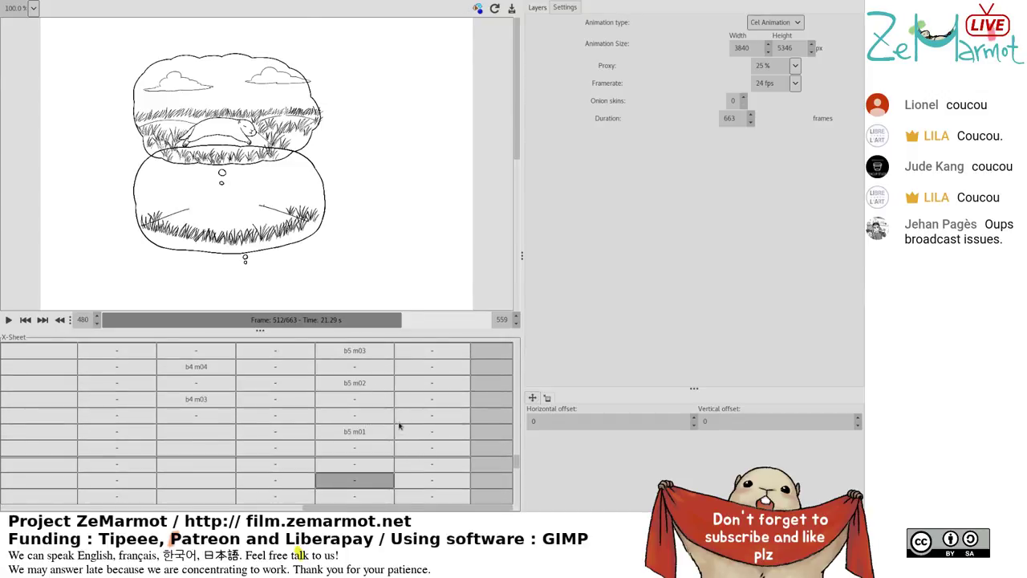
pyautogui.scroll(-2, 394, 416)
pyautogui.scroll(-5, 432, 407)
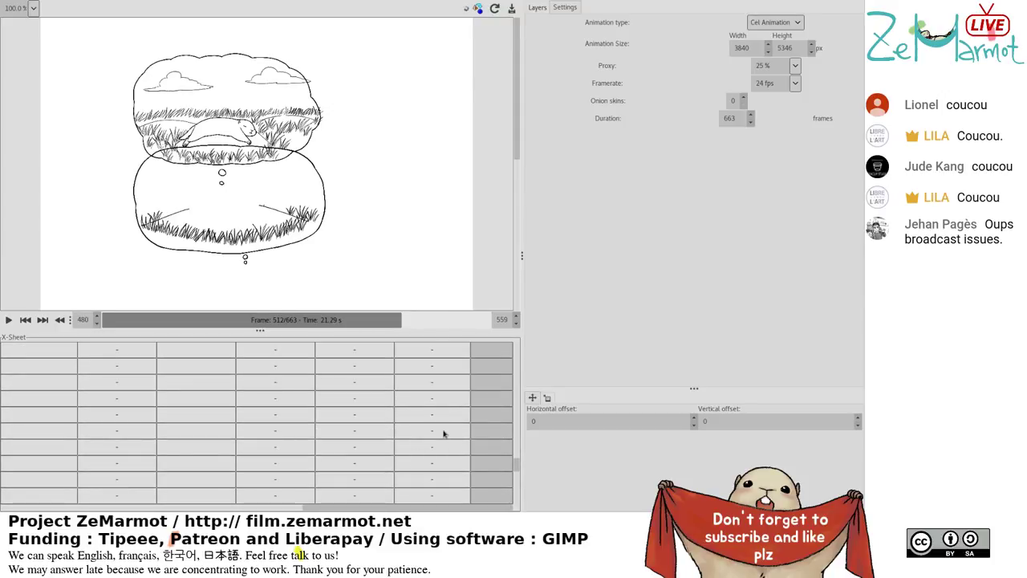
pyautogui.scroll(5, 422, 423)
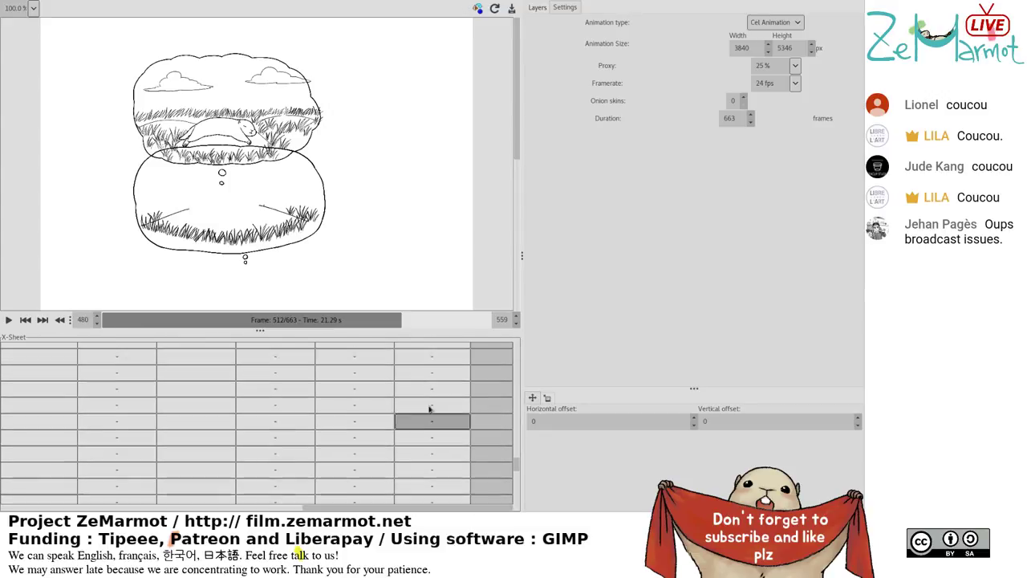
pyautogui.scroll(-1, 429, 413)
pyautogui.scroll(1, 429, 409)
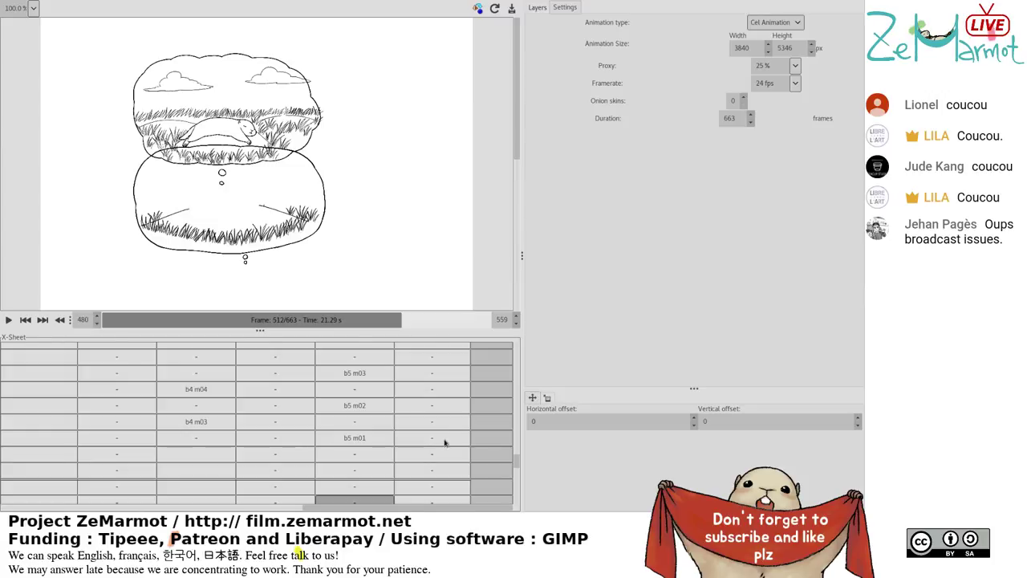
# Follow the m5 and m5+ columns down to b5 mouth02 and replay the retimed sequence.
pyautogui.scroll(-5, 446, 449)
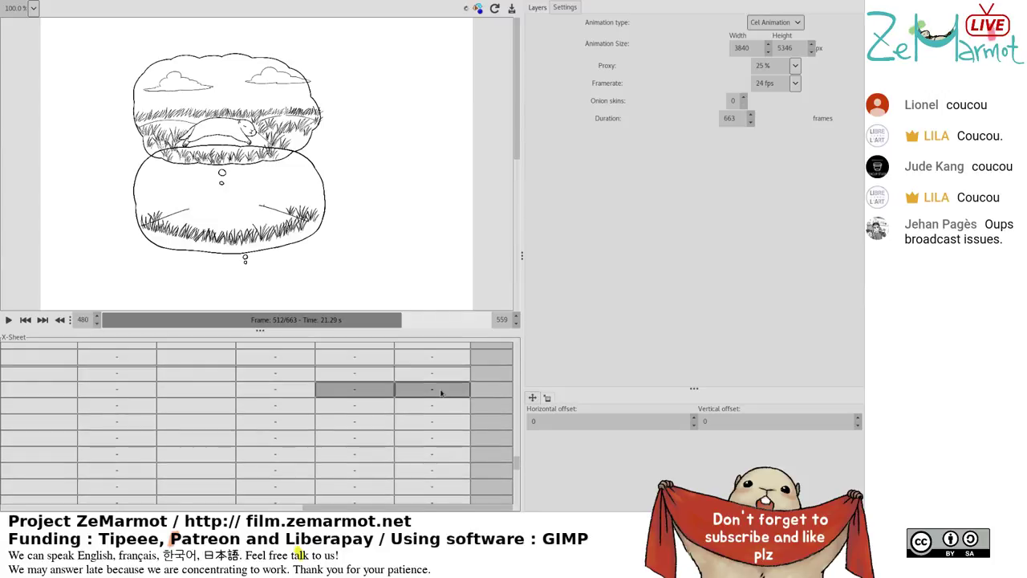
pyautogui.scroll(-10, 458, 437)
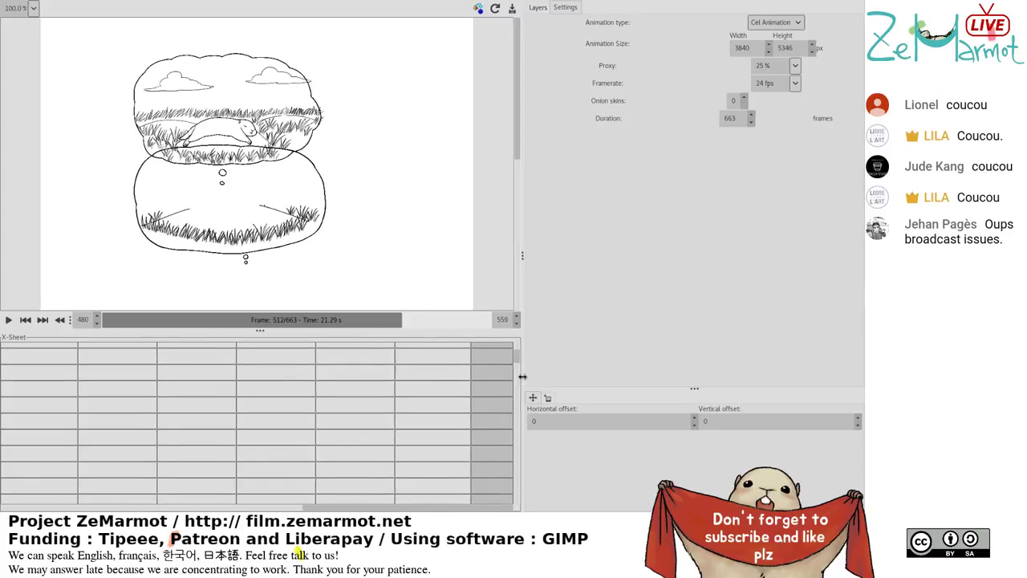
pyautogui.moveTo(520, 362); pyautogui.dragTo(529, 409)
pyautogui.moveTo(530, 361); pyautogui.dragTo(536, 465)
pyautogui.click(7, 320)
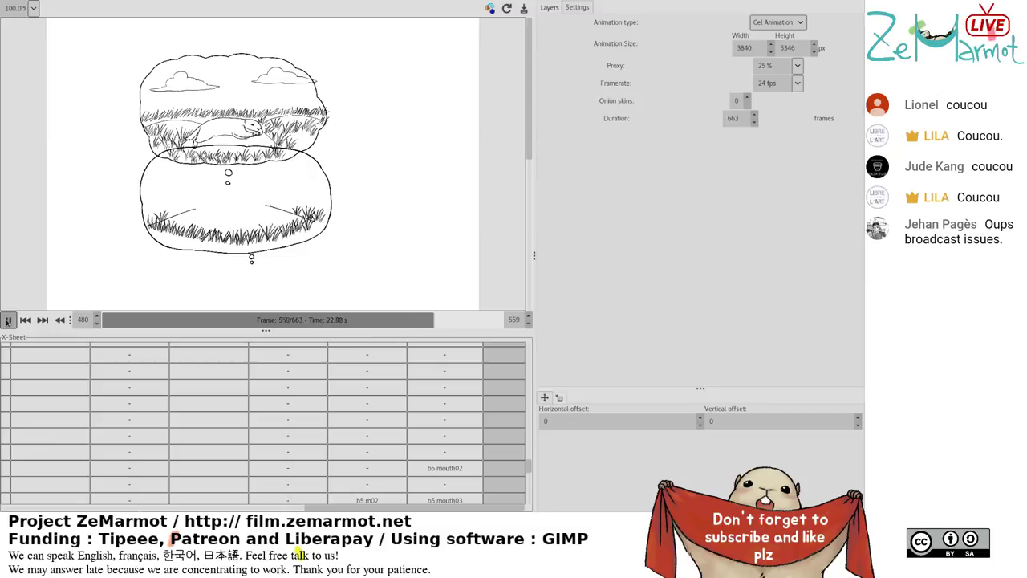
pyautogui.click(7, 319)
pyautogui.click(425, 374)
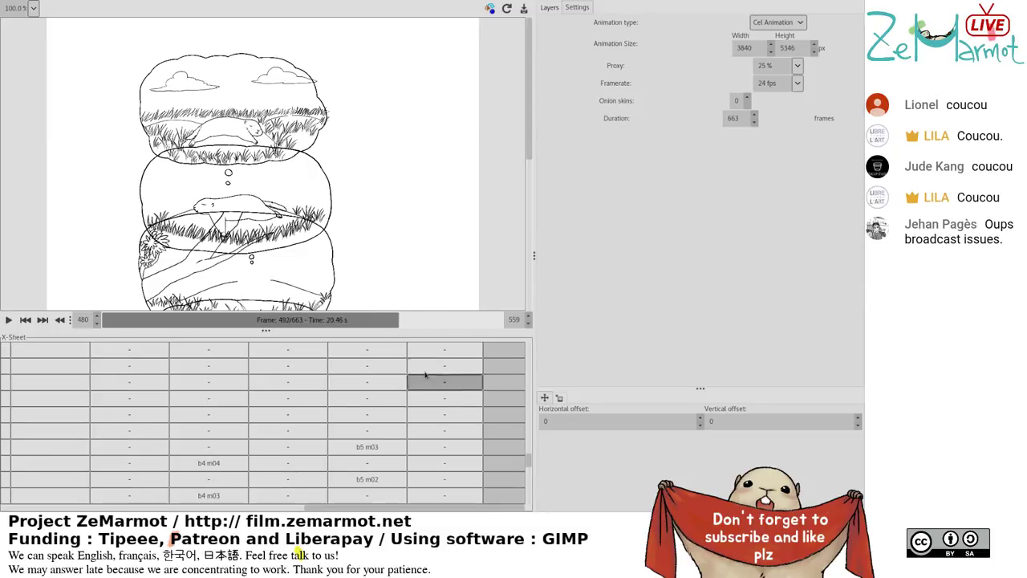
# Check the m5 and m5+ alignment from b5 m04 and b5 mouth05 down to b5 m09.
pyautogui.scroll(-5, 460, 453)
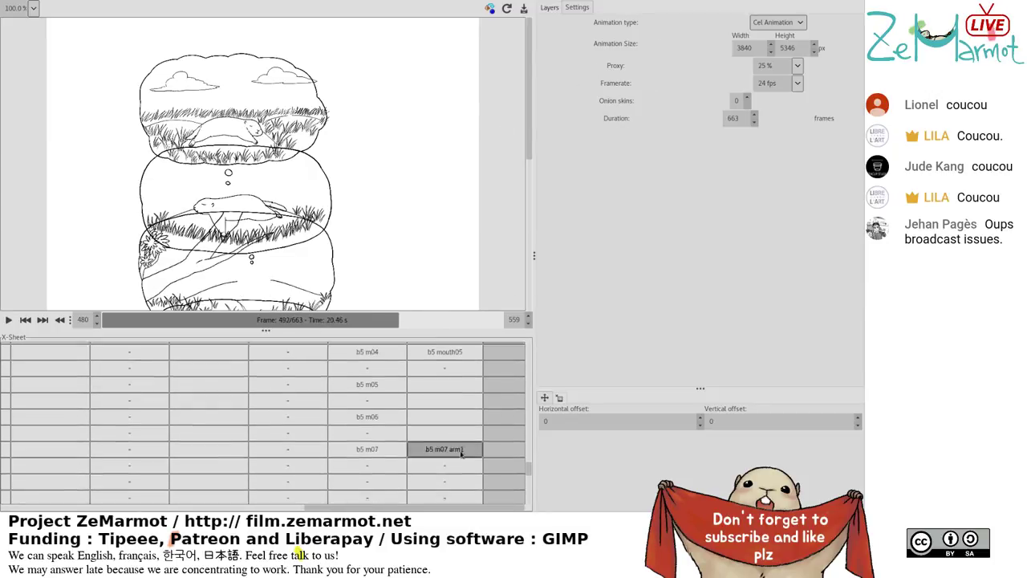
pyautogui.scroll(1, 461, 454)
pyautogui.scroll(-5, 461, 455)
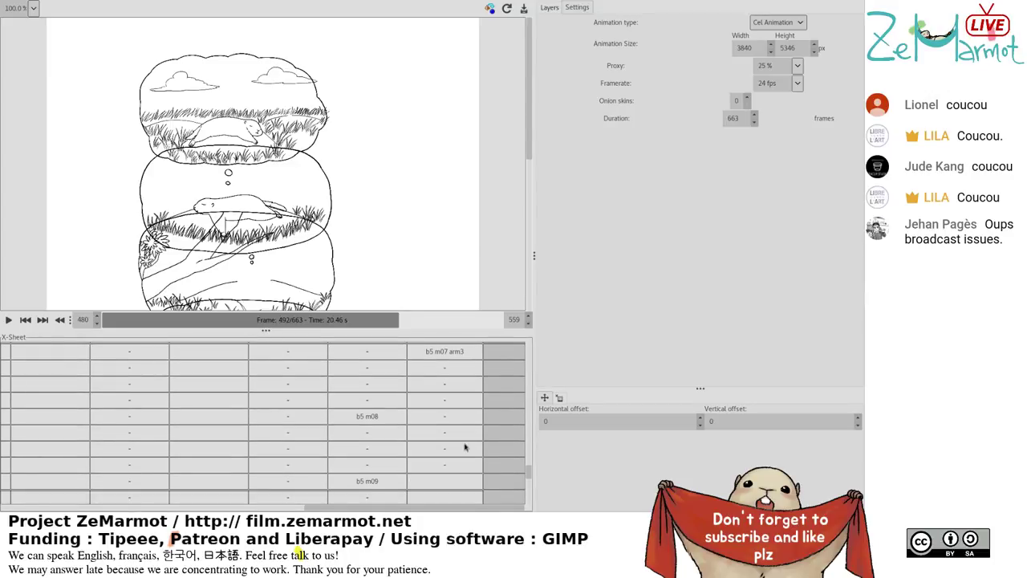
# End the b5 m07 arm3 hold in the m5+ column on the frame just before b5 m08 starts.
pyautogui.click(552, 8)
pyautogui.click(543, 57)
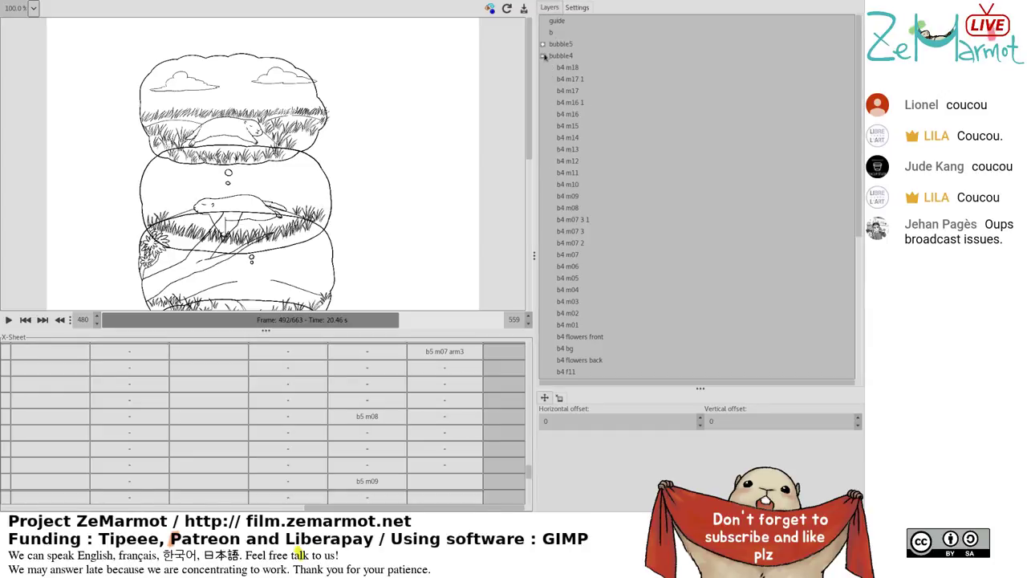
pyautogui.click(543, 56)
pyautogui.click(543, 44)
pyautogui.scroll(-5, 572, 274)
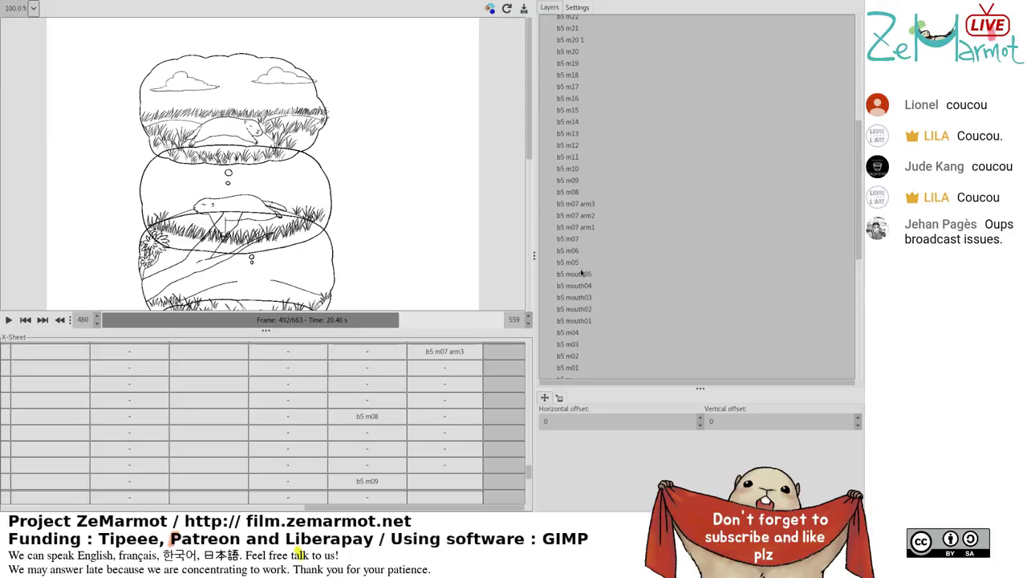
pyautogui.click(472, 401)
pyautogui.click(472, 414)
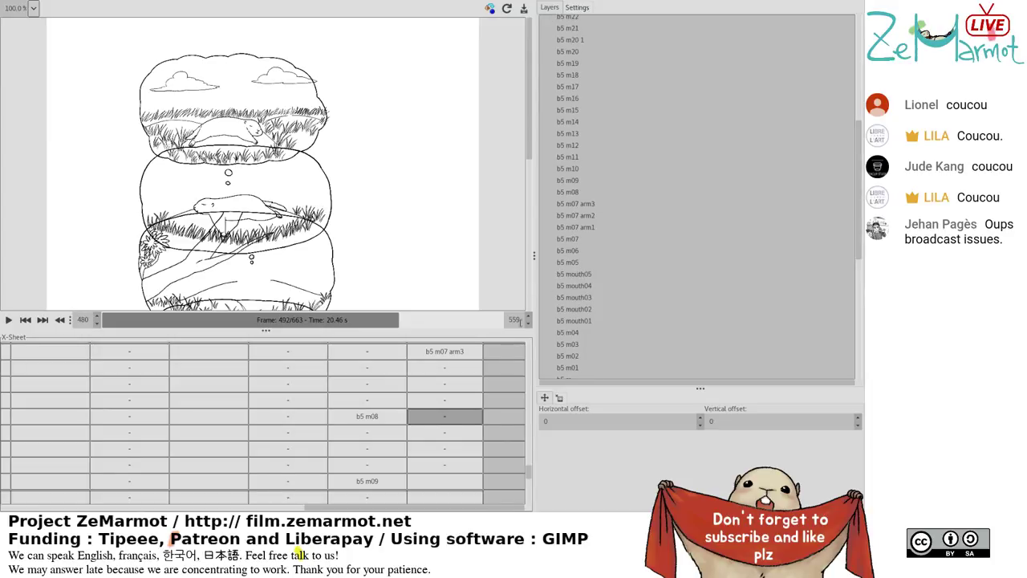
pyautogui.click(452, 399)
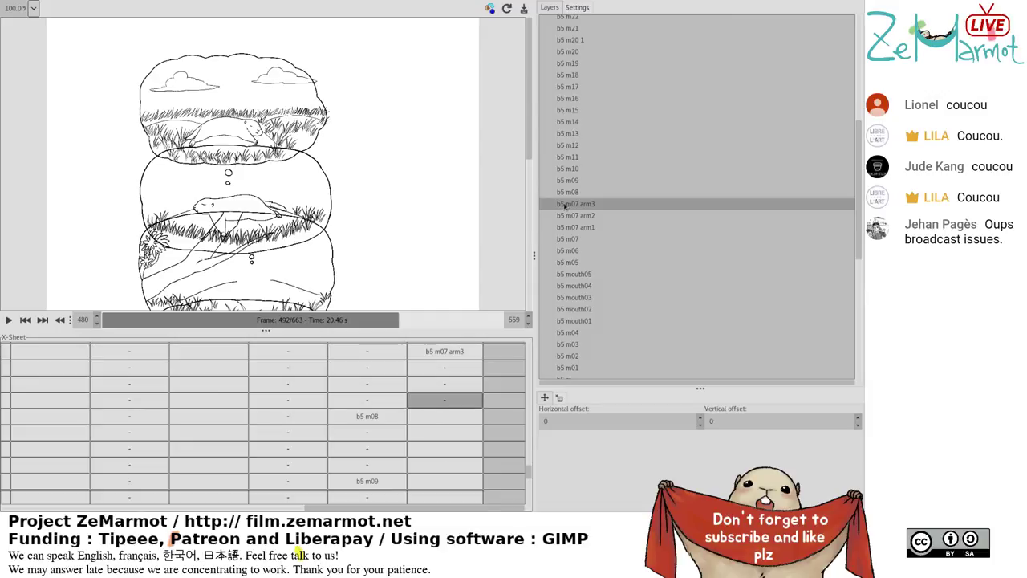
pyautogui.click(441, 417)
pyautogui.moveTo(442, 418); pyautogui.dragTo(445, 403)
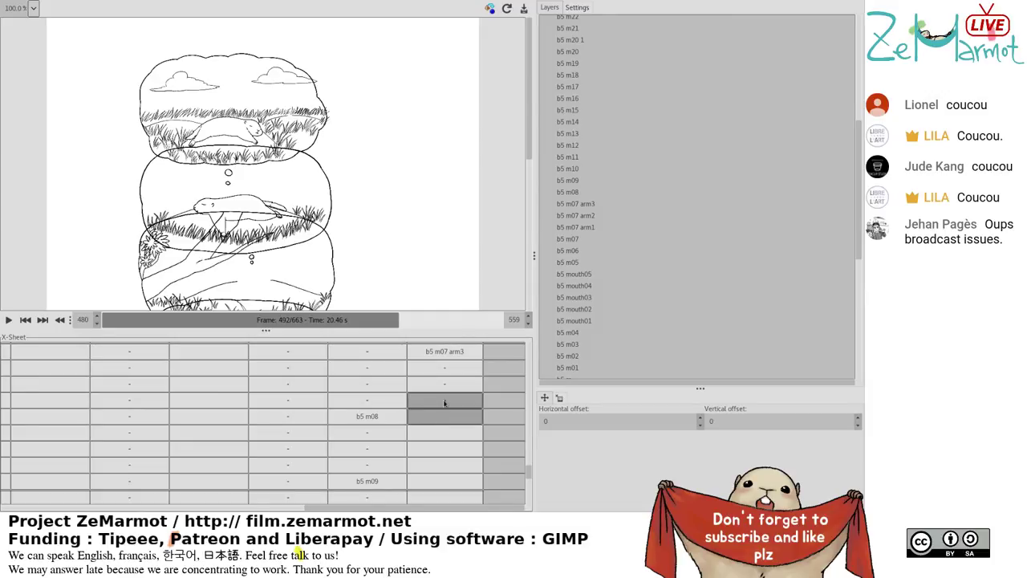
pyautogui.click(444, 401)
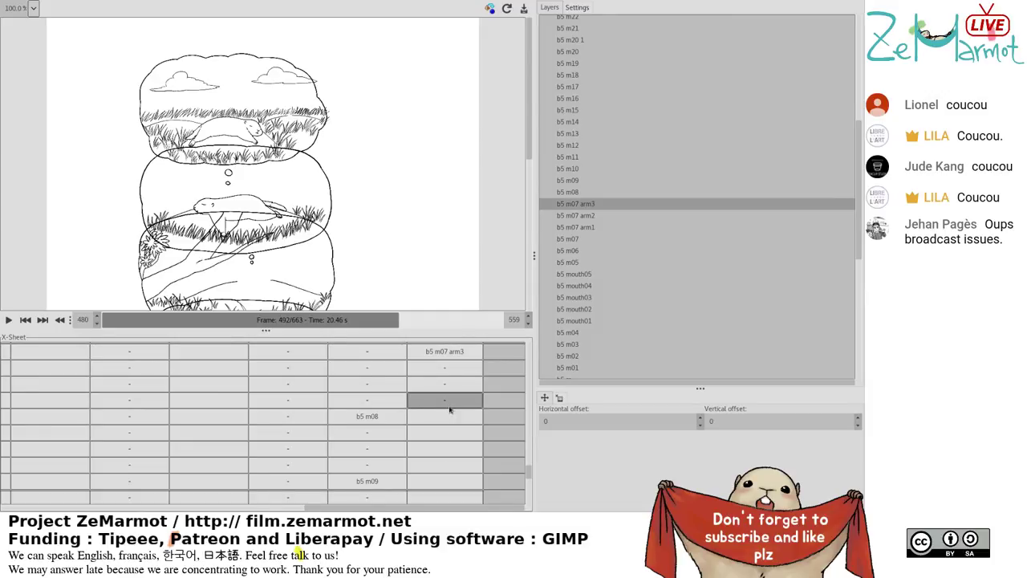
# Replay frames 480 to 559 and check the m5 column around b5 m08 to b5 m13.
pyautogui.click(8, 319)
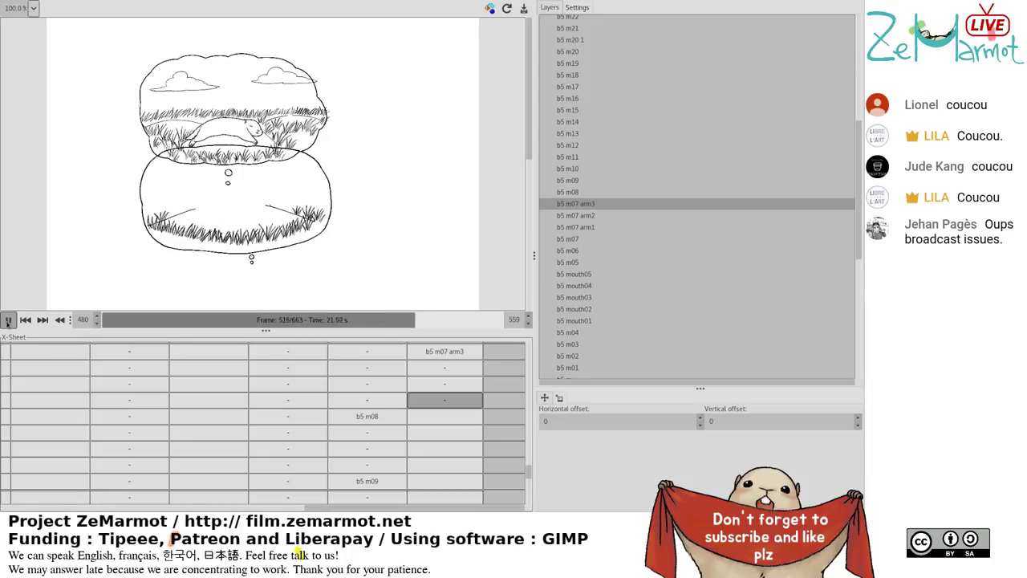
pyautogui.click(8, 319)
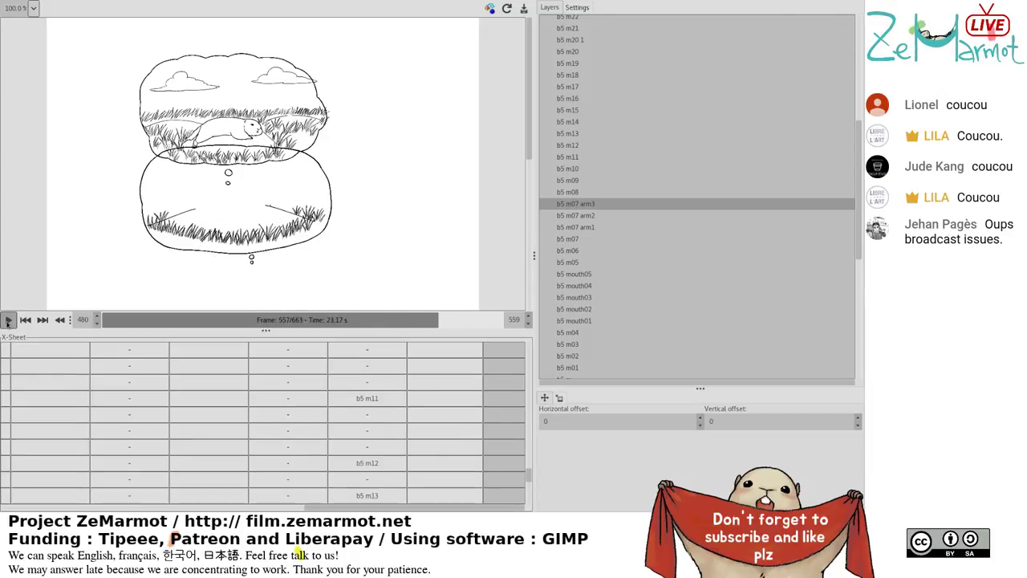
pyautogui.scroll(-5, 407, 464)
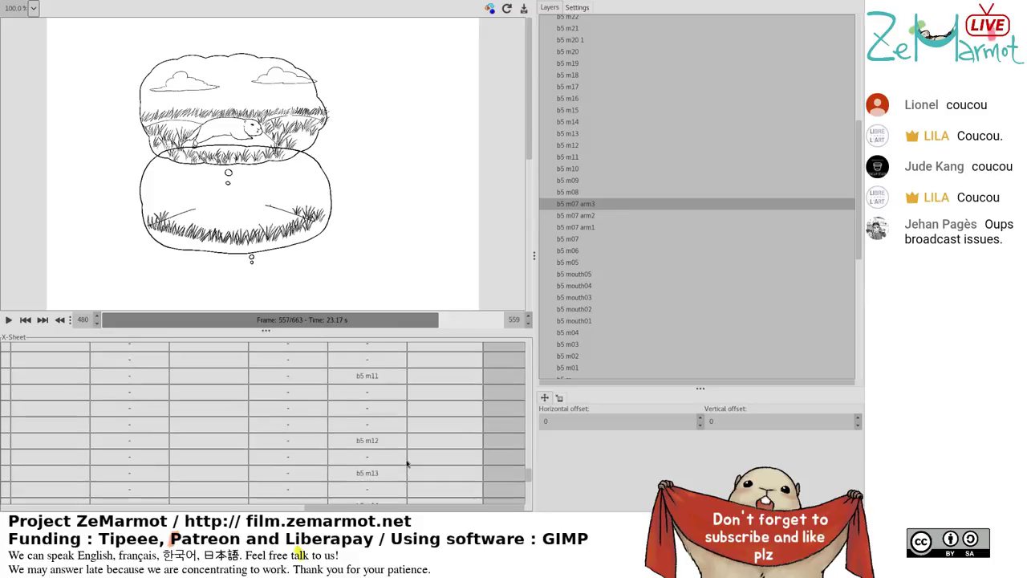
pyautogui.scroll(5, 406, 464)
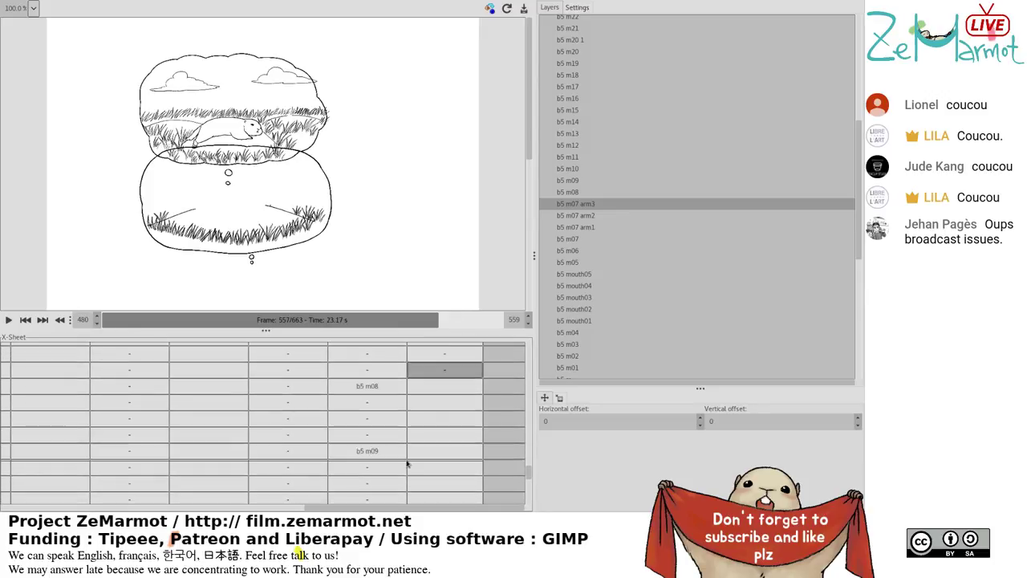
pyautogui.click(393, 459)
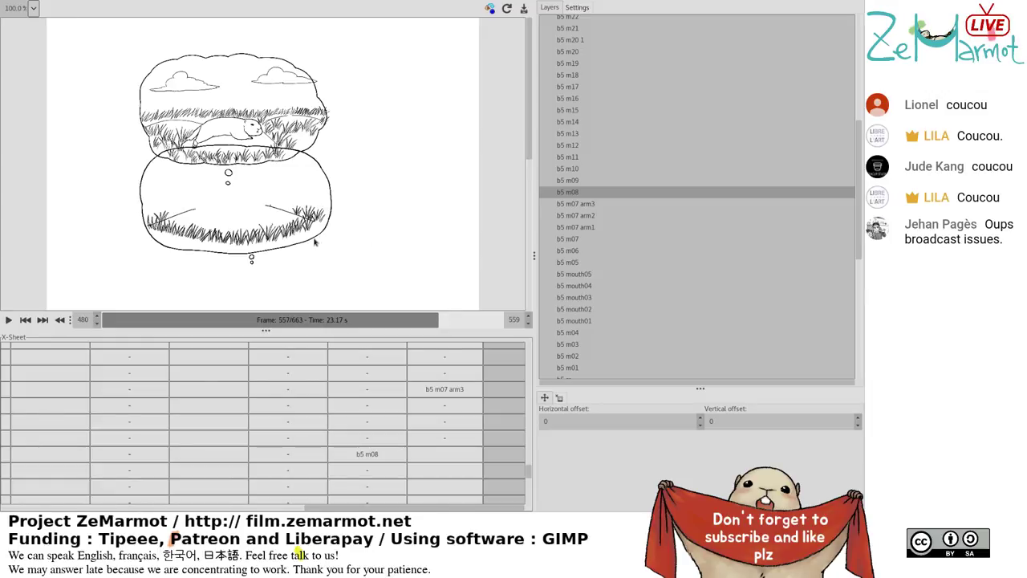
# Check the b5 m07 arm3 timing in the m5+ column against b5 m08 and replay the range.
pyautogui.click(373, 356)
pyautogui.click(366, 424)
pyautogui.click(445, 423)
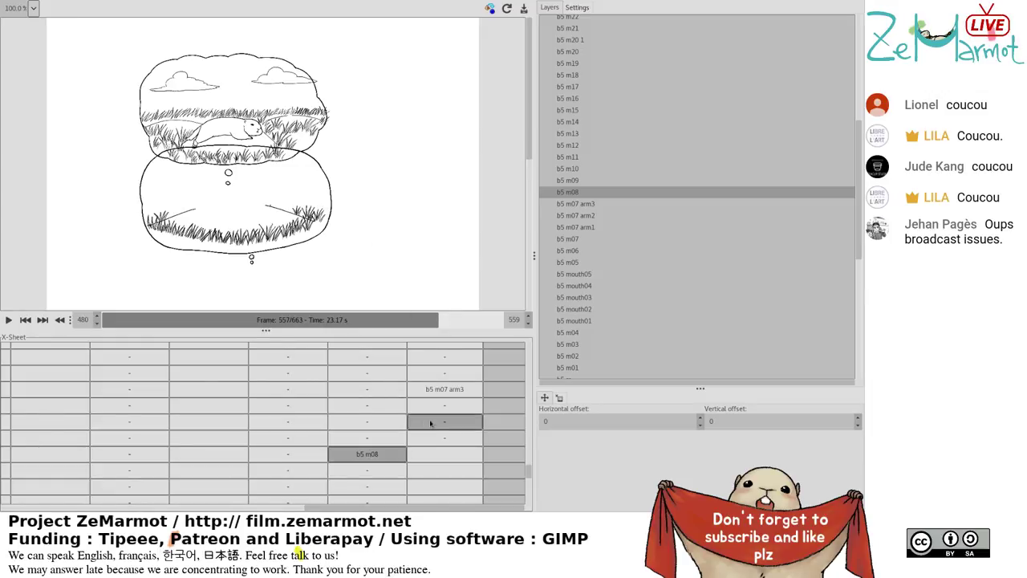
pyautogui.scroll(1, 452, 469)
pyautogui.click(453, 435)
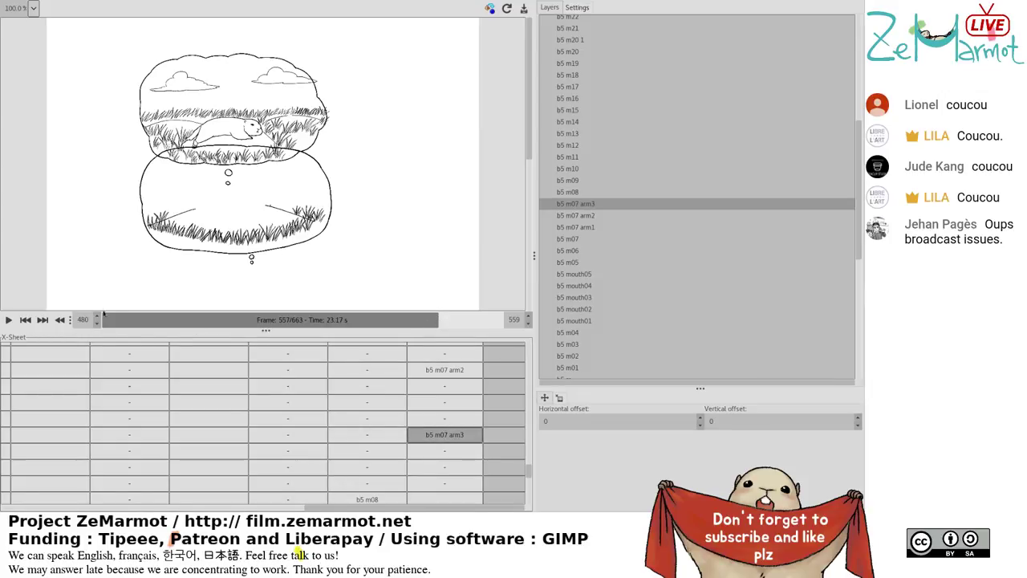
pyautogui.click(8, 319)
pyautogui.click(8, 319)
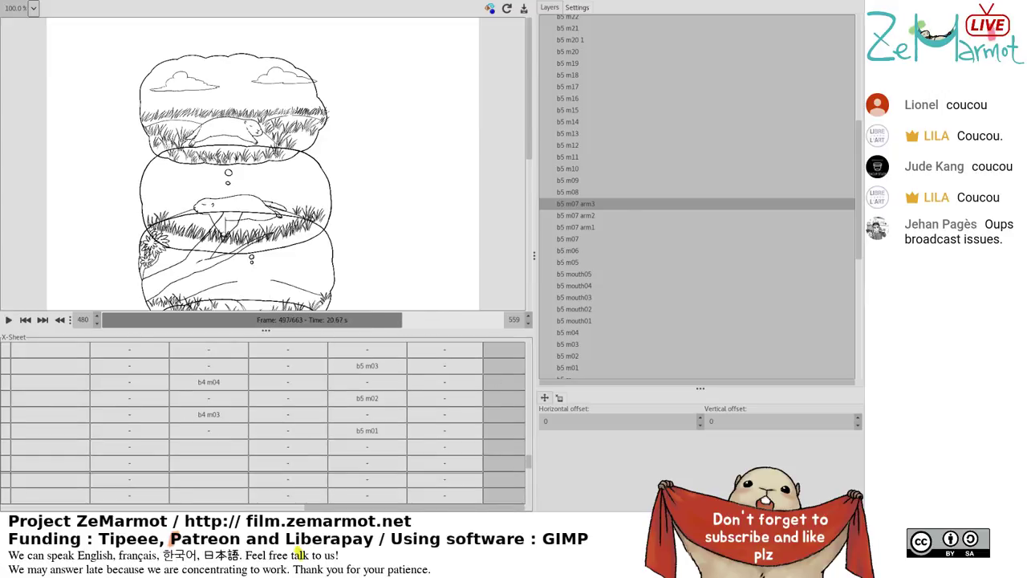
# Return to the animation playback window, replay the 480 to 559 range and go back to frame 496.
pyautogui.hotkey('alt', 'Tab')
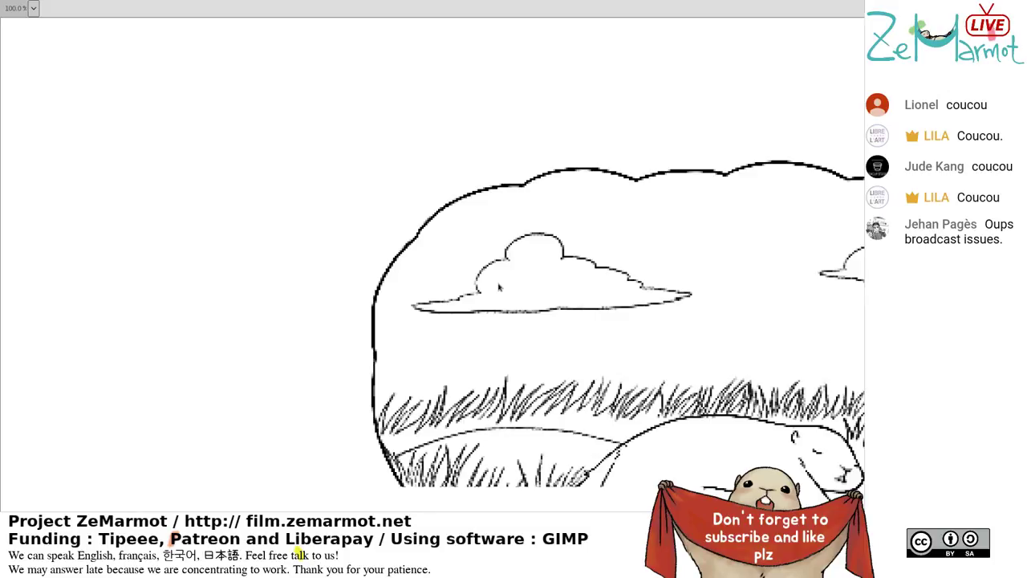
pyautogui.press('`')
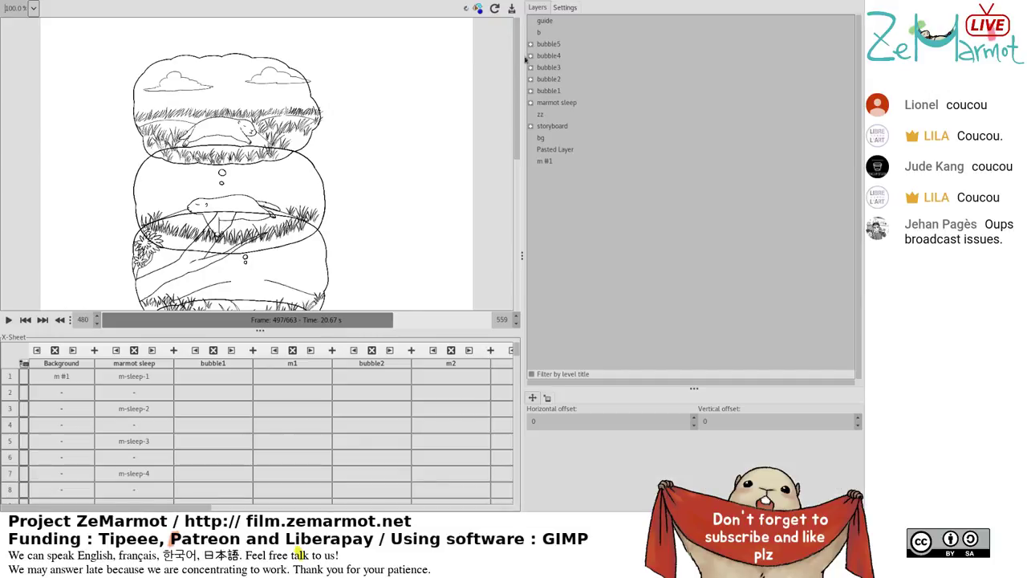
pyautogui.click(6, 319)
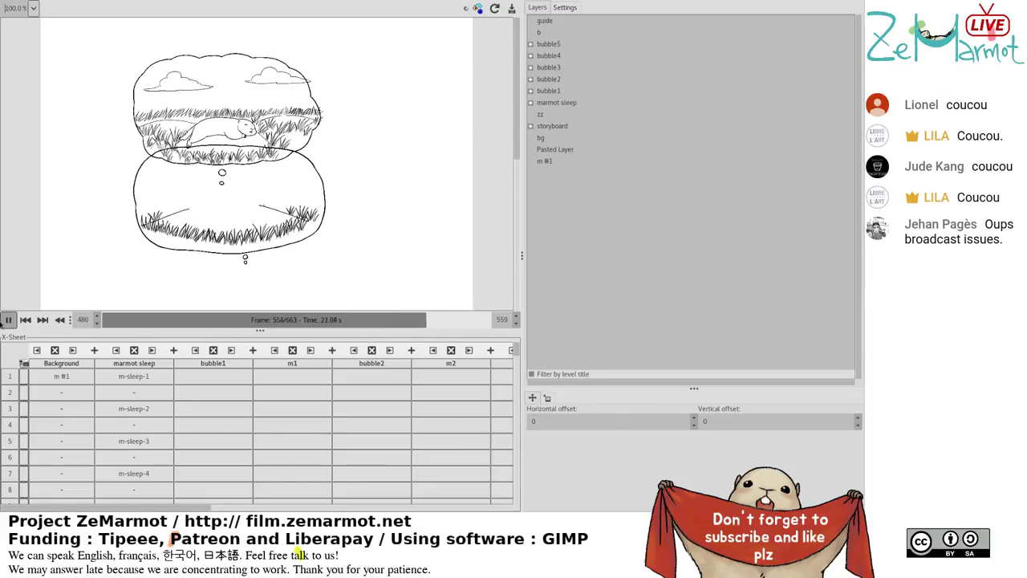
pyautogui.click(391, 320)
pyautogui.click(372, 398)
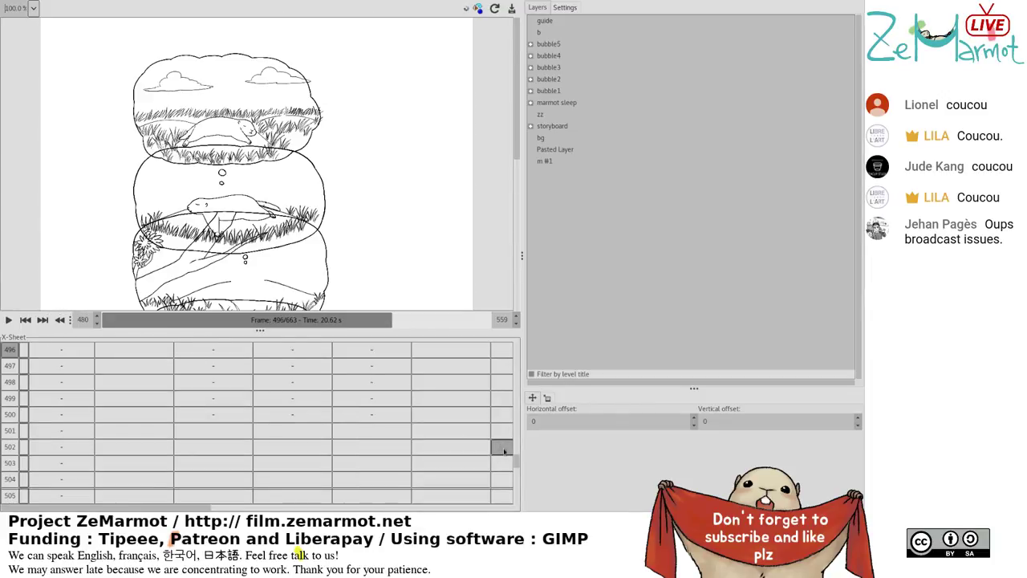
# Go to the end of the X-Sheet at frame 663 and locate b5 m41 in the m5 column.
pyautogui.moveTo(517, 464); pyautogui.dragTo(519, 513)
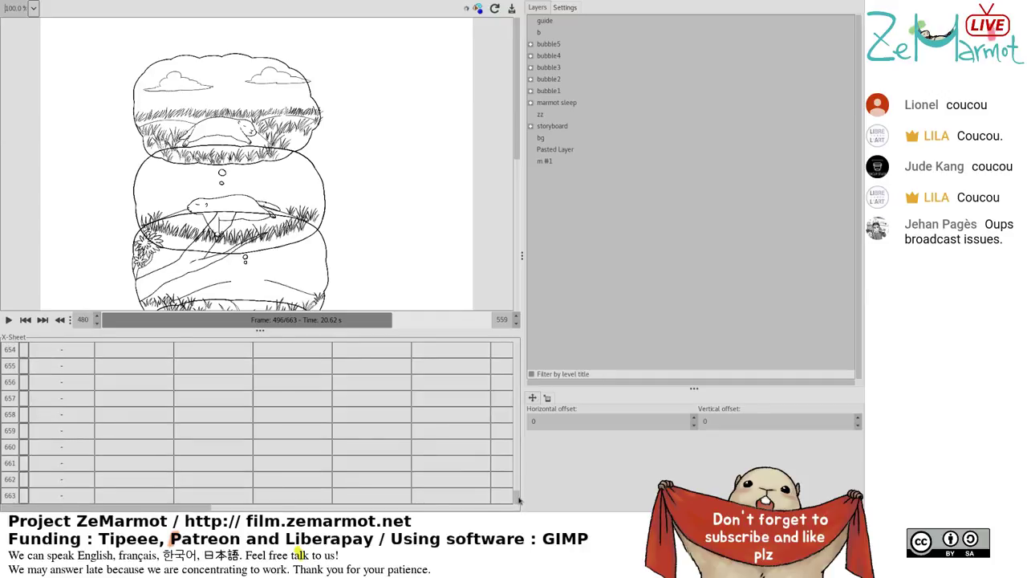
pyautogui.scroll(1, 518, 499)
pyautogui.scroll(-1, 518, 498)
pyautogui.click(261, 501)
pyautogui.moveTo(235, 512); pyautogui.dragTo(453, 511)
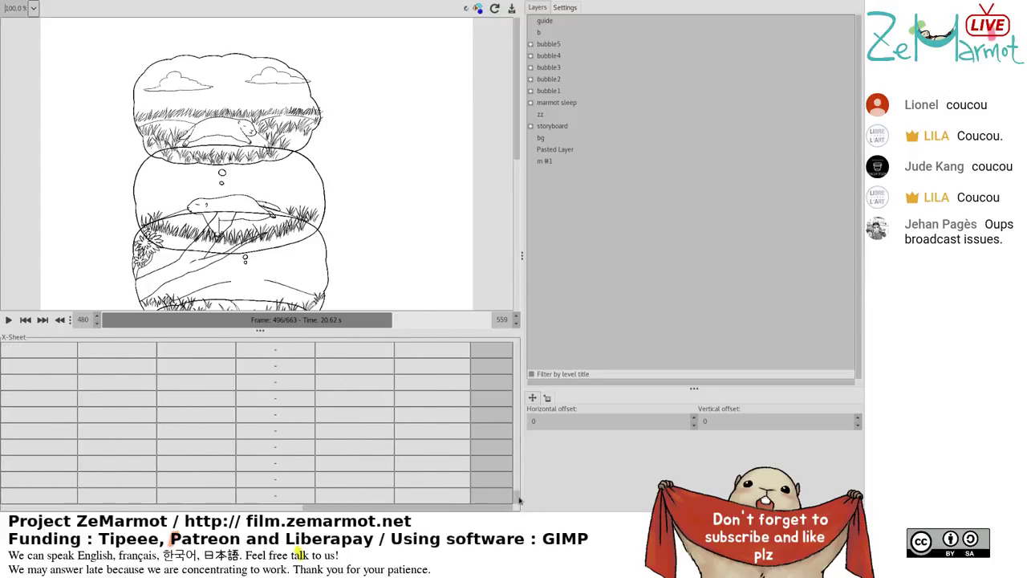
pyautogui.scroll(-5, 520, 497)
pyautogui.scroll(2, 522, 497)
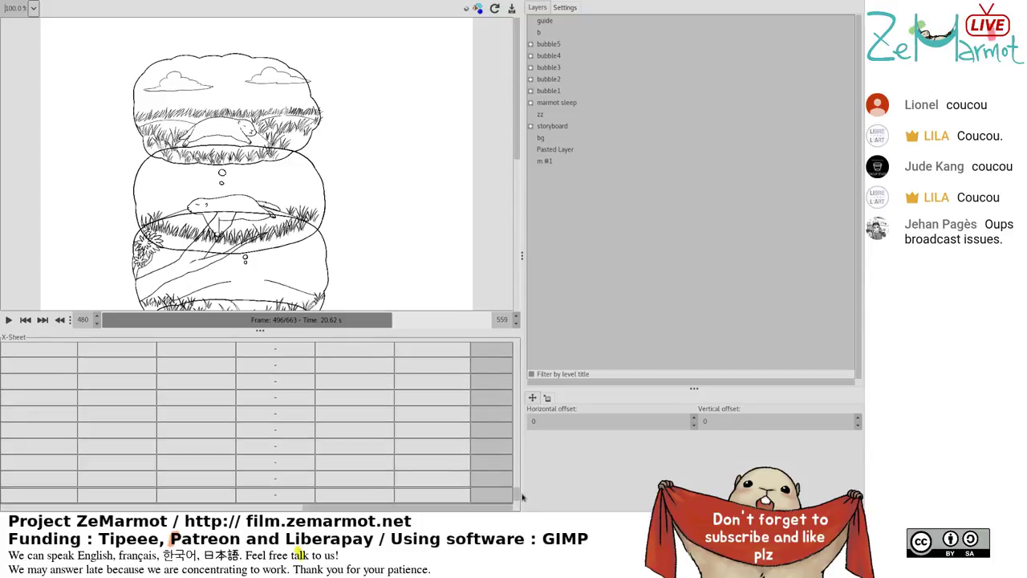
pyautogui.click(365, 450)
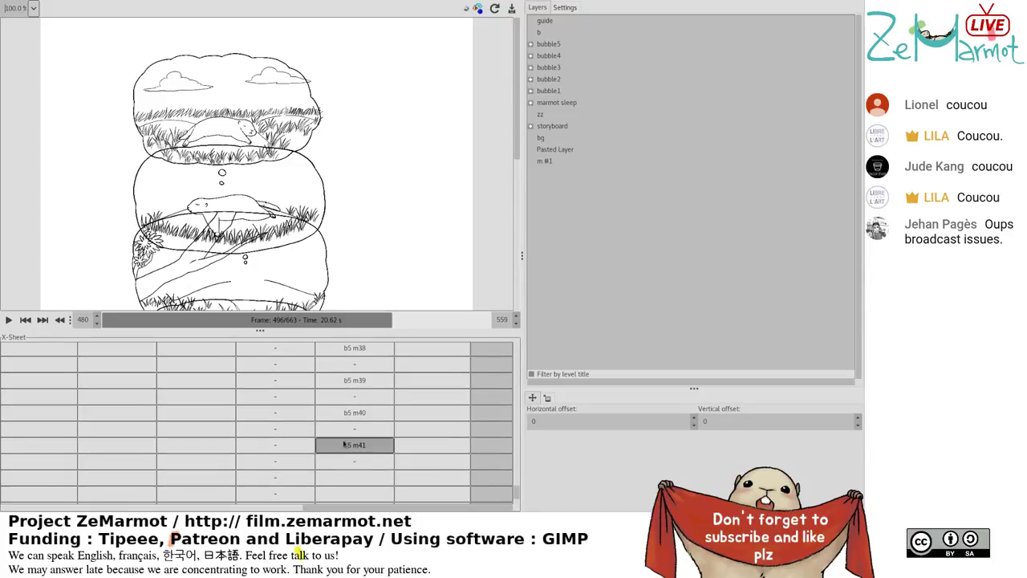
# Expand the bubble5 layer group and check the m5 drawings from b5 m41 back up to b5 m13.
pyautogui.click(531, 45)
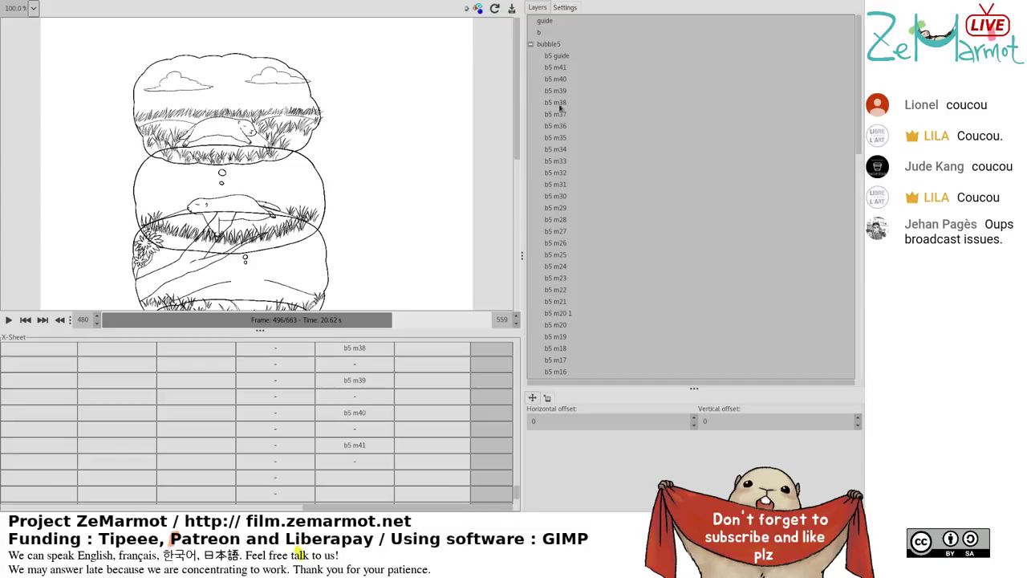
pyautogui.scroll(5, 396, 474)
pyautogui.click(379, 447)
pyautogui.scroll(1, 380, 454)
pyautogui.scroll(9, 380, 458)
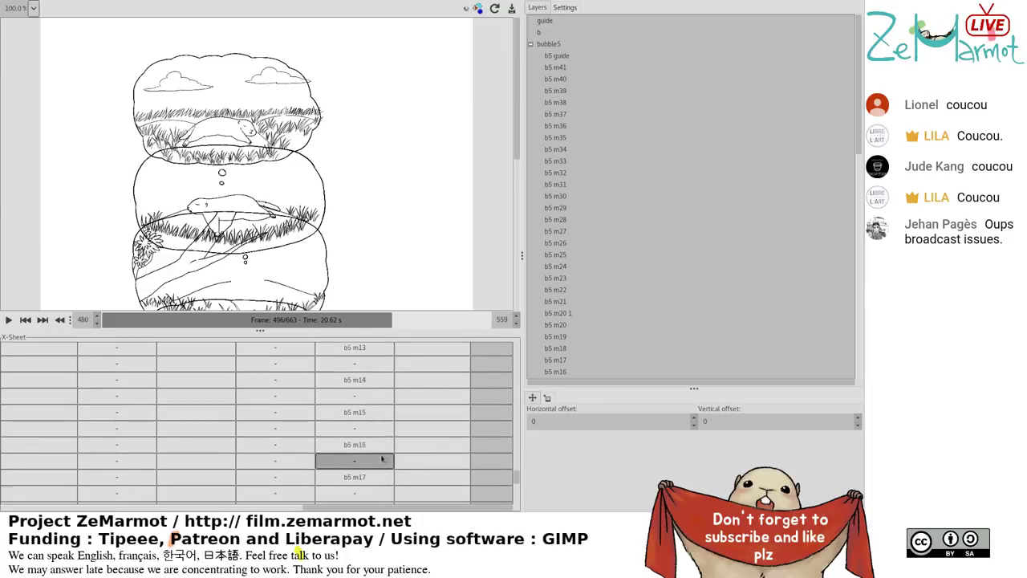
pyautogui.scroll(1, 382, 457)
# Set the playback end frame to 660 and play the animation from frame 480 through the bubble5 ending.
pyautogui.click(515, 316)
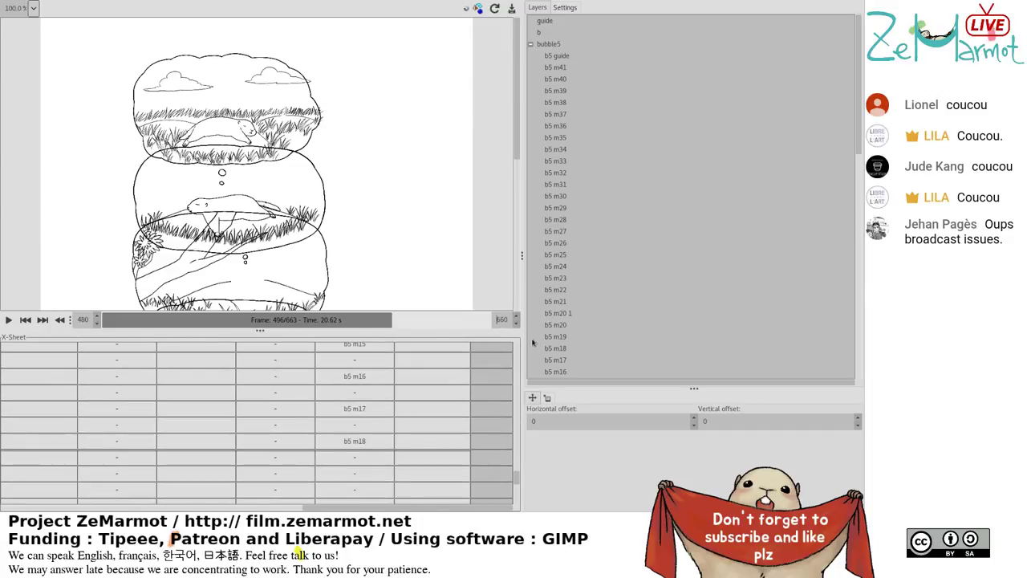
pyautogui.moveTo(517, 477); pyautogui.dragTo(518, 514)
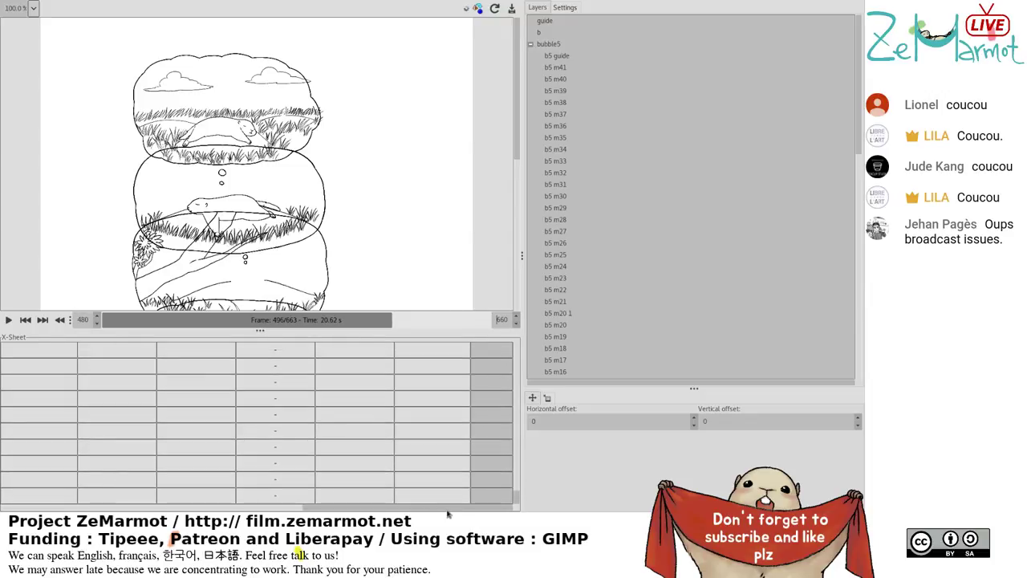
pyautogui.moveTo(450, 508); pyautogui.dragTo(93, 514)
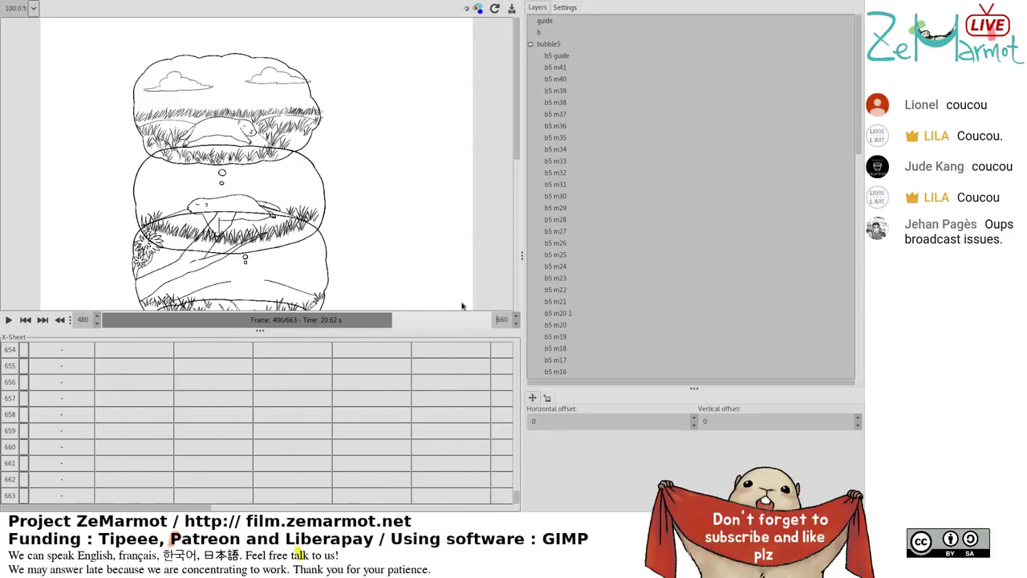
pyautogui.click(9, 319)
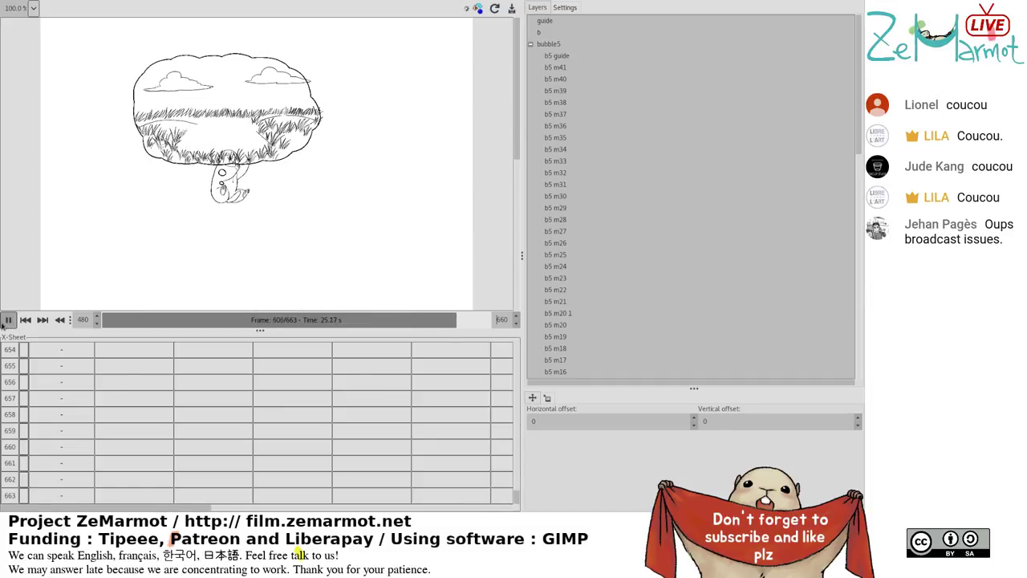
pyautogui.click(6, 320)
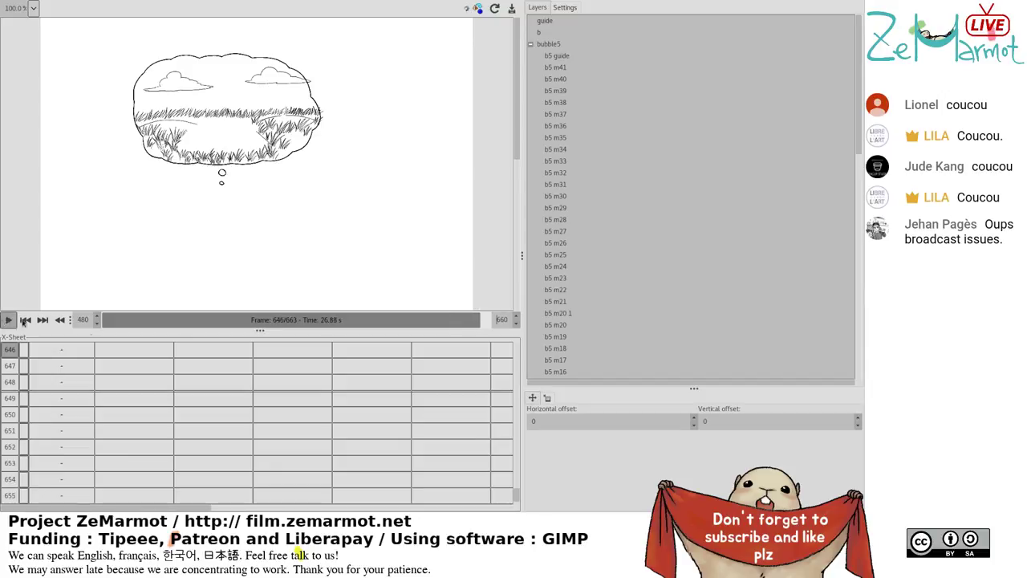
# Check the m5 drawings near the end of the X-Sheet and go back to frame 315 in the first columns.
pyautogui.click(480, 362)
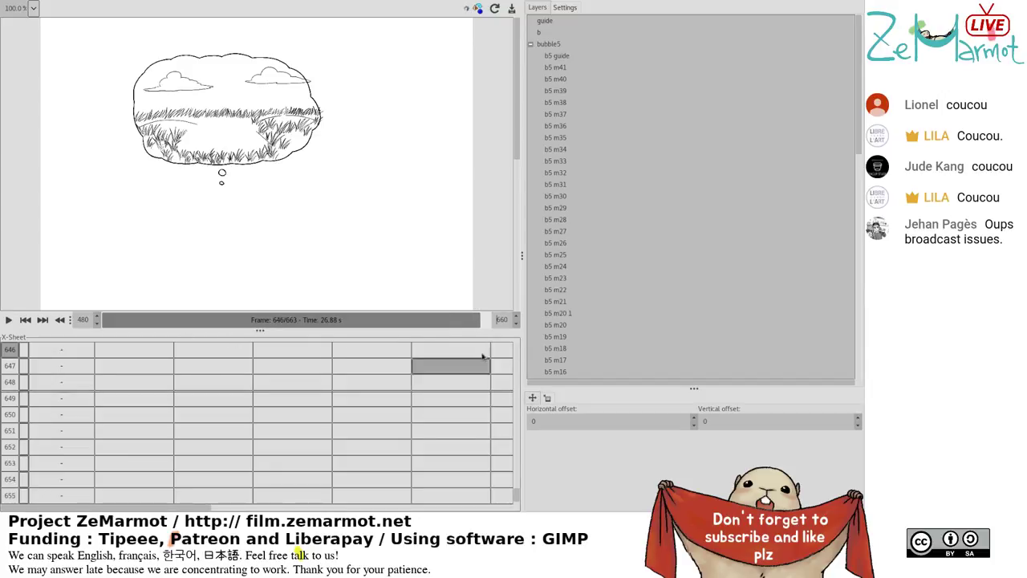
pyautogui.click(476, 350)
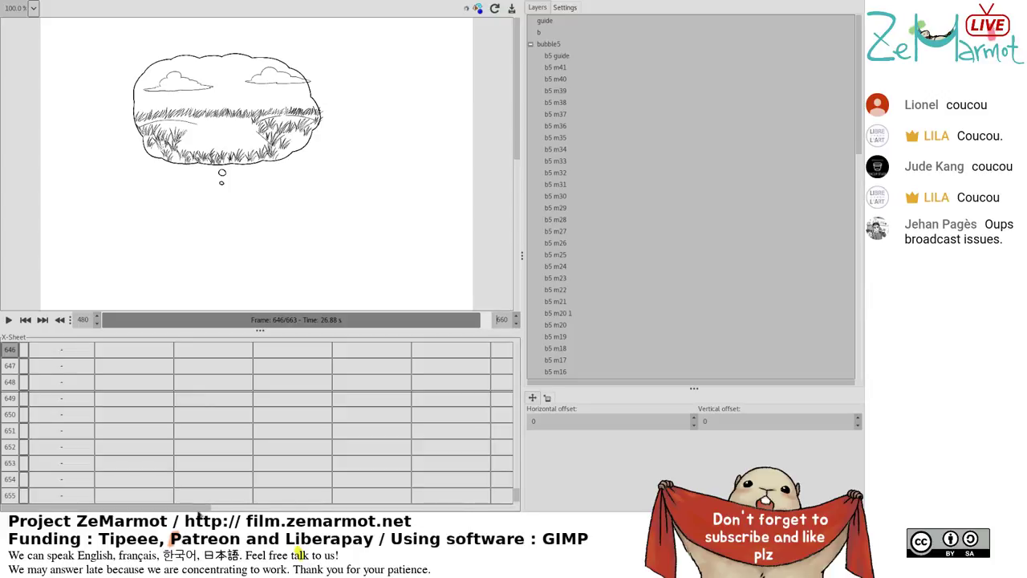
pyautogui.moveTo(199, 509); pyautogui.dragTo(520, 493)
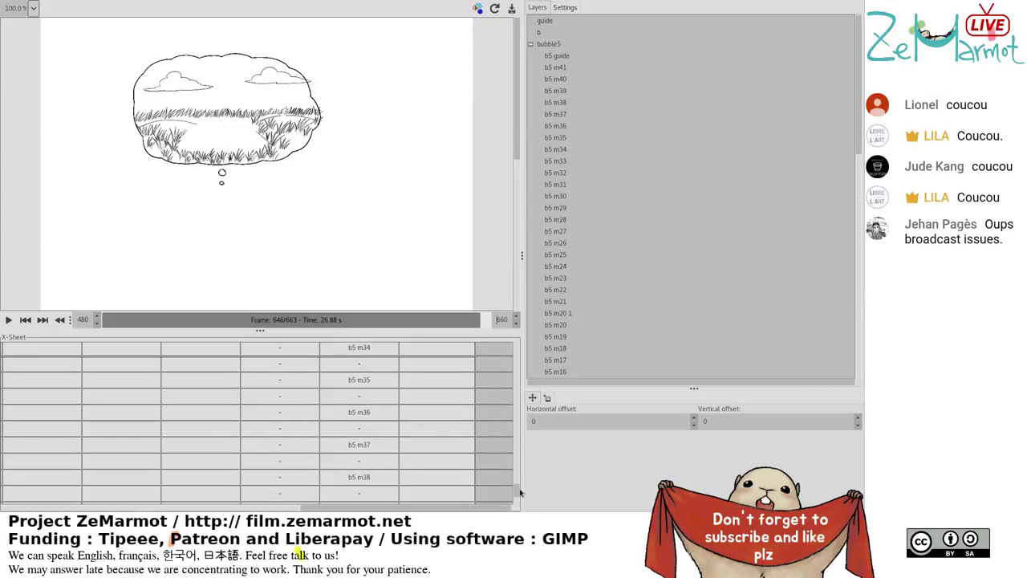
pyautogui.moveTo(451, 512); pyautogui.dragTo(53, 513)
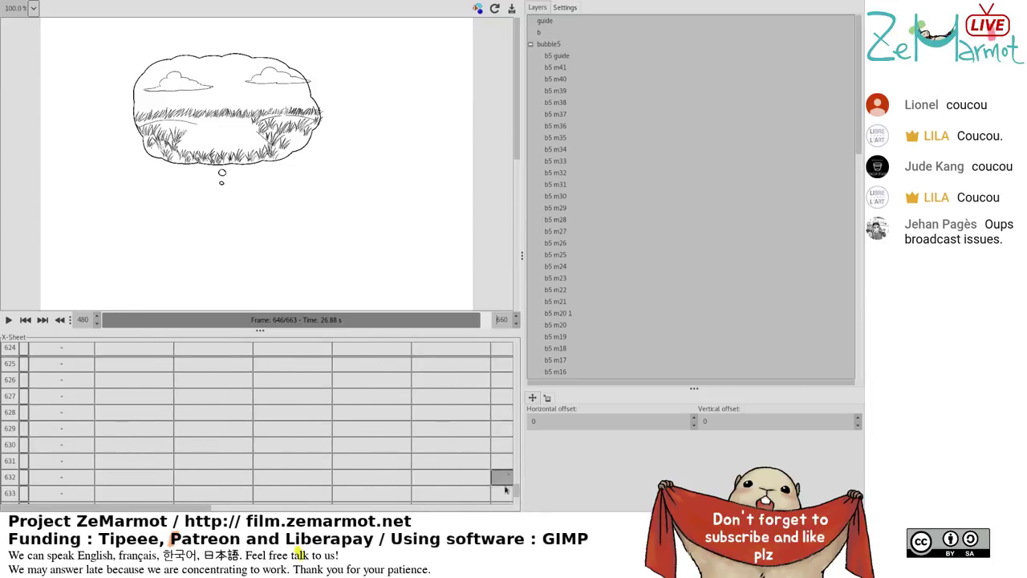
pyautogui.moveTo(518, 496); pyautogui.dragTo(510, 426)
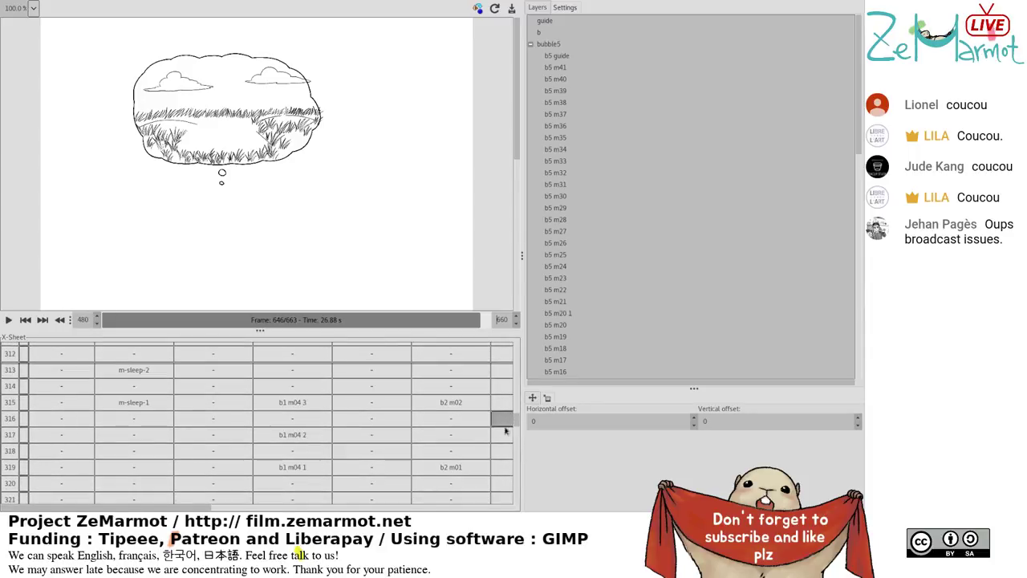
# Hold m-sleep-1 from the marmot sleep group from frame 315 to frame 663 in its X-Sheet column.
pyautogui.click(112, 403)
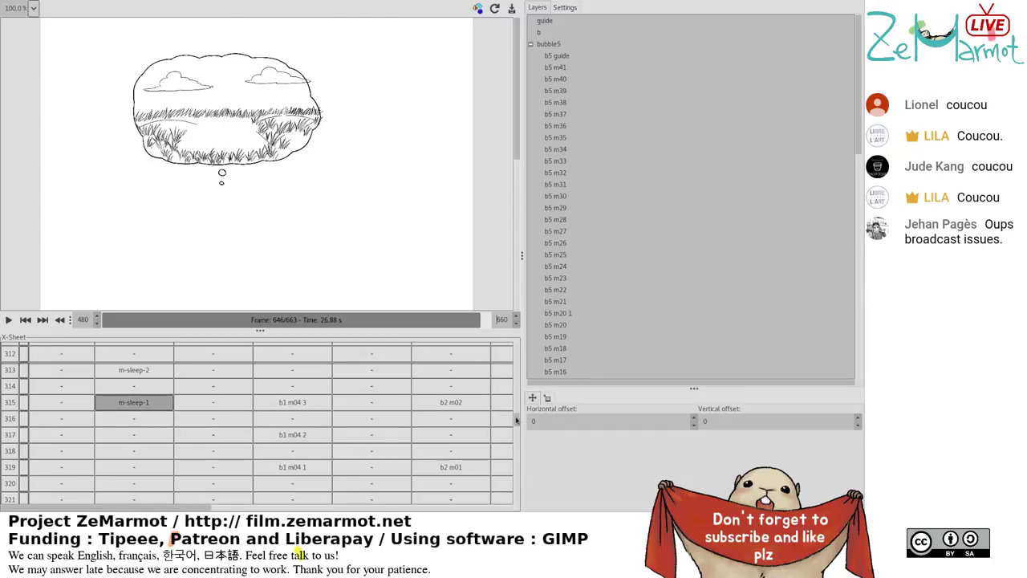
pyautogui.click(213, 405)
pyautogui.keyDown('shift'); pyautogui.click(277, 404); pyautogui.keyUp('shift')
pyautogui.click(134, 402)
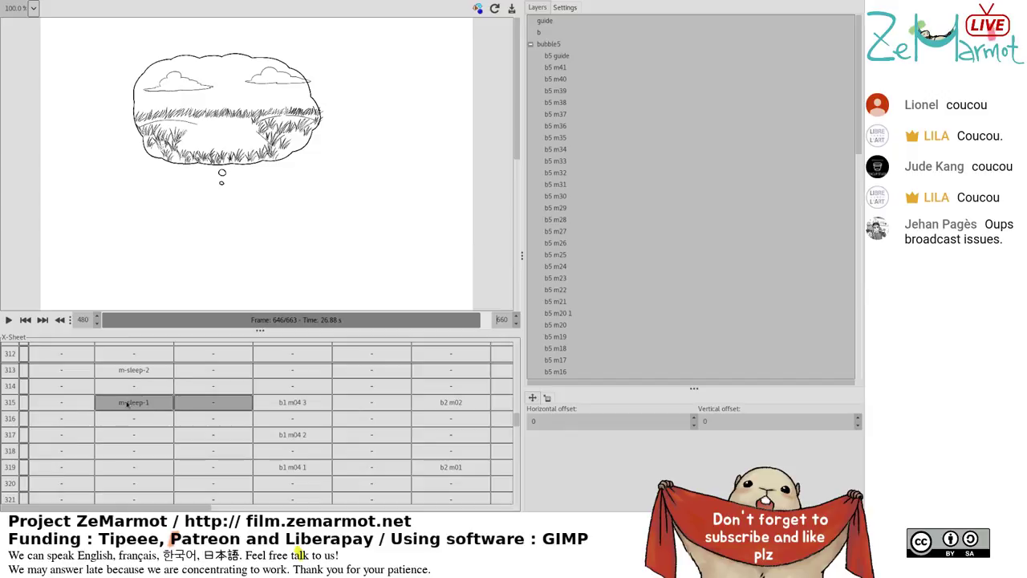
pyautogui.moveTo(515, 423); pyautogui.dragTo(518, 515)
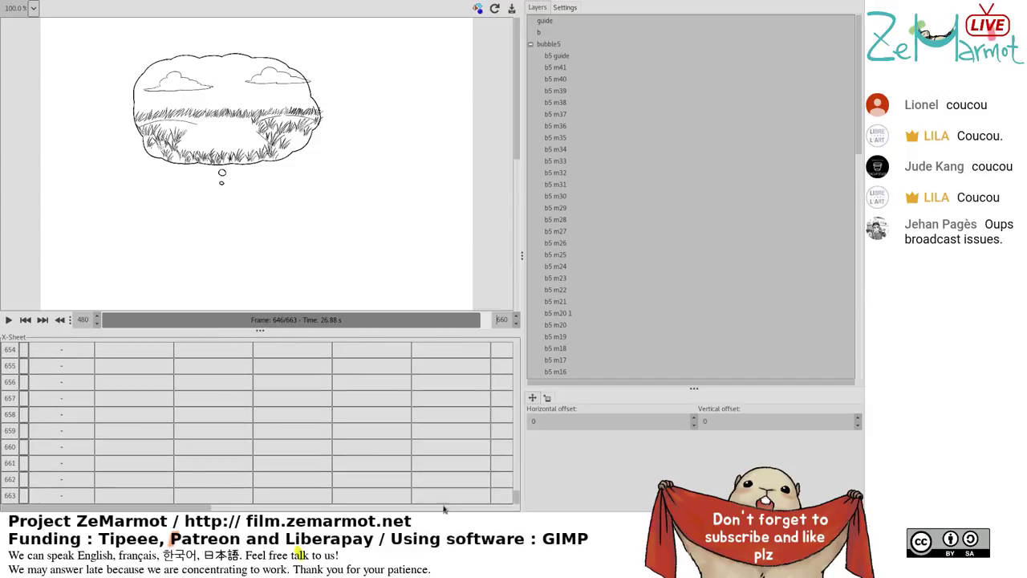
pyautogui.keyDown('shift'); pyautogui.click(152, 495); pyautogui.keyUp('shift')
pyautogui.scroll(-10, 669, 191)
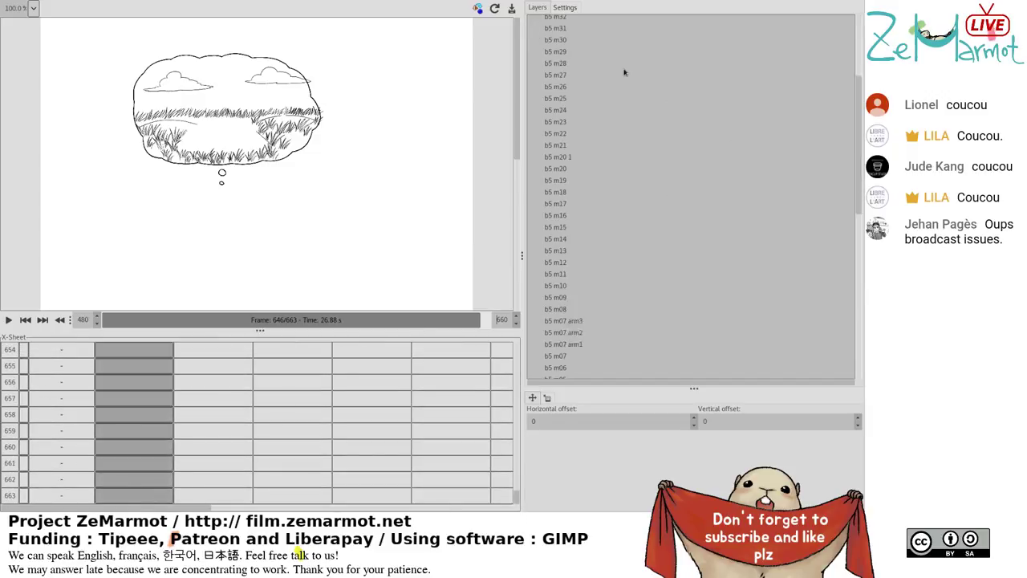
pyautogui.click(533, 294)
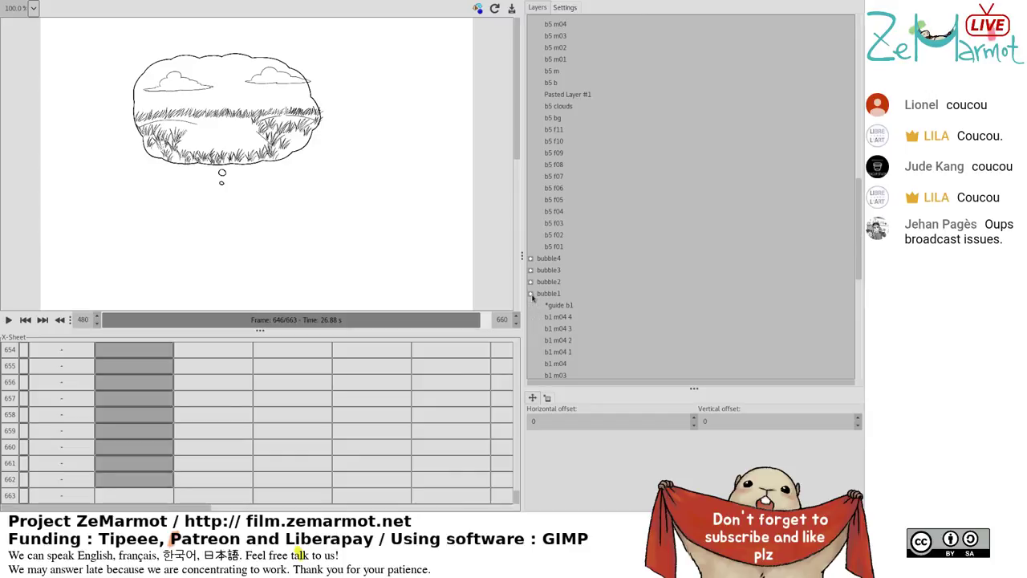
pyautogui.scroll(-8, 564, 320)
pyautogui.scroll(-3, 564, 320)
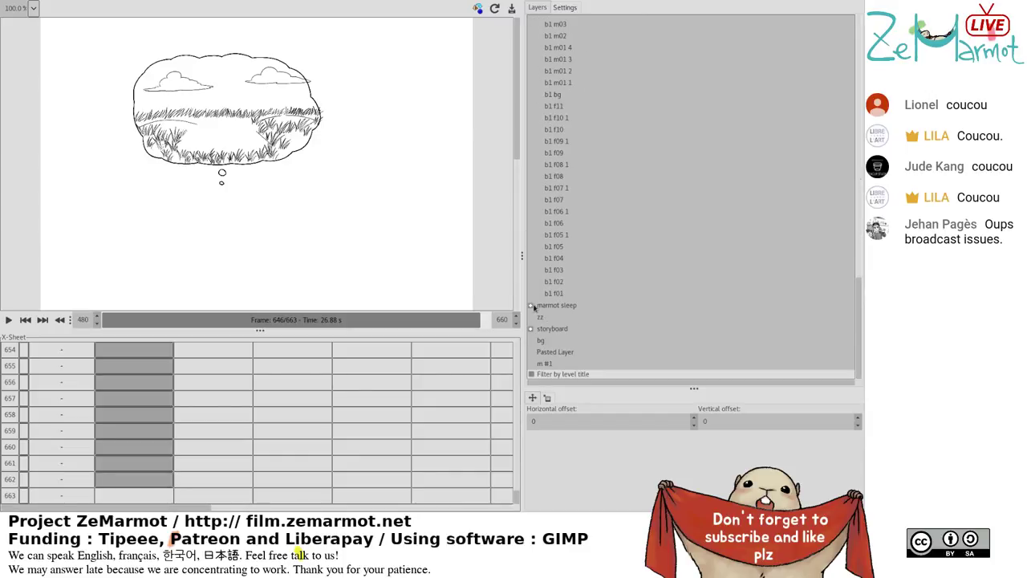
pyautogui.click(532, 305)
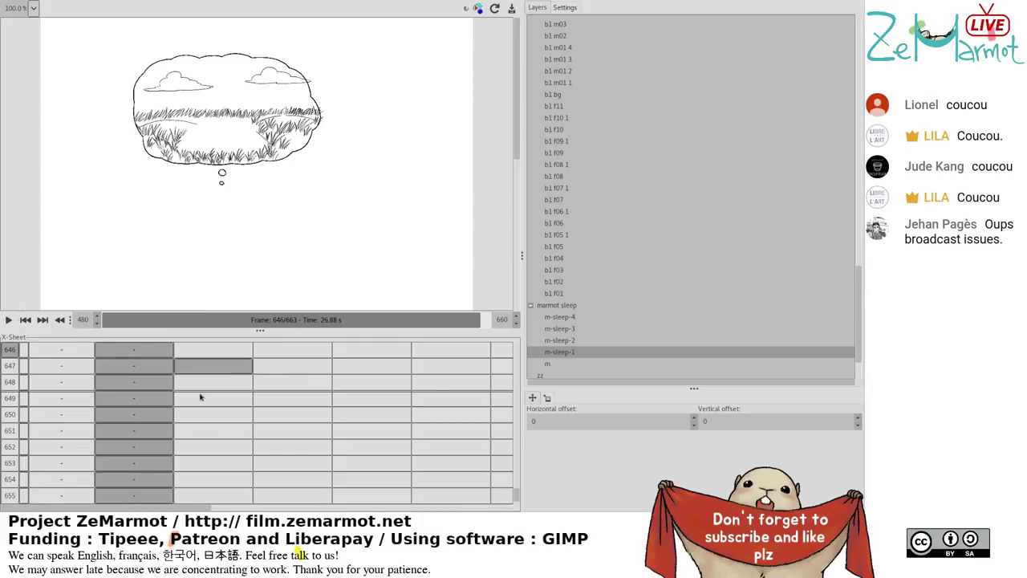
# Hold b1 f11 and b1 bg together in the bubble1 background column from frame 91 through the end of the X-Sheet.
pyautogui.click(211, 493)
pyautogui.scroll(12, 210, 446)
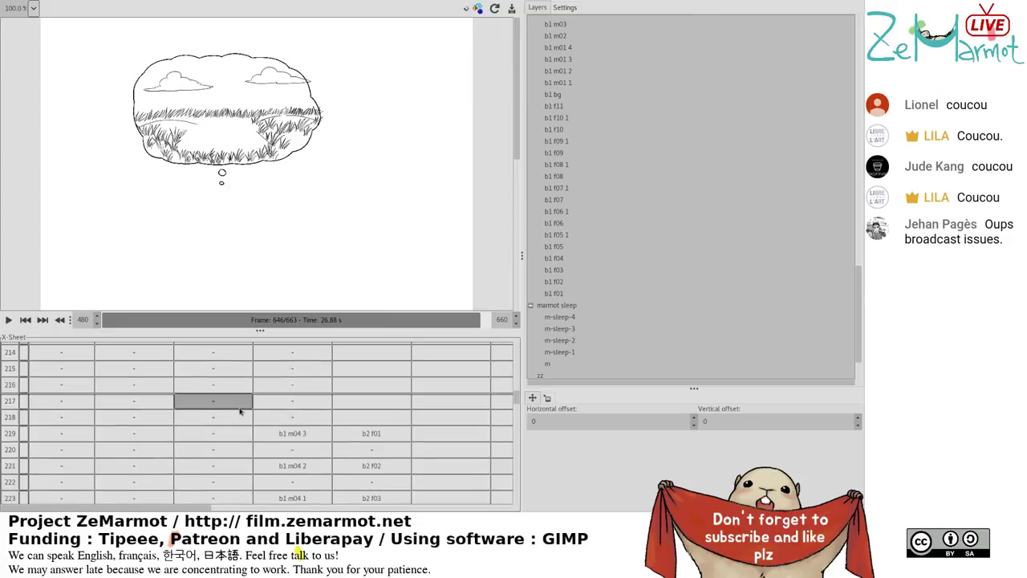
pyautogui.scroll(1, 260, 412)
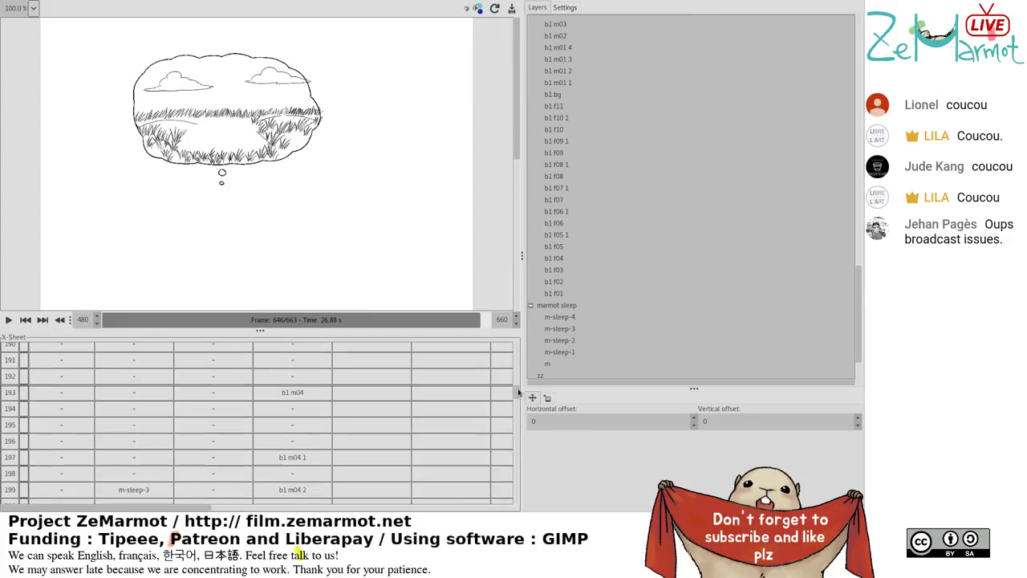
pyautogui.moveTo(518, 393); pyautogui.dragTo(517, 369)
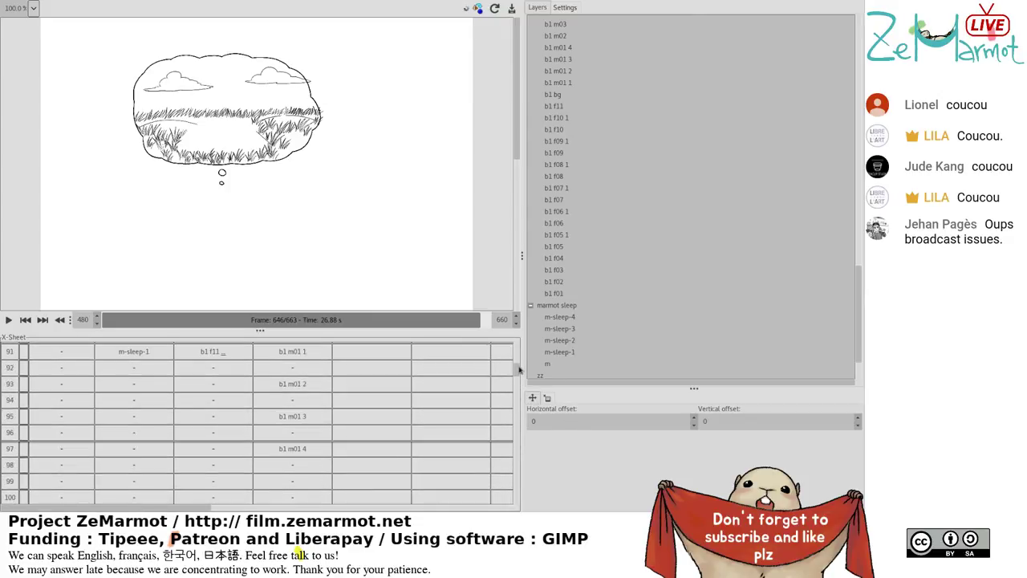
pyautogui.scroll(2, 517, 369)
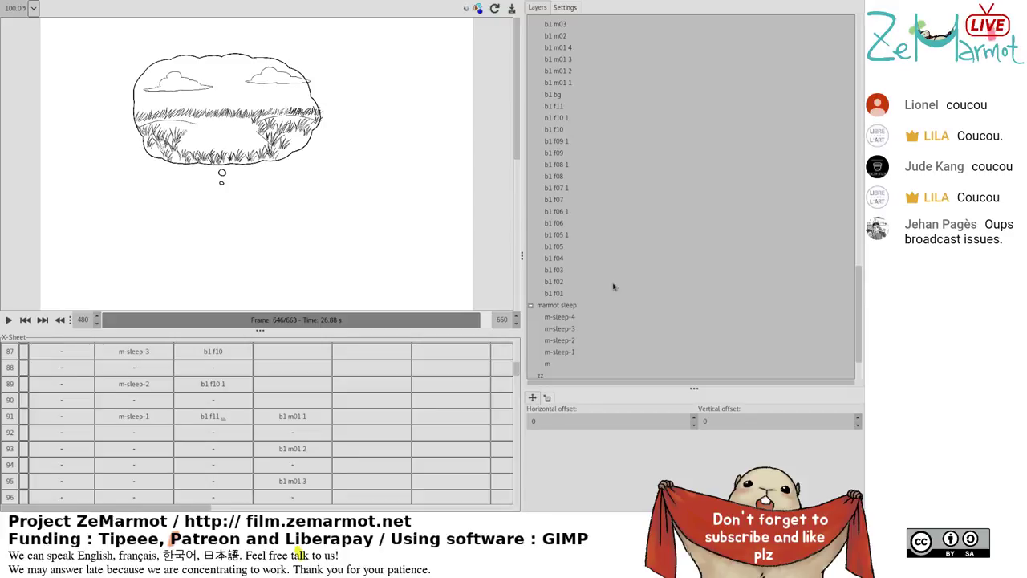
pyautogui.scroll(2, 610, 281)
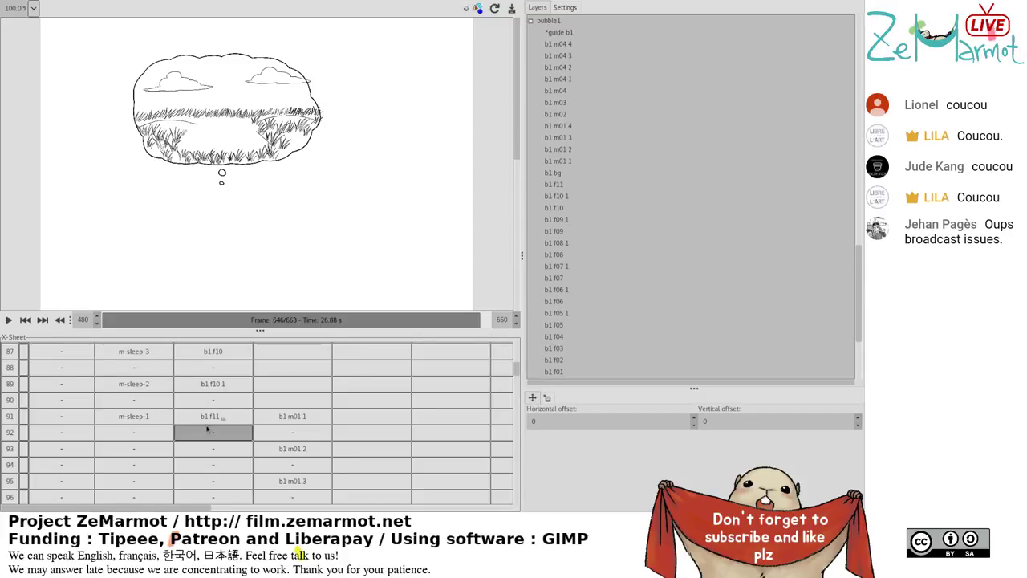
pyautogui.click(231, 418)
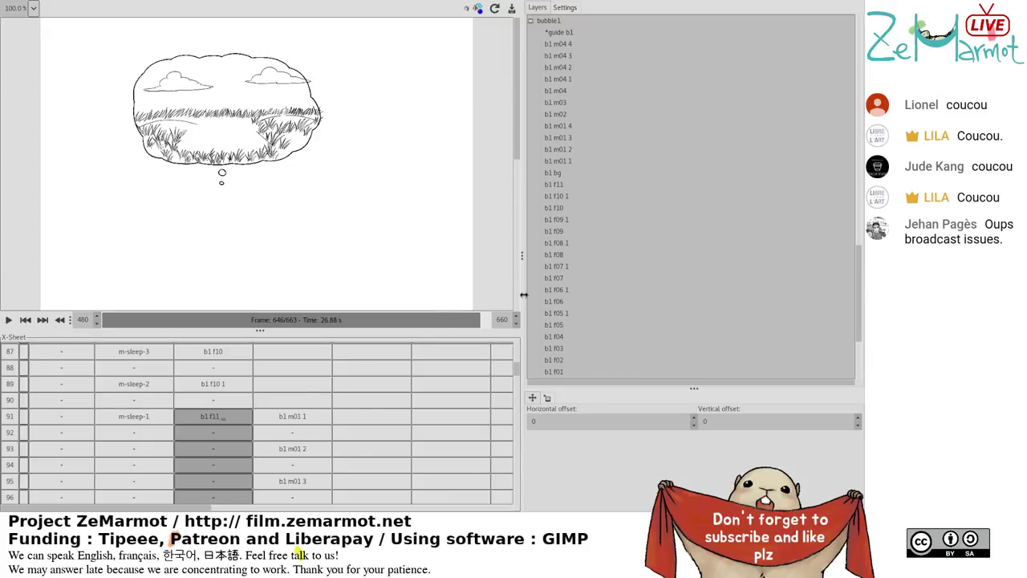
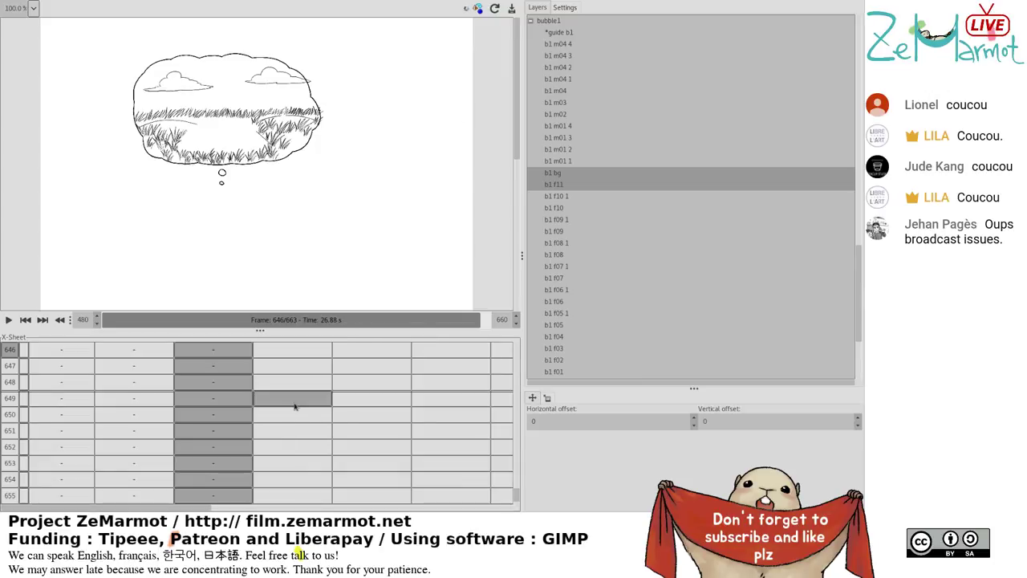
# Look through the X-Sheet's later columns and locate where the b4 m drawings end.
pyautogui.click(248, 398)
pyautogui.scroll(6, 265, 401)
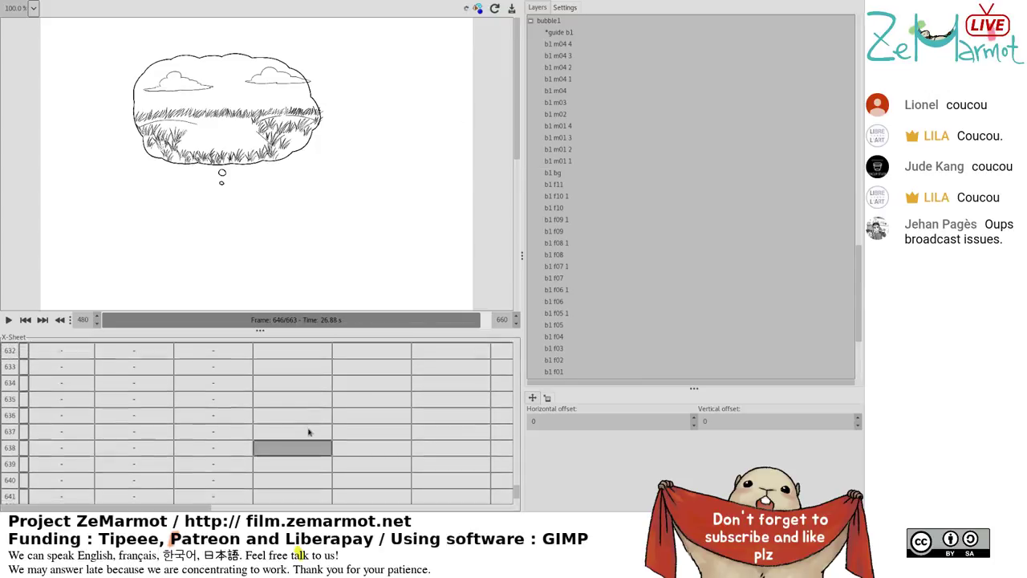
pyautogui.moveTo(517, 492); pyautogui.dragTo(518, 447)
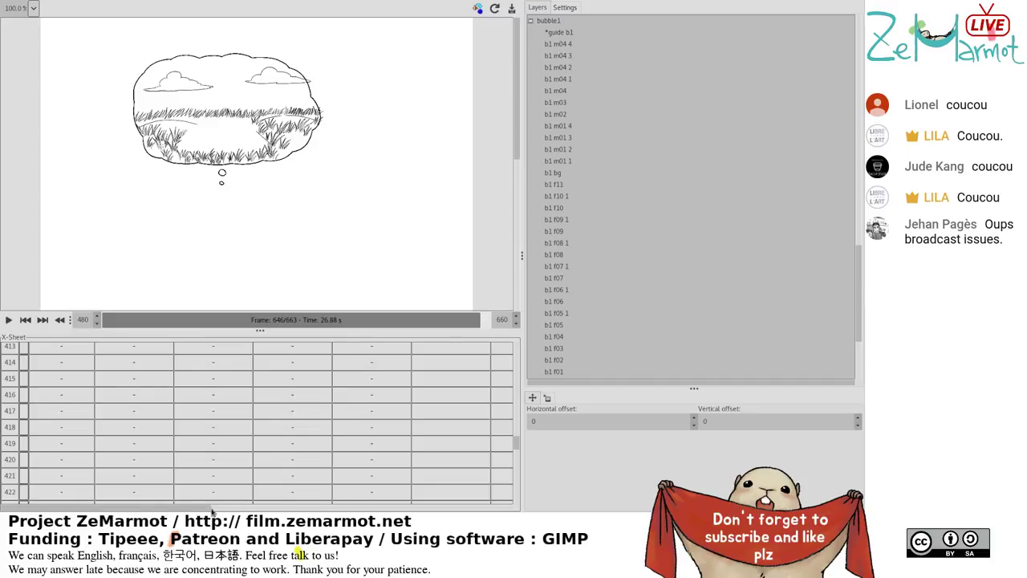
pyautogui.click(324, 508)
pyautogui.moveTo(324, 508); pyautogui.dragTo(517, 510)
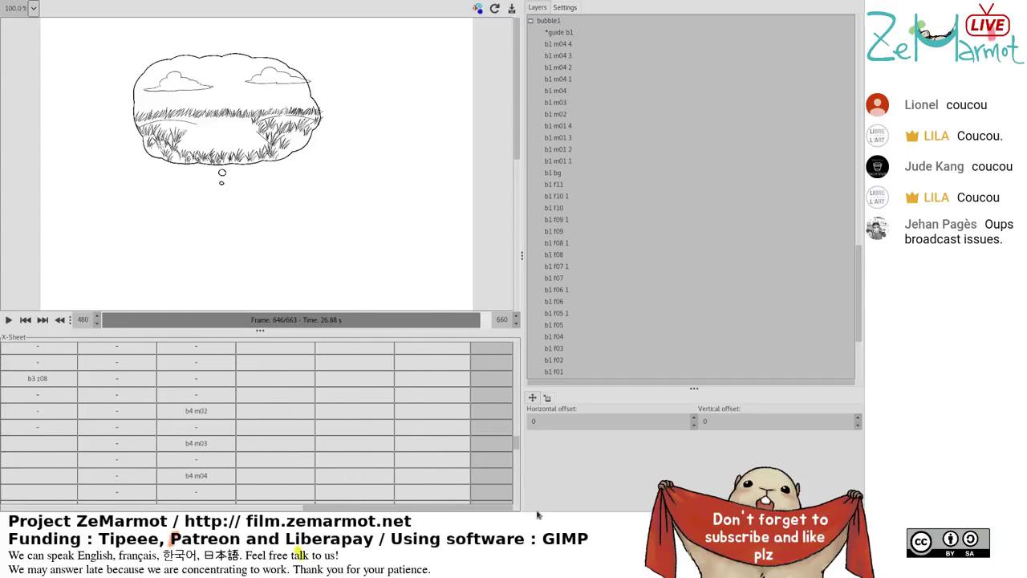
pyautogui.moveTo(518, 444)
pyautogui.mouseDown()
pyautogui.moveTo(532, 366)
pyautogui.moveTo(529, 493)
pyautogui.moveTo(501, 450)
pyautogui.mouseUp()
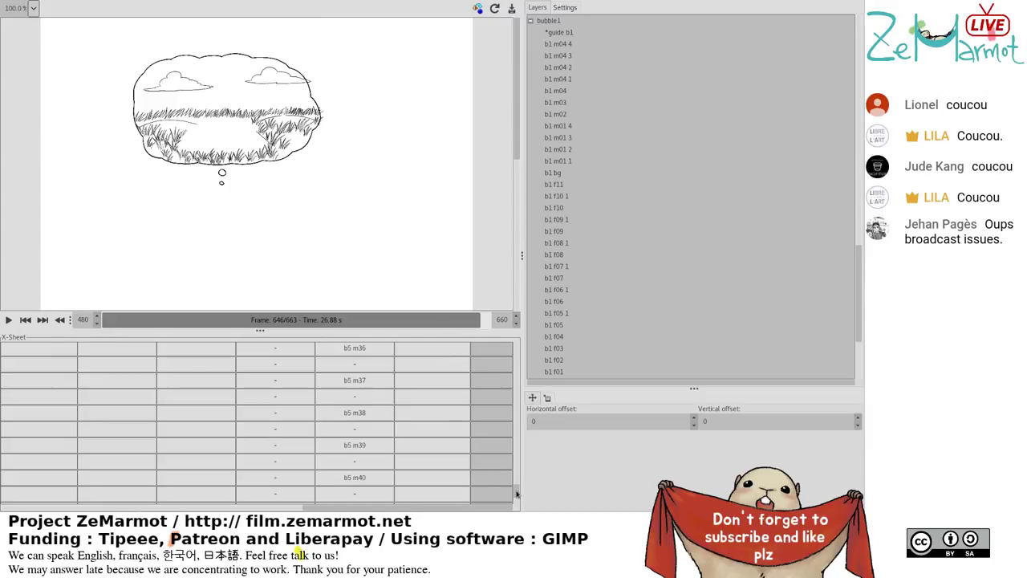
pyautogui.moveTo(517, 494); pyautogui.dragTo(529, 464)
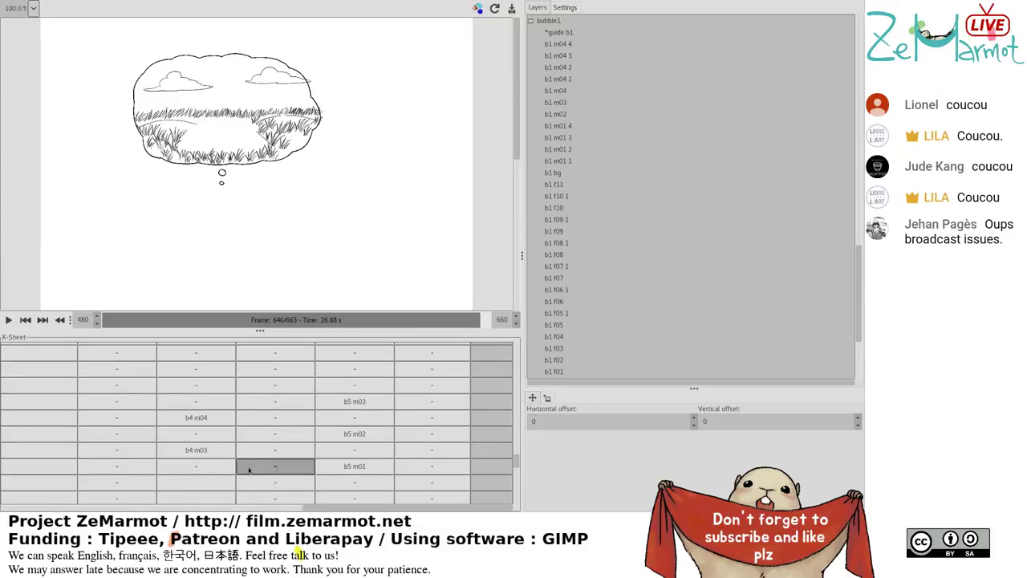
# Add b4 m02 from the bubble4 group to the two empty frames following b4 m03 in its X-Sheet column.
pyautogui.click(204, 473)
pyautogui.moveTo(210, 480); pyautogui.dragTo(212, 496)
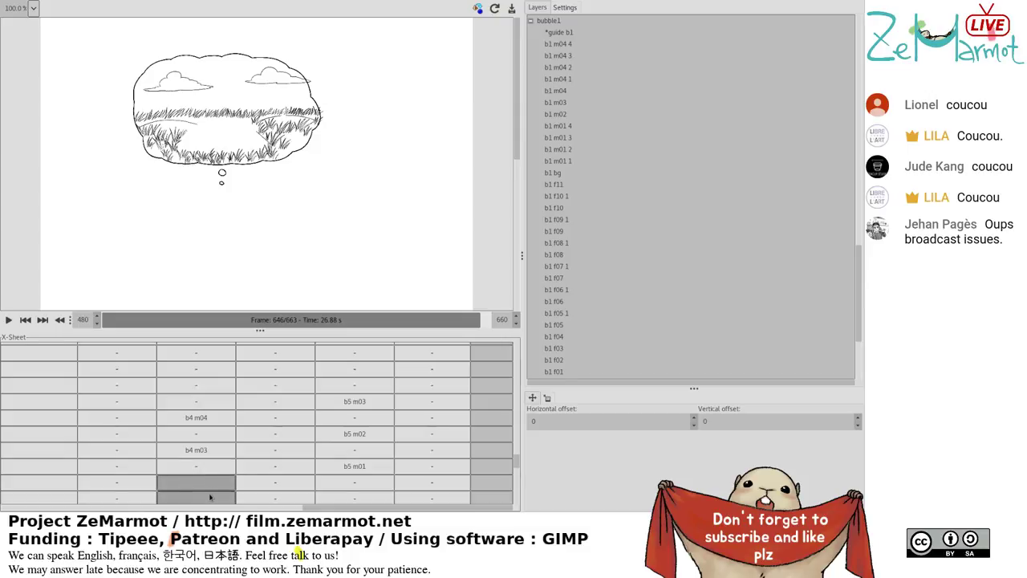
pyautogui.click(535, 19)
pyautogui.scroll(-10, 561, 171)
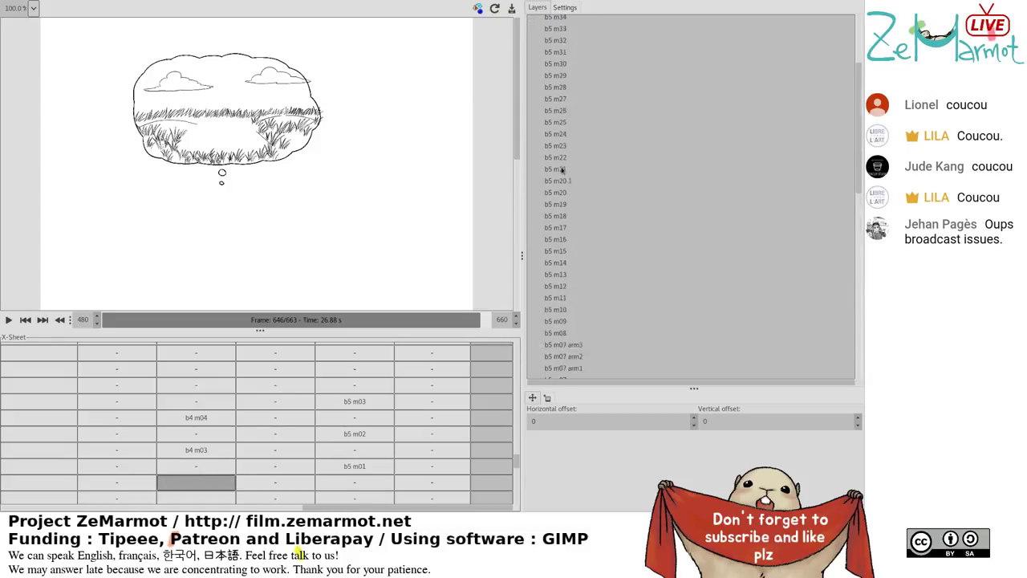
pyautogui.scroll(-5, 561, 170)
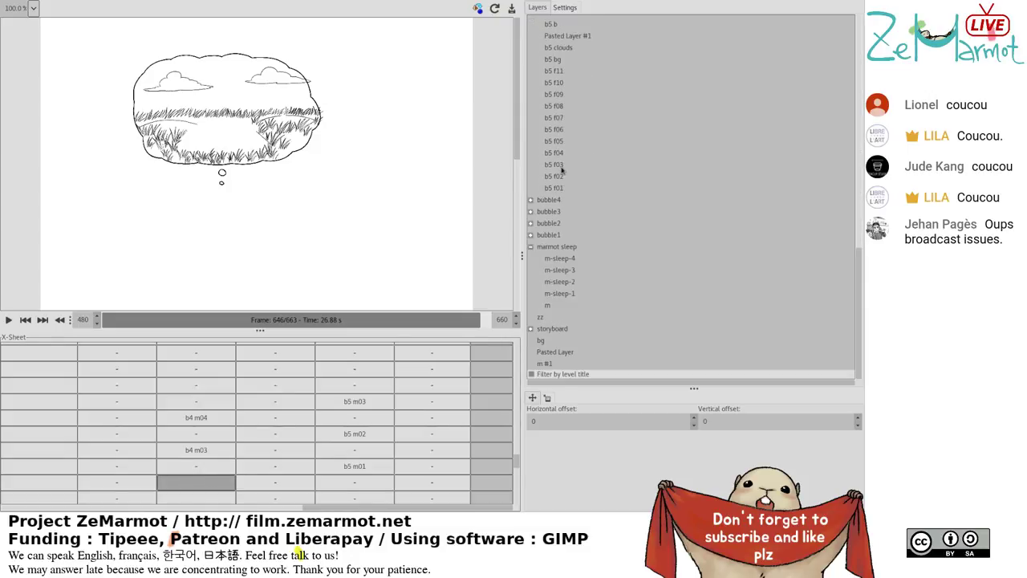
pyautogui.click(531, 213)
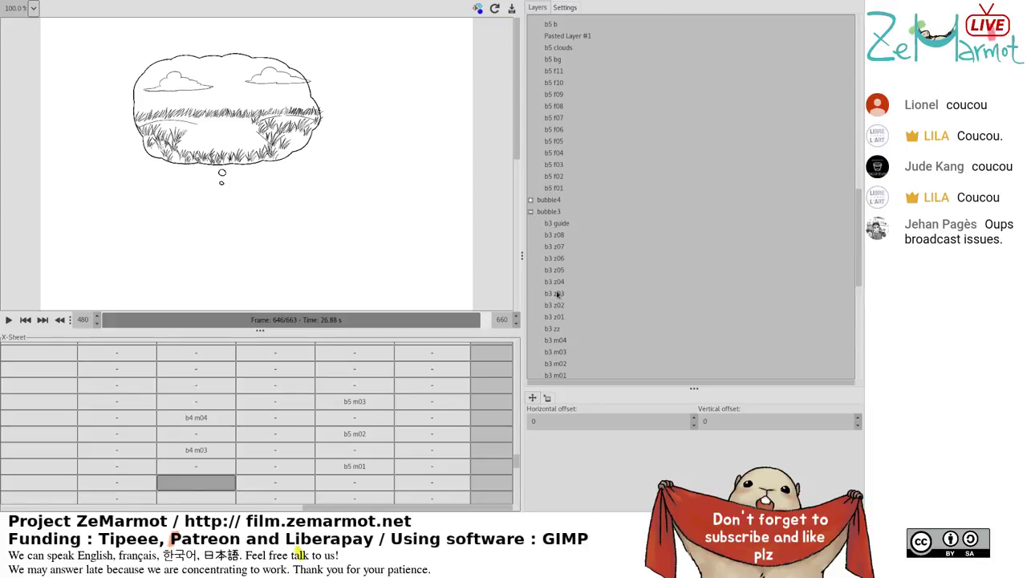
pyautogui.click(532, 212)
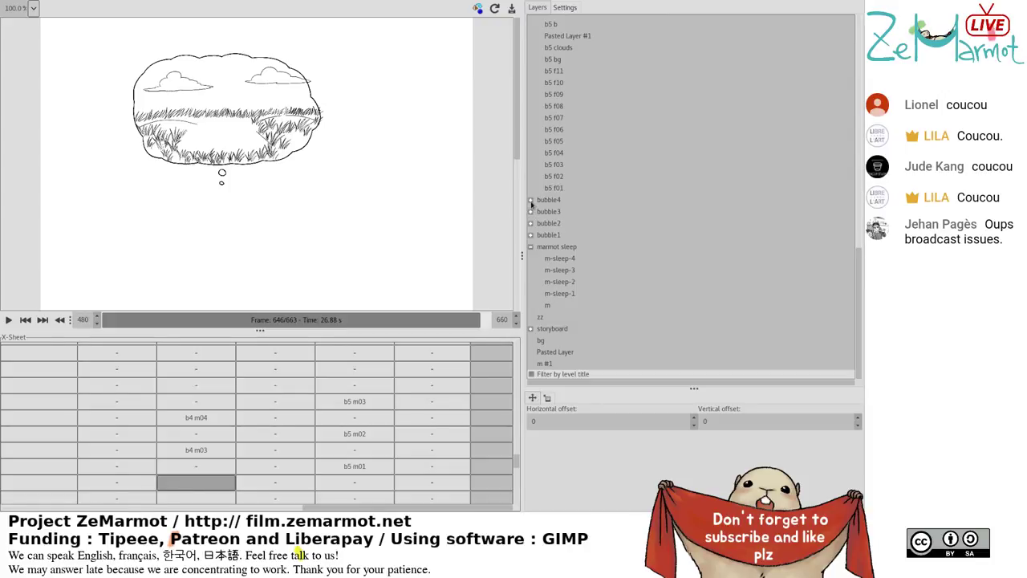
pyautogui.click(531, 200)
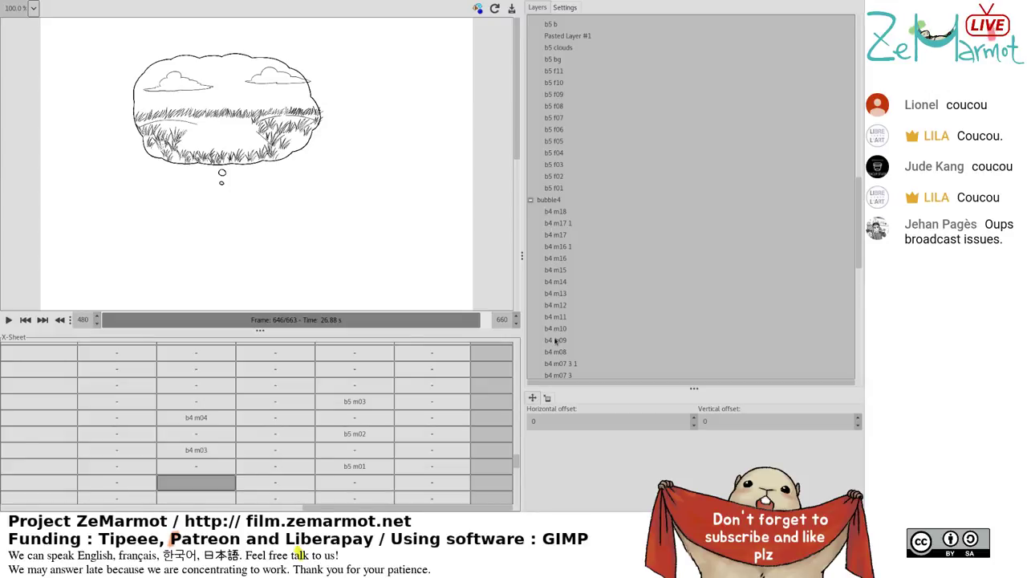
pyautogui.scroll(-5, 555, 344)
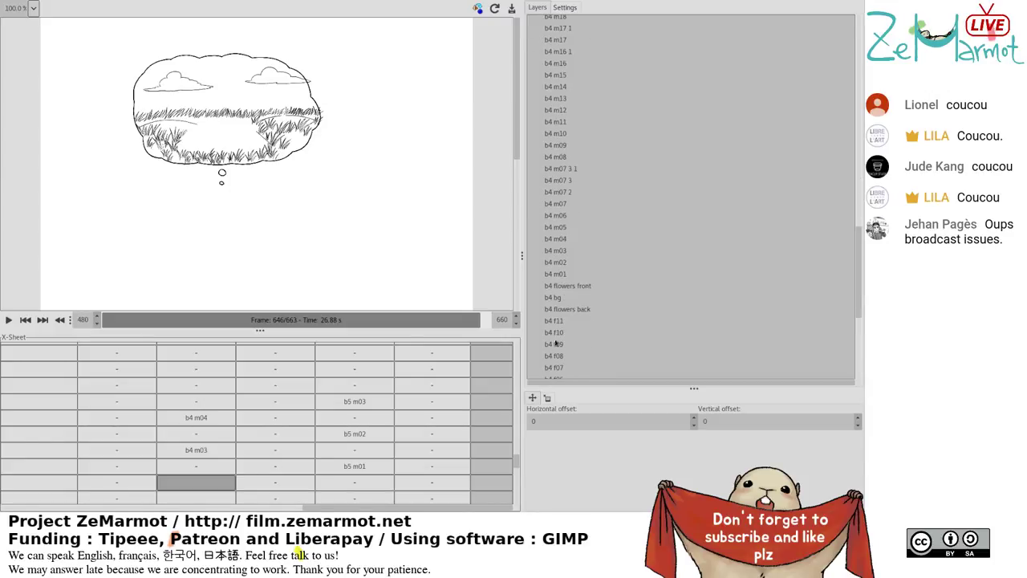
pyautogui.click(564, 266)
# Select the first empty frame after b4 m02 in the bubble4 column and enlarge the X-Sheet area over the preview.
pyautogui.scroll(-2, 337, 425)
pyautogui.click(211, 450)
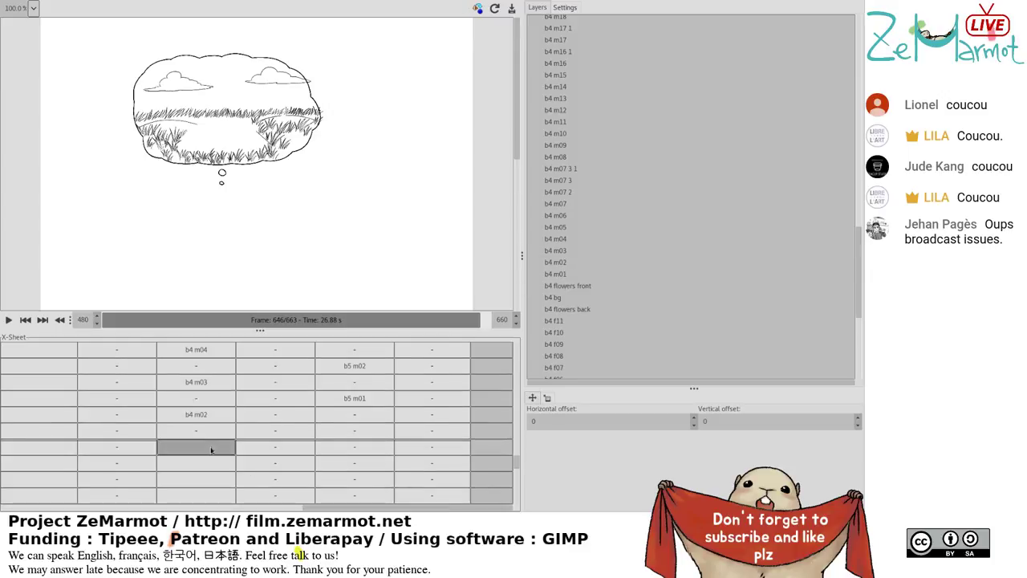
pyautogui.scroll(-2, 211, 451)
pyautogui.keyDown('shift'); pyautogui.click(228, 421); pyautogui.keyUp('shift')
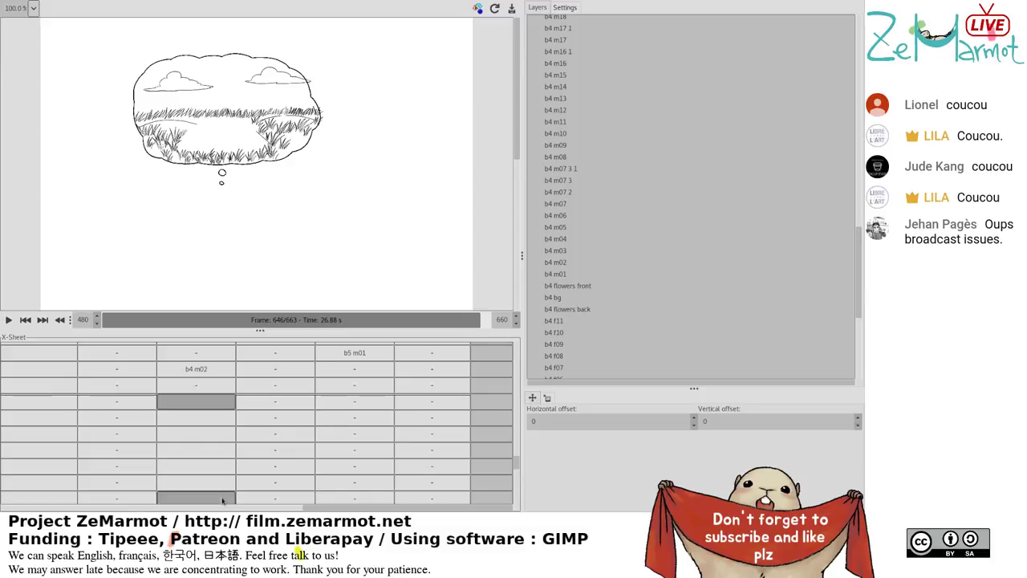
pyautogui.scroll(-3, 223, 500)
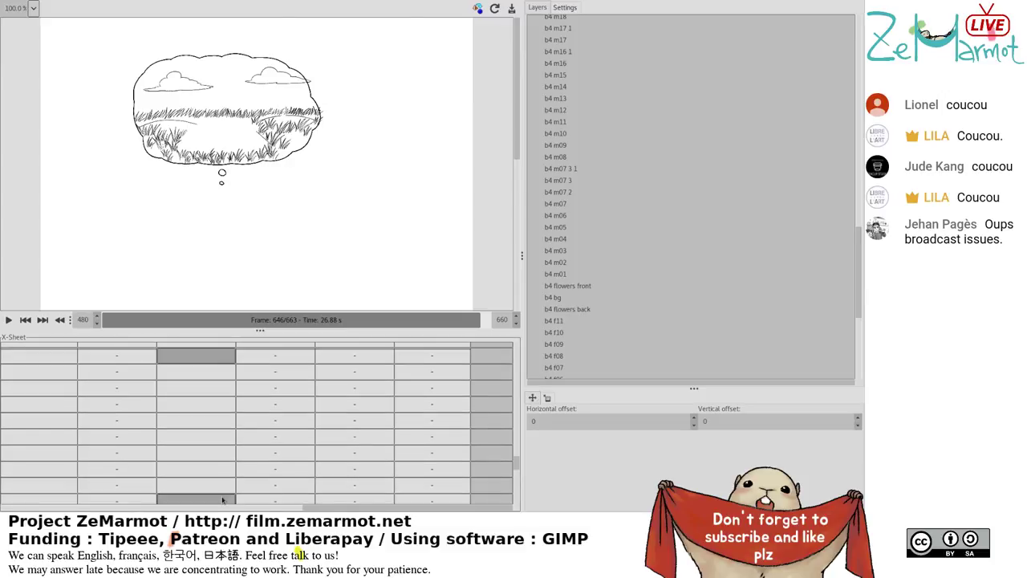
pyautogui.scroll(-2, 223, 500)
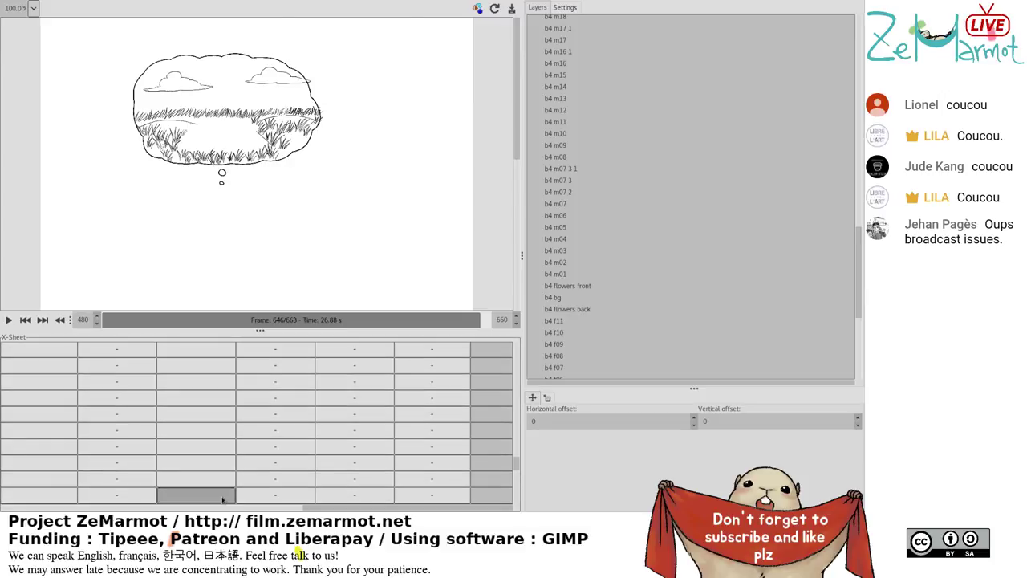
pyautogui.scroll(4, 223, 490)
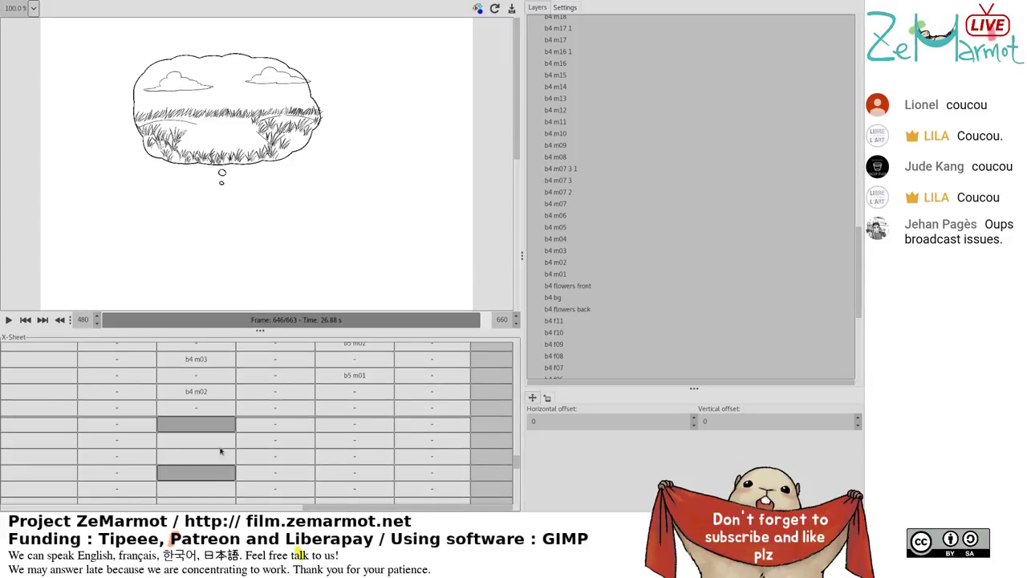
pyautogui.moveTo(260, 330); pyautogui.dragTo(260, 110)
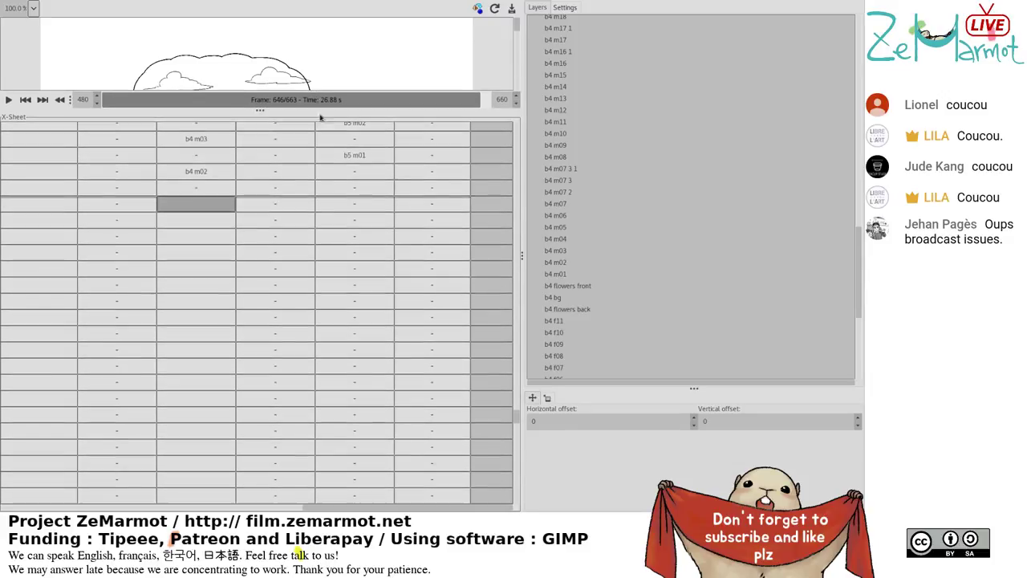
# Hold b4 m01 in the bubble4 column from the frame after b4 m02 through the frame where b5 m03 and b5 mouth04 start.
pyautogui.click(198, 171)
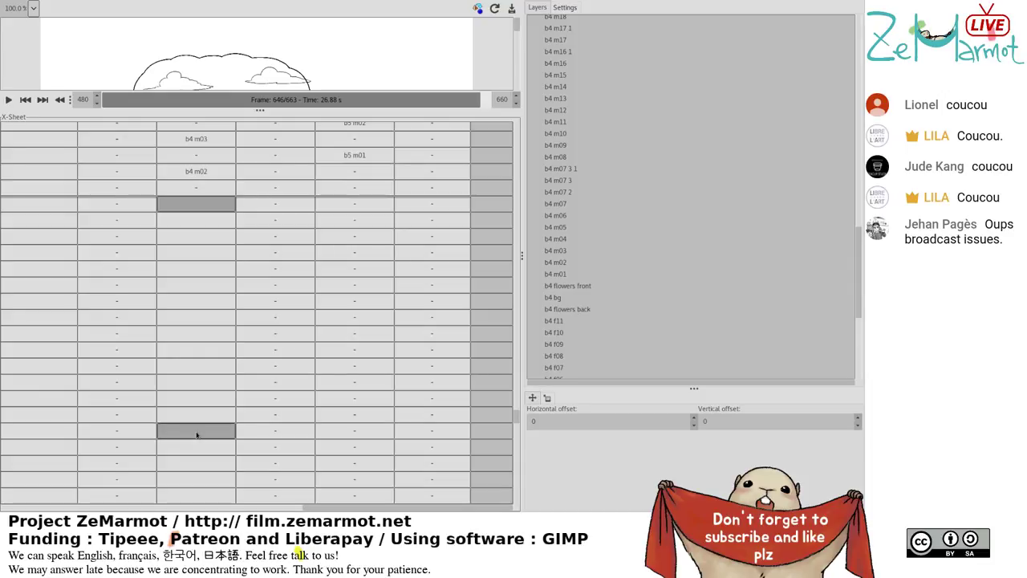
pyautogui.keyDown('shift'); pyautogui.click(195, 496); pyautogui.keyUp('shift')
pyautogui.scroll(-3, 199, 490)
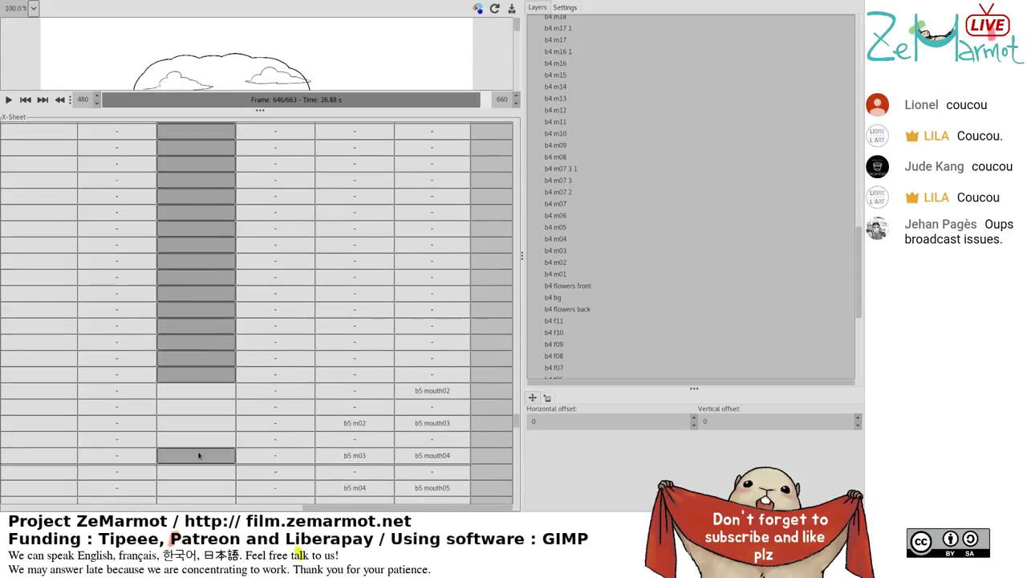
pyautogui.keyDown('shift'); pyautogui.click(199, 455); pyautogui.keyUp('shift')
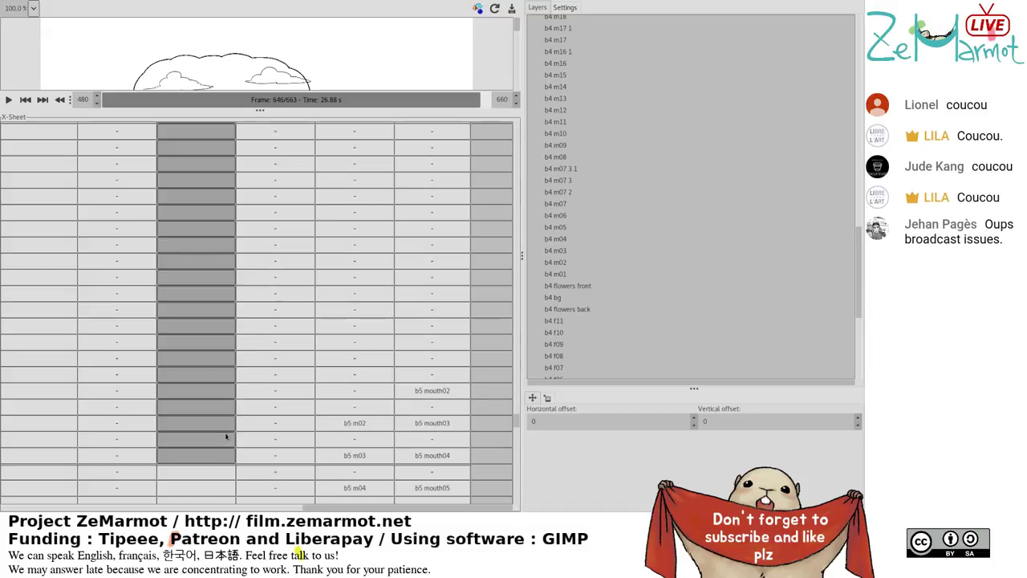
pyautogui.click(580, 274)
# Add b4 m02, b4 m03 and b4 m04 for two frames each directly after the b4 m01 hold in the bubble4 column.
pyautogui.scroll(4, 278, 378)
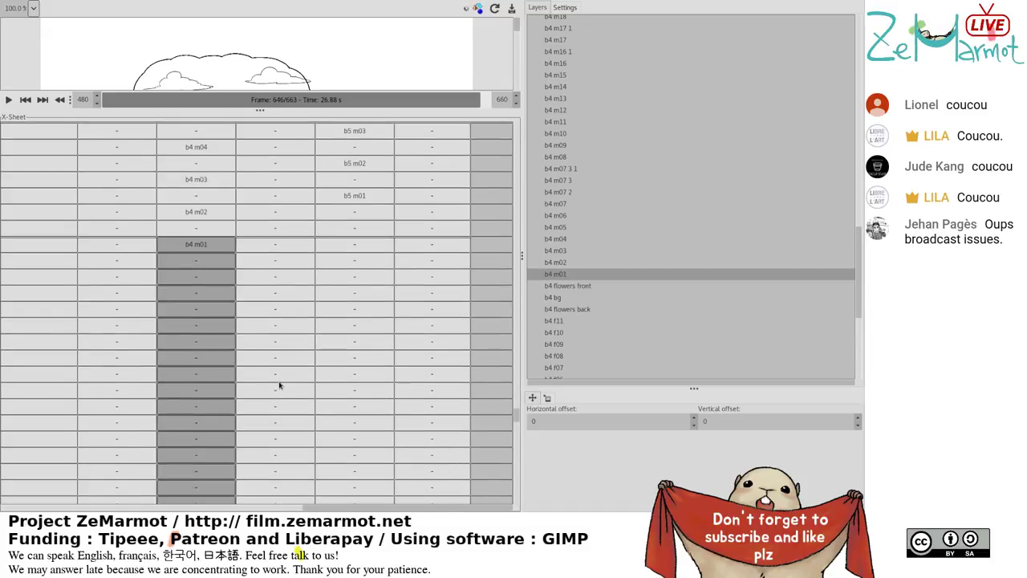
pyautogui.scroll(10, 279, 385)
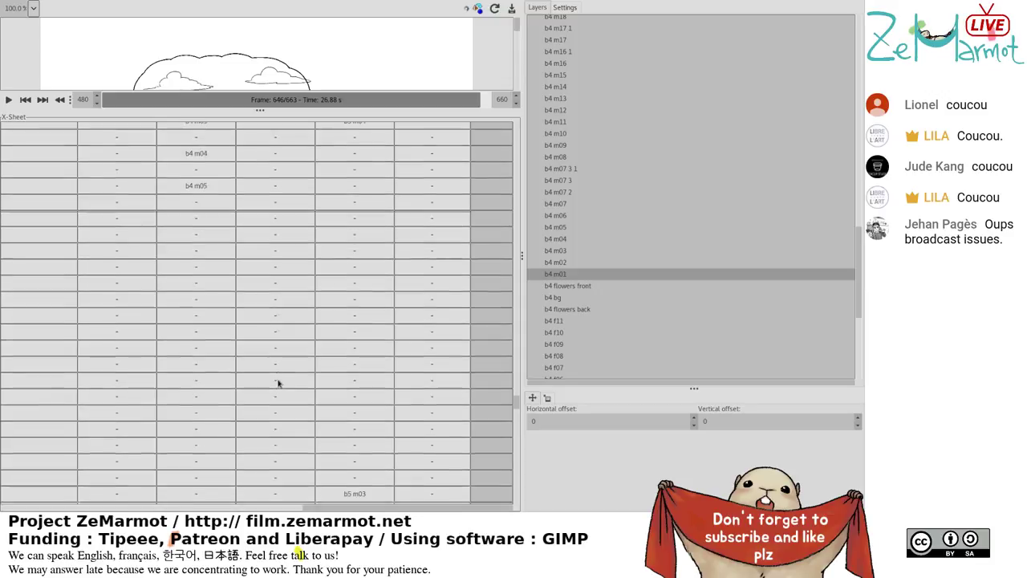
pyautogui.scroll(-10, 278, 382)
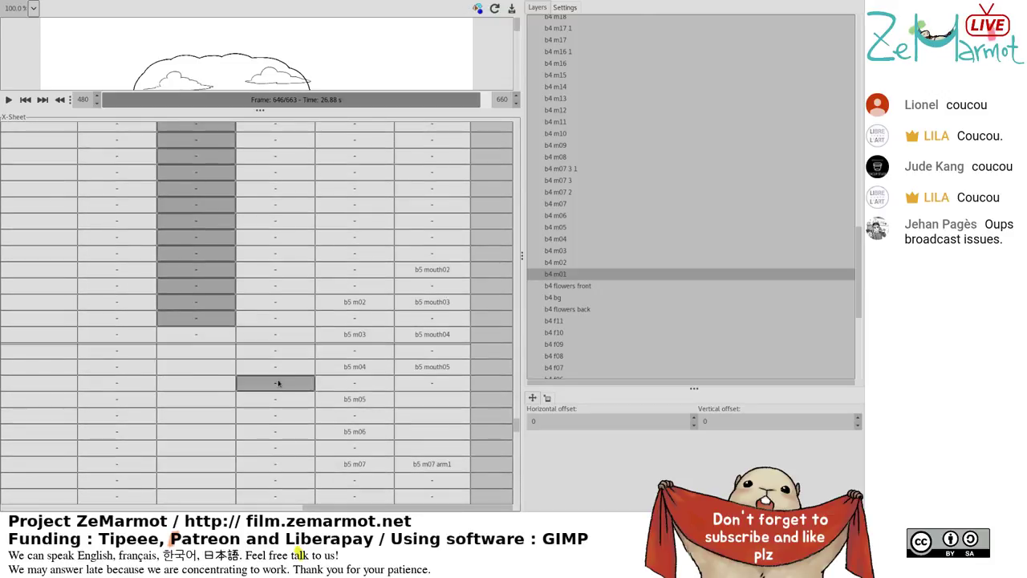
pyautogui.scroll(-5, 278, 383)
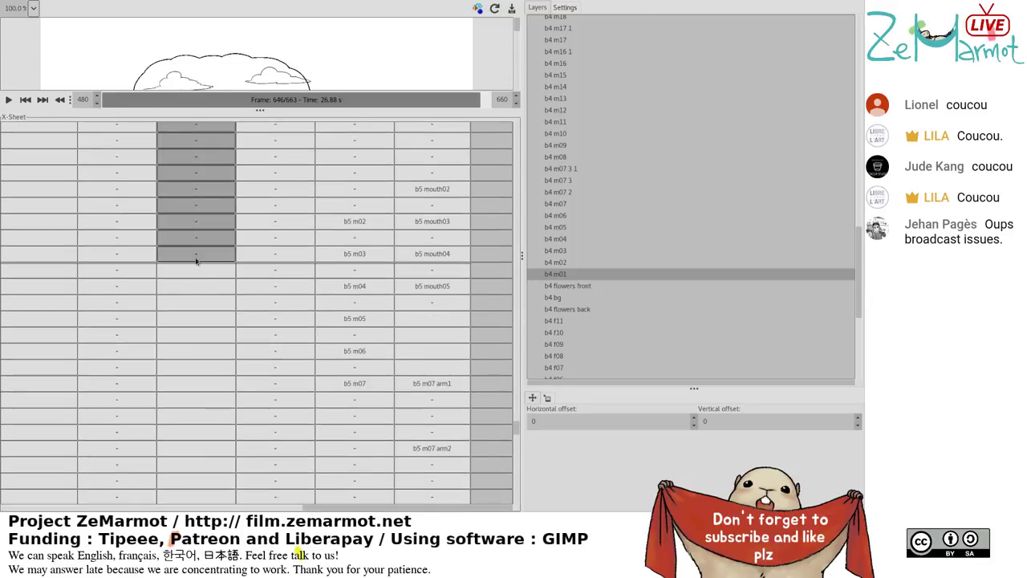
pyautogui.keyDown('shift'); pyautogui.click(197, 270); pyautogui.keyUp('shift')
pyautogui.click(197, 286)
pyautogui.keyDown('shift'); pyautogui.click(196, 271); pyautogui.keyUp('shift')
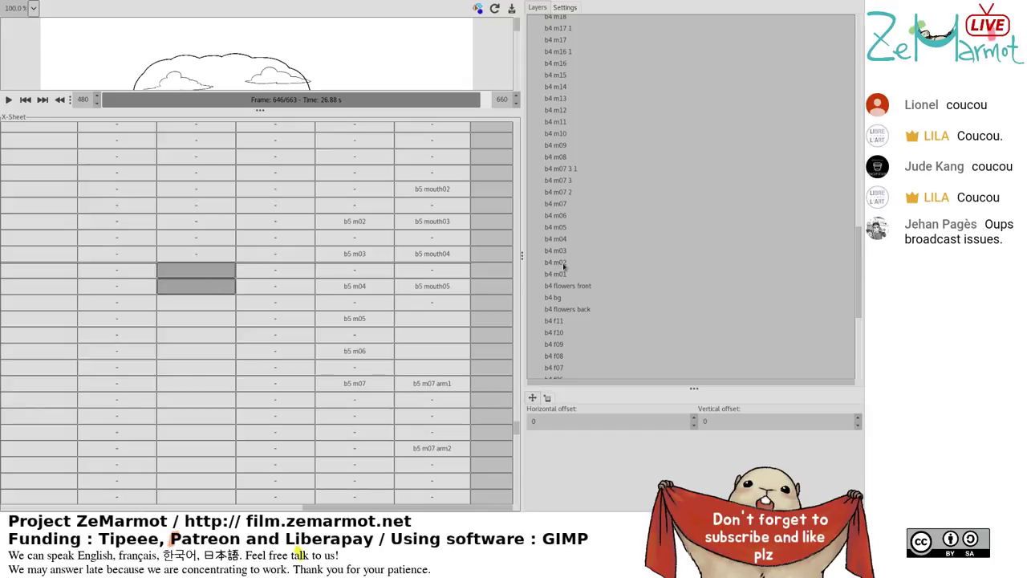
pyautogui.click(564, 268)
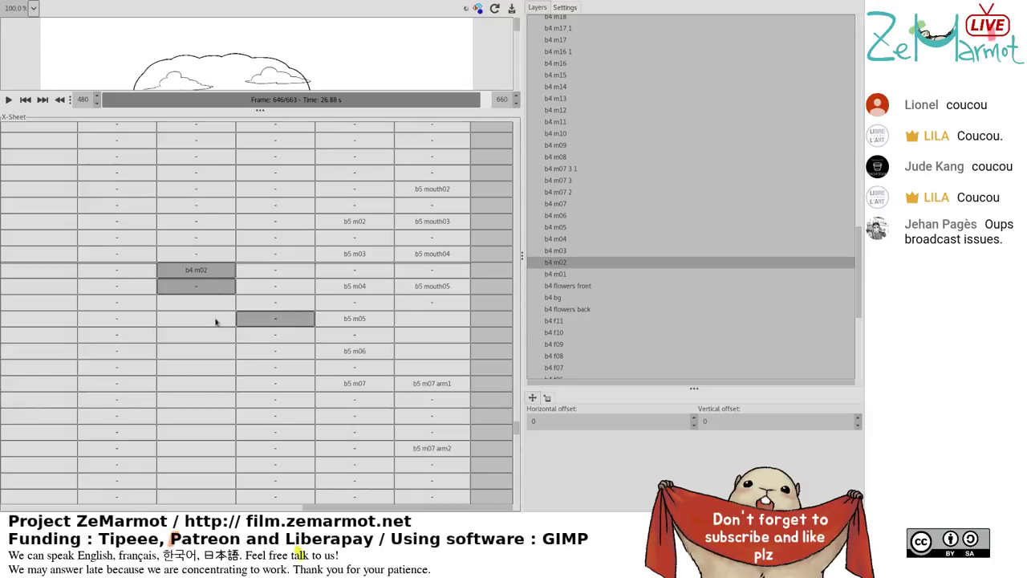
pyautogui.click(565, 250)
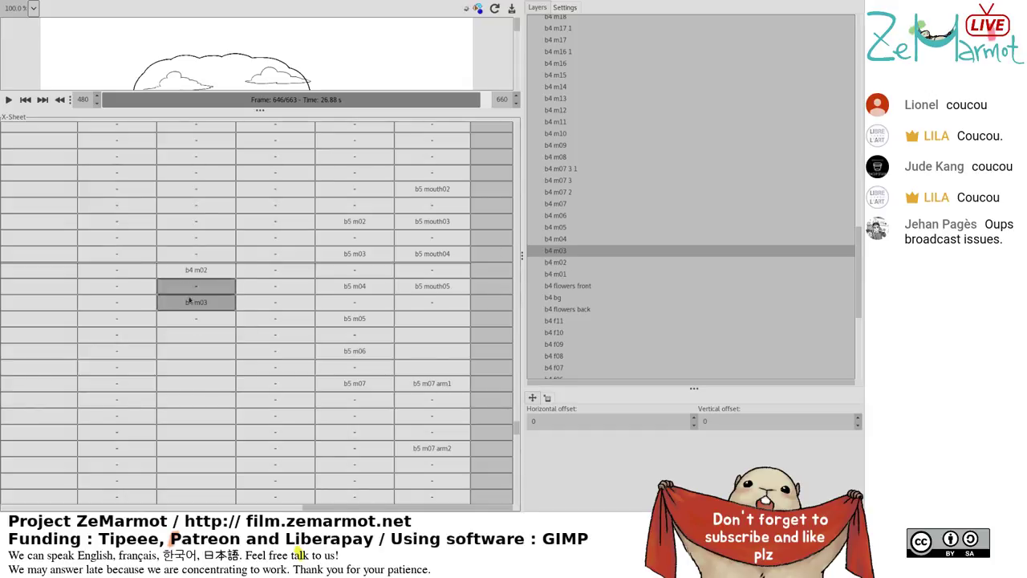
pyautogui.click(561, 240)
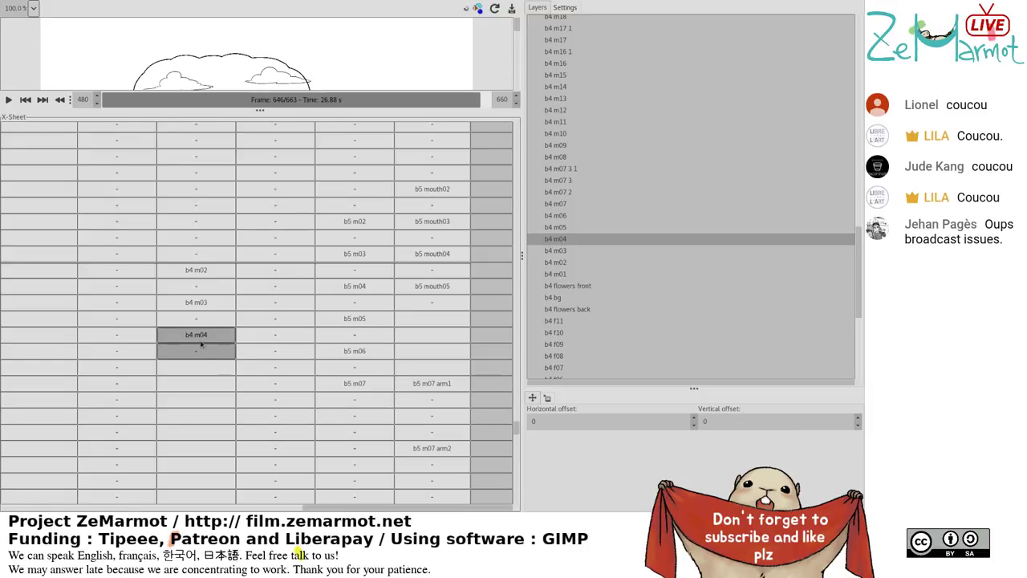
# Extend the b4 m04 drawing in its X-Sheet column so it holds down to the b5 m10 row.
pyautogui.scroll(-1, 202, 353)
pyautogui.scroll(-6, 202, 356)
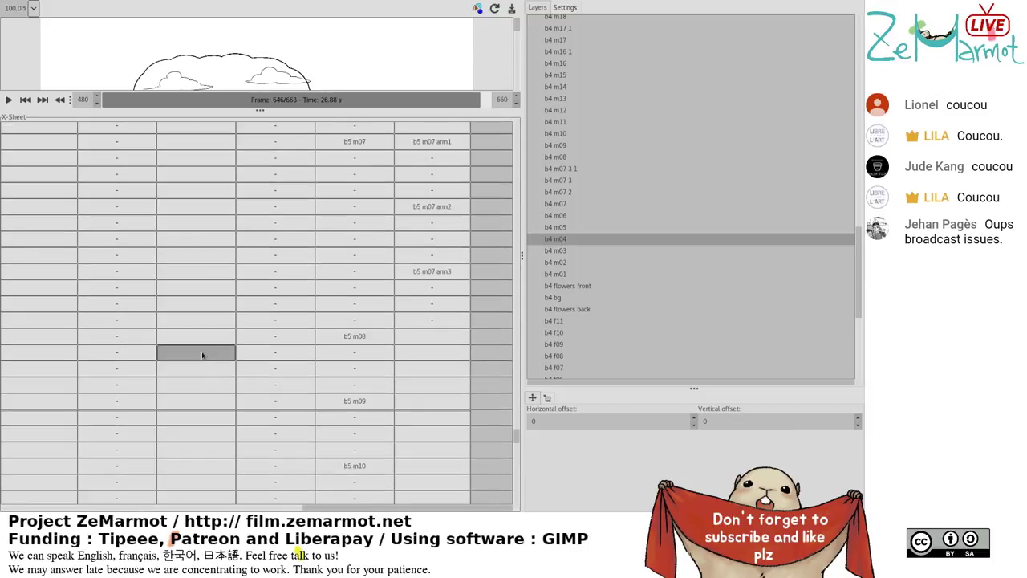
pyautogui.keyDown('shift'); pyautogui.click(205, 424); pyautogui.keyUp('shift')
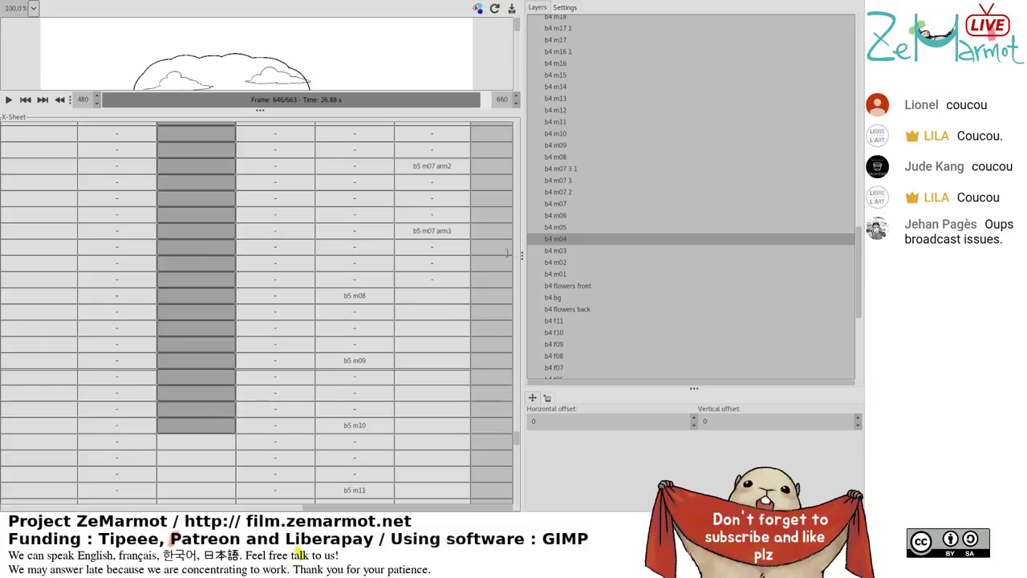
# Assign b4 m03 to the two frames after the b4 m04 hold, and b4 m02 to the following two frames.
pyautogui.scroll(-3, 225, 394)
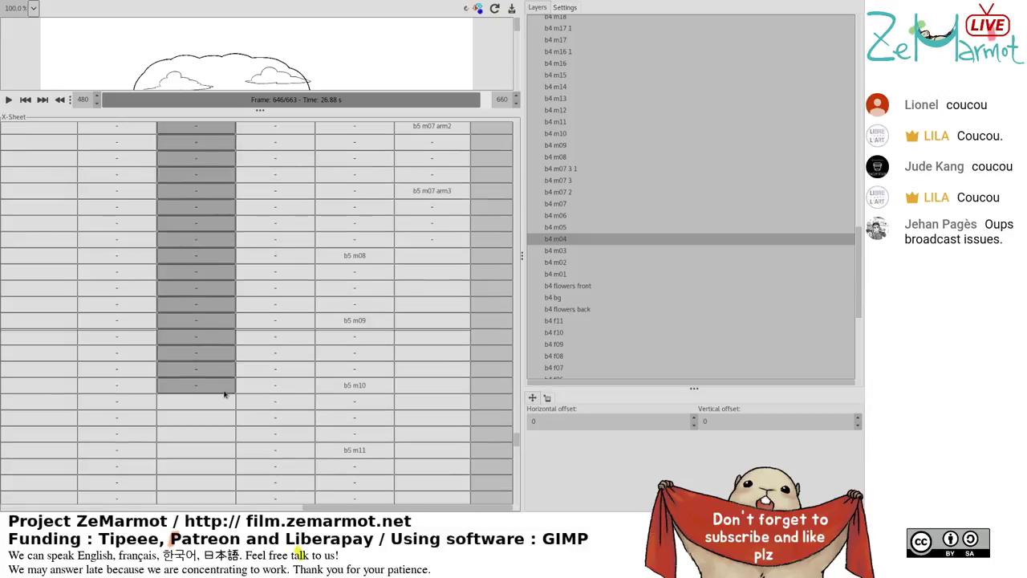
pyautogui.click(211, 337)
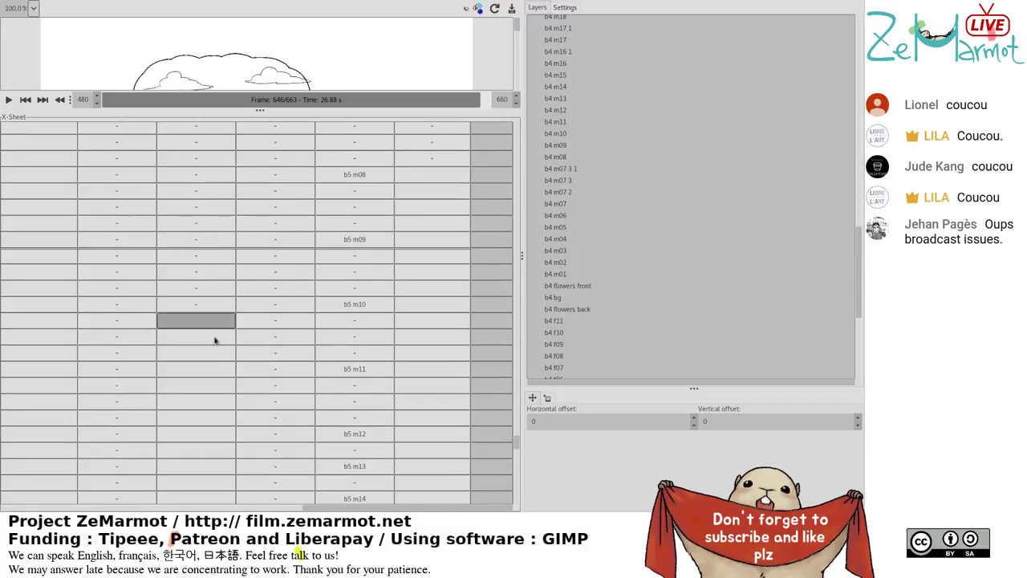
pyautogui.click(559, 251)
pyautogui.click(206, 361)
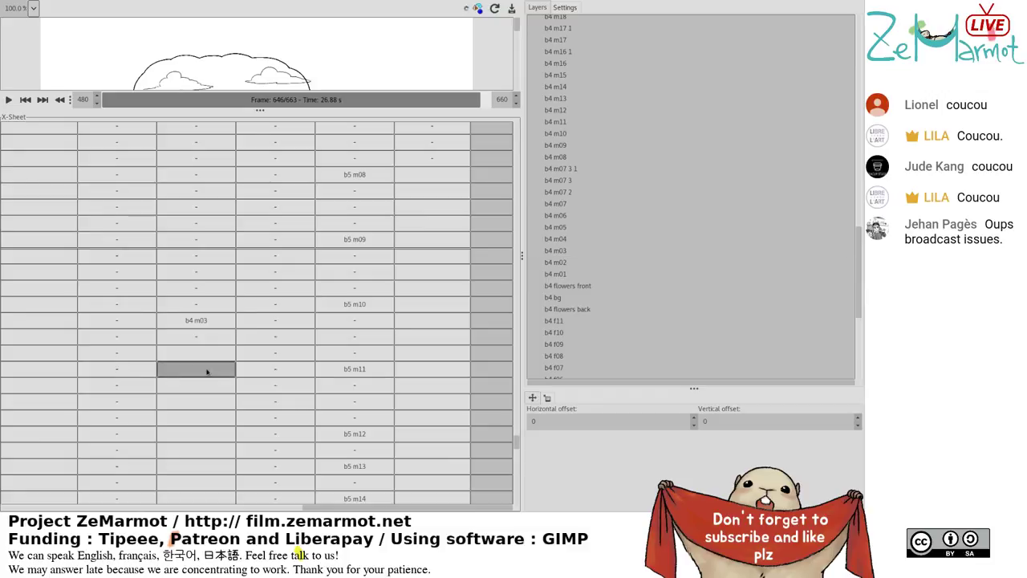
pyautogui.click(546, 263)
pyautogui.click(213, 386)
# Assign b4 m01 to the frames from just after the b5 m11 row through the eighth frame past b5 m18.
pyautogui.scroll(-1, 214, 395)
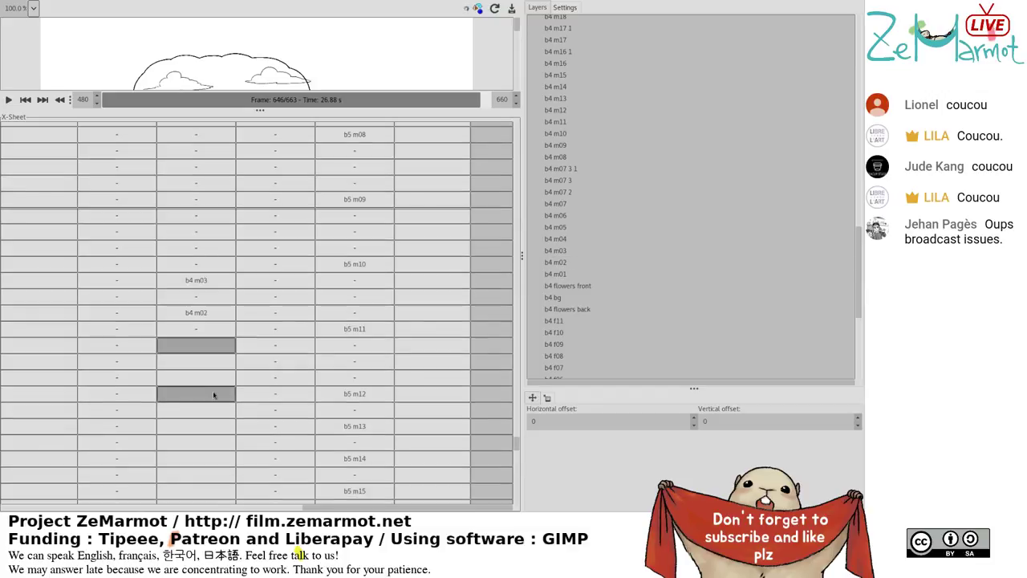
pyautogui.scroll(-1, 214, 394)
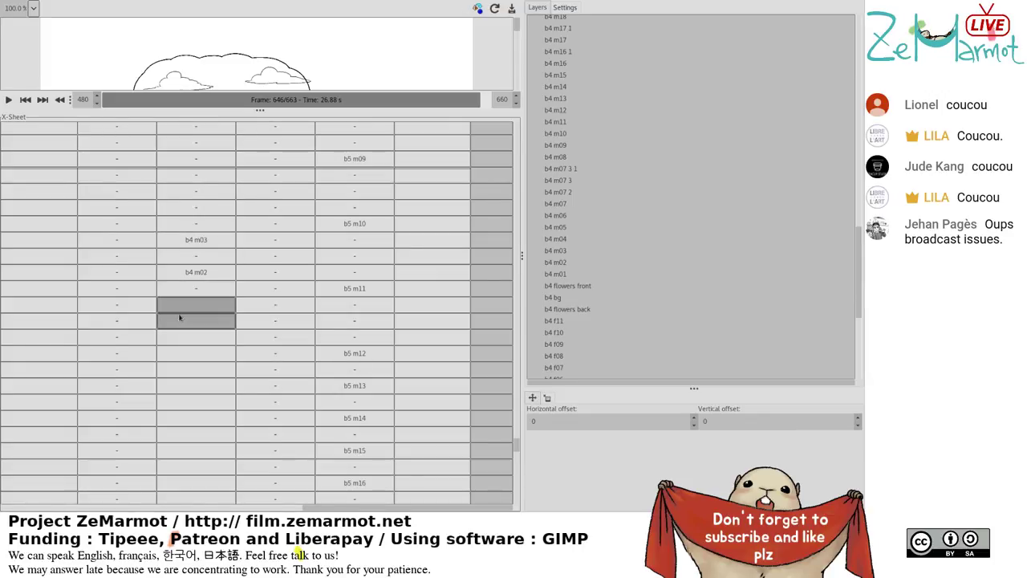
pyautogui.scroll(-9, 181, 316)
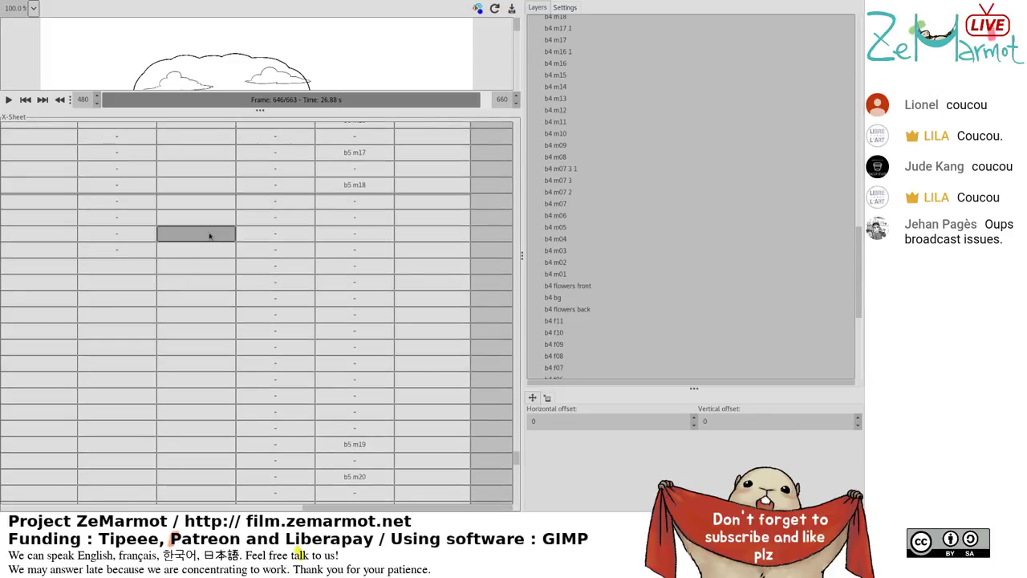
pyautogui.keyDown('shift'); pyautogui.click(204, 314); pyautogui.keyUp('shift')
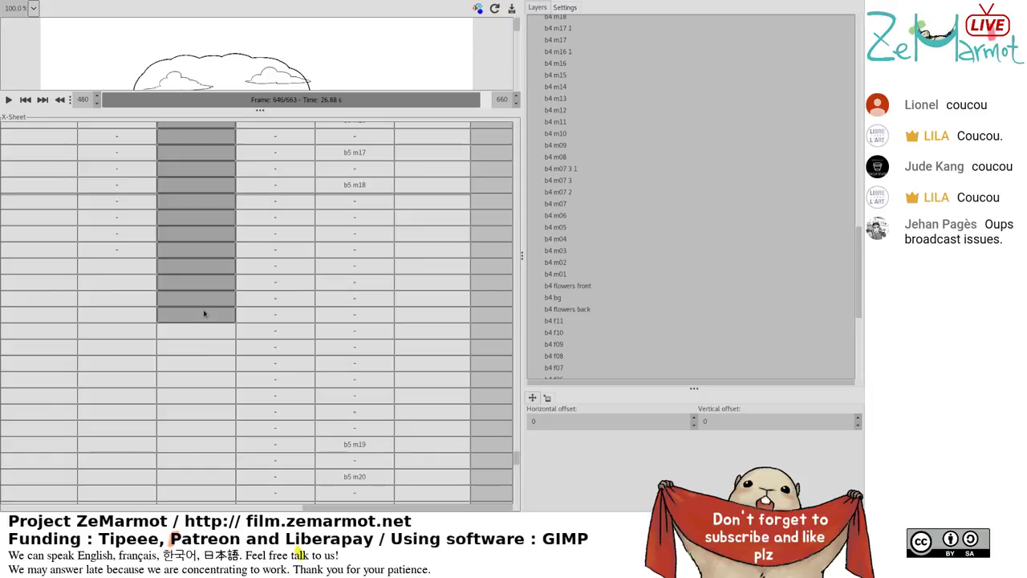
pyautogui.scroll(8, 372, 357)
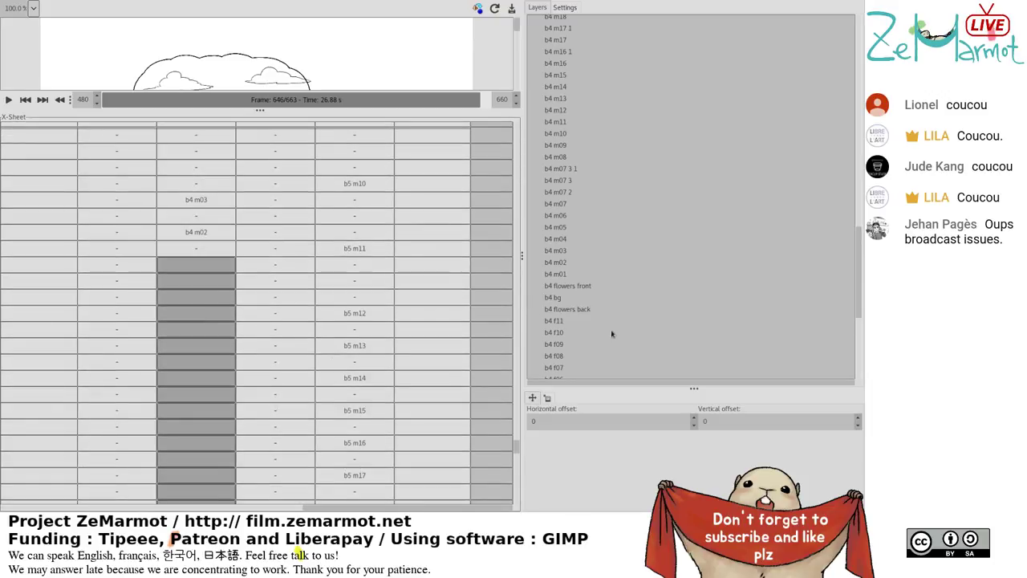
pyautogui.click(569, 275)
# Assign b4 m02 to the two frames after the b4 m01 hold, and b4 m03 to the following two frames.
pyautogui.scroll(-7, 275, 287)
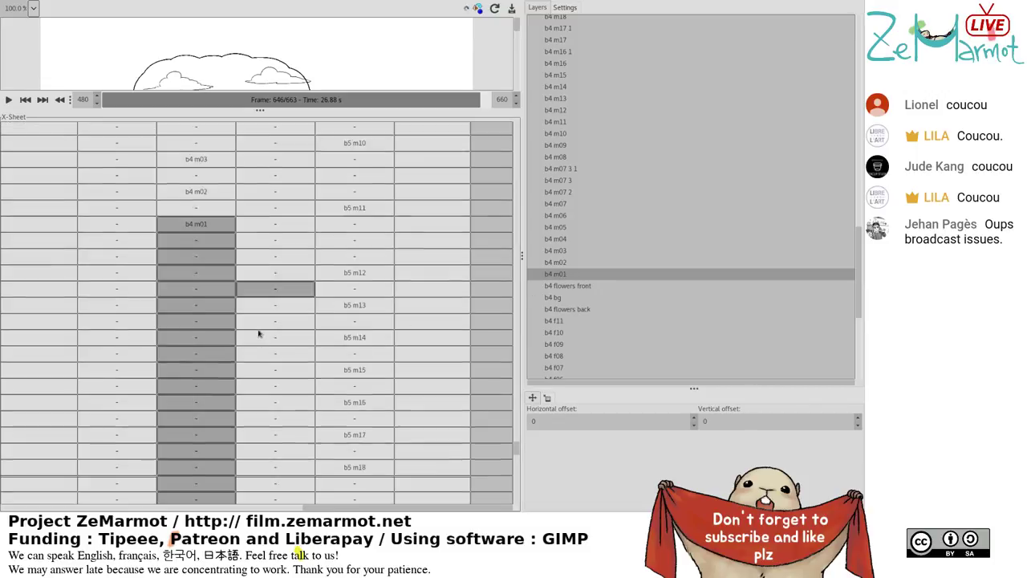
pyautogui.keyDown('shift'); pyautogui.click(193, 383); pyautogui.keyUp('shift')
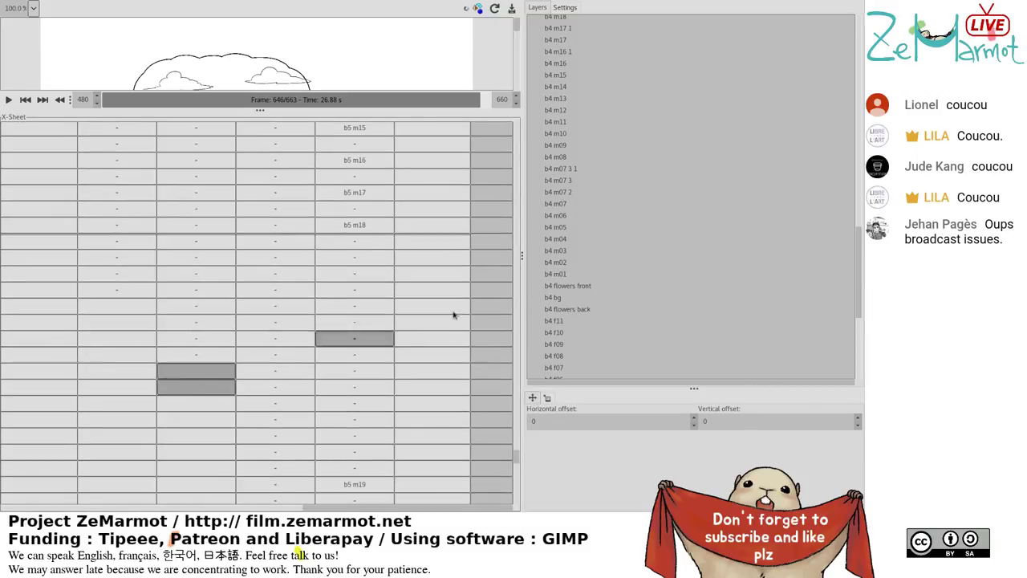
pyautogui.moveTo(562, 263); pyautogui.dragTo(194, 290)
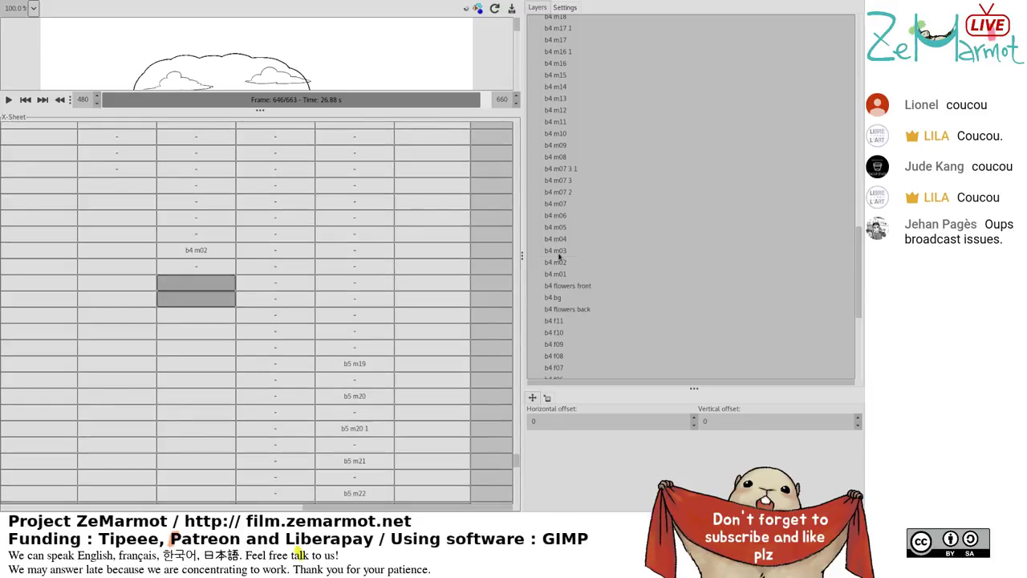
pyautogui.moveTo(562, 254); pyautogui.dragTo(195, 317)
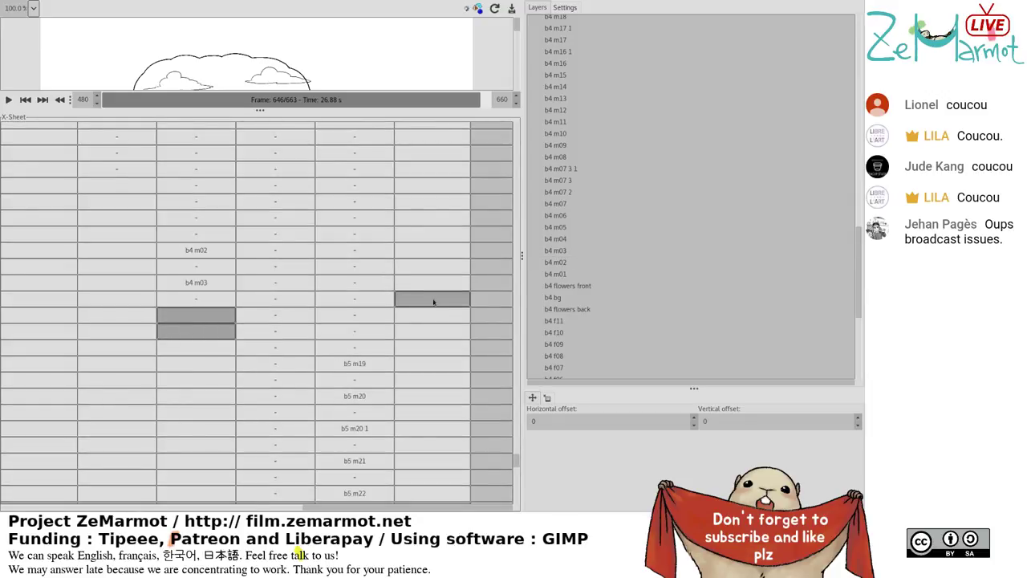
# Fill the frames after the last b4 m03 down to the b5 m28 row with b4 m04.
pyautogui.scroll(-2, 200, 337)
pyautogui.click(211, 280)
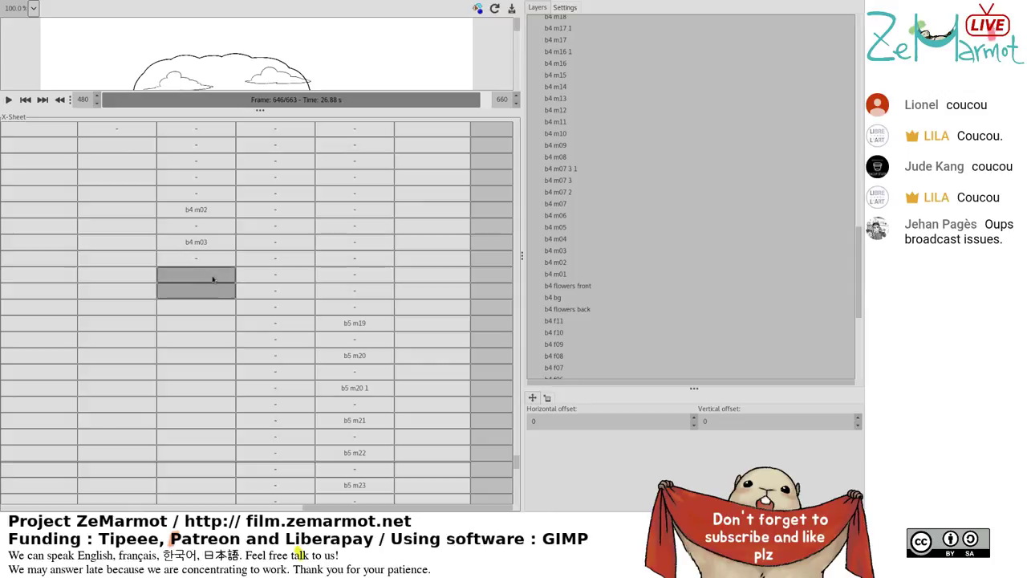
pyautogui.scroll(-2, 213, 279)
pyautogui.click(223, 162)
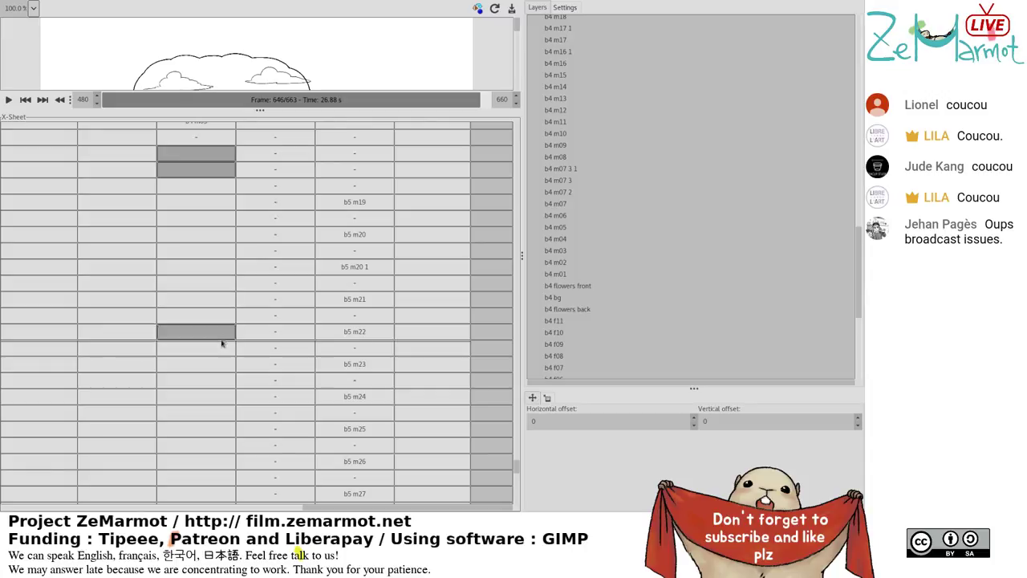
pyautogui.scroll(-2, 222, 341)
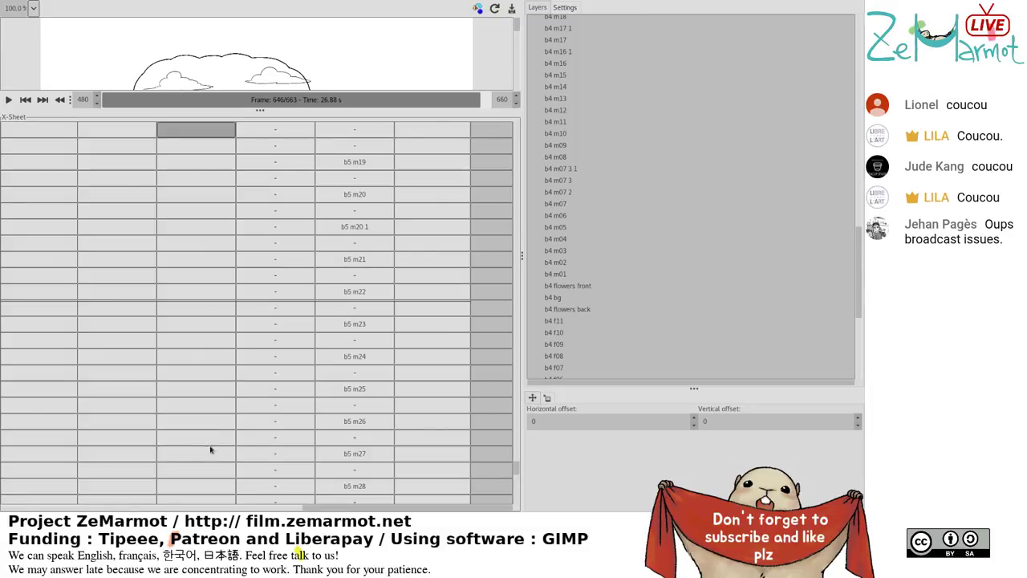
pyautogui.keyDown('shift'); pyautogui.click(201, 485); pyautogui.keyUp('shift')
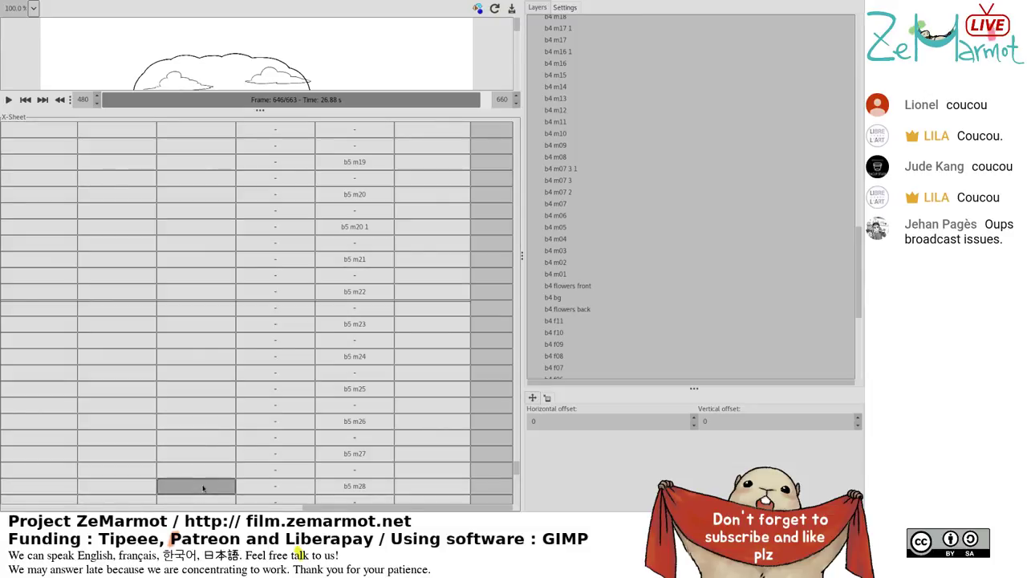
pyautogui.click(552, 273)
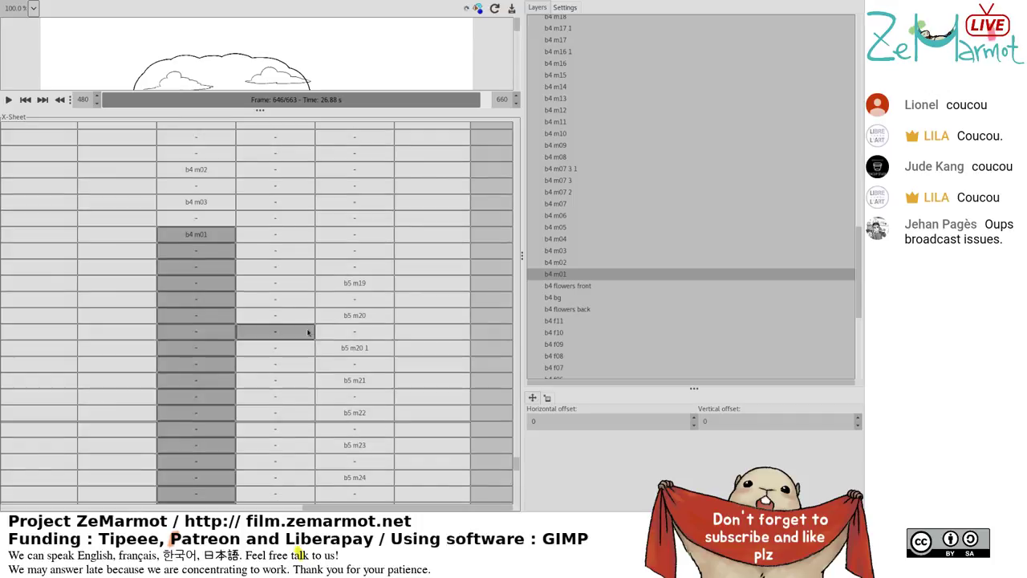
pyautogui.click(560, 238)
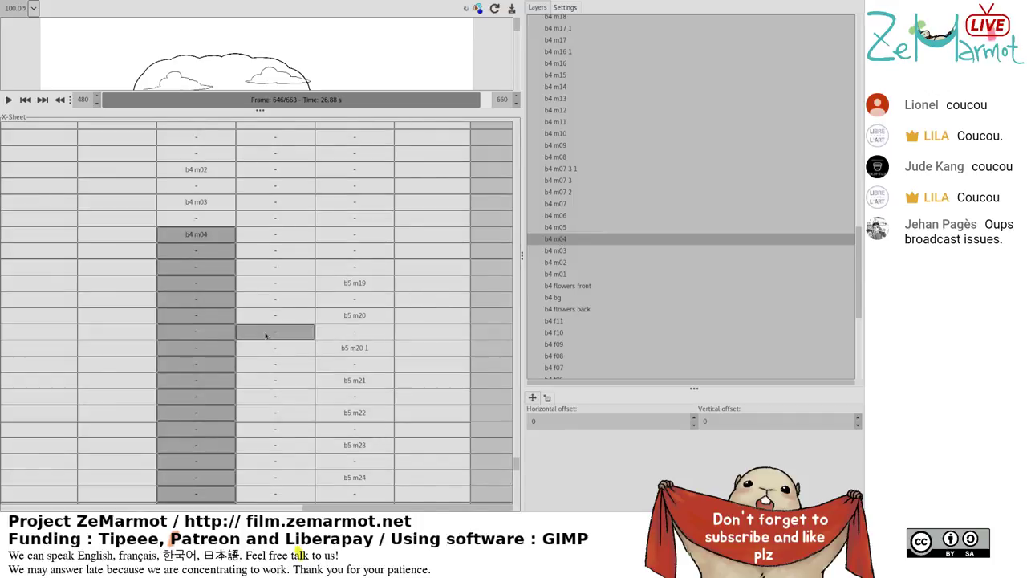
pyautogui.scroll(-7, 267, 337)
pyautogui.moveTo(227, 301); pyautogui.dragTo(226, 316)
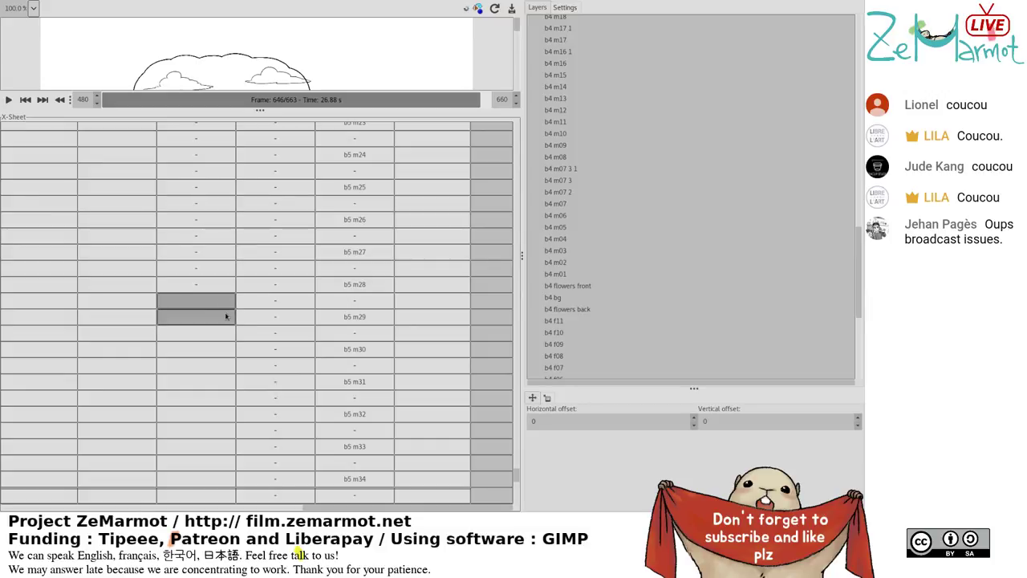
pyautogui.click(216, 301)
pyautogui.click(207, 284)
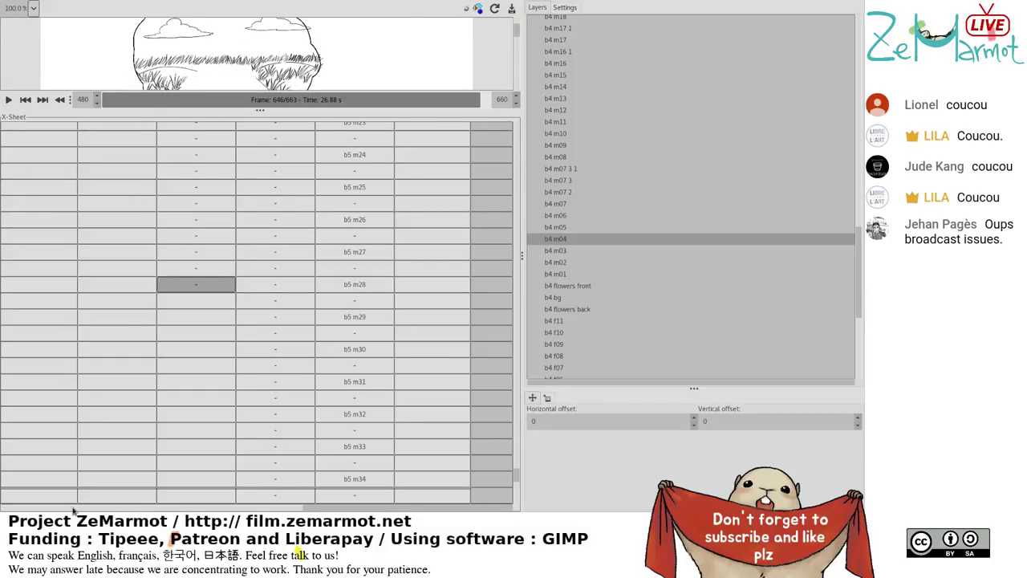
# Step back and forth through individual frames around 602 to 611 to examine the drawing changes in the animation preview.
pyautogui.hscroll(-5, 72, 507)
pyautogui.click(8, 267)
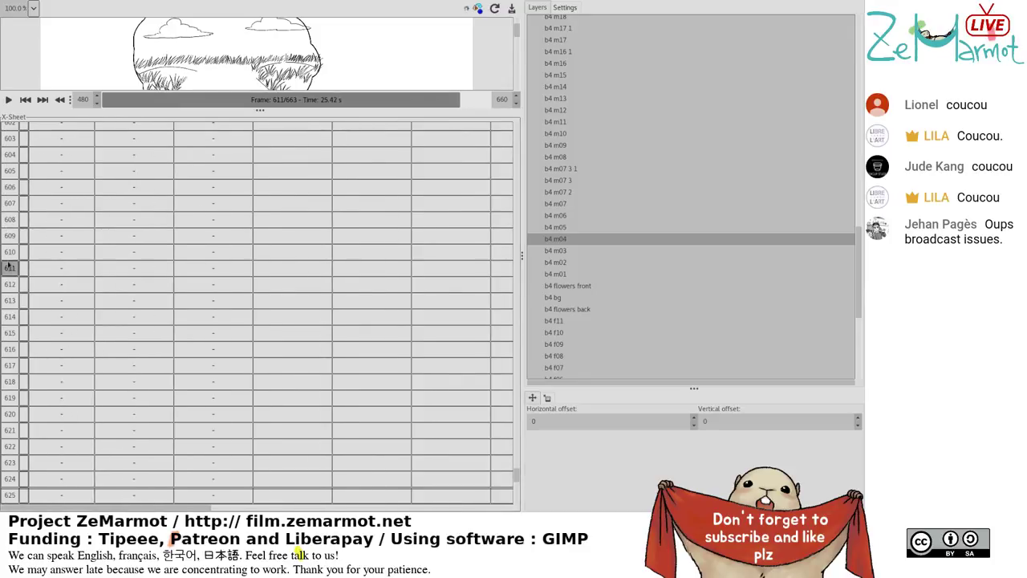
pyautogui.click(5, 144)
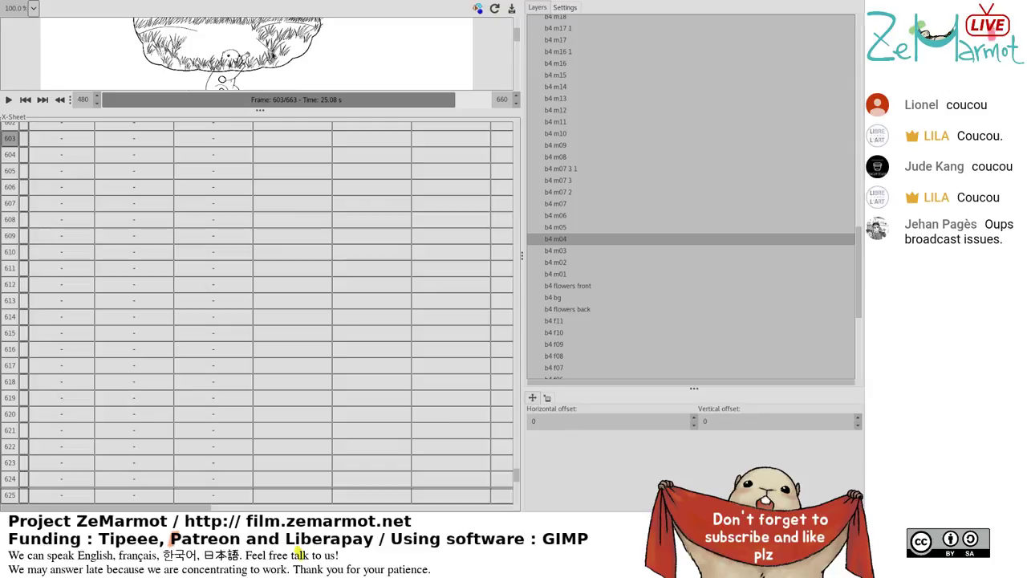
pyautogui.click(9, 219)
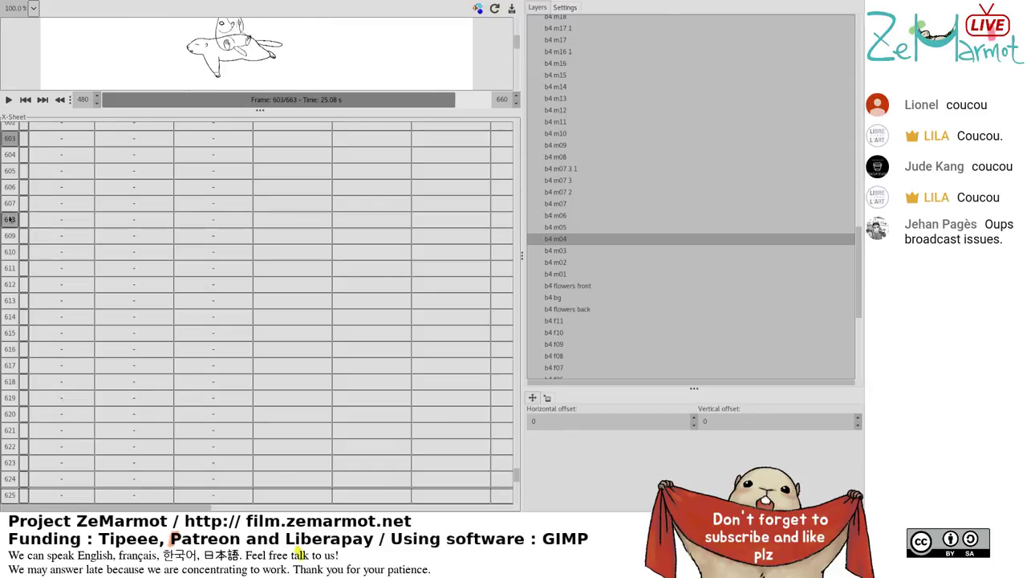
pyautogui.click(8, 170)
pyautogui.click(8, 154)
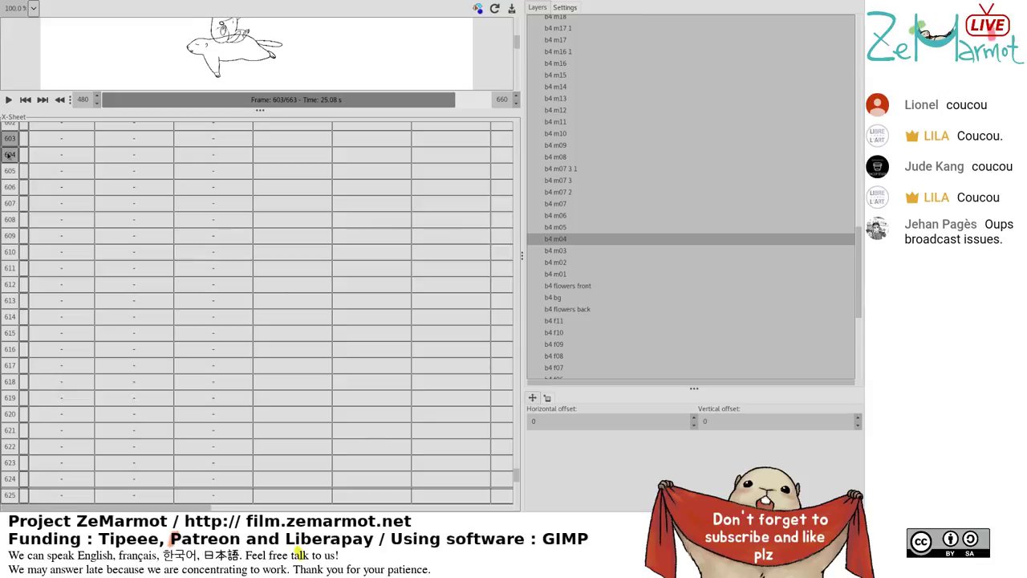
pyautogui.click(10, 170)
pyautogui.click(10, 155)
pyautogui.click(9, 138)
pyautogui.click(10, 125)
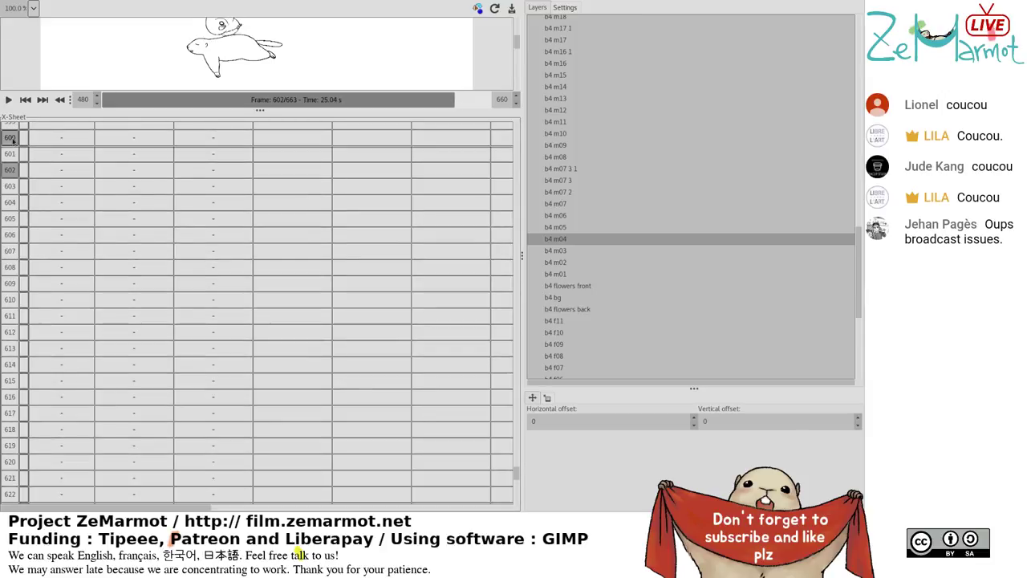
pyautogui.click(9, 154)
pyautogui.click(10, 170)
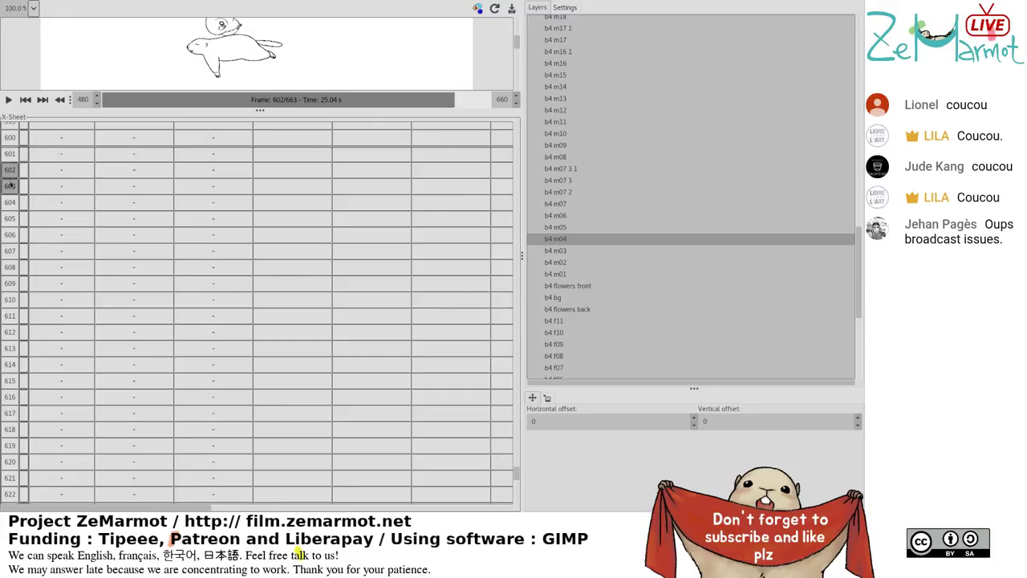
pyautogui.click(11, 187)
pyautogui.click(9, 202)
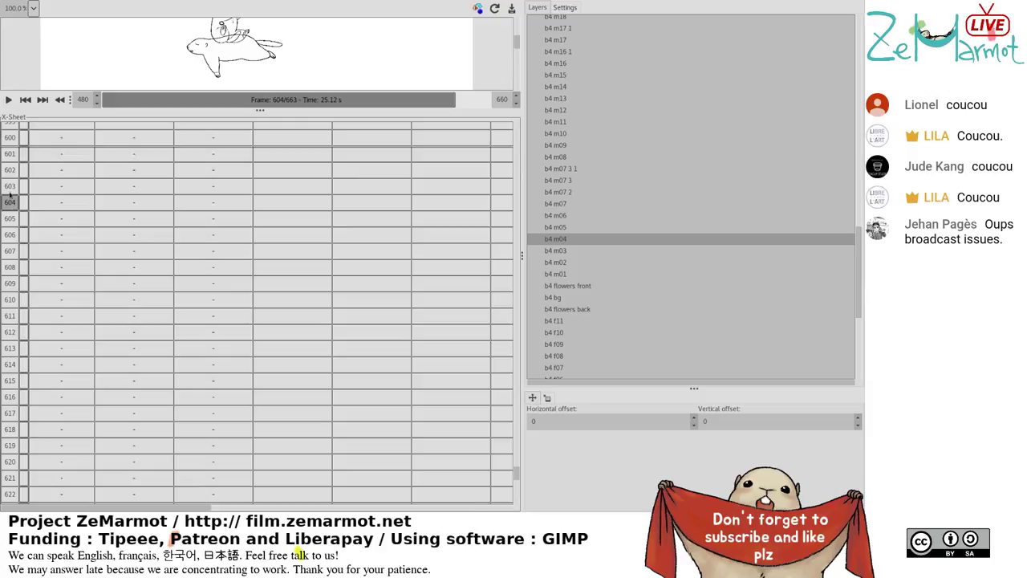
pyautogui.click(10, 187)
pyautogui.click(8, 204)
pyautogui.click(11, 189)
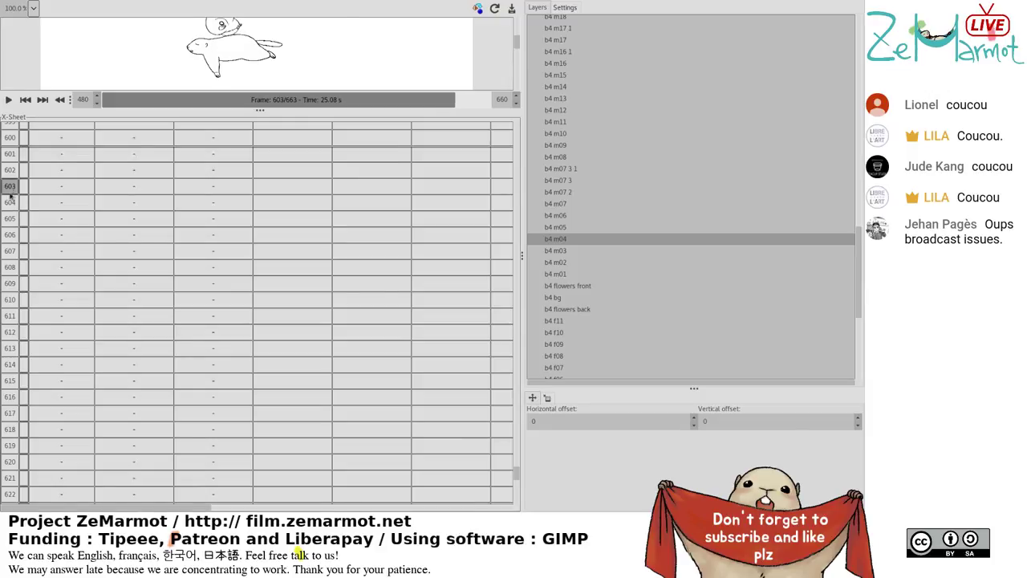
pyautogui.click(10, 201)
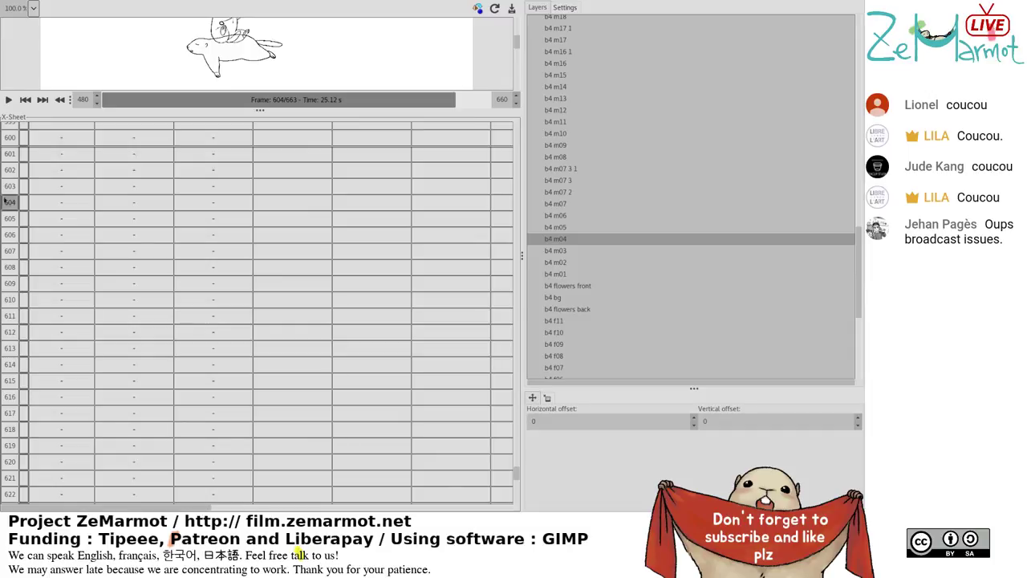
pyautogui.click(9, 216)
pyautogui.click(8, 234)
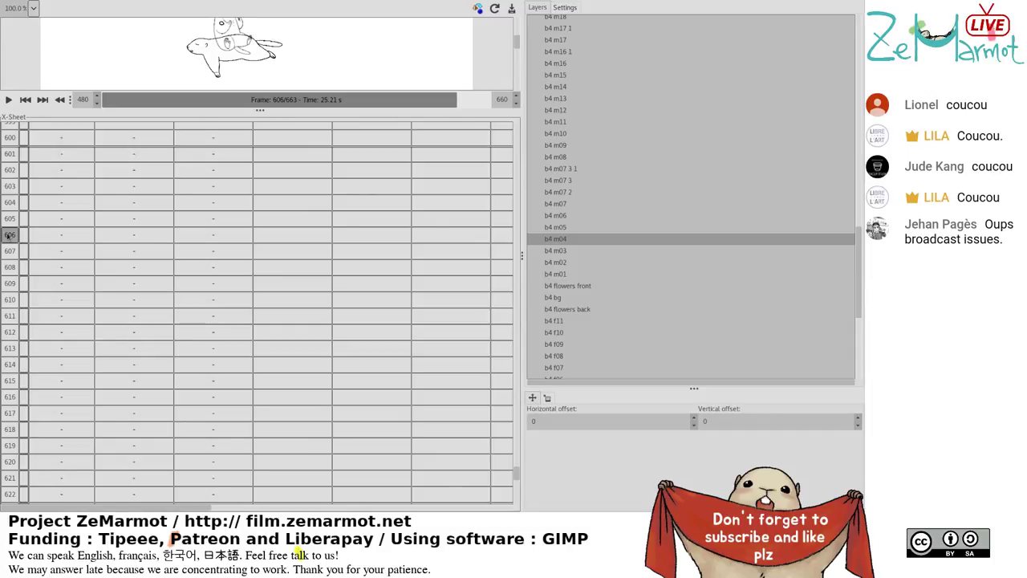
# Follow the frame 606 row across the X-Sheet to the b4 and b5 drawing columns.
pyautogui.moveTo(212, 511); pyautogui.dragTo(23, 502)
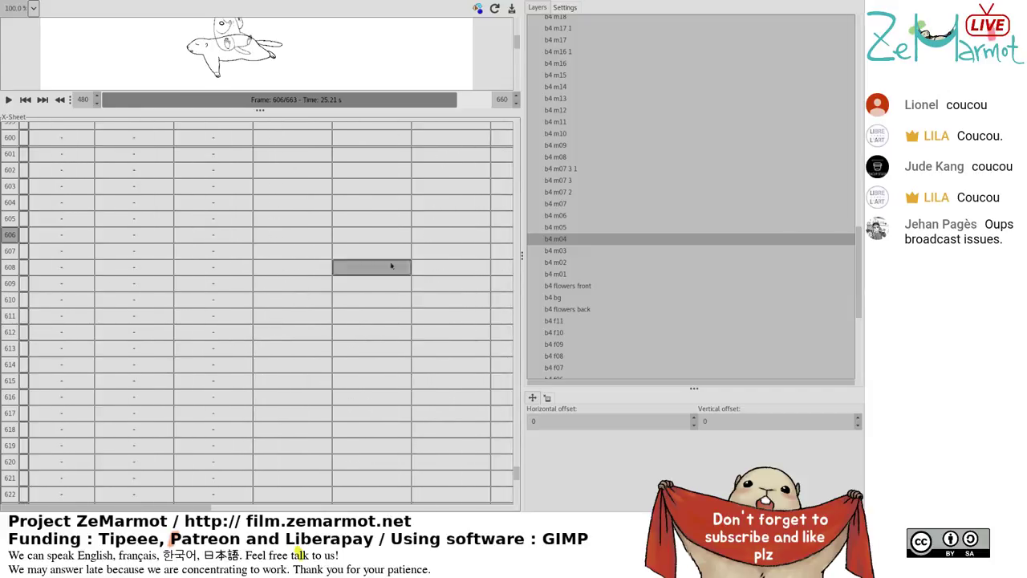
pyautogui.click(501, 234)
pyautogui.moveTo(138, 511); pyautogui.dragTo(315, 510)
pyautogui.click(116, 233)
pyautogui.click(486, 235)
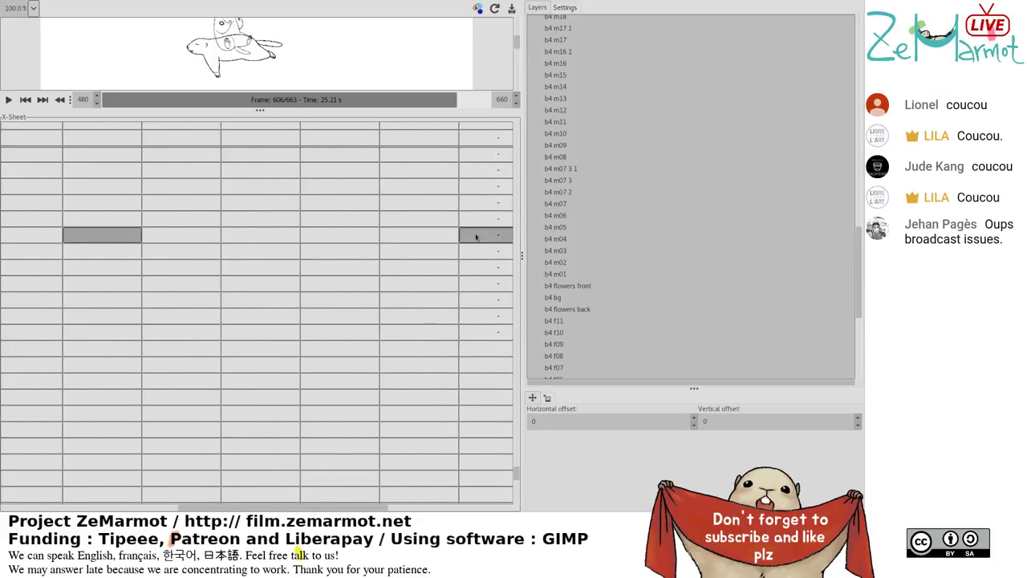
pyautogui.moveTo(183, 510); pyautogui.dragTo(338, 503)
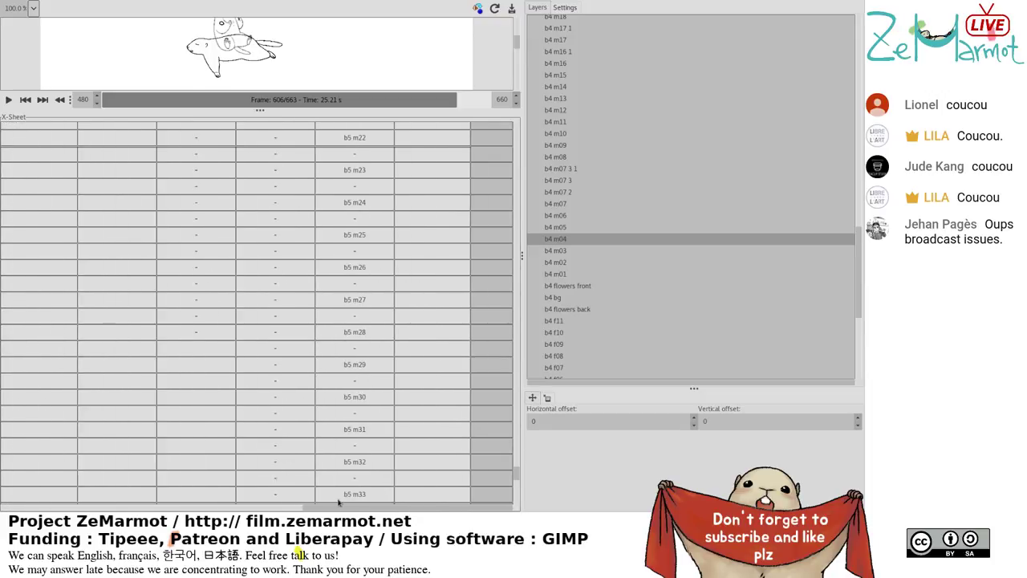
# Assign b4 m05 to the two frames of the m4 column starting at the b5 m25 row.
pyautogui.click(196, 234)
pyautogui.click(195, 461)
pyautogui.click(354, 251)
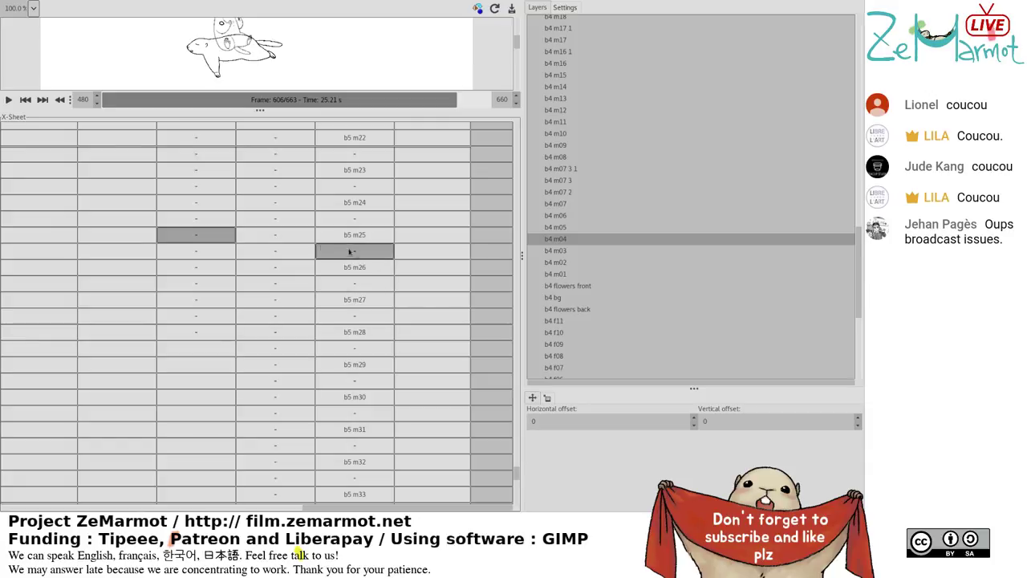
pyautogui.click(213, 237)
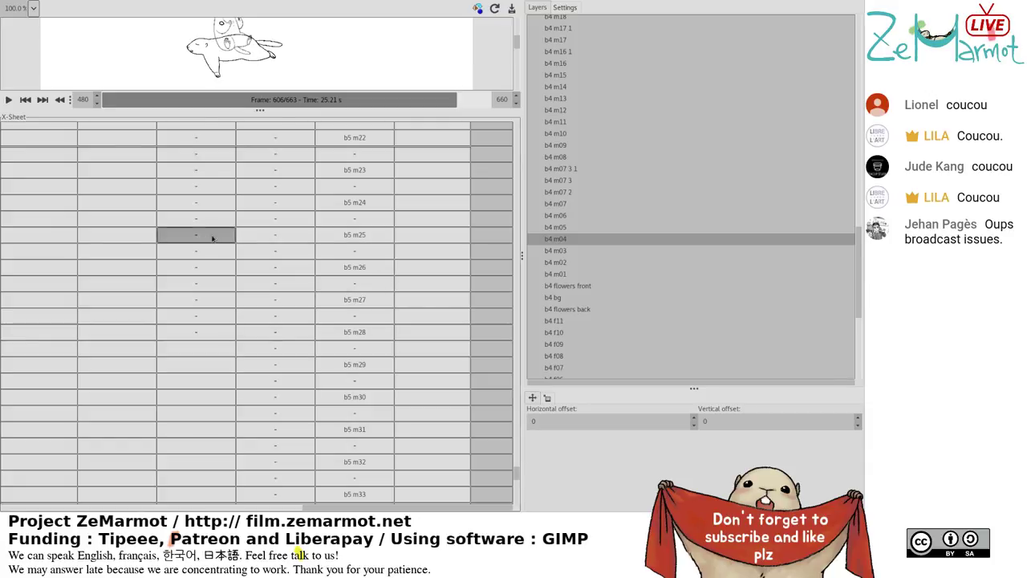
pyautogui.click(561, 229)
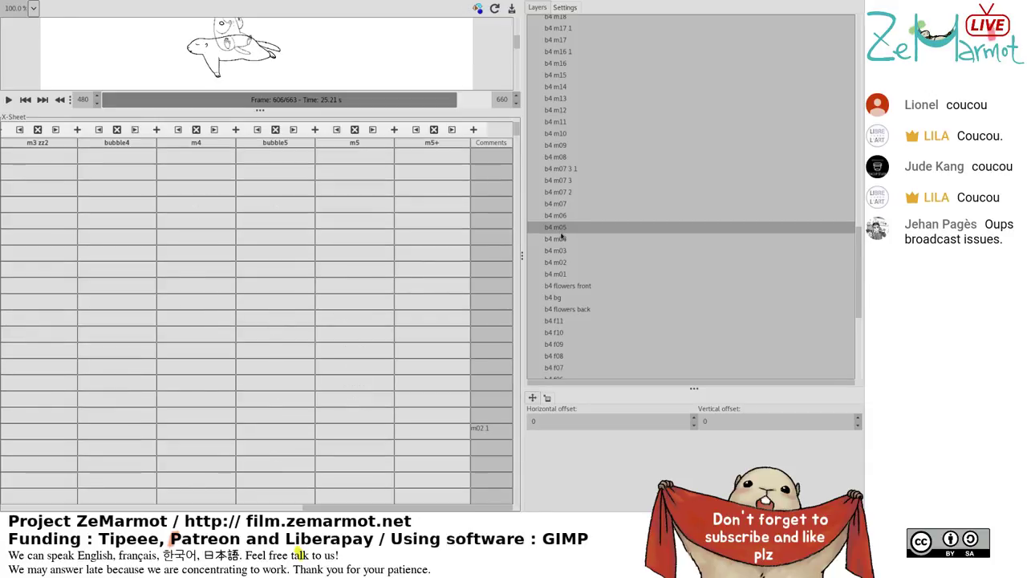
pyautogui.click(562, 238)
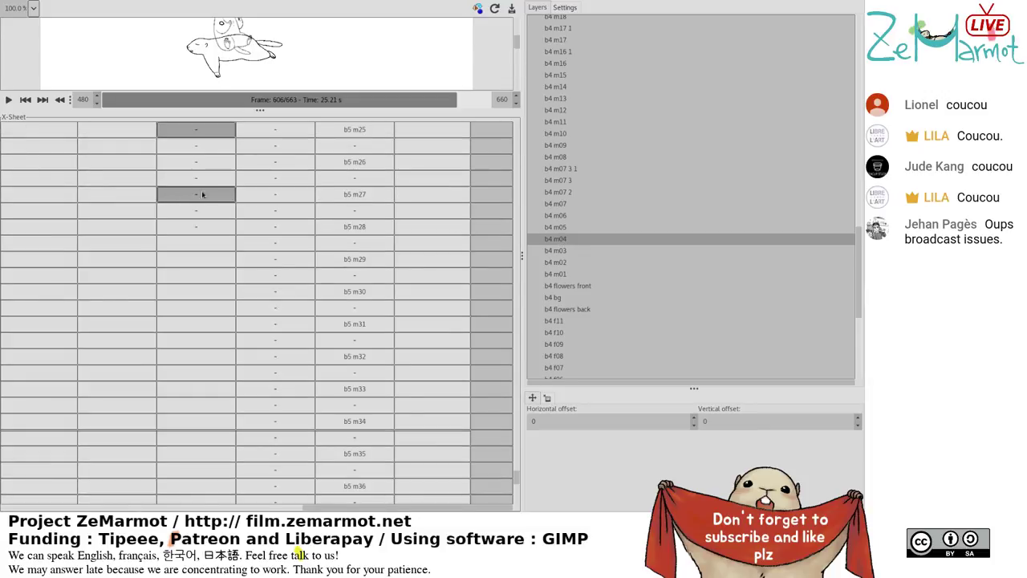
pyautogui.scroll(2, 202, 195)
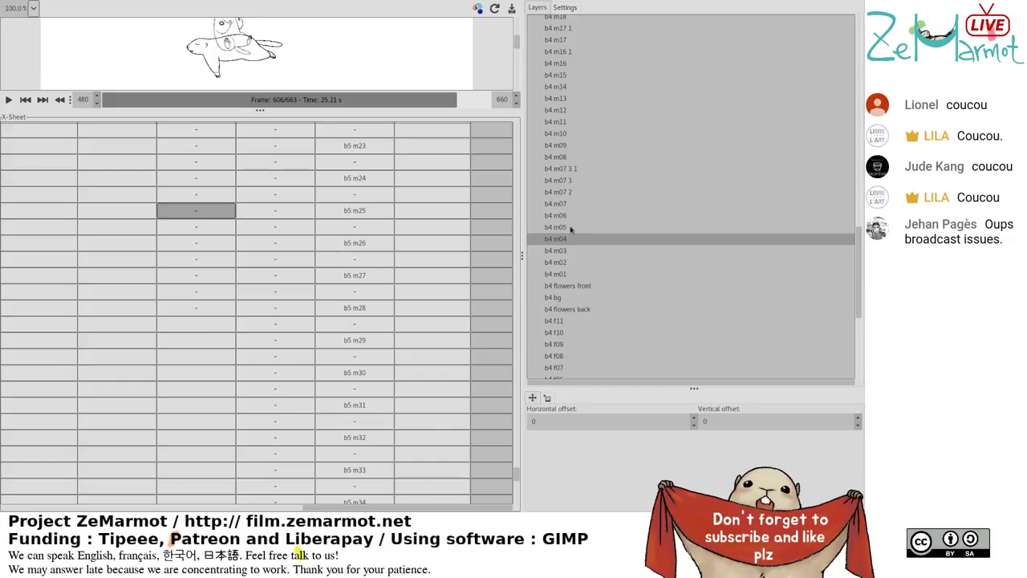
pyautogui.scroll(2, 578, 247)
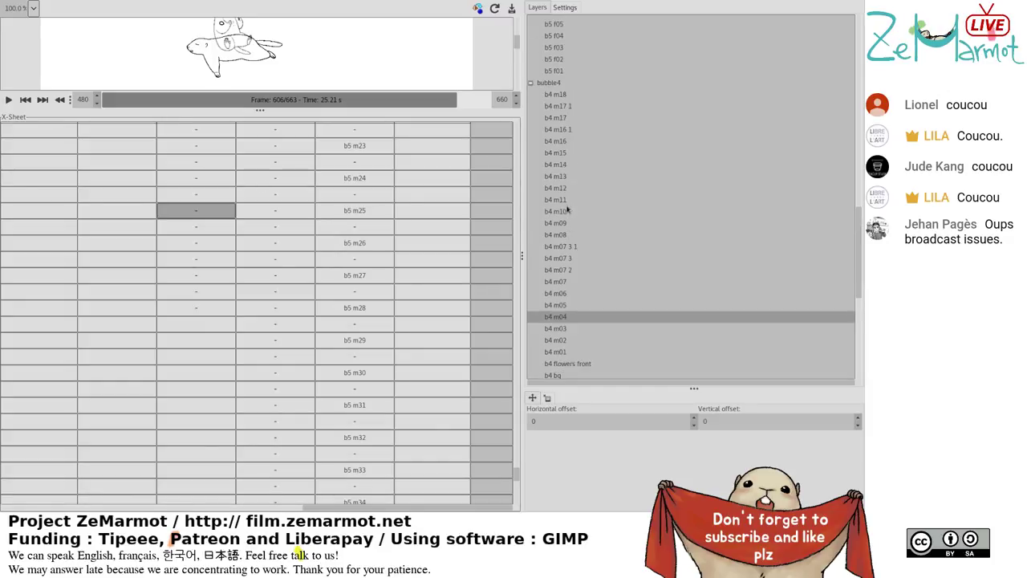
pyautogui.moveTo(188, 210); pyautogui.dragTo(201, 230)
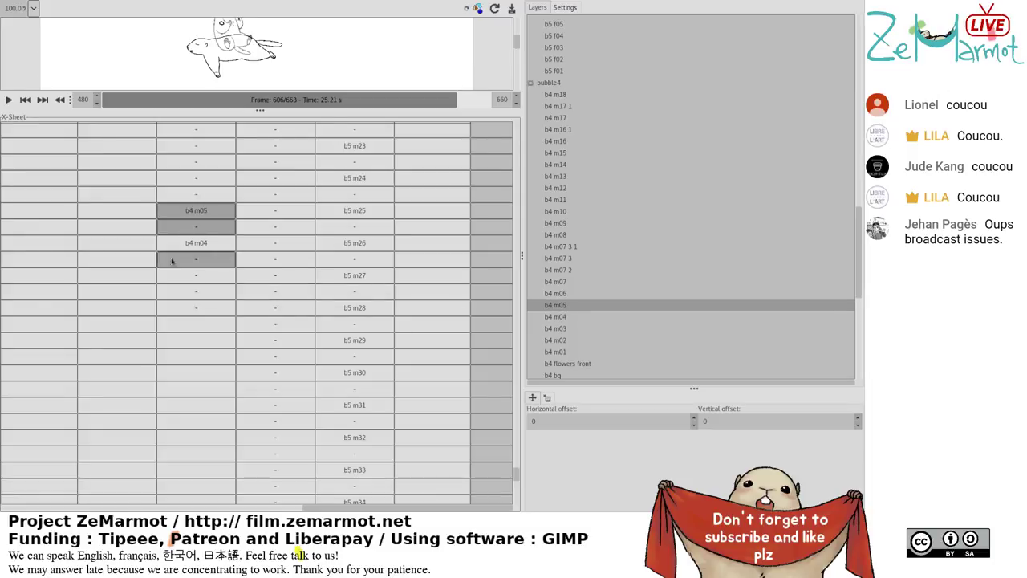
# Assign b4 m06 to the two frames from the b5 m26 row and b4 m07 to the two from the b5 m27 row.
pyautogui.click(191, 256)
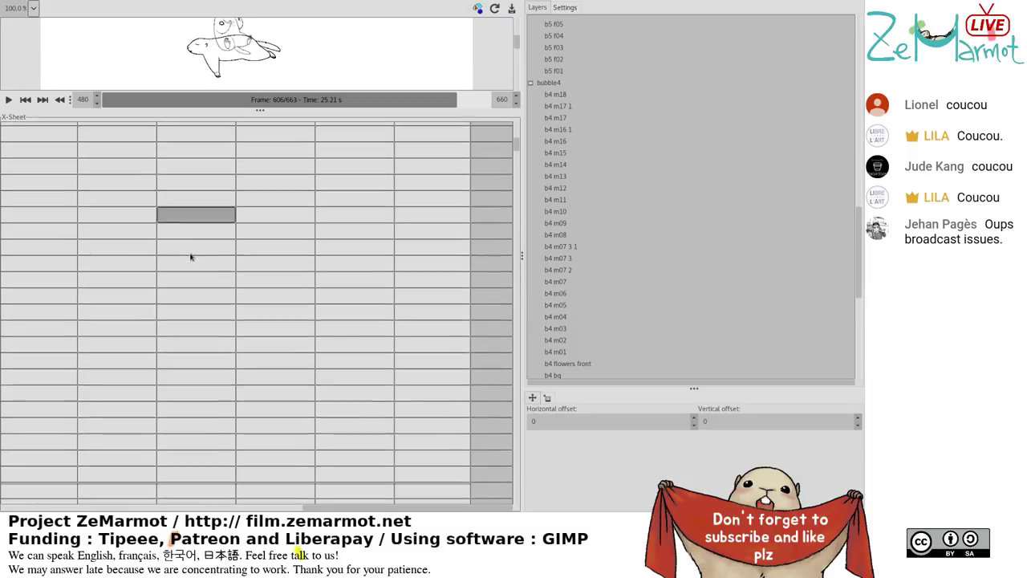
pyautogui.scroll(-5, 484, 154)
pyautogui.moveTo(517, 165); pyautogui.dragTo(519, 344)
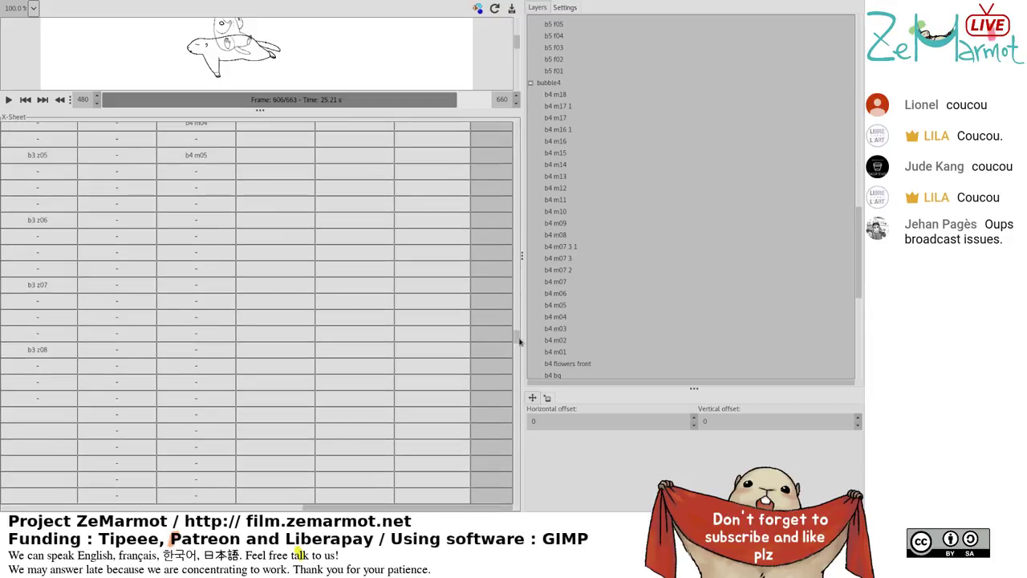
pyautogui.moveTo(519, 341); pyautogui.dragTo(517, 478)
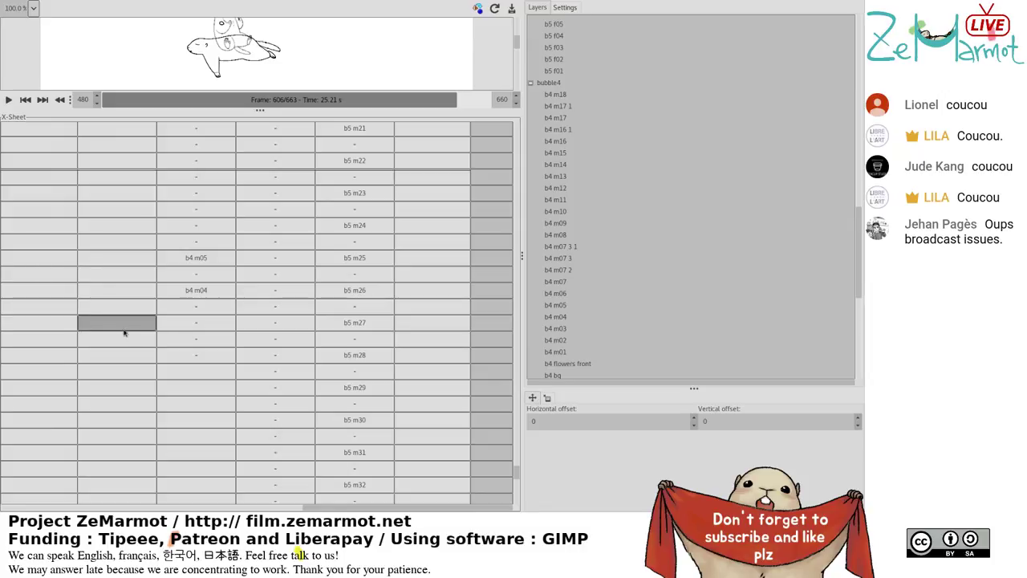
pyautogui.click(175, 305)
pyautogui.moveTo(175, 305); pyautogui.dragTo(178, 291)
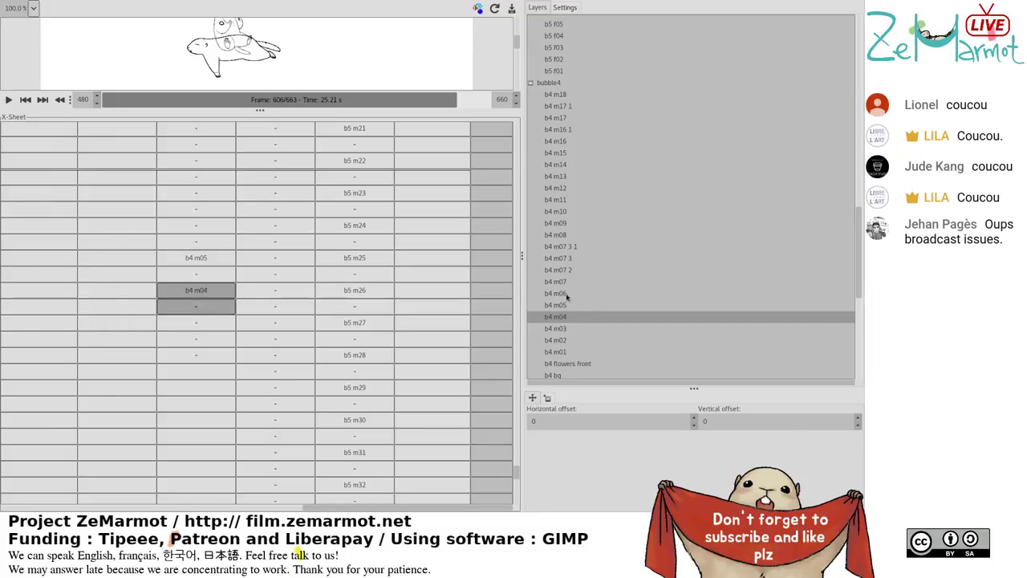
pyautogui.click(567, 294)
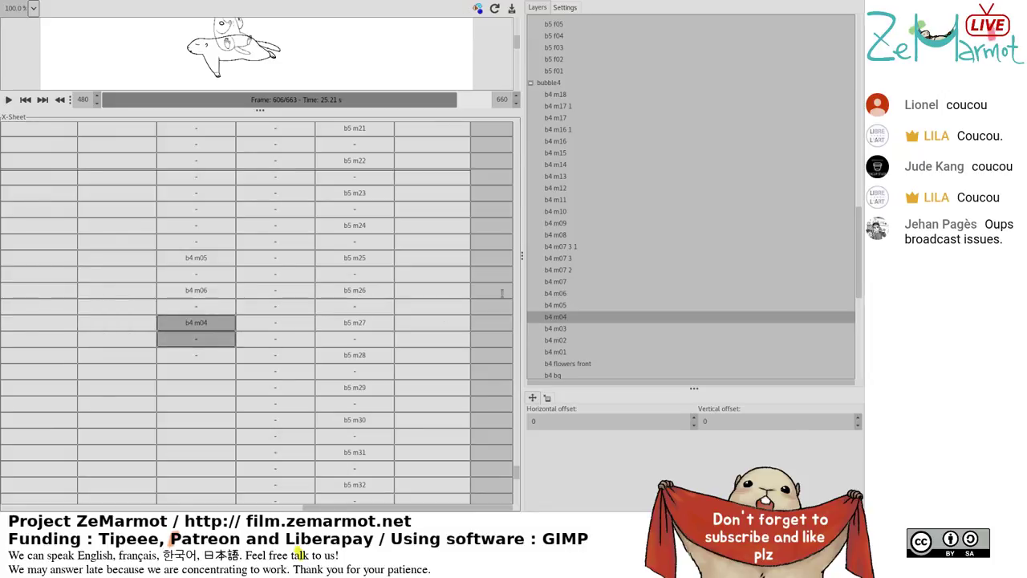
pyautogui.click(556, 283)
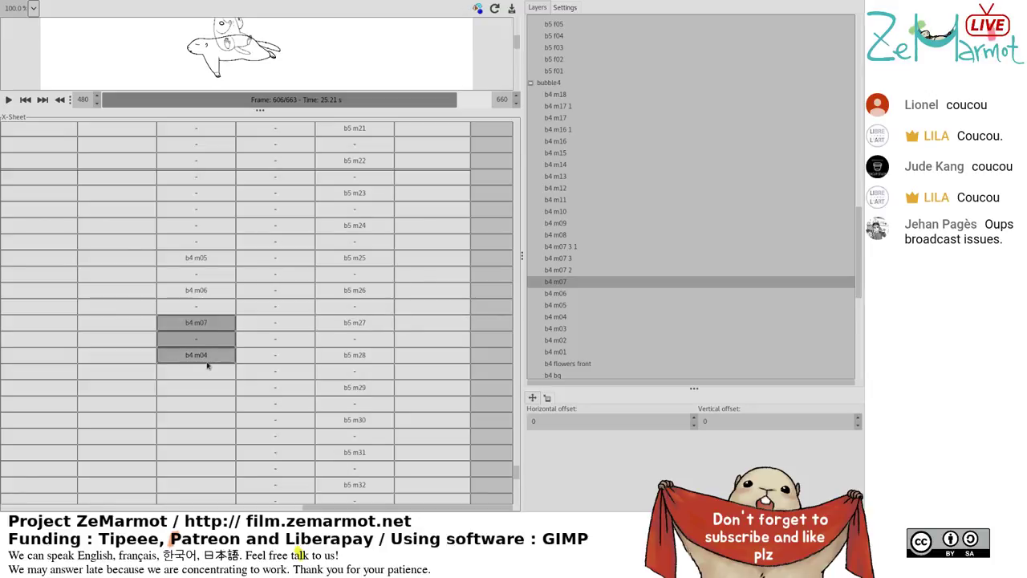
# Assign b4 m07 2, b4 m07 3 and b4 m07 3 1 in sequence, two frames each, starting at the b5 m28 row.
pyautogui.moveTo(207, 361); pyautogui.dragTo(209, 372)
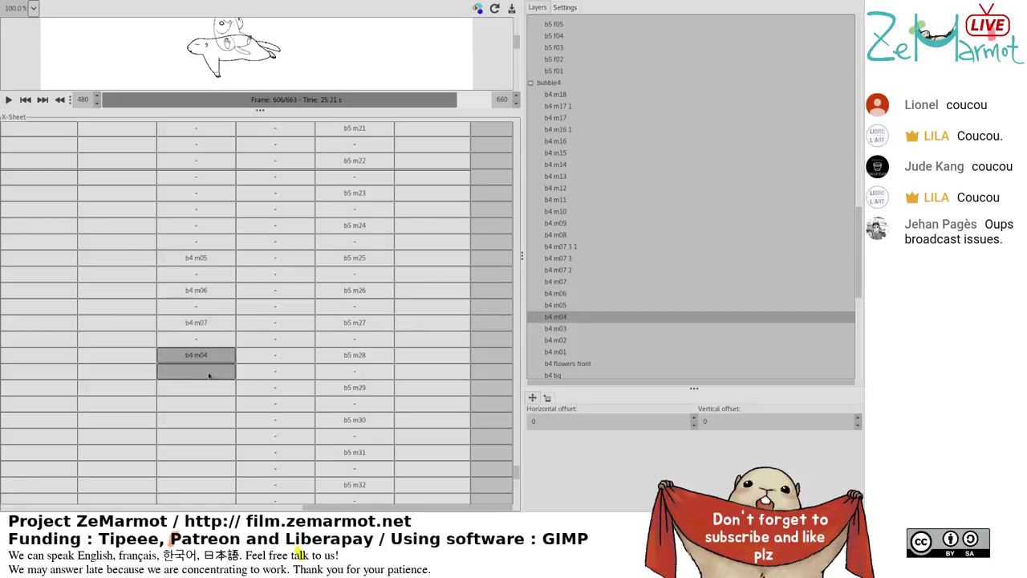
pyautogui.click(565, 273)
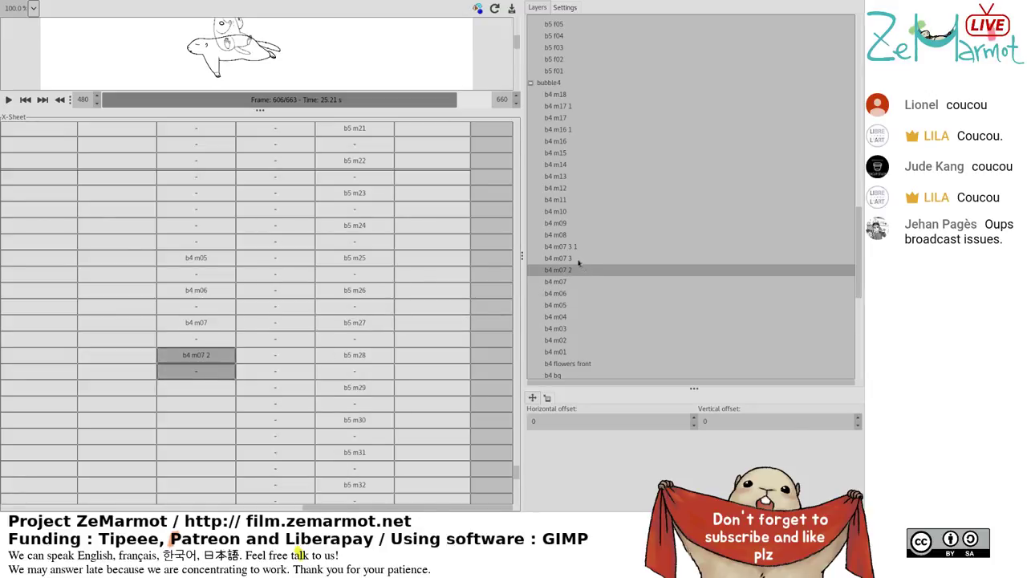
pyautogui.moveTo(200, 391); pyautogui.dragTo(206, 453)
pyautogui.click(582, 257)
pyautogui.click(582, 248)
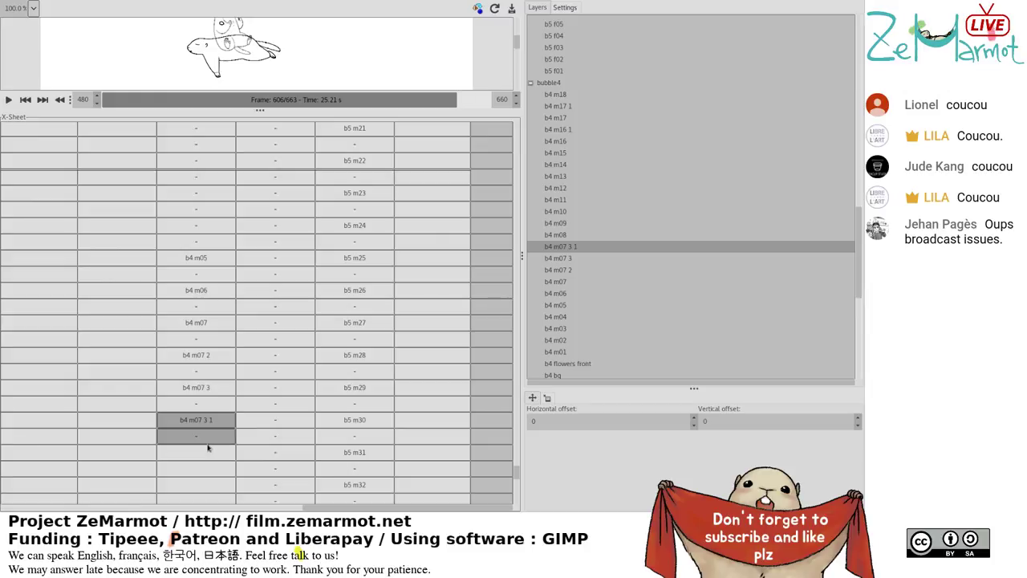
pyautogui.click(207, 452)
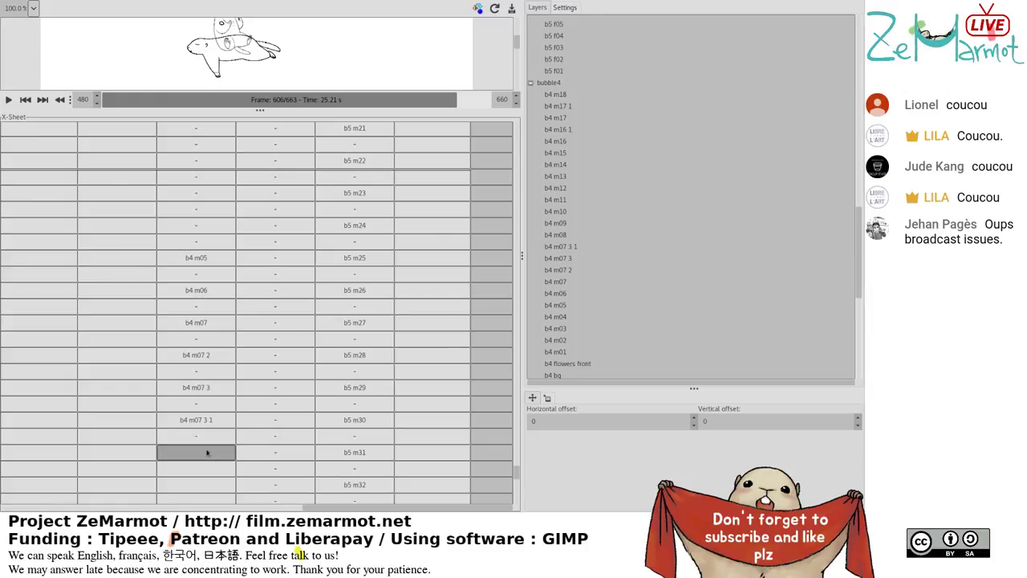
# Play the animation preview to check the b4 m05 to b4 m07 3 1 timing, and pause it.
pyautogui.click(8, 99)
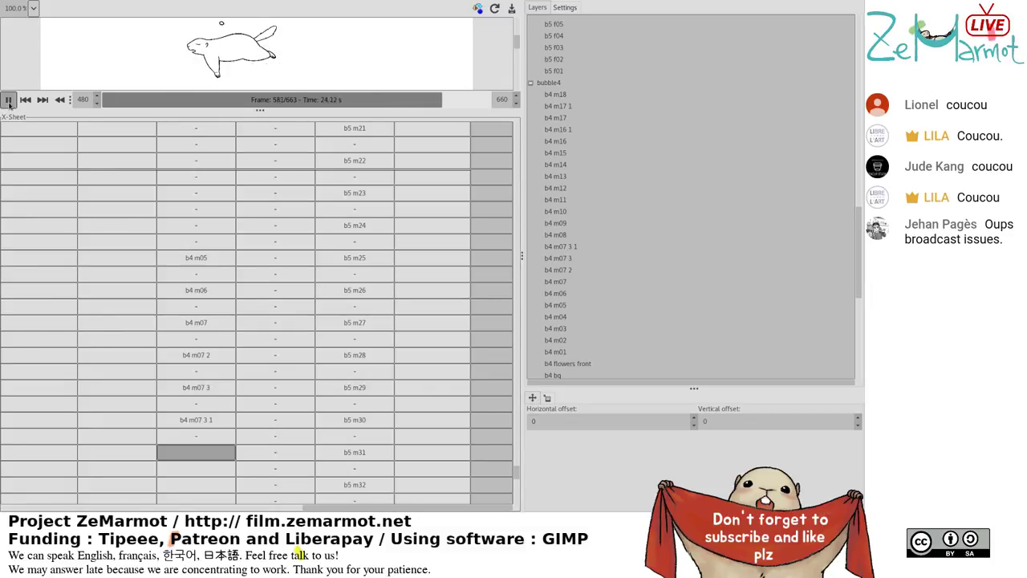
pyautogui.click(8, 103)
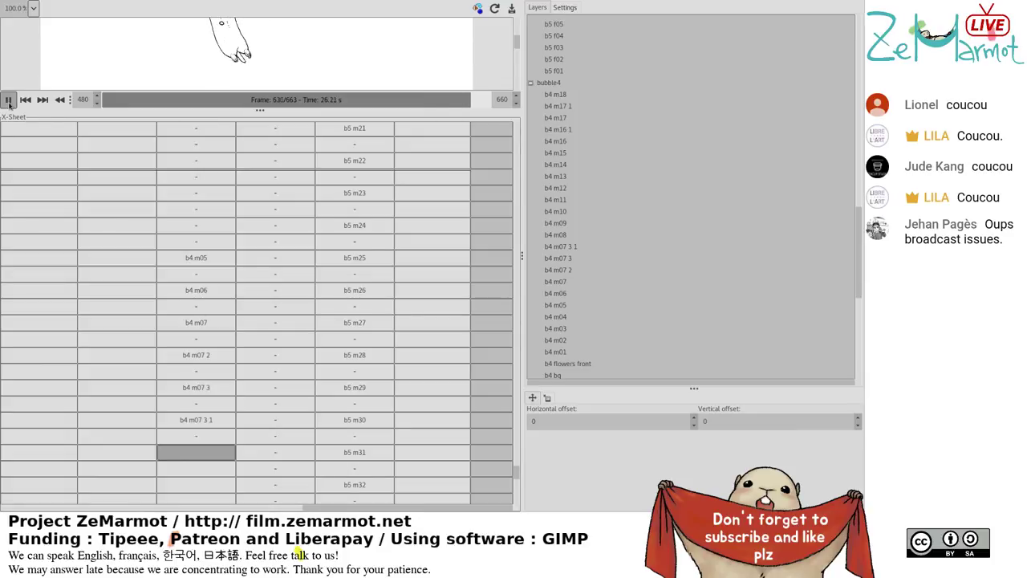
# Fill the m4 column from the b5 m31 row with b4 m08 through b4 m18 in sequence, two frames each.
pyautogui.scroll(-4, 65, 195)
pyautogui.click(203, 305)
pyautogui.scroll(4, 205, 301)
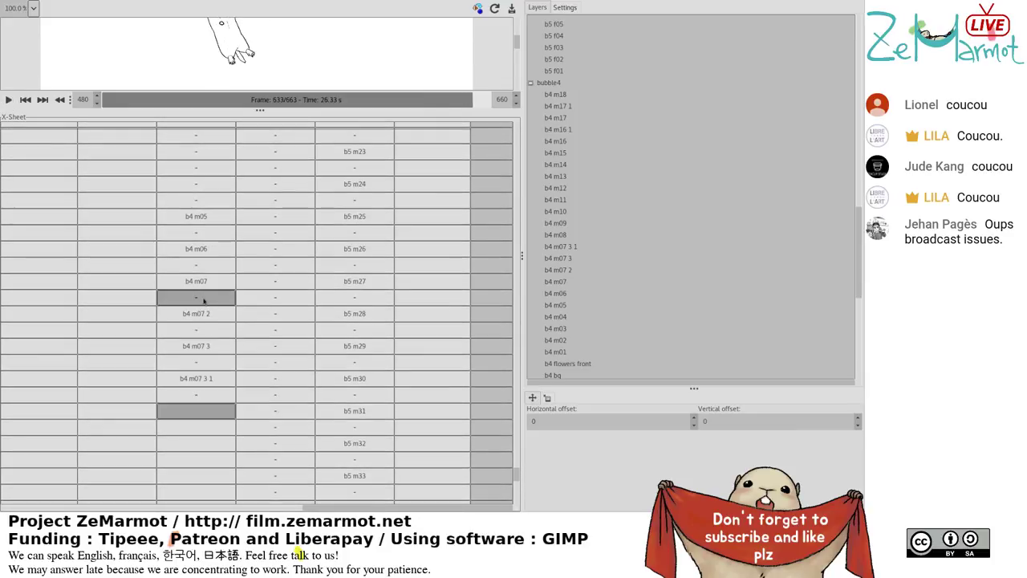
pyautogui.click(197, 379)
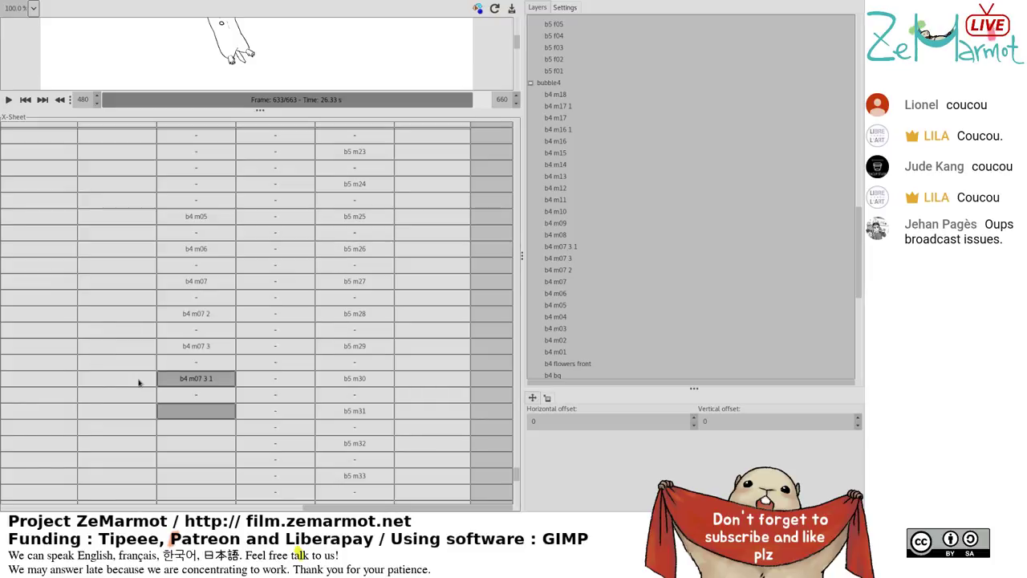
pyautogui.click(209, 284)
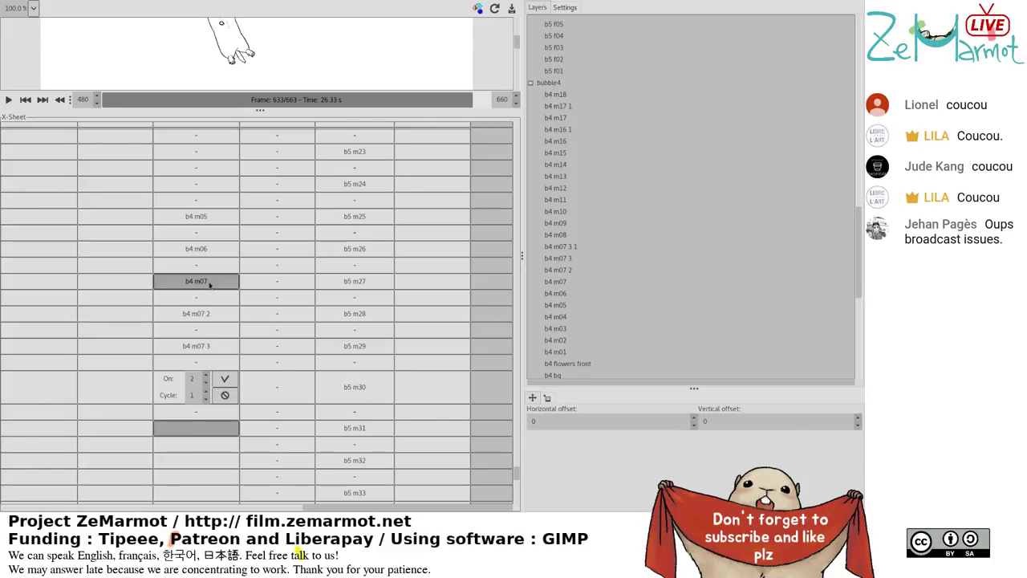
pyautogui.click(277, 282)
pyautogui.click(196, 362)
pyautogui.click(265, 397)
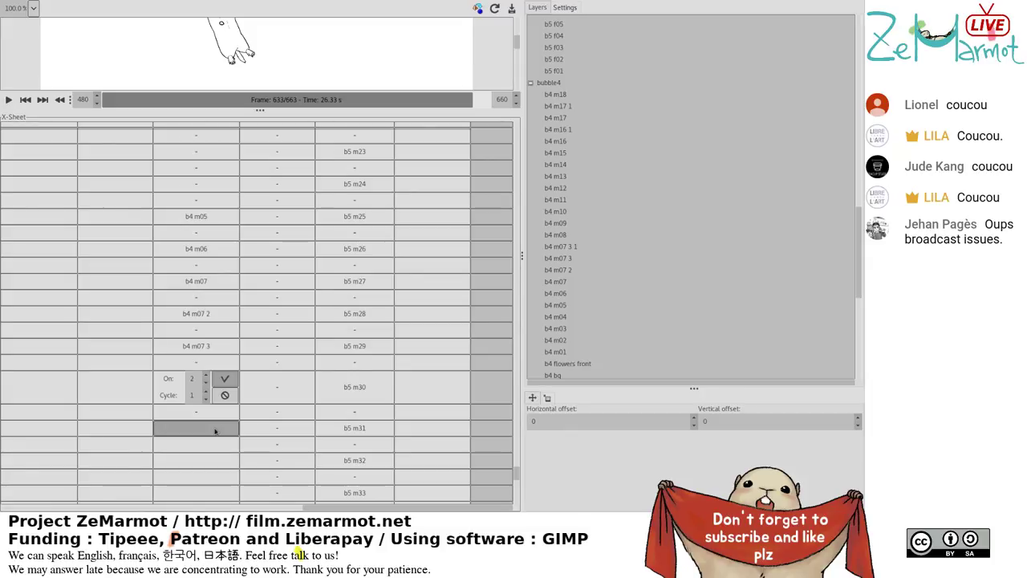
pyautogui.press('Return')
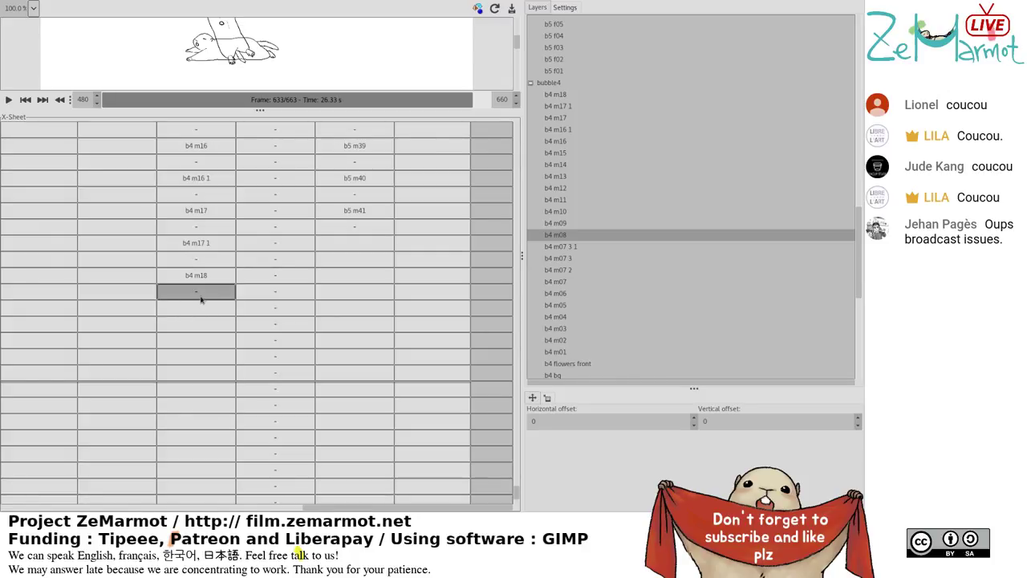
# Review the b4 m08 to b4 m18 sequence in the X-Sheet against the neighbouring b5 drawings.
pyautogui.scroll(1, 201, 298)
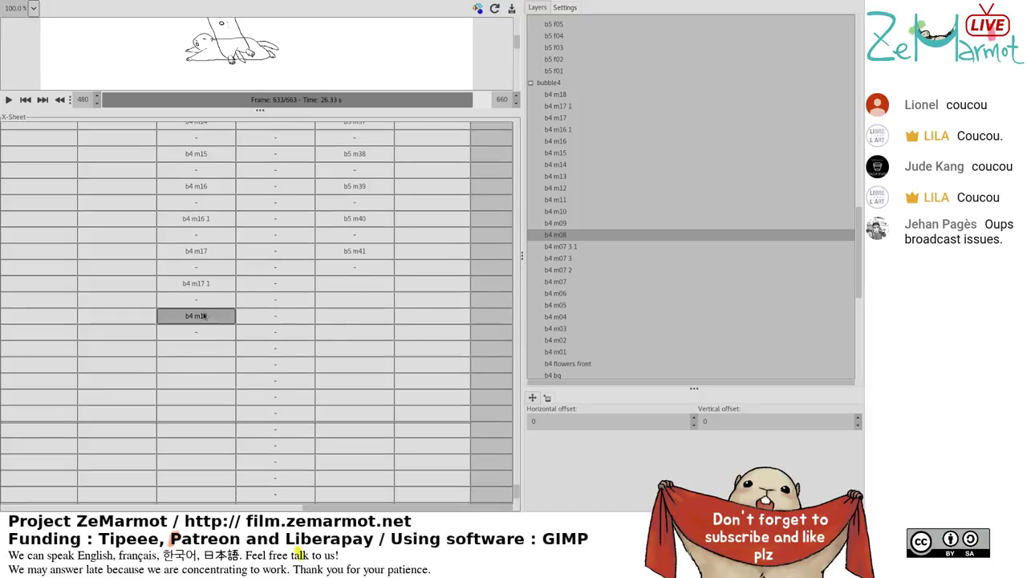
pyautogui.scroll(1, 206, 317)
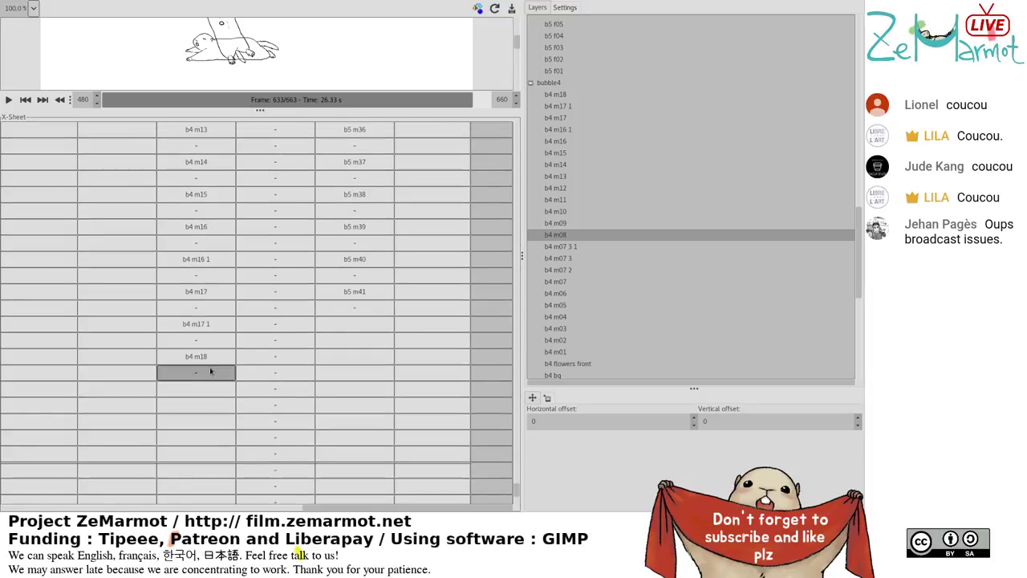
pyautogui.scroll(1, 210, 371)
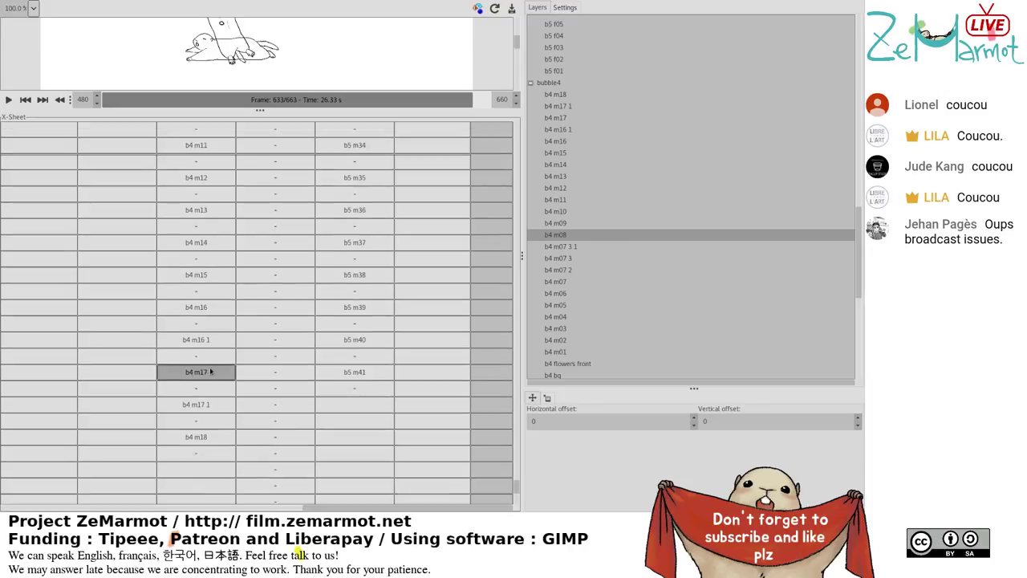
pyautogui.scroll(4, 211, 371)
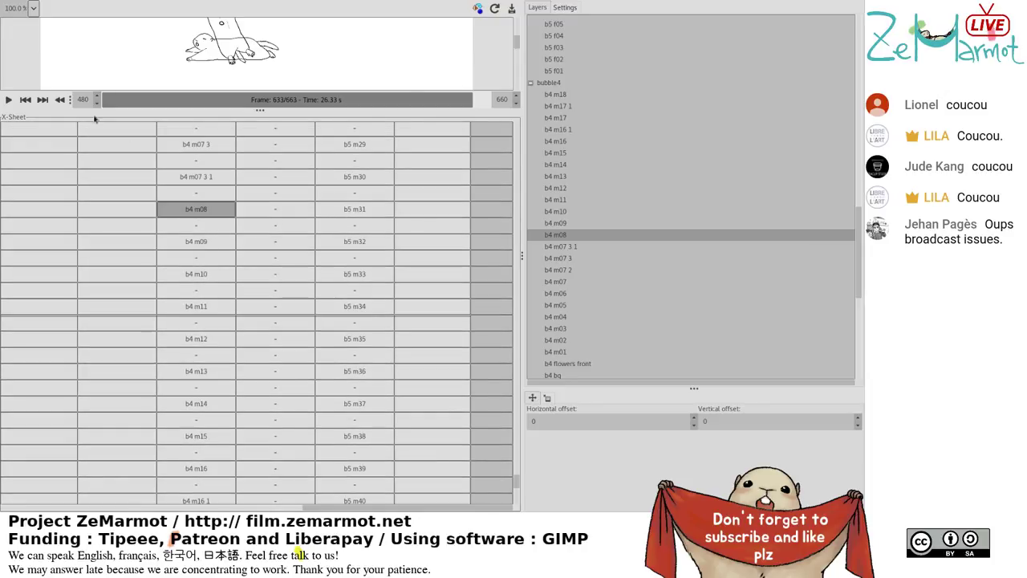
# Play the animation with the preview area enlarged to show the whole scene, and pause it.
pyautogui.click(8, 102)
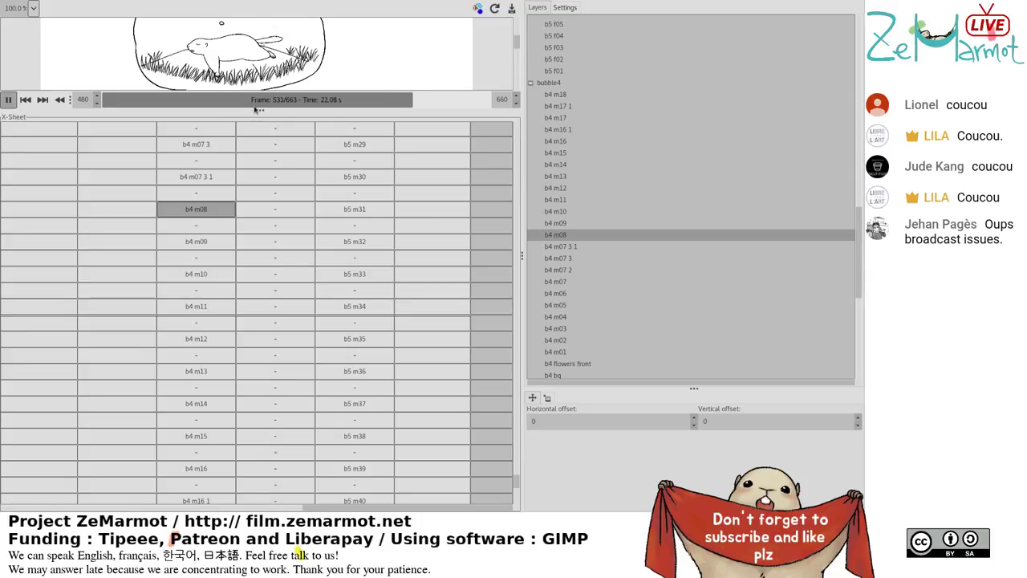
pyautogui.moveTo(260, 111); pyautogui.dragTo(260, 280)
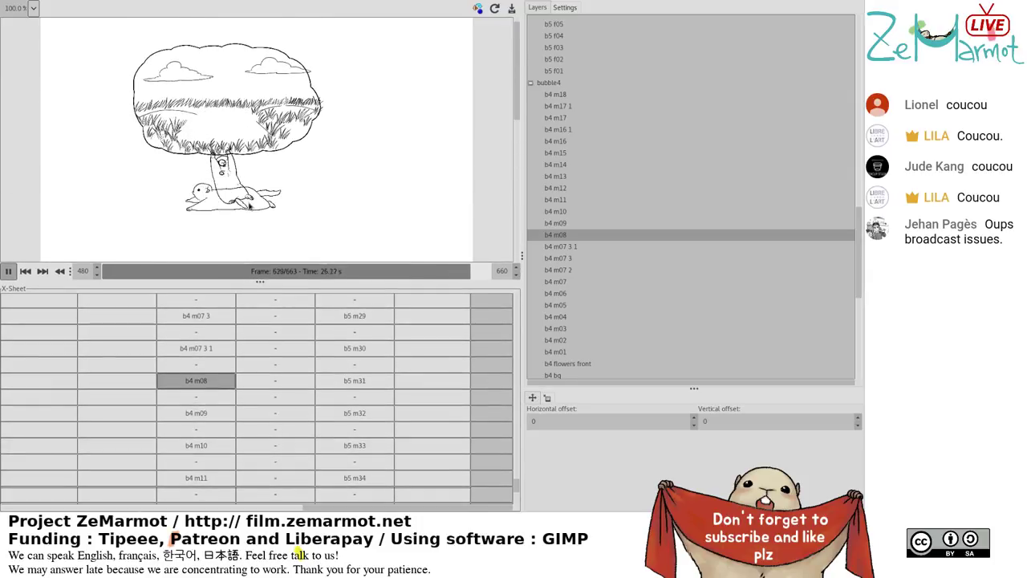
pyautogui.press('space')
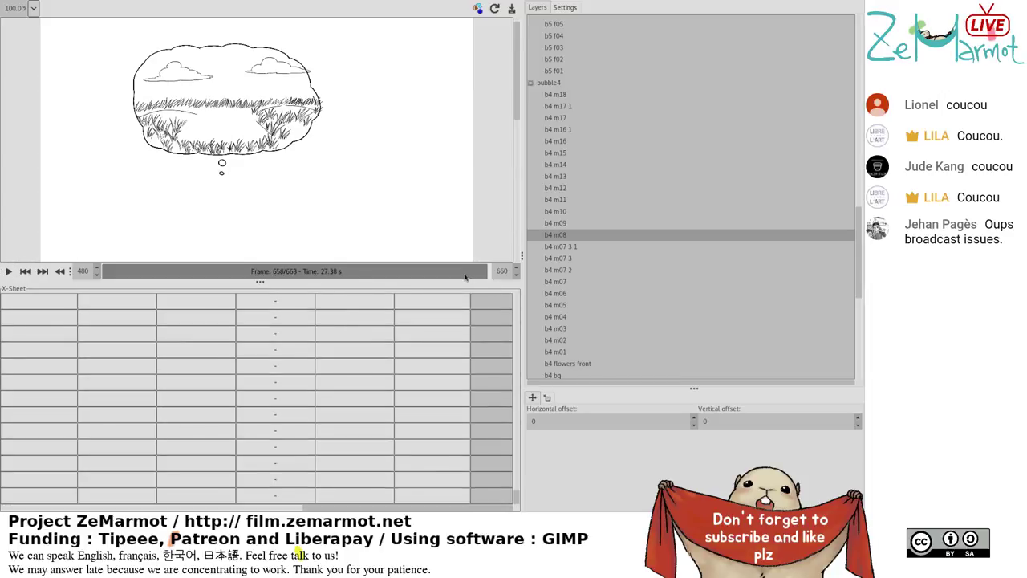
# Scrub the preview back to frame 617 and locate that frame's row in the X-Sheet's m4 and m5 columns.
pyautogui.moveTo(488, 277); pyautogui.dragTo(464, 275)
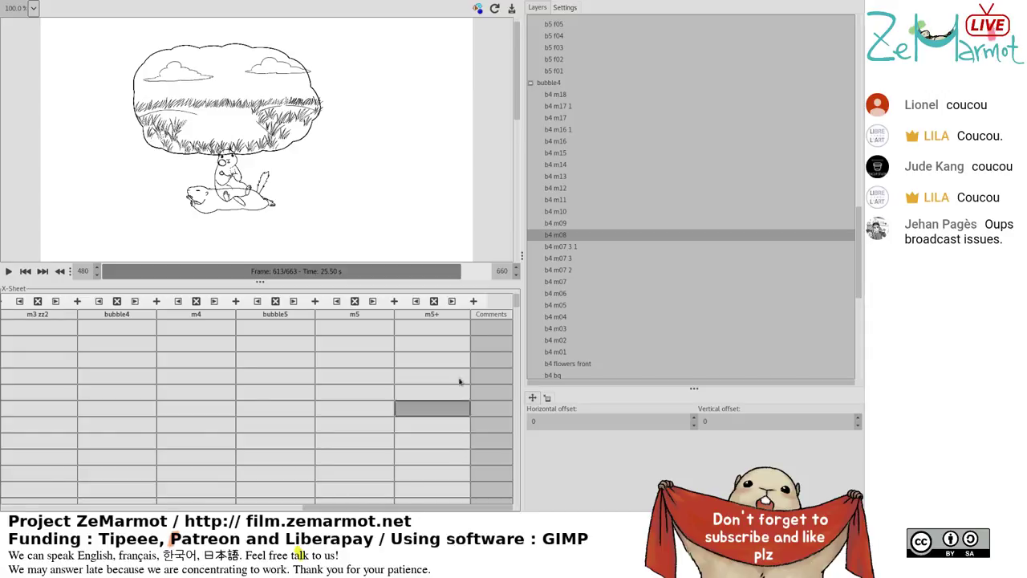
pyautogui.scroll(-4, 464, 271)
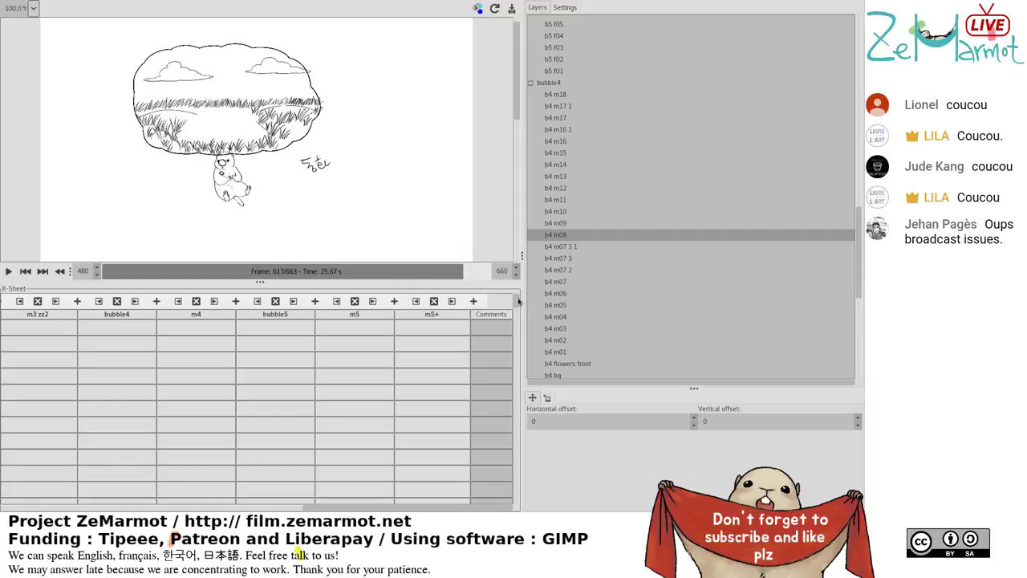
pyautogui.moveTo(518, 302); pyautogui.dragTo(537, 464)
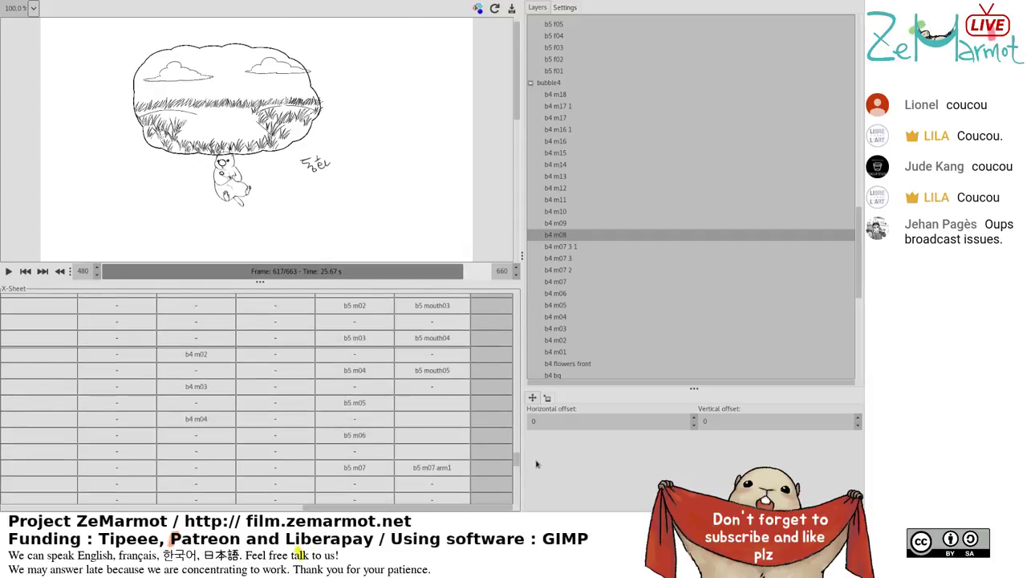
pyautogui.scroll(-5, 536, 464)
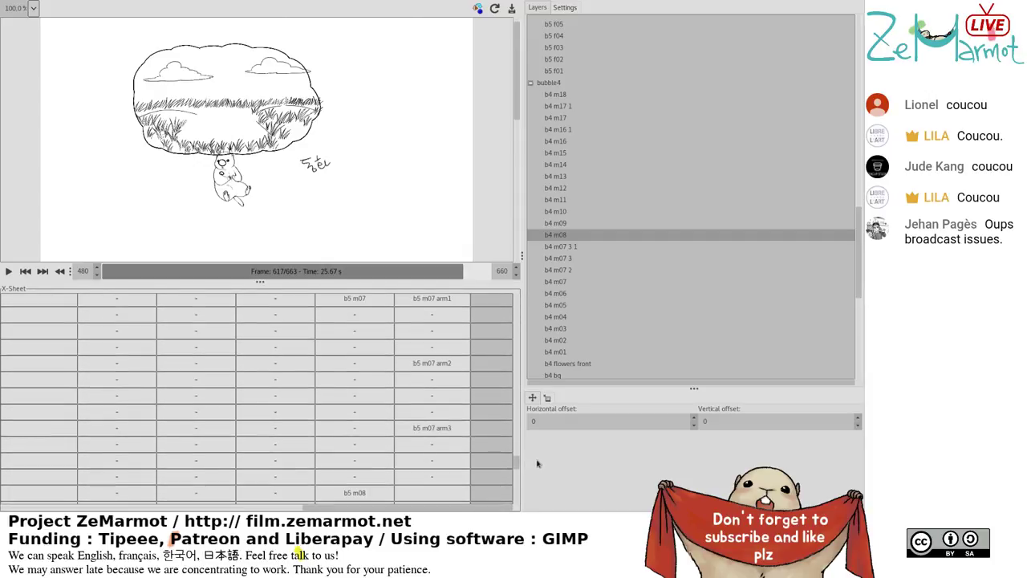
pyautogui.scroll(-3, 538, 464)
pyautogui.moveTo(425, 508); pyautogui.dragTo(3, 518)
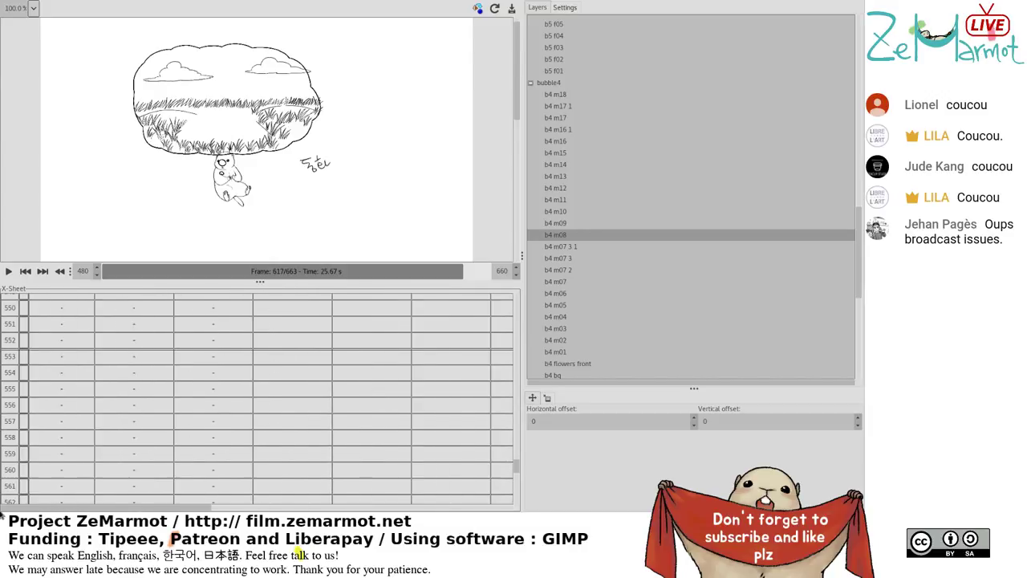
pyautogui.scroll(-4, 6, 461)
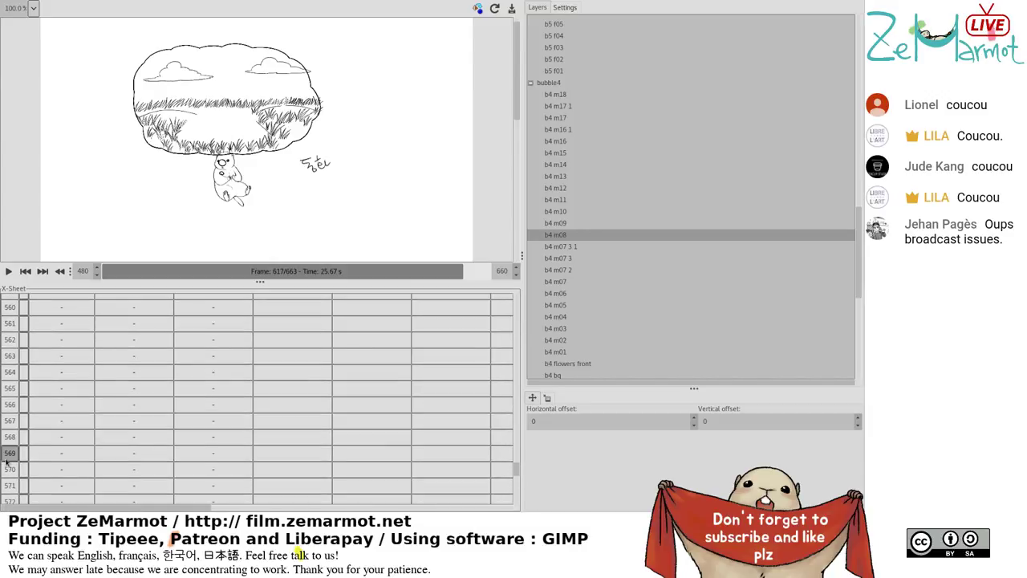
pyautogui.scroll(-4, 7, 462)
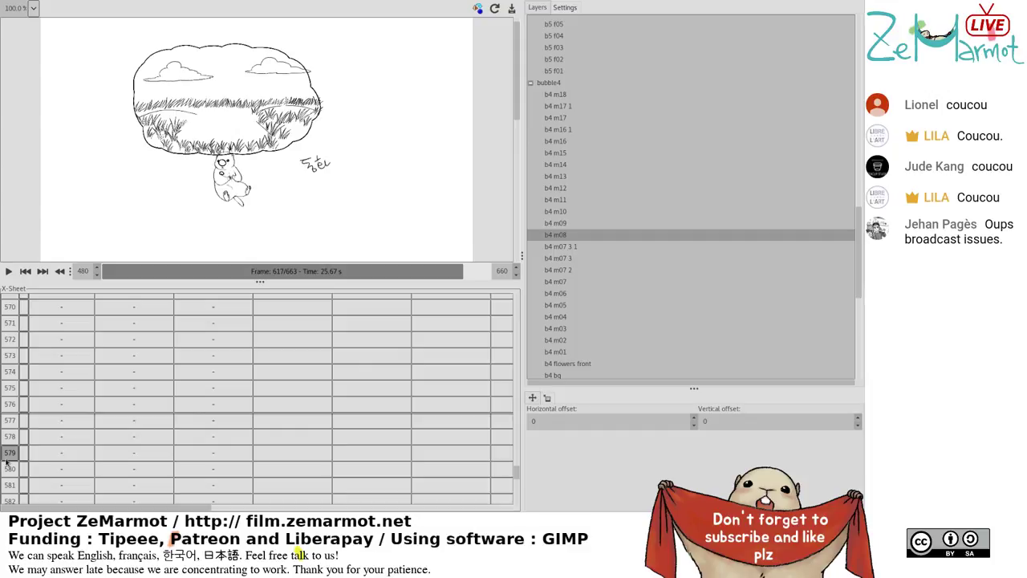
pyautogui.scroll(-10, 6, 462)
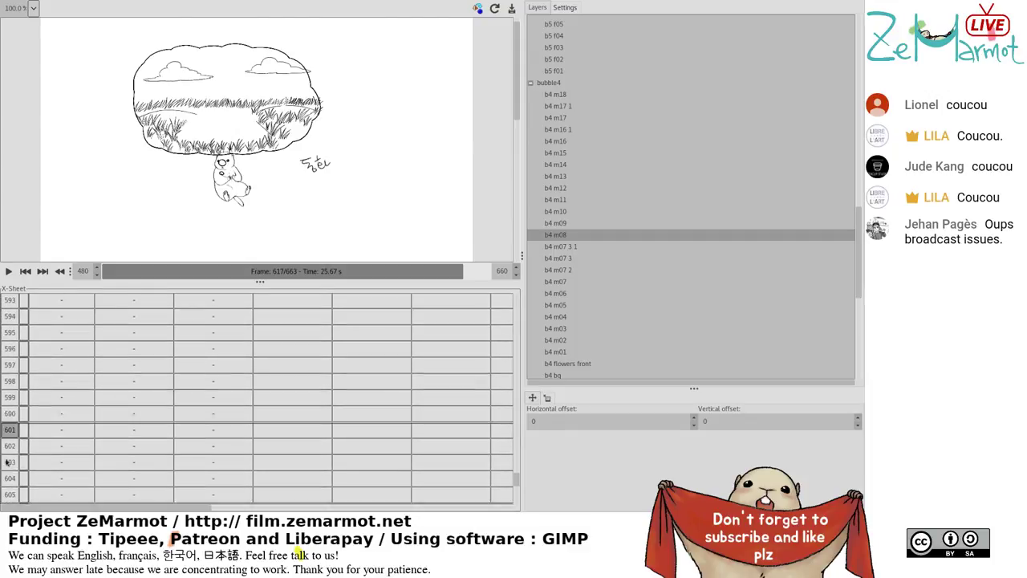
pyautogui.scroll(-4, 7, 462)
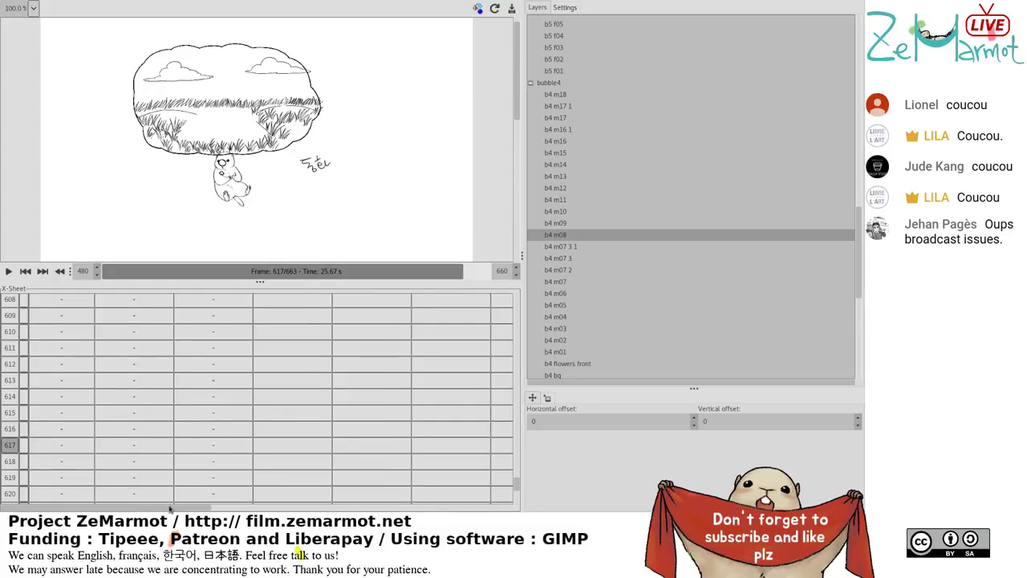
pyautogui.moveTo(169, 508); pyautogui.dragTo(476, 512)
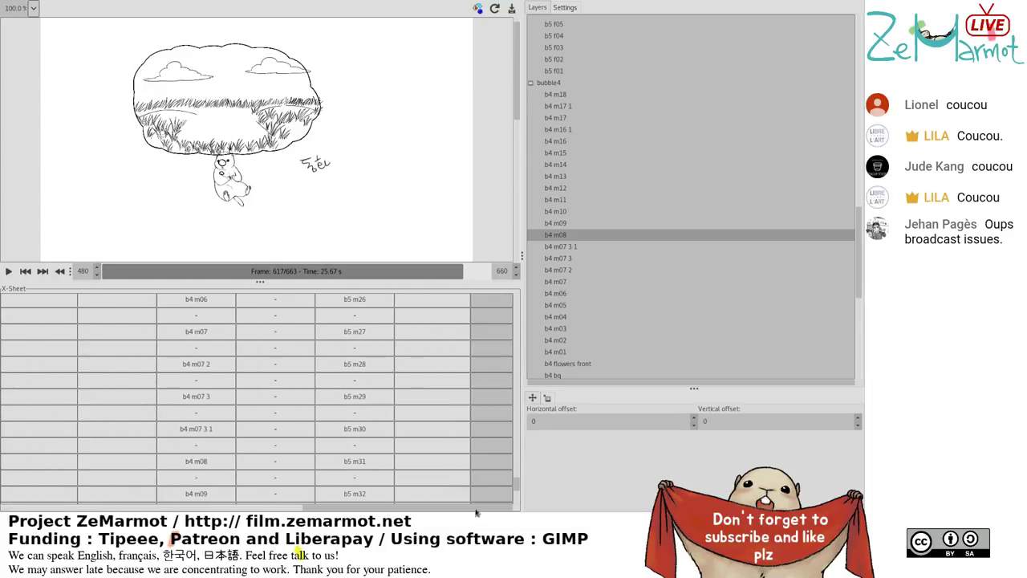
# Inspect the m4 column cells from b4 m08 to b4 m10, leaving the b4 m09 cell selected.
pyautogui.moveTo(211, 462)
pyautogui.mouseDown()
pyautogui.moveTo(213, 447)
pyautogui.moveTo(217, 462)
pyautogui.mouseUp()
pyautogui.click(247, 475)
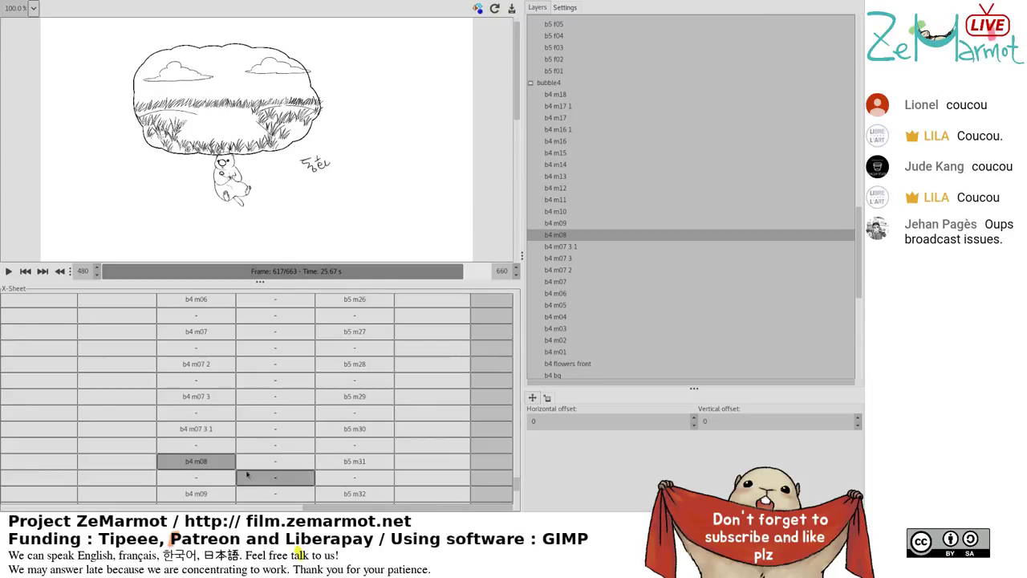
pyautogui.click(251, 461)
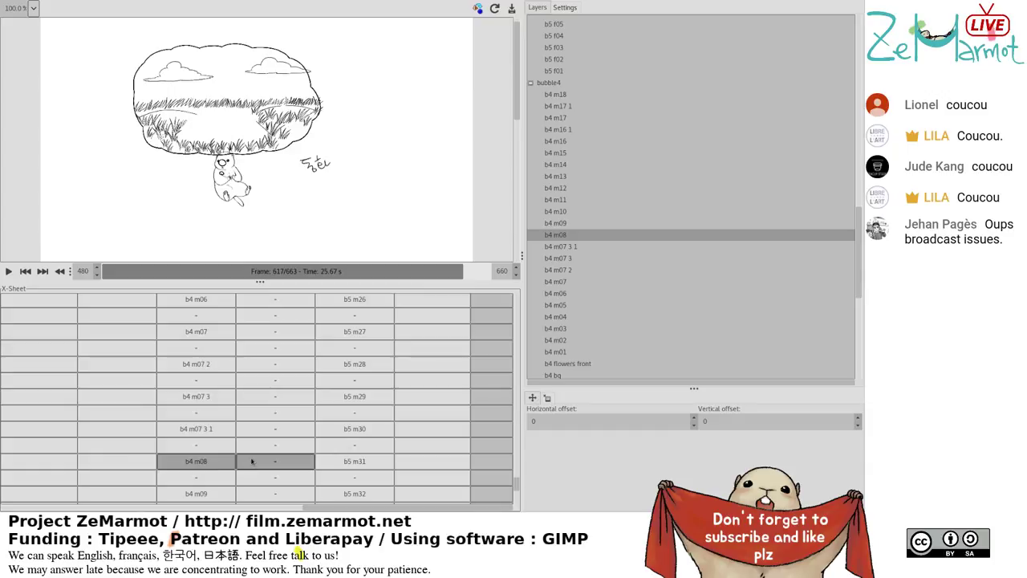
pyautogui.click(251, 461)
pyautogui.click(175, 467)
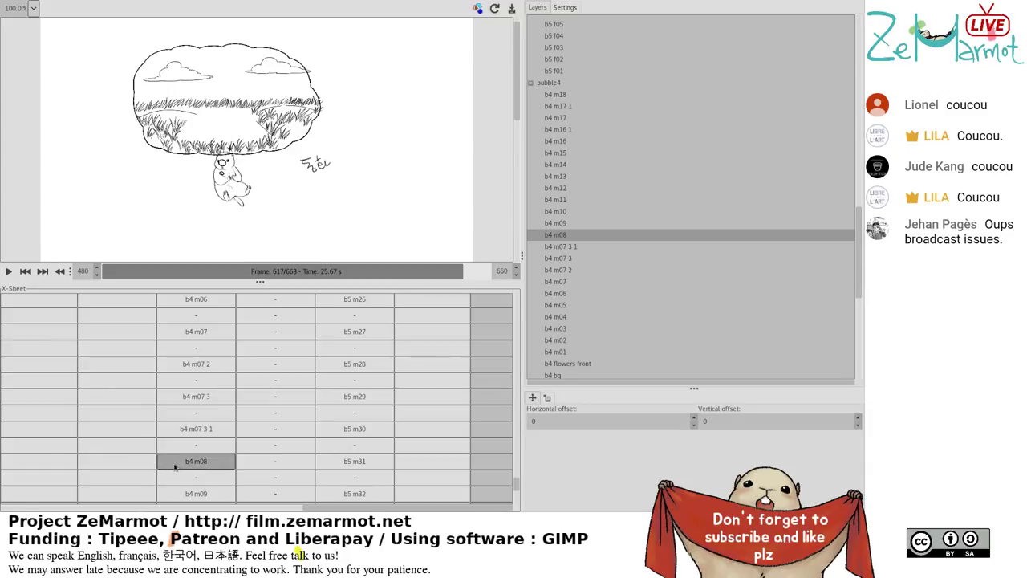
pyautogui.keyDown('shift'); pyautogui.click(191, 476); pyautogui.keyUp('shift')
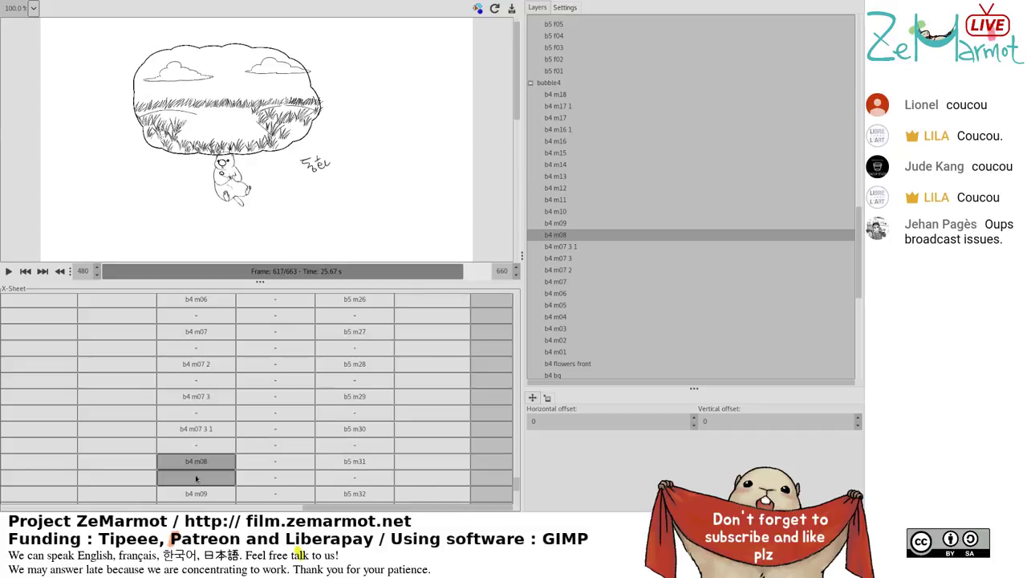
pyautogui.click(196, 478)
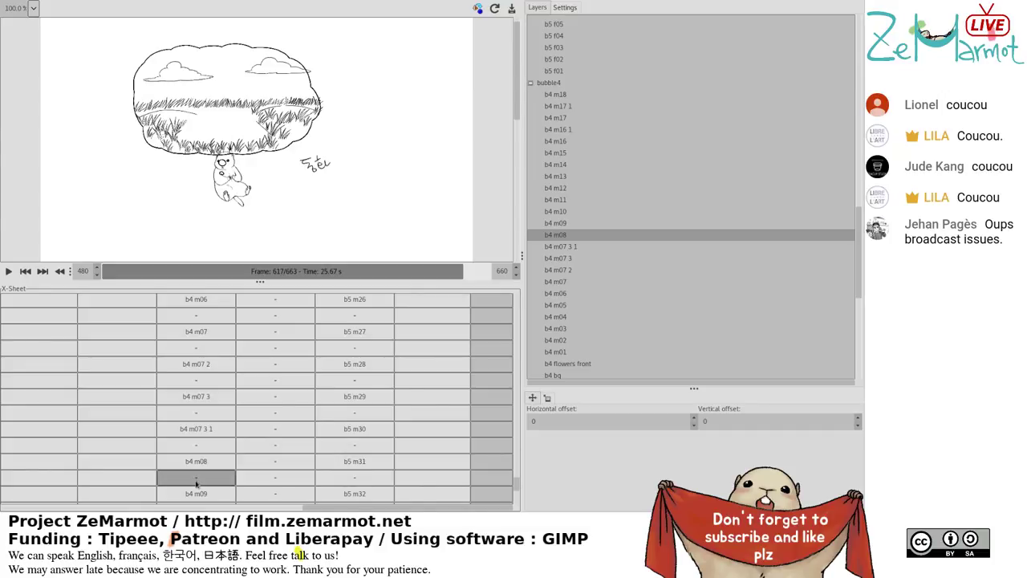
pyautogui.click(196, 467)
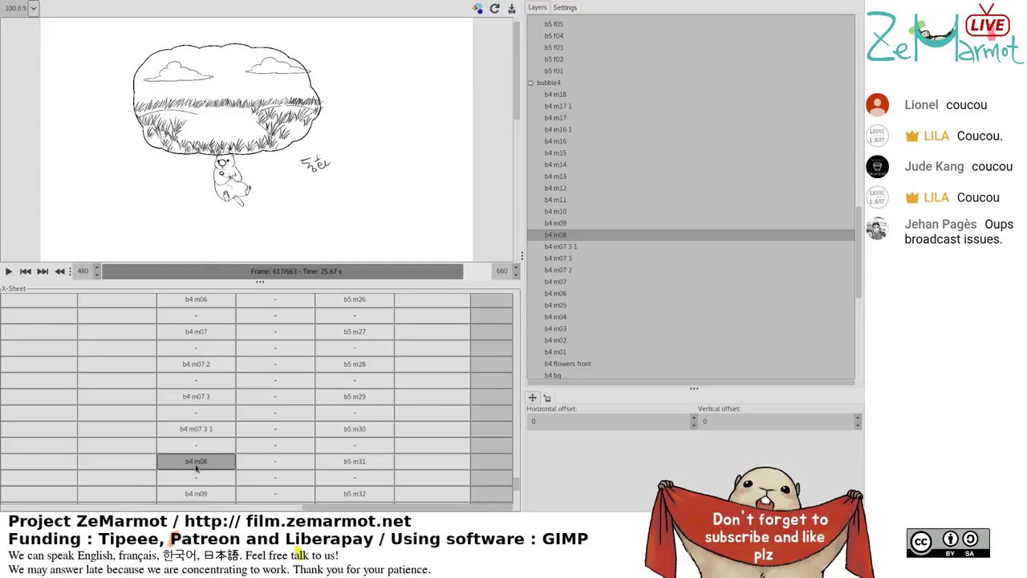
pyautogui.scroll(-1, 196, 468)
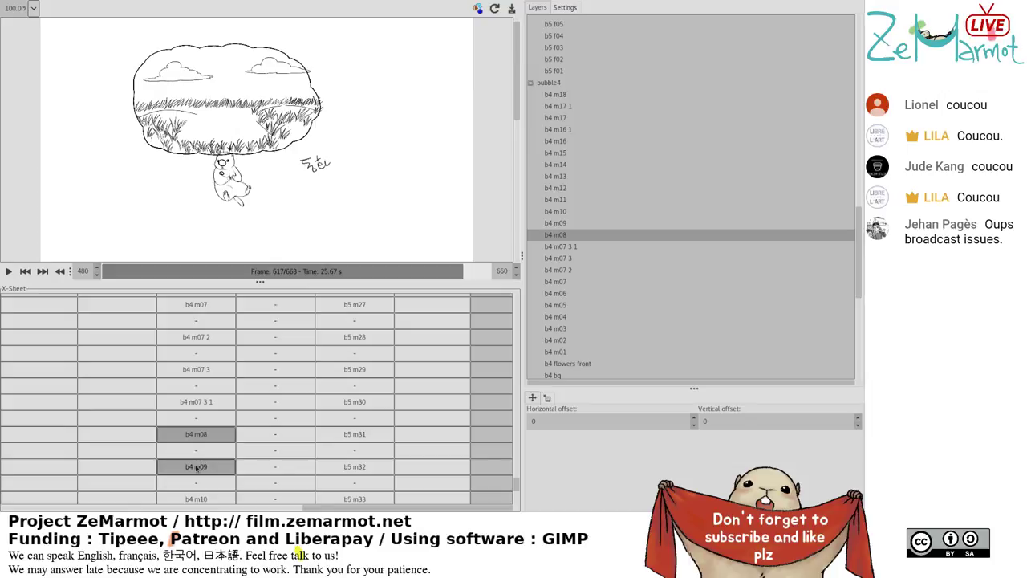
pyautogui.click(202, 466)
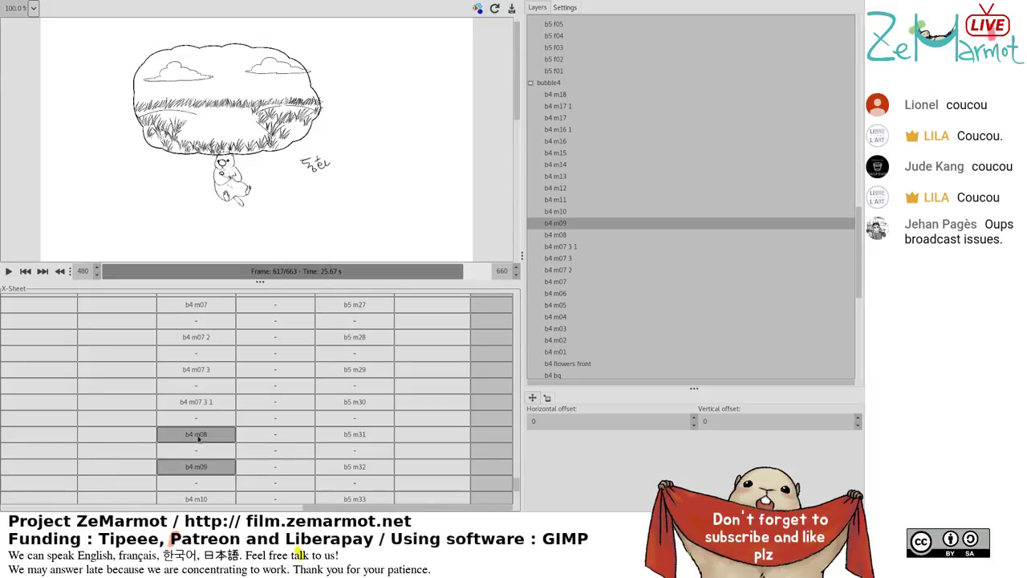
pyautogui.click(198, 438)
pyautogui.click(203, 495)
pyautogui.scroll(-1, 221, 485)
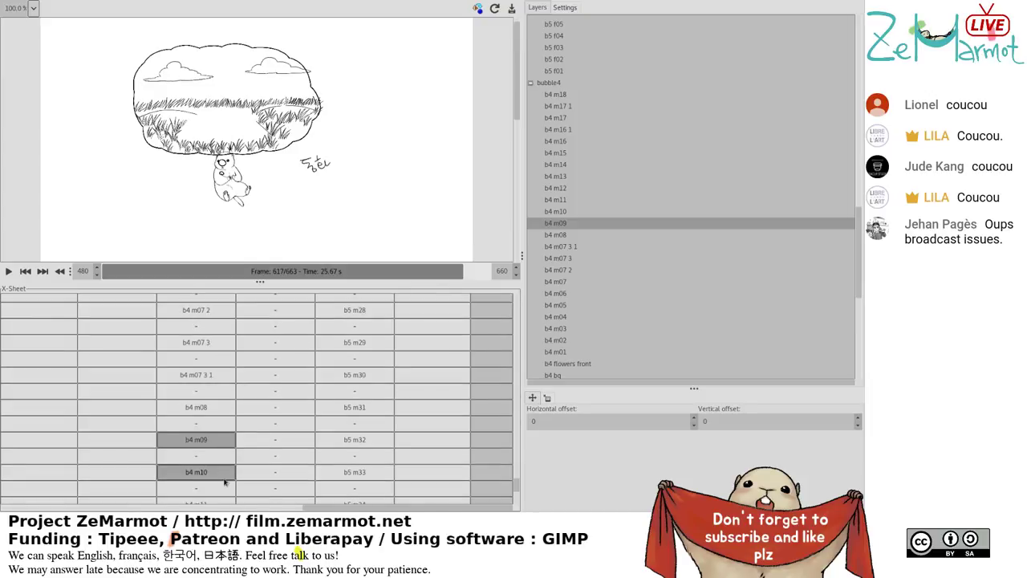
pyautogui.click(226, 479)
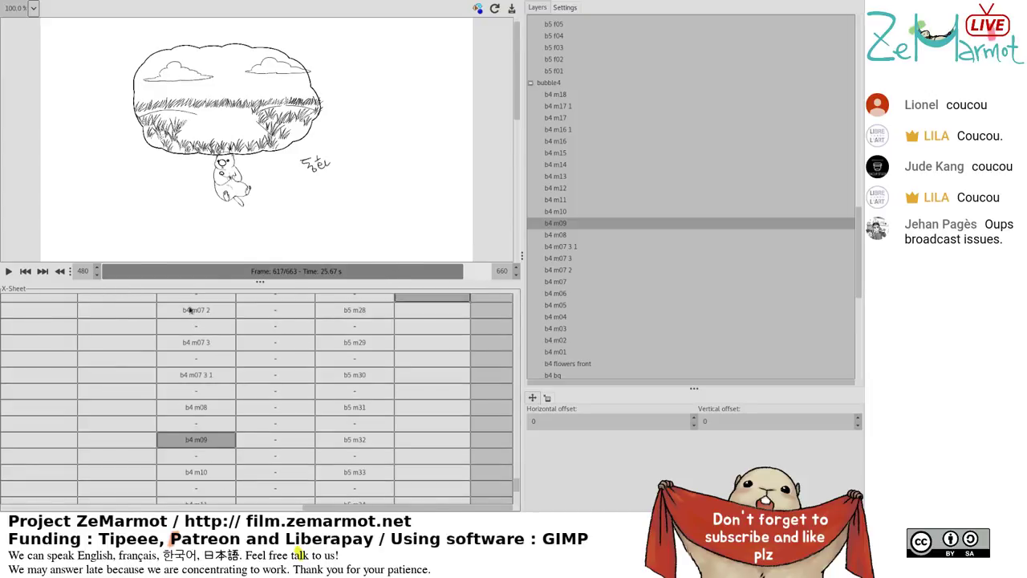
# Set the playback start to frame 482, play the animation, and pause it.
pyautogui.click(97, 267)
pyautogui.click(97, 267)
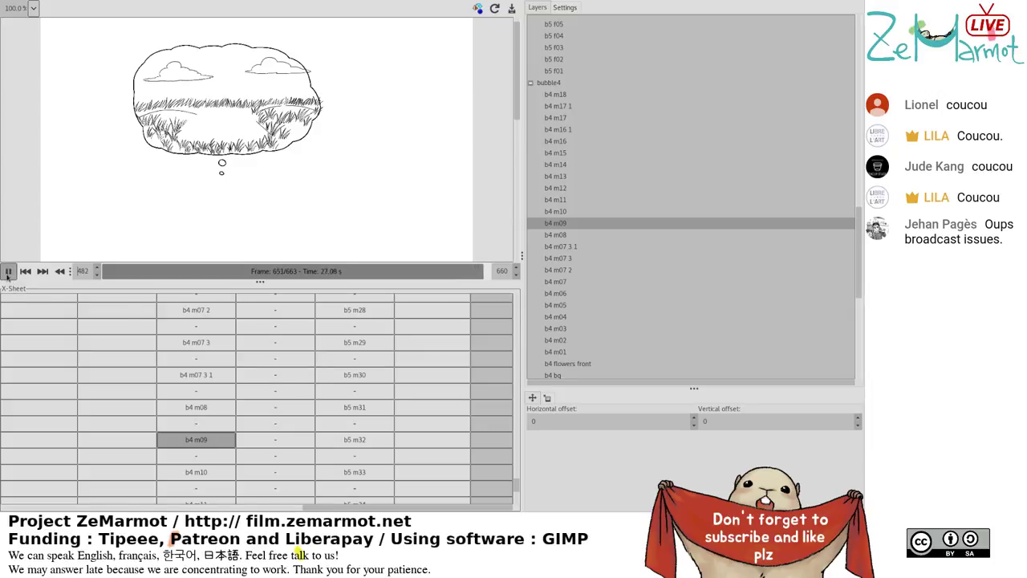
pyautogui.click(8, 272)
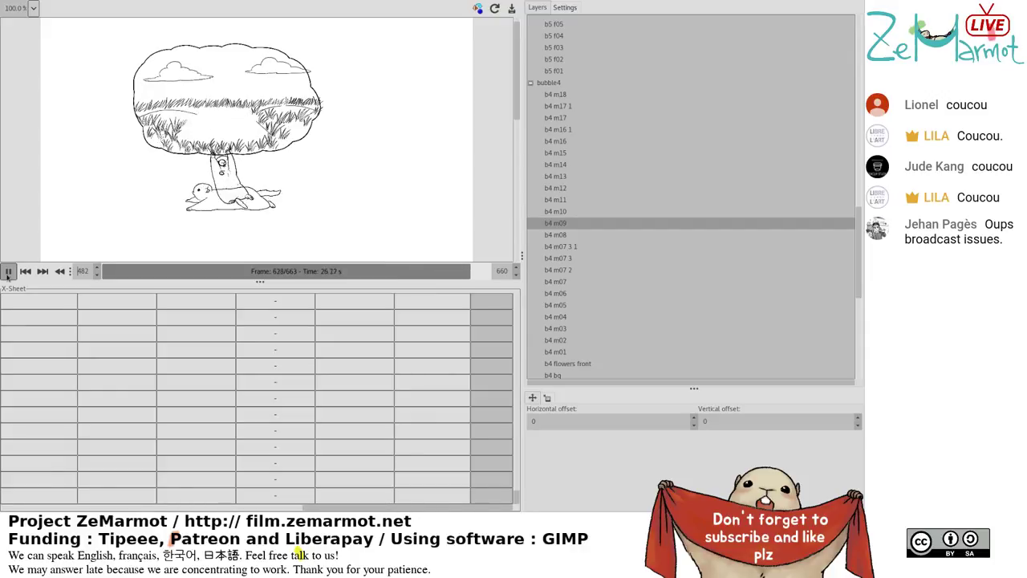
pyautogui.click(8, 272)
# Review the X-Sheet rows around b5 m18 to b5 m22 against the b4 m02 to b4 m04 cells.
pyautogui.scroll(-5, 386, 377)
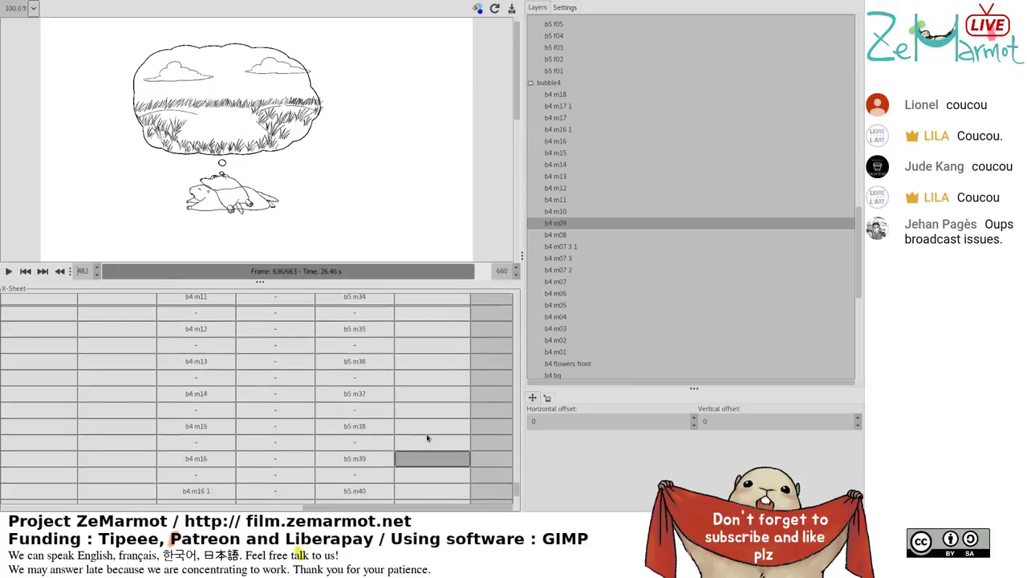
pyautogui.moveTo(518, 491)
pyautogui.mouseDown()
pyautogui.moveTo(522, 510)
pyautogui.moveTo(516, 456)
pyautogui.moveTo(521, 477)
pyautogui.mouseUp()
pyautogui.scroll(-5, 521, 477)
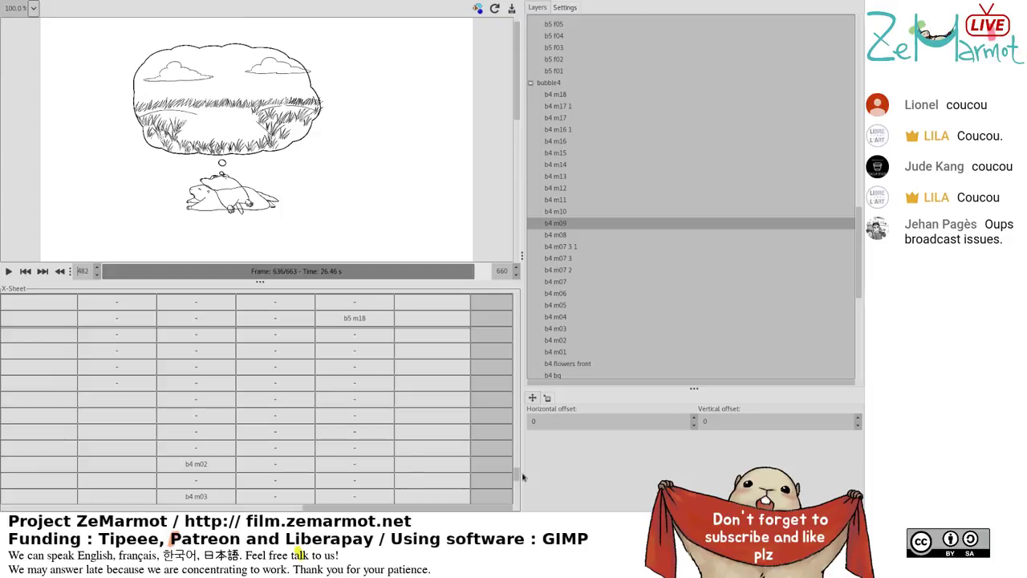
pyautogui.scroll(-9, 521, 477)
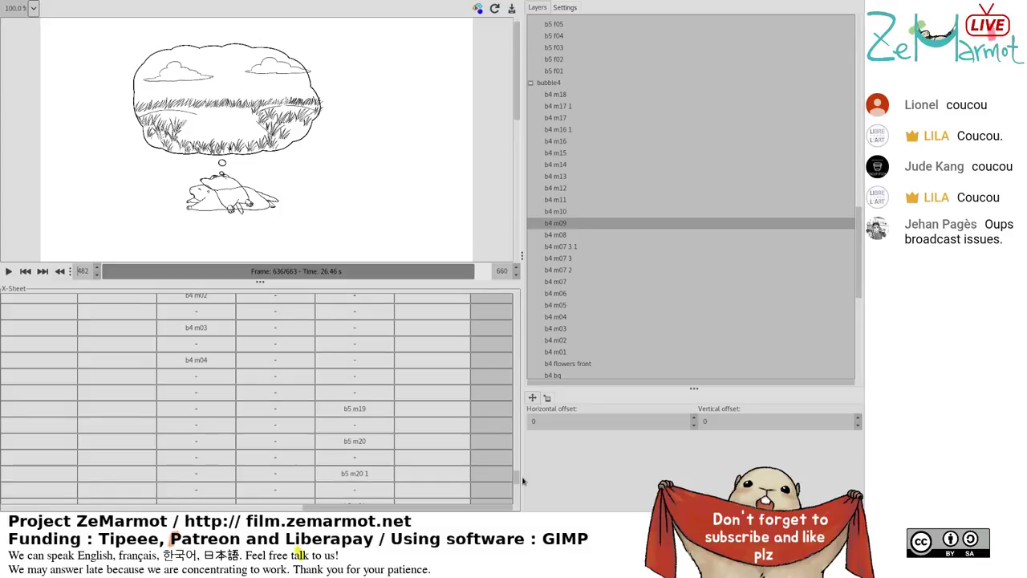
pyautogui.scroll(-3, 521, 480)
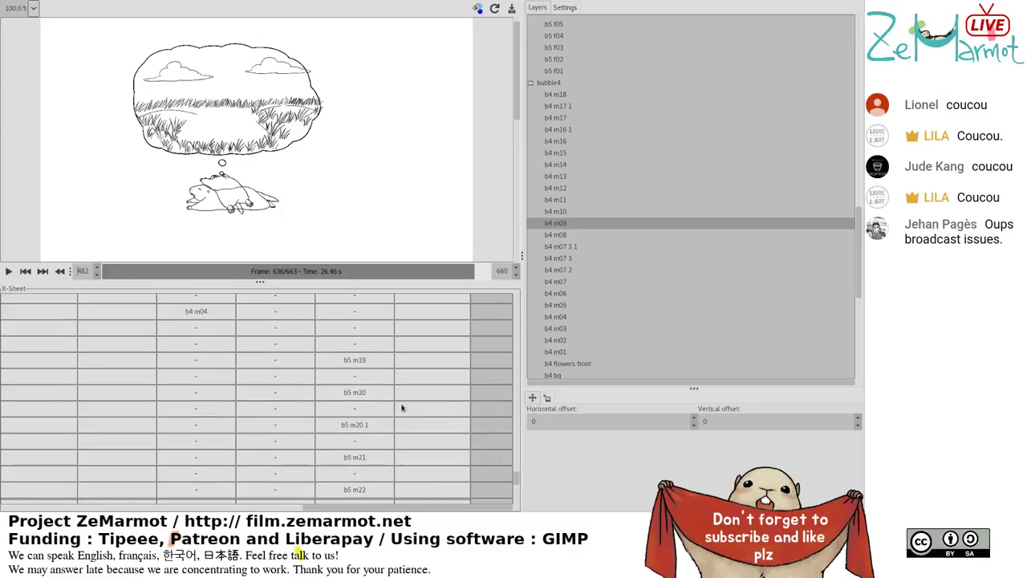
pyautogui.click(354, 343)
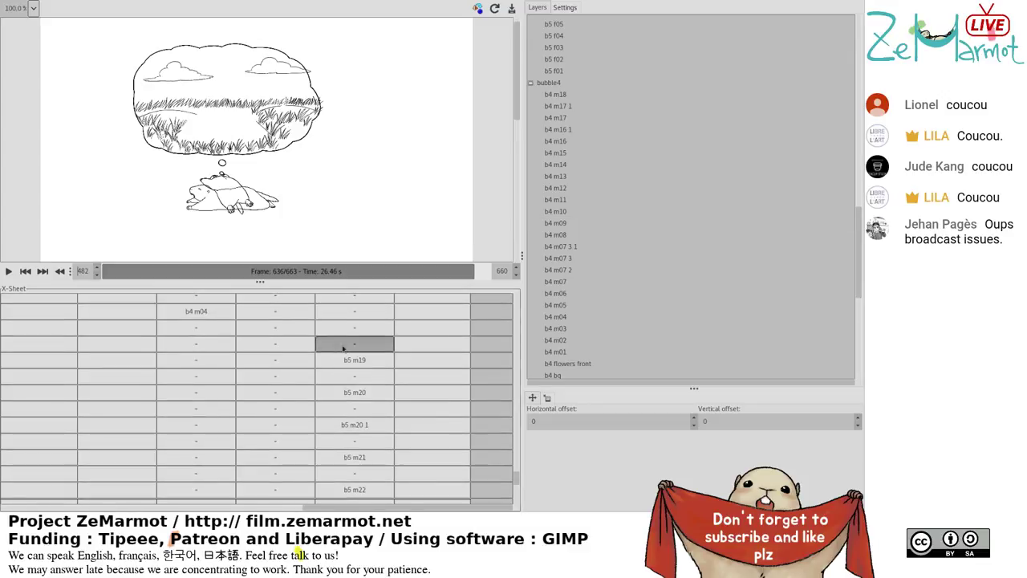
# Compare individual preview frames between 612 and 624 on the timeline, stopping at frame 613.
pyautogui.click(467, 273)
pyautogui.click(469, 273)
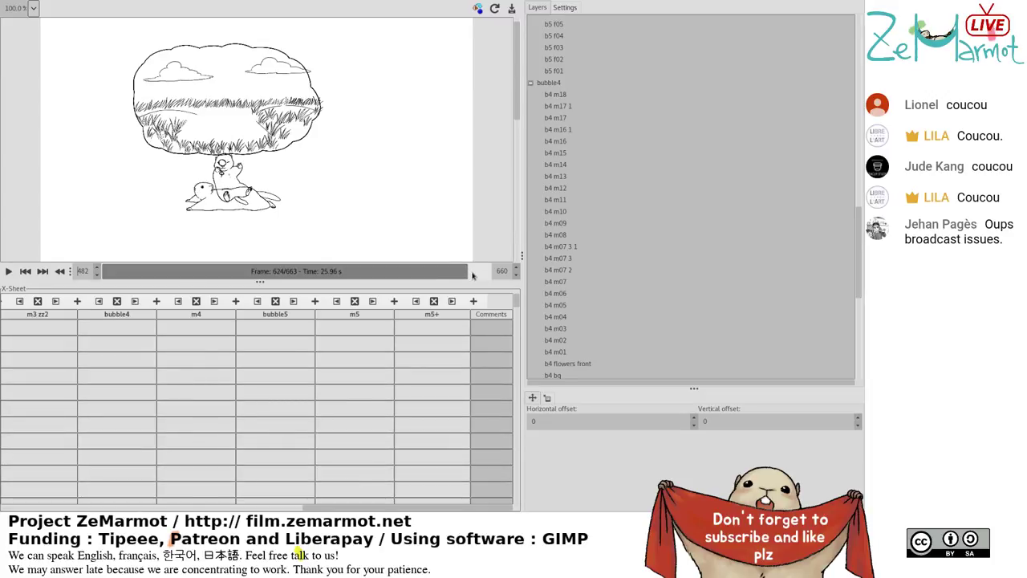
pyautogui.click(473, 275)
pyautogui.click(464, 274)
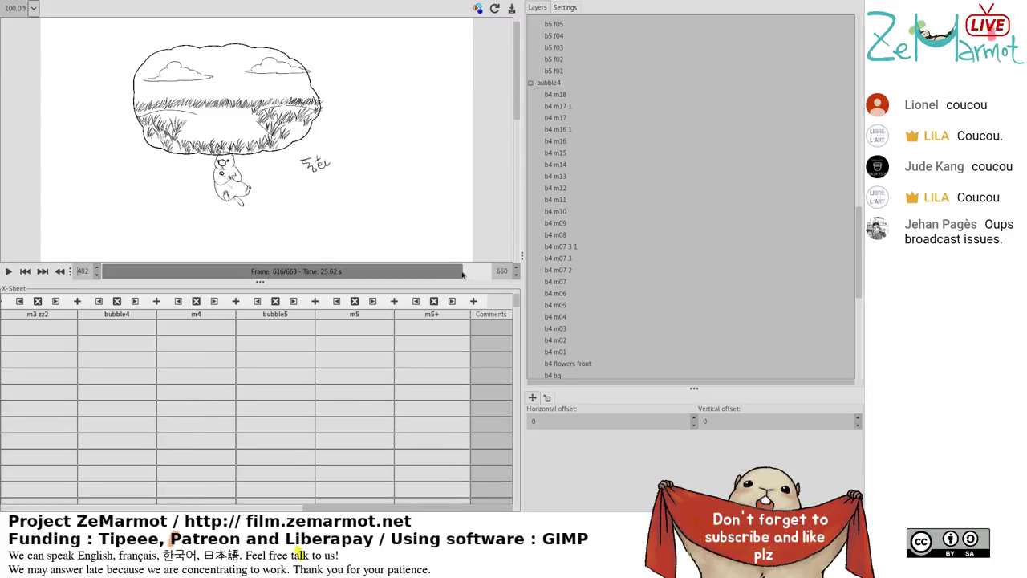
pyautogui.click(462, 274)
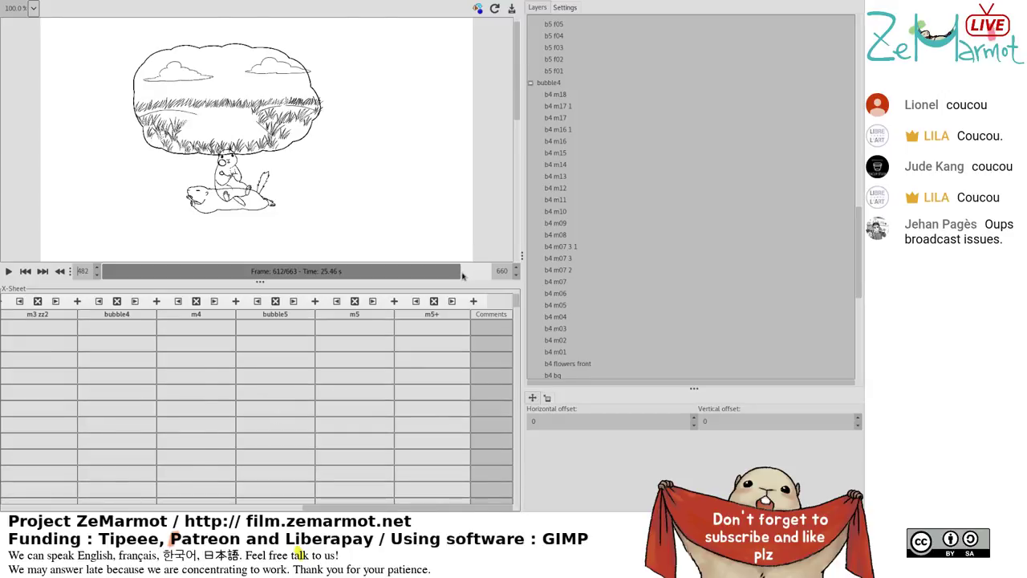
pyautogui.click(462, 276)
# Go through the X-Sheet's numbered rows from about frame 570, checking frames 580 and 600 in the preview and stopping at frame 607.
pyautogui.moveTo(327, 509); pyautogui.dragTo(23, 509)
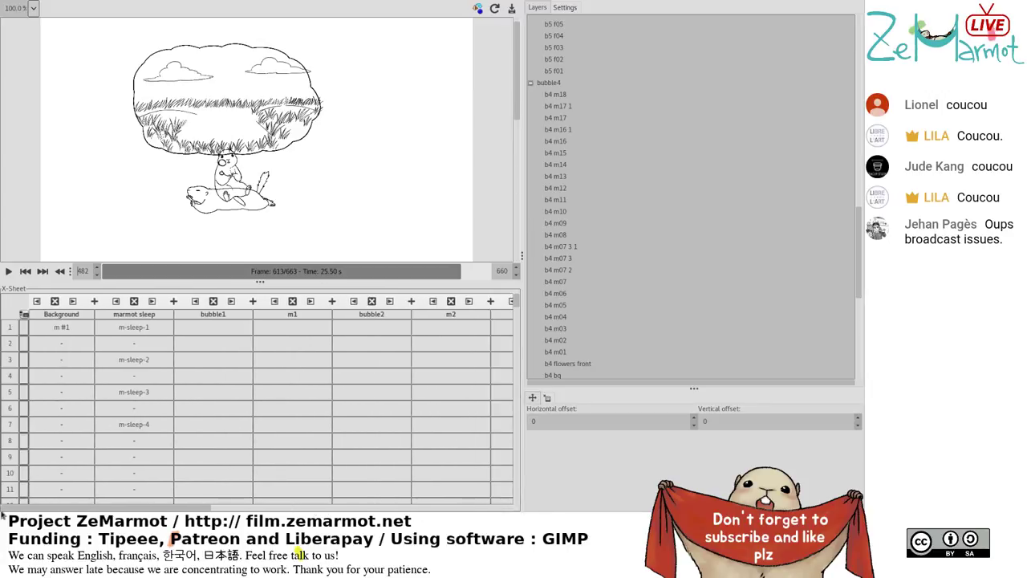
pyautogui.scroll(-3, 18, 465)
pyautogui.moveTo(518, 313); pyautogui.dragTo(526, 476)
pyautogui.click(10, 463)
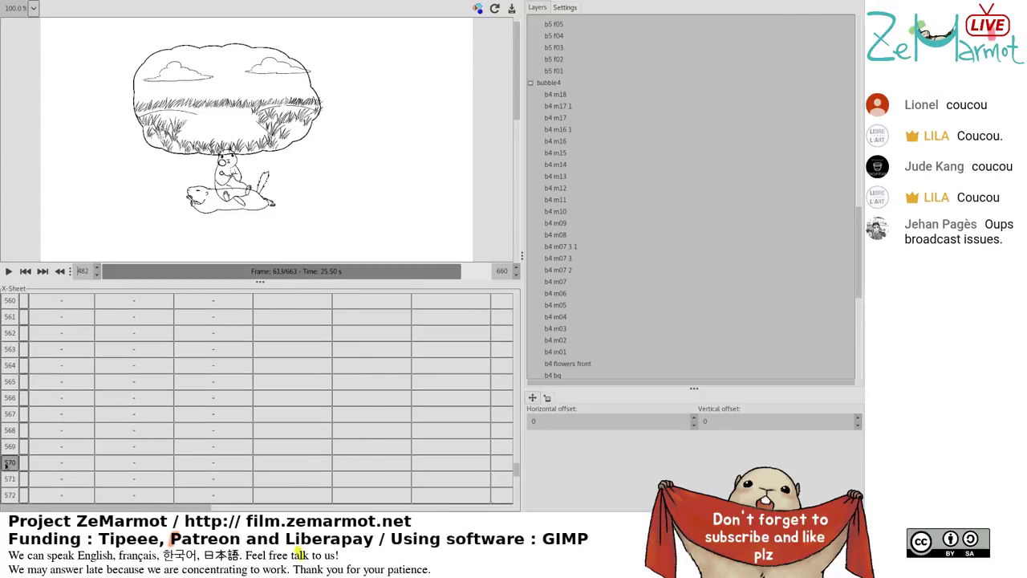
pyautogui.press('Down')
pyautogui.press('Down')
pyautogui.press('Down')
pyautogui.press('Down')
pyautogui.press('Down')
pyautogui.press('Down')
pyautogui.press('Down')
pyautogui.press('Down')
pyautogui.press('Down')
pyautogui.press('Down')
pyautogui.press('Down')
pyautogui.press('Down')
pyautogui.press('Down')
pyautogui.press('Down')
pyautogui.press('Down')
pyautogui.press('Down')
pyautogui.press('Down')
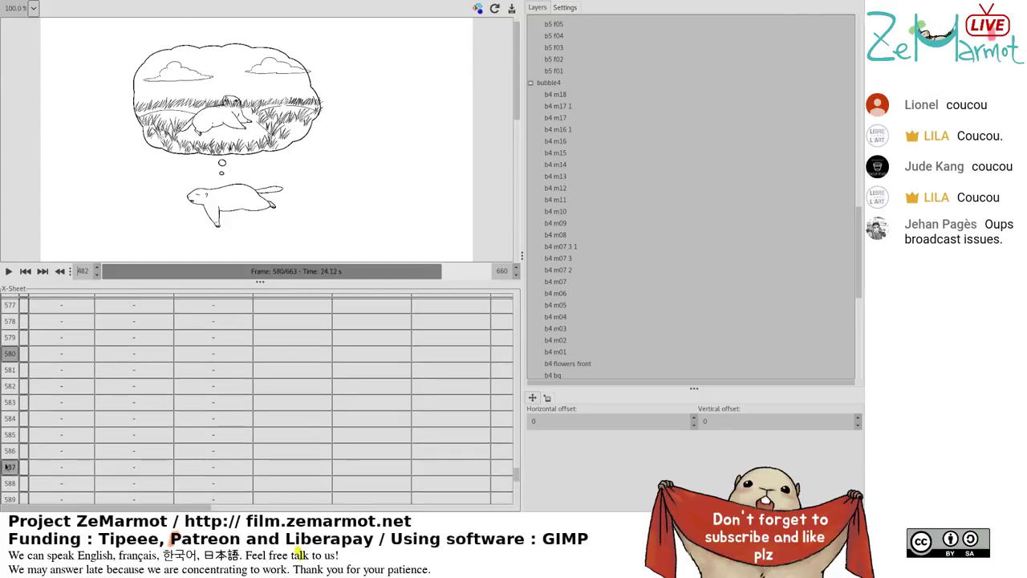
pyautogui.press('Down')
pyautogui.press('Down')
pyautogui.press('Down')
pyautogui.press('Down')
pyautogui.press('Down')
pyautogui.press('Down')
pyautogui.press('Down')
pyautogui.press('Down')
pyautogui.press('Down')
pyautogui.press('Down')
pyautogui.press('Down')
pyautogui.press('Down')
pyautogui.press('Down')
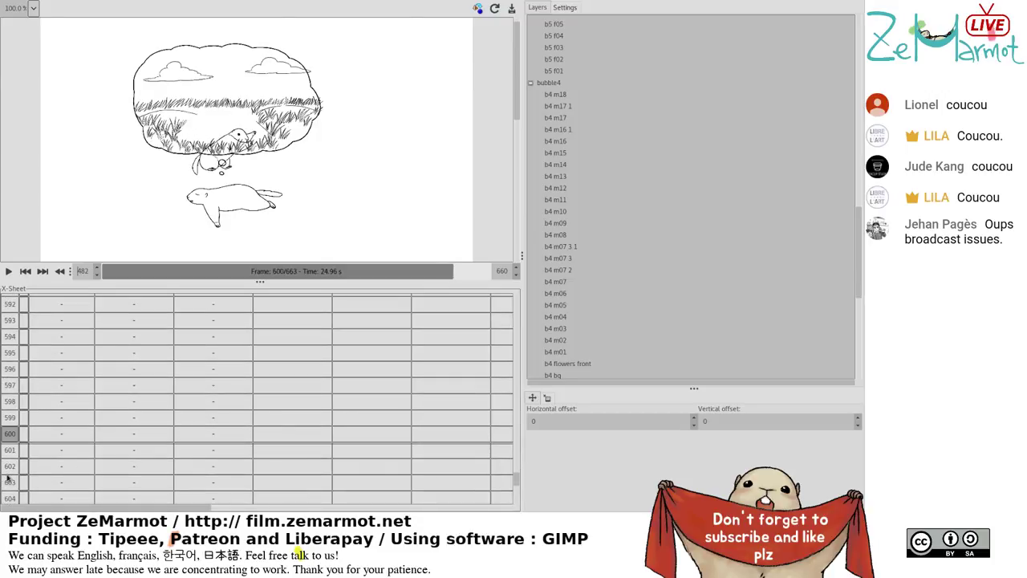
pyautogui.scroll(-2, 9, 479)
pyautogui.click(9, 467)
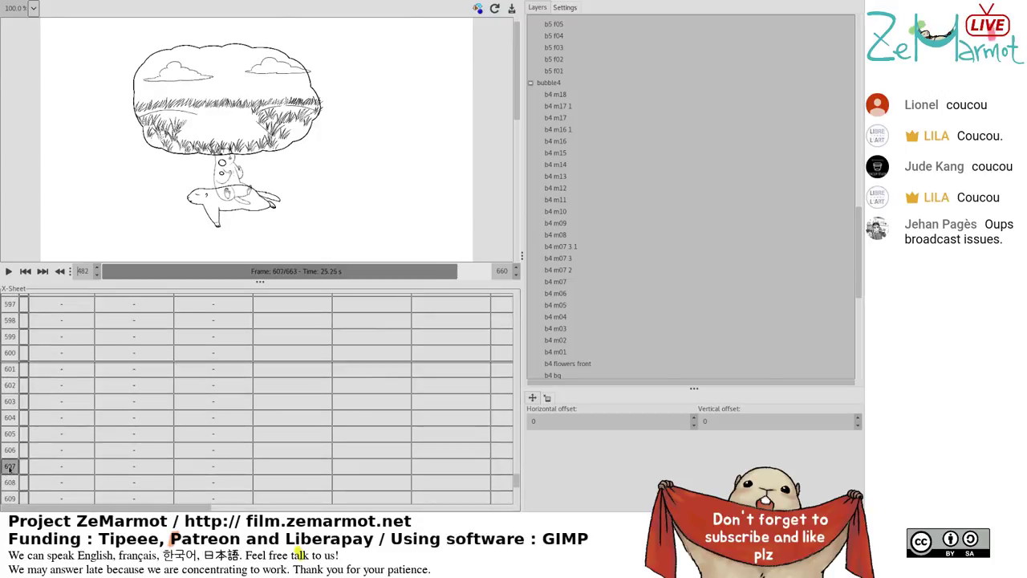
# Check individual frames from 608 to 616 in the preview using the X-Sheet's numbered rows, stopping at frame 615.
pyautogui.scroll(-1, 10, 467)
pyautogui.click(10, 456)
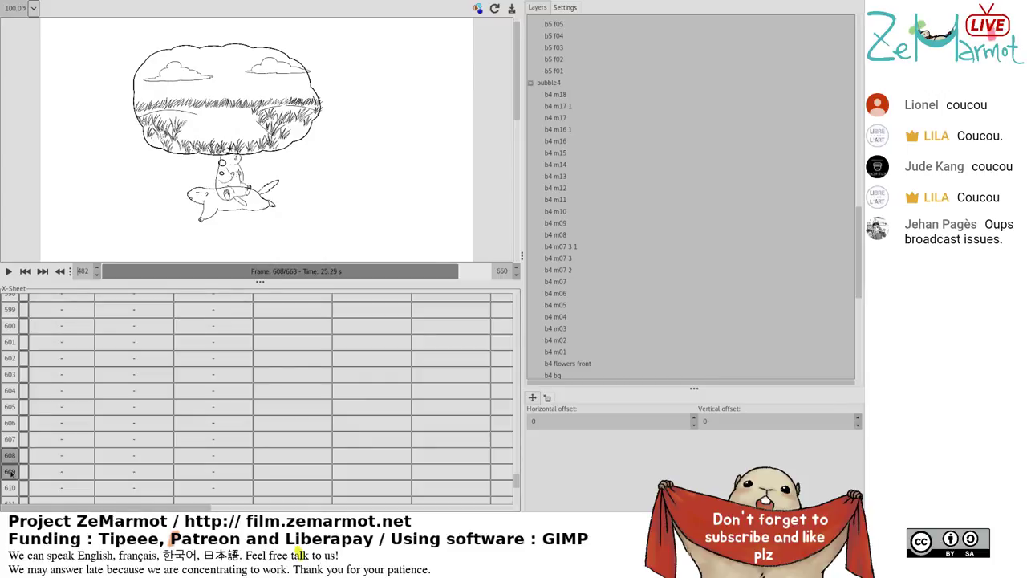
pyautogui.click(10, 472)
pyautogui.scroll(-1, 9, 472)
pyautogui.click(10, 468)
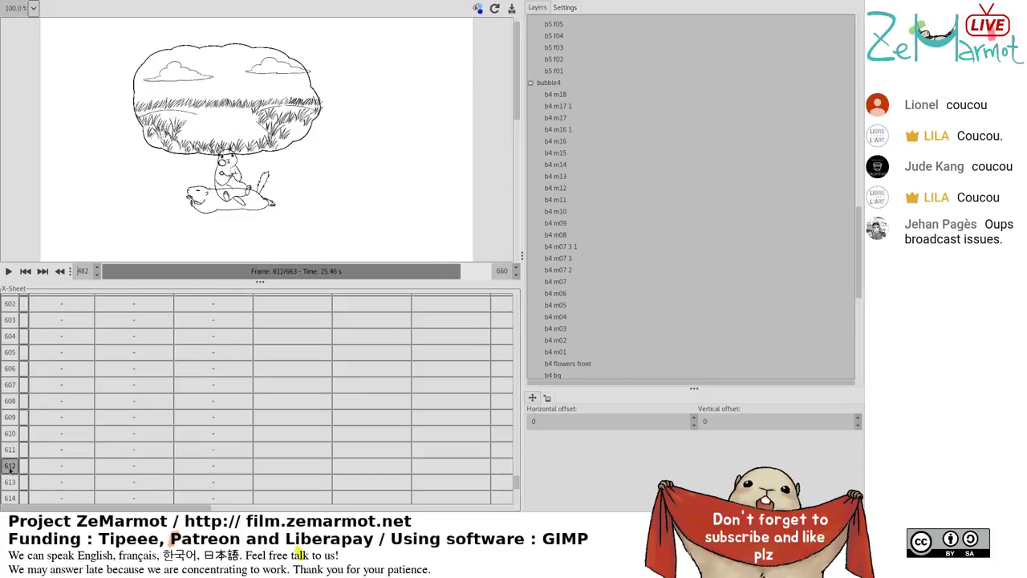
pyautogui.scroll(-1, 10, 470)
pyautogui.click(11, 472)
pyautogui.scroll(-1, 12, 474)
pyautogui.click(12, 477)
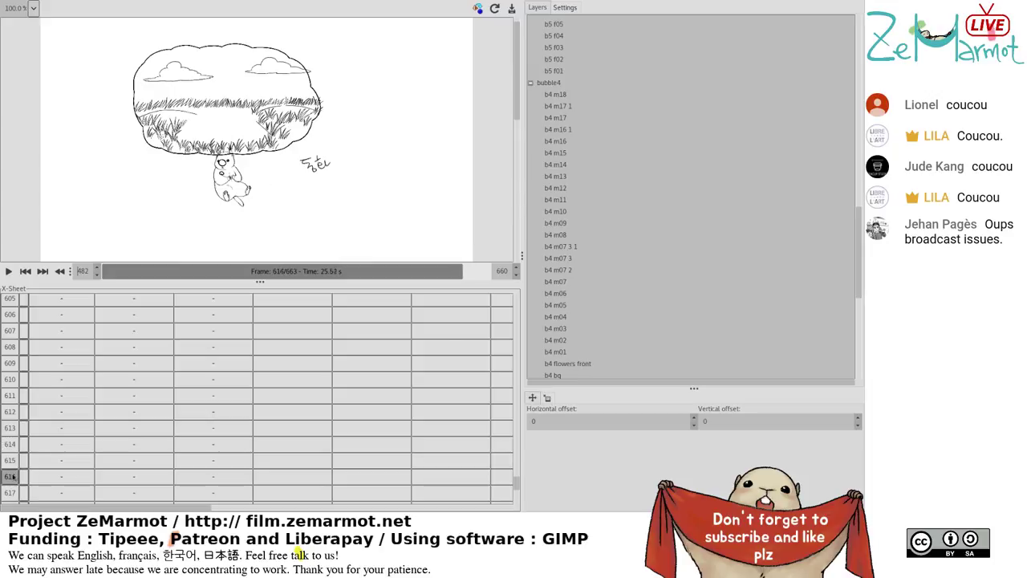
pyautogui.click(10, 463)
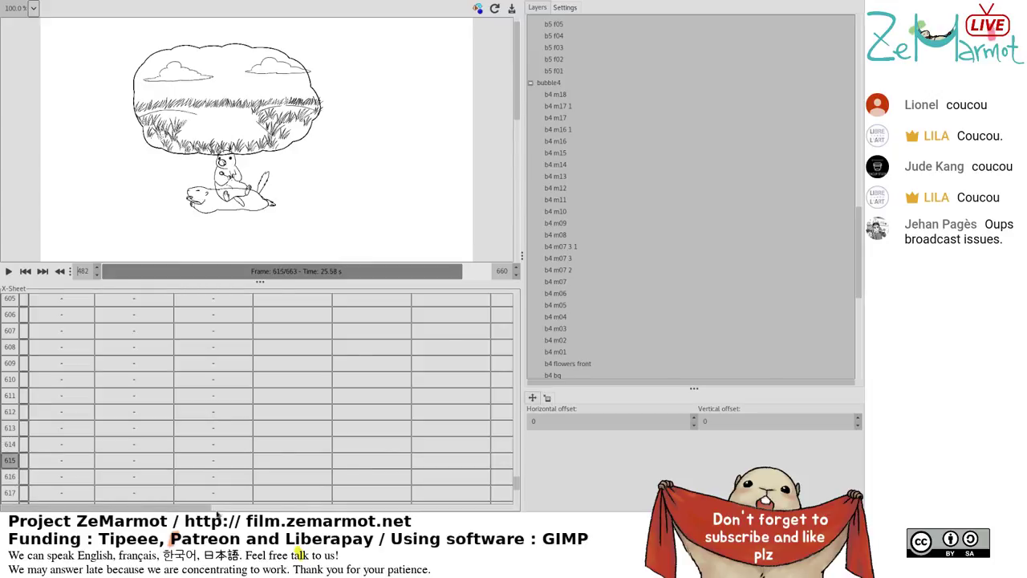
# Replace the b4 m07 3 1 drawing at frame 616 of the m4 column with b4 m07 3.
pyautogui.hscroll(2, 201, 509)
pyautogui.moveTo(354, 511); pyautogui.dragTo(417, 515)
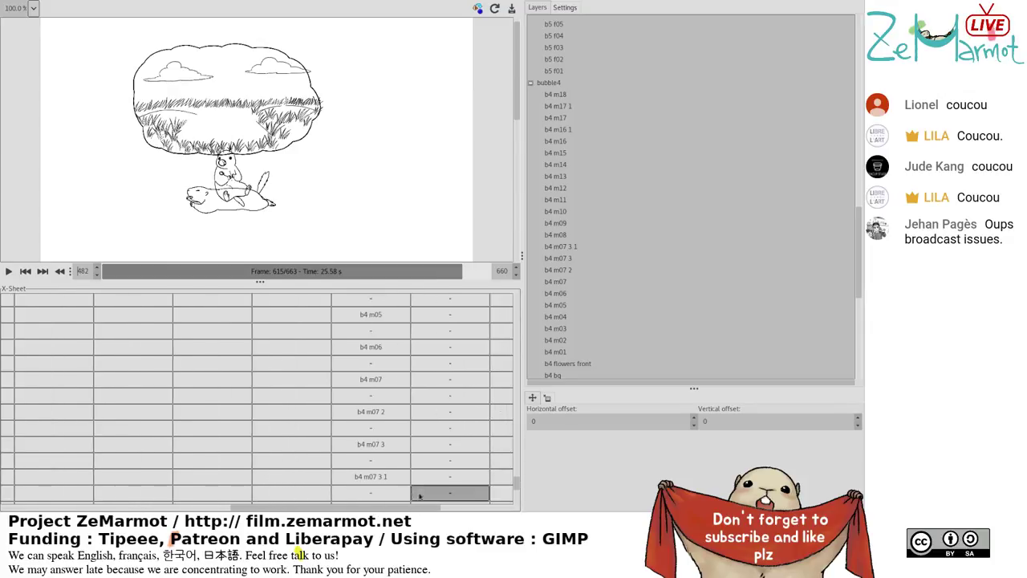
pyautogui.click(378, 479)
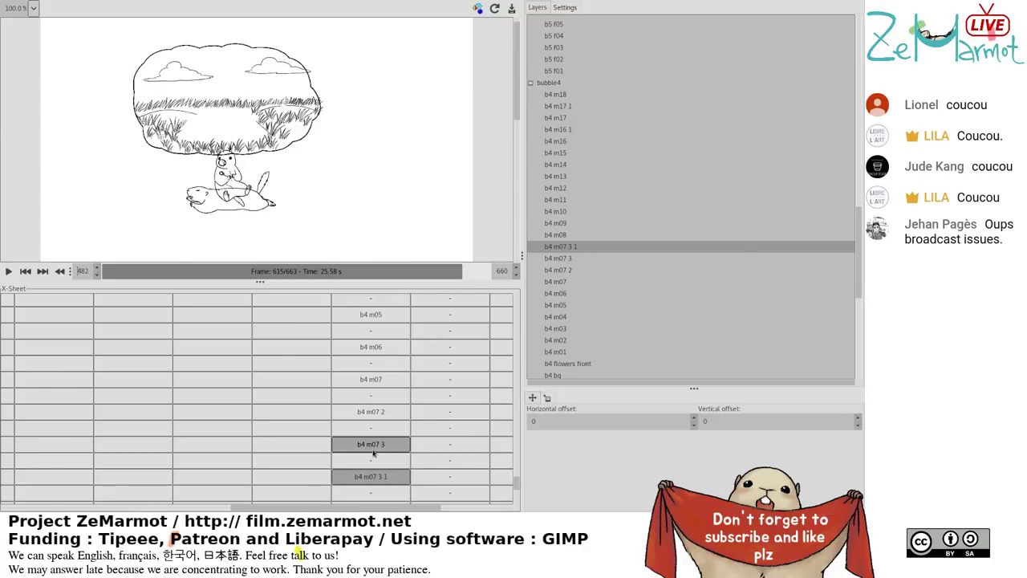
pyautogui.scroll(-1, 373, 453)
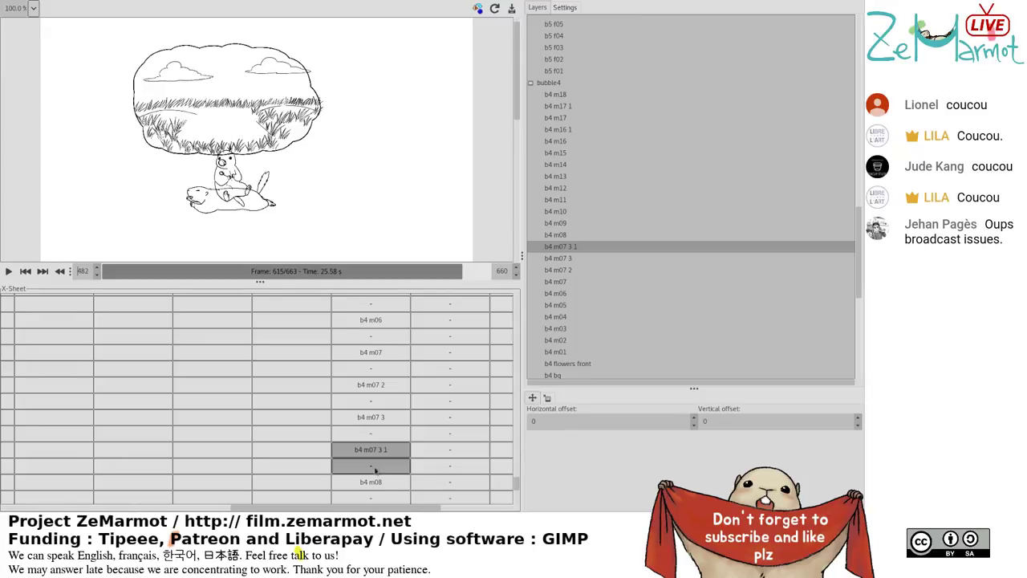
pyautogui.click(564, 259)
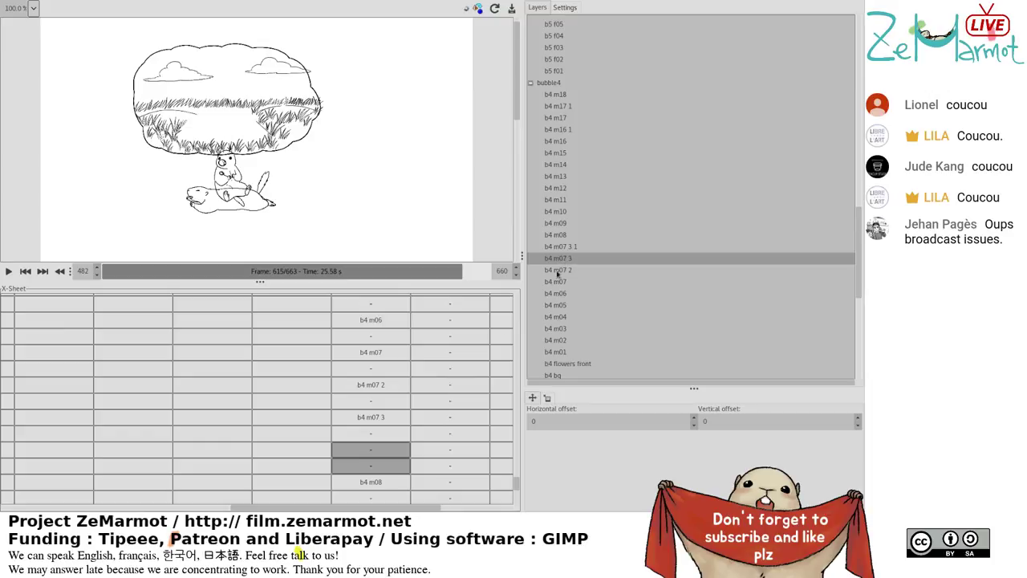
pyautogui.click(383, 417)
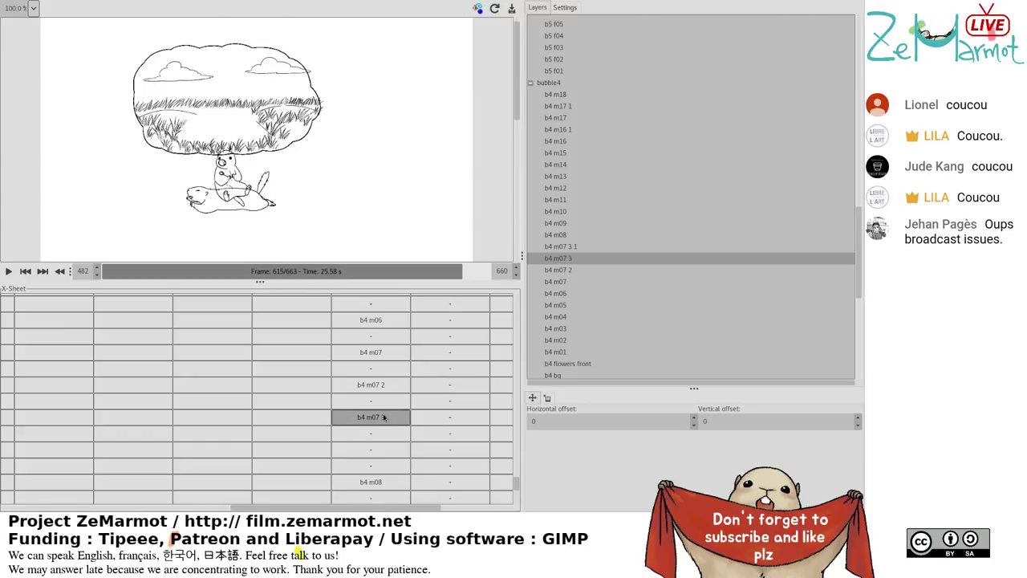
# Compare preview frames 619 and 615 and check the b4 m07 3 and b4 m08 cells against the b5 m29 row.
pyautogui.scroll(-2, 386, 432)
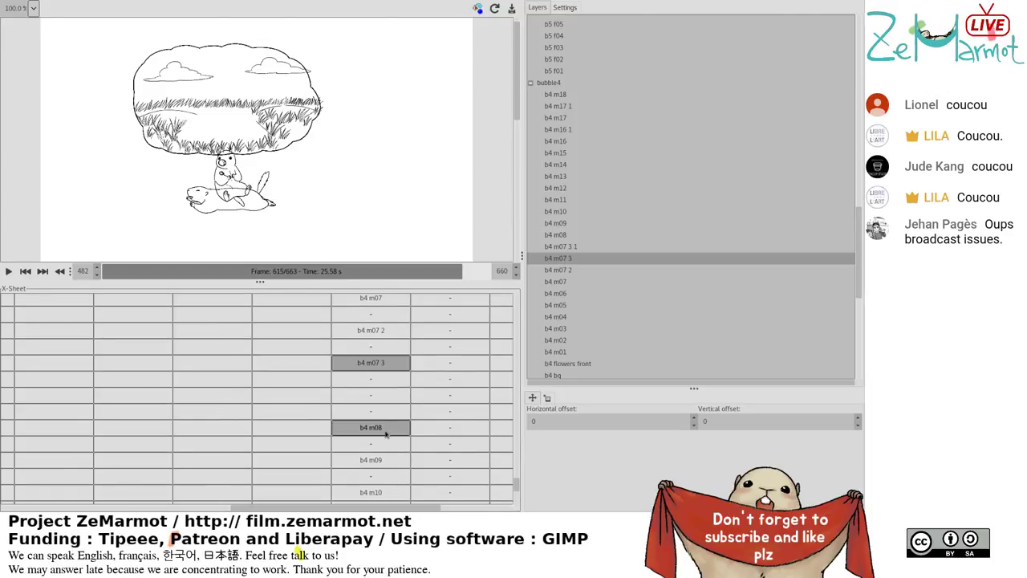
pyautogui.click(386, 433)
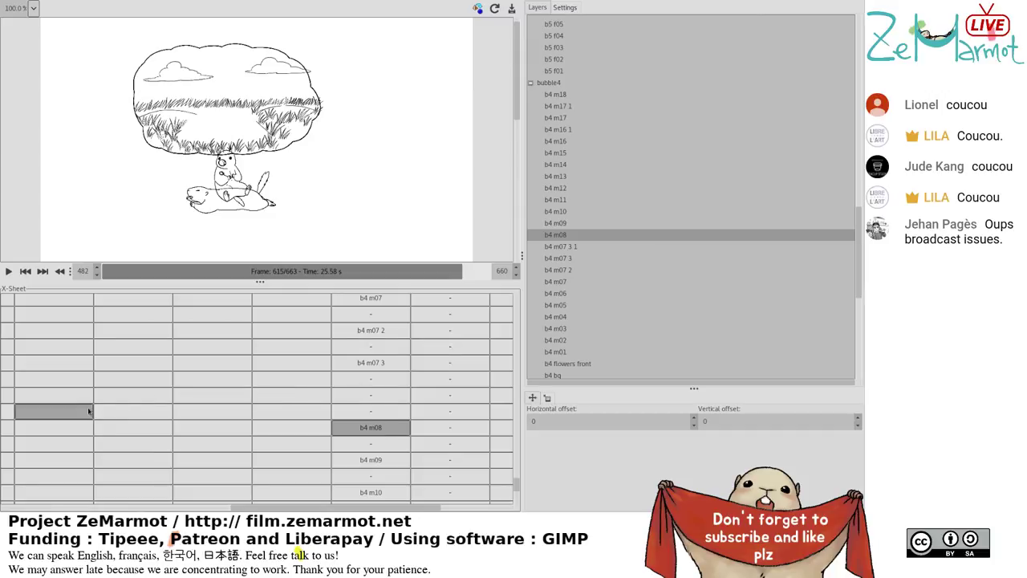
pyautogui.moveTo(273, 508); pyautogui.dragTo(3, 476)
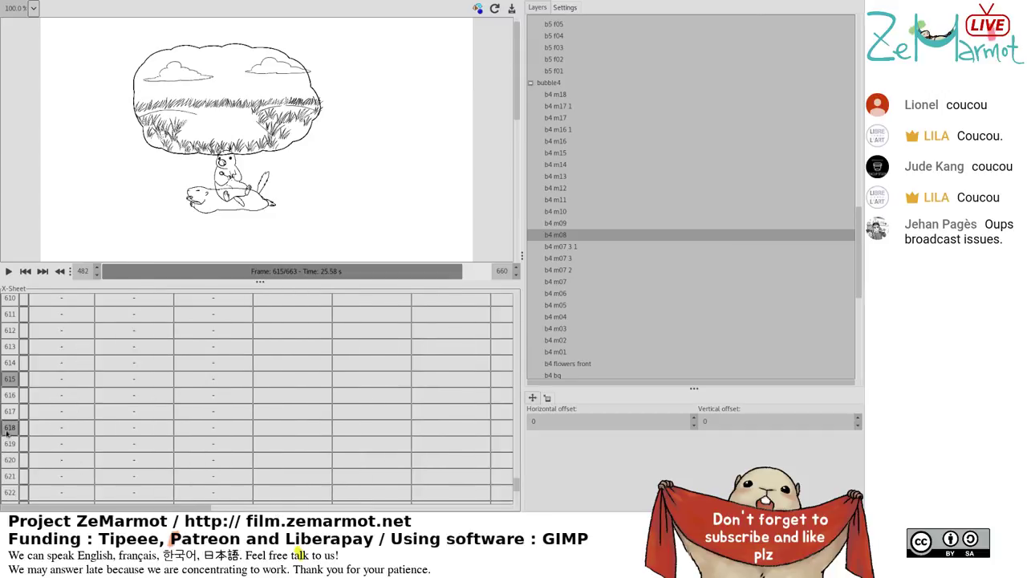
pyautogui.click(10, 443)
pyautogui.click(10, 379)
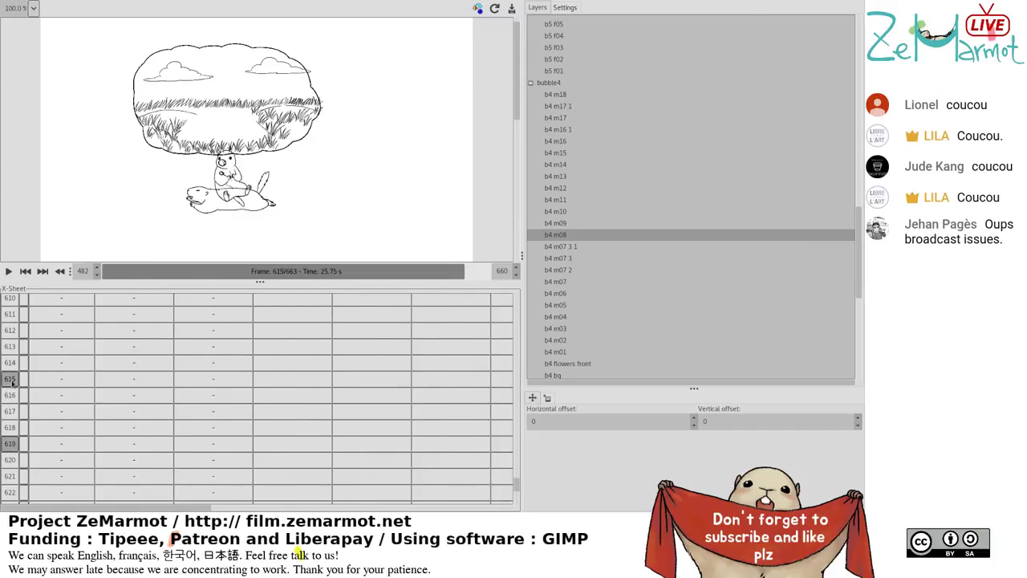
pyautogui.moveTo(197, 509); pyautogui.dragTo(470, 515)
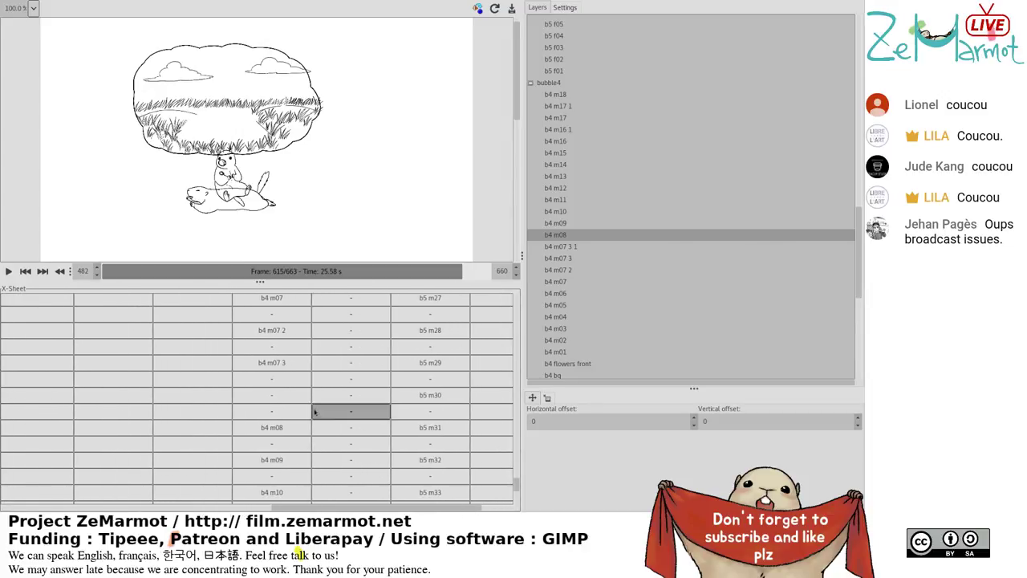
pyautogui.click(281, 365)
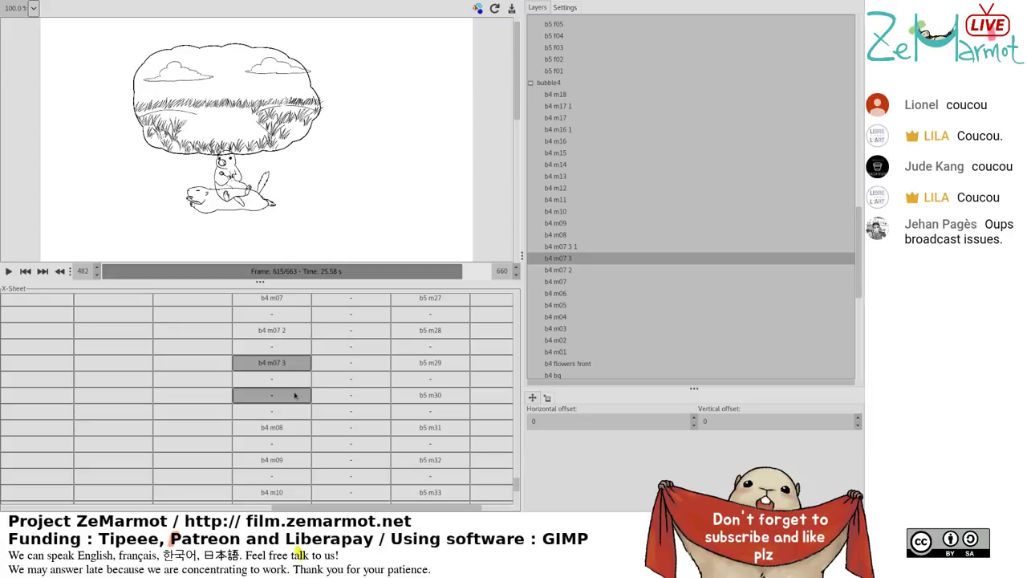
pyautogui.click(427, 365)
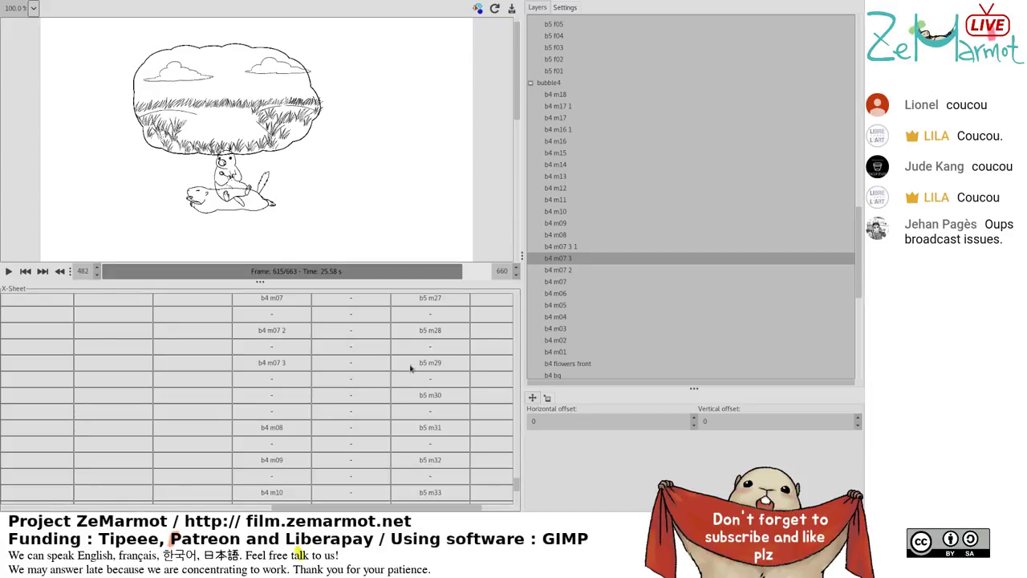
# Compare individual preview frames between 614 and 621 from the X-Sheet's numbered rows, stopping at frame 617.
pyautogui.moveTo(453, 512); pyautogui.dragTo(120, 507)
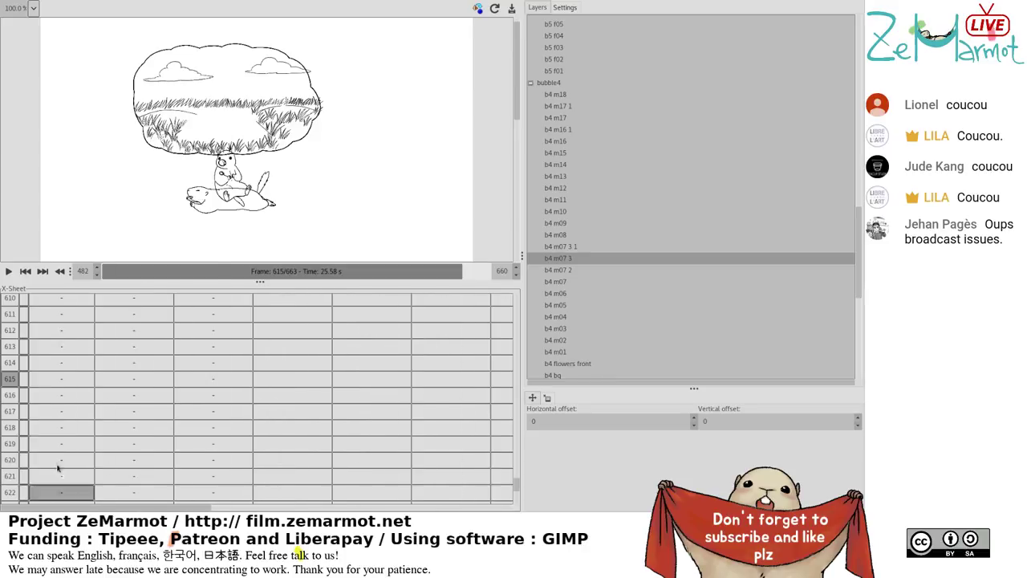
pyautogui.click(10, 362)
pyautogui.click(13, 395)
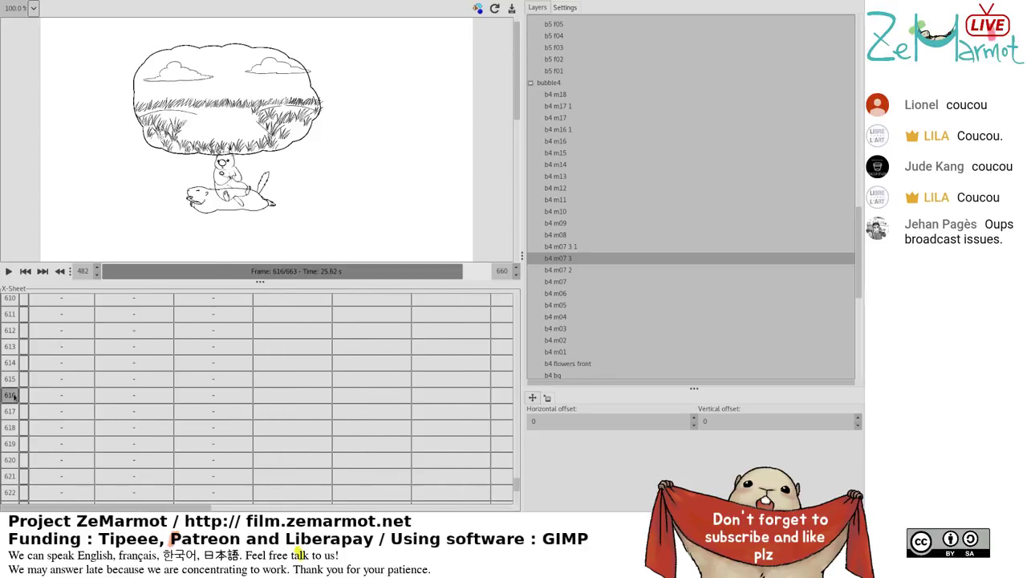
pyautogui.click(12, 428)
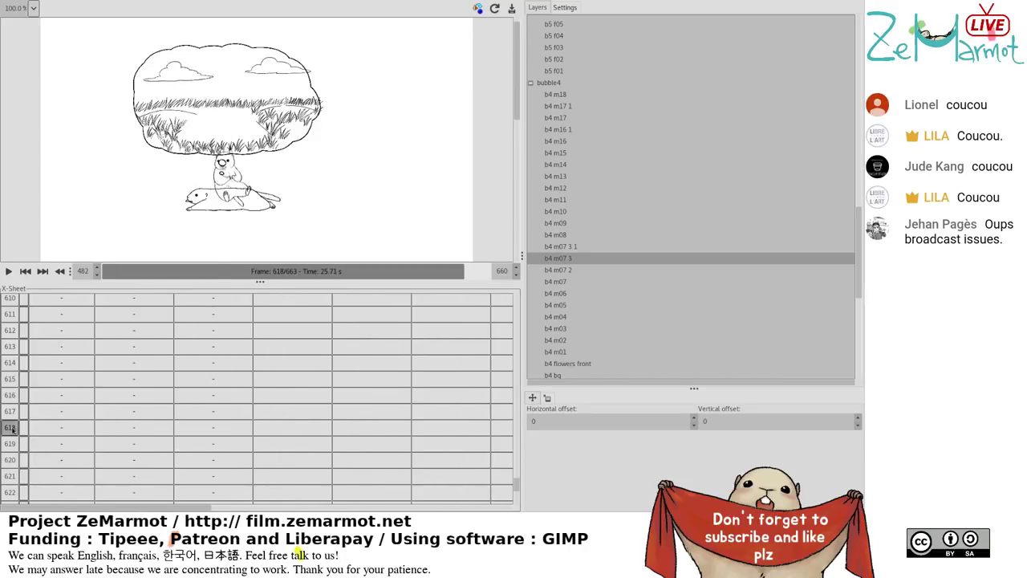
pyautogui.click(10, 411)
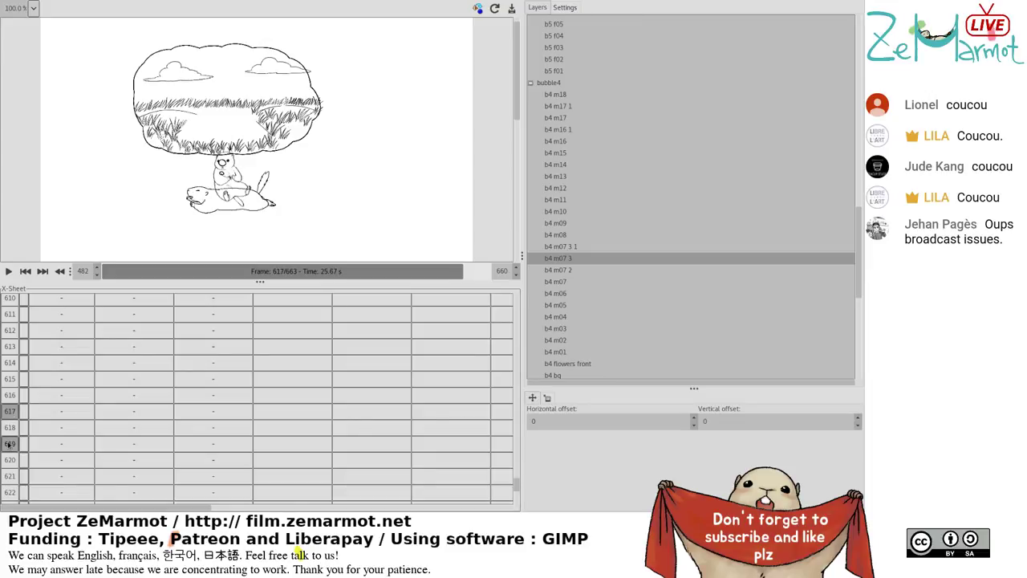
pyautogui.click(9, 443)
pyautogui.click(9, 413)
pyautogui.click(9, 378)
pyautogui.click(8, 412)
pyautogui.click(8, 443)
pyautogui.click(8, 475)
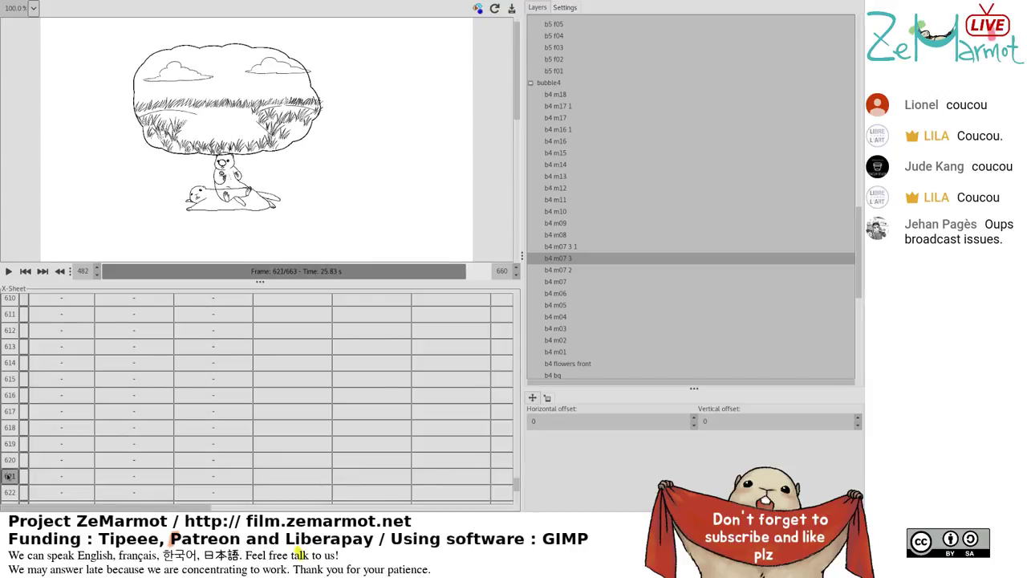
pyautogui.click(9, 445)
pyautogui.click(8, 434)
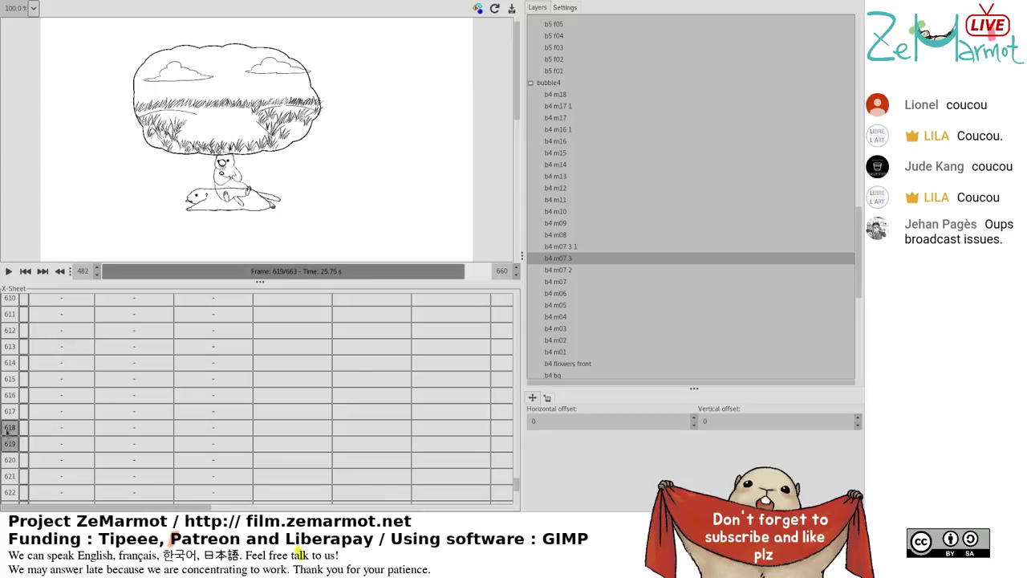
pyautogui.click(8, 411)
# Hold the b5 m30 drawing one frame longer in the m5 column so that b5 m31 starts at frame 619.
pyautogui.moveTo(136, 511); pyautogui.dragTo(40, 502)
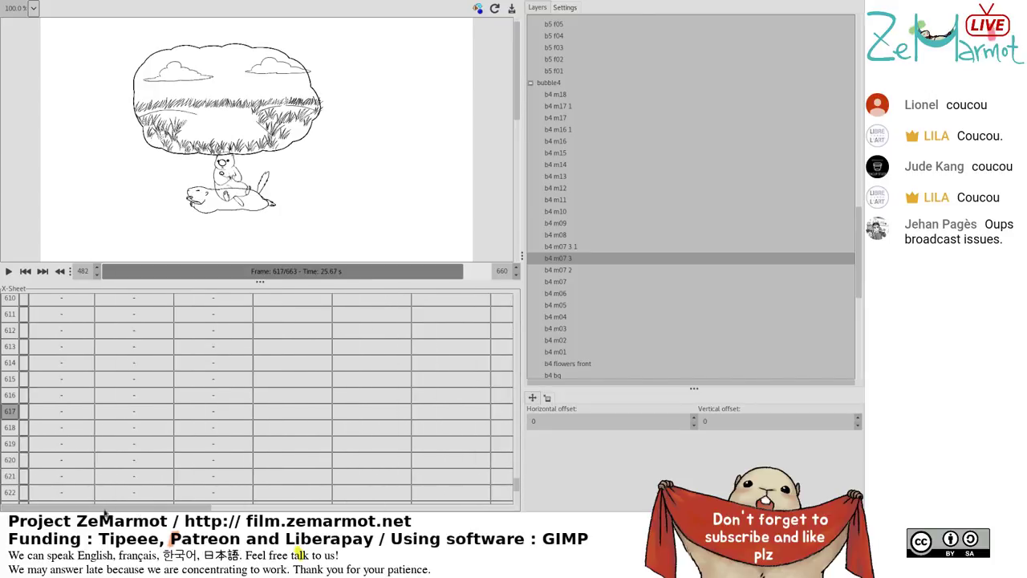
pyautogui.moveTo(105, 510); pyautogui.dragTo(434, 511)
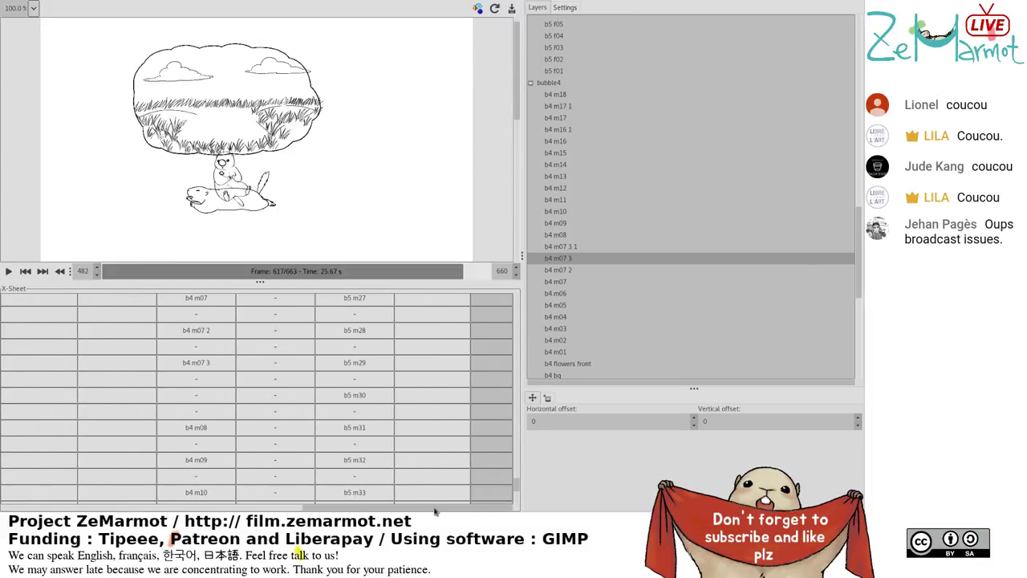
pyautogui.click(361, 395)
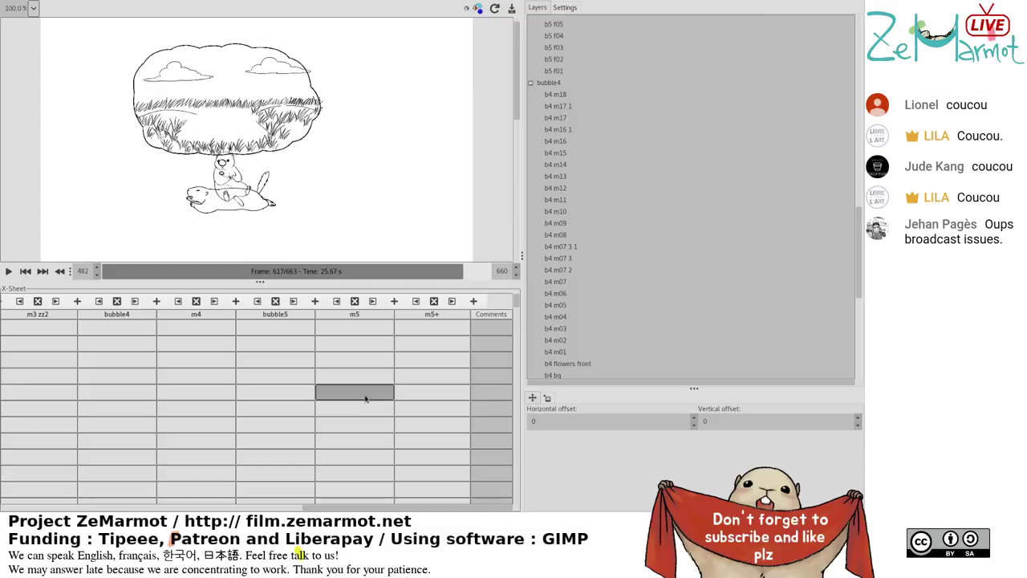
pyautogui.scroll(5, 513, 313)
pyautogui.scroll(-5, 537, 488)
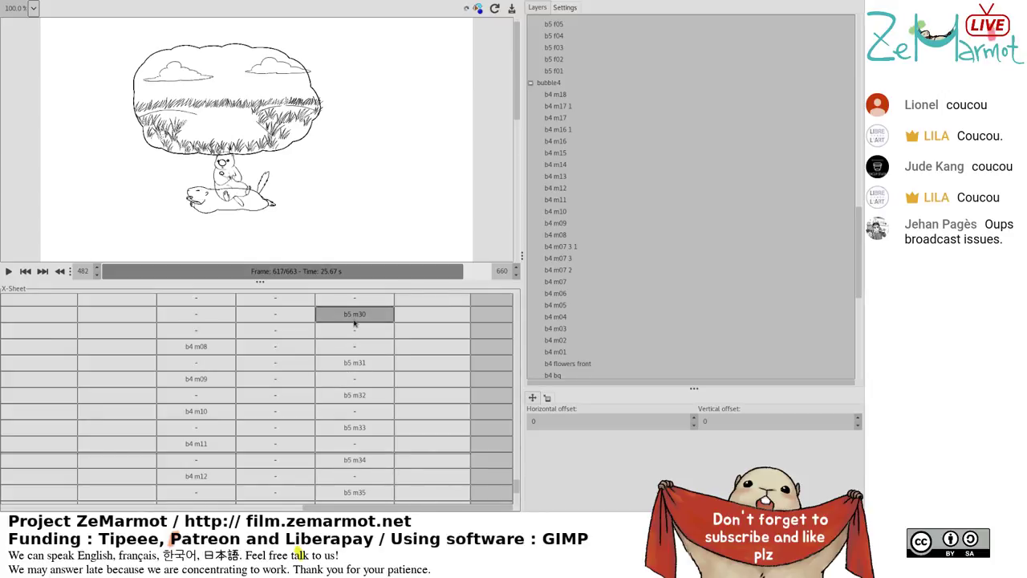
# Extend b5 m30 by two more frames in the m5 column so that b5 m31 starts at frame 621.
pyautogui.scroll(10, 355, 324)
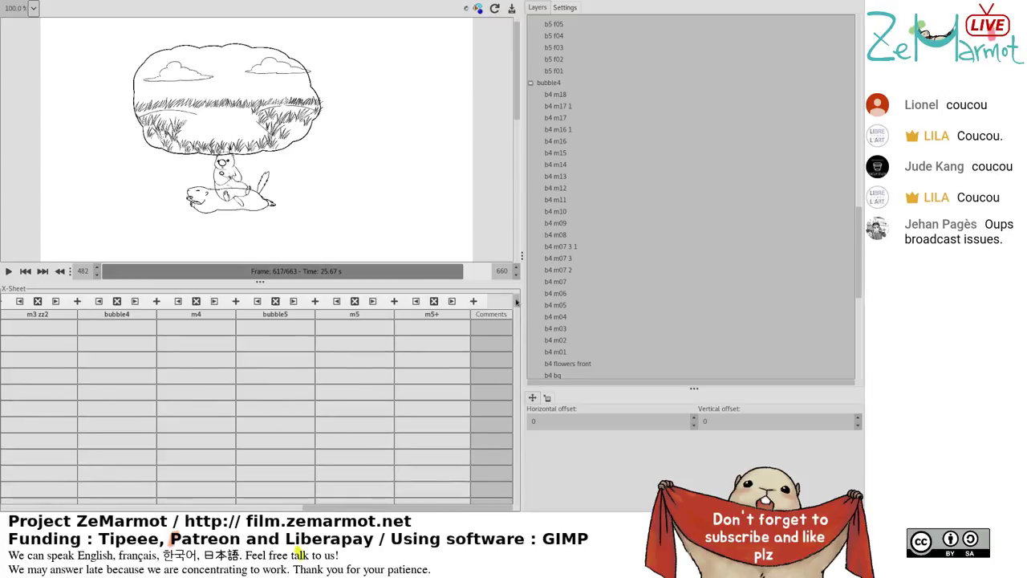
pyautogui.scroll(-15, 552, 469)
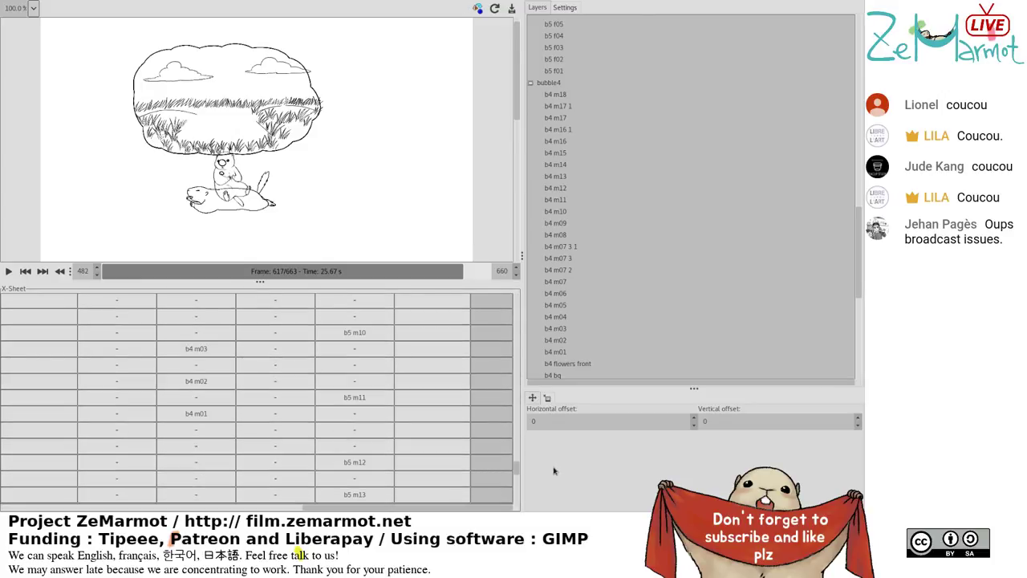
pyautogui.scroll(-8, 554, 473)
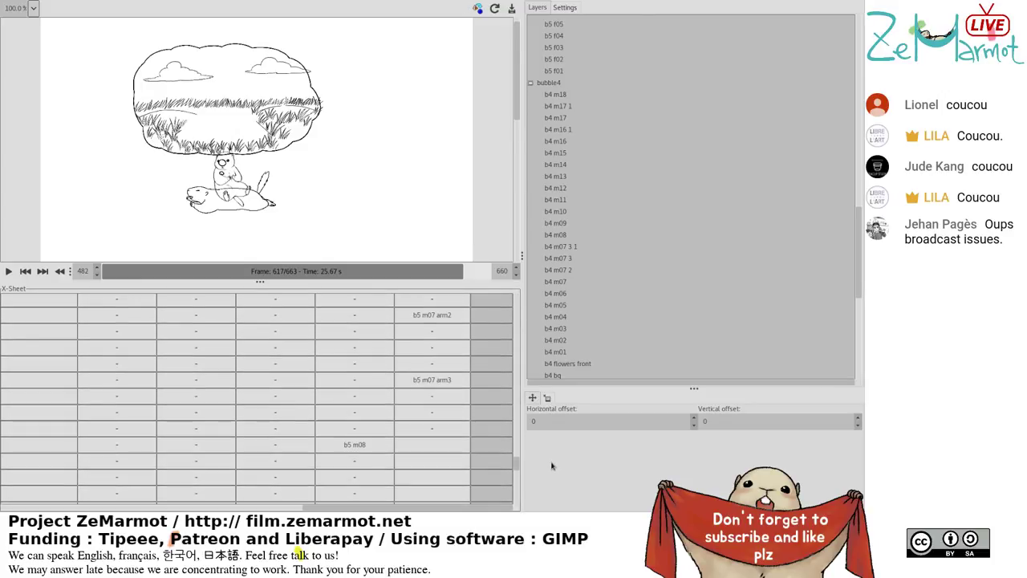
pyautogui.scroll(-8, 552, 470)
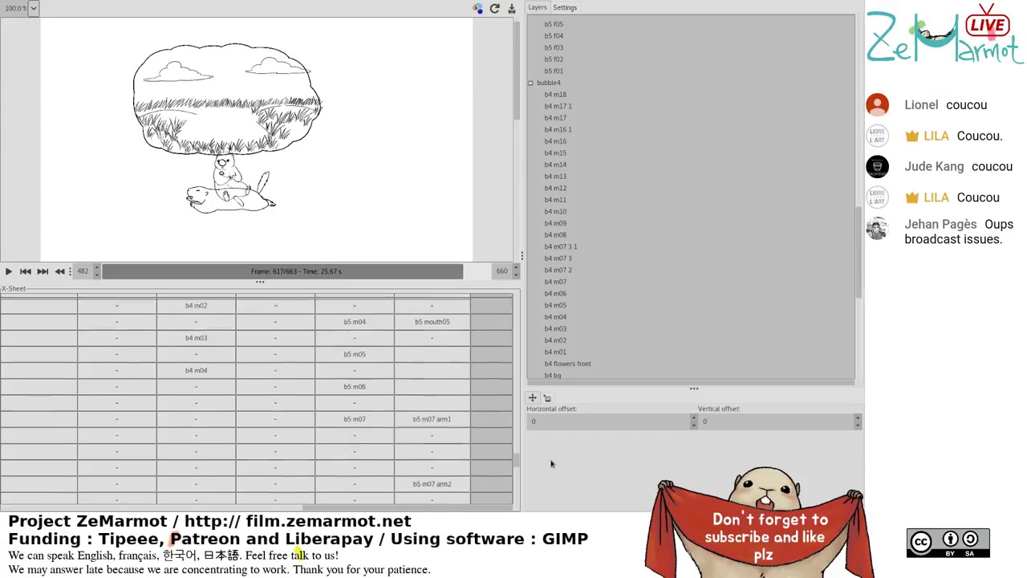
pyautogui.scroll(-10, 552, 473)
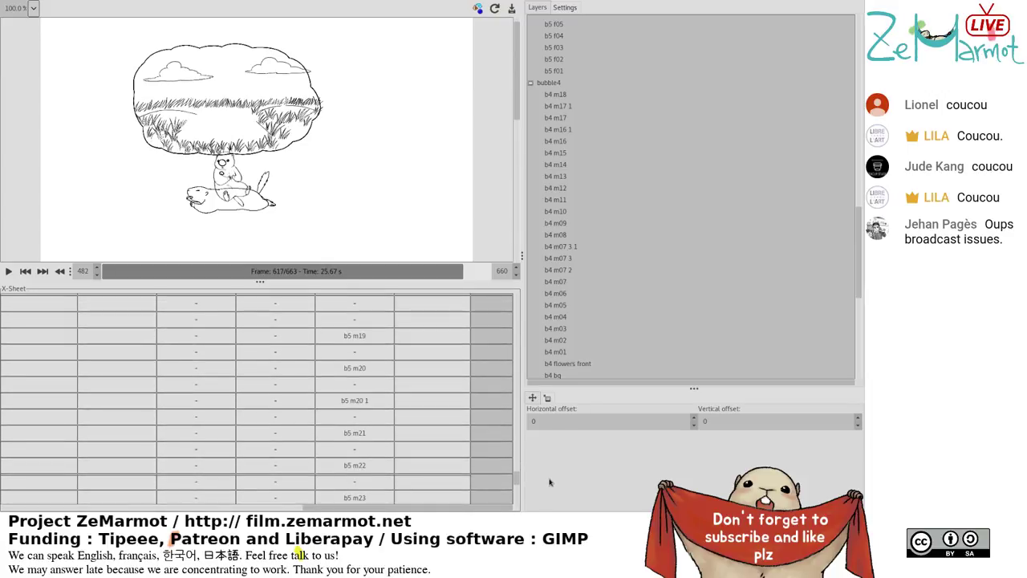
pyautogui.scroll(-5, 547, 487)
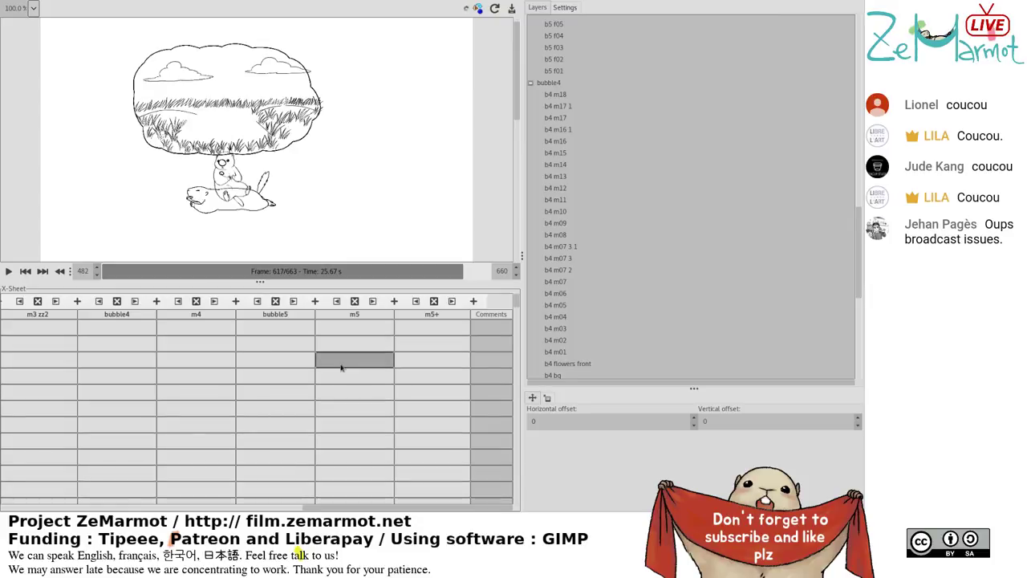
pyautogui.scroll(15, 518, 480)
pyautogui.scroll(-10, 518, 479)
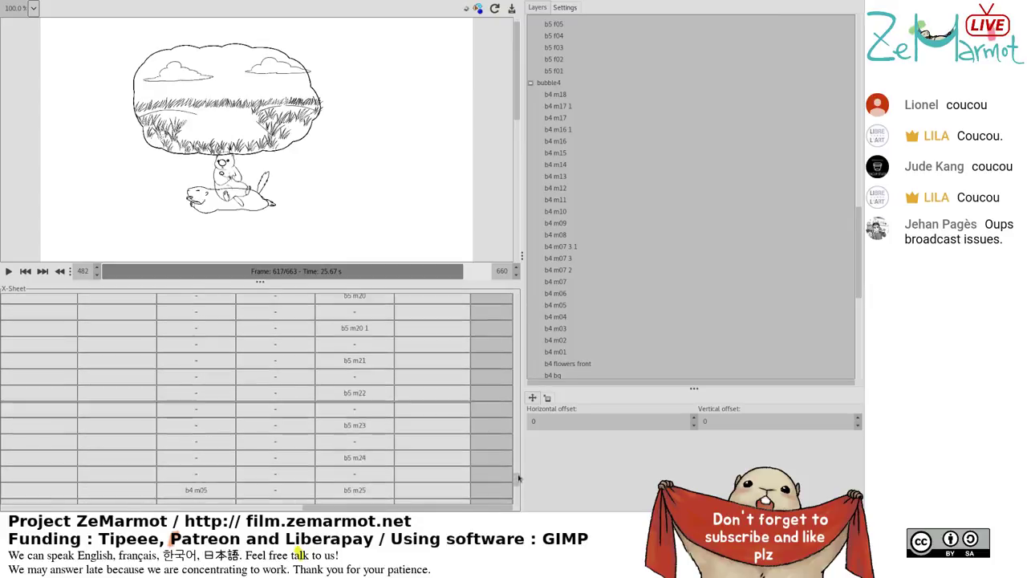
pyautogui.scroll(-5, 520, 479)
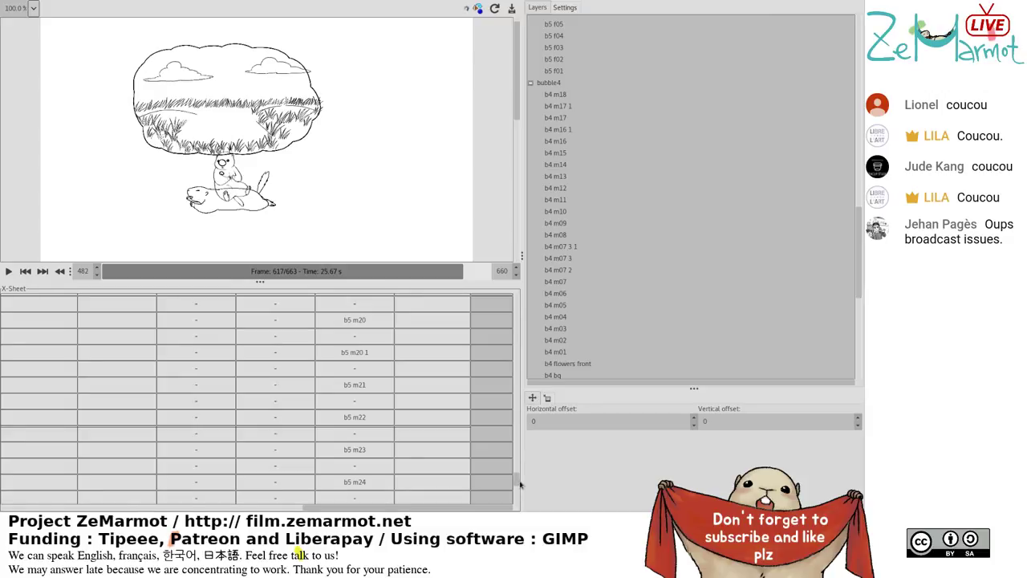
pyautogui.scroll(-7, 361, 365)
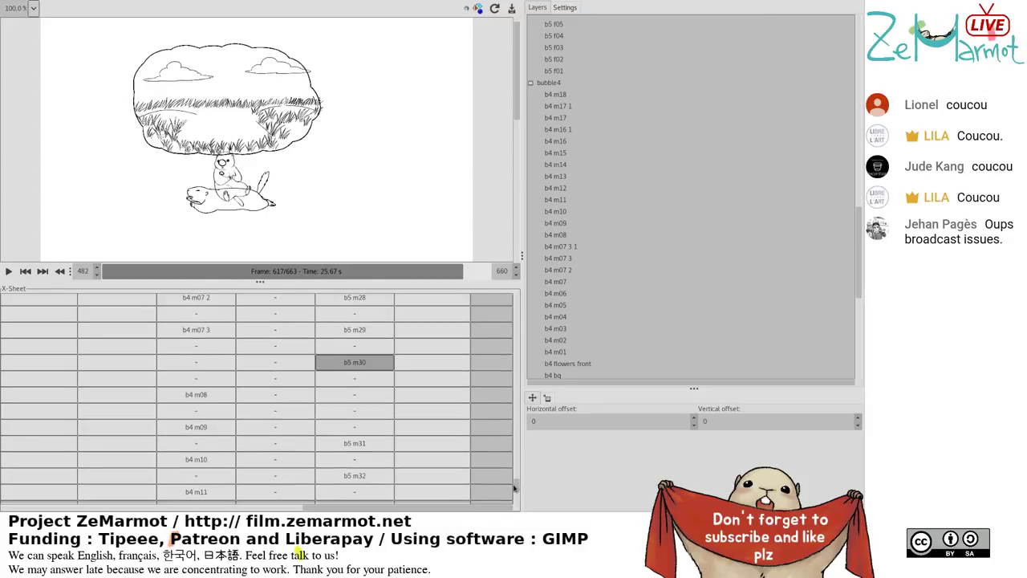
# Hold the b5 m30 drawing longer in the m5 column so that b5 m31 starts at frame 628.
pyautogui.click(366, 360)
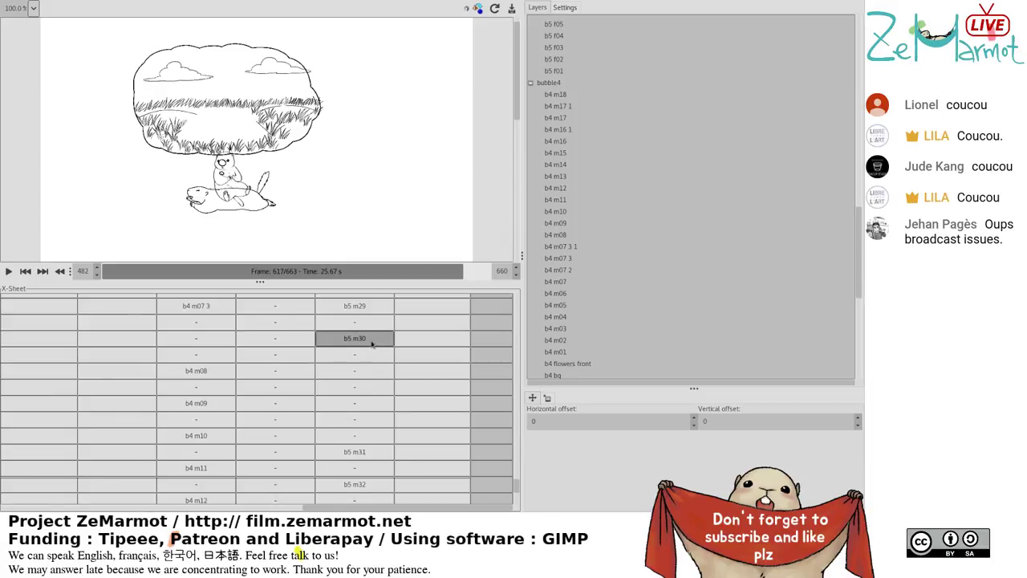
pyautogui.click(372, 351)
pyautogui.click(384, 394)
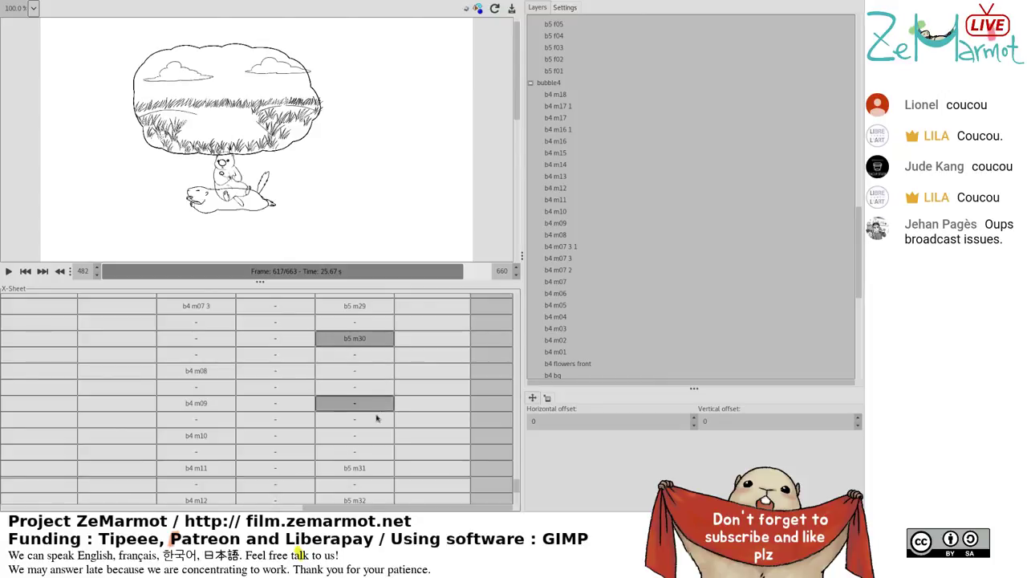
pyautogui.click(373, 359)
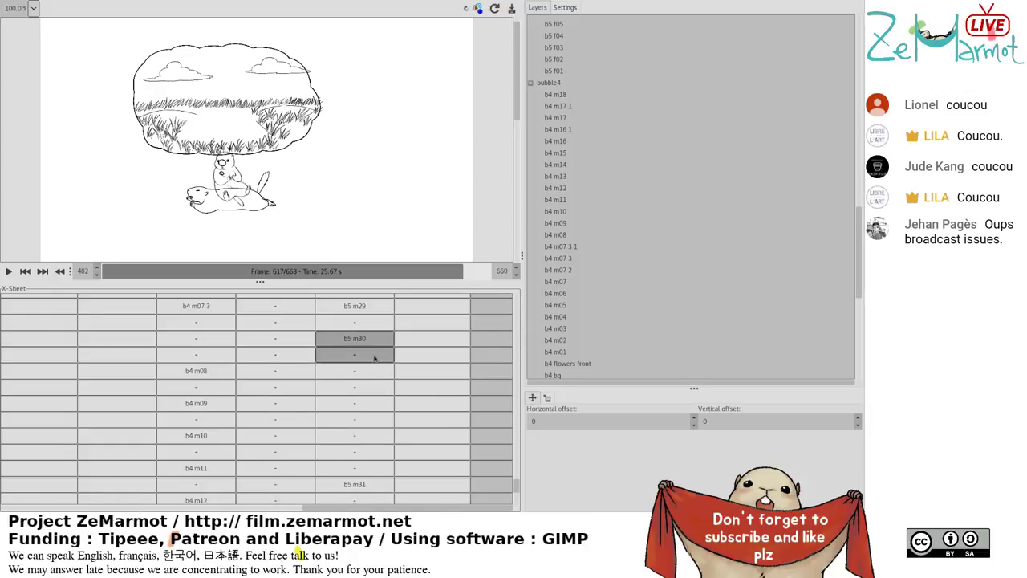
pyautogui.click(374, 358)
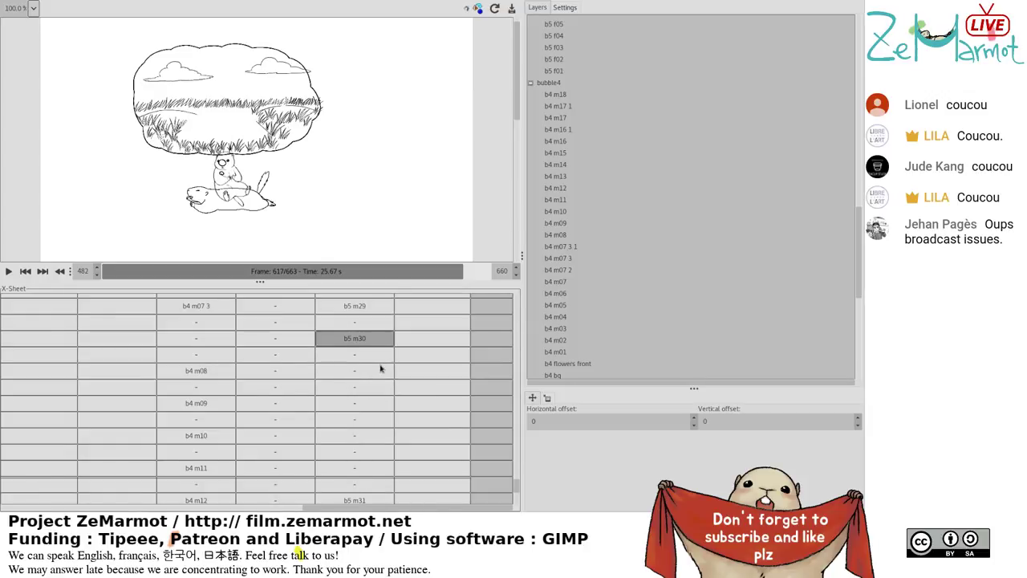
pyautogui.click(373, 358)
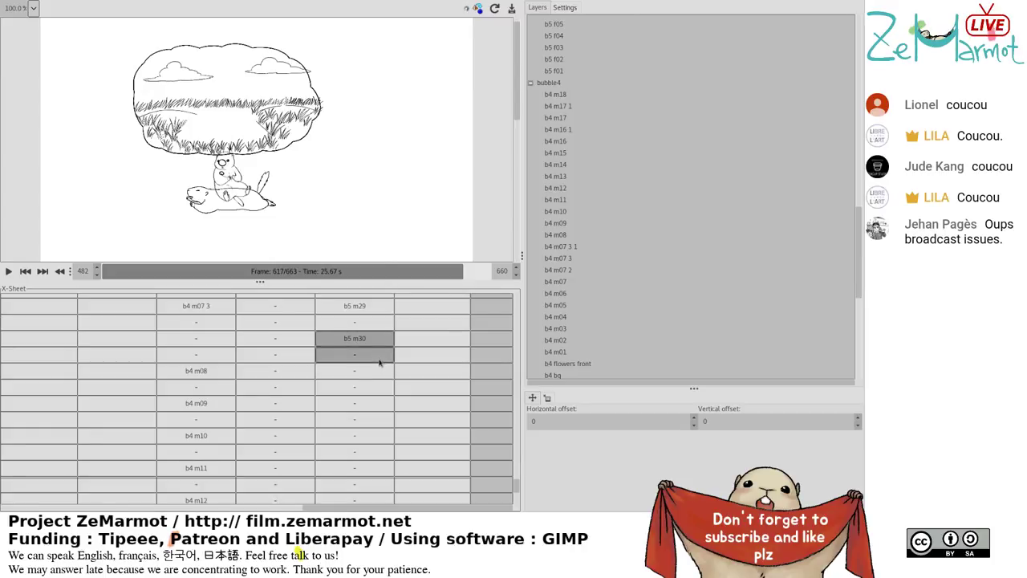
# Review the m5 drawings from b5 m19 down to b5 m30 and check the adjacent b4 m07 3 hold at frame 616.
pyautogui.click(281, 338)
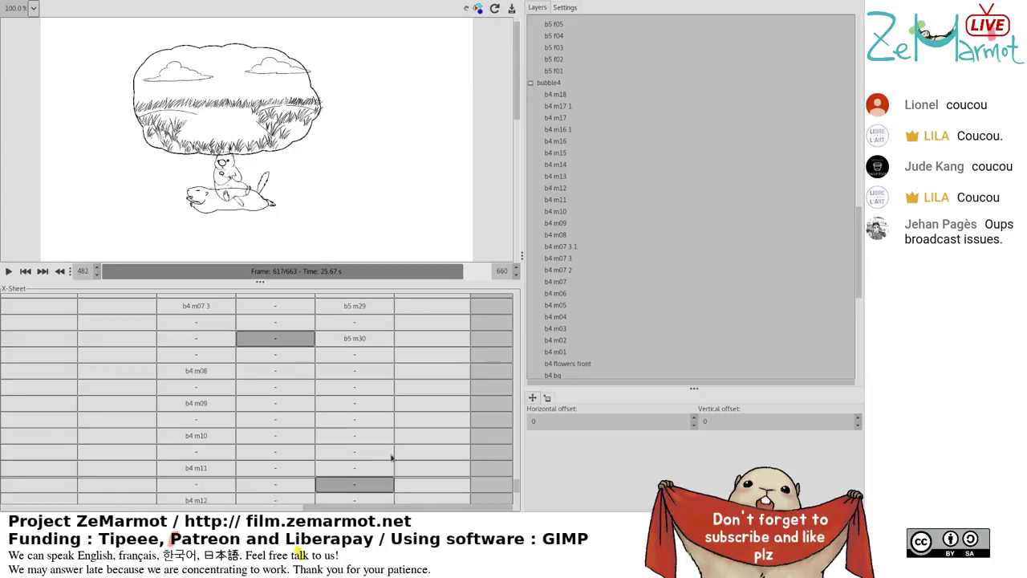
pyautogui.scroll(1, 388, 453)
pyautogui.scroll(4, 388, 453)
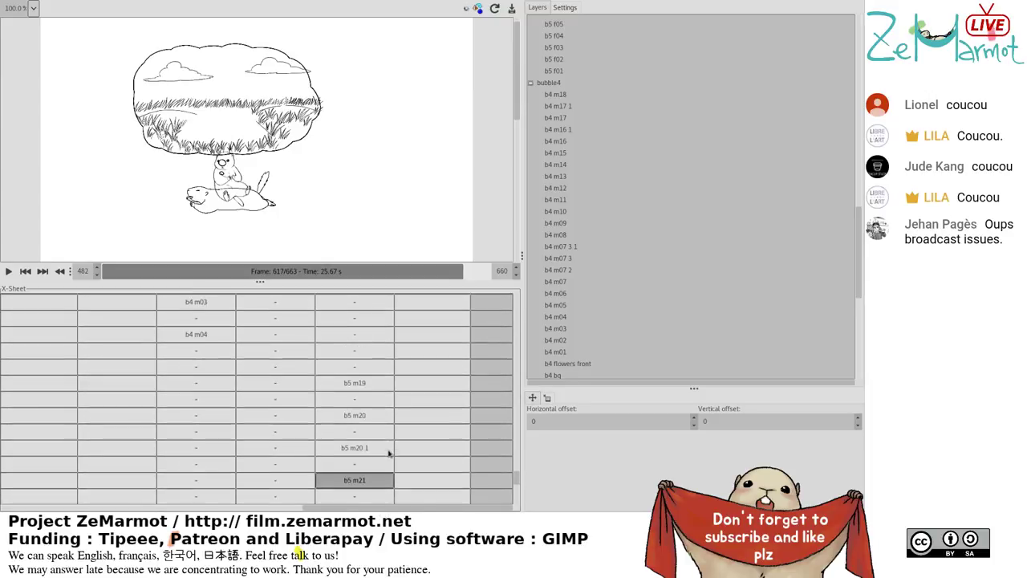
pyautogui.click(388, 454)
pyautogui.scroll(-6, 389, 453)
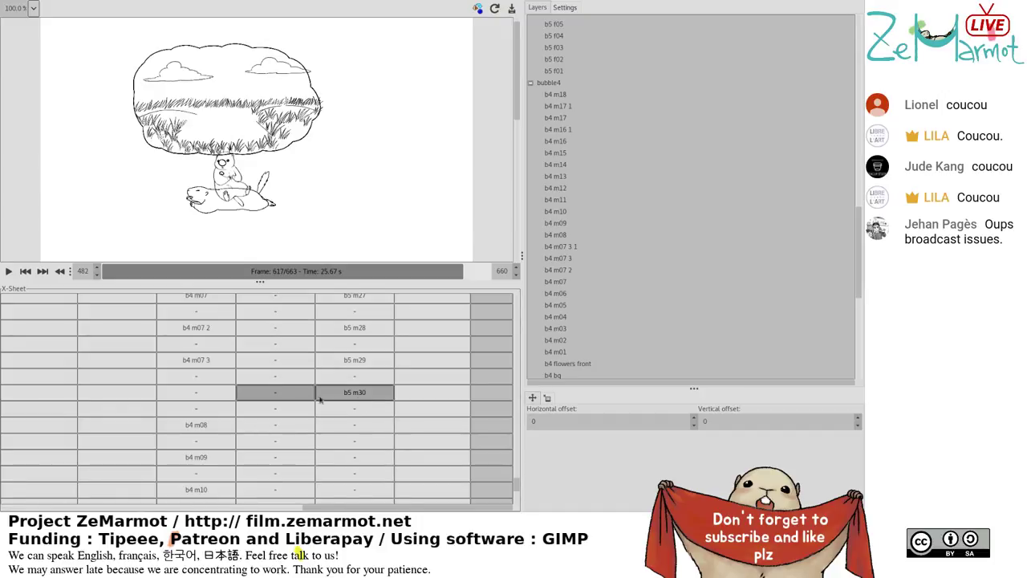
pyautogui.click(196, 393)
pyautogui.hscroll(-1, 363, 510)
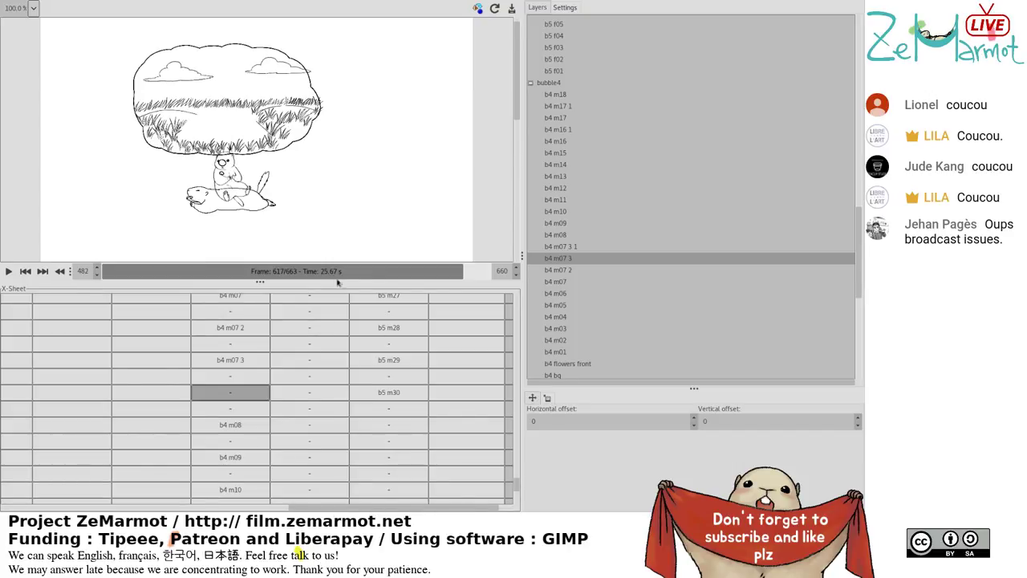
pyautogui.click(230, 392)
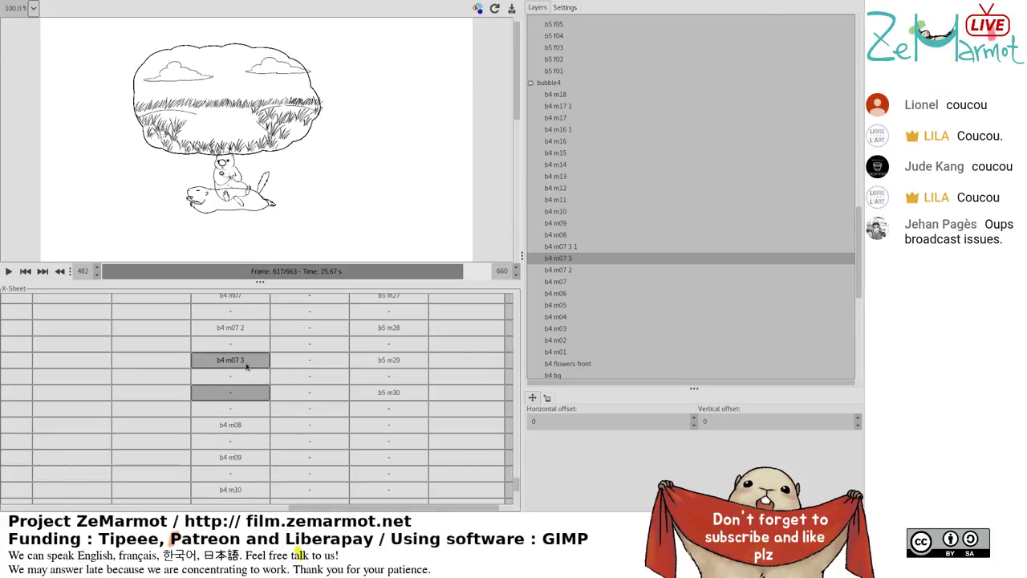
# Compare the marmot poses in individual preview frames between 613 and 620 from the numbered X-Sheet rows.
pyautogui.moveTo(345, 515); pyautogui.dragTo(33, 502)
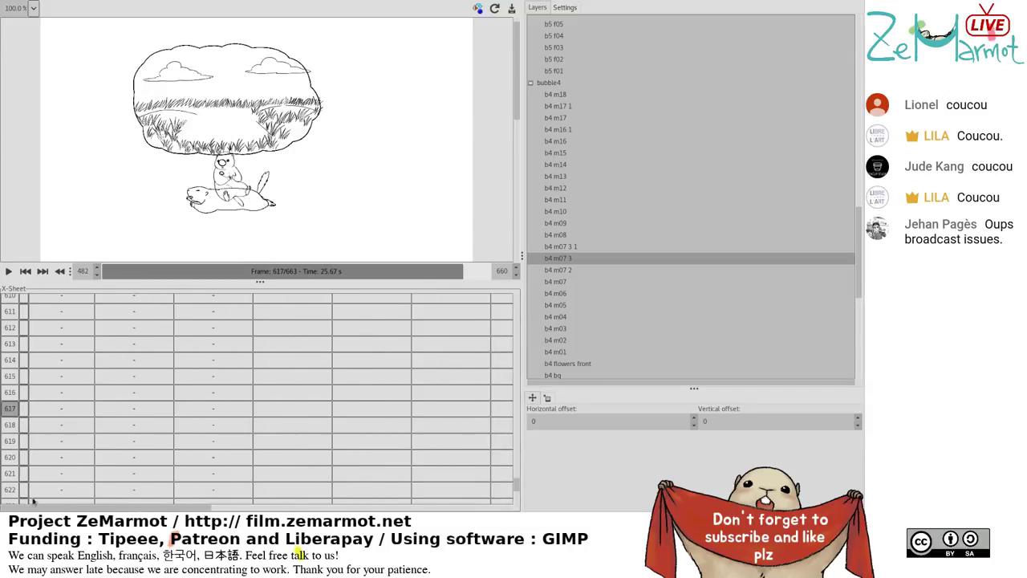
pyautogui.click(10, 360)
pyautogui.click(10, 343)
pyautogui.click(10, 360)
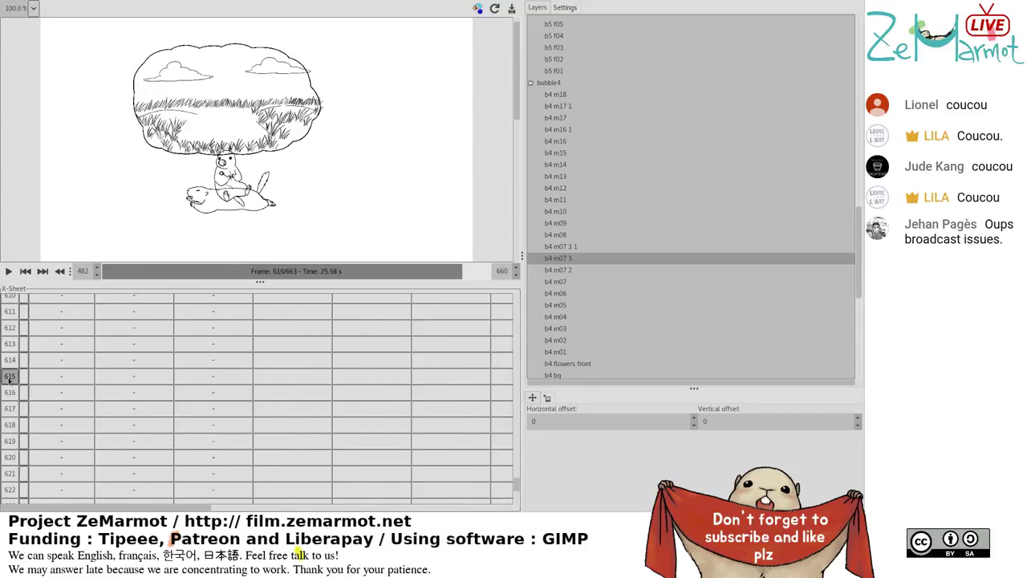
pyautogui.click(10, 392)
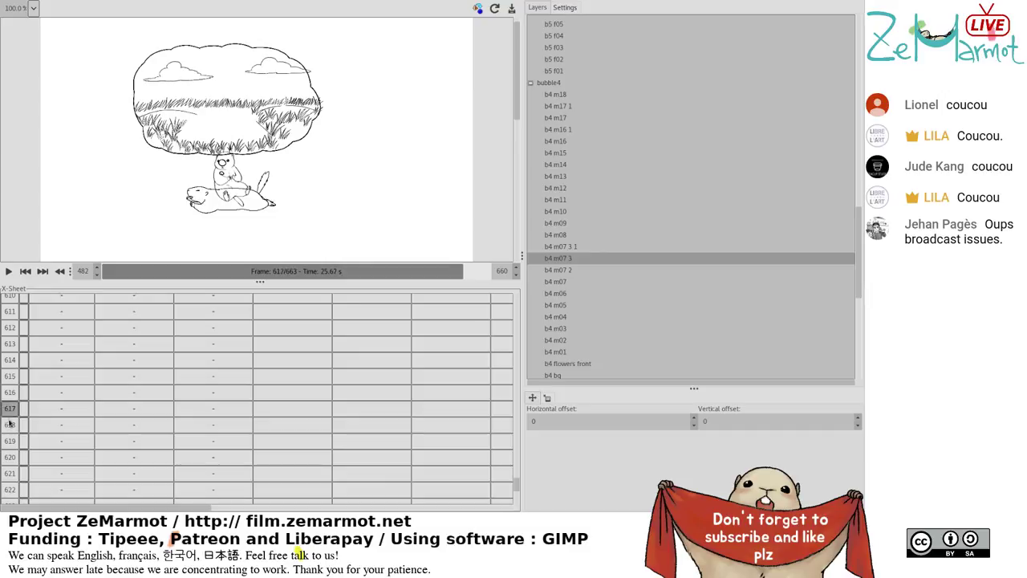
pyautogui.click(10, 425)
pyautogui.click(10, 408)
pyautogui.click(9, 425)
pyautogui.click(9, 441)
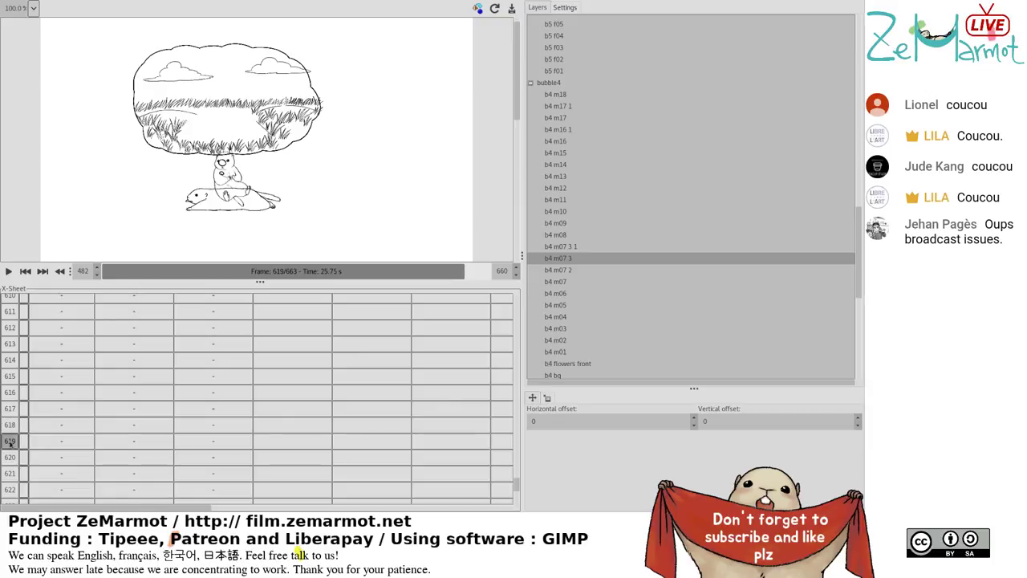
pyautogui.click(12, 456)
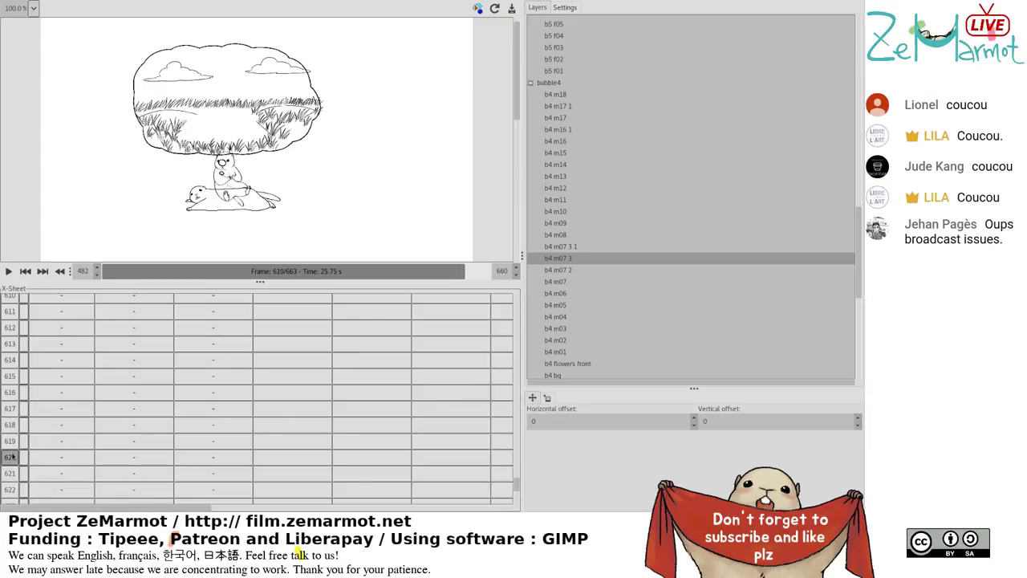
pyautogui.click(10, 441)
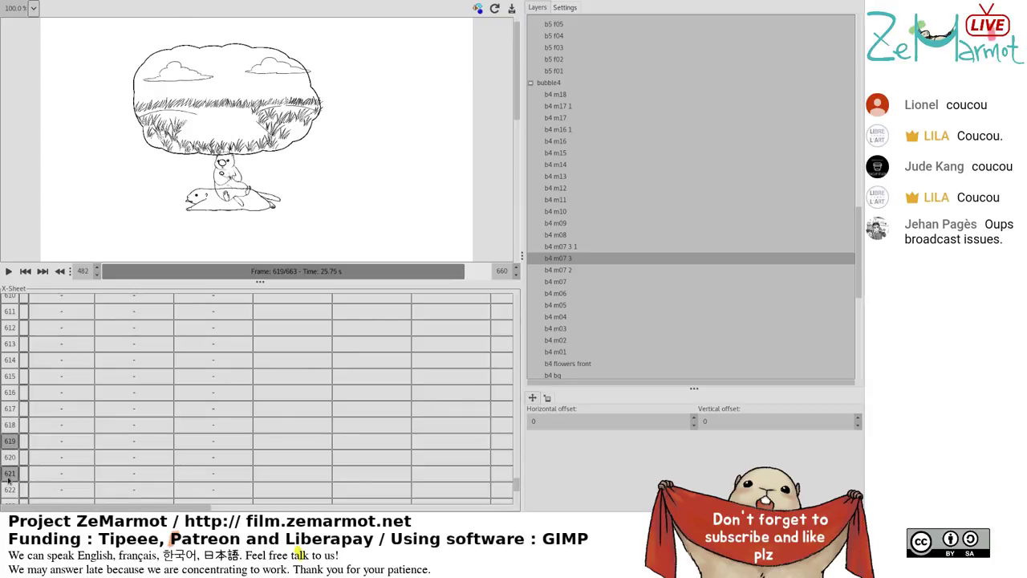
# Check the b4 m07 2, b4 m07 3 and b4 m08 drawings in the m4 column against their layers.
pyautogui.moveTo(40, 509); pyautogui.dragTo(432, 514)
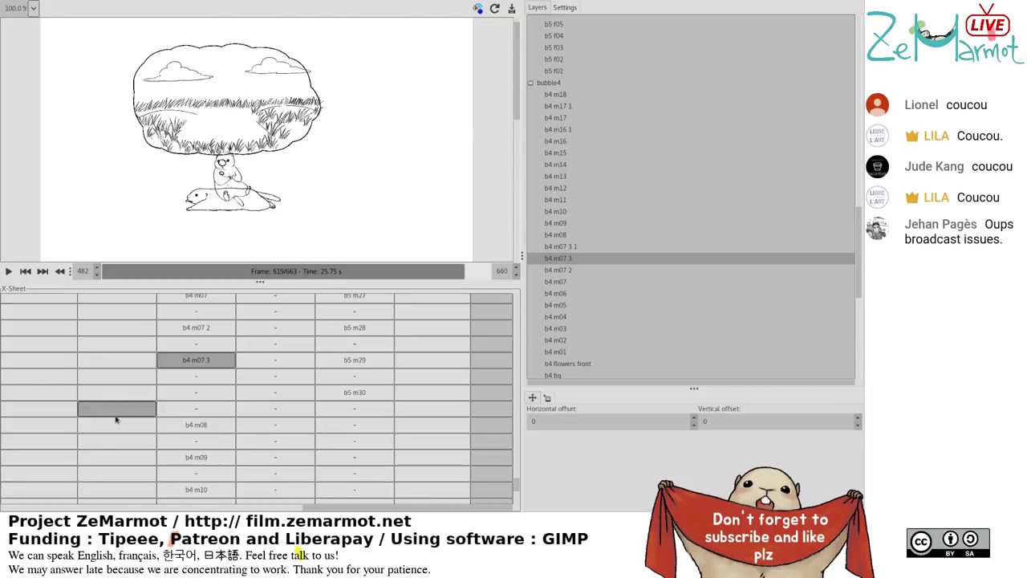
pyautogui.click(192, 333)
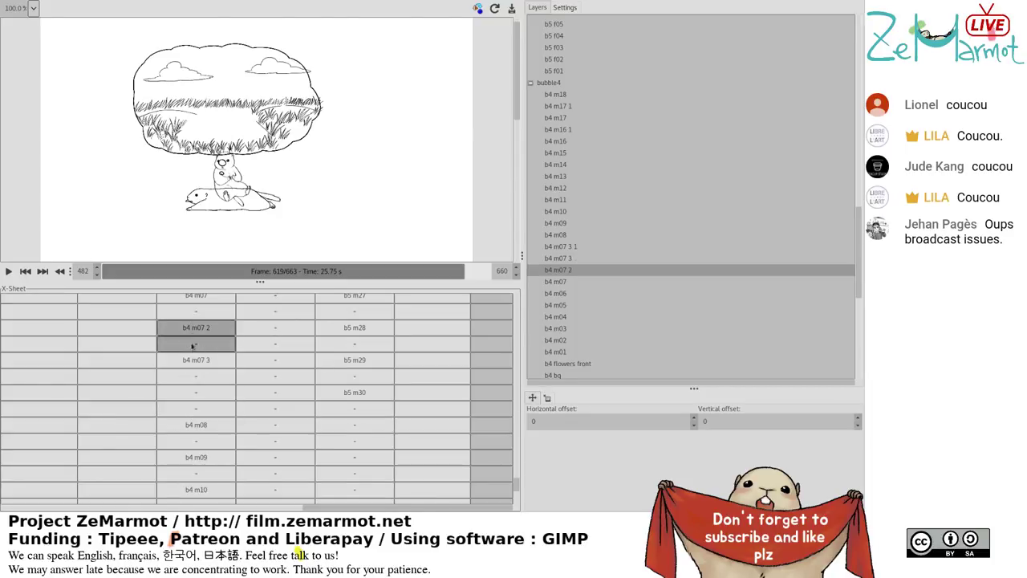
pyautogui.click(191, 361)
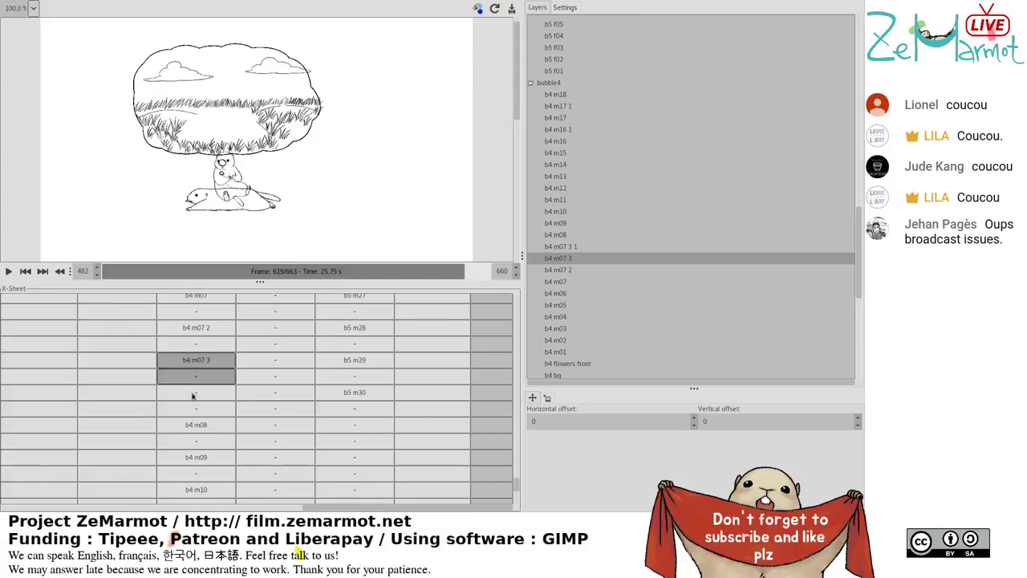
pyautogui.click(198, 426)
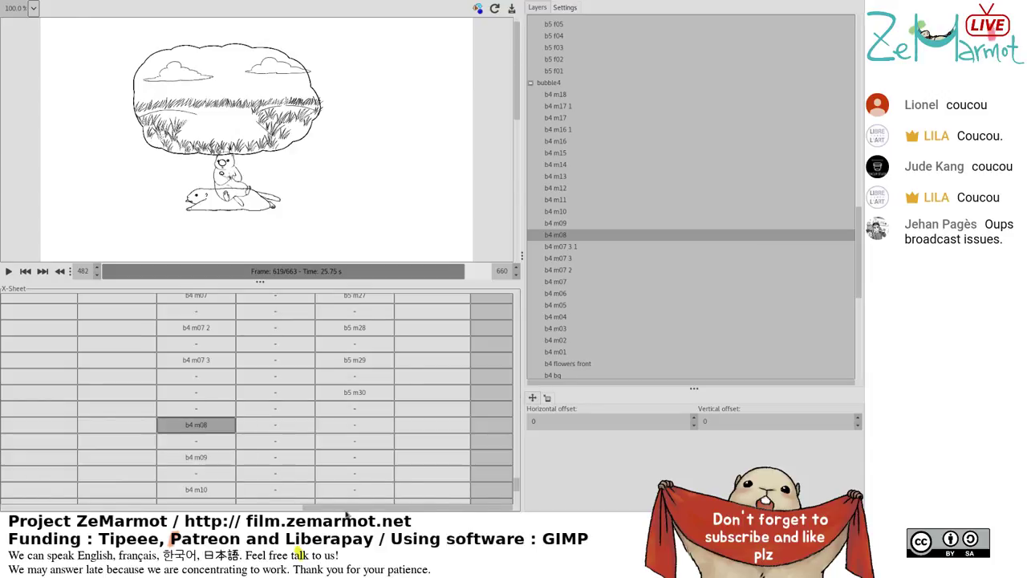
# Compare preview frames 615, 618 and 620, stopping at frame 620.
pyautogui.moveTo(346, 507); pyautogui.dragTo(4, 516)
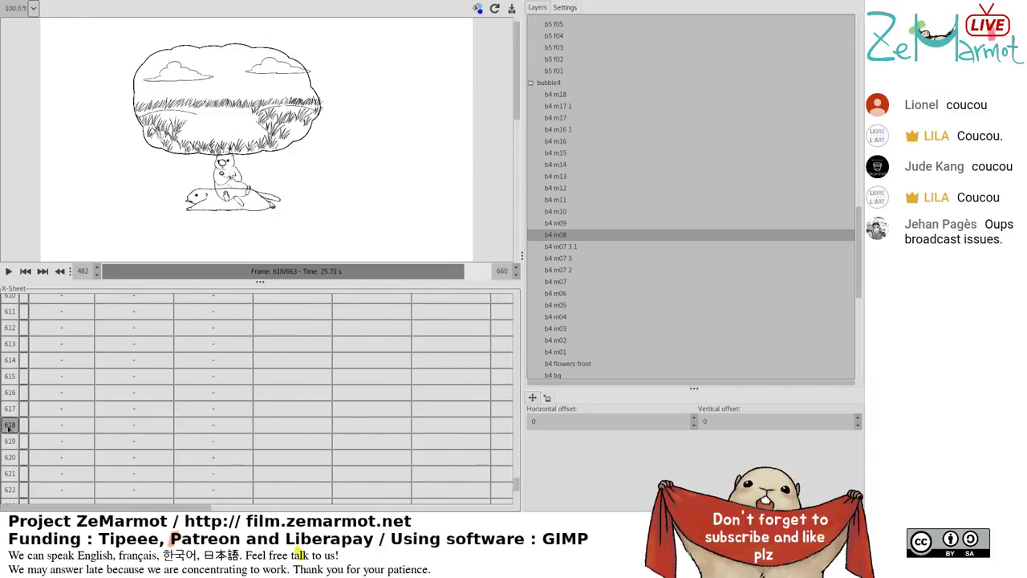
pyautogui.click(8, 377)
pyautogui.click(8, 425)
pyautogui.click(10, 457)
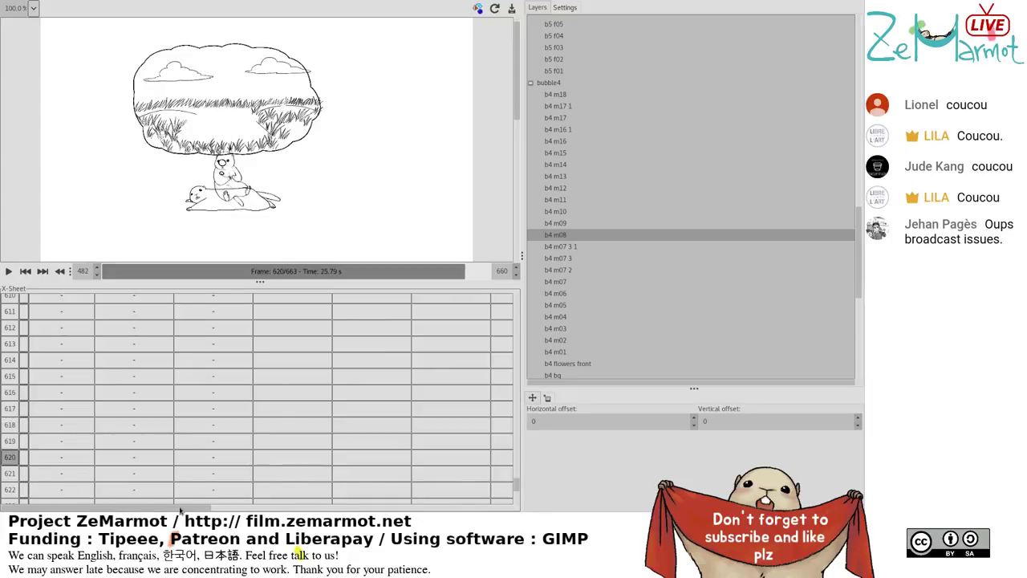
# Examine the m4 timing from b4 m07 3 to b4 m12 with the b4 m08 cell selected.
pyautogui.moveTo(190, 512); pyautogui.dragTo(413, 514)
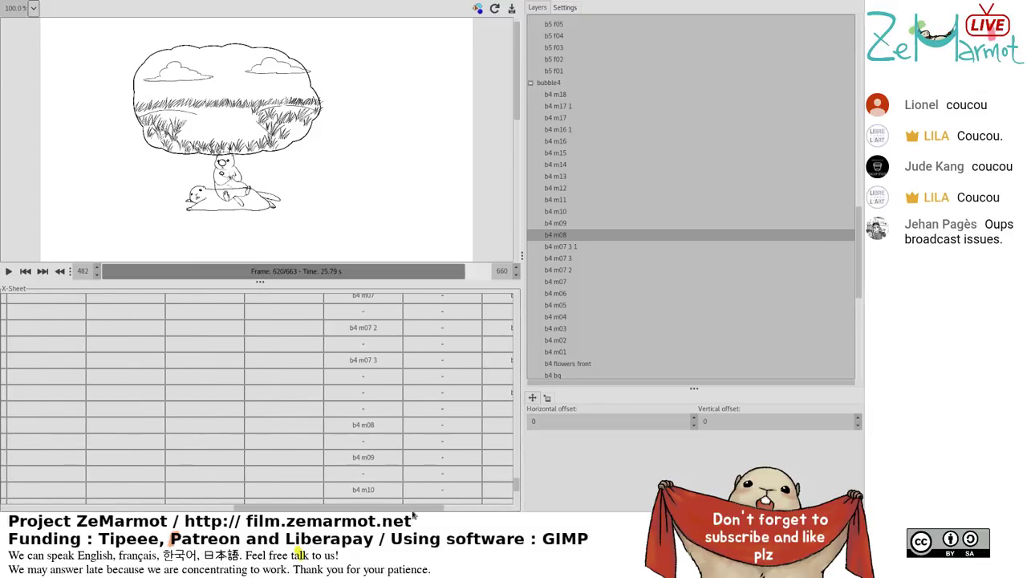
pyautogui.click(419, 491)
pyautogui.moveTo(418, 508); pyautogui.dragTo(426, 508)
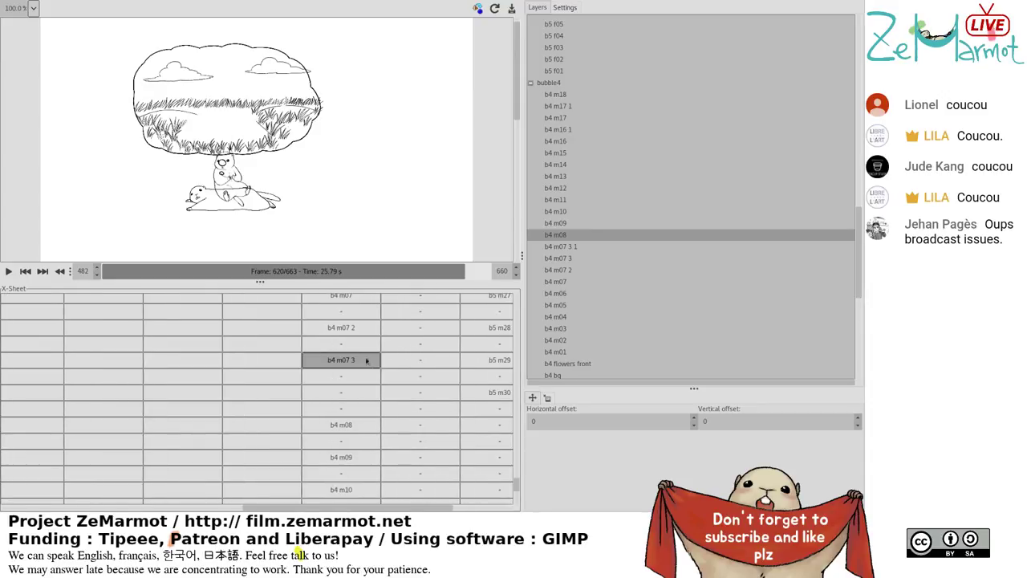
pyautogui.click(341, 424)
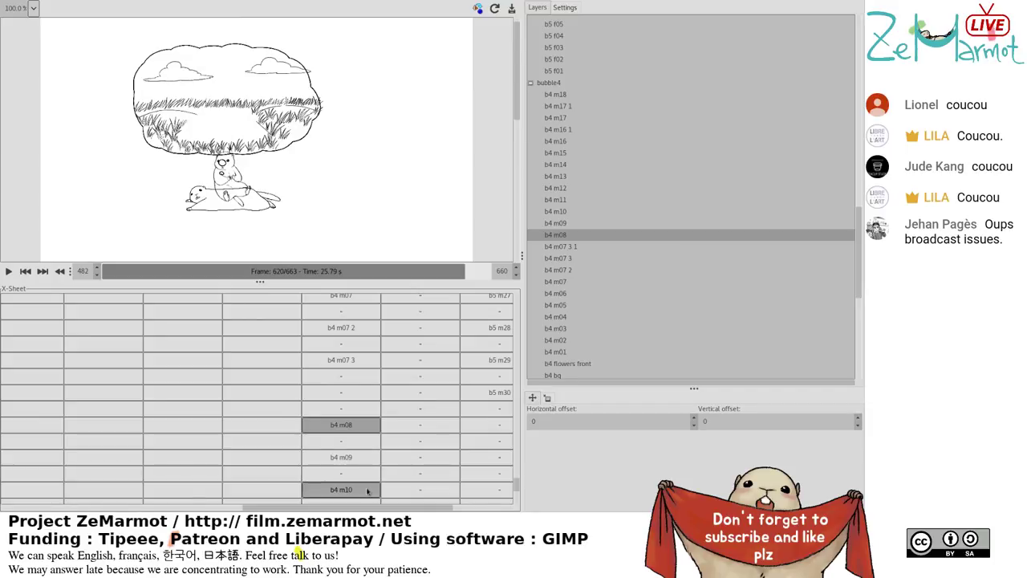
pyautogui.scroll(-1, 367, 491)
pyautogui.scroll(-1, 367, 491)
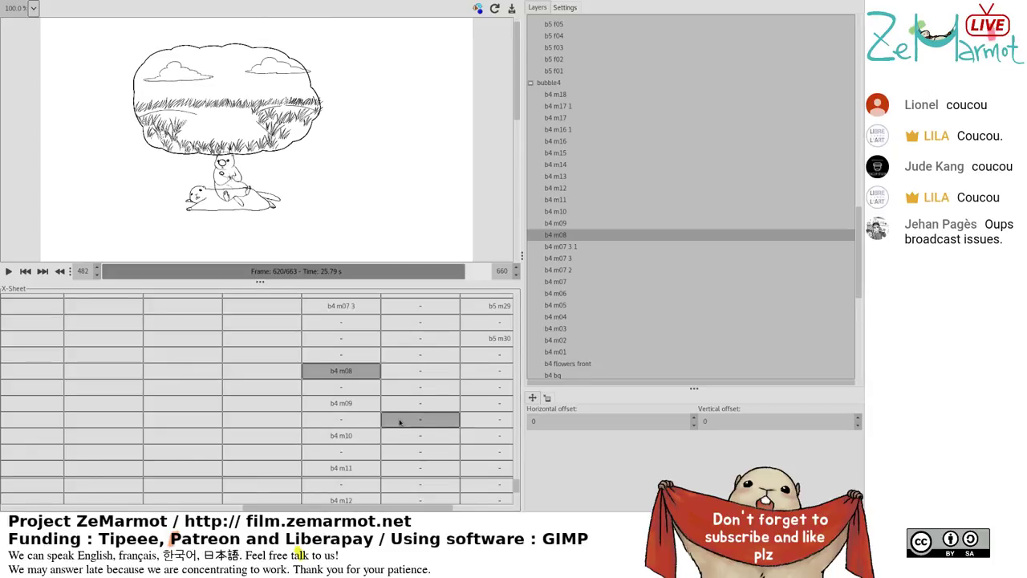
# Check the b5 m30 hold in the m5 column against b4 m08 around frames 616 to 618.
pyautogui.moveTo(415, 514); pyautogui.dragTo(469, 514)
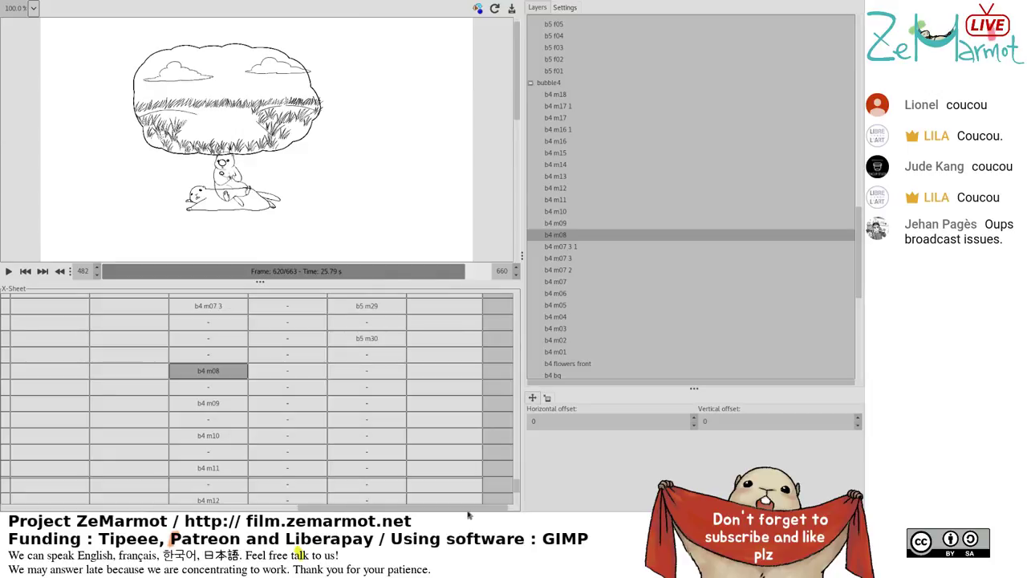
pyautogui.click(450, 435)
pyautogui.scroll(1, 449, 413)
pyautogui.click(449, 412)
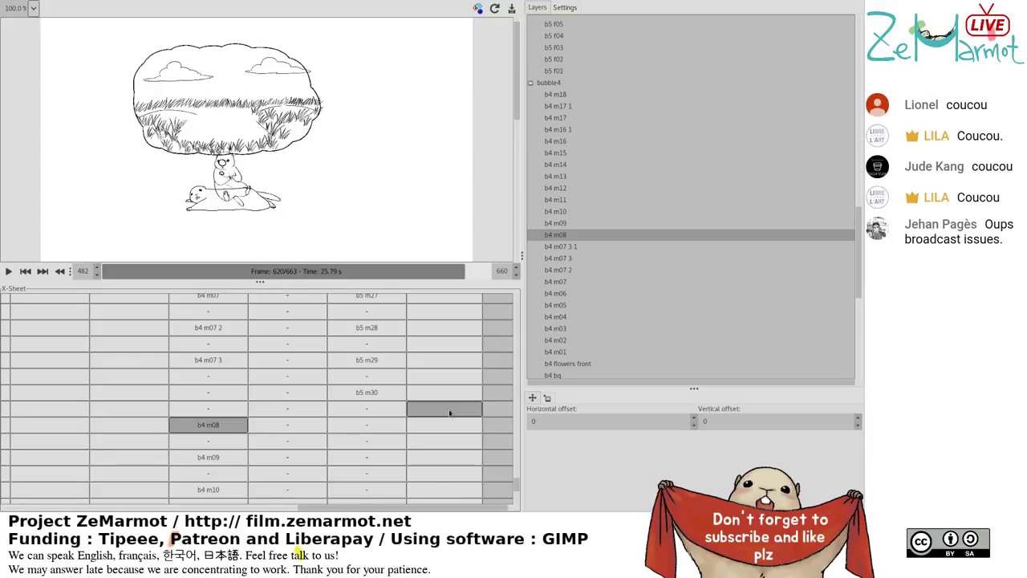
pyautogui.click(365, 424)
pyautogui.click(354, 401)
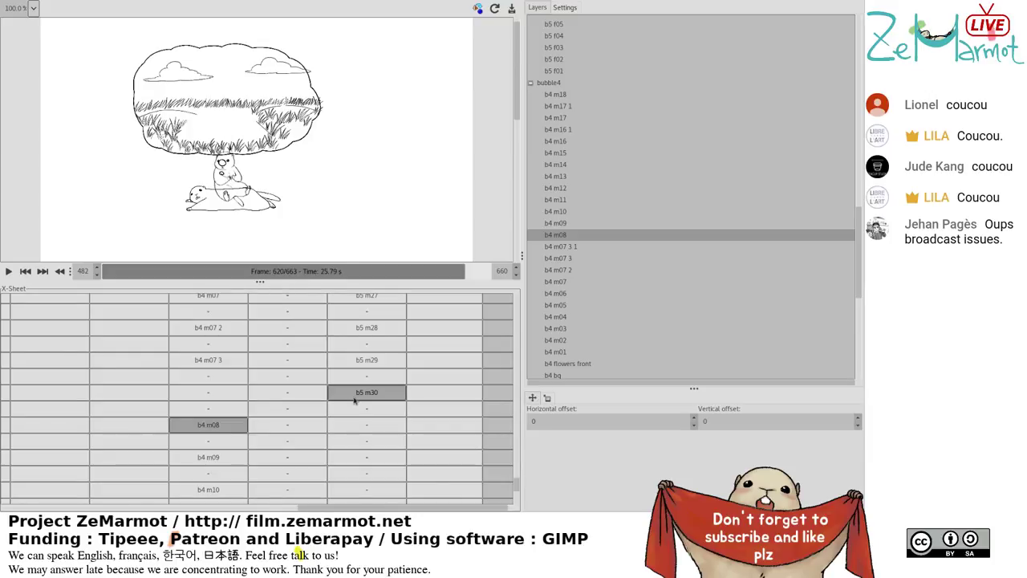
pyautogui.click(355, 409)
pyautogui.click(354, 425)
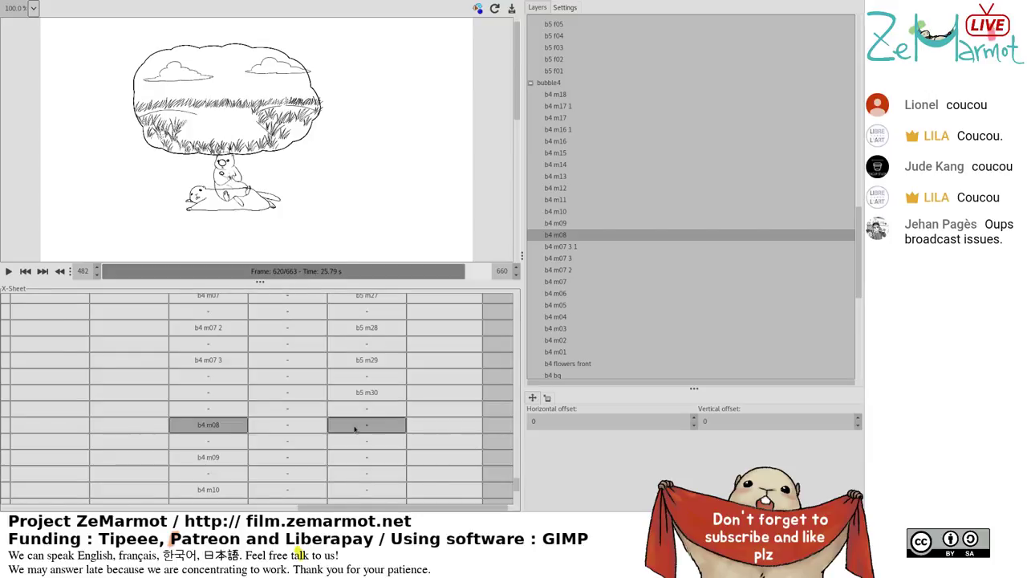
# Follow the m4 drawings from b4 m08 onward and select b4 m11 at frame 624.
pyautogui.scroll(-1, 355, 426)
pyautogui.click(226, 374)
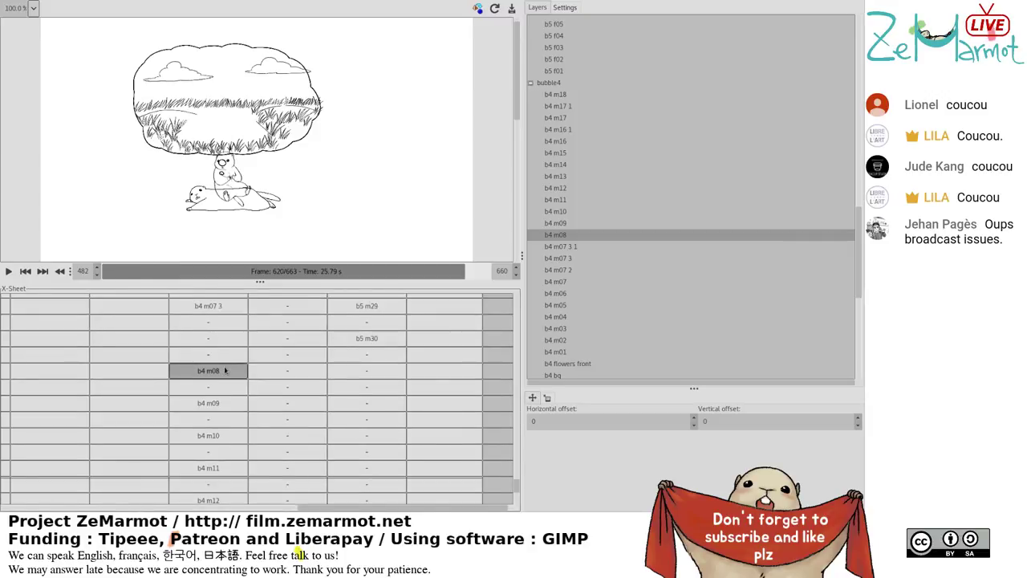
pyautogui.scroll(-2, 226, 403)
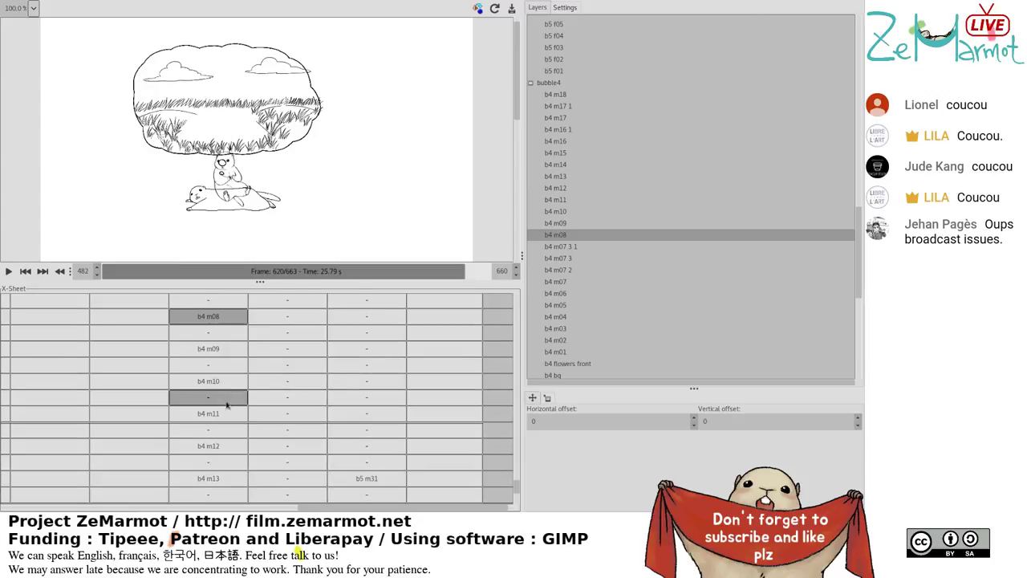
pyautogui.click(227, 413)
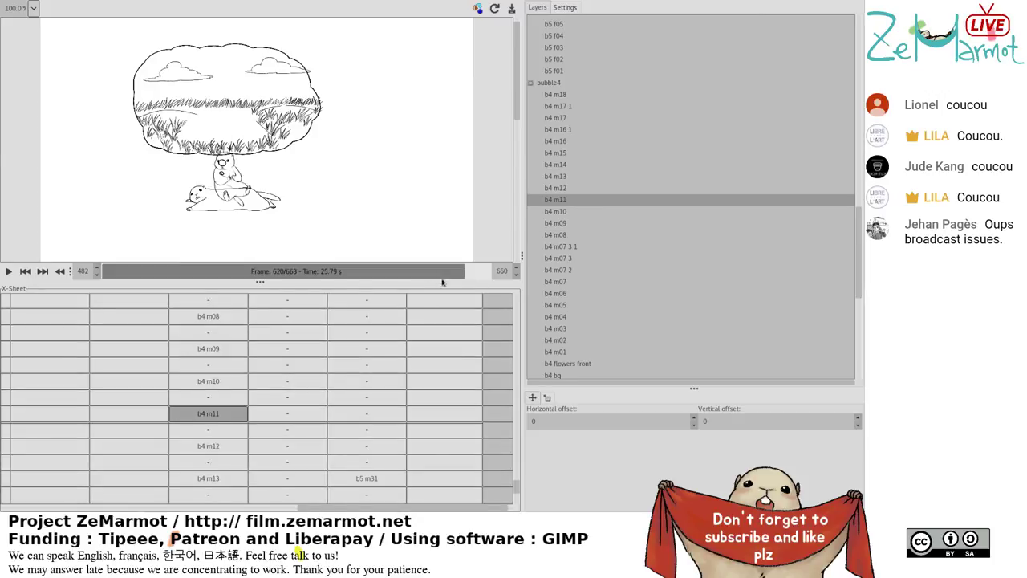
# Advance the preview one frame at a time from frame 620 to frame 623.
pyautogui.click(44, 272)
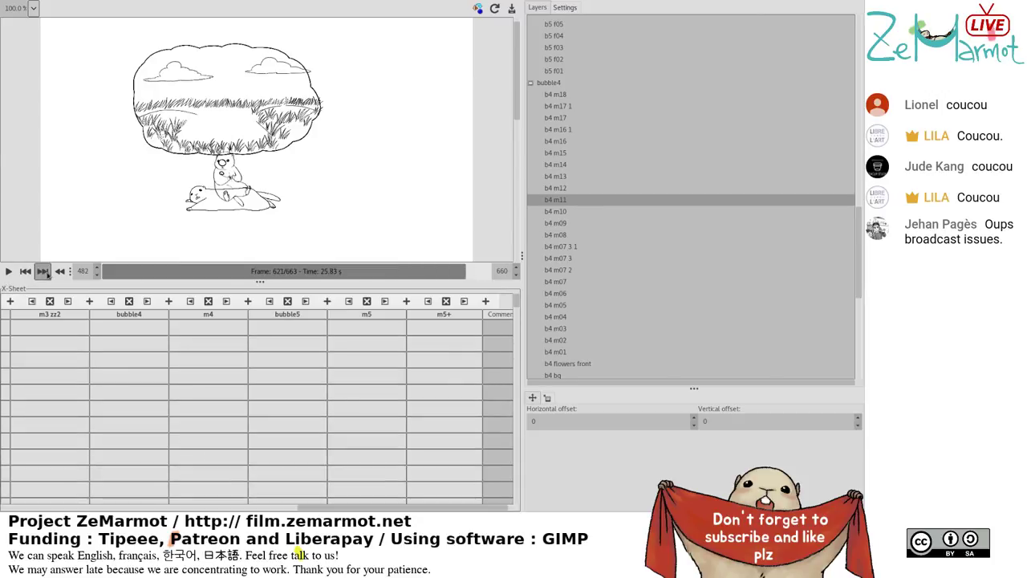
pyautogui.click(44, 272)
pyautogui.click(44, 272)
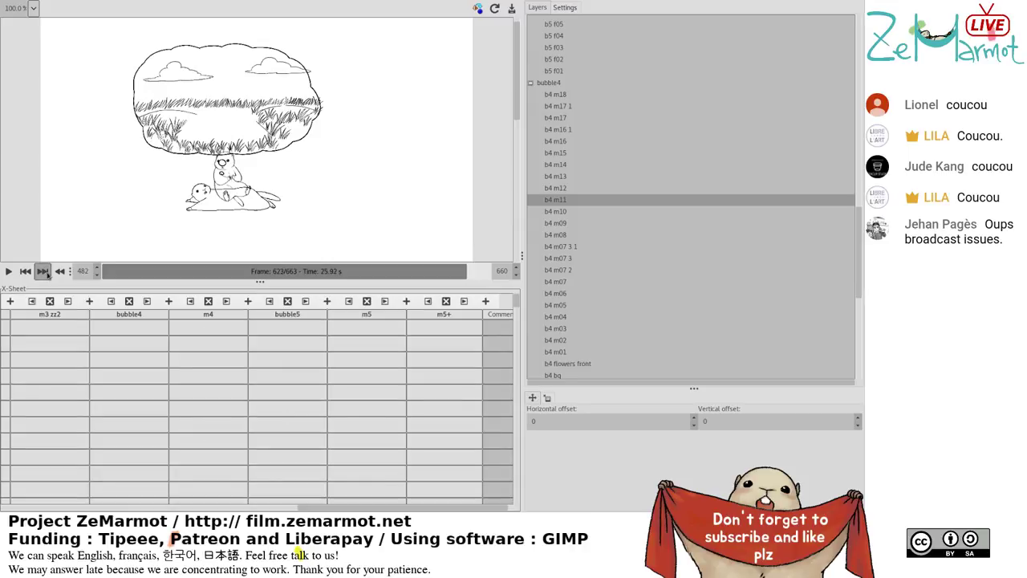
# Compare the preview frames from 623 to 626 and return to frame 624.
pyautogui.click(44, 272)
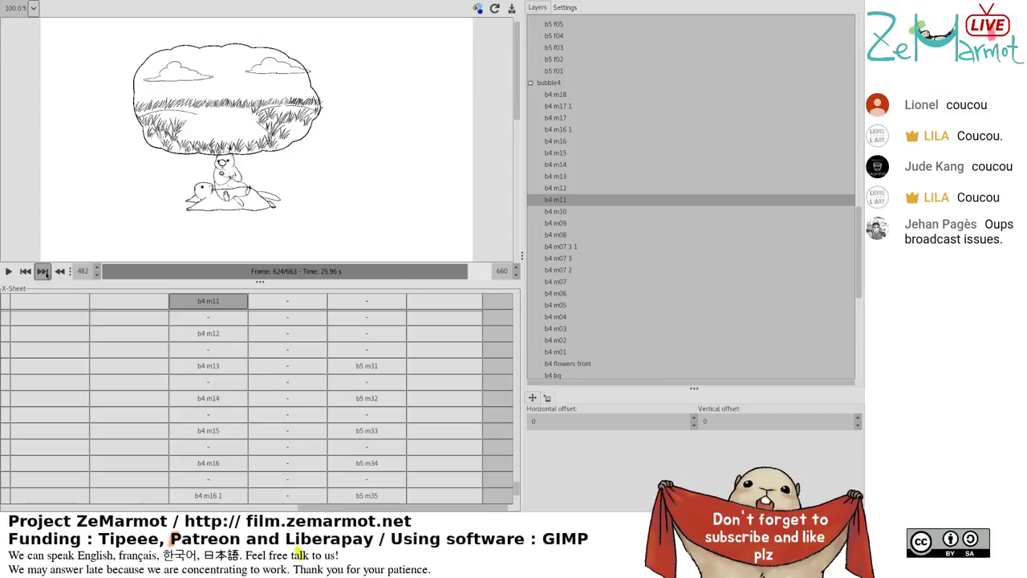
pyautogui.click(44, 272)
pyautogui.click(44, 272)
pyautogui.click(26, 272)
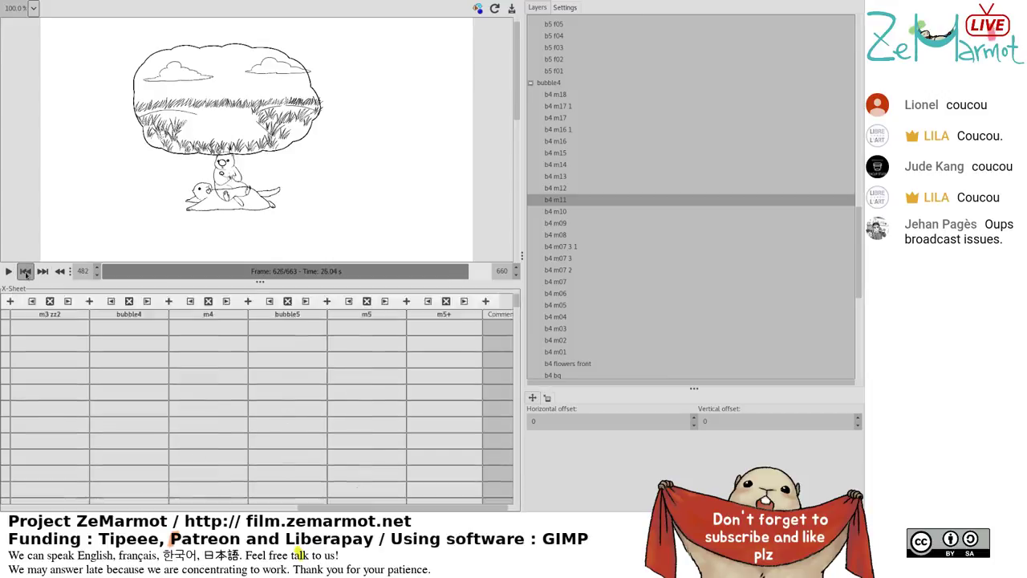
pyautogui.click(25, 272)
pyautogui.click(26, 272)
# Extend the b4 m11 hold in the m4 column by two frames so b4 m12 lines up with b5 m31.
pyautogui.click(329, 371)
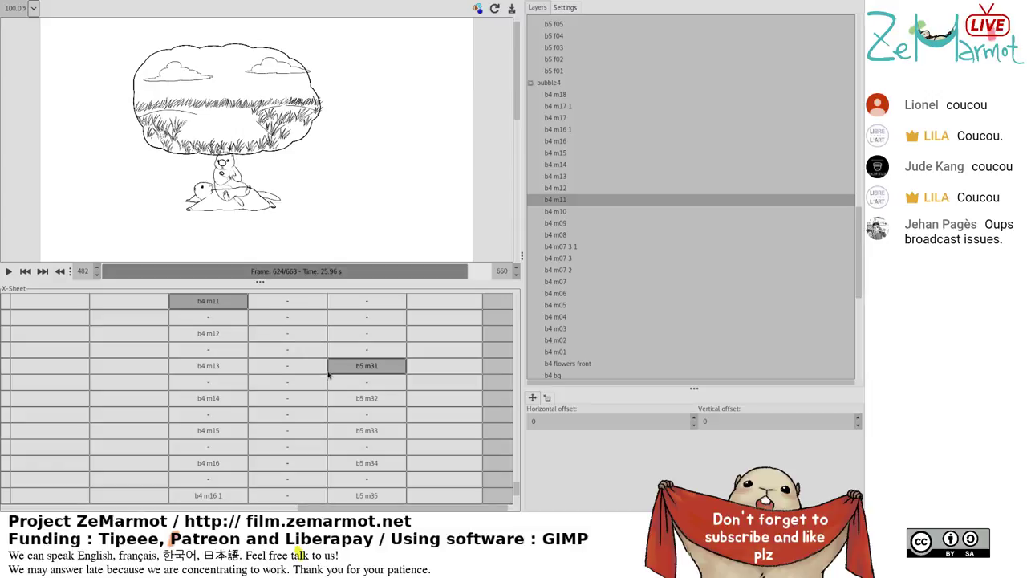
pyautogui.scroll(2, 329, 375)
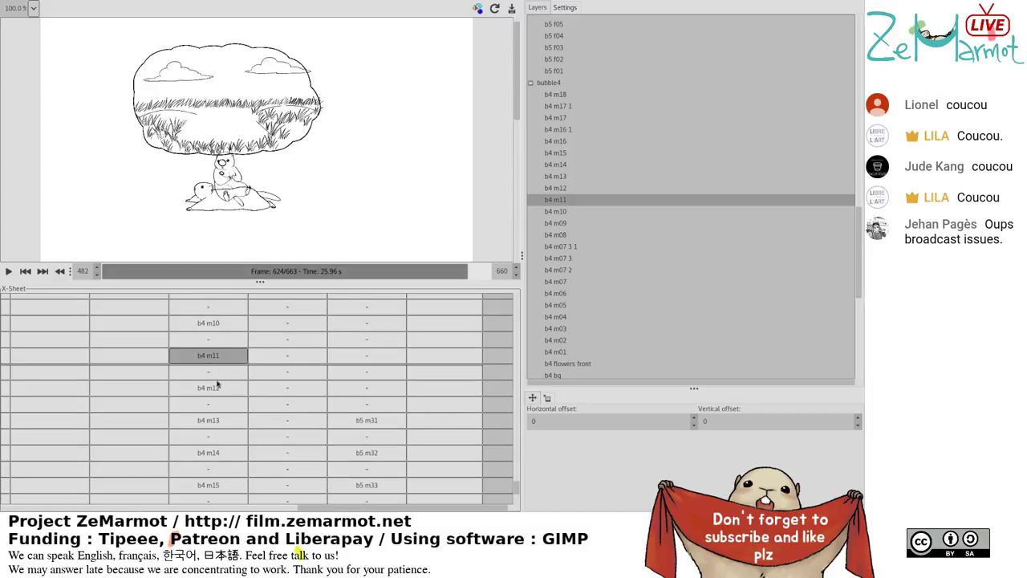
pyautogui.click(217, 386)
pyautogui.press('Insert')
pyautogui.click(216, 374)
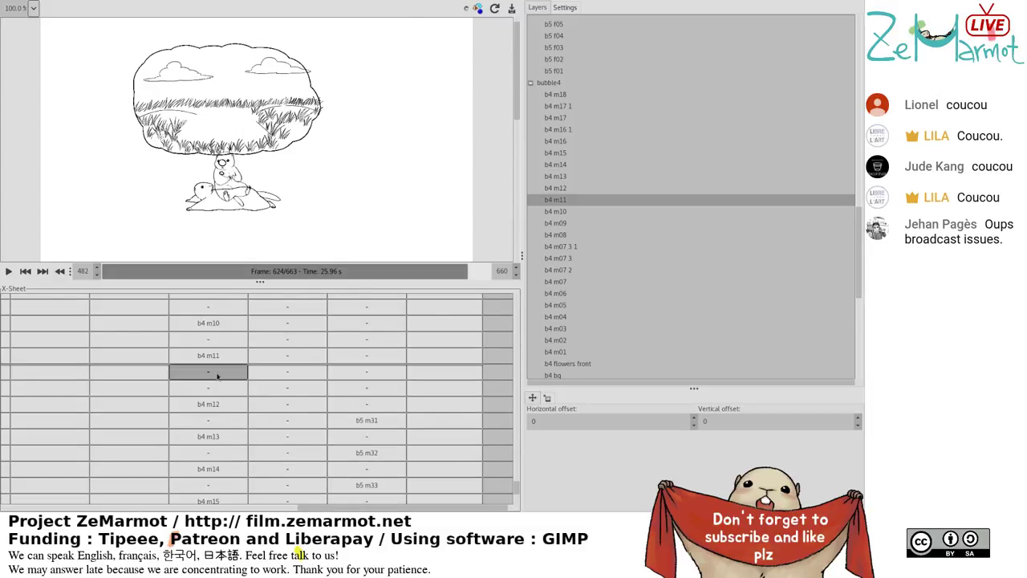
pyautogui.press('Insert')
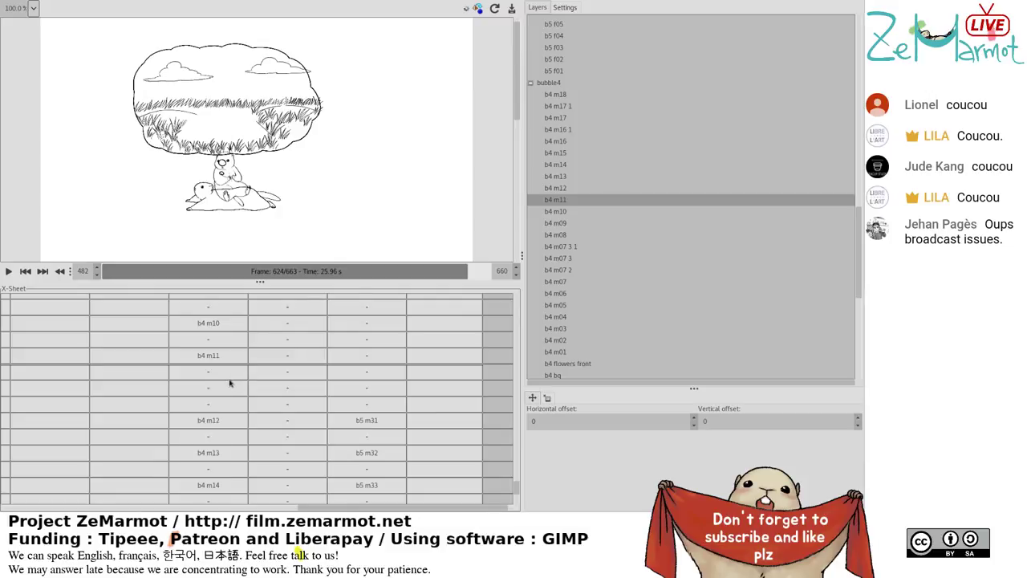
pyautogui.click(210, 387)
pyautogui.click(219, 403)
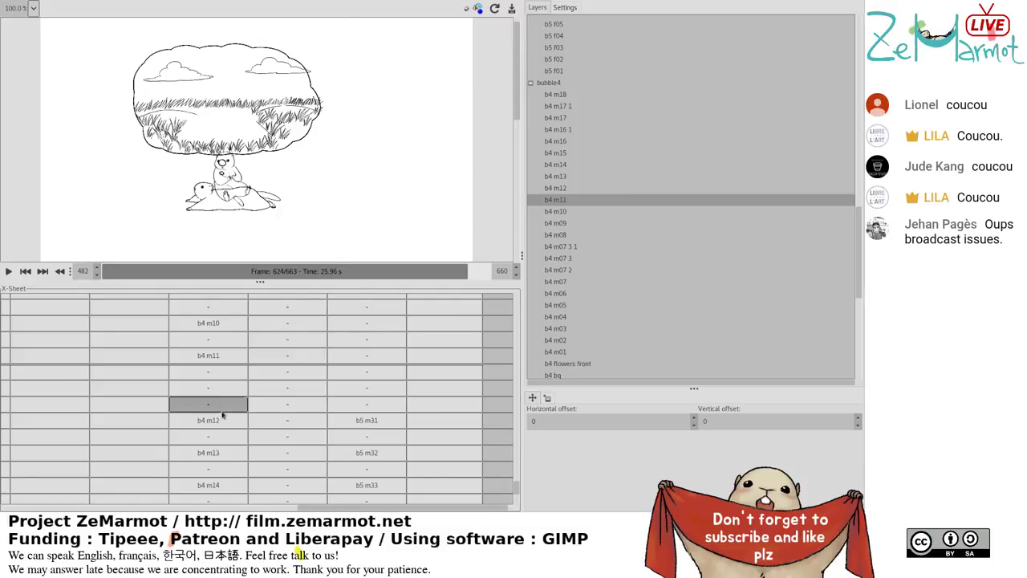
pyautogui.click(223, 415)
pyautogui.click(221, 394)
pyautogui.scroll(-1, 222, 394)
pyautogui.click(223, 392)
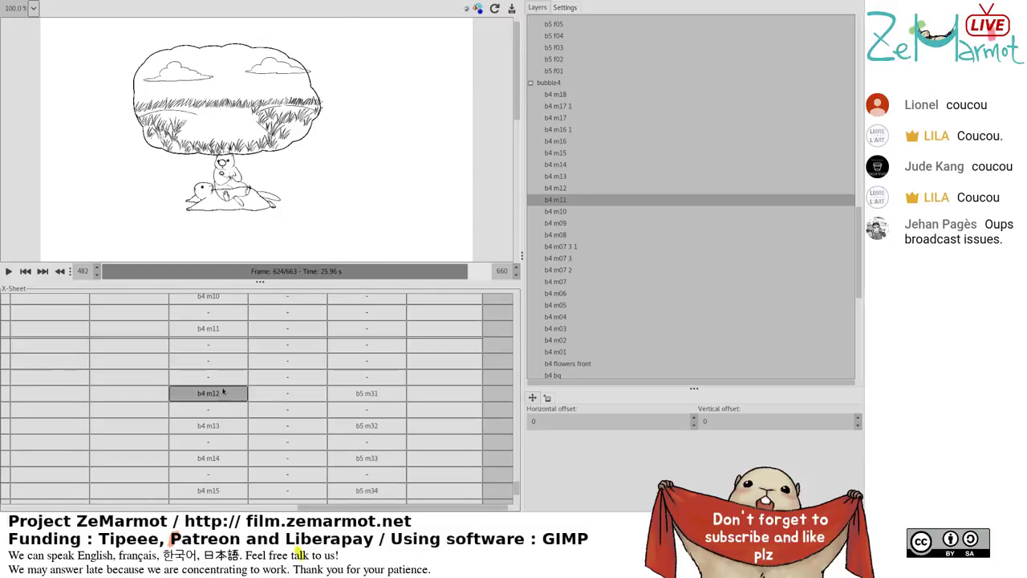
pyautogui.click(367, 393)
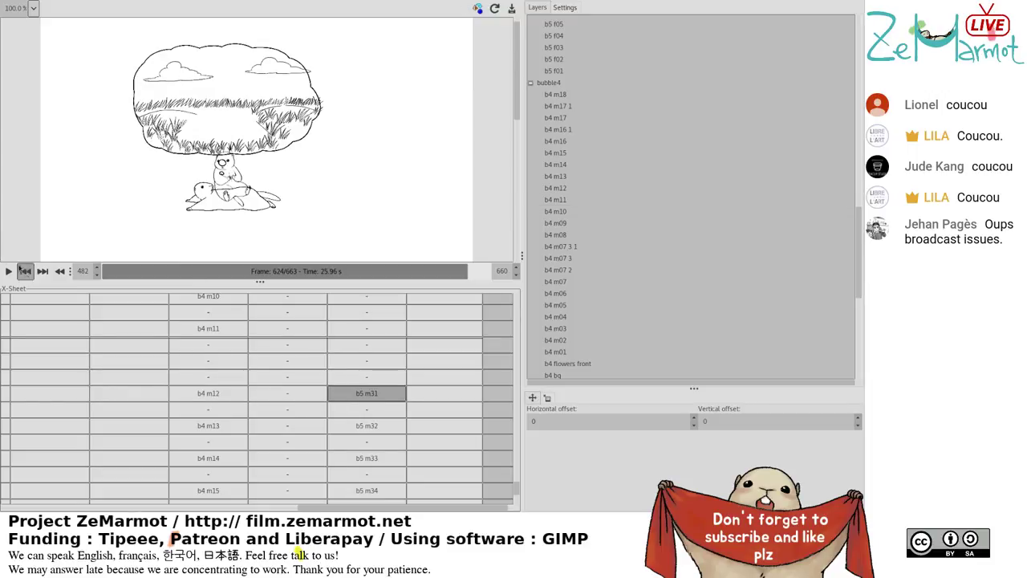
# Advance the preview frame by frame from frame 624 to frame 647 to review the new timing.
pyautogui.click(42, 271)
pyautogui.click(43, 271)
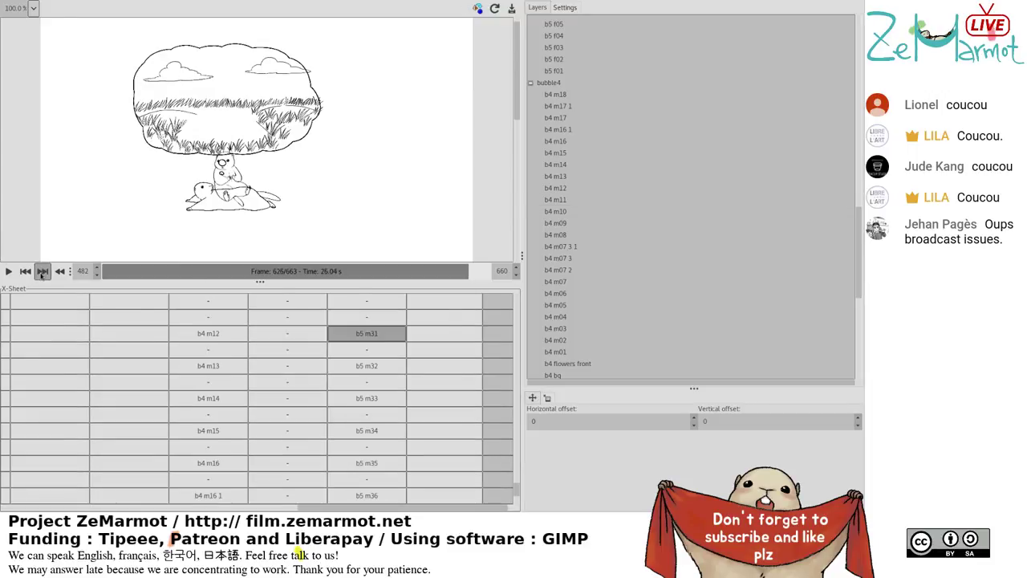
pyautogui.click(43, 272)
pyautogui.click(42, 271)
pyautogui.click(42, 271)
pyautogui.click(42, 272)
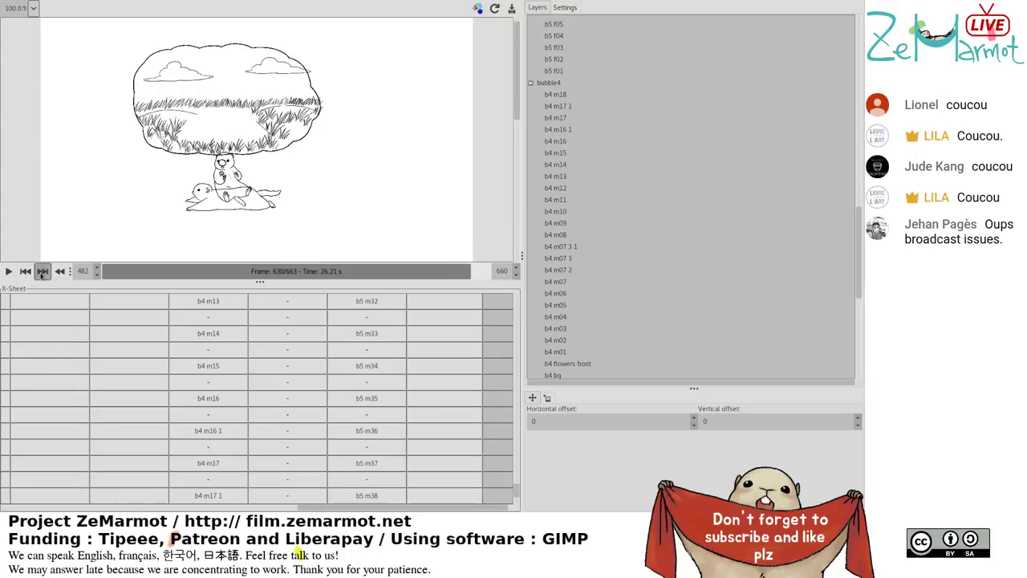
pyautogui.click(42, 271)
pyautogui.click(42, 271)
pyautogui.click(42, 271)
pyautogui.click(43, 271)
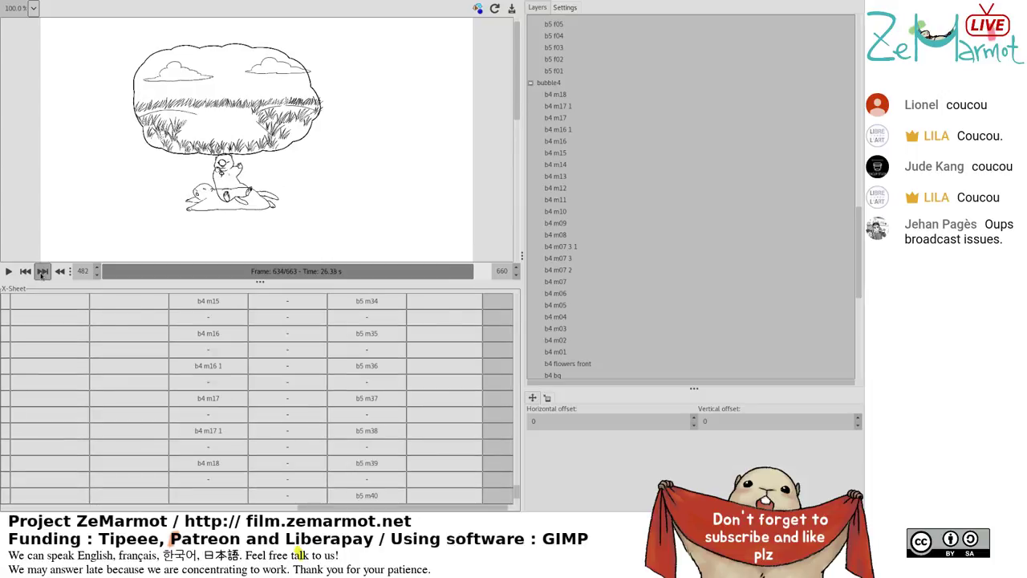
pyautogui.click(43, 272)
pyautogui.click(42, 271)
pyautogui.click(43, 271)
pyautogui.click(43, 271)
pyautogui.click(42, 271)
pyautogui.click(43, 271)
pyautogui.click(42, 271)
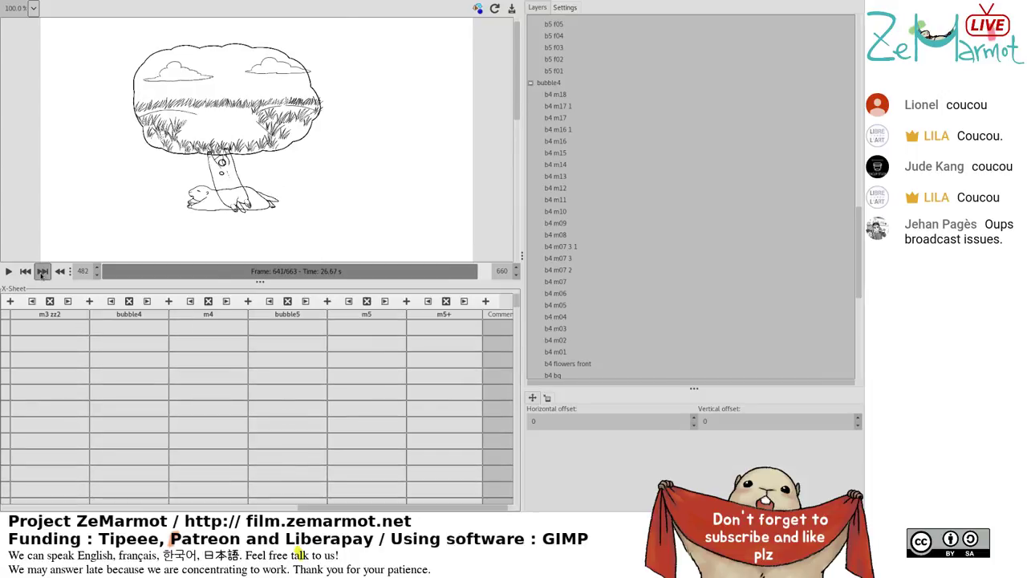
pyautogui.click(43, 272)
pyautogui.click(43, 272)
pyautogui.click(42, 271)
pyautogui.click(43, 271)
pyautogui.click(43, 271)
pyautogui.click(43, 271)
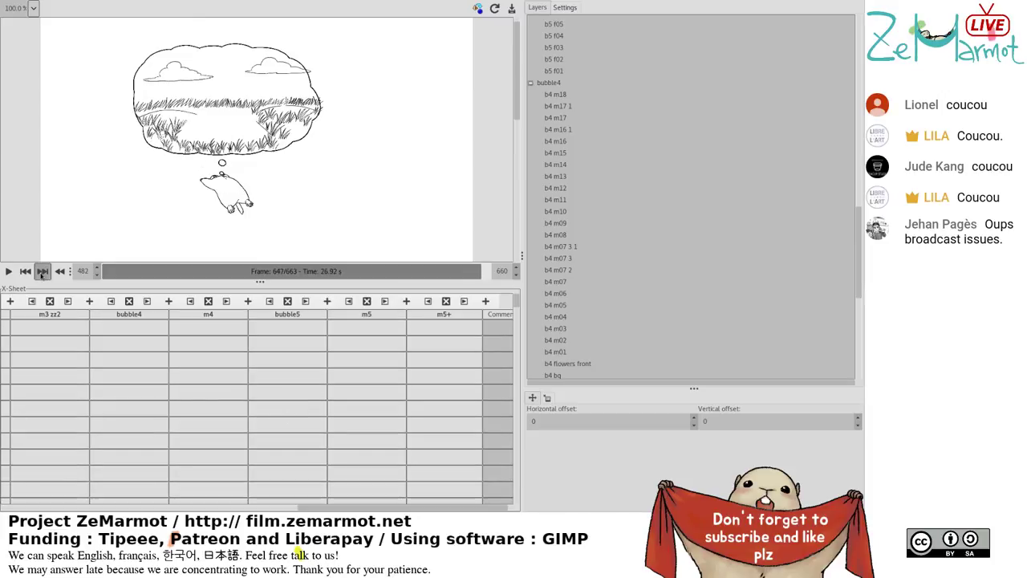
# Step the preview back from frame 647 to frame 636, finishing on frame 637.
pyautogui.click(25, 271)
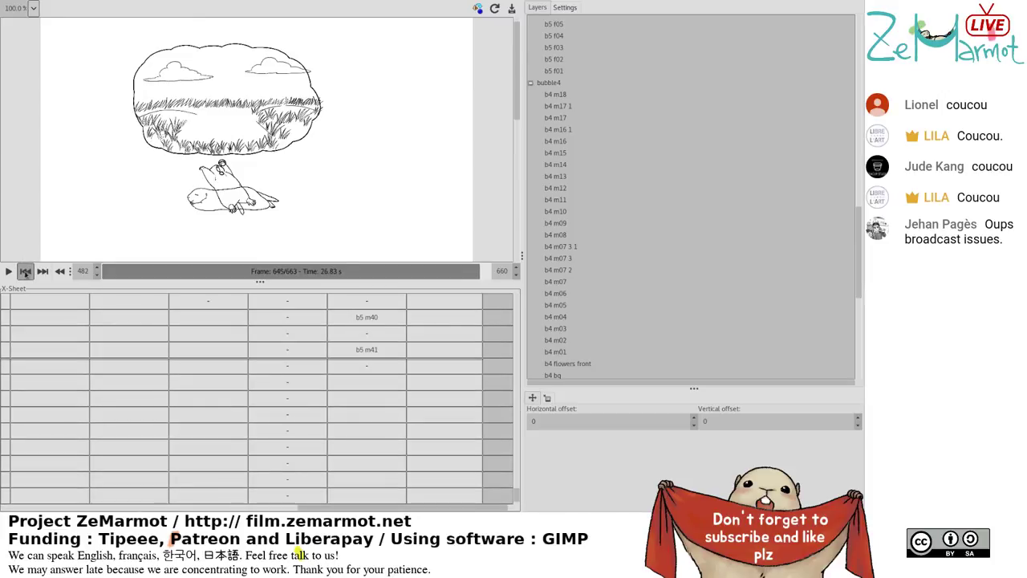
pyautogui.click(28, 275)
pyautogui.click(29, 275)
pyautogui.click(28, 275)
pyautogui.click(28, 274)
pyautogui.click(28, 274)
pyautogui.click(28, 275)
pyautogui.click(28, 274)
pyautogui.click(28, 274)
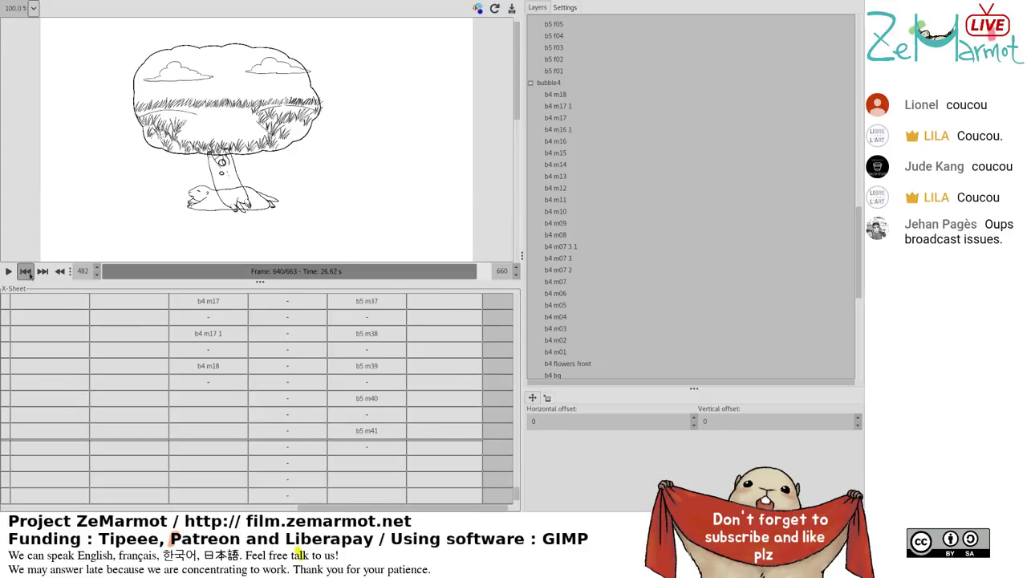
pyautogui.click(28, 275)
pyautogui.click(28, 274)
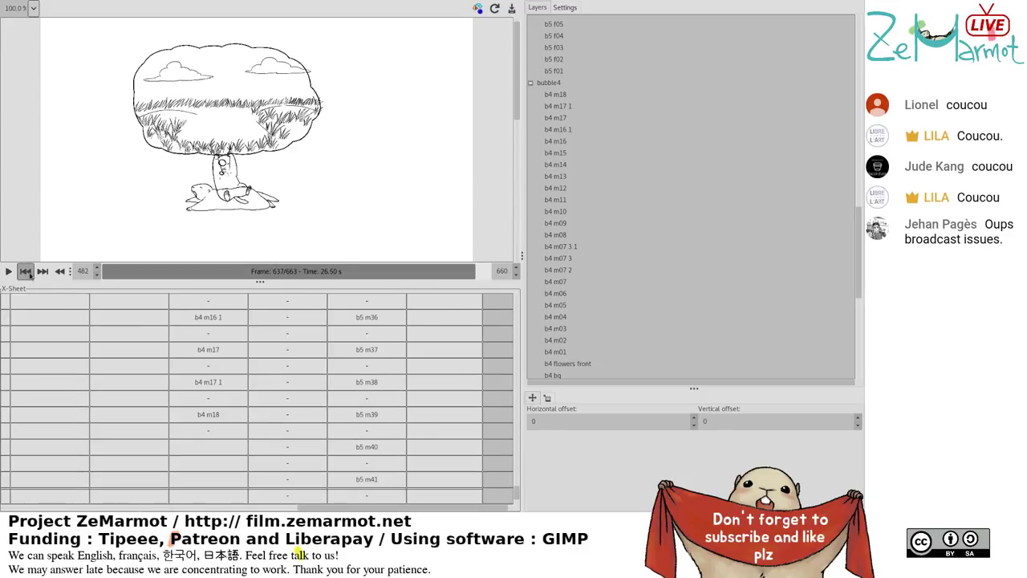
pyautogui.click(29, 274)
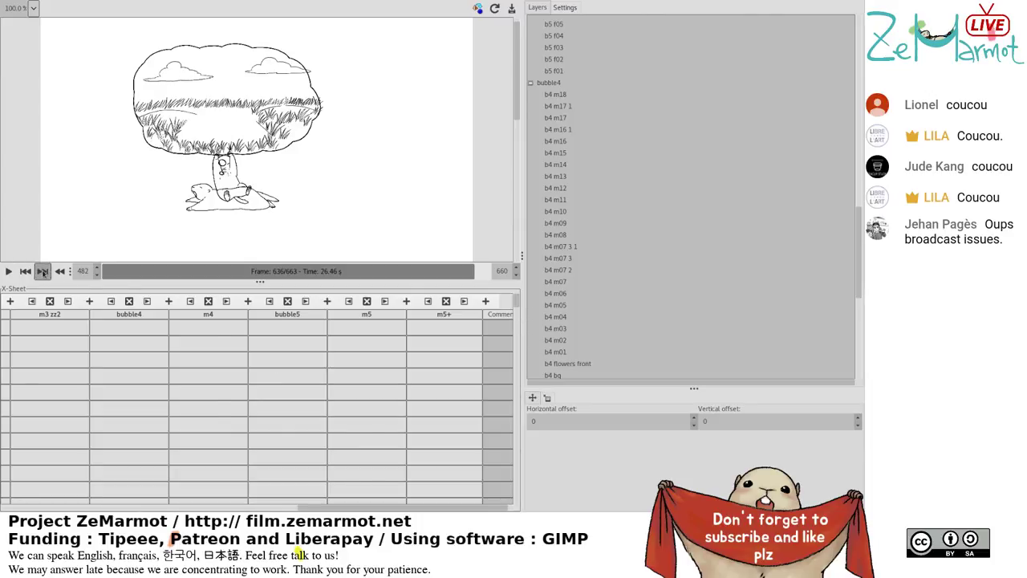
pyautogui.click(42, 272)
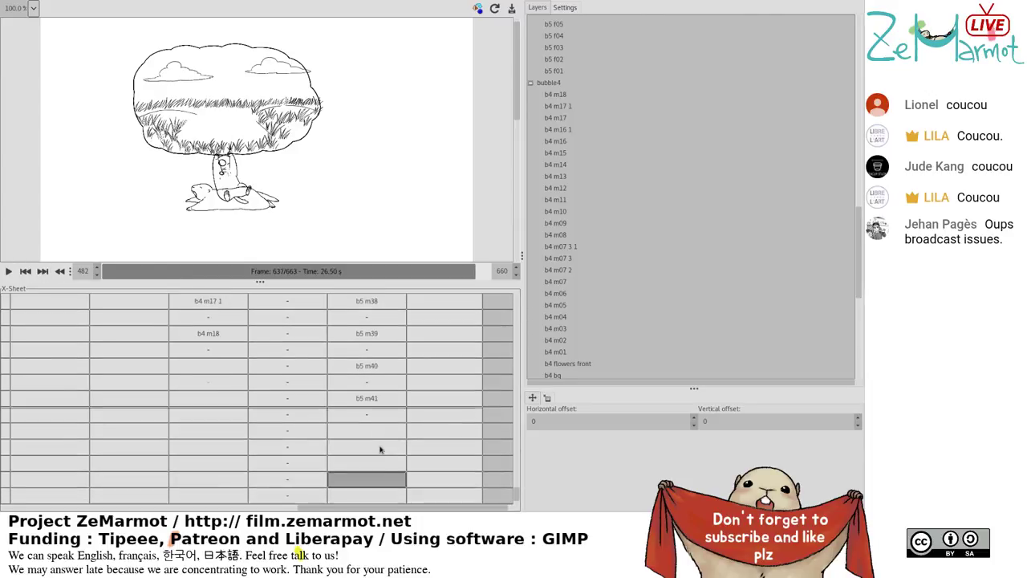
# Locate the current preview frame 637 in the X-Sheet and hold b4 m16 in the m4 column one frame longer.
pyautogui.scroll(3, 380, 449)
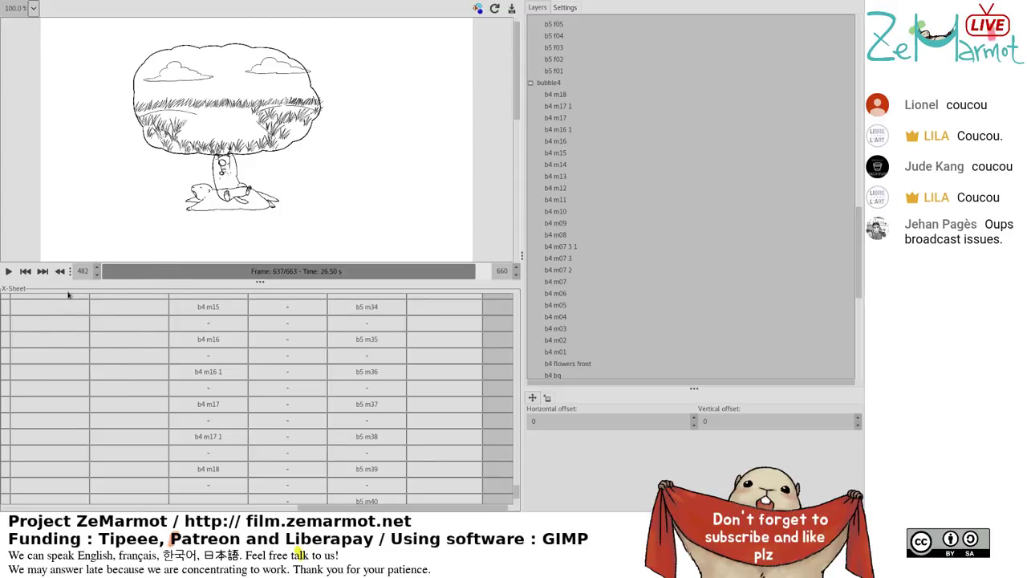
pyautogui.moveTo(305, 512); pyautogui.dragTo(77, 508)
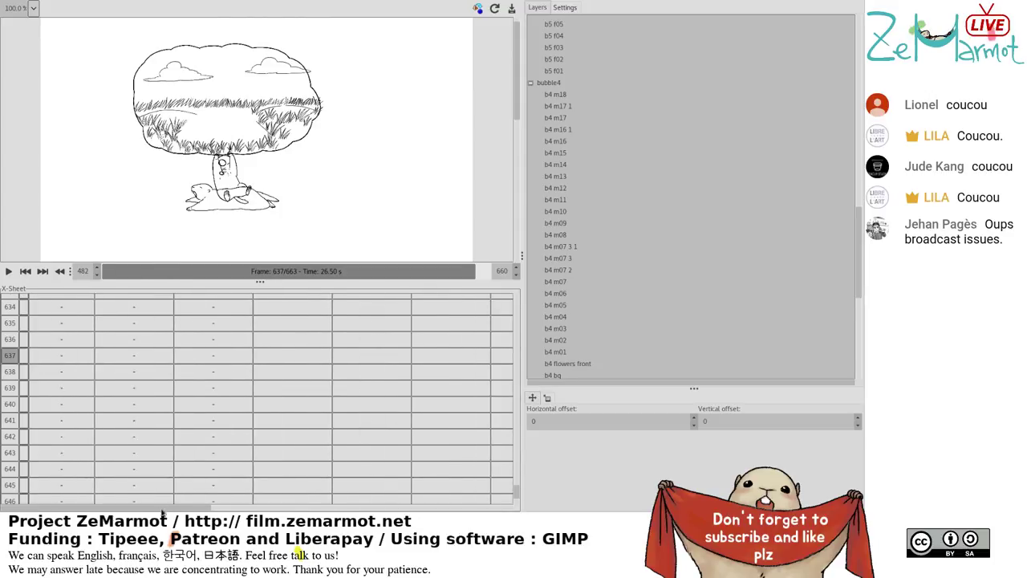
pyautogui.moveTo(162, 512); pyautogui.dragTo(456, 510)
pyautogui.click(265, 356)
pyautogui.click(269, 341)
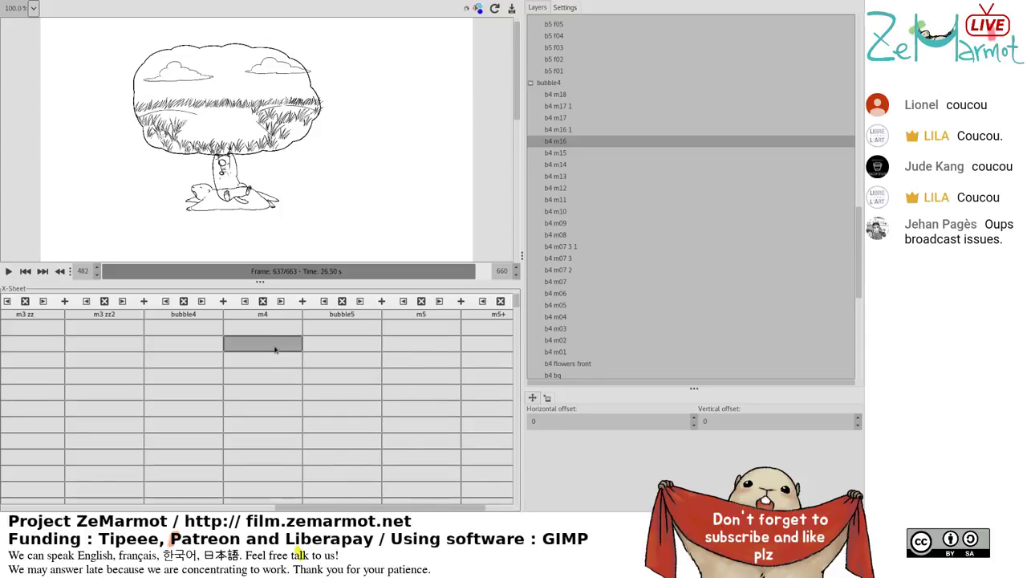
pyautogui.moveTo(517, 310); pyautogui.dragTo(537, 491)
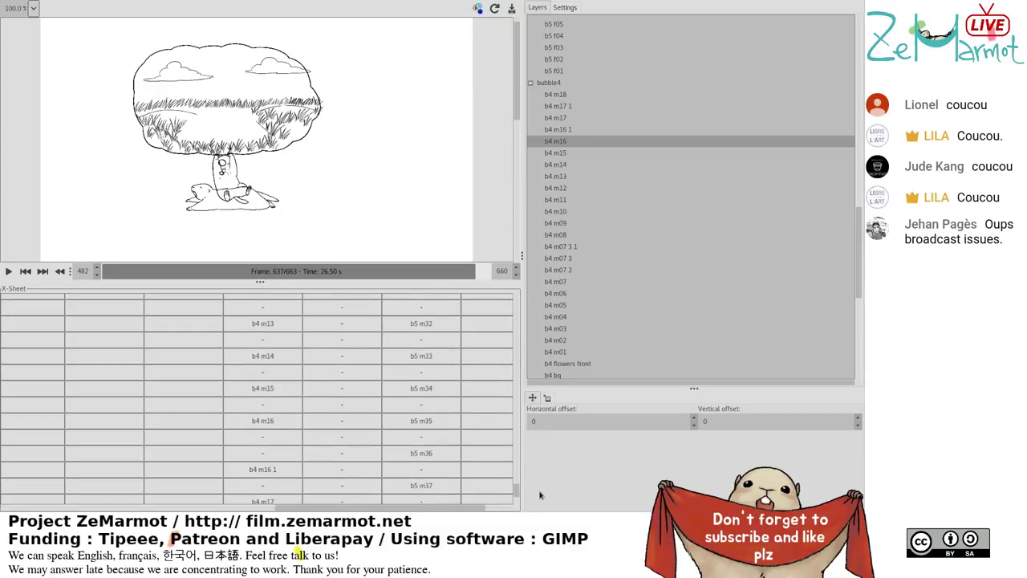
# Lengthen the b4 m16 hold in the m4 column until b4 m16 1 lines up with b5 m40.
pyautogui.click(279, 358)
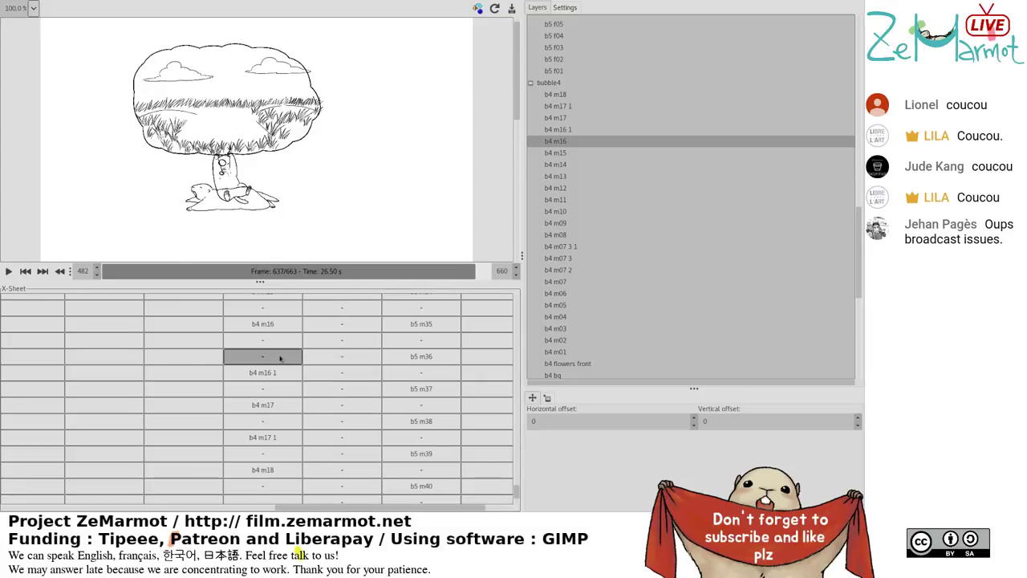
pyautogui.click(294, 367)
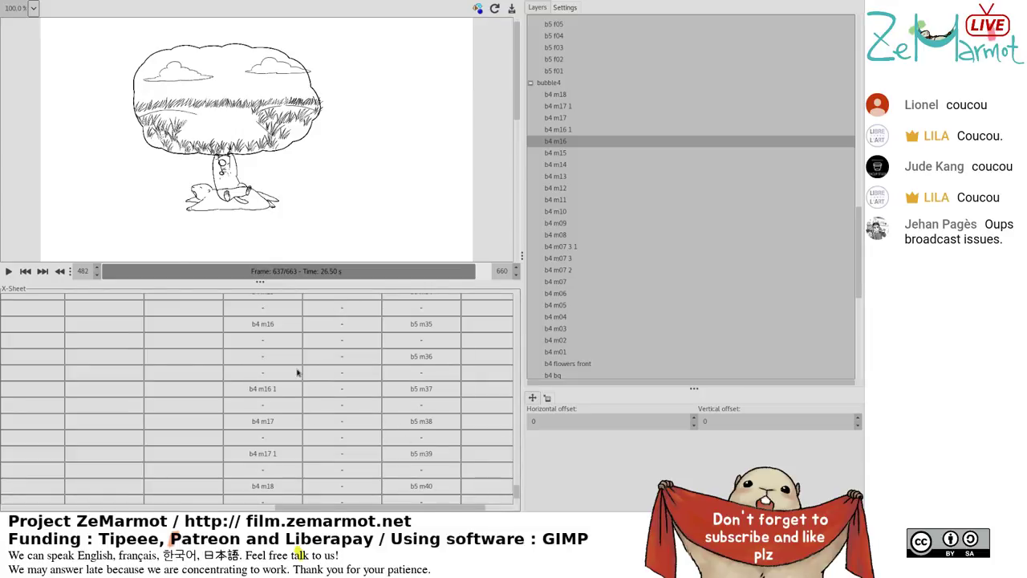
pyautogui.click(297, 373)
pyautogui.click(294, 361)
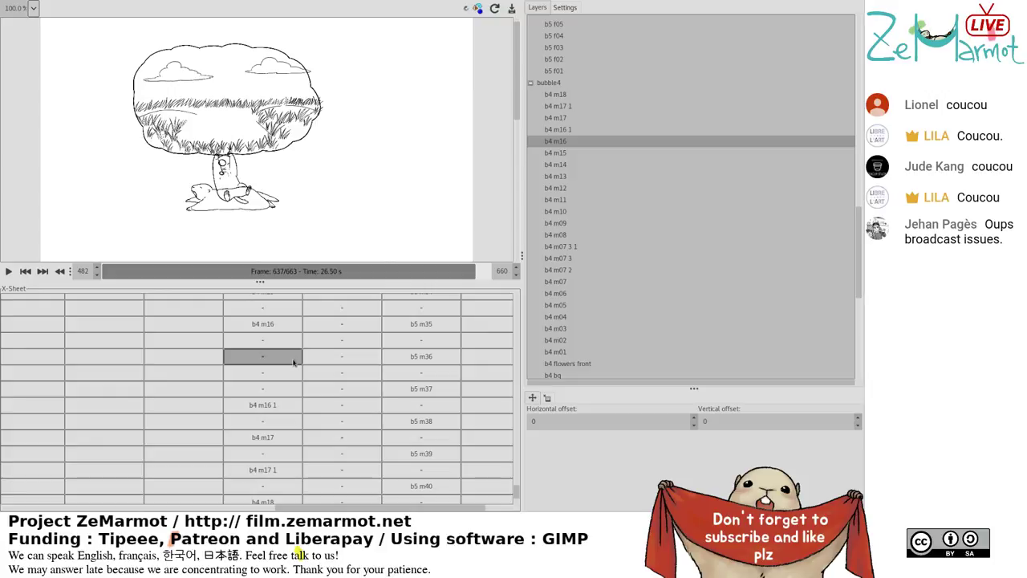
pyautogui.click(294, 361)
pyautogui.click(294, 361)
pyautogui.click(295, 361)
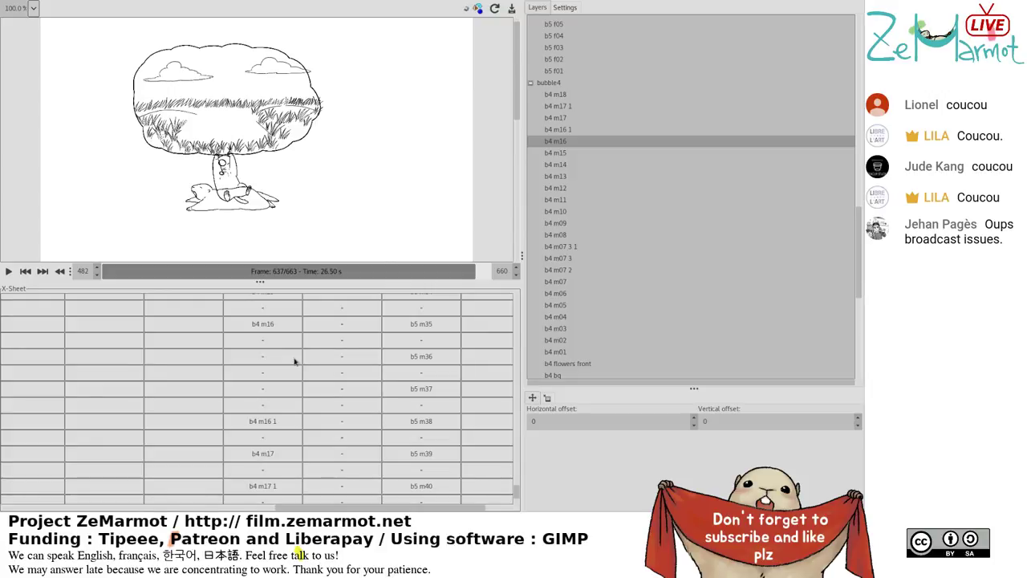
pyautogui.click(295, 362)
pyautogui.click(294, 362)
pyautogui.click(287, 341)
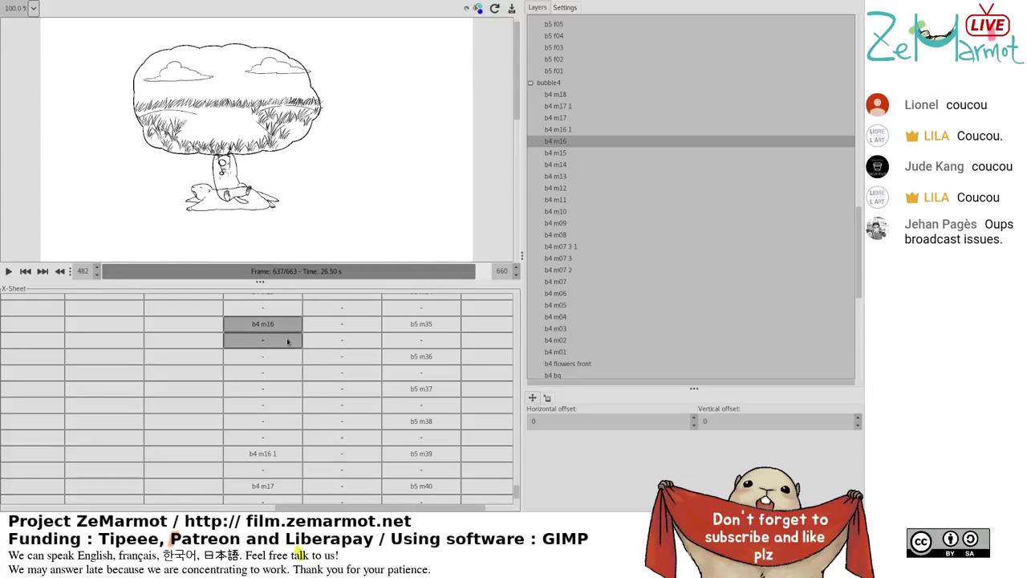
pyautogui.click(288, 404)
pyautogui.click(286, 407)
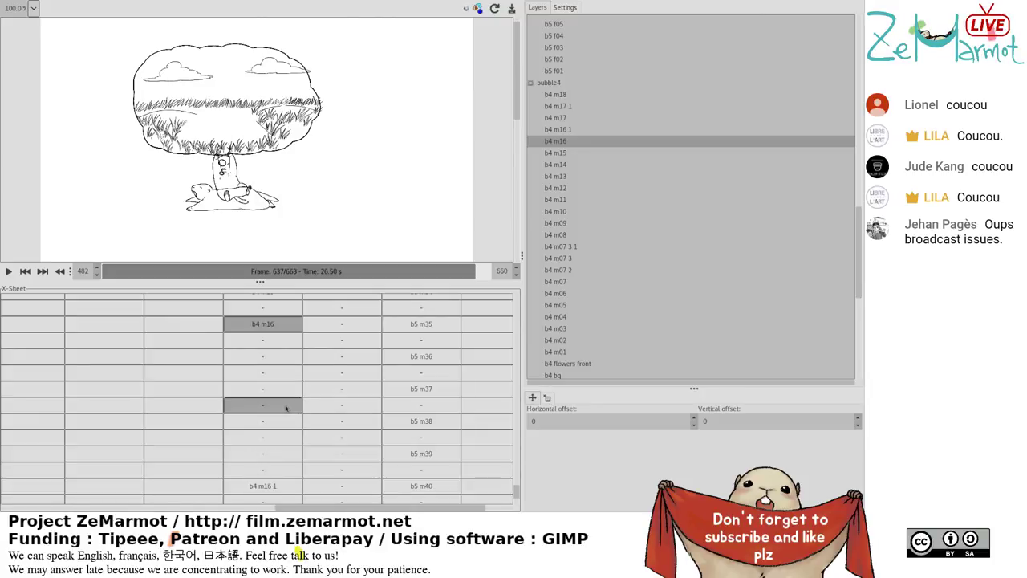
# Add more held frames to b4 m16 so that b4 m16 1 starts after the last drawing, b5 m41.
pyautogui.scroll(-2, 286, 408)
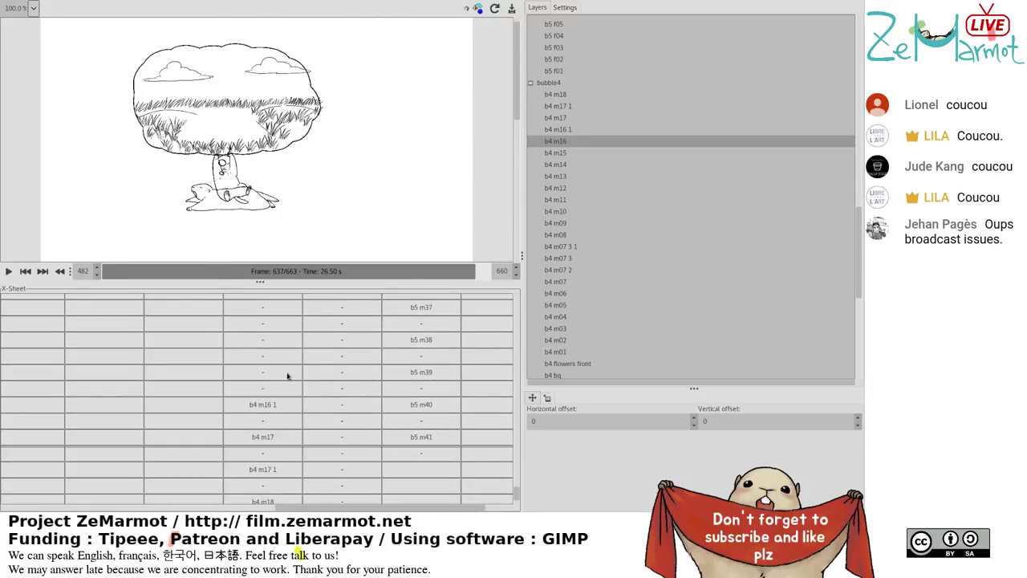
pyautogui.click(287, 376)
pyautogui.click(286, 379)
pyautogui.click(287, 375)
pyautogui.click(289, 380)
pyautogui.click(286, 380)
pyautogui.click(288, 380)
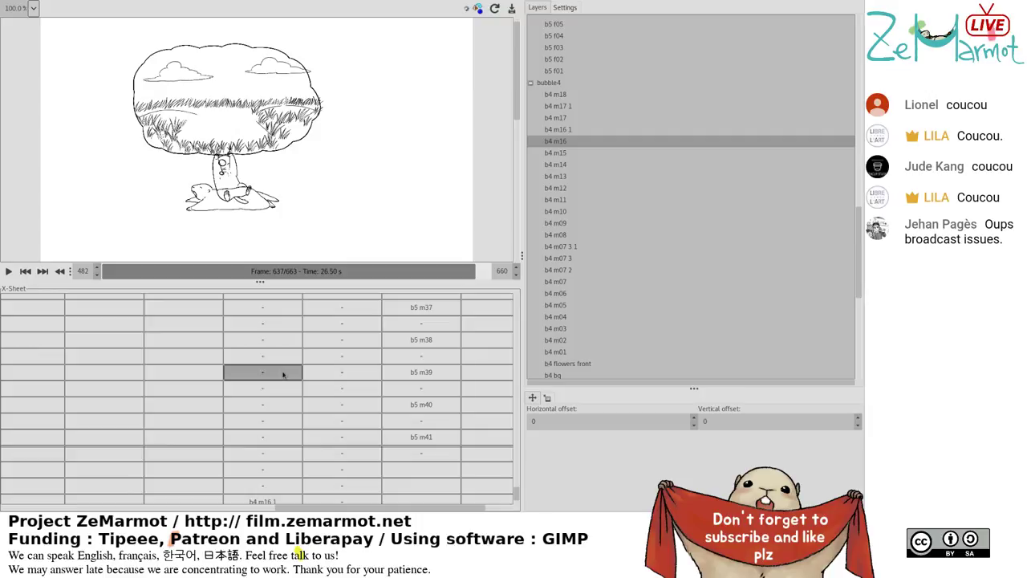
pyautogui.click(288, 381)
pyautogui.click(291, 382)
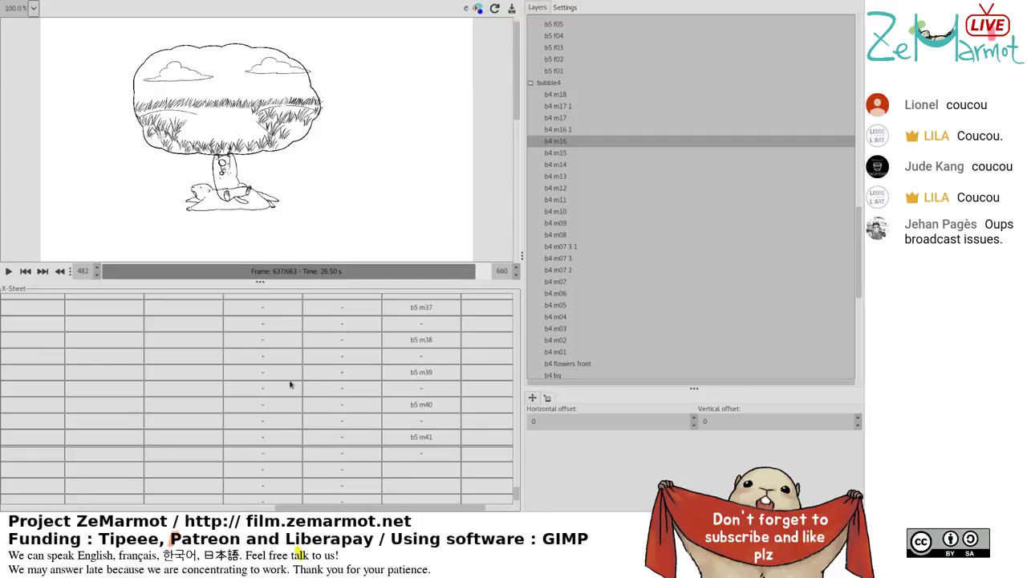
pyautogui.click(291, 379)
pyautogui.click(291, 378)
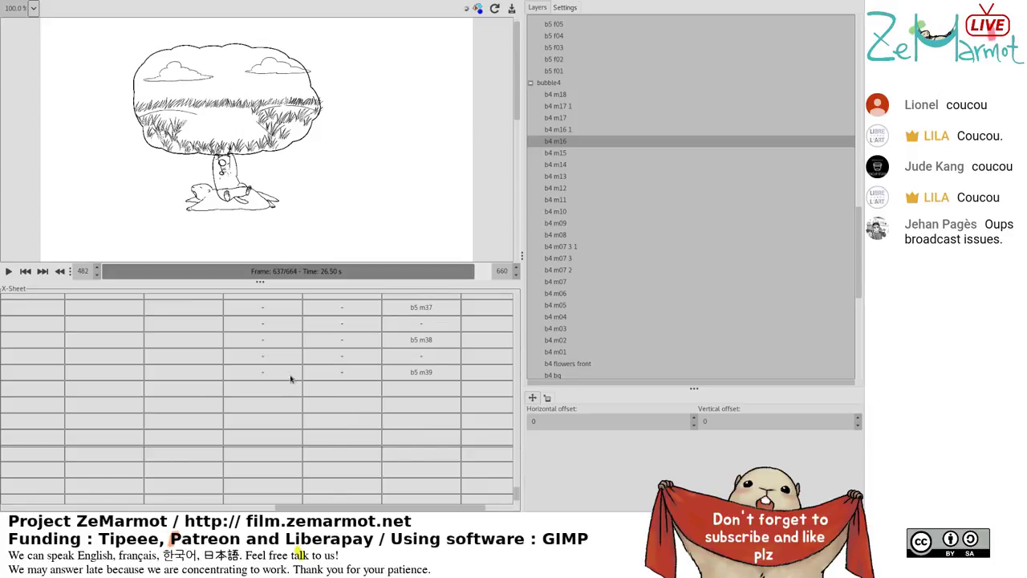
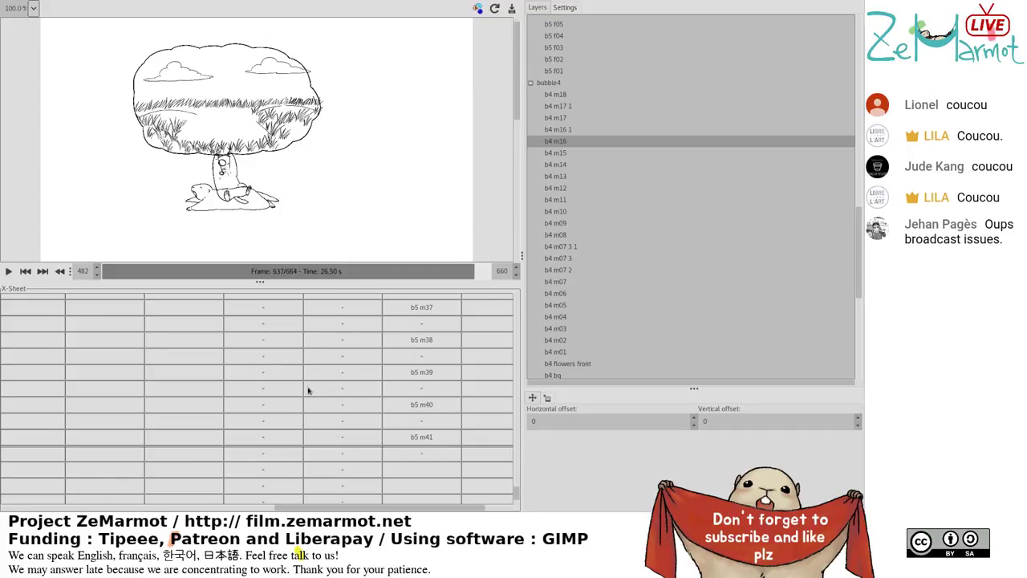
# Review the b4 m16 hold in the m4 column against b5 m35 to b5 m41, through to where b4 m16 1 starts.
pyautogui.click(263, 437)
pyautogui.scroll(5, 265, 440)
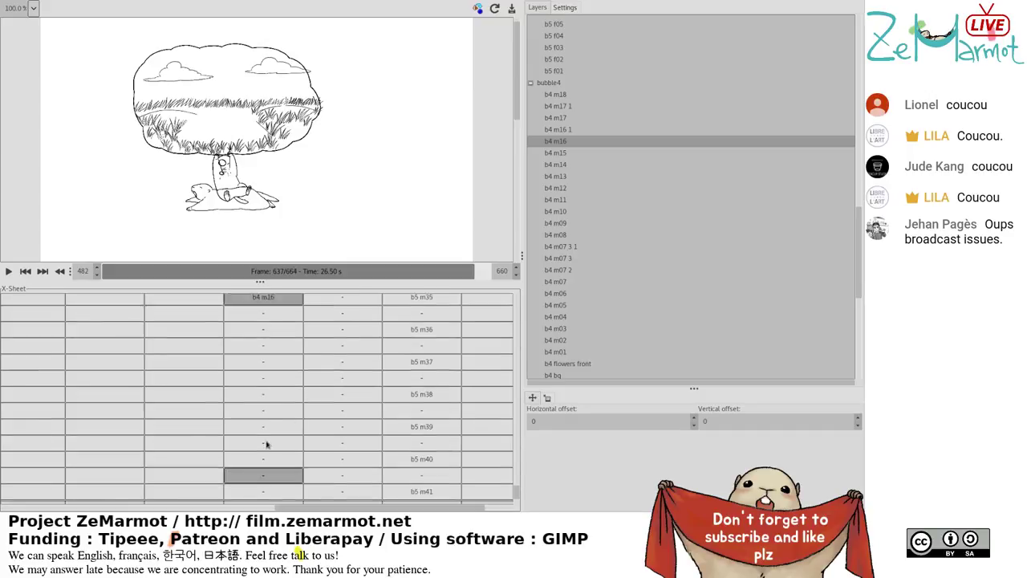
pyautogui.scroll(-5, 267, 444)
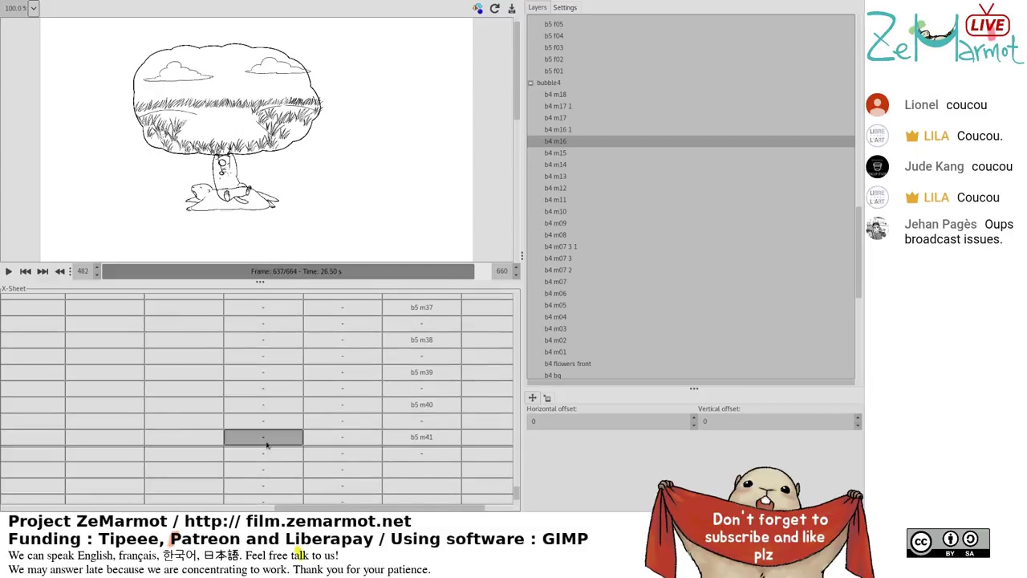
pyautogui.scroll(5, 267, 444)
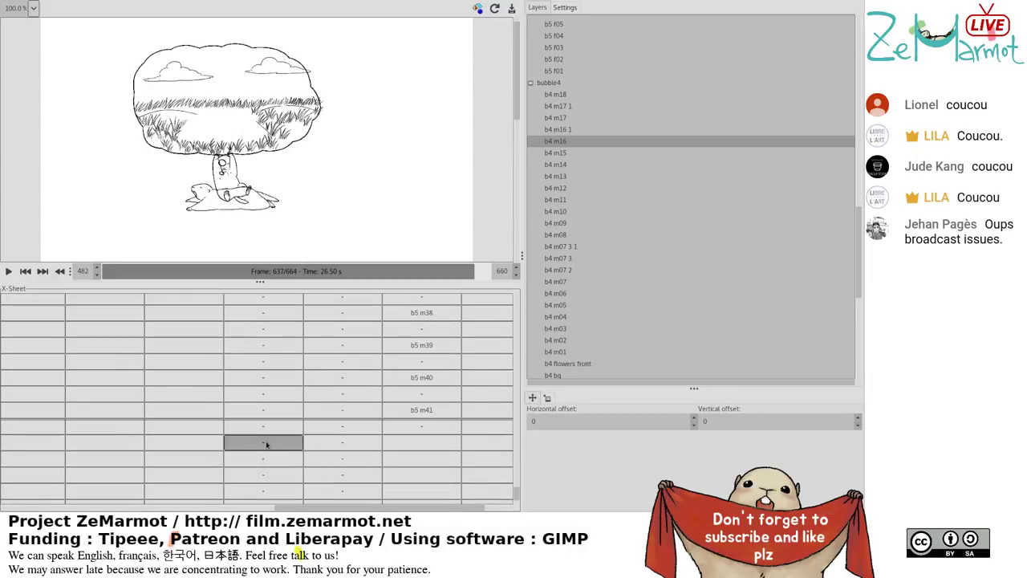
pyautogui.click(279, 353)
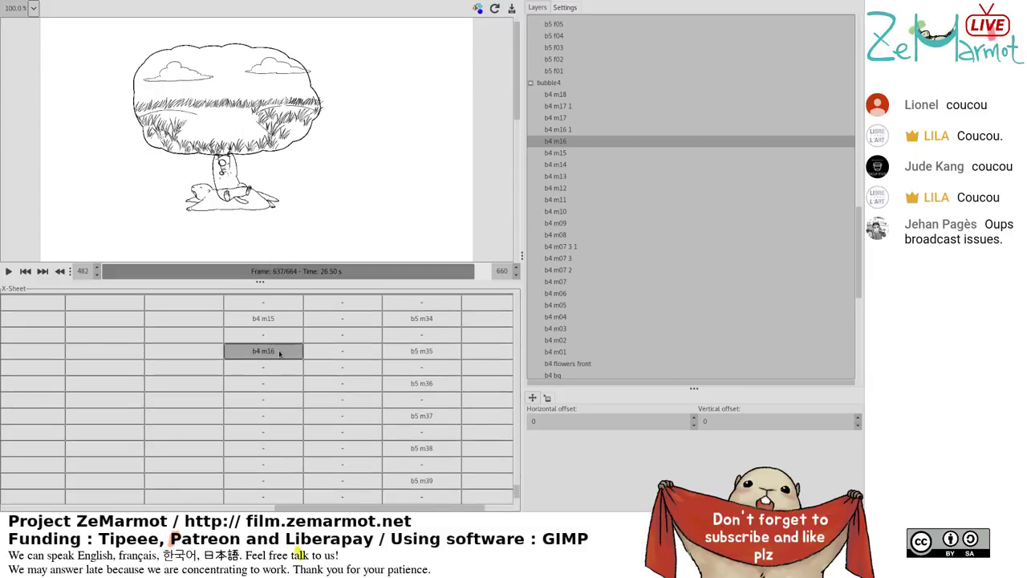
pyautogui.click(276, 401)
pyautogui.click(279, 448)
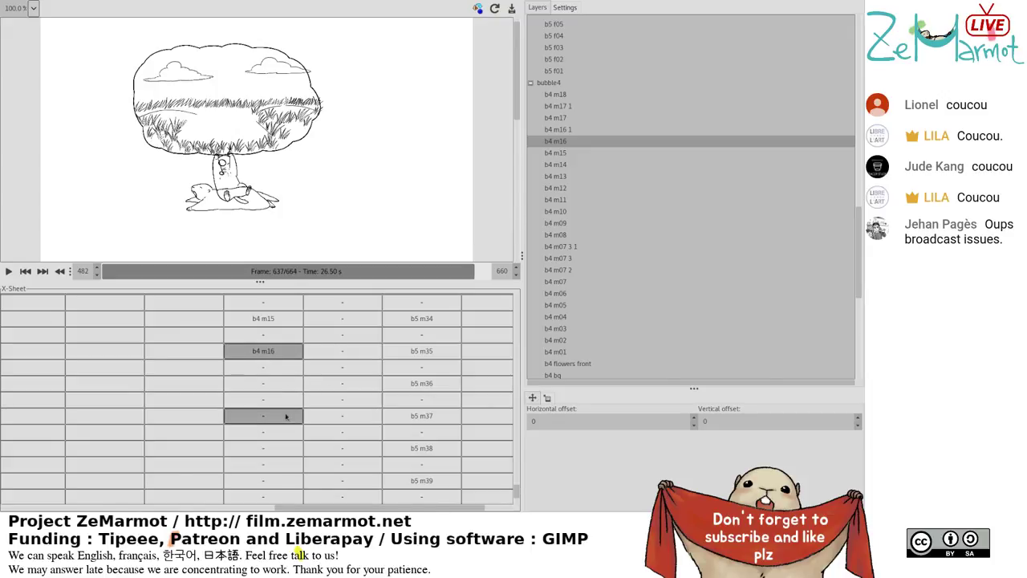
pyautogui.click(281, 464)
pyautogui.scroll(-2, 281, 465)
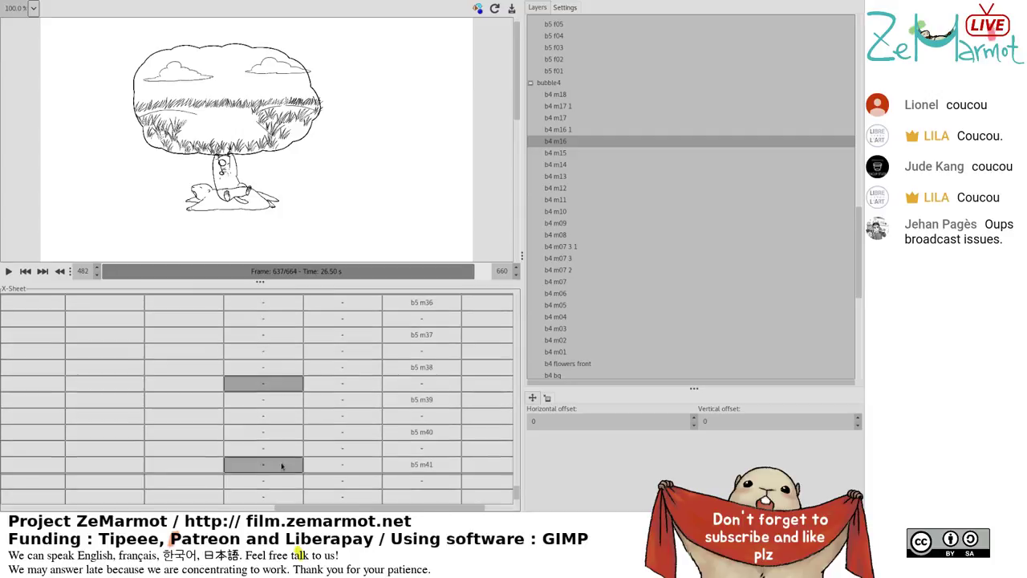
pyautogui.scroll(-2, 280, 465)
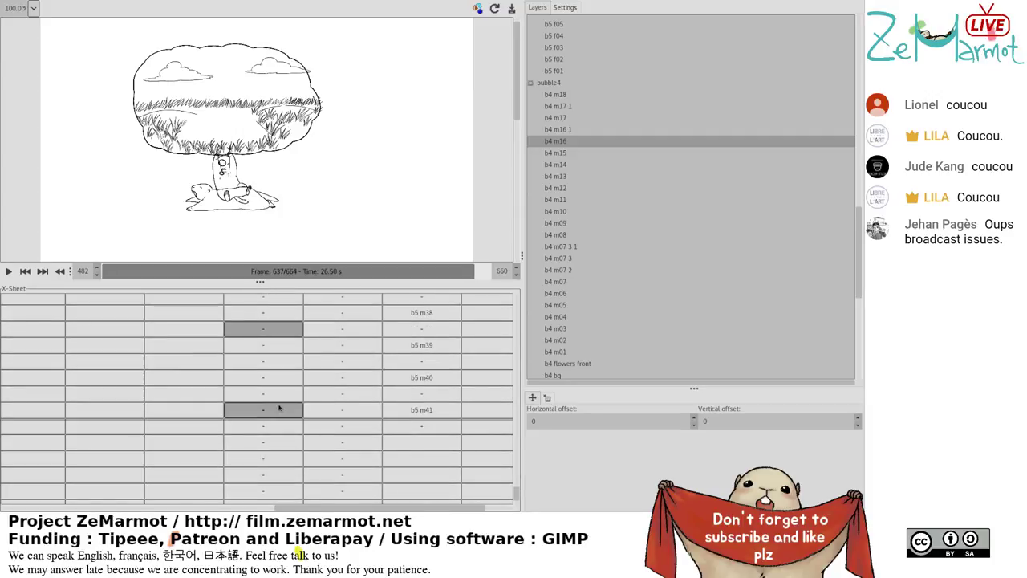
pyautogui.click(286, 427)
pyautogui.scroll(-1, 285, 431)
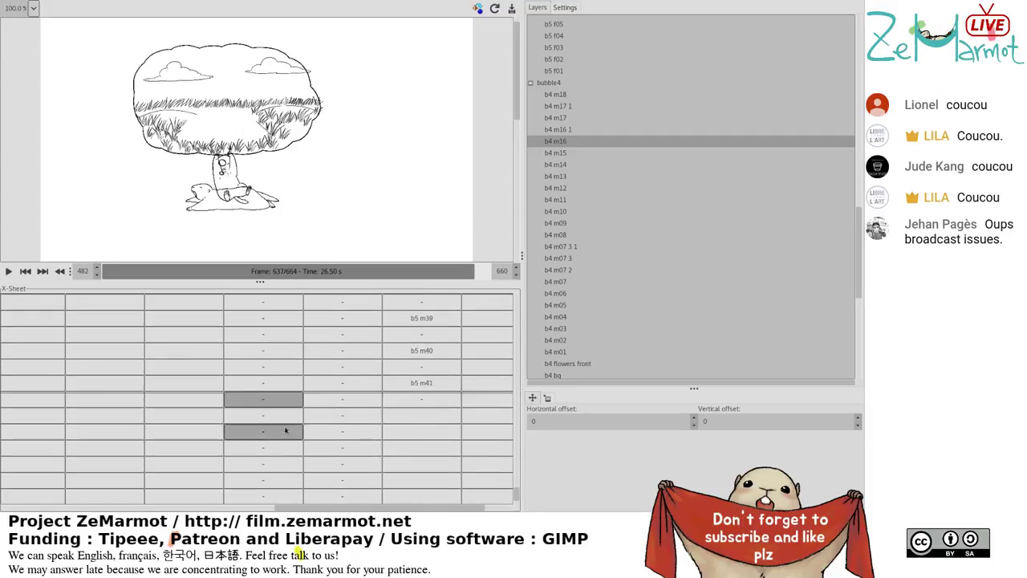
pyautogui.scroll(-3, 285, 431)
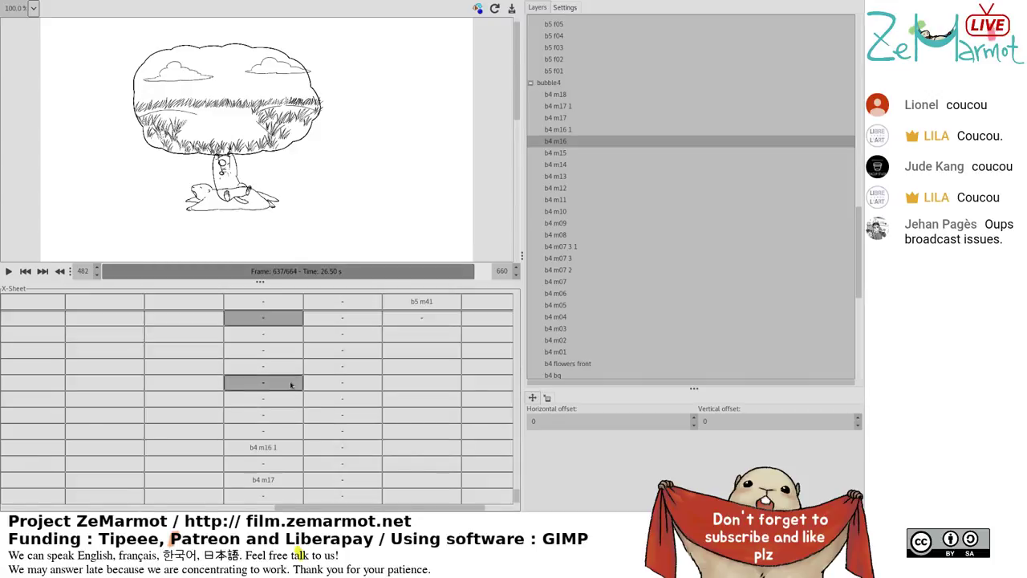
# Lengthen the b4 m16 hold in the m4 column by three more frames.
pyautogui.click(297, 436)
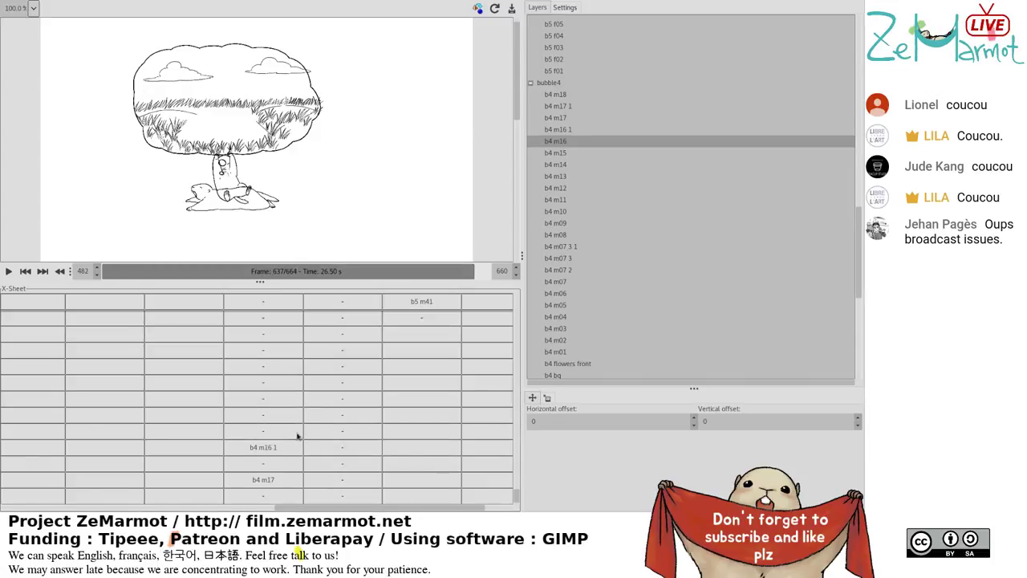
pyautogui.click(292, 433)
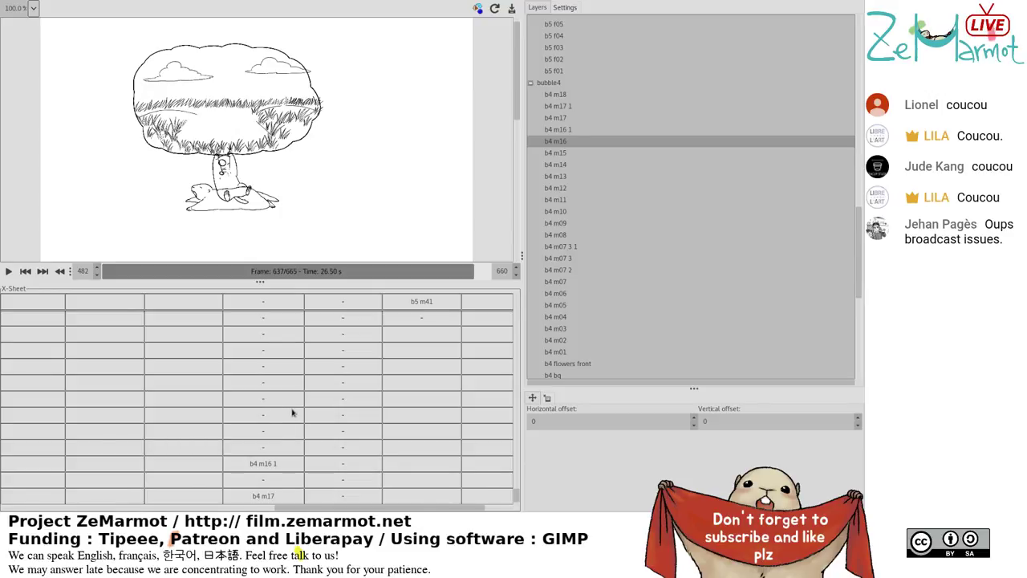
pyautogui.click(292, 414)
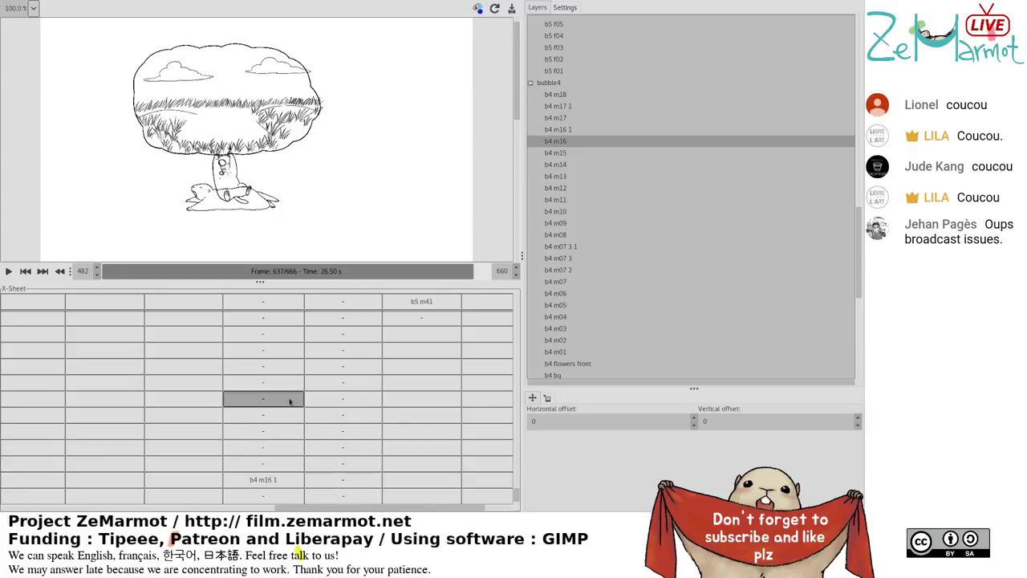
pyautogui.click(284, 302)
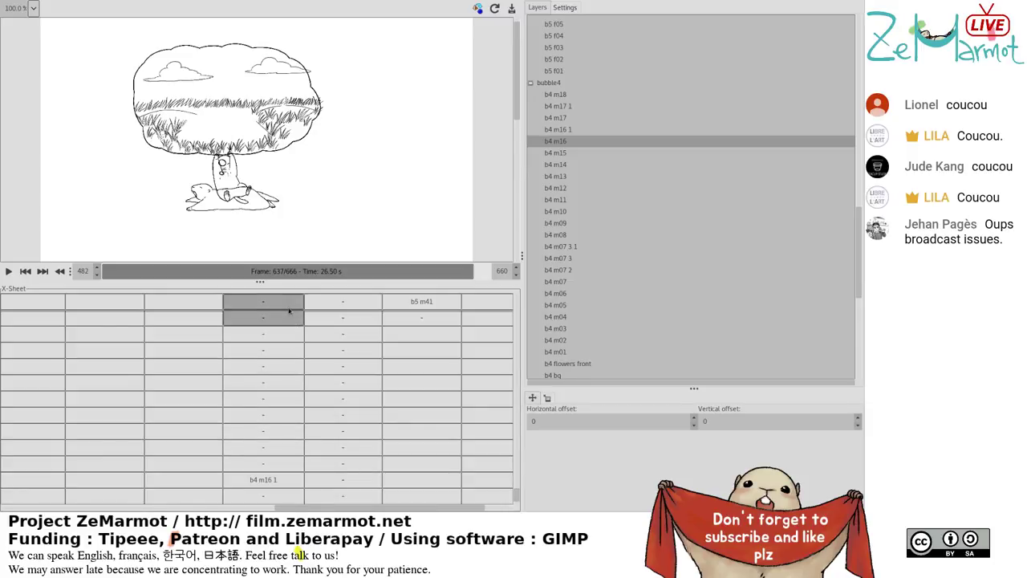
pyautogui.scroll(3, 279, 361)
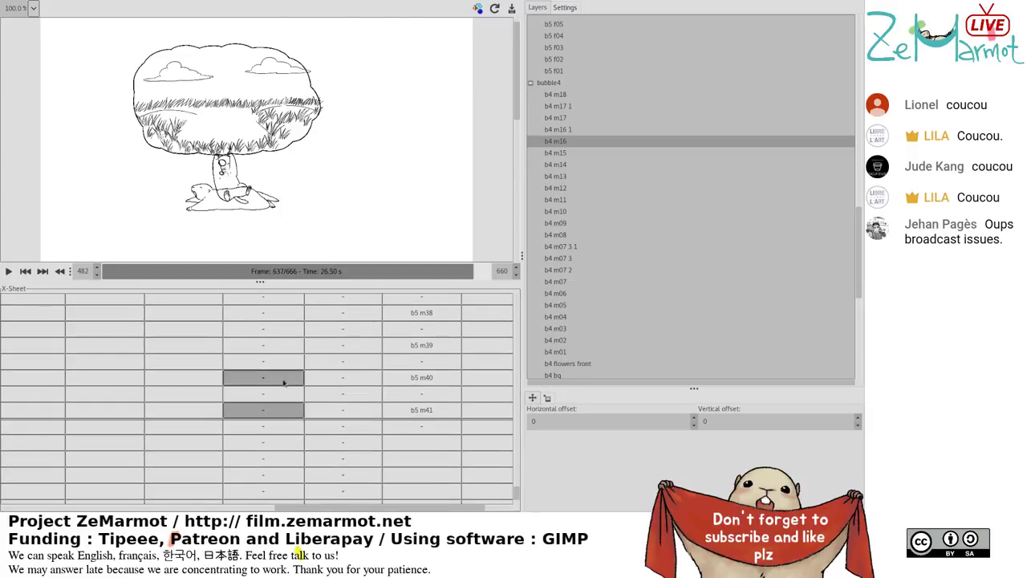
pyautogui.click(273, 299)
pyautogui.scroll(3, 293, 404)
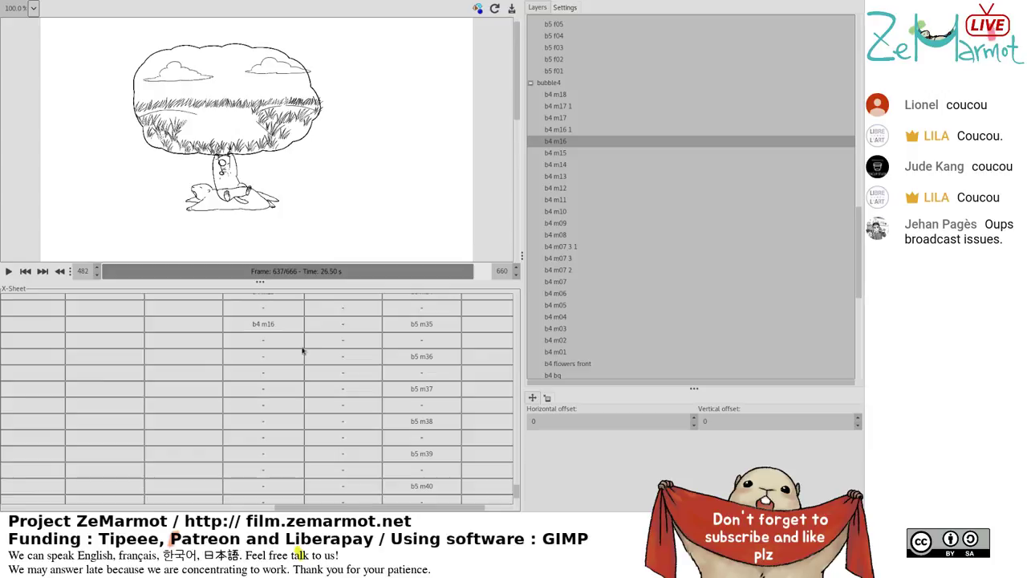
pyautogui.click(273, 356)
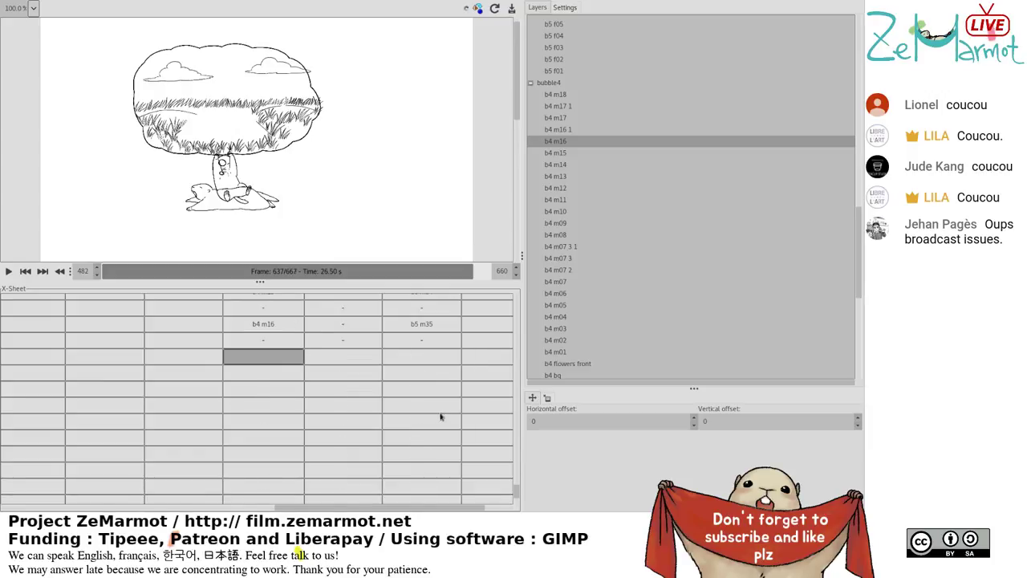
pyautogui.click(344, 395)
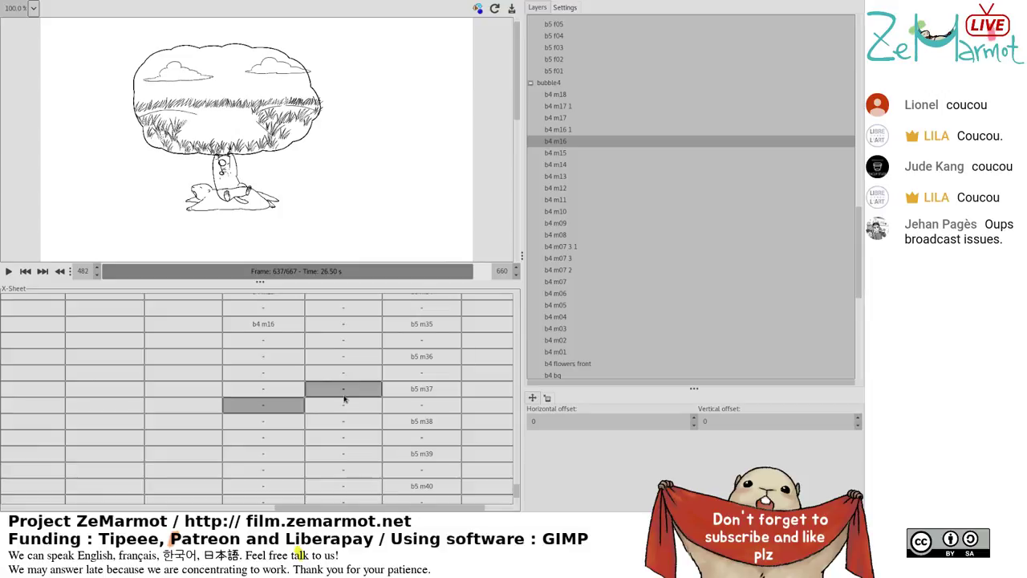
# Preview frame 636, where b4 m16 and b5 m35 start, and step forward through the following frames to 644.
pyautogui.scroll(4, 388, 417)
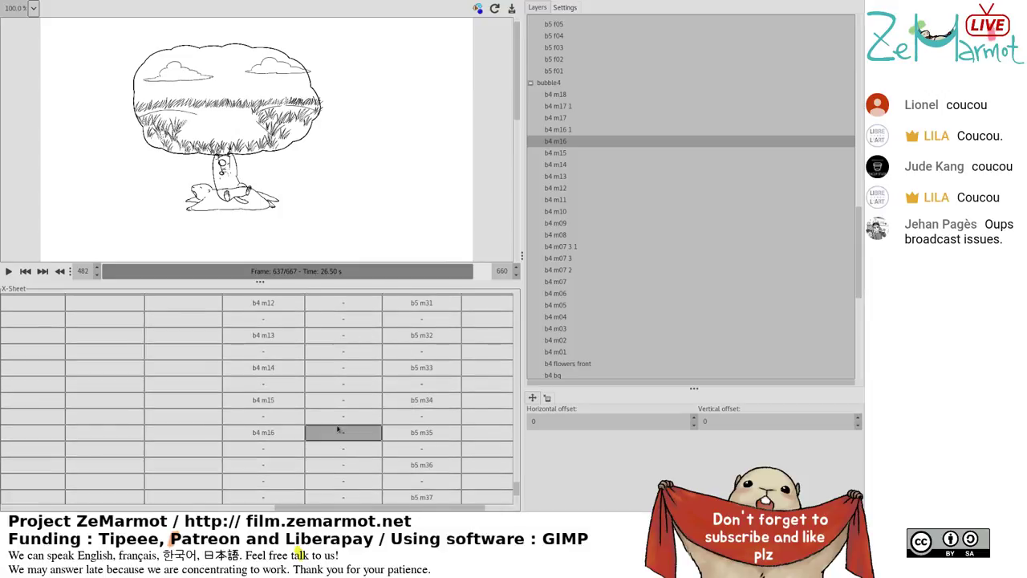
pyautogui.click(439, 435)
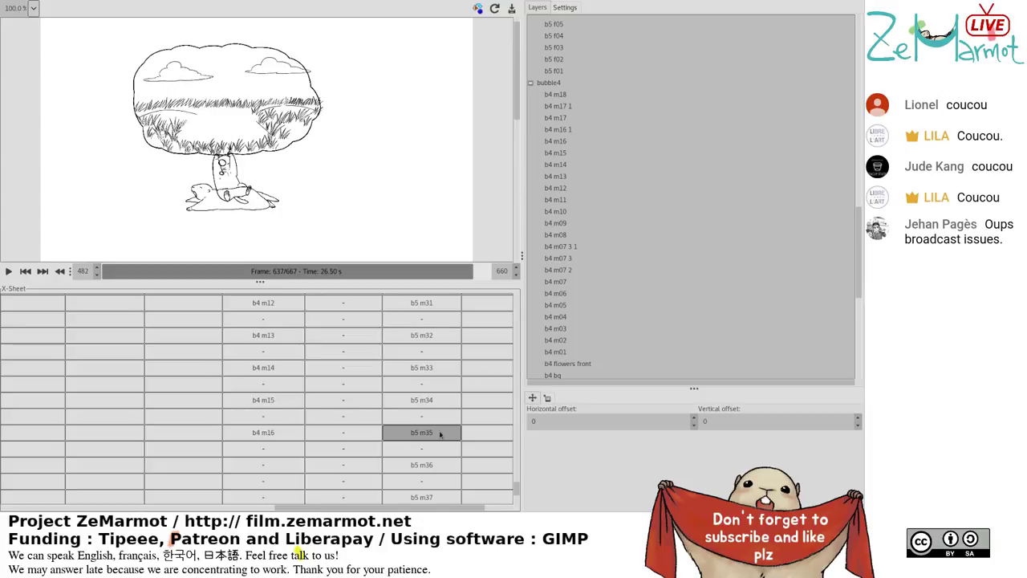
pyautogui.moveTo(427, 510); pyautogui.dragTo(90, 514)
pyautogui.click(9, 432)
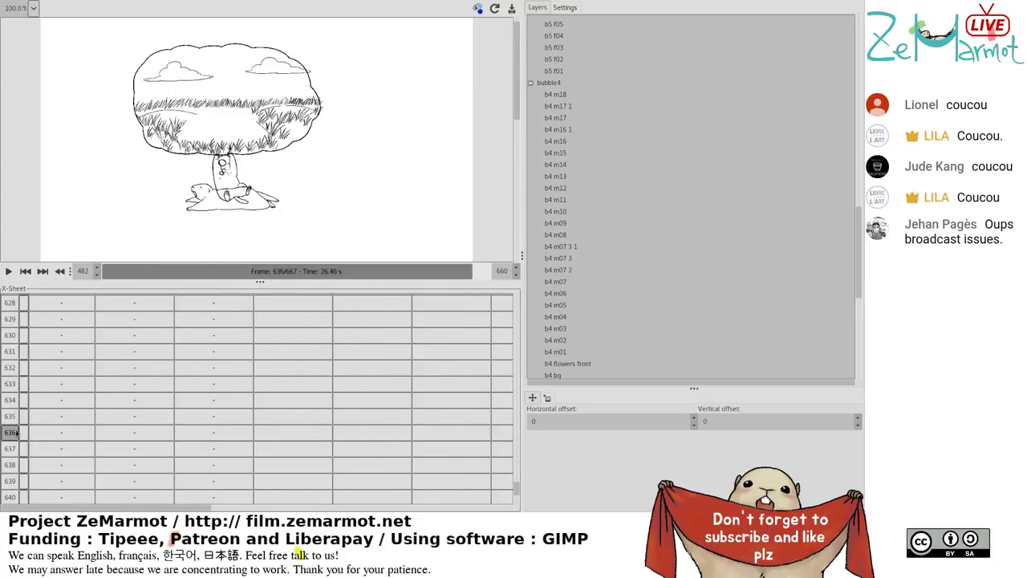
pyautogui.click(15, 464)
pyautogui.scroll(-1, 14, 465)
pyautogui.click(14, 469)
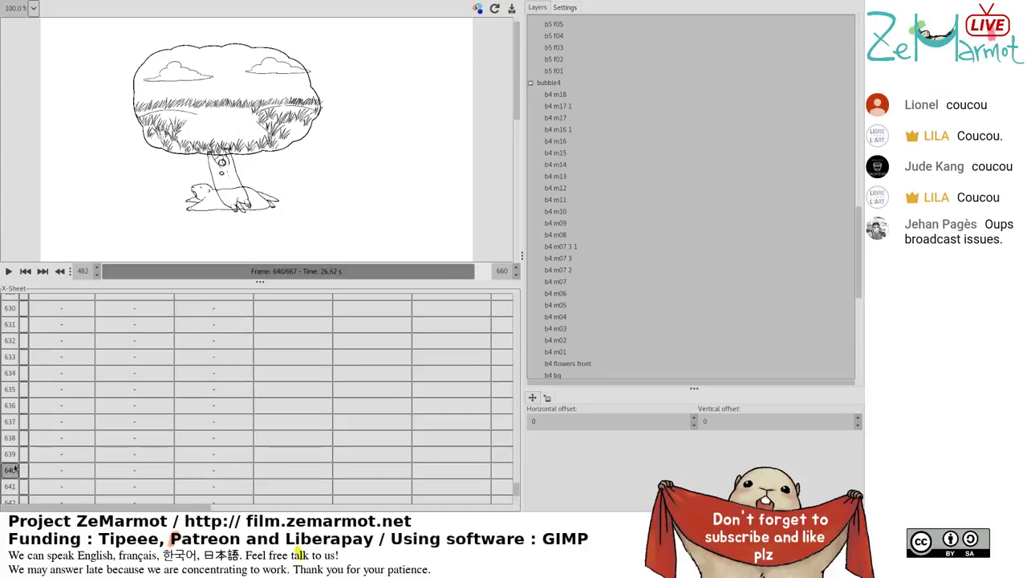
pyautogui.scroll(-1, 15, 468)
pyautogui.click(12, 475)
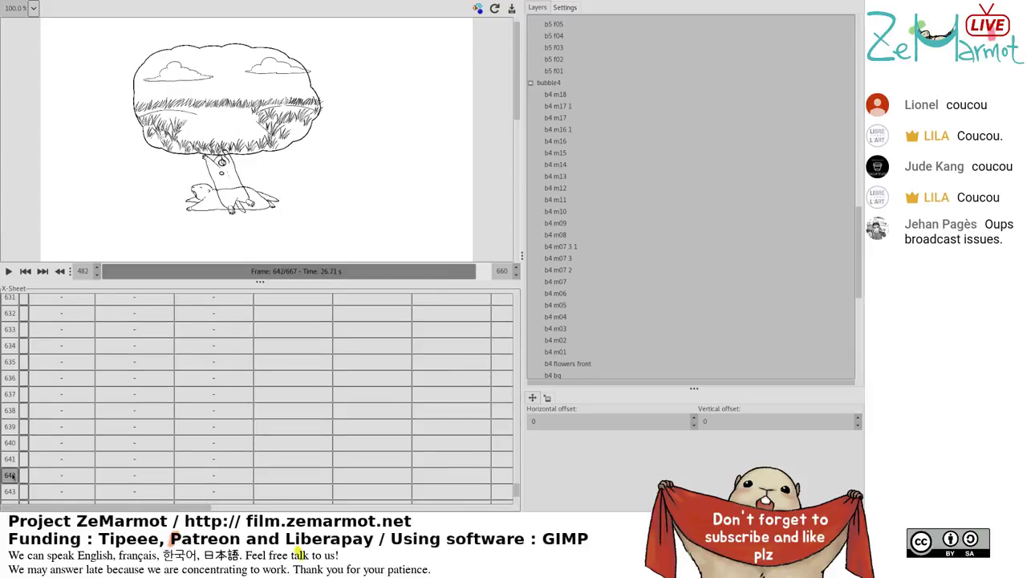
pyautogui.scroll(-1, 12, 475)
pyautogui.click(11, 478)
pyautogui.click(11, 464)
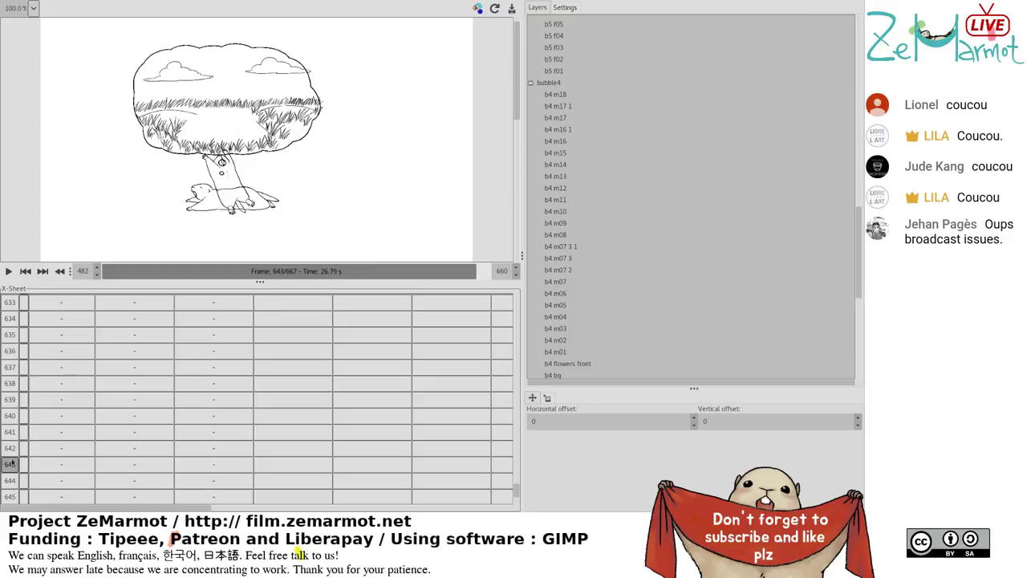
# Step the preview back to frame 639 and forward again to frame 644, finishing on frame 642.
pyautogui.click(10, 449)
pyautogui.click(10, 433)
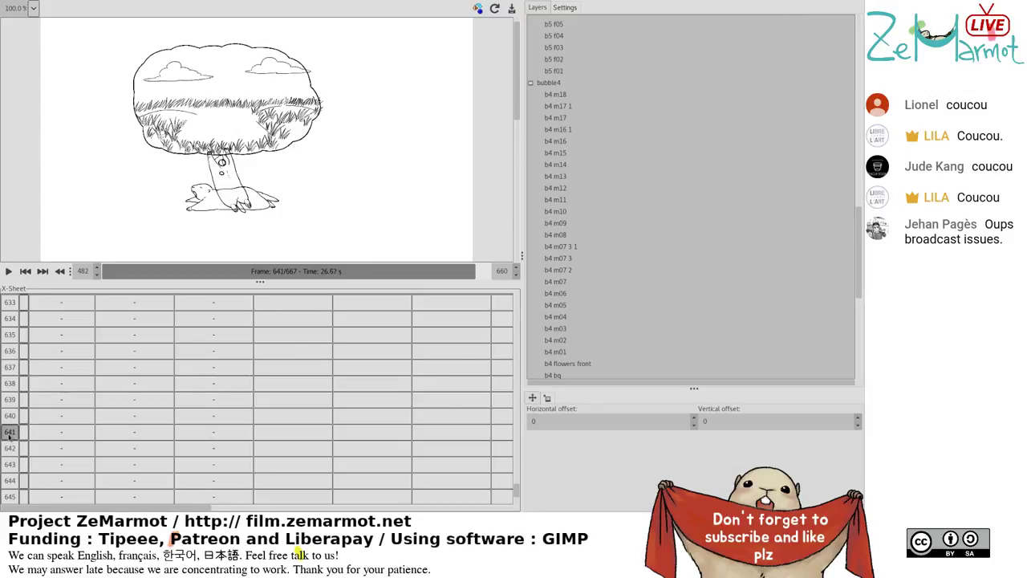
pyautogui.click(9, 416)
pyautogui.click(10, 400)
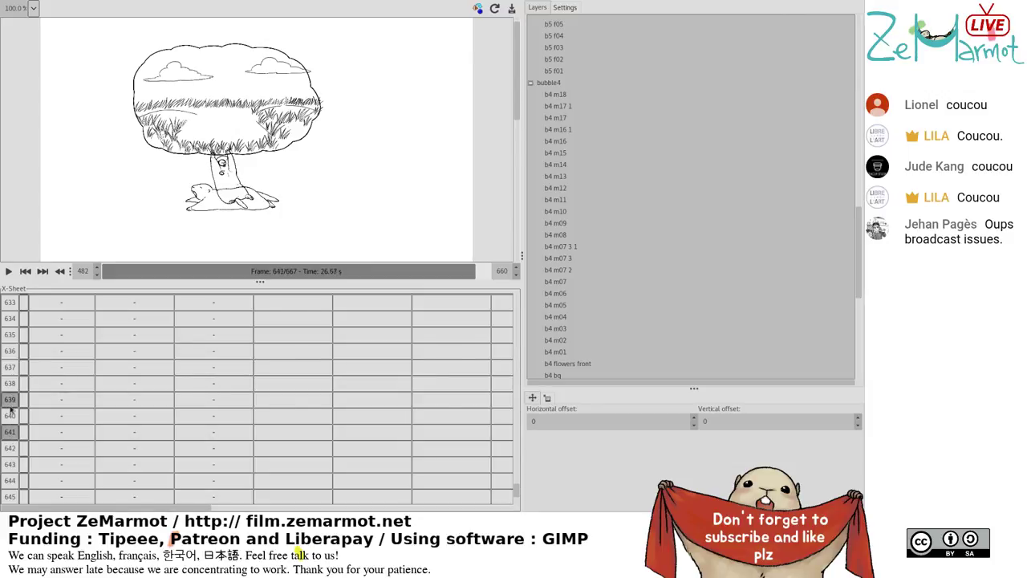
pyautogui.click(9, 432)
pyautogui.click(9, 448)
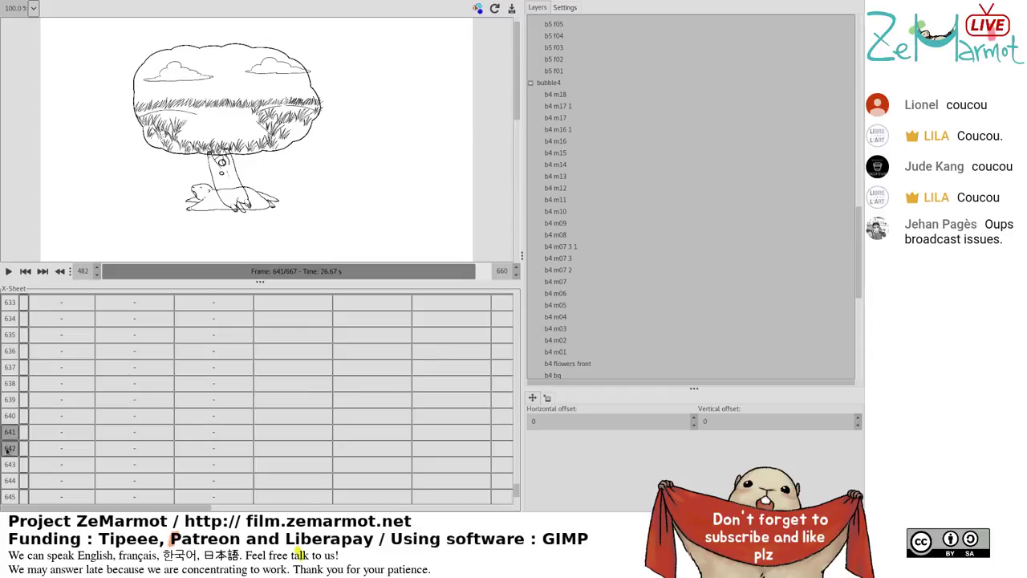
pyautogui.click(8, 464)
pyautogui.click(6, 479)
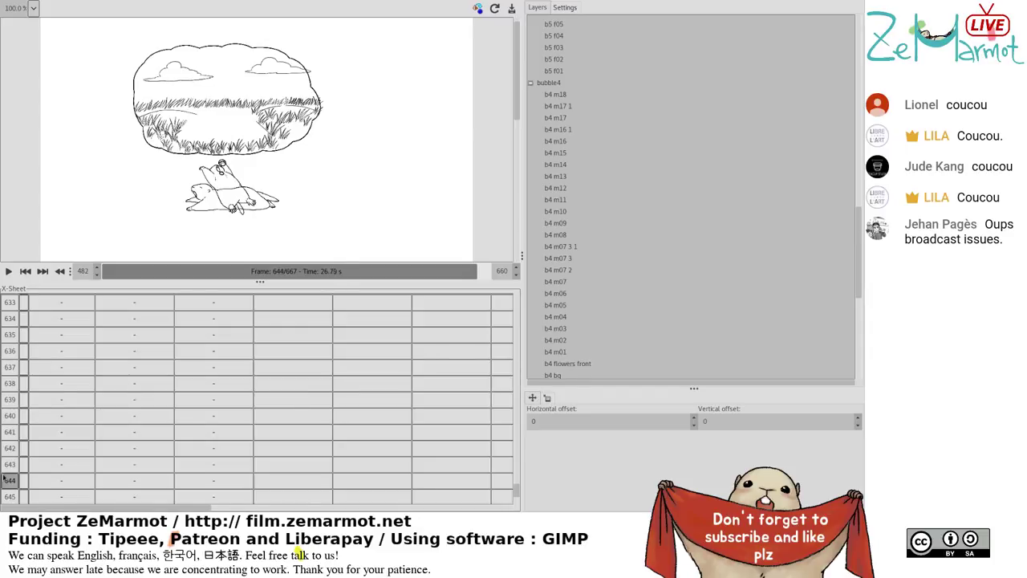
pyautogui.click(8, 448)
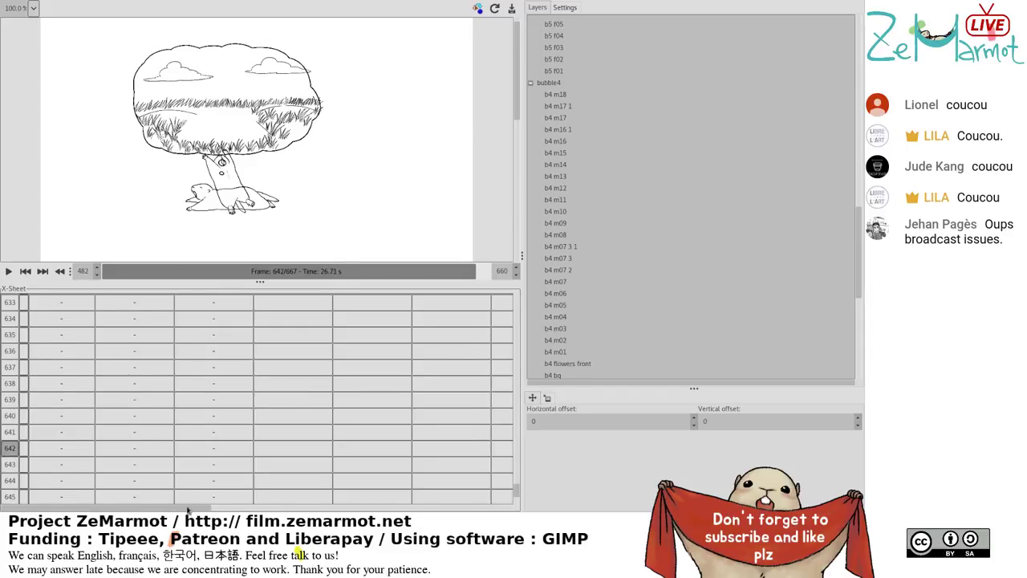
# Locate b5 m38 in the m5 column and hold it several frames longer, pushing b5 m39 and the following drawings down.
pyautogui.moveTo(187, 510); pyautogui.dragTo(481, 506)
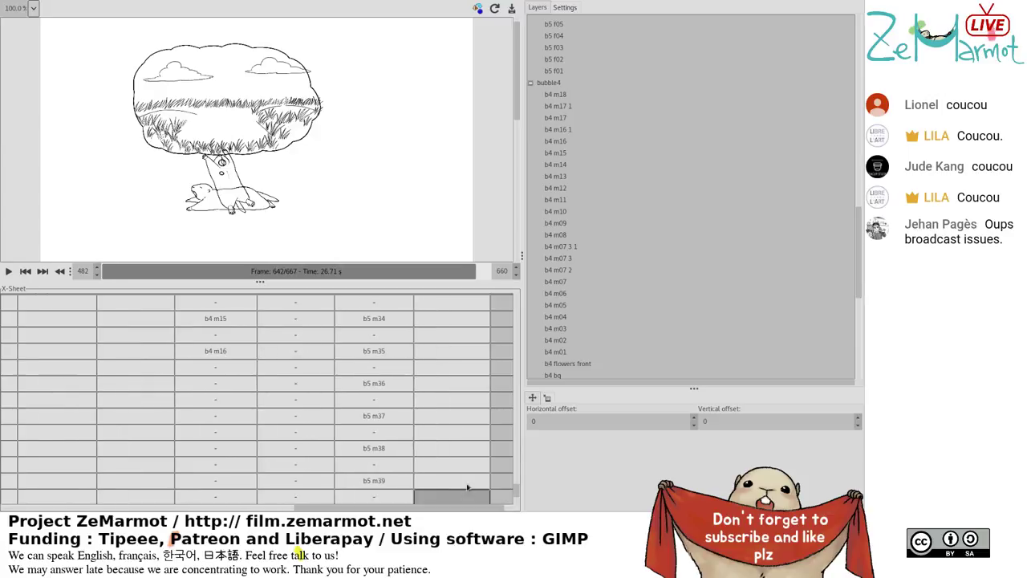
pyautogui.click(385, 451)
pyautogui.scroll(-3, 385, 454)
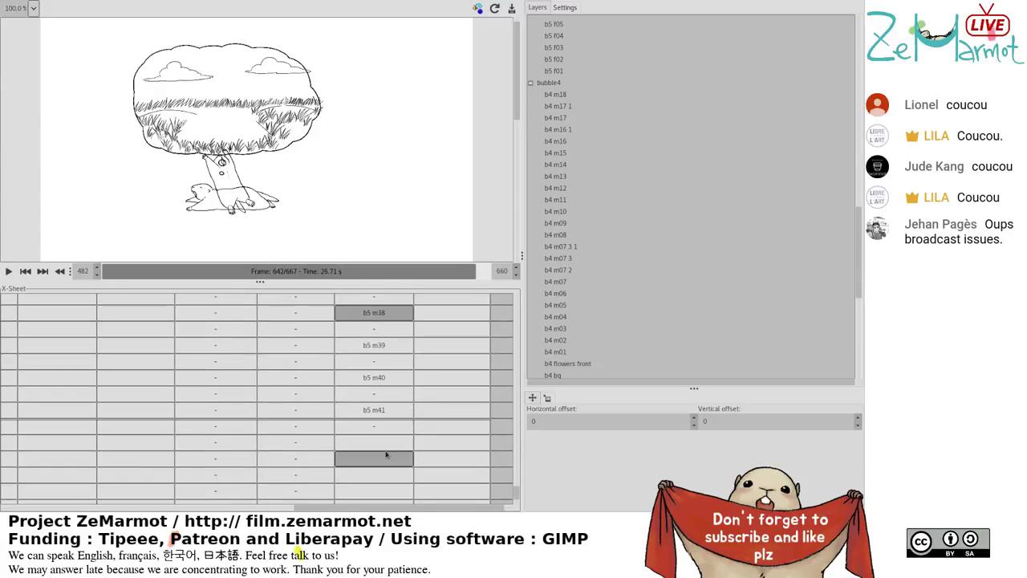
pyautogui.click(383, 319)
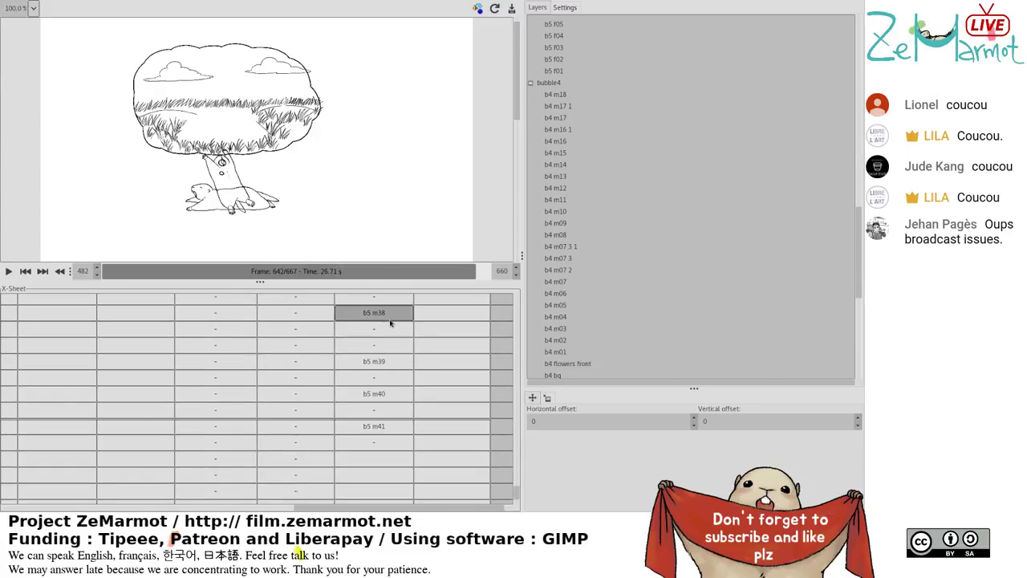
pyautogui.click(390, 321)
pyautogui.click(391, 316)
pyautogui.click(388, 316)
pyautogui.click(393, 320)
pyautogui.click(394, 315)
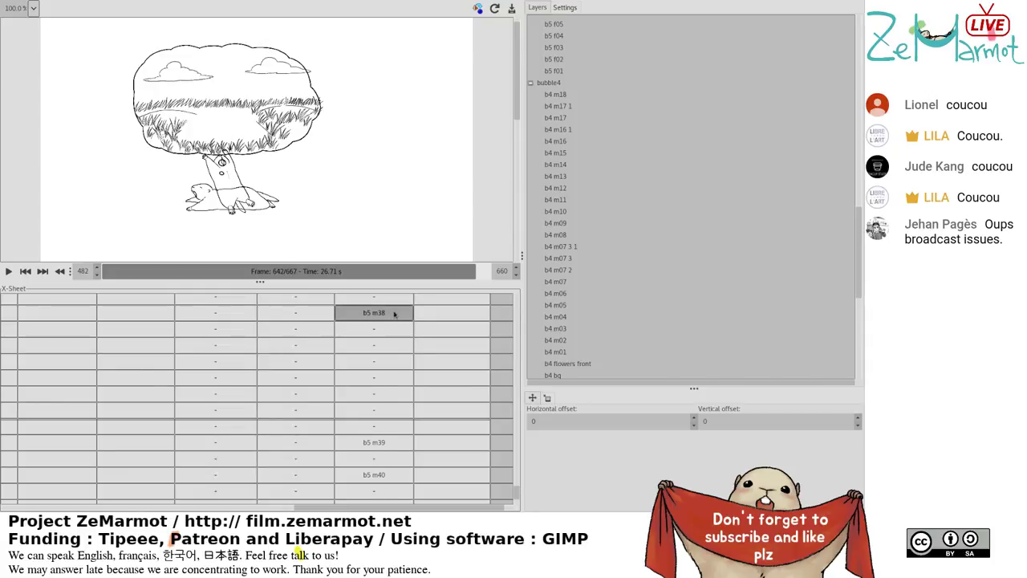
pyautogui.click(398, 320)
pyautogui.click(395, 315)
pyautogui.click(398, 321)
pyautogui.click(393, 314)
pyautogui.click(396, 318)
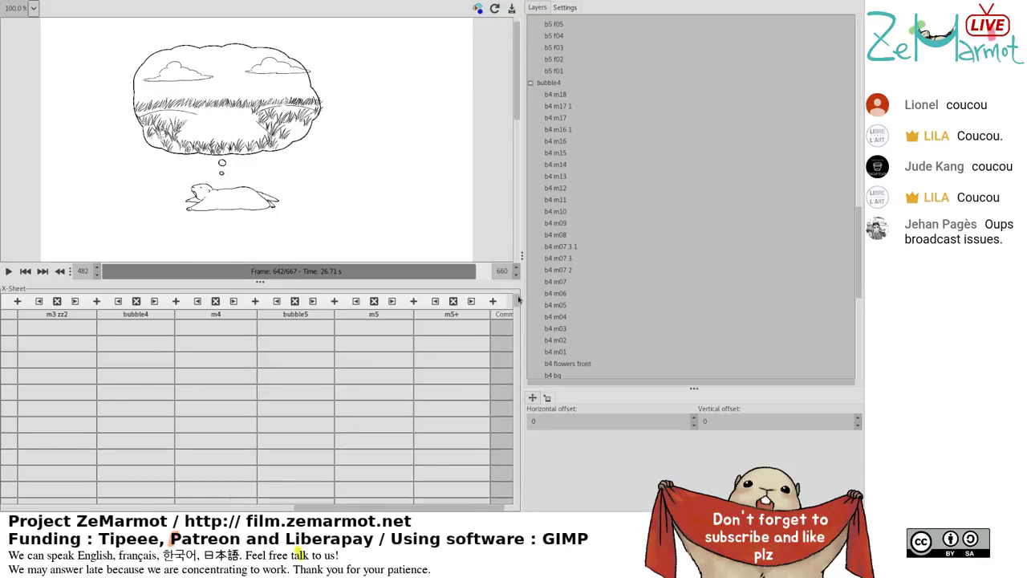
# Look through the m4 and m5 columns of the X-Sheet down to the b5 m38 hold.
pyautogui.moveTo(518, 301); pyautogui.dragTo(536, 487)
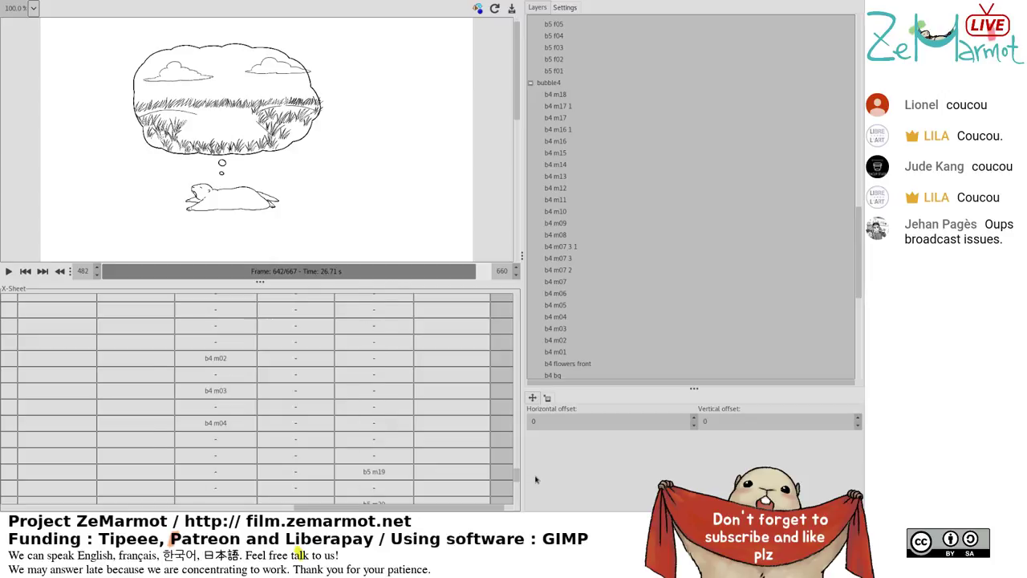
pyautogui.scroll(5, 374, 449)
pyautogui.click(360, 460)
pyautogui.scroll(-4, 359, 461)
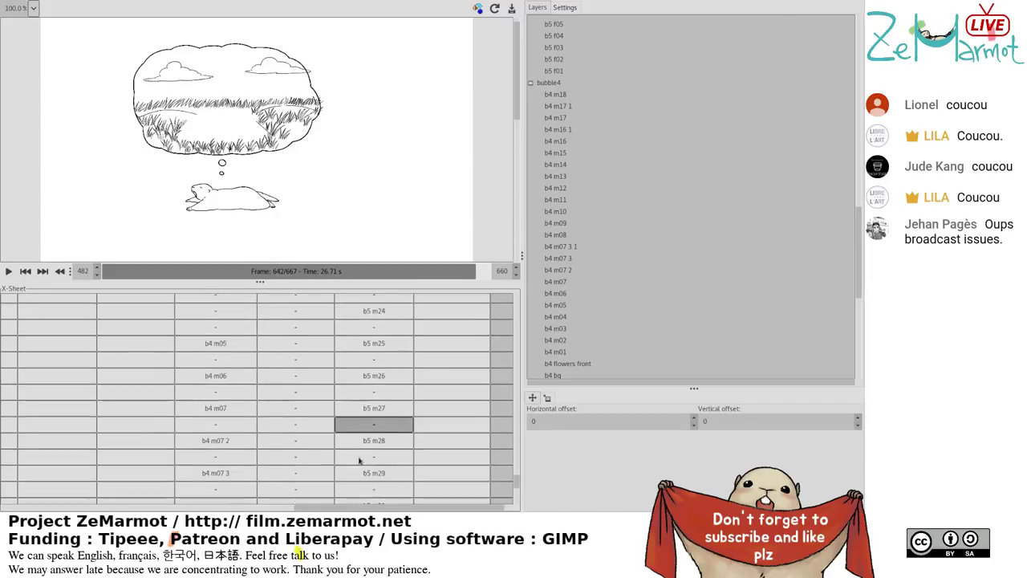
pyautogui.click(360, 459)
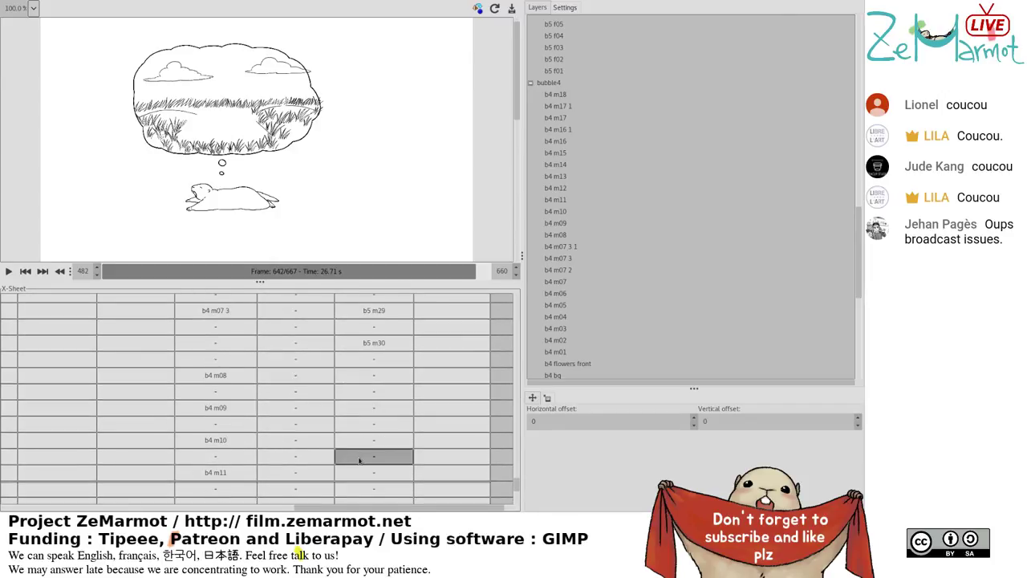
pyautogui.scroll(-5, 359, 459)
pyautogui.click(349, 354)
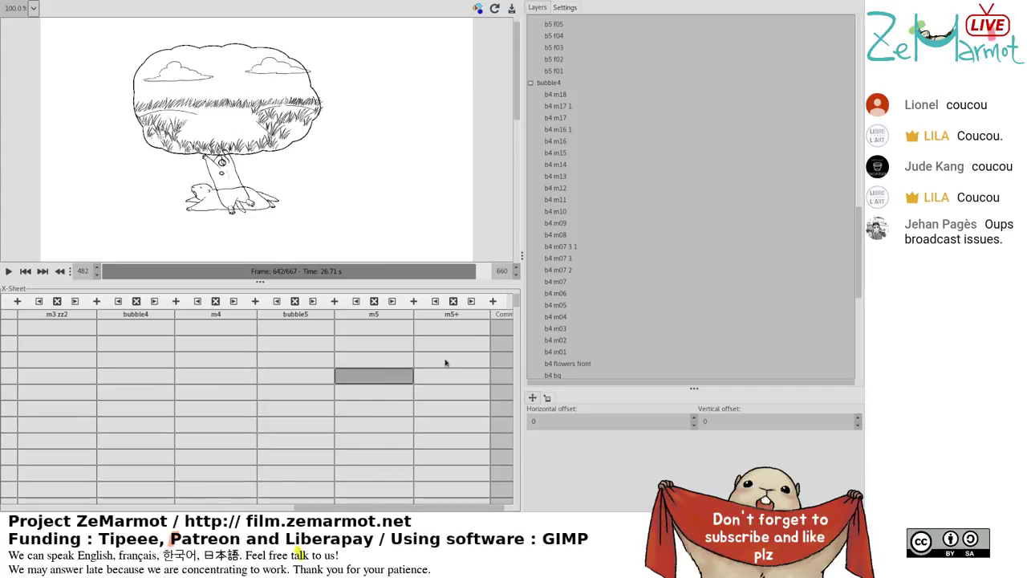
# Hold b5 m38 longer in the m5 column, pushing b5 m39 and the following drawings further down.
pyautogui.moveTo(520, 304); pyautogui.dragTo(519, 498)
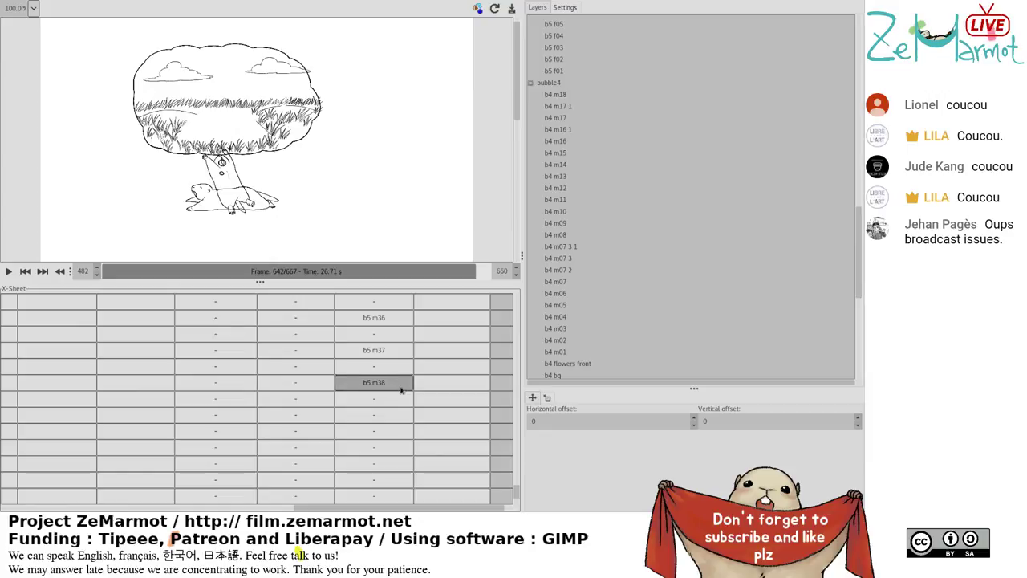
pyautogui.scroll(-2, 401, 390)
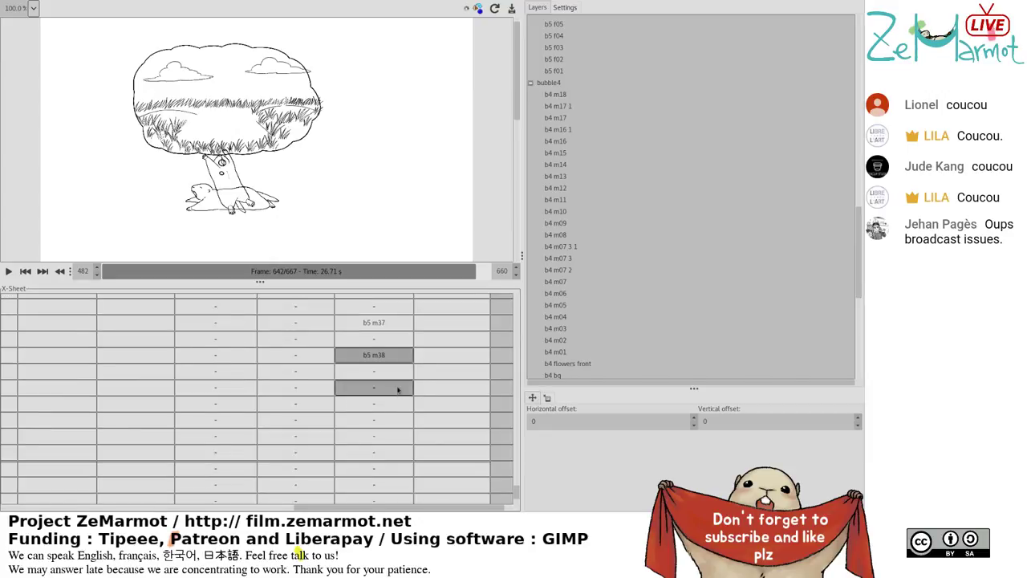
pyautogui.click(393, 454)
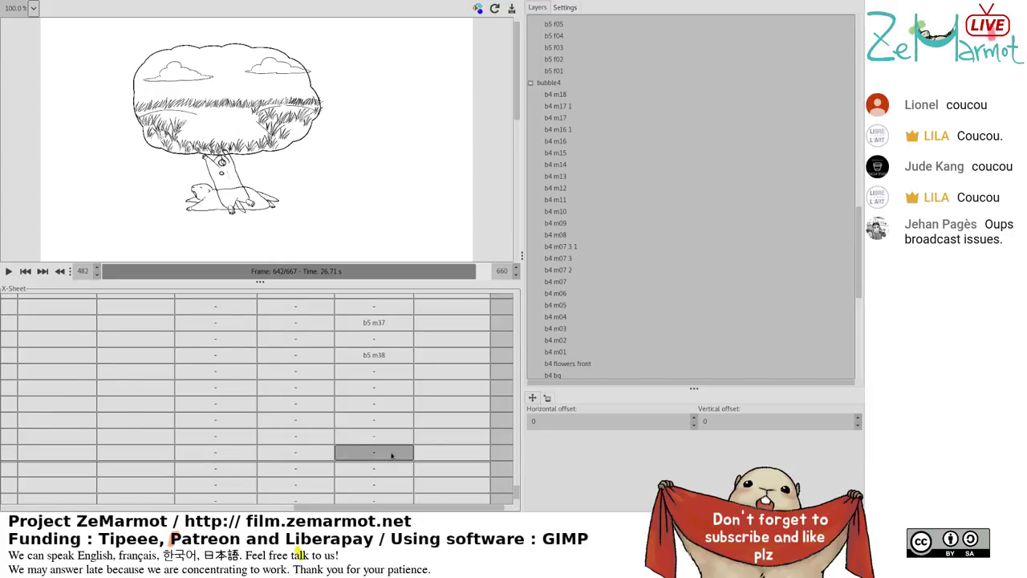
pyautogui.scroll(-3, 393, 456)
pyautogui.scroll(-2, 393, 457)
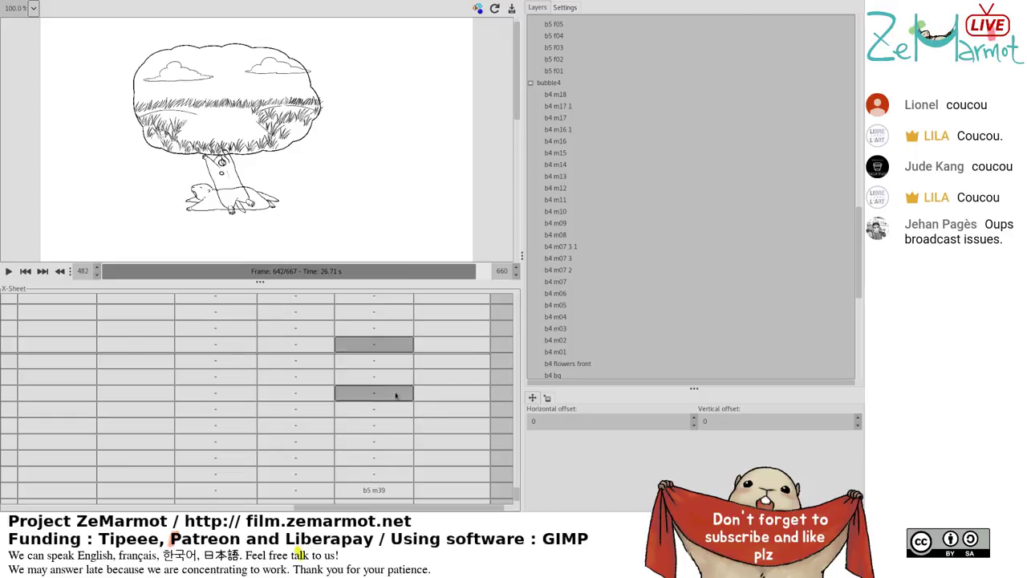
pyautogui.scroll(-2, 392, 456)
pyautogui.scroll(1, 396, 449)
pyautogui.click(397, 449)
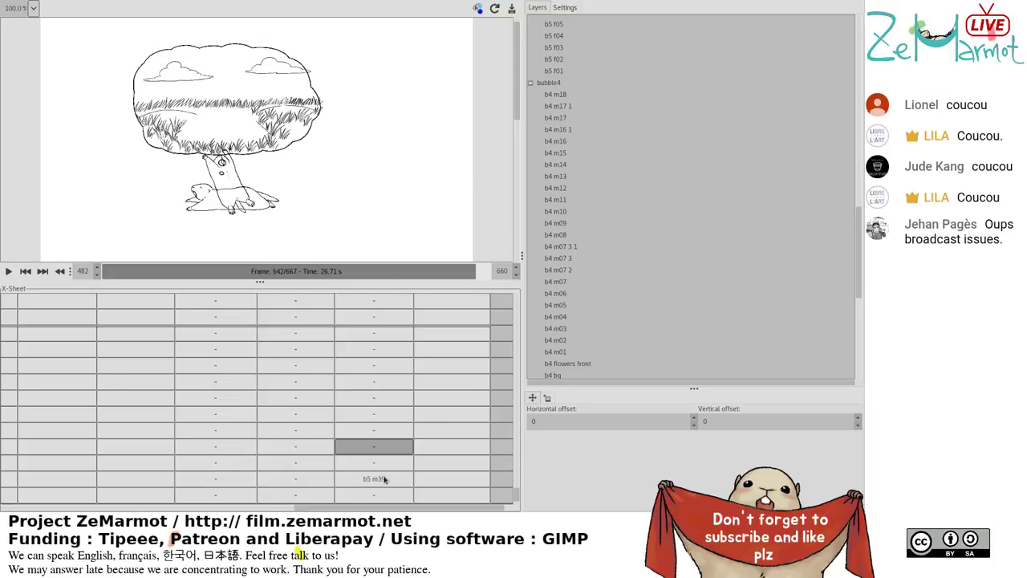
pyautogui.keyDown('shift'); pyautogui.click(390, 465); pyautogui.keyUp('shift')
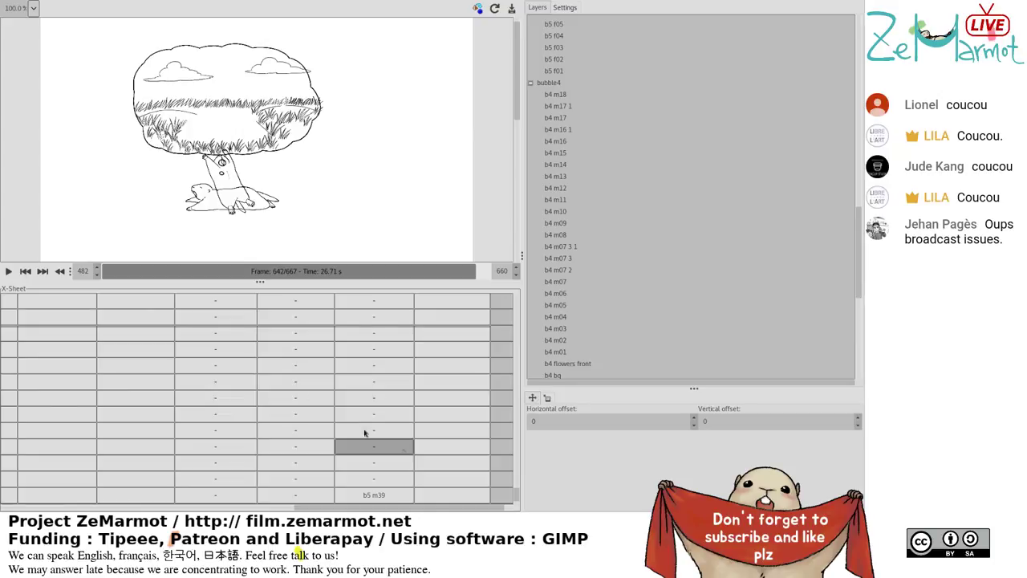
# Check the b5 m38 hold and compare where b5 m39 and b4 m16 1 start in the X-Sheet.
pyautogui.scroll(1, 161, 315)
pyautogui.click(160, 313)
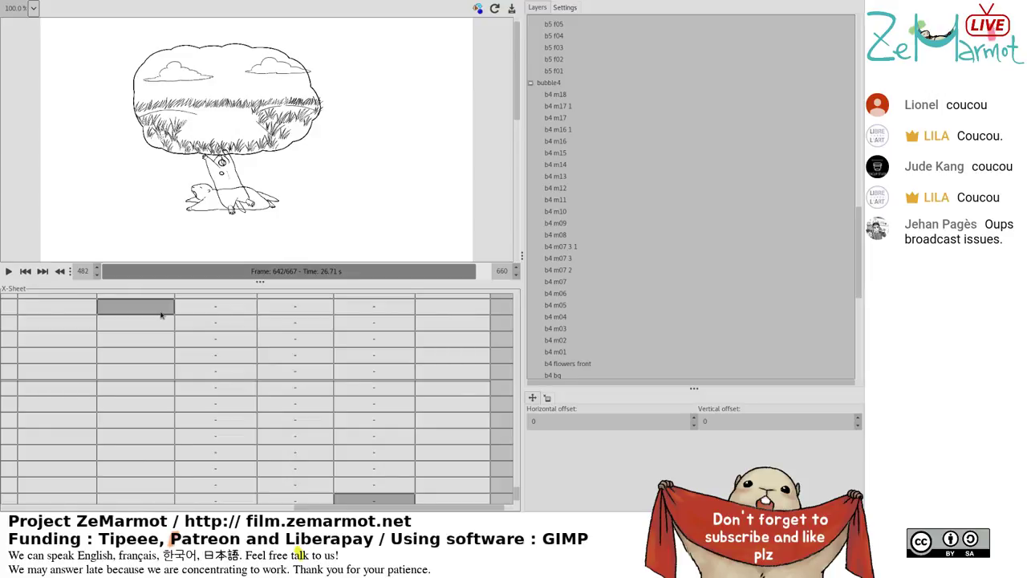
pyautogui.click(375, 340)
pyautogui.click(375, 355)
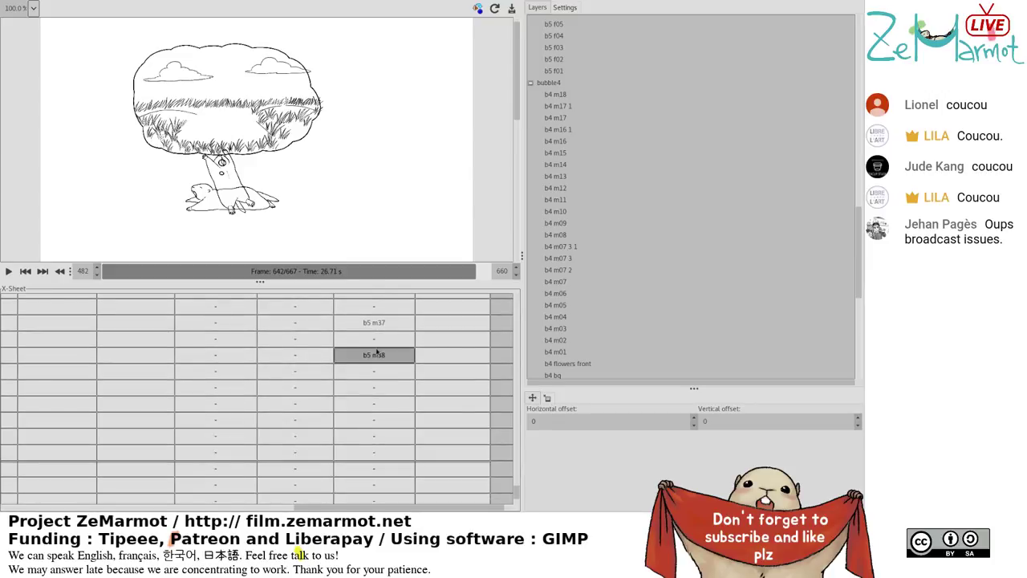
pyautogui.scroll(-1, 375, 355)
pyautogui.click(375, 354)
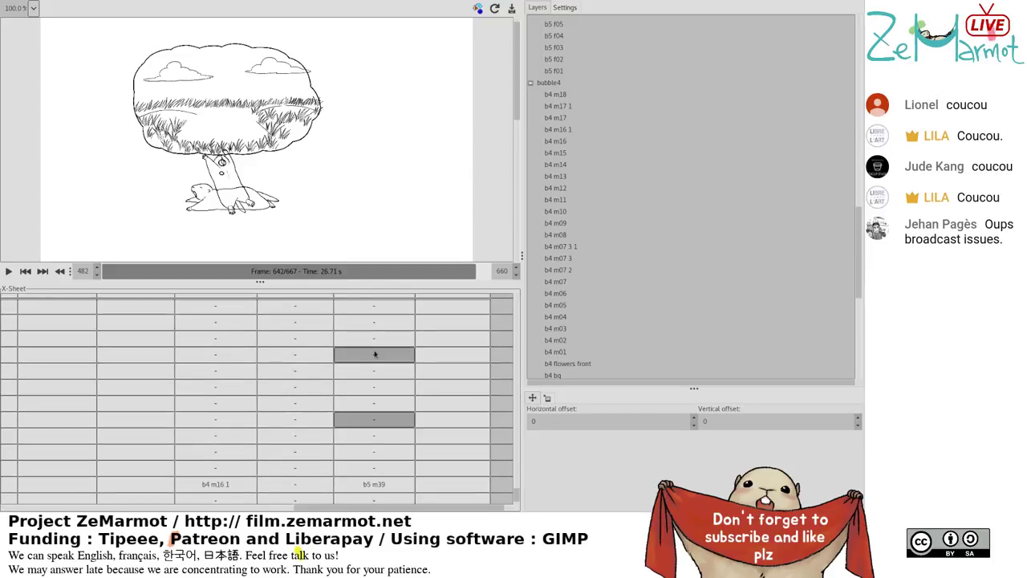
pyautogui.scroll(-3, 374, 354)
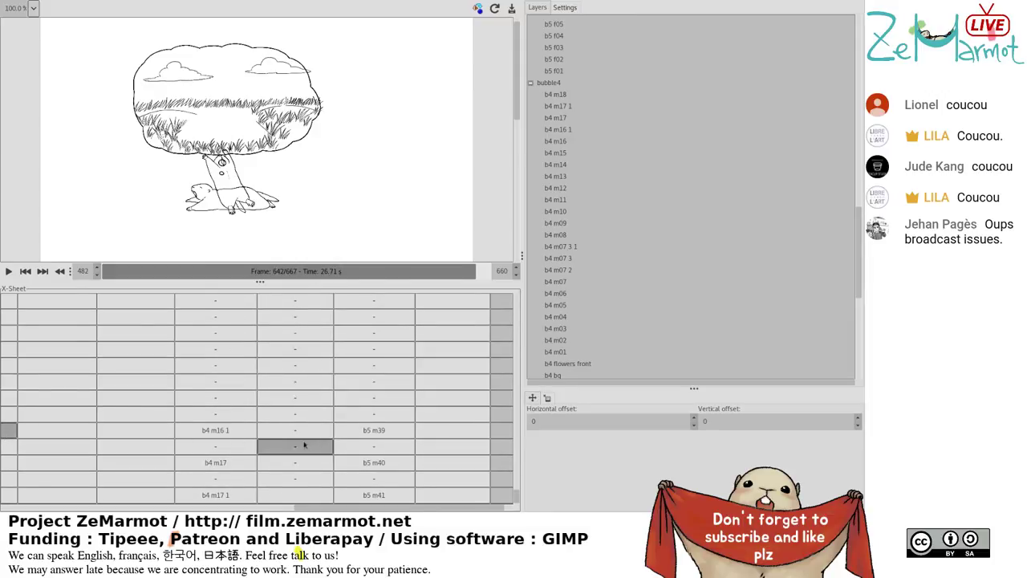
# Play the retimed b4 and b5 section in the preview and pause at frame 638.
pyautogui.click(9, 272)
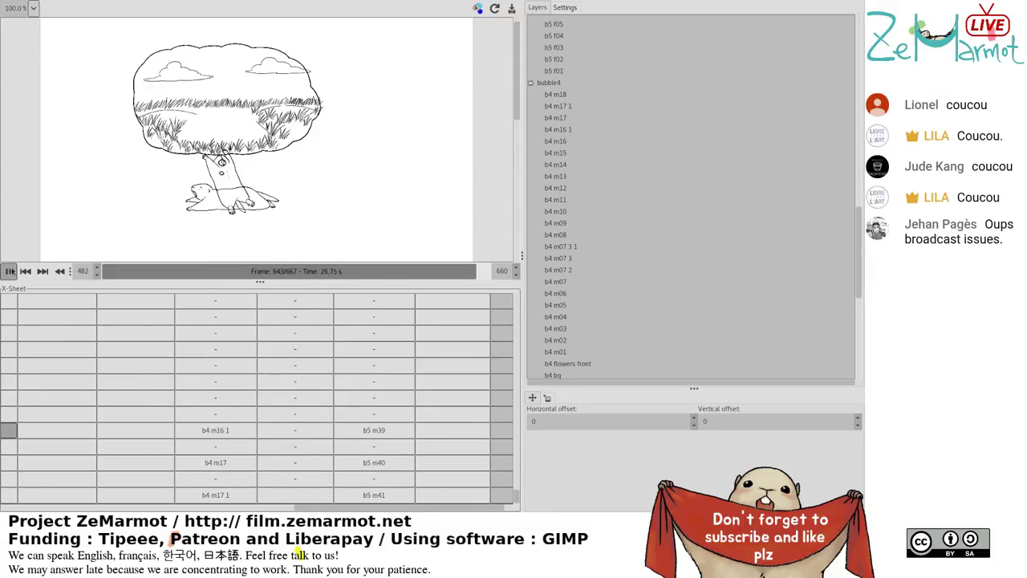
pyautogui.click(9, 273)
pyautogui.click(464, 273)
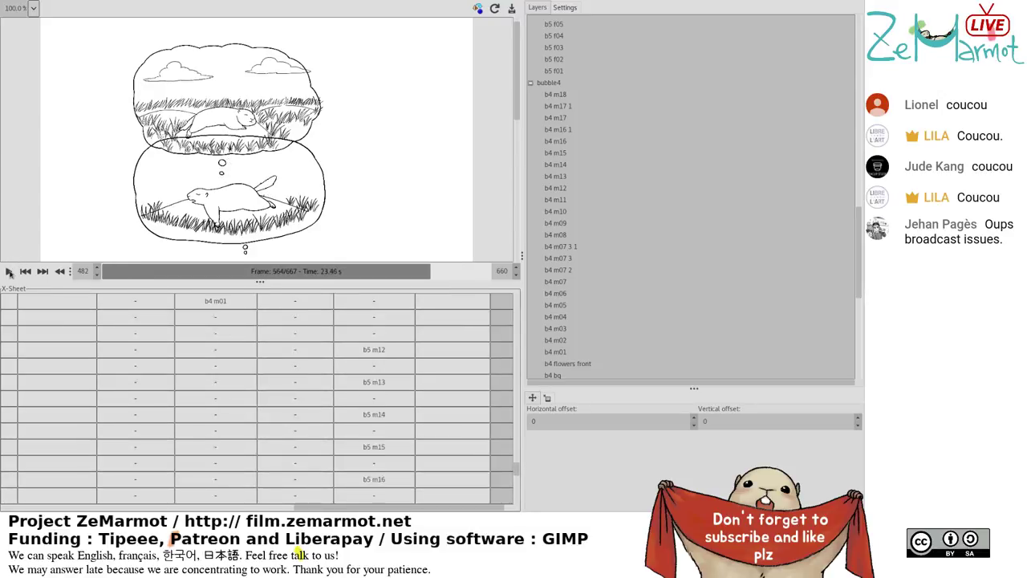
pyautogui.click(8, 271)
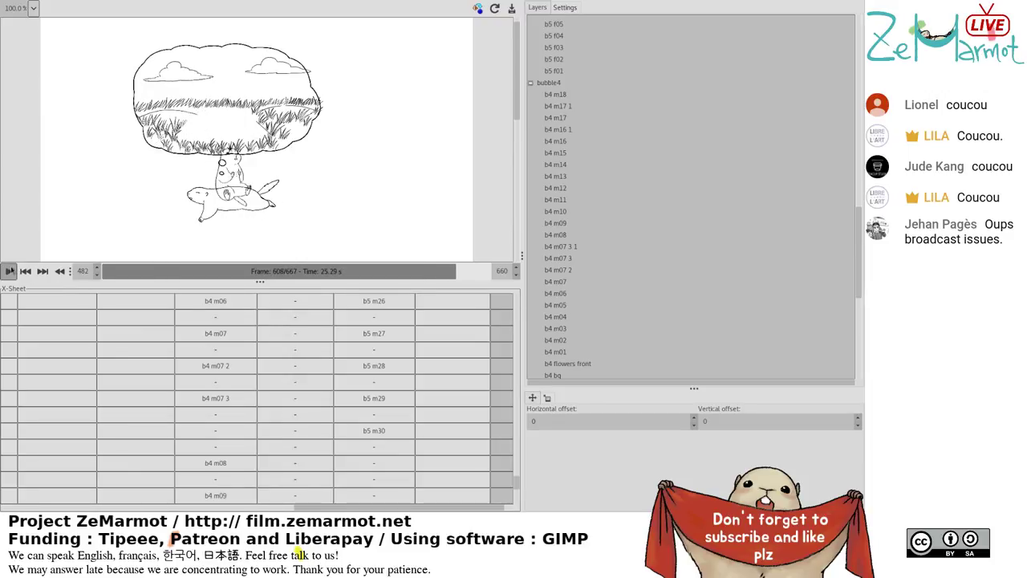
pyautogui.click(8, 271)
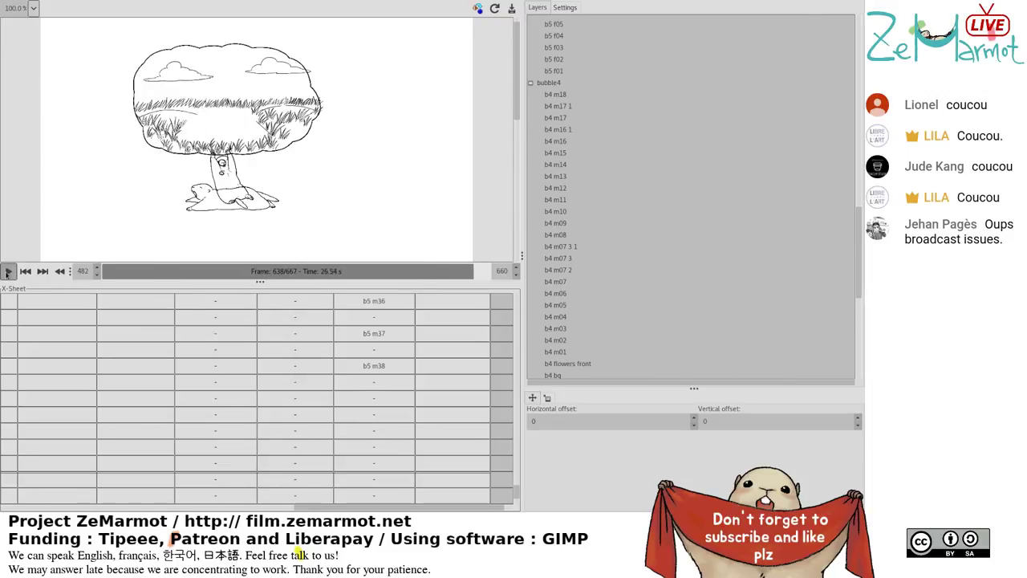
# Show the animation settings and replay the preview from the start of the playback range, pausing at frame 646.
pyautogui.click(565, 7)
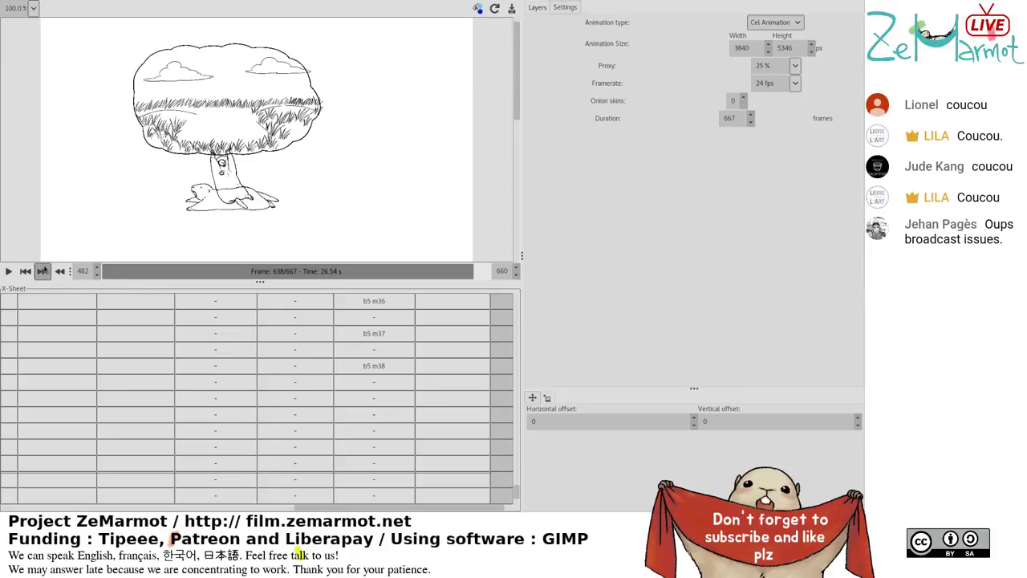
pyautogui.click(25, 271)
pyautogui.click(6, 271)
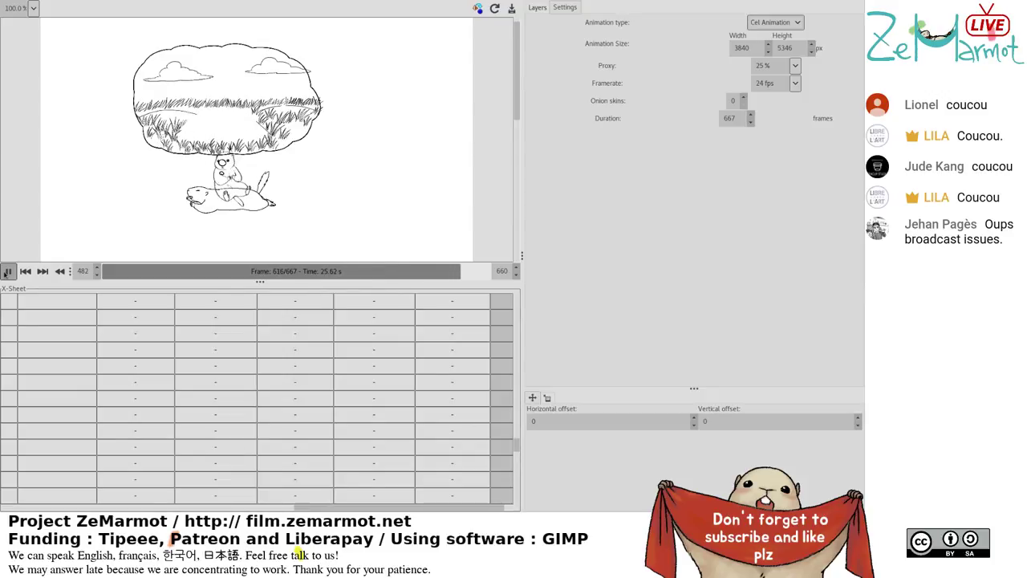
pyautogui.click(7, 272)
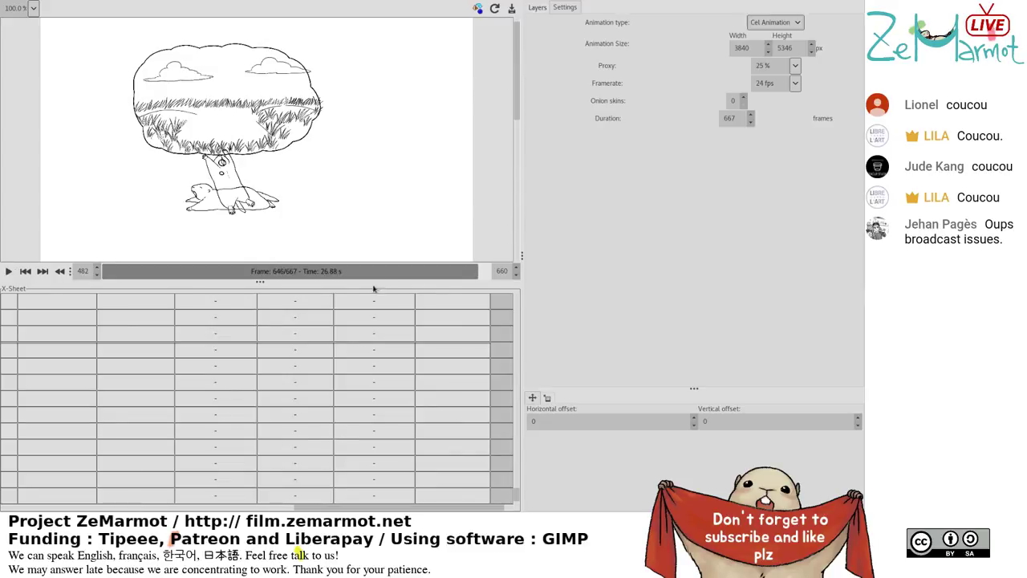
pyautogui.scroll(2, 426, 347)
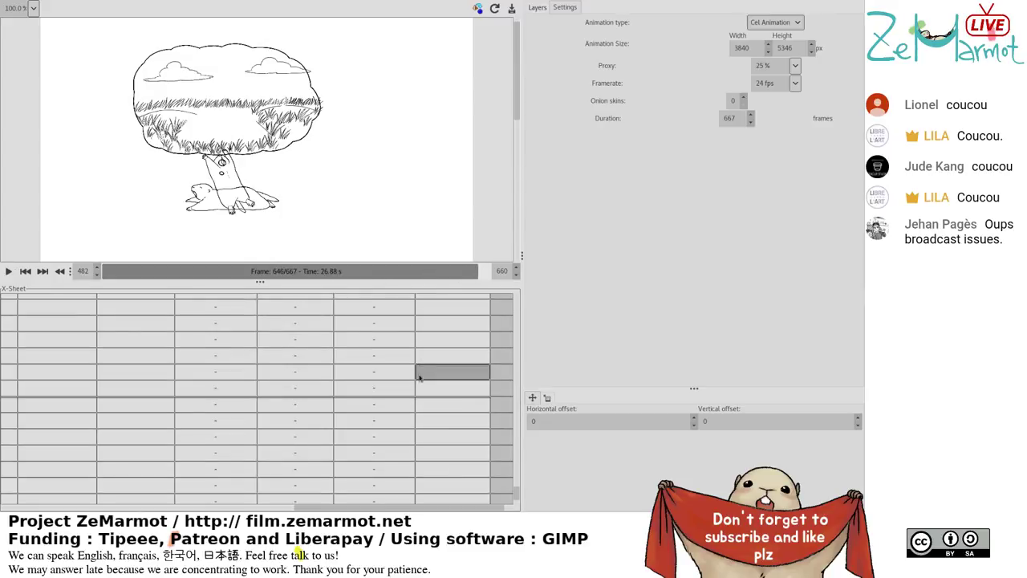
# Replay the preview from the range start, pause at frame 630, and scrub from frame 582 to frame 650.
pyautogui.click(469, 273)
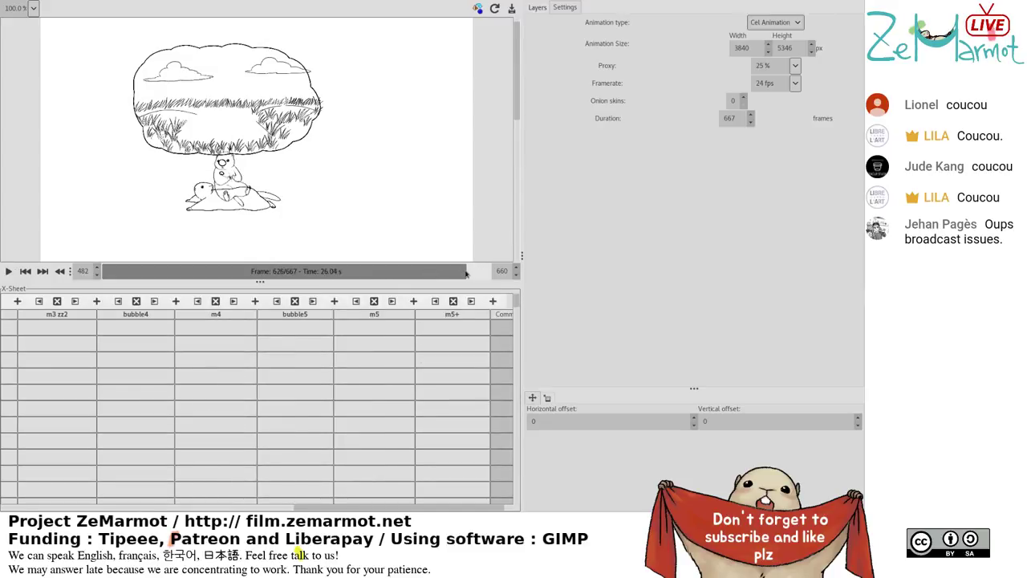
pyautogui.click(25, 271)
pyautogui.click(7, 271)
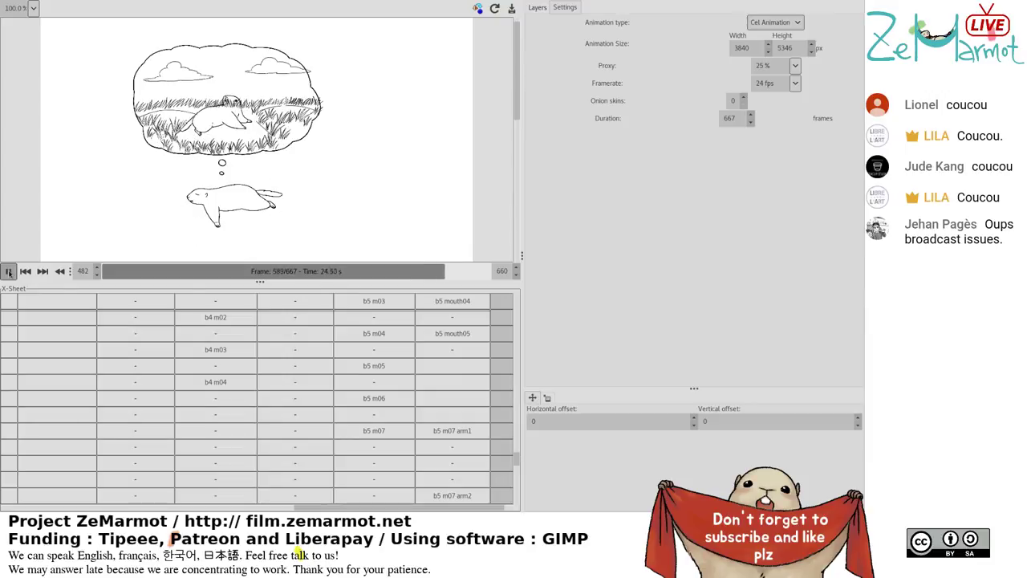
pyautogui.click(8, 271)
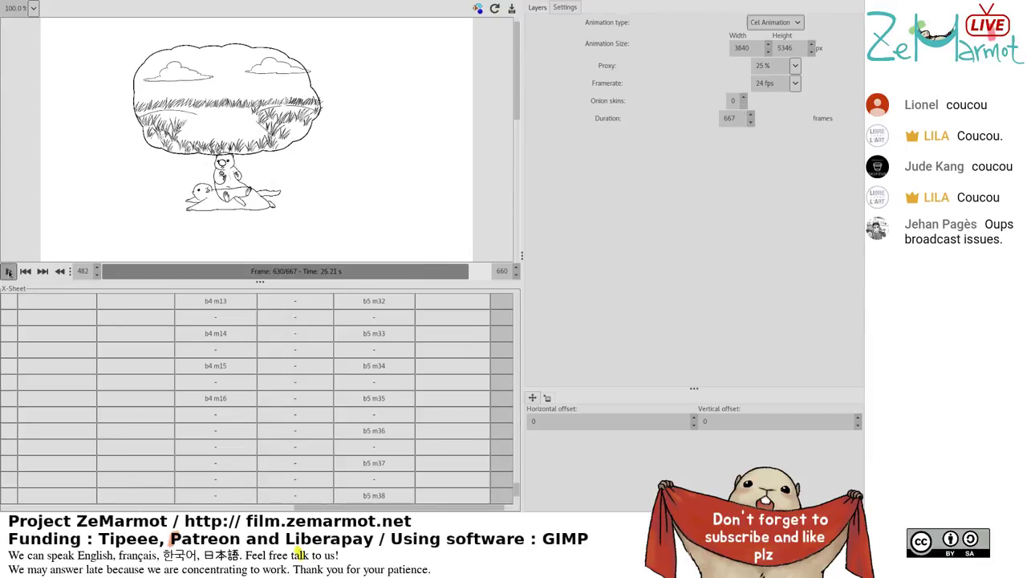
pyautogui.click(443, 272)
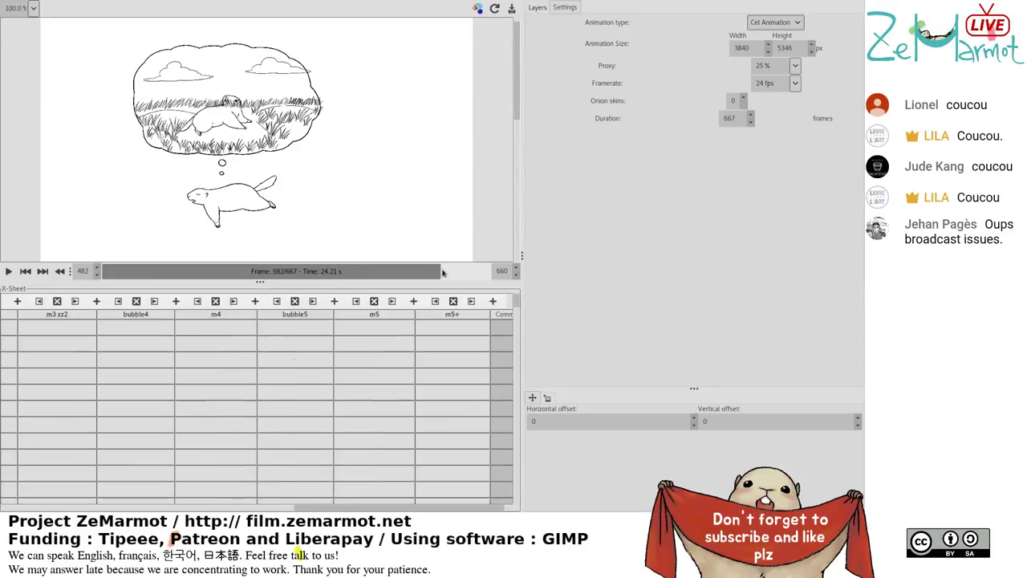
pyautogui.moveTo(443, 273); pyautogui.dragTo(481, 275)
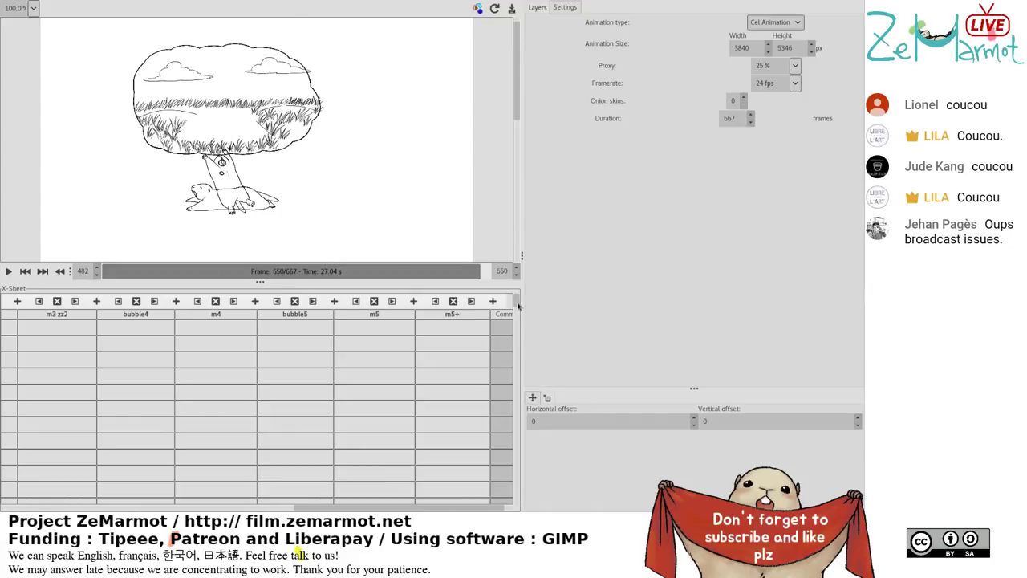
# Review the order and alignment of the b4 and b5 drawings in the X-Sheet down to b4 m18 and b5 m41.
pyautogui.scroll(-1, 520, 307)
pyautogui.scroll(-2, 525, 321)
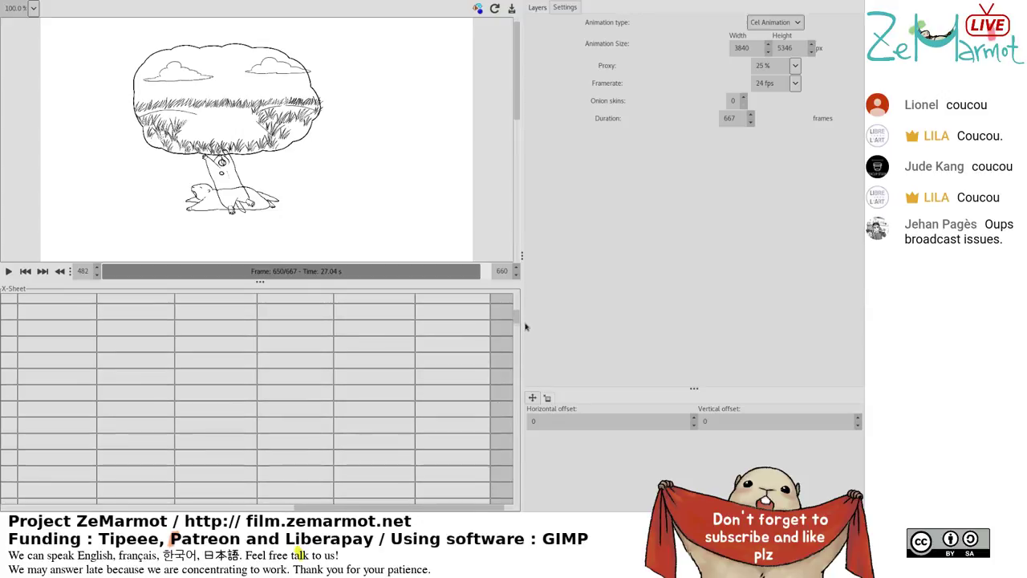
pyautogui.moveTo(527, 344); pyautogui.dragTo(518, 442)
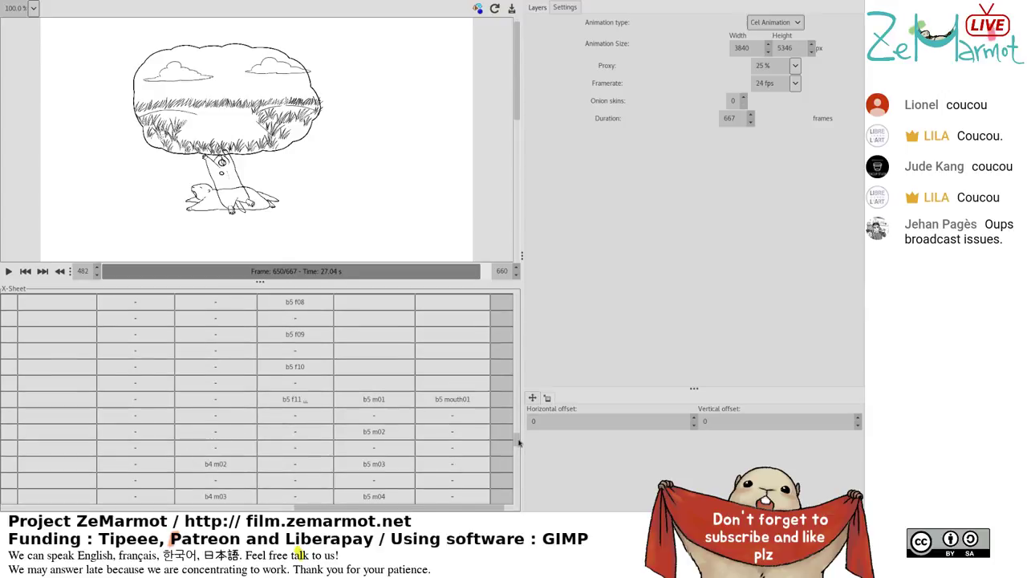
pyautogui.click(418, 453)
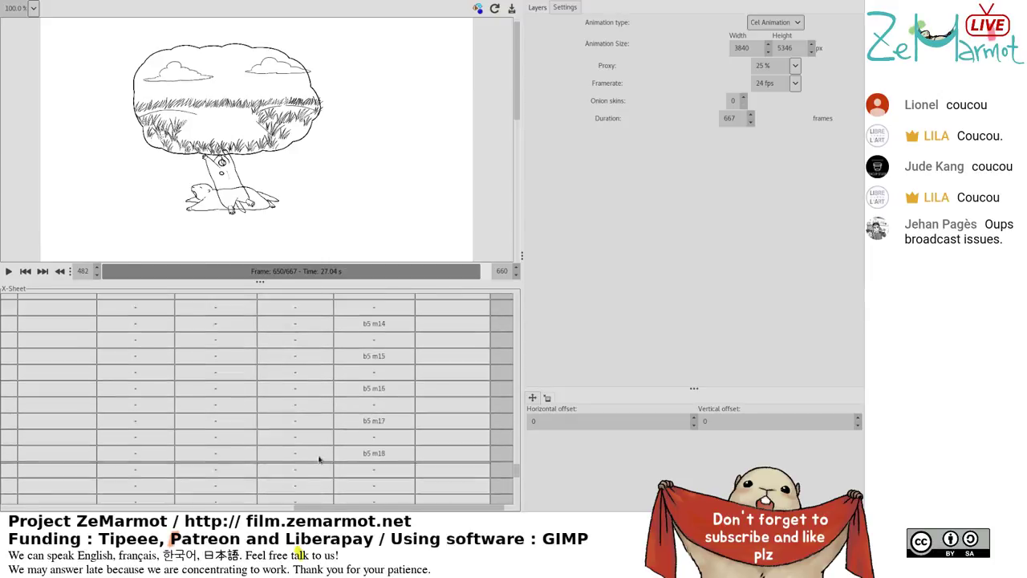
pyautogui.scroll(-5, 319, 459)
pyautogui.scroll(-4, 319, 459)
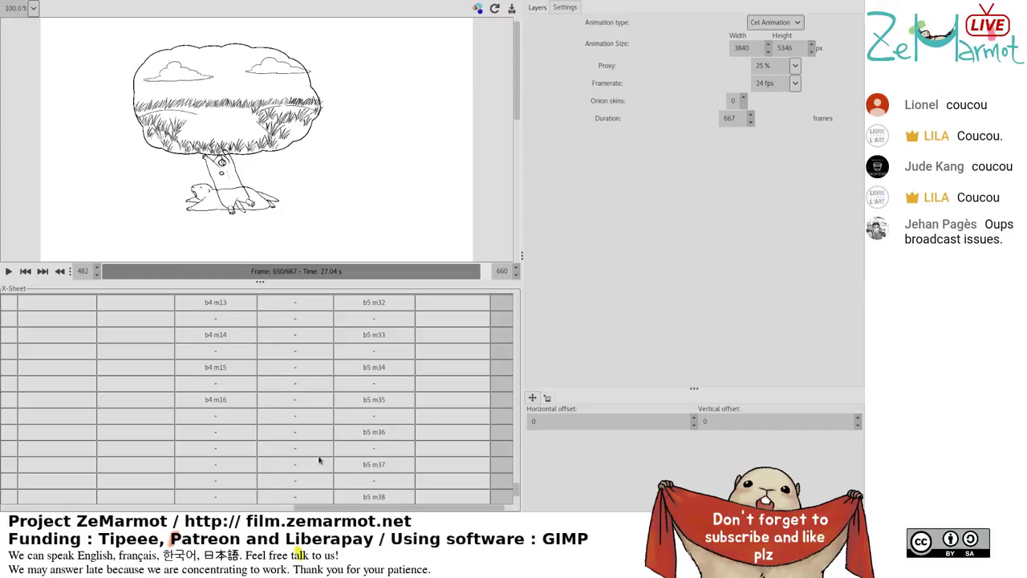
pyautogui.scroll(4, 309, 456)
pyautogui.scroll(5, 172, 389)
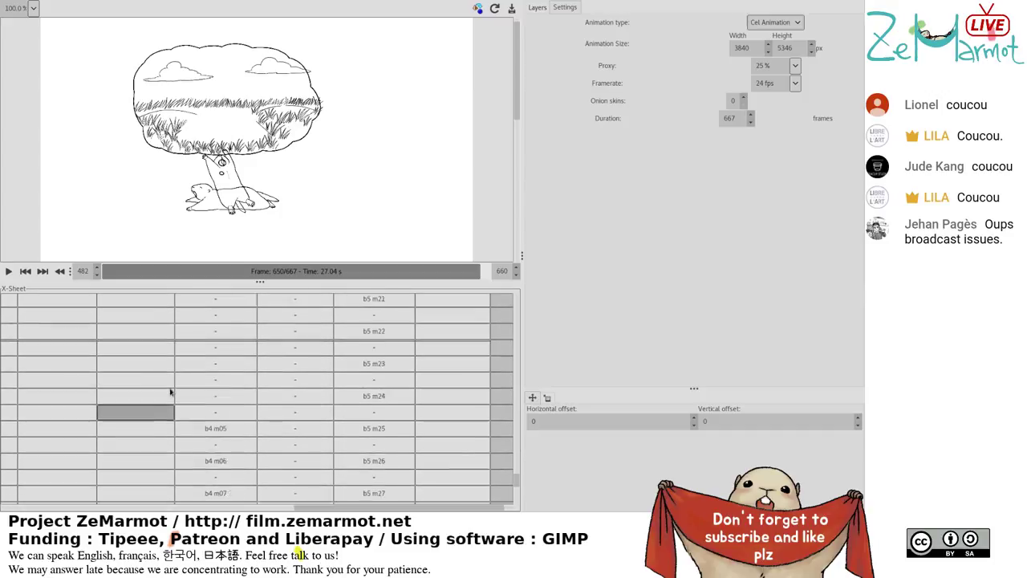
pyautogui.click(170, 391)
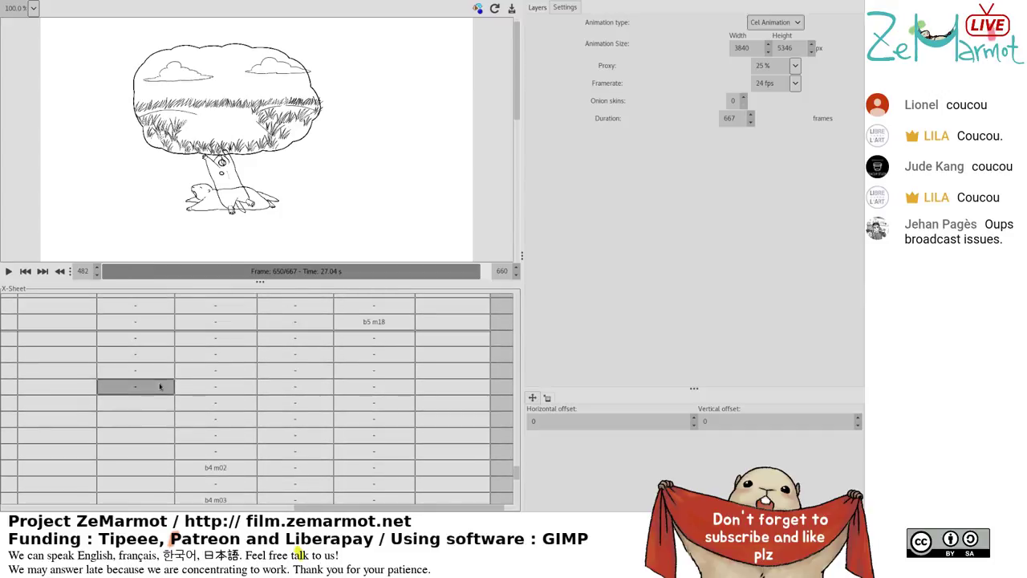
pyautogui.scroll(-2, 161, 420)
pyautogui.scroll(2, 161, 421)
pyautogui.scroll(-10, 161, 421)
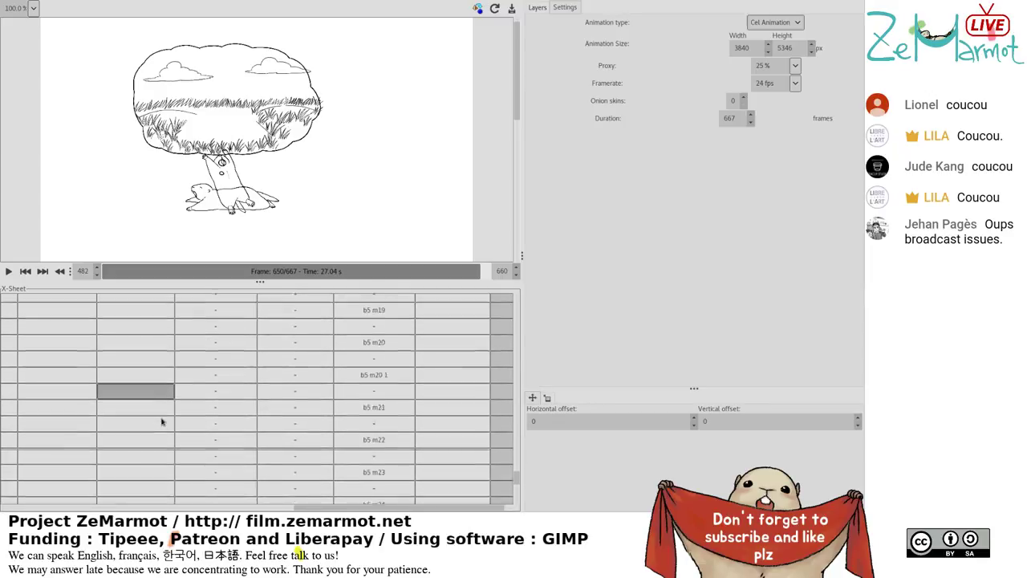
pyautogui.scroll(-3, 161, 419)
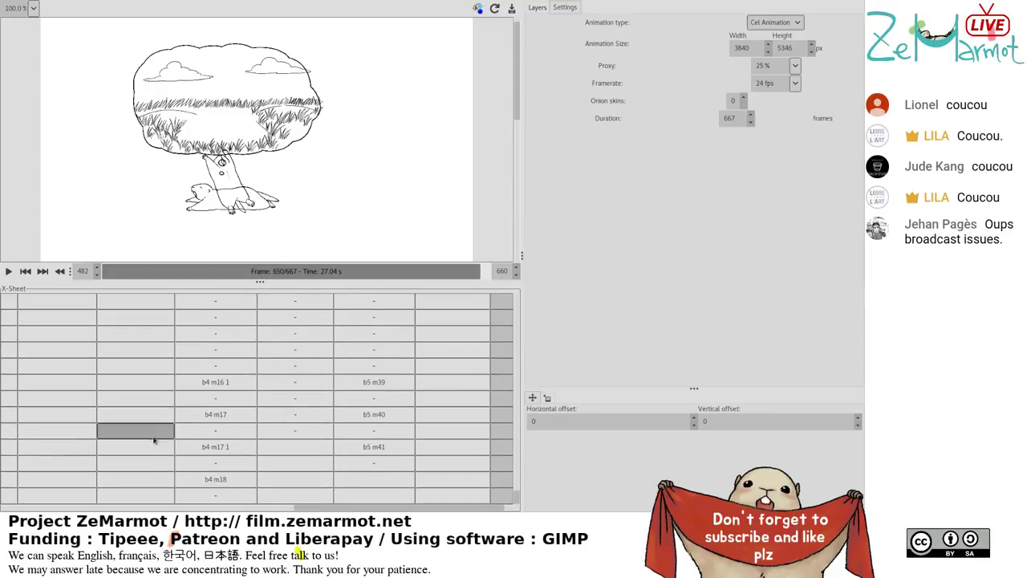
# Assign b4 bg and b4 f11 to the empty bubble4 cells alongside b4 m16 1 to b4 m18 and the frames just above.
pyautogui.click(150, 498)
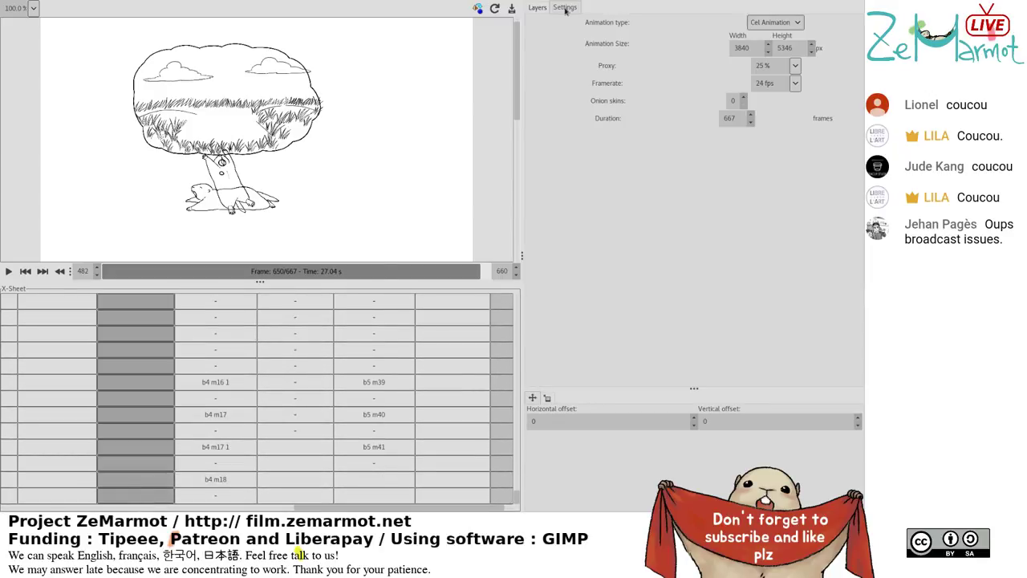
pyautogui.click(537, 8)
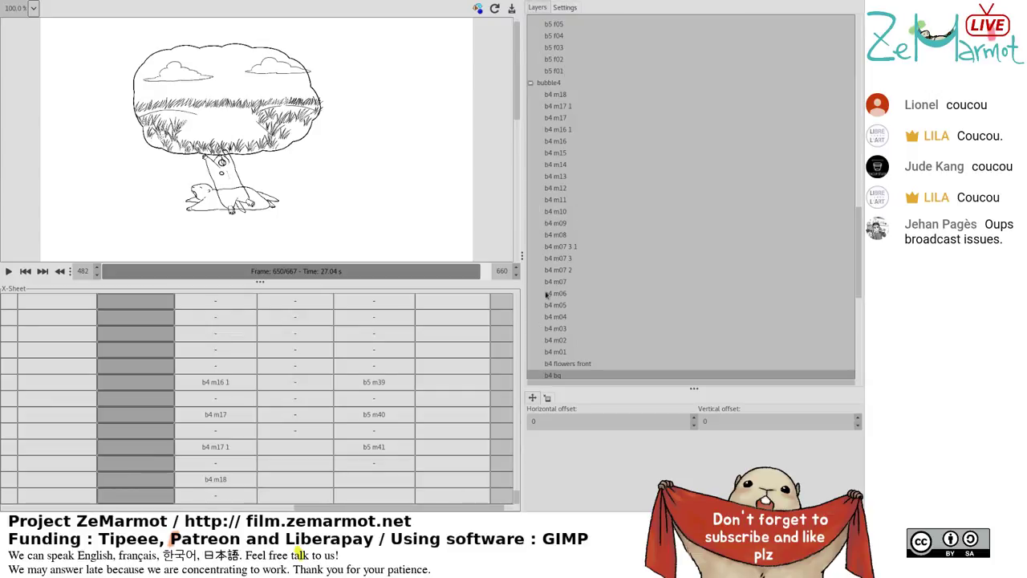
pyautogui.scroll(-1, 557, 365)
pyautogui.scroll(-1, 558, 365)
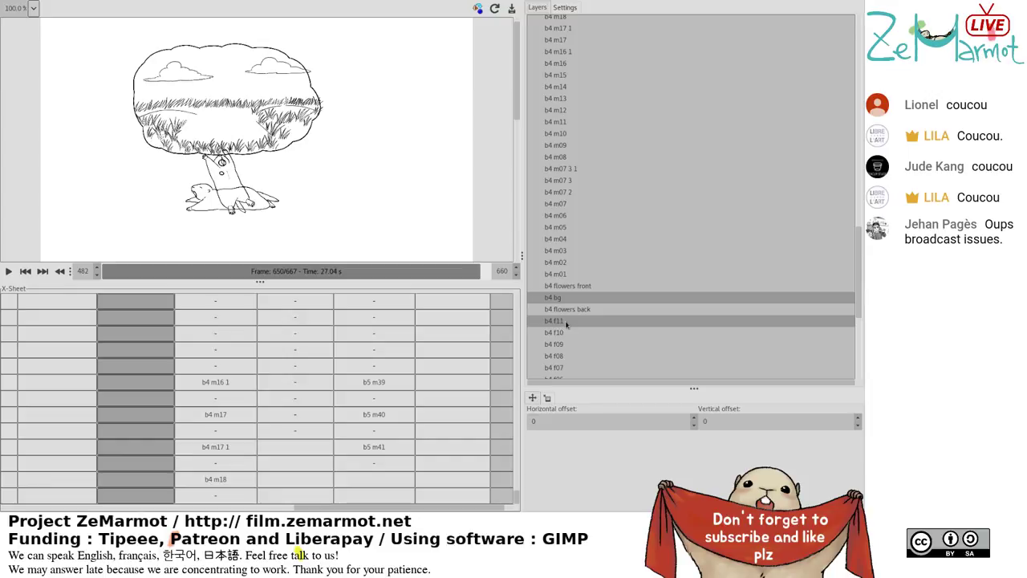
pyautogui.scroll(-1, 569, 315)
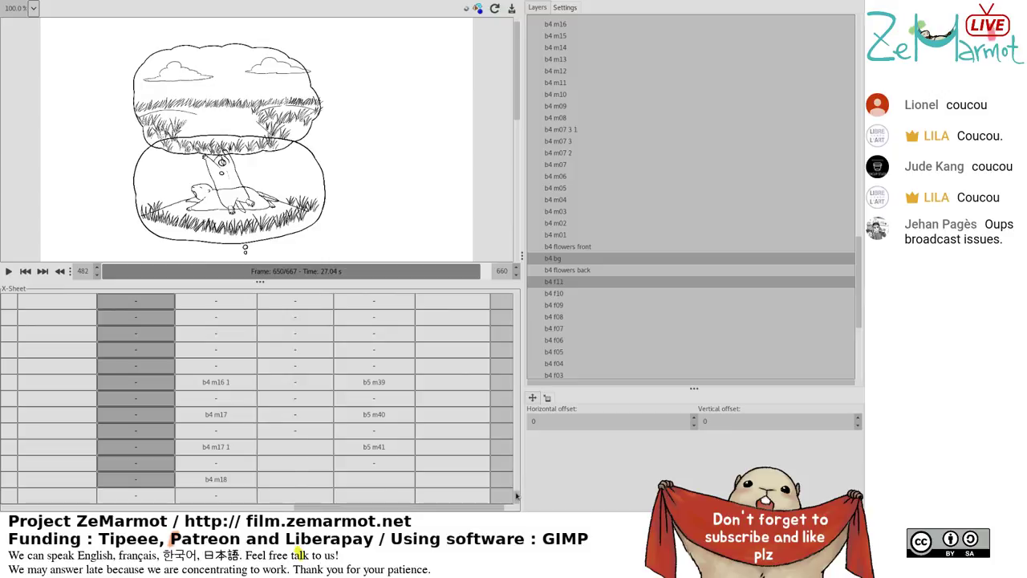
pyautogui.moveTo(517, 496); pyautogui.dragTo(523, 443)
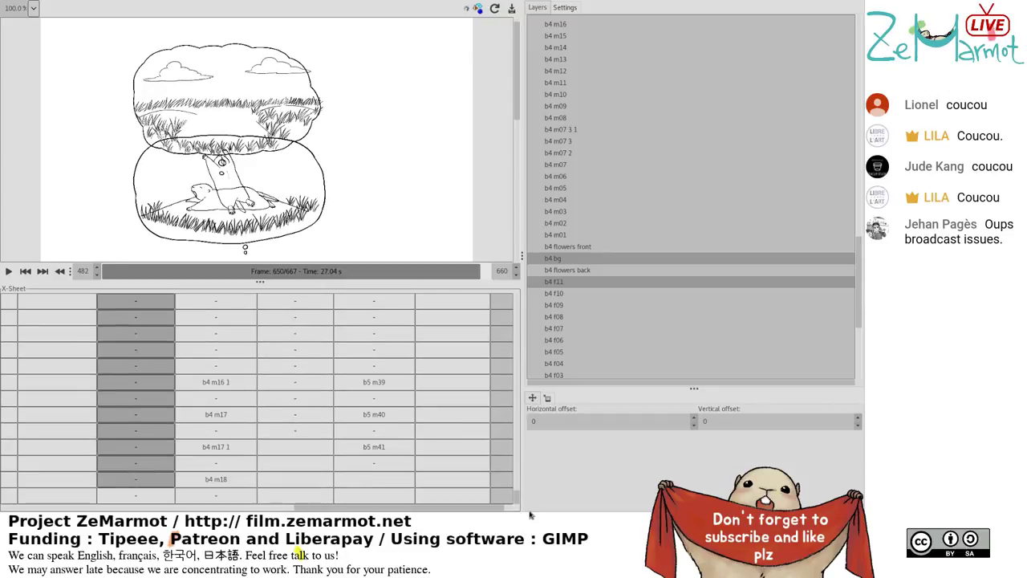
# Assign b5 clouds, b5 bg and b5 f11 to the empty bubble5 cells from the b5 m41 row down to the row below b4 m18.
pyautogui.click(295, 446)
pyautogui.click(304, 495)
pyautogui.keyDown('shift'); pyautogui.click(297, 446); pyautogui.keyUp('shift')
pyautogui.scroll(5, 564, 105)
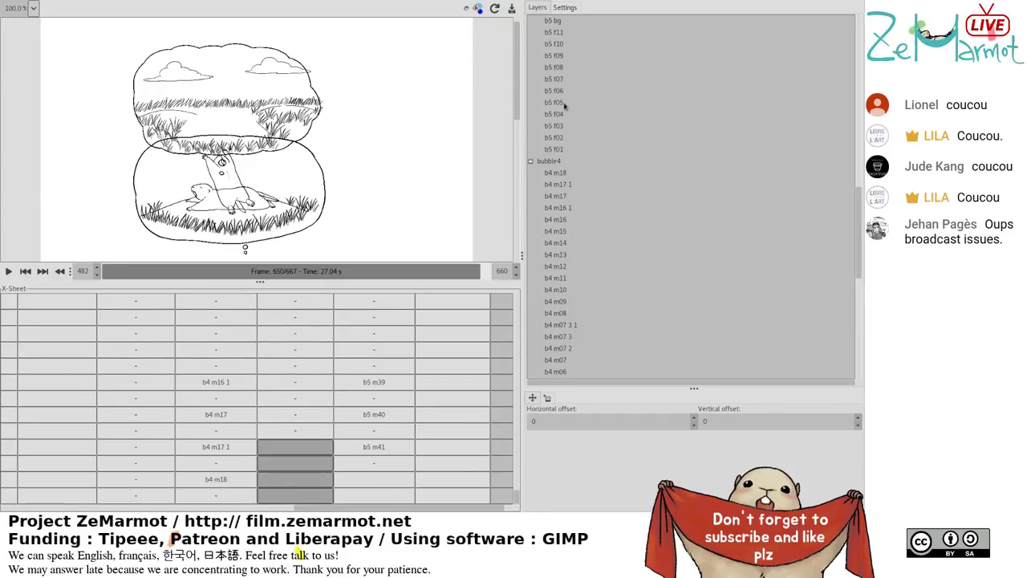
pyautogui.scroll(5, 564, 105)
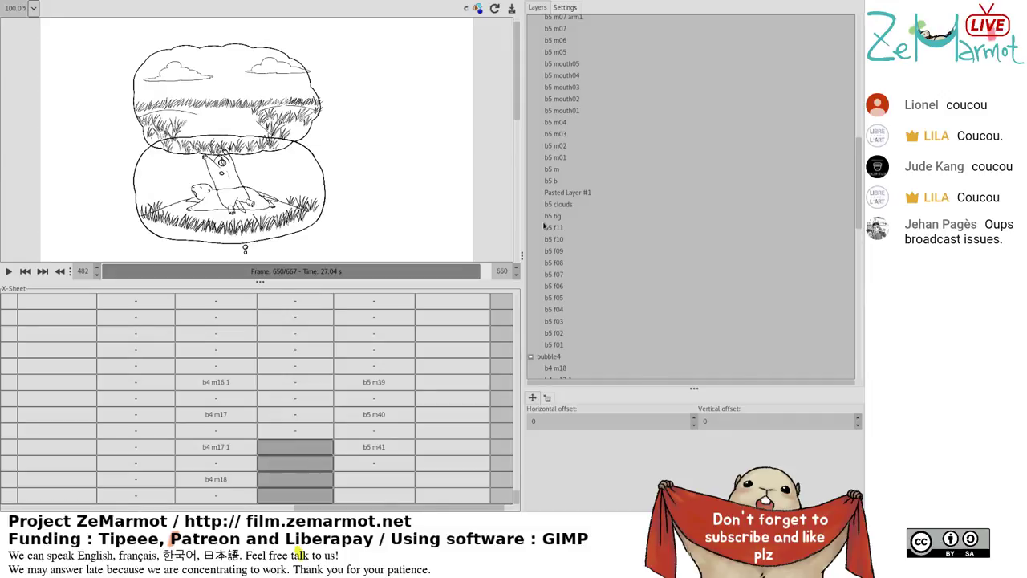
pyautogui.click(544, 222)
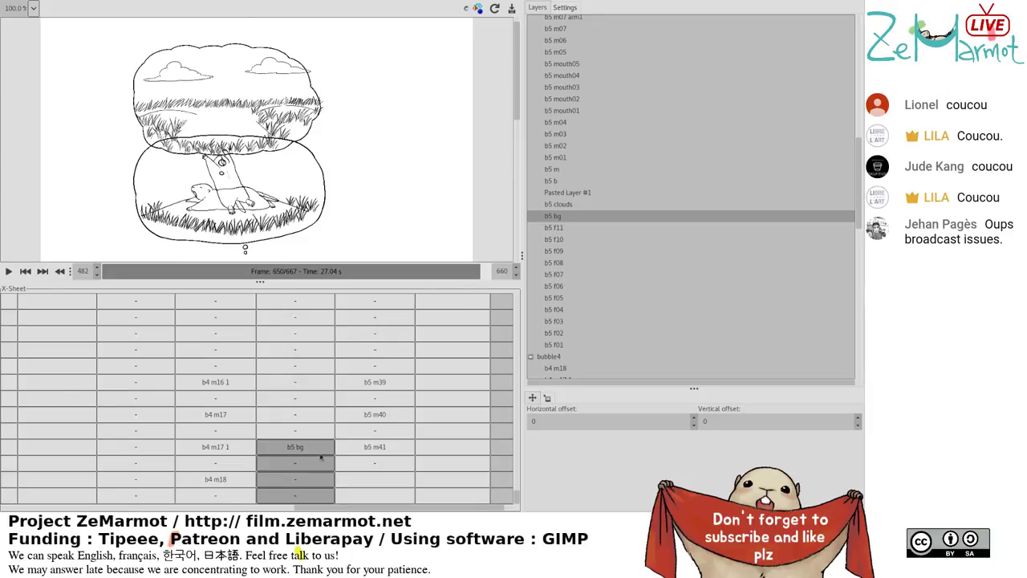
pyautogui.keyDown('shift'); pyautogui.click(563, 229); pyautogui.keyUp('shift')
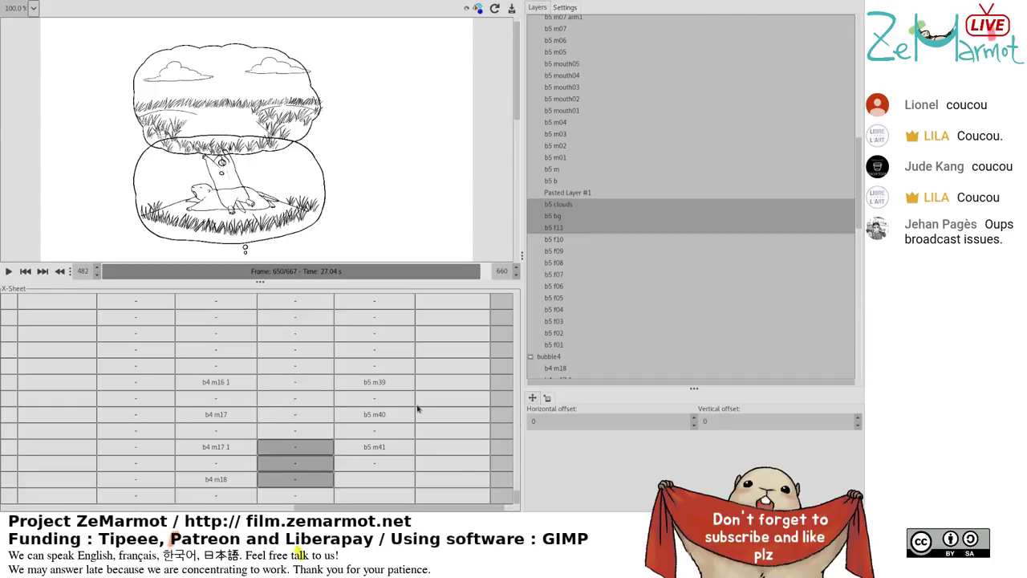
pyautogui.click(293, 444)
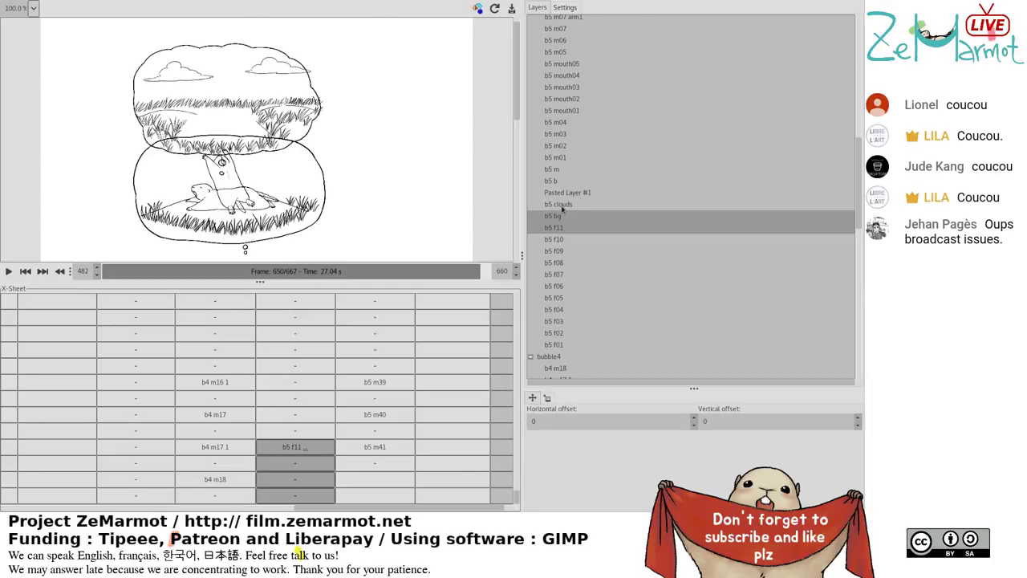
pyautogui.keyDown('shift'); pyautogui.click(561, 206); pyautogui.keyUp('shift')
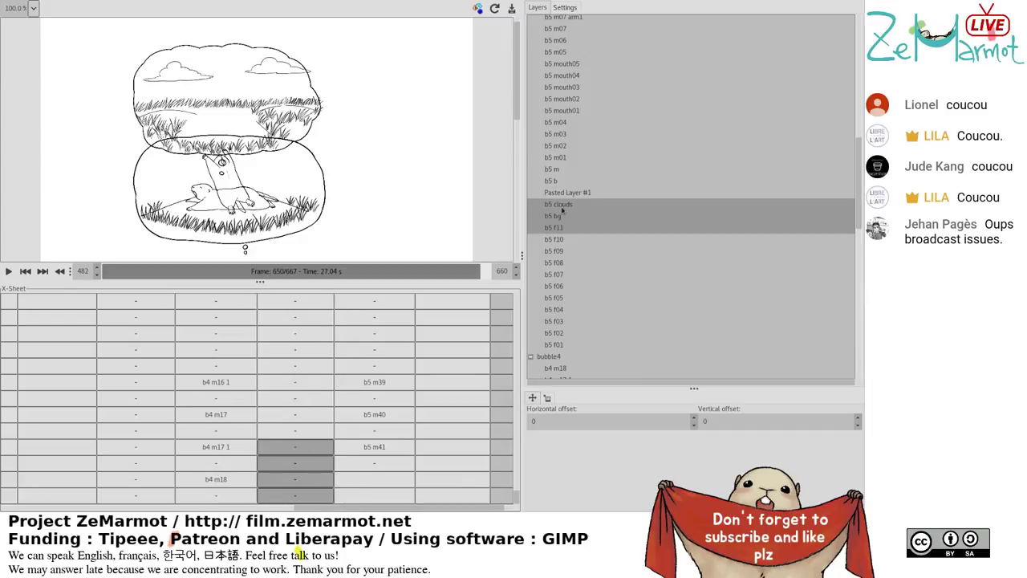
# Review the m5 drawings in the X-Sheet from the last b5 m41 frames back up to b5 m21.
pyautogui.moveTo(280, 399); pyautogui.dragTo(351, 401)
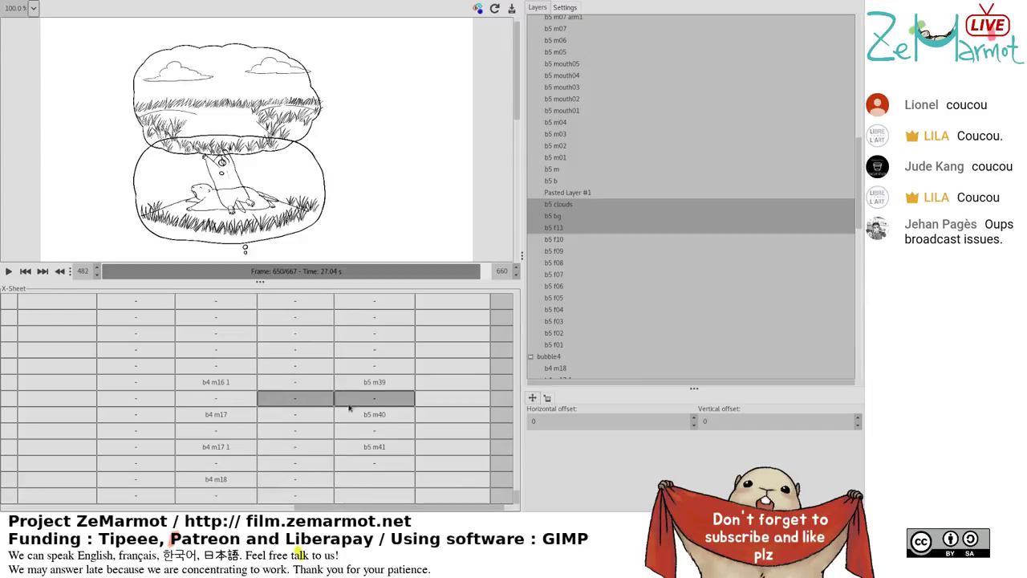
pyautogui.click(351, 431)
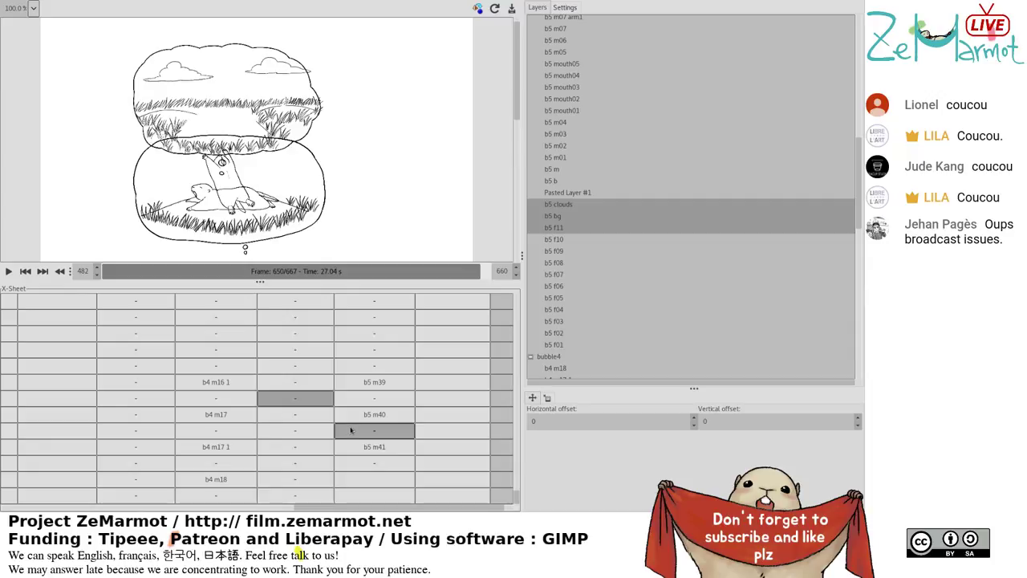
pyautogui.scroll(1, 362, 439)
pyautogui.click(362, 438)
pyautogui.scroll(-1, 362, 439)
pyautogui.click(360, 443)
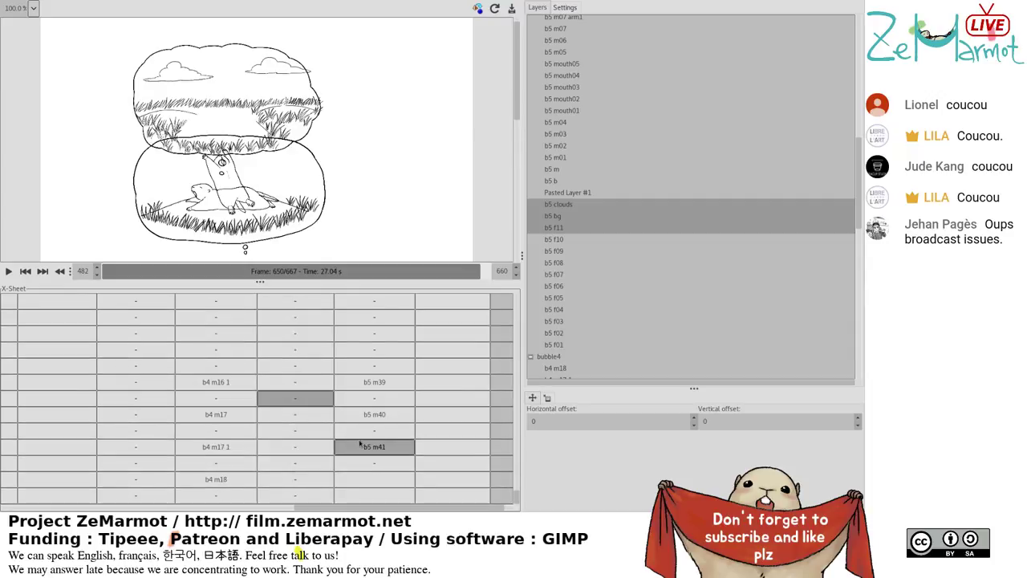
pyautogui.click(366, 464)
pyautogui.keyDown('shift'); pyautogui.click(368, 484); pyautogui.keyUp('shift')
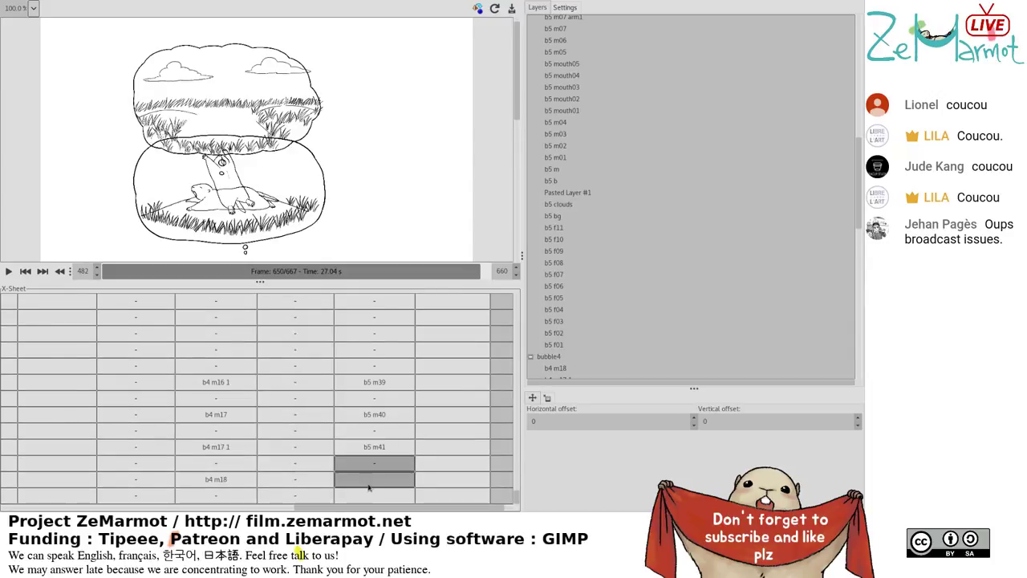
pyautogui.click(365, 446)
pyautogui.scroll(3, 362, 447)
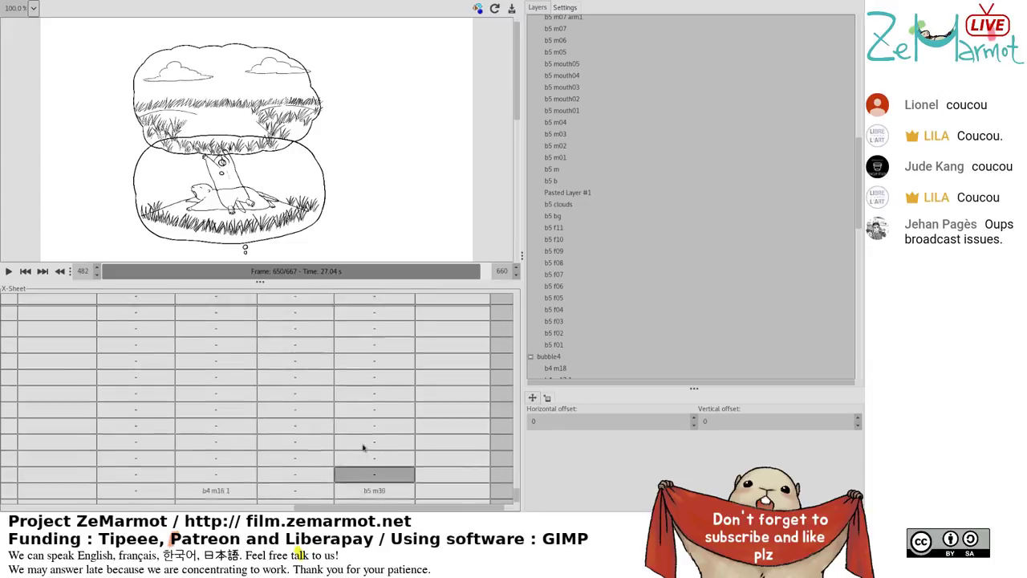
pyautogui.click(363, 445)
pyautogui.scroll(6, 364, 448)
pyautogui.click(364, 440)
pyautogui.scroll(4, 363, 447)
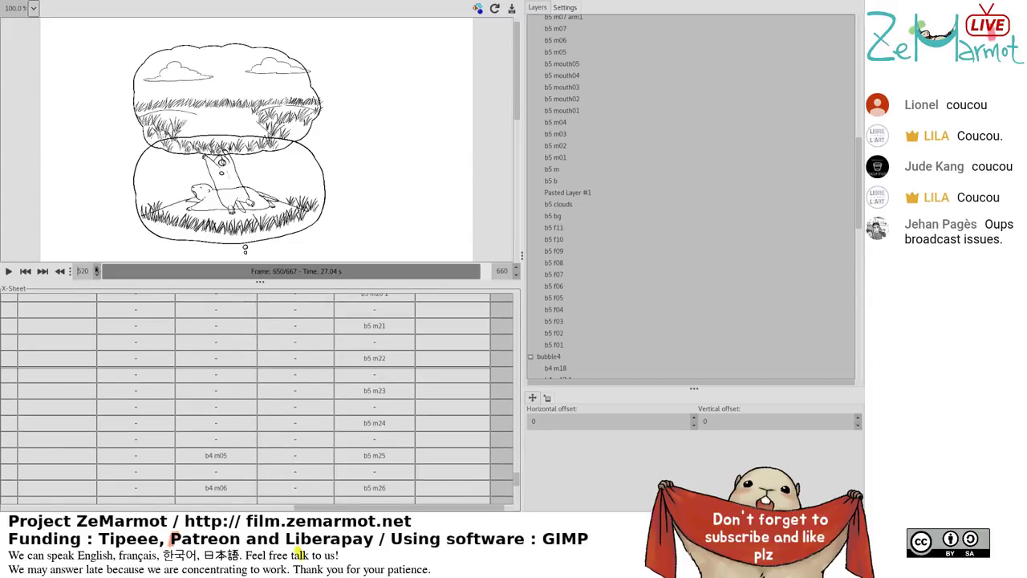
# Play the preview of the range starting at frame 520 to frame 643, and replay its later part up to frame 625.
pyautogui.click(8, 271)
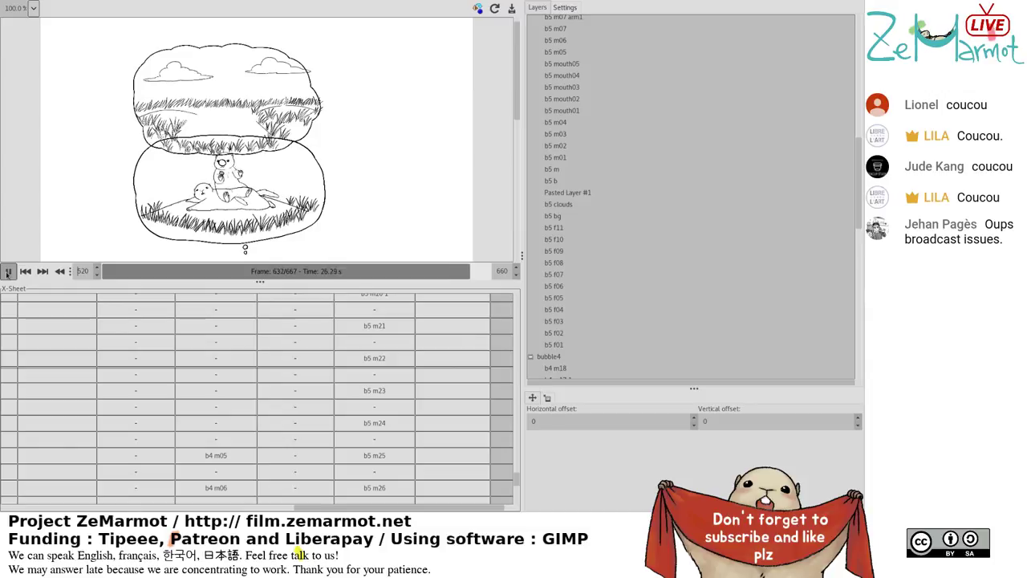
pyautogui.click(8, 271)
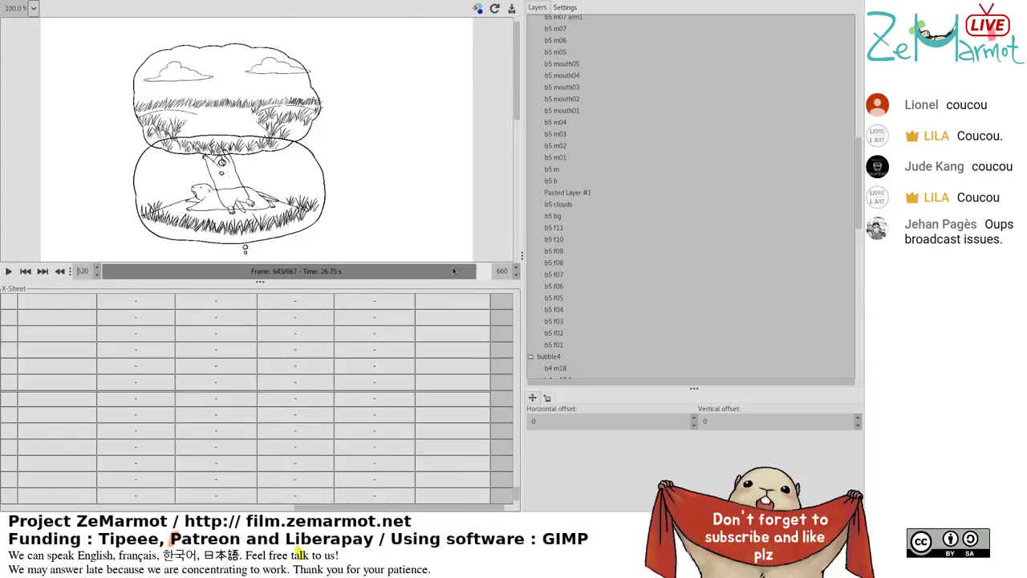
pyautogui.click(451, 271)
pyautogui.click(7, 271)
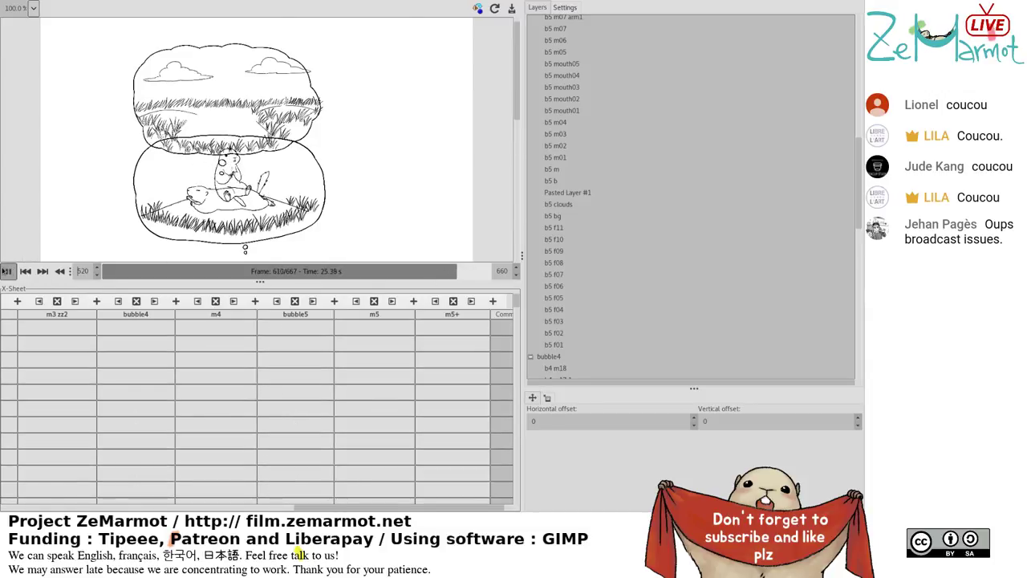
pyautogui.click(6, 271)
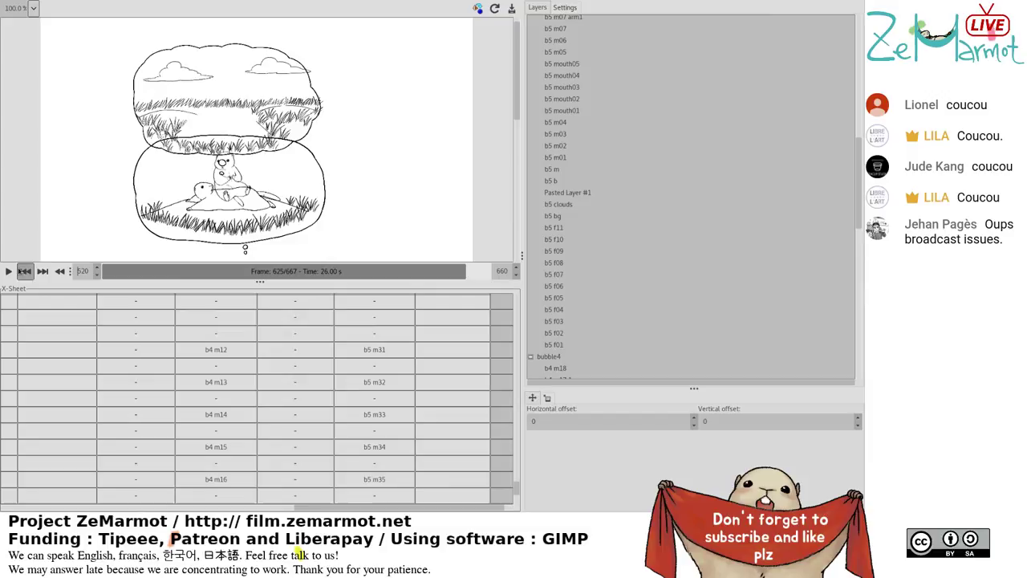
# Scrub the preview back to frame 604 and settle on frame 606 to inspect both marmots' poses.
pyautogui.click(475, 271)
pyautogui.moveTo(477, 271); pyautogui.dragTo(454, 276)
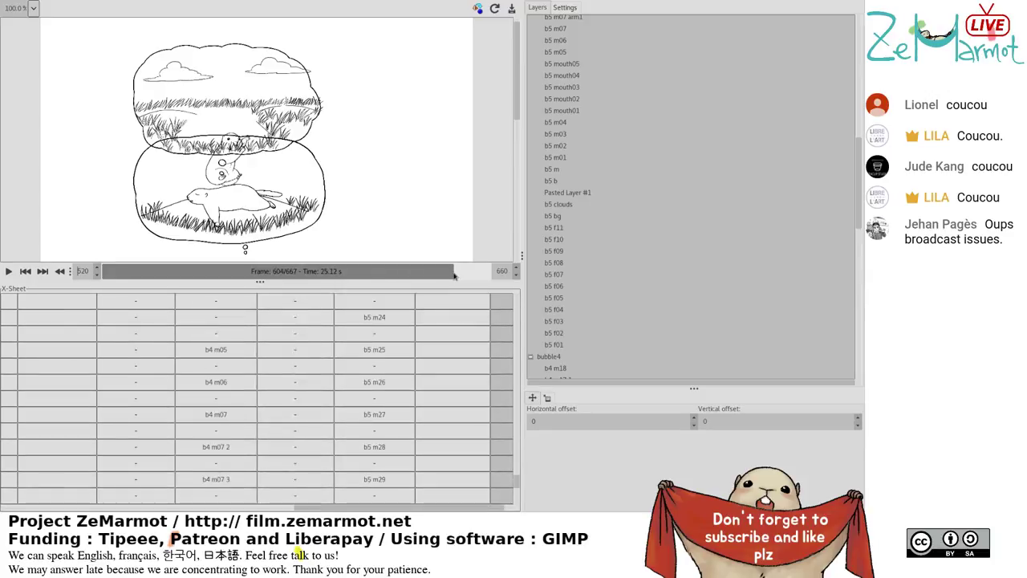
pyautogui.moveTo(454, 276); pyautogui.dragTo(457, 273)
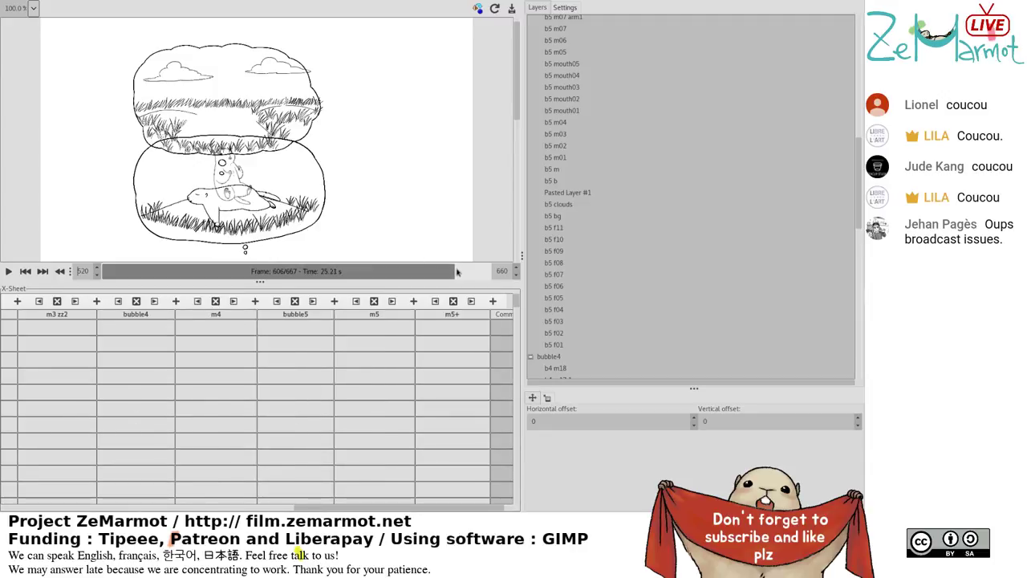
# Locate frame 606 in the X-Sheet and compare its b4 m05 and b5 m25 cells.
pyautogui.moveTo(313, 507); pyautogui.dragTo(16, 507)
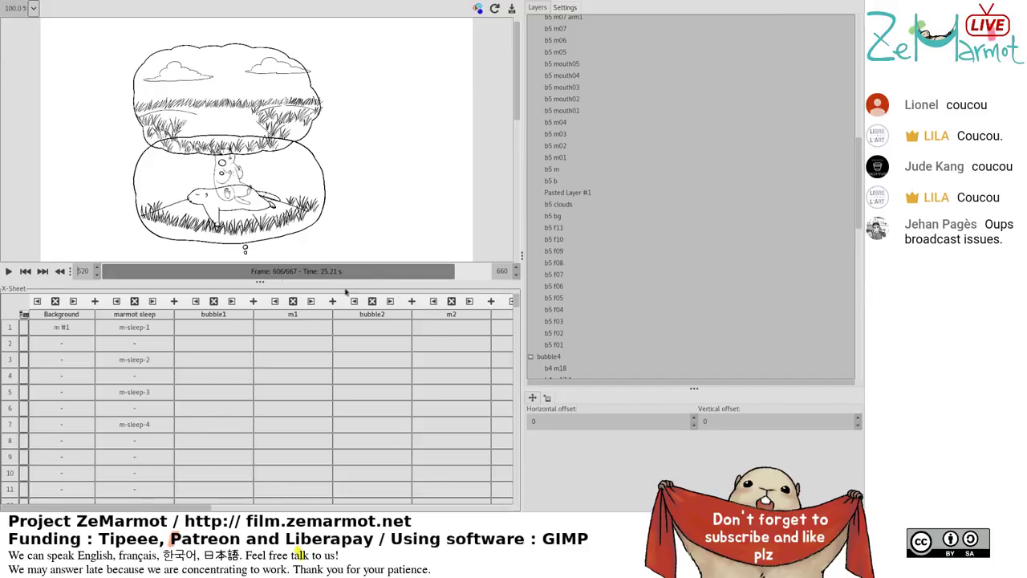
pyautogui.moveTo(517, 305); pyautogui.dragTo(529, 486)
pyautogui.moveTo(138, 511); pyautogui.dragTo(83, 515)
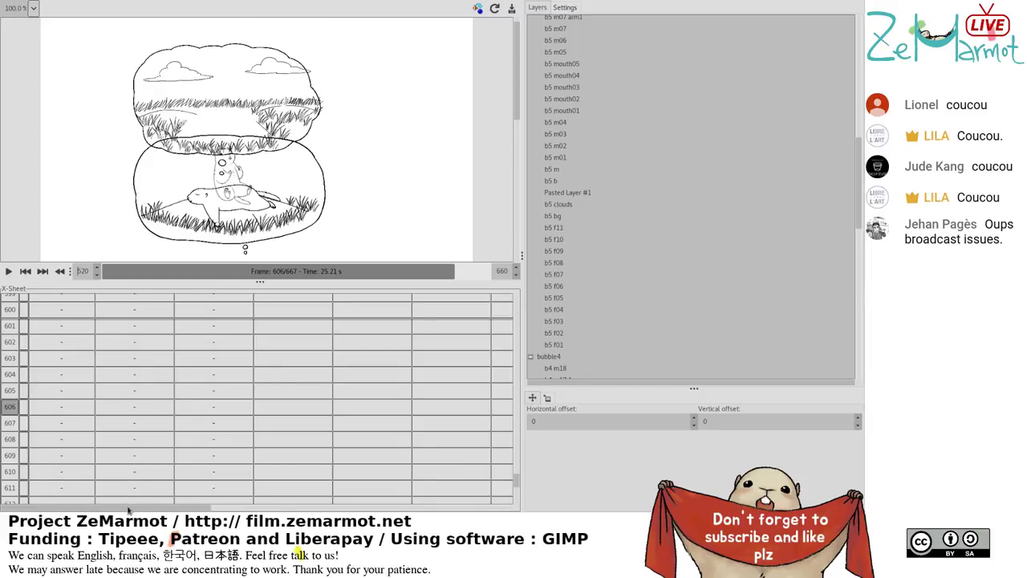
pyautogui.moveTo(129, 509); pyautogui.dragTo(385, 510)
pyautogui.click(331, 407)
pyautogui.click(406, 407)
pyautogui.click(331, 409)
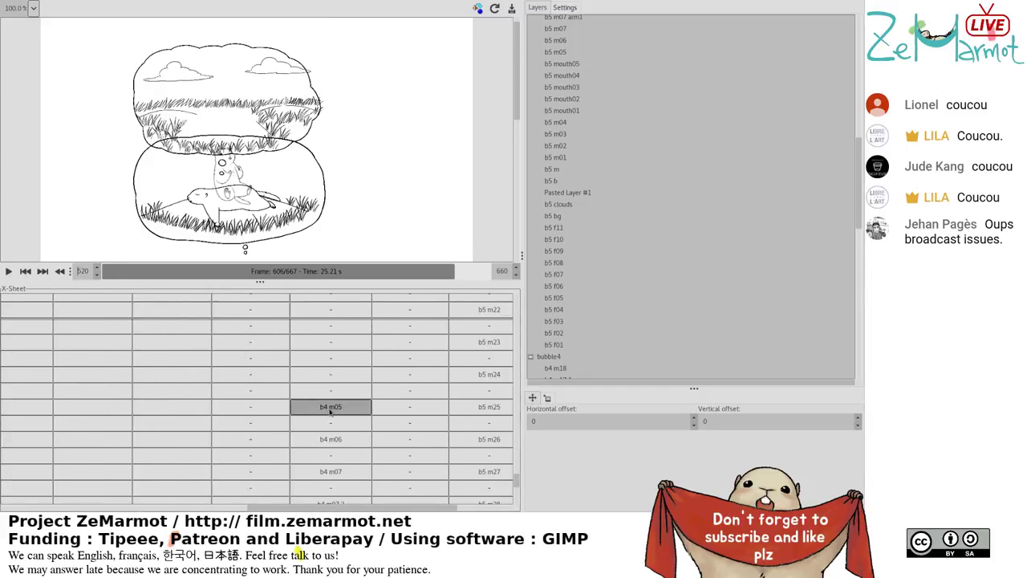
pyautogui.click(401, 409)
pyautogui.click(458, 410)
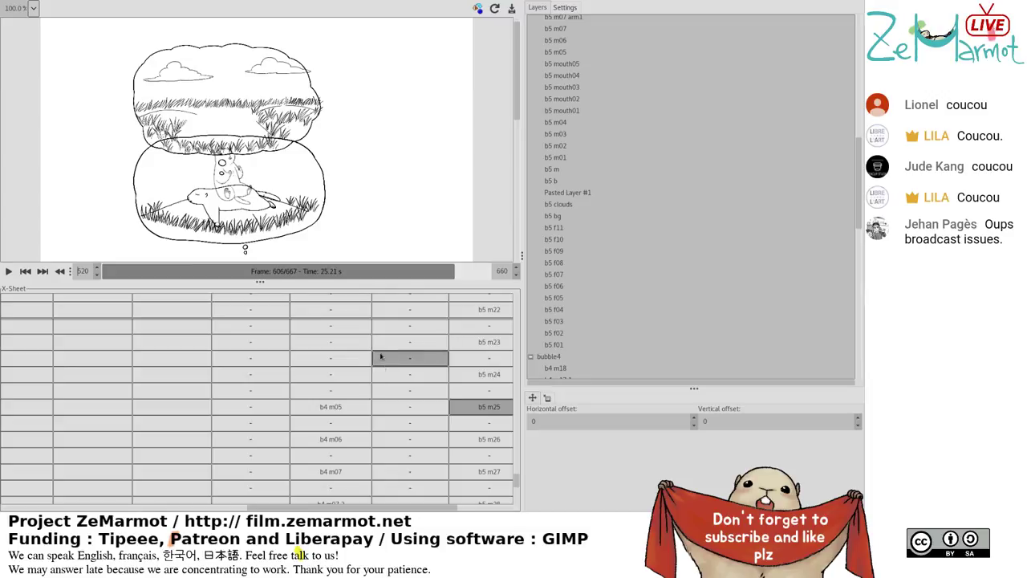
# Review how the b4 and b5 drawings line up in the X-Sheet from b4 m05 and b5 m25 down to b5 m38.
pyautogui.scroll(1, 237, 183)
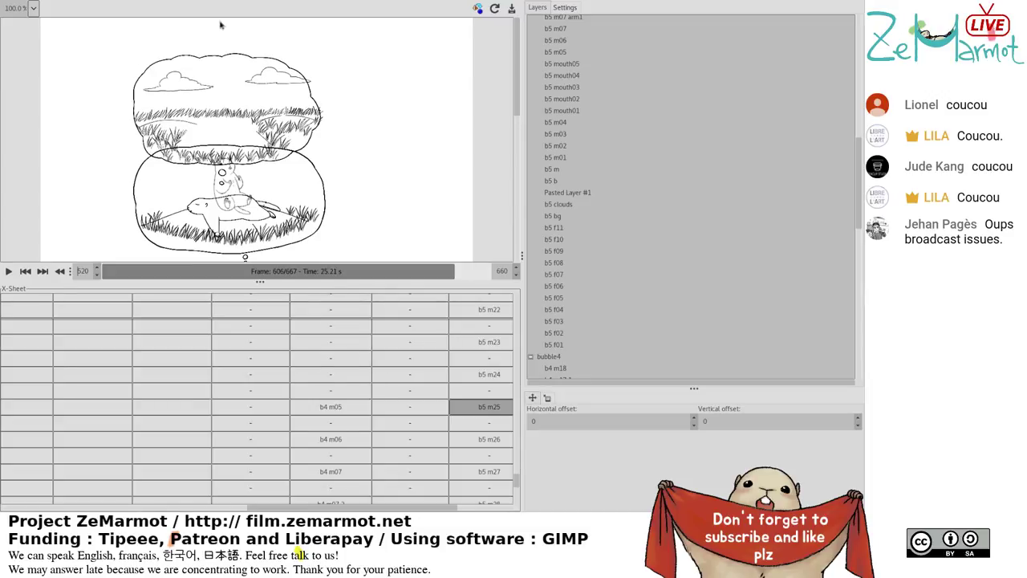
pyautogui.scroll(-1, 465, 421)
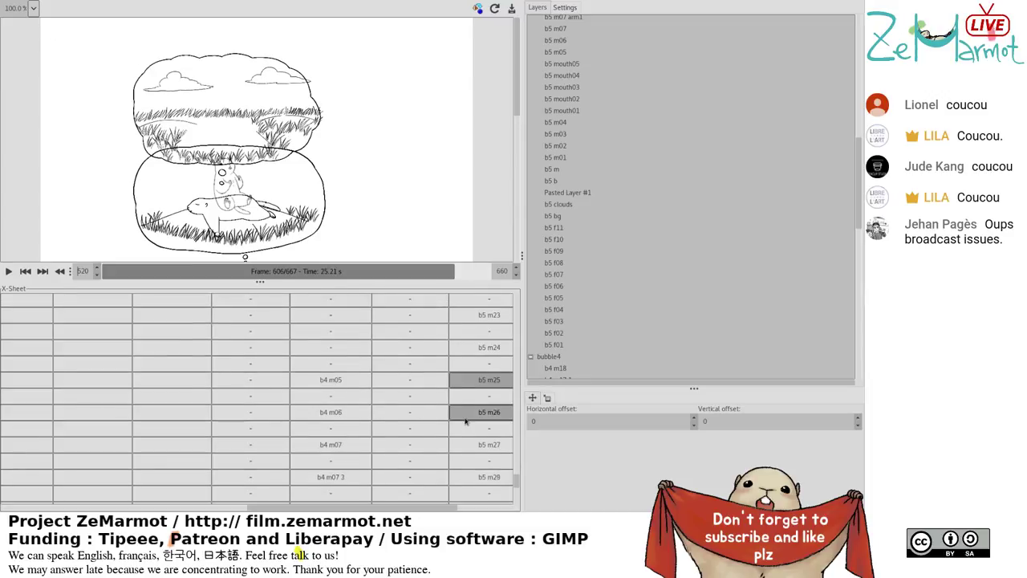
pyautogui.scroll(-1, 465, 421)
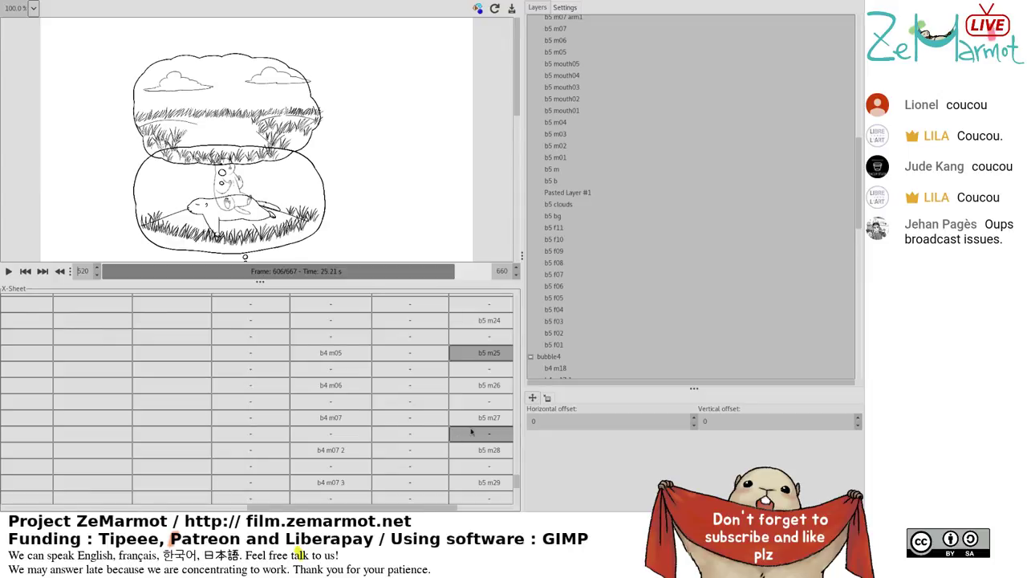
pyautogui.scroll(-1, 471, 432)
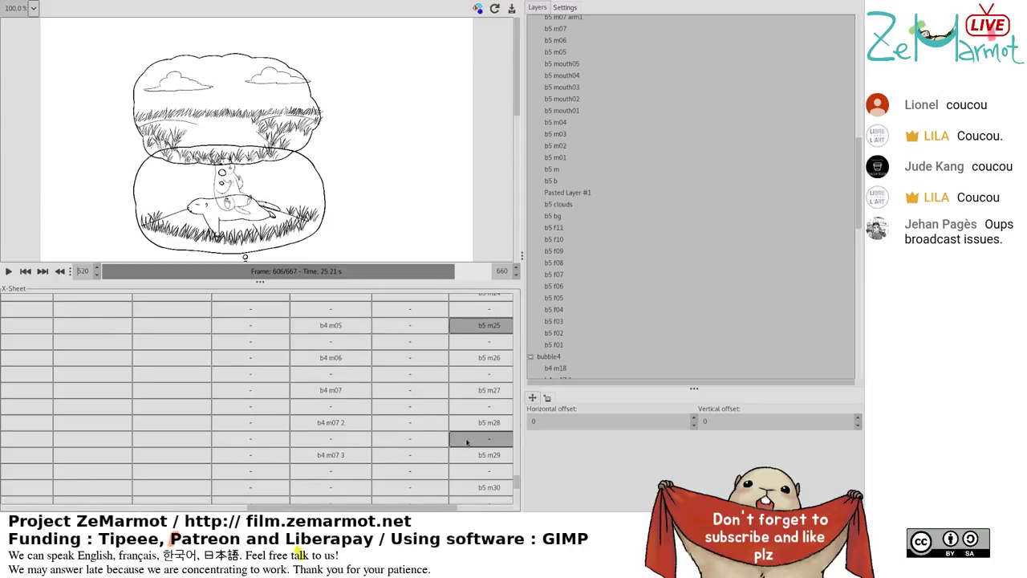
pyautogui.scroll(-2, 463, 450)
pyautogui.scroll(-4, 463, 450)
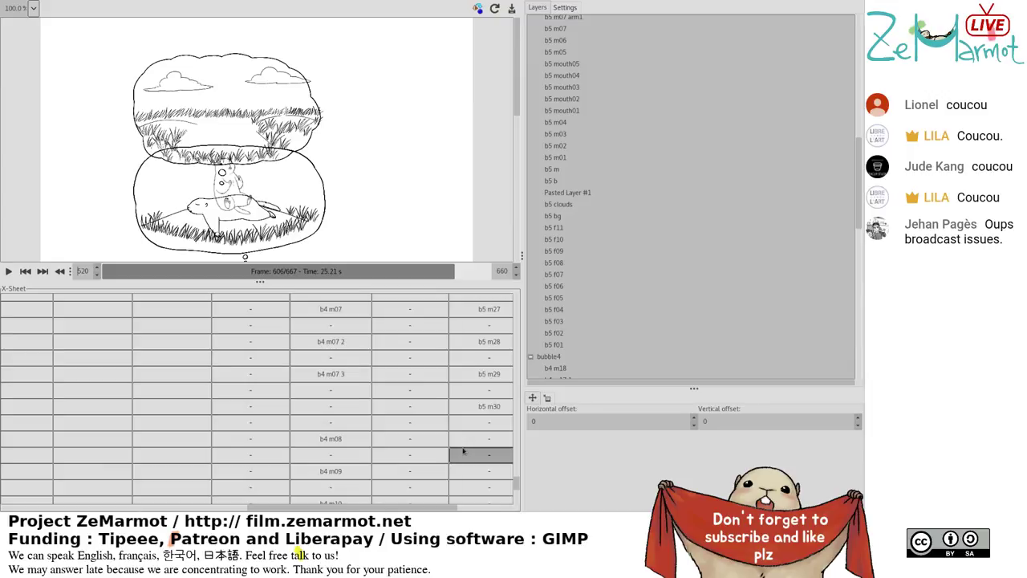
pyautogui.moveTo(398, 510); pyautogui.dragTo(454, 512)
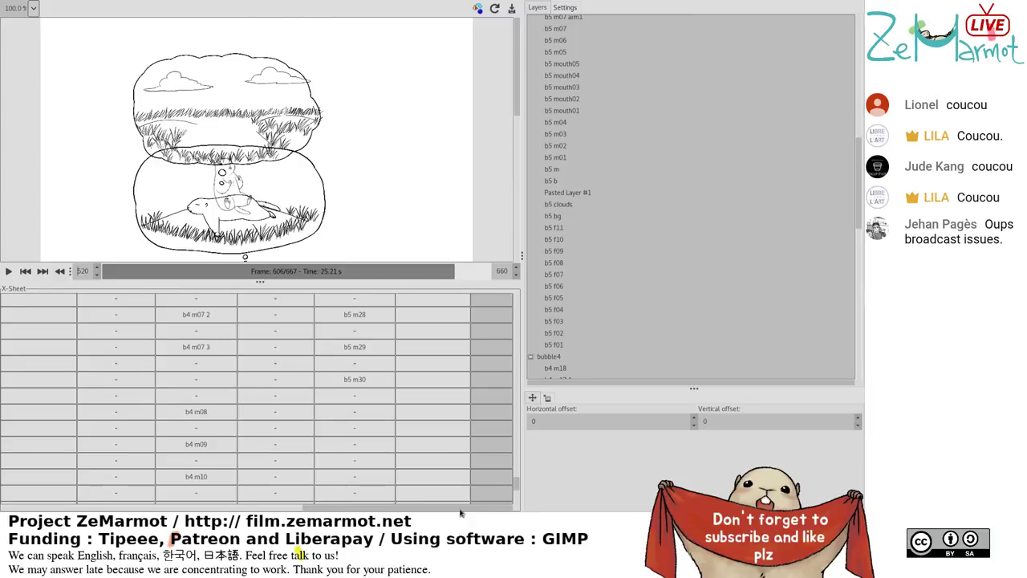
pyautogui.scroll(-8, 415, 481)
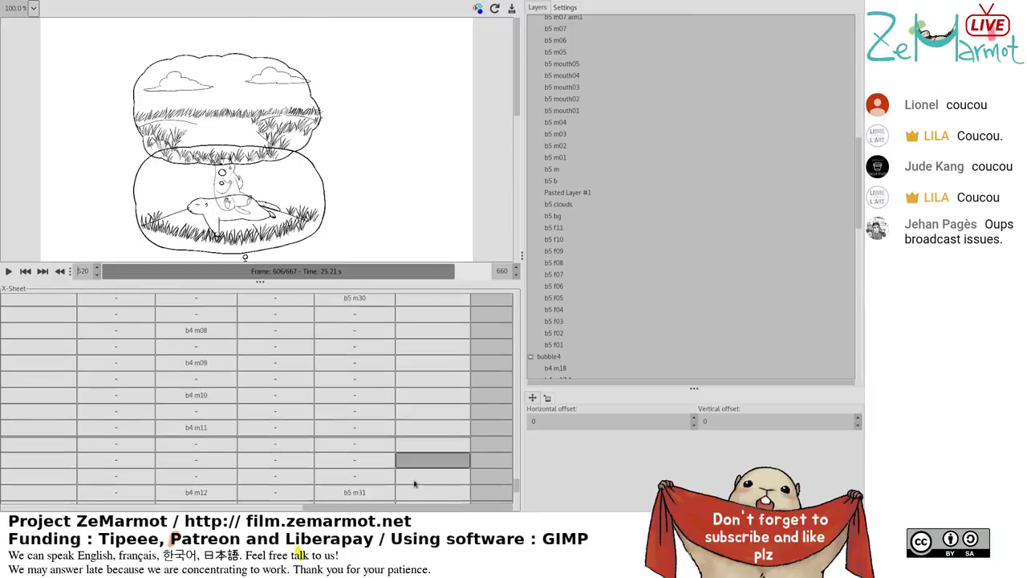
pyautogui.scroll(-3, 415, 483)
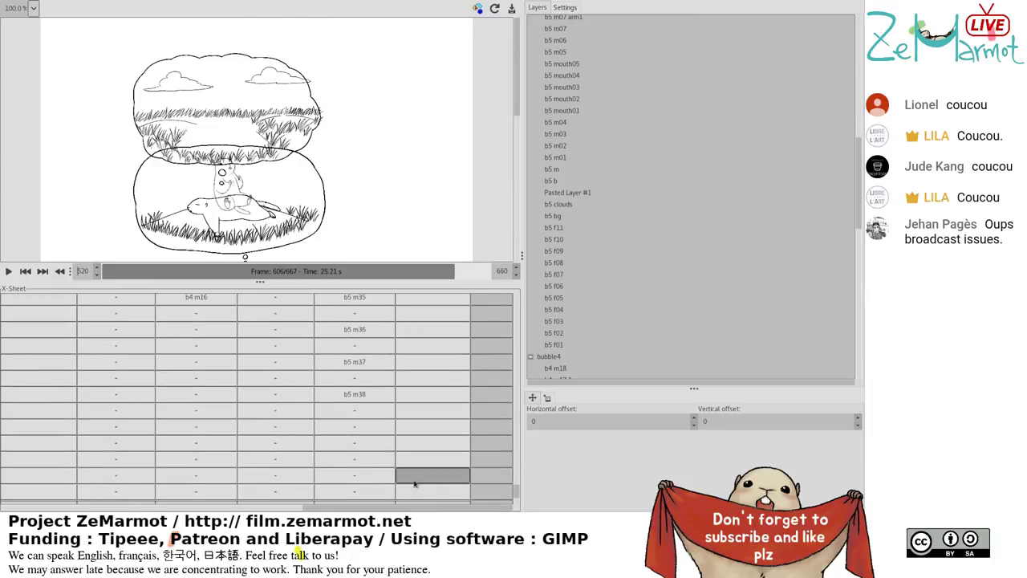
# Review the b4 and b5 drawing alignment in the X-Sheet from the last cells back up to b4 m05 and b5 m25.
pyautogui.scroll(-5, 415, 483)
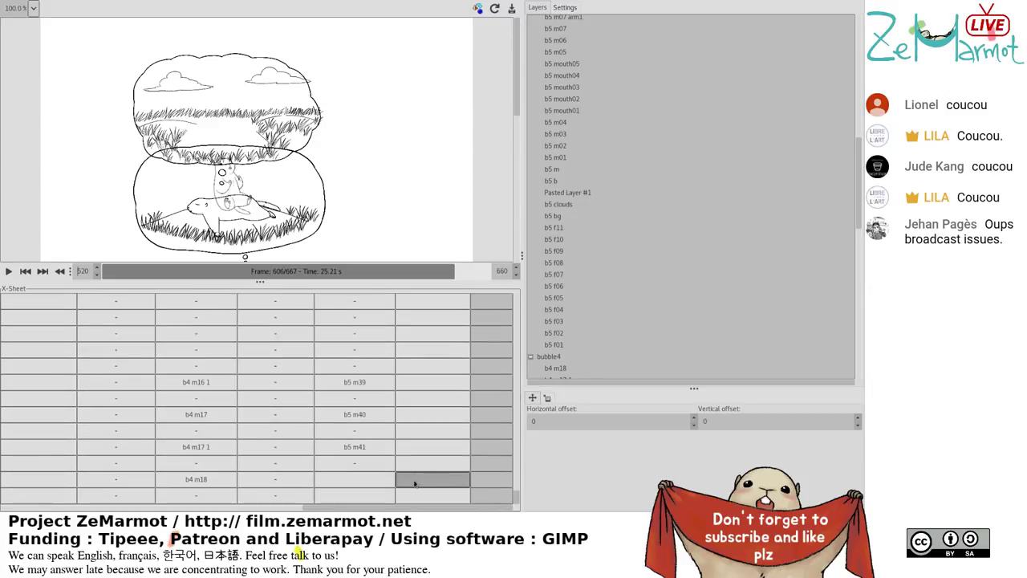
pyautogui.click(373, 478)
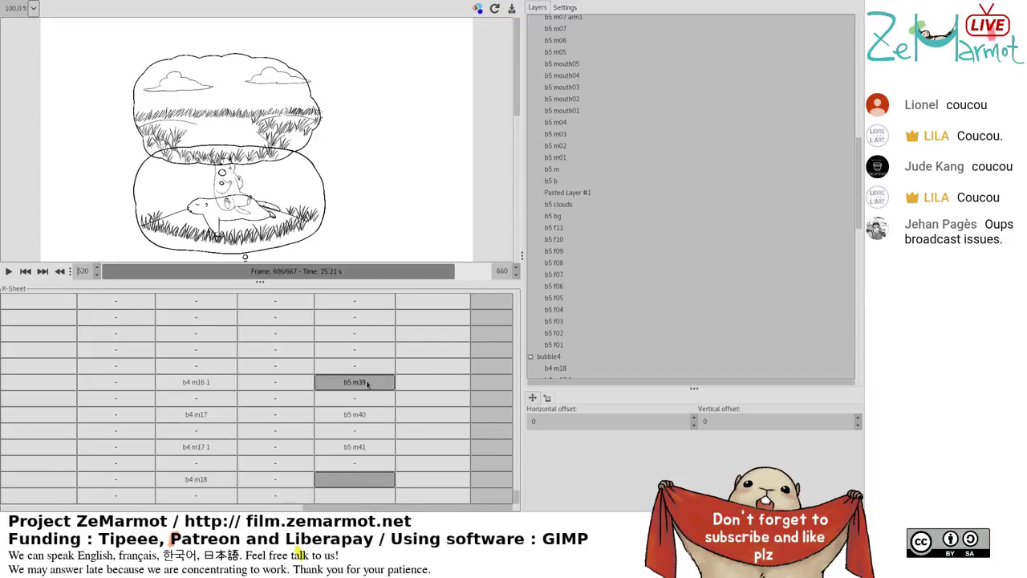
pyautogui.scroll(3, 378, 405)
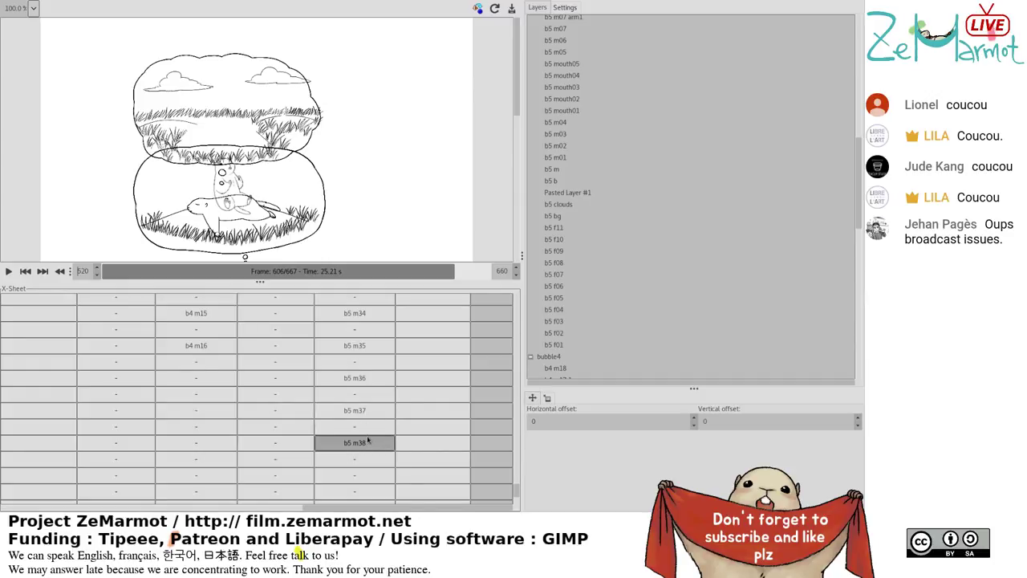
pyautogui.scroll(1, 368, 440)
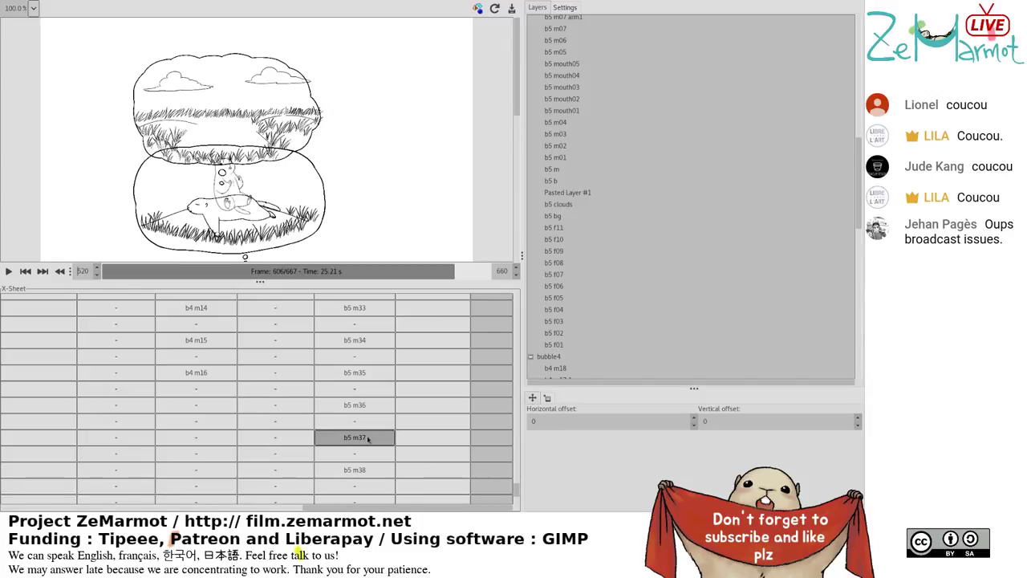
pyautogui.scroll(1, 368, 438)
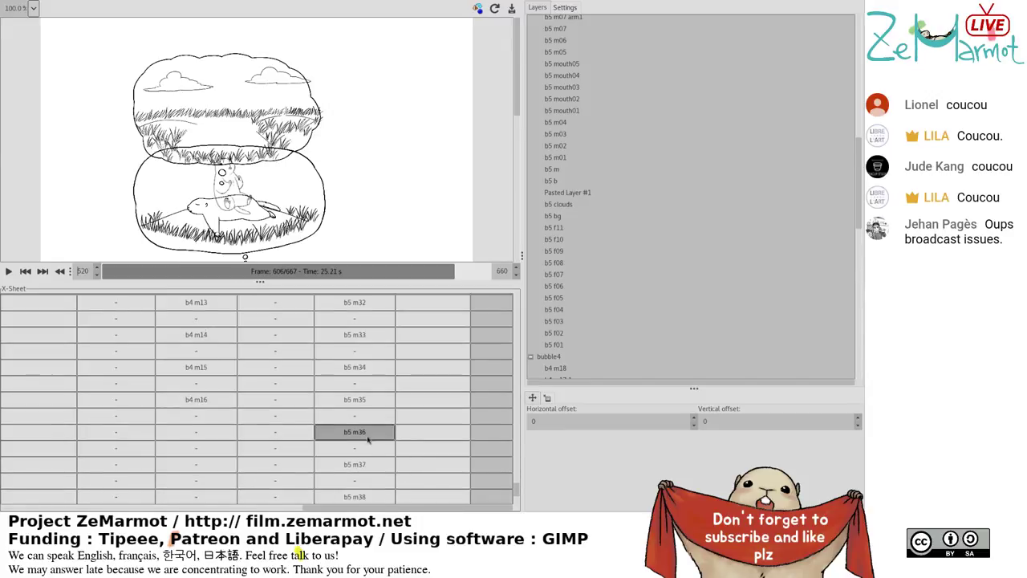
pyautogui.scroll(1, 368, 439)
pyautogui.scroll(2, 368, 440)
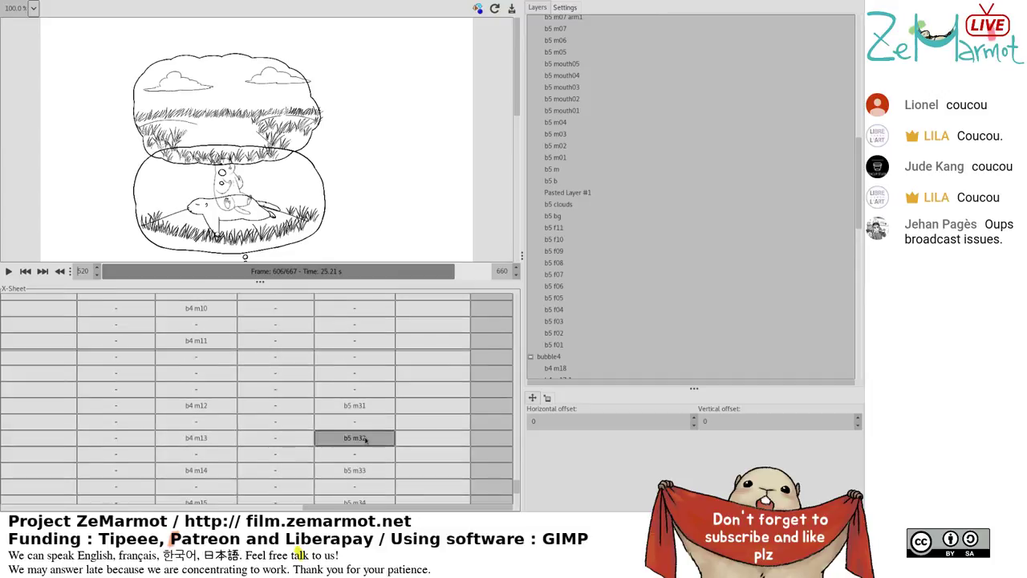
pyautogui.scroll(5, 365, 439)
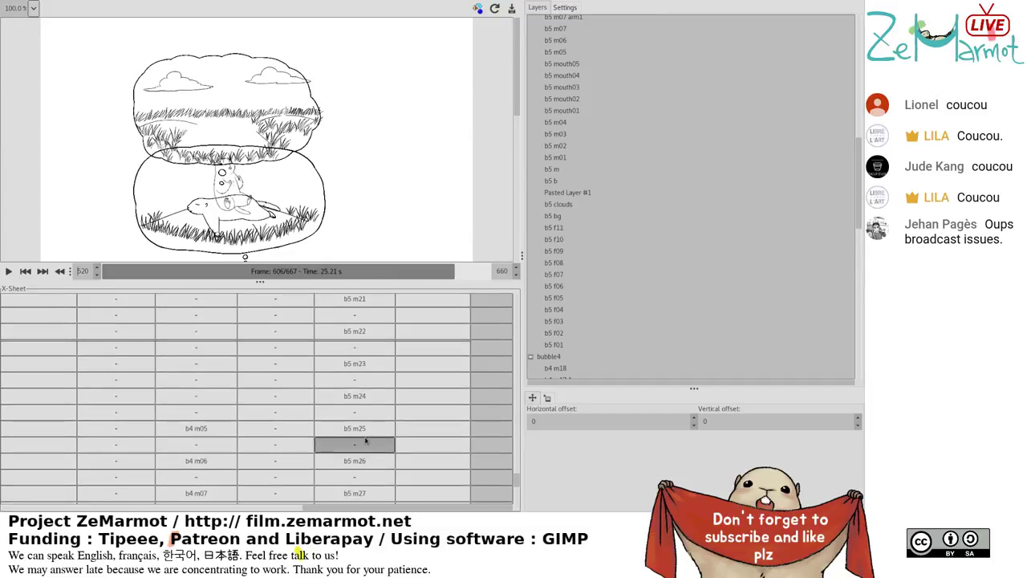
pyautogui.scroll(-1, 365, 439)
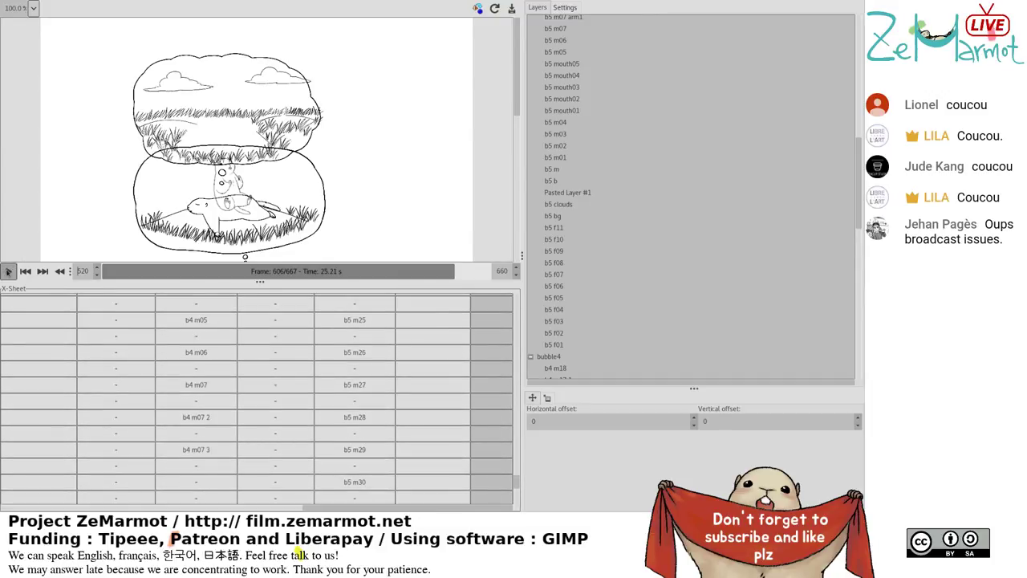
# Play the preview from frame 606, stop it, and scrub back to frame 610 to inspect both marmots' poses.
pyautogui.click(8, 272)
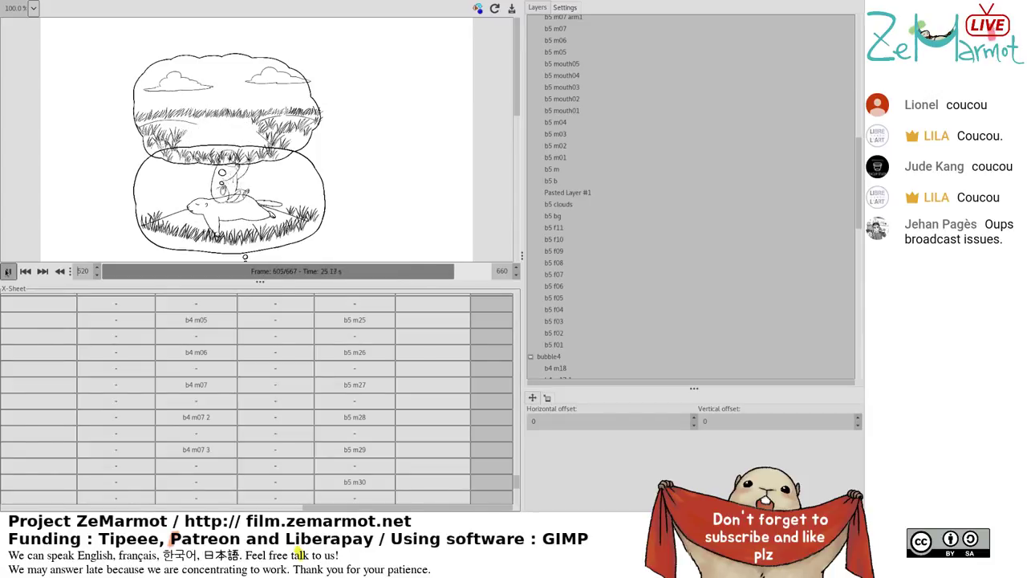
pyautogui.click(8, 271)
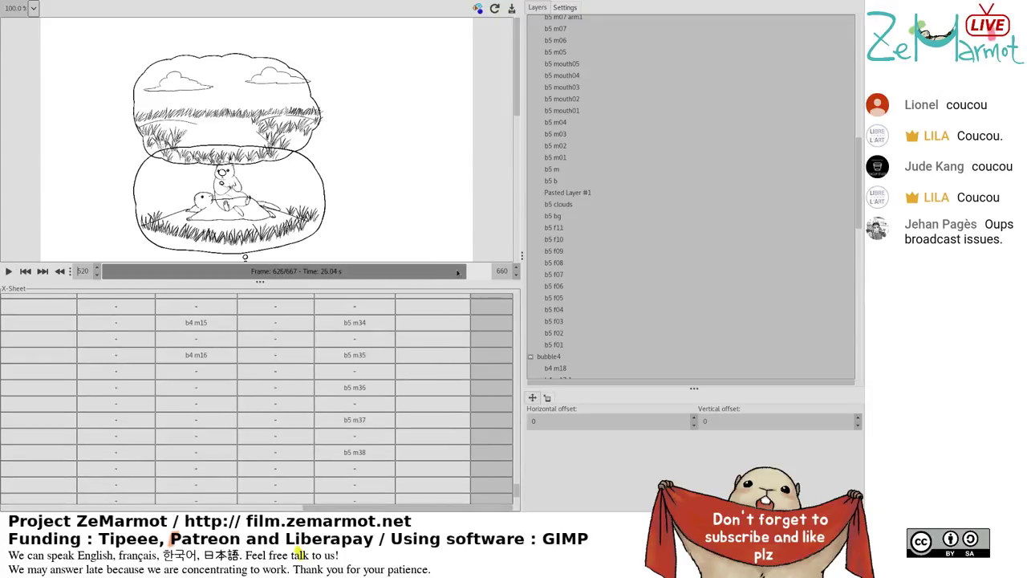
pyautogui.click(457, 273)
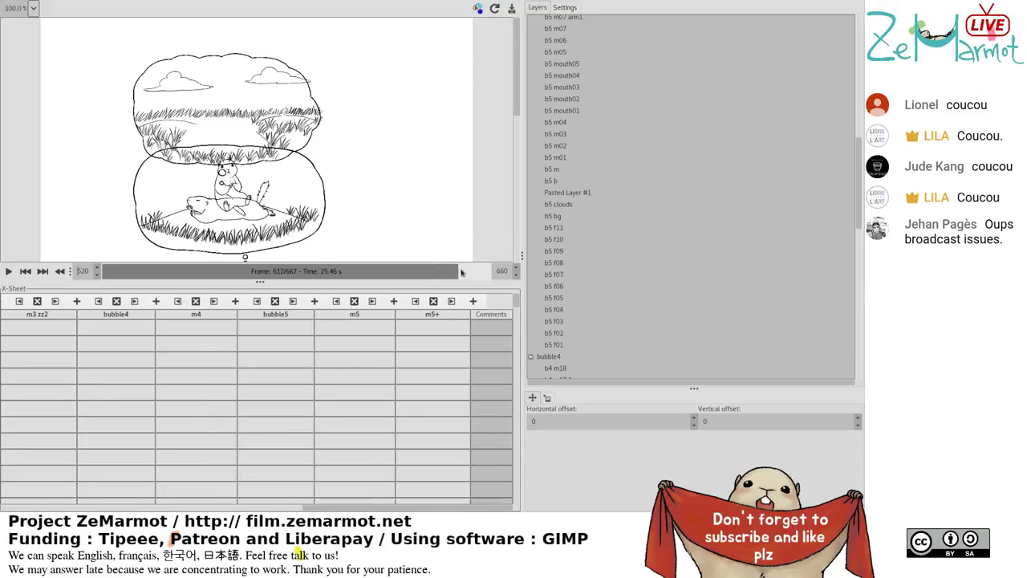
pyautogui.click(459, 274)
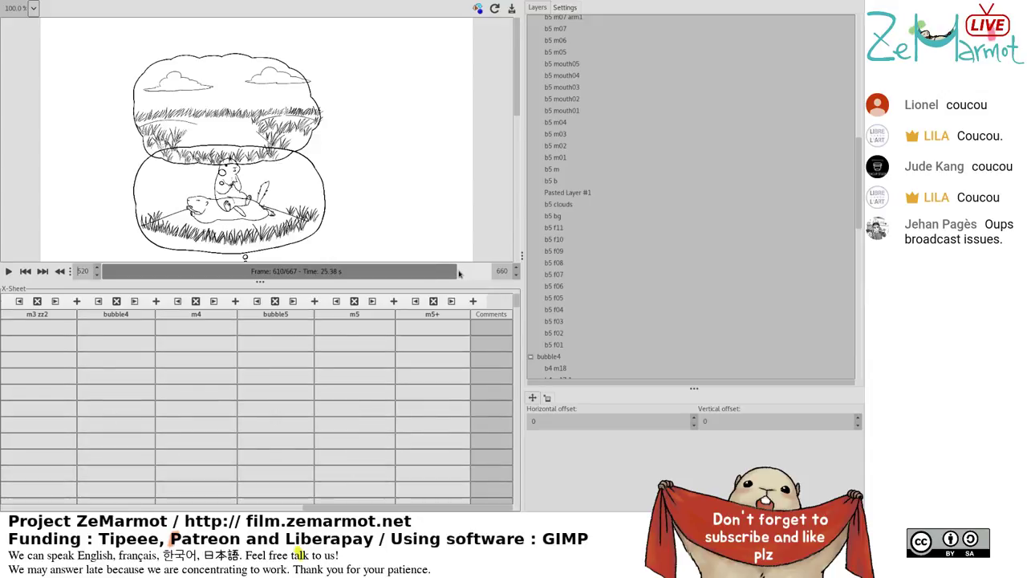
# Locate the row for frame 610 in the X-Sheet.
pyautogui.scroll(-2, 204, 455)
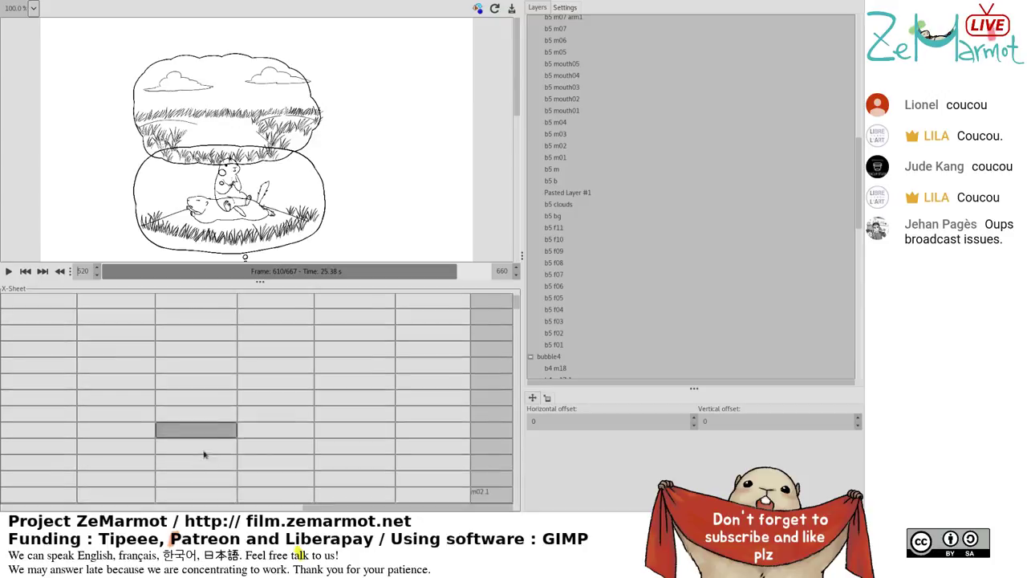
pyautogui.scroll(-5, 204, 455)
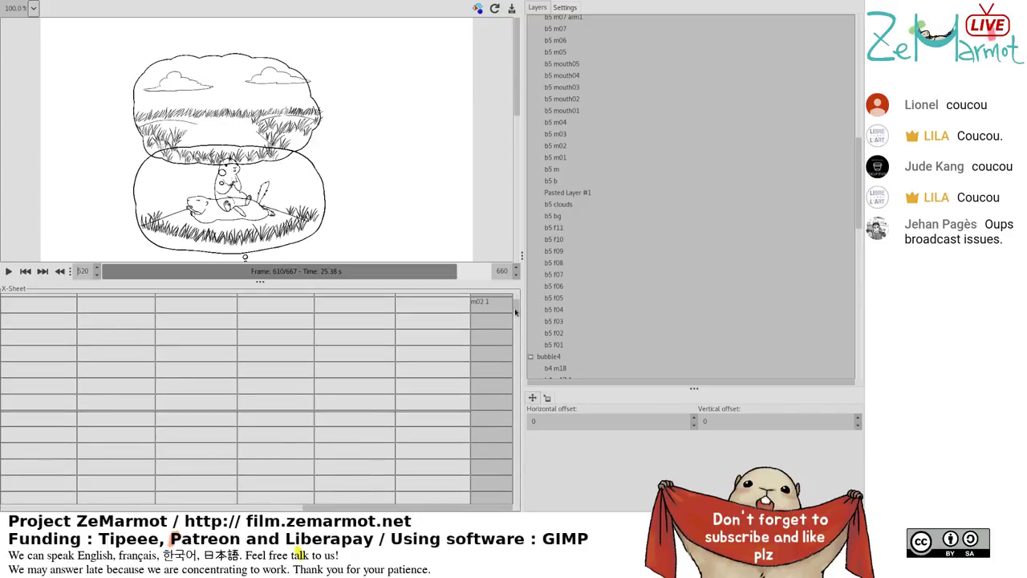
pyautogui.scroll(-5, 516, 337)
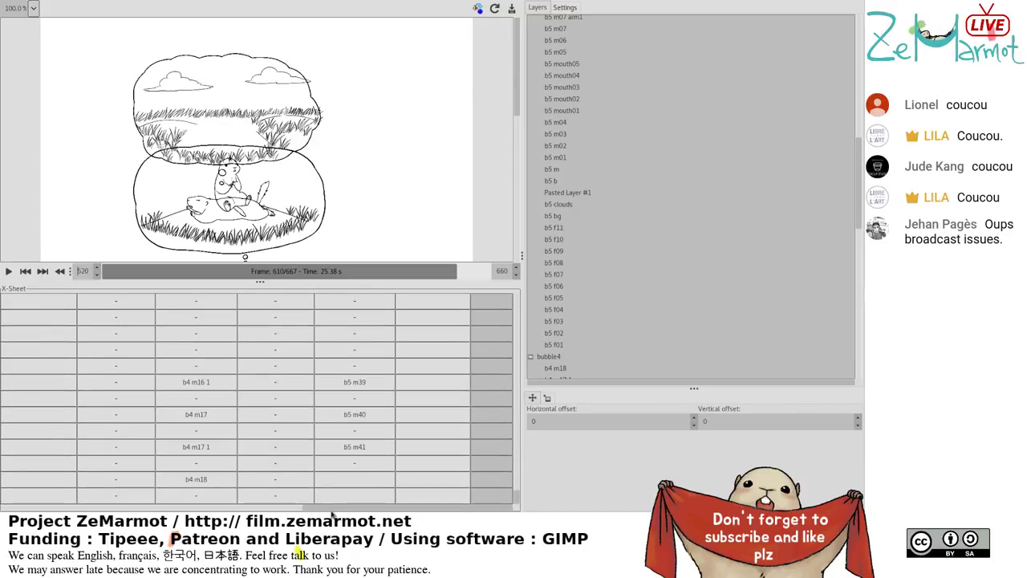
pyautogui.click(92, 508)
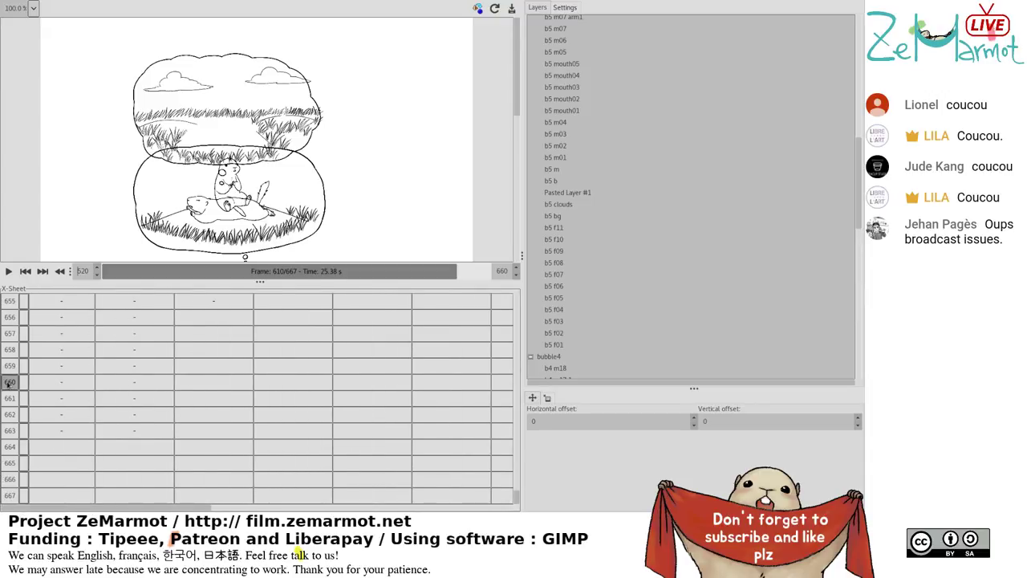
pyautogui.scroll(10, 10, 382)
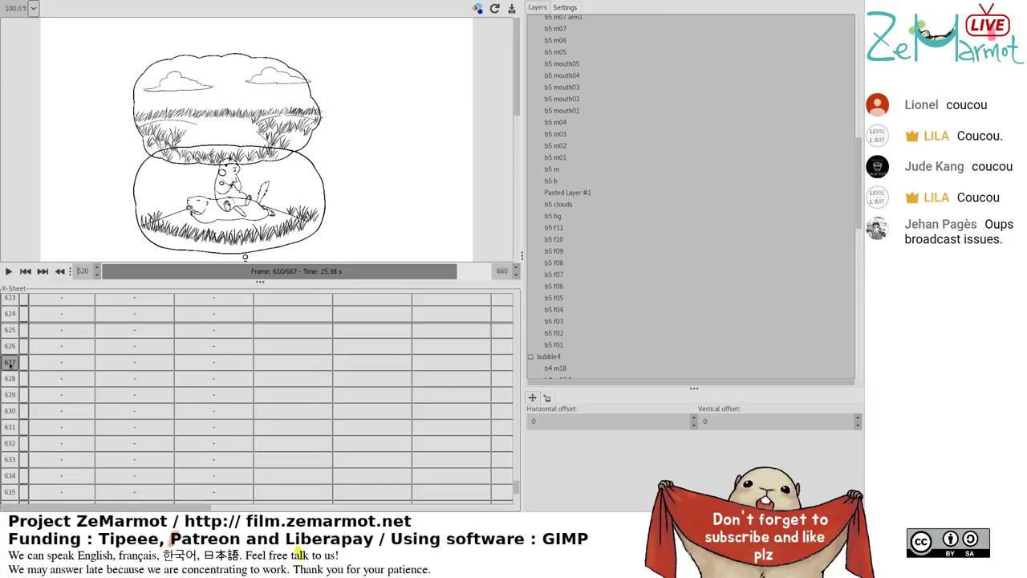
pyautogui.scroll(5, 10, 363)
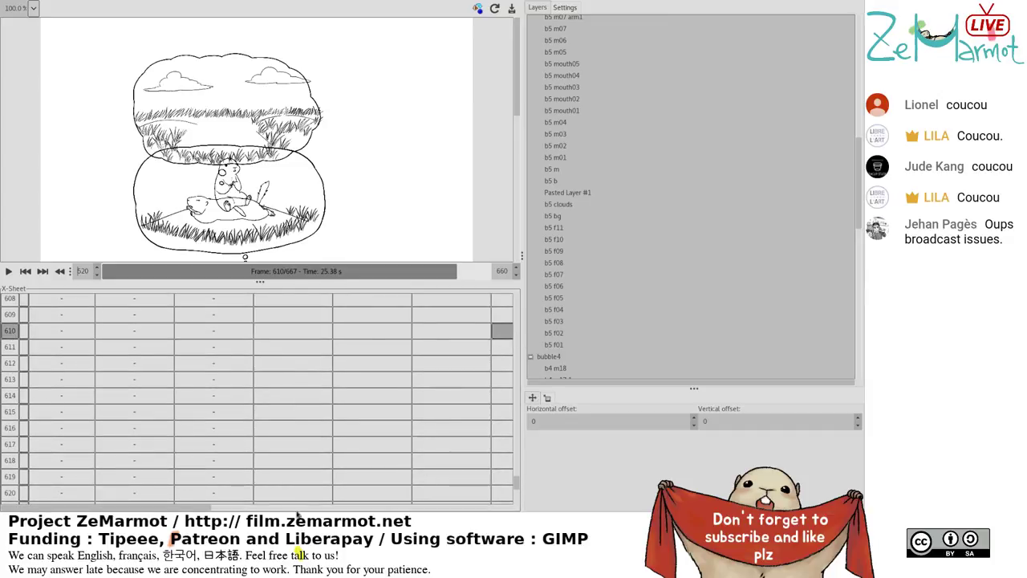
# Widen the preview and X-Sheet area, and bring frame 610's b4 m07 and b5 m27 cells into view.
pyautogui.moveTo(522, 258); pyautogui.dragTo(804, 259)
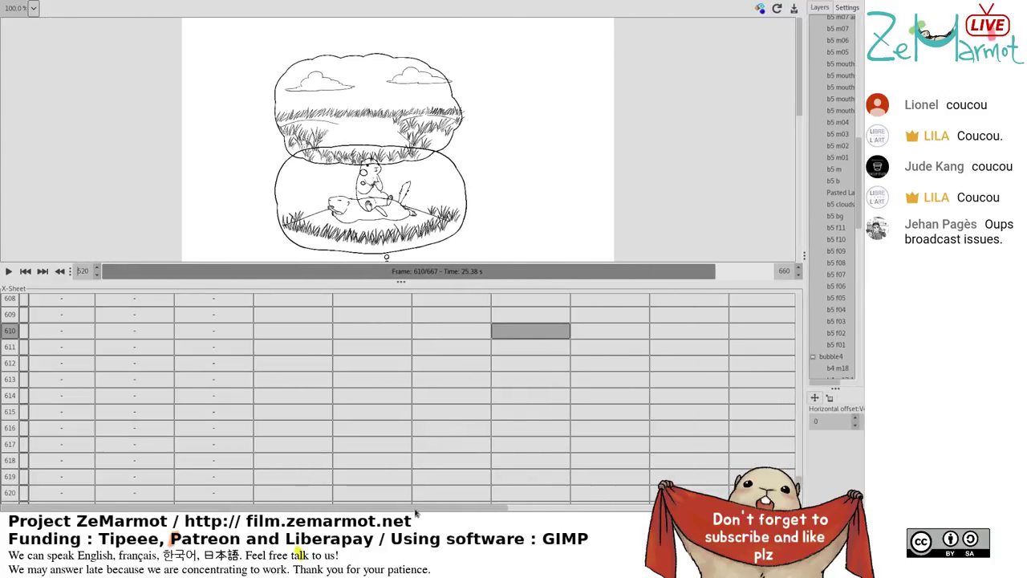
pyautogui.hscroll(1, 525, 507)
pyautogui.hscroll(10, 526, 507)
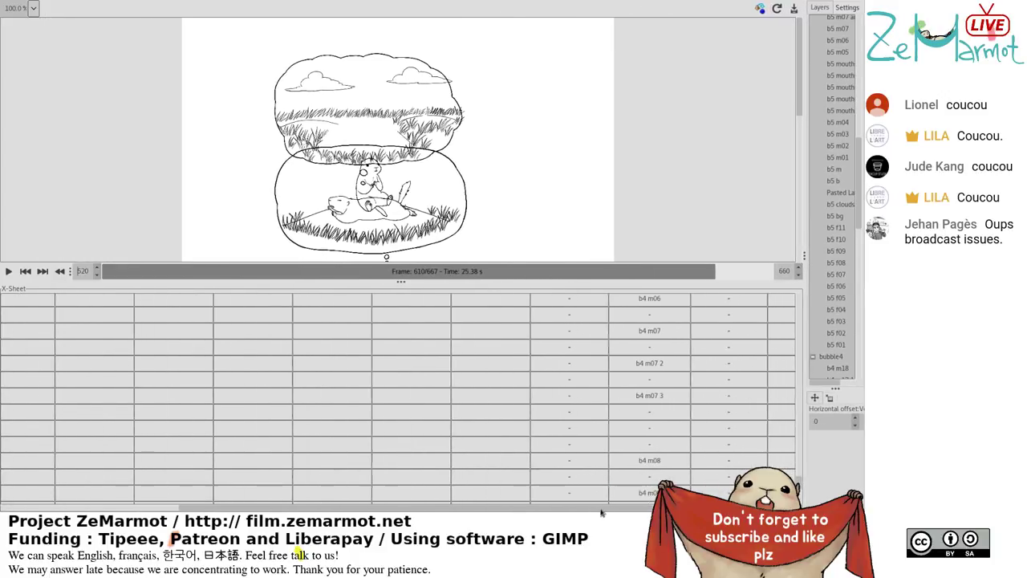
pyautogui.hscroll(-4, 224, 355)
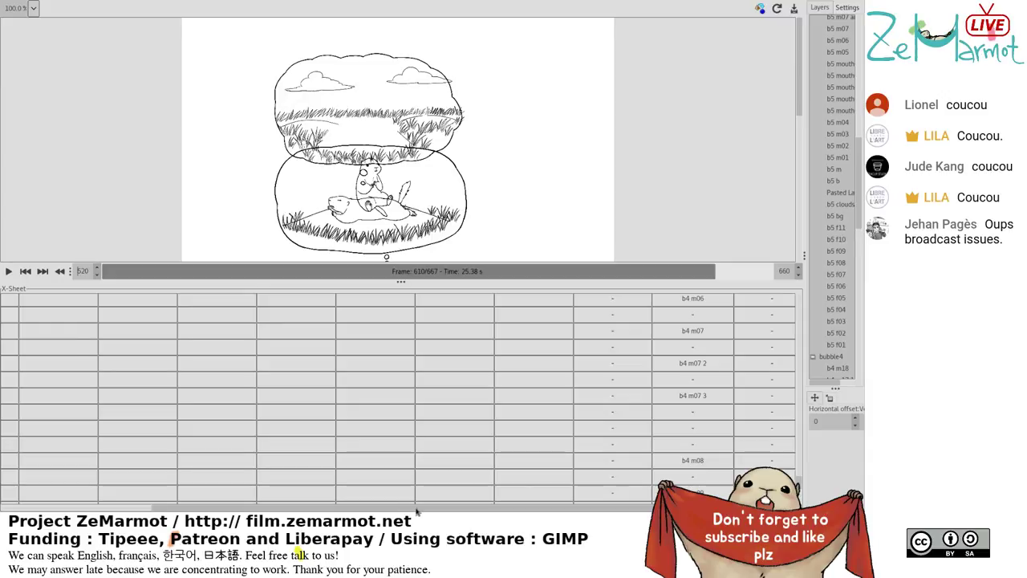
pyautogui.hscroll(-5, 97, 510)
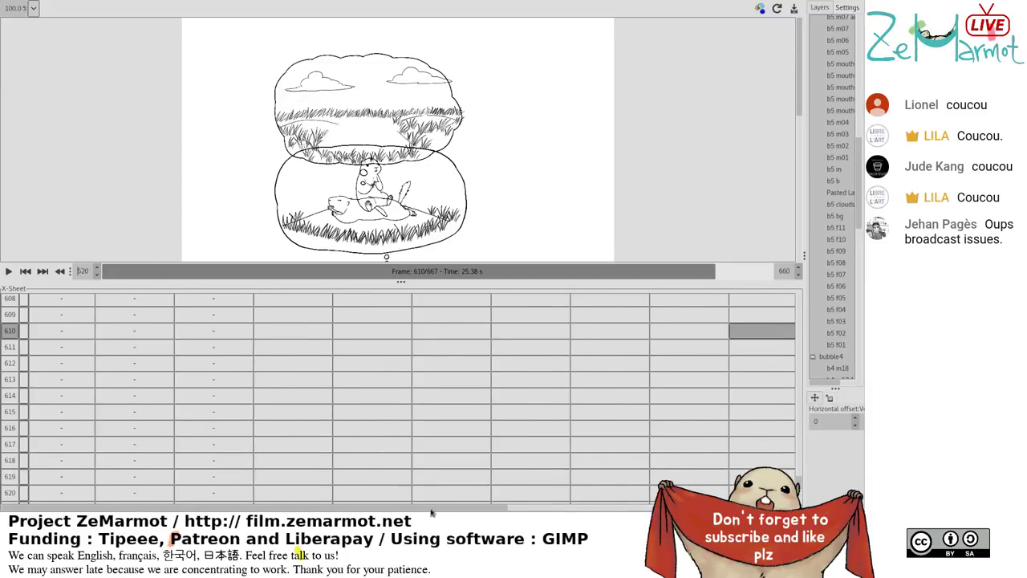
pyautogui.hscroll(5, 431, 510)
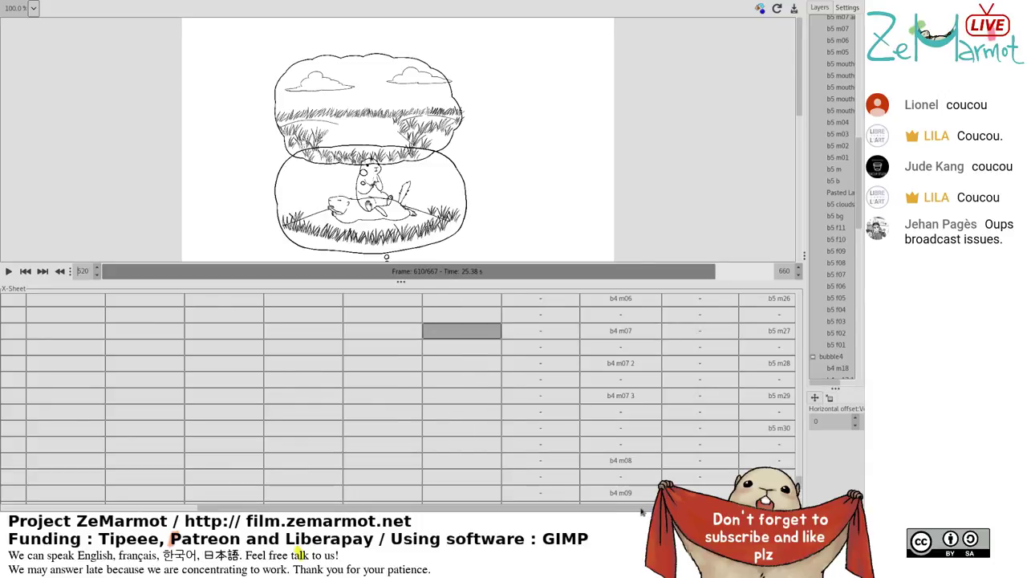
pyautogui.hscroll(2, 642, 511)
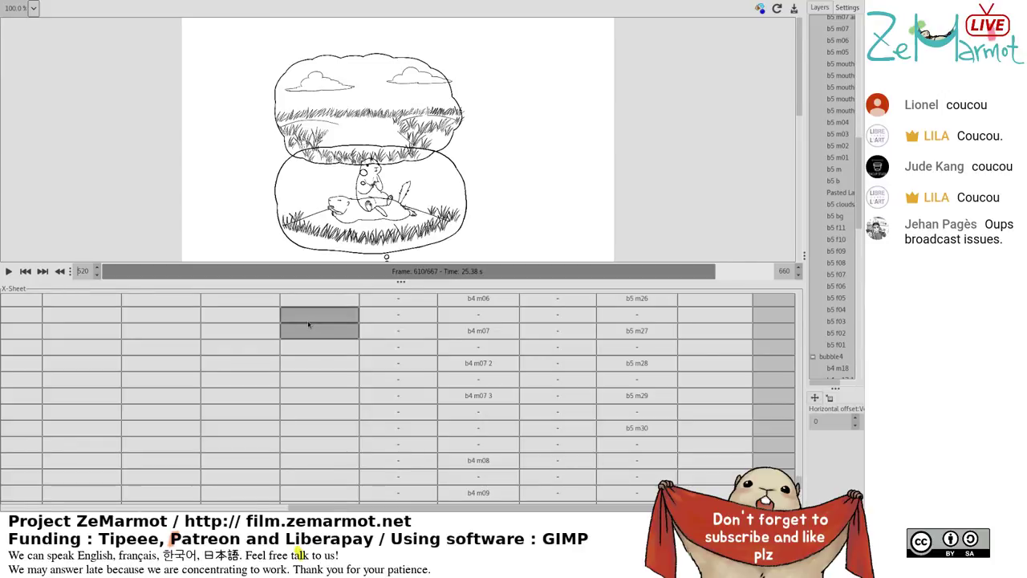
# Extend the hold of b5 m27 at frame 610, pushing the following b5 drawings down until b5 m28 lines up with b4 m09.
pyautogui.click(663, 337)
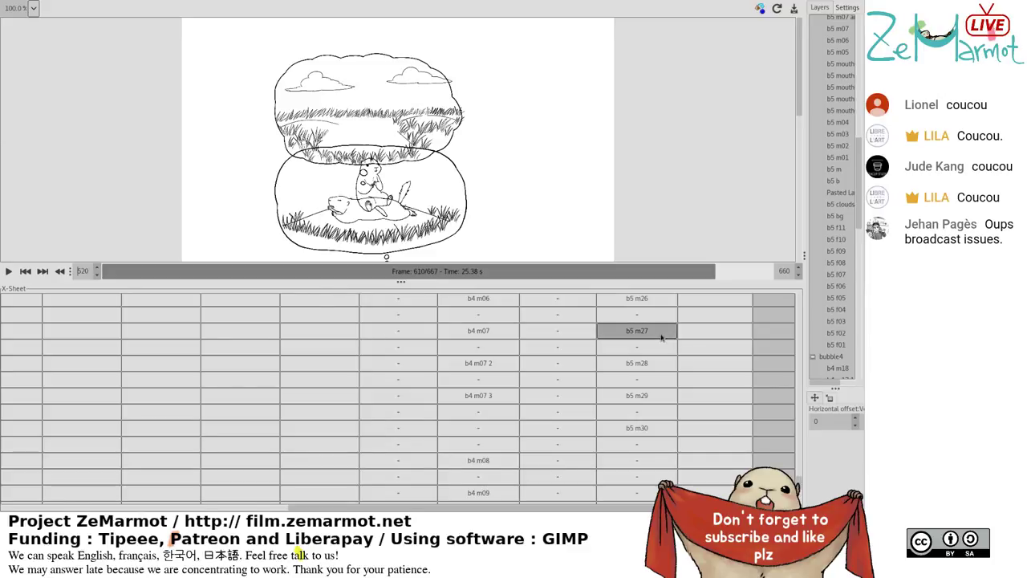
pyautogui.click(662, 338)
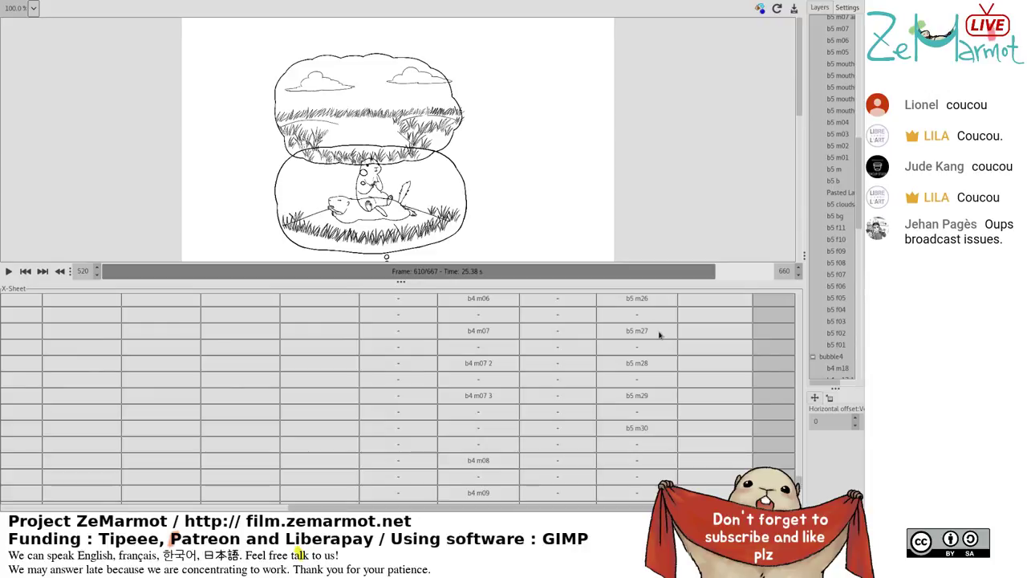
pyautogui.click(659, 334)
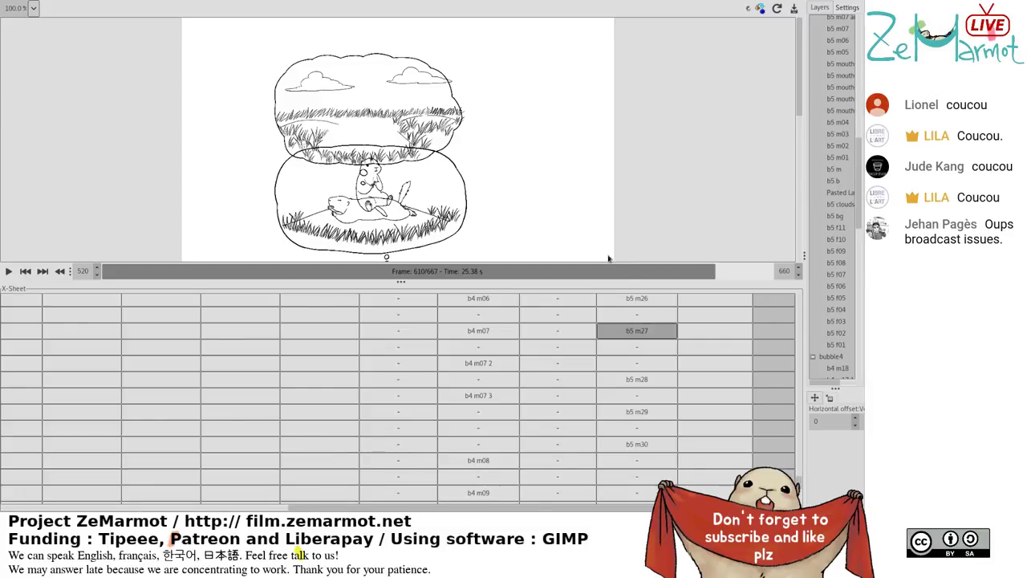
pyautogui.click(618, 363)
pyautogui.press('Insert')
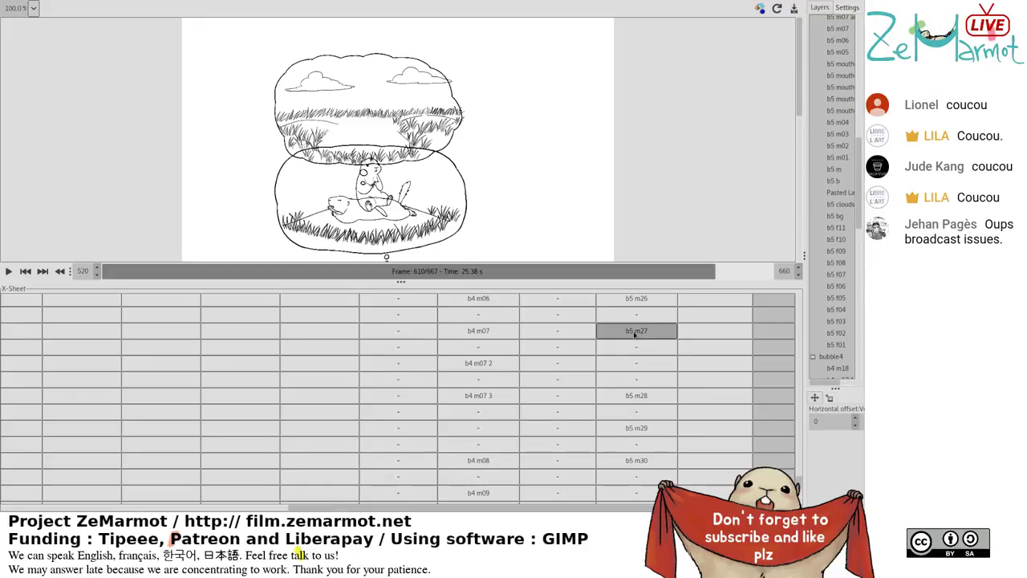
pyautogui.click(635, 335)
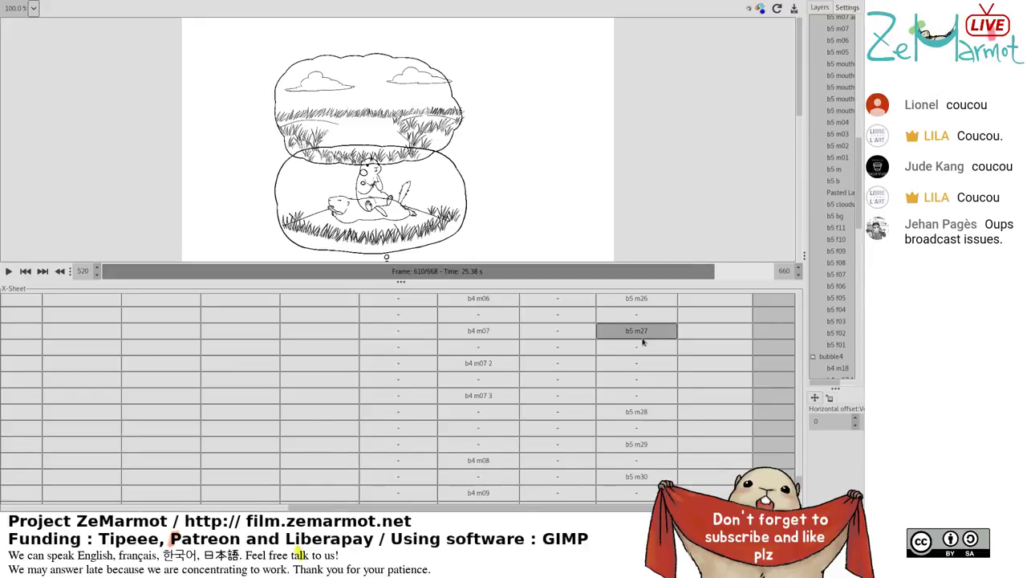
pyautogui.click(638, 338)
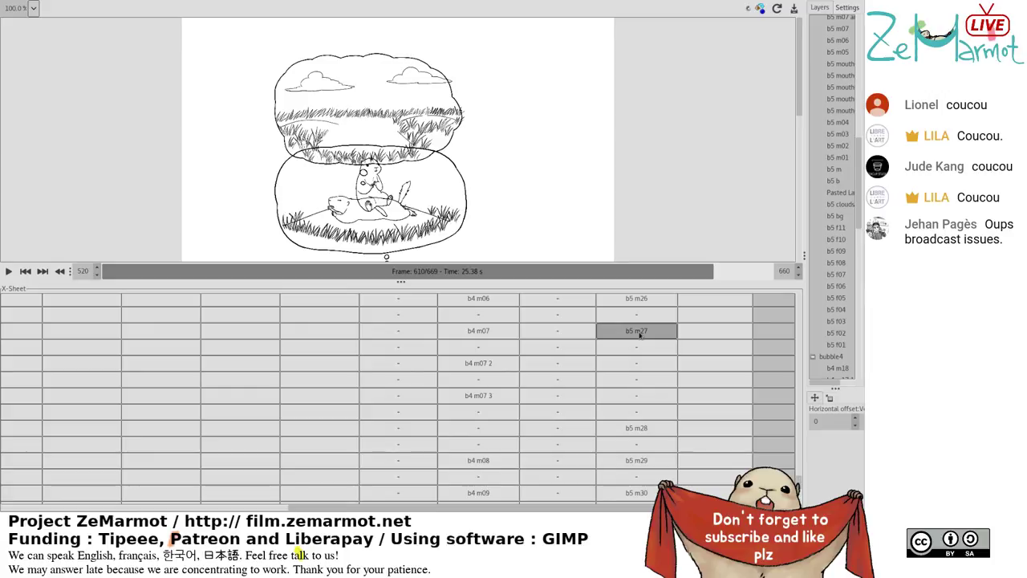
pyautogui.click(640, 336)
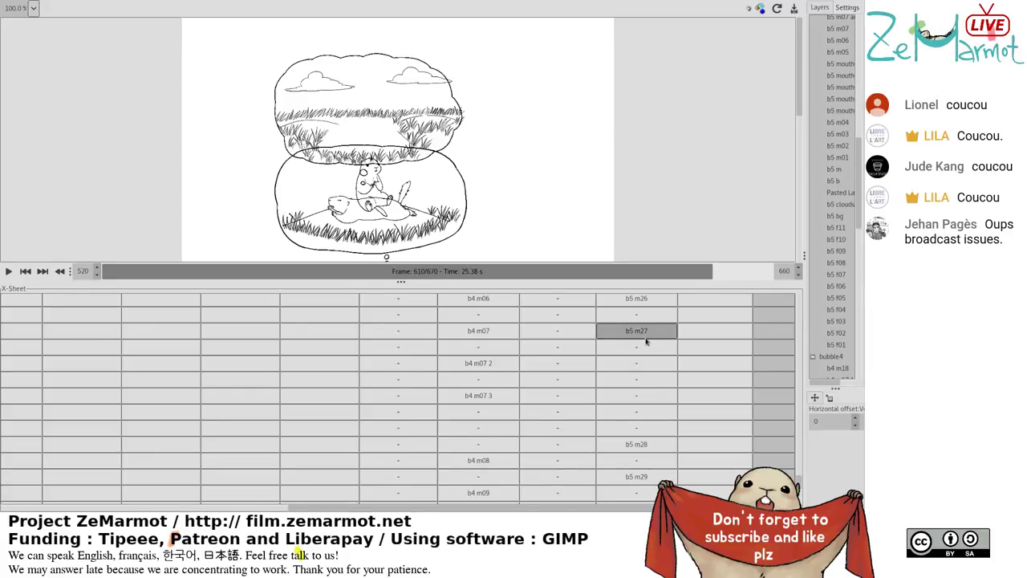
pyautogui.click(644, 339)
pyautogui.click(644, 338)
pyautogui.click(651, 341)
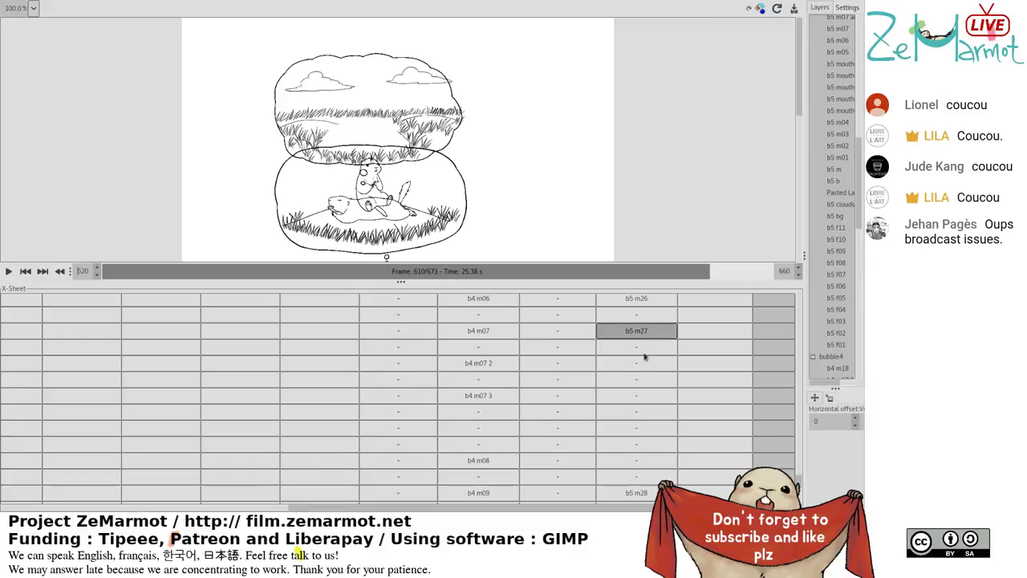
# Check the new position of b5 m28 beside b4 m09, and play the retimed preview up to frame 641.
pyautogui.click(650, 392)
pyautogui.click(650, 330)
pyautogui.moveTo(650, 335); pyautogui.dragTo(643, 438)
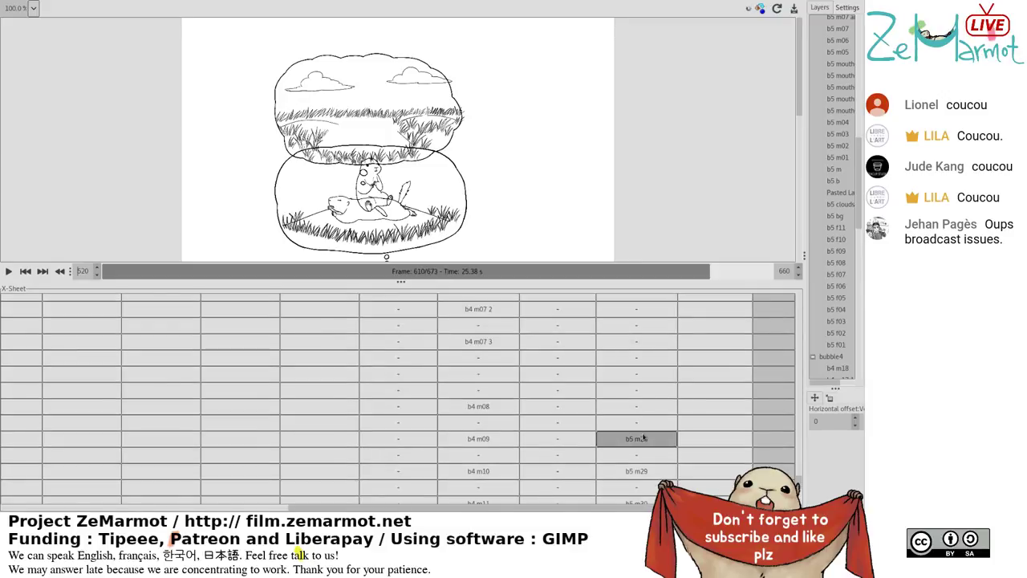
pyautogui.click(8, 271)
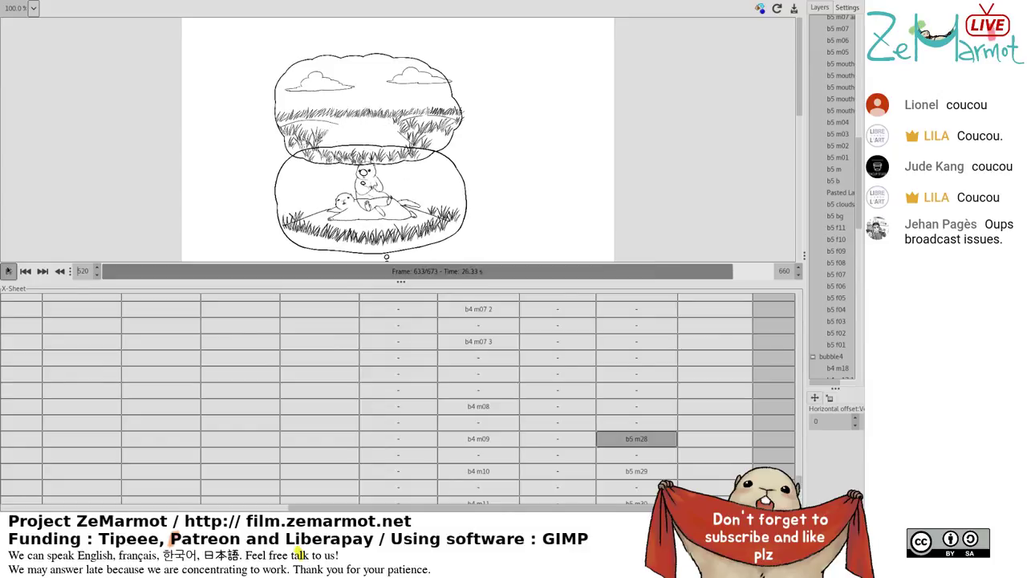
pyautogui.press('space')
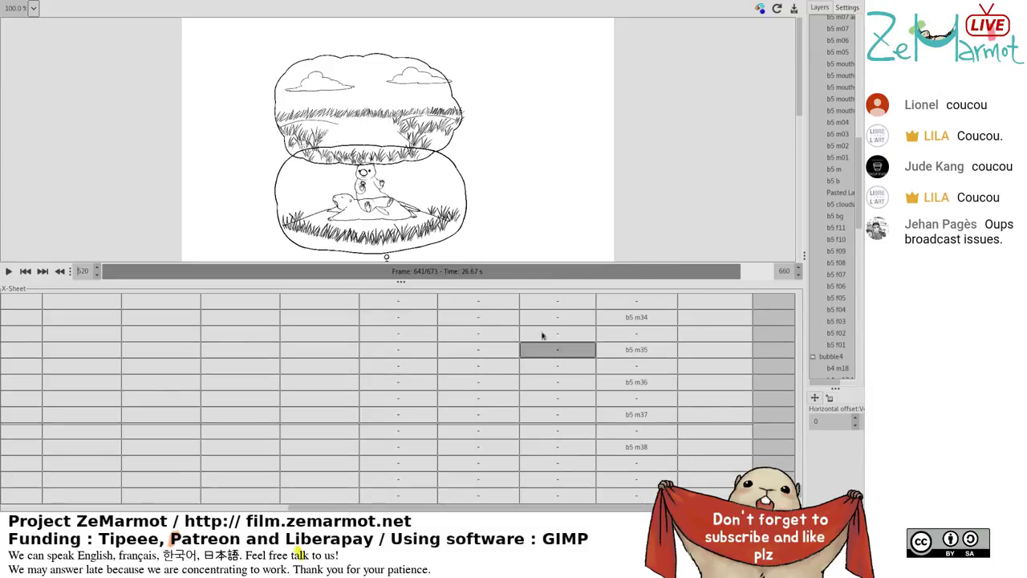
# Scrub the preview back to frame 631 and examine the b5 m29 and b5 m30 cells beside b4 m10 and b4 m11.
pyautogui.click(747, 274)
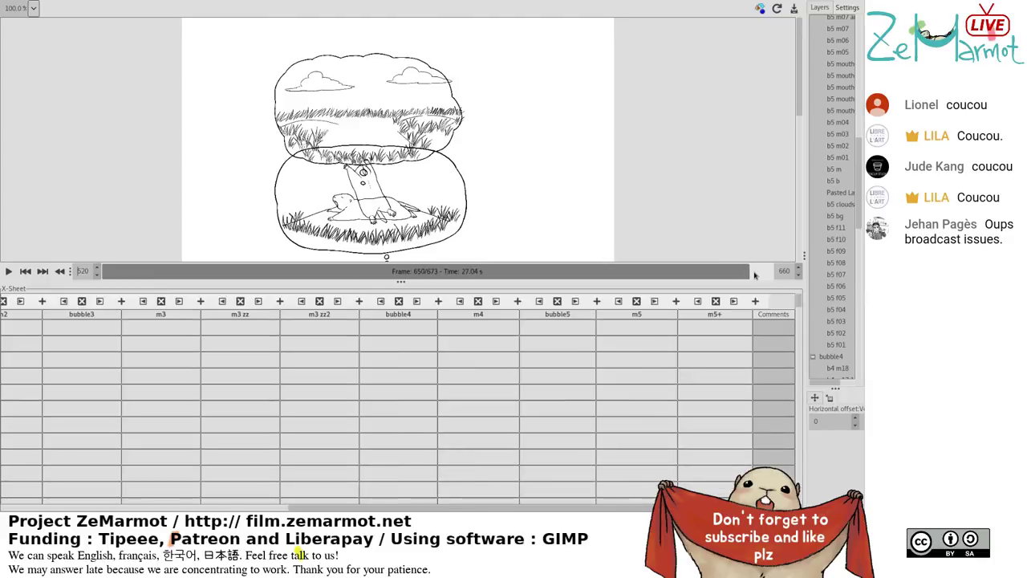
pyautogui.moveTo(754, 275); pyautogui.dragTo(732, 275)
pyautogui.click(692, 369)
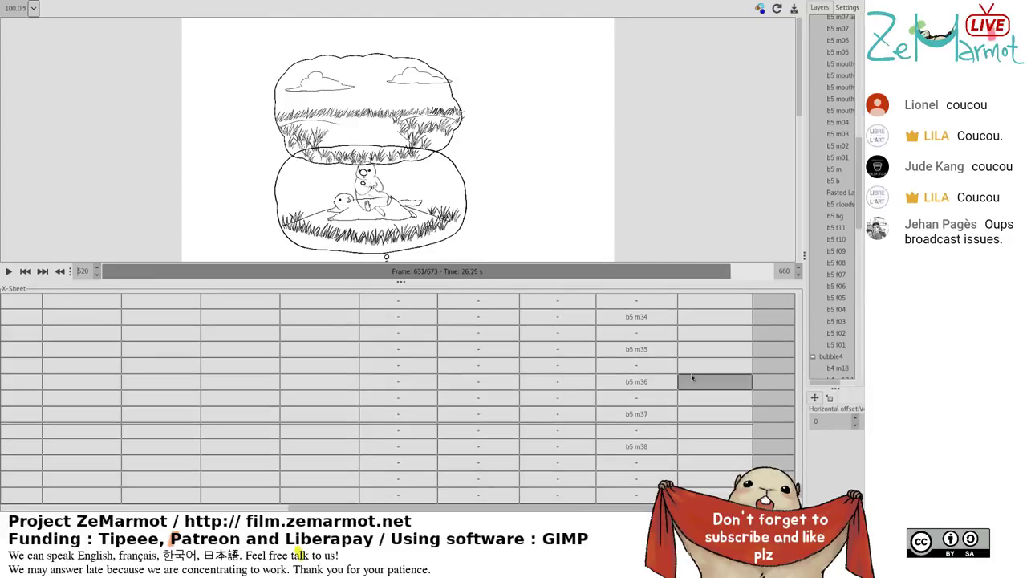
pyautogui.scroll(5, 692, 378)
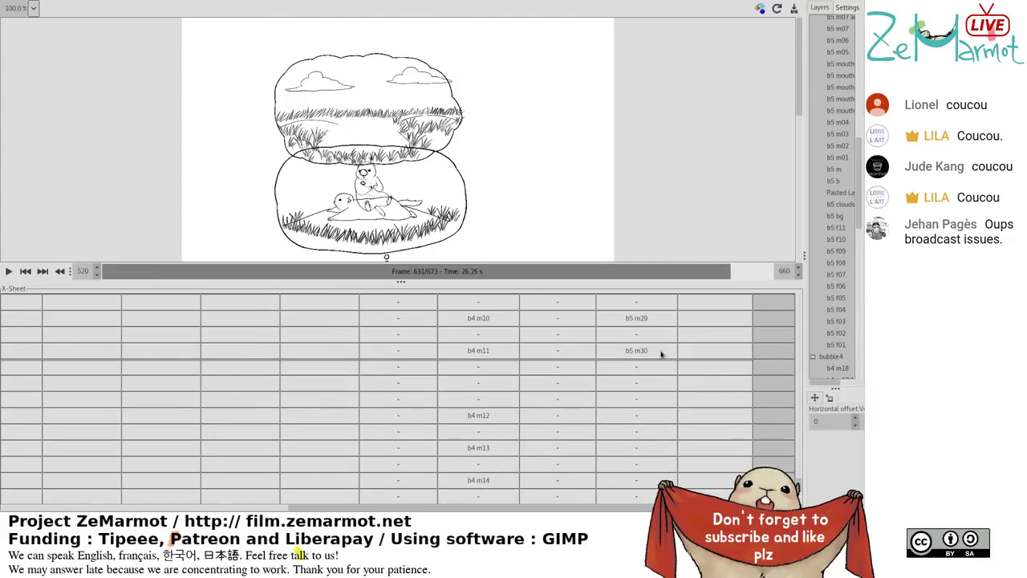
pyautogui.scroll(5, 659, 355)
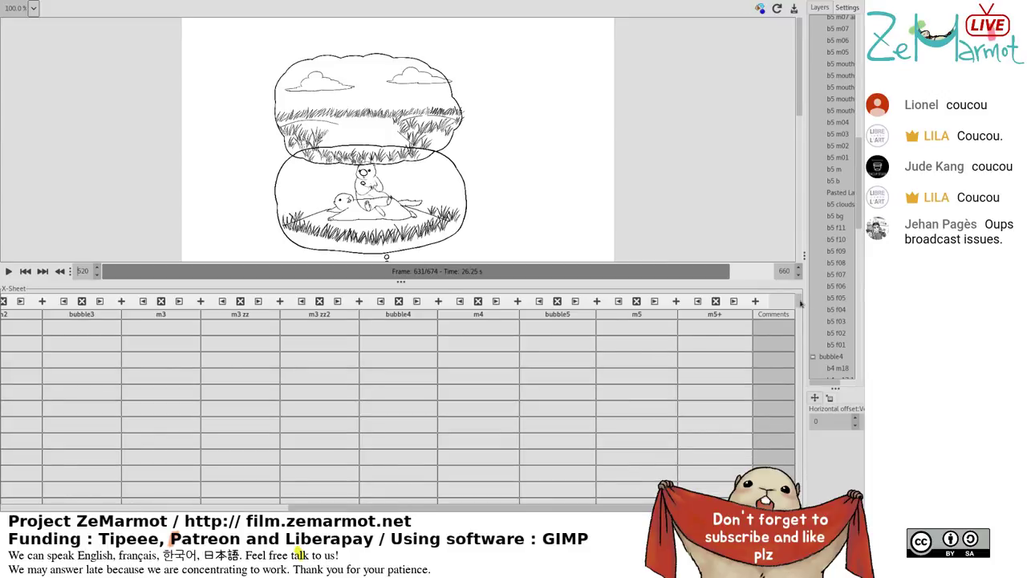
# Shorten the b5 m30 hold by one frame so that b5 m31 lines up with b4 m16.
pyautogui.scroll(-5, 799, 384)
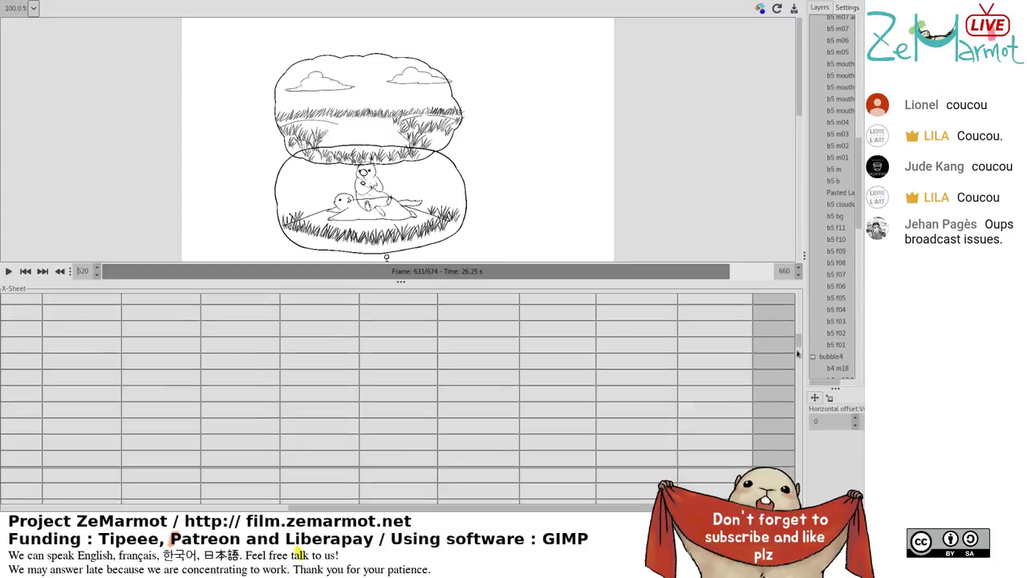
pyautogui.moveTo(799, 383); pyautogui.dragTo(808, 485)
pyautogui.click(653, 319)
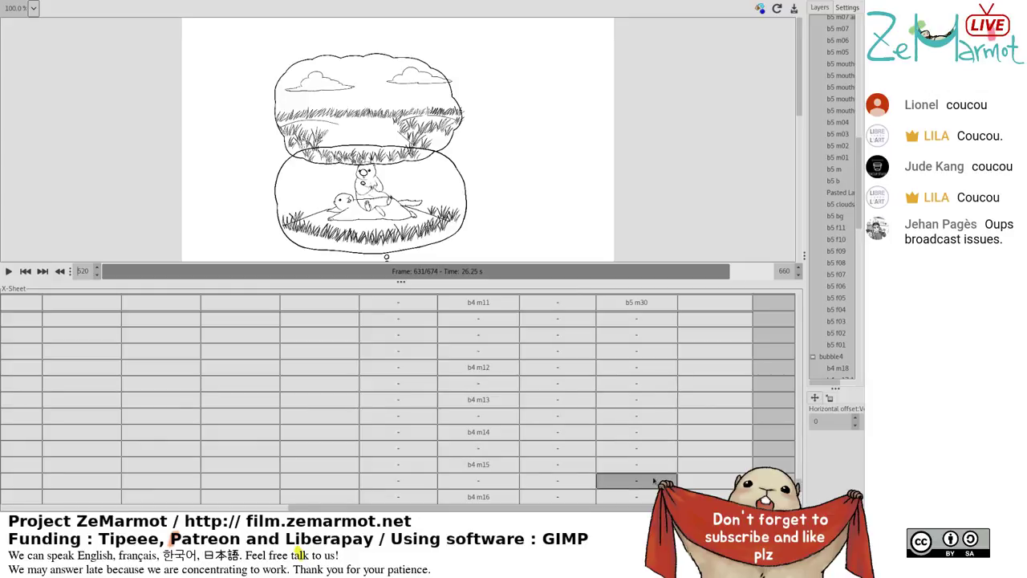
pyautogui.scroll(-1, 654, 480)
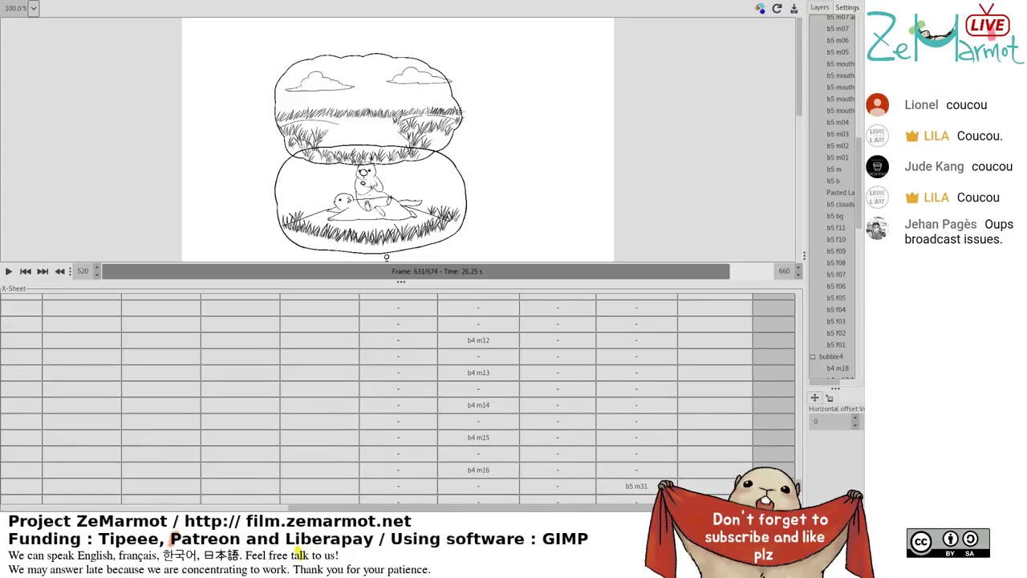
pyautogui.press('Delete')
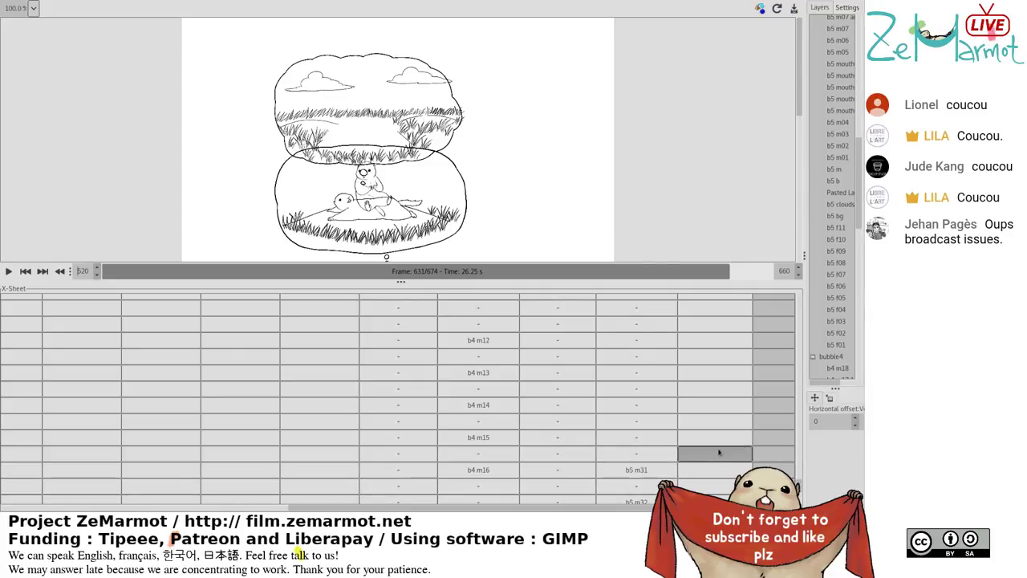
# Extend the hold of b5 m27 until b5 m28 lines up with b4 m10 and b5 m29 with b4 m11.
pyautogui.scroll(3, 638, 464)
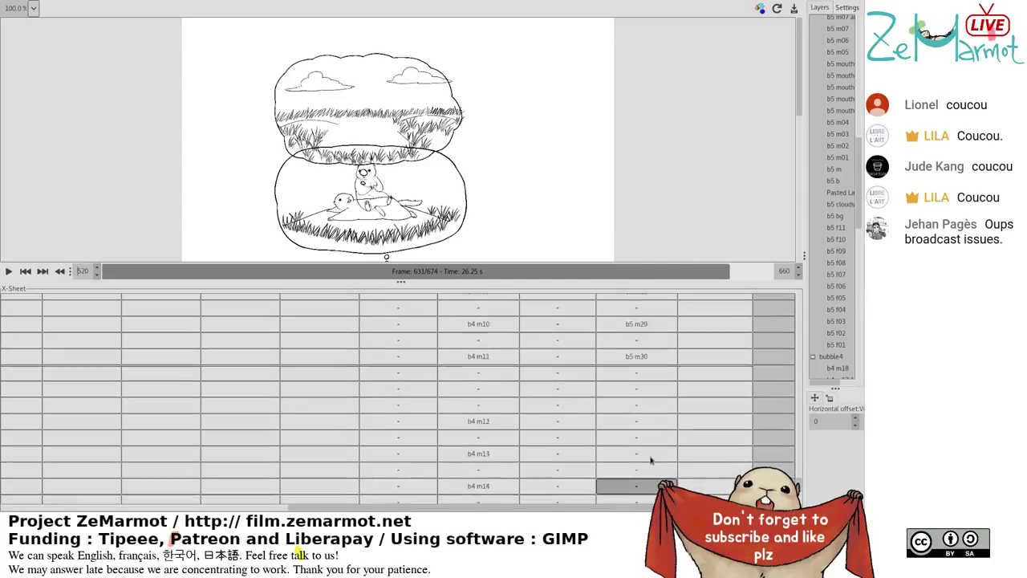
pyautogui.scroll(6, 650, 460)
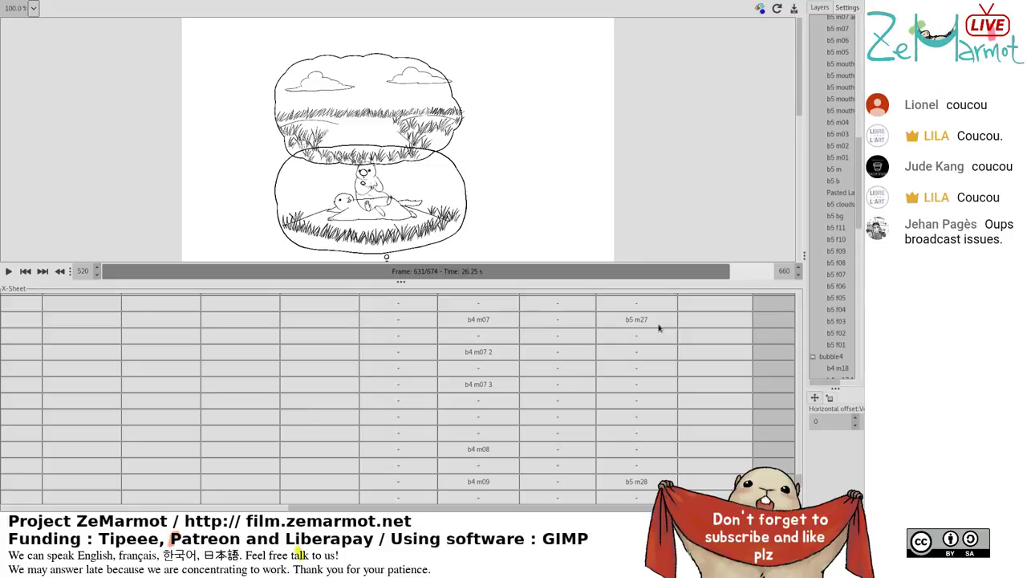
pyautogui.scroll(-5, 649, 321)
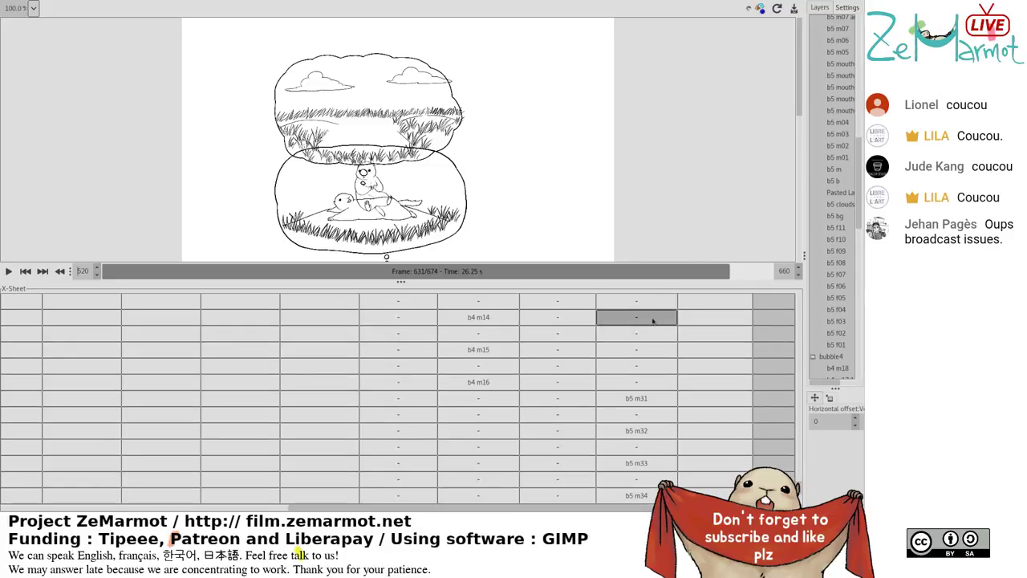
pyautogui.scroll(5, 656, 362)
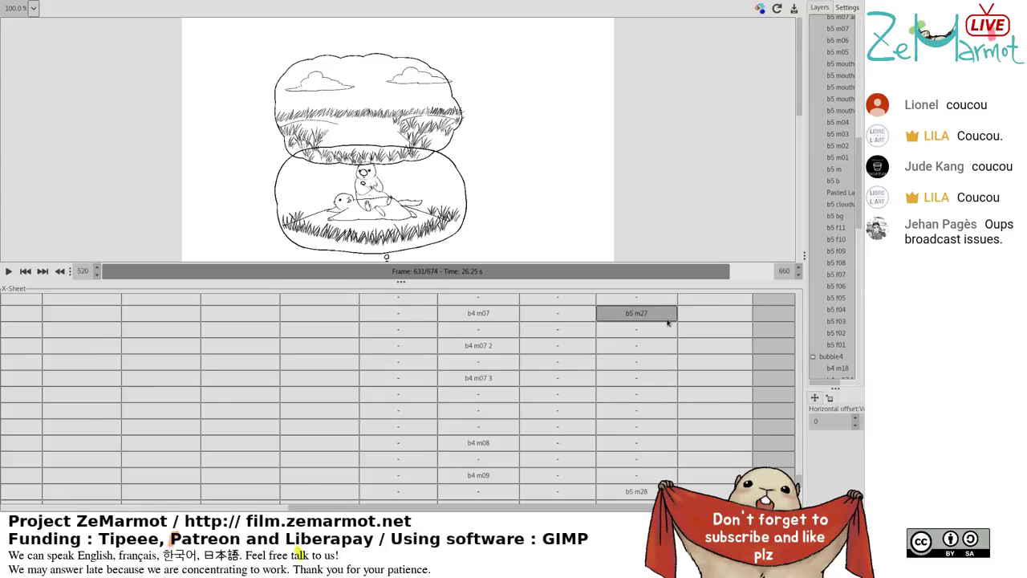
pyautogui.scroll(-3, 667, 322)
pyautogui.click(660, 377)
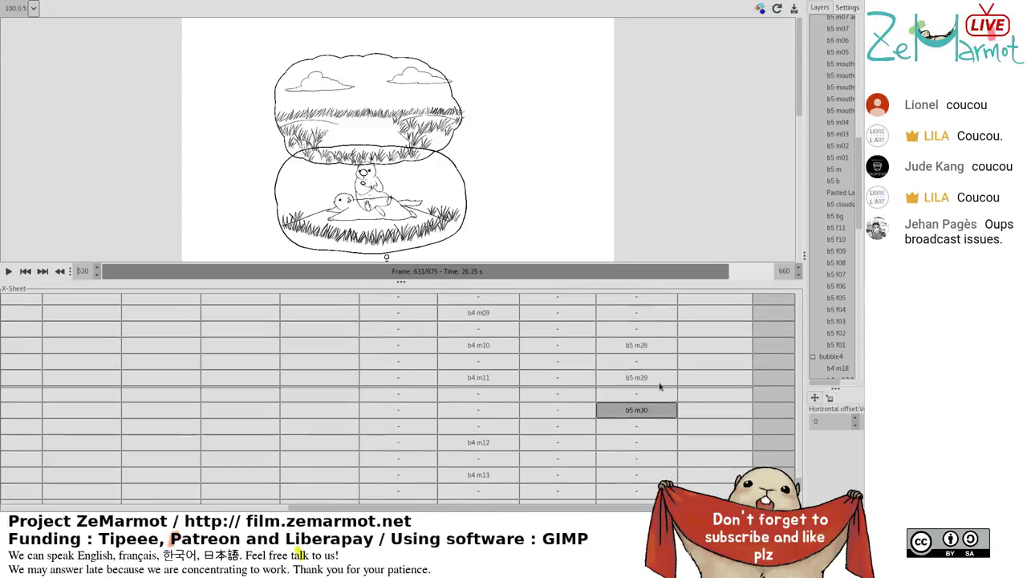
pyautogui.scroll(3, 660, 385)
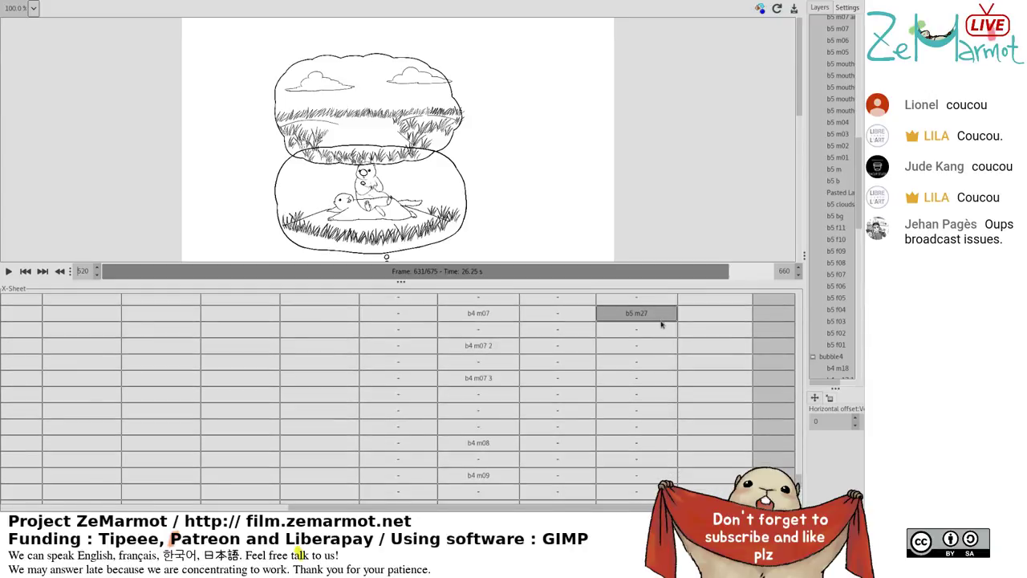
pyautogui.click(655, 426)
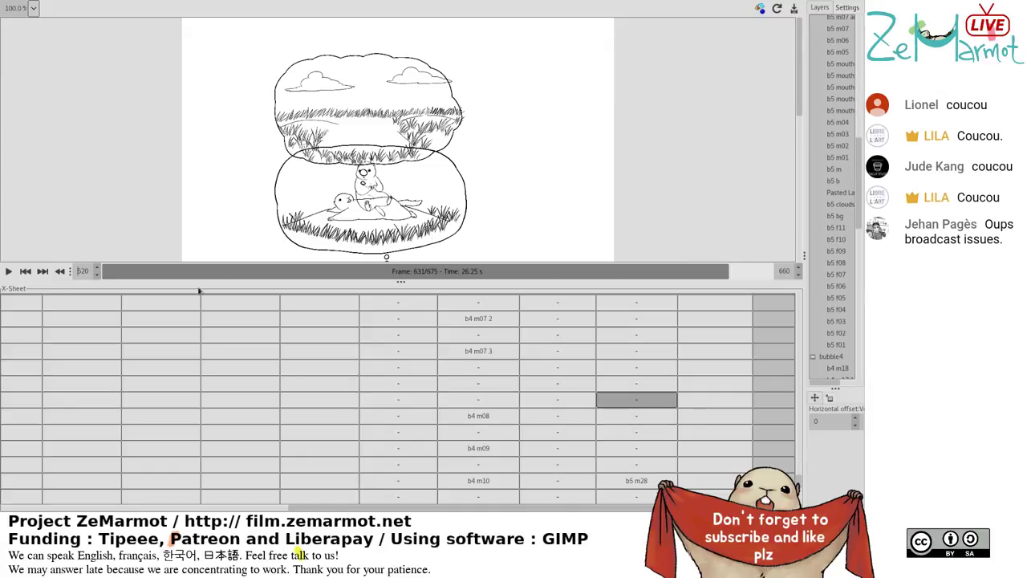
# Play the retimed preview briefly from frame 520, stop it and scrub ahead to frame 619.
pyautogui.click(7, 271)
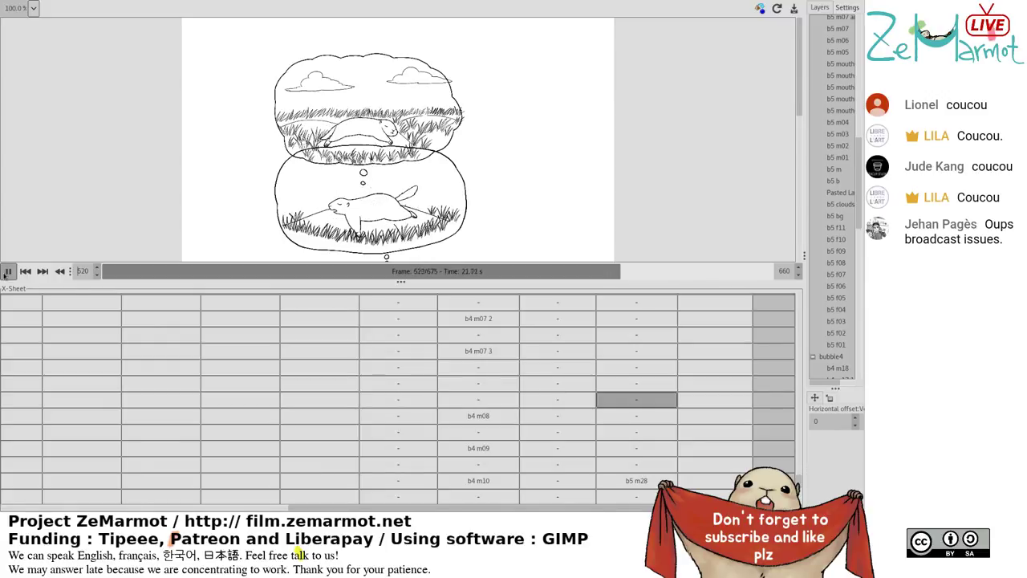
pyautogui.click(6, 272)
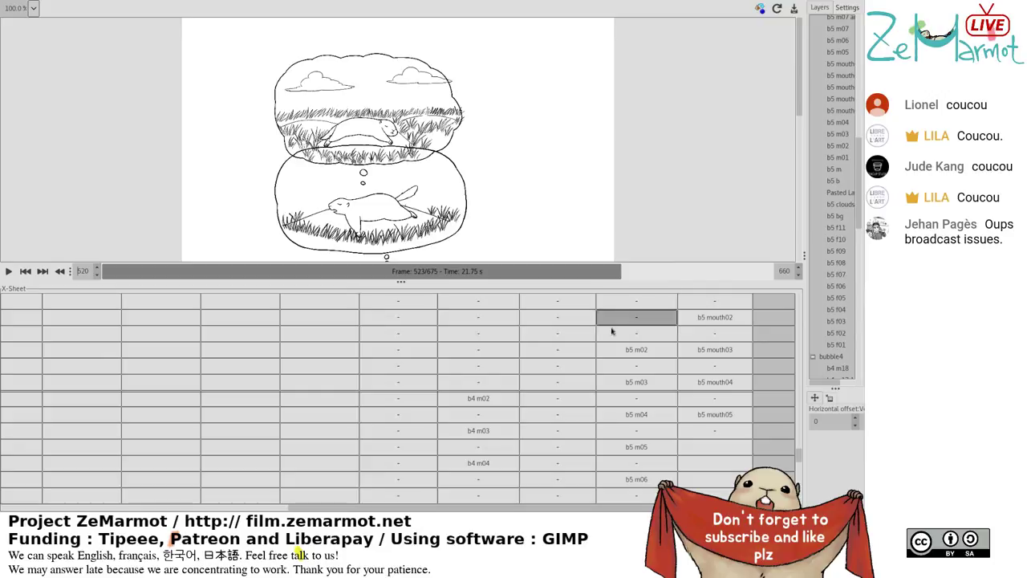
pyautogui.moveTo(630, 278); pyautogui.dragTo(719, 276)
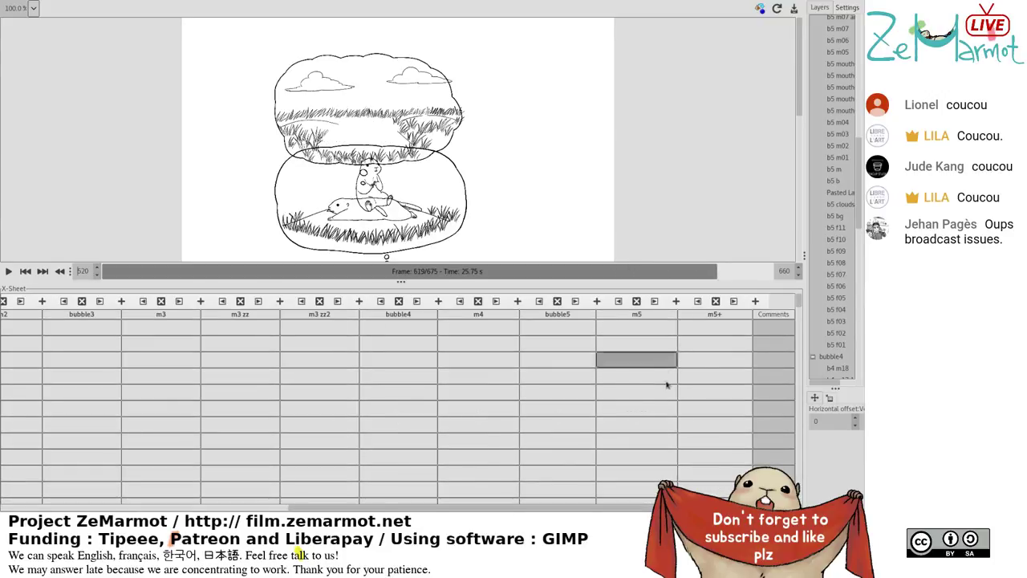
# Examine the earlier X-Sheet rows where b4 m04 to b4 m01 run beside b5 m02 and b5 m01.
pyautogui.moveTo(798, 303); pyautogui.dragTo(658, 262)
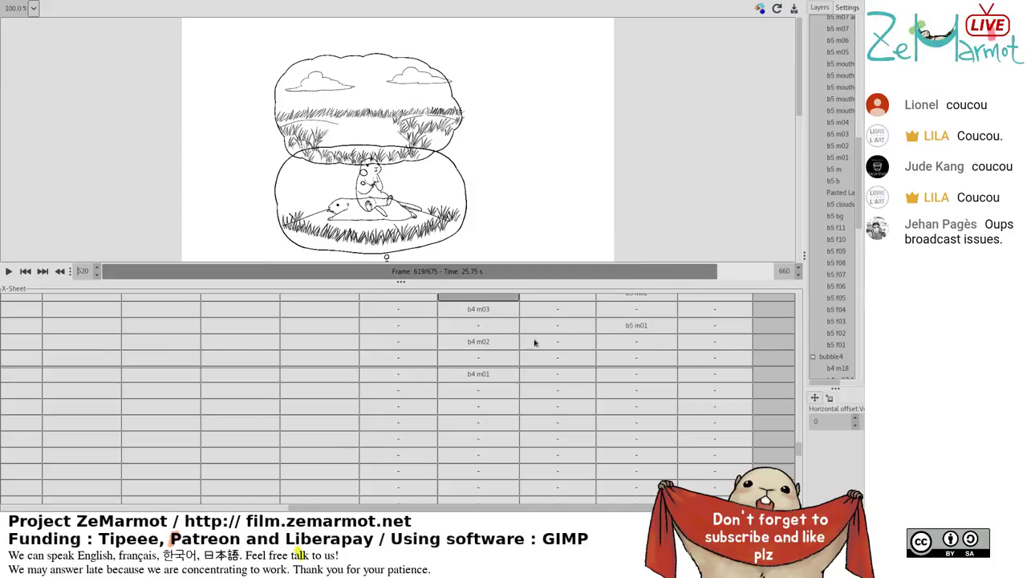
pyautogui.scroll(1, 634, 367)
pyautogui.click(634, 368)
pyautogui.click(589, 371)
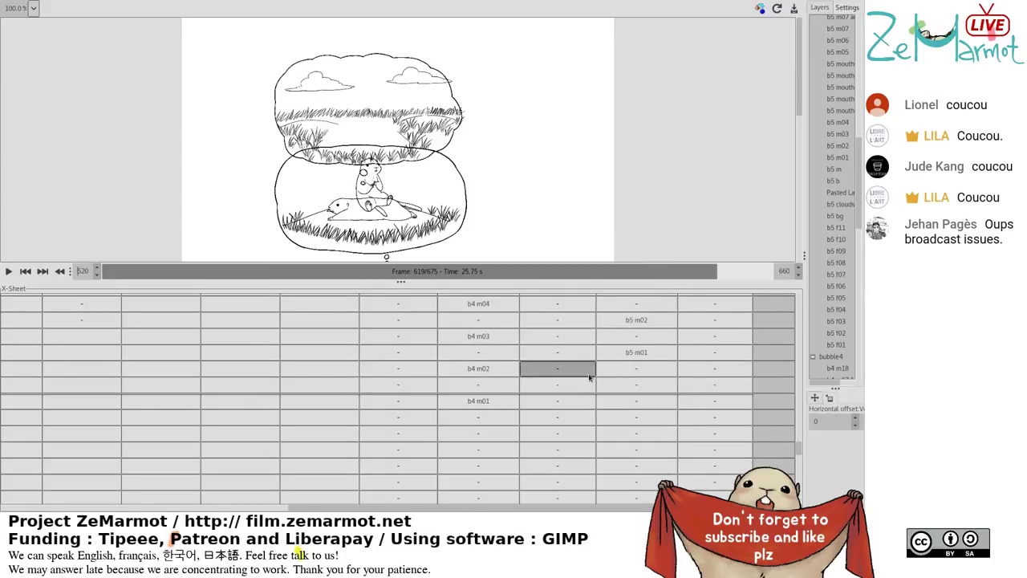
pyautogui.click(574, 383)
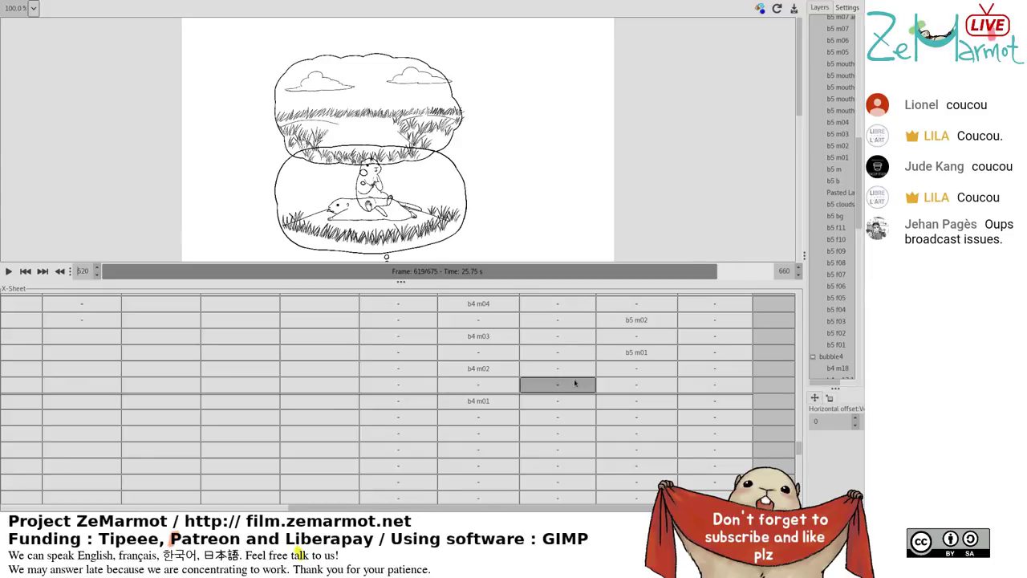
pyautogui.click(575, 384)
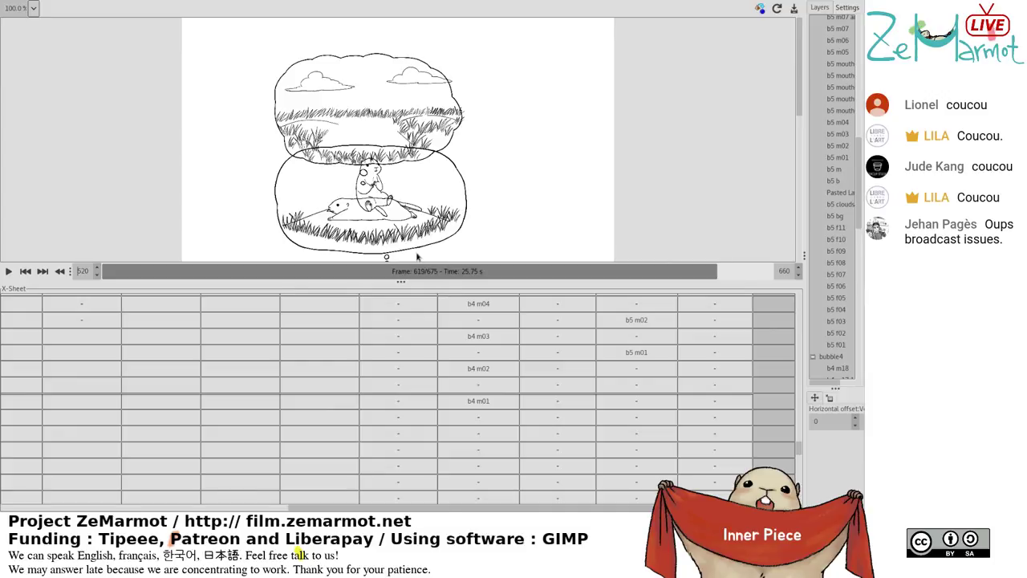
# Examine the following X-Sheet rows from the long holds down to b5 m07, comparing b5 m02 to m07 with b4 m02 to m04.
pyautogui.click(630, 400)
pyautogui.scroll(-1, 628, 374)
pyautogui.press('Down')
pyautogui.press('Down')
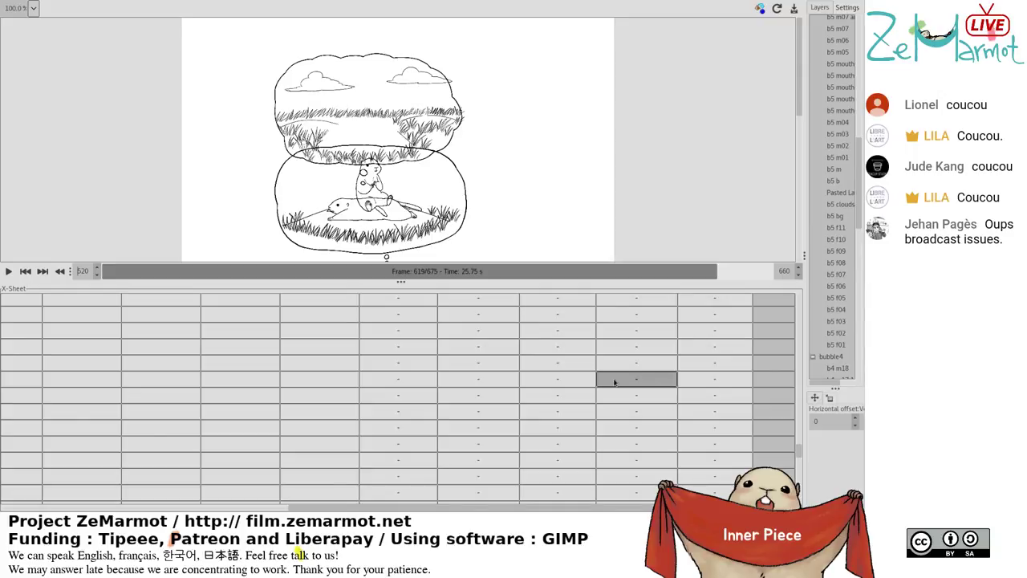
pyautogui.click(610, 393)
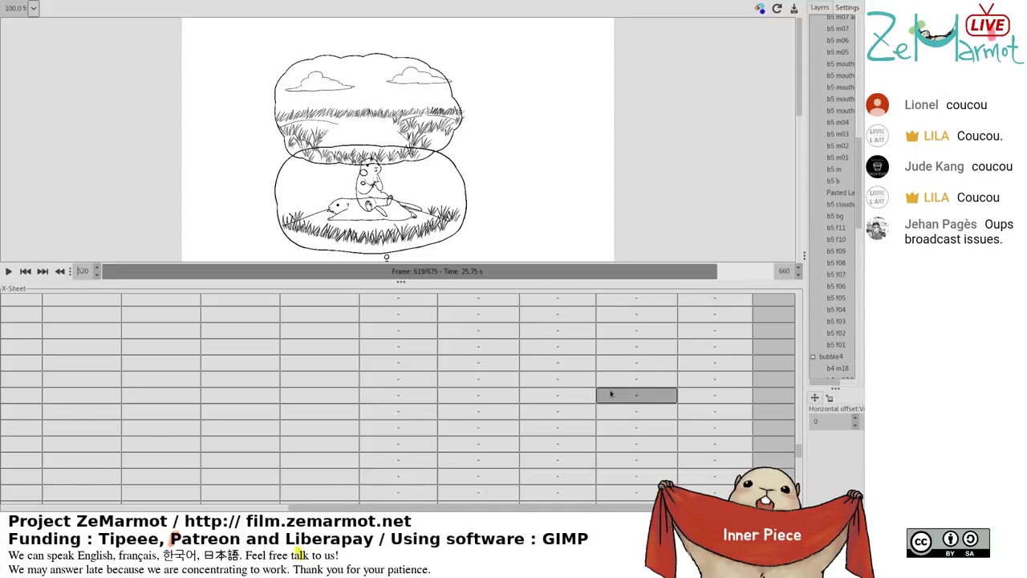
pyautogui.click(620, 382)
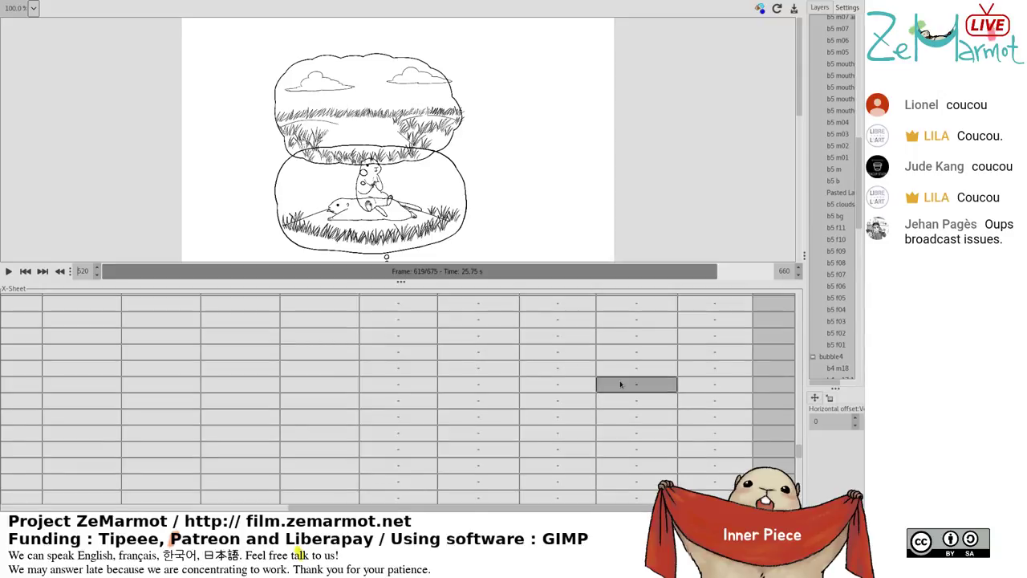
pyautogui.scroll(-2, 620, 386)
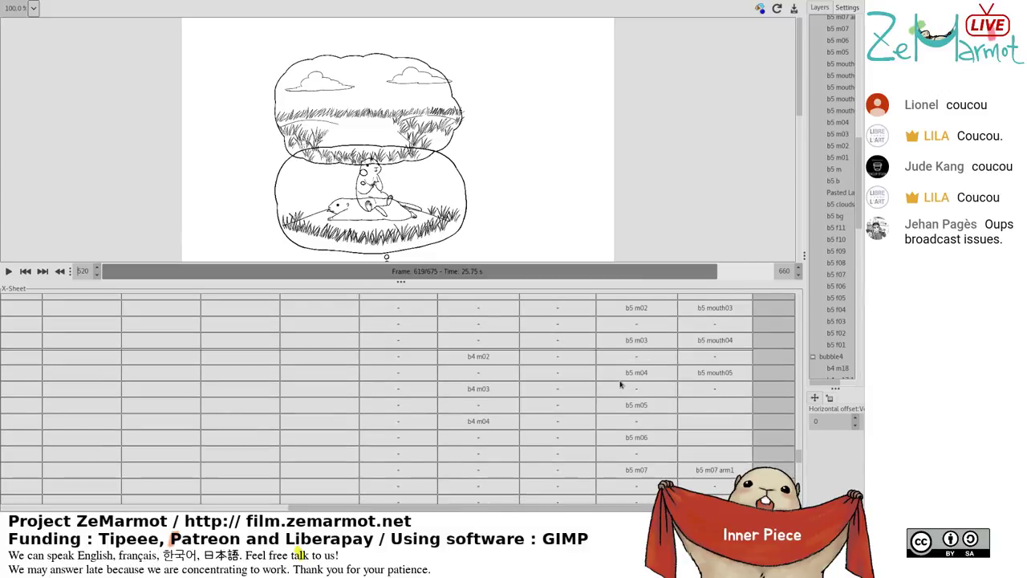
pyautogui.click(616, 390)
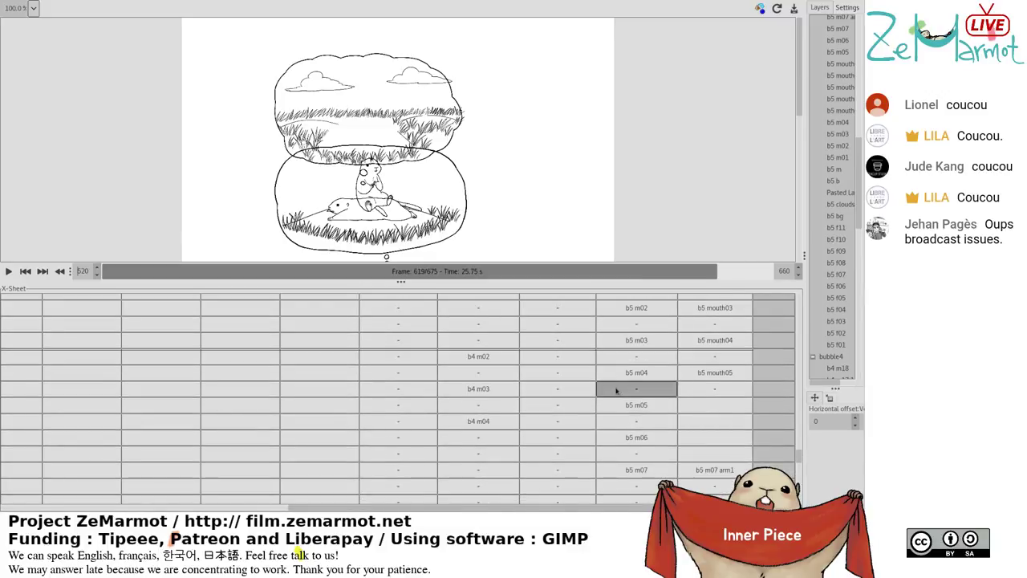
pyautogui.click(626, 375)
pyautogui.click(632, 388)
pyautogui.scroll(-3, 678, 460)
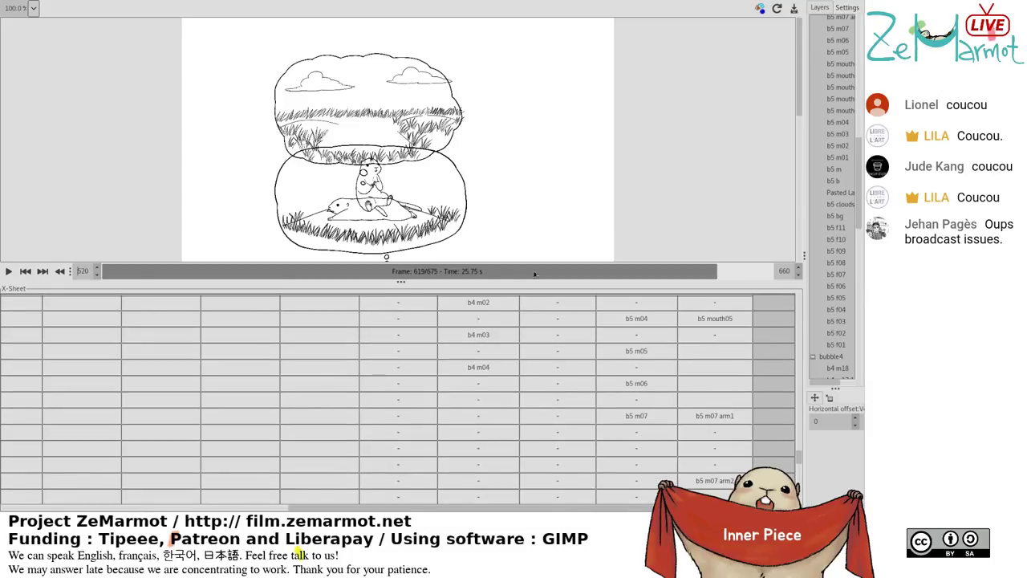
# Set the playback start to frame 534, play the preview and stop it at frame 644.
pyautogui.scroll(14, 98, 271)
pyautogui.click(3, 304)
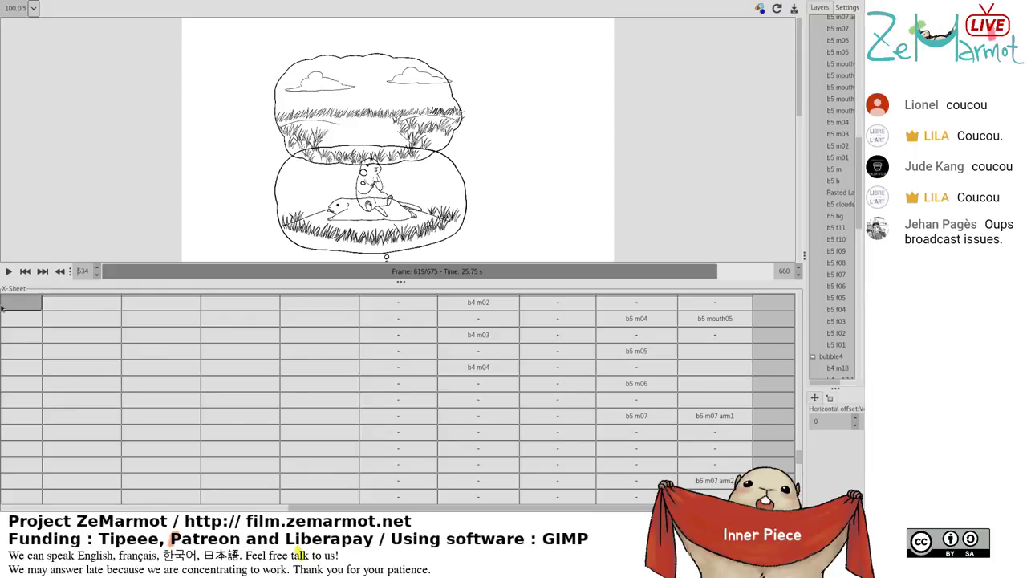
pyautogui.click(2, 309)
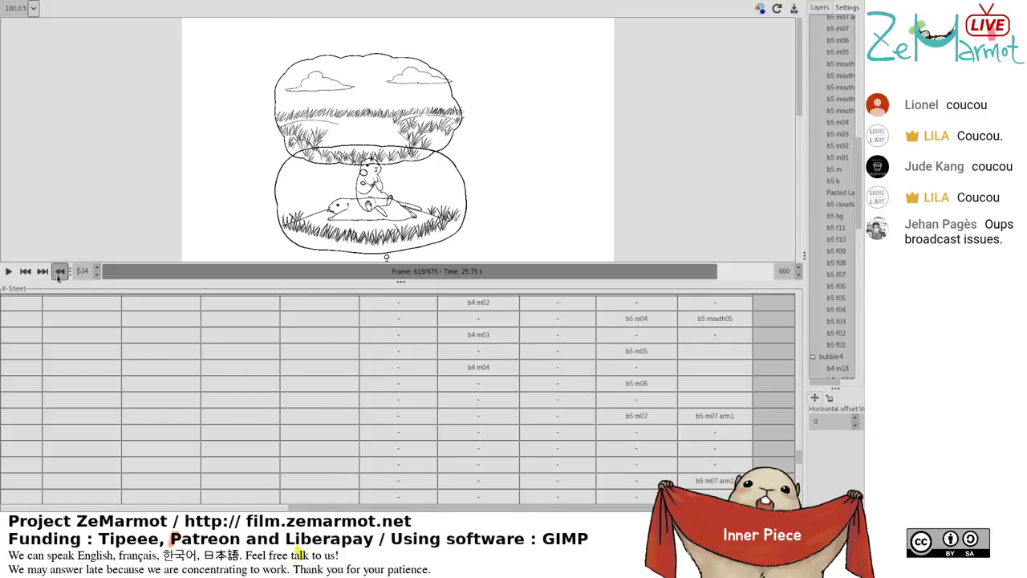
pyautogui.click(9, 271)
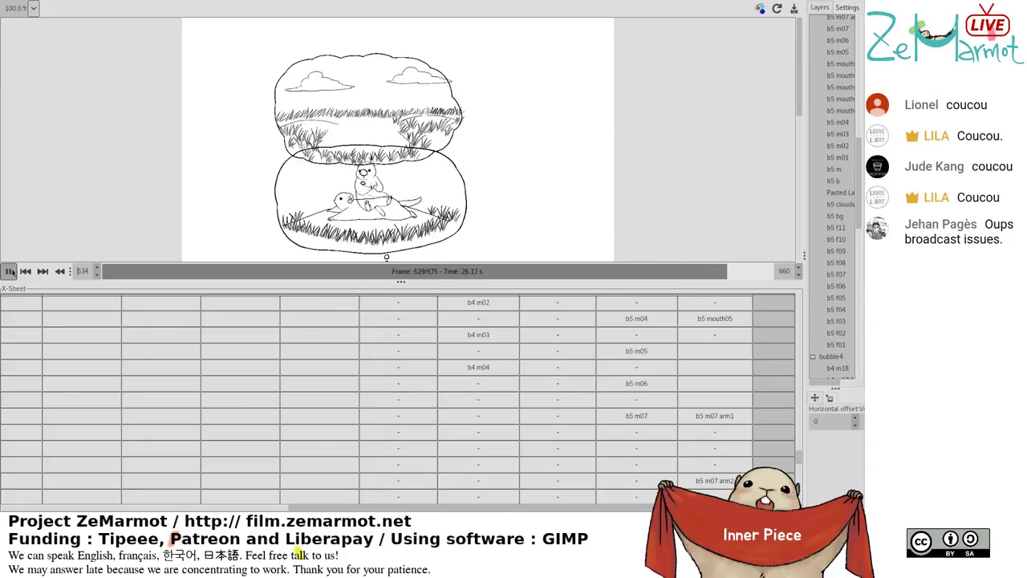
pyautogui.press('space')
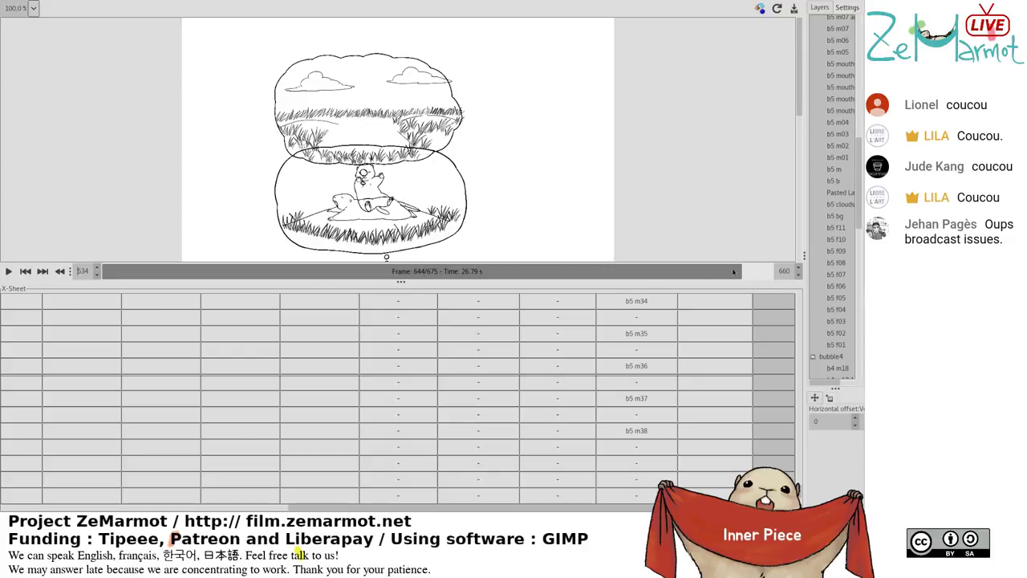
# Move the preview back frame by frame to 630, scrub to frame 620, and switch to the GIMP image window.
pyautogui.press('Left')
pyautogui.press('Left')
pyautogui.press('Left')
pyautogui.press('Left')
pyautogui.press('Left')
pyautogui.press('Left')
pyautogui.press('Left')
pyautogui.press('Left')
pyautogui.press('Left')
pyautogui.press('Left')
pyautogui.press('Left')
pyautogui.press('Left')
pyautogui.press('Left')
pyautogui.press('Left')
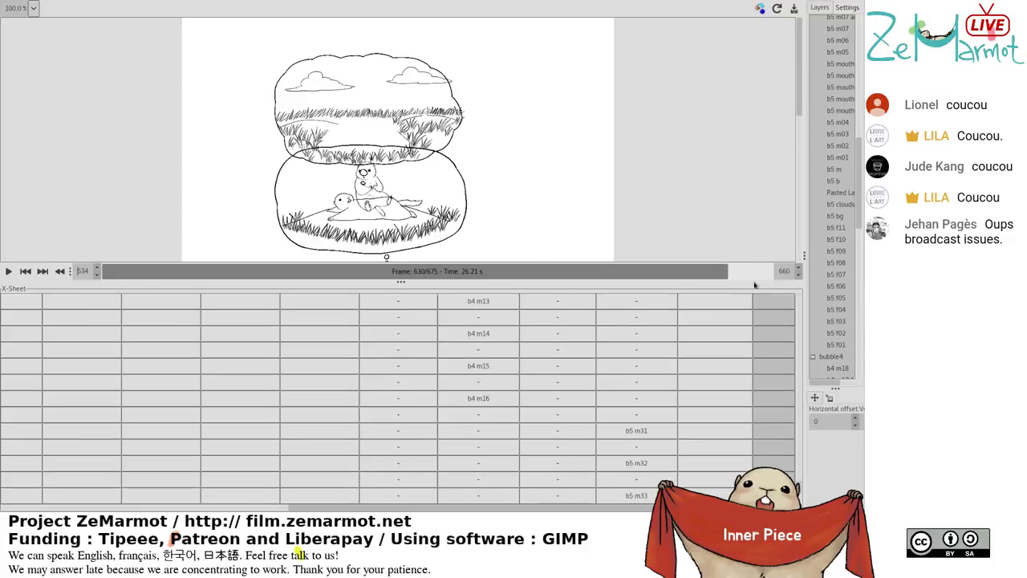
pyautogui.moveTo(727, 271); pyautogui.dragTo(720, 271)
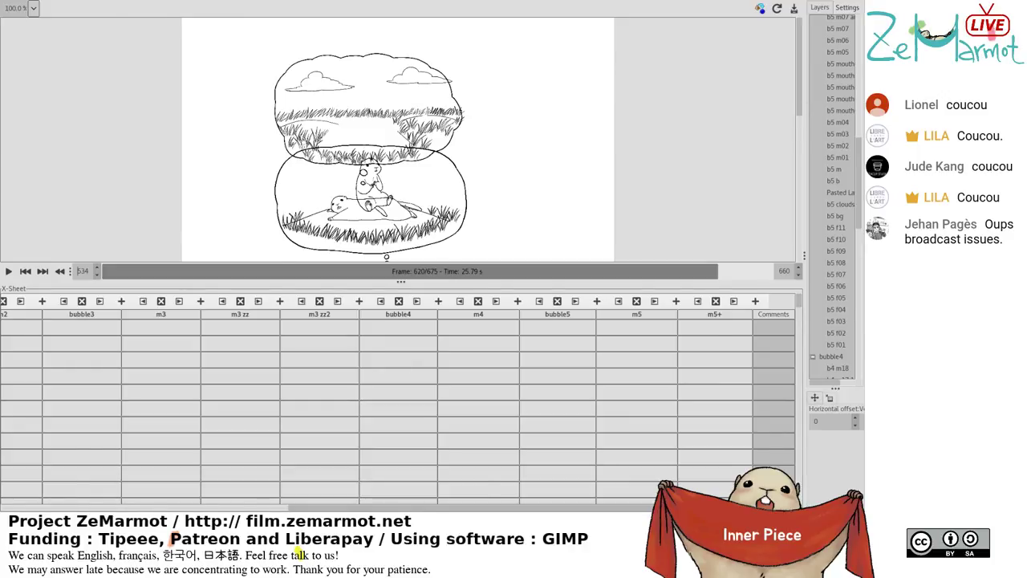
pyautogui.hotkey('alt', 'Tab')
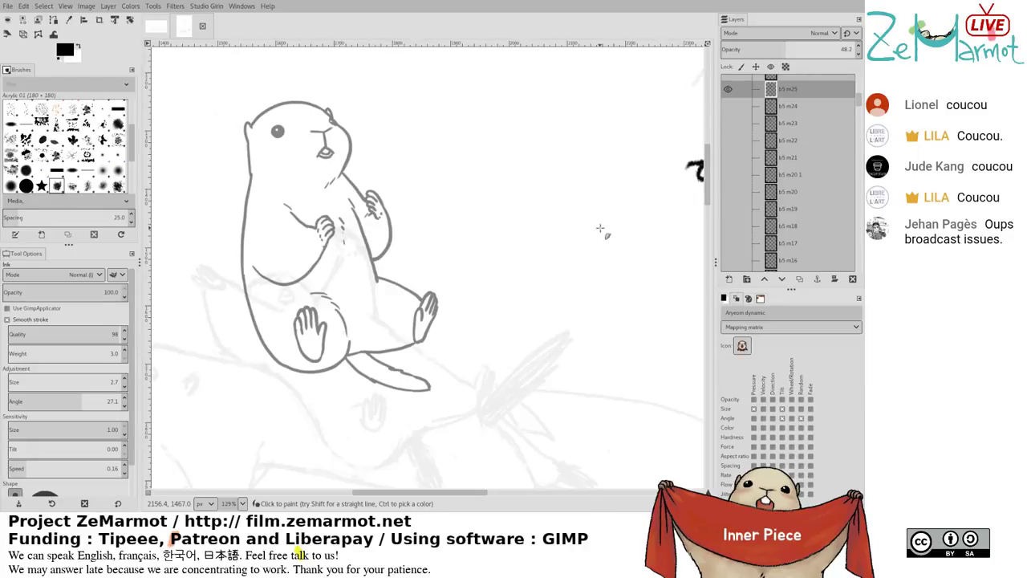